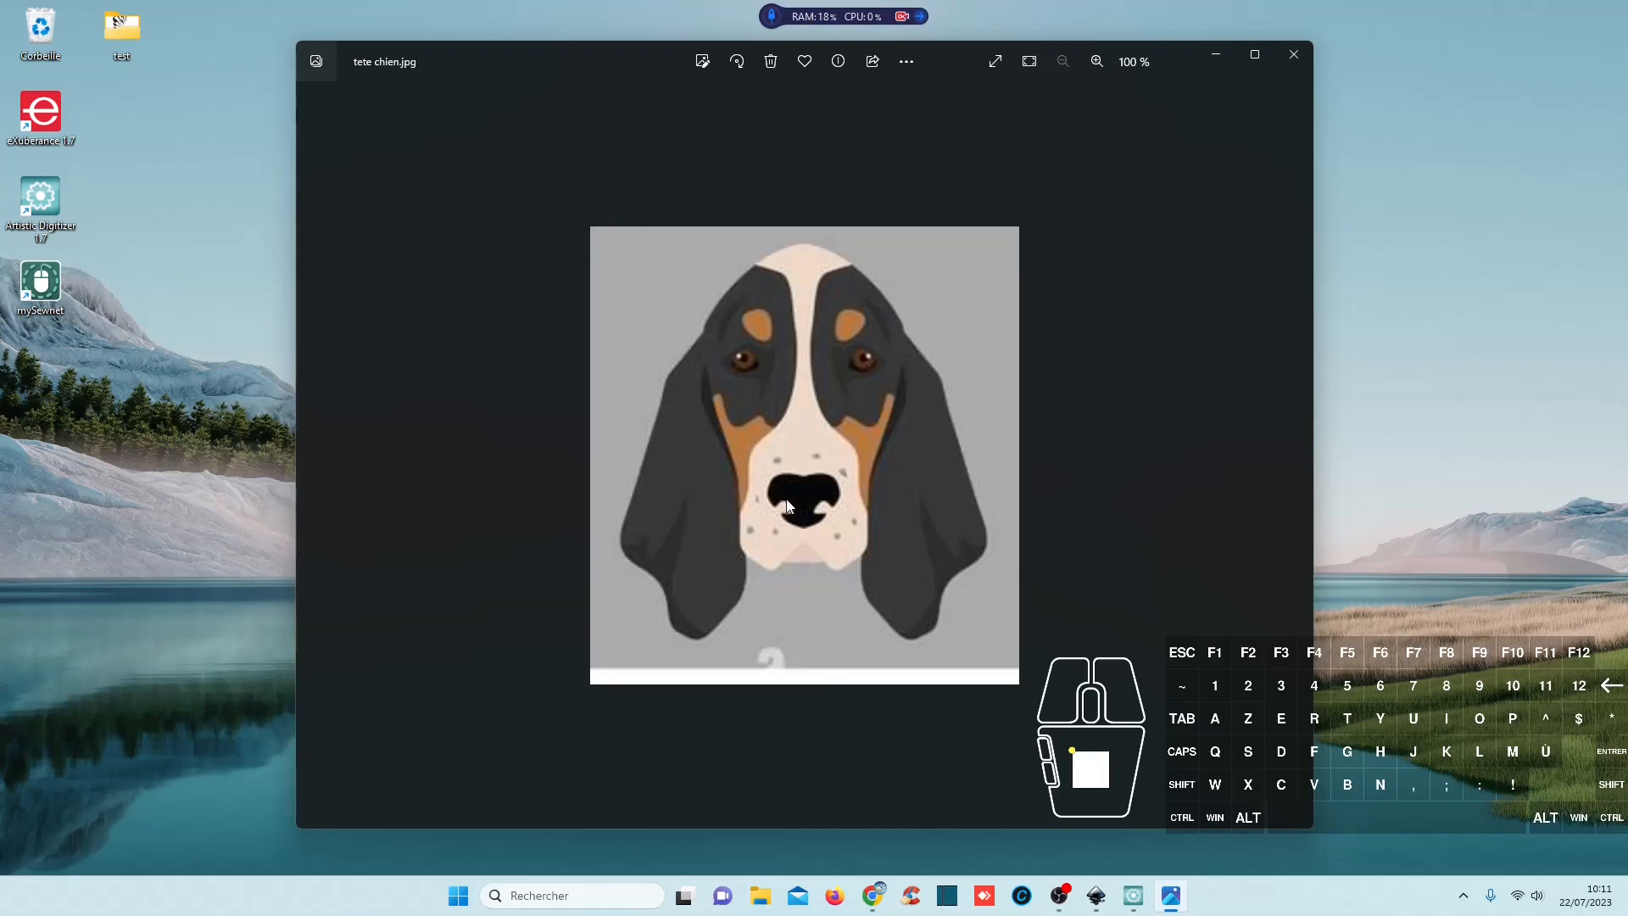
Examine the muzzle and eye details of the dog picture in tete chien.jpg.
scroll(754, 532, "up", 6)
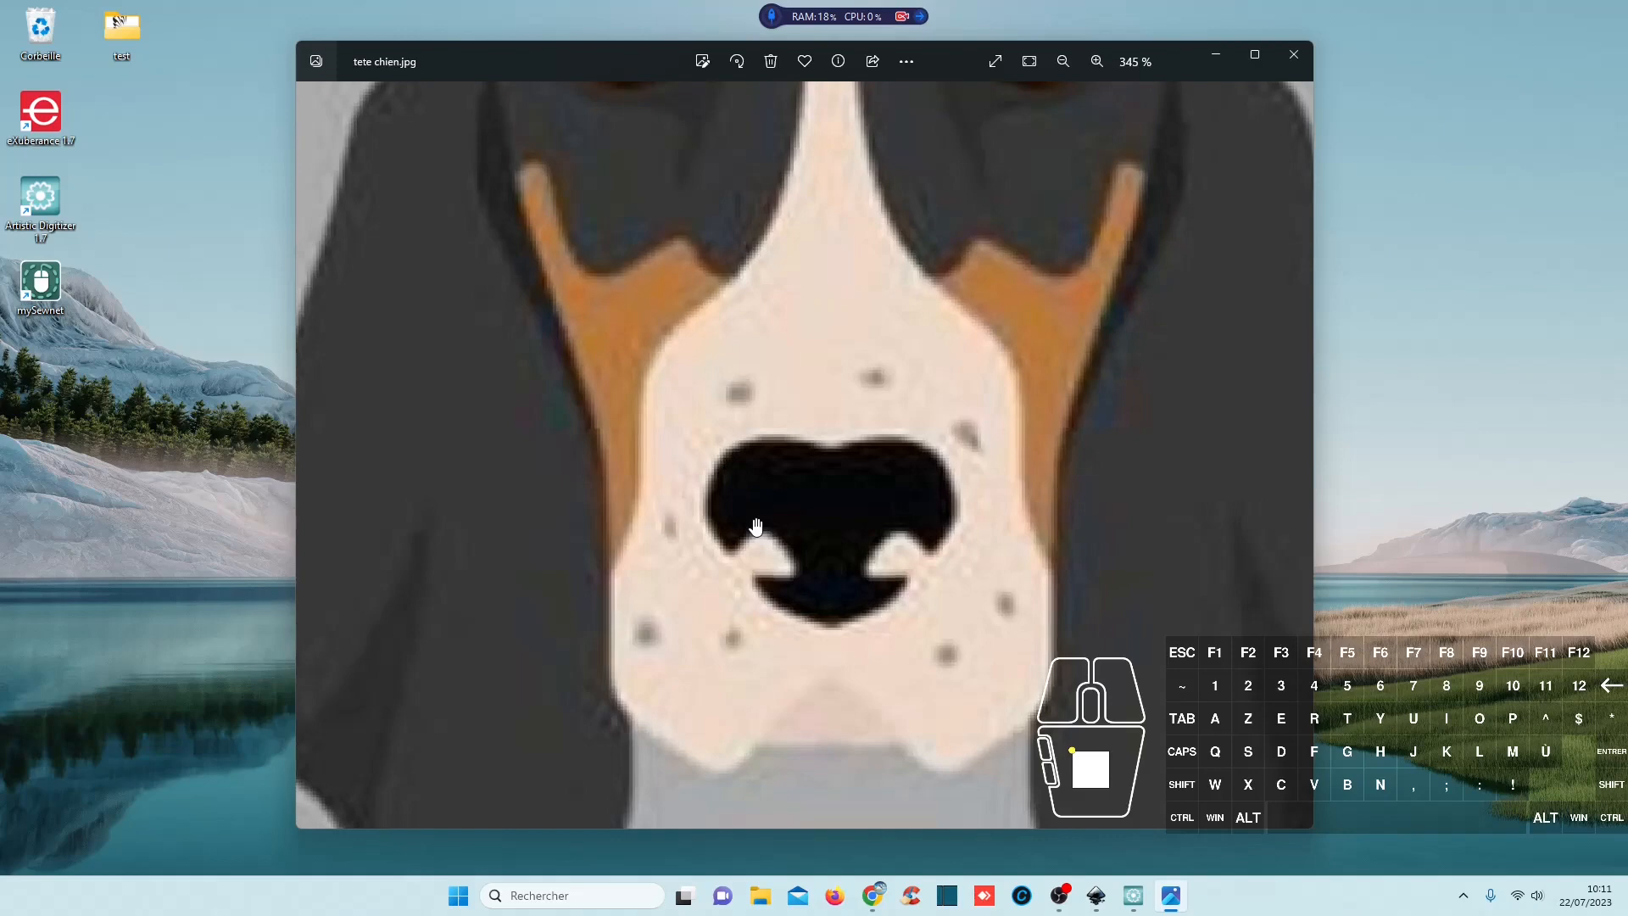
scroll(755, 528, "down", 5)
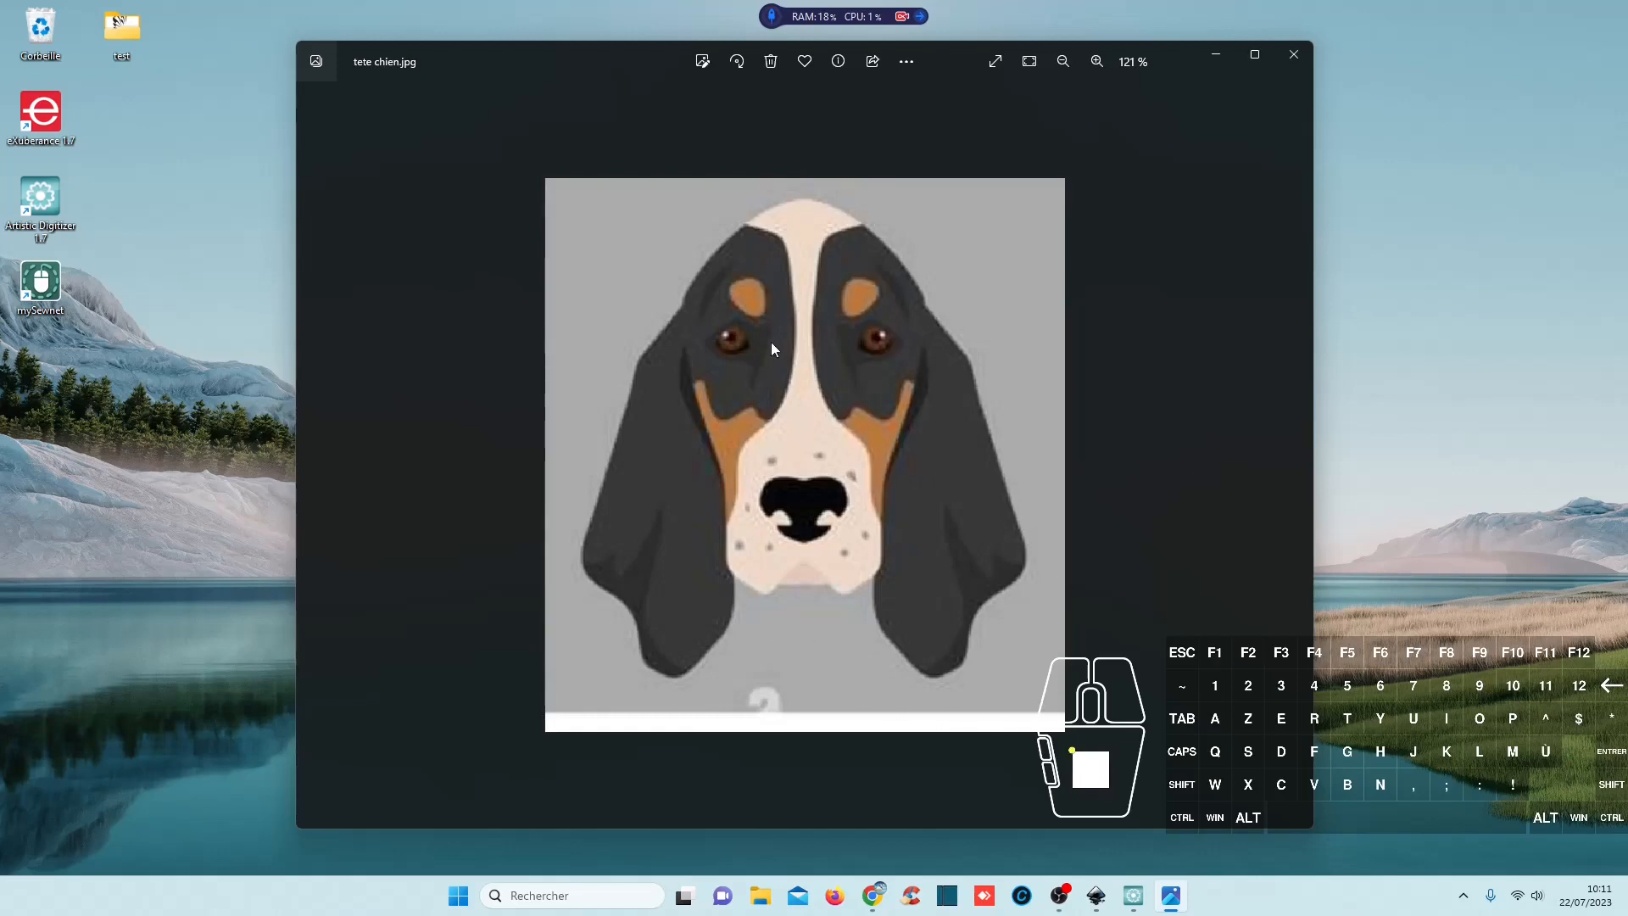
scroll(751, 272, "up", 6)
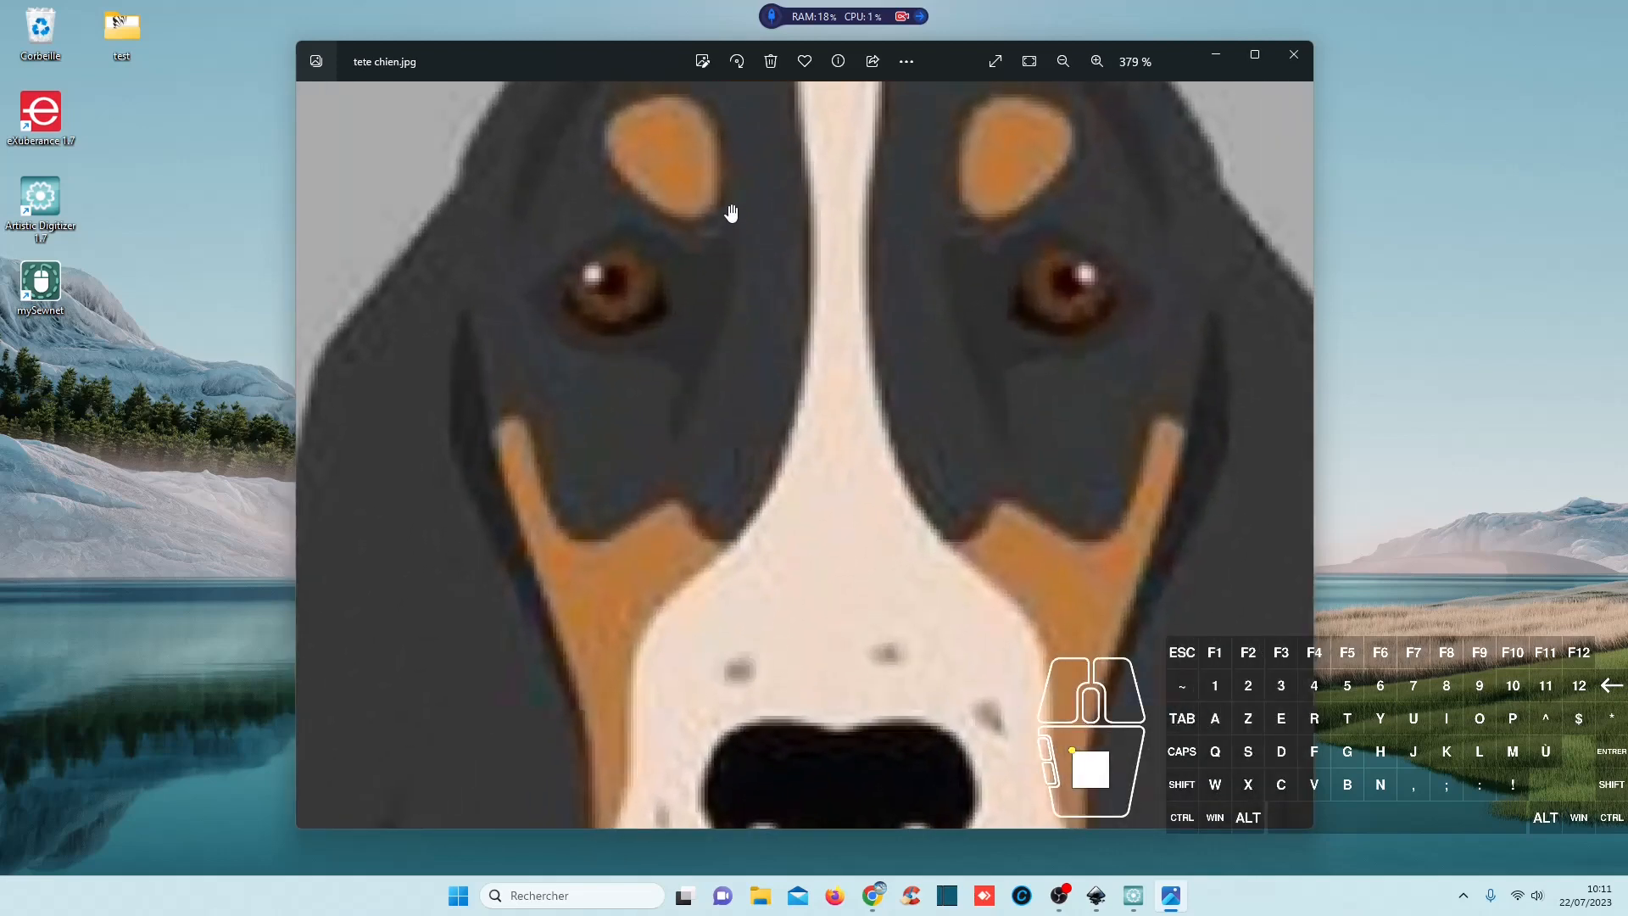
scroll(733, 234, "down", 6)
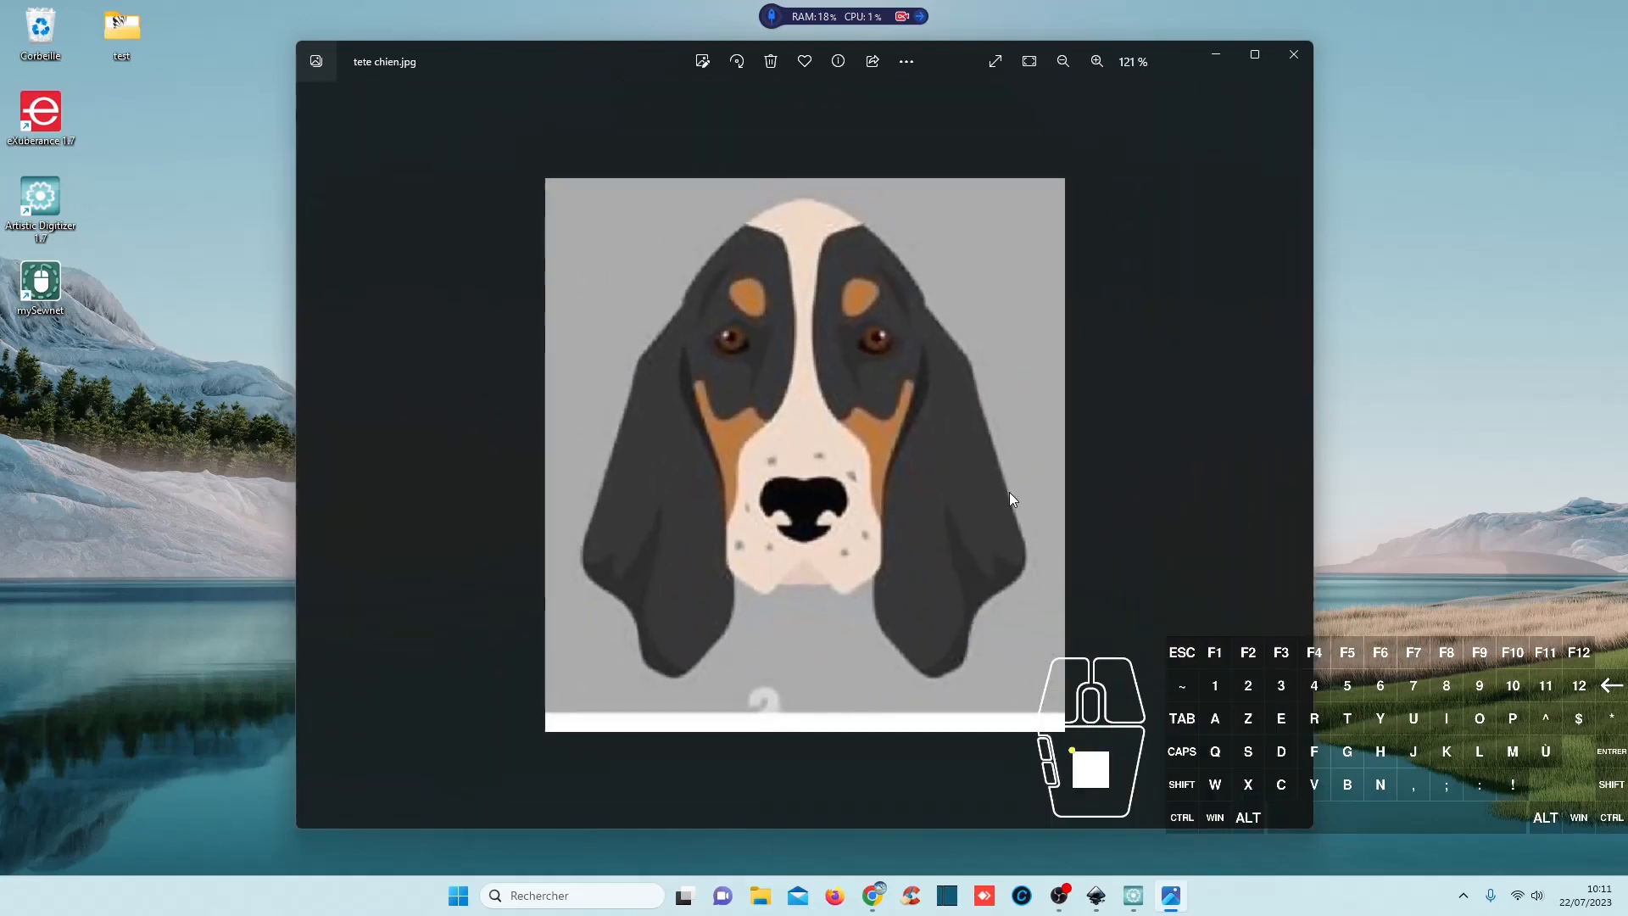
Switch to Inkscape, import tete chien.jpg onto the page, and move the picture to about X 33 mm, Y 62 mm.
mouse_move(1097, 901)
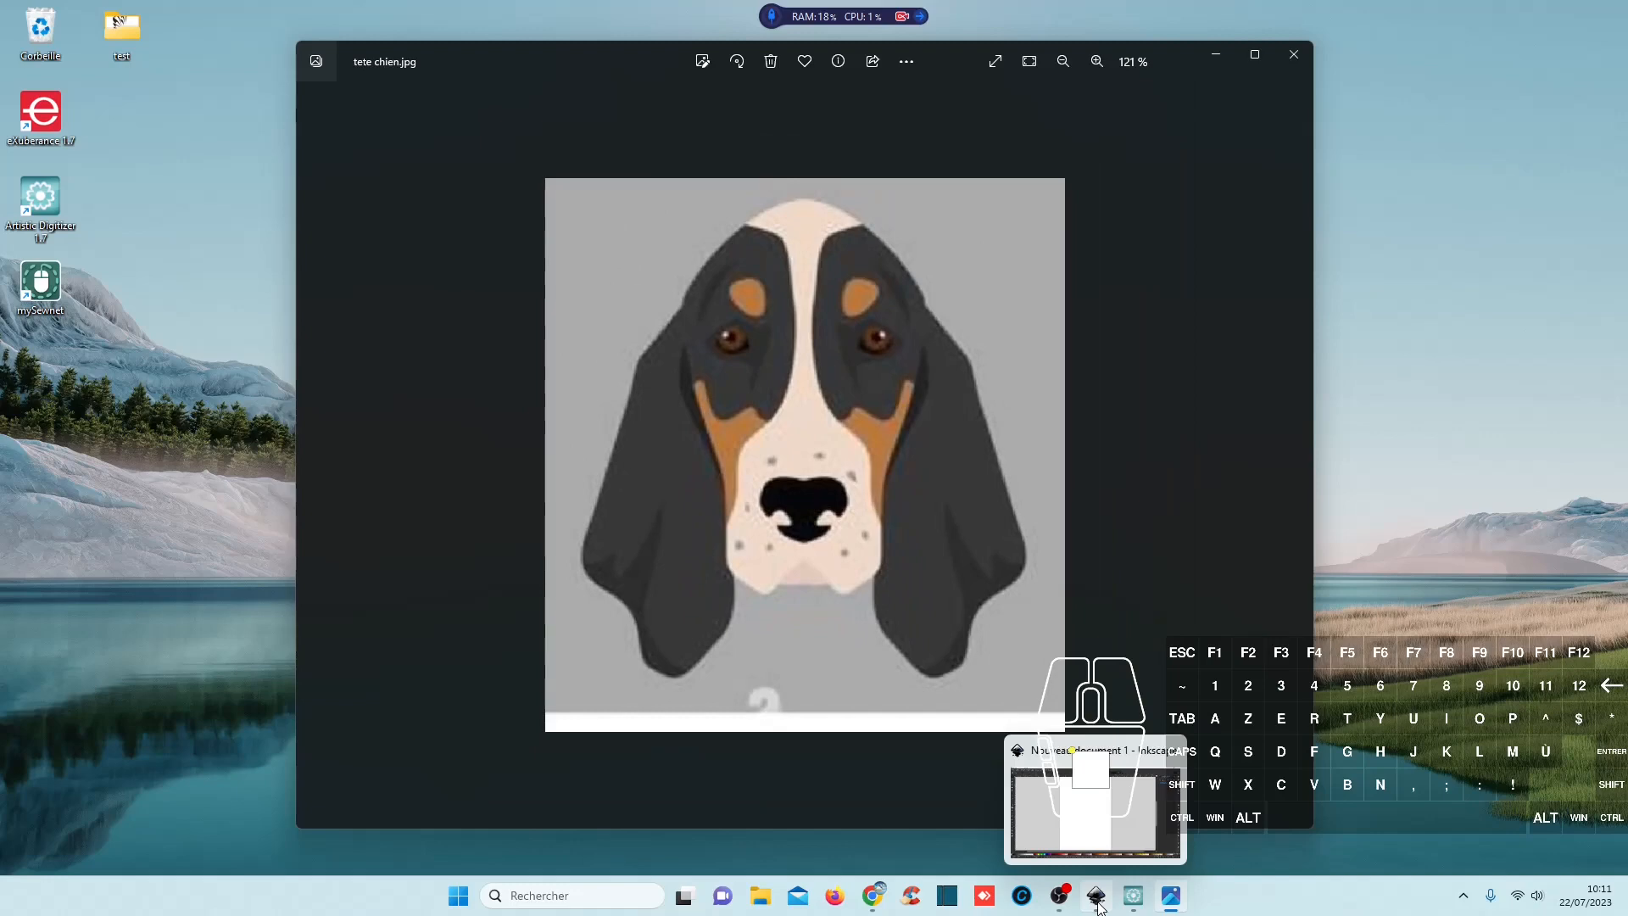
left_click(1097, 900)
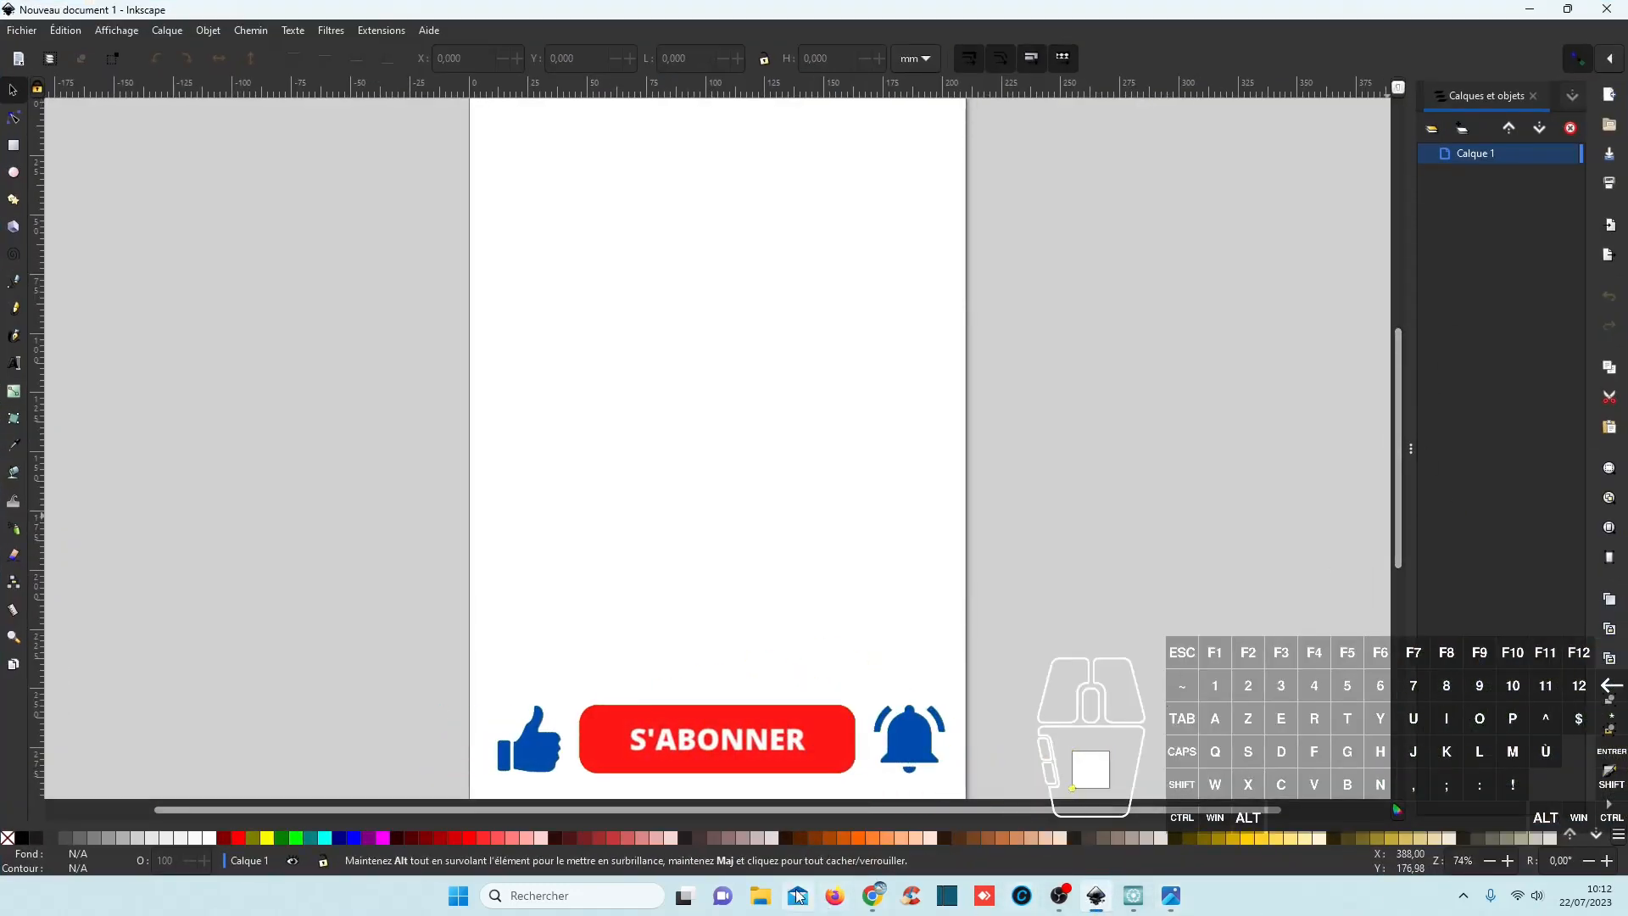
left_click(761, 895)
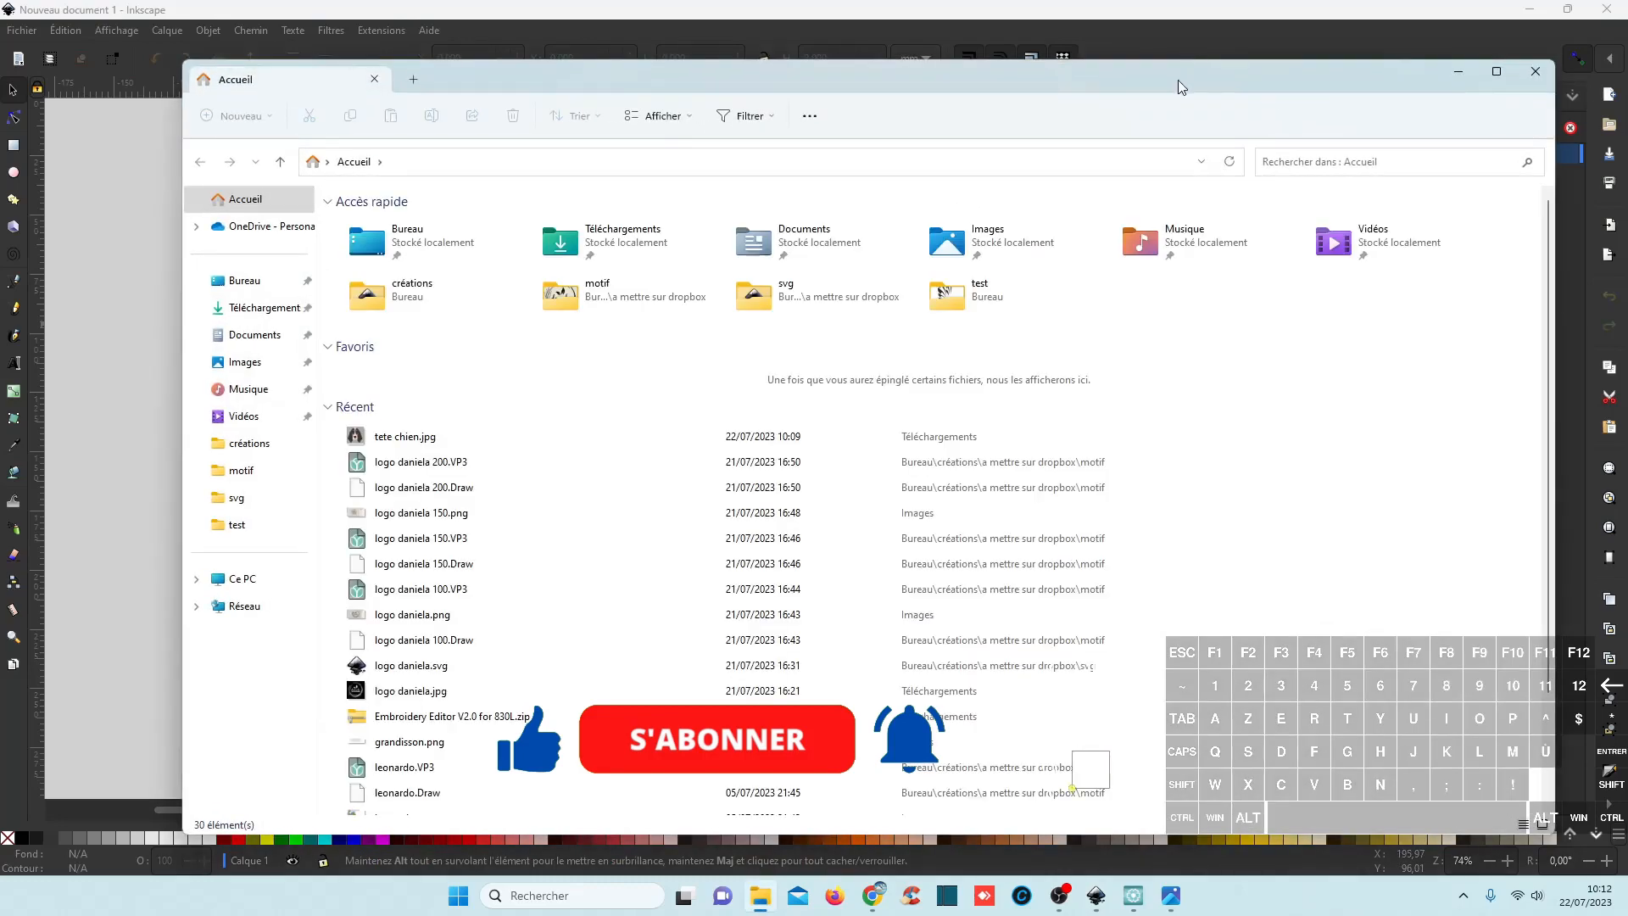
left_click(1458, 71)
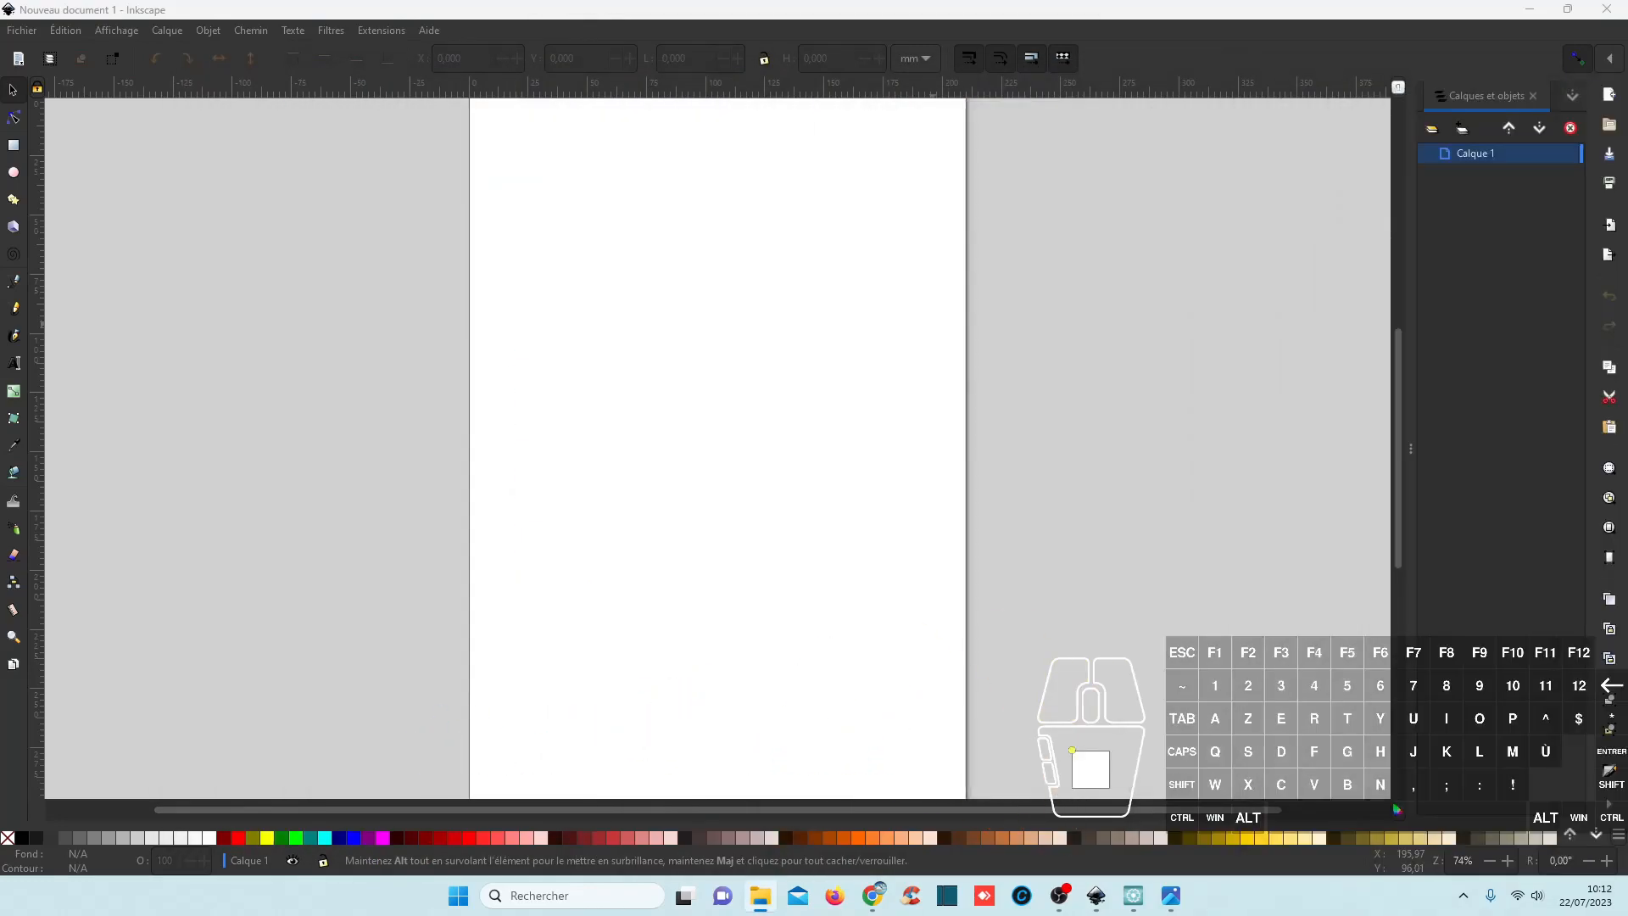
left_click_drag(1199, 327, 733, 331)
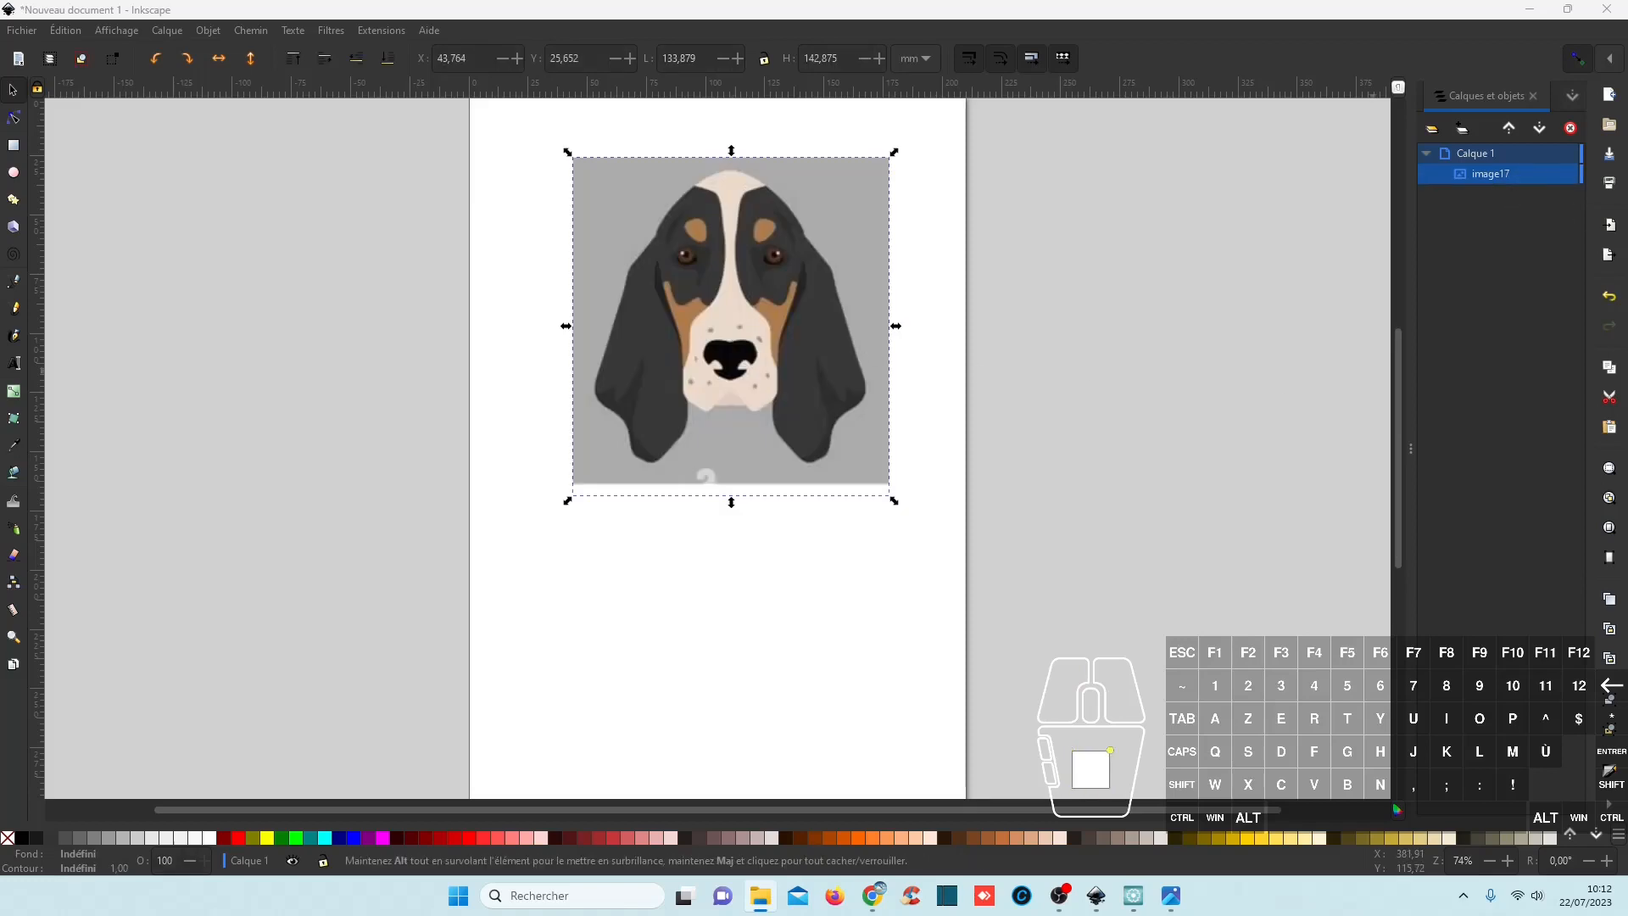
left_click(712, 404)
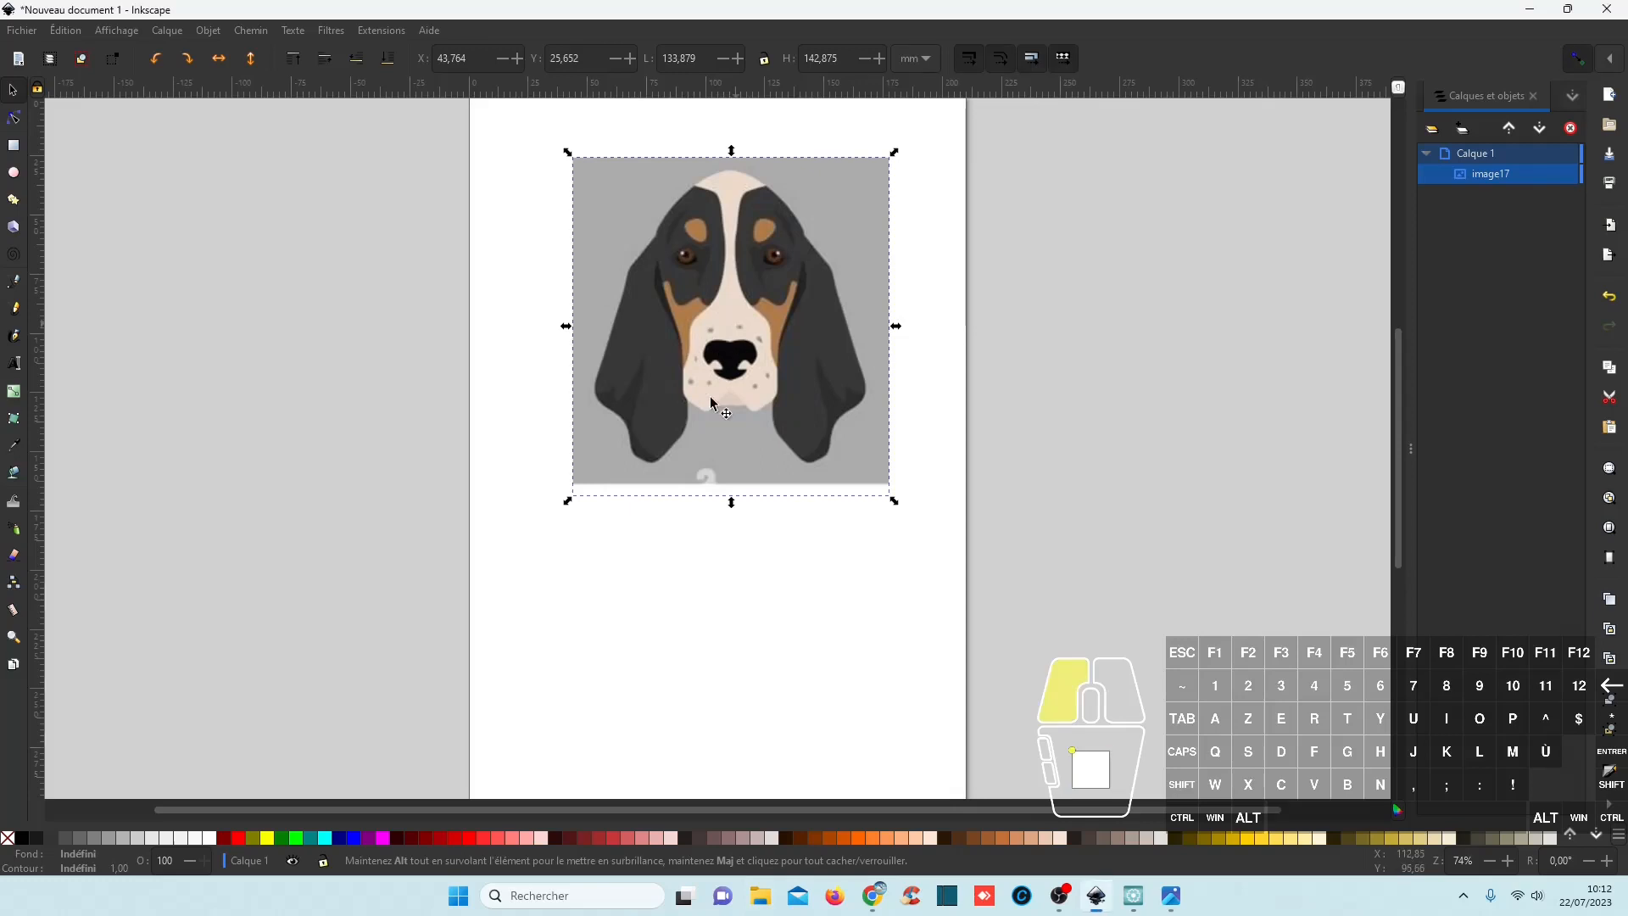
left_click_drag(712, 403, 687, 490)
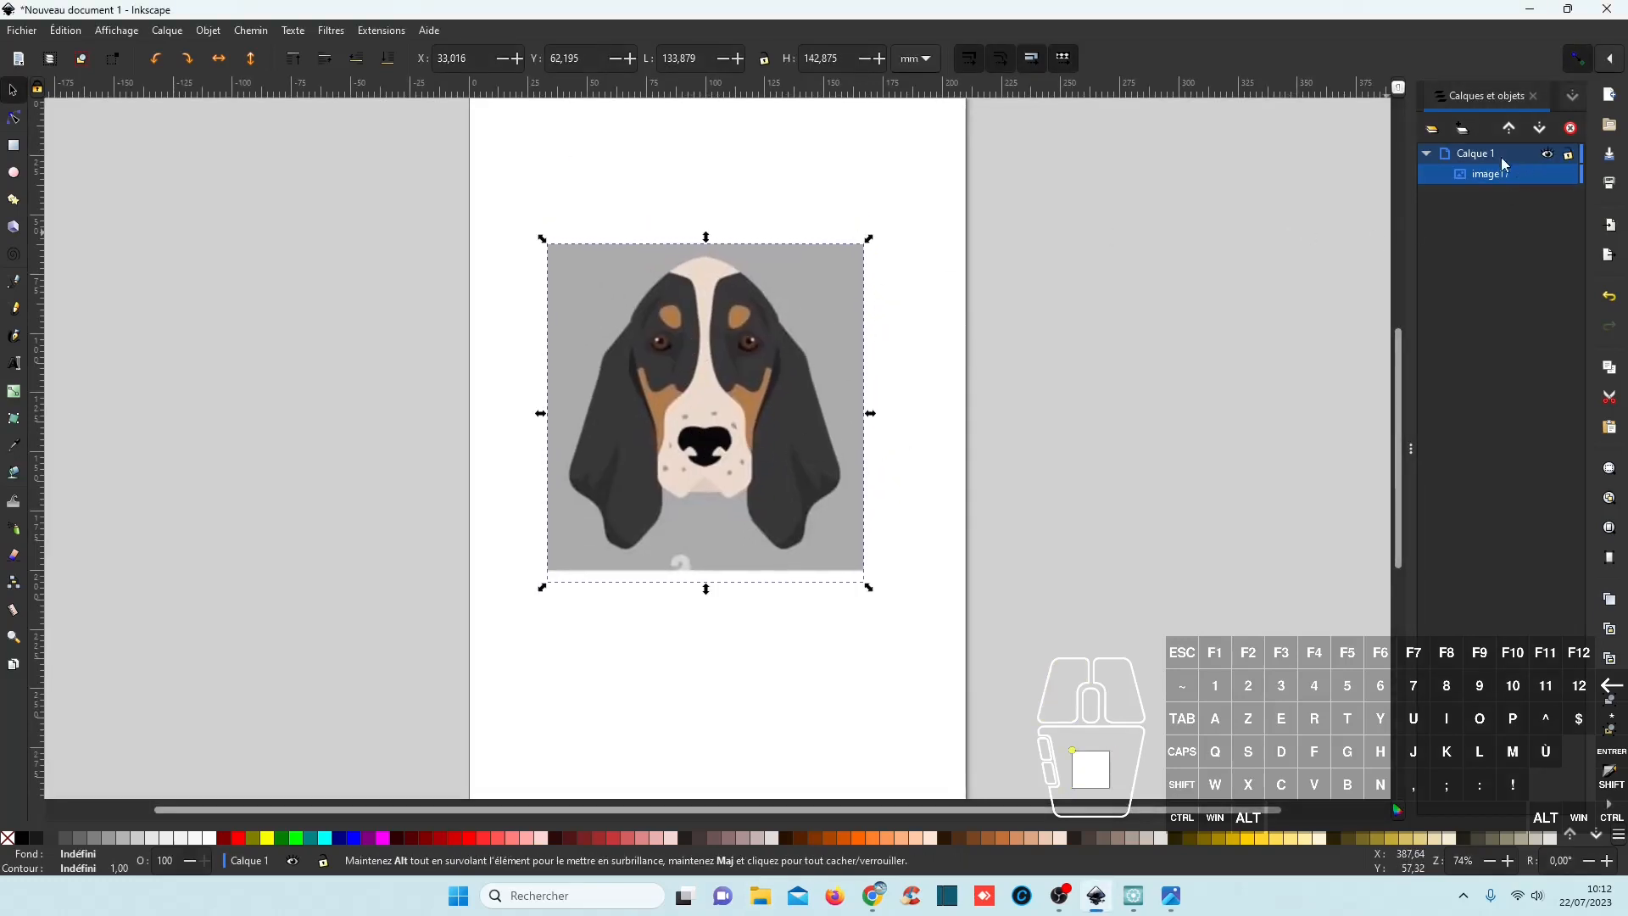
Rename the layer holding the dog picture as "original" and lock it.
double_click(1477, 157)
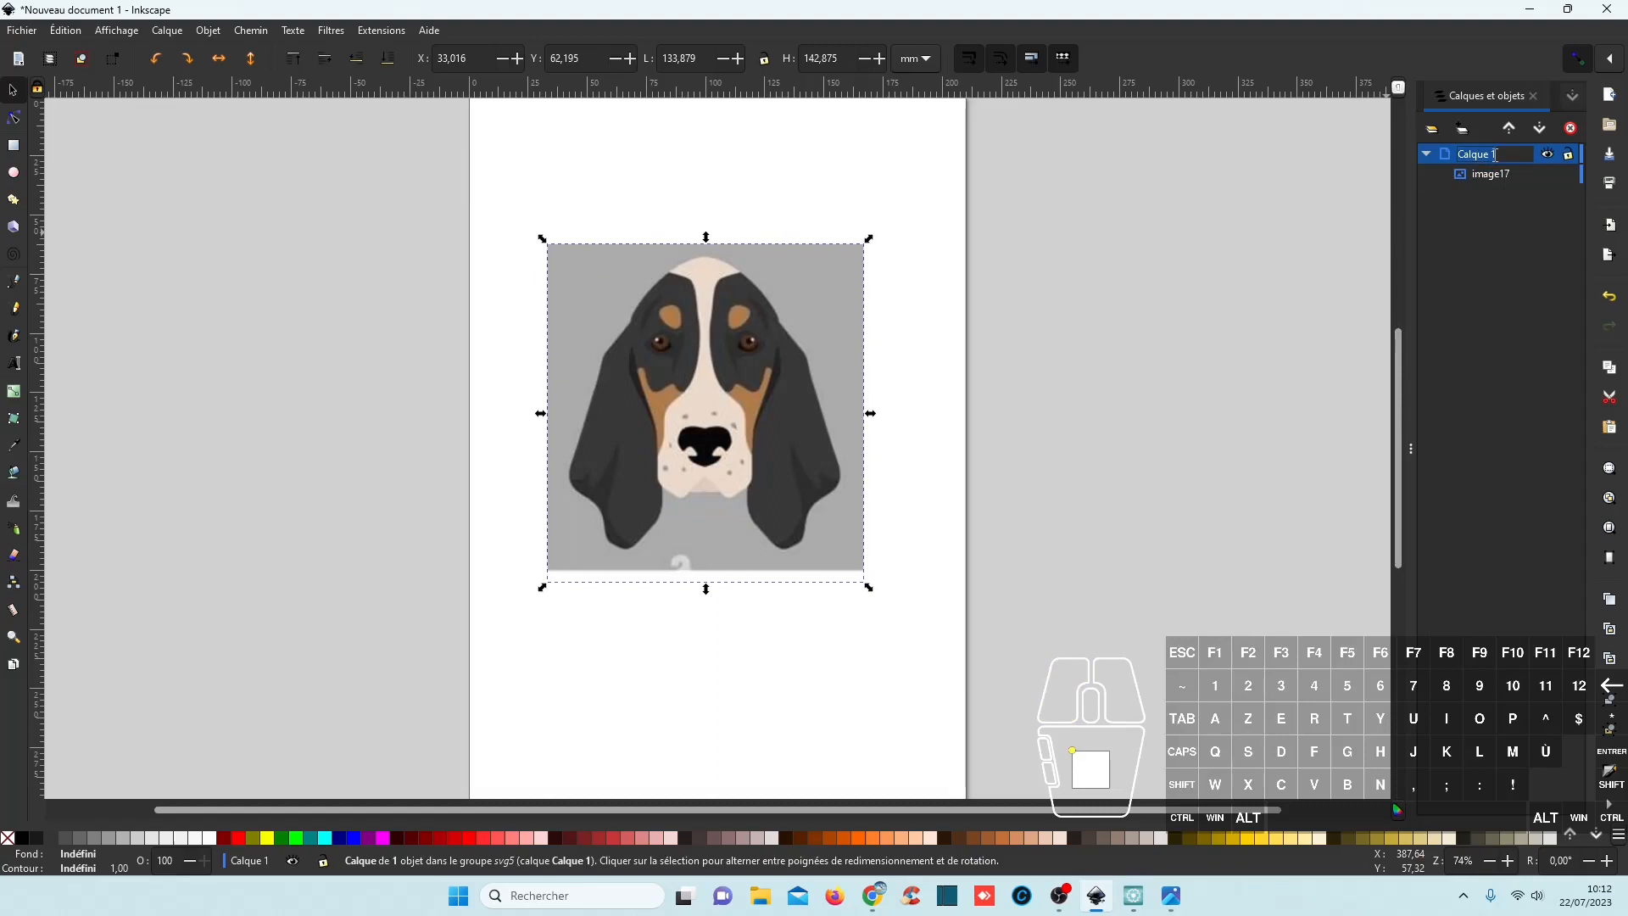
type("original")
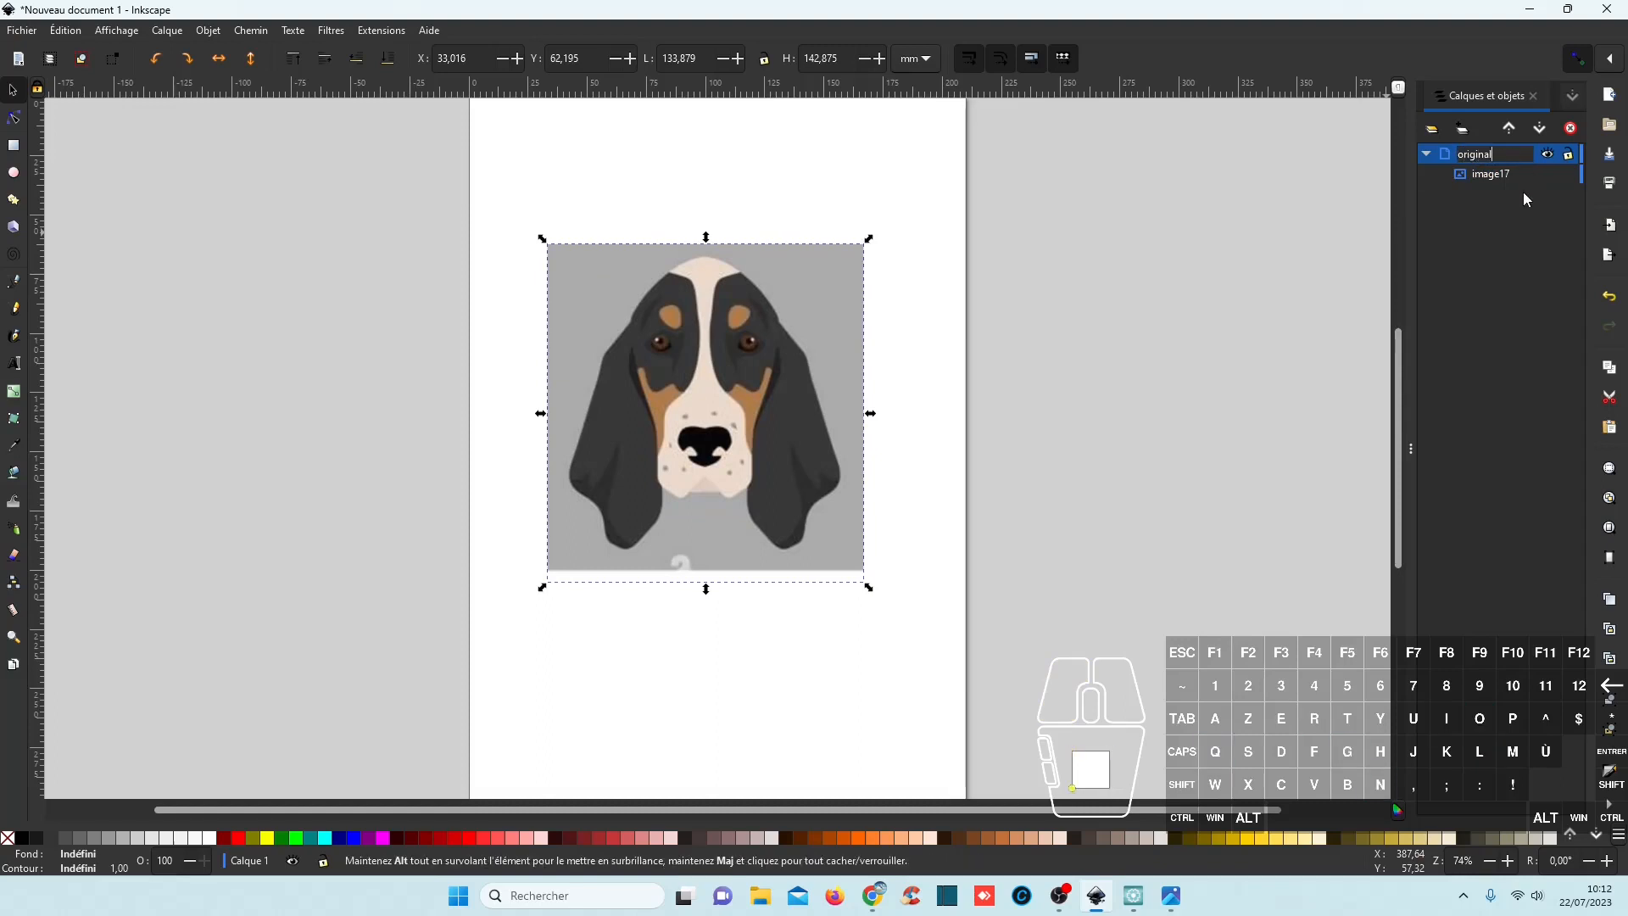
key("Return")
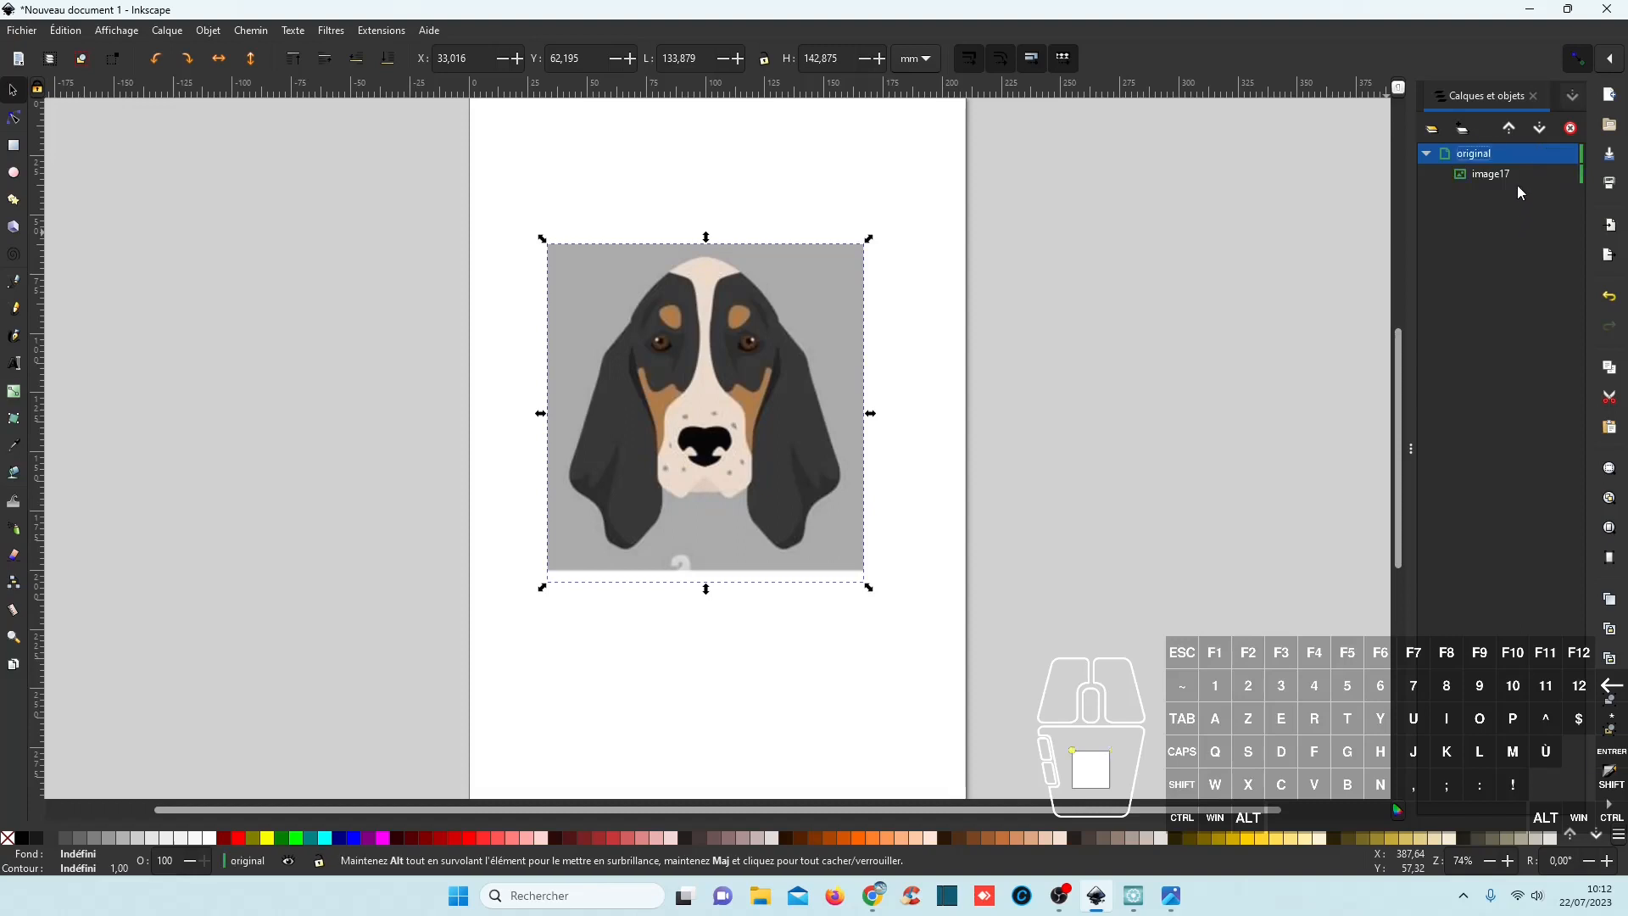
left_click(1568, 158)
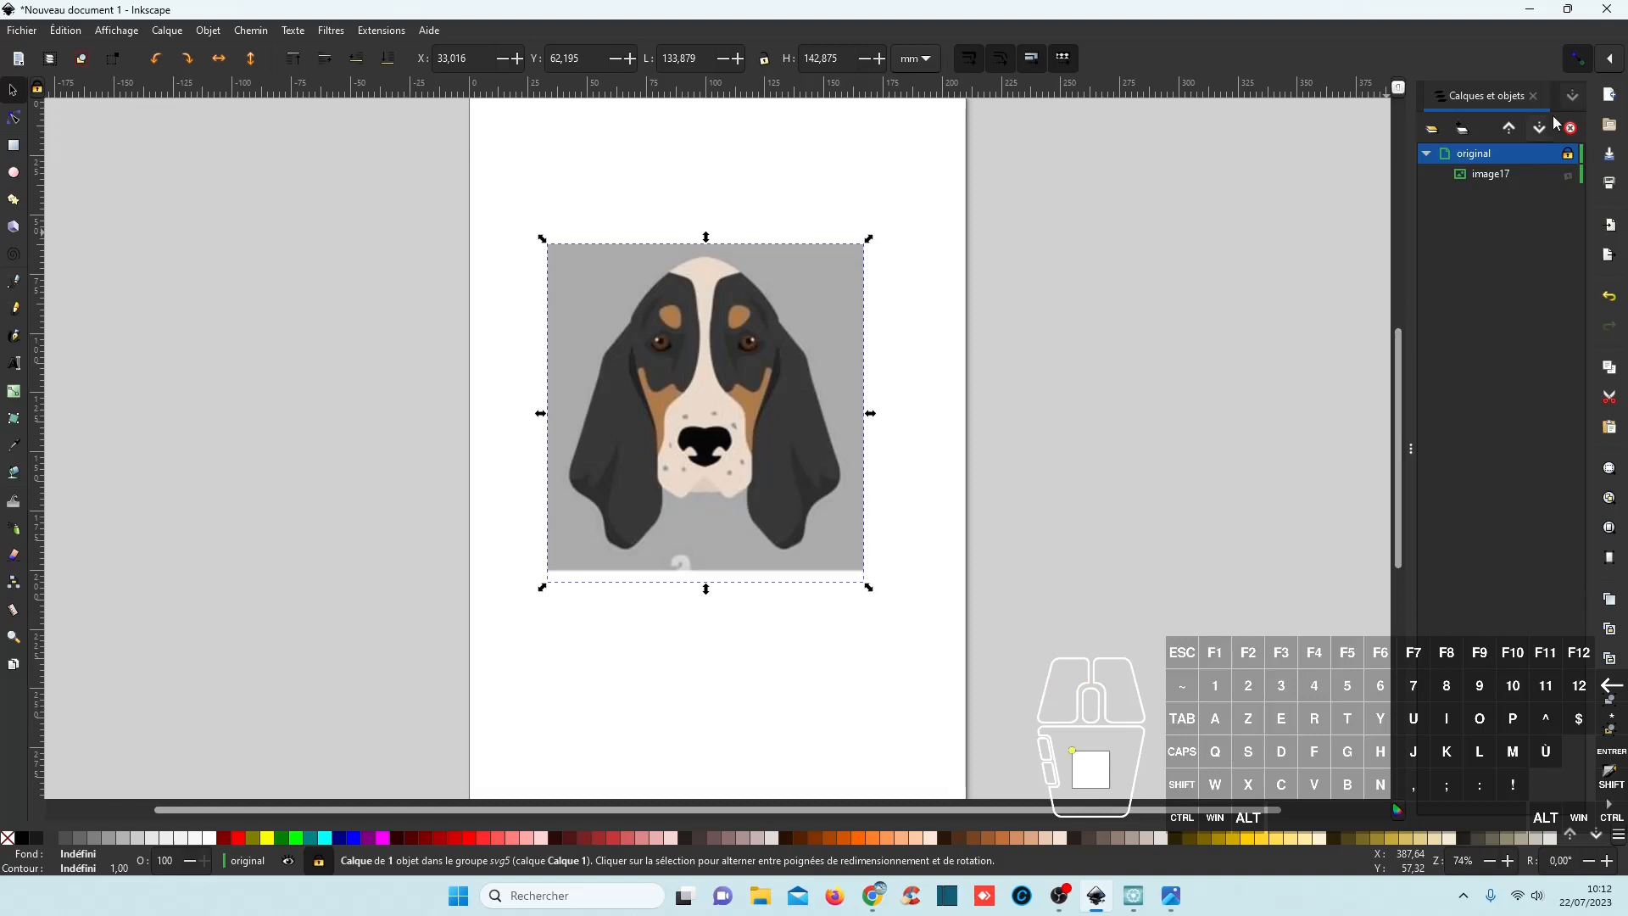
Add a layer named "dessin" above the active layer.
left_click(1461, 129)
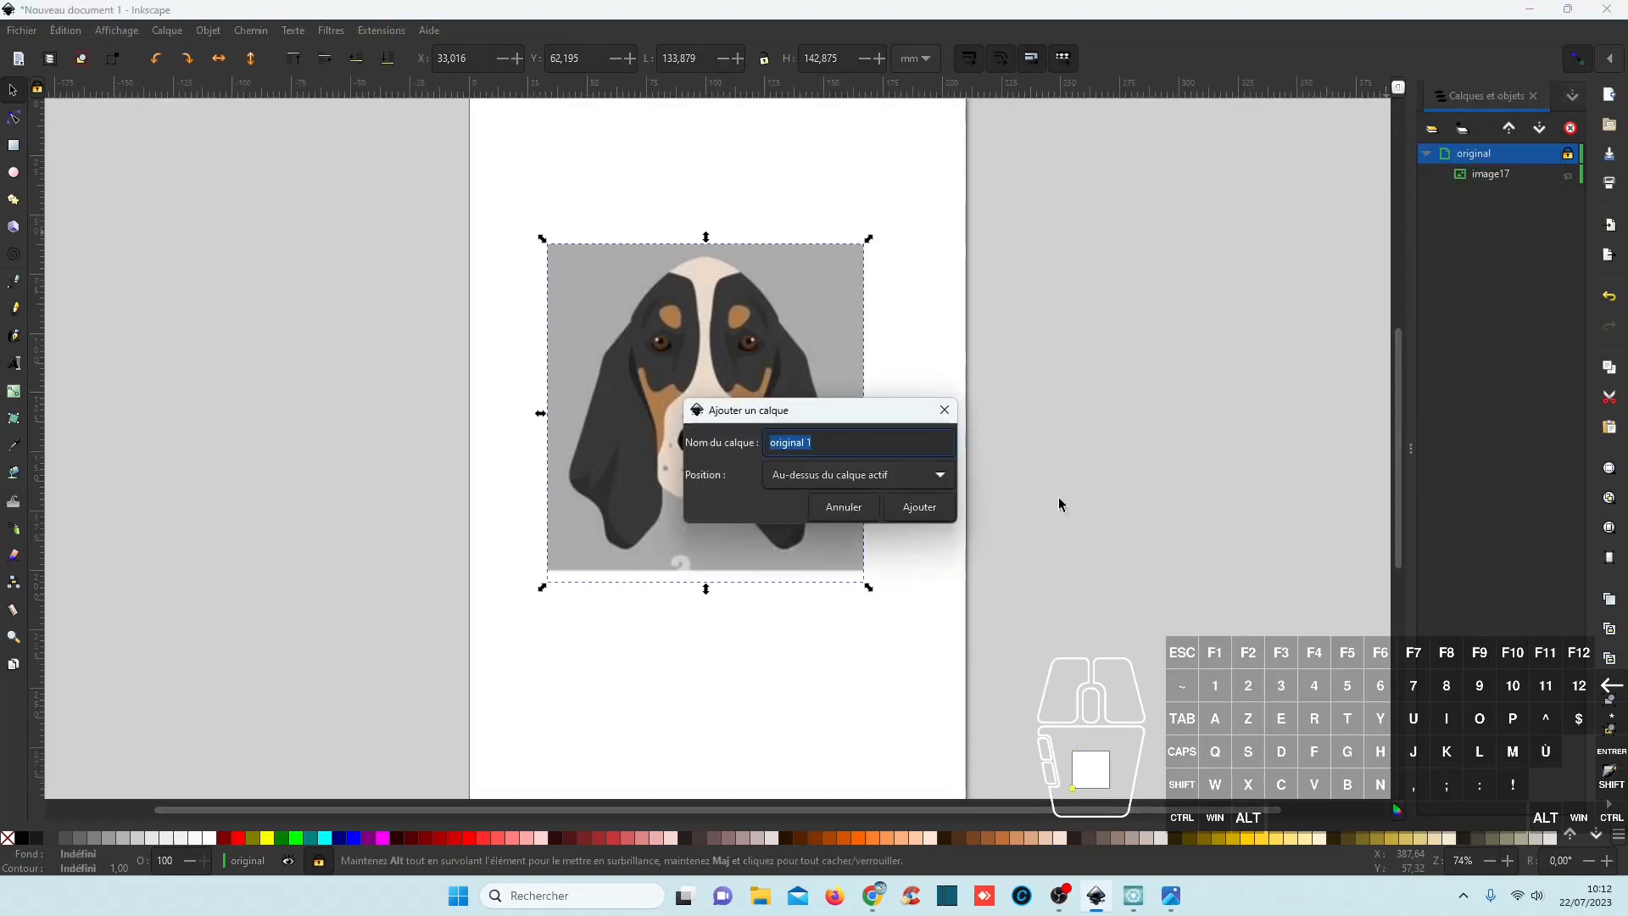
type("dessin")
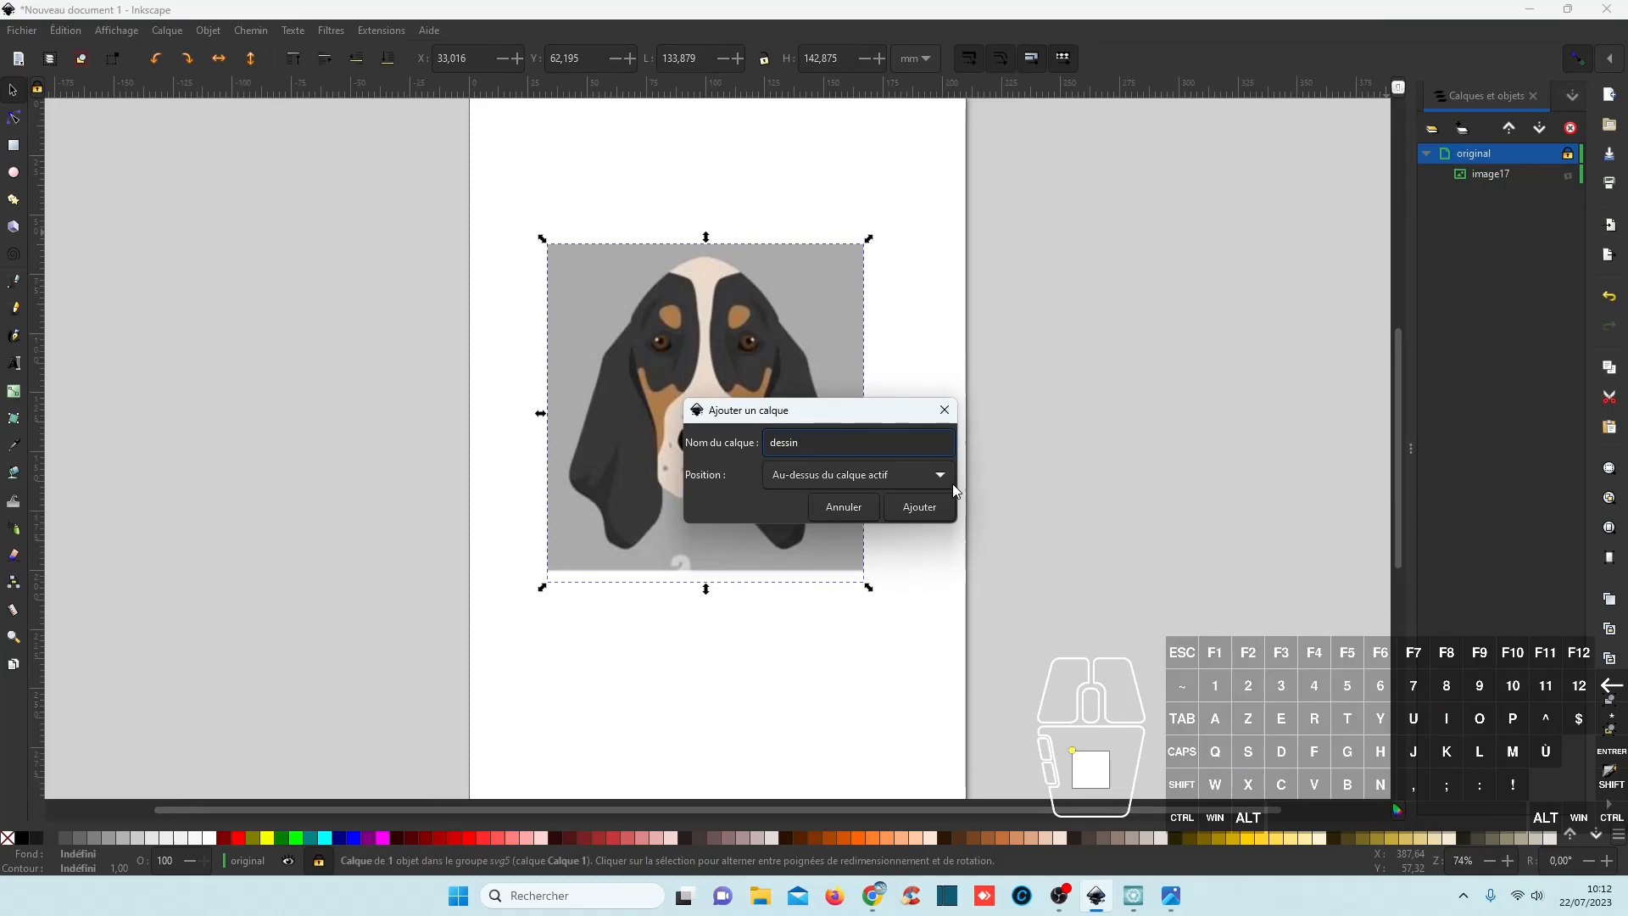
left_click(919, 507)
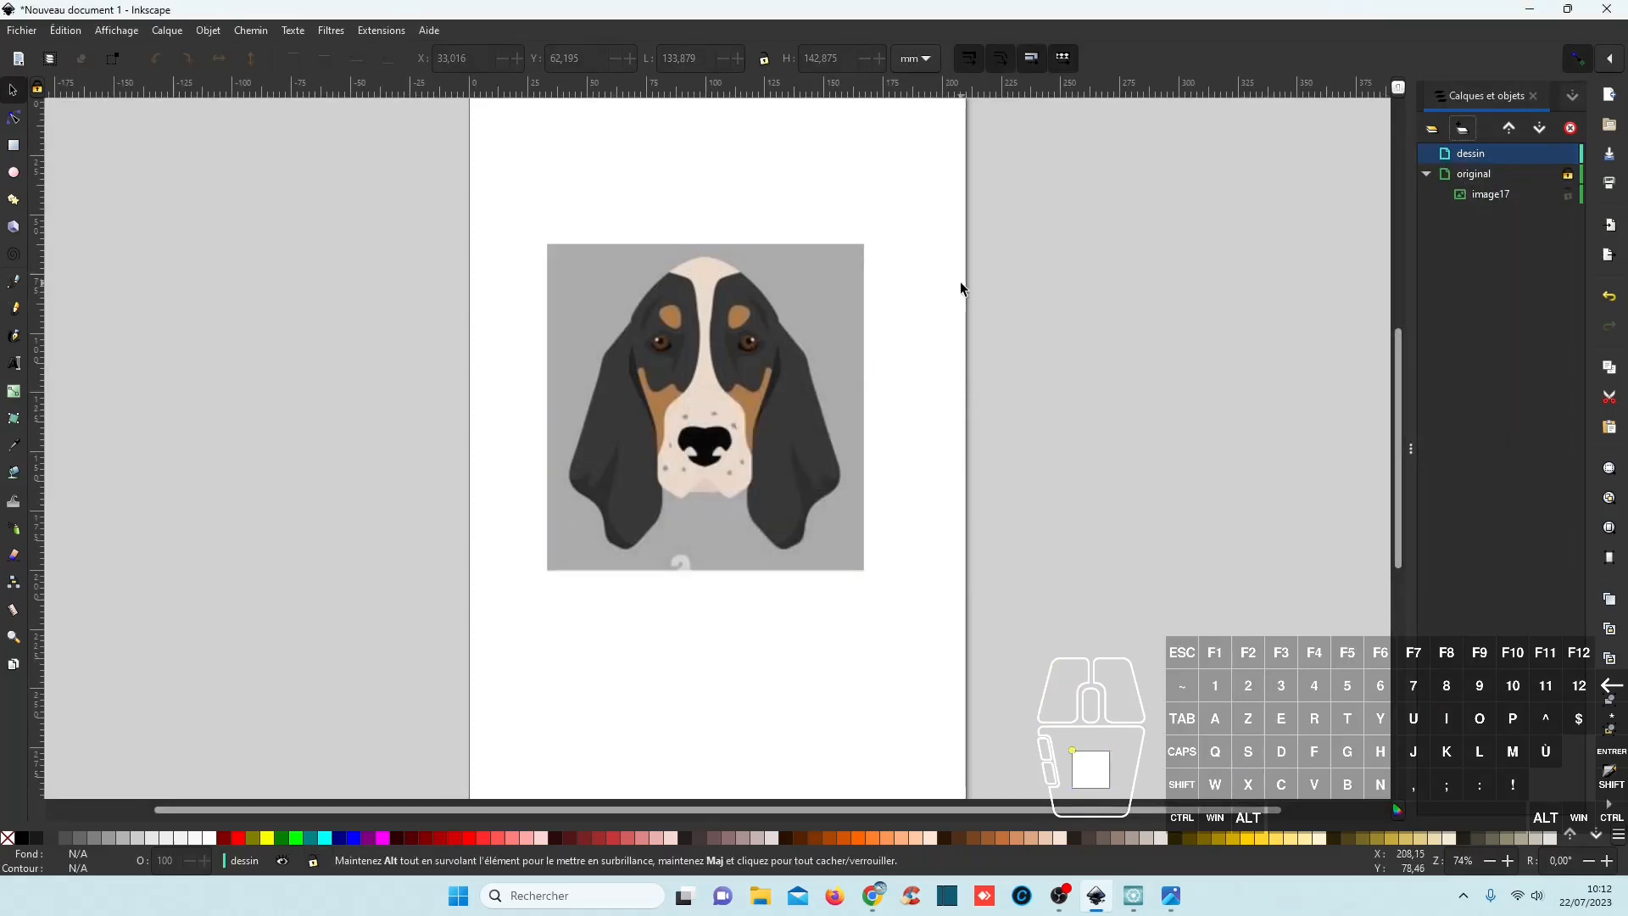
Try freehand Pencil strokes over the dog's face with the dessin layer active, and undo them.
left_click(1472, 179)
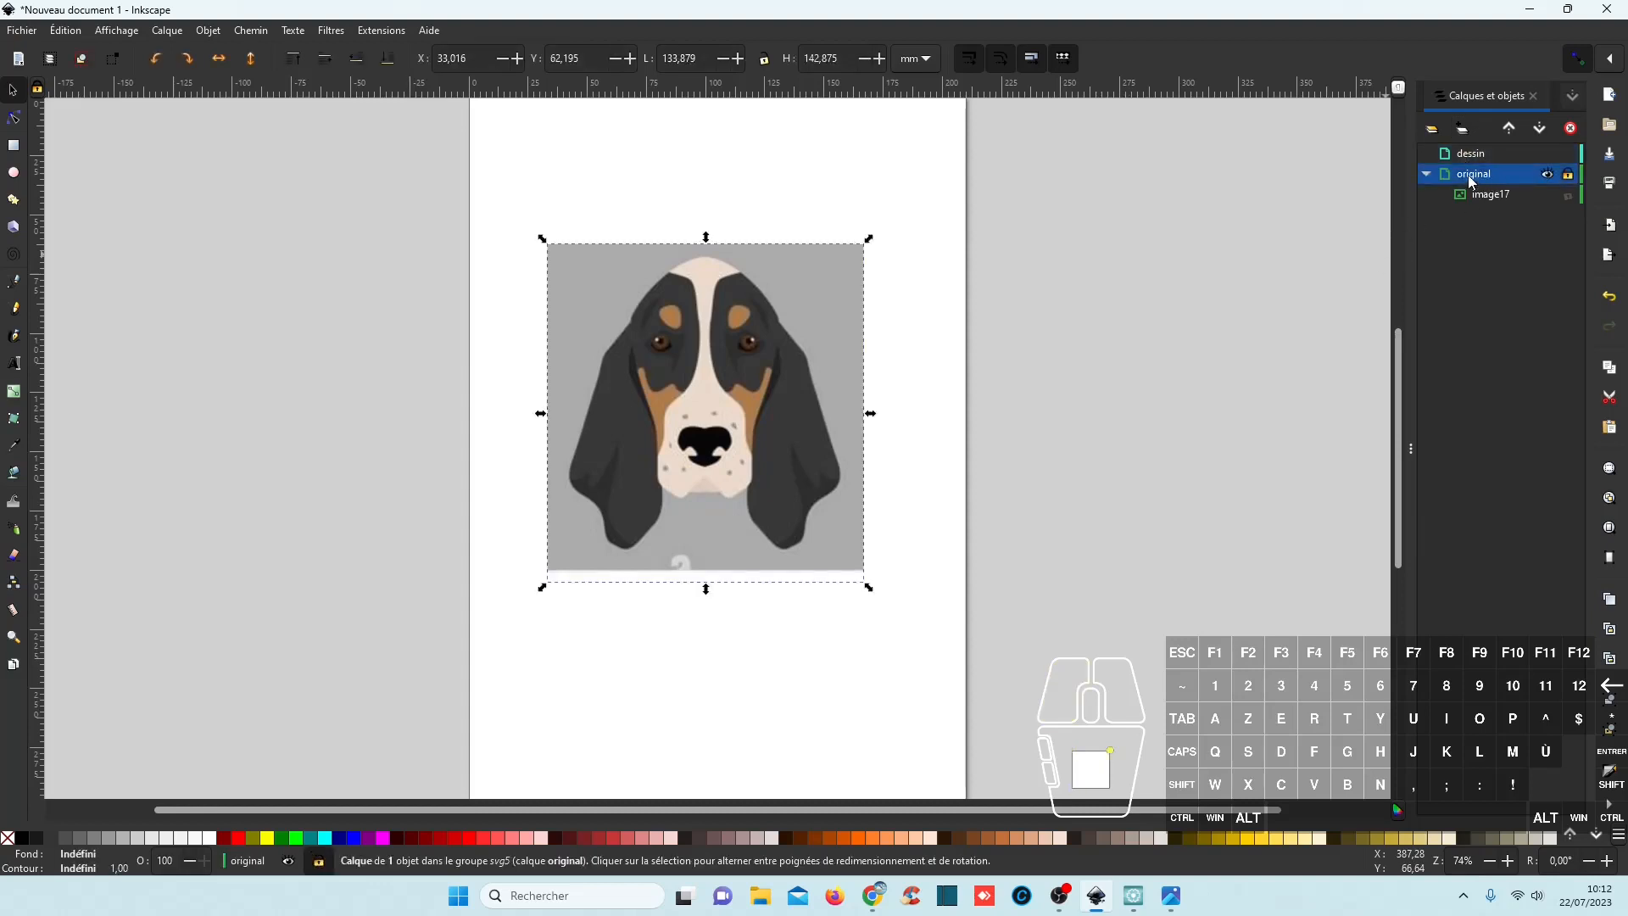
left_click(15, 308)
mouse_move(574, 434)
left_mouse_down()
mouse_move(666, 566)
mouse_move(797, 373)
mouse_move(700, 530)
mouse_move(628, 436)
left_mouse_up()
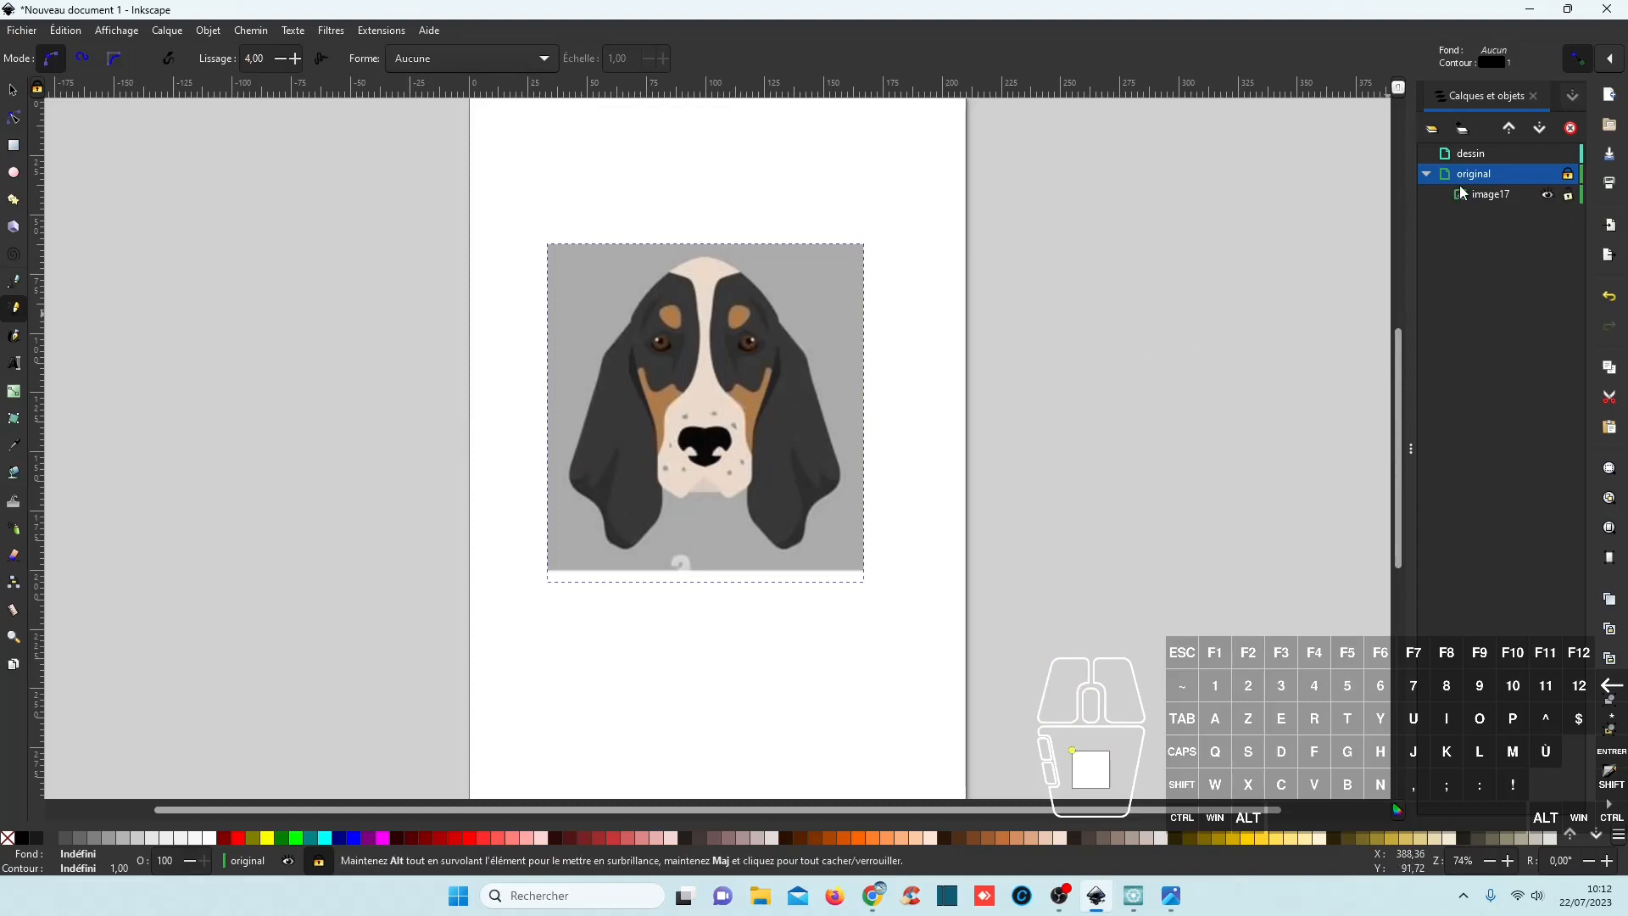
left_click(1479, 162)
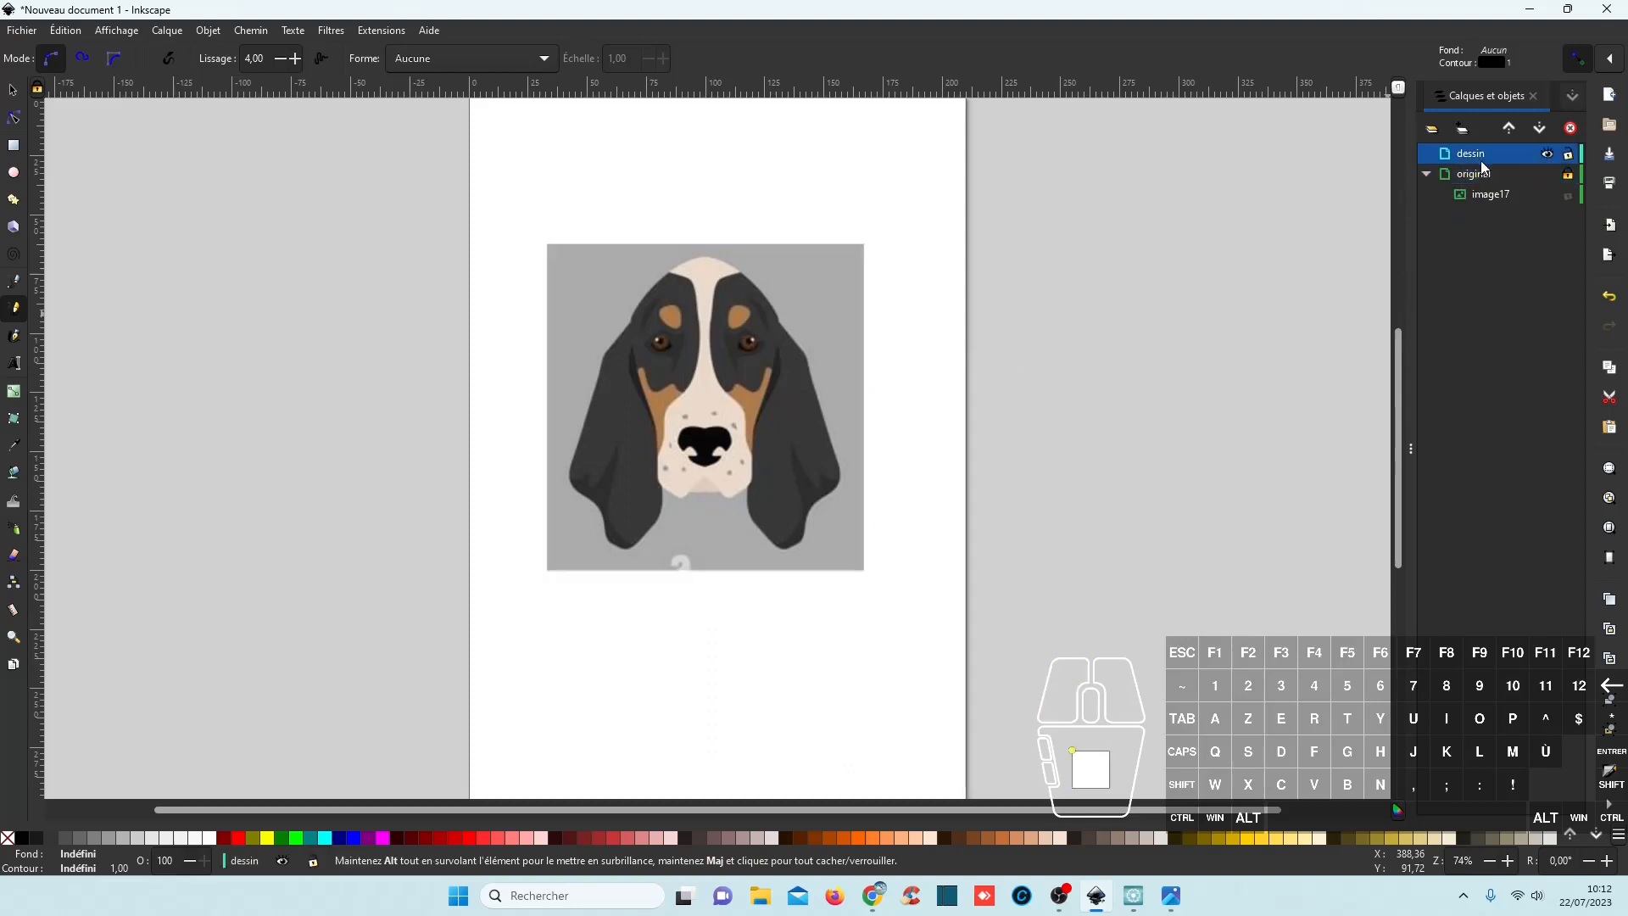
mouse_move(596, 348)
left_mouse_down()
mouse_move(683, 428)
mouse_move(781, 469)
mouse_move(646, 543)
left_mouse_up()
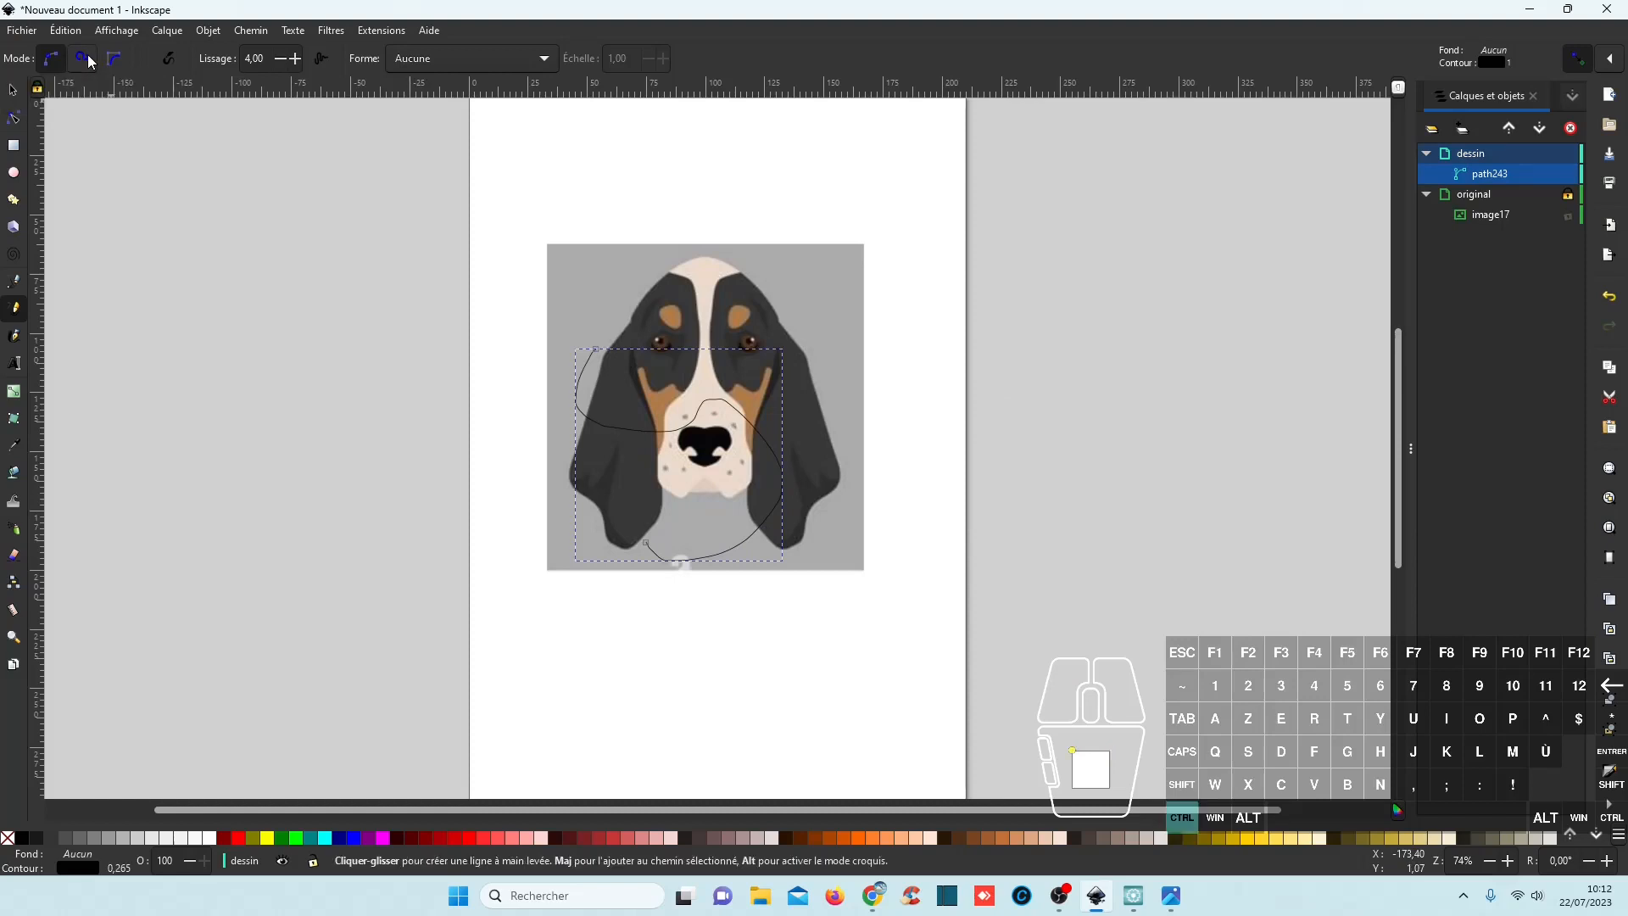
key("ctrl+z")
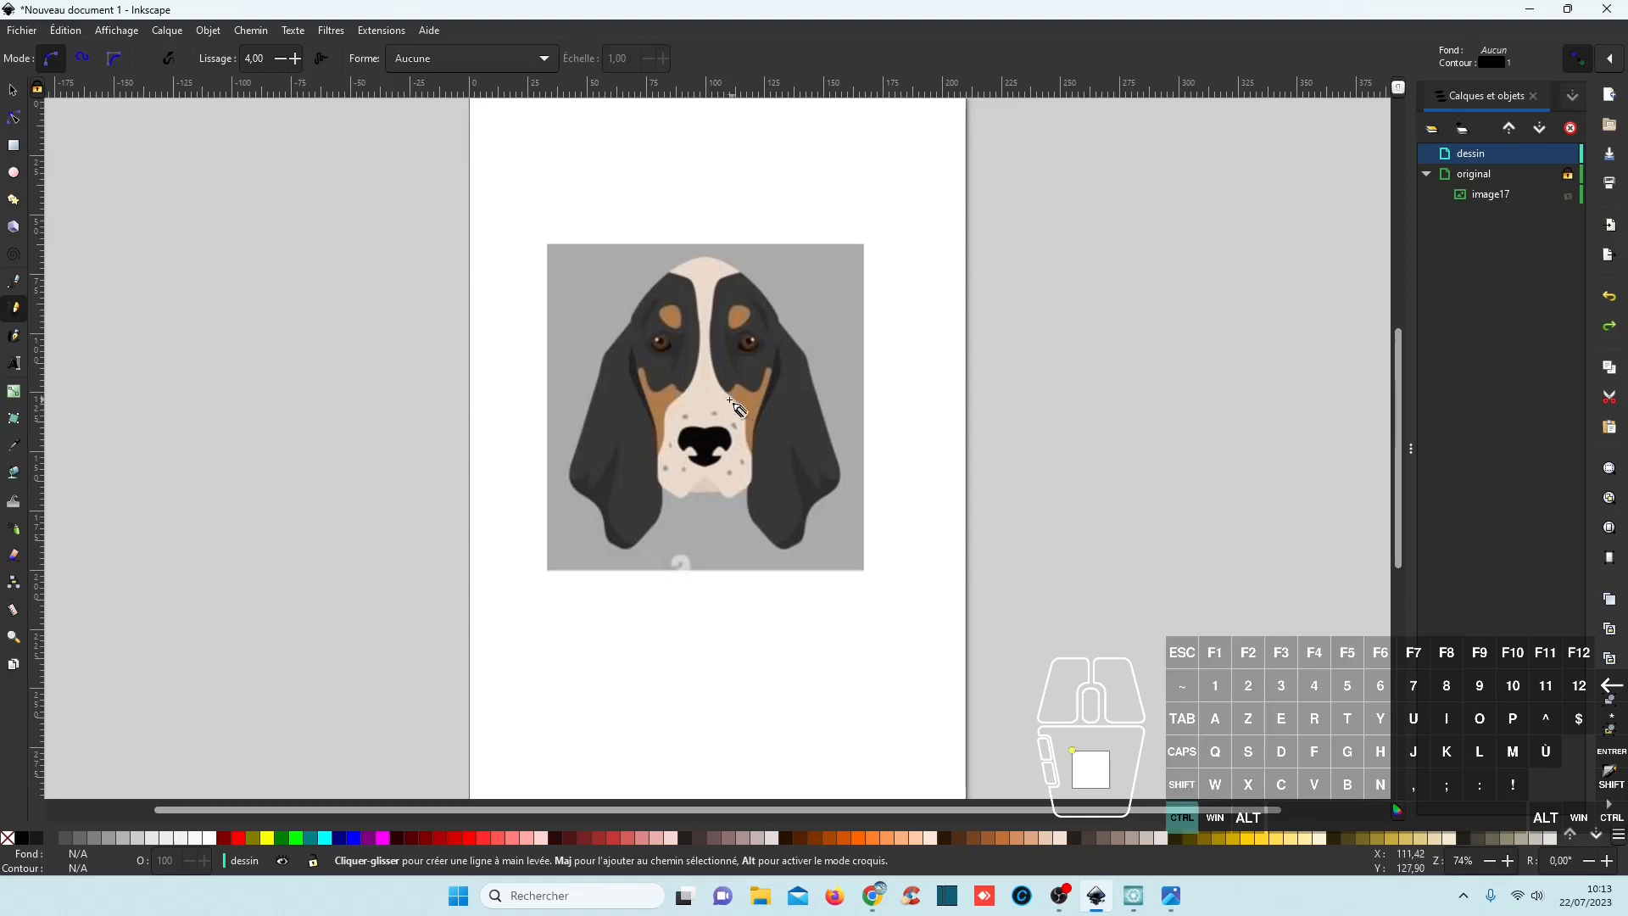
scroll(708, 407, "up", 2)
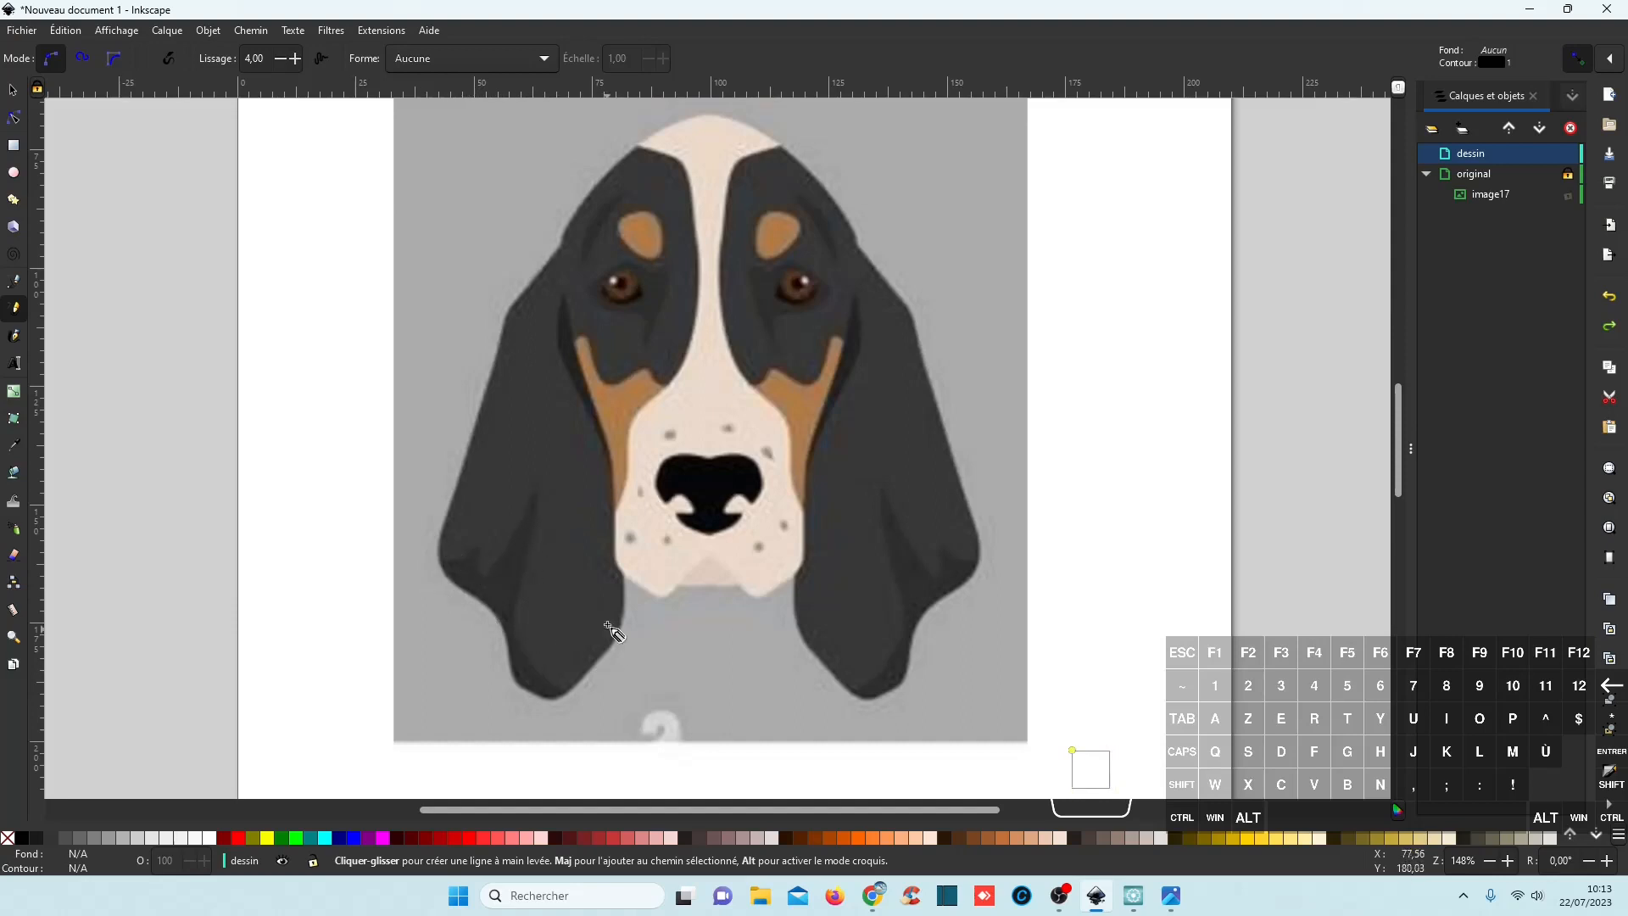
left_click_drag(734, 497, 529, 498)
key("ctrl+z")
left_click(258, 34)
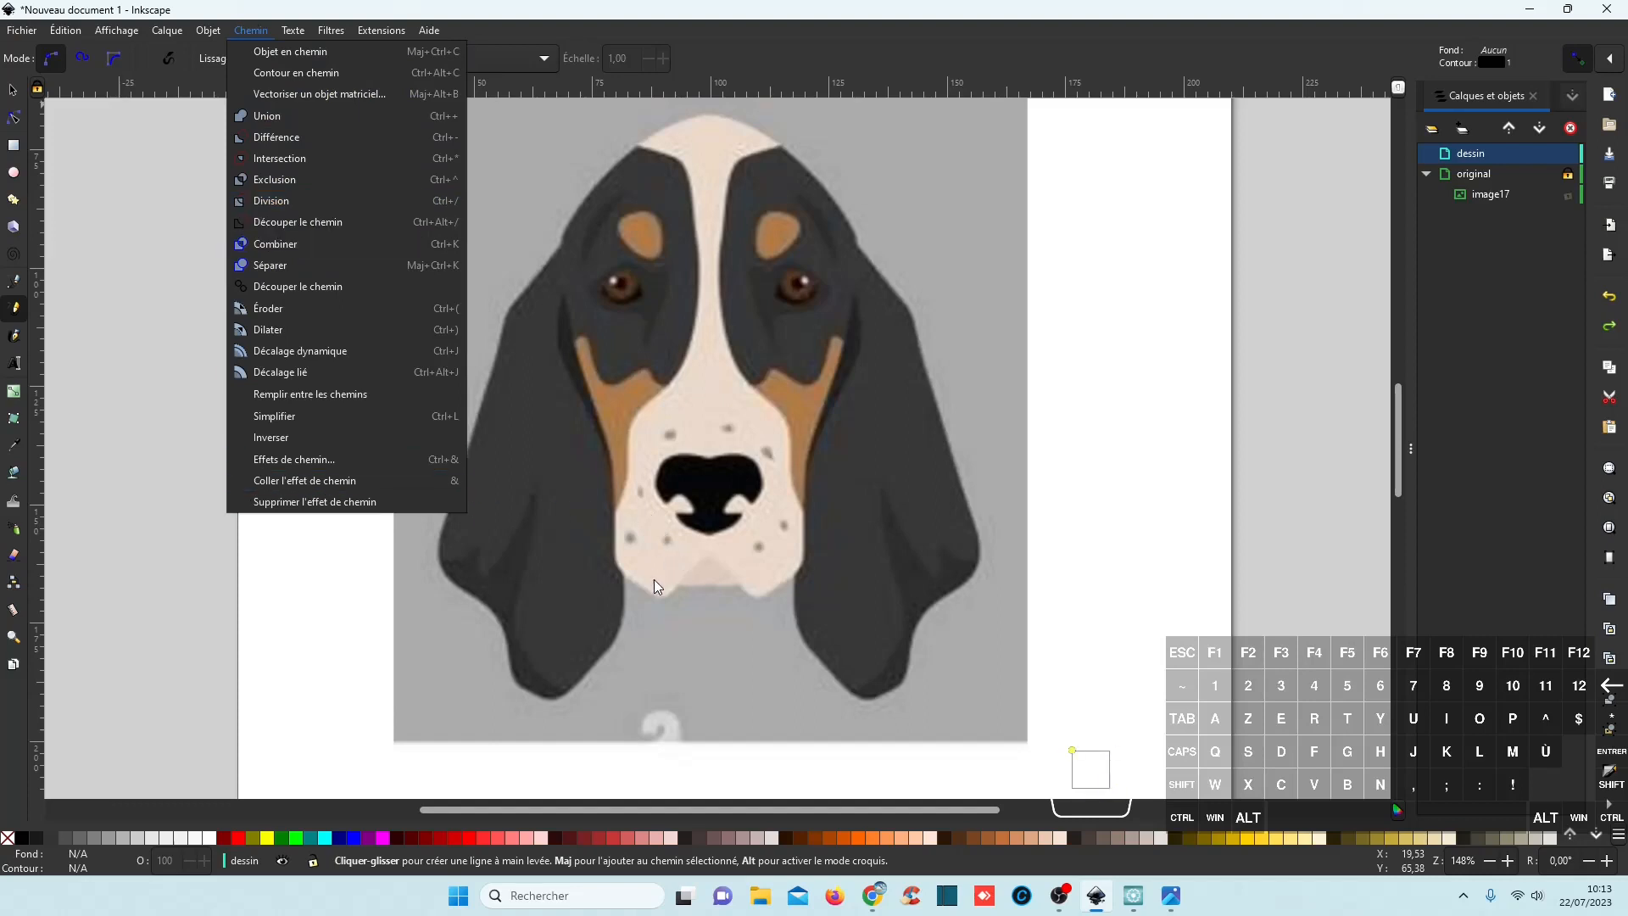
Start a straight-segment Bezier path on the left ear, from its junction with the muzzle across the lower tip to the outer edge.
left_click(16, 284)
left_click(17, 284)
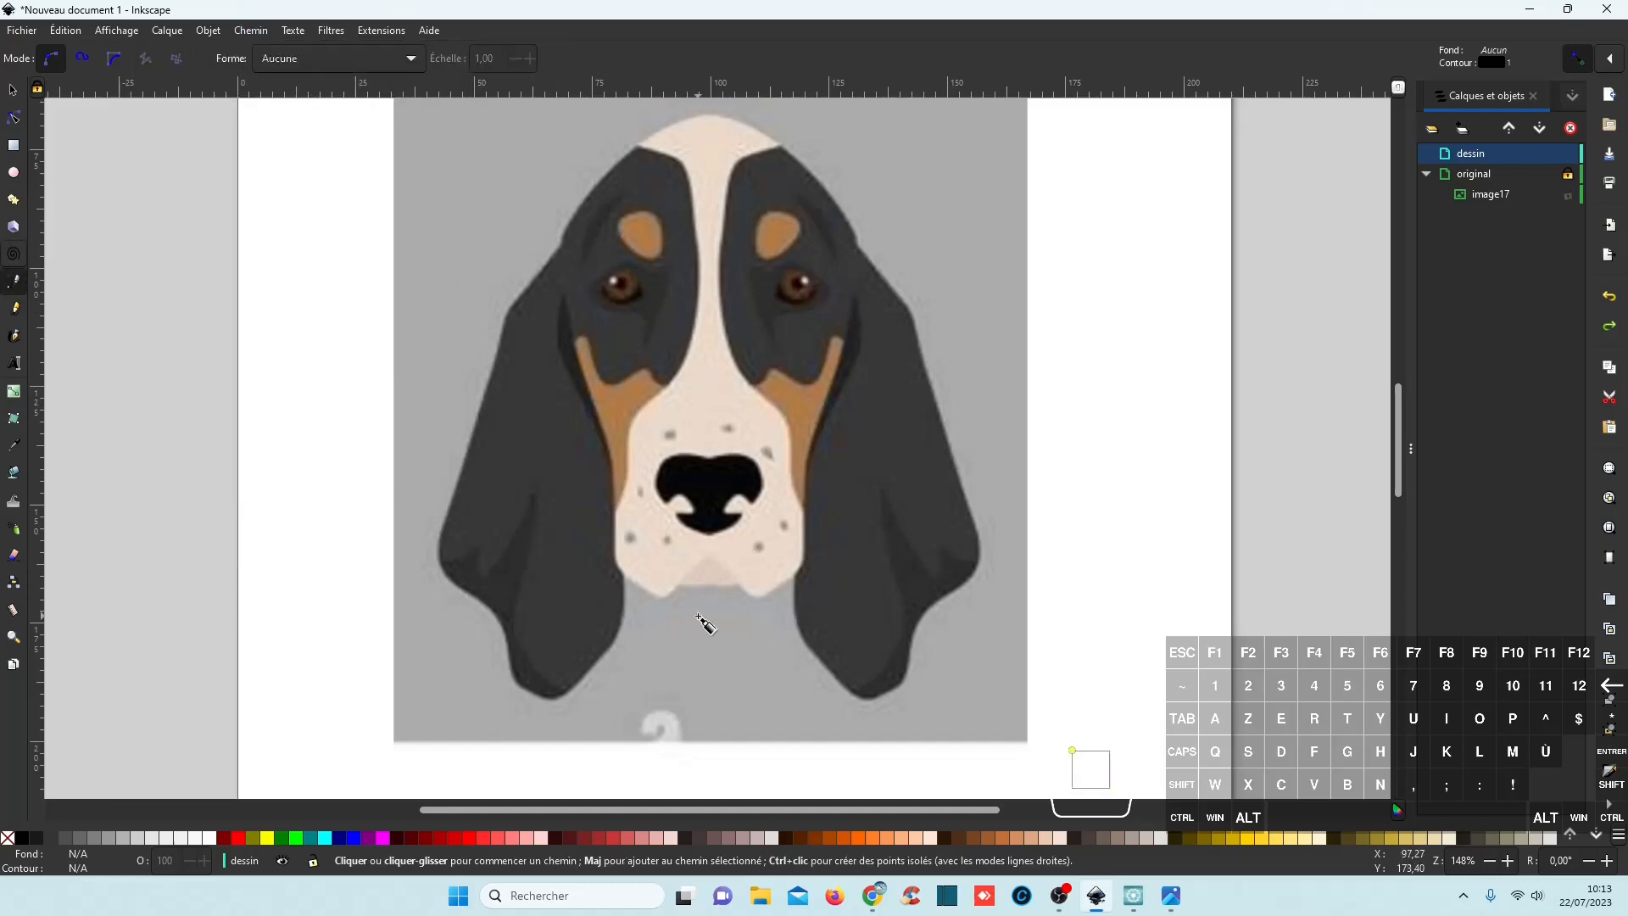
scroll(637, 581, "up", 4, "ctrl")
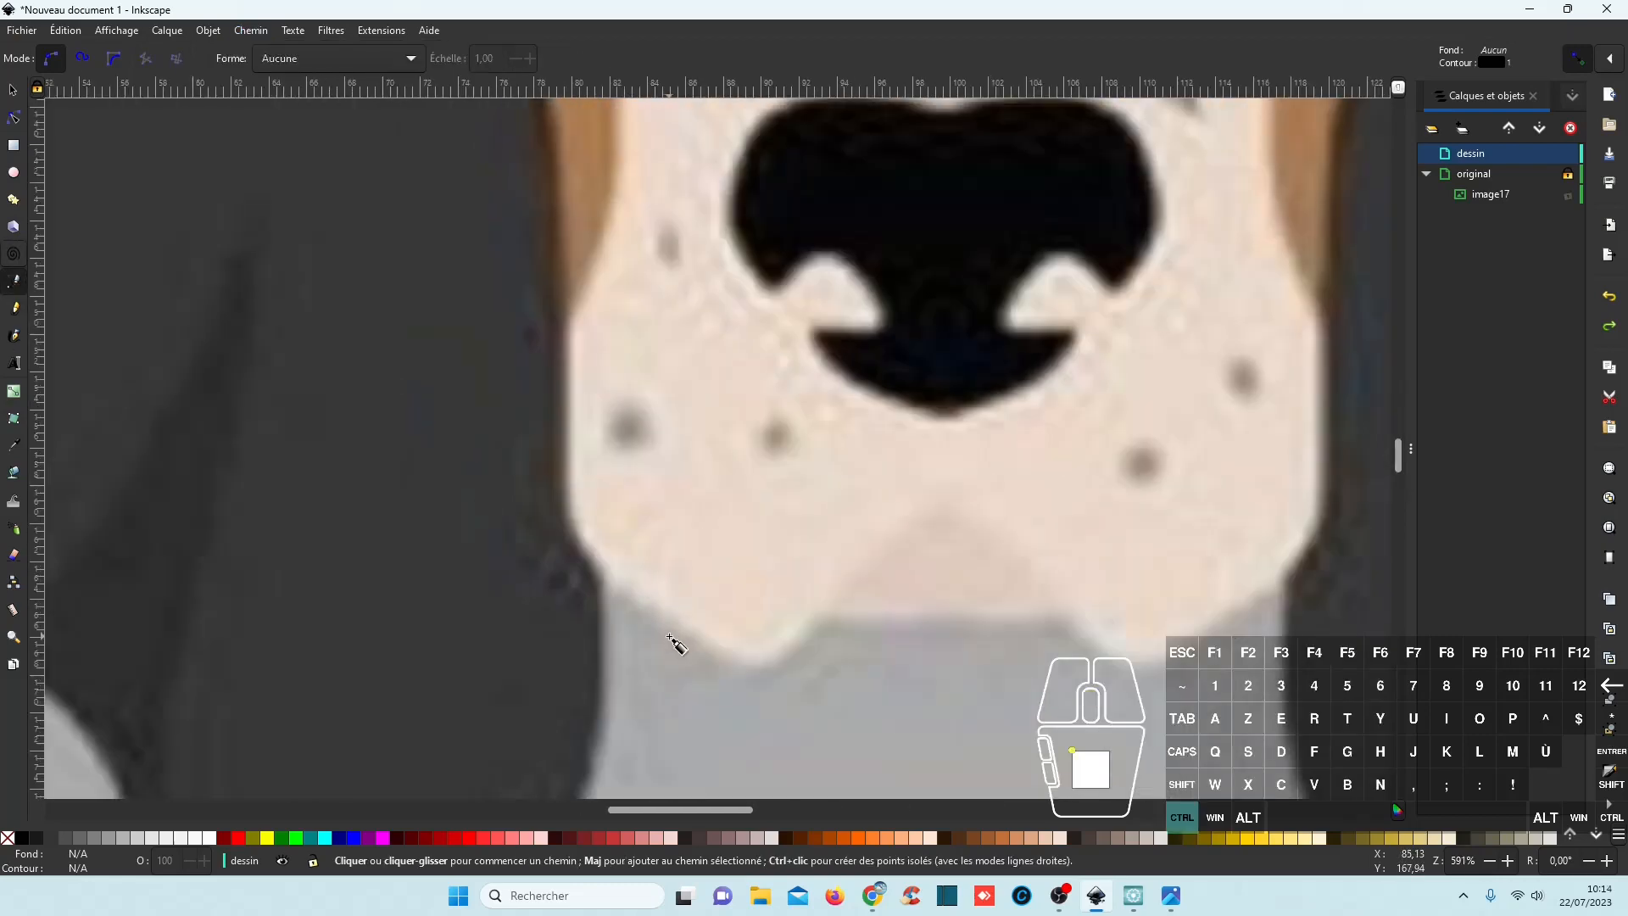
scroll(675, 644, "down", 1, "ctrl")
scroll(676, 645, "down", 3)
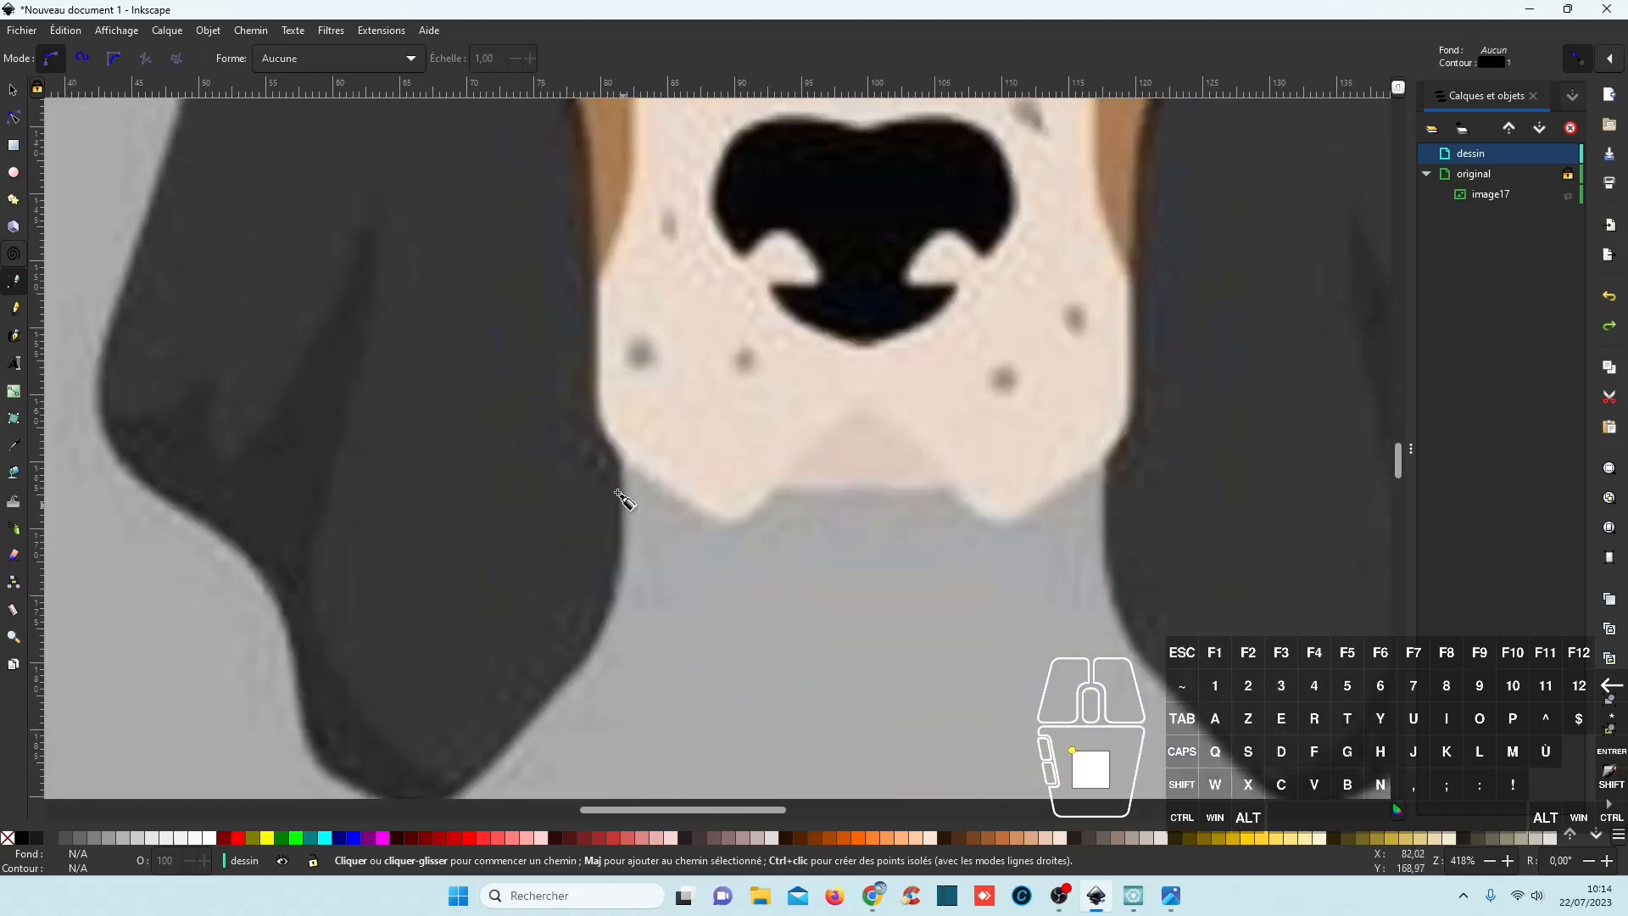
left_click(622, 458)
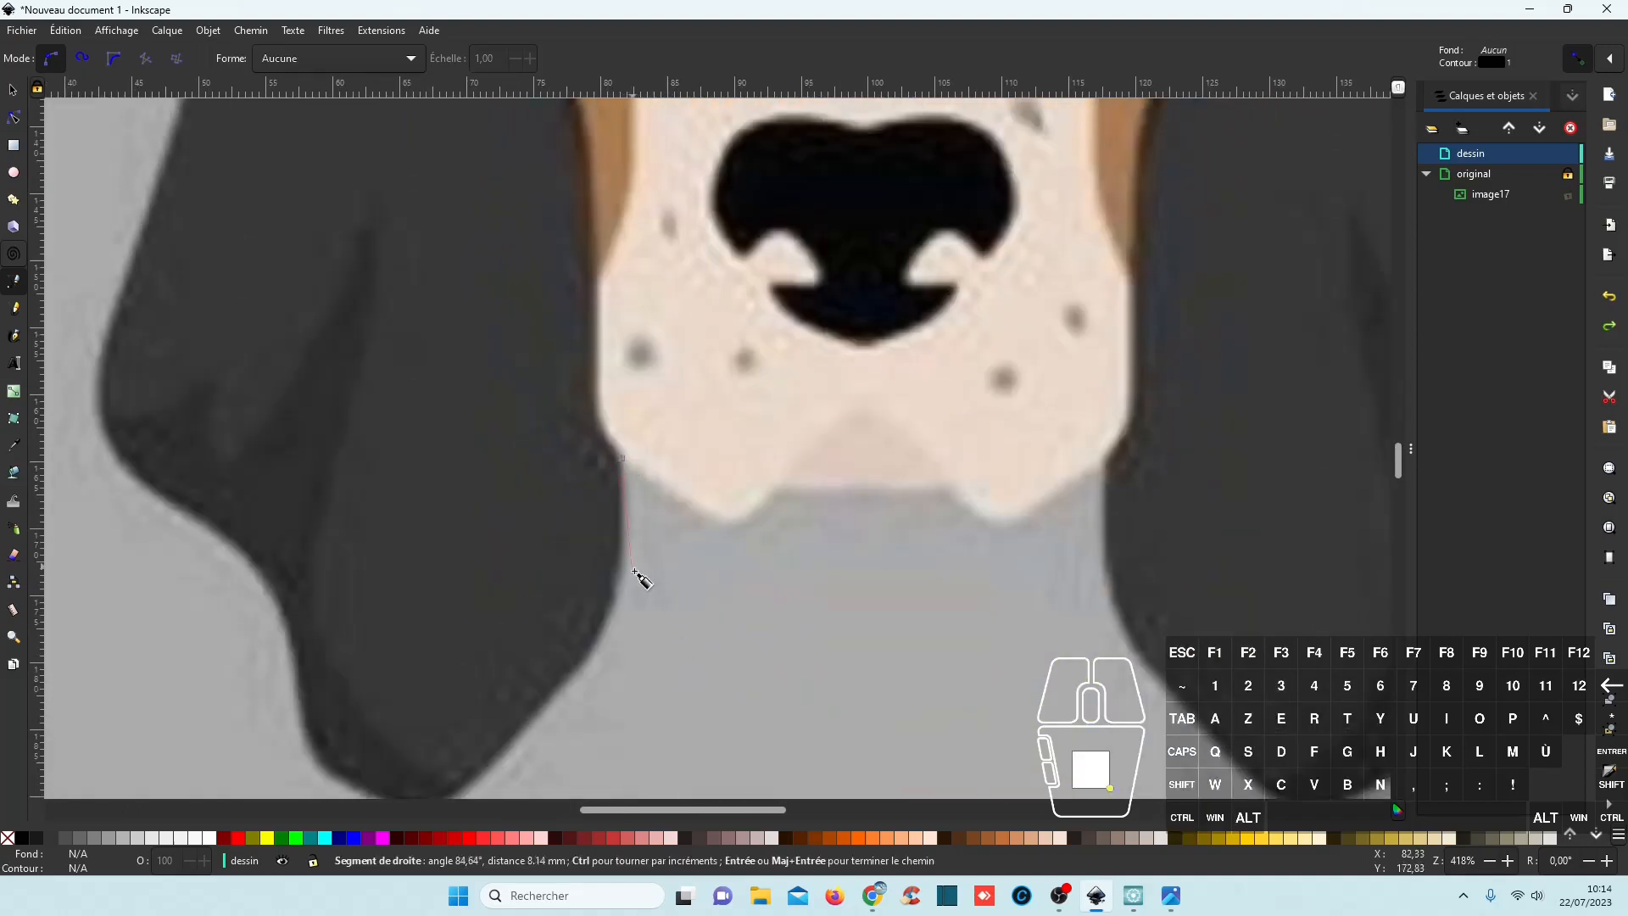
scroll(644, 593, "down", 5)
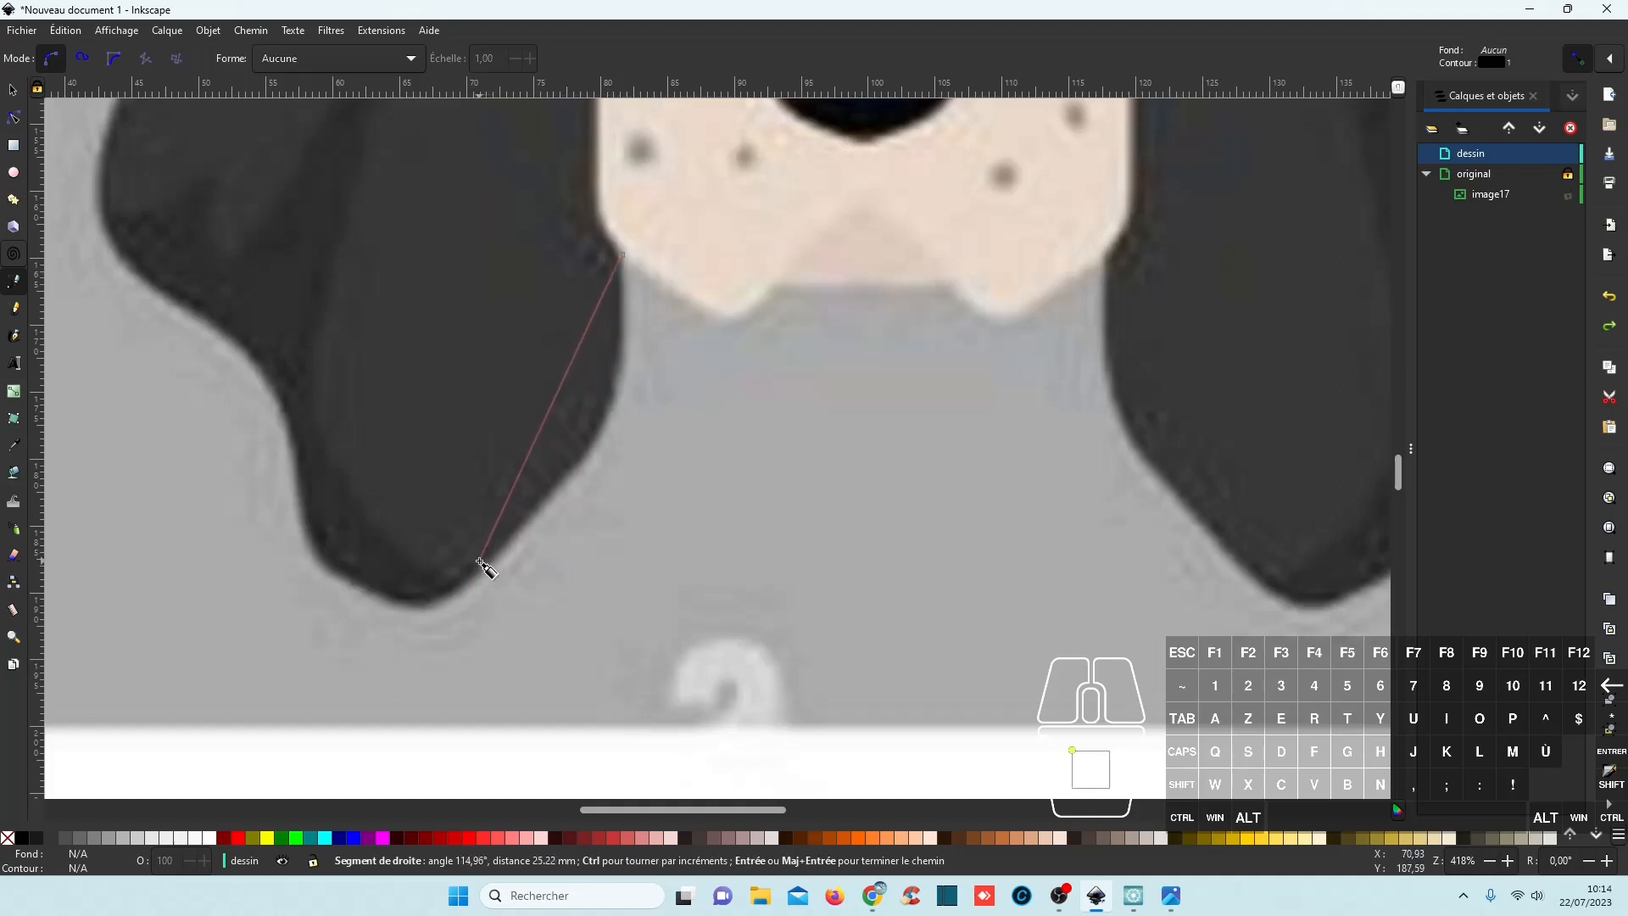
left_click(480, 560)
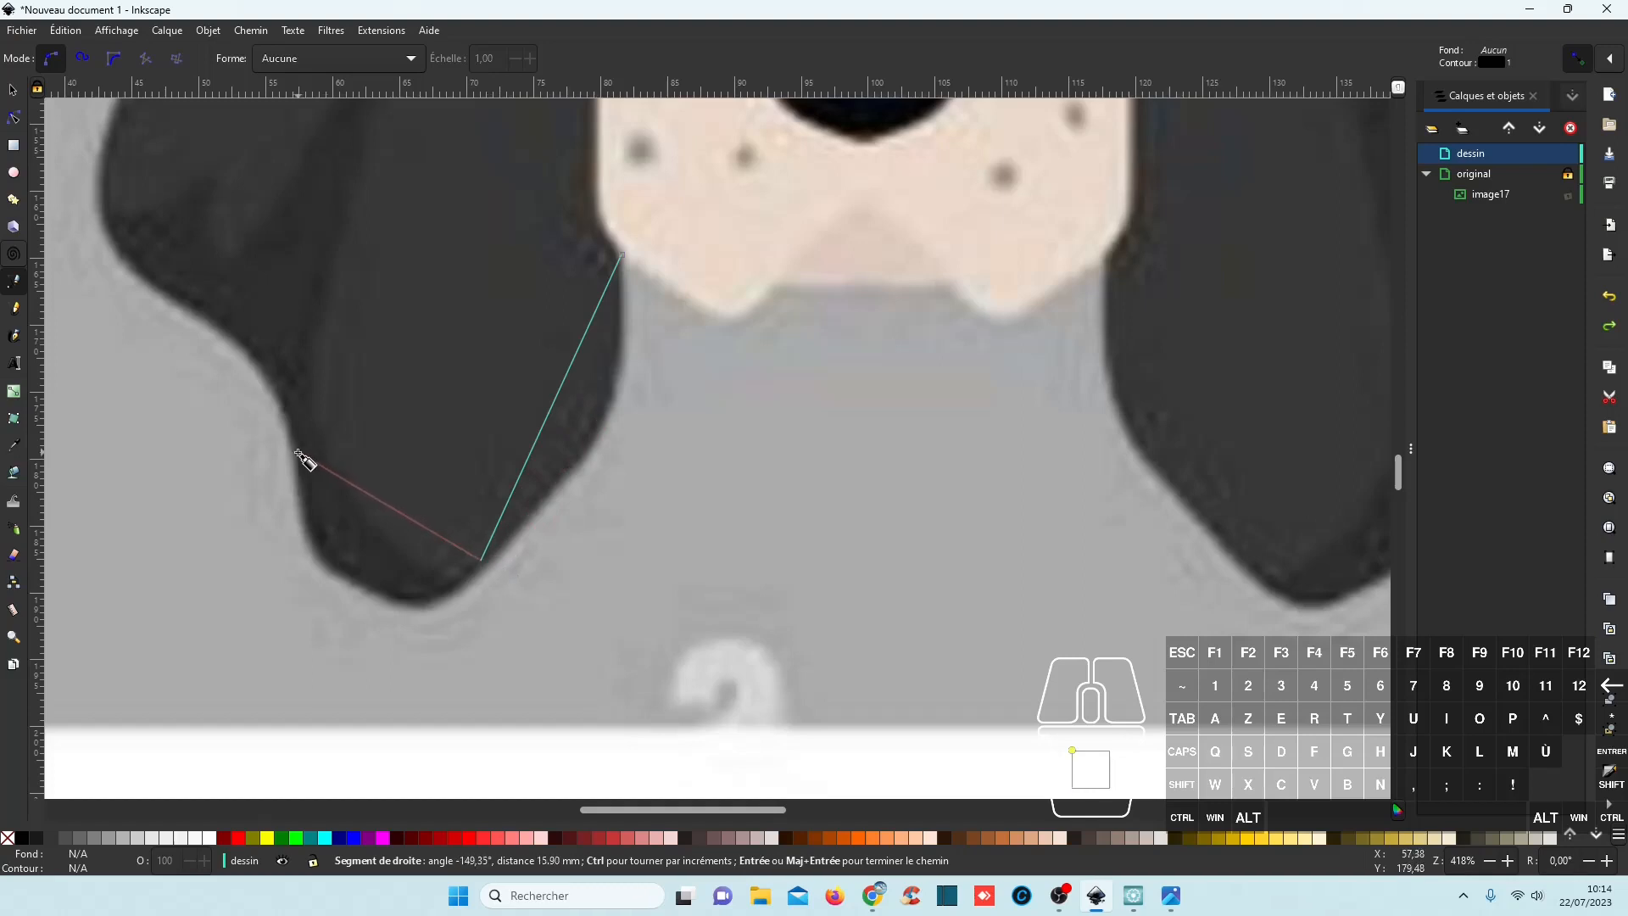
left_click(300, 452)
Continue the path in straight segments up the left ear's outer edge to the bend near its upper end.
scroll(407, 359, "up", 5)
scroll(709, 472, "left", 10)
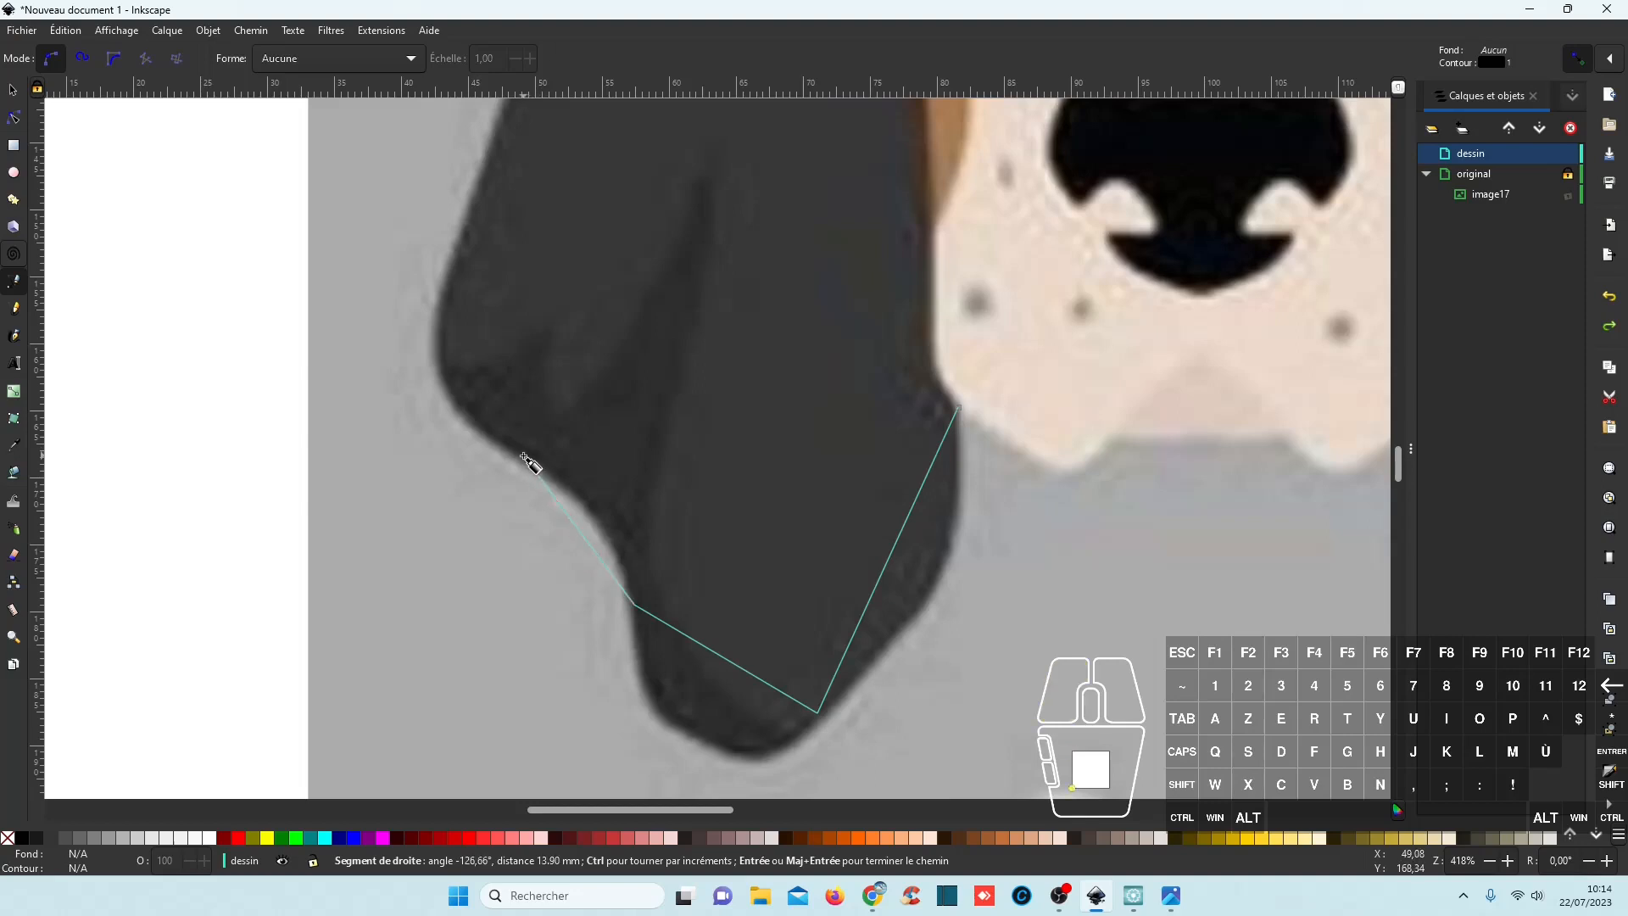
left_click(524, 458)
left_click(464, 241)
scroll(603, 636, "up", 15)
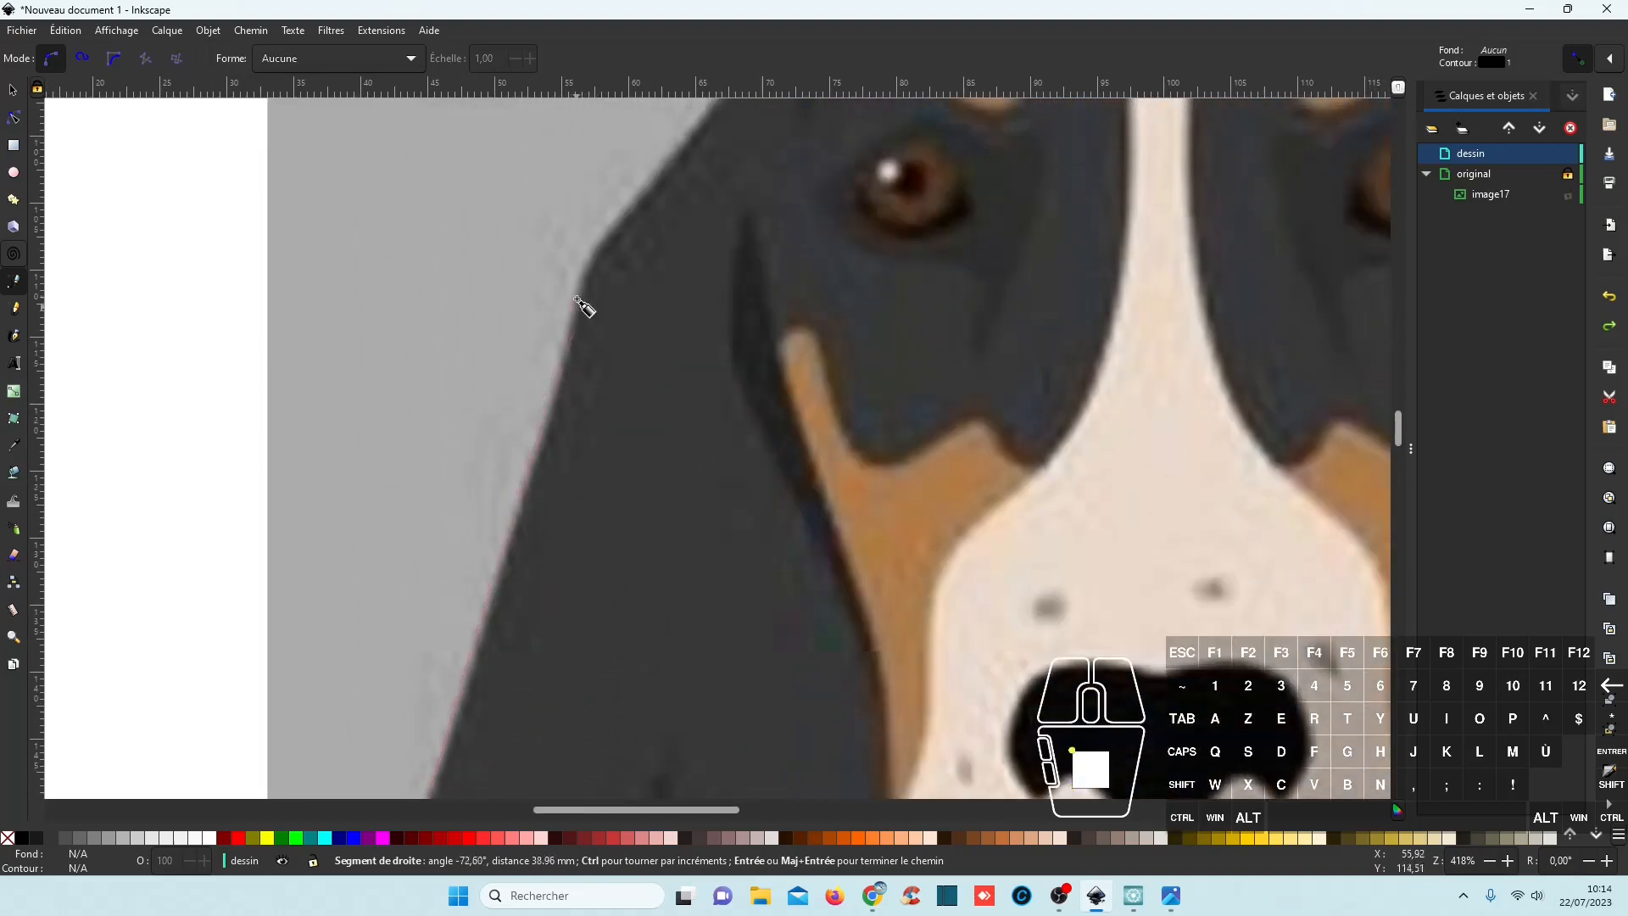
left_click(551, 406)
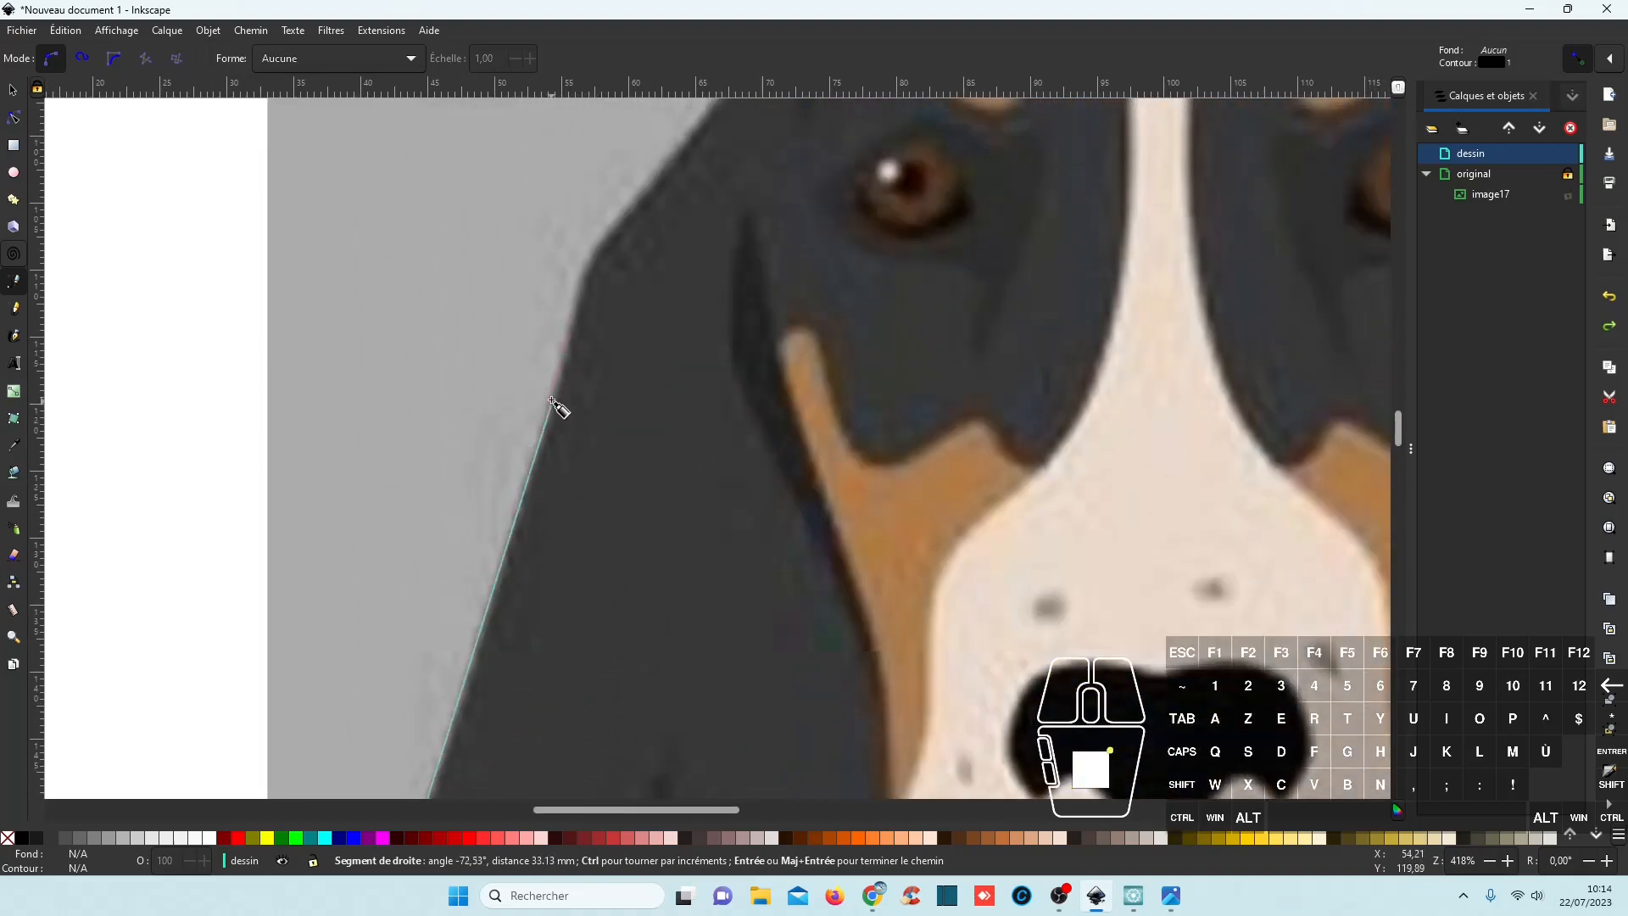
left_click(584, 273)
Extend the path past the left ear's junction with the head and across the forehead between the two upper corners of the dark patches.
scroll(712, 265, "up", 8)
scroll(713, 266, "right", 3)
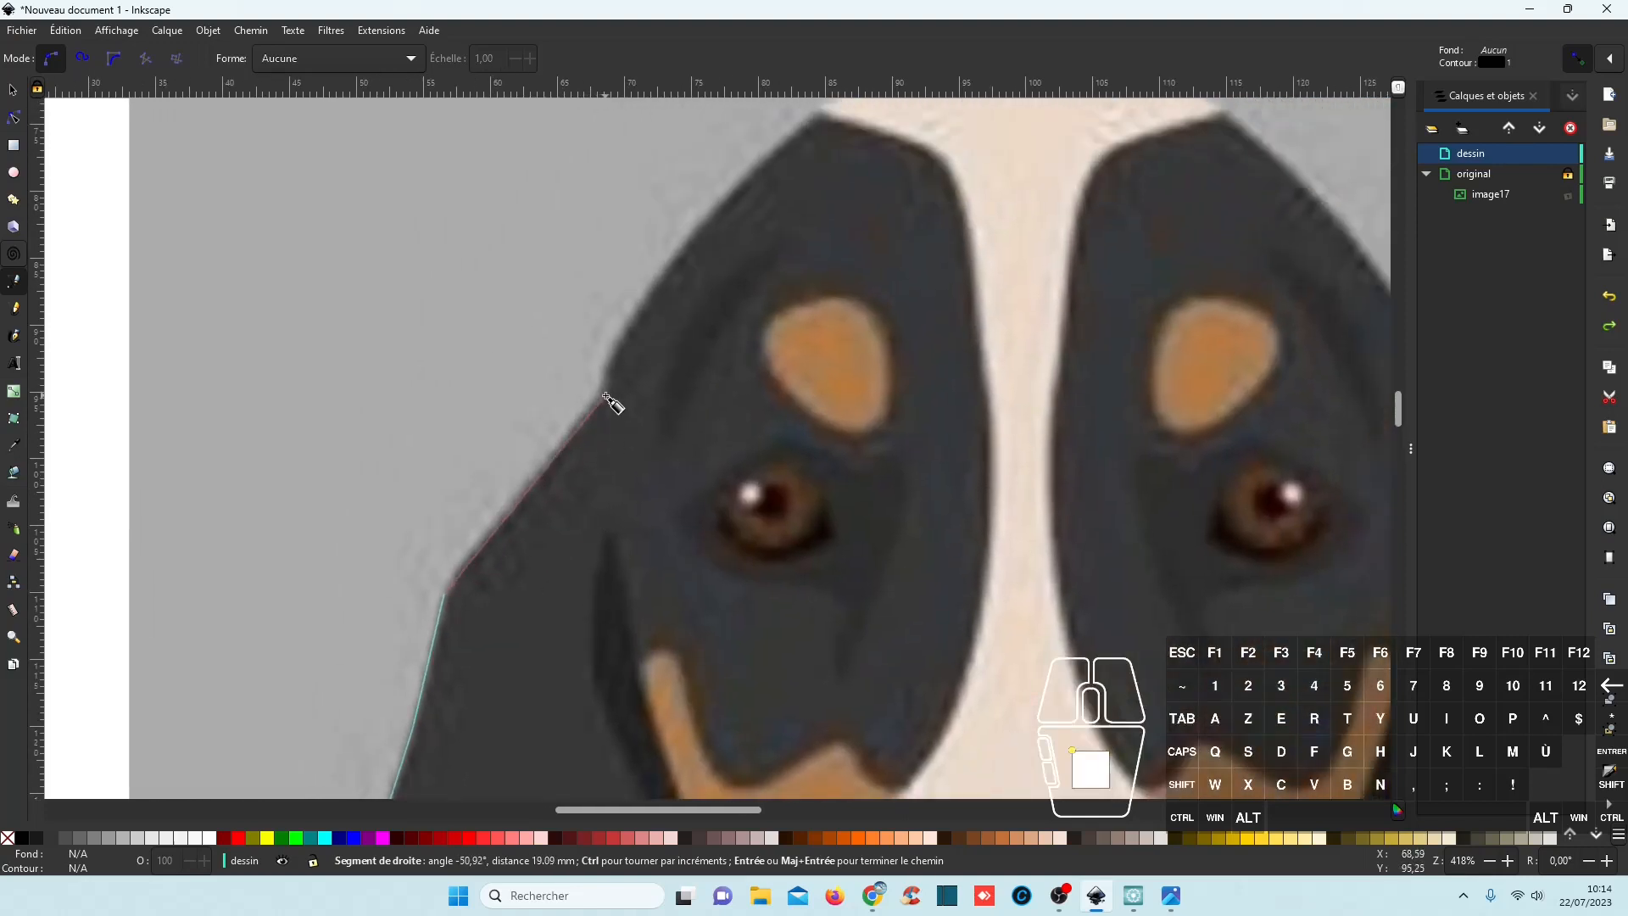
left_click(605, 394)
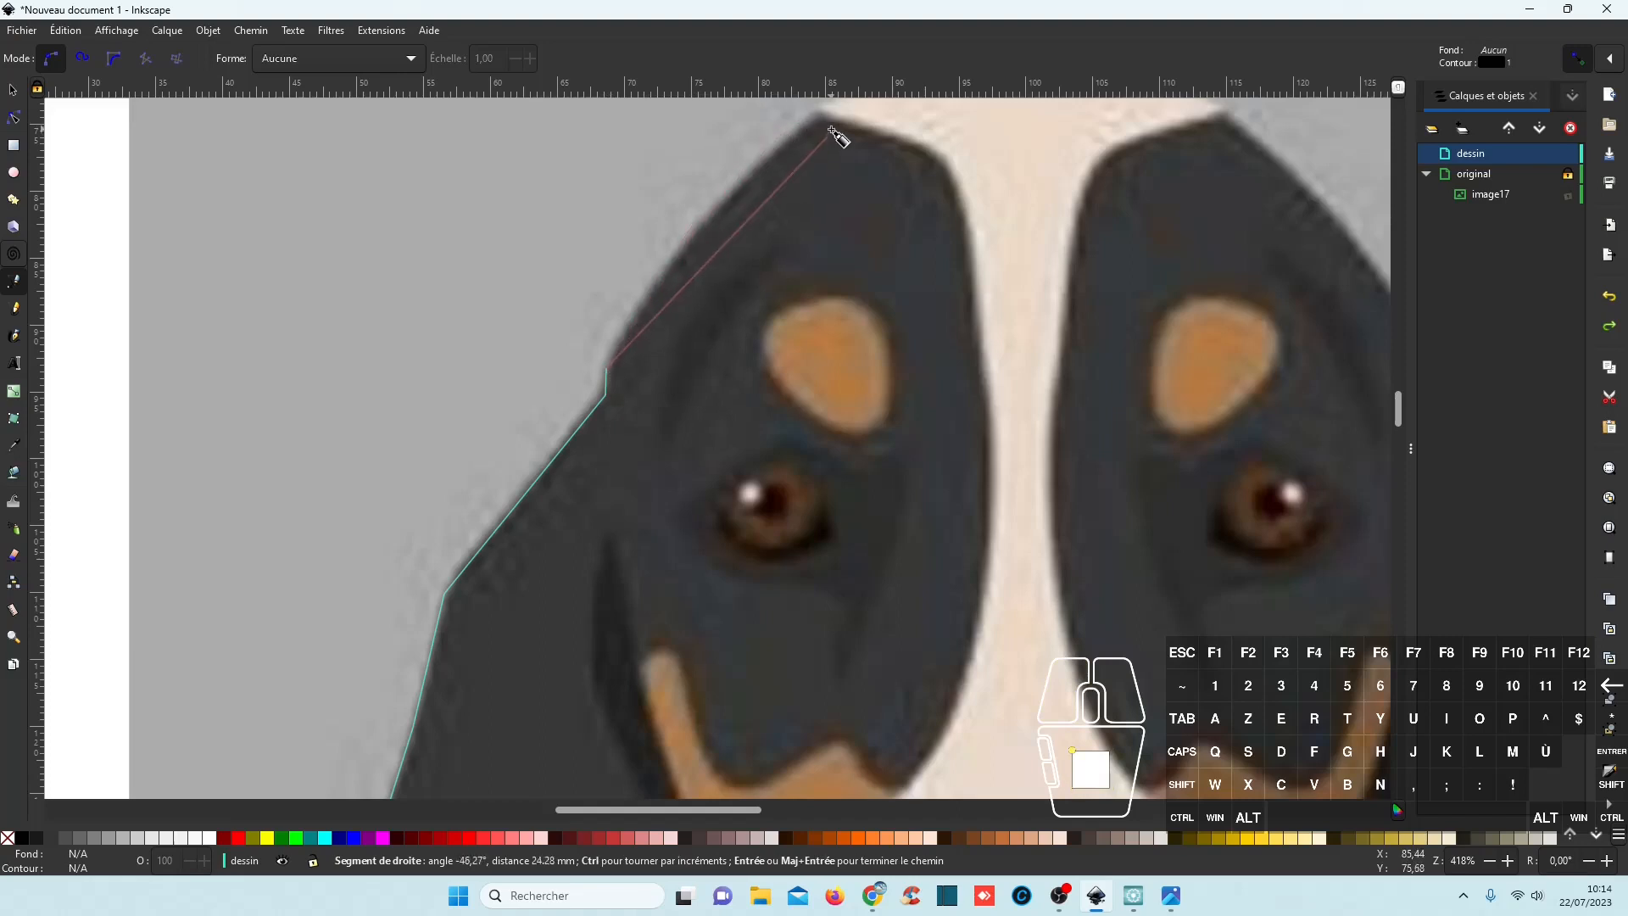
left_click(815, 113)
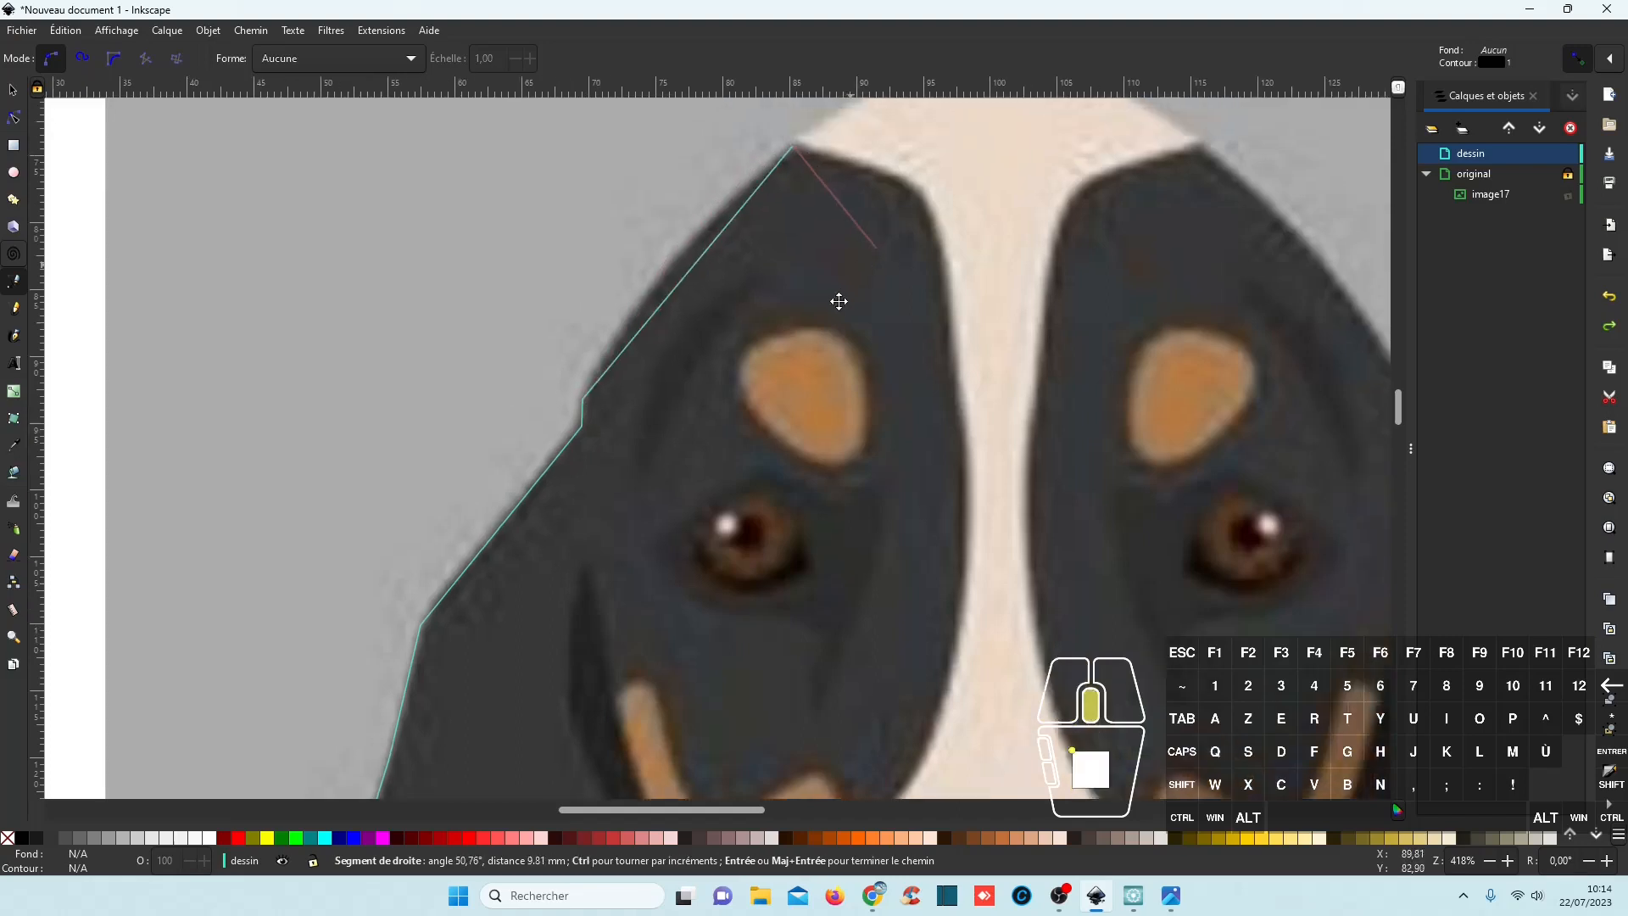
scroll(839, 302, "up", 13)
scroll(839, 301, "right", 10)
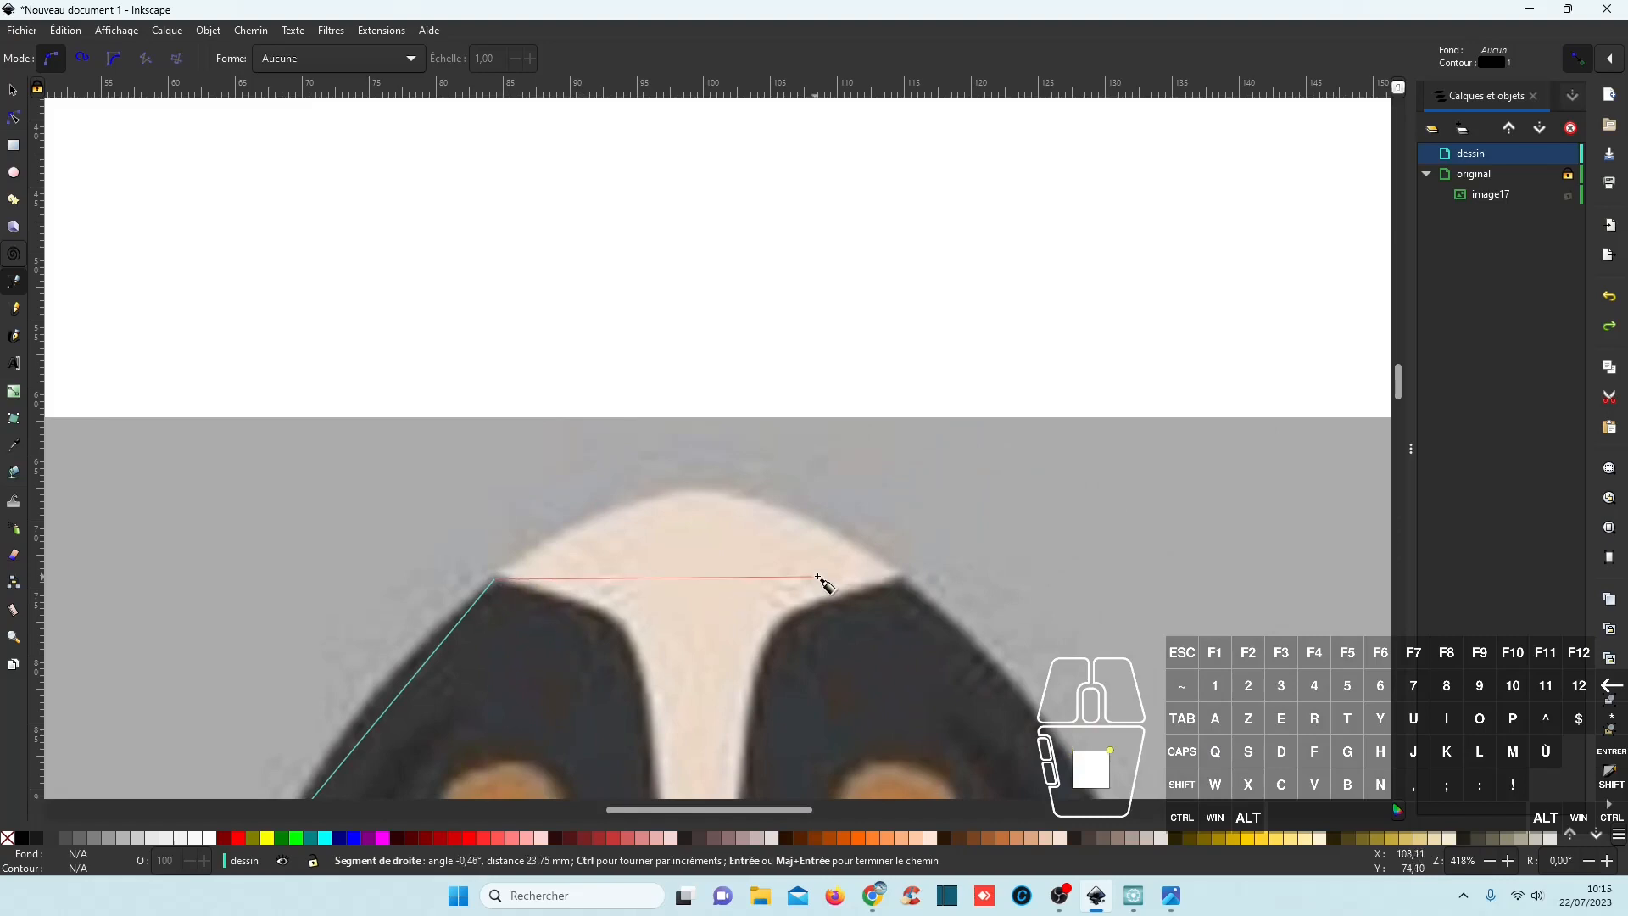
left_click(901, 574)
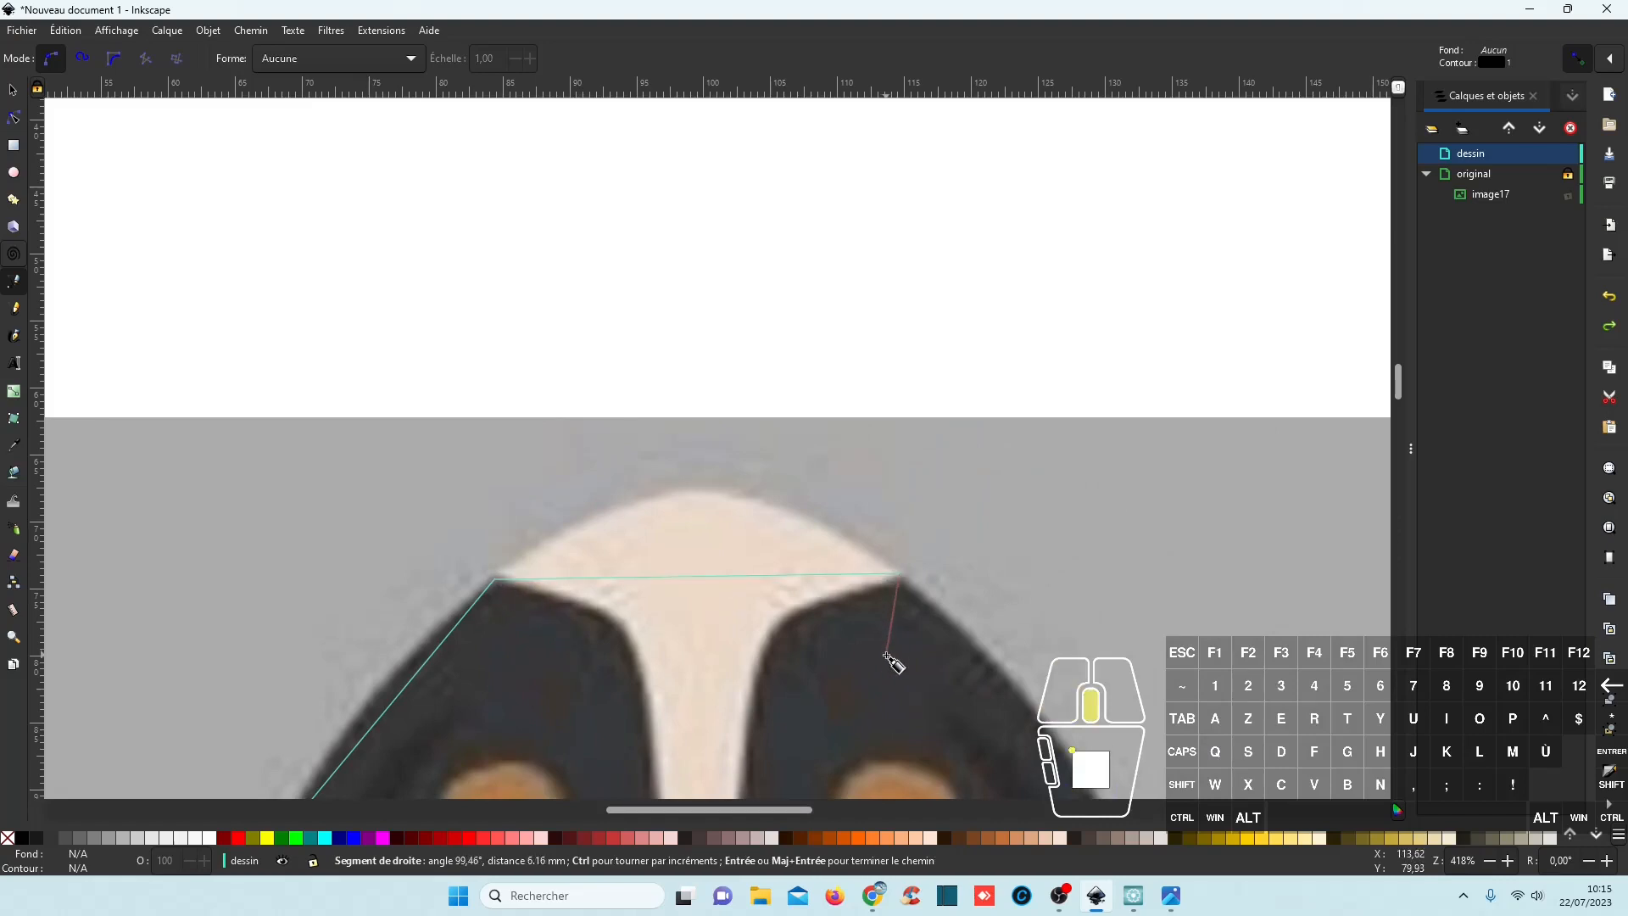
Extend the path down the right side of the head and along the right ear's outer edge to its lower bulge.
scroll(890, 653, "down", 12)
scroll(890, 653, "right", 6)
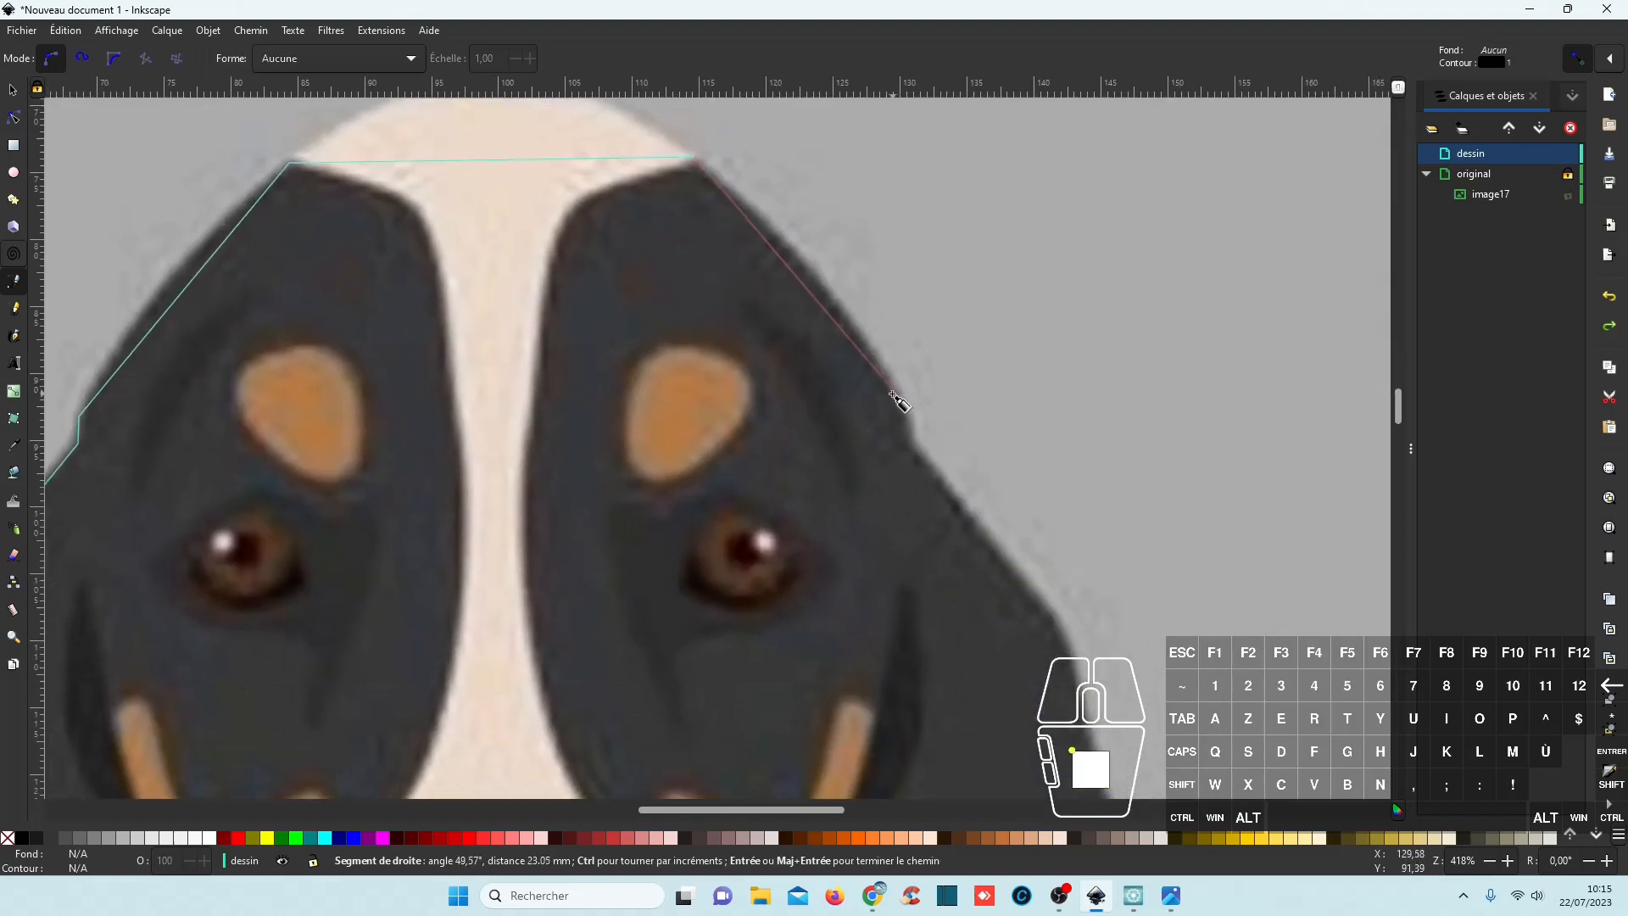
left_click(898, 392)
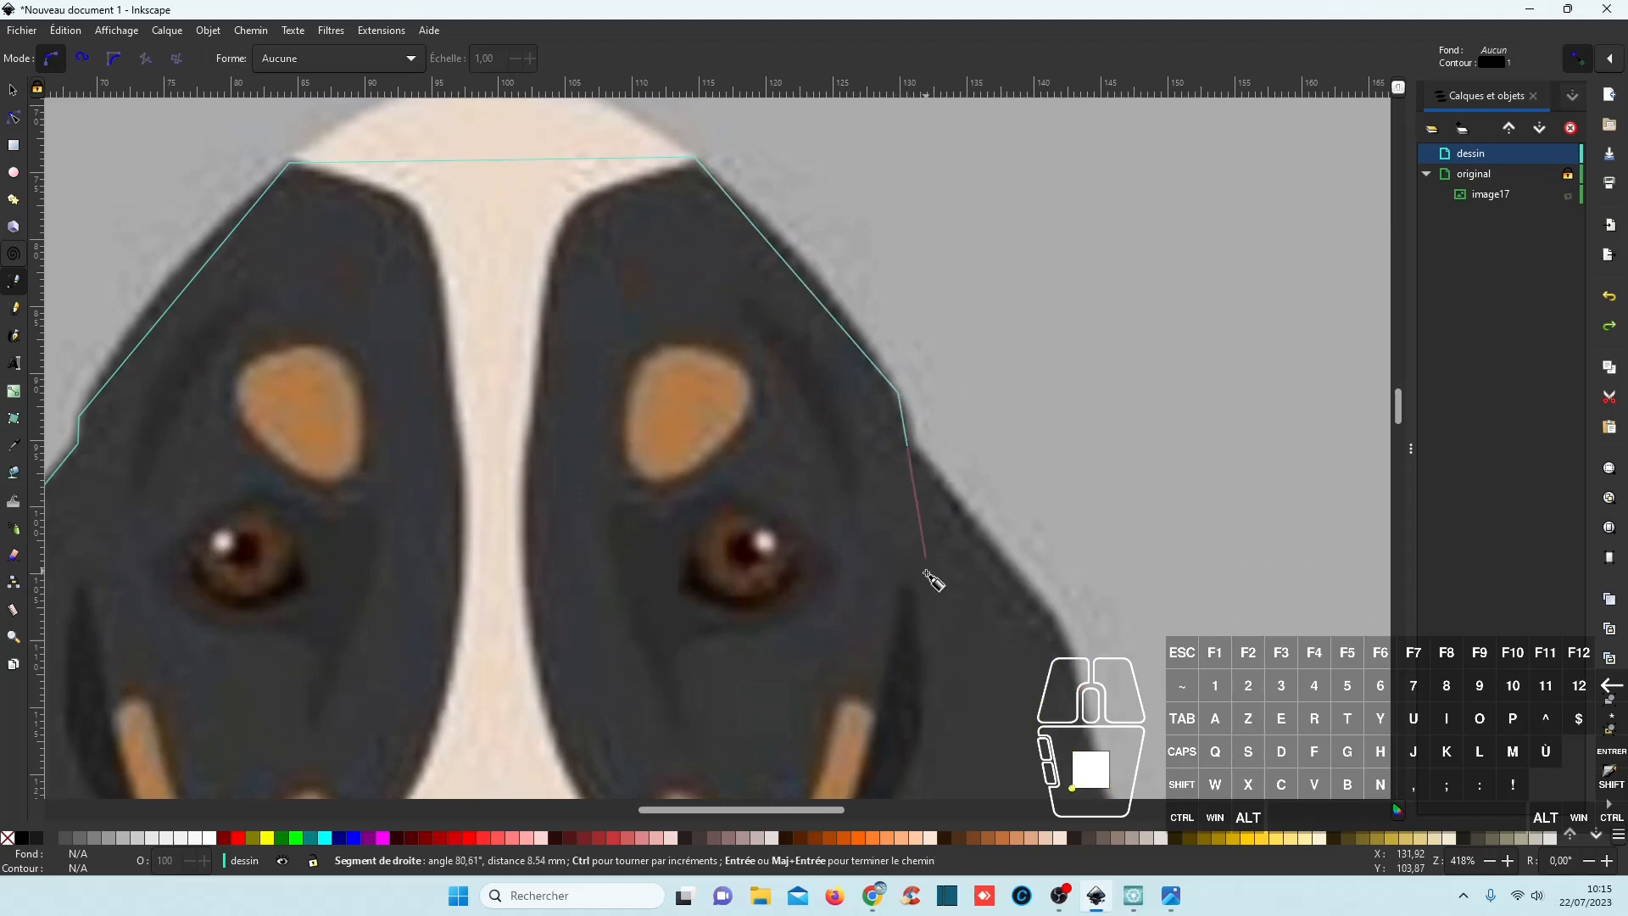
scroll(933, 580, "down", 8)
scroll(932, 581, "right", 6)
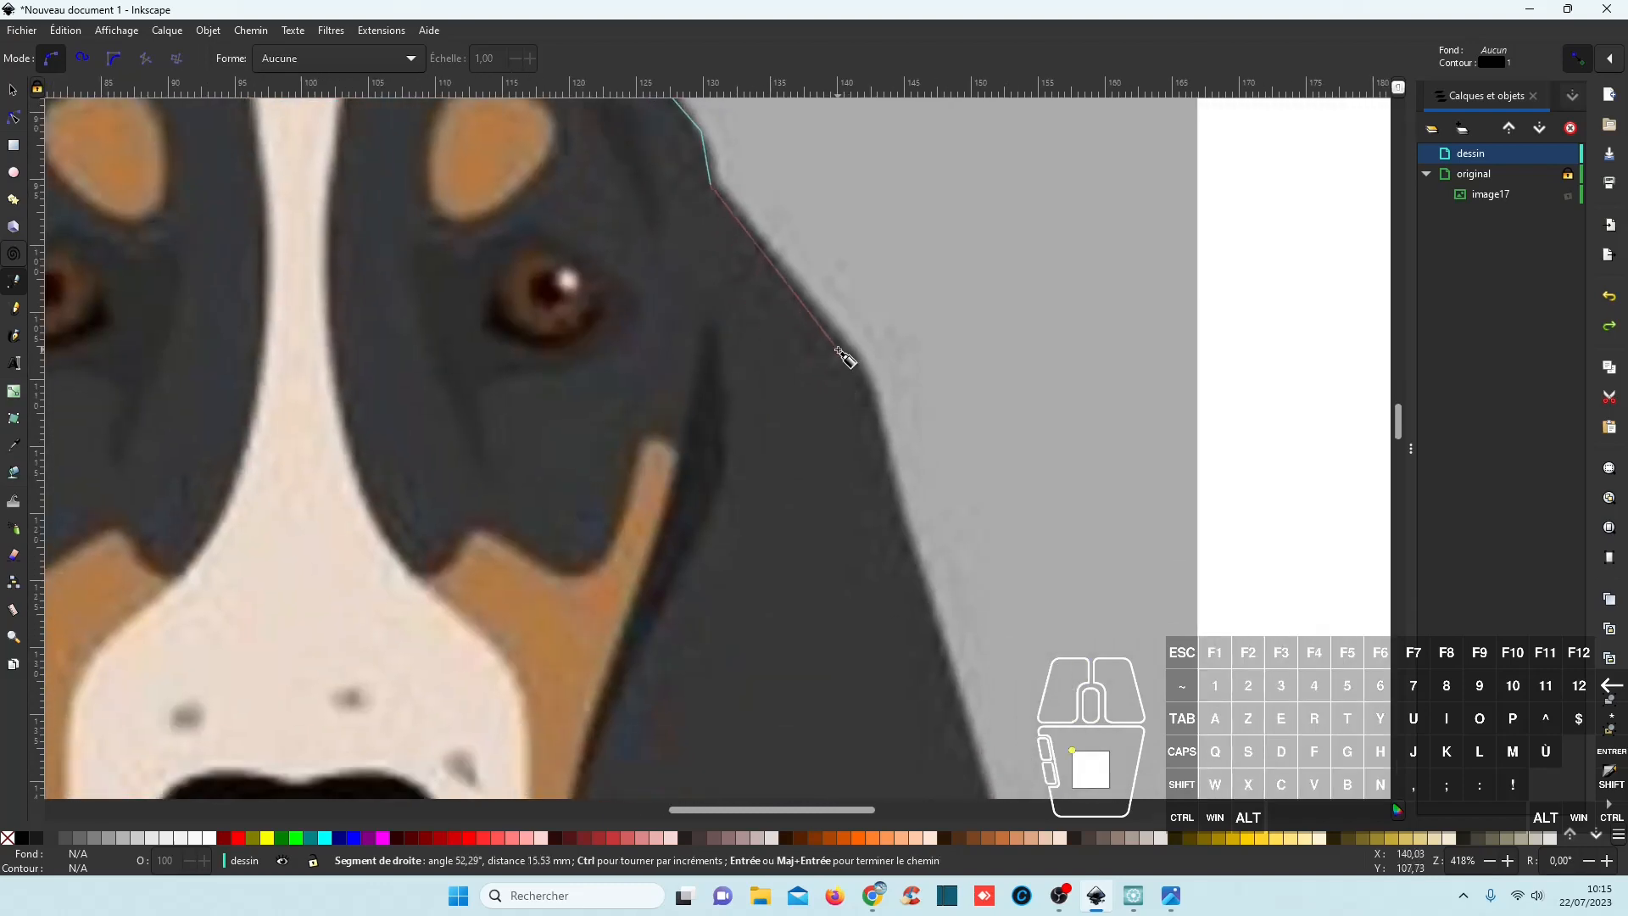
left_click(846, 342)
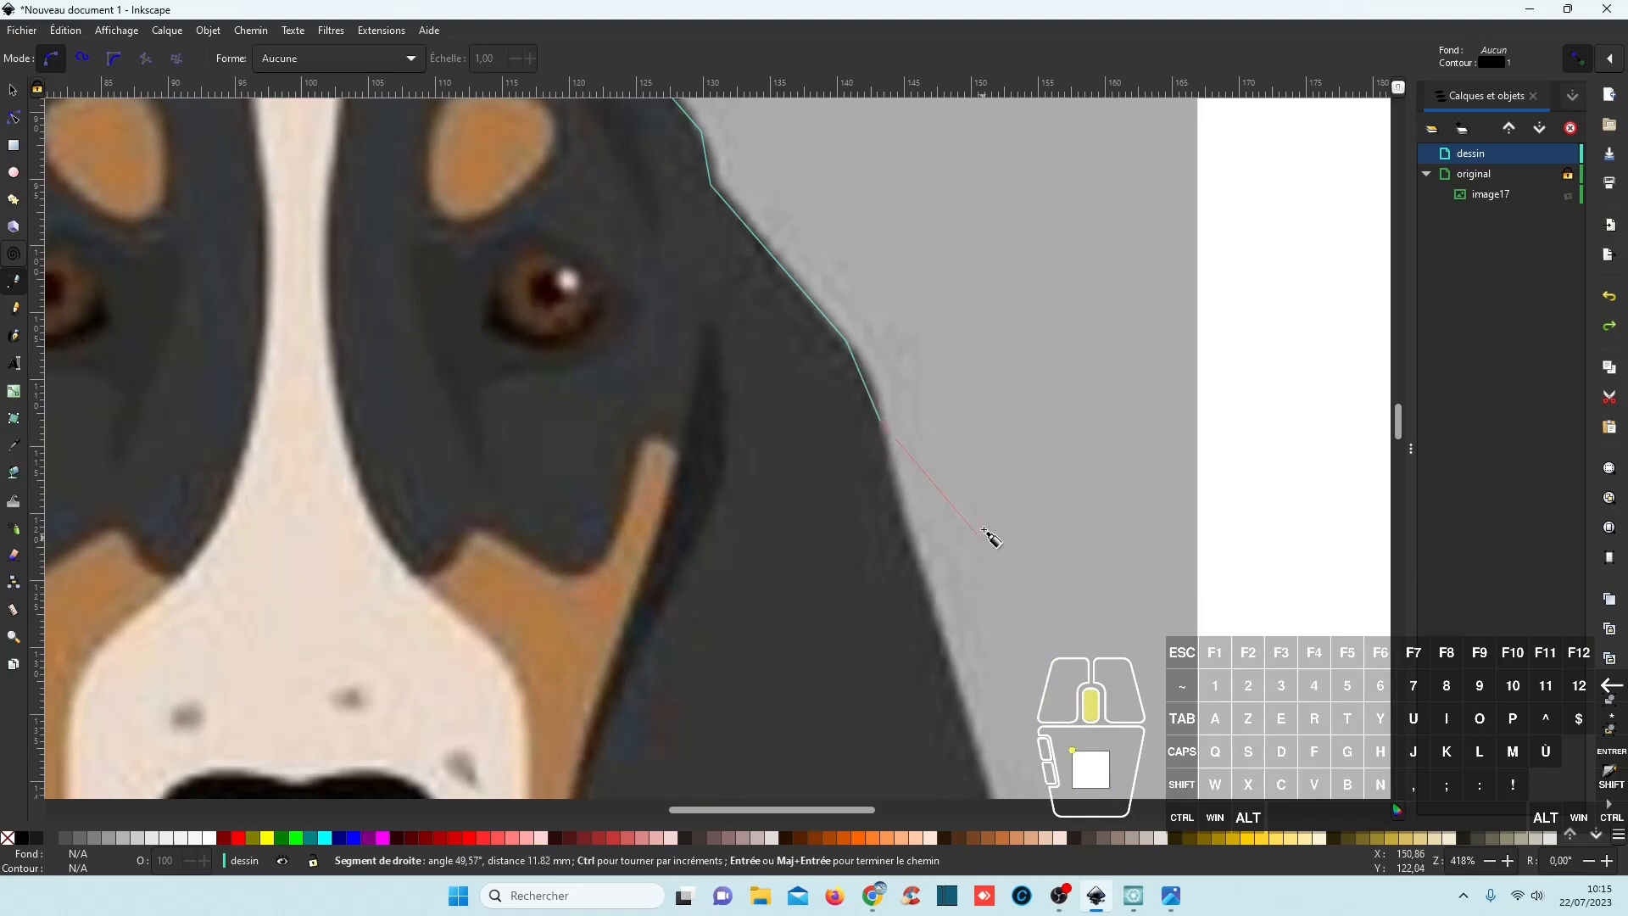
scroll(990, 538, "down", 9)
scroll(990, 538, "right", 1)
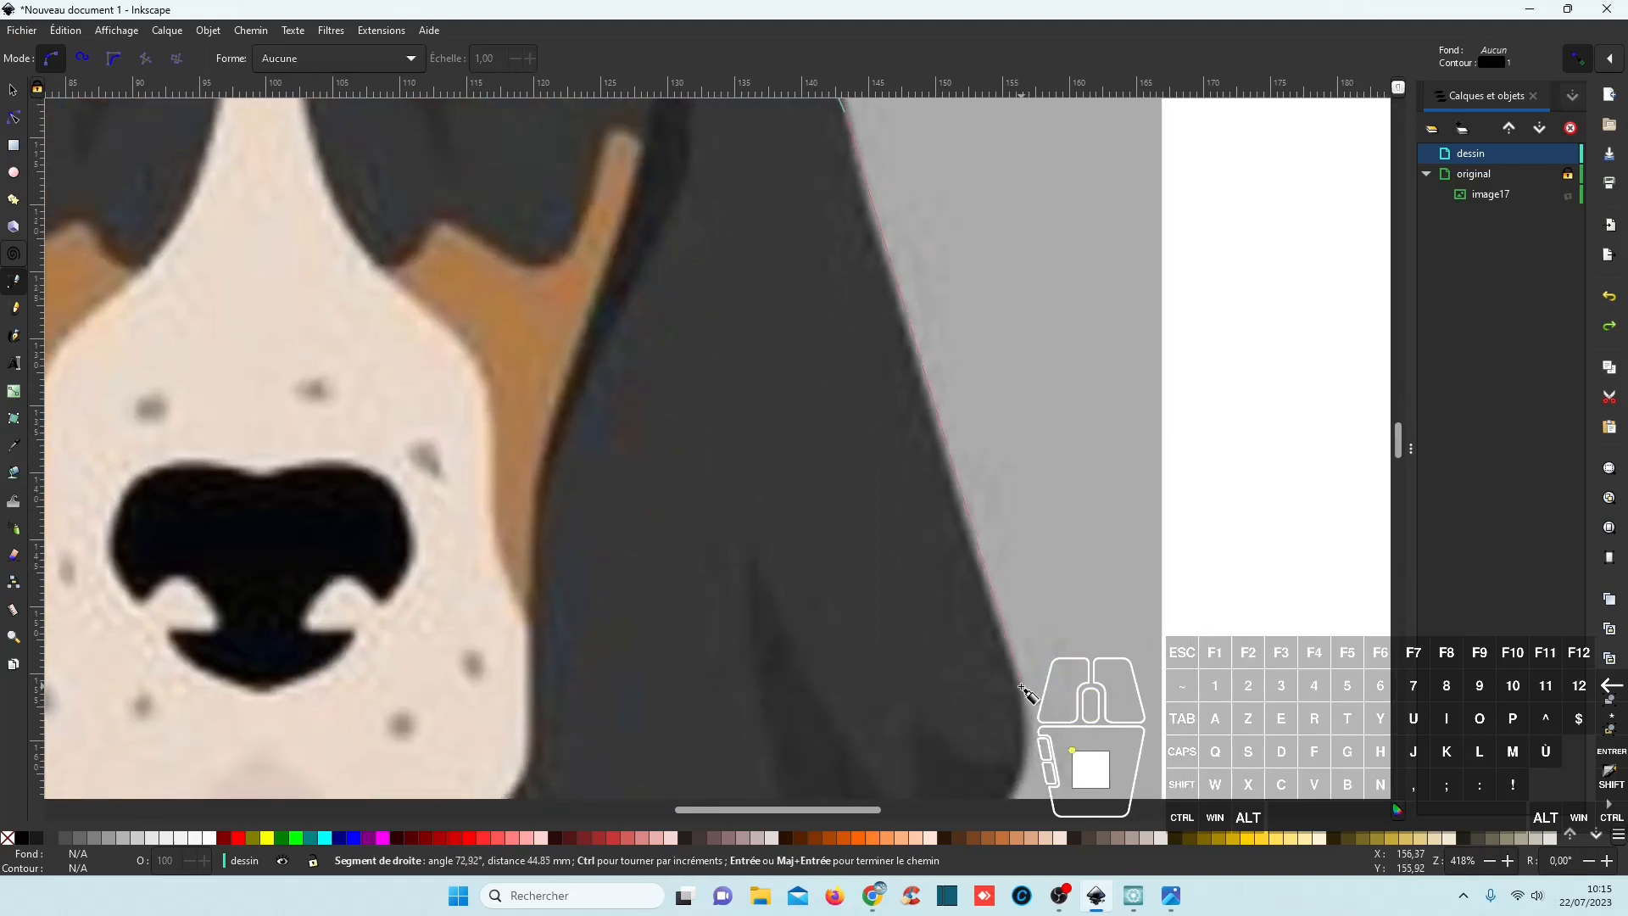
left_click(1028, 693)
Continue the path in straight segments around the right ear's lower tip and up to its junction with the muzzle.
scroll(1076, 624, "down", 12)
scroll(1076, 625, "left", 1)
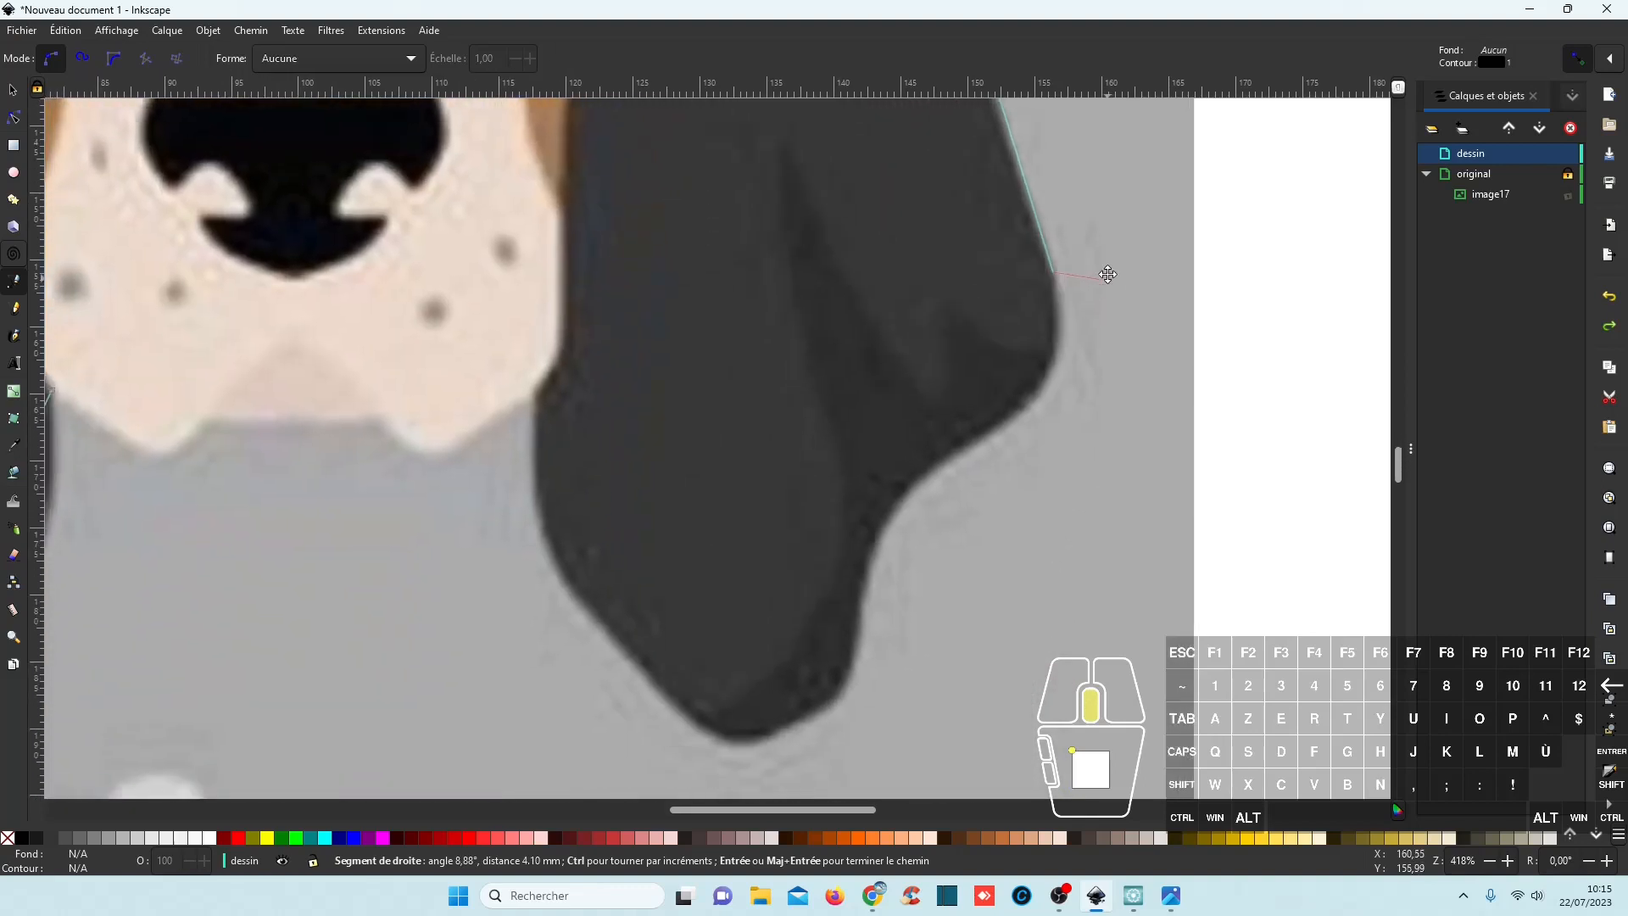
left_click(973, 430)
left_click(859, 591)
left_click(696, 715)
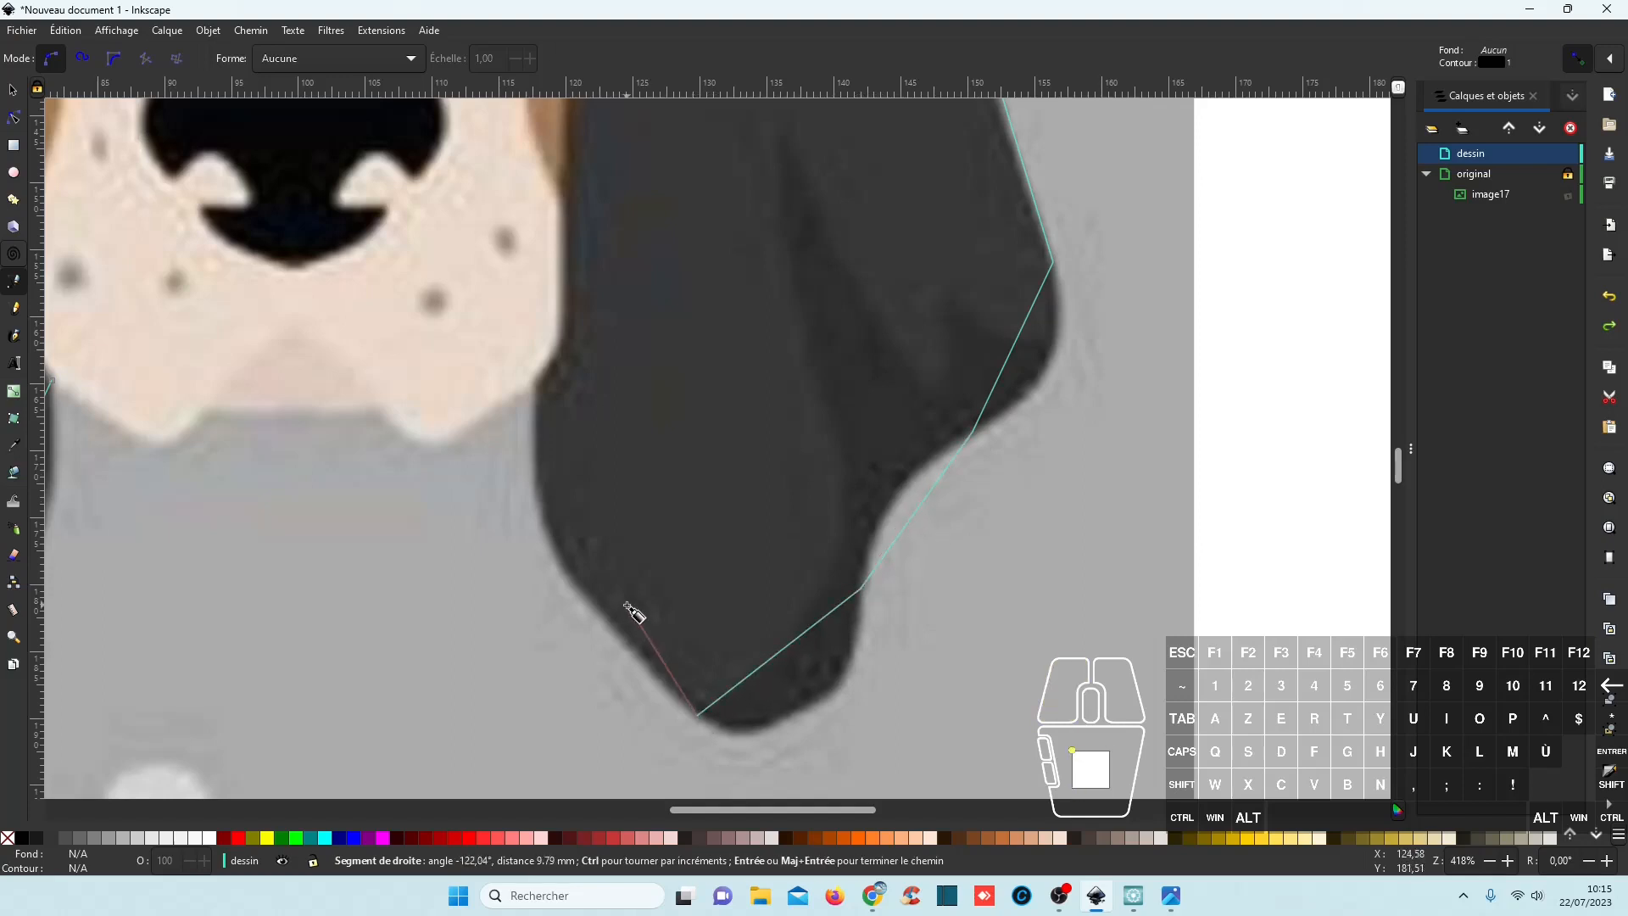
left_click(604, 619)
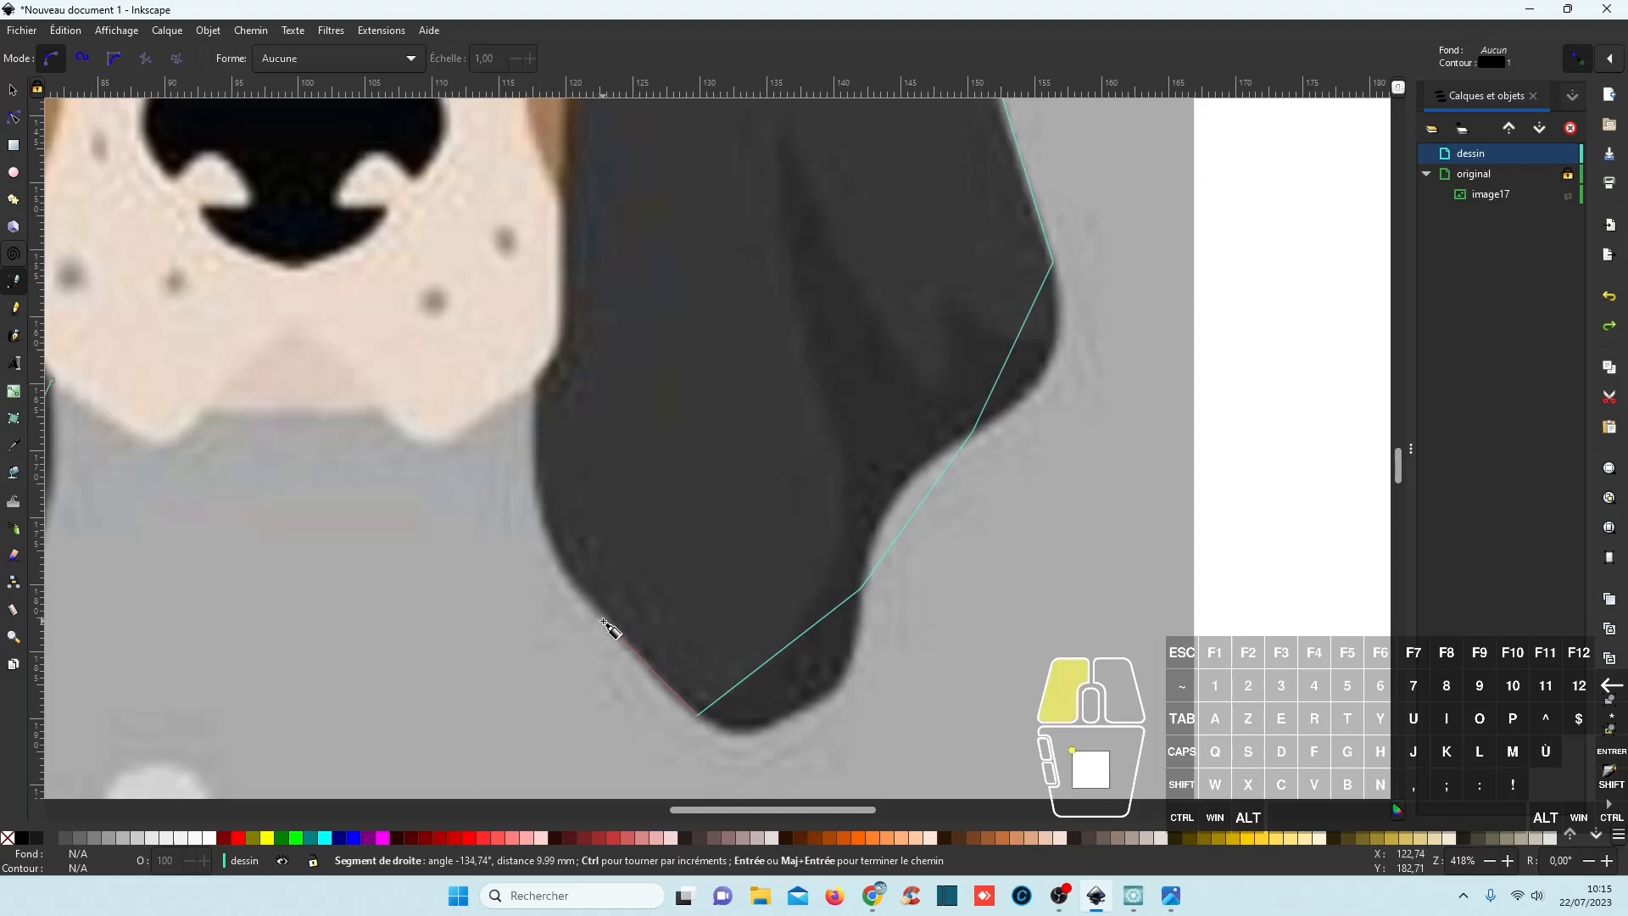
left_click(535, 386)
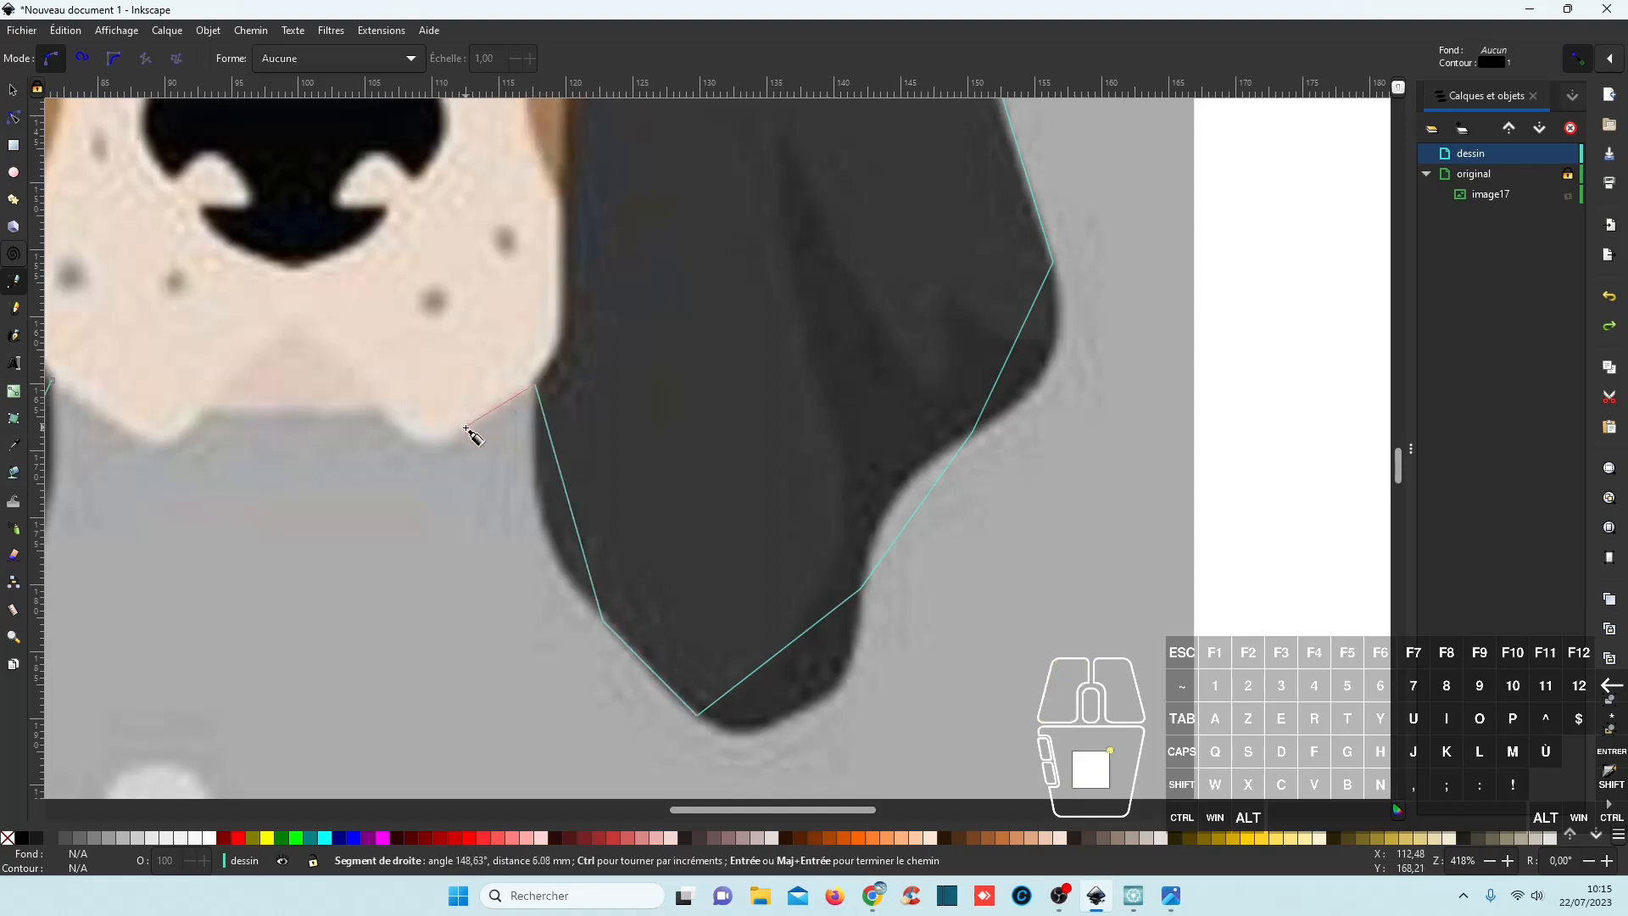
Trace the lower edge of the muzzle with straight segments and close the path on its starting node.
left_click(470, 425)
left_click(390, 430)
left_click(379, 414)
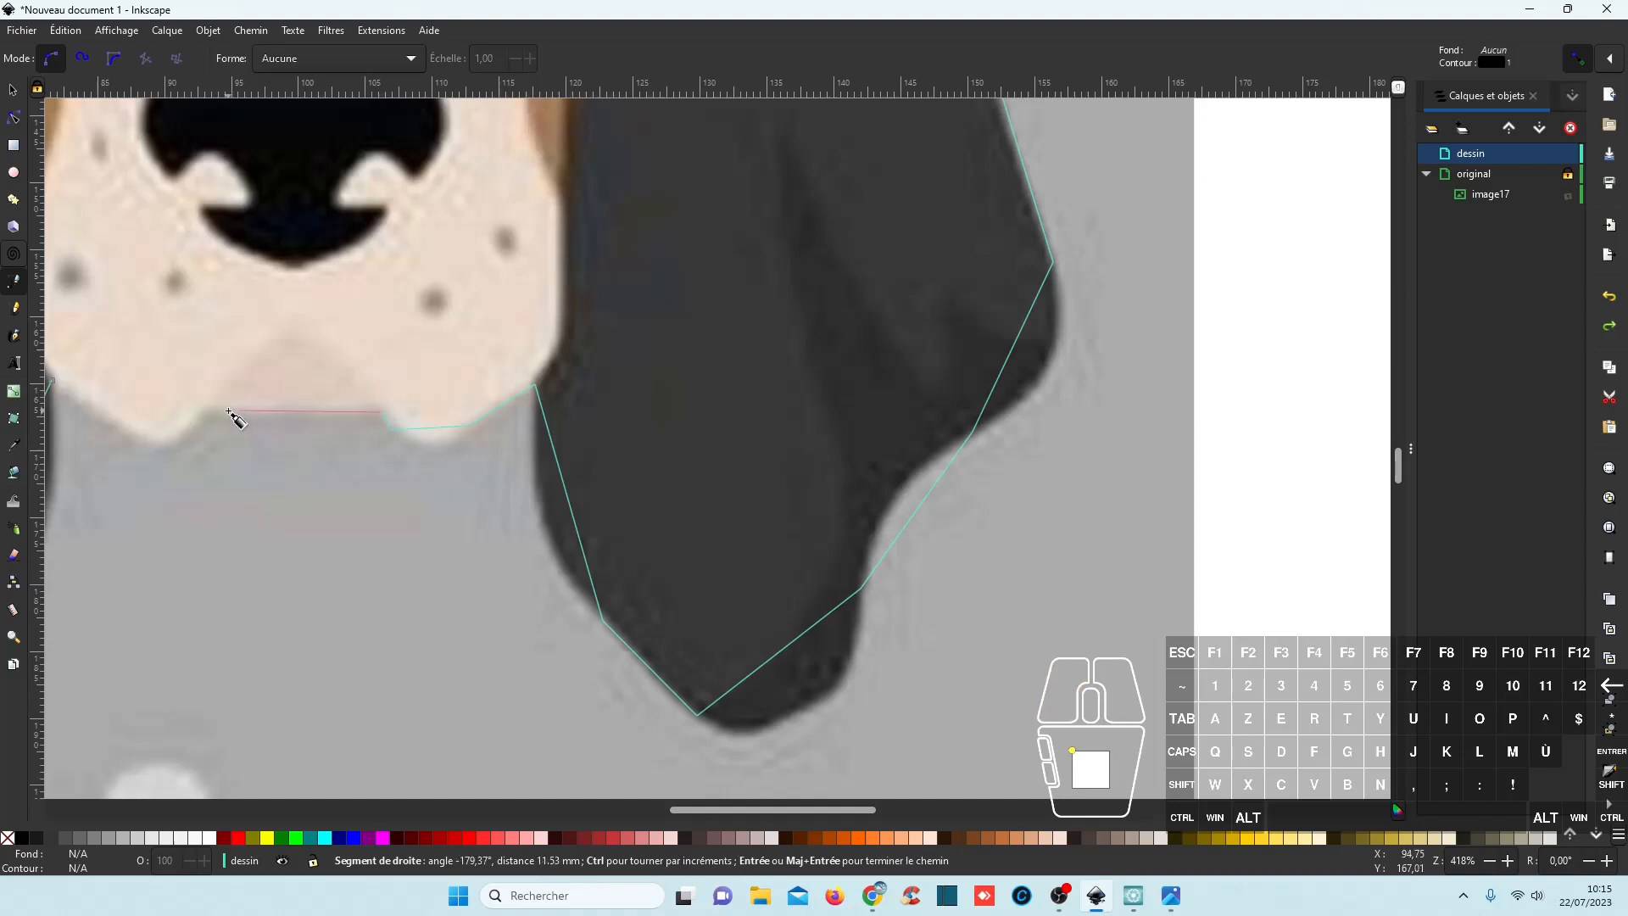
left_click(207, 410)
left_click_drag(287, 516, 827, 480)
left_click(610, 395)
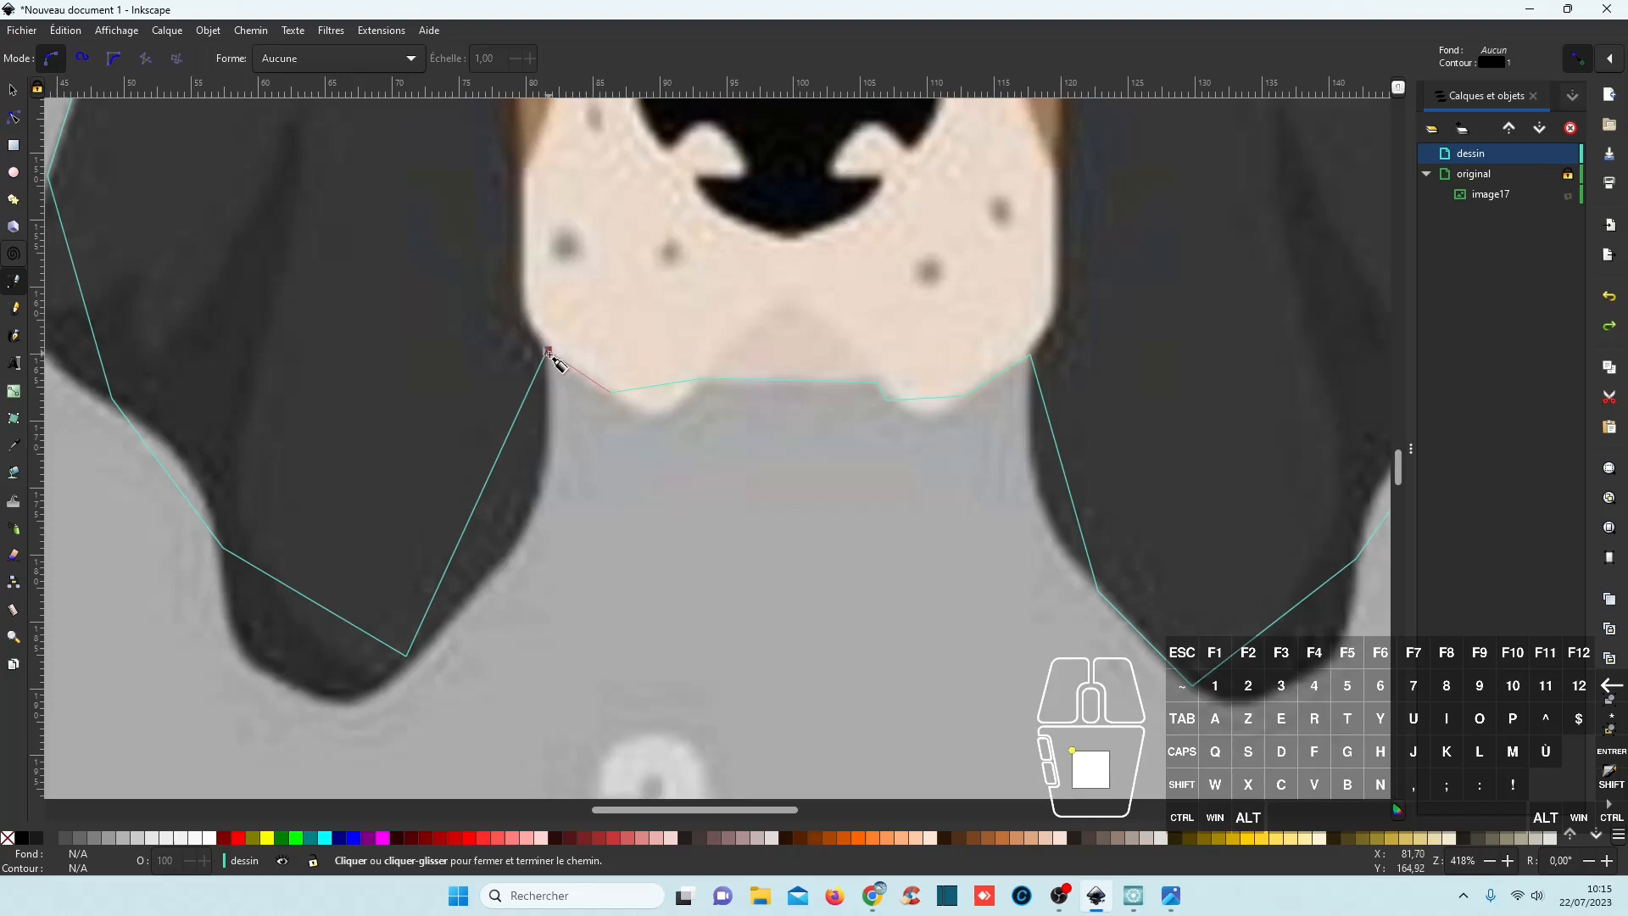
left_click(549, 351)
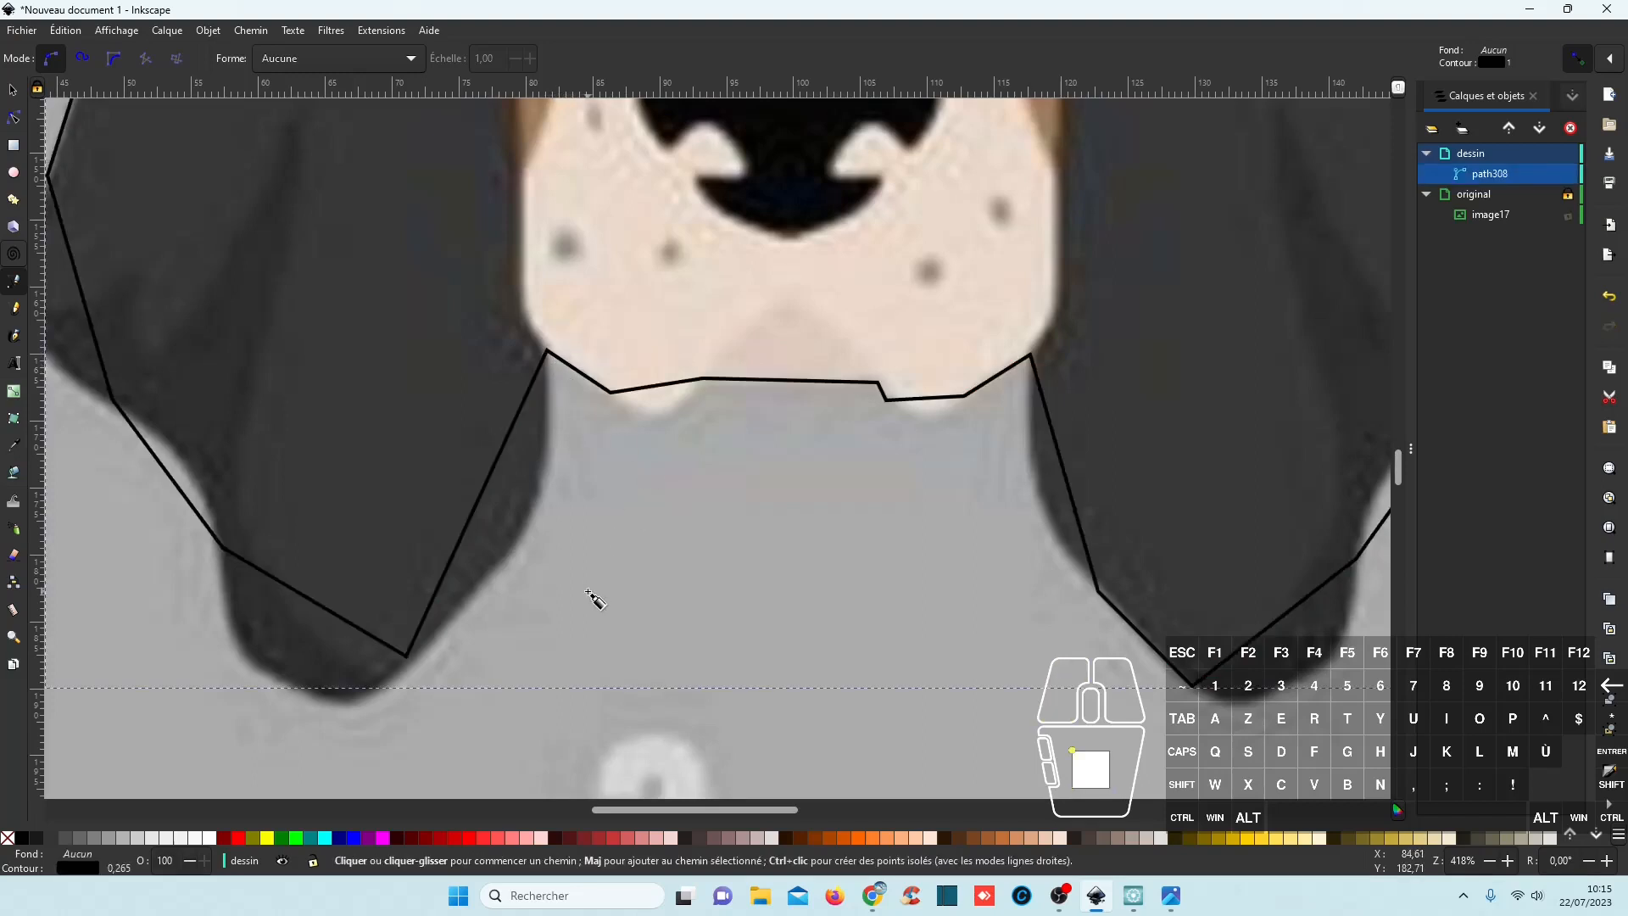
Use the Node tool to bend the left ear's inner segment outward so it follows the ear's edge.
scroll(593, 598, "down", 2)
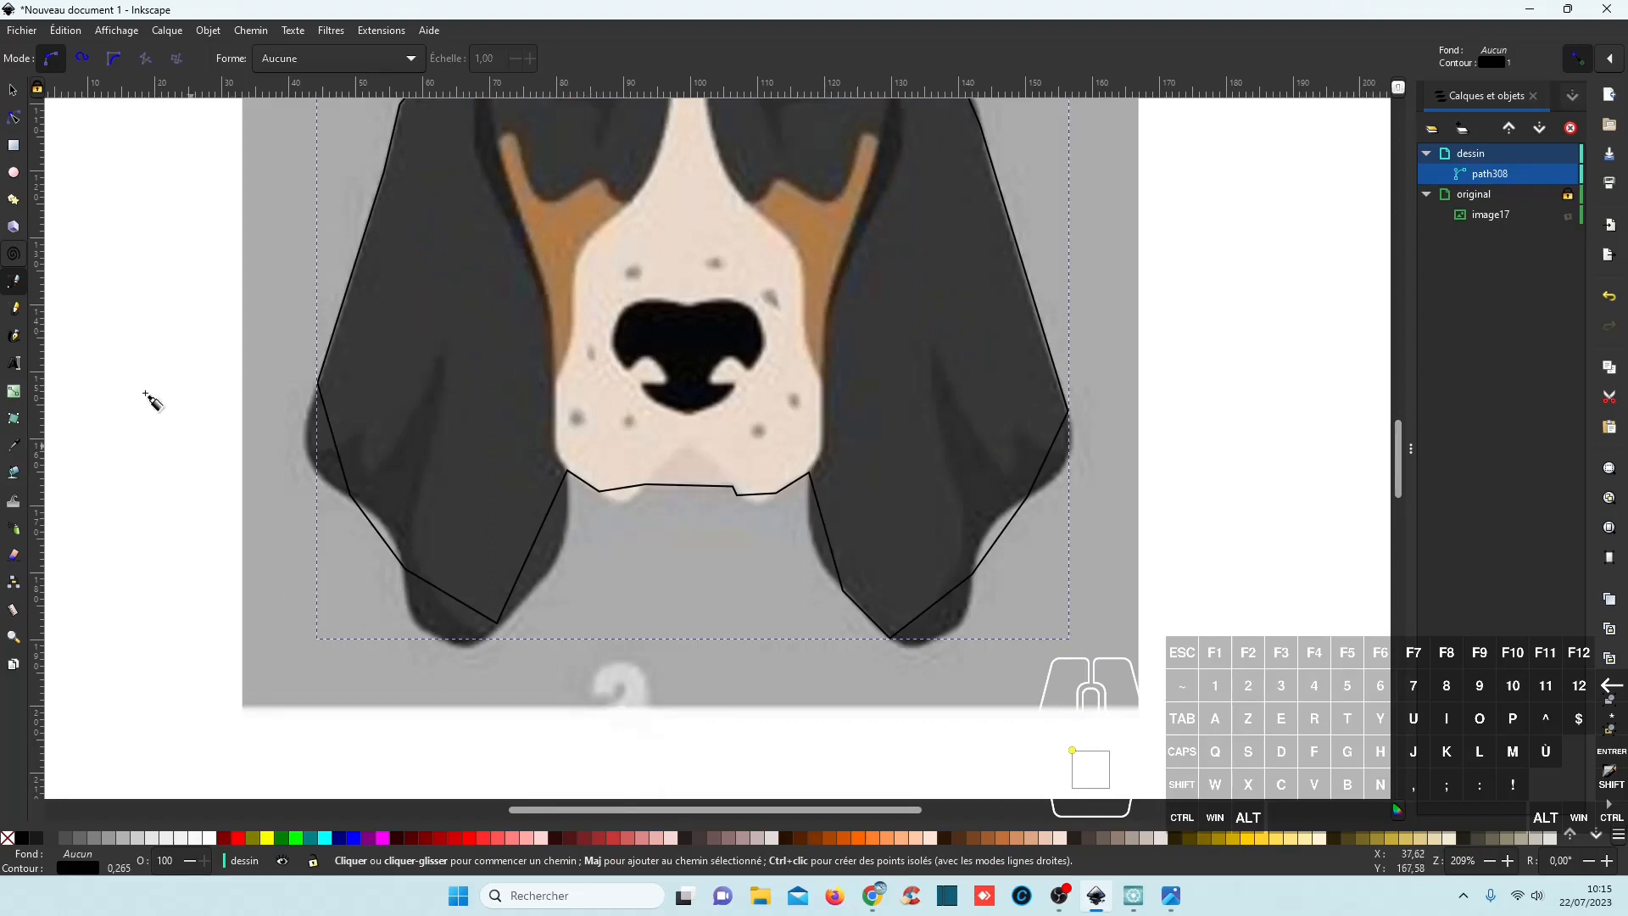
left_click(14, 119)
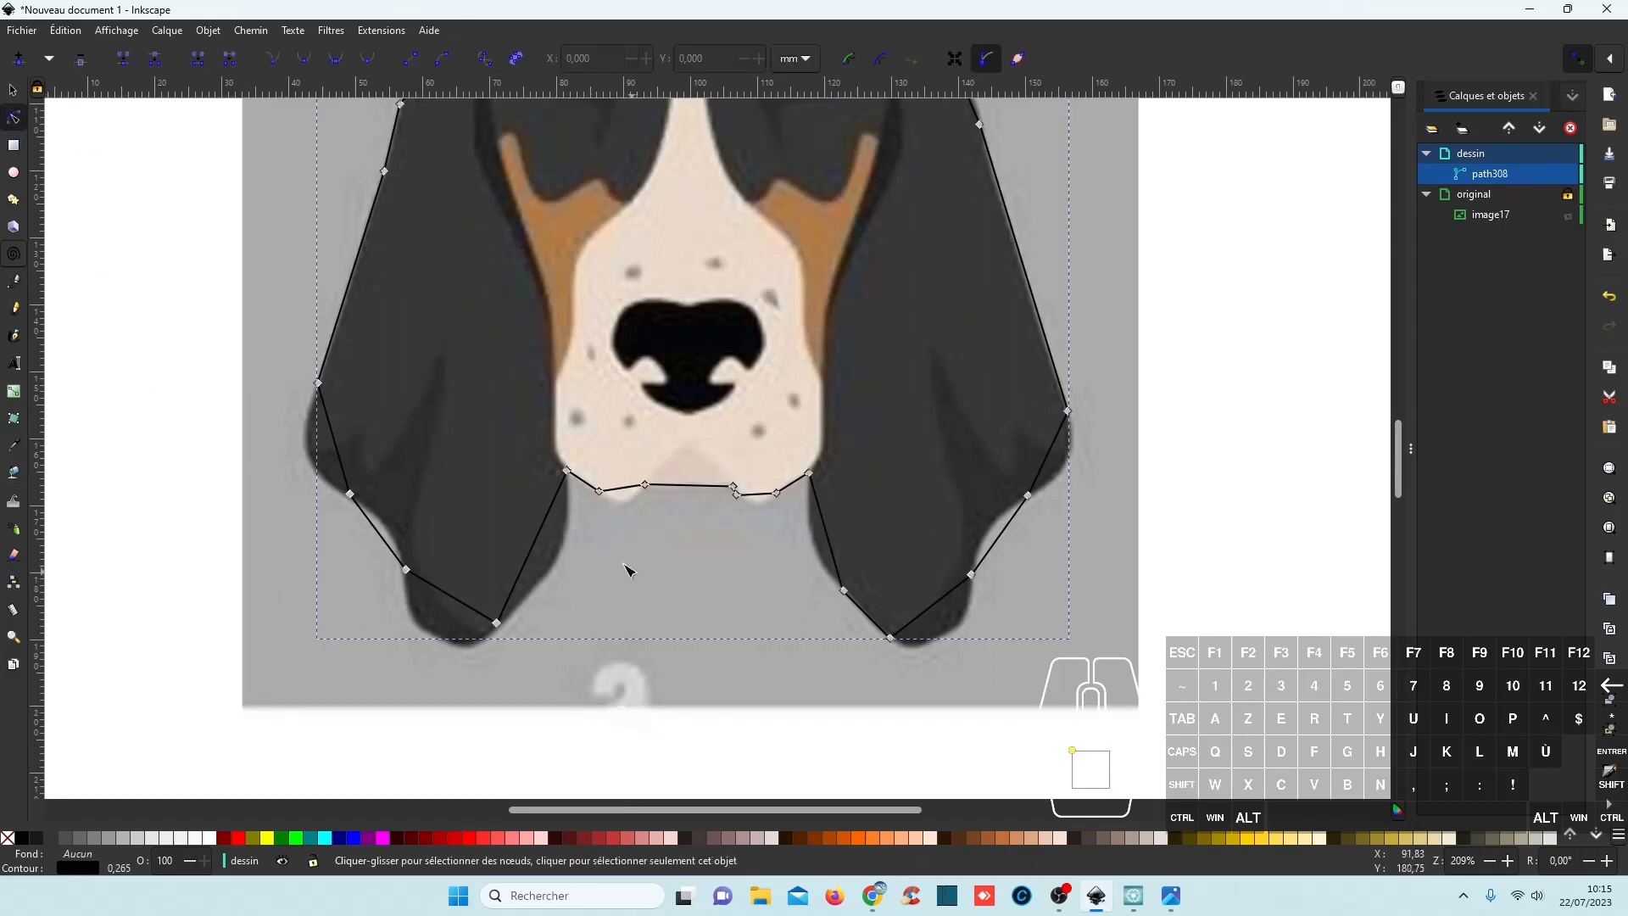
left_click(538, 547)
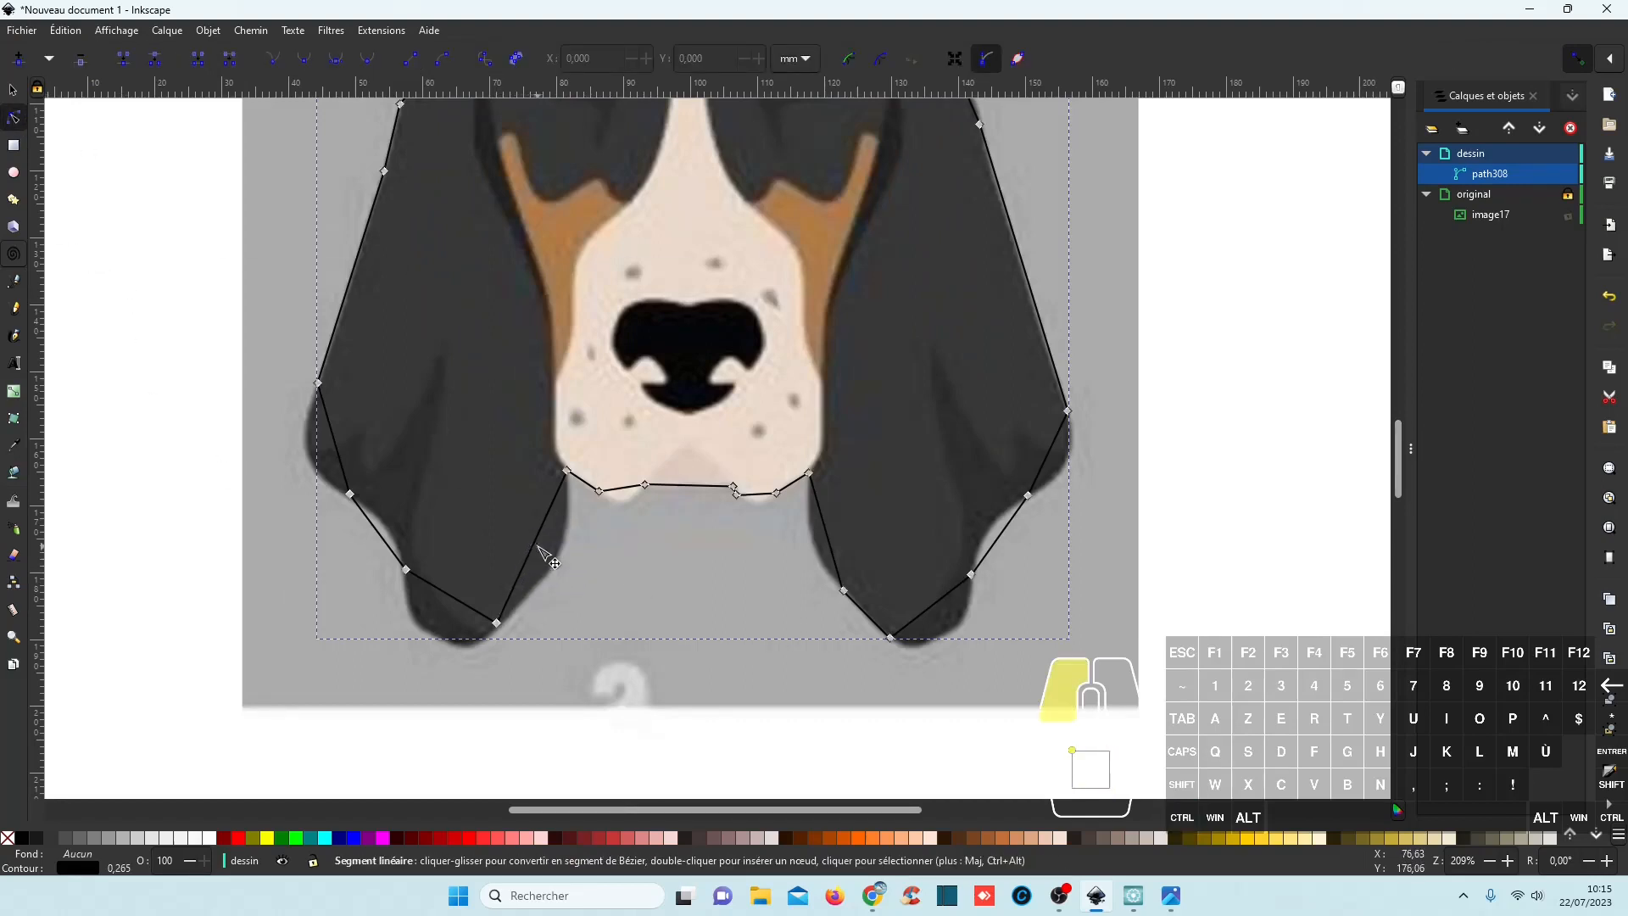
left_click_drag(538, 547, 560, 571)
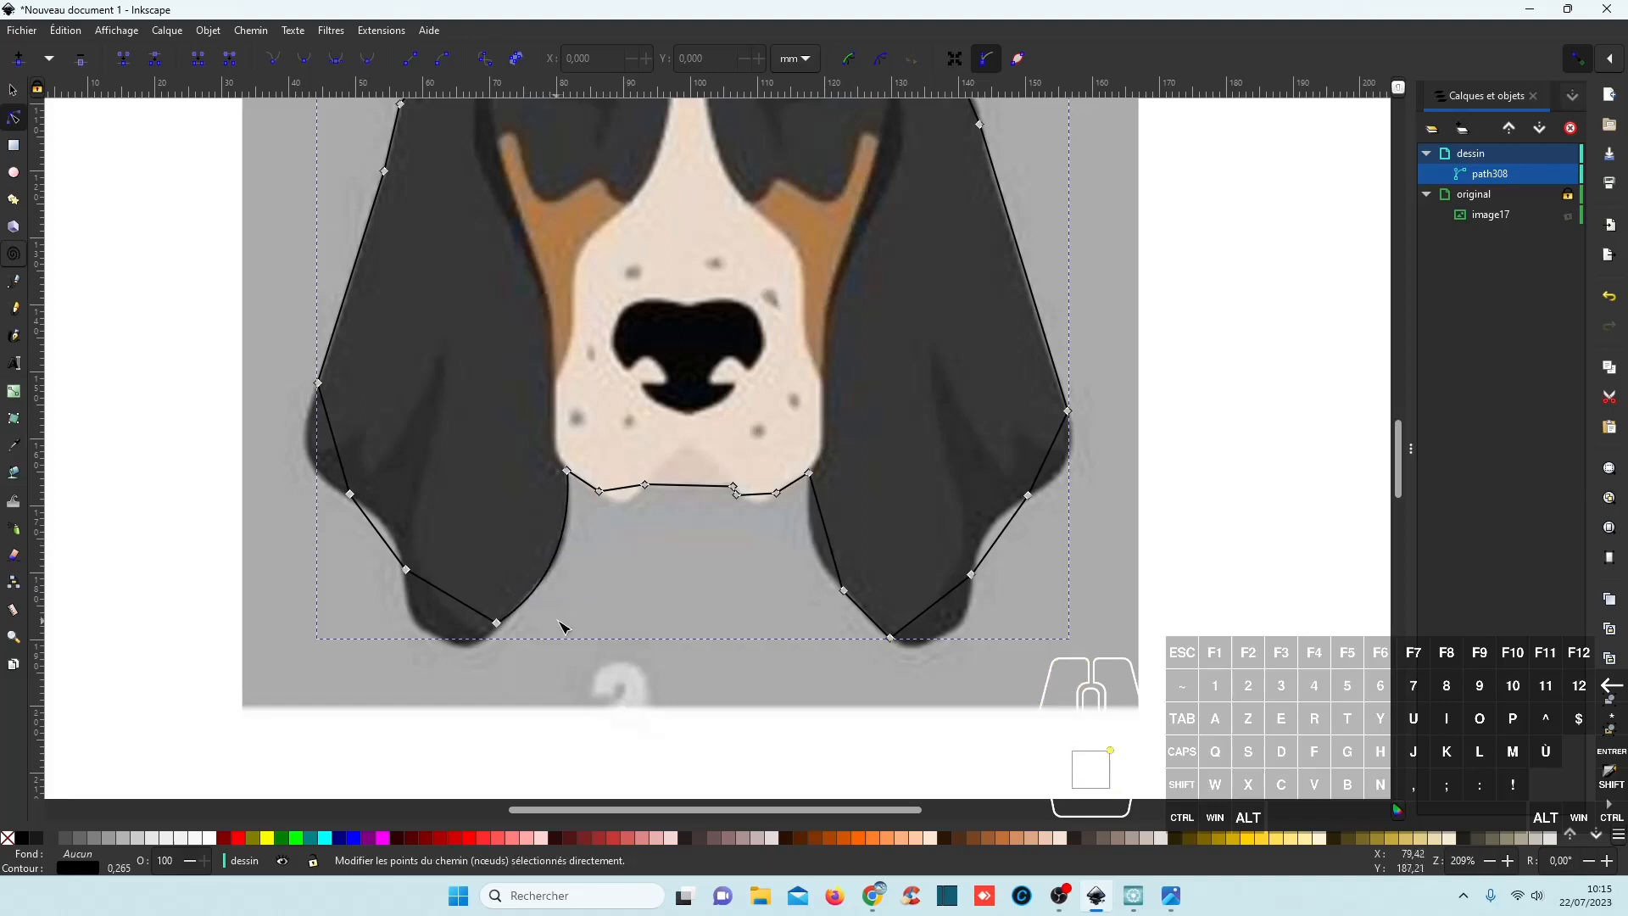
Bend the segments around the left ear's lower tip and lower outer edge to match the picture's curves.
scroll(645, 577, "down", 2)
scroll(645, 576, "left", 3)
scroll(693, 537, "down", 2)
scroll(693, 538, "left", 3)
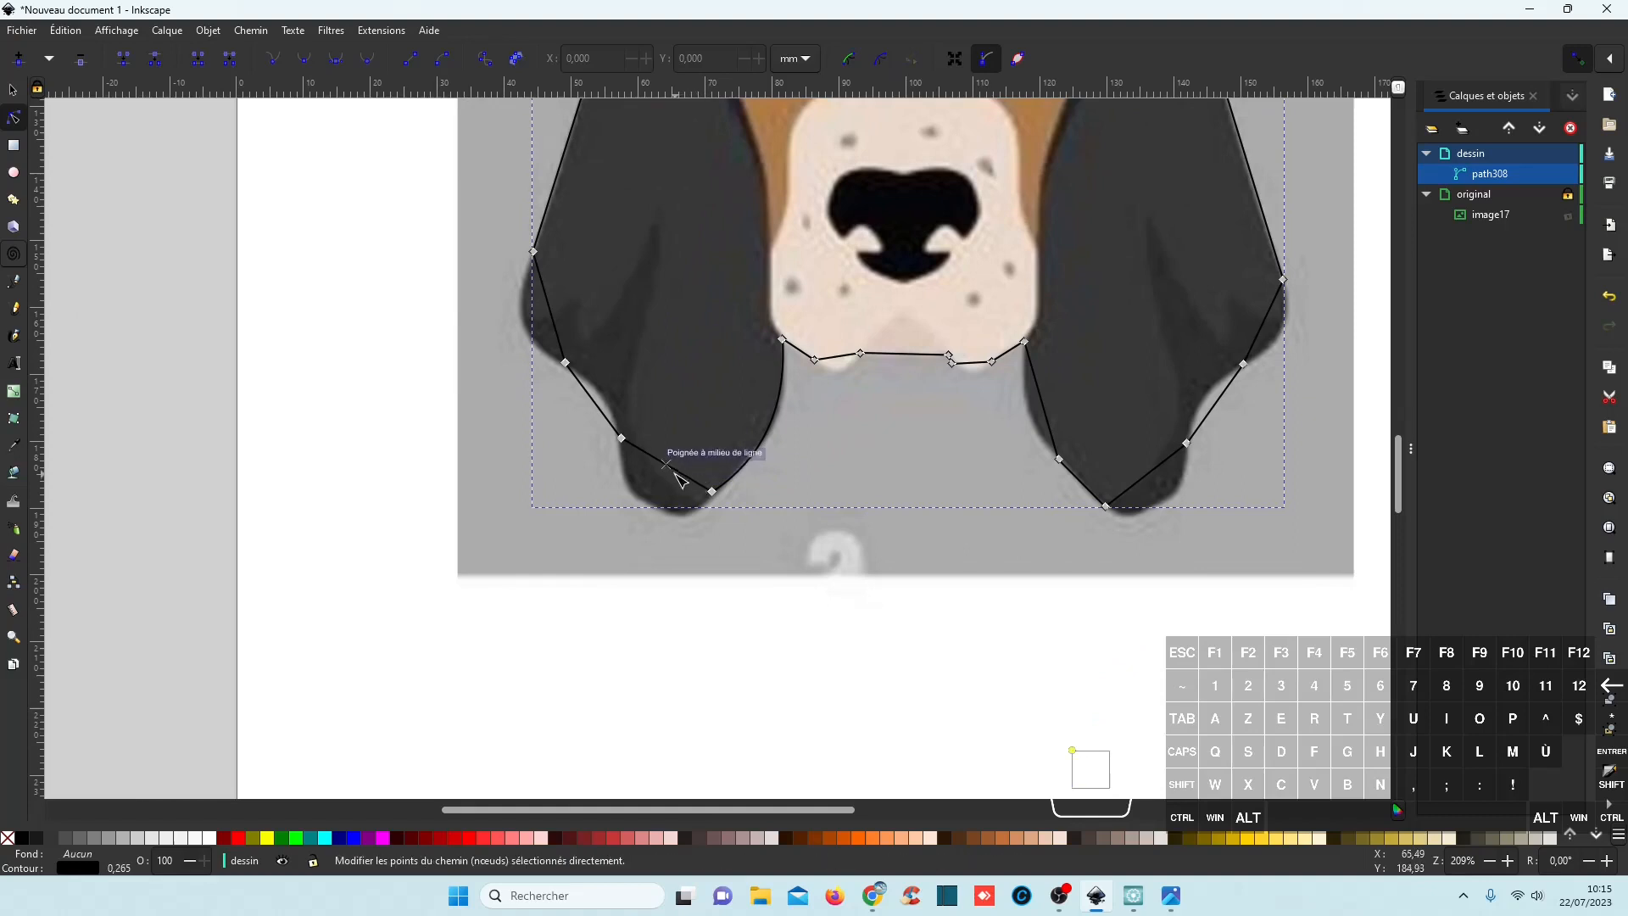
left_click_drag(675, 474, 654, 510)
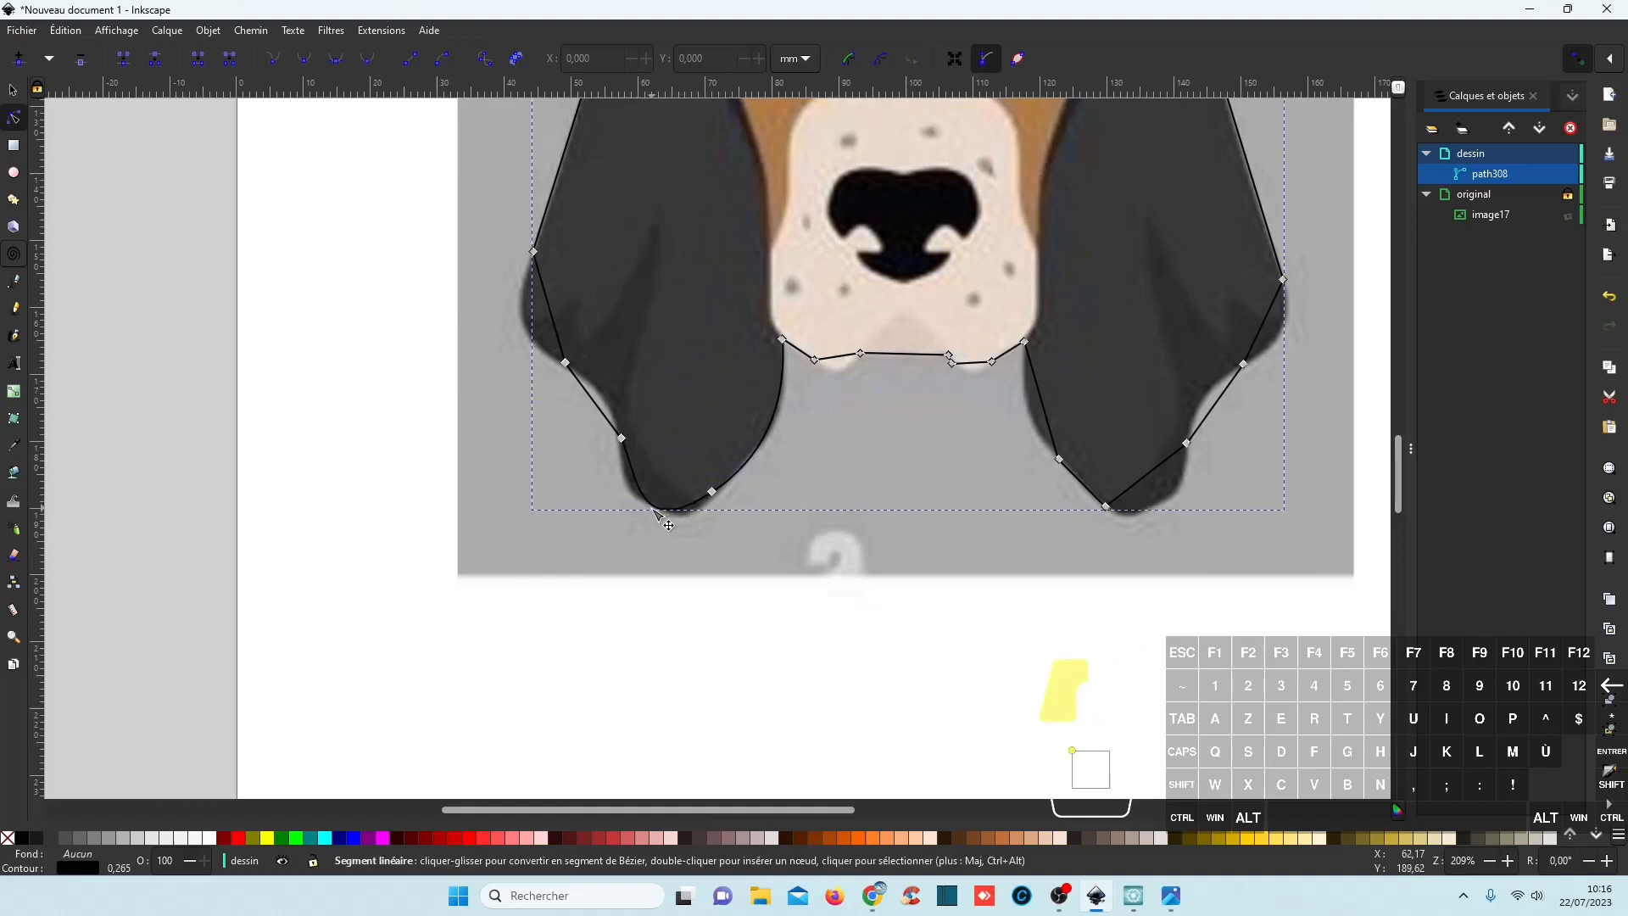
left_click(608, 420)
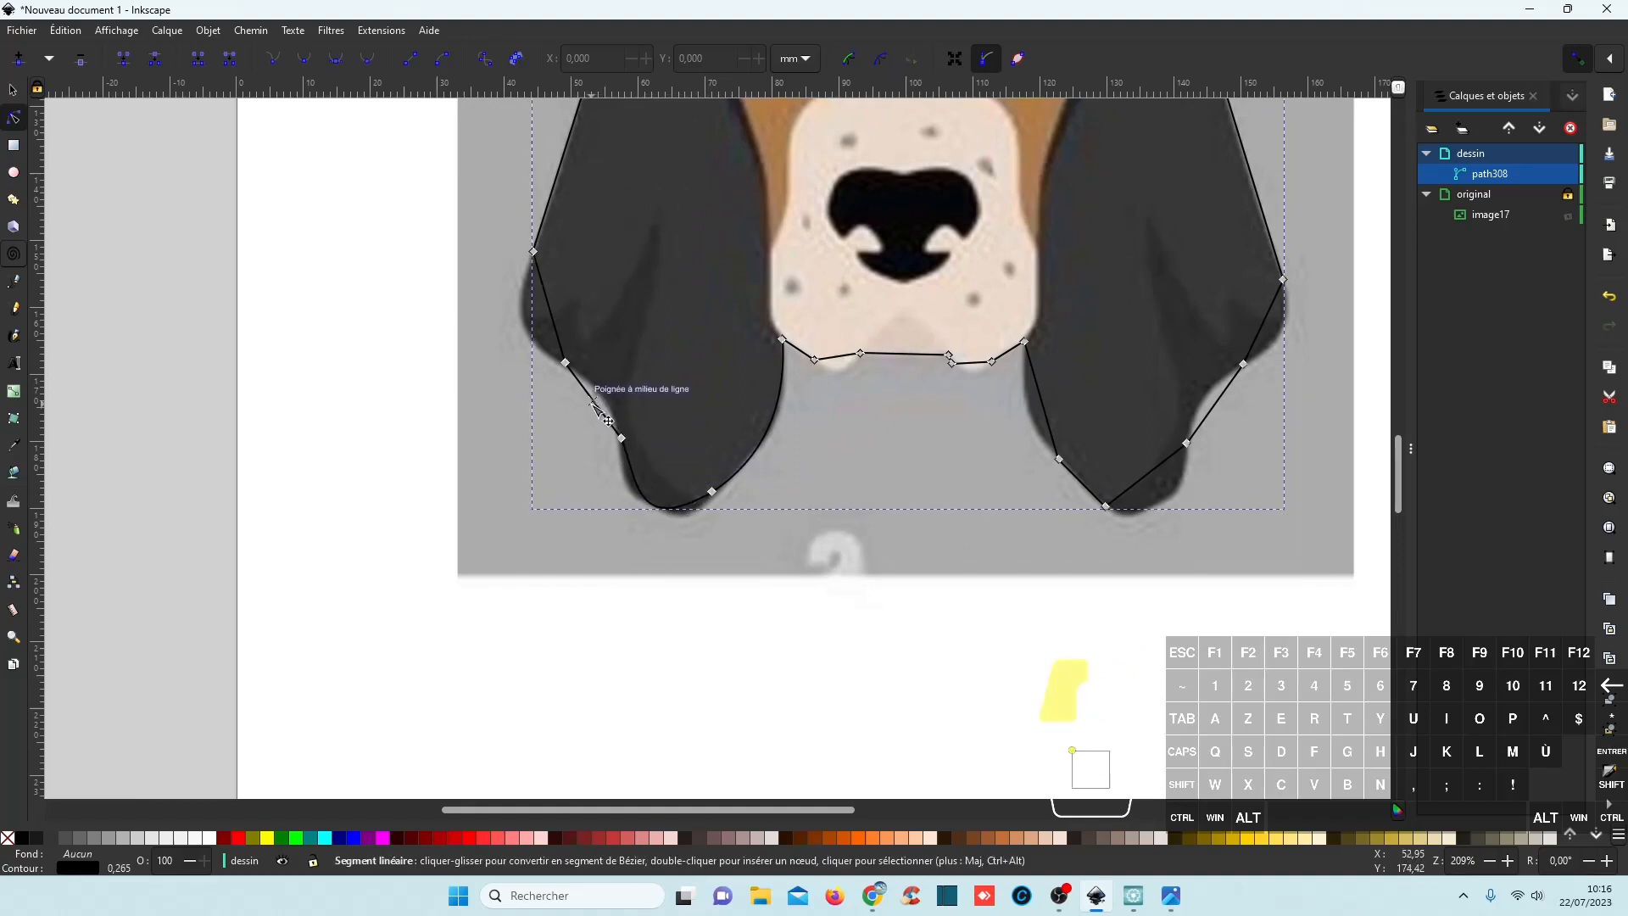
left_click_drag(614, 411, 605, 401)
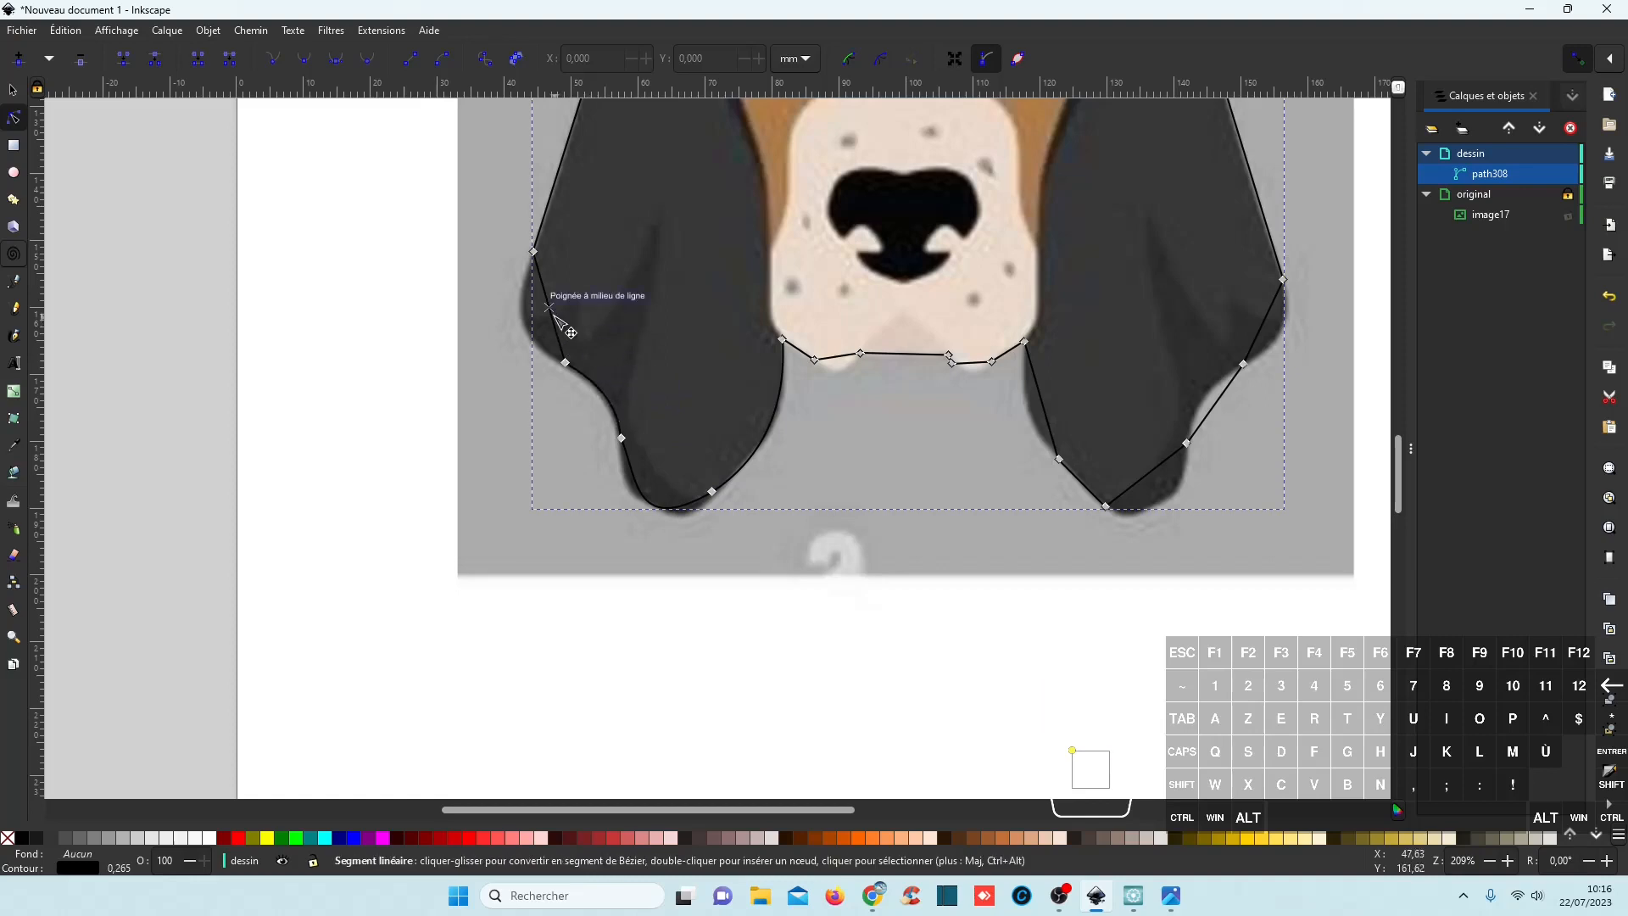
left_click_drag(550, 299, 544, 335)
Adjust the Bezier handles of the two nodes at the left ear's lower tip to fit the curve more closely.
key("ctrl")
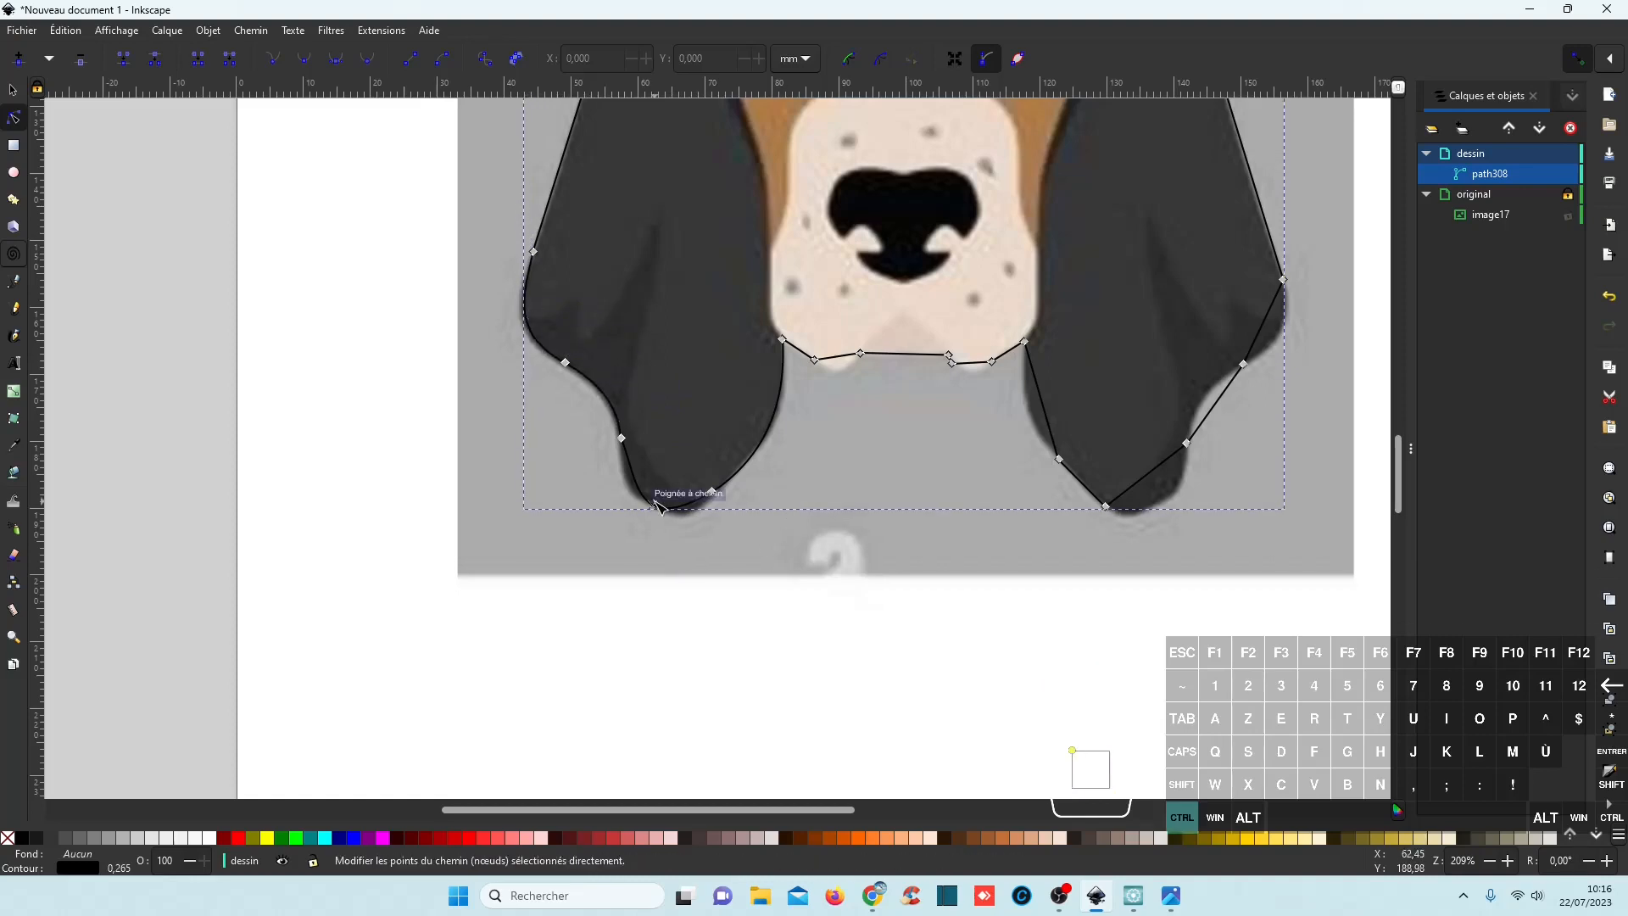
scroll(659, 505, "up", 4)
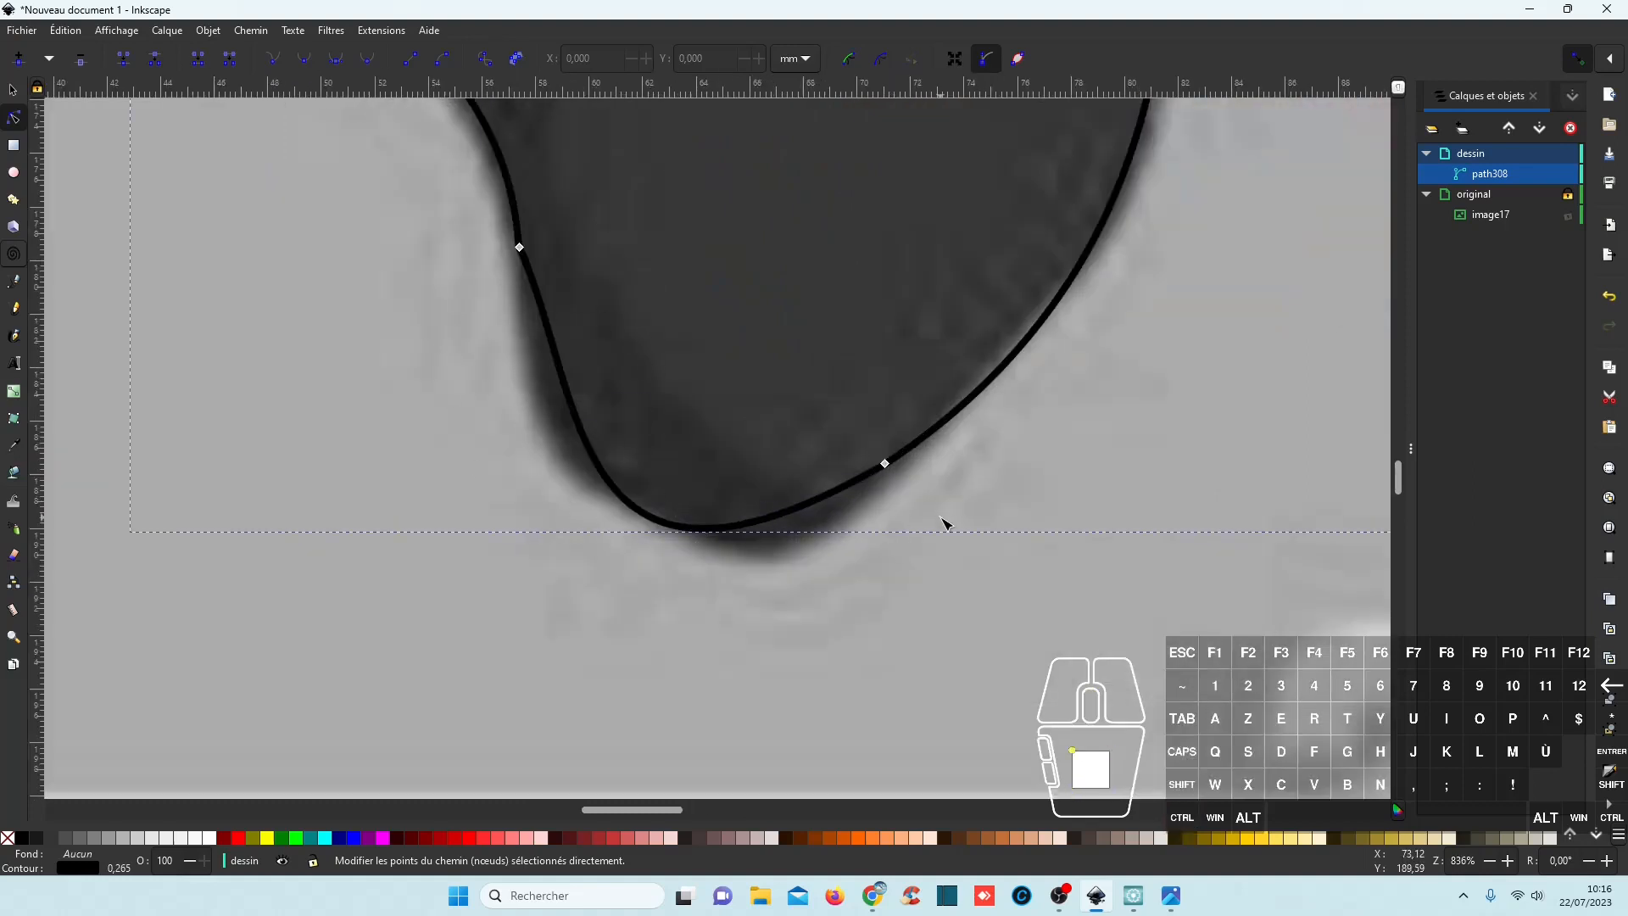
left_click(884, 464)
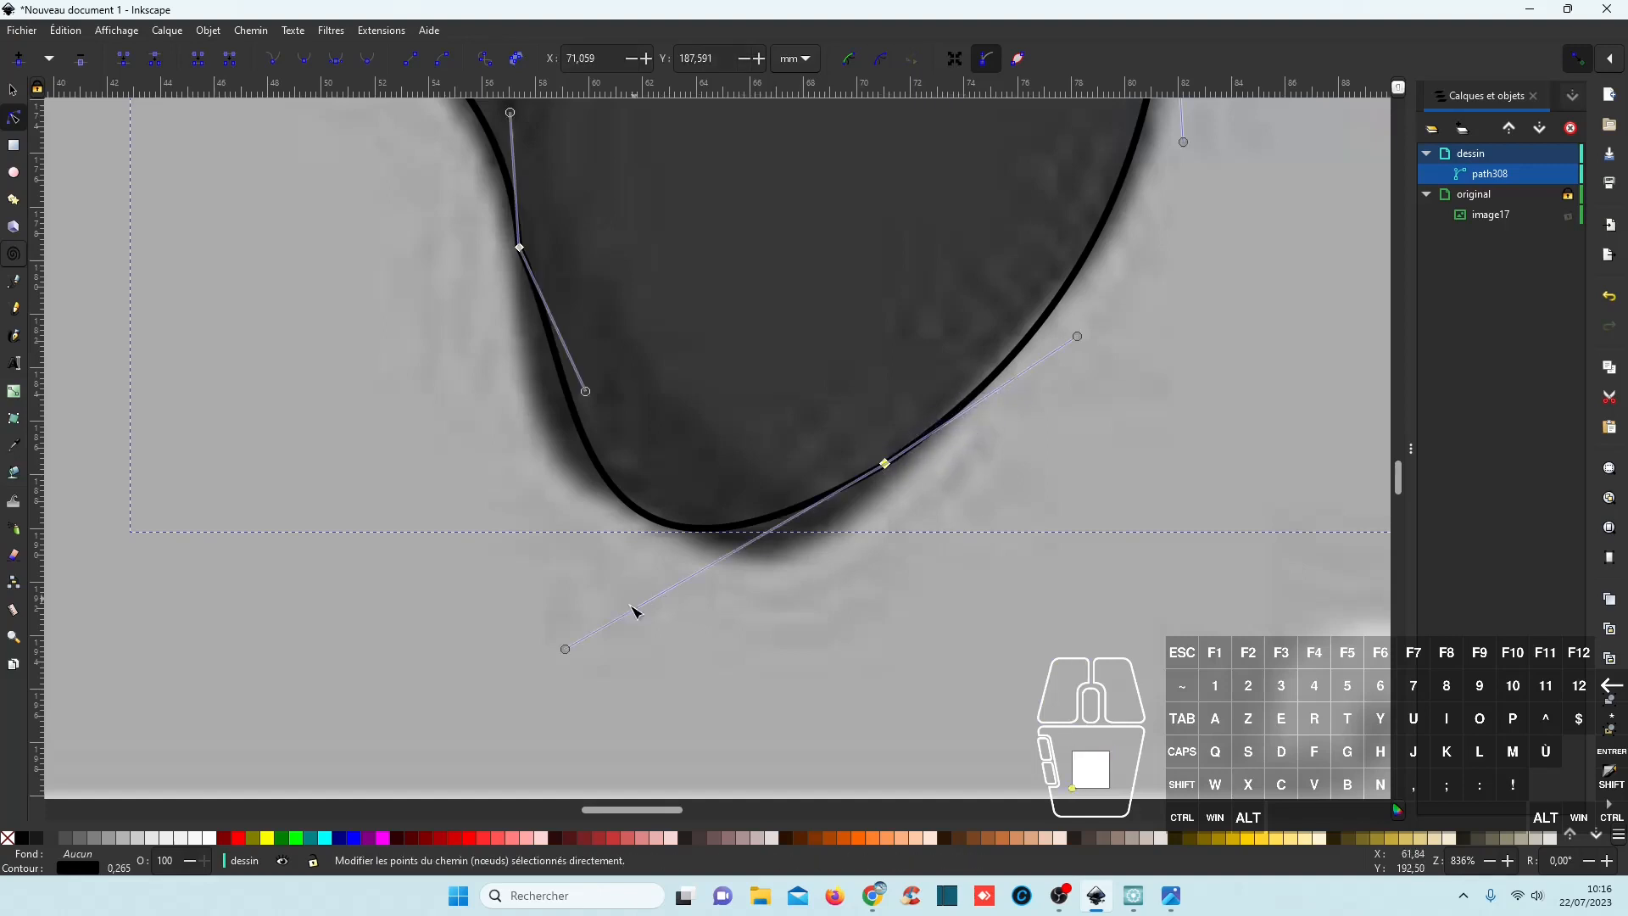
left_click_drag(565, 650, 605, 638)
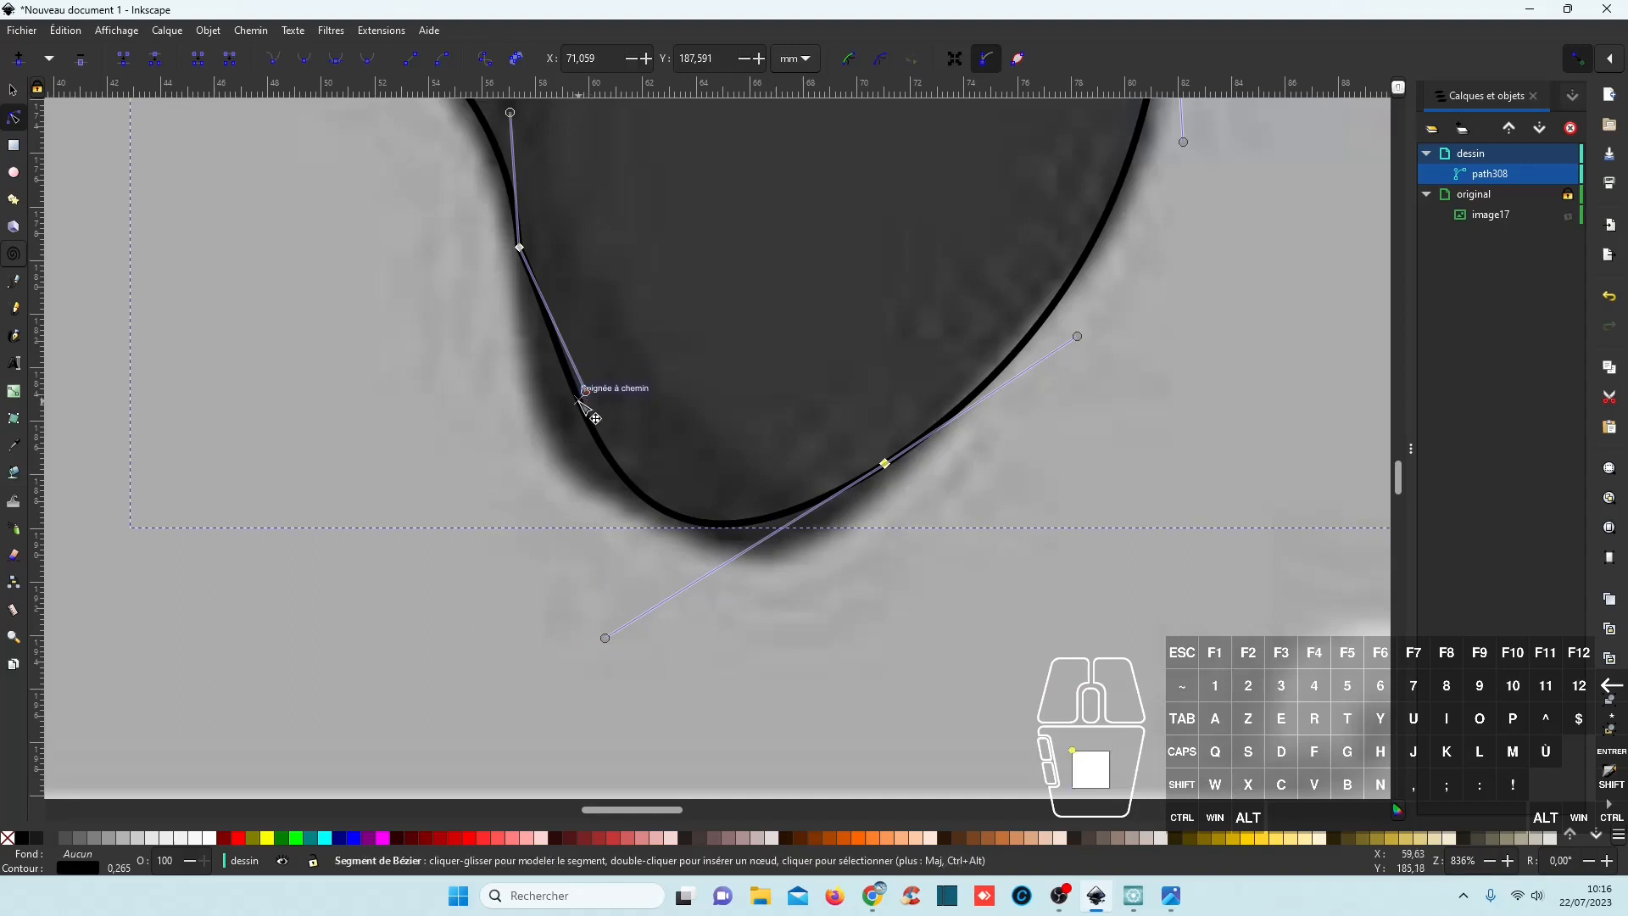
left_click_drag(584, 392, 525, 432)
left_click_drag(605, 644, 626, 646)
scroll(905, 577, "down", 3, "ctrl")
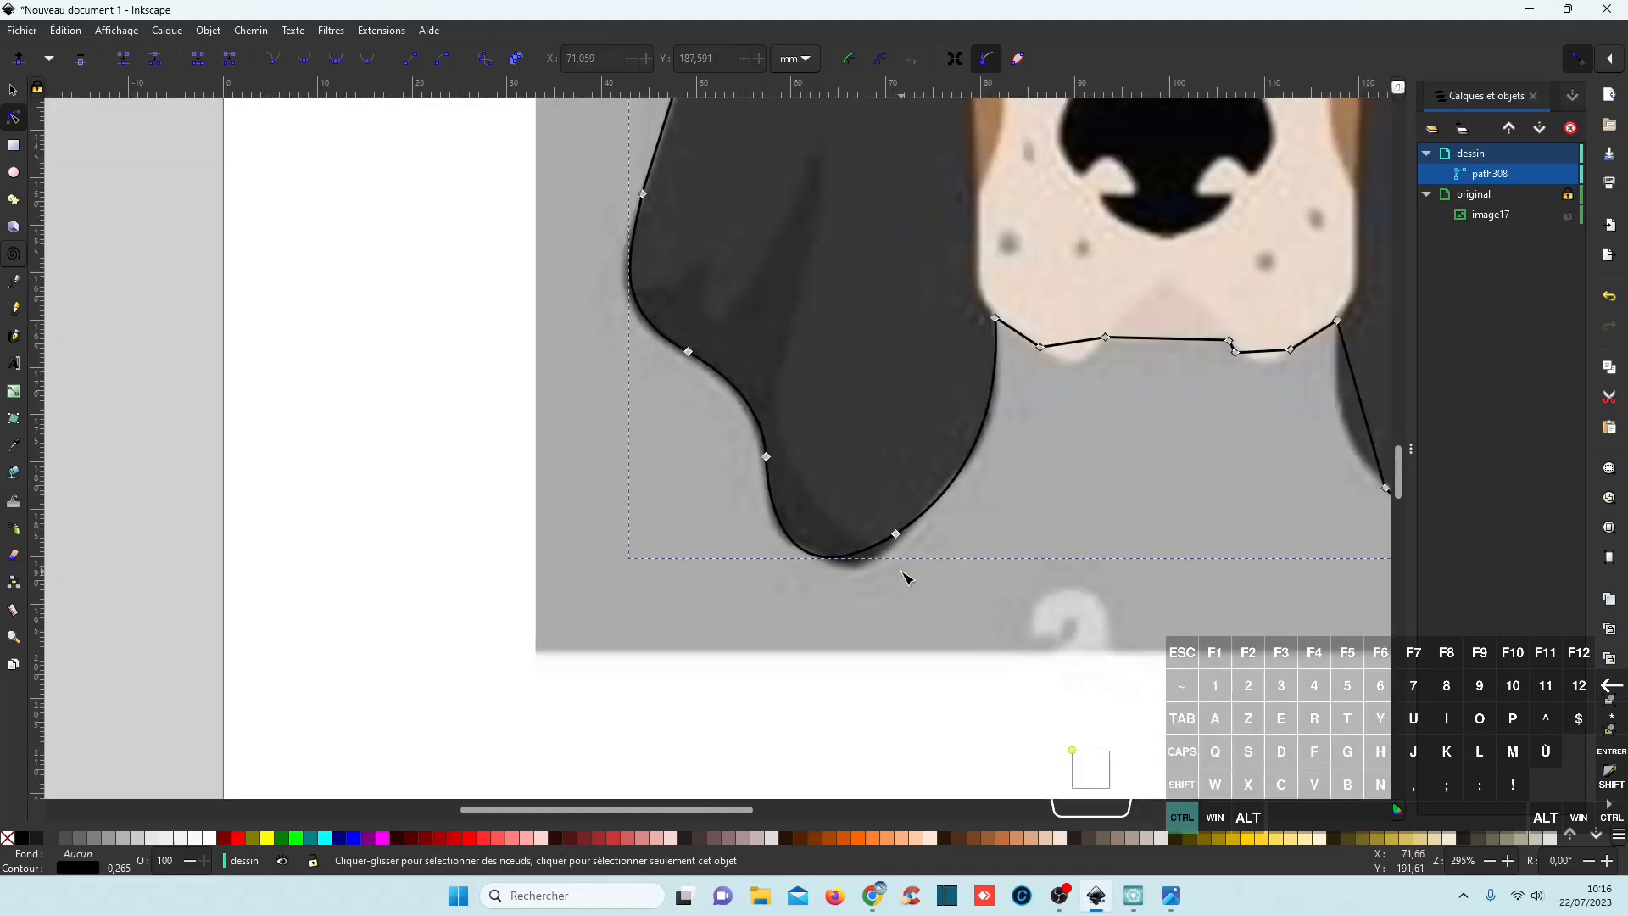
Bend the long straight segment on the left ear's outer edge slightly to match the picture.
scroll(876, 532, "up", 3)
scroll(877, 532, "up", 3)
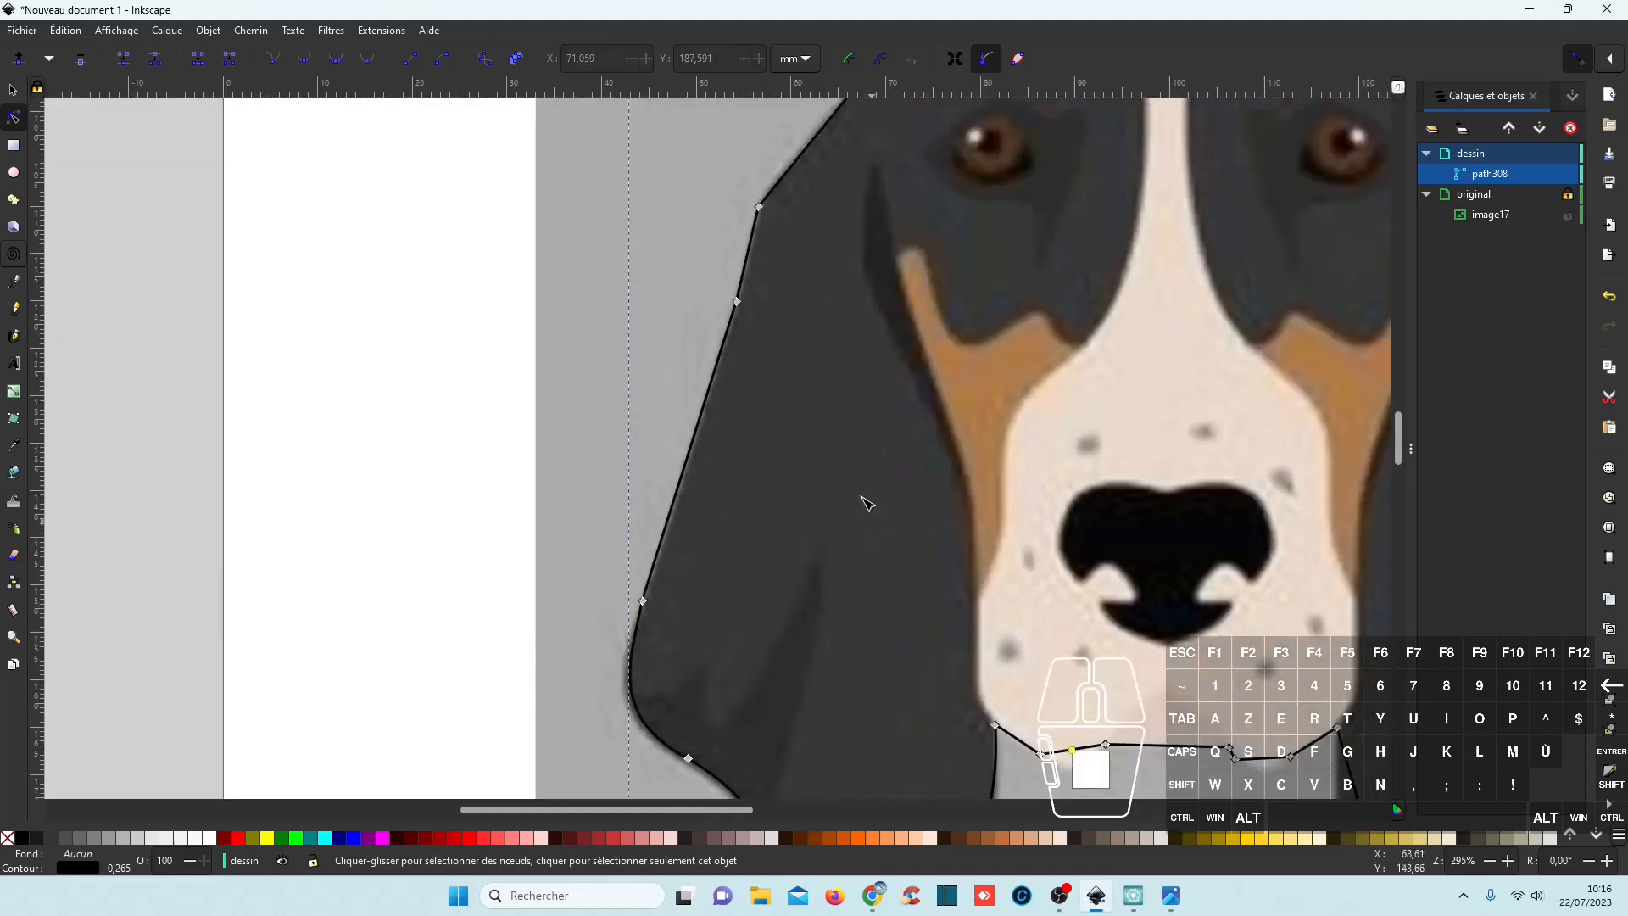
left_click(694, 445)
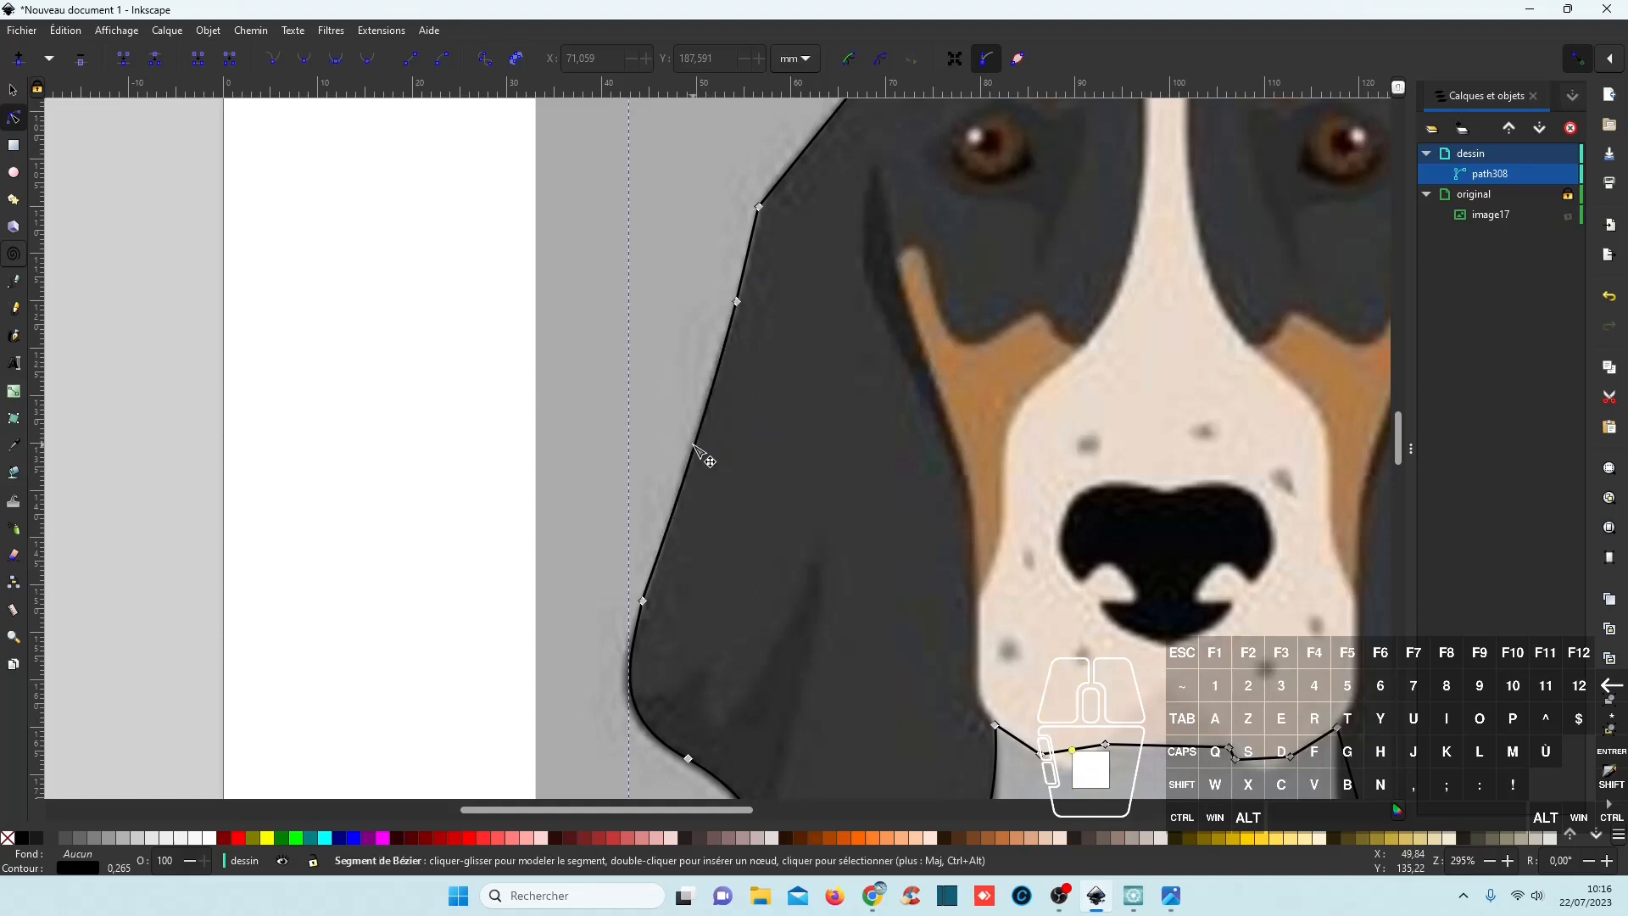
Make the node at the left ear's upper outer corner smooth and shorten both its handles to fit the ear's edge.
scroll(776, 448, "up", 3)
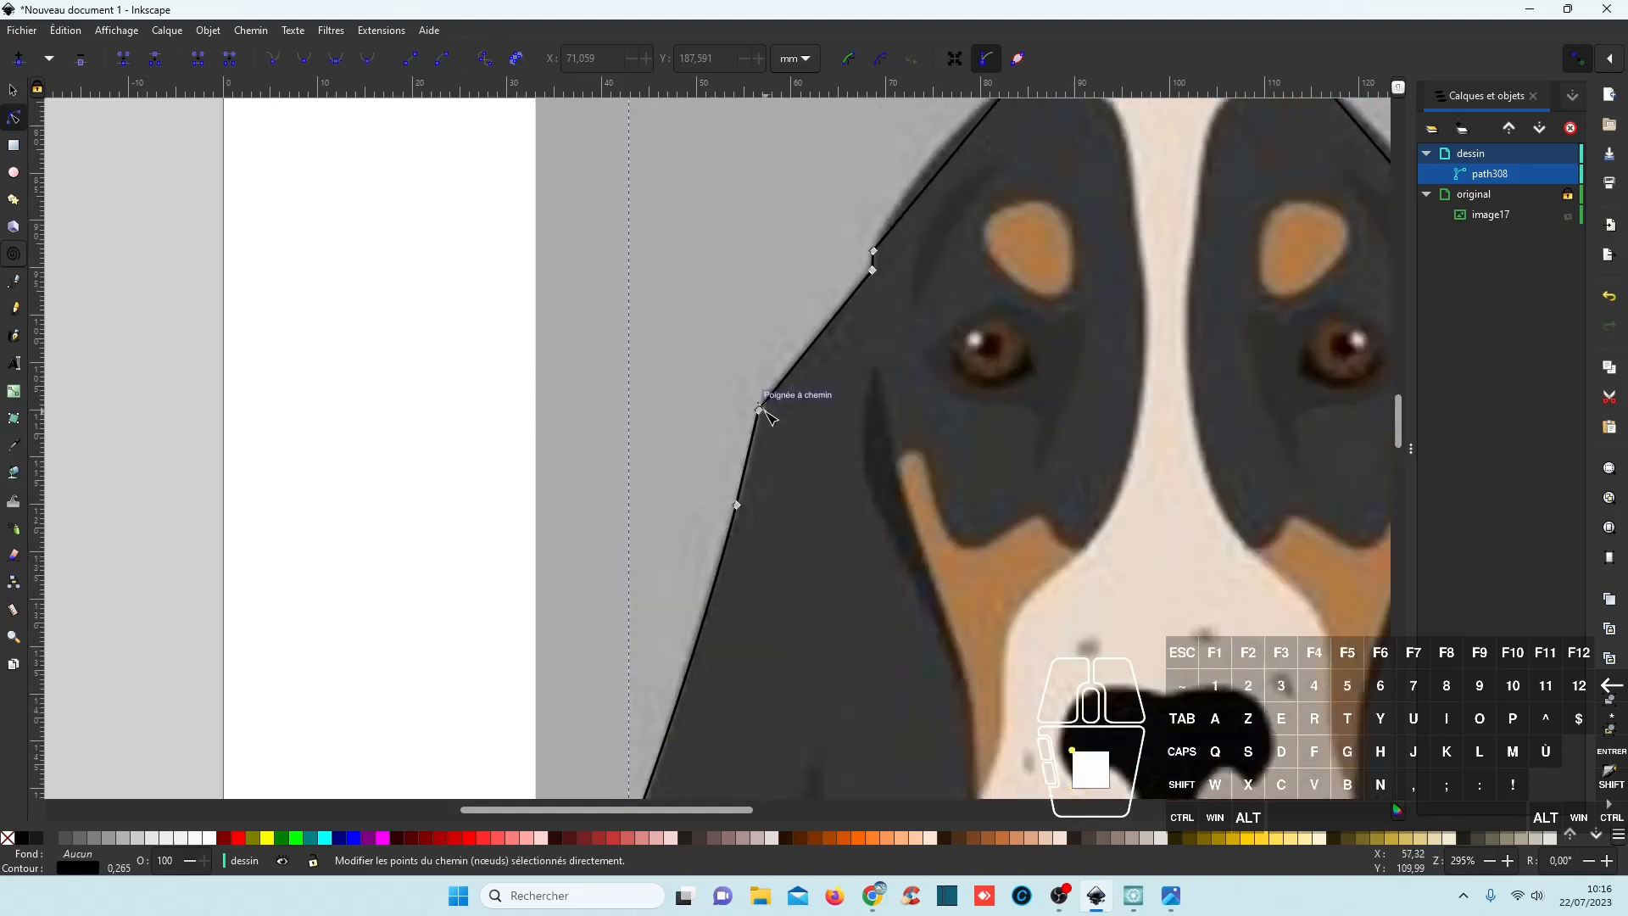
left_click(760, 412)
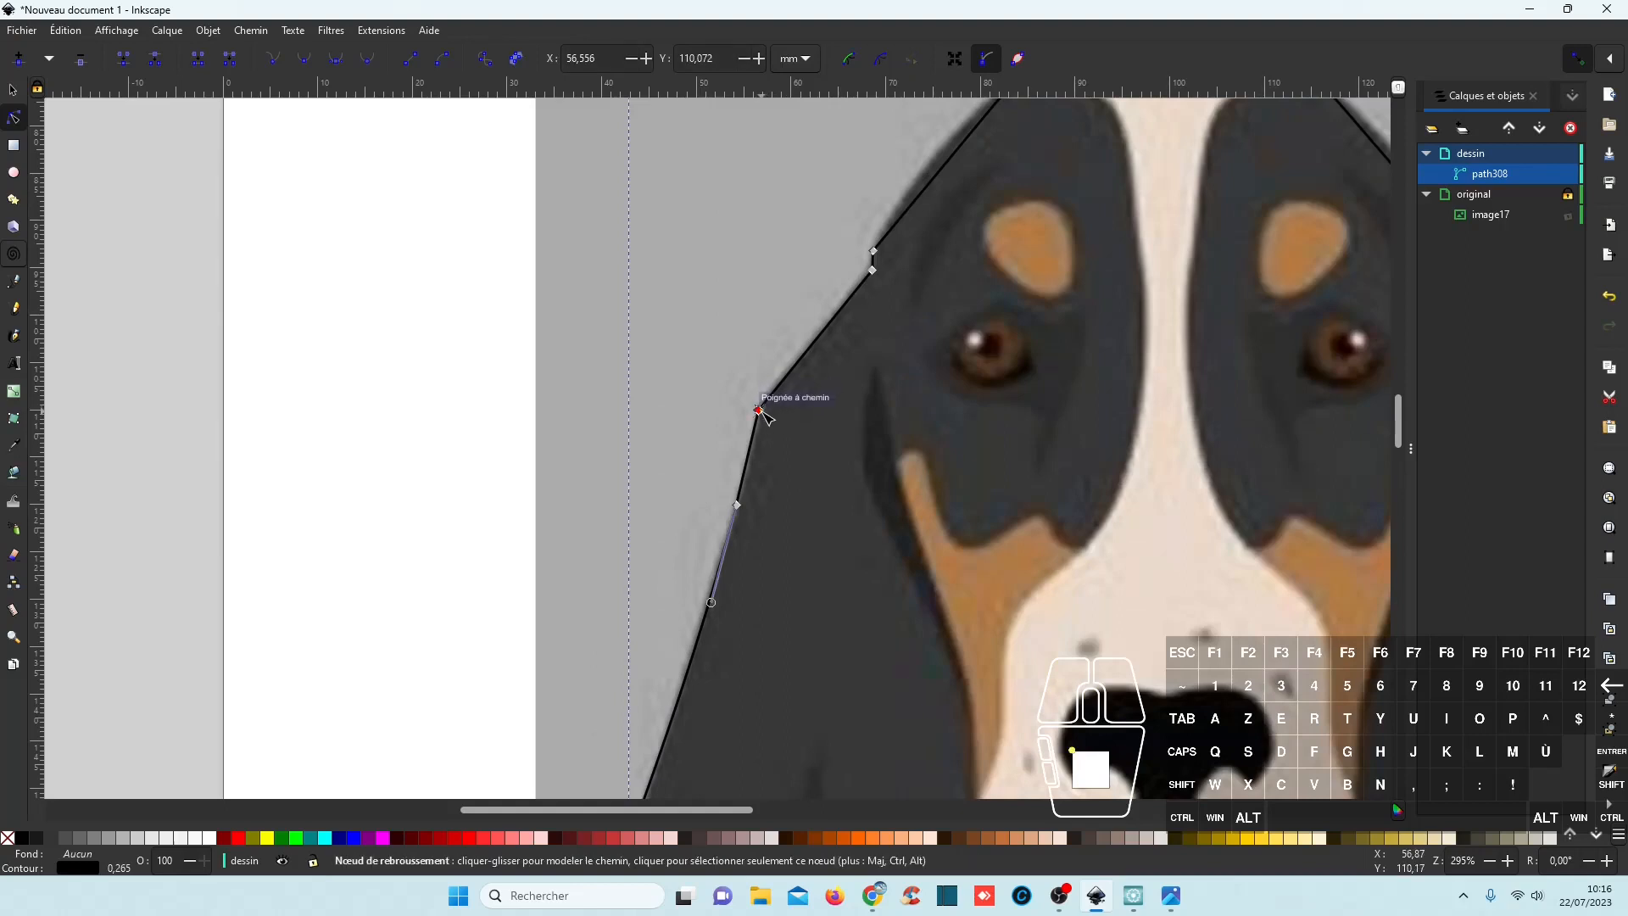
left_click(301, 61)
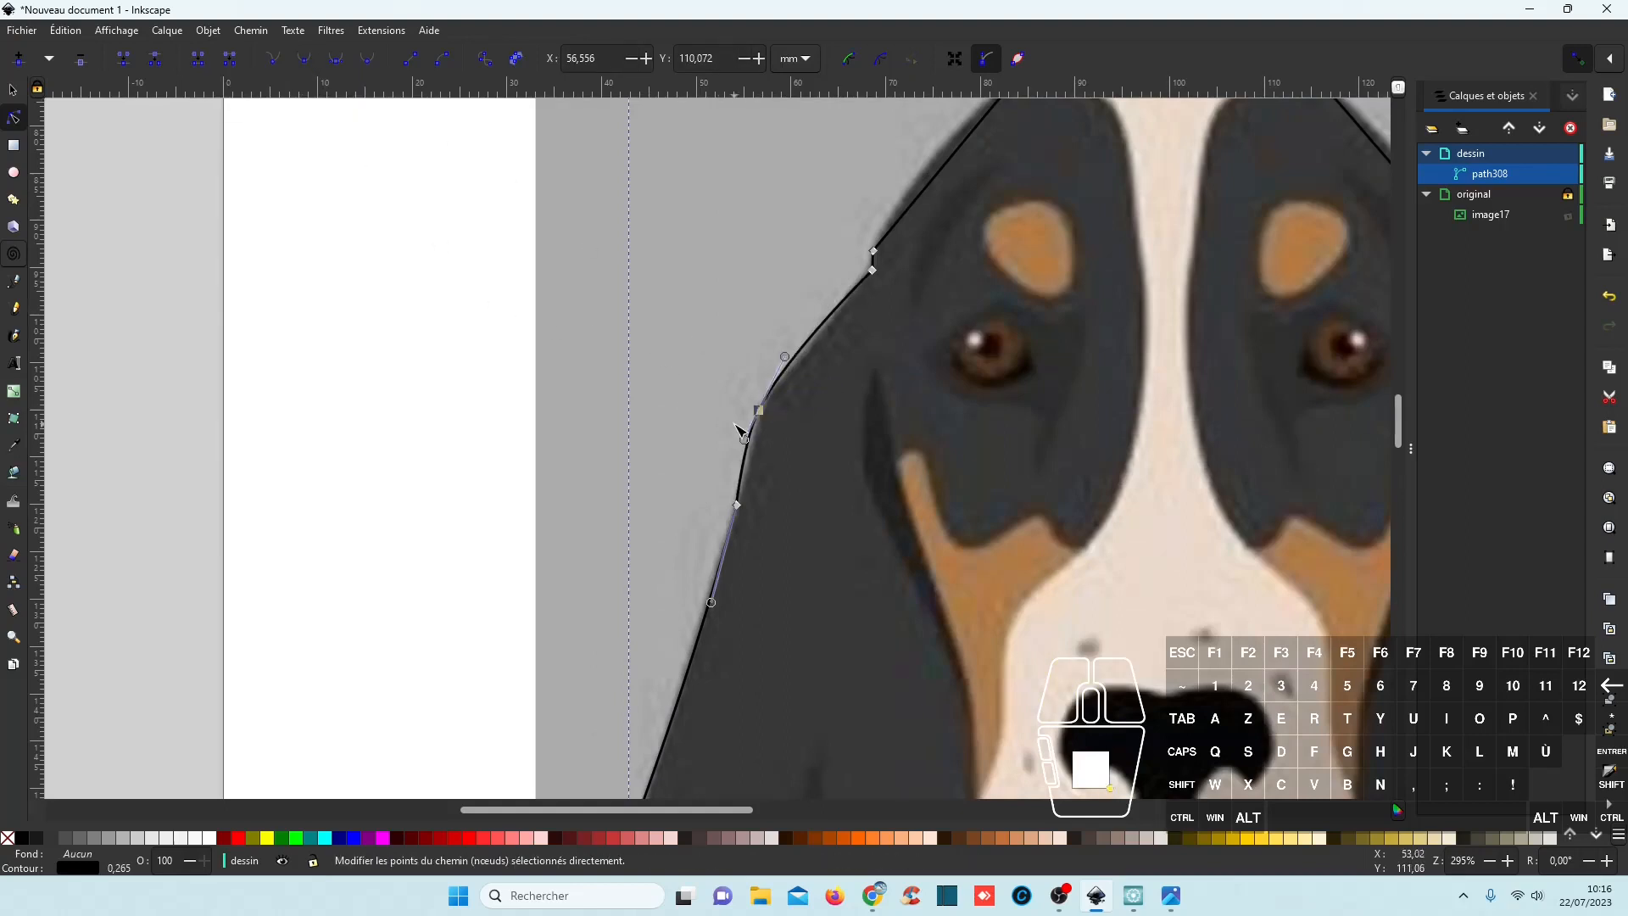
scroll(749, 437, "up", 3)
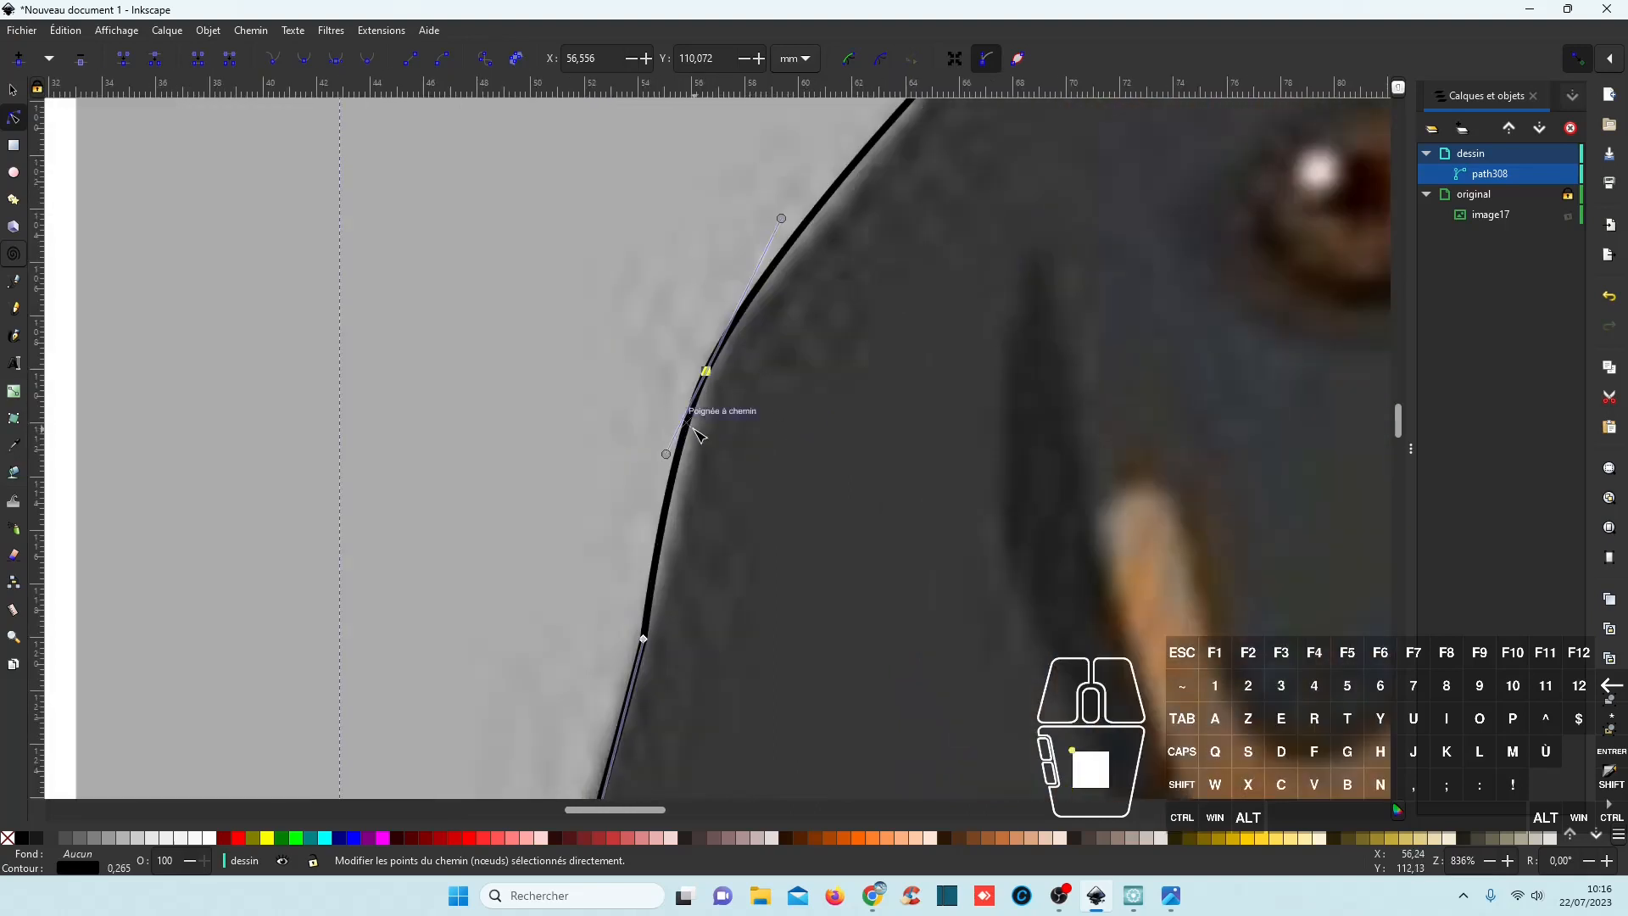
left_click_drag(668, 449, 683, 407)
left_click_drag(774, 218, 746, 283)
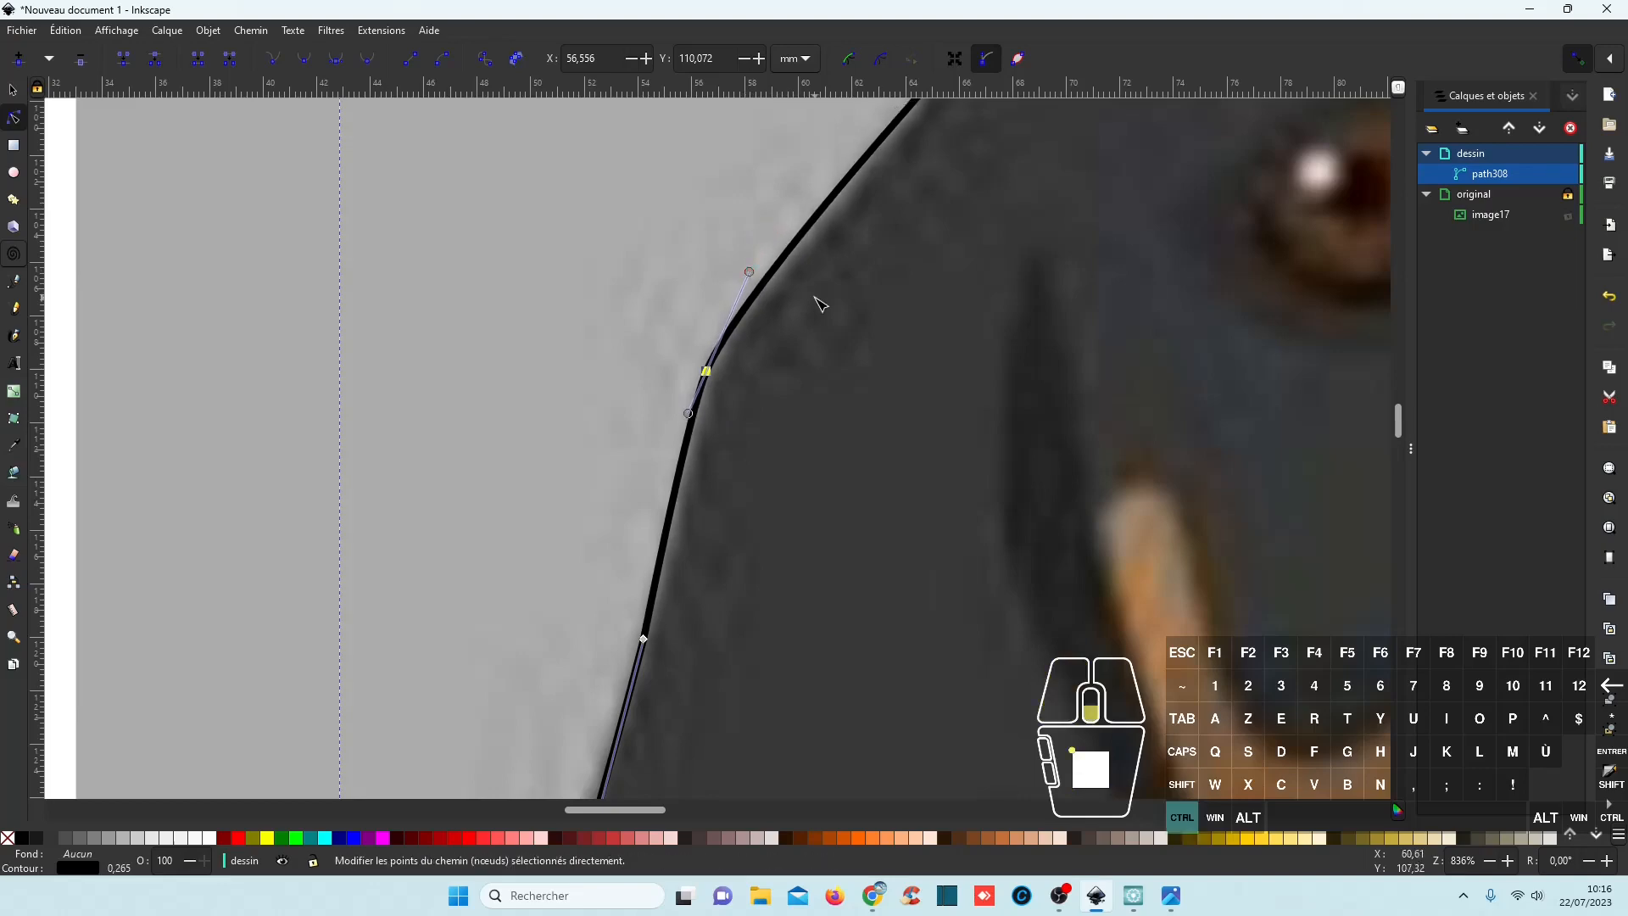
Bend the head's upper-left segment outward, and smooth the two nodes where the left ear meets the head, shortening the overshooting handle.
scroll(819, 304, "down", 4)
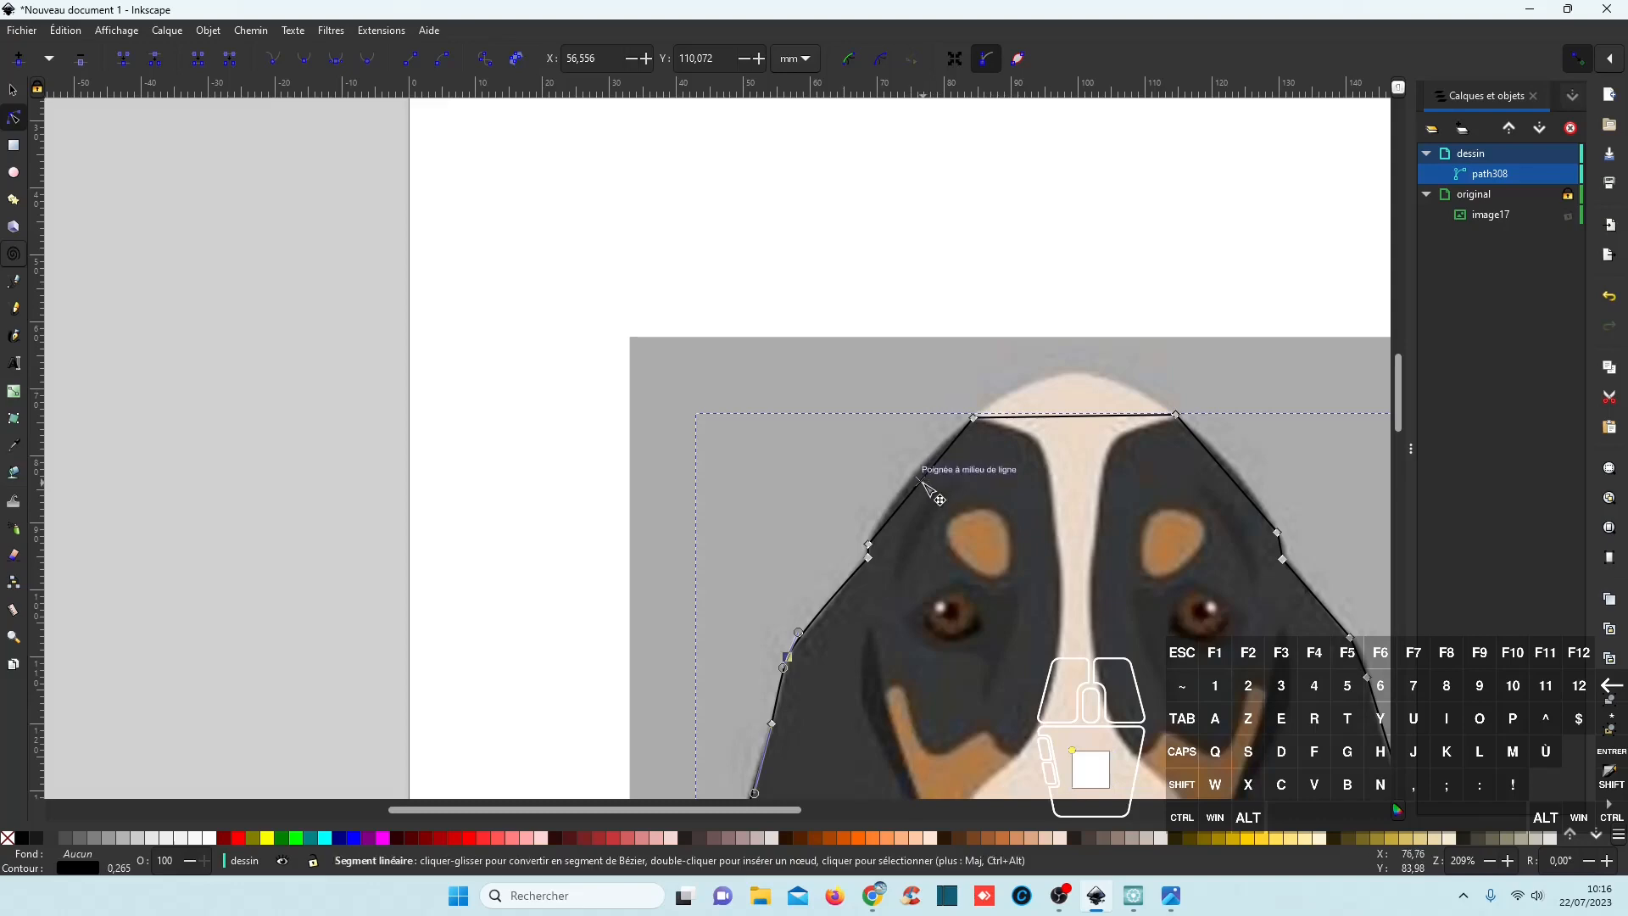
left_click_drag(933, 488, 914, 480)
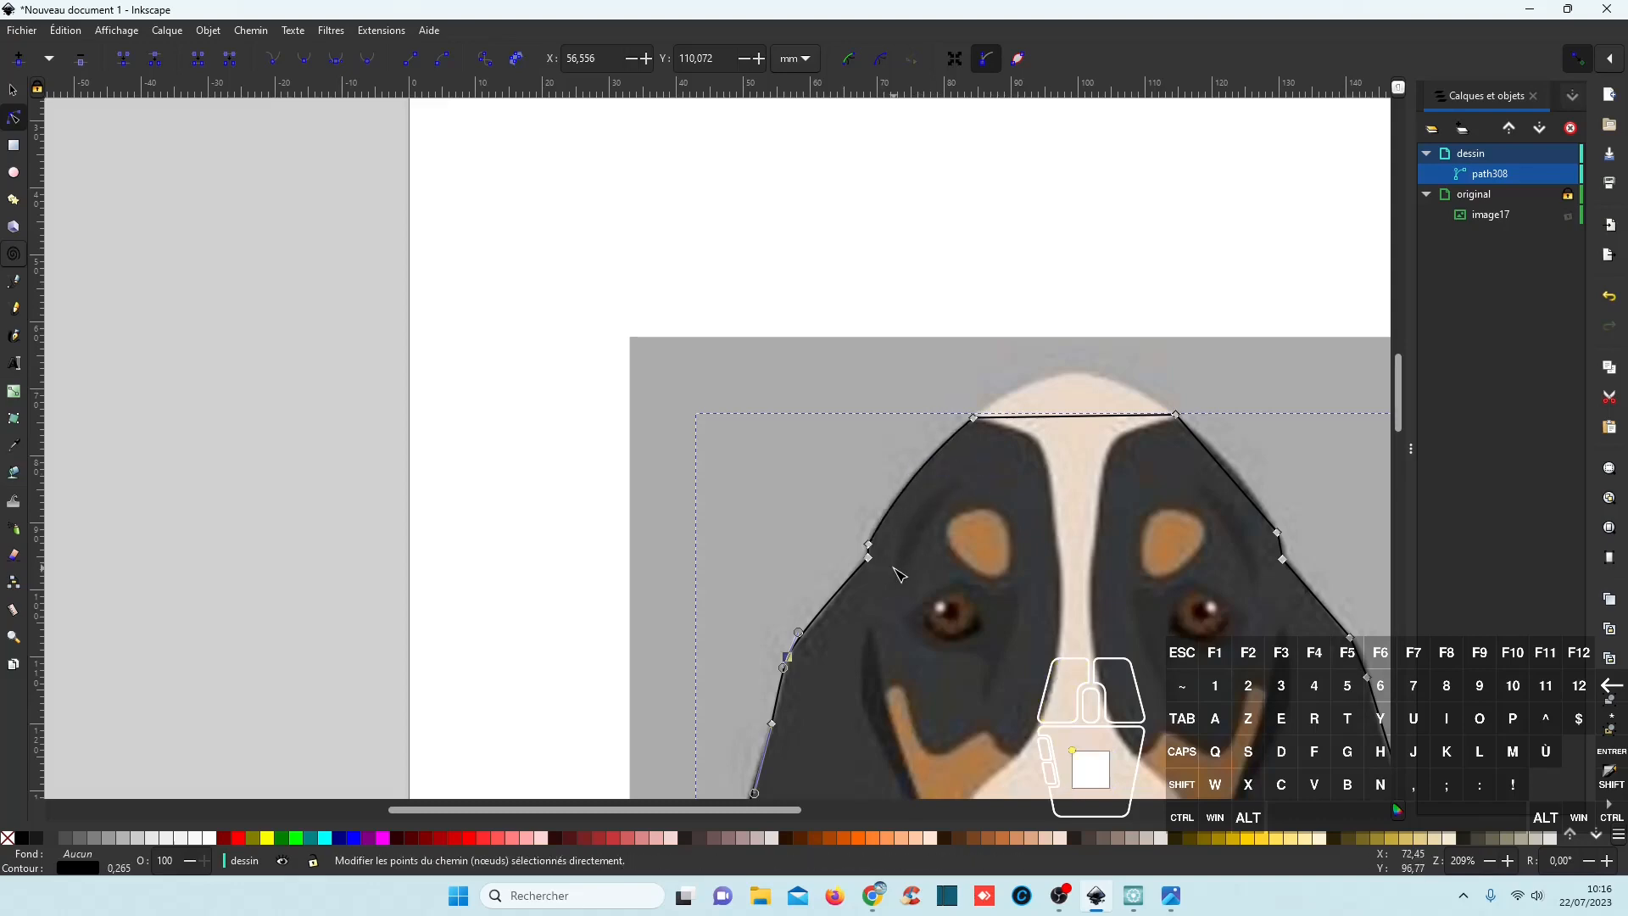
scroll(901, 575, "up", 6)
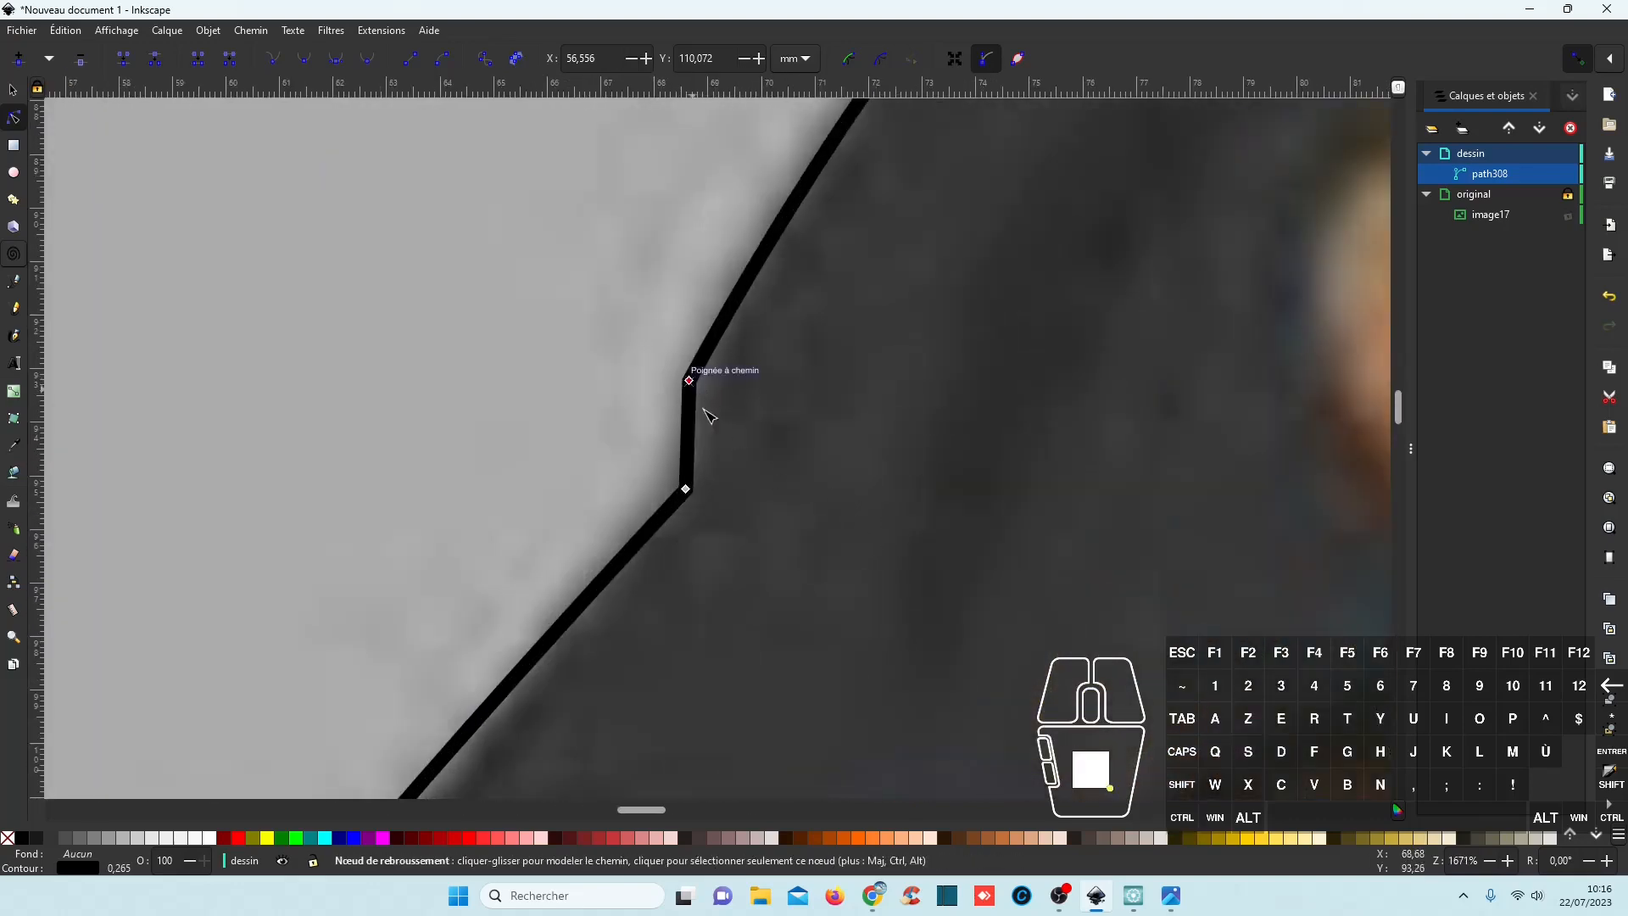
left_click_drag(749, 517, 660, 343)
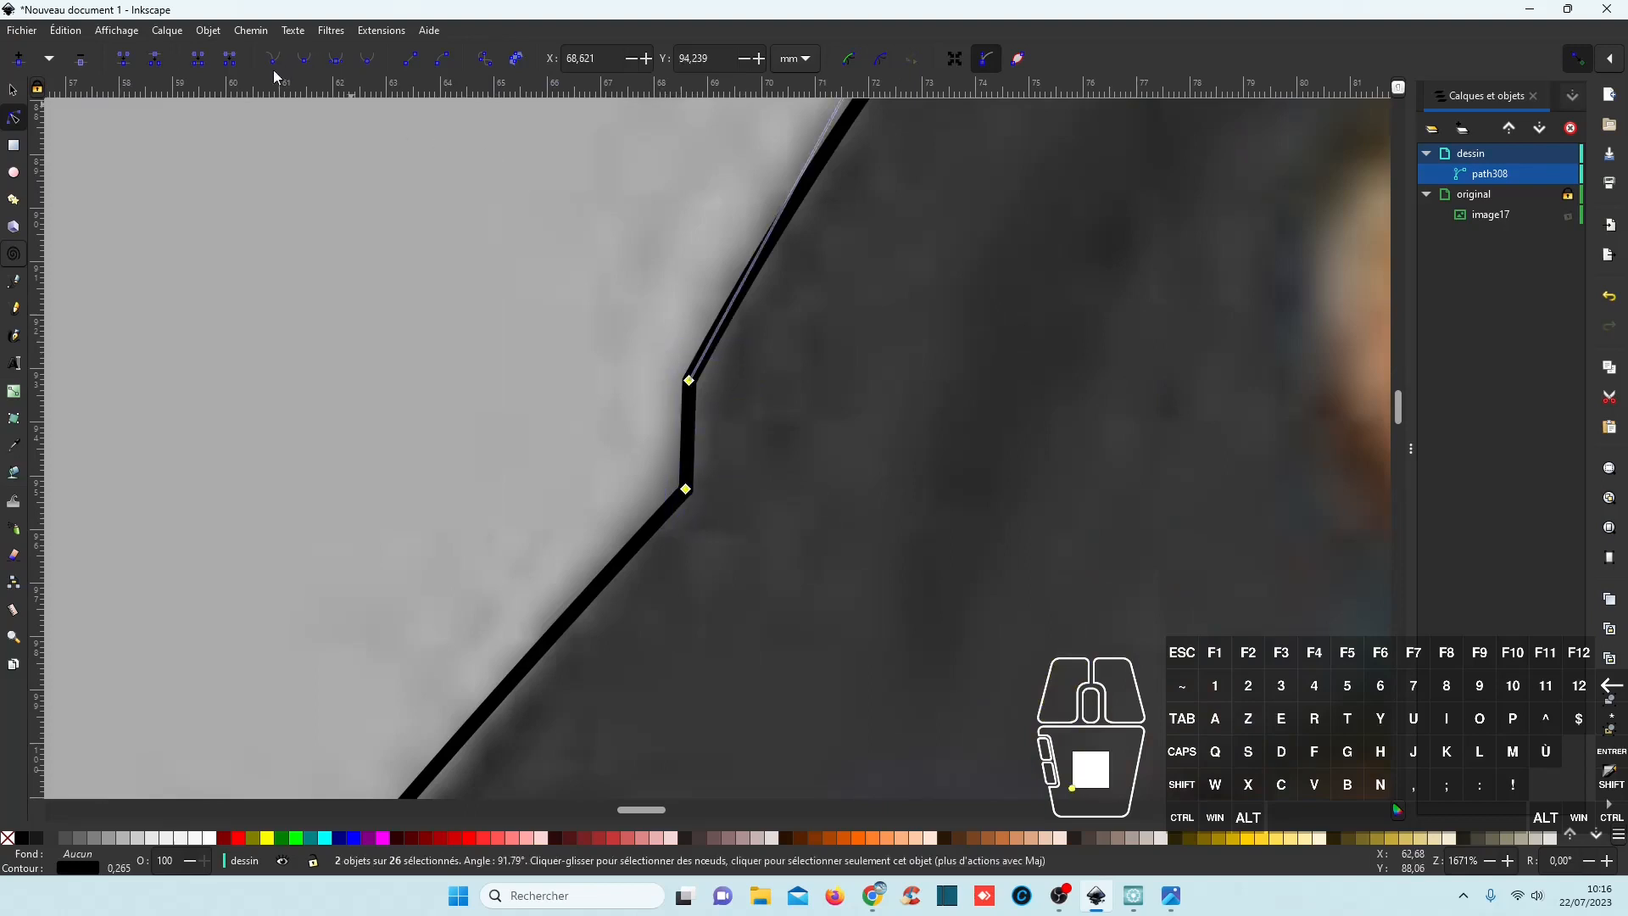
left_click(302, 58)
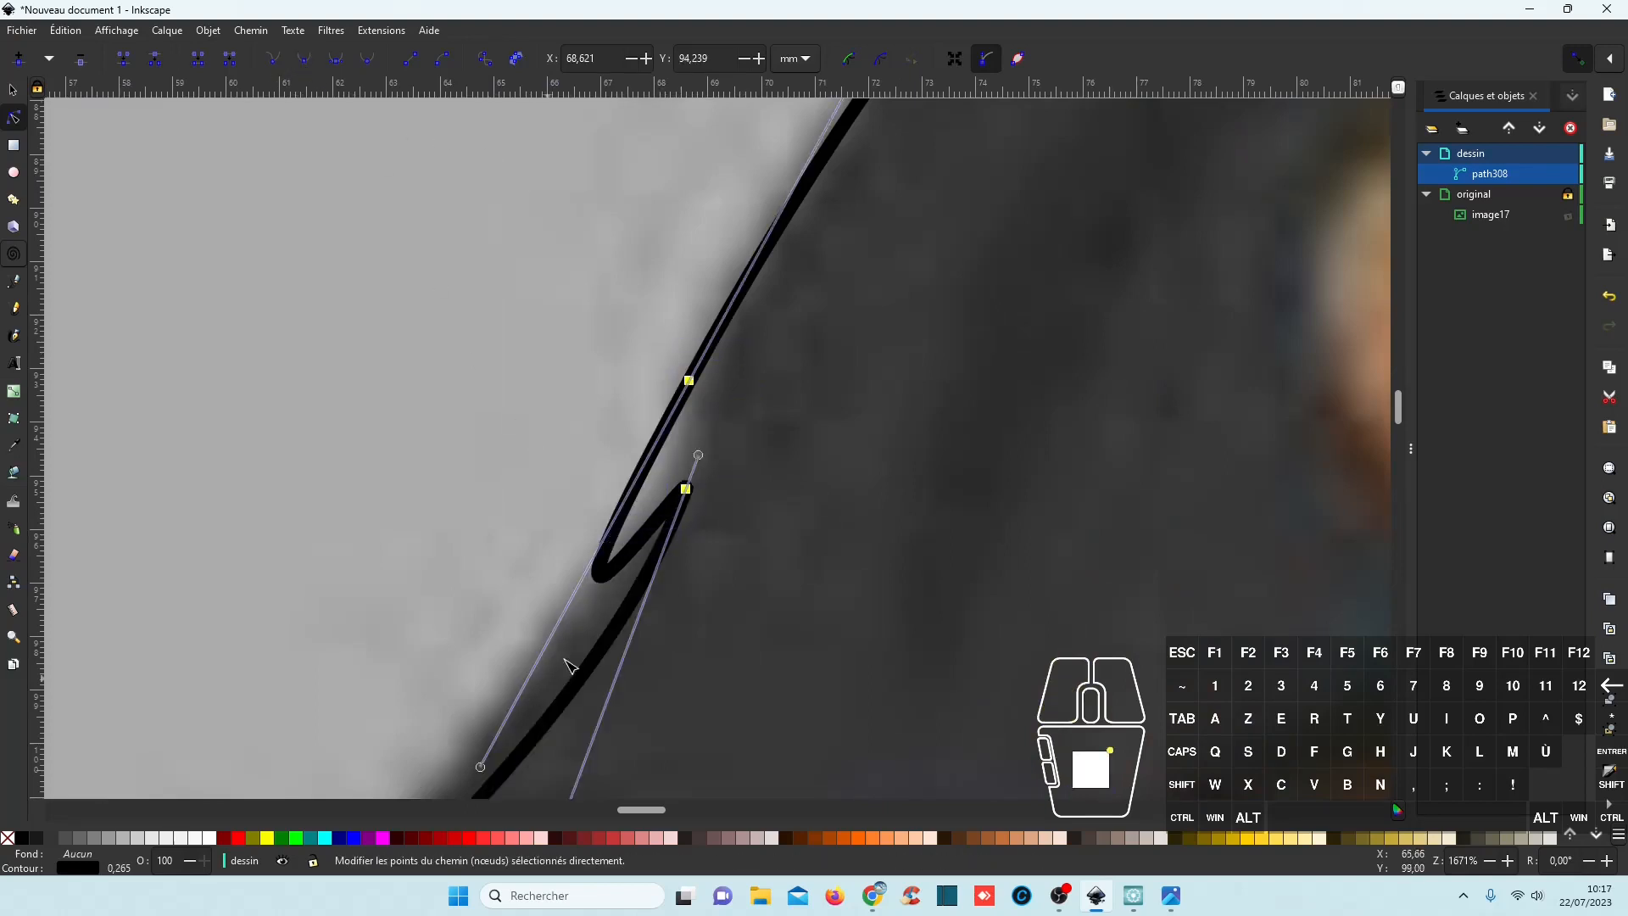
left_click_drag(480, 765, 682, 405)
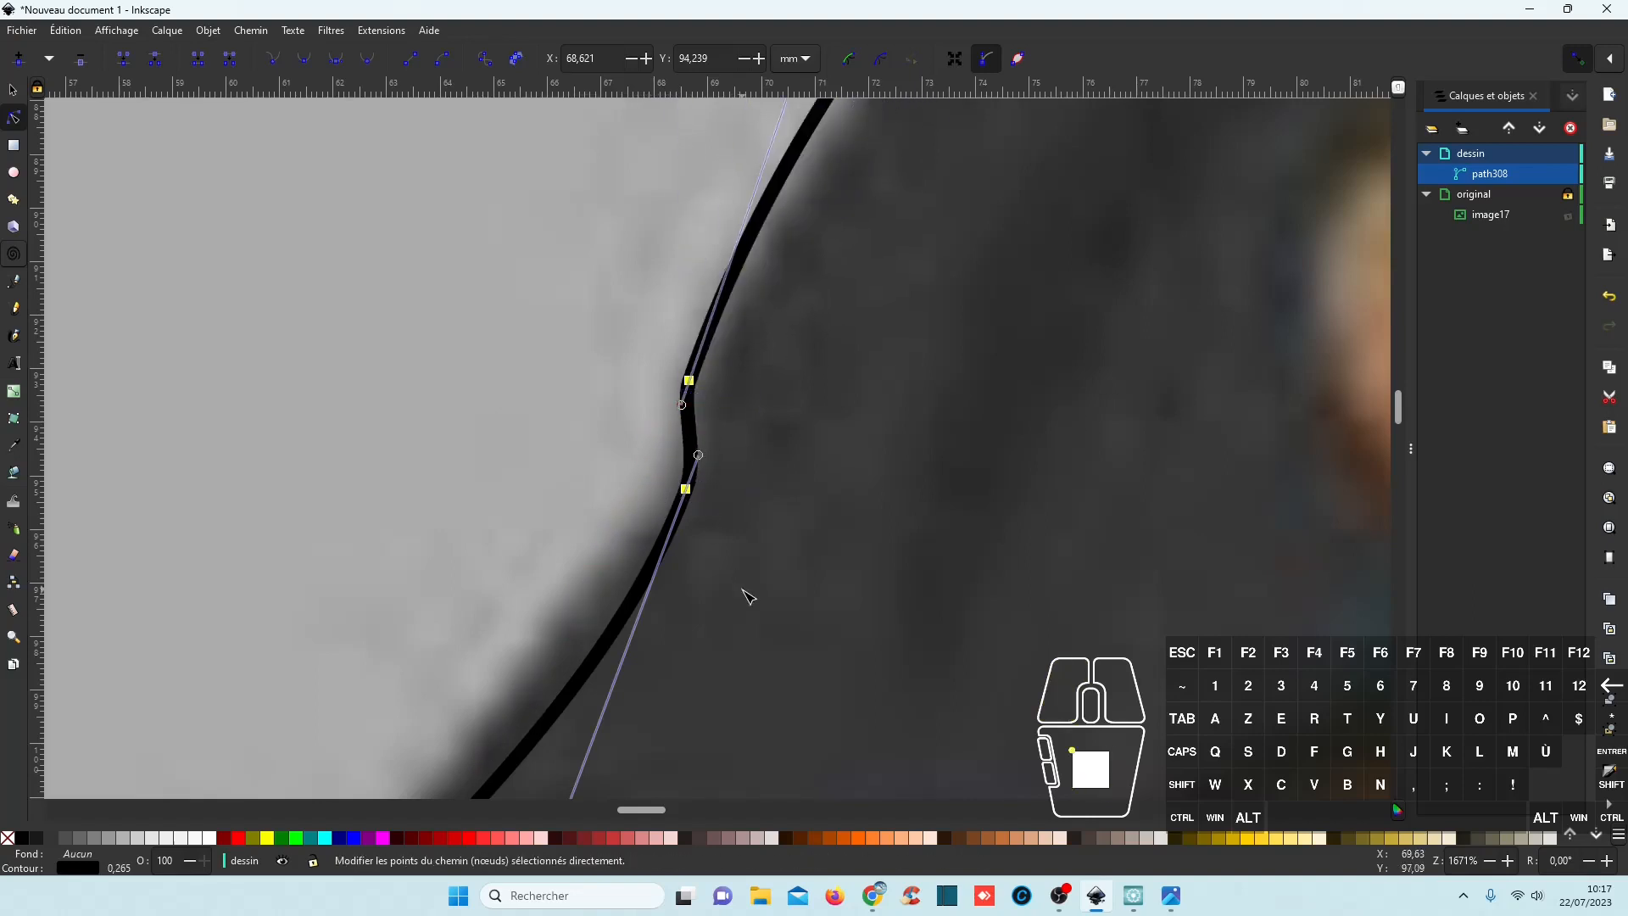
Adjust the outer handles of the two left ear-junction nodes so the adjoining curves follow the head and ear edges.
scroll(642, 718, "down", 4)
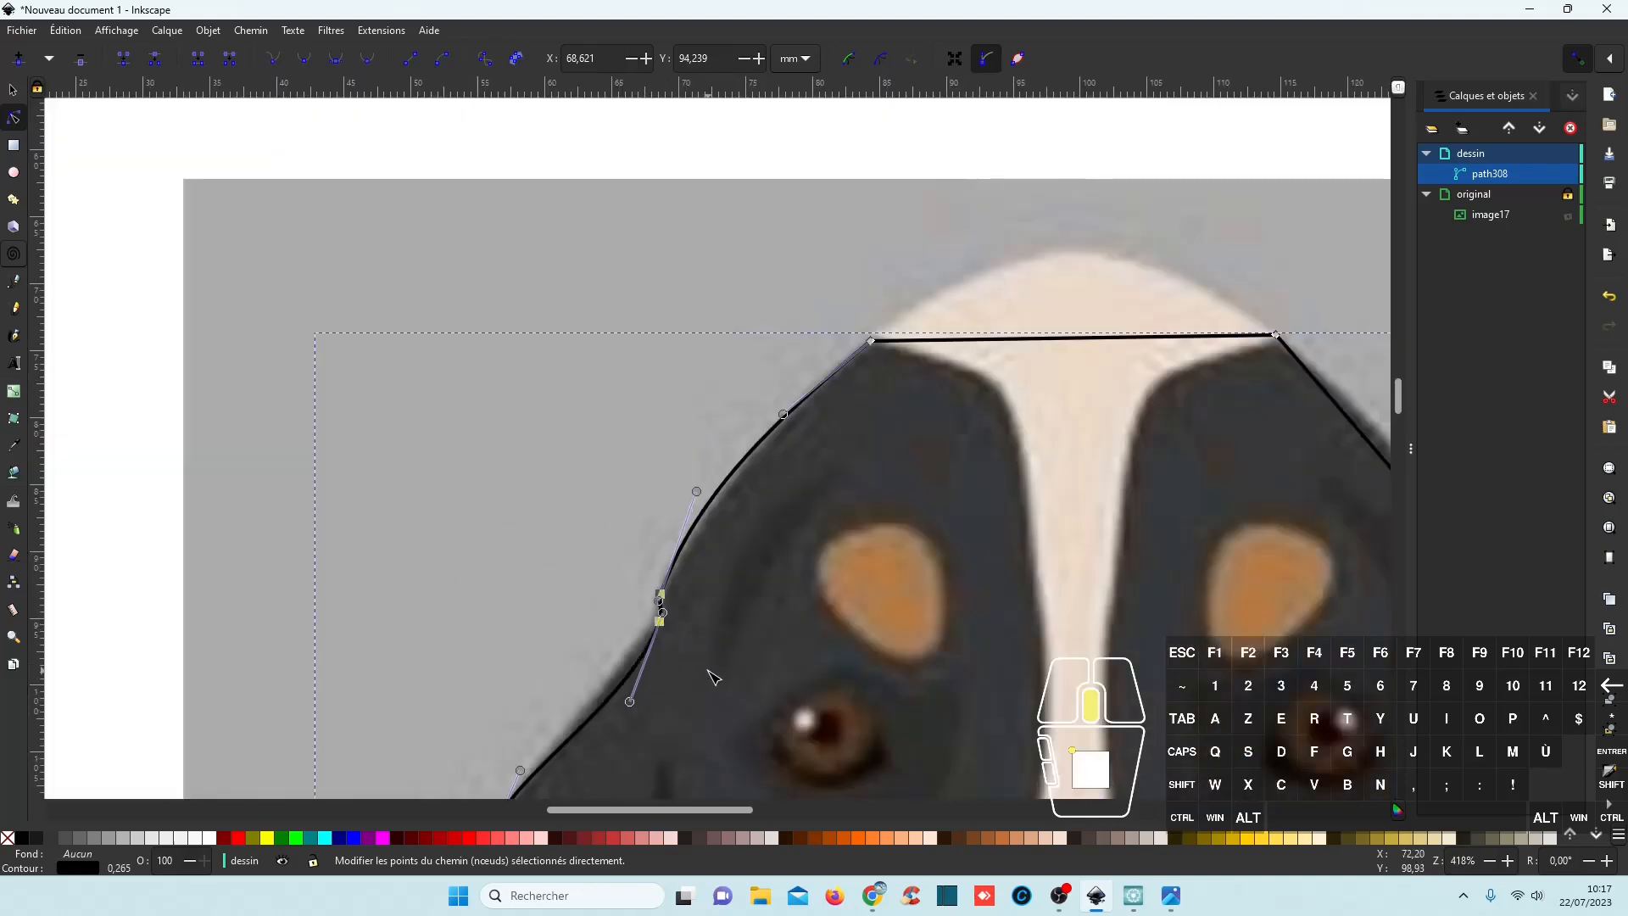
left_click_drag(602, 641, 584, 625)
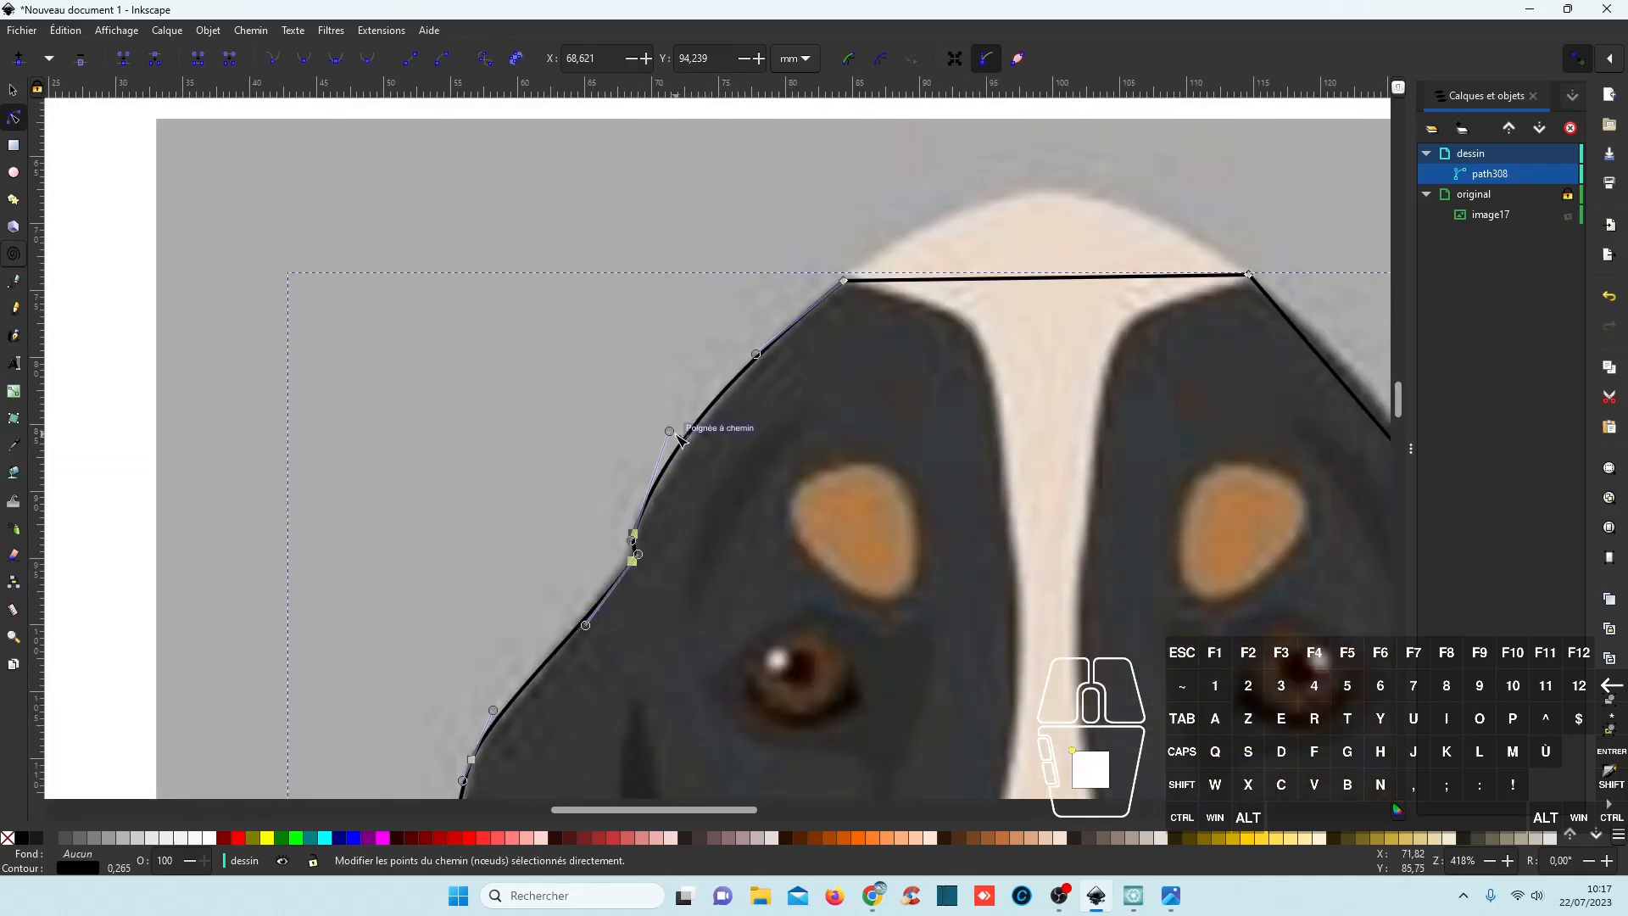
left_click_drag(669, 431, 669, 456)
left_click(736, 545)
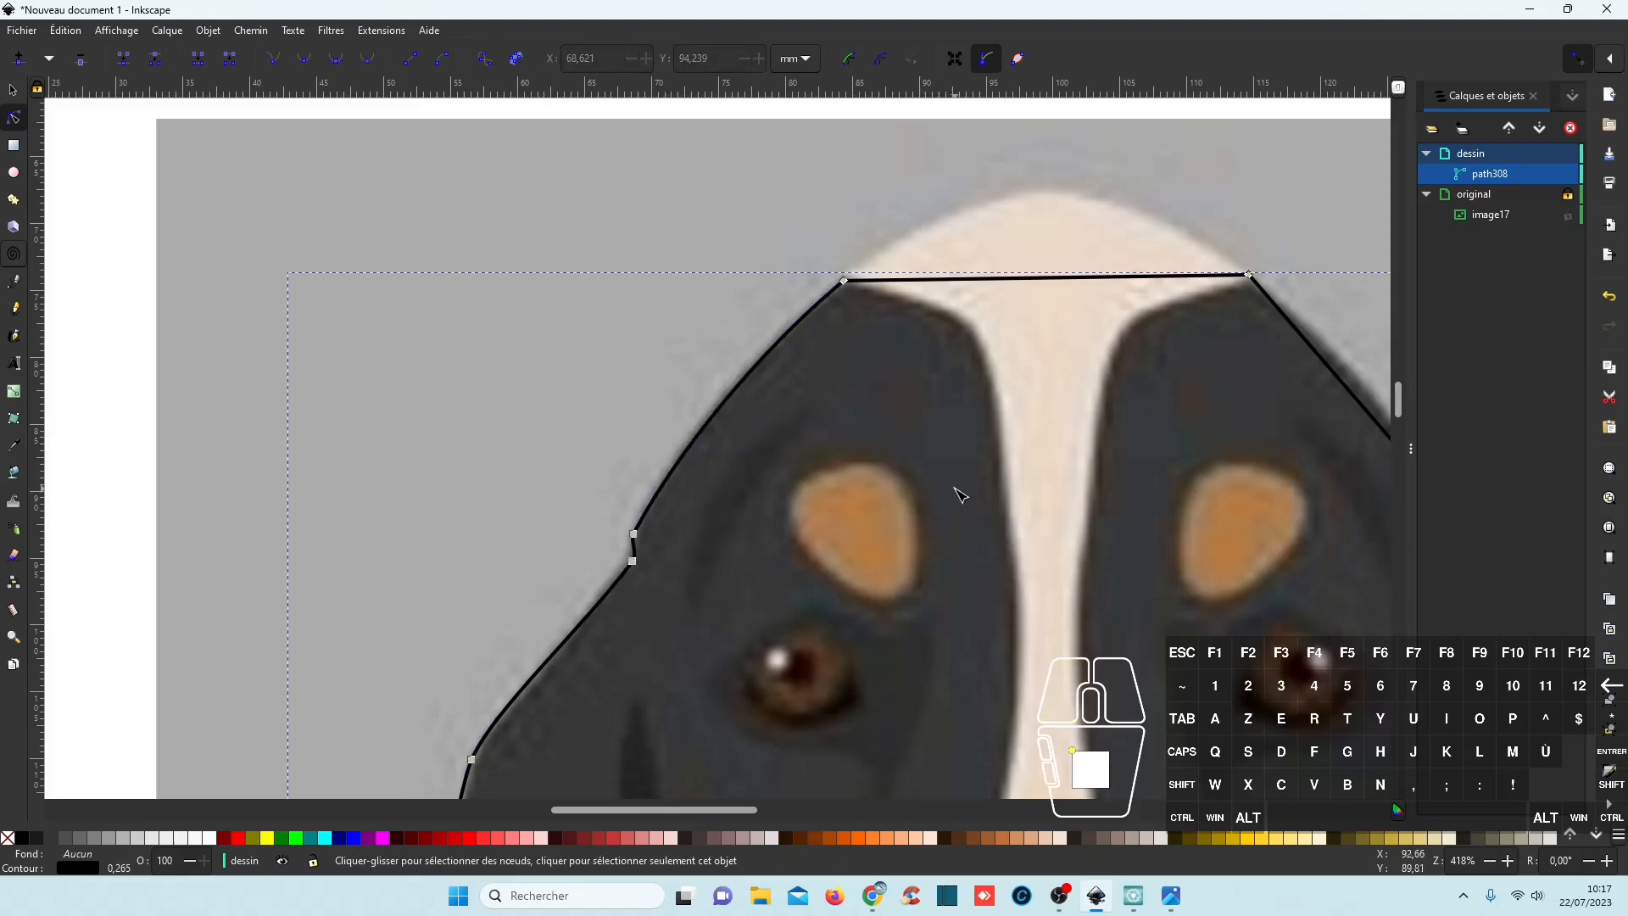
Bend the straight segment across the forehead up to the head's crown and the head's upper-right segment outward along the picture.
left_click_drag(1065, 279, 1054, 207)
scroll(1192, 466, "right", 15)
scroll(1192, 465, "down", 5)
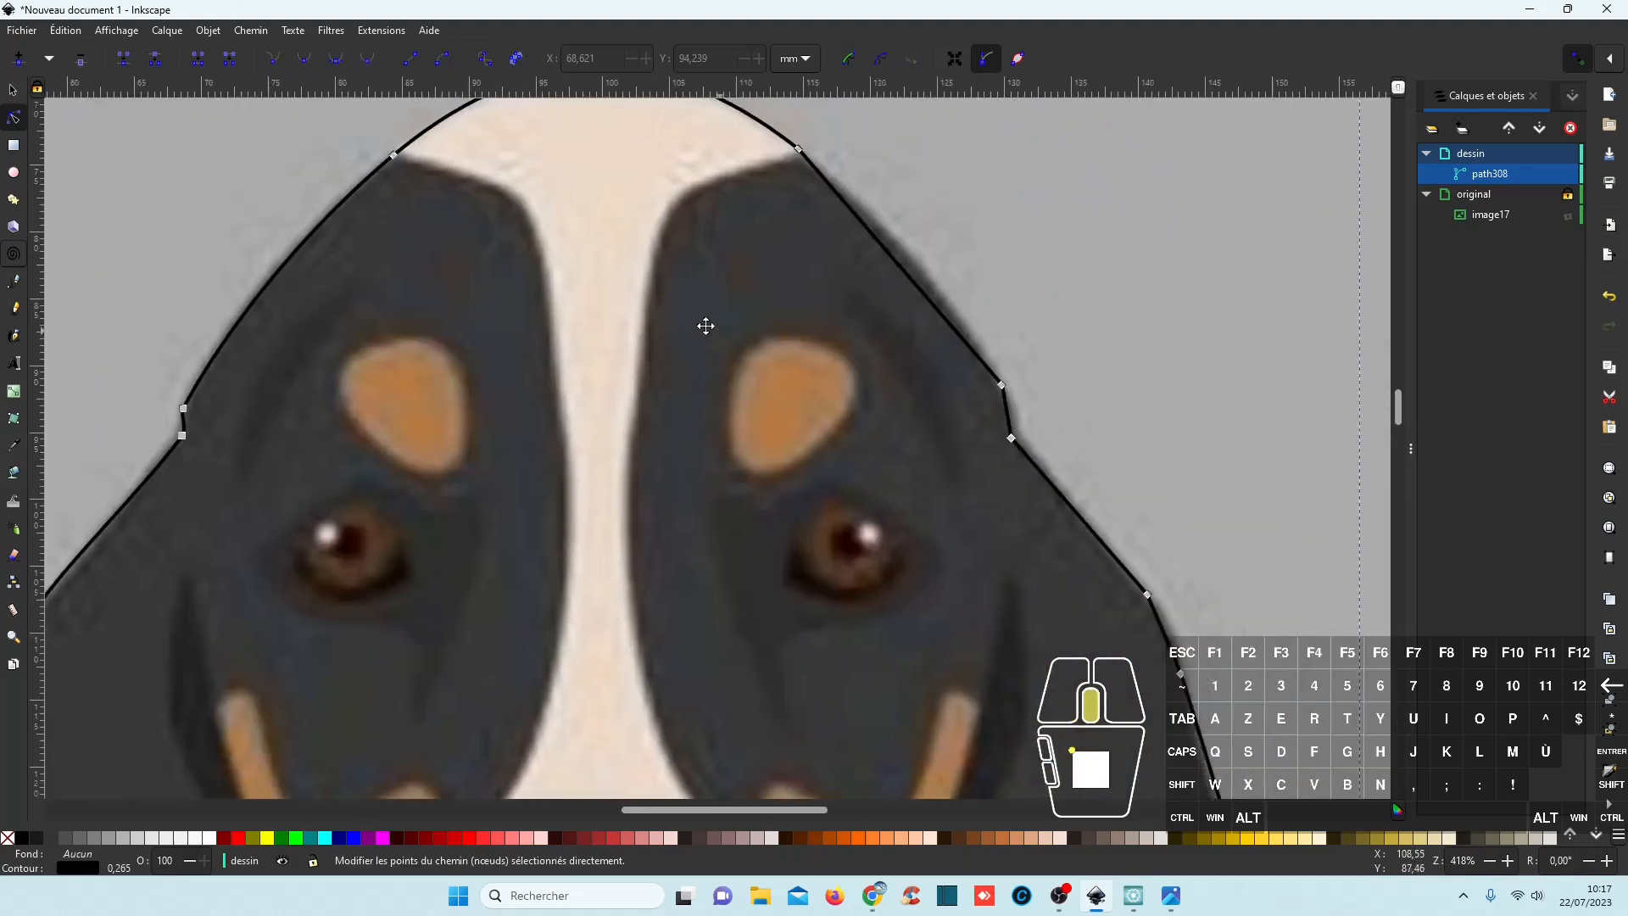
left_click_drag(806, 227, 856, 320)
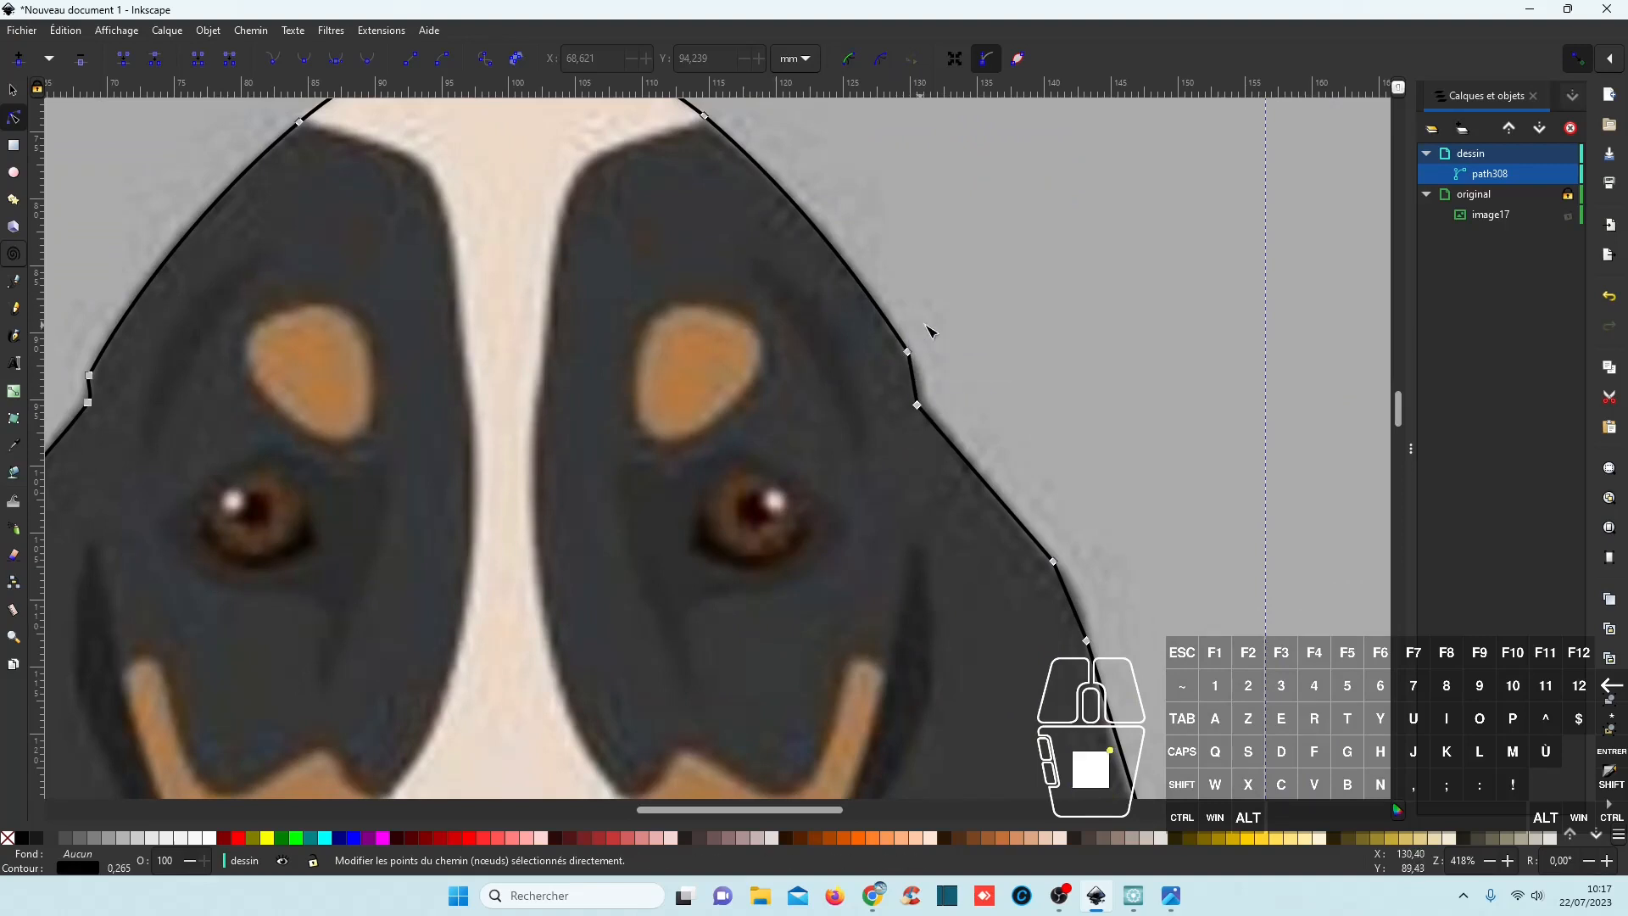
Smooth the two nodes where the right ear meets the head and adjust the upper node's handles to fit the contour.
left_click(947, 331)
left_click_drag(879, 458, 879, 456)
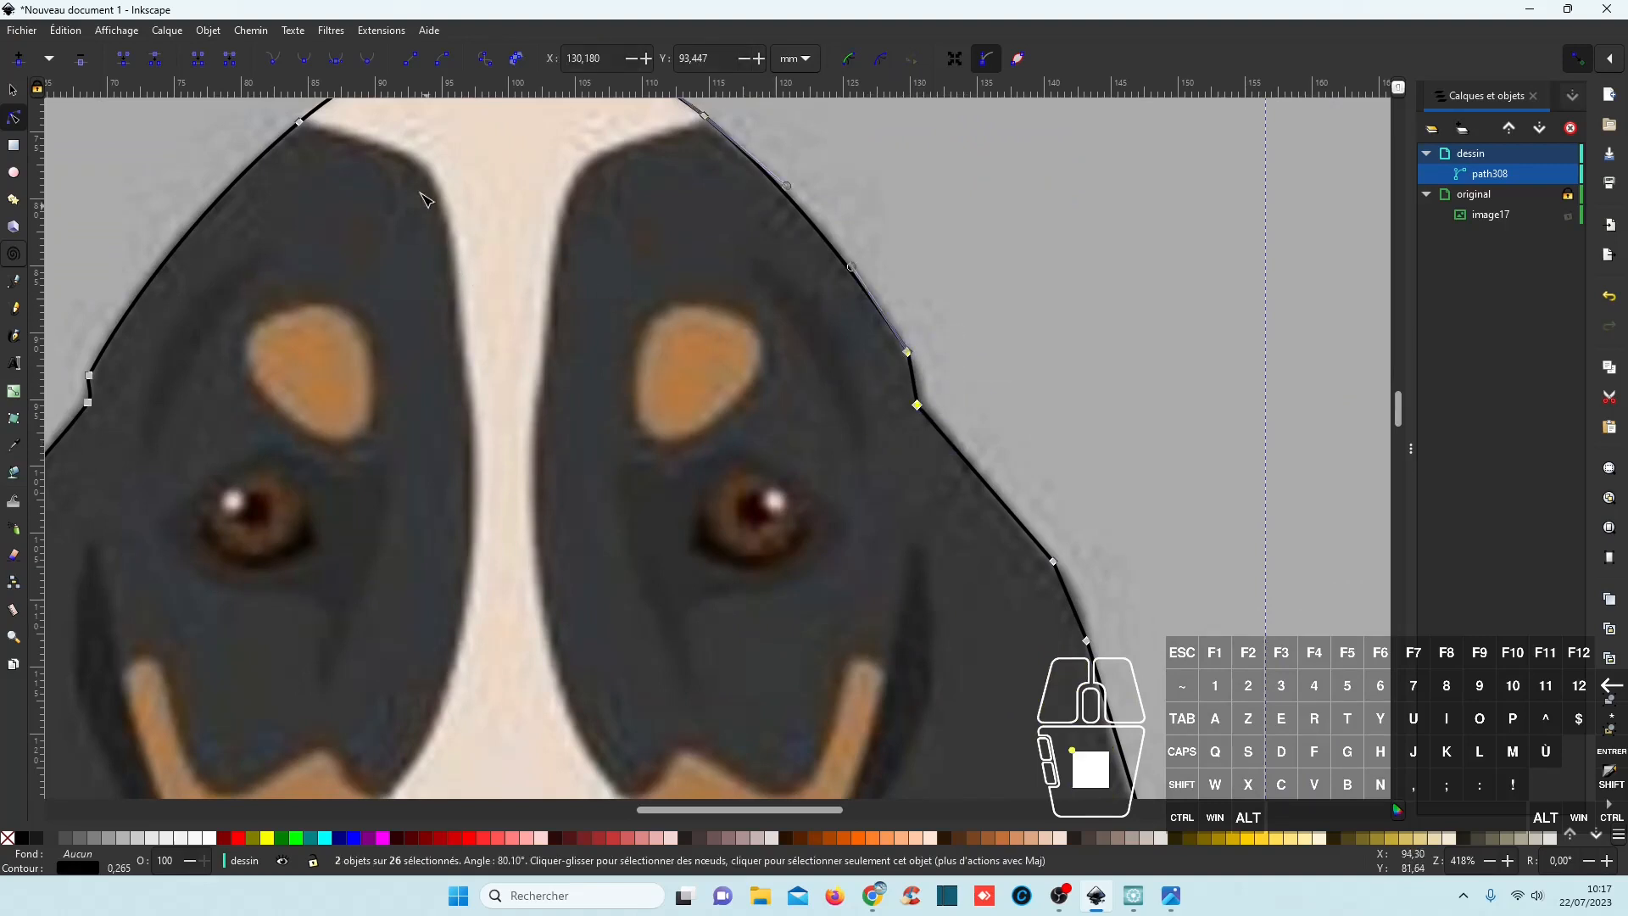
left_click(301, 59)
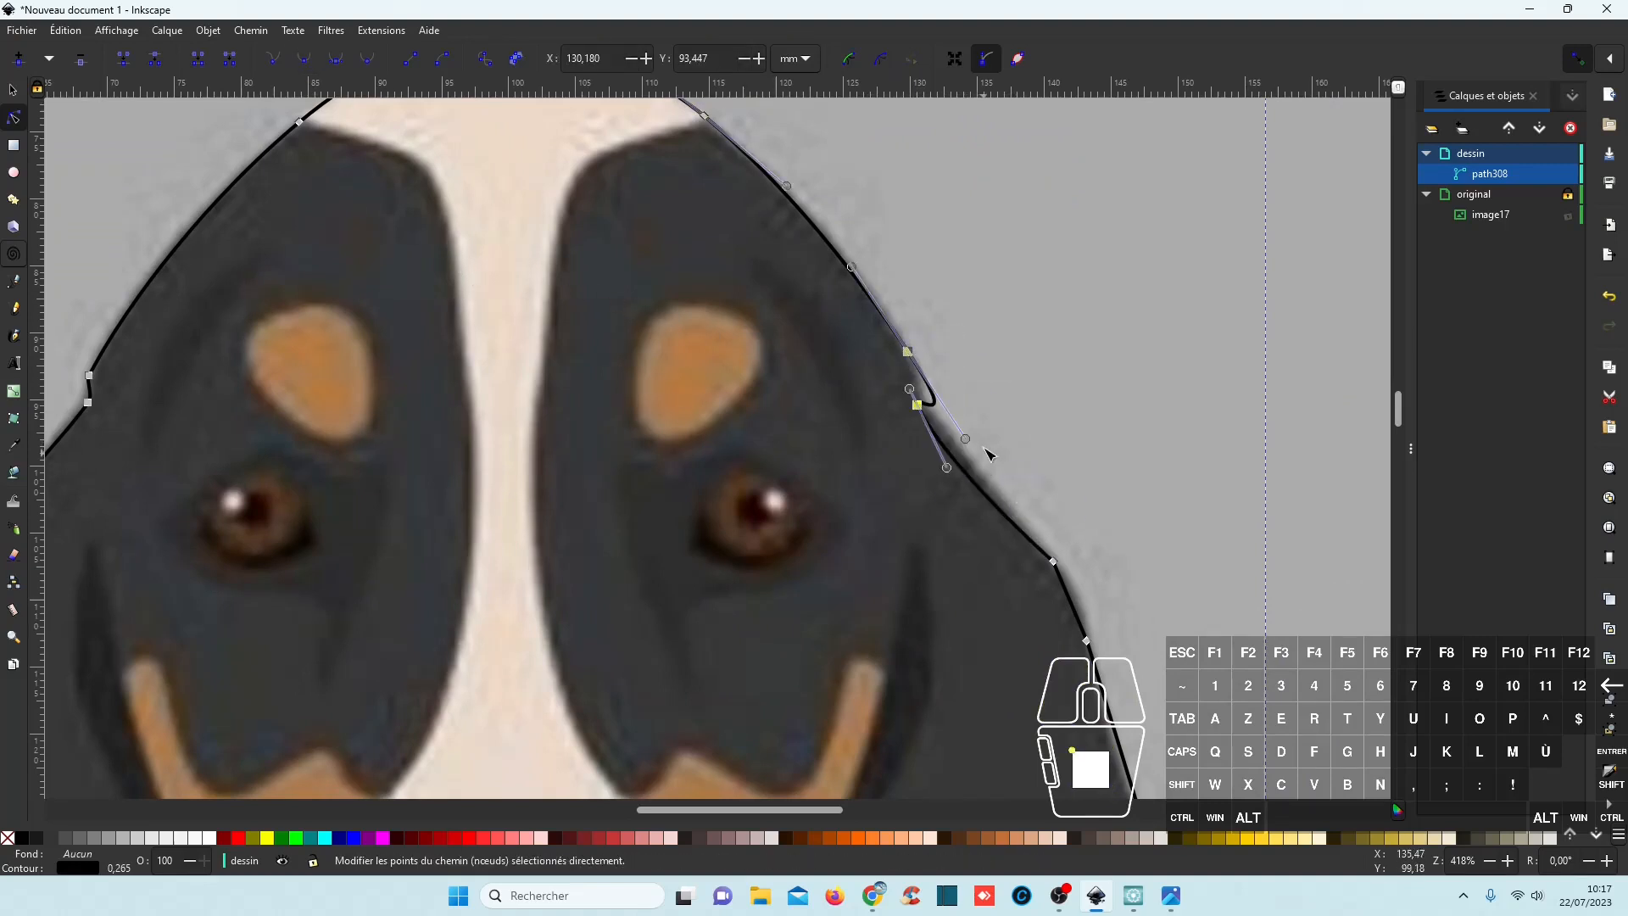
left_click_drag(964, 438, 928, 380)
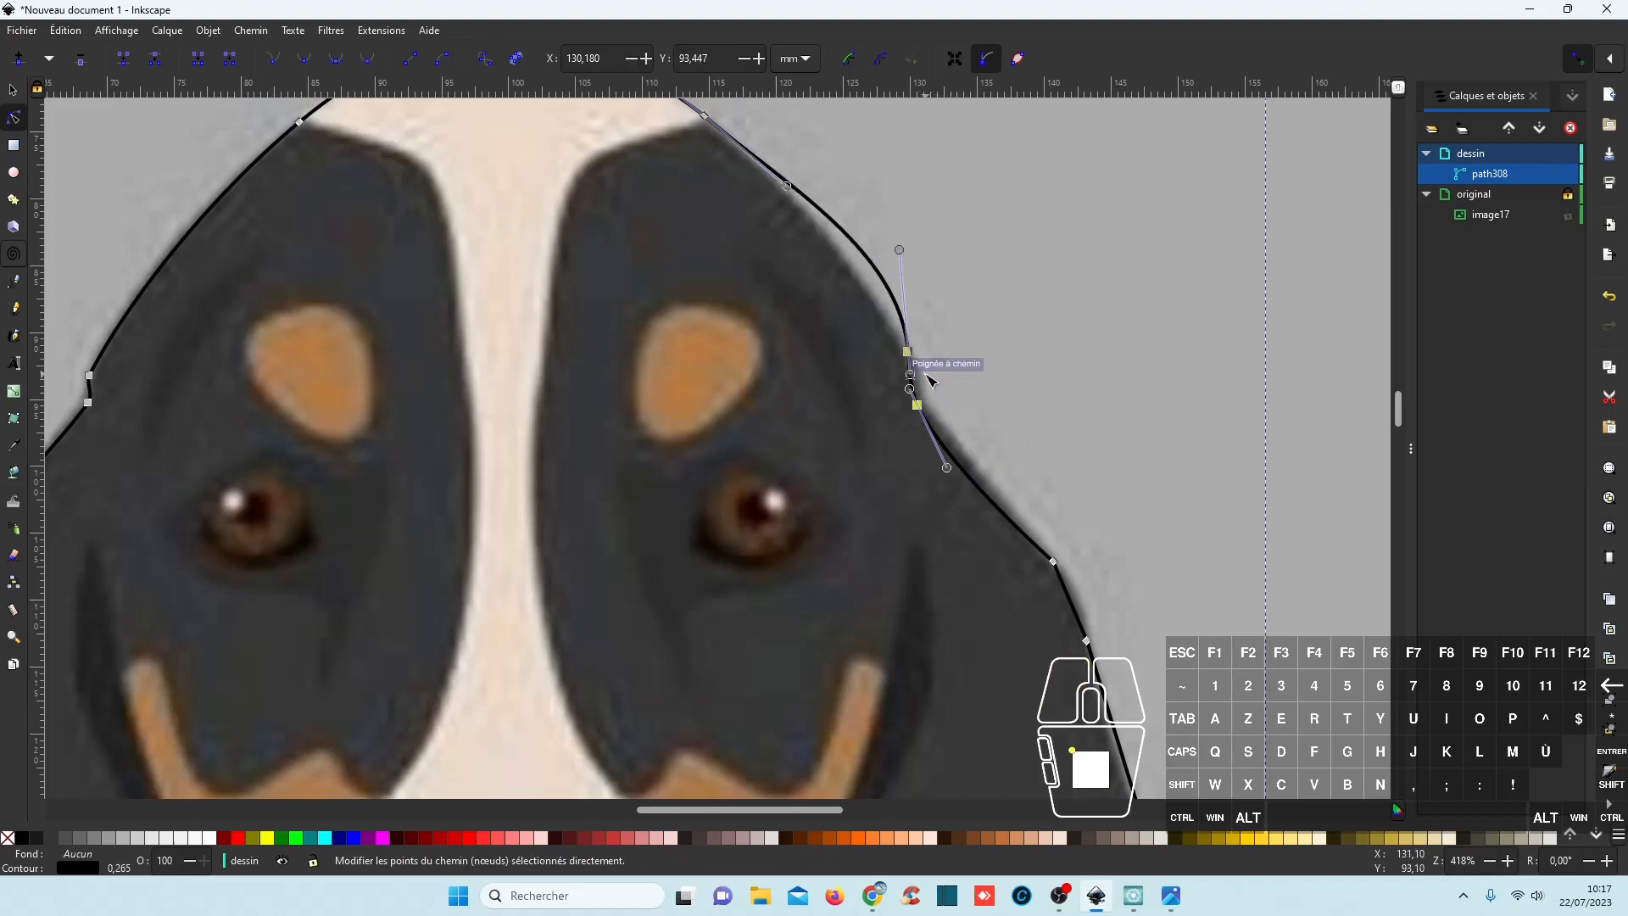
left_click_drag(899, 250, 874, 265)
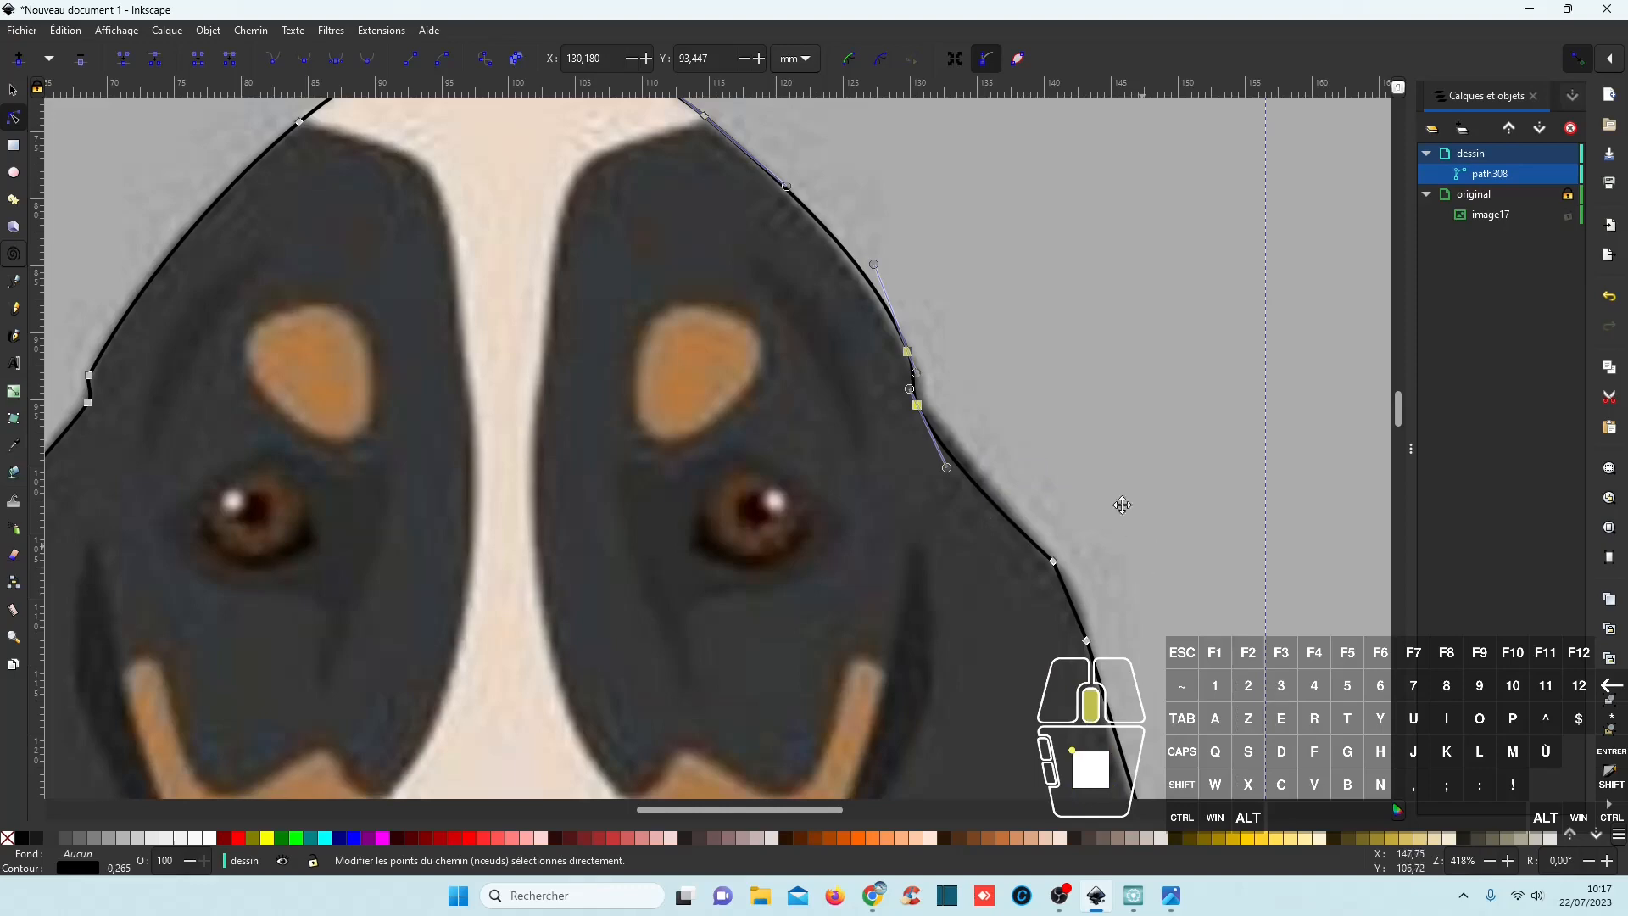
Curve the short segment at the right ear's upper corner and the long outer segment below it.
scroll(1122, 505, "down", 5)
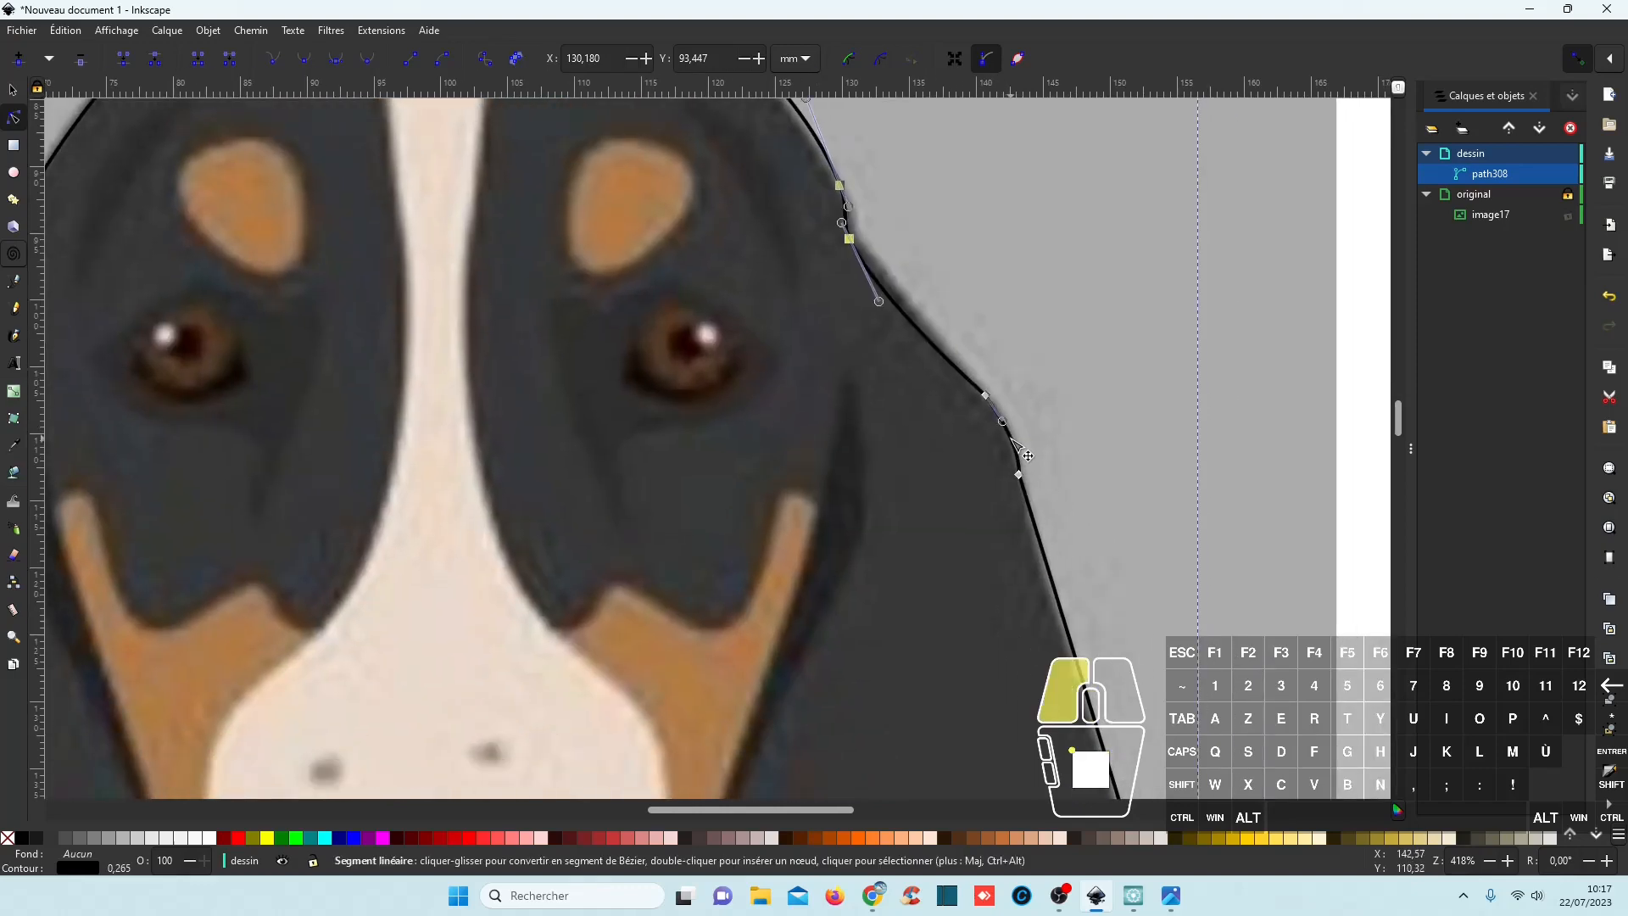
scroll(1136, 475, "down", 8)
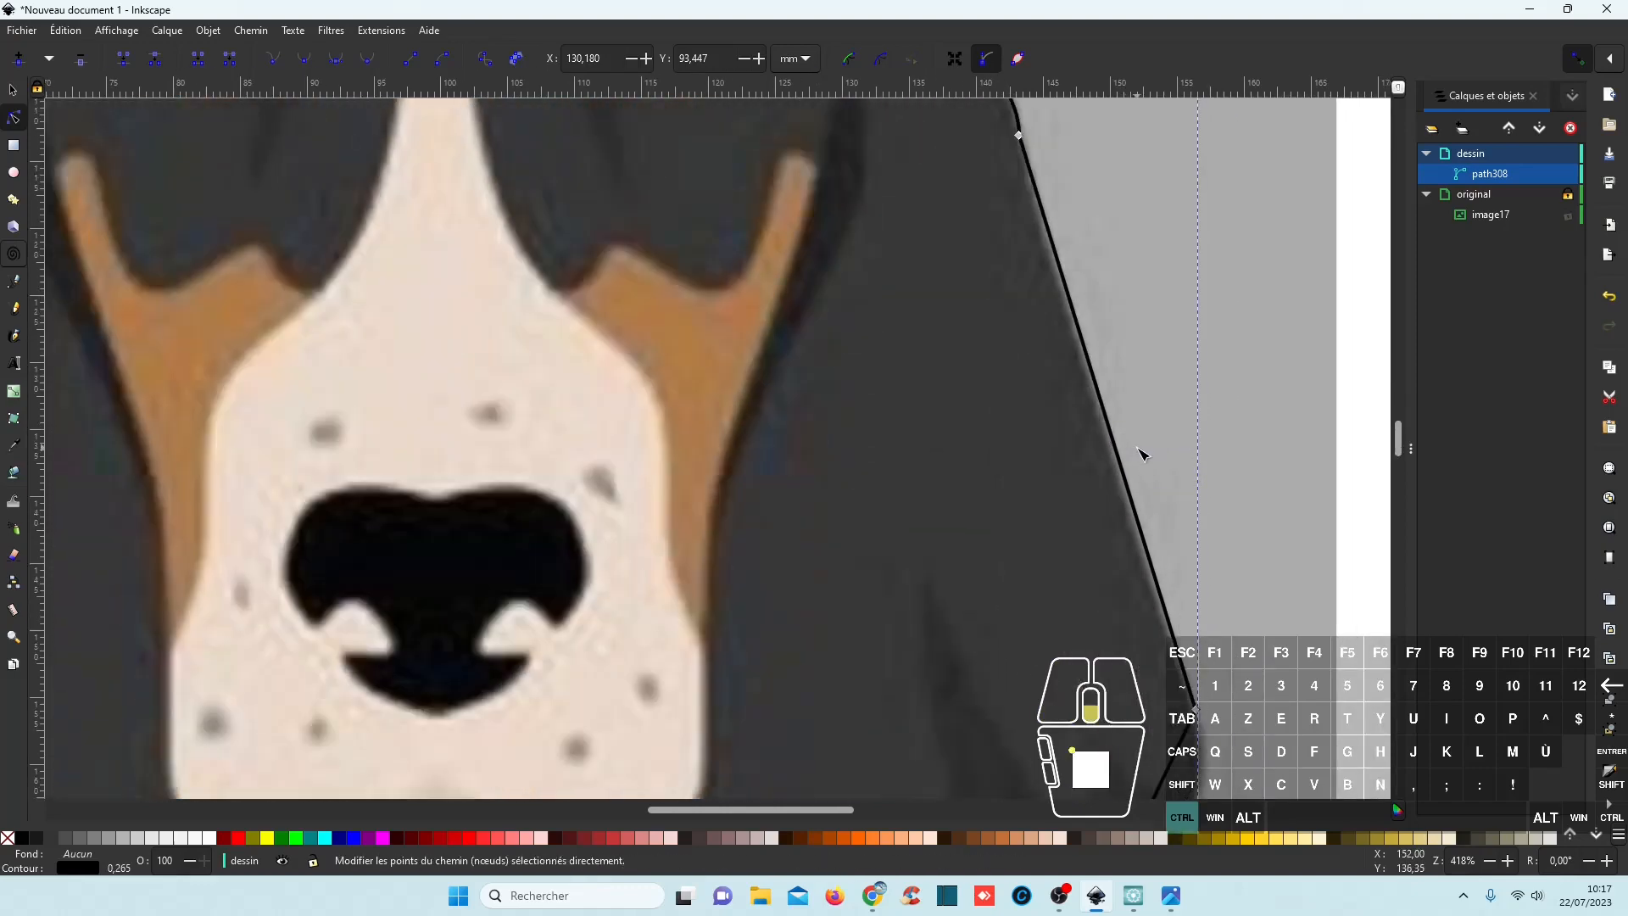
scroll(1139, 454, "down", 1)
left_click(1093, 356)
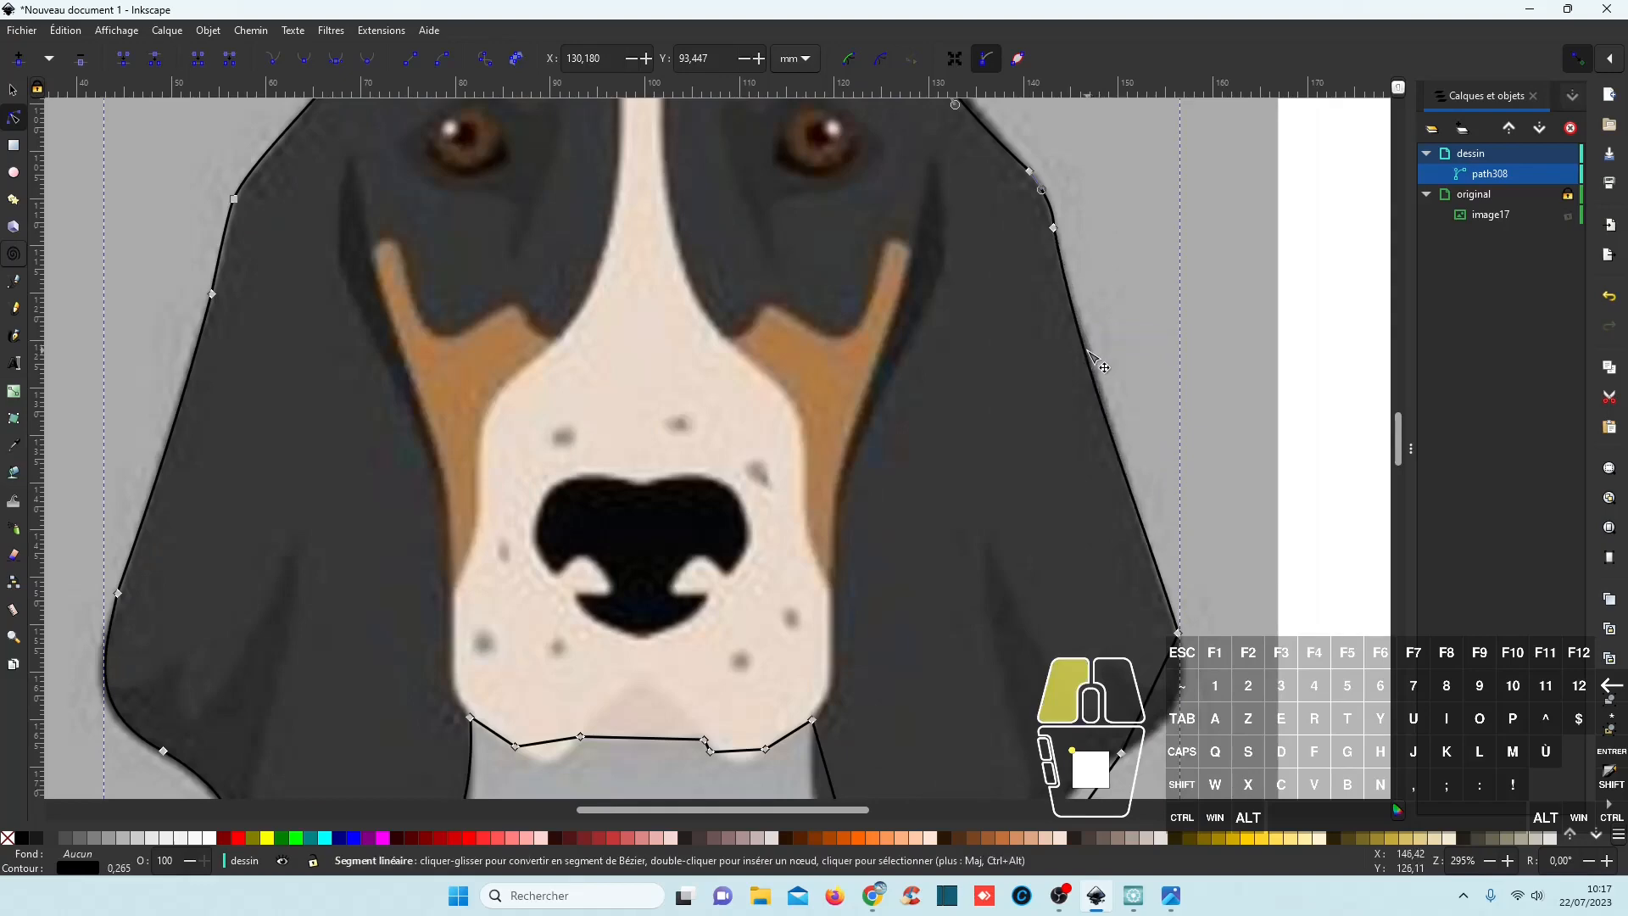
Bend the three straight segments around the right ear's lower outer edge and tip to match the picture's curves.
scroll(1144, 449, "down", 7)
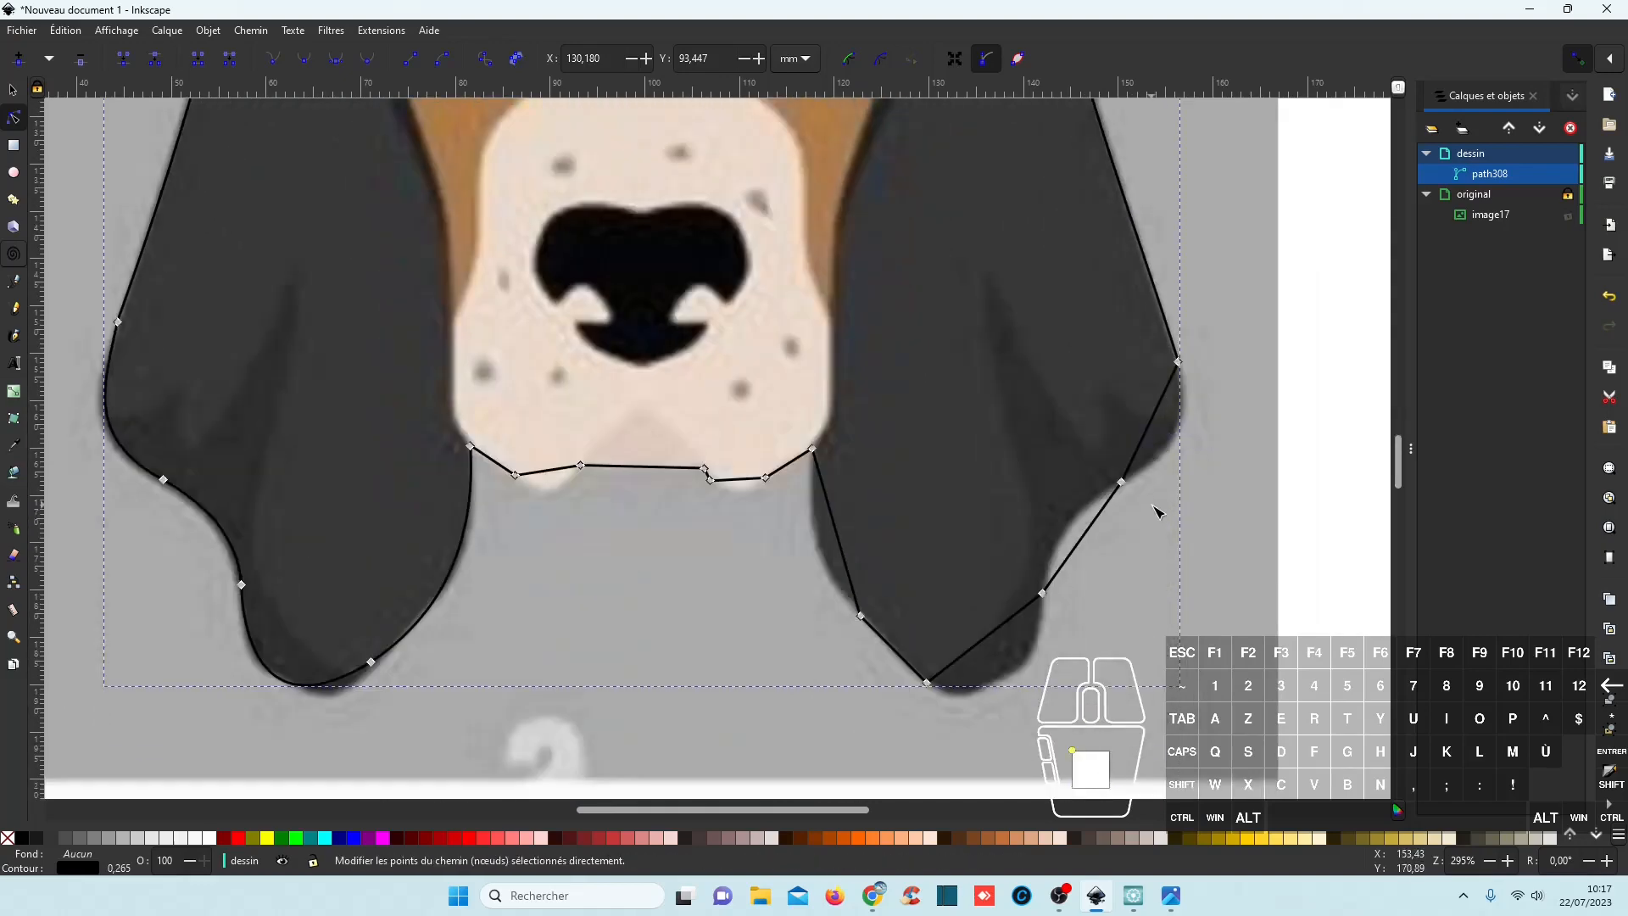
left_click_drag(1151, 440, 1185, 442)
left_click_drag(1083, 536, 1072, 542)
left_click_drag(988, 637, 1031, 688)
key("ctrl")
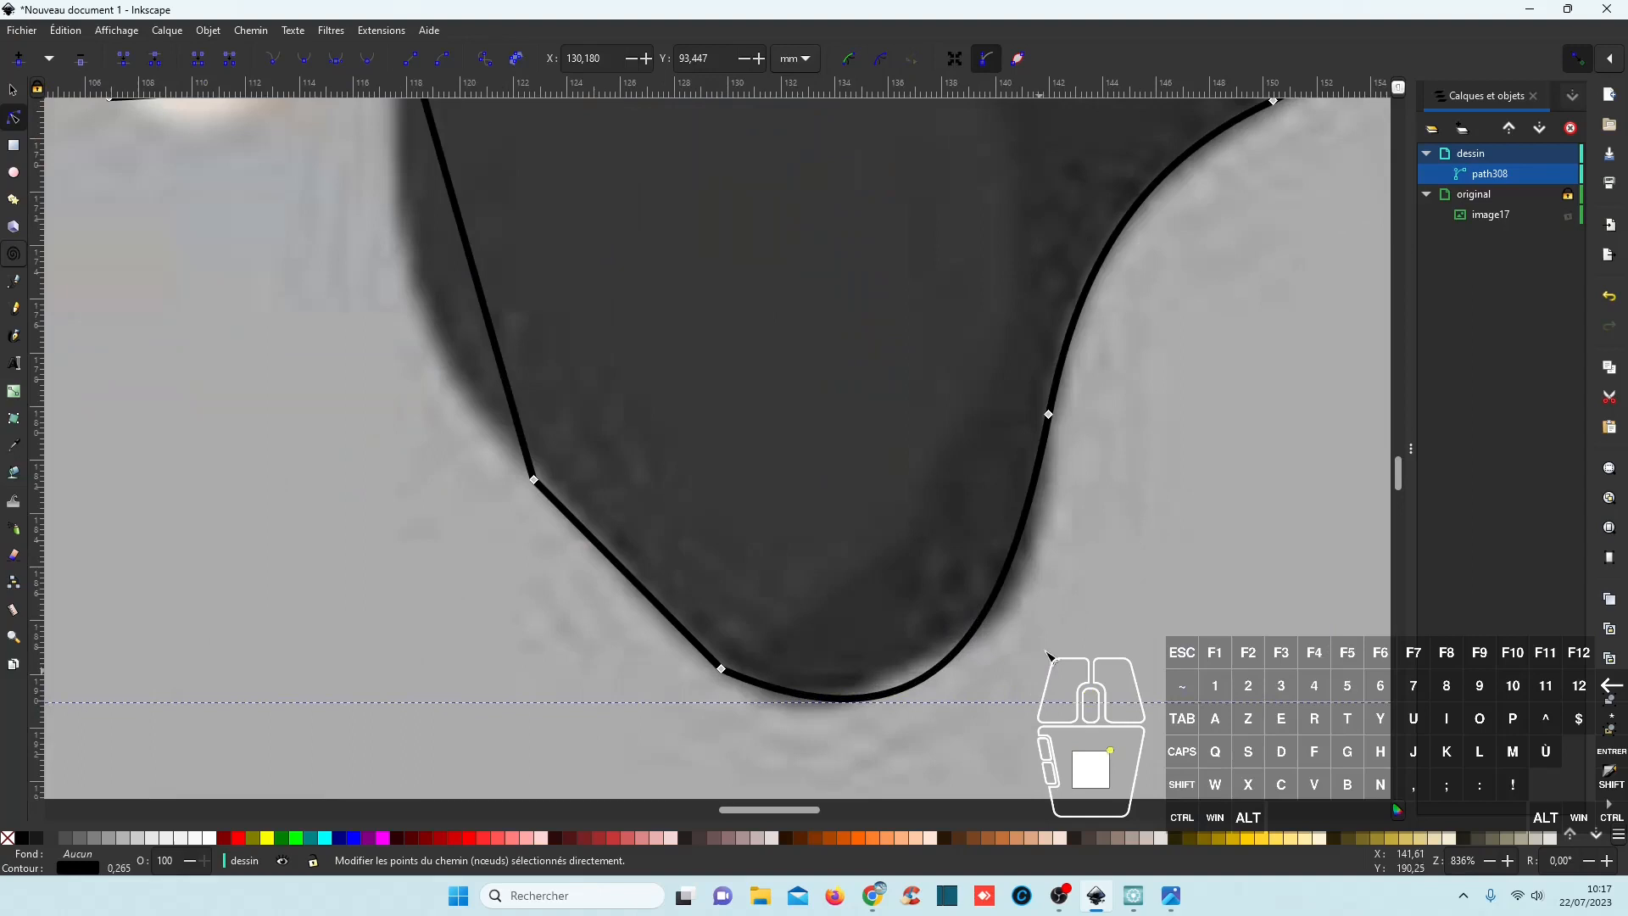
Adjust the two Bezier handles of the curve around the right ear's lower tip to fit it more closely.
left_click(1048, 413)
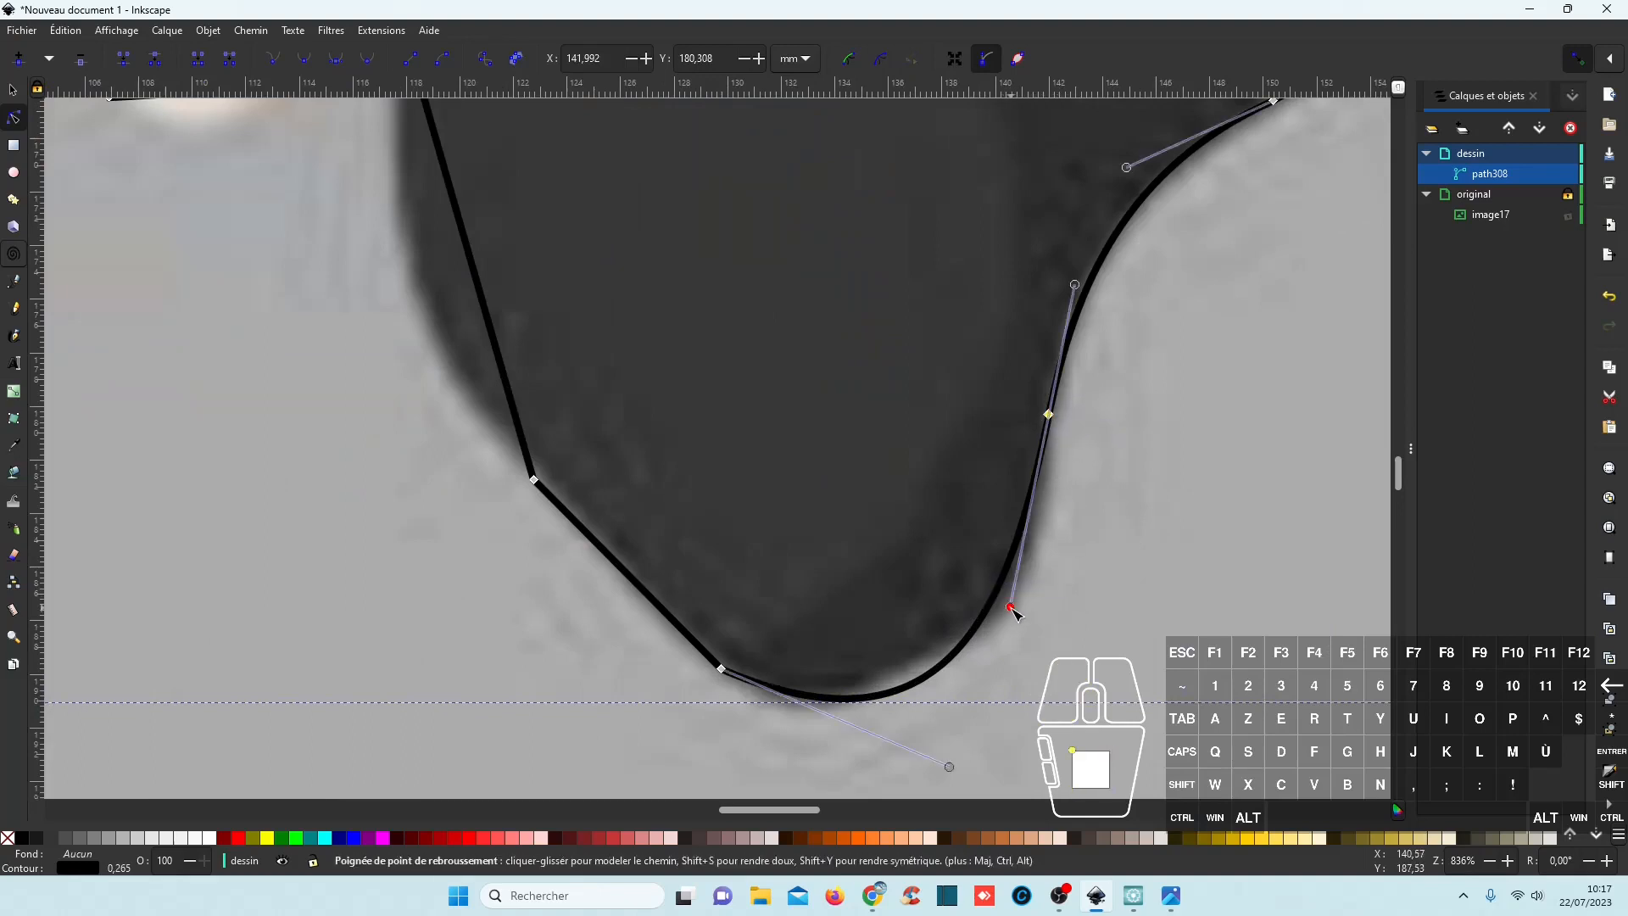
mouse_move(1010, 607)
left_mouse_down()
mouse_move(1004, 573)
mouse_move(1024, 583)
left_mouse_up()
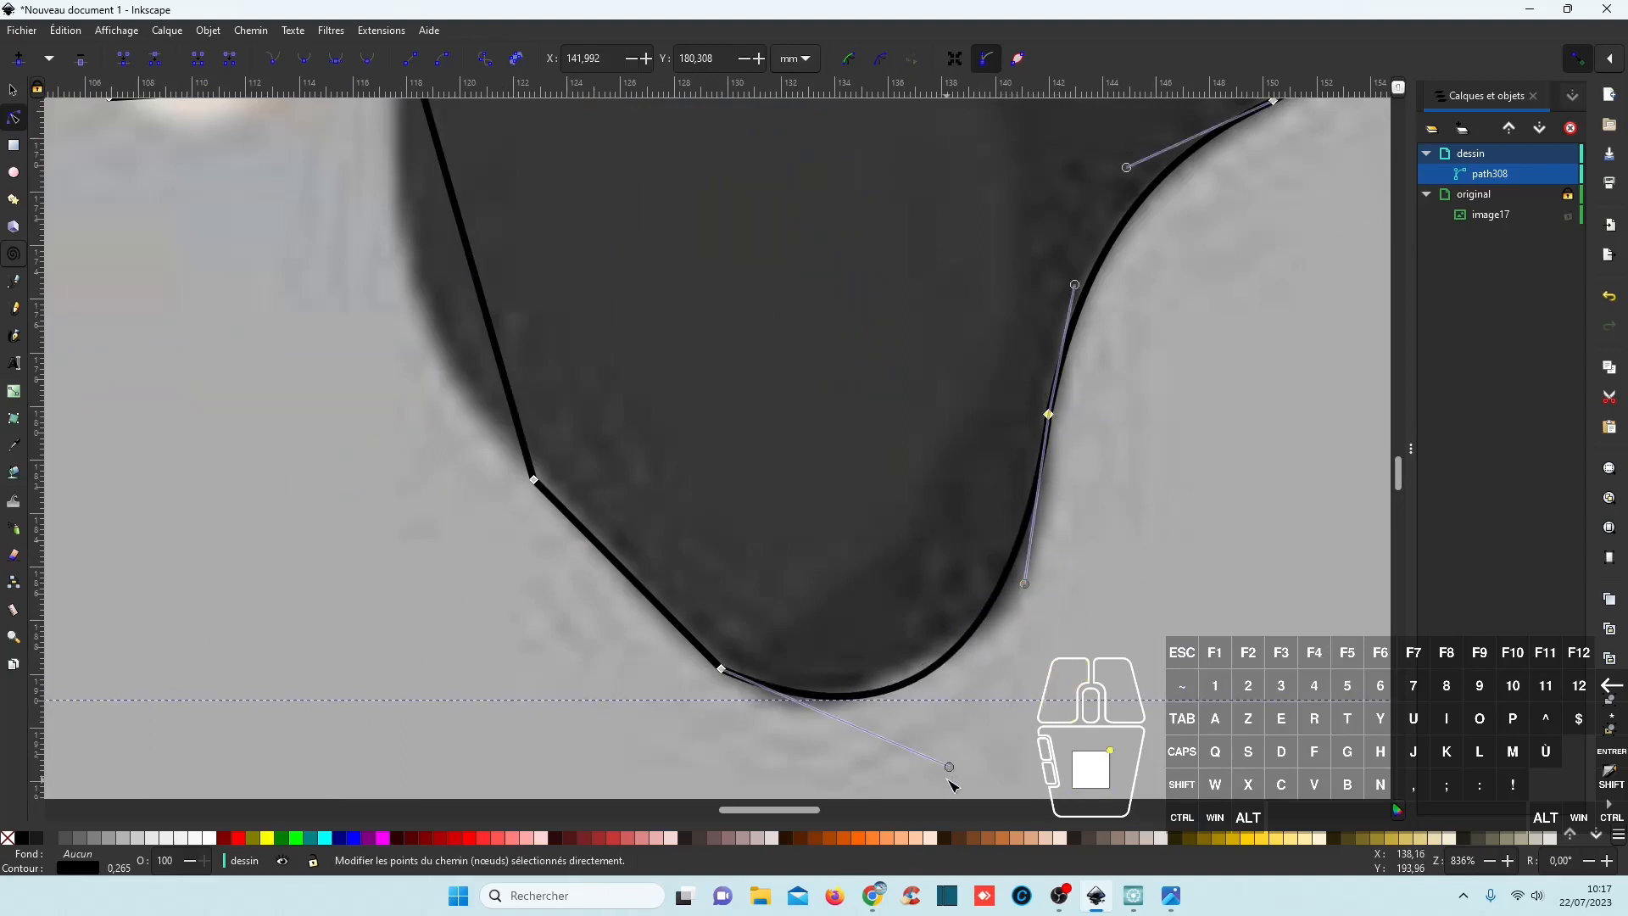
left_click_drag(948, 768, 897, 768)
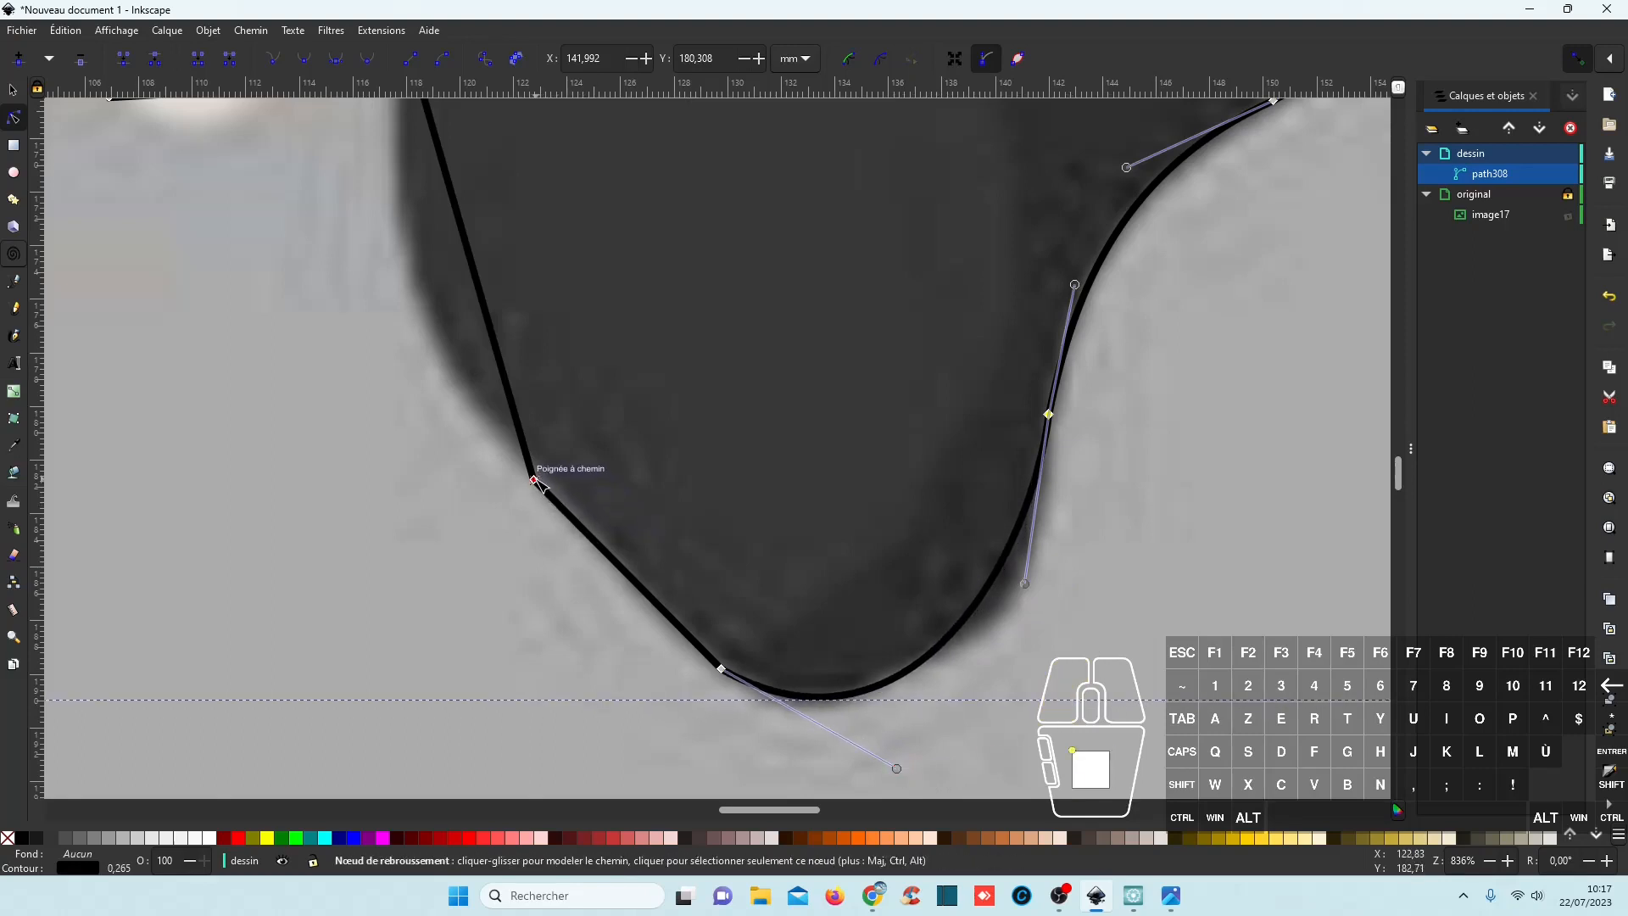
Bend the right ear's inner segment outward so it follows the ear's edge below the muzzle.
scroll(448, 509, "down", 1)
scroll(450, 508, "up", 3)
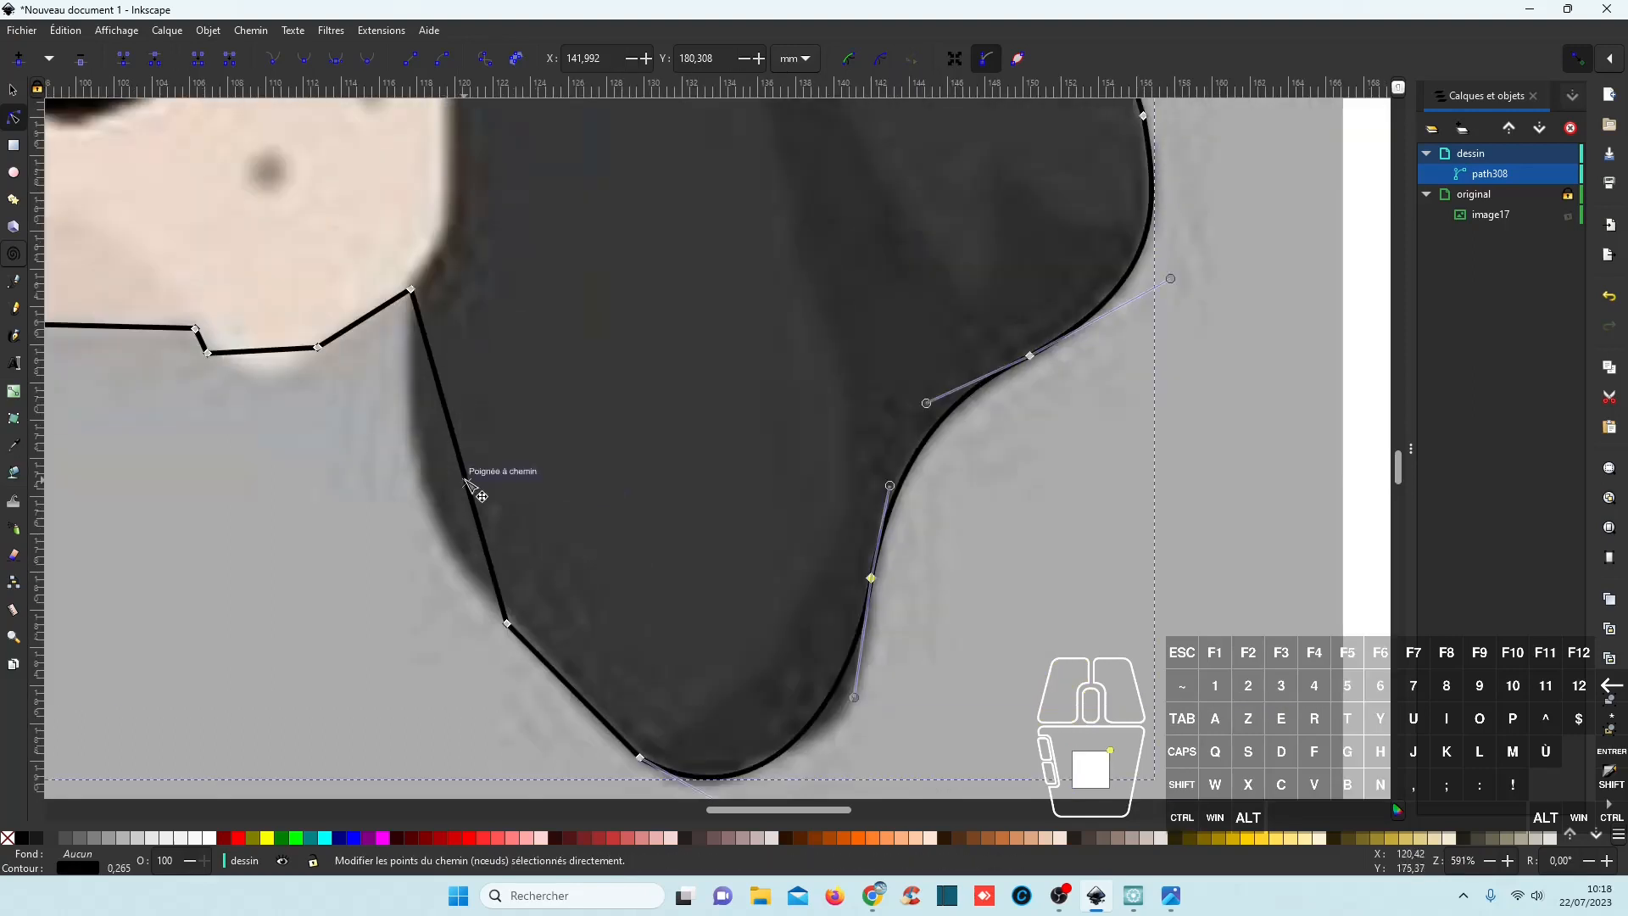
left_click_drag(465, 461, 449, 534)
Bend the segments under the right and left lips downward to follow the muzzle's rounded lower edge.
left_click_drag(294, 442, 672, 446)
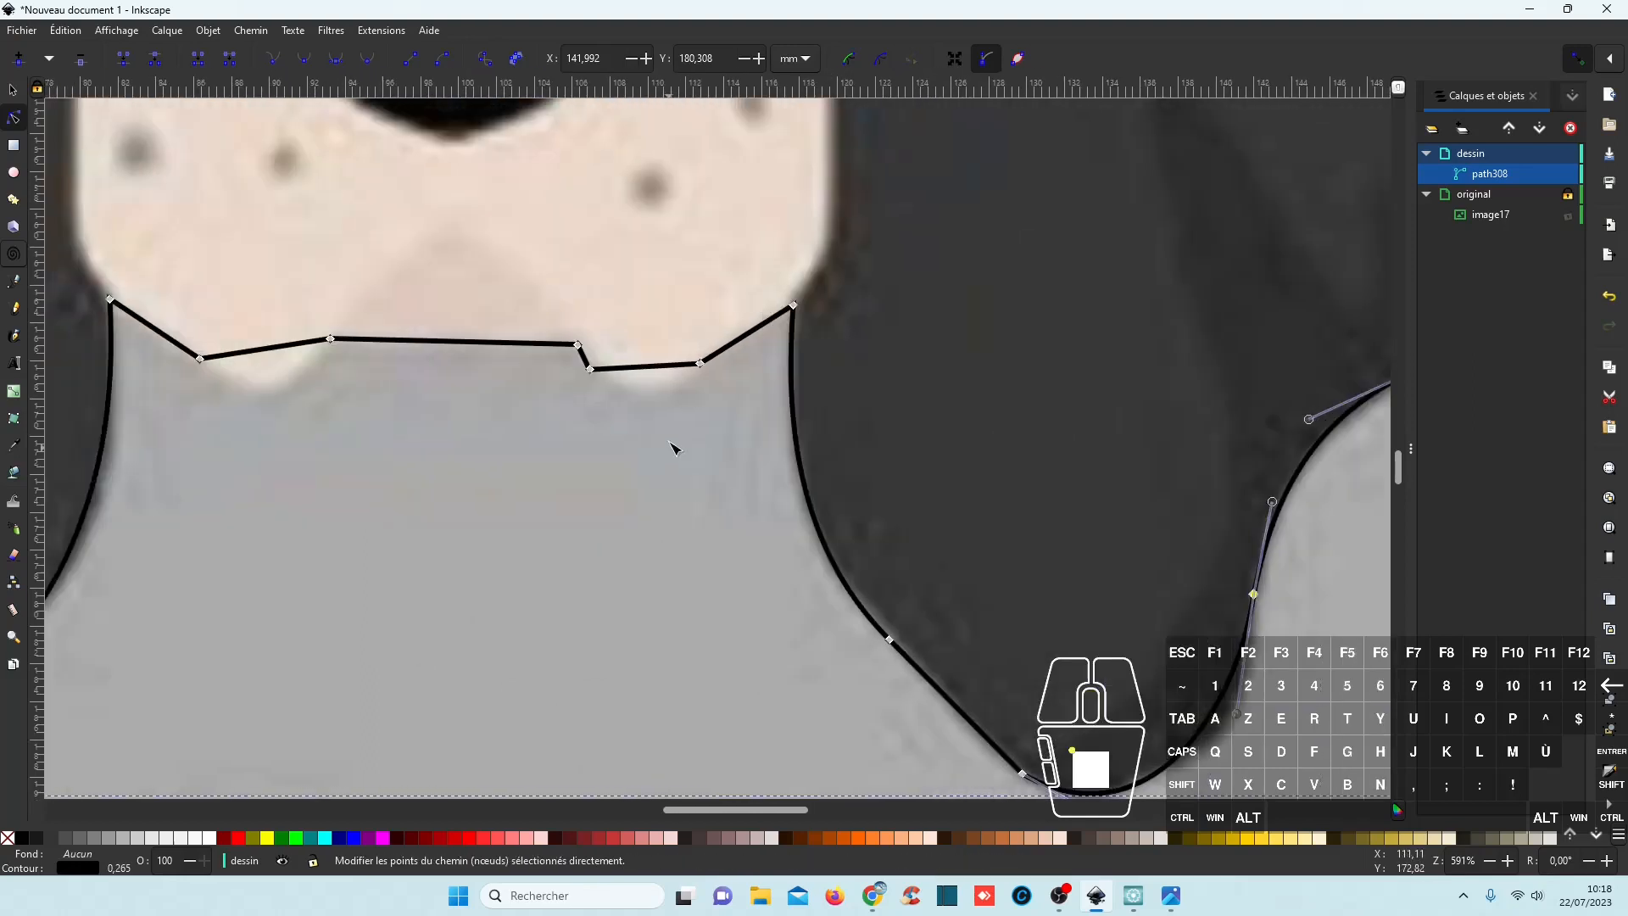
left_click_drag(644, 367, 649, 381)
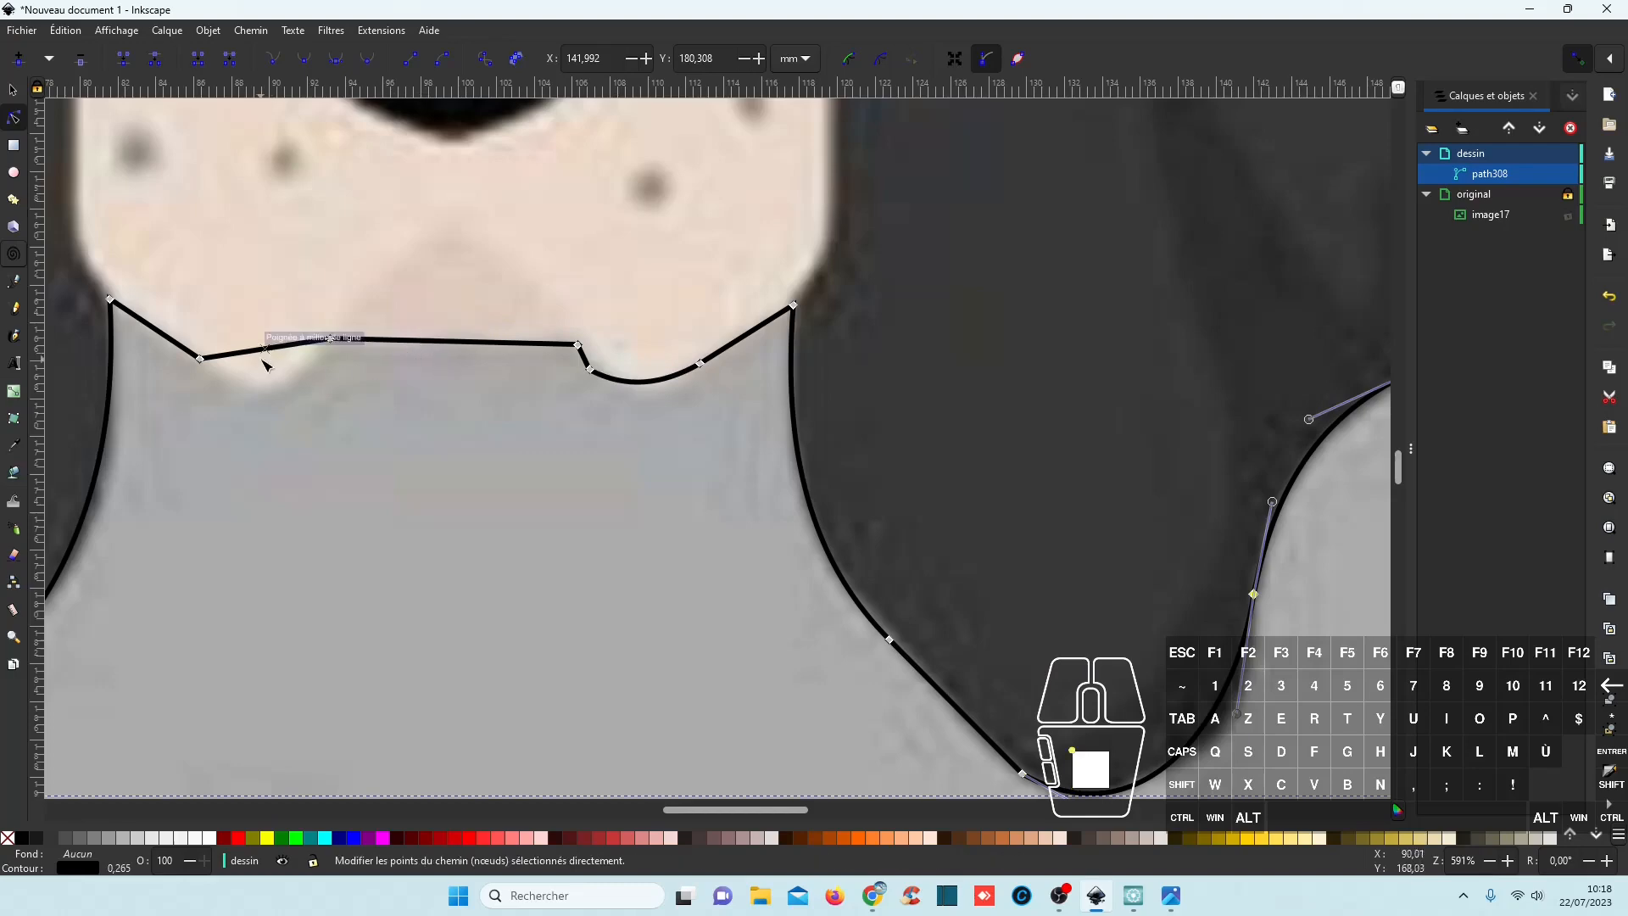
left_click_drag(268, 356, 283, 389)
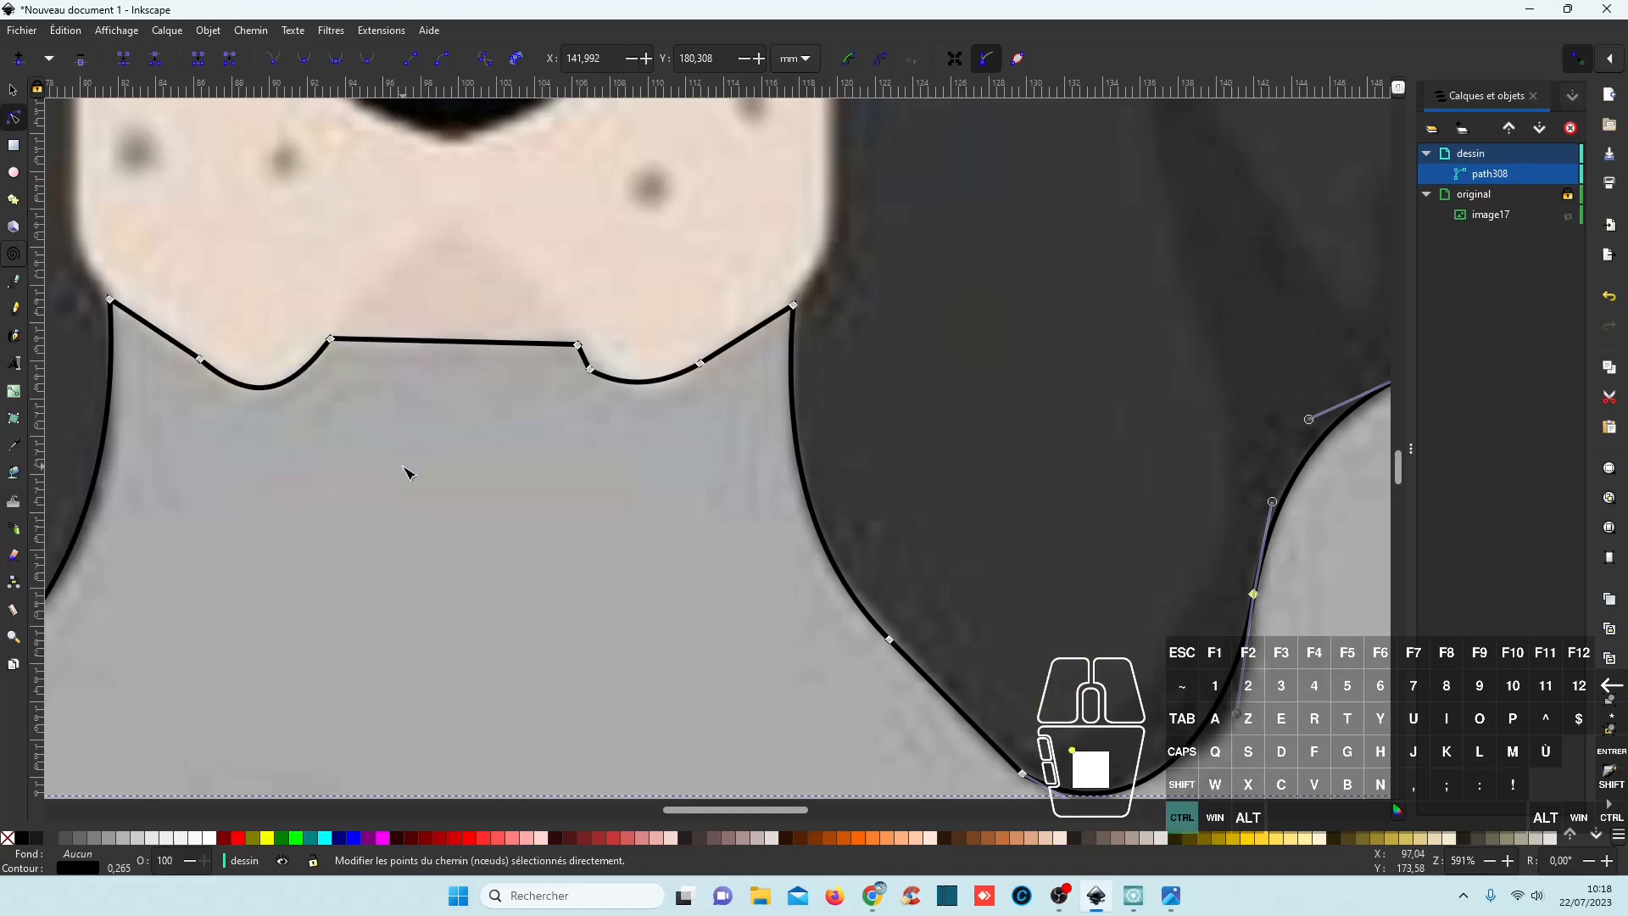
scroll(416, 479, "down", 2, "ctrl")
scroll(534, 488, "down", 1, "ctrl")
scroll(534, 488, "down", 1, "ctrl")
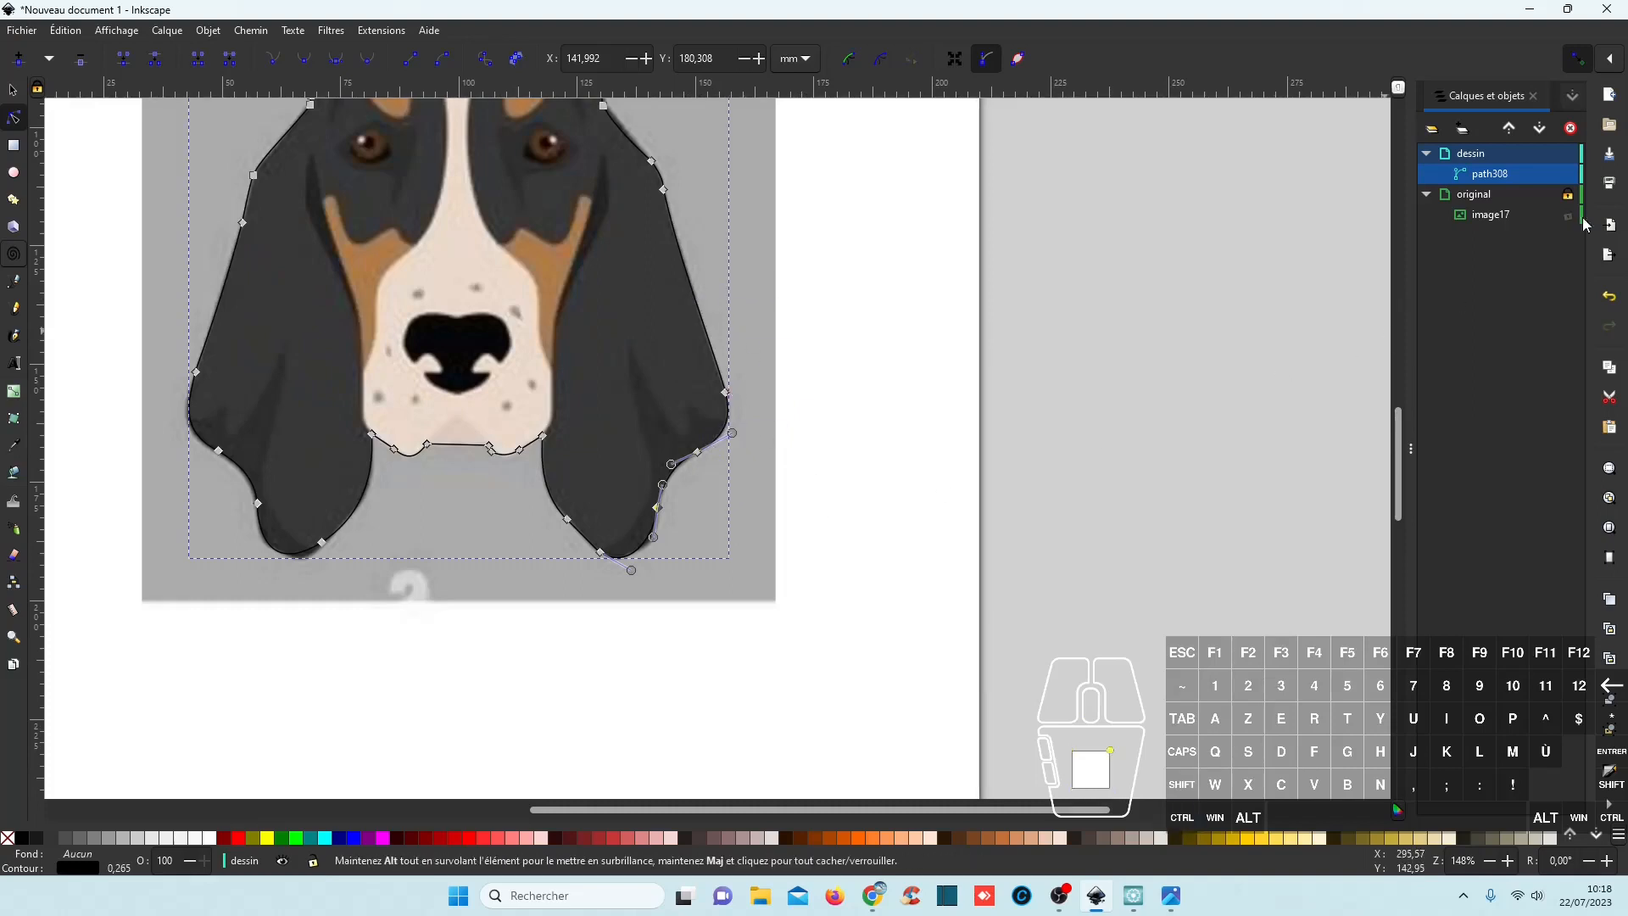
Rename the traced outline path on the dessin layer as contour.
left_click(1494, 172)
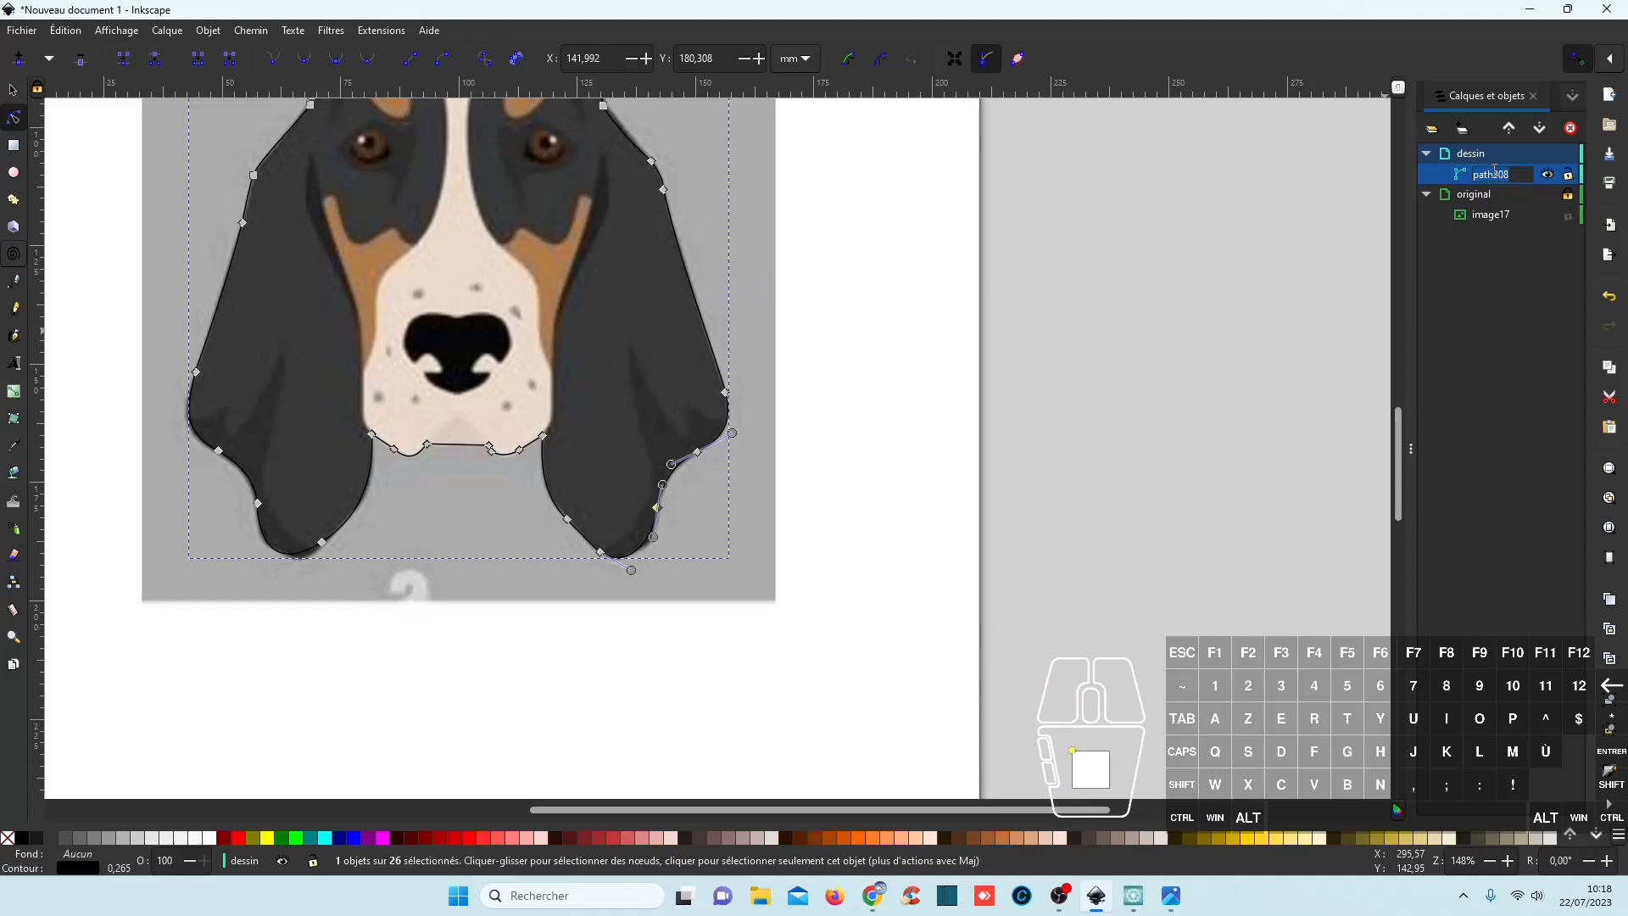
type("contour")
key("Return")
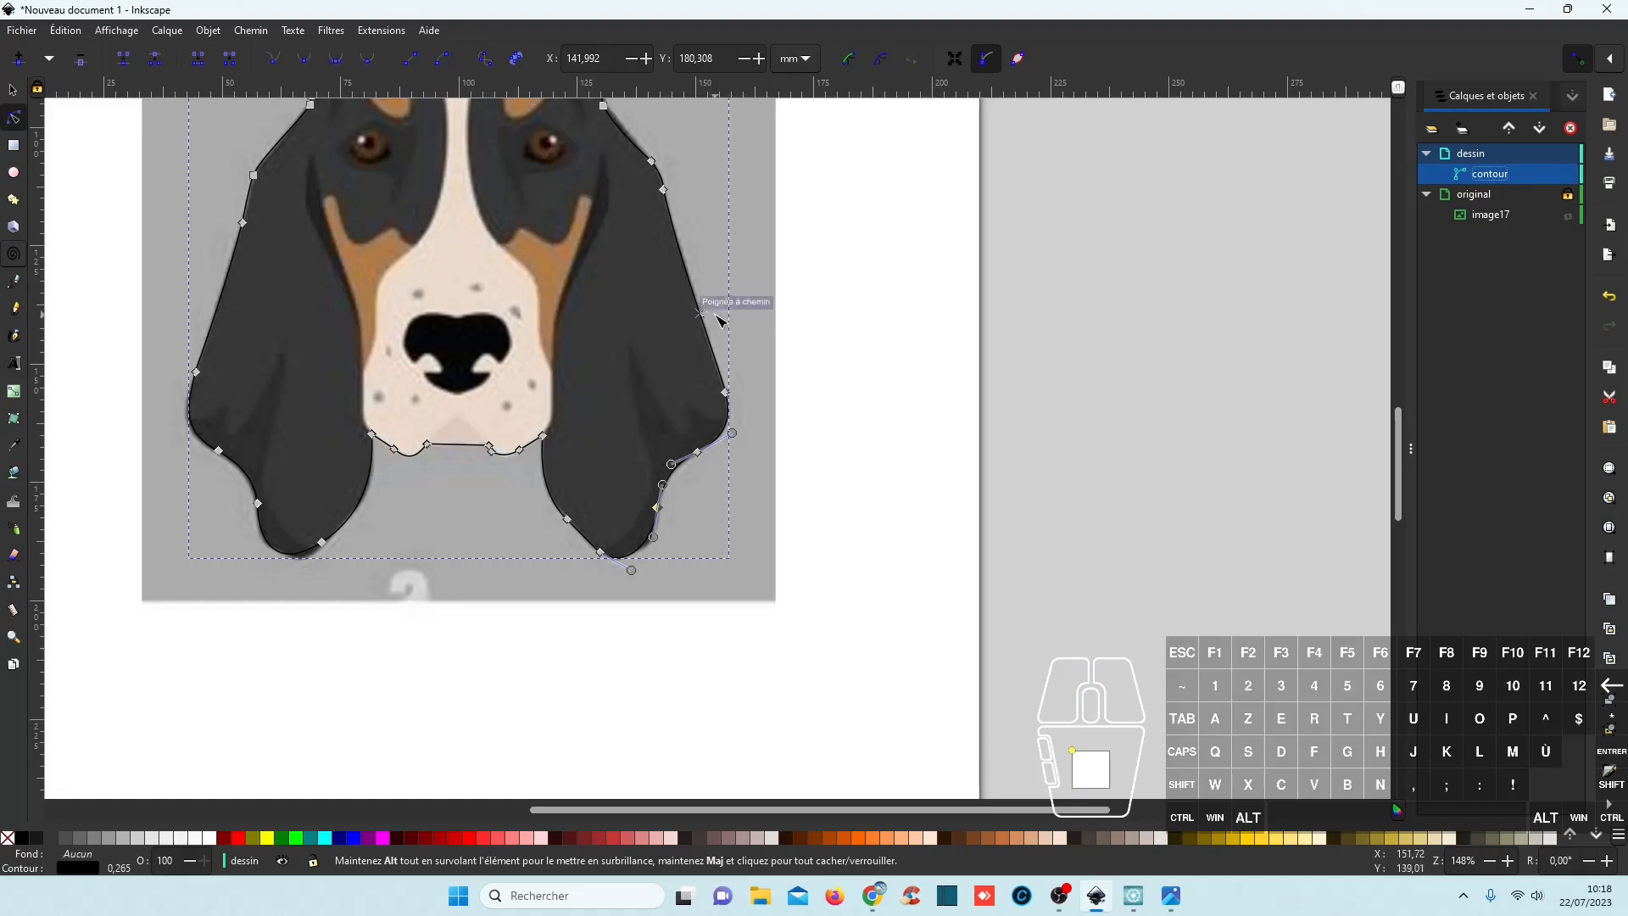
Start a Bezier path at the forehead outline and trace straight segments down the left dark patch's inner edge to the muzzle.
left_click_drag(719, 320, 1120, 493)
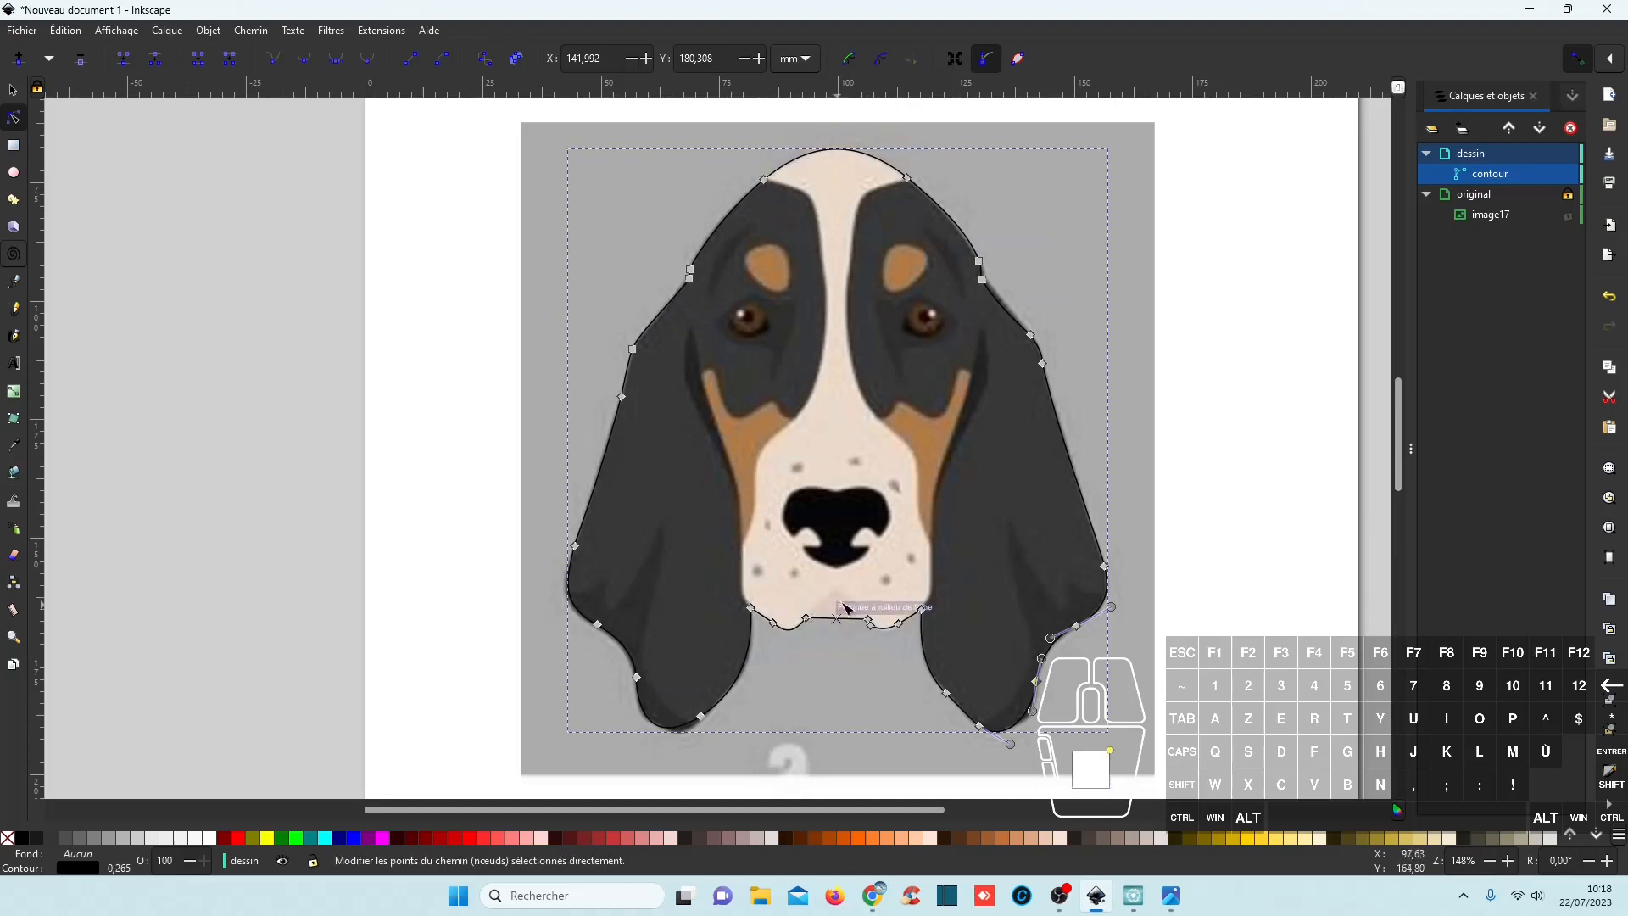
left_click(16, 286)
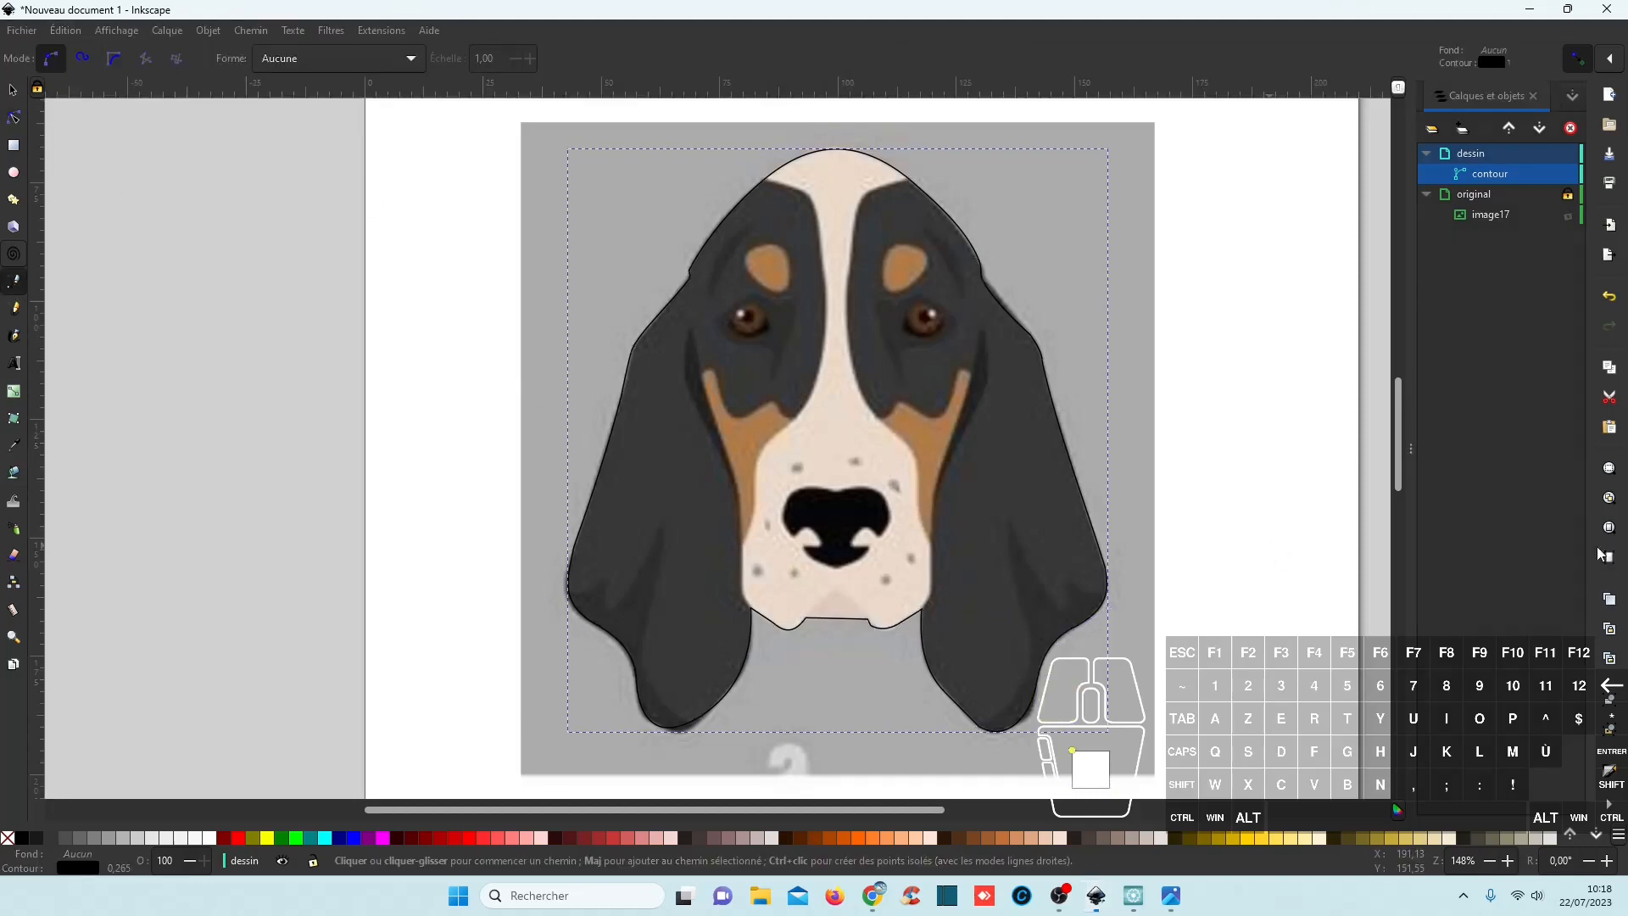
scroll(774, 206, "up", 5, "ctrl")
scroll(767, 179, "up", 5)
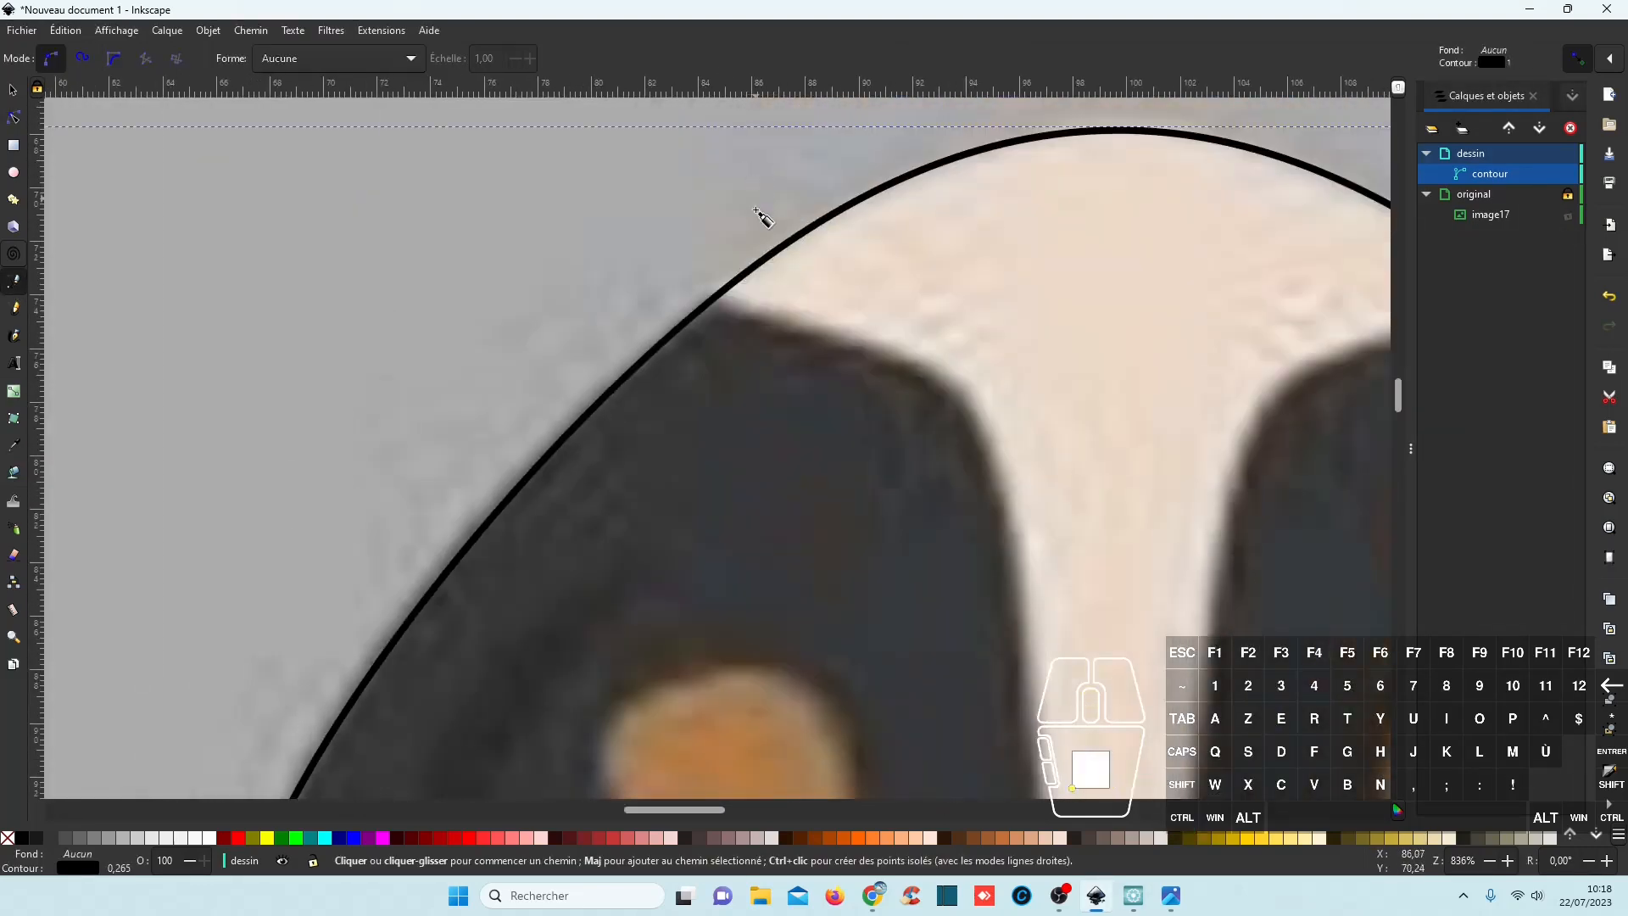
left_click(708, 301)
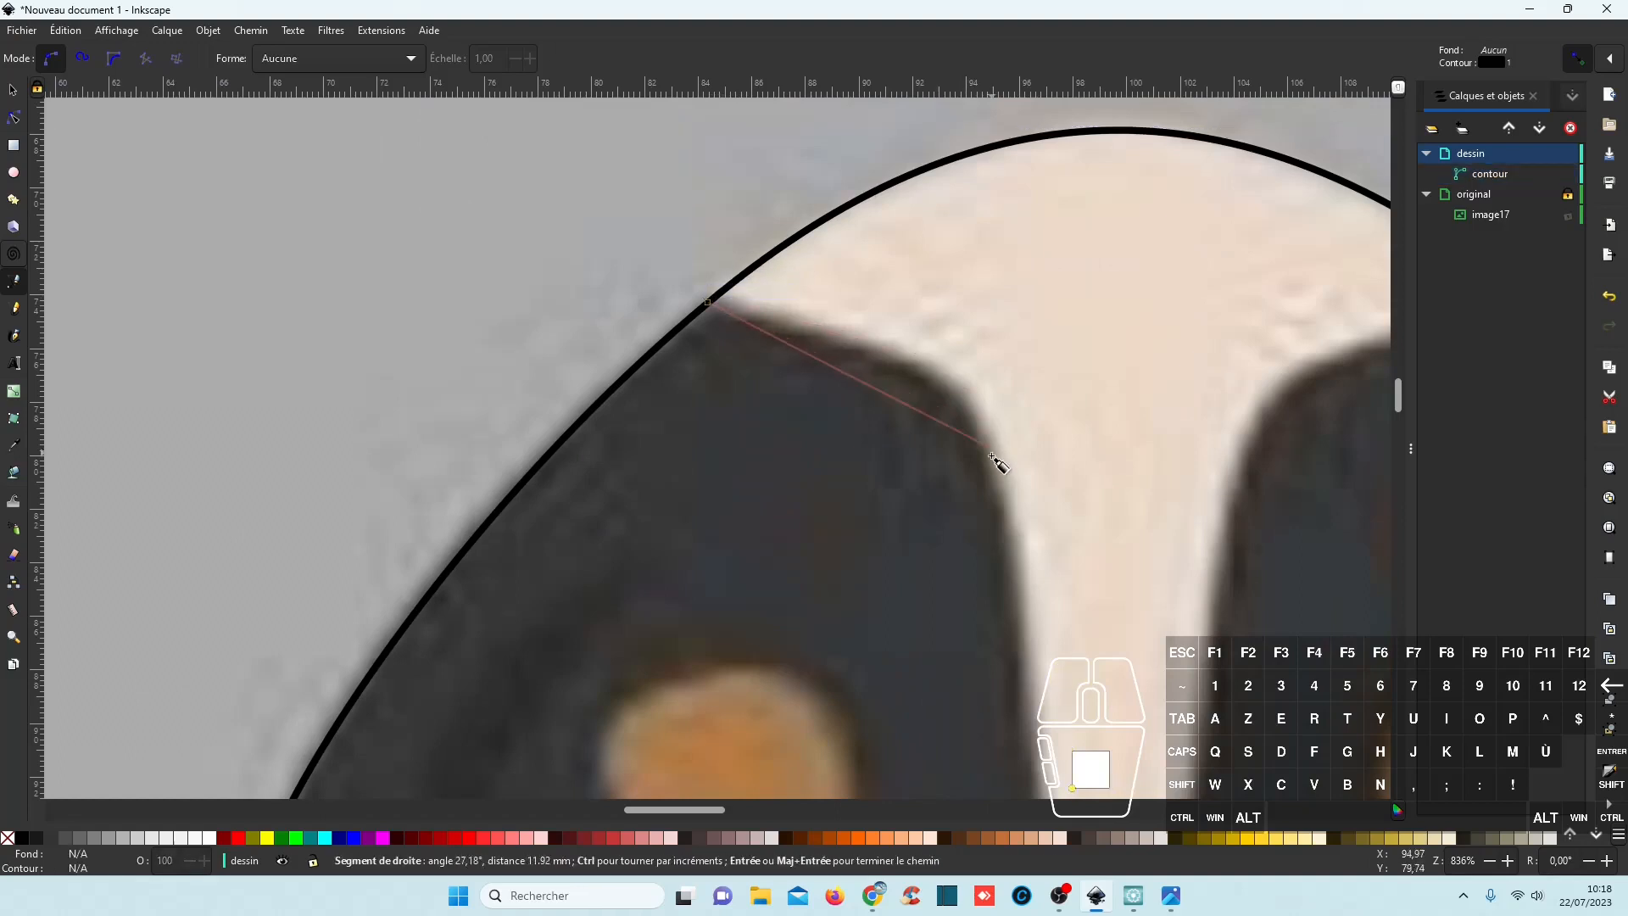
left_click(858, 343)
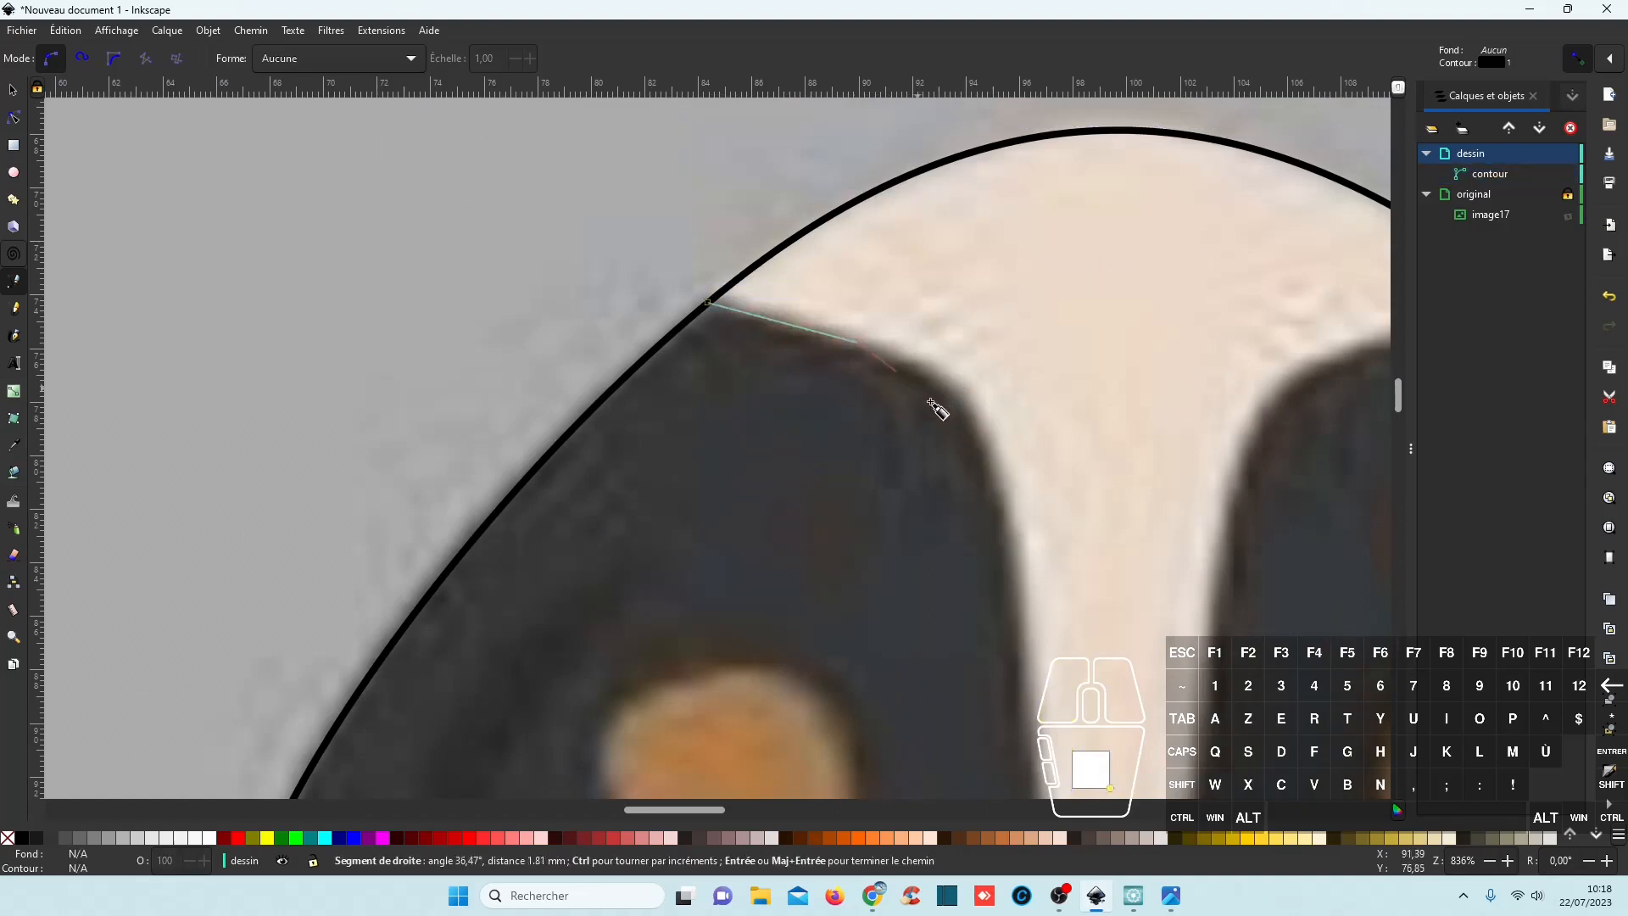
left_click(998, 477)
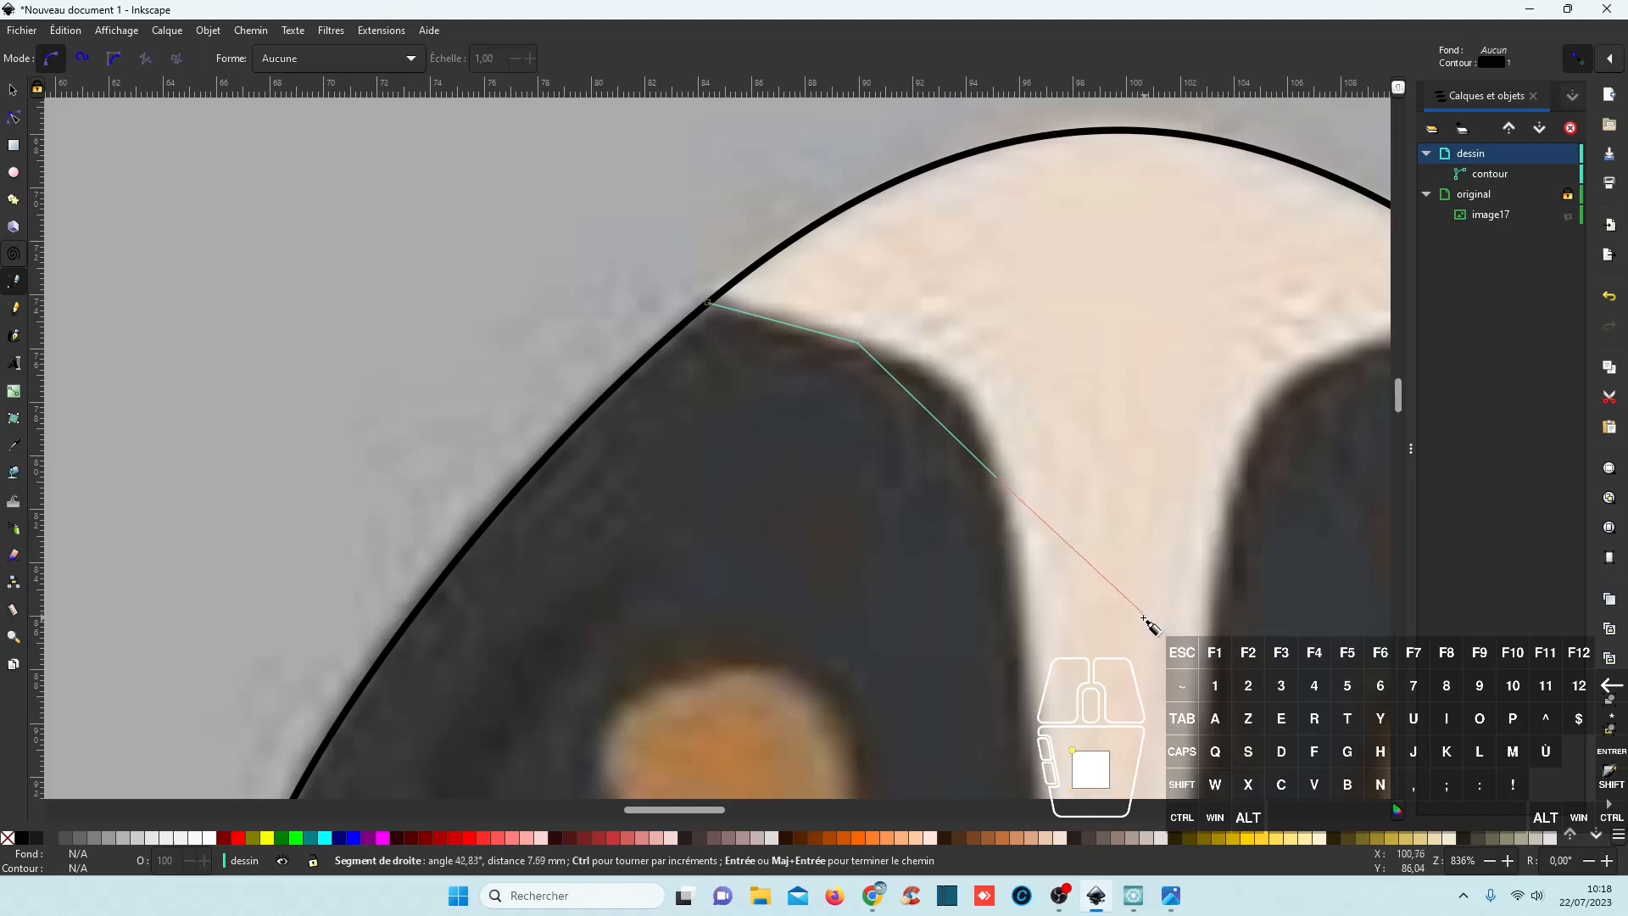
scroll(1108, 349, "down", 5)
scroll(1026, 373, "down", 3, "ctrl")
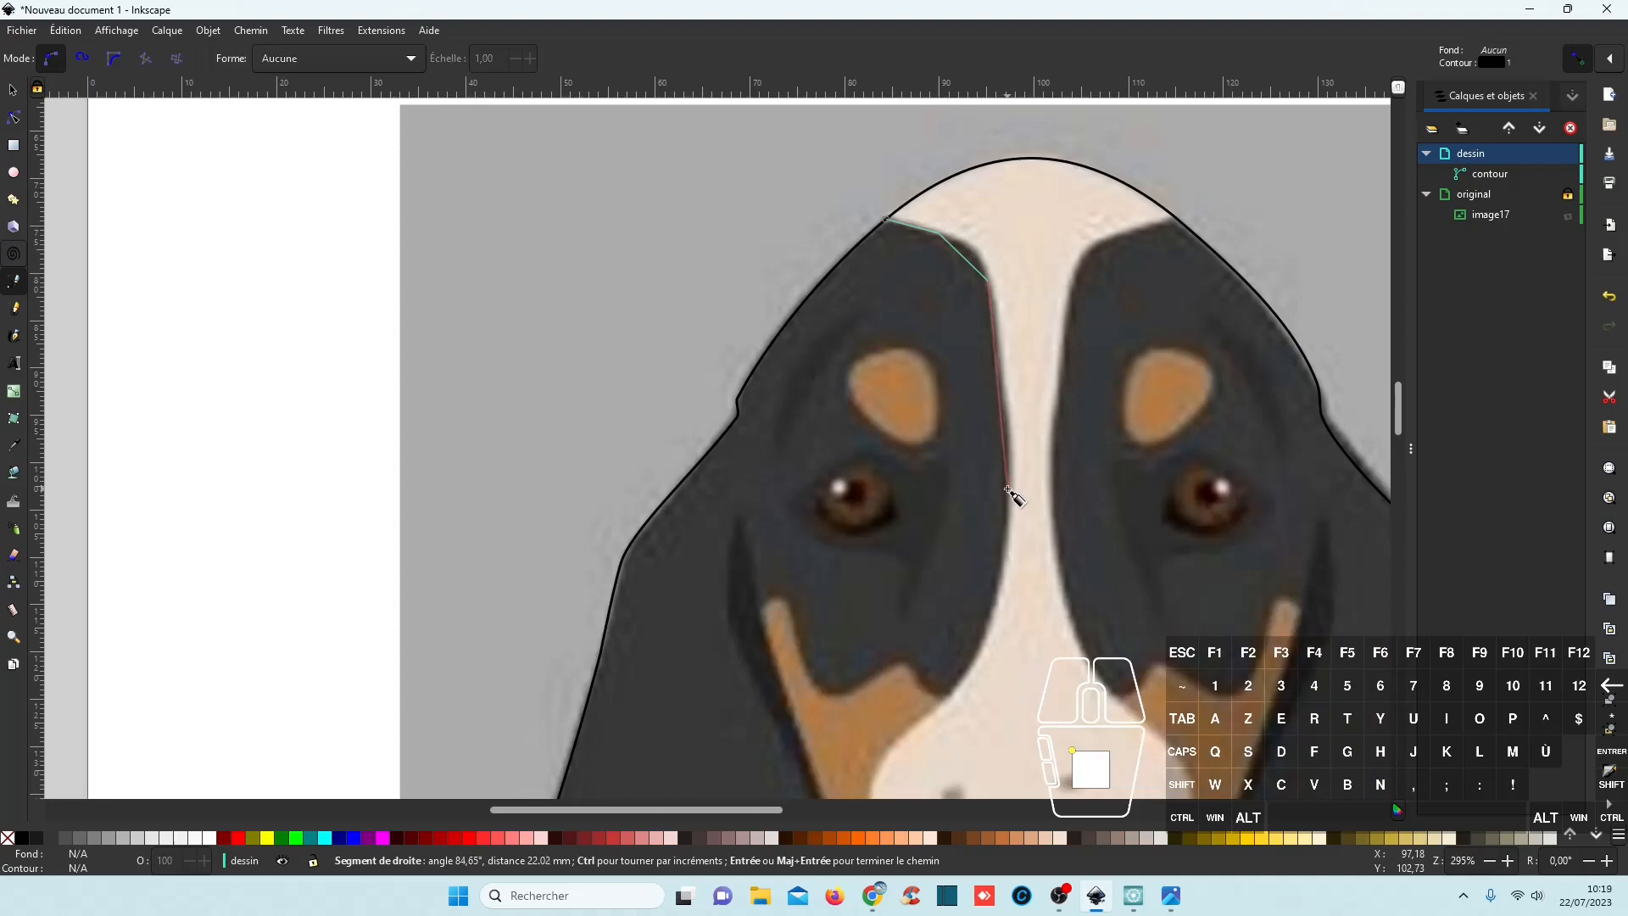
left_click(1009, 490)
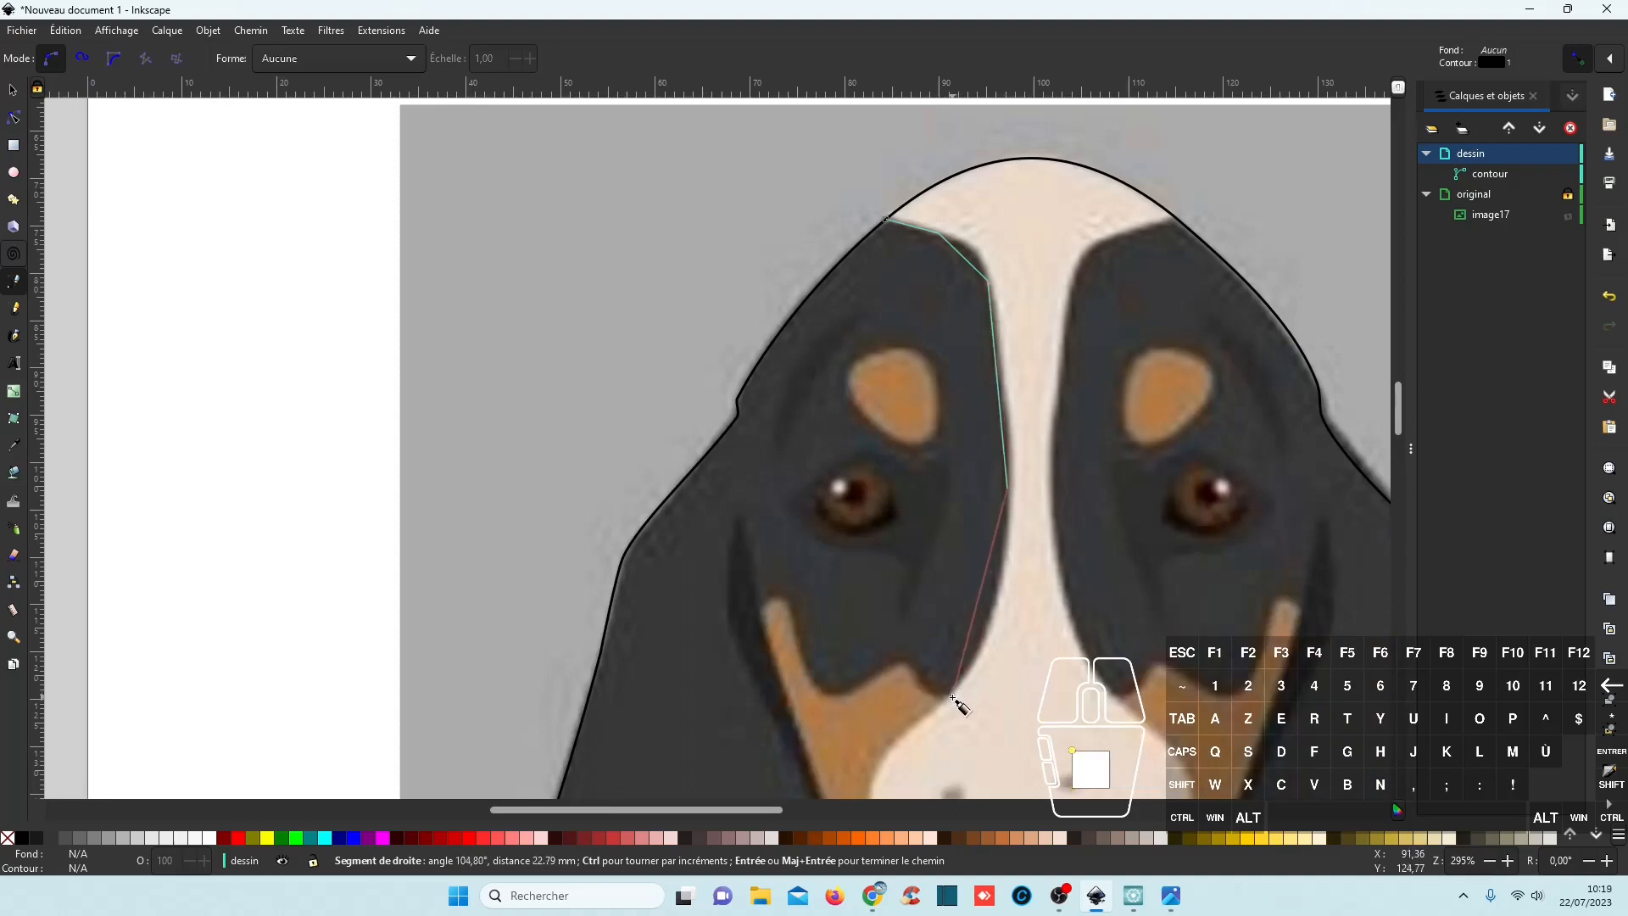
left_click(954, 700)
Continue the path with straight segments down the muzzle's left edge to the point where it meets the left ear.
scroll(958, 695, "down", 8)
scroll(957, 695, "left", 3)
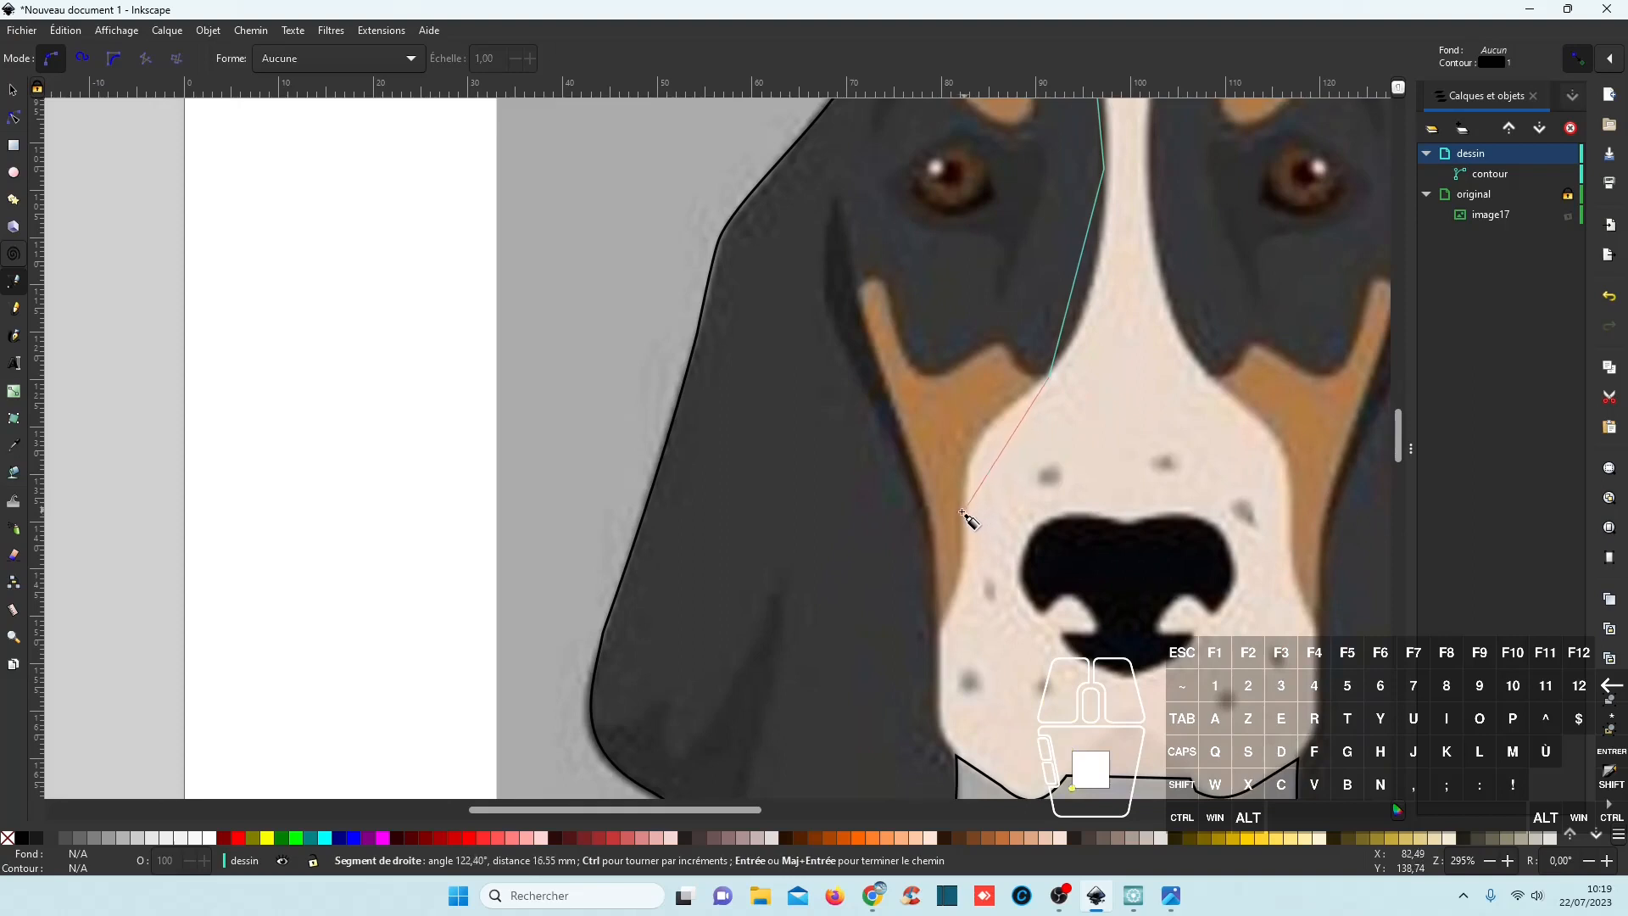
left_click(966, 509)
left_click(940, 629)
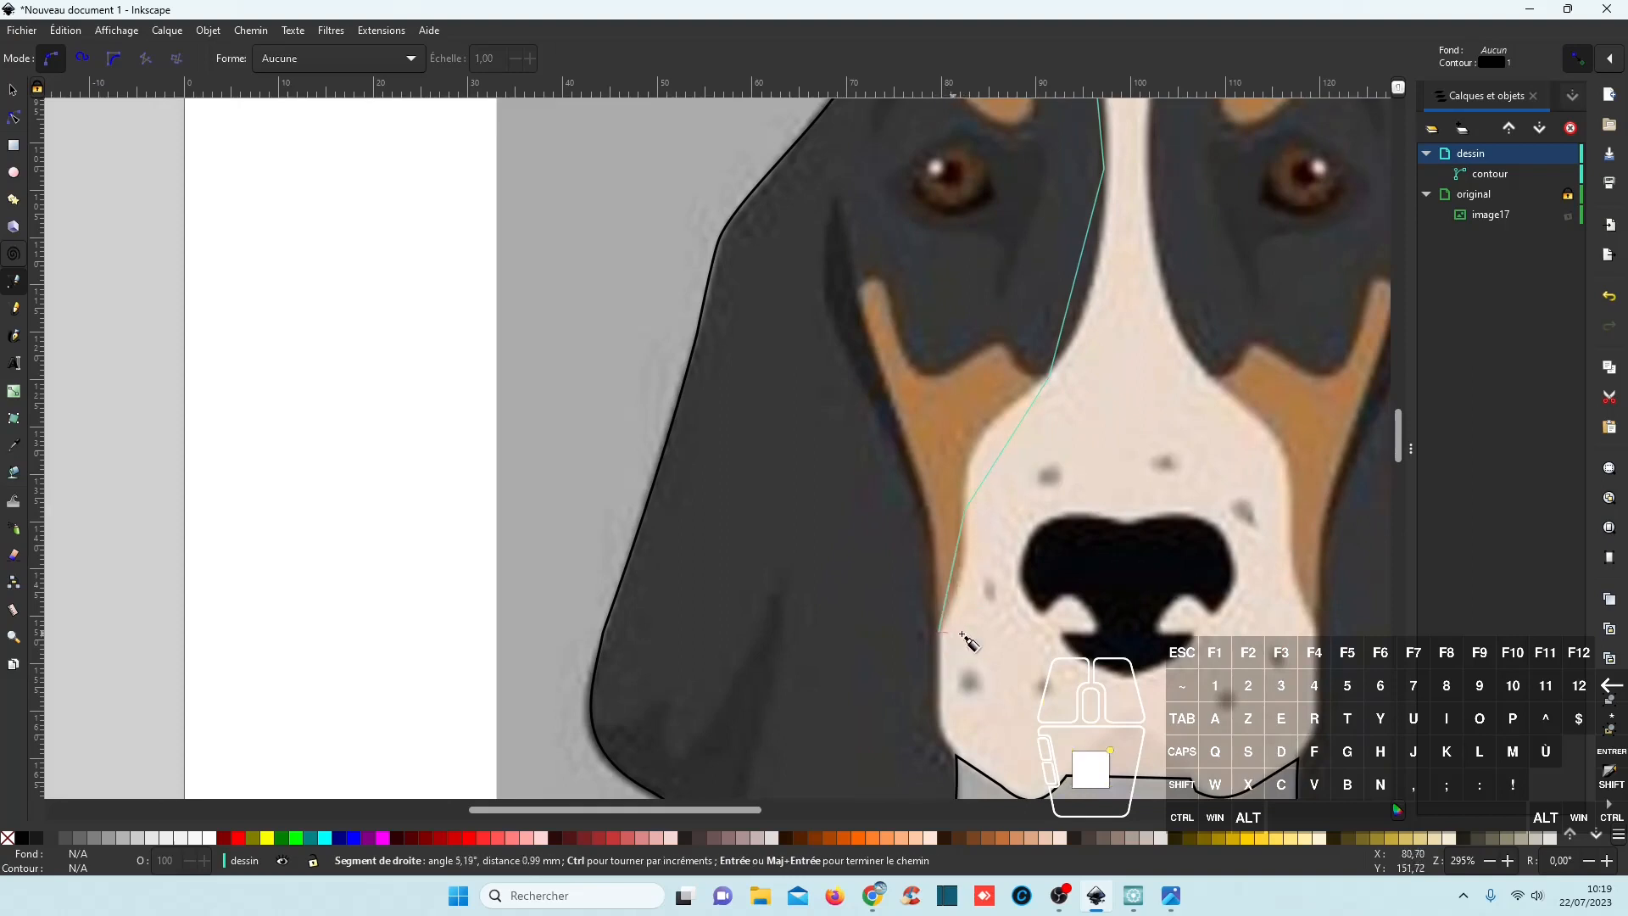
scroll(981, 664, "down", 5)
scroll(981, 665, "left", 2)
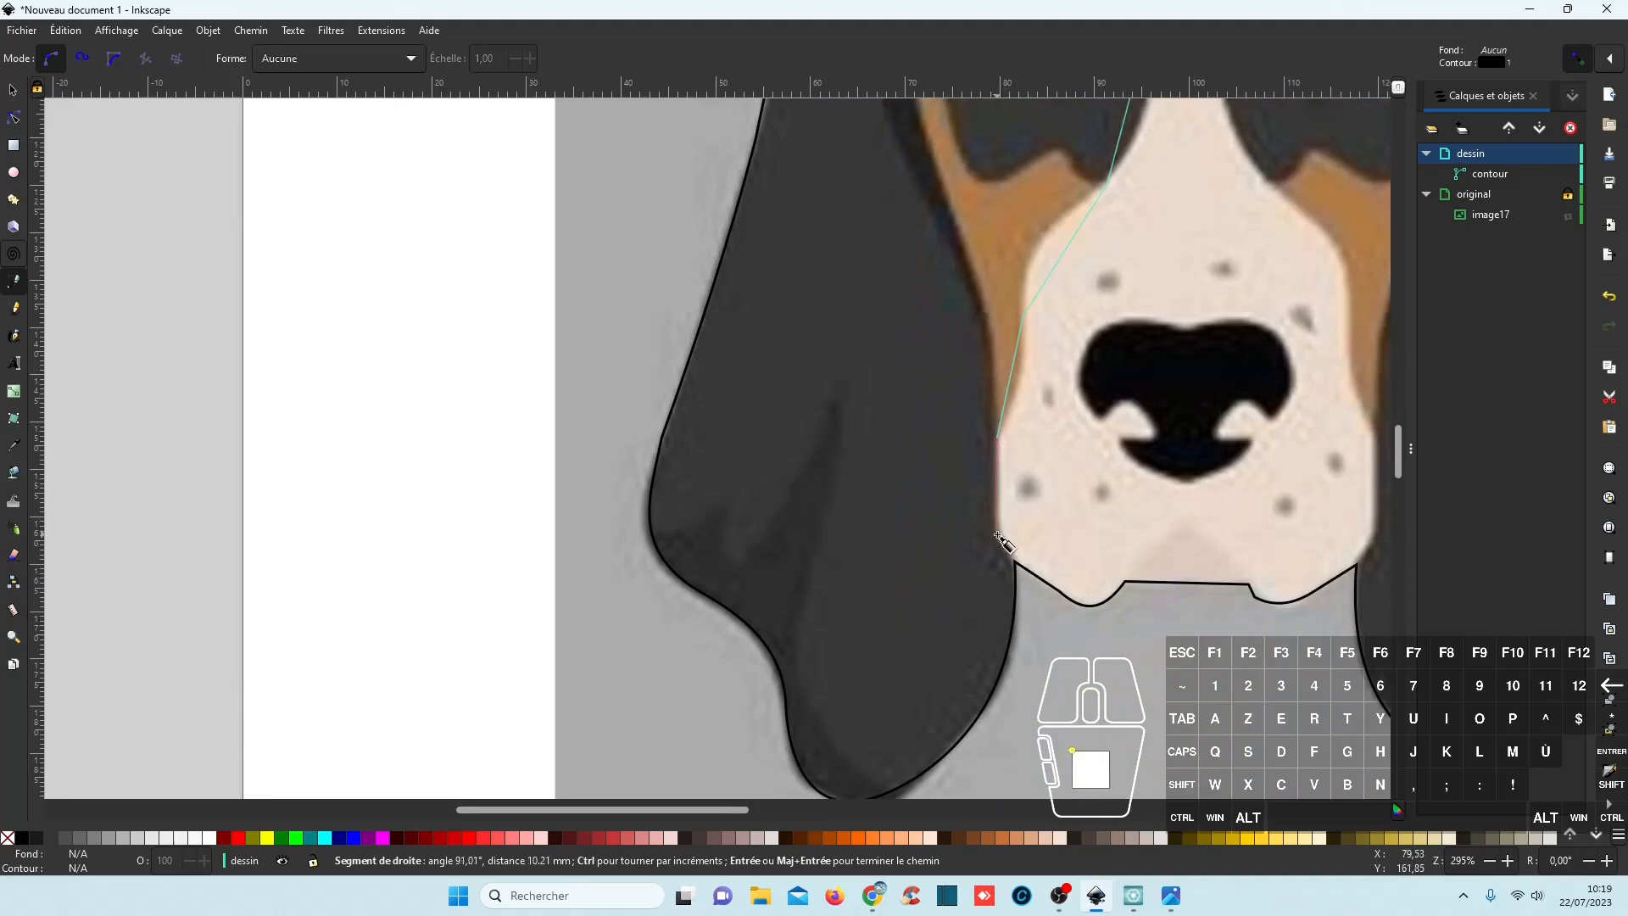
left_click(999, 538)
left_click(1016, 564)
Route the path loosely around the outside of the left ear and close it at its starting node on the forehead.
scroll(1030, 585, "down", 1)
scroll(1030, 585, "down", 1)
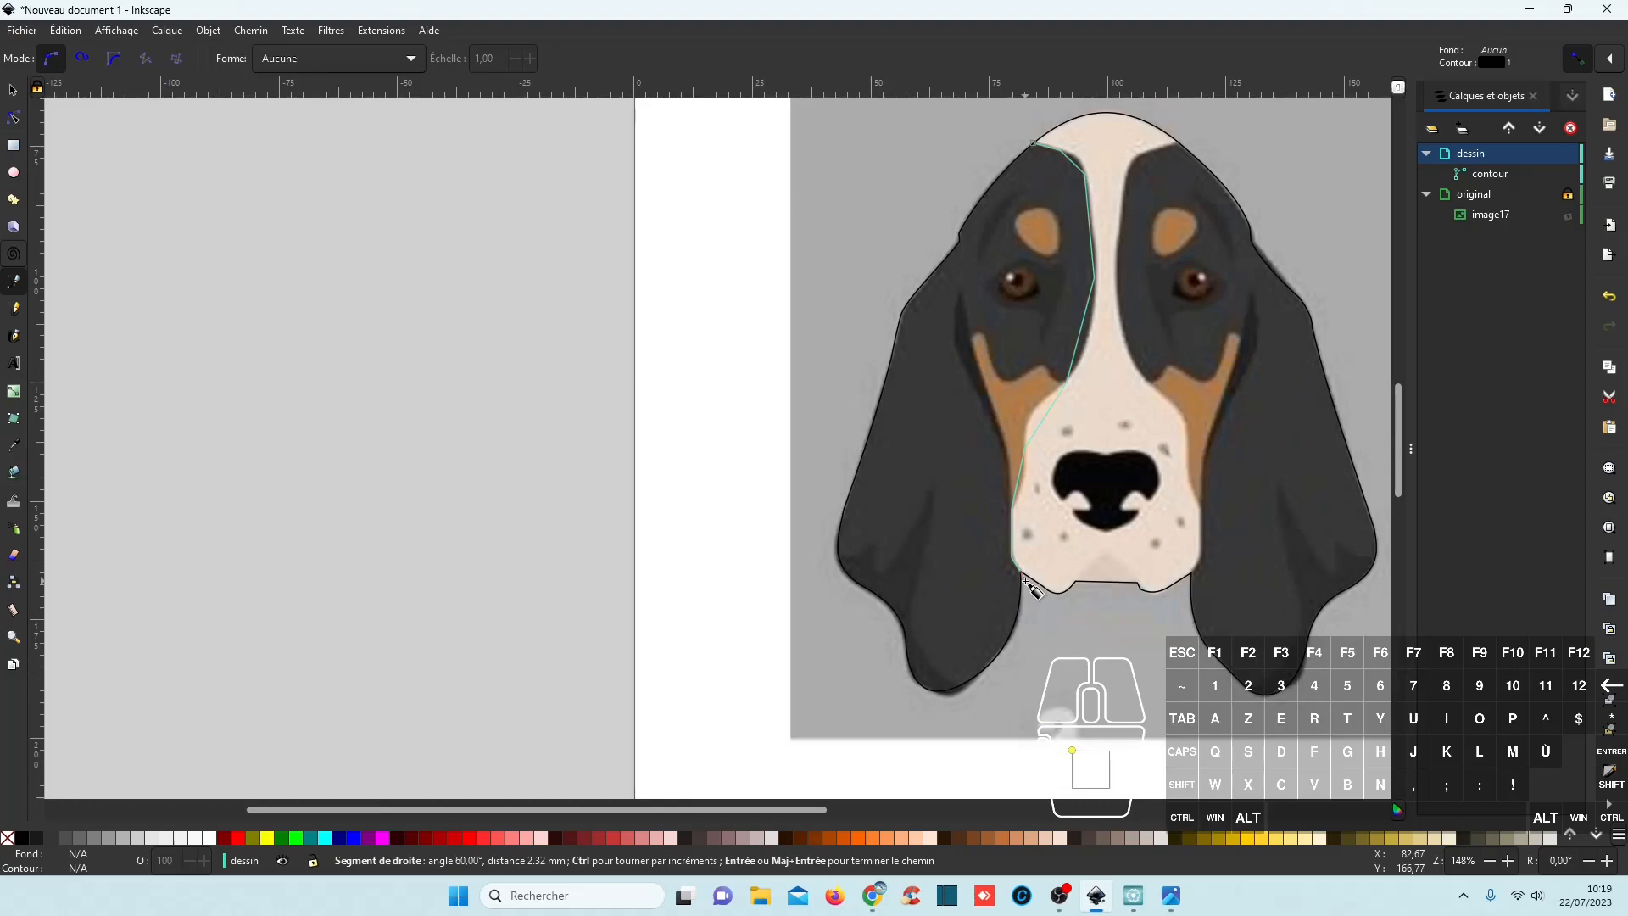
left_click(1055, 637)
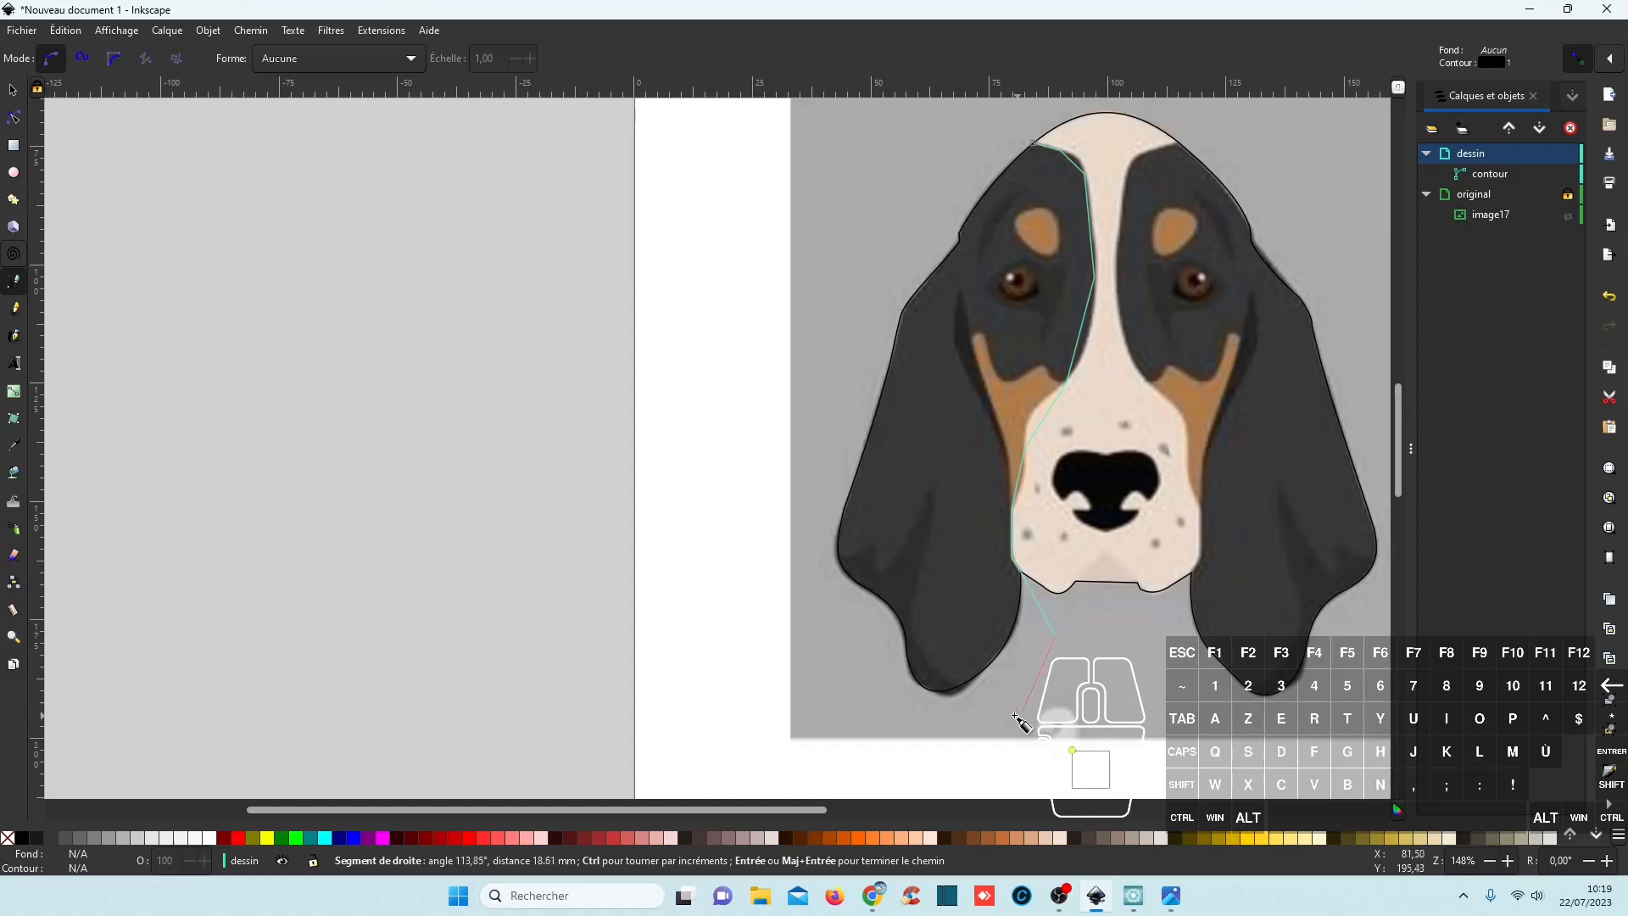
left_click(1014, 714)
left_click(808, 714)
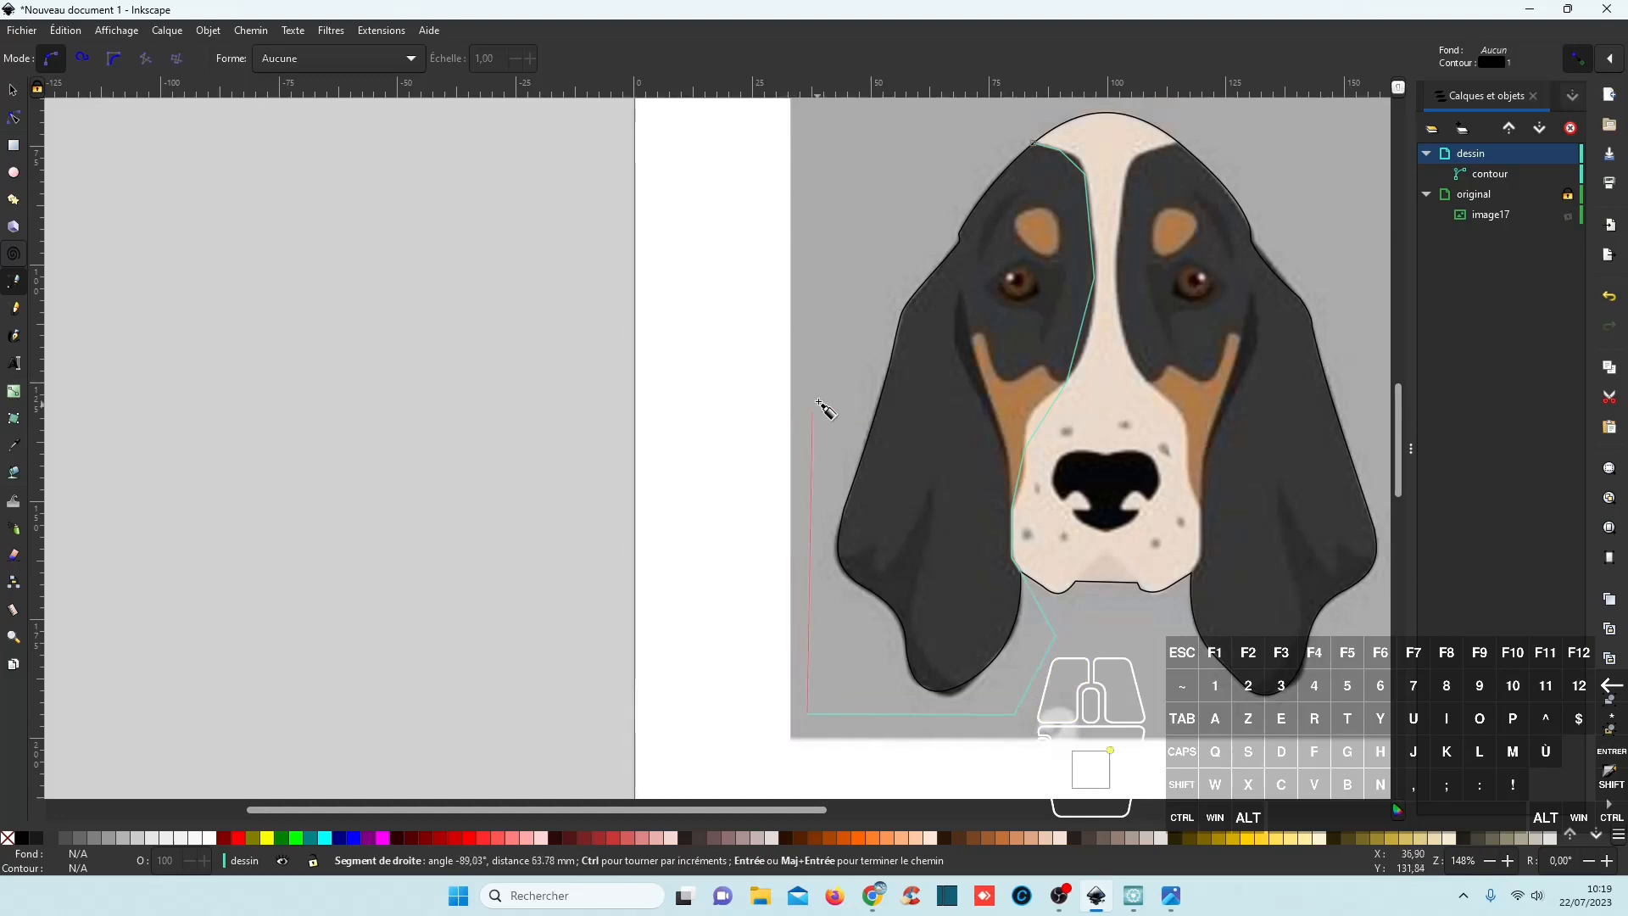
left_click_drag(908, 189, 807, 382)
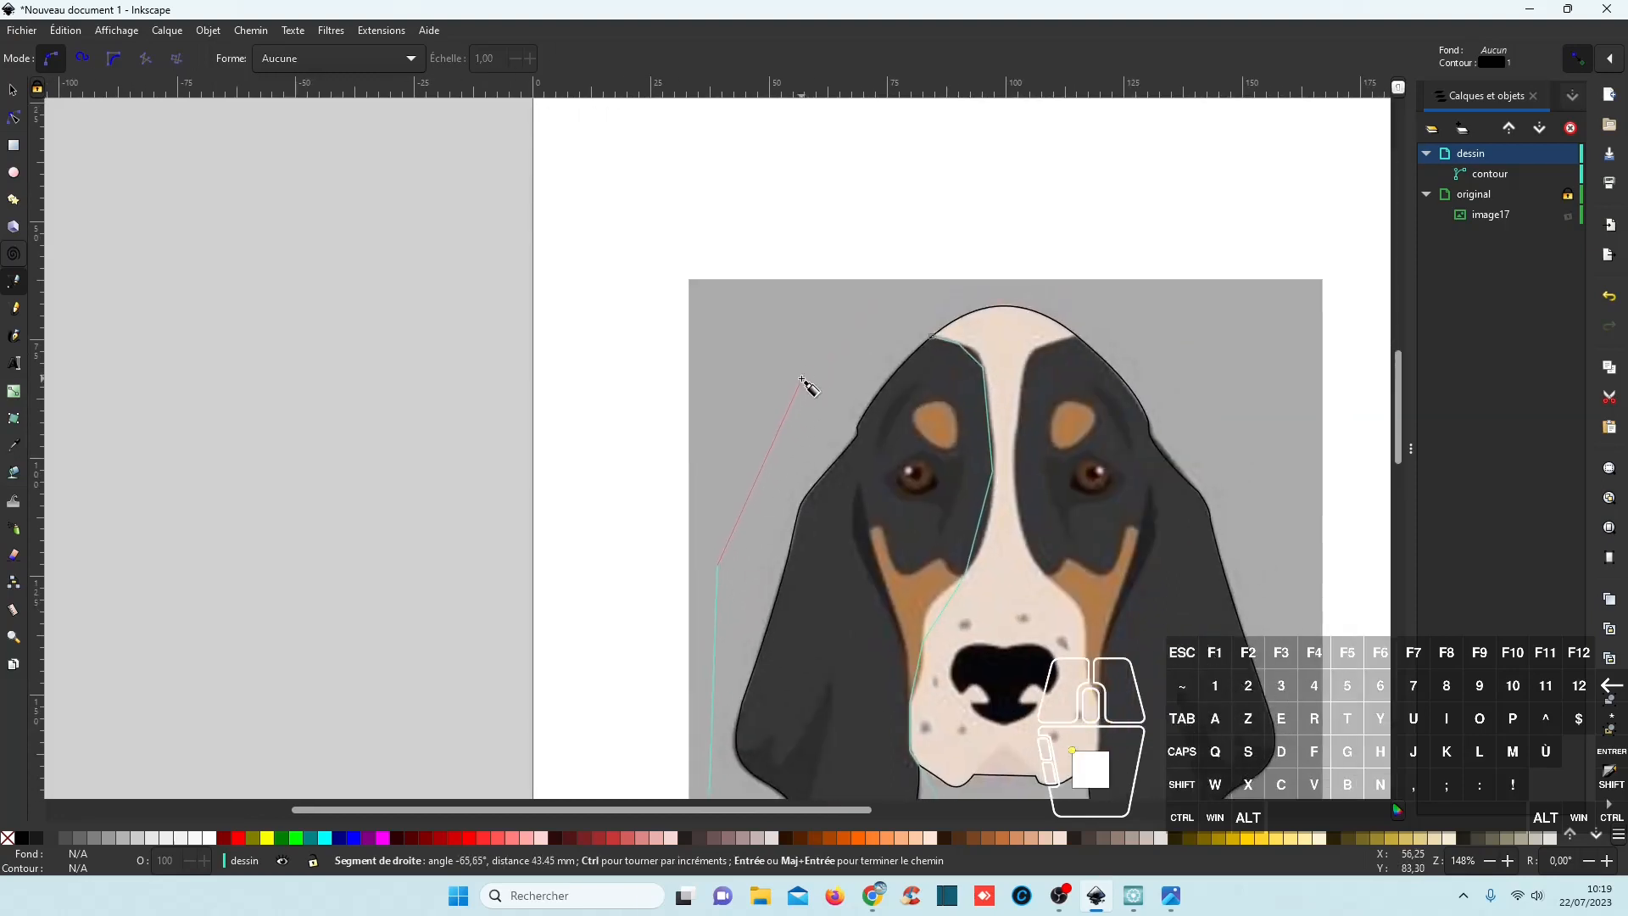
left_click(864, 306)
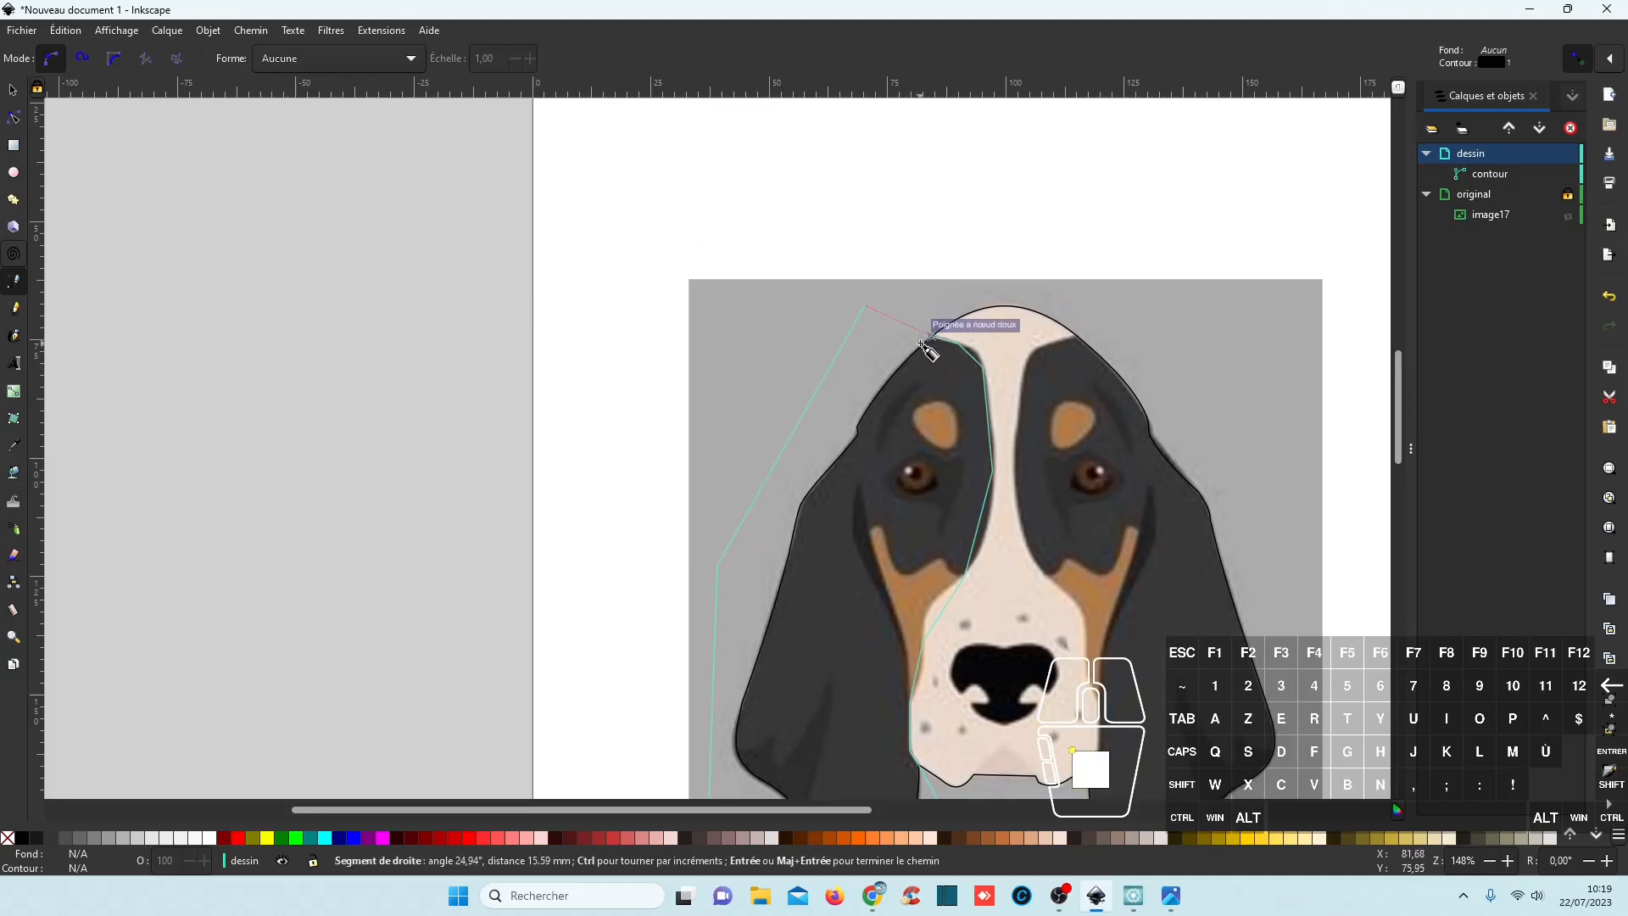
scroll(922, 339, "up", 6, "ctrl")
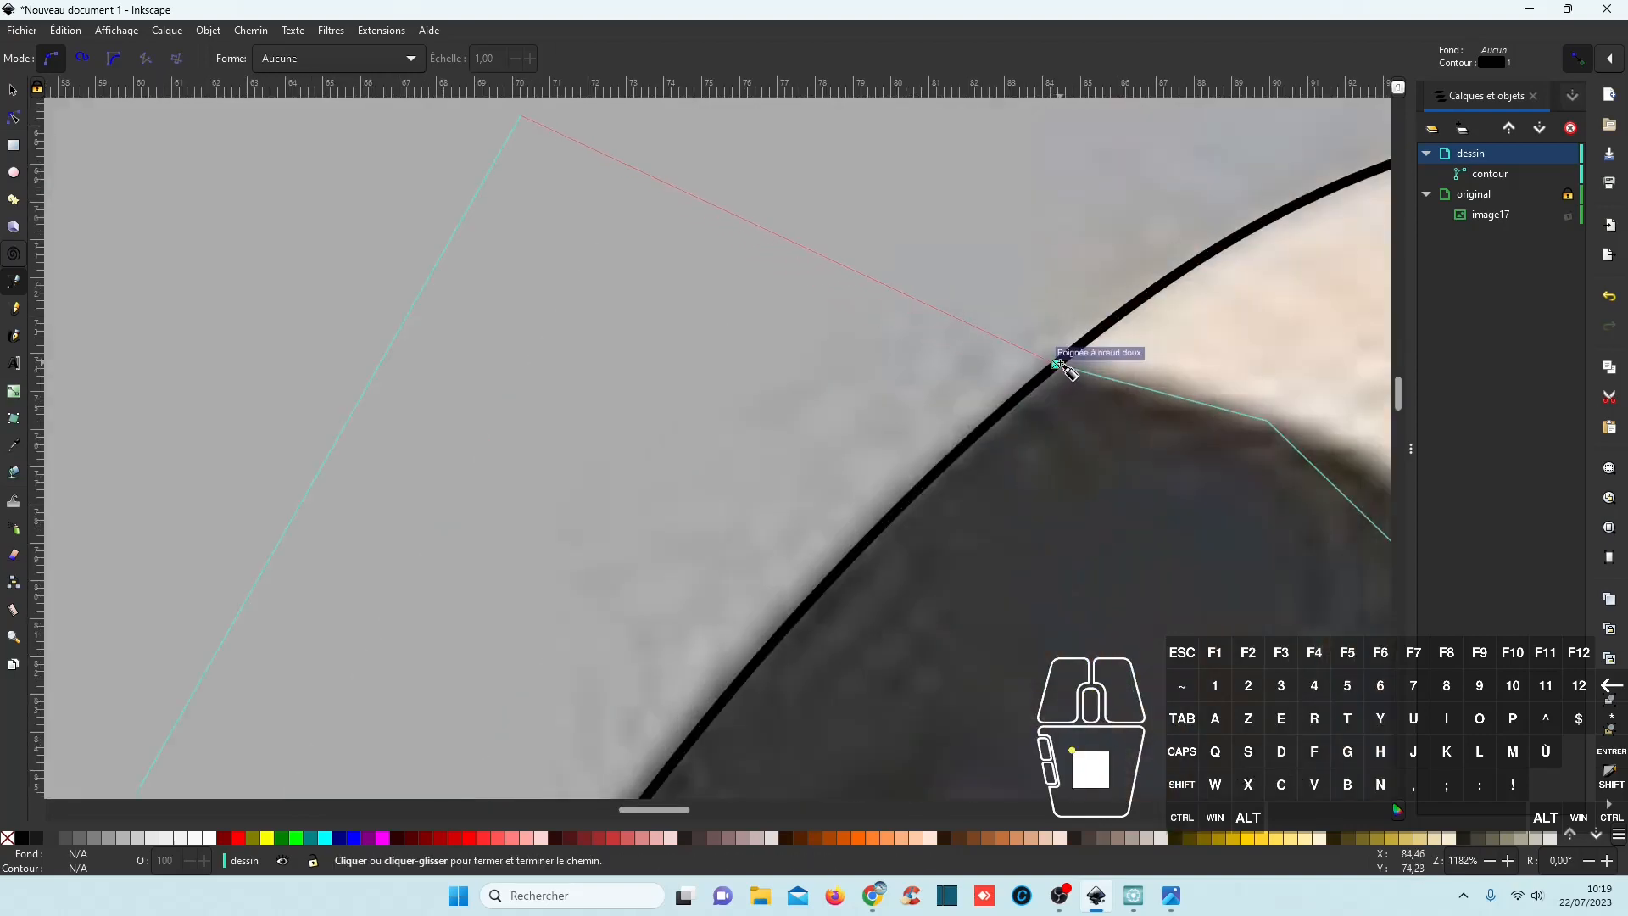
left_click(1061, 366)
scroll(881, 398, "down", 7, "ctrl")
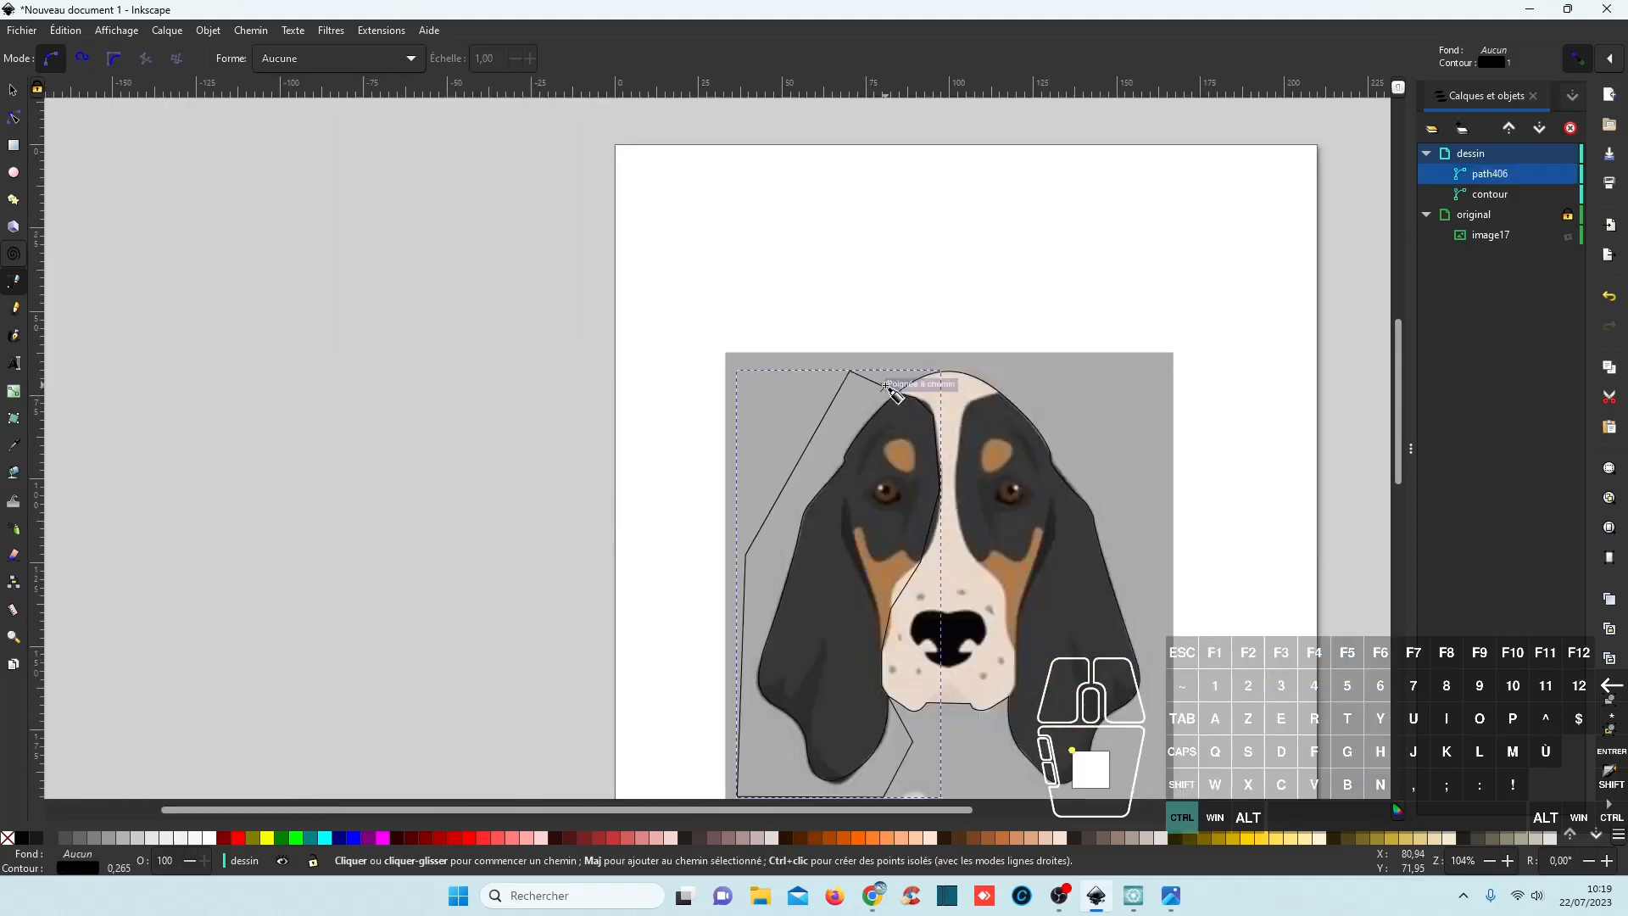
scroll(1034, 576, "down", 1, "ctrl")
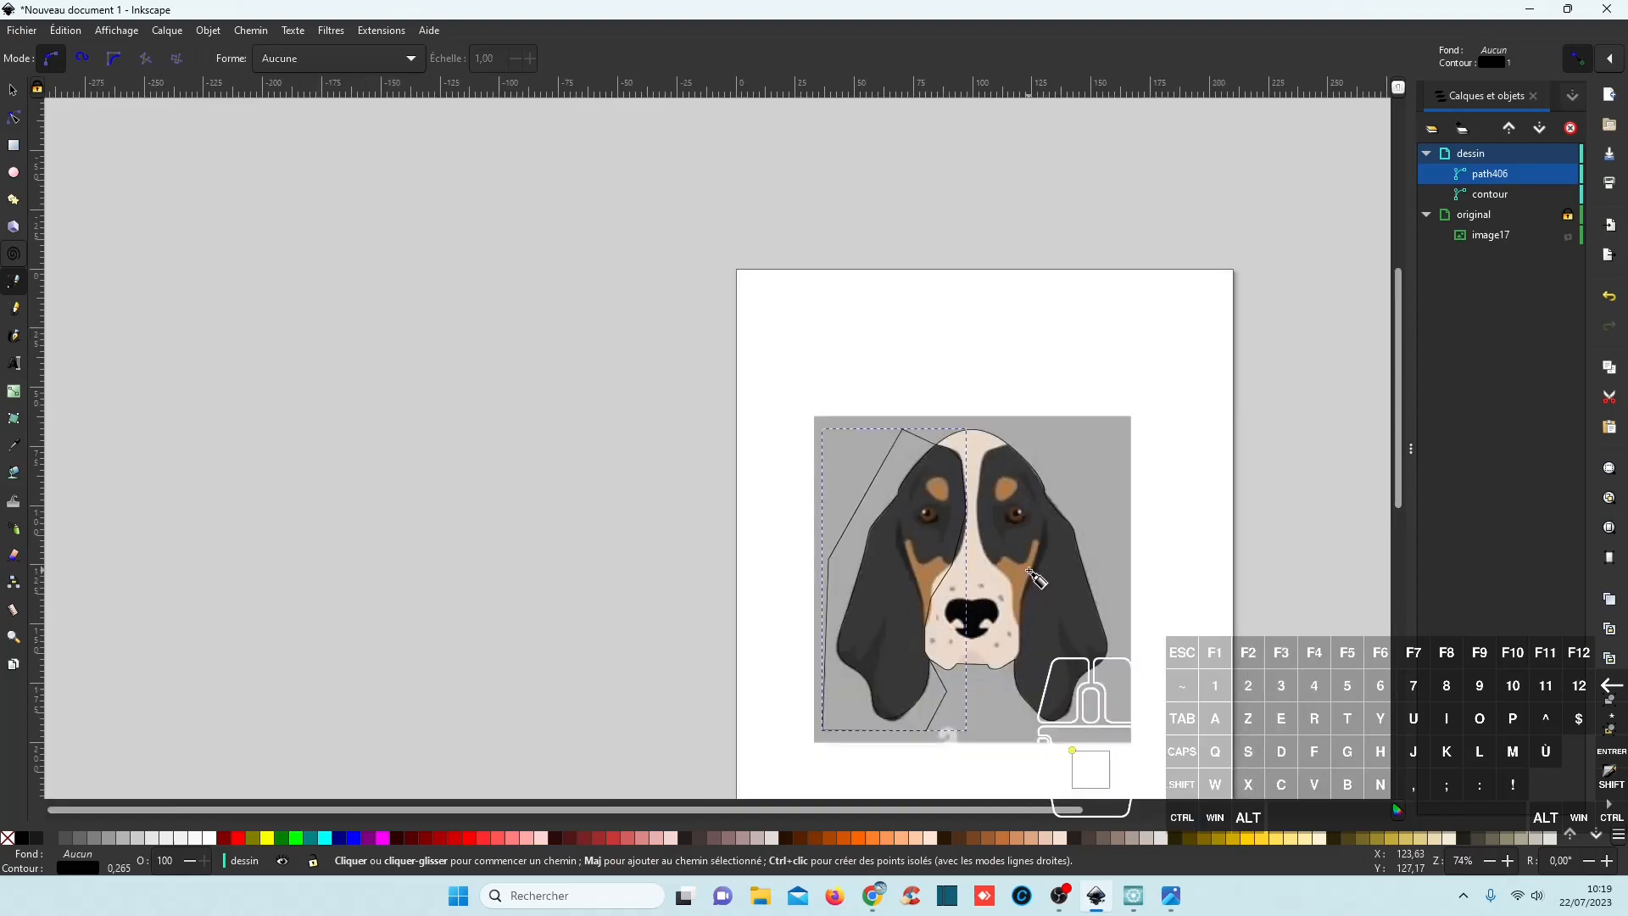
Bend the new path's segments with the Node tool to follow the white blaze's left edge beside the eye and at the forehead.
left_click(13, 117)
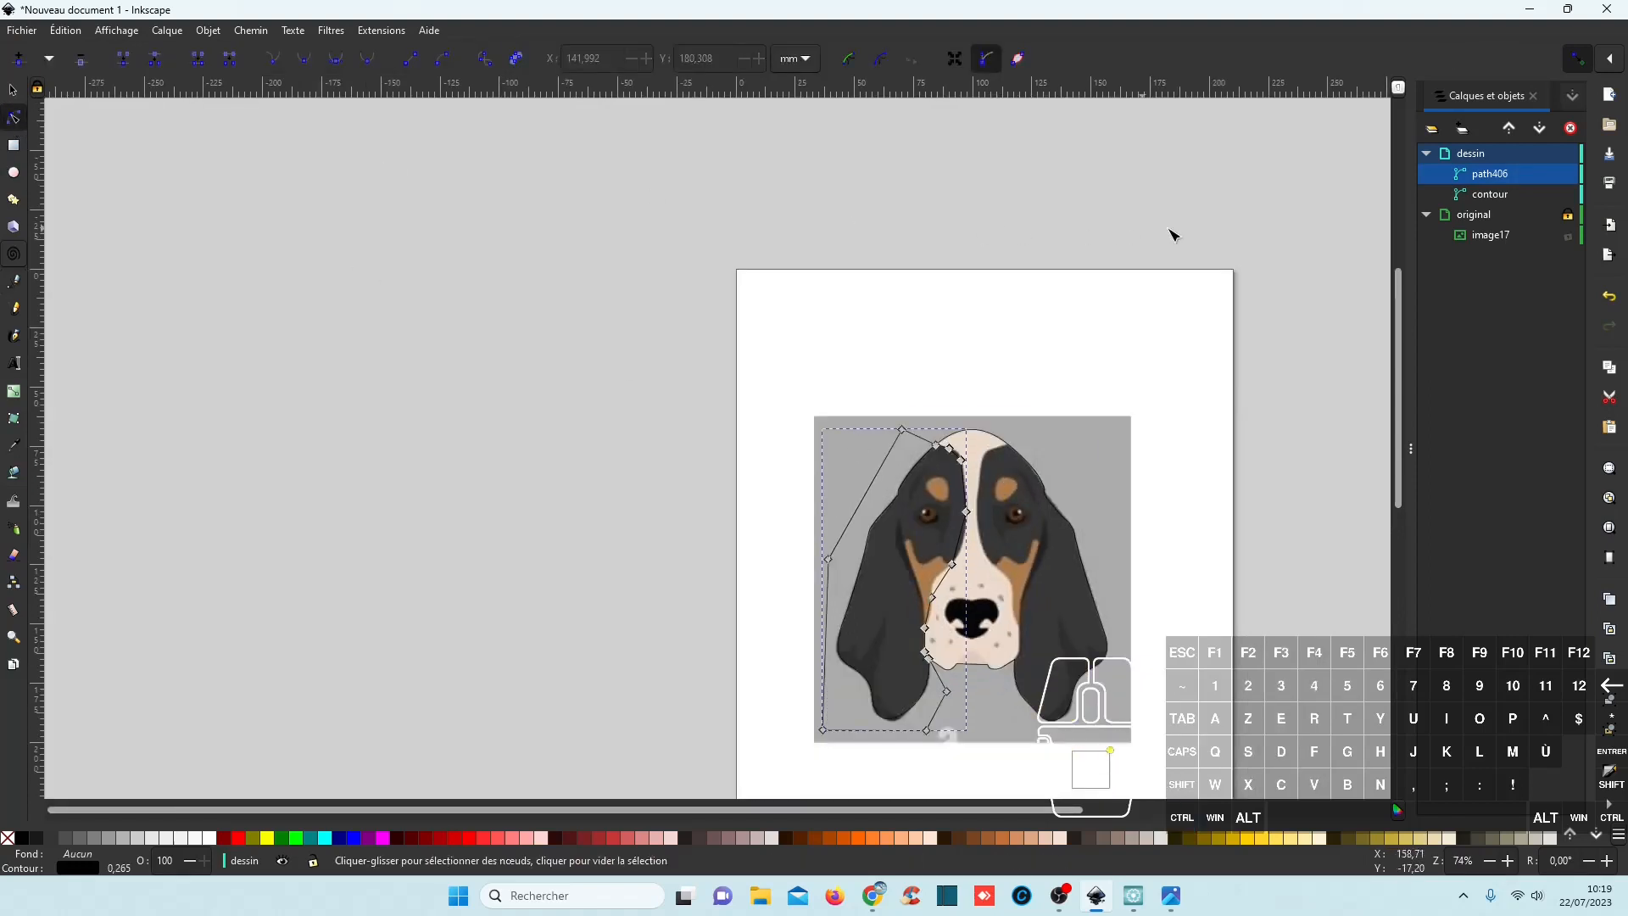
scroll(972, 591, "up", 4, "ctrl")
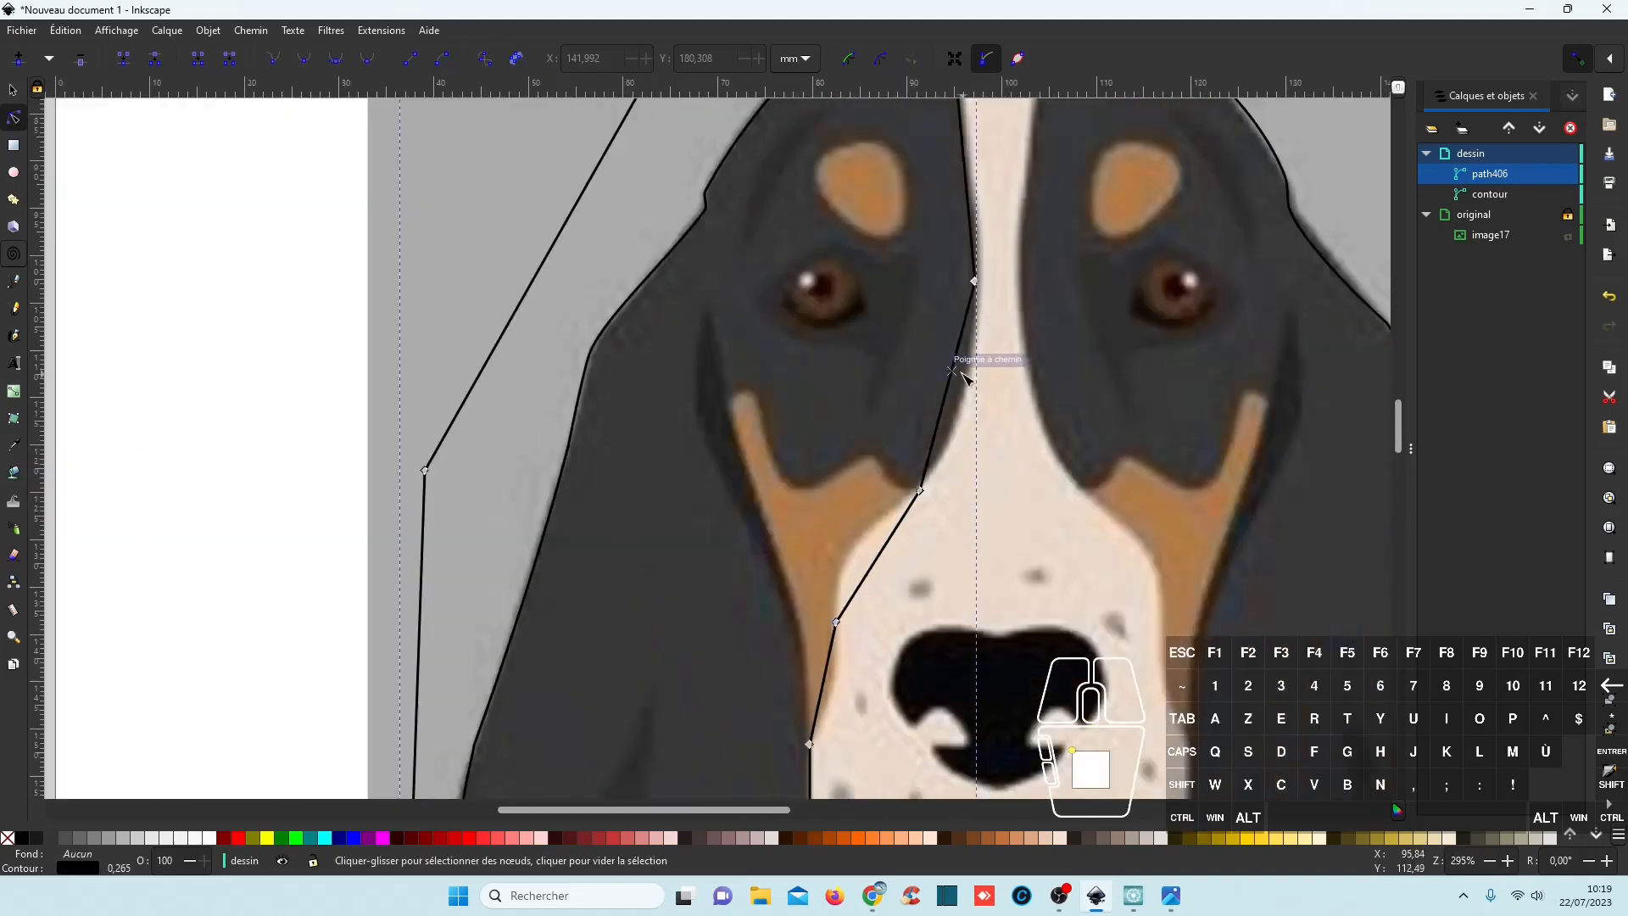
left_click_drag(958, 355, 975, 390)
scroll(972, 365, "up", 5)
left_click_drag(943, 320, 945, 323)
scroll(947, 323, "down", 6)
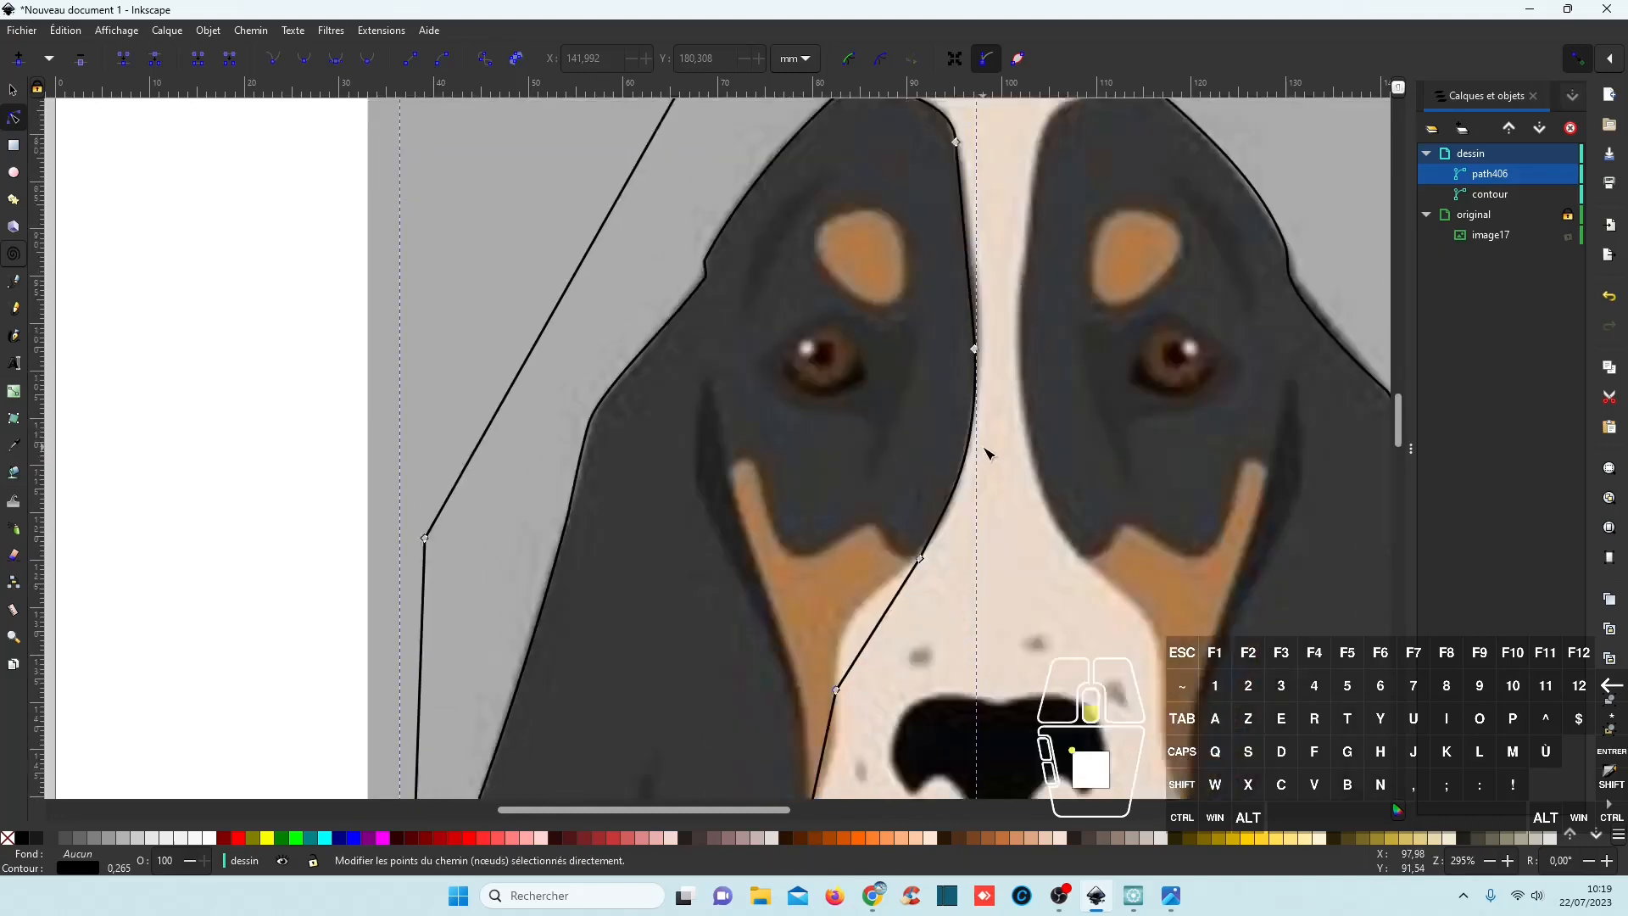
Bend the two upper muzzle segments to follow the left edge of the muzzle.
left_click_drag(885, 473, 864, 487)
scroll(856, 475, "down", 5)
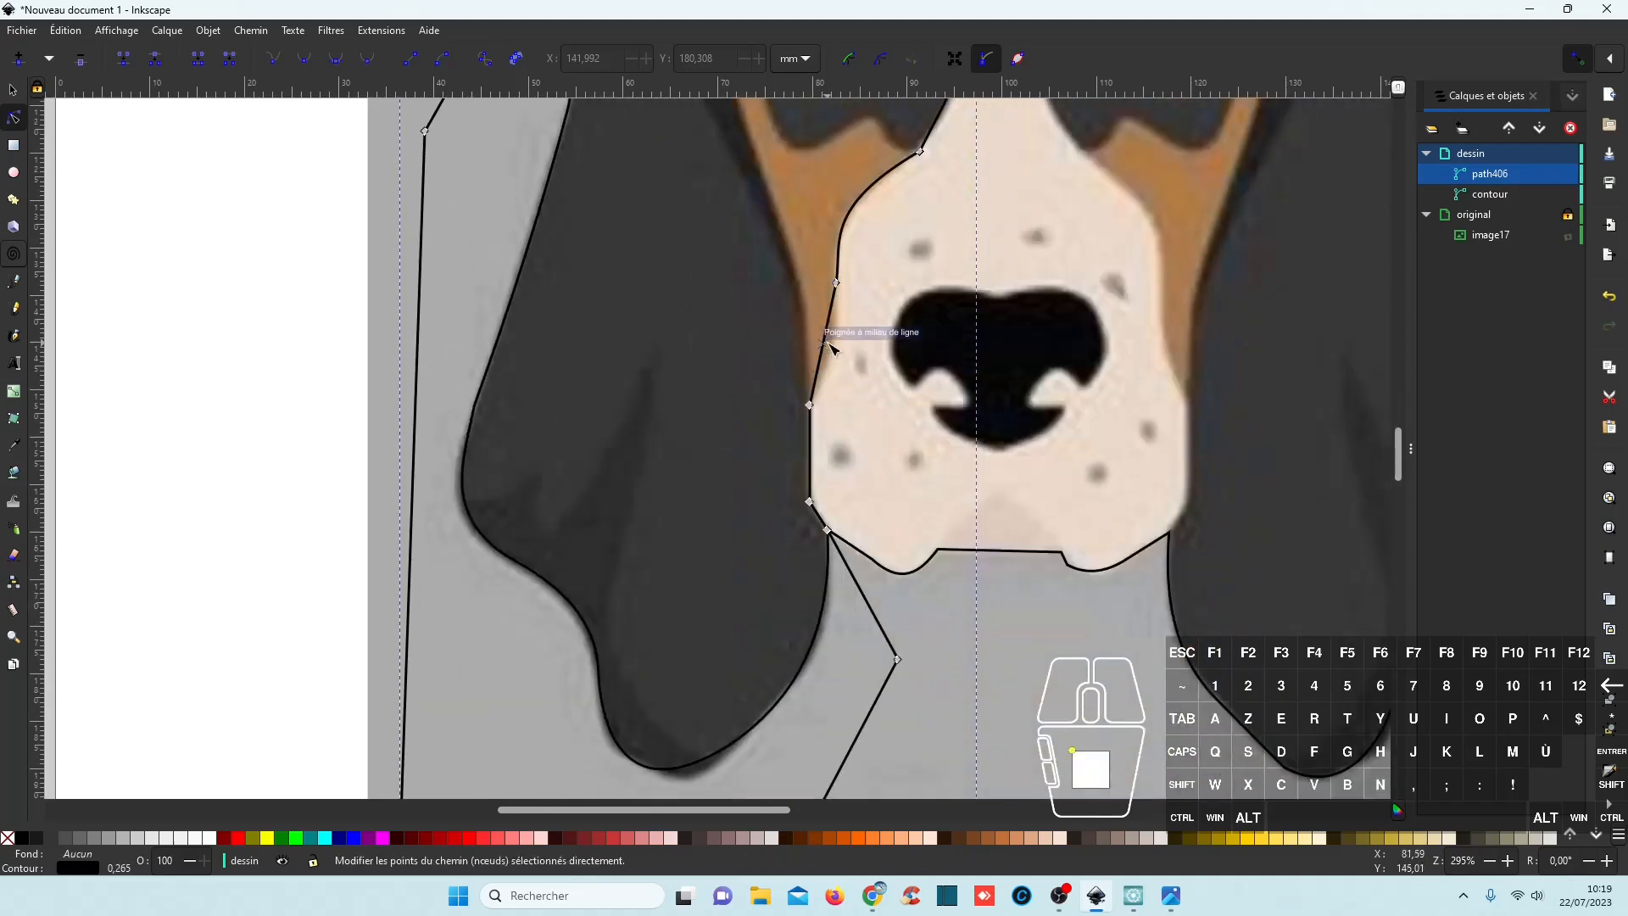
left_click_drag(836, 339, 837, 353)
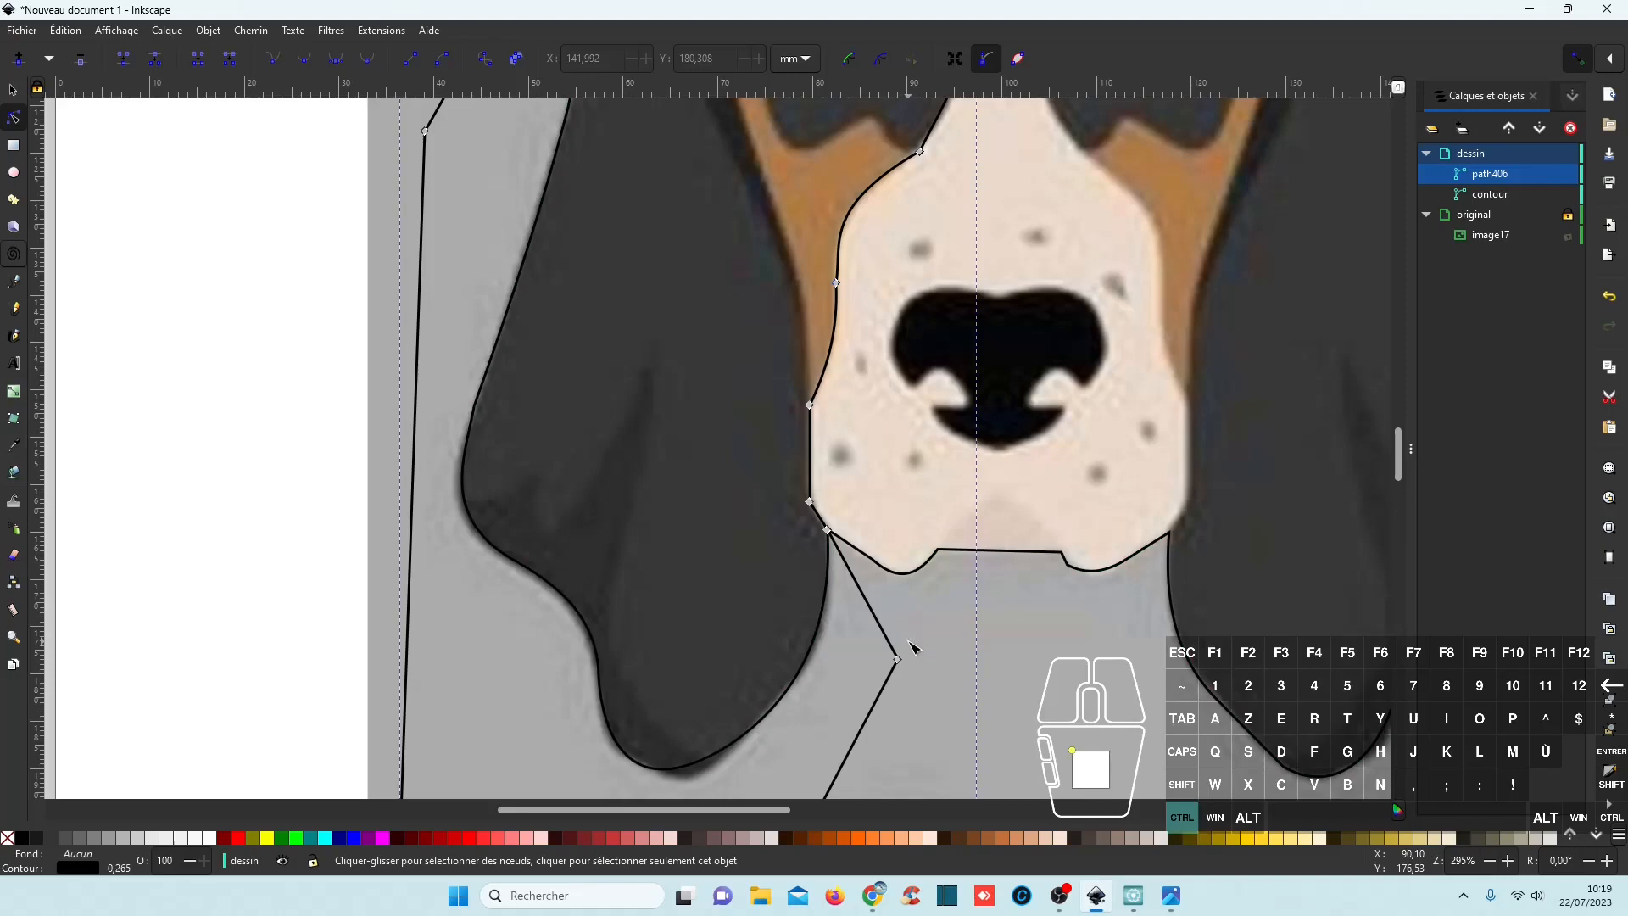
Duplicate the left half-face path and flip the copy horizontally.
scroll(911, 648, "down", 4)
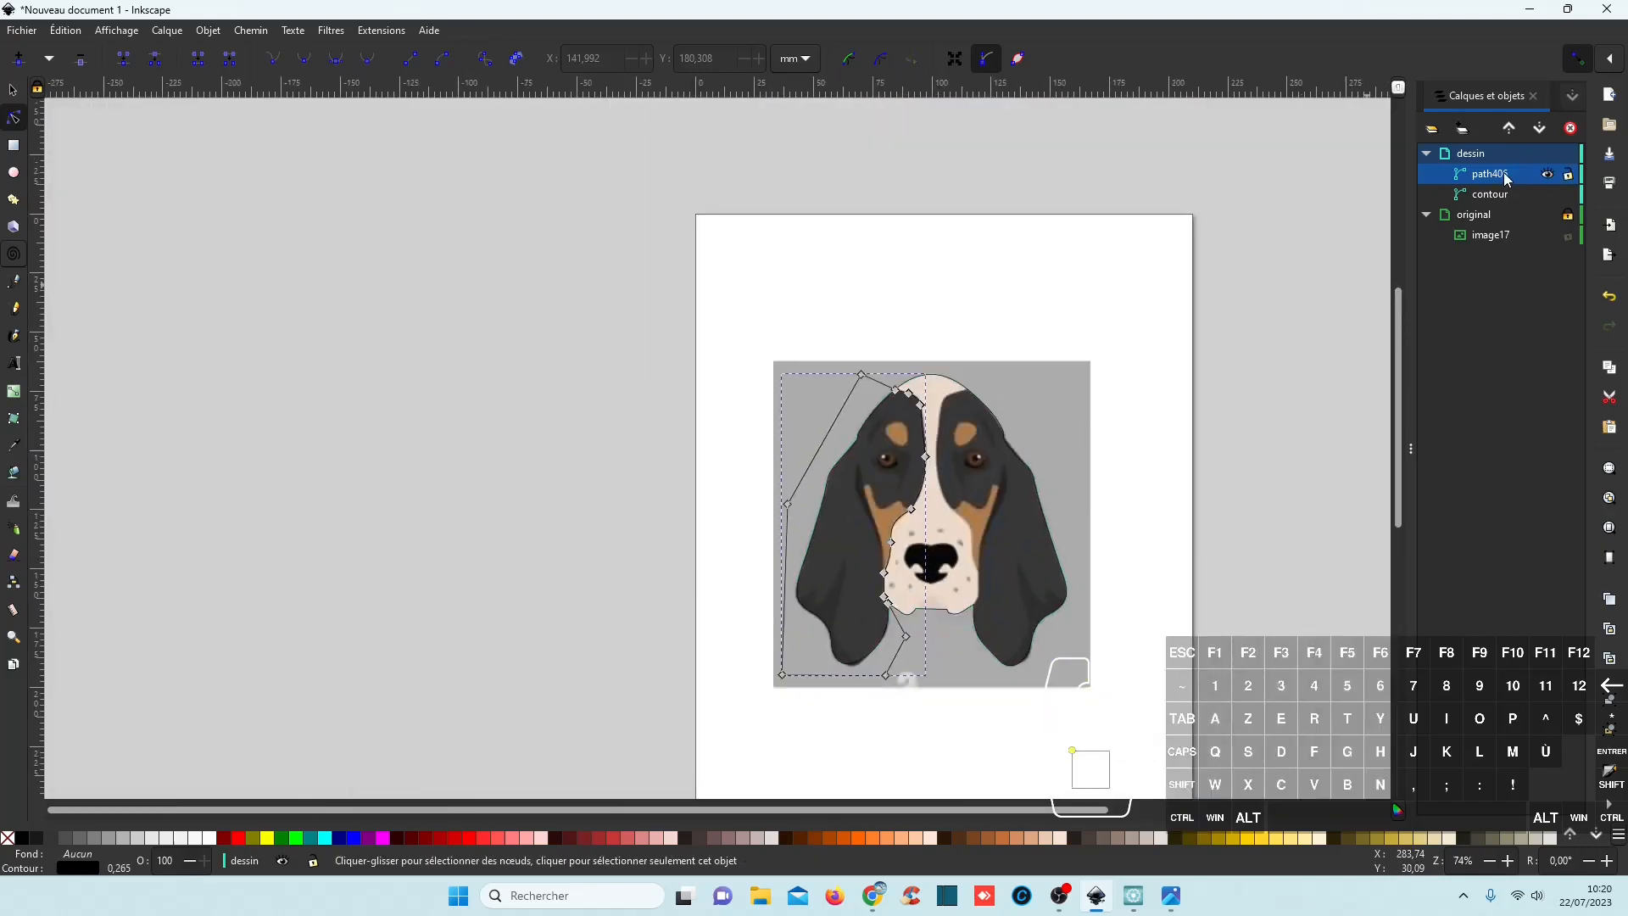
key("ctrl+d")
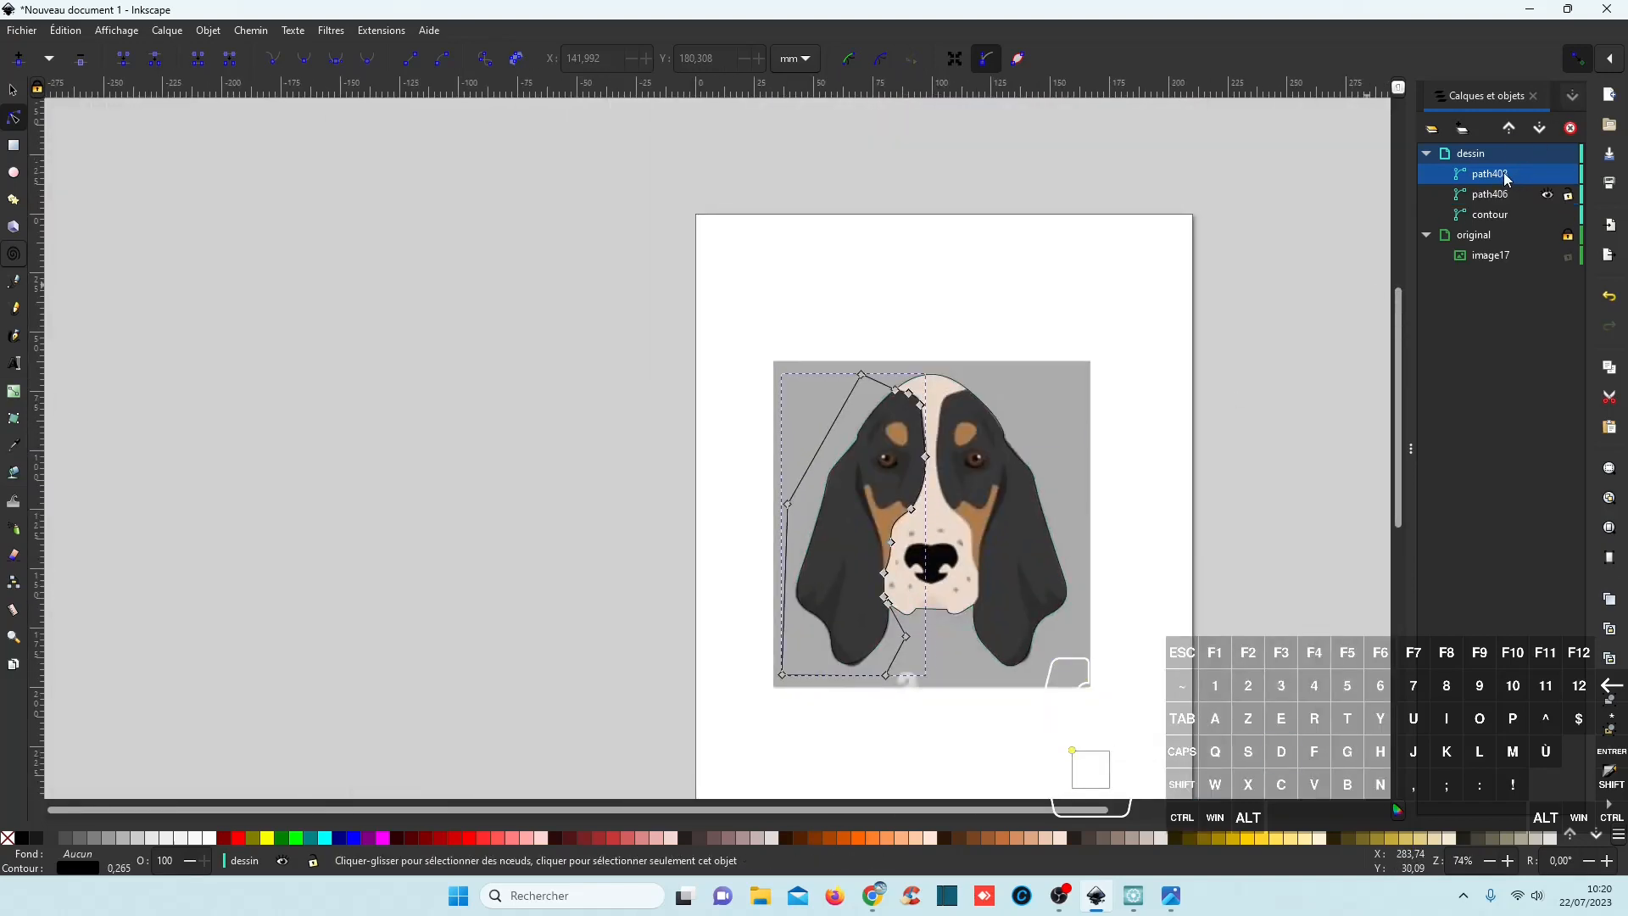
left_click(13, 91)
left_click(220, 61)
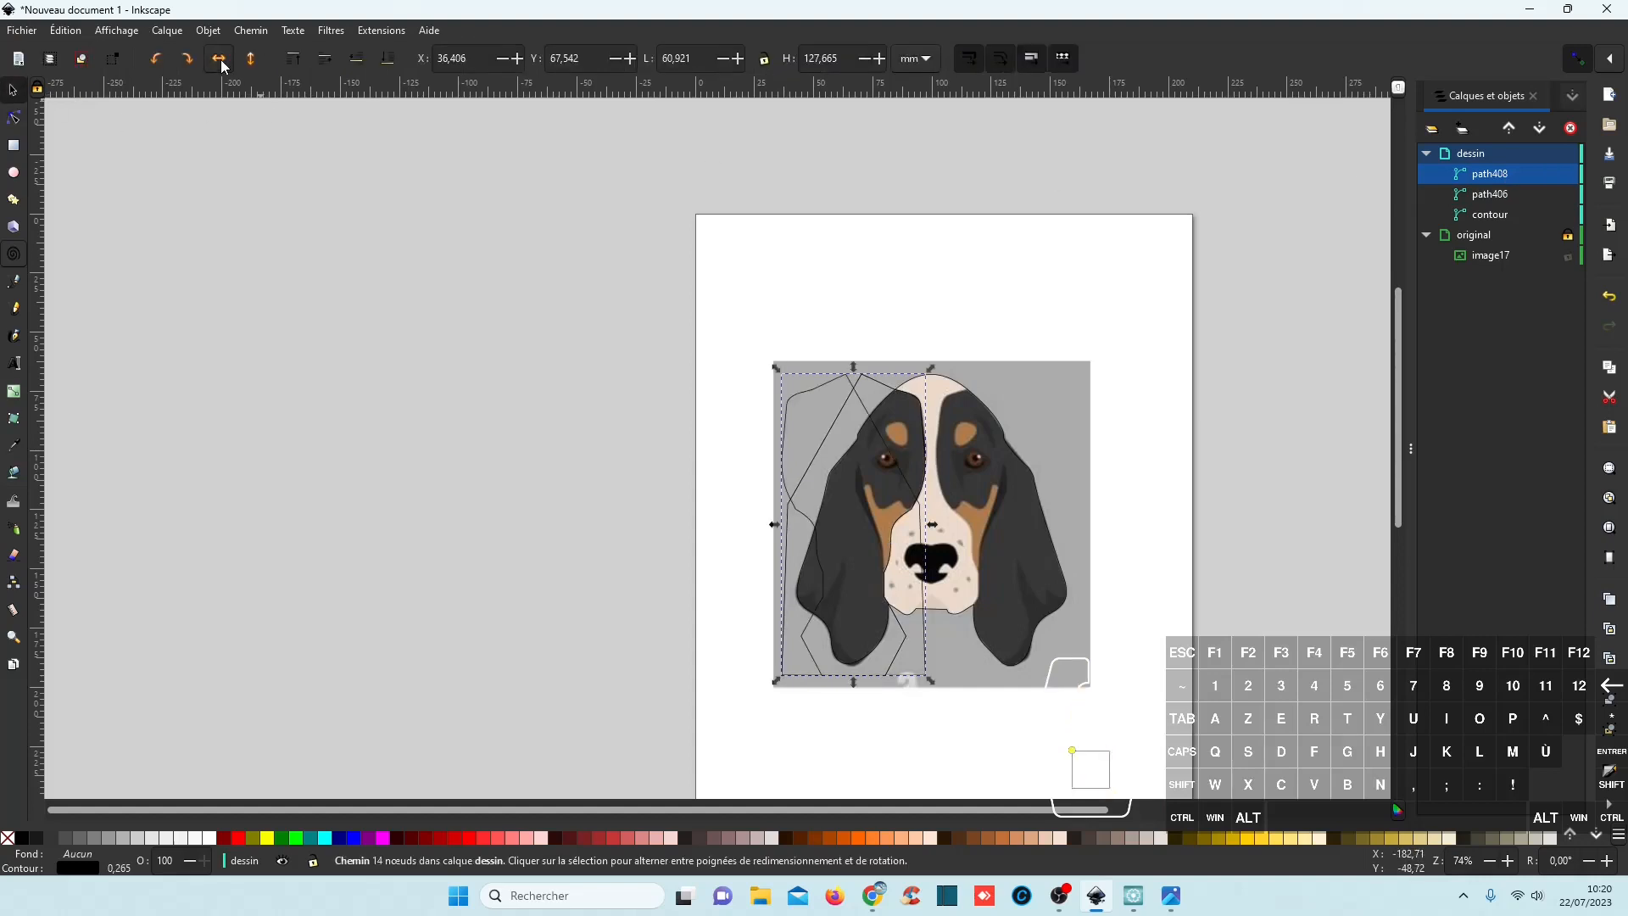
Move the flipped copy across to the right half of the face, aligned with the blaze and muzzle edges.
scroll(885, 507, "up", 2)
left_click_drag(954, 482, 1259, 485)
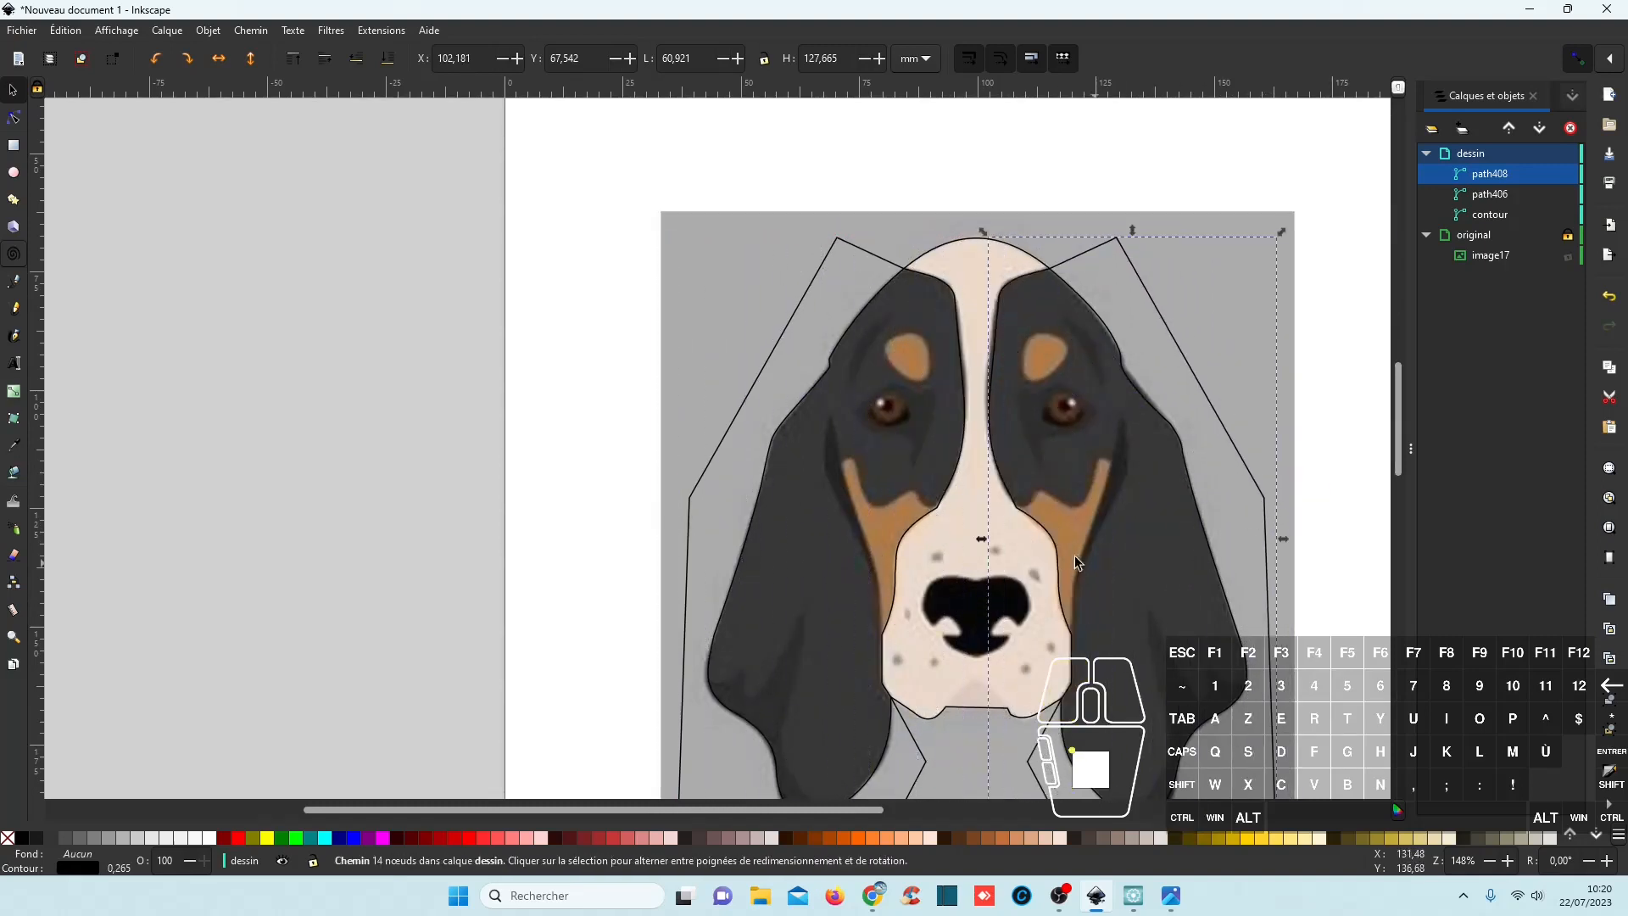
scroll(1054, 525, "up", 2)
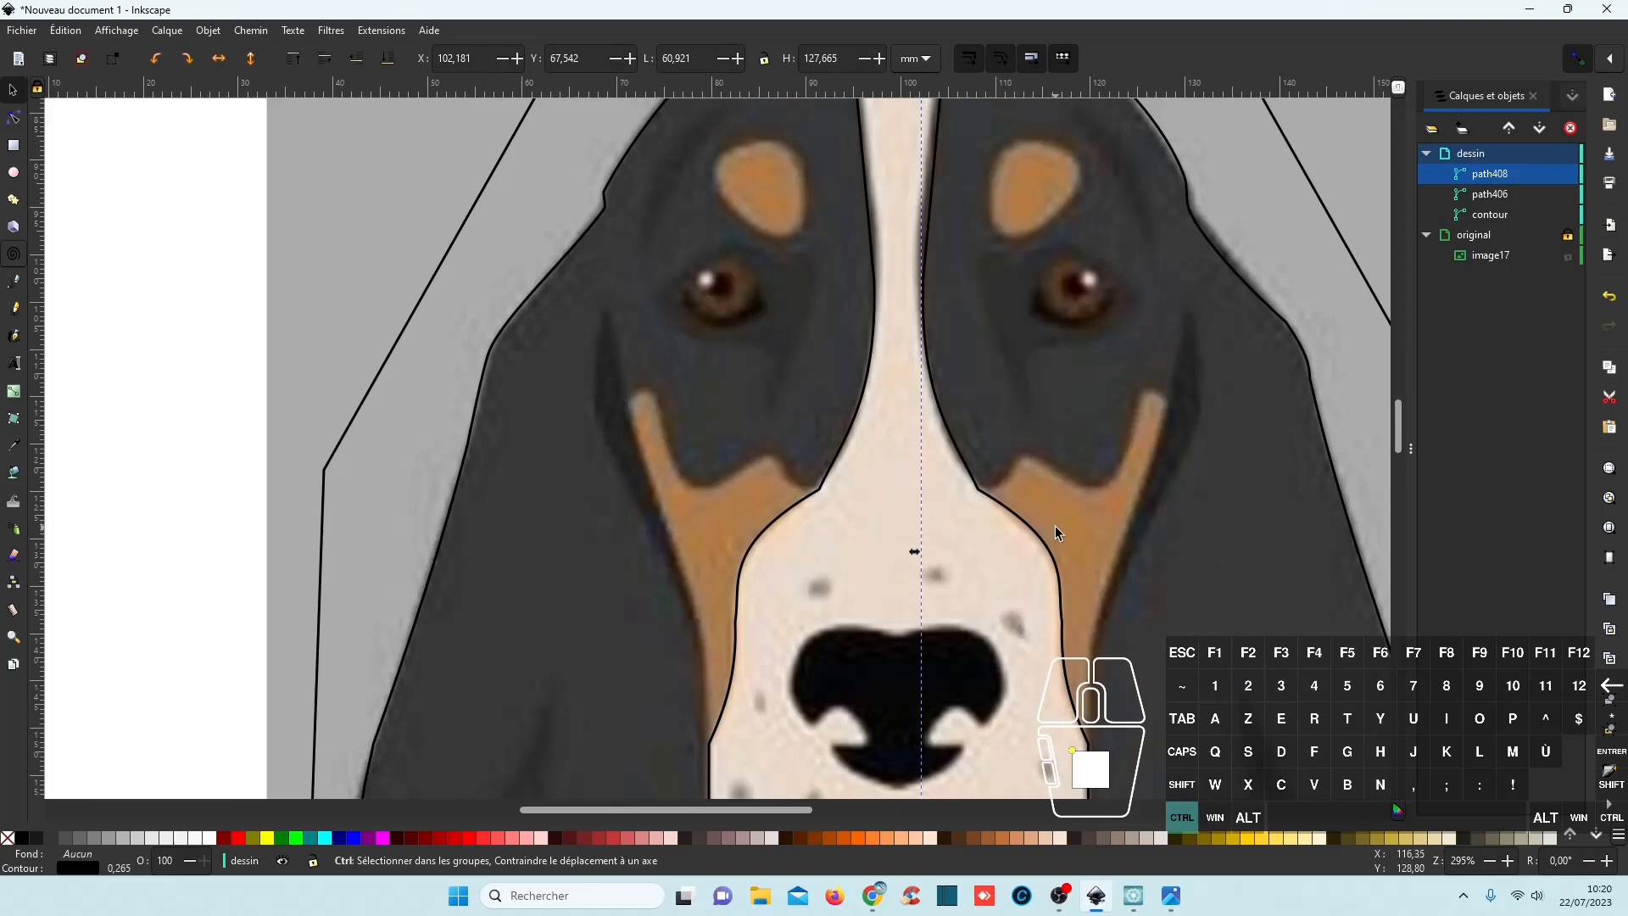
scroll(1055, 525, "down", 5)
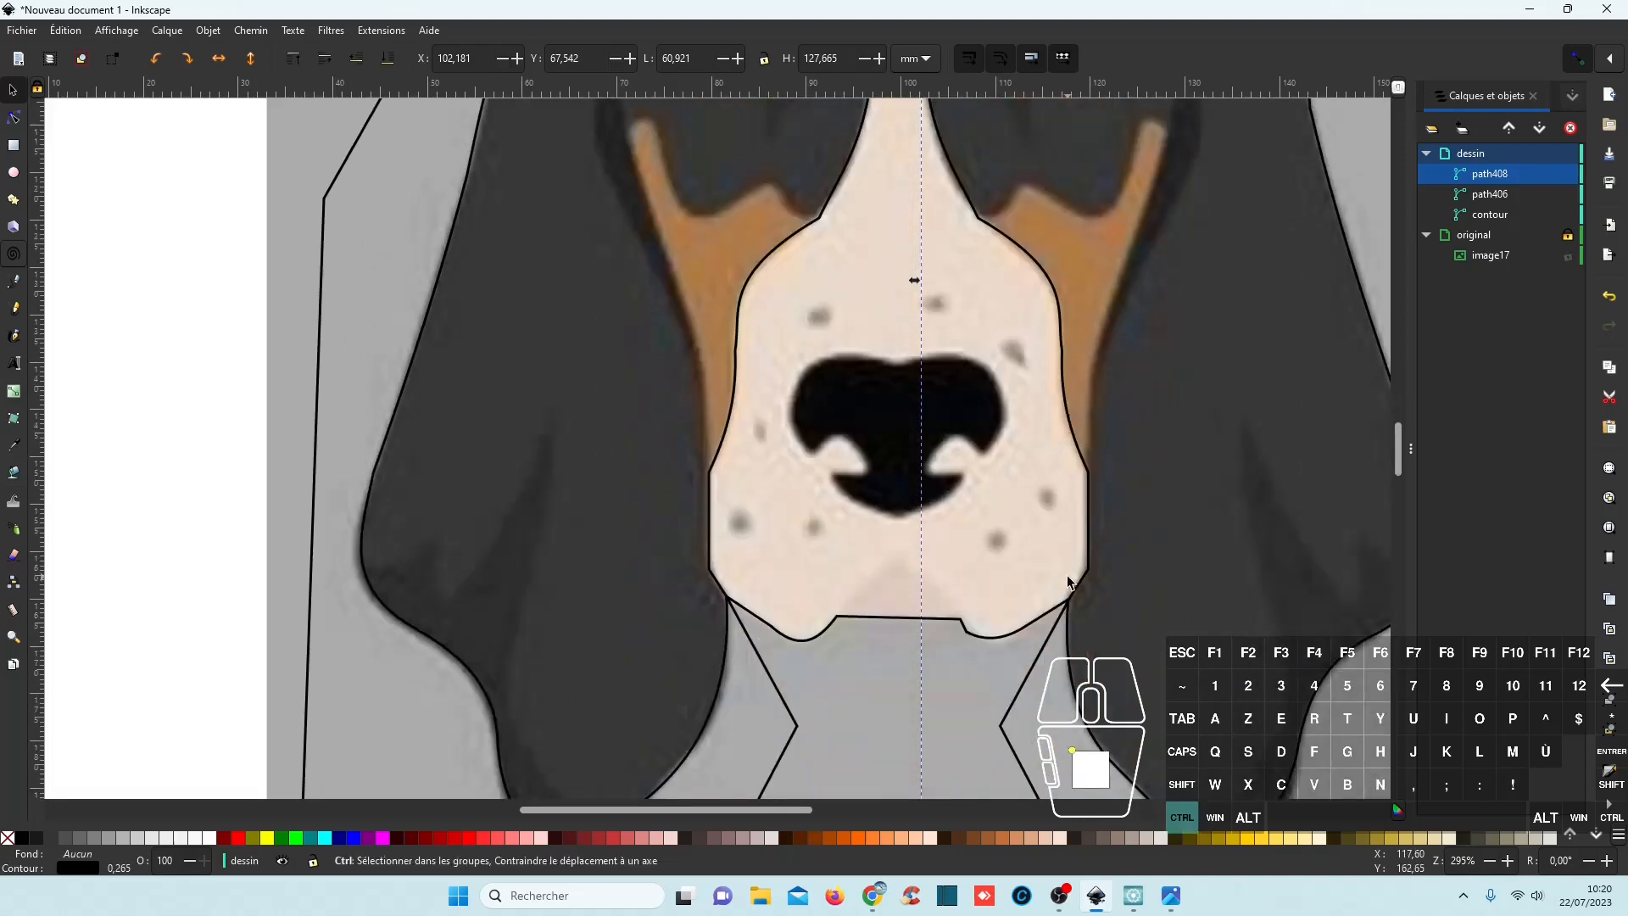
scroll(1068, 583, "up", 1)
scroll(1068, 583, "down", 3)
scroll(1070, 563, "up", 3)
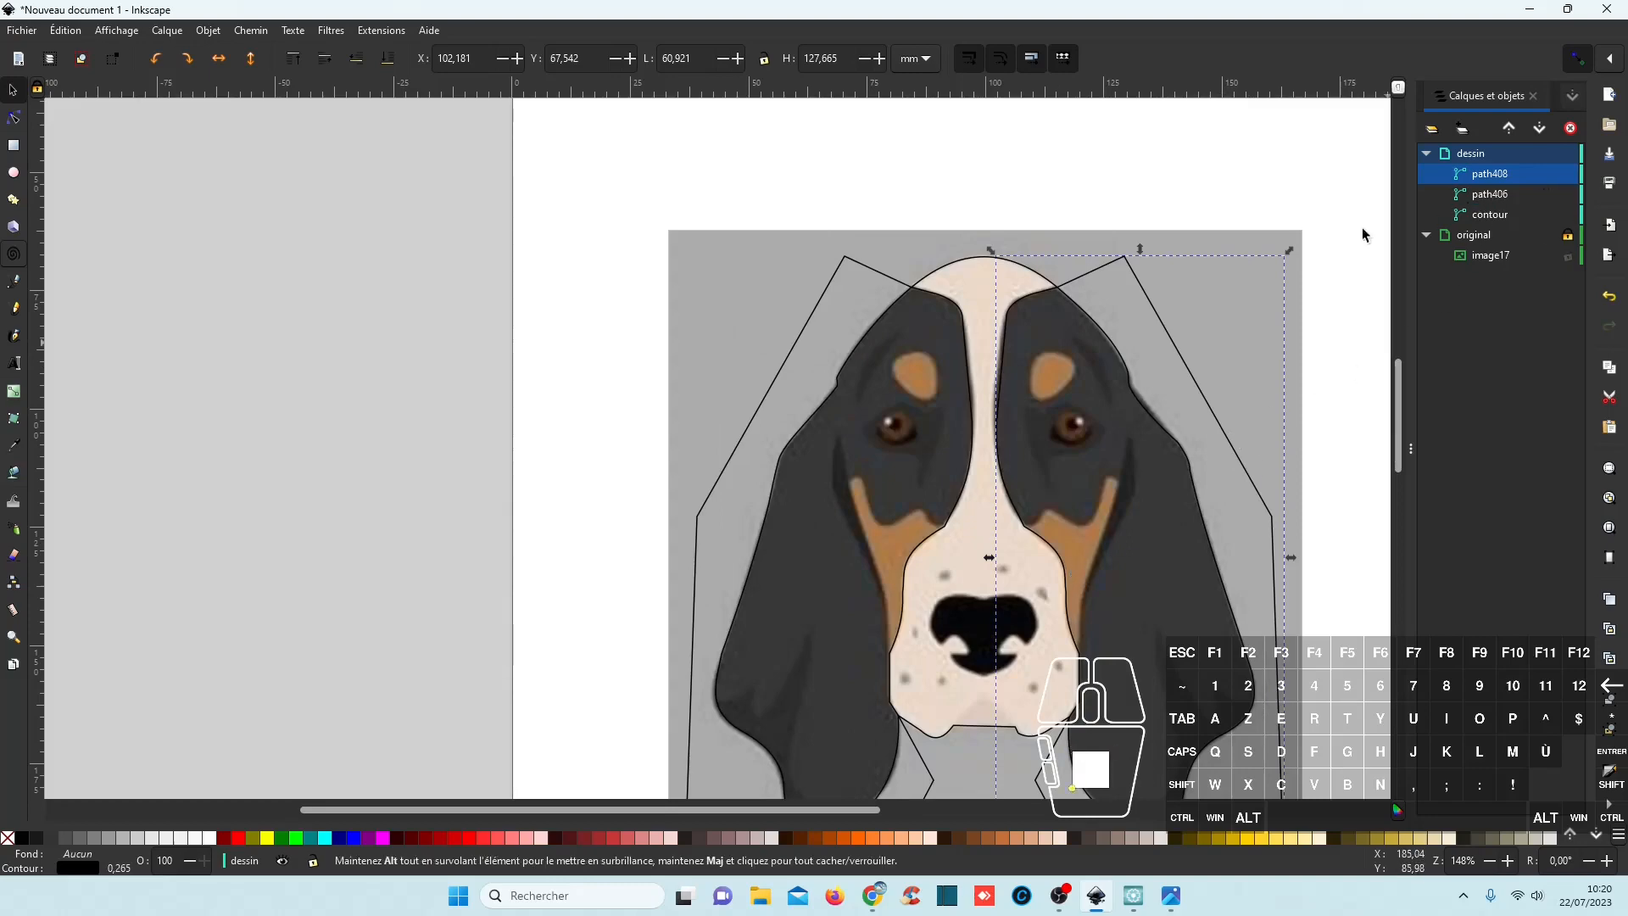
Save the drawing as an Inkscape SVG named "tete dechien" in the créations folder.
key("ctrl+s")
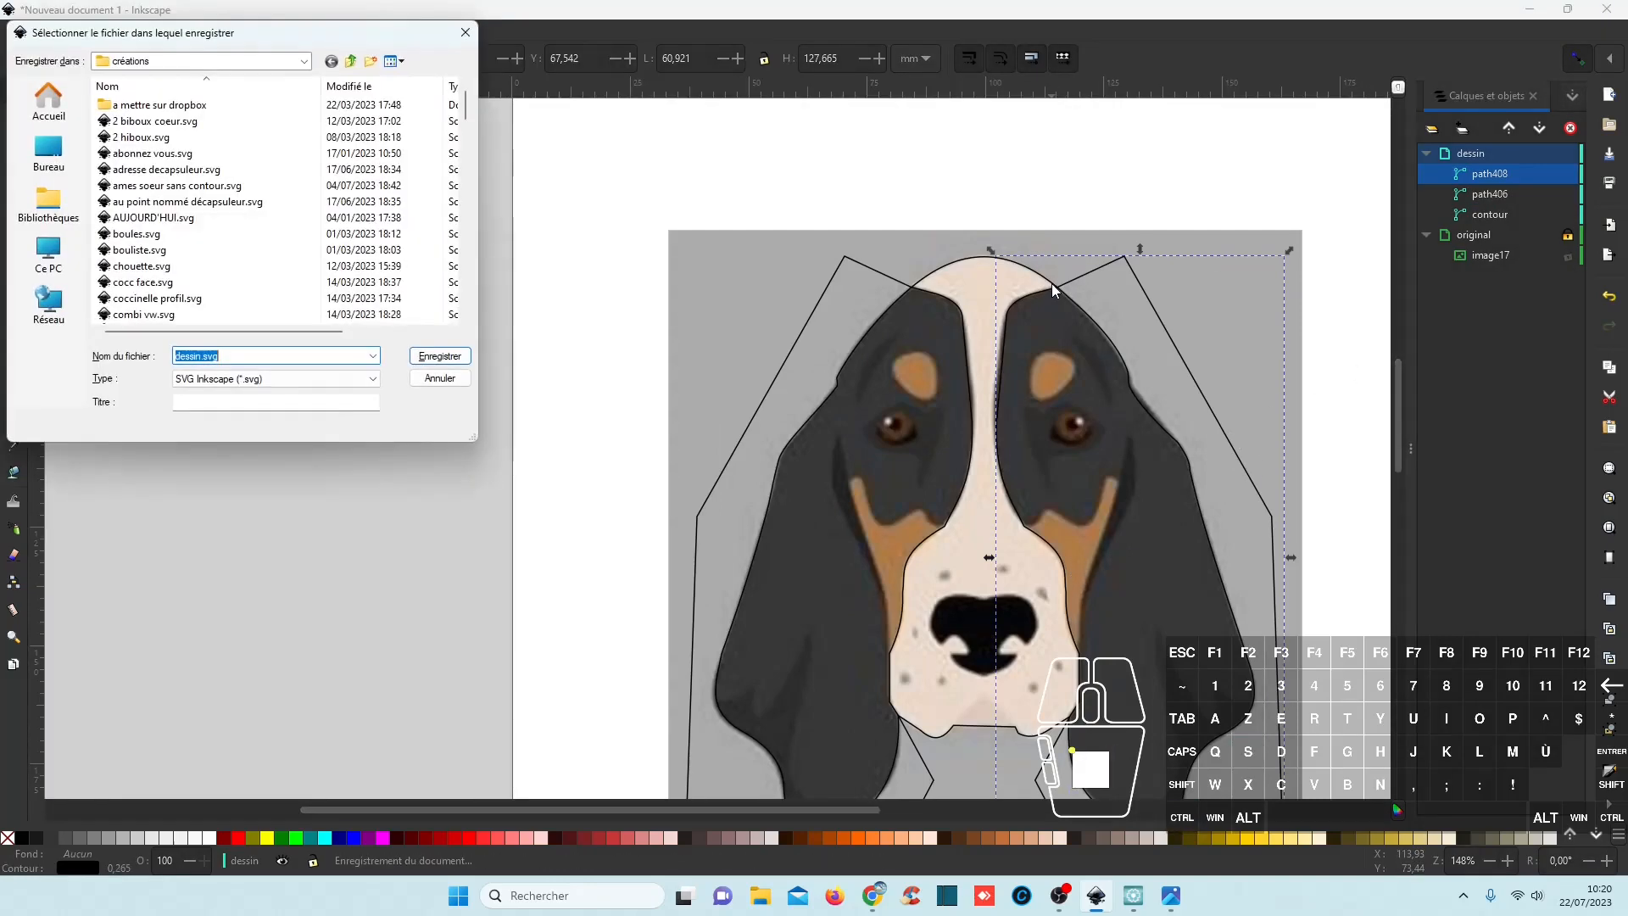
type("tete")
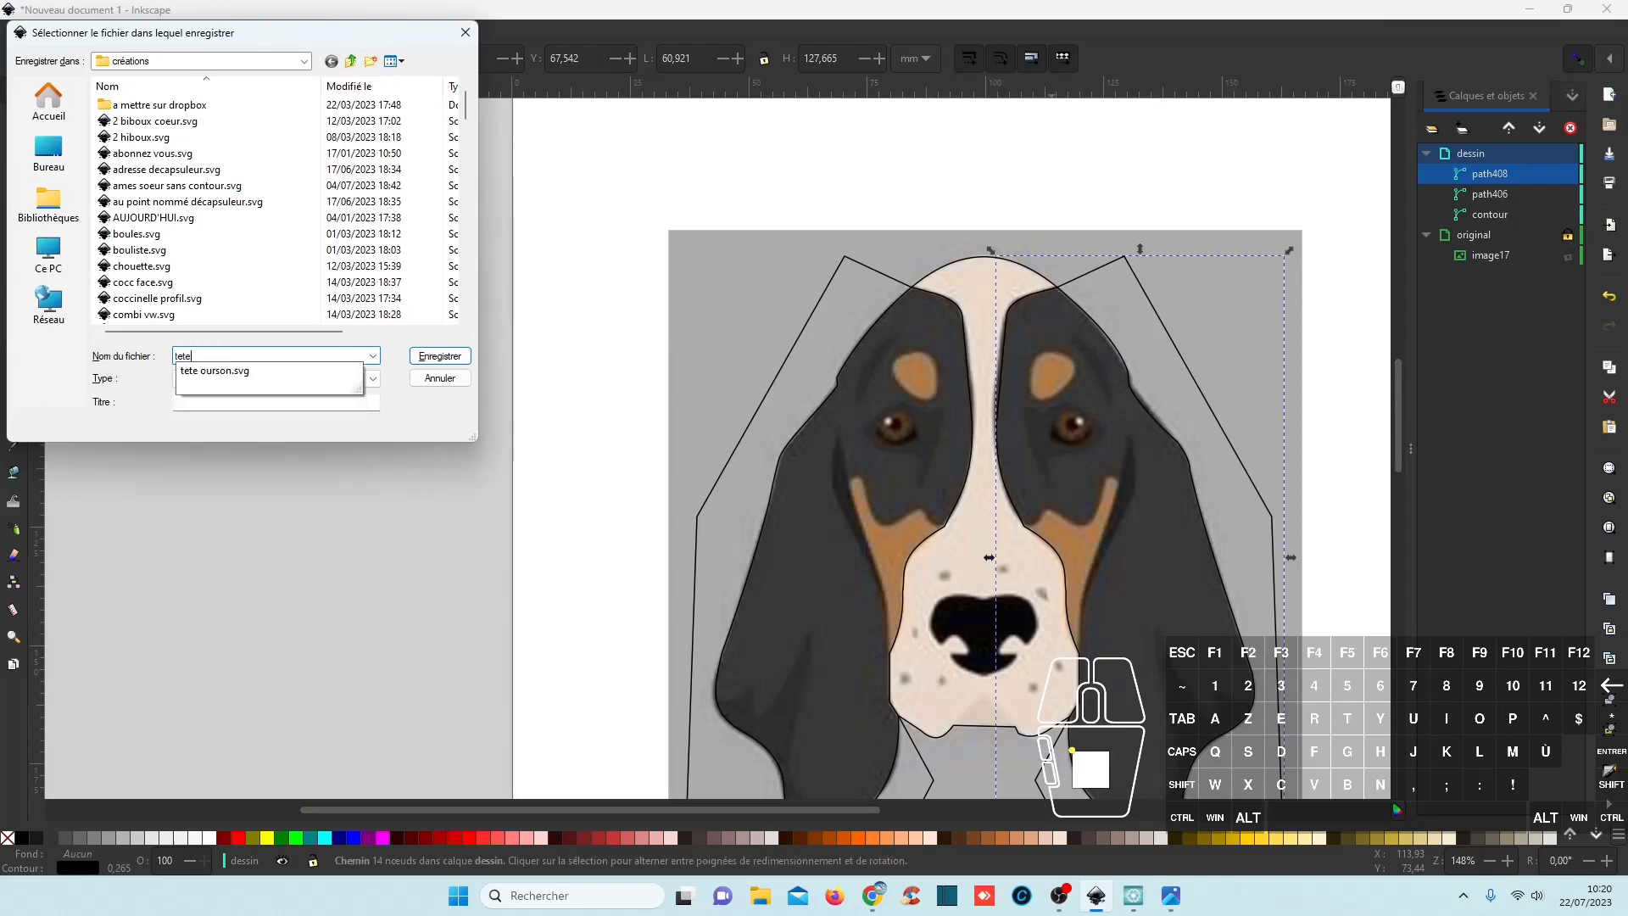
type(" dechien")
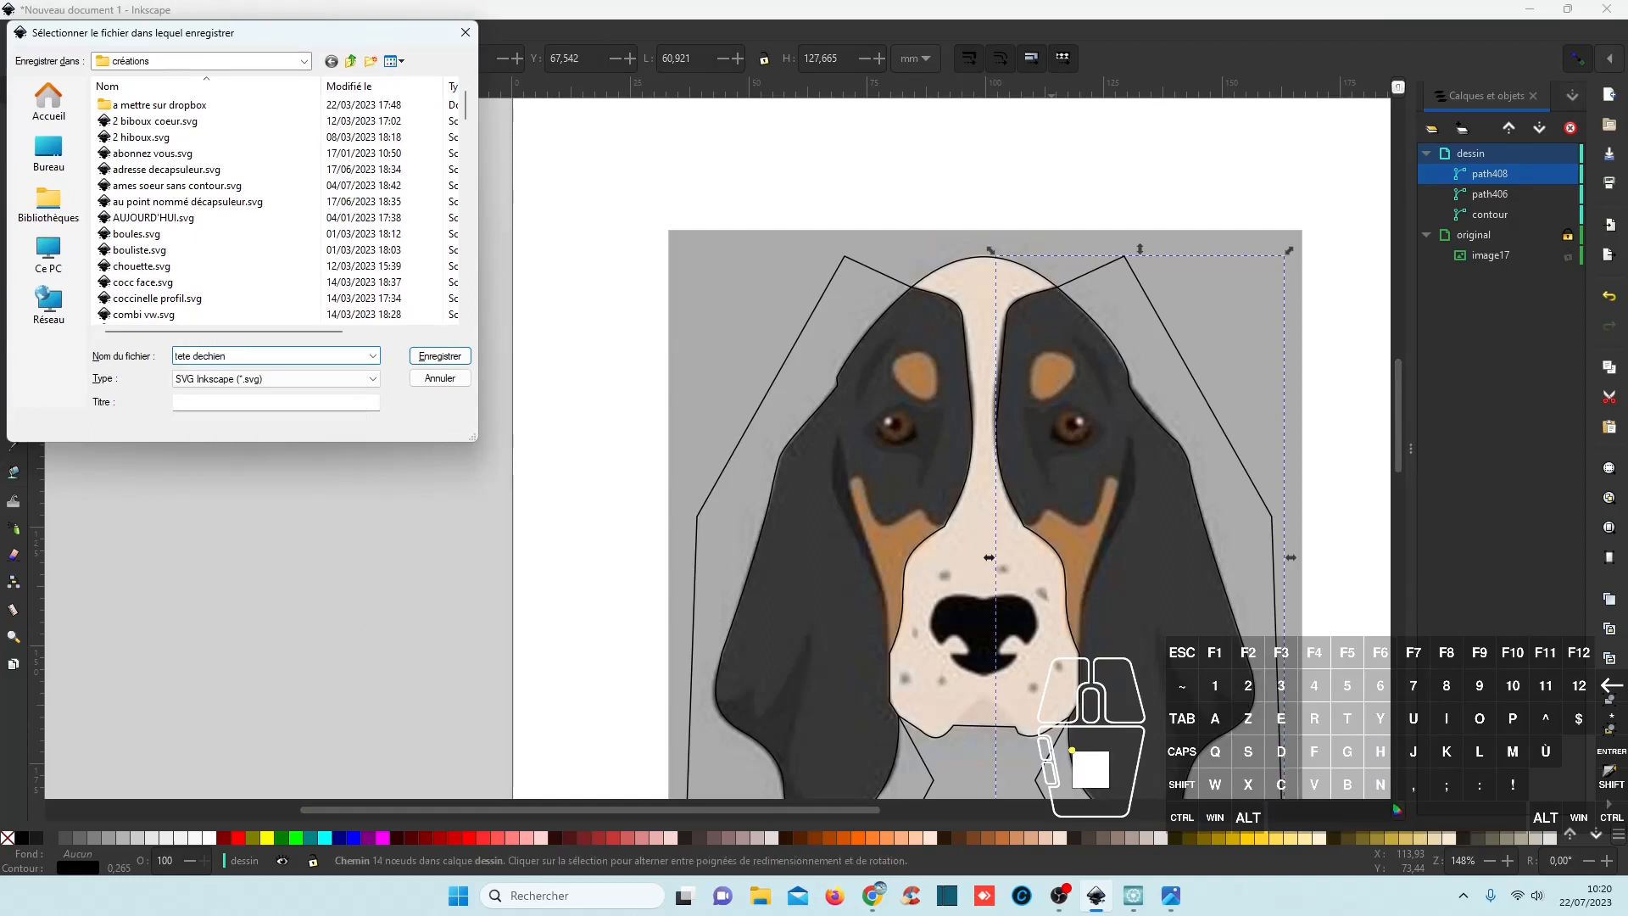
left_click(440, 356)
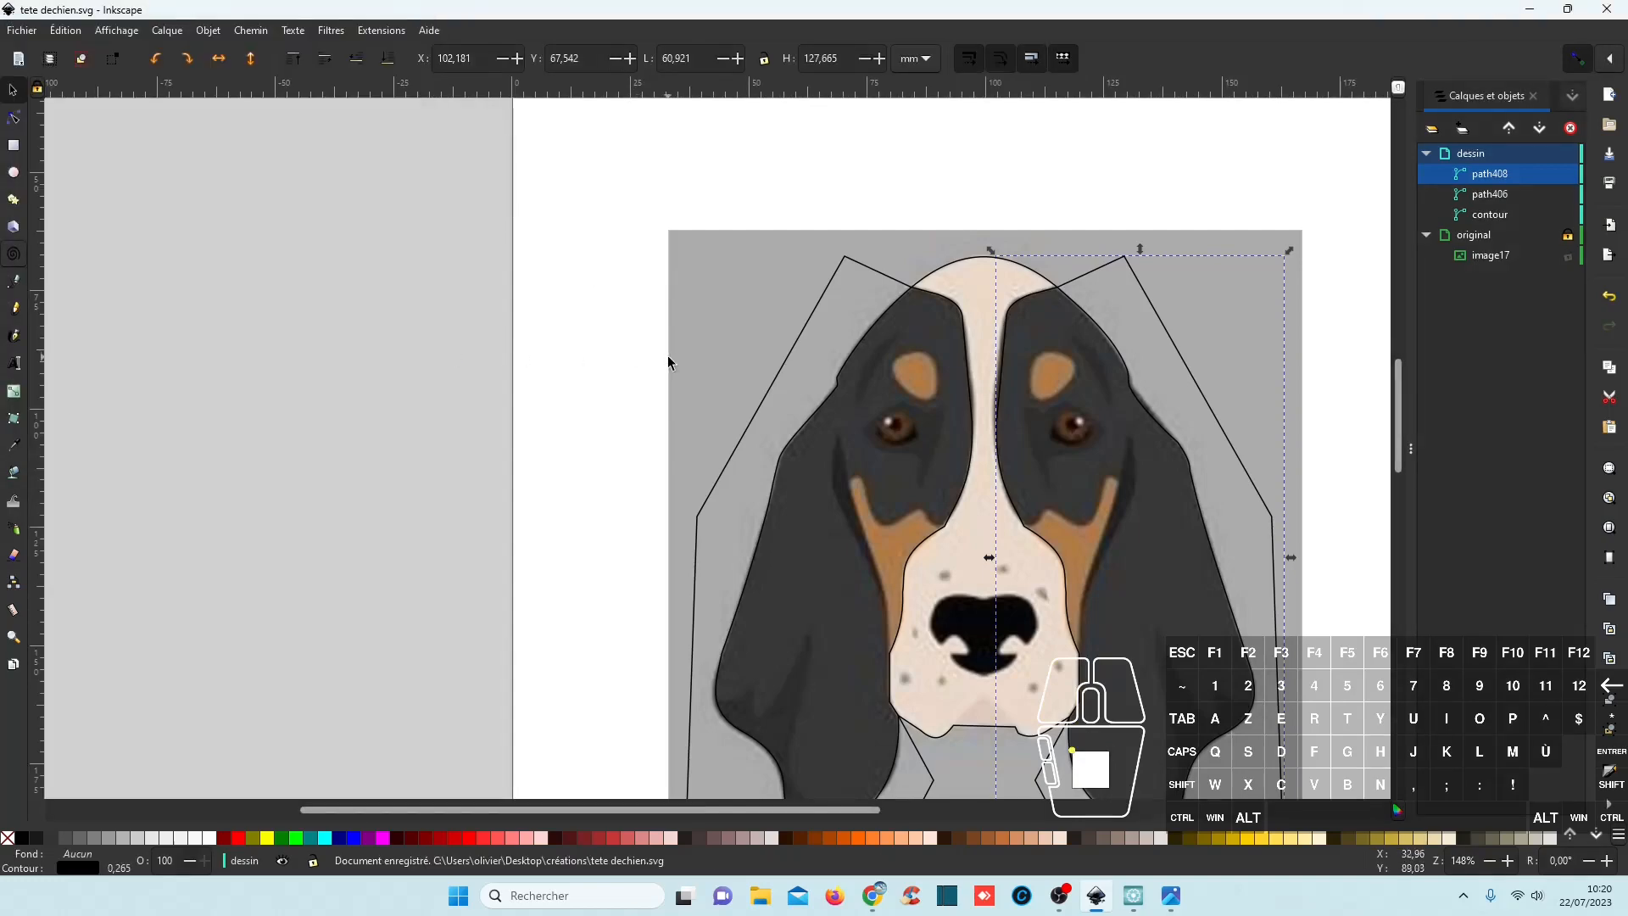
Divide the contour shape with path406 using the Division path operation to cut off the left dark side.
scroll(678, 349, "down", 2)
scroll(690, 342, "down", 3)
scroll(690, 342, "right", 6)
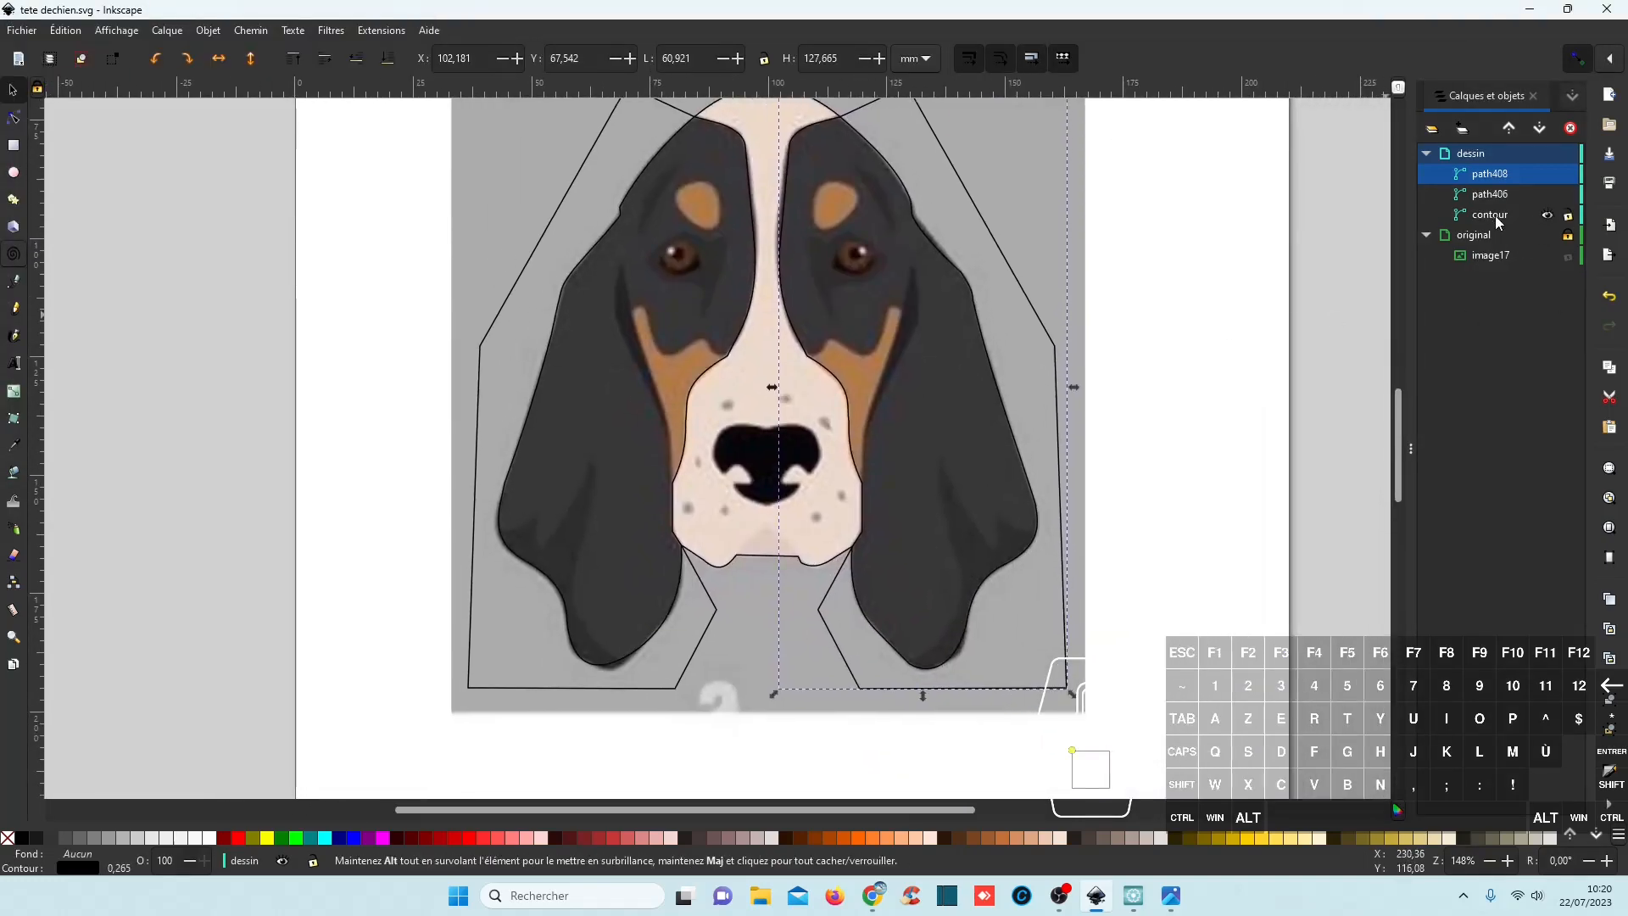
left_click(1494, 214)
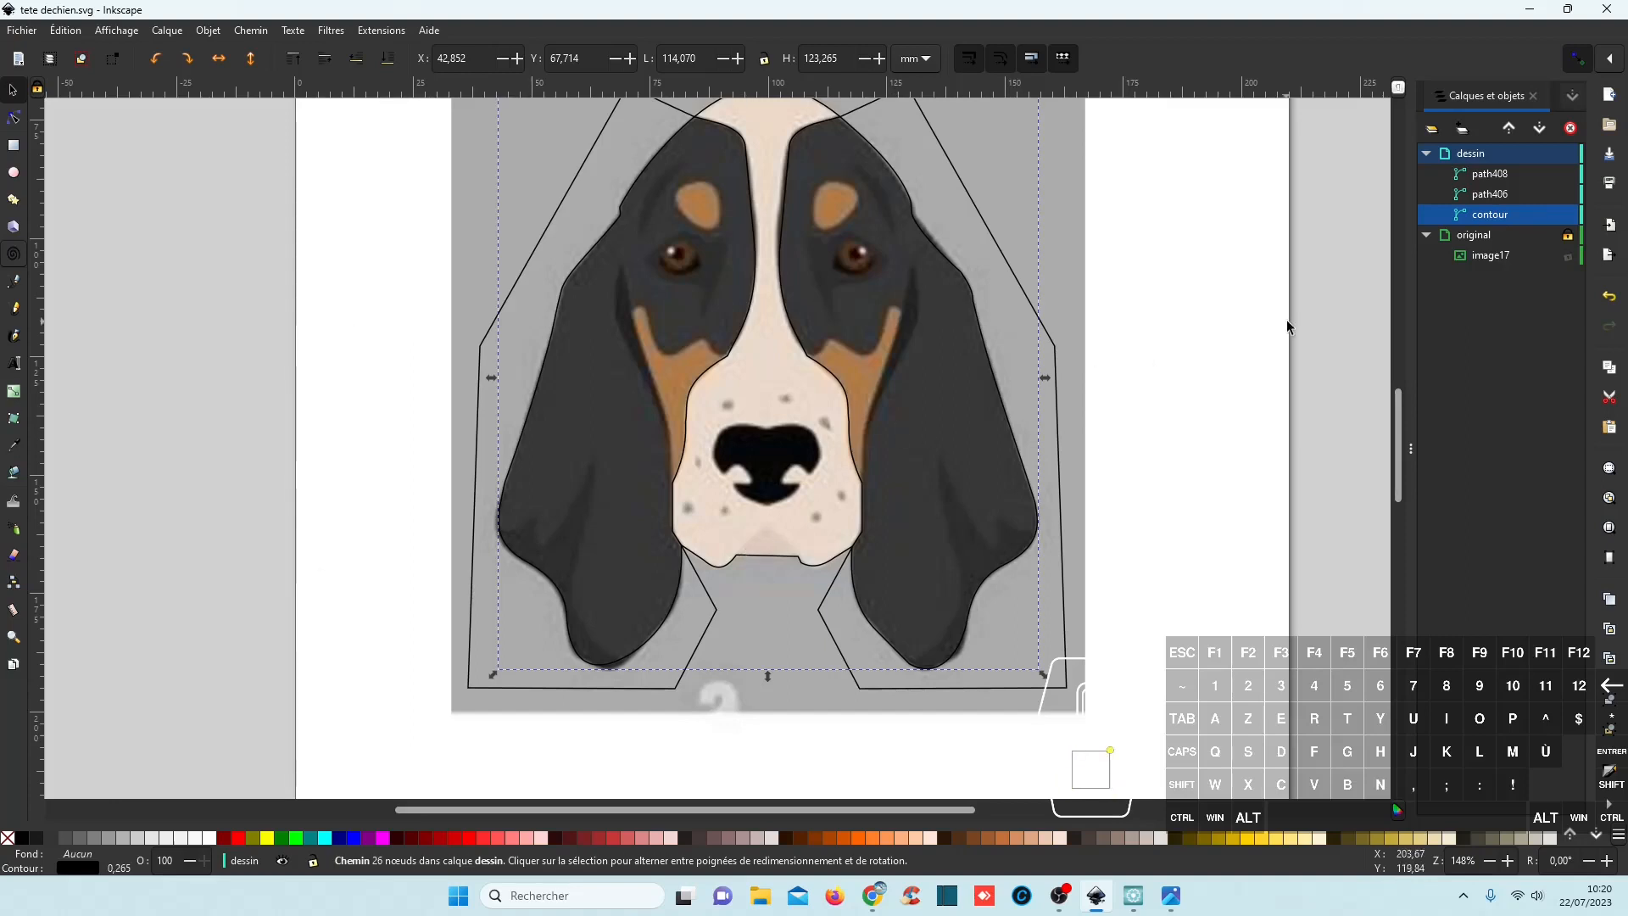
left_click(1508, 174)
left_click(1490, 195)
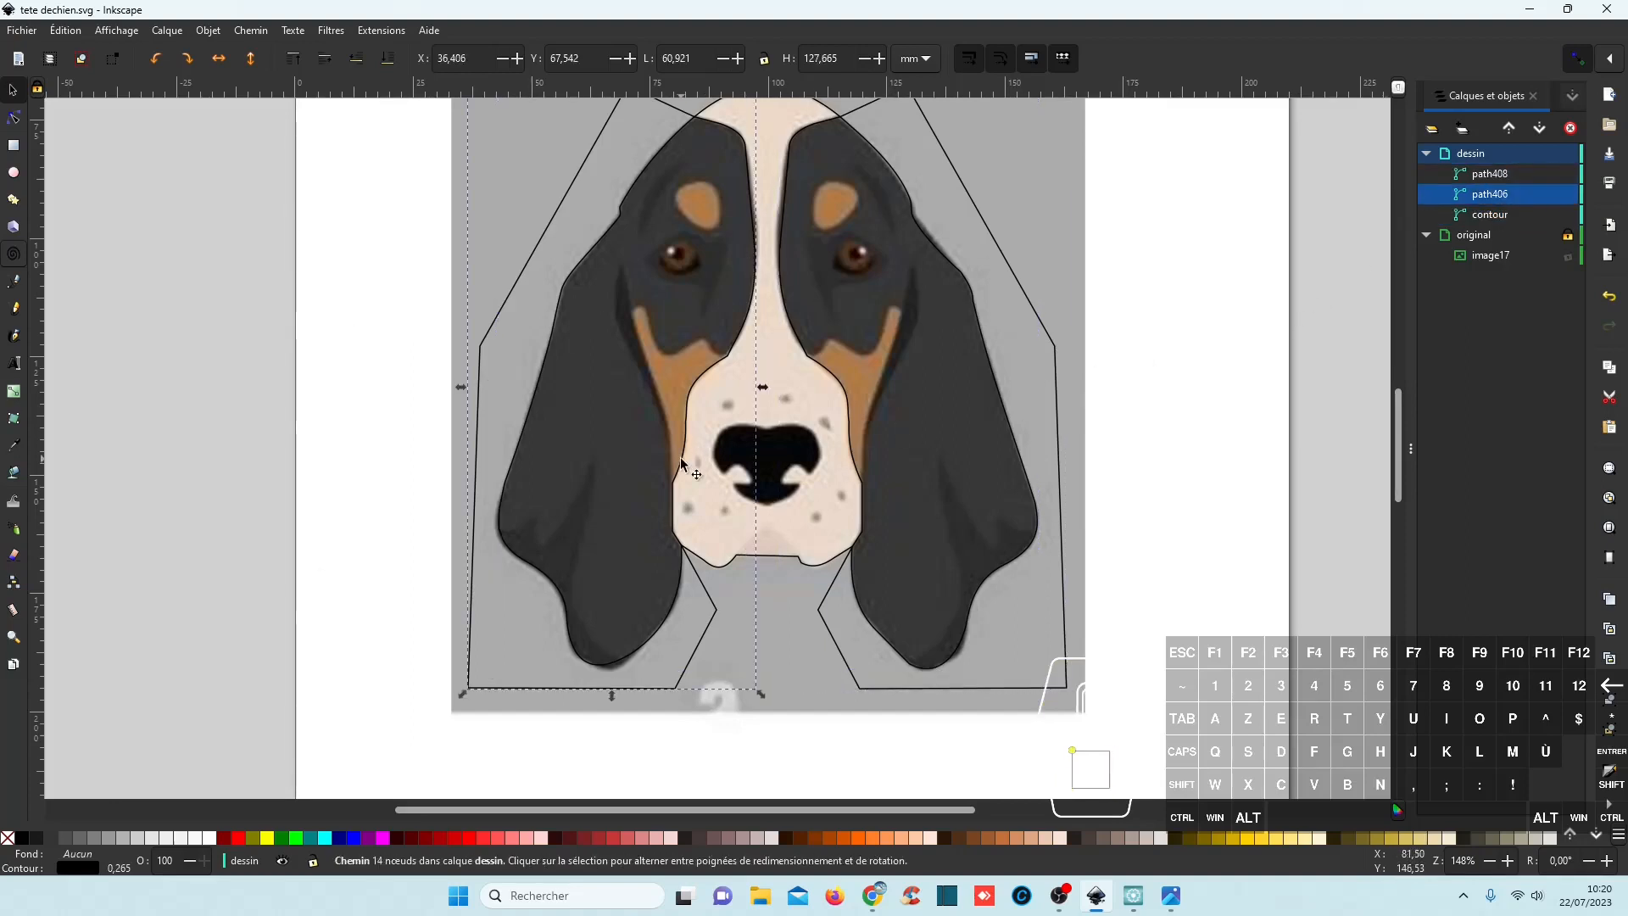
left_click(1485, 218, "ctrl")
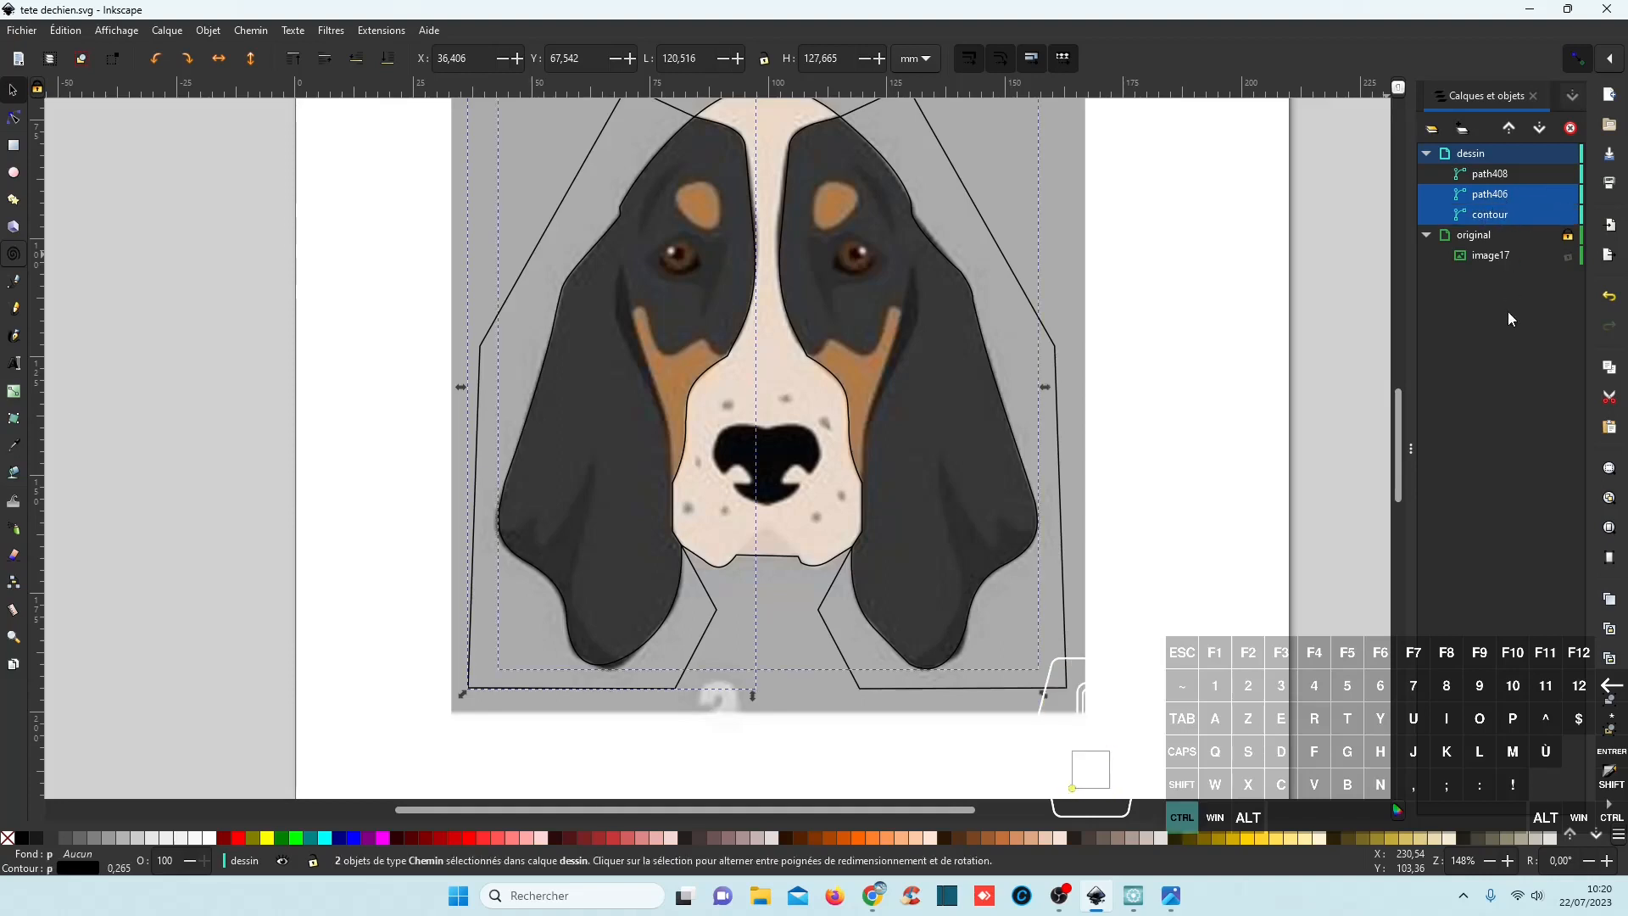
scroll(928, 338, "down", 3, "ctrl")
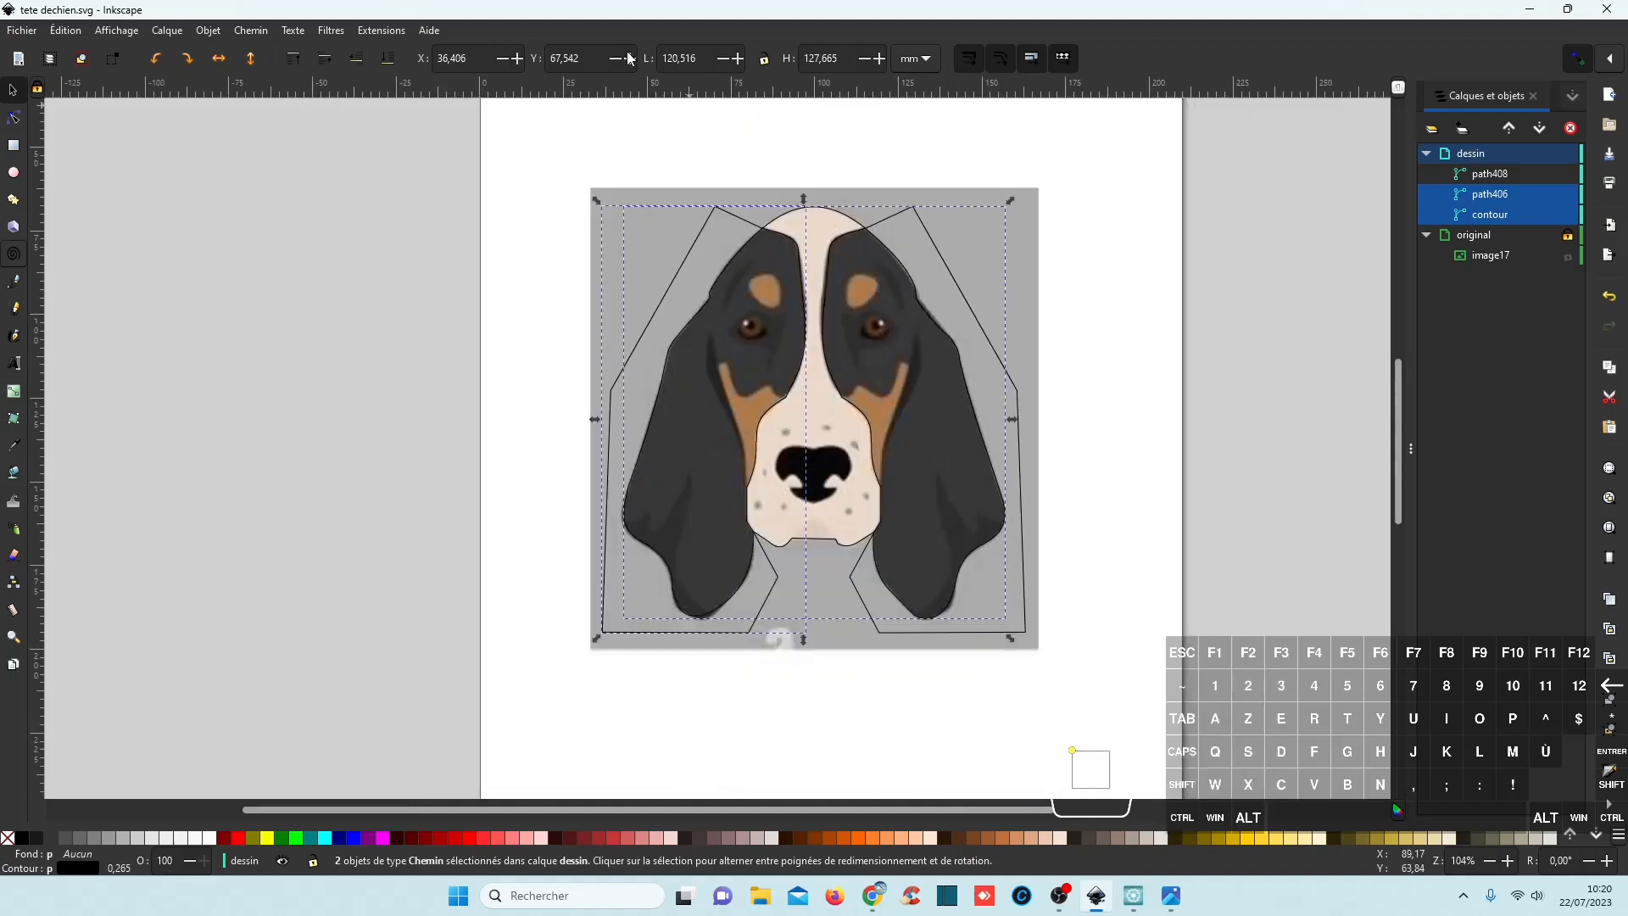
left_click(244, 30)
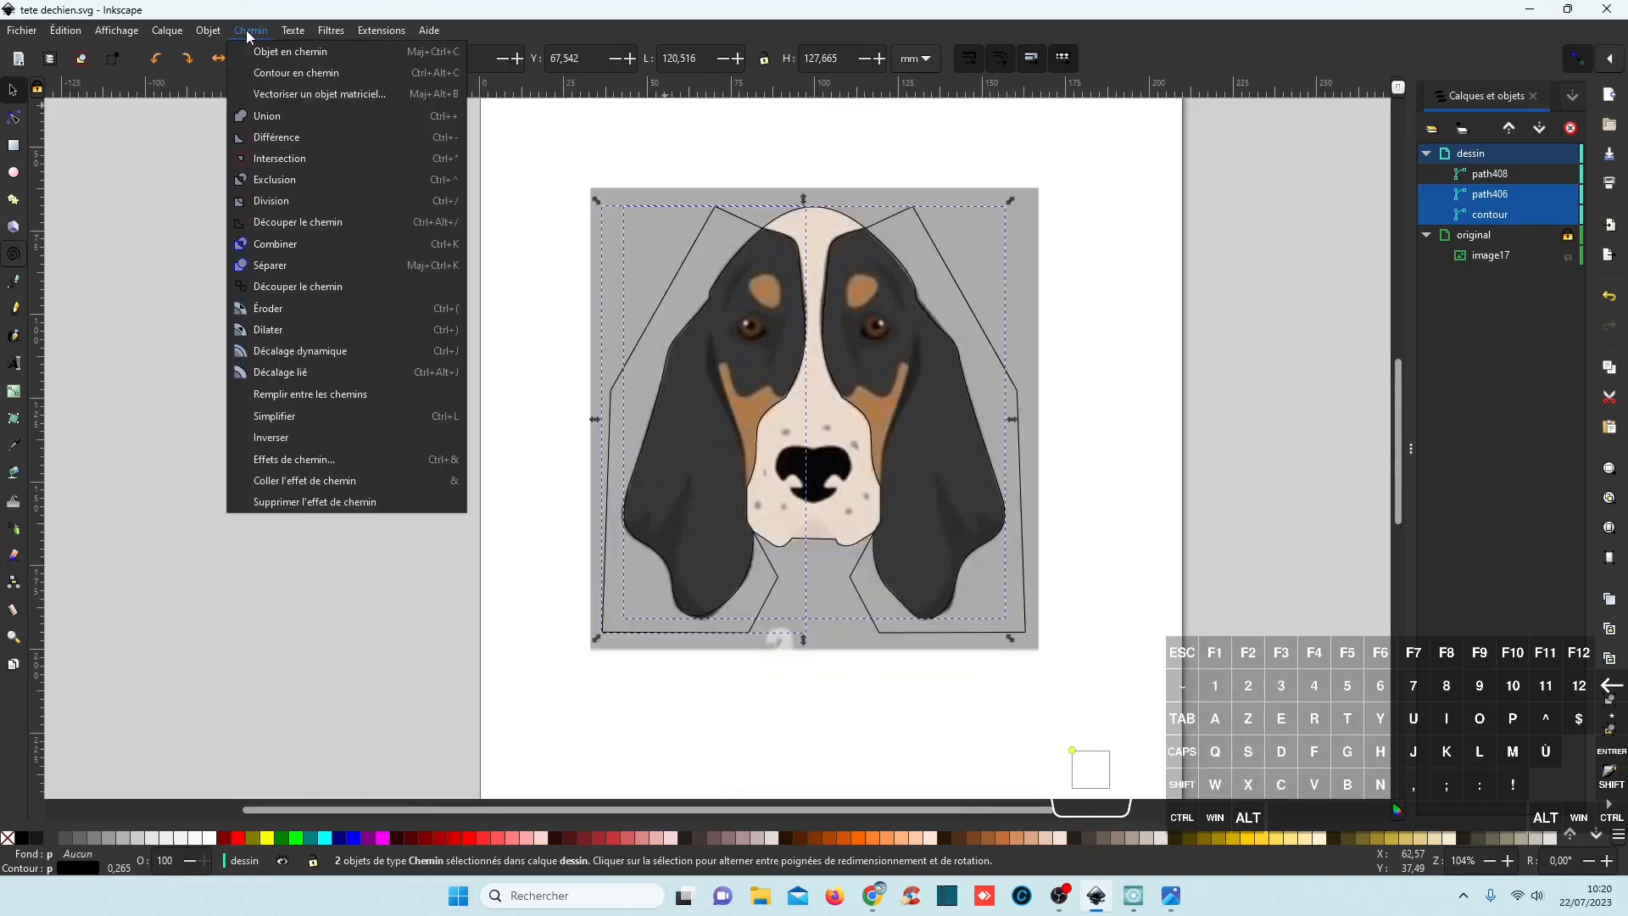
left_click(288, 201)
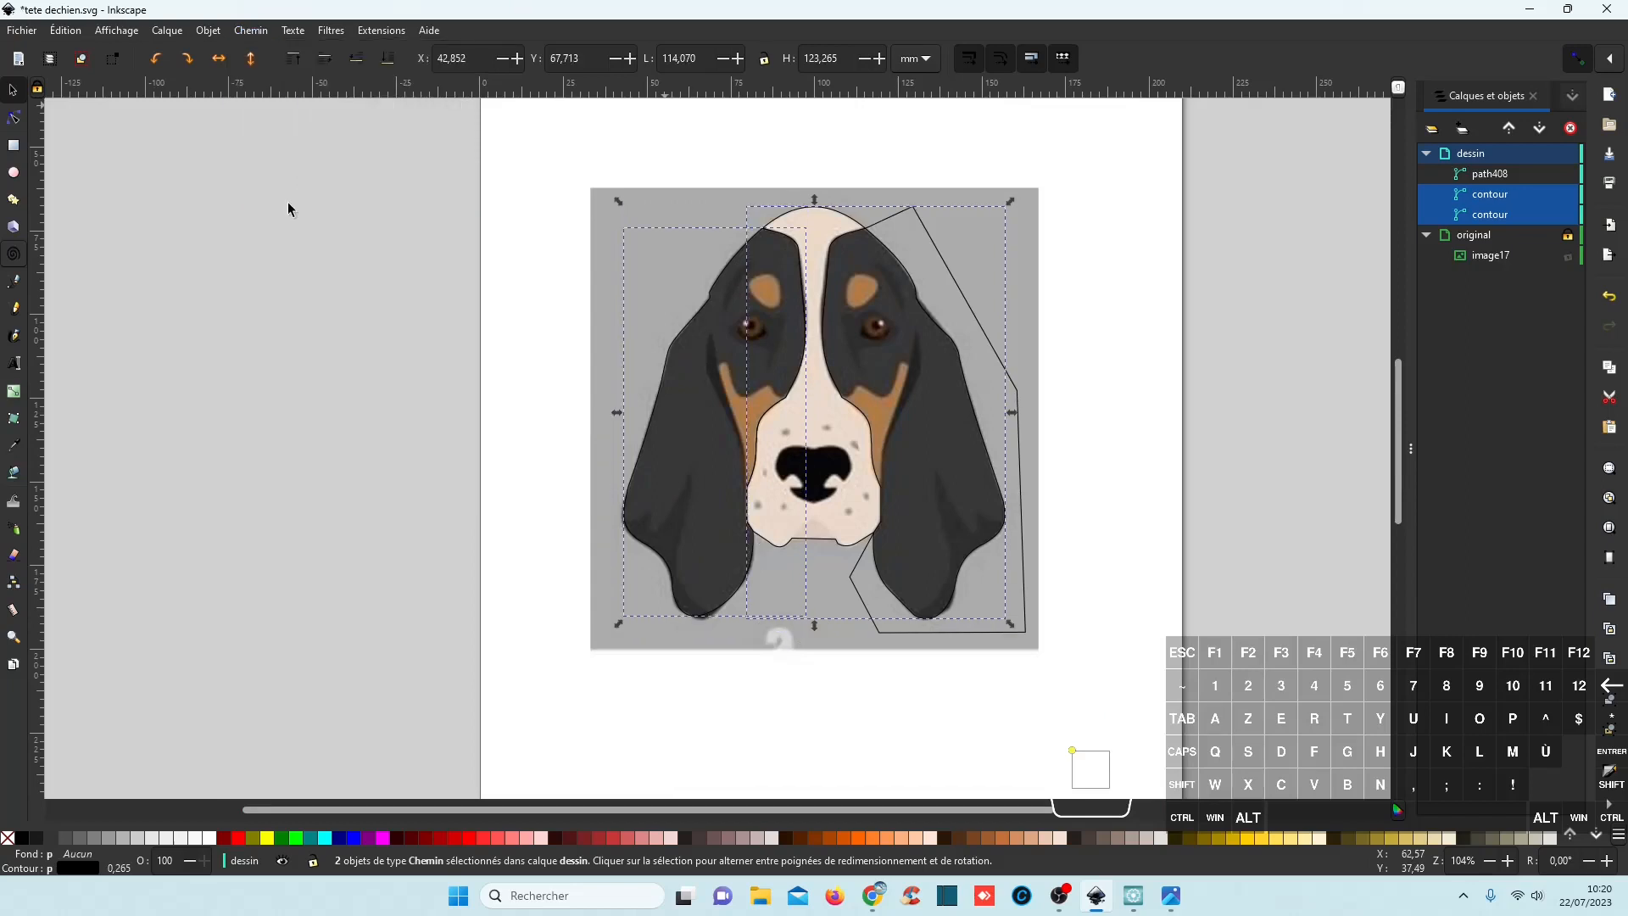
Identify the two pieces named contour and rename the one covering the left ear as "oreille G".
left_click(1496, 197)
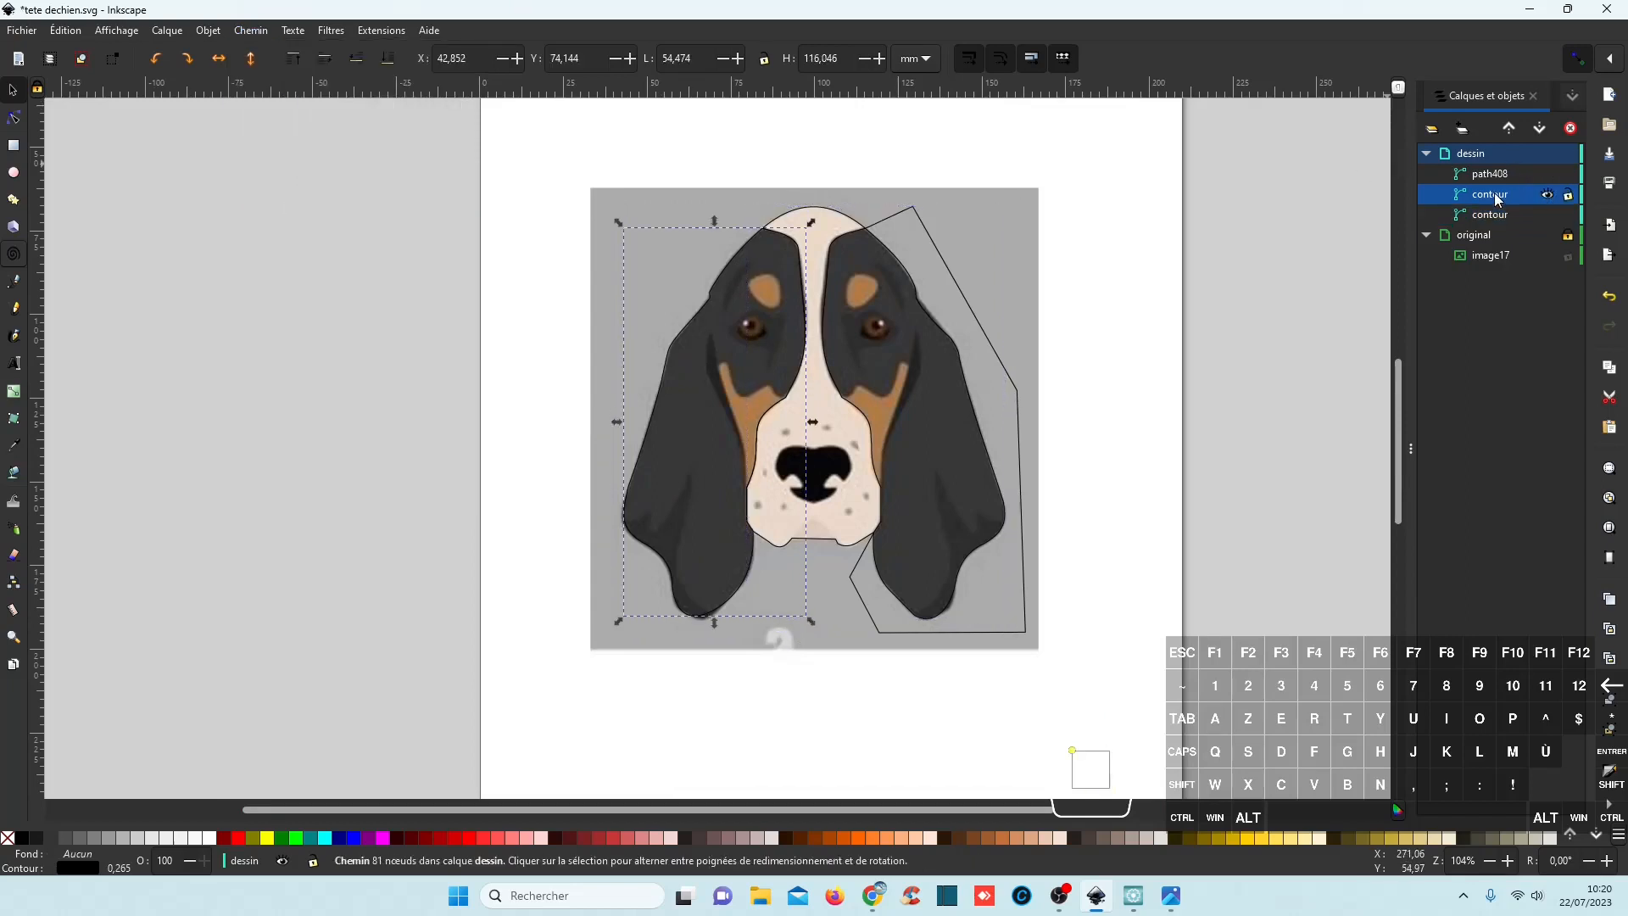
left_click(1491, 216)
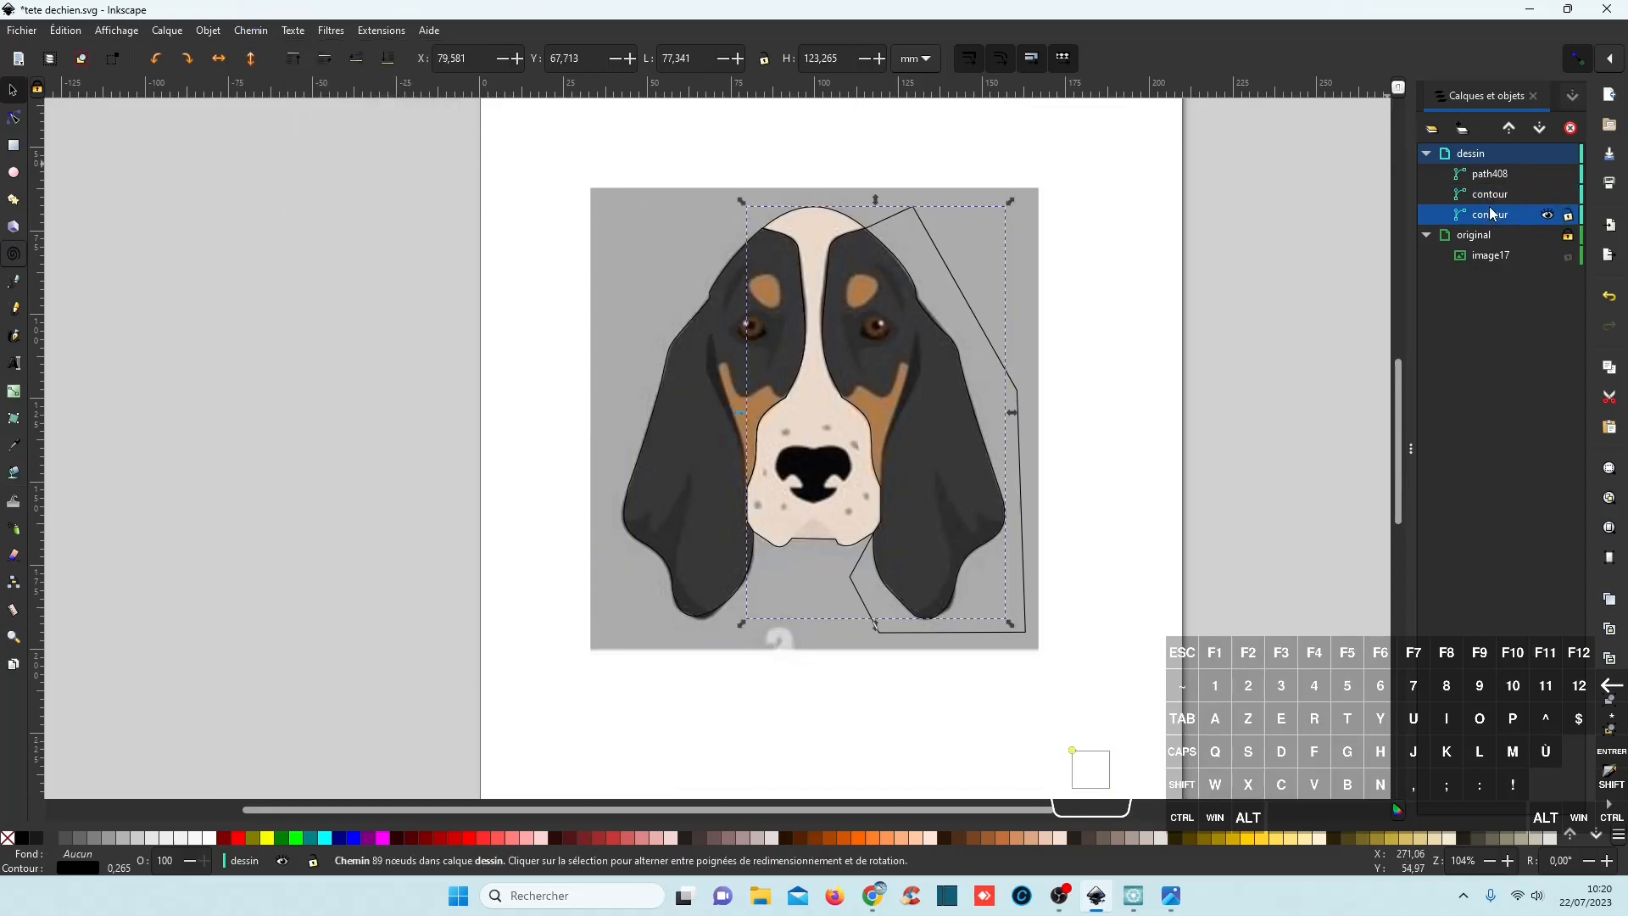
left_click(1493, 197)
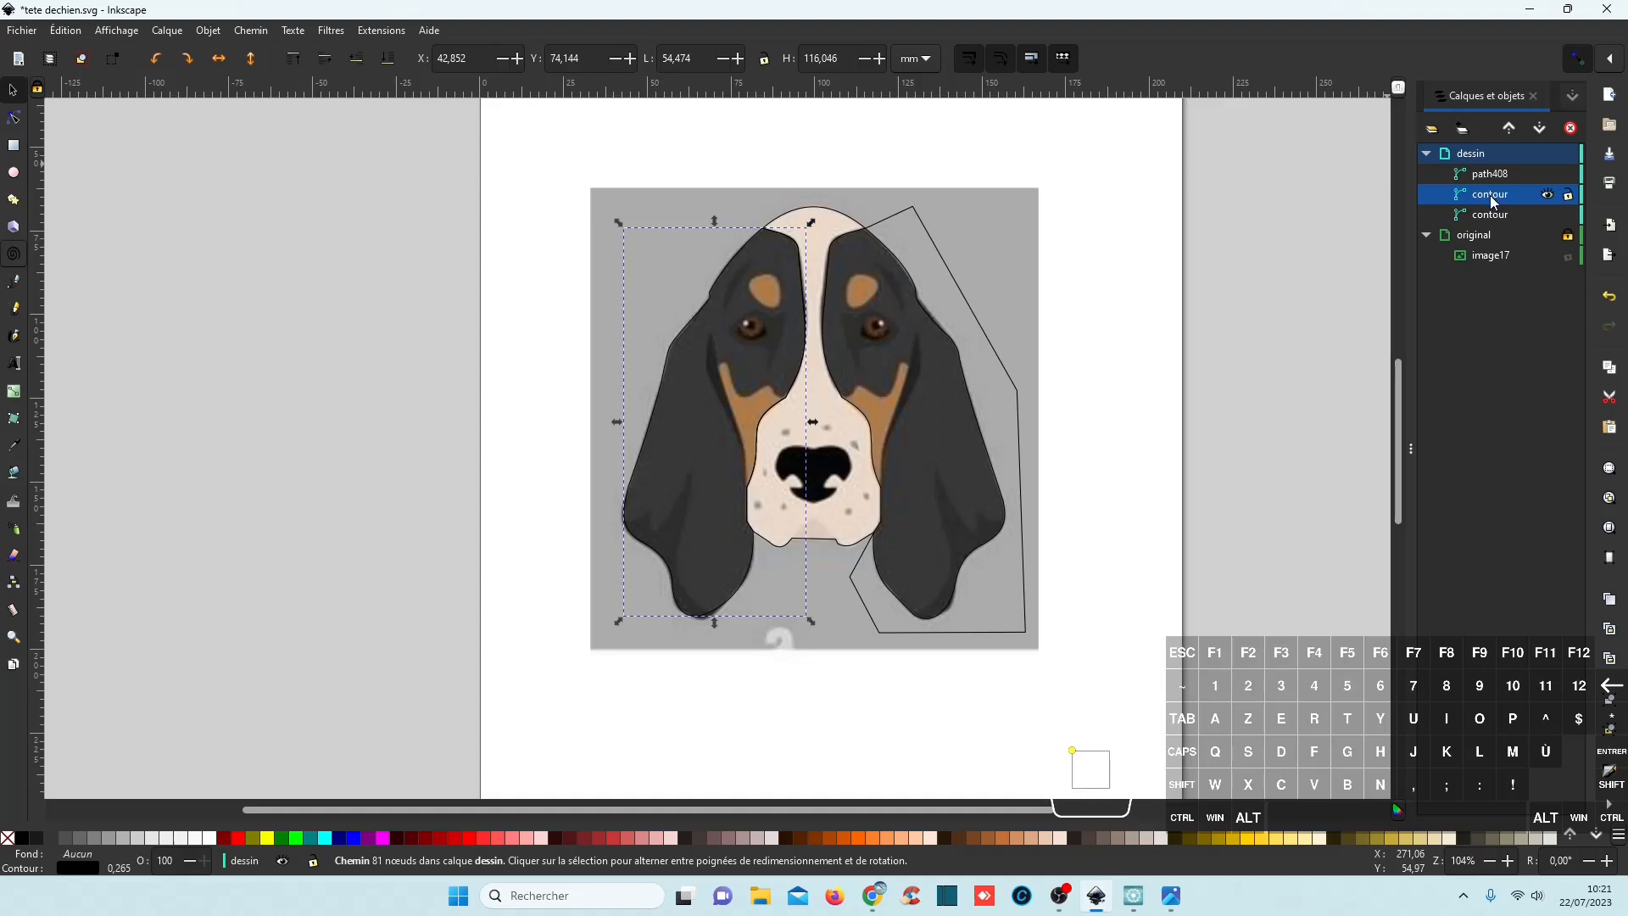
double_click(1491, 195)
type("oreille")
type("G")
left_click(1502, 216)
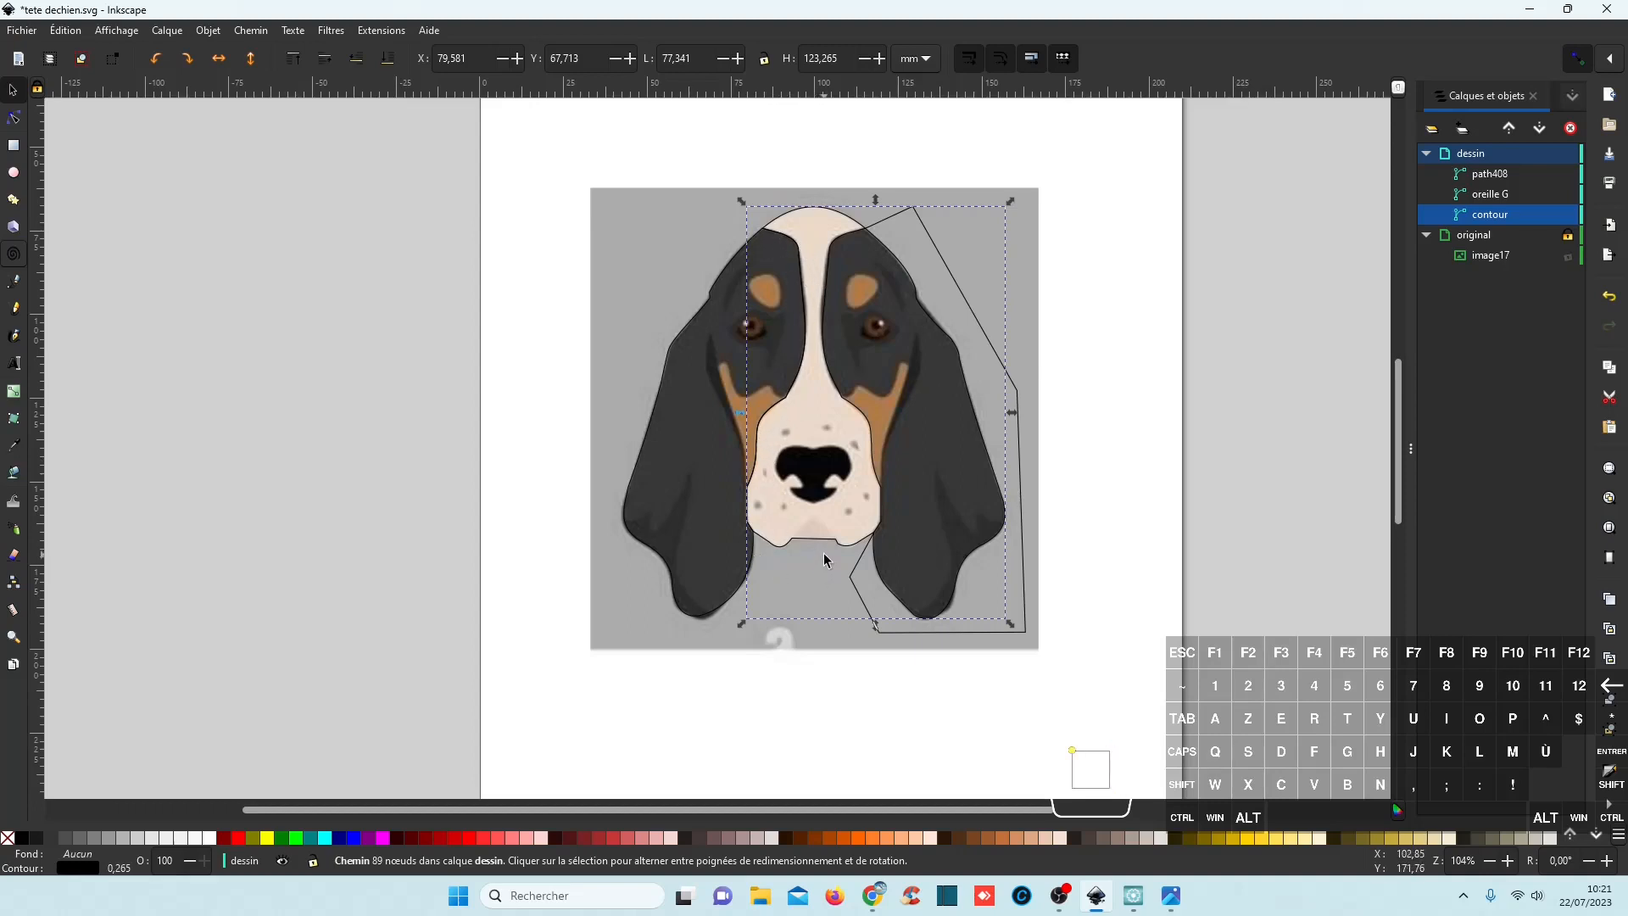
Give path408 a red outline and divide the remaining contour with it to cut off the right dark side.
left_click(1492, 176)
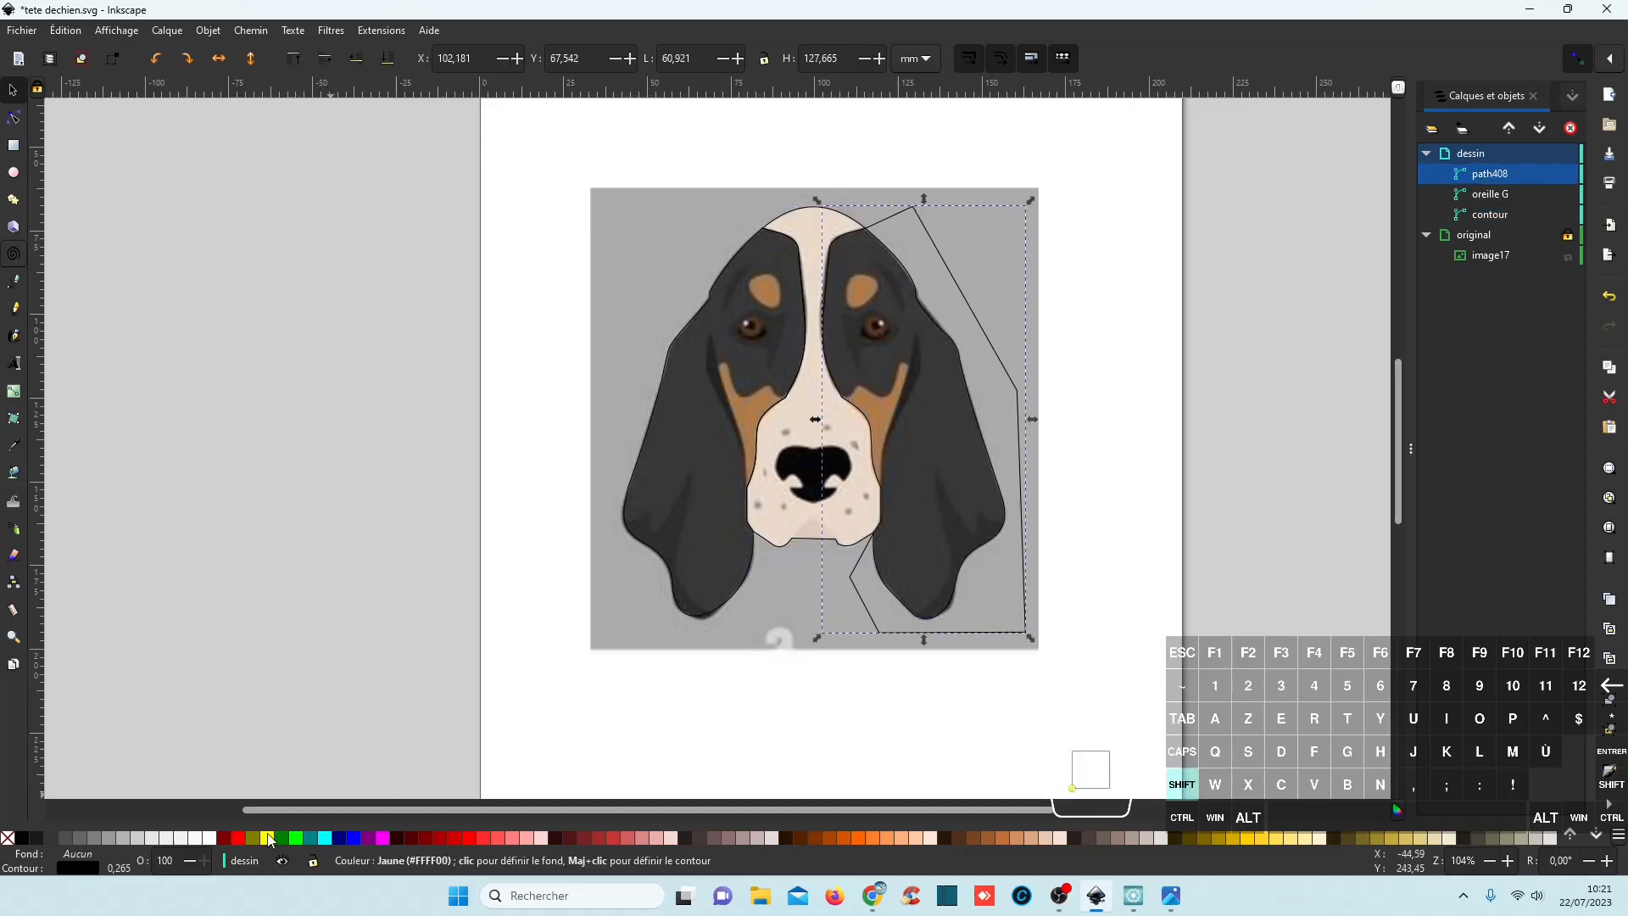
left_click(239, 839, "shift")
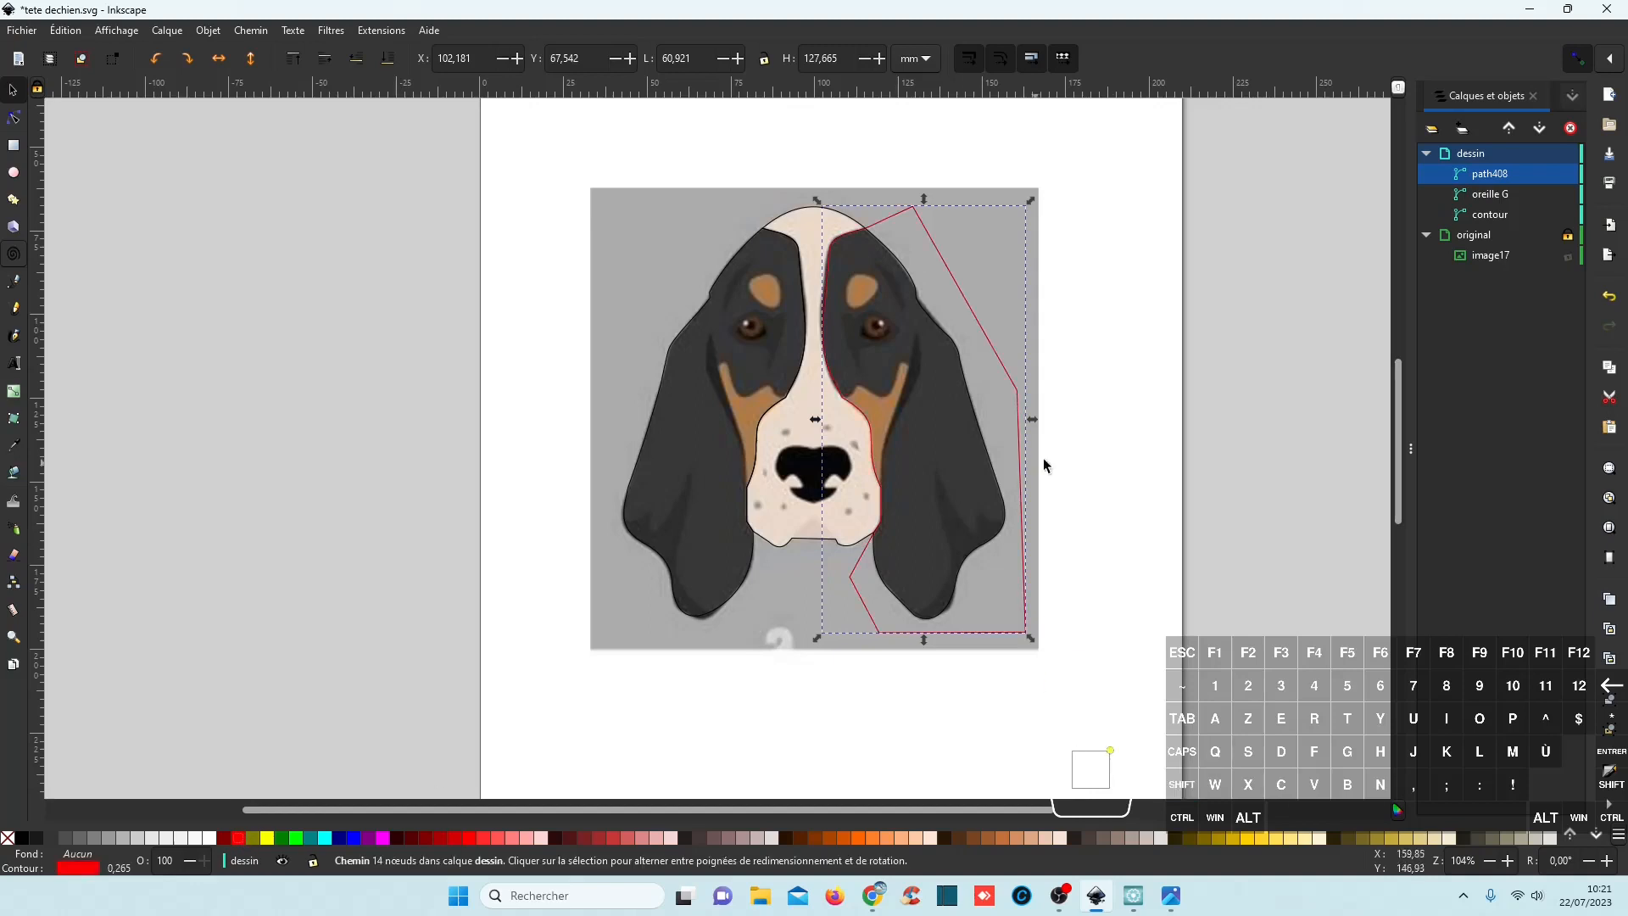
left_click(1491, 215, "ctrl")
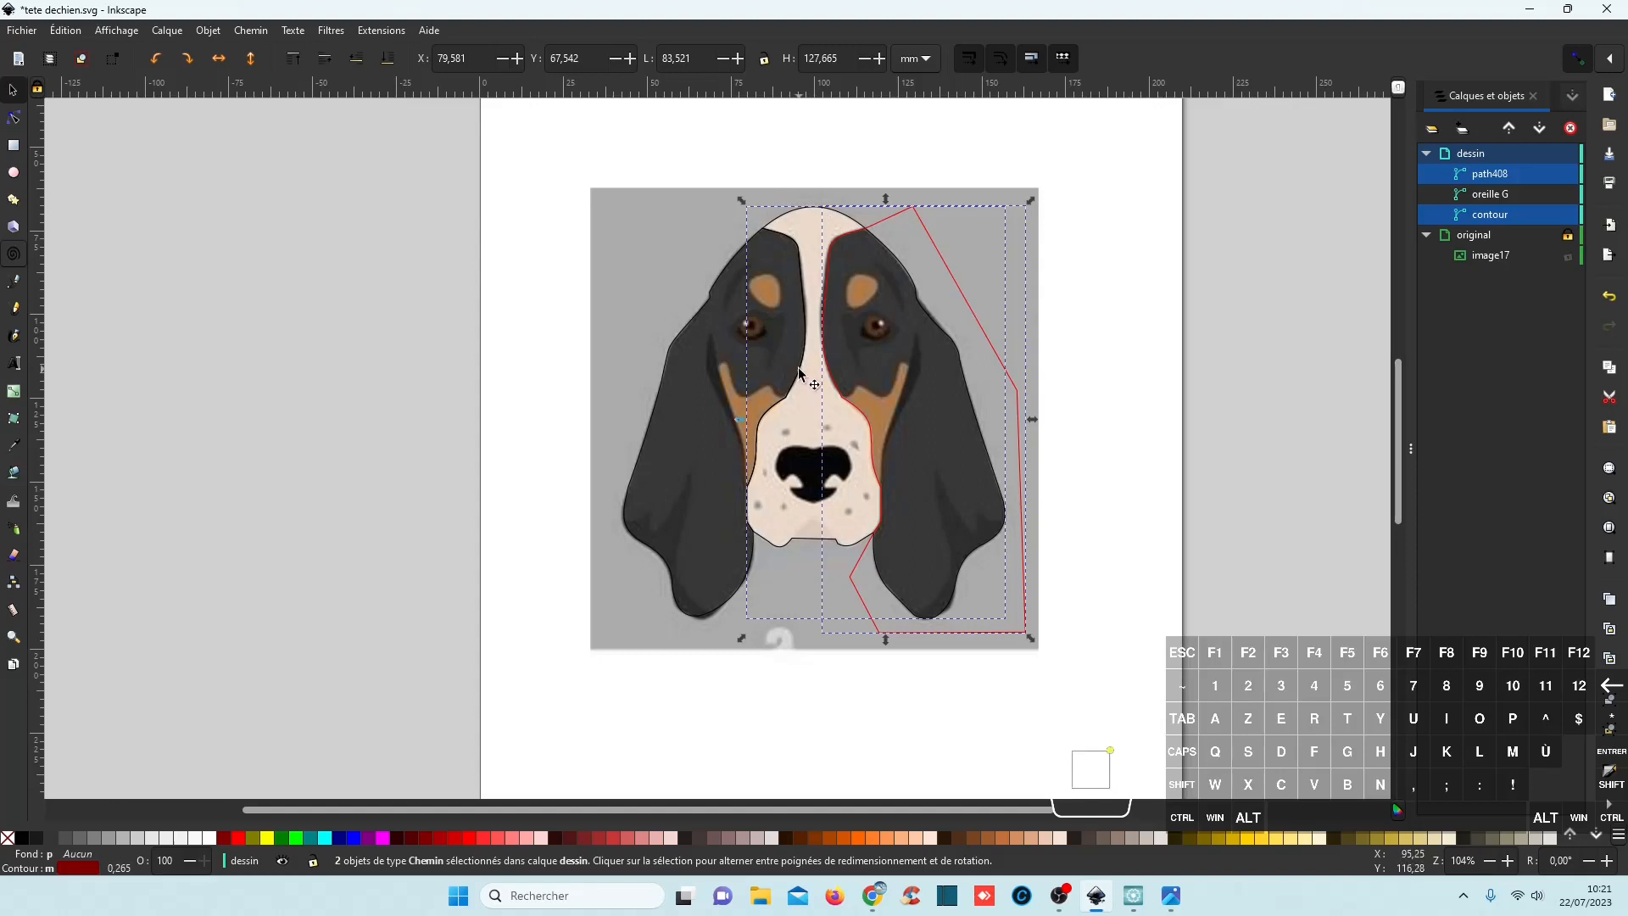
left_click(253, 31)
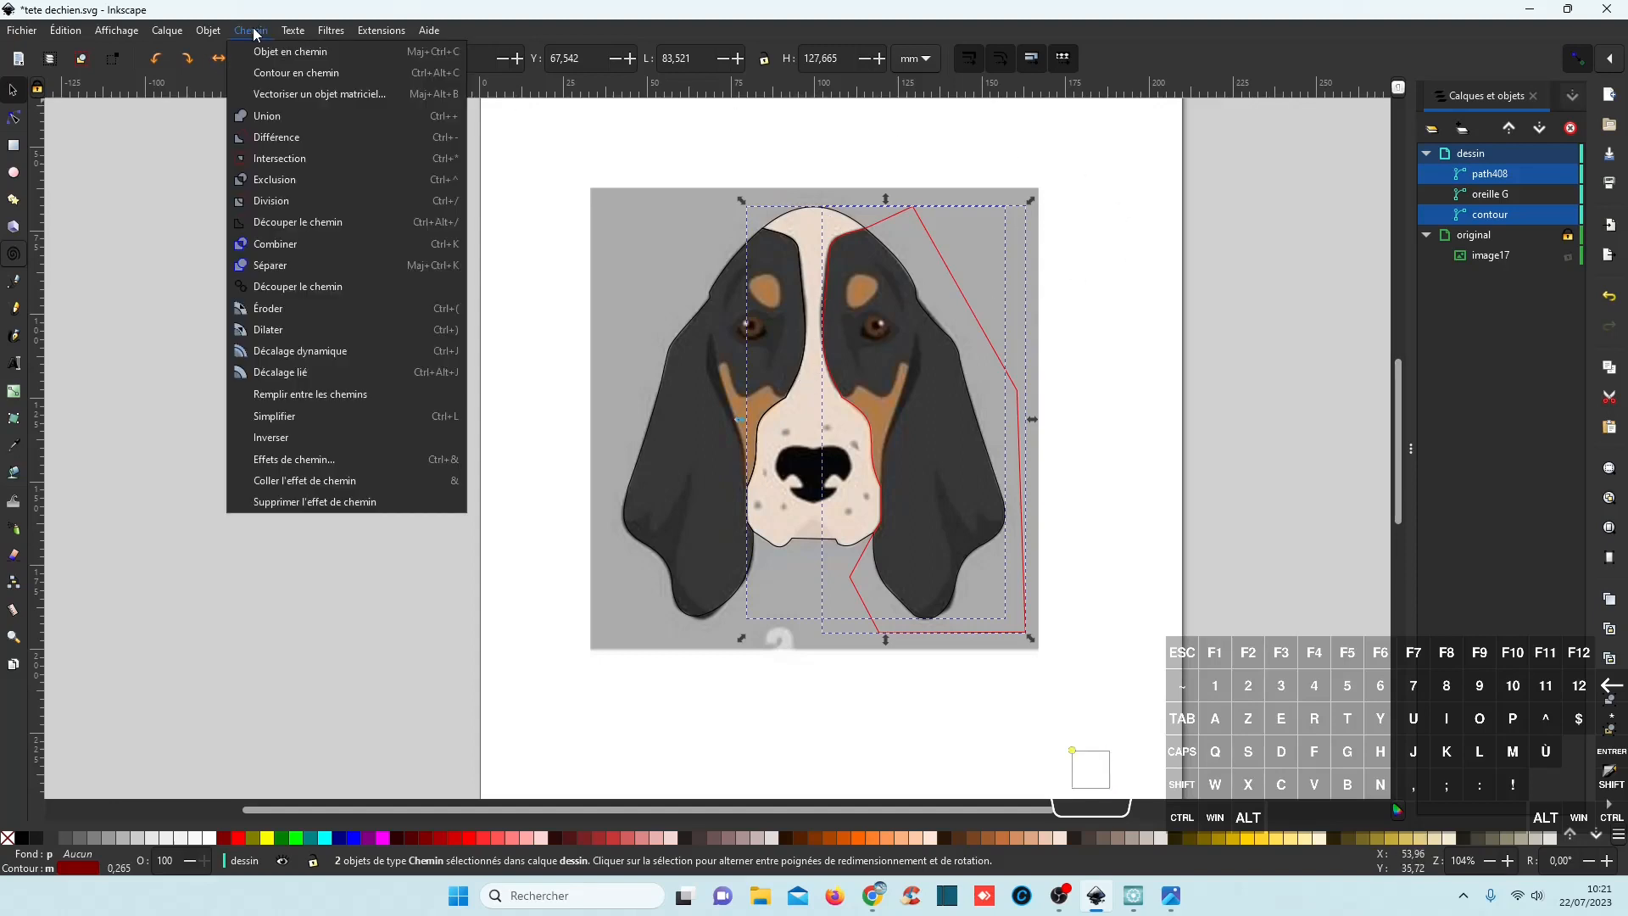
left_click(276, 207)
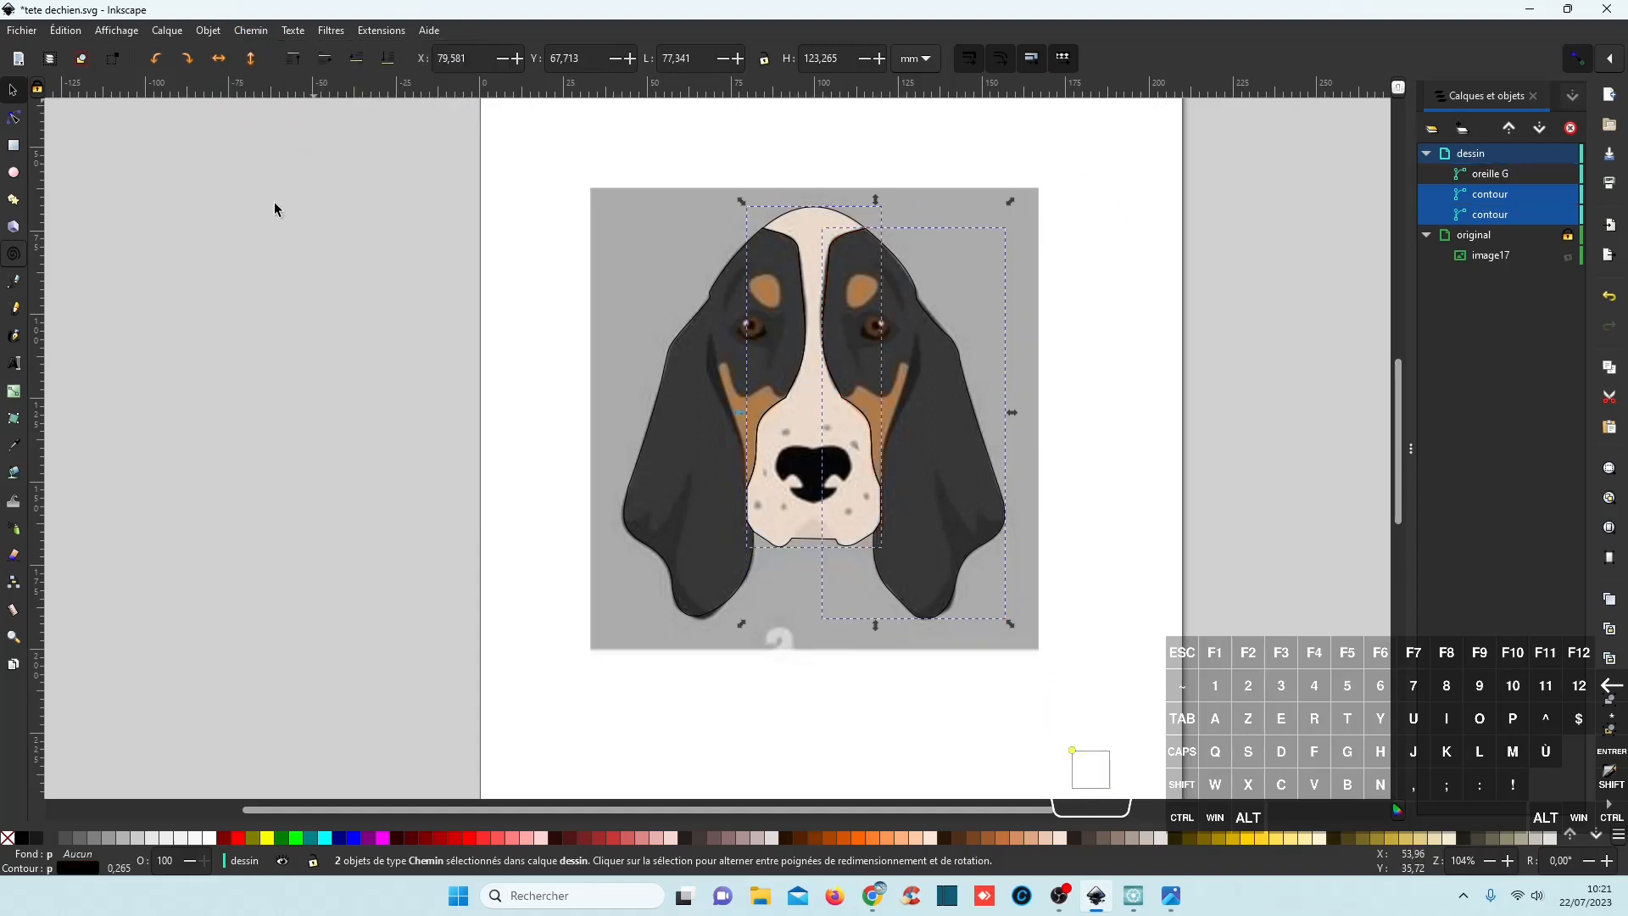
Rename the contour piece covering the right ear as "oreille d".
left_click(1493, 197)
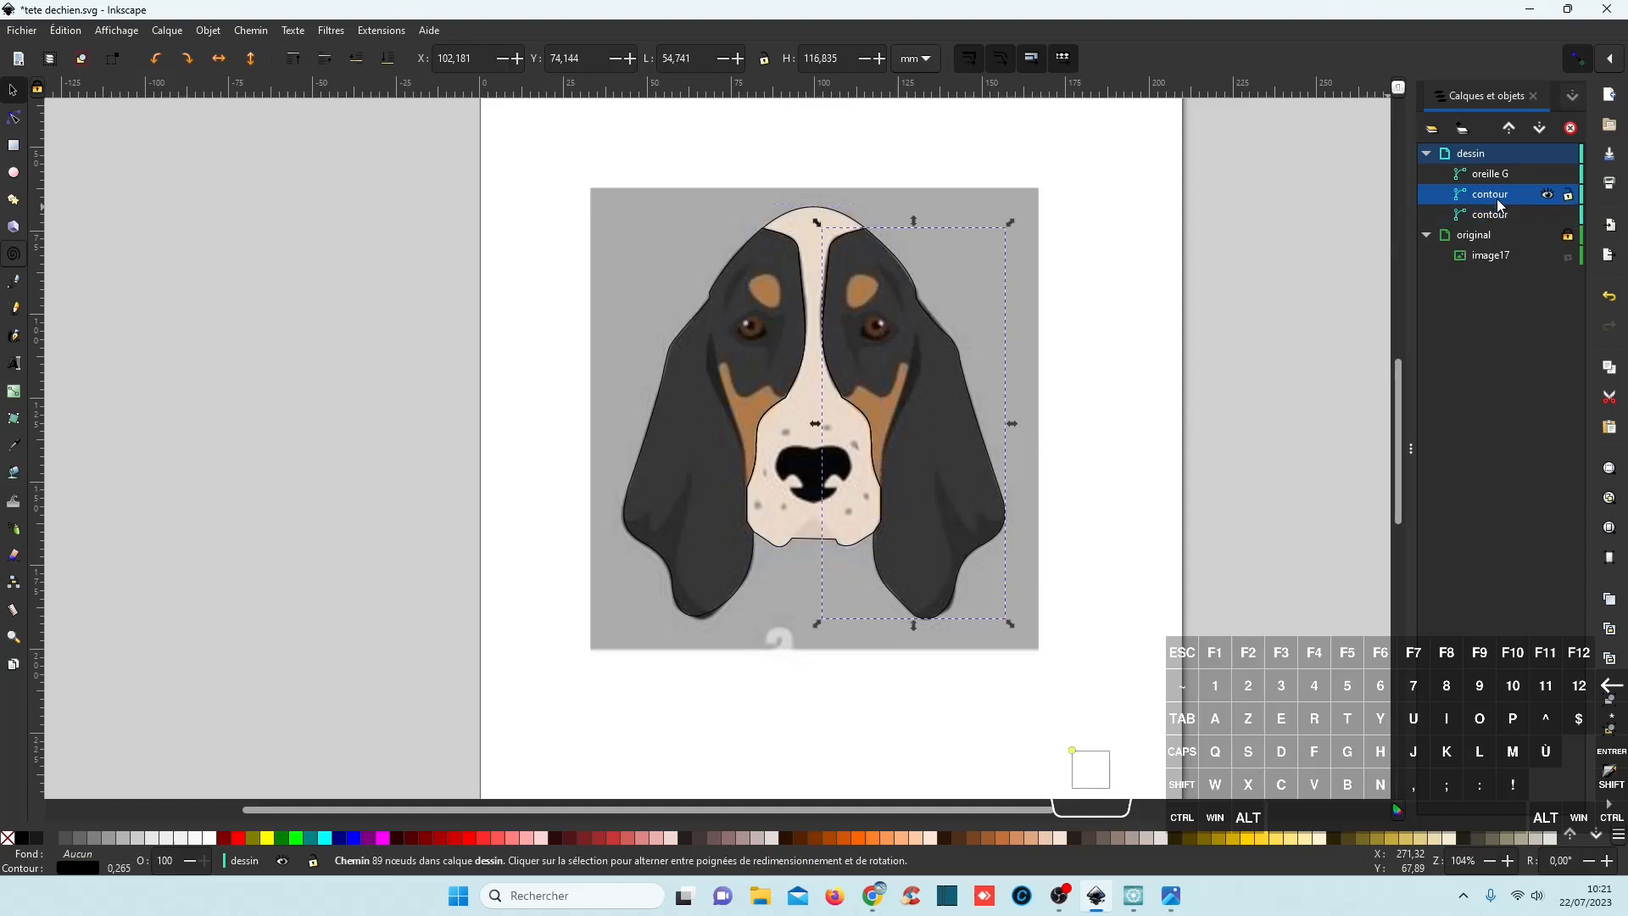
double_click(1497, 198)
type("oreille d")
key("Return")
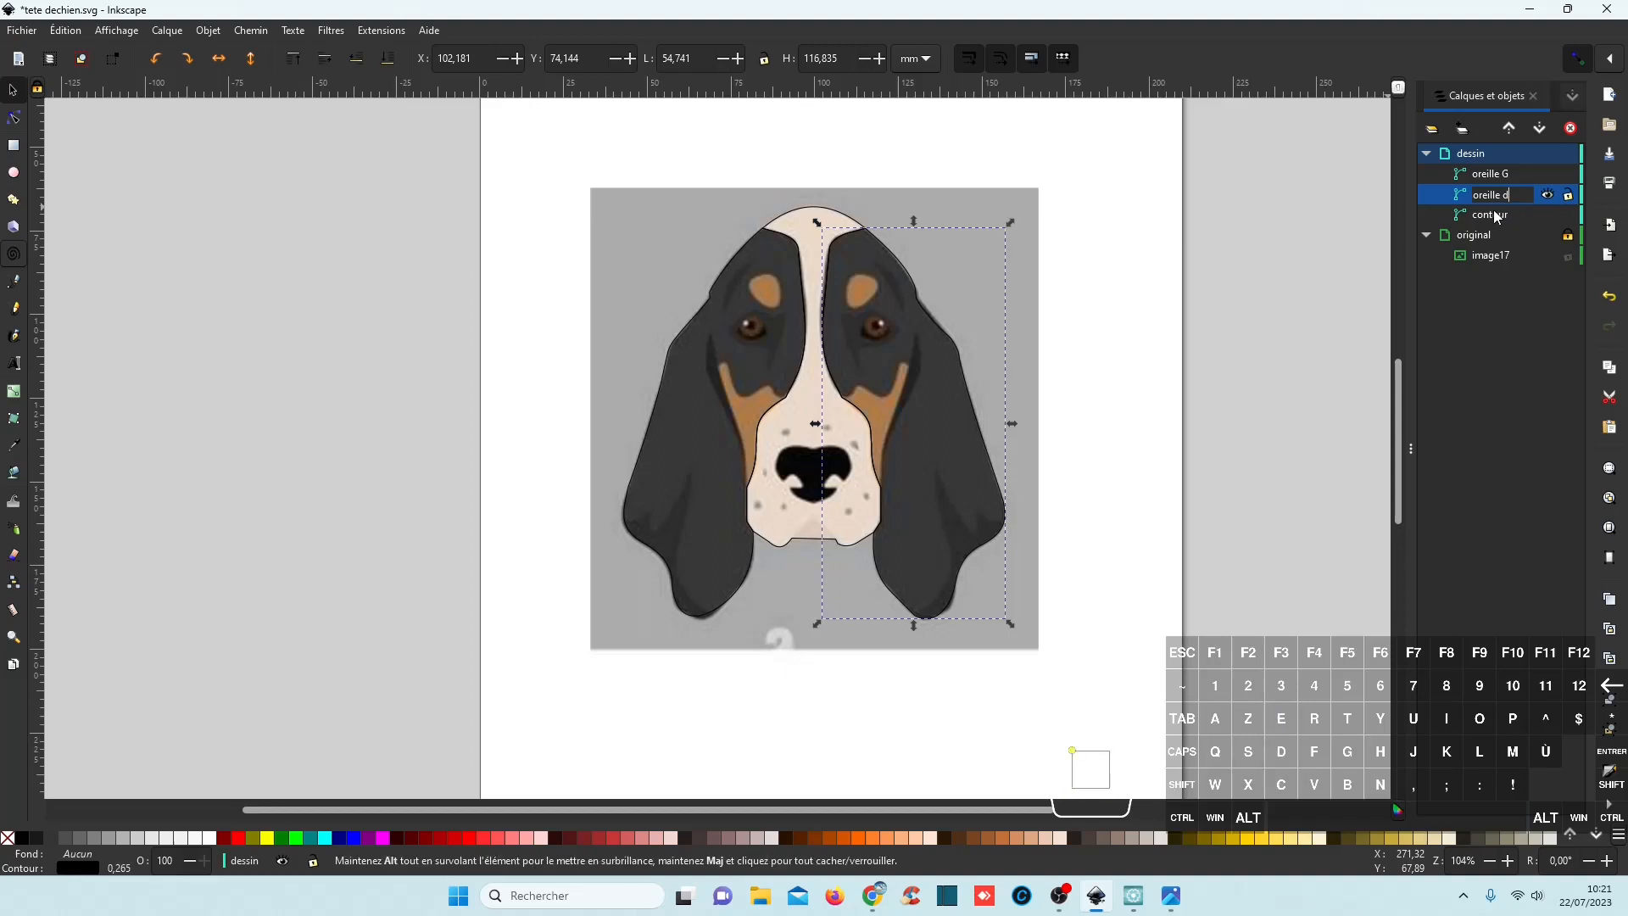
Rename the remaining central contour piece, the blaze and muzzle, as "nez".
left_click(1493, 214)
left_click(1494, 213)
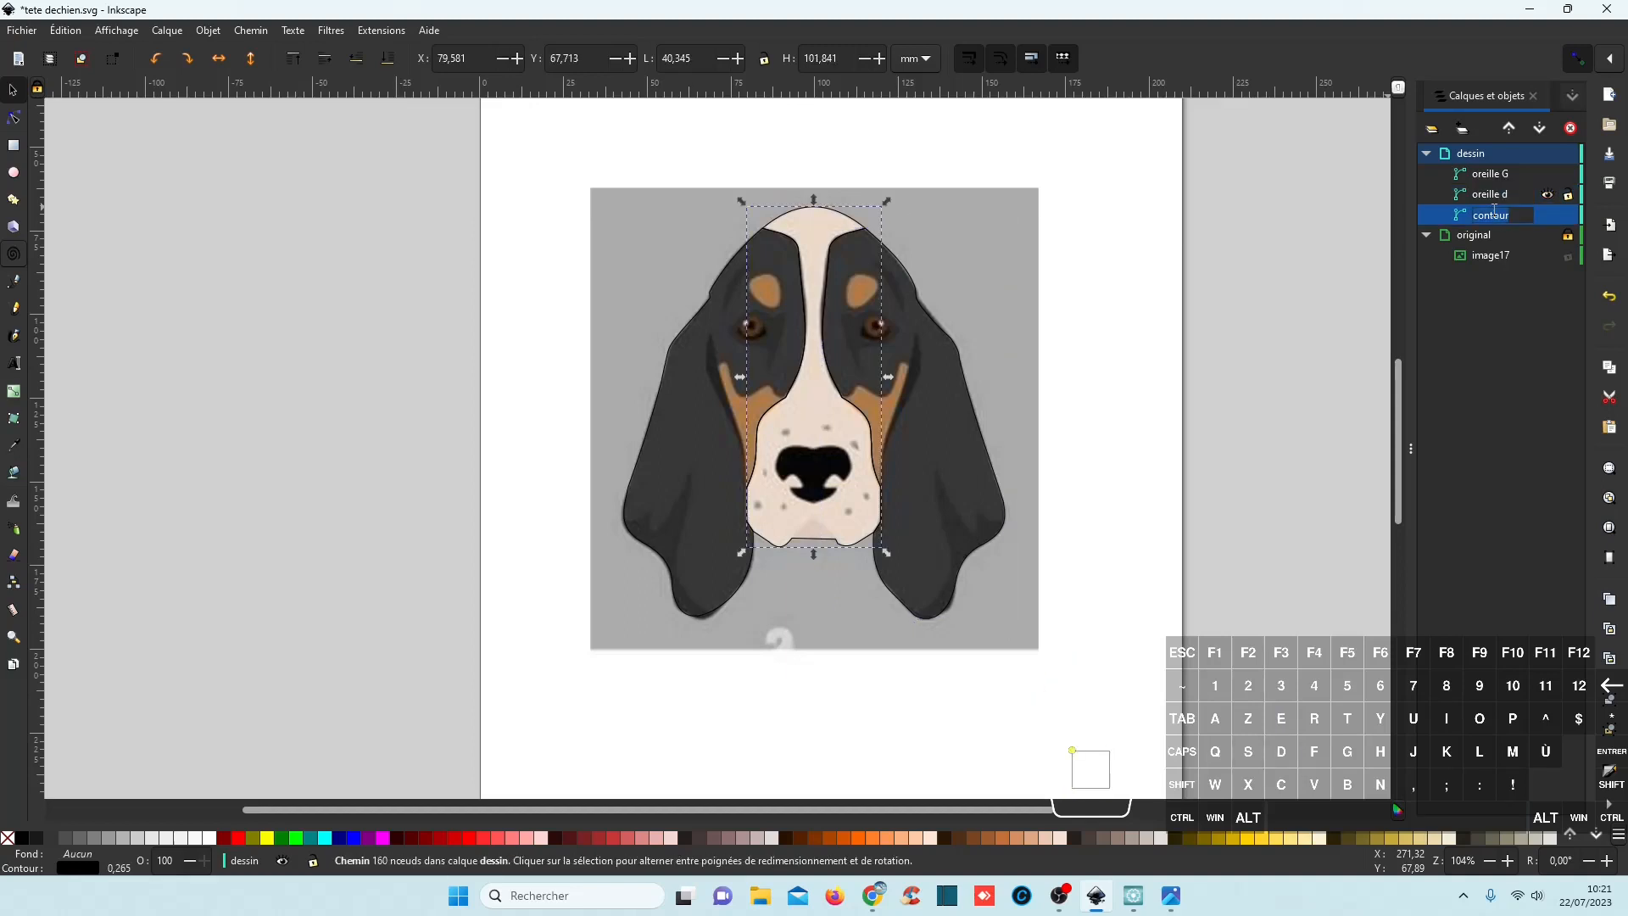
type("nez")
key("Return")
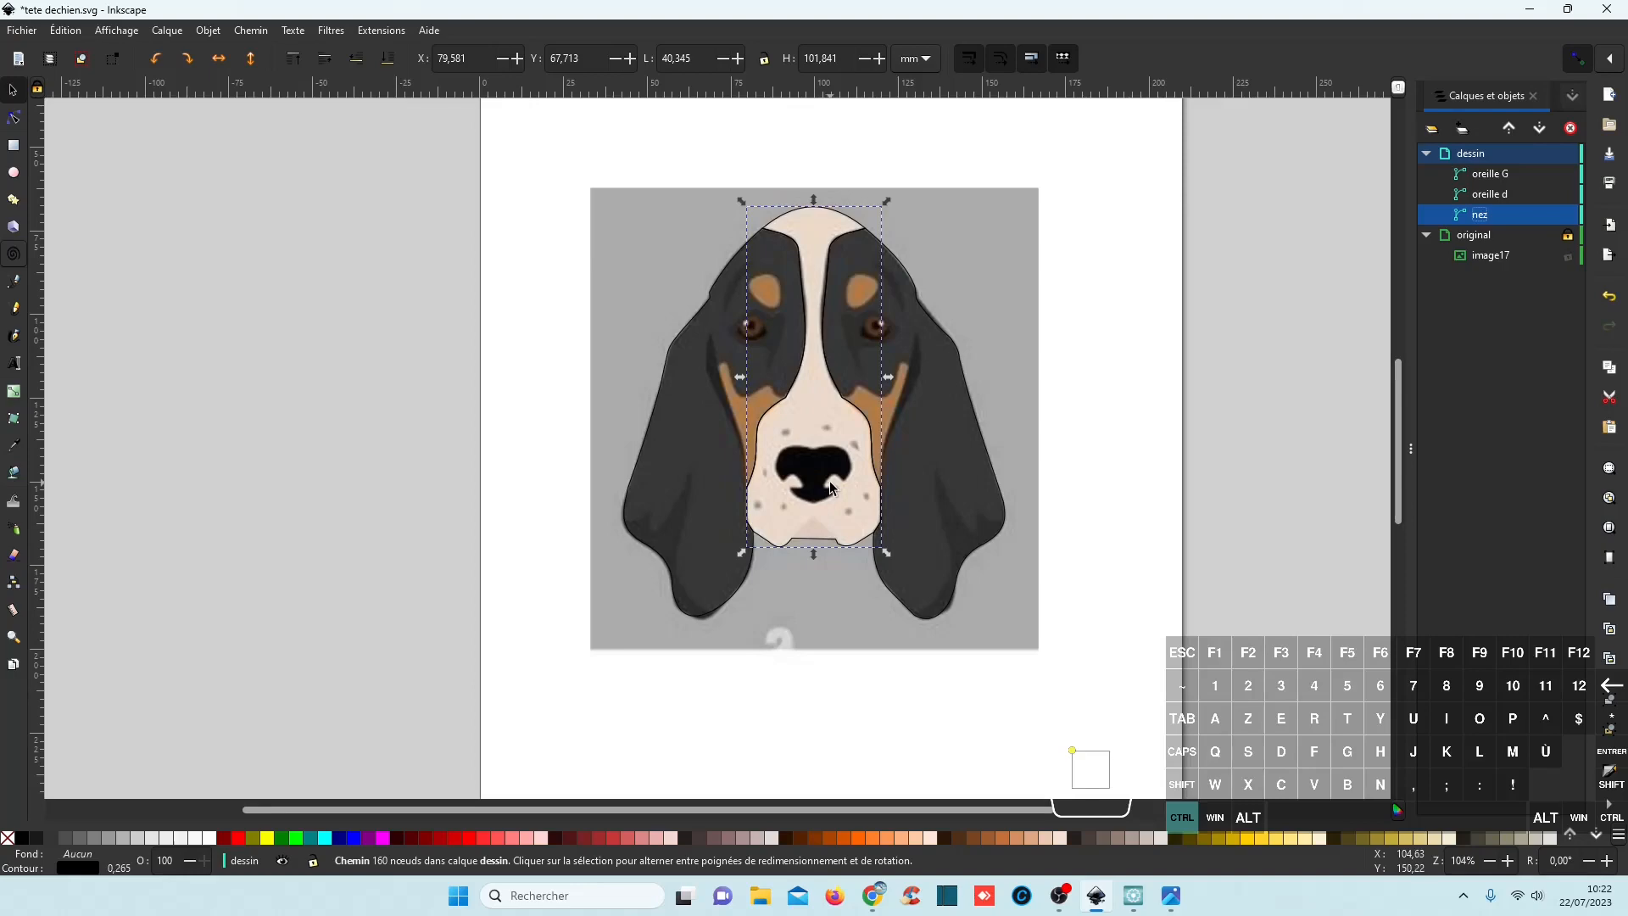
Trace the black nose as a closed straight-segment Bézier path, with nodes along its top, sides, both nostril notches and lower lobe.
scroll(830, 480, "up", 4, "ctrl")
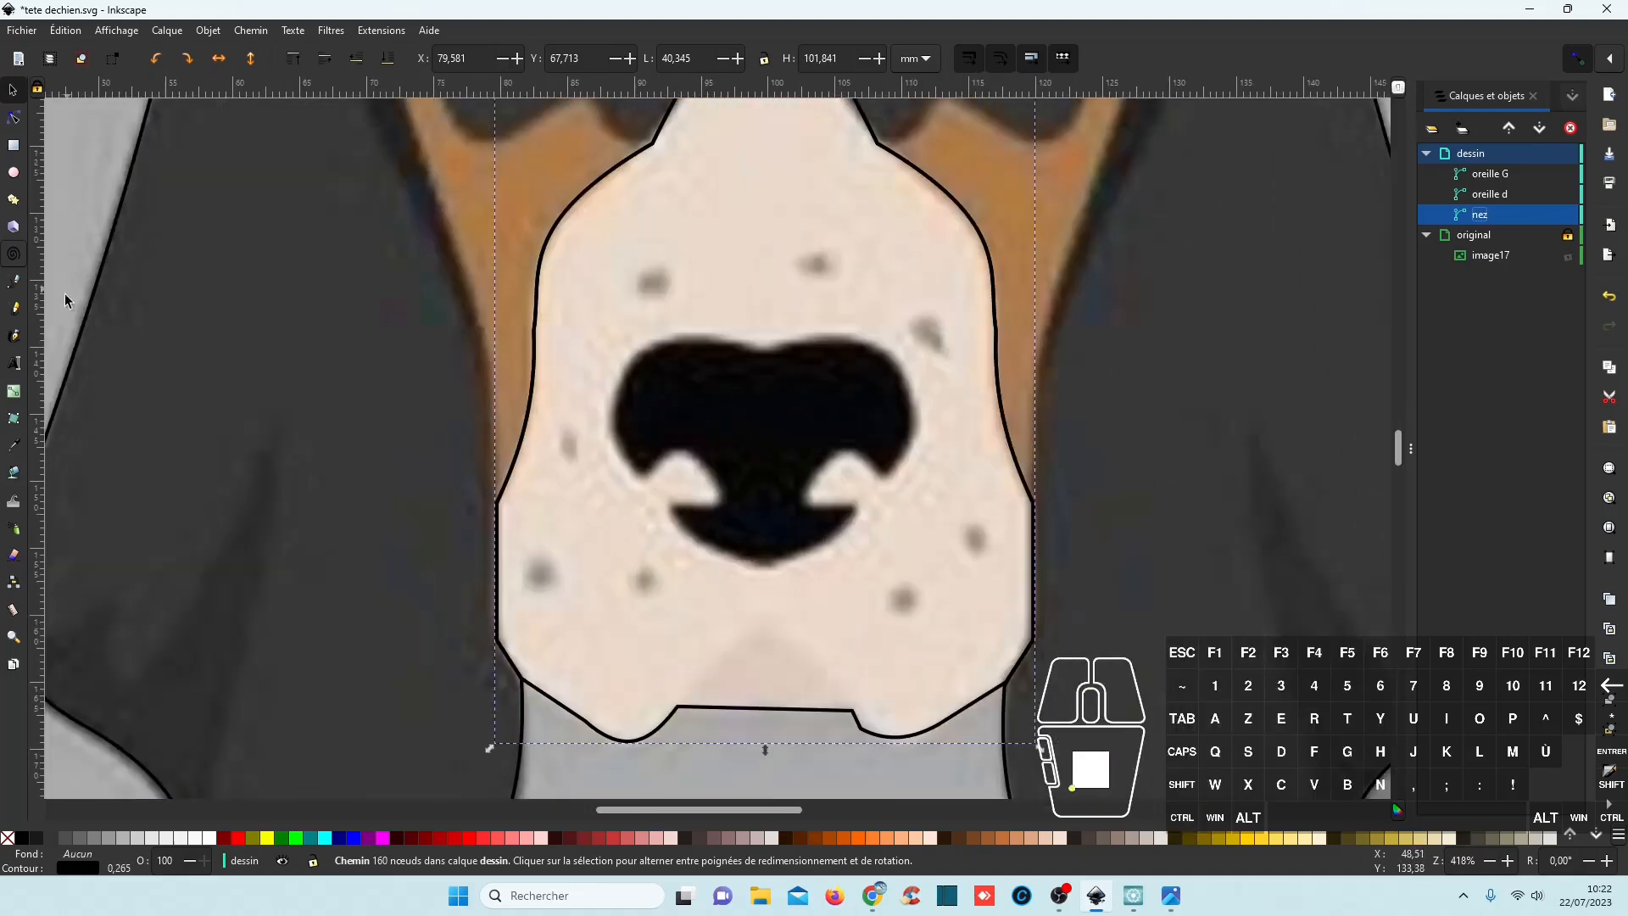
left_click(14, 281)
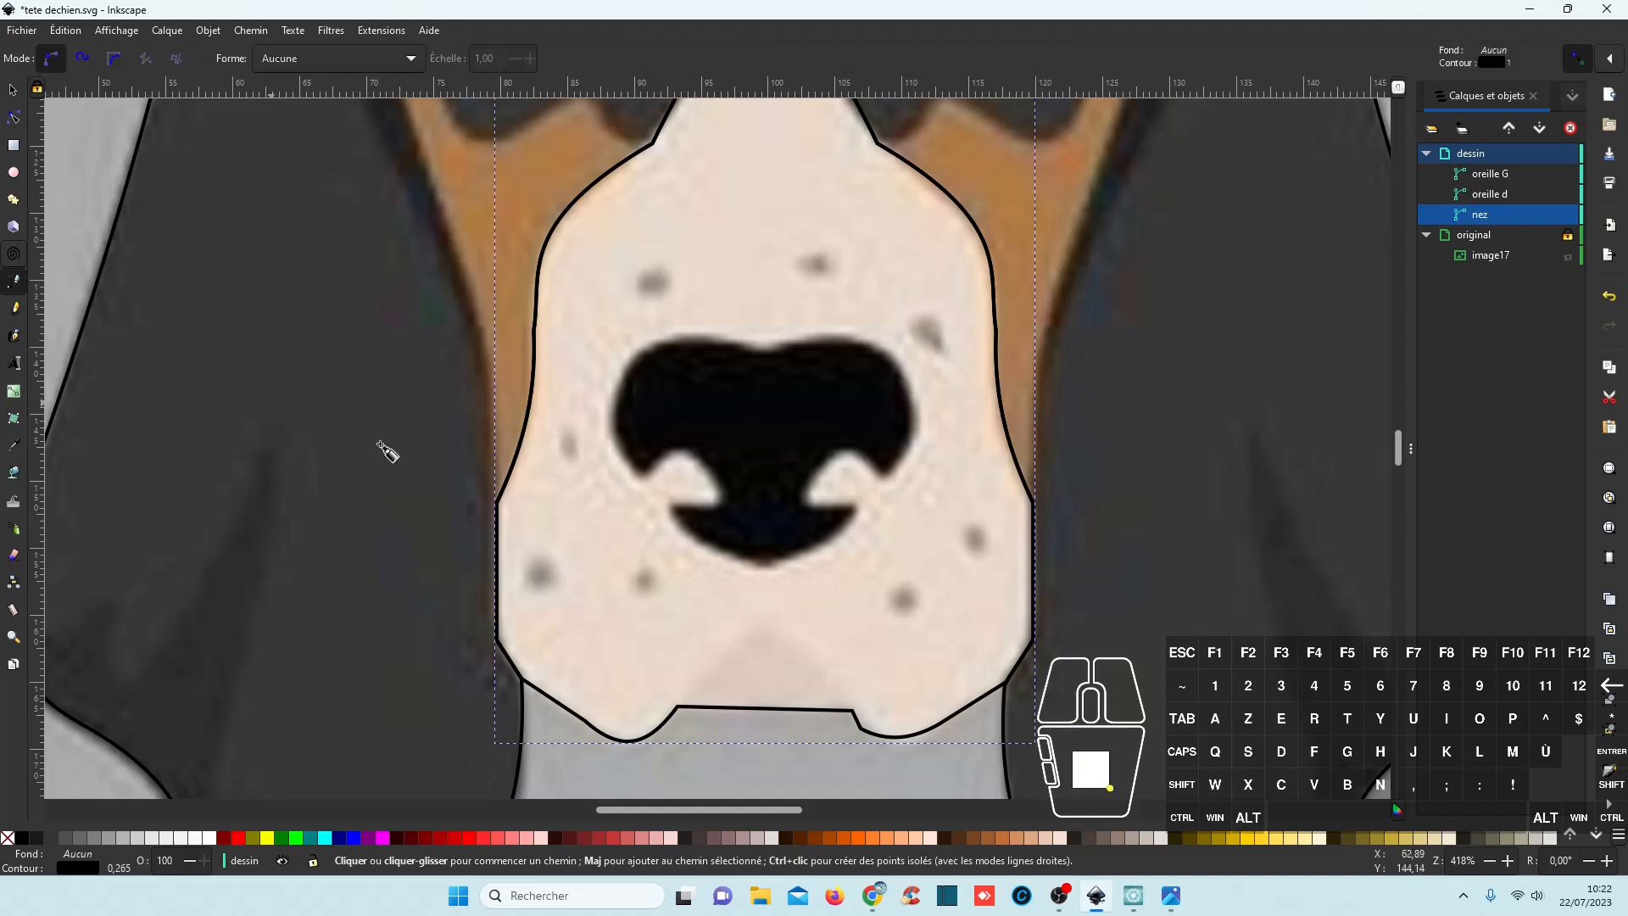
left_click(704, 506)
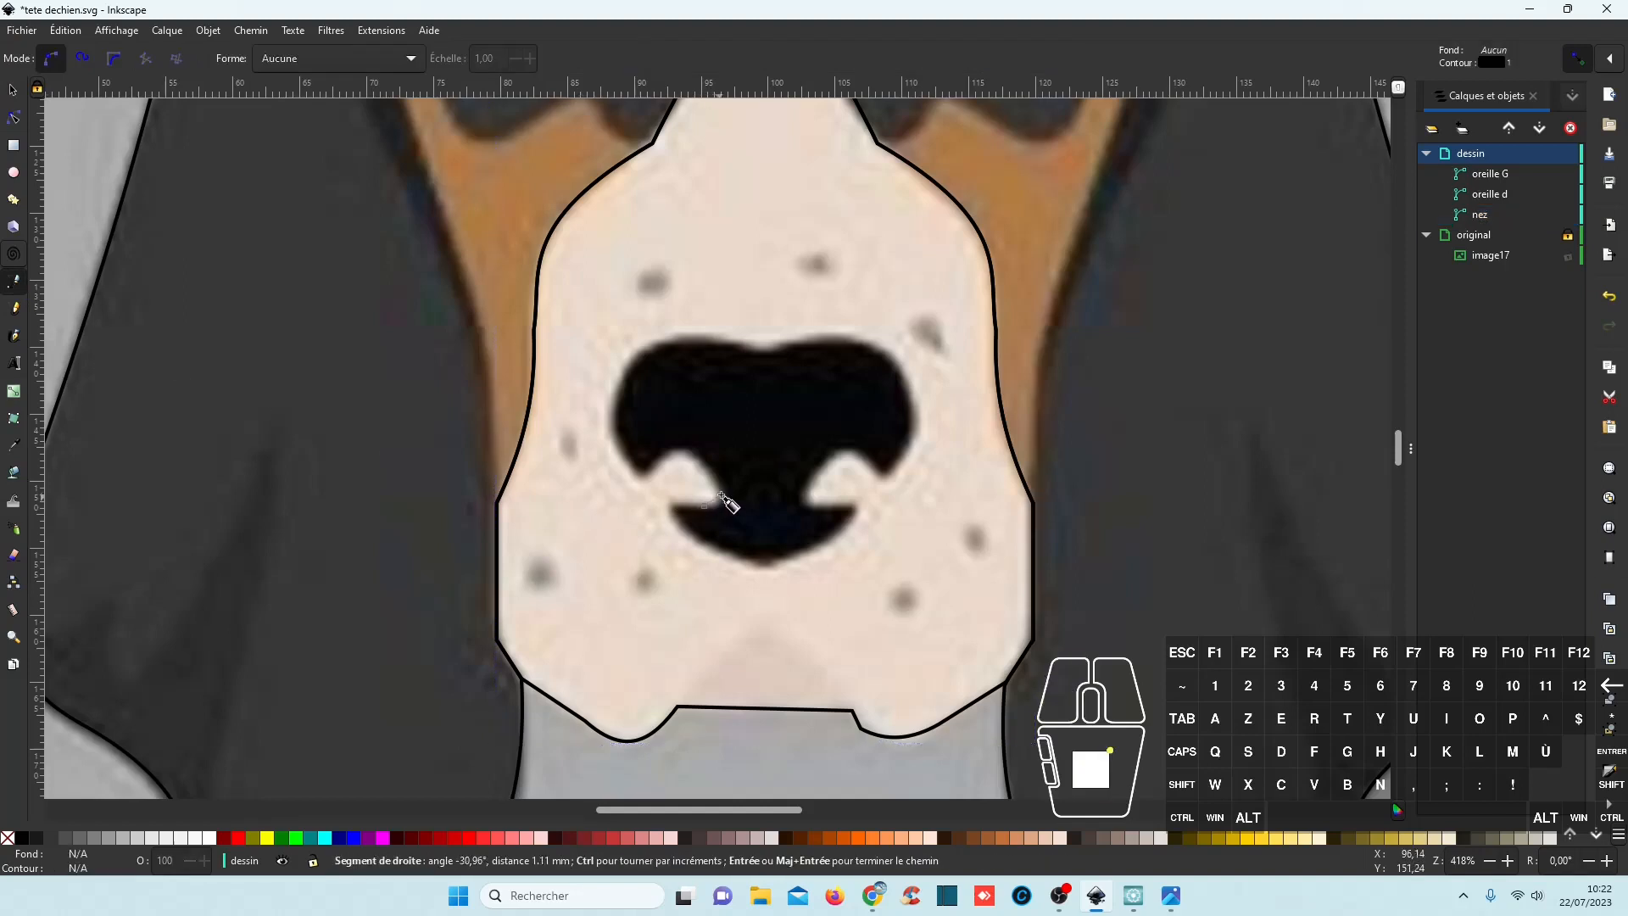
left_click(674, 460)
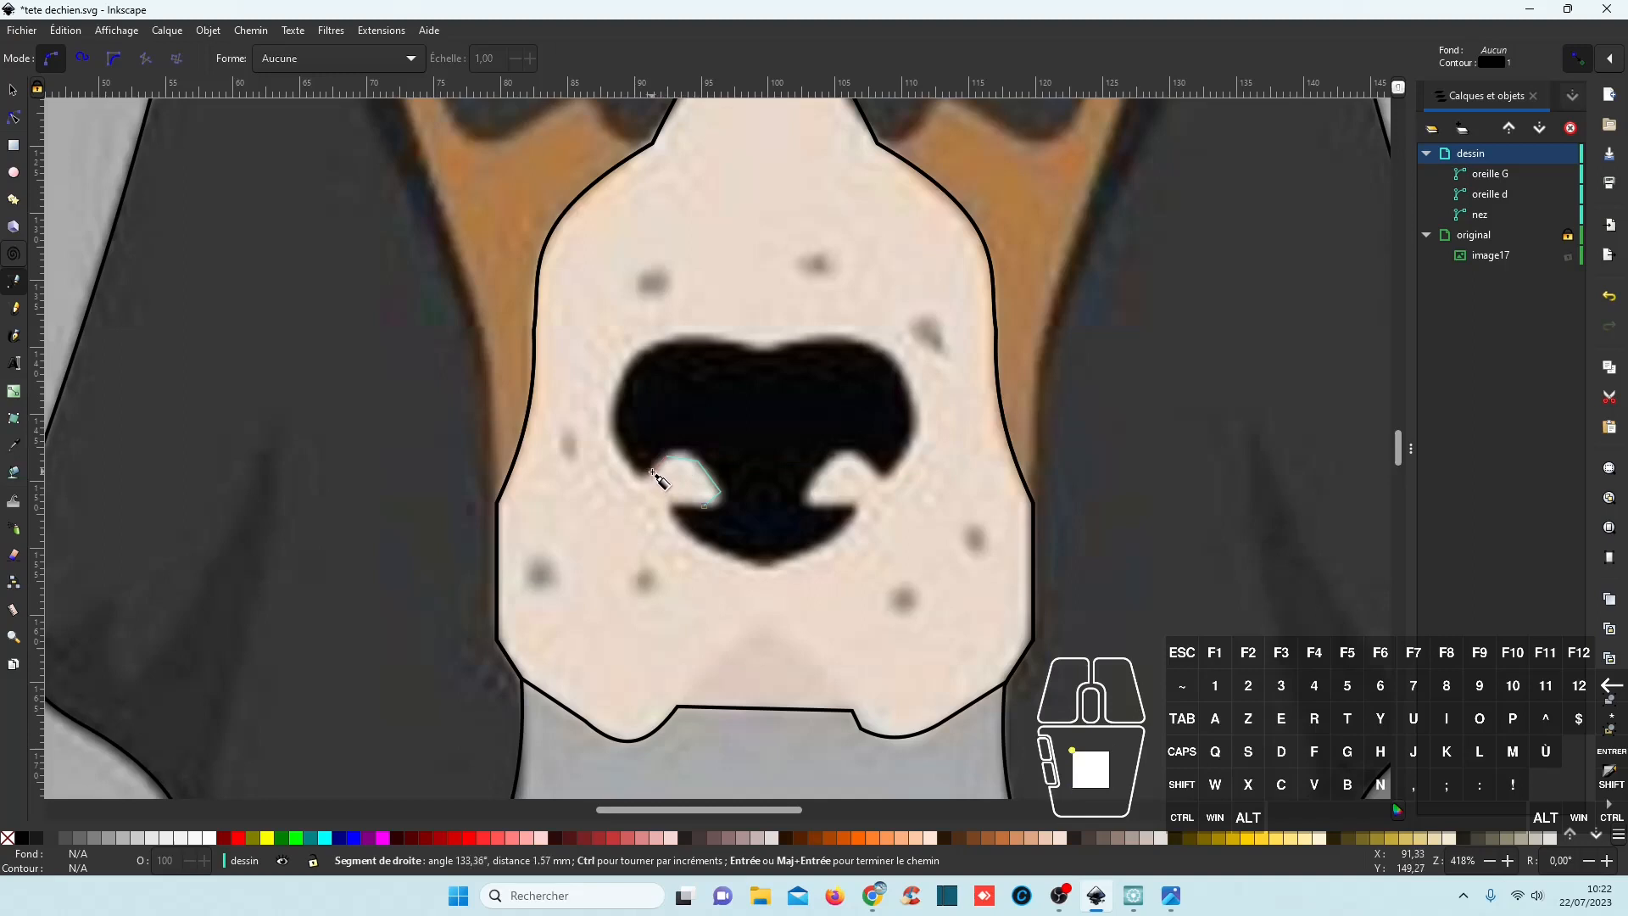
left_click(638, 469)
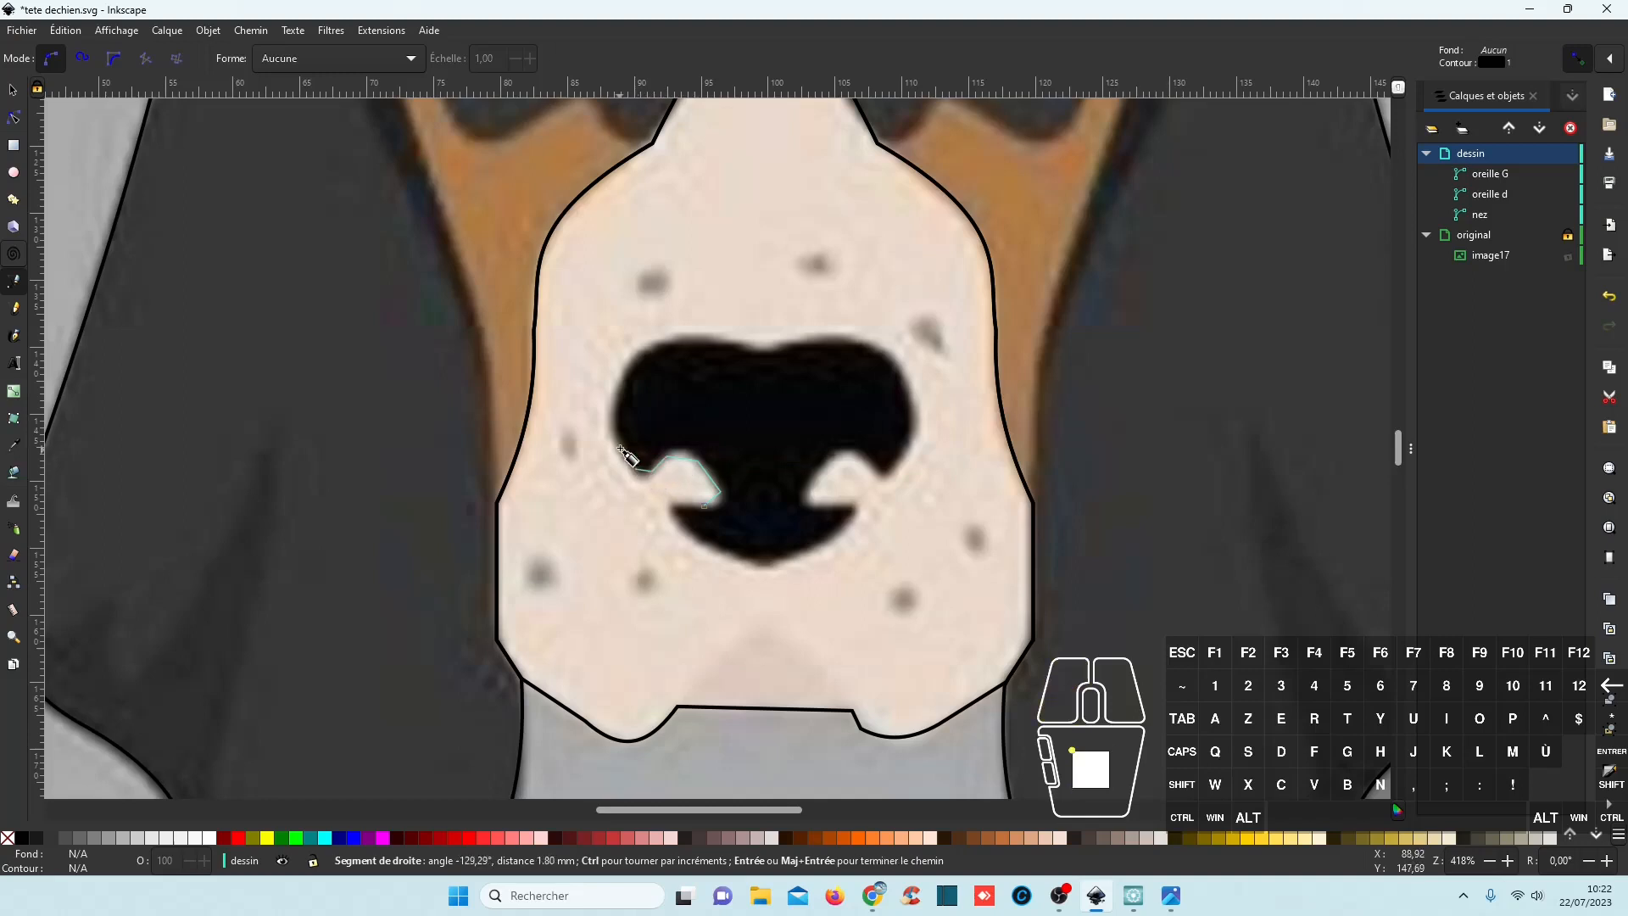
left_click(654, 345)
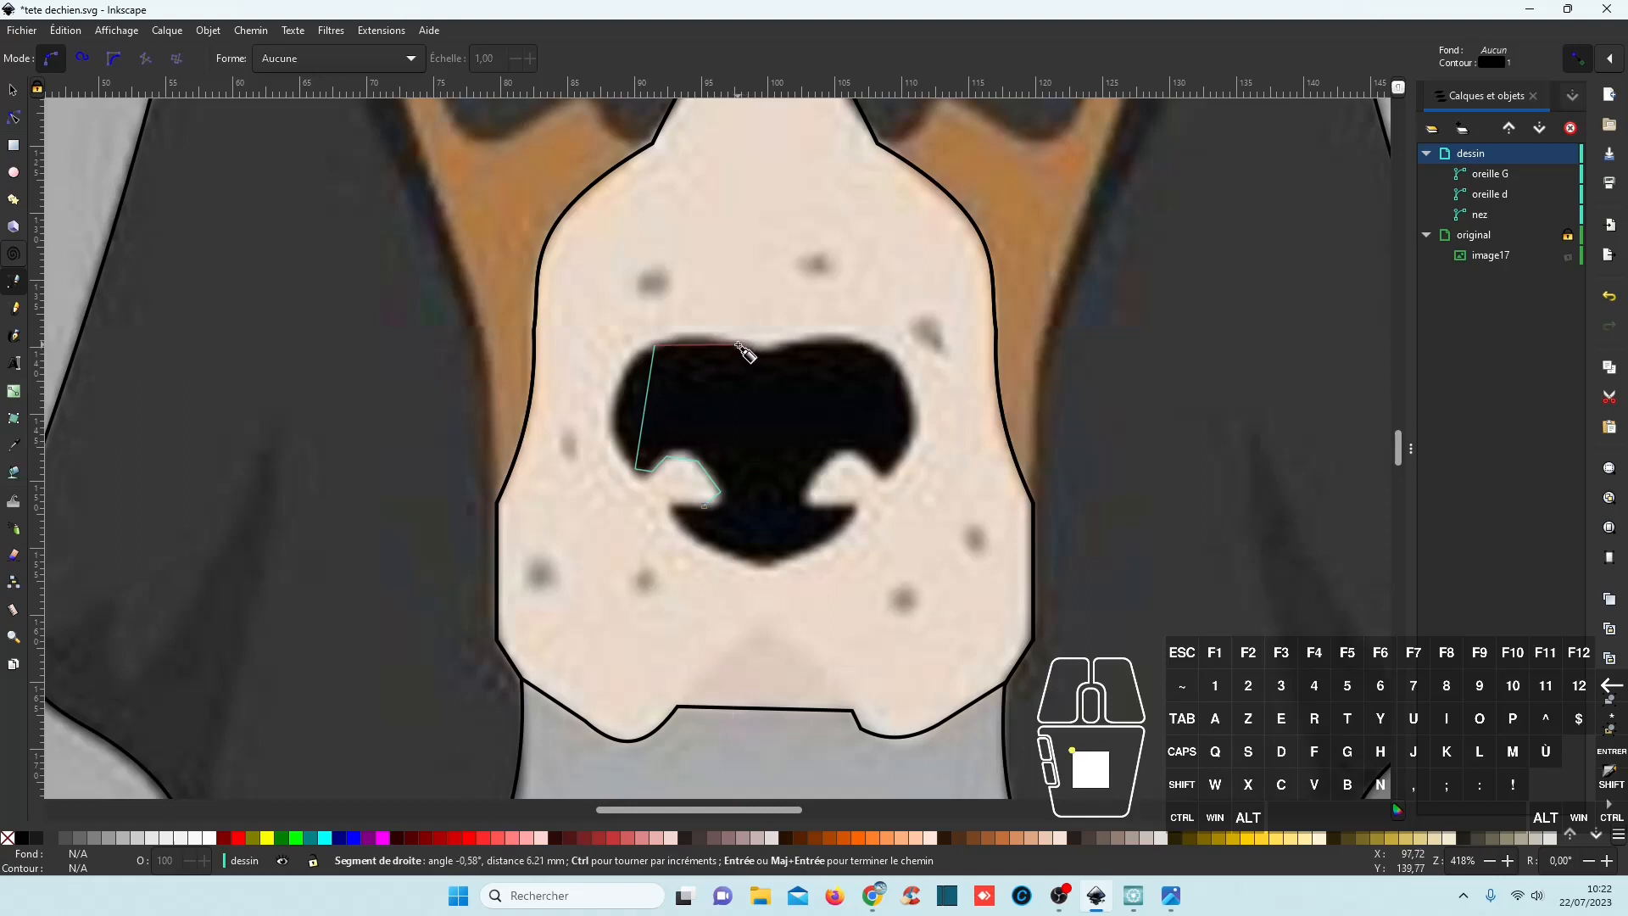
left_click(759, 348)
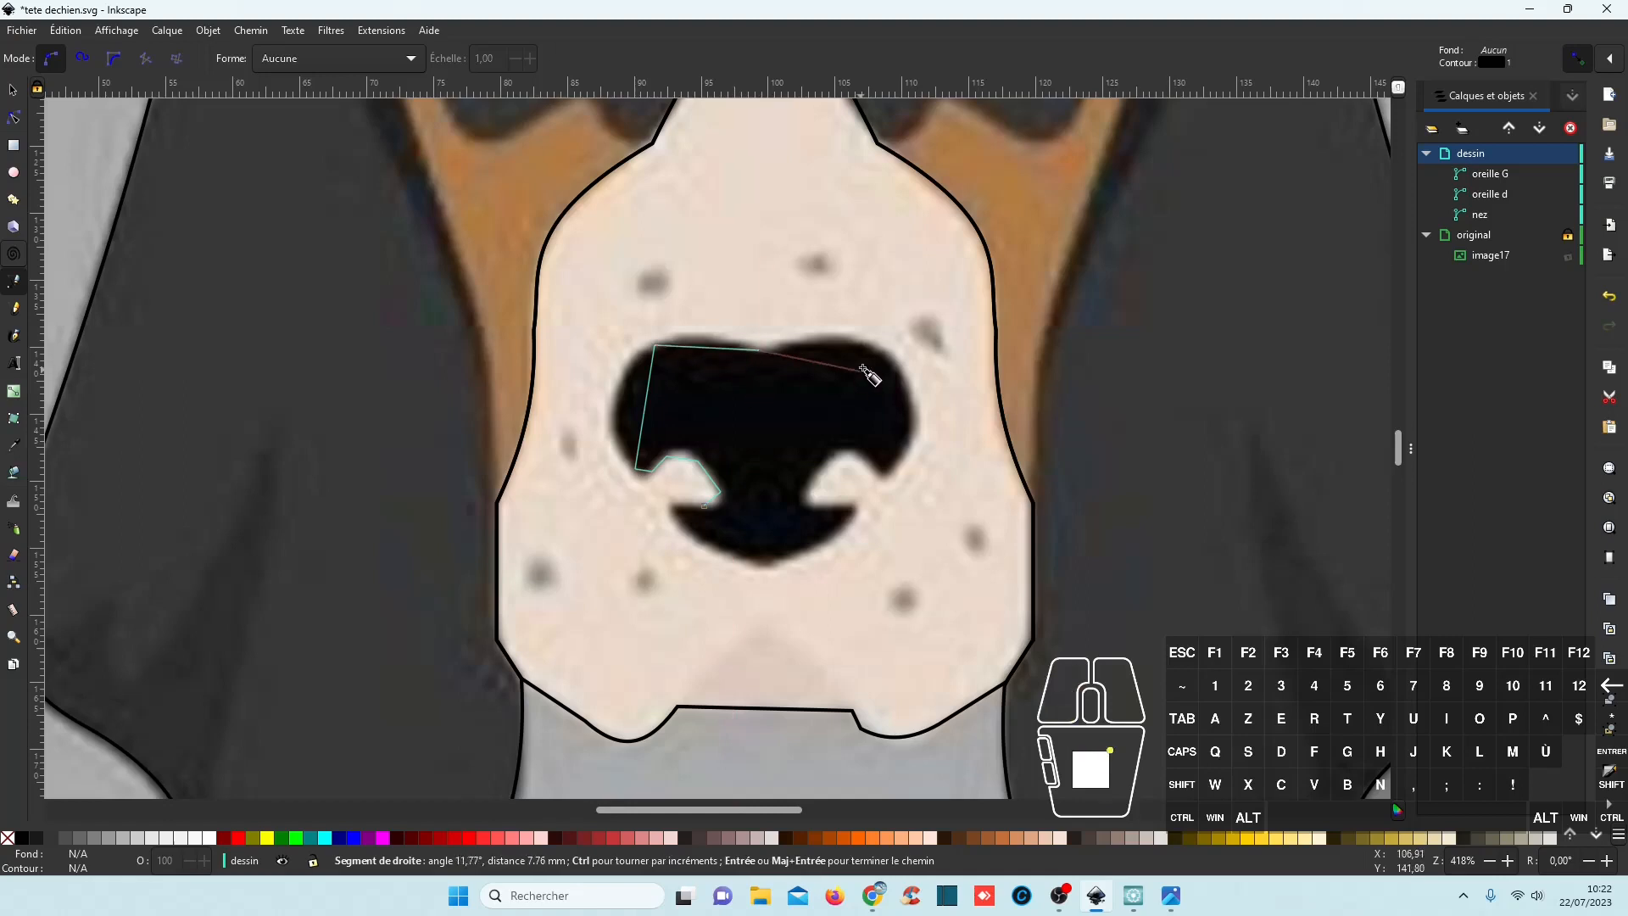
left_click(886, 352)
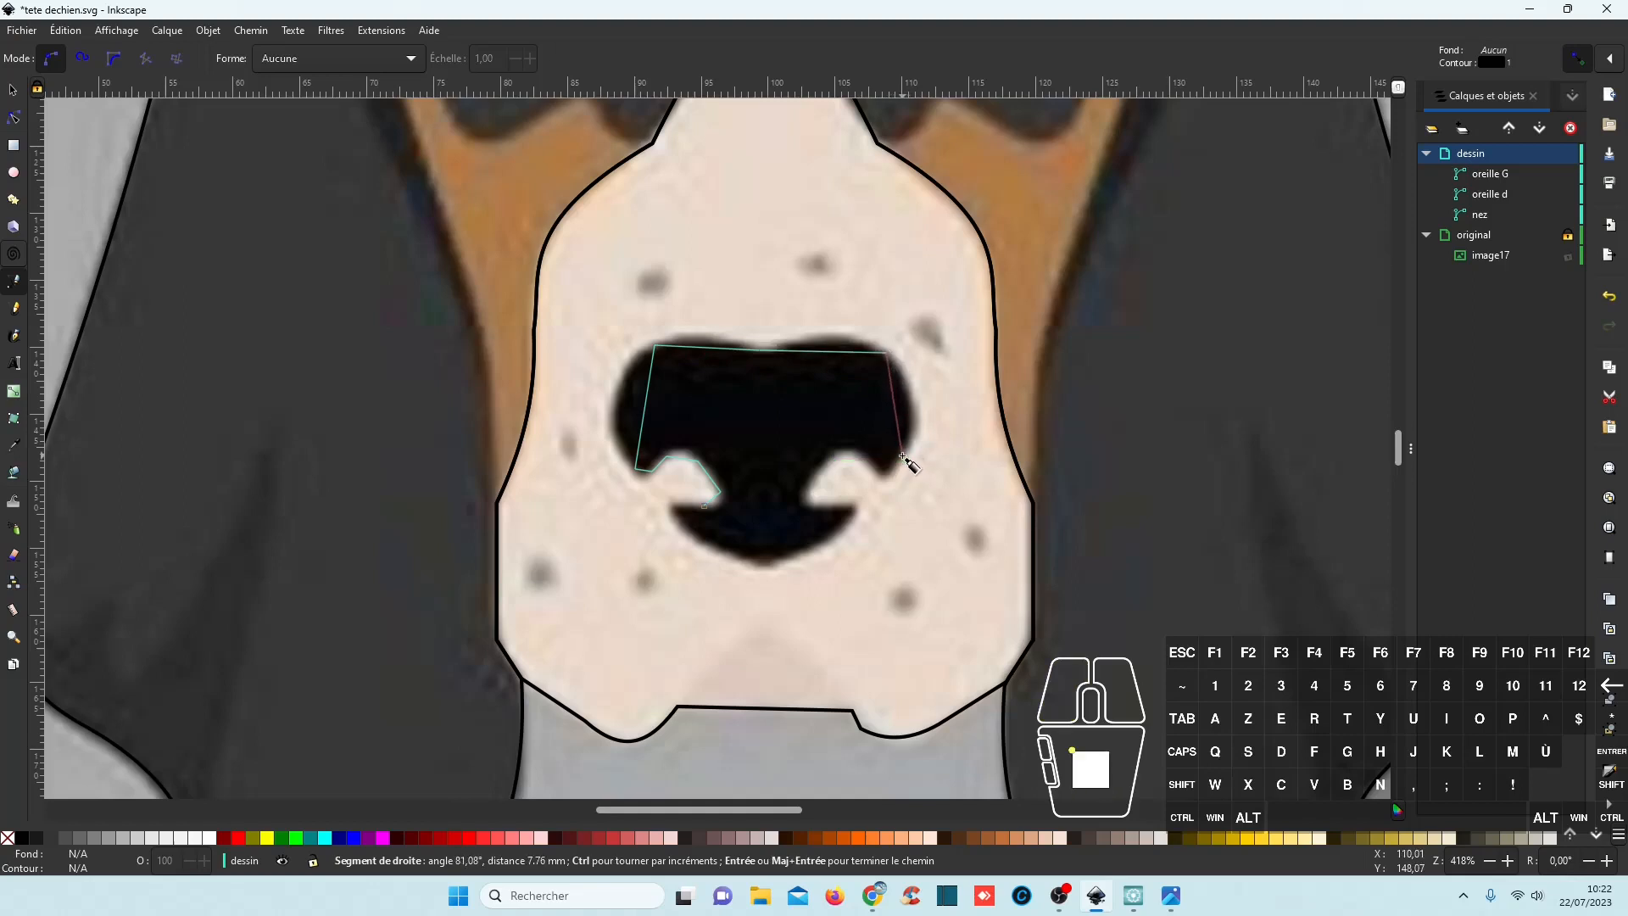
left_click(899, 460)
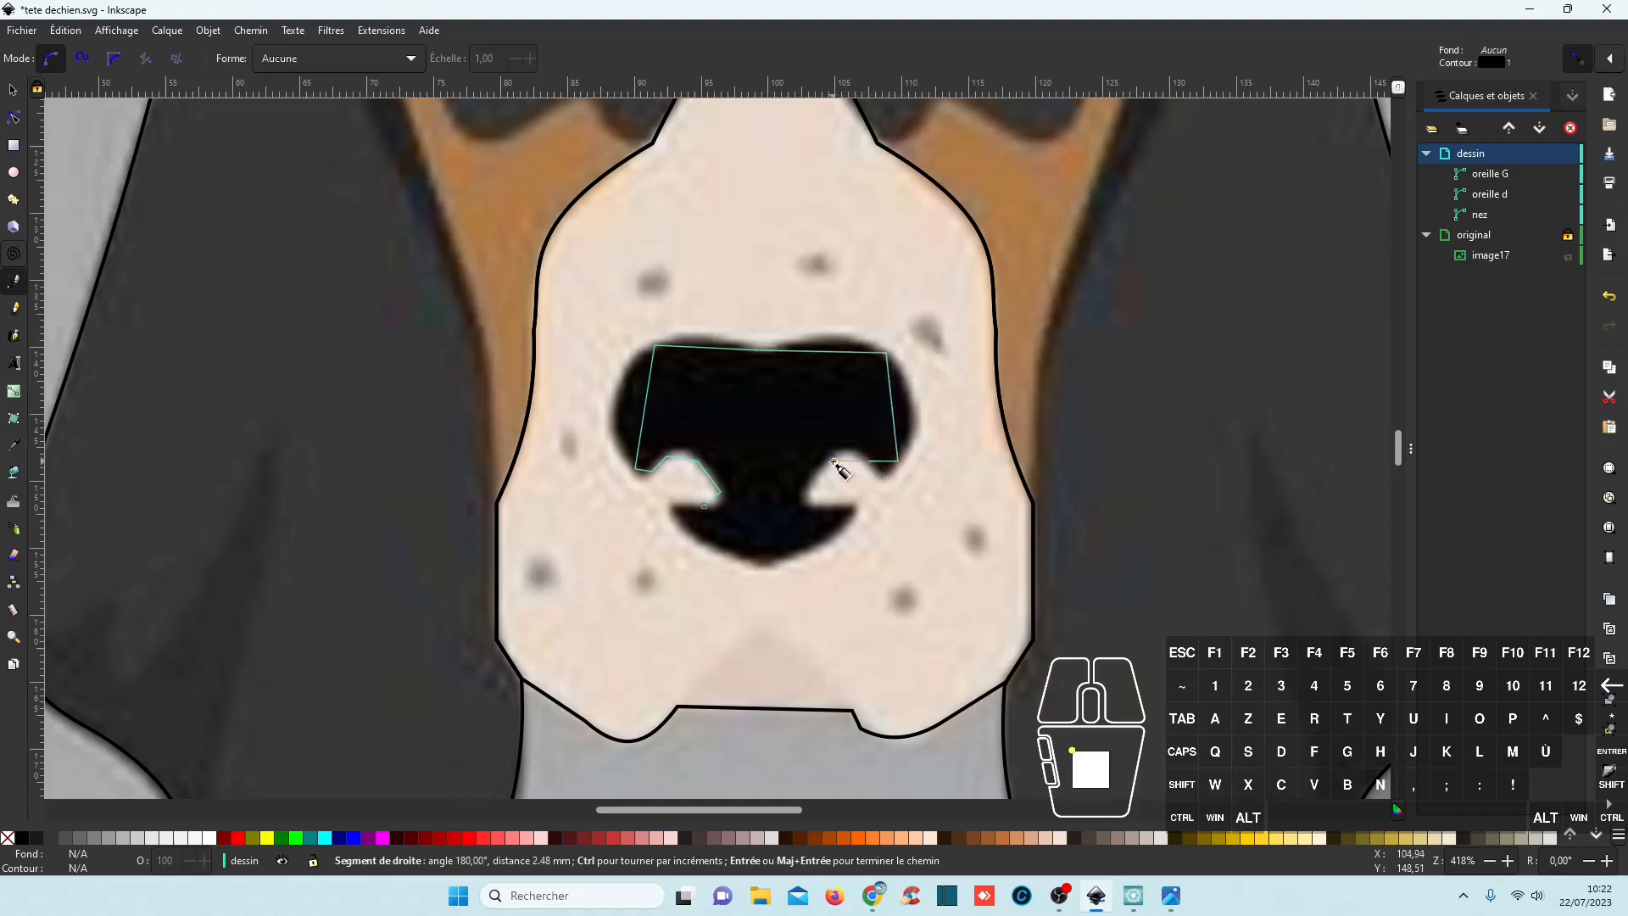
left_click(833, 460)
left_click(812, 489)
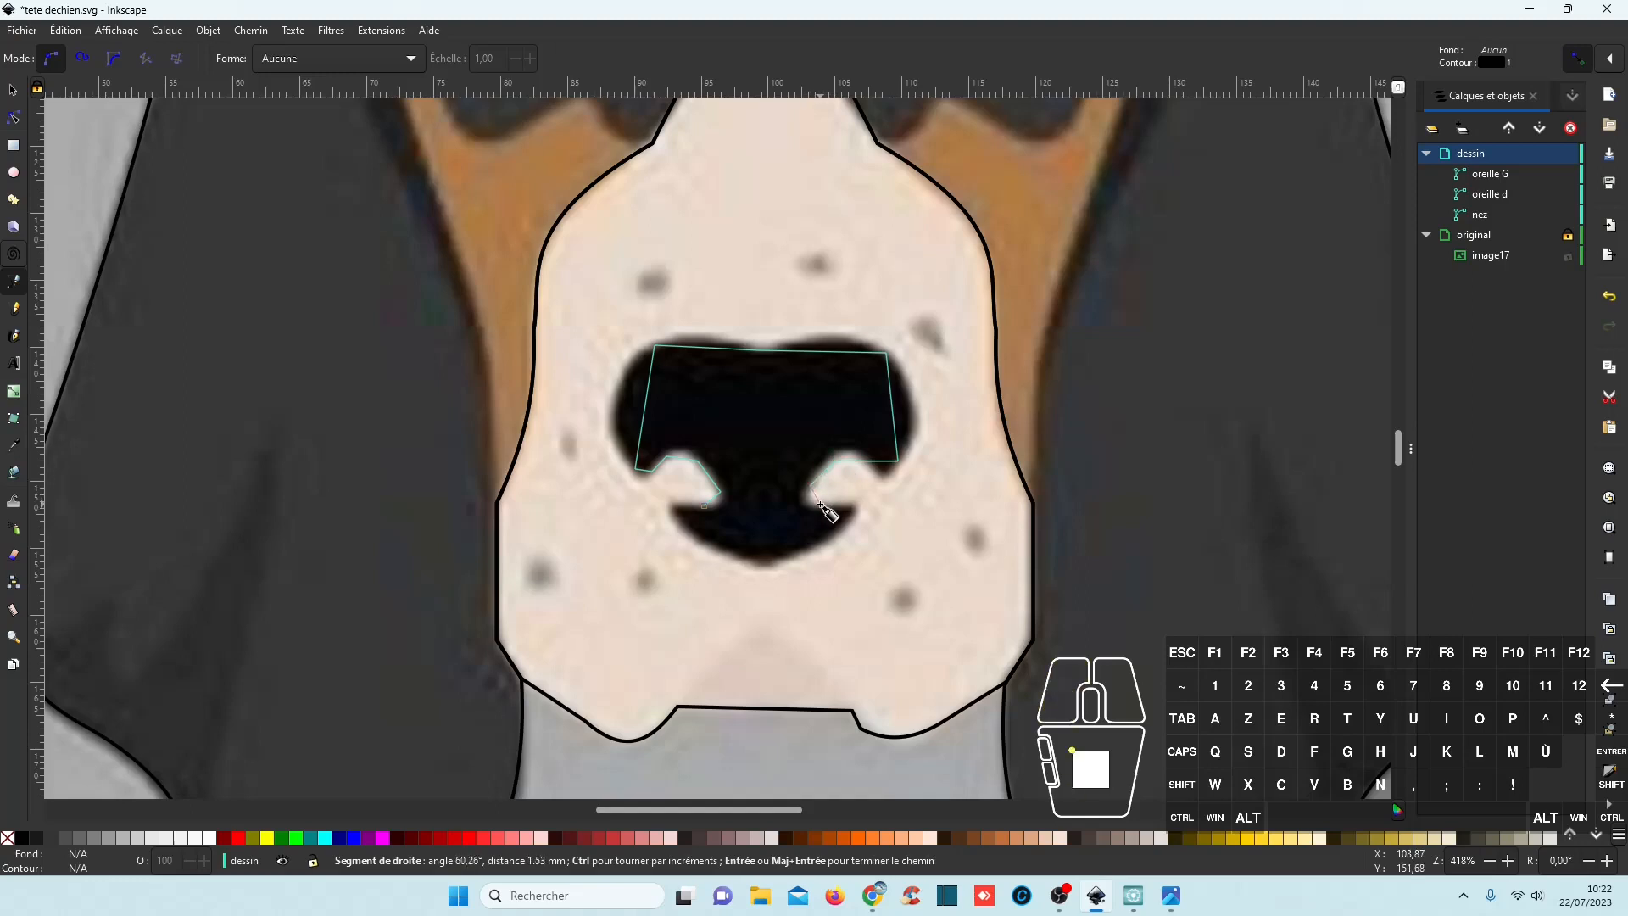
left_click(823, 506)
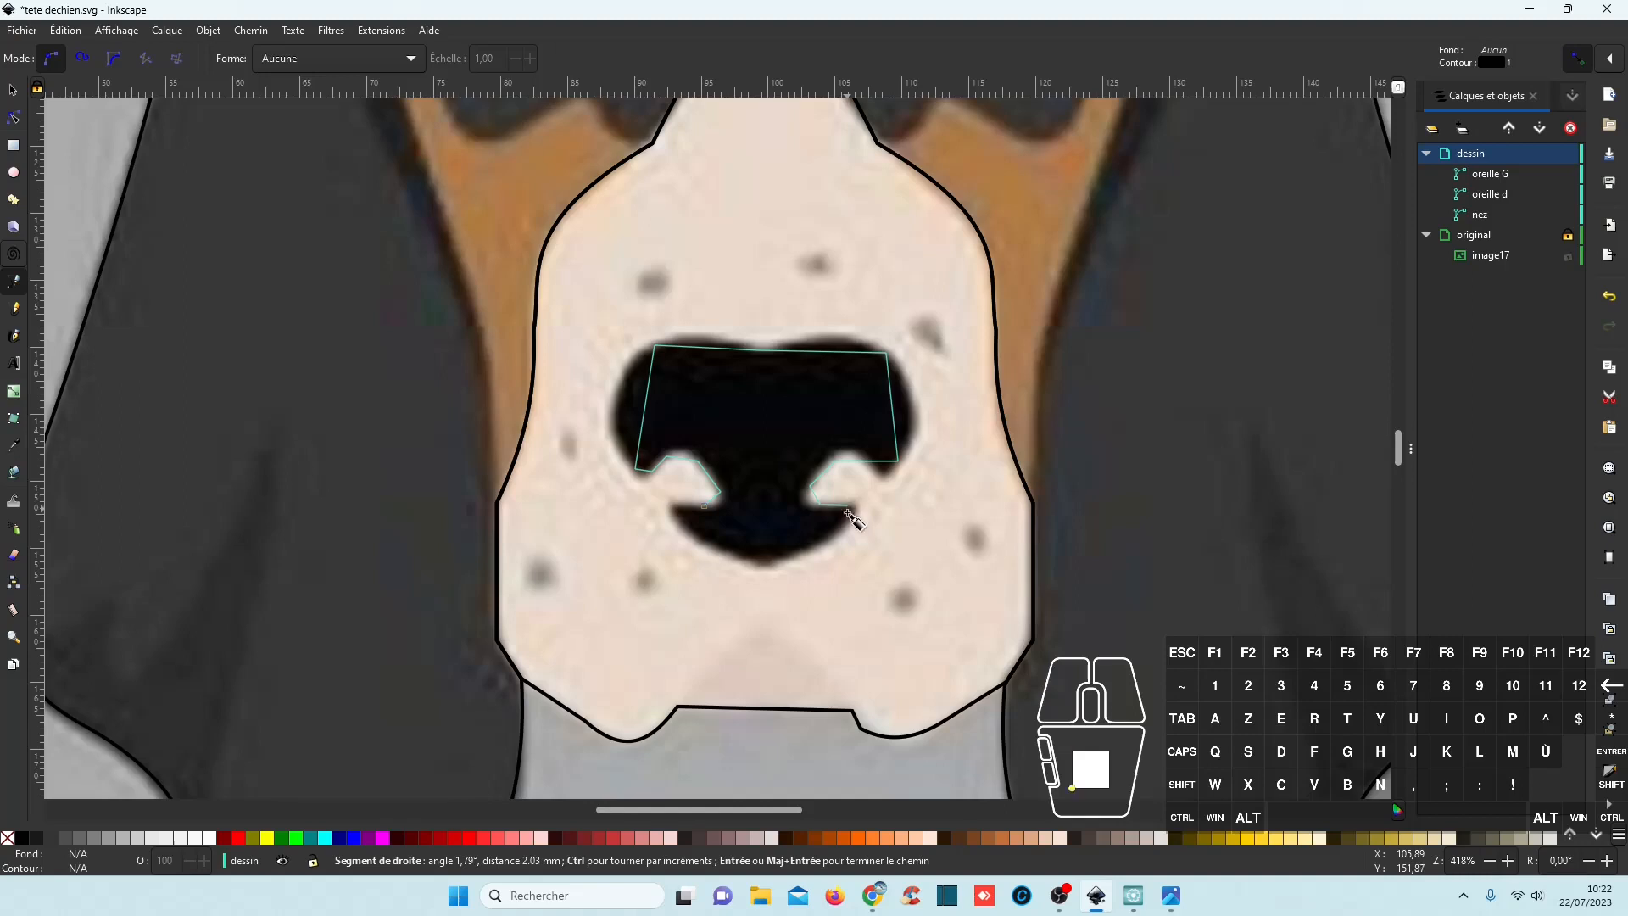
left_click(848, 507)
left_click(851, 520)
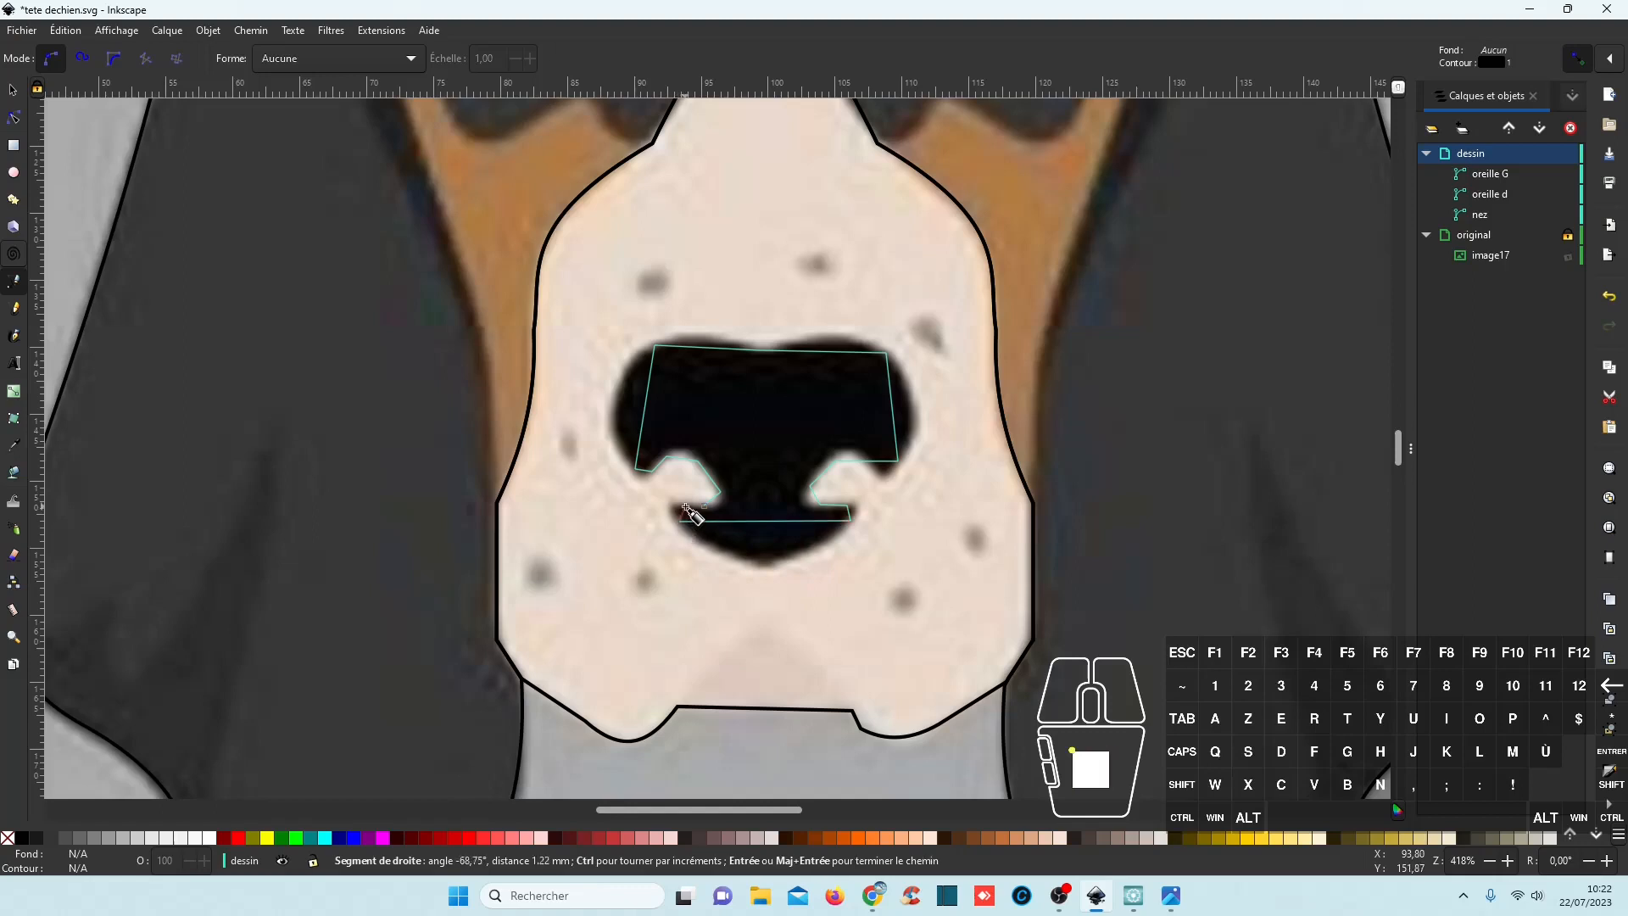
left_click(681, 519)
left_click(704, 508)
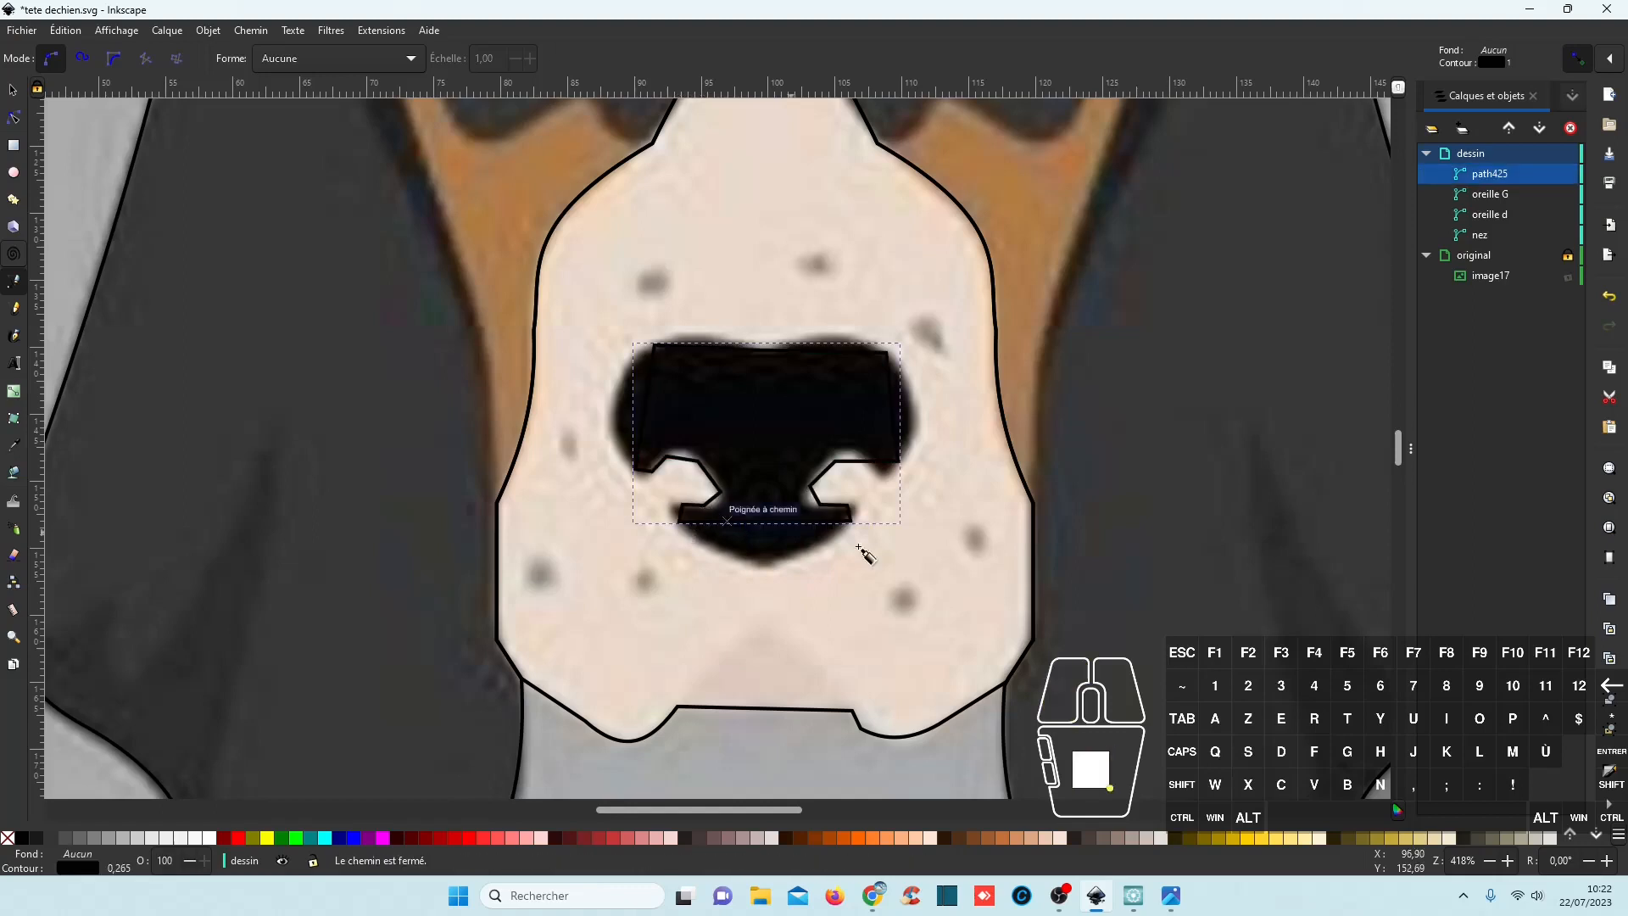
Give the nose path a yellow outline and bend its top edges, right side and right nostril segments to follow the picture.
left_click(262, 841, "shift")
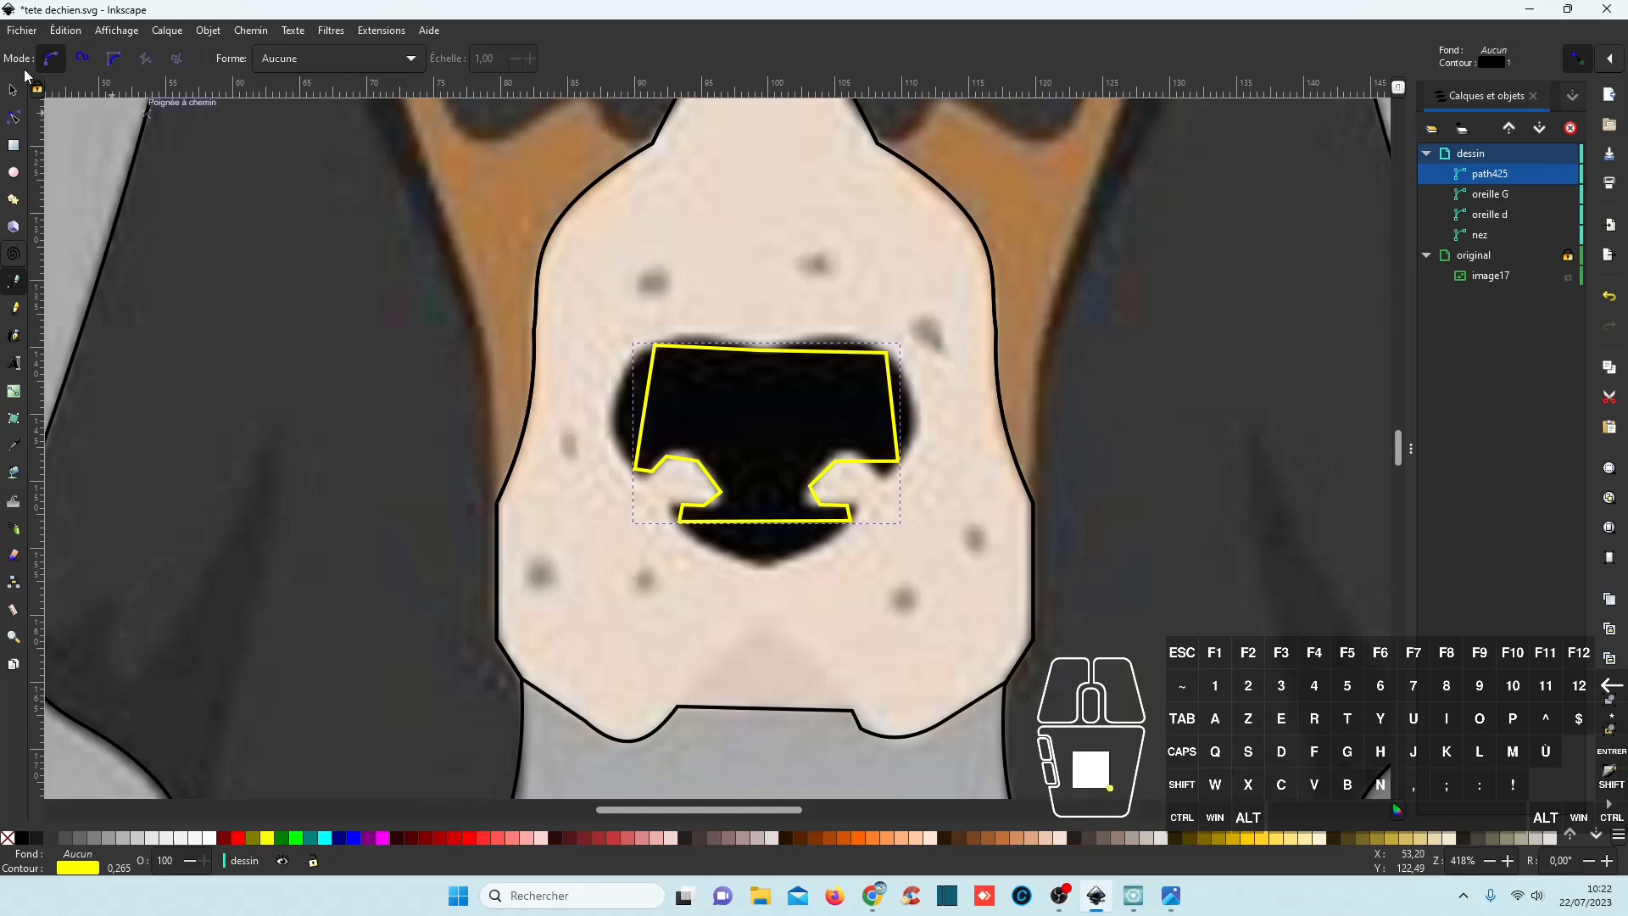
left_click(19, 117)
left_click_drag(712, 350, 705, 337)
left_click_drag(827, 361, 839, 346)
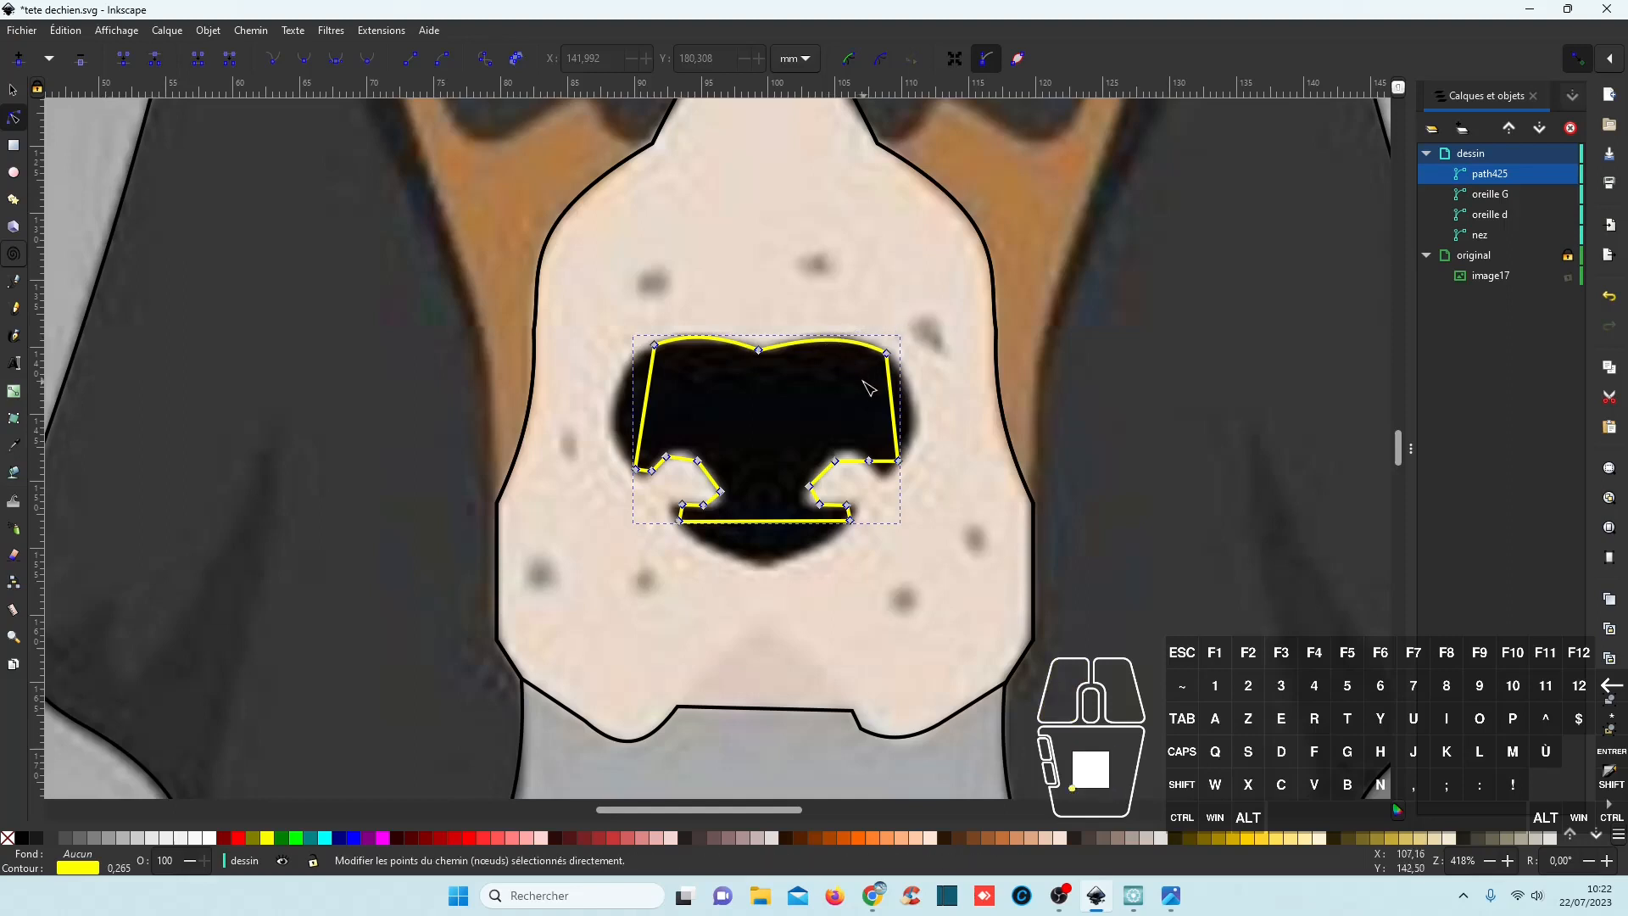
left_click_drag(892, 403, 906, 407)
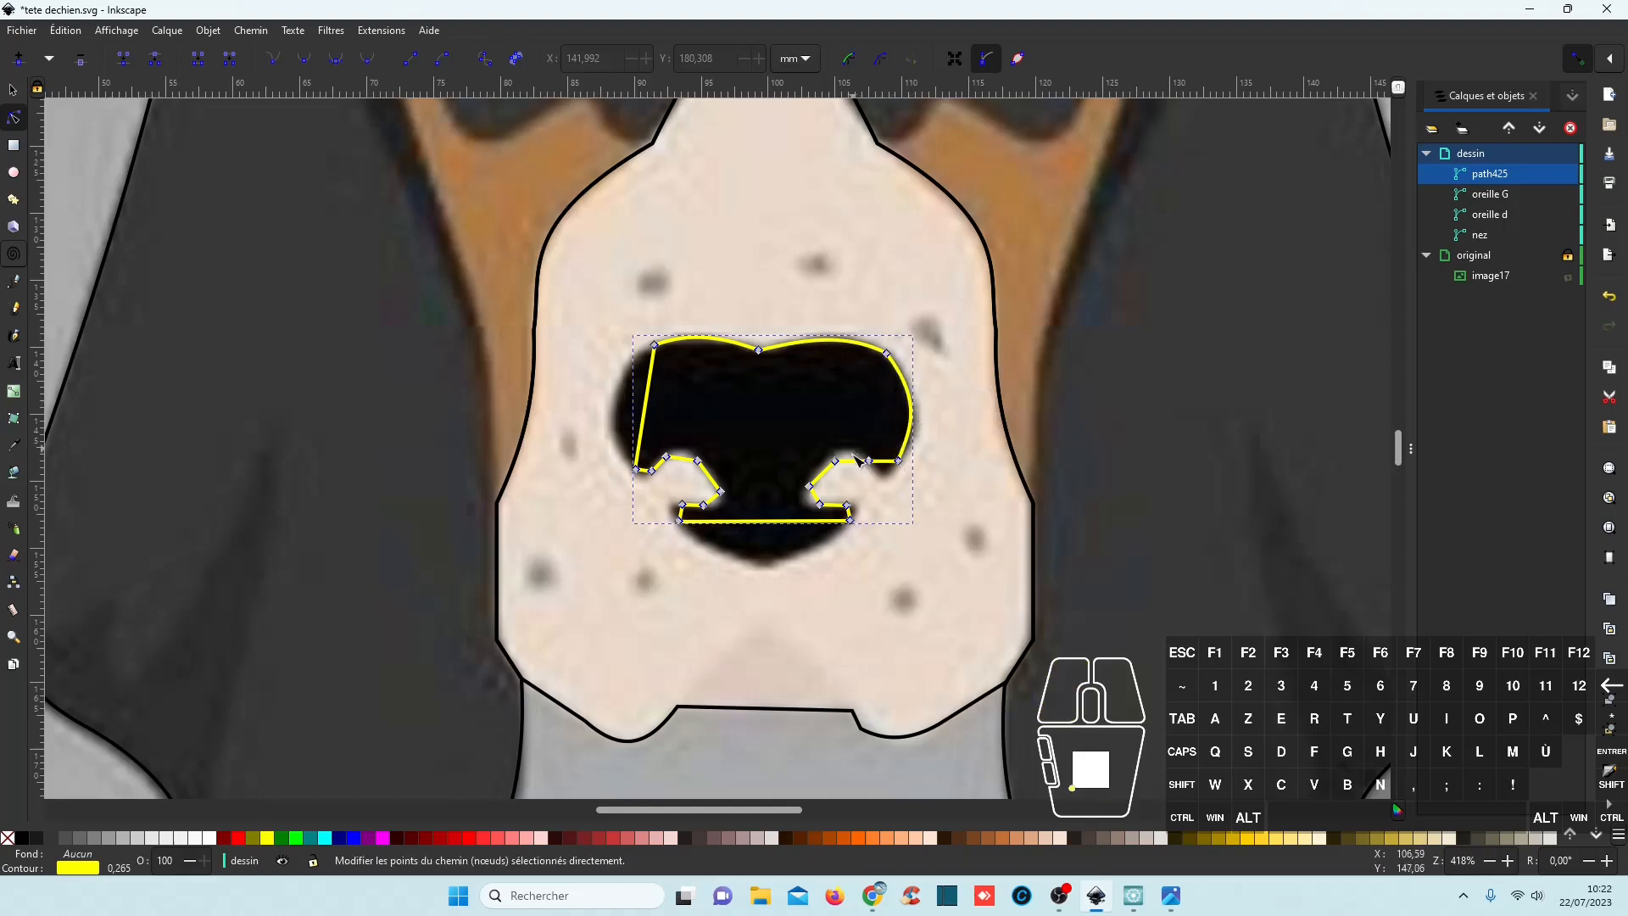
left_click_drag(896, 479, 776, 496)
Curve the nose path's lower lobe, both its corners and the left nostril notch to match the black nose.
scroll(813, 498, "up", 4)
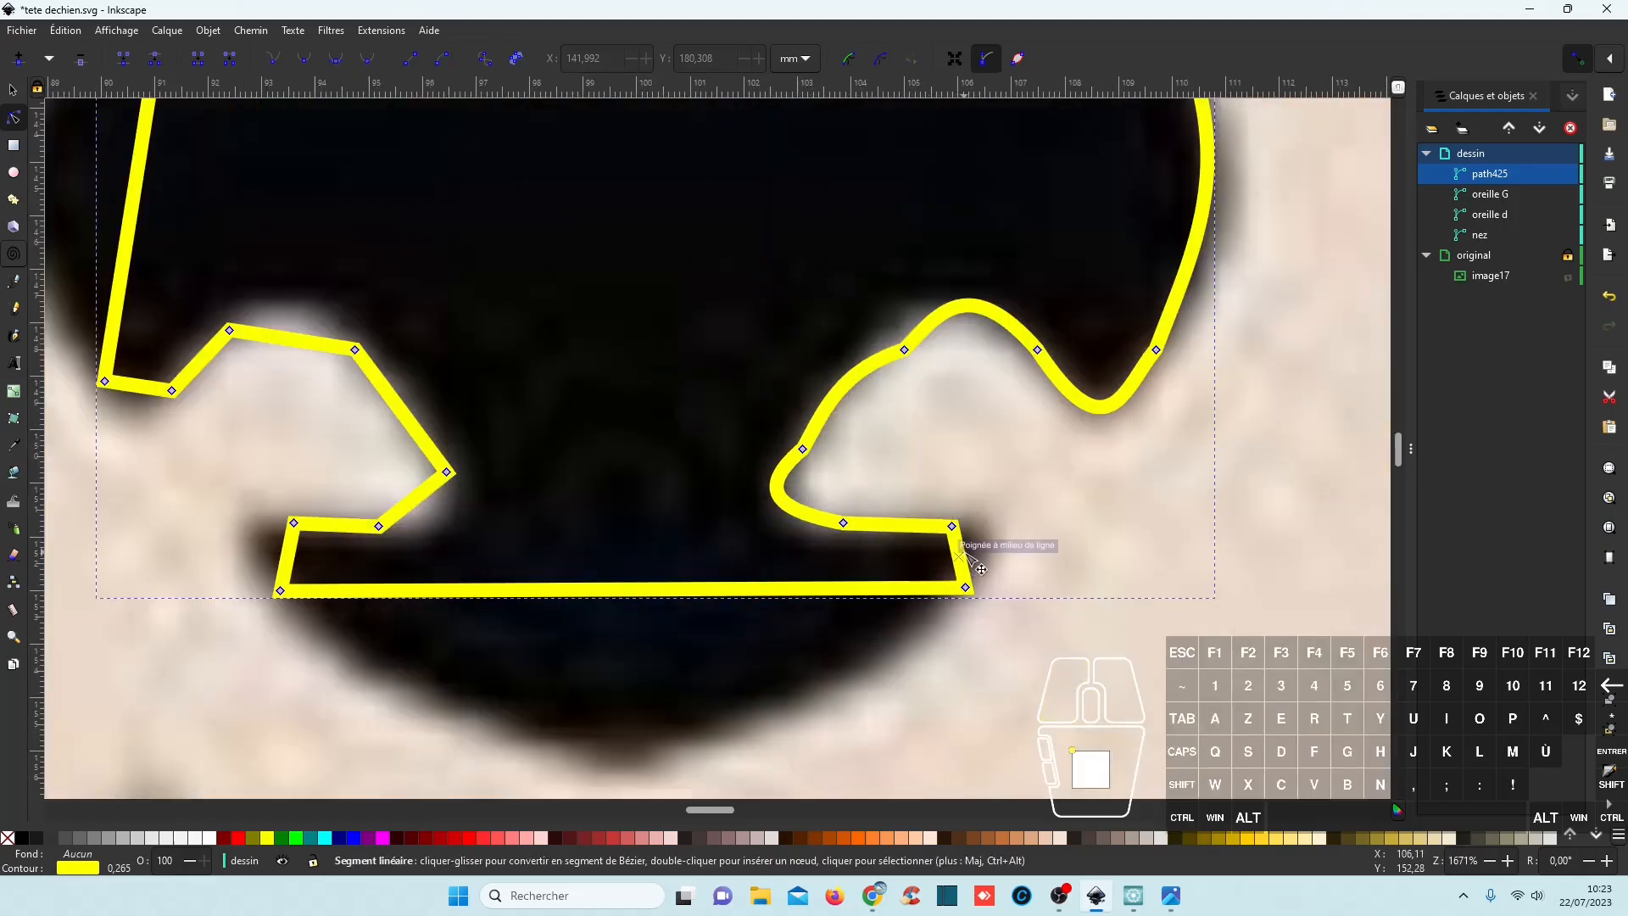
left_click_drag(962, 556, 999, 553)
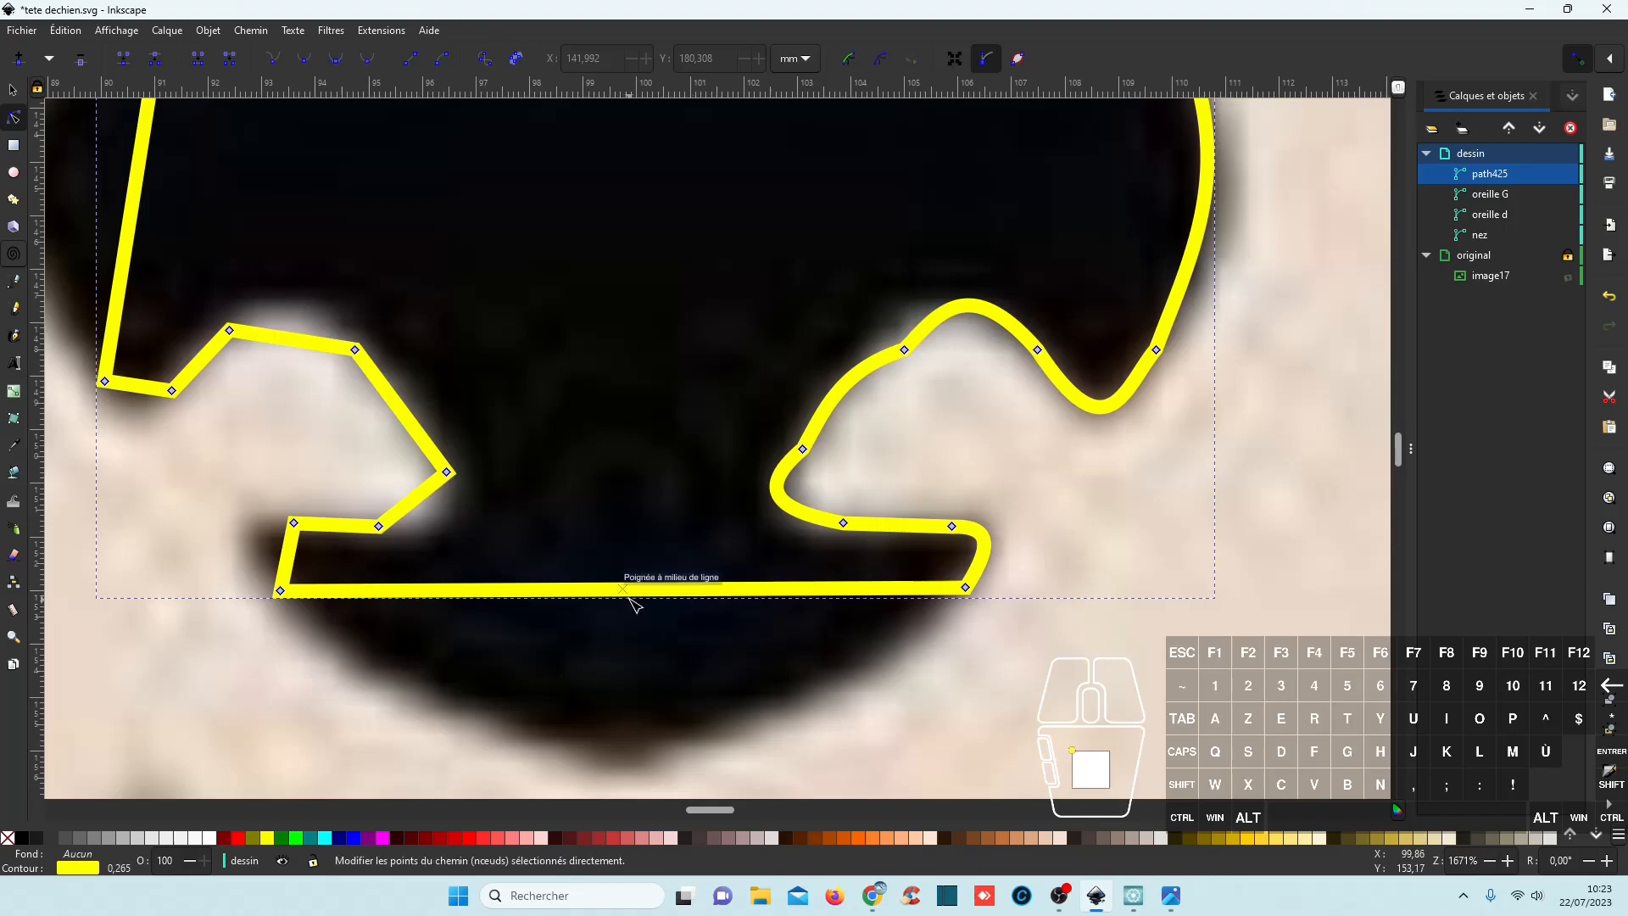
left_click_drag(634, 603, 629, 747)
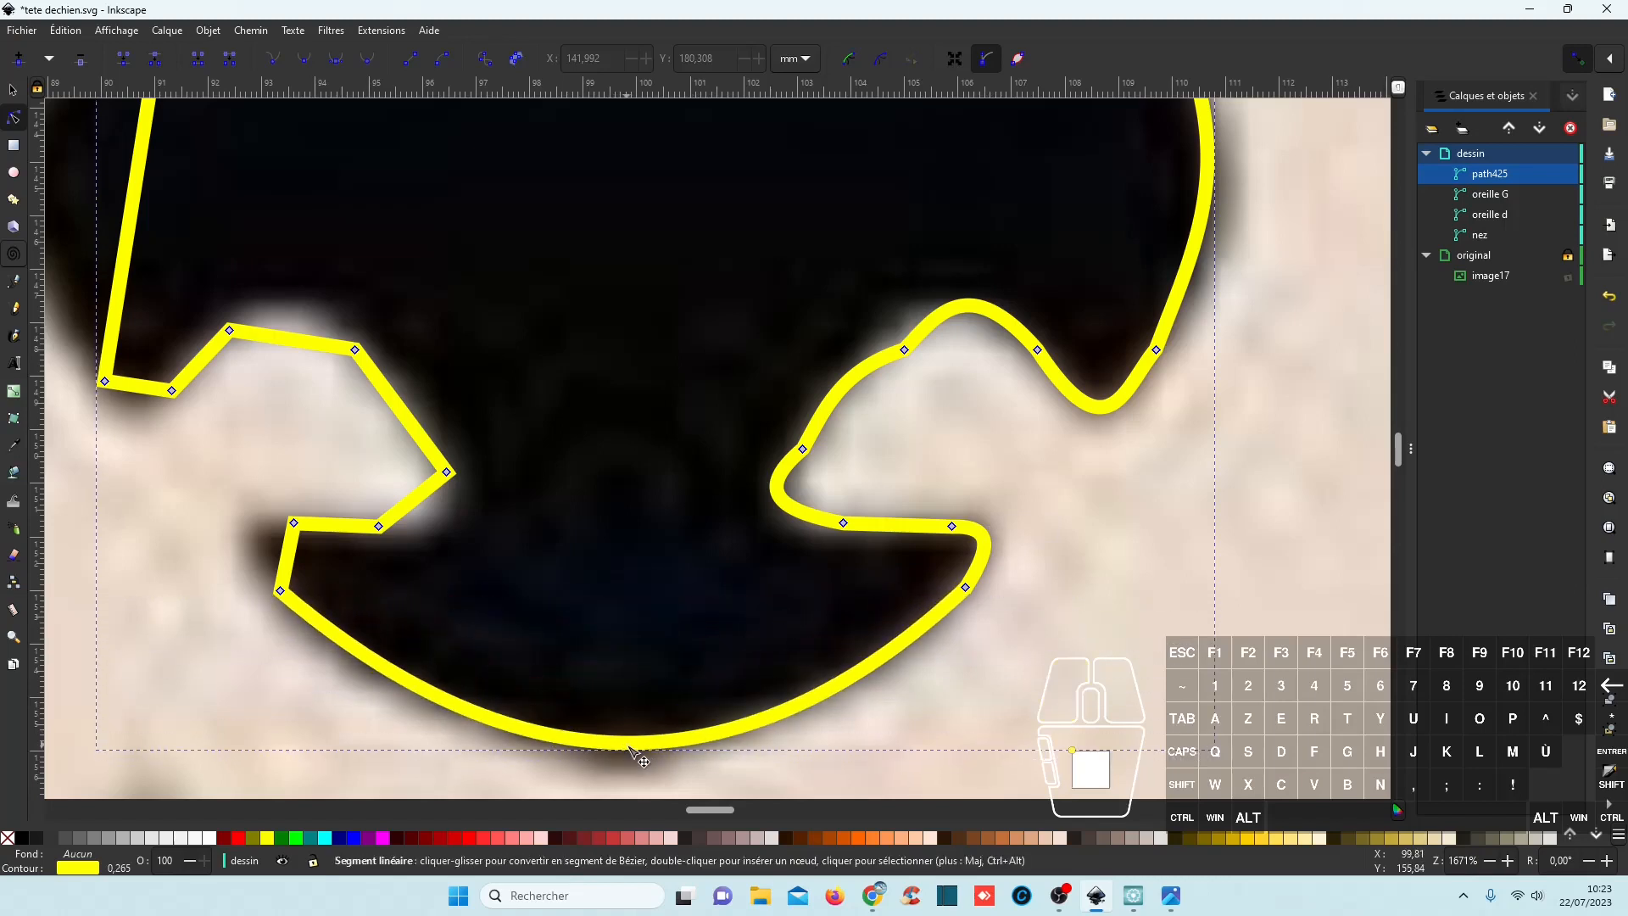
left_click_drag(290, 561, 258, 550)
left_click_drag(425, 490, 440, 516)
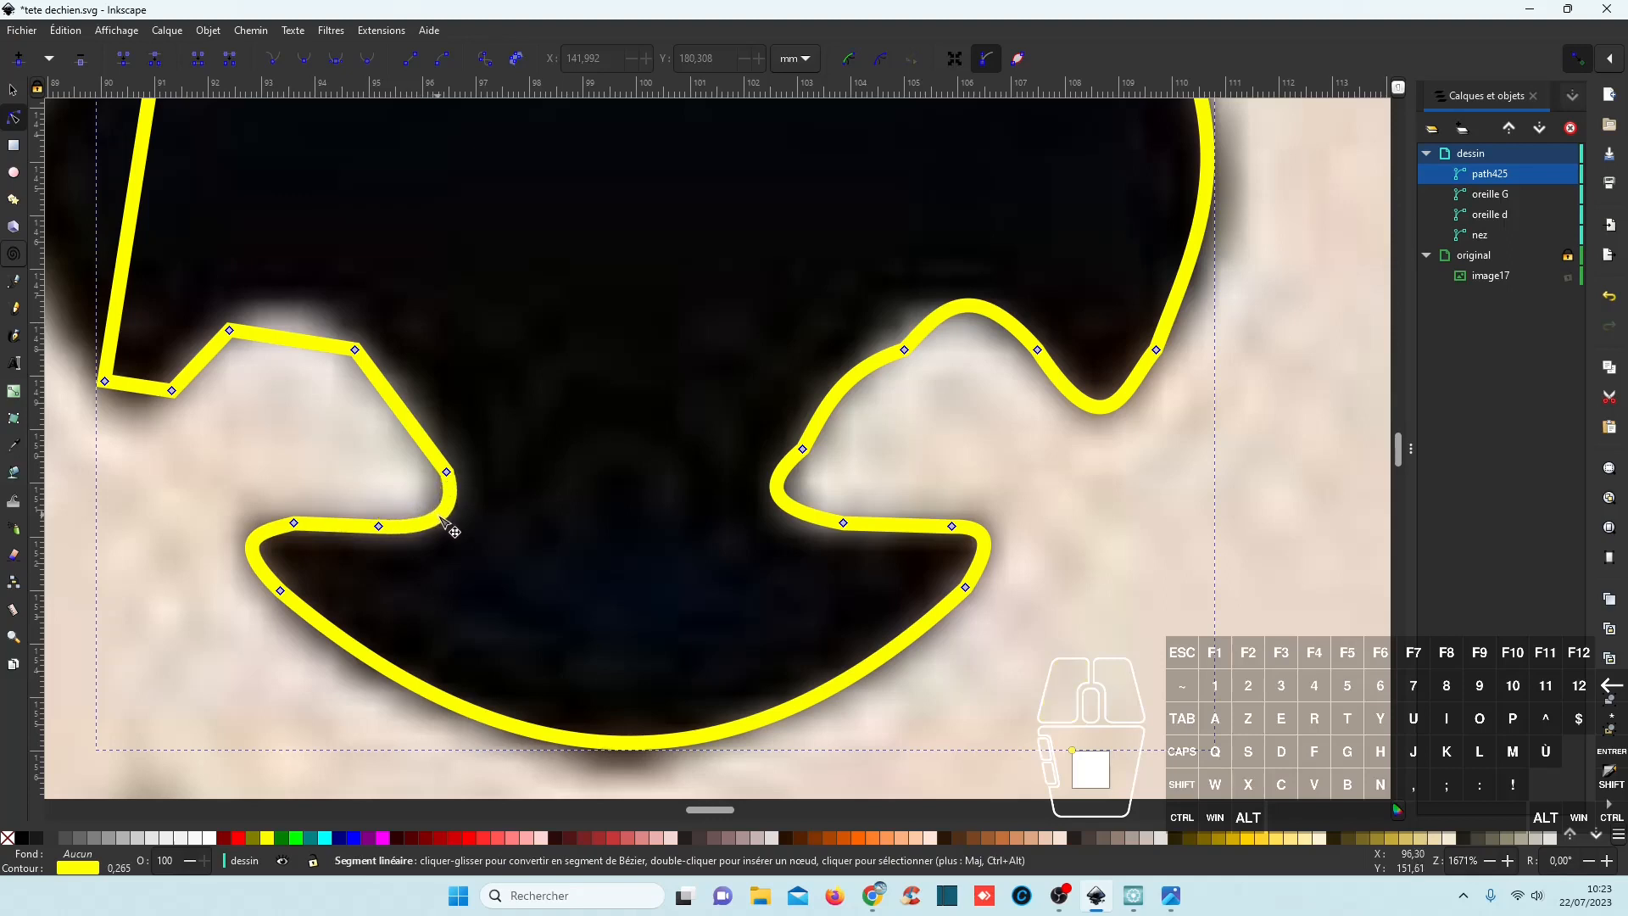
left_click_drag(304, 343, 290, 299)
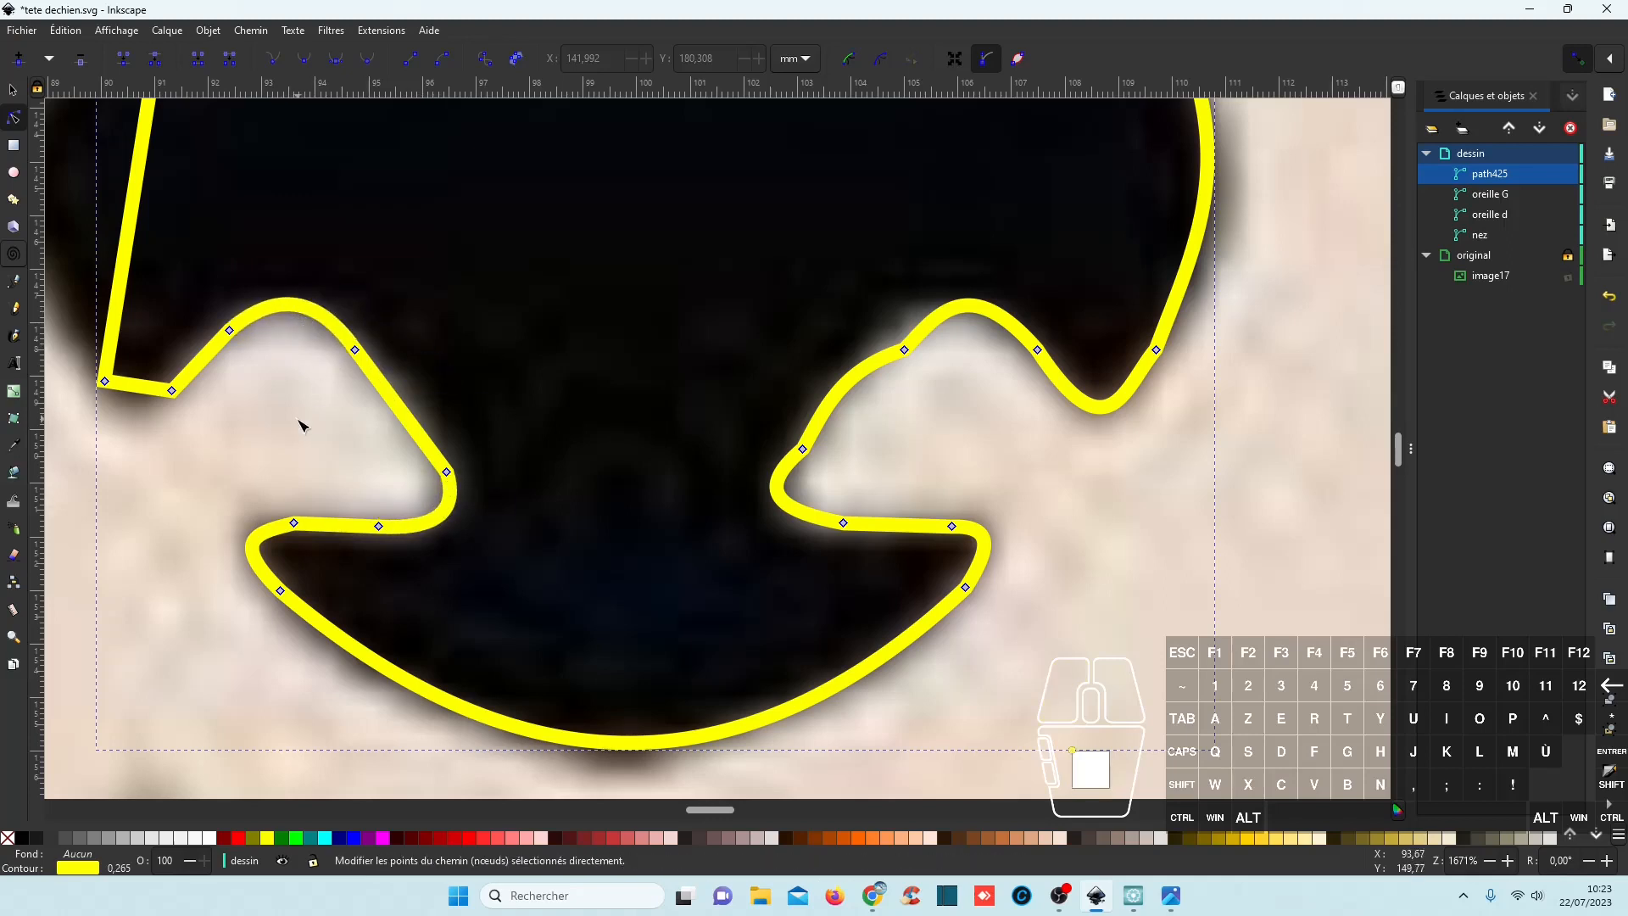
Bend the nose path's lower left tip and its straight left side outward to the edge of the black nose.
scroll(298, 424, "left", 8)
scroll(298, 424, "up", 2)
mouse_move(465, 458)
left_mouse_down()
mouse_move(470, 475)
mouse_move(480, 462)
left_mouse_up()
scroll(482, 455, "down", 2)
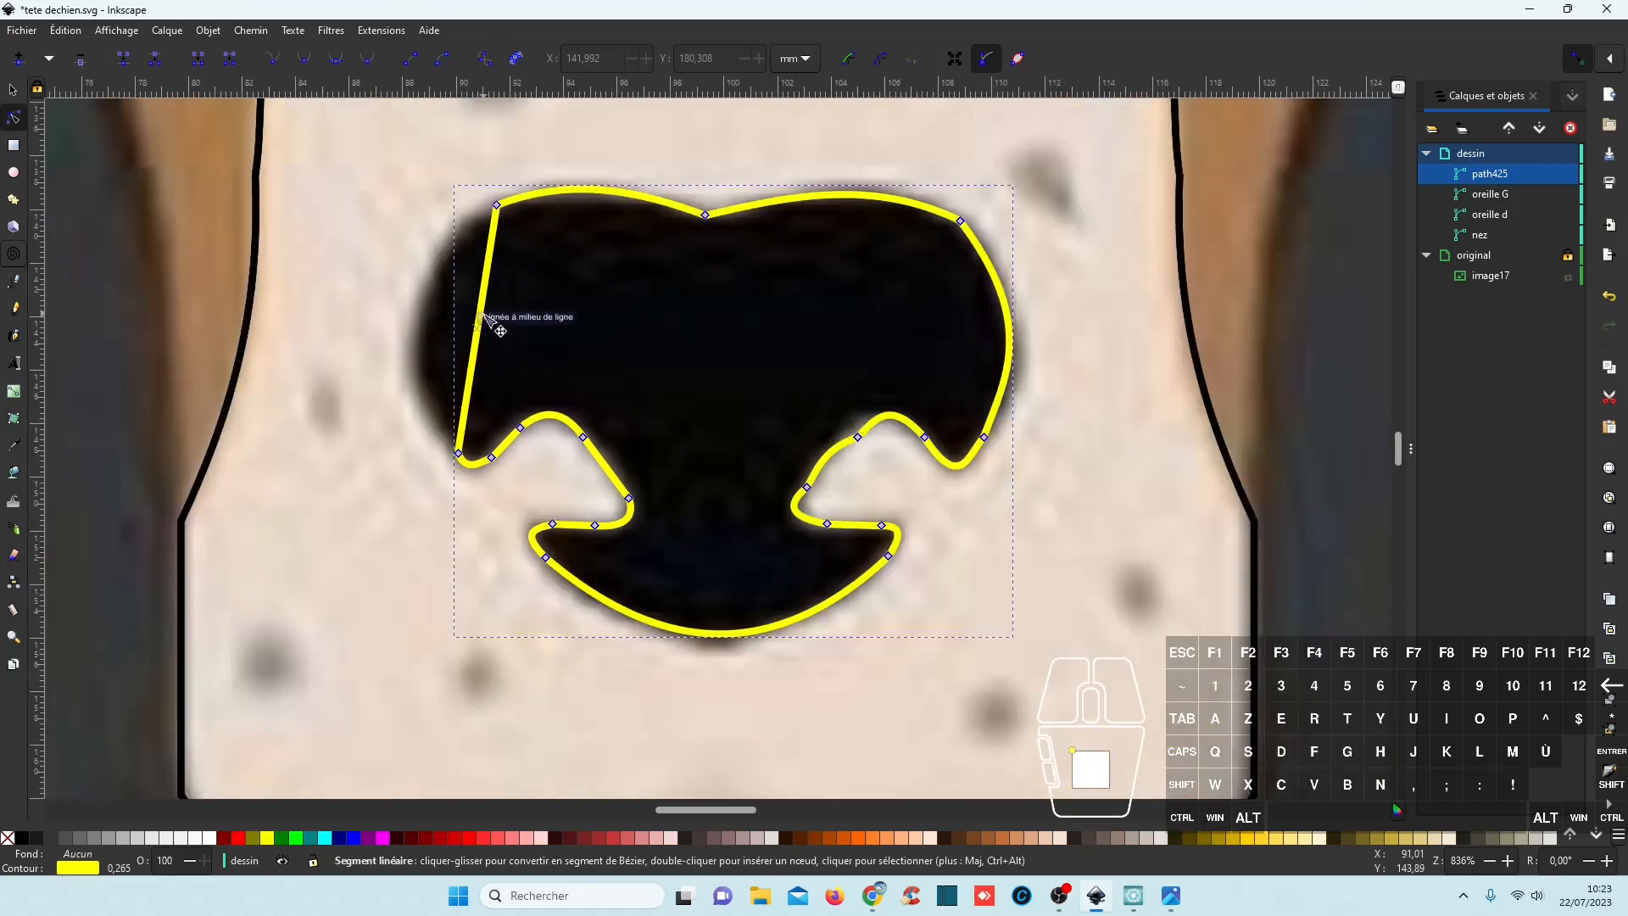
left_click_drag(485, 318, 417, 322)
scroll(887, 389, "down", 3)
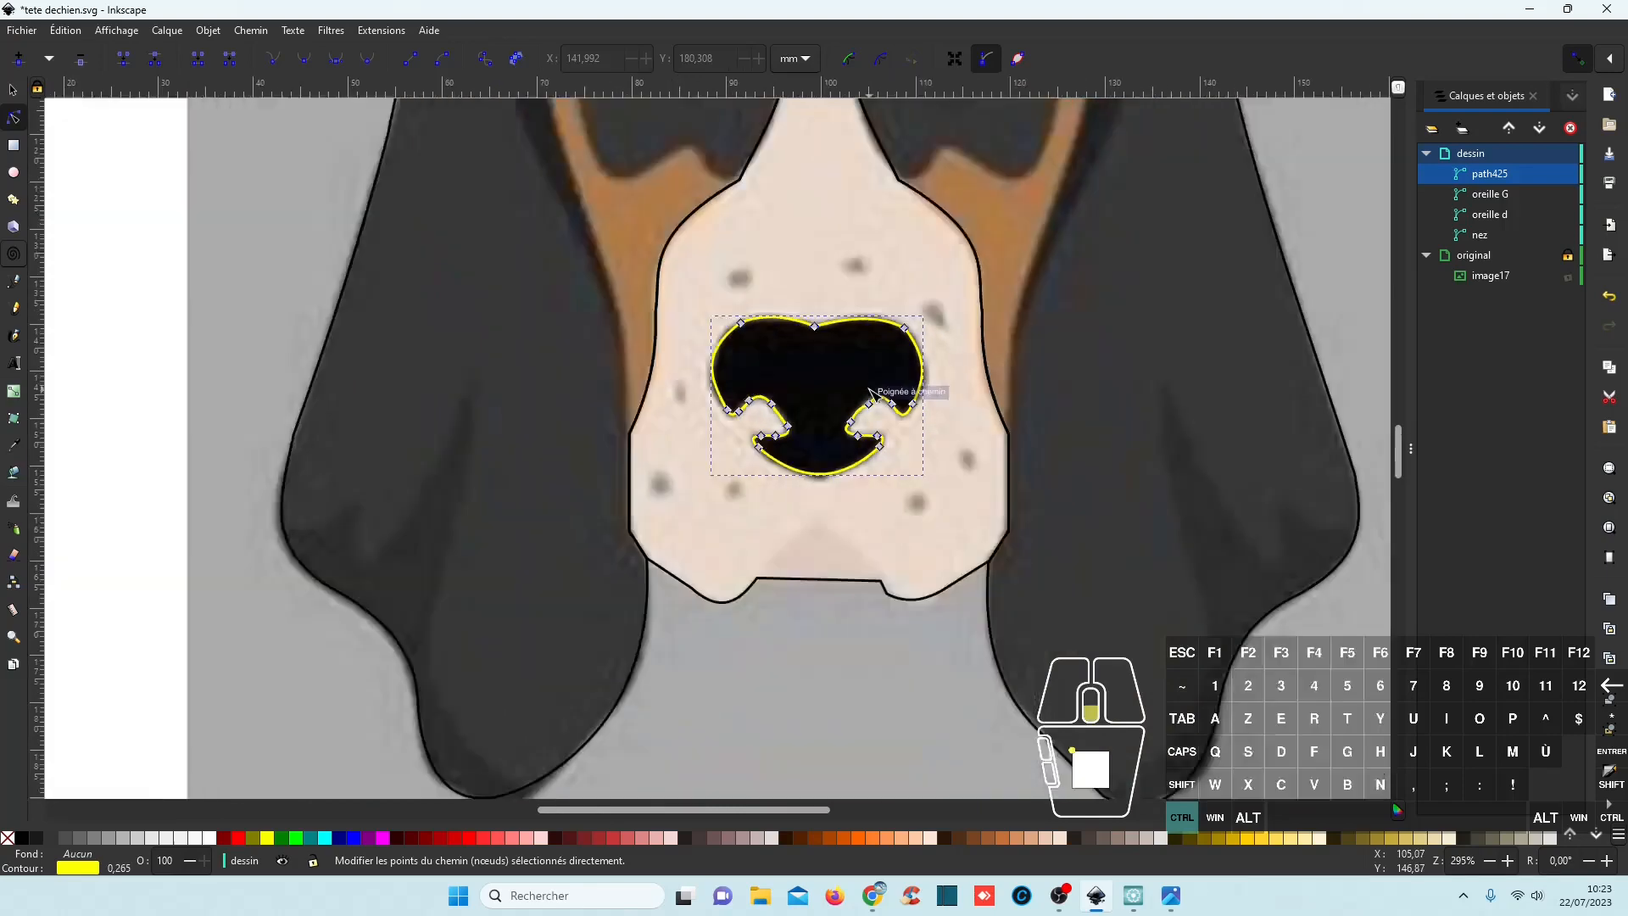
scroll(871, 391, "down", 2)
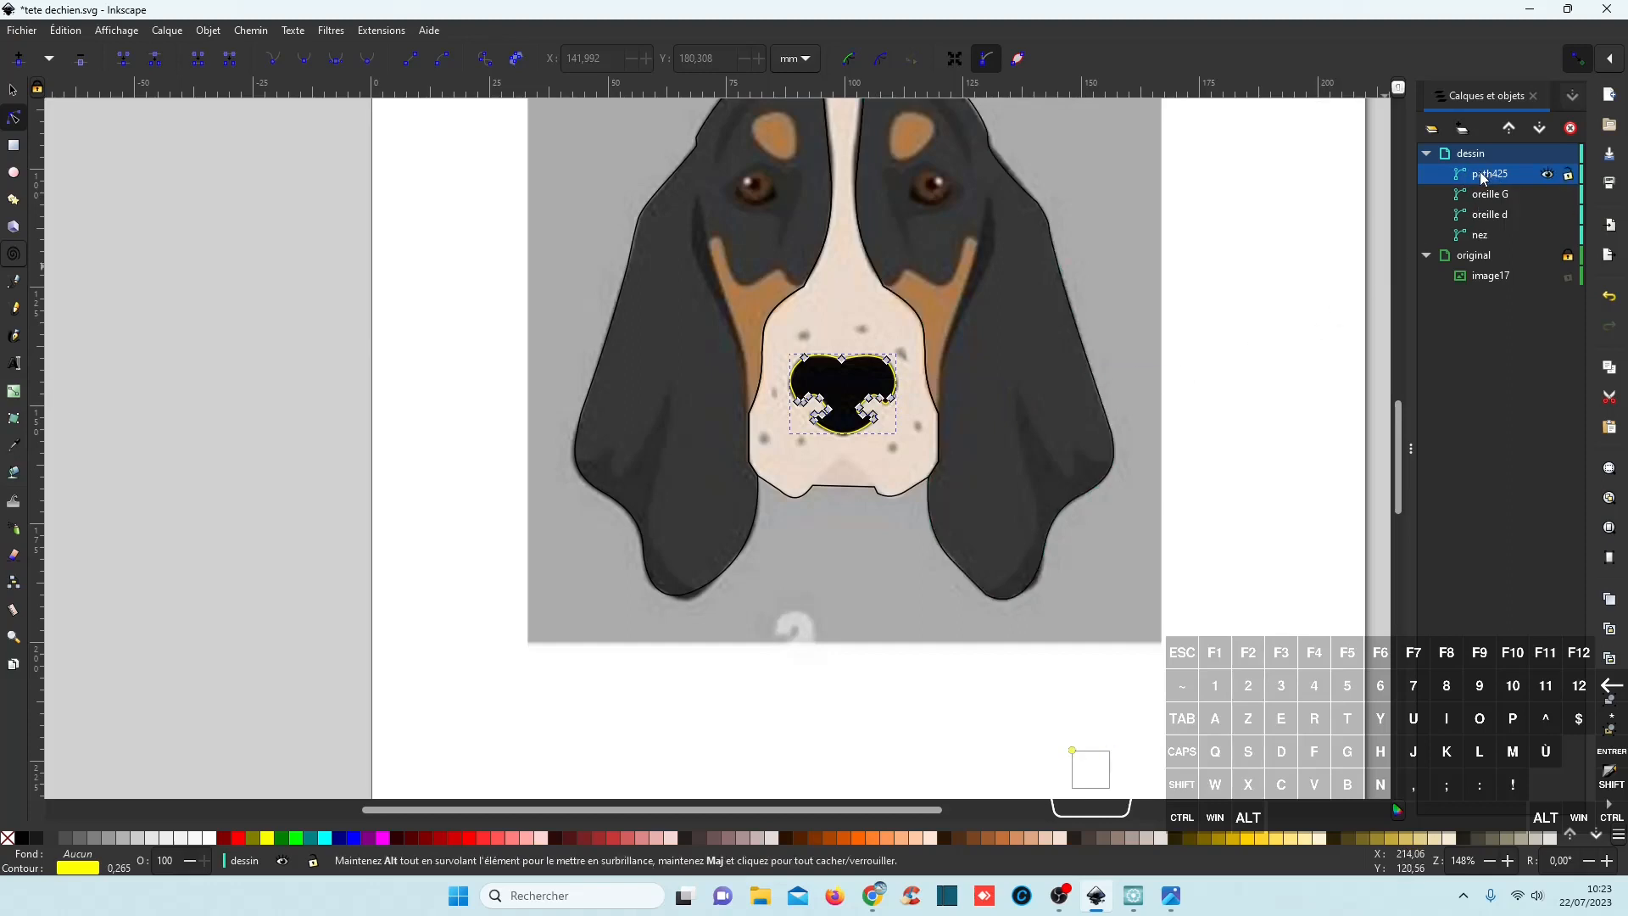
Divide the nez shape with the yellow-outlined nose path to cut the nose out of the muzzle.
key("ctrl")
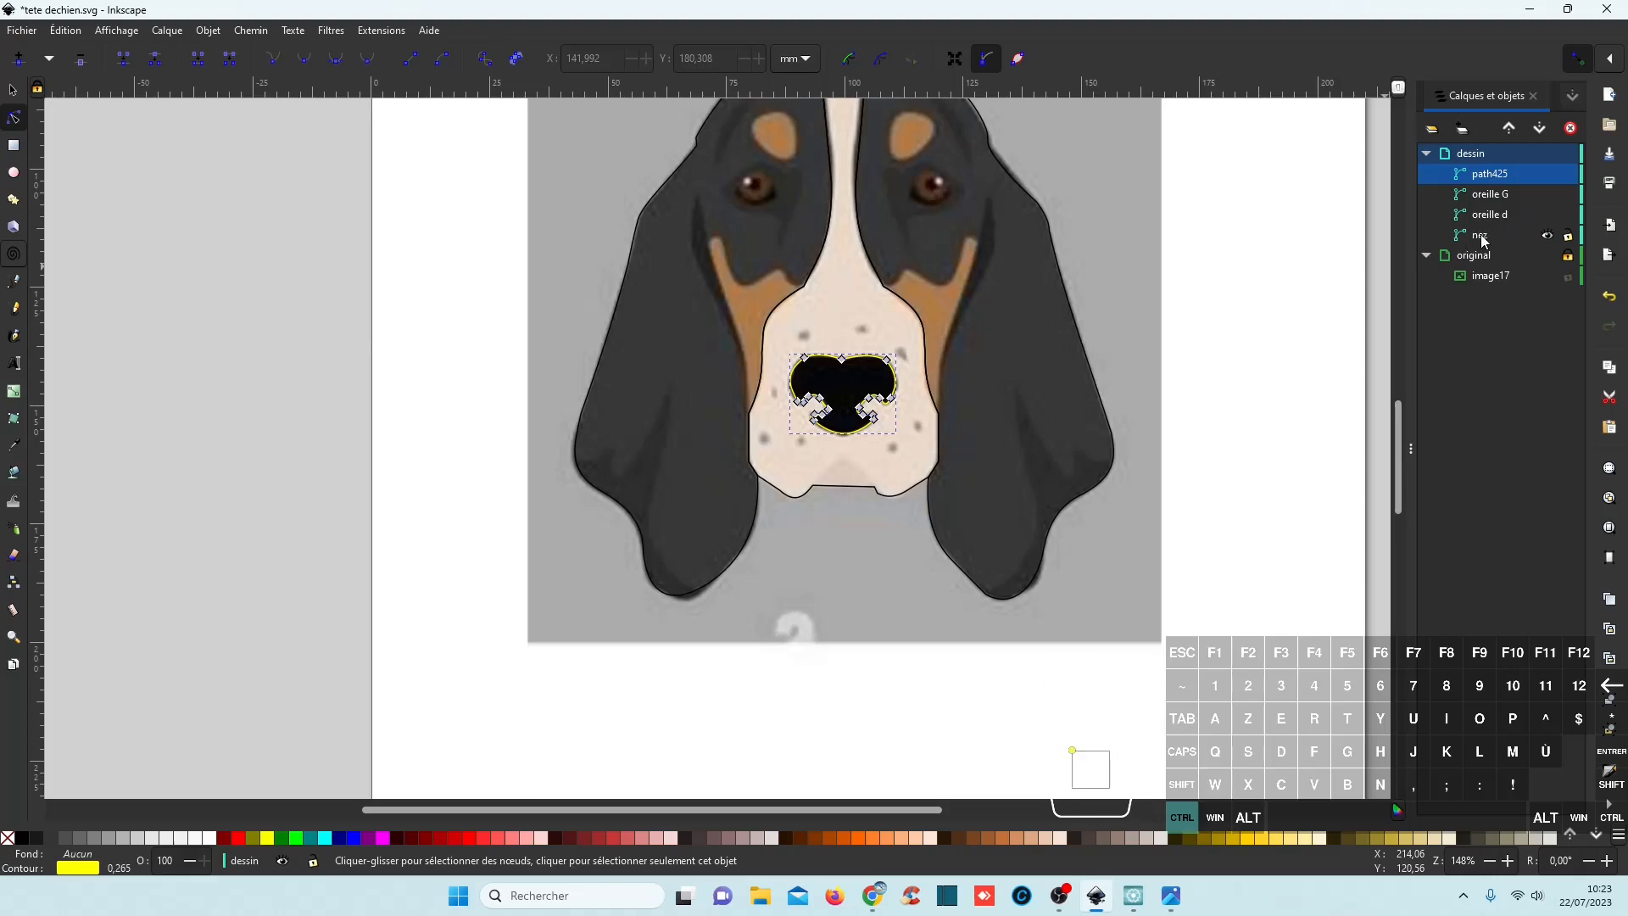
left_click(1479, 235, "ctrl")
scroll(928, 233, "up", 2)
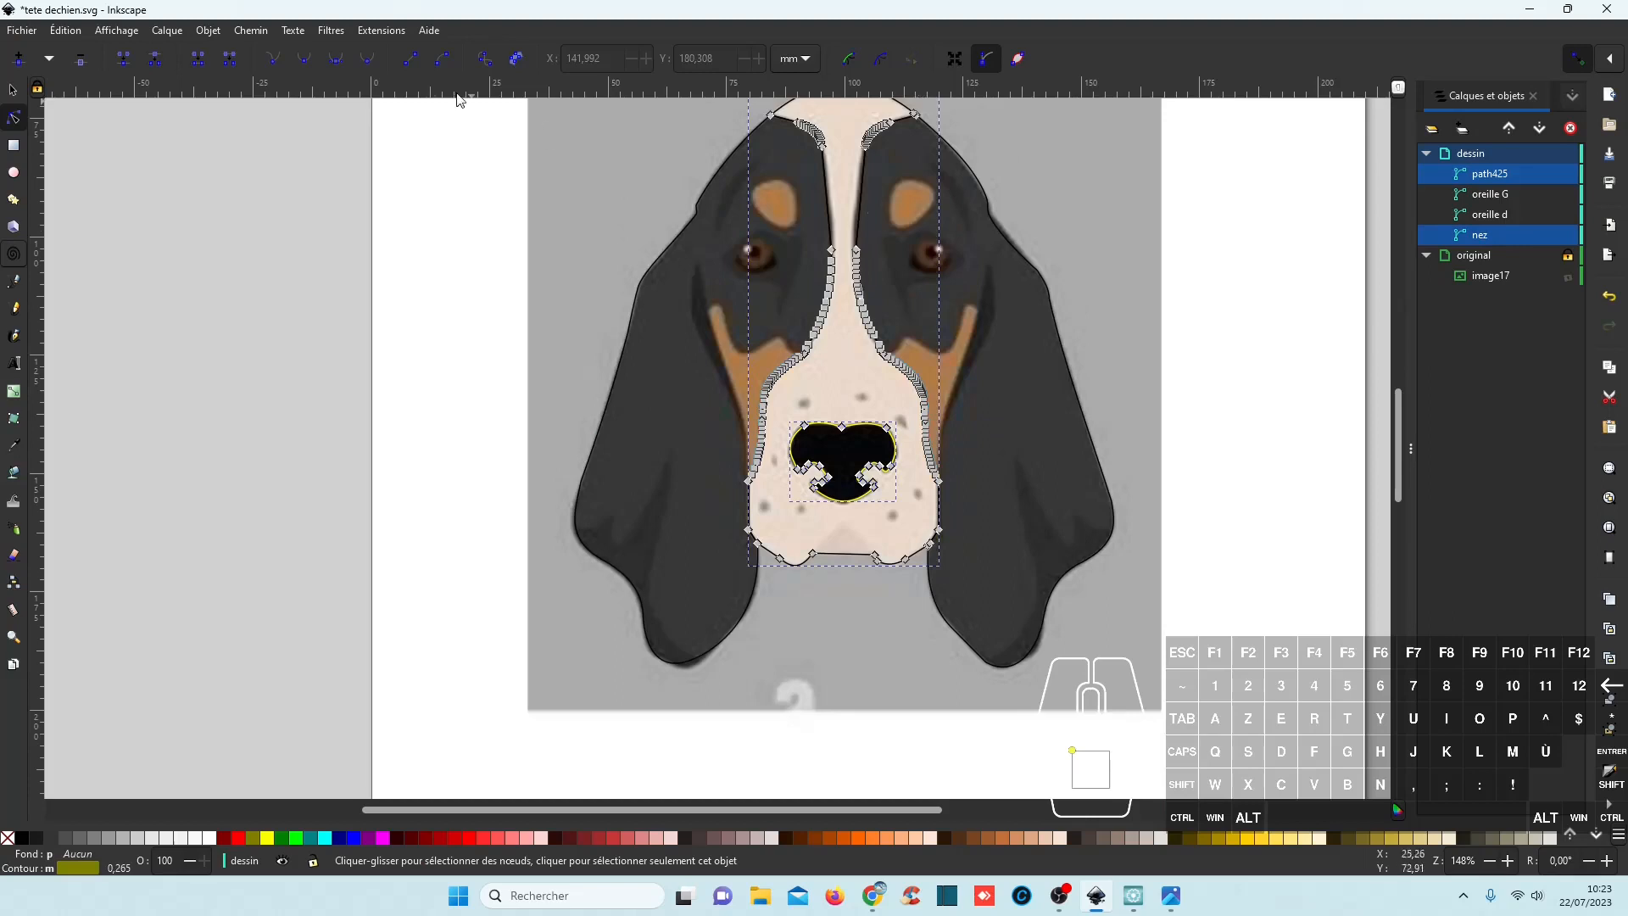
left_click(251, 30)
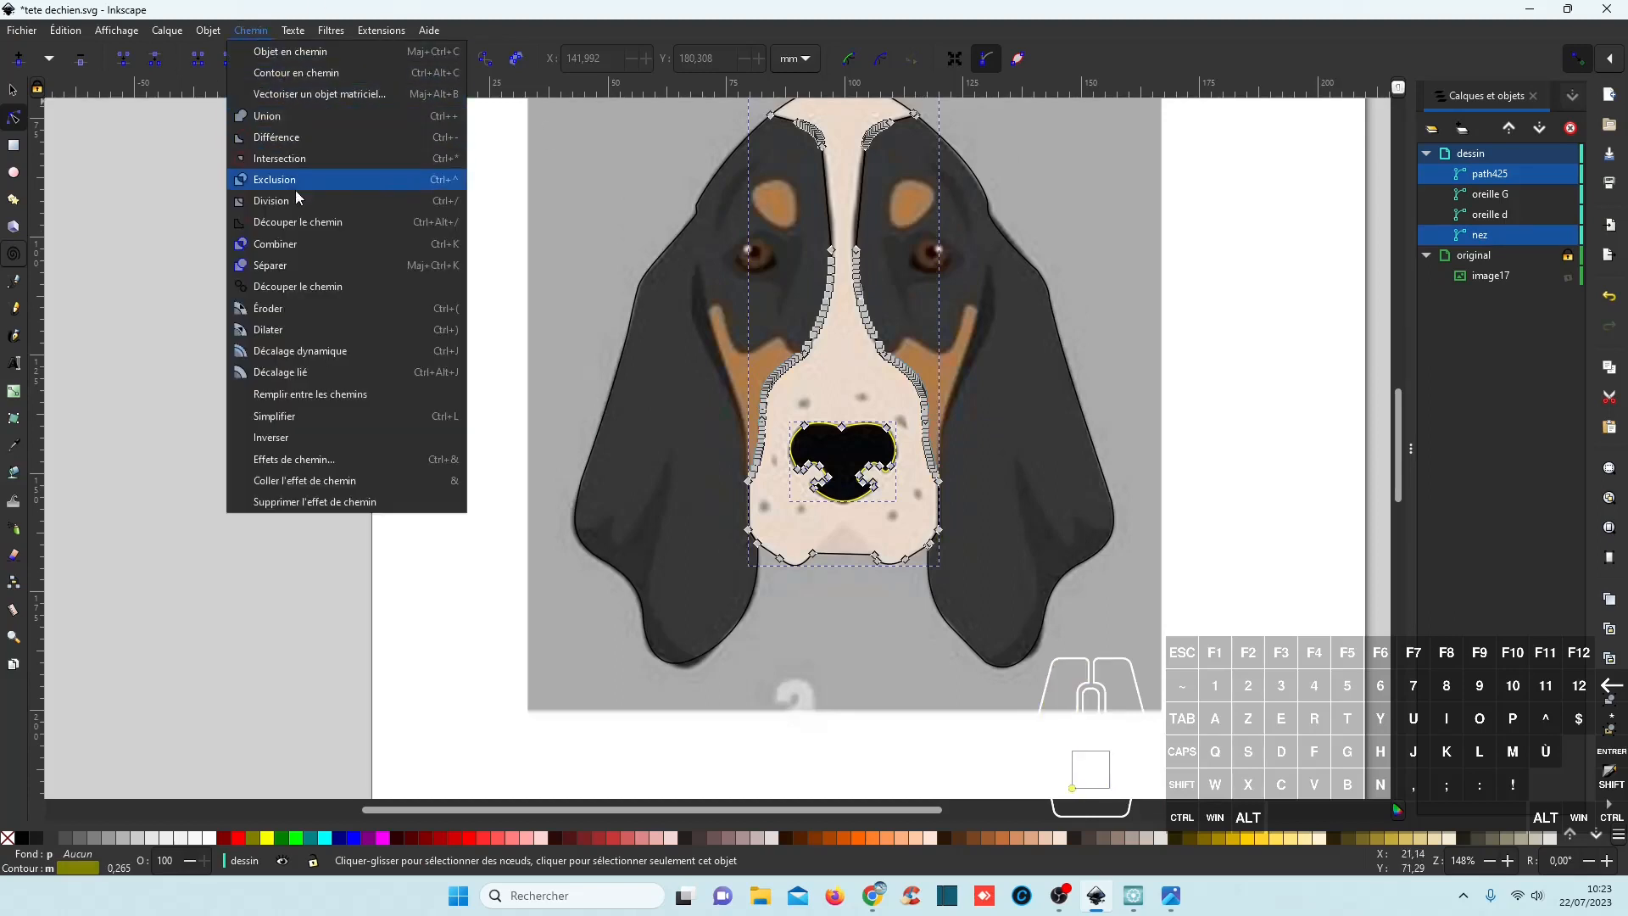
left_click(271, 203)
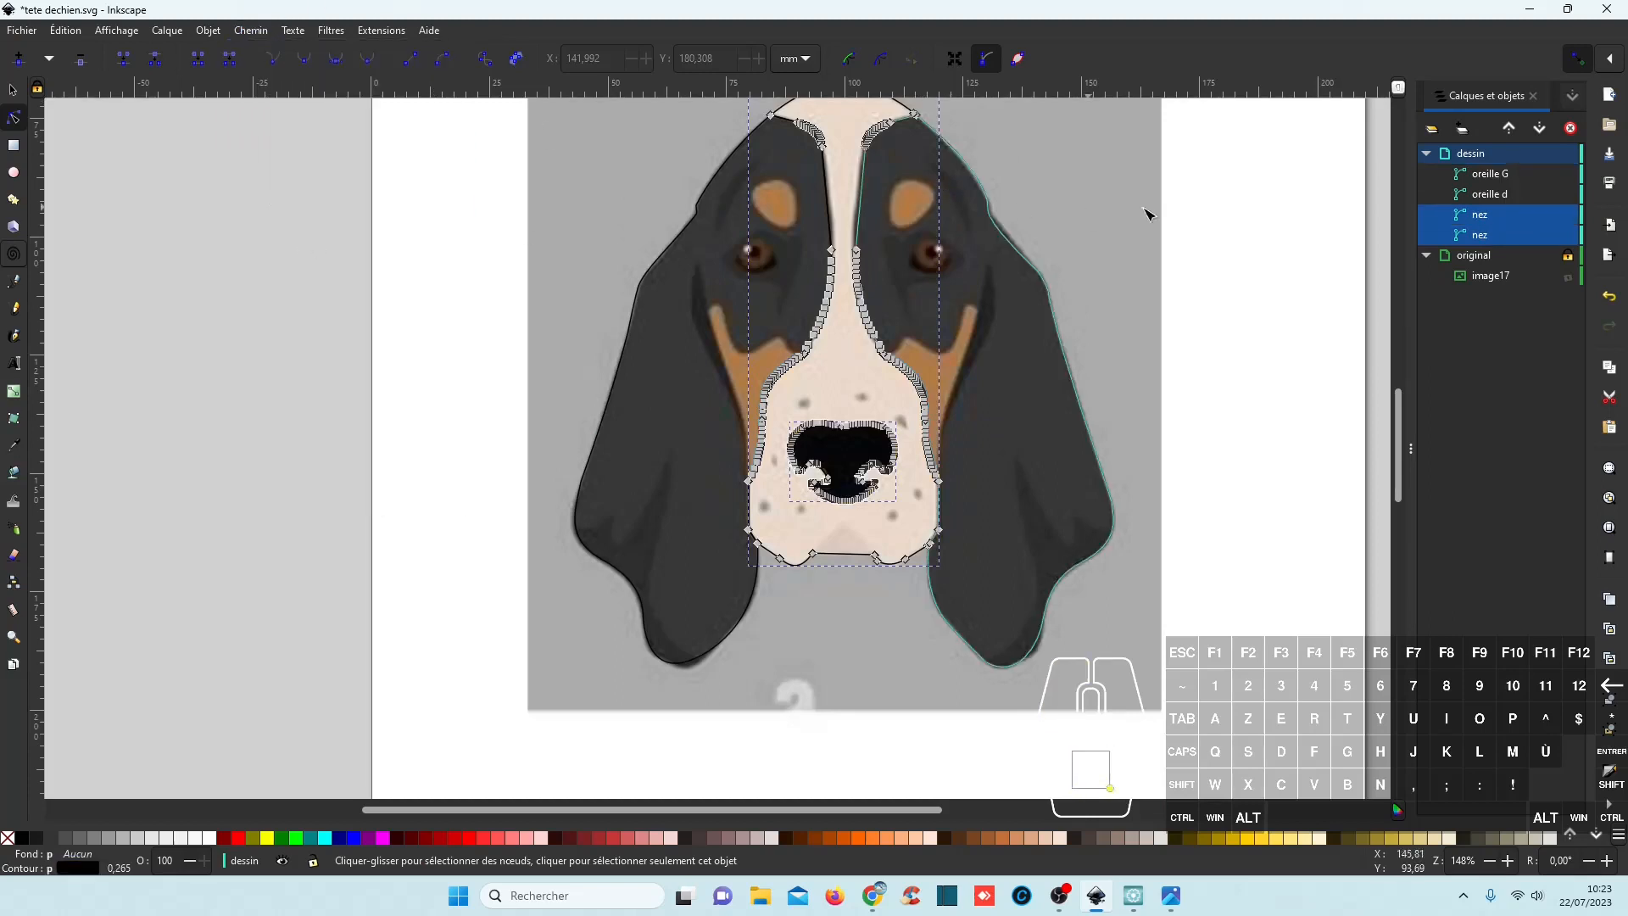
Identify the two pieces named nez and rename the one covering the black nose as "museau".
left_click(1497, 223)
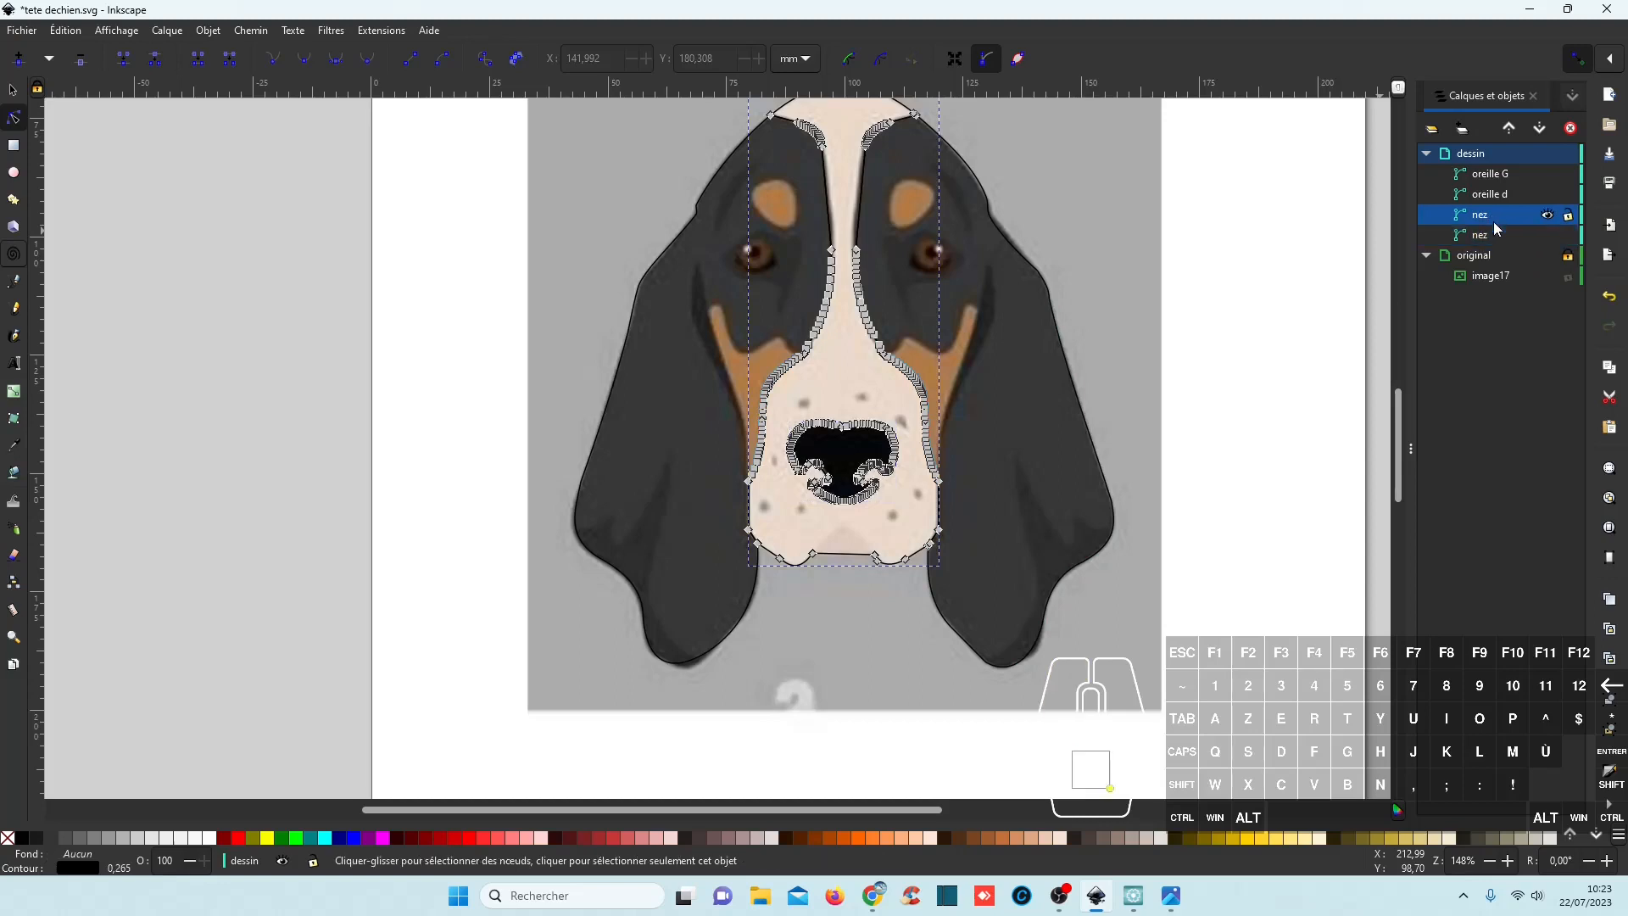
left_click(1489, 236)
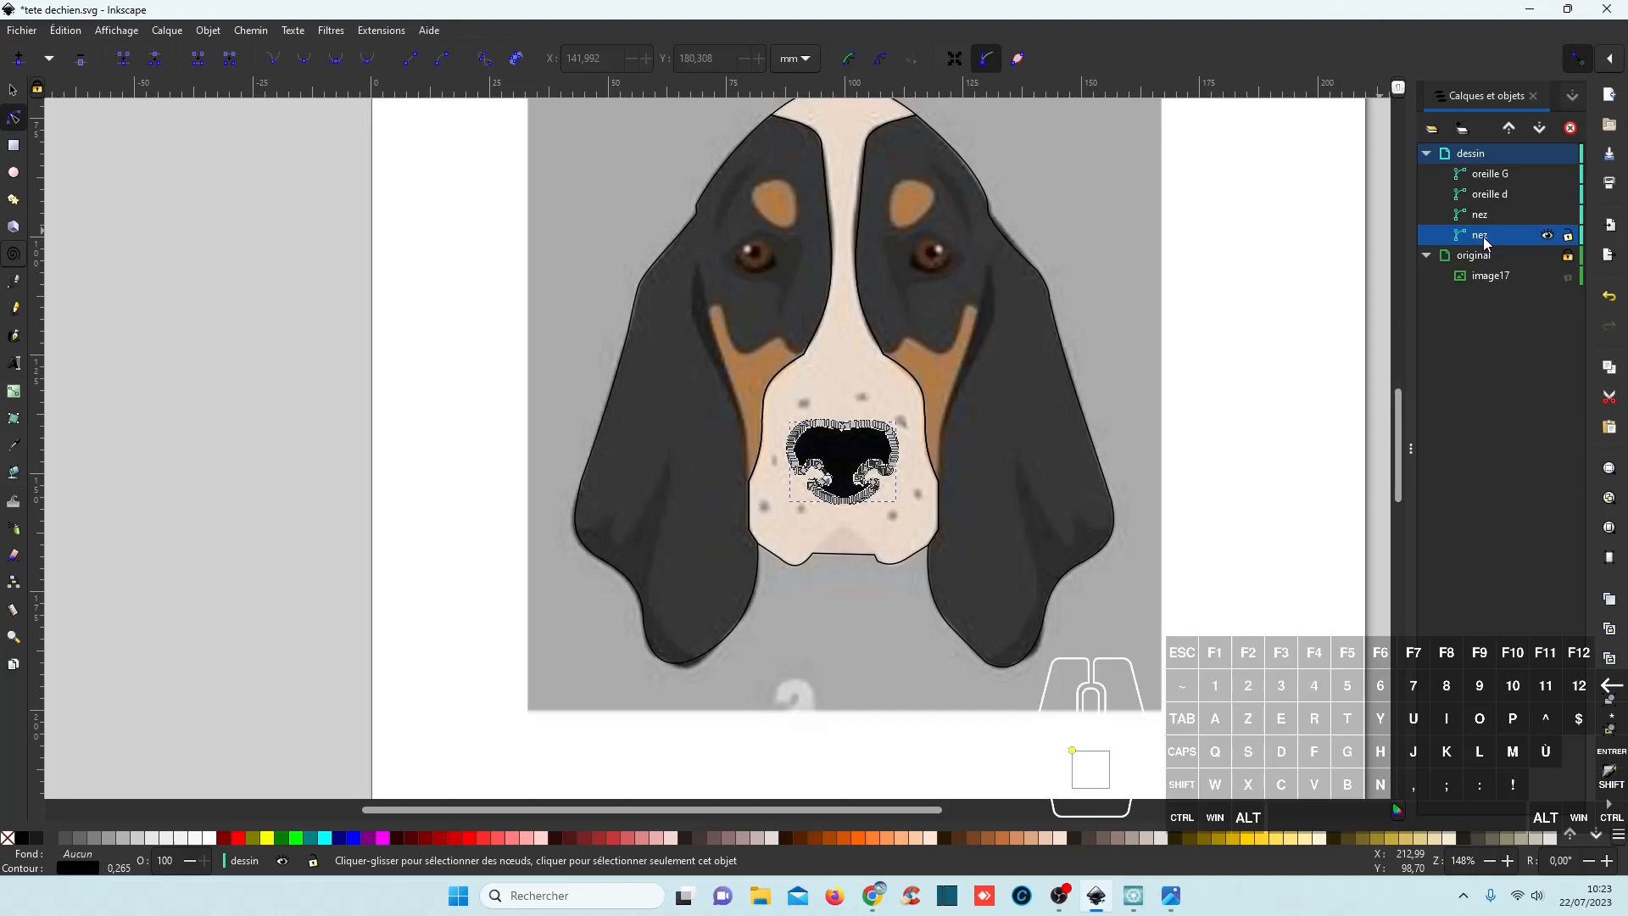
double_click(1485, 239)
type("musseau")
key("Return")
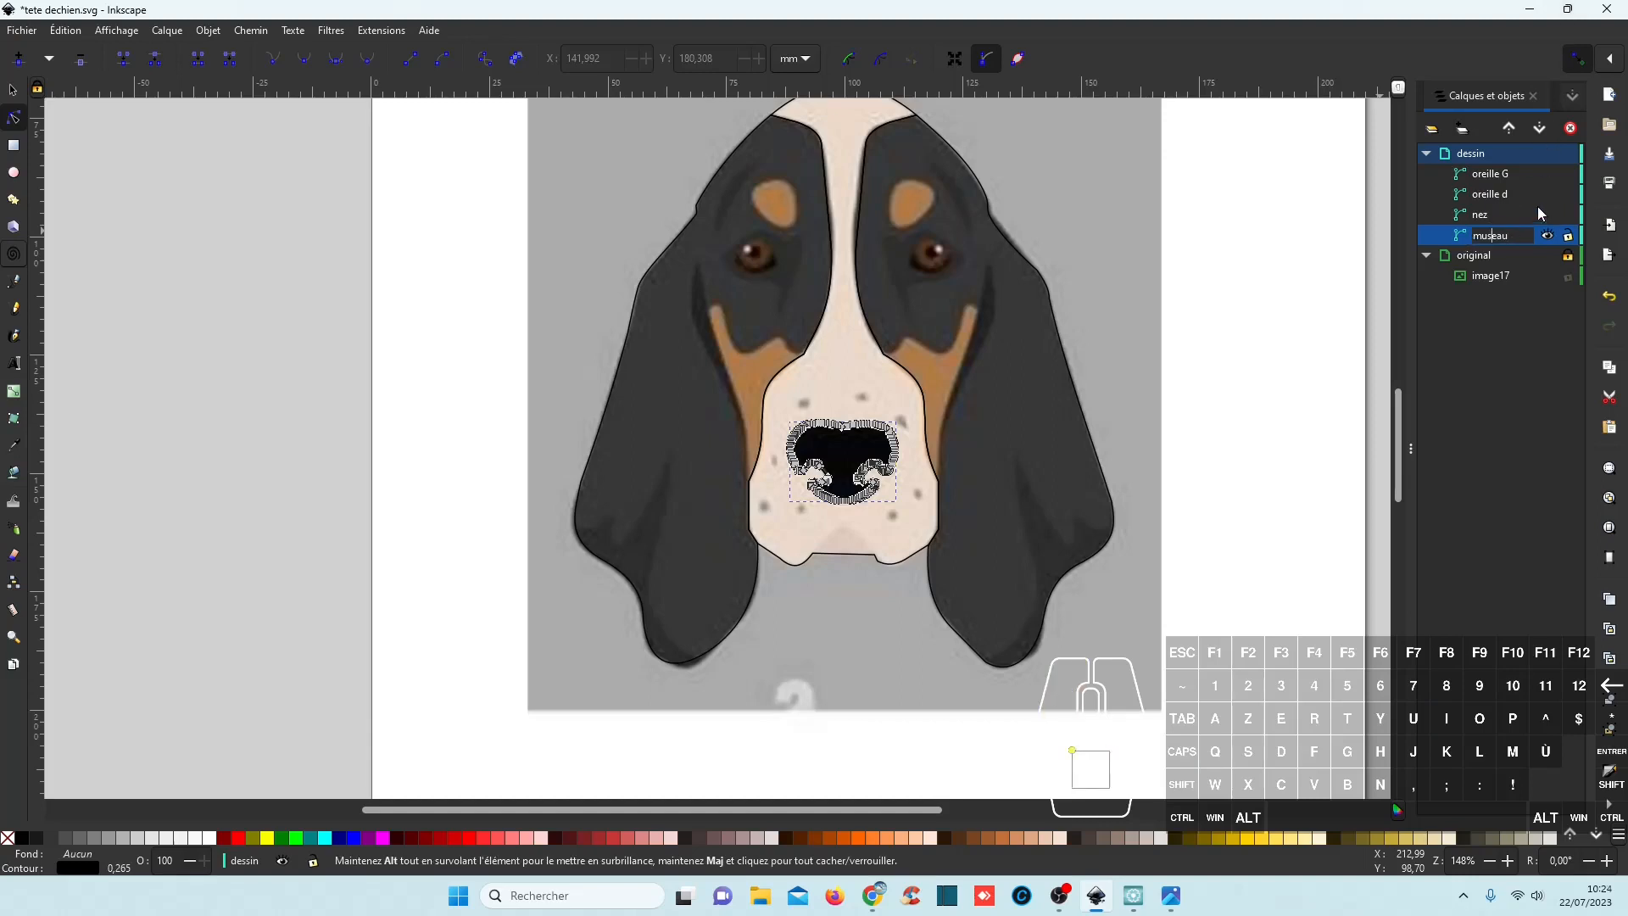
left_click(1507, 219)
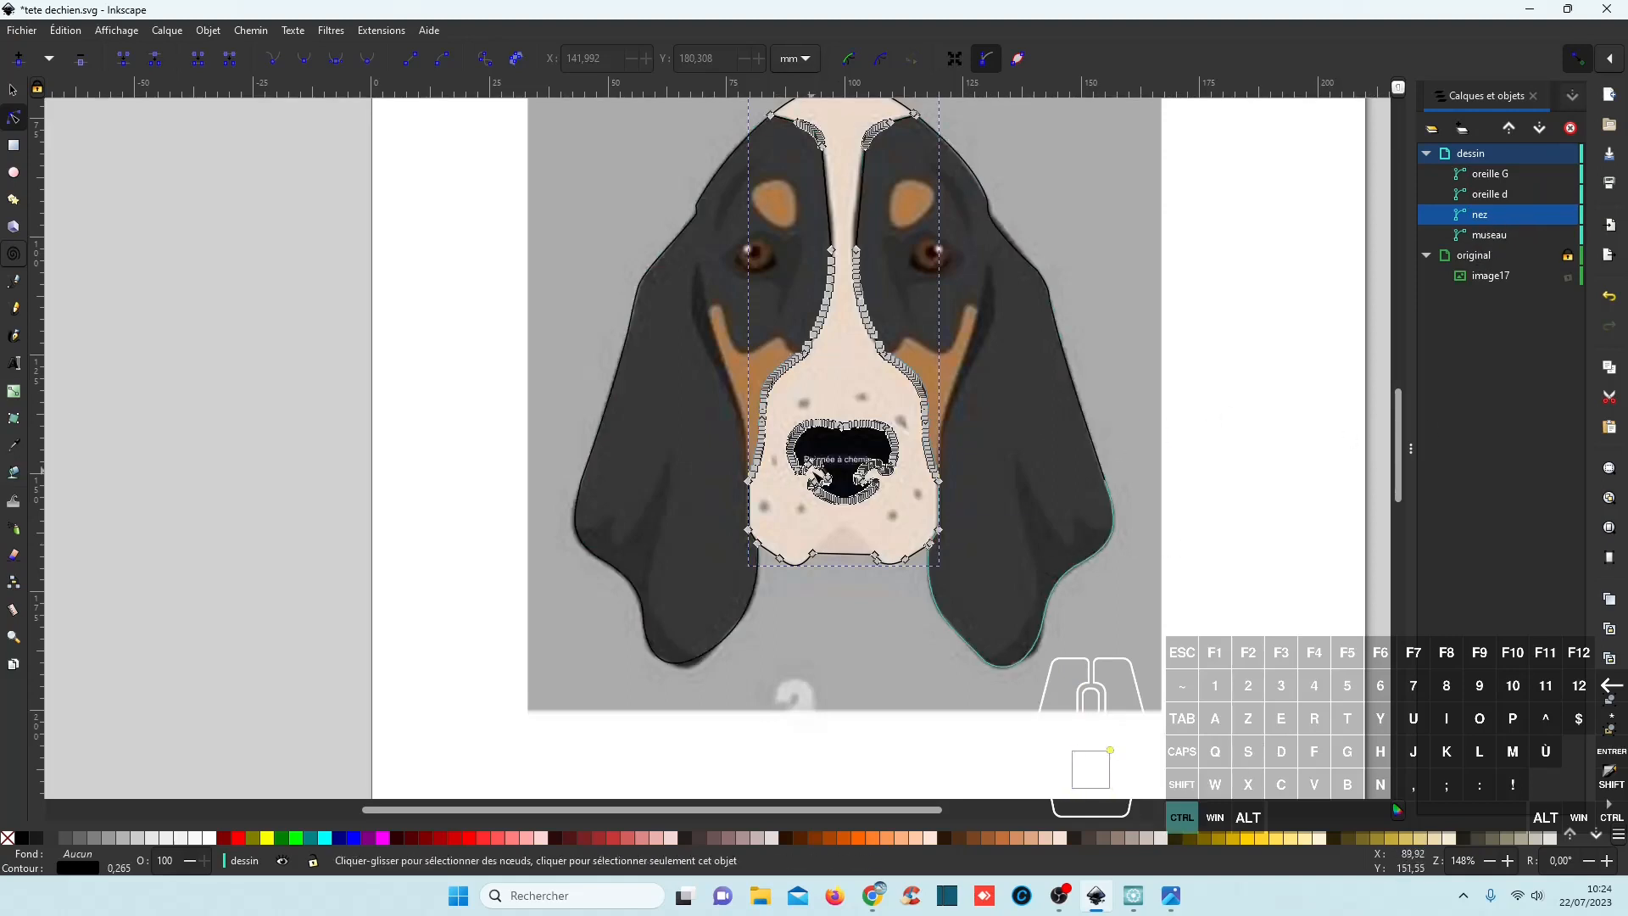
Draw a circle of 0.950 mm radius over the grey spot on the muzzle's upper left.
scroll(807, 464, "up", 3)
left_click(846, 569)
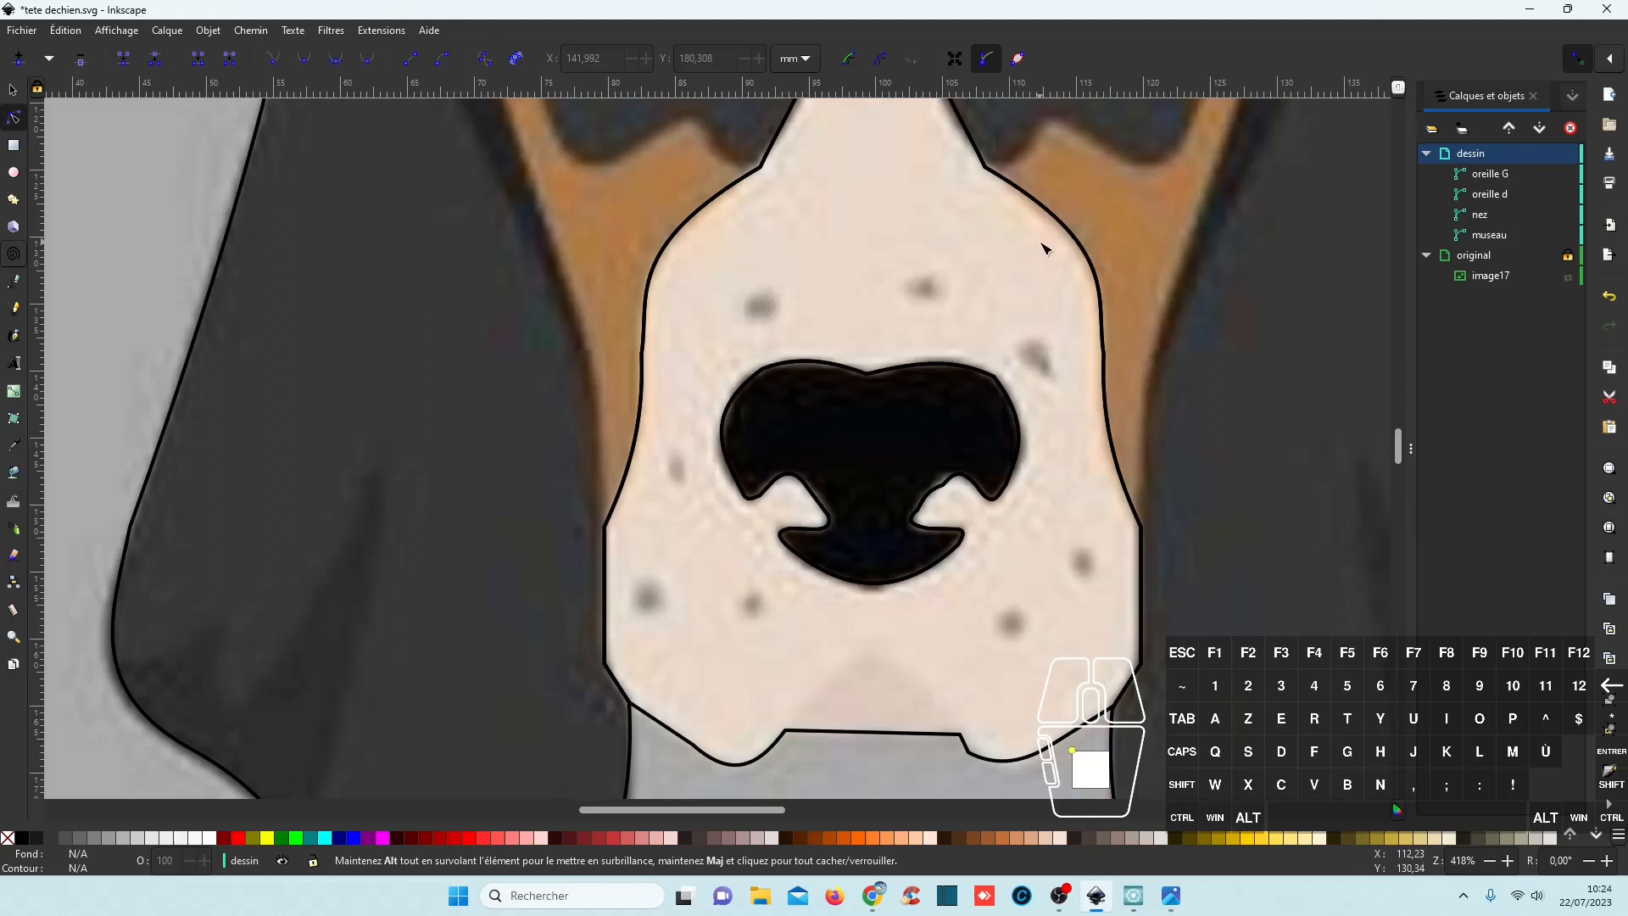
left_click(13, 172)
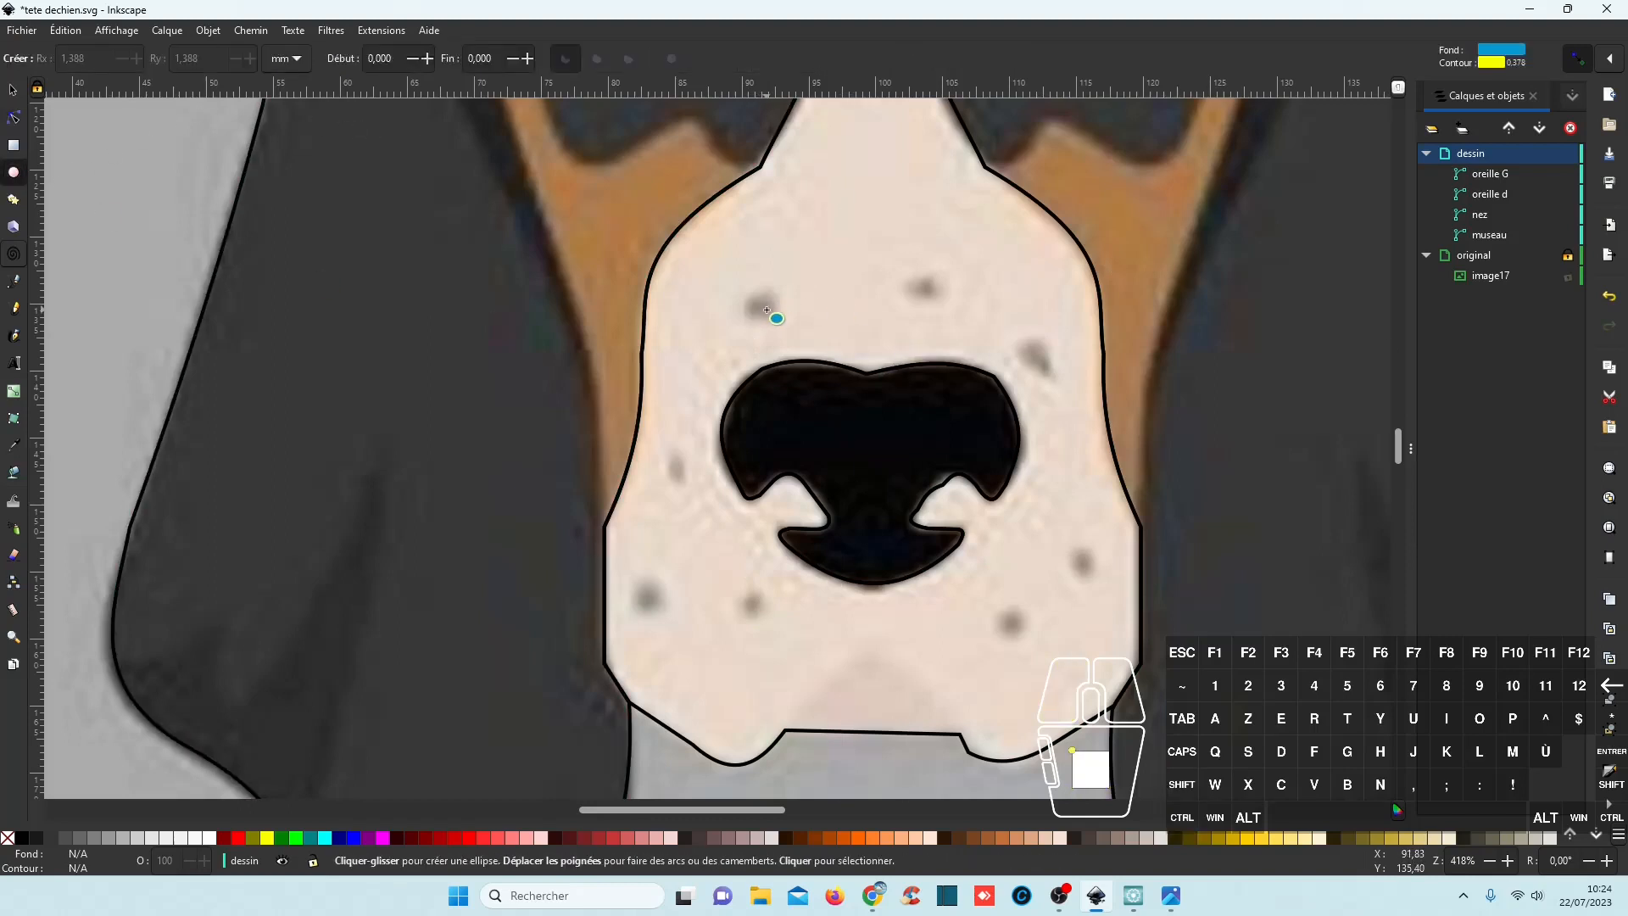
key("ctrl+shift")
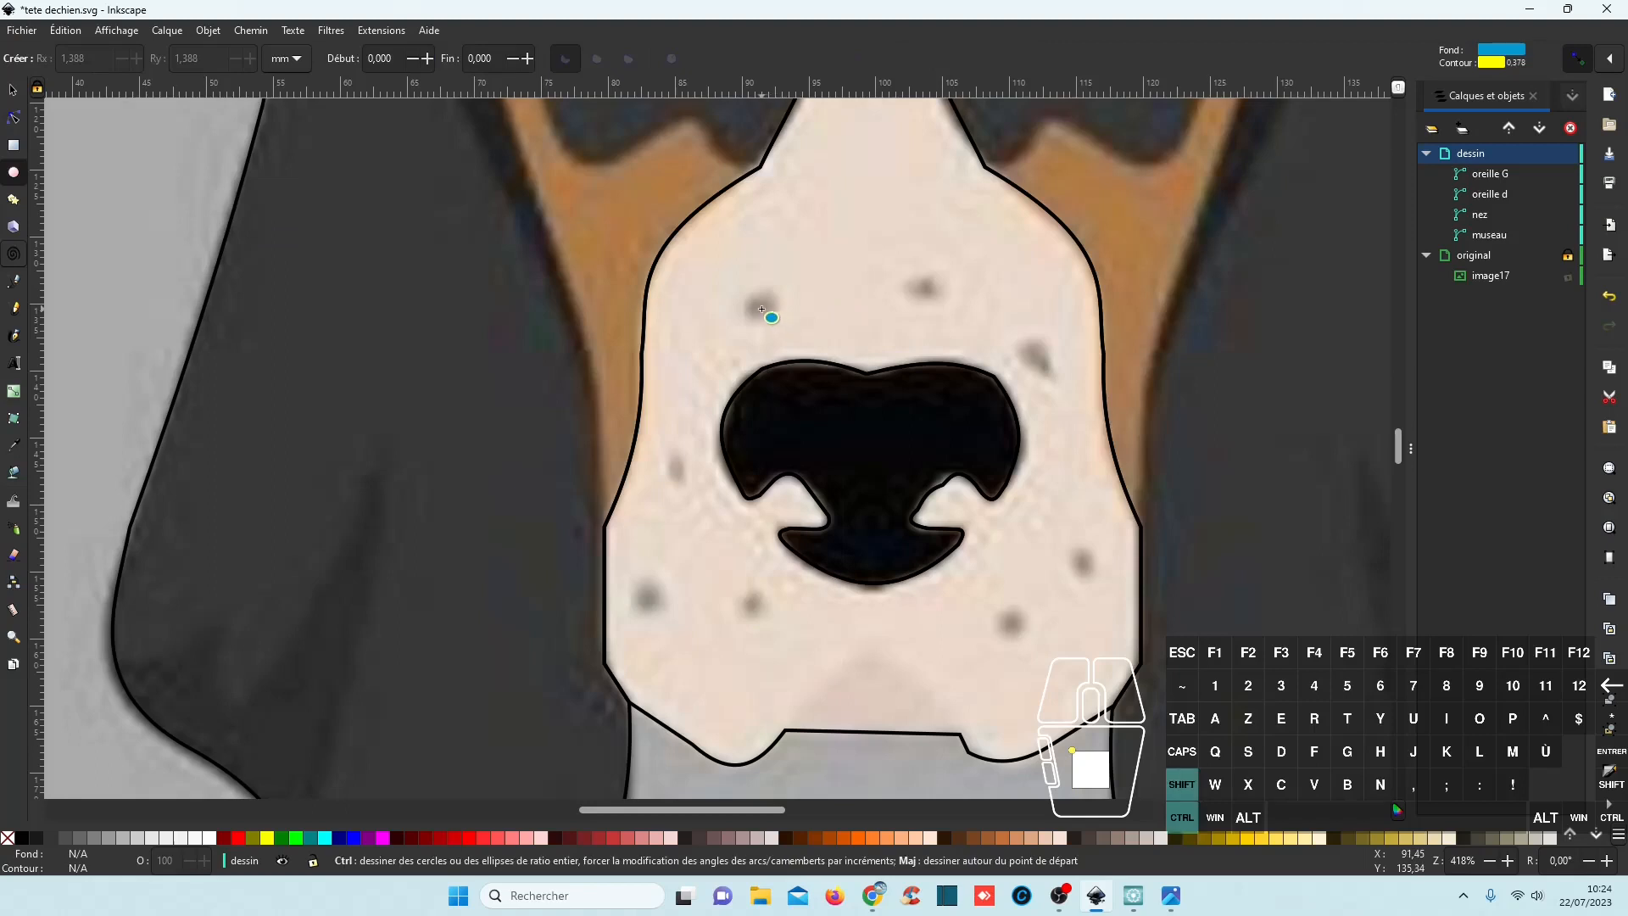
left_click_drag(761, 309, 774, 323)
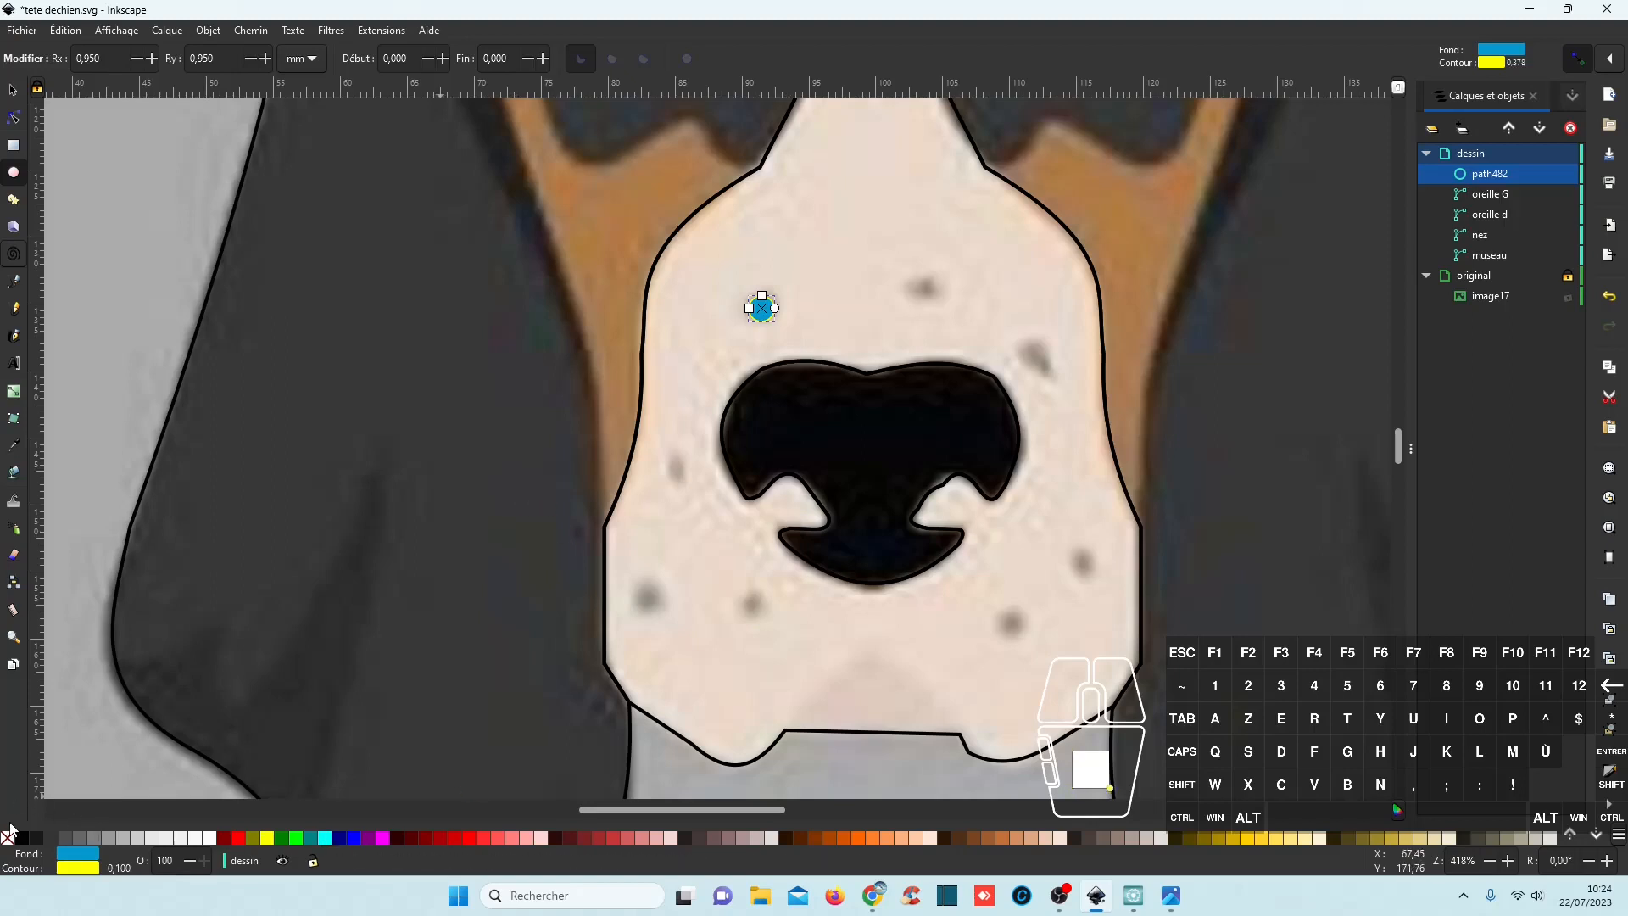
Give the muzzle-spot circle a black fill and no outline, and convert it to a path.
left_click(24, 837)
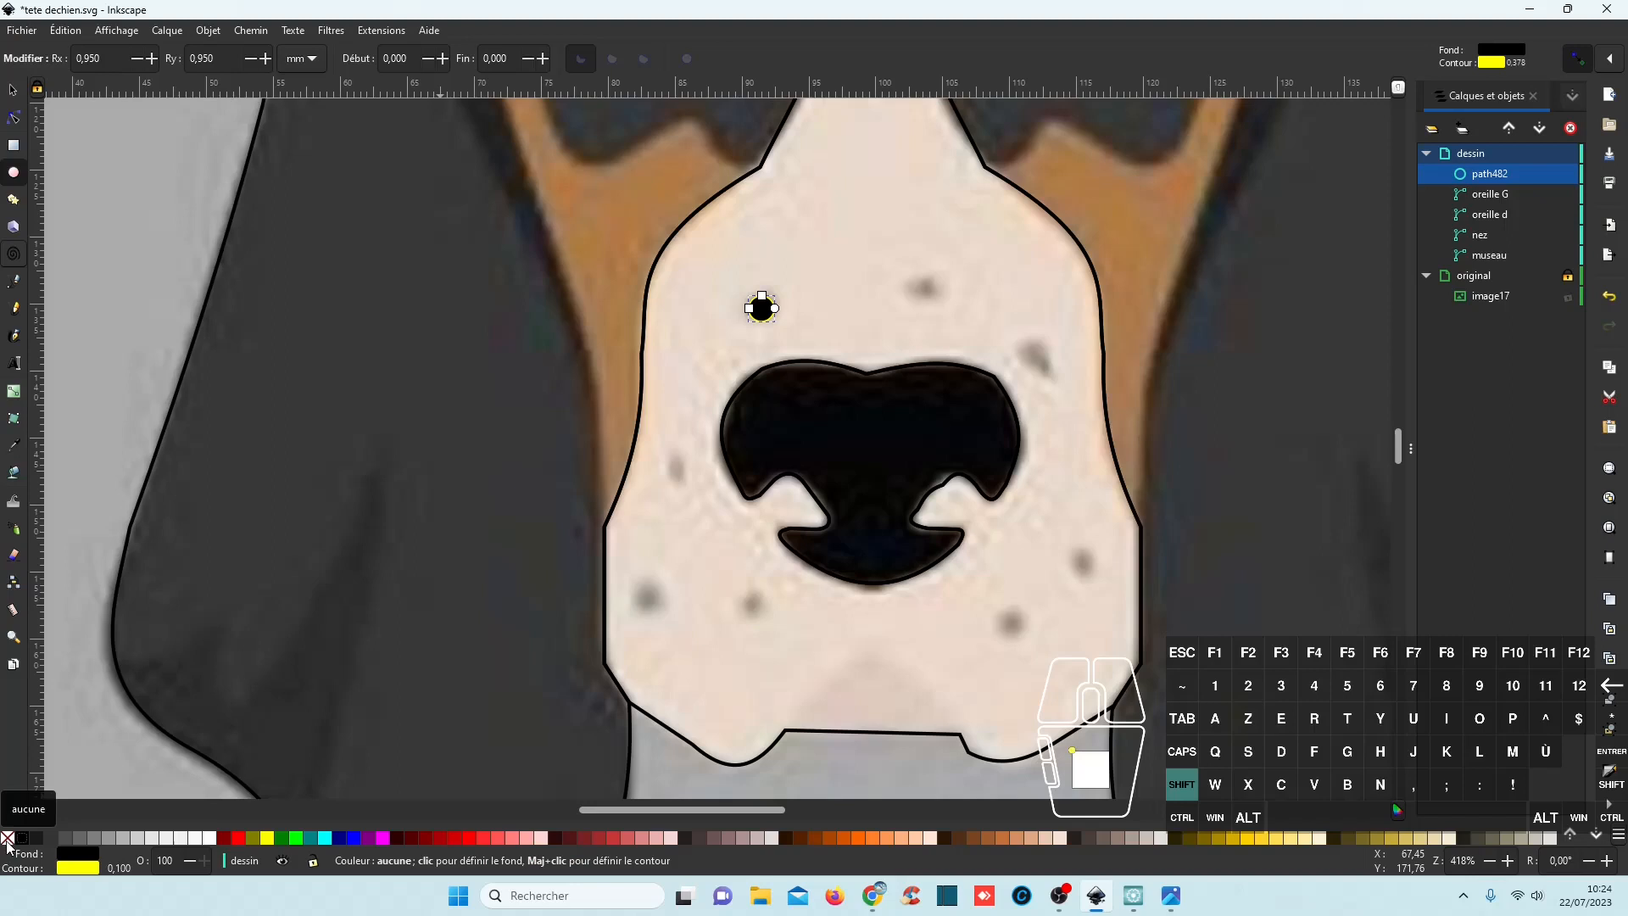
left_click(8, 838, "shift")
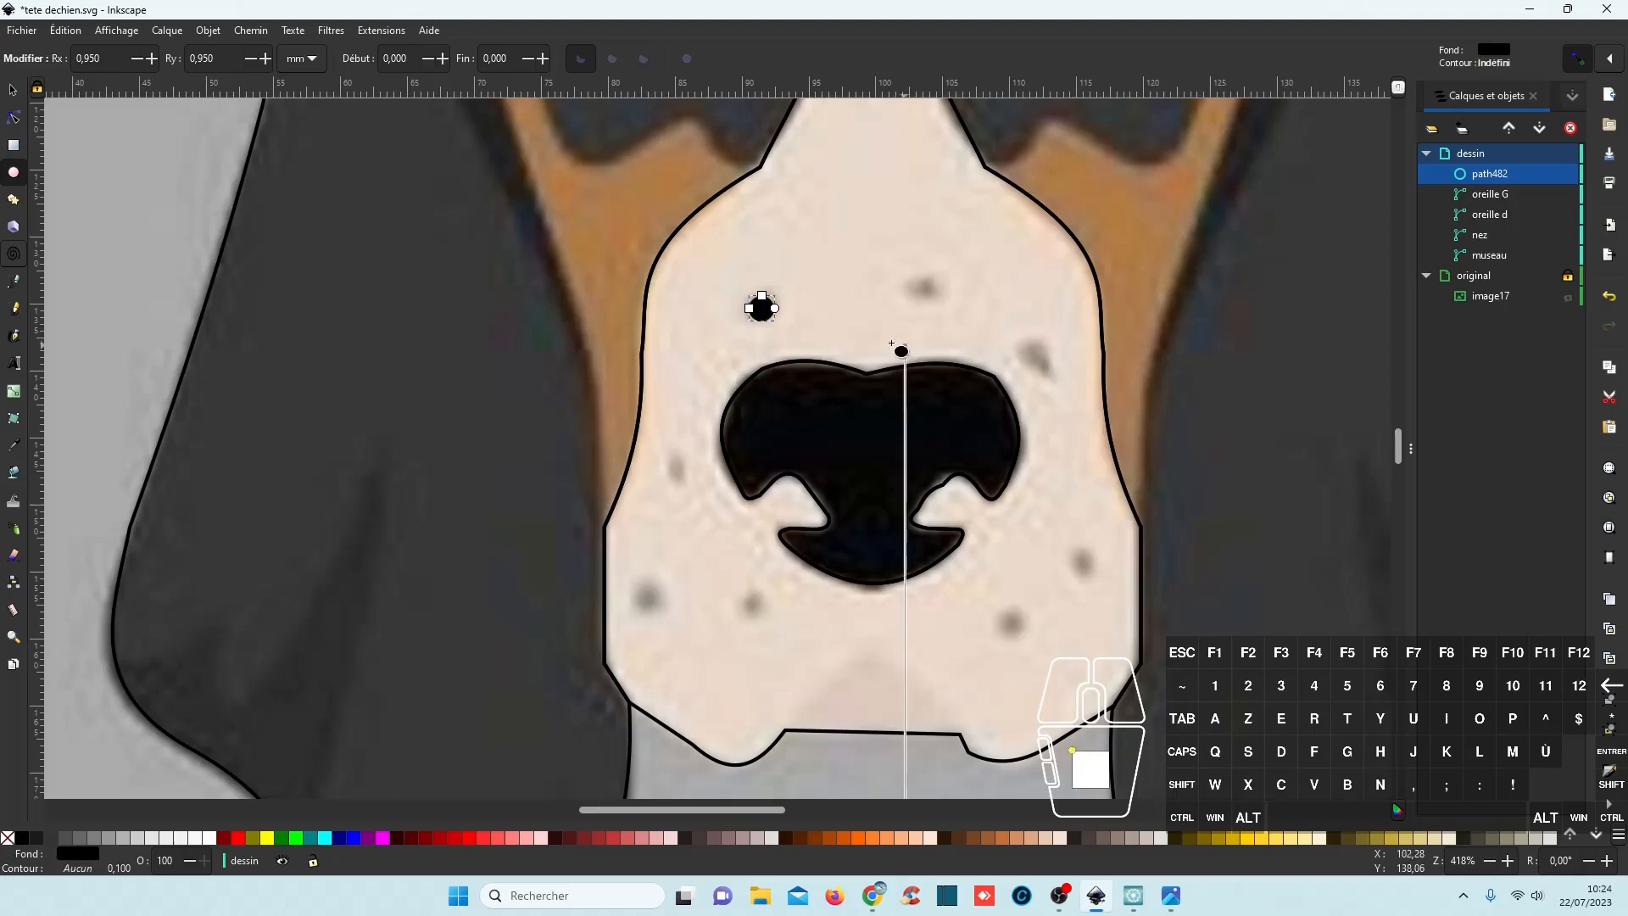
left_click(18, 120)
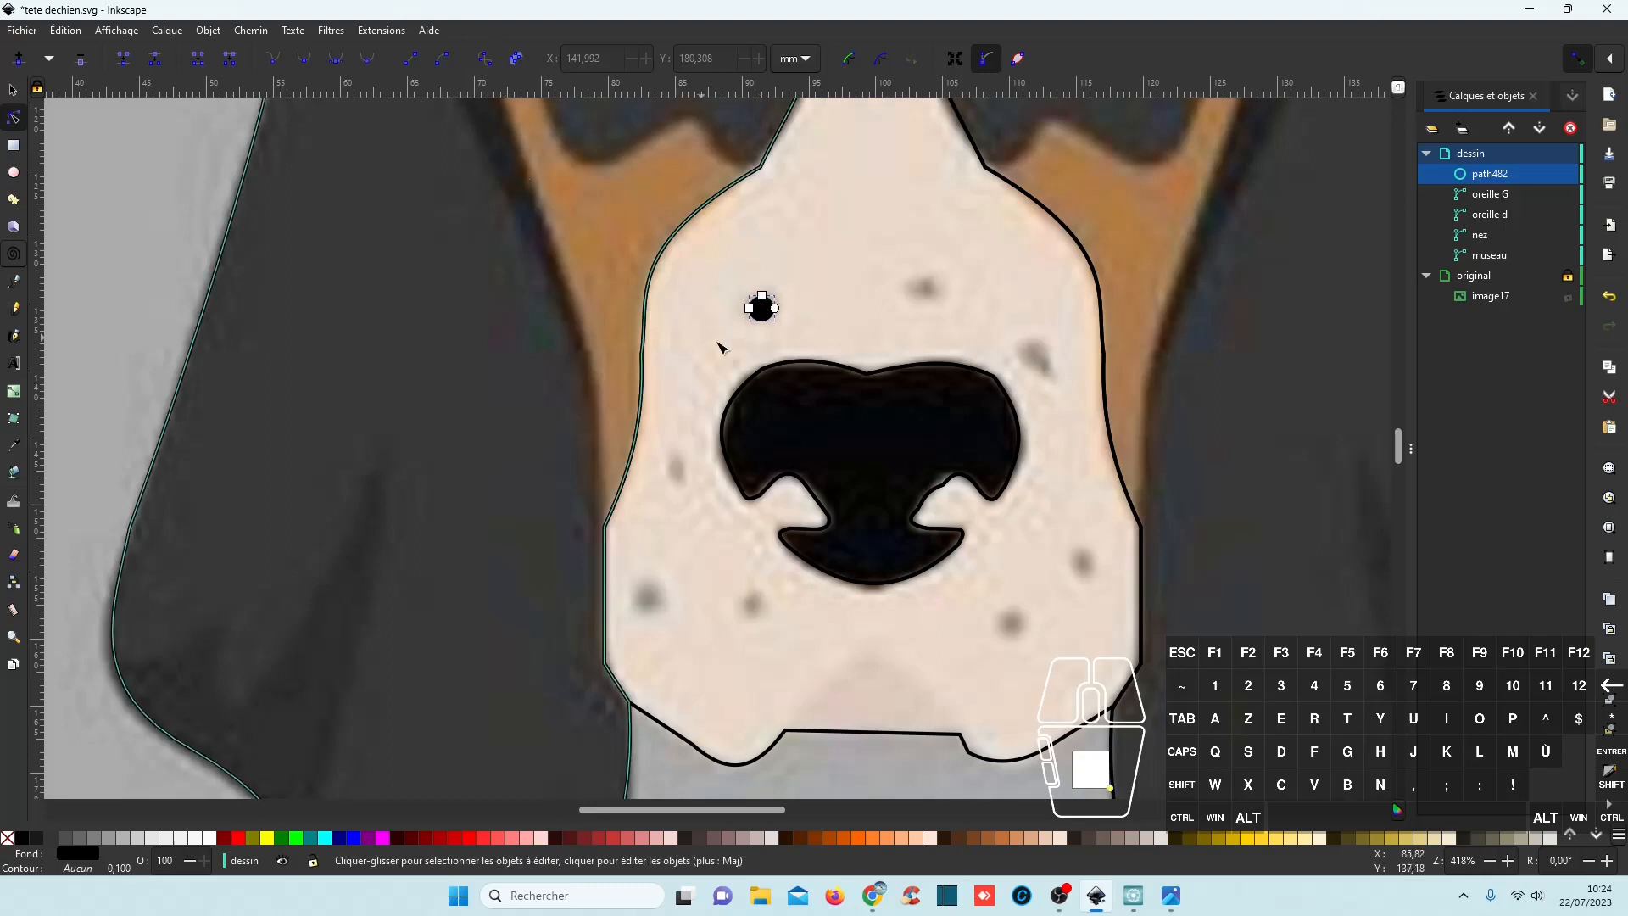
left_click(485, 61)
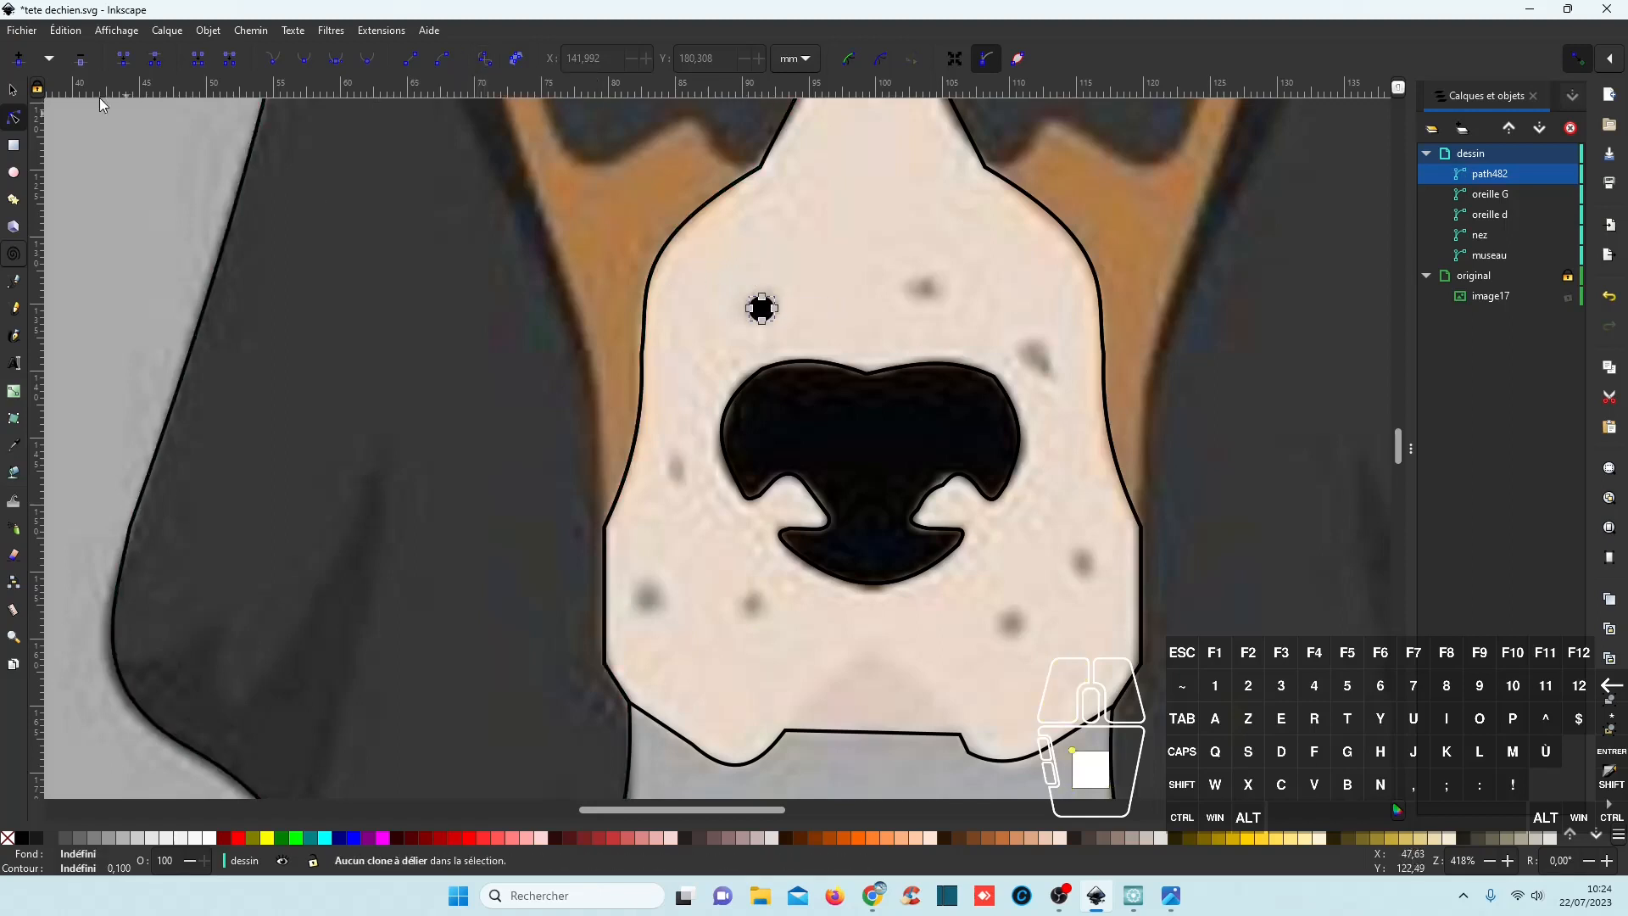
Stamp copies of the black dot onto the seven other grey spots around the nose.
left_click(12, 90)
mouse_move(773, 319)
left_mouse_down()
mouse_move(868, 324)
mouse_move(757, 359)
mouse_move(731, 480)
mouse_move(678, 480)
mouse_move(651, 604)
mouse_move(1039, 655)
mouse_move(1026, 634)
mouse_move(1059, 581)
mouse_move(1090, 570)
mouse_move(1040, 352)
mouse_move(923, 297)
mouse_move(762, 317)
left_mouse_up()
key("space")
key("space")
key("space")
key("space")
key("space")
key("space")
key("space")
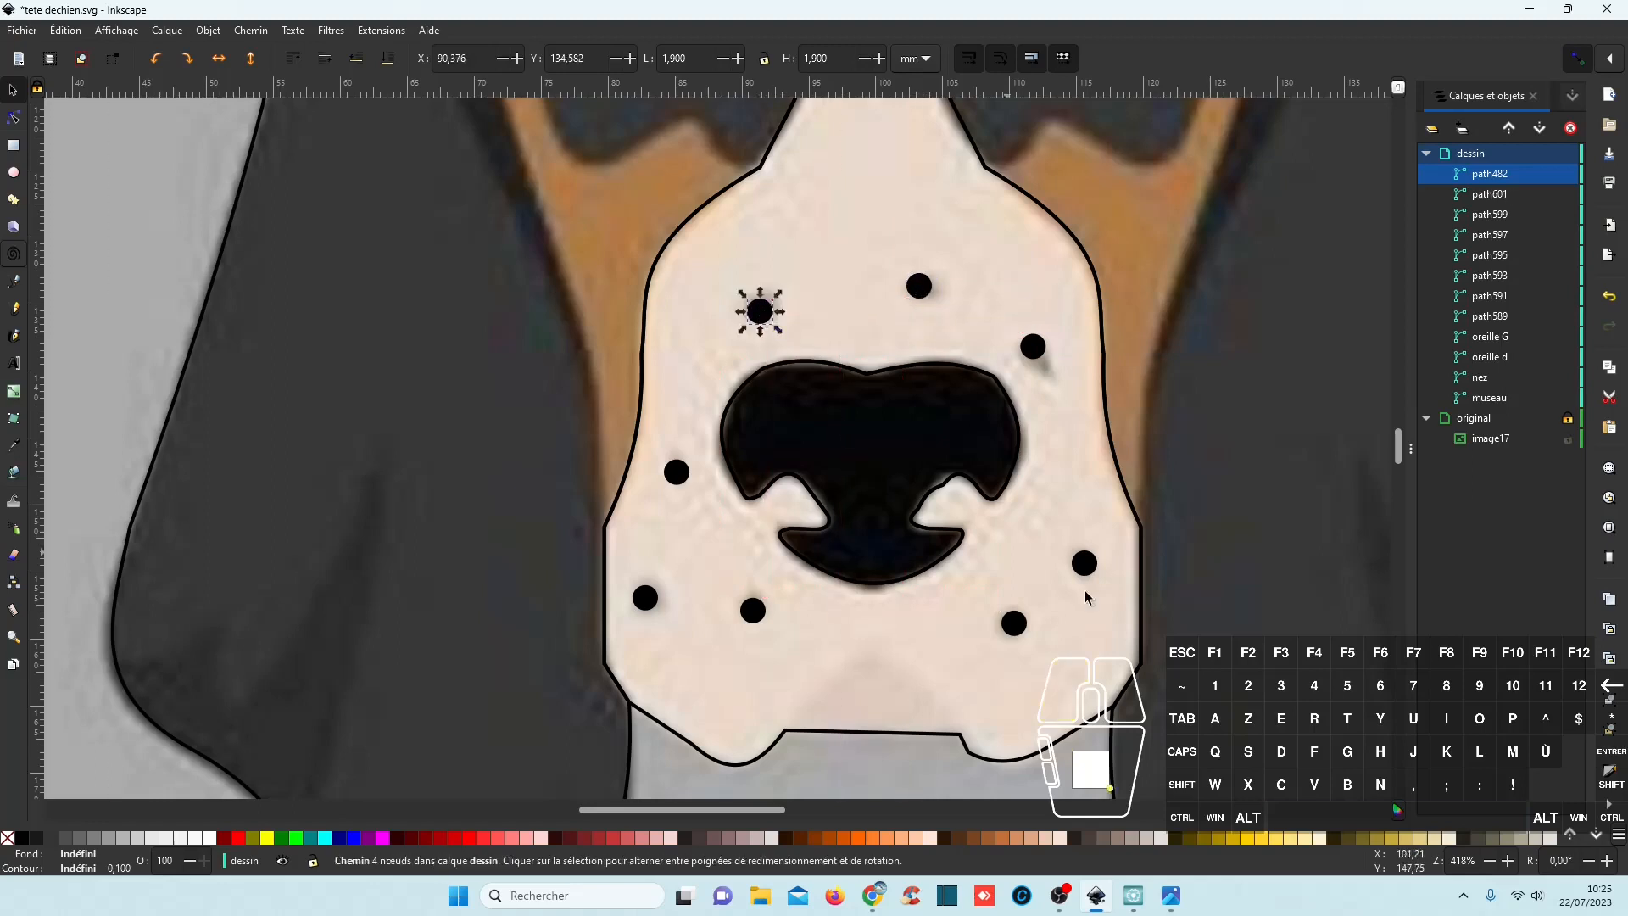
Group the eight black dots, name the group "taches noire" and collapse it in the object list.
left_click(1499, 318, "shift")
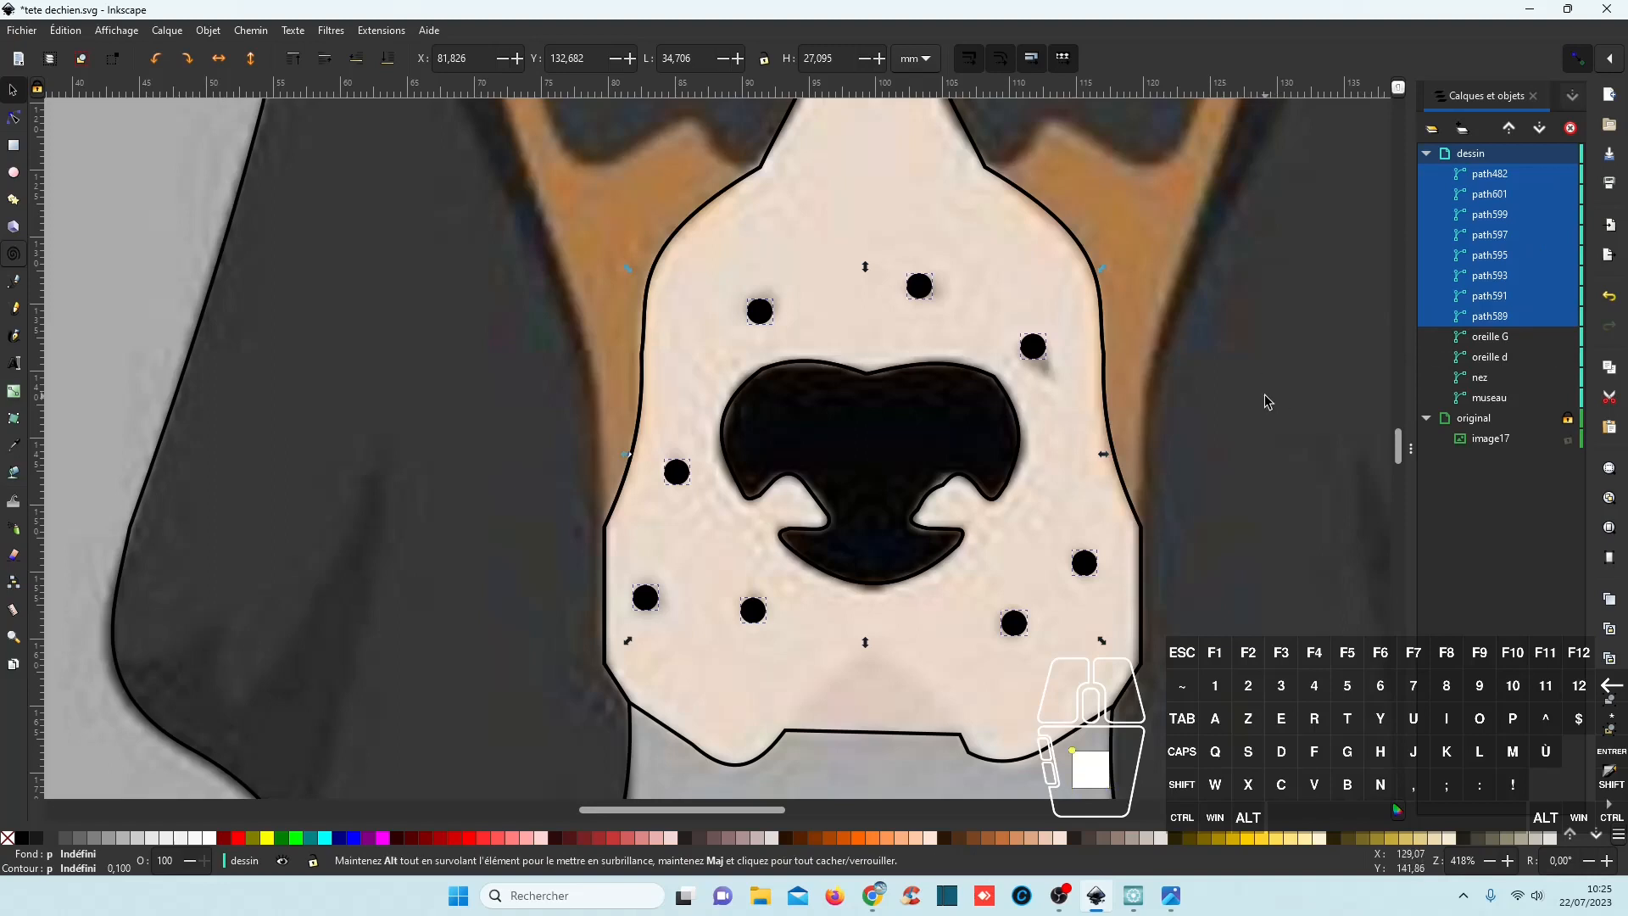
key("ctrl")
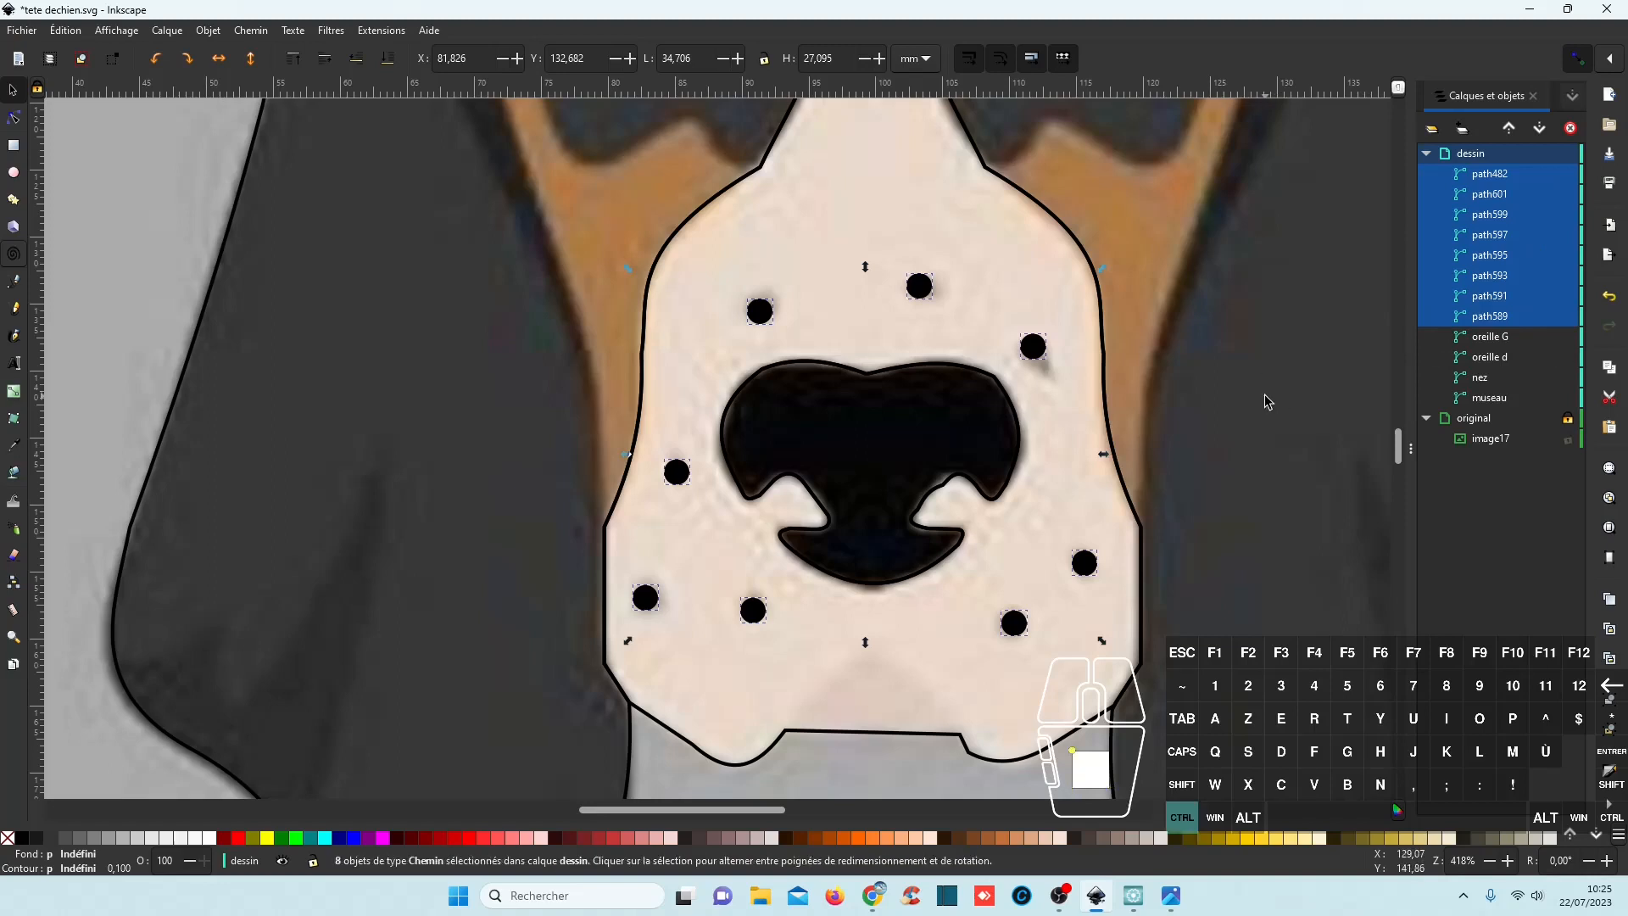
key("ctrl+g")
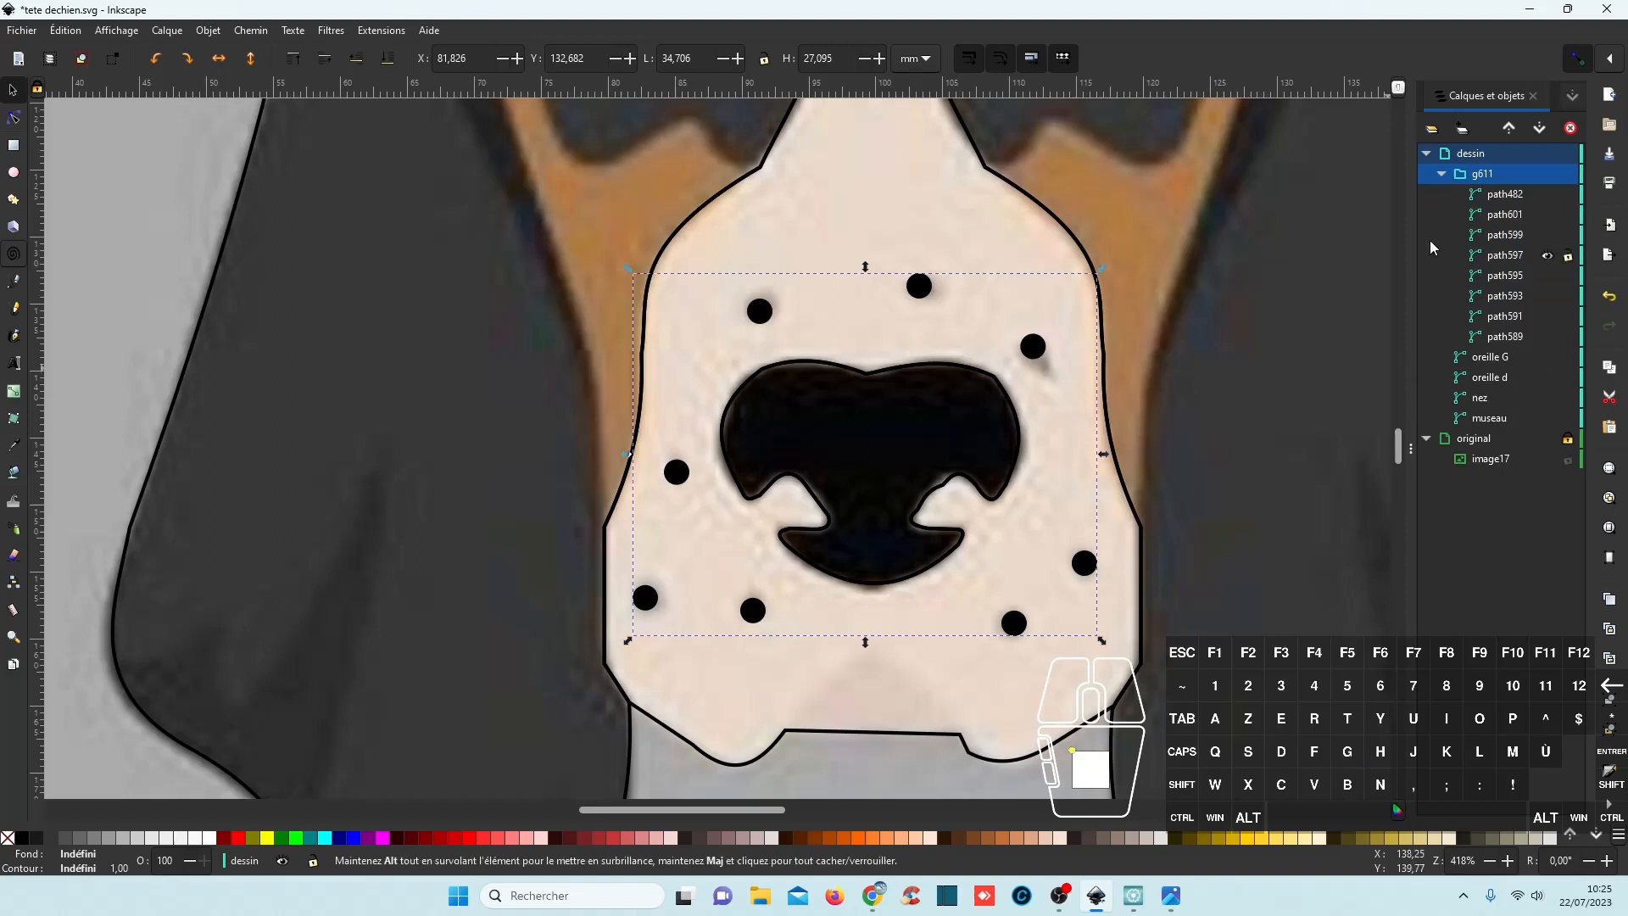
double_click(1494, 180)
type("taches noire")
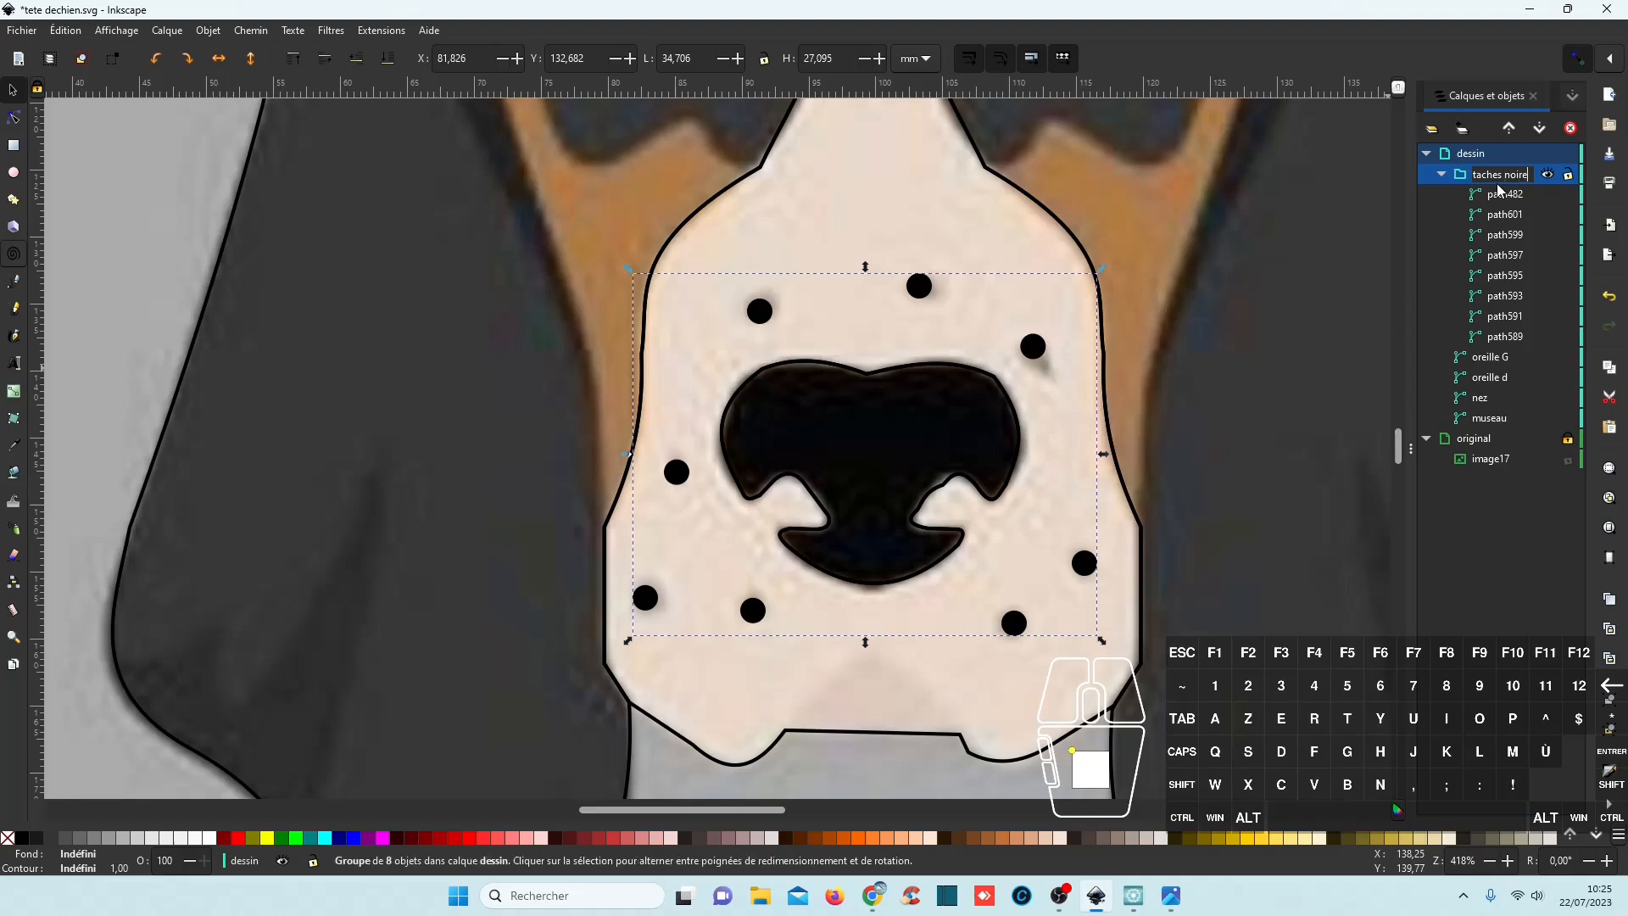
left_click(1442, 175)
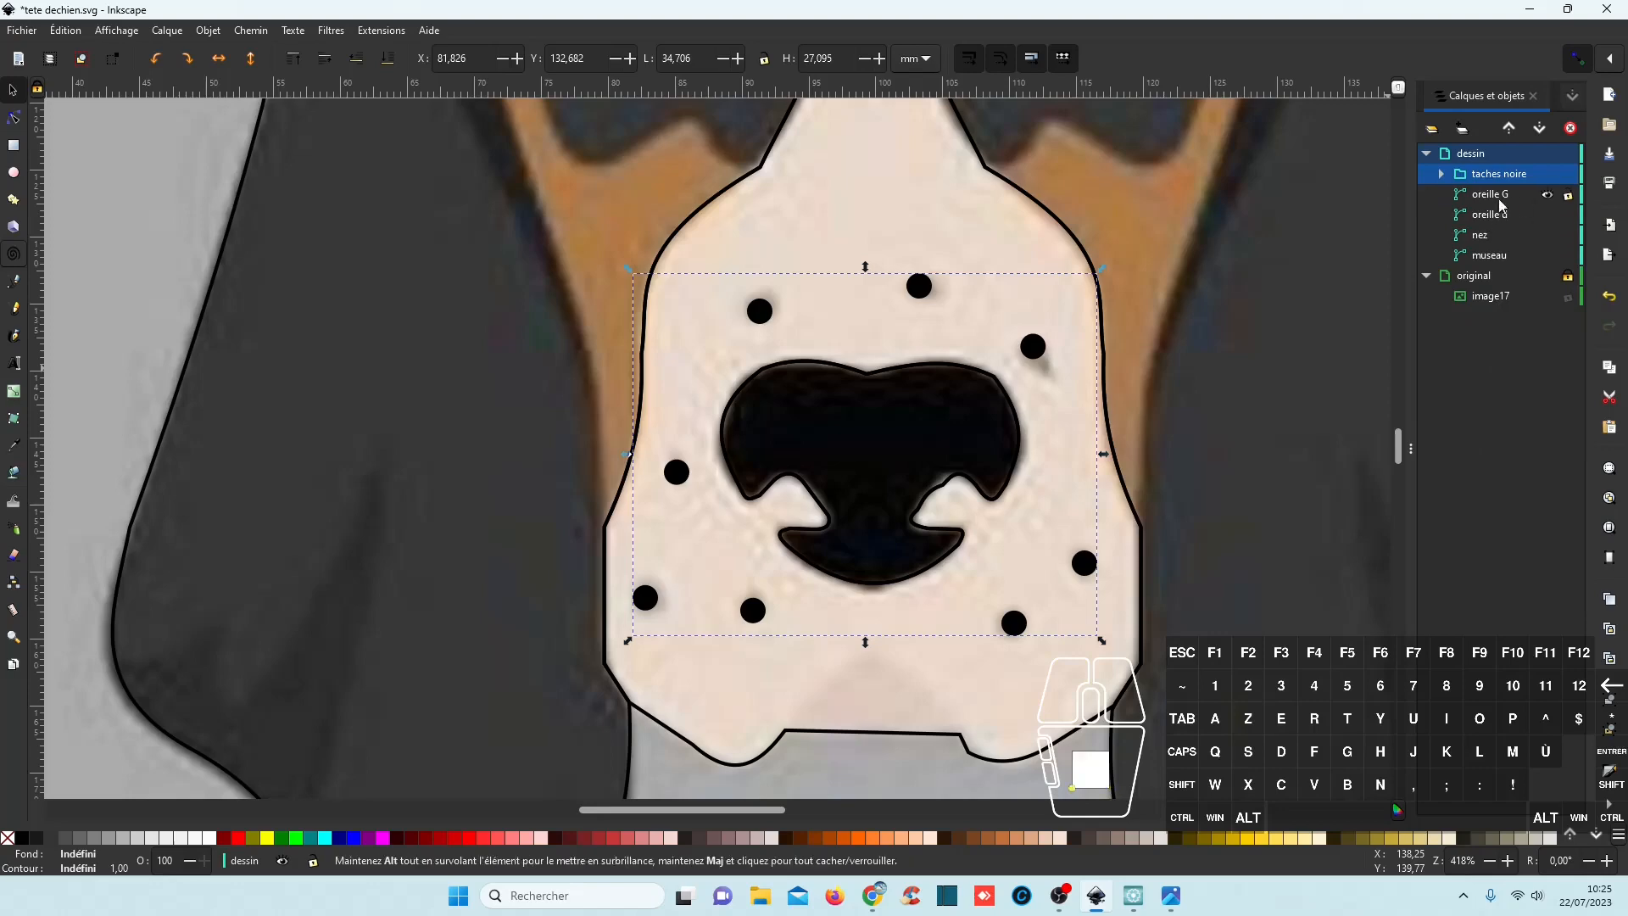
Save the drawing.
scroll(1268, 410, "down", 3)
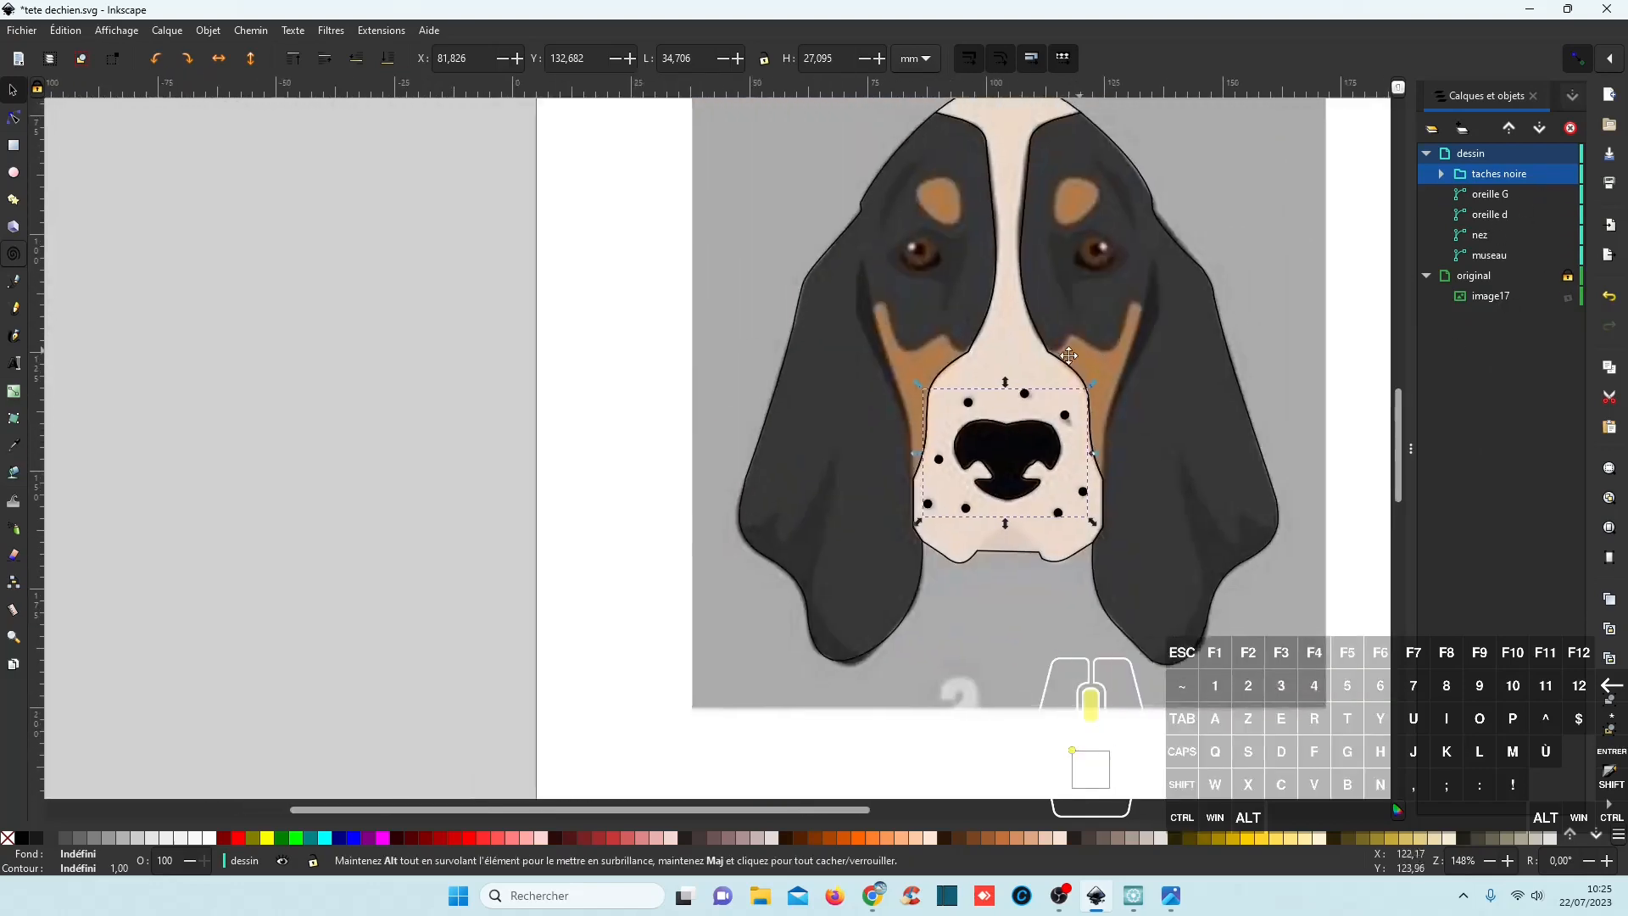
left_click_drag(1068, 355, 907, 412)
key("ctrl+s")
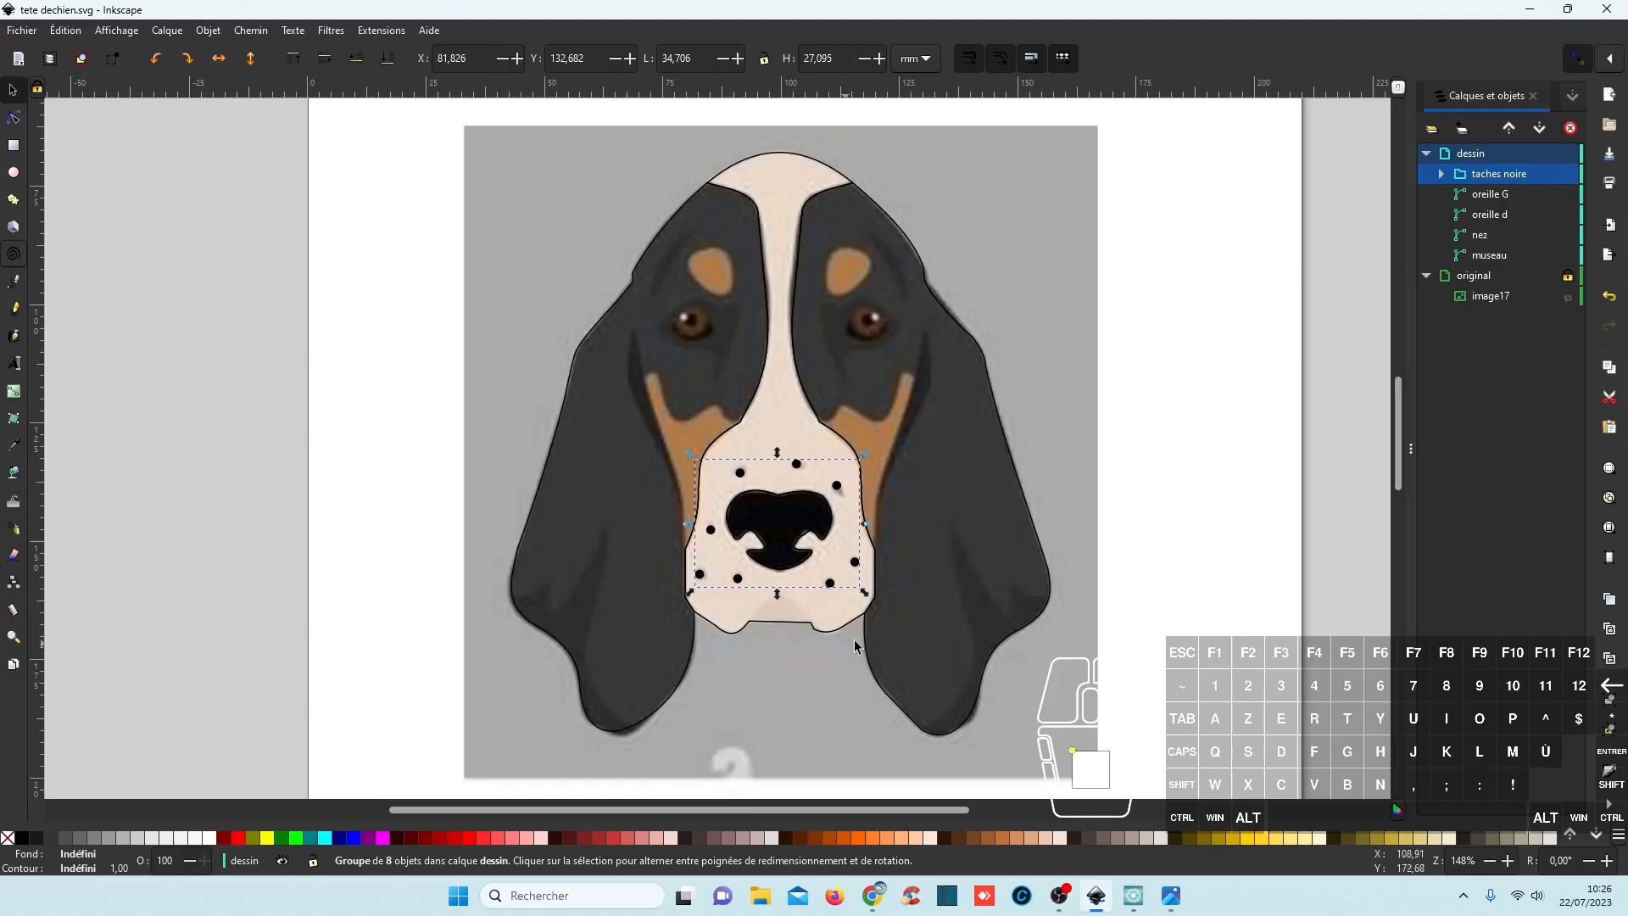
Trace the inner edge of the left ear's dark shadow with straight Bézier segments, from the outer ear edge via the pointed tip to the ear's bottom.
scroll(596, 648, "up", 2, "ctrl")
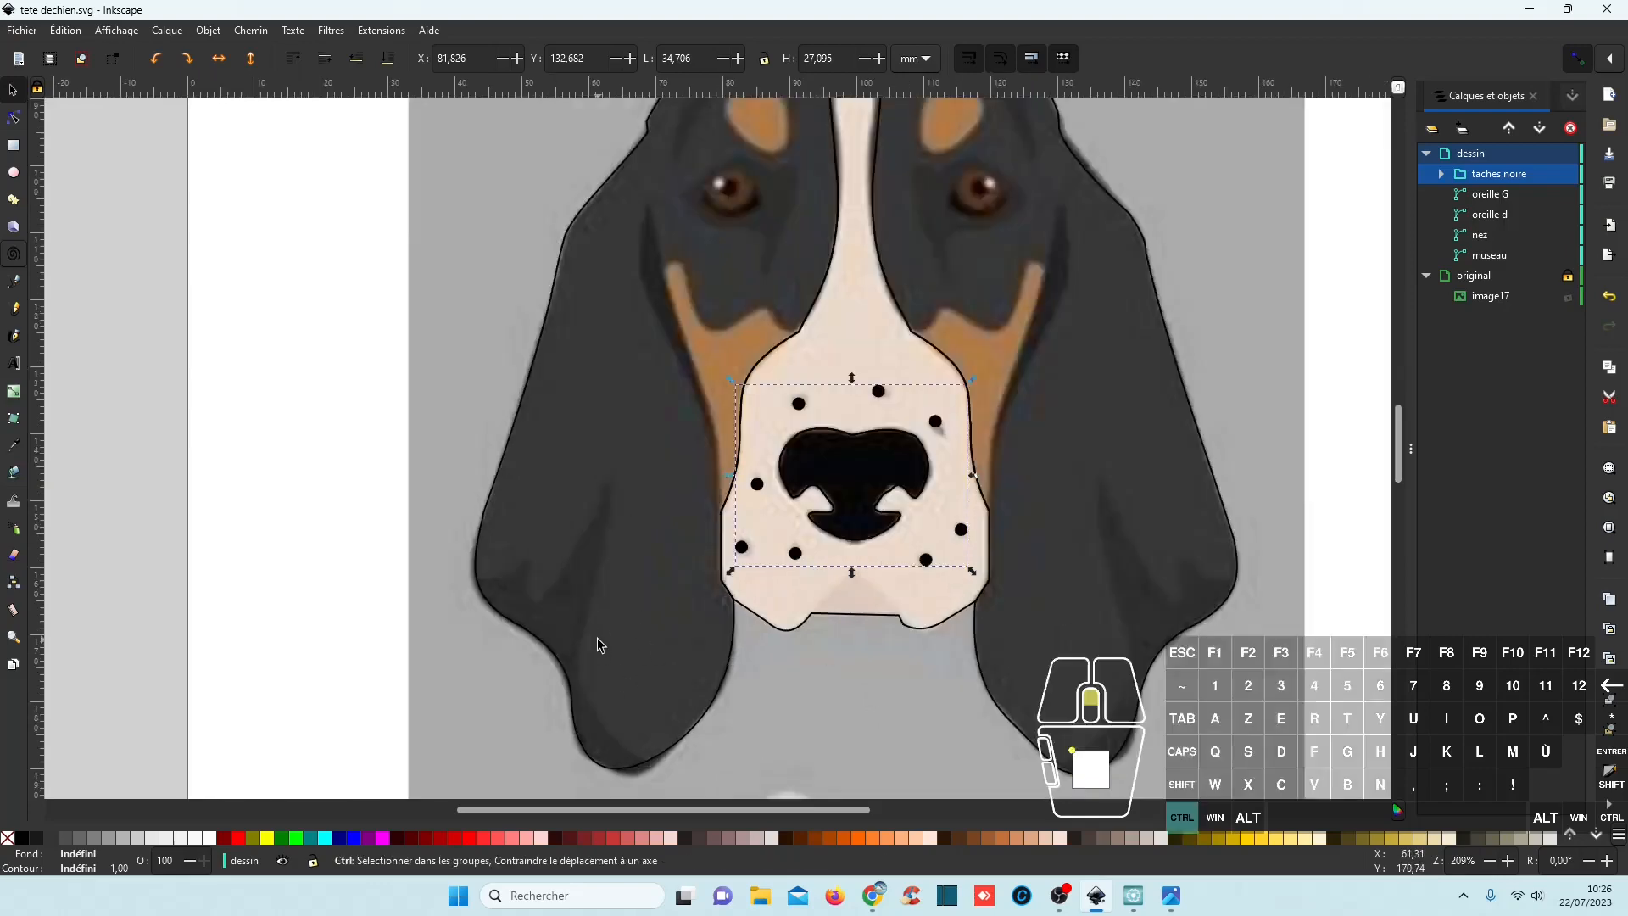
scroll(597, 638, "down", 5)
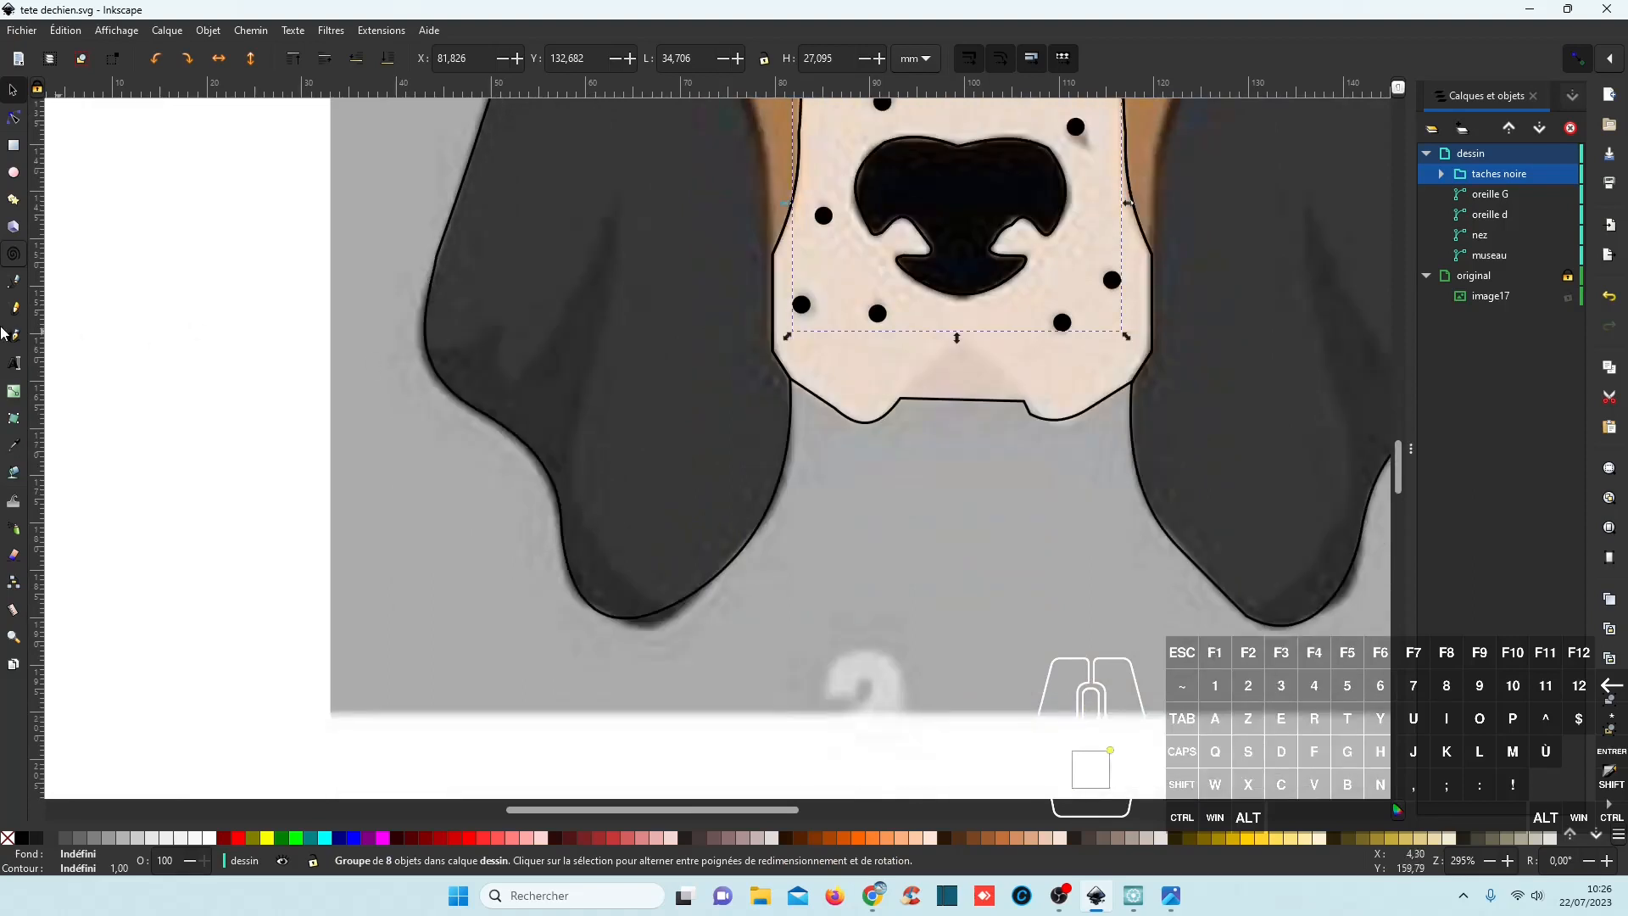
left_click(14, 281)
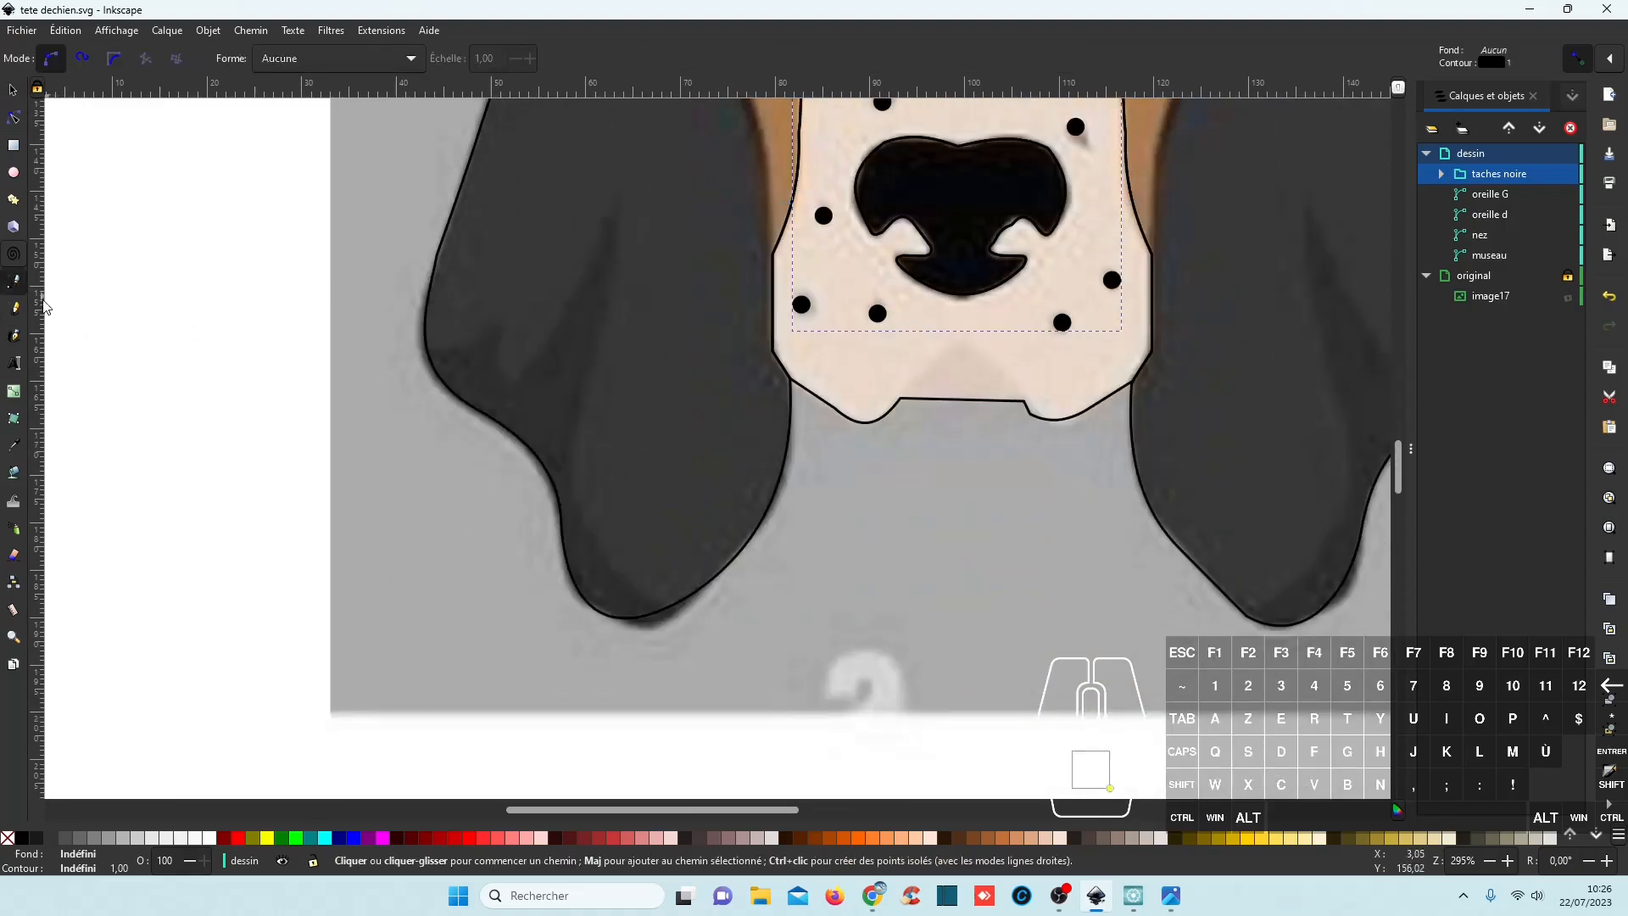
left_click(427, 353)
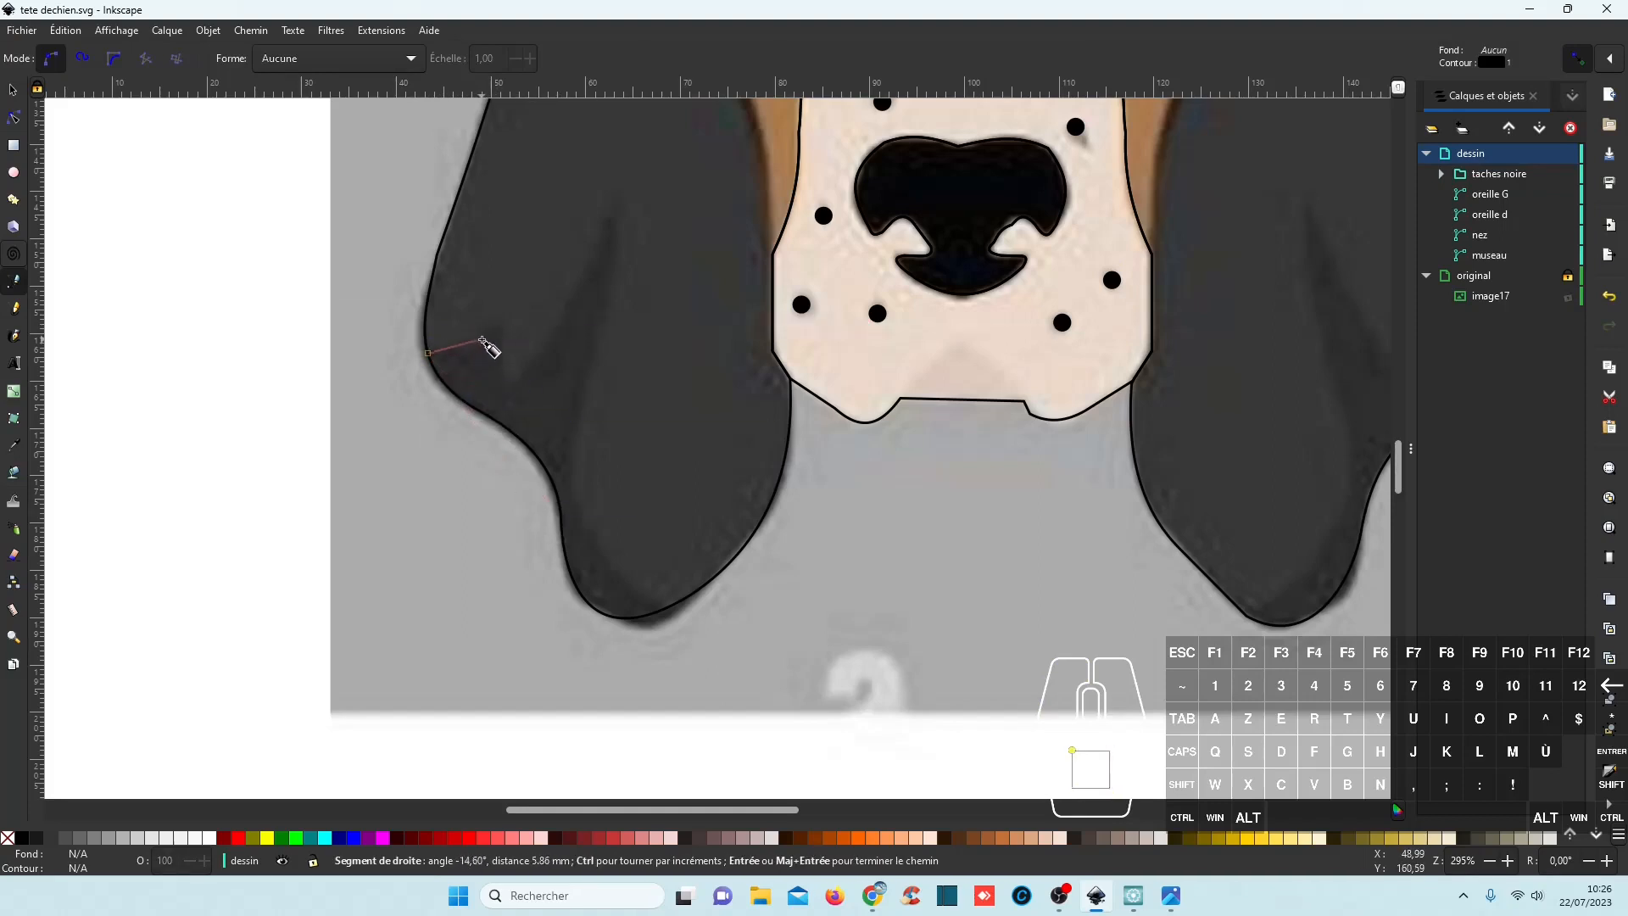
left_click(485, 339)
left_click(502, 344)
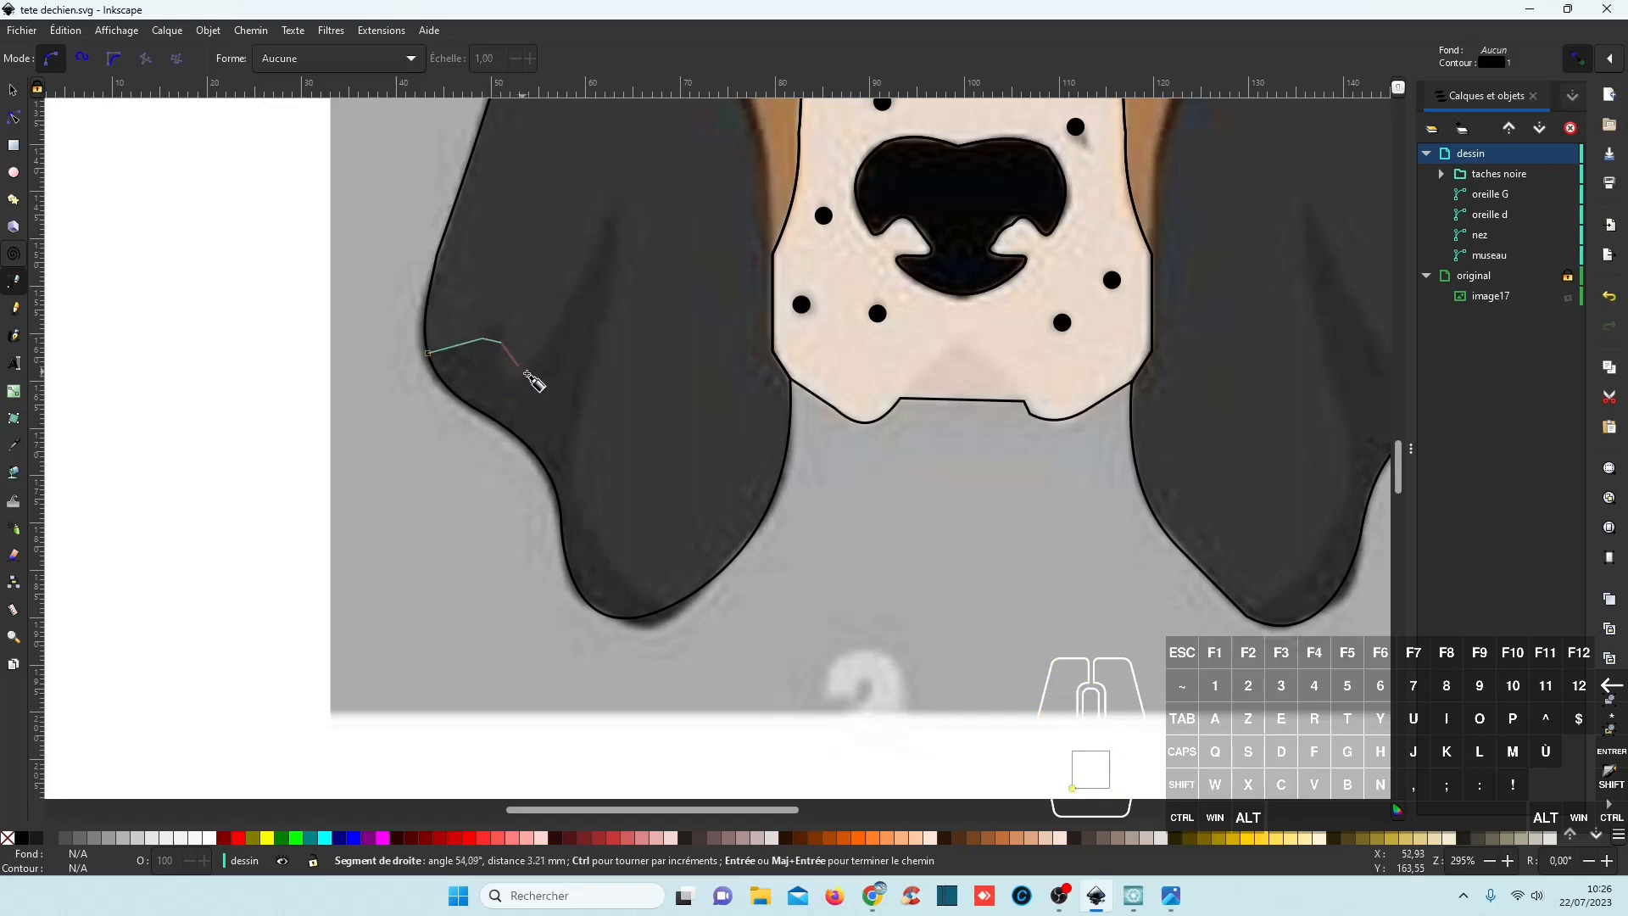
left_click(529, 368)
left_click(606, 226)
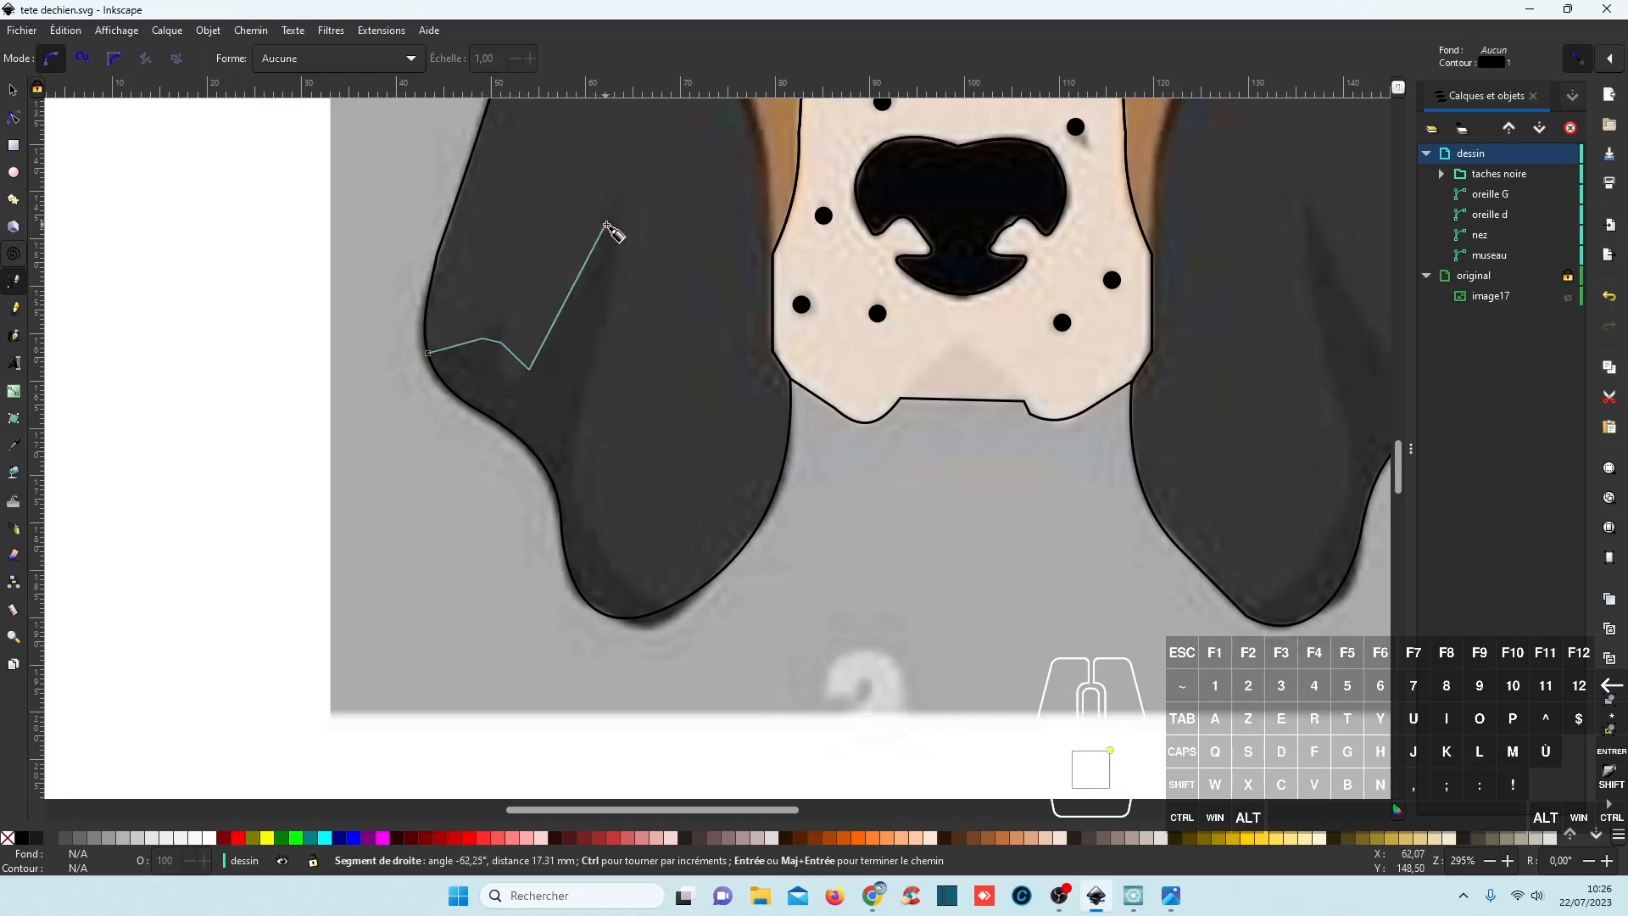
left_click(620, 225)
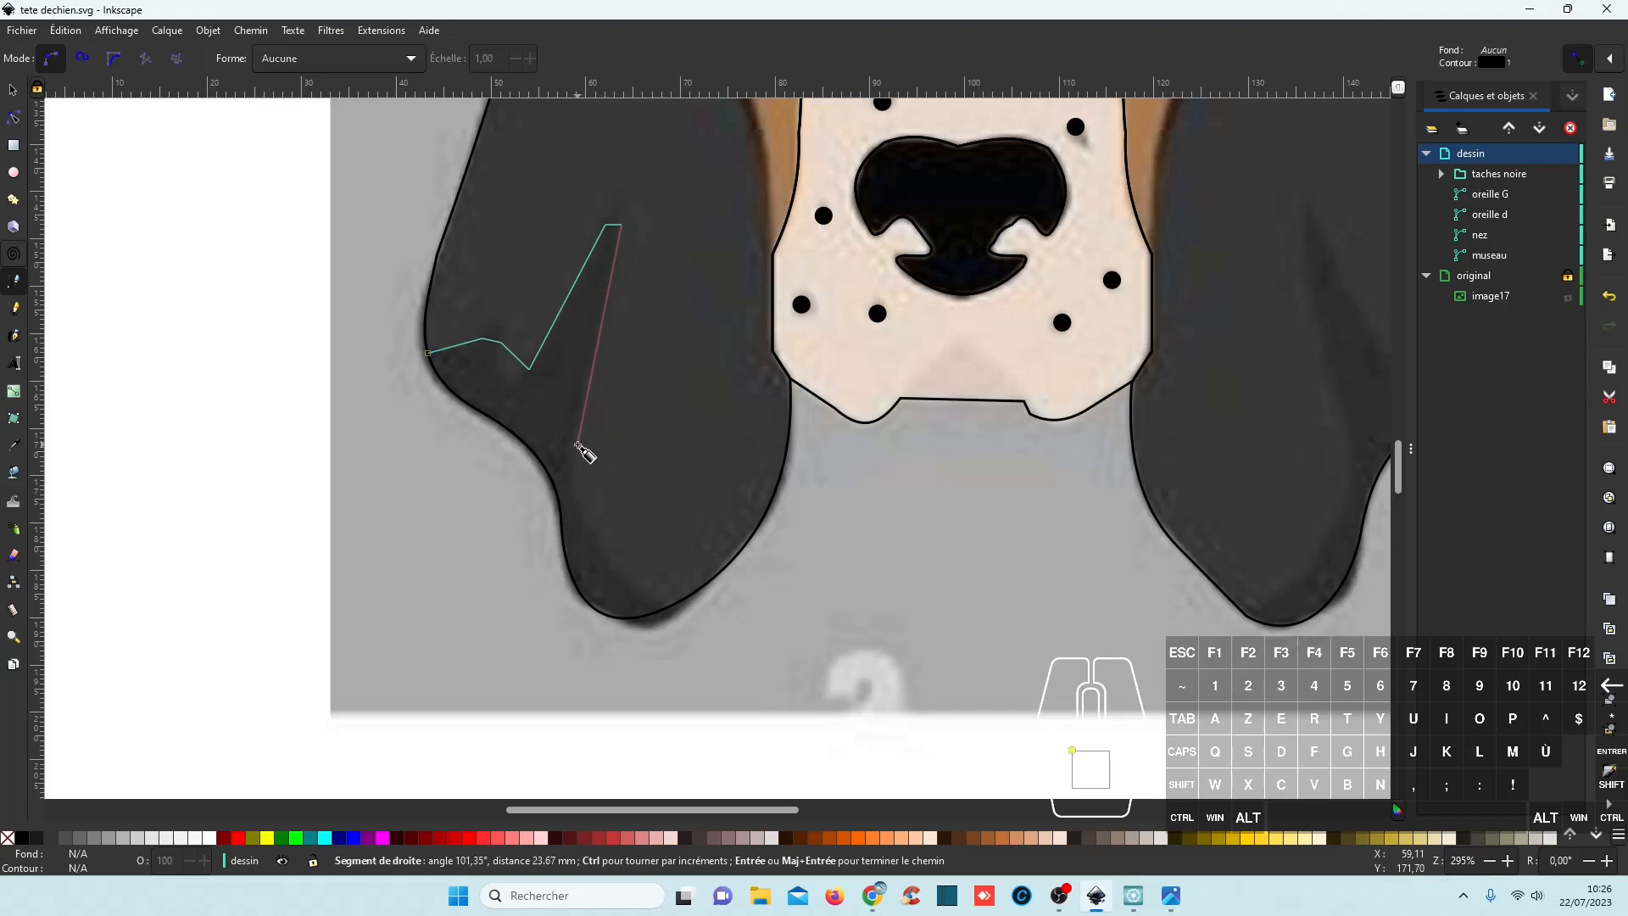
left_click(576, 443)
left_click(600, 545)
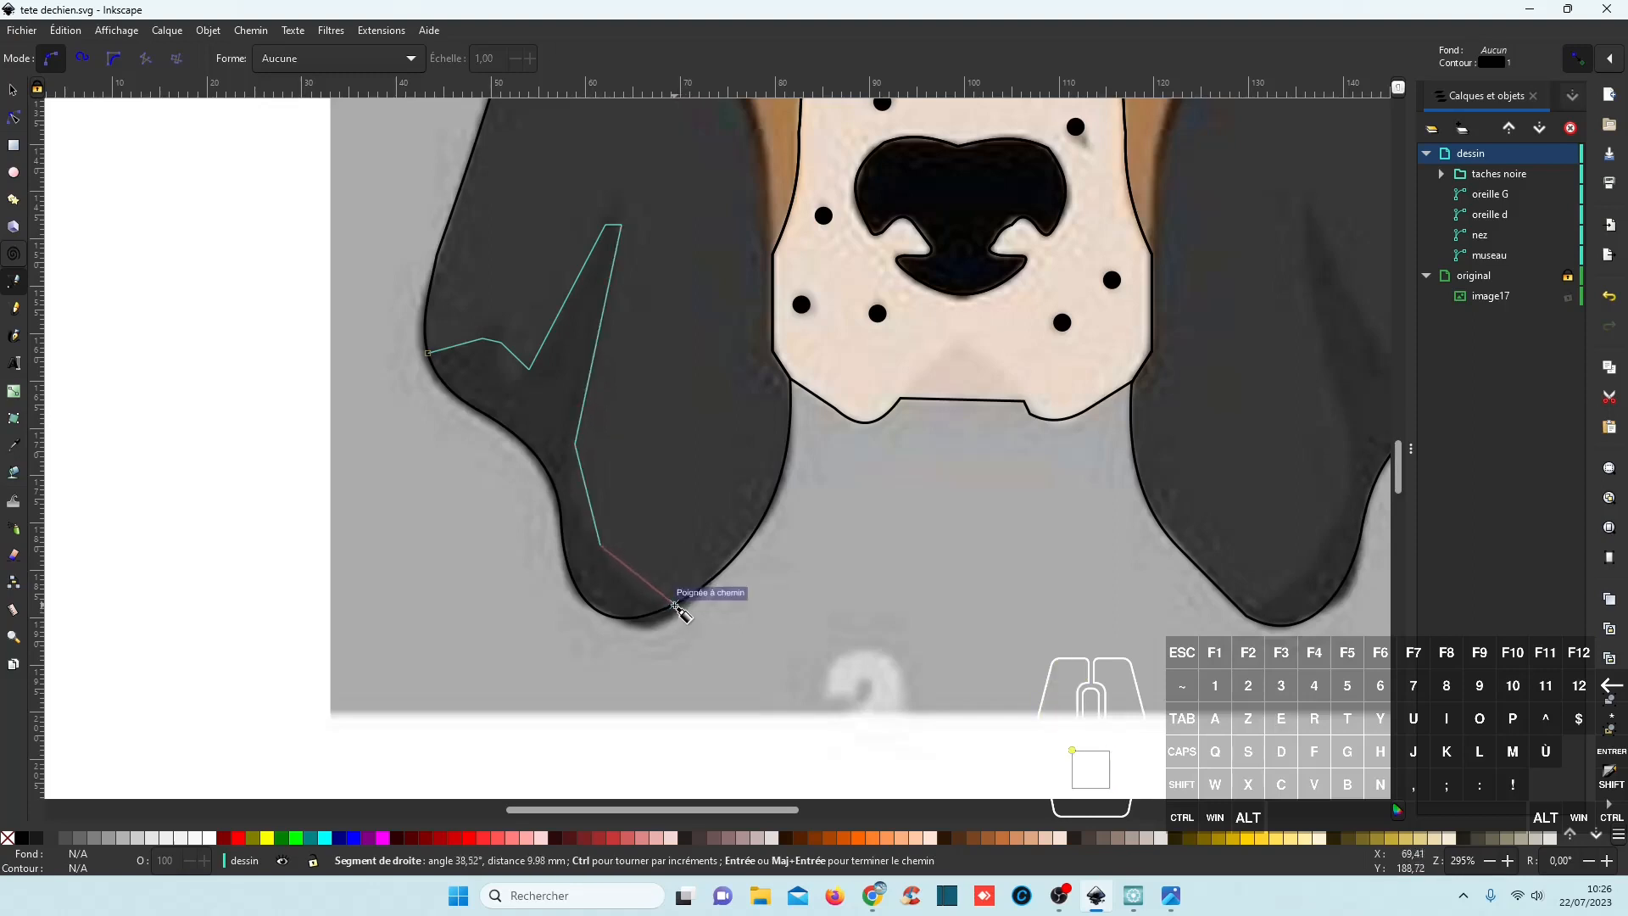
left_click(675, 605)
Close the shadow path with a loop outside the left ear and give it a yellow outline.
left_click(719, 667)
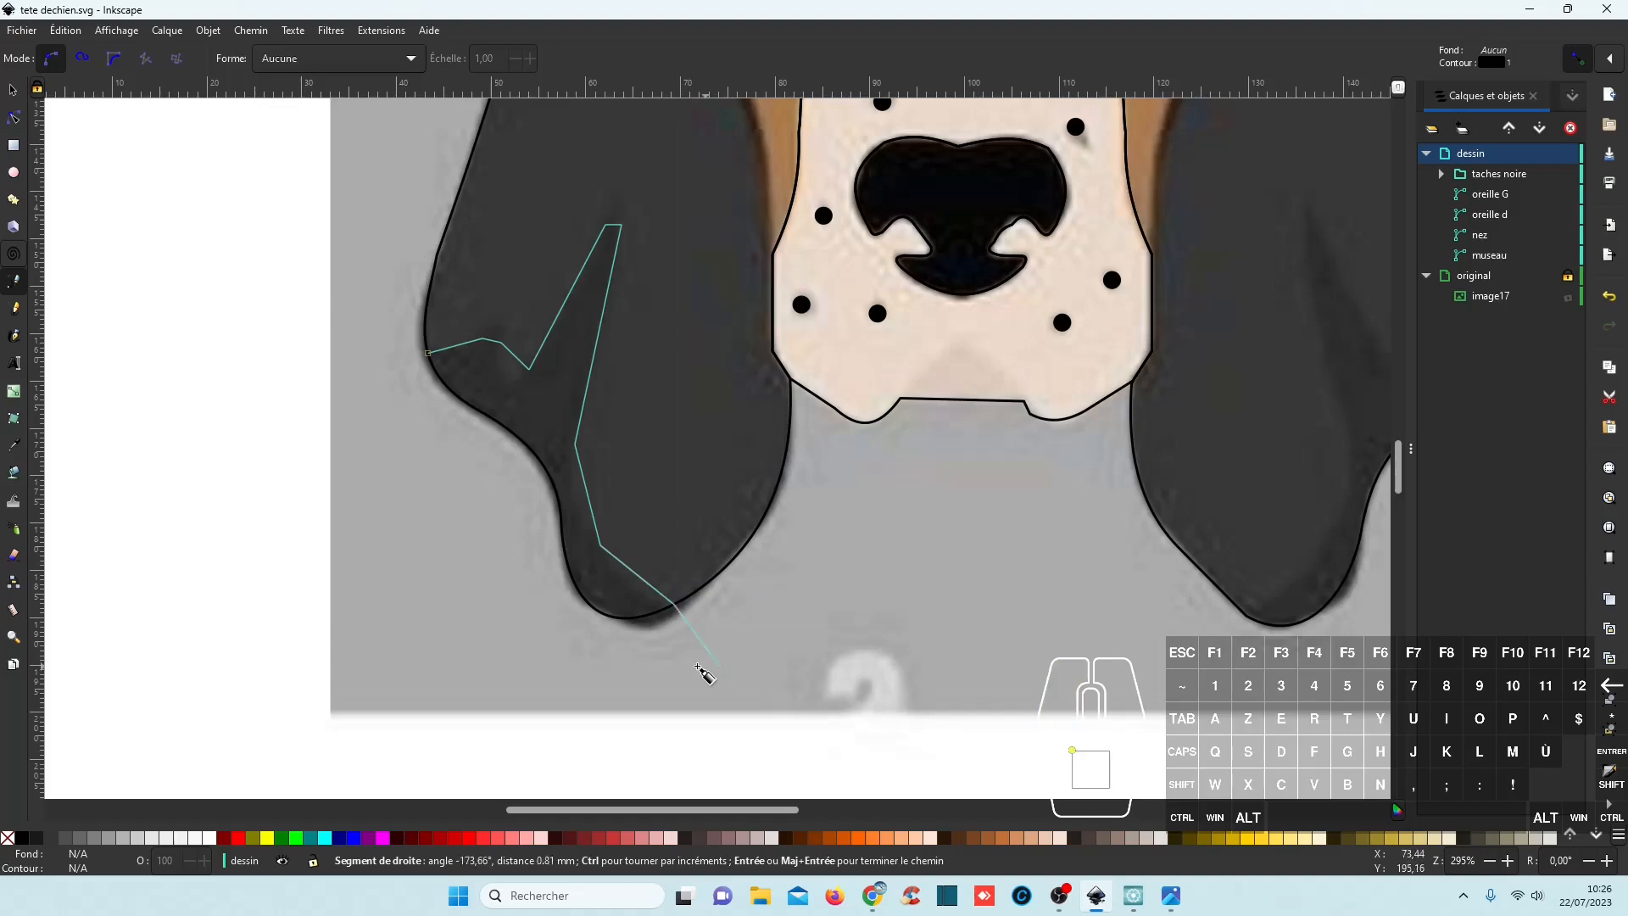
left_click(460, 671)
left_click(386, 456)
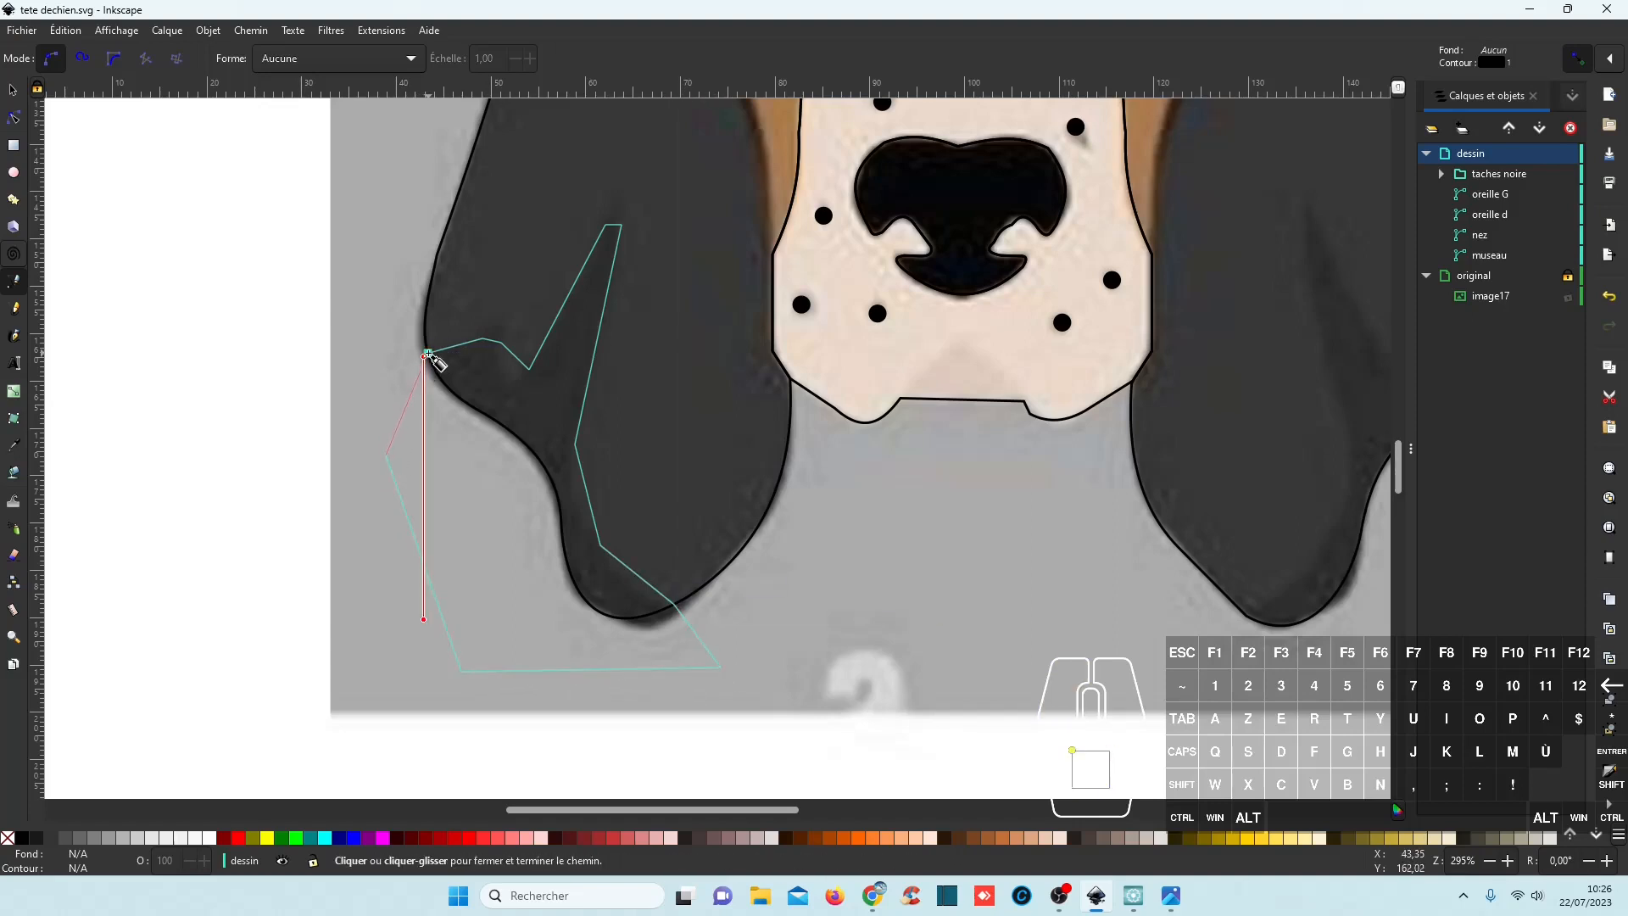
left_click(428, 355)
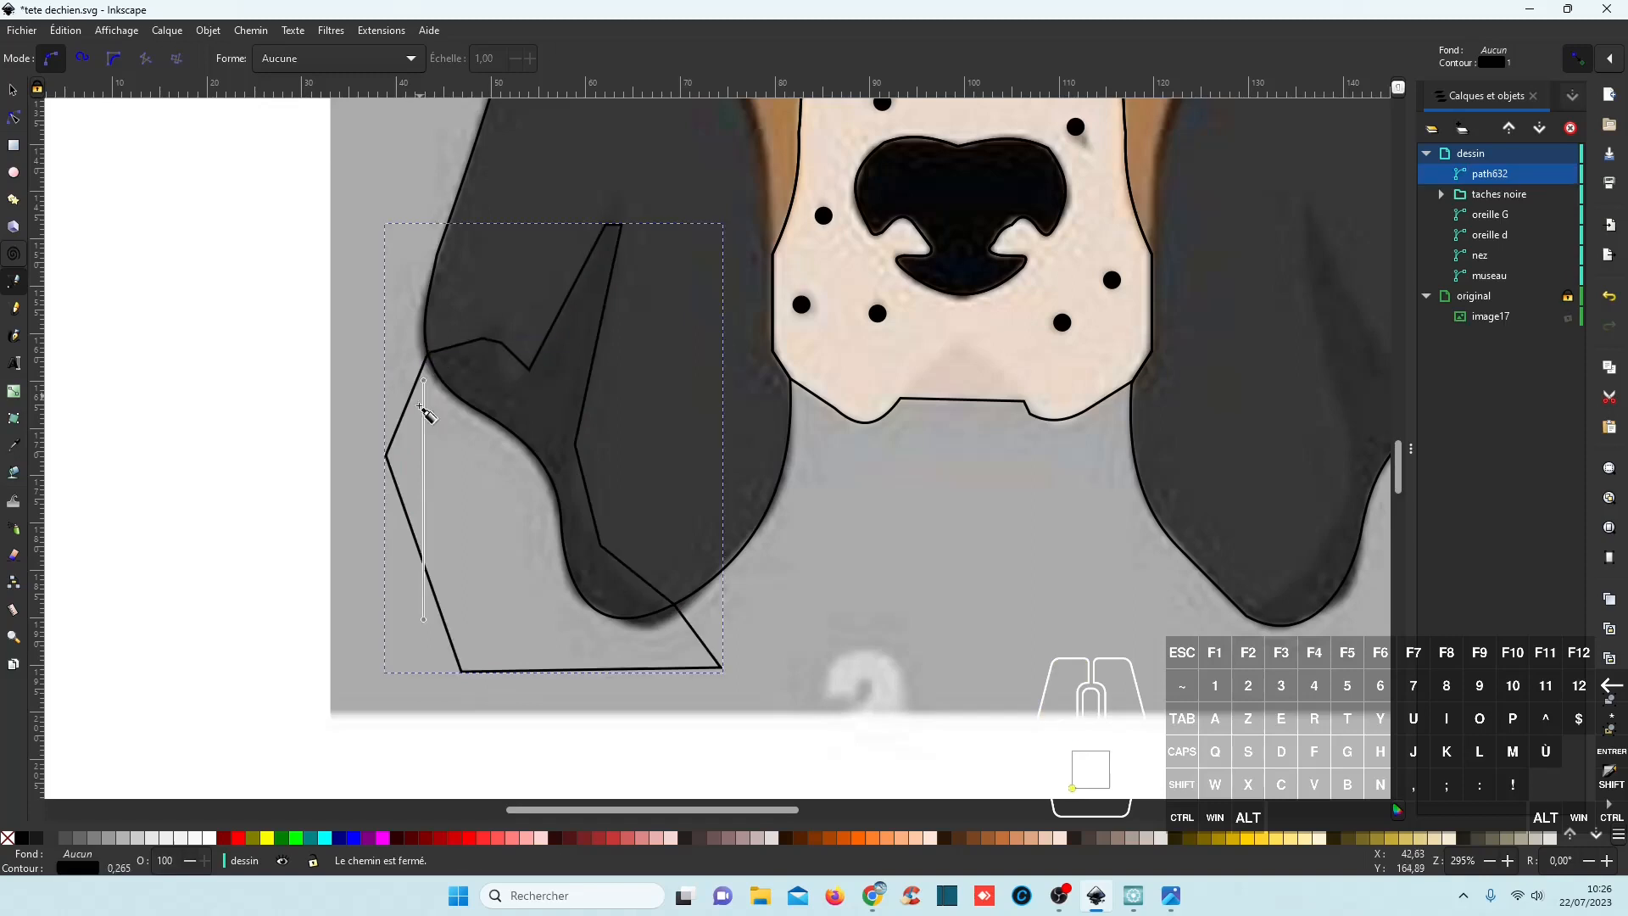
left_click(269, 845, "shift")
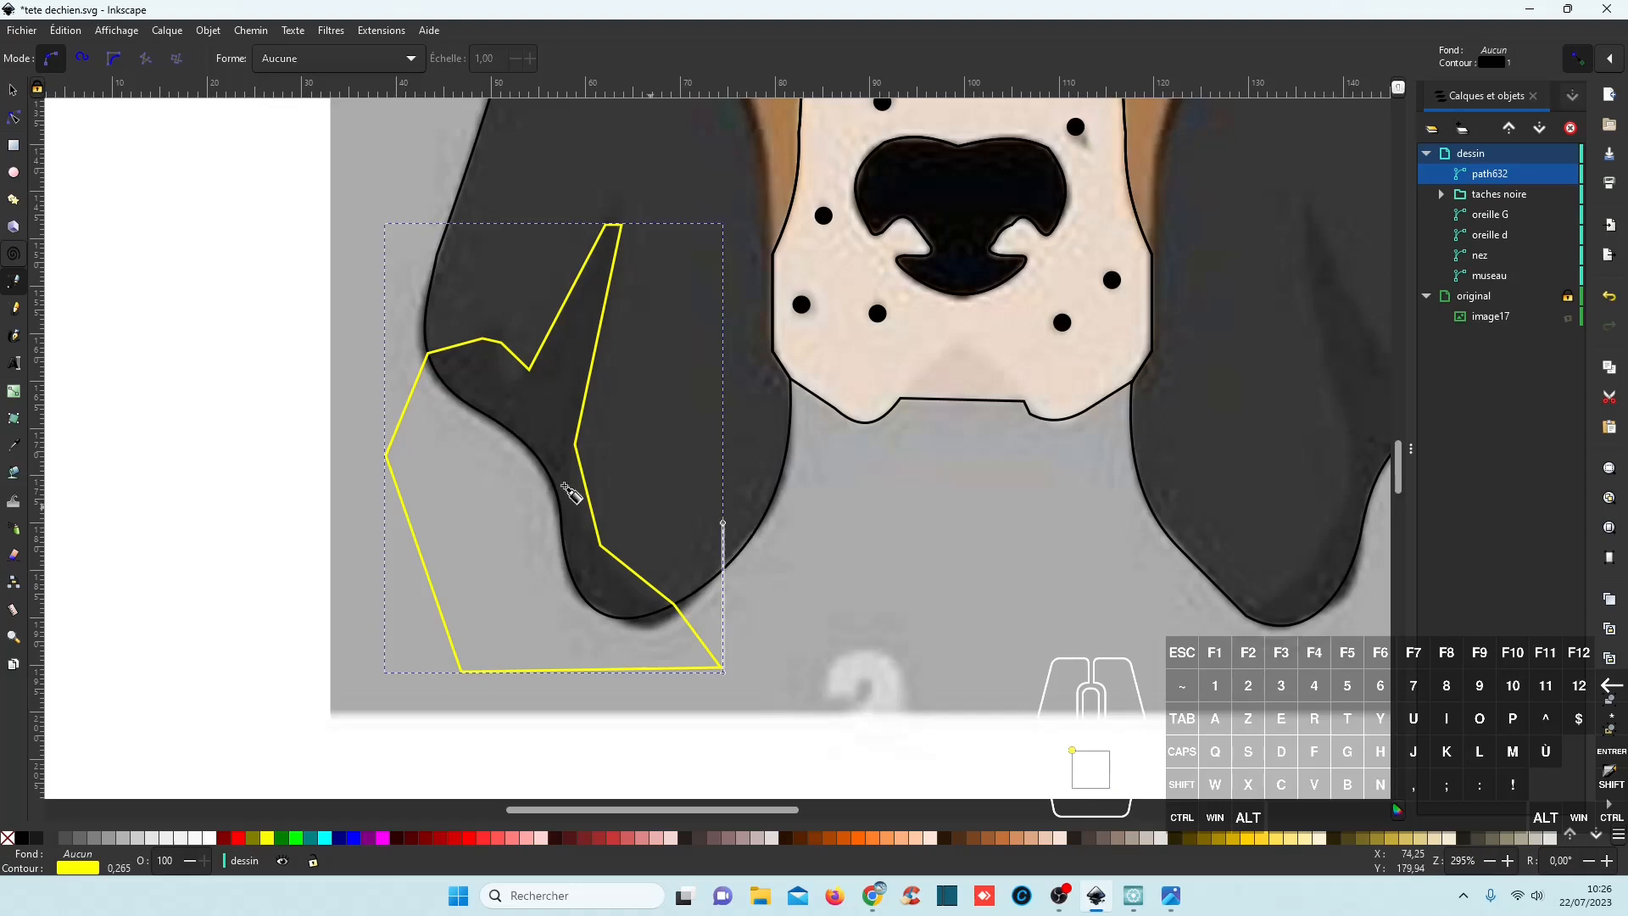
Curve the shadow path's small notch near the outer ear edge and round its upper tip.
left_click(13, 117)
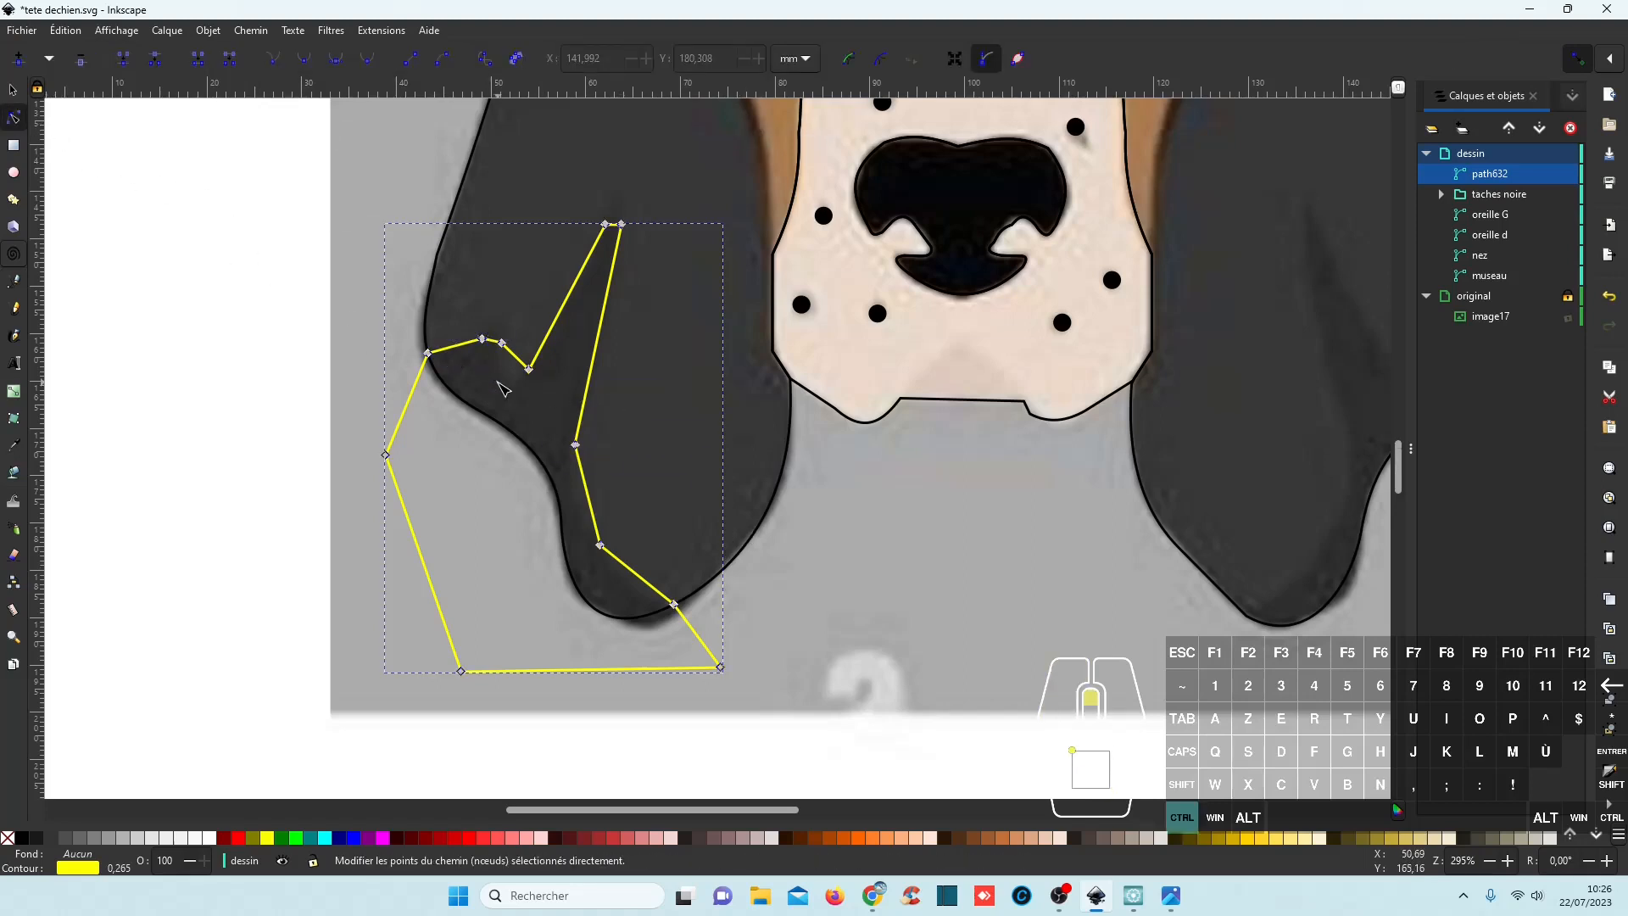
scroll(503, 388, "up", 2)
left_click_drag(495, 295, 526, 363)
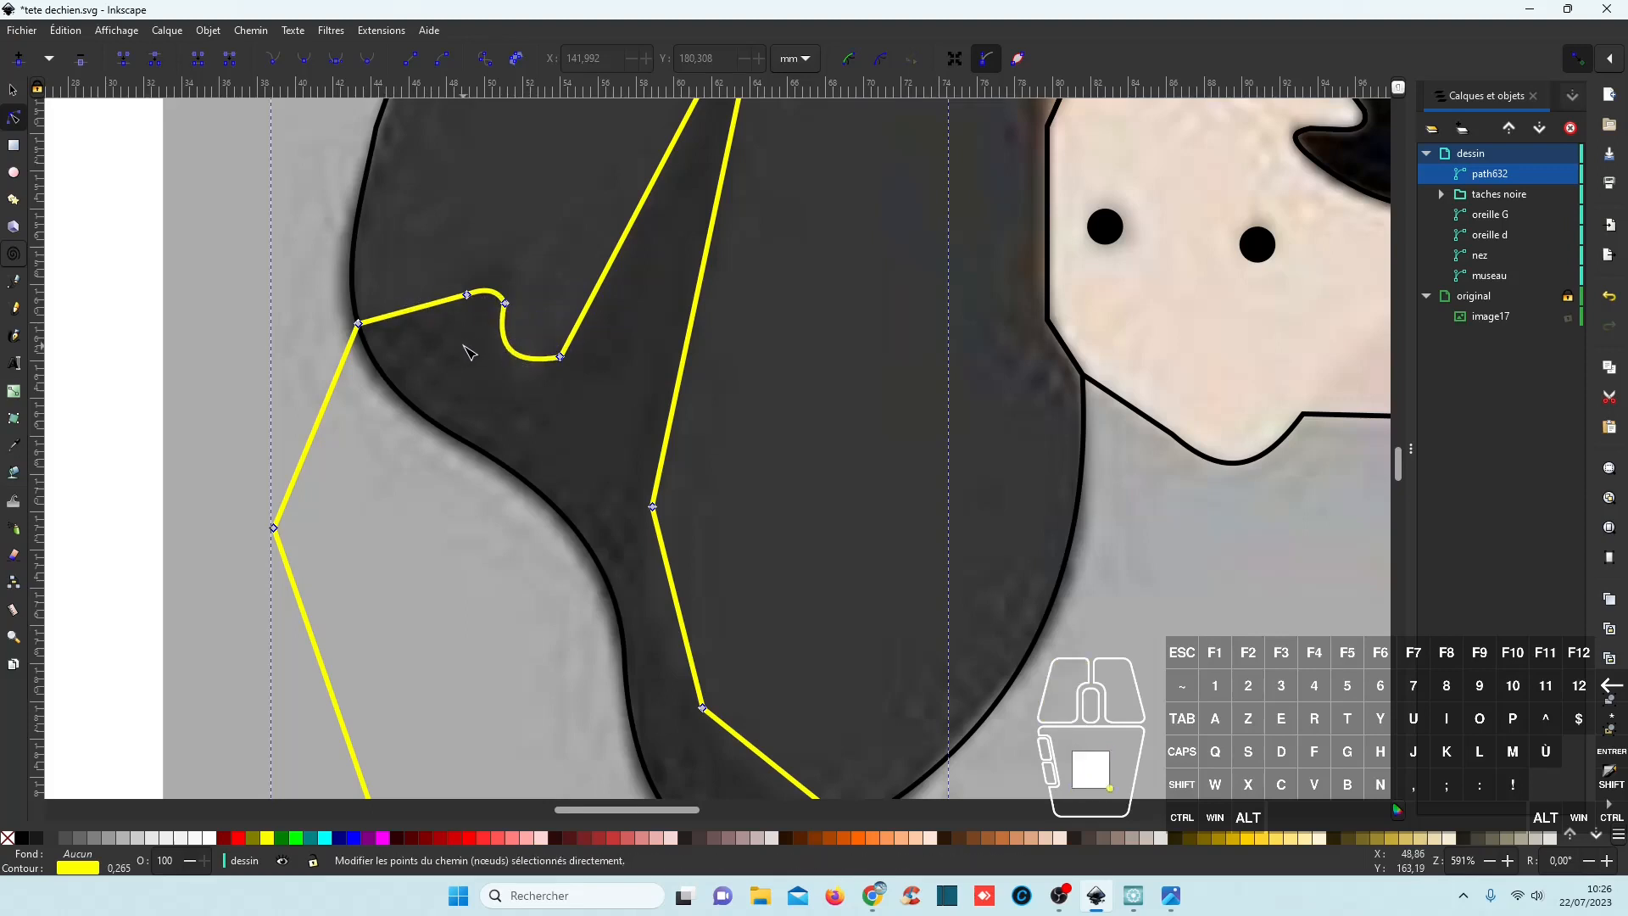
scroll(665, 269, "up", 8)
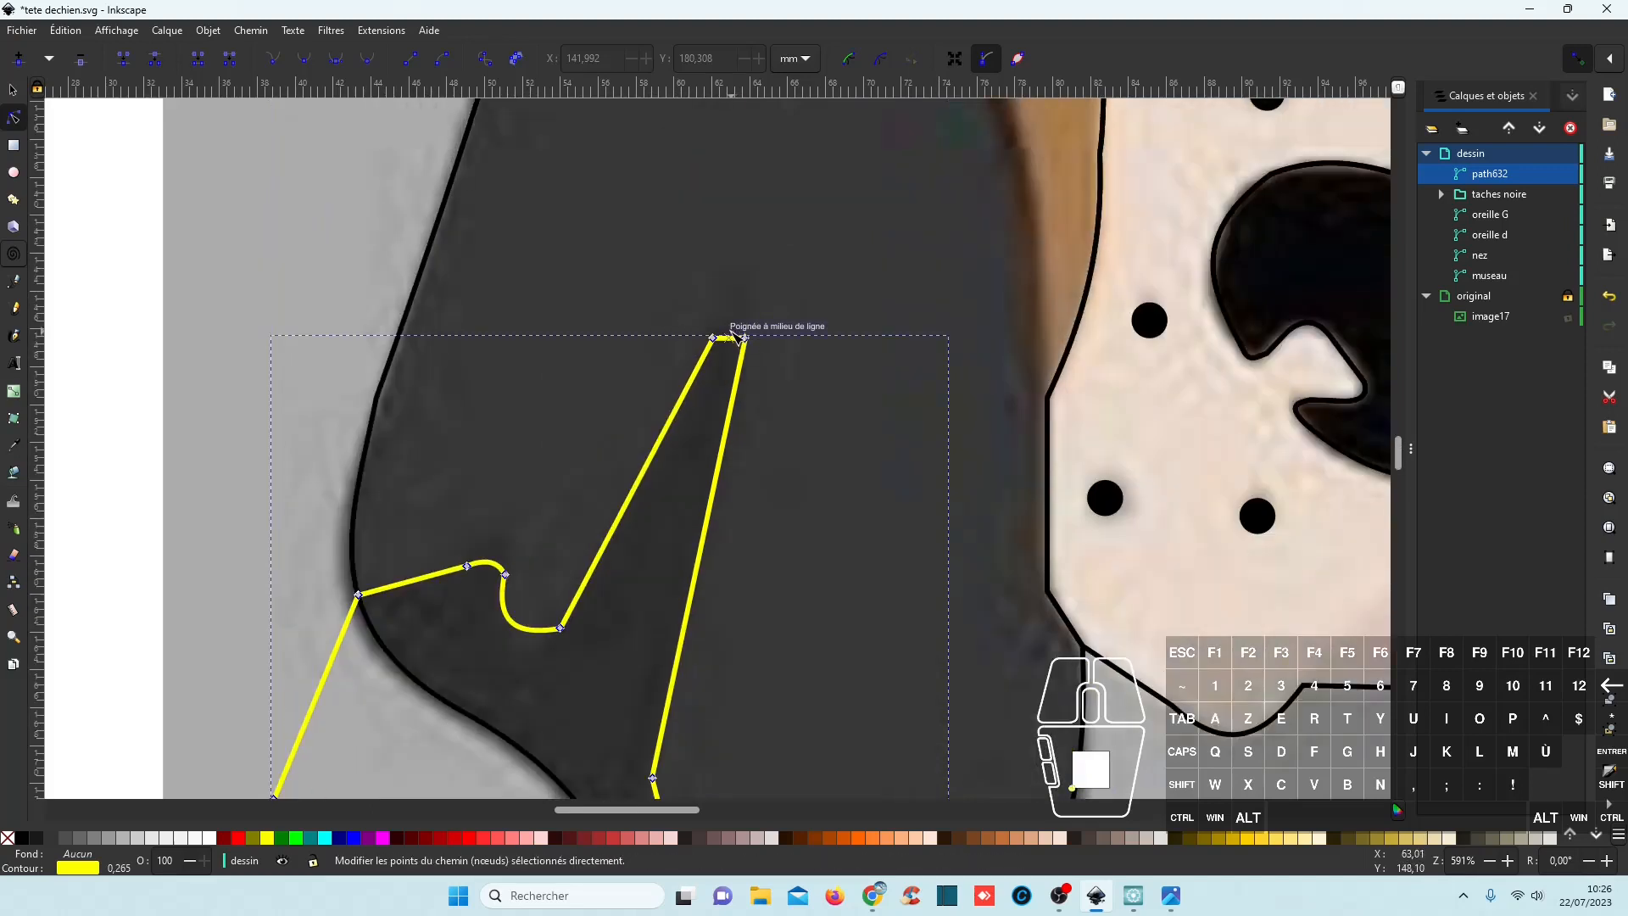
left_click_drag(730, 336, 729, 327)
Bend the shadow path's two lower inner segments to follow the dark shadow down to the ear's bottom edge.
scroll(739, 422, "down", 6)
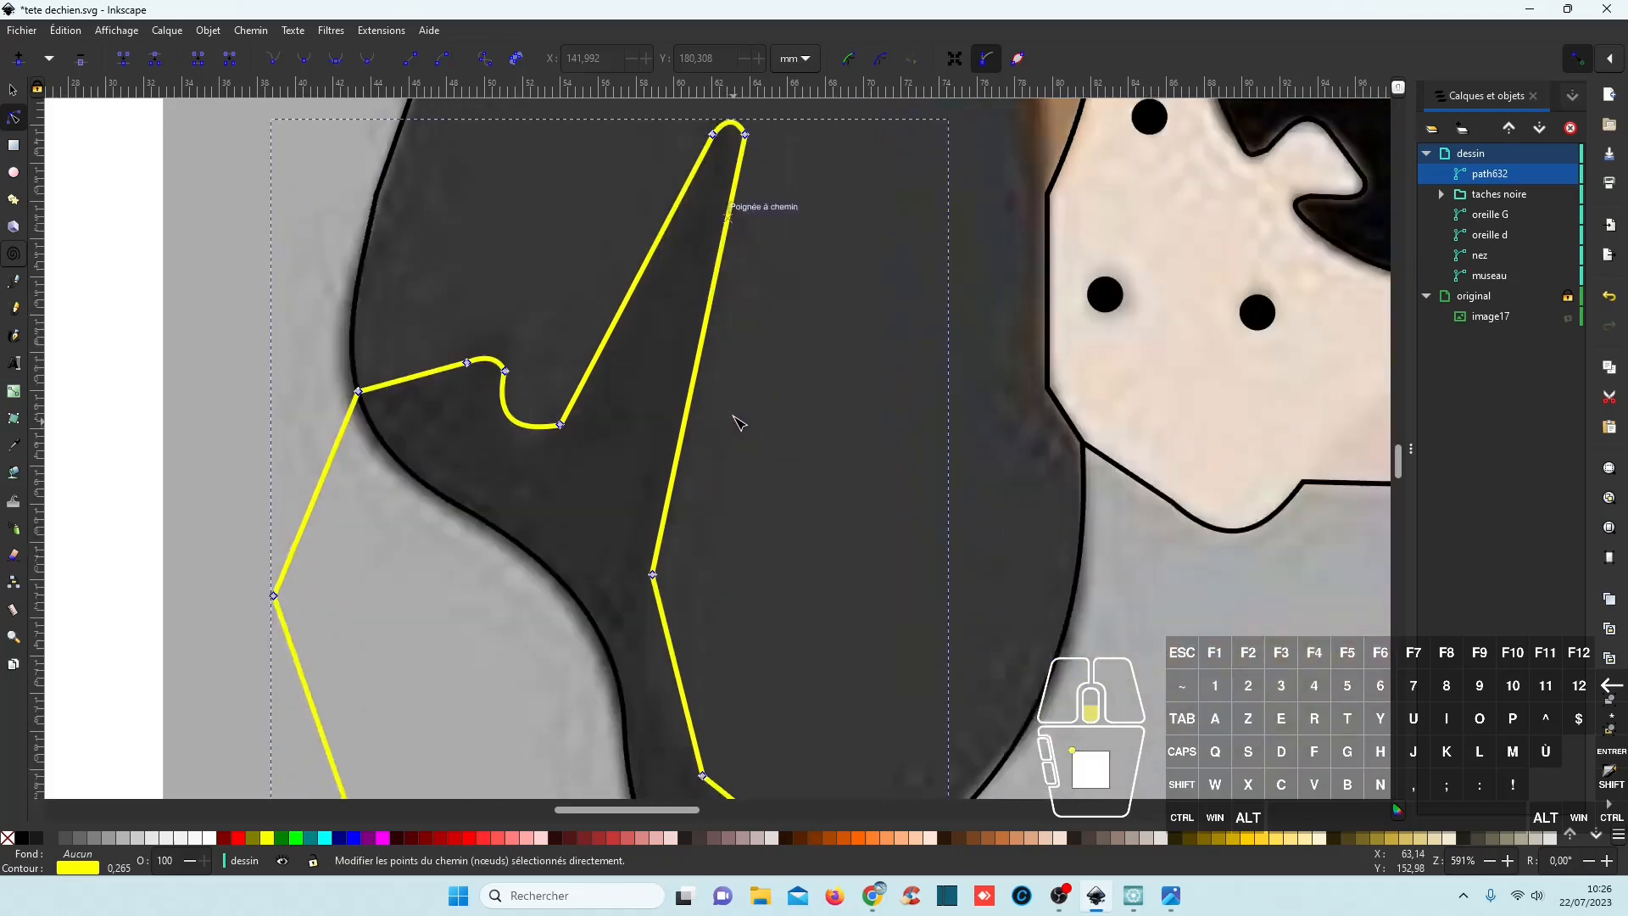
scroll(739, 422, "down", 2)
left_click_drag(671, 586, 675, 607)
scroll(814, 552, "down", 4)
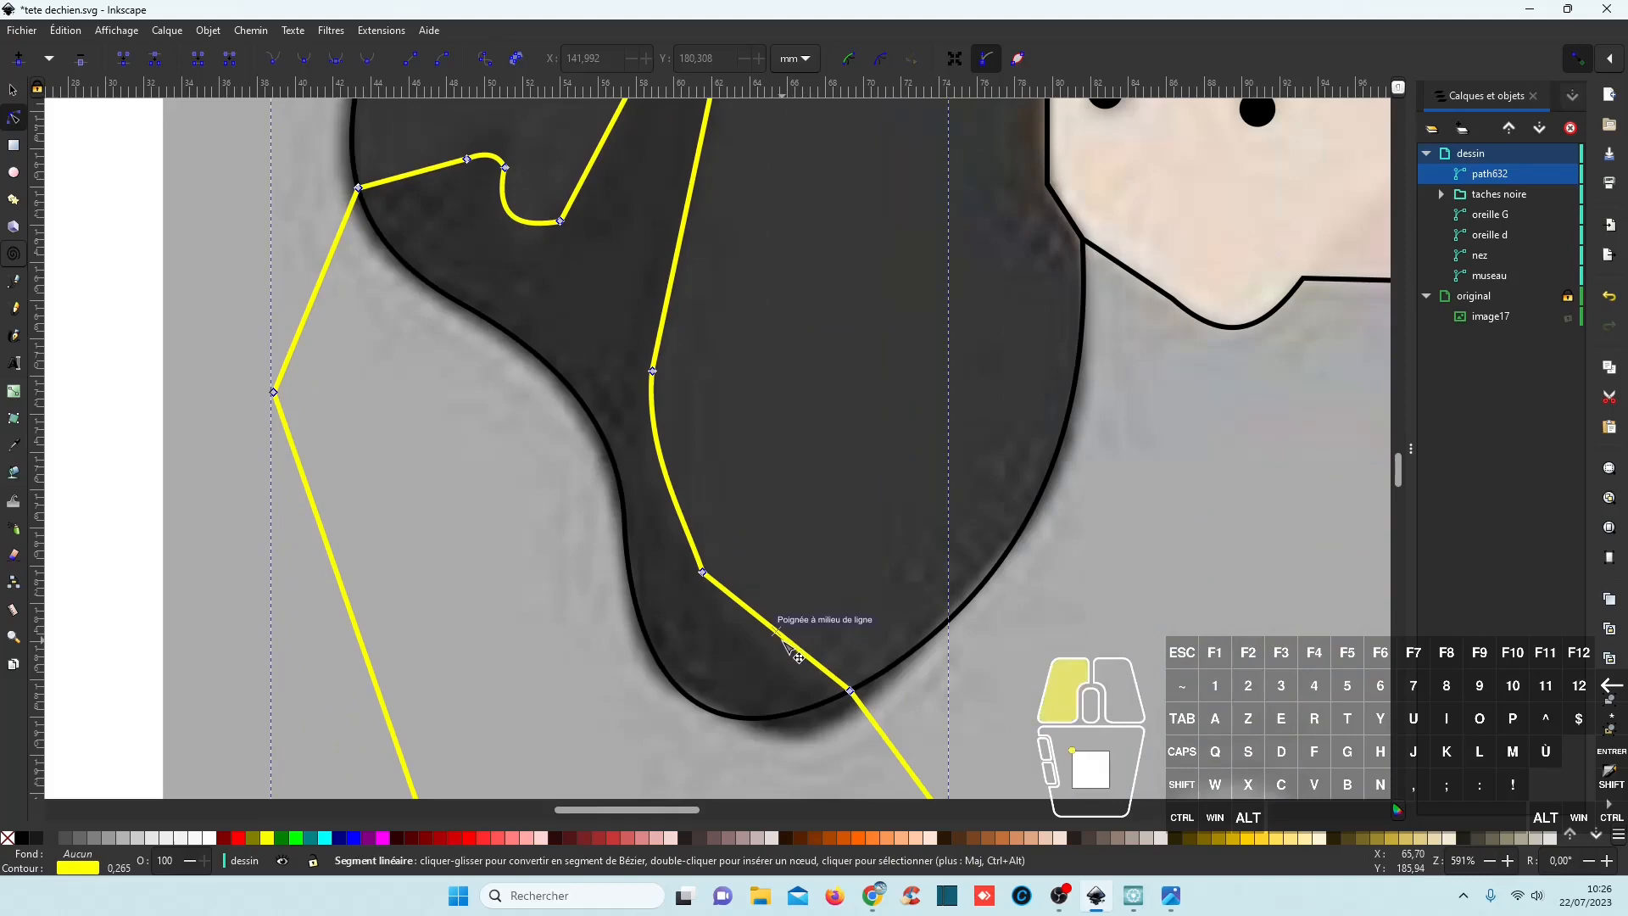
left_click_drag(797, 657, 820, 643)
scroll(833, 528, "up", 4)
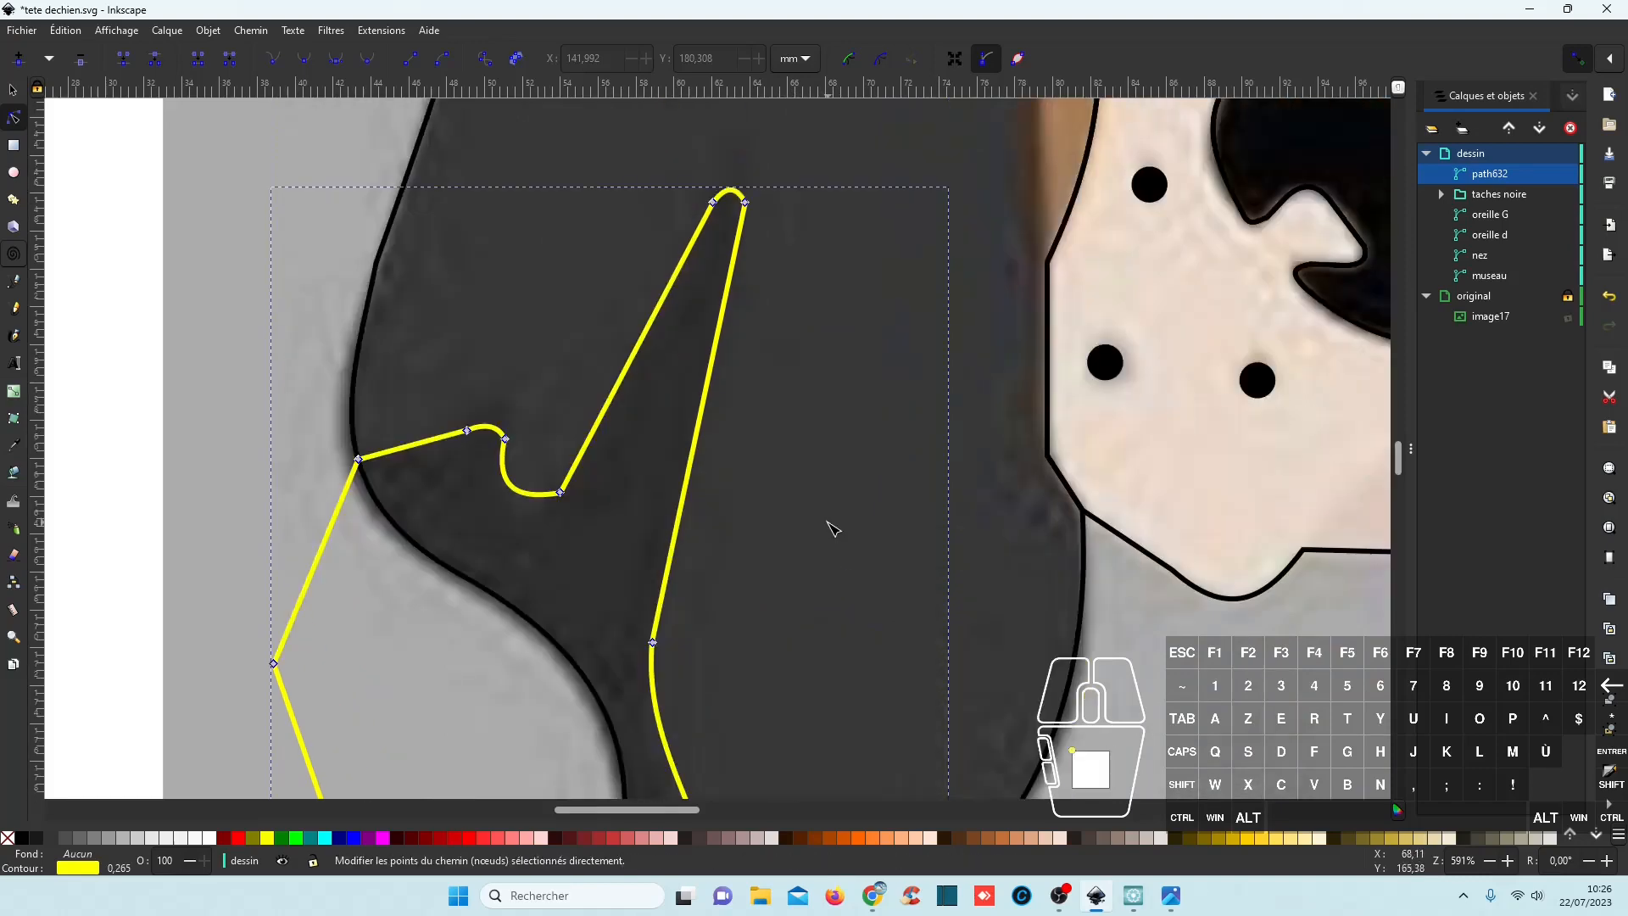
scroll(833, 528, "down", 3)
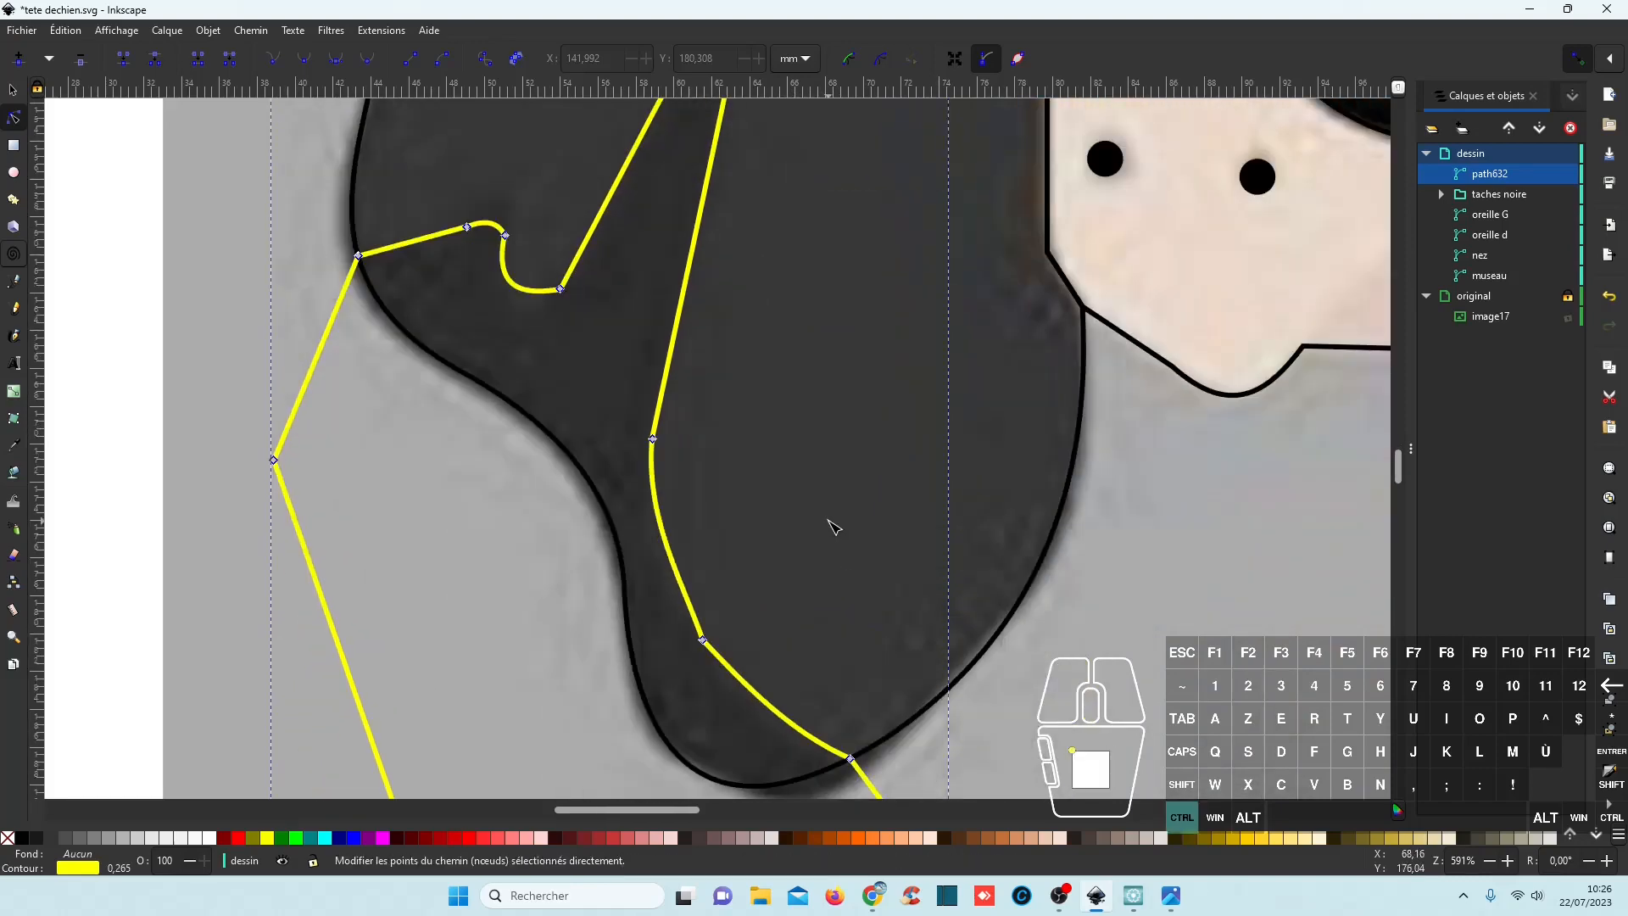
Duplicate the yellow left-ear shadow path, flip the copy horizontally and move it level onto the right ear's shadow.
scroll(833, 528, "down", 3, "ctrl")
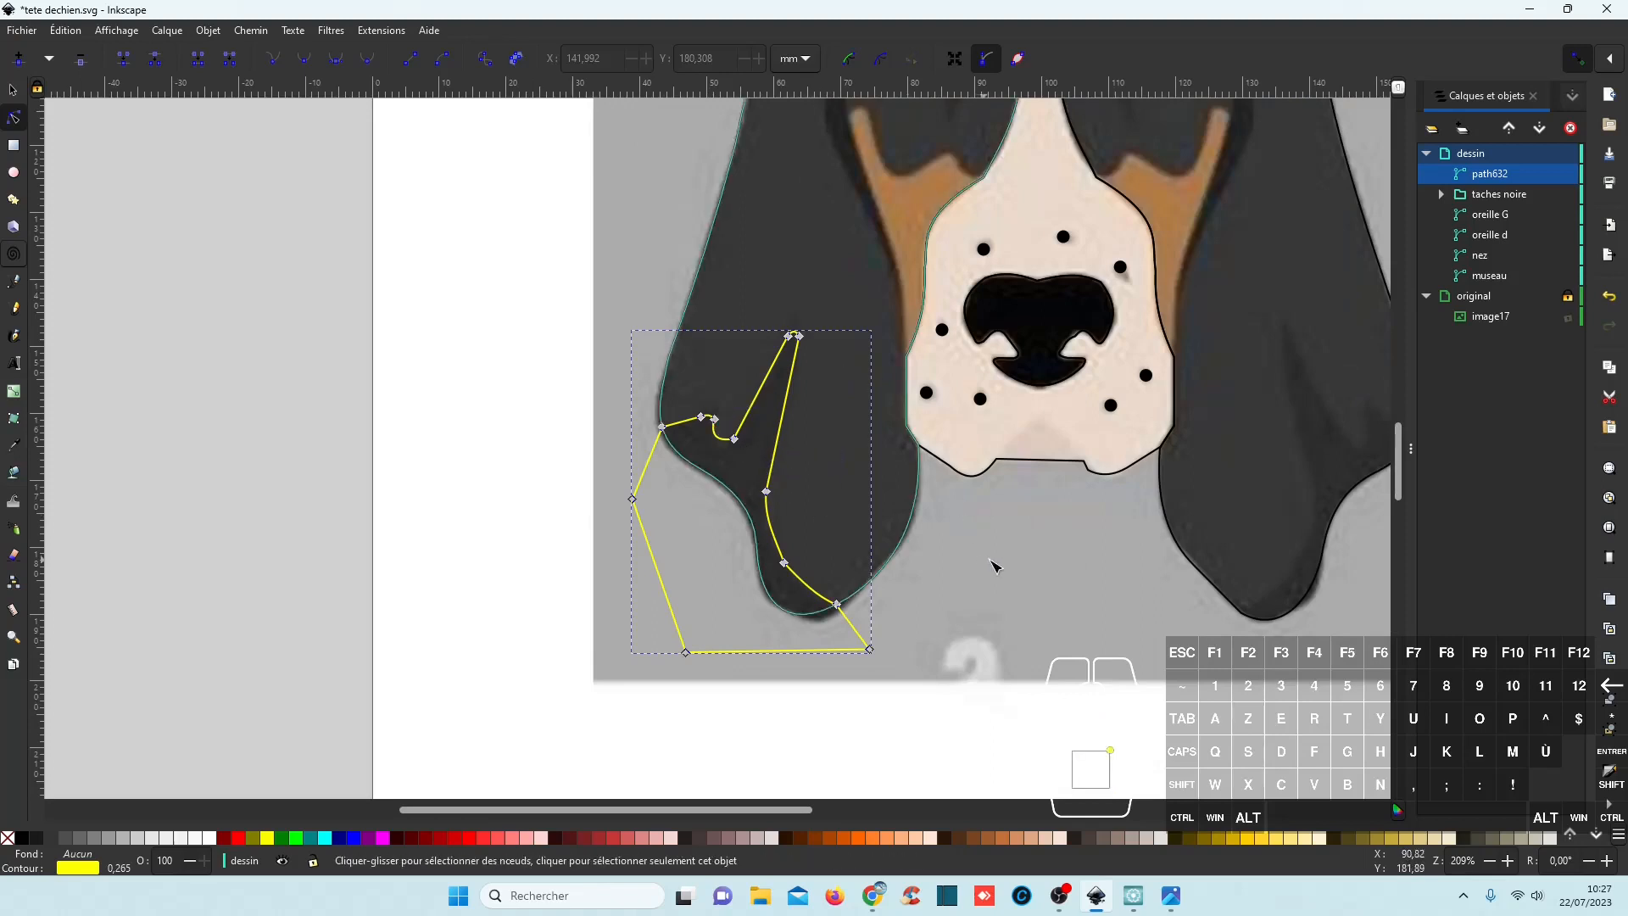
scroll(890, 545, "right", 3)
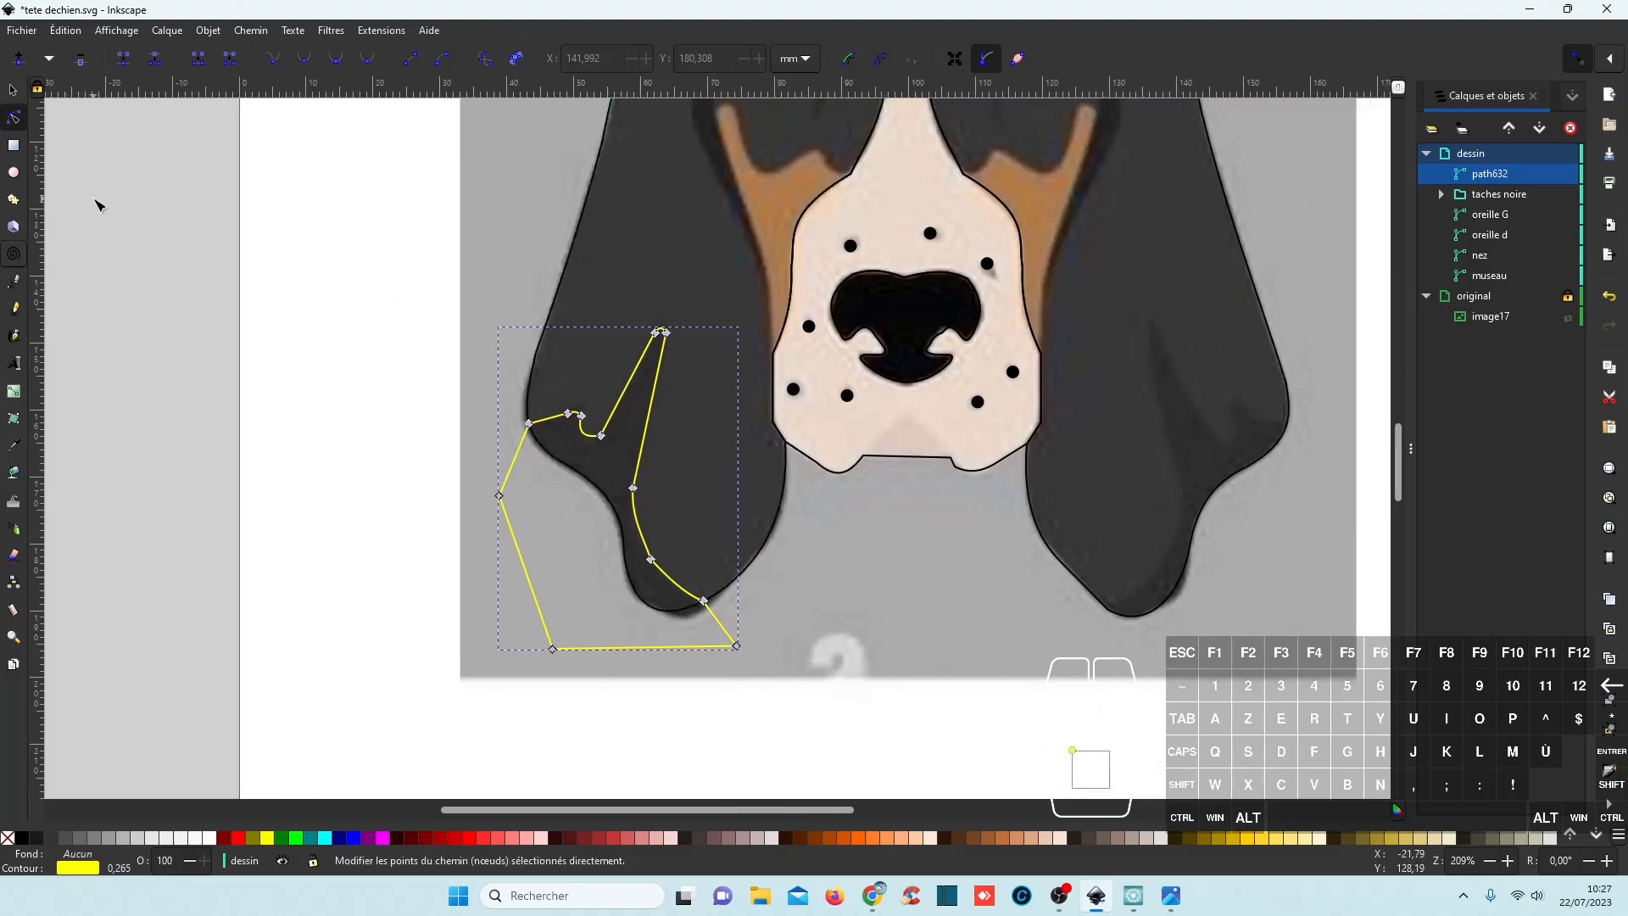
key("ctrl+d")
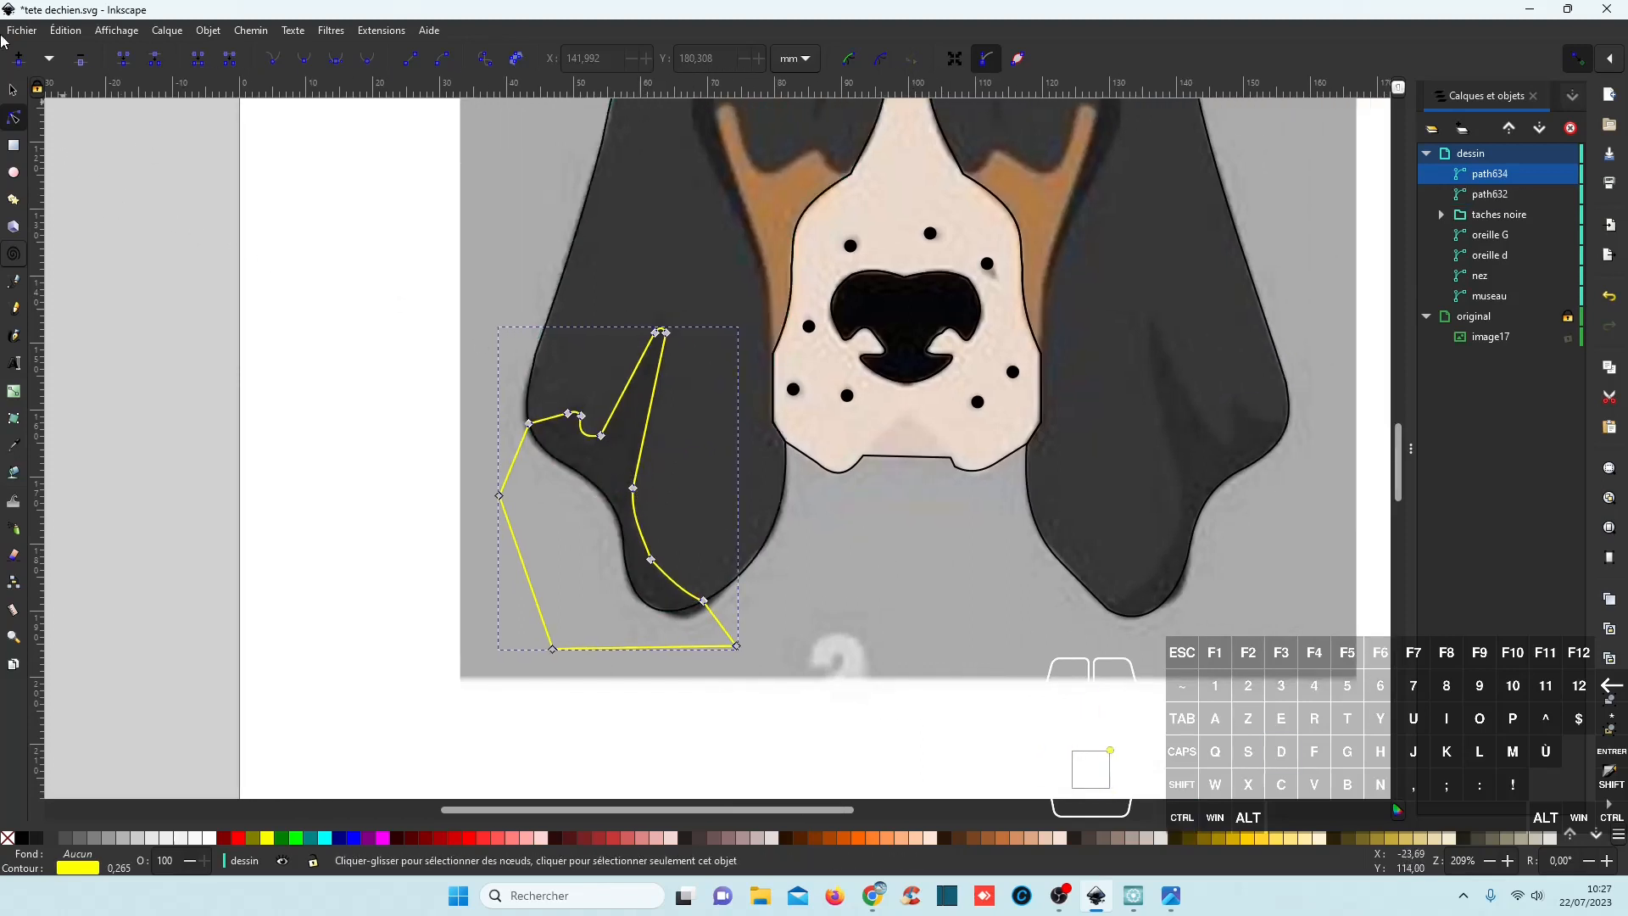
left_click(13, 93)
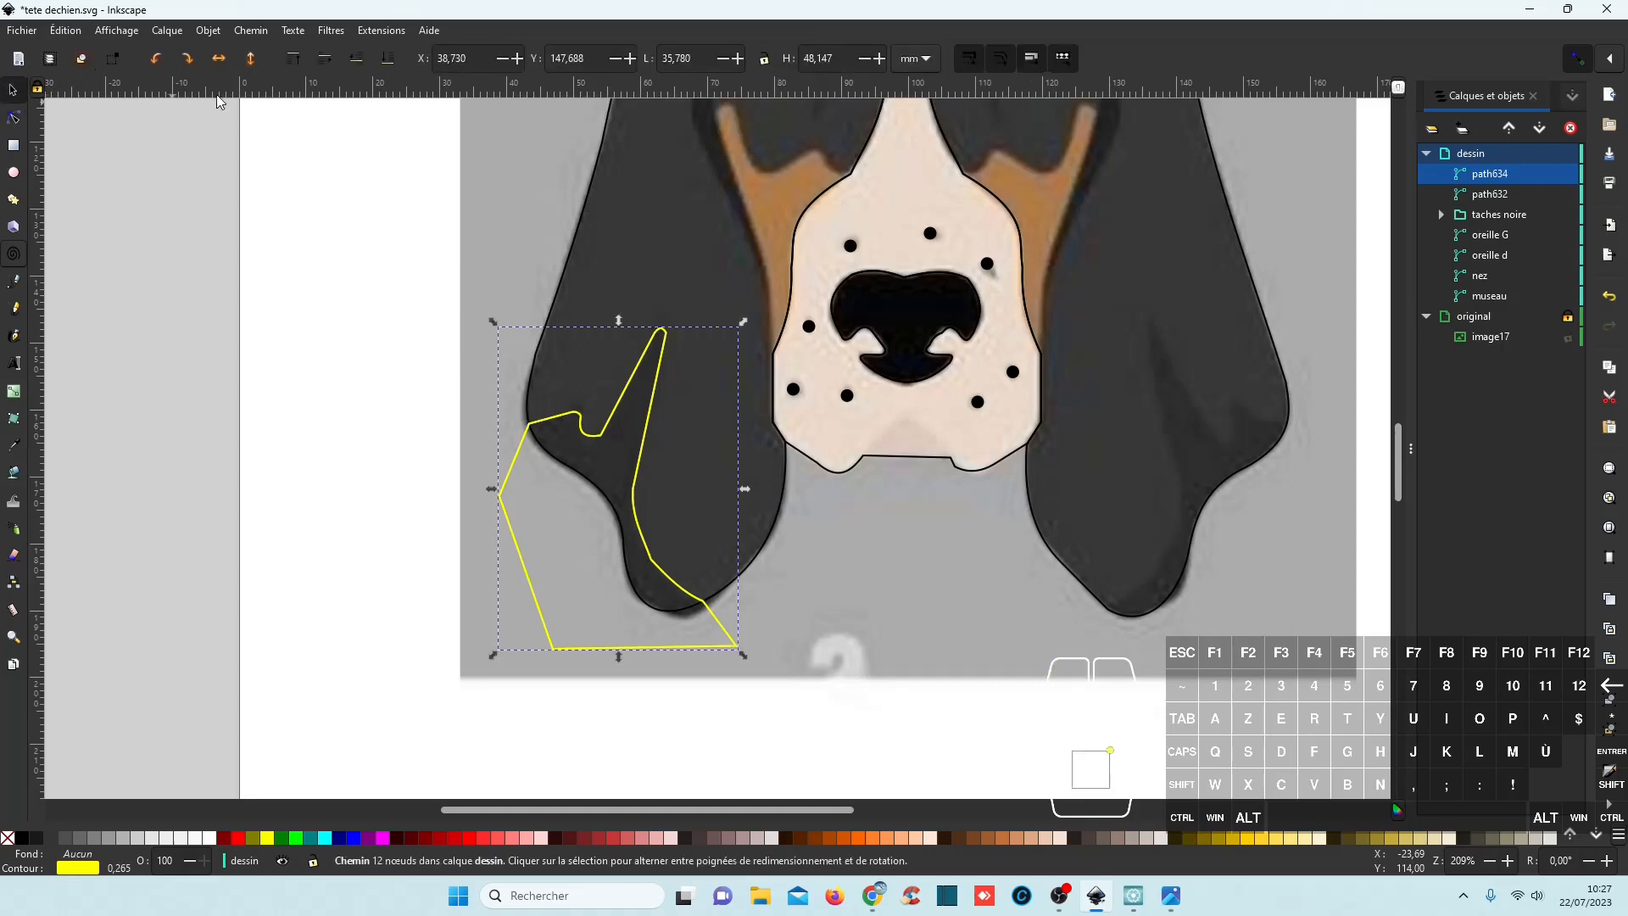
left_click(218, 62)
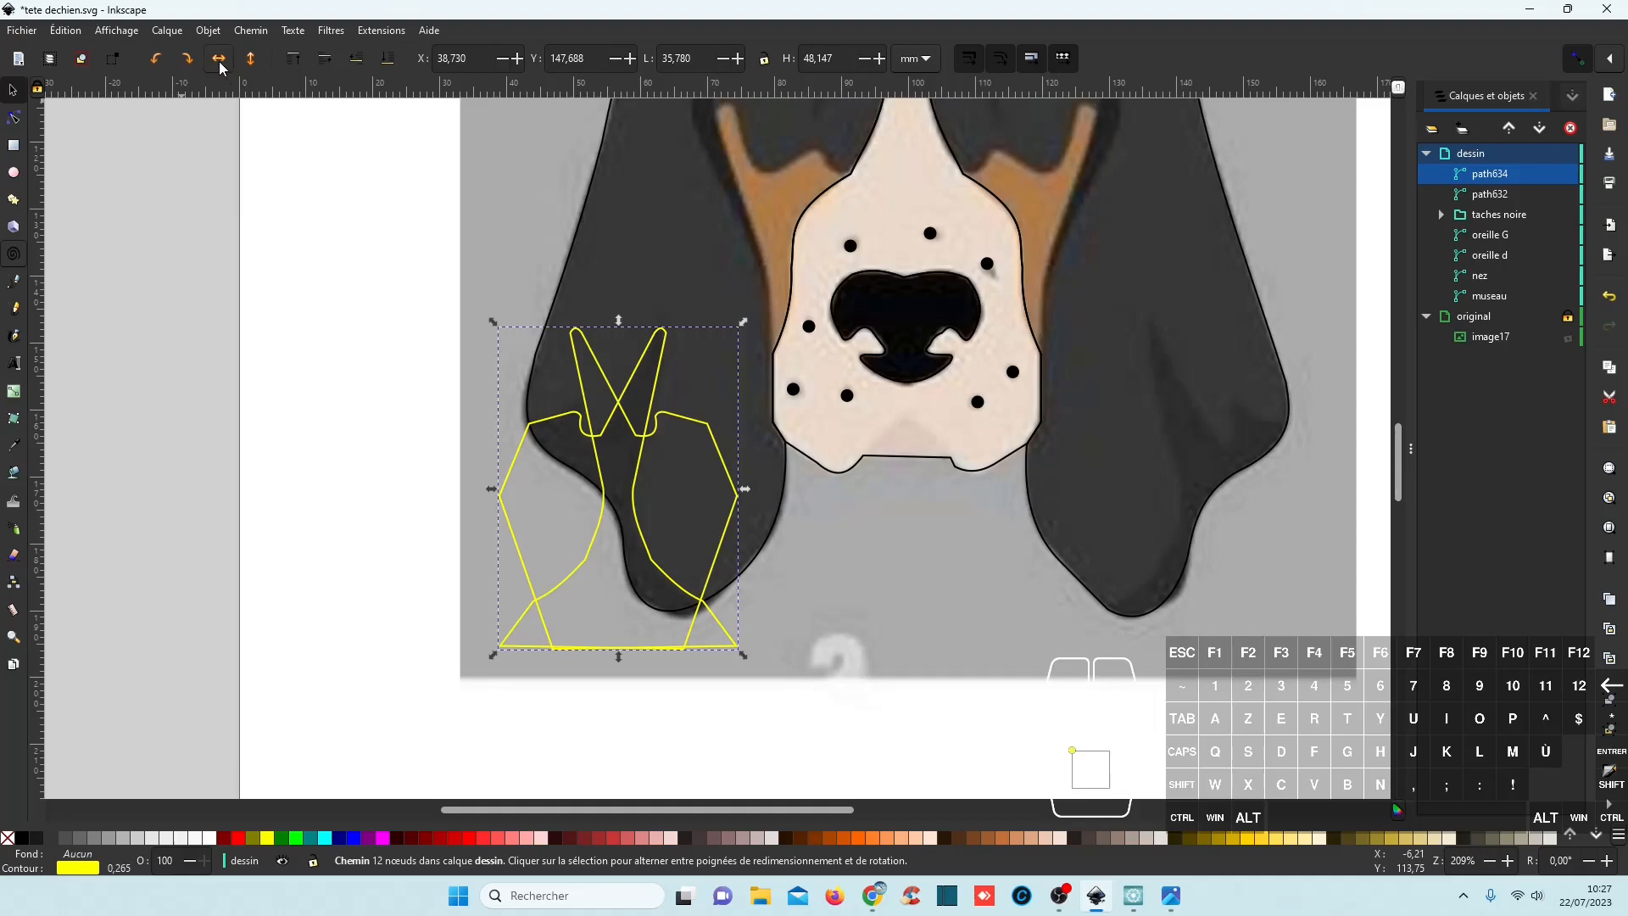
key("ctrl")
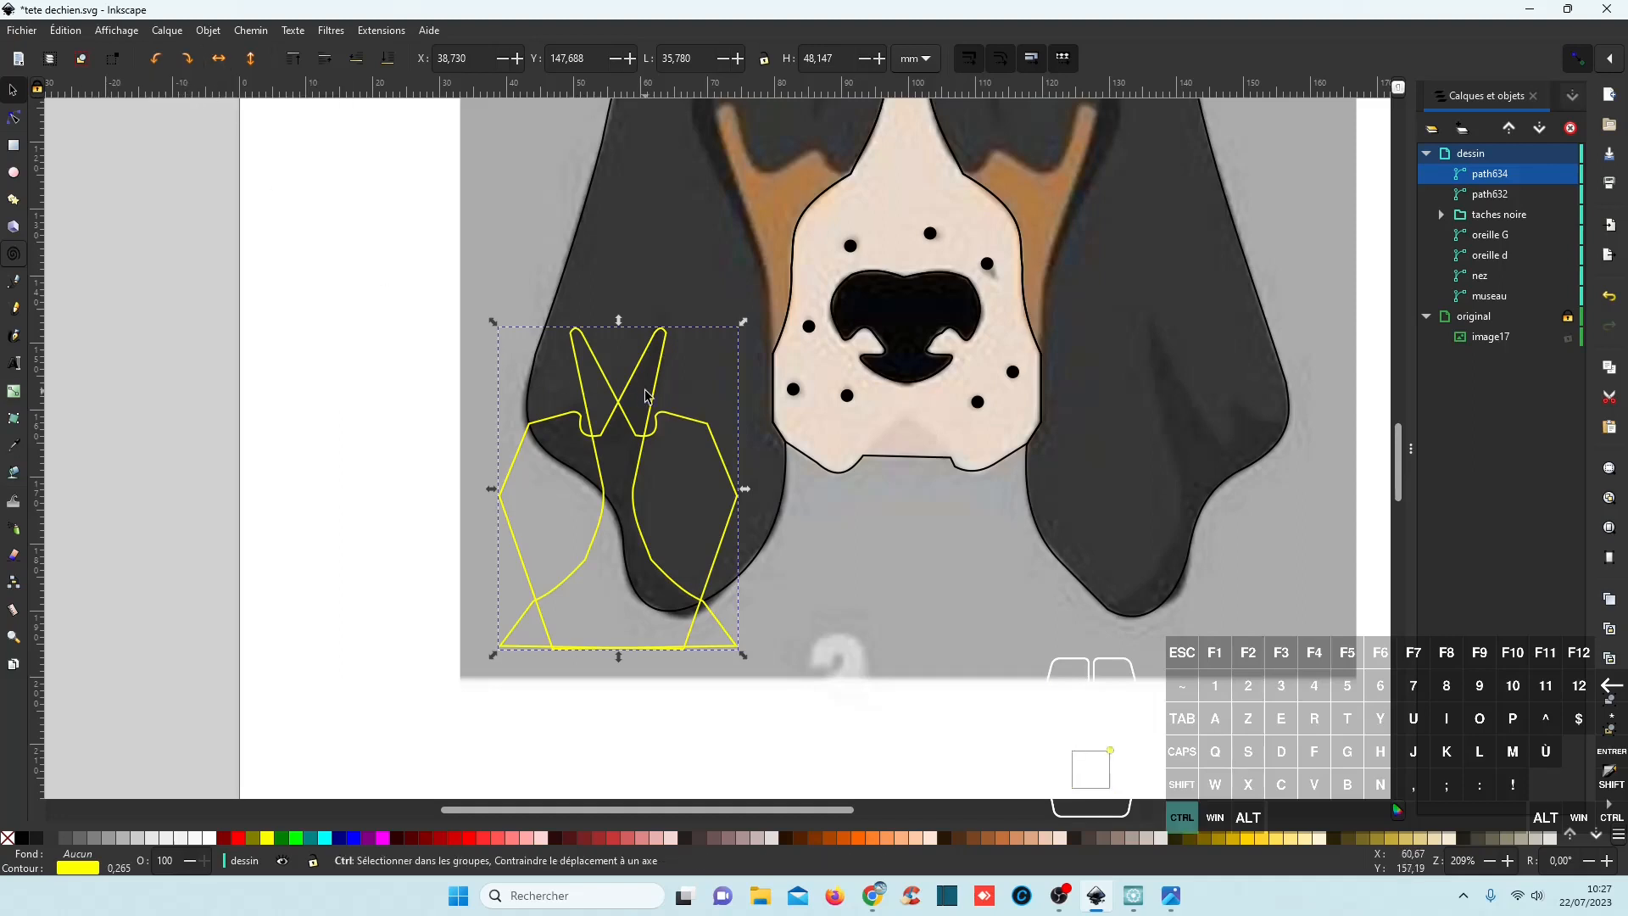
left_click_drag(723, 460, 1310, 503)
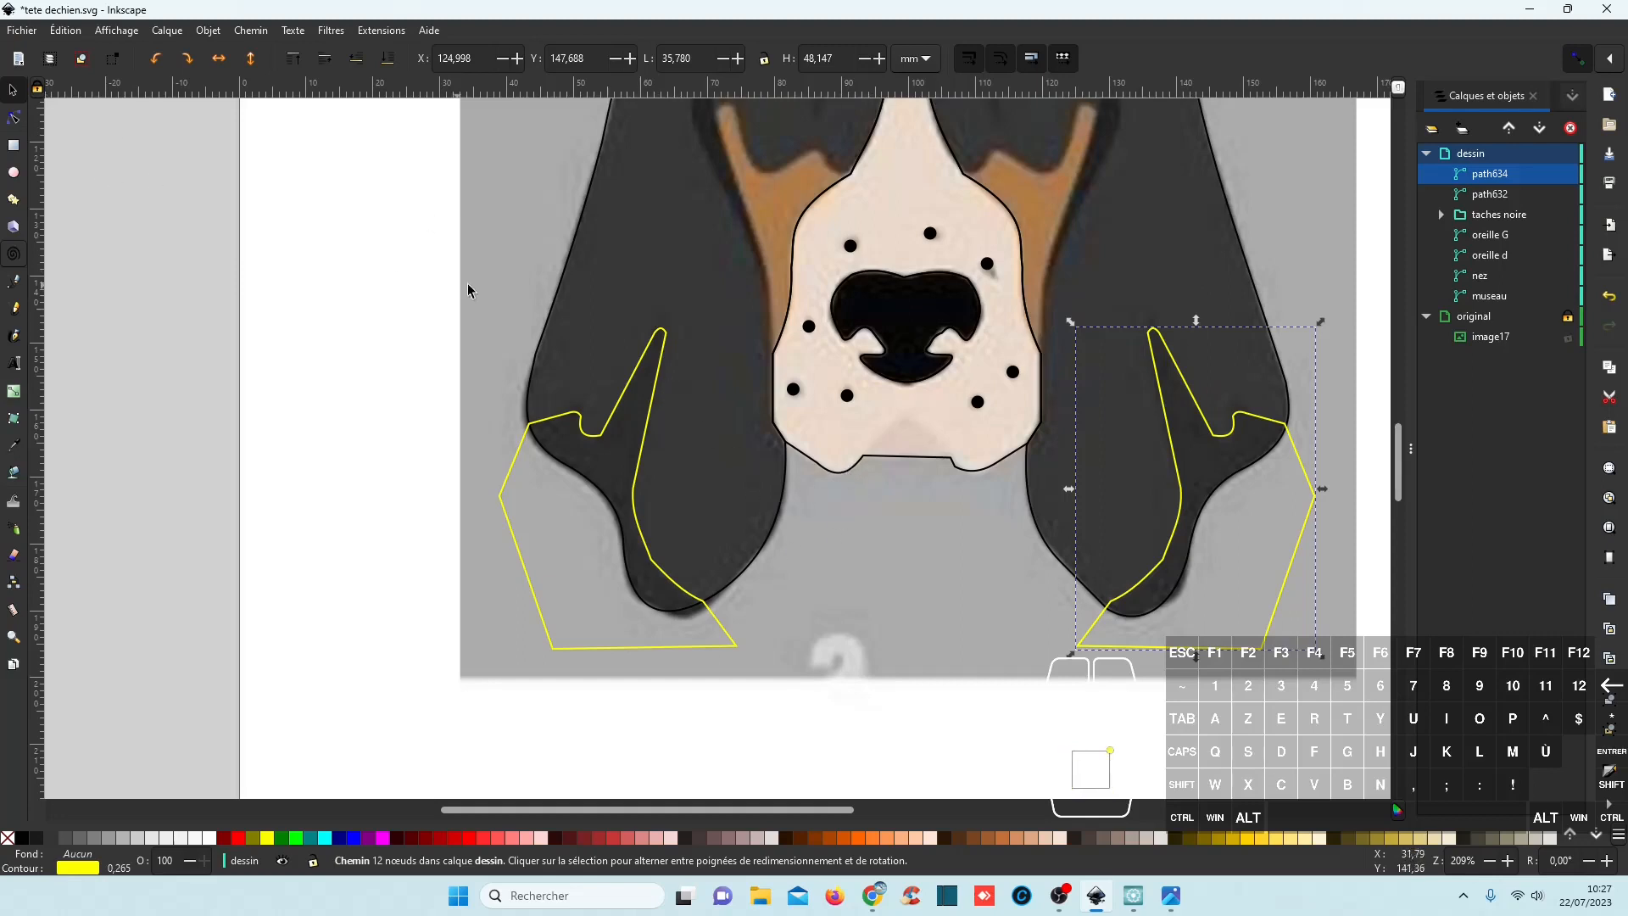
Divide the oreille G shape with the yellow shadow path lying over the left ear.
left_click(1504, 202)
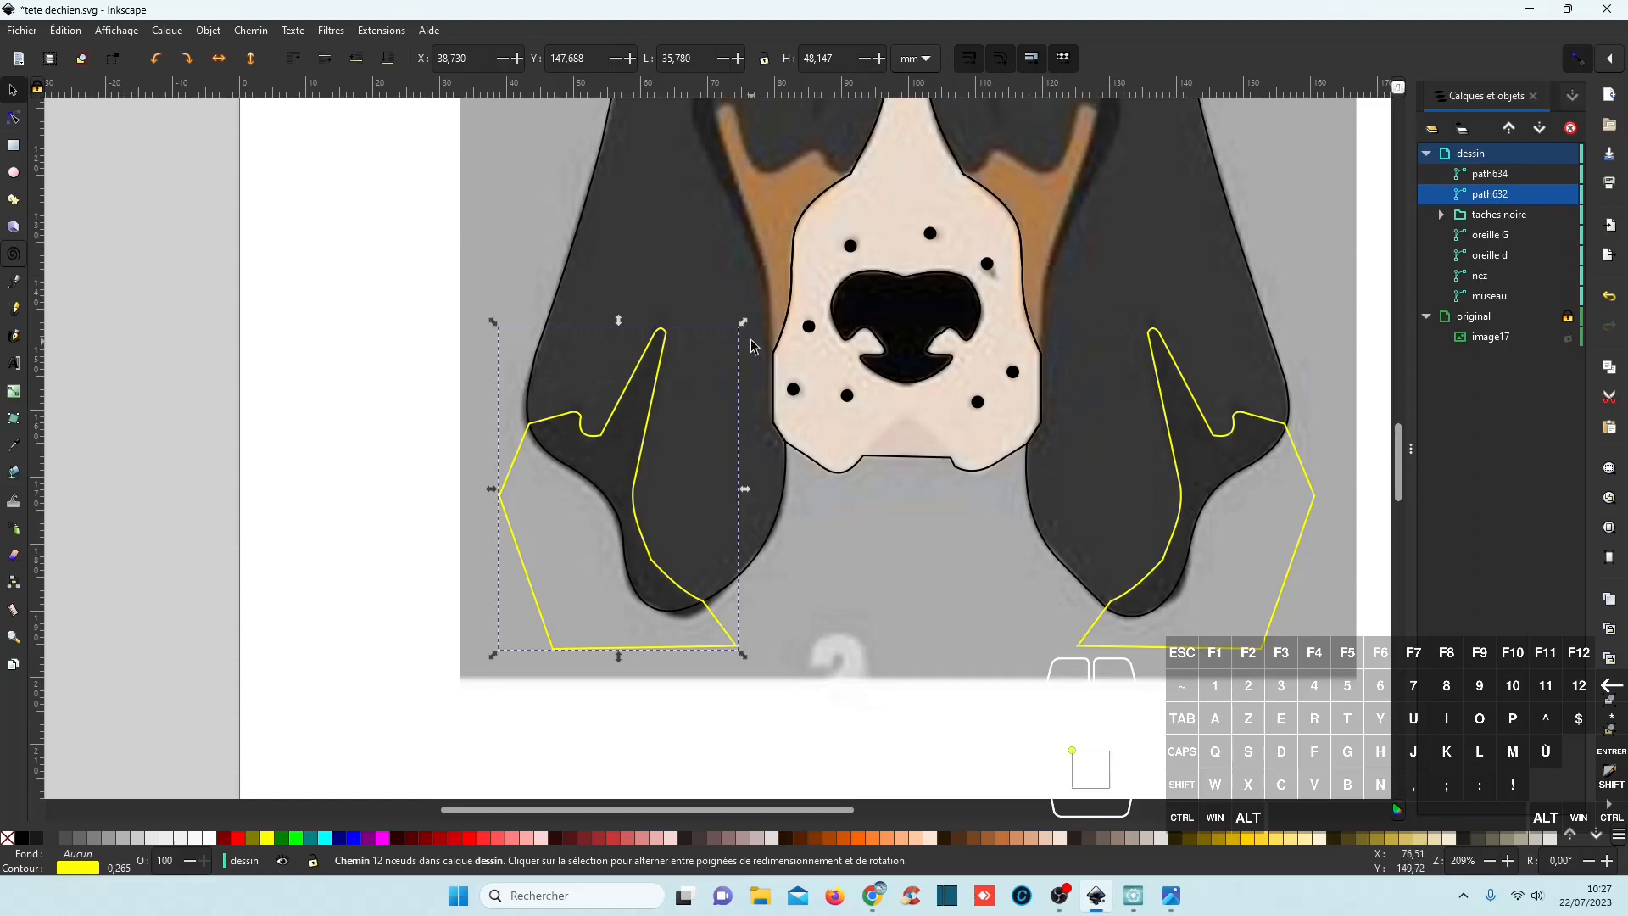
left_click(1492, 238, "ctrl")
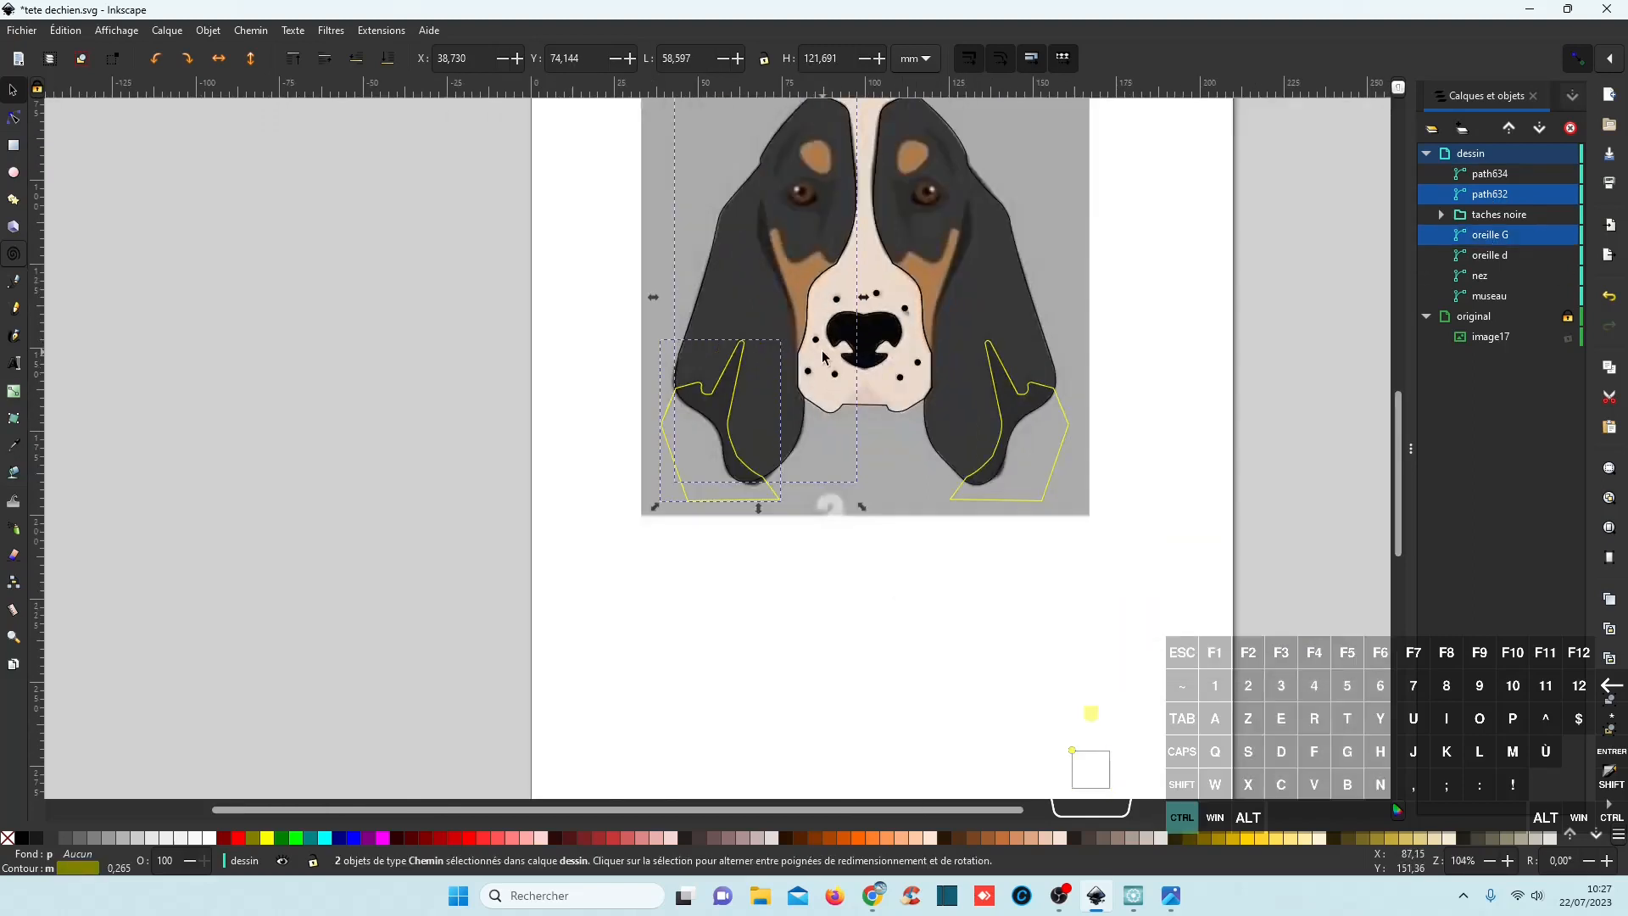
scroll(822, 356, "down", 2)
scroll(822, 356, "up", 4)
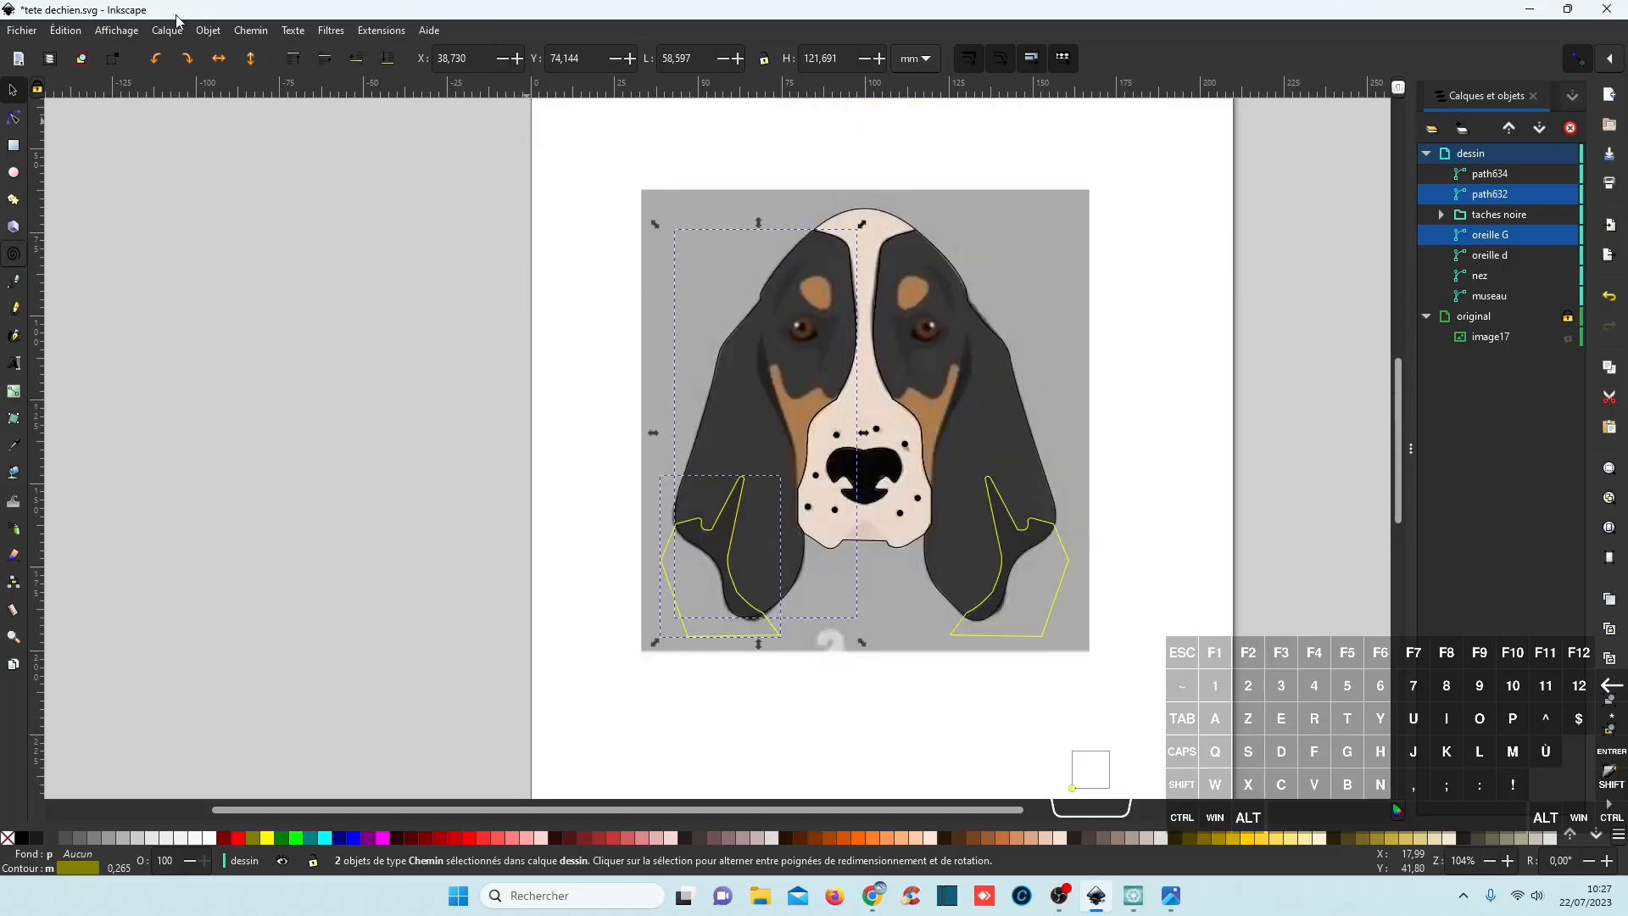
left_click(250, 30)
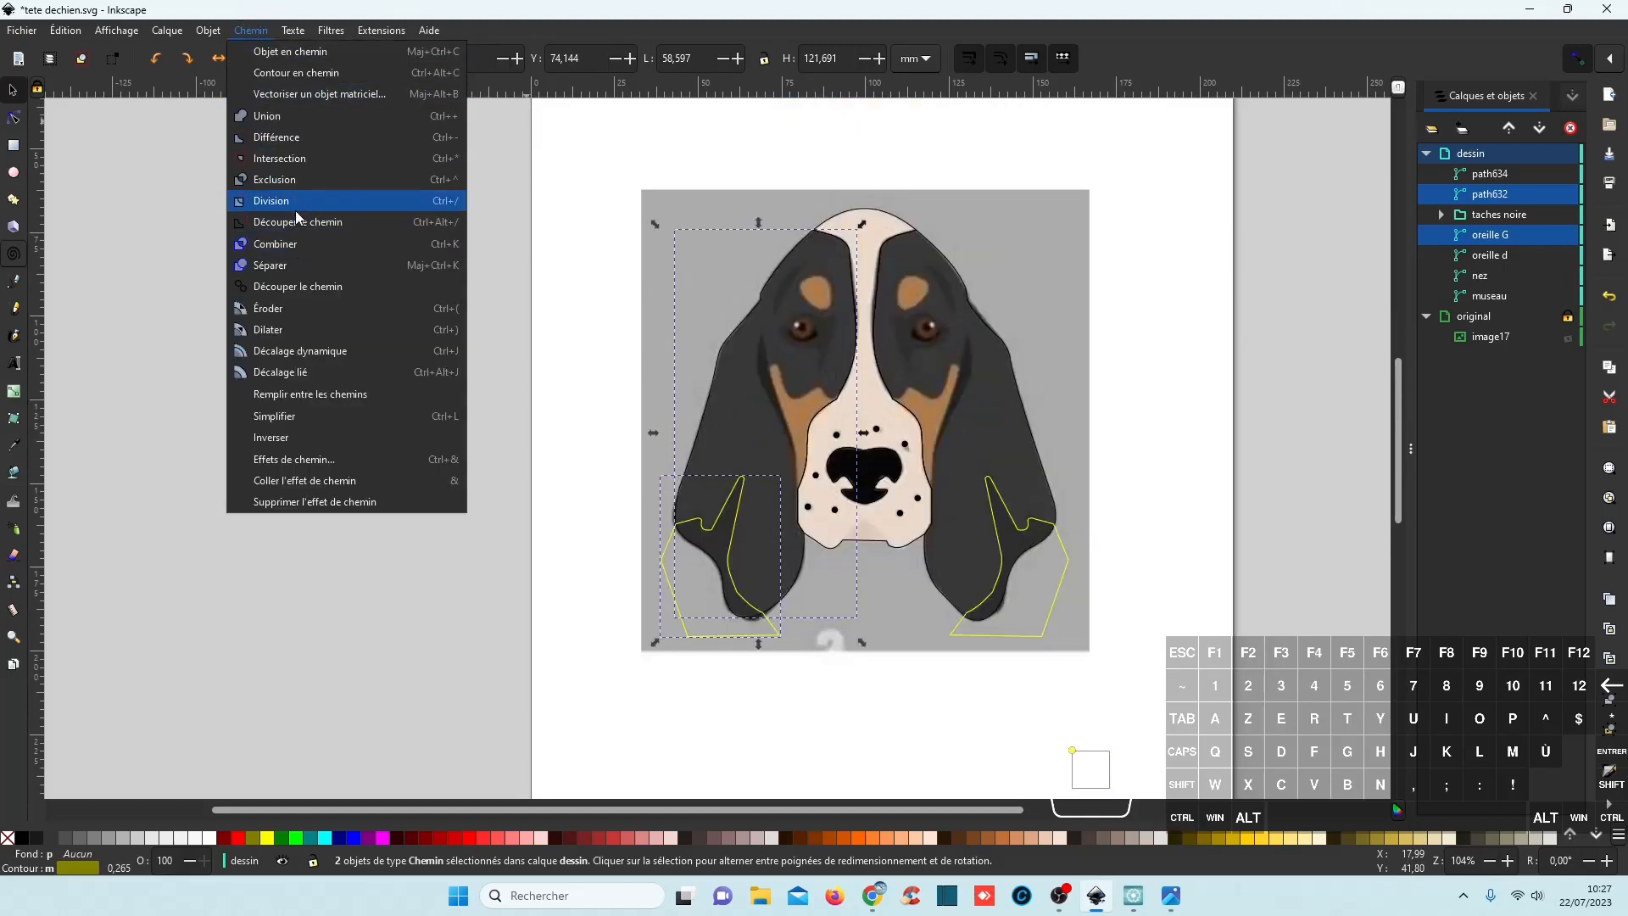
left_click(297, 206)
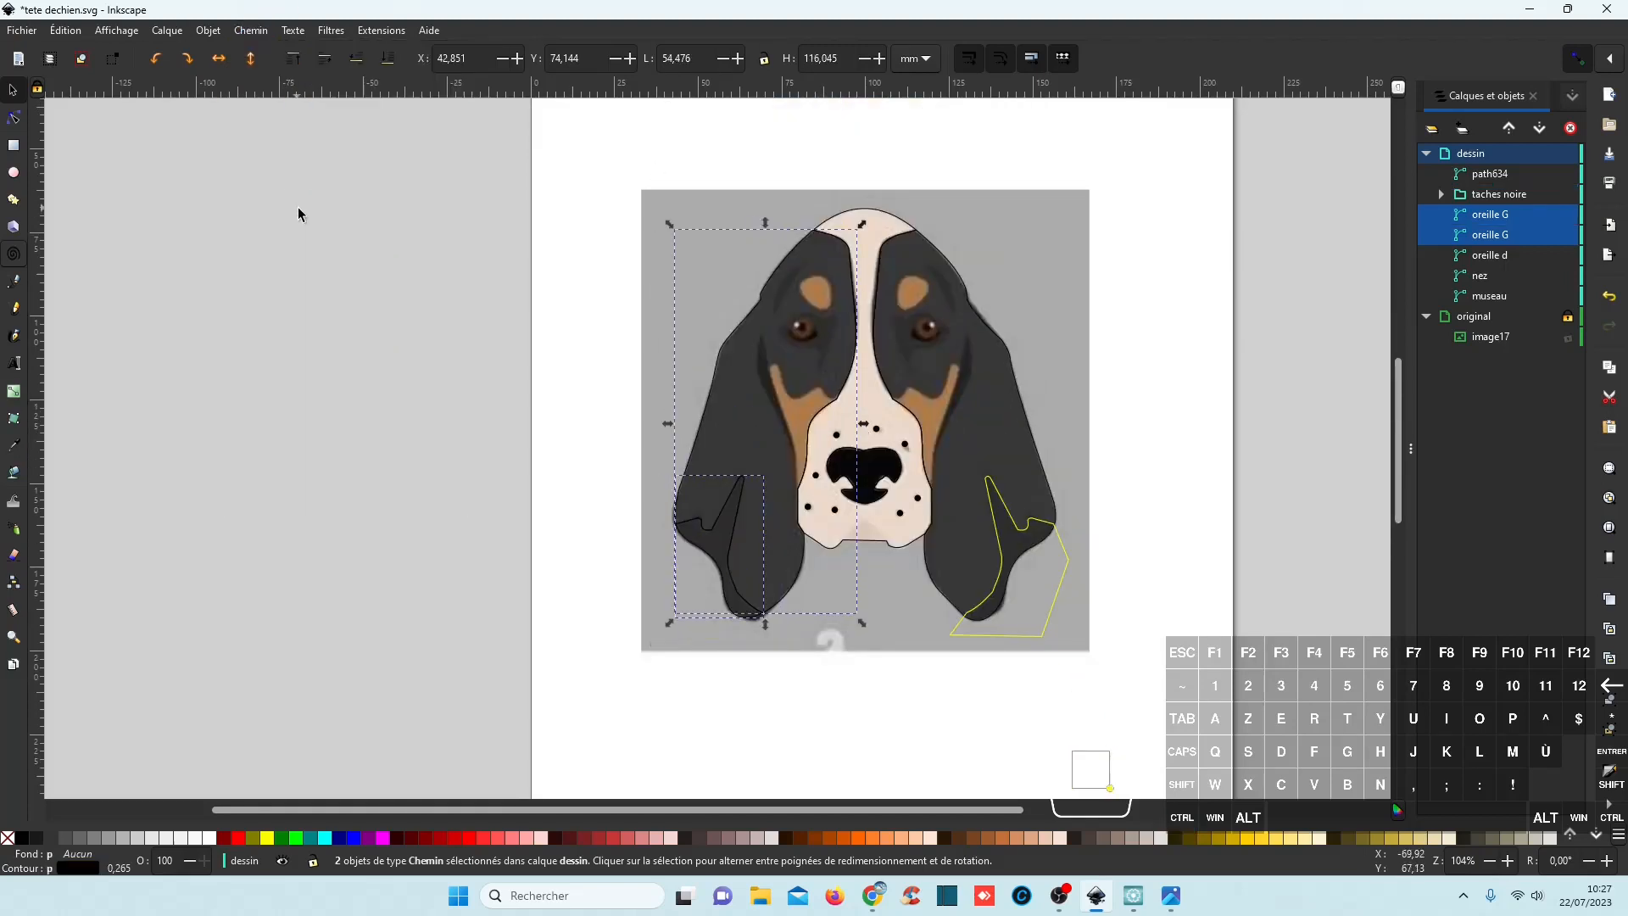
Identify the shadow piece cut from the left ear and rename it "pointe oreille G".
left_click(1508, 236)
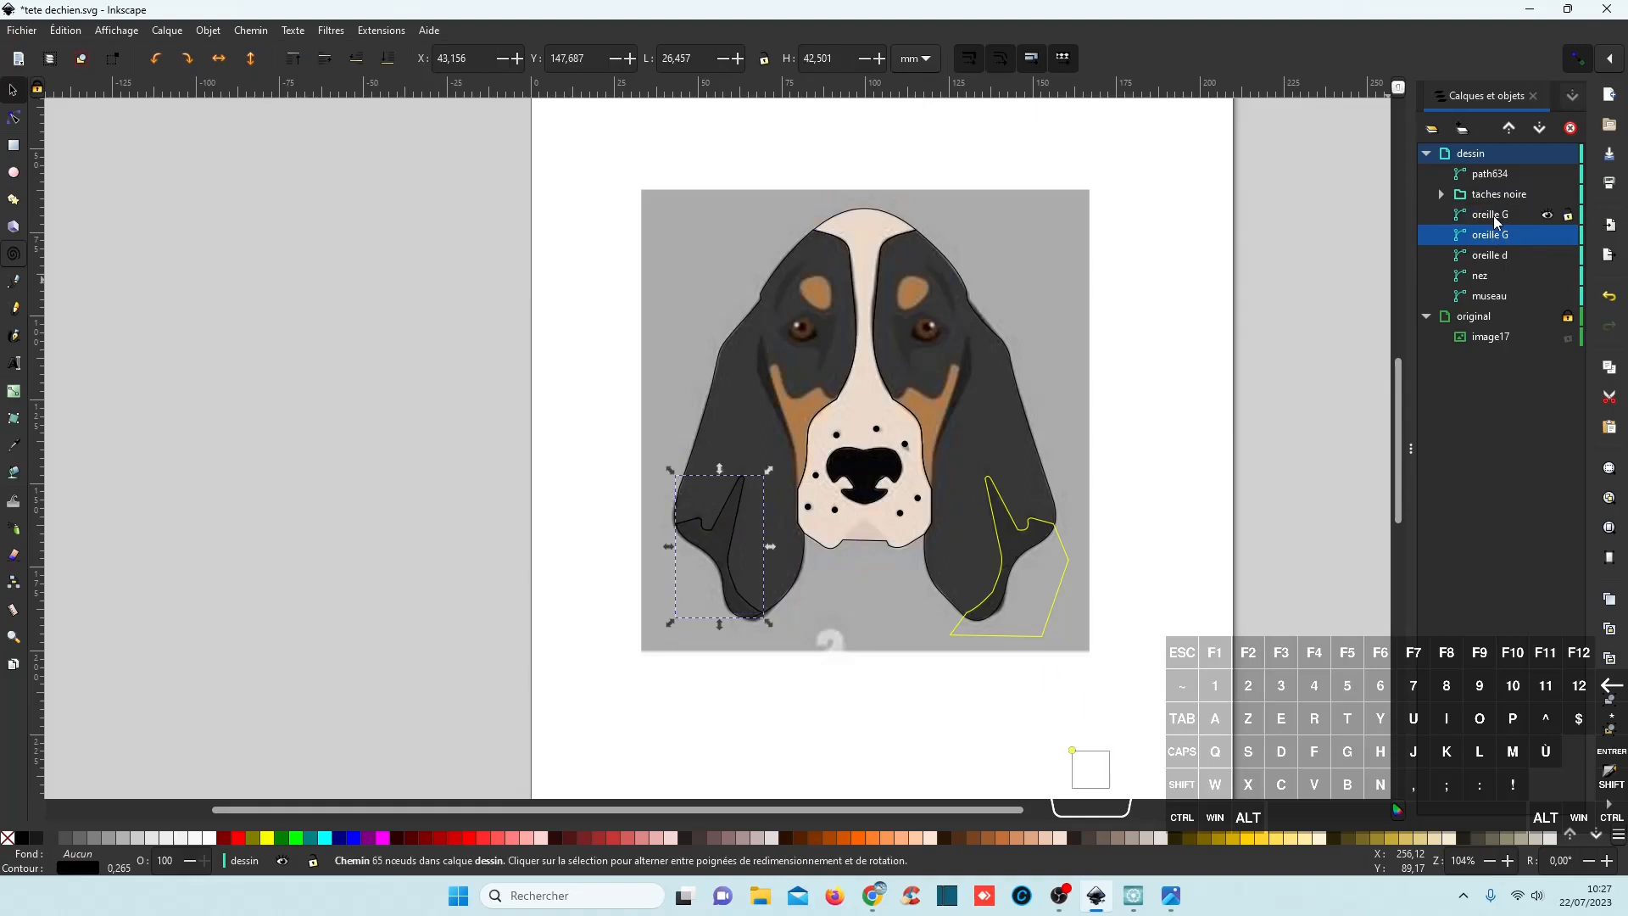
left_click(1496, 218)
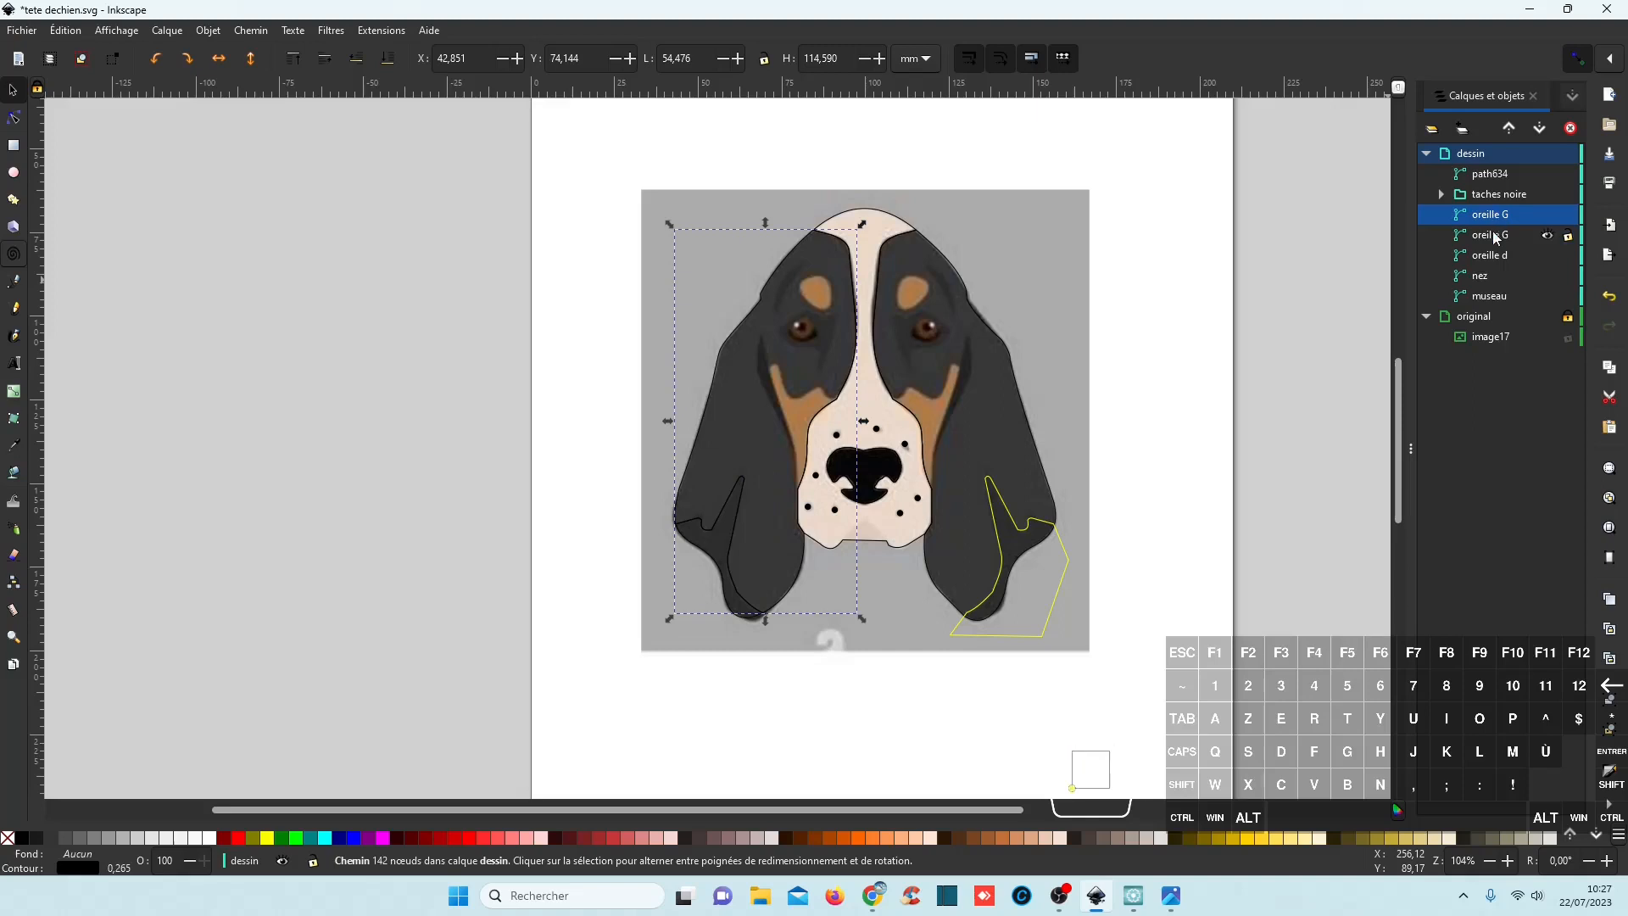
left_click(1490, 238)
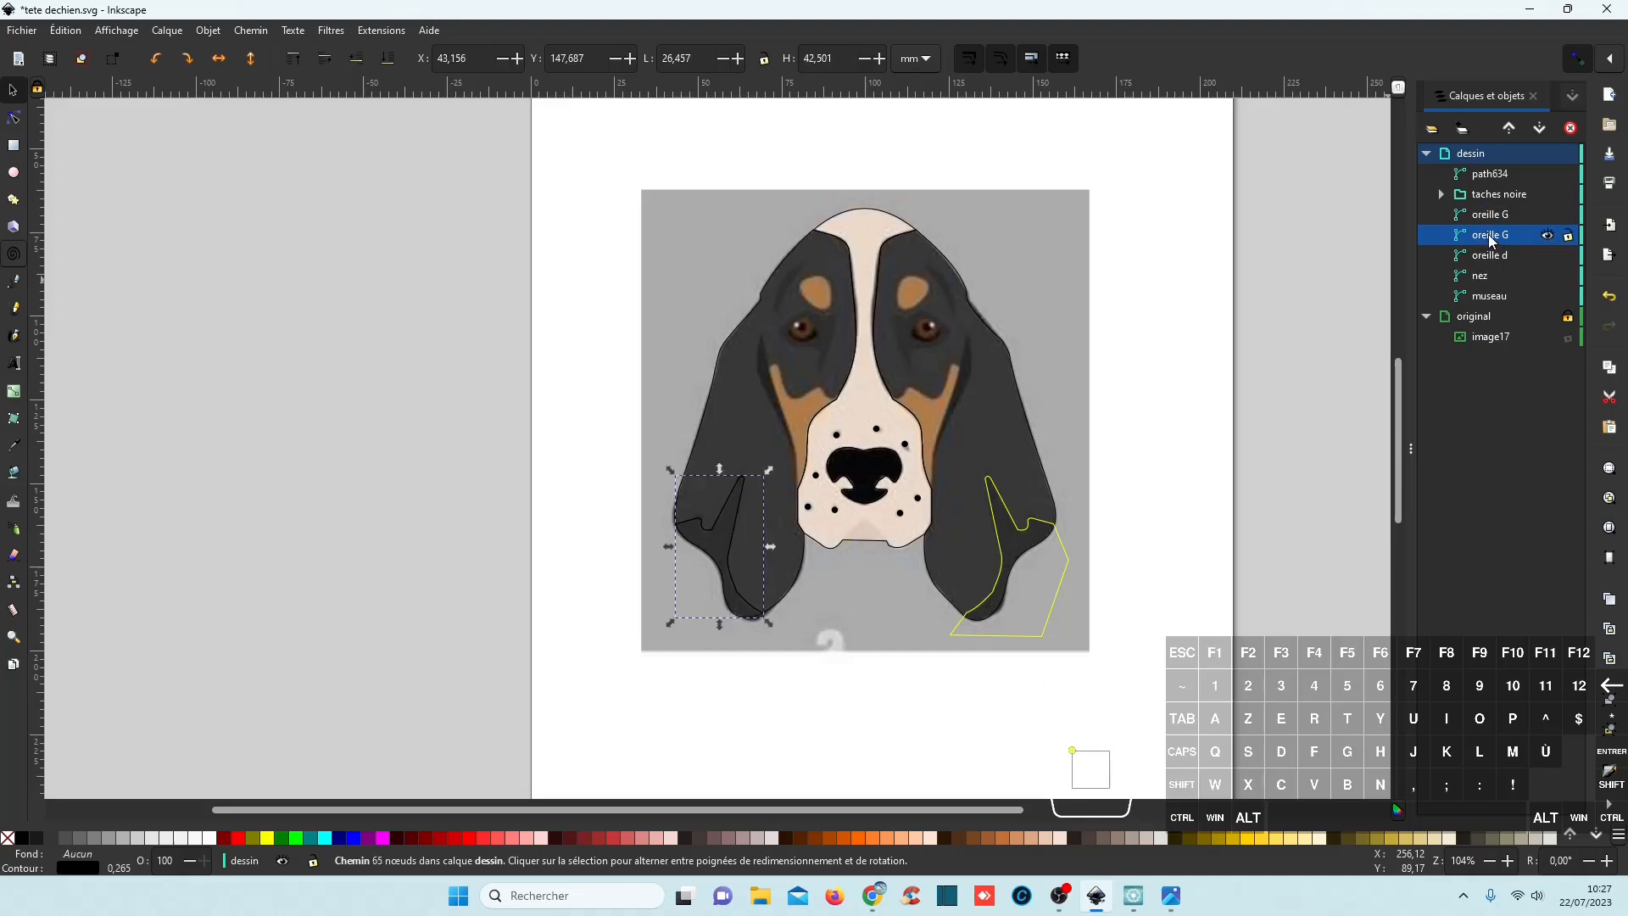
left_click(1479, 236)
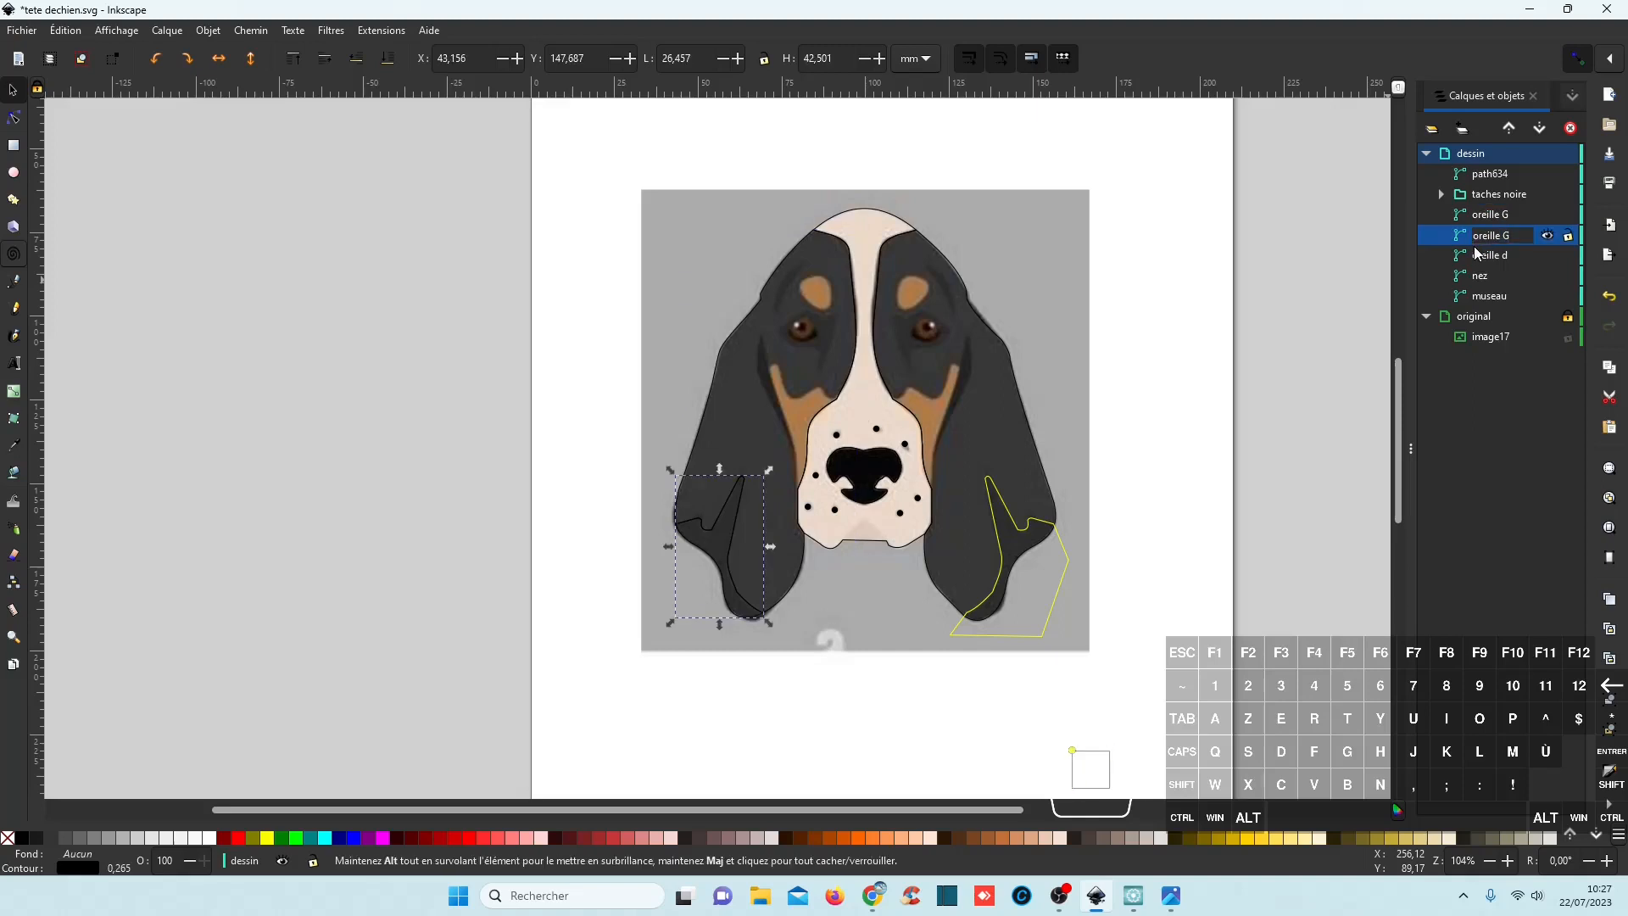
type("pointe")
key("Return")
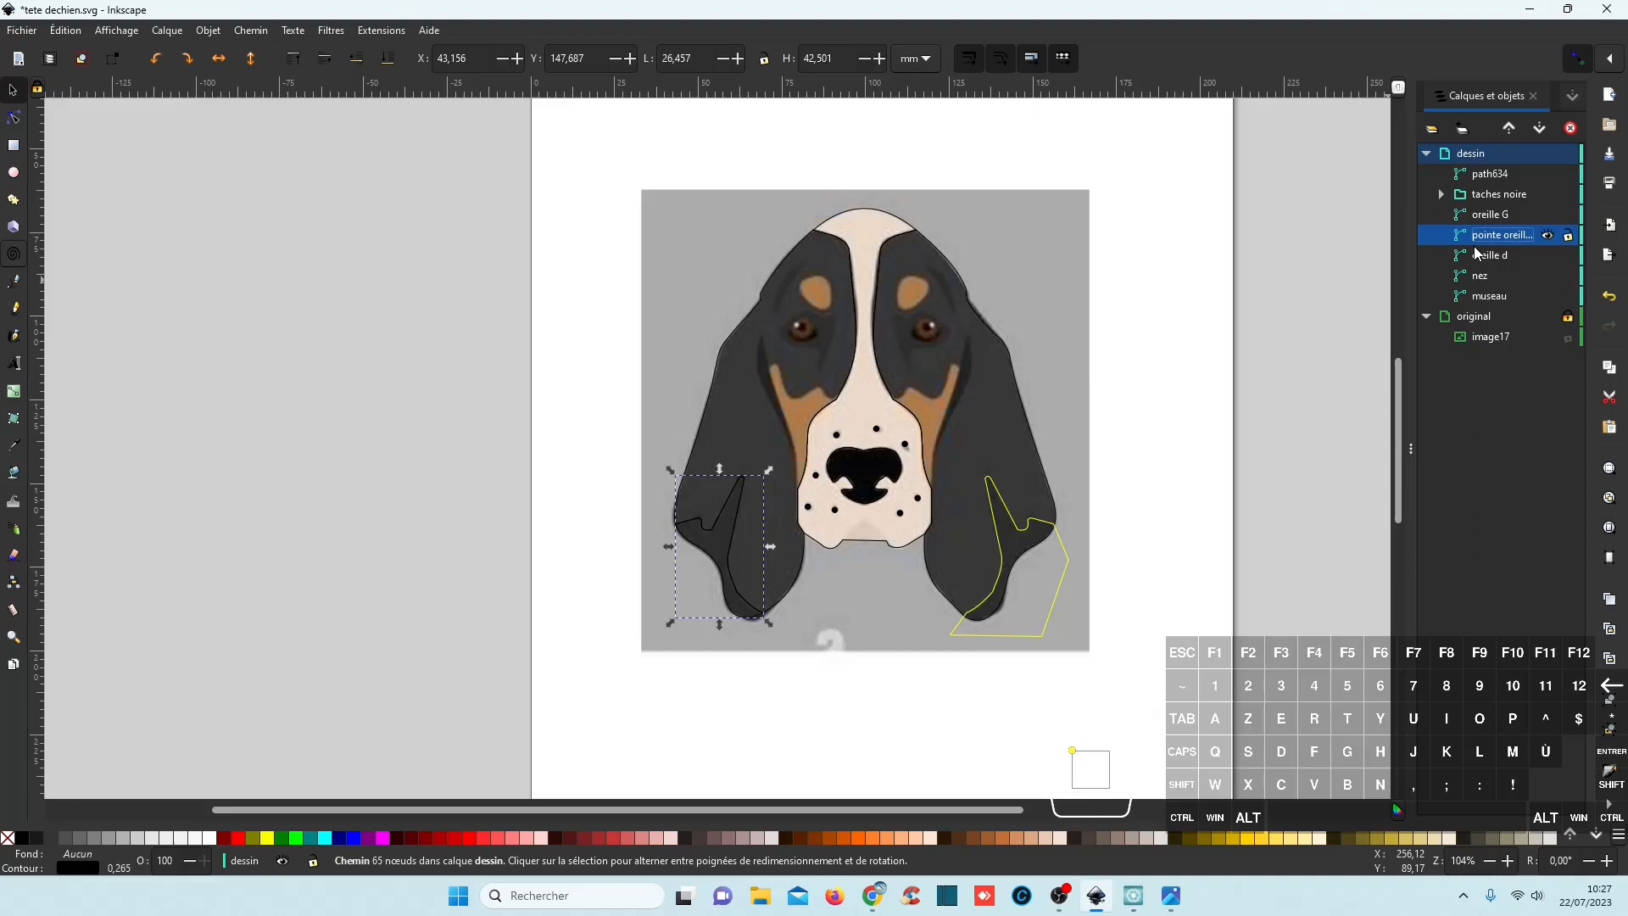
Divide the oreille d shape with the mirrored yellow shadow path over the right ear.
left_click(1496, 177)
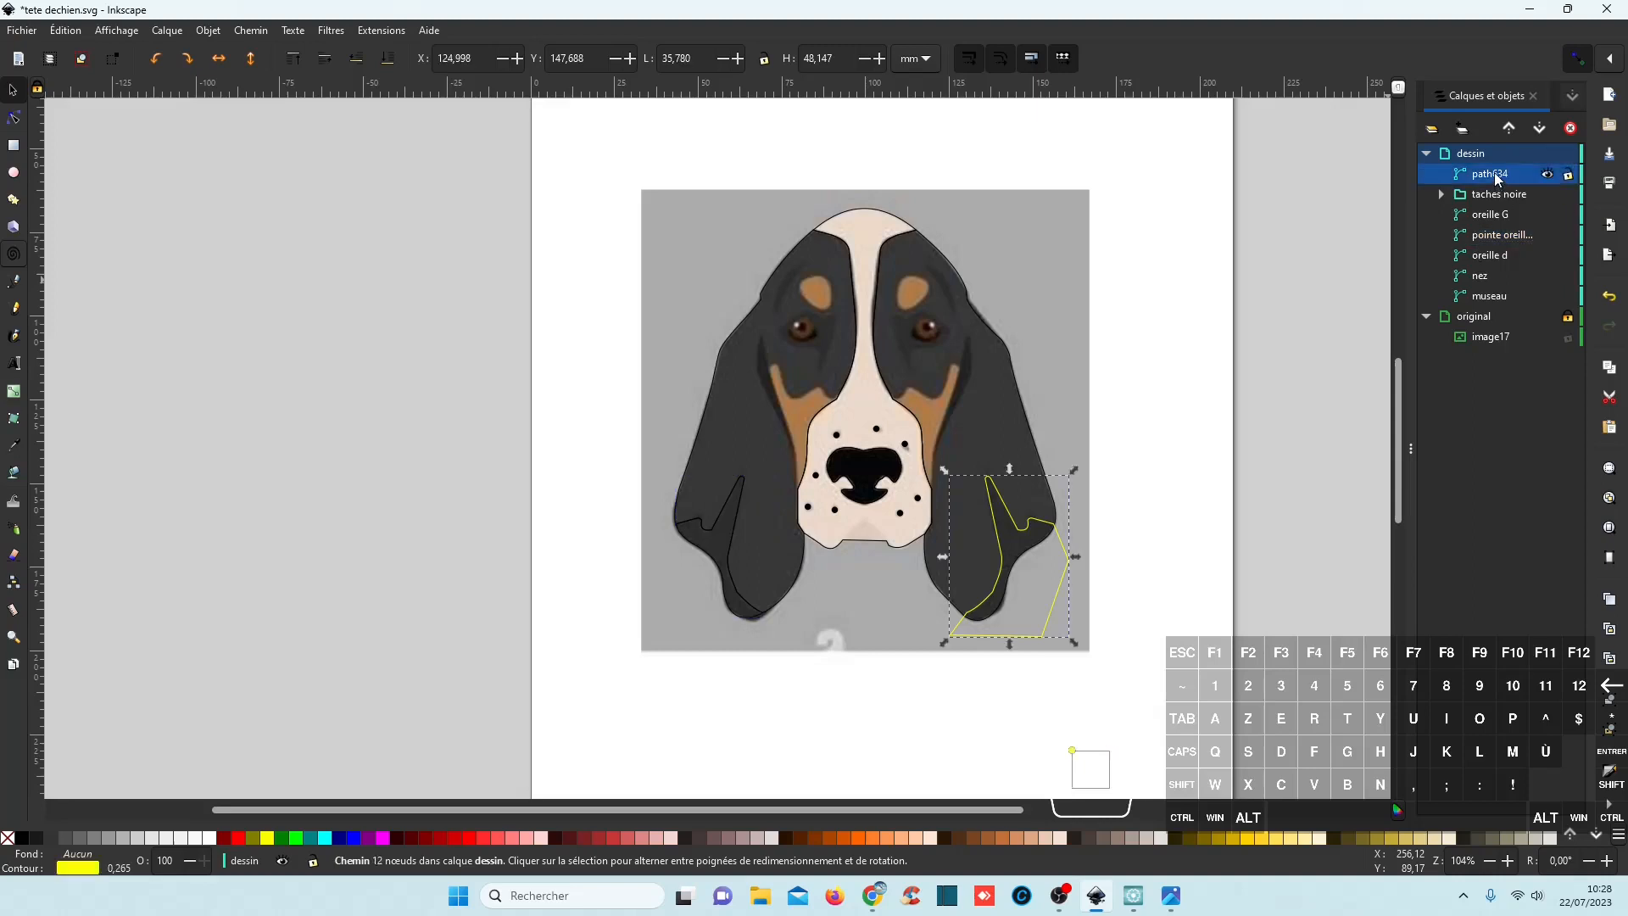
left_click(1490, 256, "ctrl")
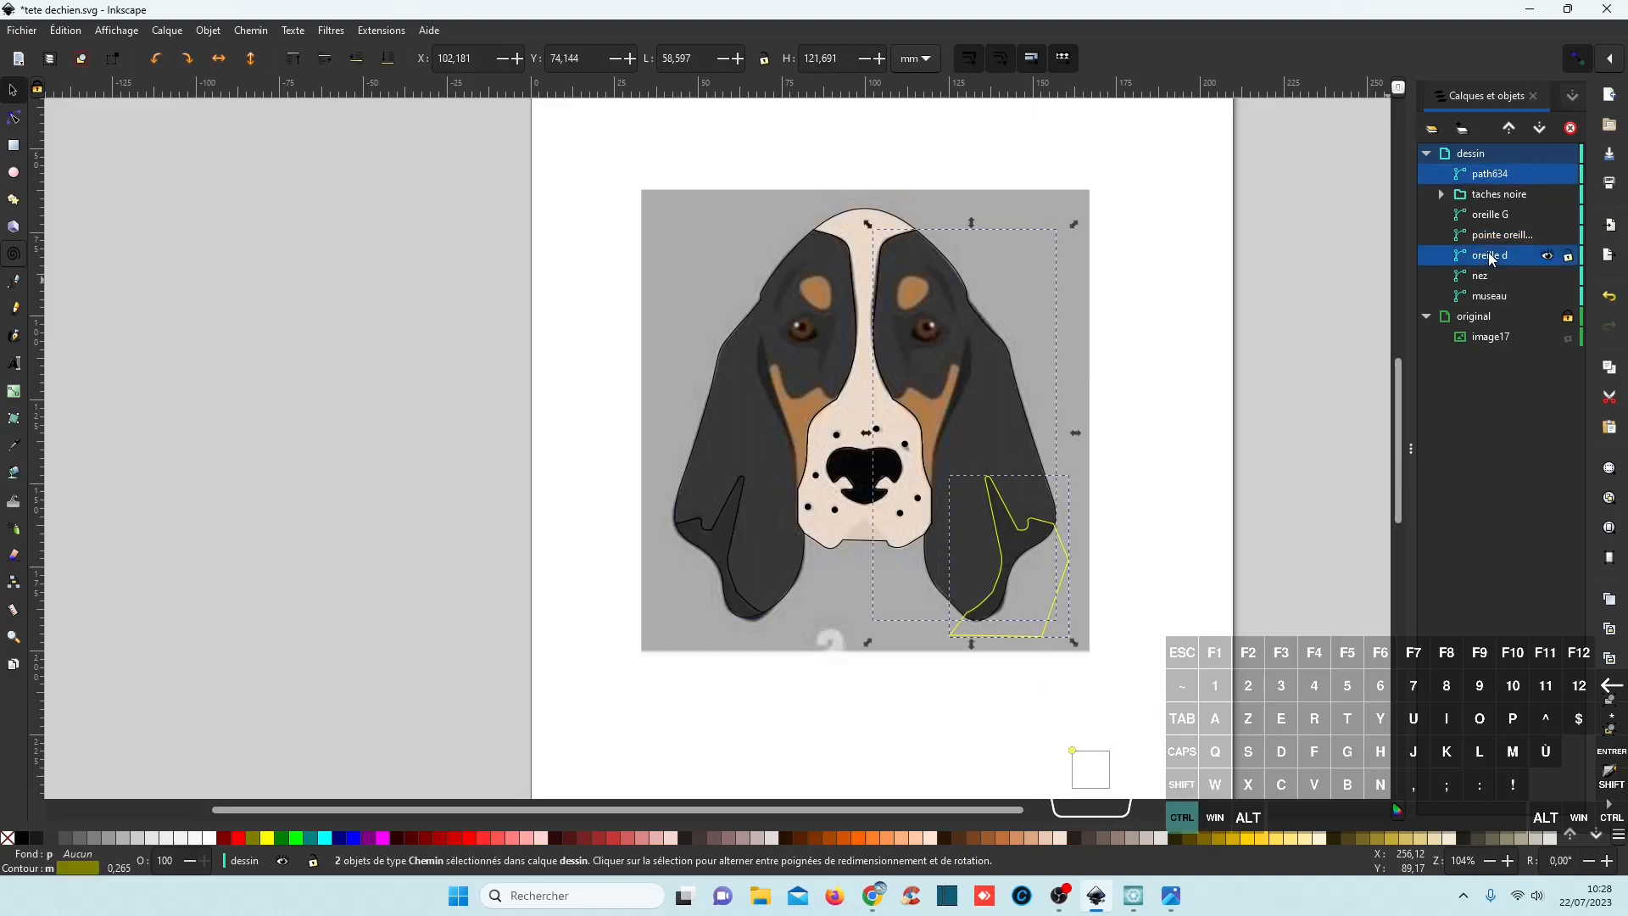
left_click(248, 34)
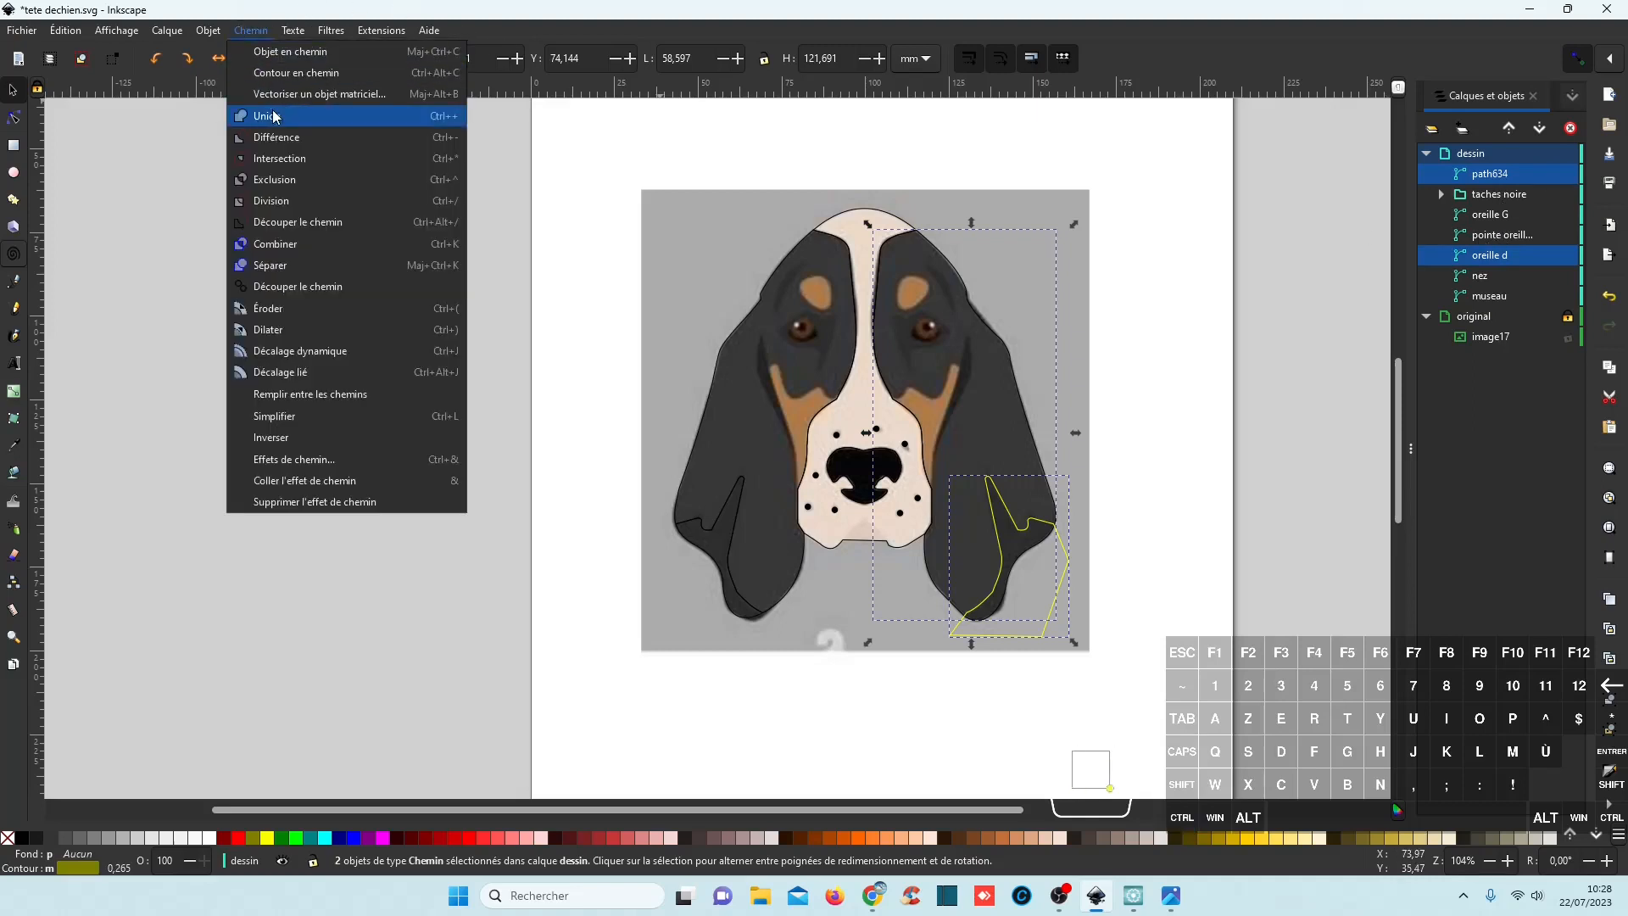
left_click(284, 205)
Identify the shadow piece cut from the right ear and rename it "pointe oreille d".
left_click(1502, 241)
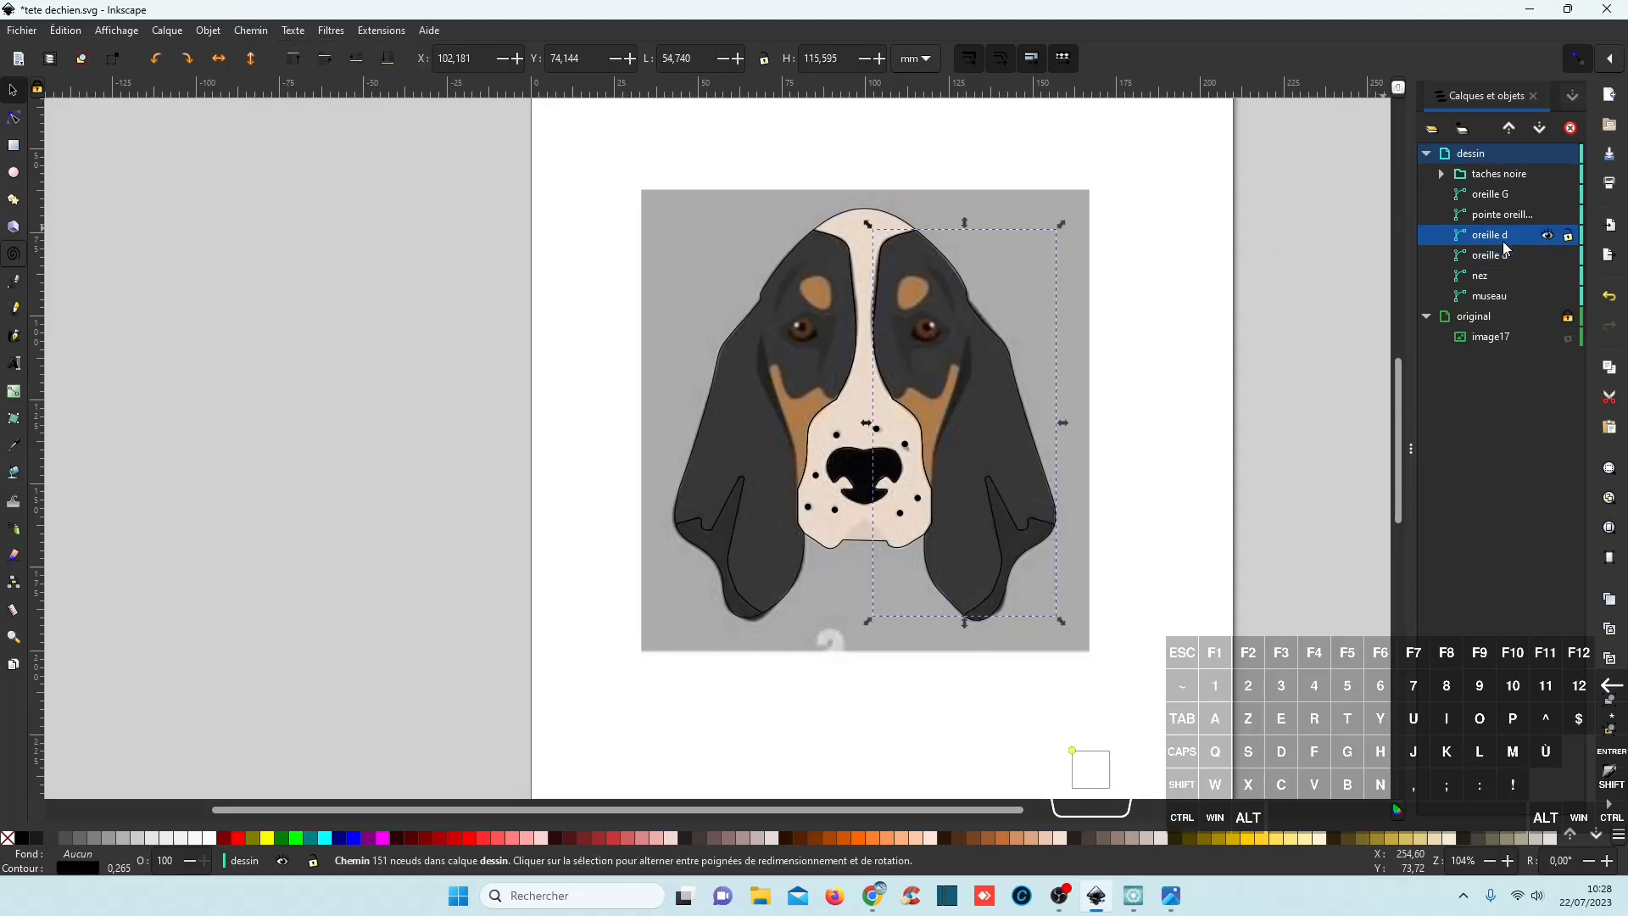
left_click(1496, 256)
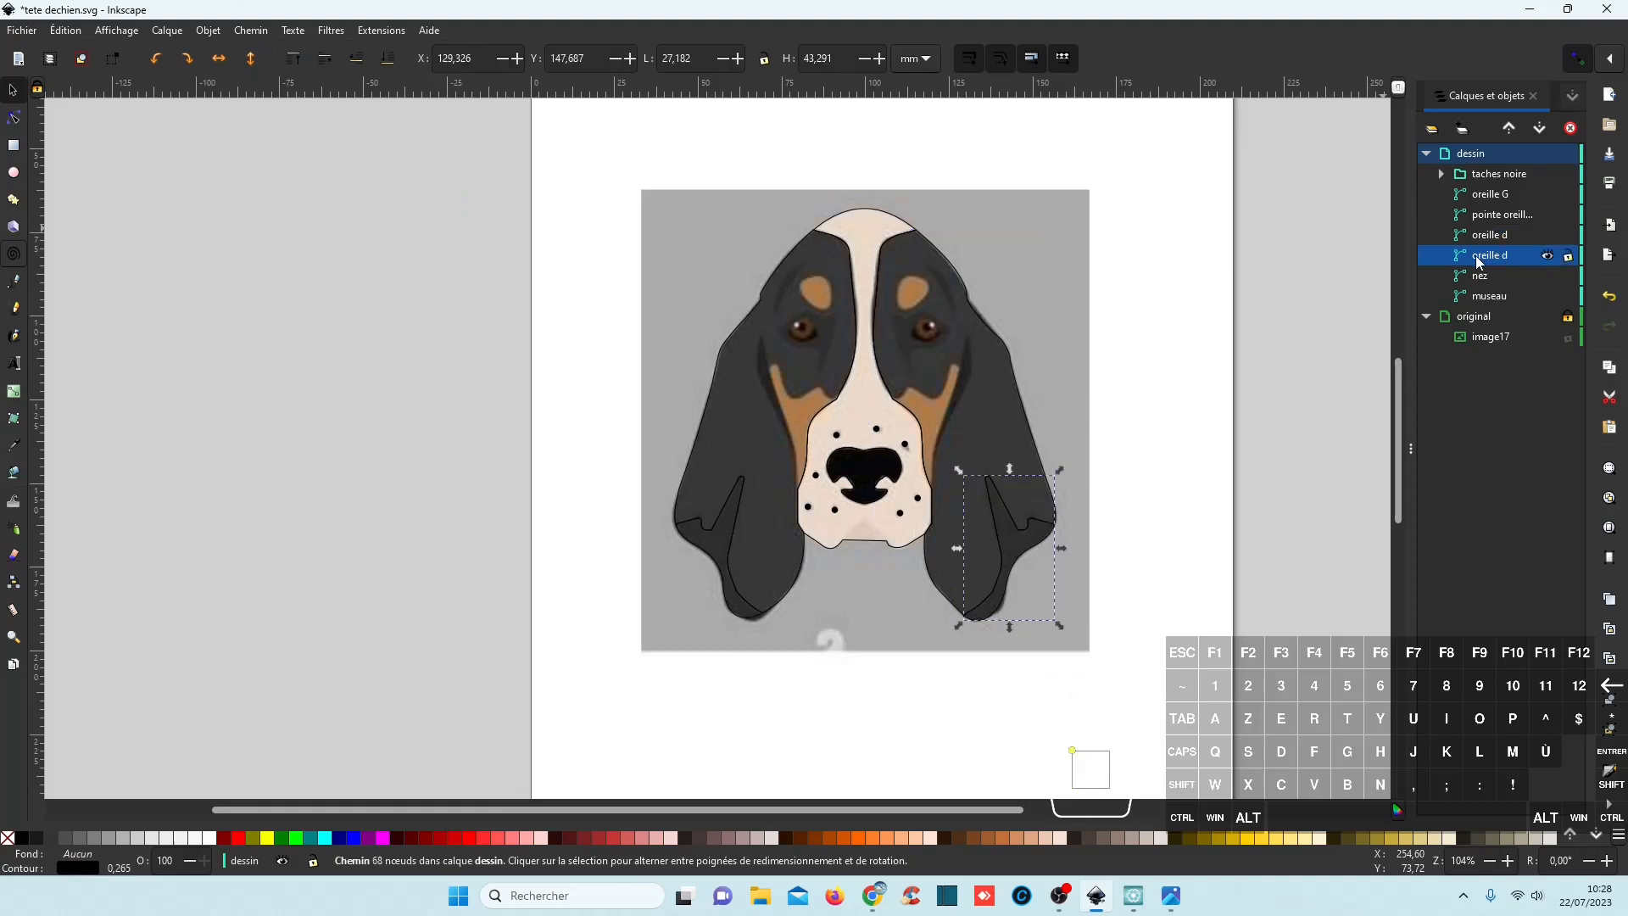
left_click(1475, 259)
type("pointe")
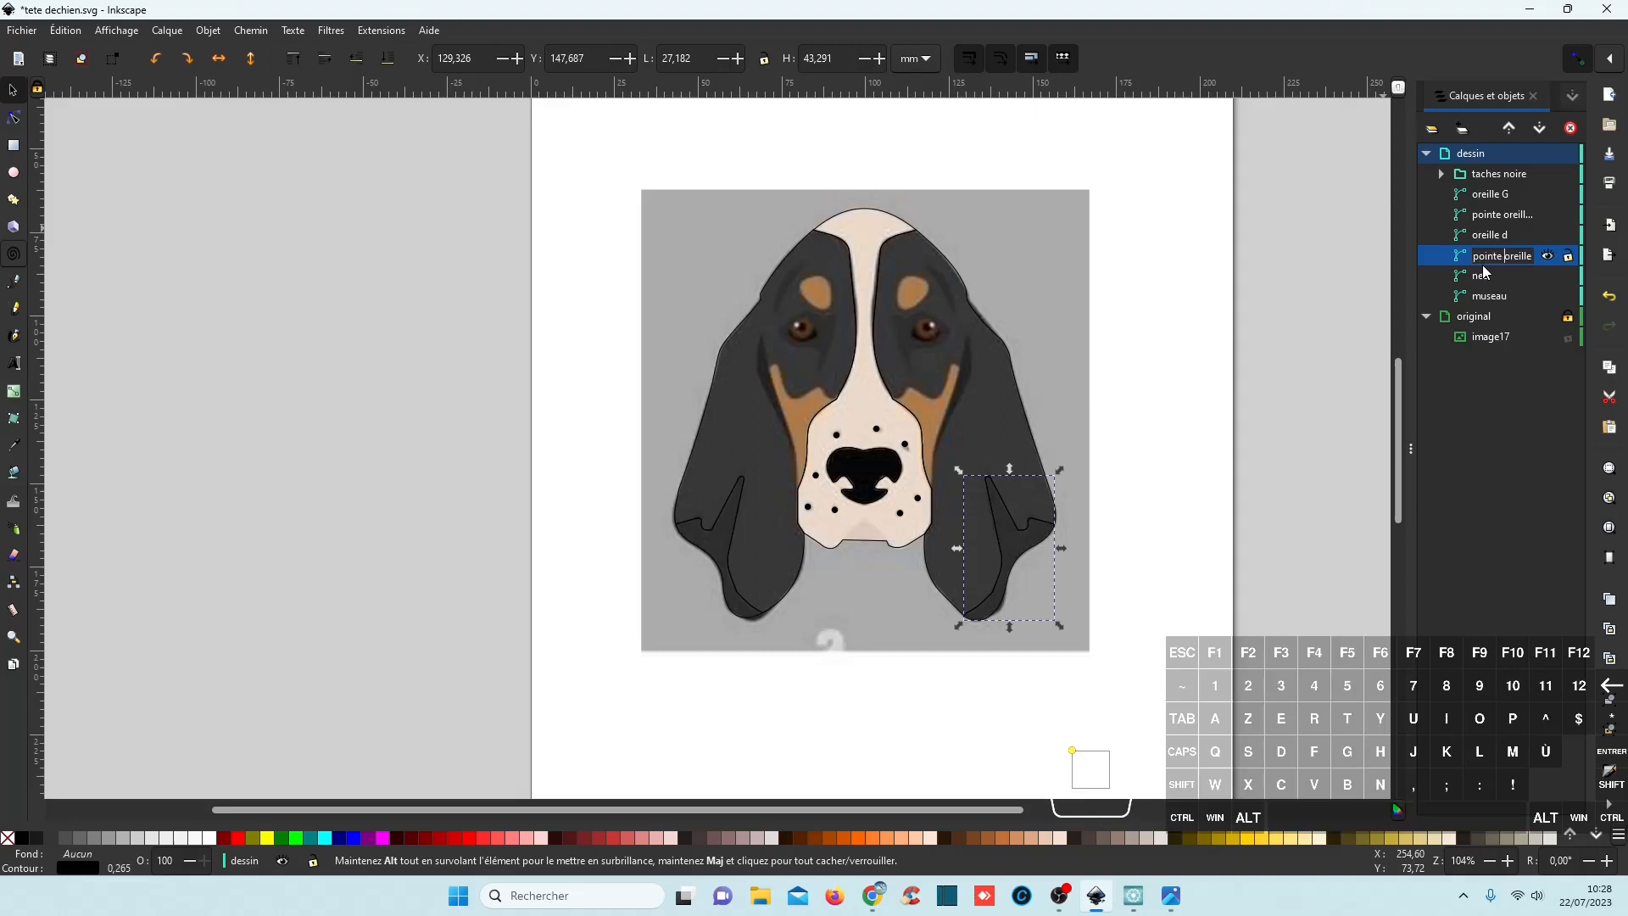
key("Return")
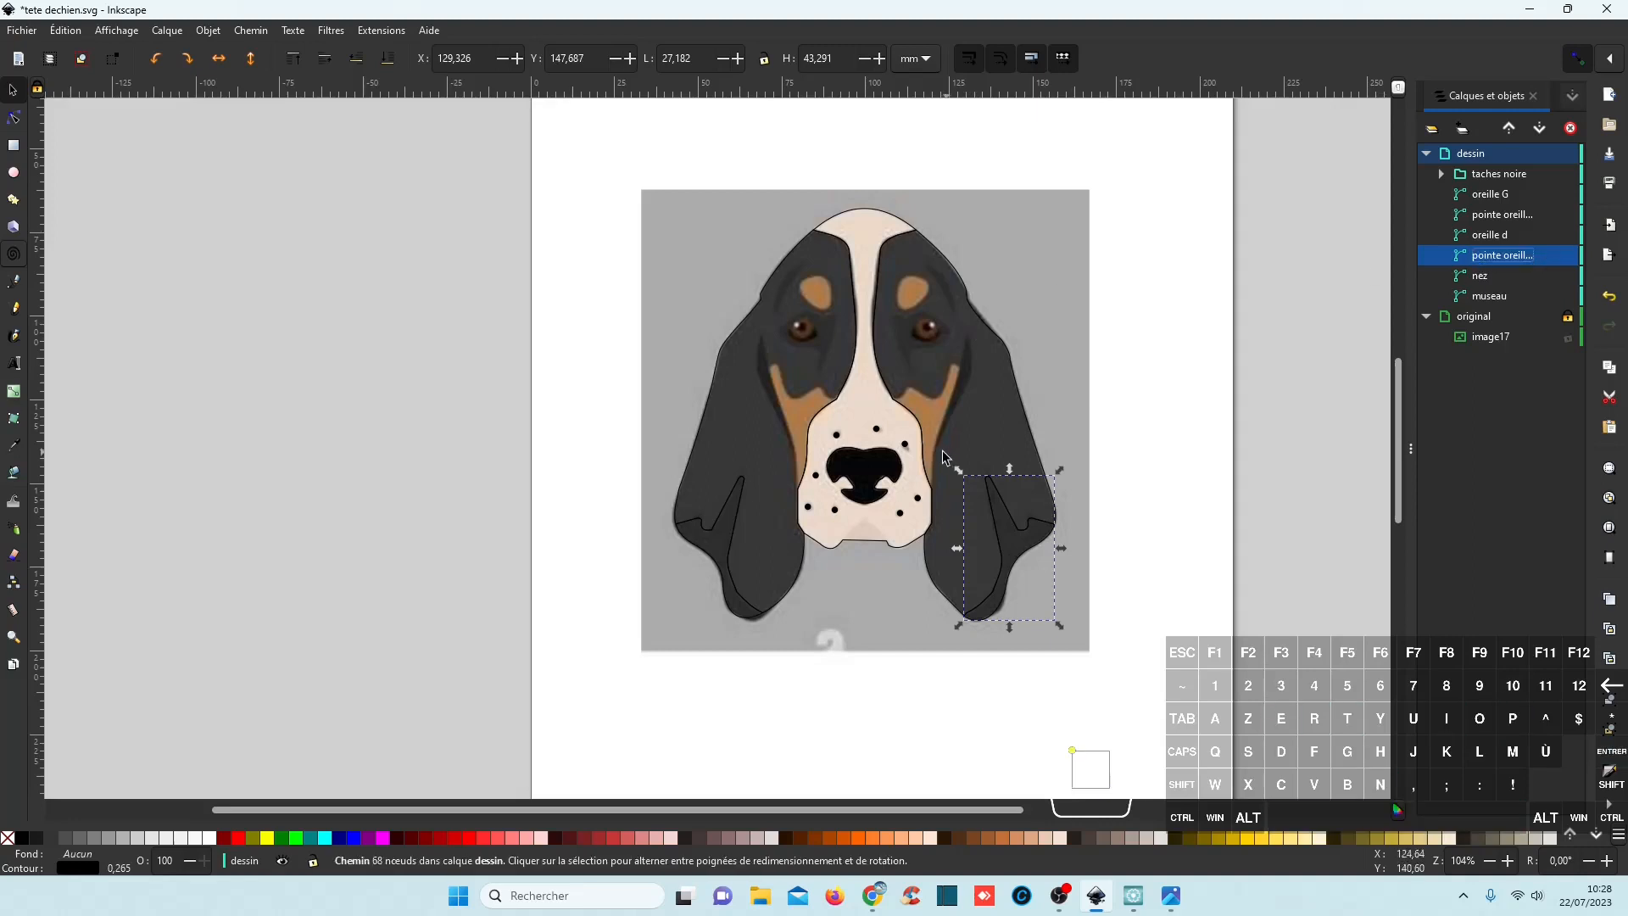
Draw a closed three-point Bézier path over the dark shadow beside the left orange cheek marking and give it a yellow outline.
key("ctrl")
scroll(776, 433, "up", 2)
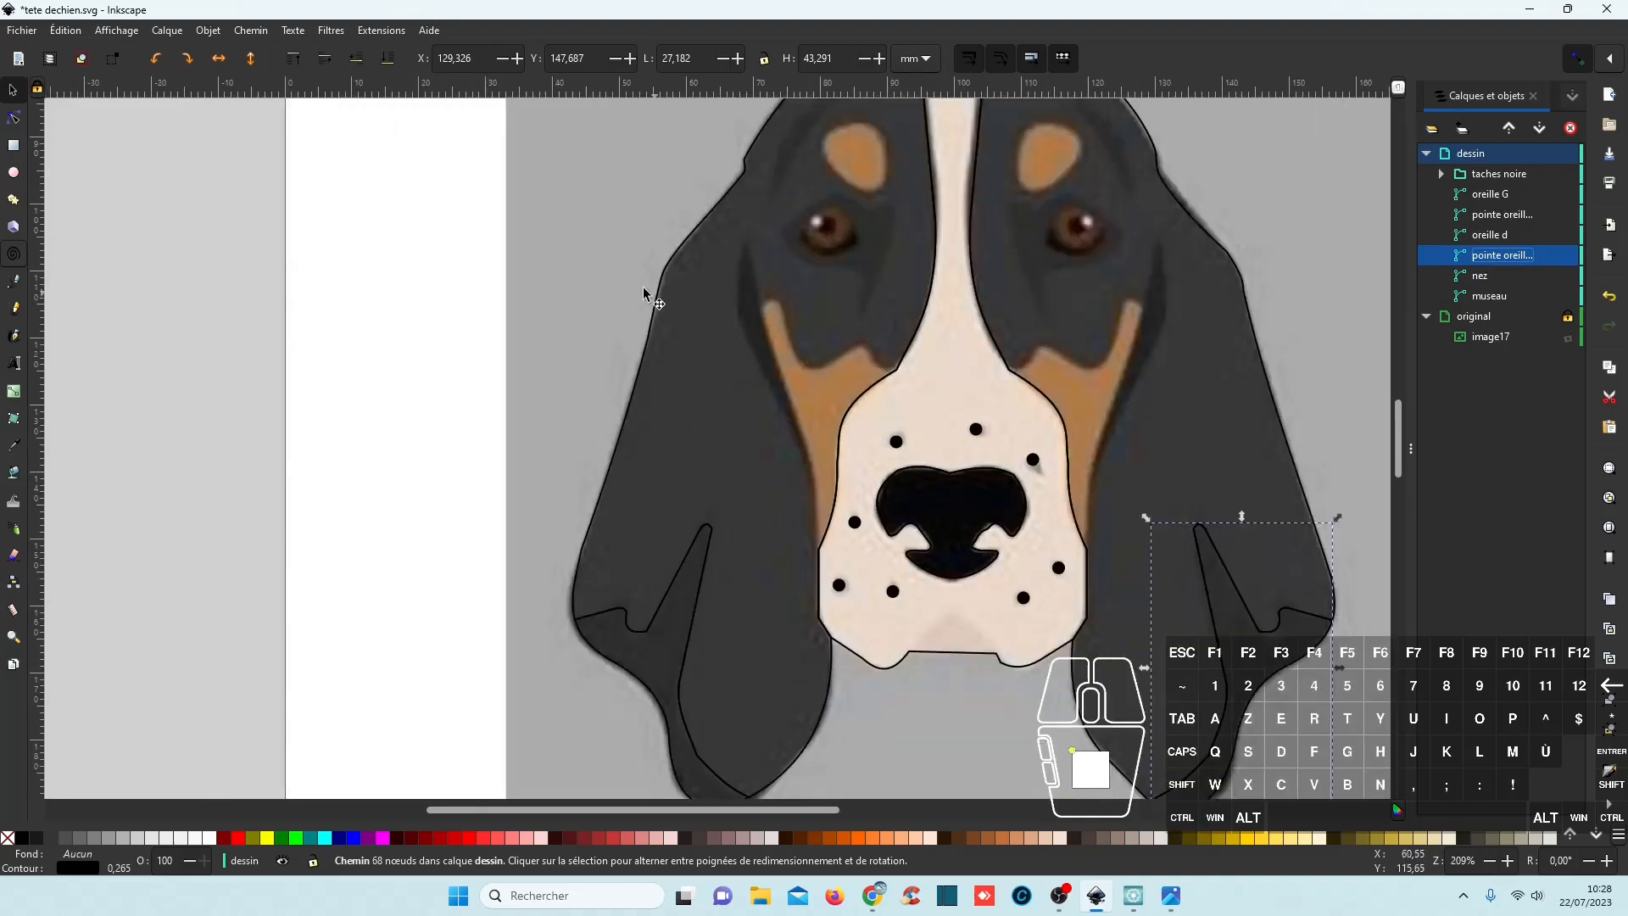
left_click(14, 280)
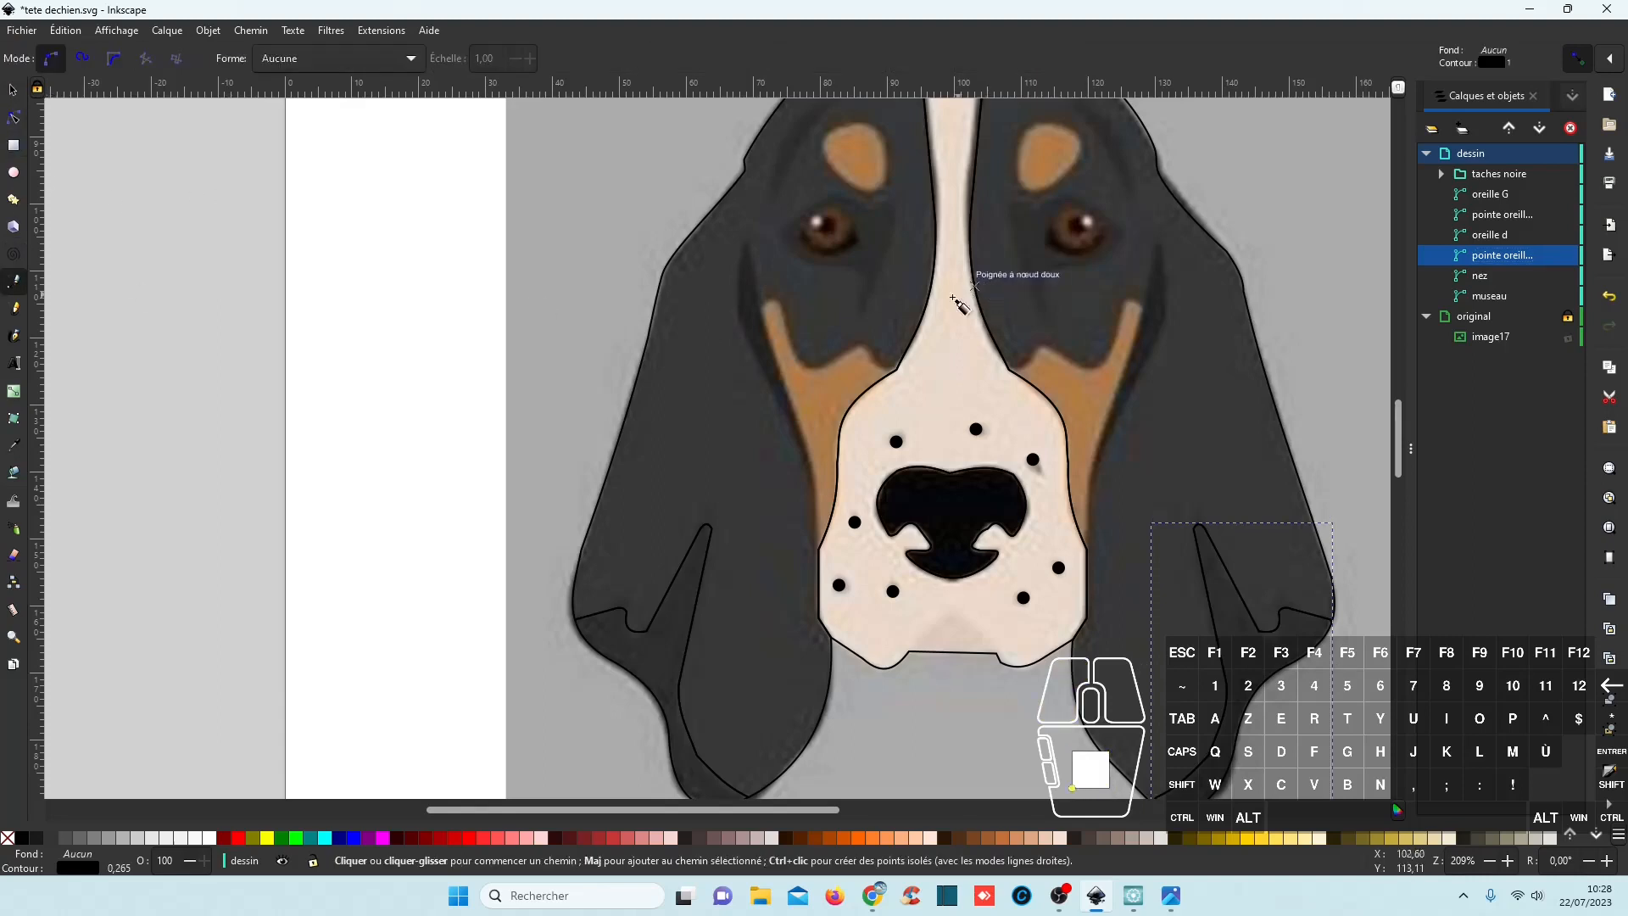
left_click(813, 485)
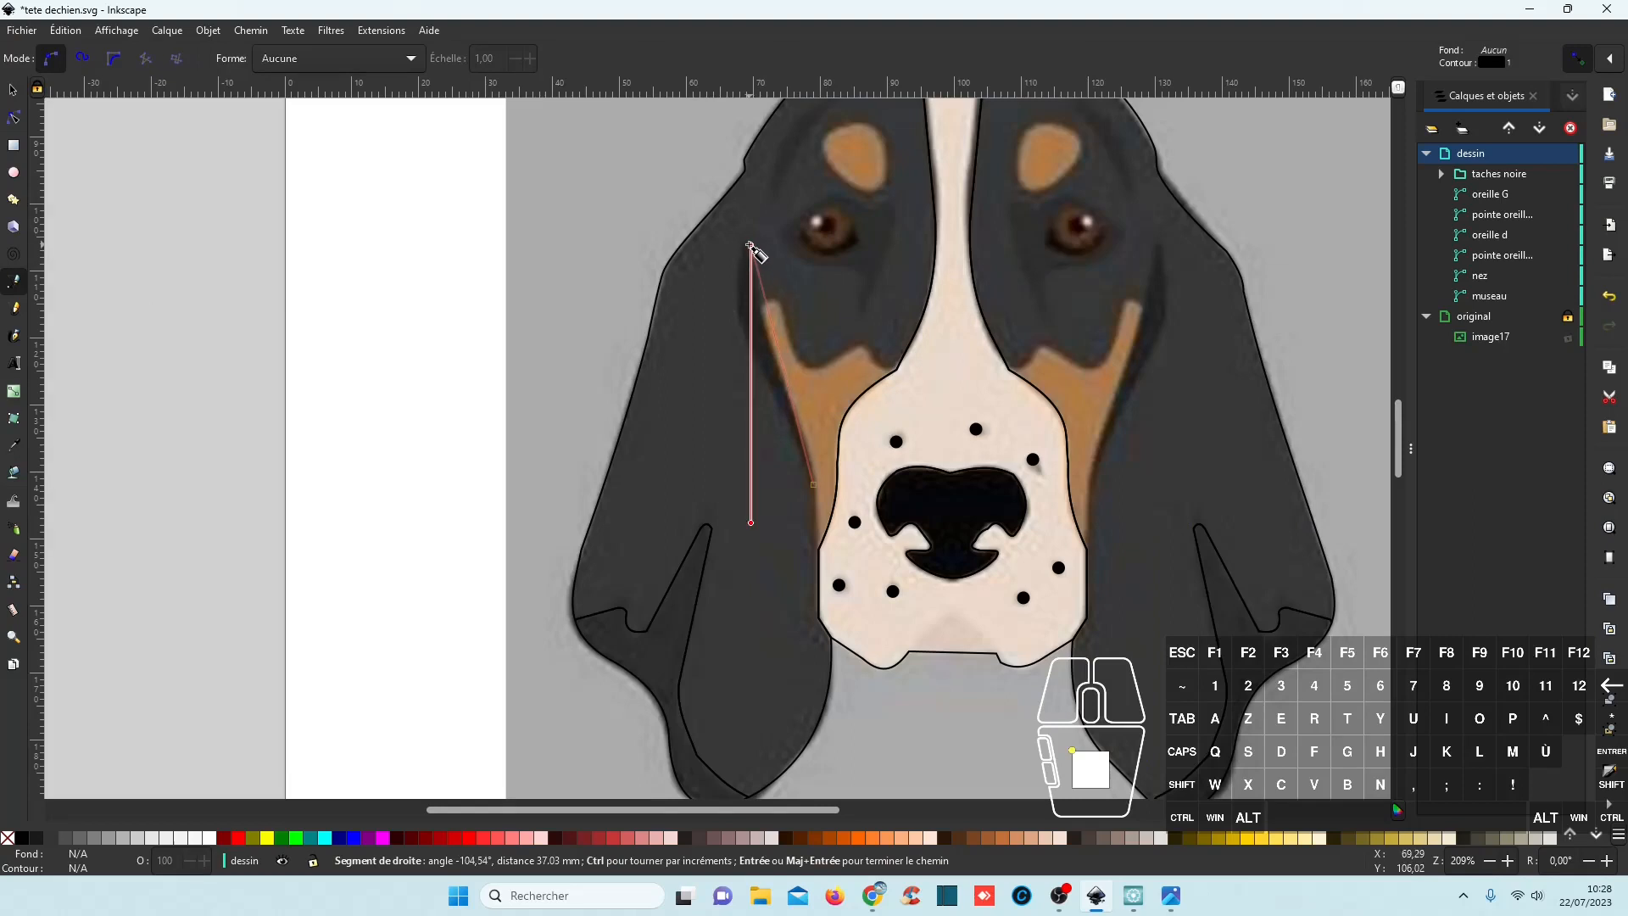
left_click(750, 251)
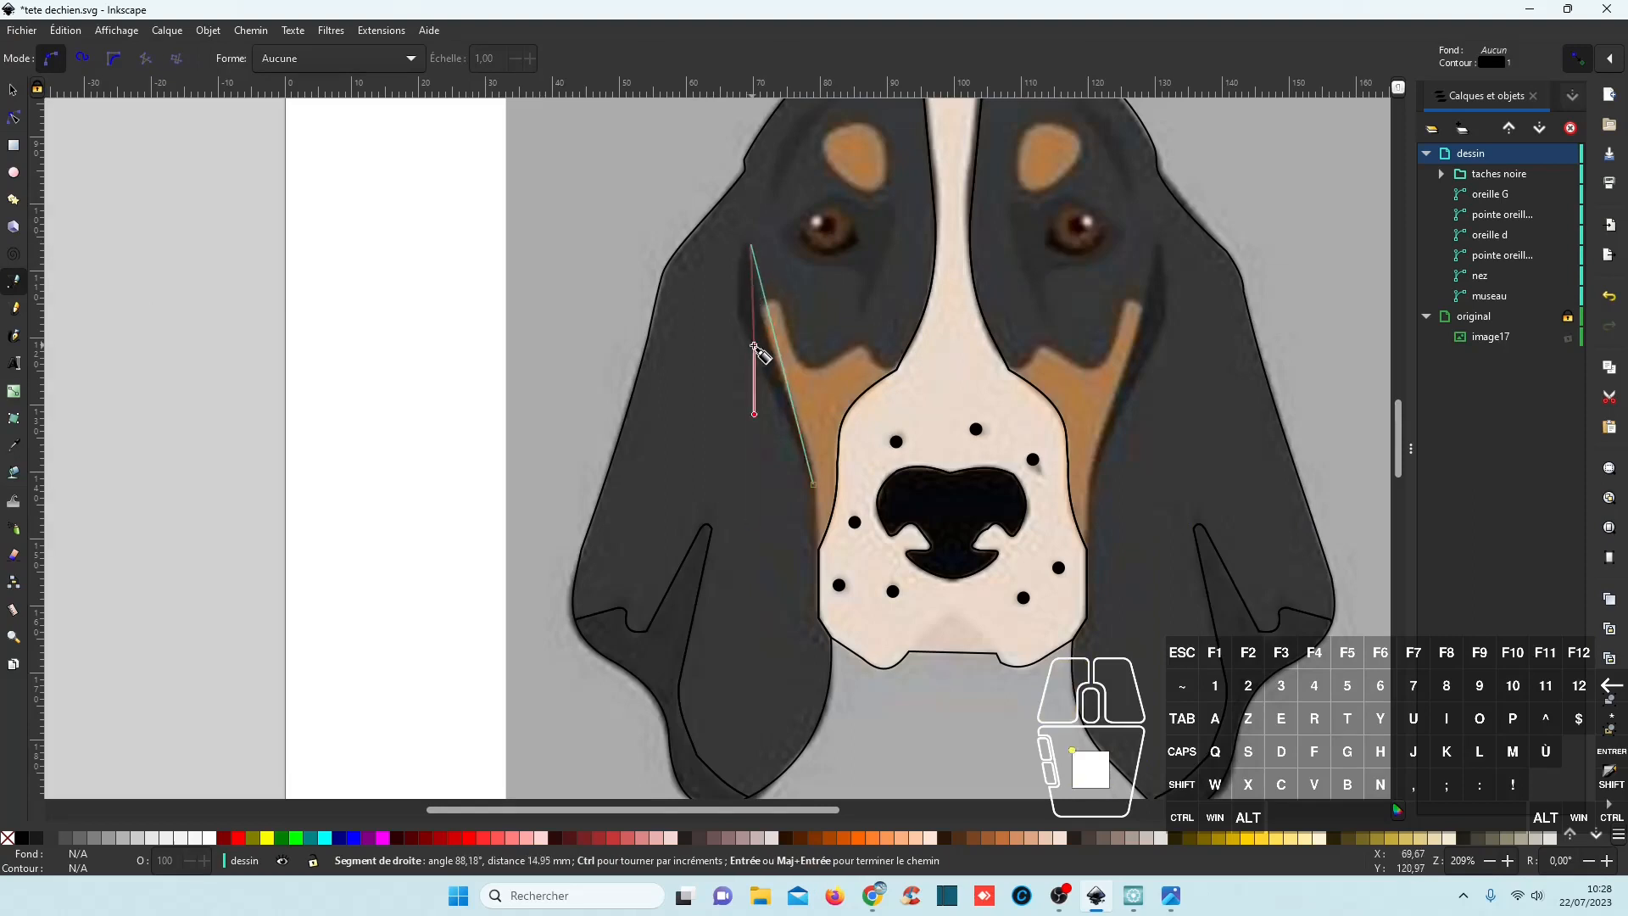
left_click(754, 350)
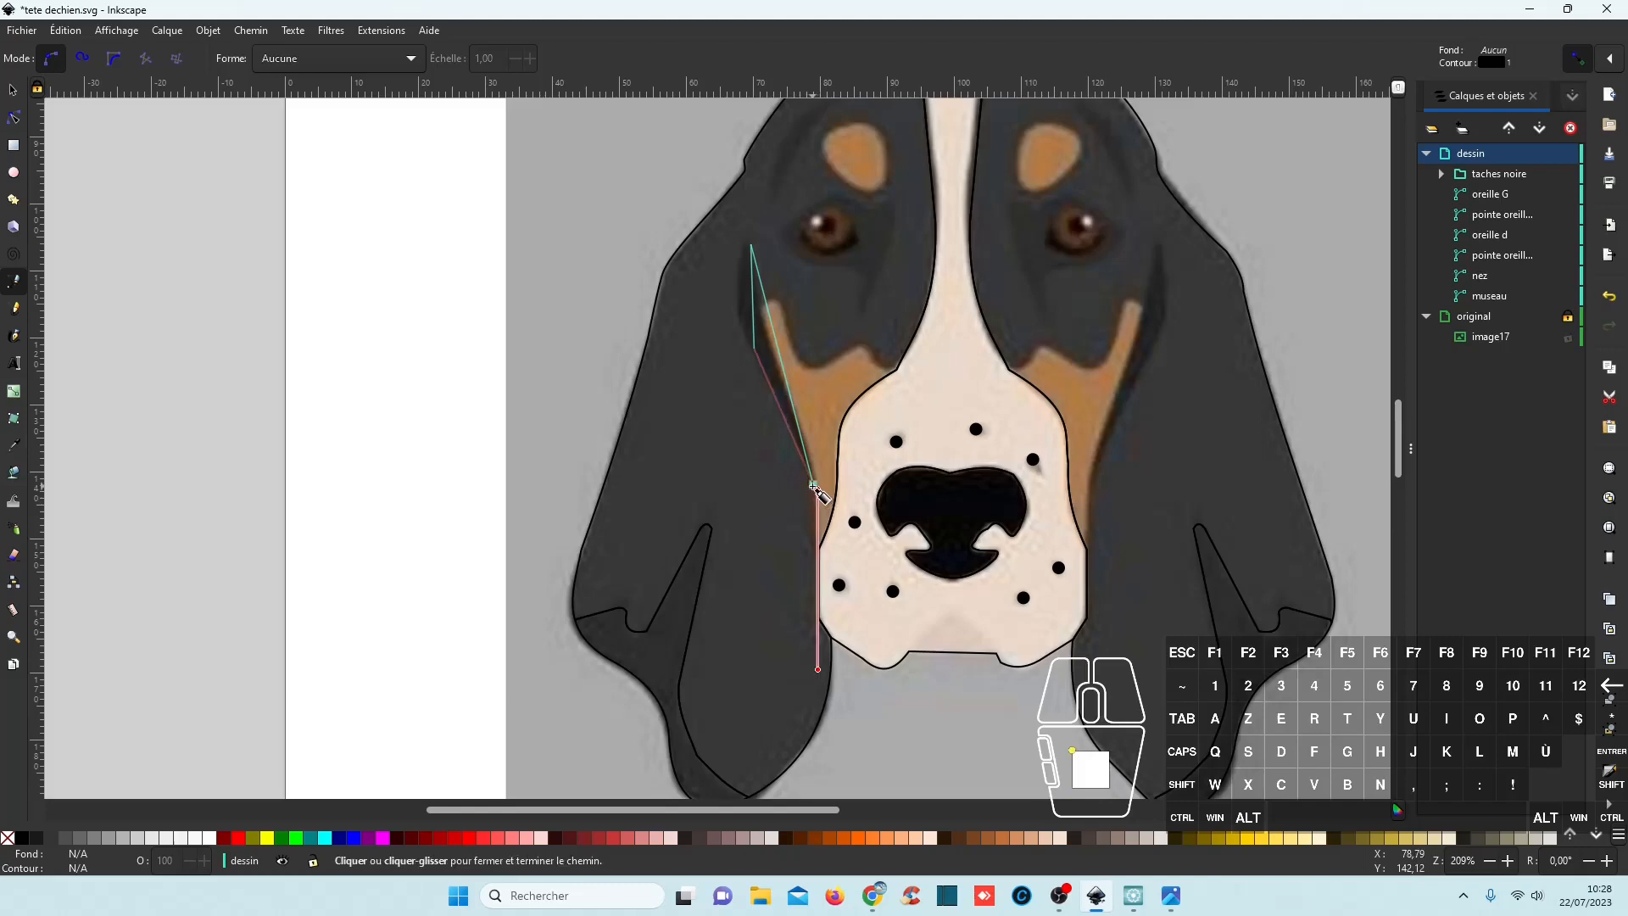
left_click(814, 486)
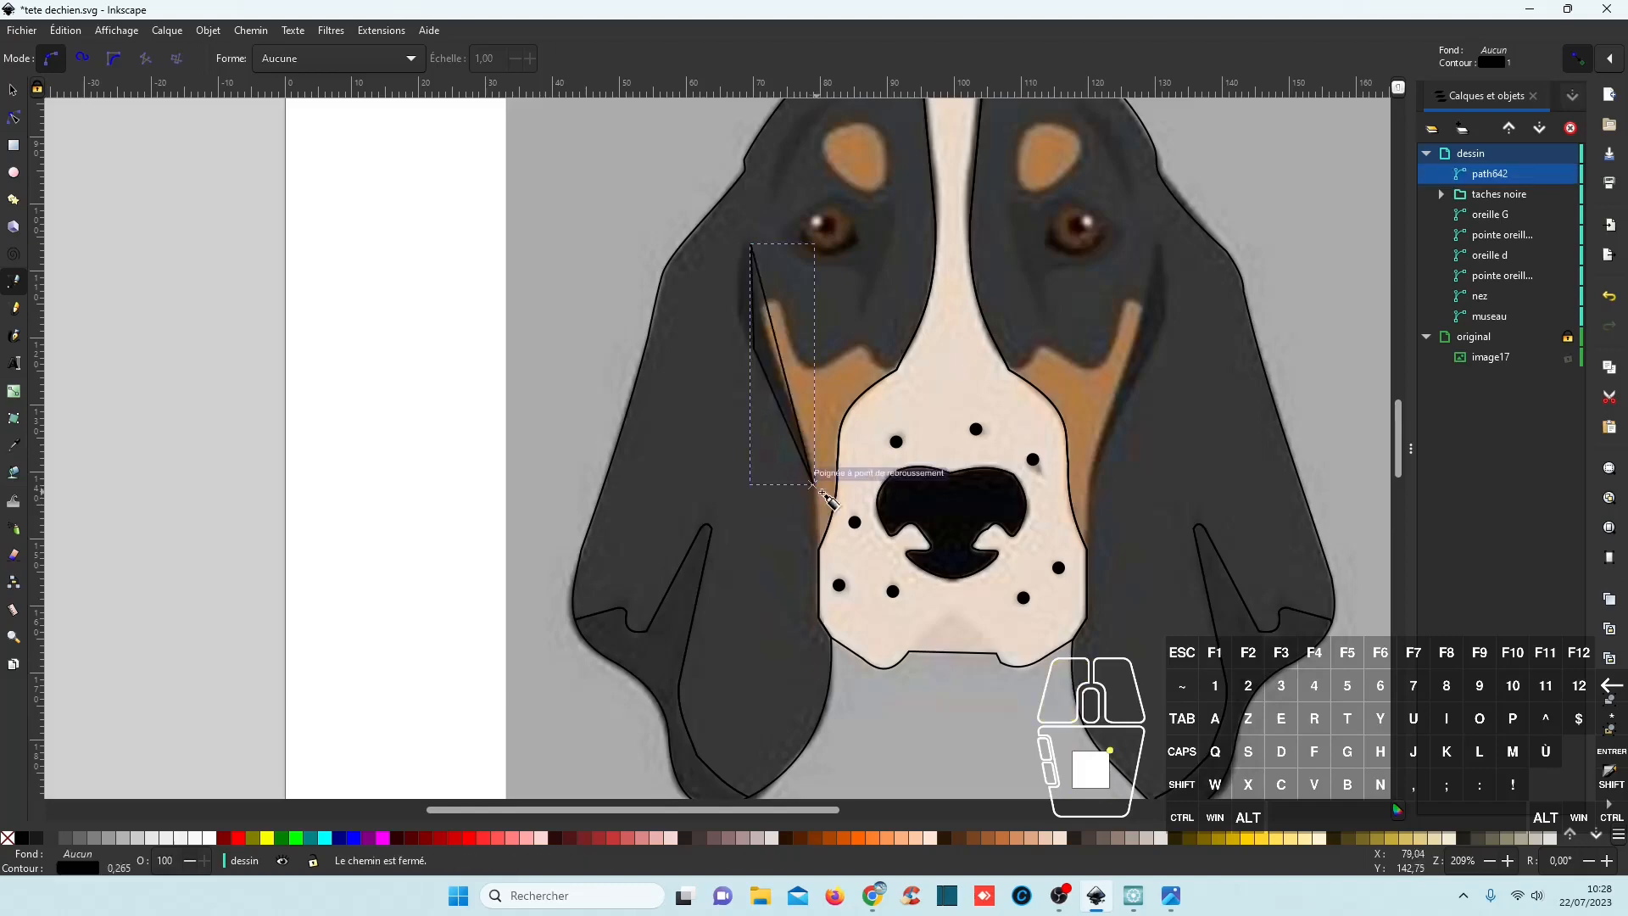
left_click(267, 838, "shift")
Bend the cheek shadow path's upper outer segment outward and its long inner segment slightly inward to follow the dark shadow.
scroll(760, 468, "up", 3, "ctrl")
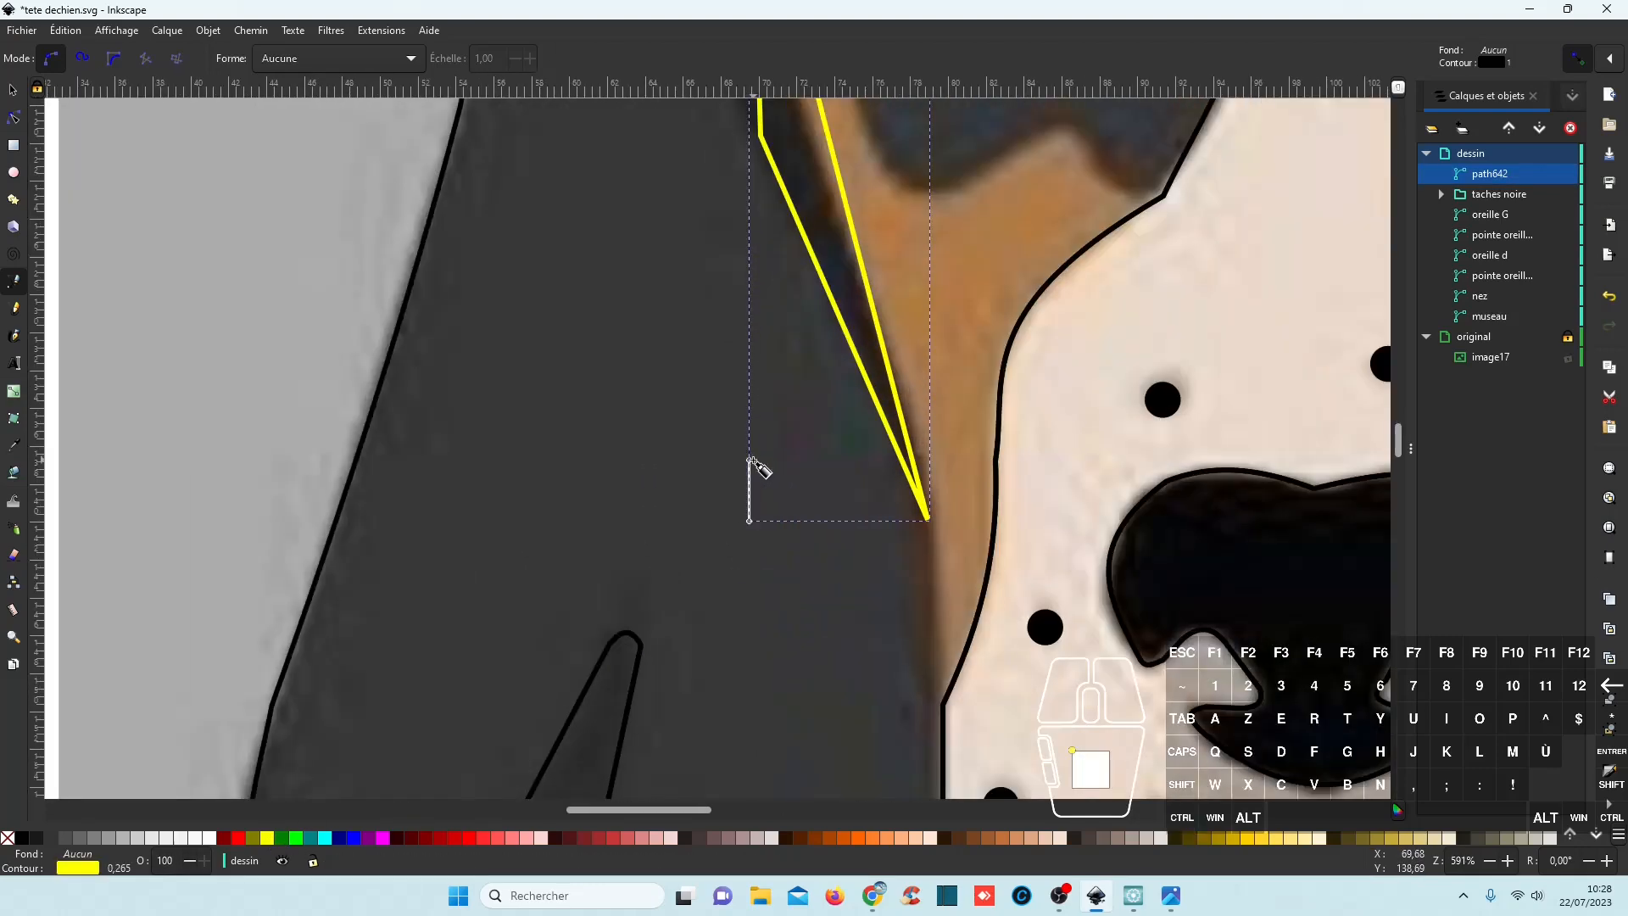
scroll(963, 392, "up", 3)
scroll(956, 390, "up", 3)
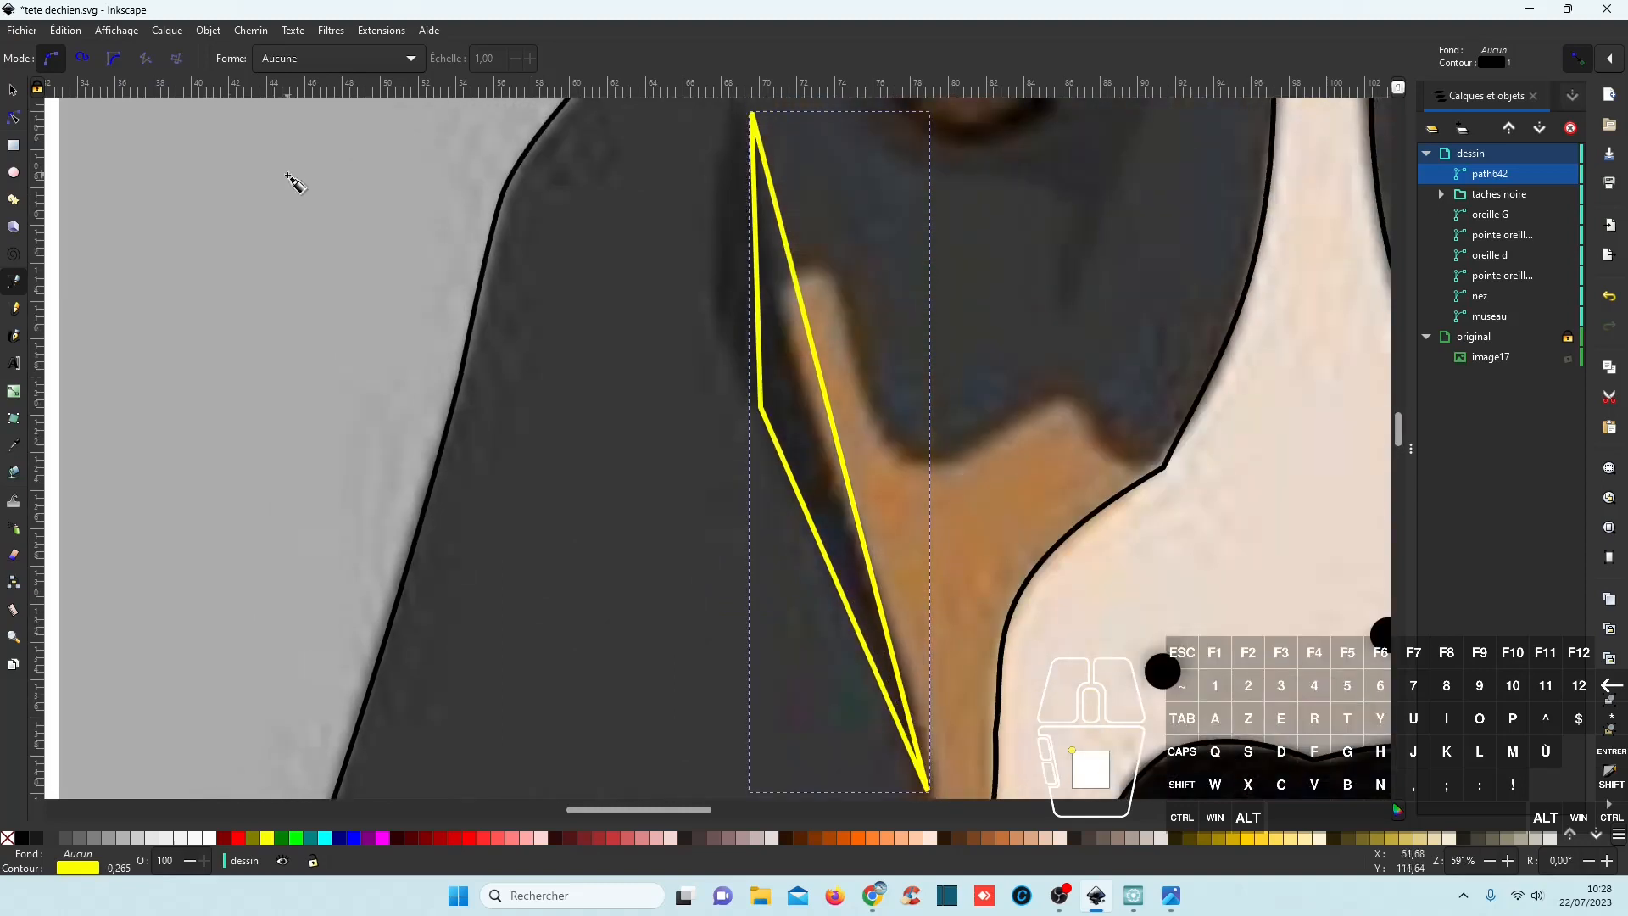
left_click(13, 117)
left_click_drag(759, 281, 721, 272)
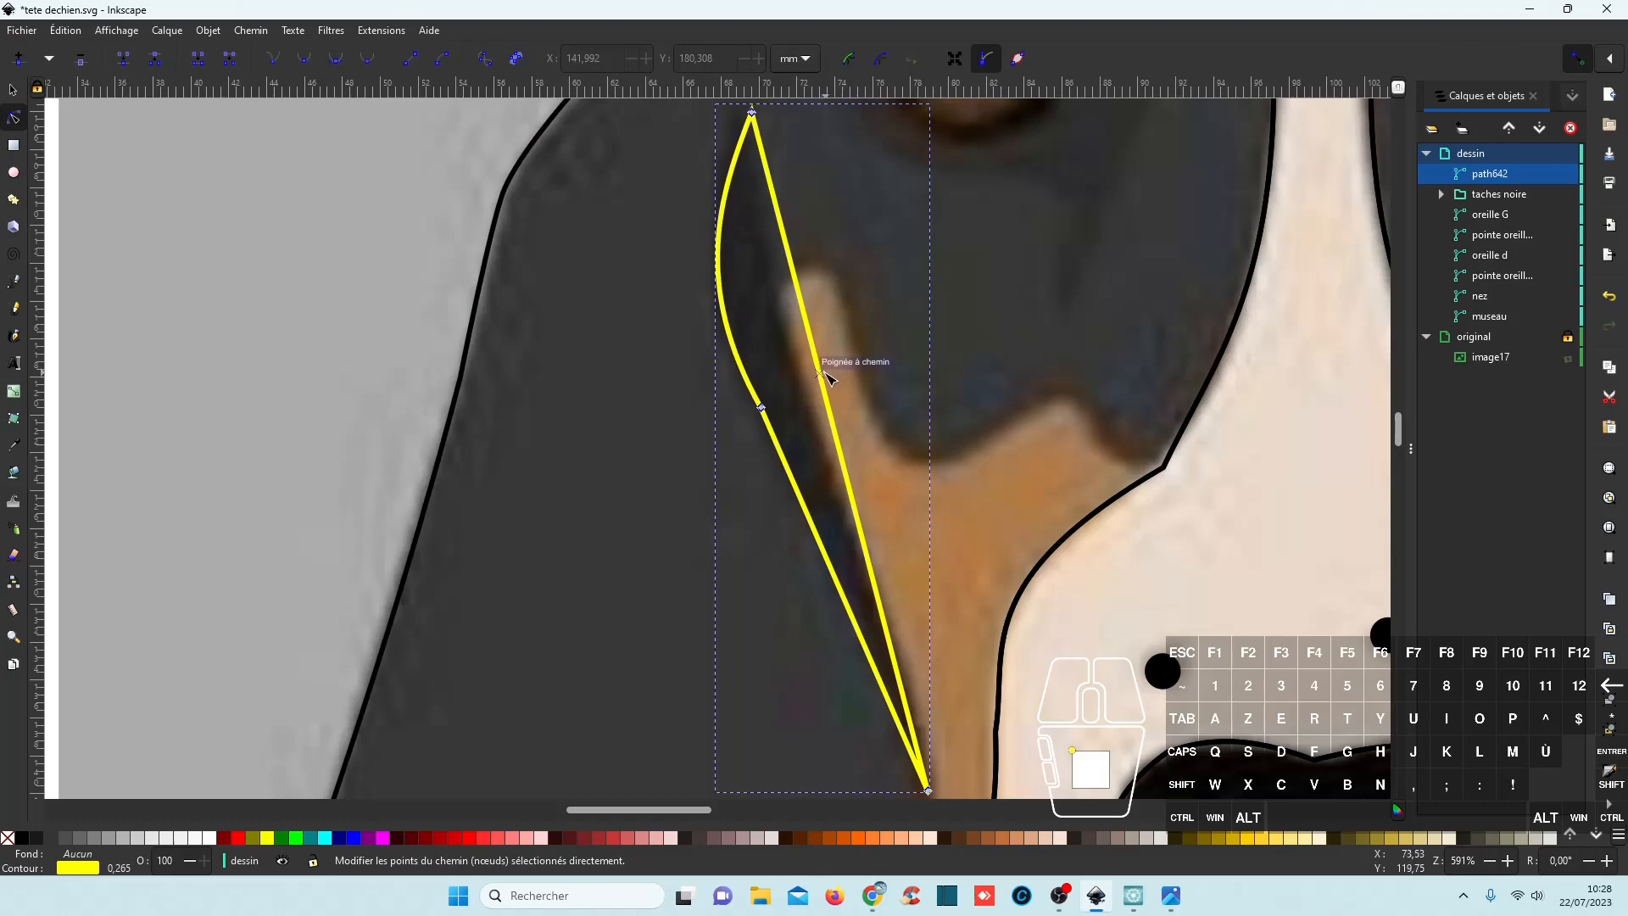
left_click_drag(819, 374, 807, 386)
scroll(846, 415, "down", 6)
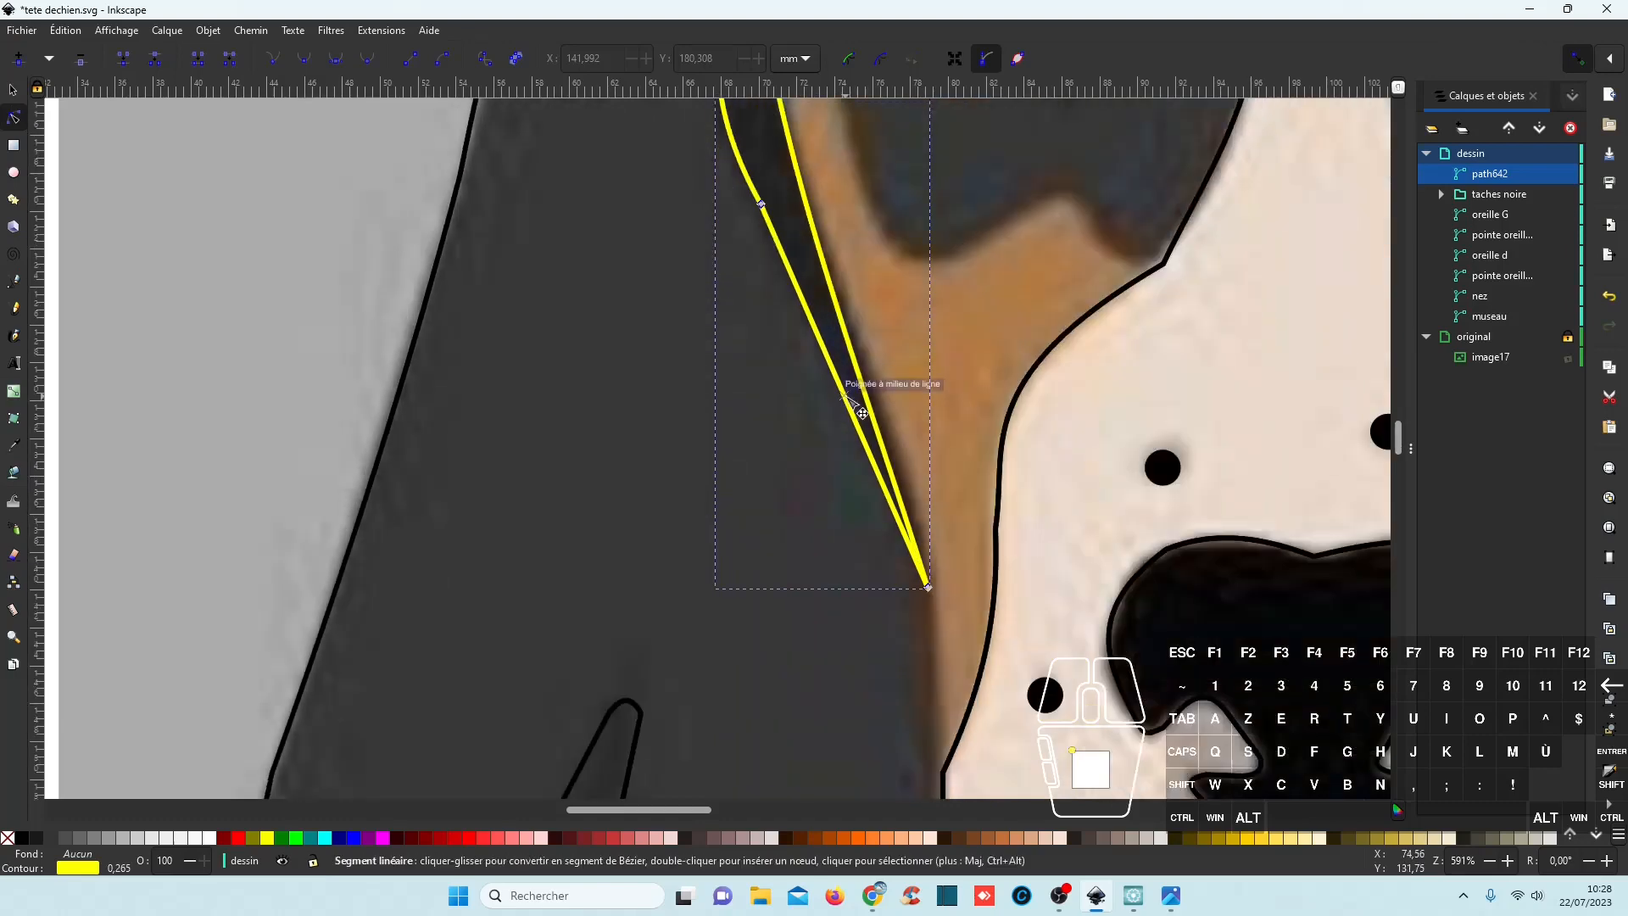
scroll(850, 400, "up", 4)
scroll(852, 401, "up", 5)
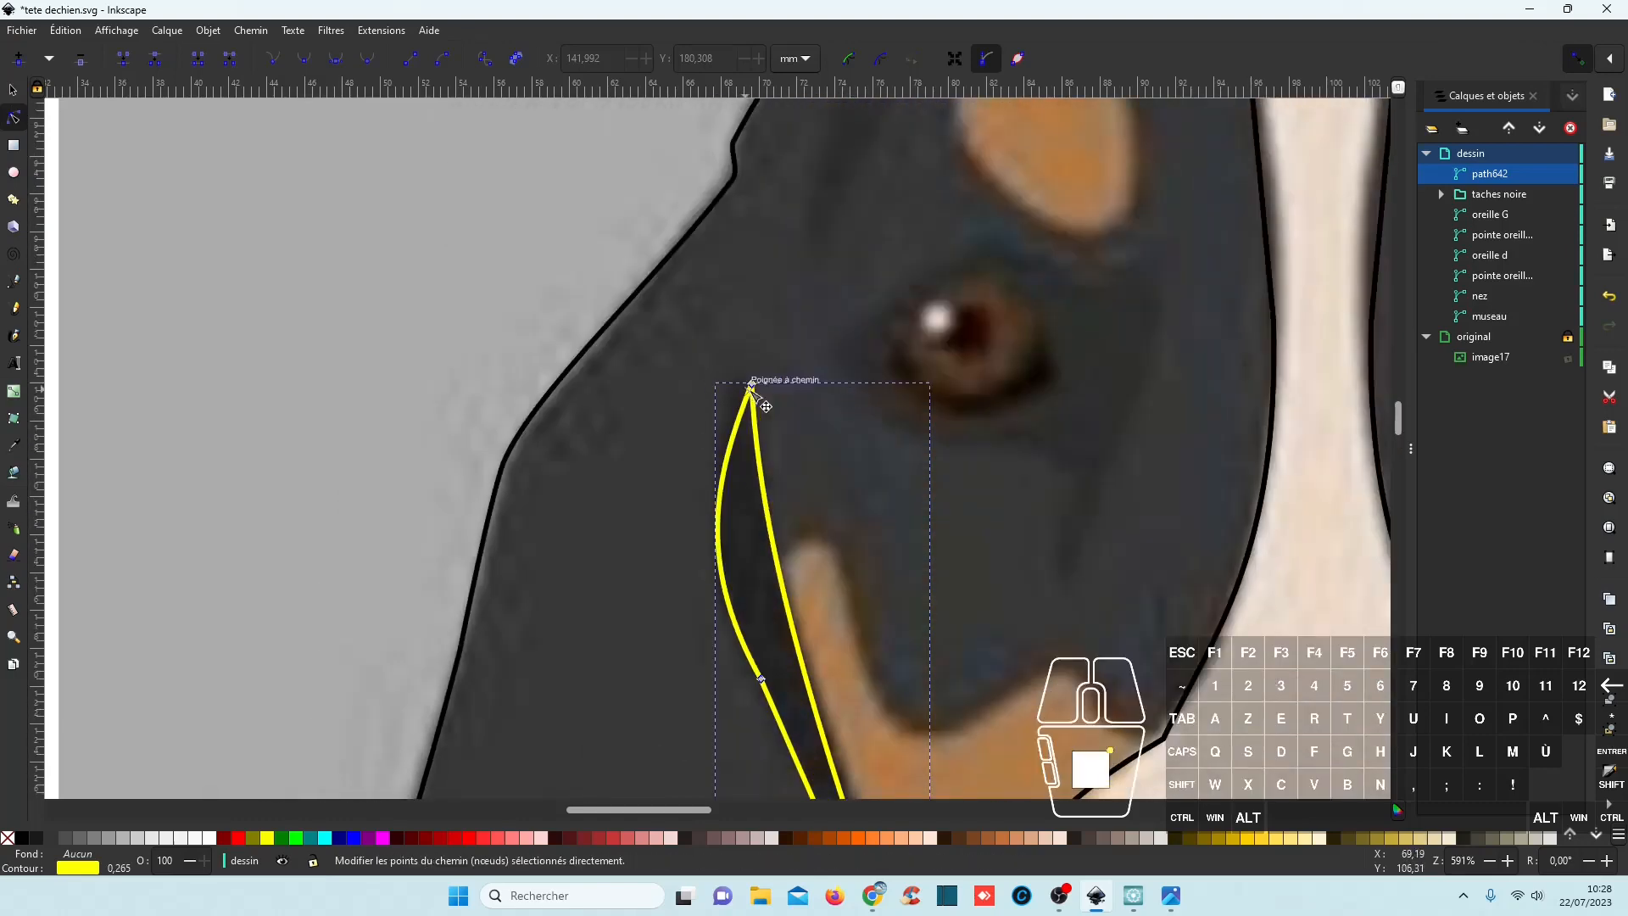
Pull out a curve handle at the left cheek shadow path's top point so its upper outer segment bulges slightly further outward.
left_click_drag(752, 386, 701, 440)
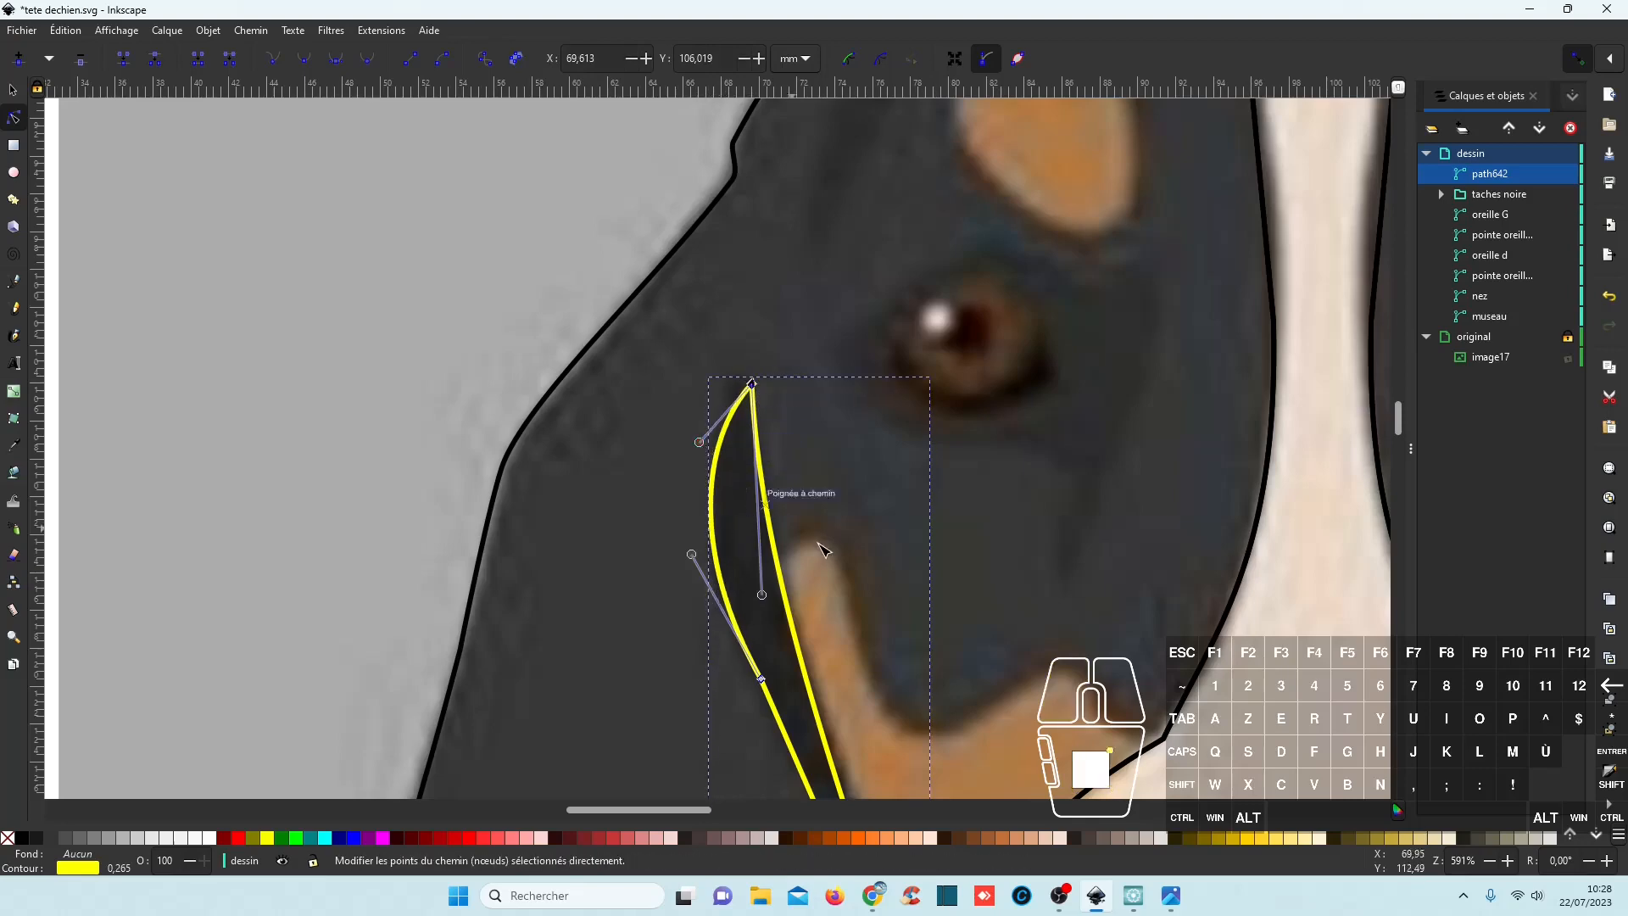
scroll(820, 549, "down", 1, "ctrl")
scroll(820, 549, "down", 4, "ctrl")
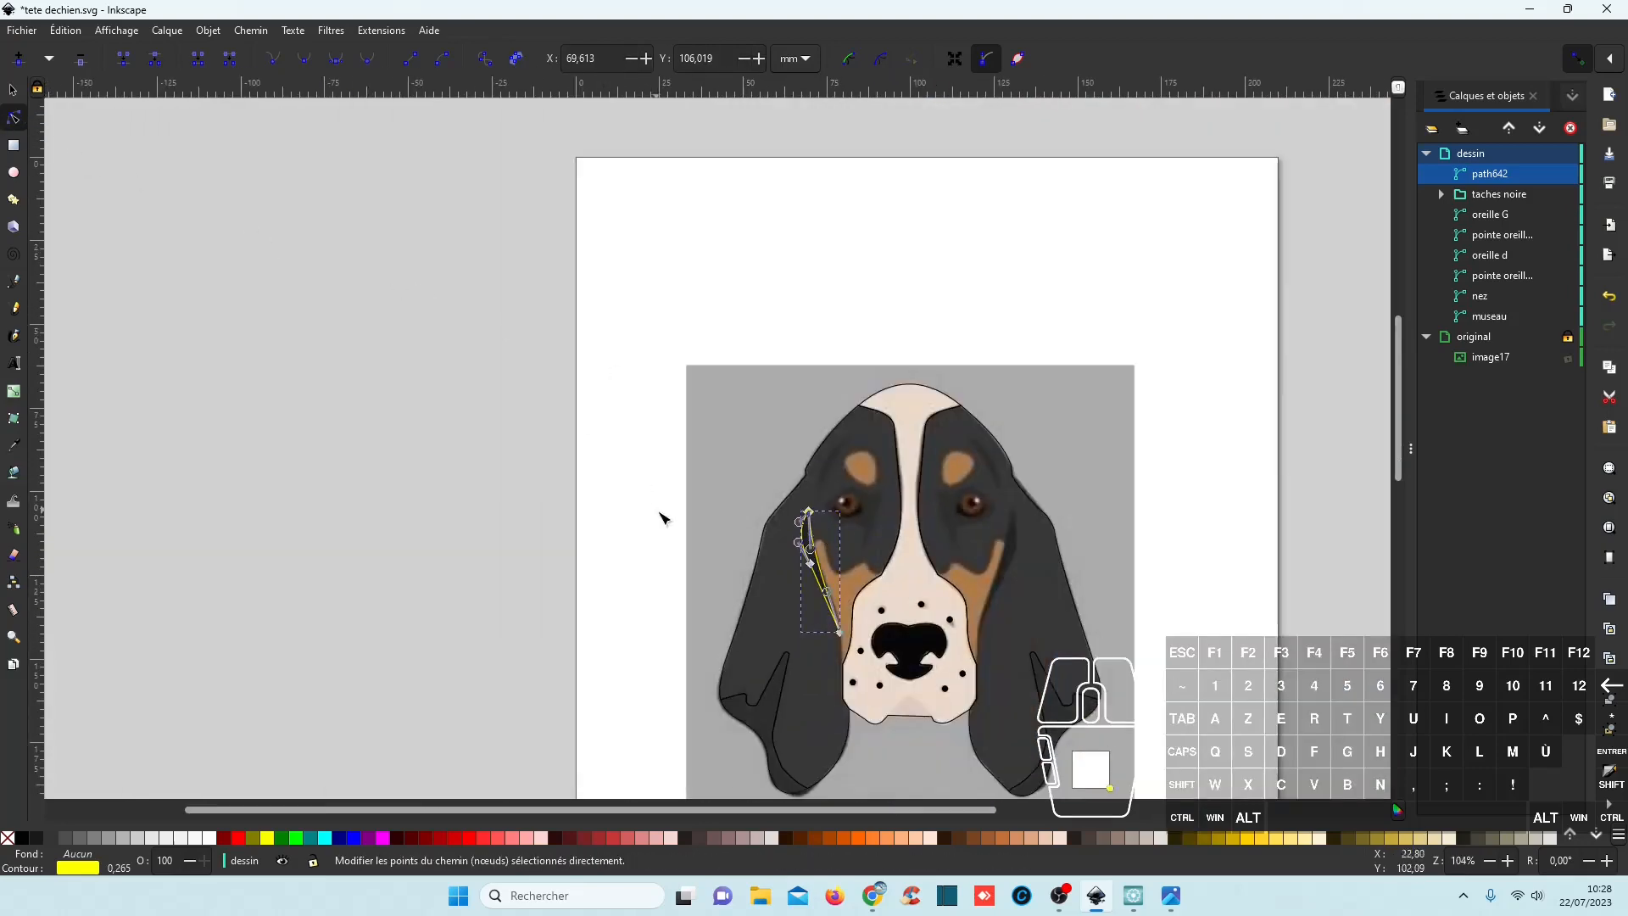
Duplicate the yellow cheek shadow path, flip the copy horizontally and place it over the matching shadow on the right cheek.
left_click(13, 90)
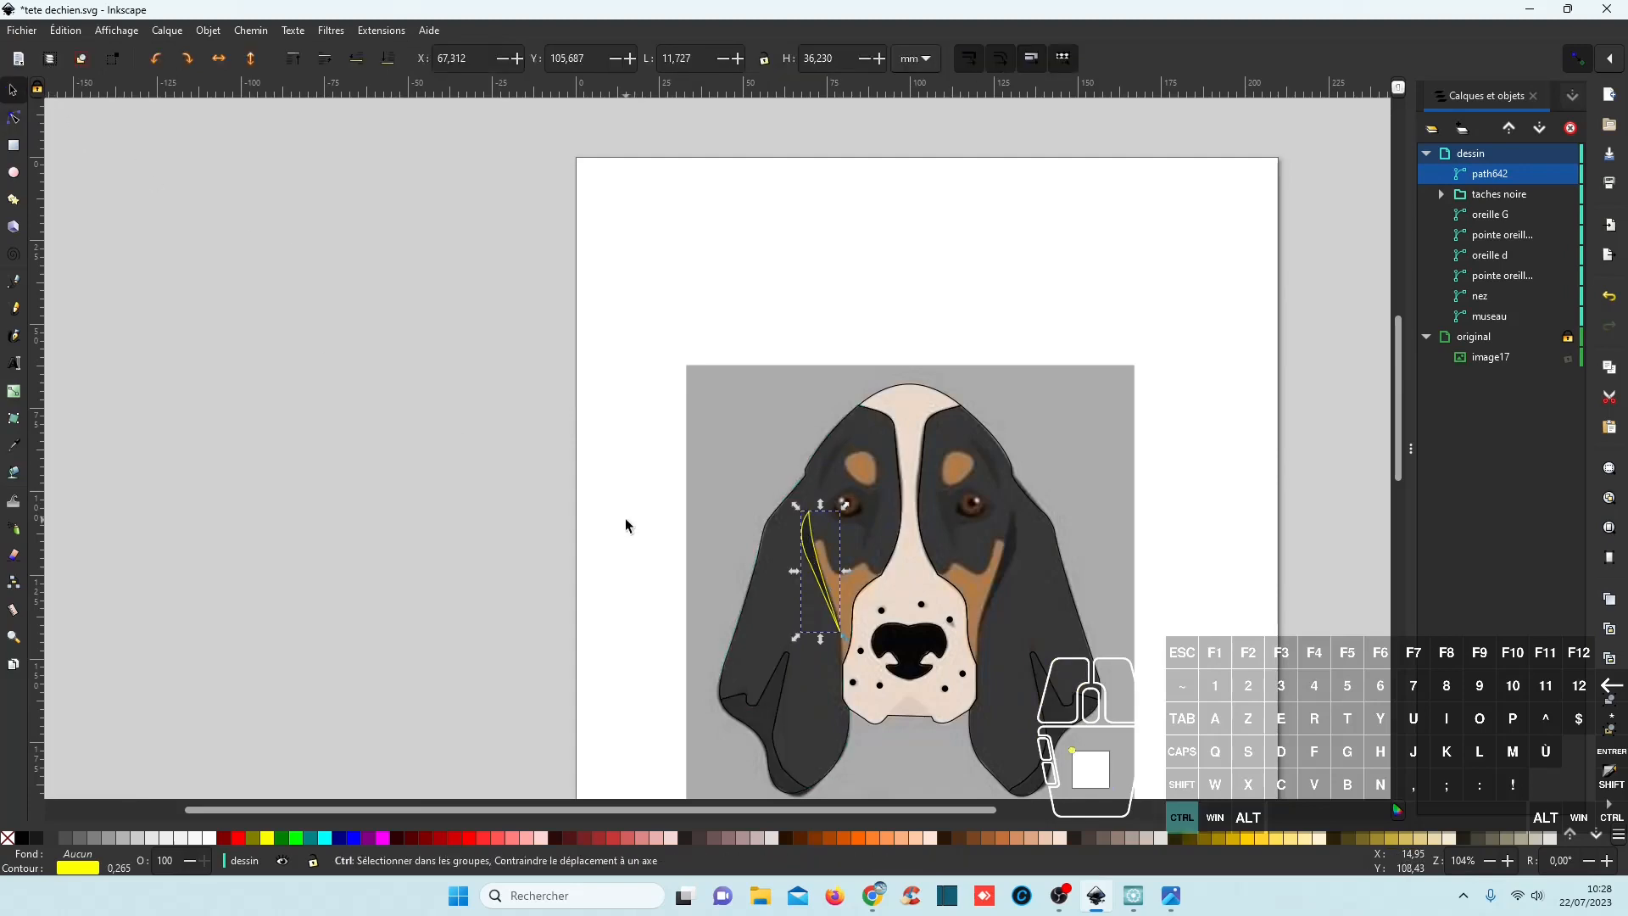
key("ctrl+d")
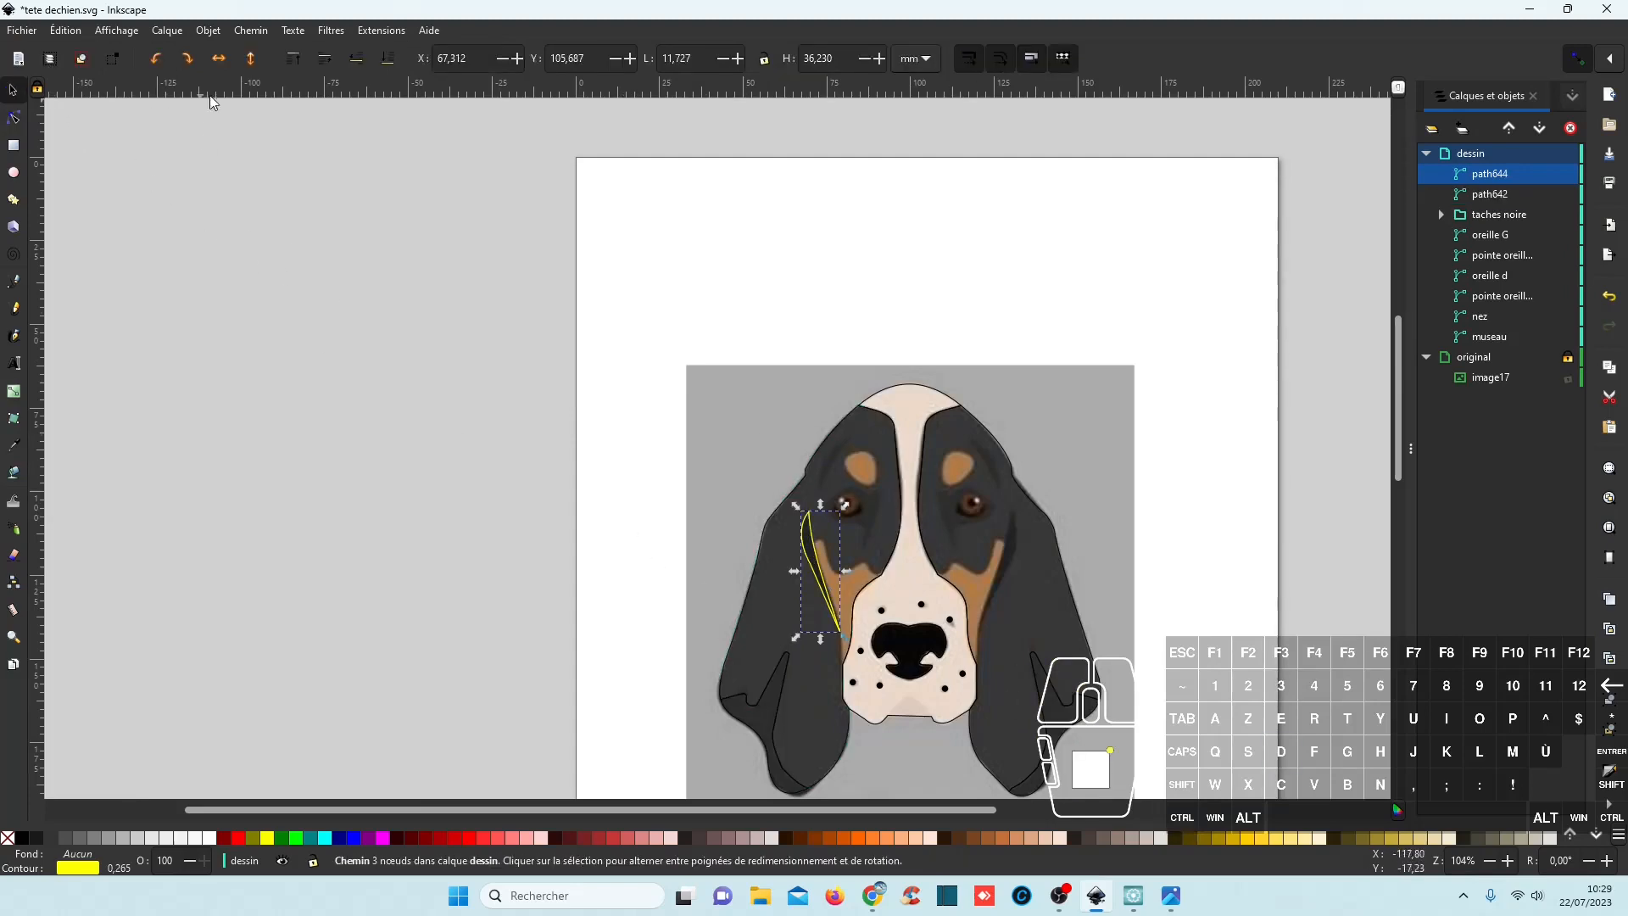
left_click(219, 58)
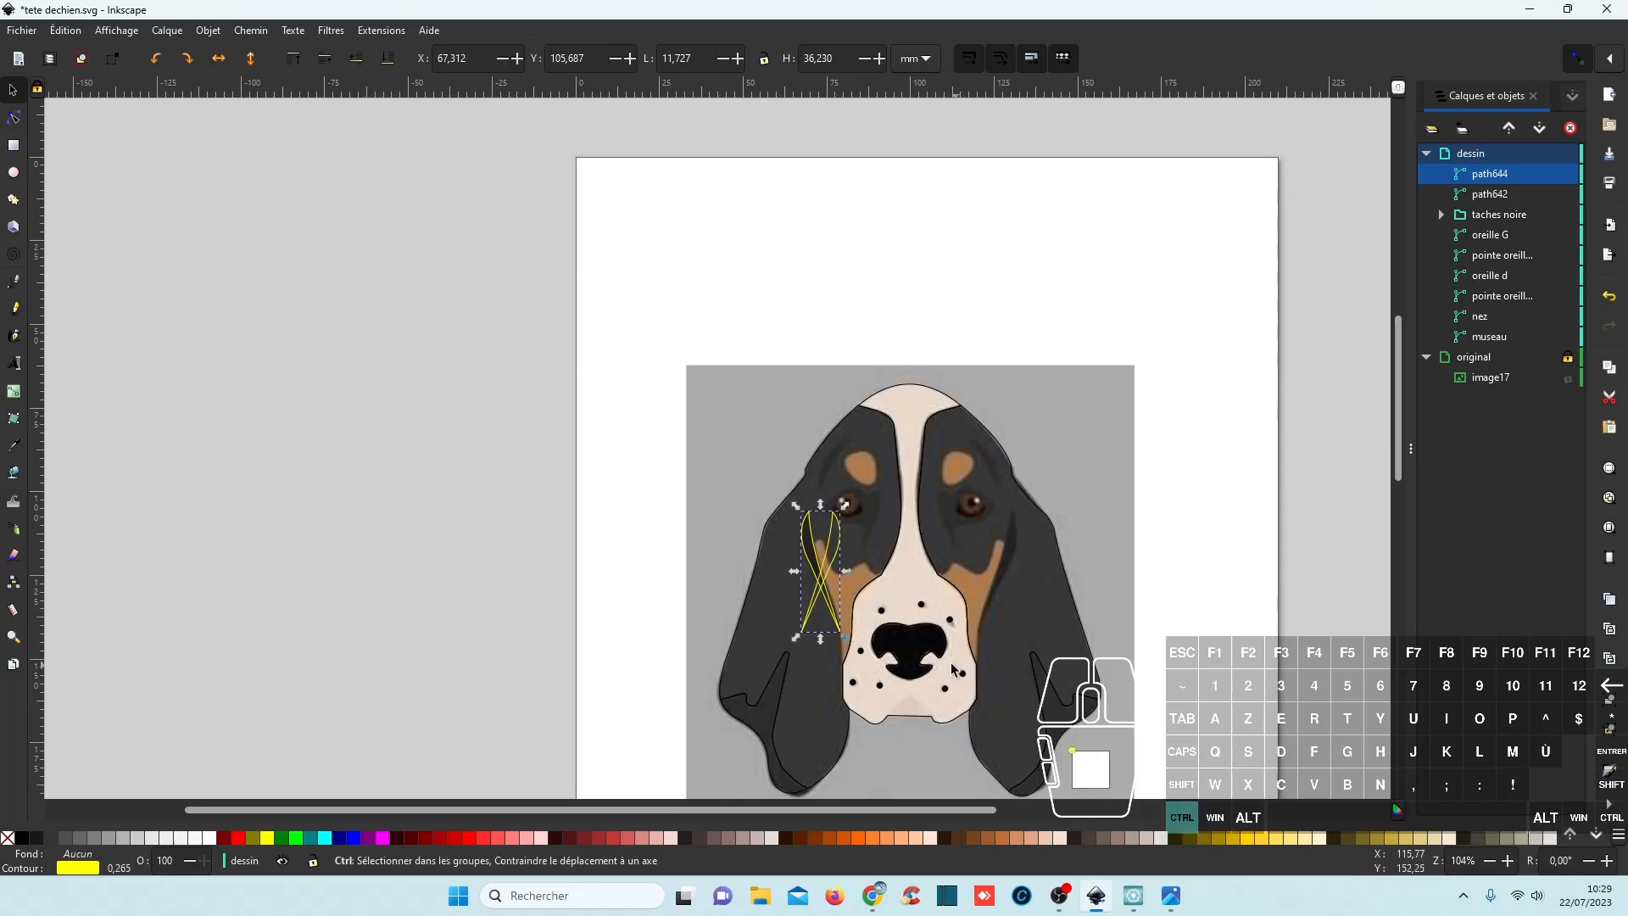
left_click_drag(829, 559, 1018, 574)
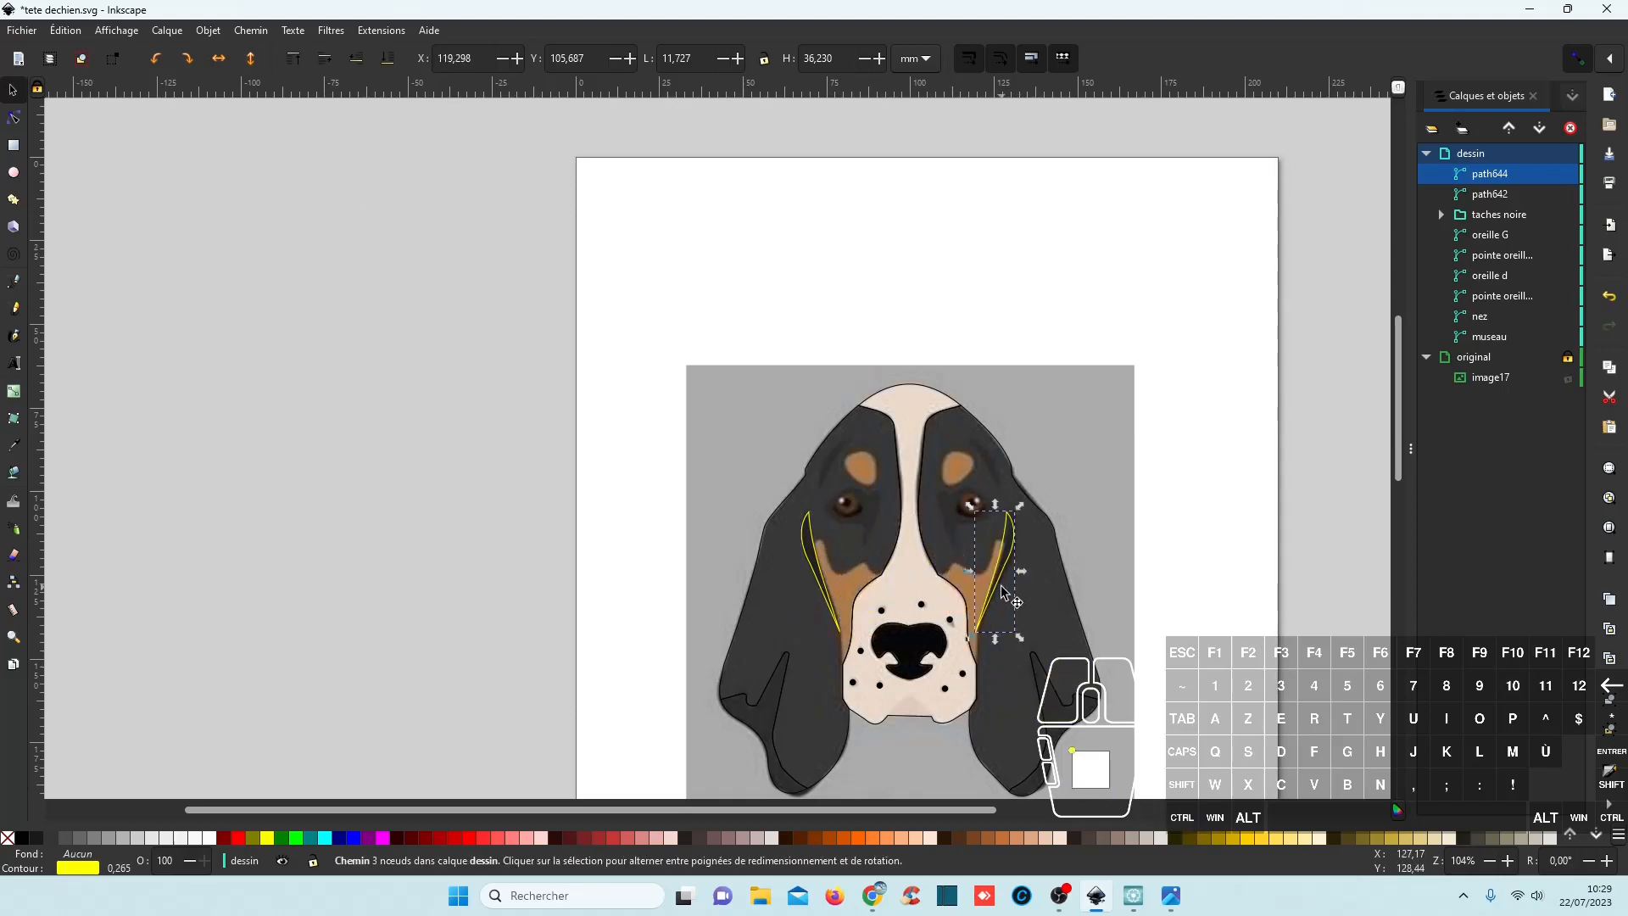
scroll(1017, 574, "up", 4)
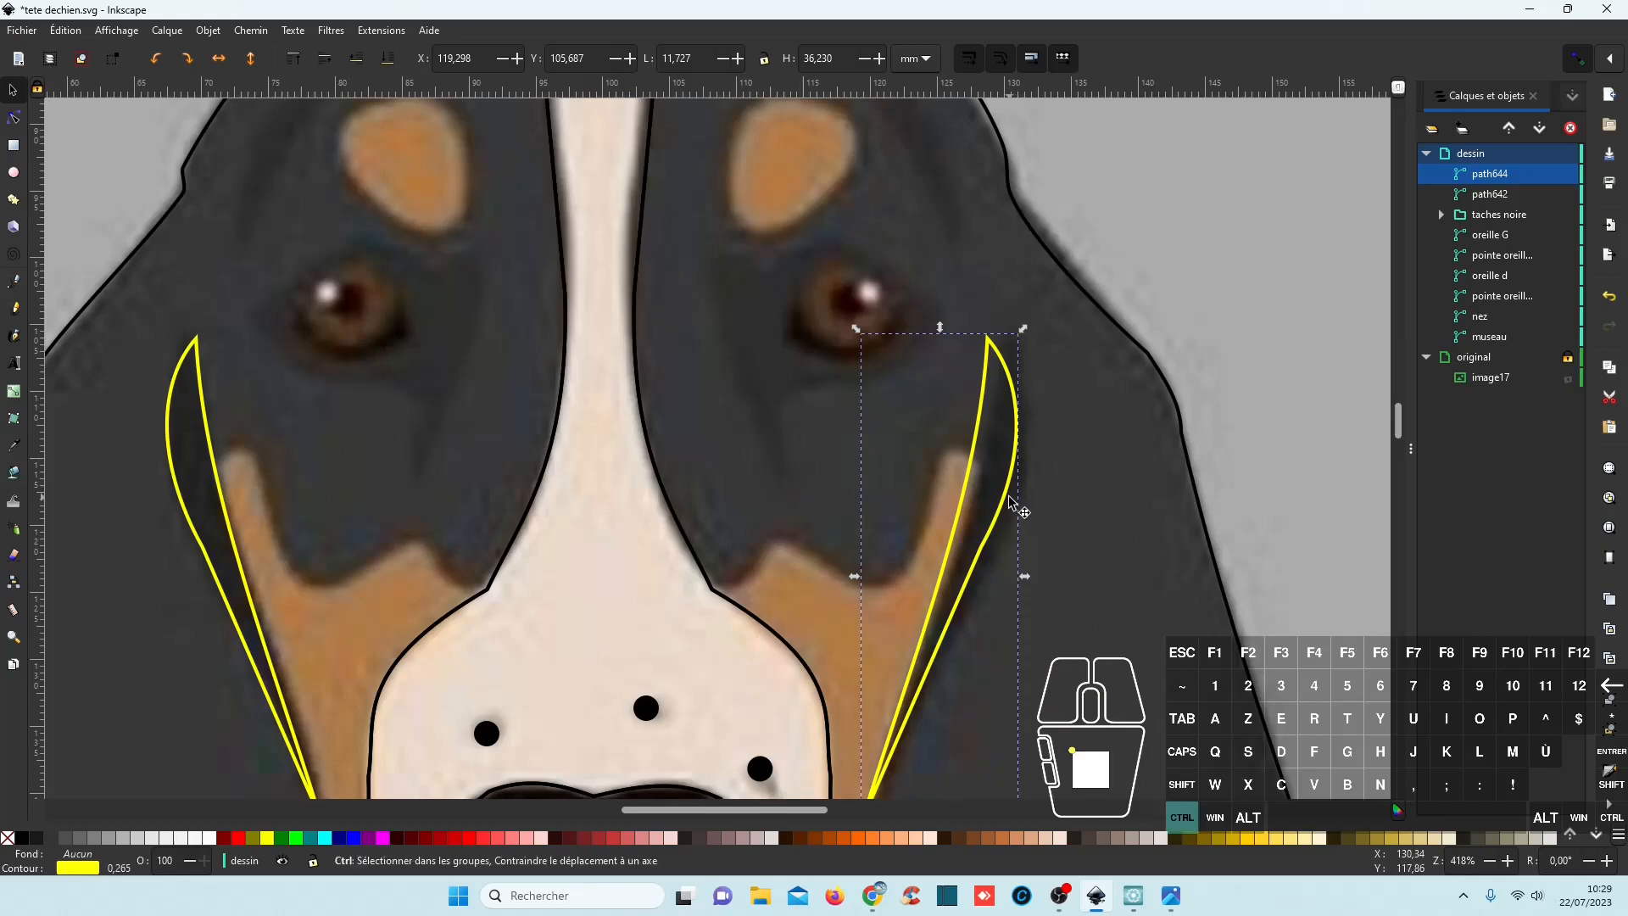
left_click_drag(1016, 508, 1028, 509)
scroll(1051, 569, "down", 2)
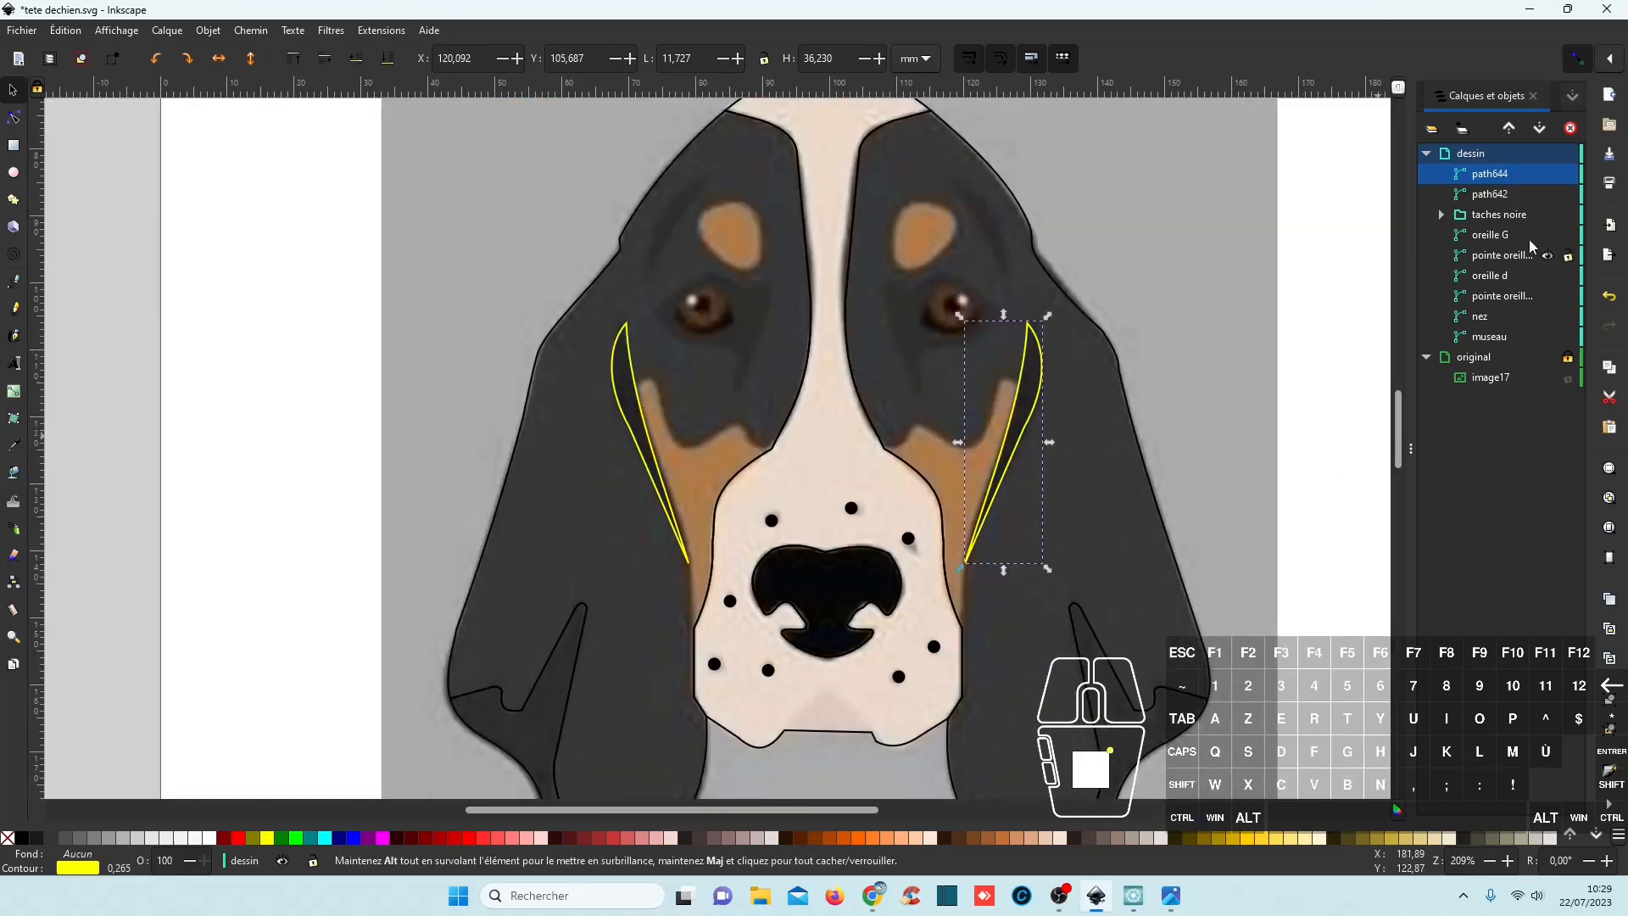
Divide the oreille G shape with the yellow shadow path on the left cheek.
left_click(1492, 194)
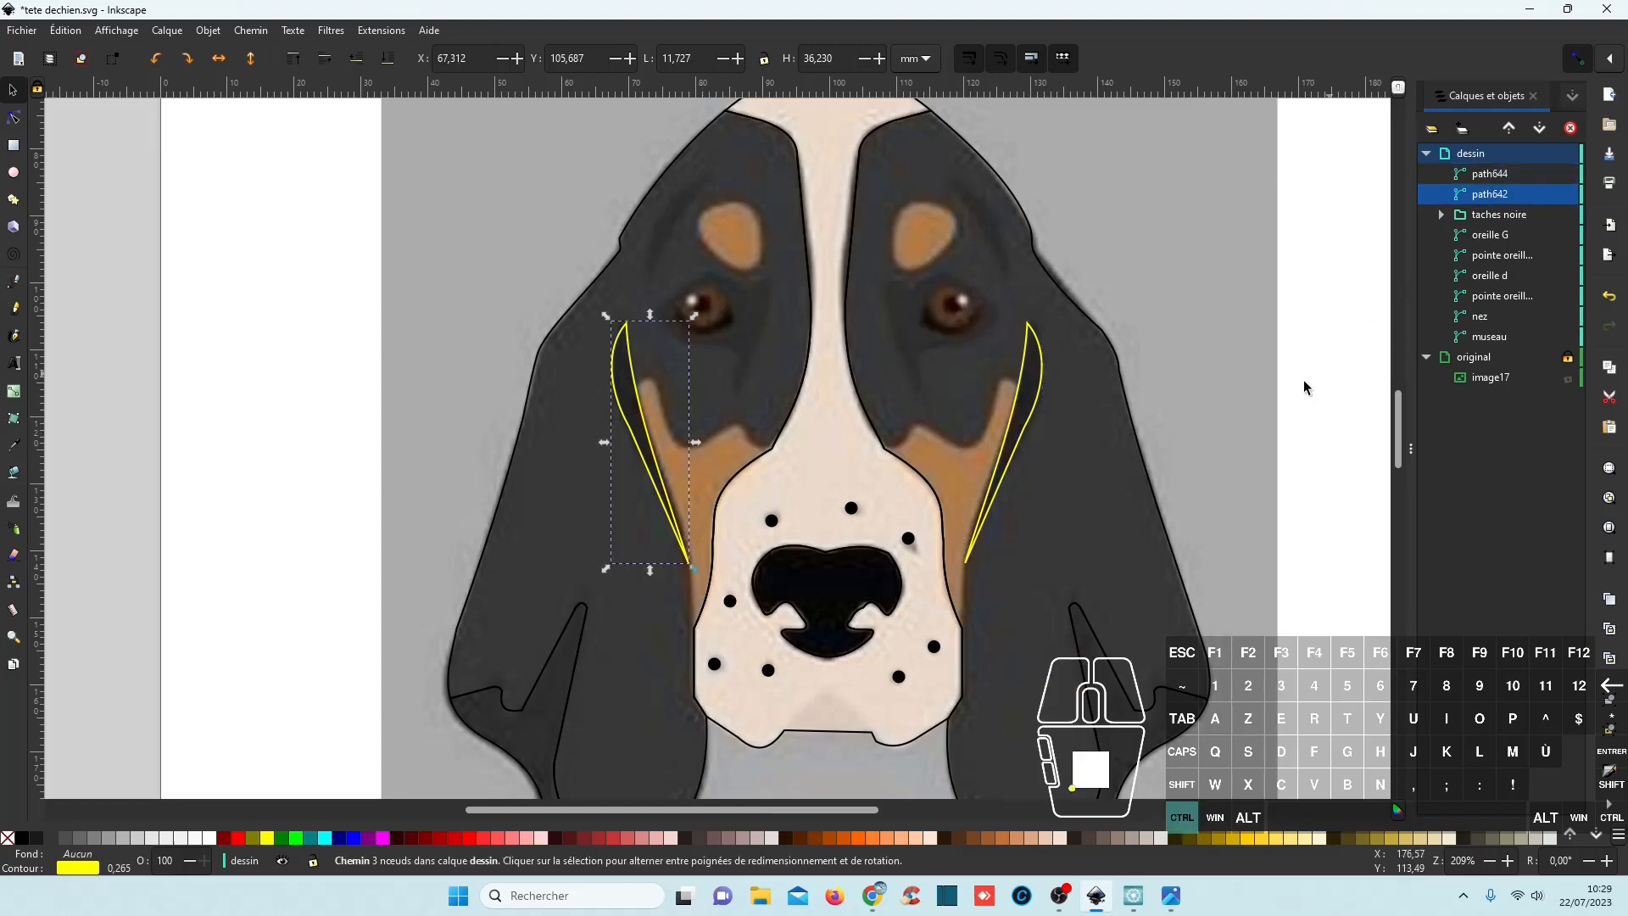
scroll(1259, 397, "down", 1)
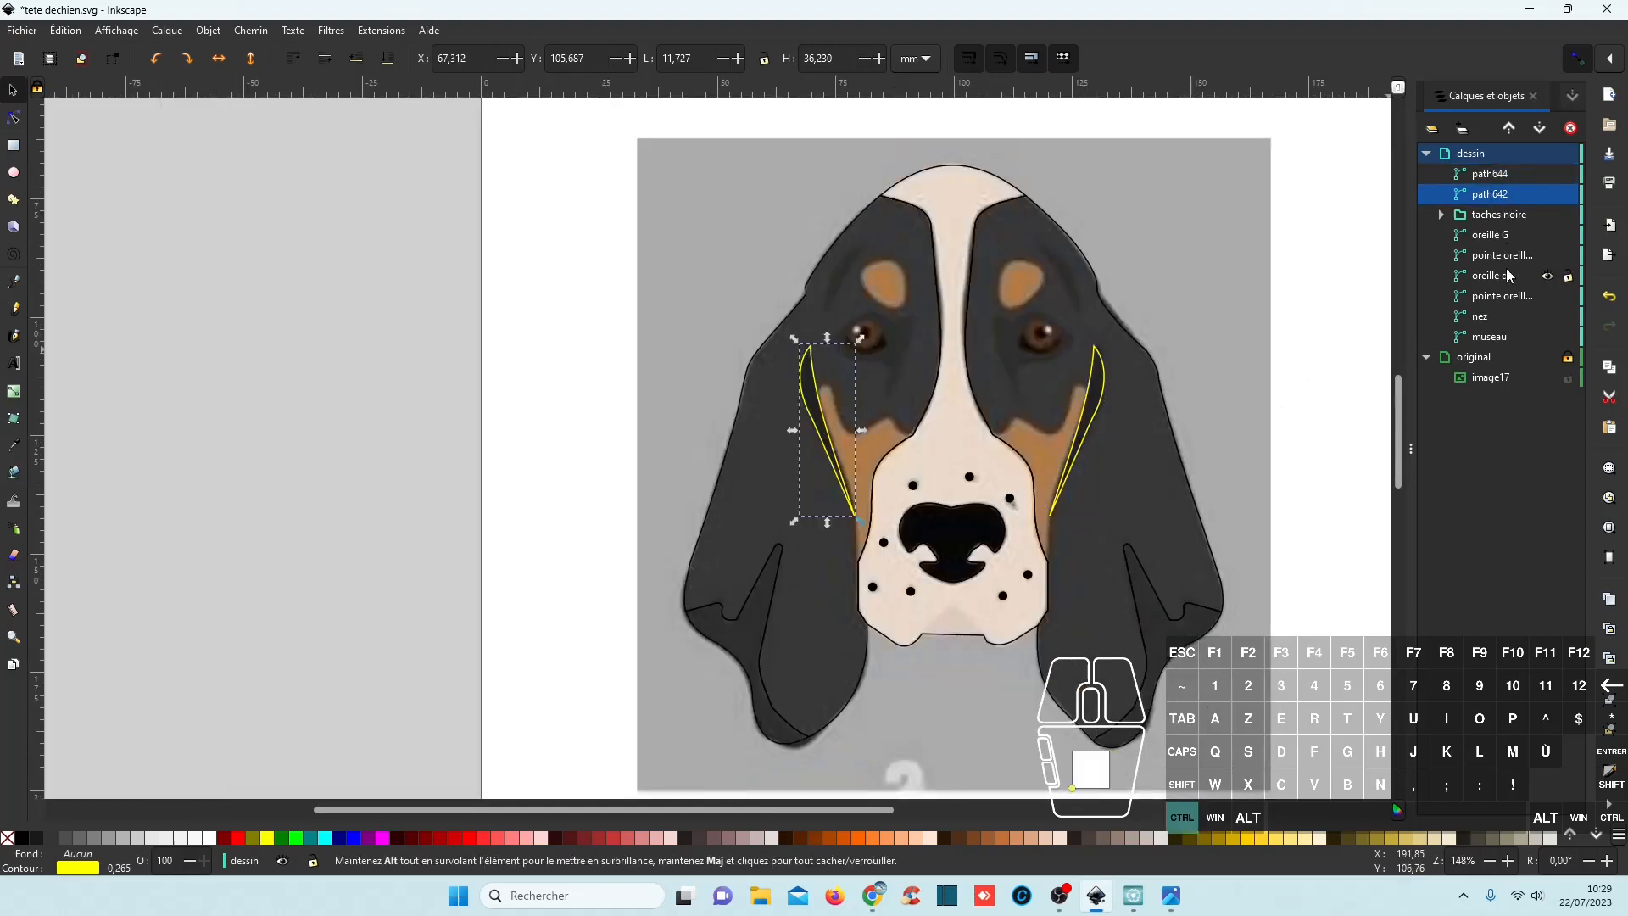
left_click(1504, 237, "ctrl")
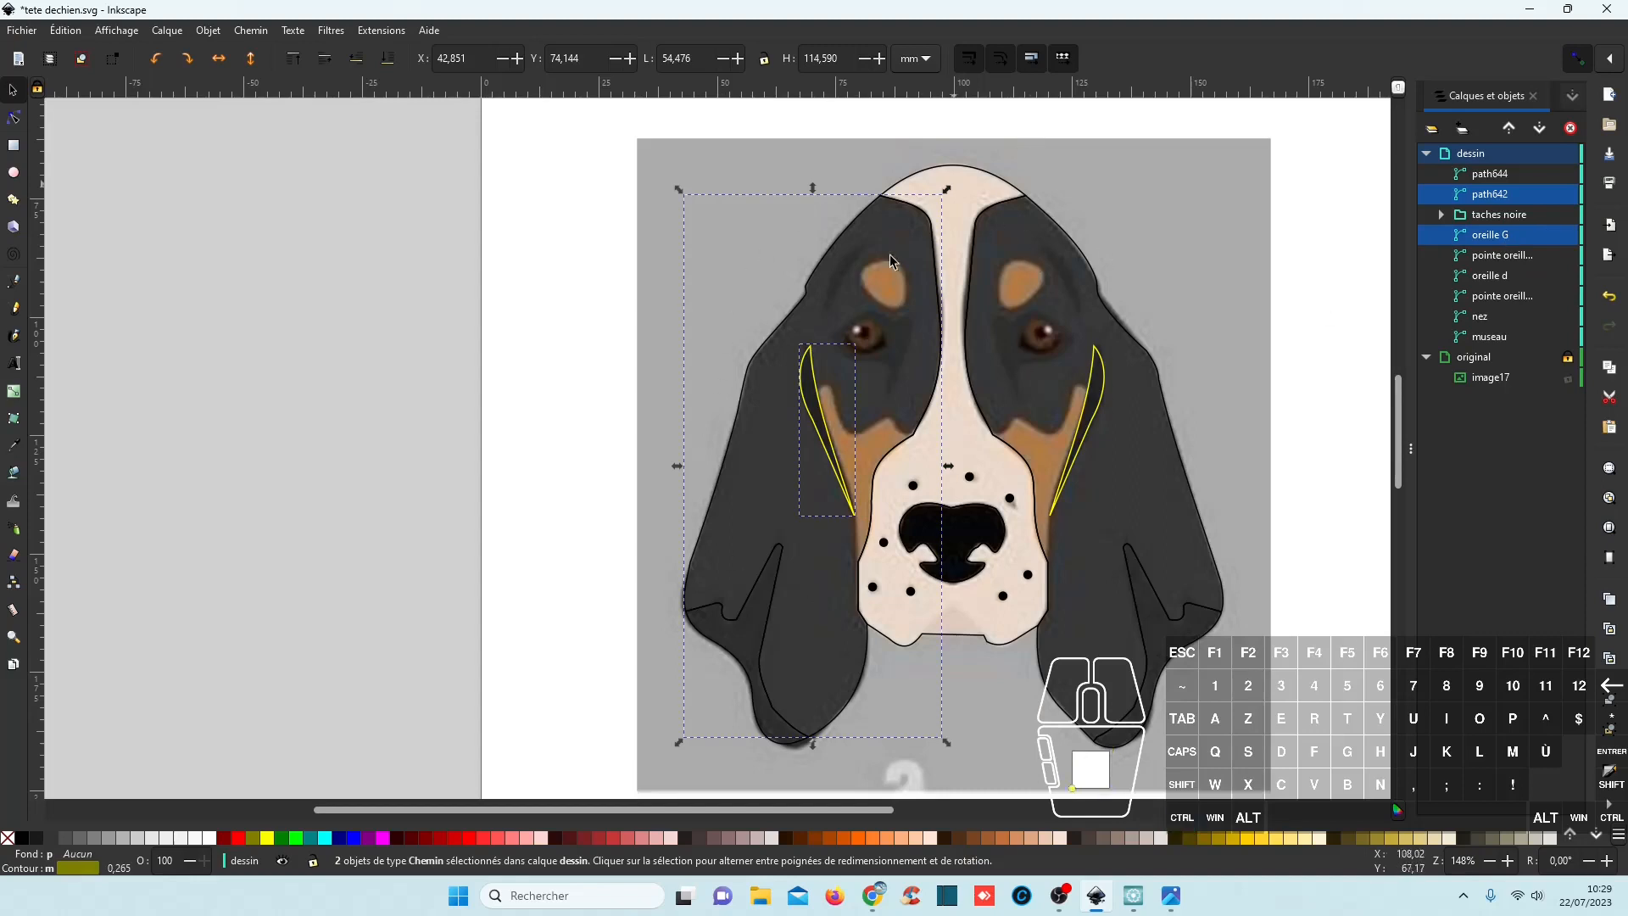
left_click(252, 32)
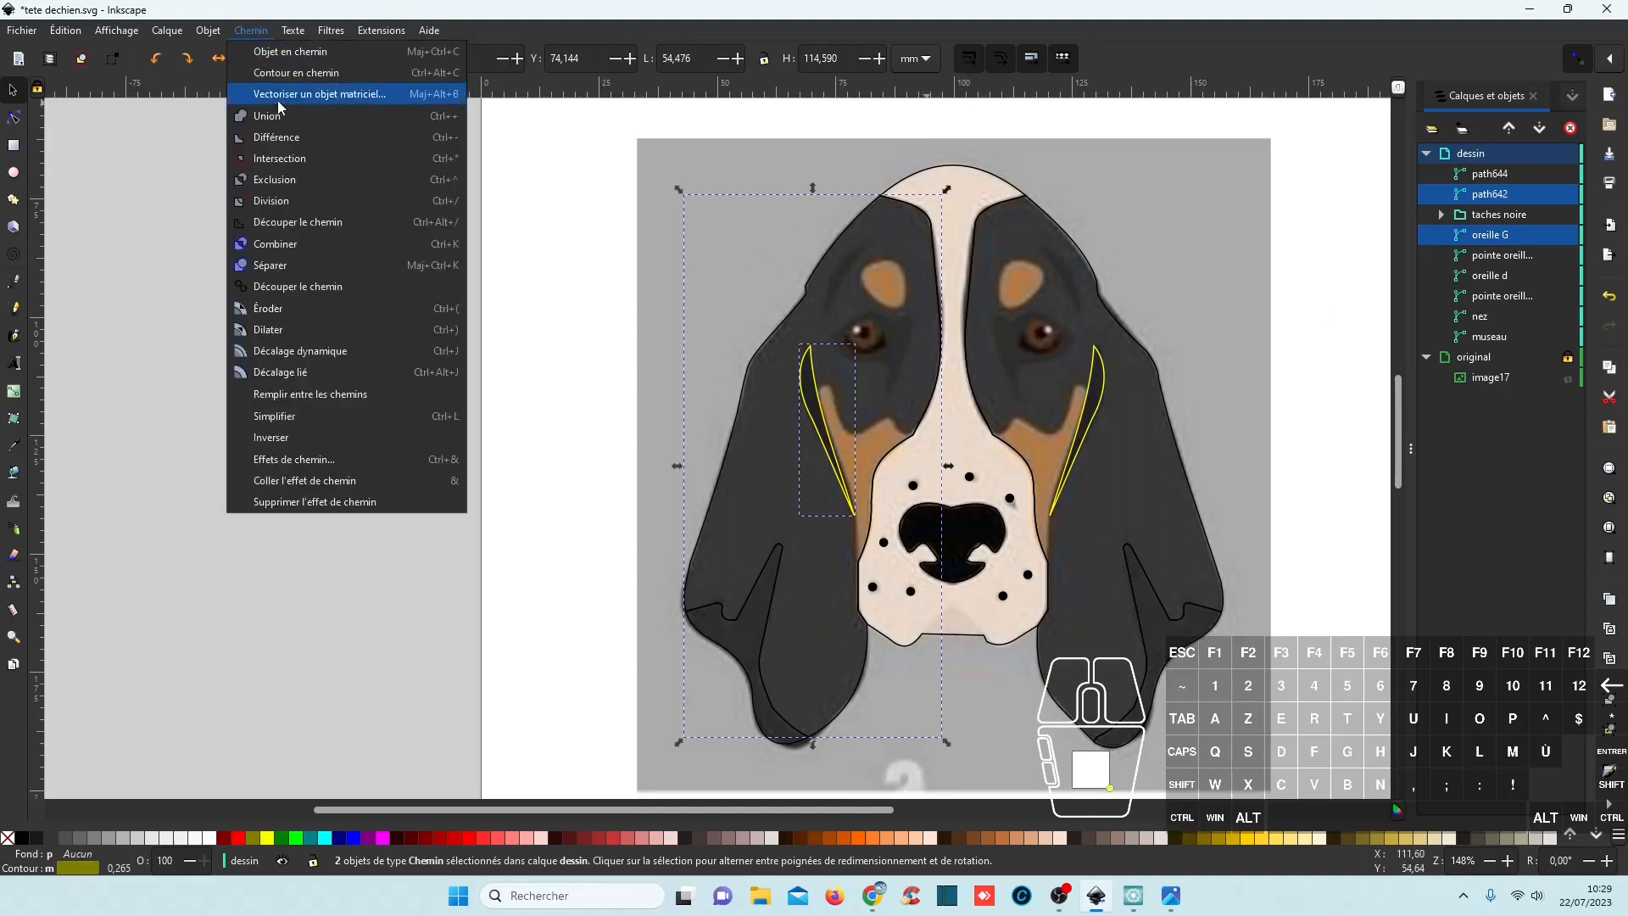
left_click(273, 200)
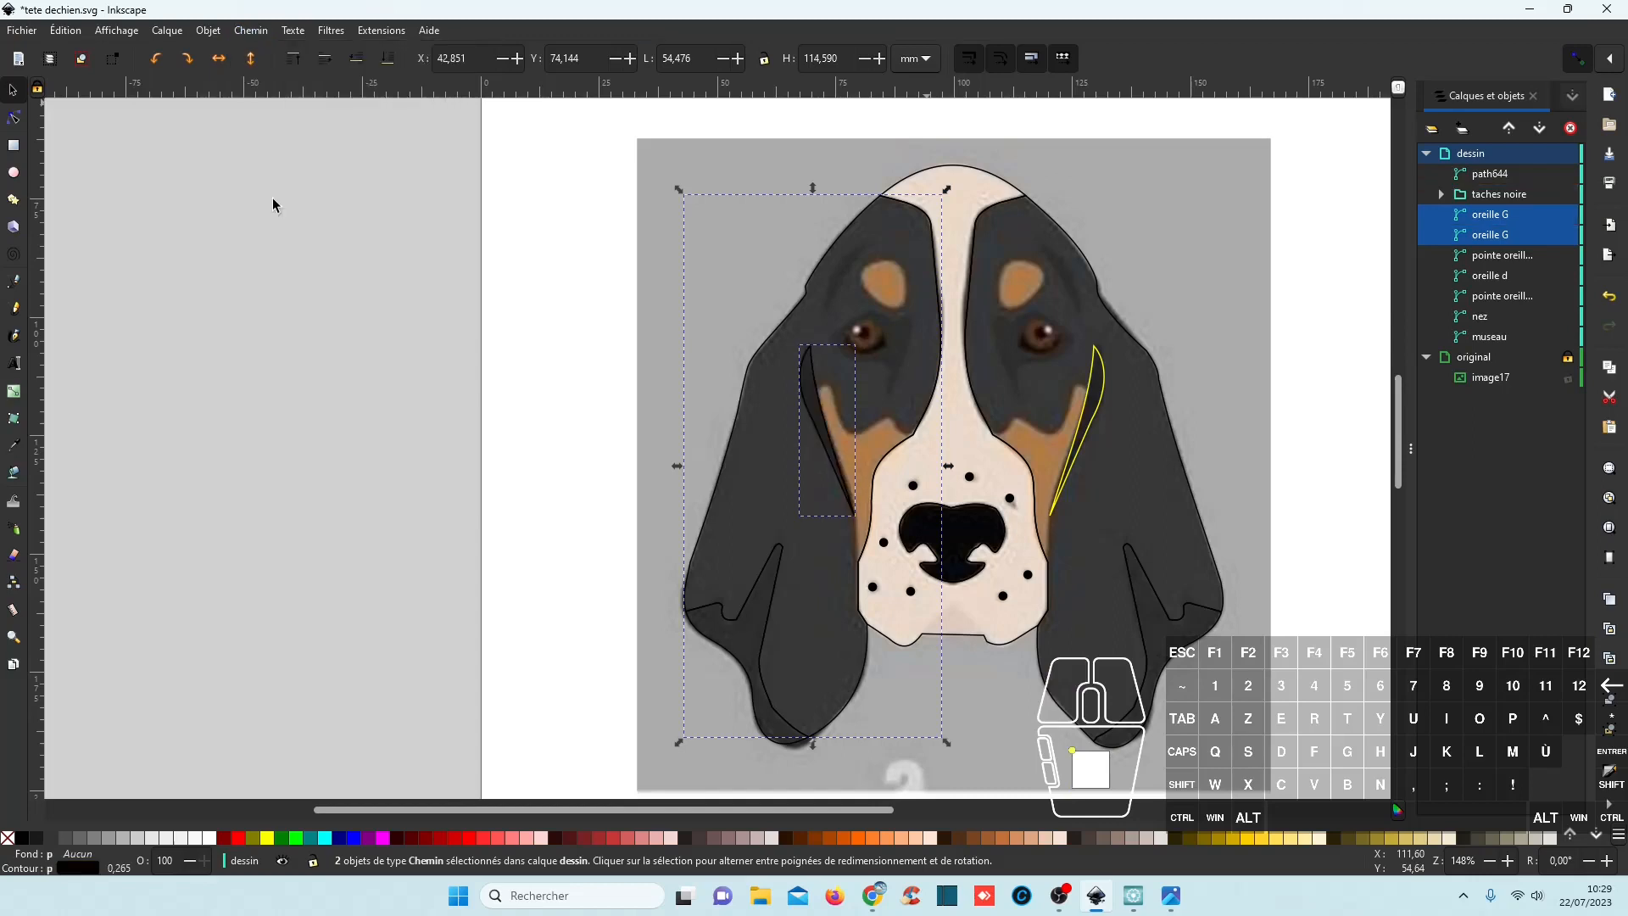
Identify the cheek shadow piece cut from the left ear and rename it "noir oreille G".
left_click(1491, 221)
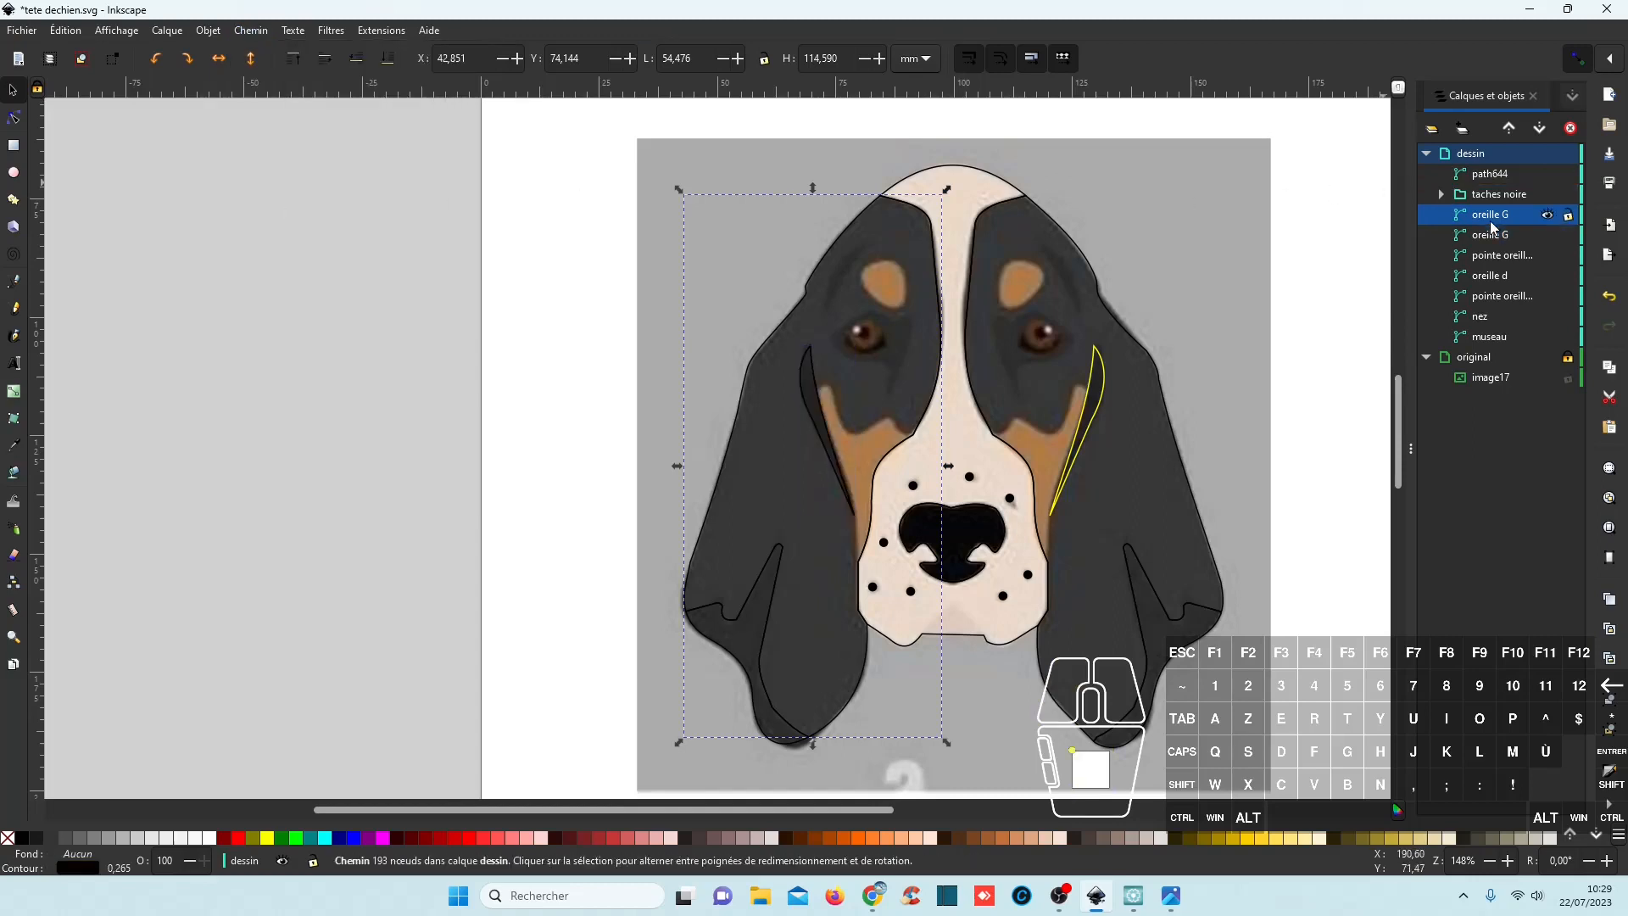
left_click(1480, 236)
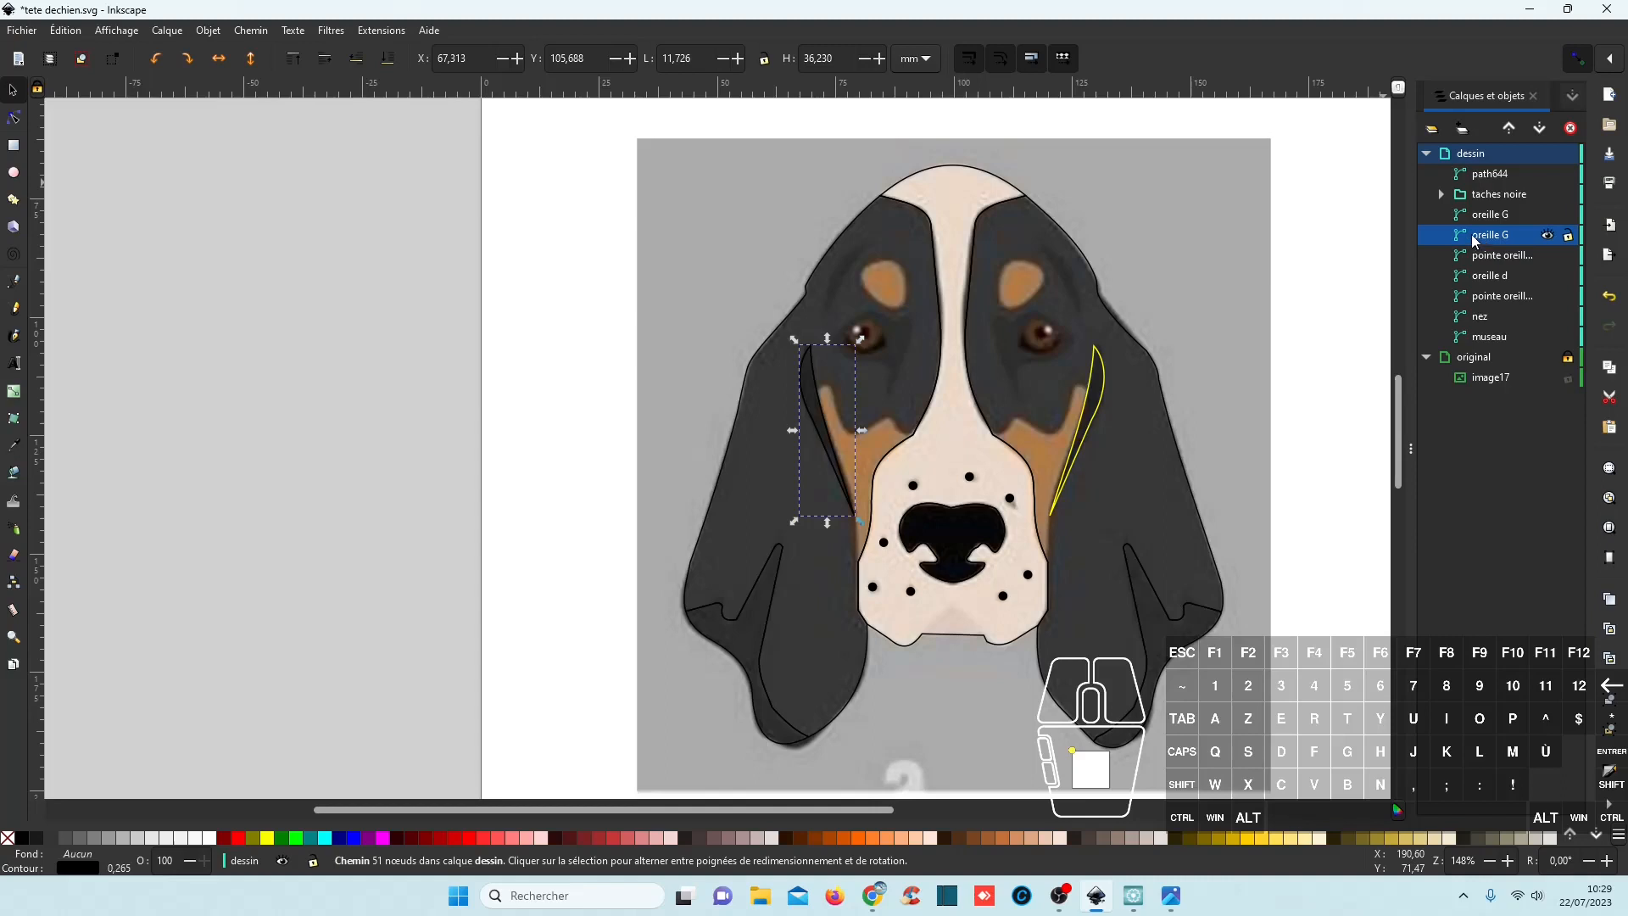
left_click(1475, 237)
type("noir")
key("Return")
Divide the oreille d shape with the mirrored yellow shadow path on the right cheek.
left_click(1492, 174)
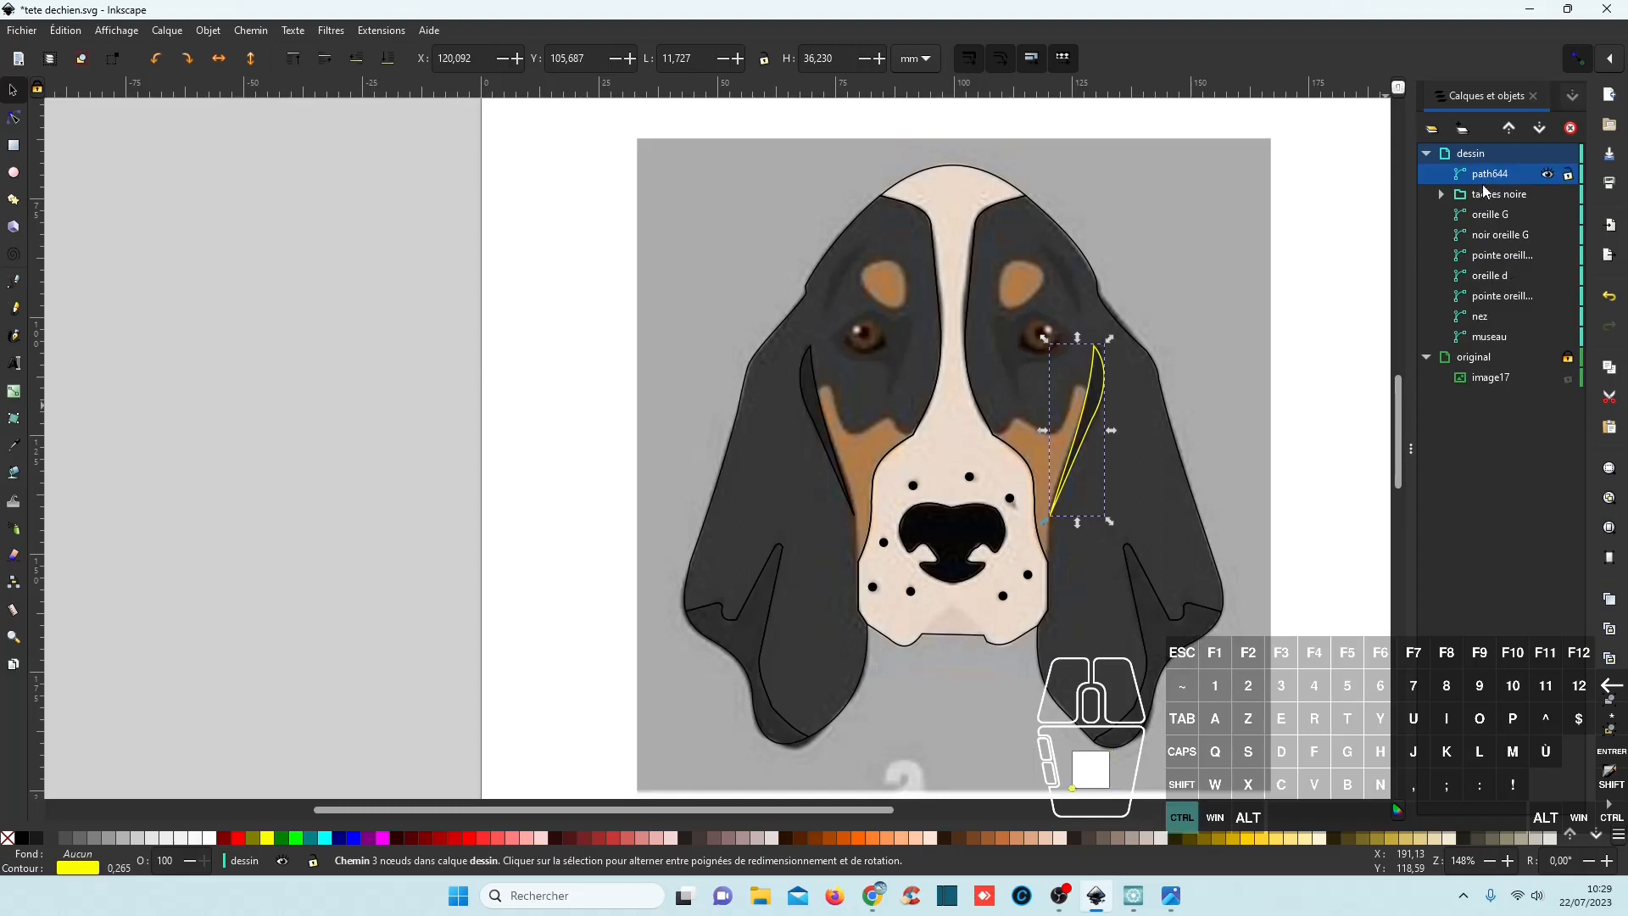
left_click(1498, 277, "ctrl")
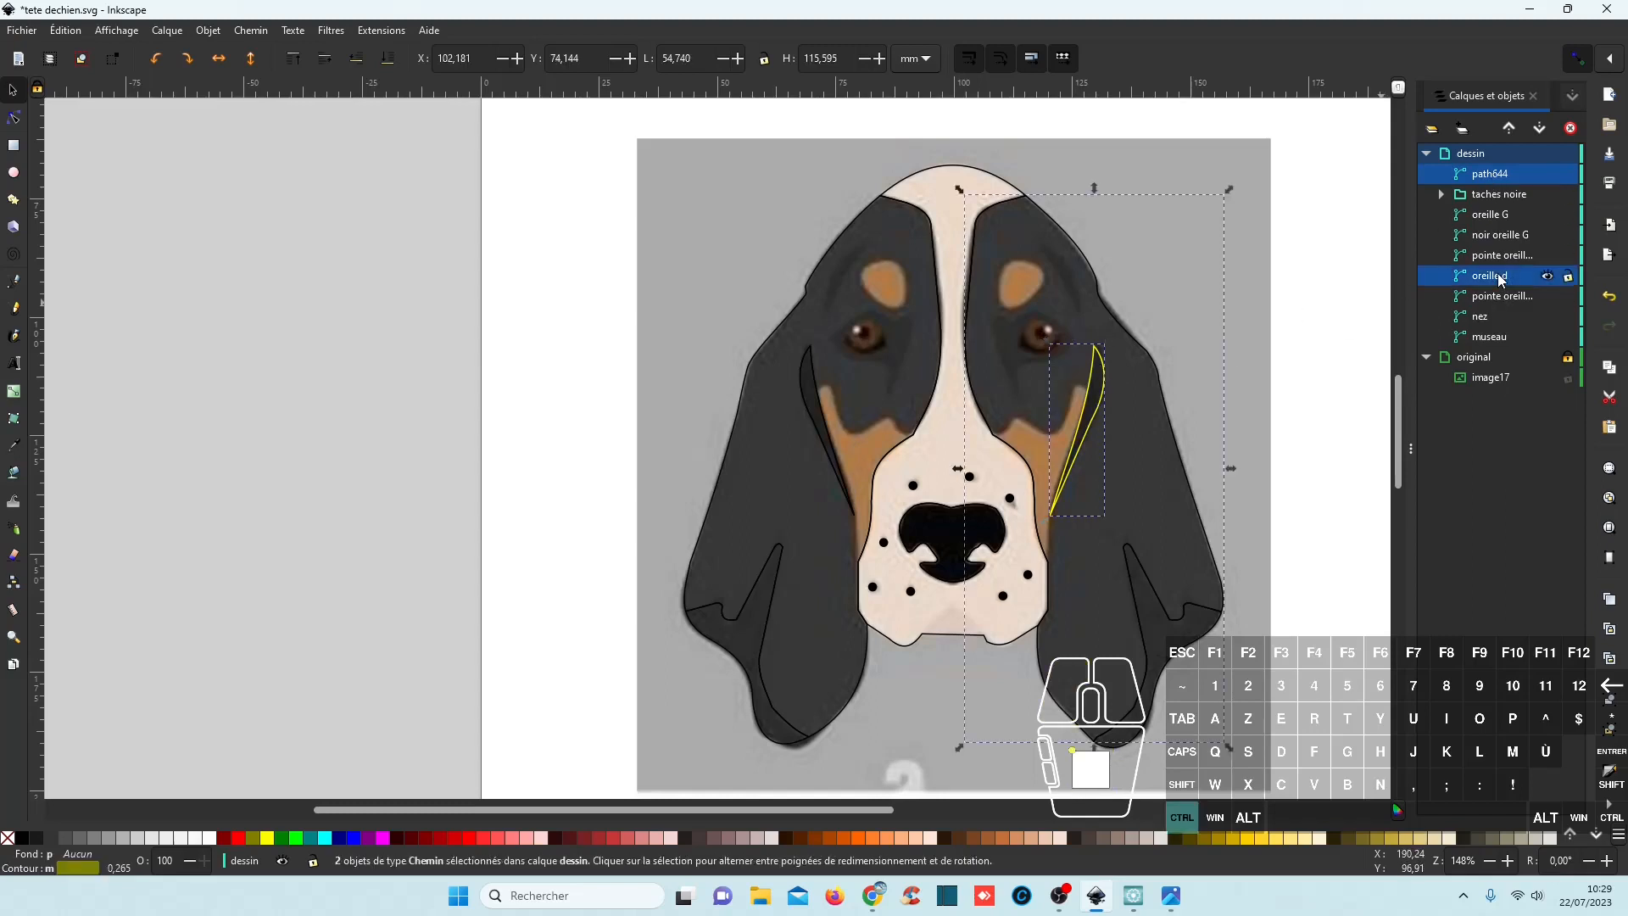
left_click(251, 31)
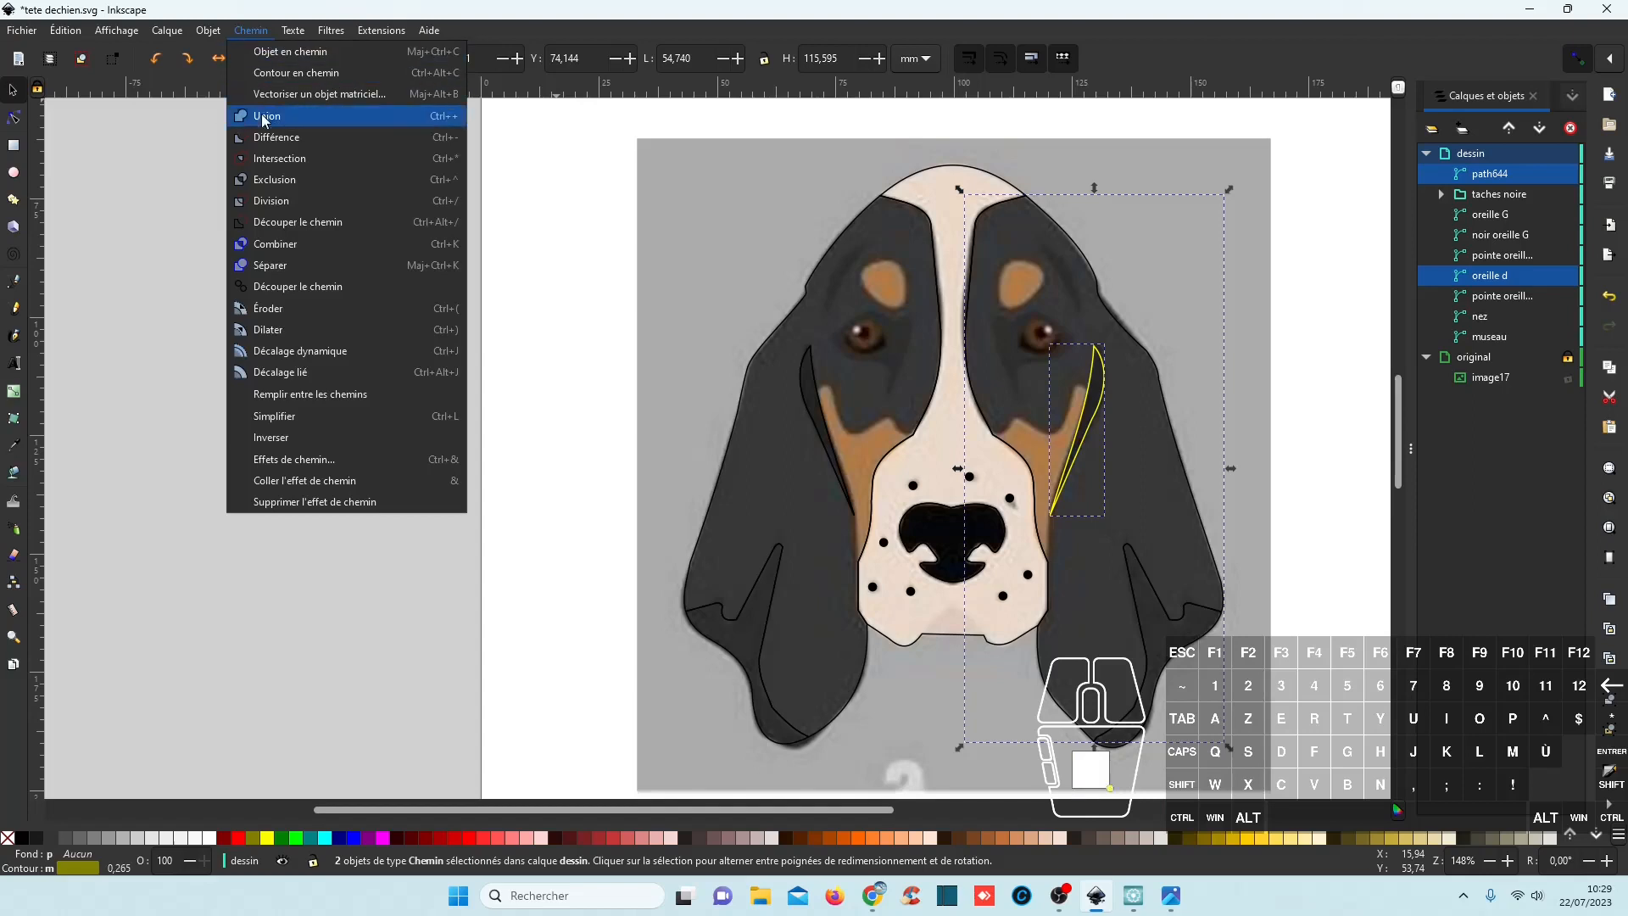
left_click(273, 201)
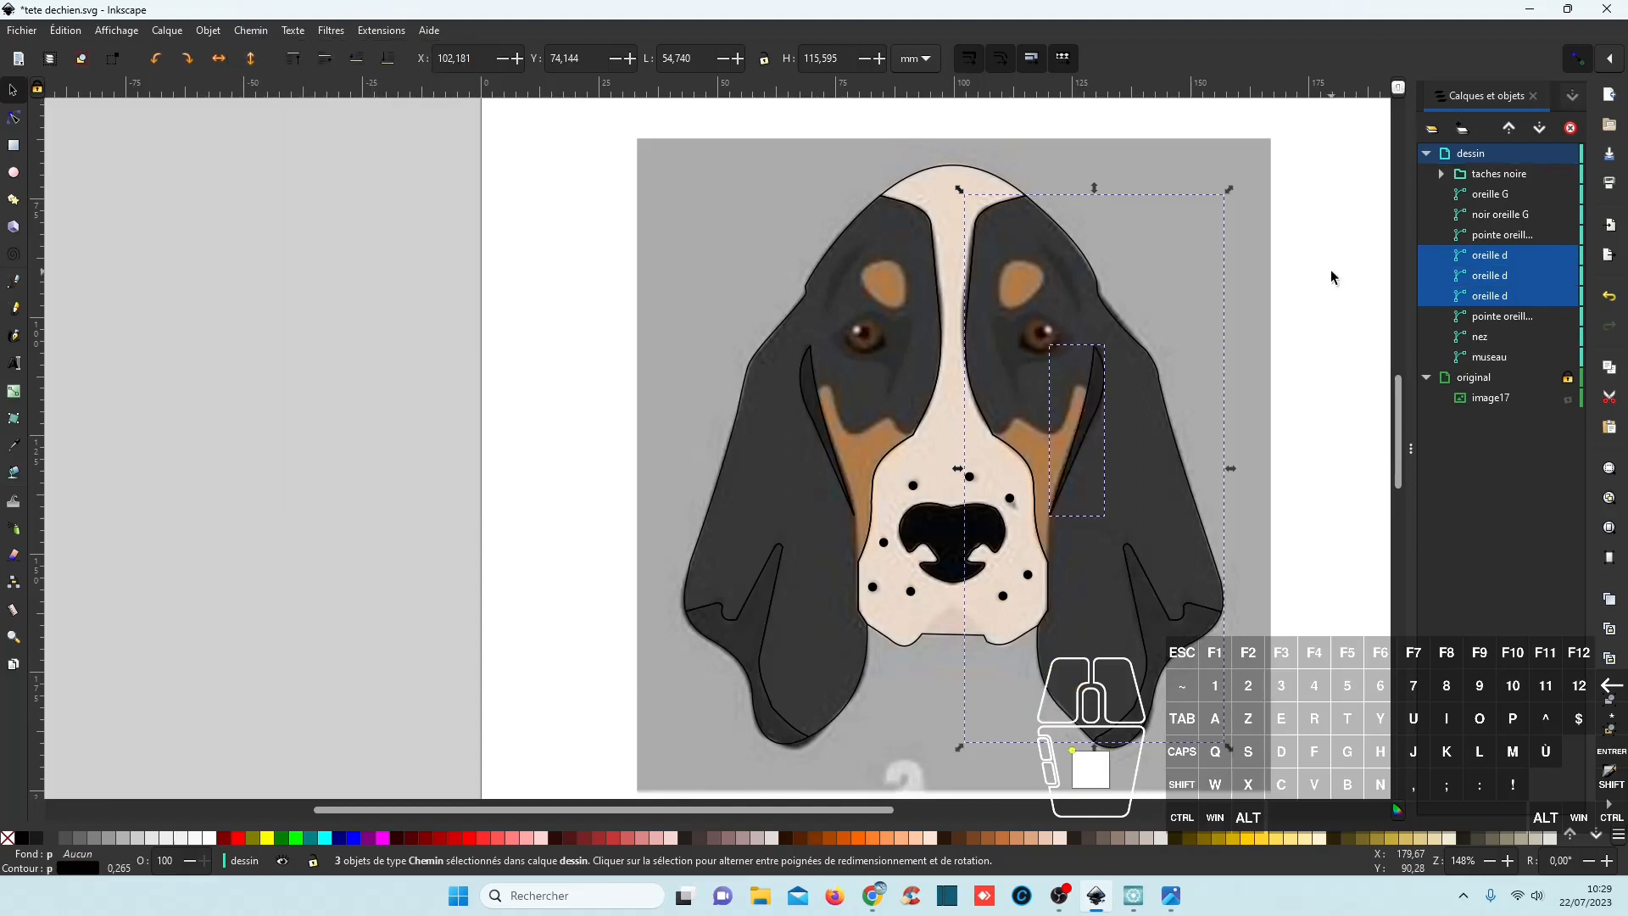
Check the pieces cut from the right ear, pull the surplus unfilled shadow piece aside and delete it.
left_click(1498, 257)
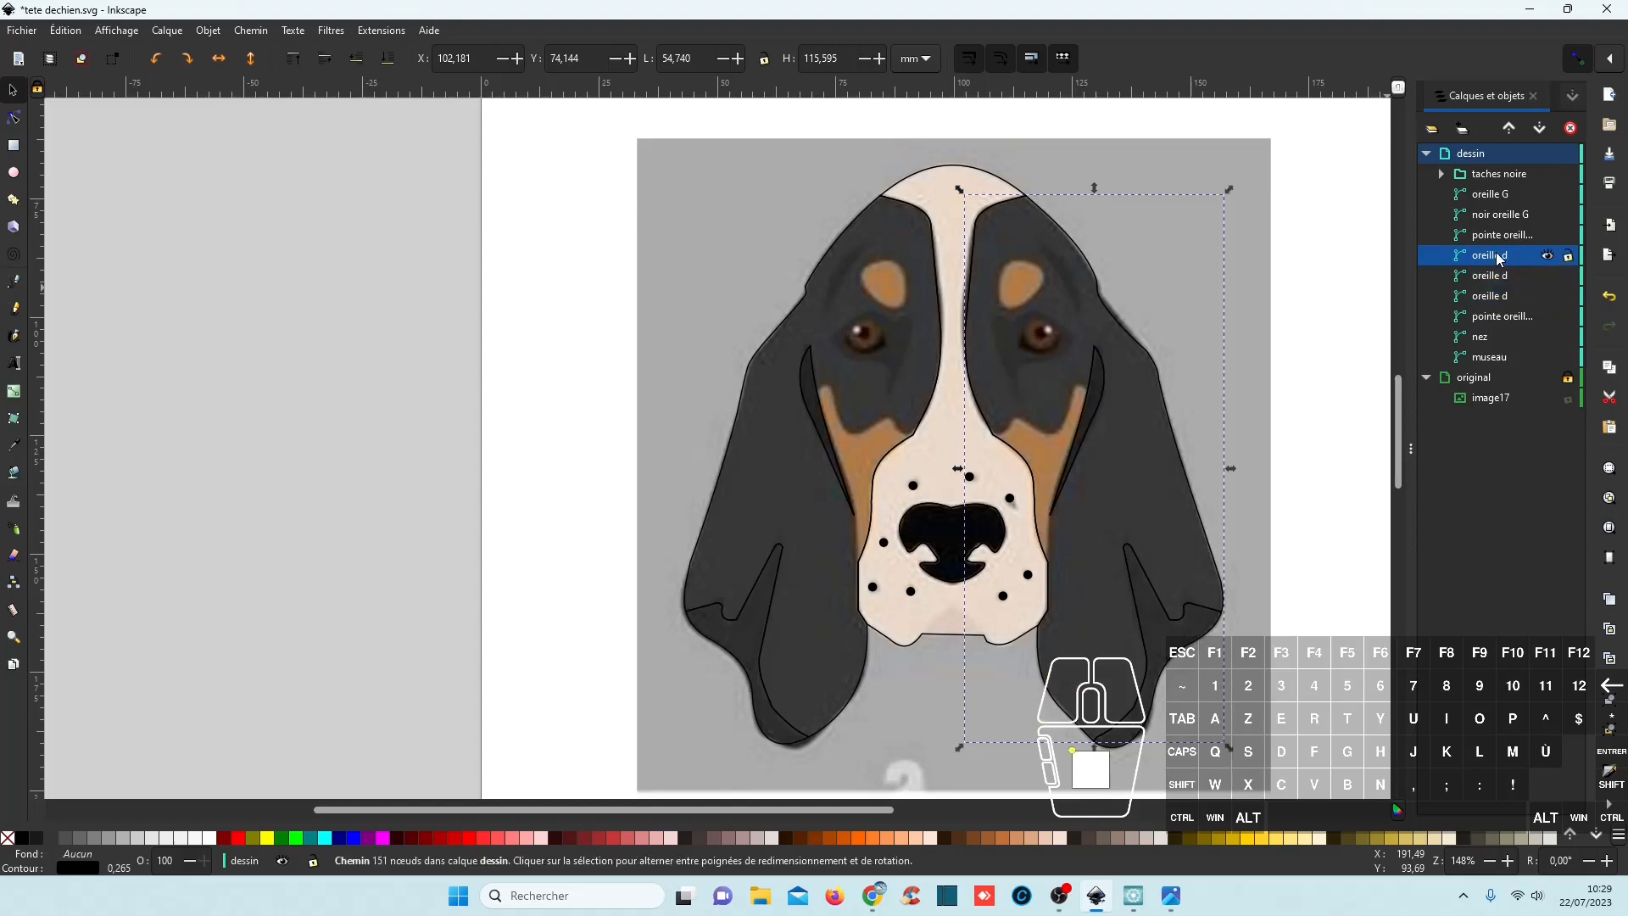
left_click(1499, 278)
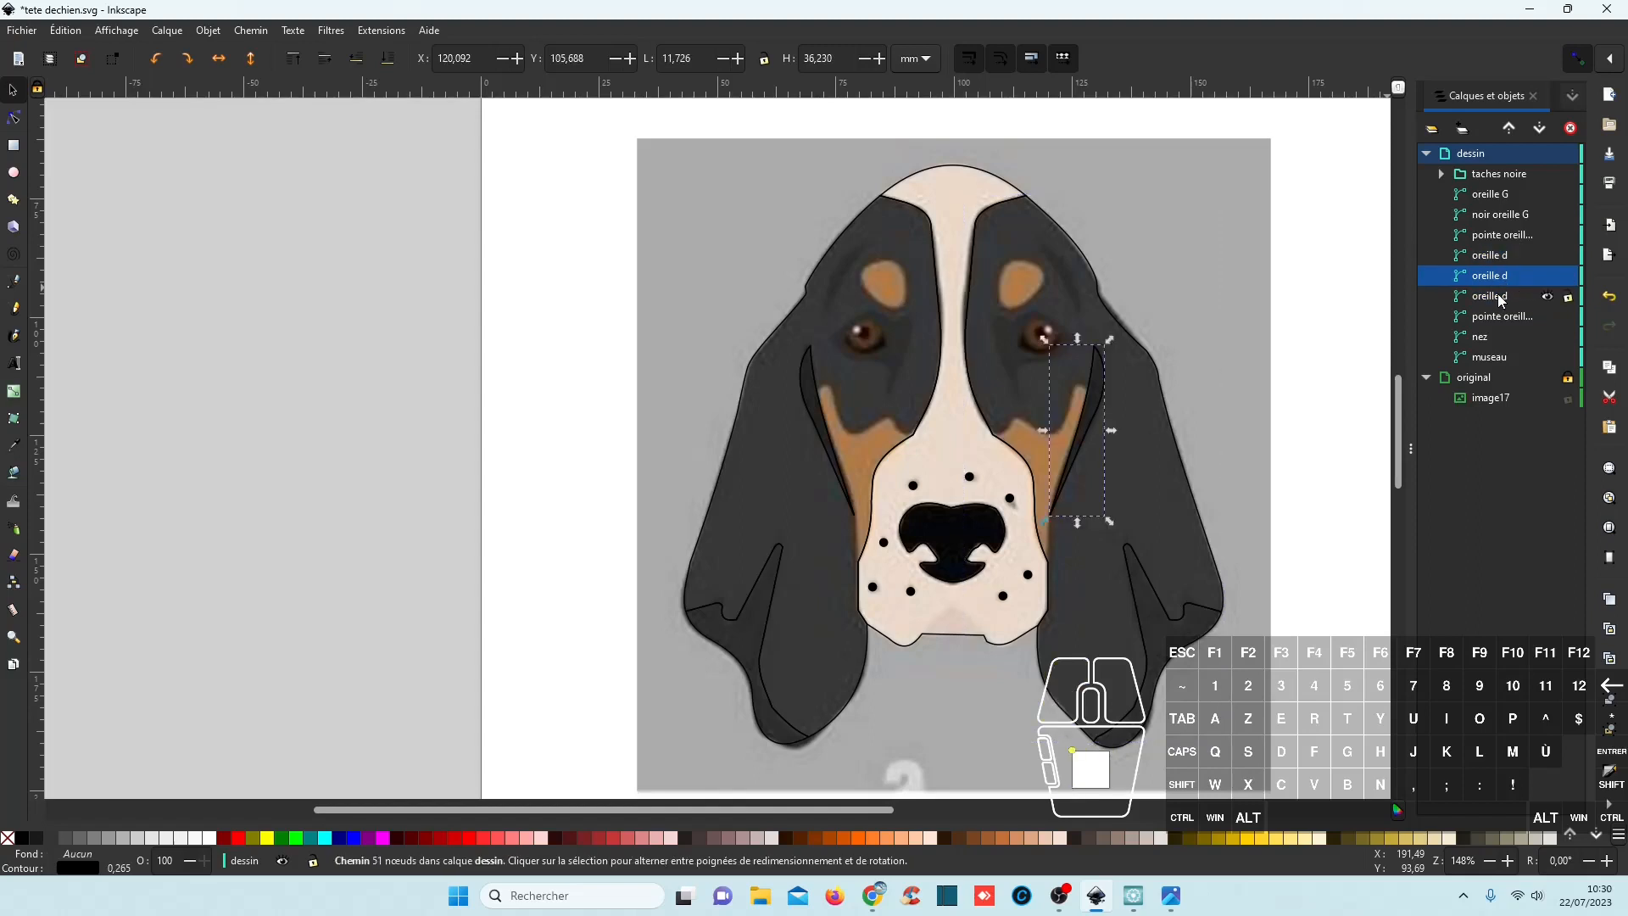
left_click(1499, 299)
left_click(1498, 278)
left_click(1494, 295)
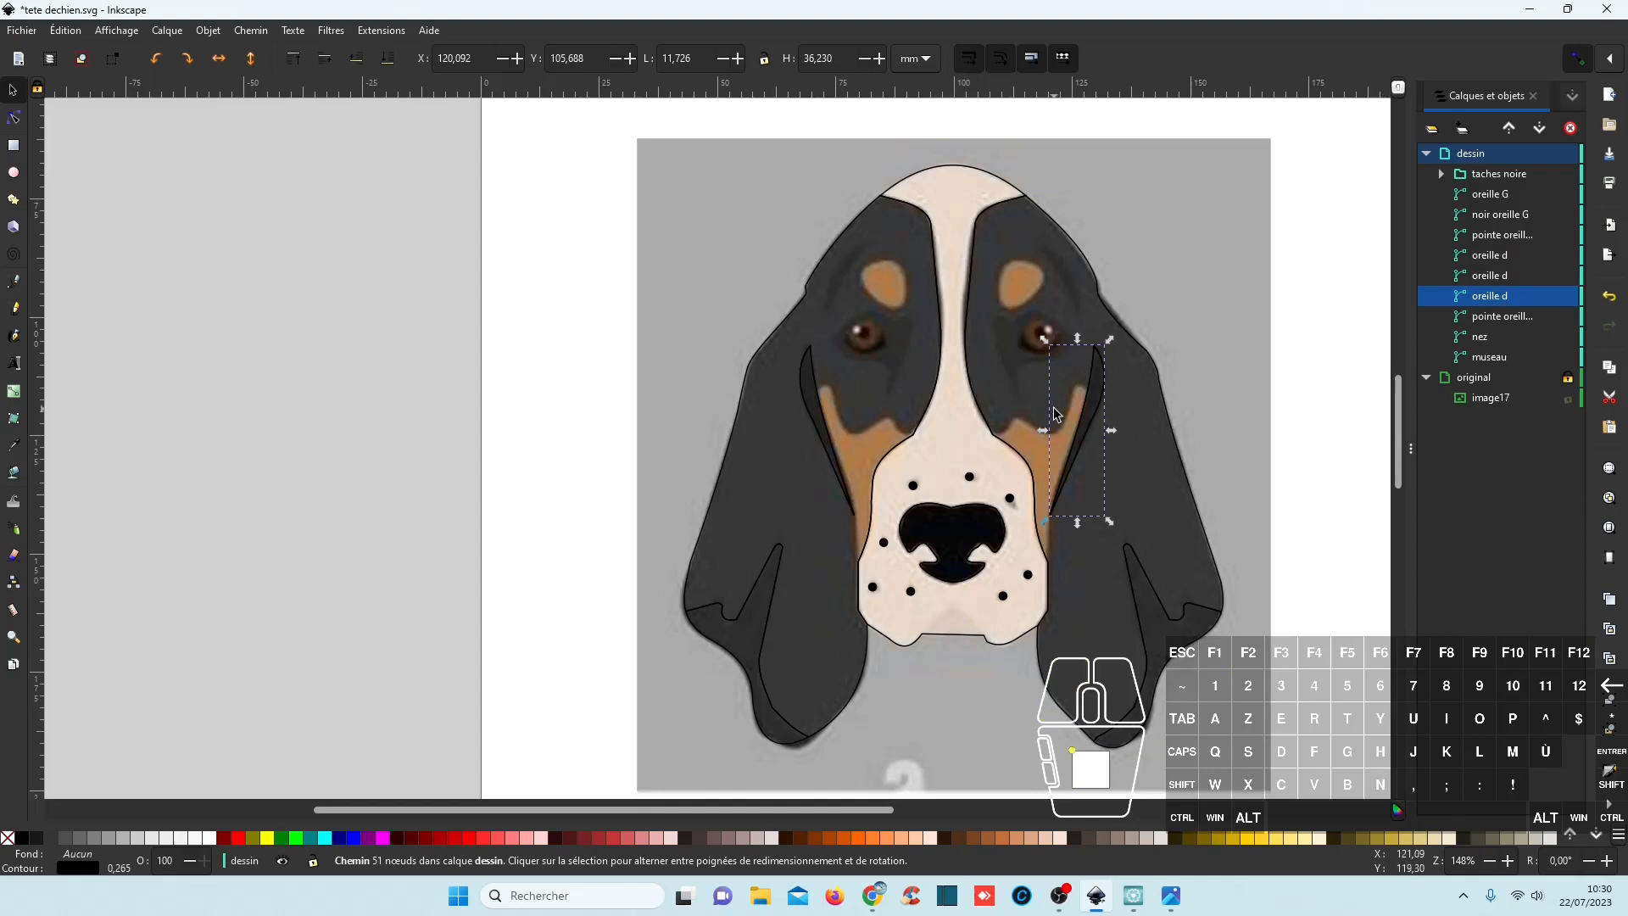
left_click_drag(1093, 407, 1255, 423)
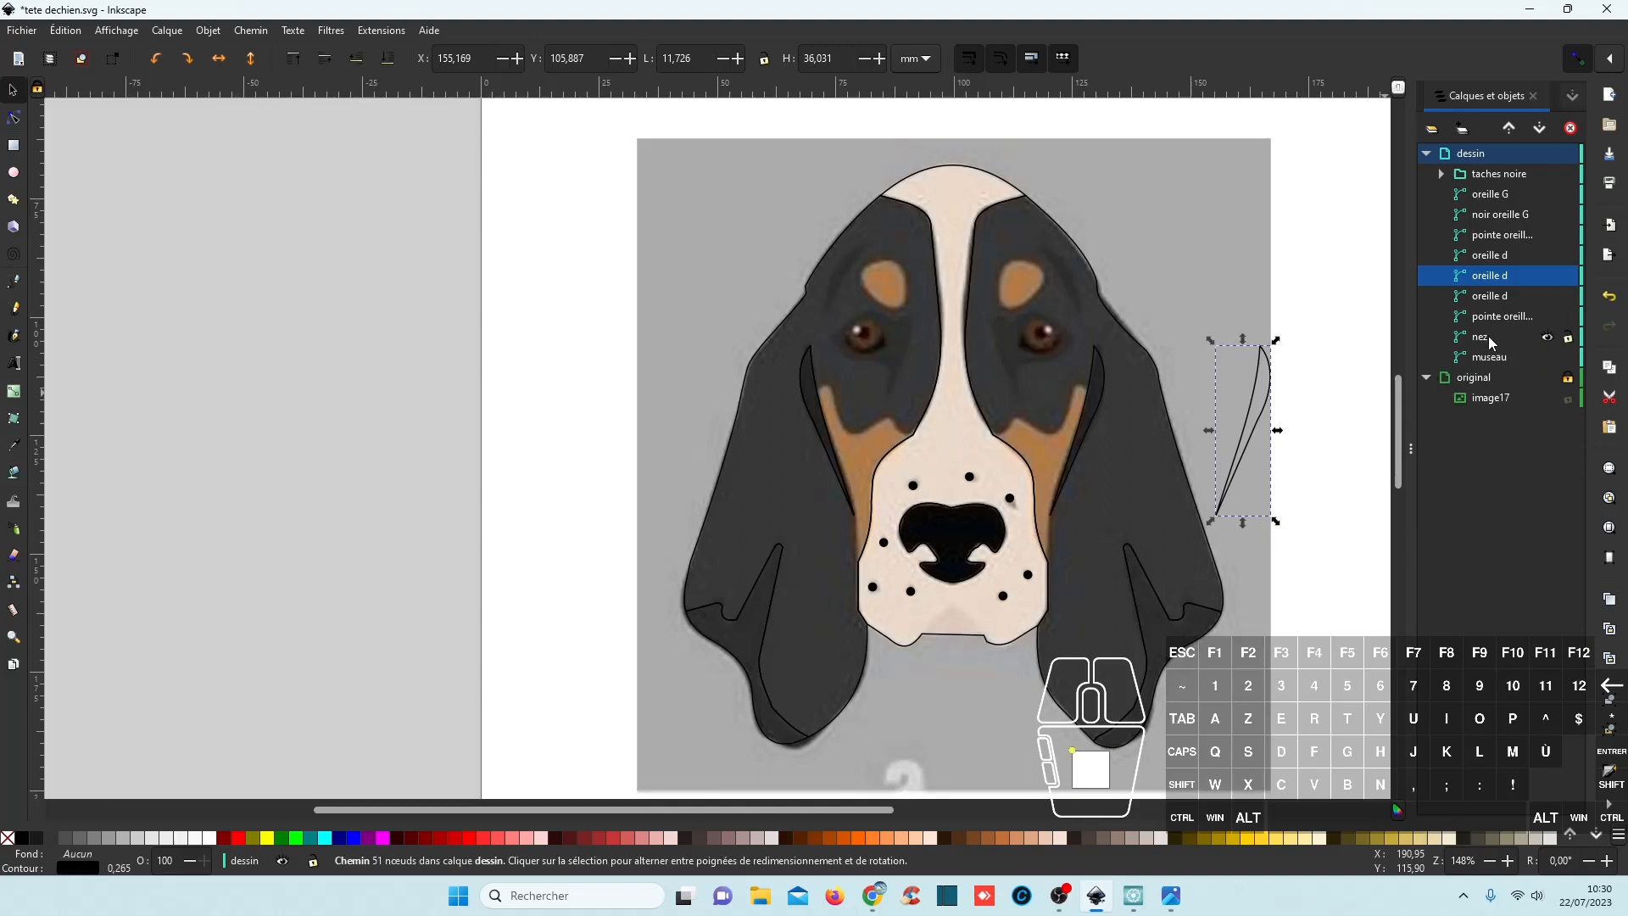
key("Delete")
Rename the remaining right cheek shadow piece "noir oreille d" and save the drawing.
left_click(1500, 276)
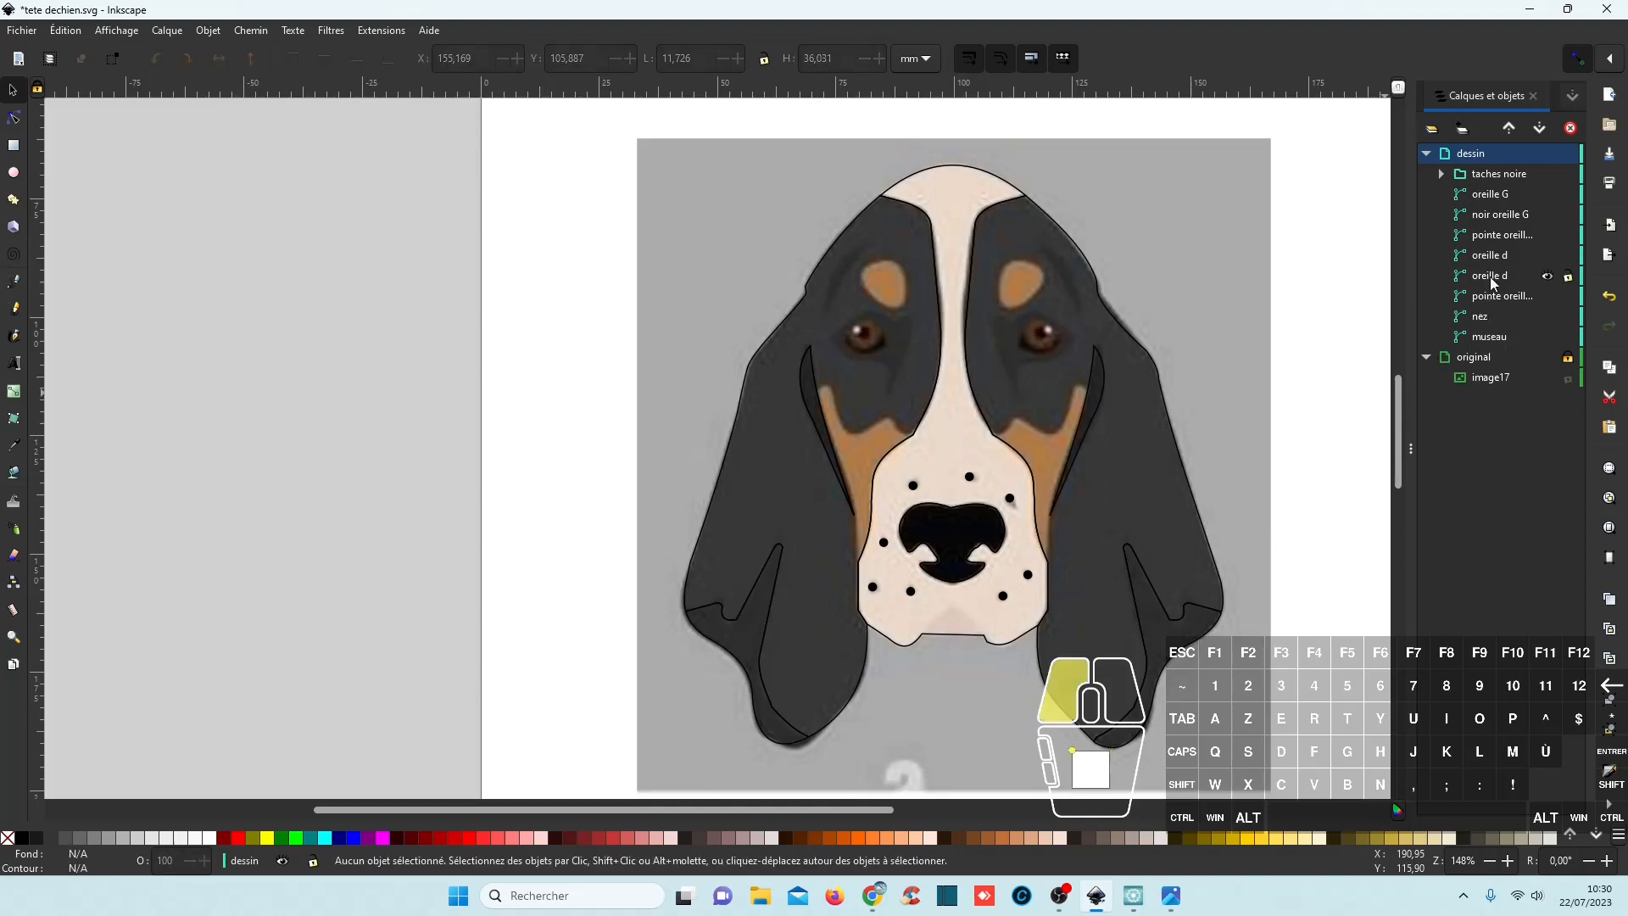
double_click(1482, 277)
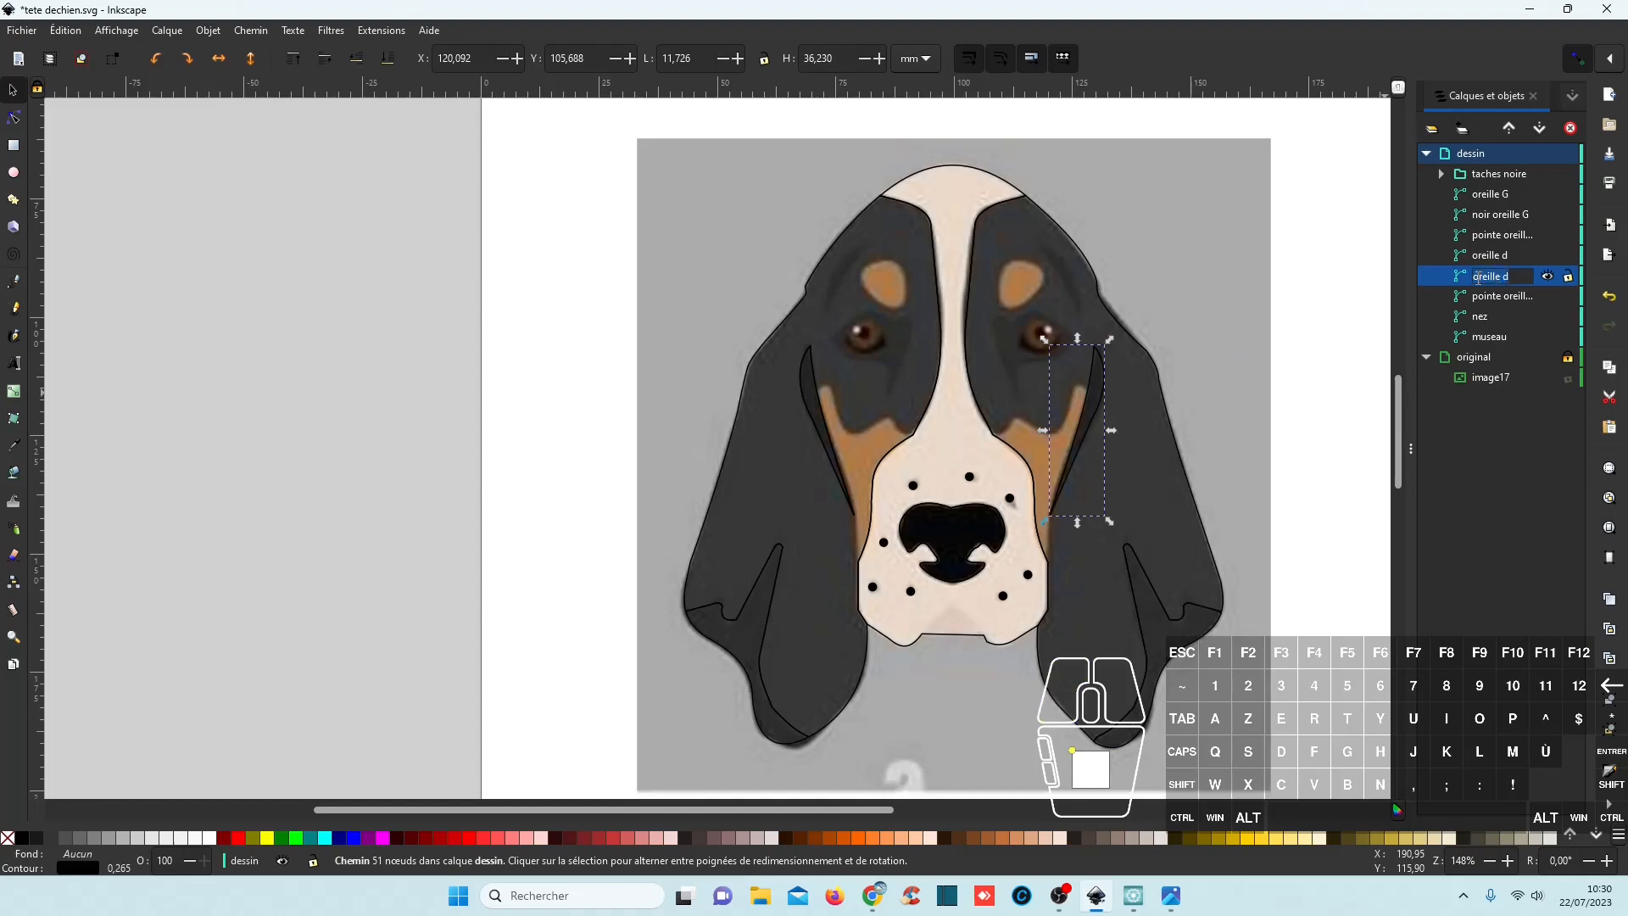
left_click(1478, 276)
left_click(1477, 278)
type("noir")
left_click(1499, 258)
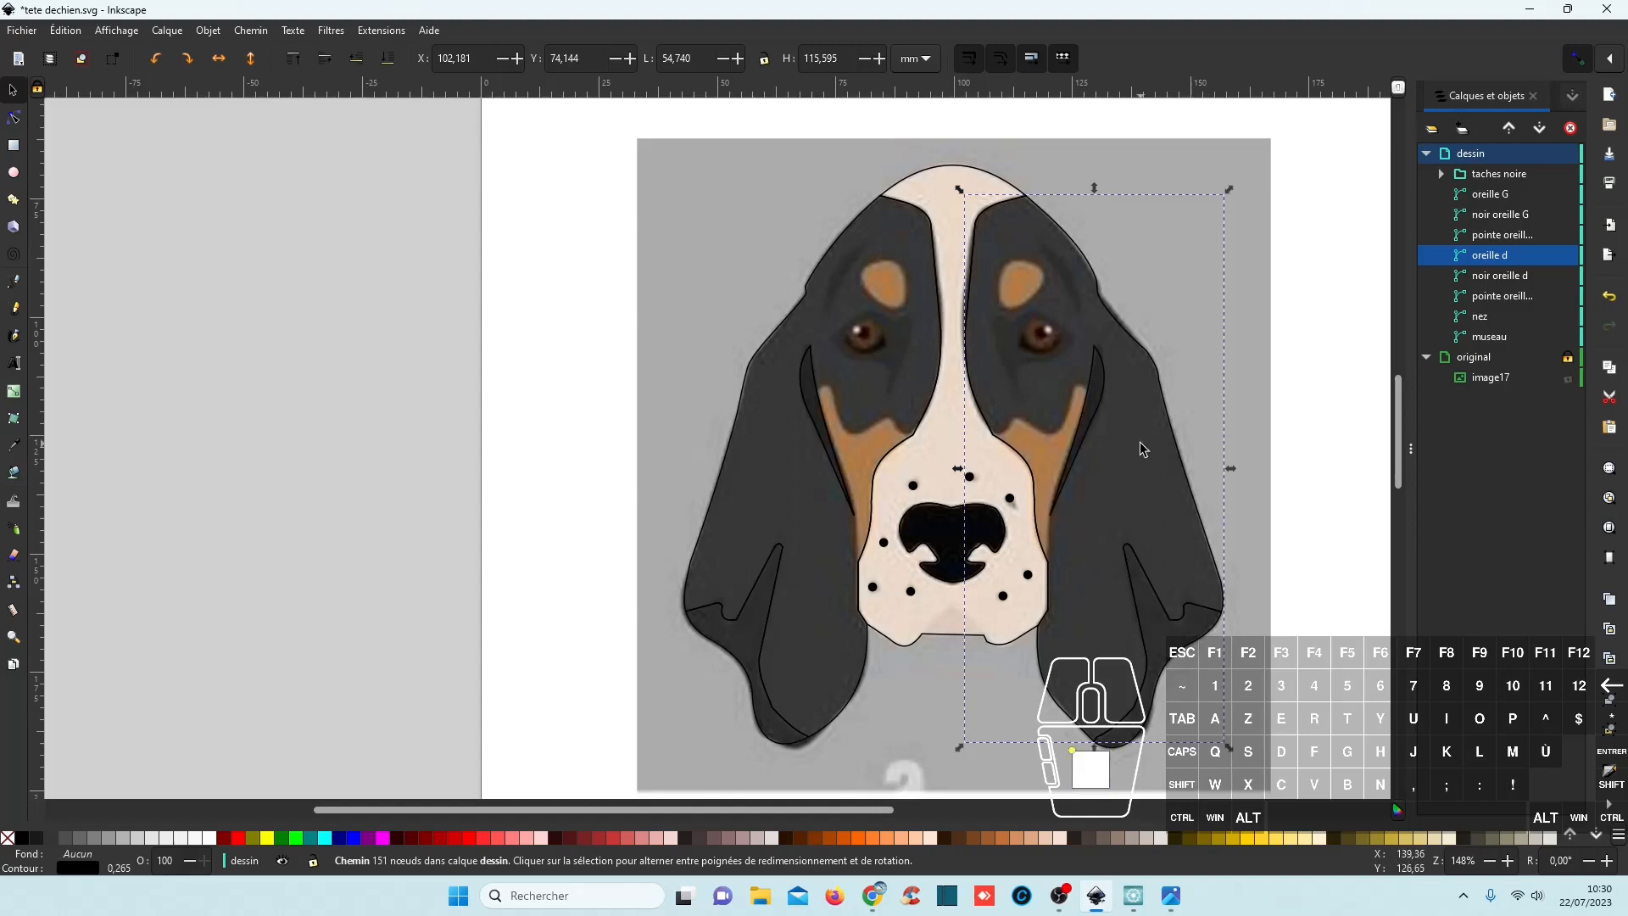
key("ctrl+s")
Outline the left orange cheek marking with a closed straight-segment path starting at the muzzle corner, and give it a yellow stroke.
scroll(891, 365, "up", 2, "ctrl")
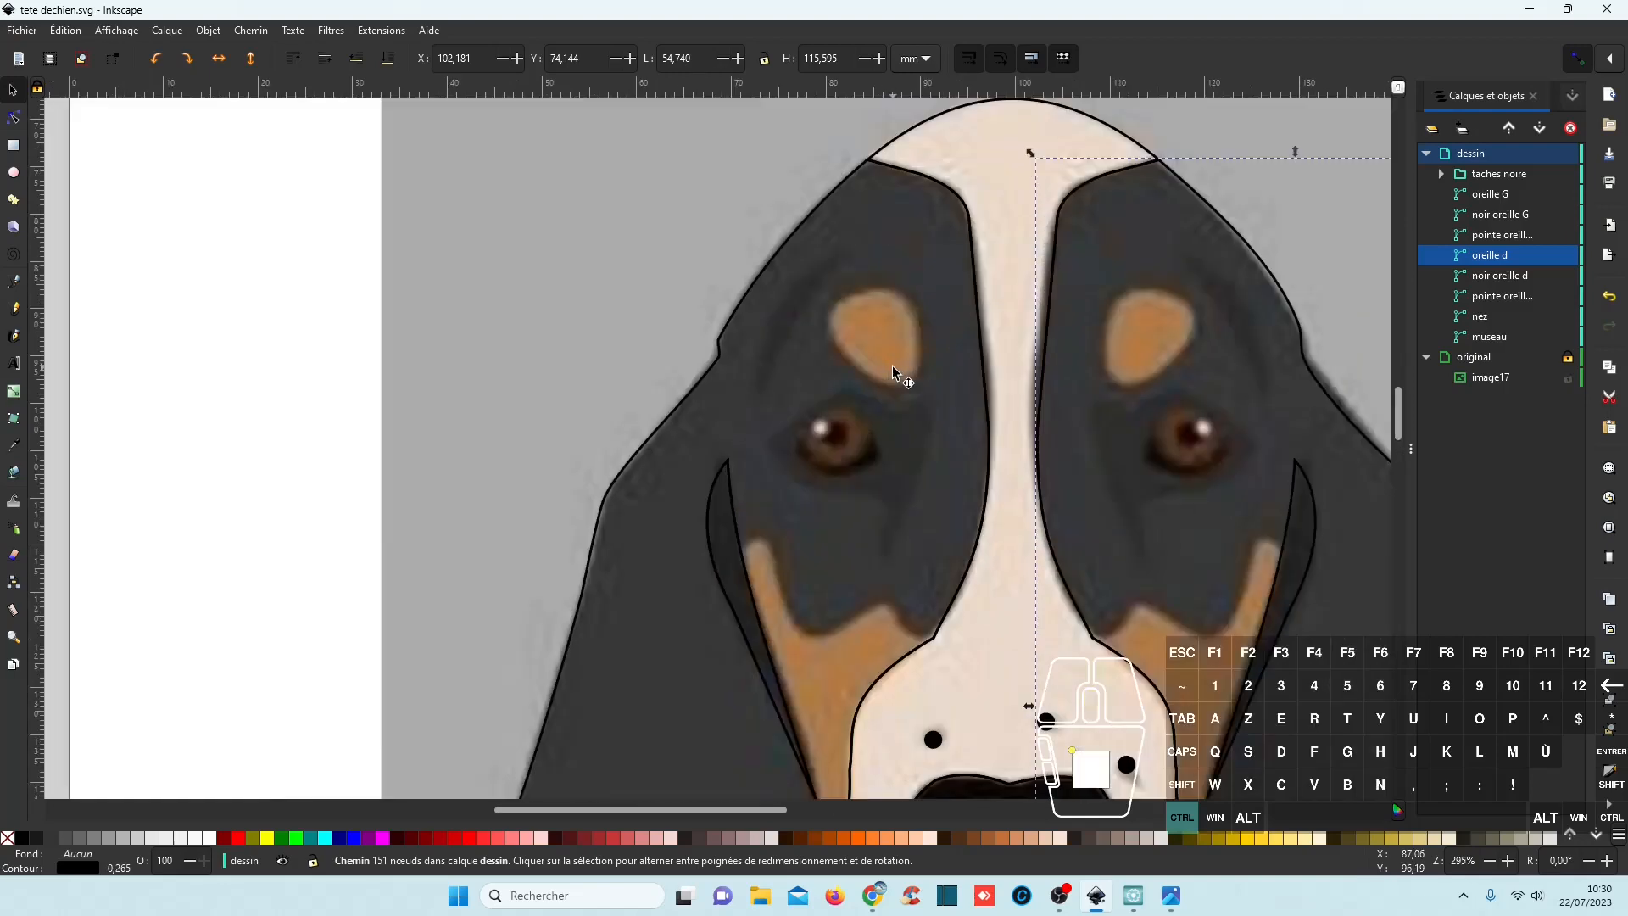
scroll(821, 694, "down", 5)
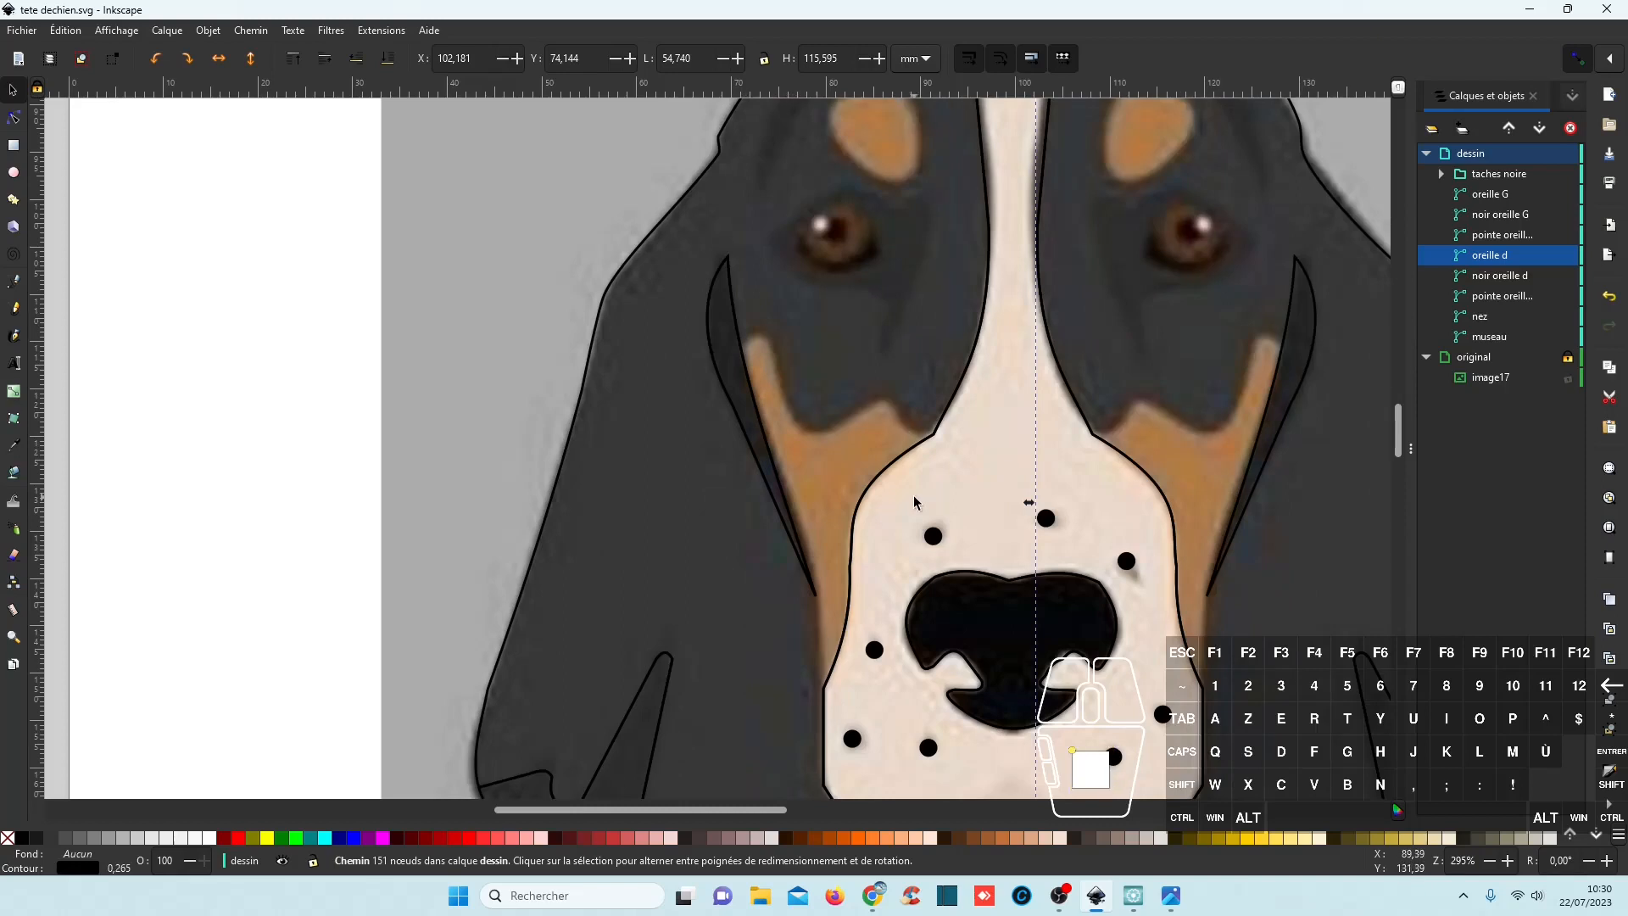
left_click(14, 283)
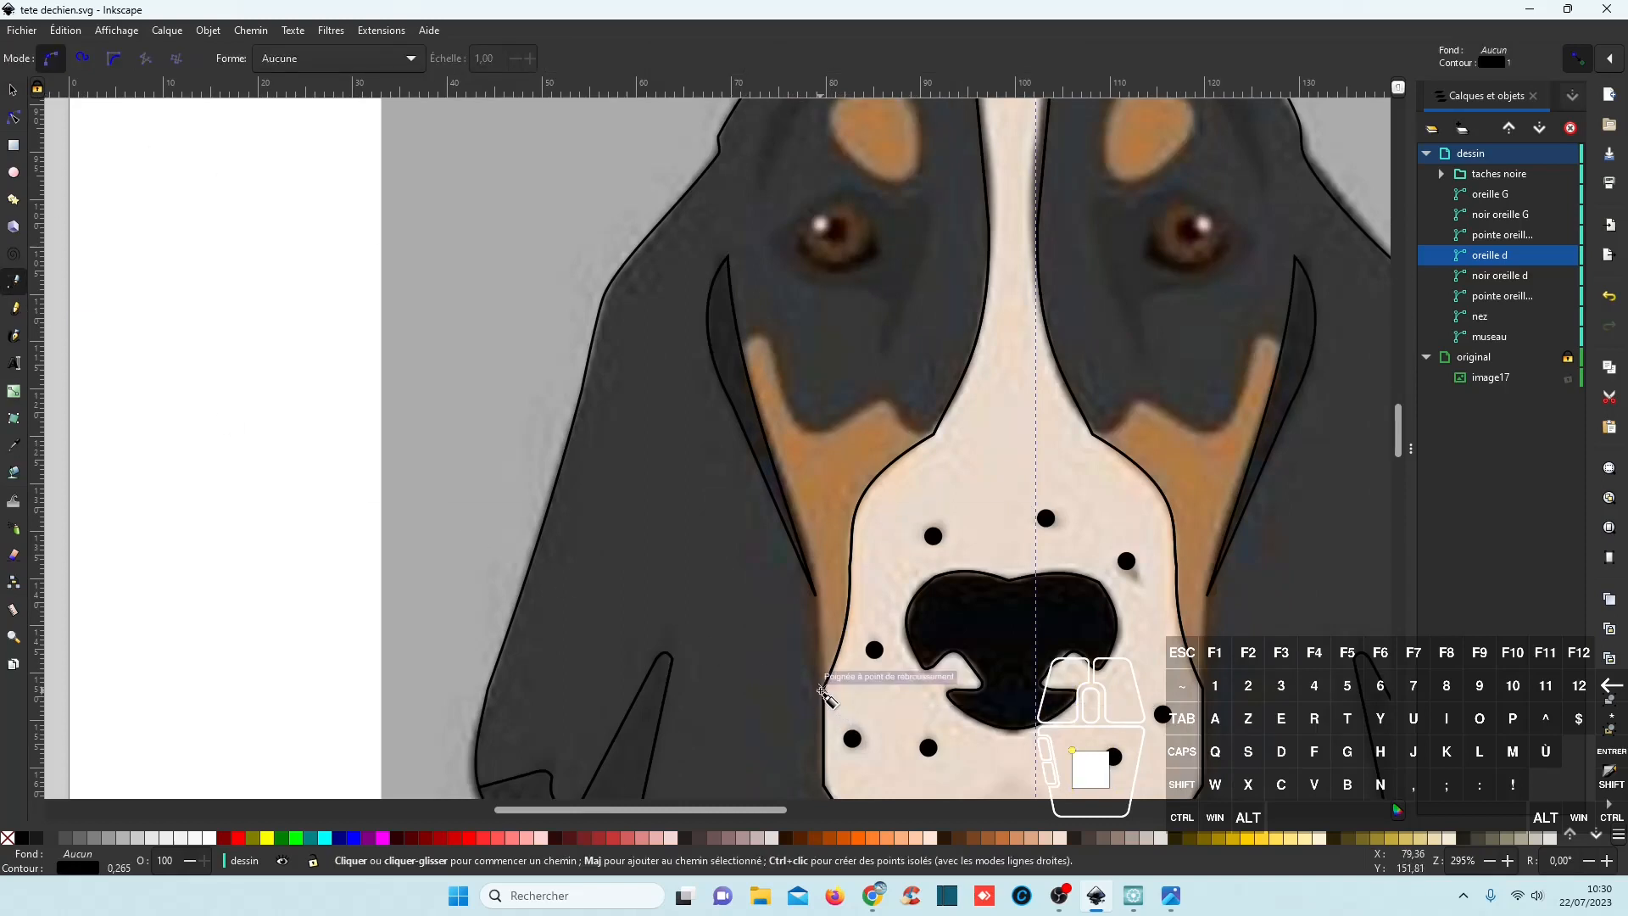
left_click(821, 687)
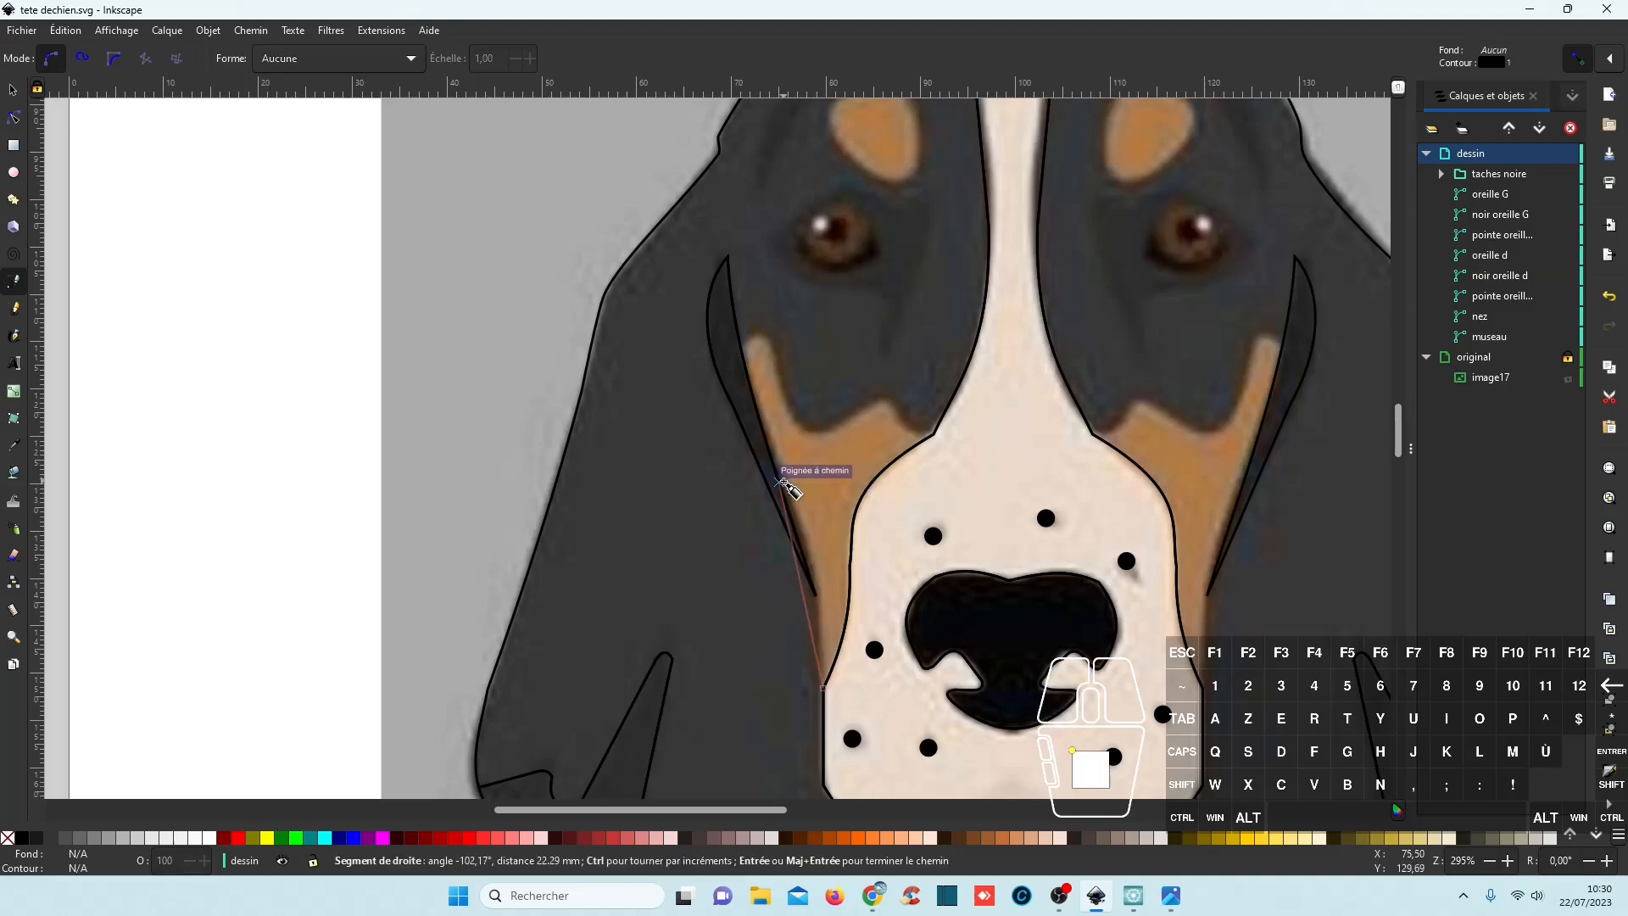
scroll(785, 484, "up", 2)
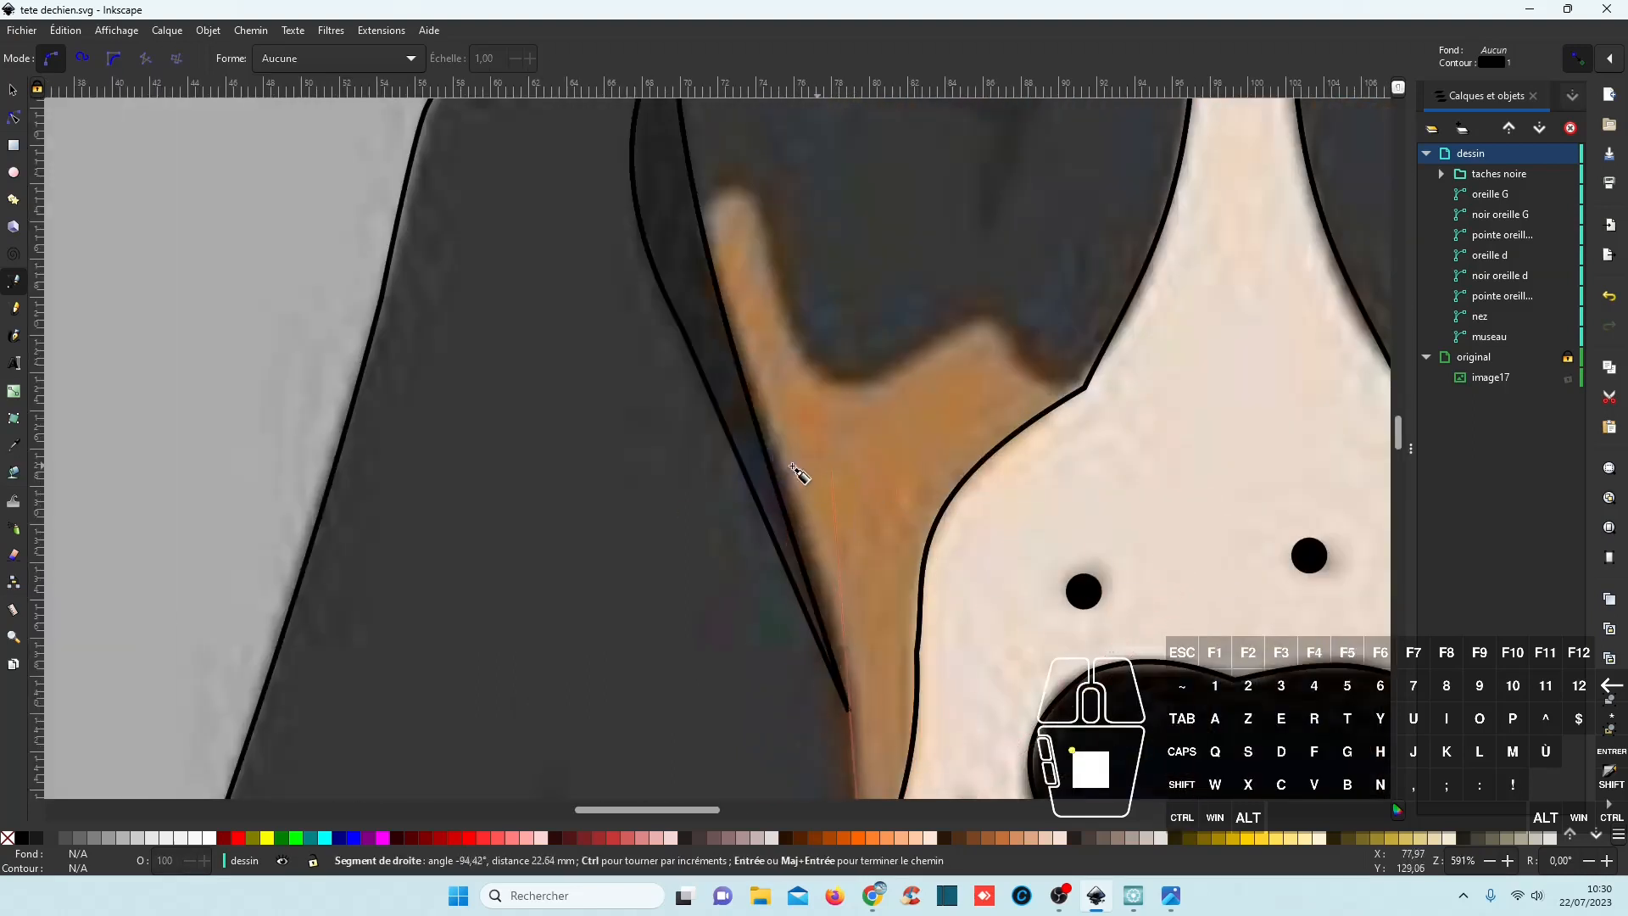
left_click(774, 471)
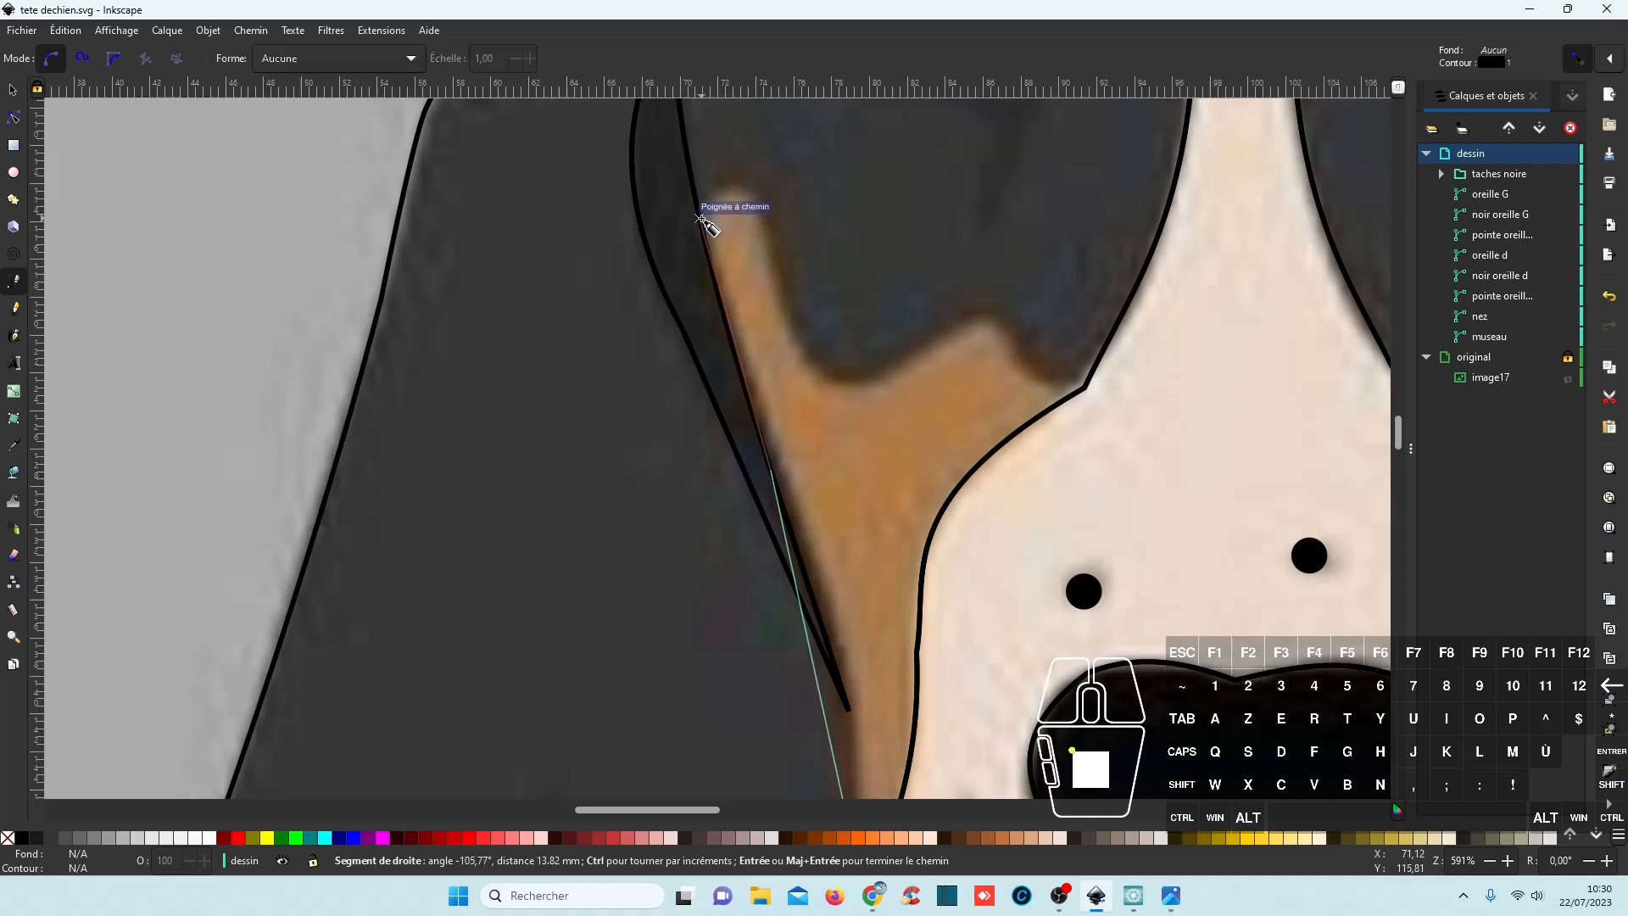
left_click(701, 221)
left_click(765, 207)
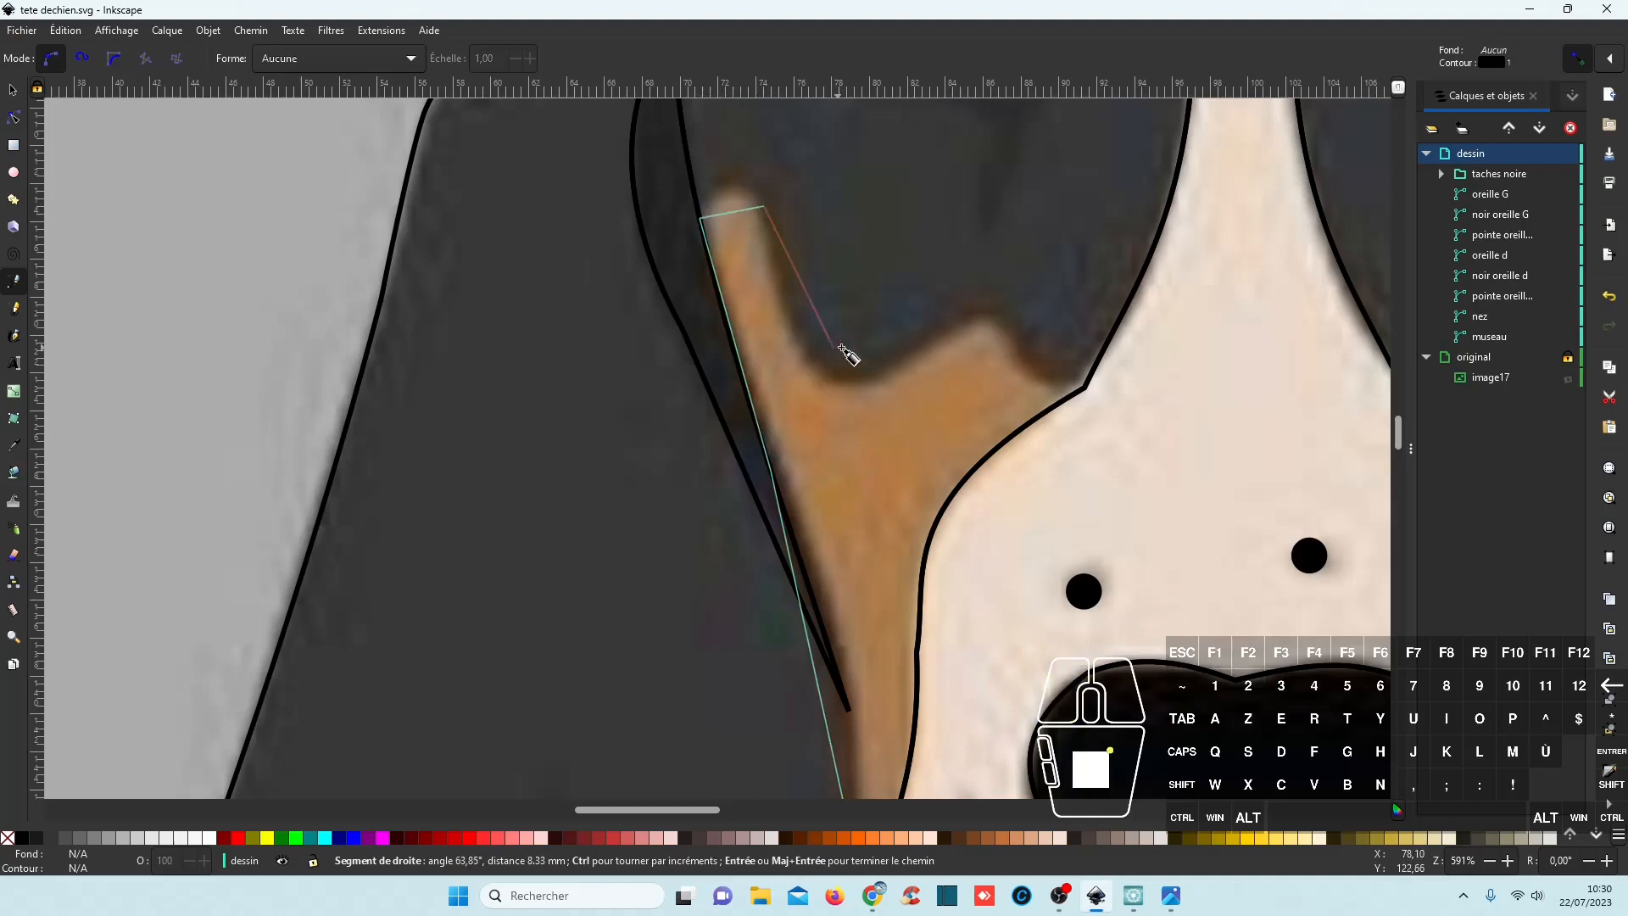
left_click(924, 351)
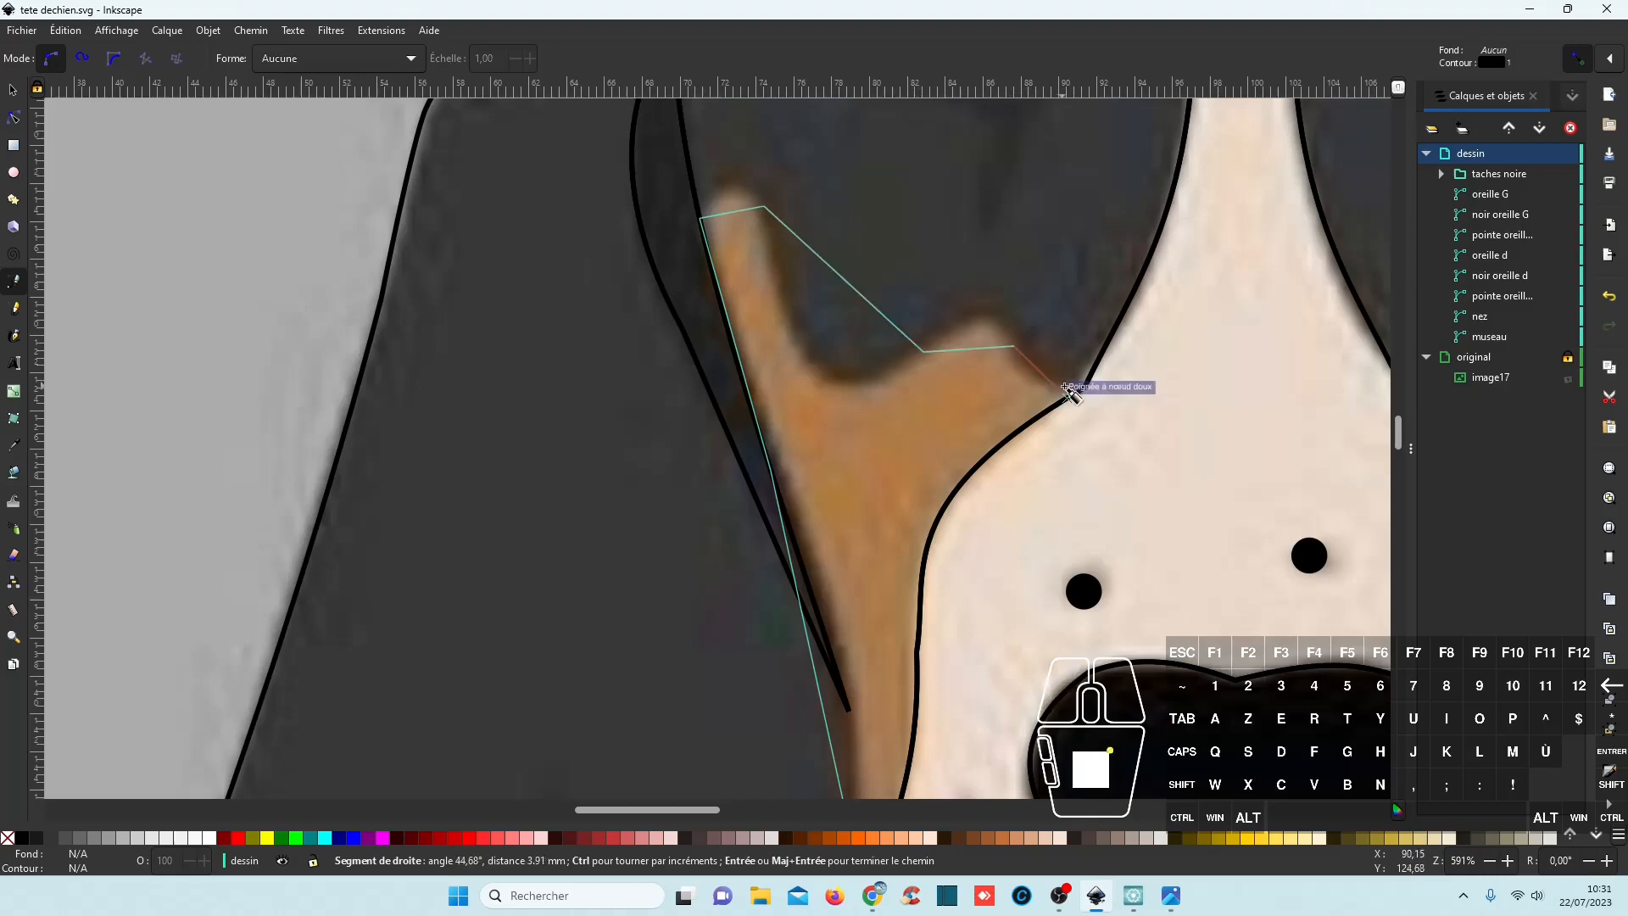
left_click(1080, 378)
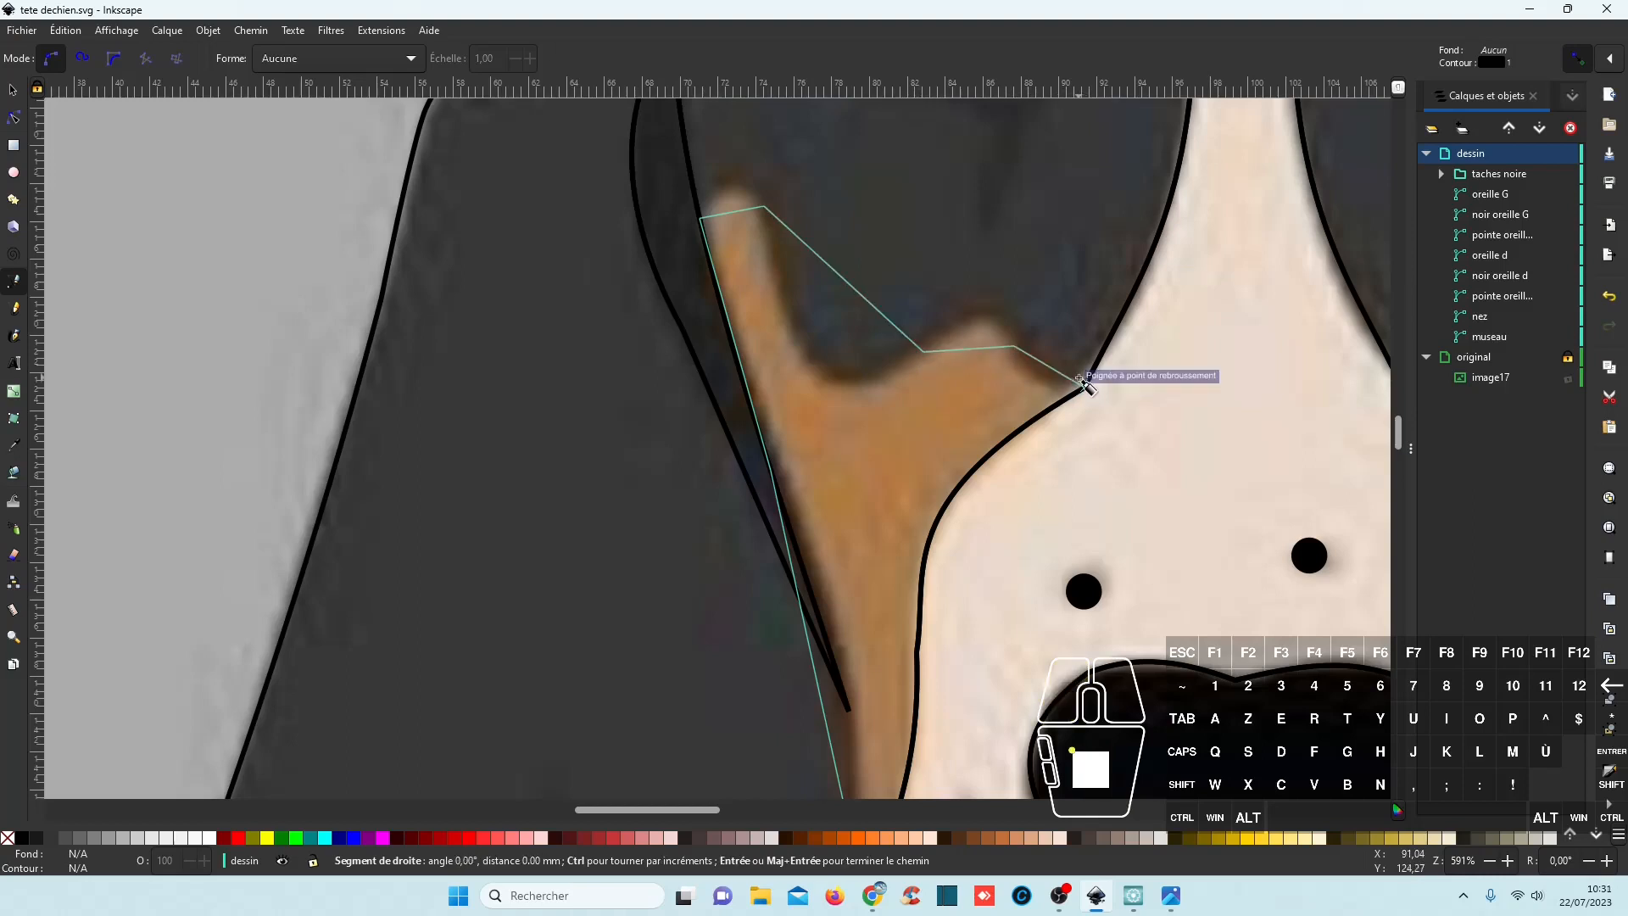
scroll(1089, 376, "down", 1)
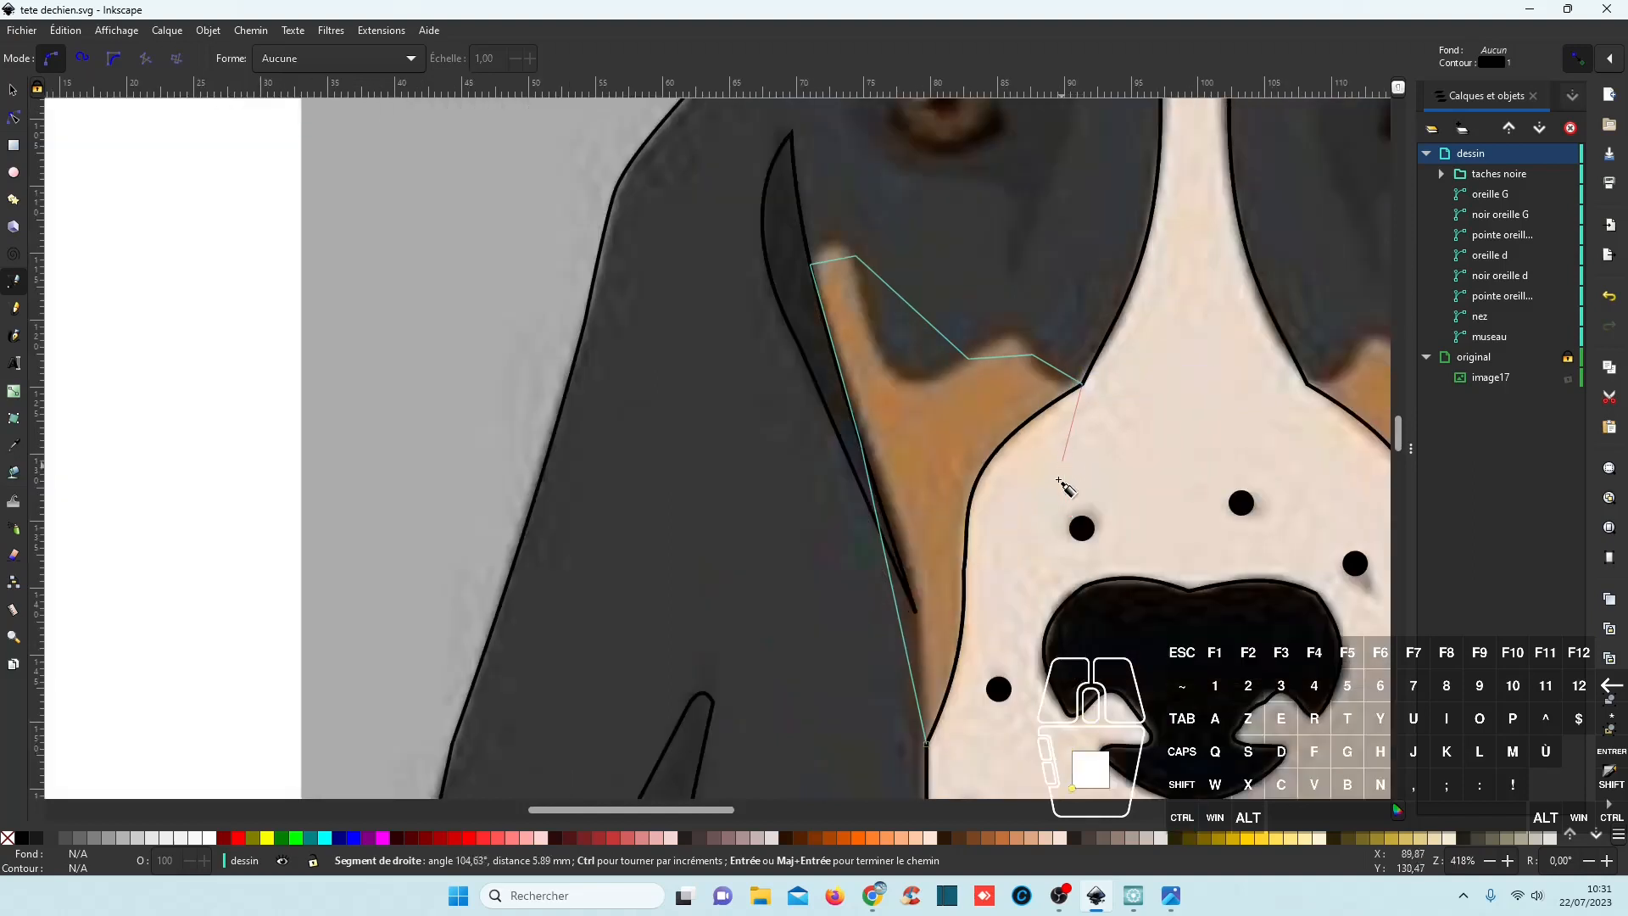
left_click(927, 746)
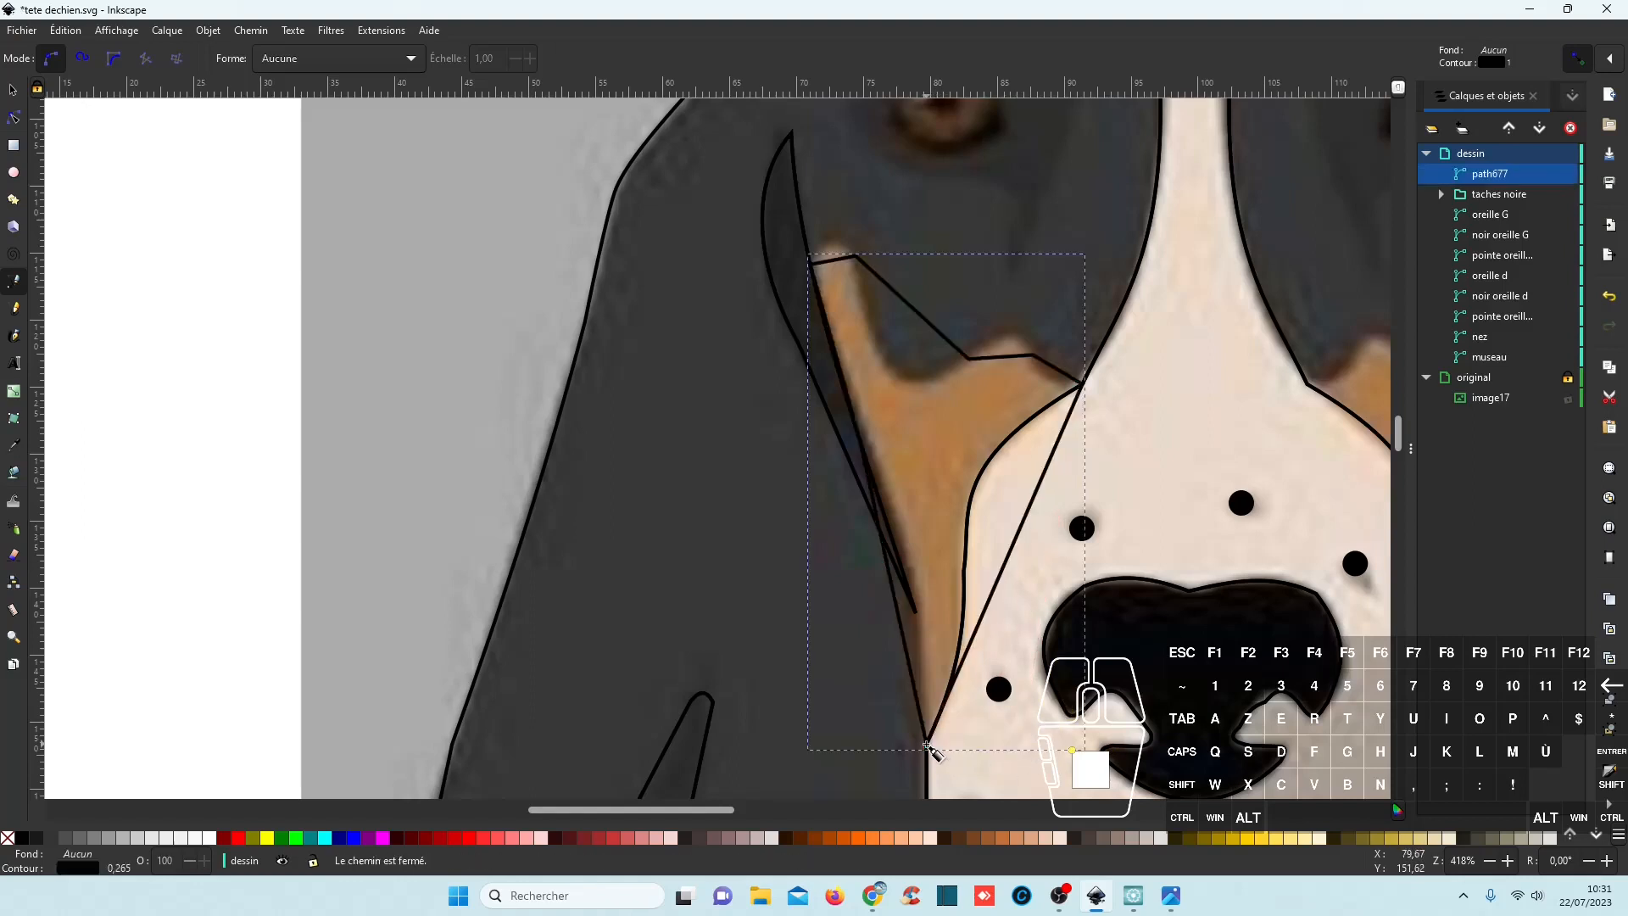
left_click(268, 843, "shift")
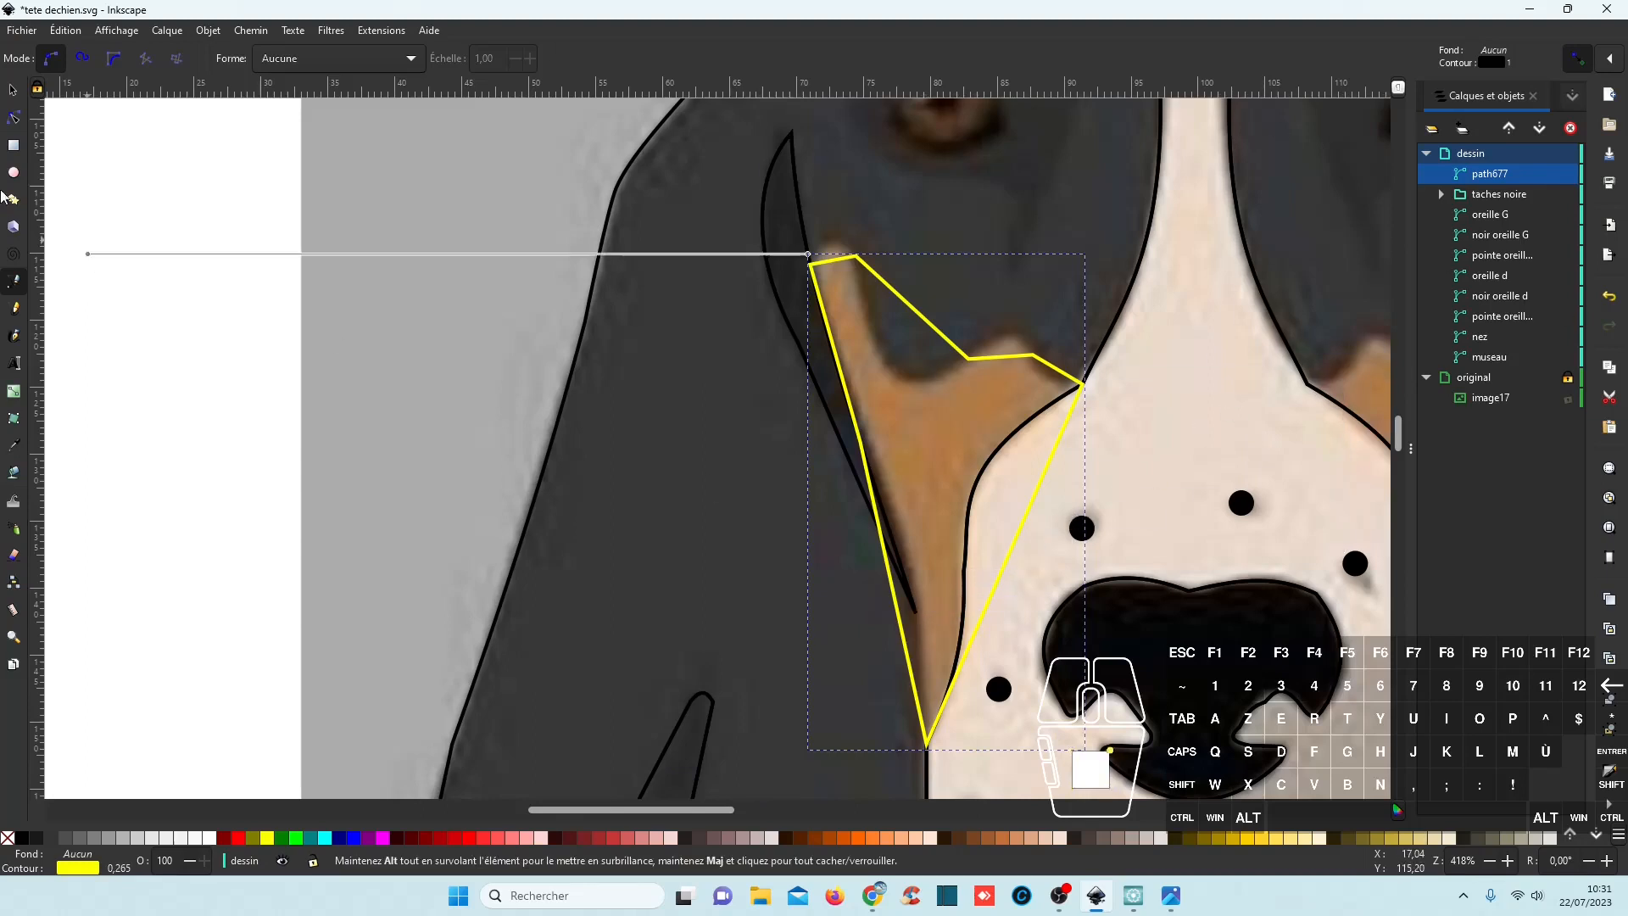
Bend the yellow path's straight segments into curves that follow the ear side, wavy upper edge, rounded tip and muzzle side of the marking.
left_click(14, 120)
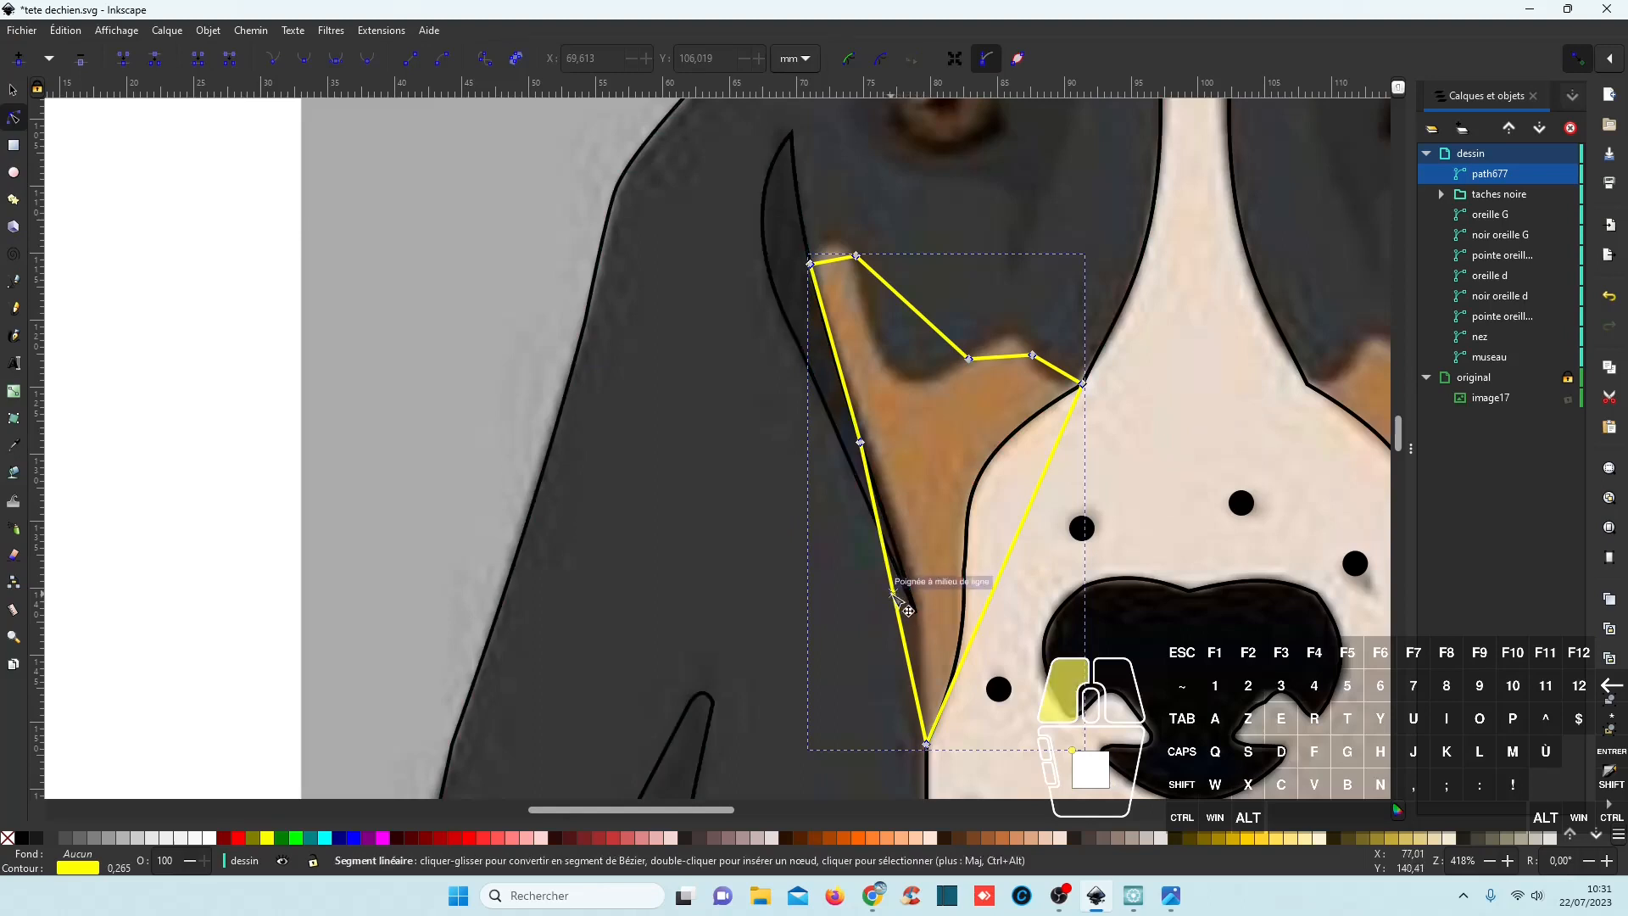
left_click_drag(901, 600, 922, 610)
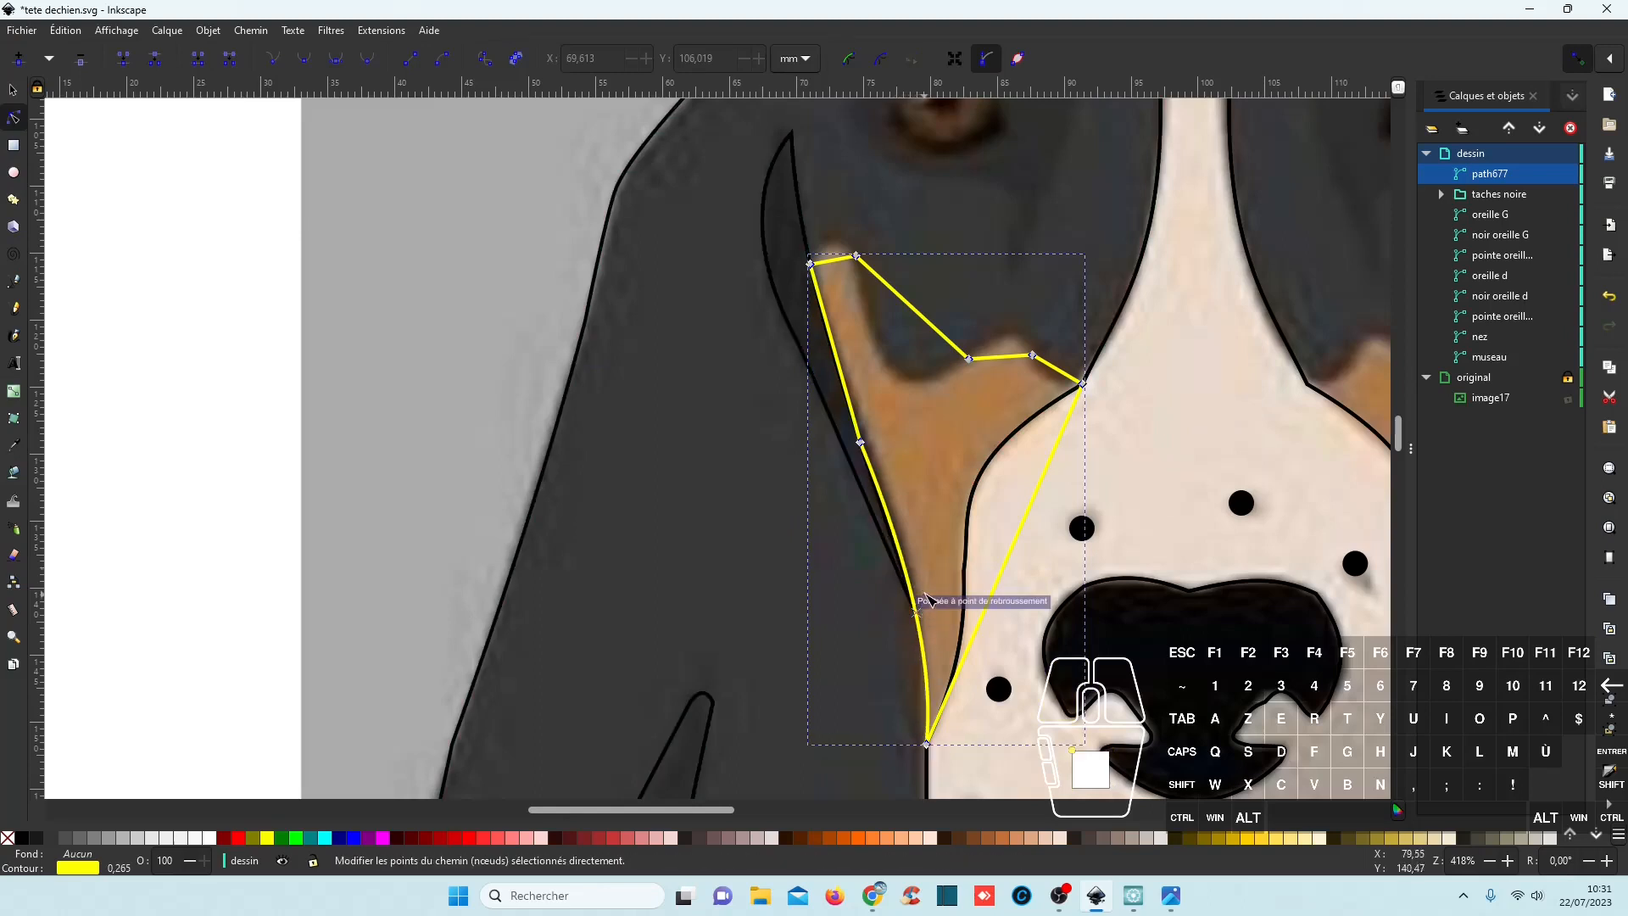
scroll(907, 546, "up", 1)
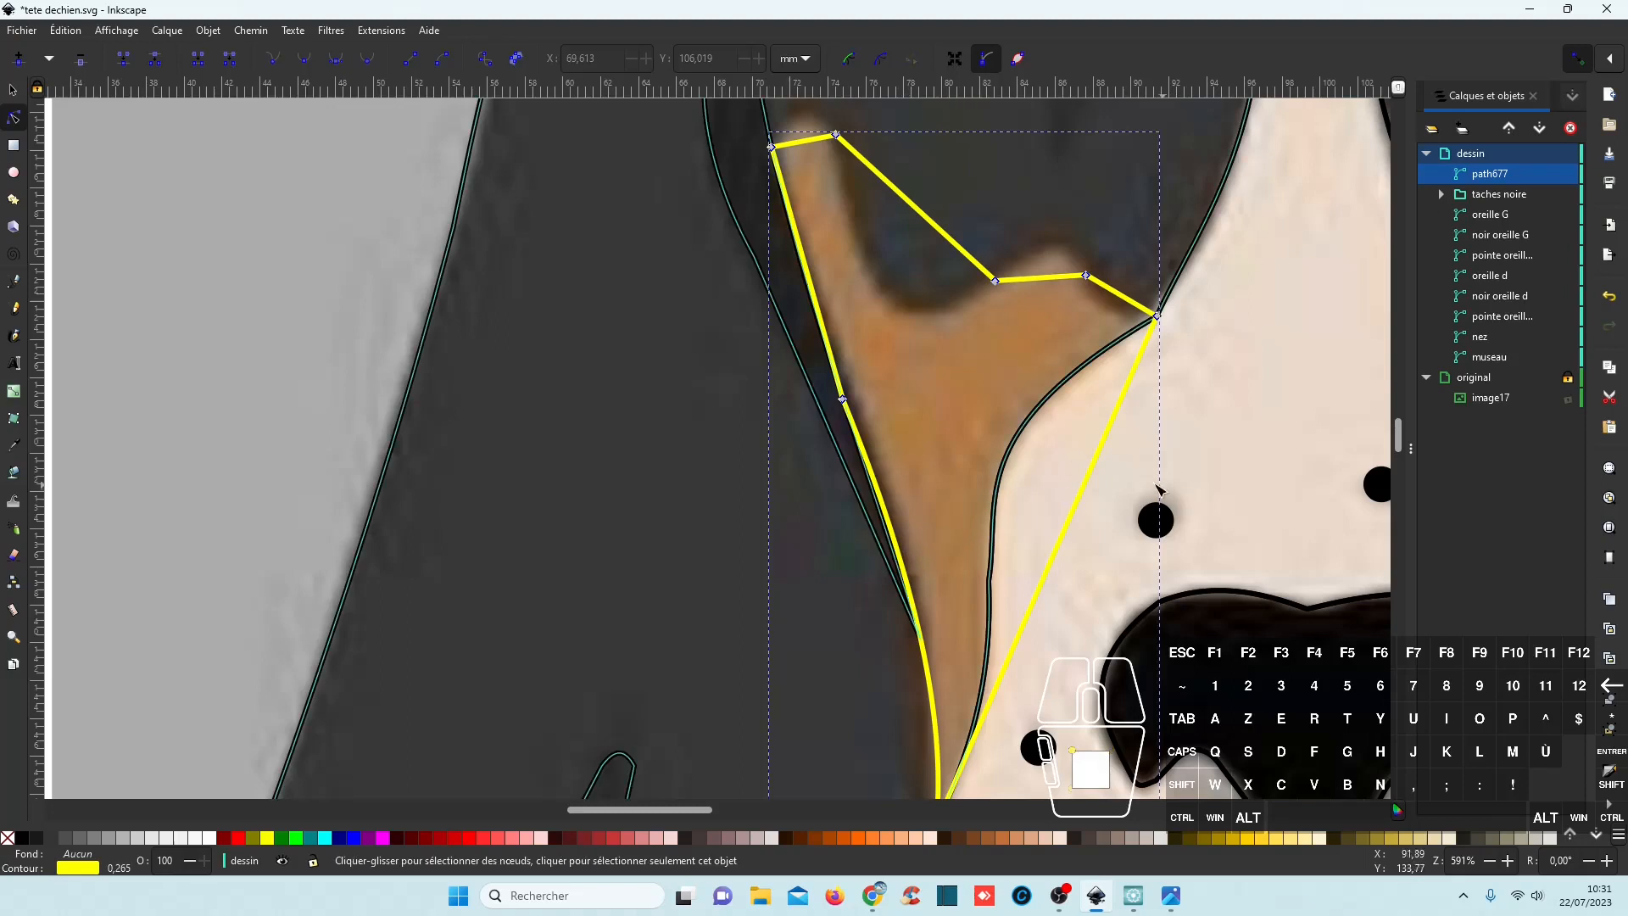
left_click_drag(1070, 501, 1018, 450)
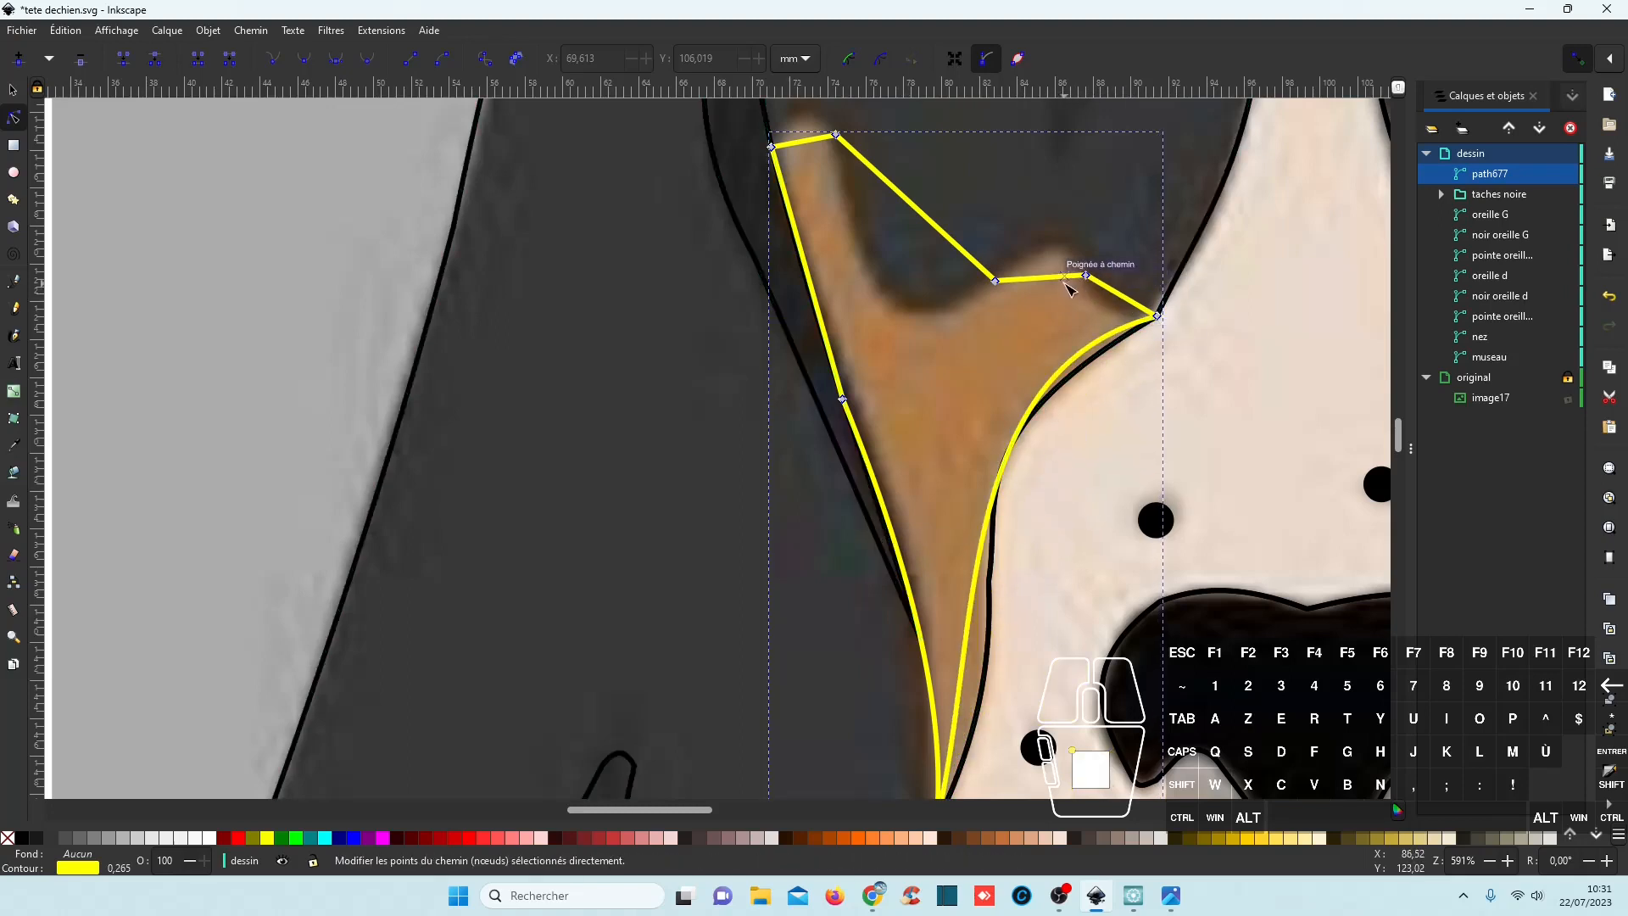
left_click_drag(1067, 284, 1056, 251)
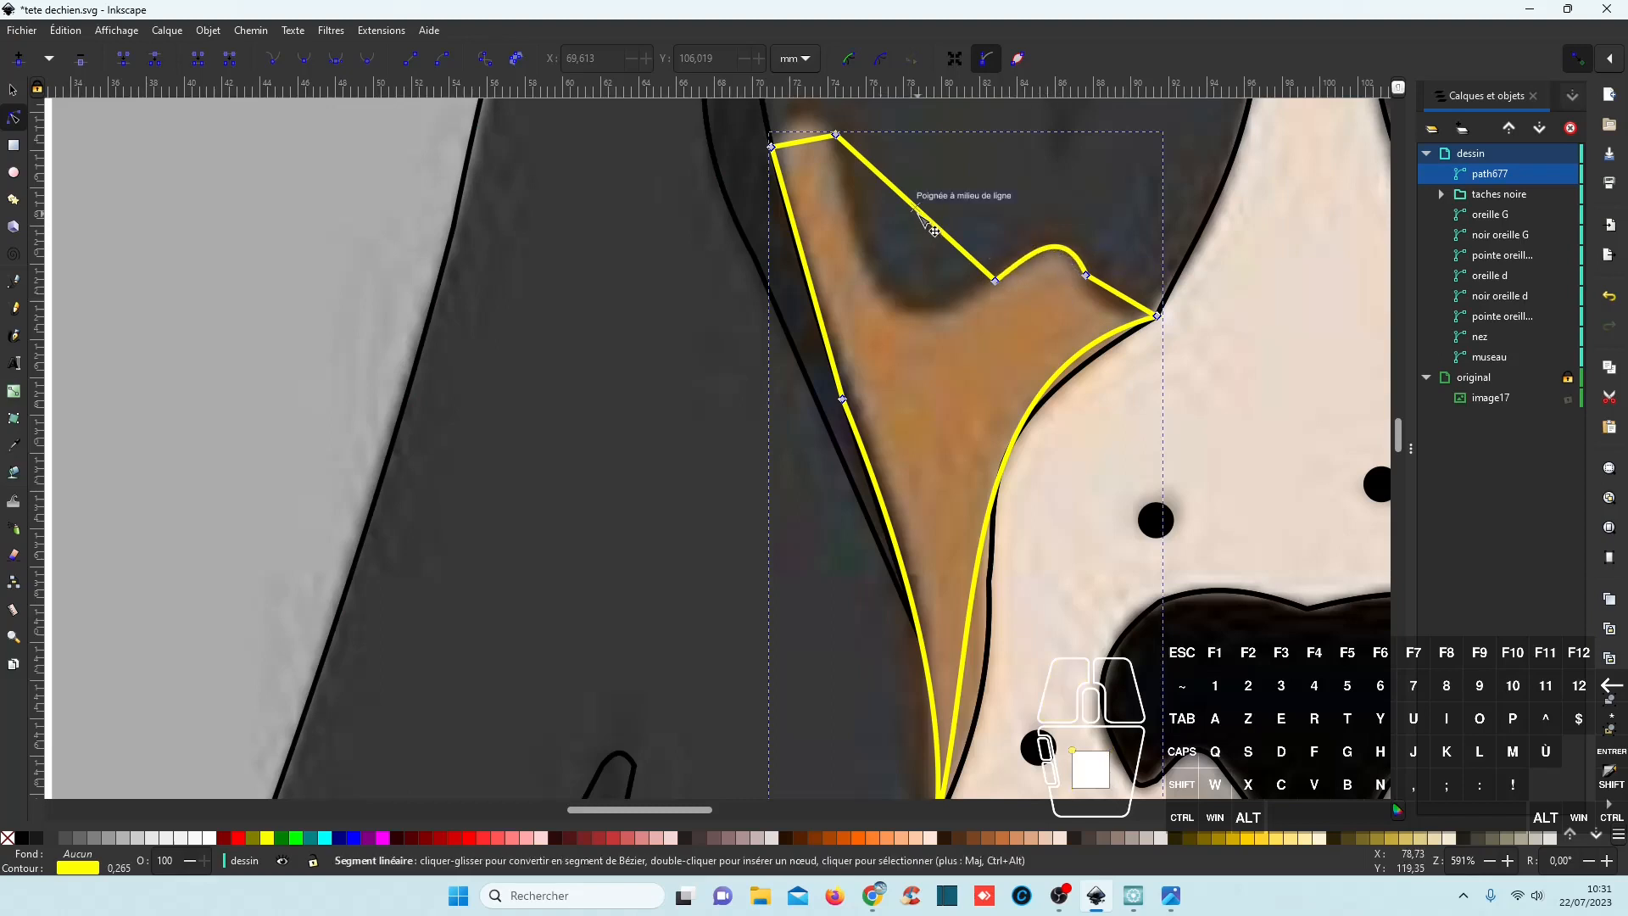
left_click_drag(927, 220, 892, 293)
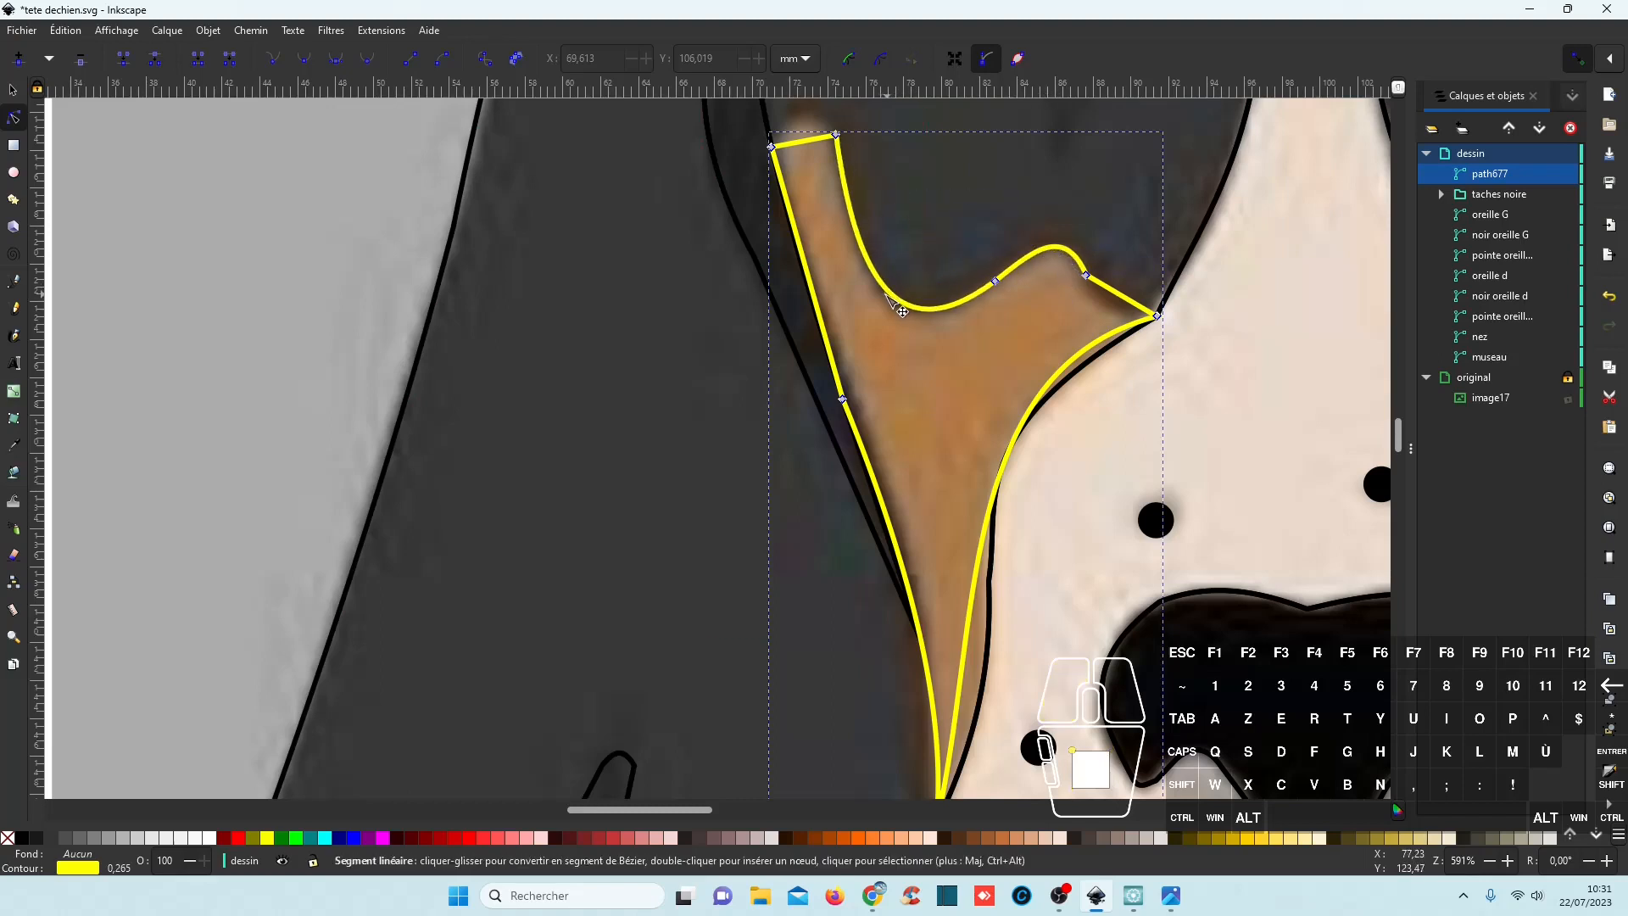
left_click_drag(804, 145, 803, 121)
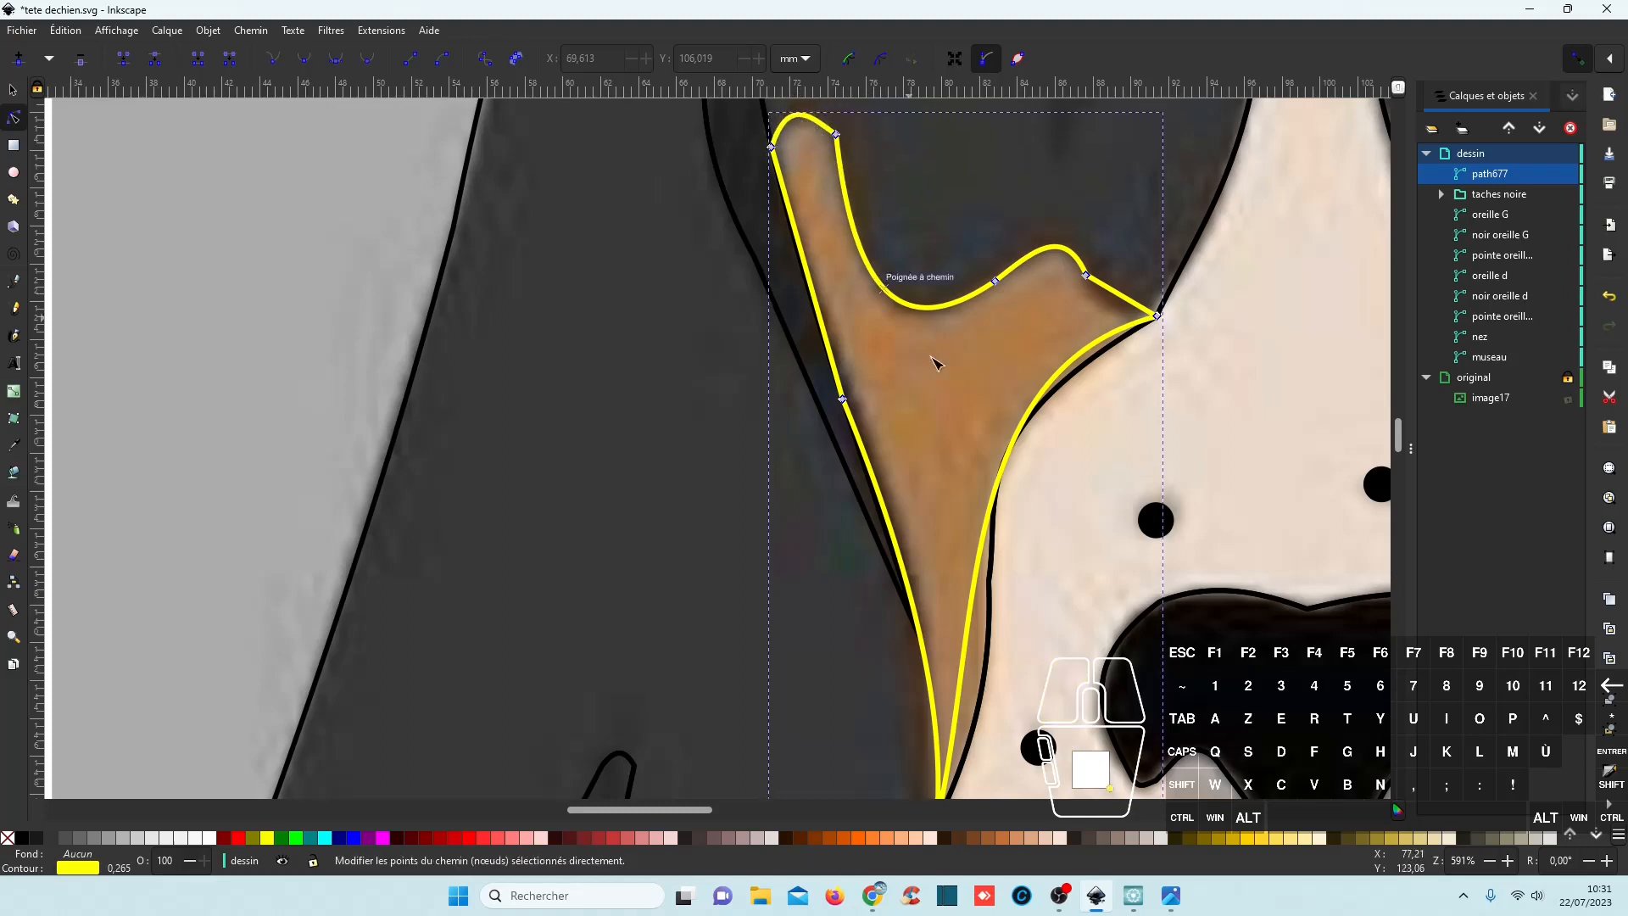
Try to fit the yellow path's muzzle-side edge to the muzzle outline with an added smooth node.
scroll(1038, 627, "down", 4)
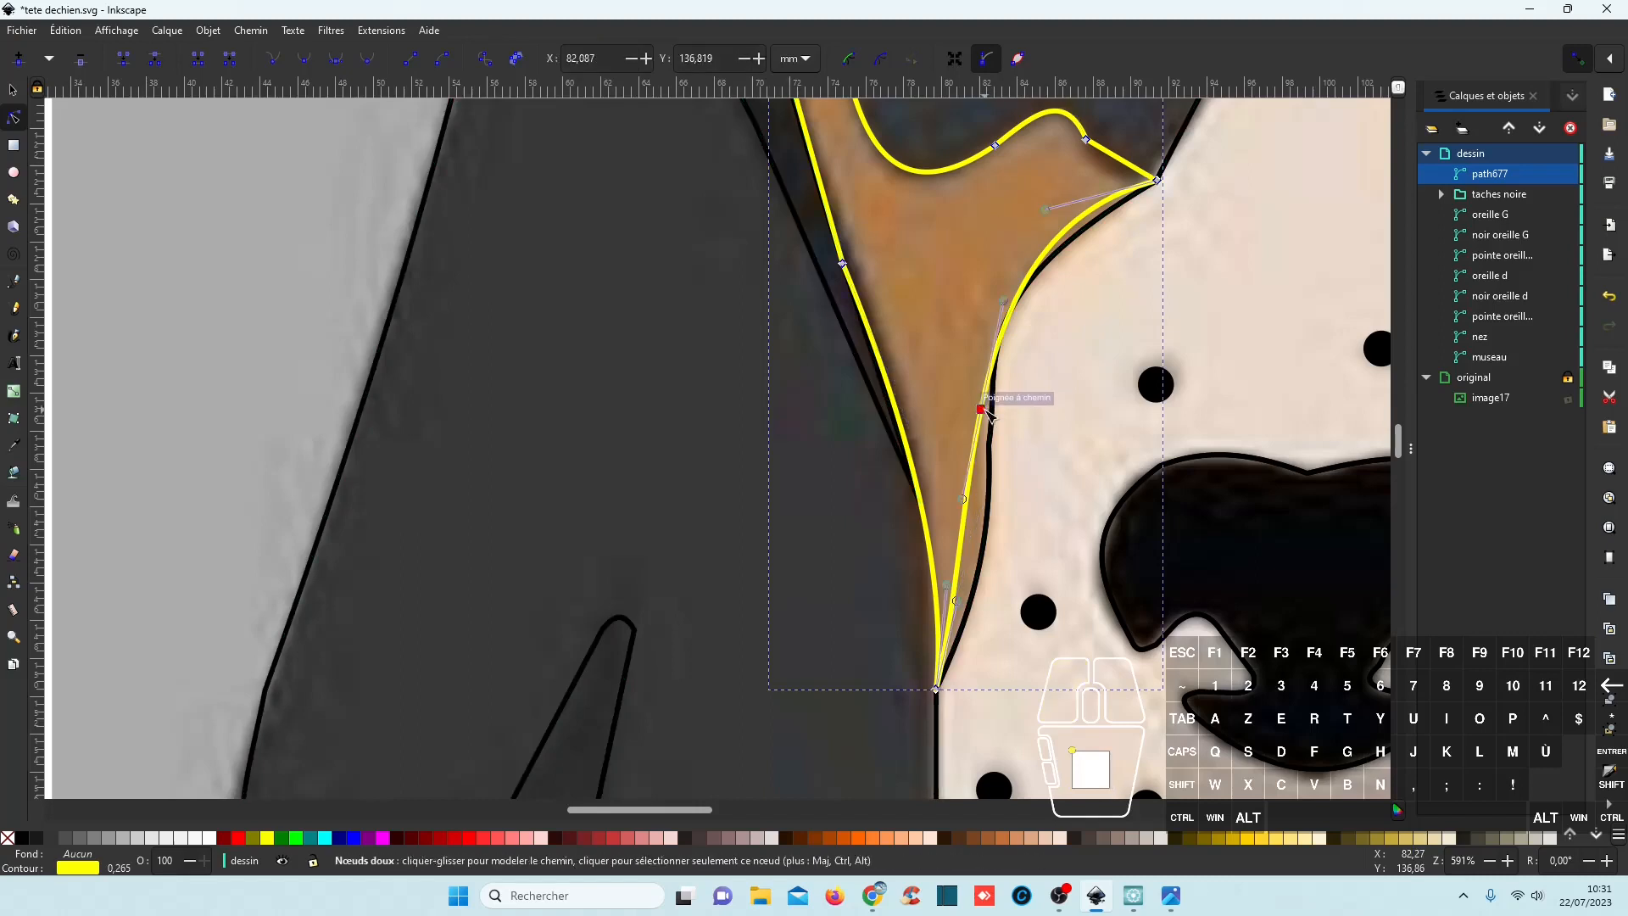
double_click(985, 413)
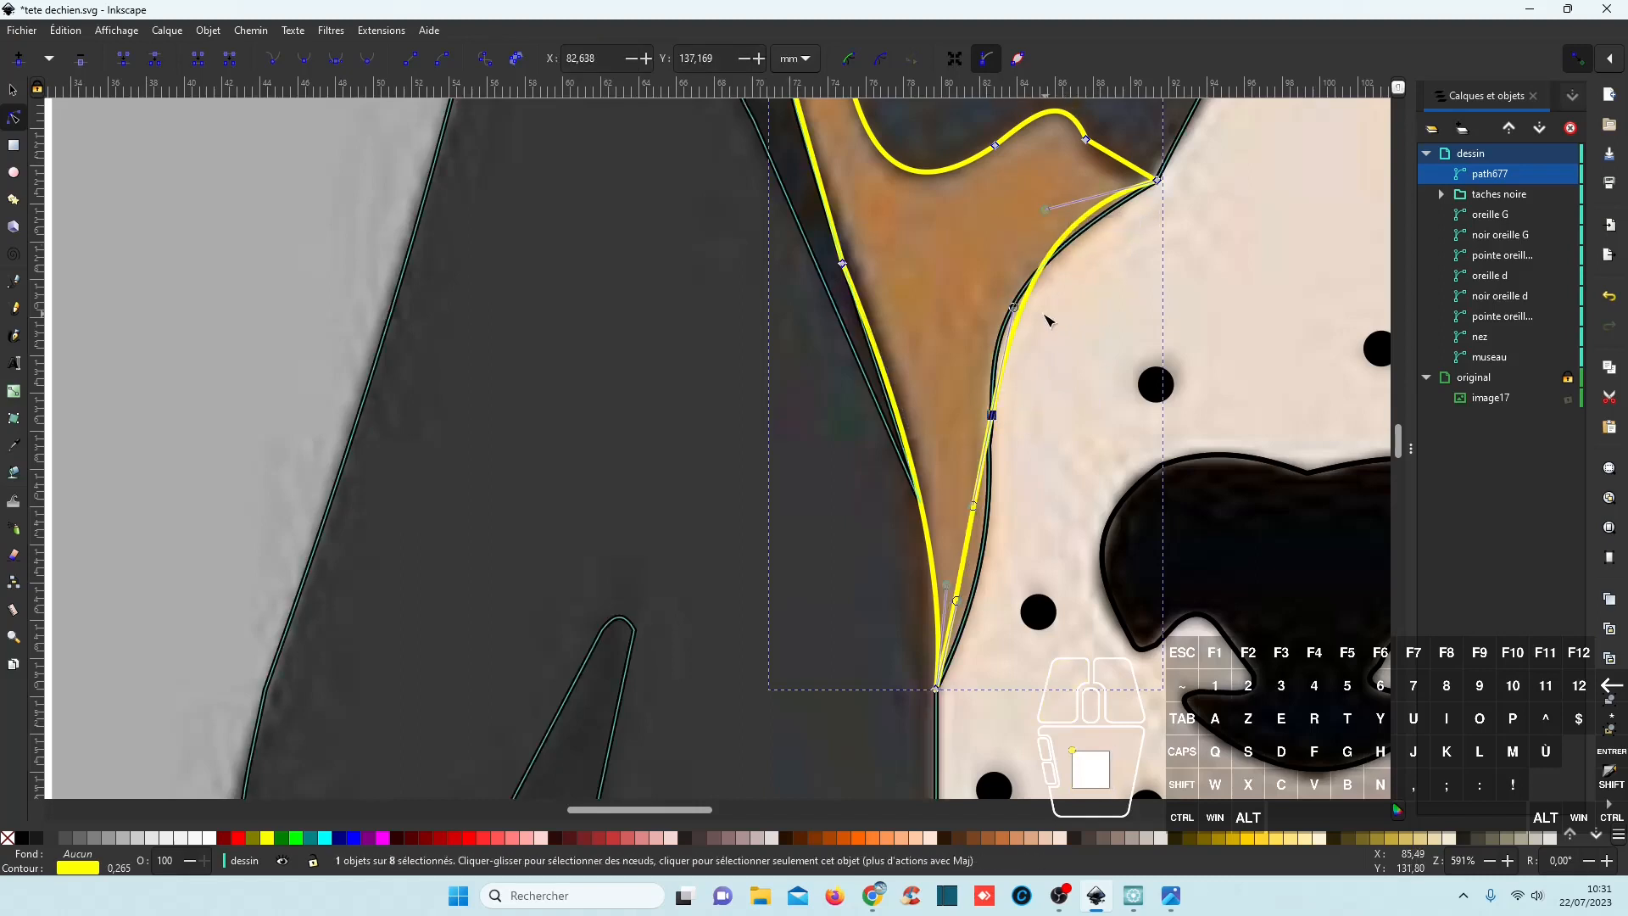
left_click_drag(1014, 306, 983, 330)
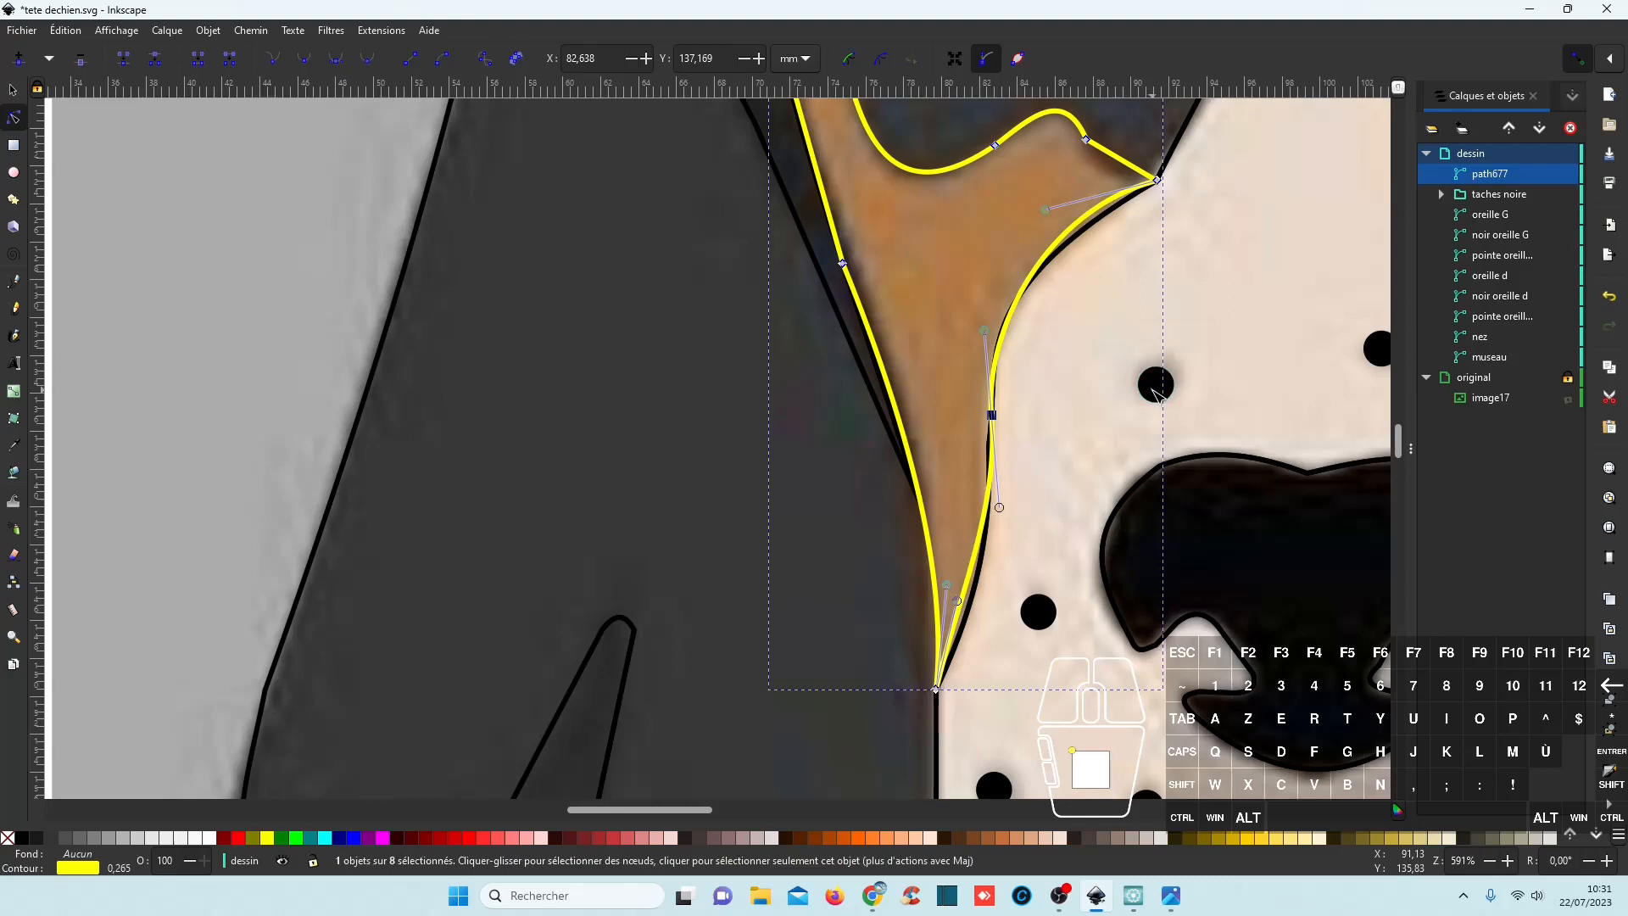
Pull the yellow path's muzzle-side edge out over the muzzle, delete its added node and bow the edge with the lower handle.
left_click_drag(992, 414, 1084, 447)
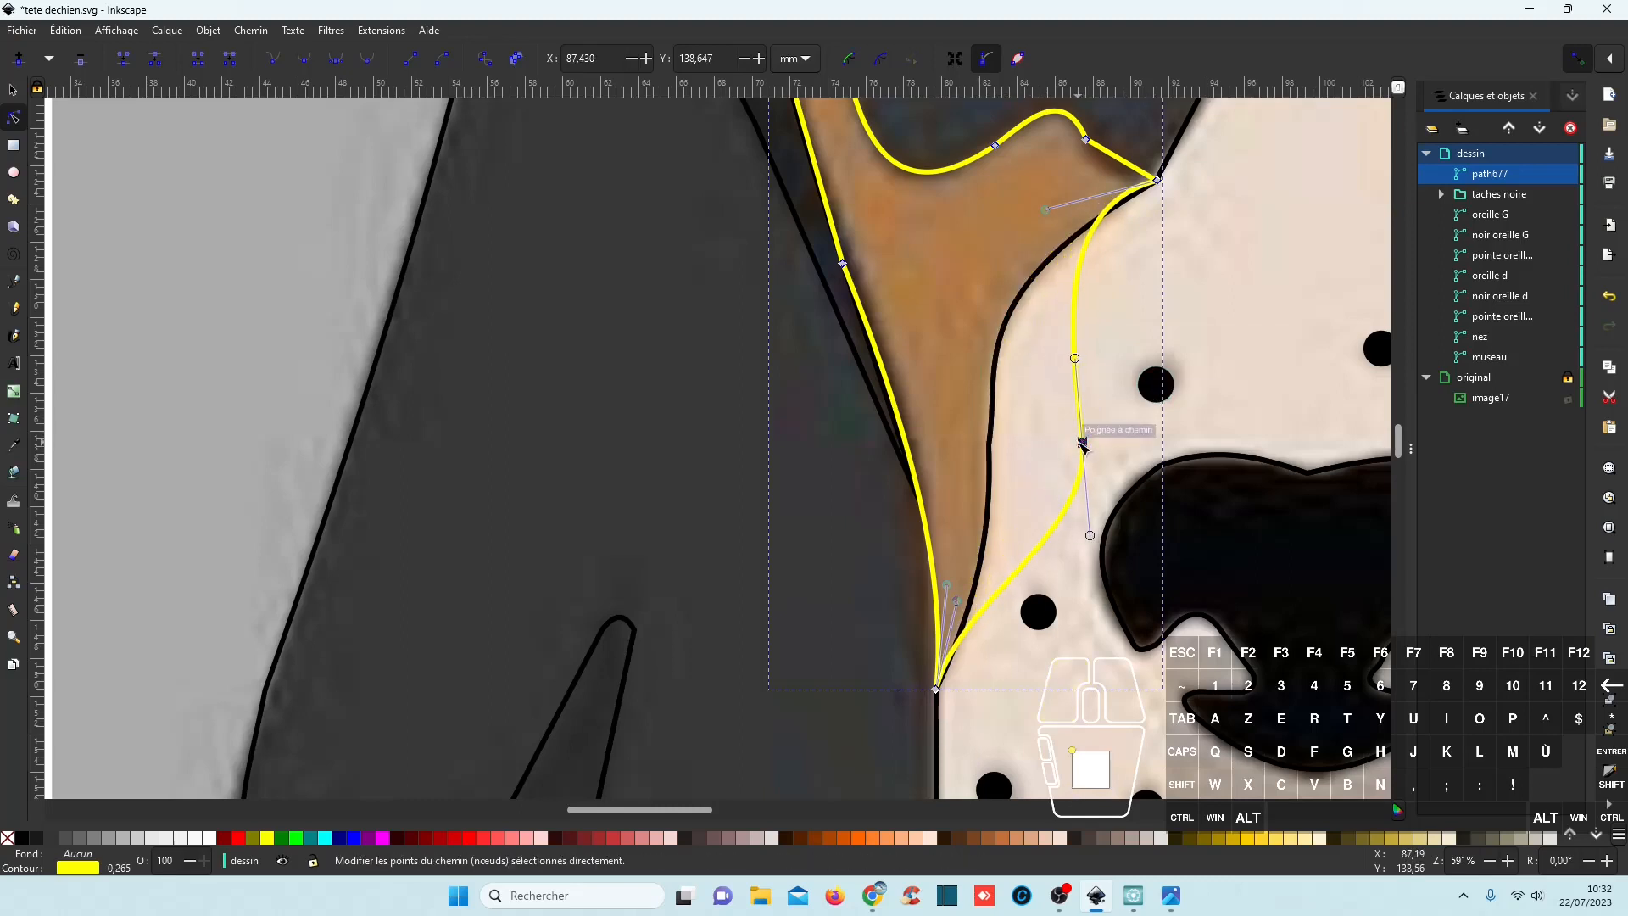
key("Delete")
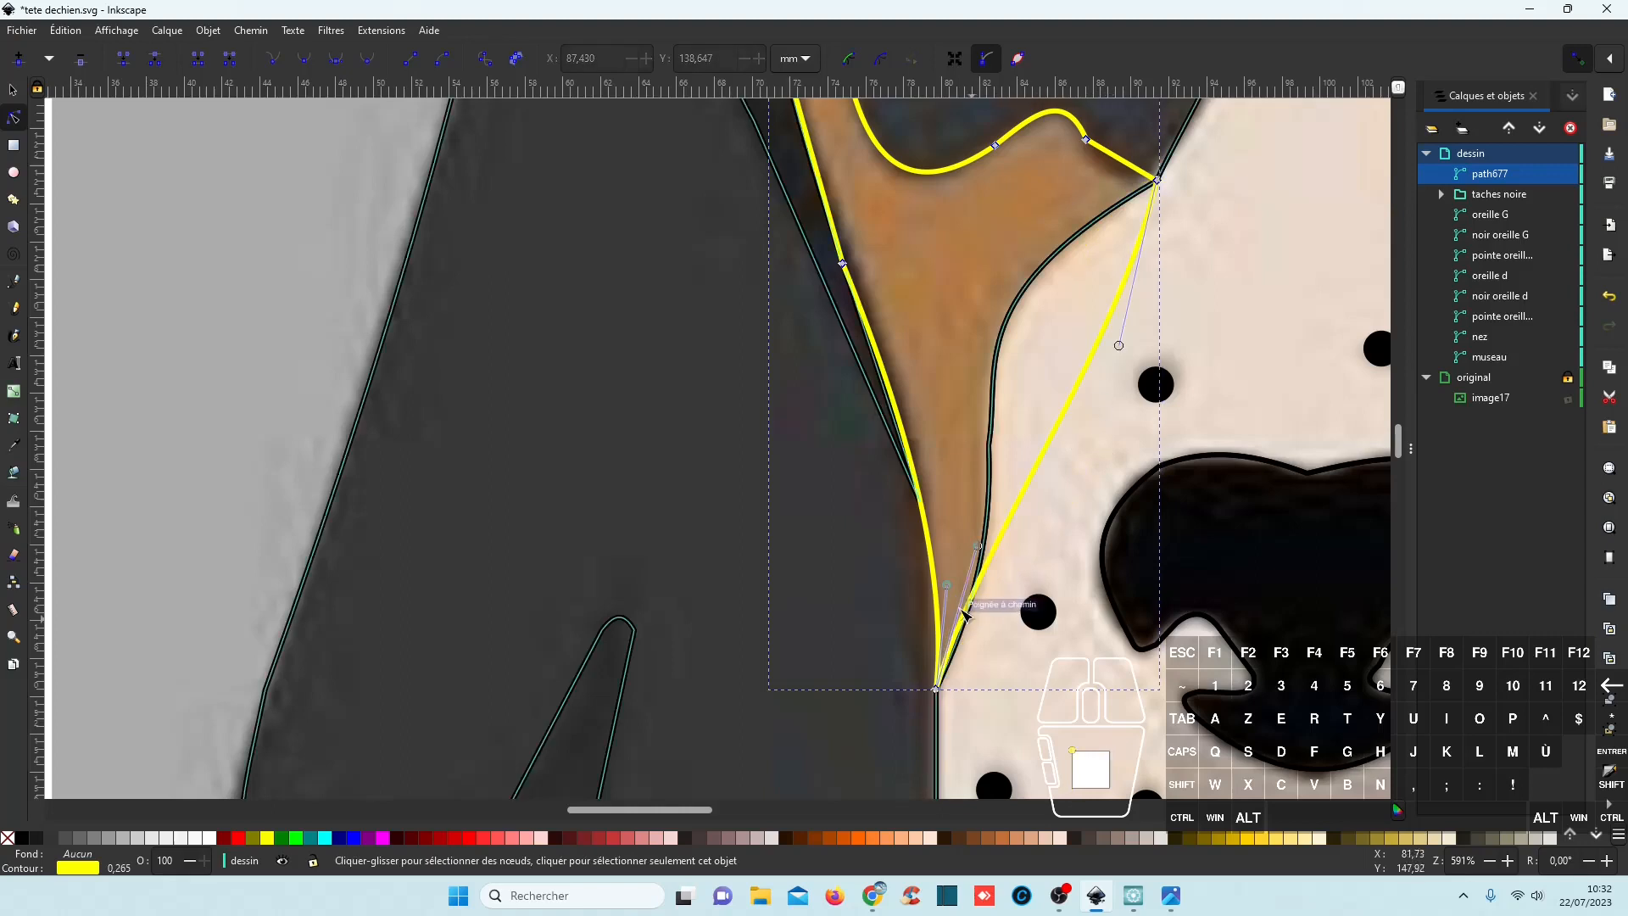
left_click_drag(979, 545, 1032, 615)
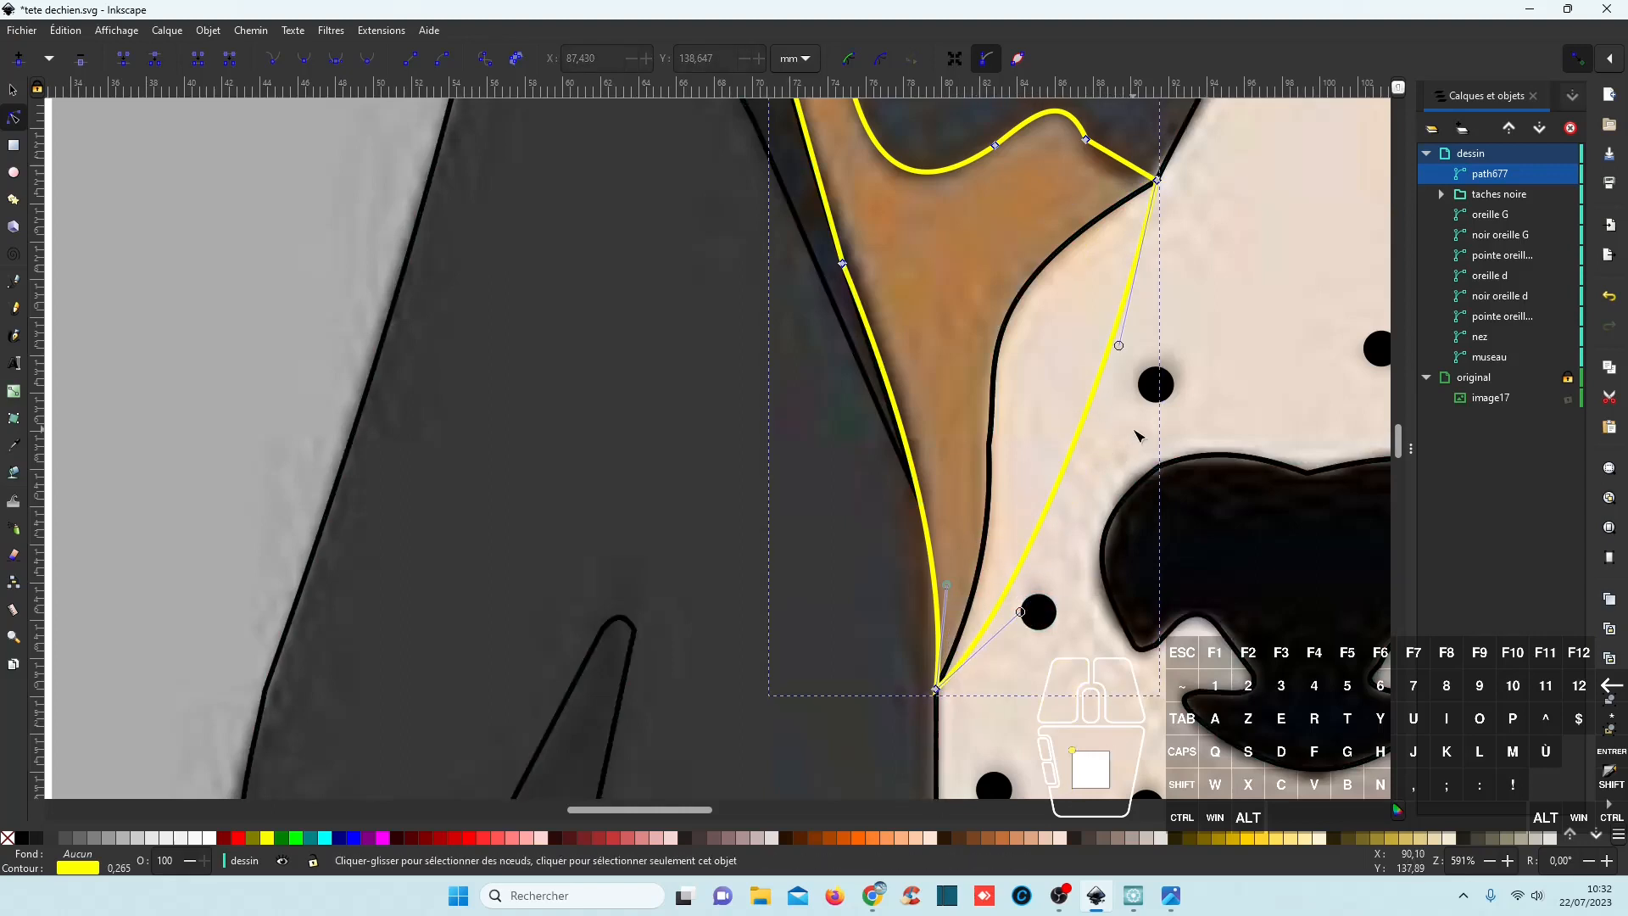
Move the oreille G node near the lower end of the cheek shadow onto the yellow path.
scroll(924, 390, "up", 5)
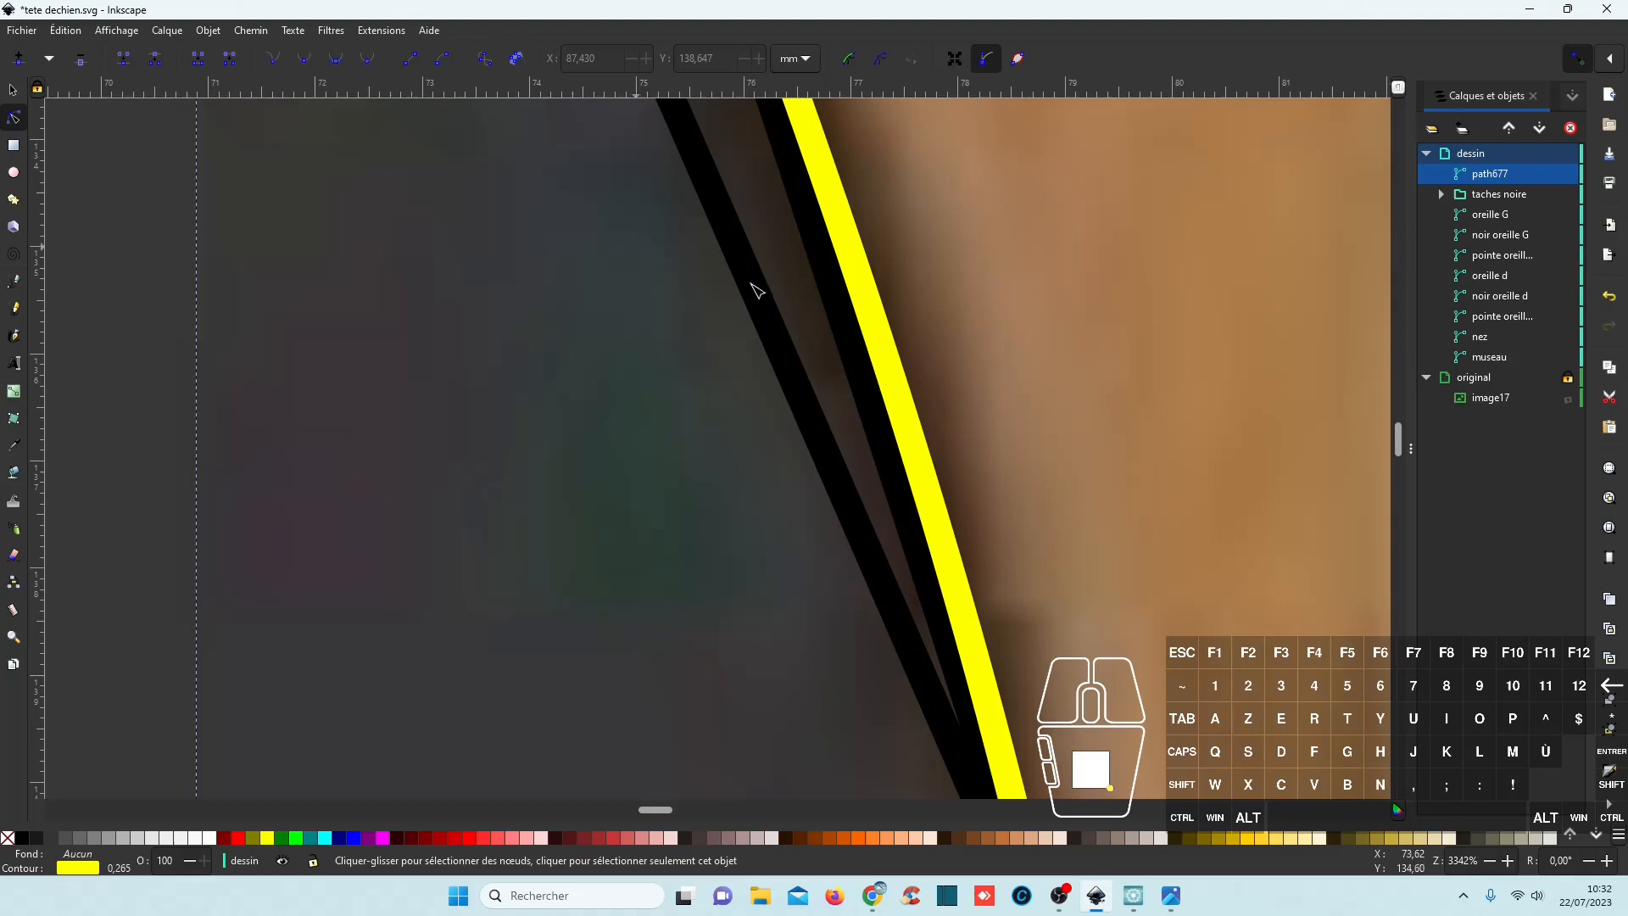
left_click(850, 329)
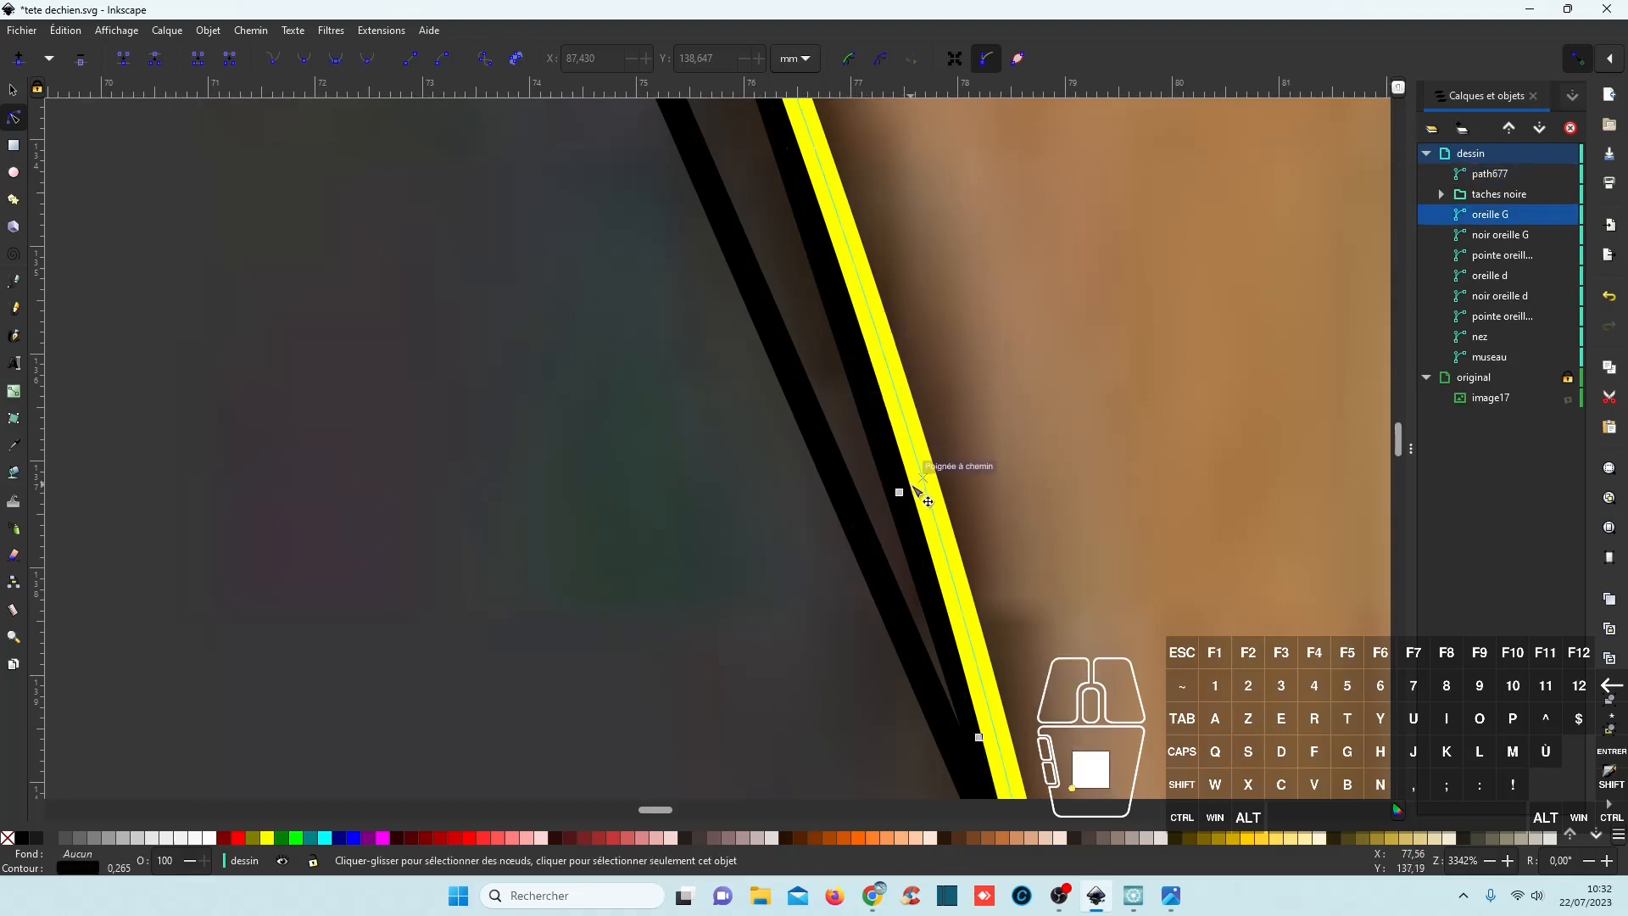
left_click_drag(900, 492, 927, 490)
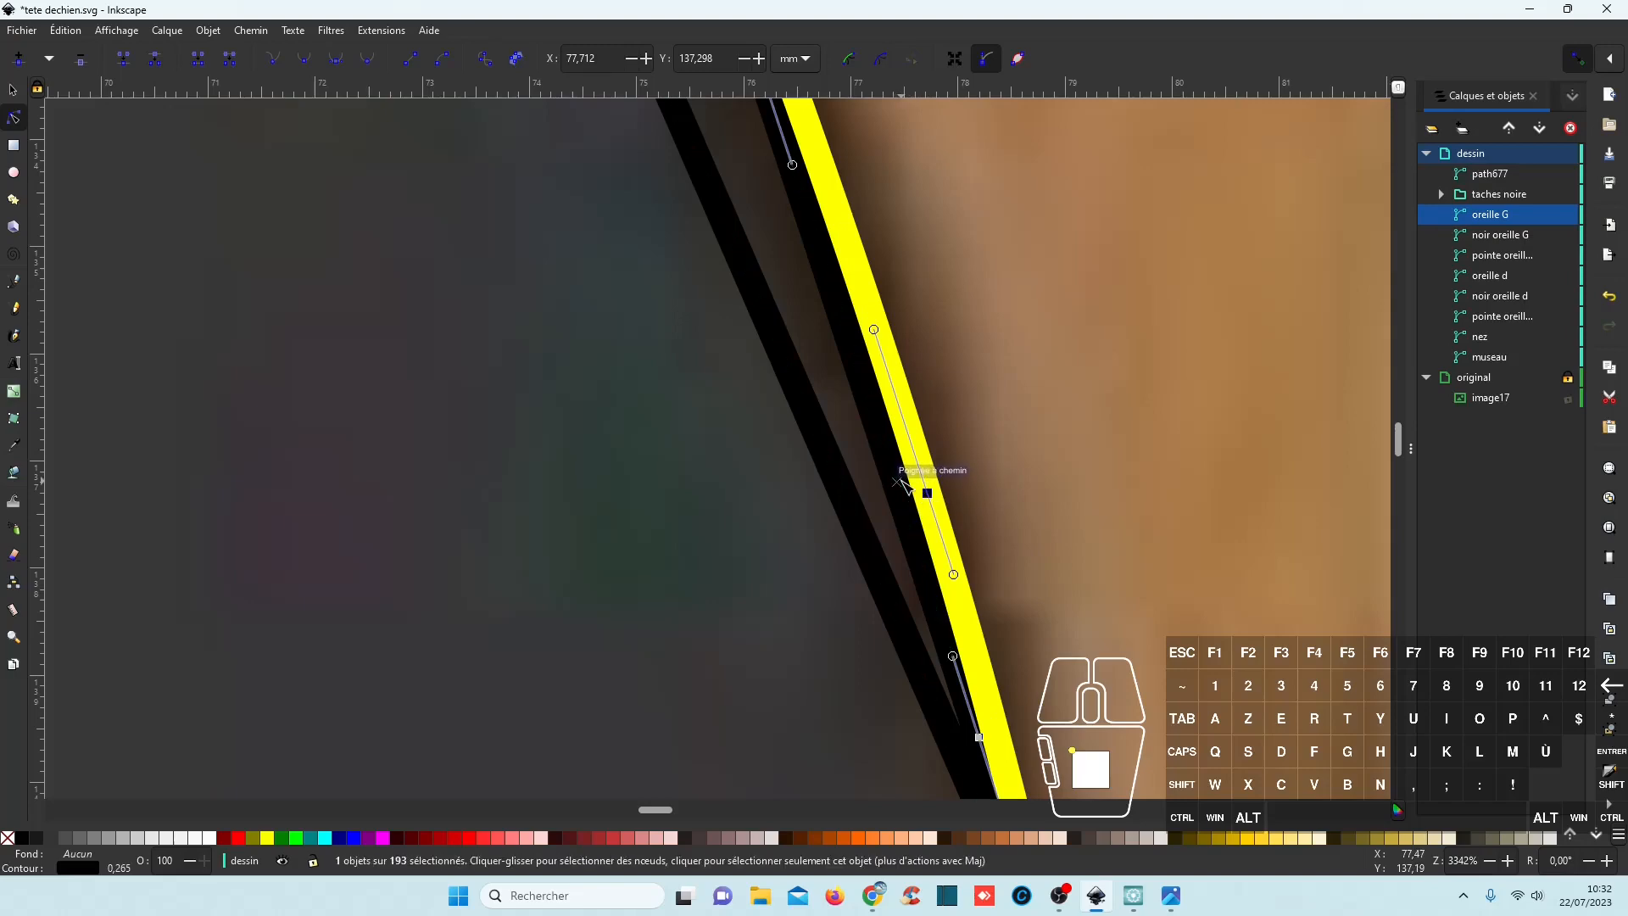
scroll(900, 483, "down", 4)
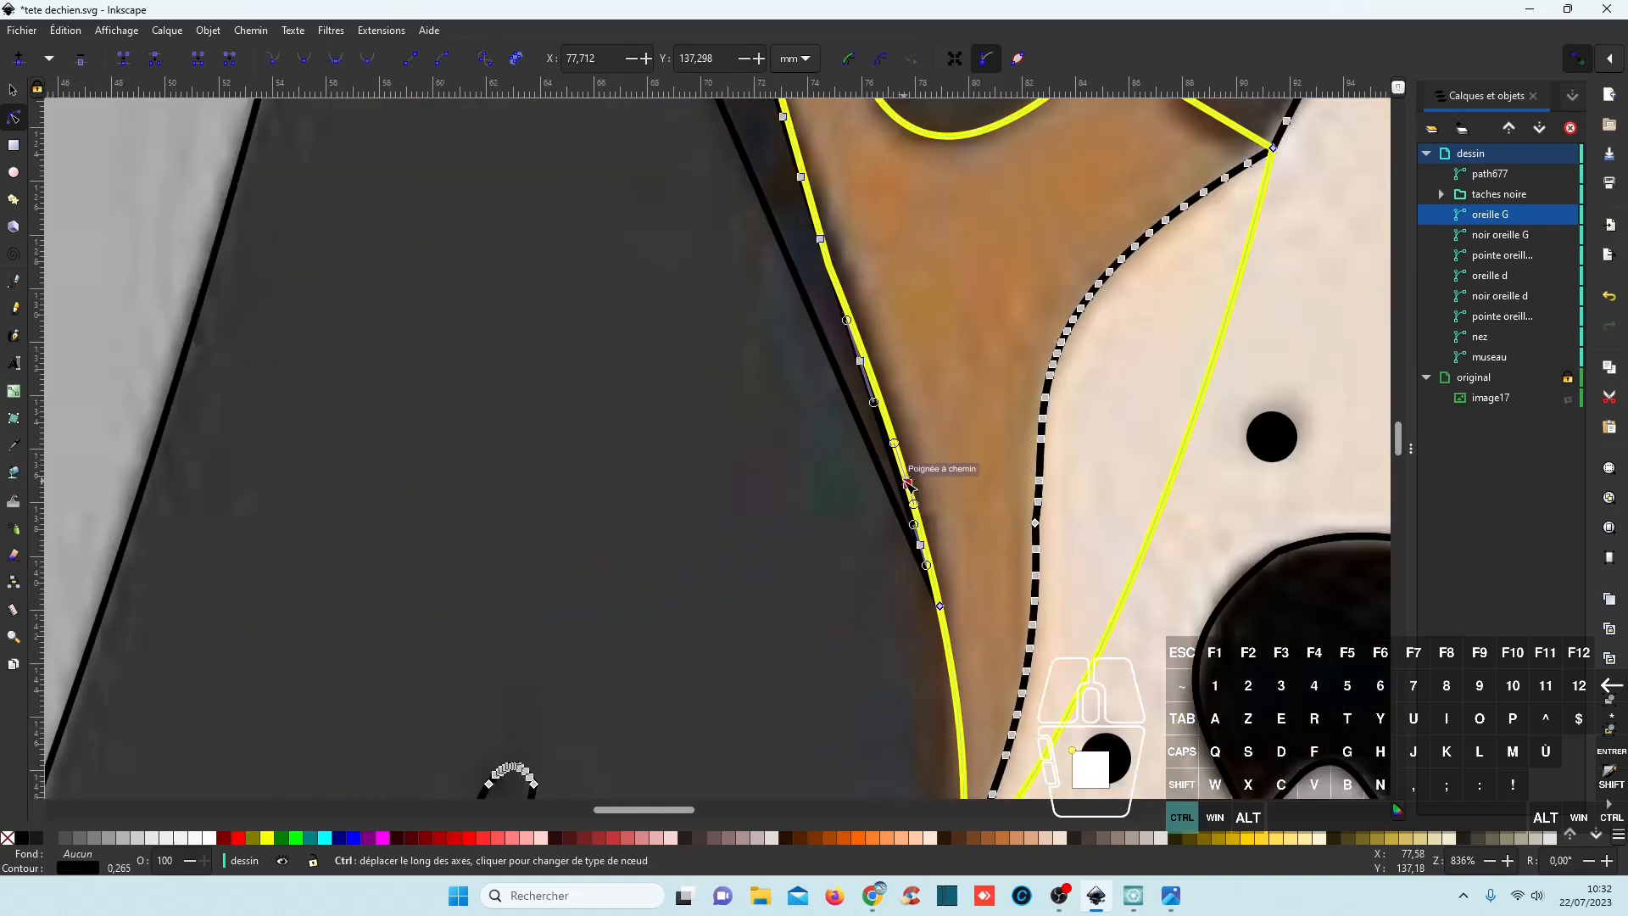
scroll(909, 487, "down", 3)
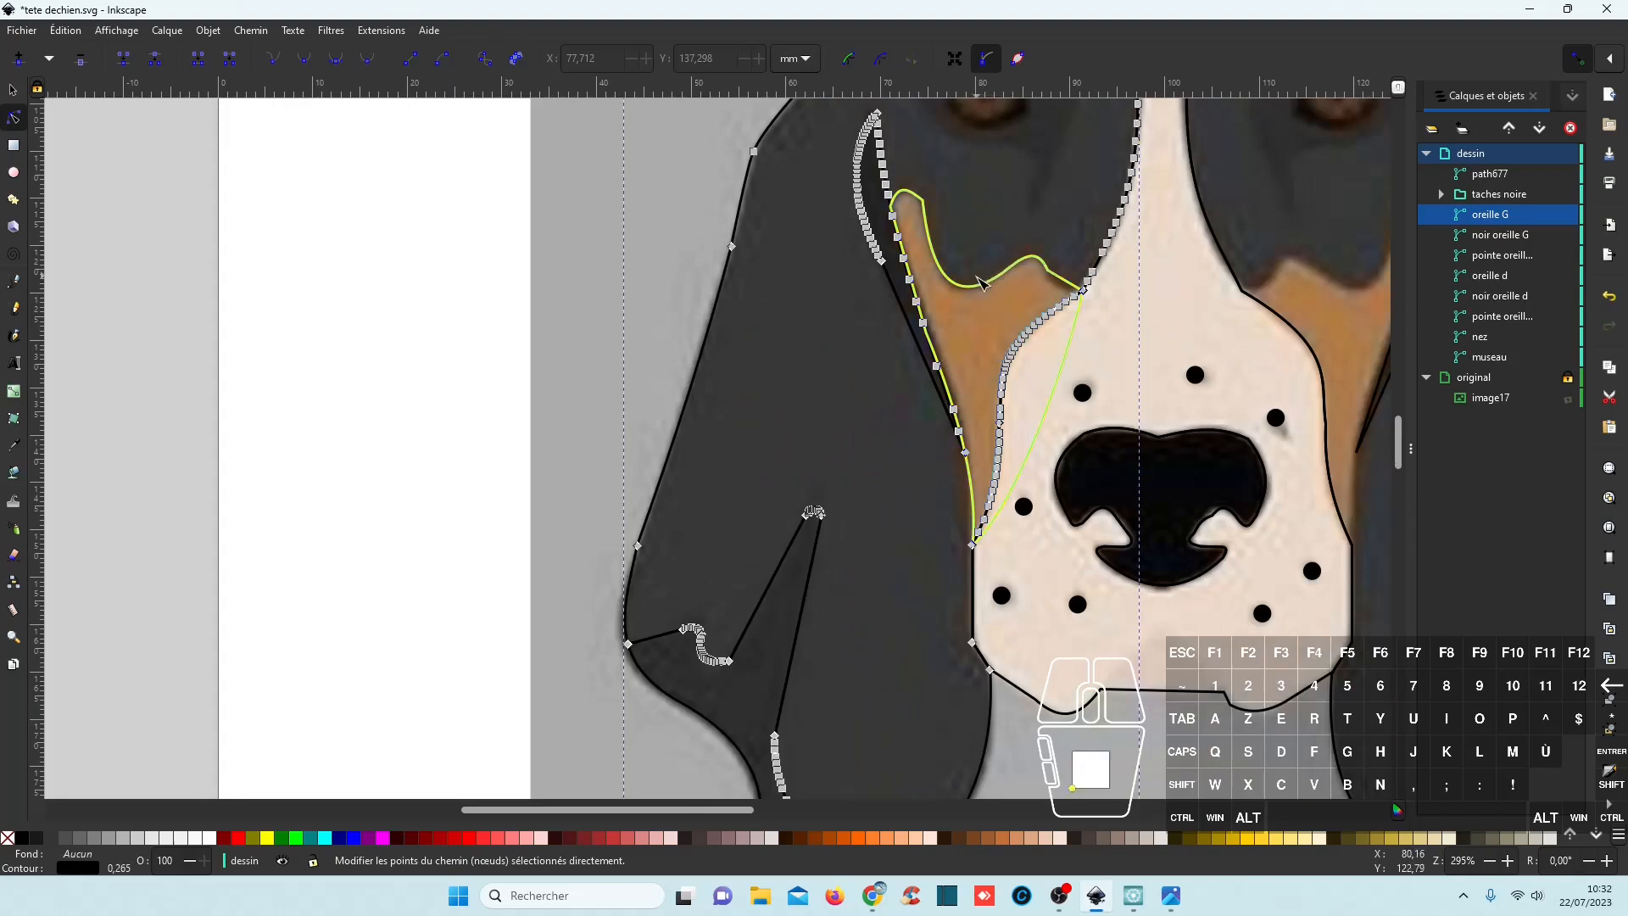
Move the noir oreille G nodes along the lower inner edge of the cheek shadow onto the yellow path.
left_click(973, 294)
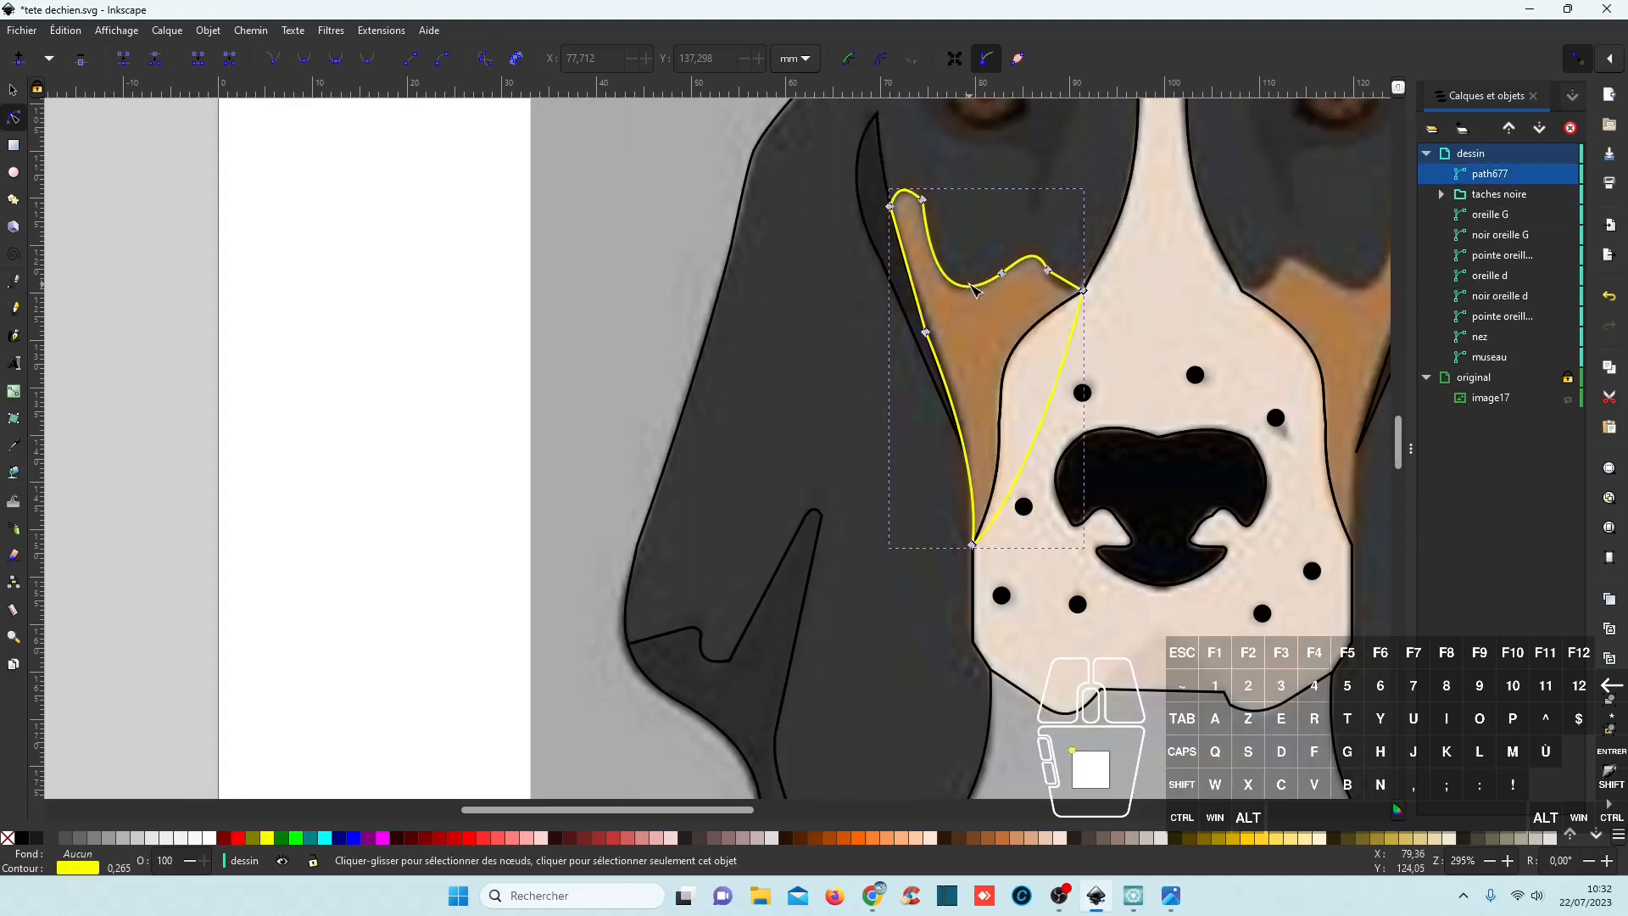
left_click(885, 181)
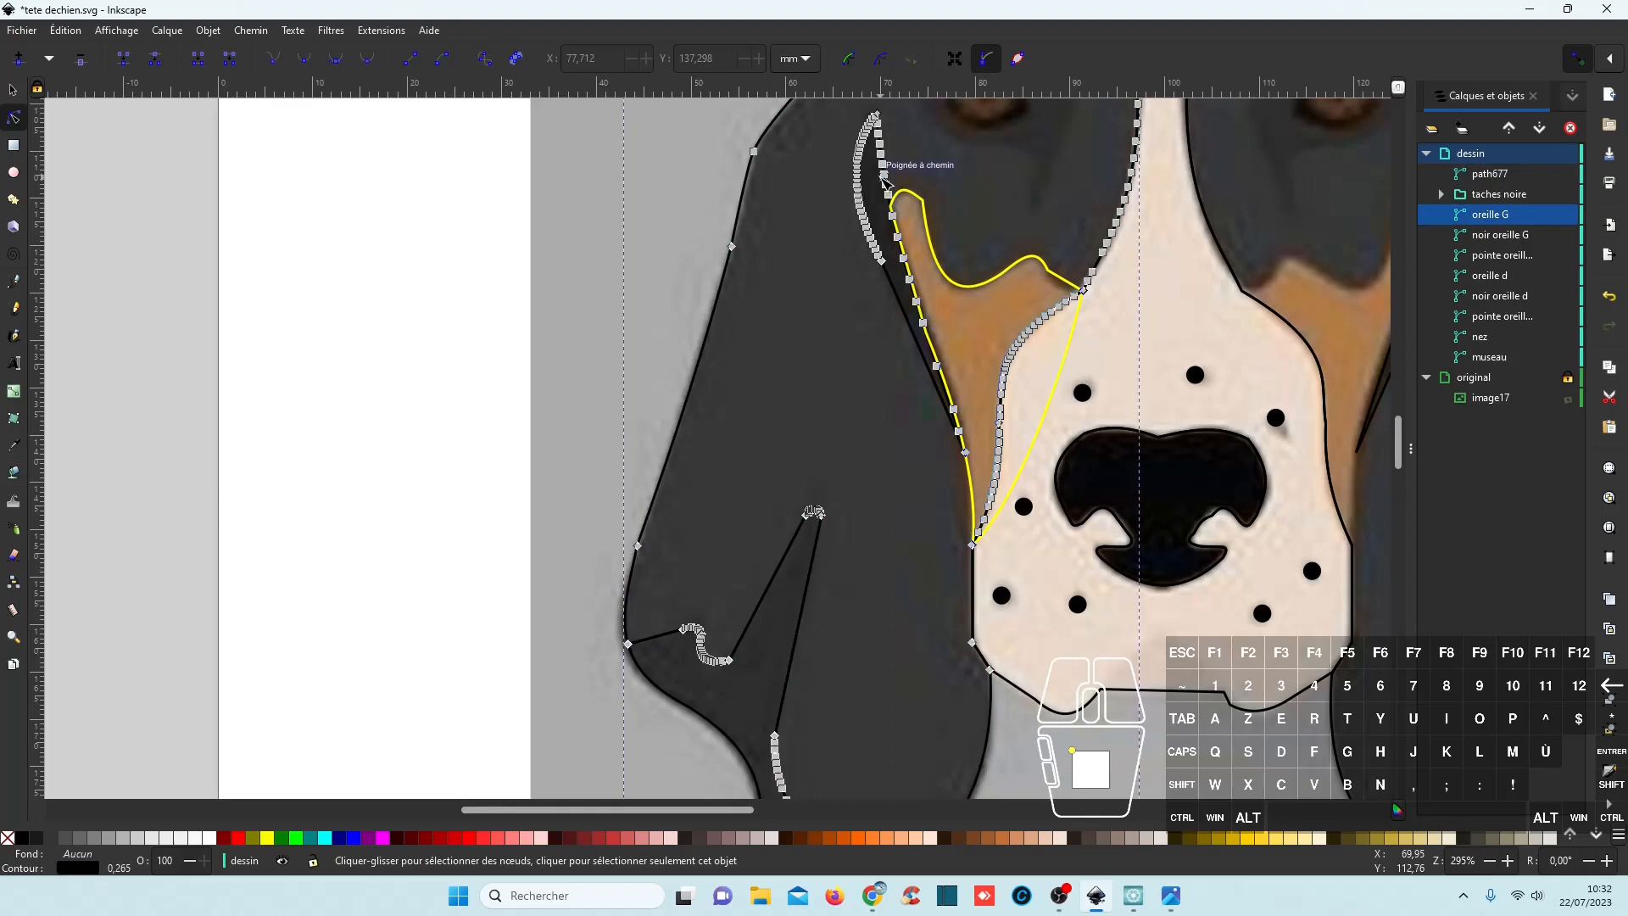
left_click(899, 263)
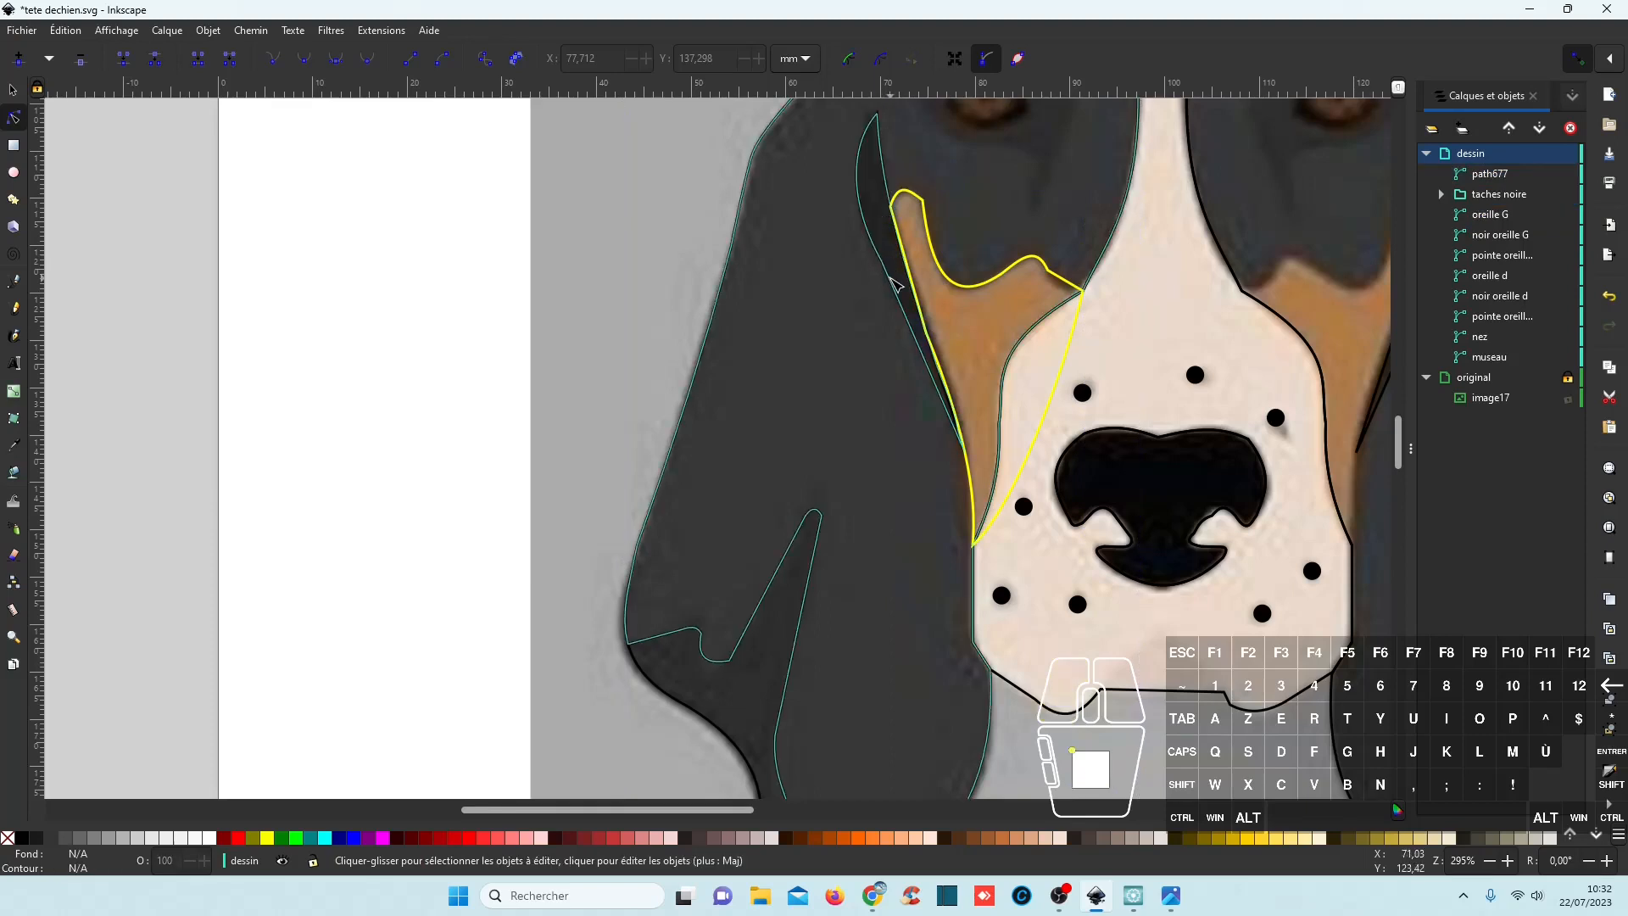
left_click(899, 284)
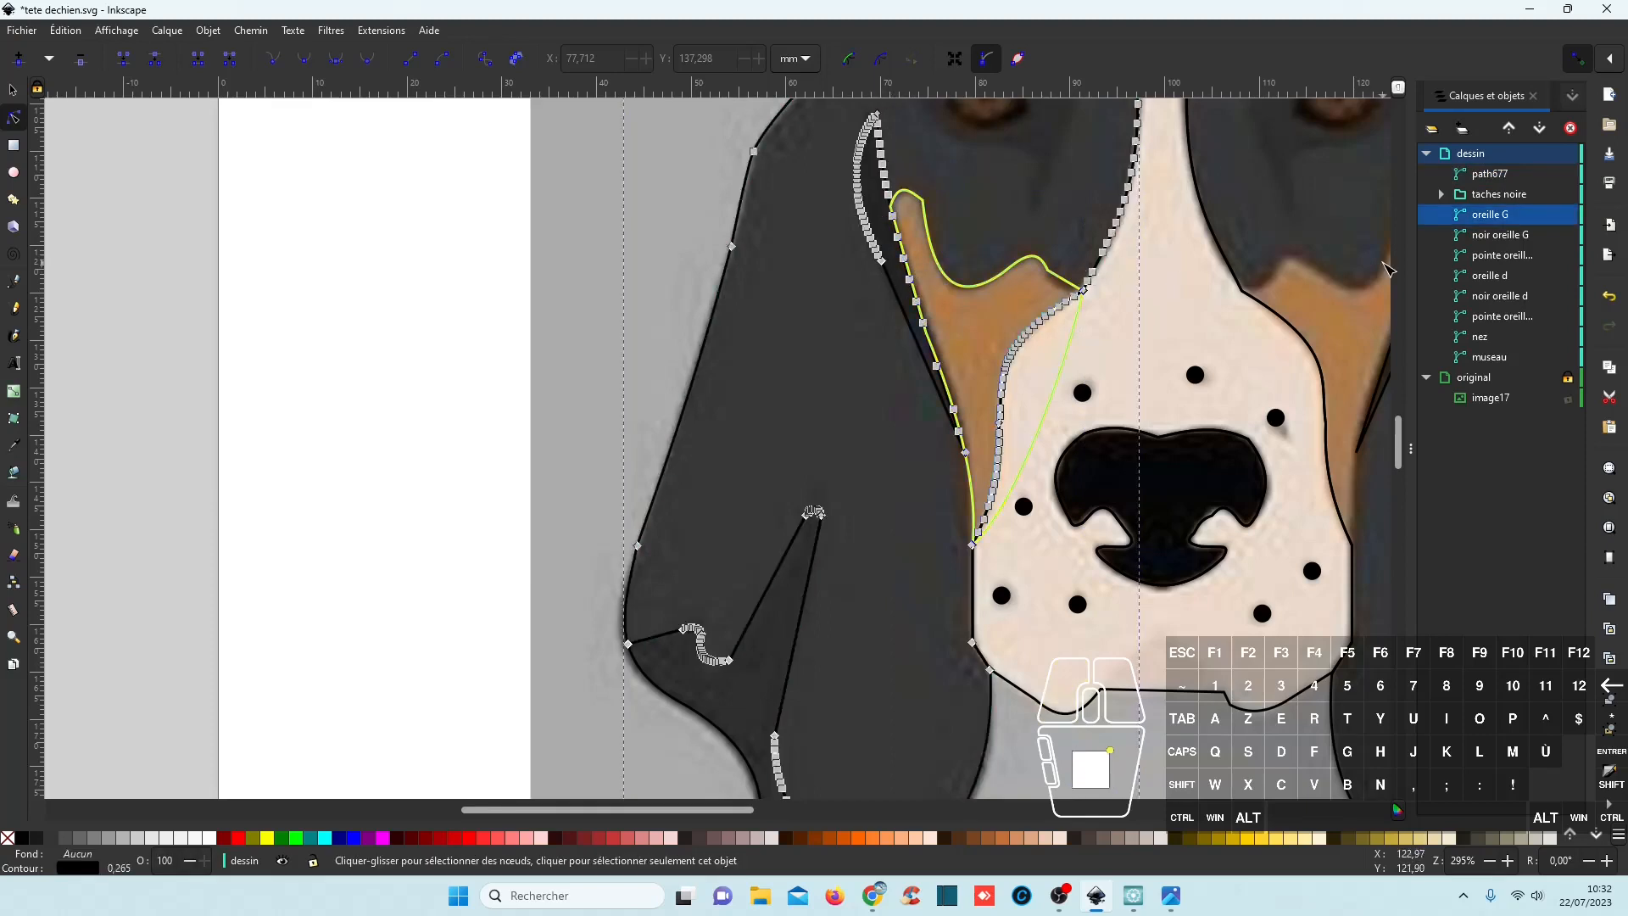
left_click(1498, 237)
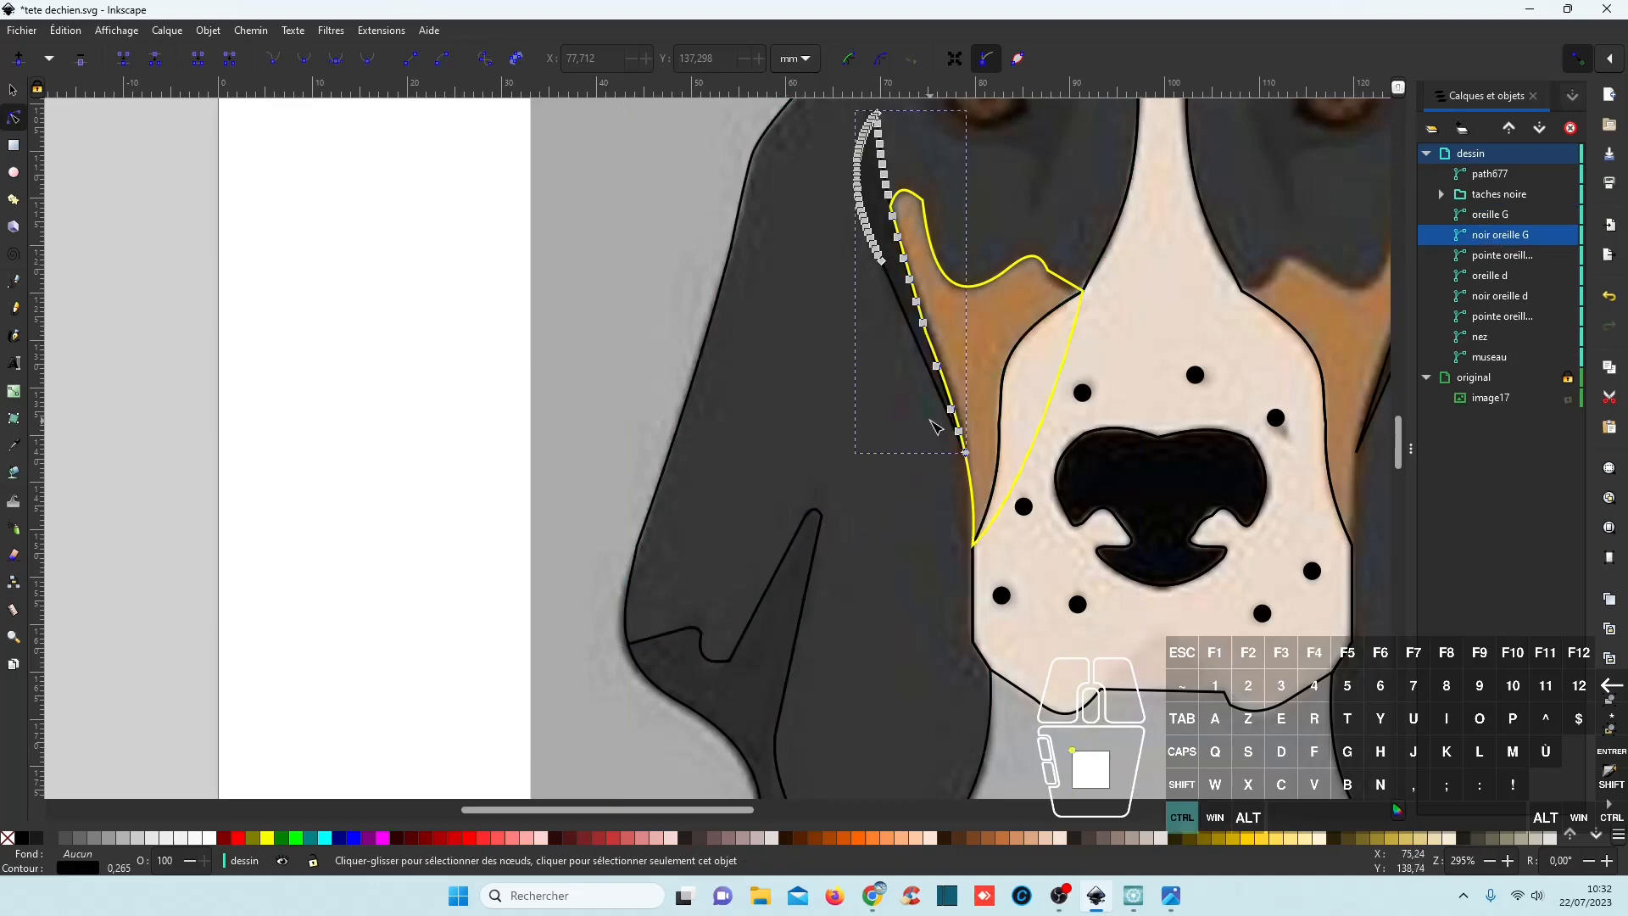
scroll(939, 415, "up", 4)
left_click_drag(1016, 379, 1026, 382)
scroll(965, 254, "up", 2)
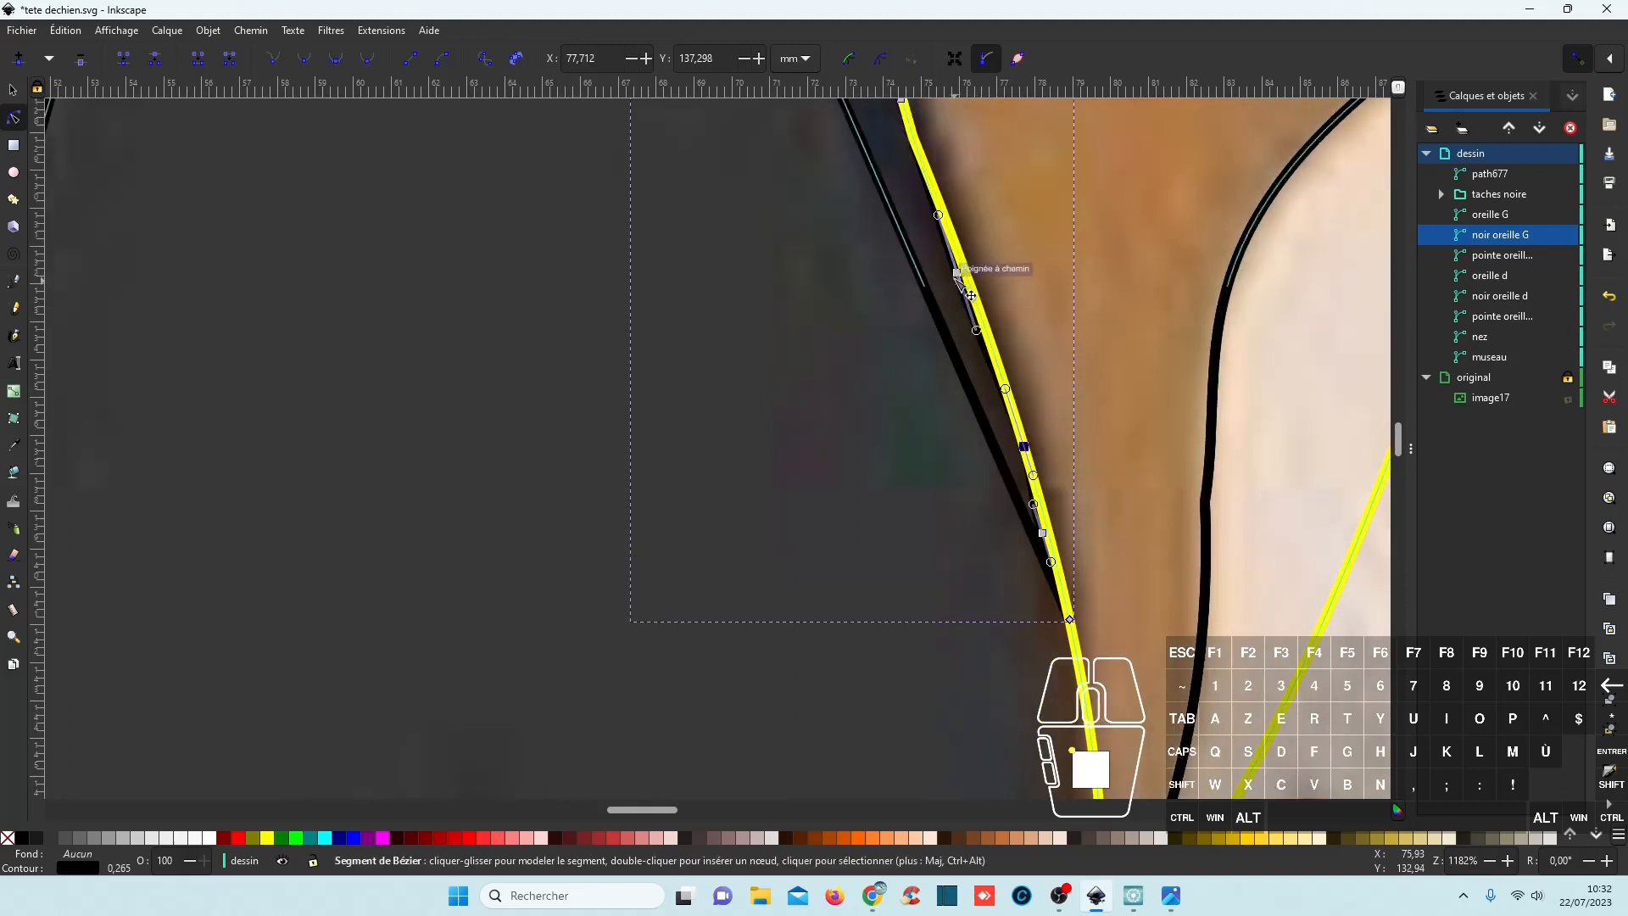
left_click(958, 273)
left_click_drag(957, 273, 984, 279)
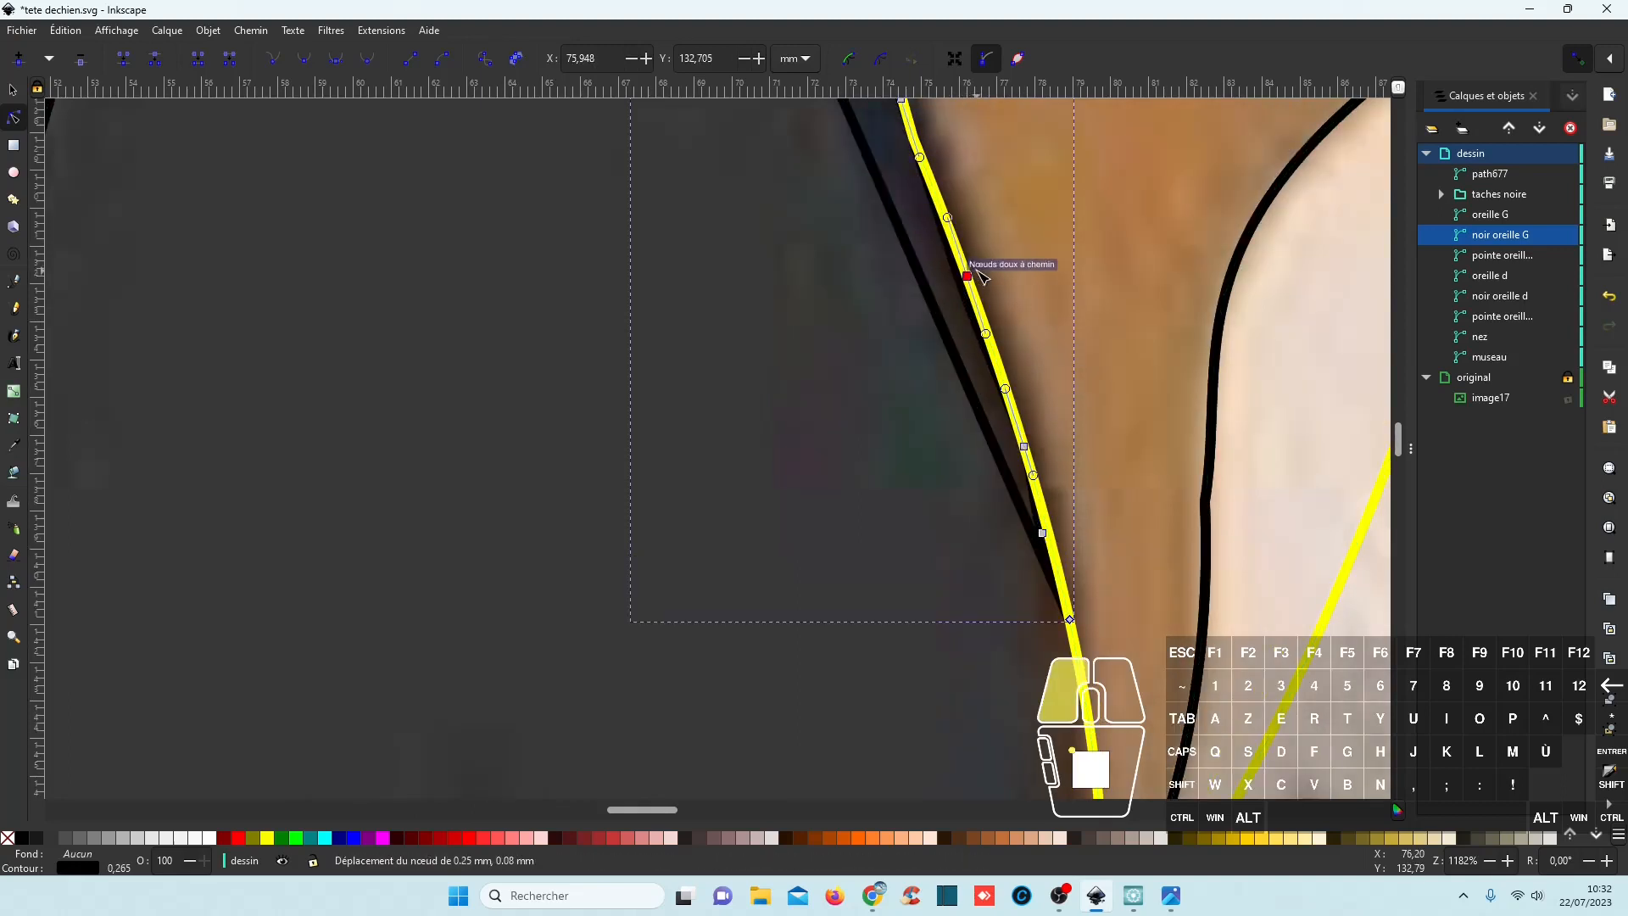
scroll(992, 297, "up", 4)
scroll(990, 297, "down", 3)
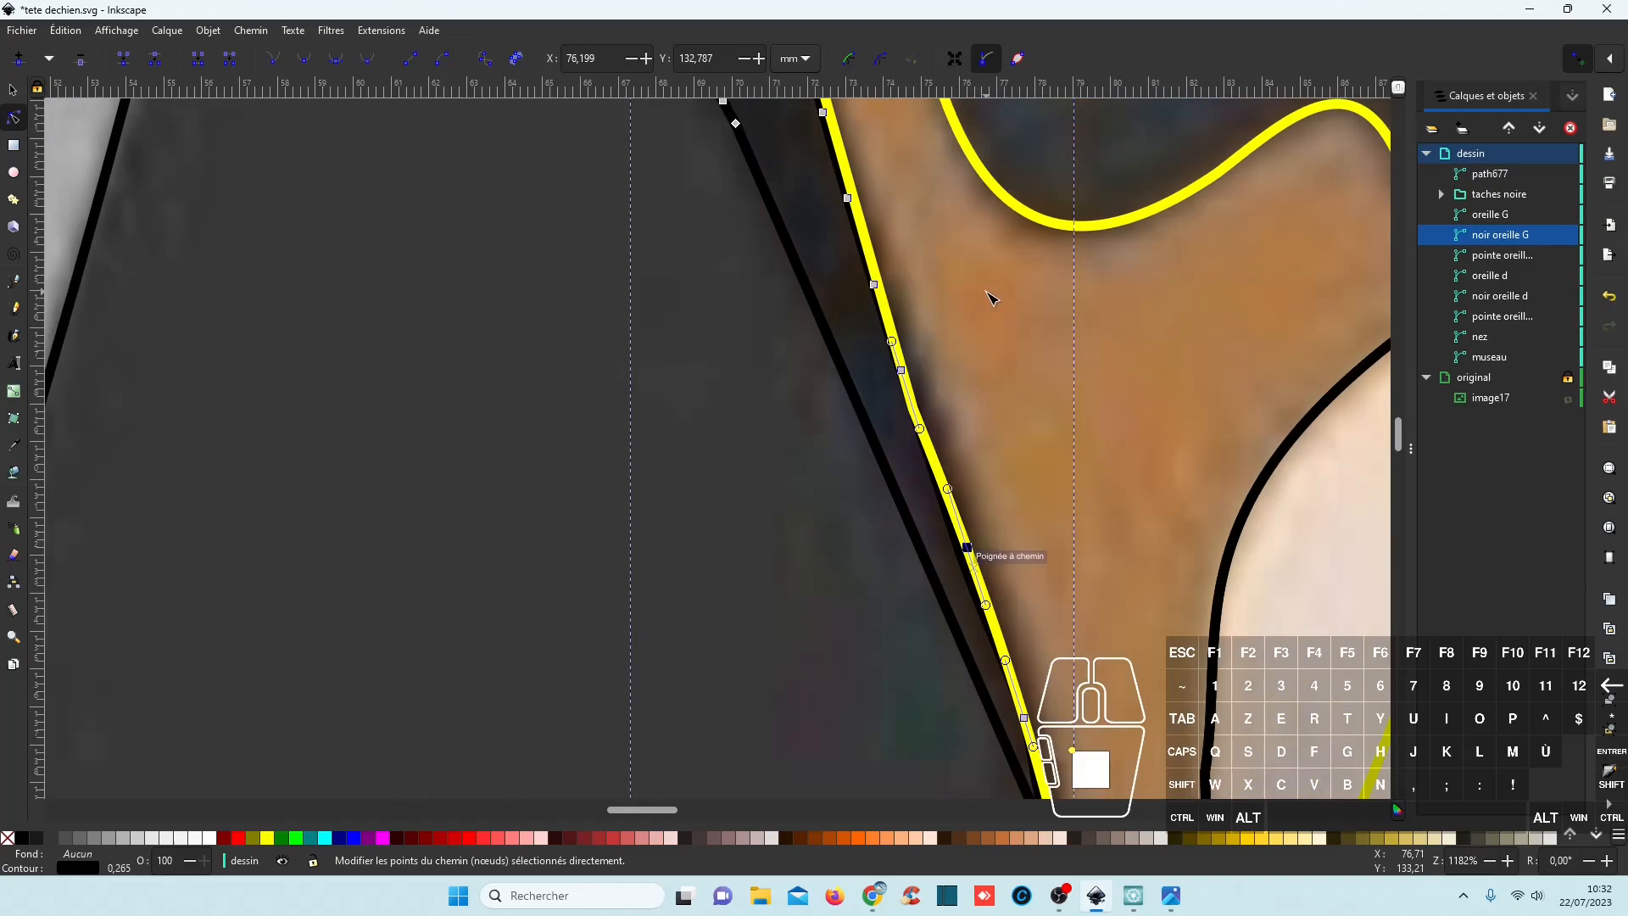
scroll(987, 296, "down", 3)
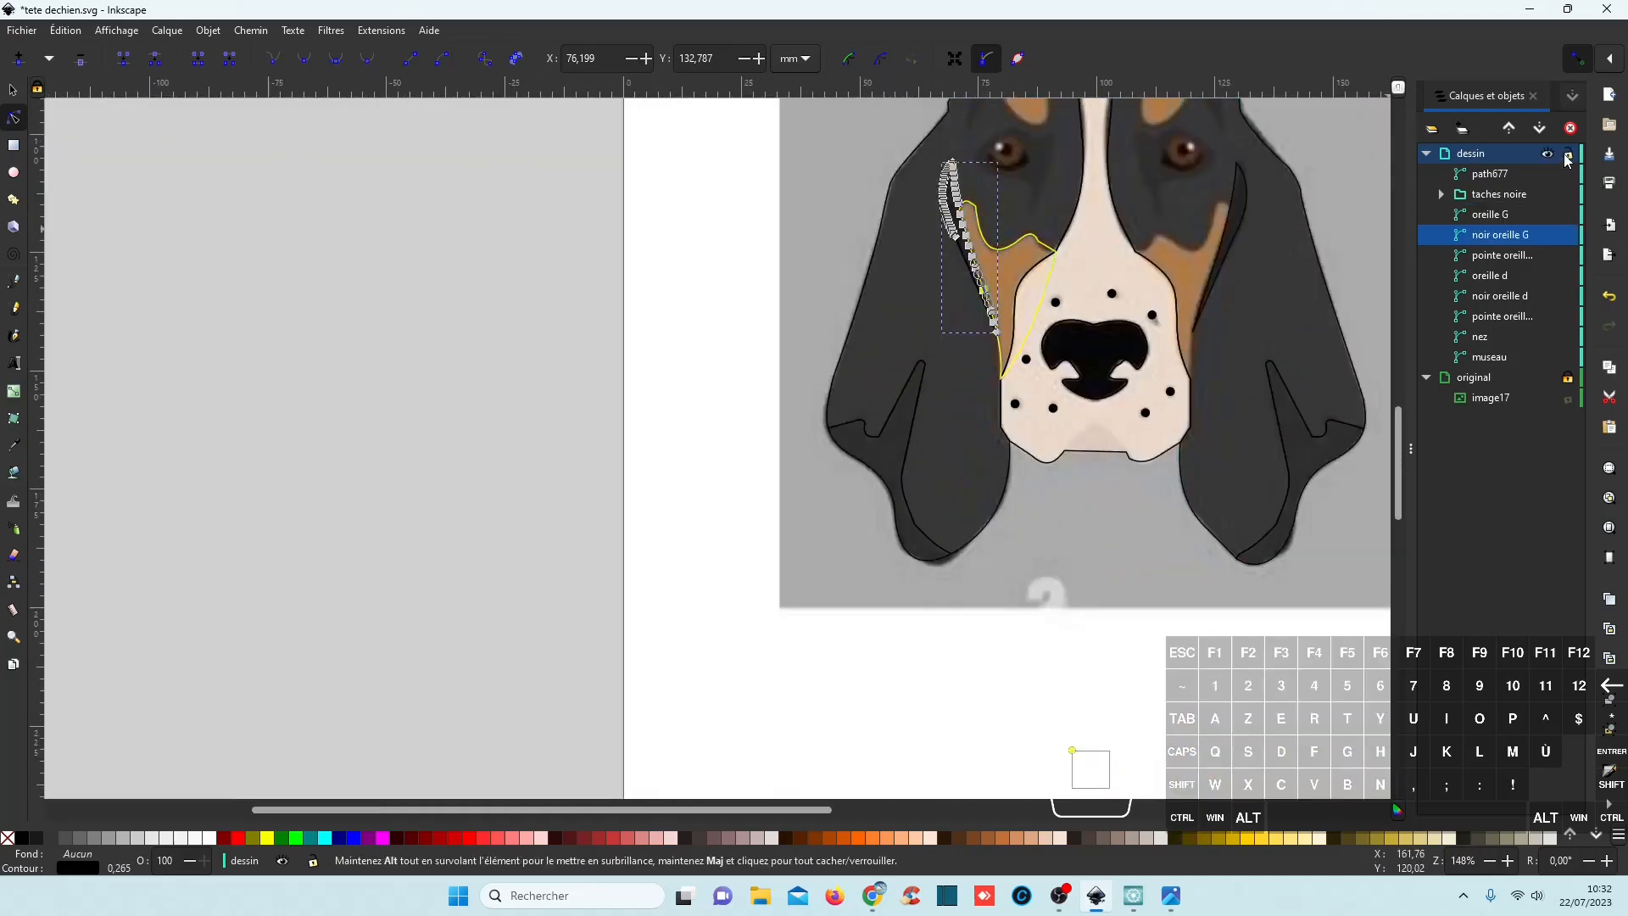
left_click(1526, 174)
left_click(1508, 238, "ctrl")
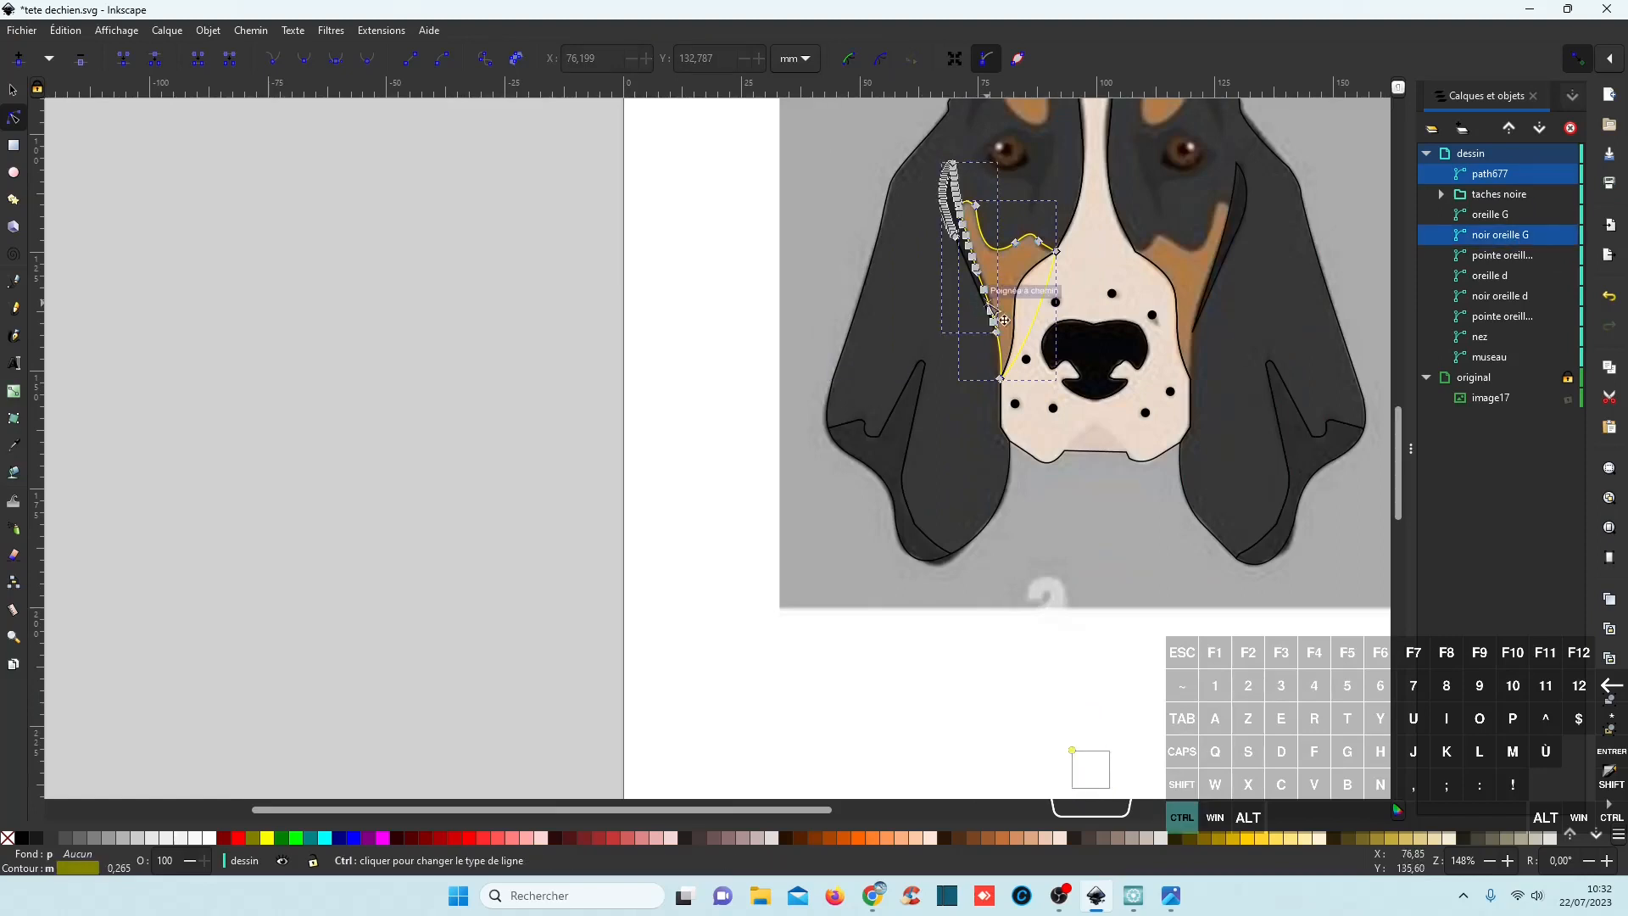
scroll(988, 310, "down", 2)
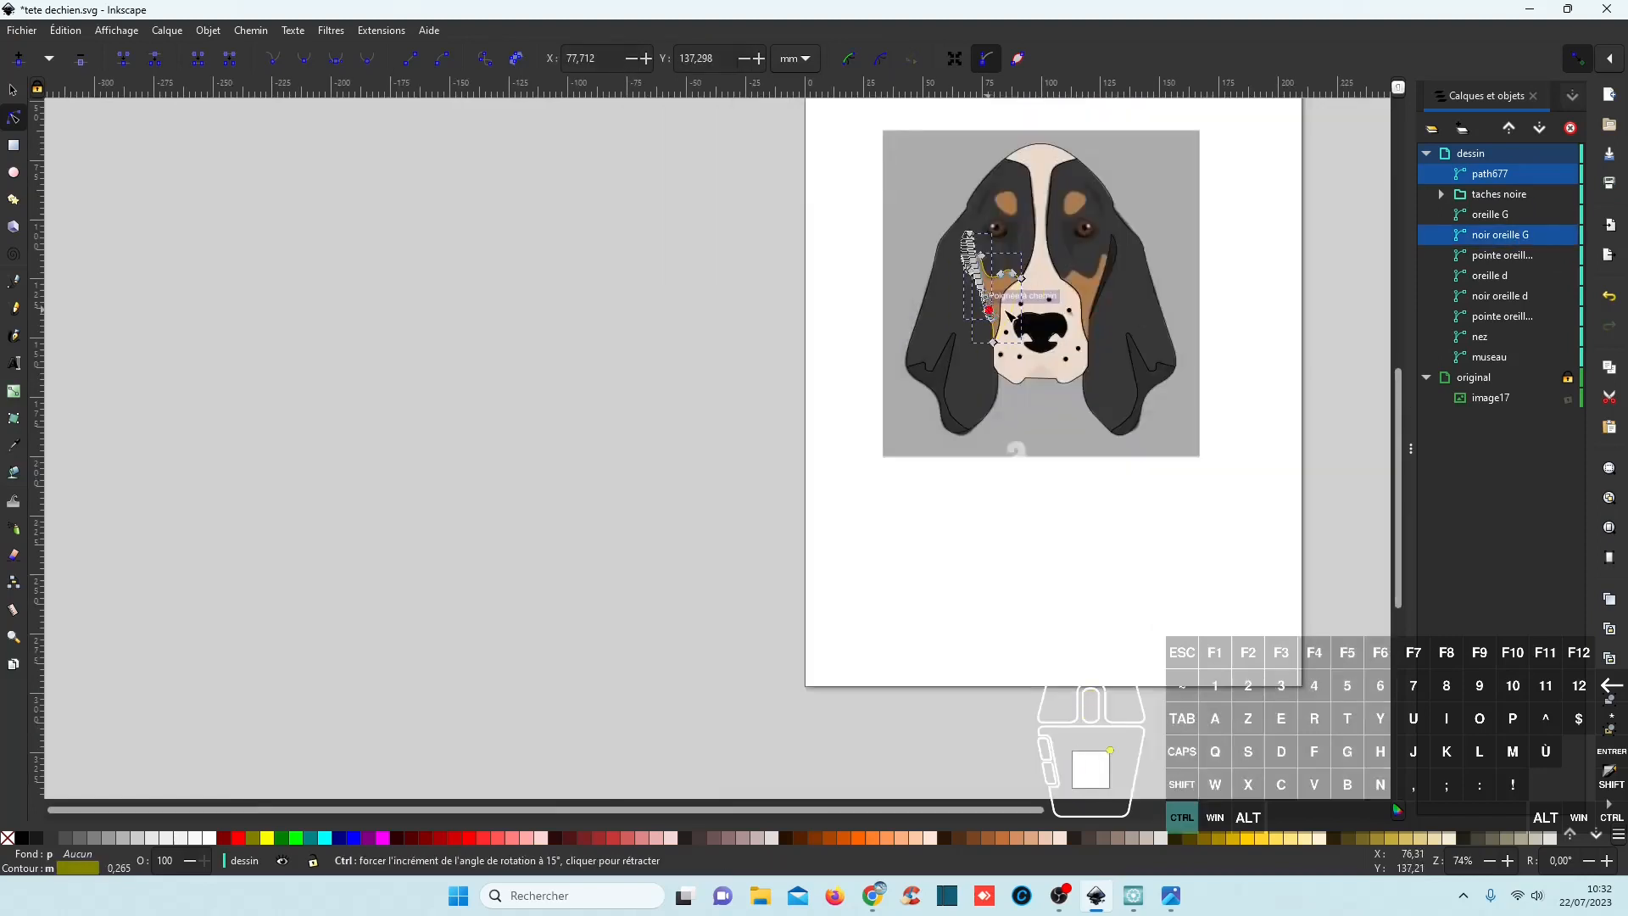
left_click(1515, 256)
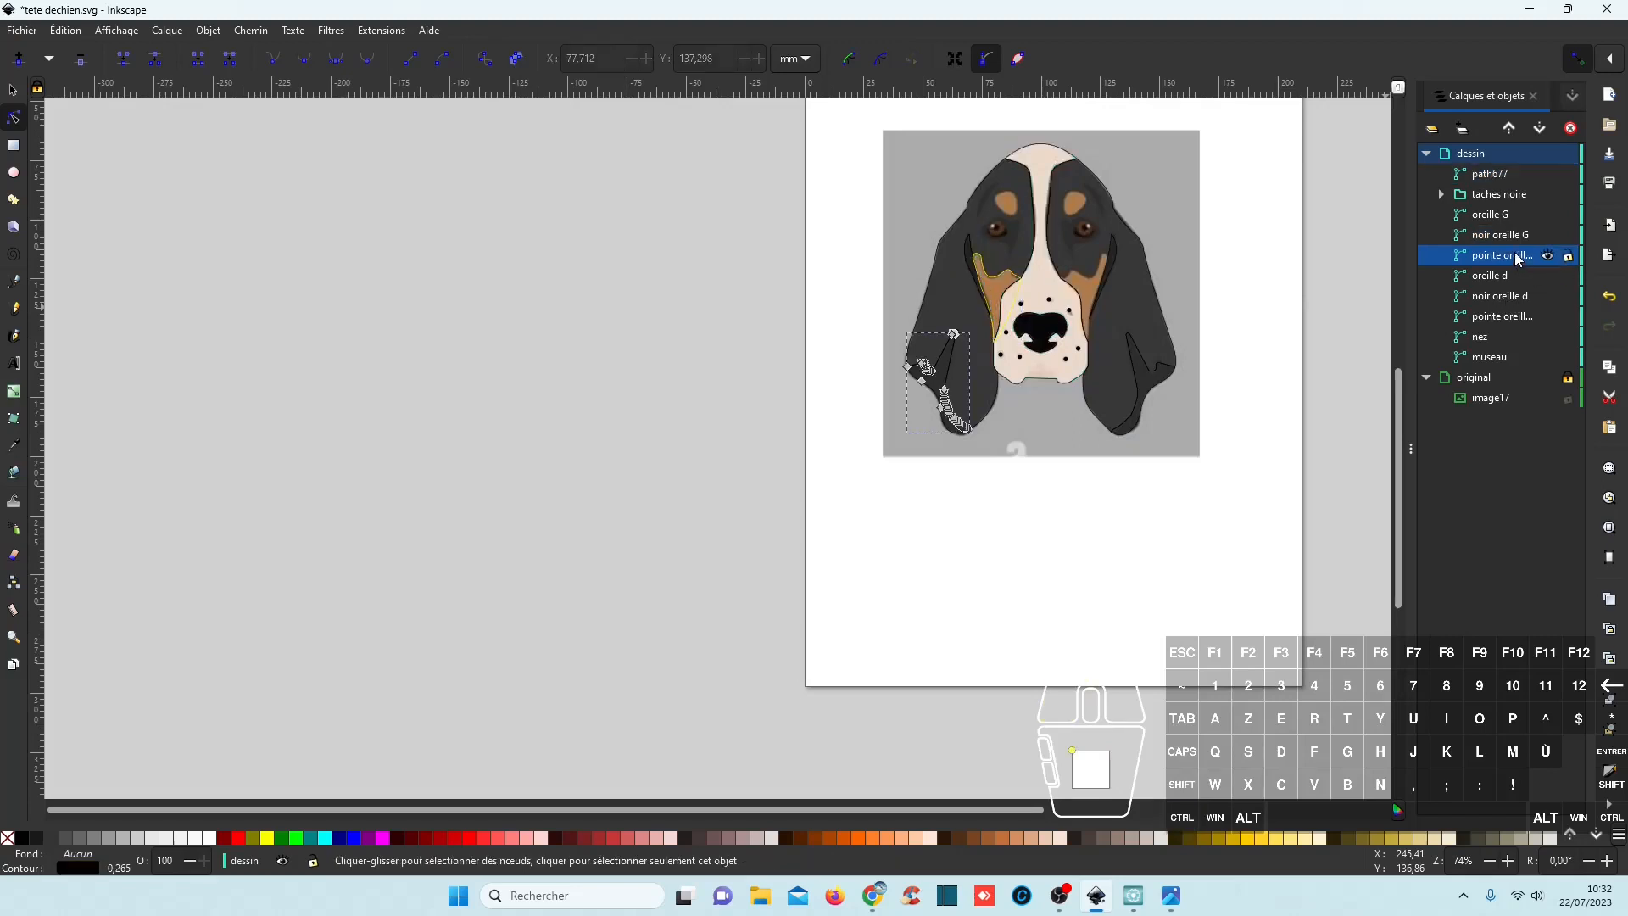
Divide the oreille G shape with the yellow path using Division, and select the first resulting piece.
left_click(1505, 174)
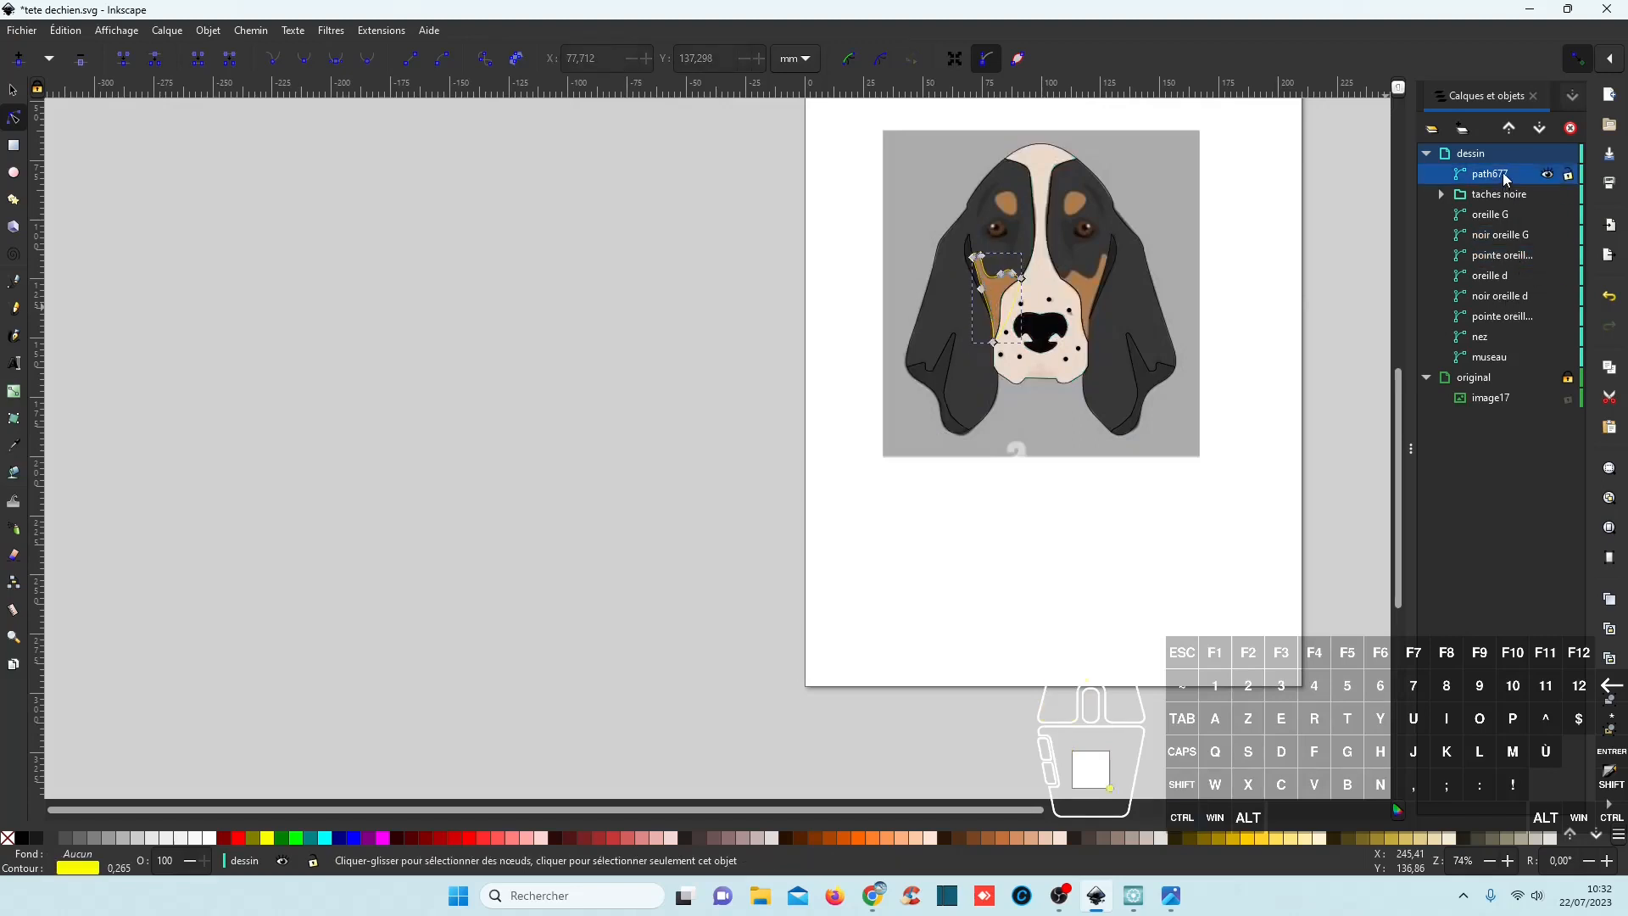
left_click(1489, 214, "ctrl")
left_click(251, 31)
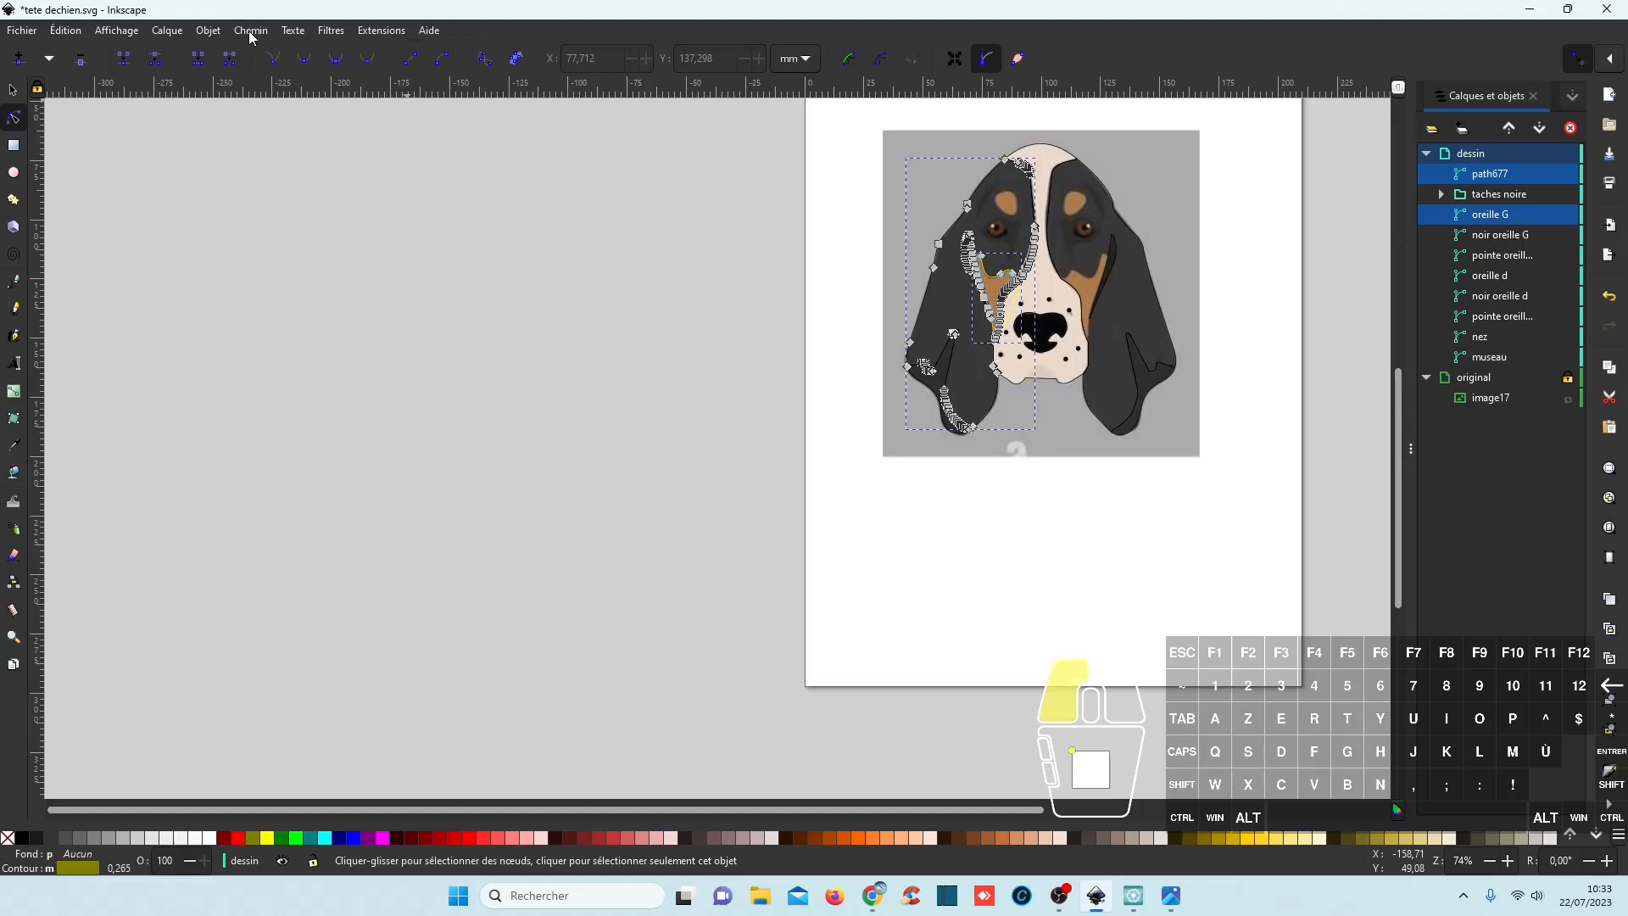
left_click(271, 208)
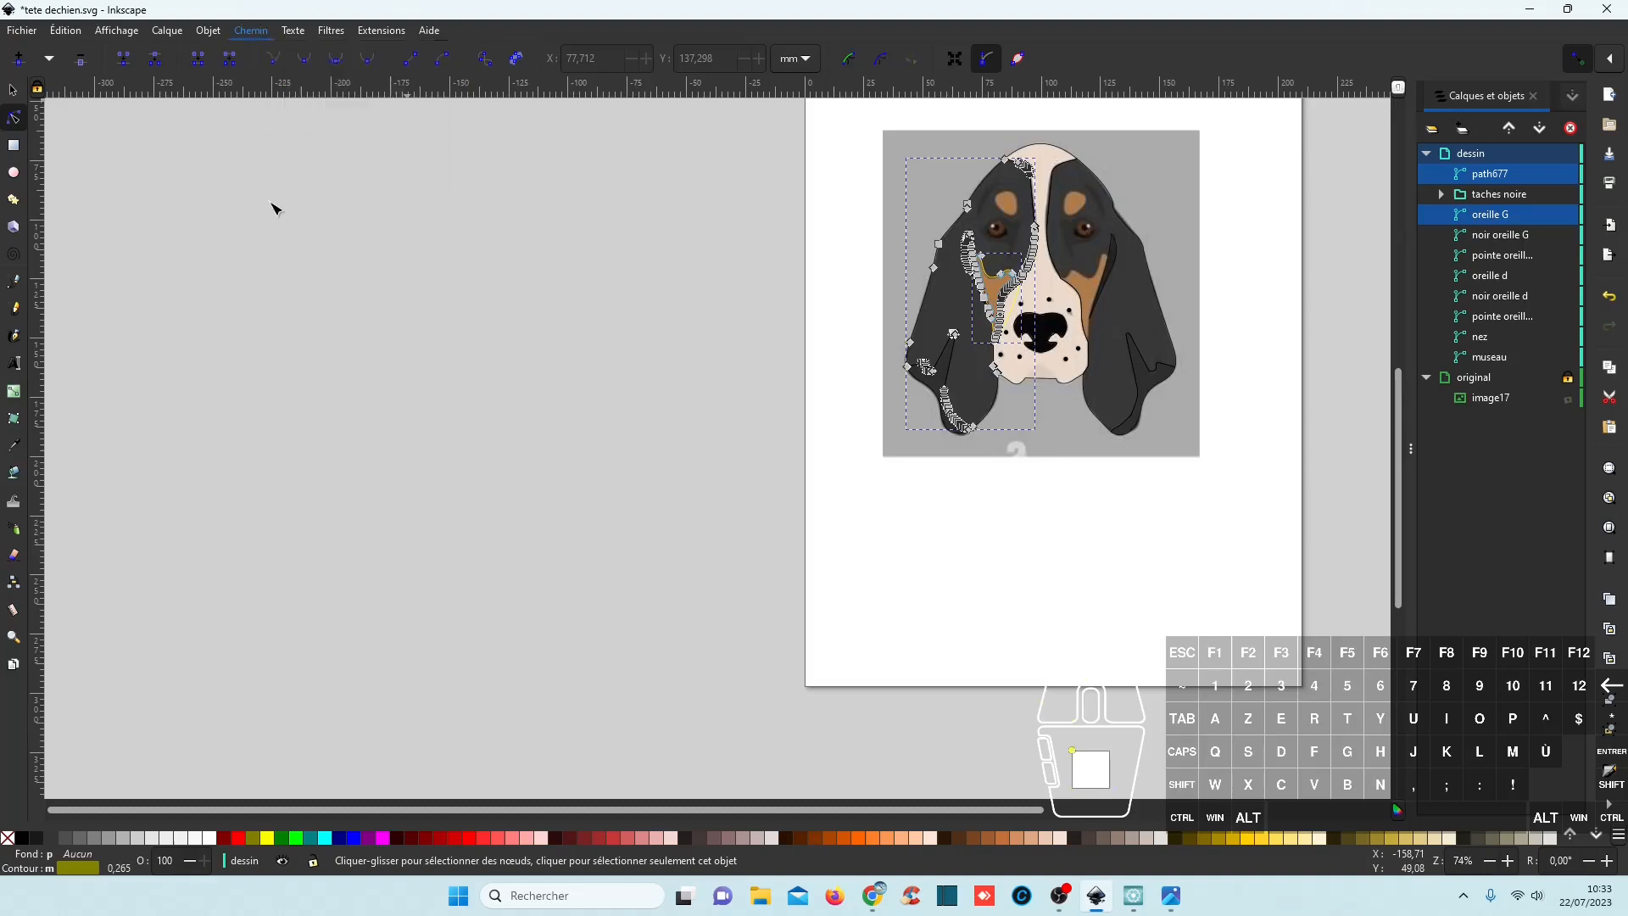
left_click(1244, 282)
key("Tab")
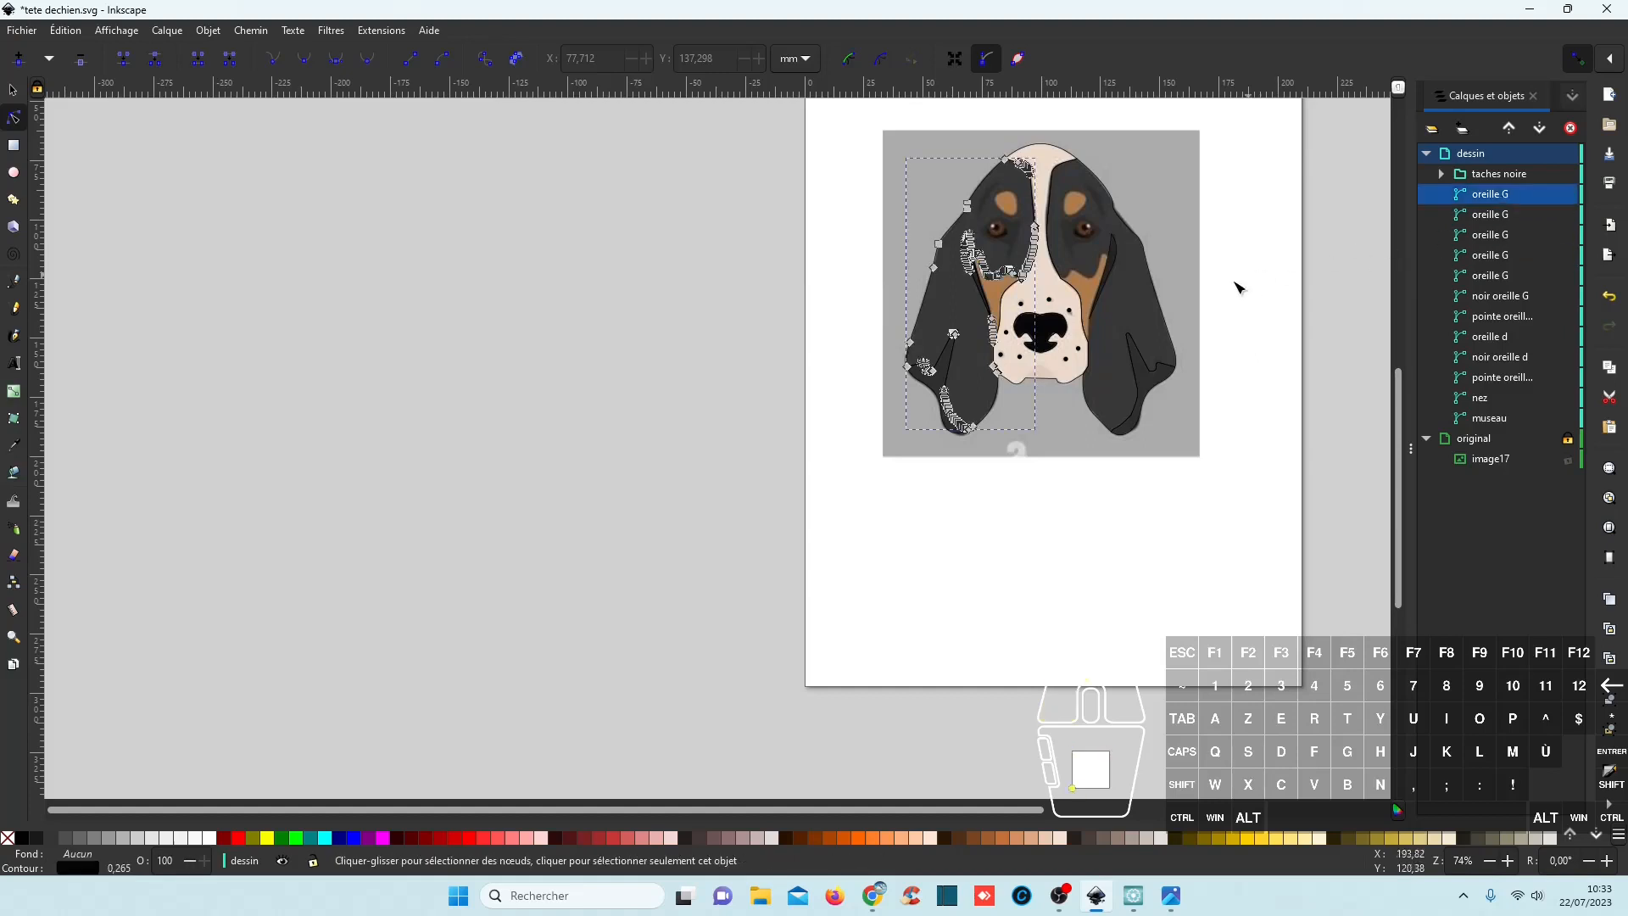
Rename the brown patch piece of the divided left ear as "brun oreille G".
scroll(1238, 288, "up", 2, "ctrl")
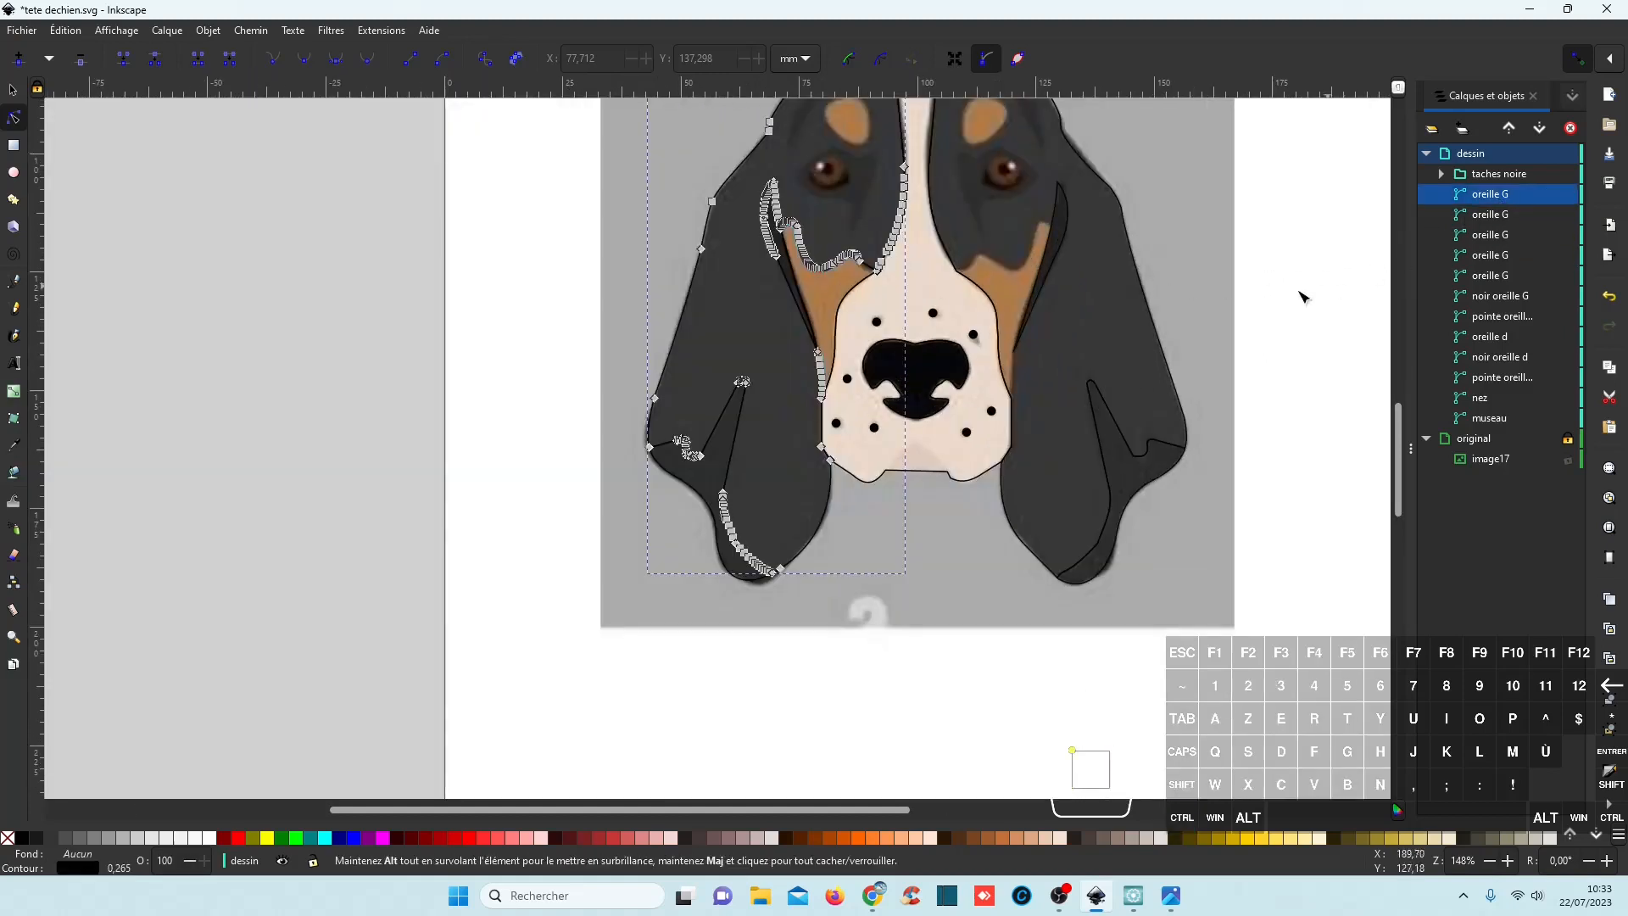
left_click(1494, 219)
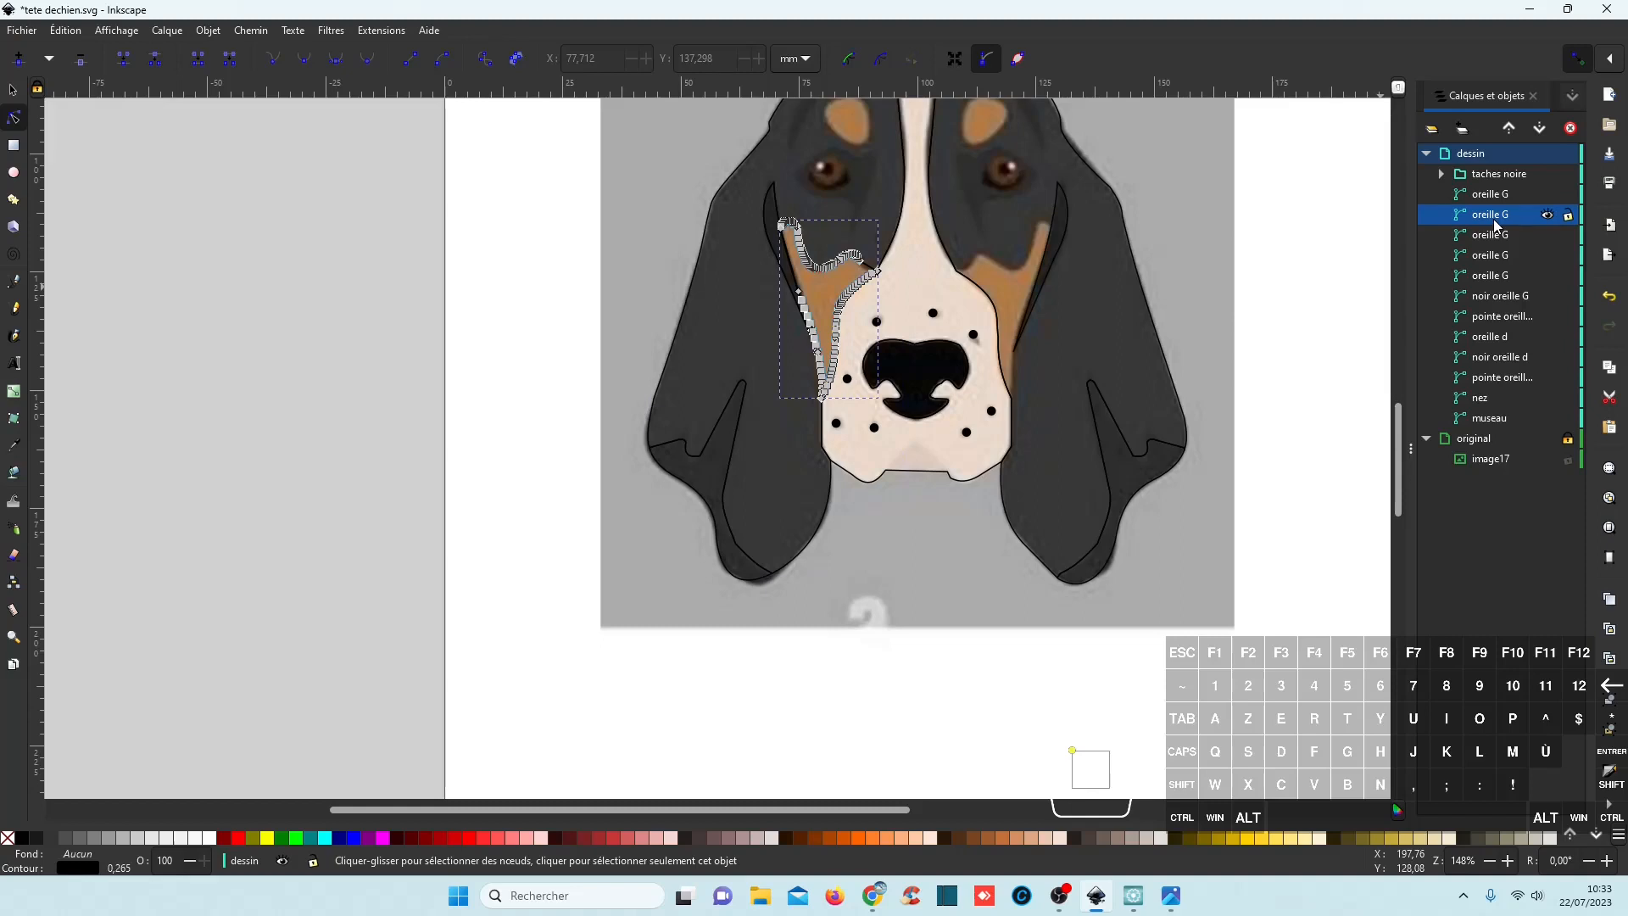
left_click(1492, 217)
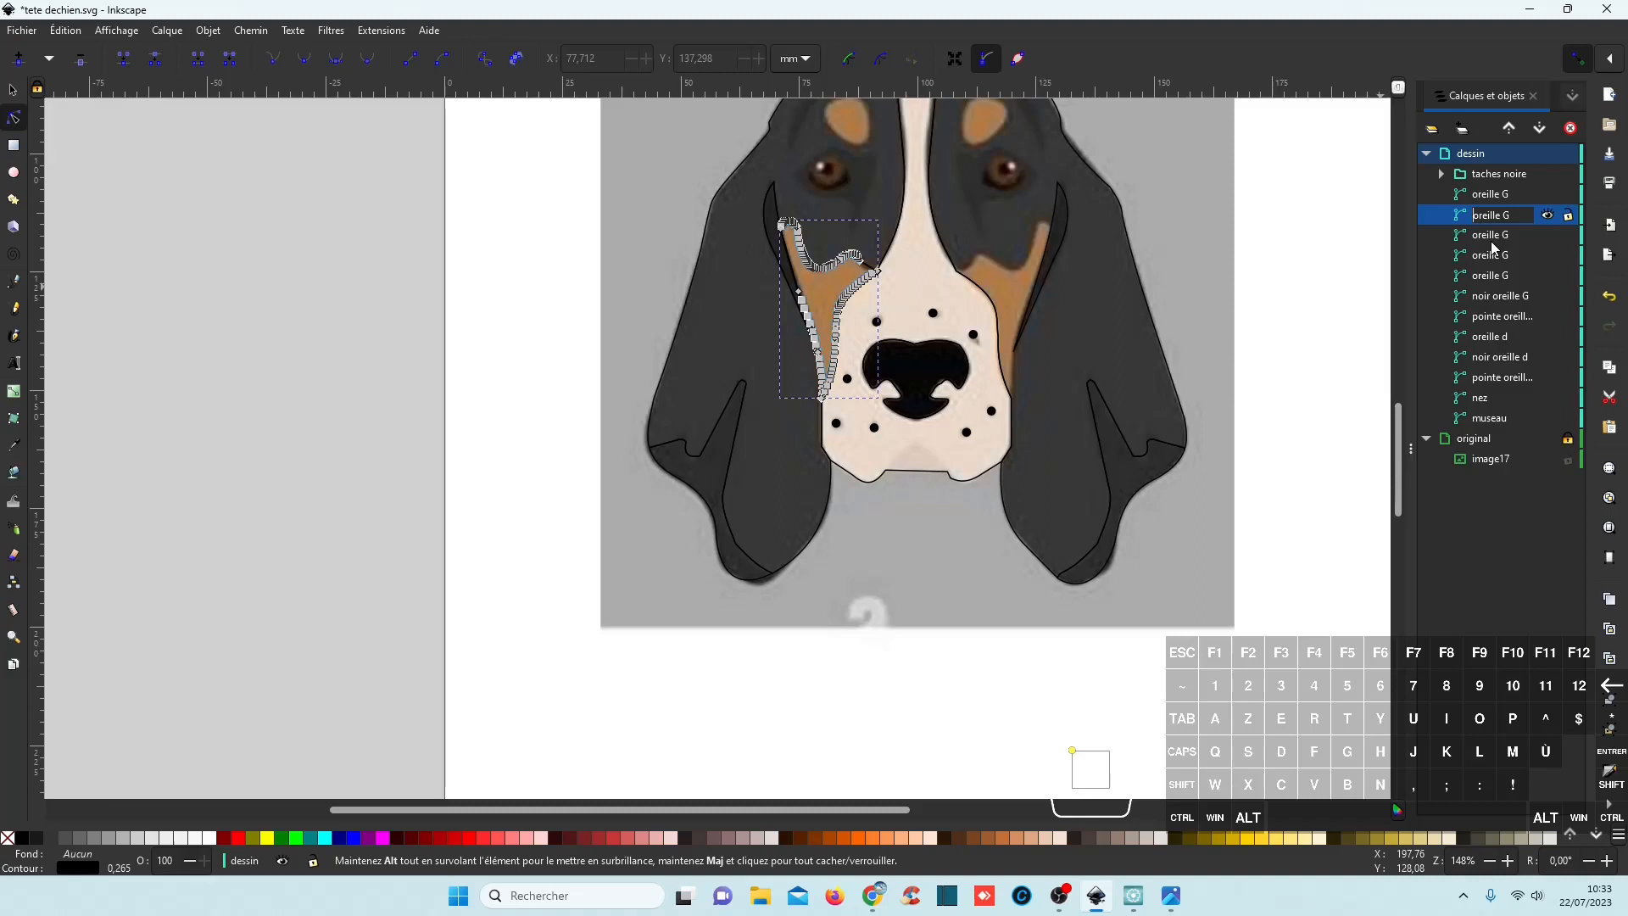
type("brun")
Delete the small leftover "oreille G" slivers along the outer edge of the left brown patch.
left_click(1490, 235)
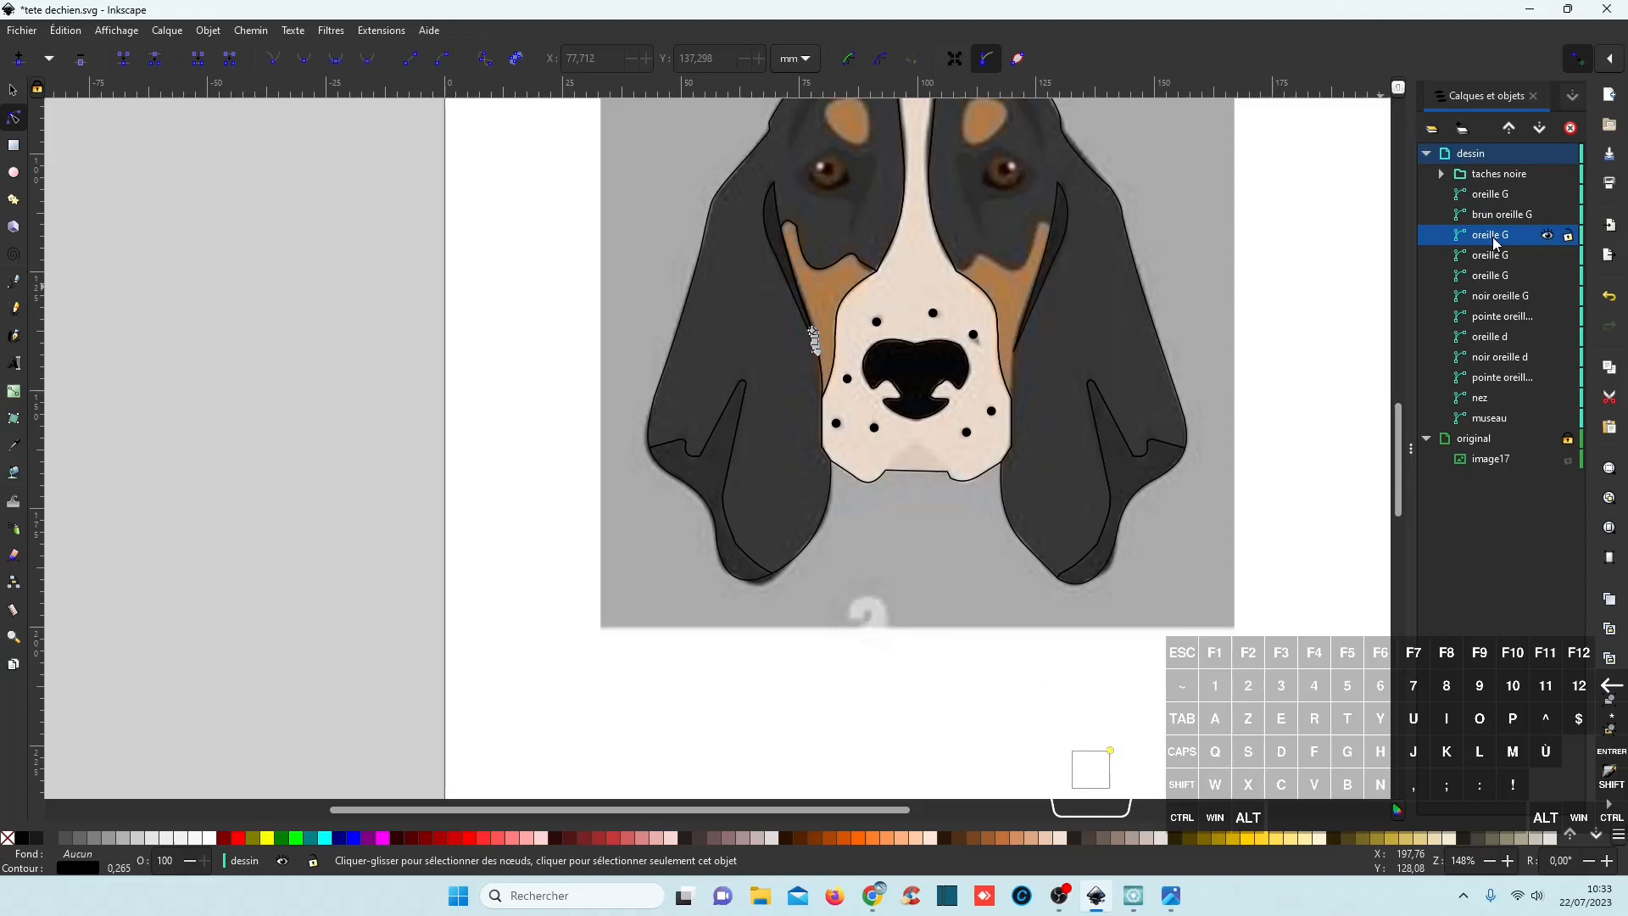
key("s")
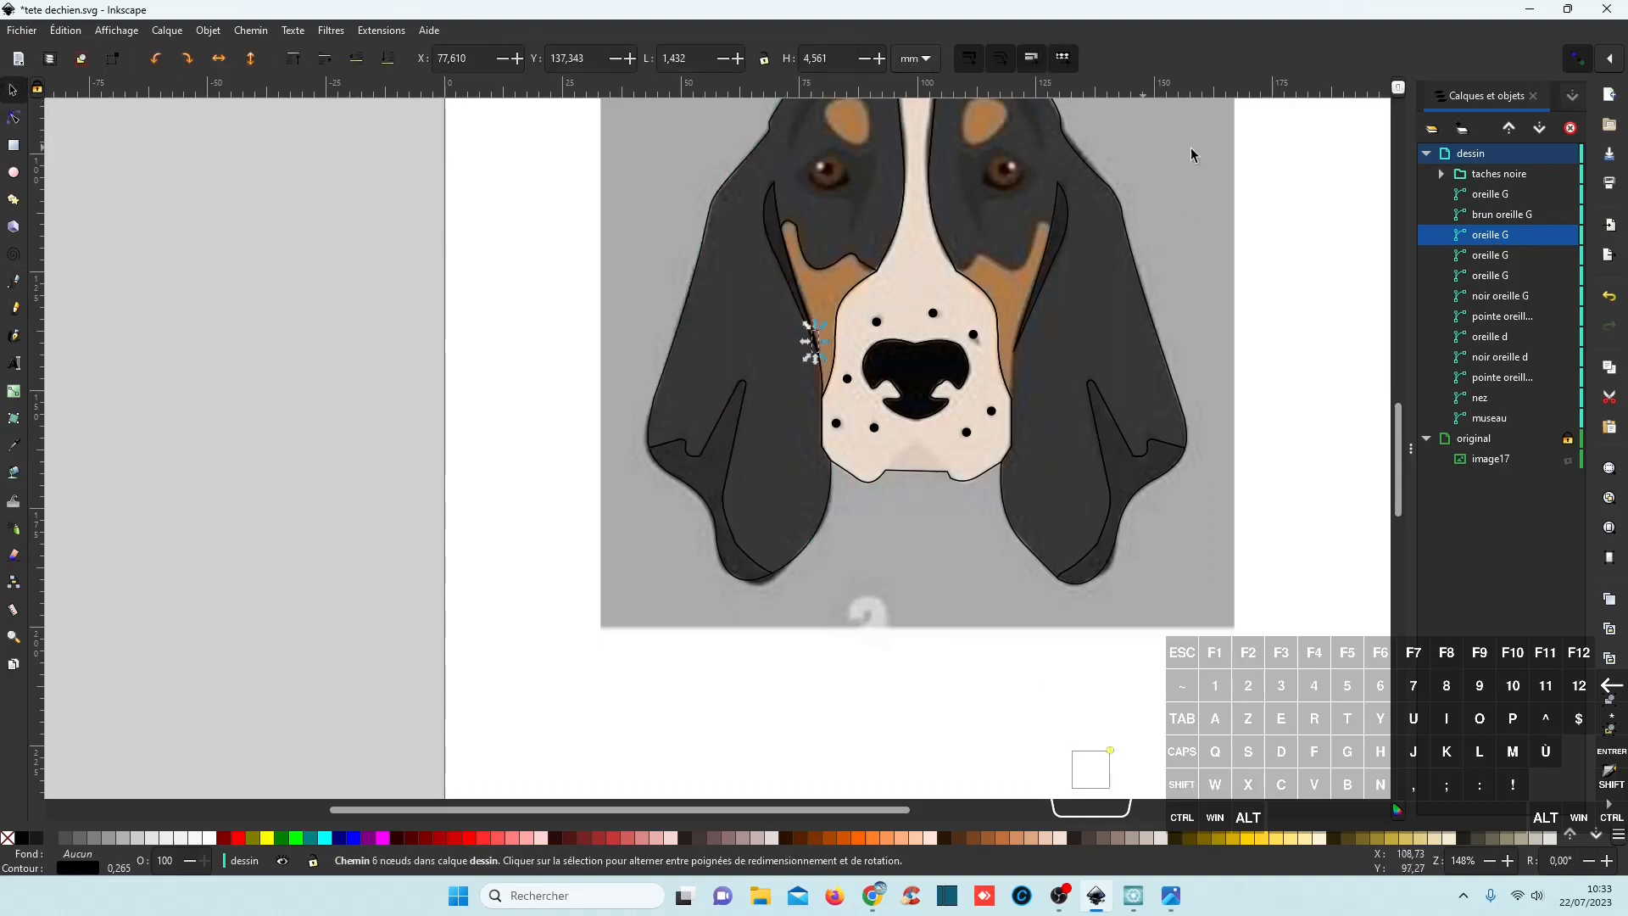
key("Delete")
left_click(1489, 256)
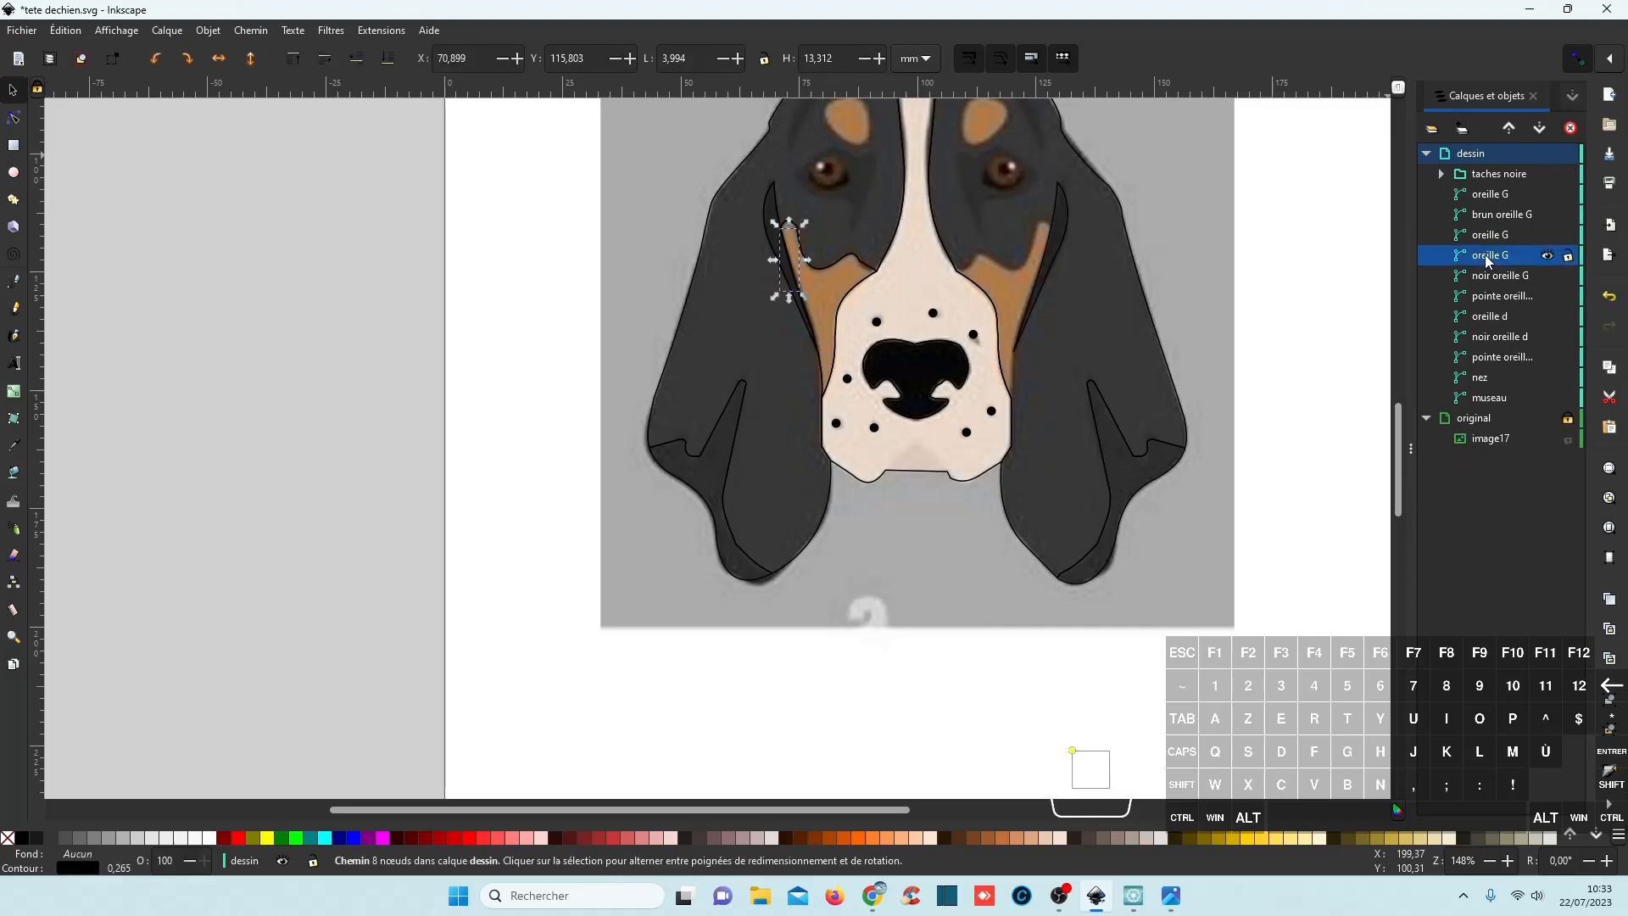
key("Delete")
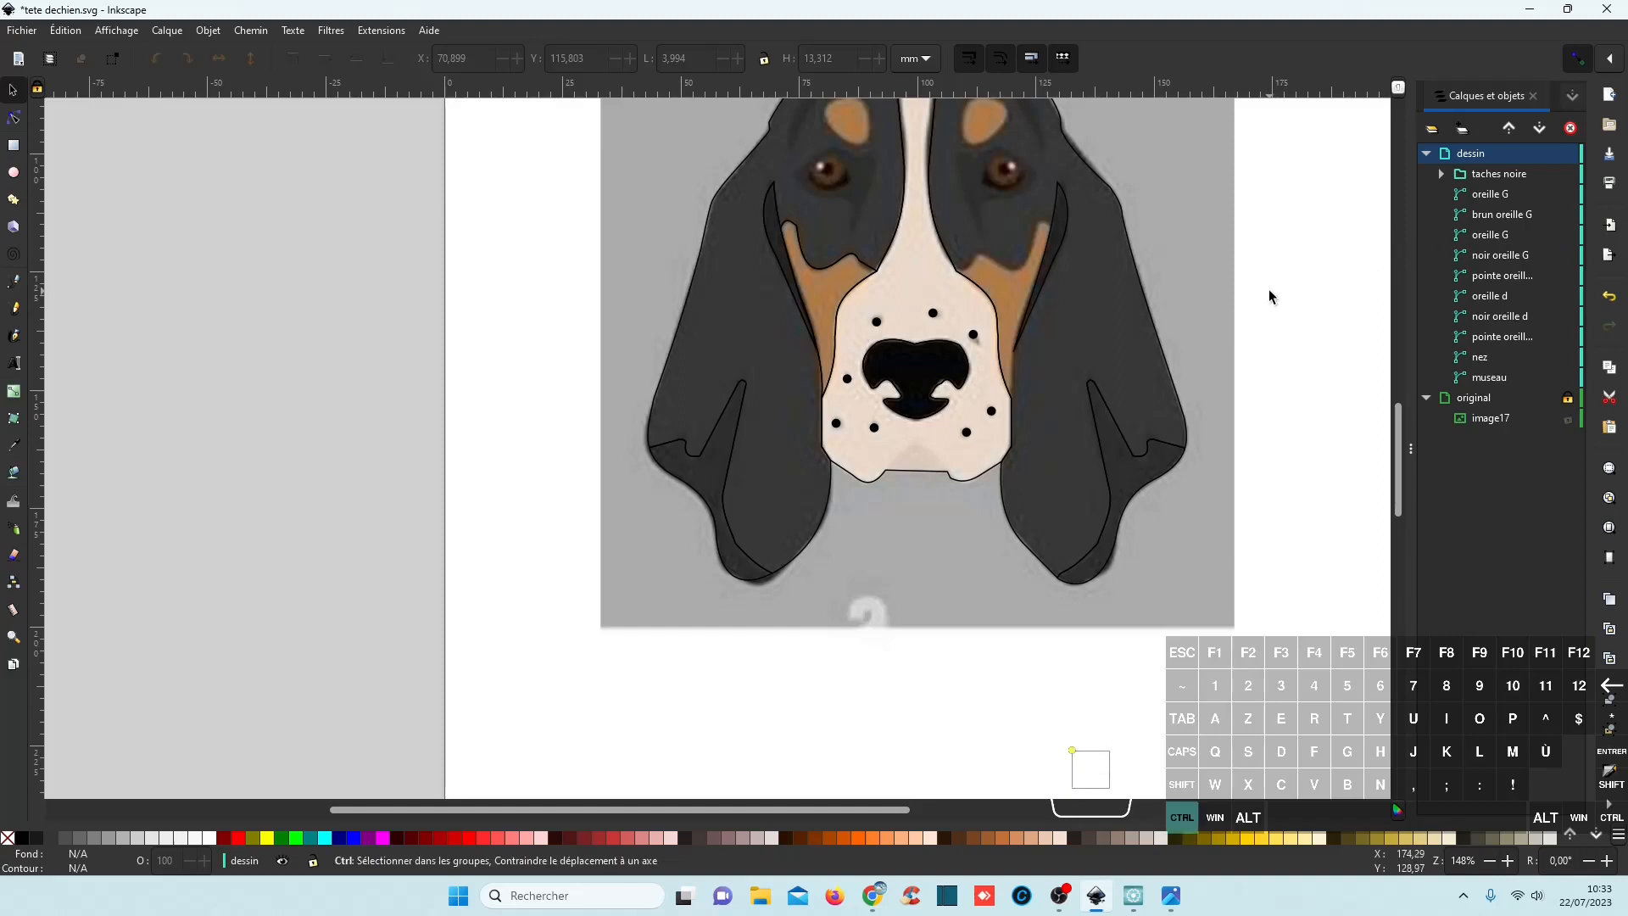
Undo the edits back to before the left ear was divided by the yellow patch outline.
key("ctrl+z")
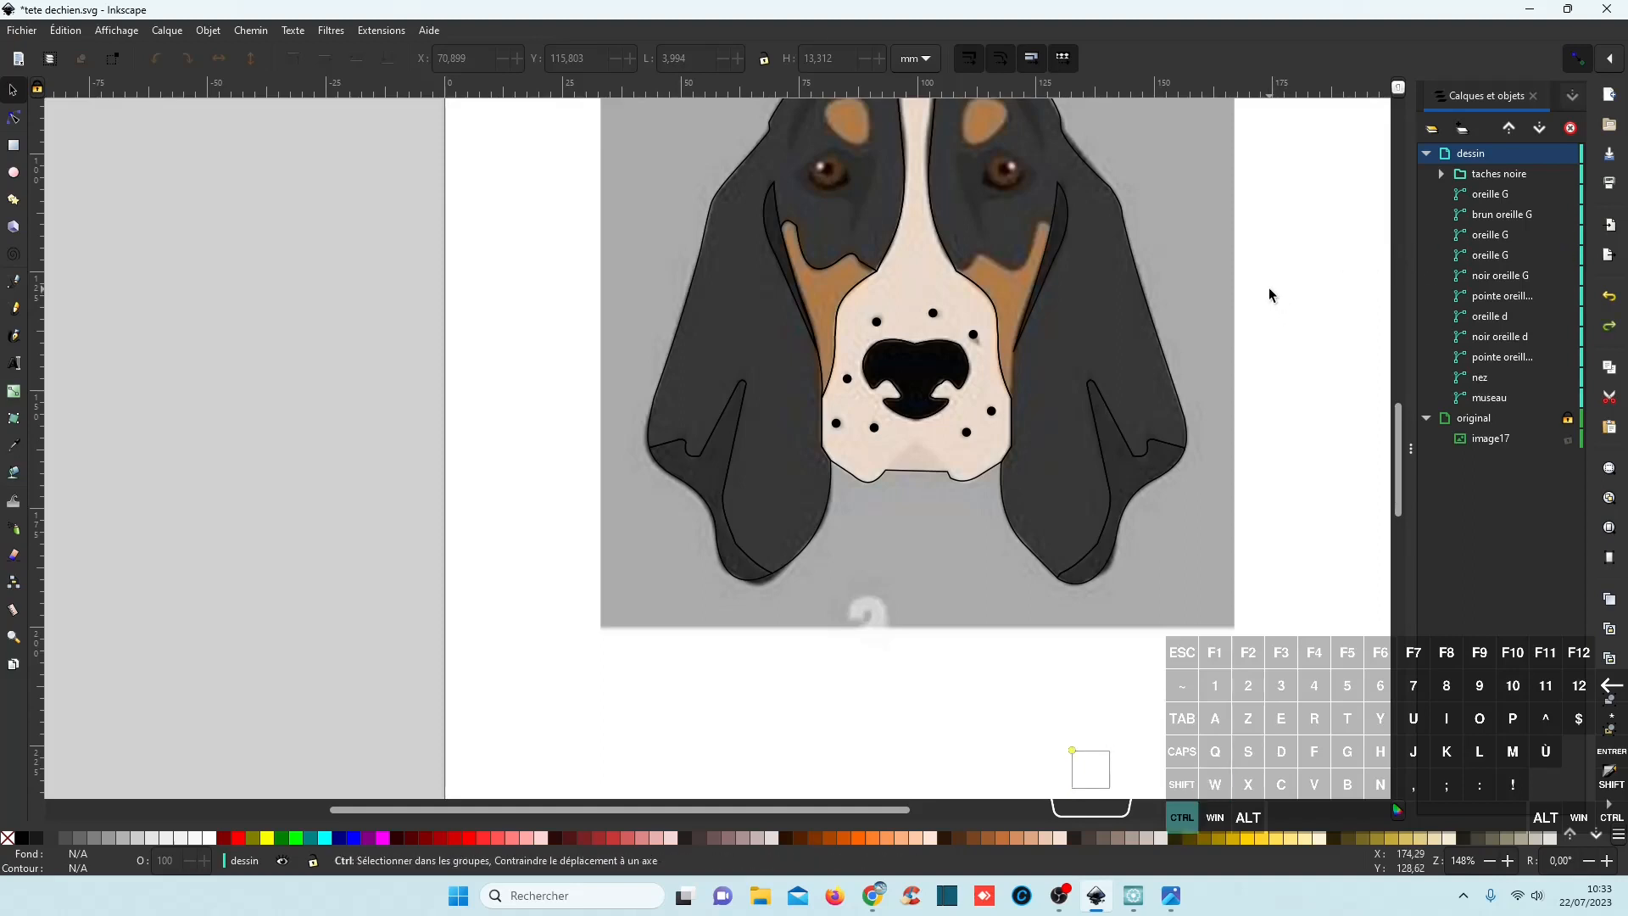
key("ctrl+z")
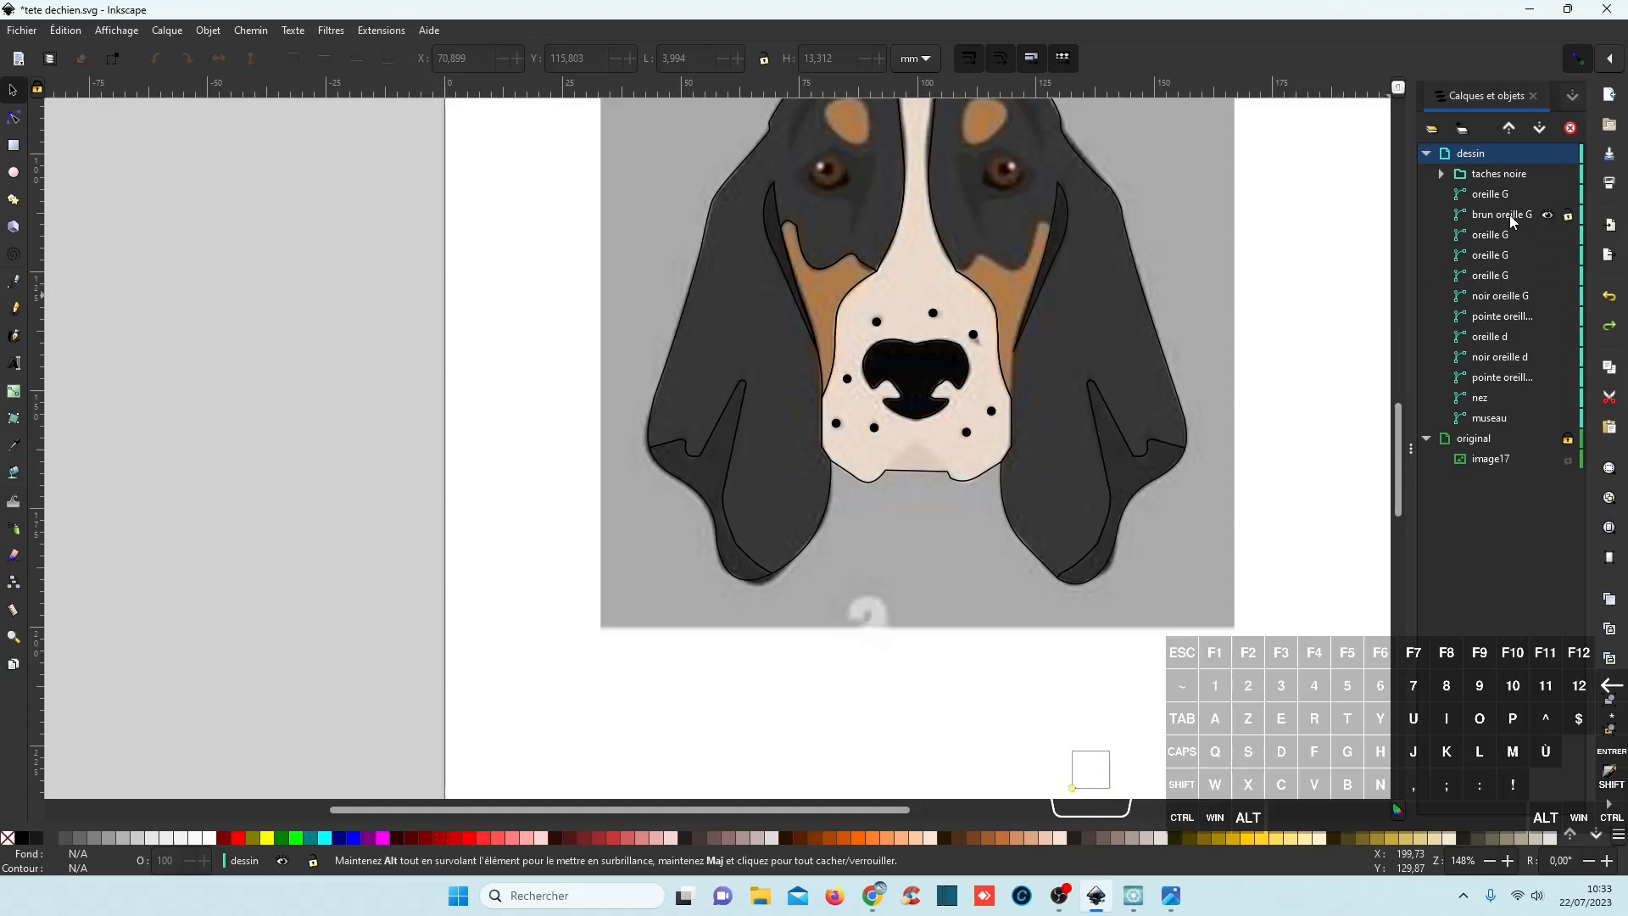
key("ctrl+z")
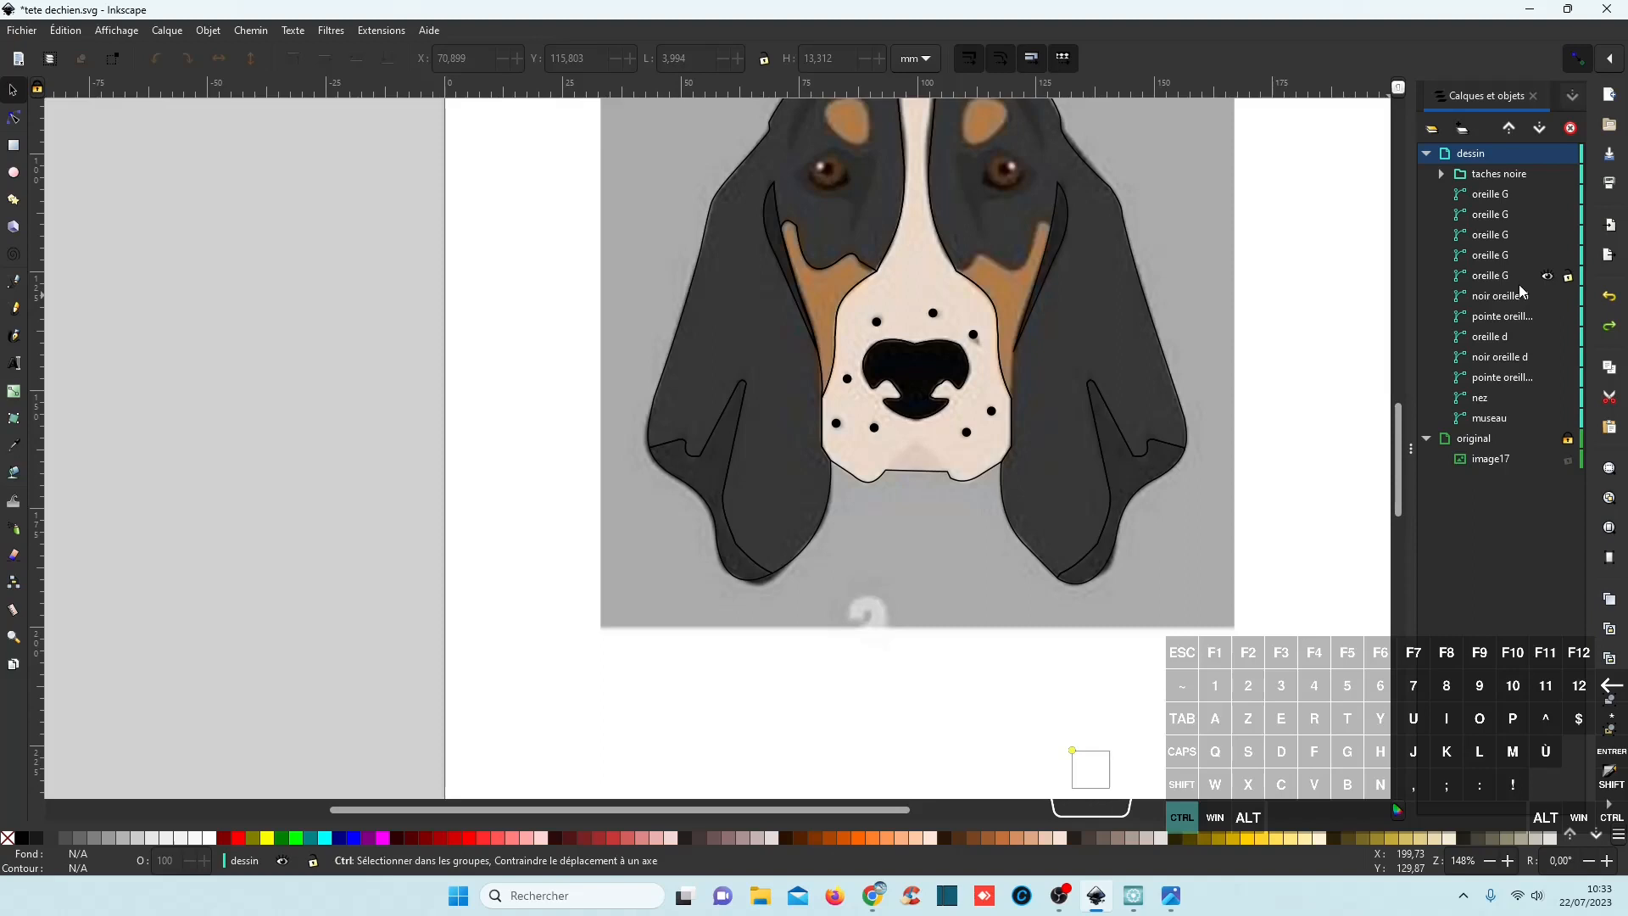
key("ctrl+z")
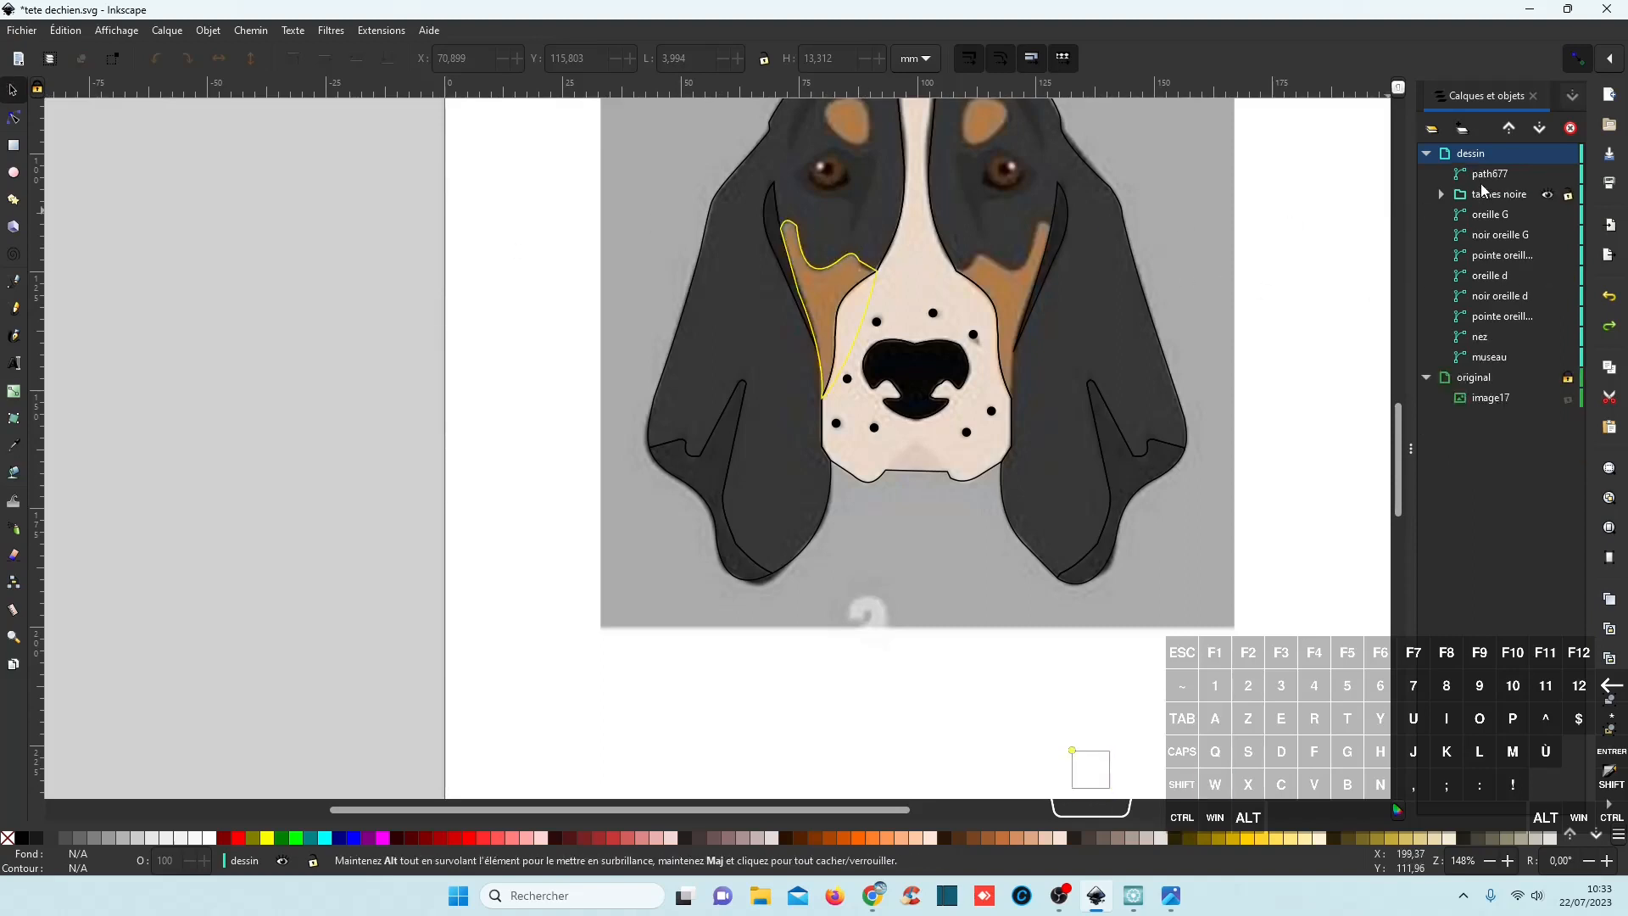
Duplicate the yellow outline of the left brown patch and flip the copy horizontally.
left_click(1479, 177)
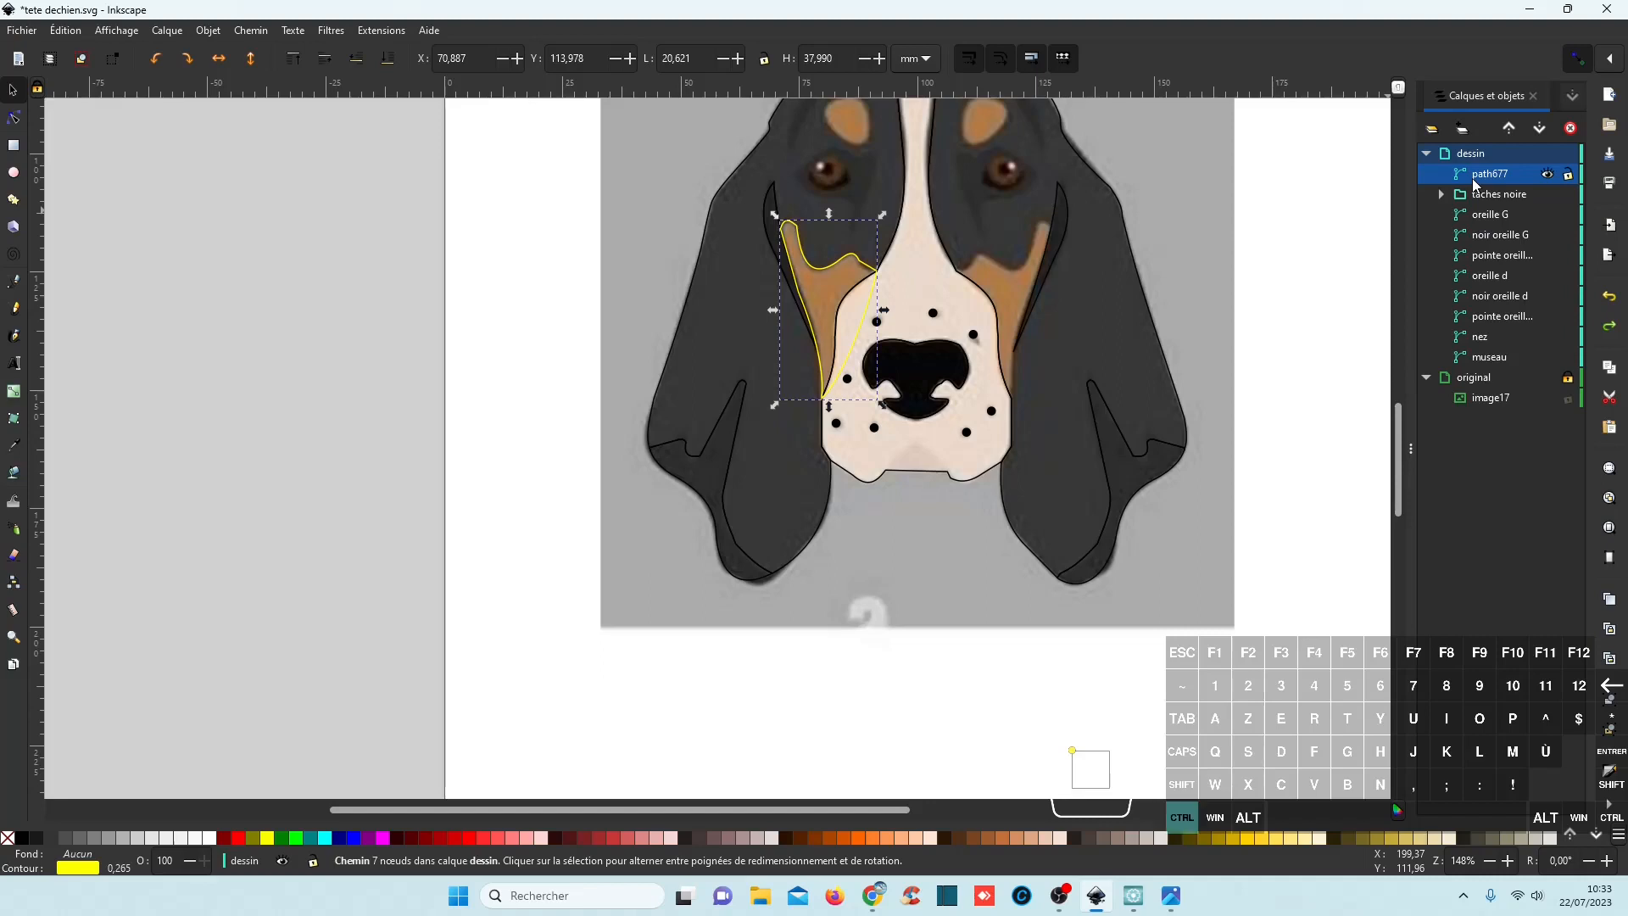
key("ctrl+d")
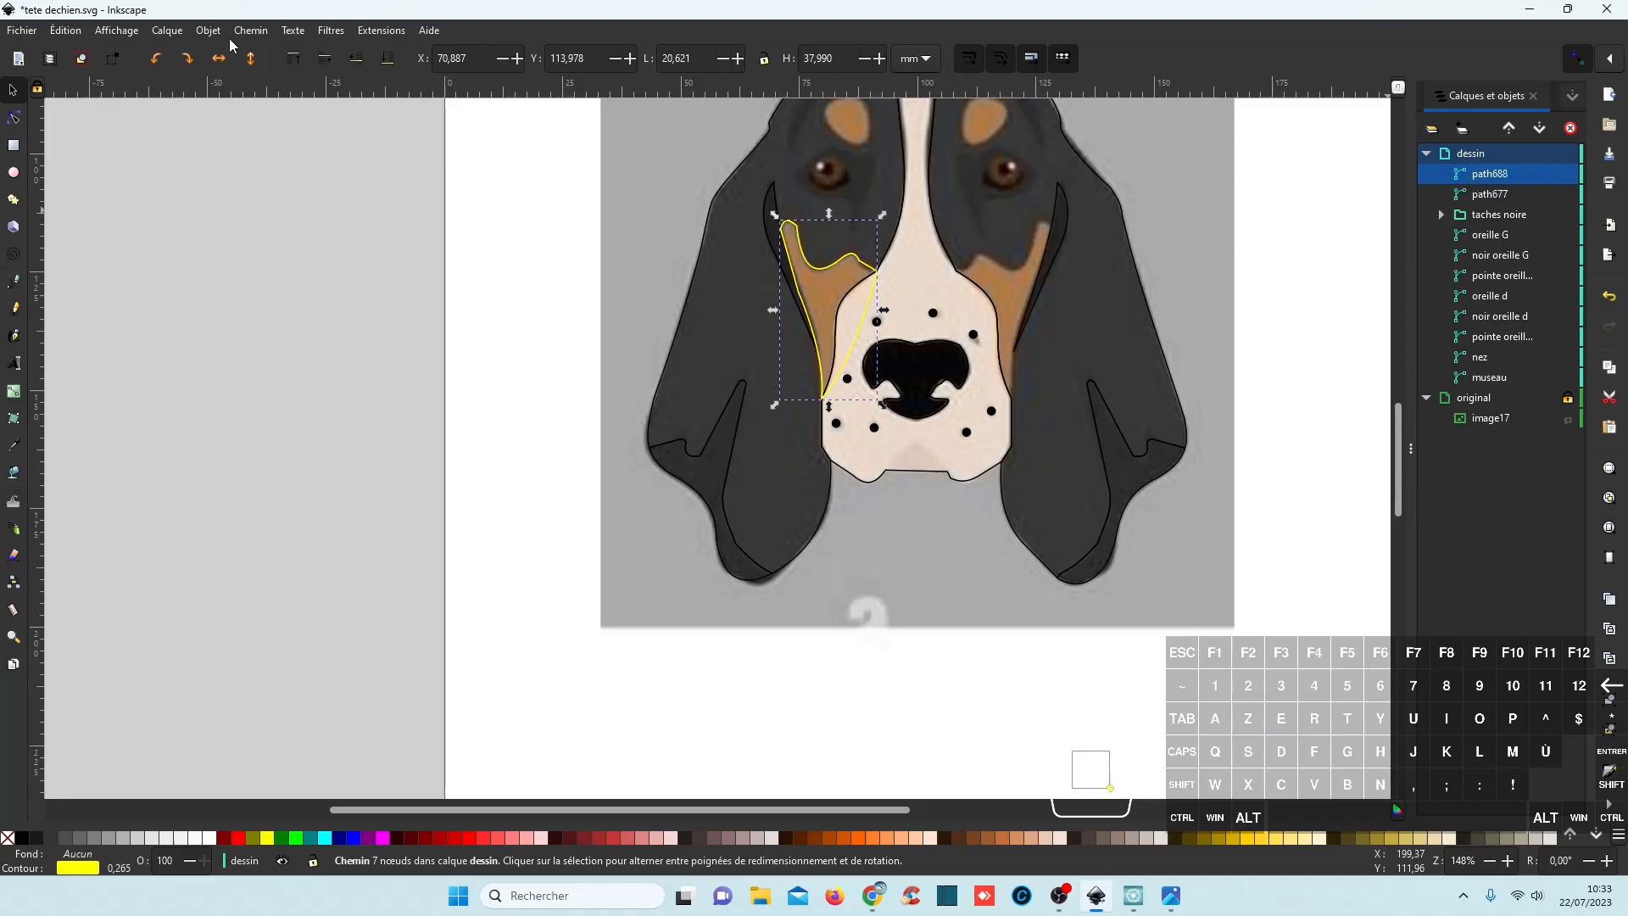
left_click(218, 60)
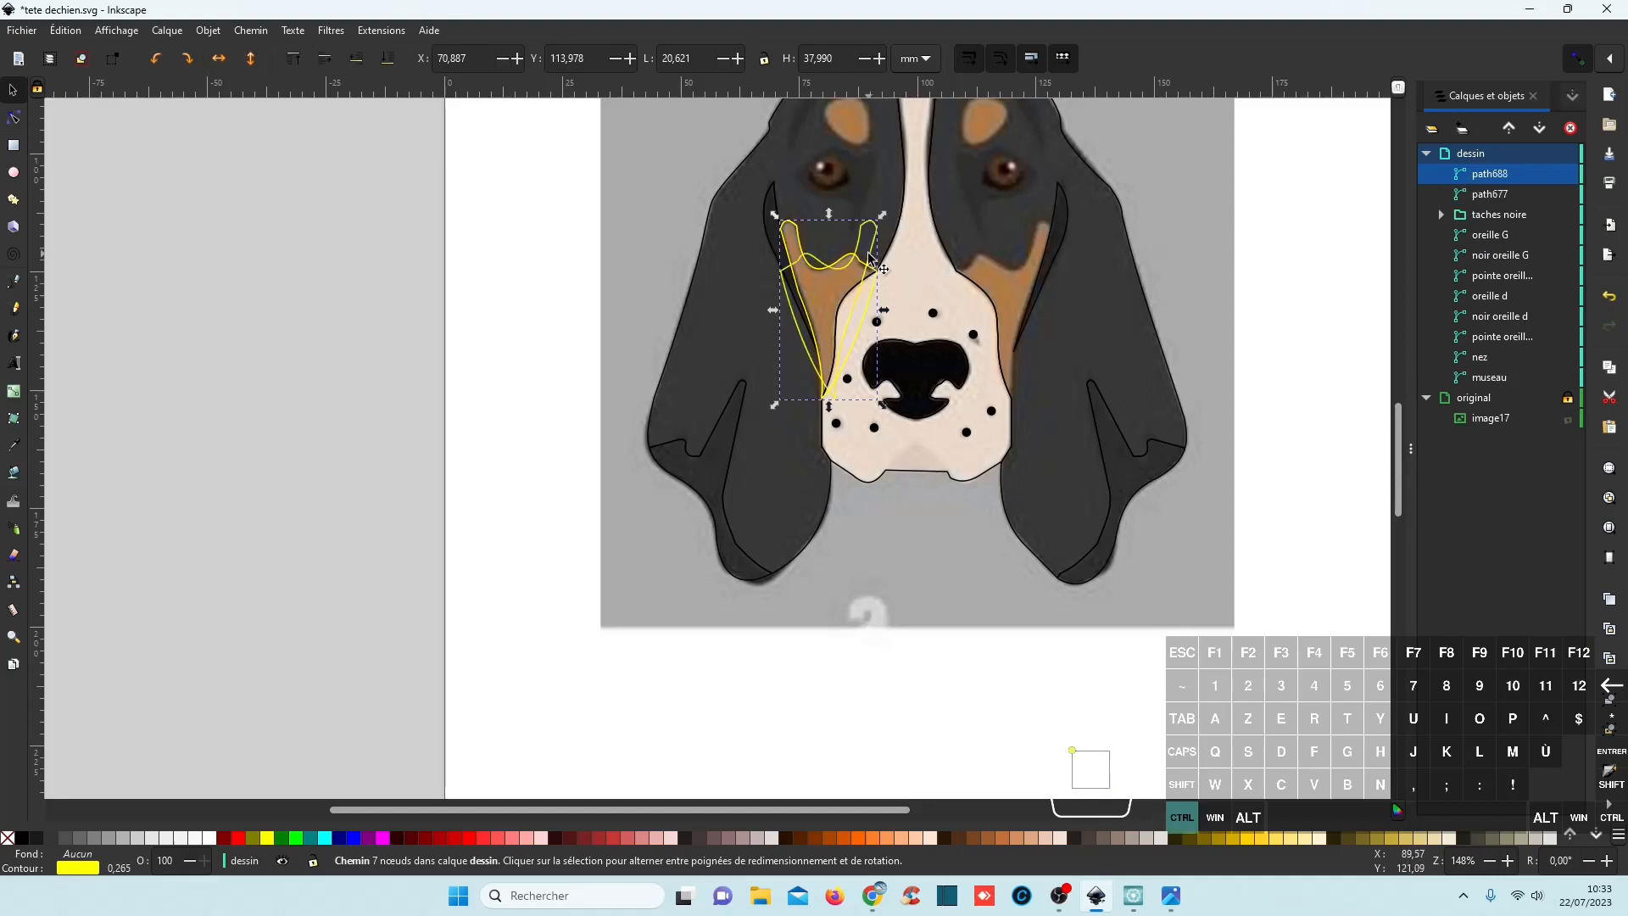
Move the mirrored yellow outline across the muzzle onto the right brown patch, at about X 107.8 mm.
left_click_drag(885, 270, 1048, 276)
scroll(1047, 275, "up", 5, "ctrl")
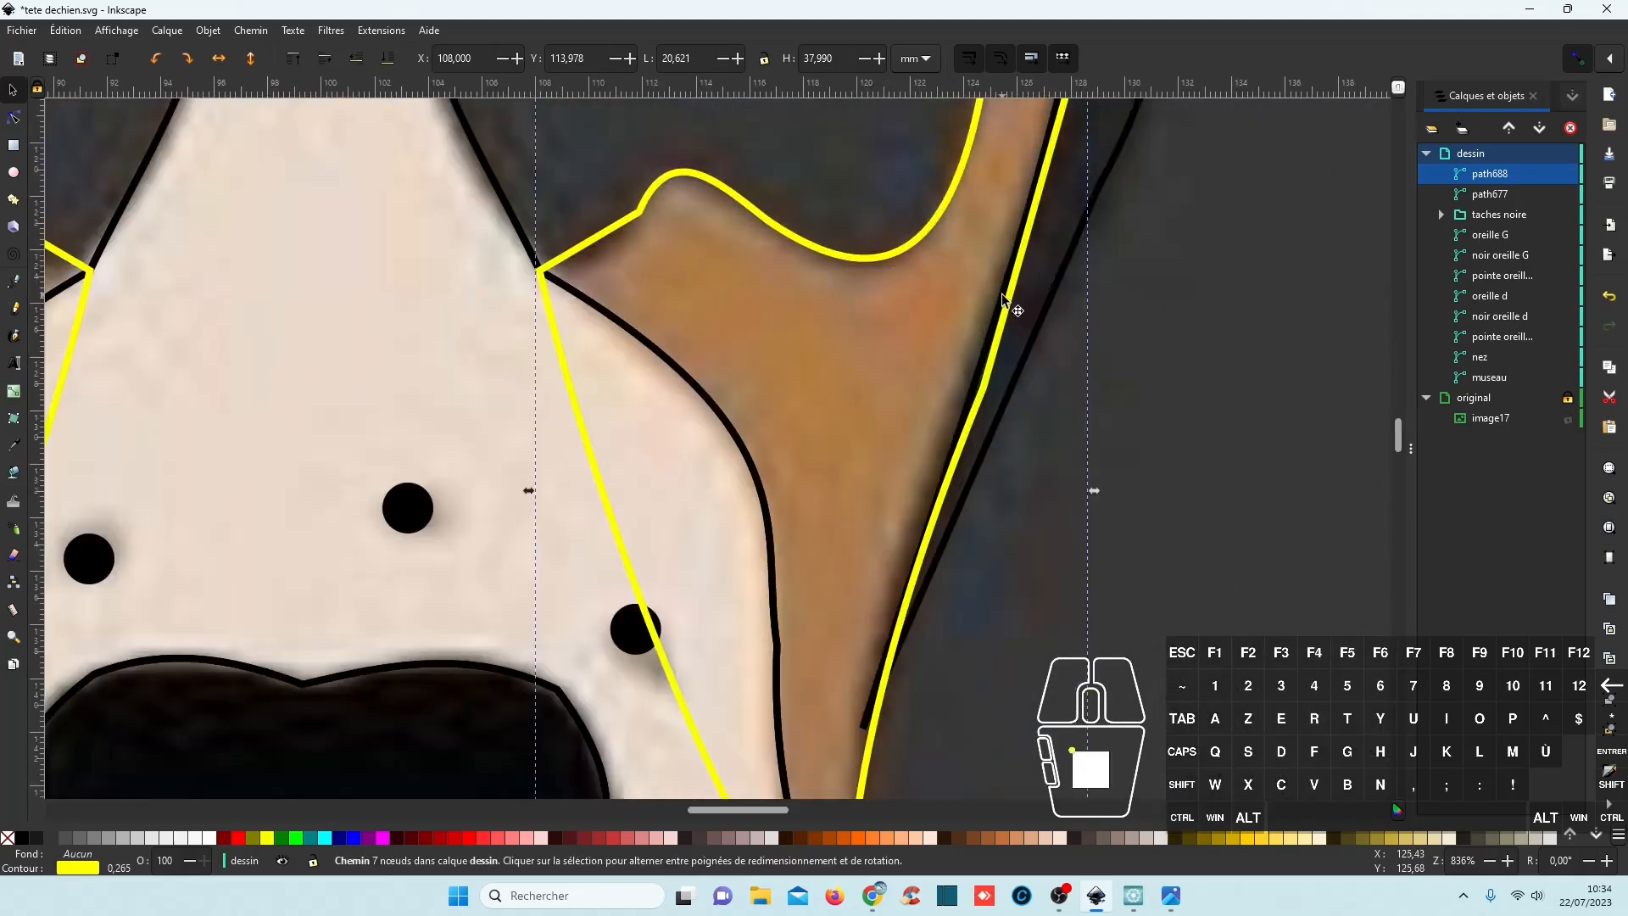
scroll(1013, 293, "up", 5)
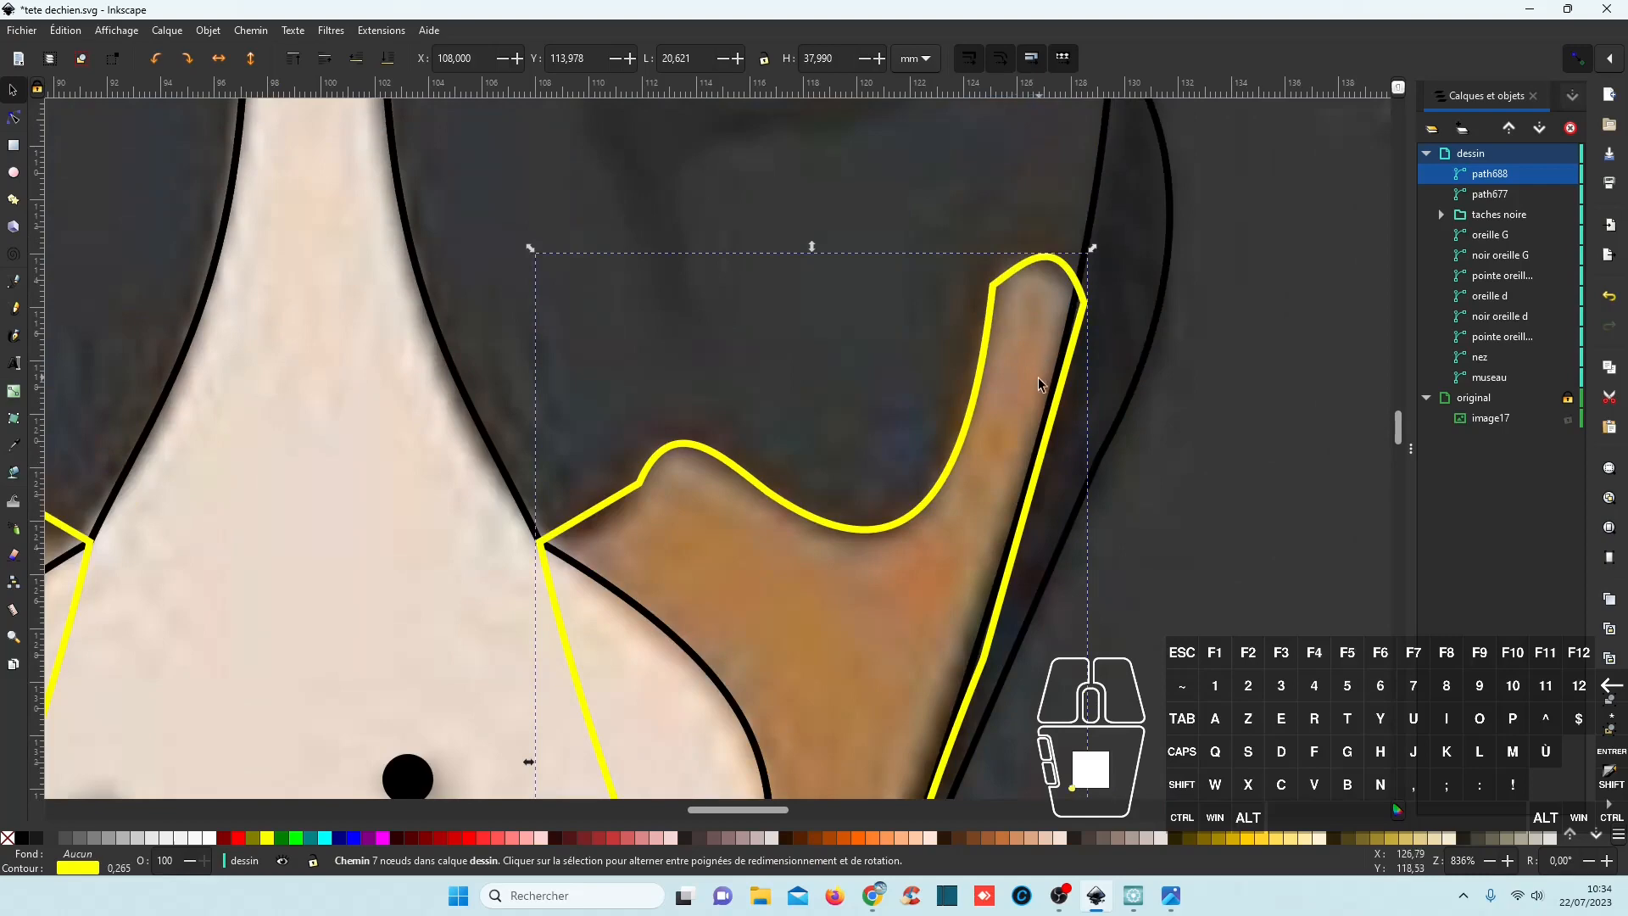
left_click_drag(1042, 426, 1018, 420)
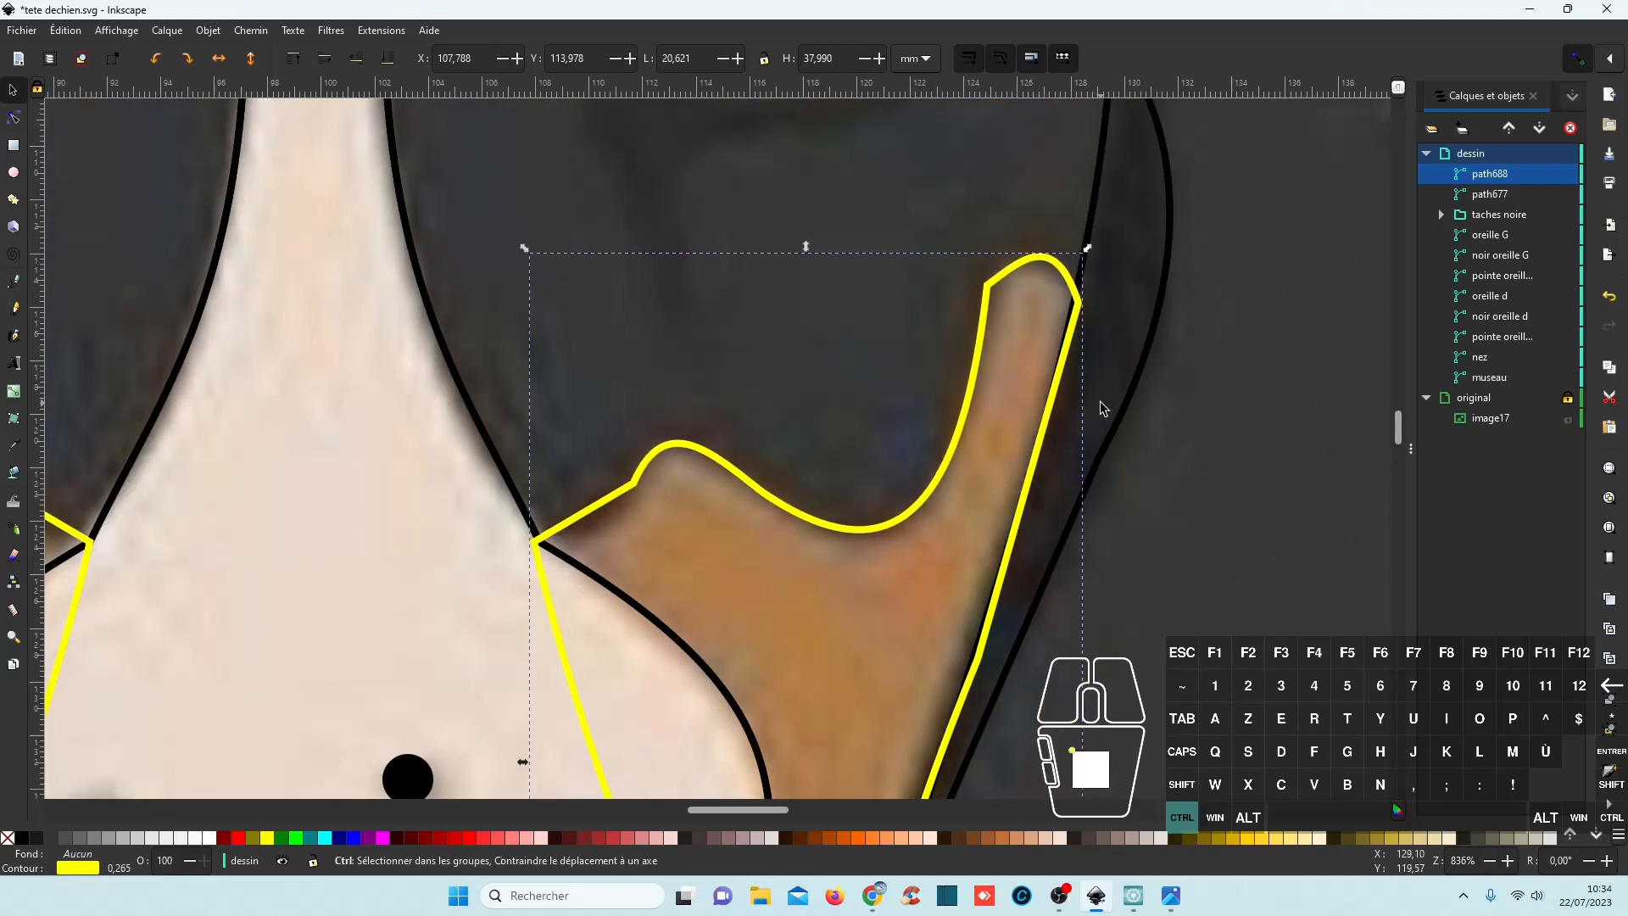
scroll(1102, 409, "down", 3)
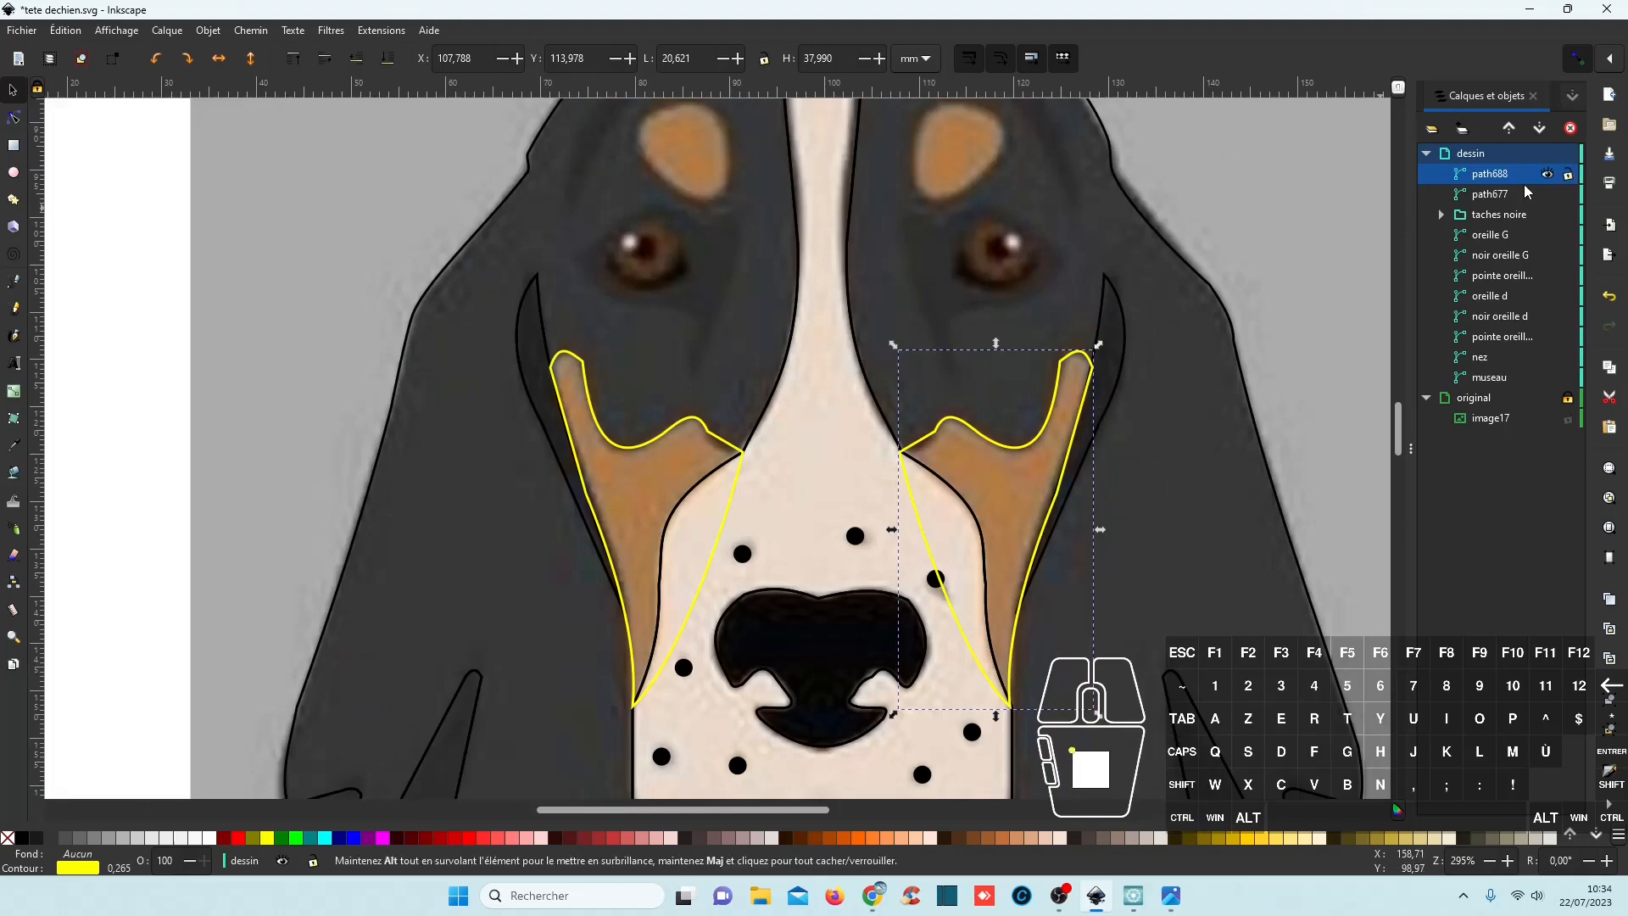
Divide the "oreille G" path with the original yellow outline over it using Division.
left_click(1503, 194)
left_click(1492, 236, "ctrl")
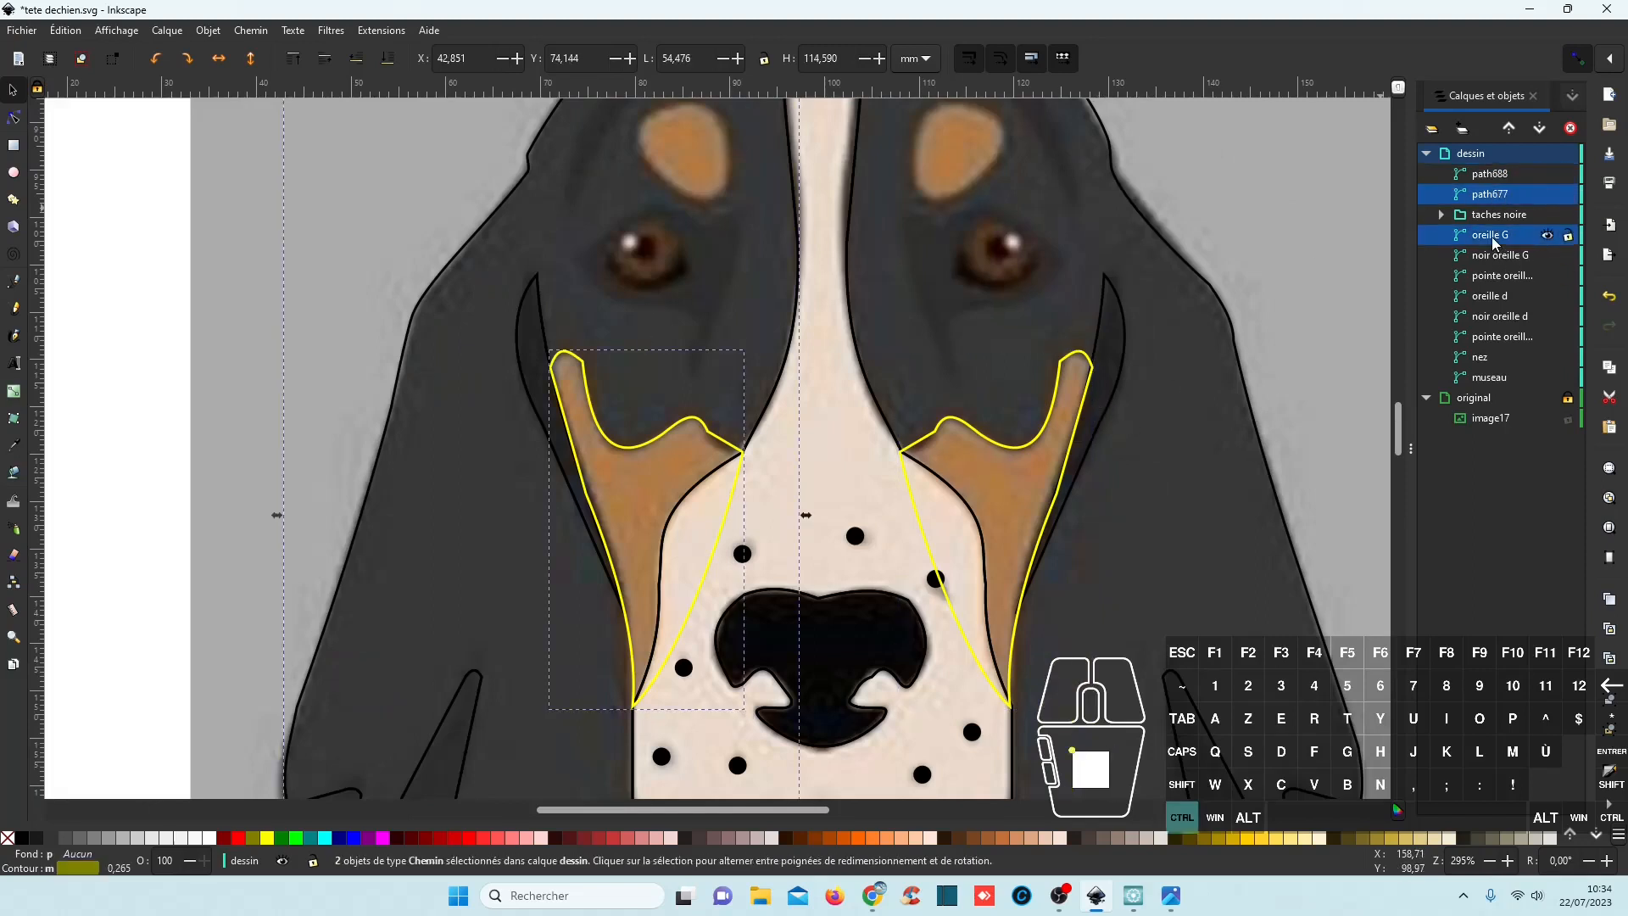
left_click(251, 32)
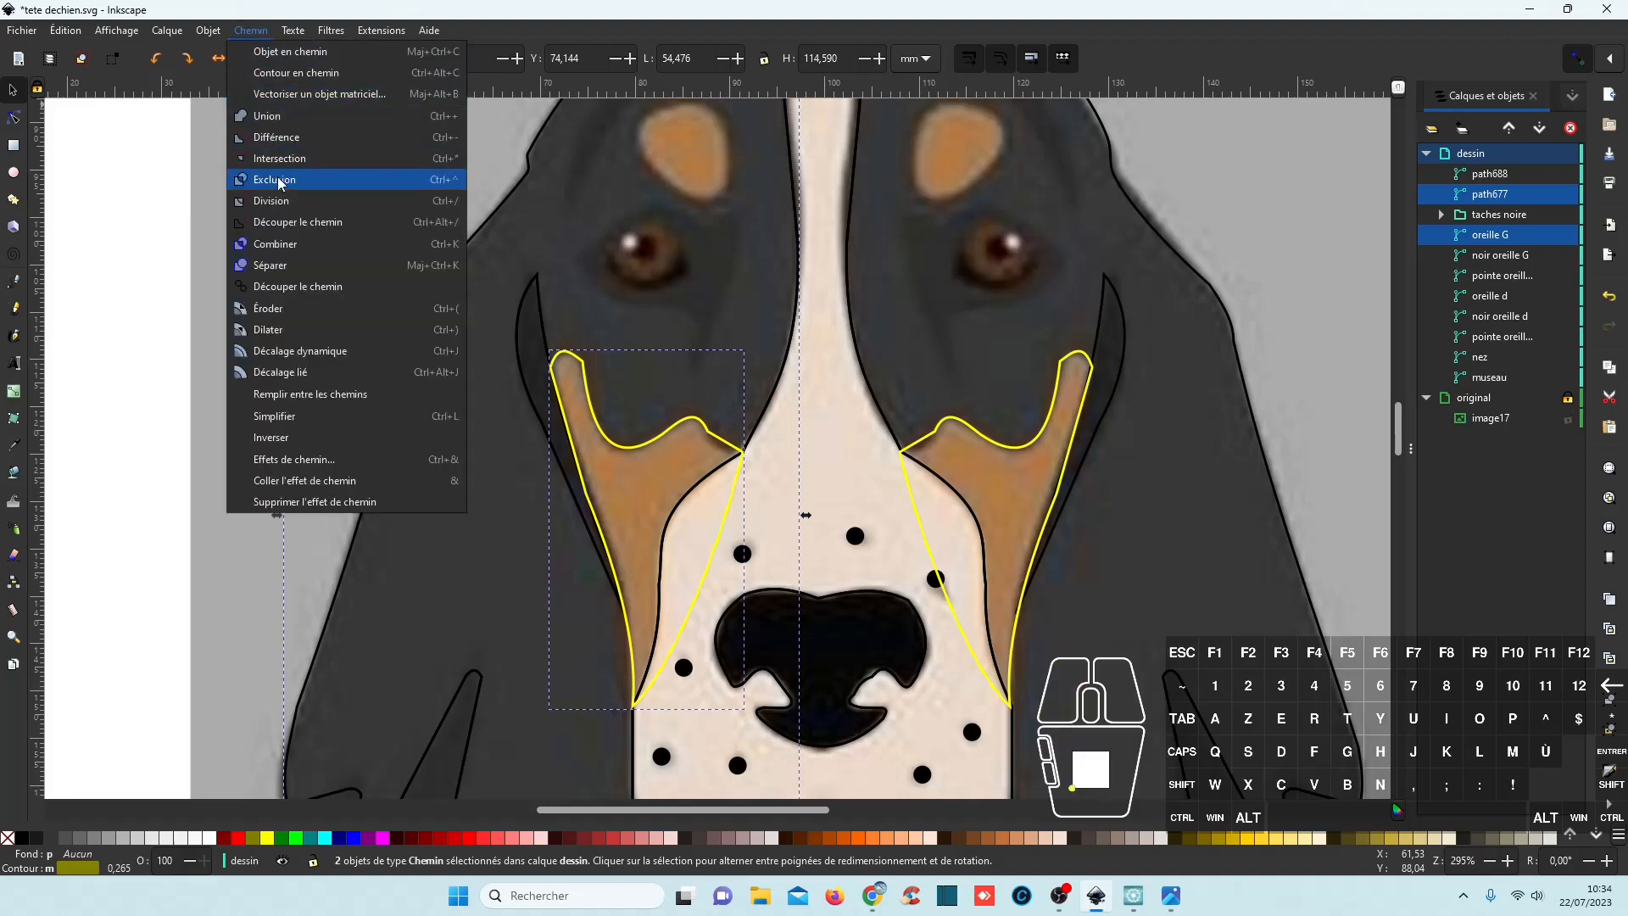
left_click(277, 202)
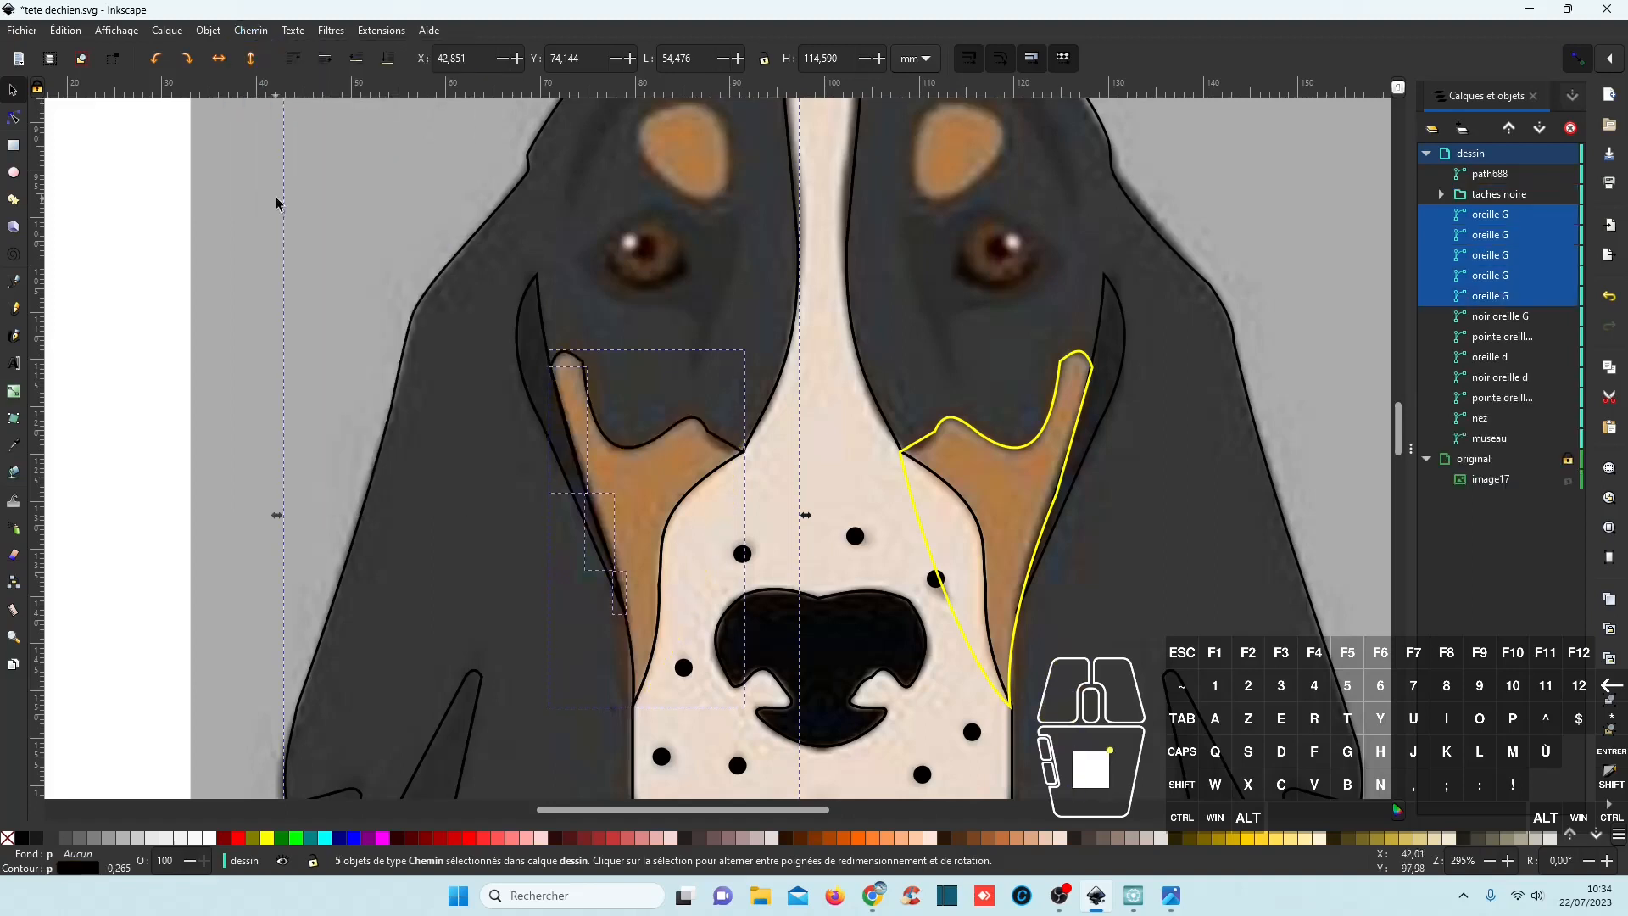
Rename the piece of the divided left ear that covers the brown patch as "brun oreille G".
left_click(1505, 222)
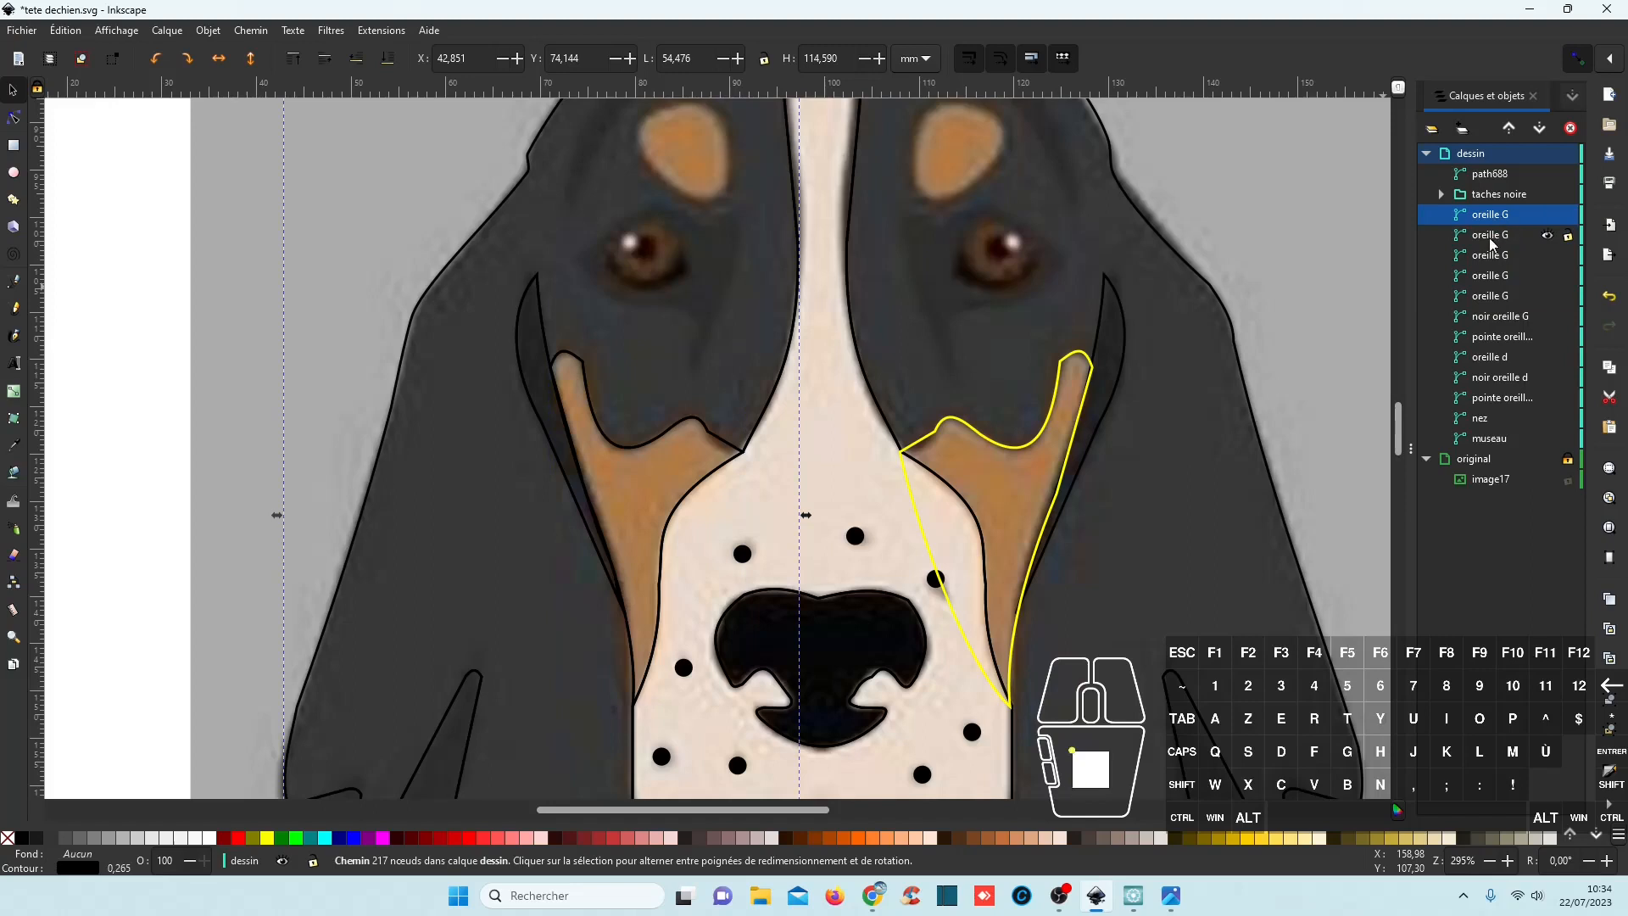
left_click(1494, 236)
left_click(1480, 239)
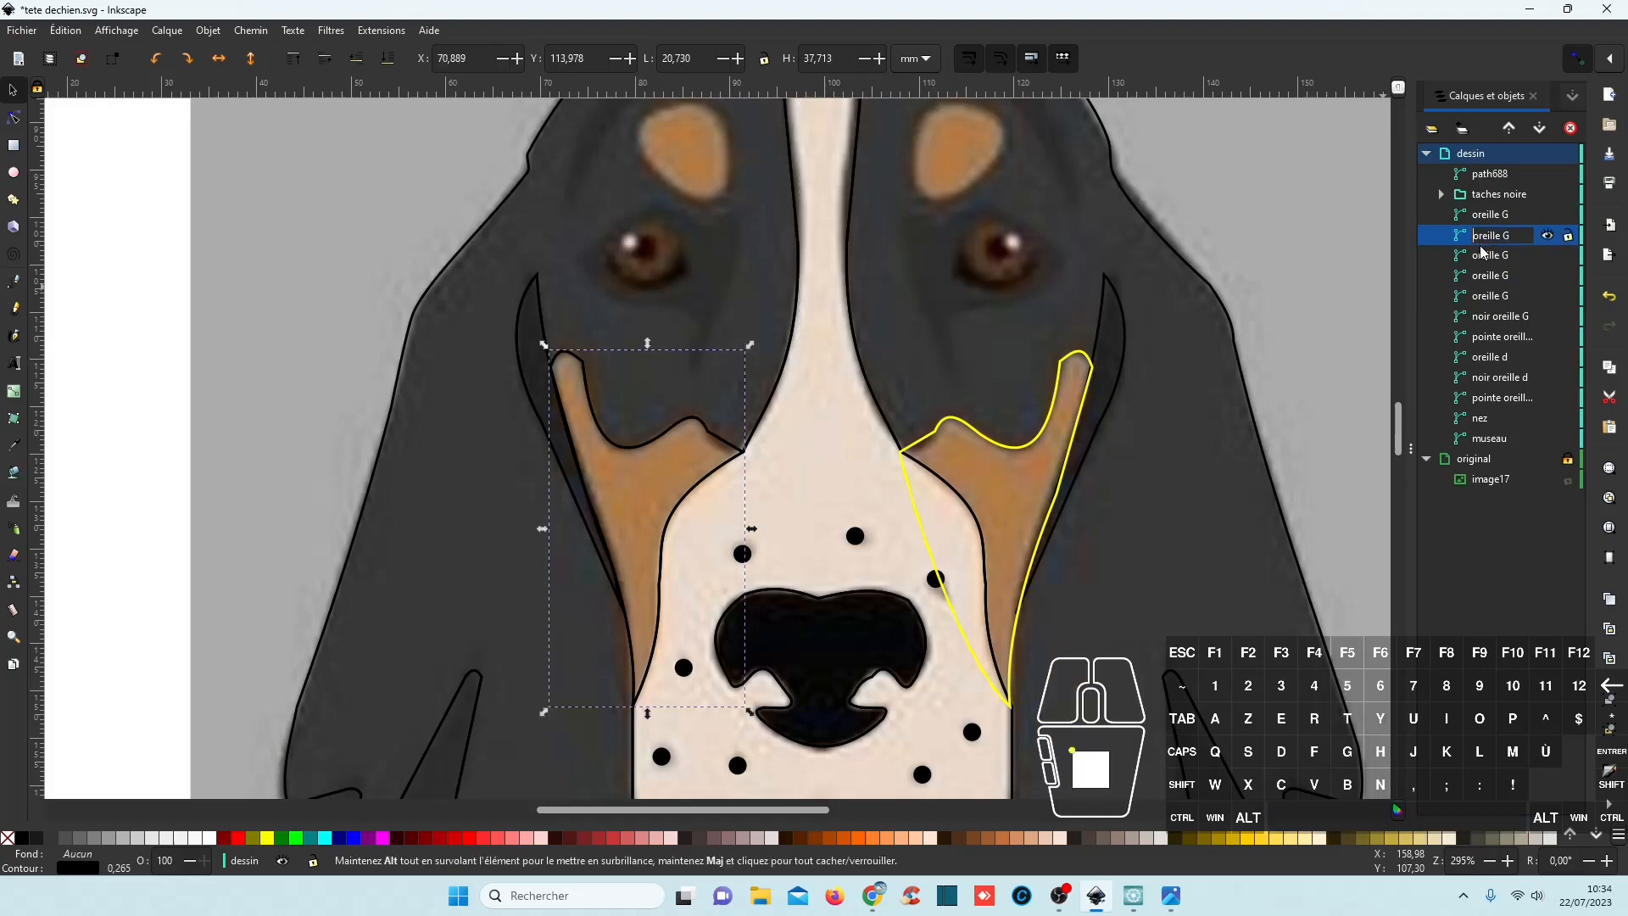
type("brun")
key("Return")
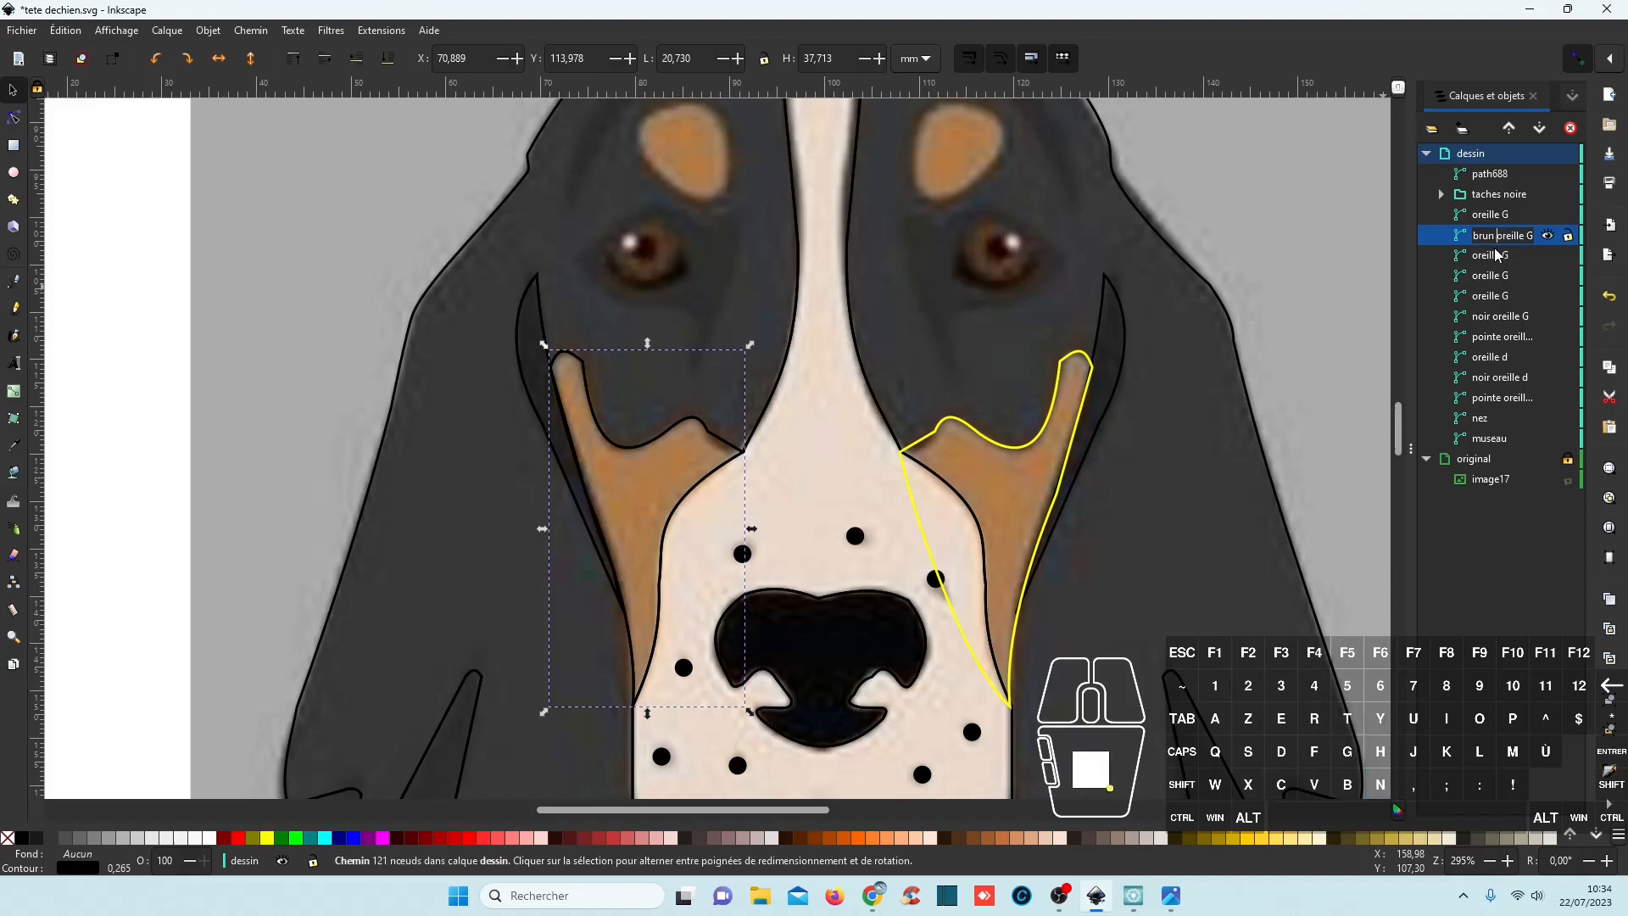
Delete the three small leftover "oreille G" slivers along the edge of the left brown patch.
left_click(1497, 256)
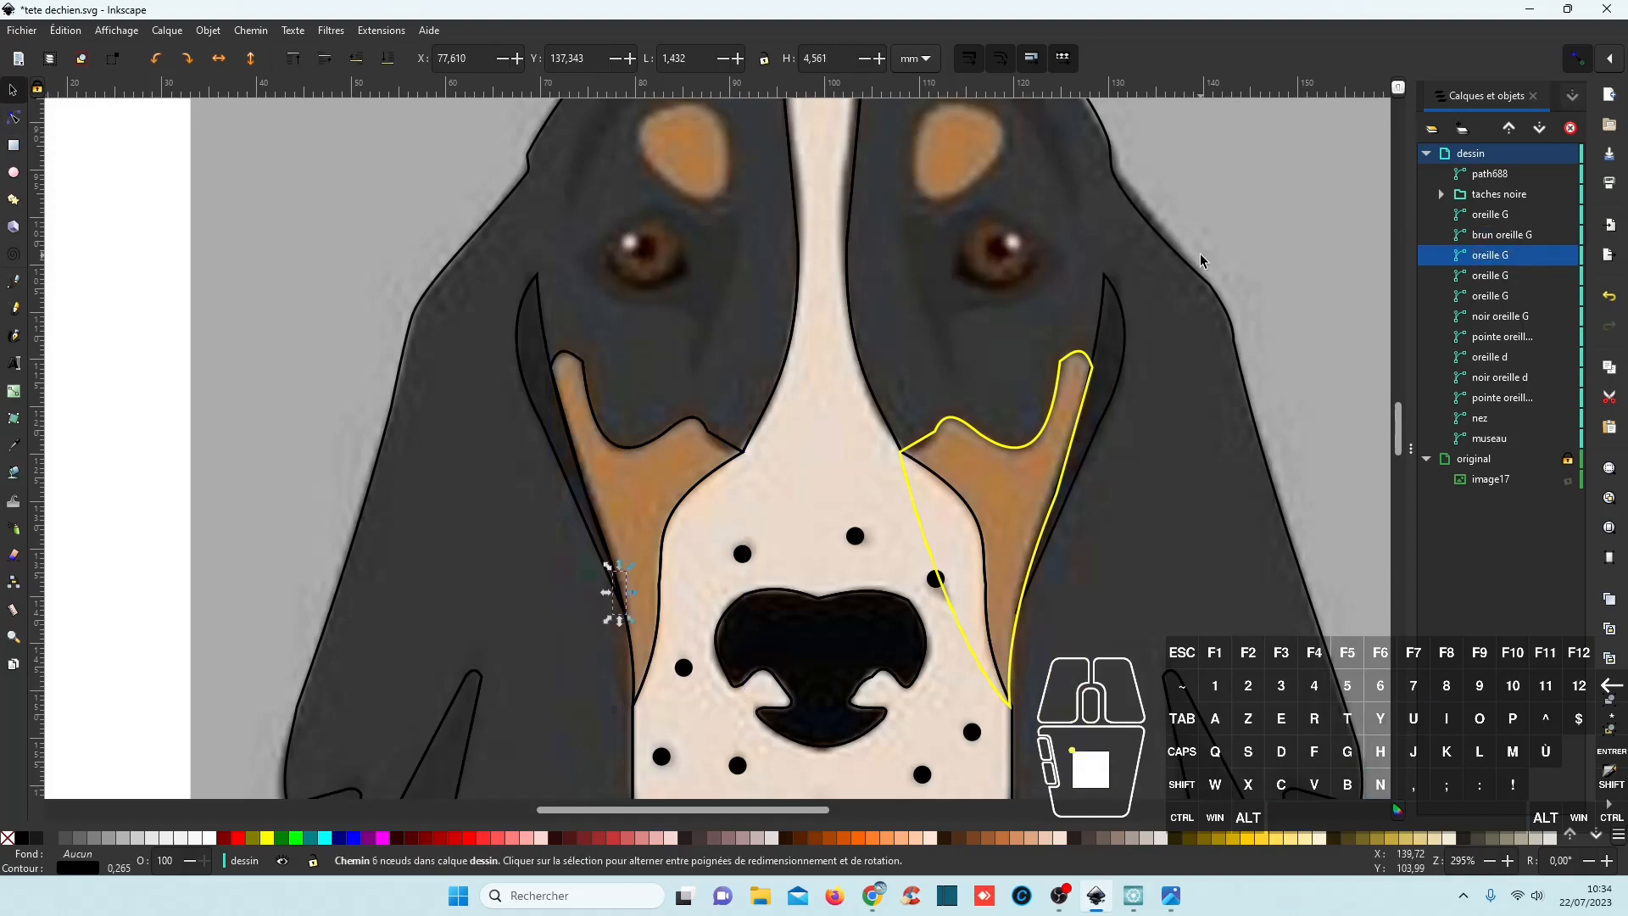
key("Delete")
left_click(1507, 261)
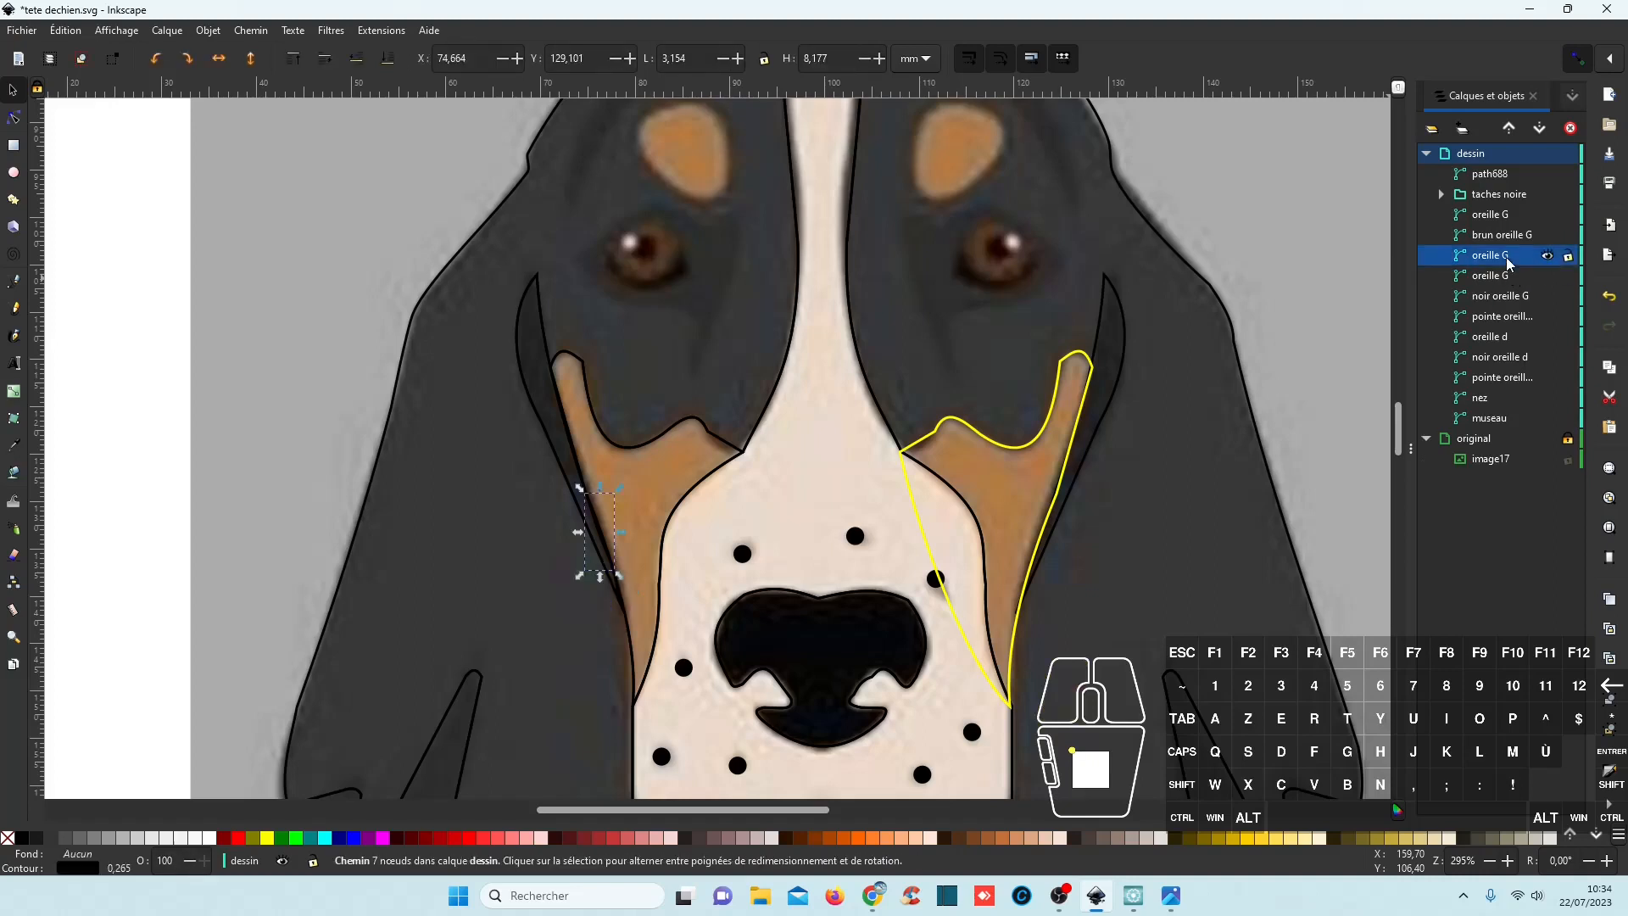
key("Delete")
left_click(1501, 263)
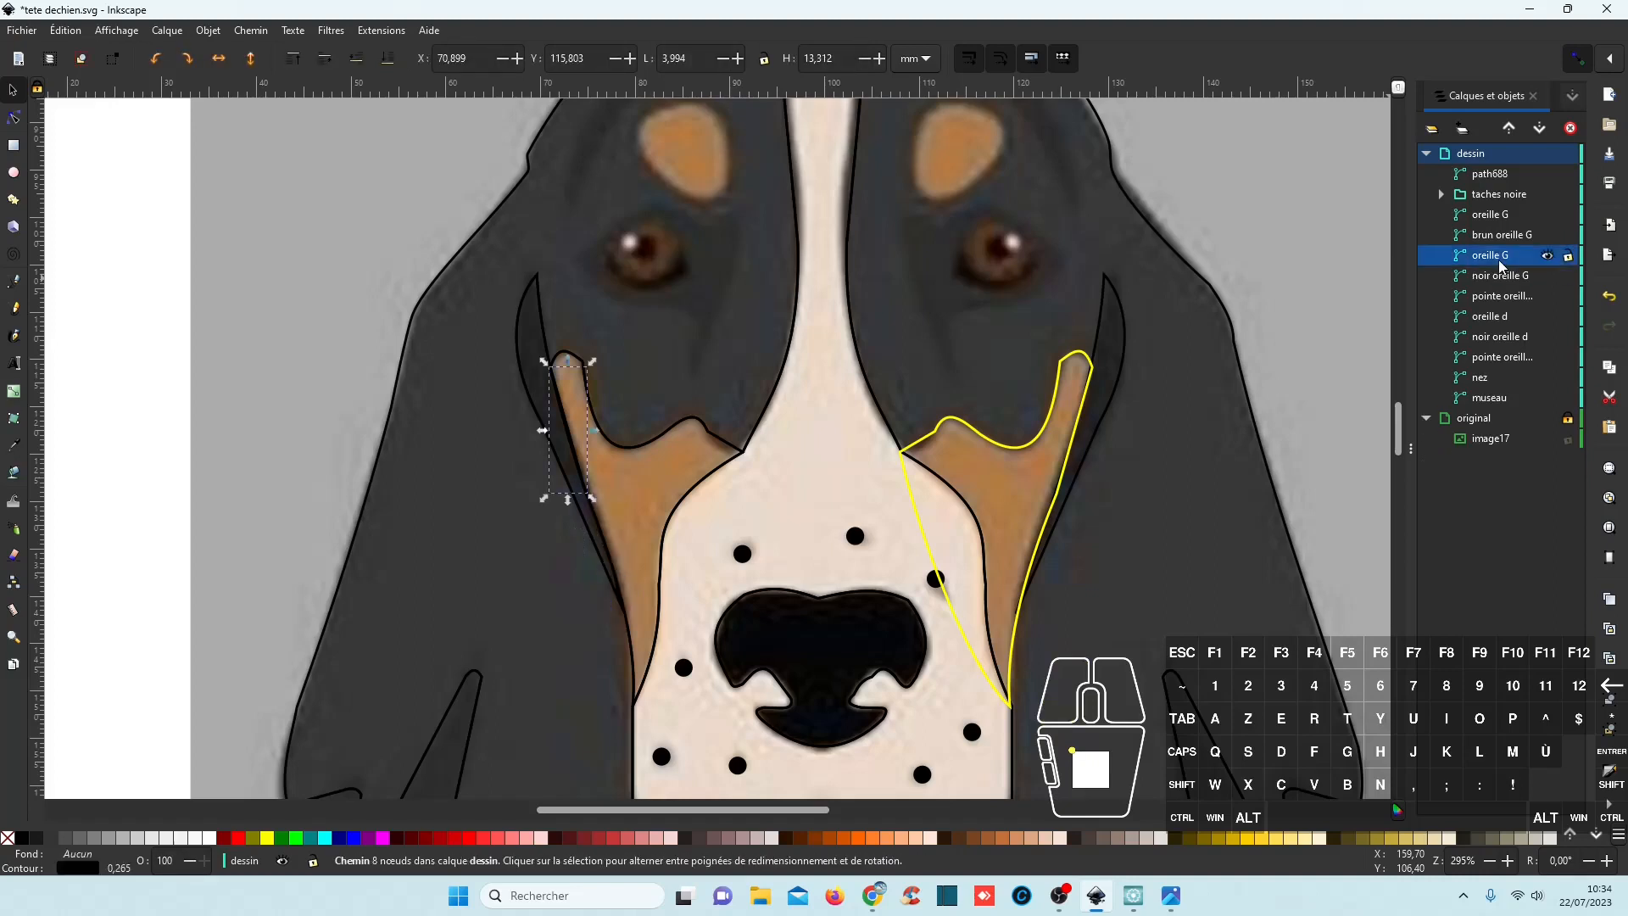
key("Delete")
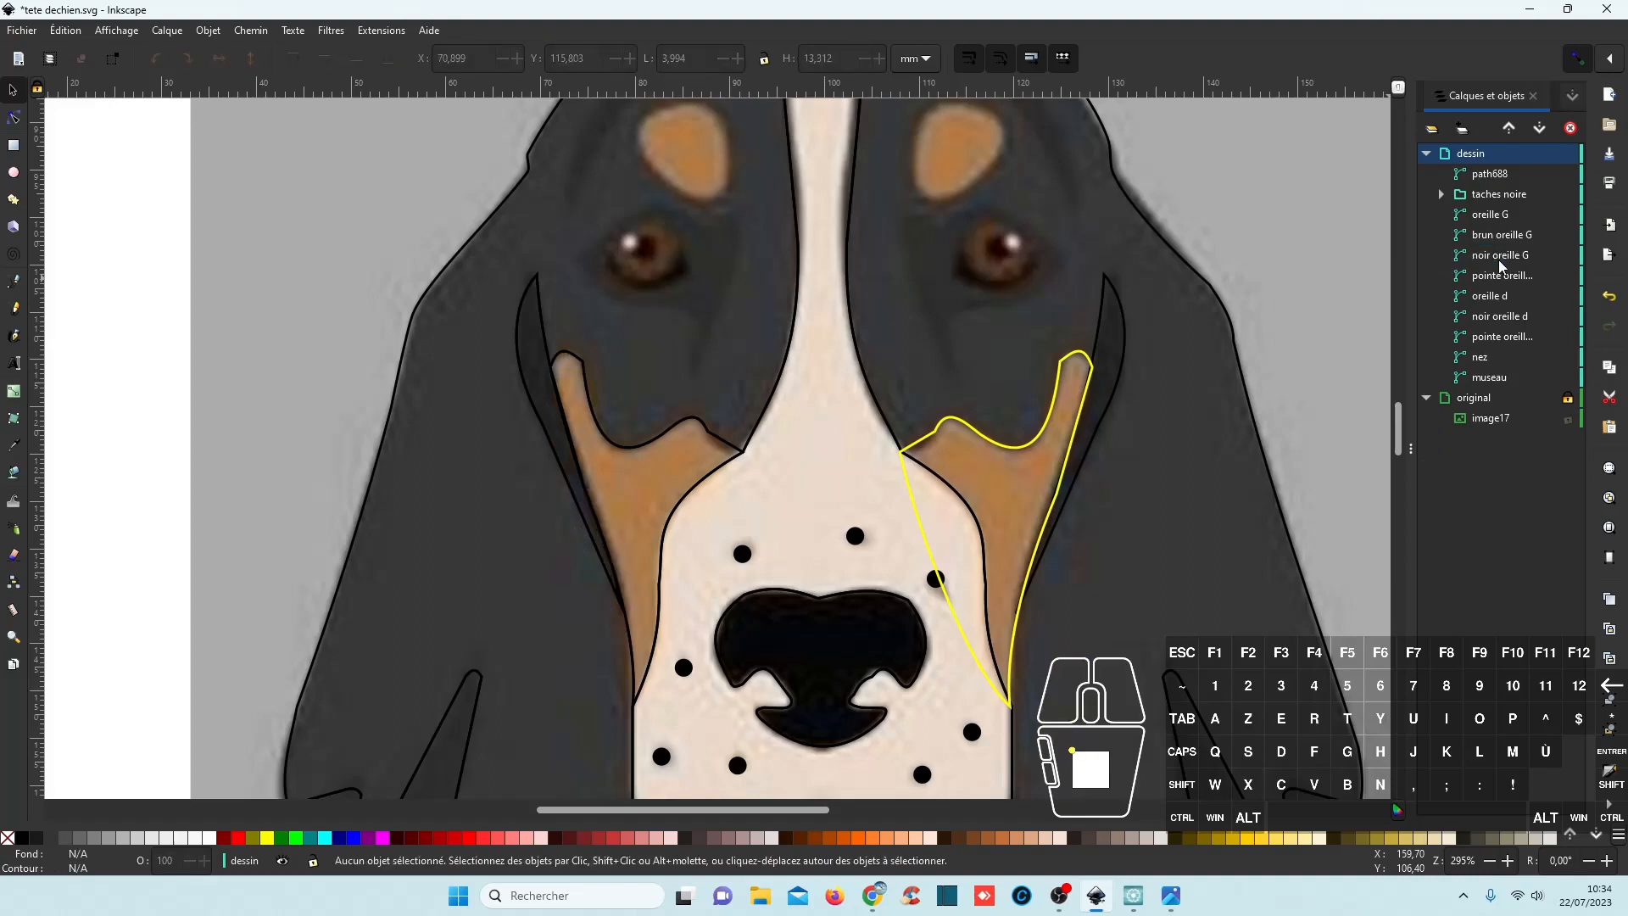
Divide the "oreille d" path with the mirrored yellow outline using Division.
left_click(1498, 178)
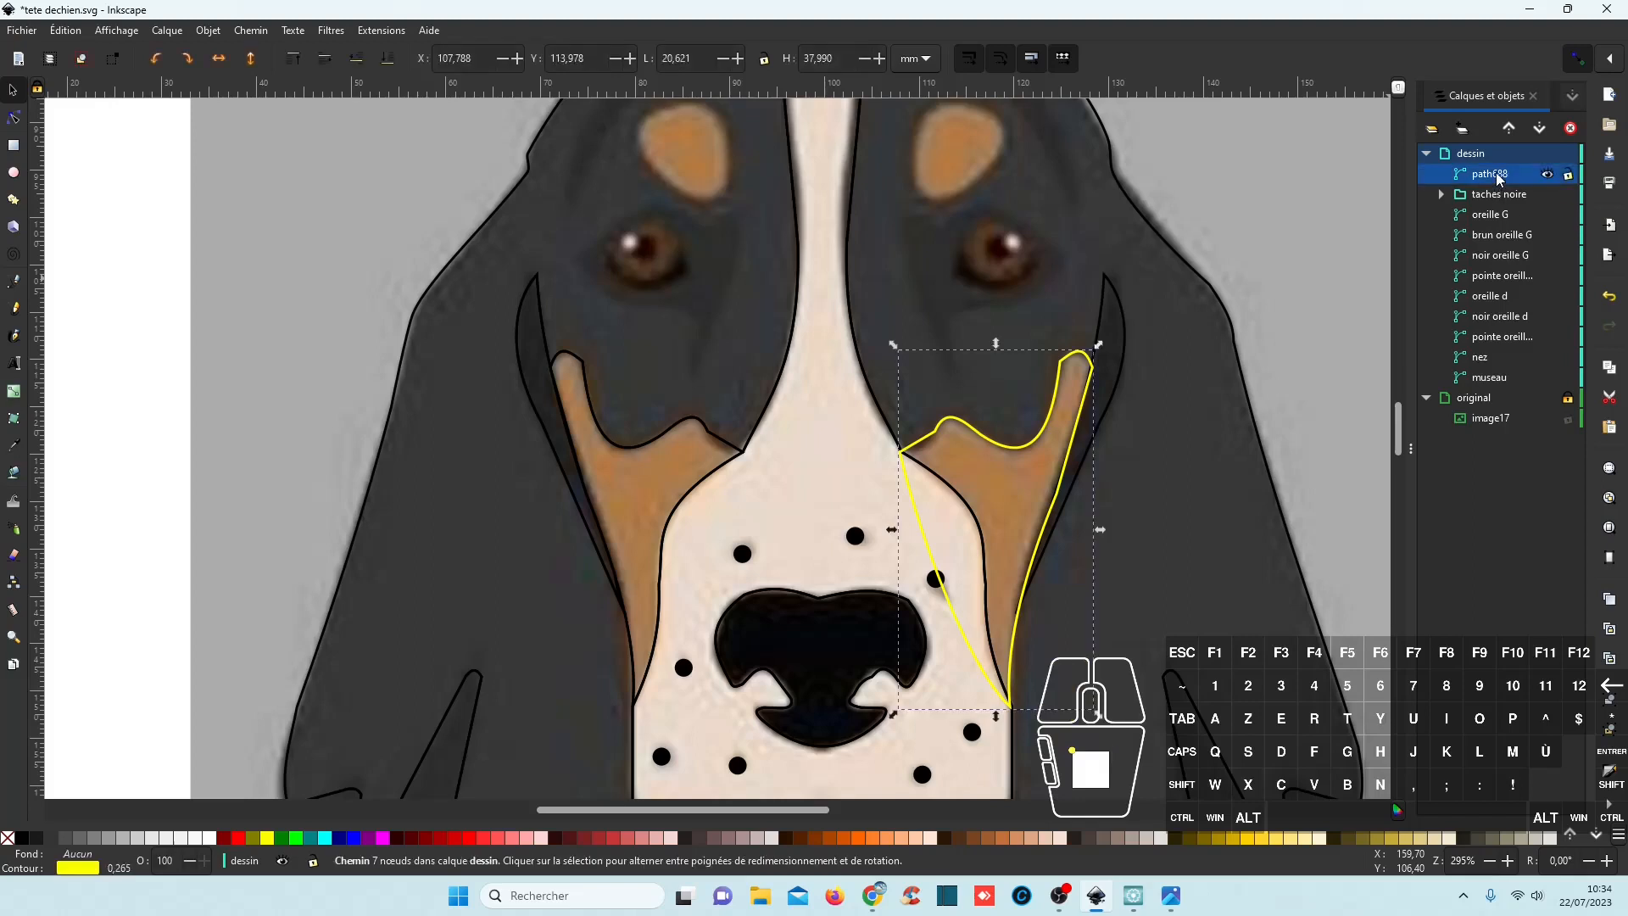
left_click(1491, 301, "ctrl")
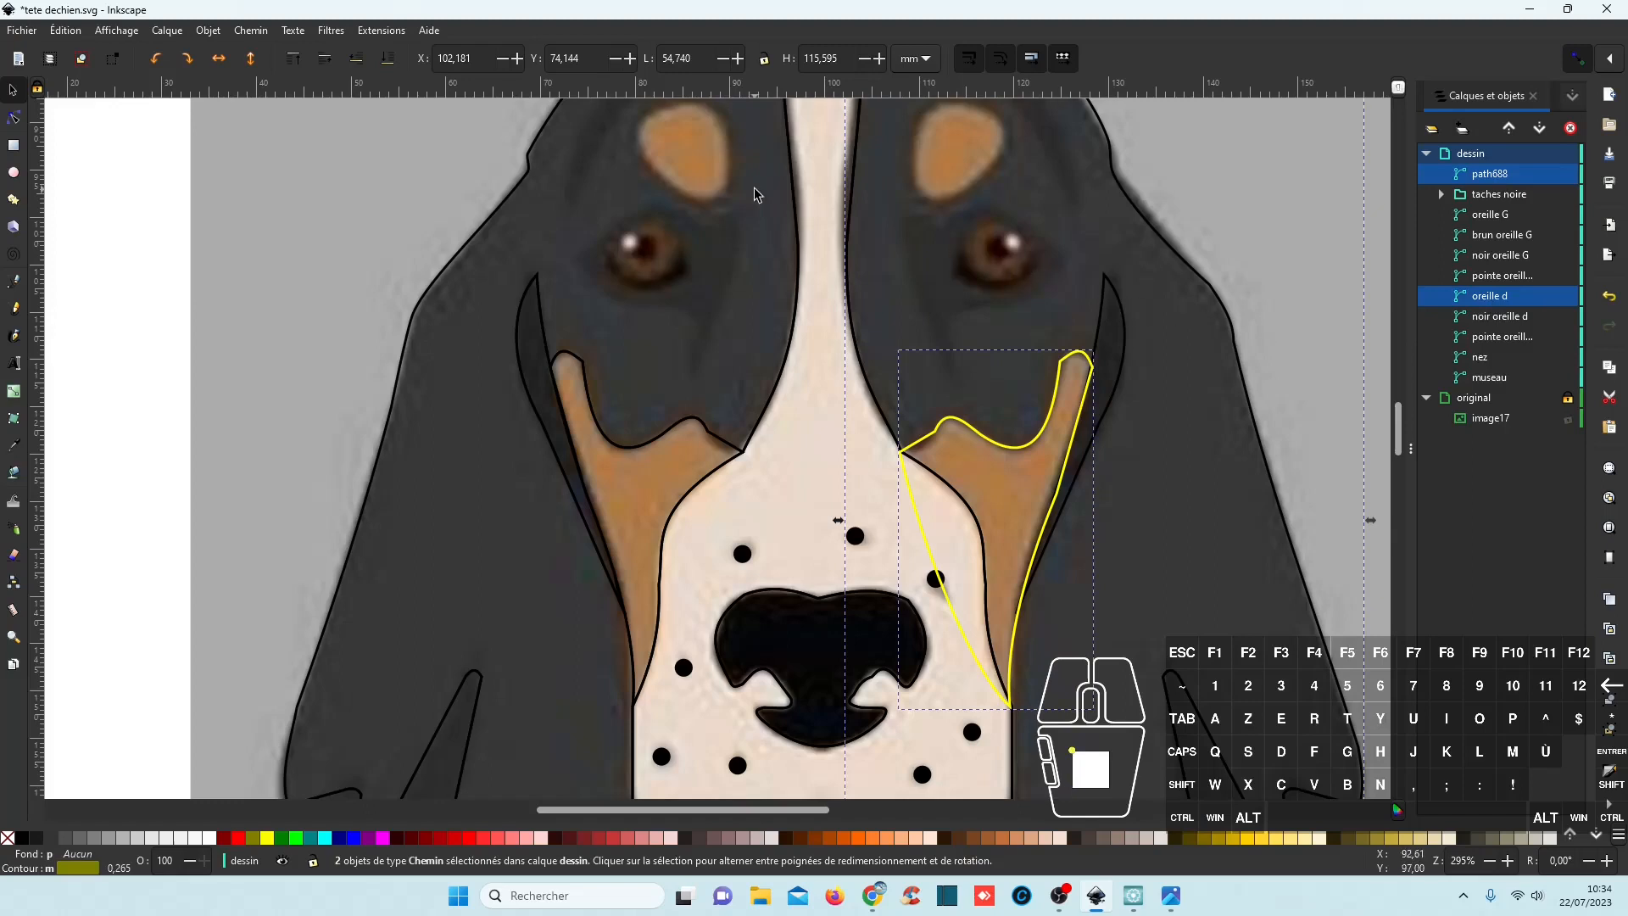
left_click(254, 31)
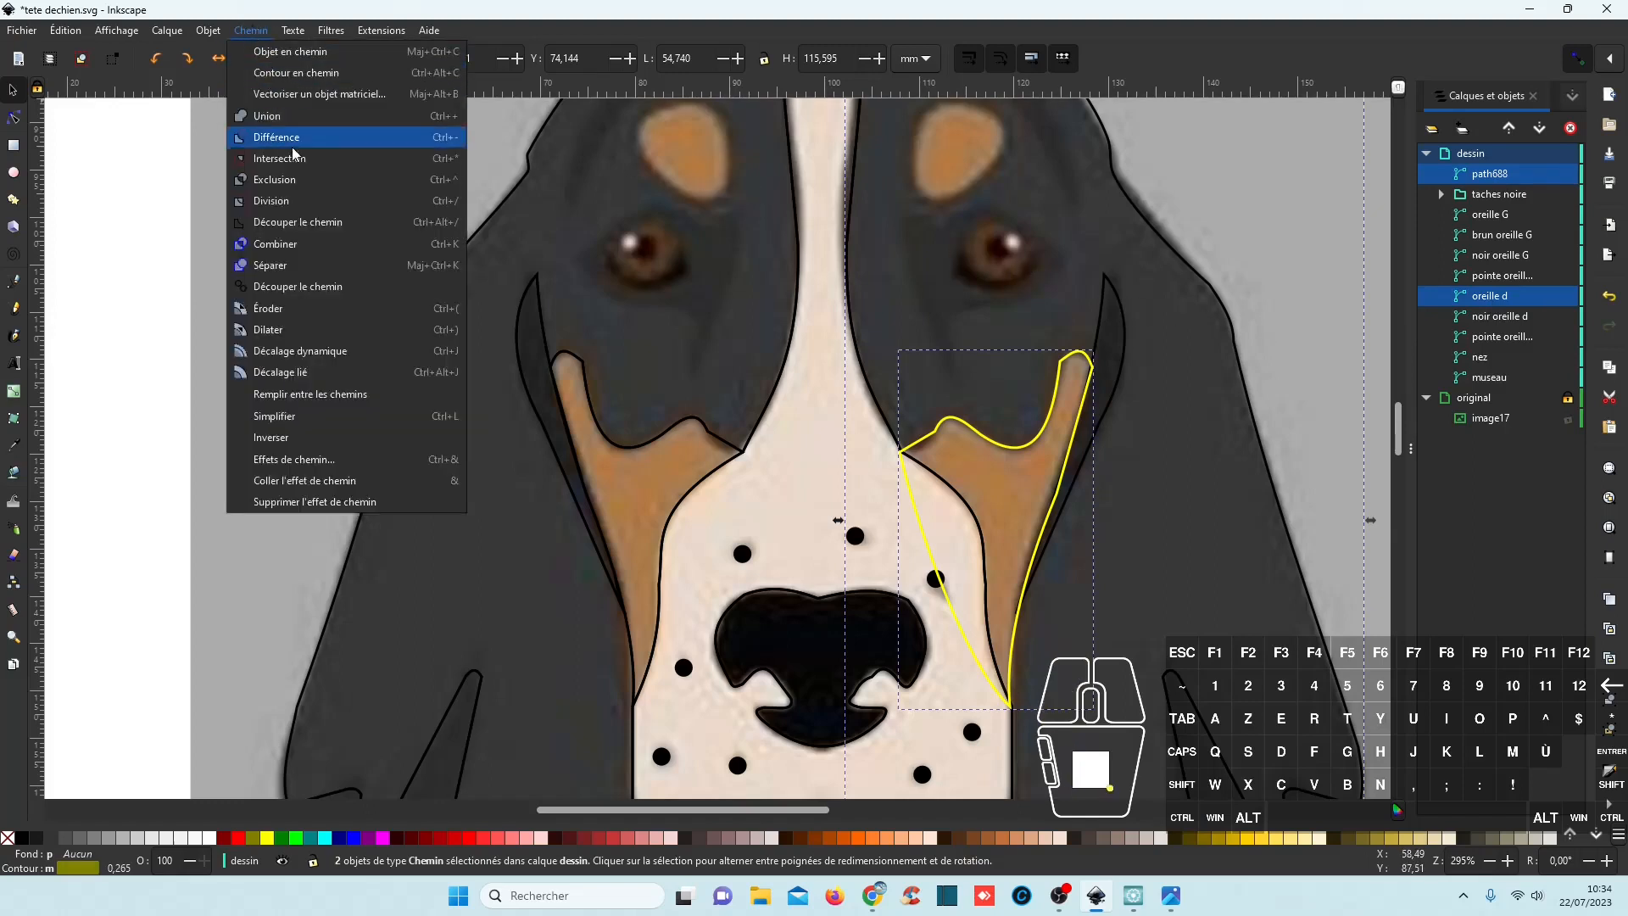
left_click(280, 201)
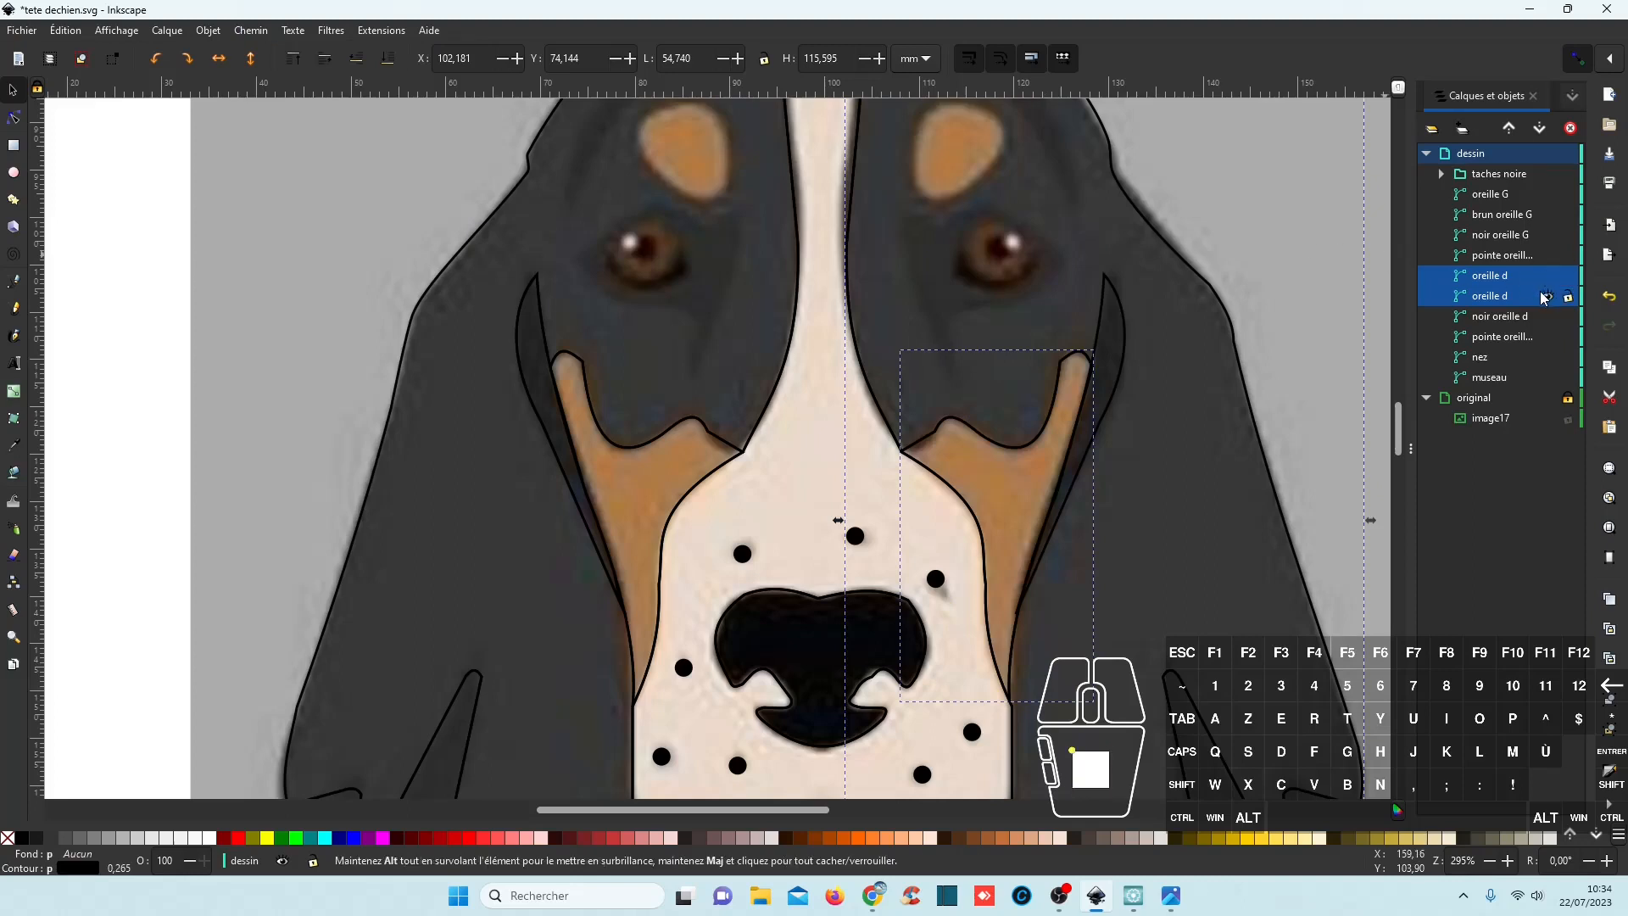
Rename the piece of the divided right ear that covers the brown patch as "brun oreille d".
left_click(1492, 280)
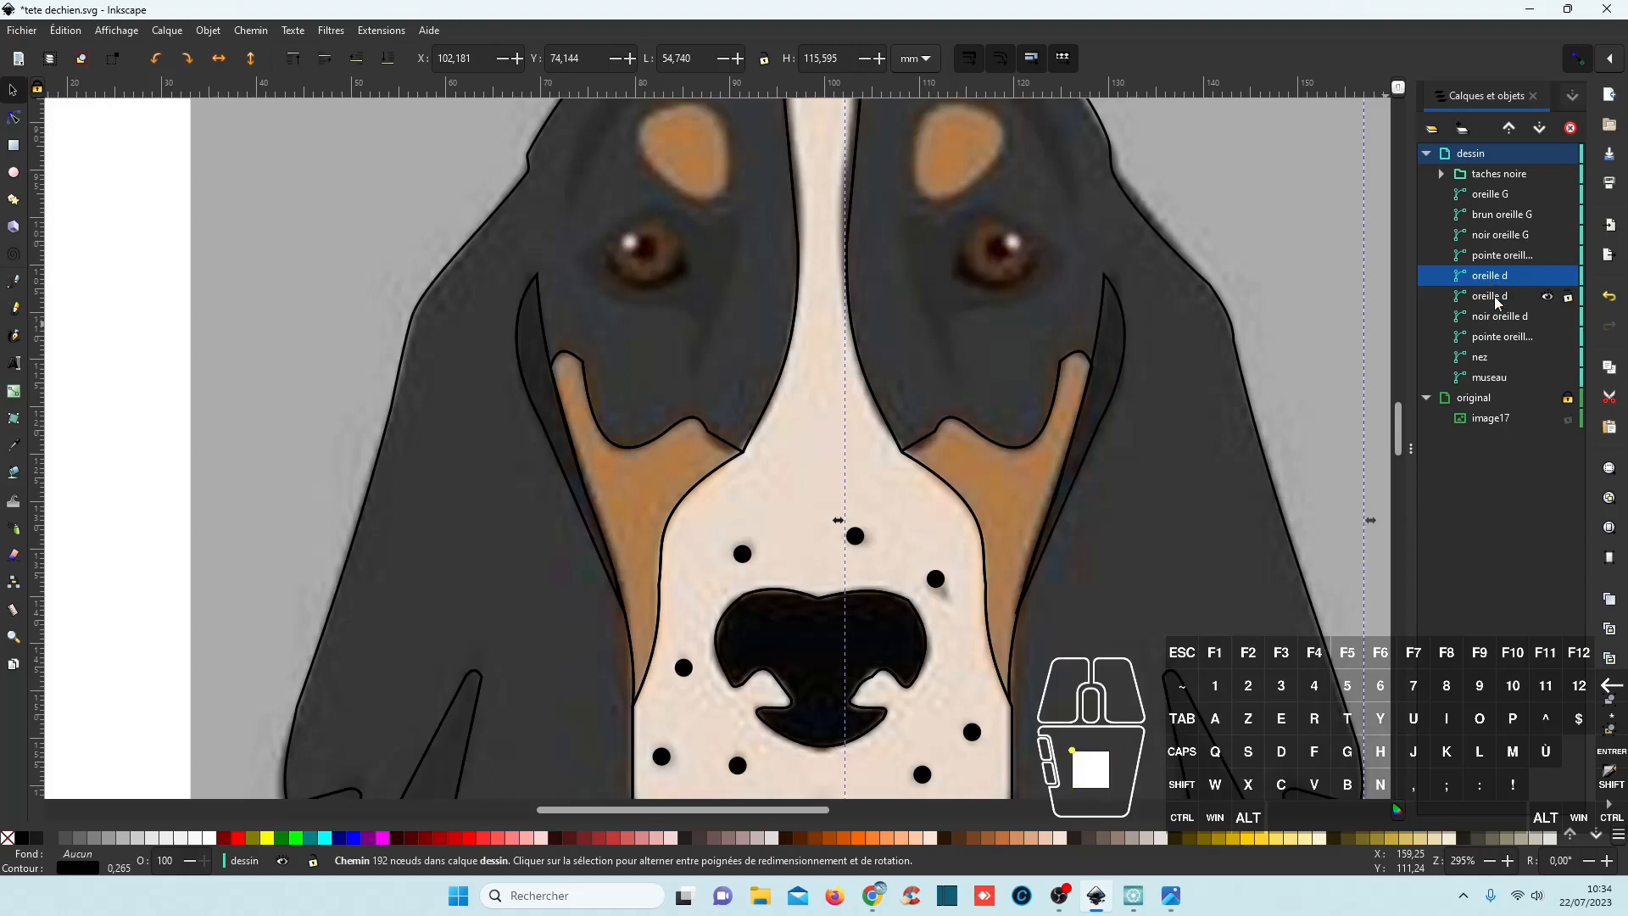
left_click(1496, 300)
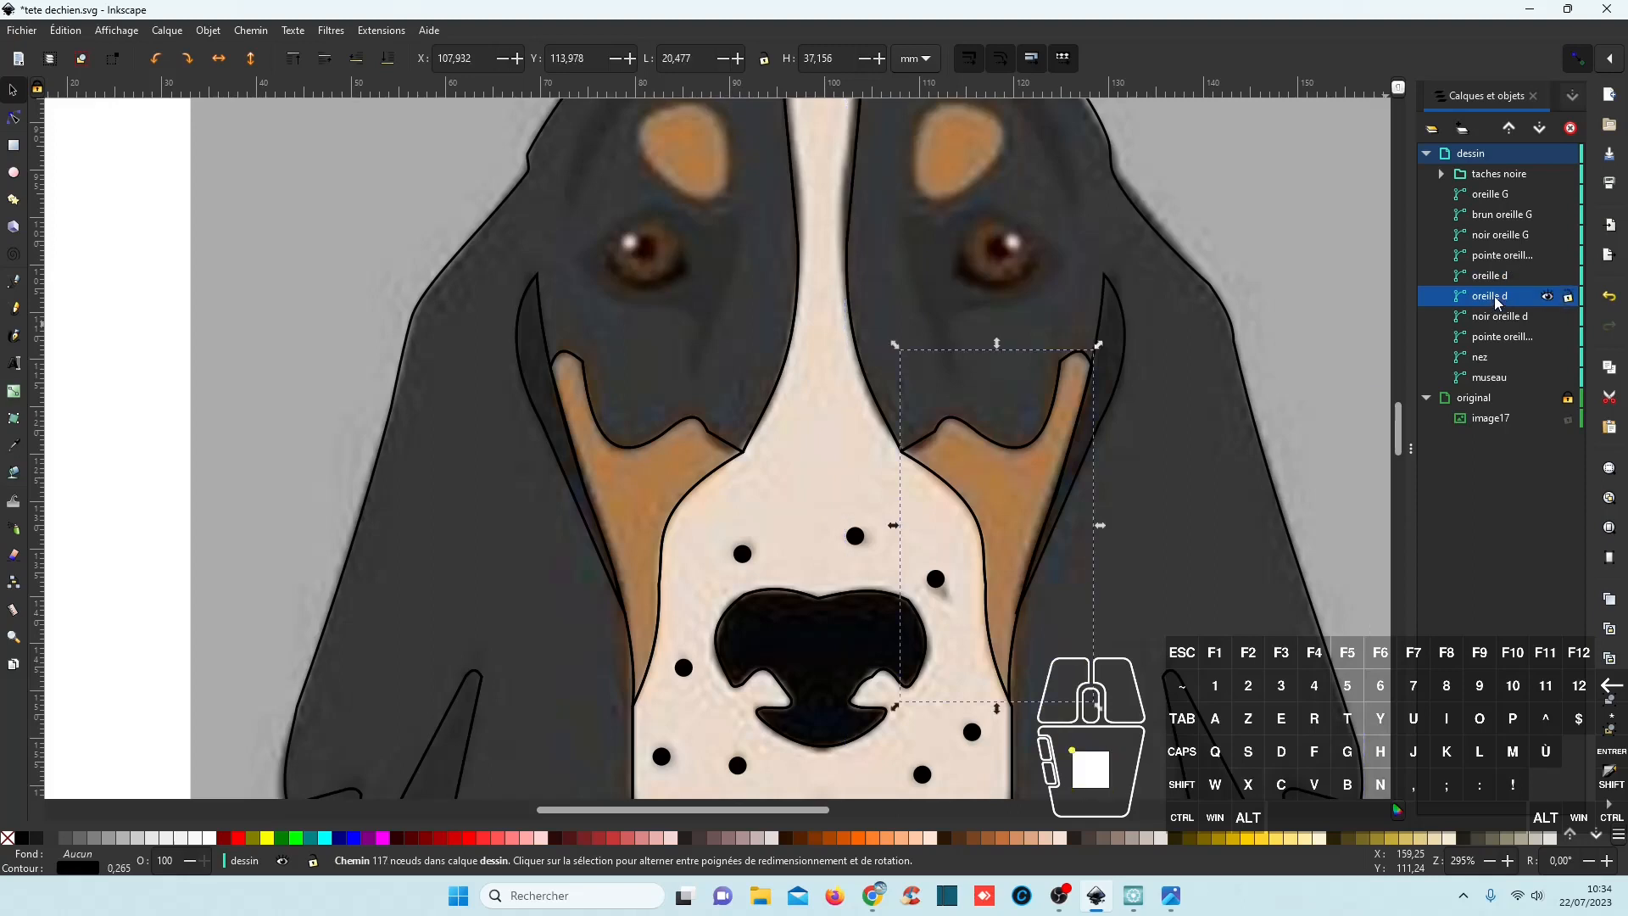
left_click(1478, 302)
left_click(1476, 298)
type("brun")
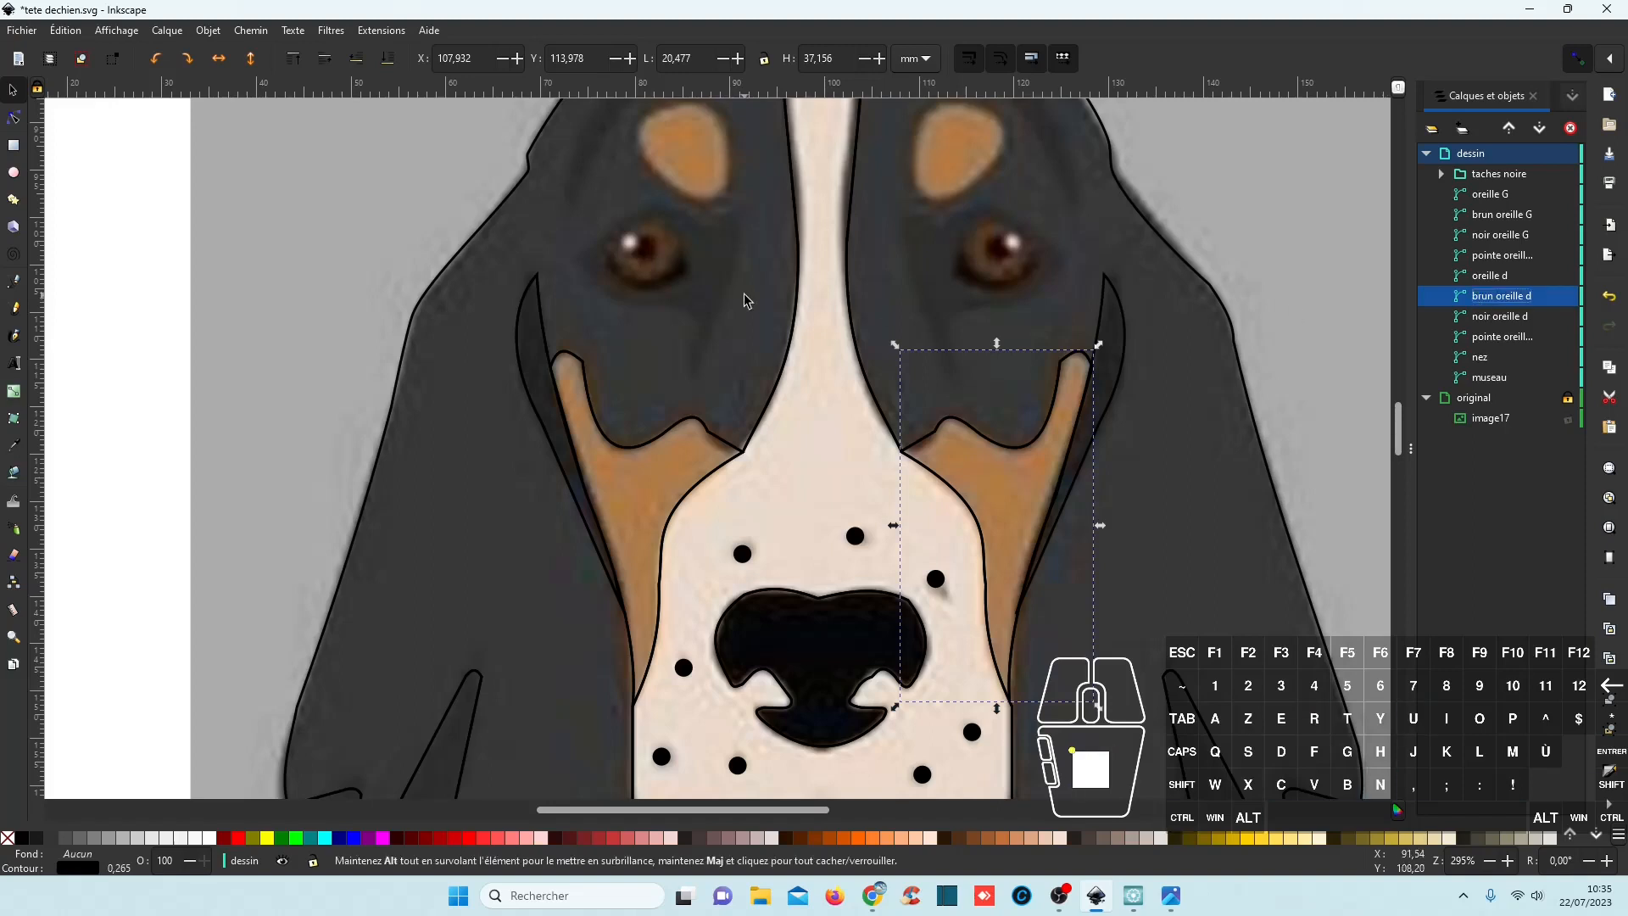
Save the document.
key("ctrl+s")
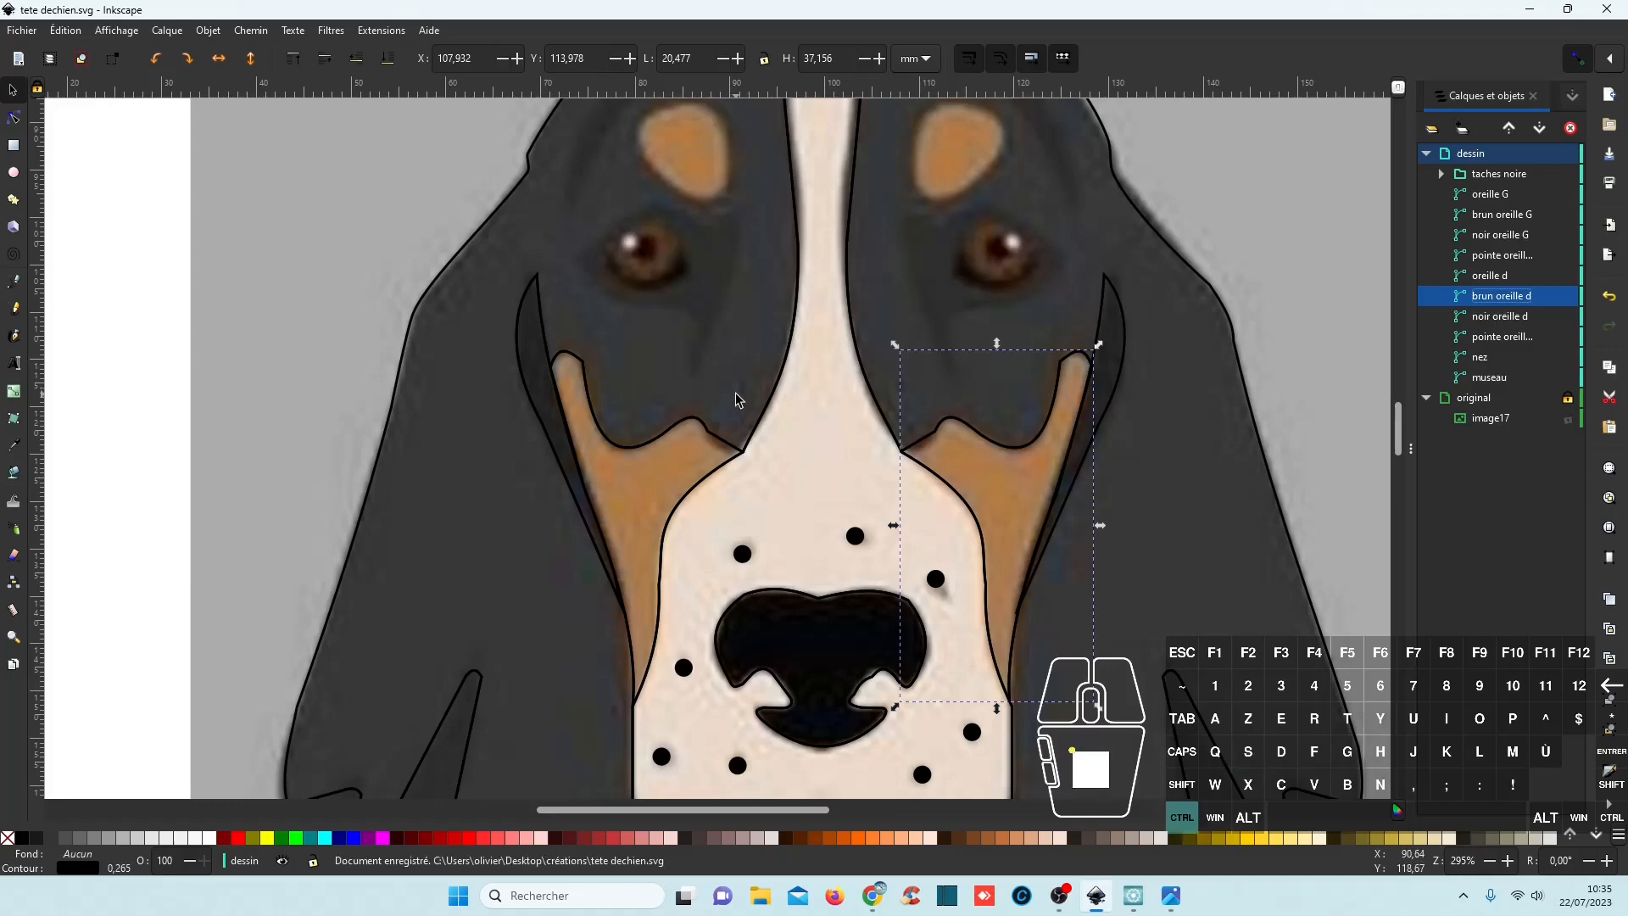
Trace the dark patch around the left eye as a closed straight-segment path with a narrow tail below, and give it a yellow stroke.
scroll(736, 399, "down", 1)
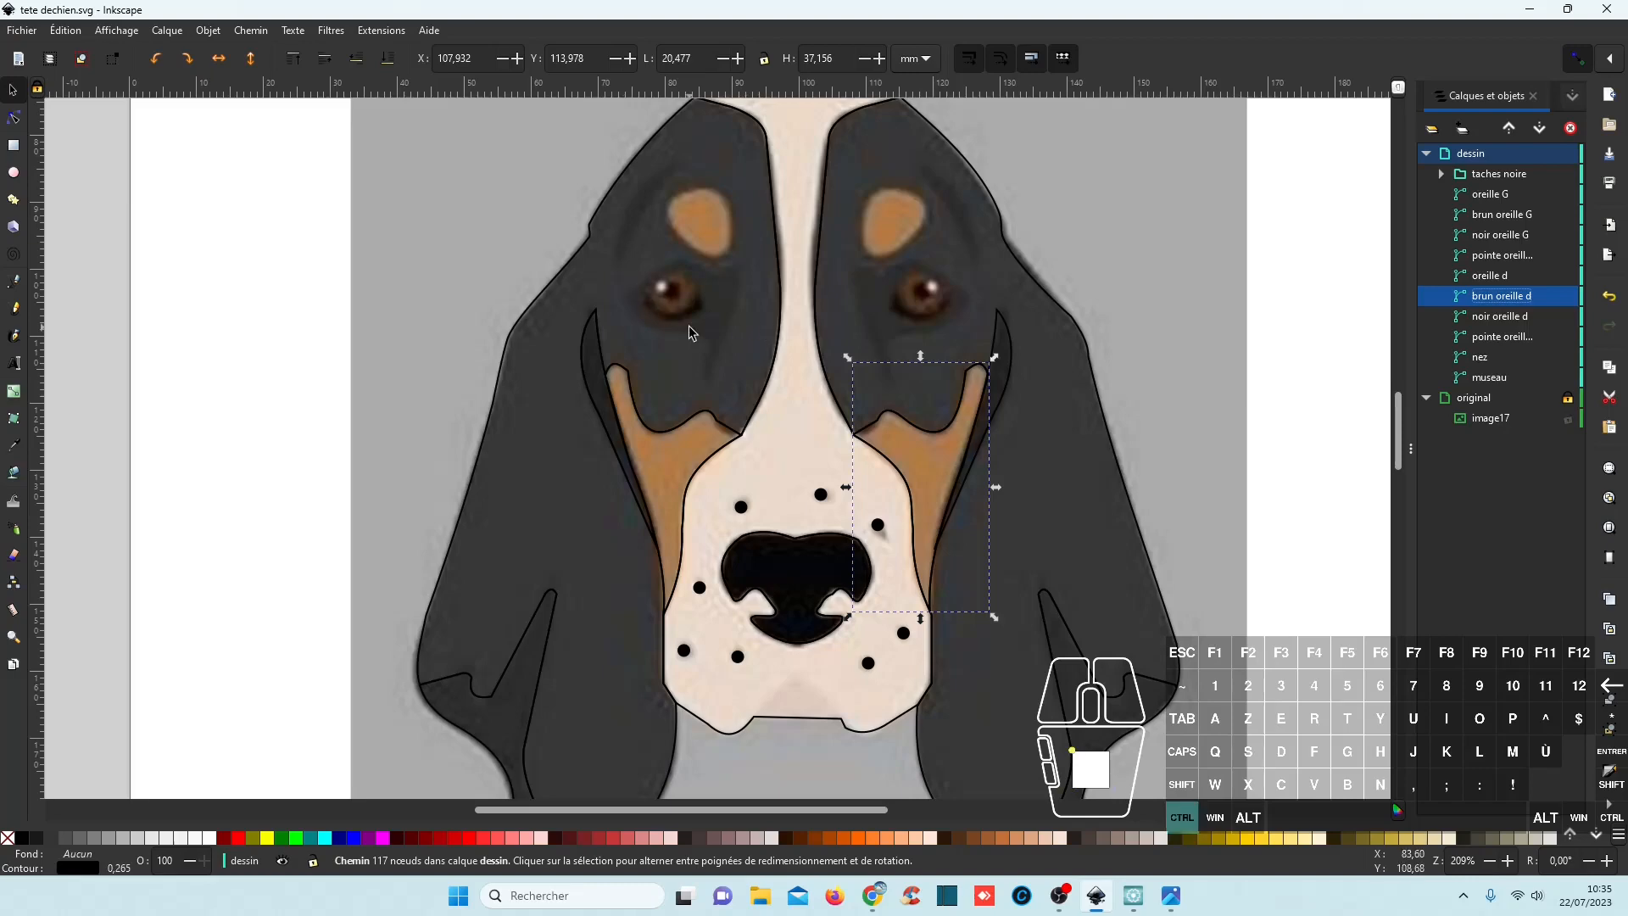
scroll(688, 326, "up", 2)
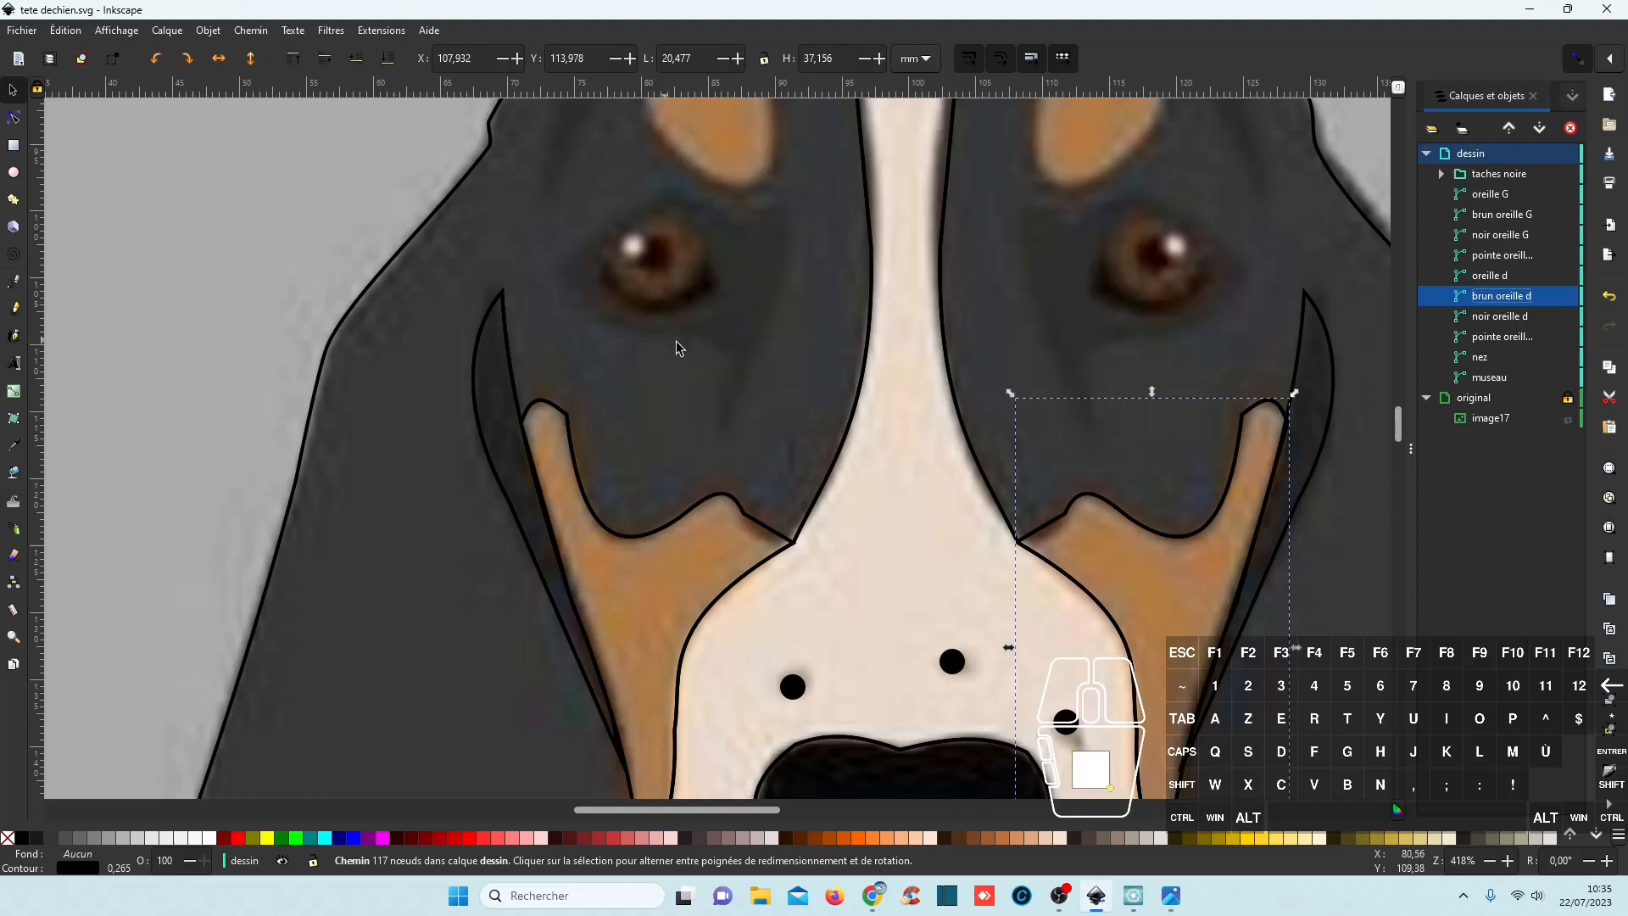
left_click(13, 288)
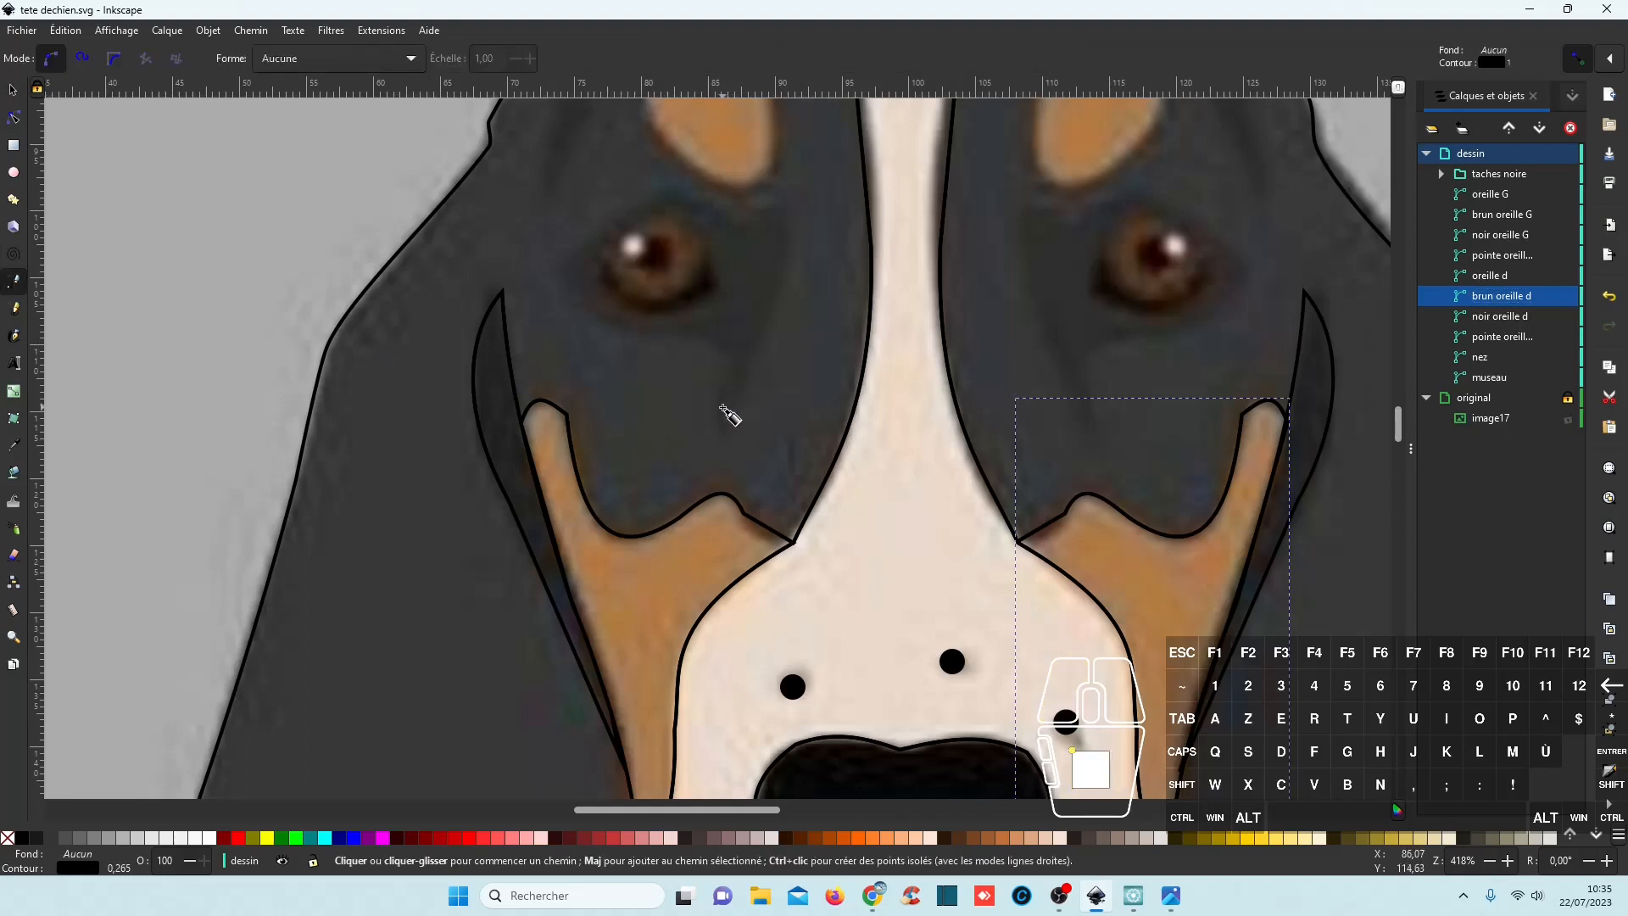
left_click(724, 445)
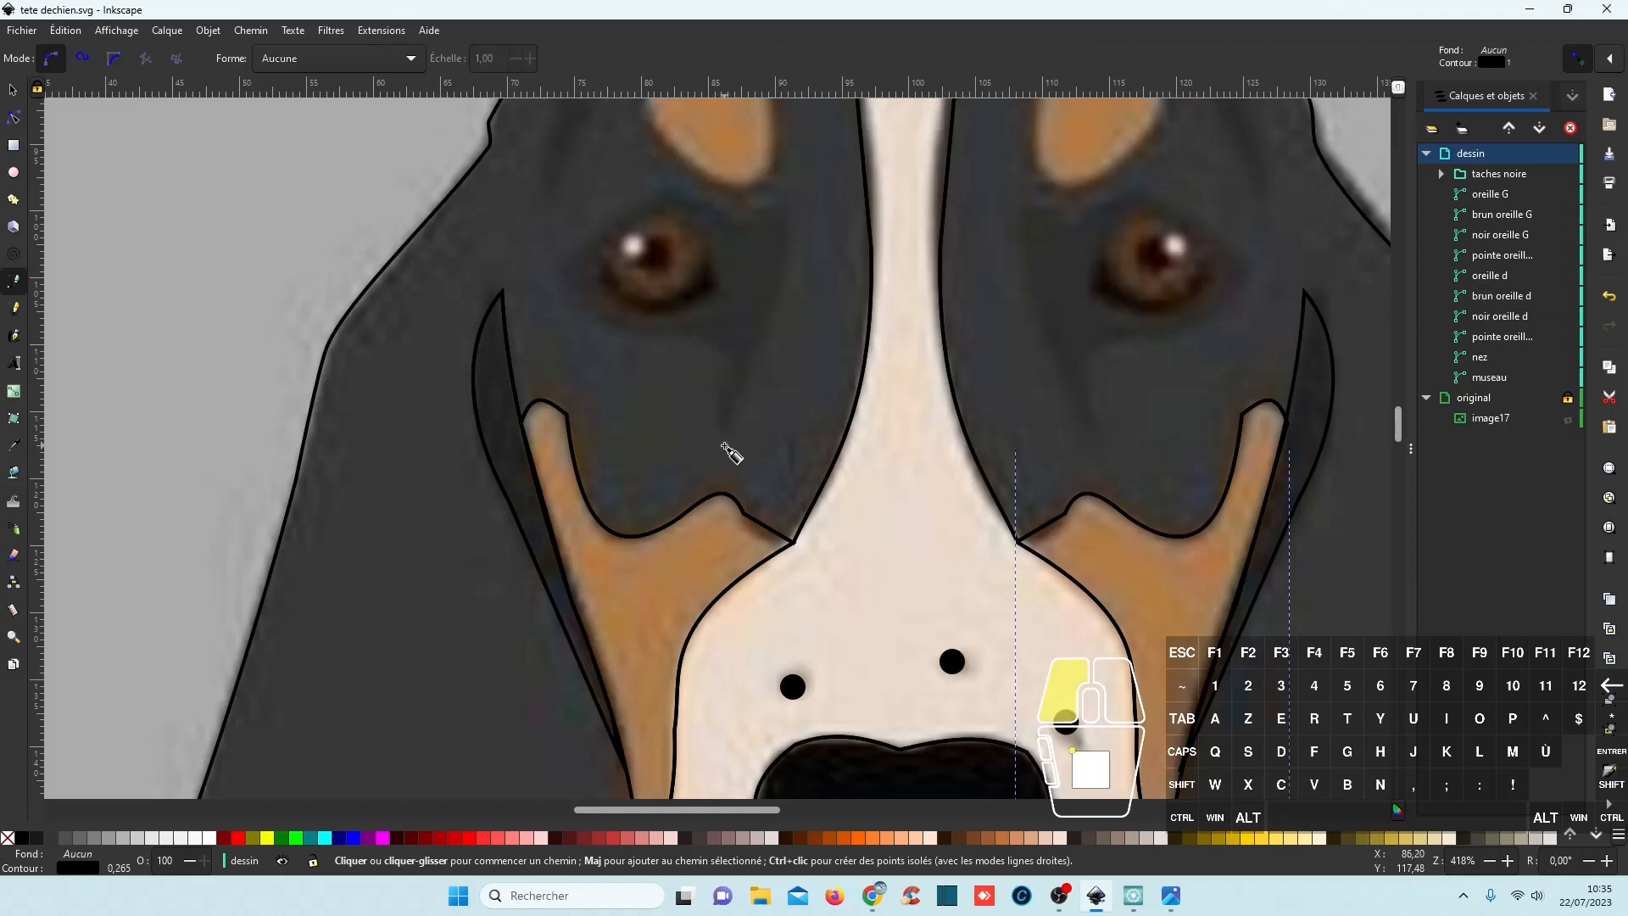
left_click(731, 357)
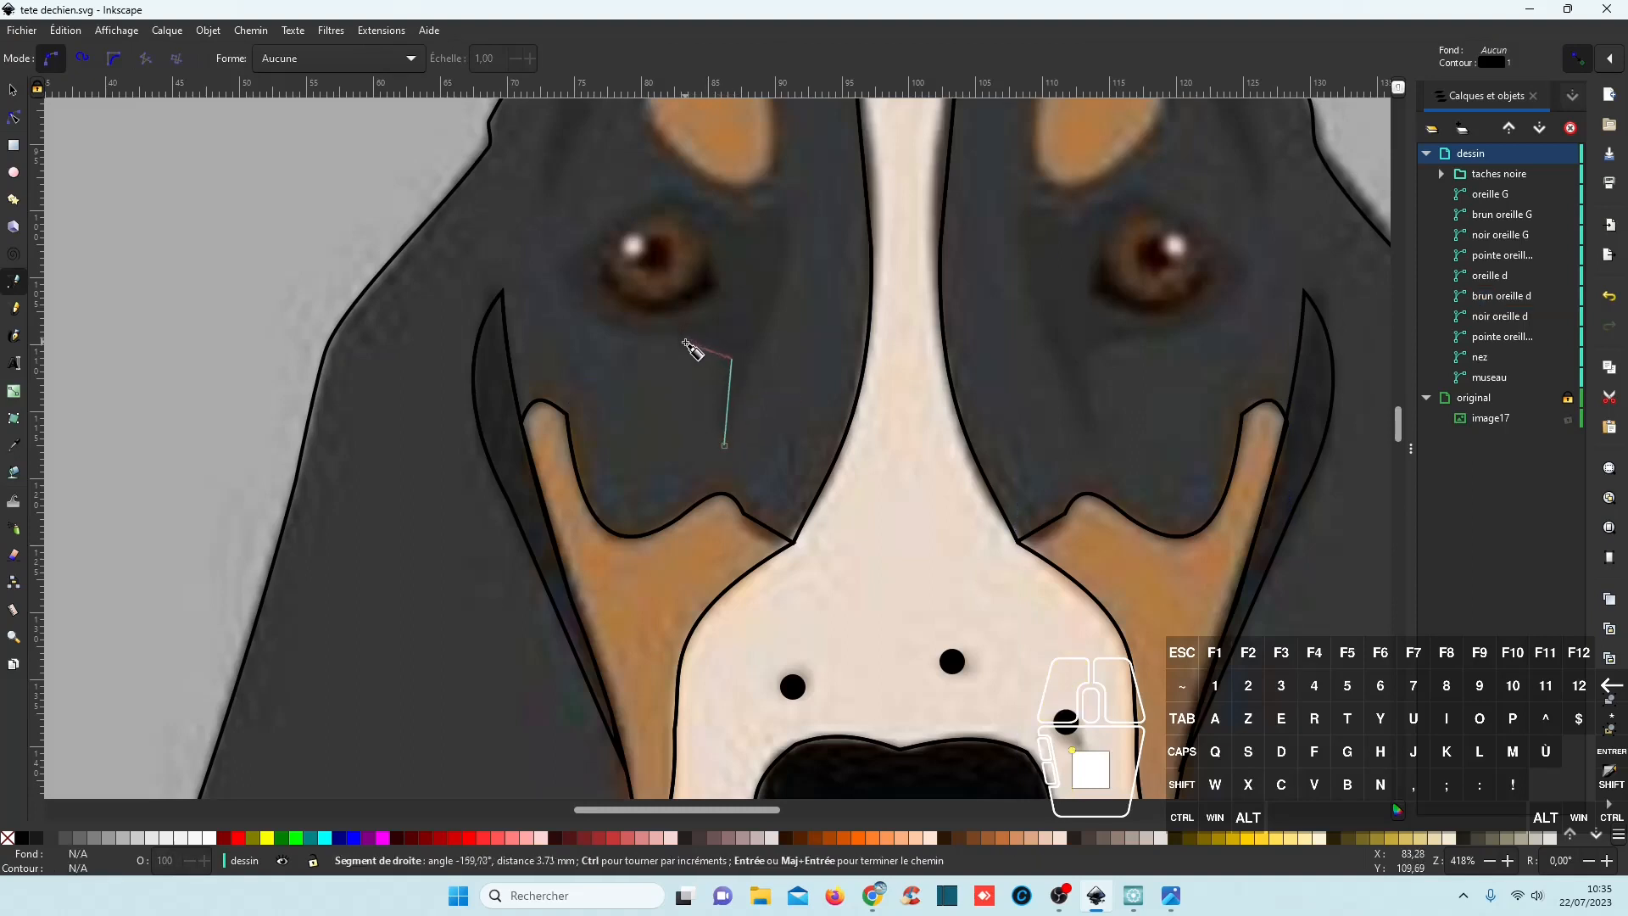
left_click(685, 340)
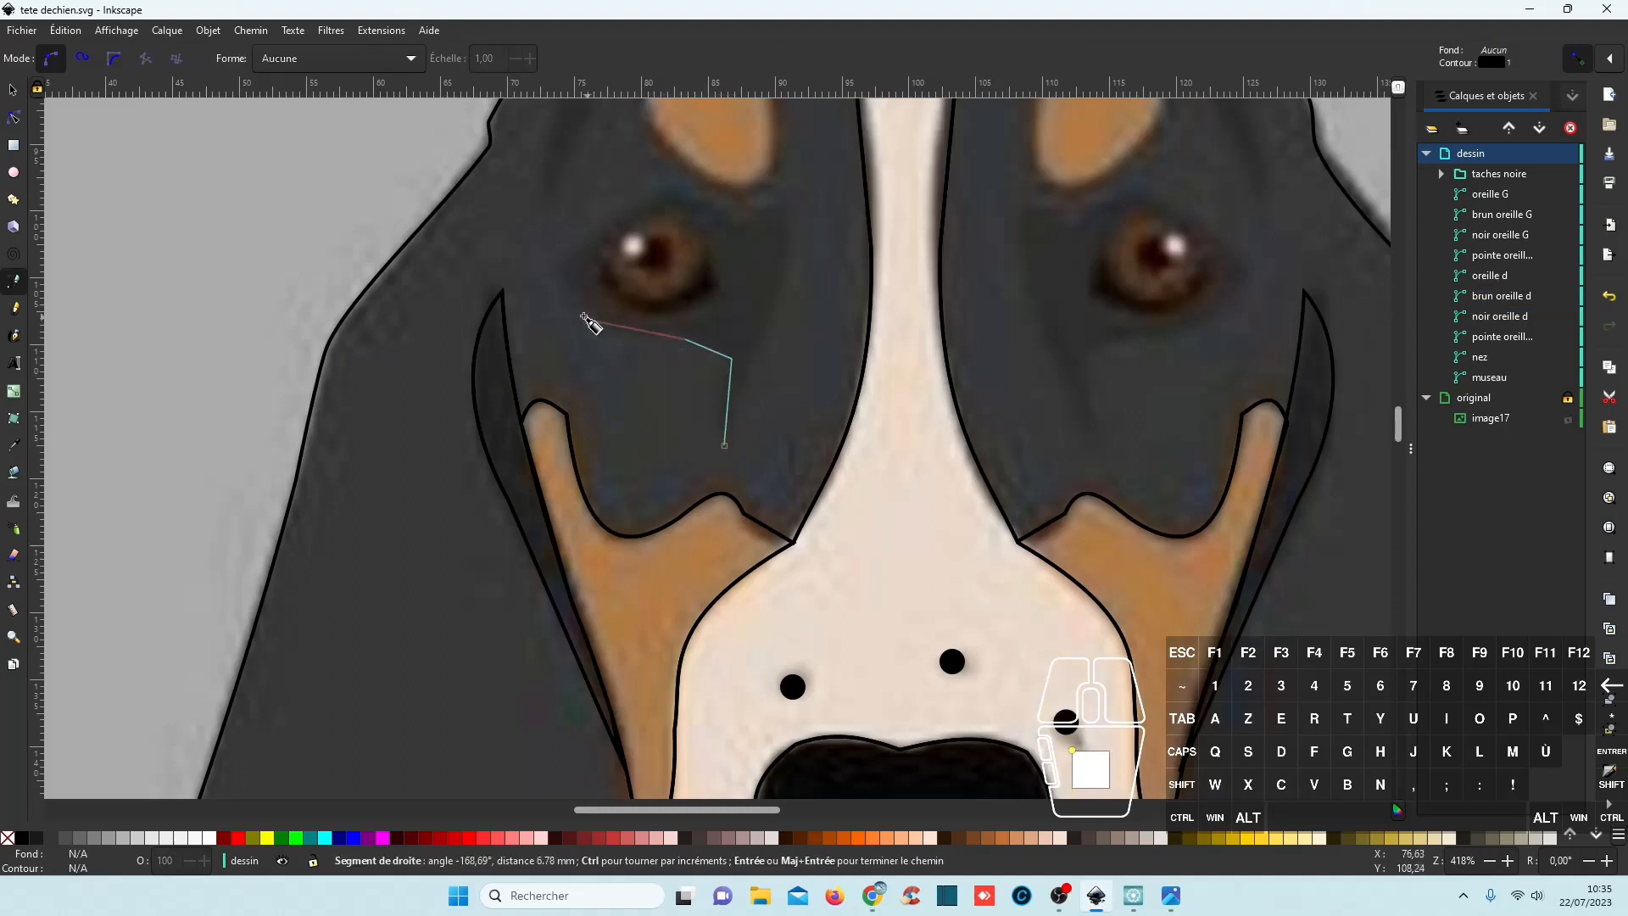
left_click(551, 267)
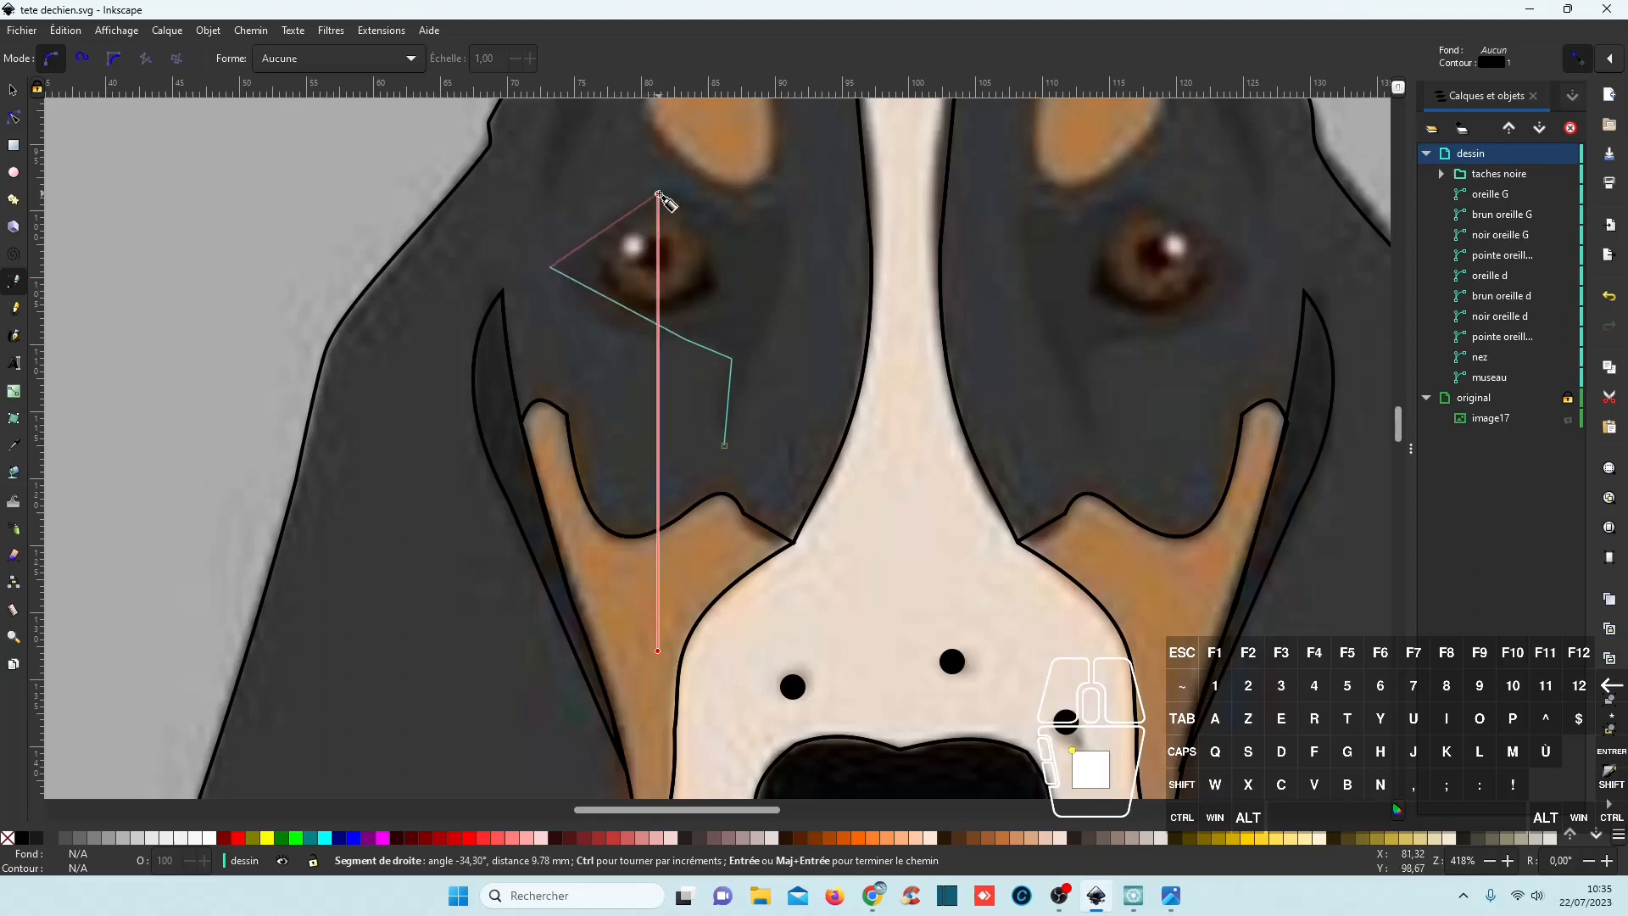
left_click(659, 193)
left_click(688, 194)
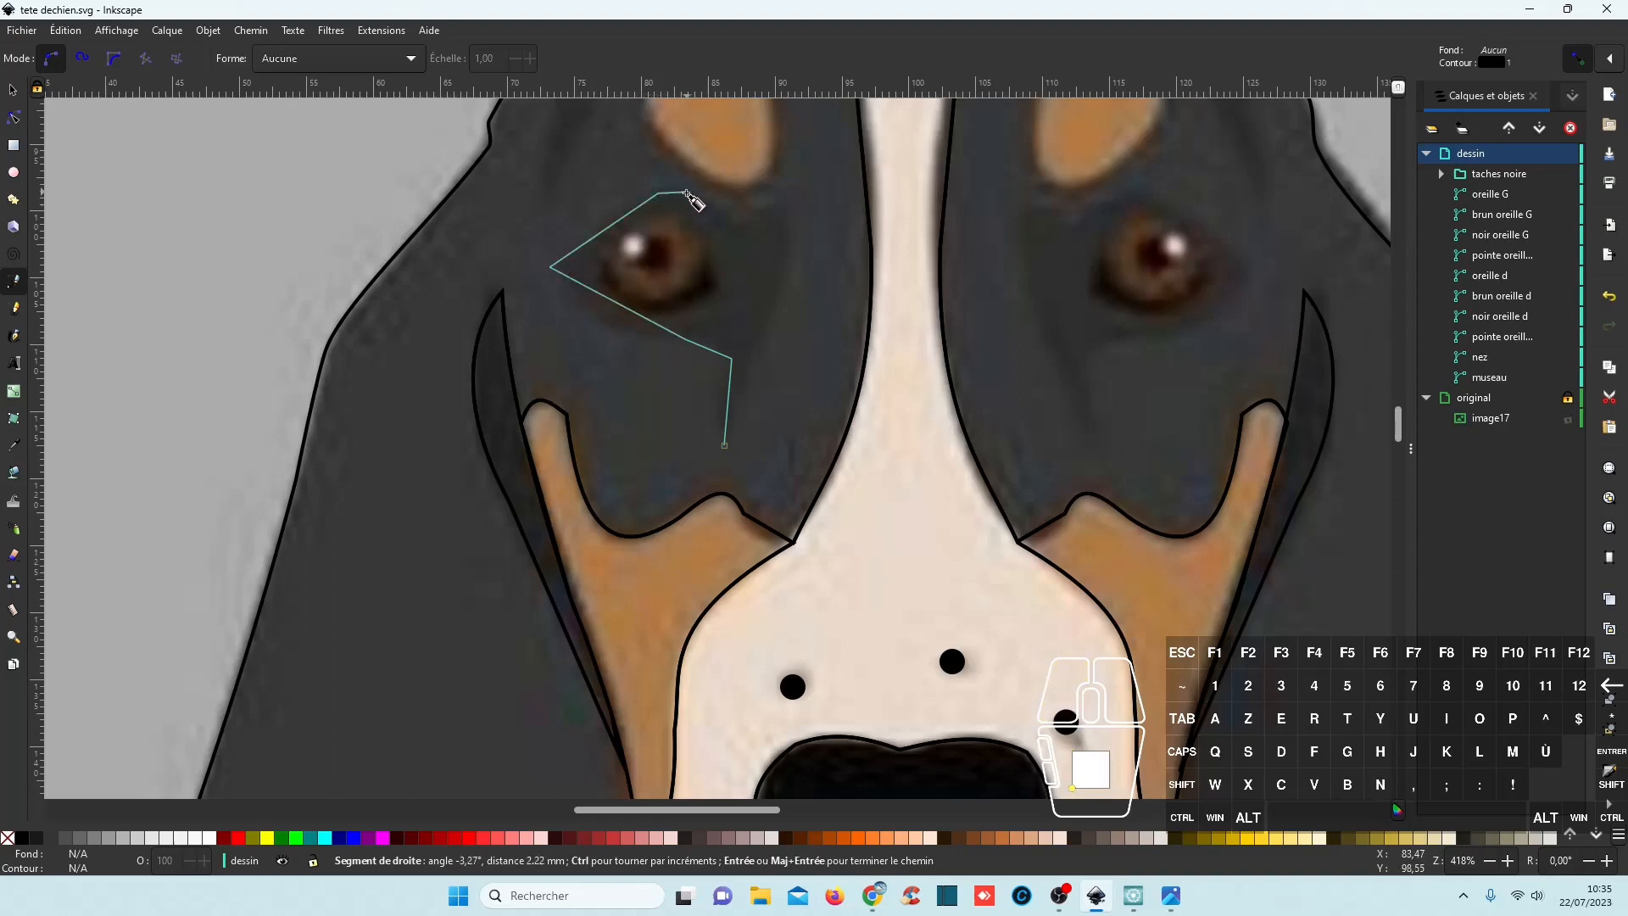
left_click(738, 222)
left_click(766, 218)
left_click(780, 210)
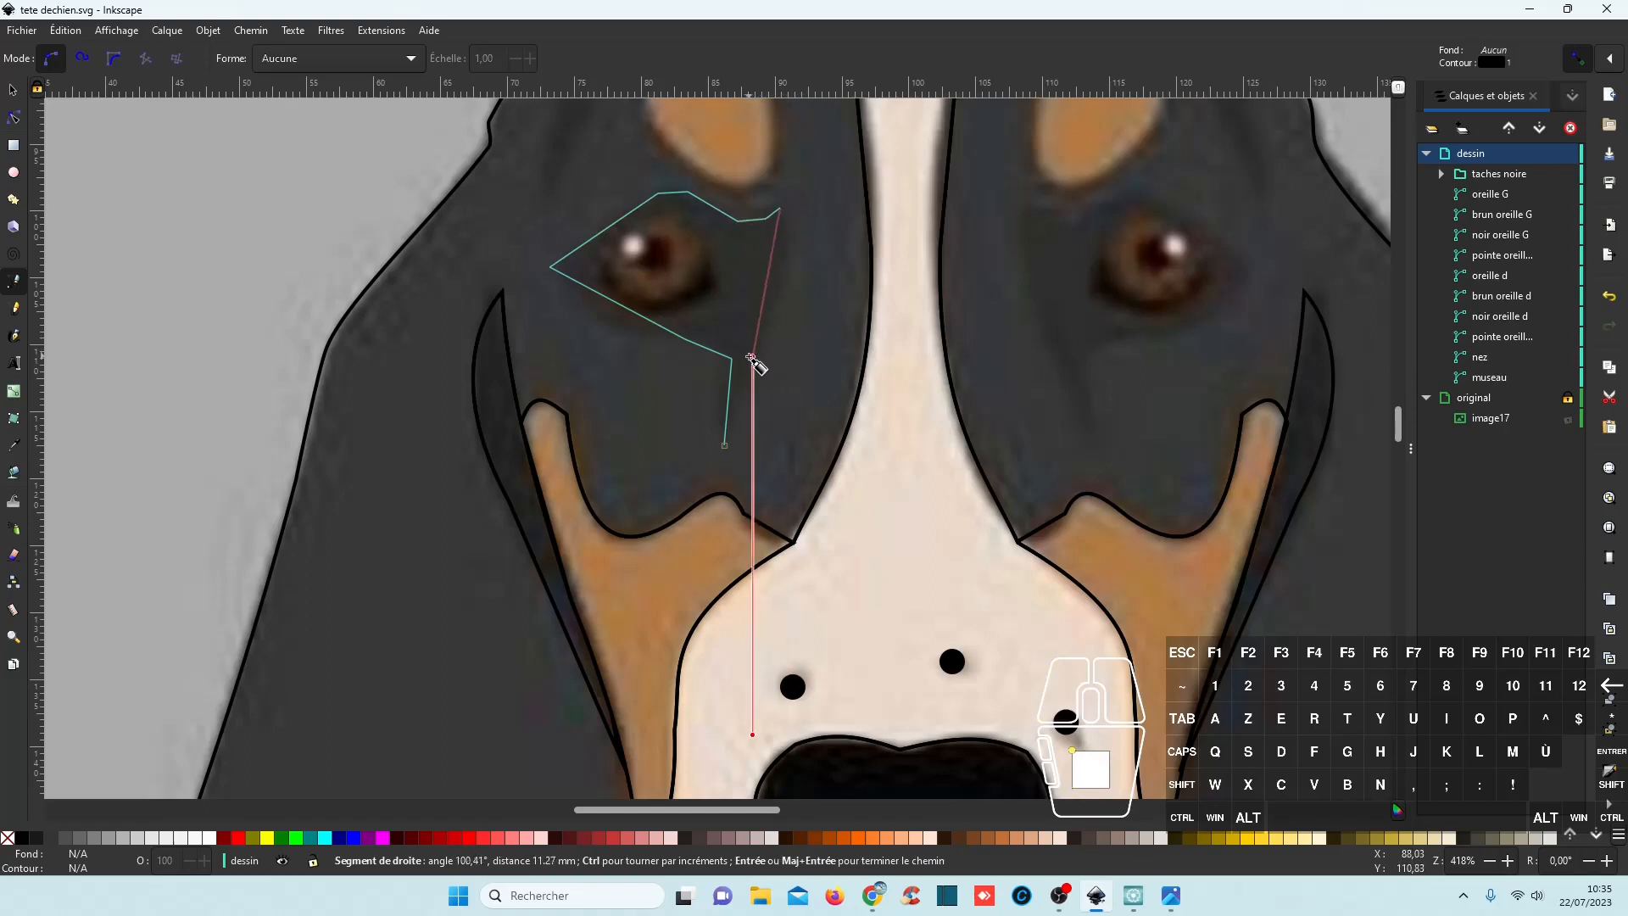
left_click(724, 445)
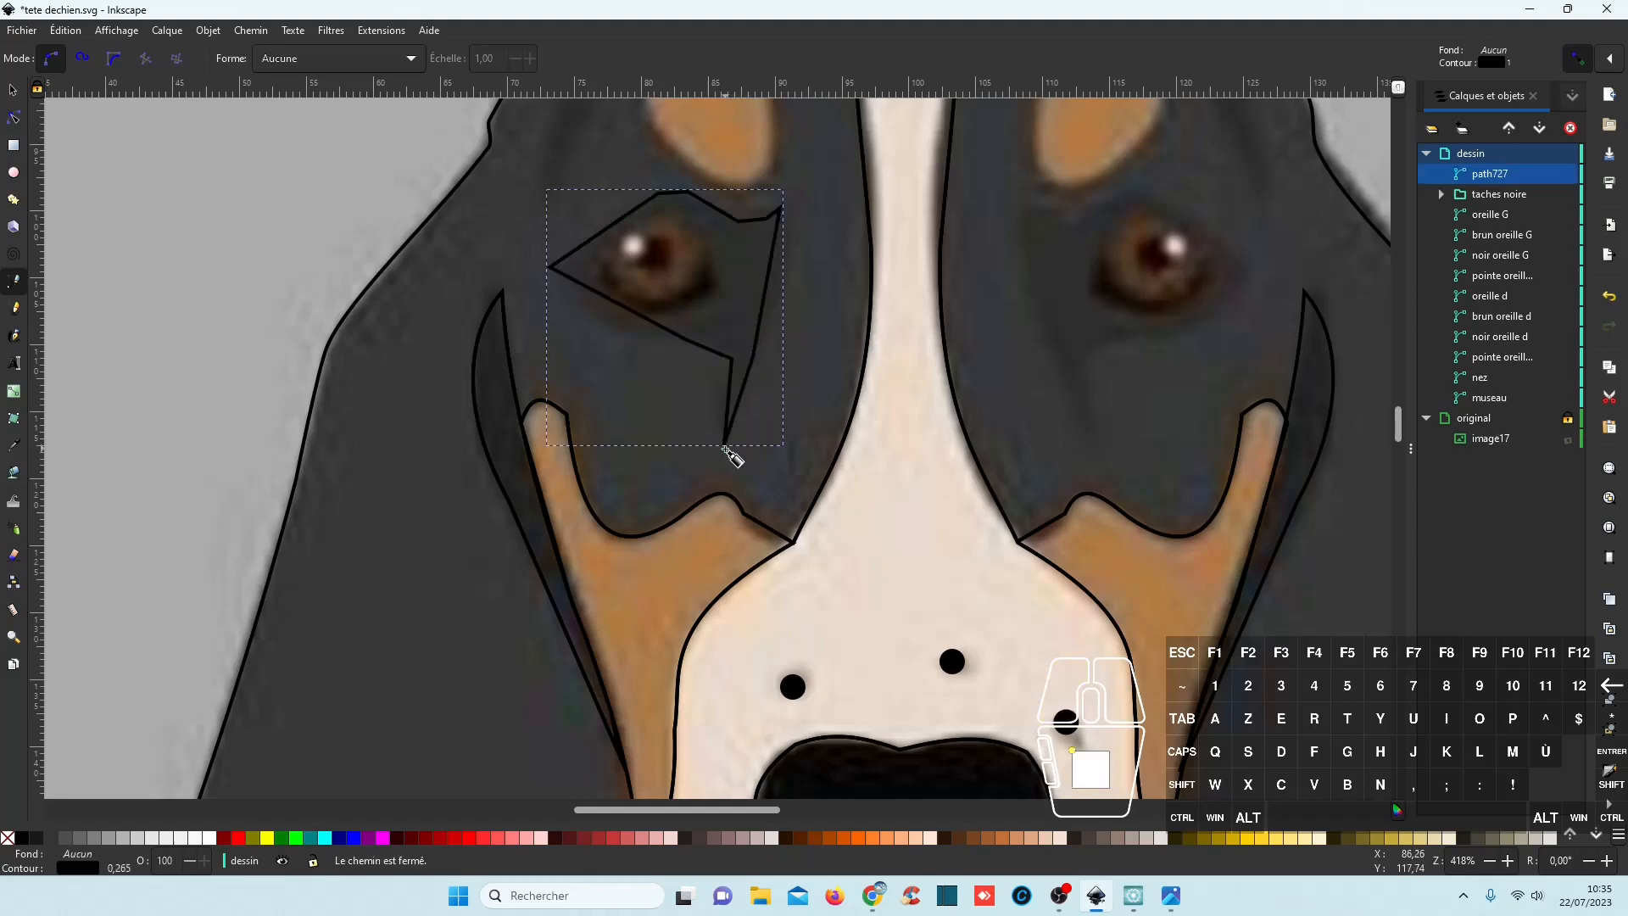
left_click(269, 838, "shift")
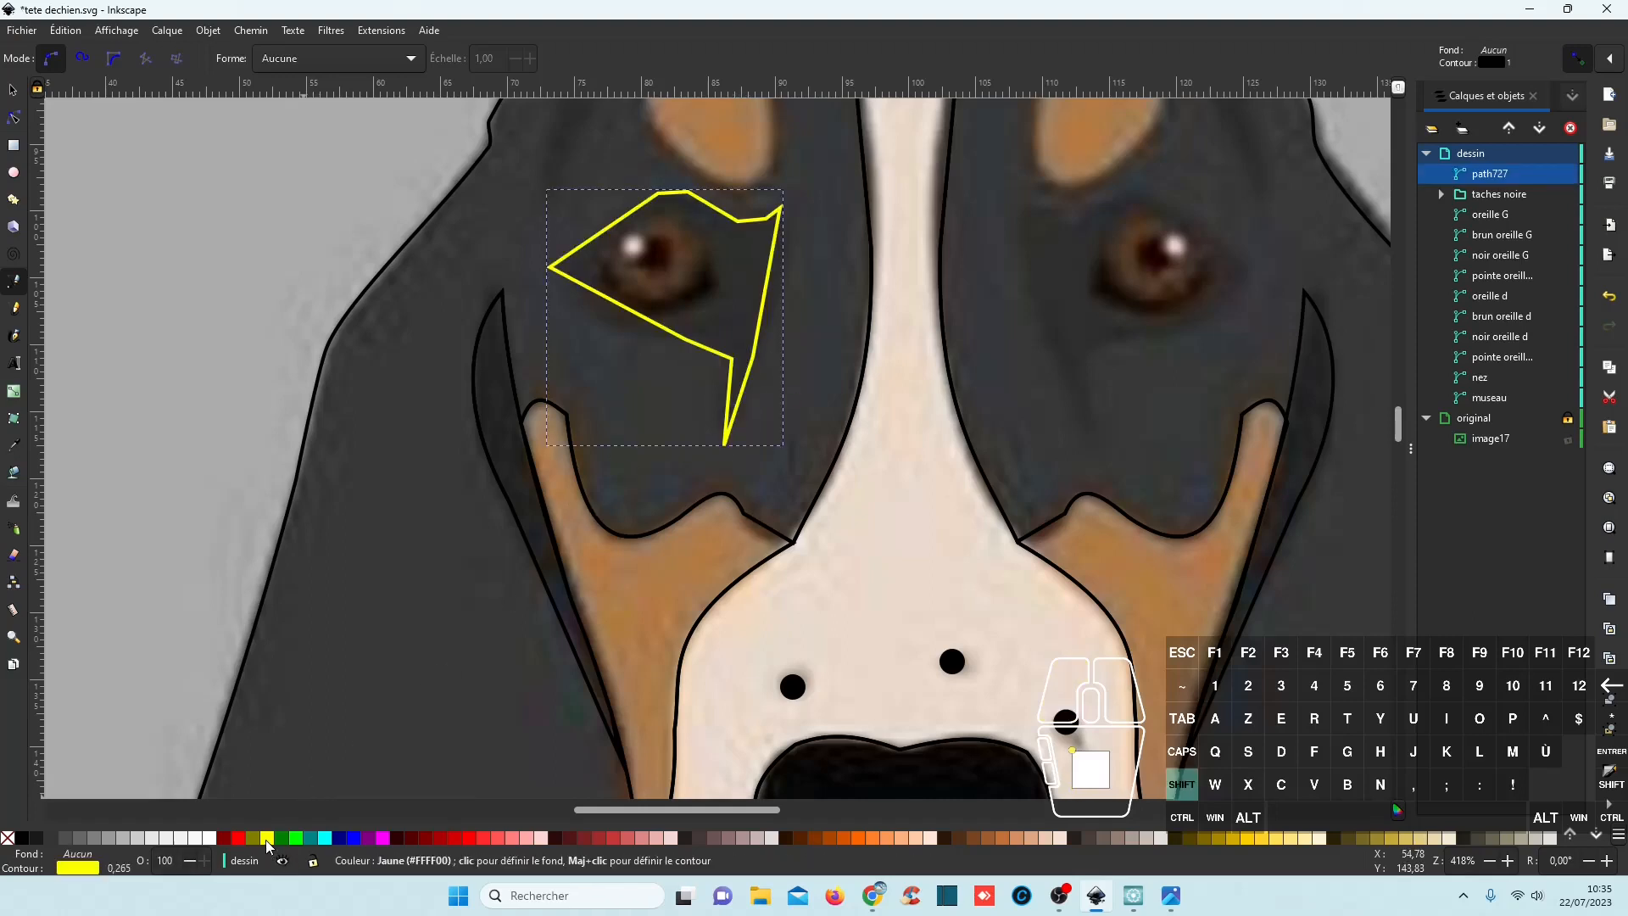
Bend the eye outline's lower-left, upper-left and inner side segments outward to follow the dark patch around the eye.
left_click(15, 120)
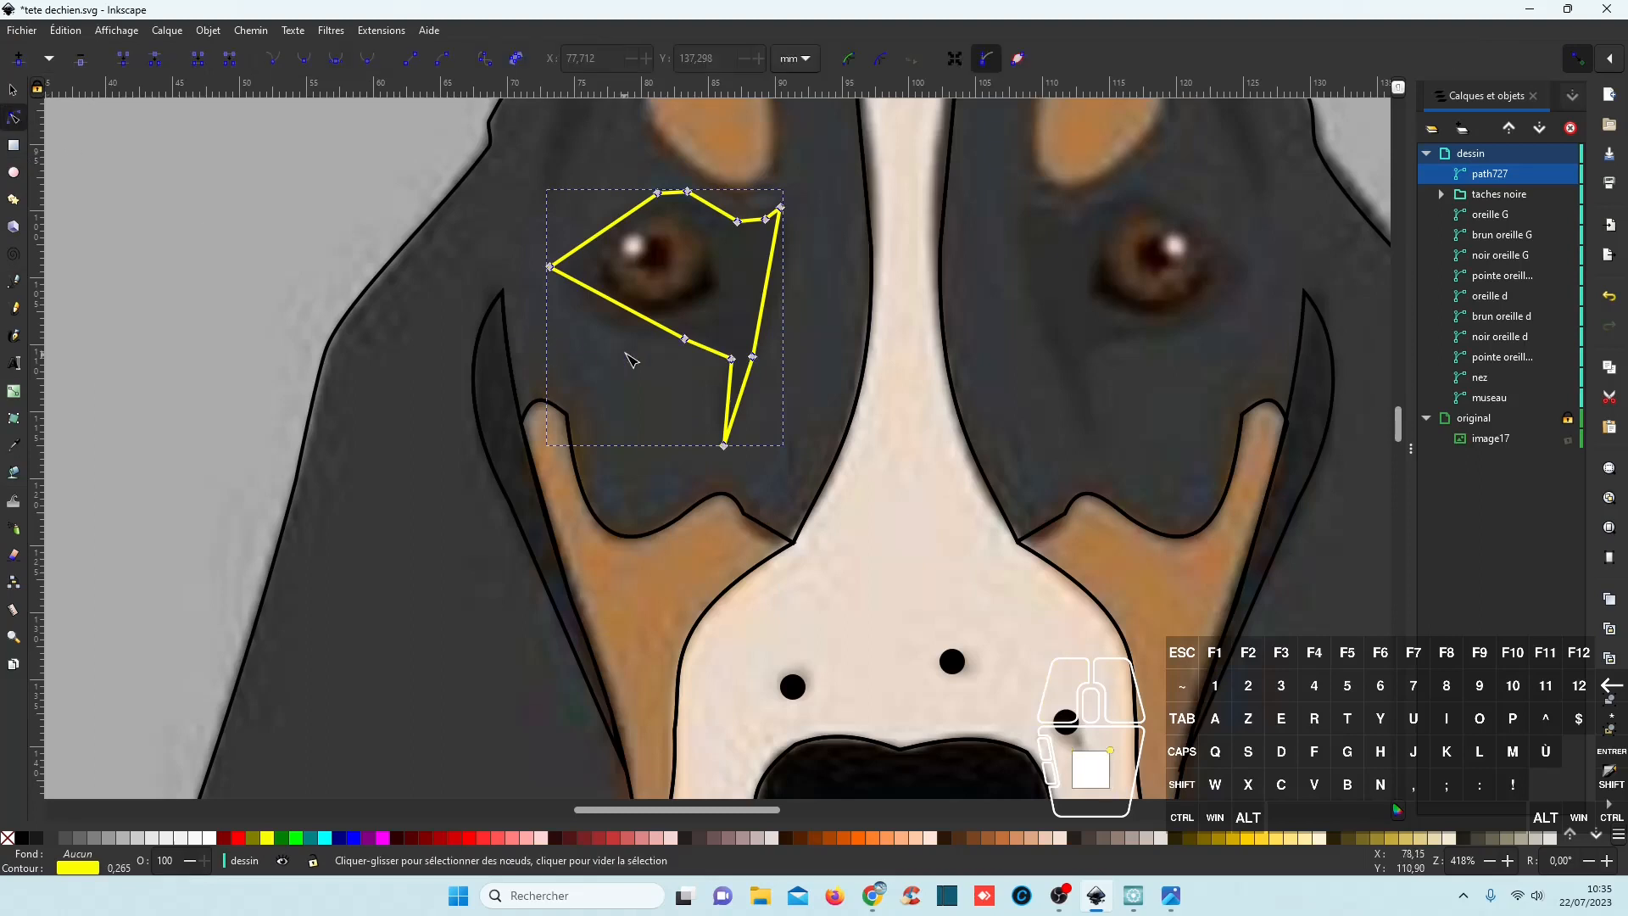
left_click_drag(632, 311, 624, 333)
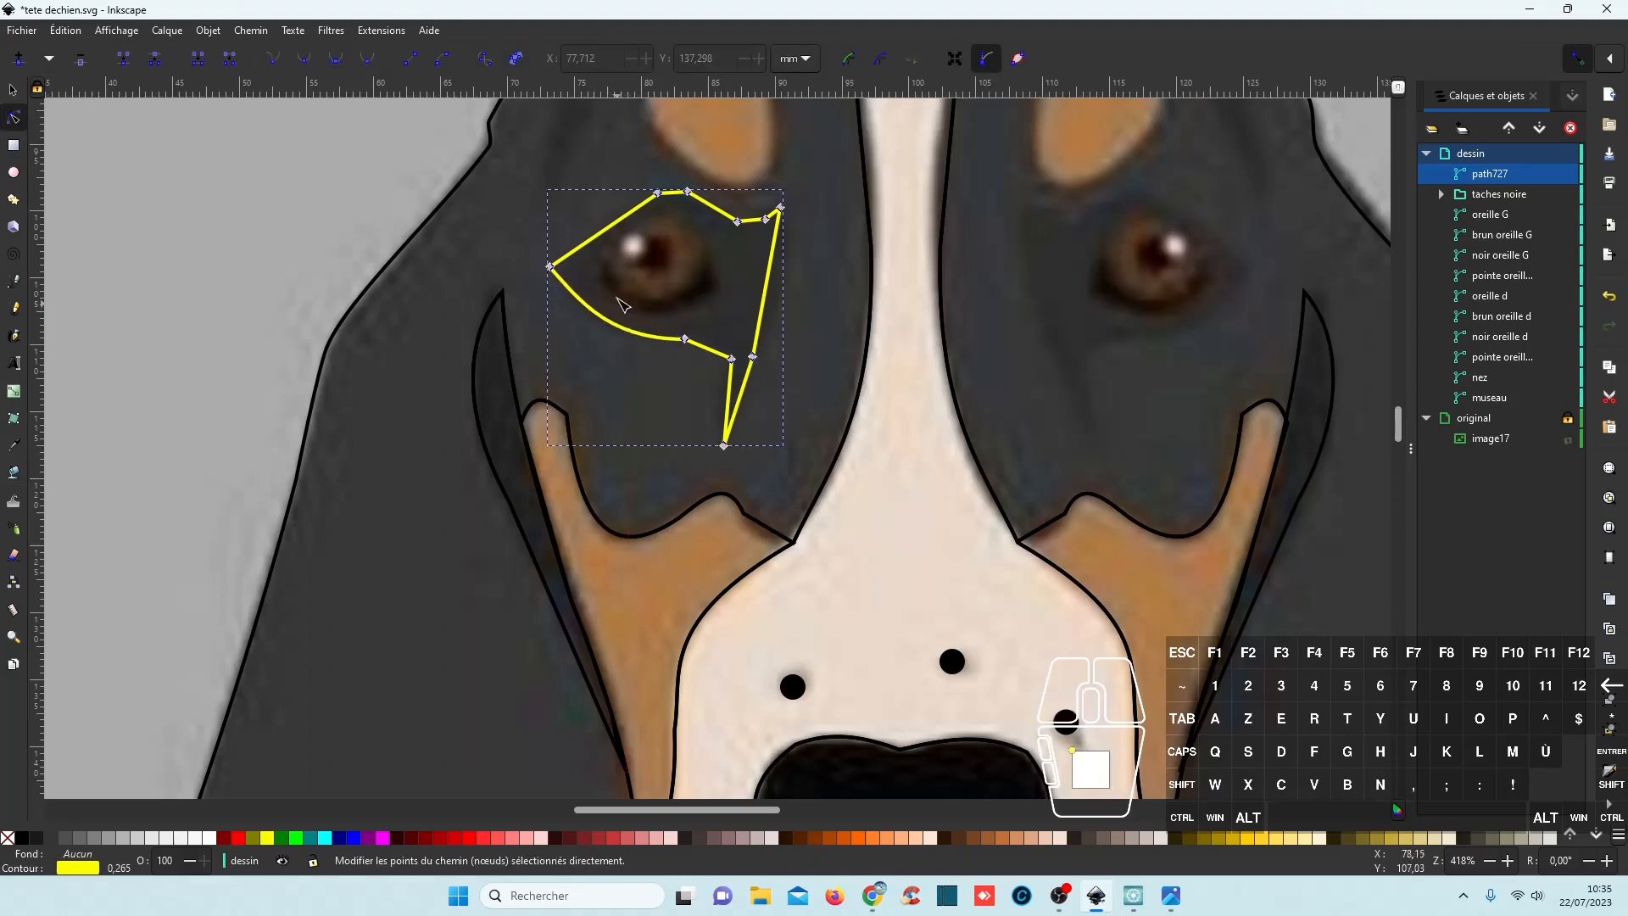
left_click_drag(597, 249, 589, 213)
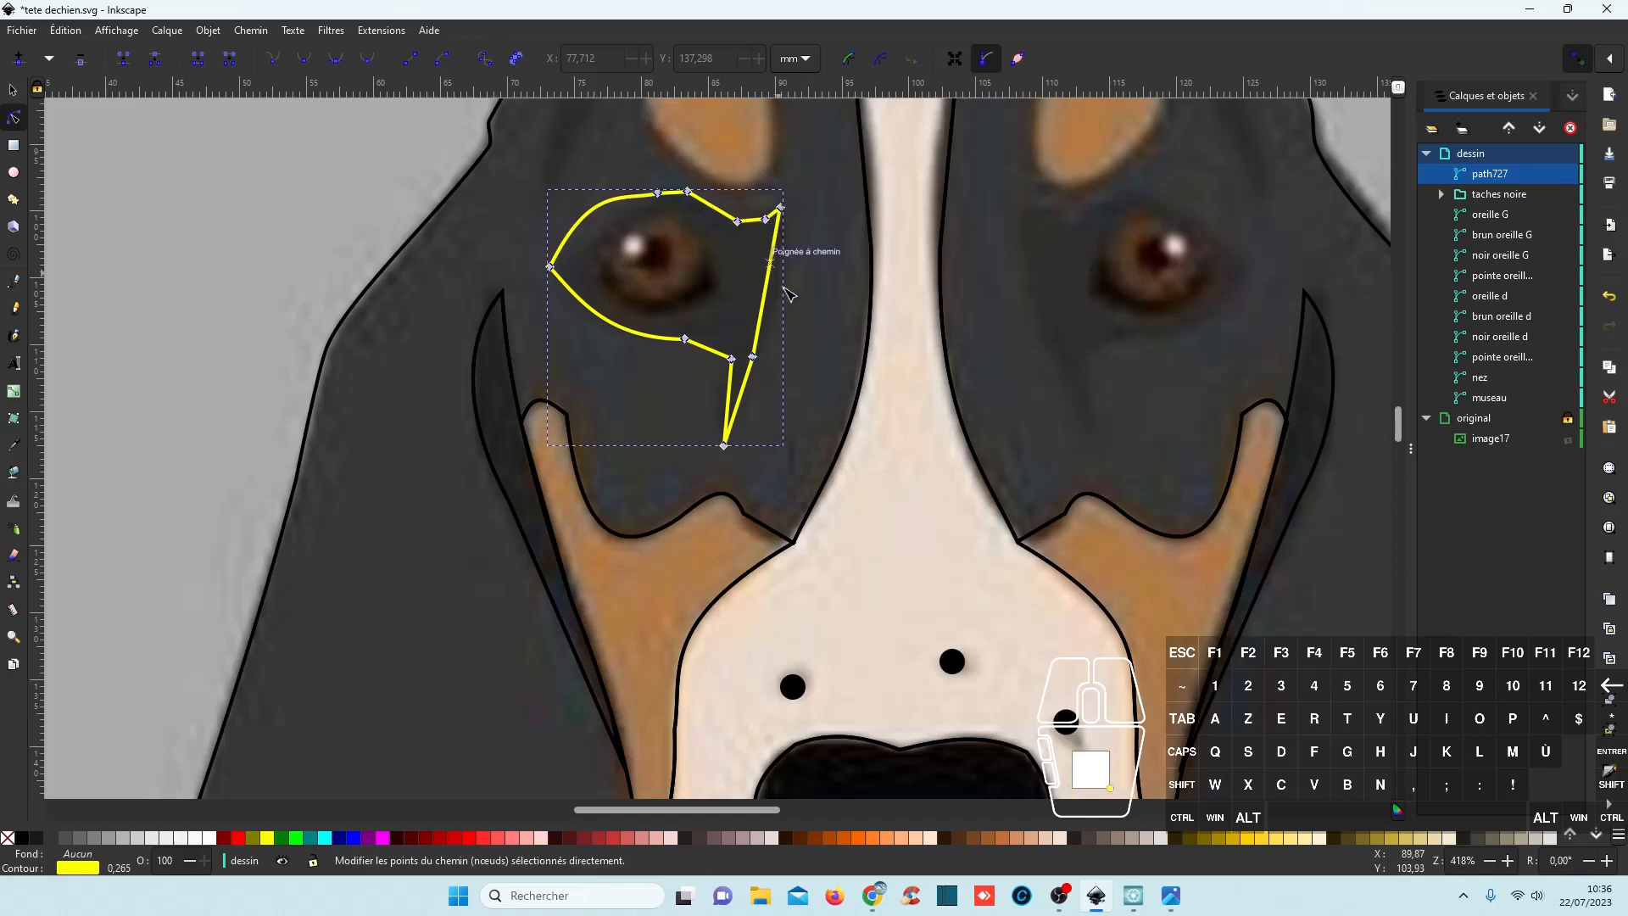
left_click(725, 447)
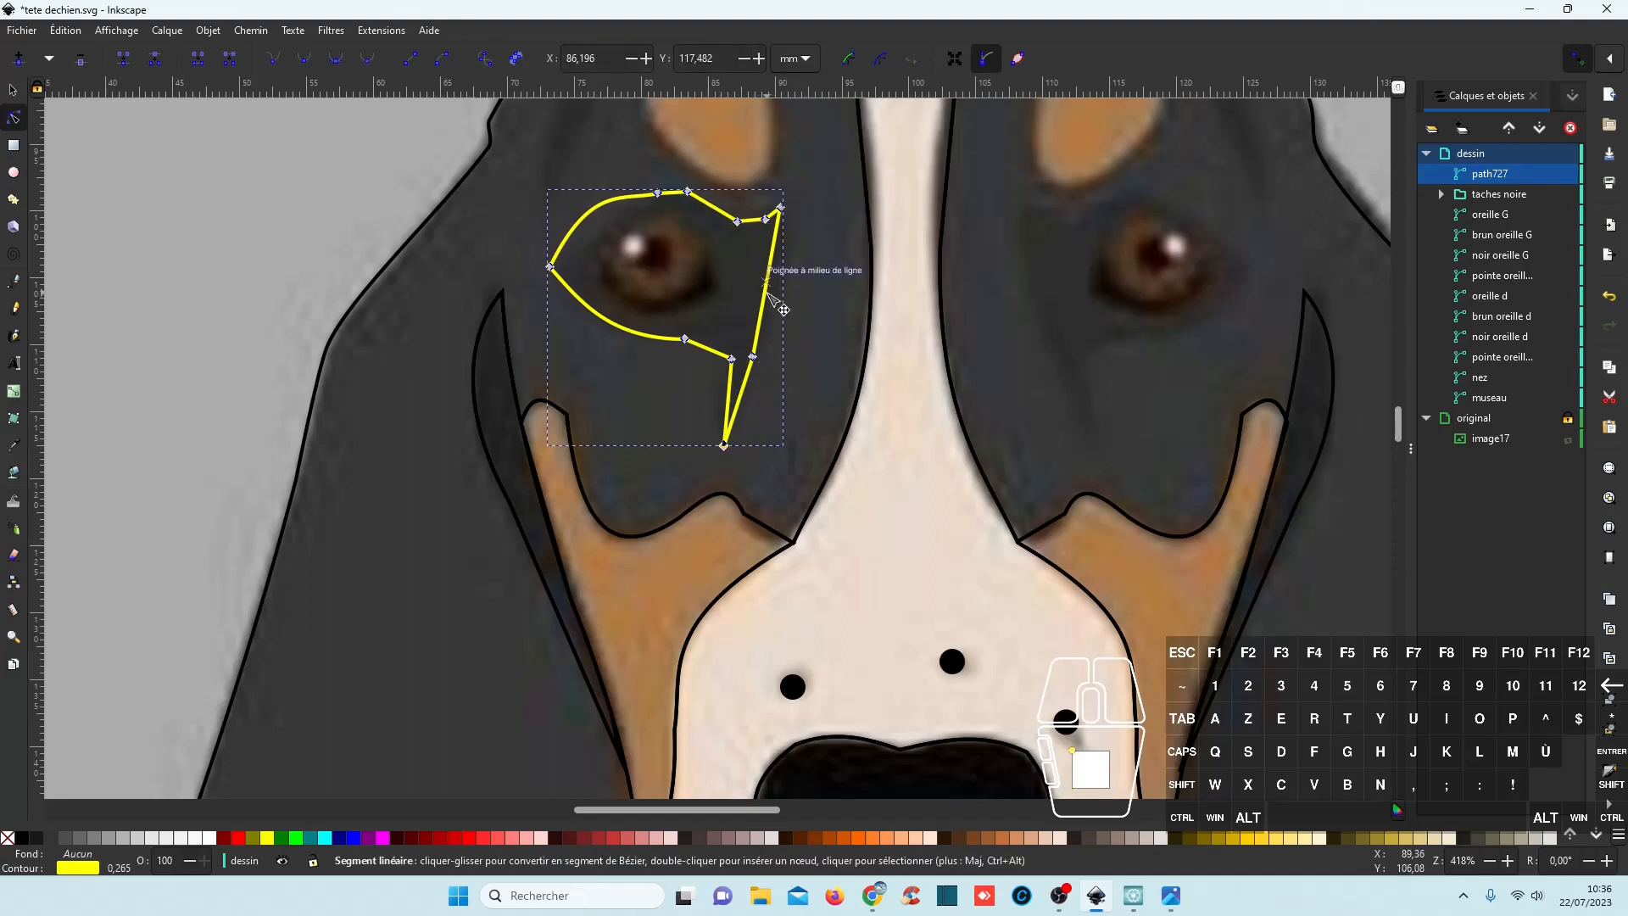
left_click_drag(774, 304, 778, 302)
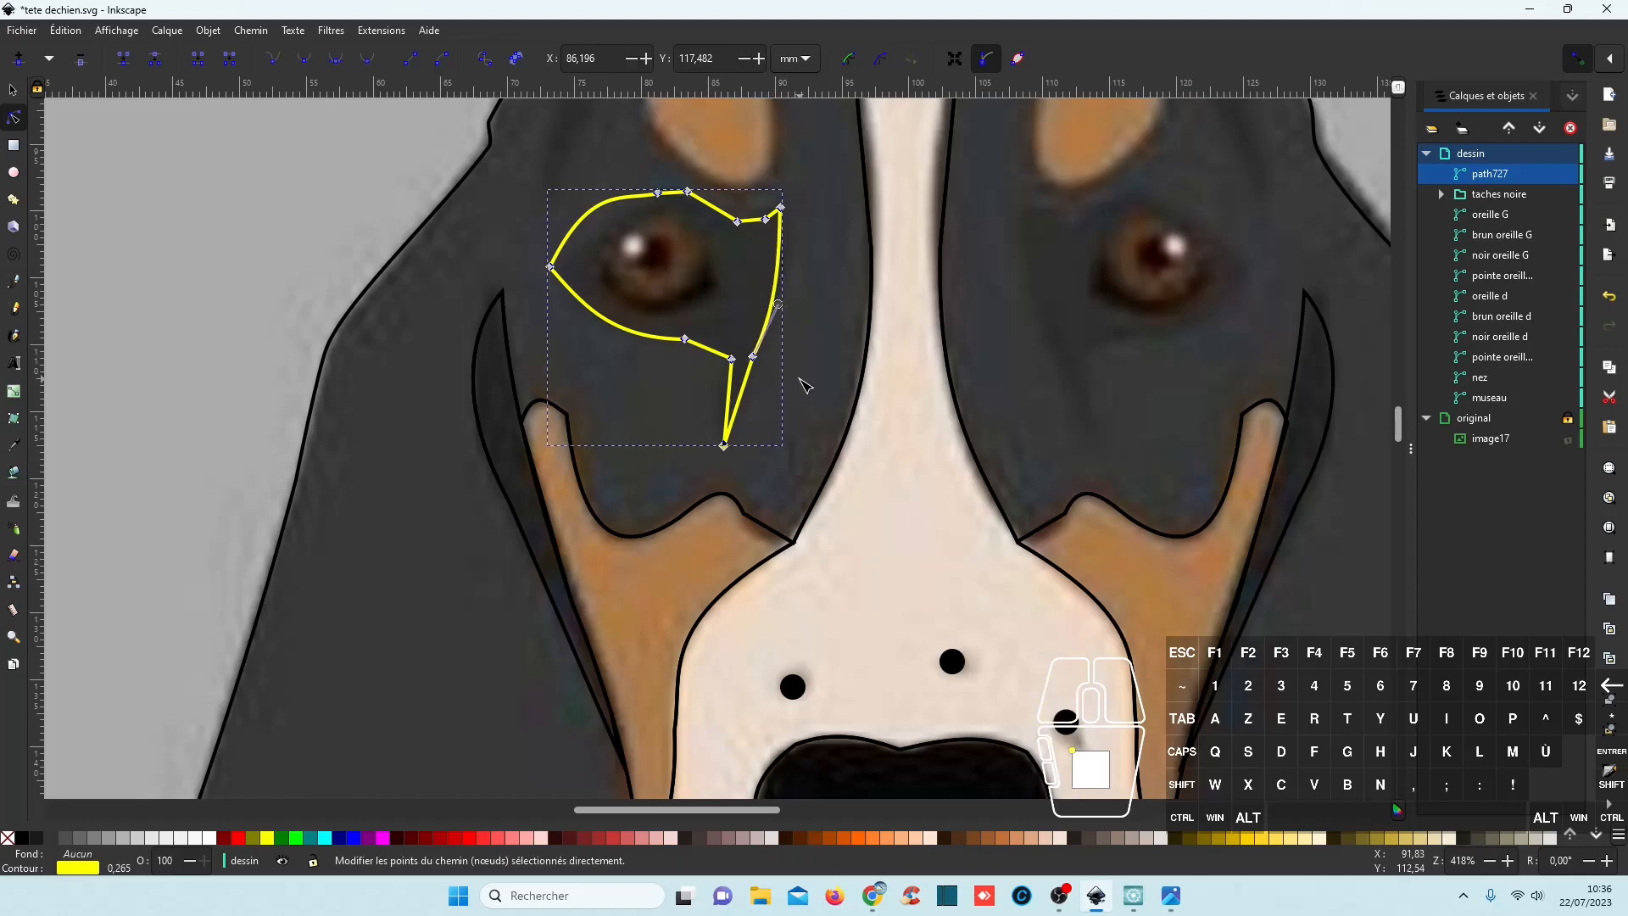
Insert a node near the tip of the eye outline's tail and move it beside the tip node, to about X 86.55, Y 117.51 mm.
scroll(738, 455, "up", 3)
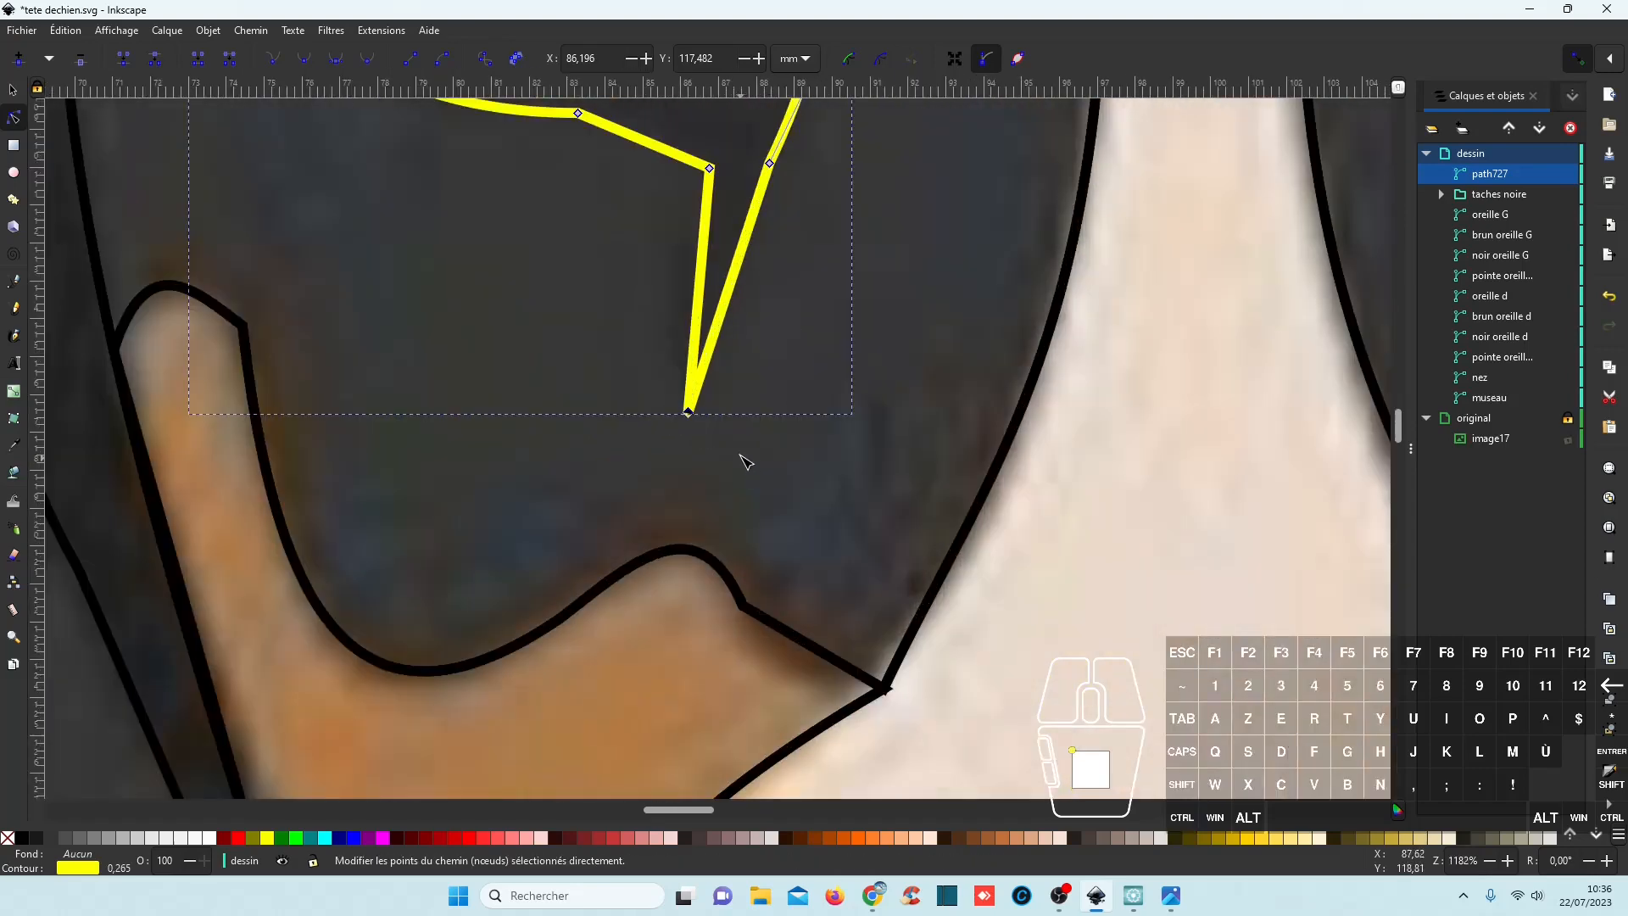
double_click(700, 373)
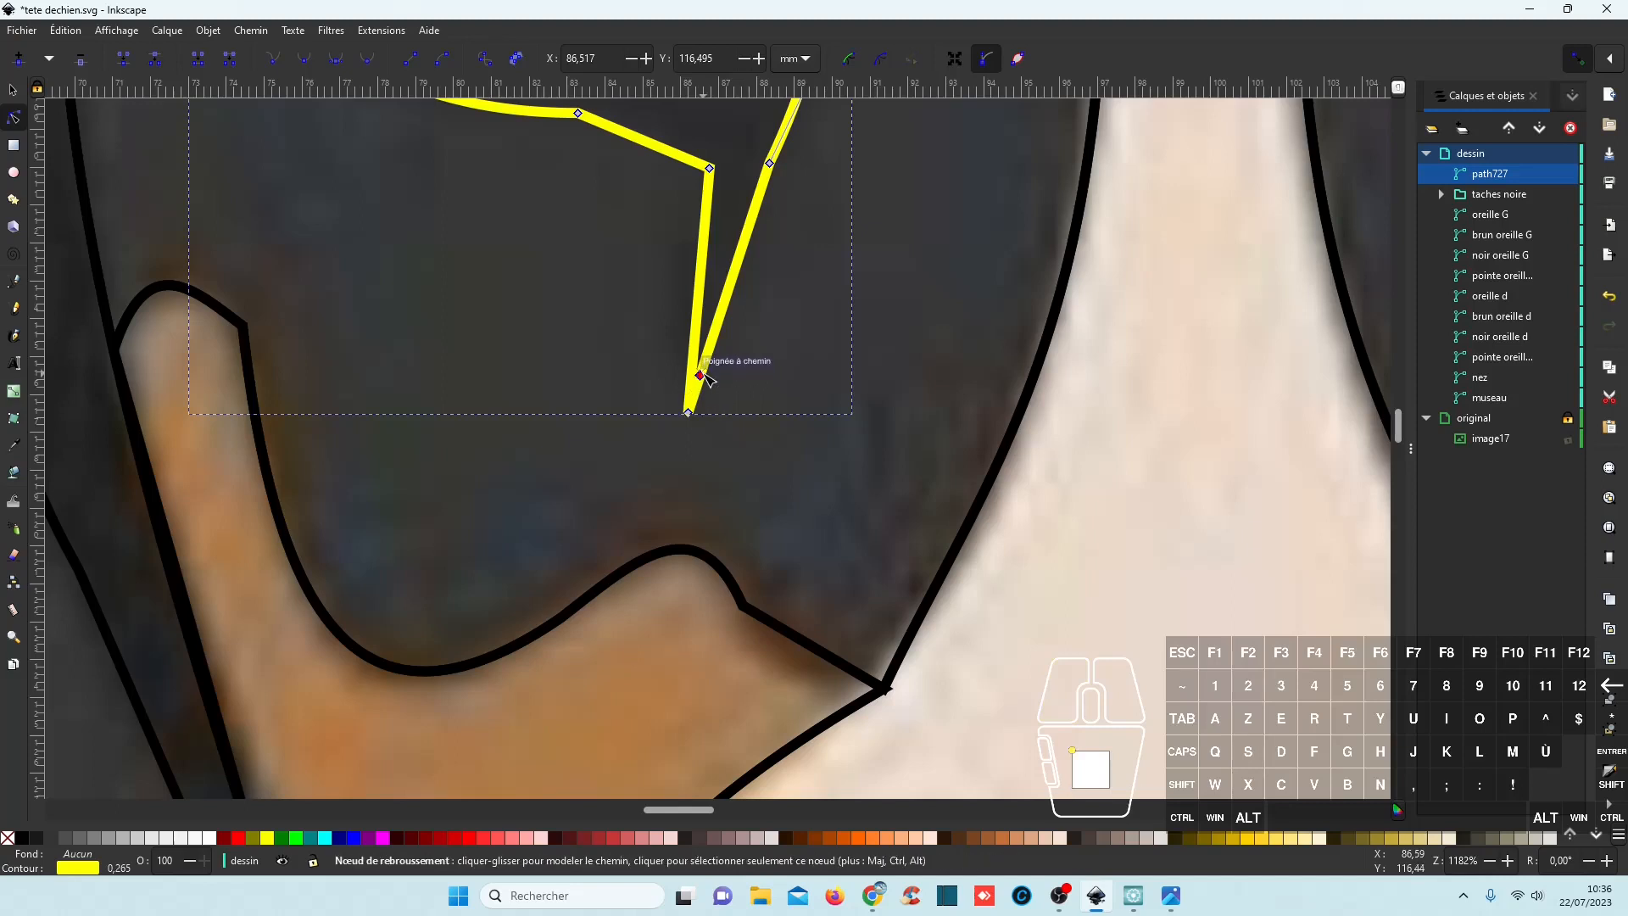
left_click_drag(700, 374, 689, 415)
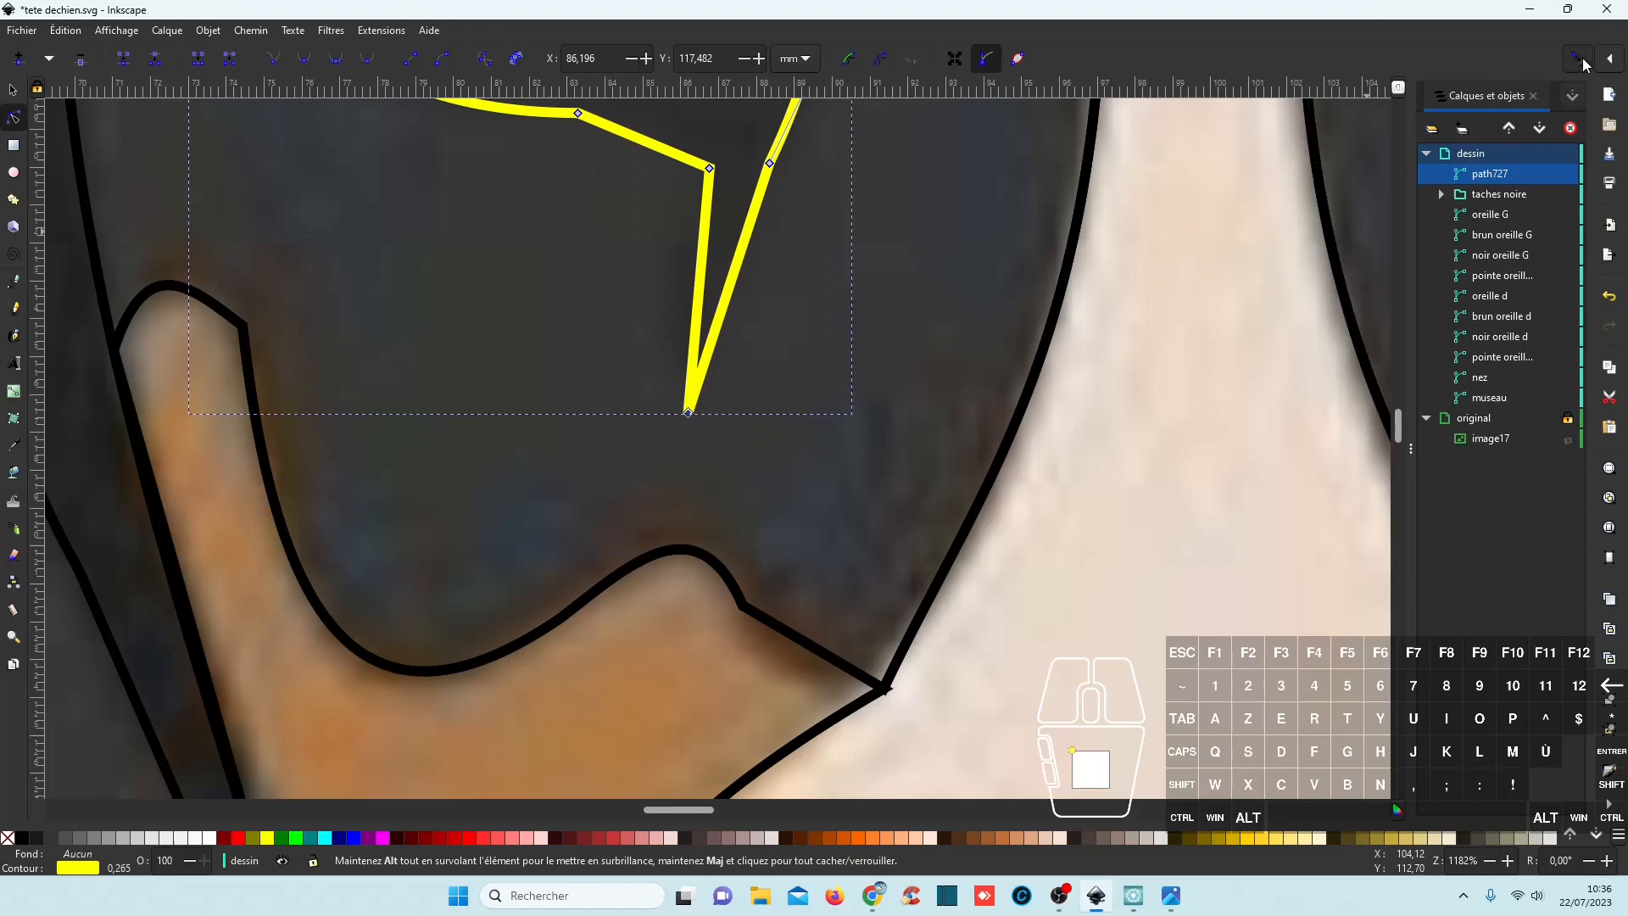
double_click(698, 387)
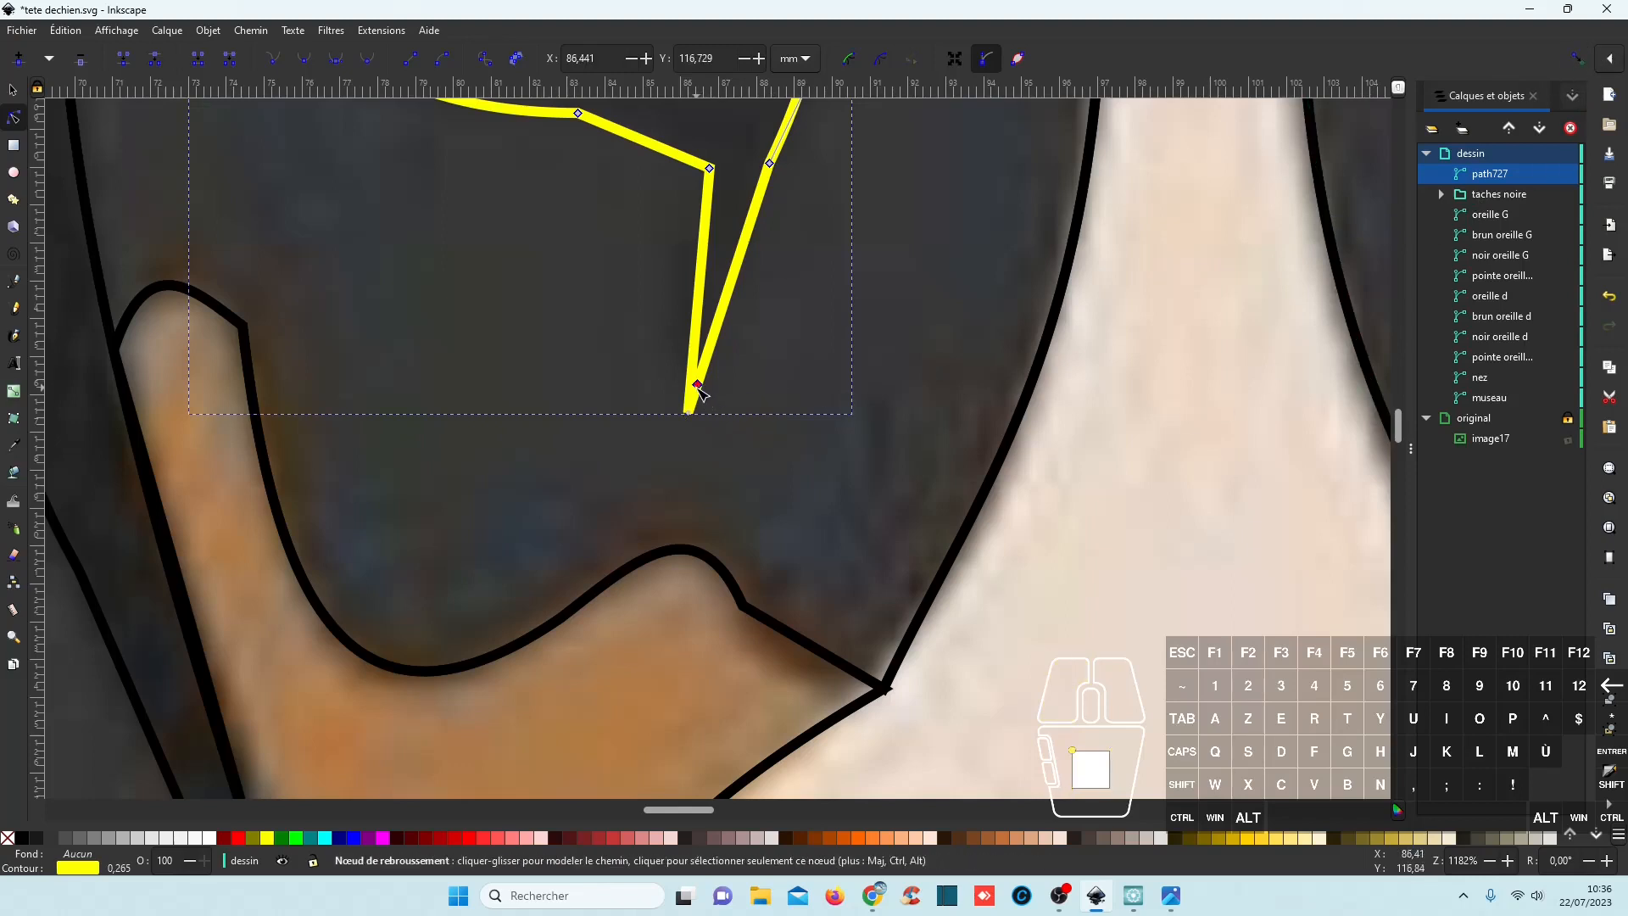
left_click_drag(700, 392, 704, 418)
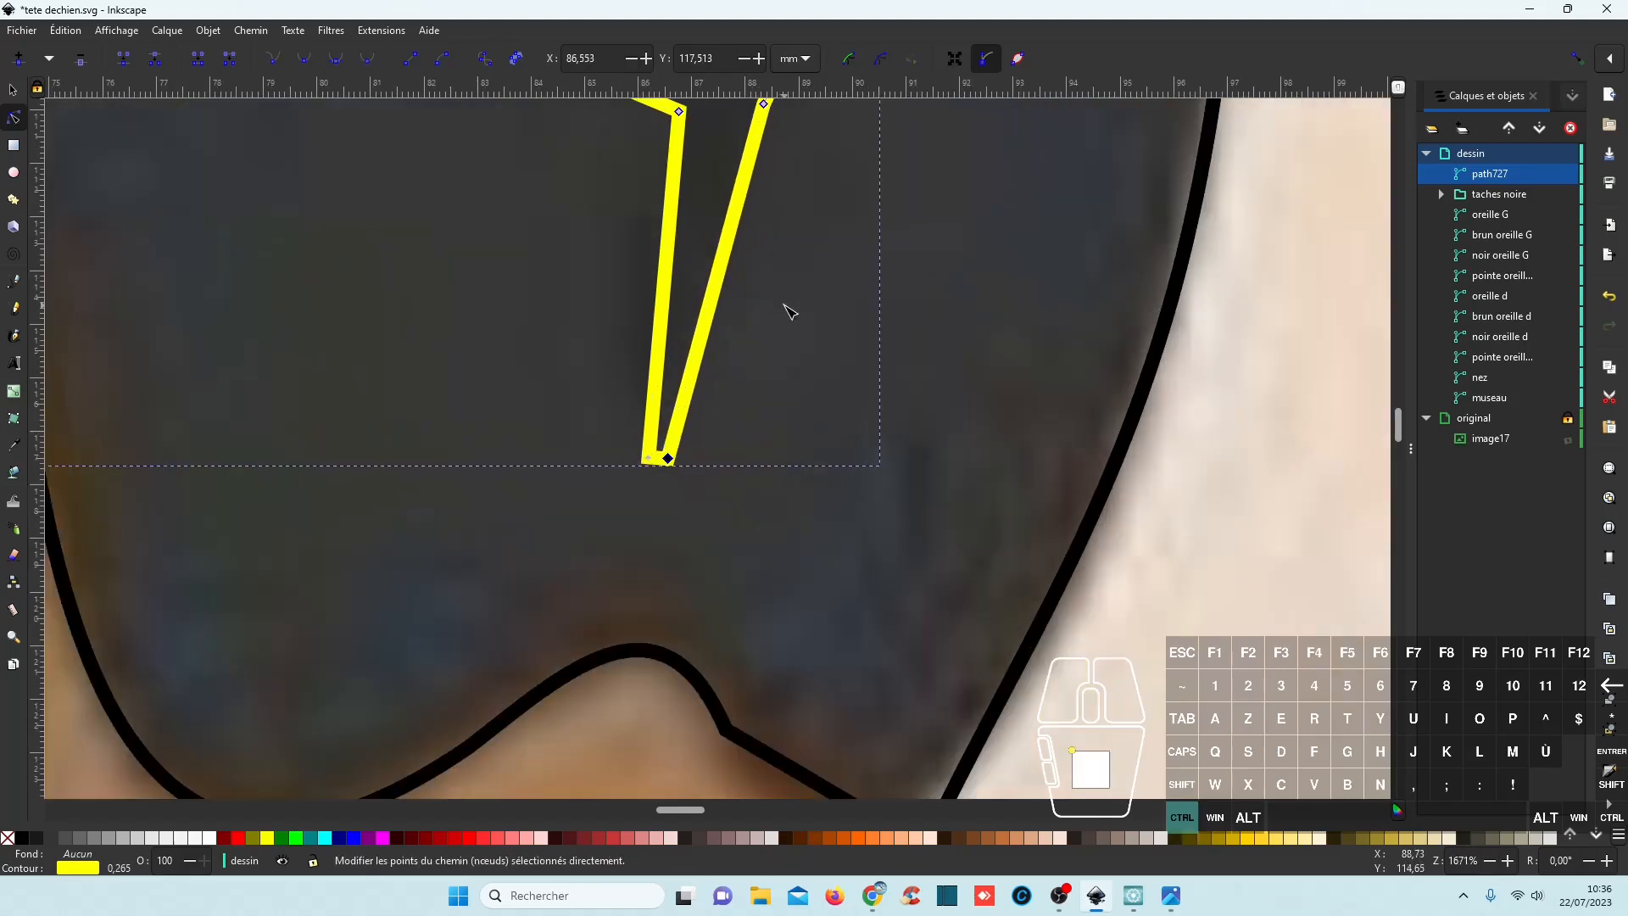
Move the inserted tail node to about X 86.37, Y 117.50 mm and smooth it, with its handle aligned along the tail's inner edge.
scroll(784, 305, "down", 2)
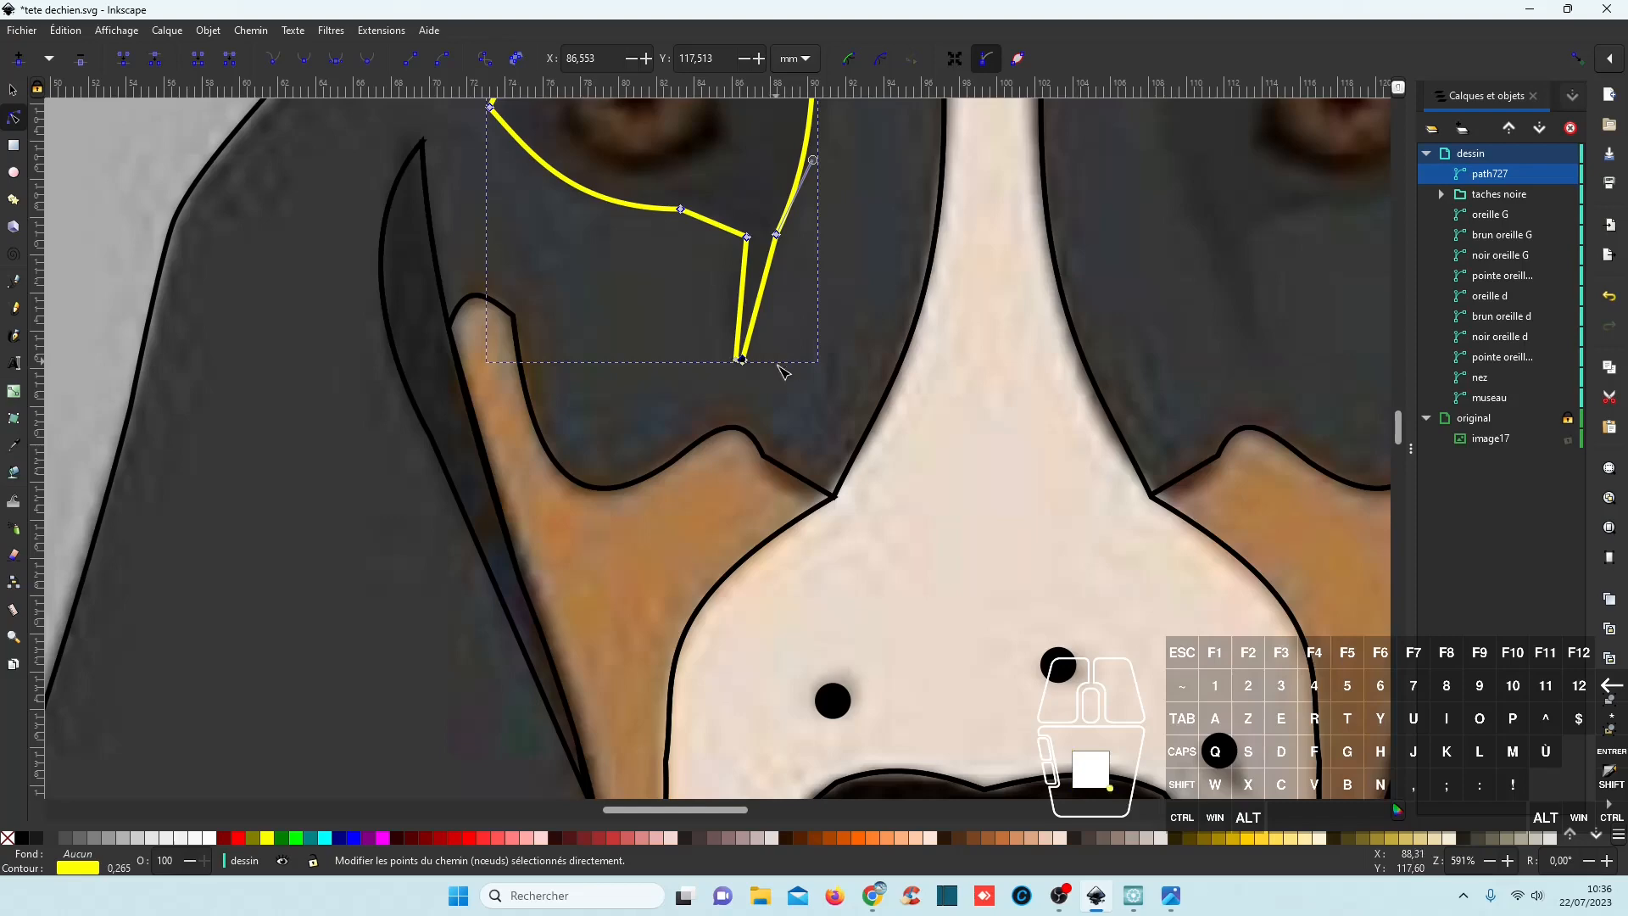
left_click_drag(738, 370, 734, 372)
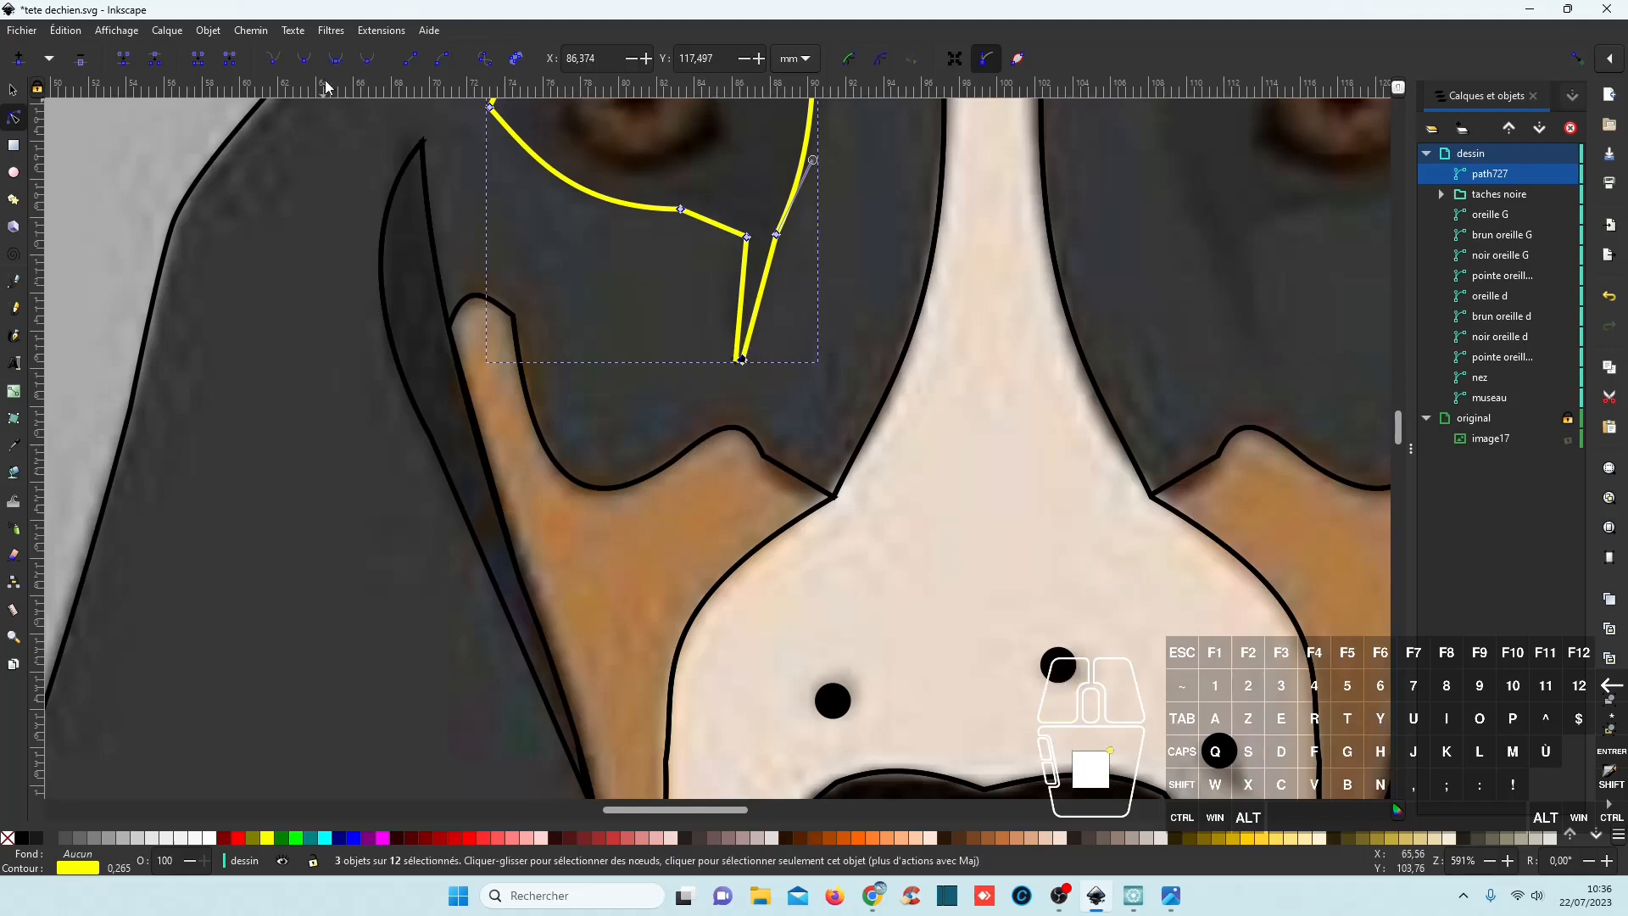
scroll(791, 410, "up", 4)
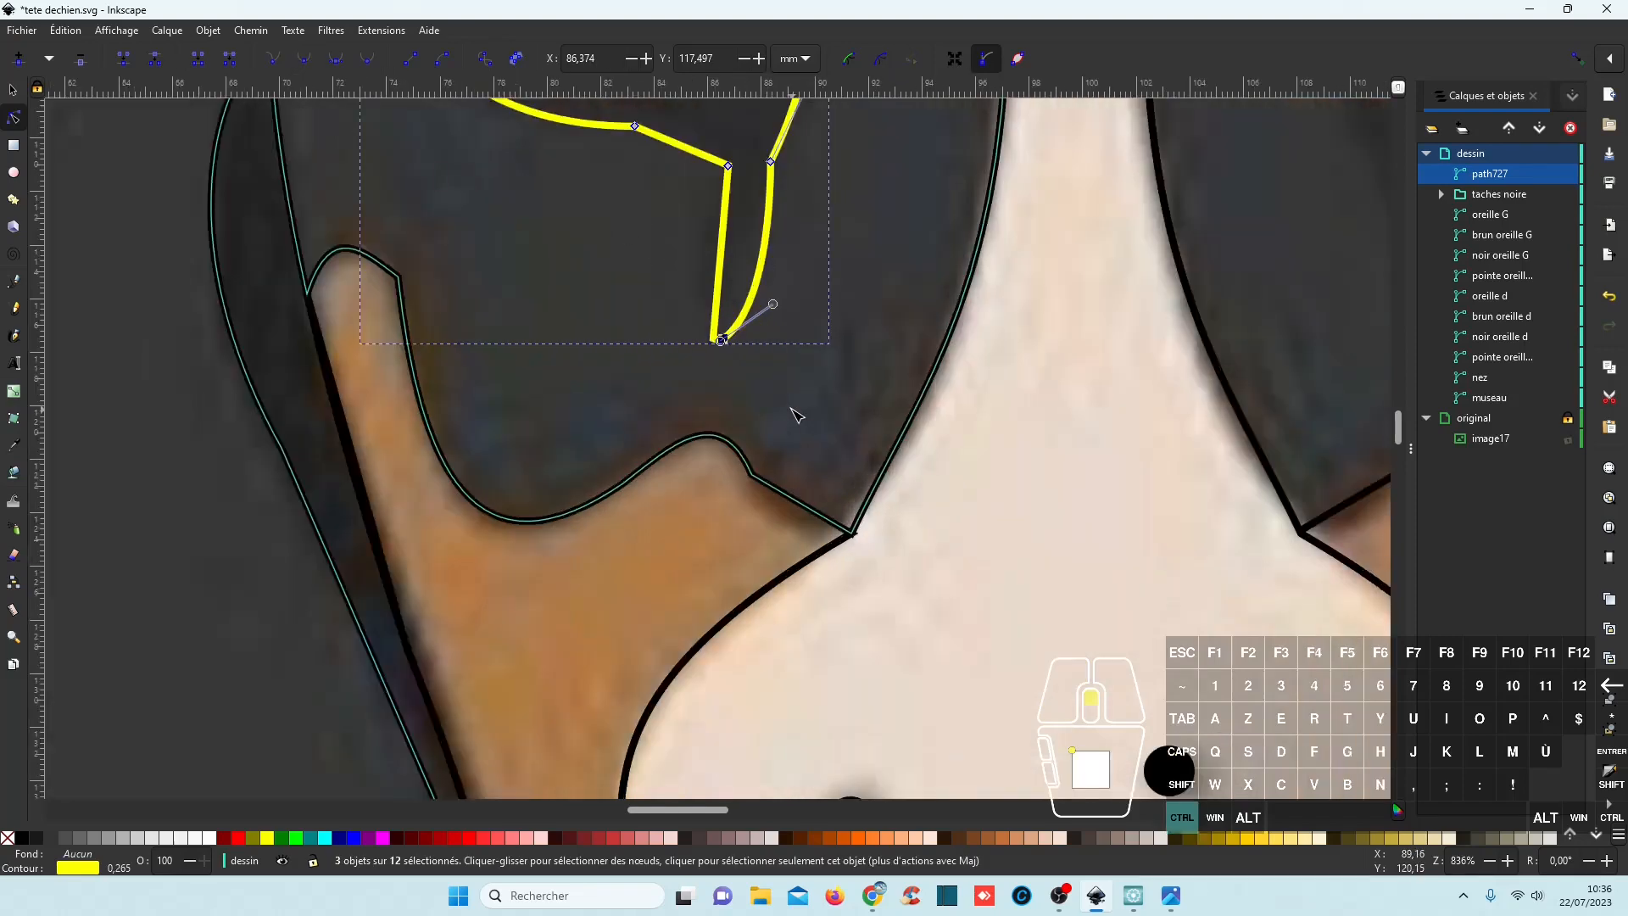
left_click_drag(739, 116, 634, 115)
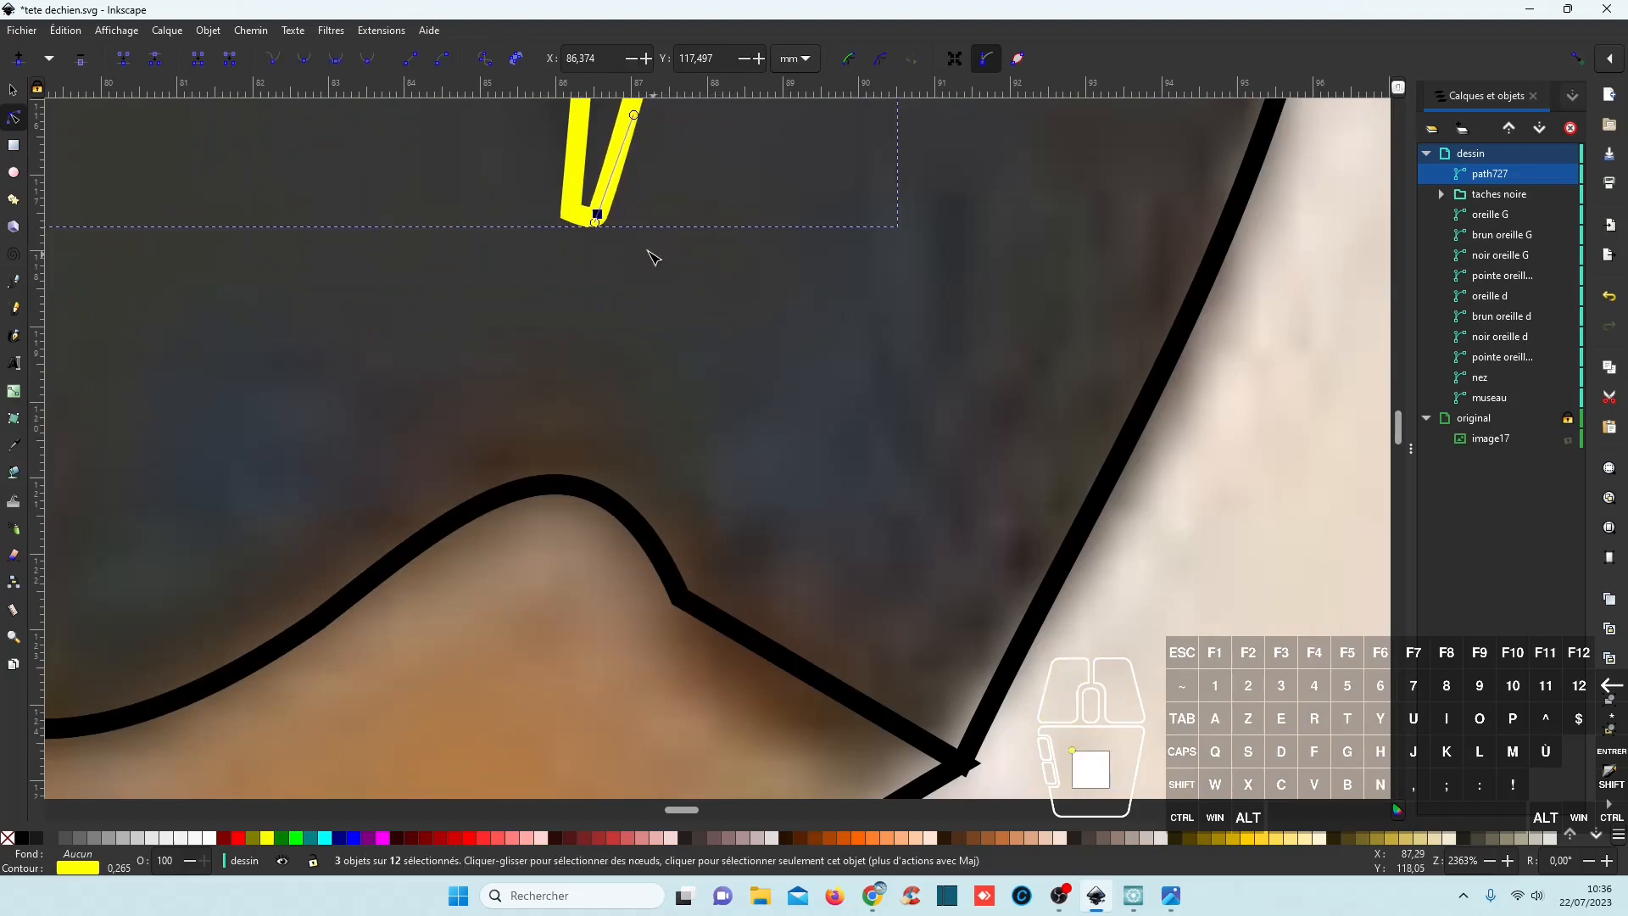
Make the other node at the tail's tip smooth and deselect the eye outline.
left_click(598, 242)
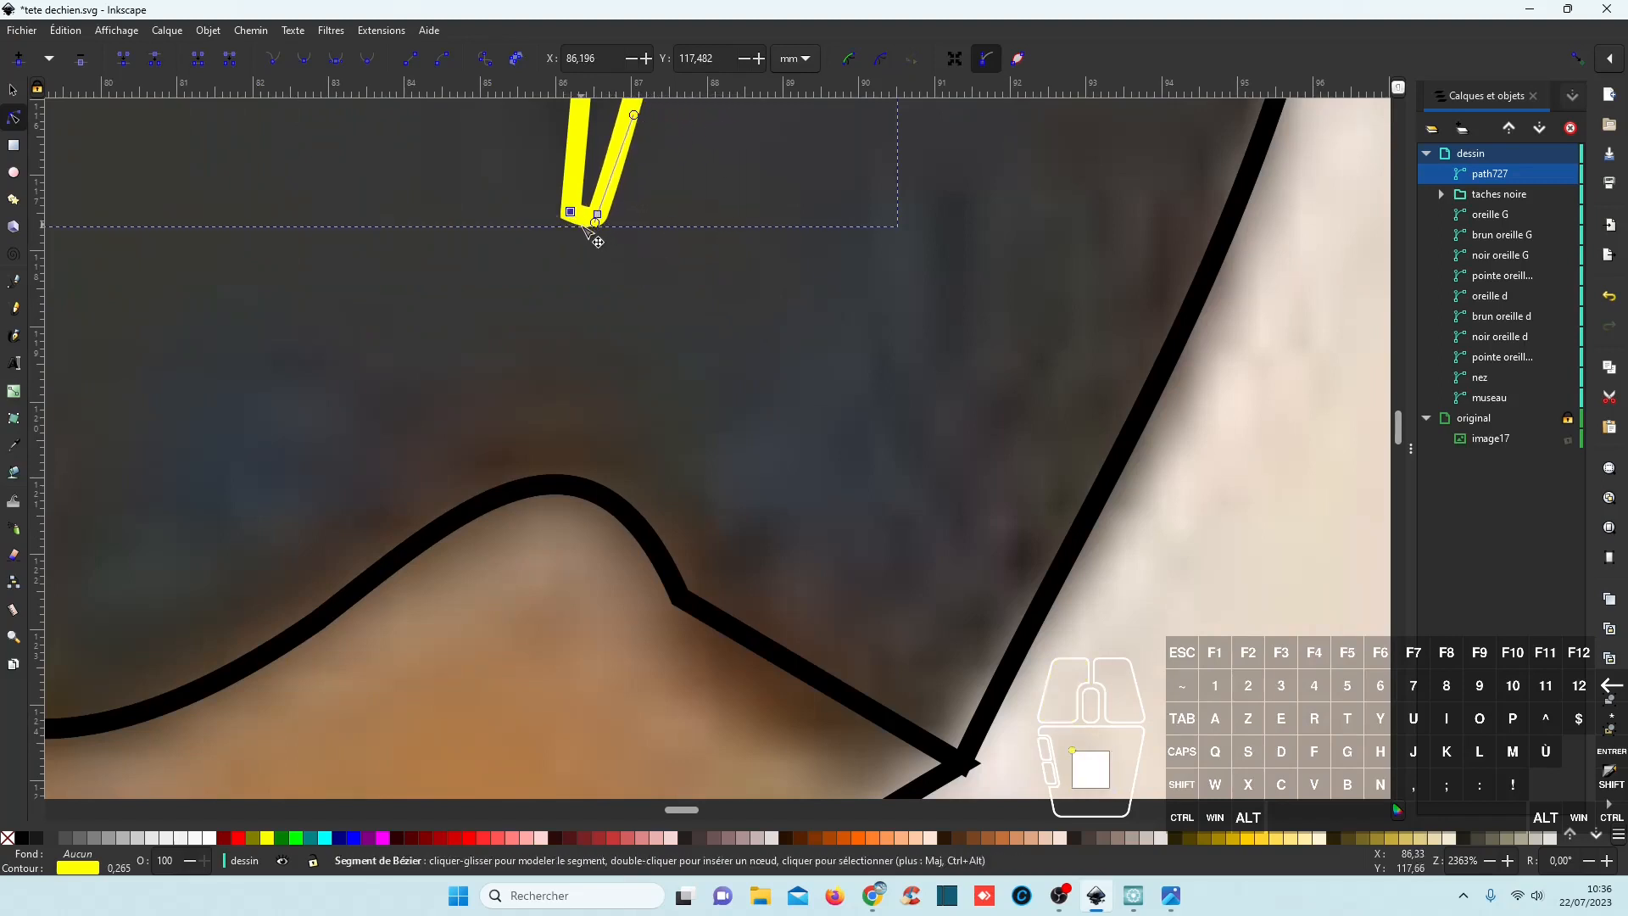
left_click(303, 58)
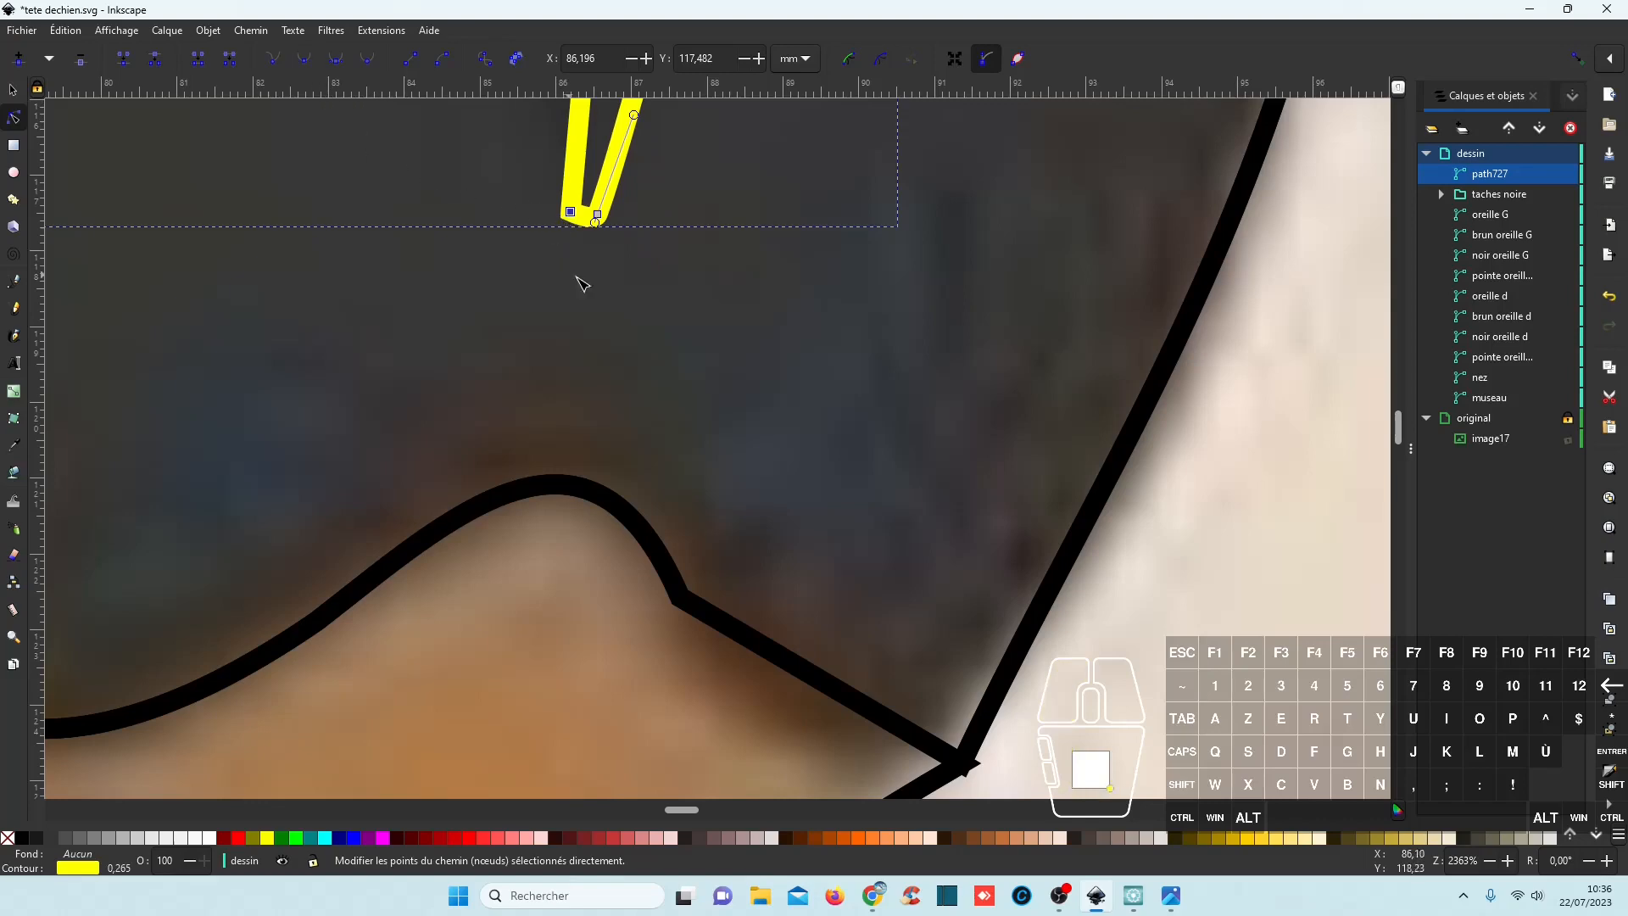
scroll(585, 280, "down", 6, "ctrl")
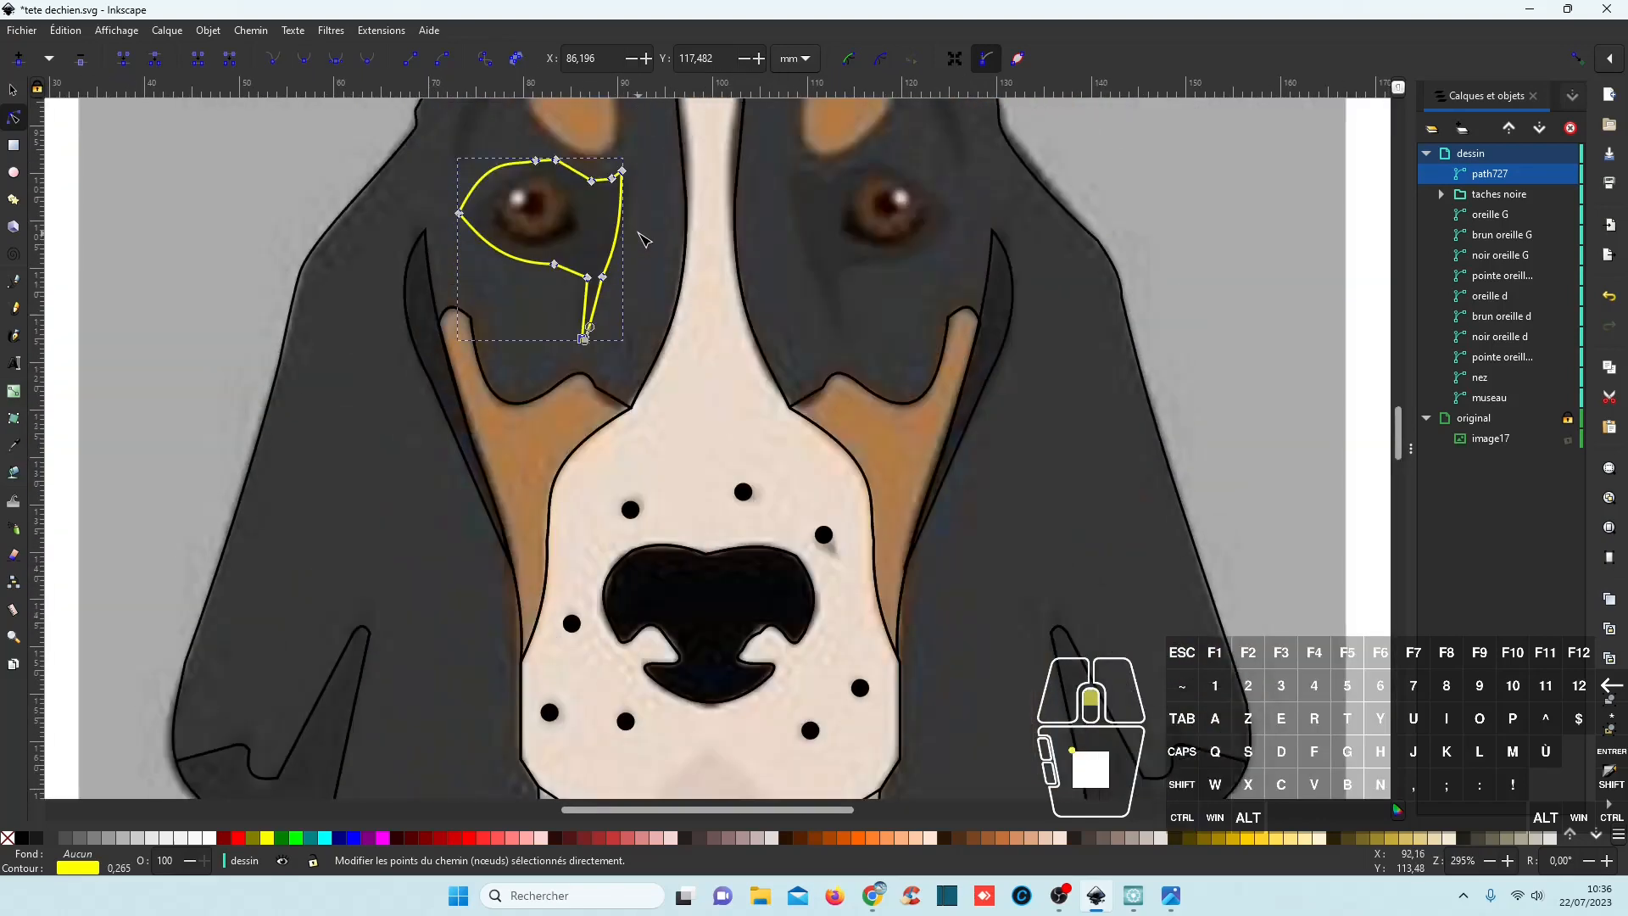
left_click(643, 239)
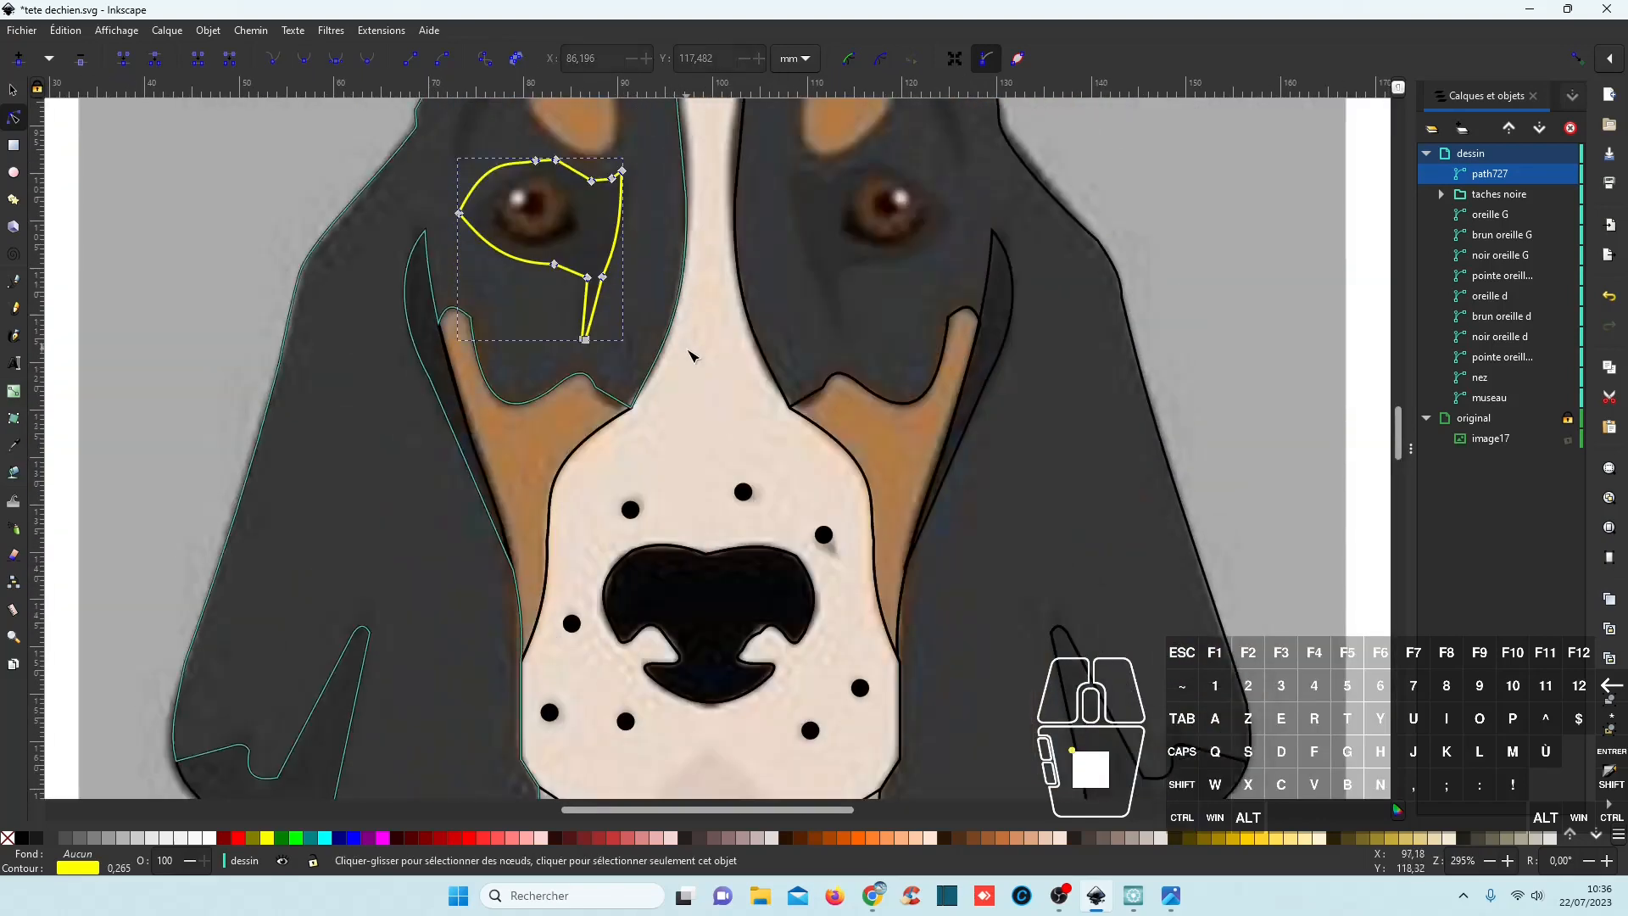
left_click(144, 194)
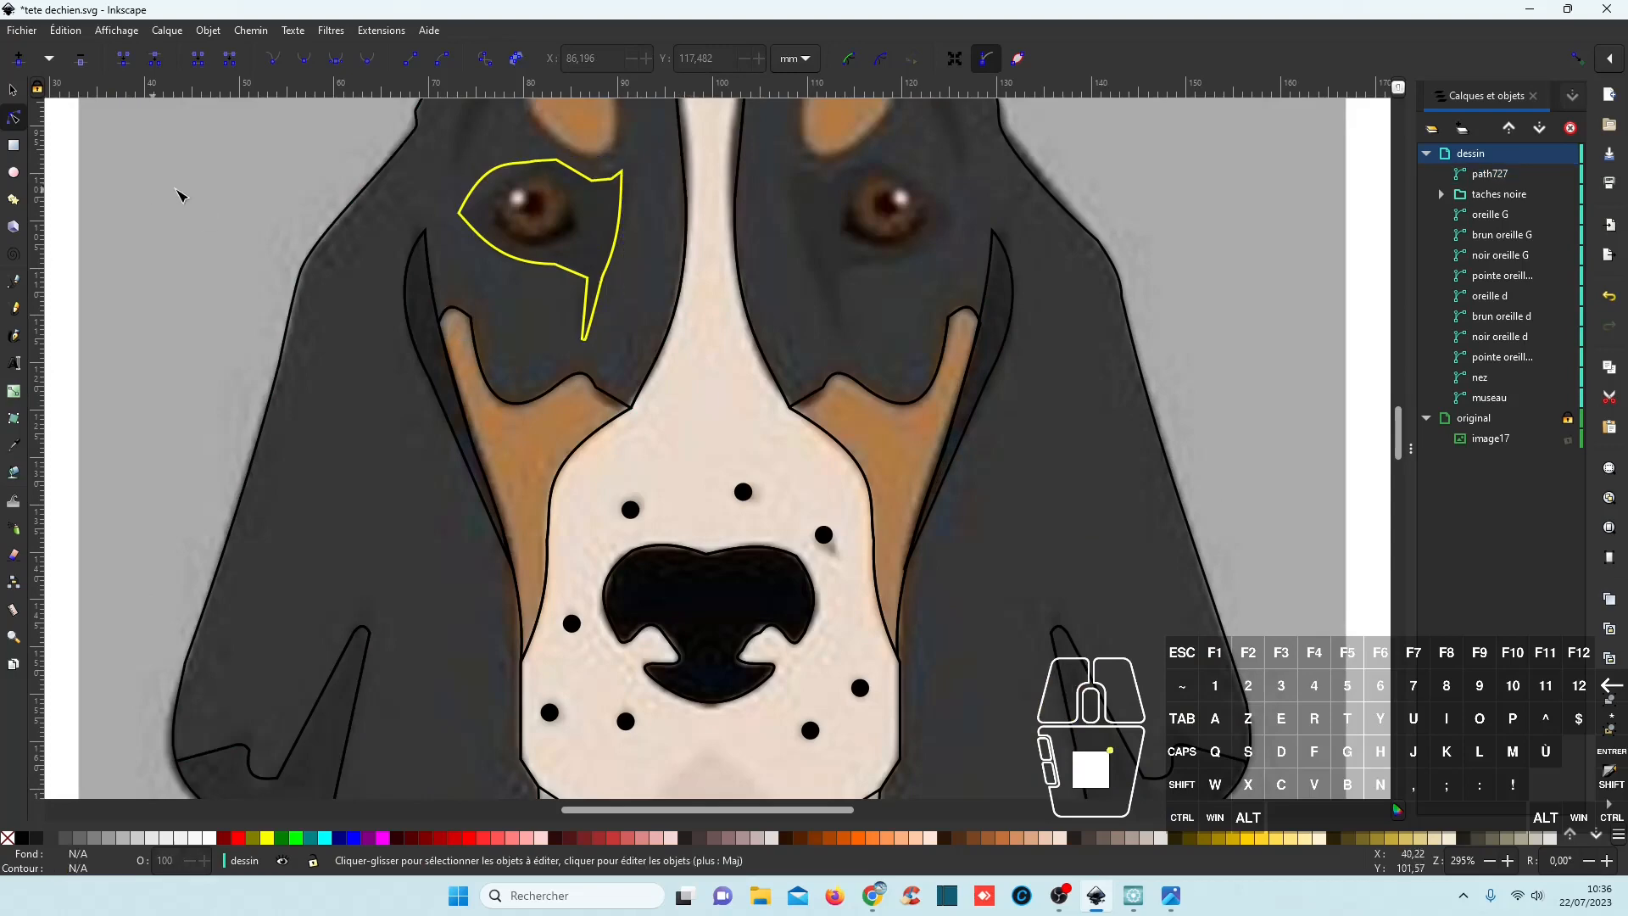
Make the node at the dip in the upper edge of the yellow eye outline smooth.
scroll(564, 197, "up", 2, "ctrl")
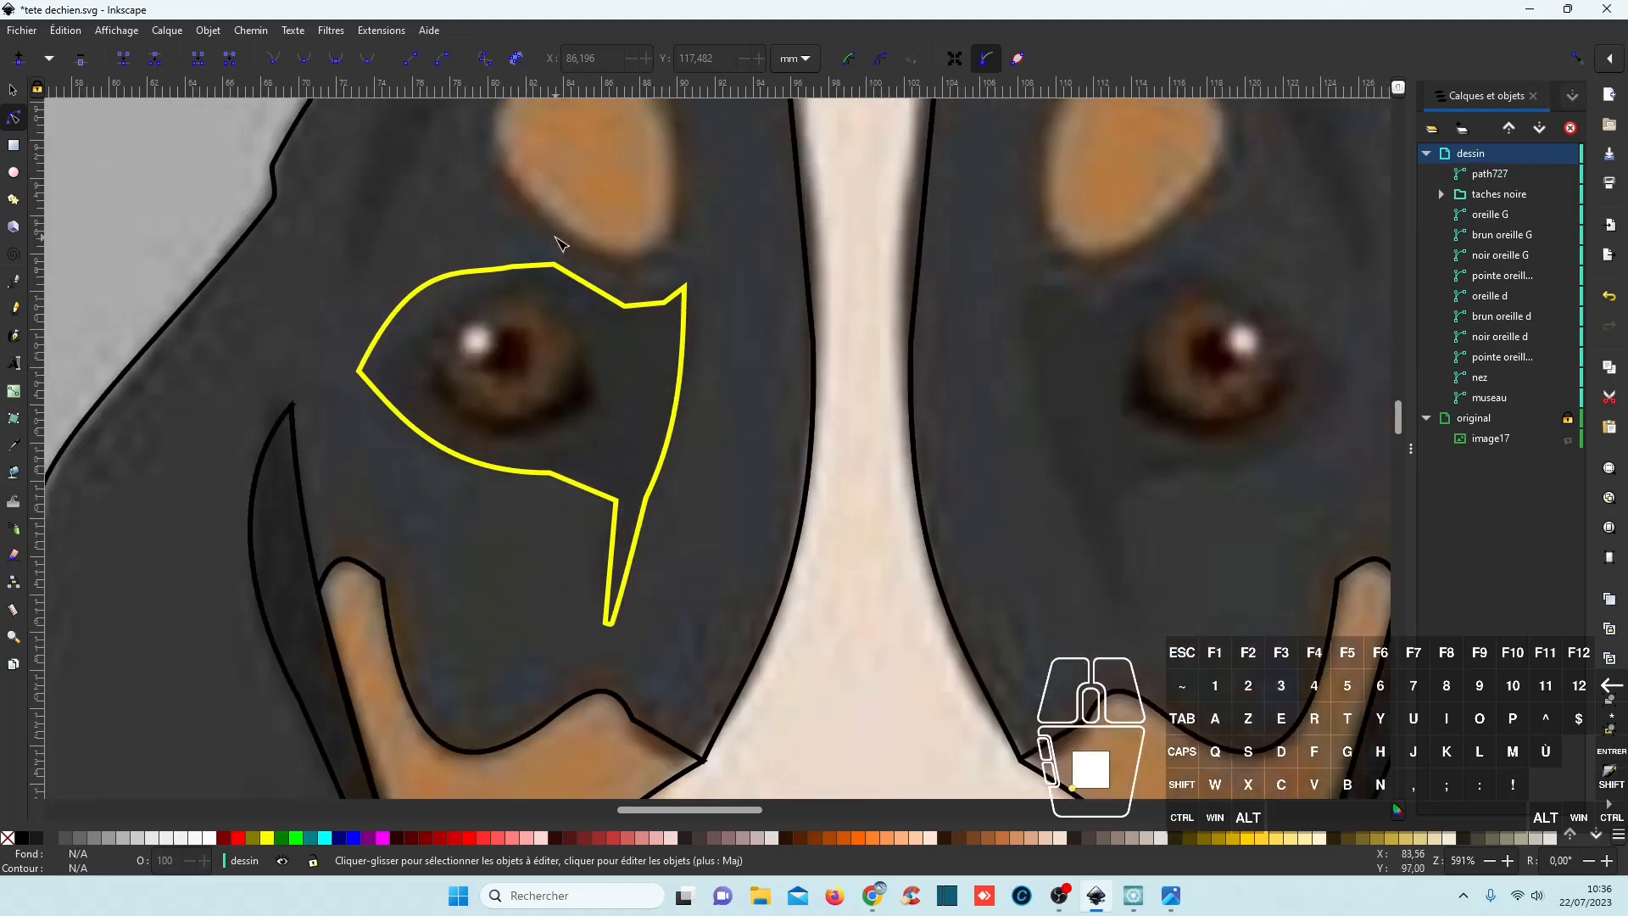
left_click(555, 278)
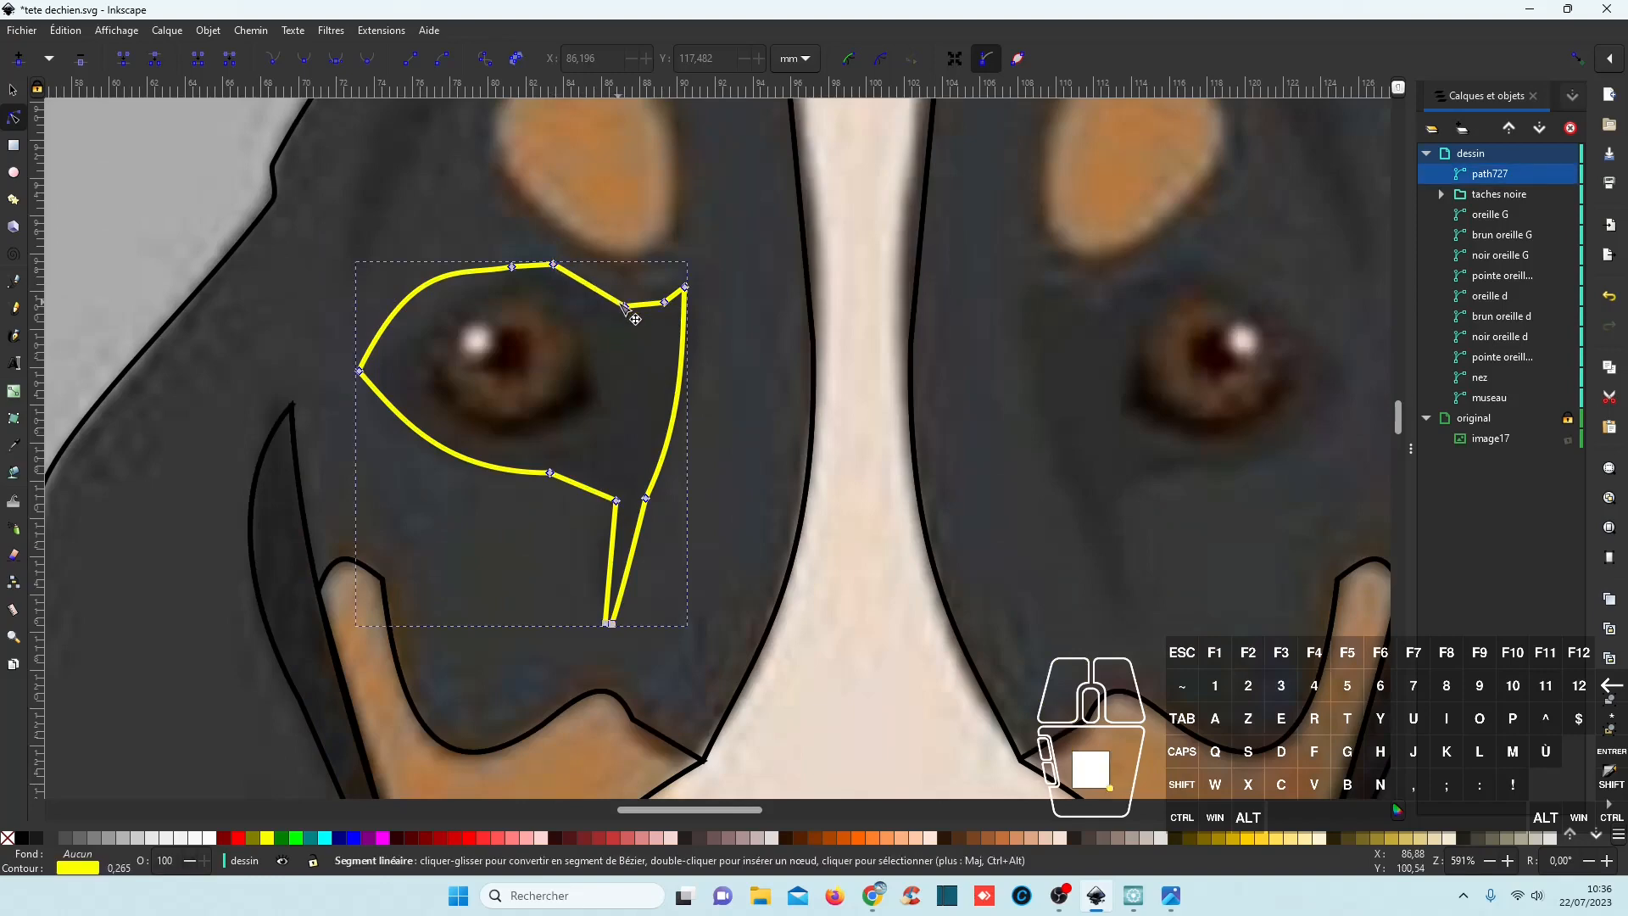
left_click(626, 307)
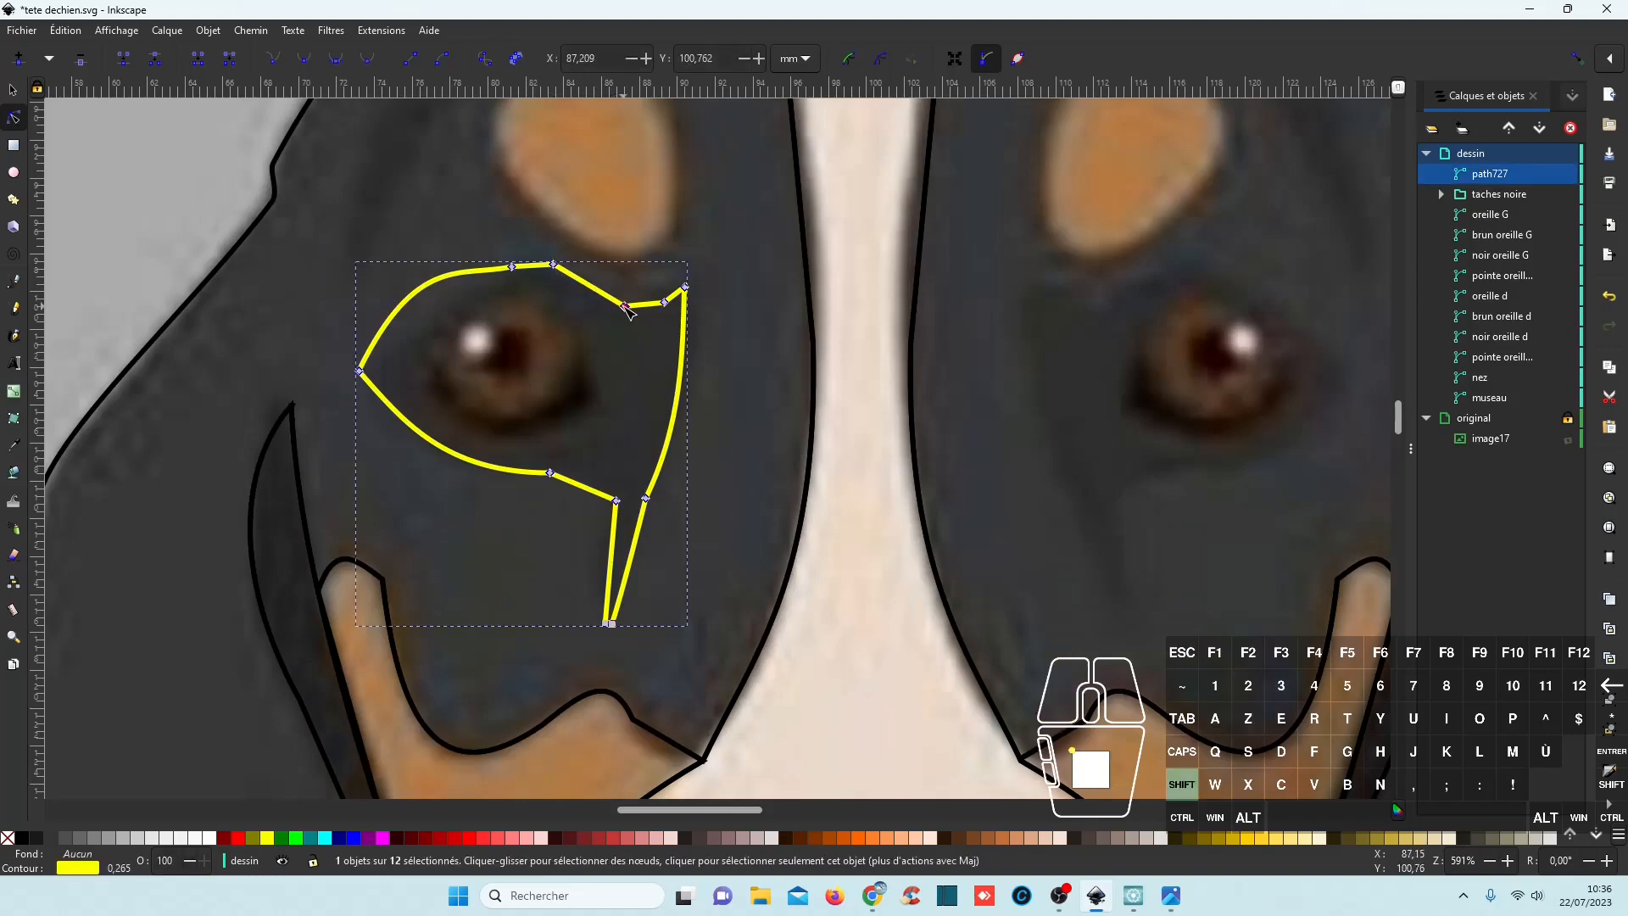
left_click(304, 59)
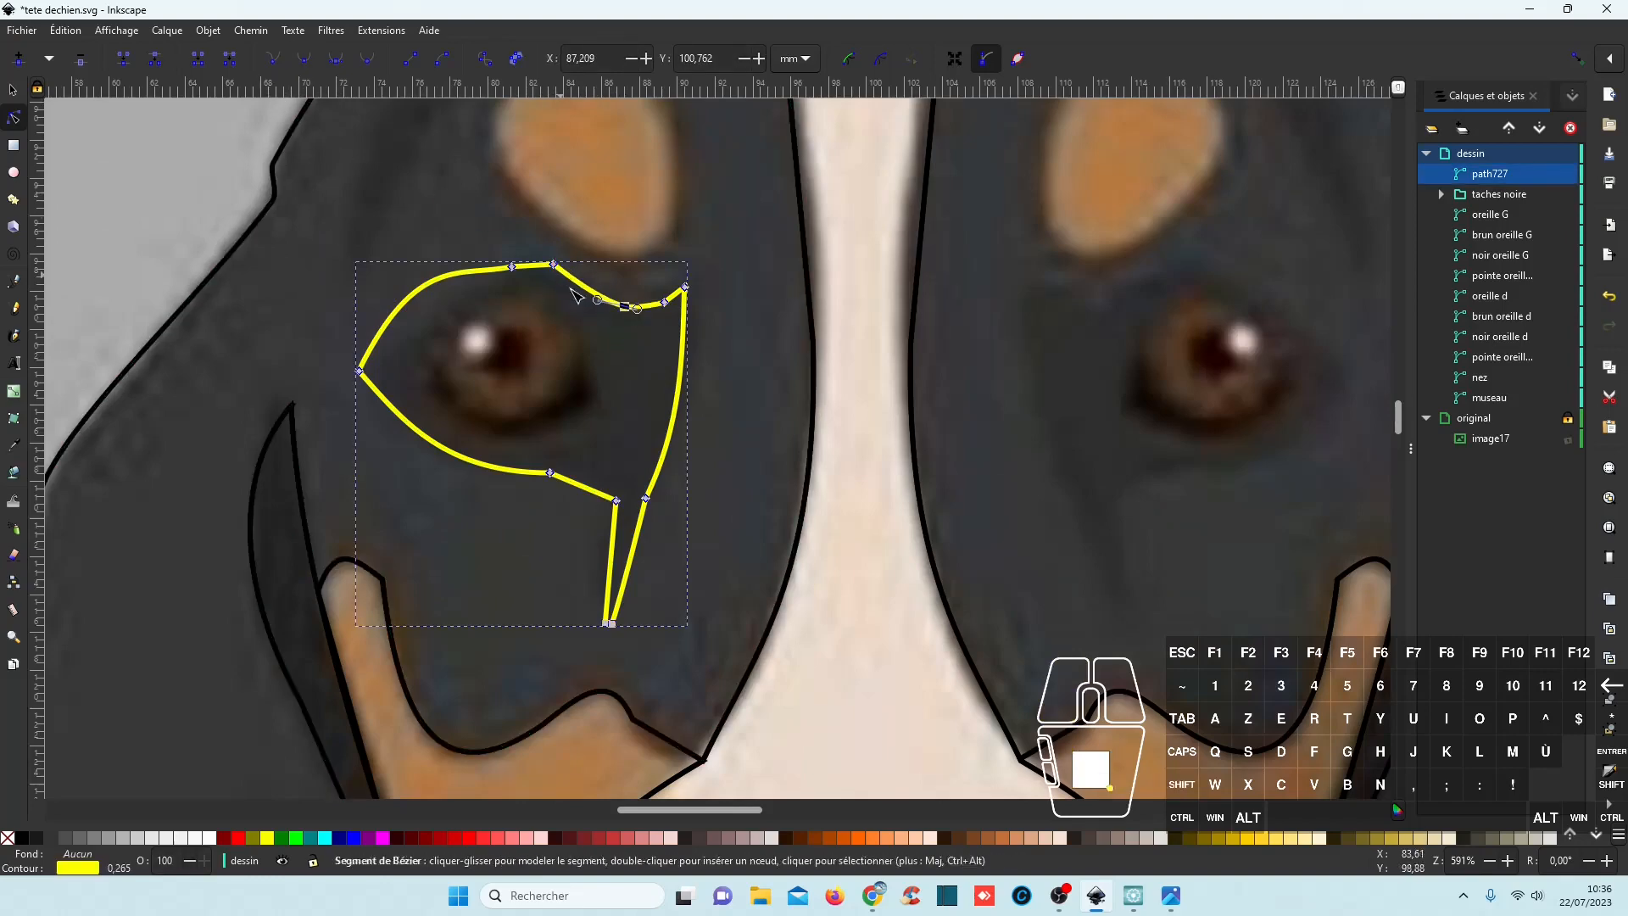
Make the node at the peak of the yellow eye outline's upper edge smooth and deselect the outline.
left_click(554, 266)
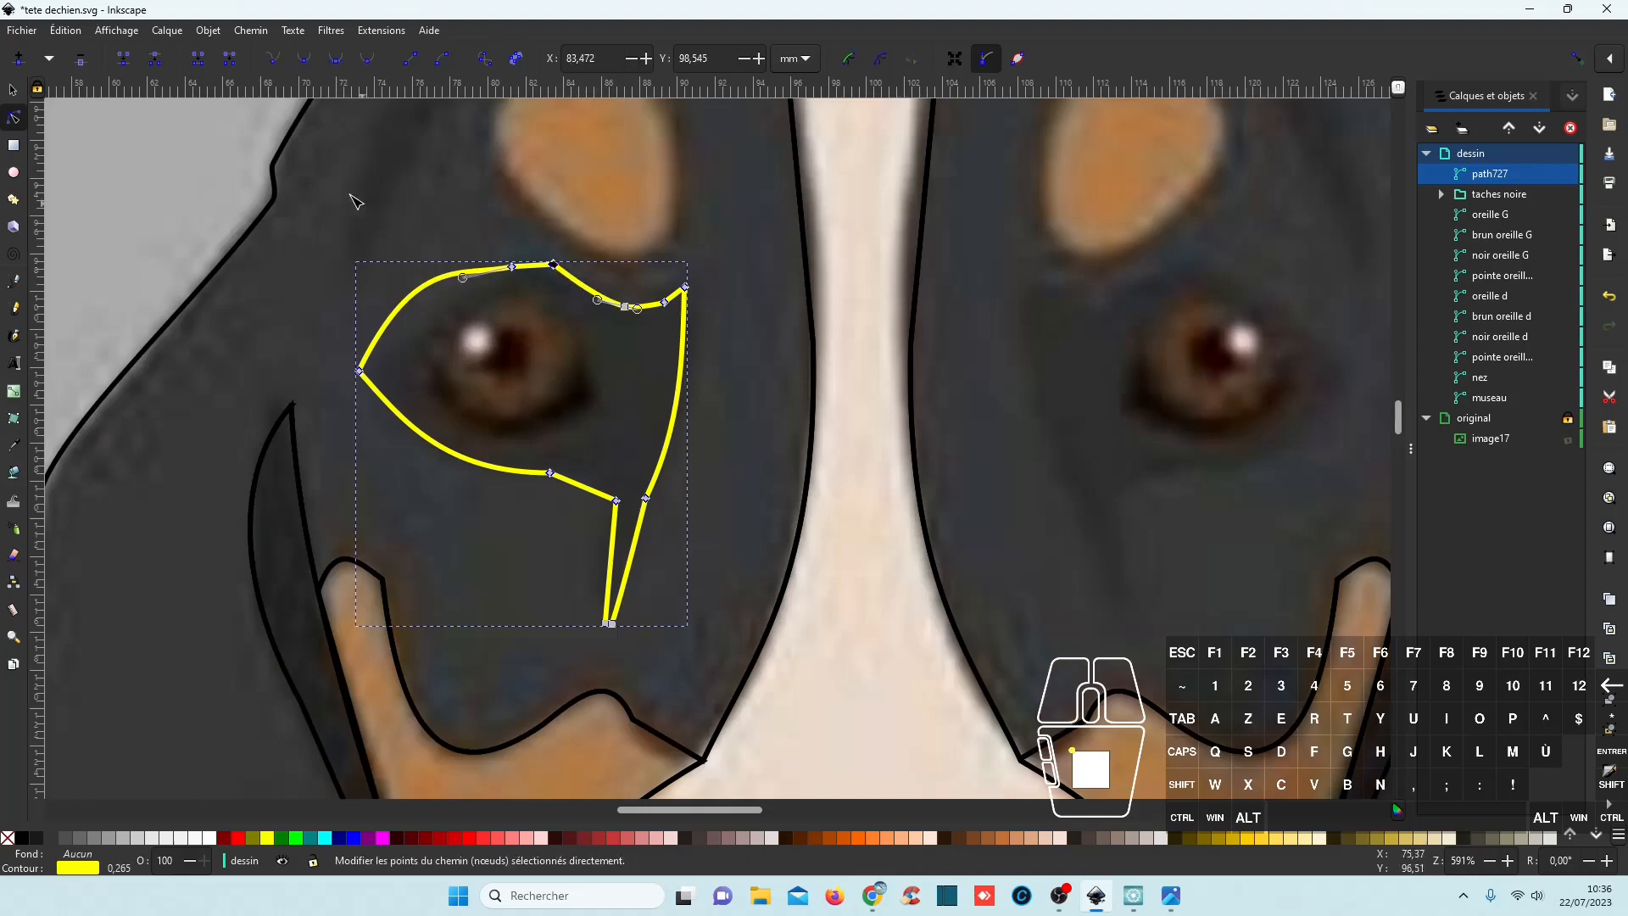
left_click(447, 347)
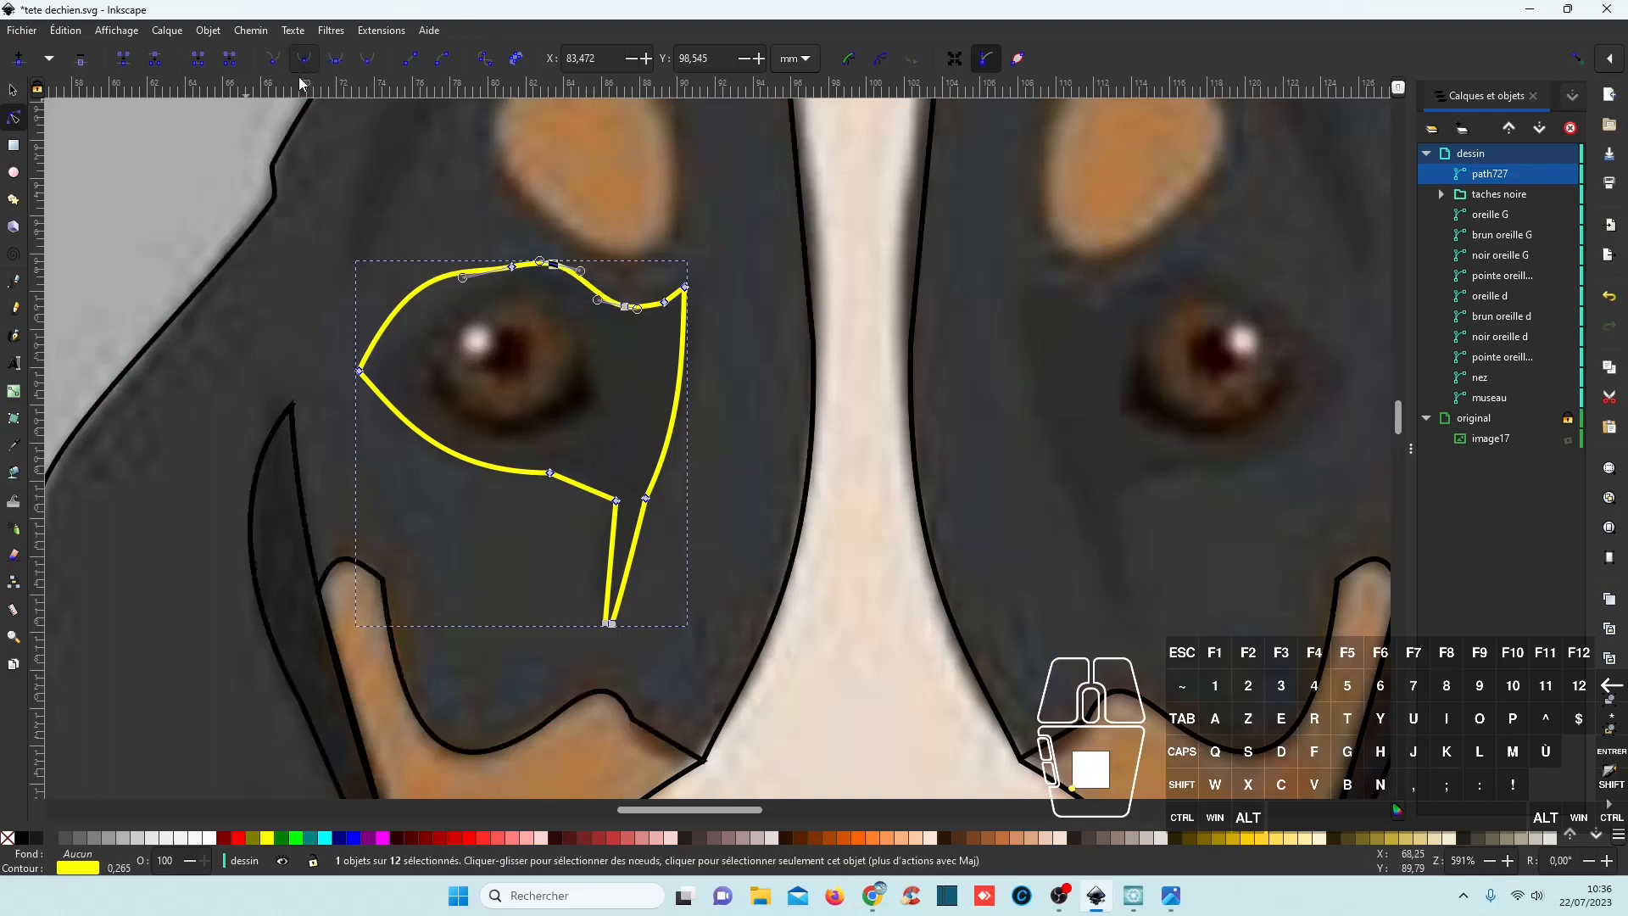
left_click(746, 437)
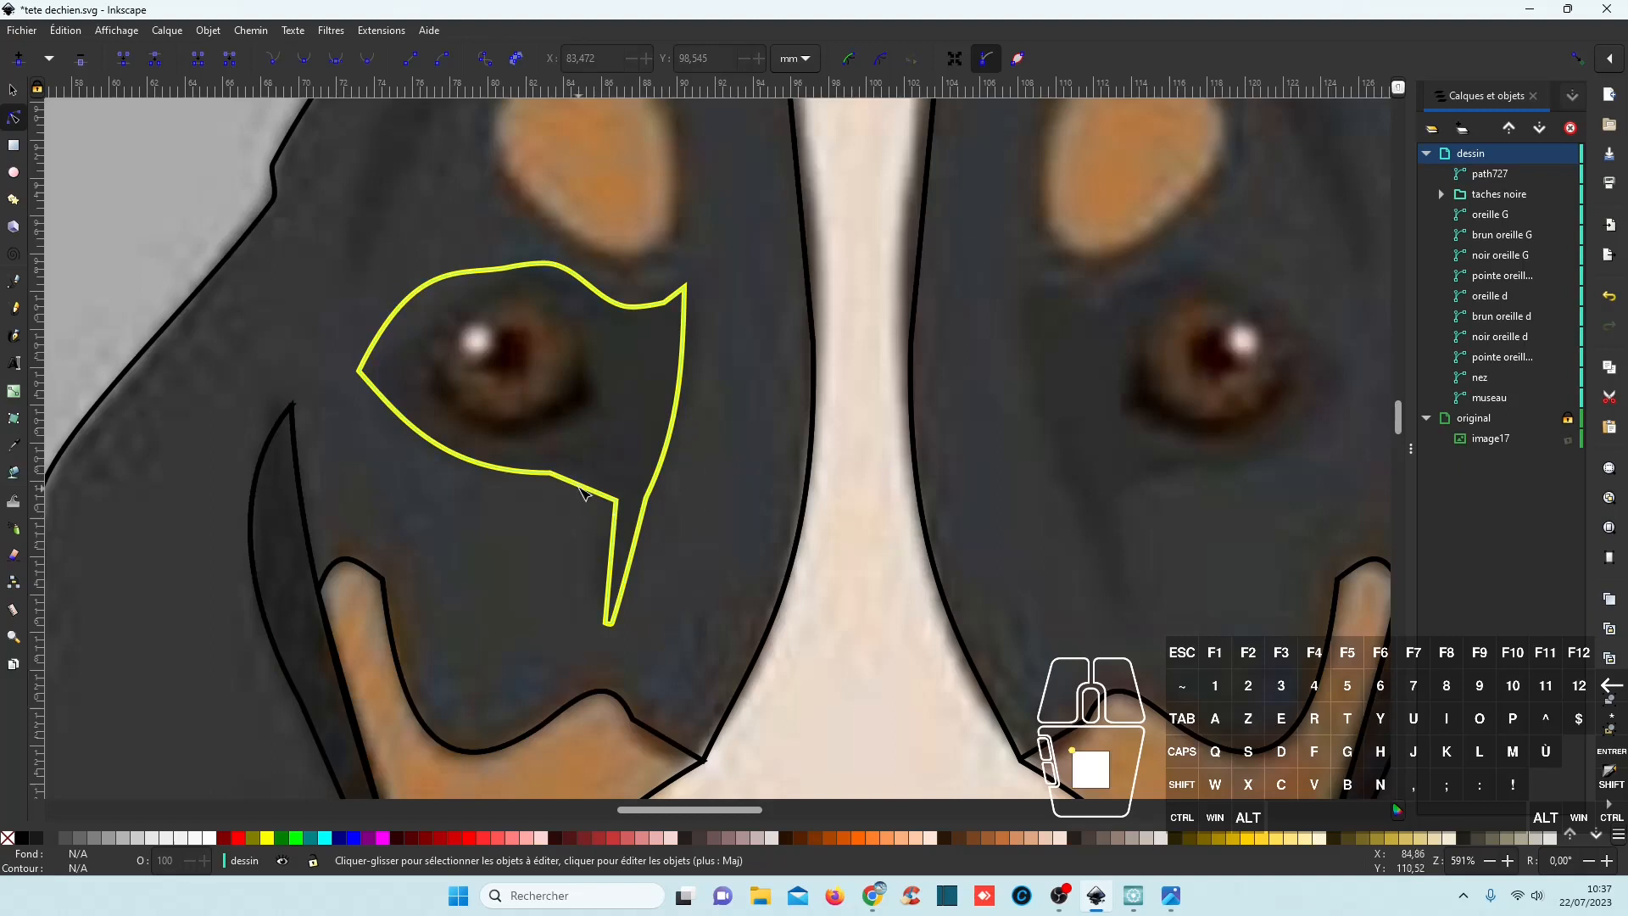
Reshape the lower edge of the yellow eye outline with its node's handle and round the segment leading into the tail.
left_click(572, 483)
left_click(549, 472)
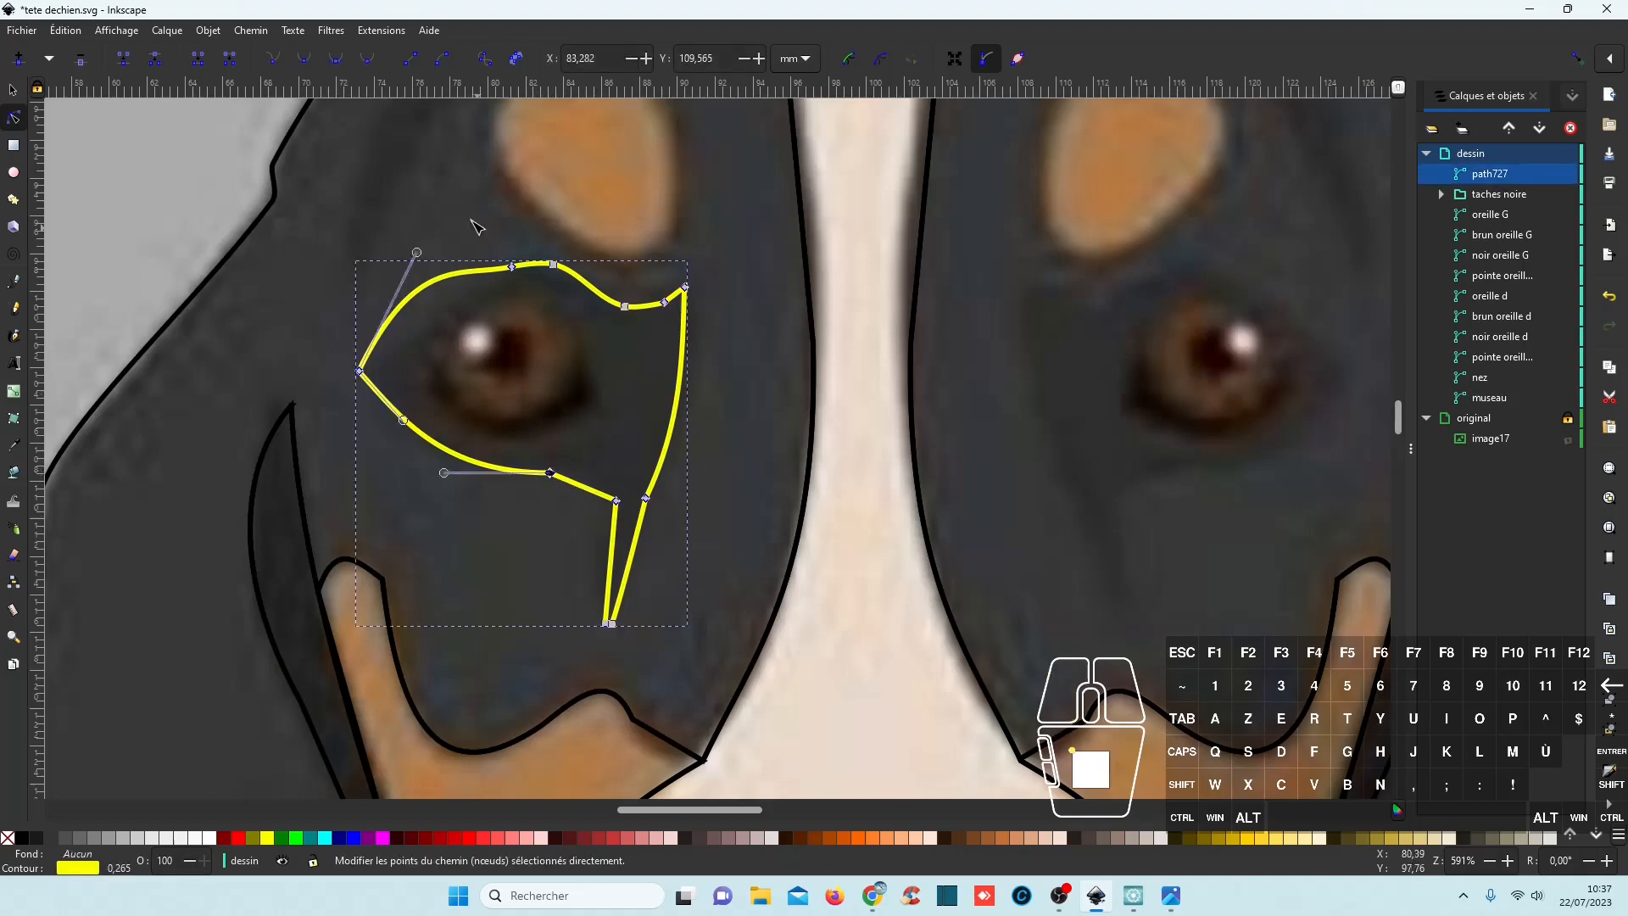
left_click_drag(444, 472, 415, 489)
left_click_drag(585, 487, 592, 479)
left_click(729, 562)
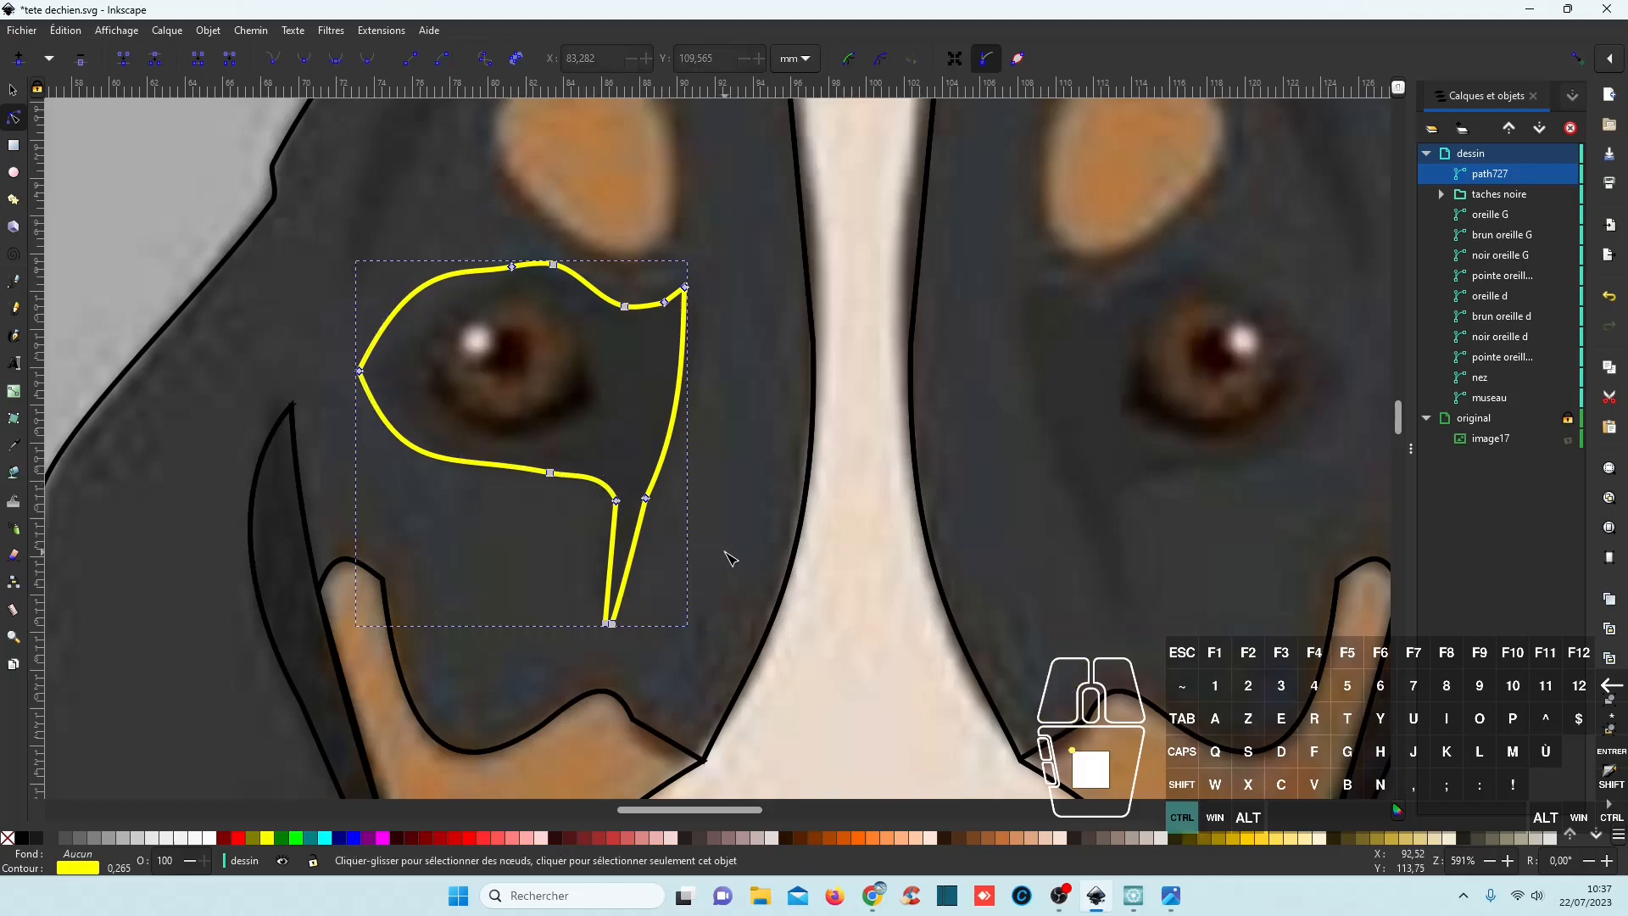
Duplicate the yellow eye outline, flip the copy horizontally and place it around the right eye at about X 108.32, Y 98.36 mm.
scroll(729, 561, "down", 2, "ctrl")
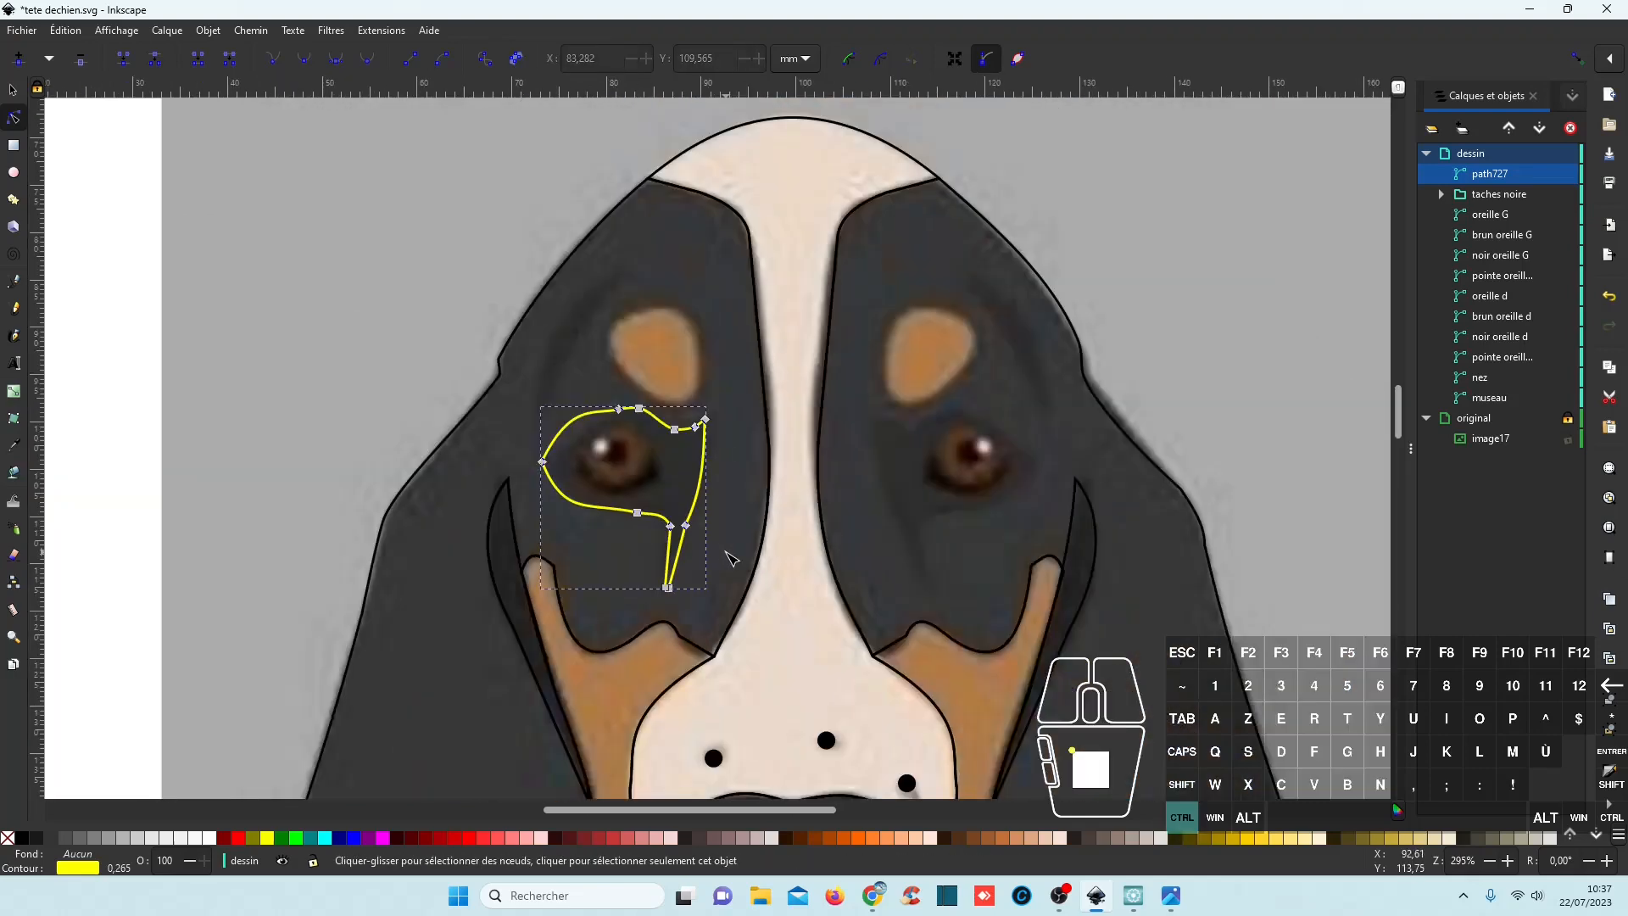
left_click(12, 91)
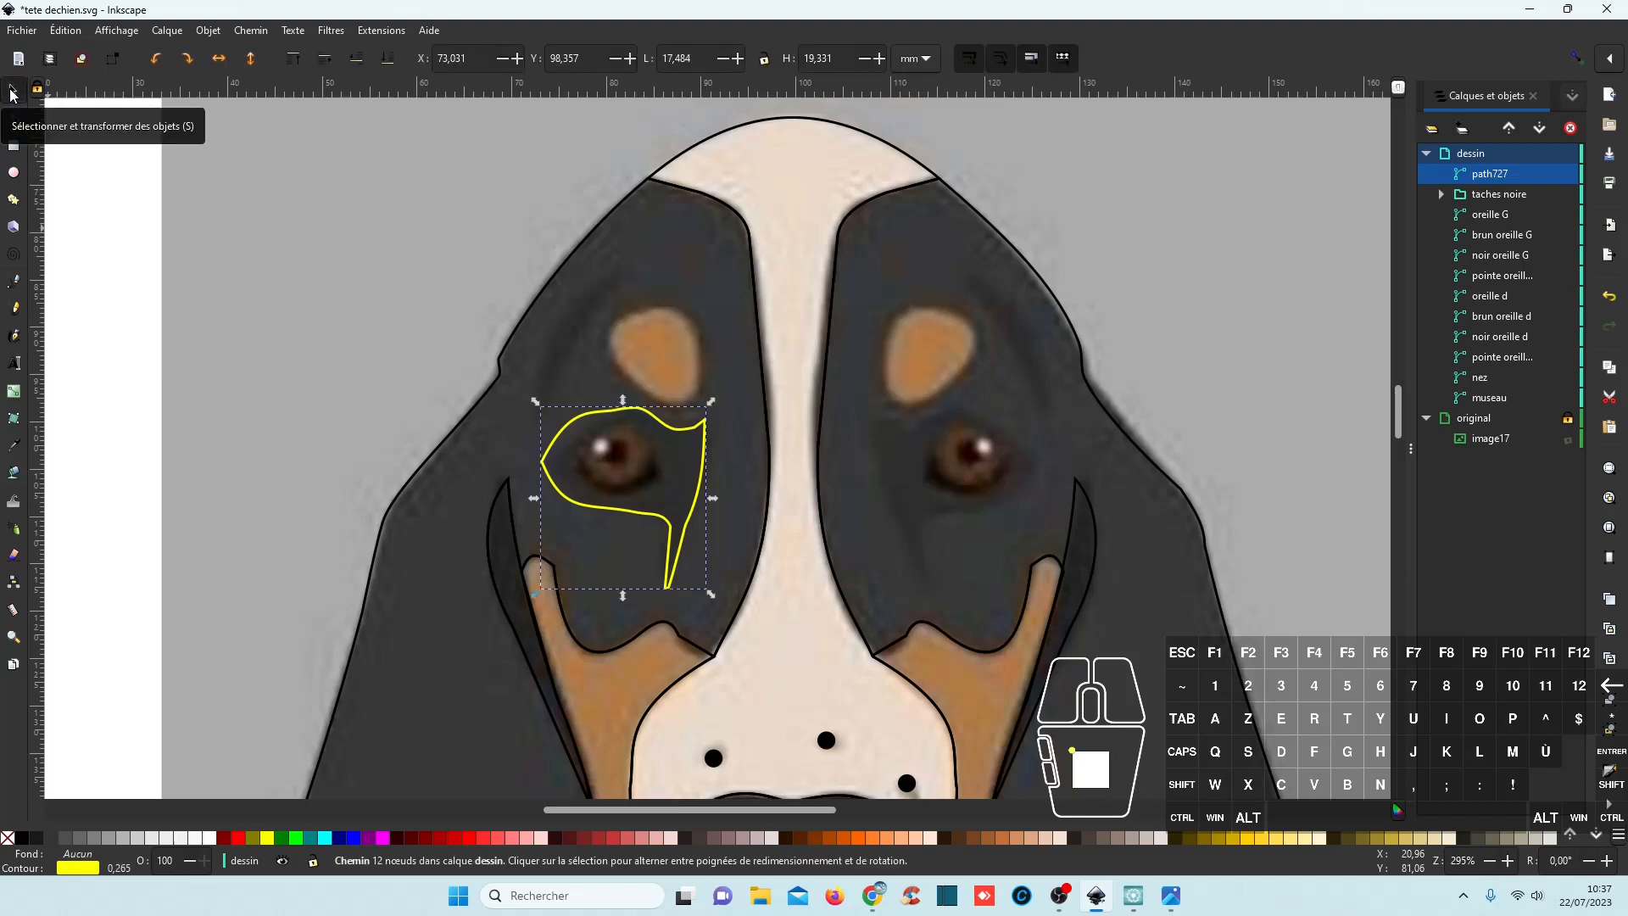
key("ctrl+d")
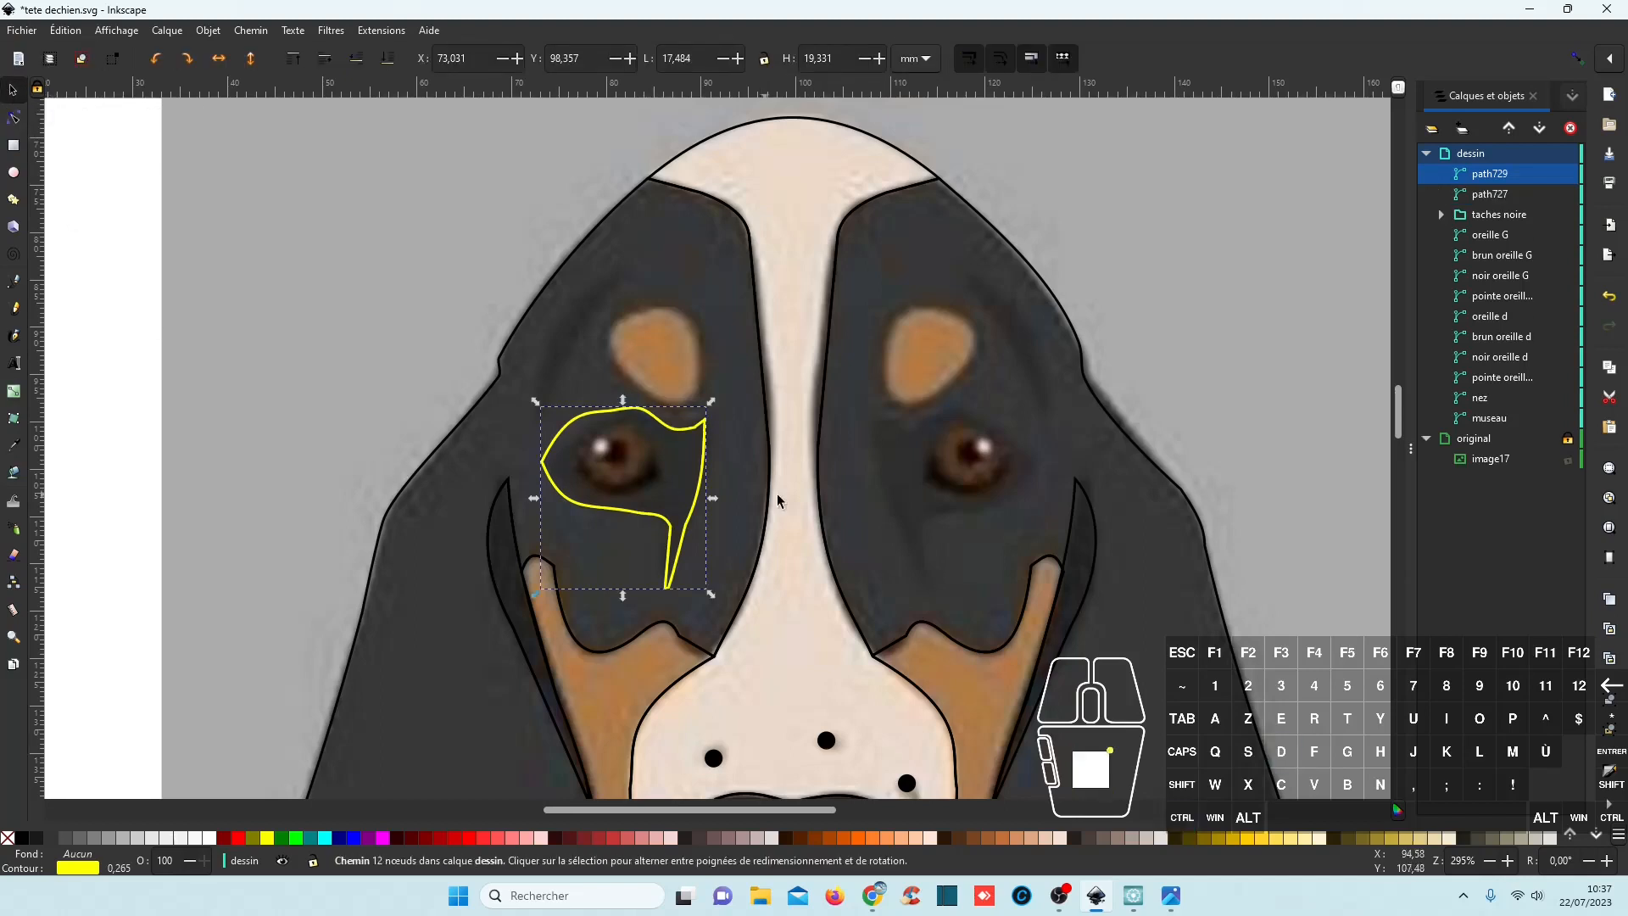
left_click(219, 61)
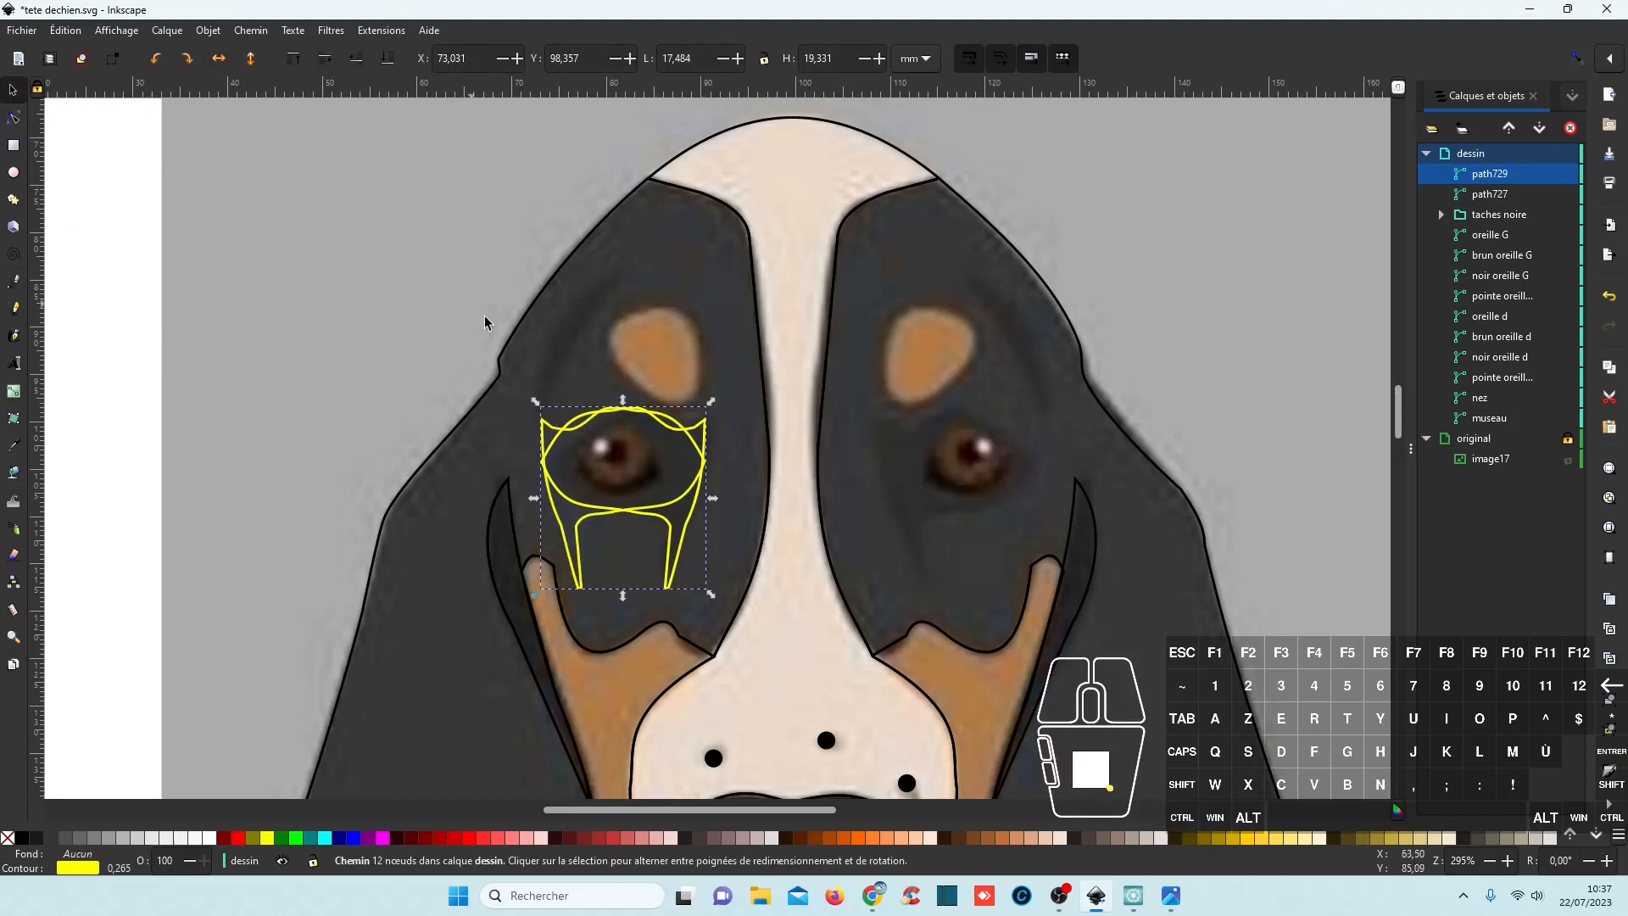
left_click_drag(662, 509, 1002, 537)
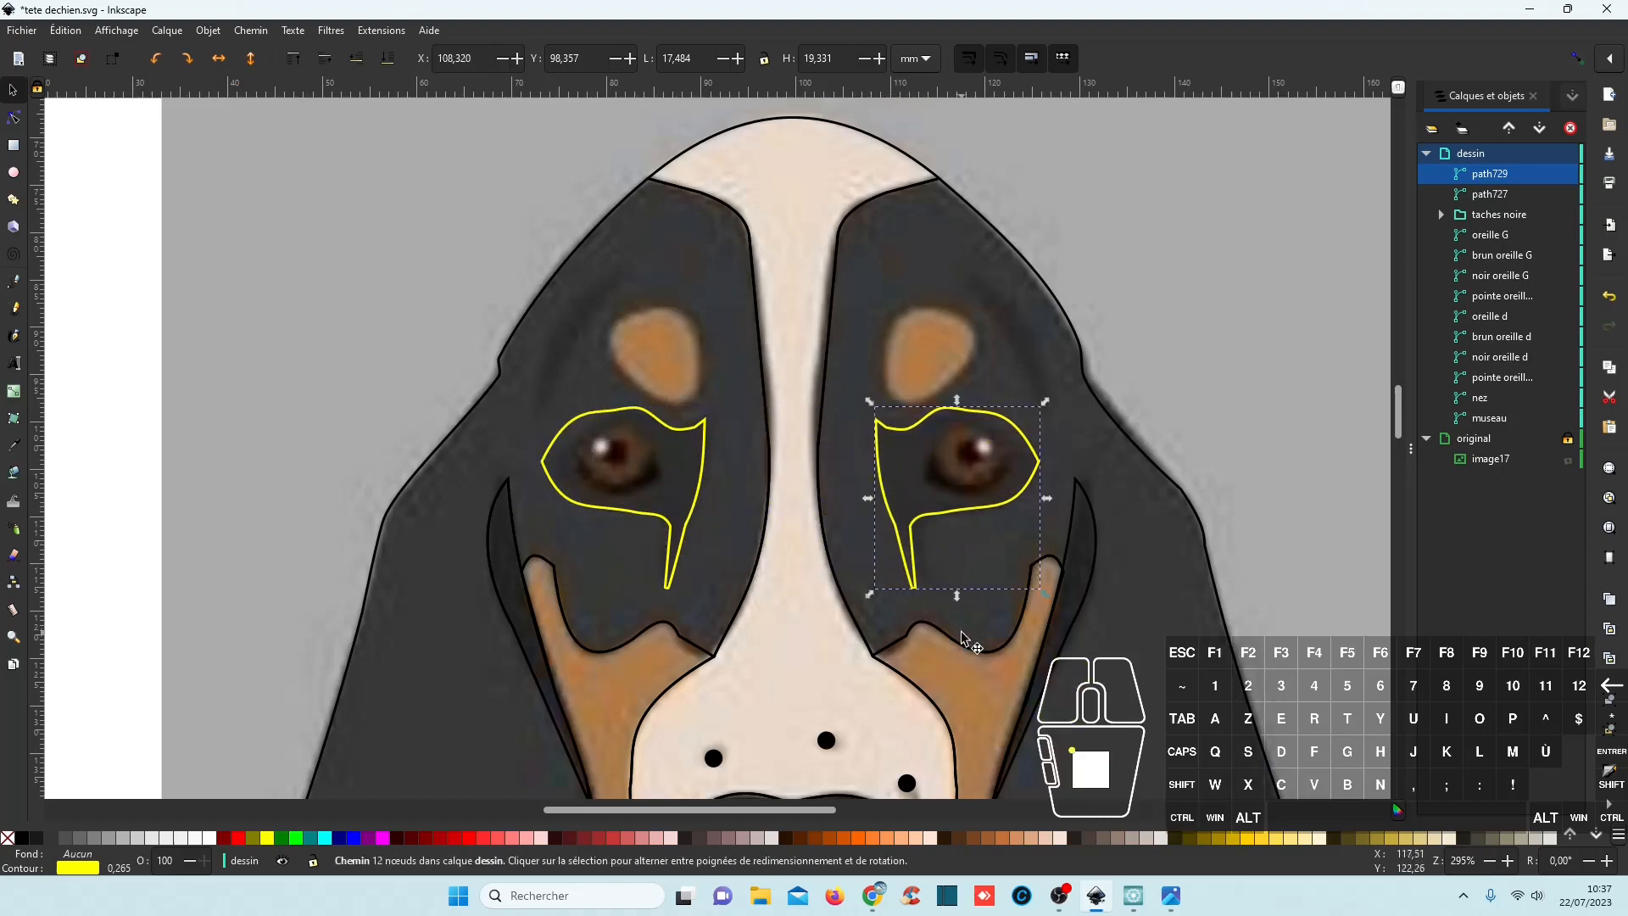
Divide the oreille G shape with the yellow outline around the left eye.
left_click(1505, 197)
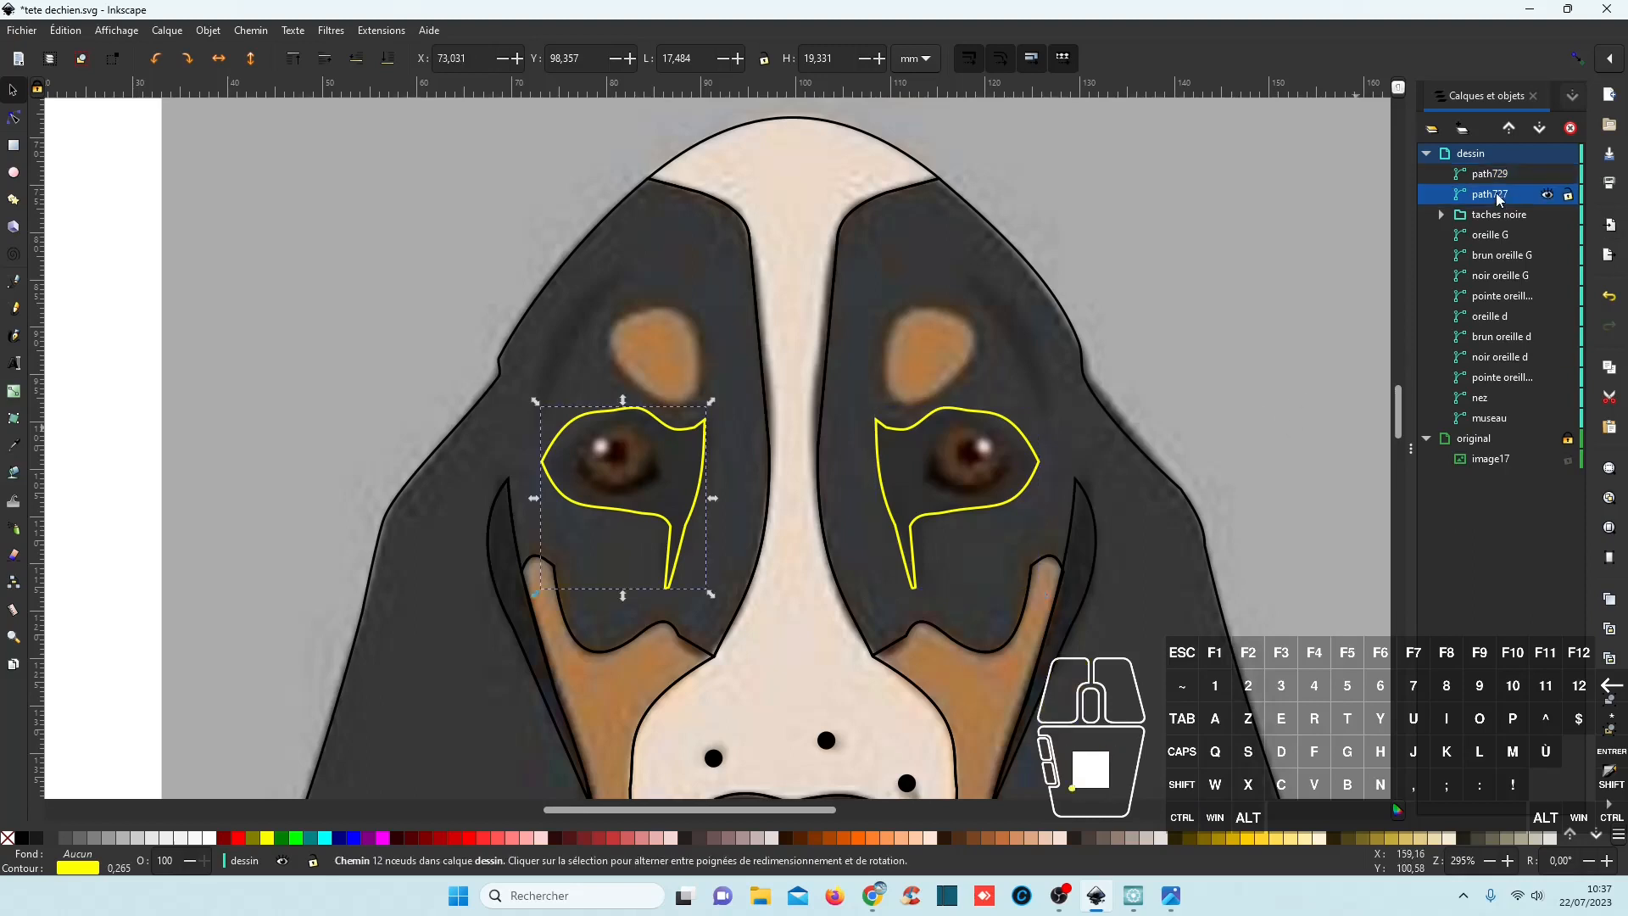
left_click(1496, 237, "ctrl")
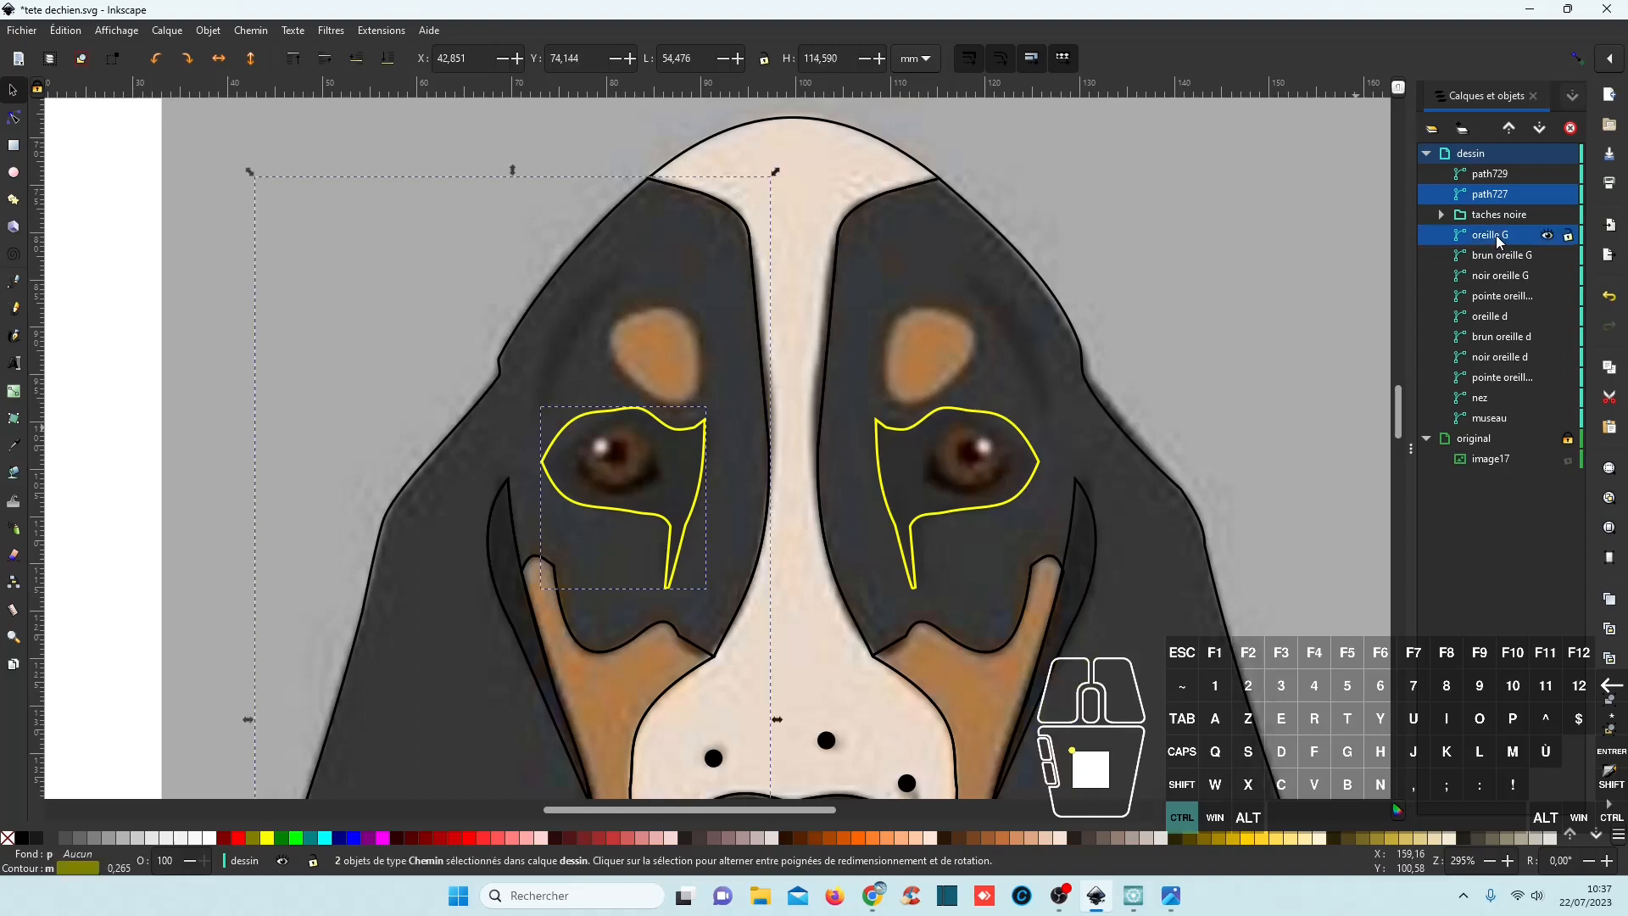
left_click(210, 32)
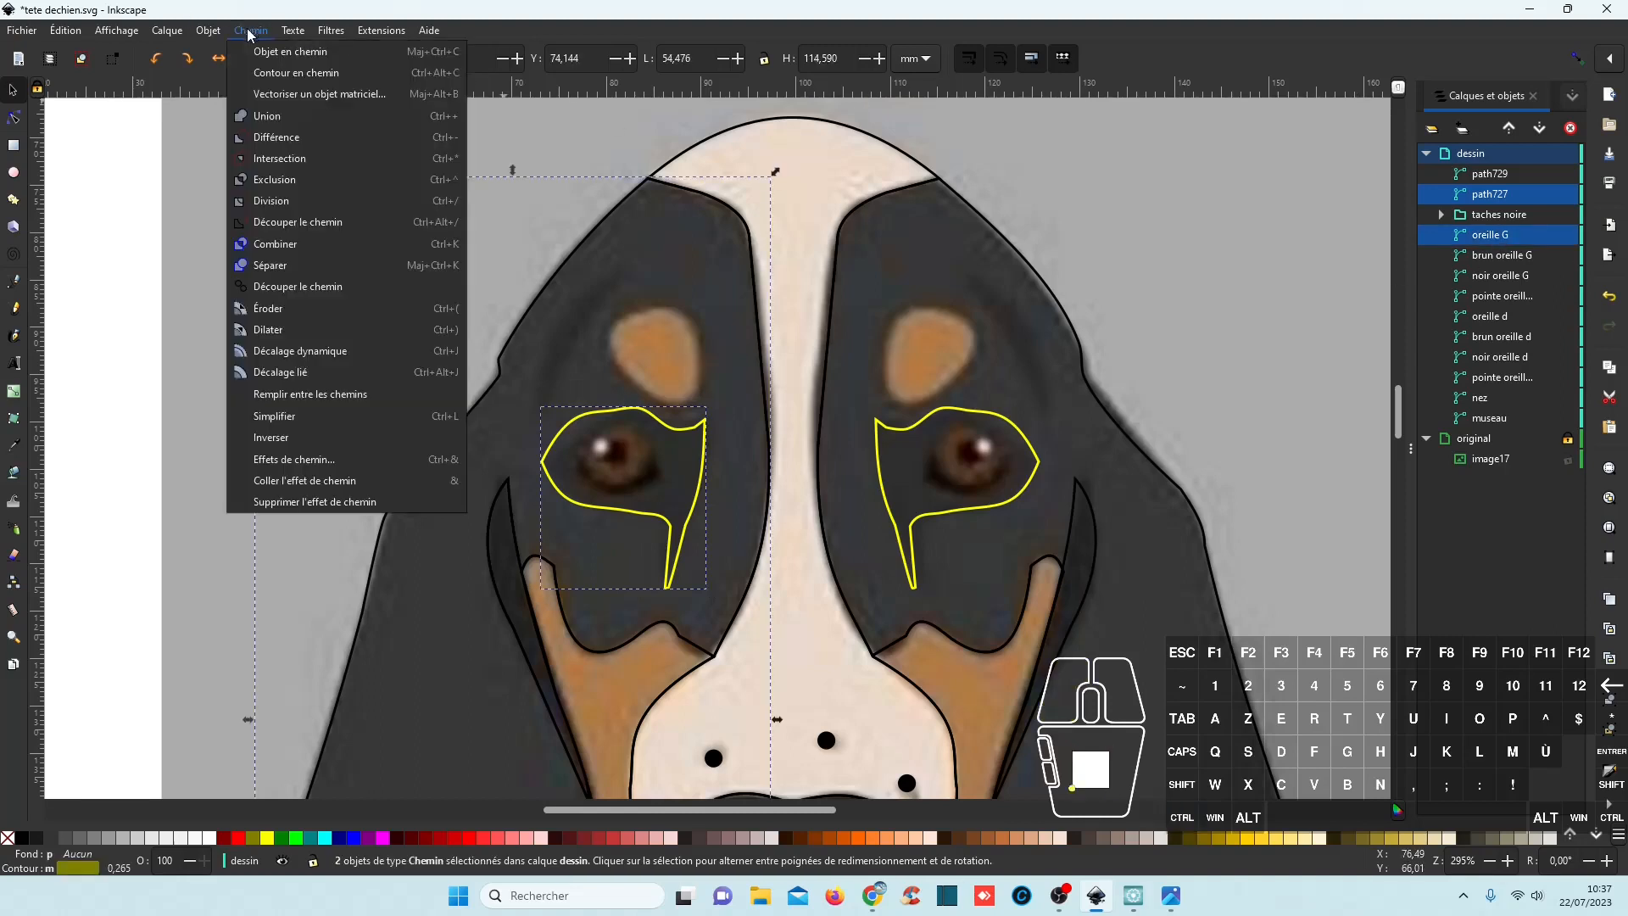
left_click(281, 203)
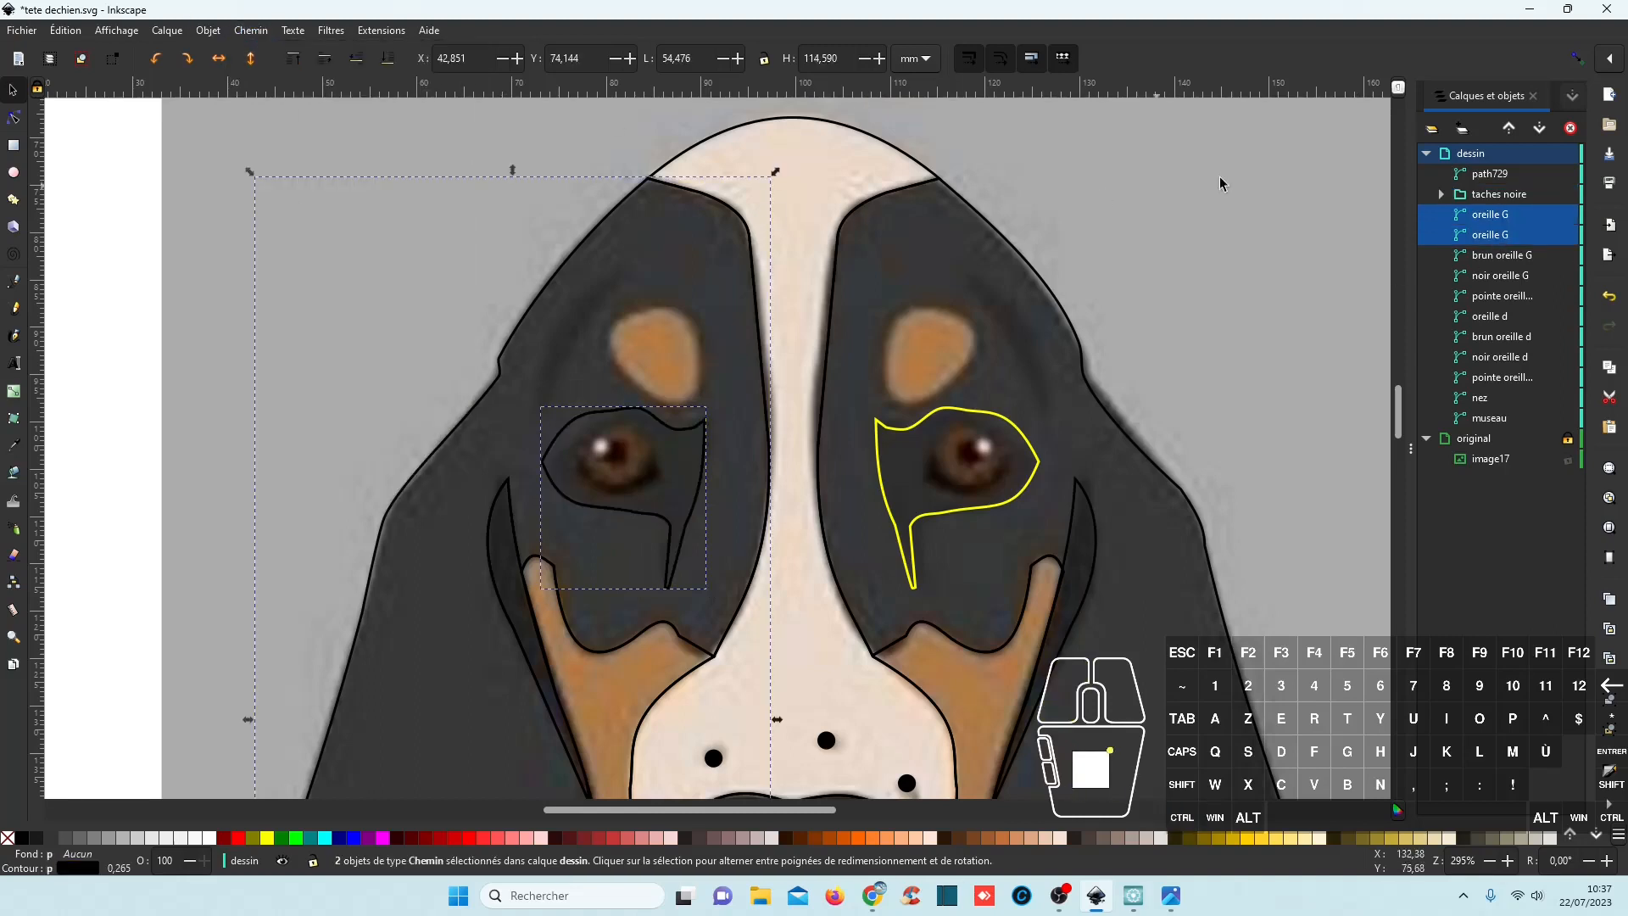
Try to rename the left eye patch split from oreille G as fond oeil G.
left_click(1508, 222)
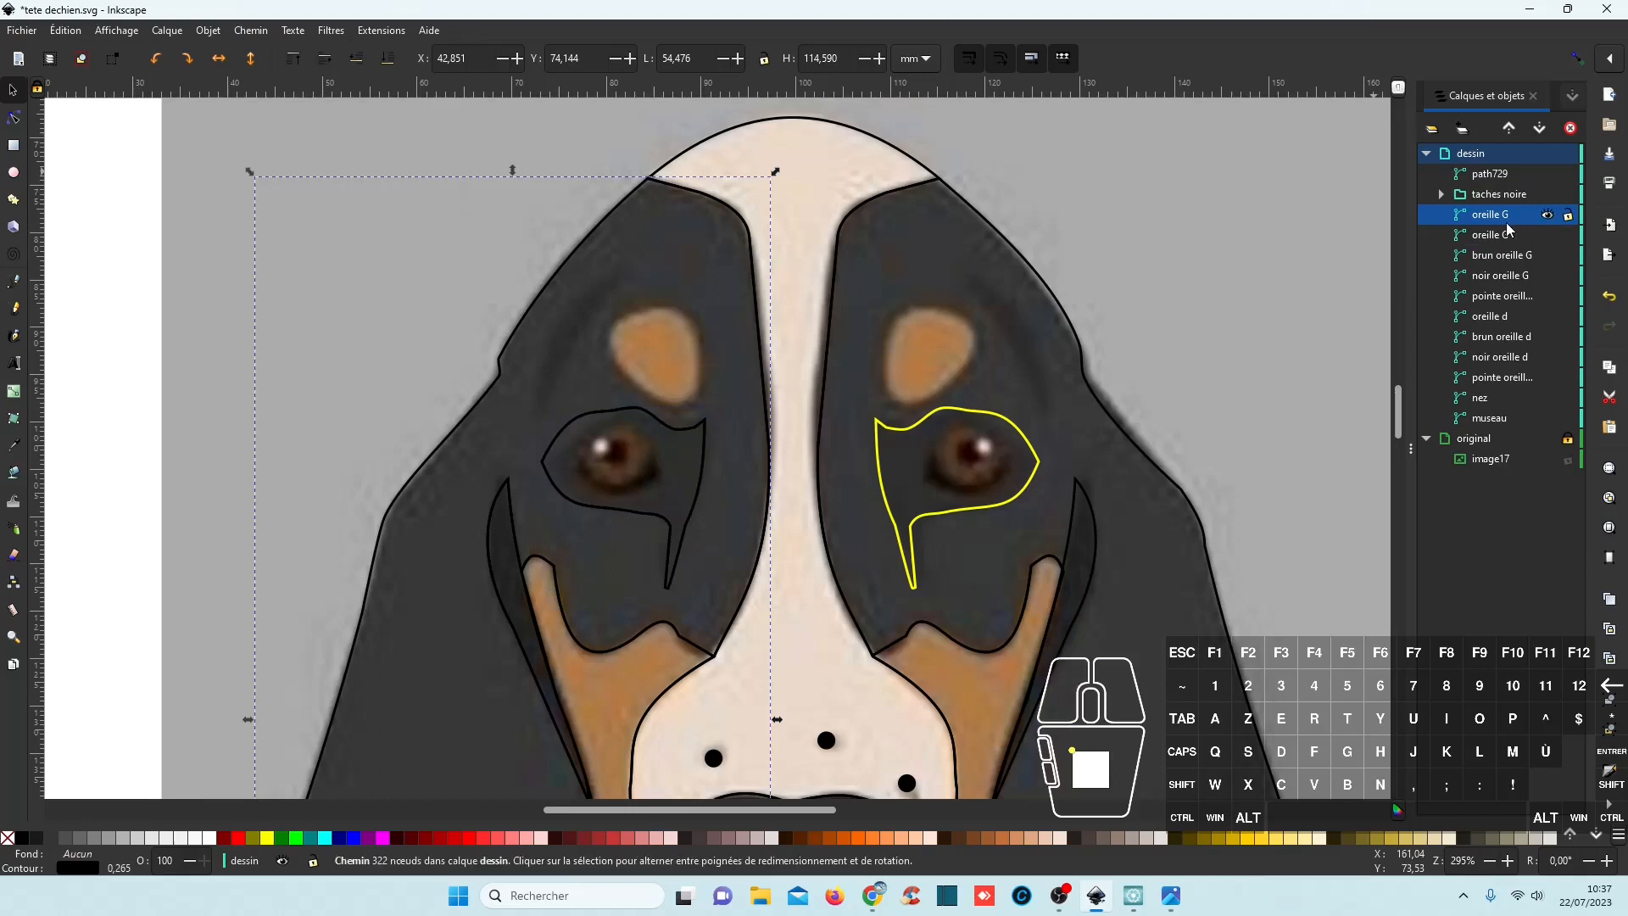
left_click(1494, 239)
left_click(1496, 241)
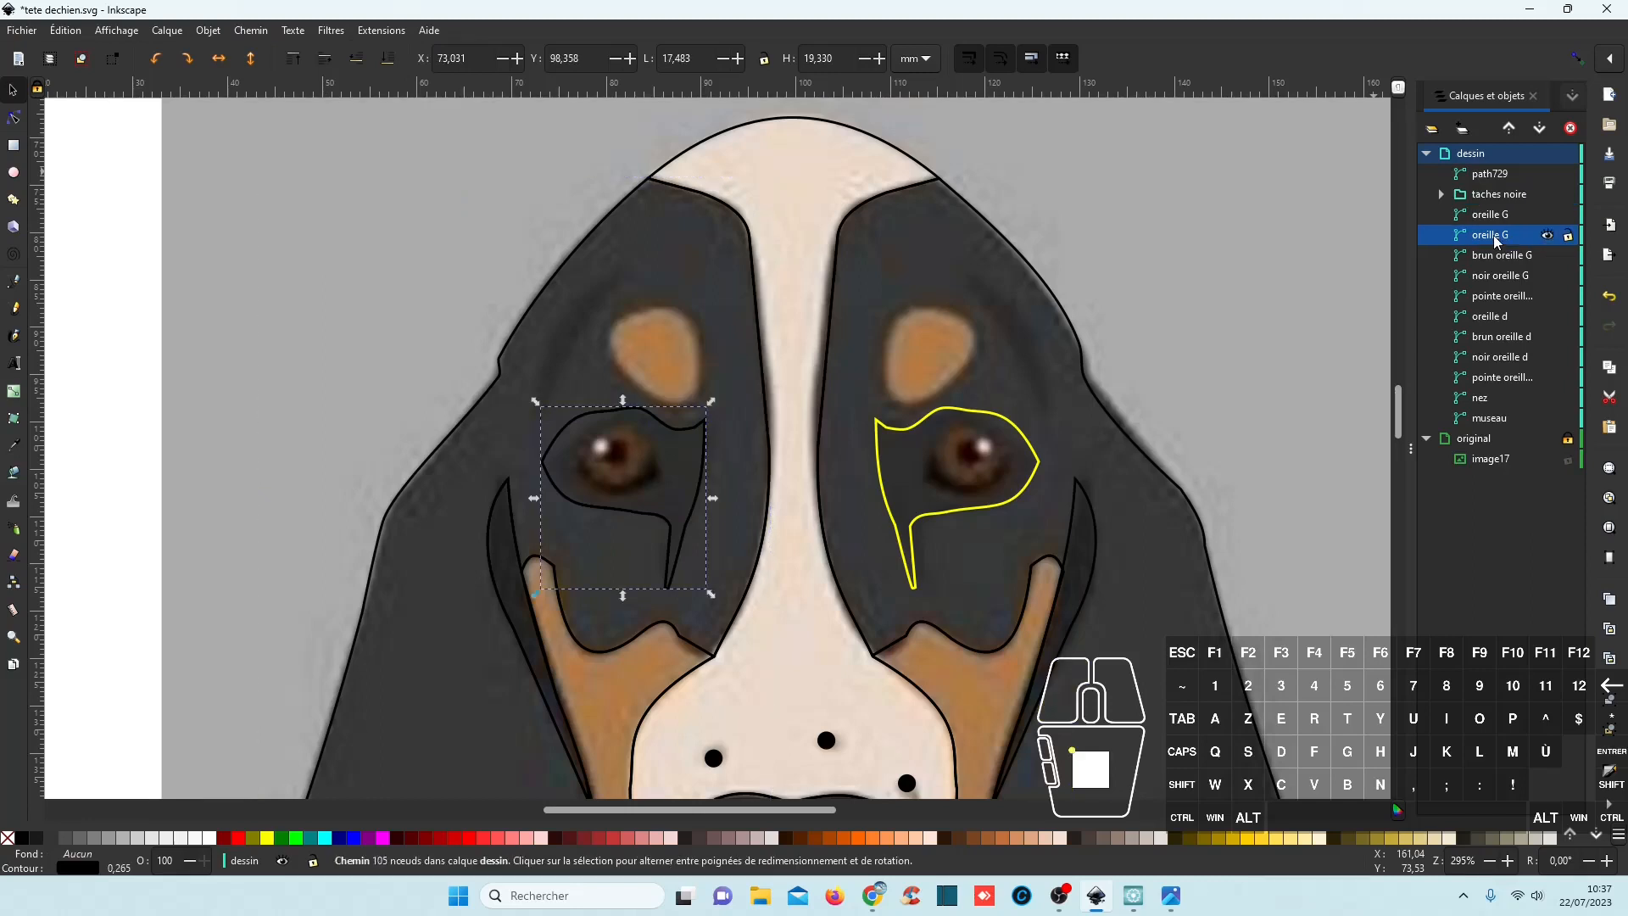
left_click(1483, 242)
left_click(1500, 236)
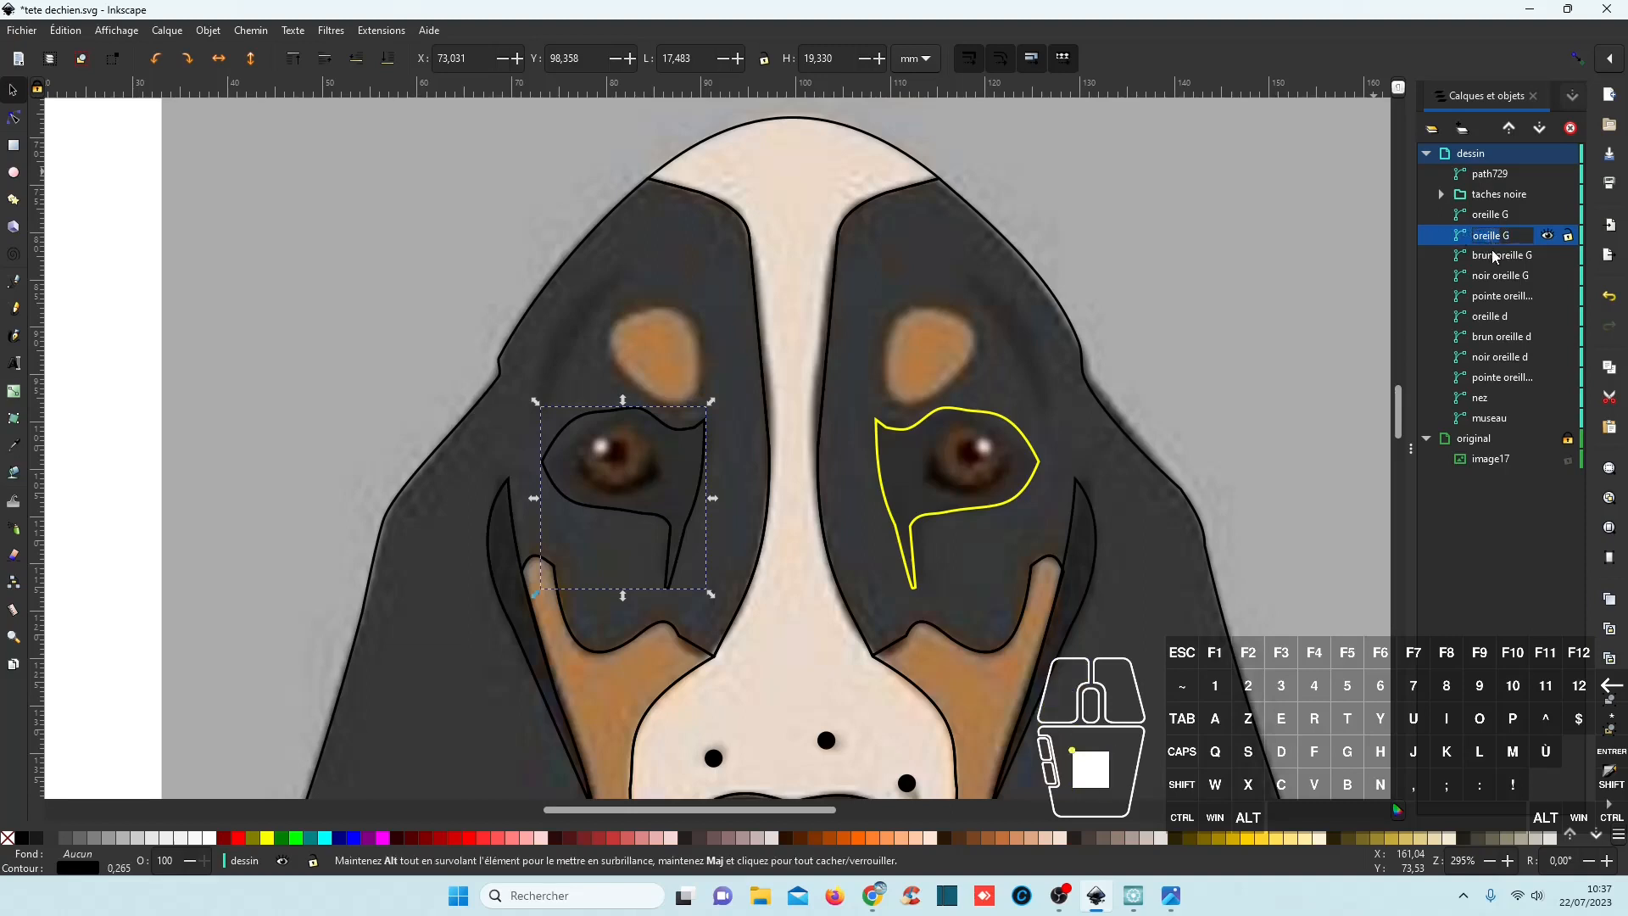
type("nd oeil")
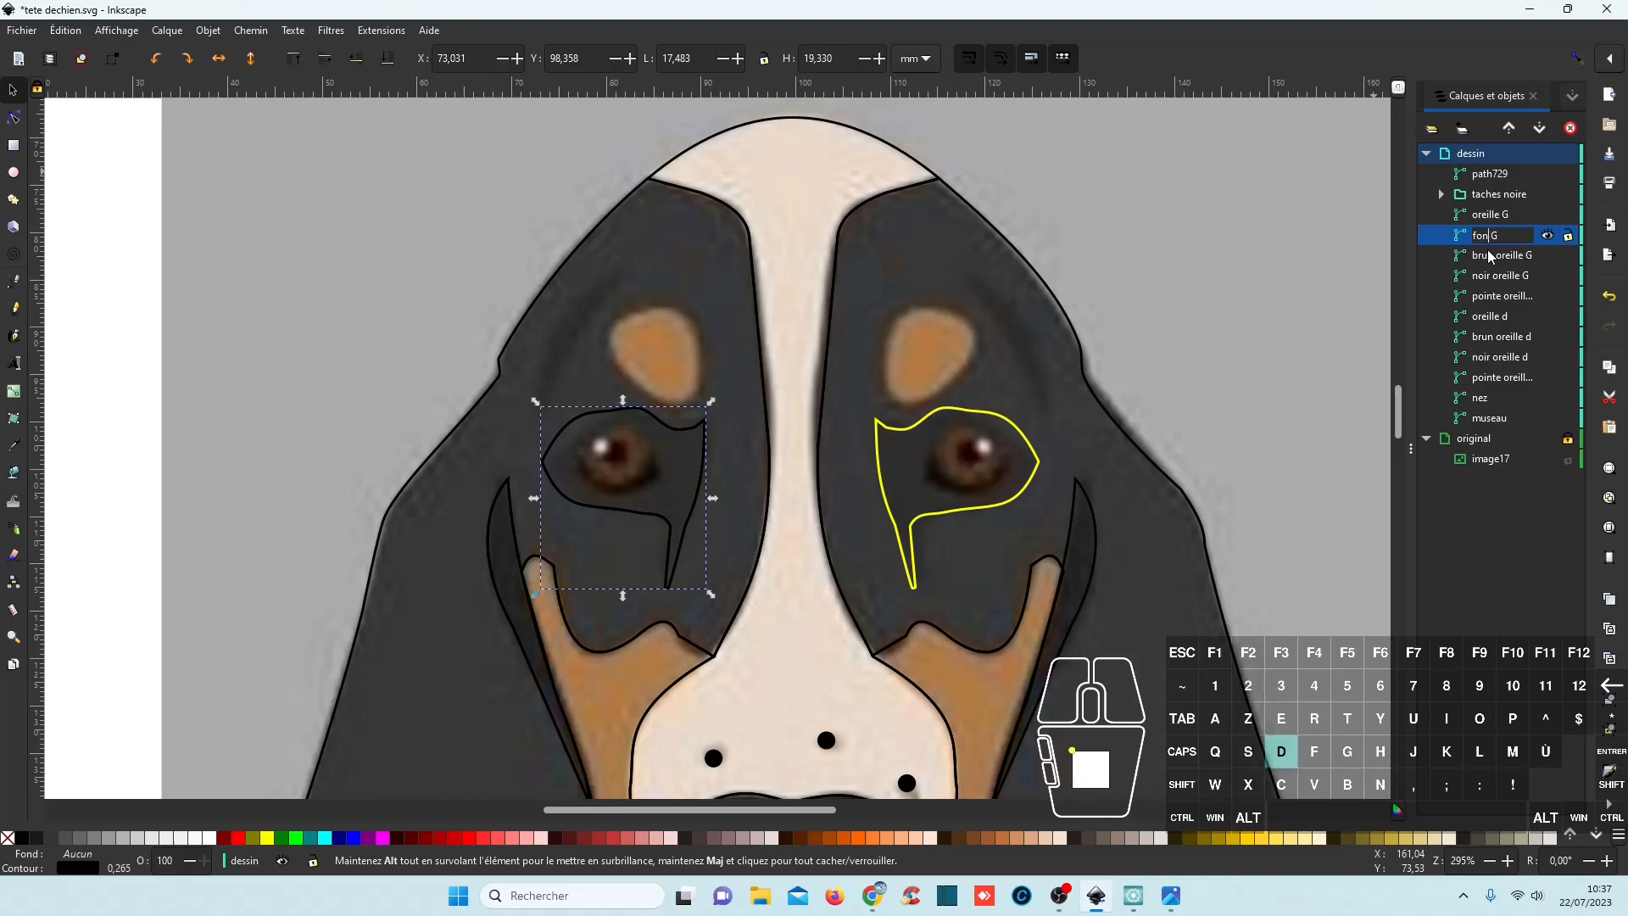
key("Return")
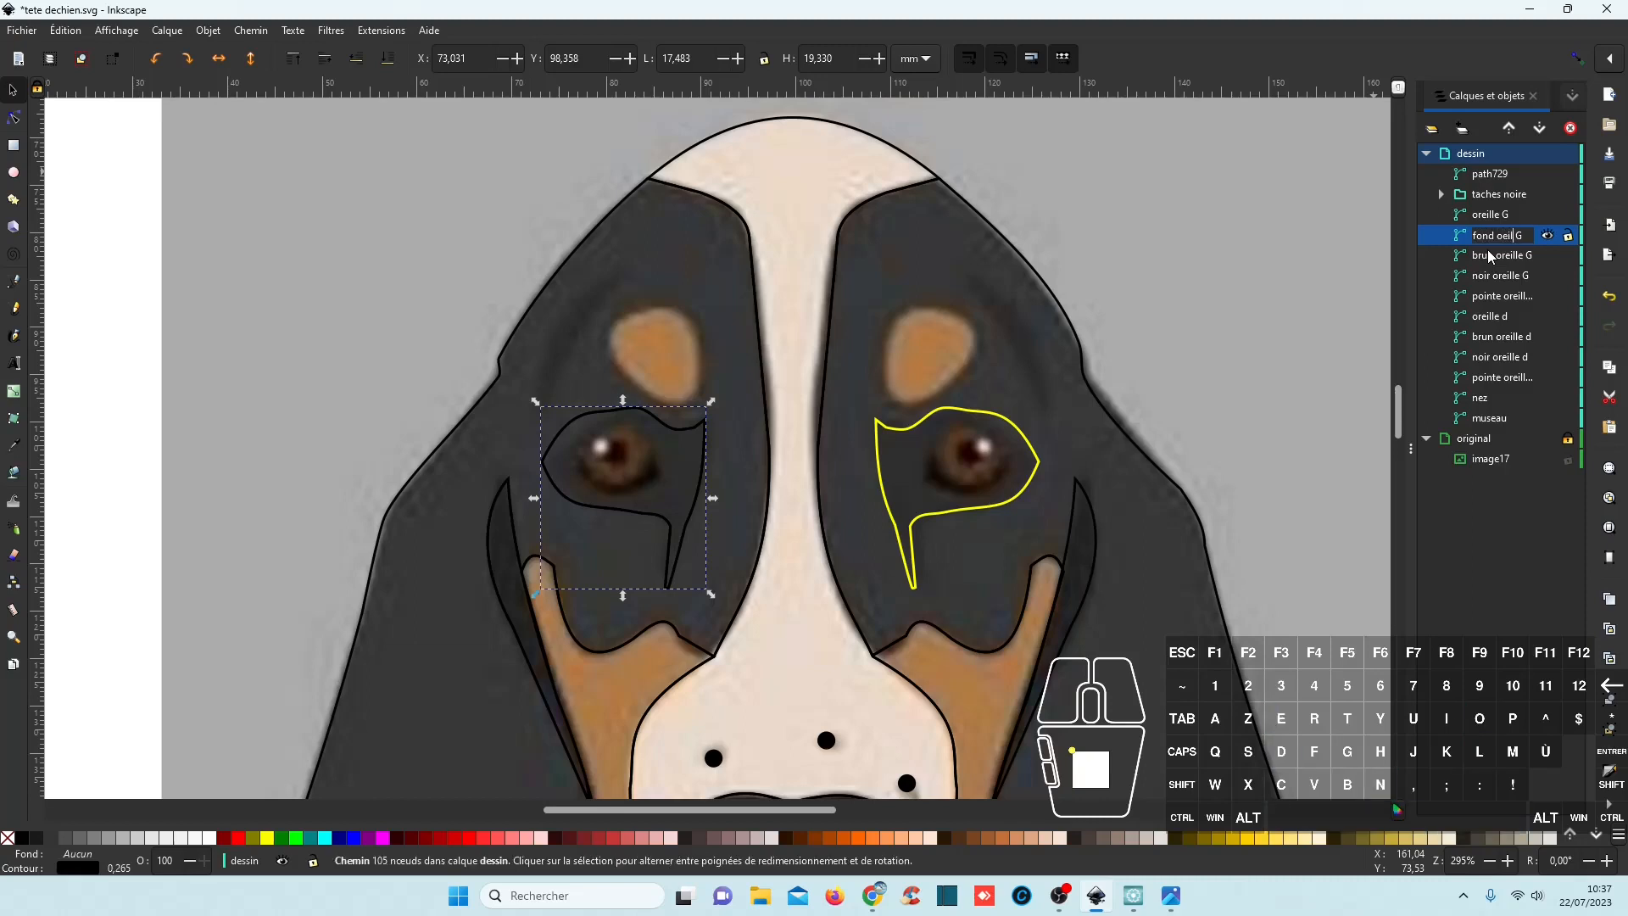
left_click(1034, 471)
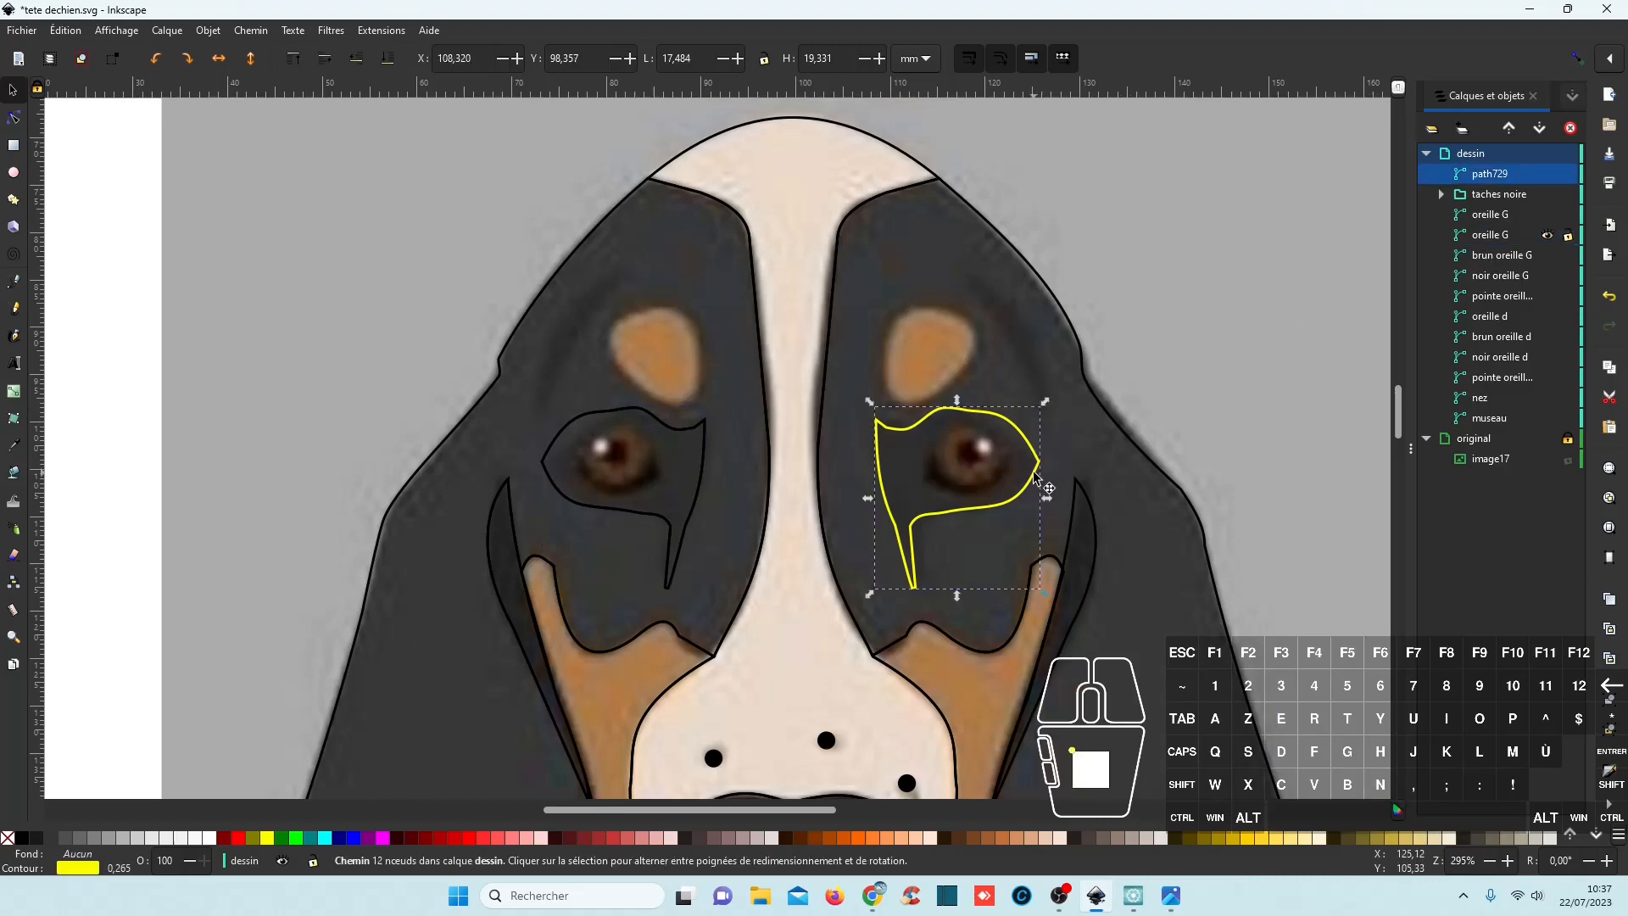
Rename the lower oreille G path, the left eye patch, as fond oeil G.
double_click(1495, 237)
left_click(1497, 237)
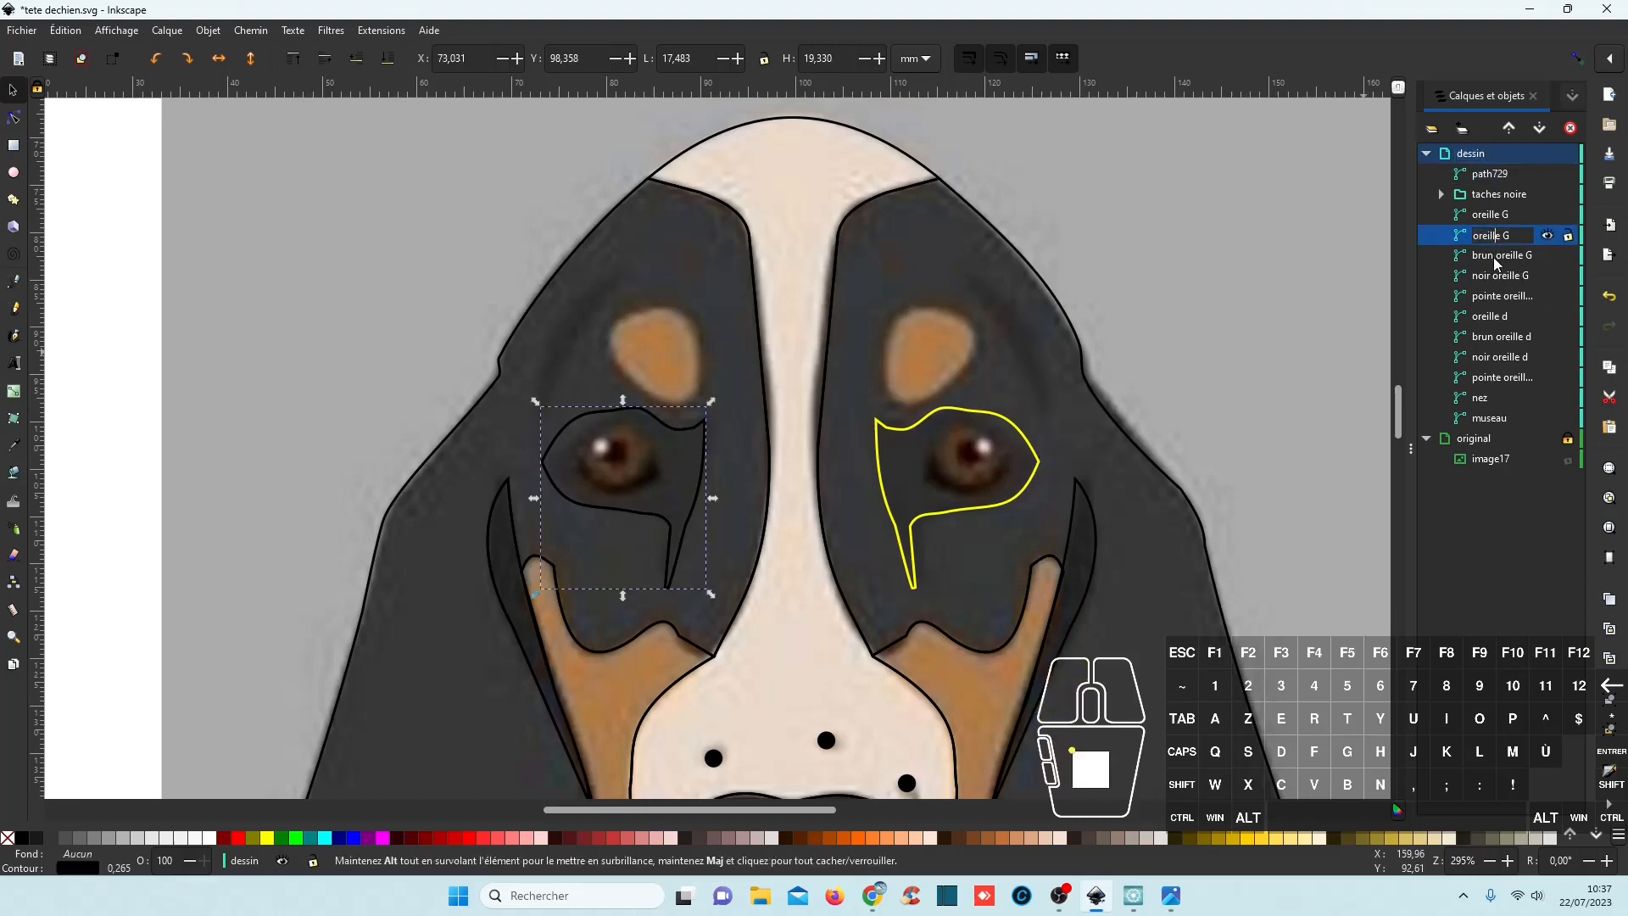
key("BackSpace")
key("BackSpace")
key("BackSpace")
key("BackSpace")
key("BackSpace")
key("BackSpace")
type("fond f")
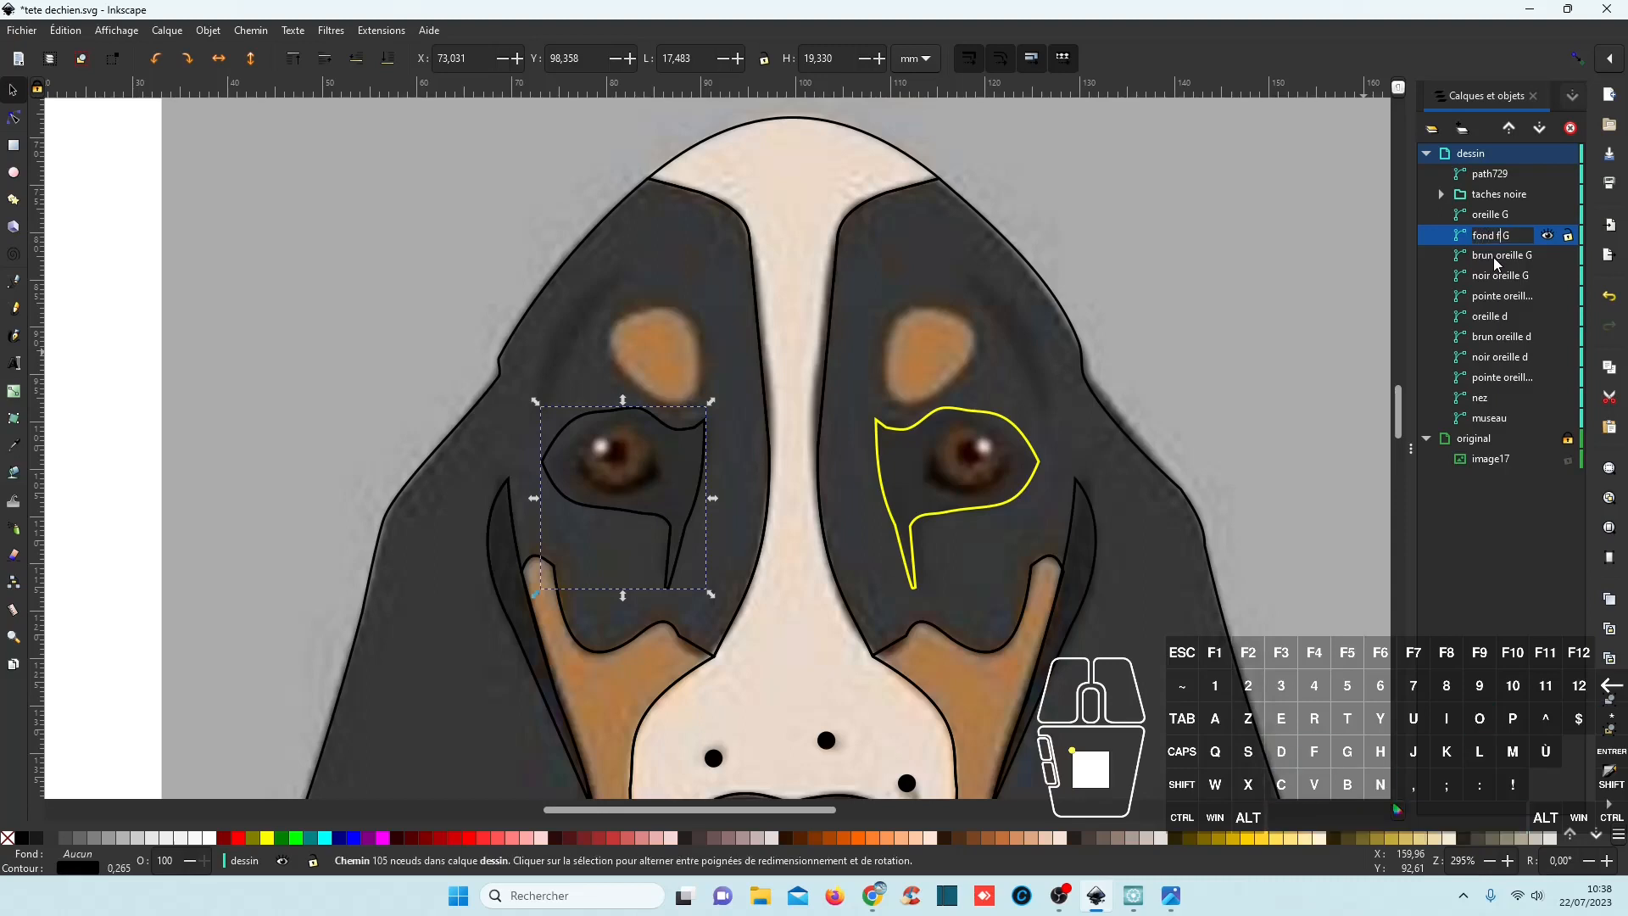
type("oeil")
key("Return")
Divide the oreille d shape with the yellow outline around the right eye.
left_click(1490, 173)
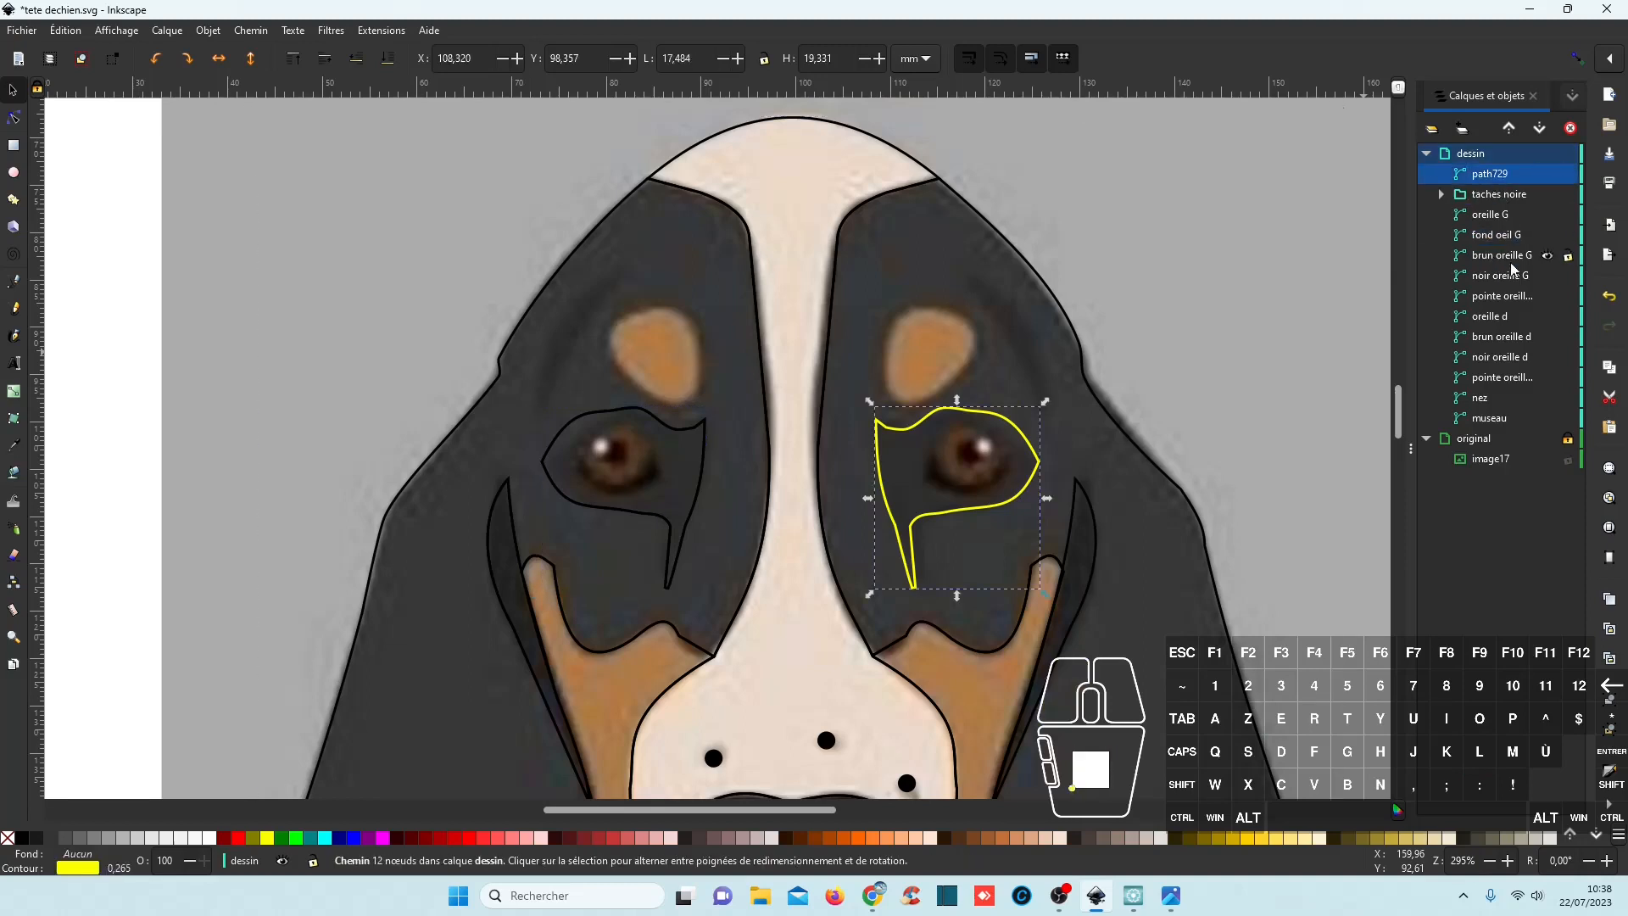
left_click(1510, 315, "ctrl")
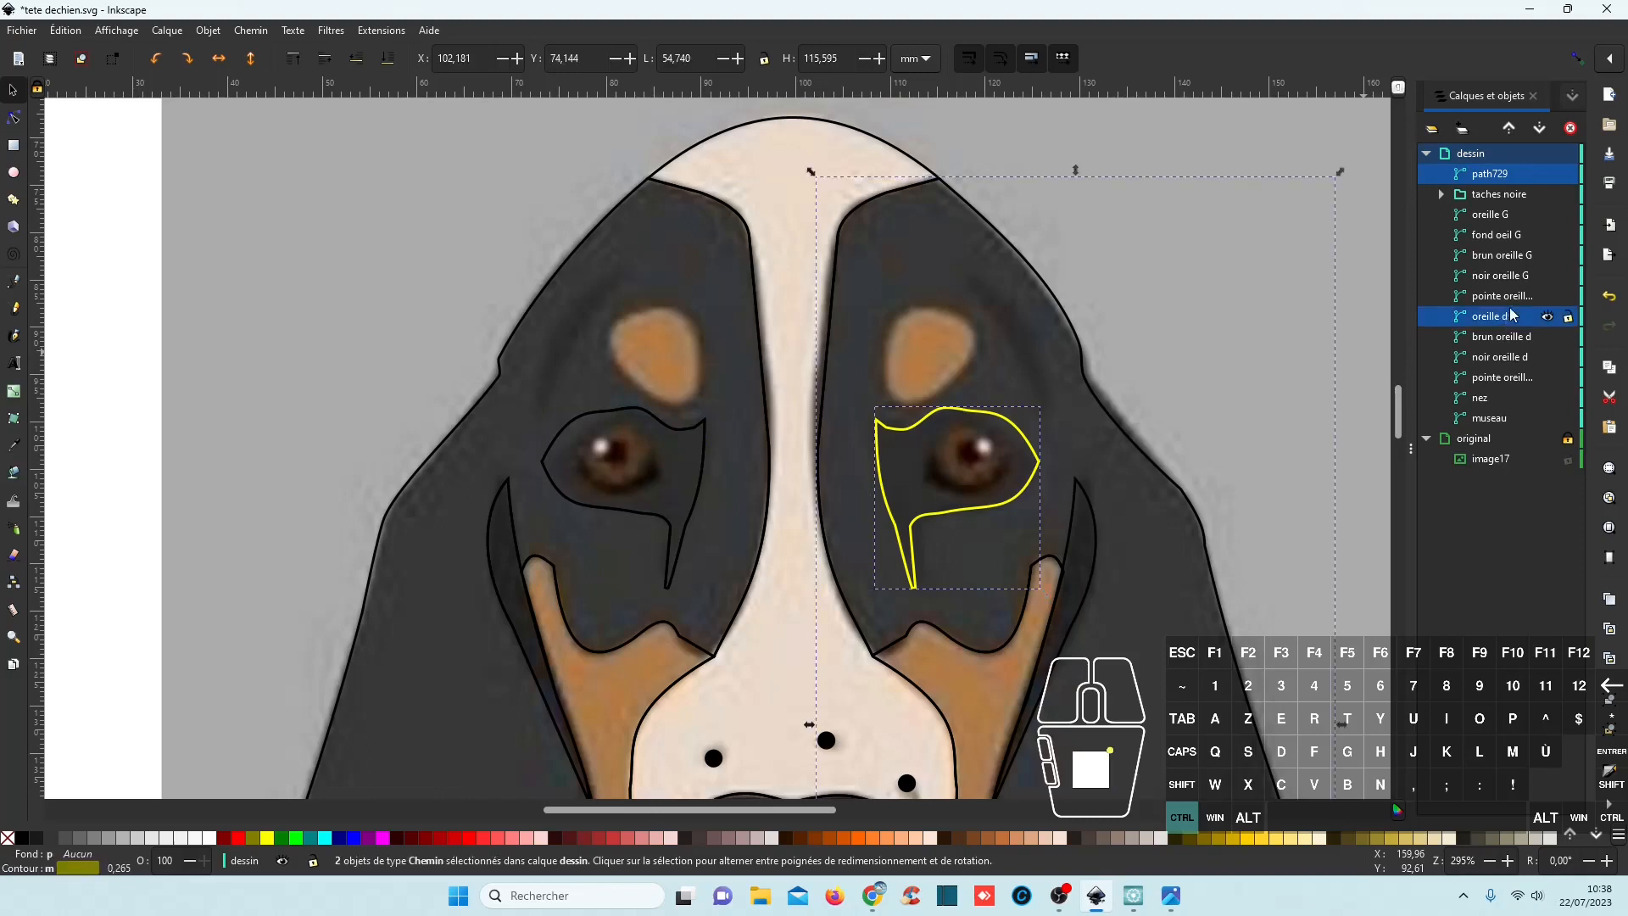
left_click(249, 31)
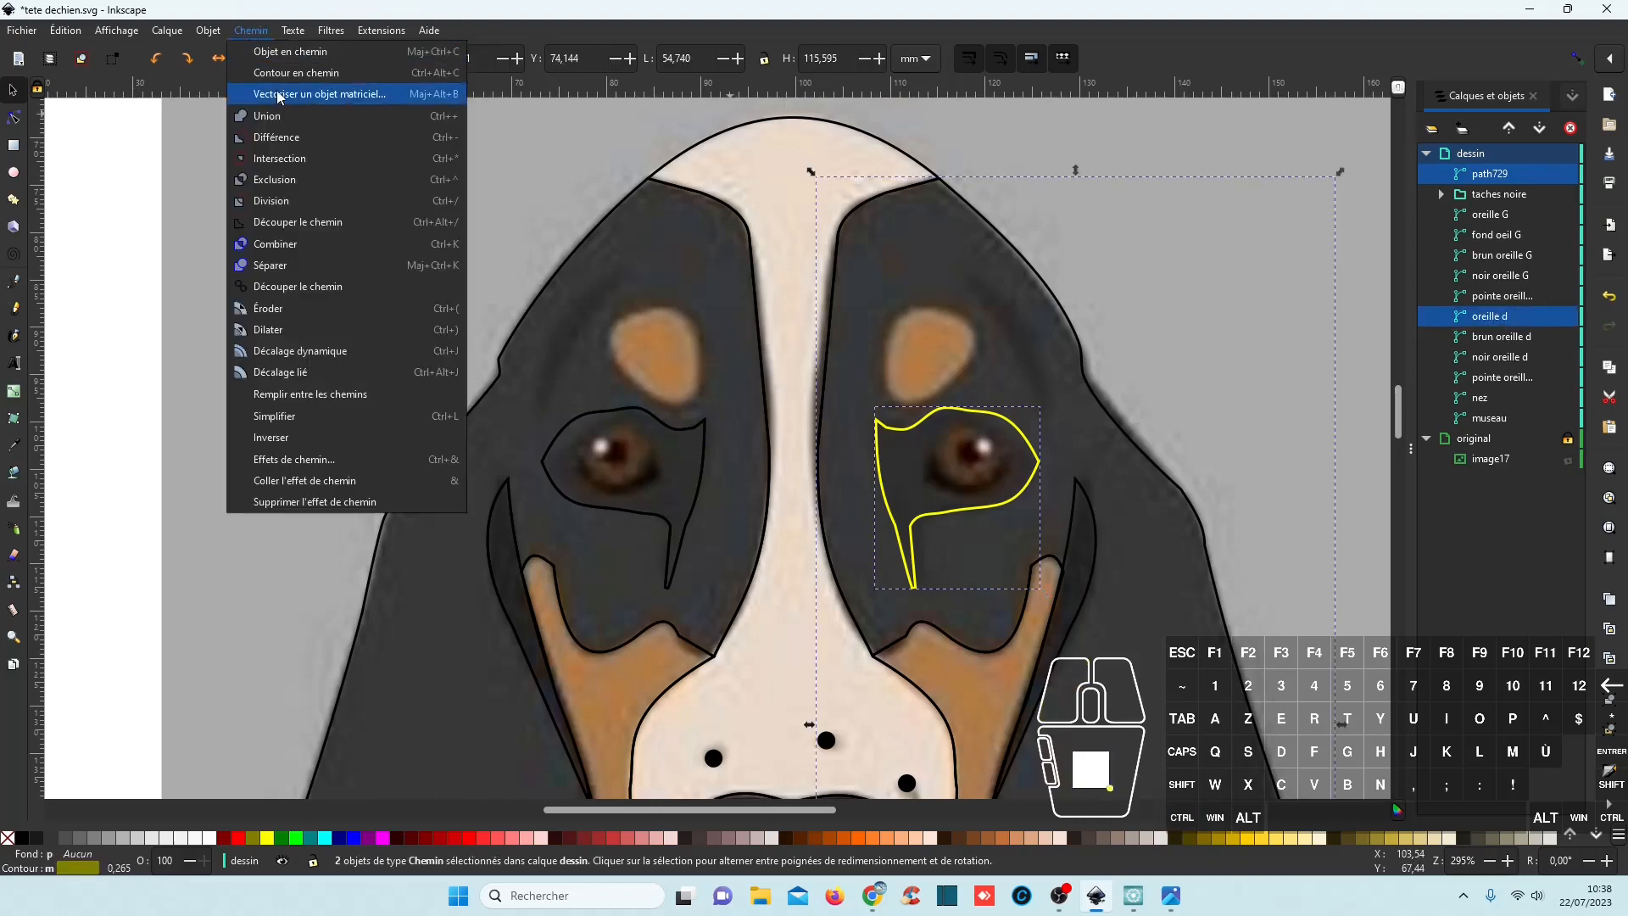
left_click(285, 202)
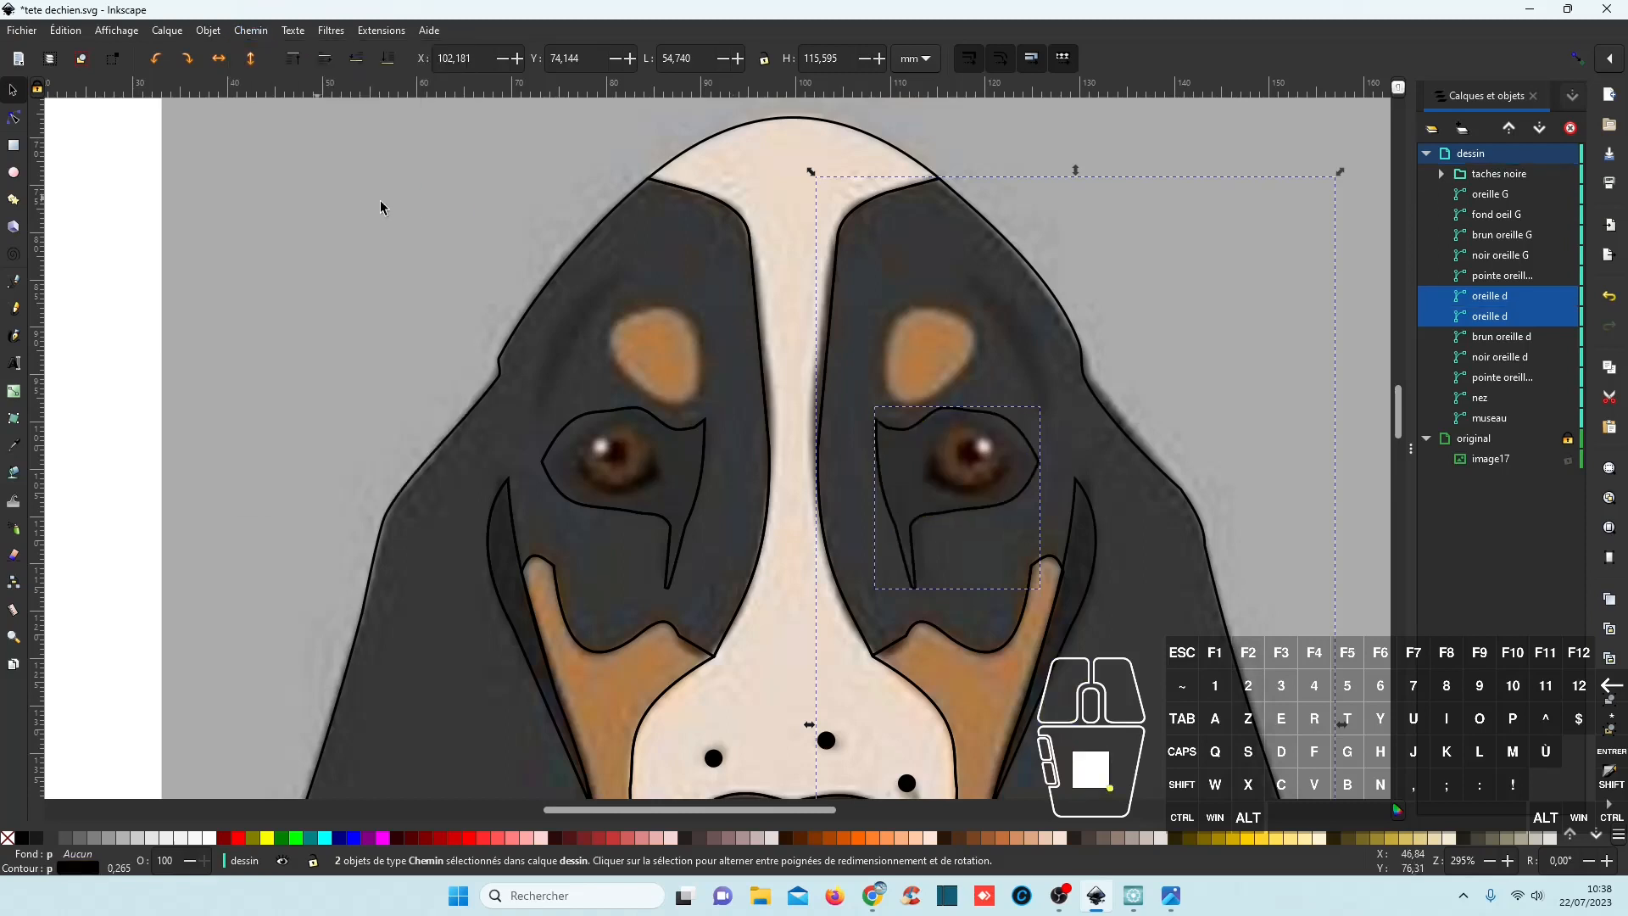
Rename the lower oreille d path, the right eye patch, as fond oeil d.
left_click(1492, 318)
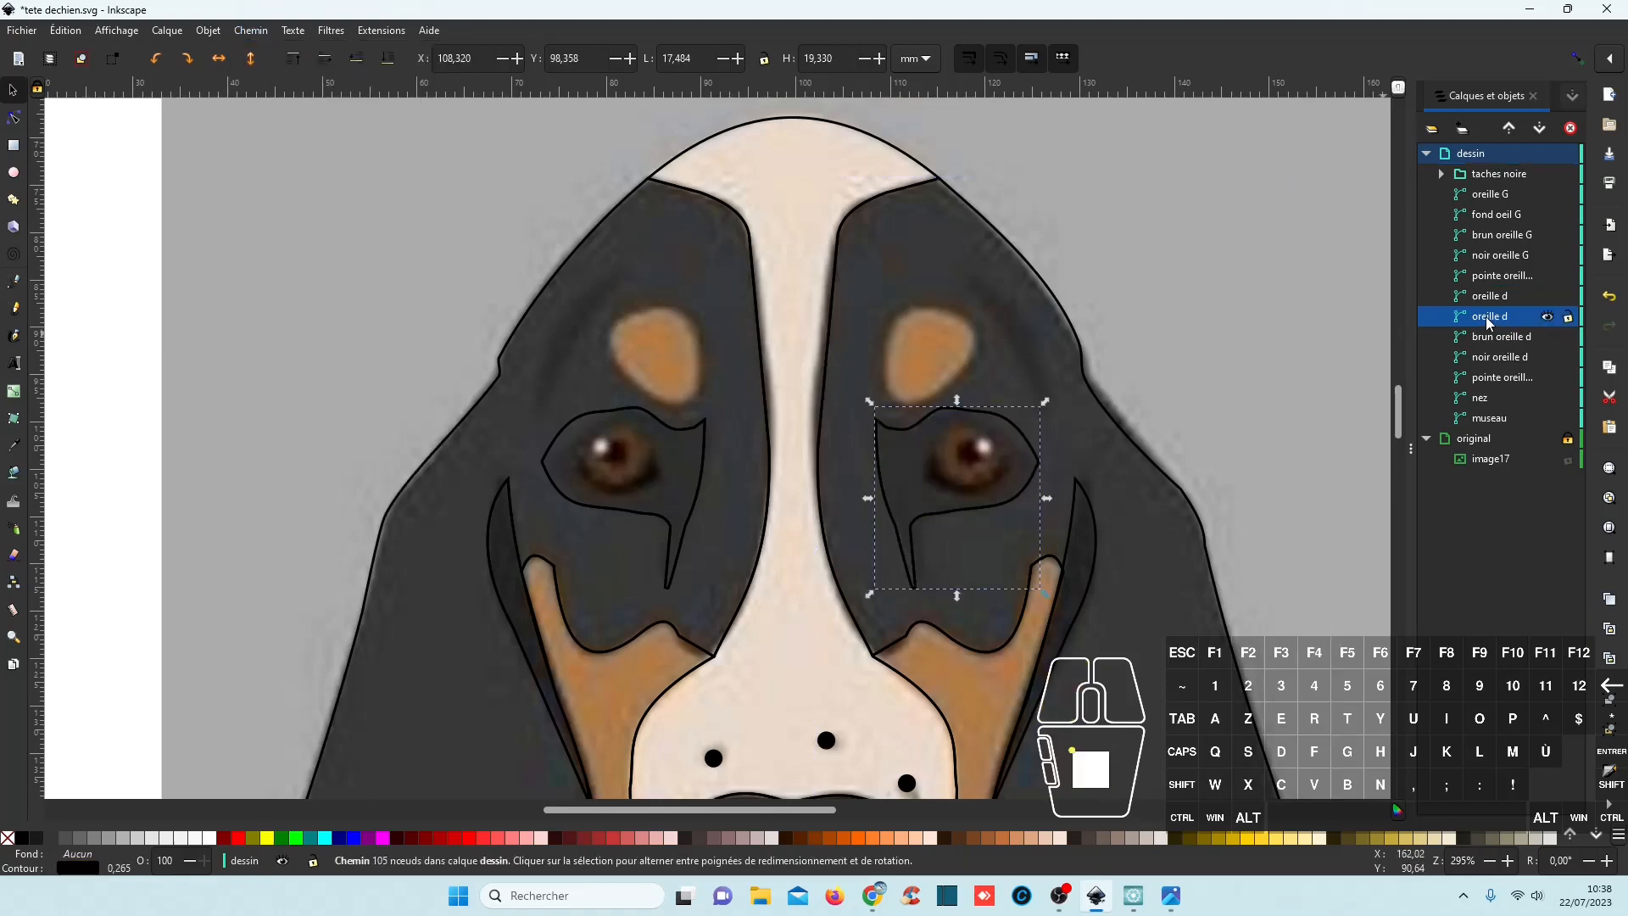
left_click(1489, 319)
left_click(1486, 319)
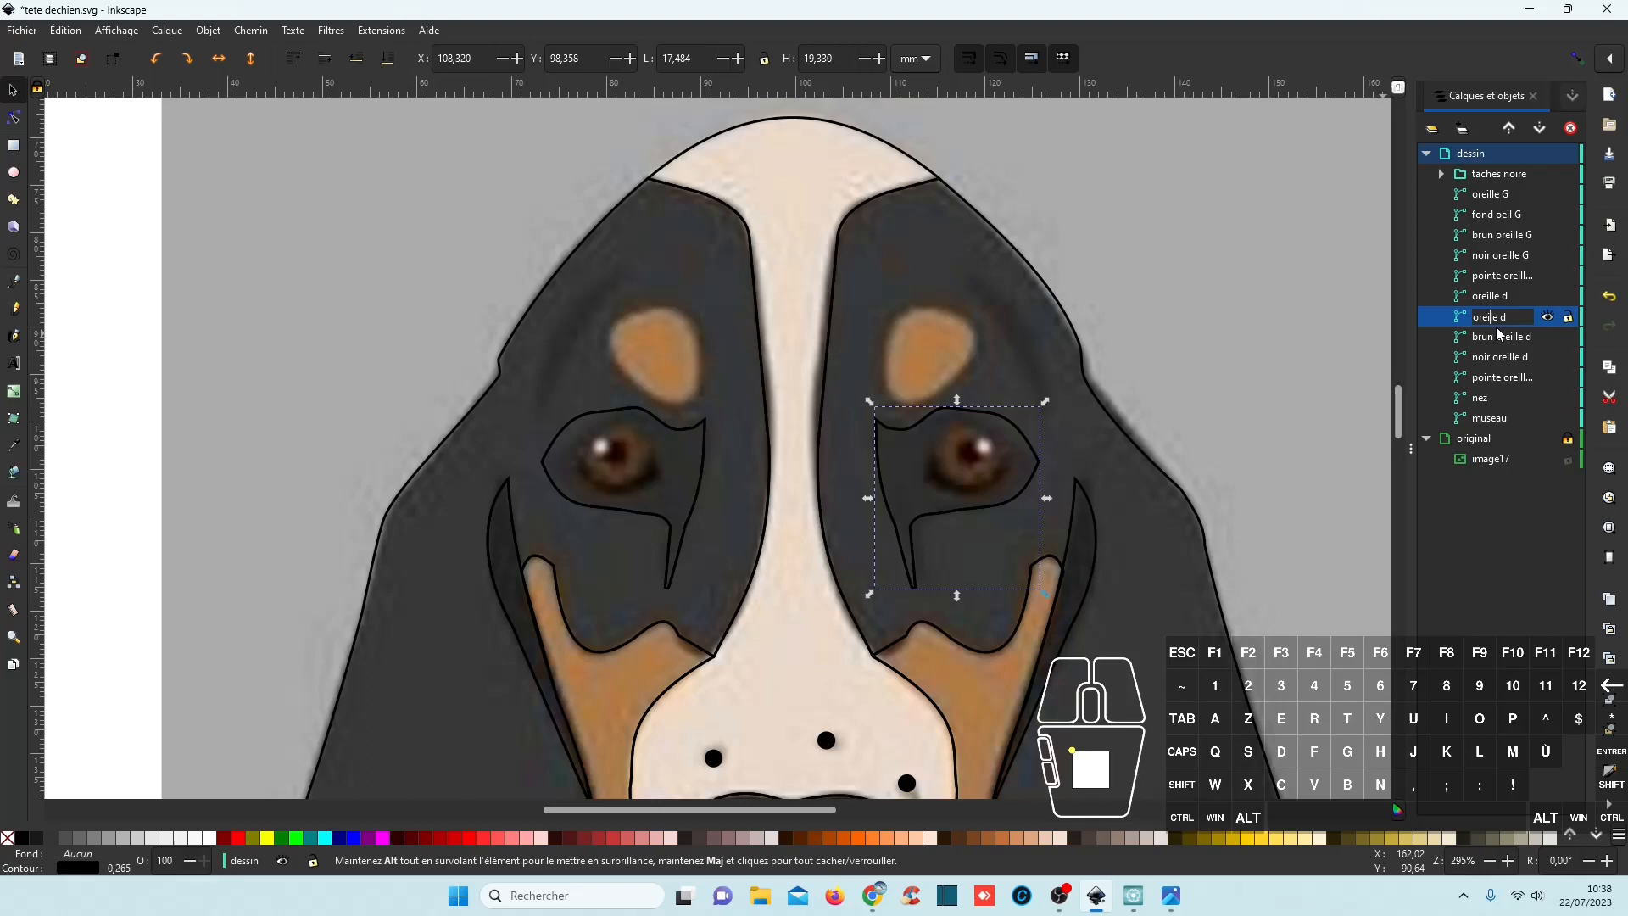
key("BackSpace")
key("BackSpace")
key("BackSpace")
key("BackSpace")
type("fond ")
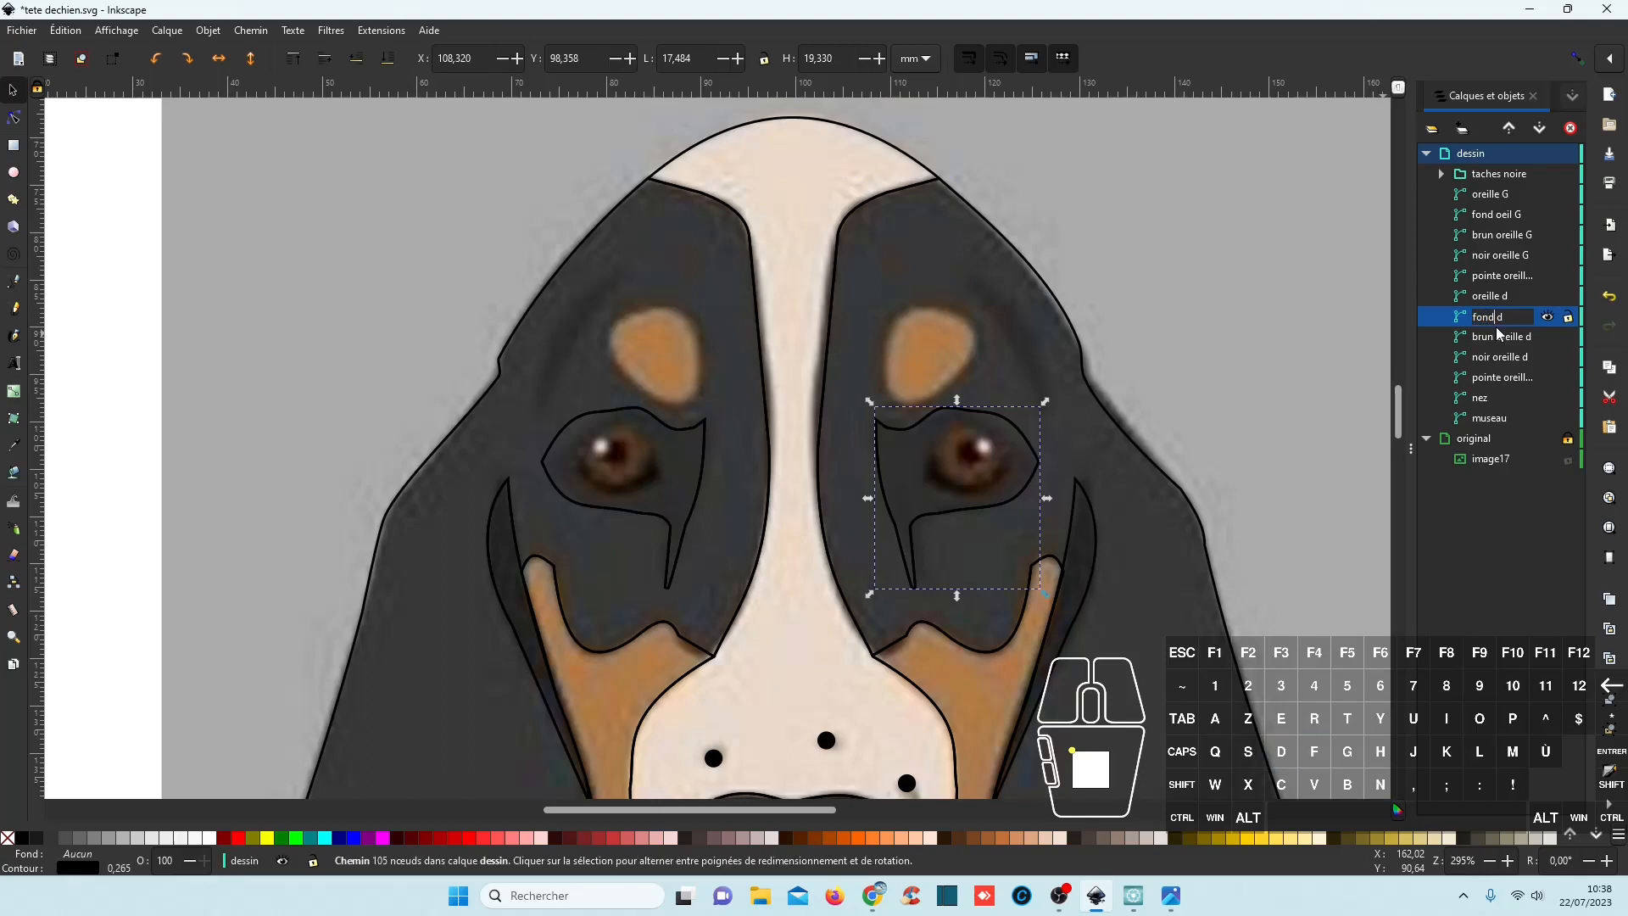
type("oeil")
key("Return")
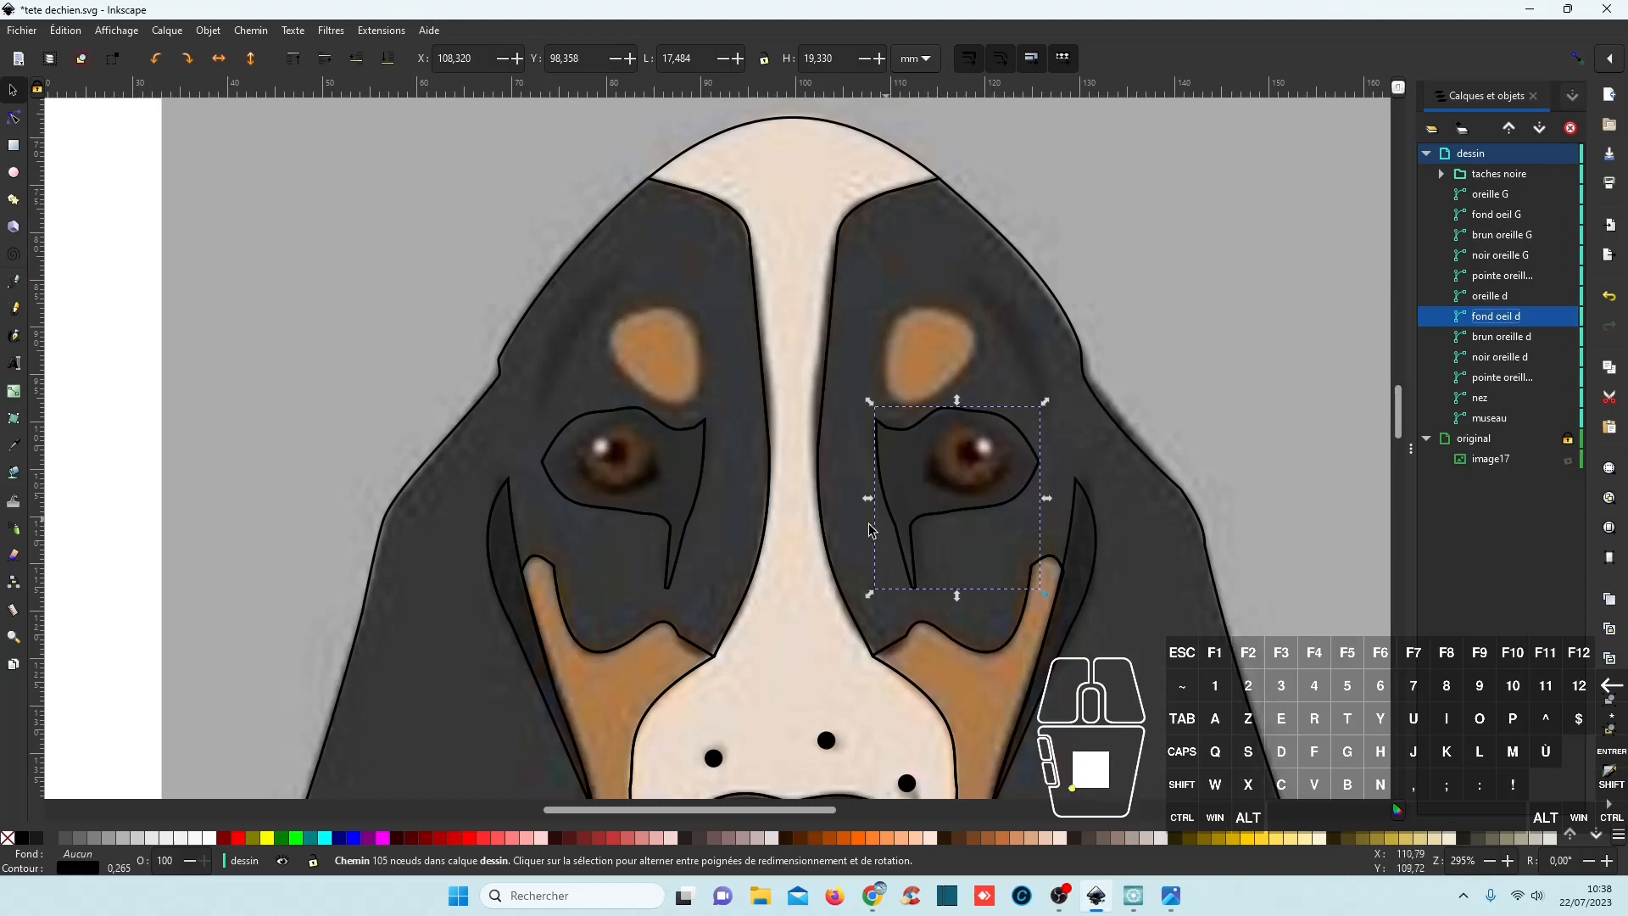
Draw a circle with a radius of about 3.54 mm from the centre of the left eye, covering its iris.
key("ctrl")
scroll(644, 464, "up", 2, "ctrl")
scroll(644, 464, "up", 2, "ctrl")
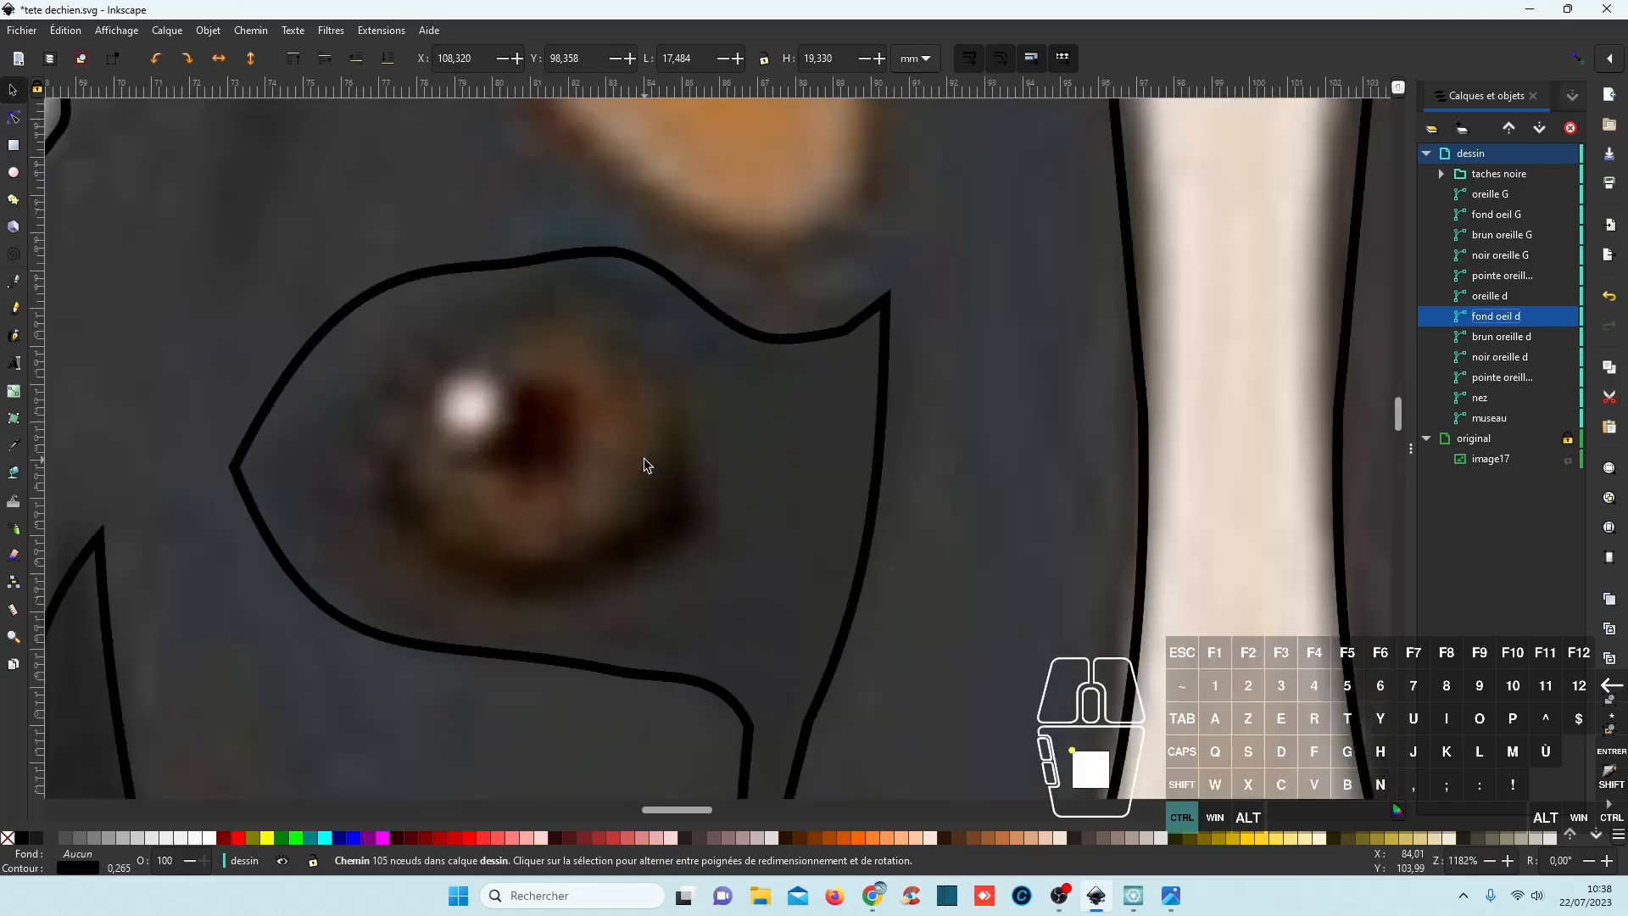
scroll(644, 462, "down", 2, "ctrl")
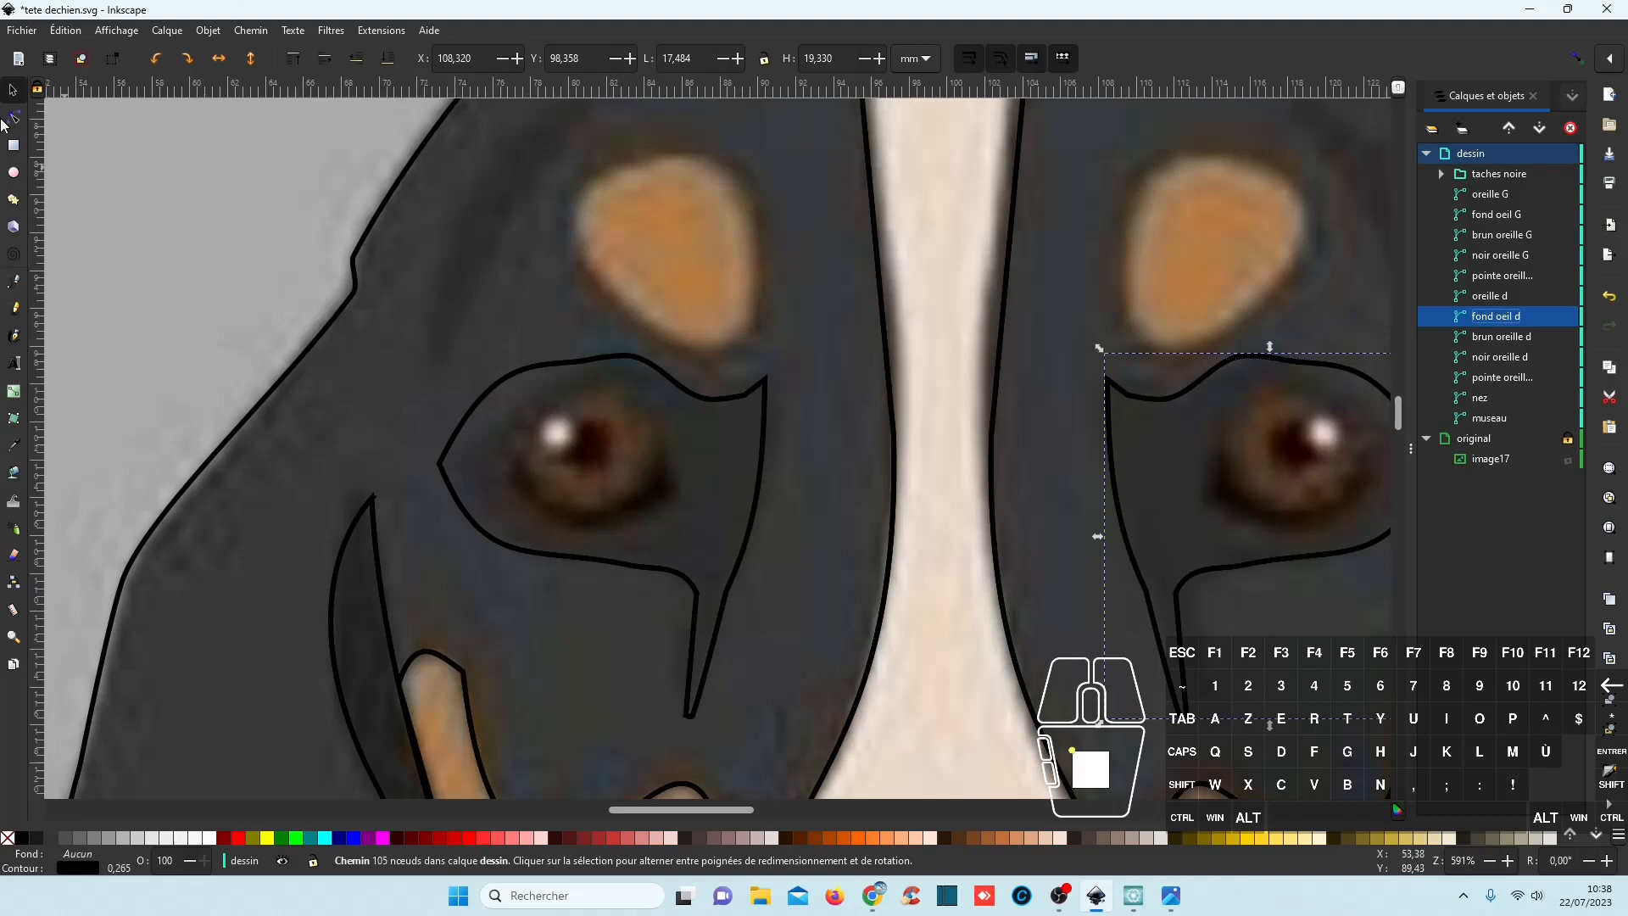
left_click(13, 172)
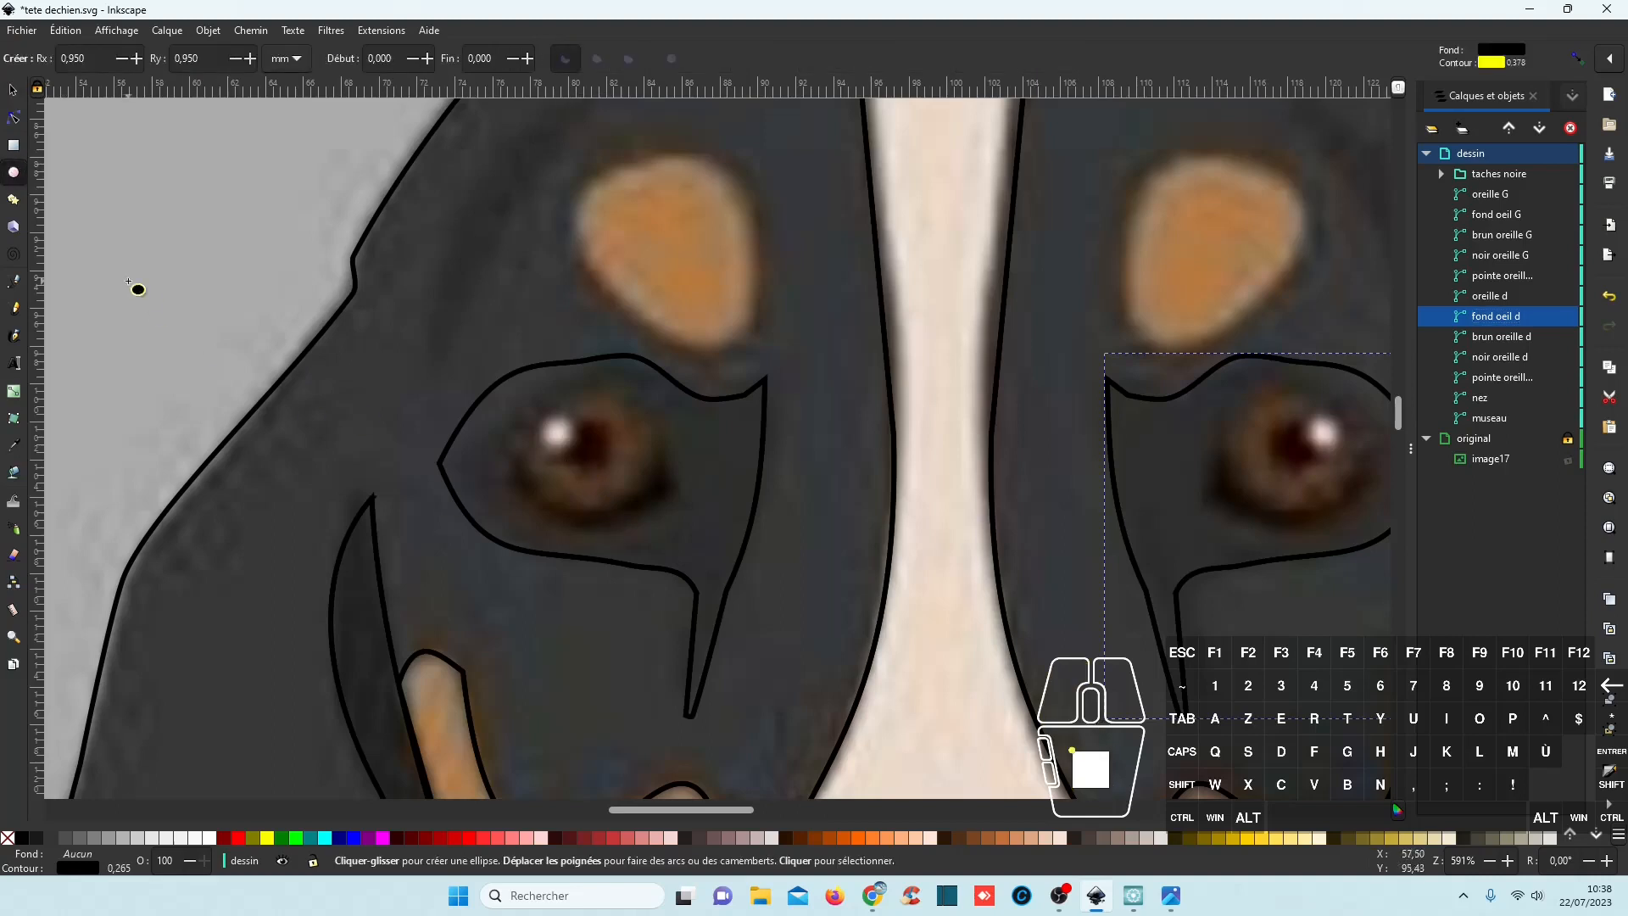
left_click(586, 459)
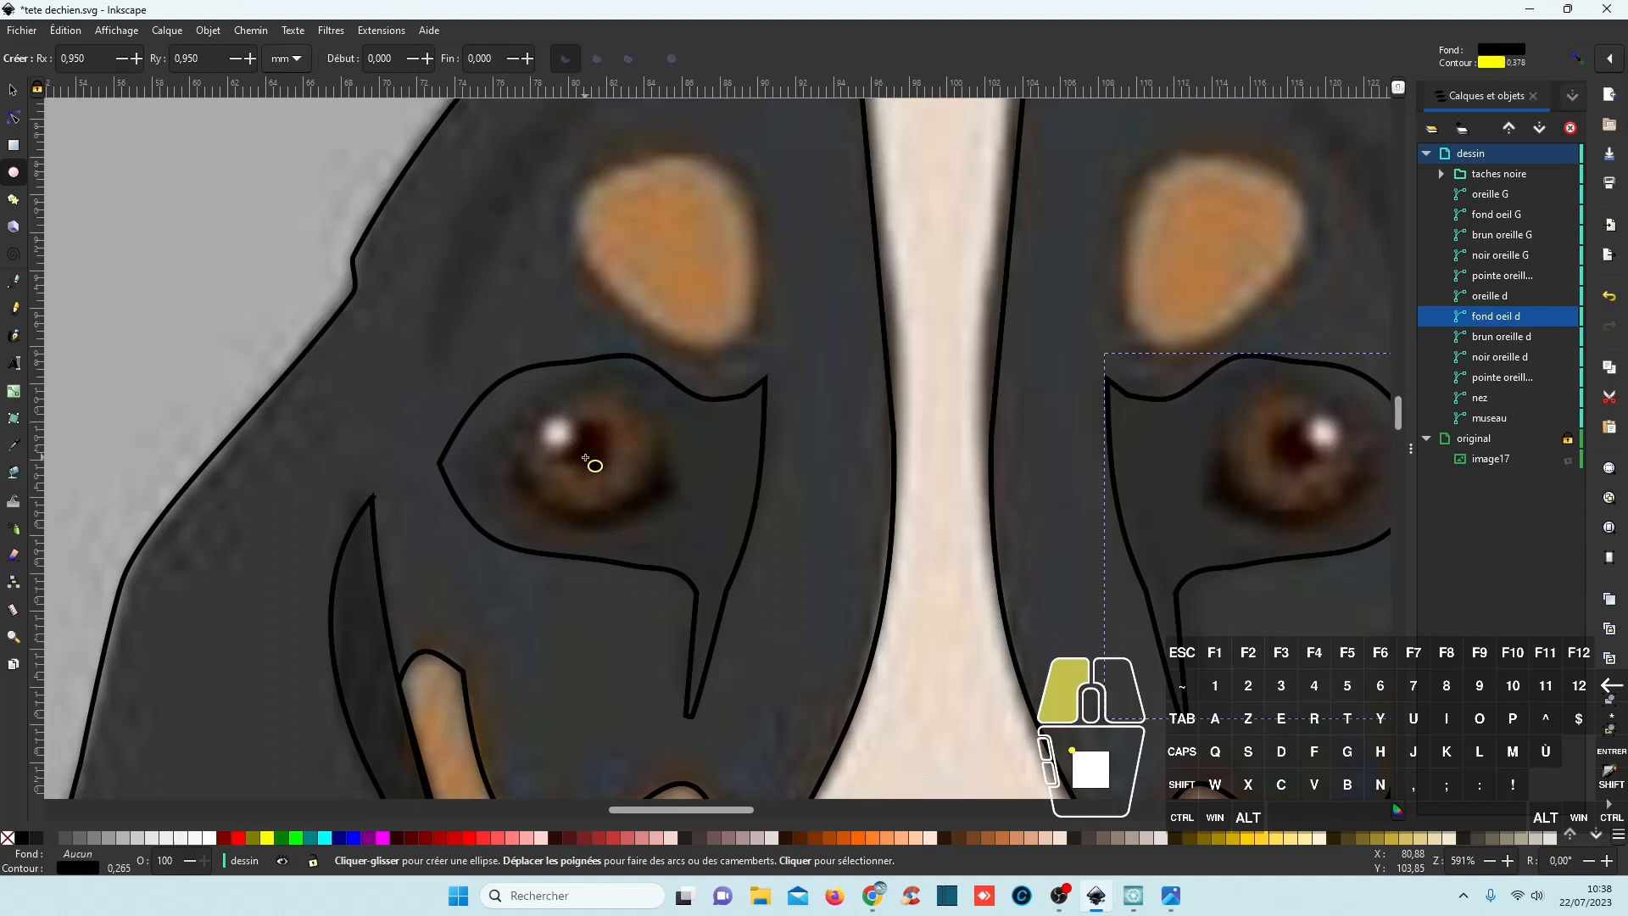
key("ctrl+shift")
left_click_drag(586, 459, 654, 528)
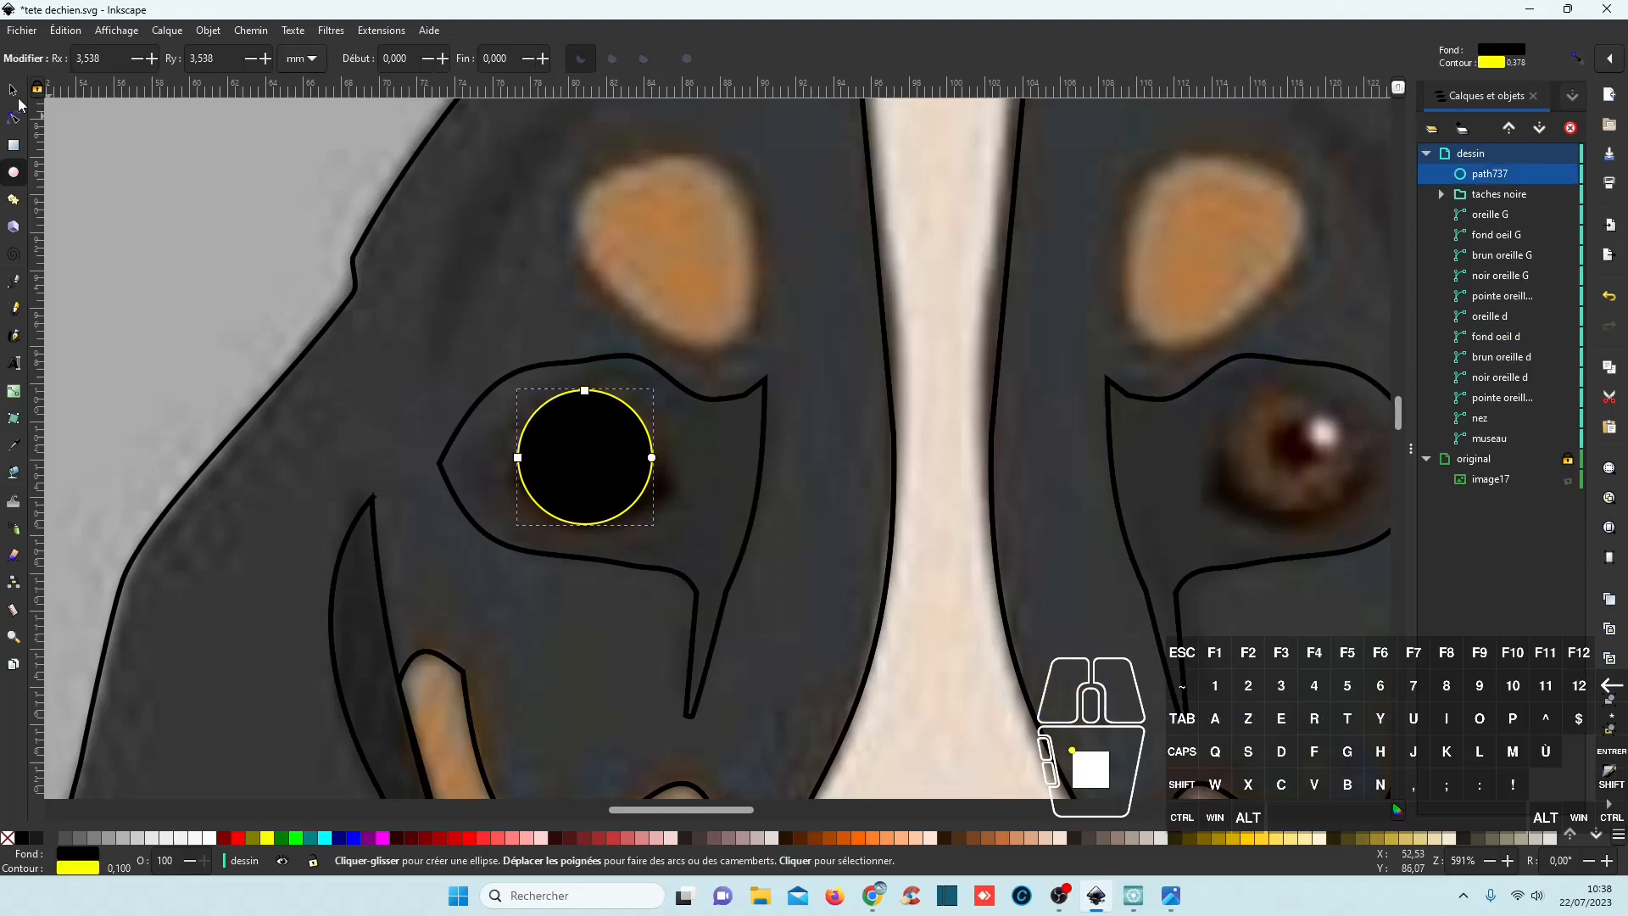
Remove the fill of the left eye circle and reposition its yellow outline over the iris.
left_click(12, 90)
mouse_move(591, 481)
left_mouse_down()
mouse_move(636, 576)
mouse_move(602, 489)
left_mouse_up()
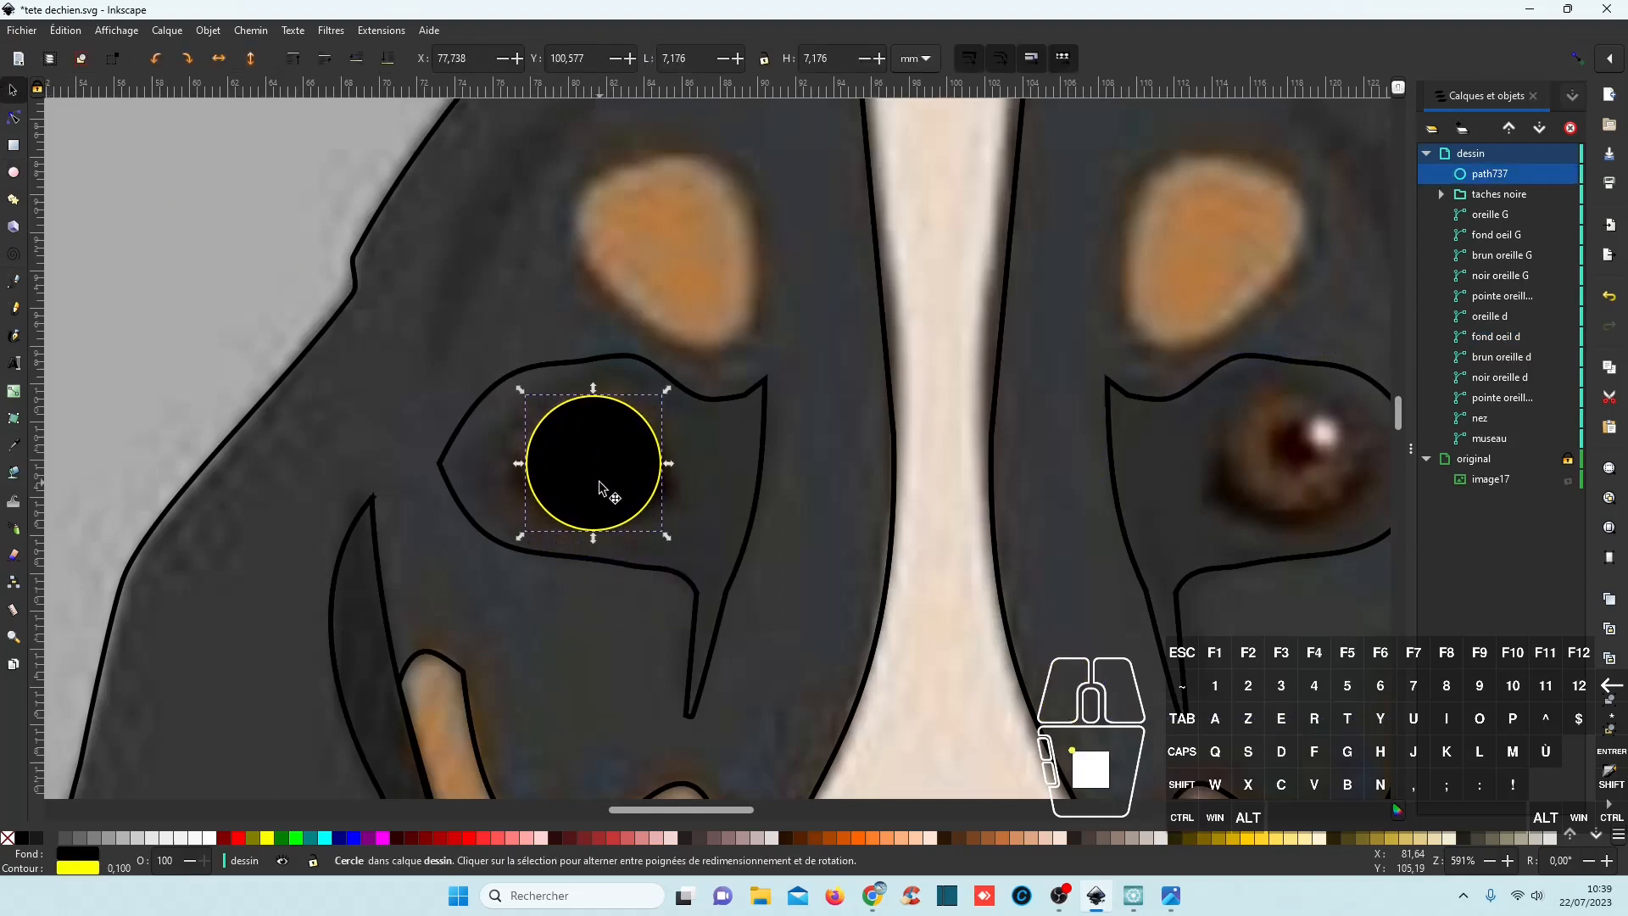
left_click(9, 838)
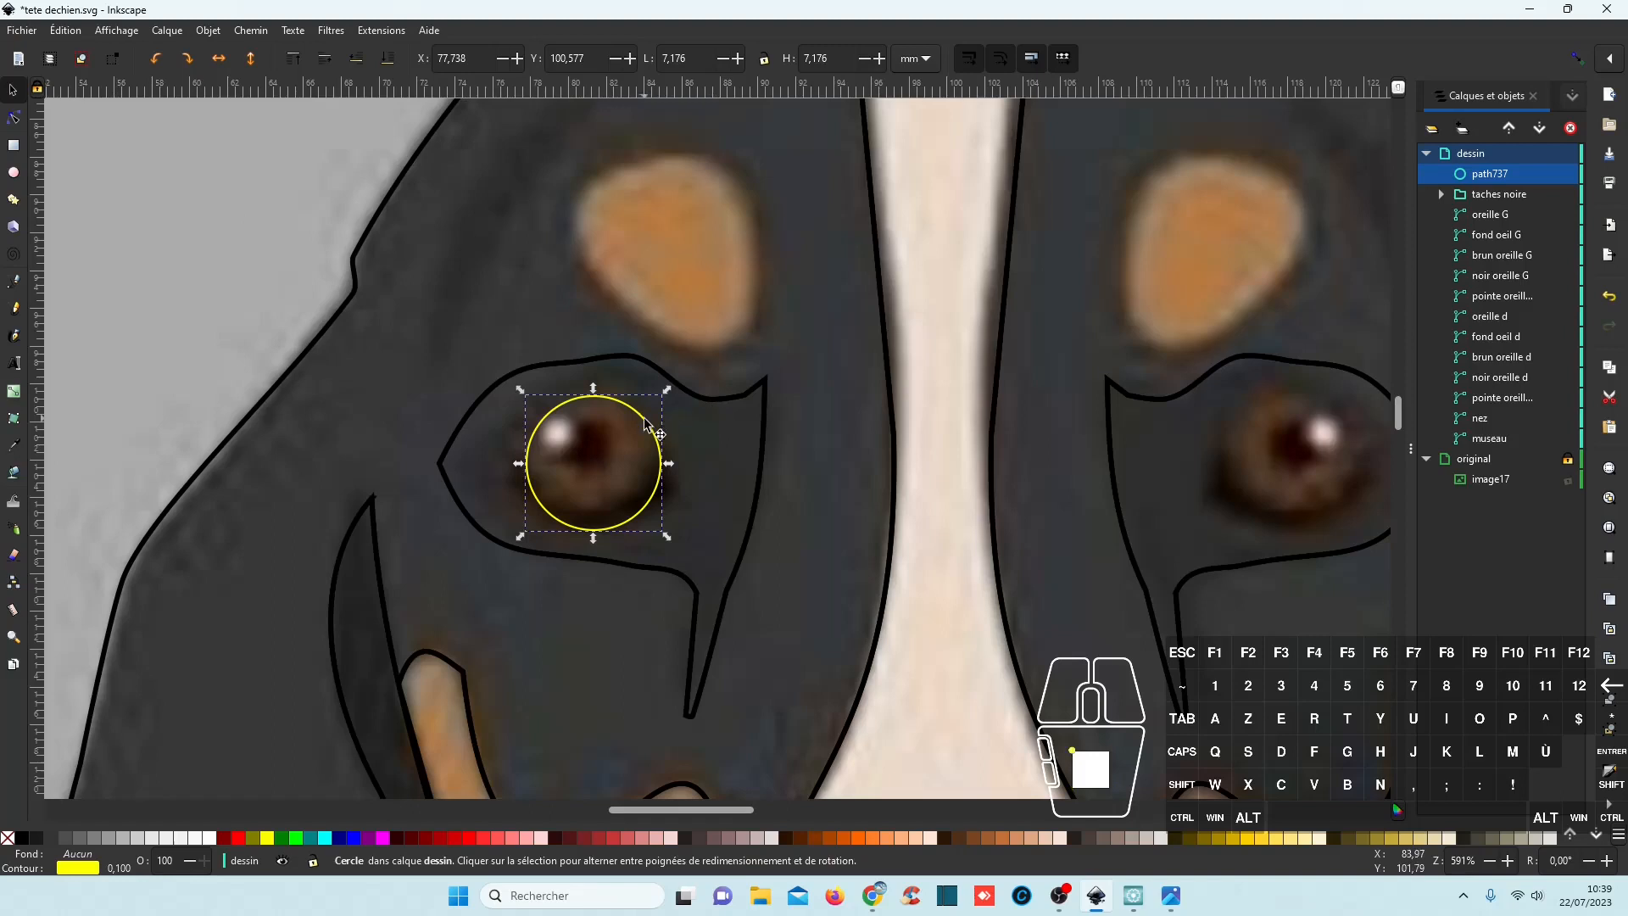
left_click_drag(641, 417, 639, 411)
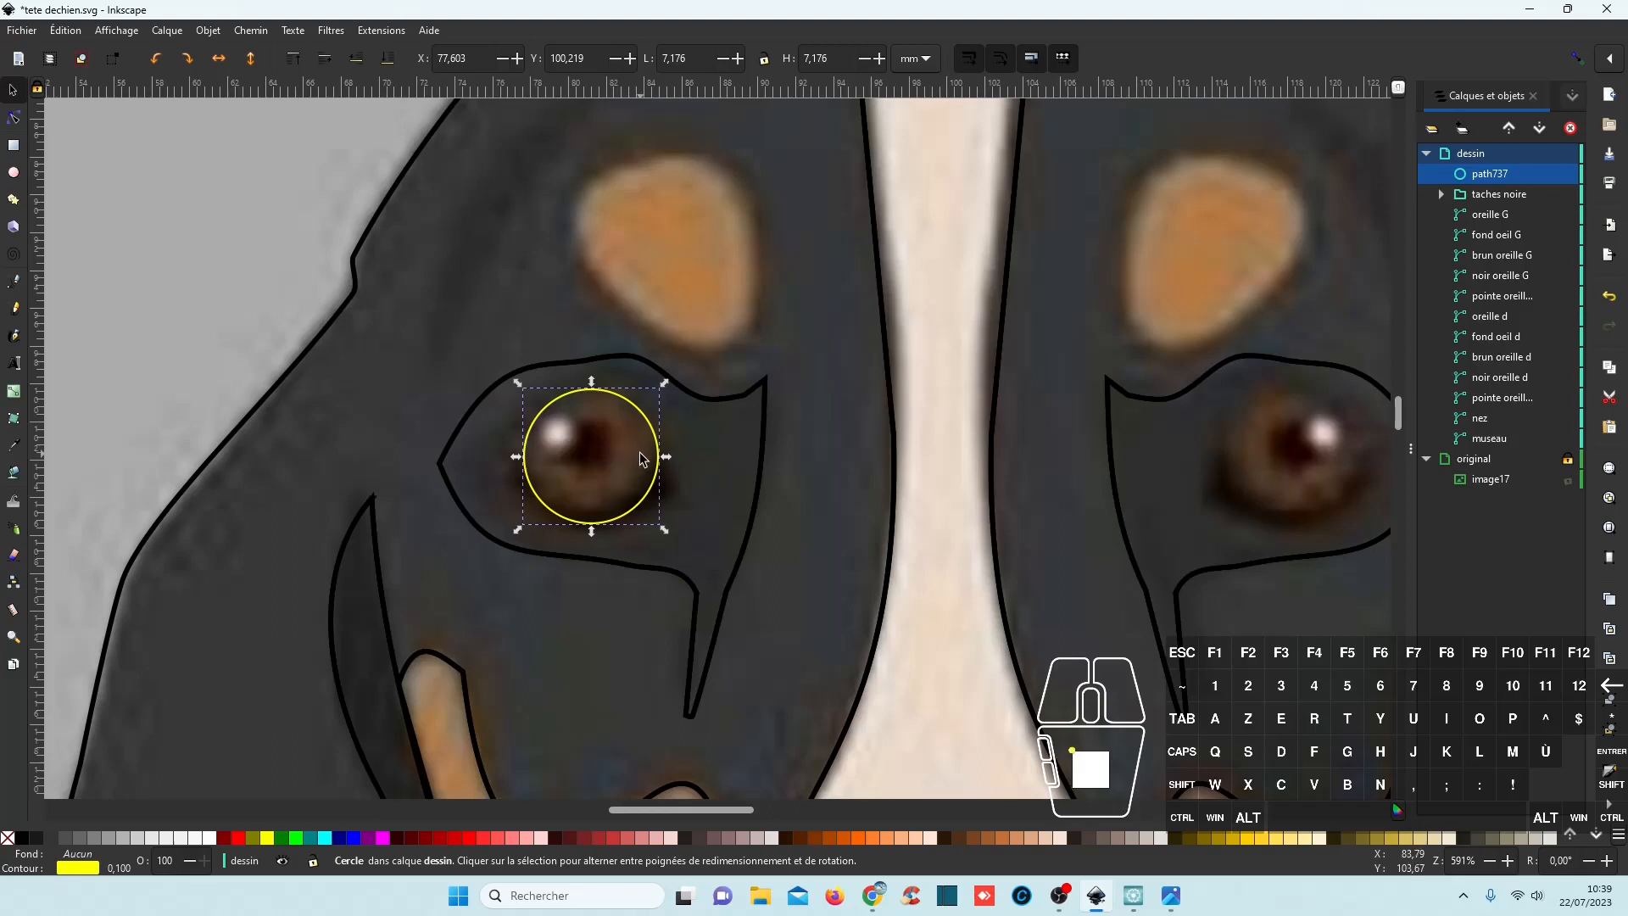
Shrink the left eye circle to about 6.64 mm in diameter and place a duplicate over the right eye's iris.
left_click(665, 539)
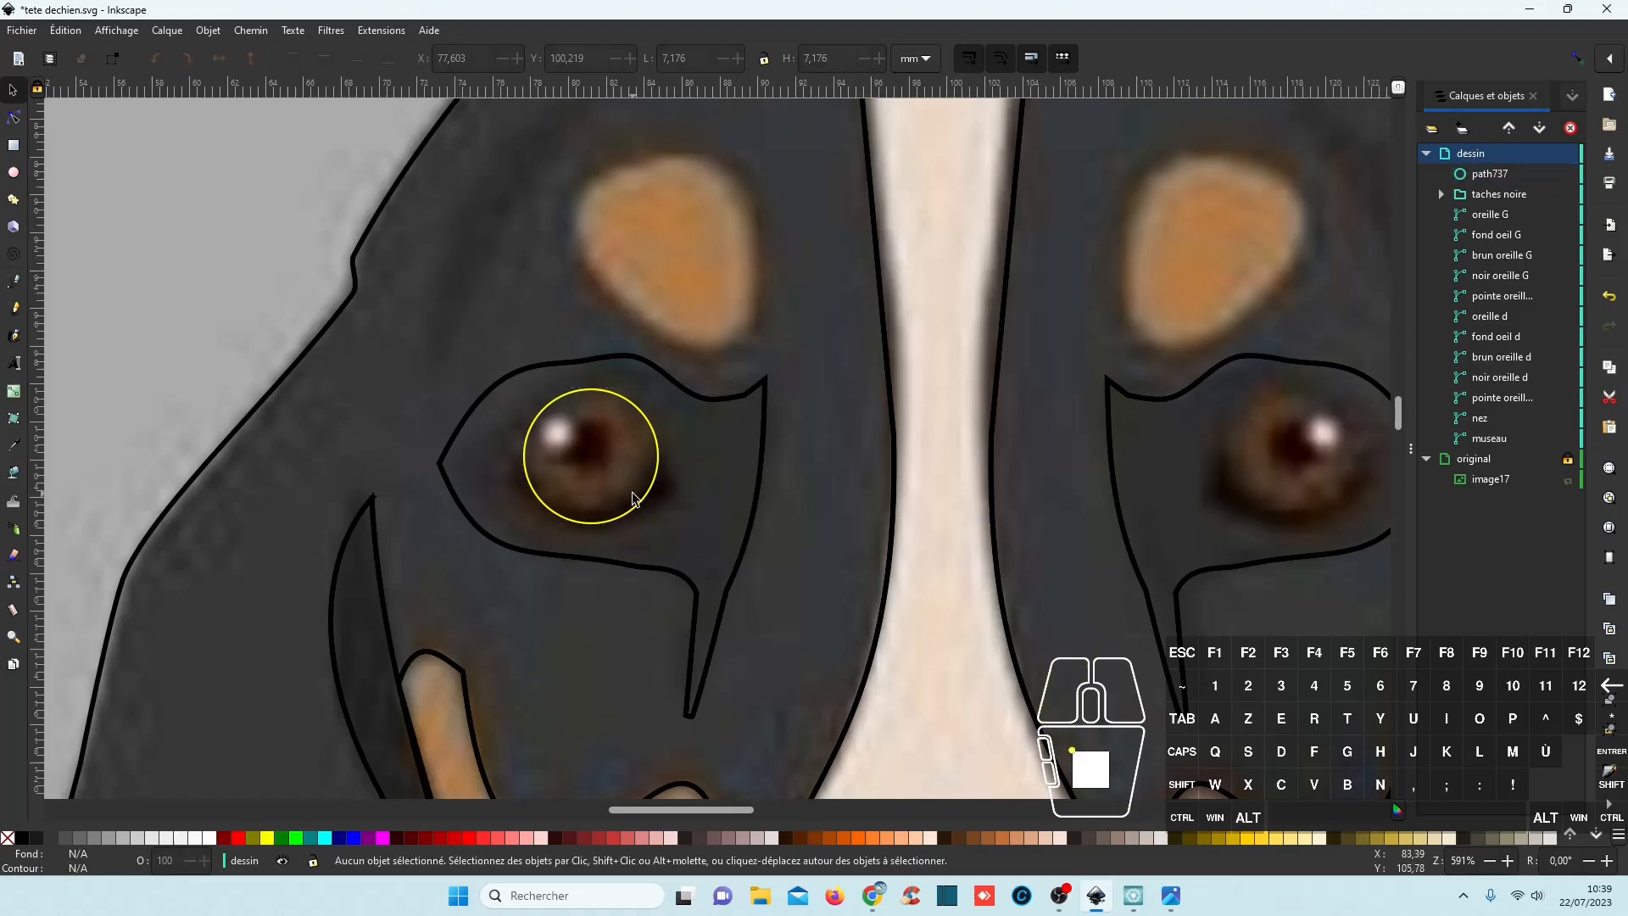
left_click(643, 507)
left_click_drag(666, 538, 655, 524)
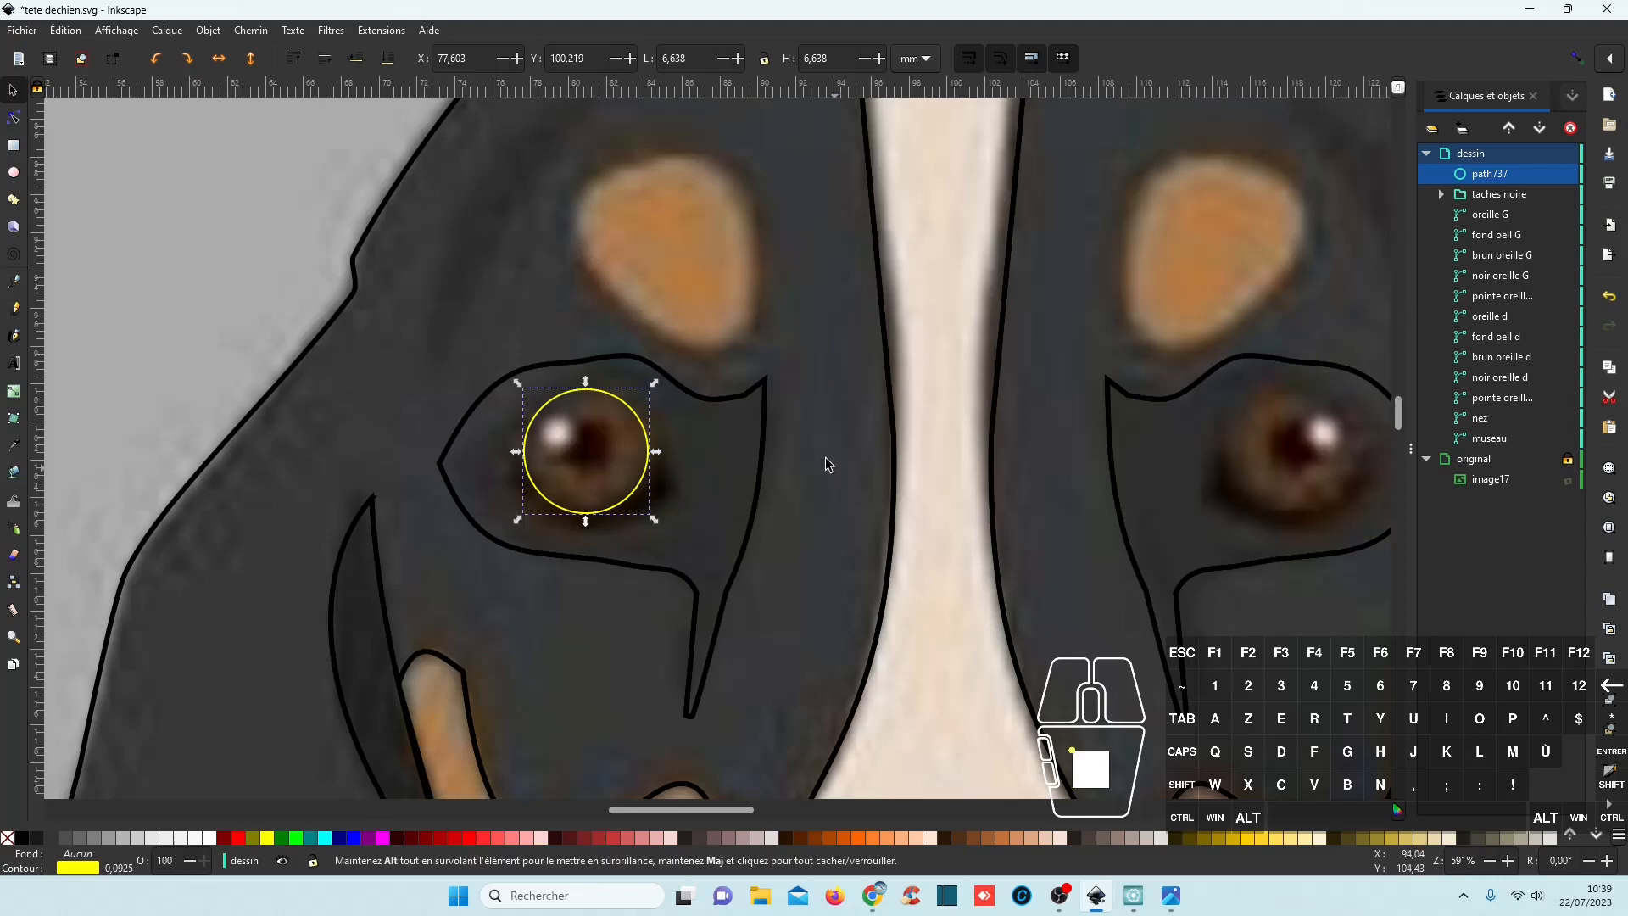
key("ctrl+d")
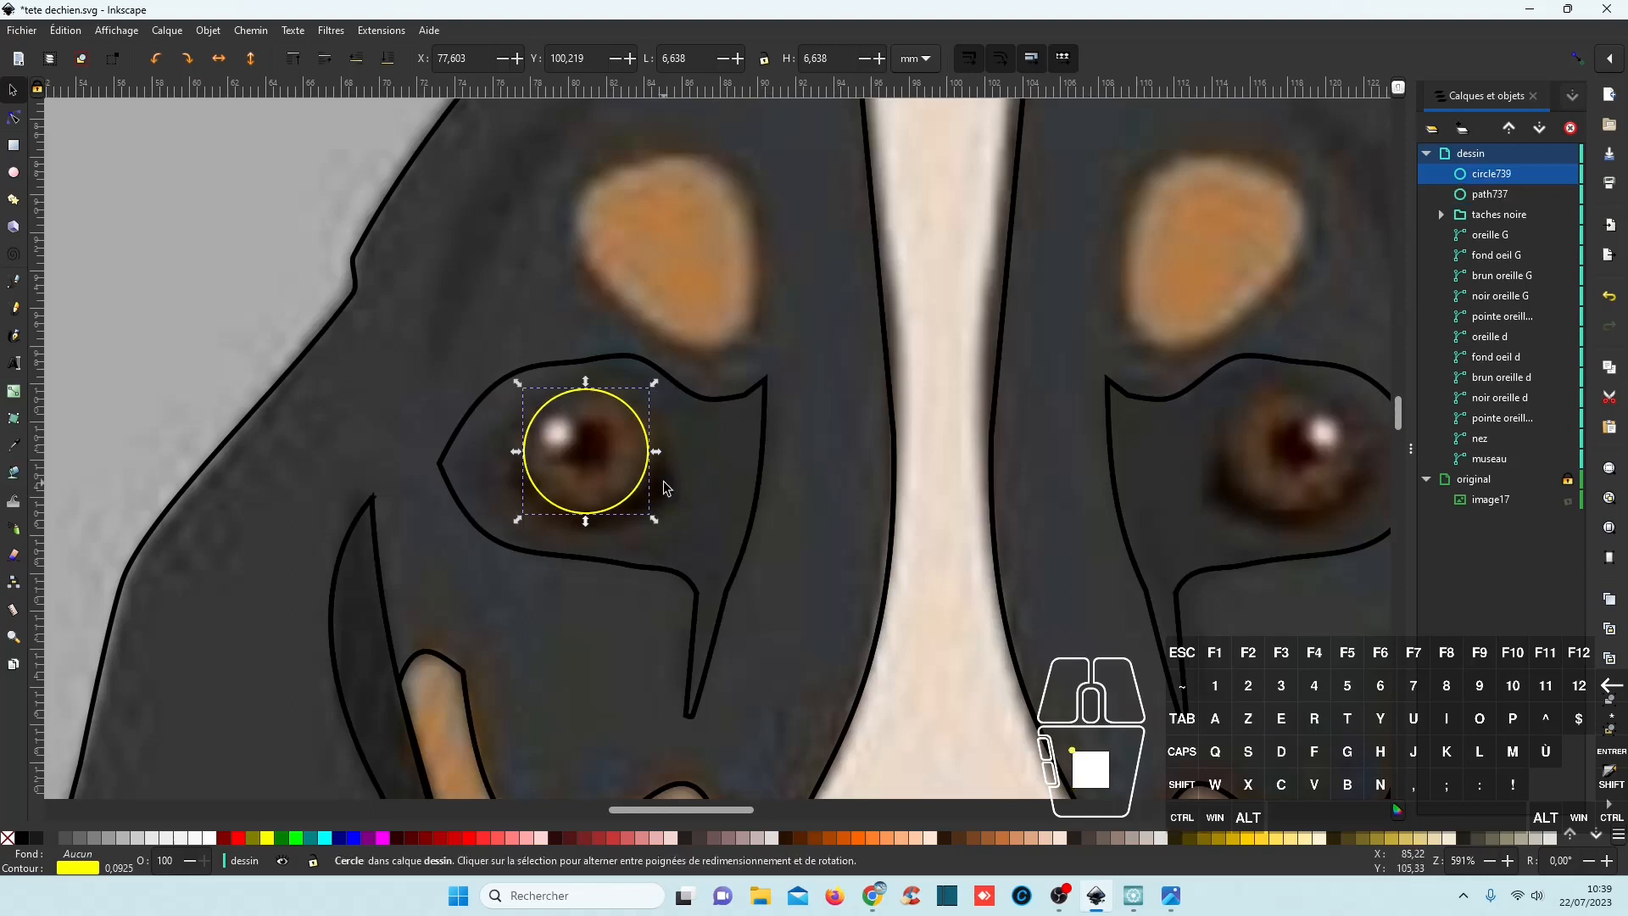
left_click_drag(645, 472, 1358, 537)
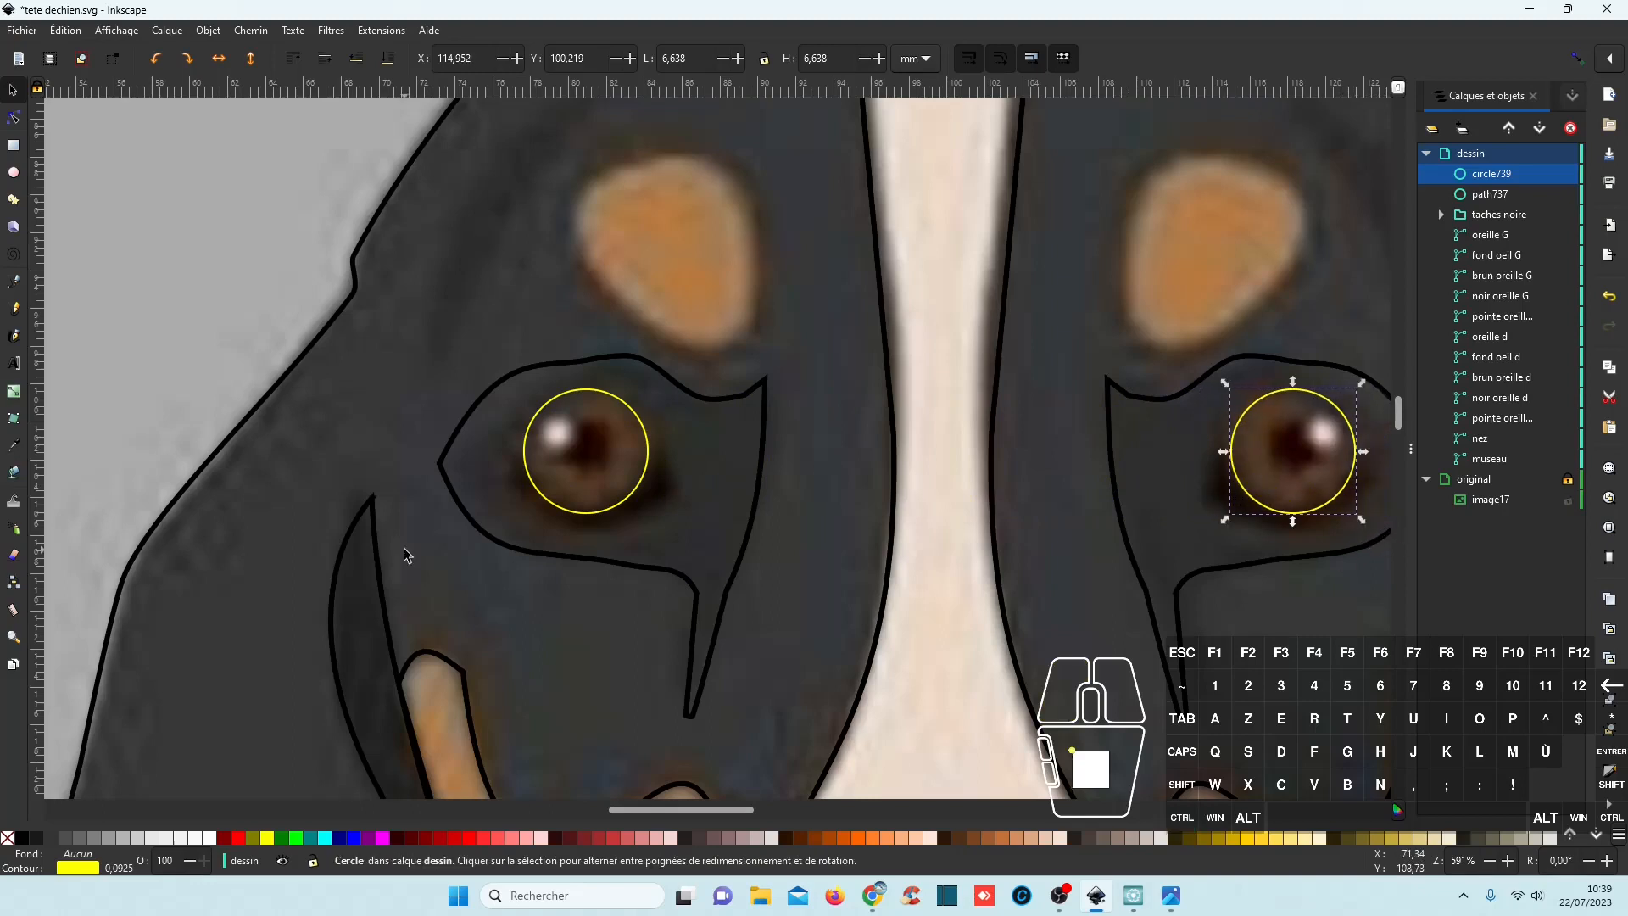
Divide the fond oeil G shape with the yellow circle around the left iris.
left_click(1498, 195)
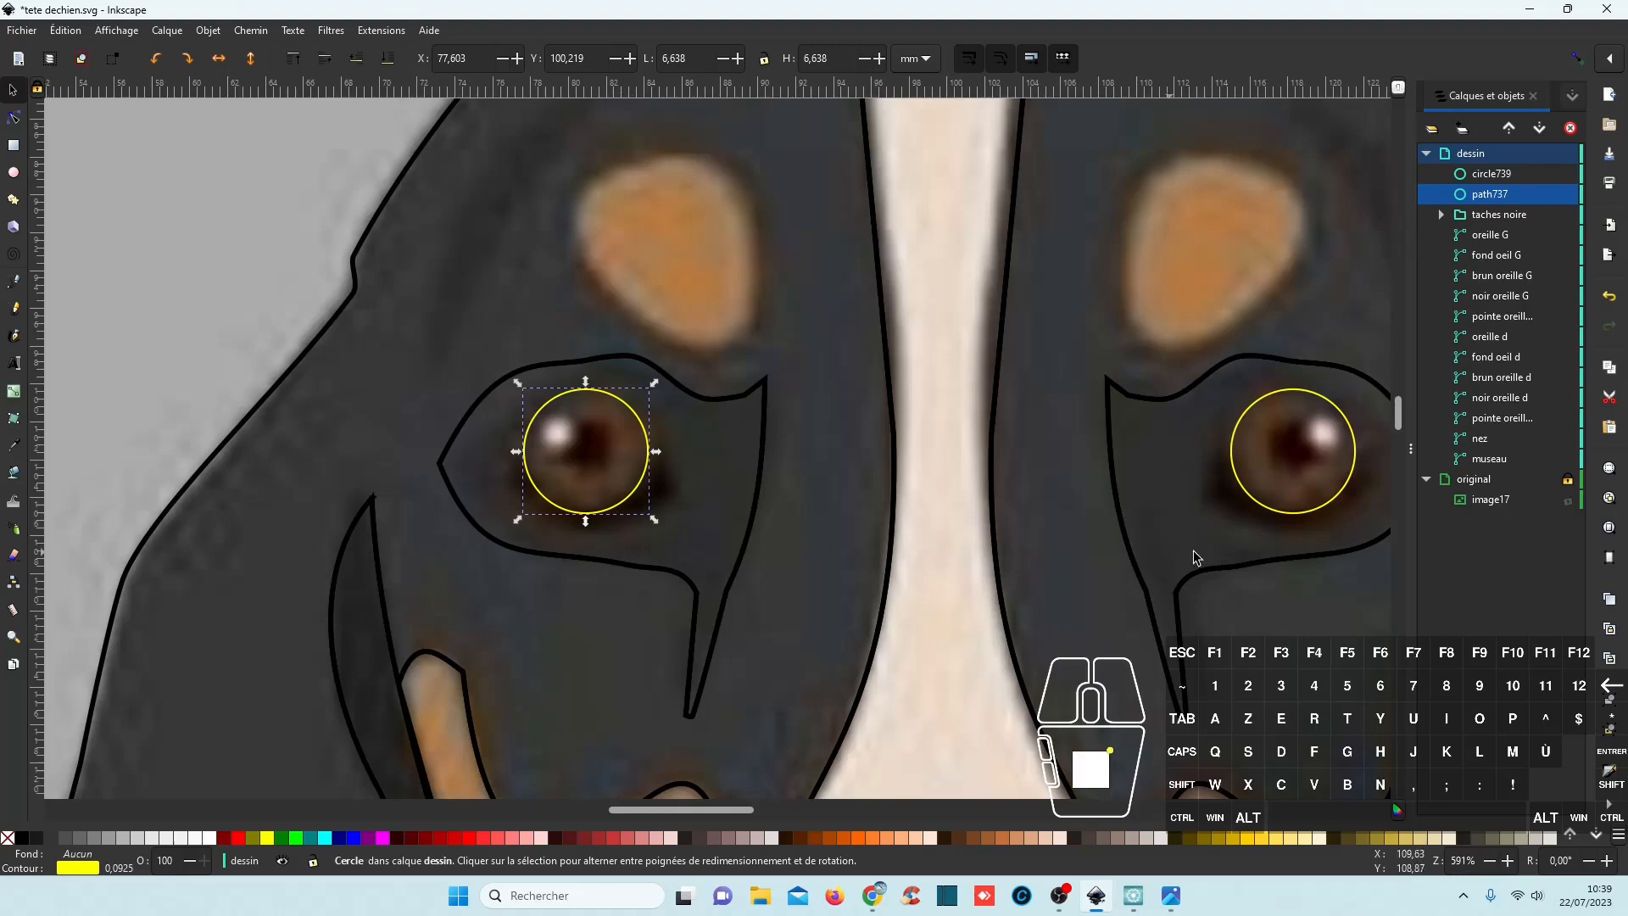
left_click(1504, 254, "ctrl")
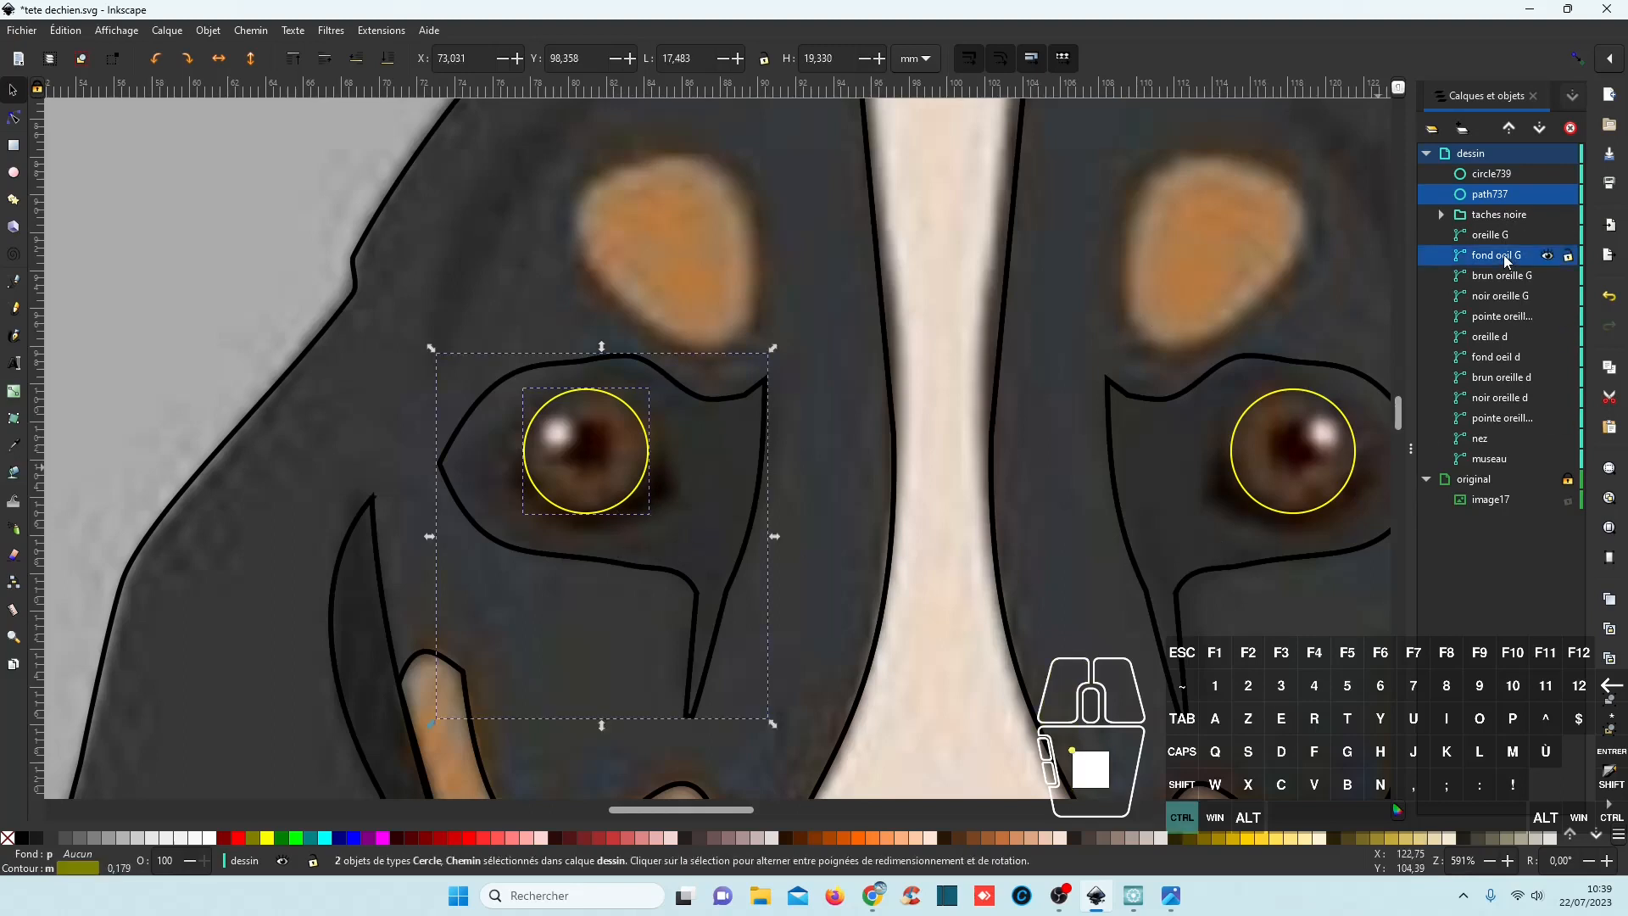
left_click(251, 32)
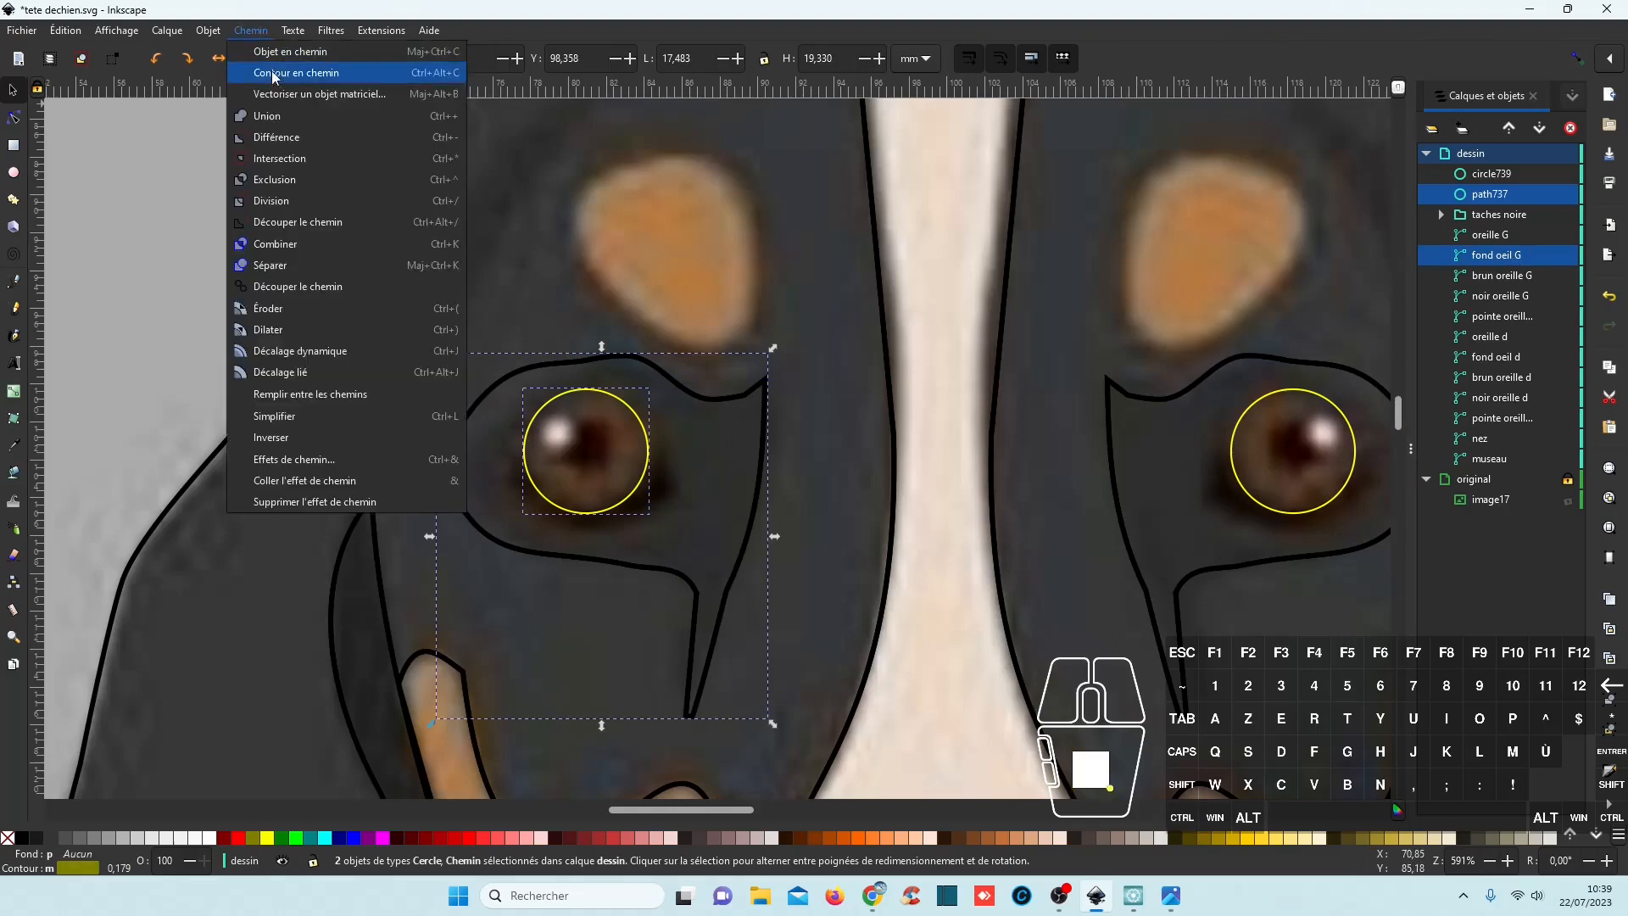
left_click(275, 204)
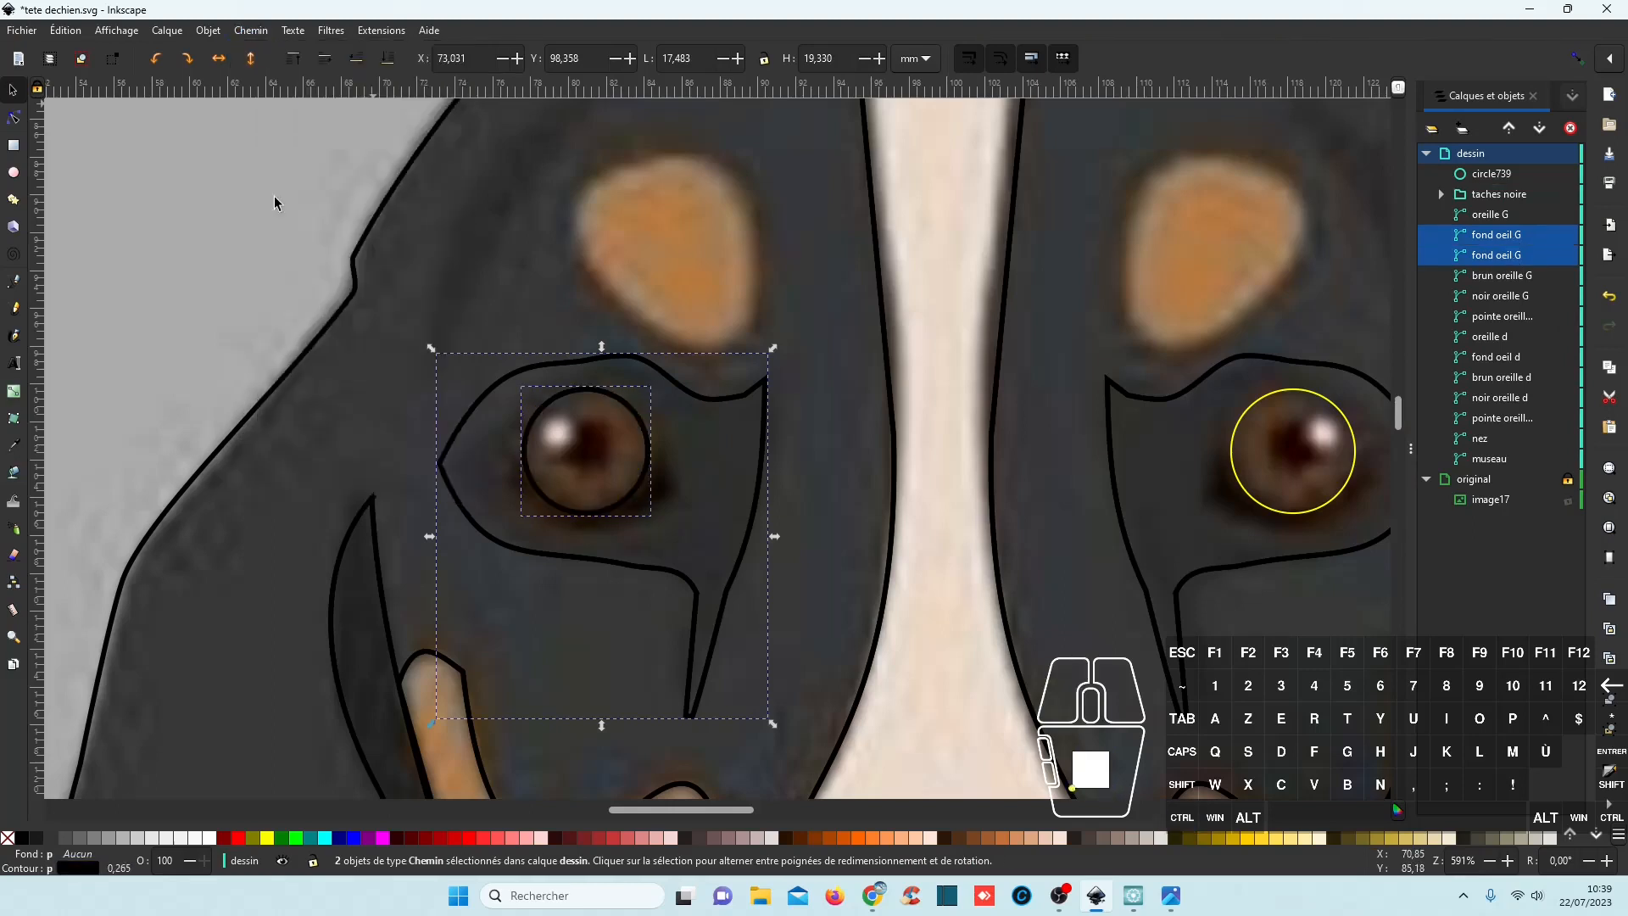
Rename the lower fond oeil G path, the round left iris piece, as oeil G.
left_click(1505, 241)
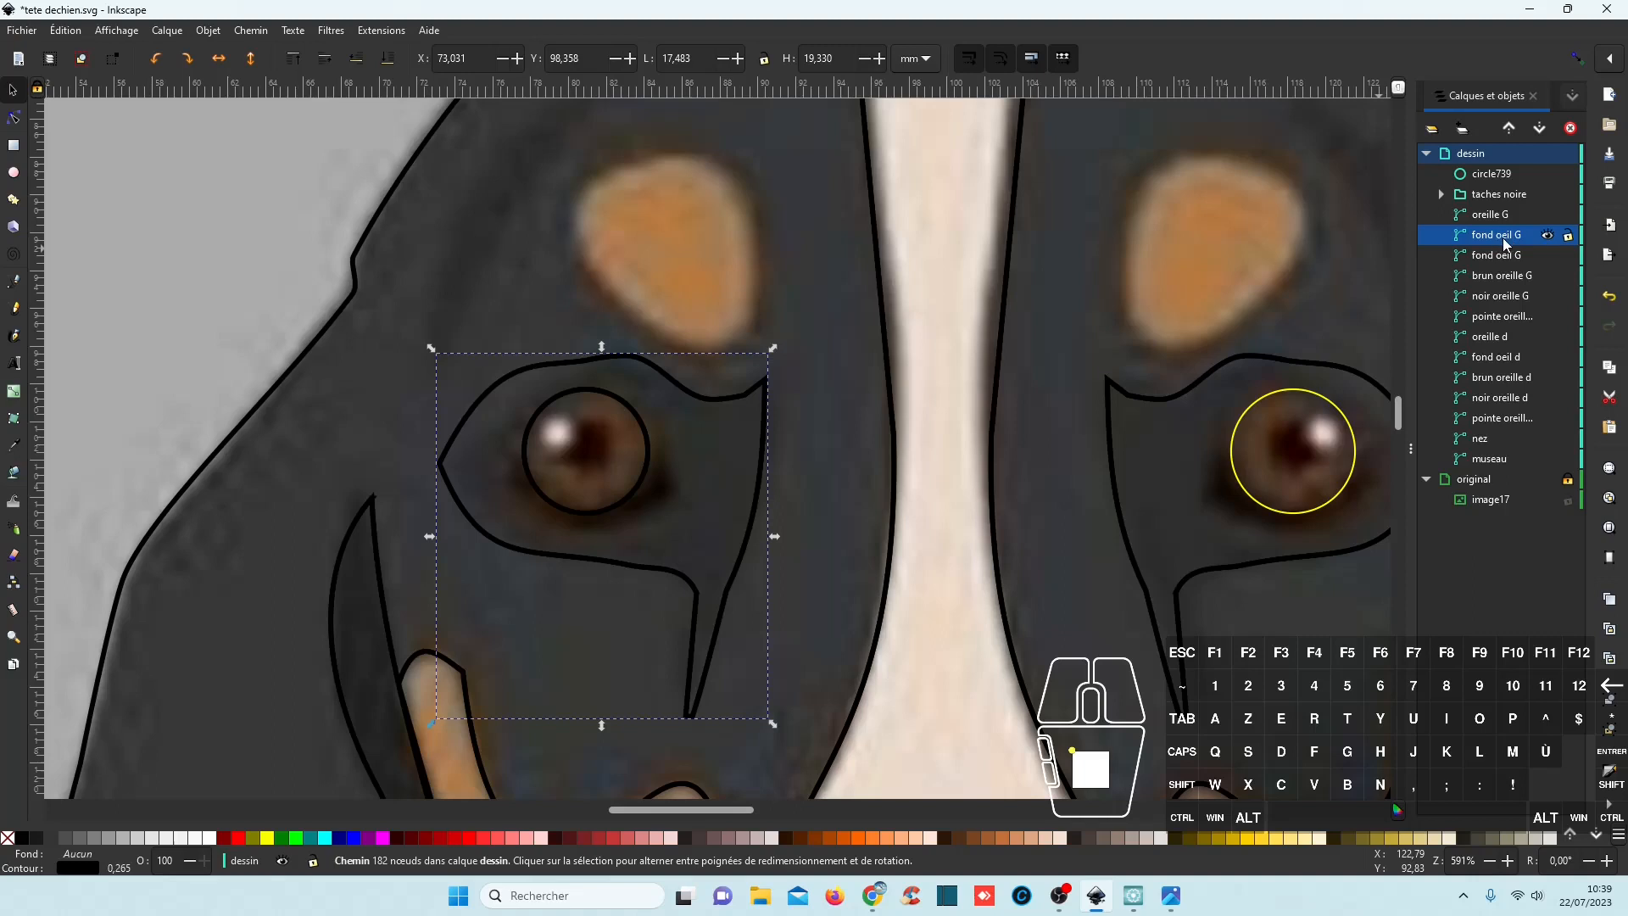
left_click(1496, 257)
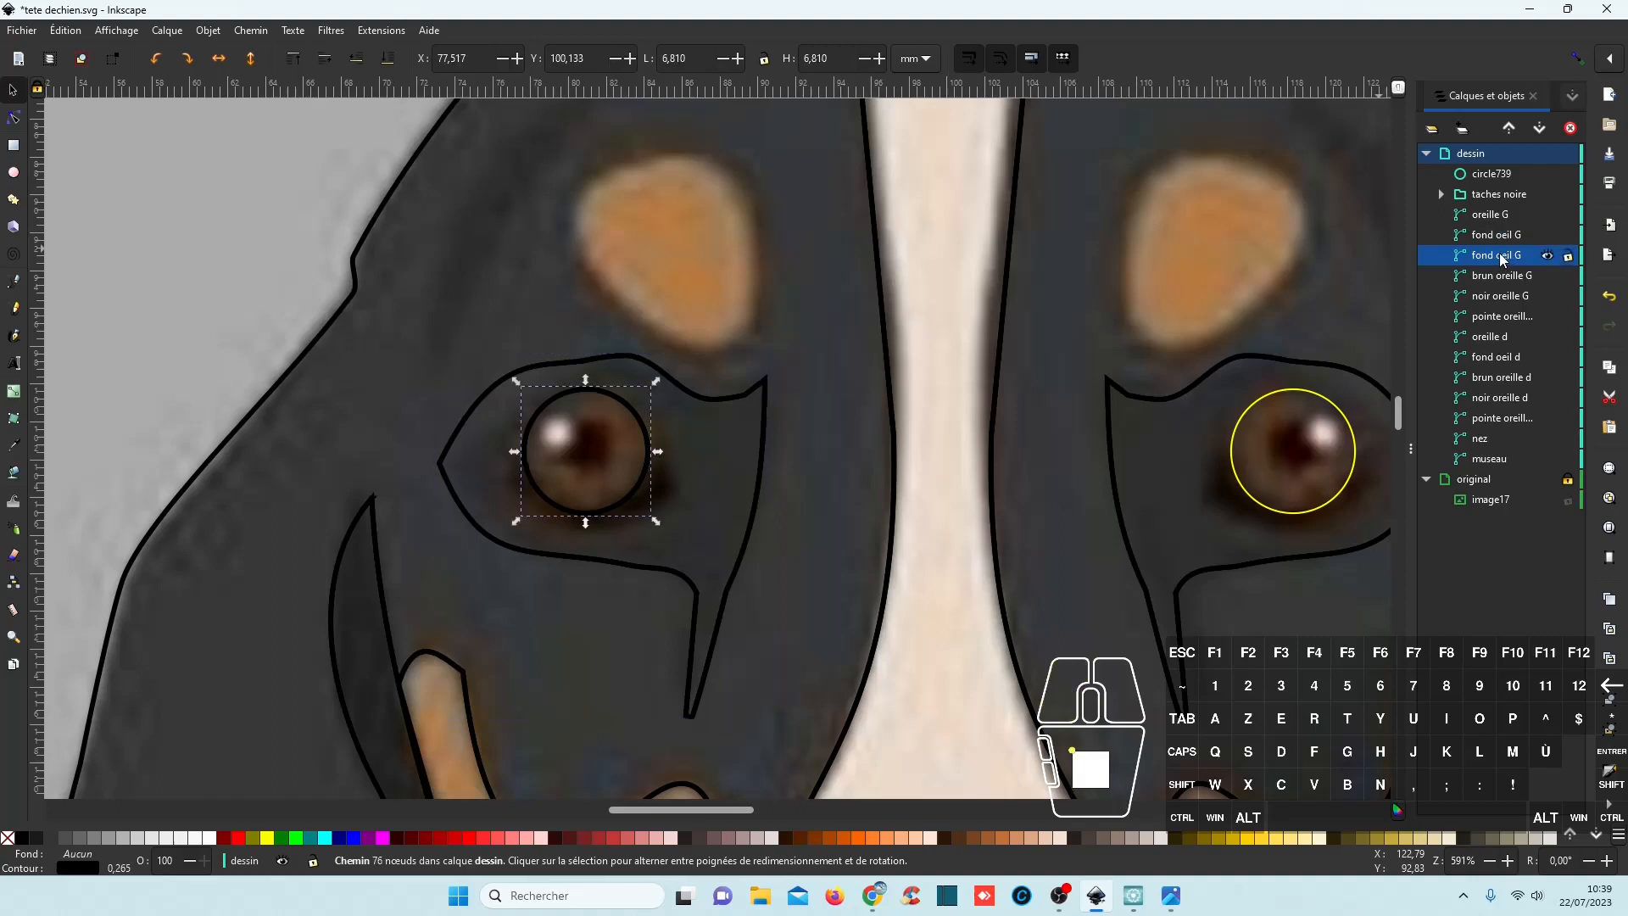
double_click(1497, 252)
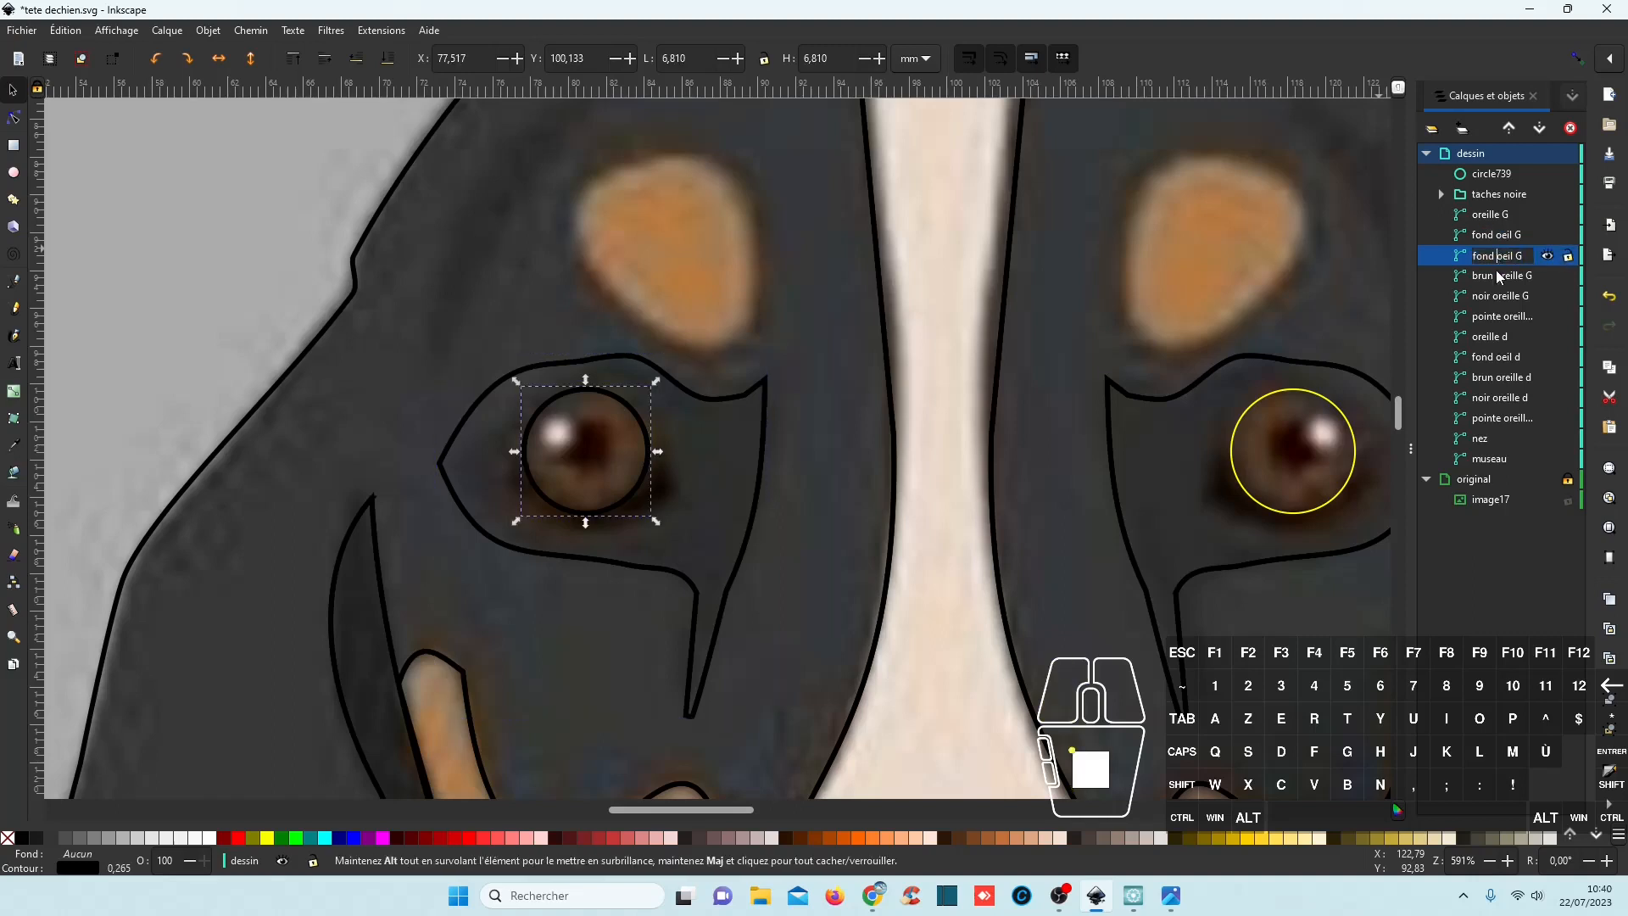
key("BackSpace")
key("BackSpace")
key("BackSpace")
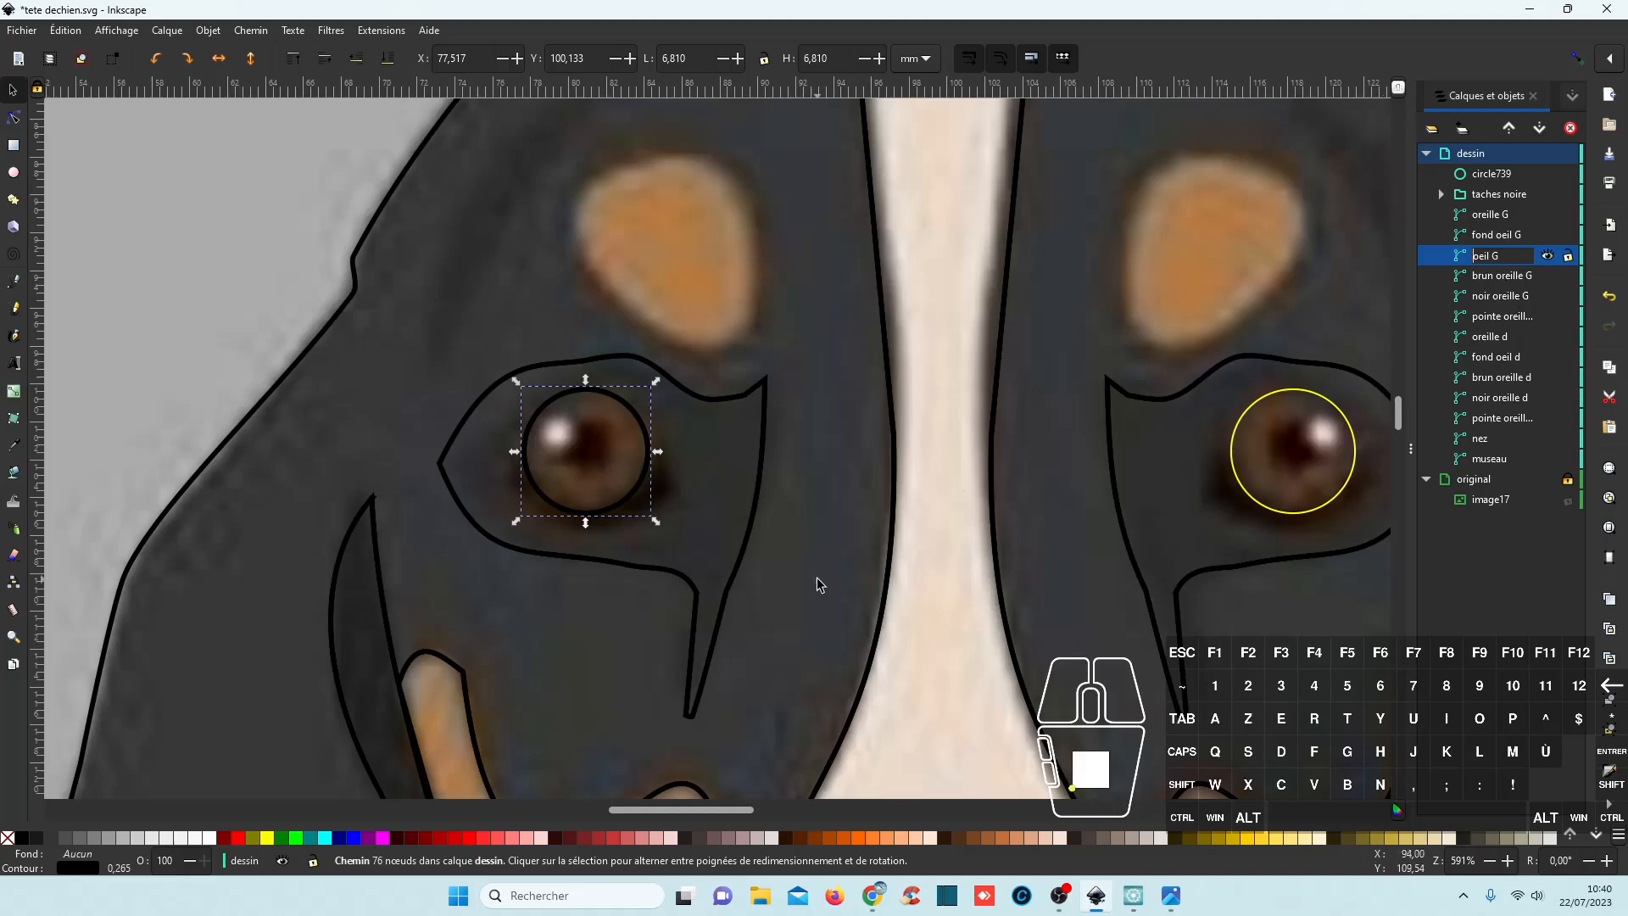
Check the division of the left eye by hiding oeil G, selecting the surrounding shapes, and showing it again.
scroll(812, 571, "down", 3, "ctrl")
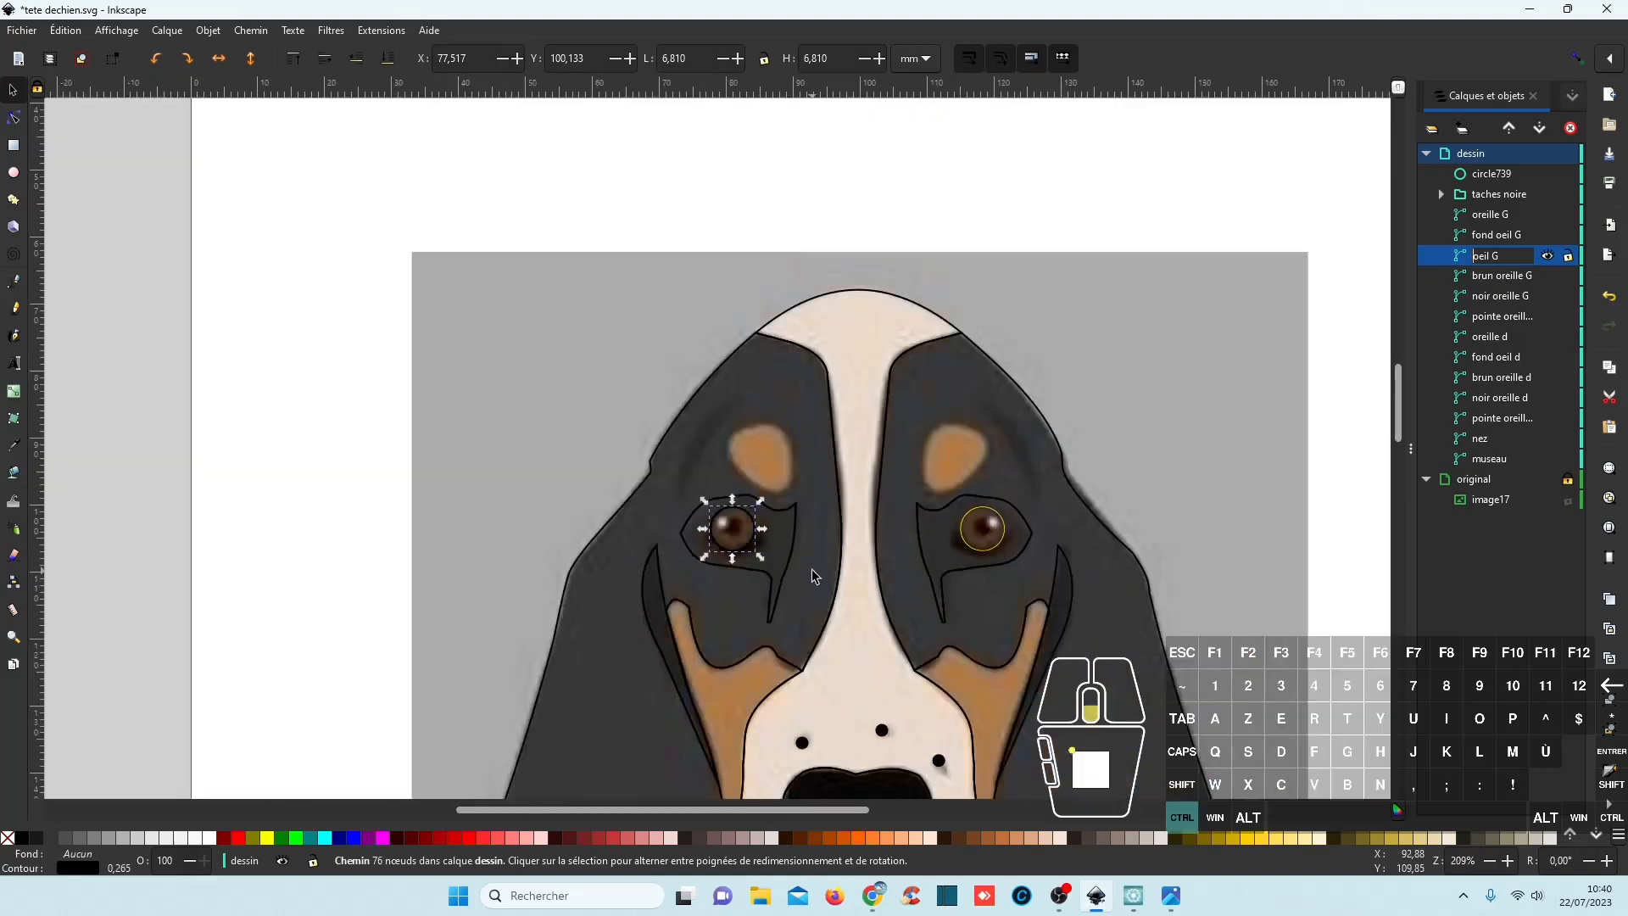
scroll(811, 568, "up", 2, "ctrl")
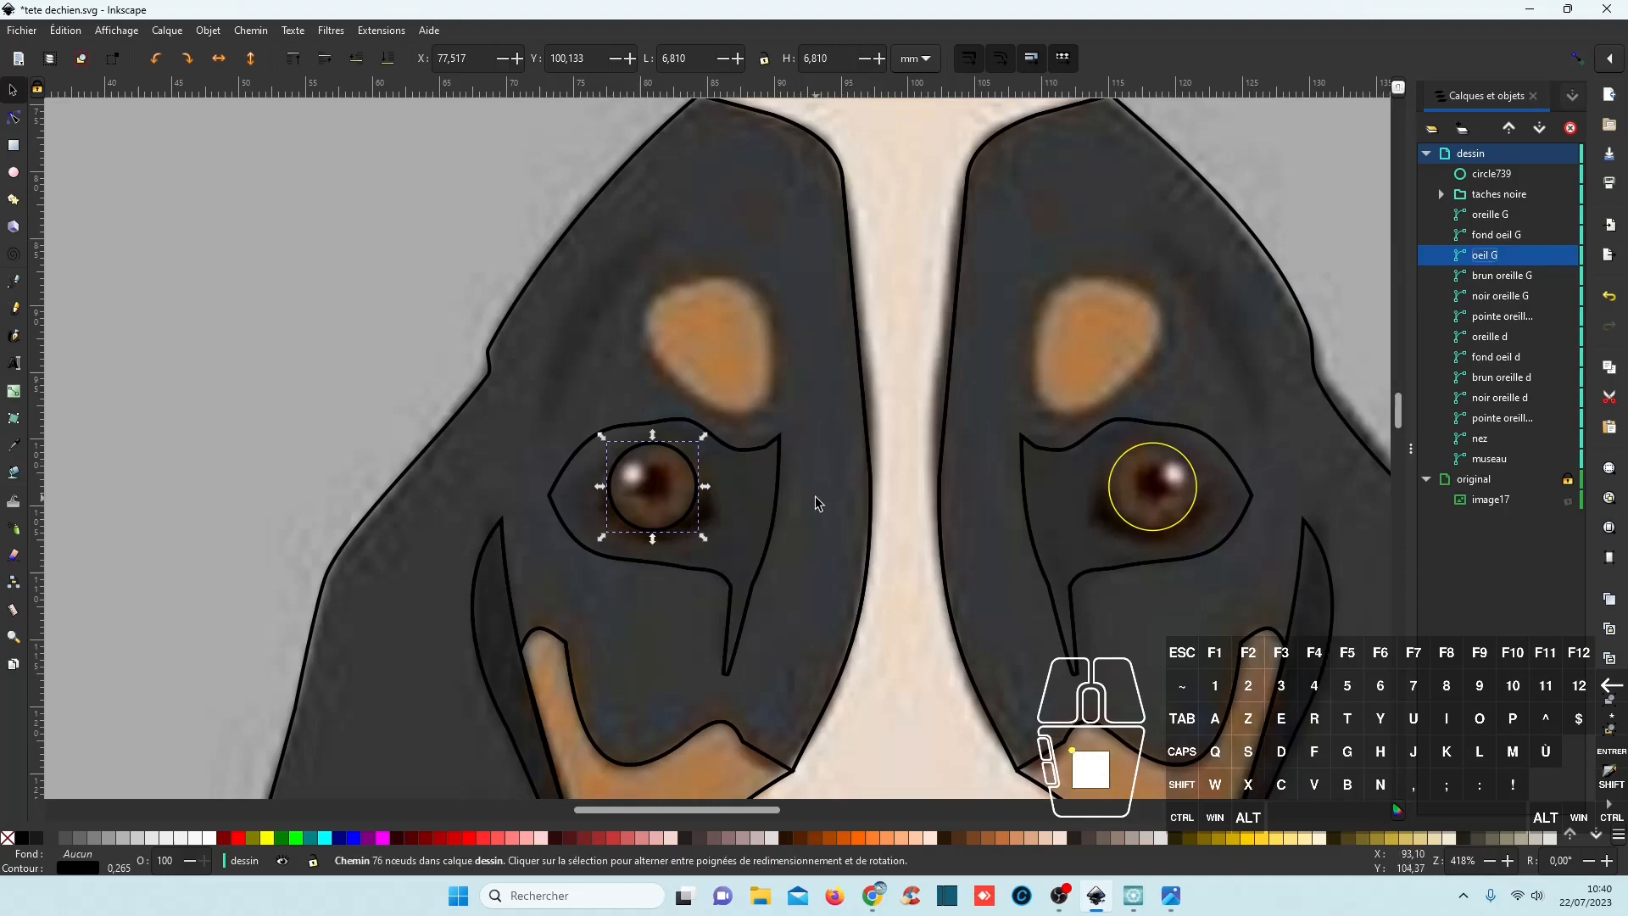
left_click(804, 556)
scroll(657, 541, "up", 2, "ctrl")
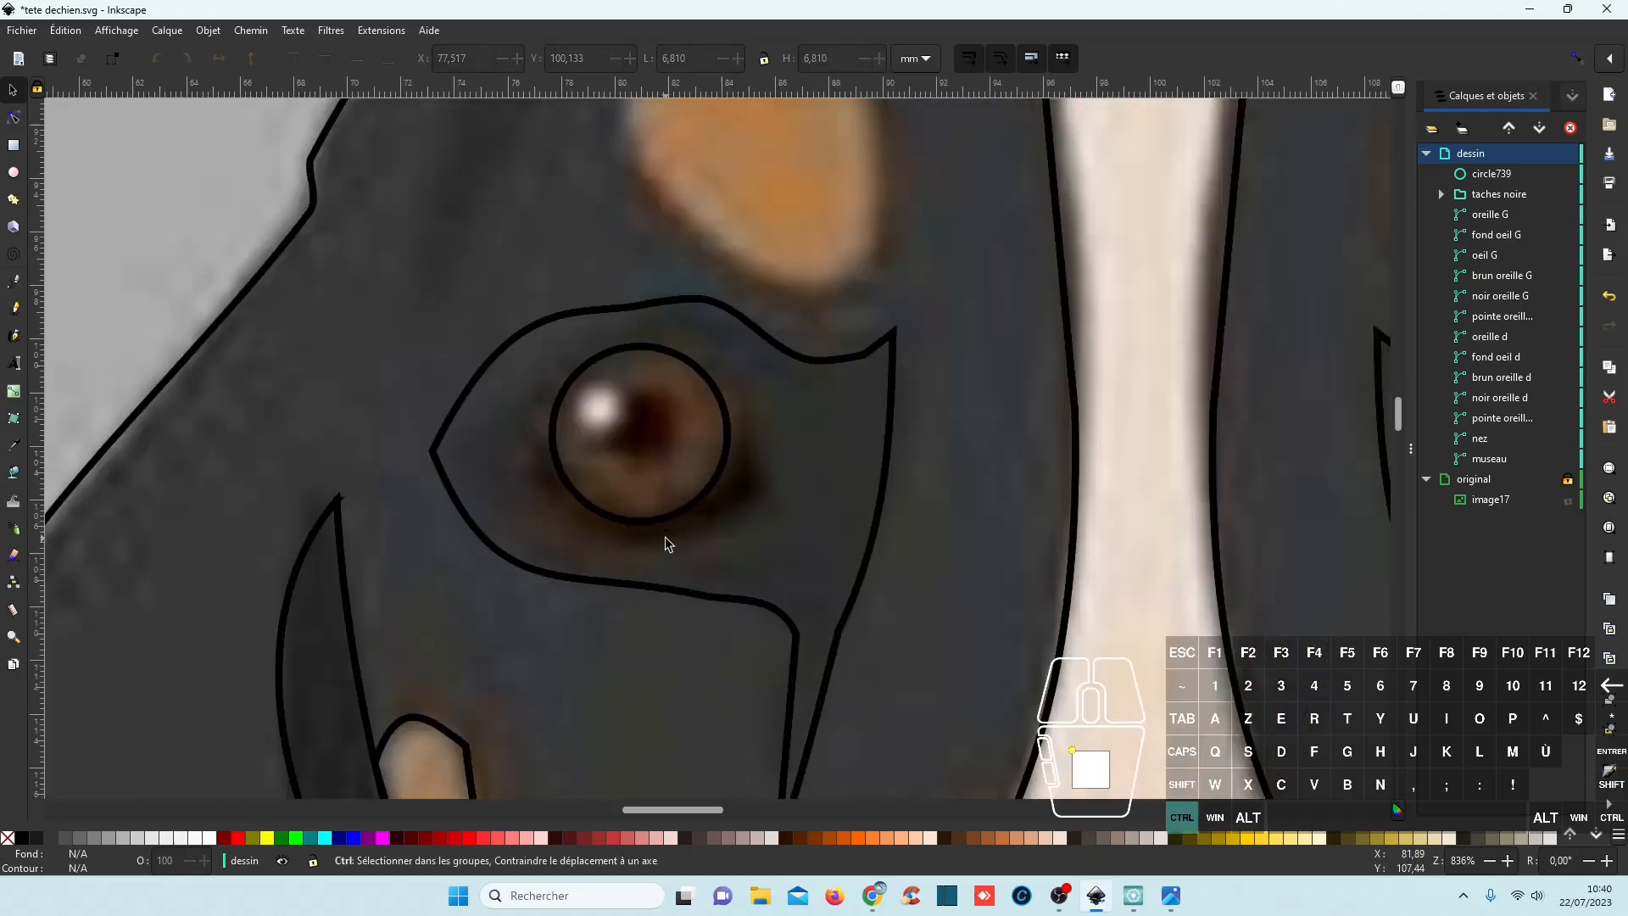
left_click(1505, 256)
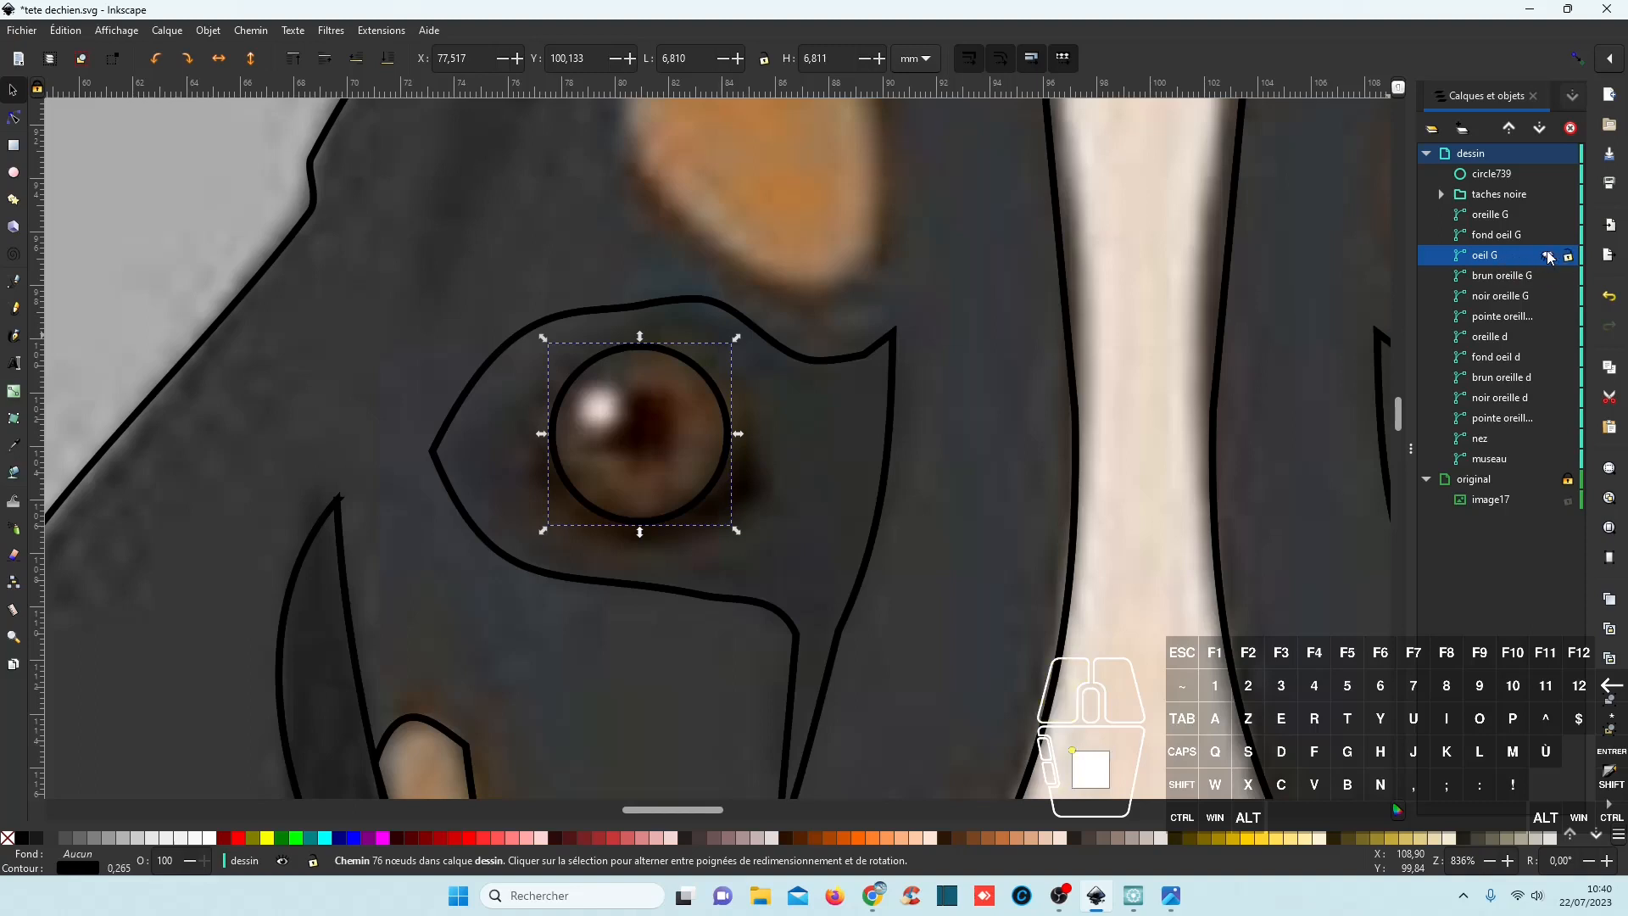
left_click(1548, 256)
left_click(861, 353)
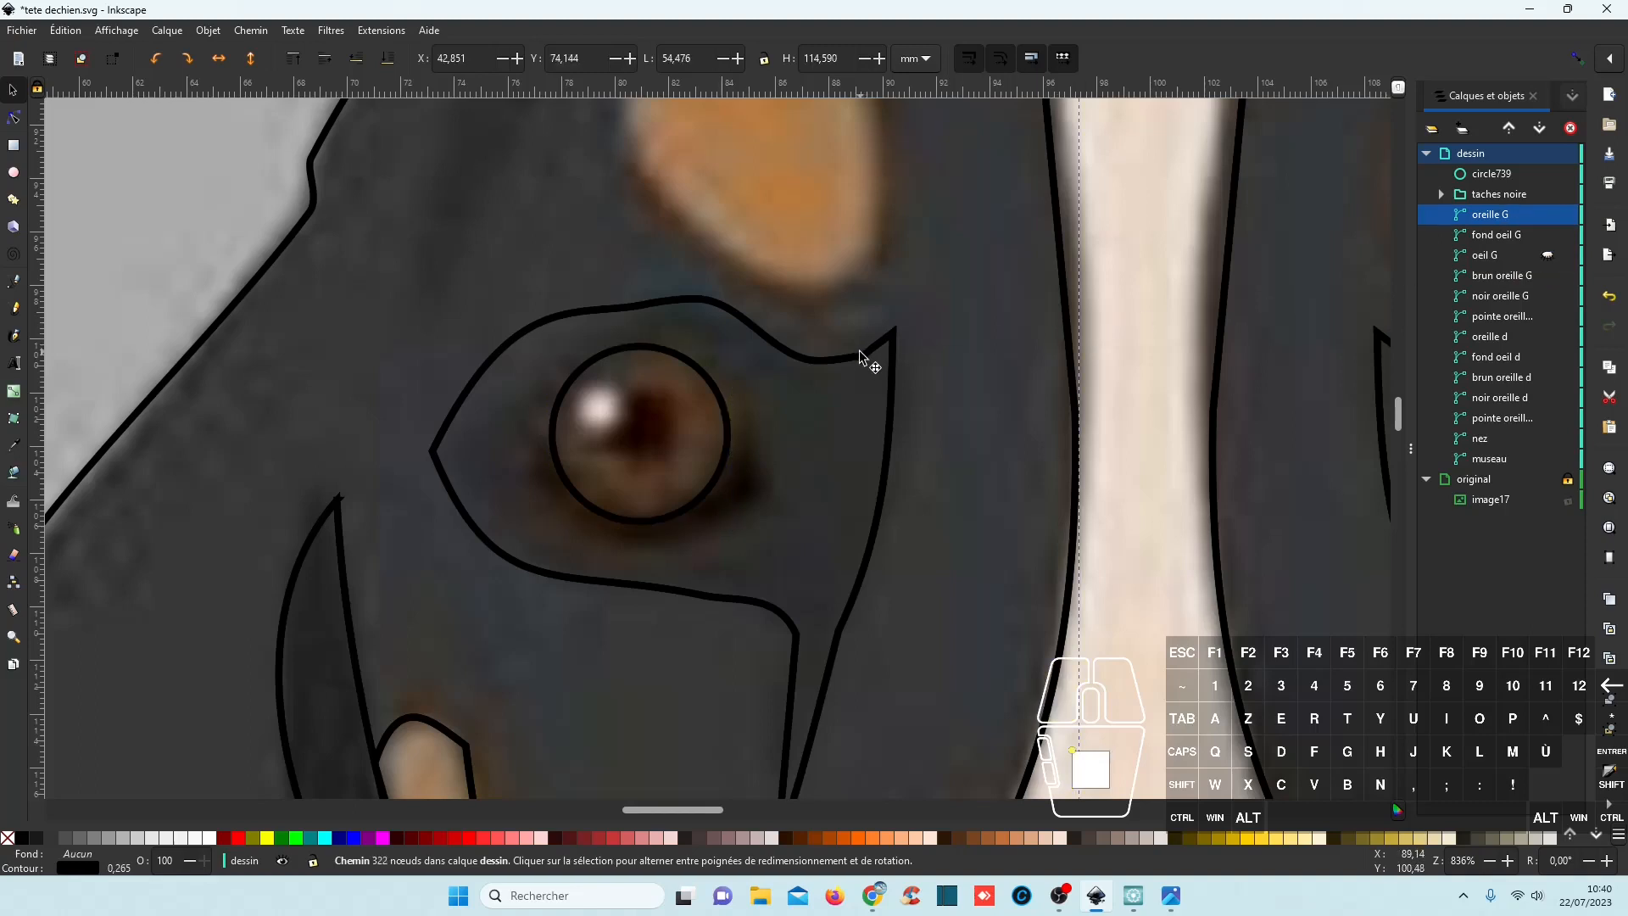
scroll(498, 454, "down", 2, "ctrl")
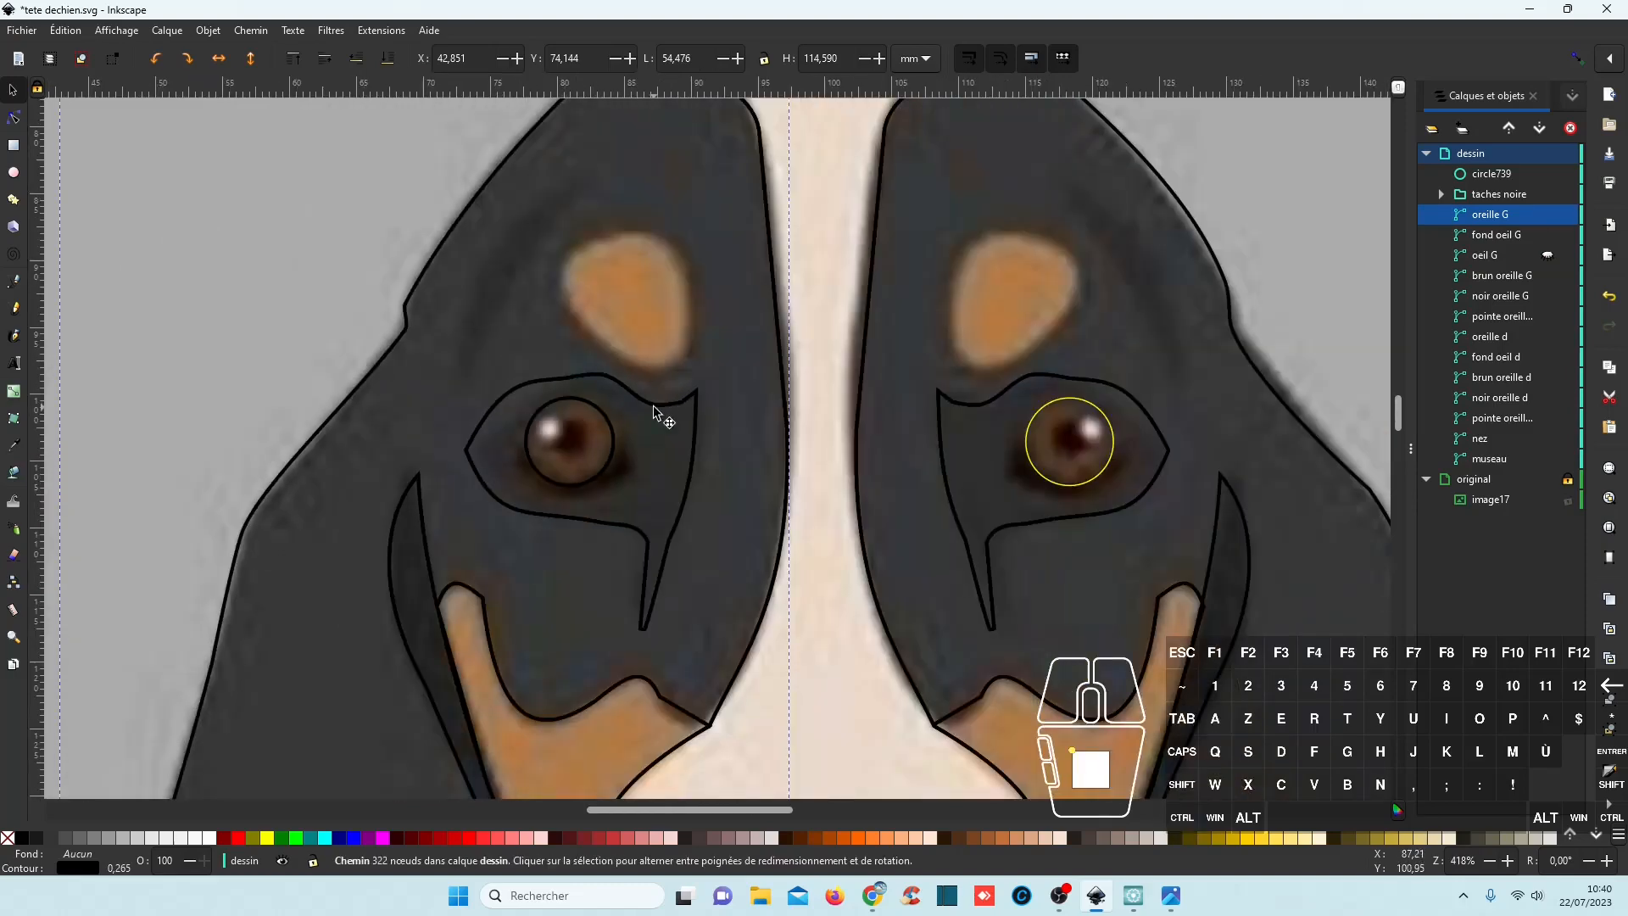
left_click(1489, 234)
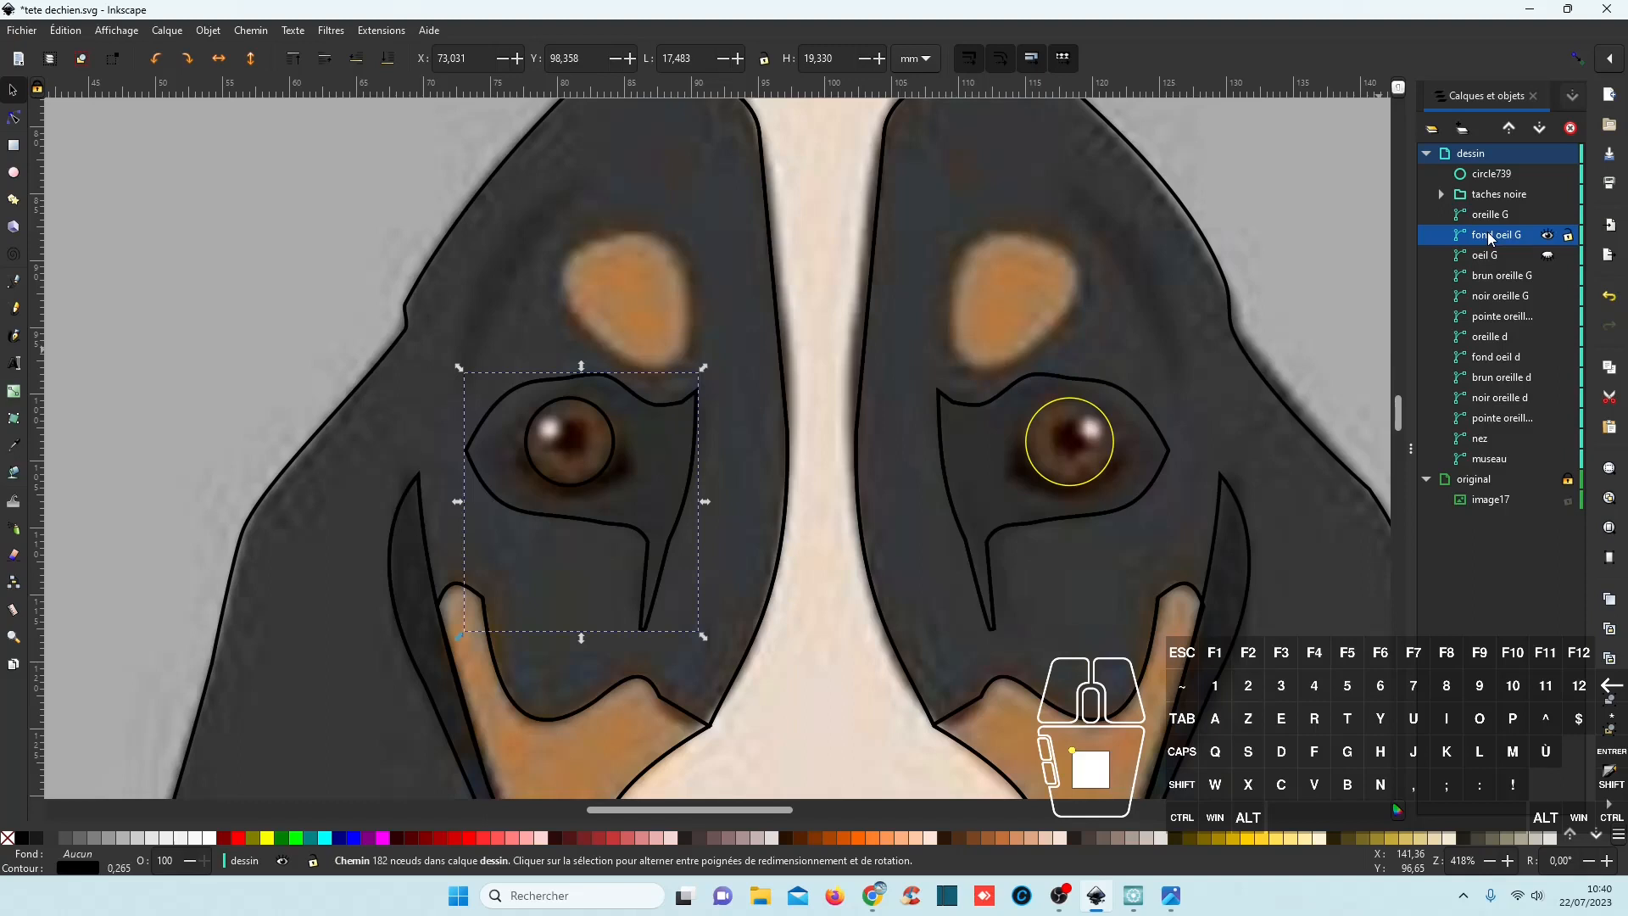
left_click(1499, 255)
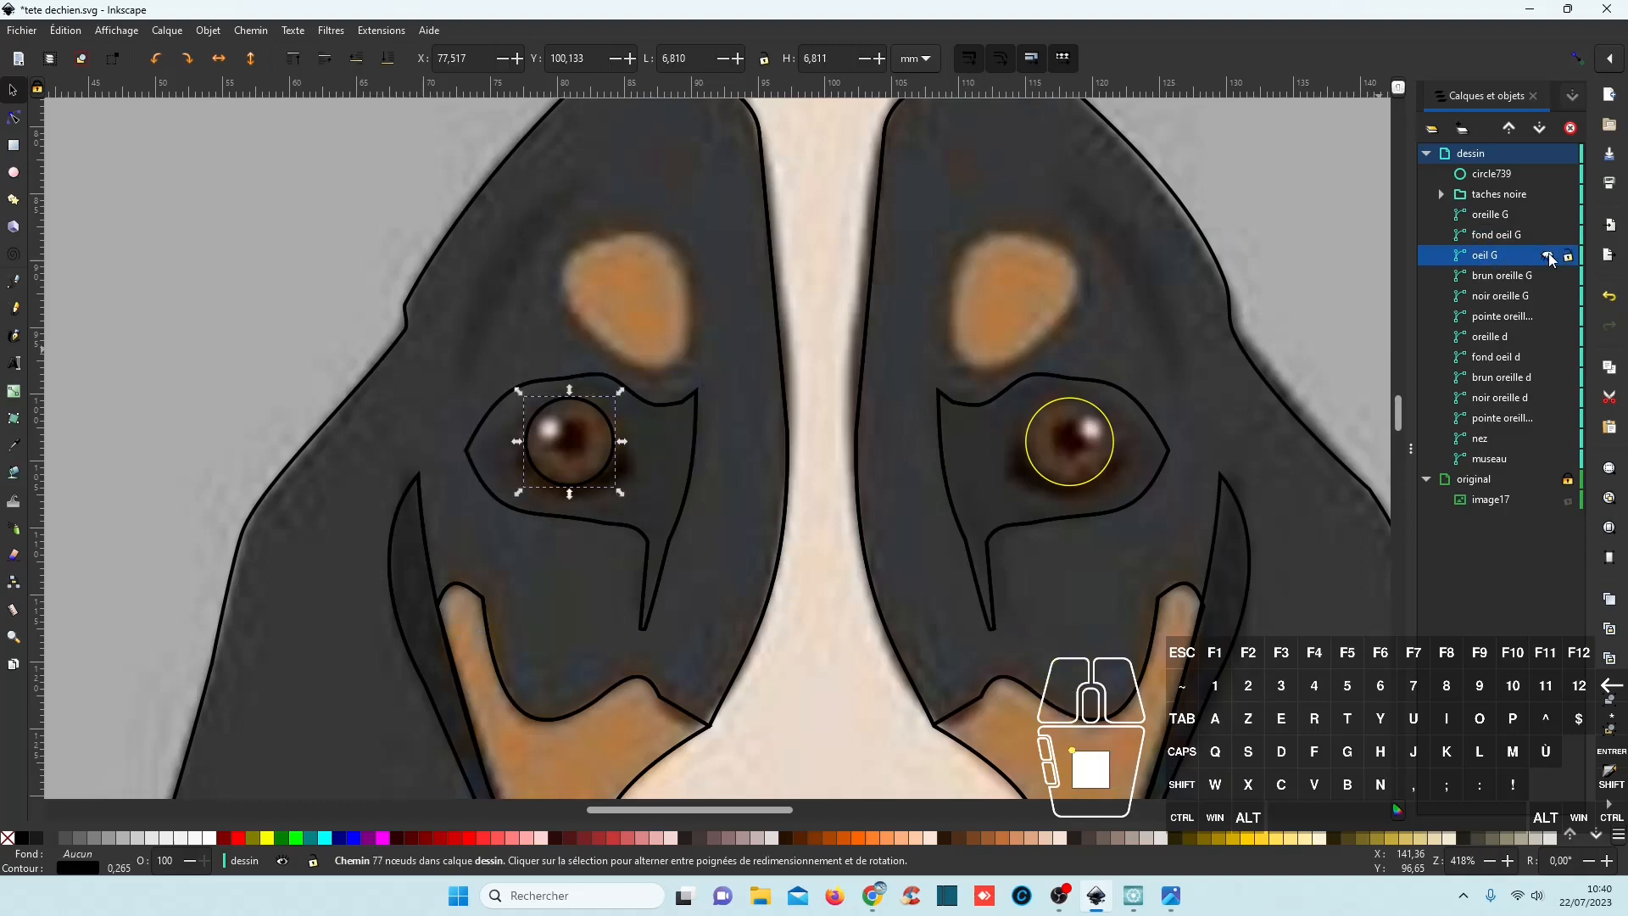
left_click(1550, 259)
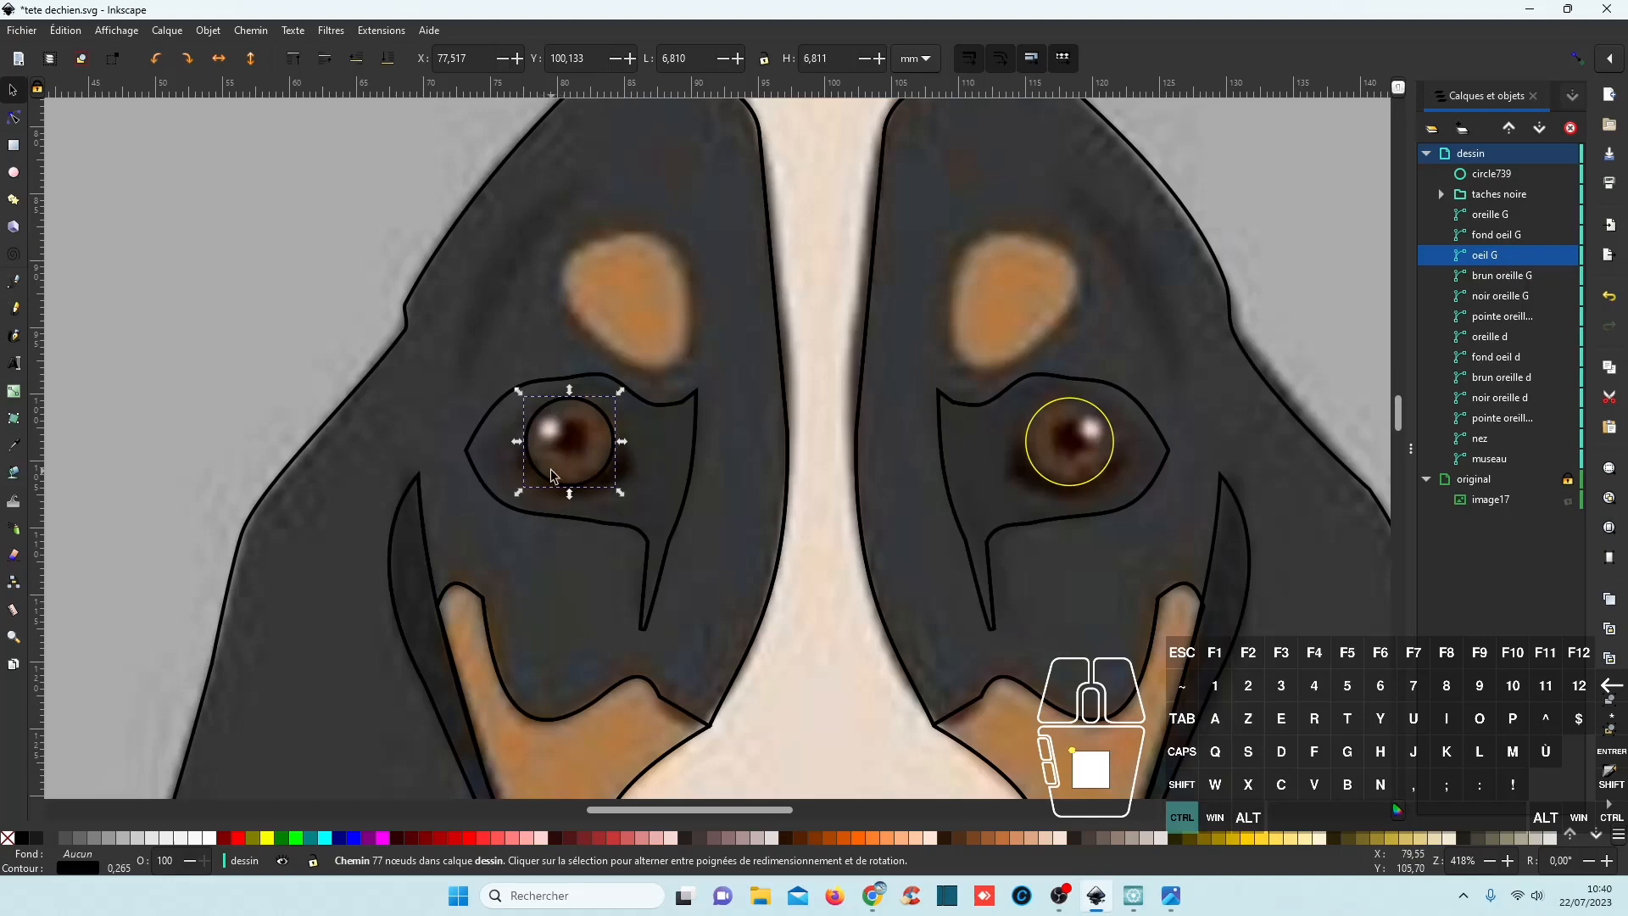
Draw a closed five-point outline across the lower half of the left eye and give it a yellow stroke.
scroll(561, 458, "up", 3)
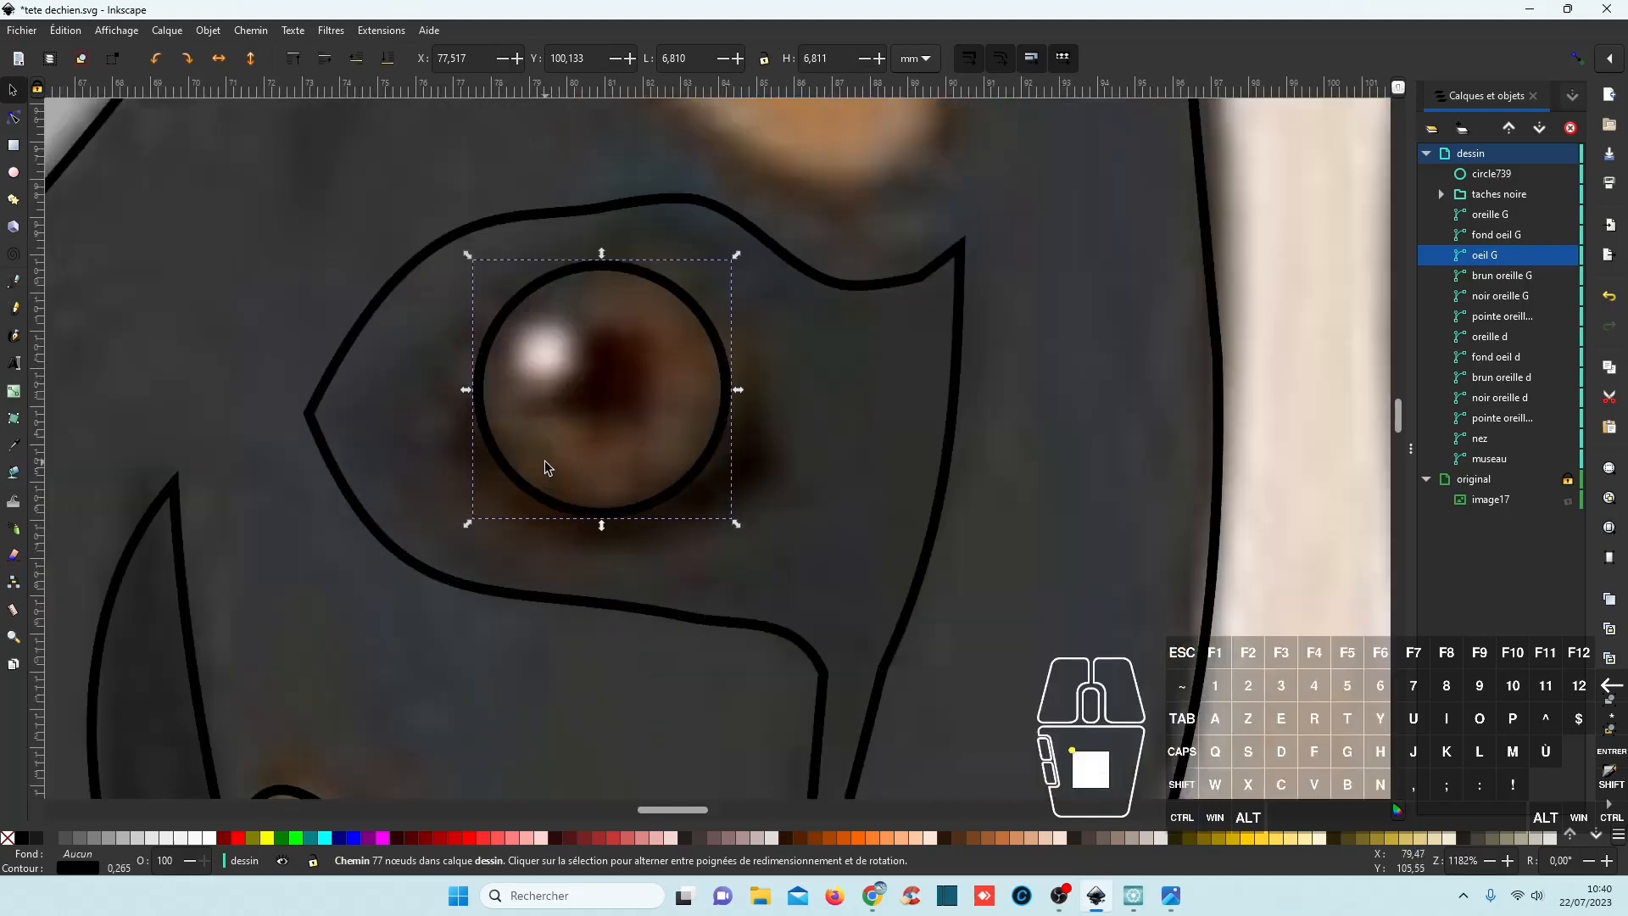
left_click(14, 280)
left_click(473, 409)
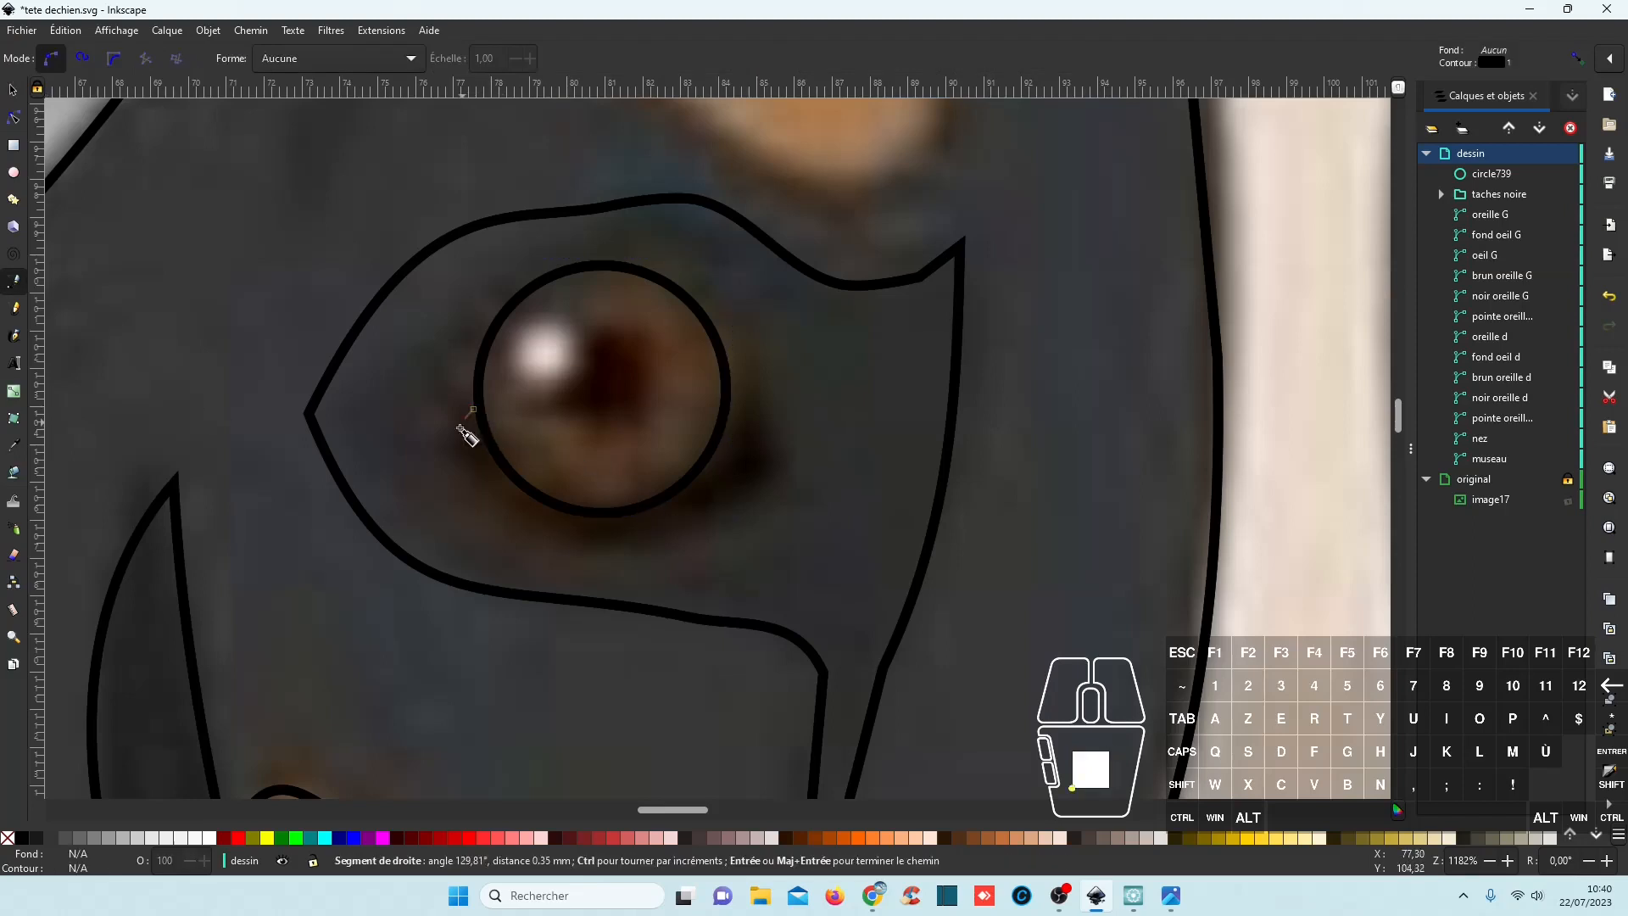
left_click(459, 459)
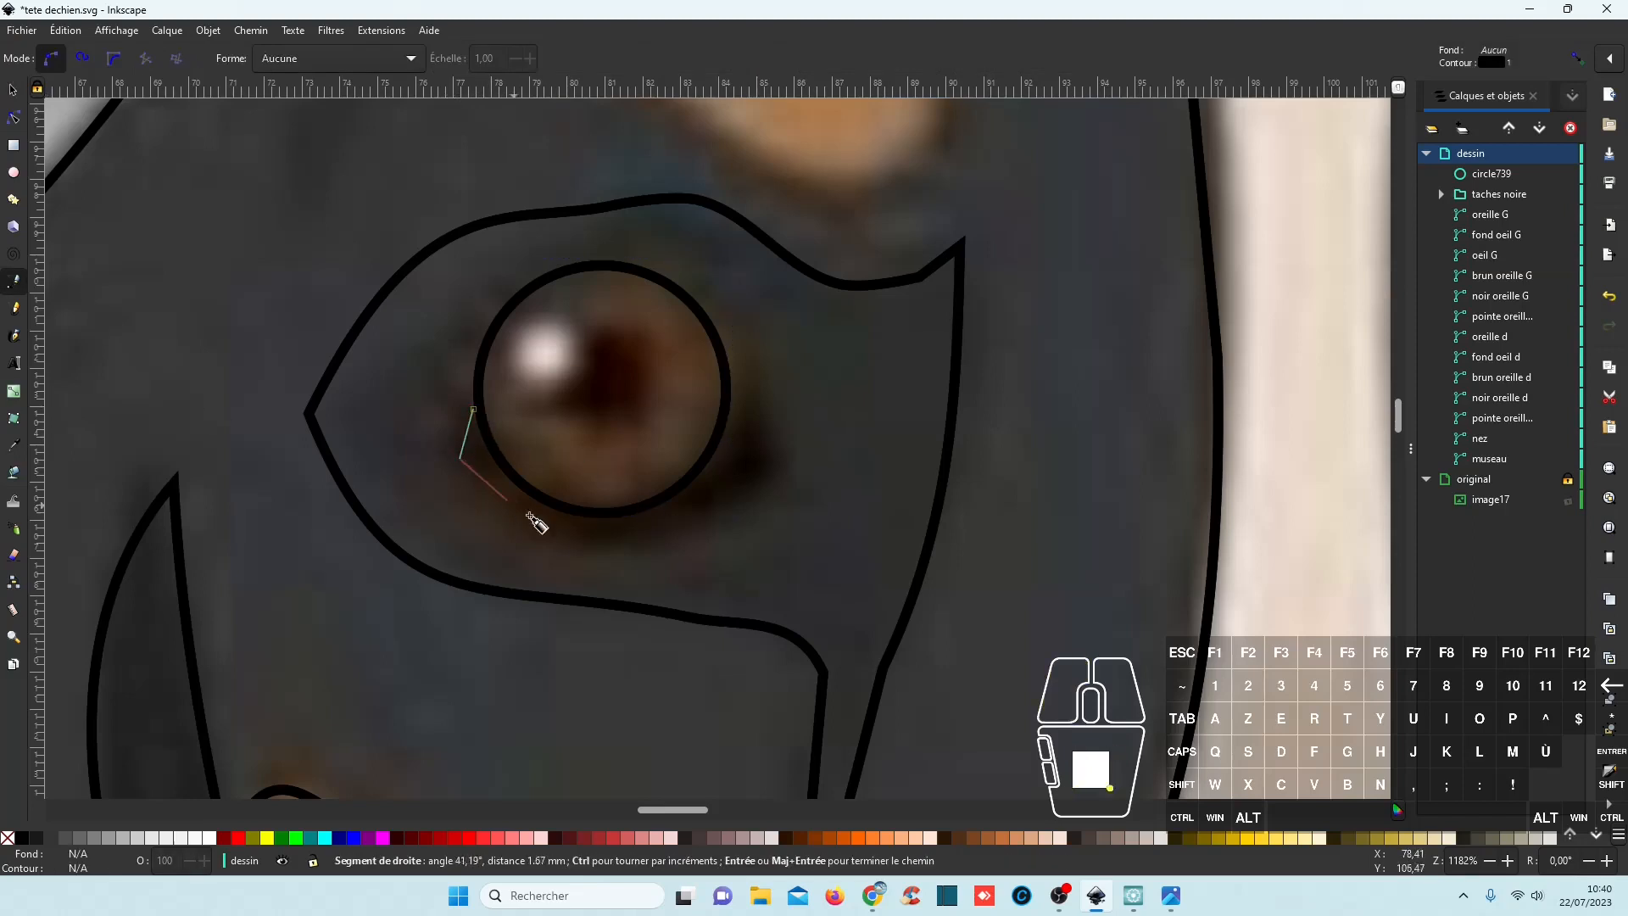
left_click(751, 501)
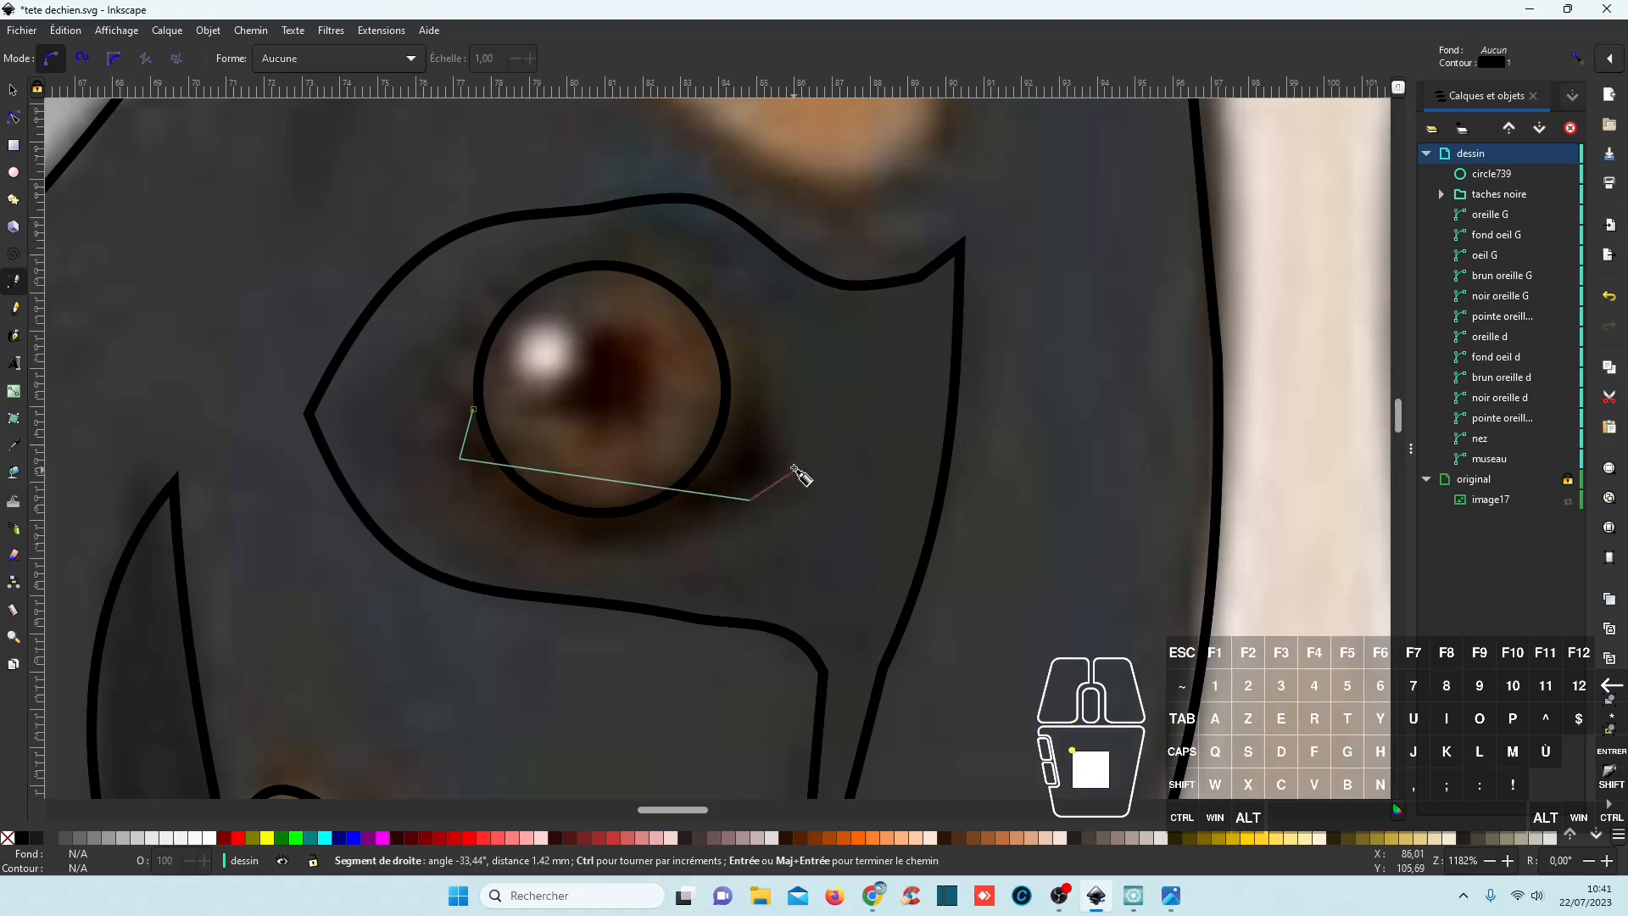
left_click(780, 445)
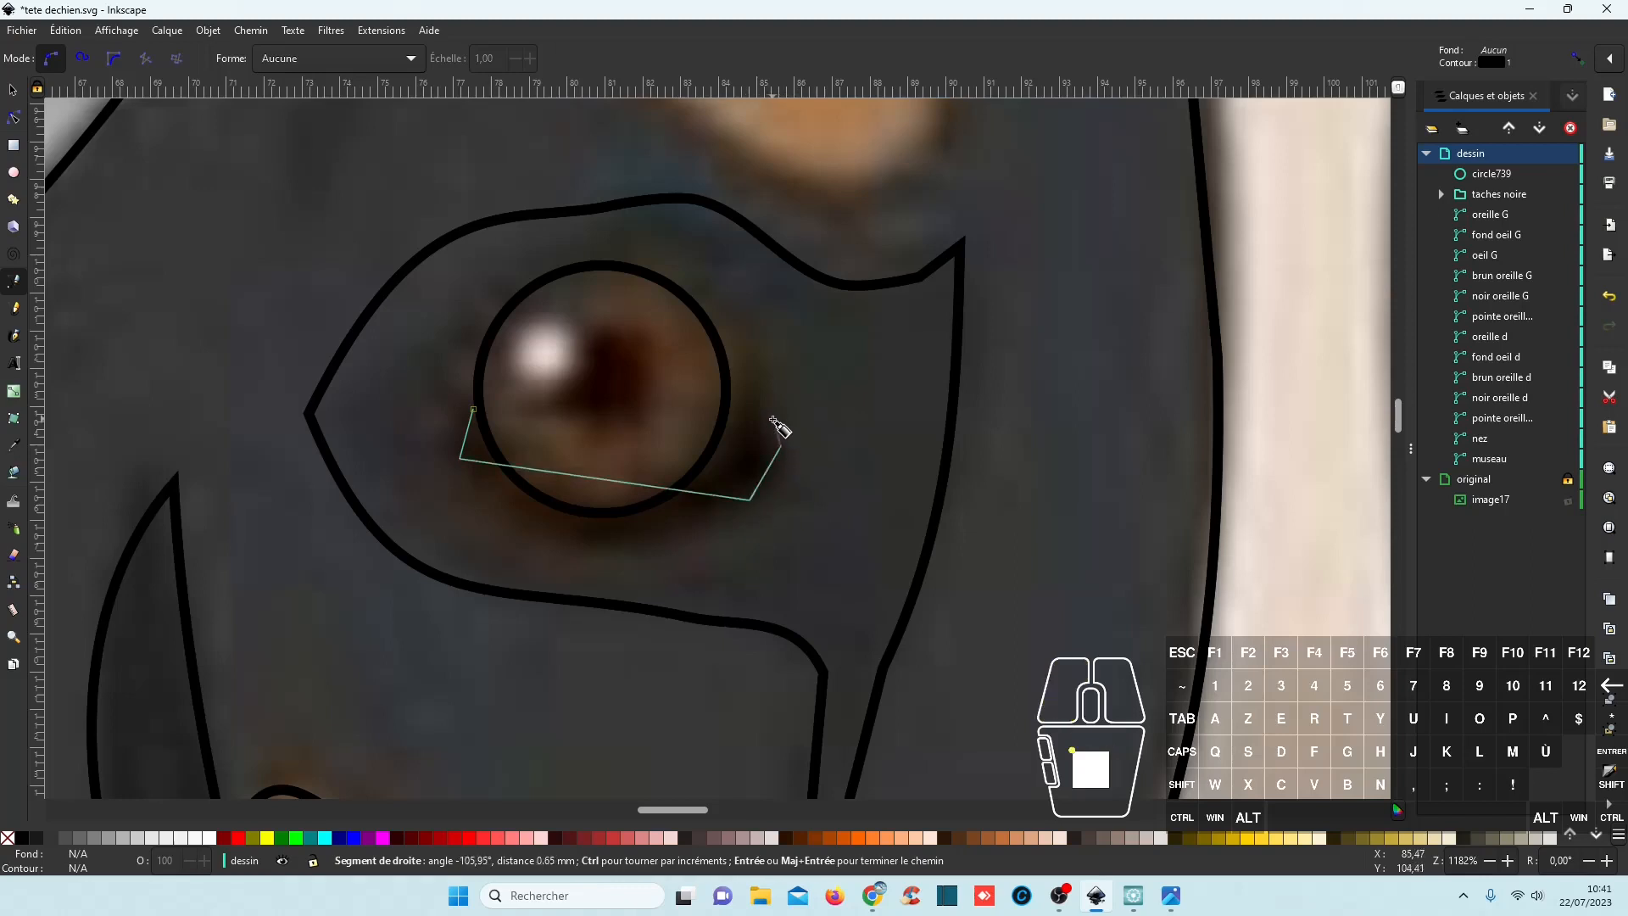
left_click(750, 360)
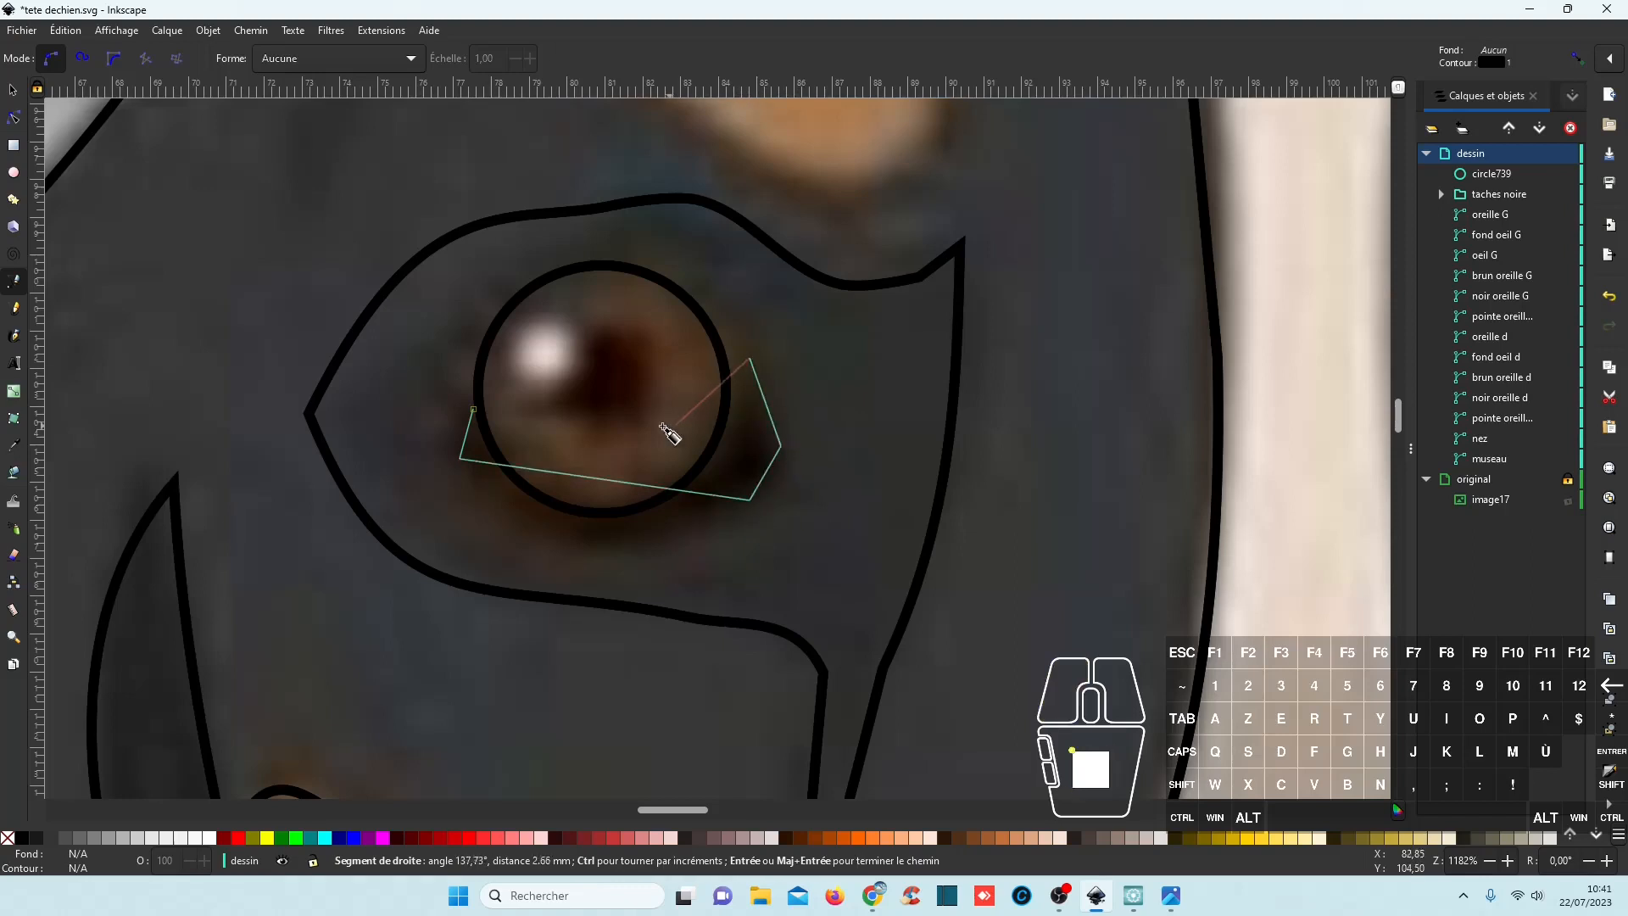
left_click(476, 413)
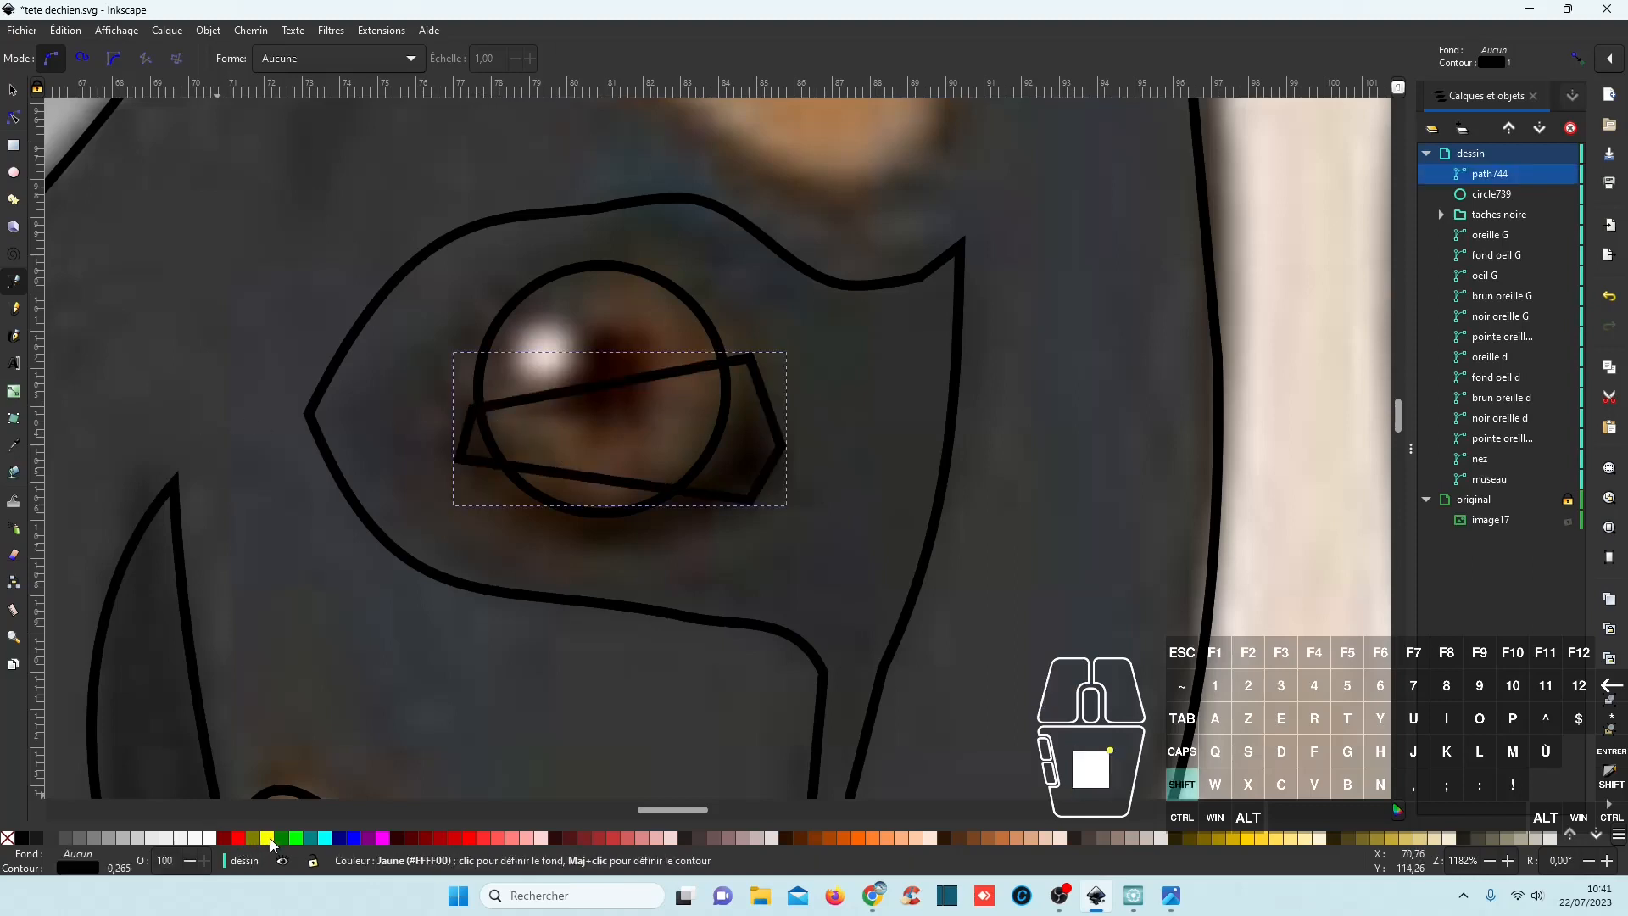
left_click(270, 839, "shift")
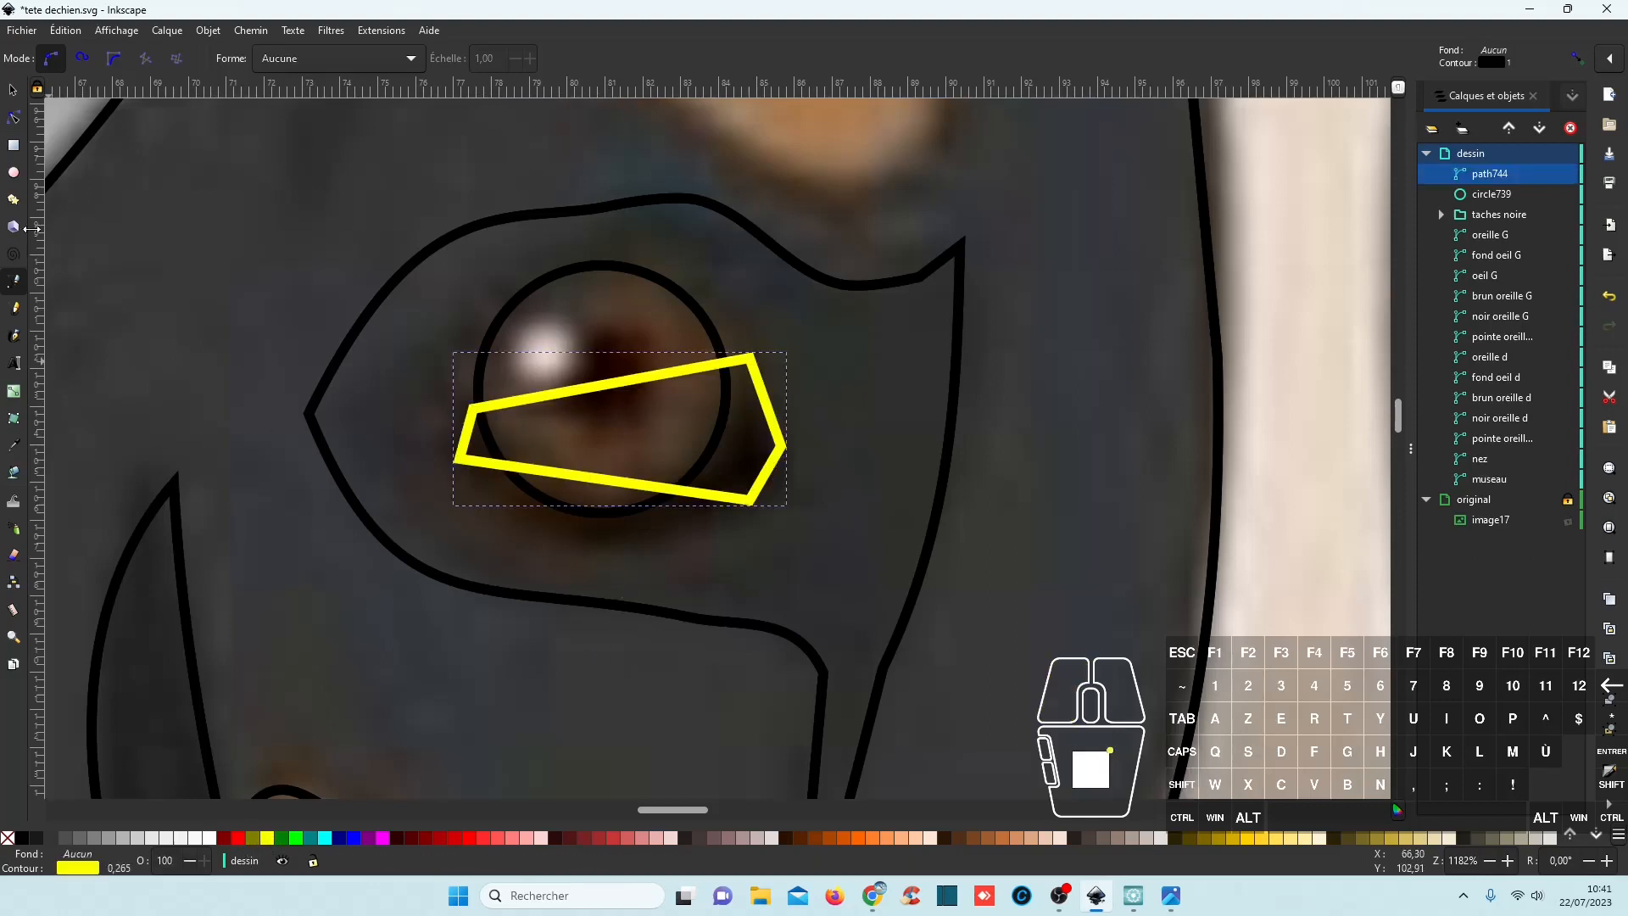
Curve the yellow outline's edges, bowing the lower one beneath the iris, rounding both ends and bending the upper one slightly downward.
left_click(13, 117)
left_click_drag(576, 480, 599, 552)
left_click_drag(472, 441, 471, 443)
left_click_drag(770, 478, 780, 479)
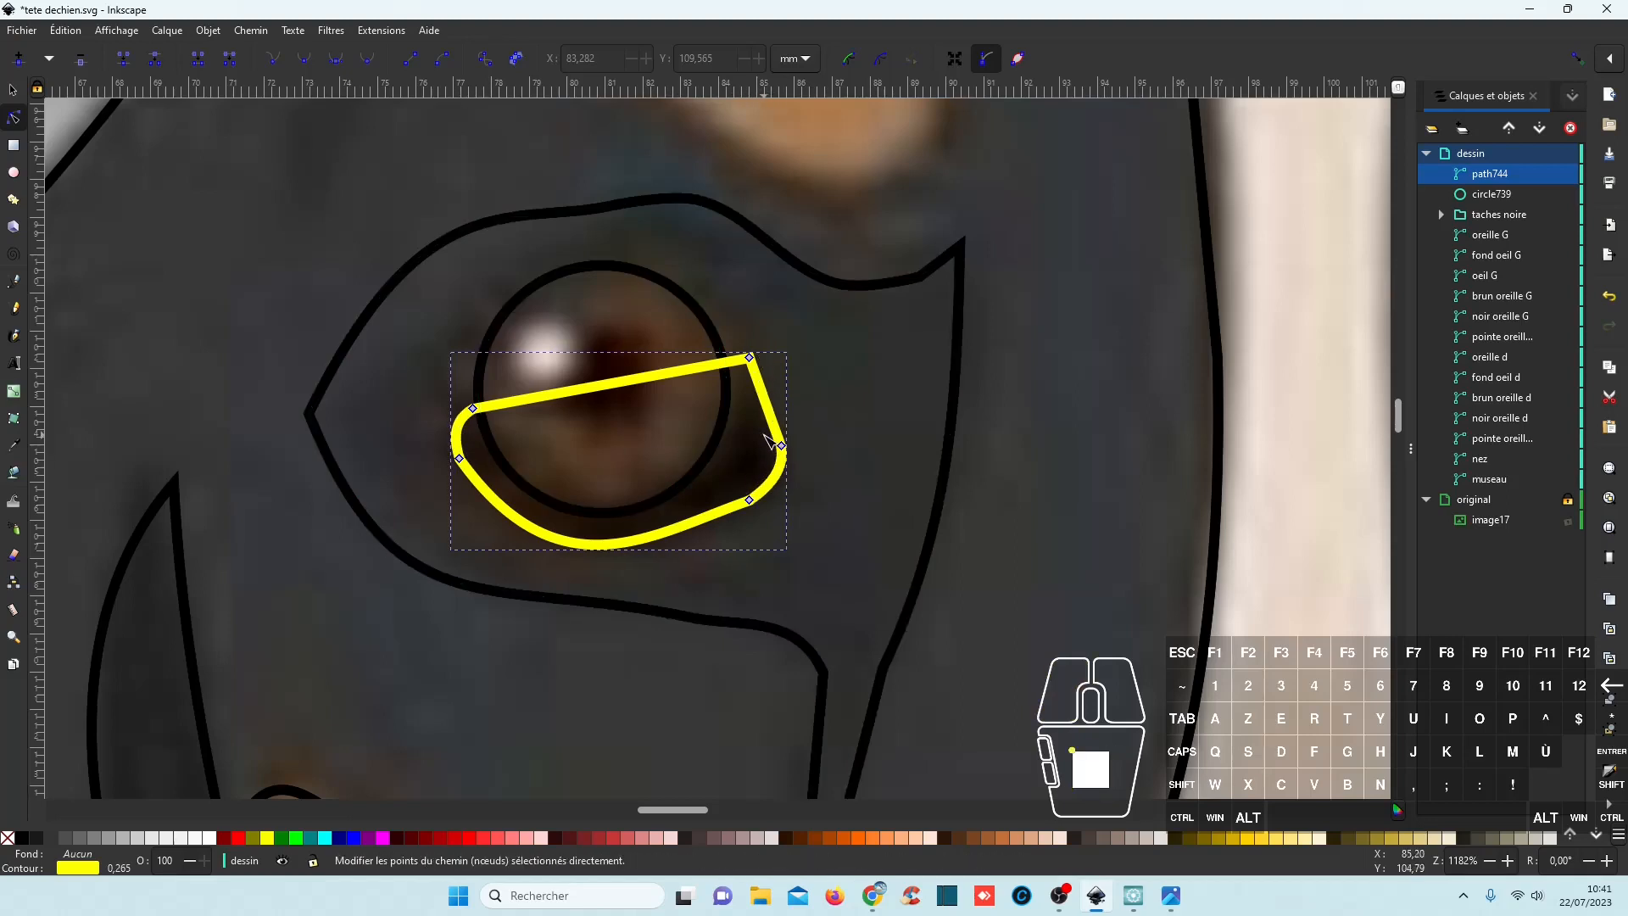
left_click_drag(627, 383, 620, 391)
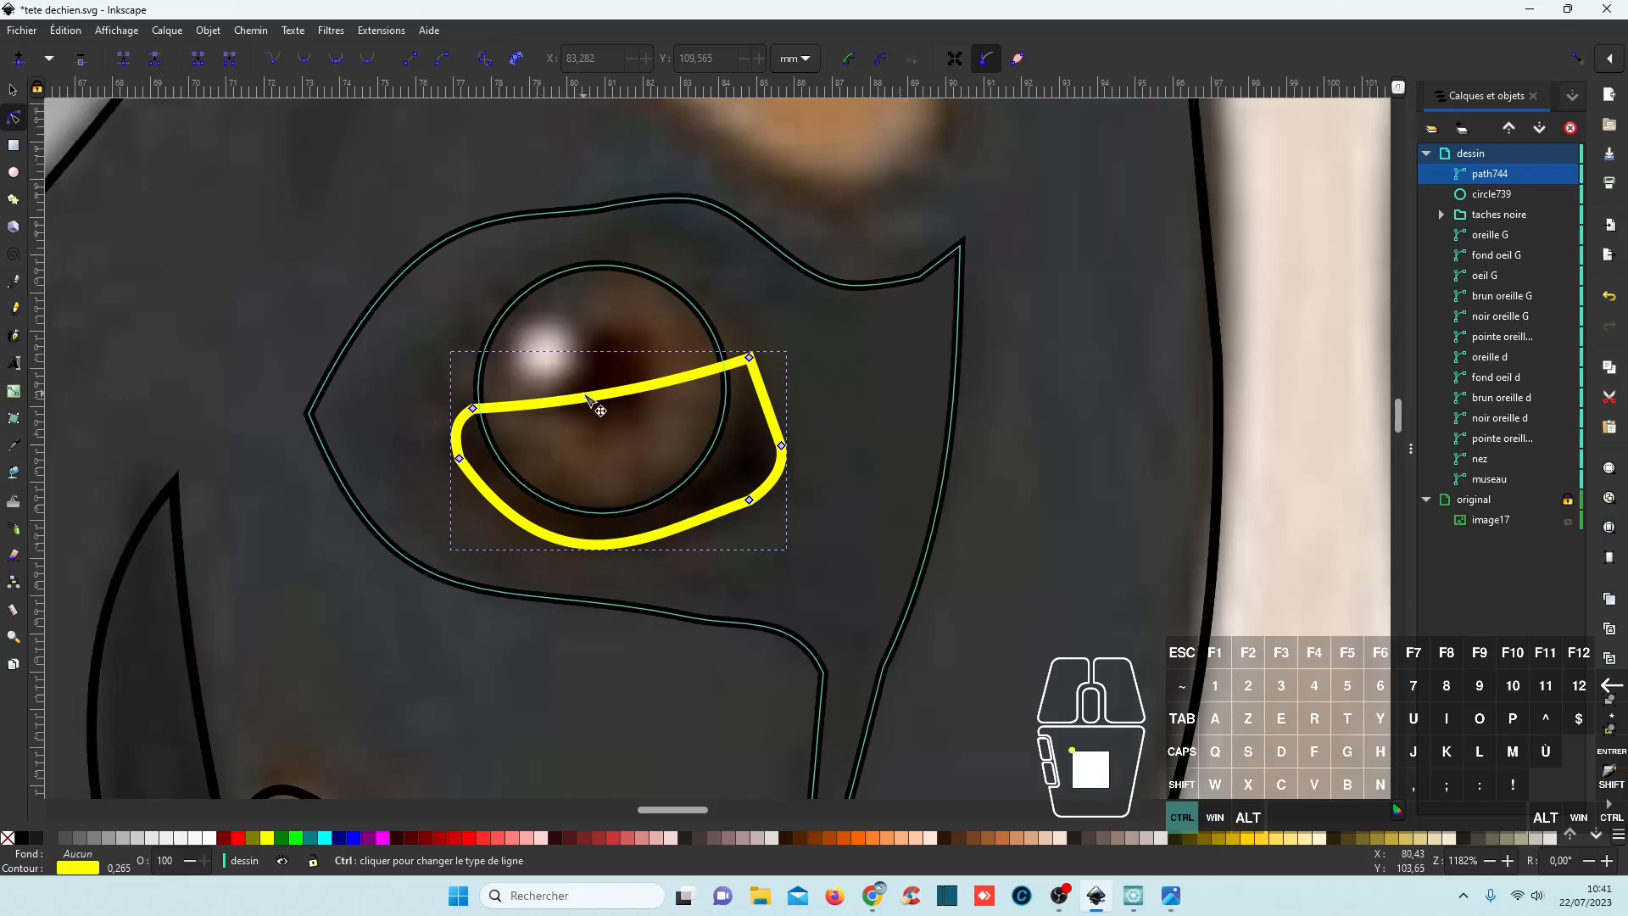
scroll(781, 210, "down", 3)
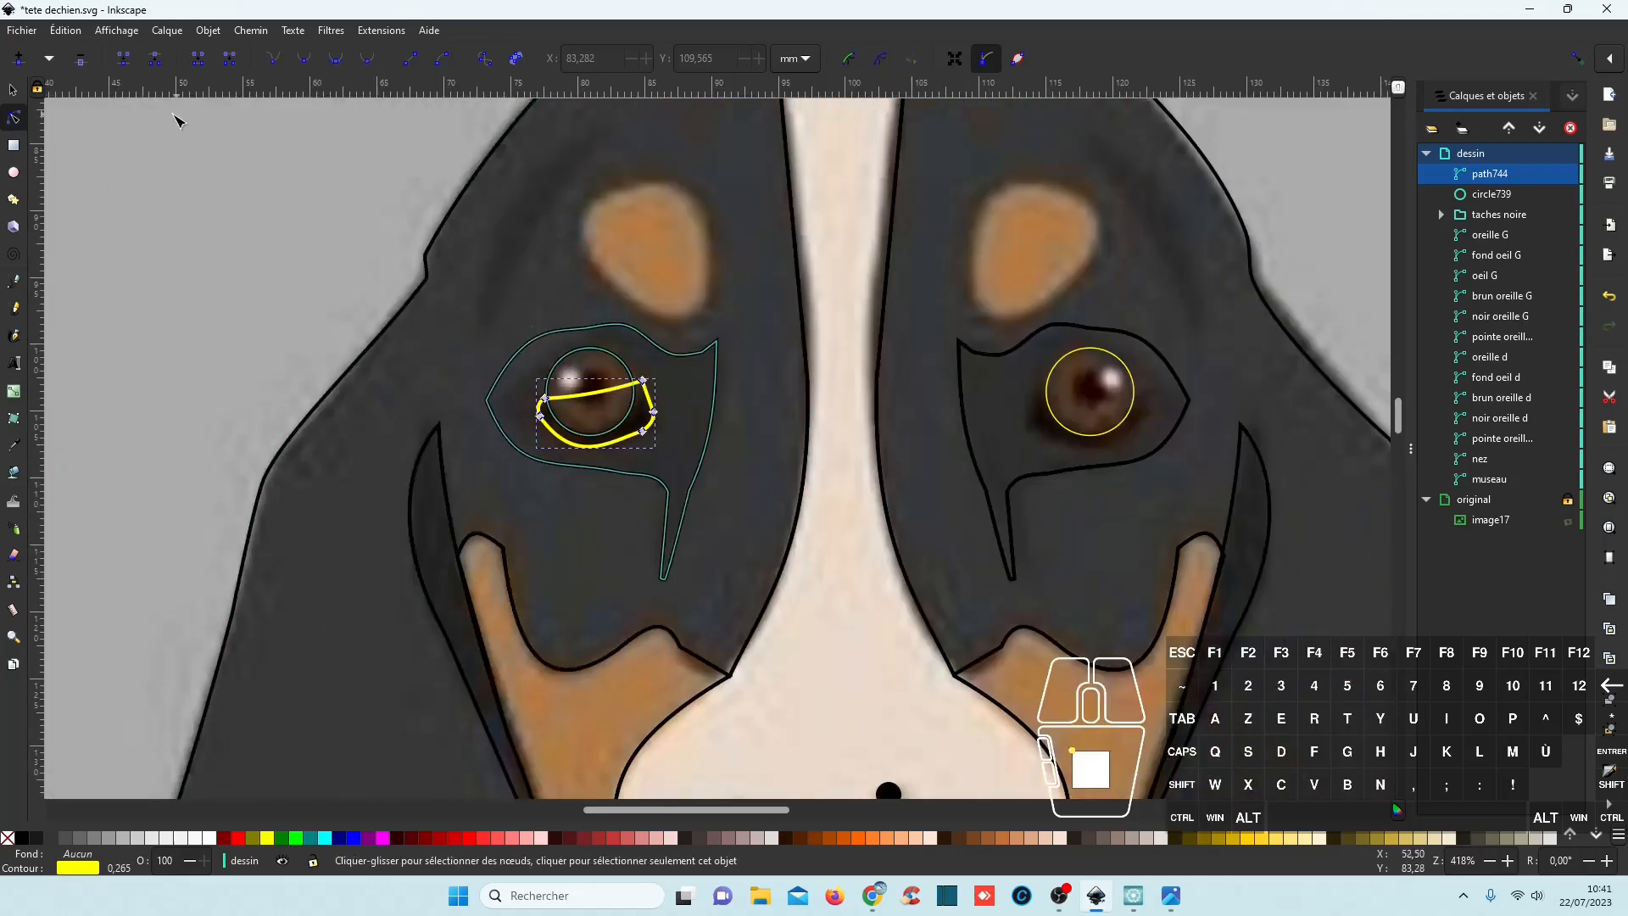
Duplicate the yellow outline beneath the left eye, flip the copy horizontally and place it over the lower half of the right eye.
left_click(13, 89)
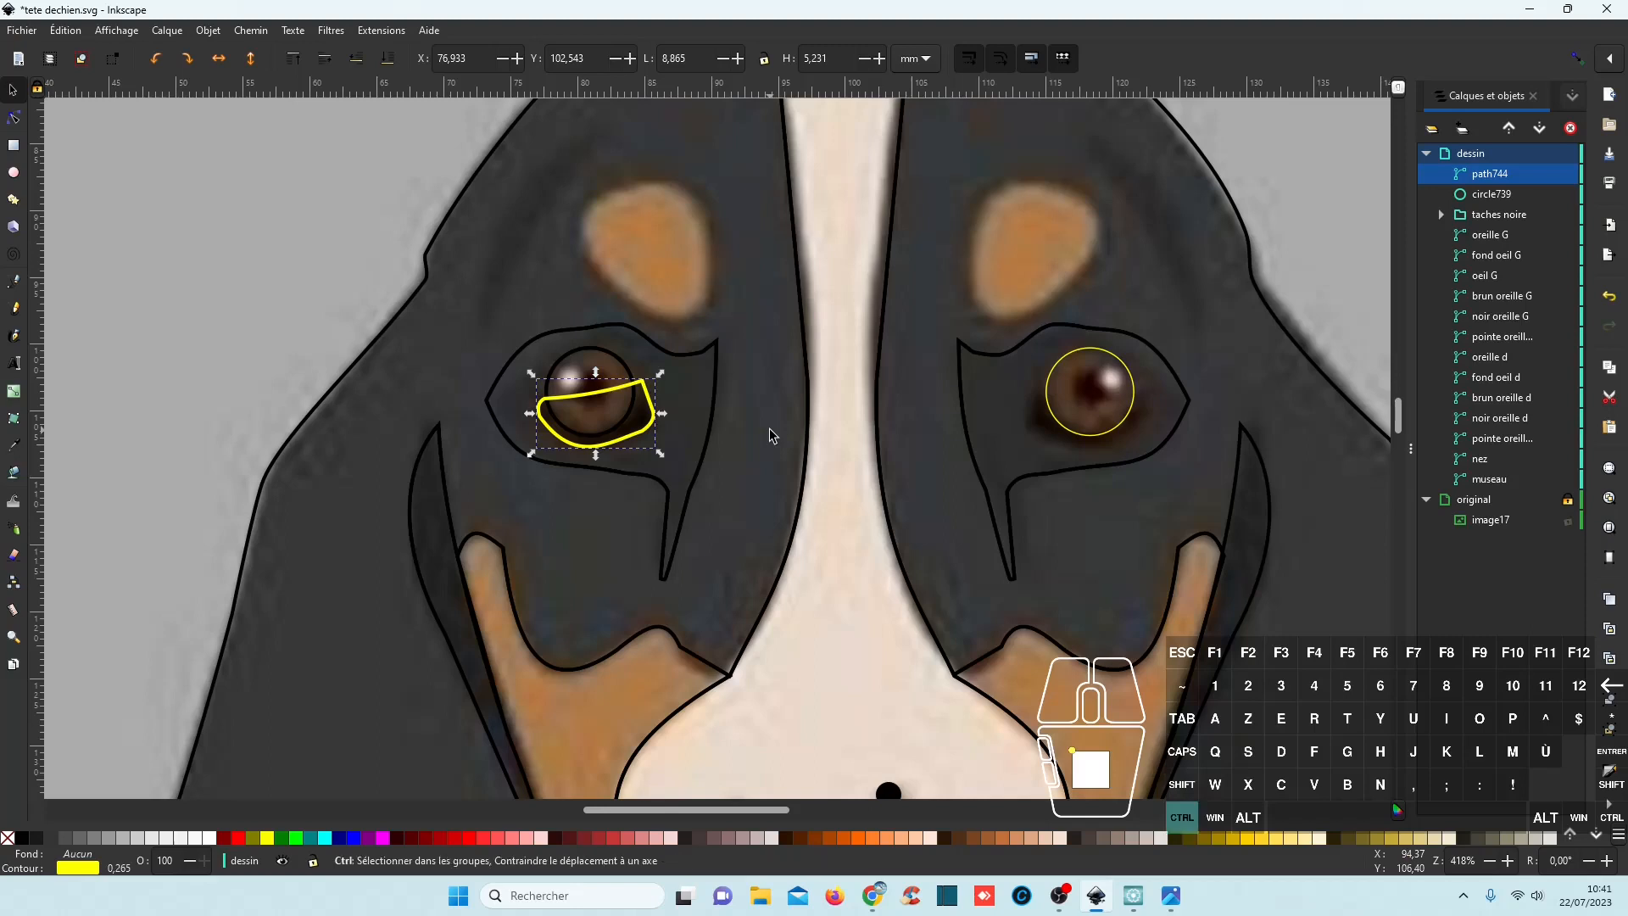
key("ctrl+d")
left_click(227, 60)
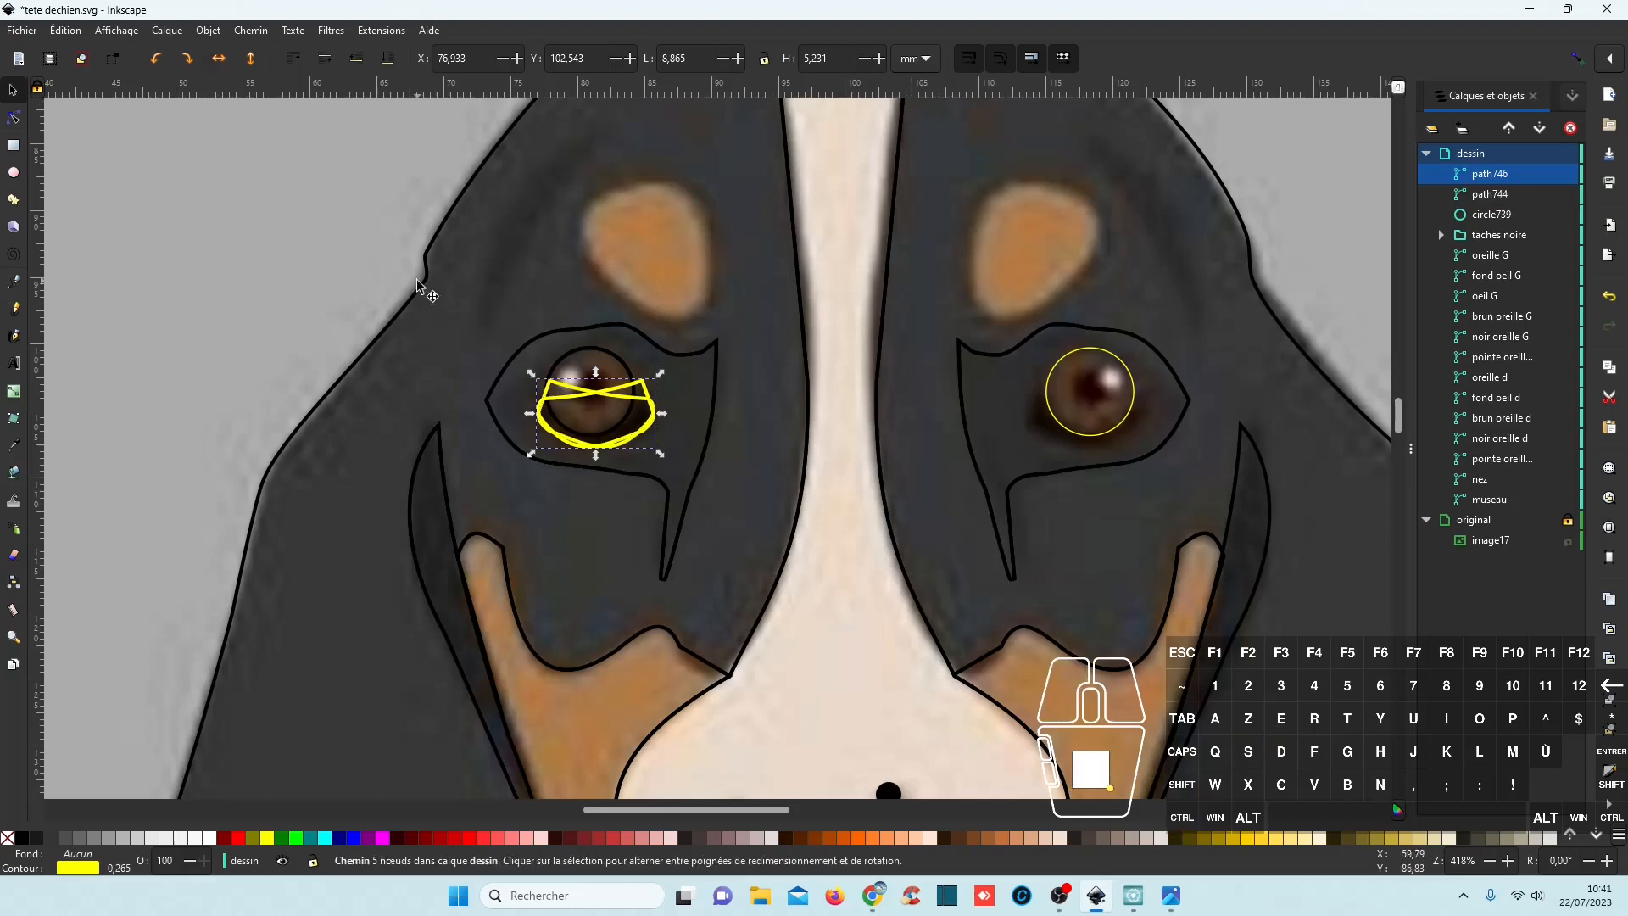
left_click_drag(568, 388, 1065, 439)
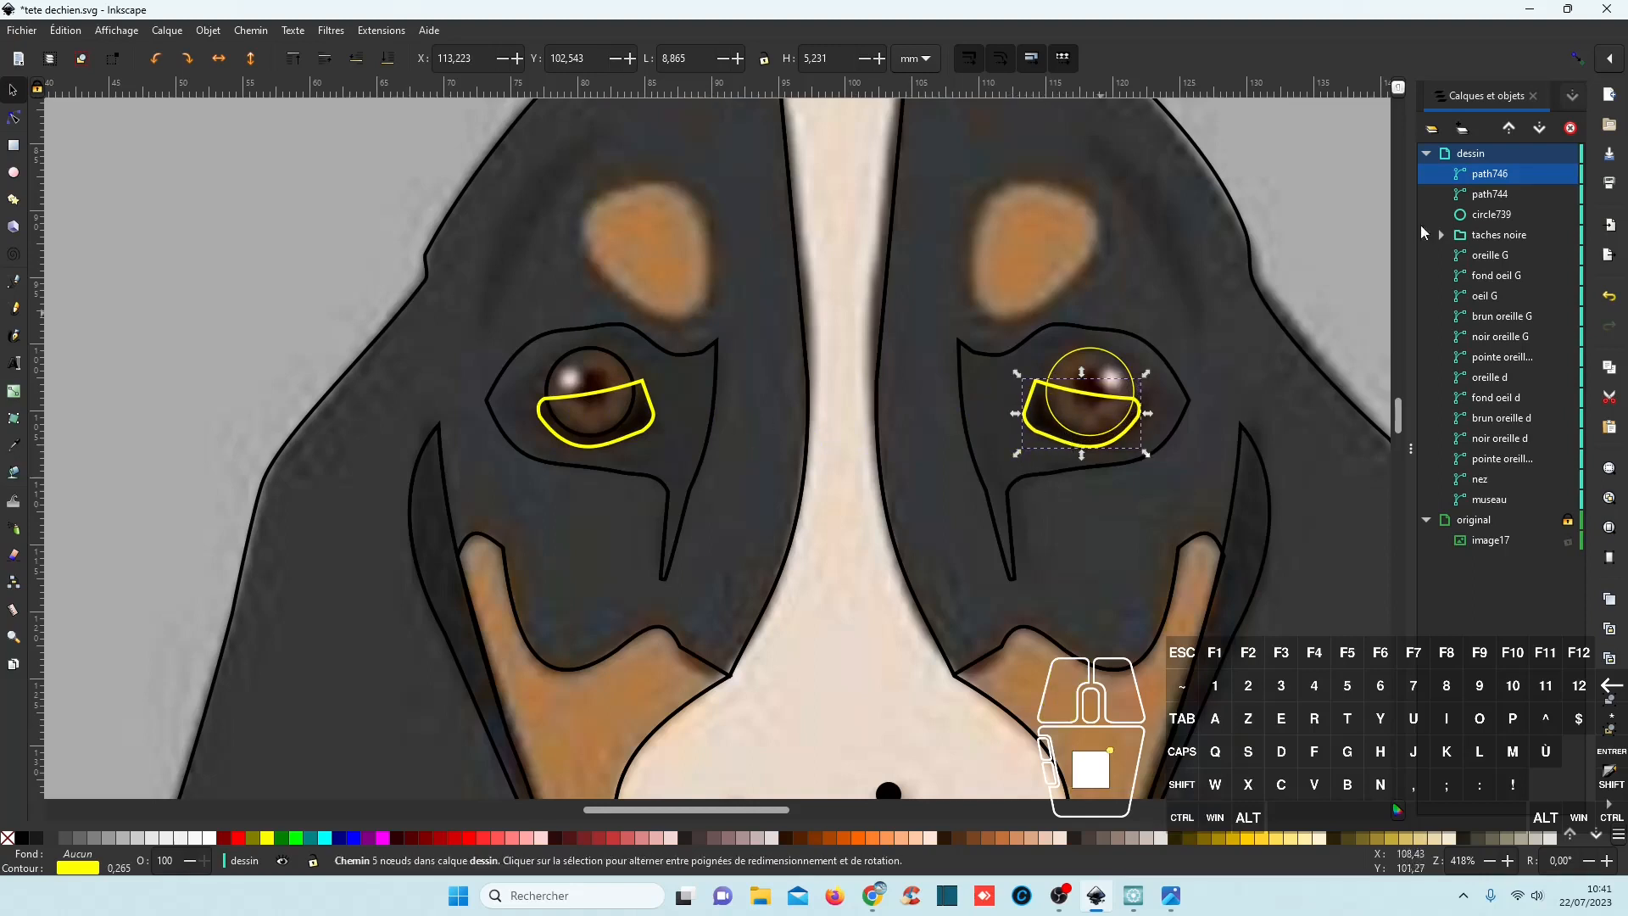
Divide the fond oeil G path with the yellow outline on the left eye.
left_click(1493, 195)
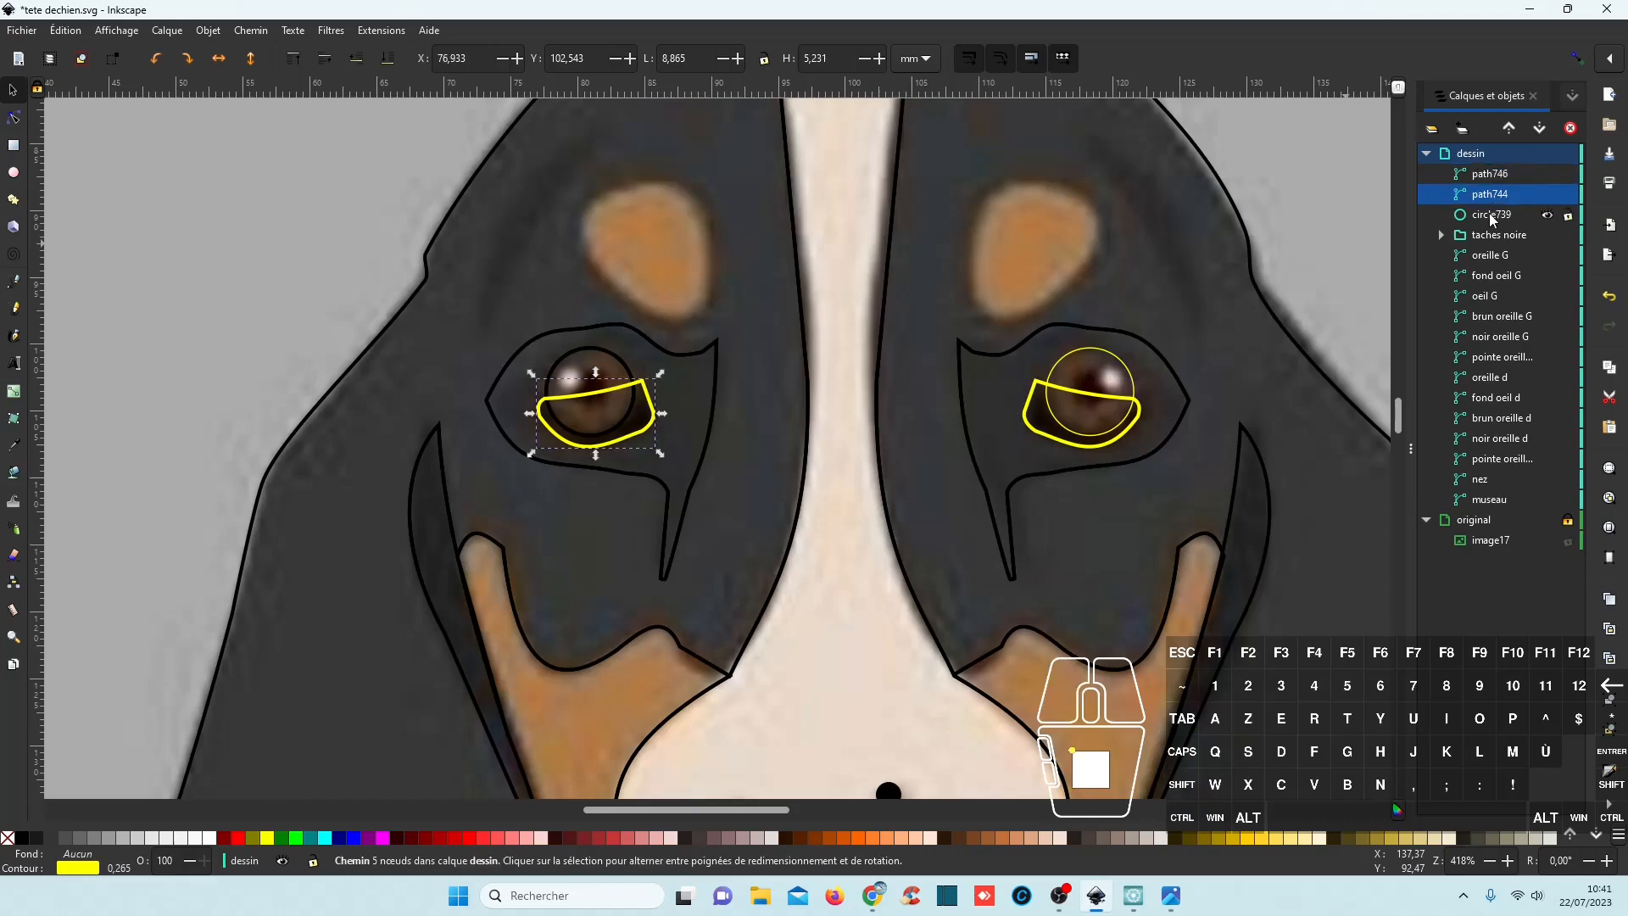
left_click(1492, 216)
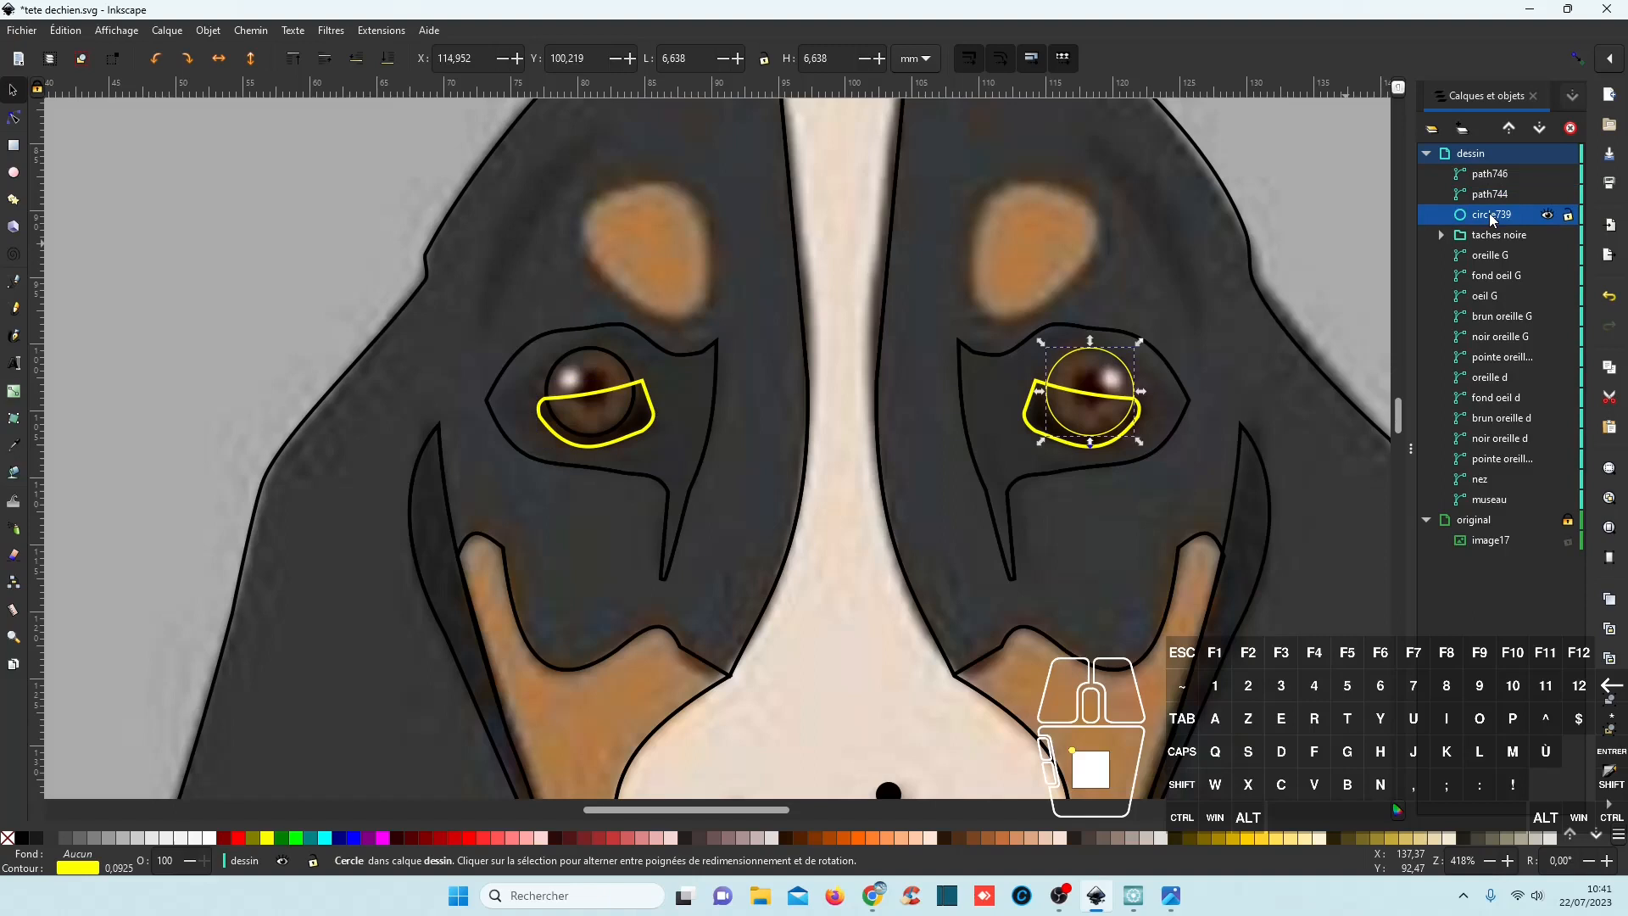
left_click(1494, 194)
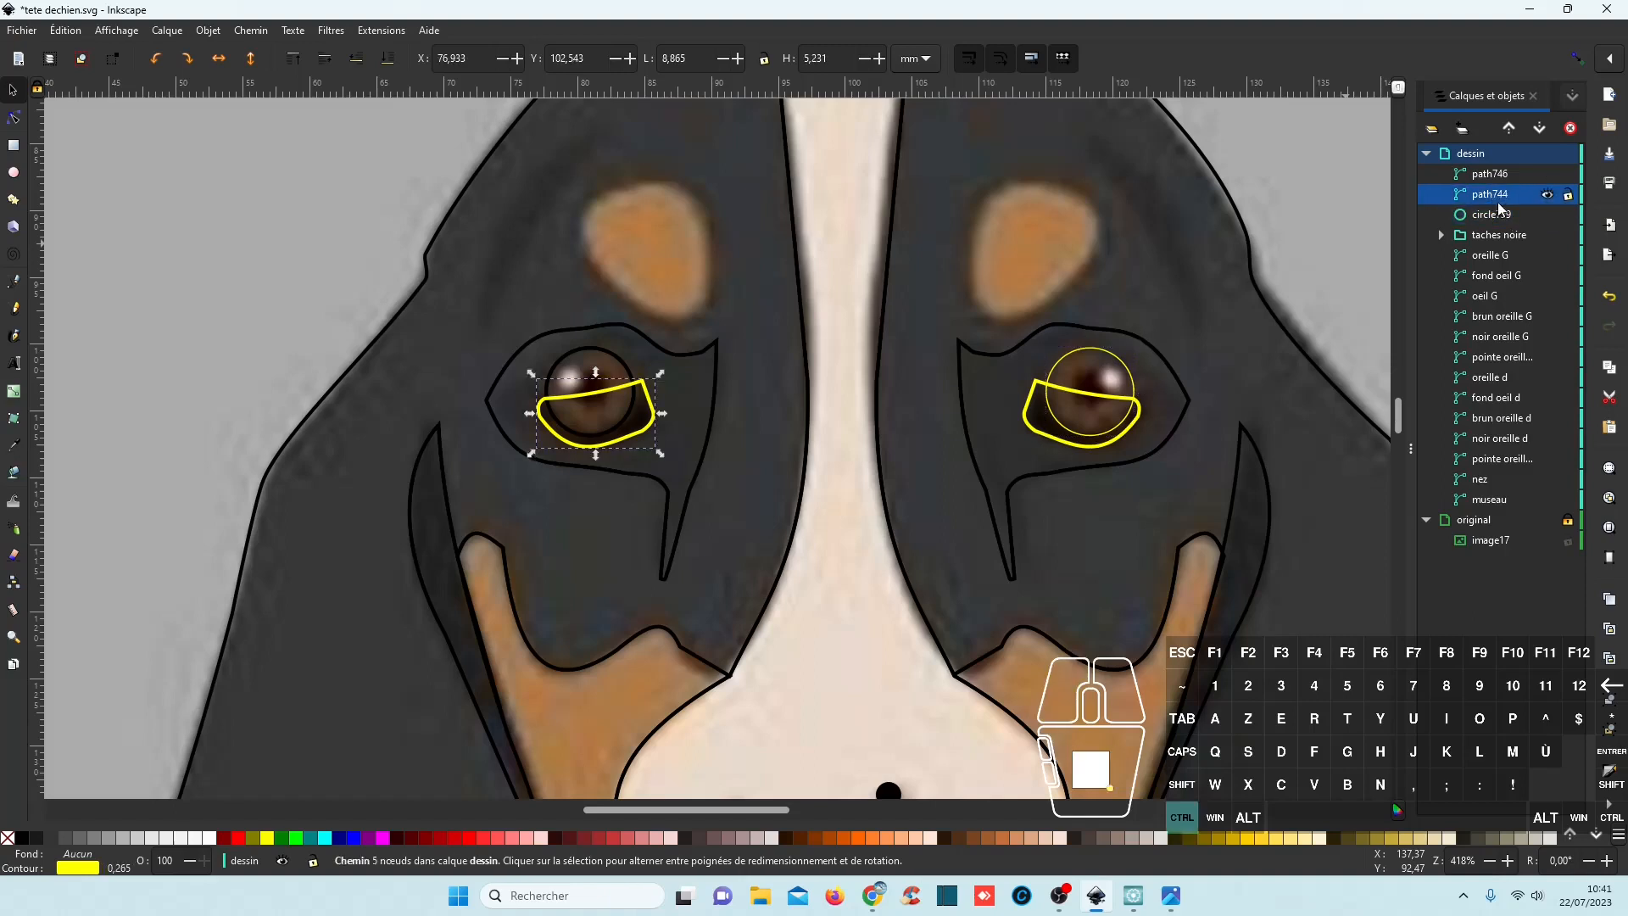
left_click(1498, 278, "ctrl")
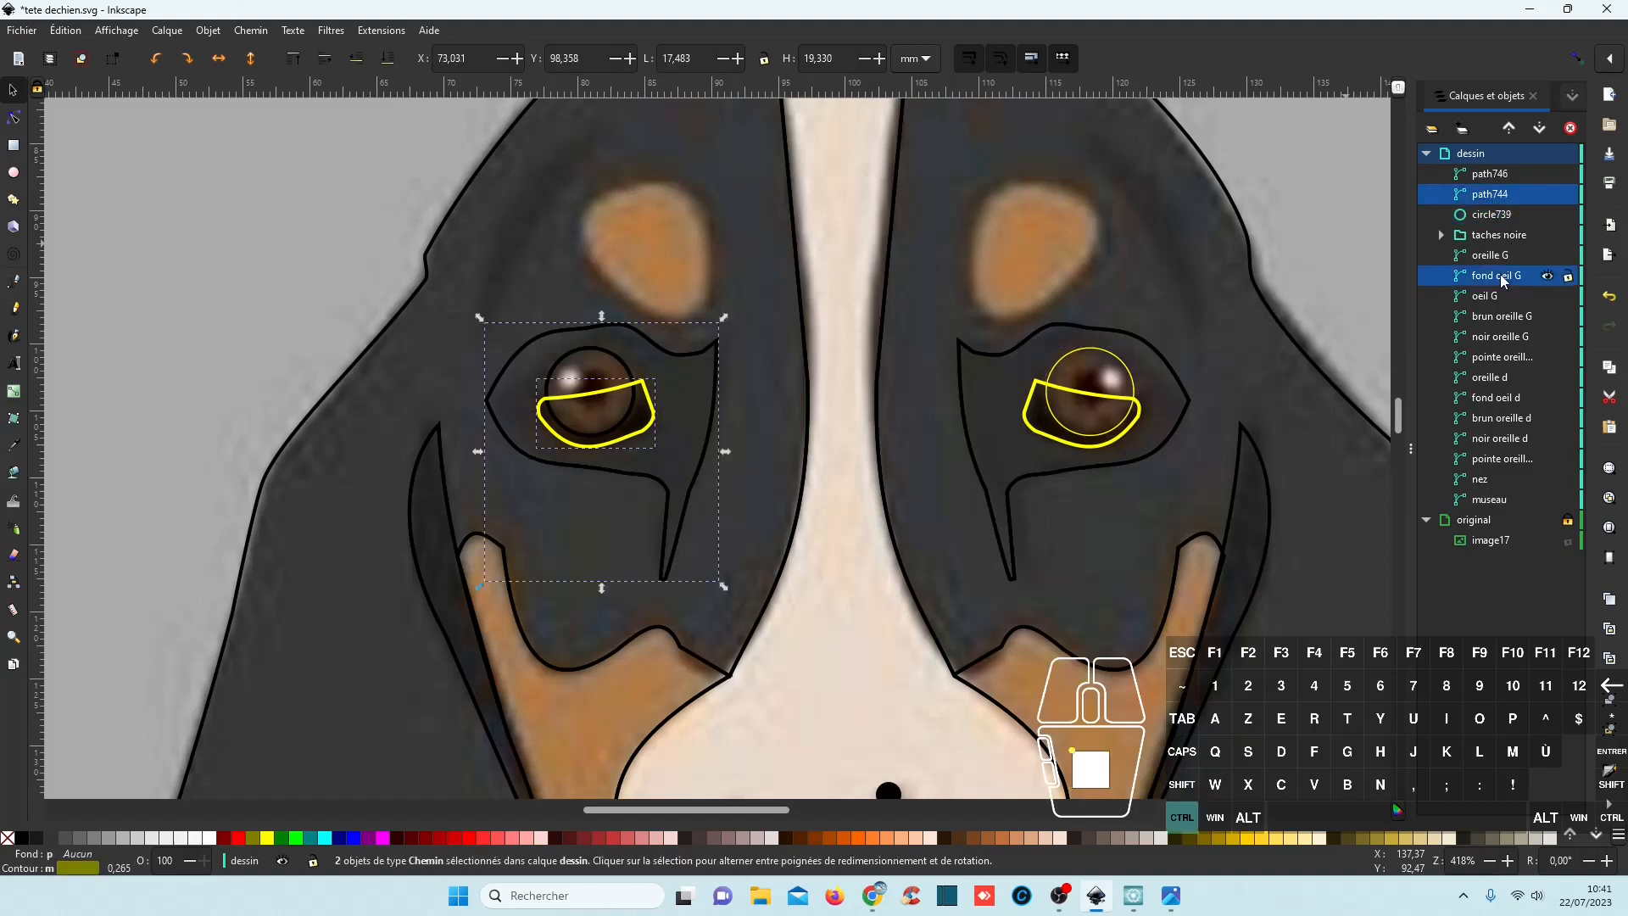
left_click(259, 34)
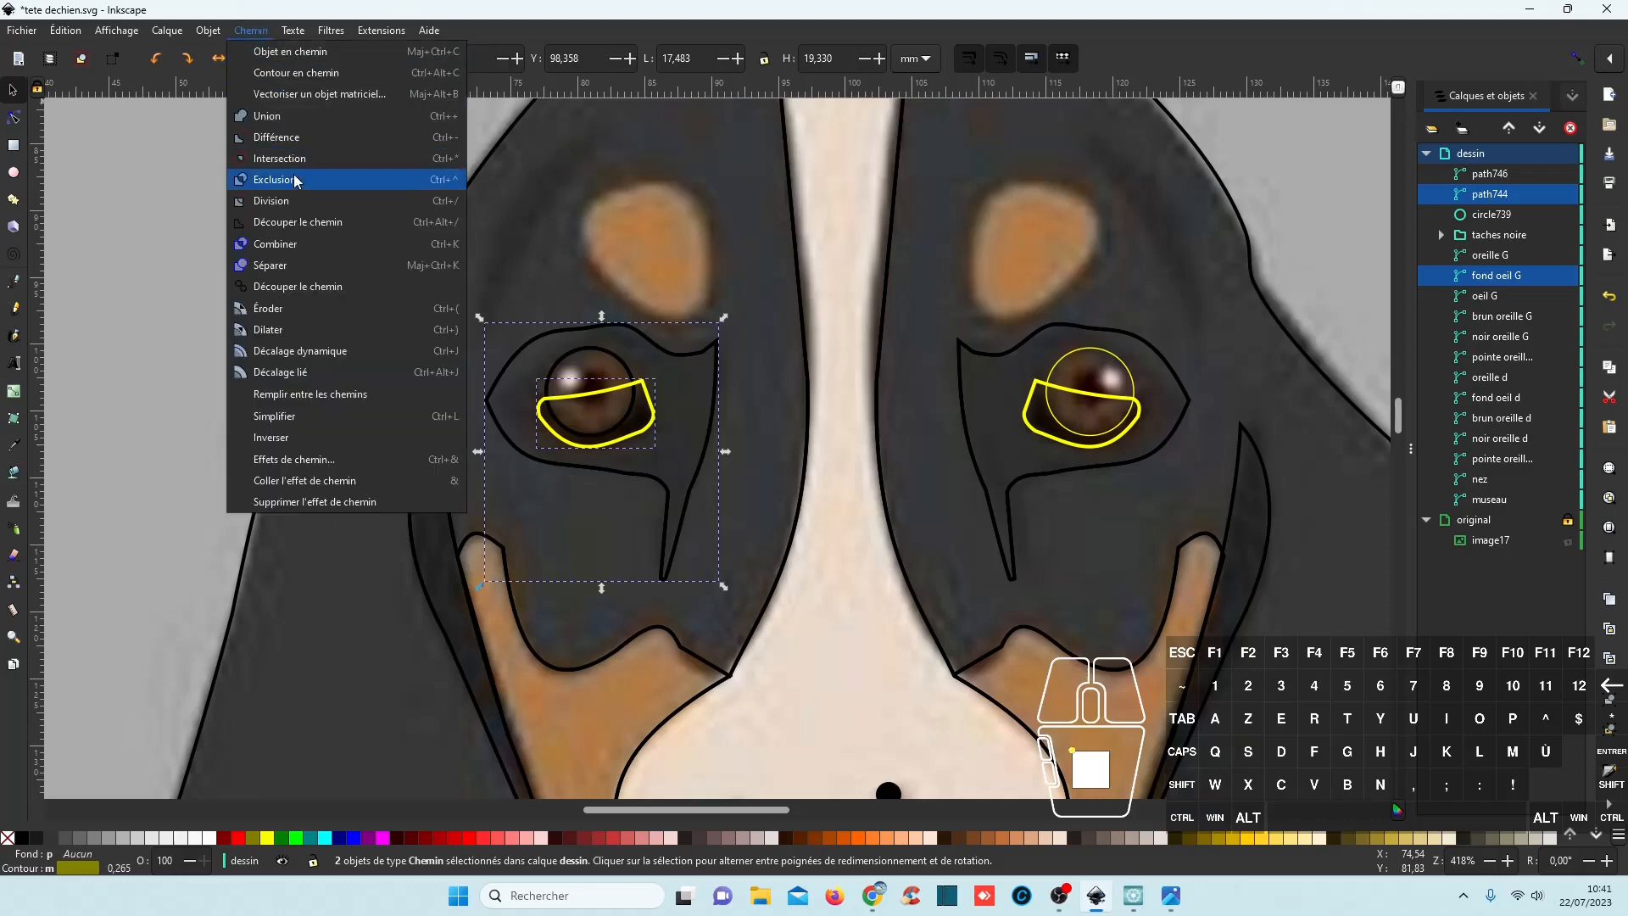
left_click(286, 205)
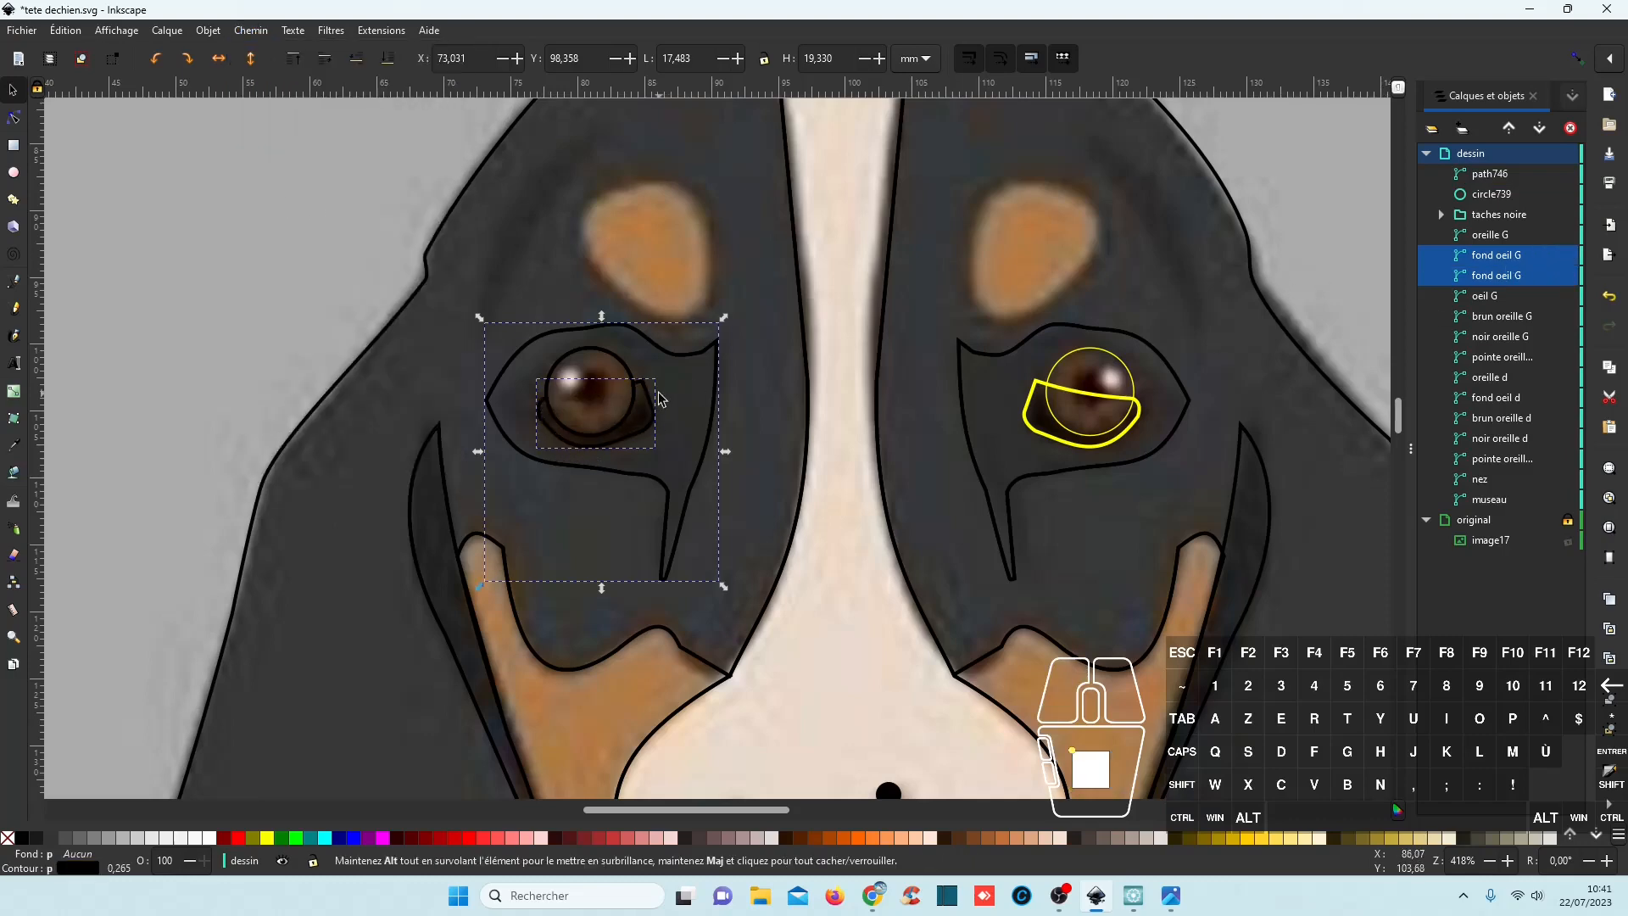
Identify the two fond oeil G pieces and rename the small one beneath the left iris as bas oeil G.
left_click(1494, 262)
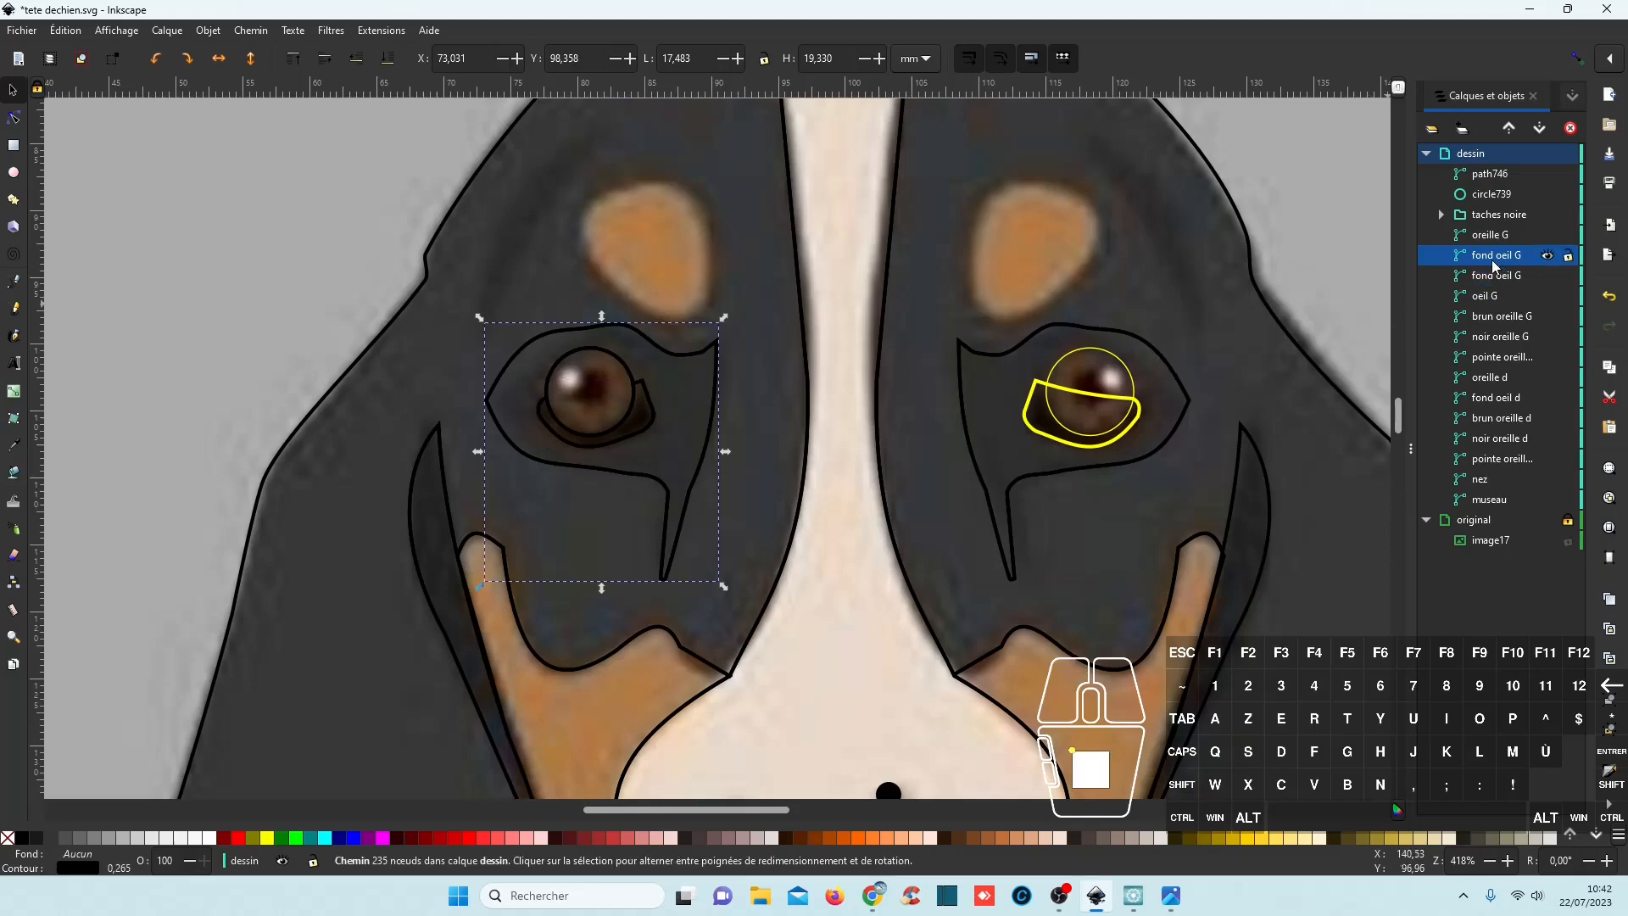
left_click(1494, 280)
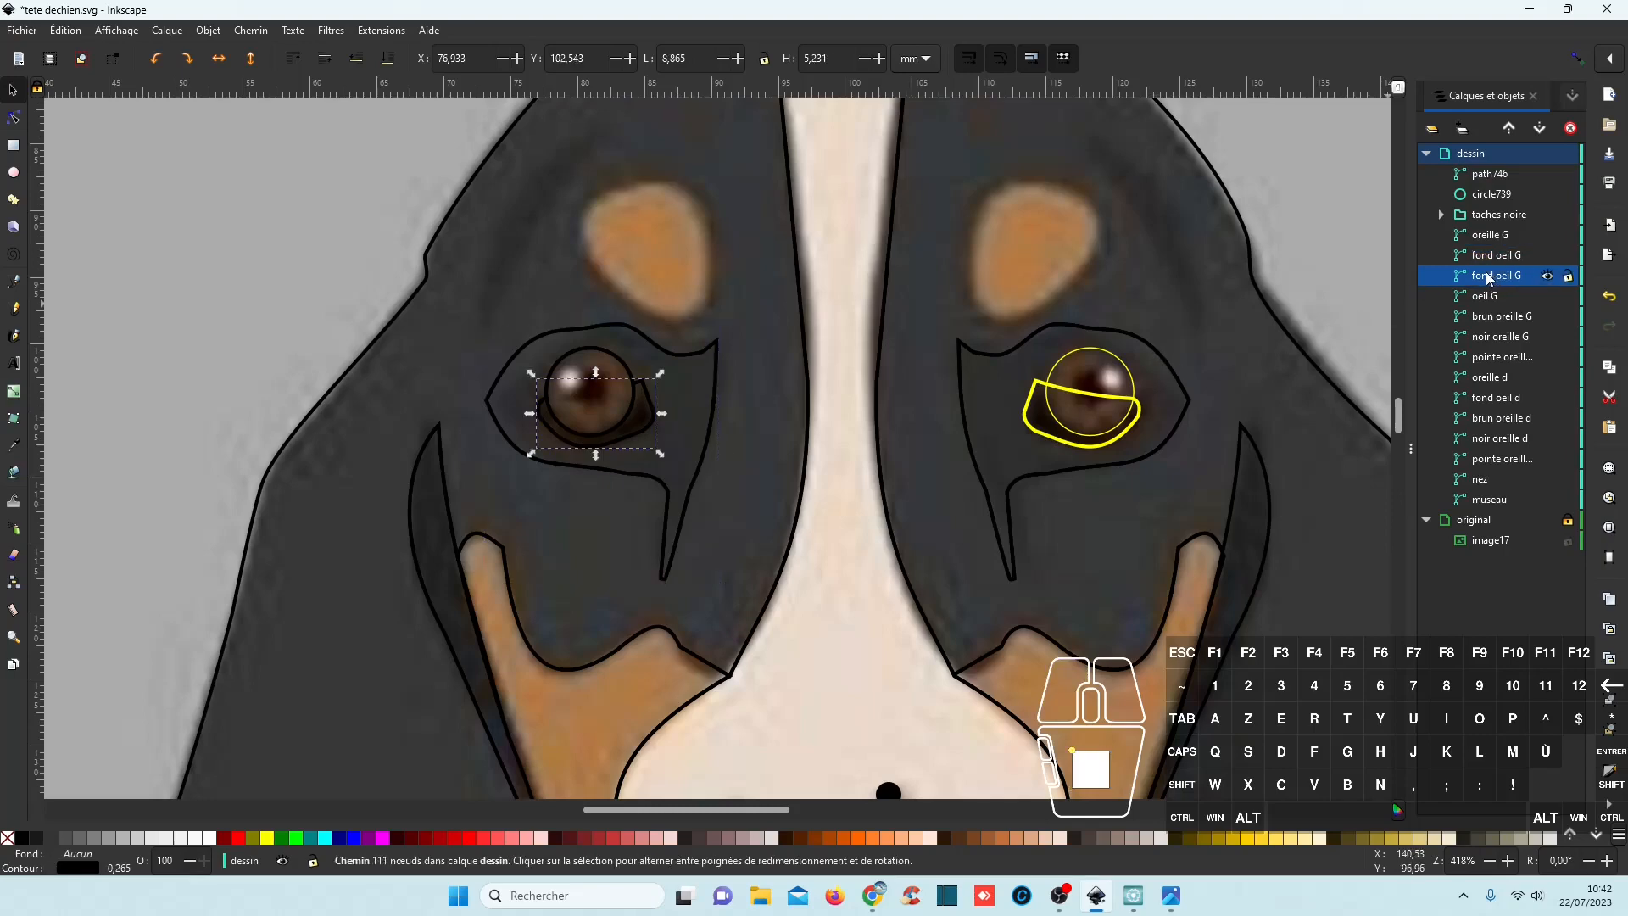
left_click(1492, 277)
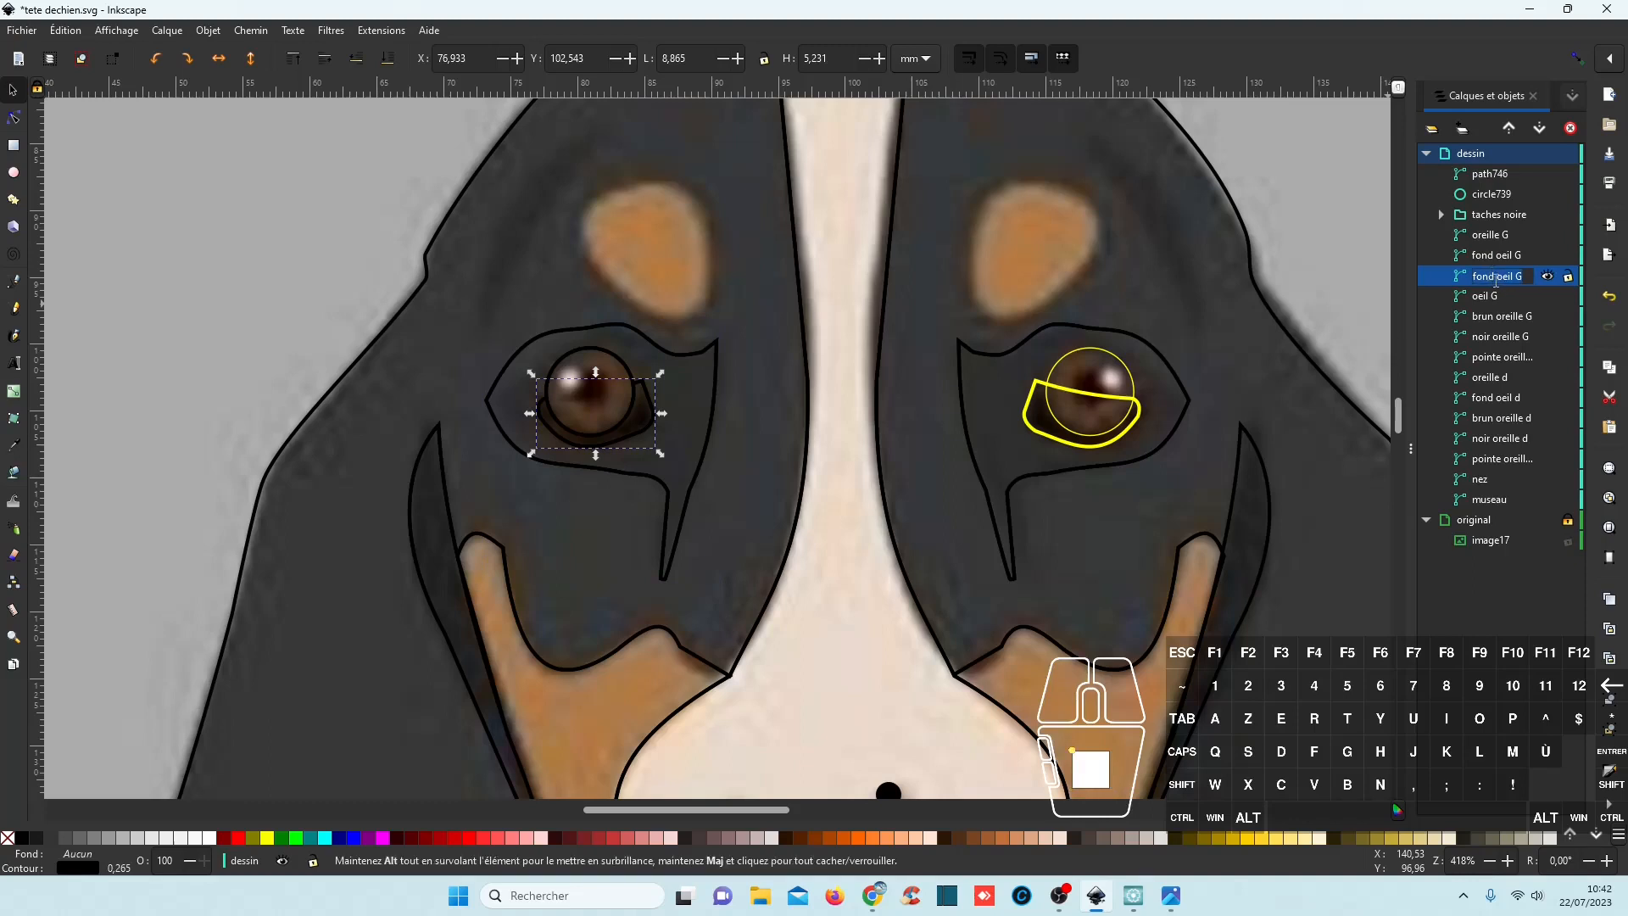
left_click(1498, 276)
left_click(1499, 278)
type("bas")
key("Return")
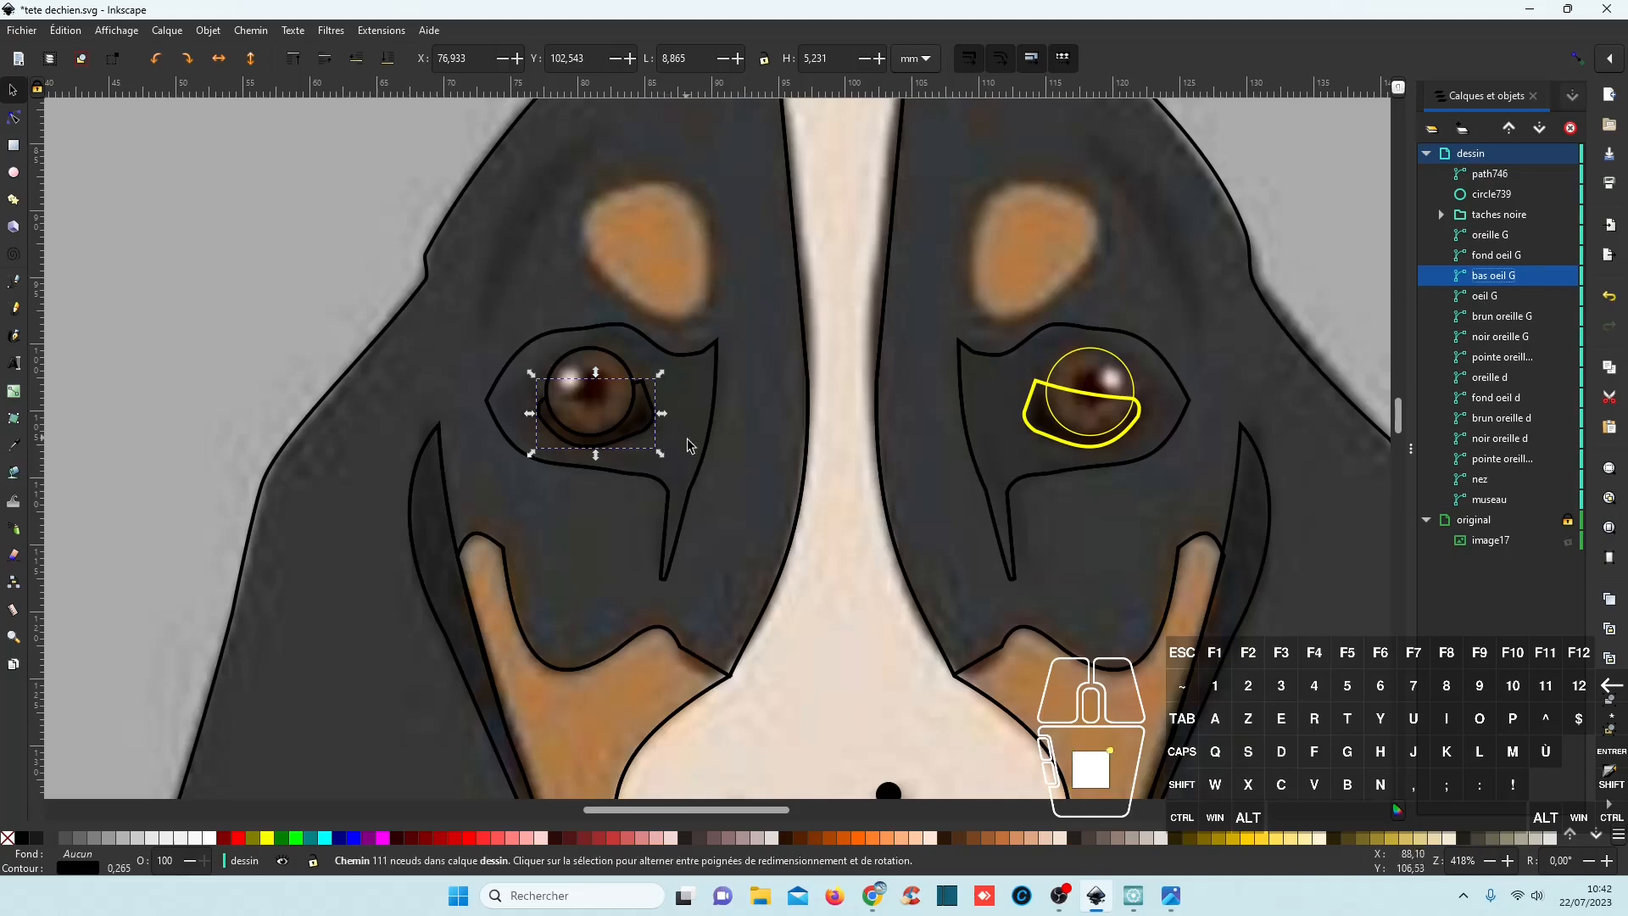
Draw a circle of about 0.918 mm radius over the dark pupil of the left eye.
scroll(644, 424, "up", 2, "ctrl")
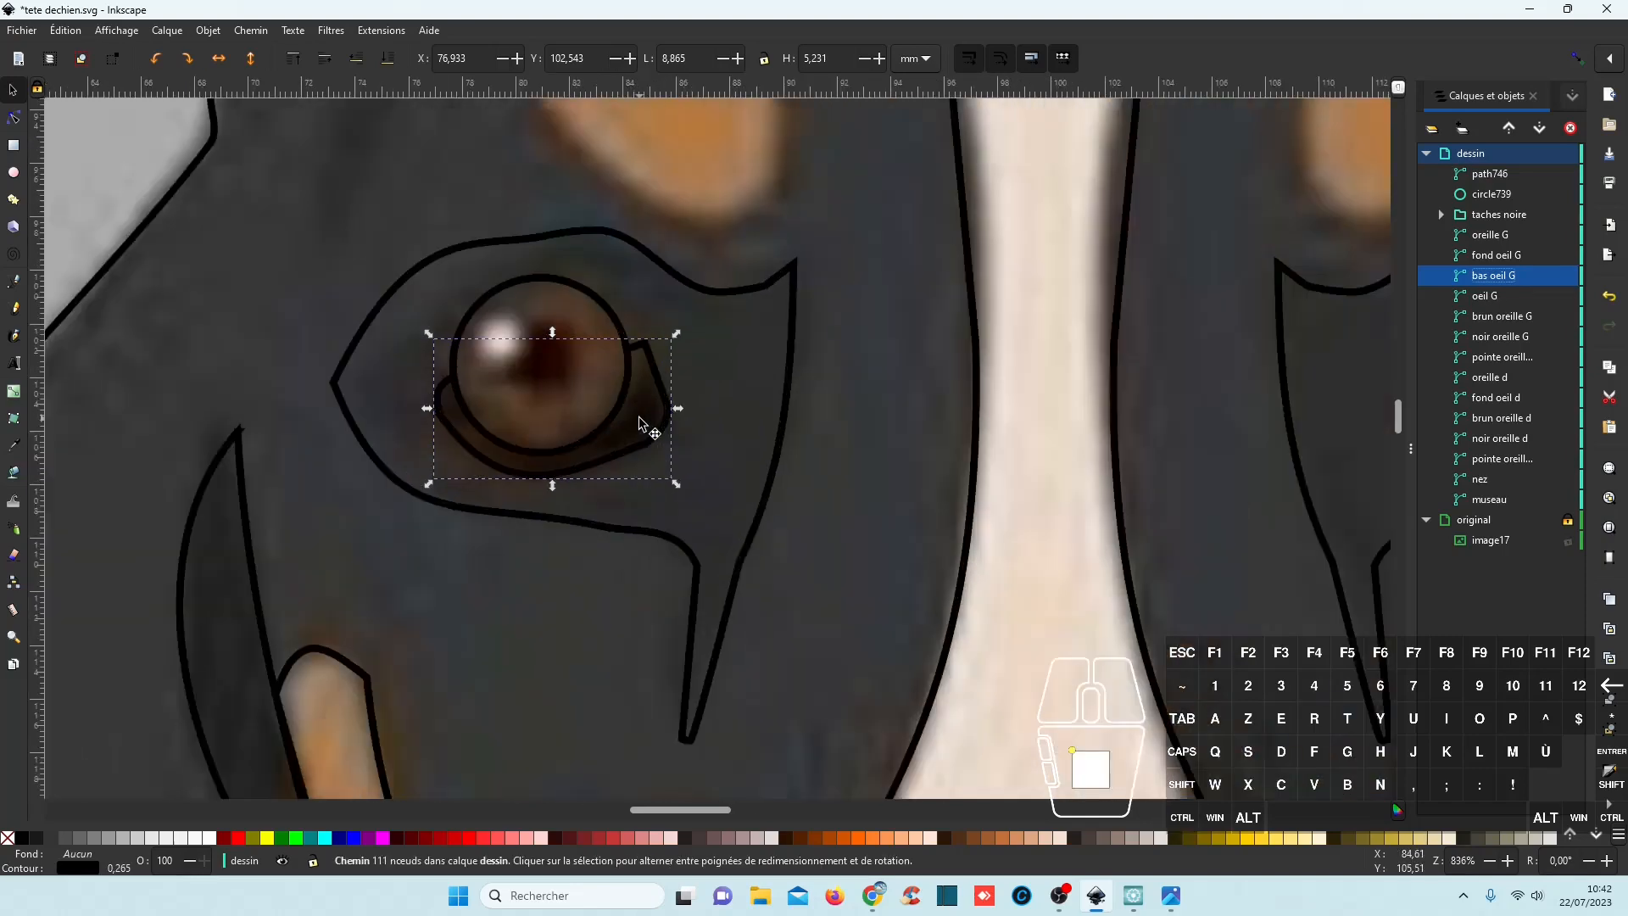
scroll(560, 368, "down", 3, "ctrl")
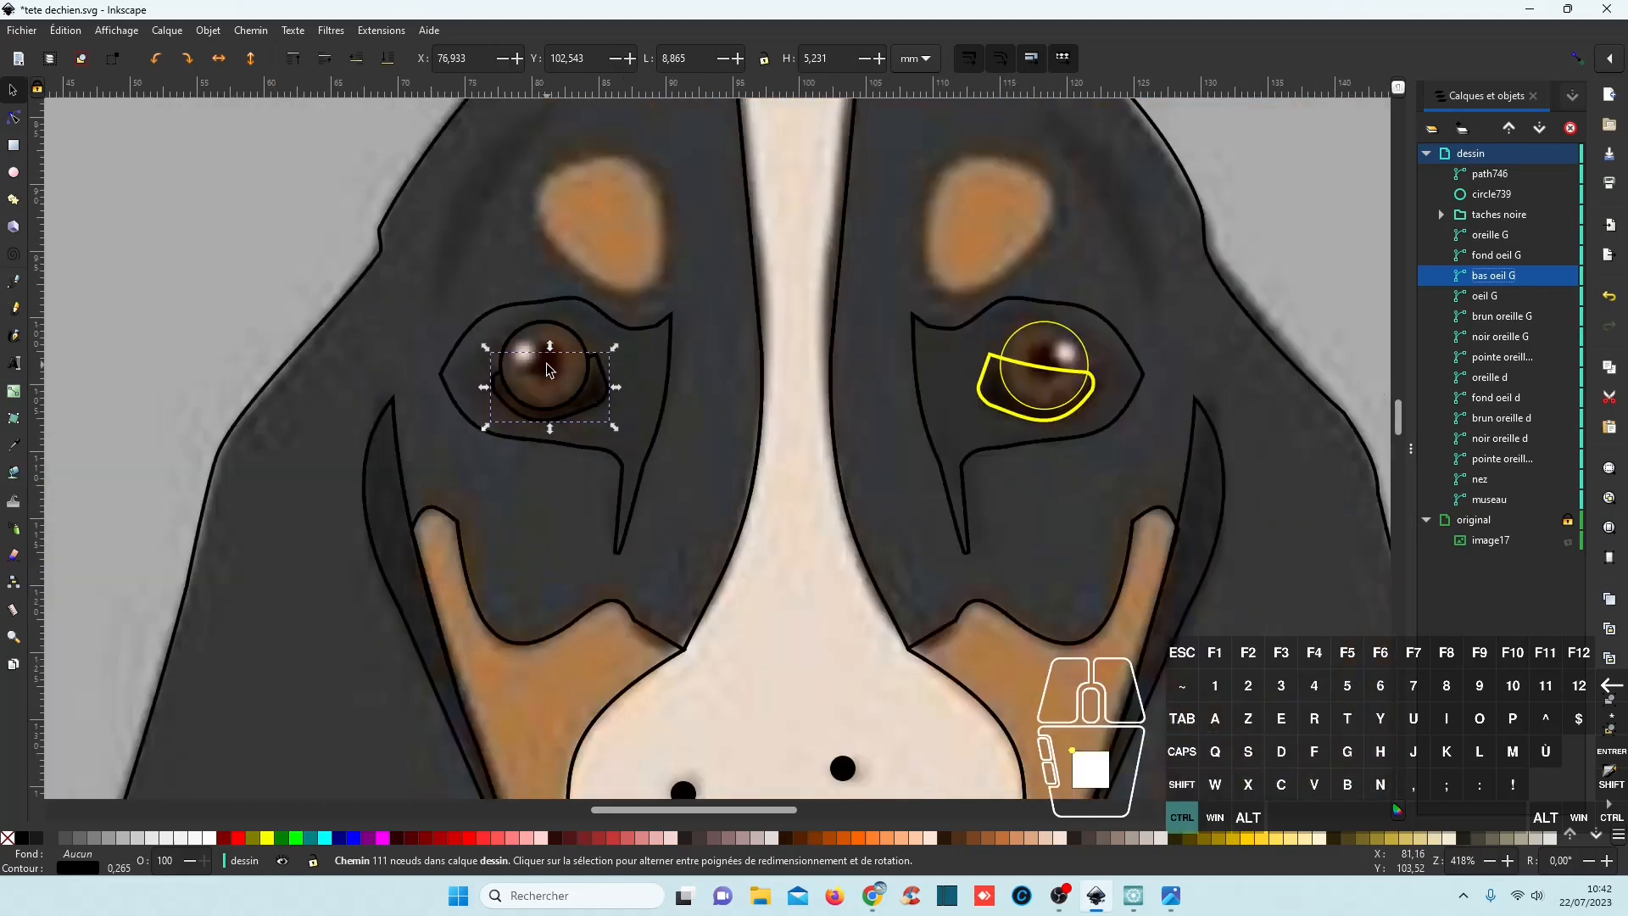
scroll(549, 368, "up", 3, "ctrl")
key("Escape")
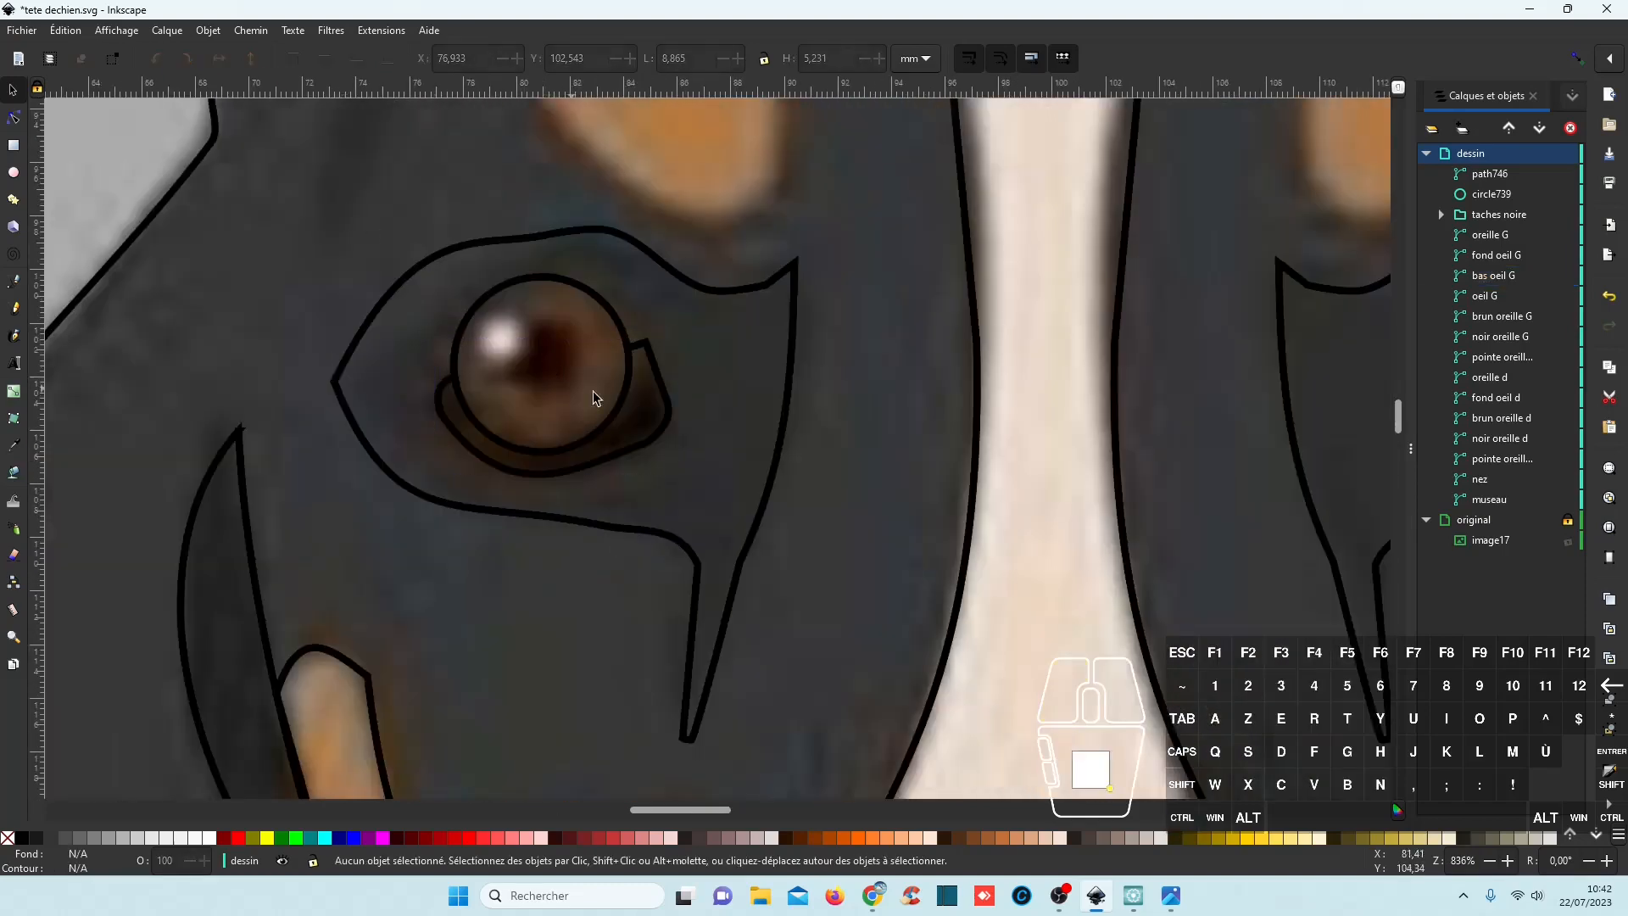
left_click(14, 173)
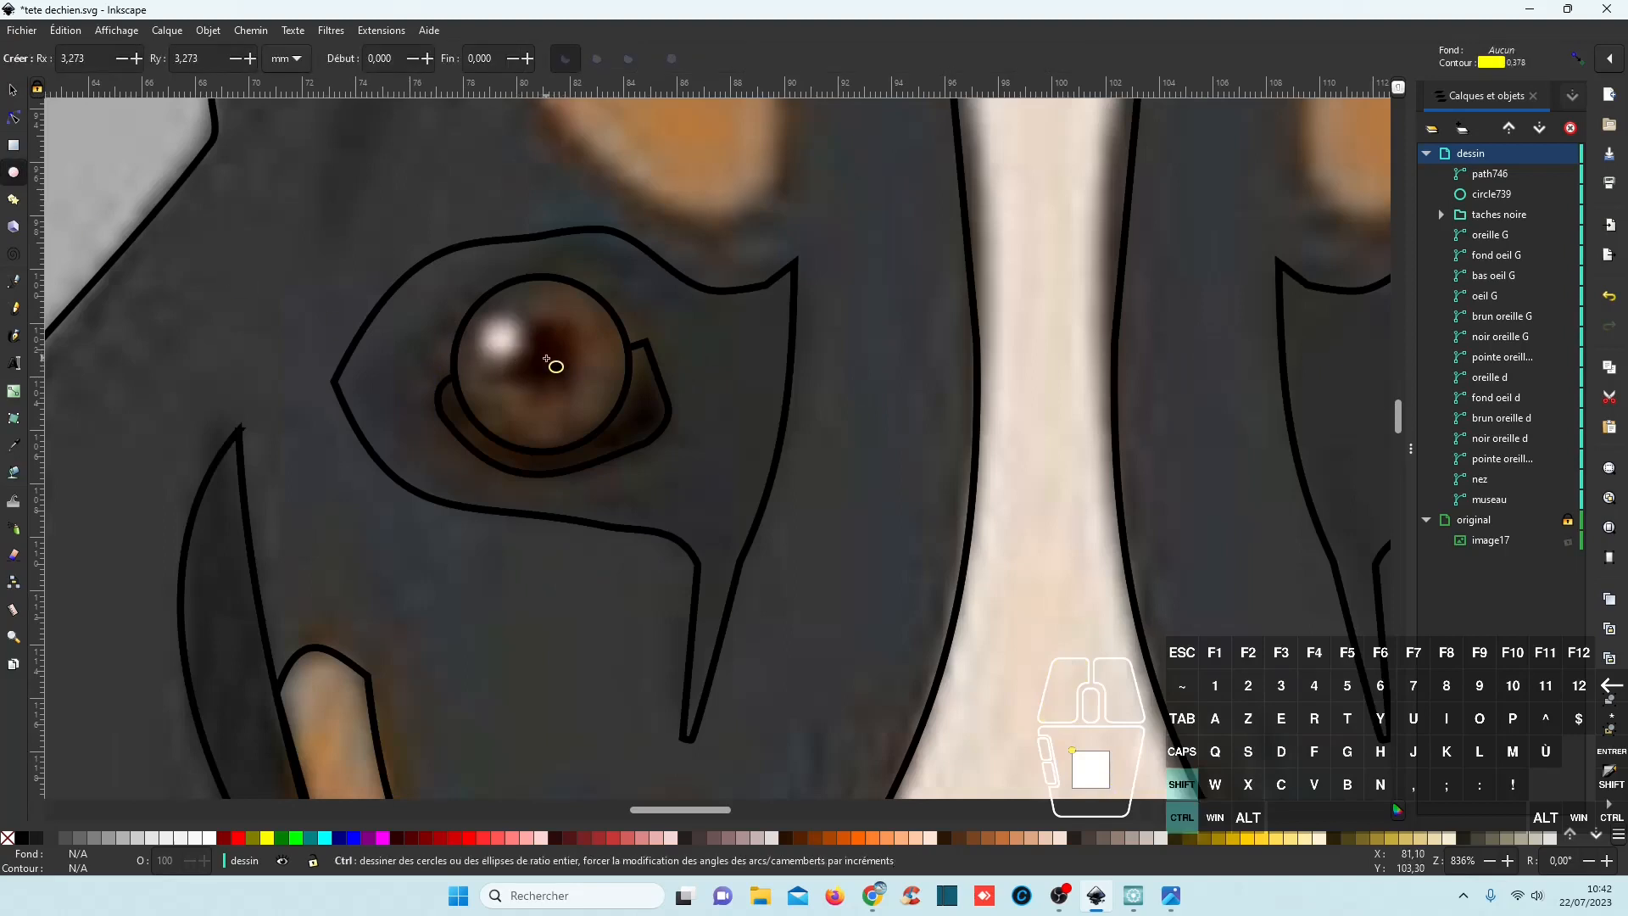
left_click_drag(546, 359, 570, 386)
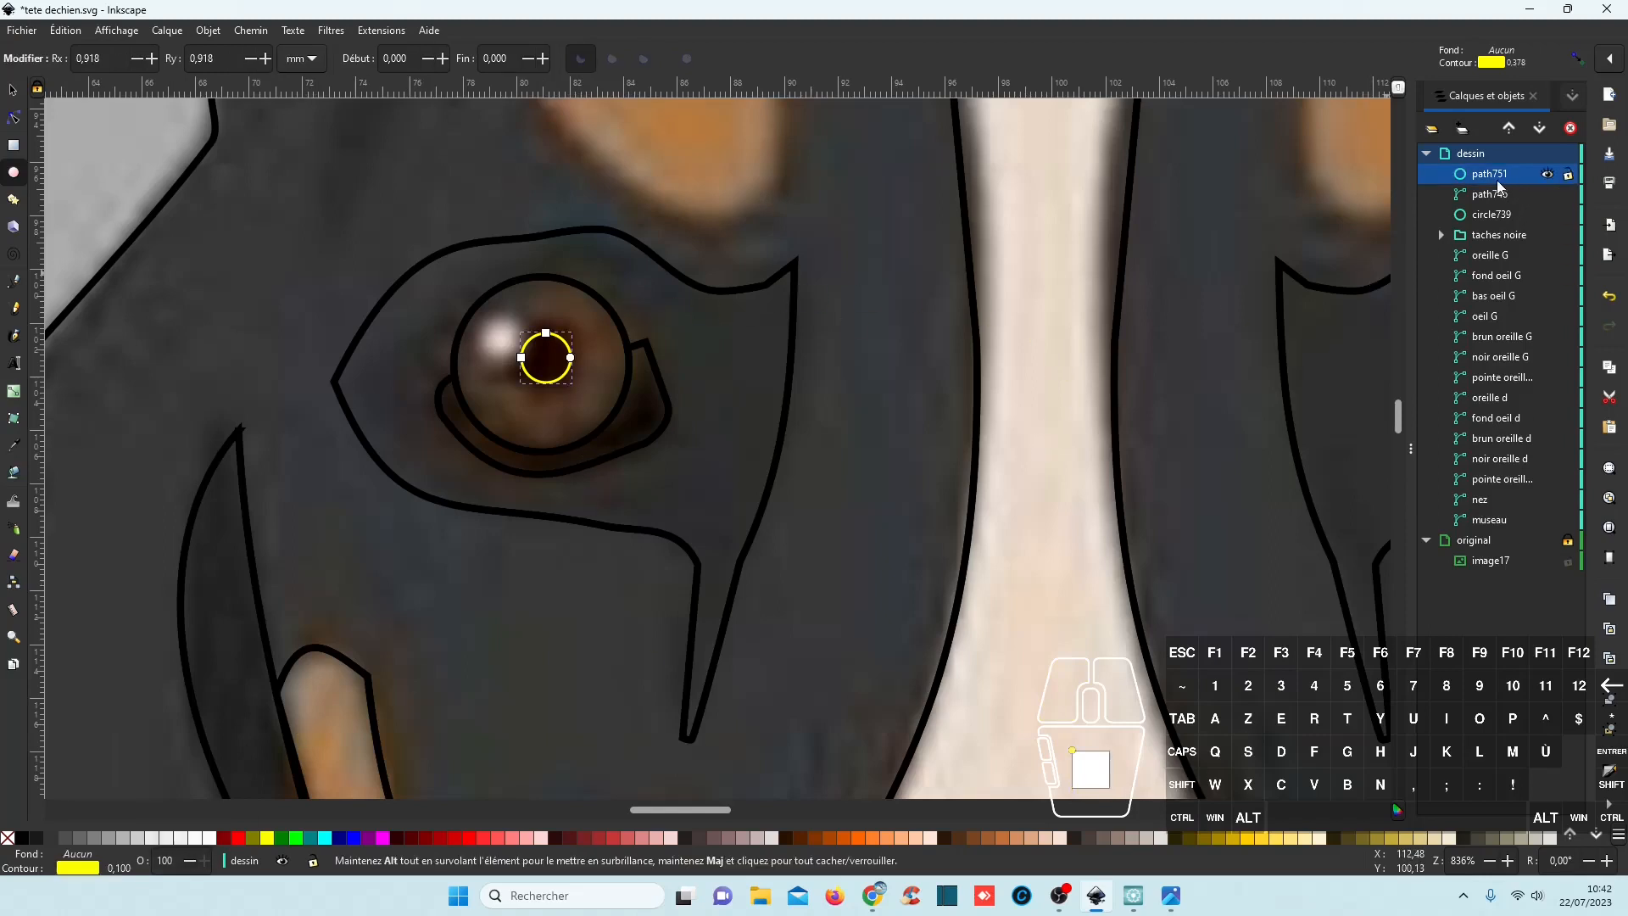
Duplicate the pupil circle and place the copy over the pupil of the right eye.
scroll(639, 508, "down", 3)
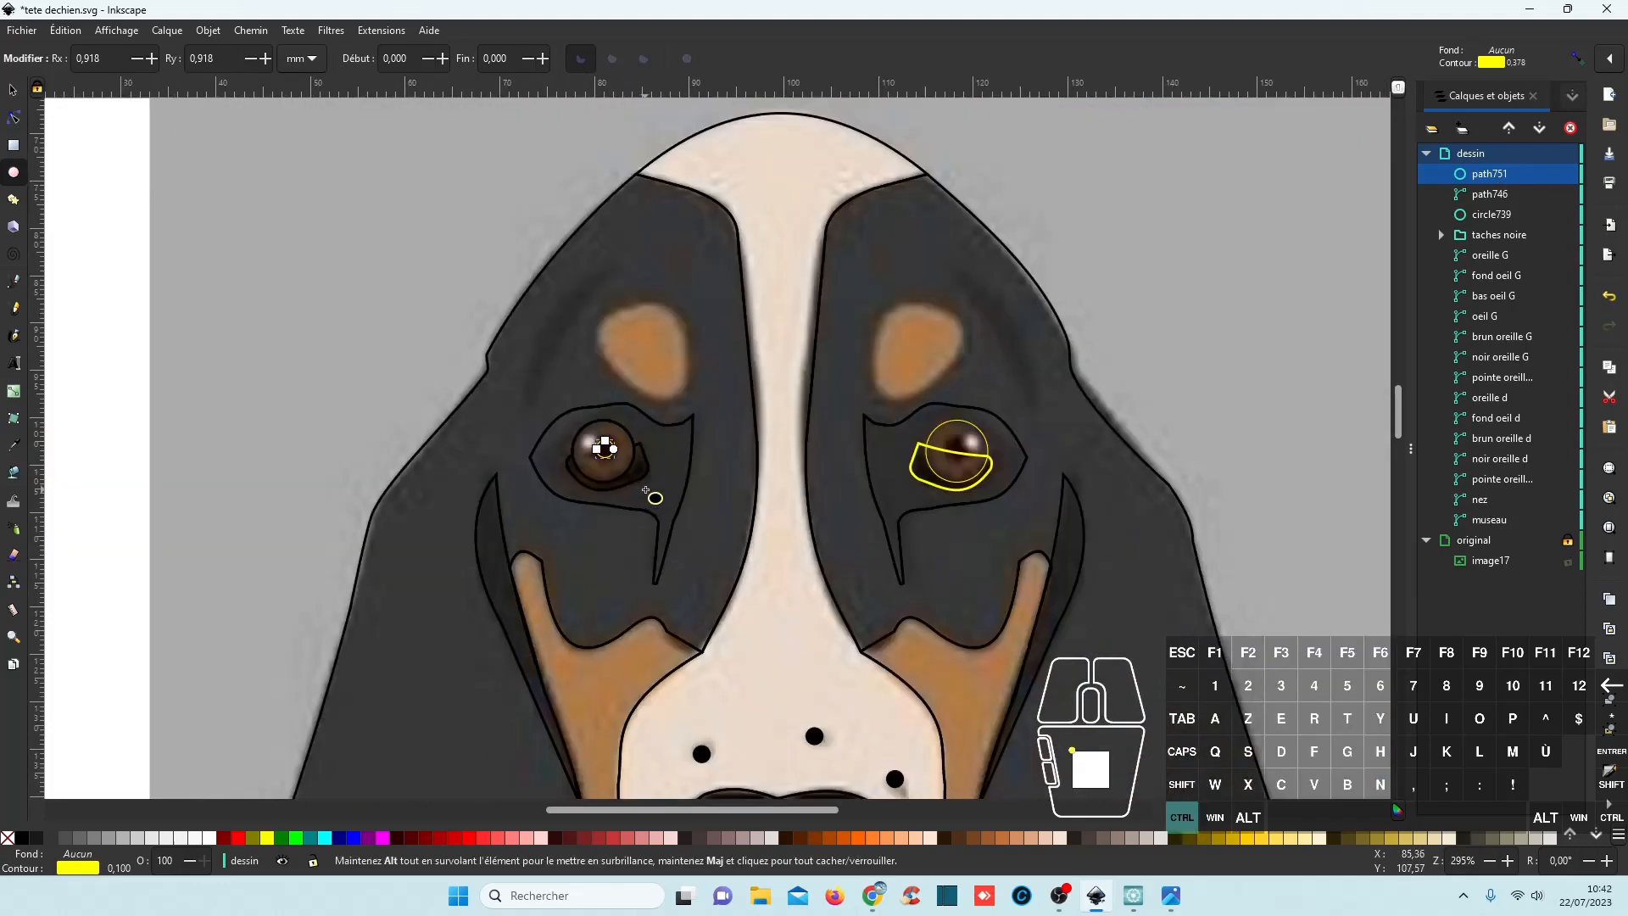
key("ctrl+d")
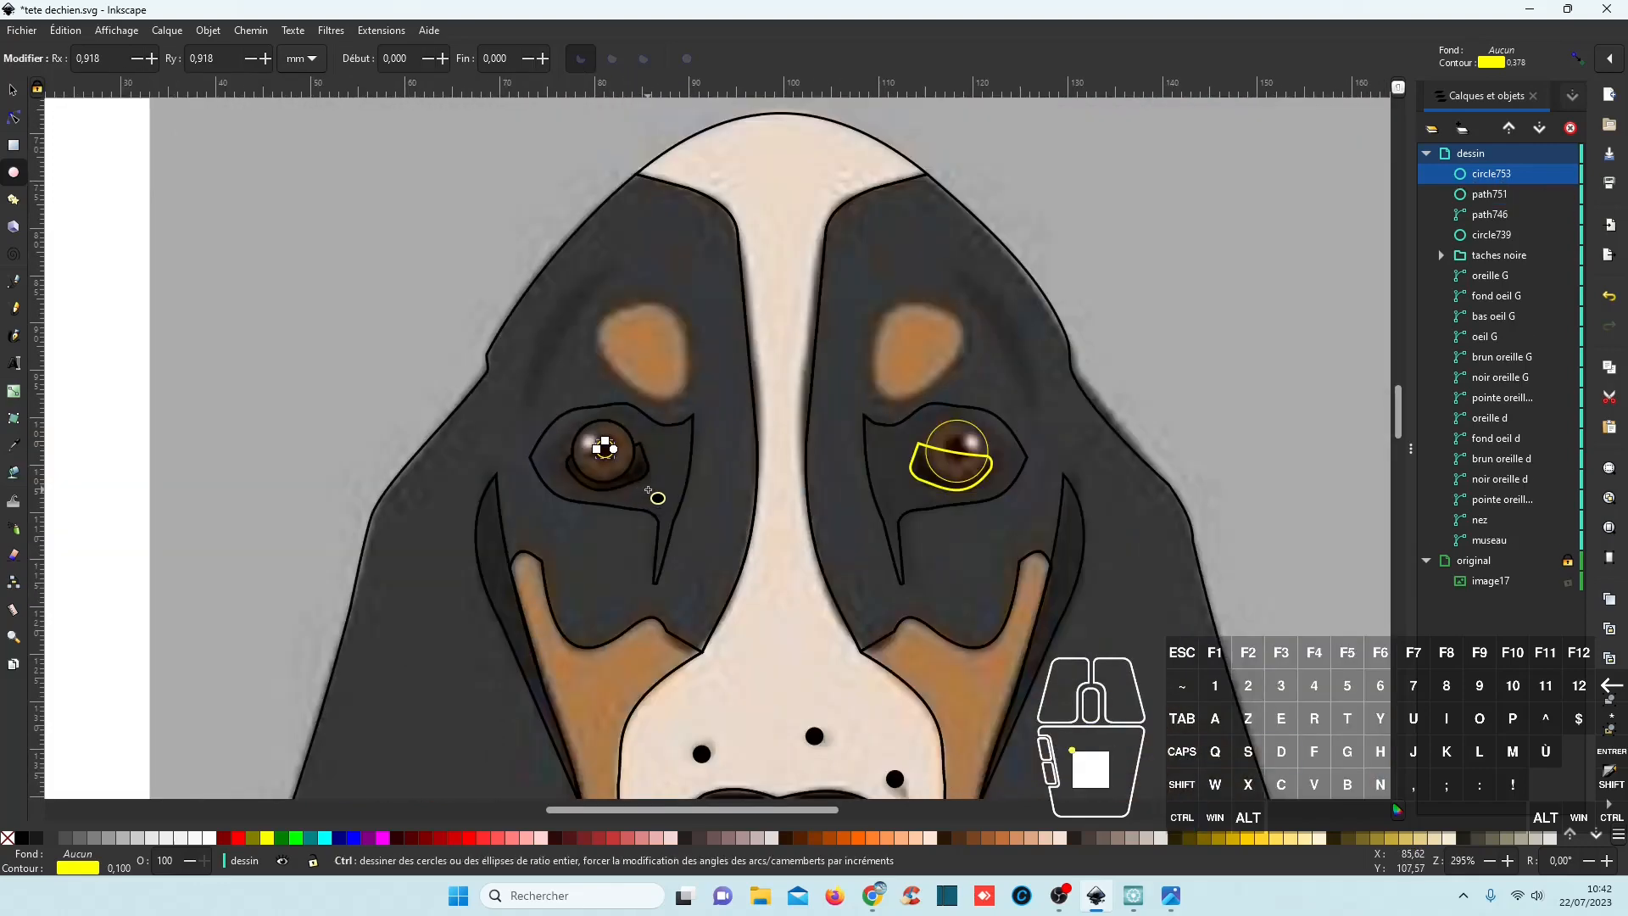
left_click(13, 90)
left_click_drag(612, 458, 969, 503)
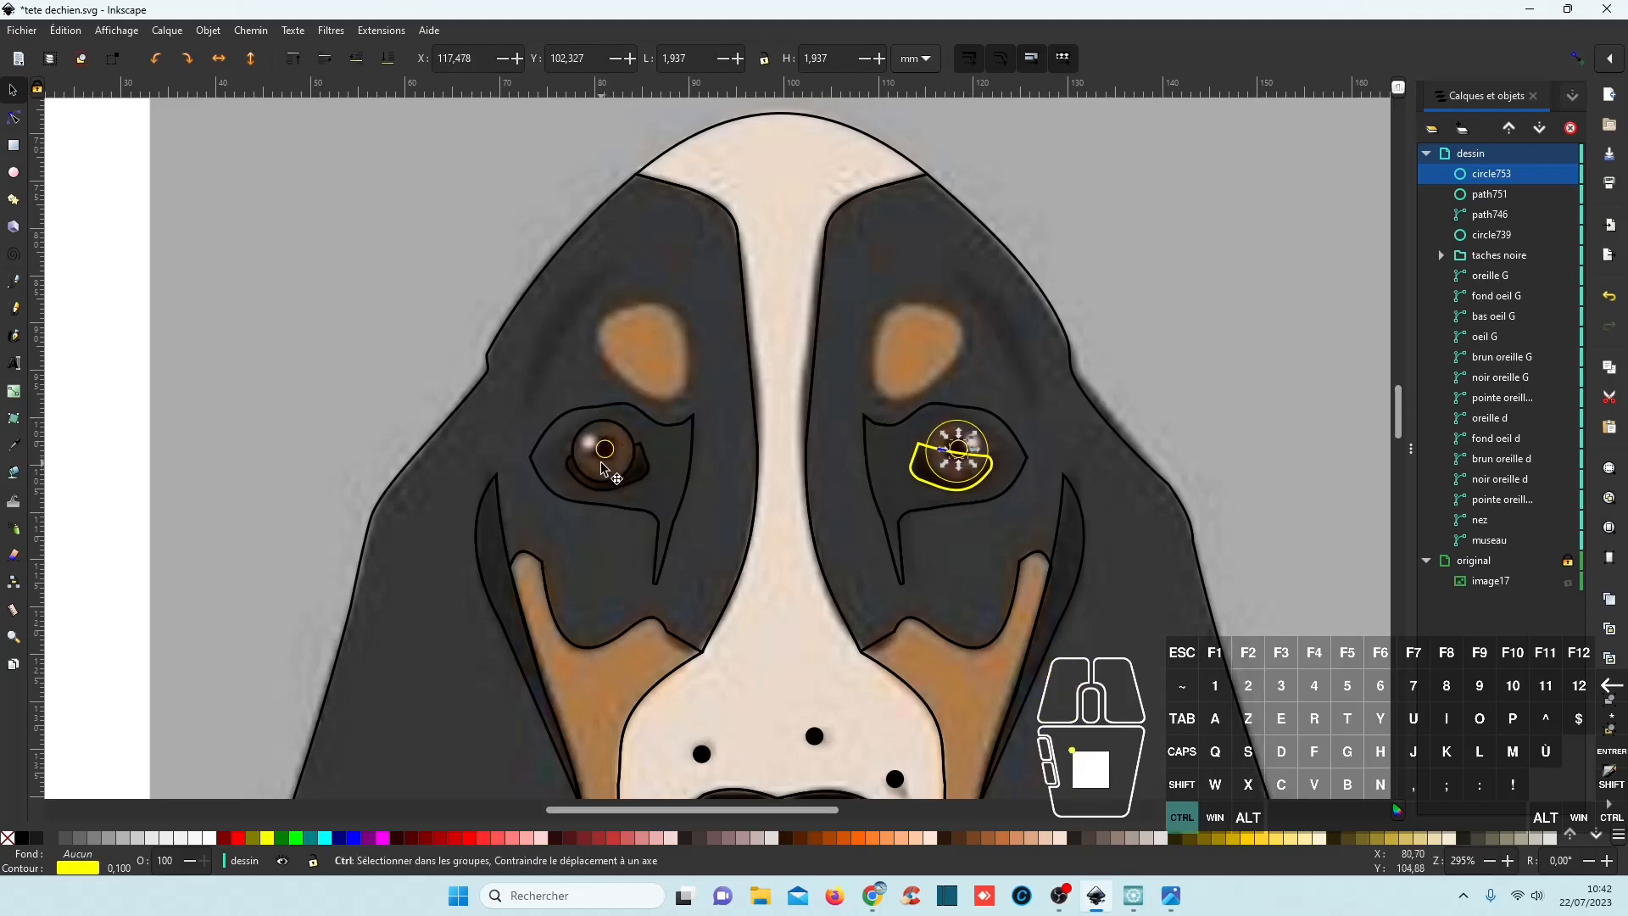
Divide the oeil G path with the pupil circle on the left eye.
scroll(603, 461, "up", 3)
left_click(622, 461)
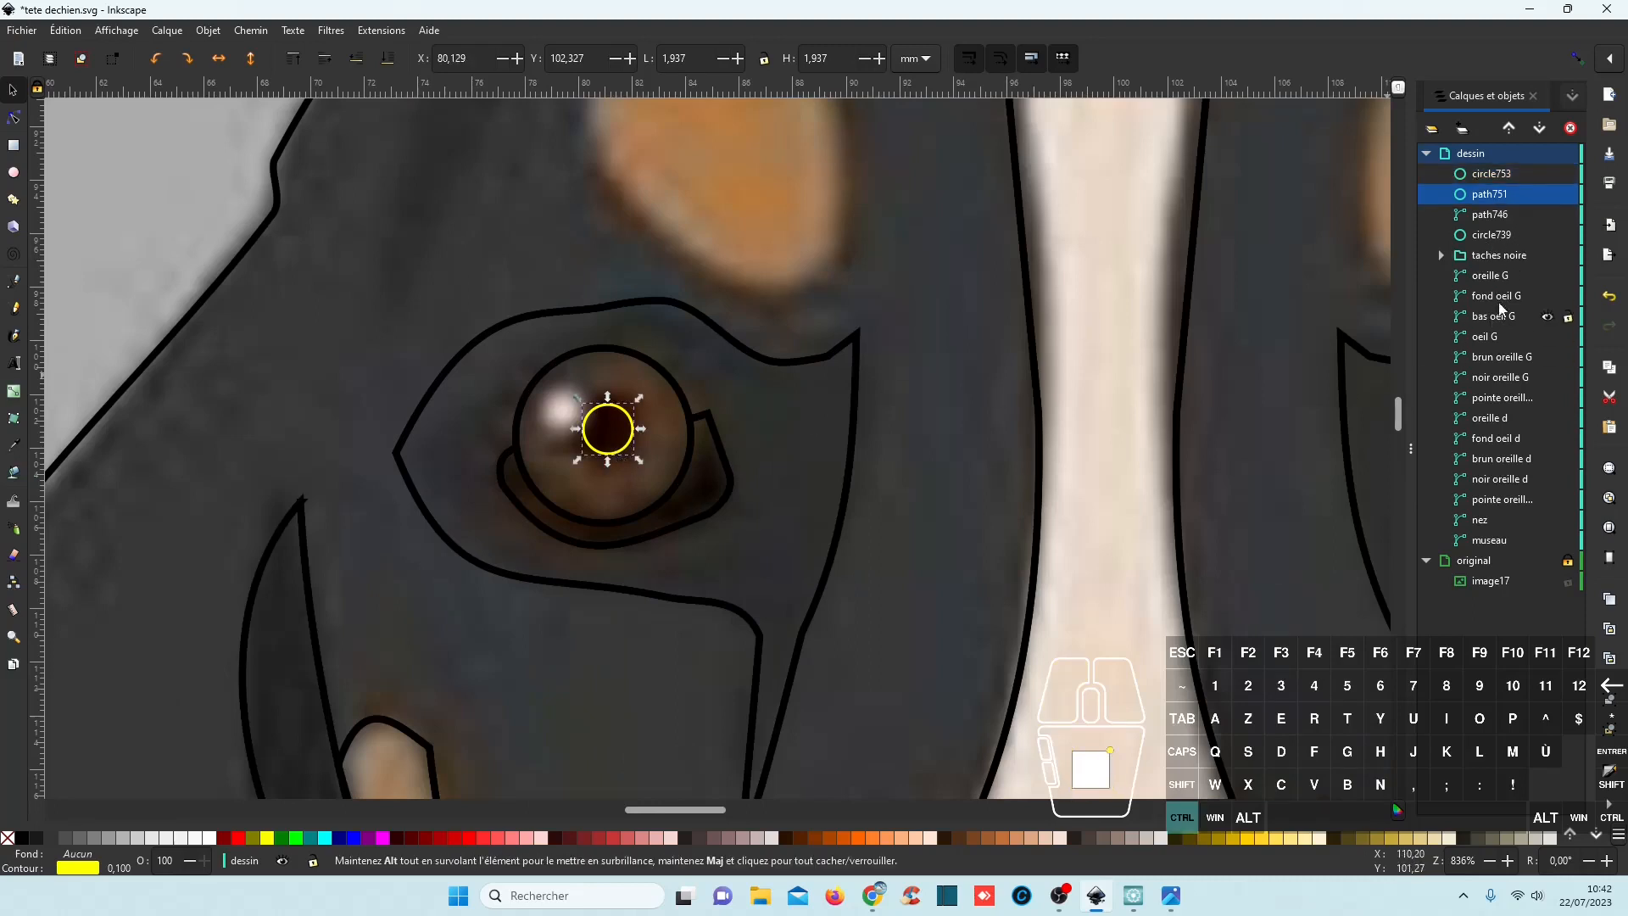
left_click(1493, 338, "ctrl")
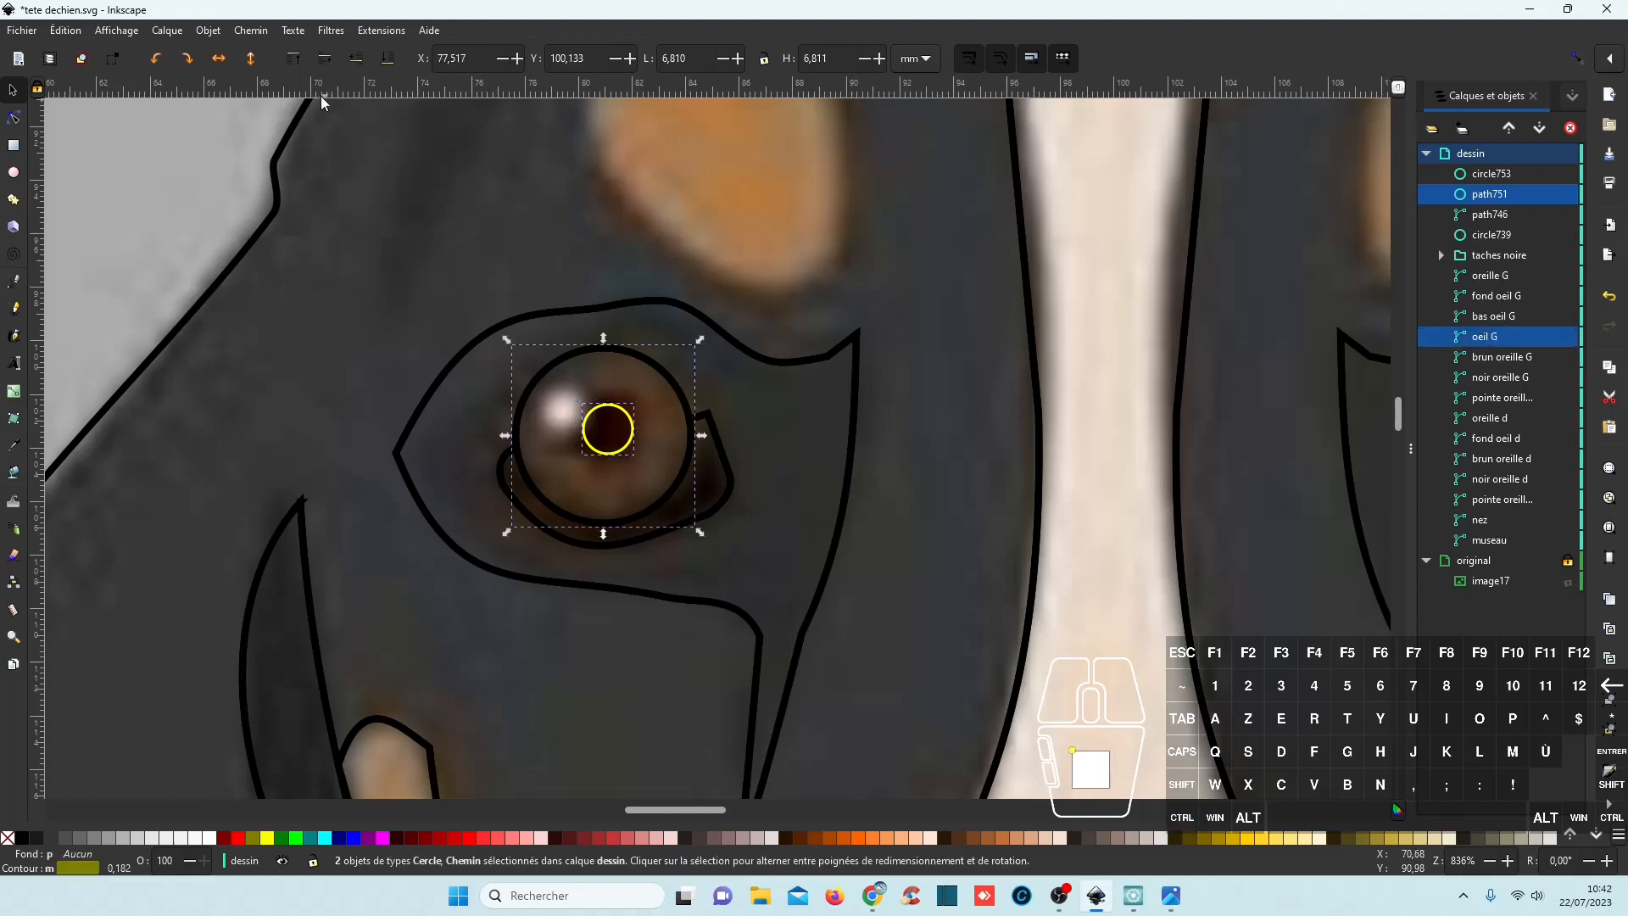
left_click(253, 31)
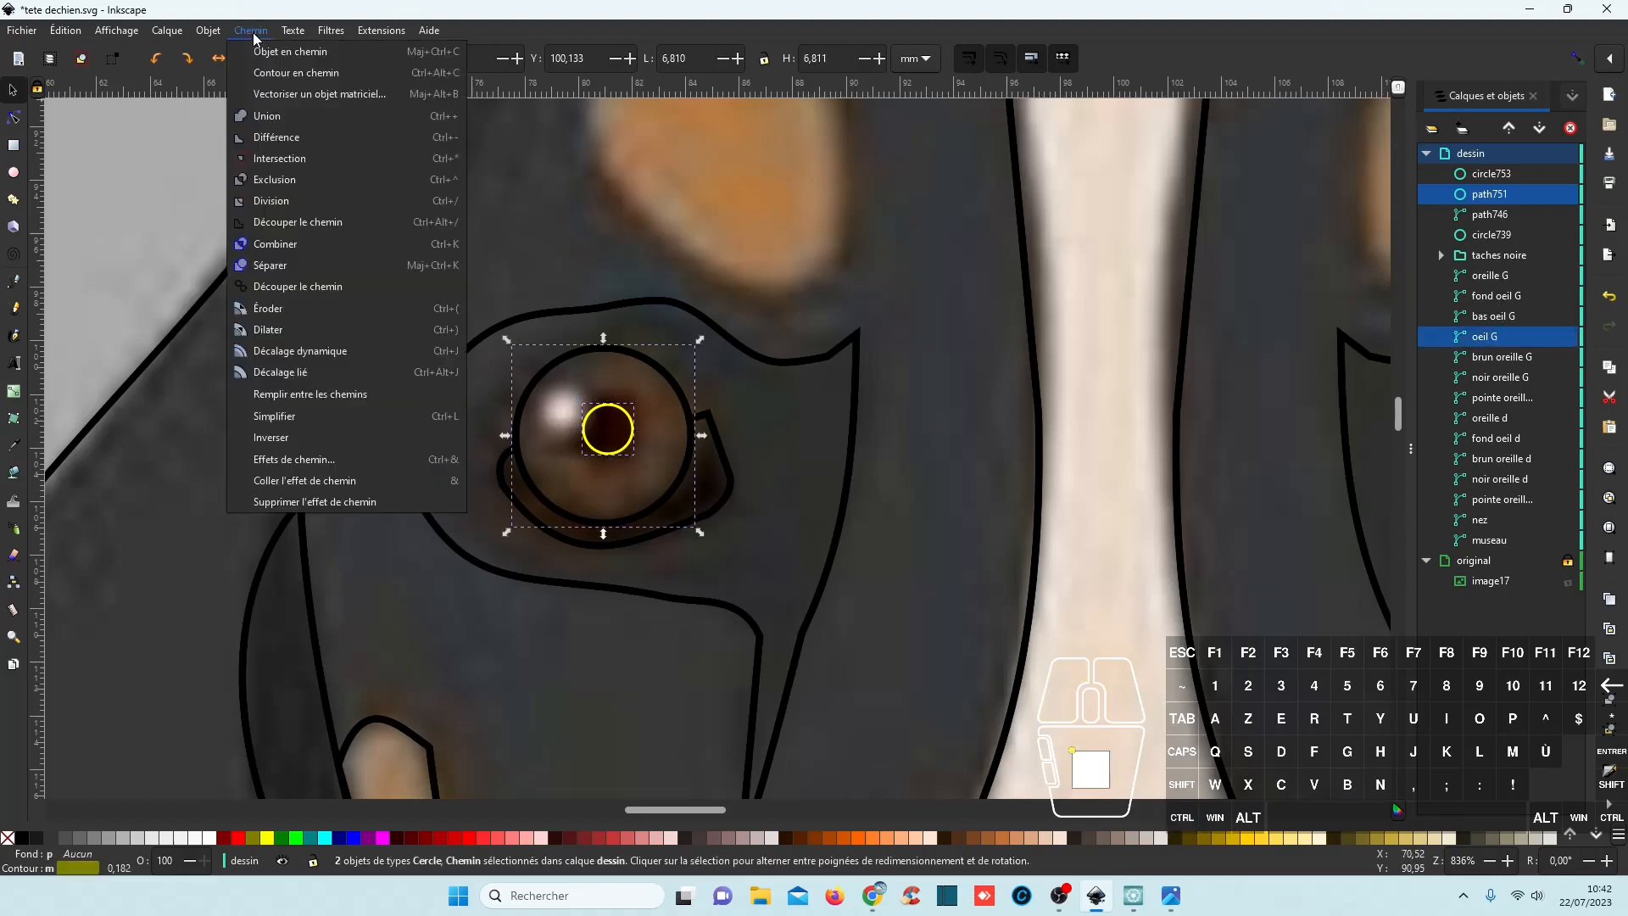
left_click(280, 202)
Rename the small pupil piece of oeil G as interieur oeil G and save the drawing.
left_click(1493, 317)
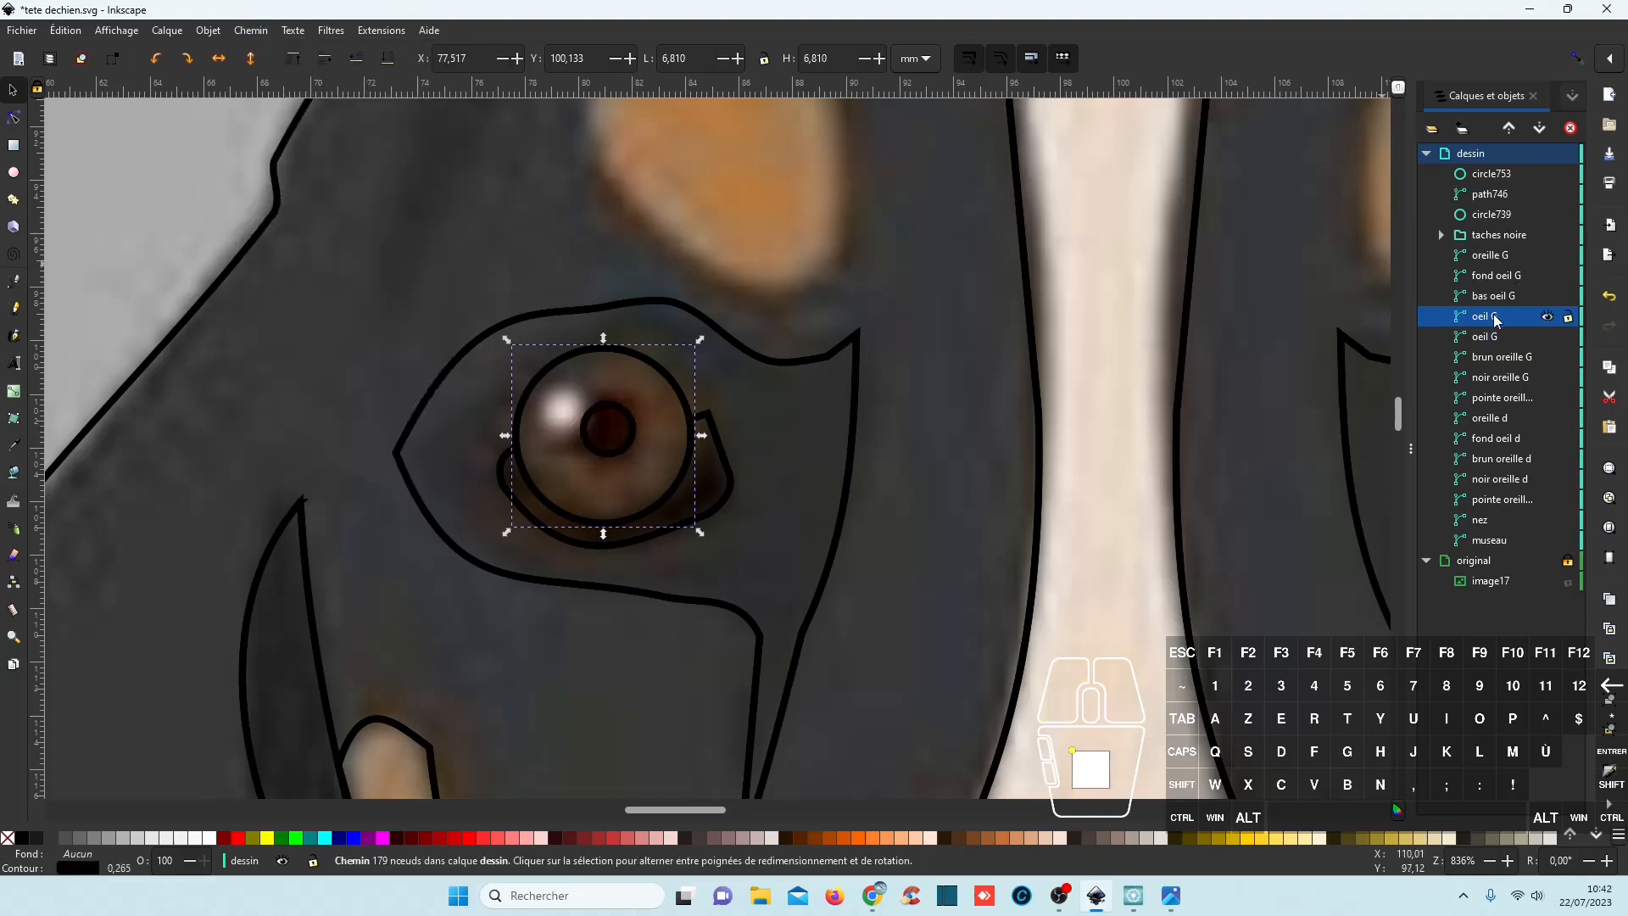
left_click(1492, 337)
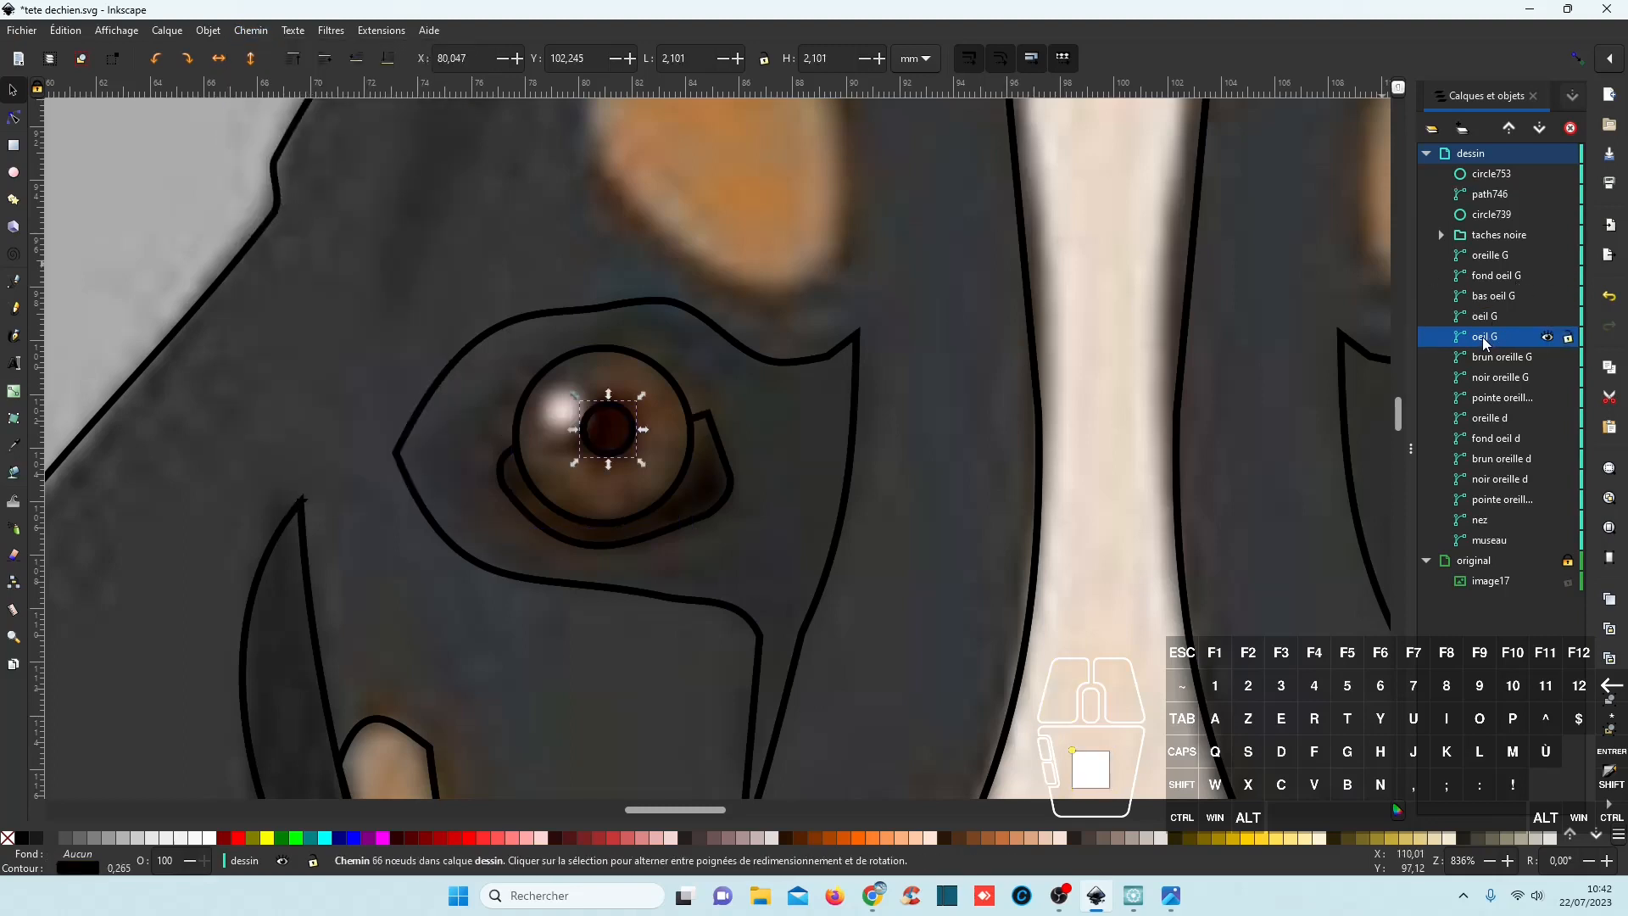
left_click(1482, 337)
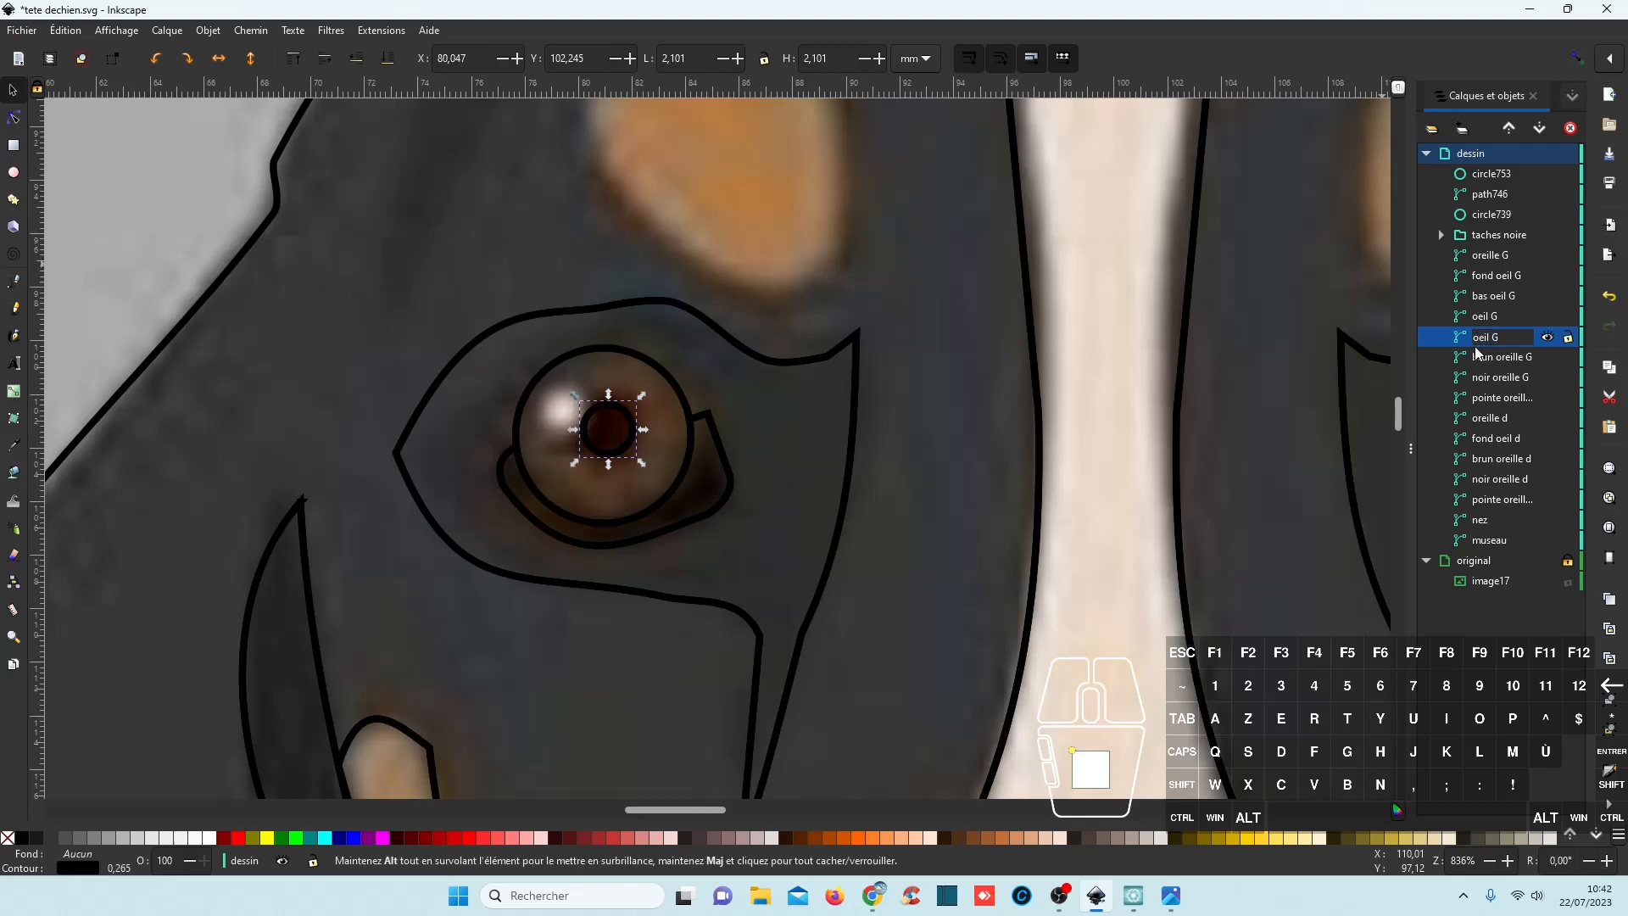
type("interieur")
key("Return")
key("ctrl+s")
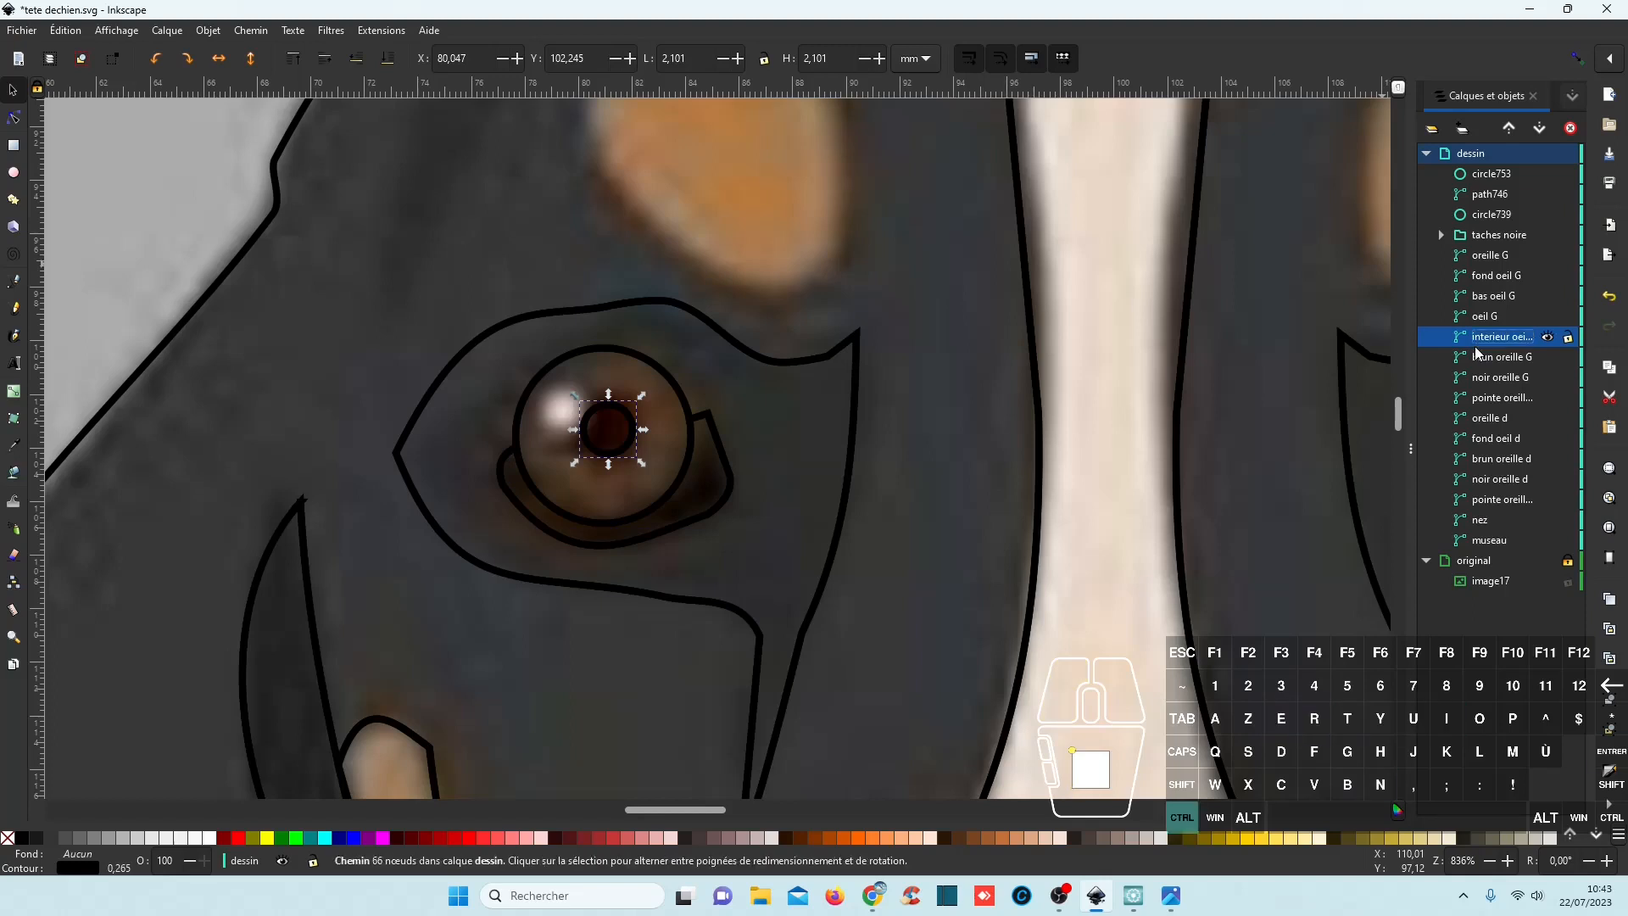
Divide the fond oeil d path with the yellow lower-eye outline on the right eye.
scroll(1061, 430, "down", 2, "ctrl")
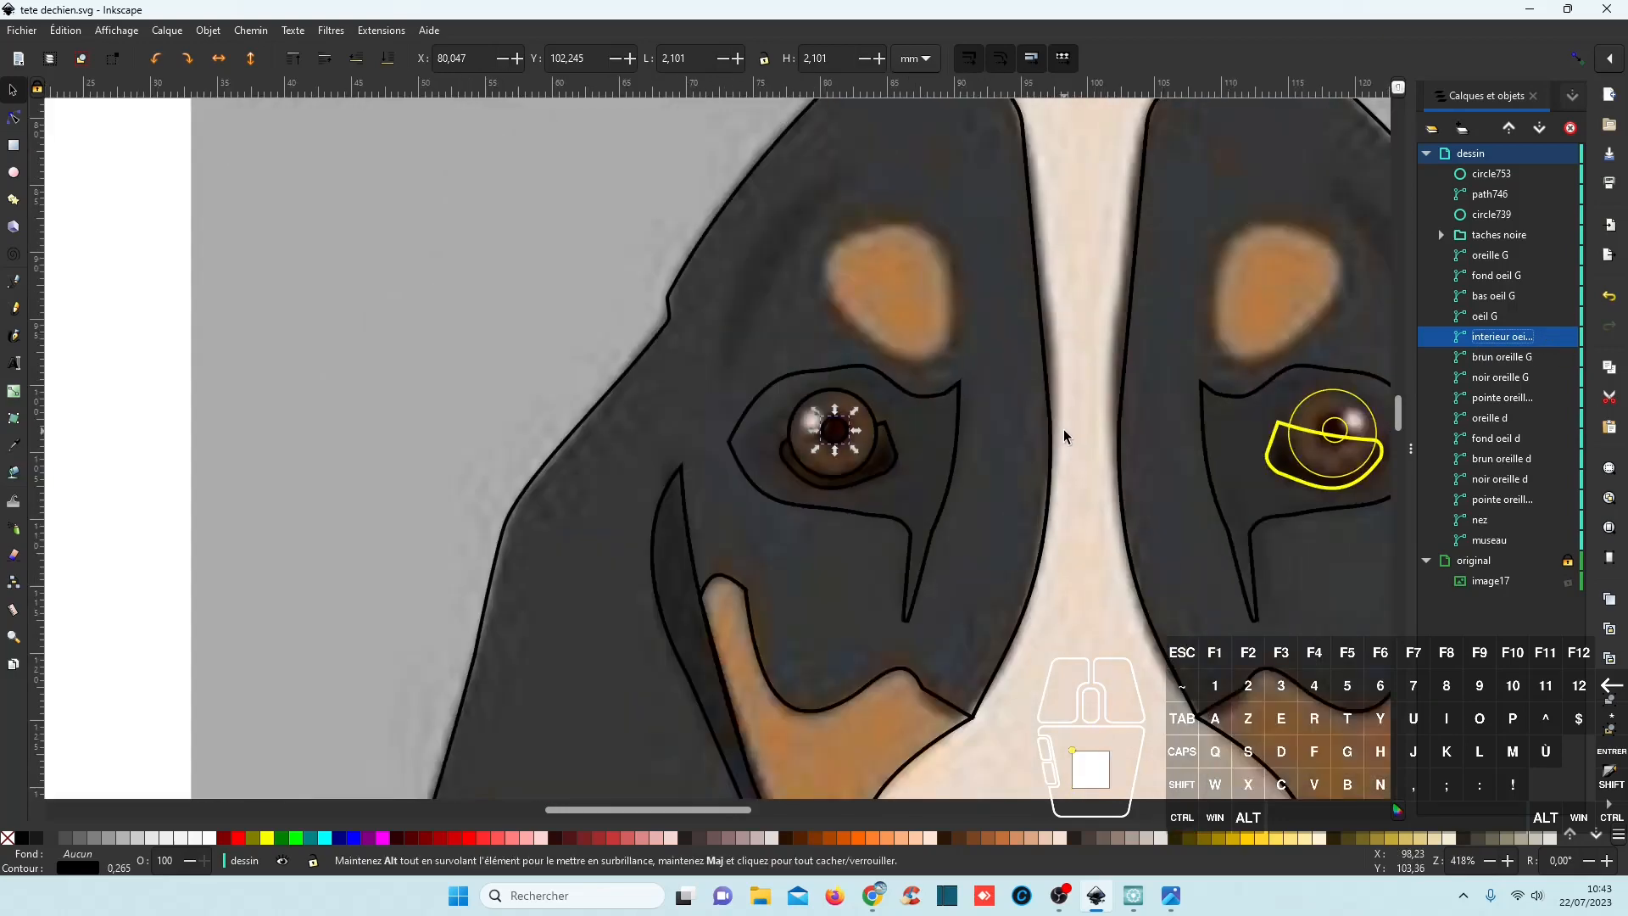
scroll(1063, 429, "down", 3)
scroll(830, 417, "right", 4)
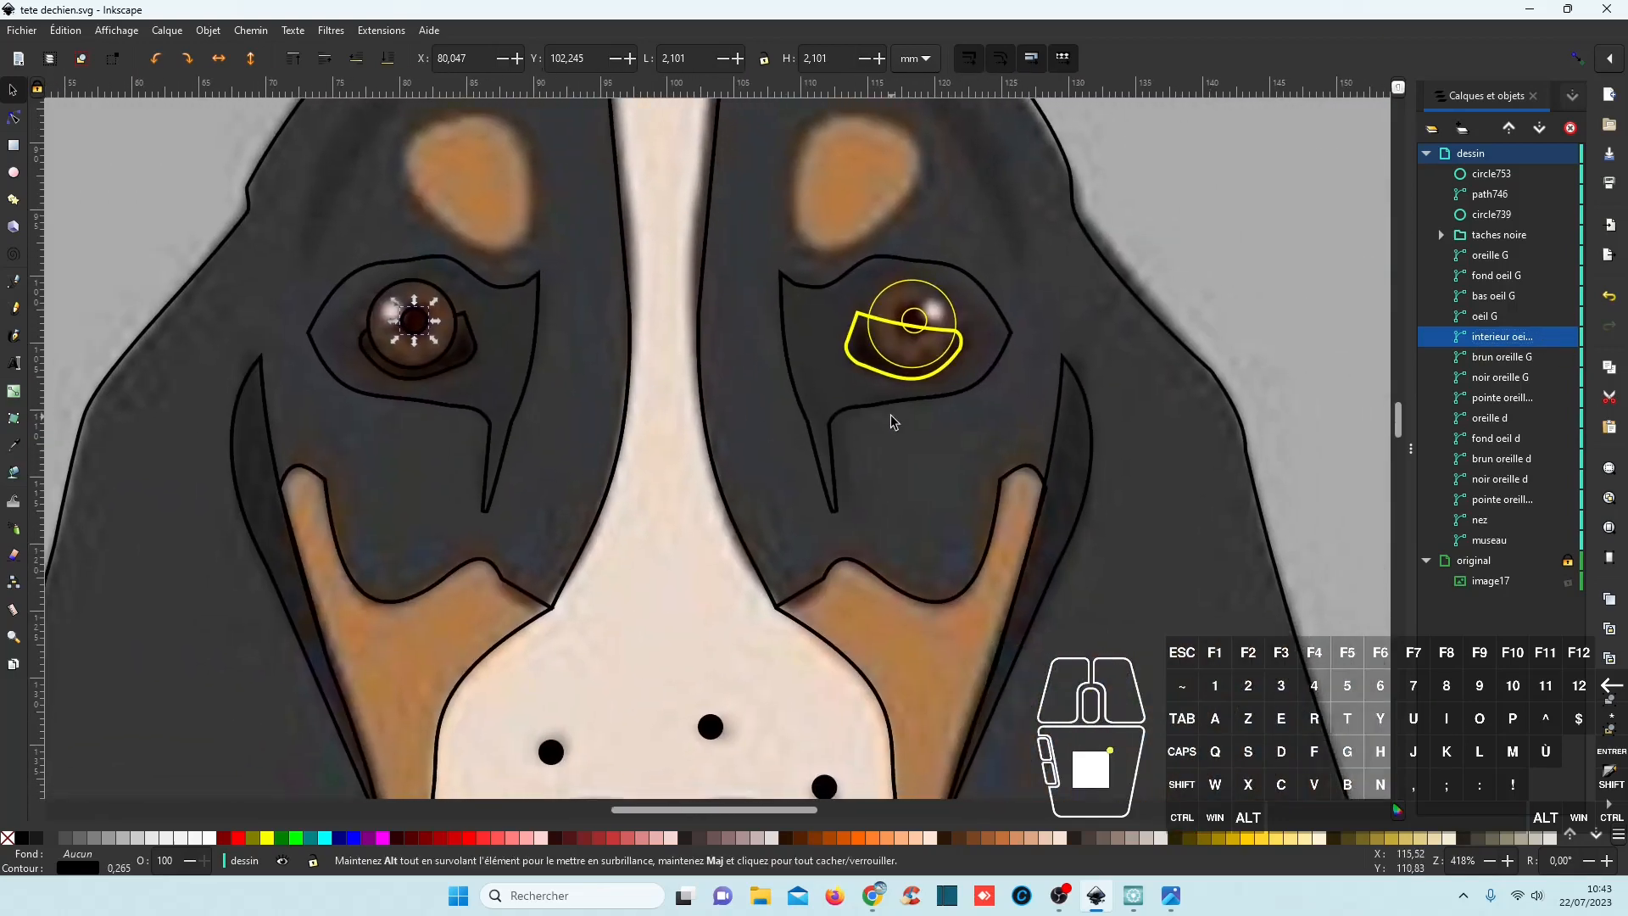
scroll(950, 366, "up", 1, "ctrl")
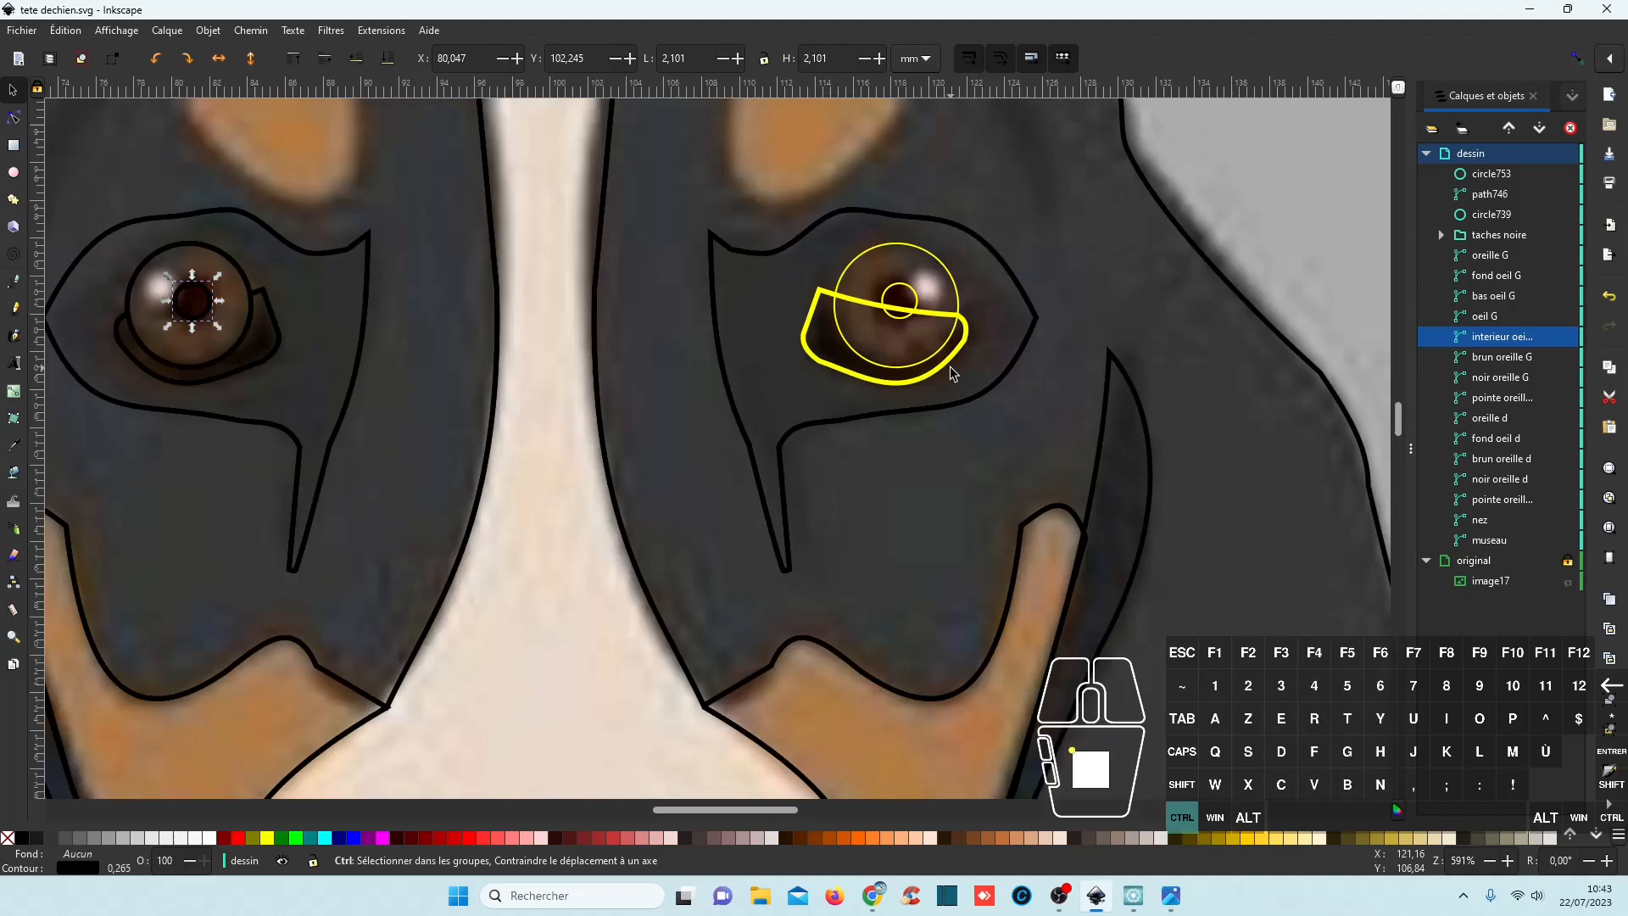
left_click(967, 326)
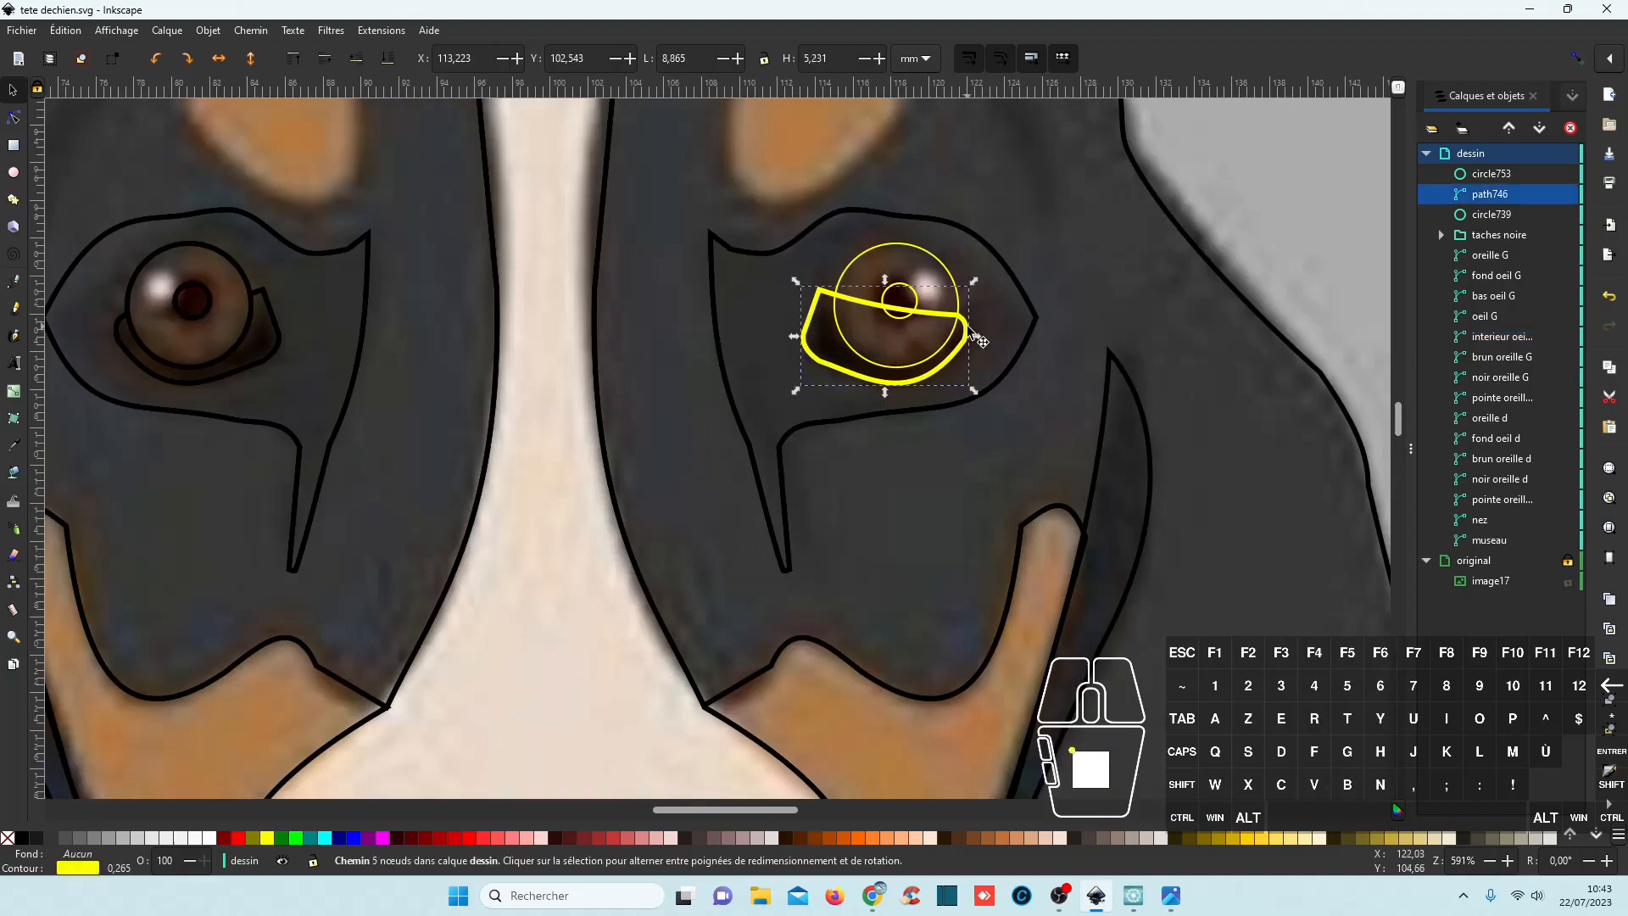
key("shift")
left_click(1030, 305, "shift")
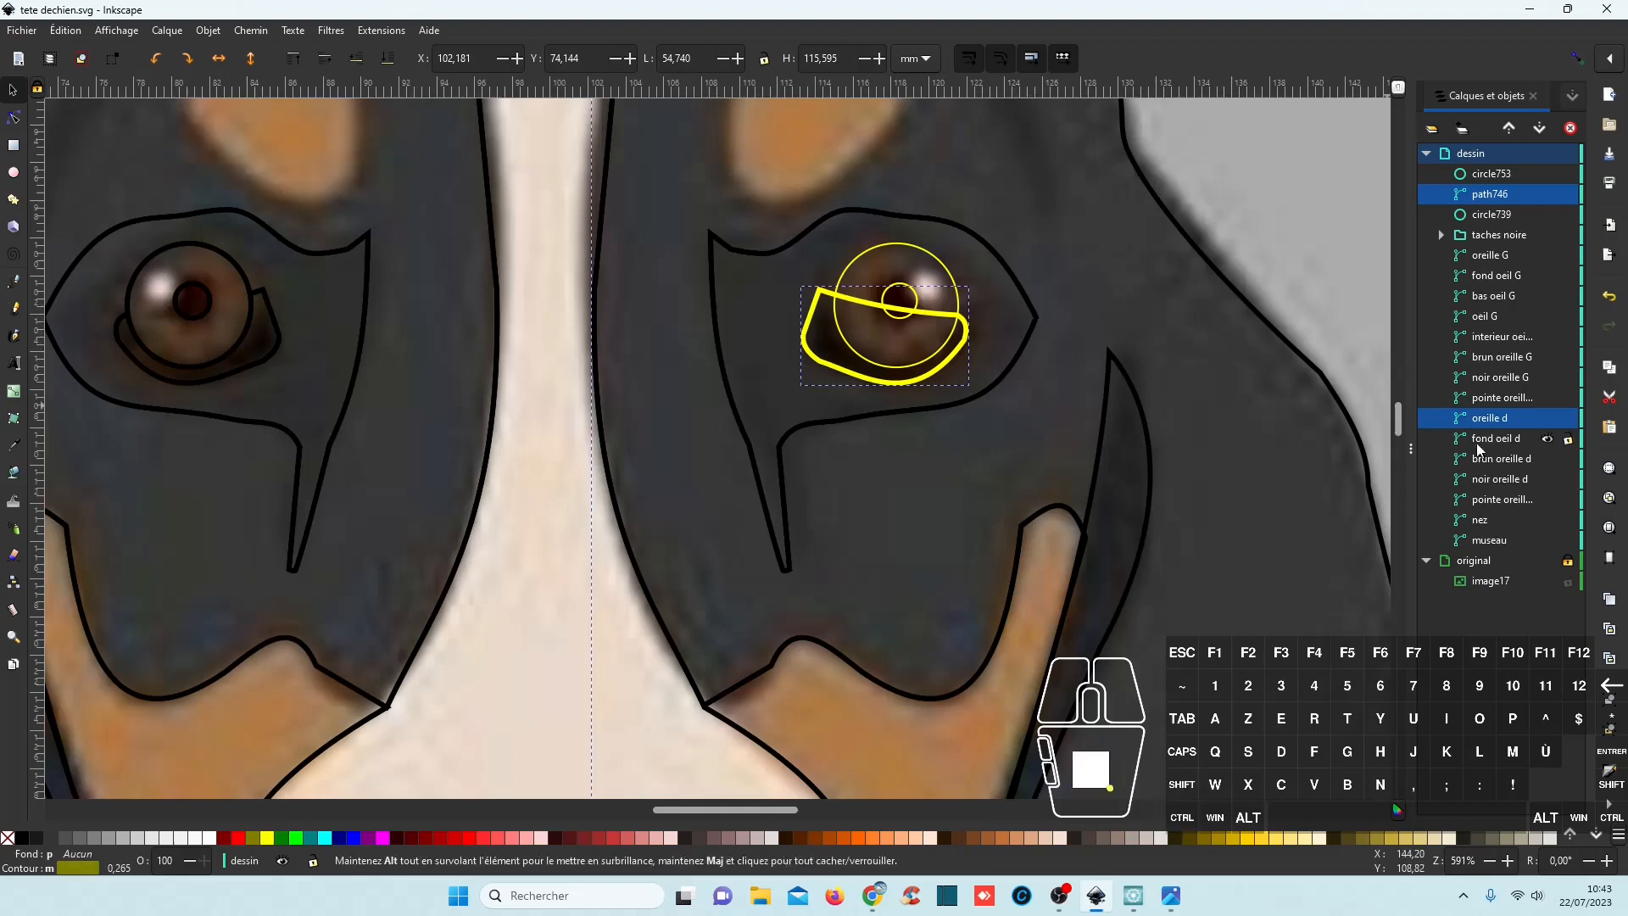
left_click(1498, 421, "ctrl")
left_click(1499, 437, "ctrl")
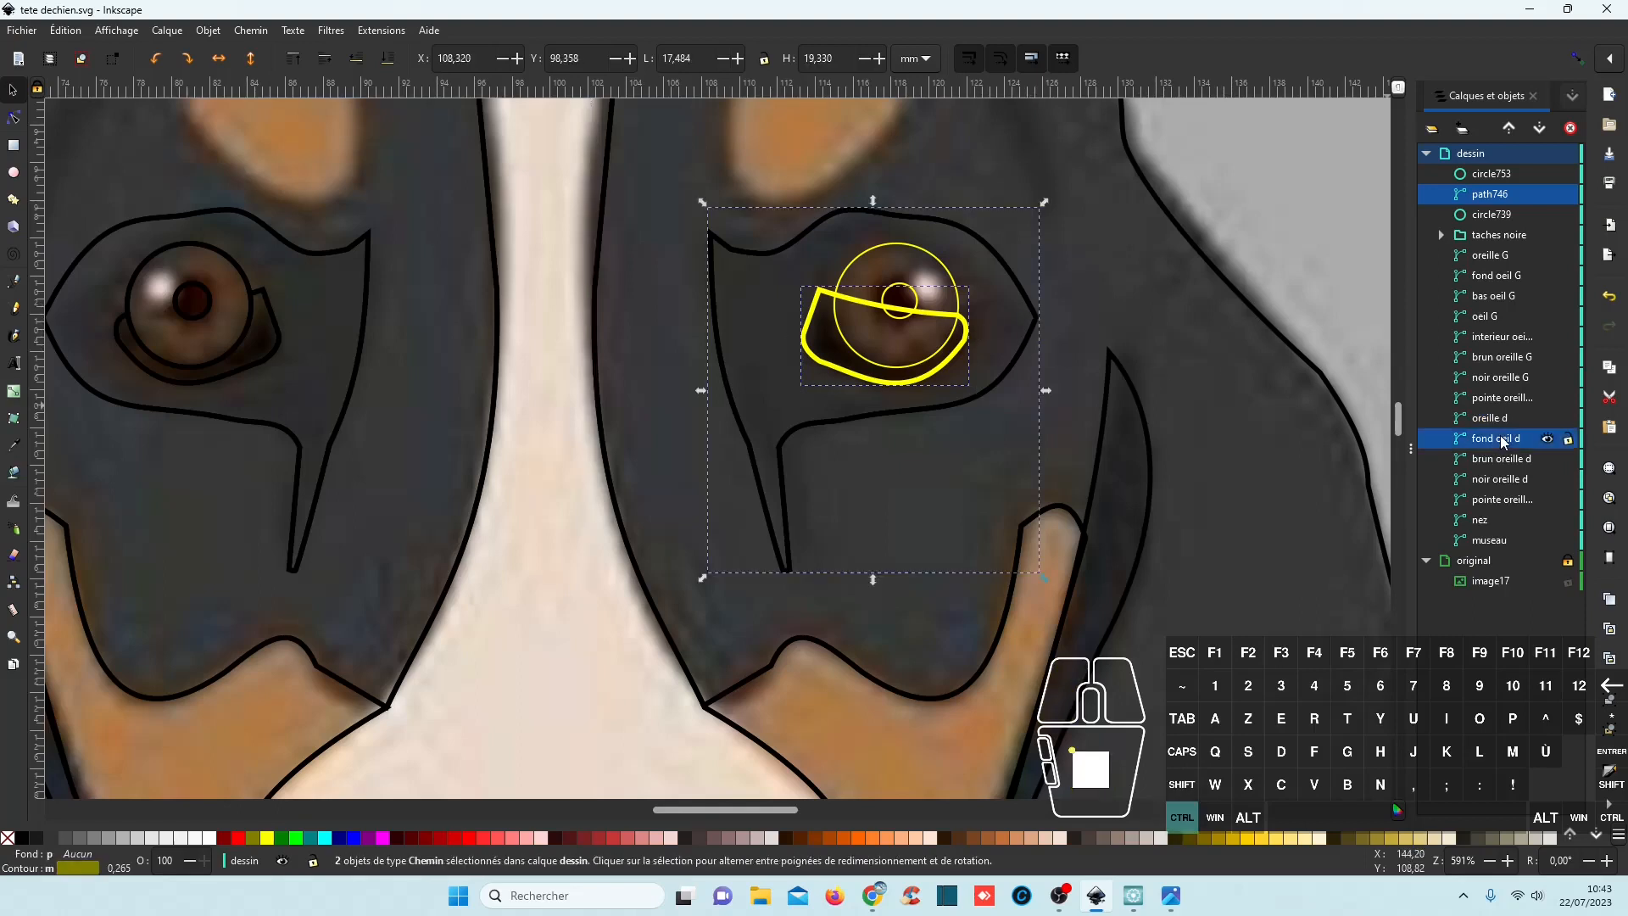
left_click(250, 31)
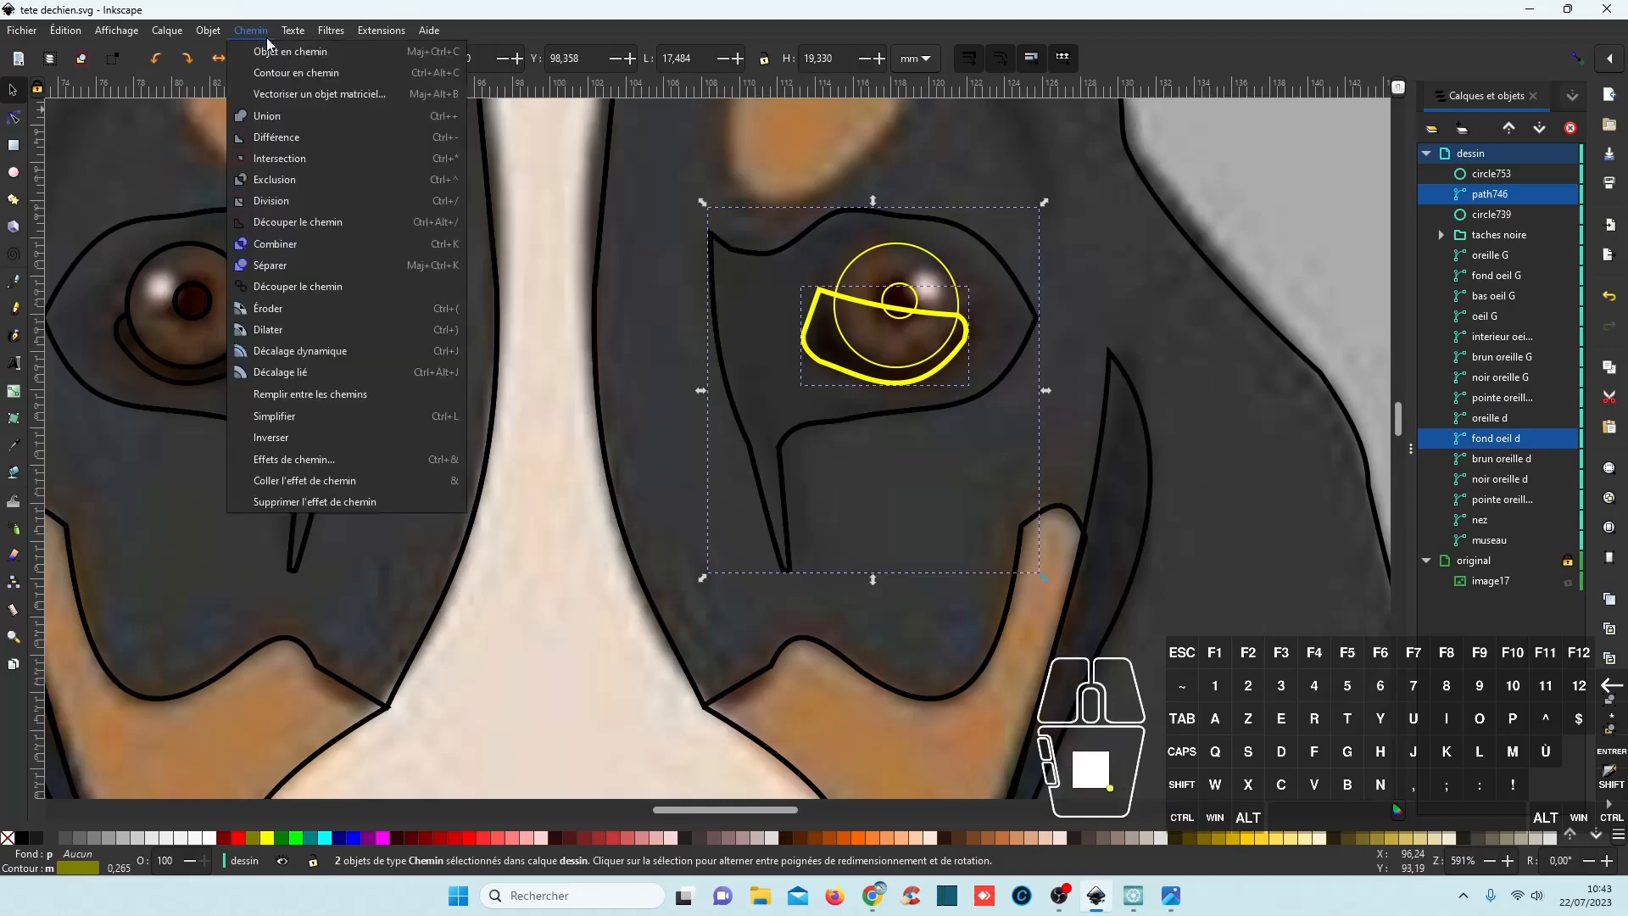
left_click(279, 207)
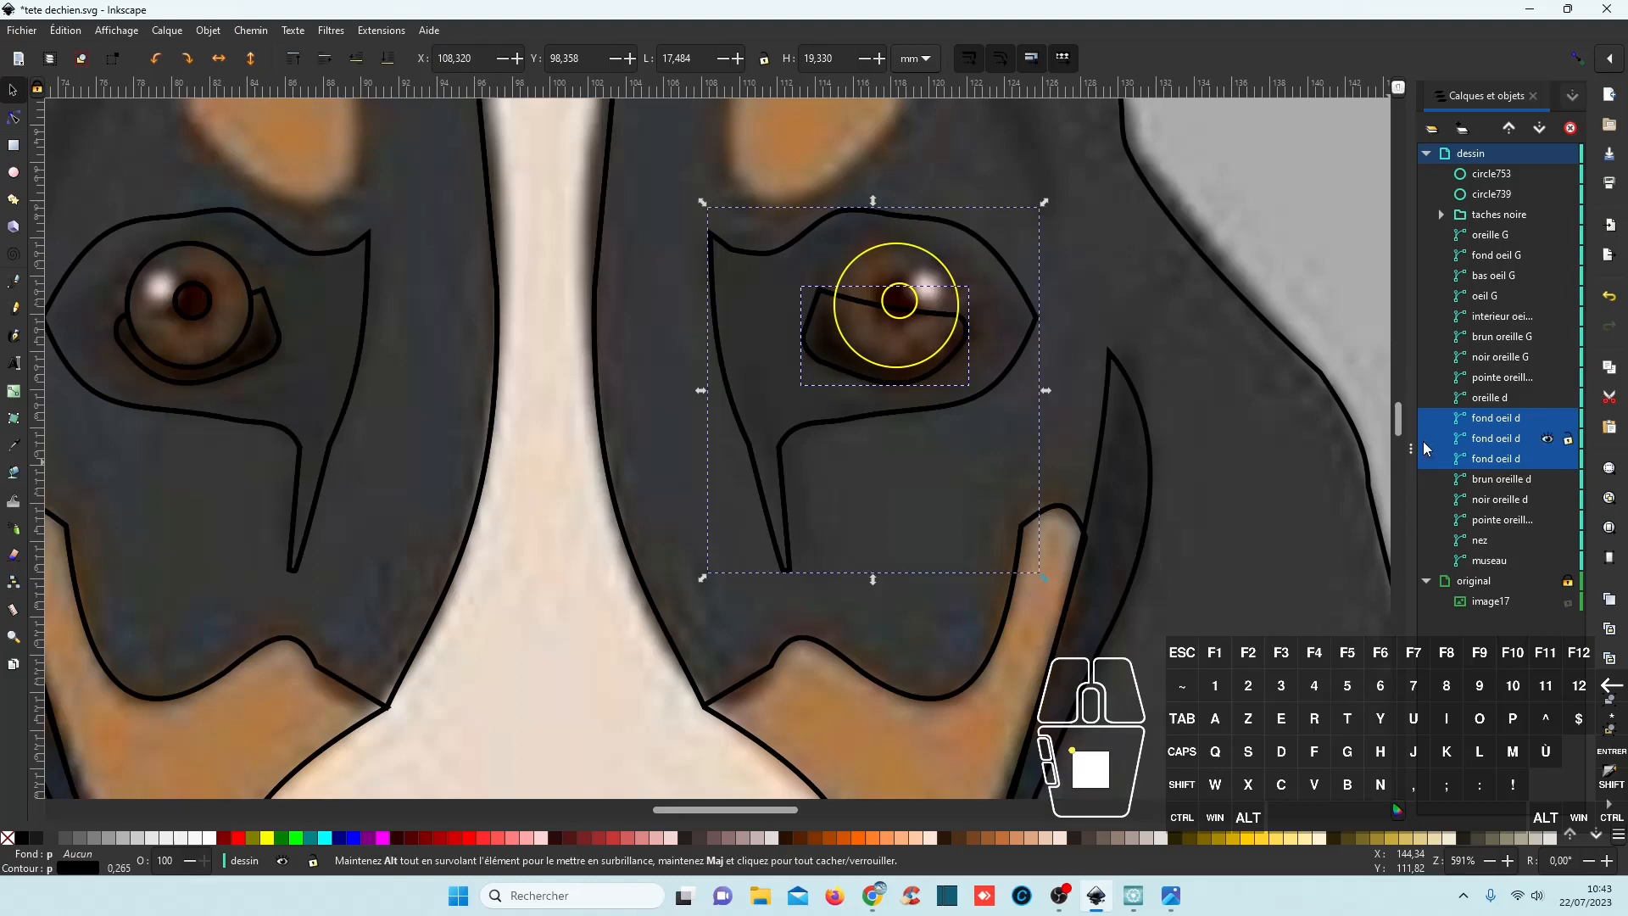
Delete one of the two overlapping lower-eye pieces split from fond oeil d.
left_click(1492, 419)
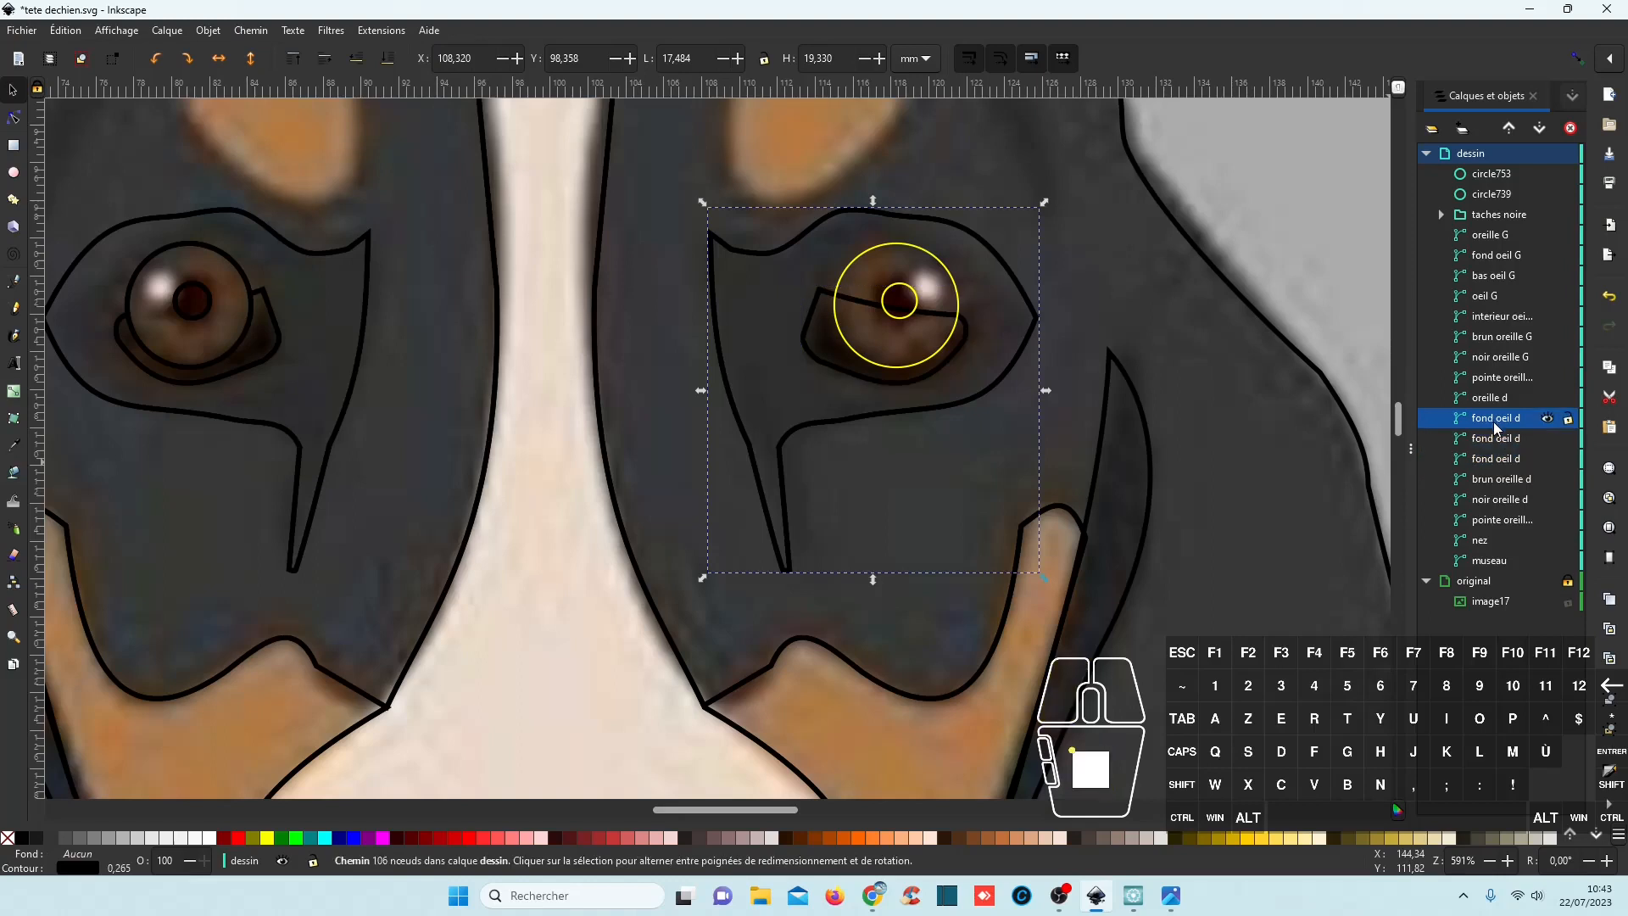
left_click(1489, 439)
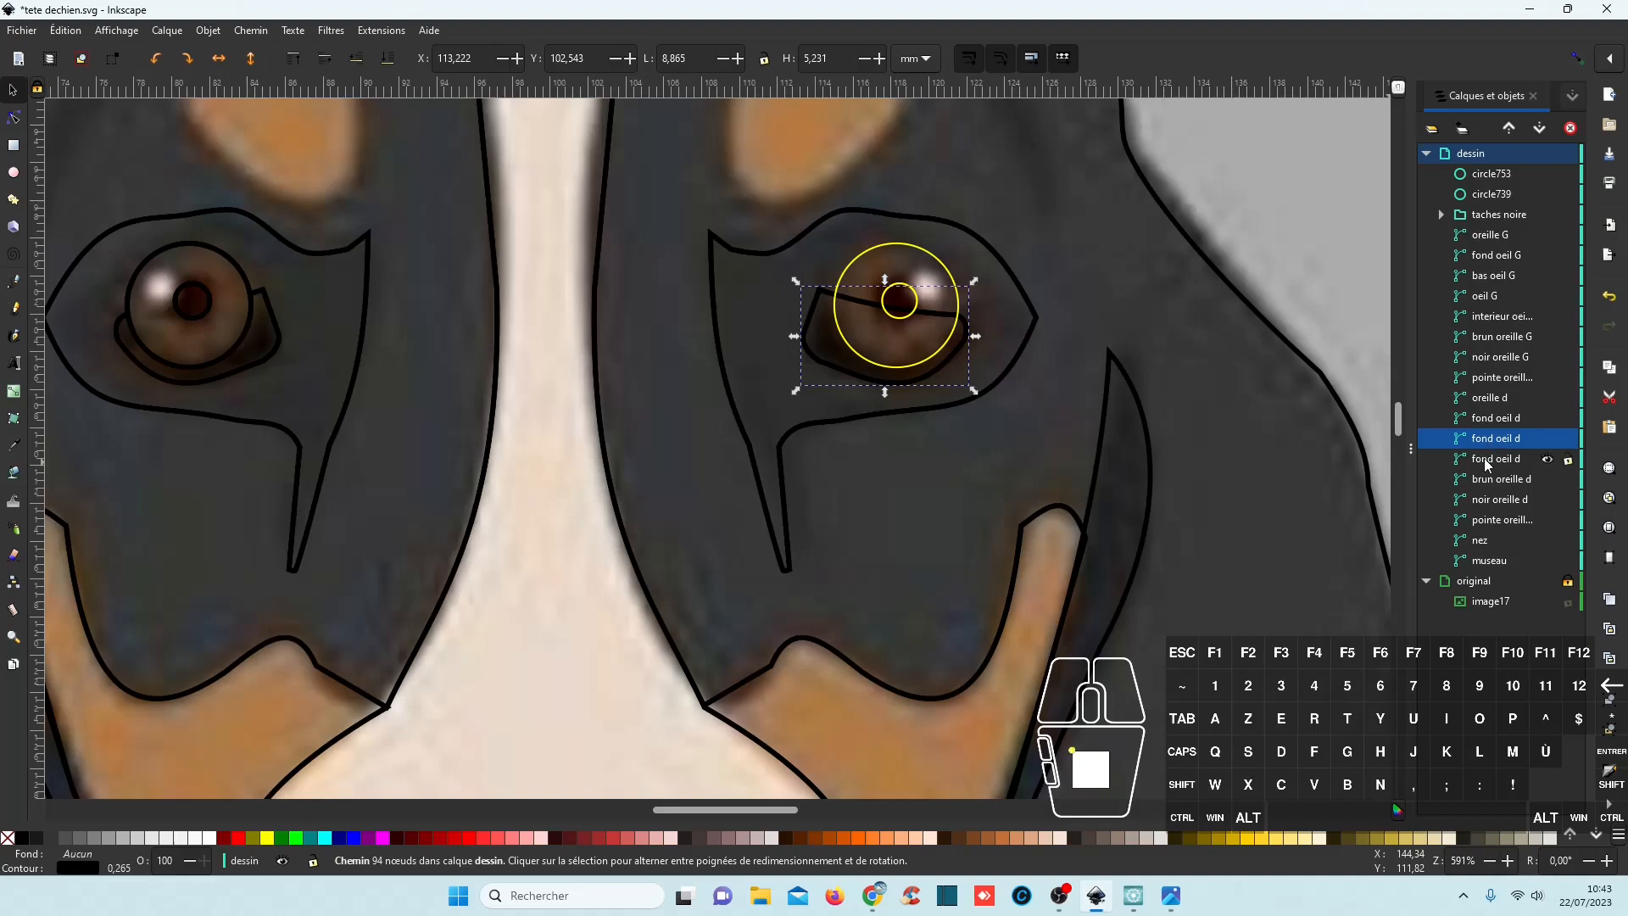
left_click(1483, 458)
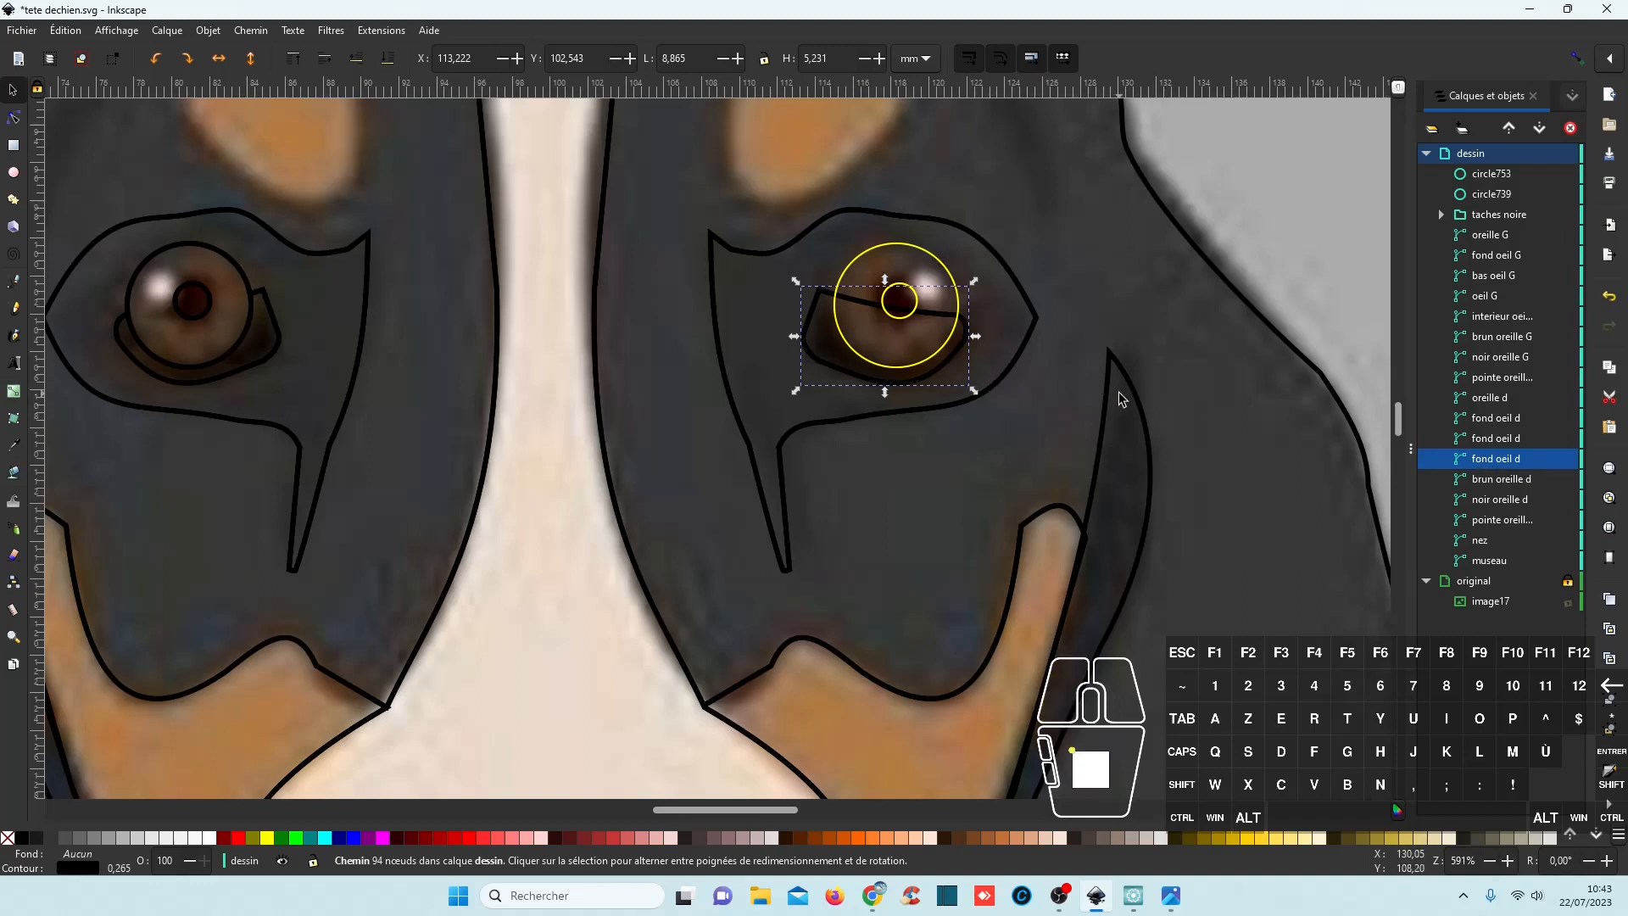
key("Delete")
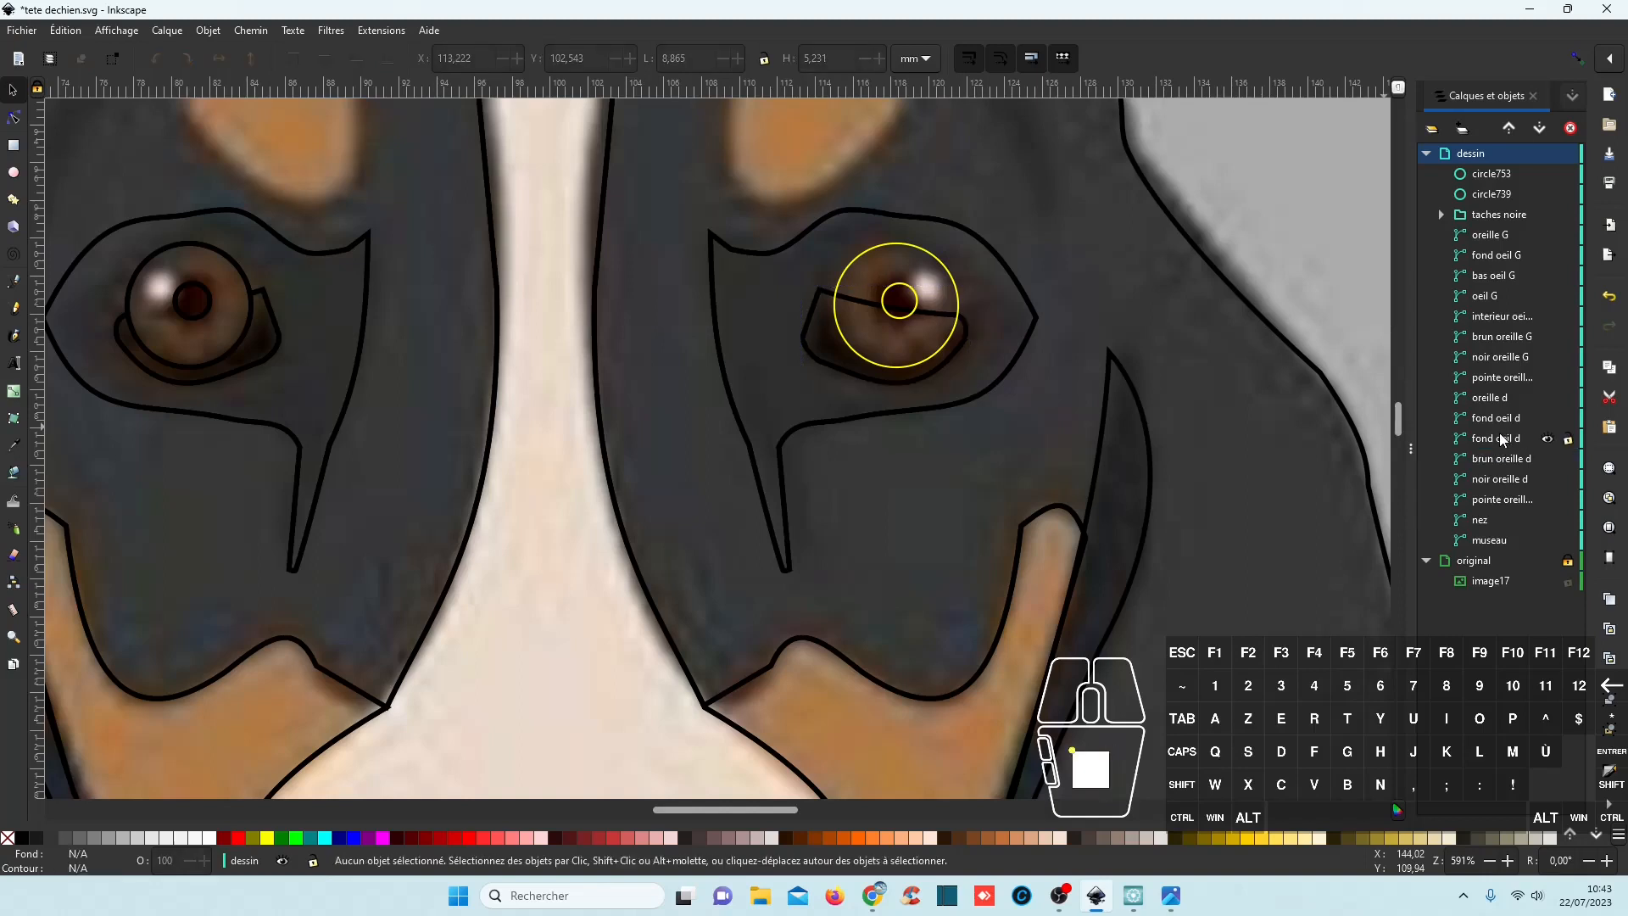
Rename the remaining lower-eye piece of fond oeil d as bas oeil d.
left_click(1499, 437)
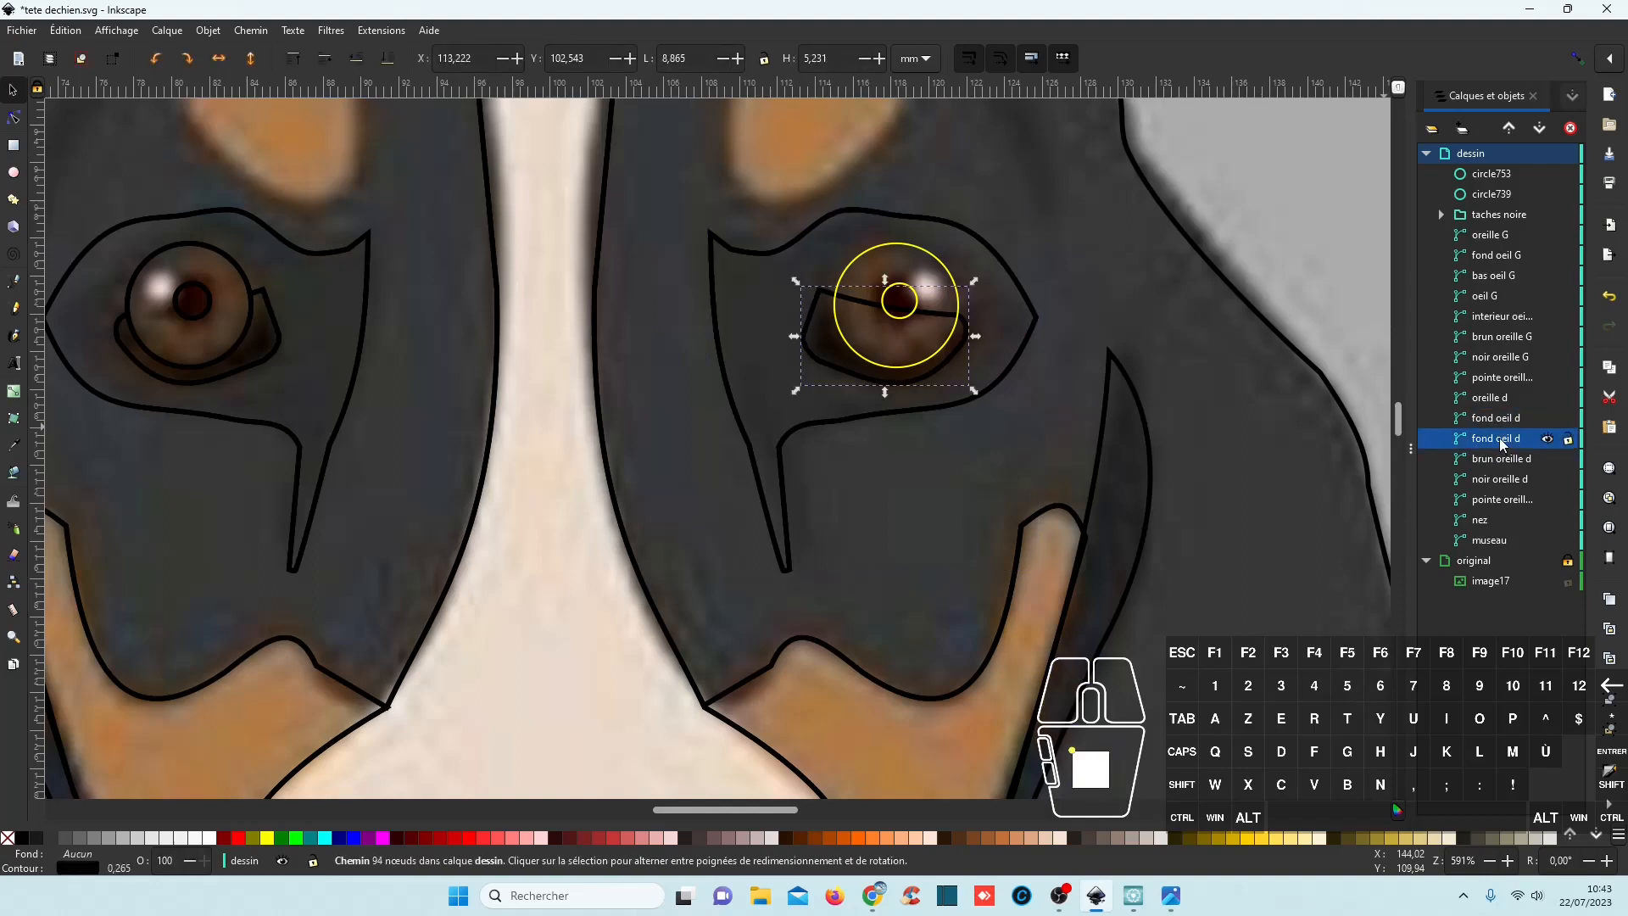
left_click(1499, 437)
left_click(1492, 438)
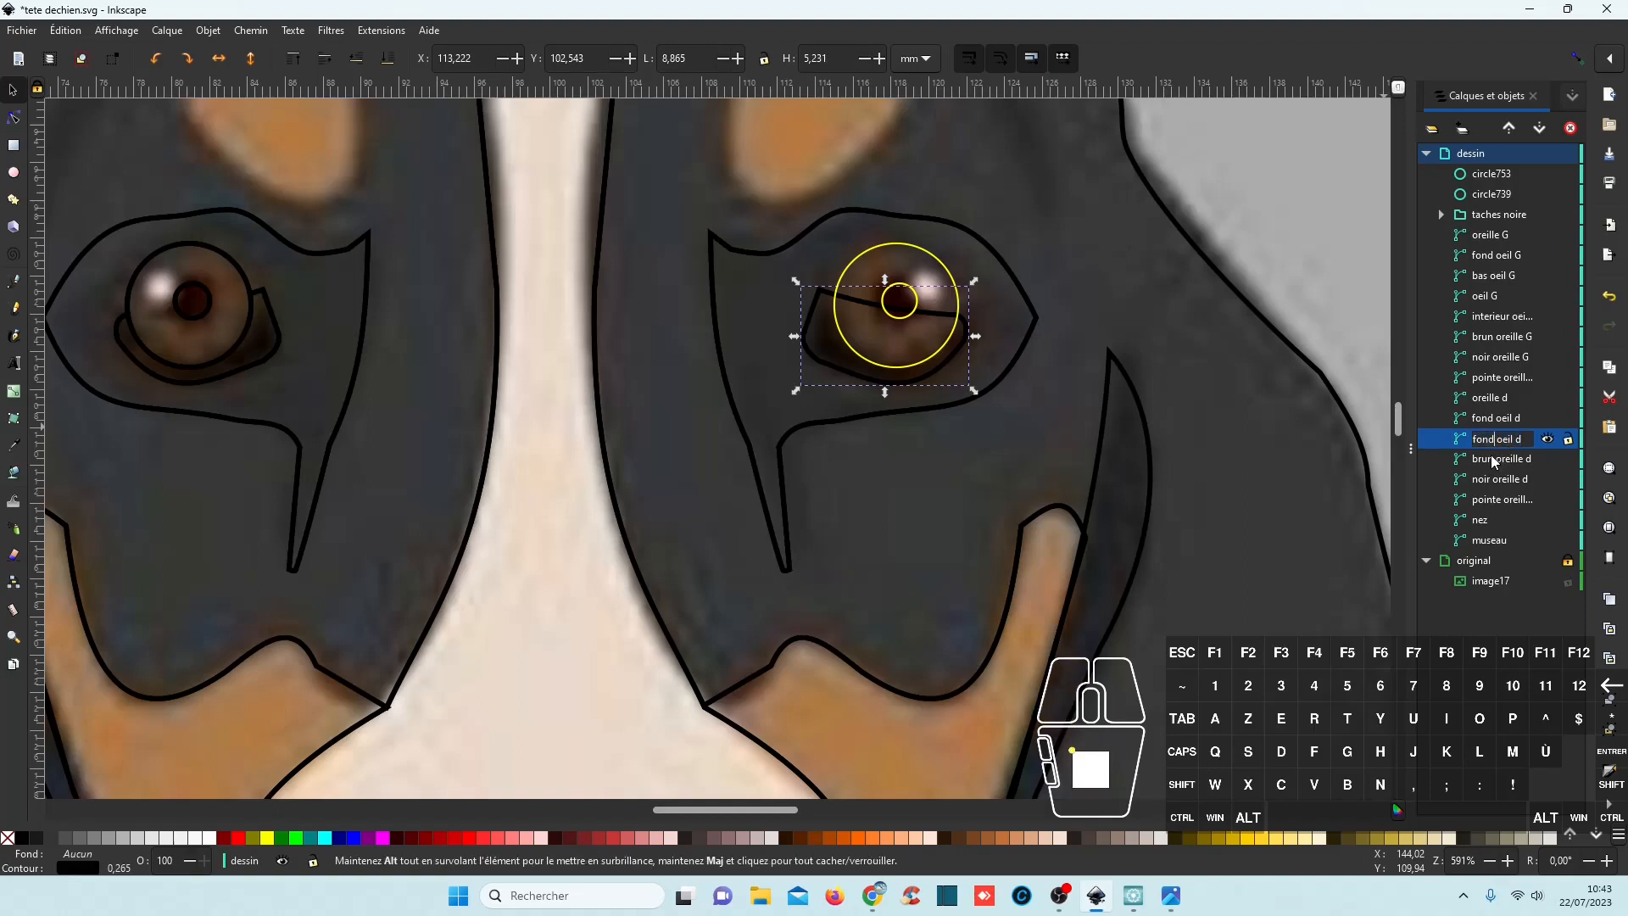
key("BackSpace")
key("BackSpace")
key("BackSpace")
key("BackSpace")
type("bas")
key("Right")
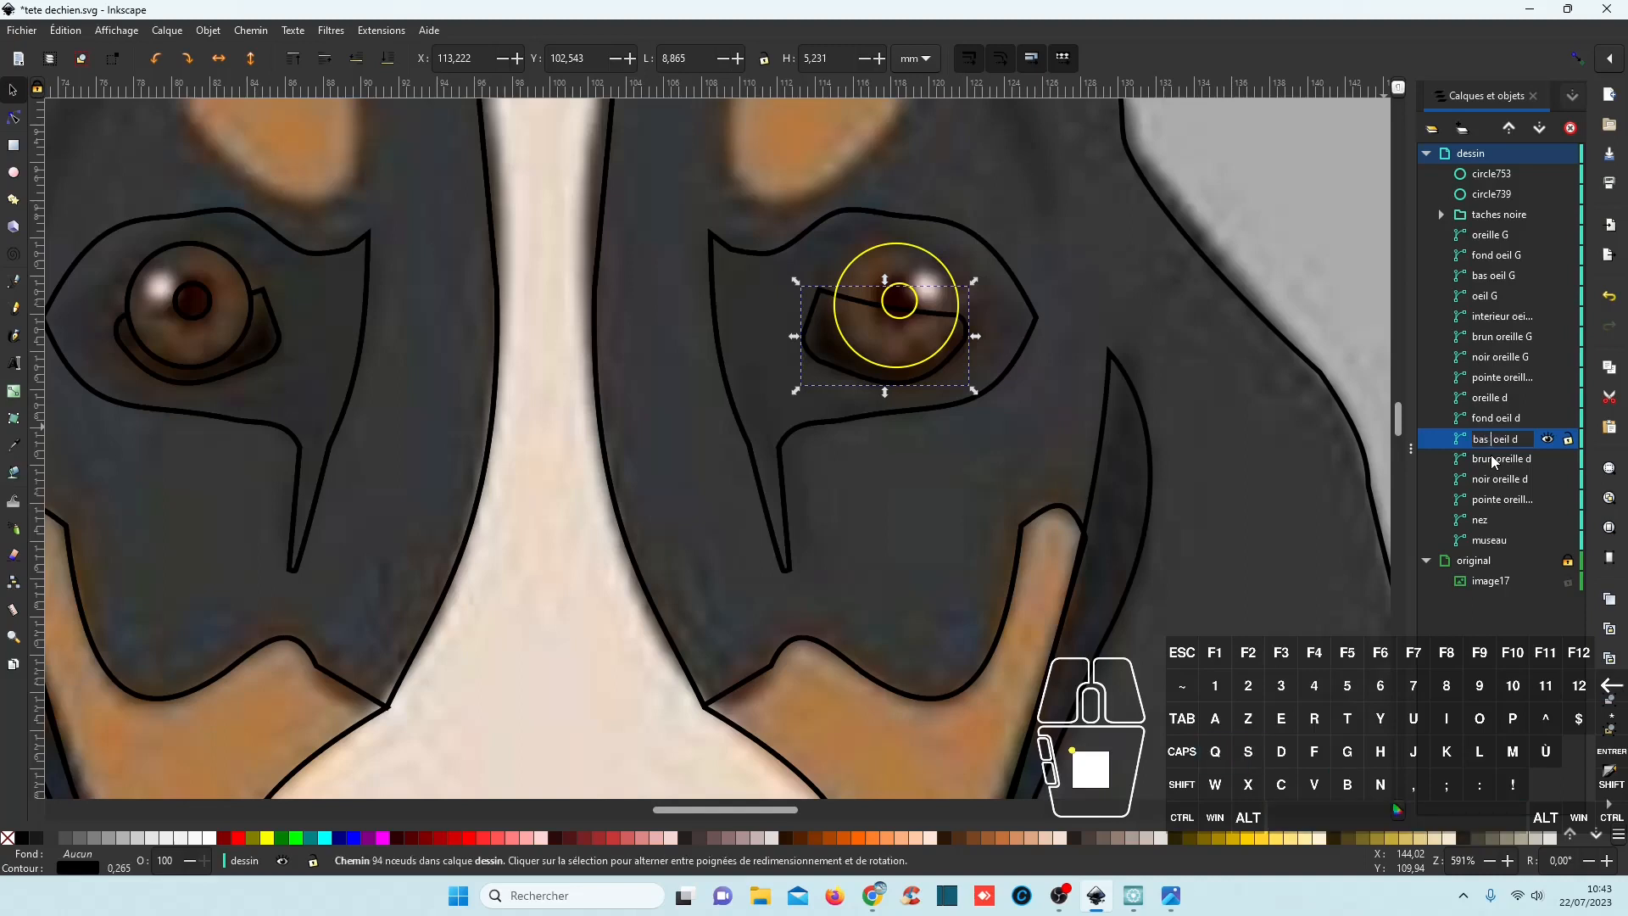
key("Return")
Divide the large fond oeil d path with the yellow iris circle on the right eye.
left_click(947, 271)
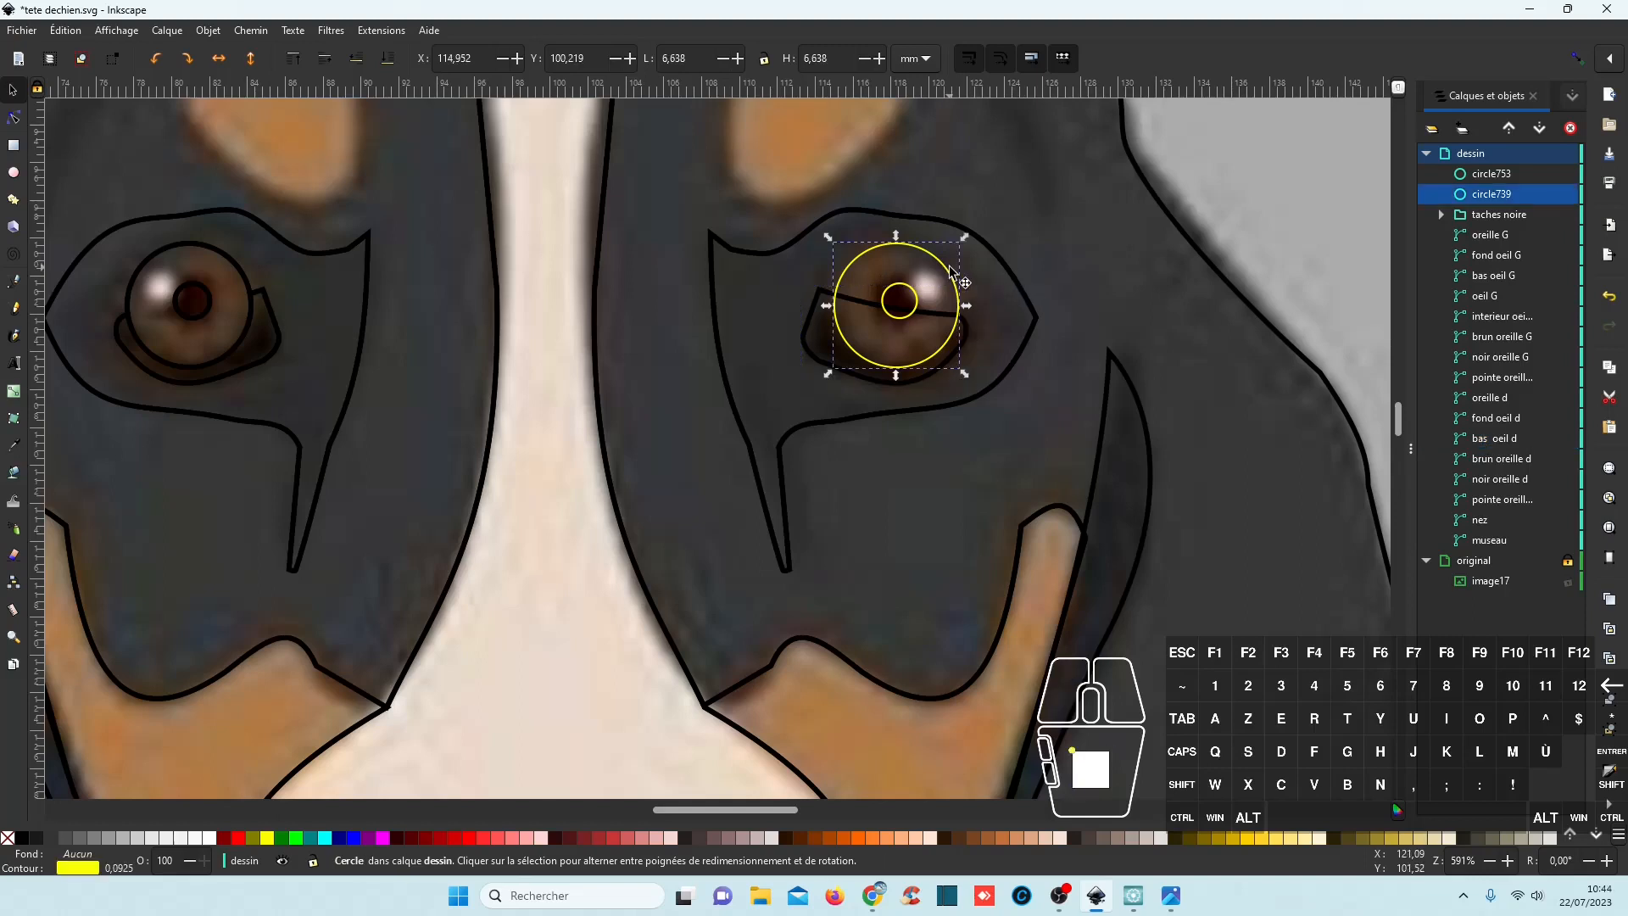
key("ctrl")
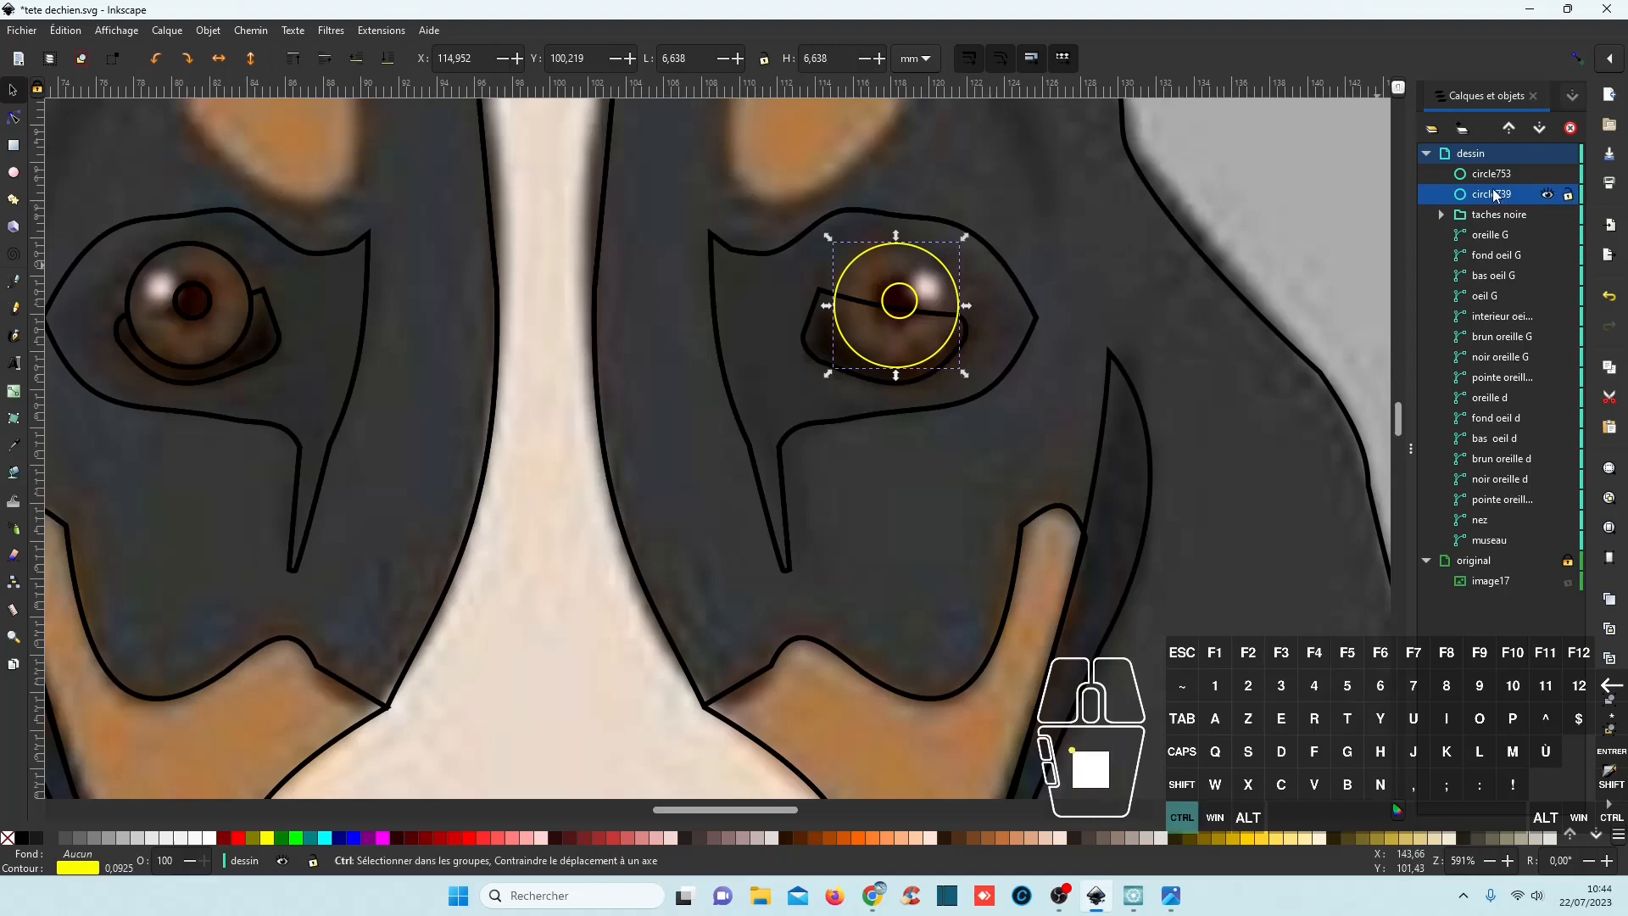
left_click(1498, 399, "ctrl")
left_click(1497, 398, "ctrl")
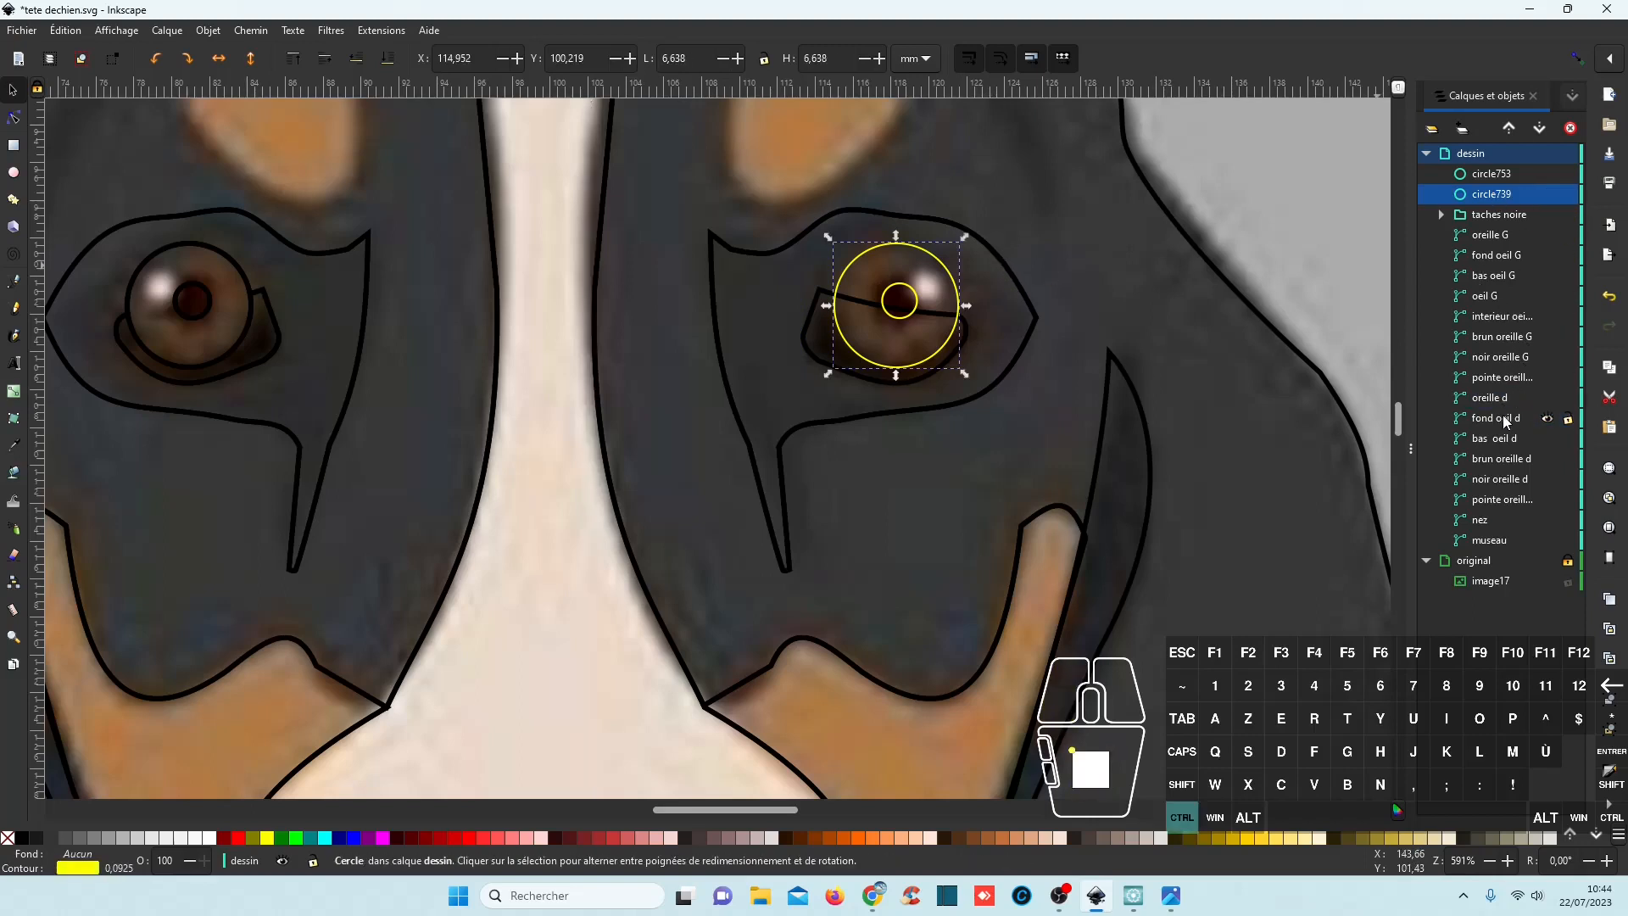
left_click(1505, 420, "ctrl")
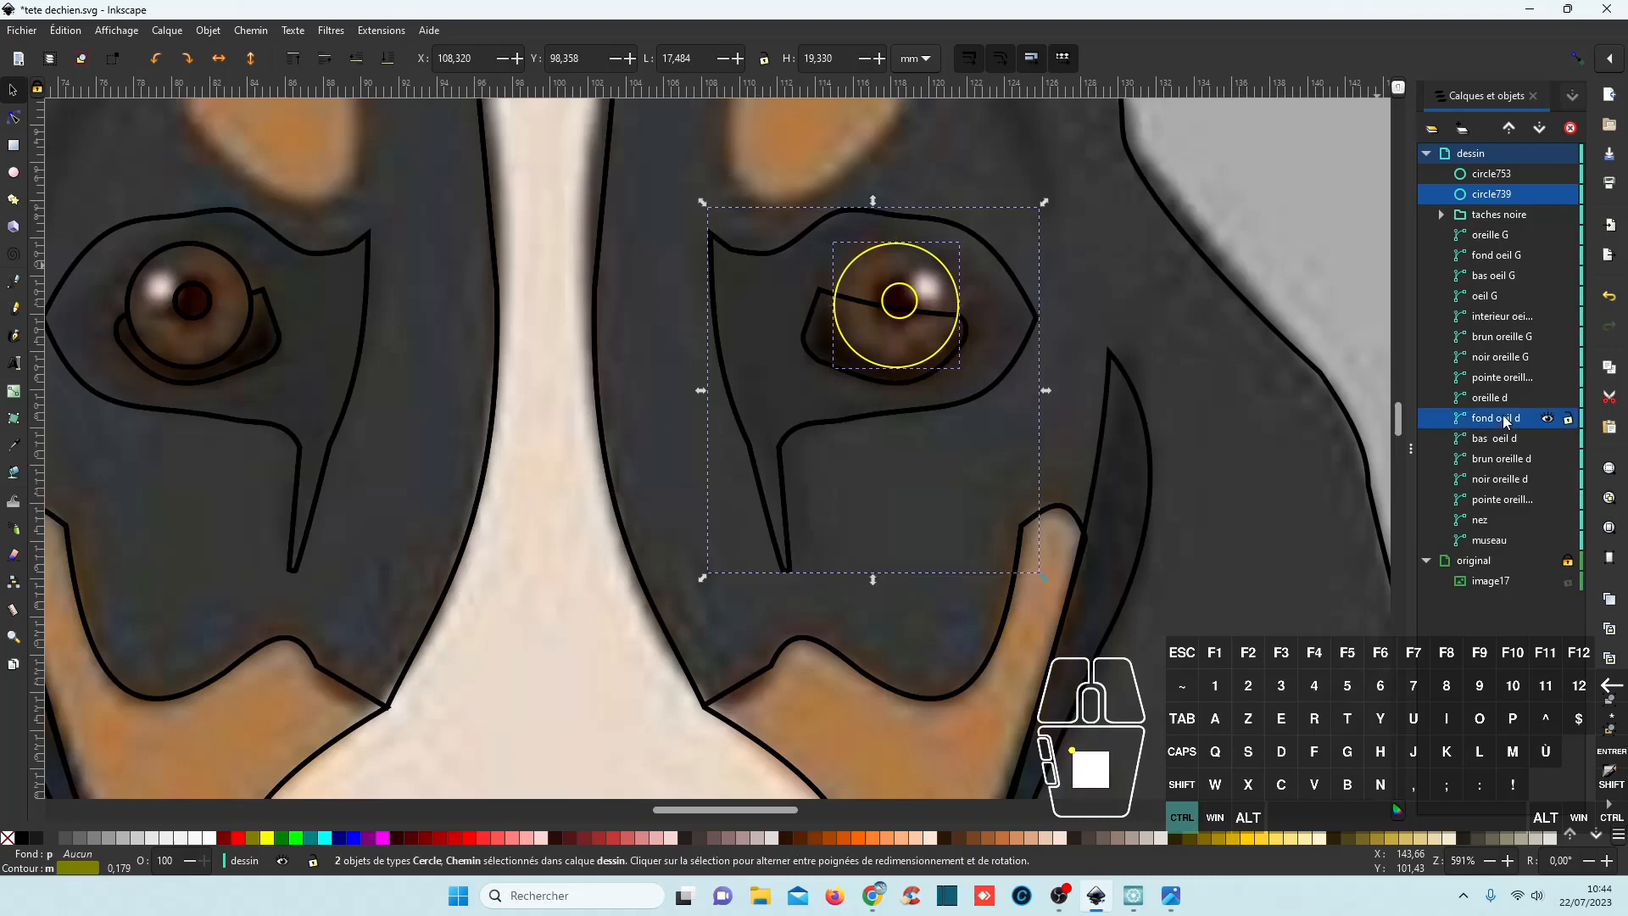
left_click(268, 37)
left_click(275, 197)
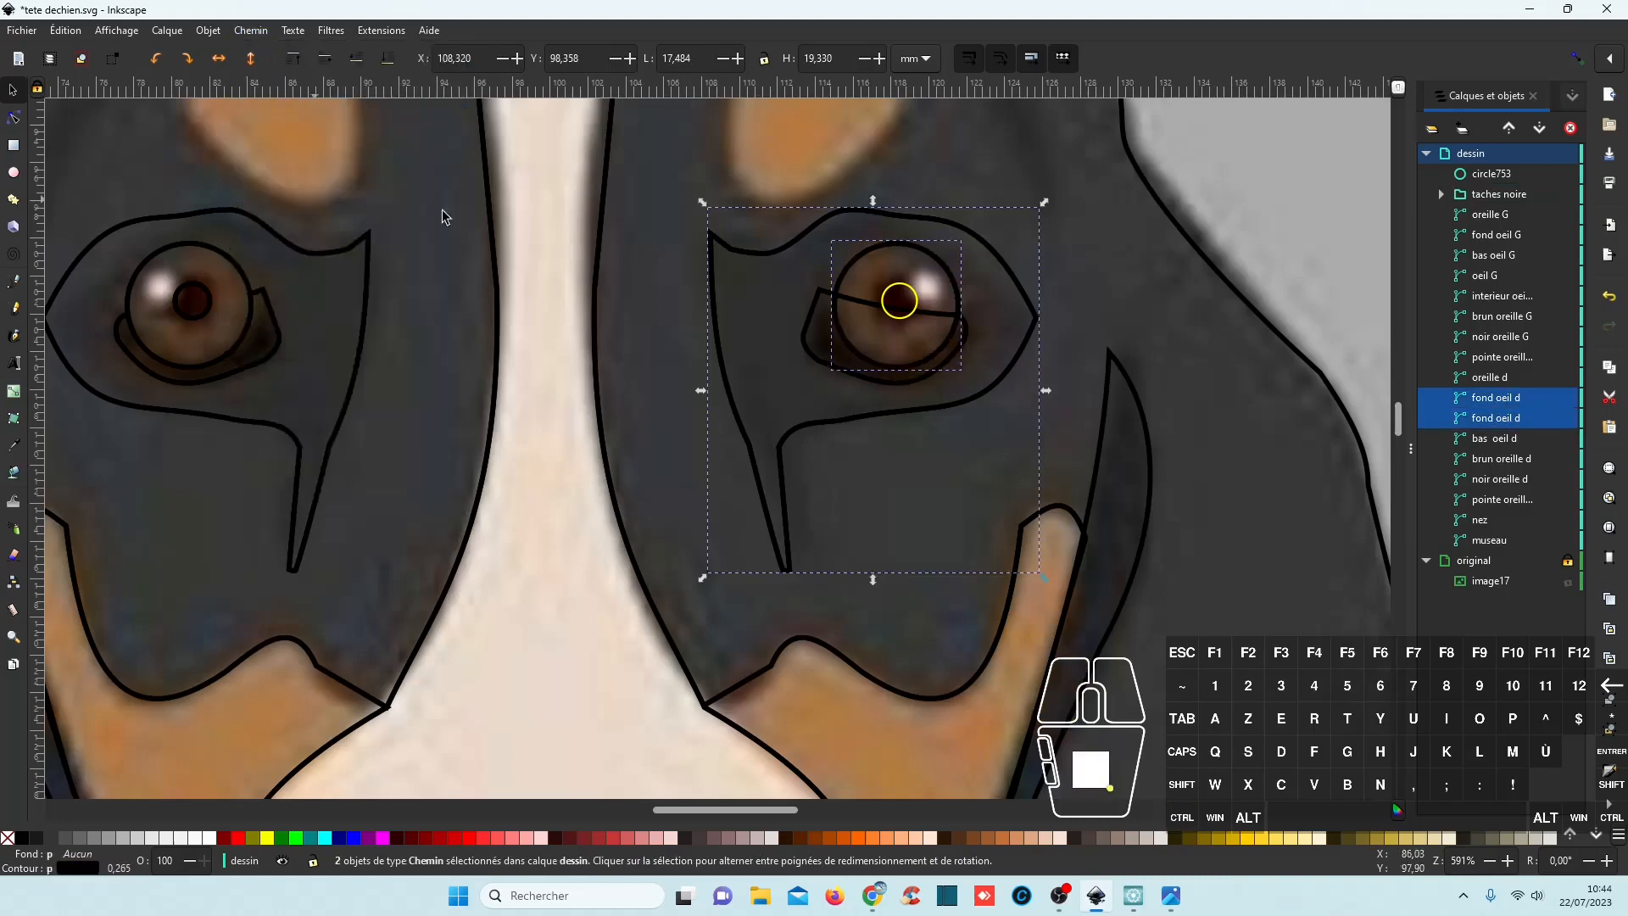
Rename the round iris piece split from fond oeil d as oeil d.
left_click(1505, 403)
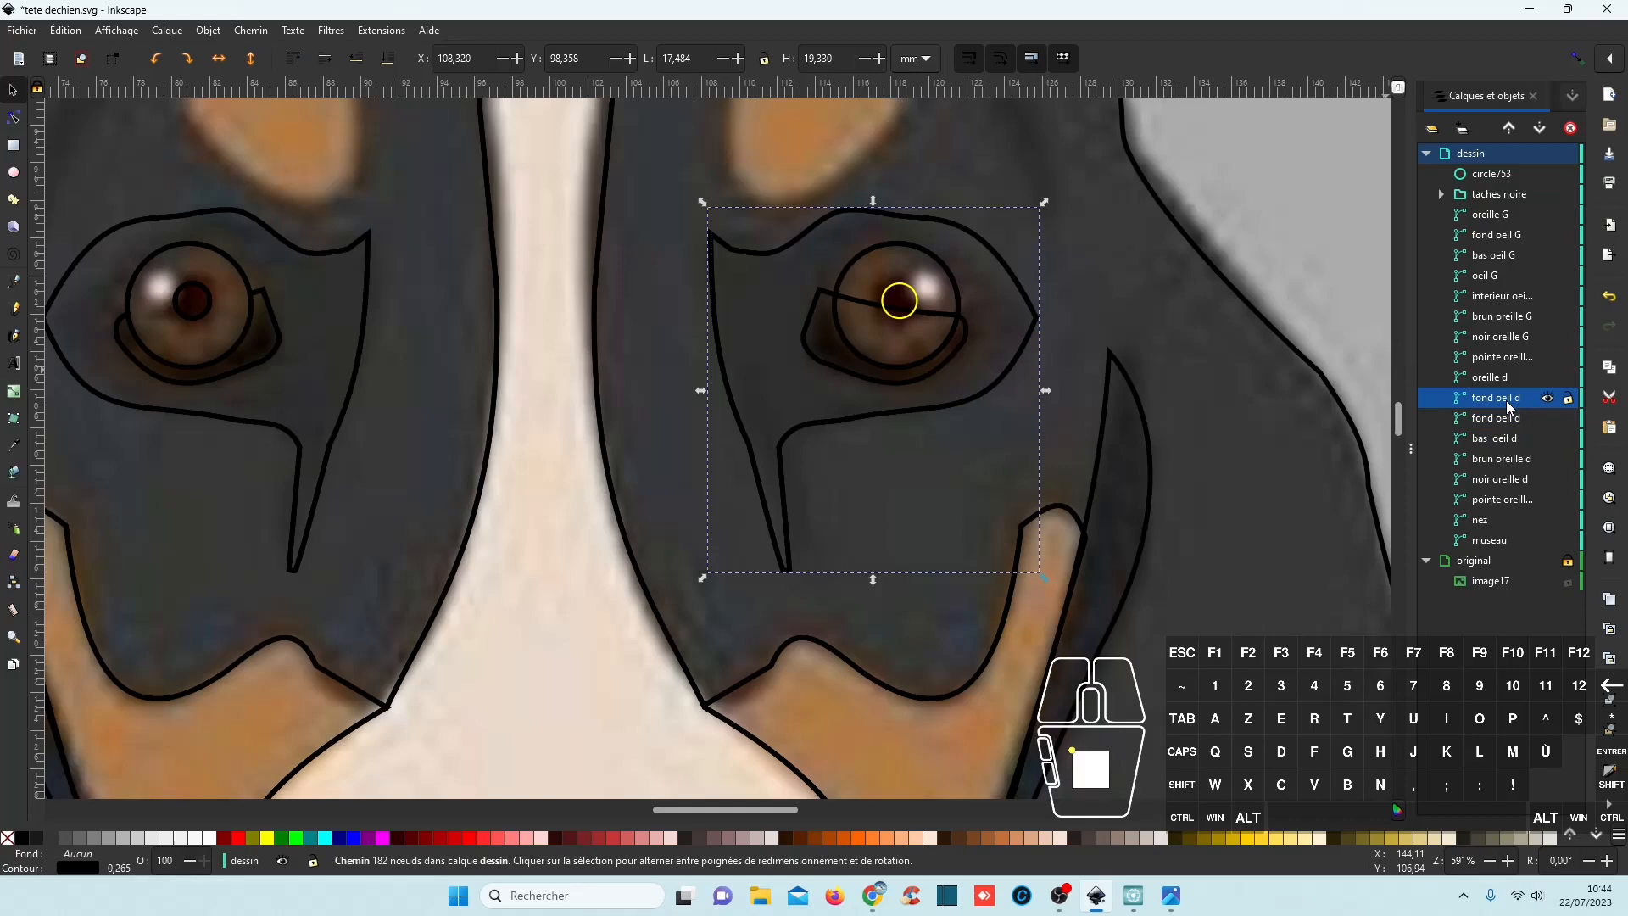
left_click(1501, 427)
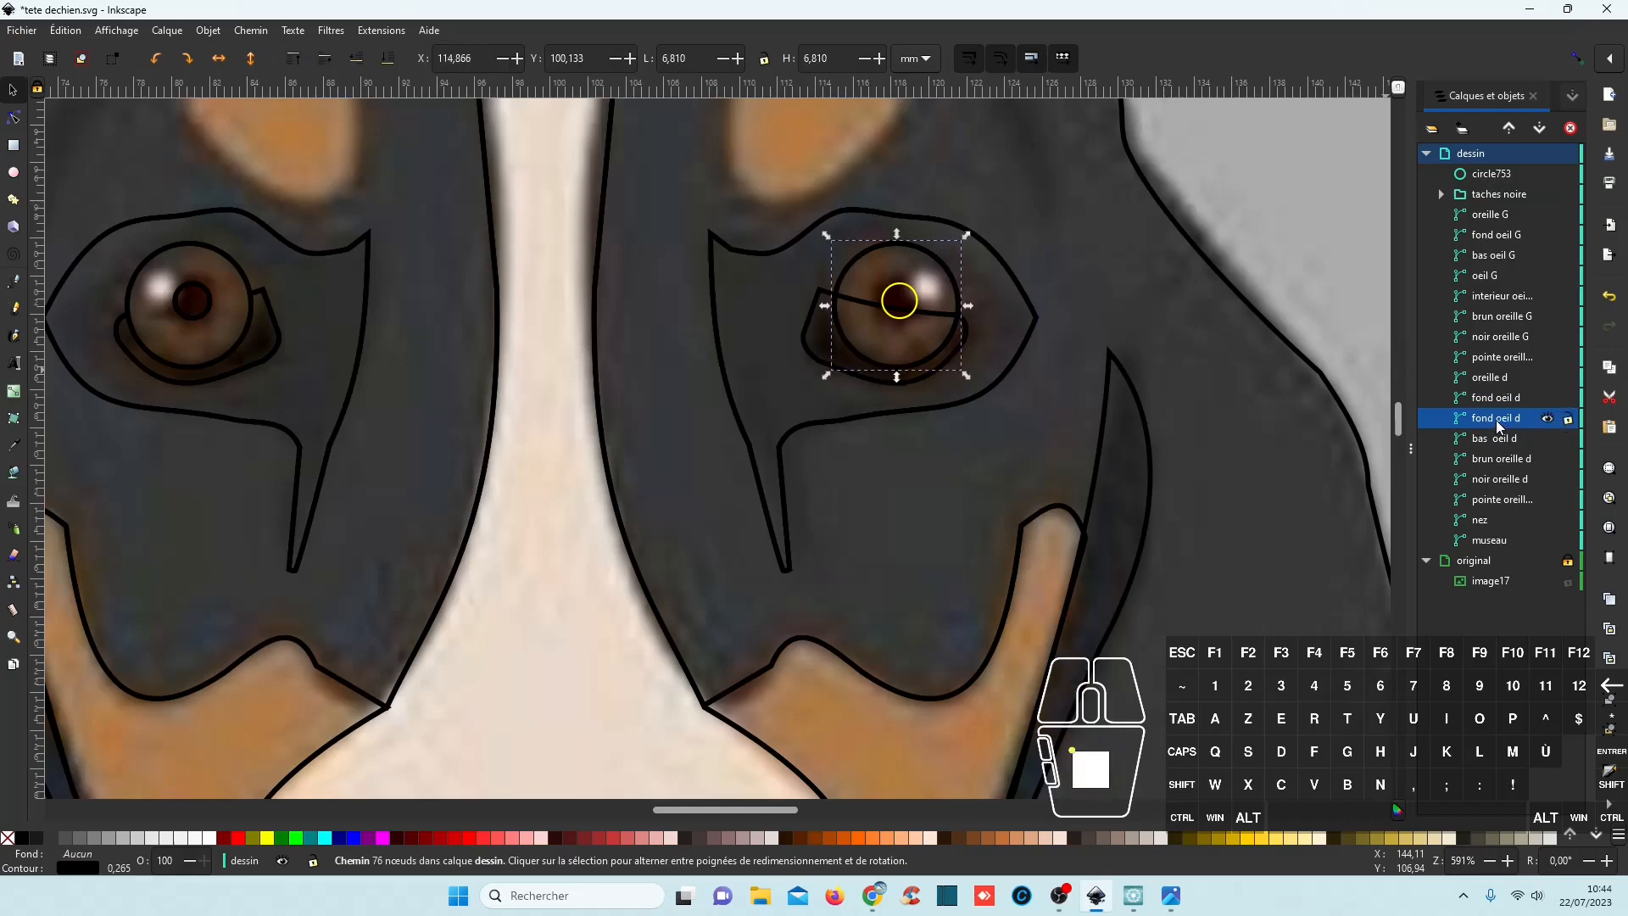
double_click(1497, 421)
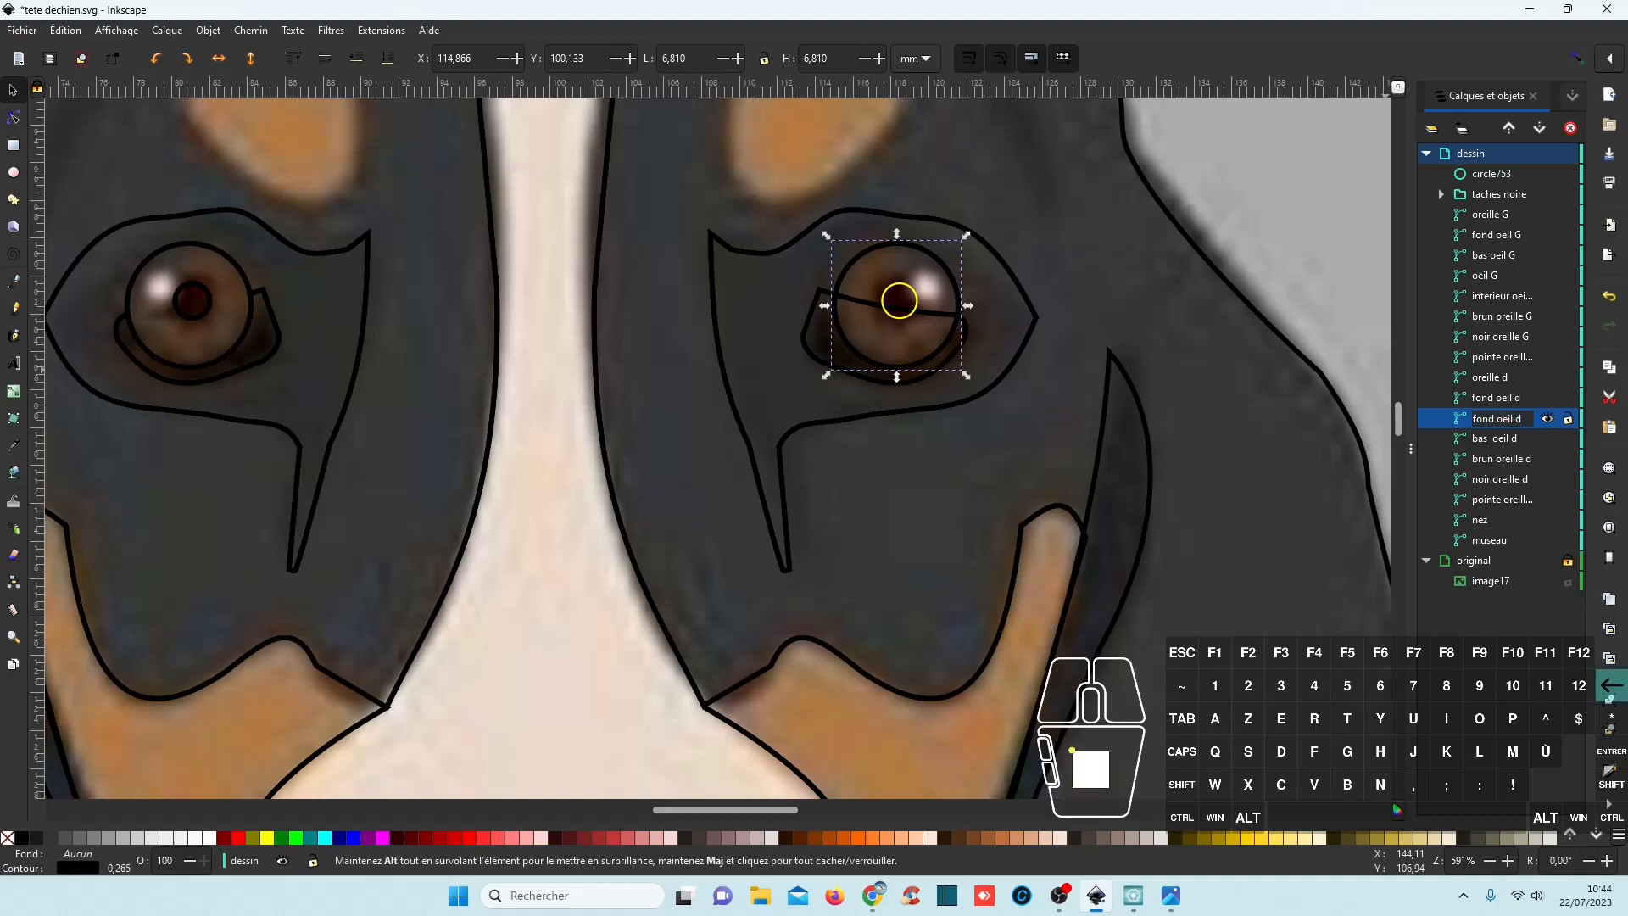
key("BackSpace")
key("BackSpace")
key("BackSpace")
key("BackSpace")
key("Return")
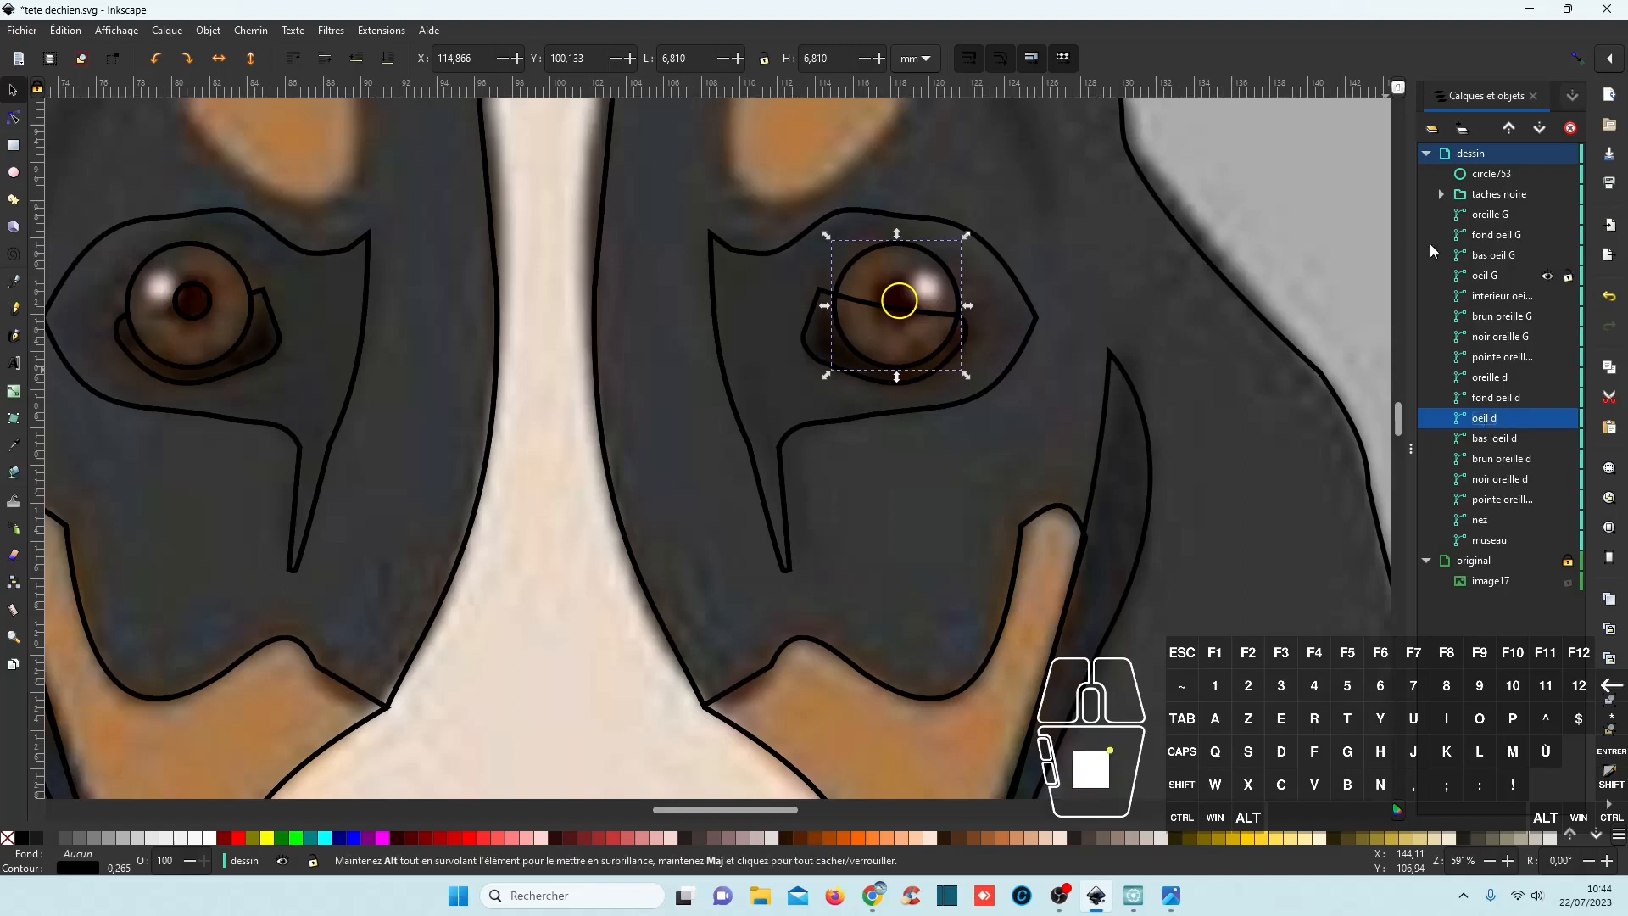
Divide the oeil d path with the small yellow pupil circle on the right eye.
left_click(1497, 173)
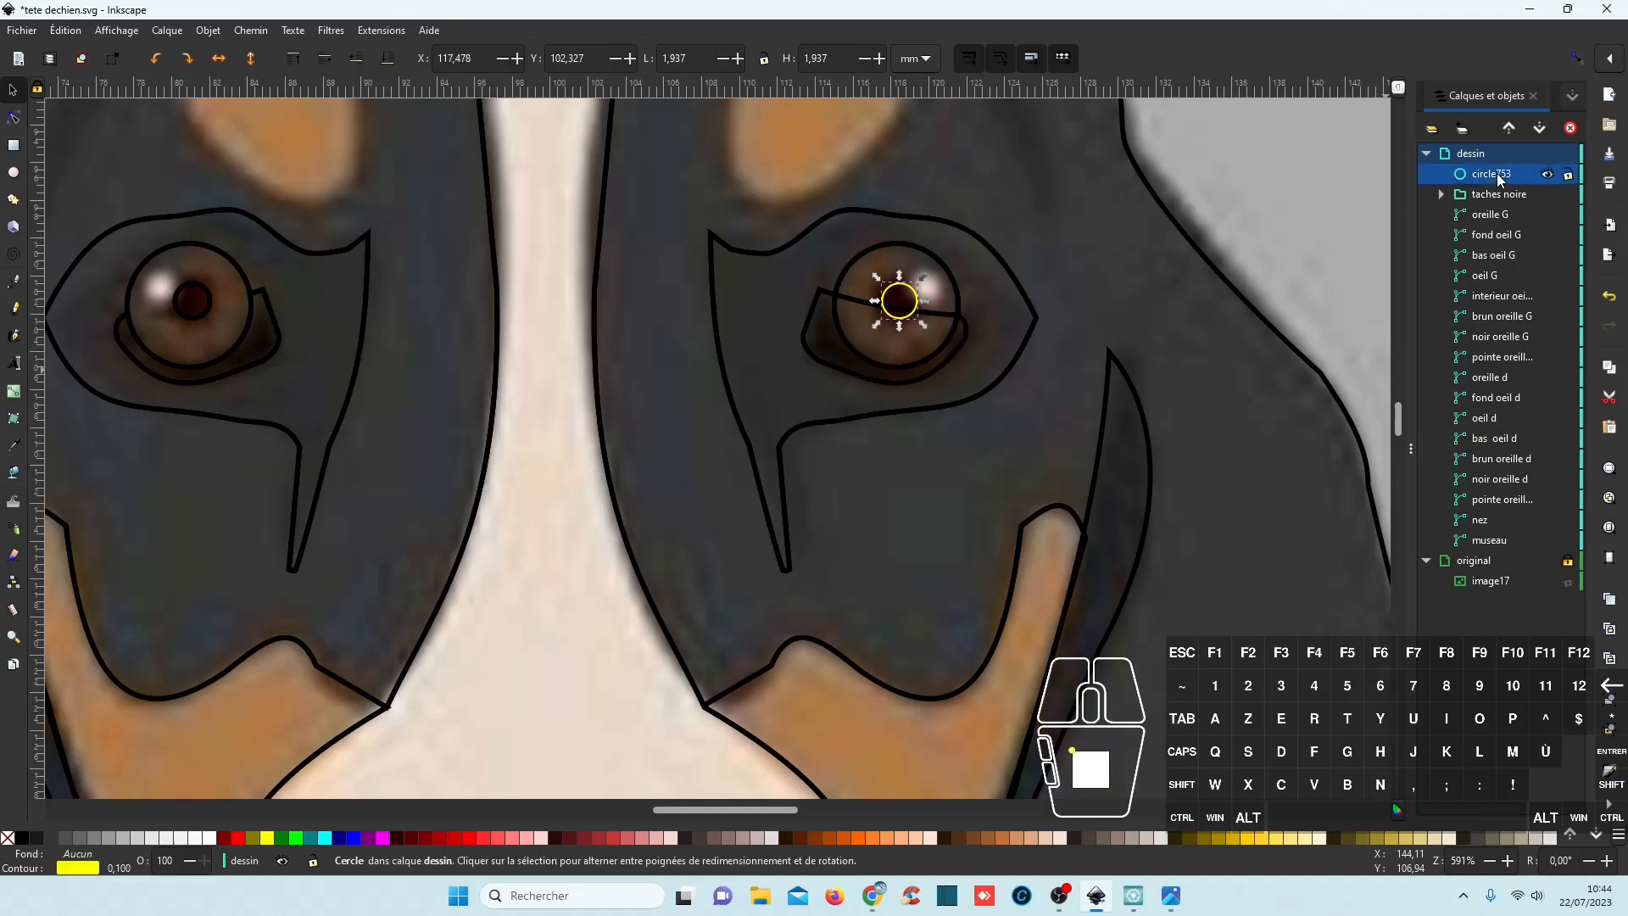
left_click(1498, 421, "ctrl")
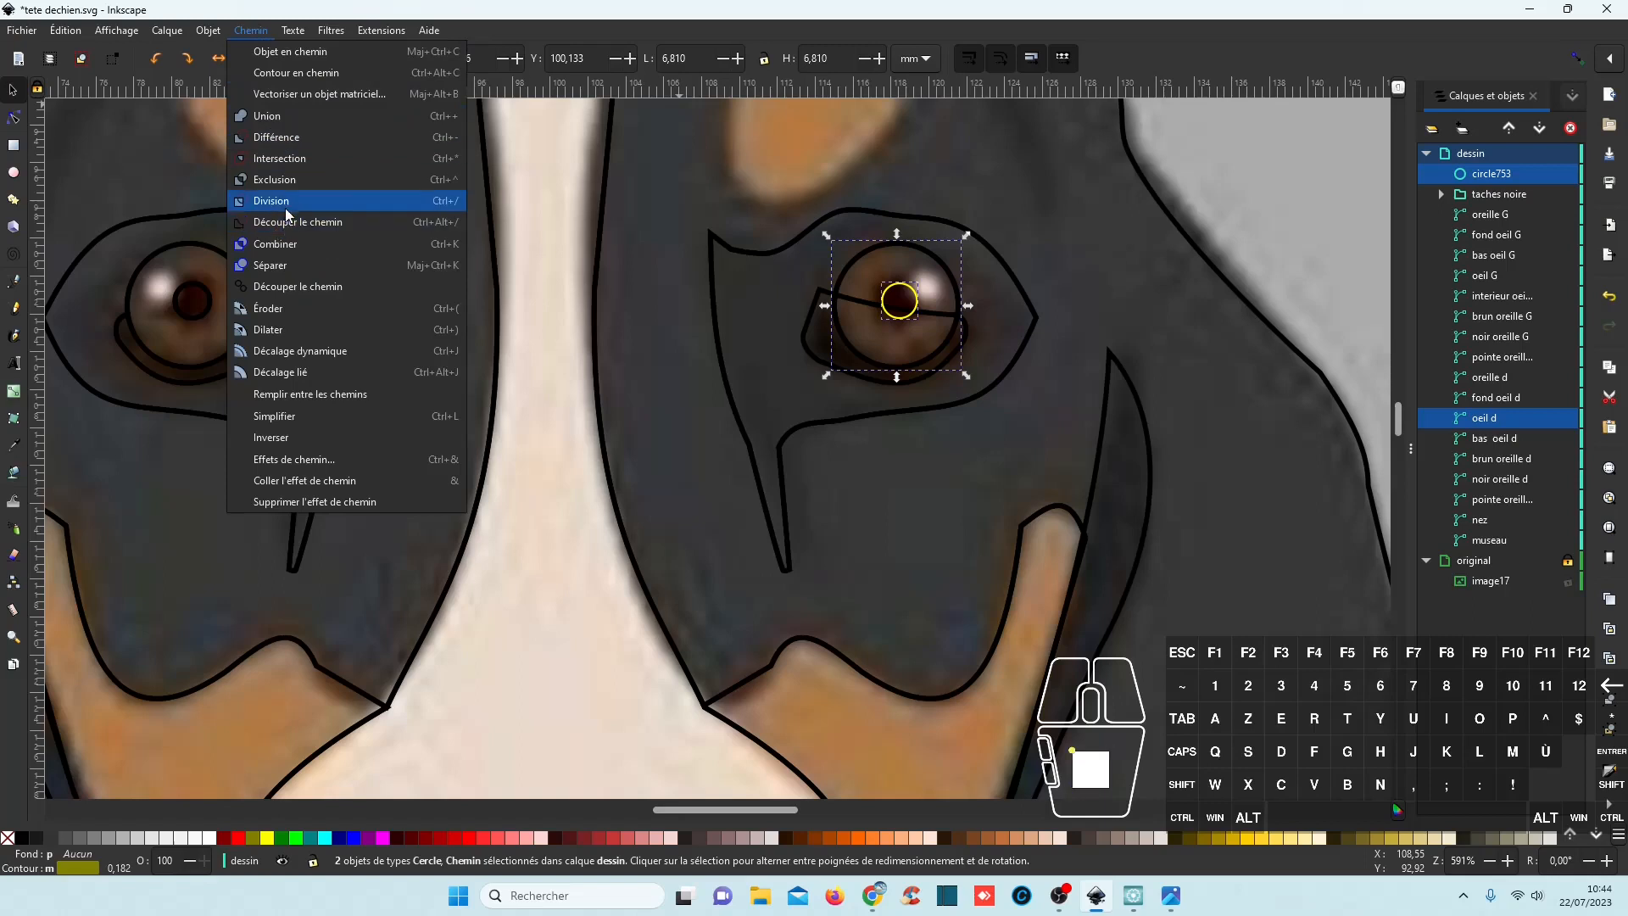
left_click(285, 209)
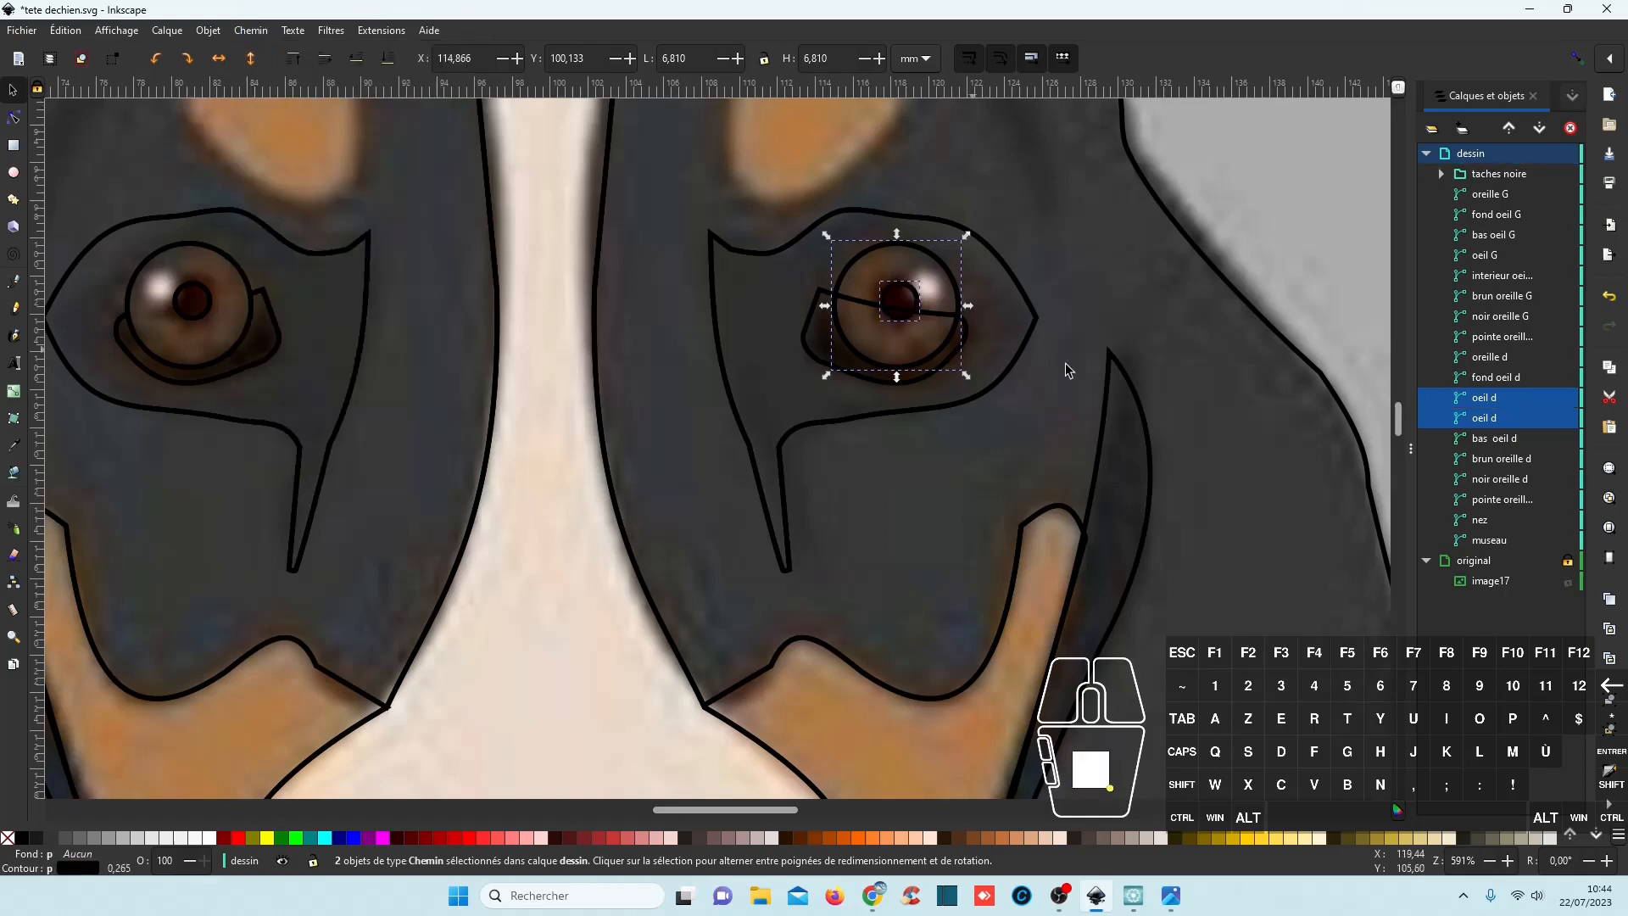
Rename the small pupil piece of oeil d as interieur oeil d.
left_click(1493, 399)
left_click(1485, 418)
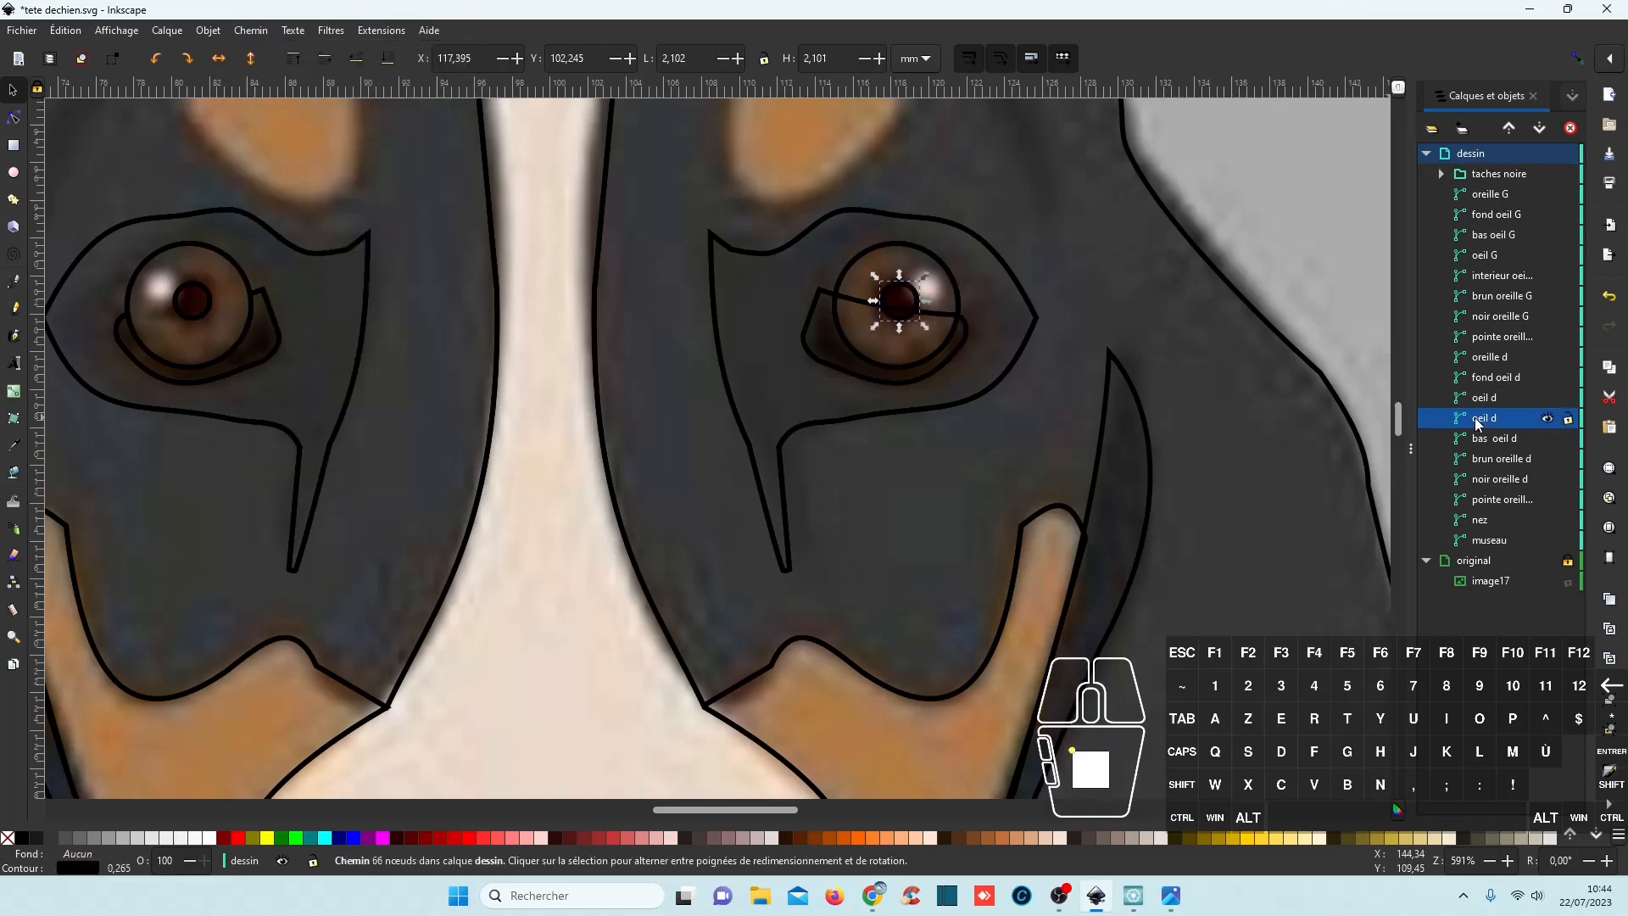
left_click(1473, 417)
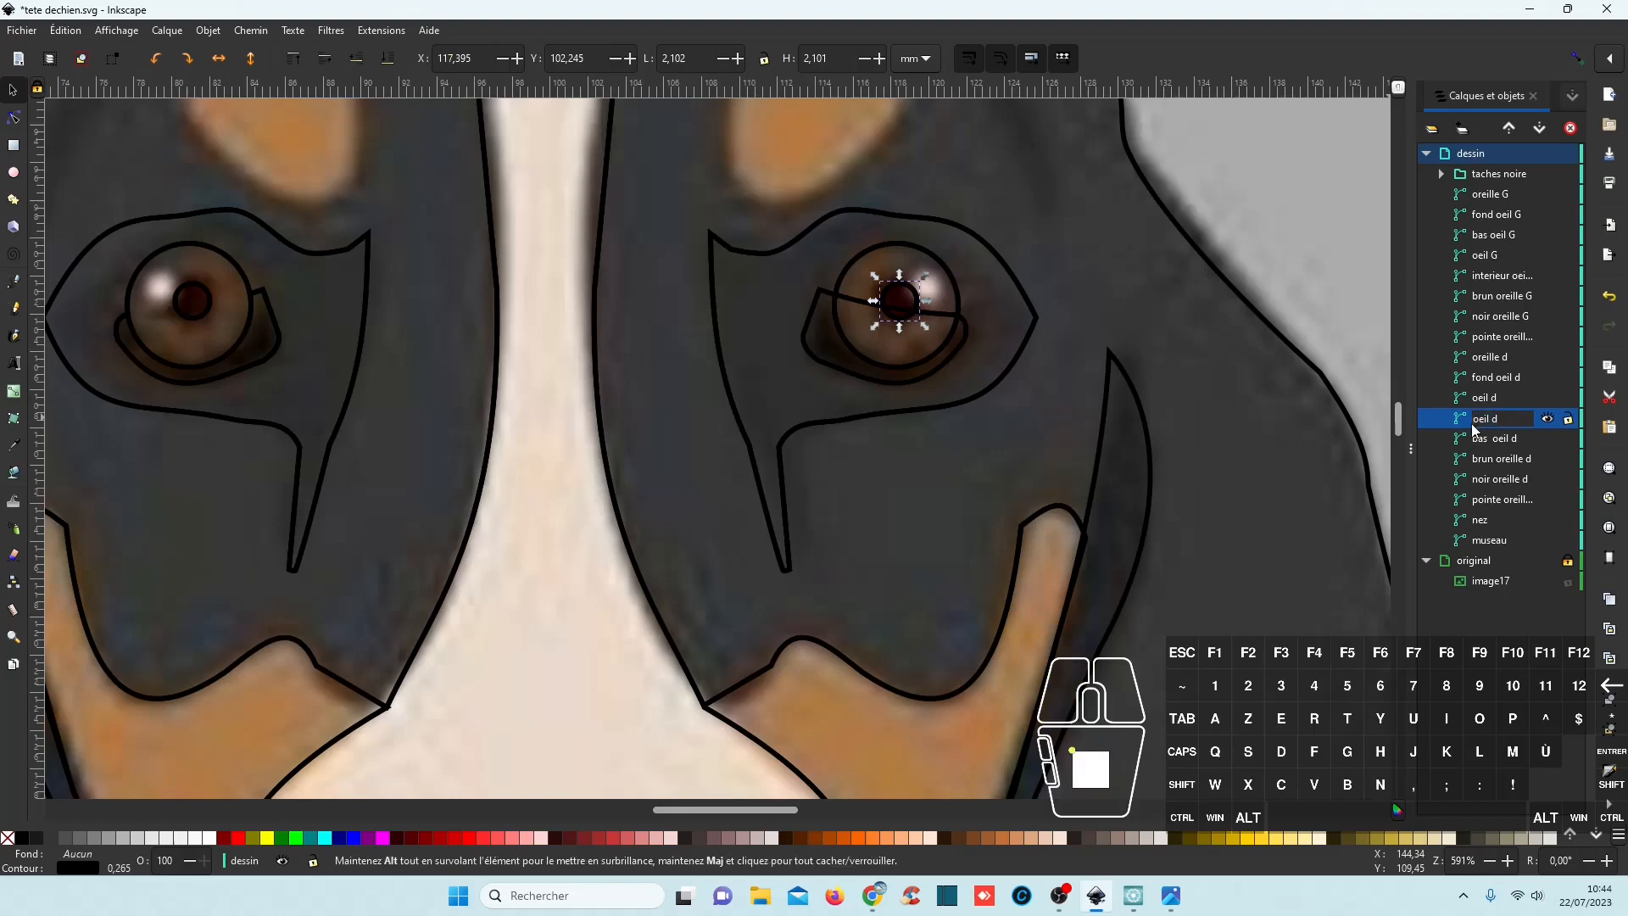
type("interieur")
key("Return")
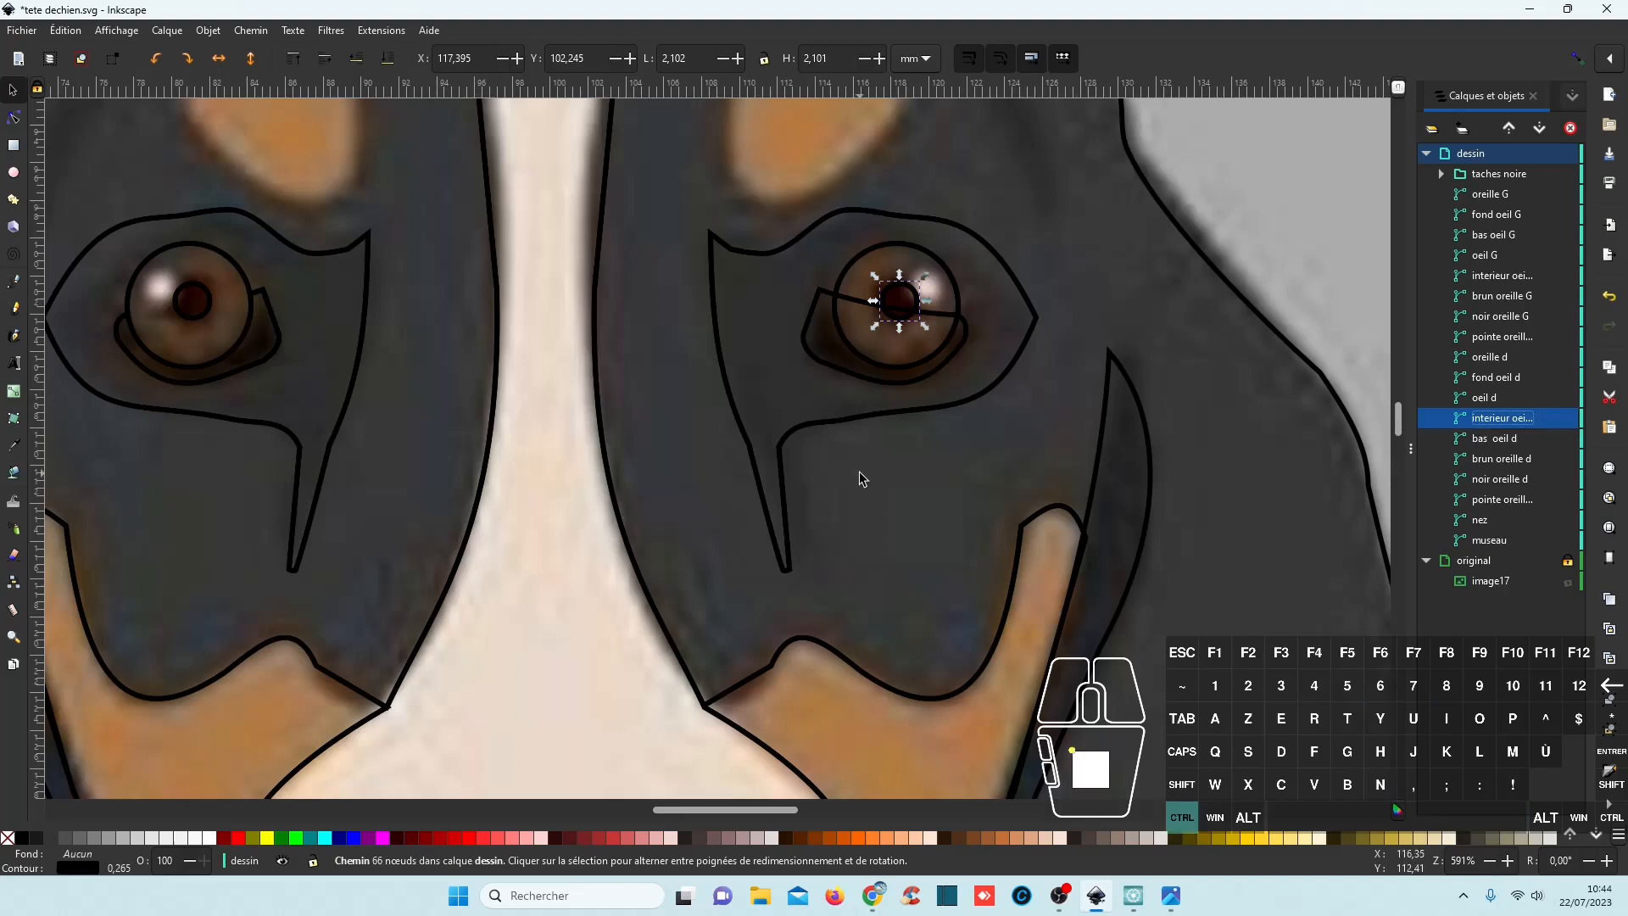
Undo all divisions, the deletion and the renames on the right eye, back to the separate yellow lower-eye, iris and pupil outlines.
left_click(850, 297)
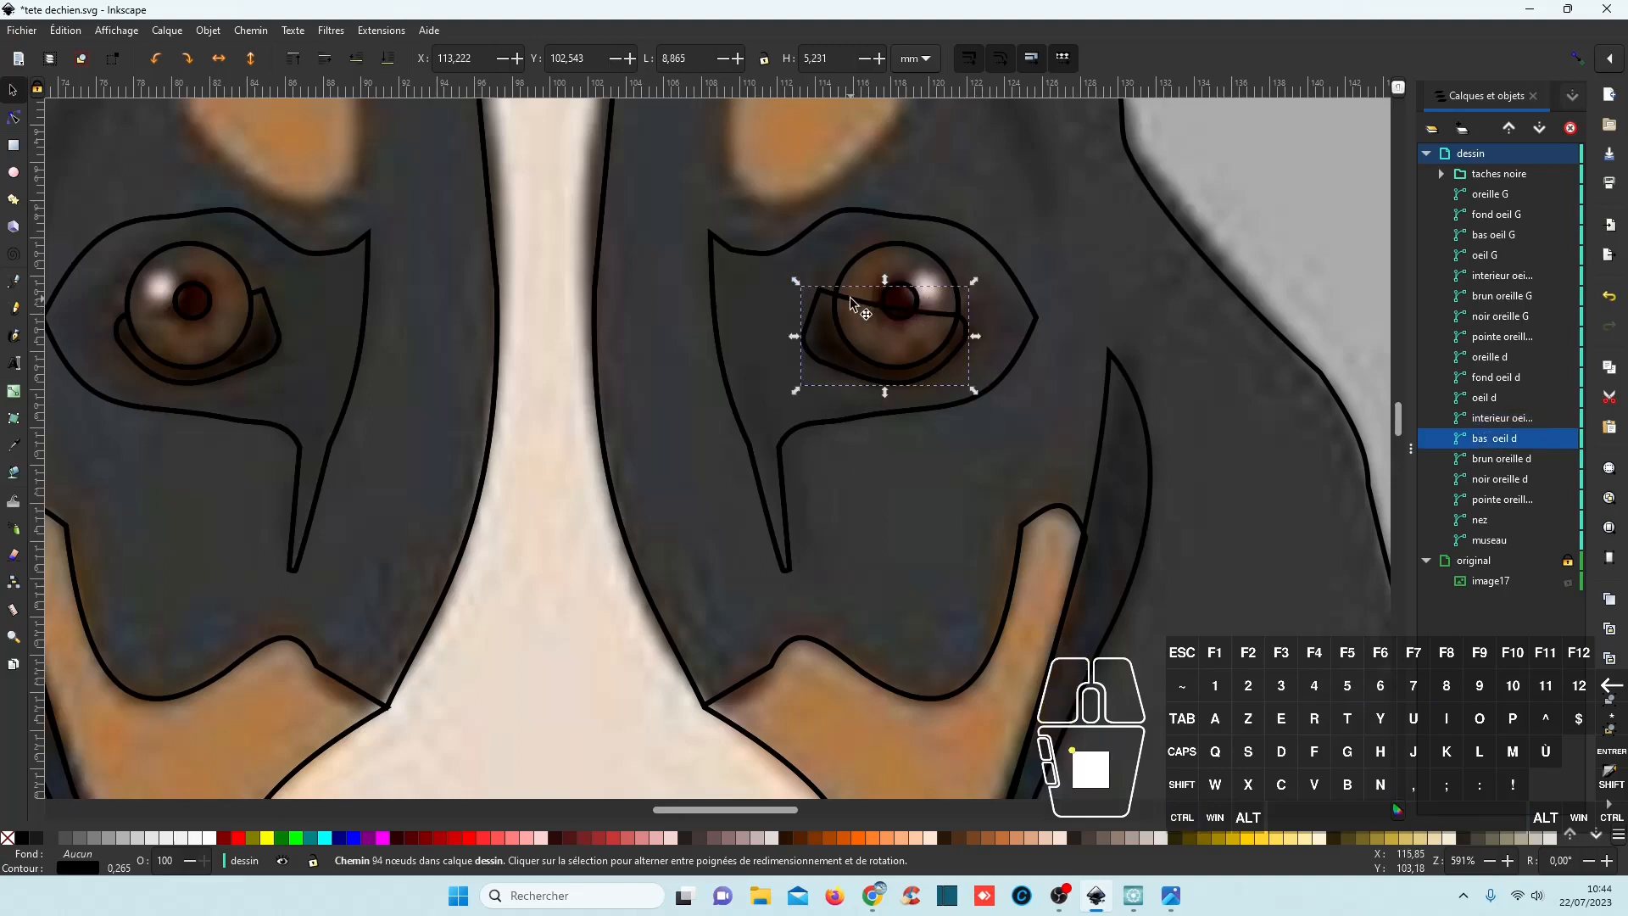
left_click(851, 263)
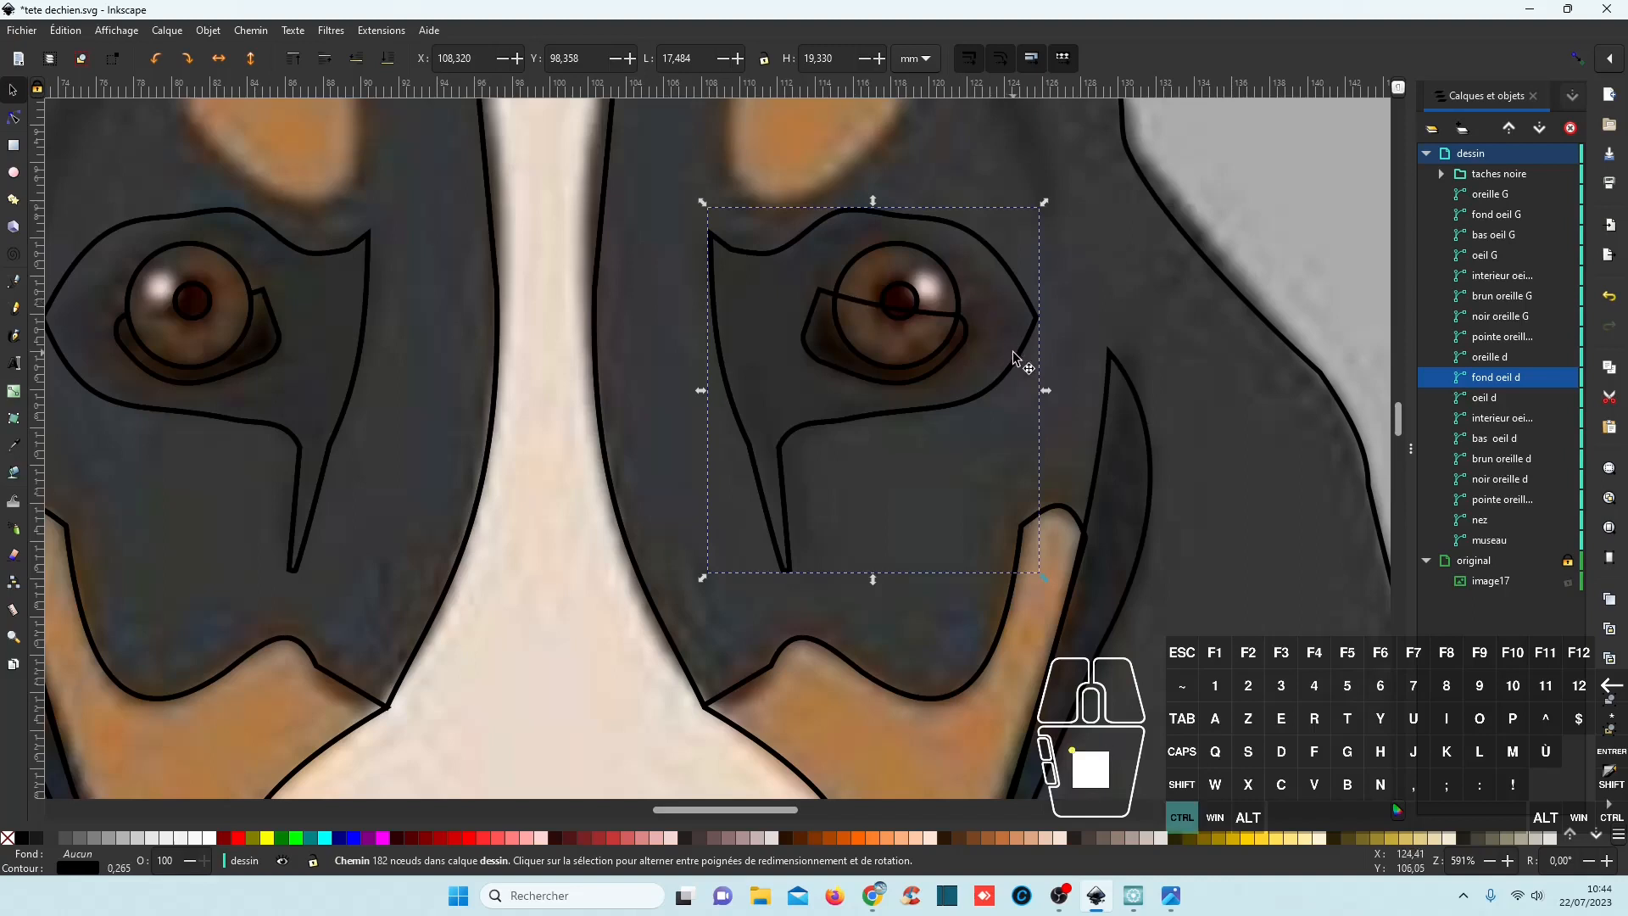
key("ctrl+z")
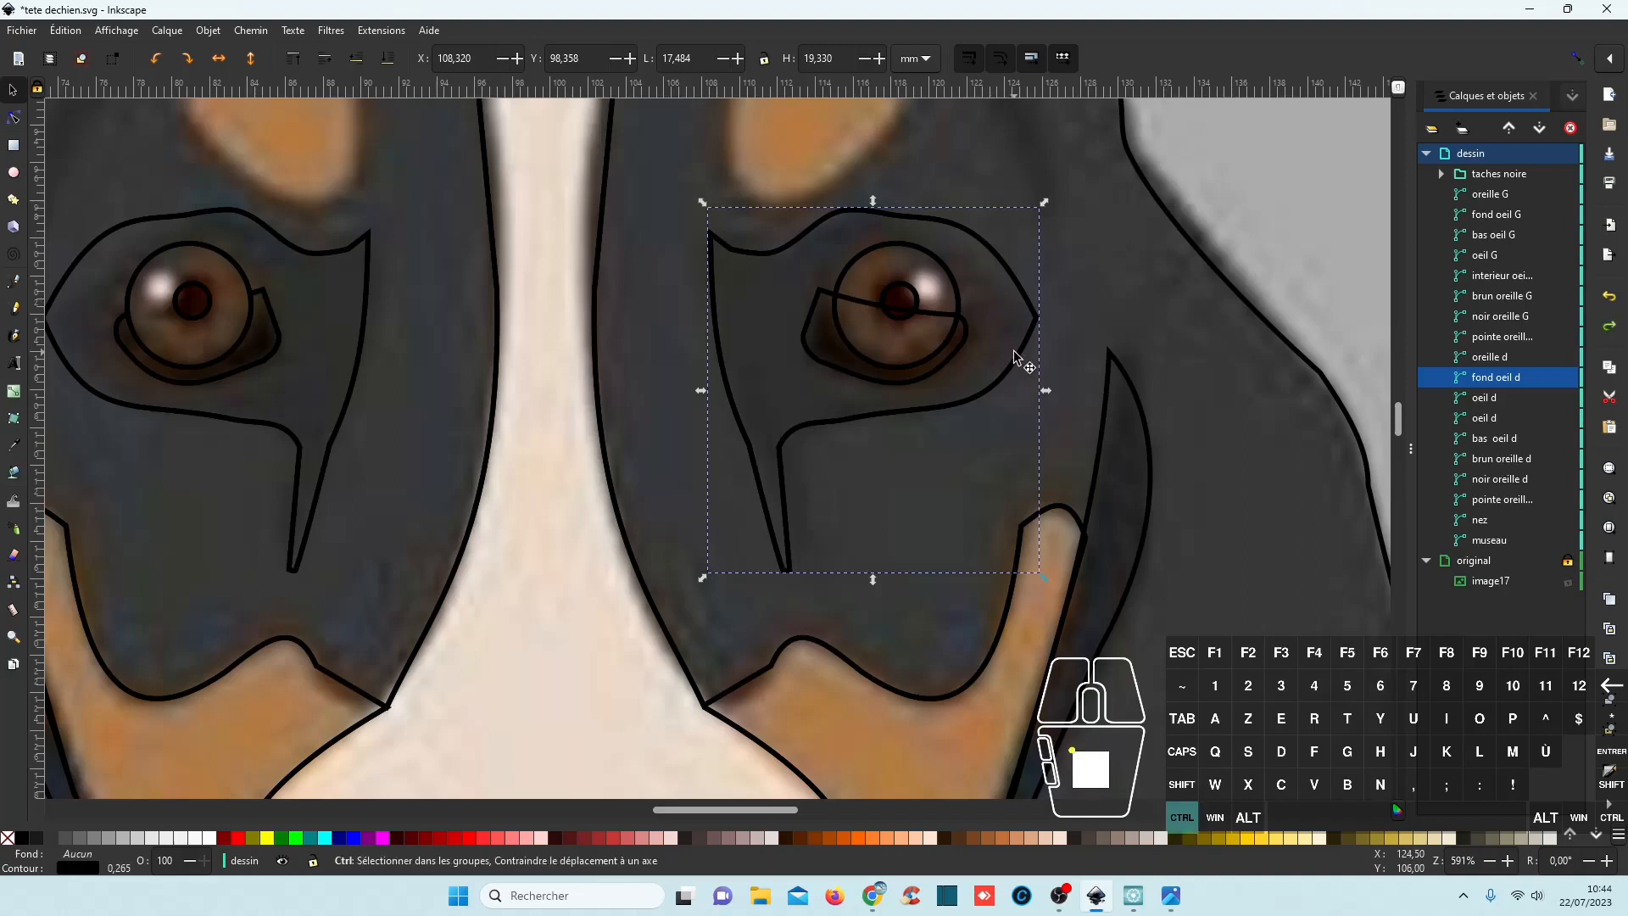
key("ctrl+z")
key("ctrl+z")
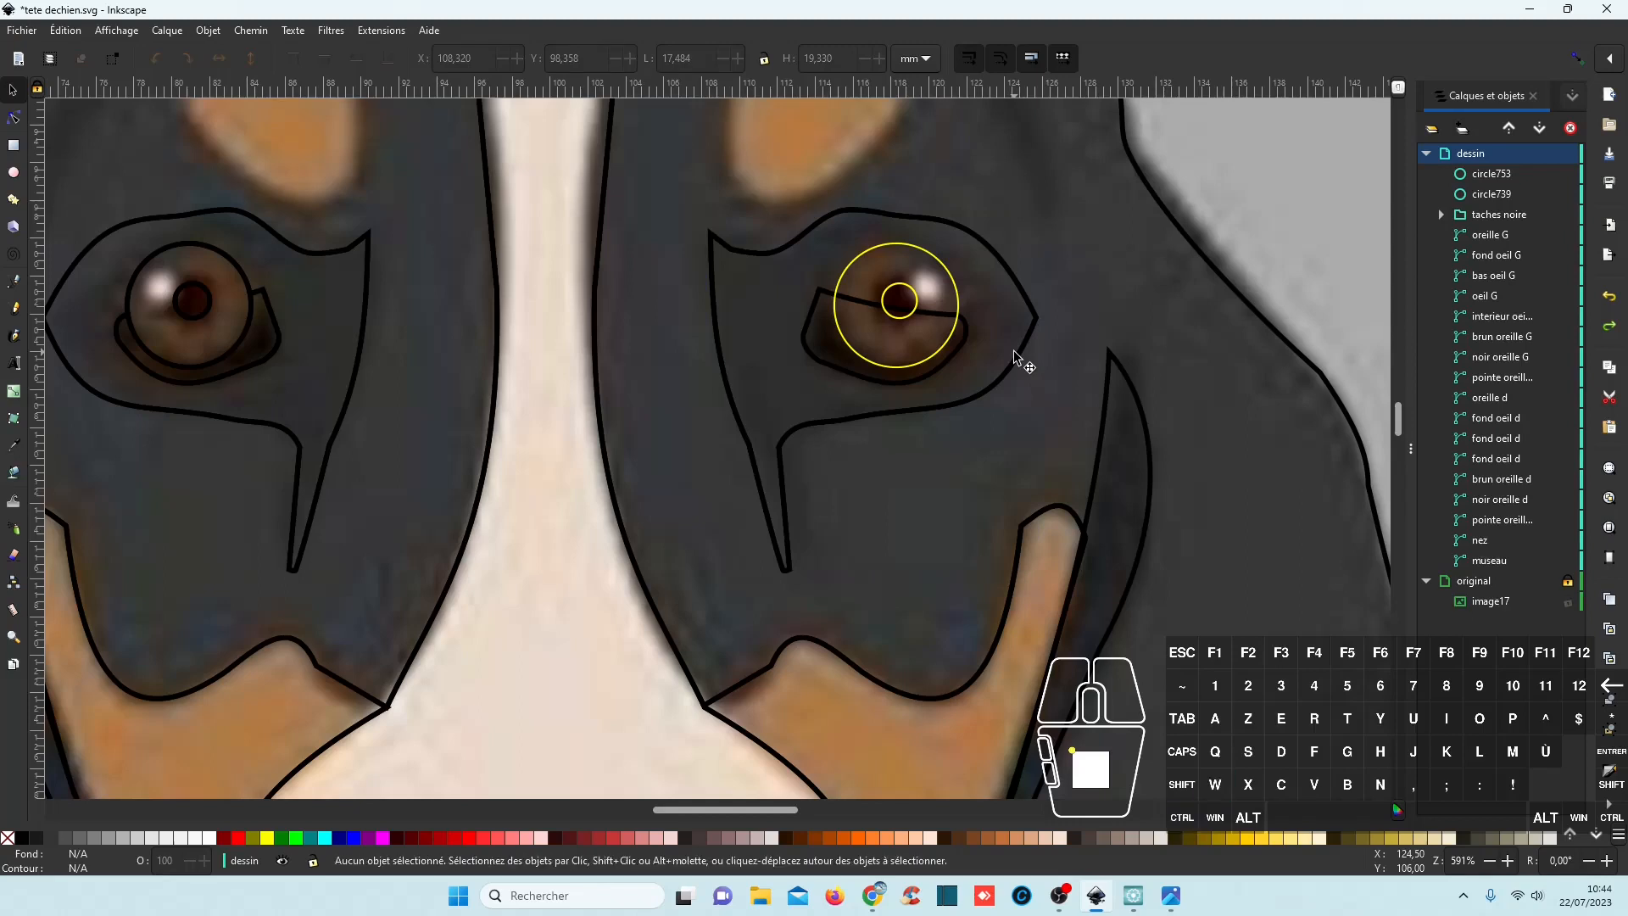
key("ctrl+z")
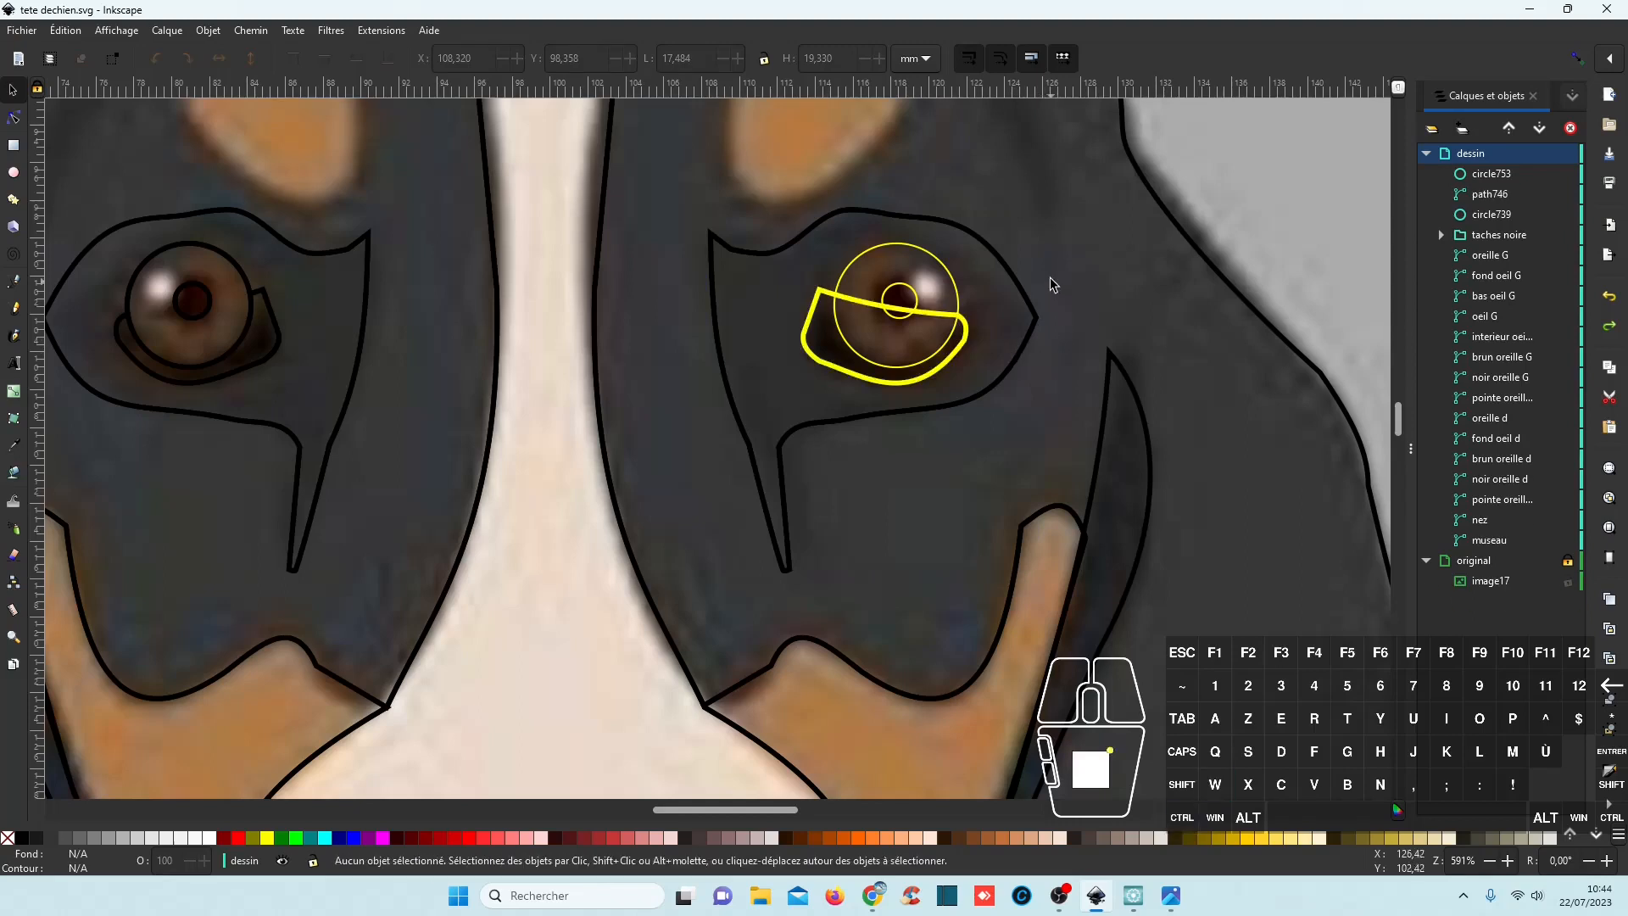
Divide the fond oeil d path with the large yellow iris circle on the right eye.
left_click(949, 283)
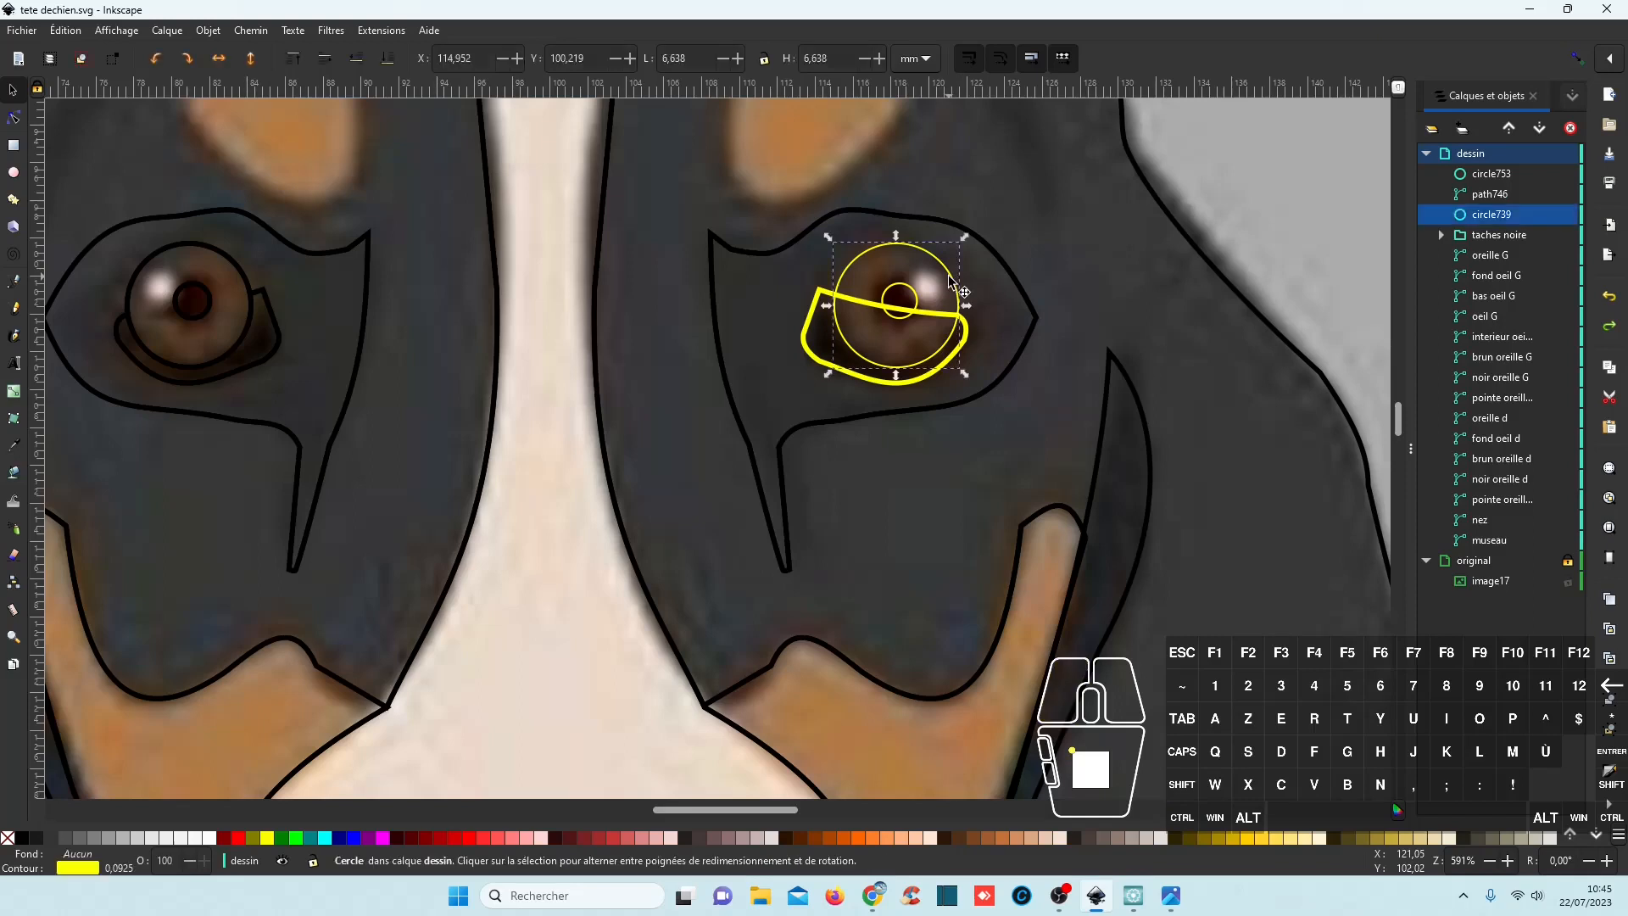
left_click(1001, 263, "shift")
left_click(963, 282)
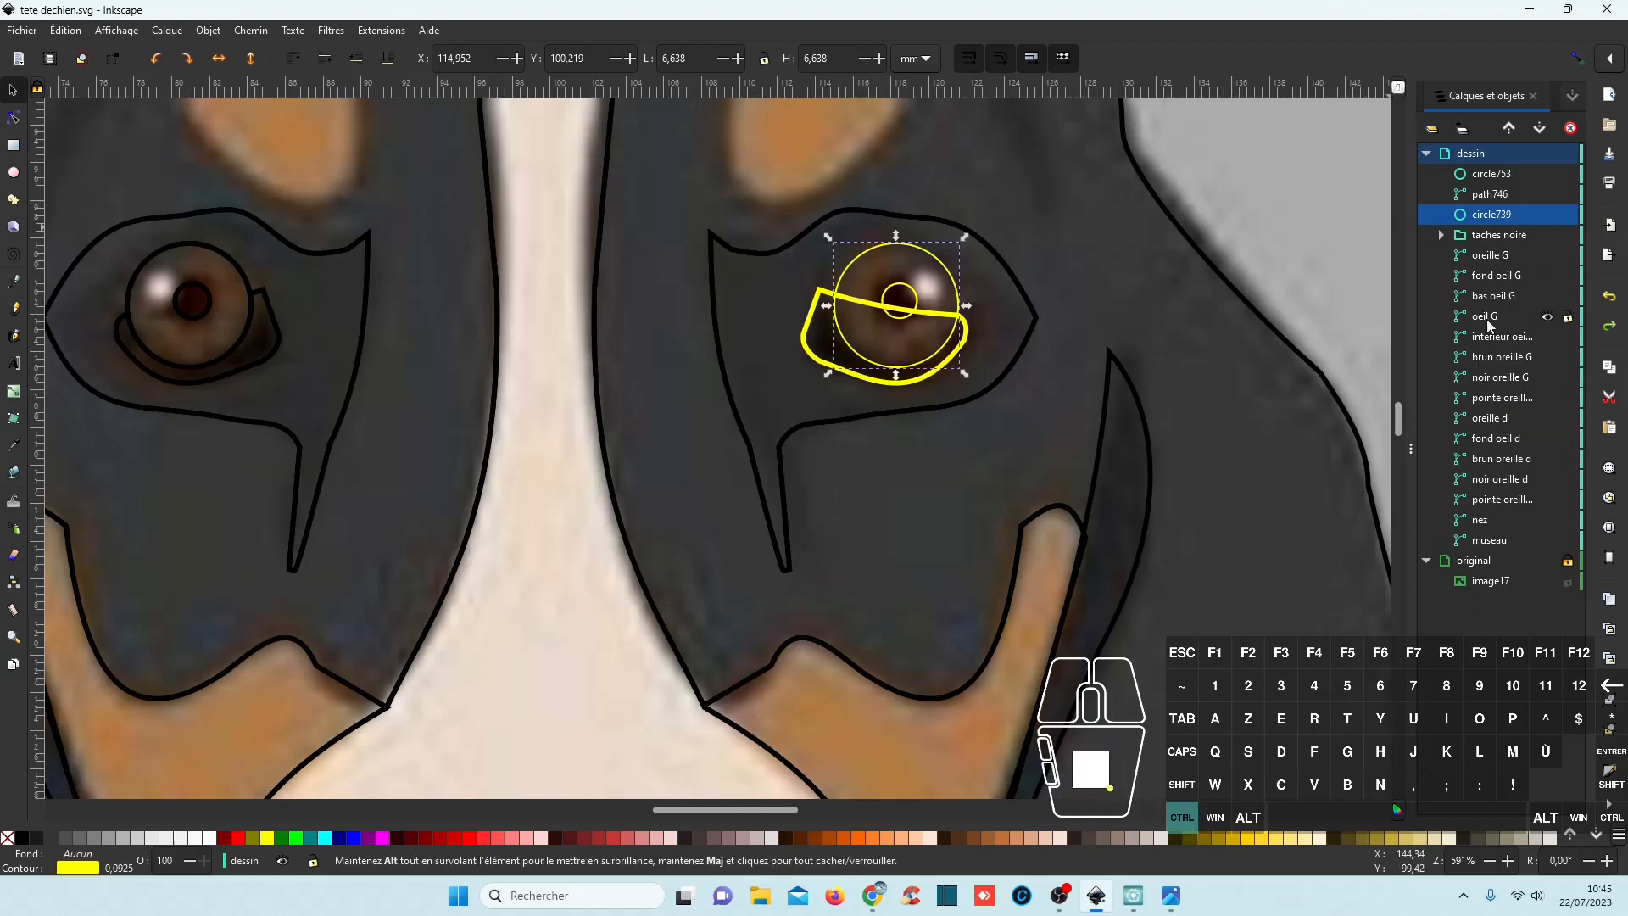
left_click(1502, 436, "ctrl")
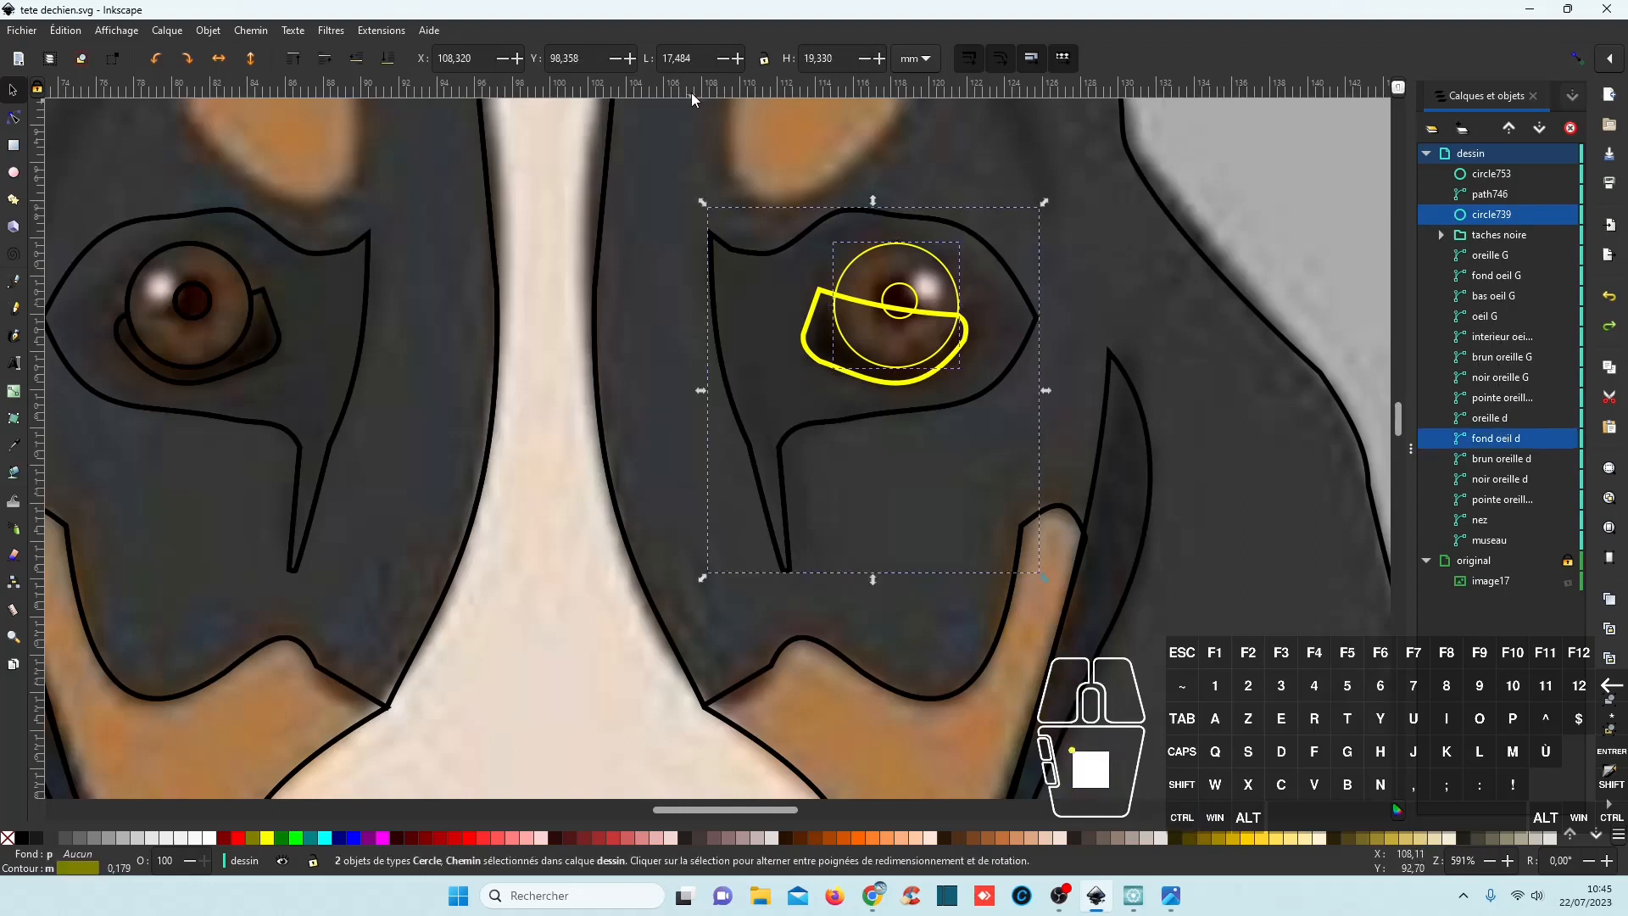
left_click(1496, 423)
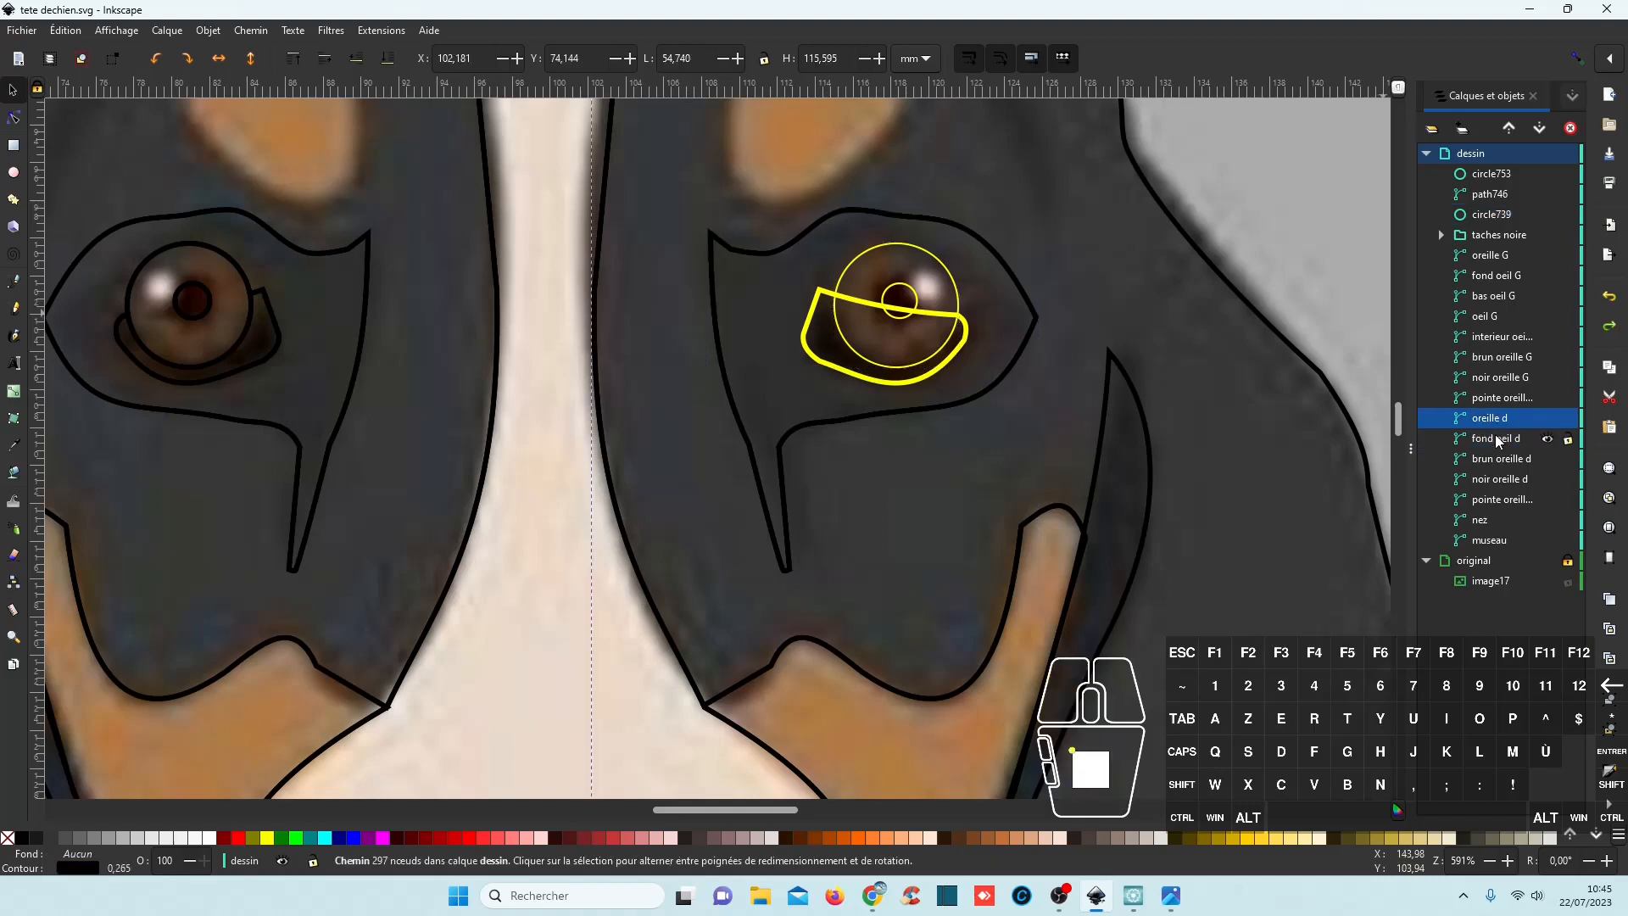
left_click(1498, 441)
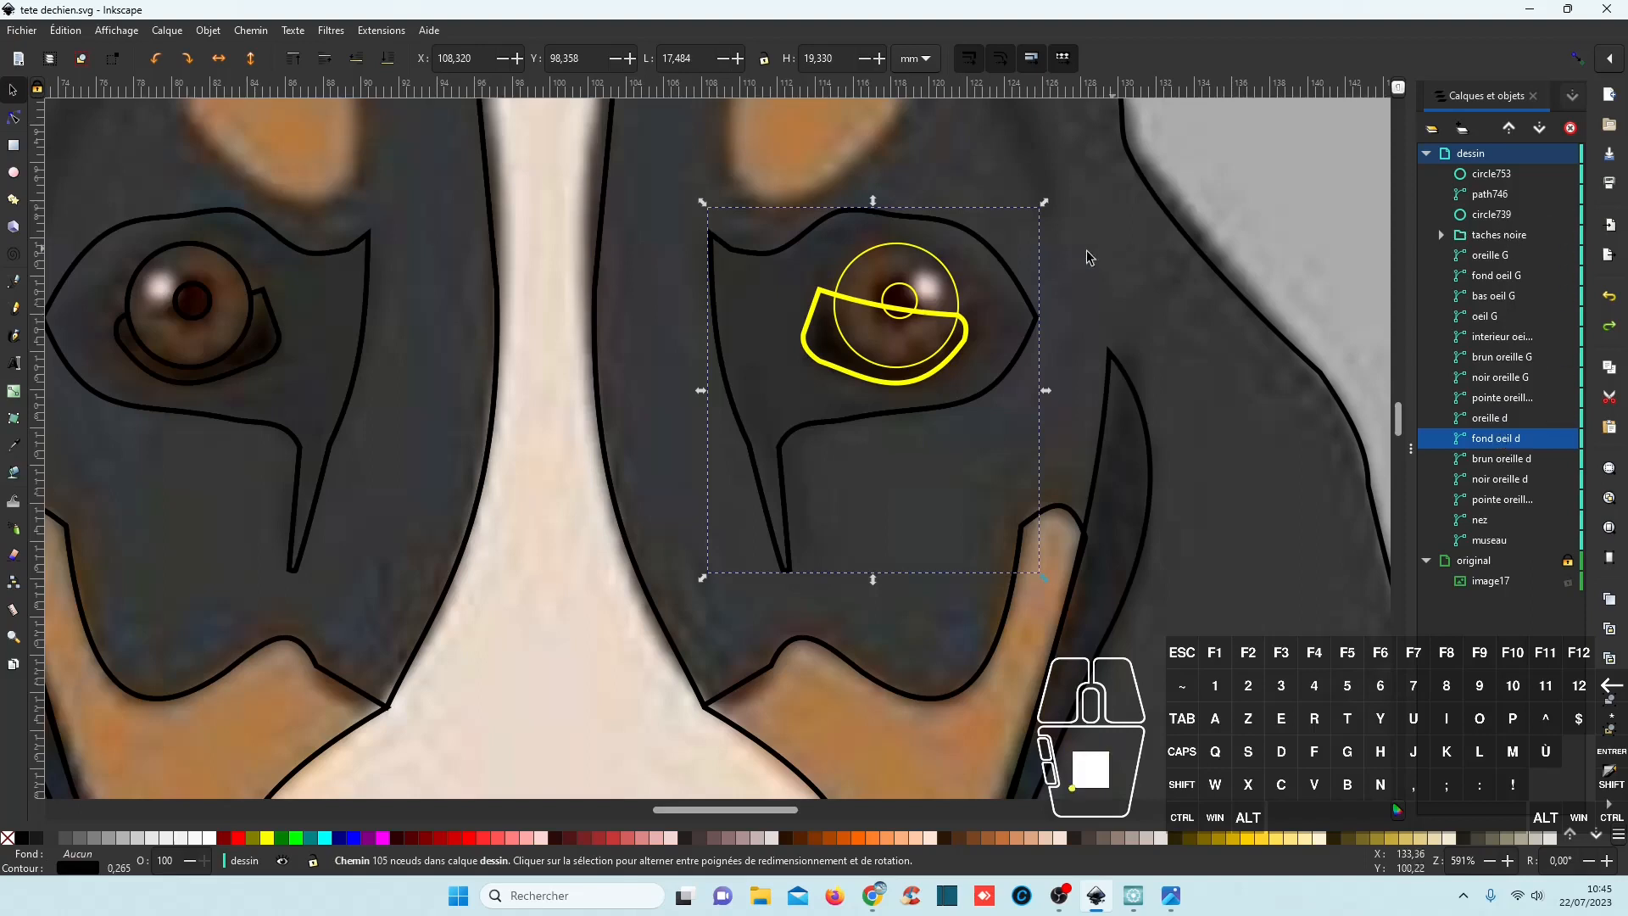
left_click(947, 272)
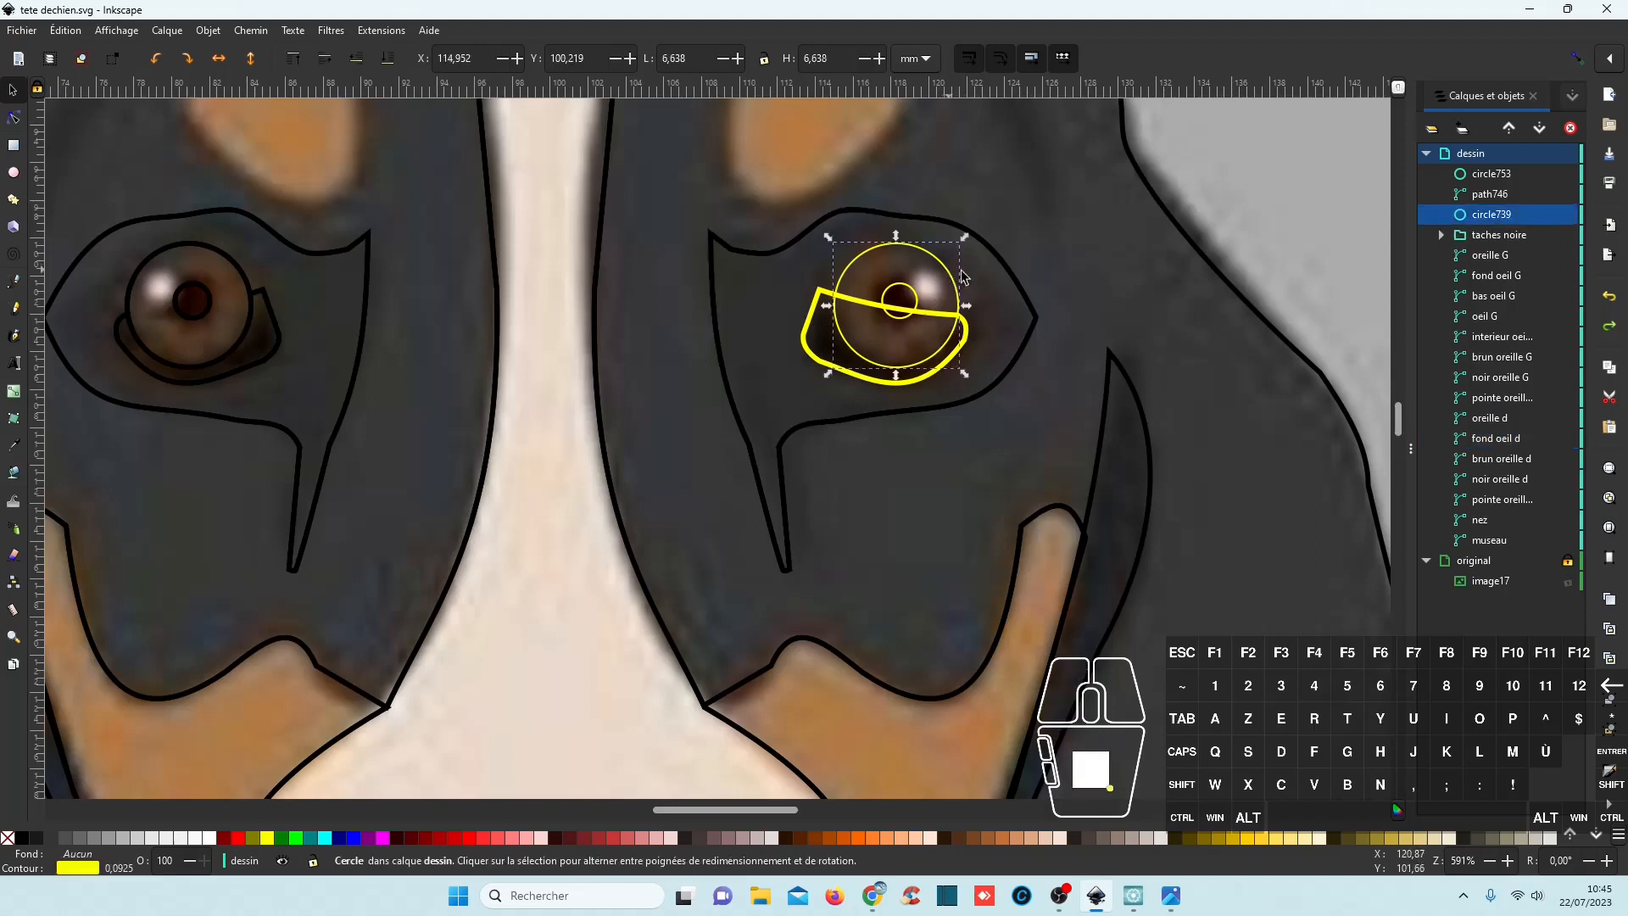
left_click(1498, 440, "ctrl")
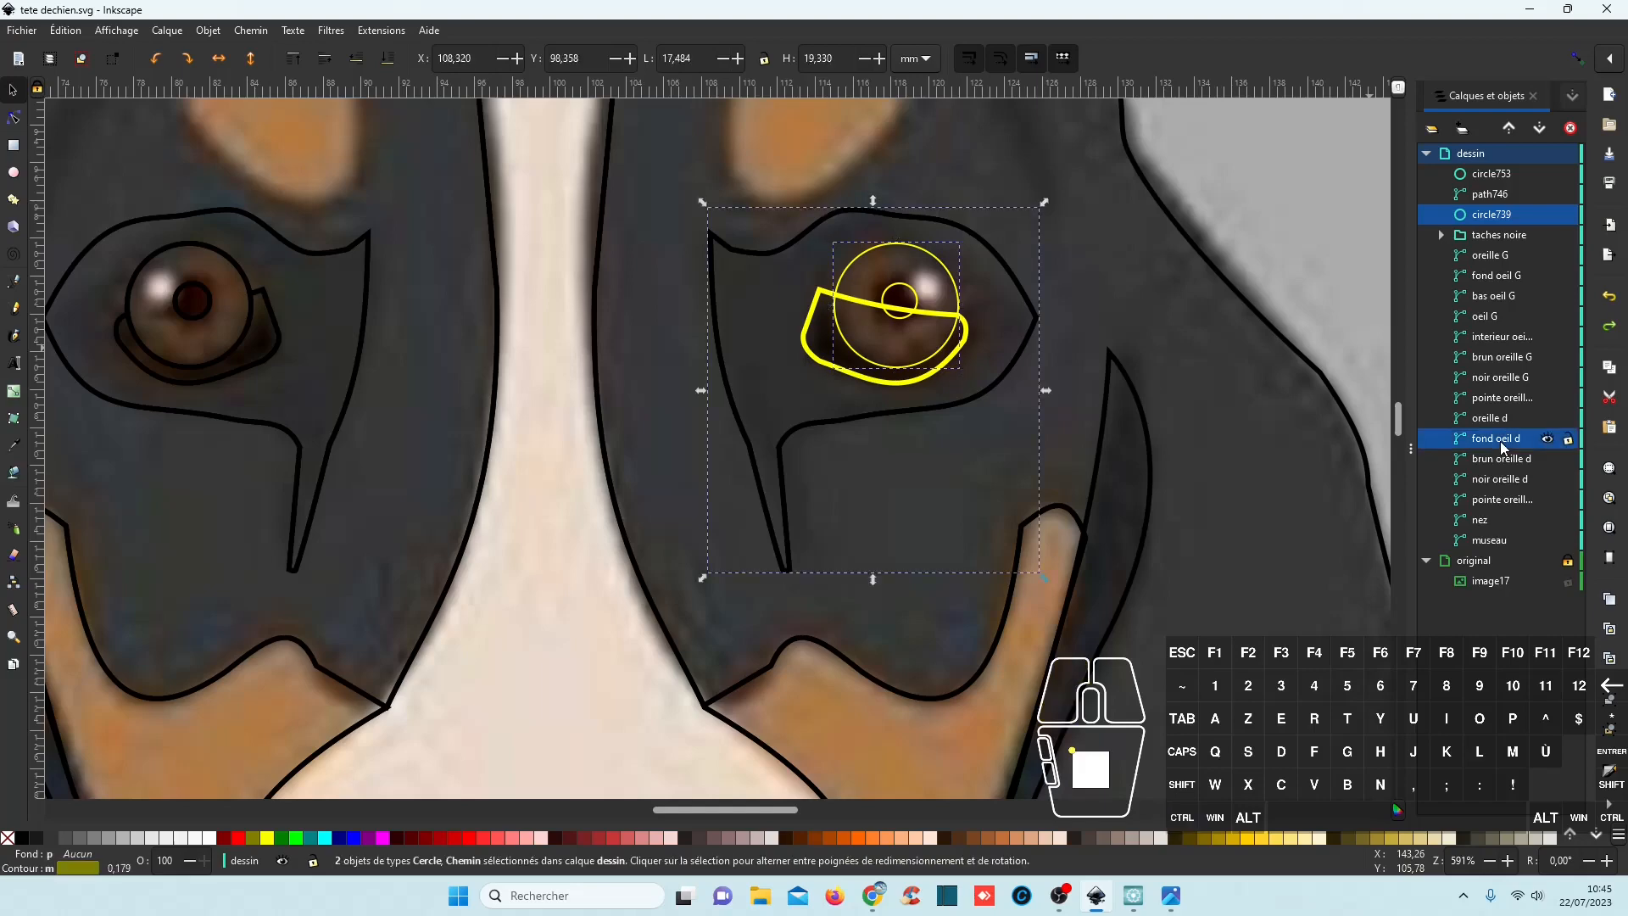
left_click(251, 30)
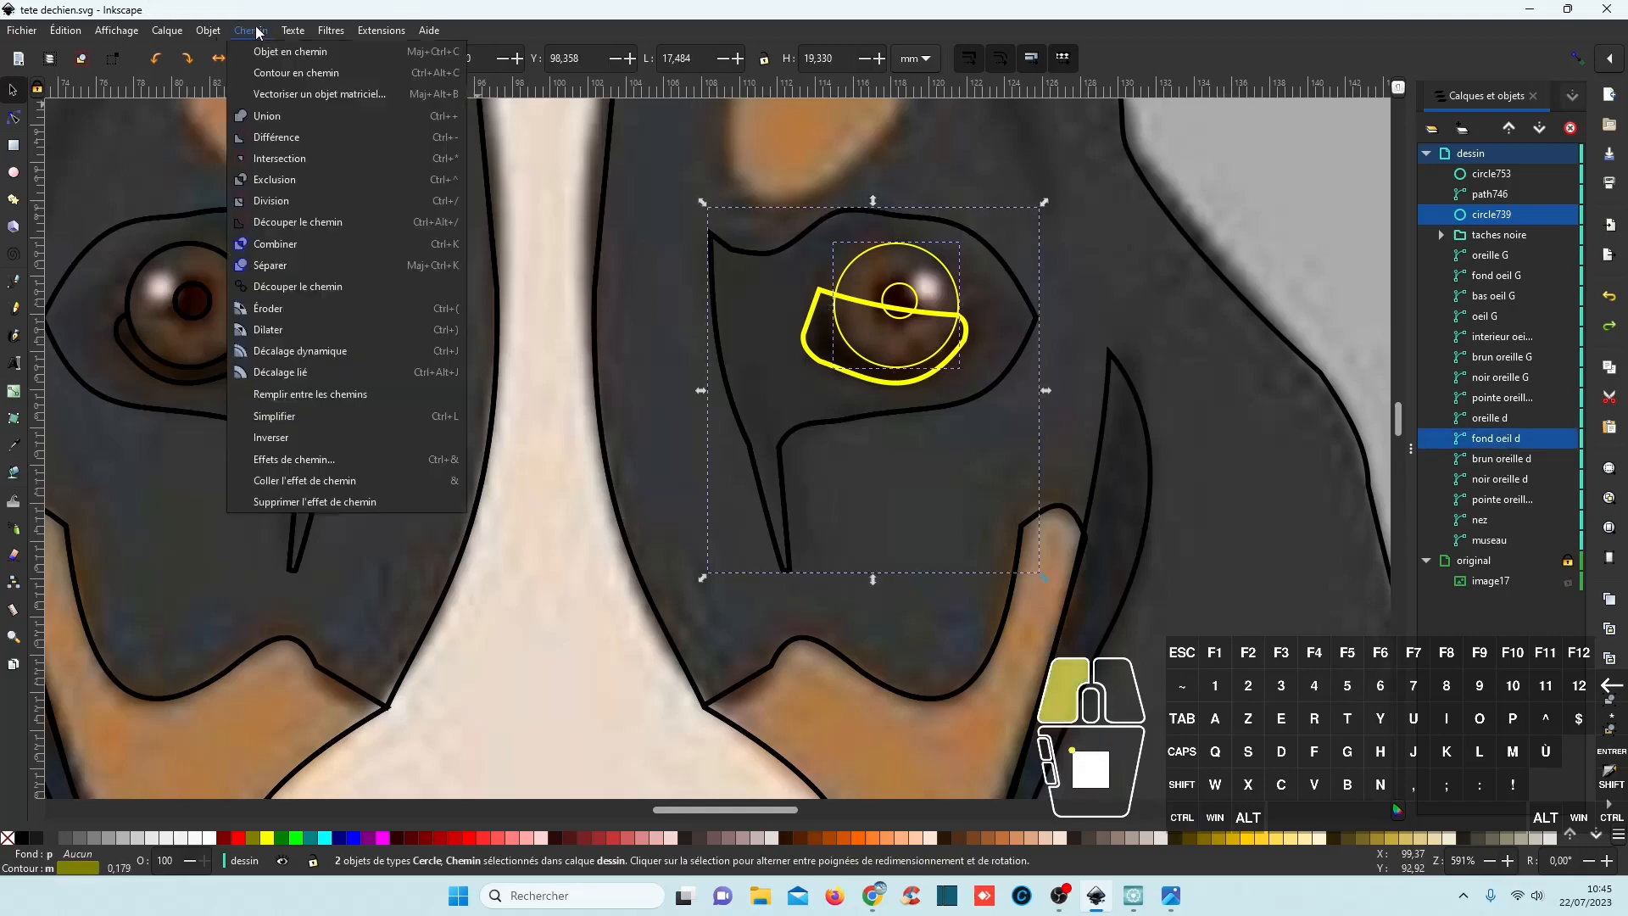
left_click(284, 204)
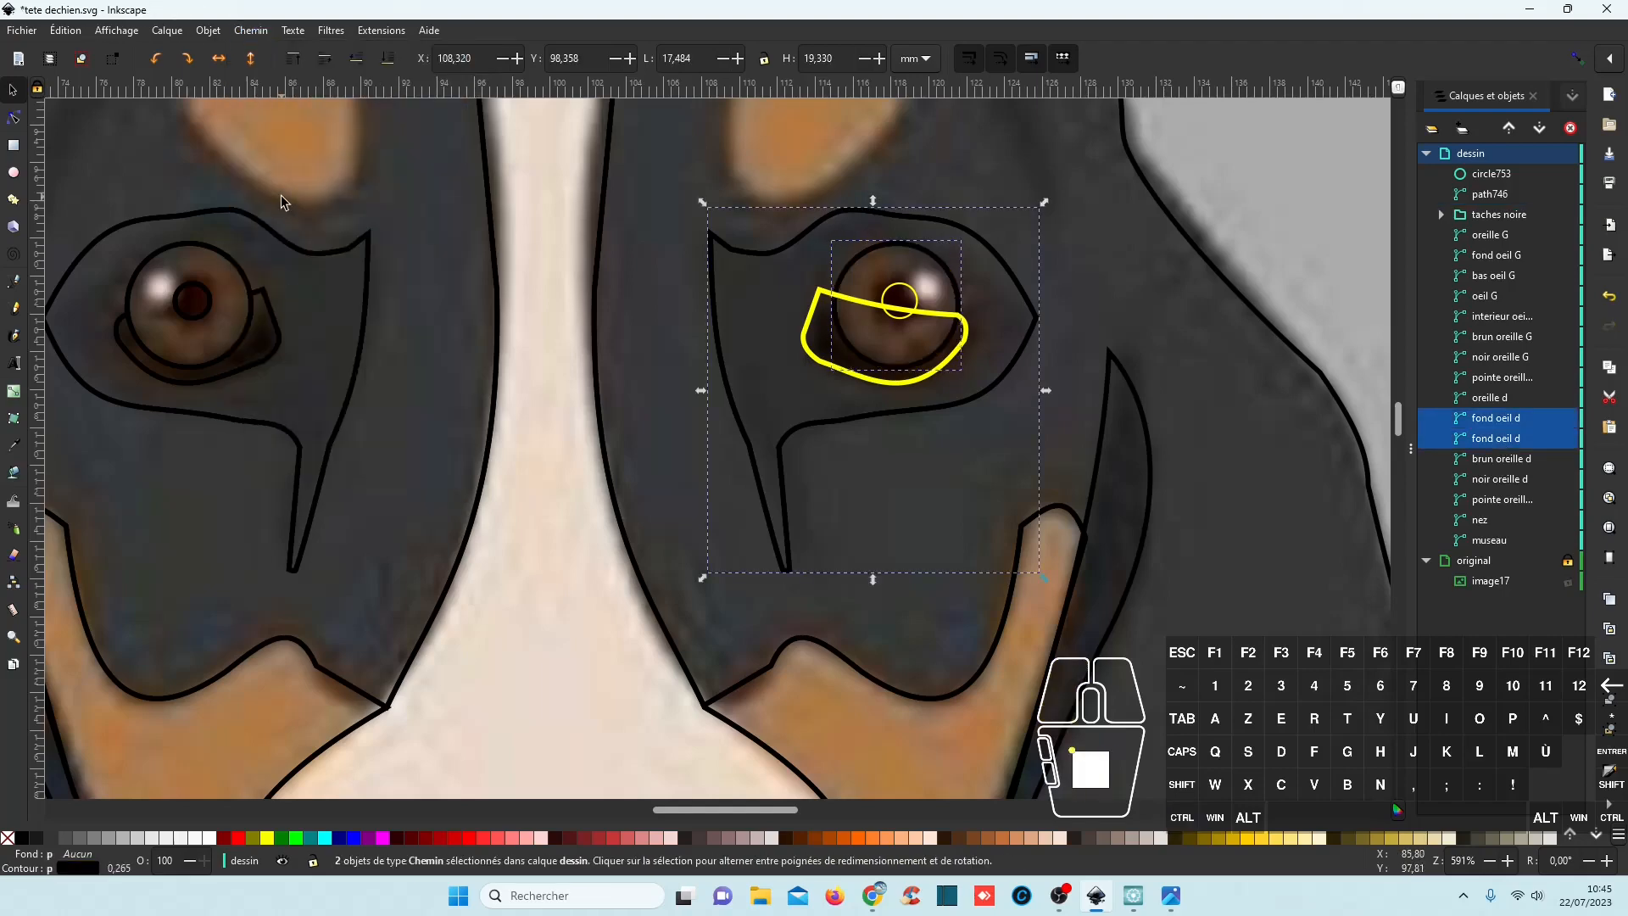
Rename the round iris piece split from fond oeil d as oeil d.
left_click(1484, 420)
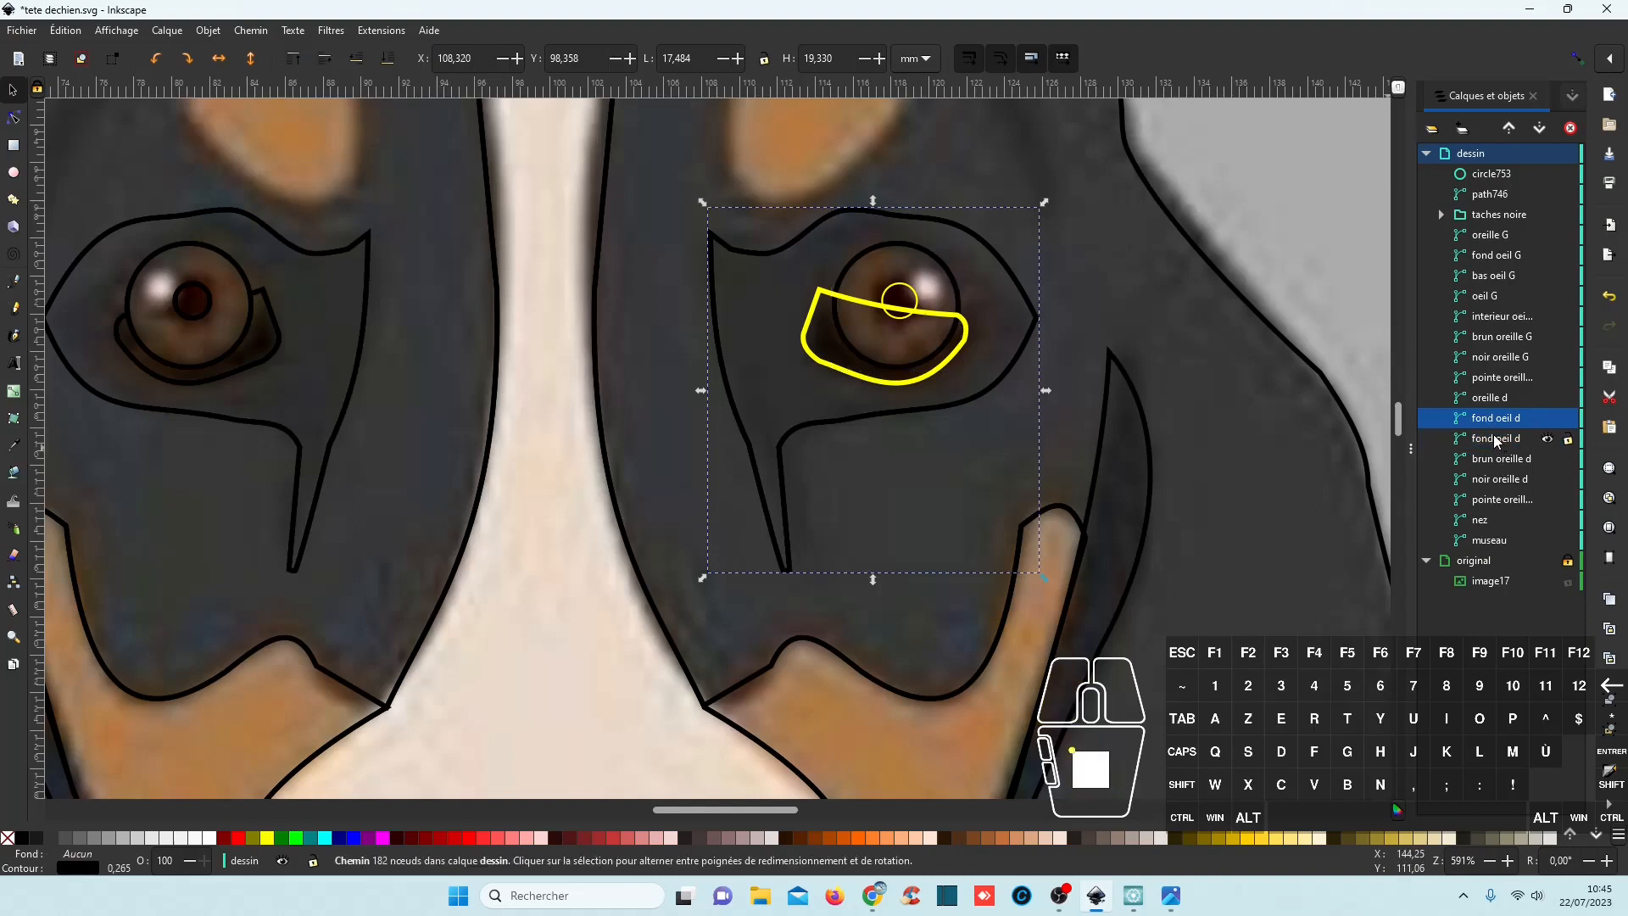
left_click(1496, 438)
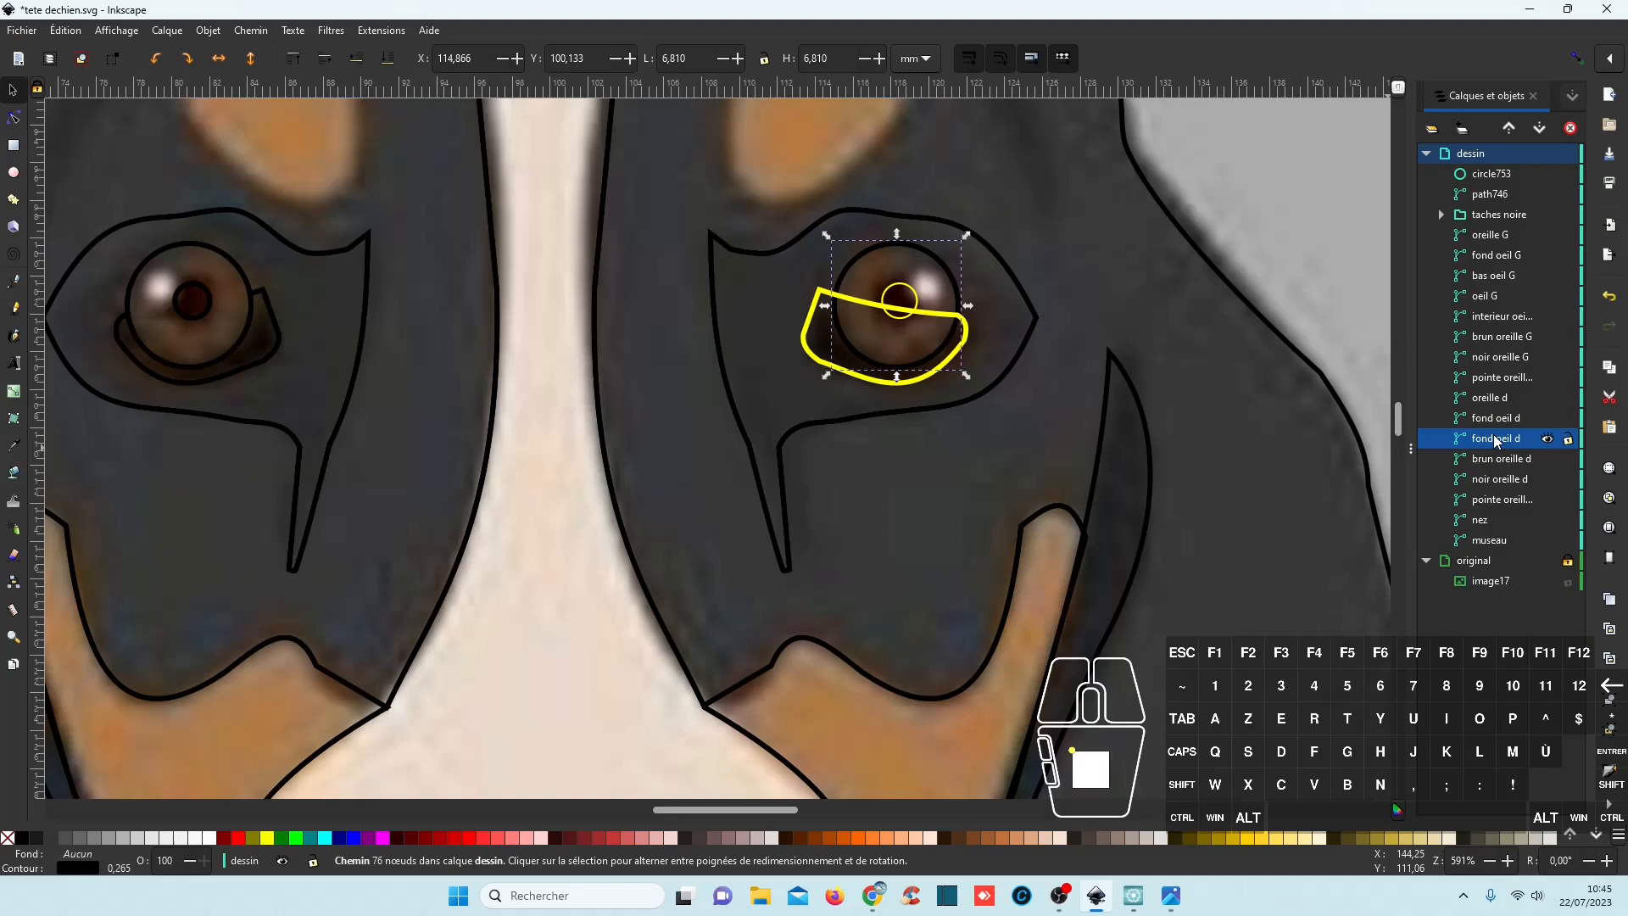
left_click(1494, 439)
key("BackSpace")
key("BackSpace")
key("BackSpace")
key("BackSpace")
key("BackSpace")
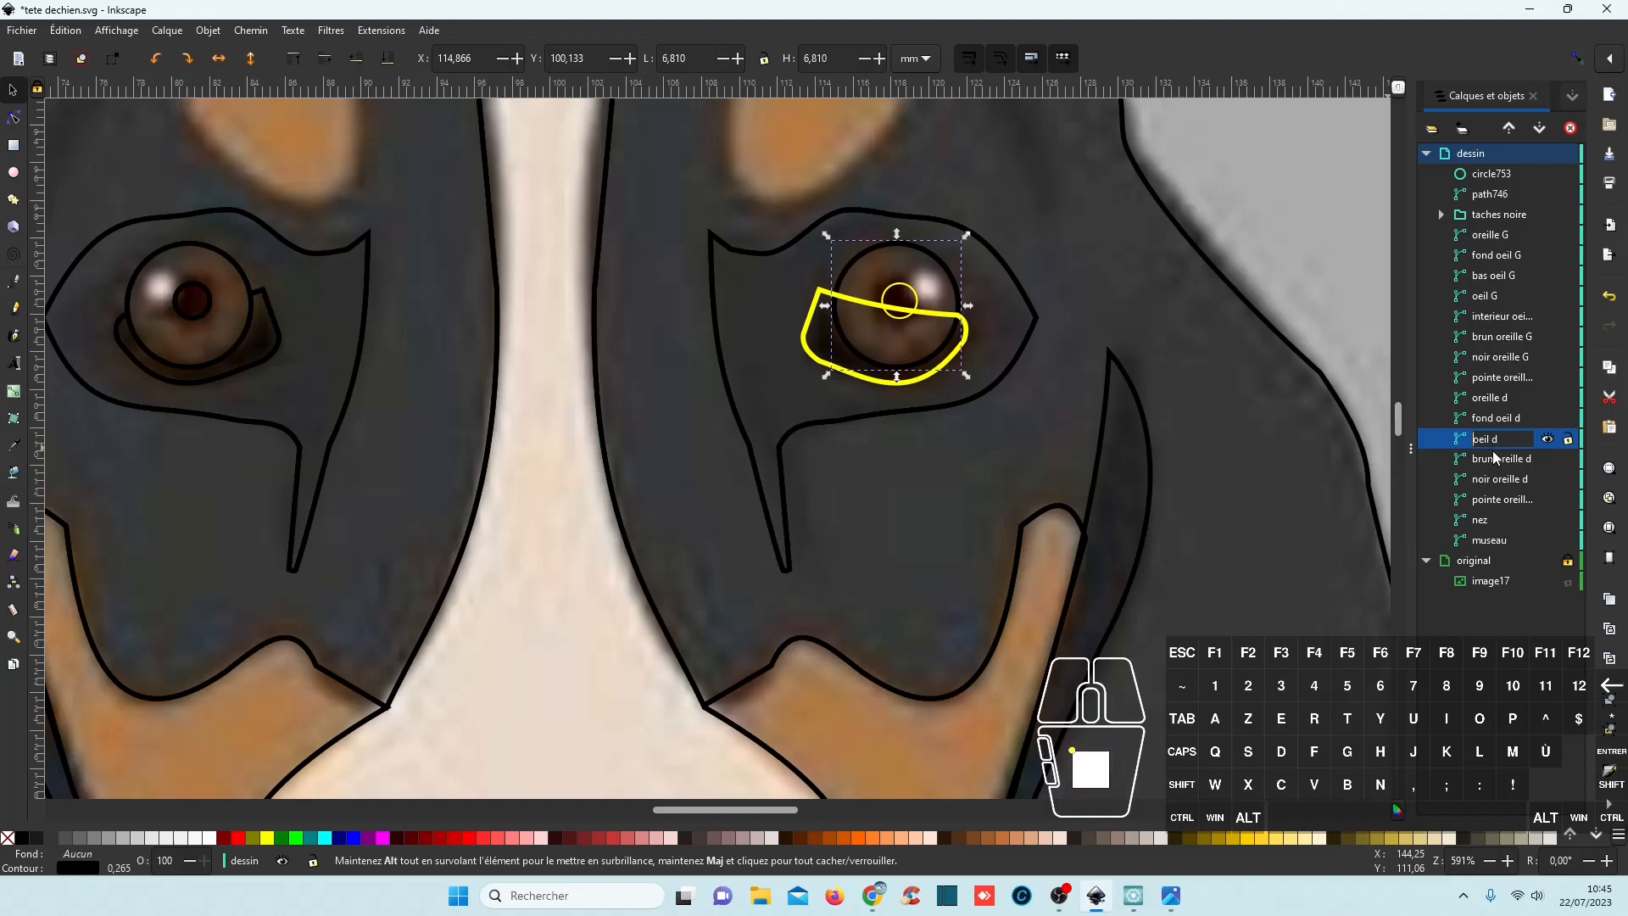
key("Return")
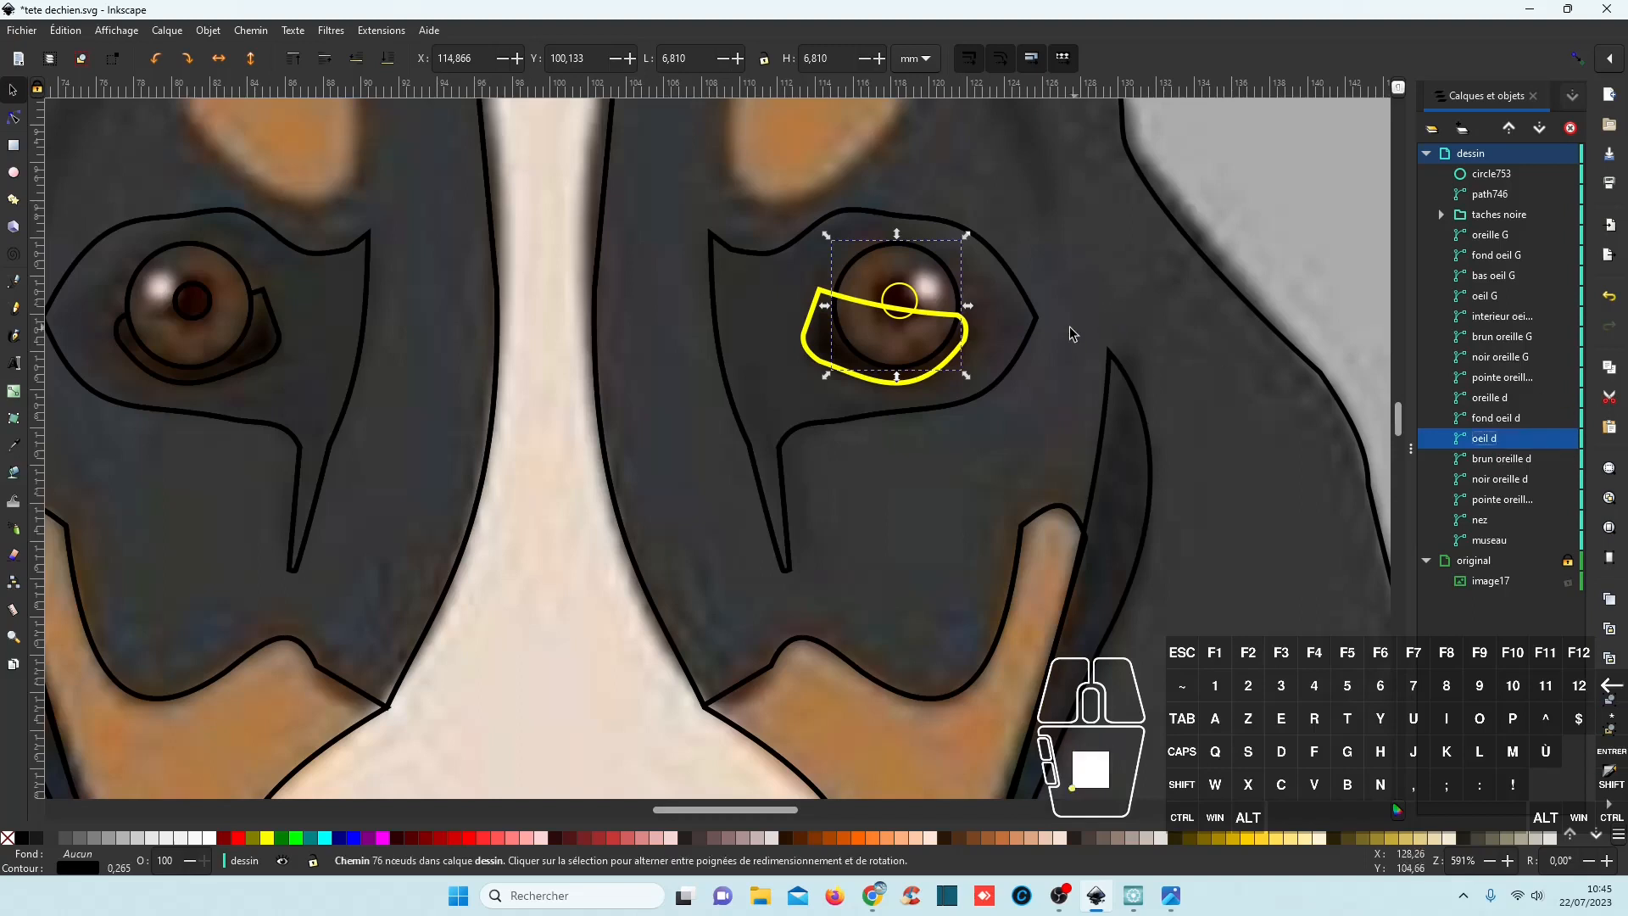
Divide the fond oeil d path with the yellow lower-eye outline on the right eye.
left_click(803, 338)
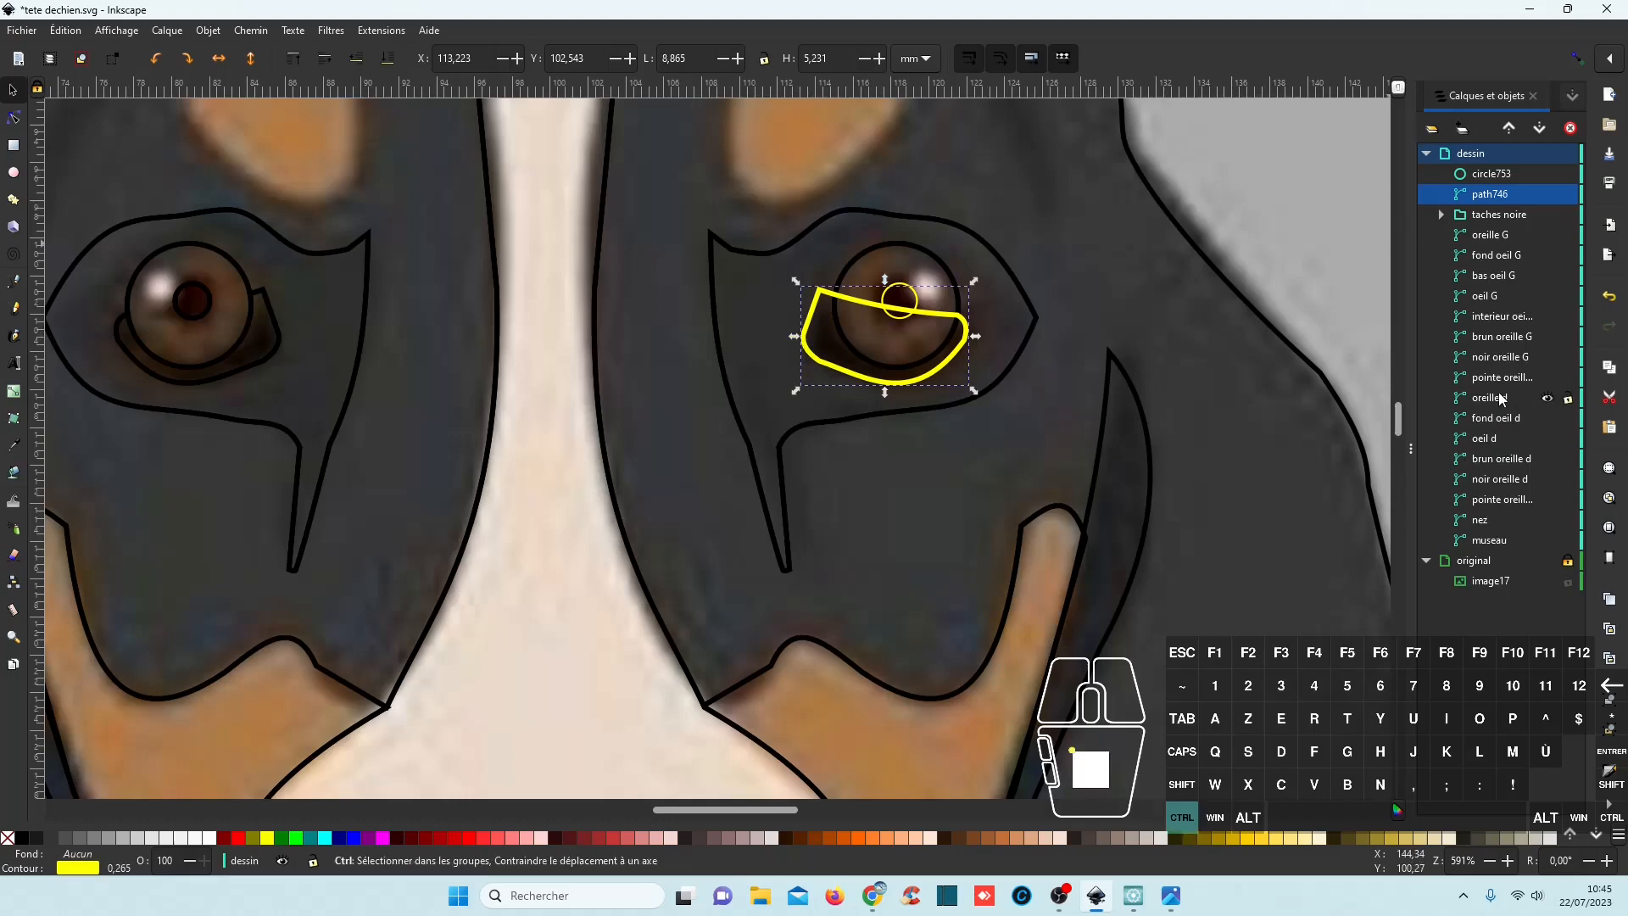
left_click(1496, 419, "ctrl")
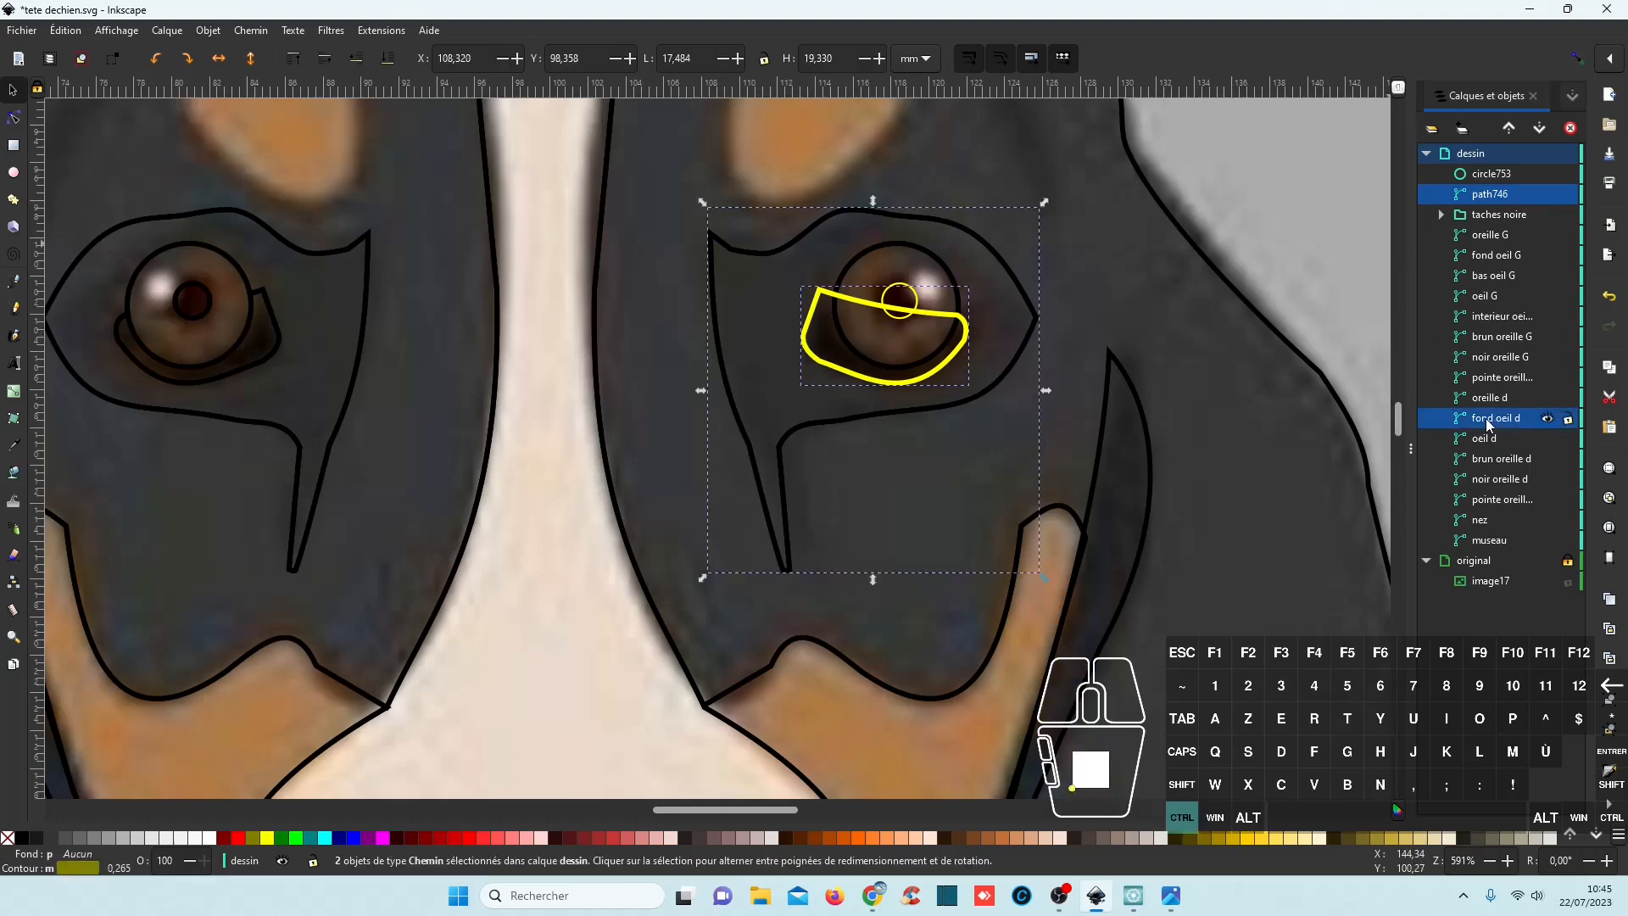
left_click(262, 36)
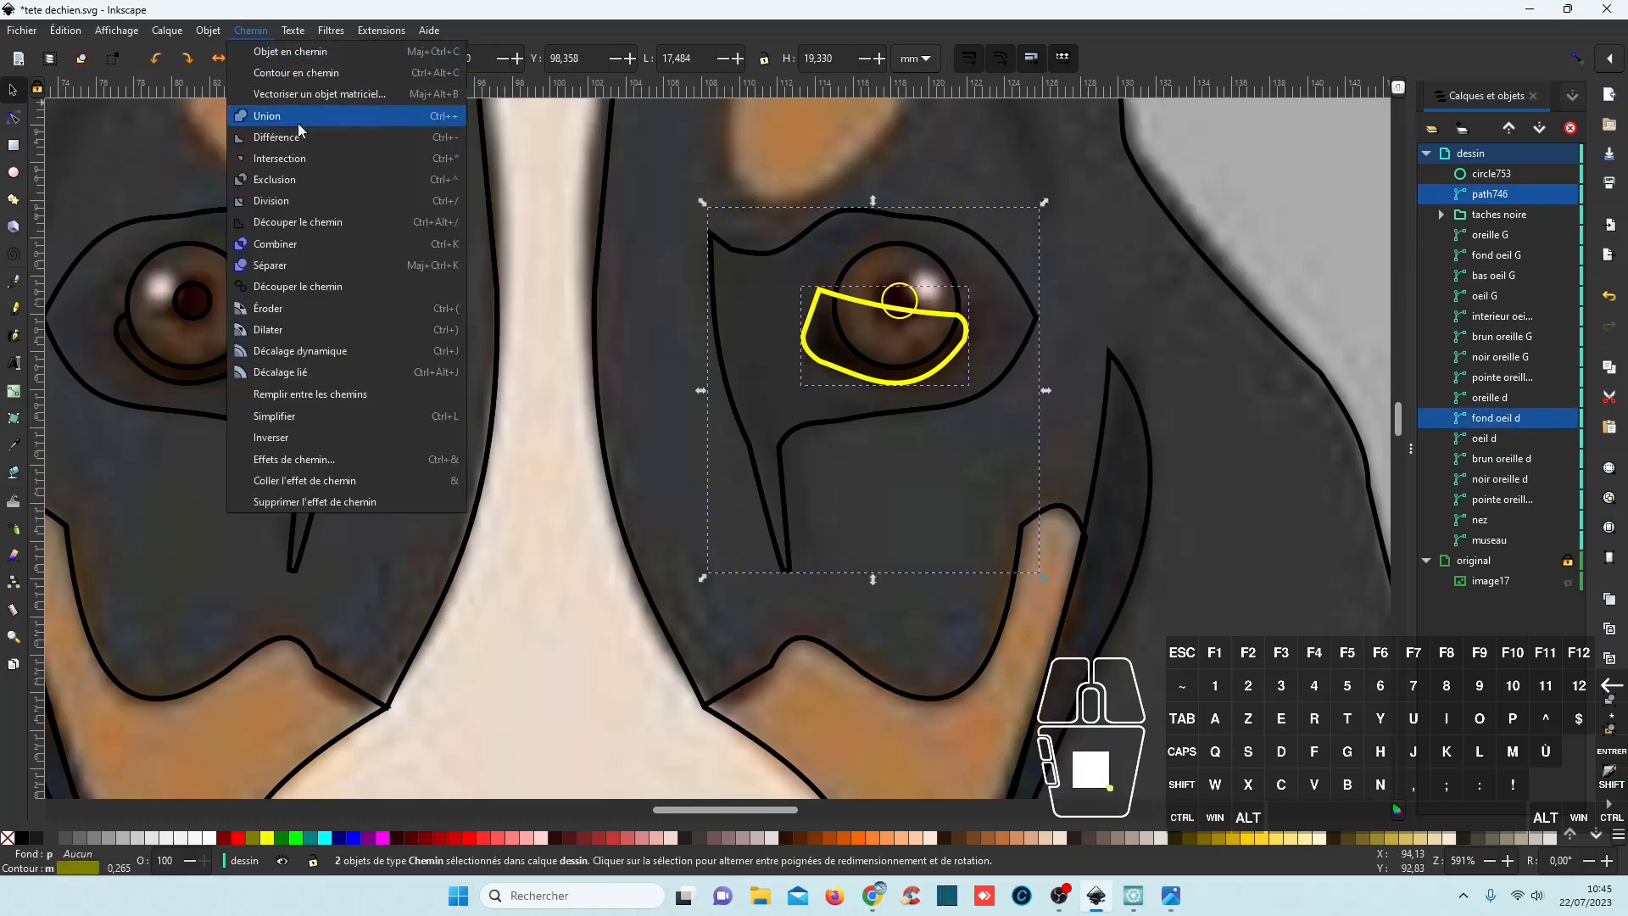
left_click(283, 208)
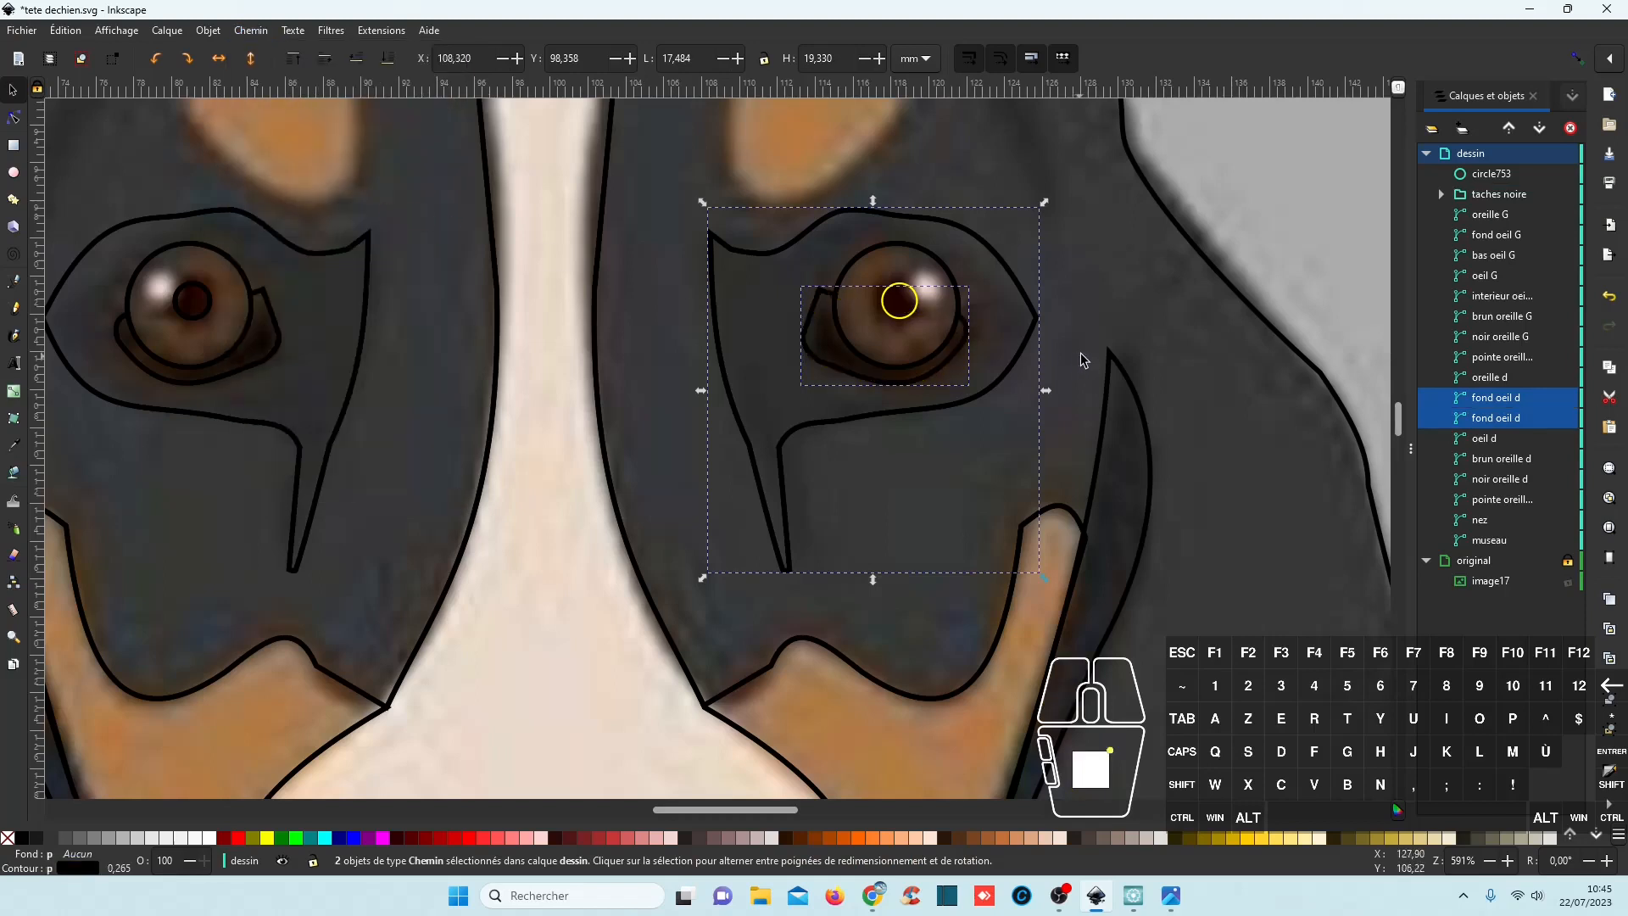
Rename the lower dark piece split from fond oeil d as bas oeil d.
left_click(1504, 418)
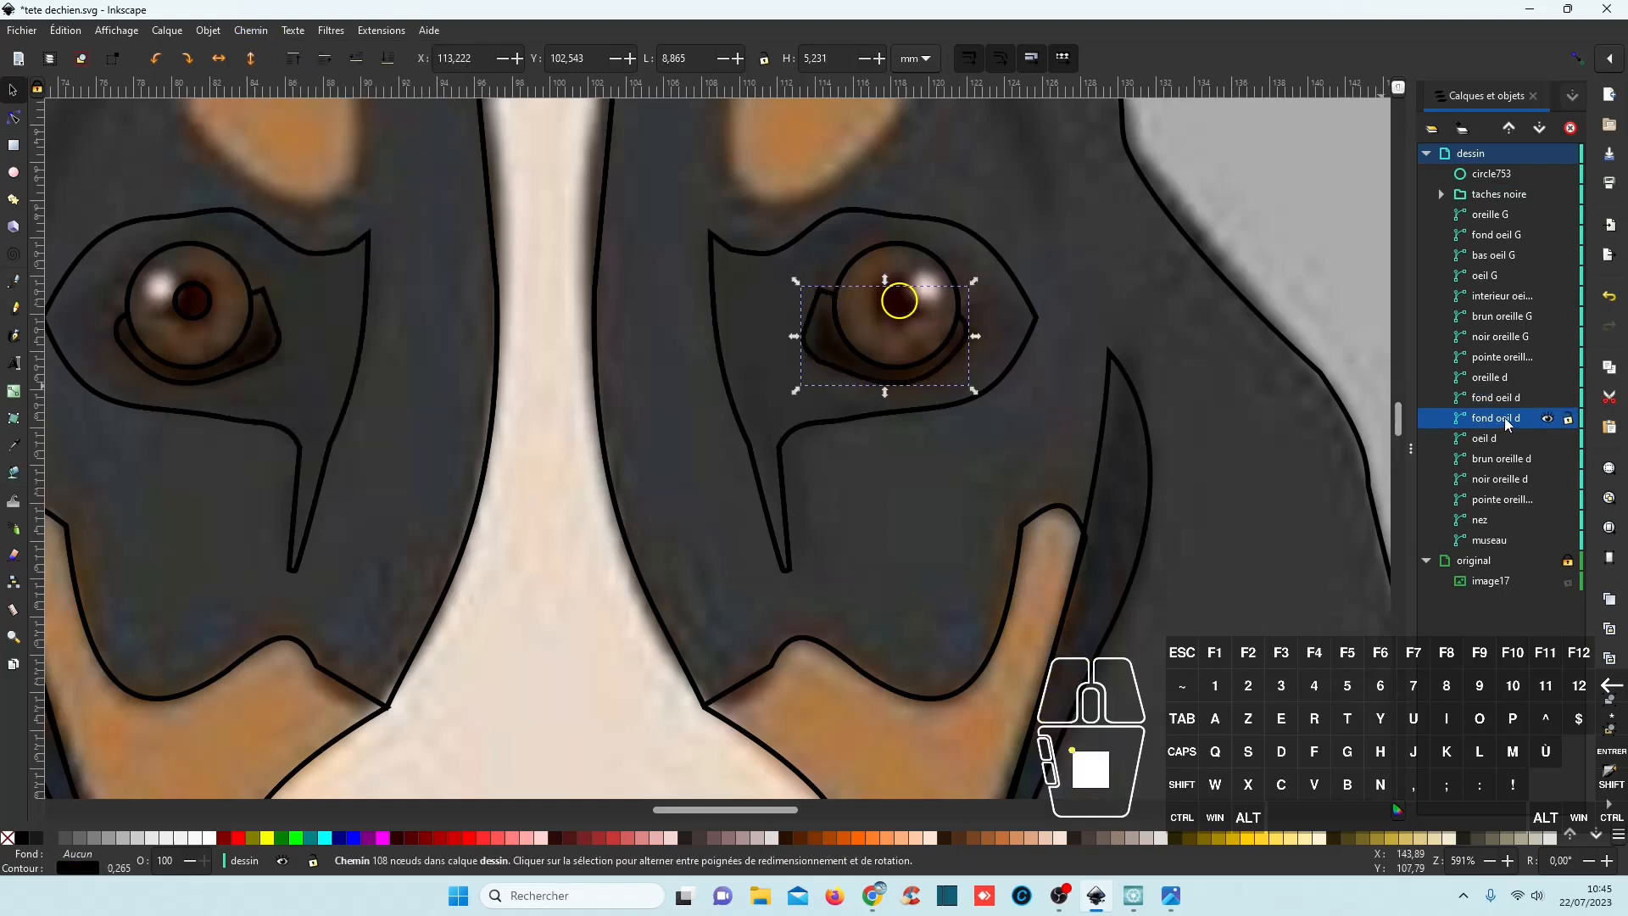
double_click(1504, 417)
left_click(1492, 418)
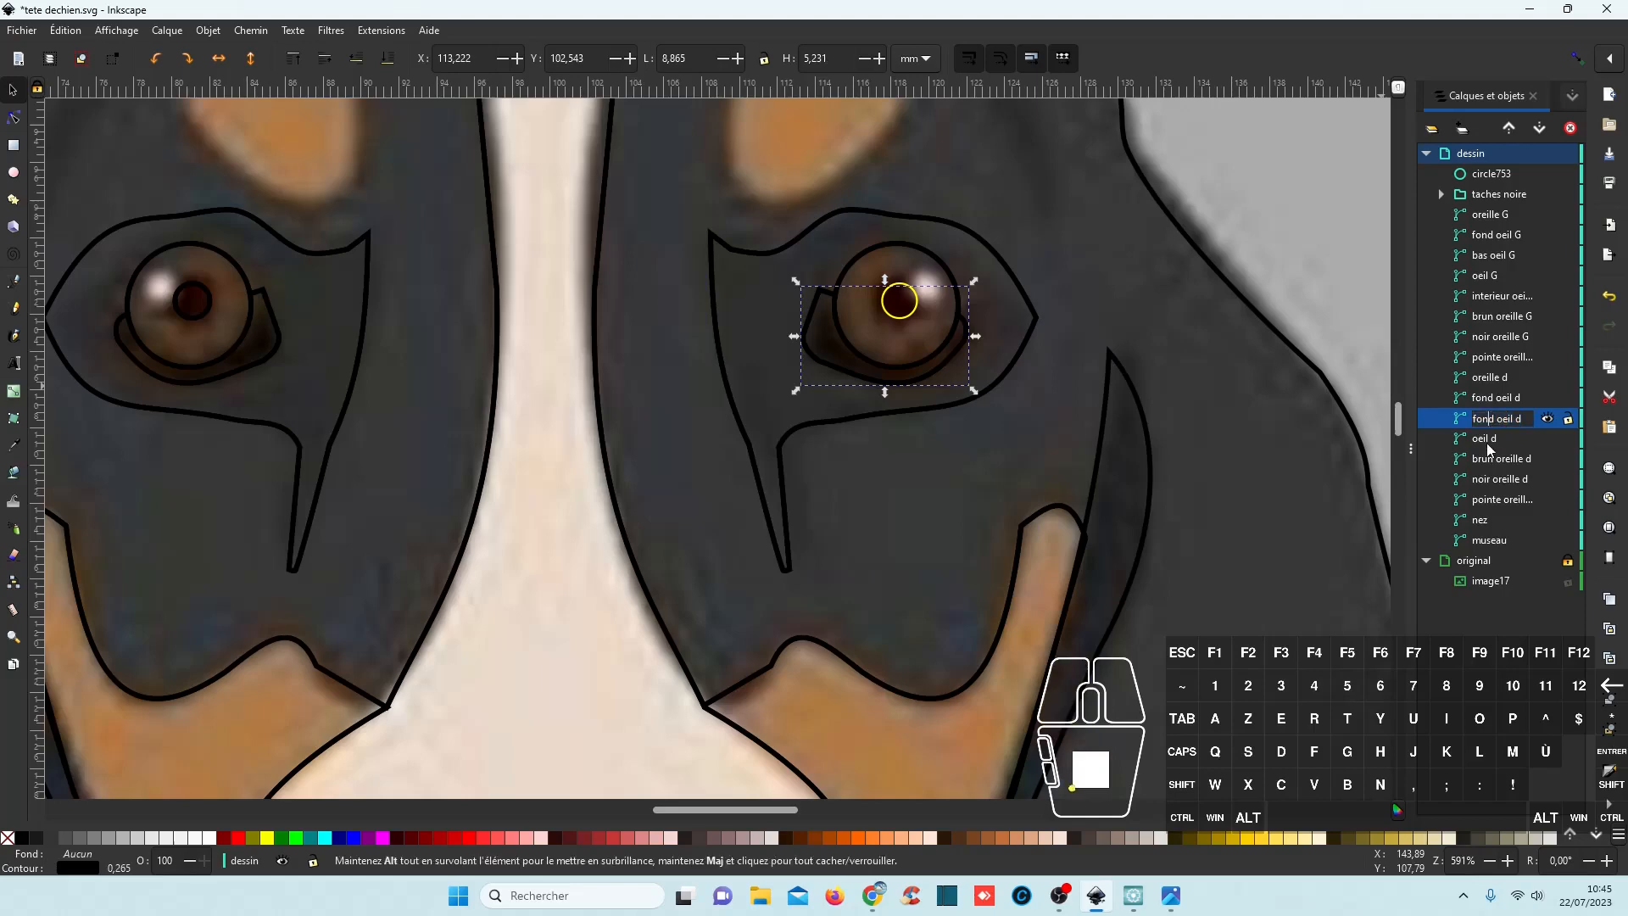
key("BackSpace")
key("BackSpace")
key("BackSpace")
type("bas")
key("Return")
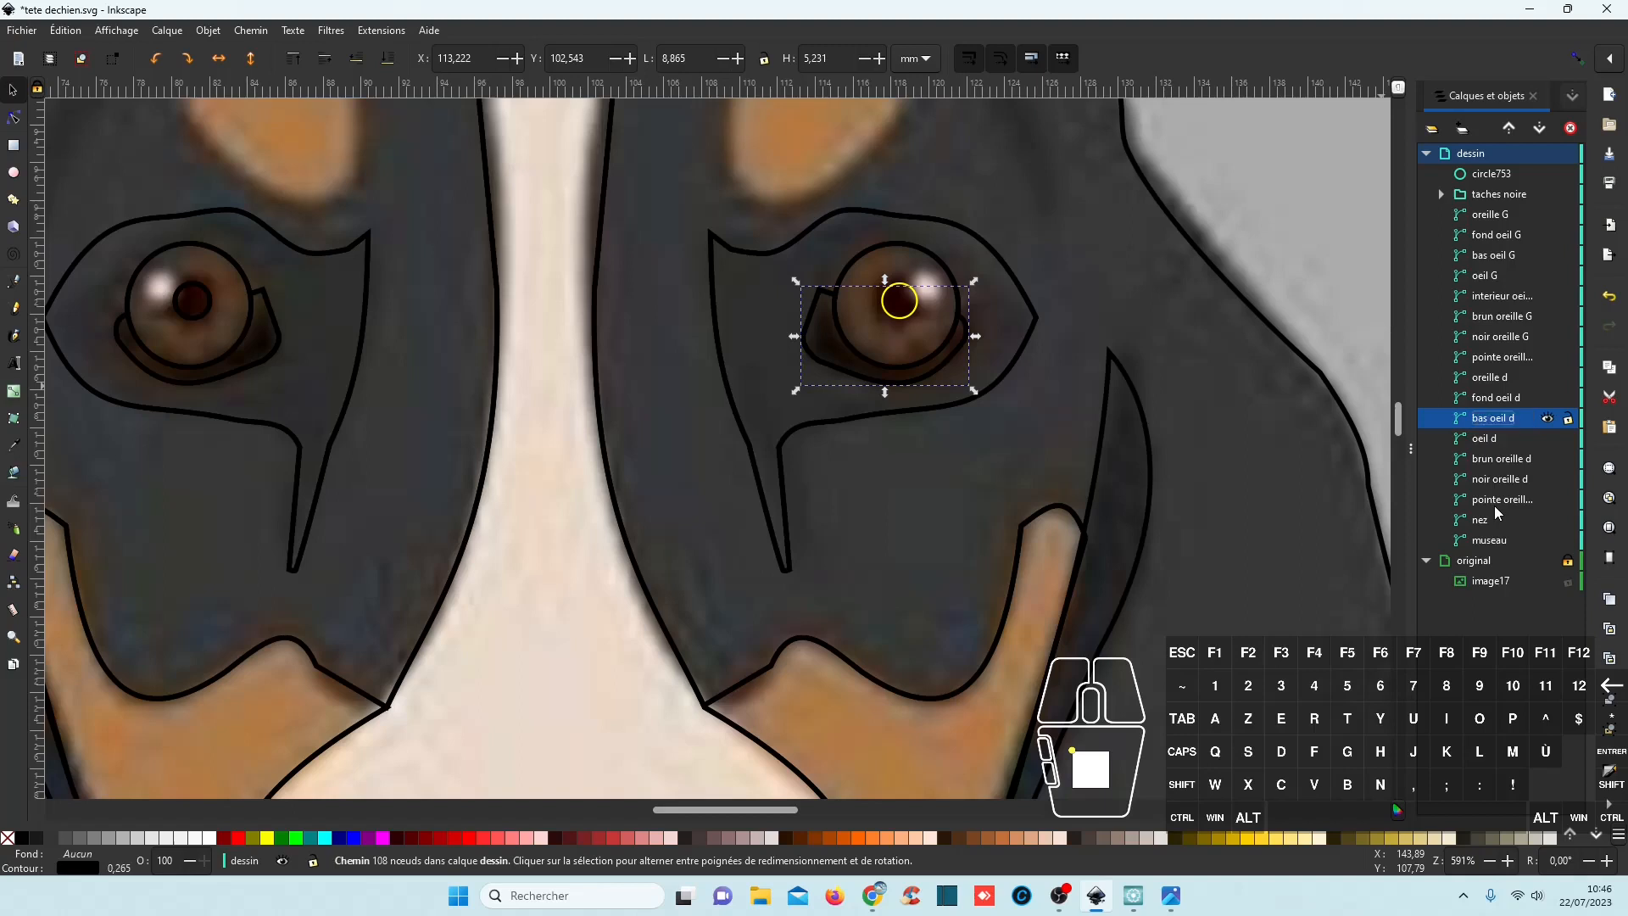
Divide the oeil d path with the small yellow pupil circle.
left_click(1483, 176)
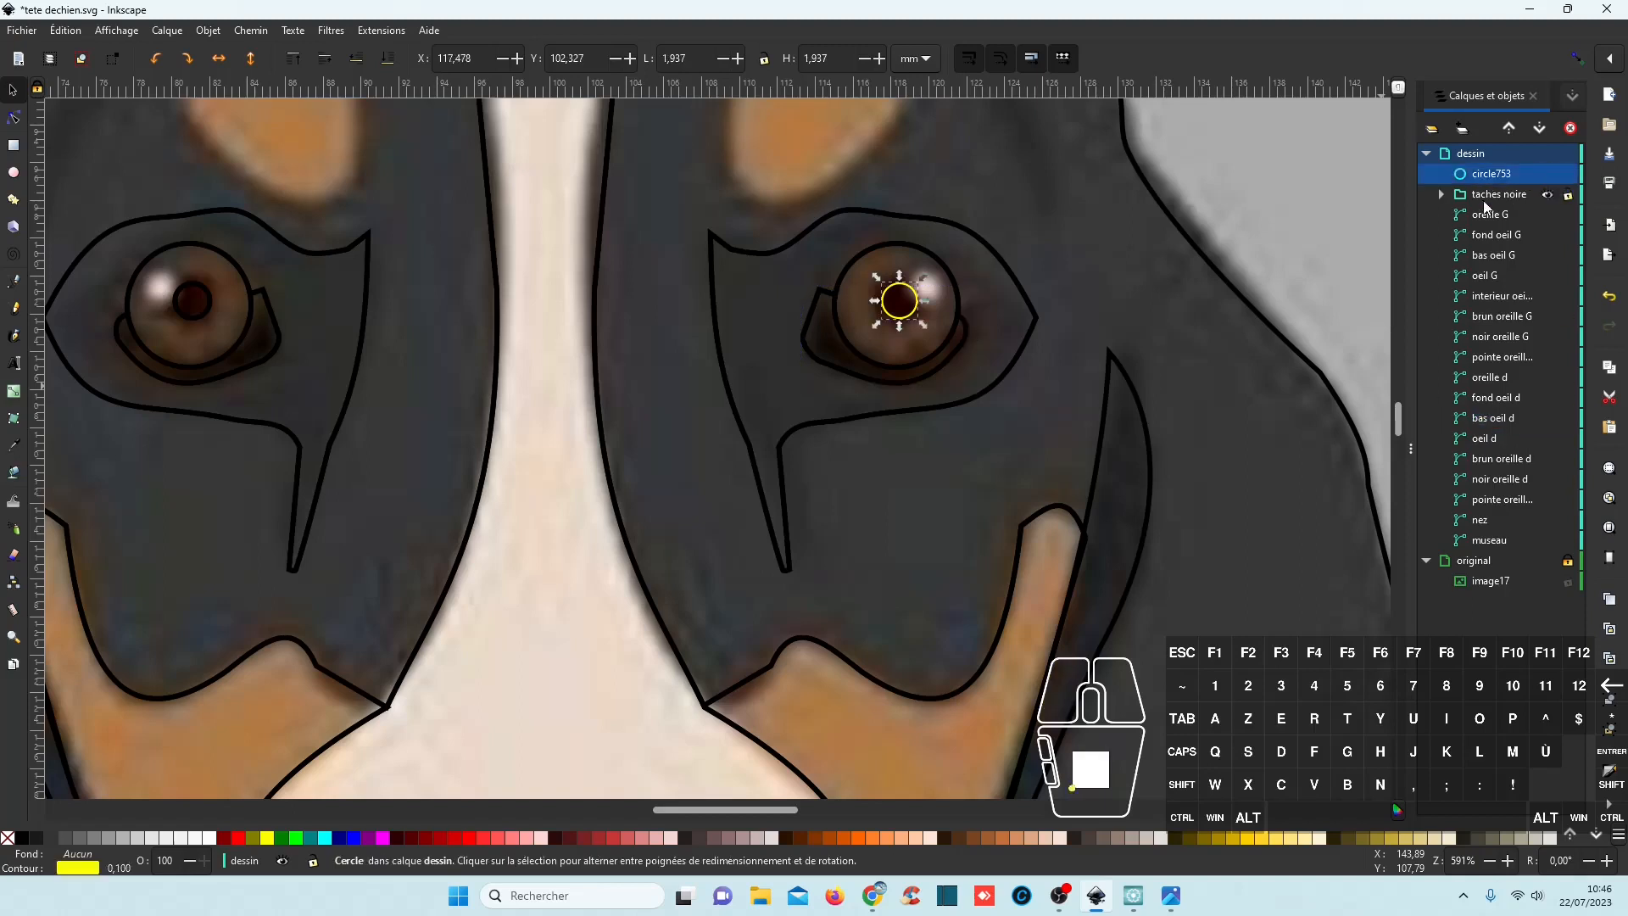
left_click(1484, 438, "ctrl")
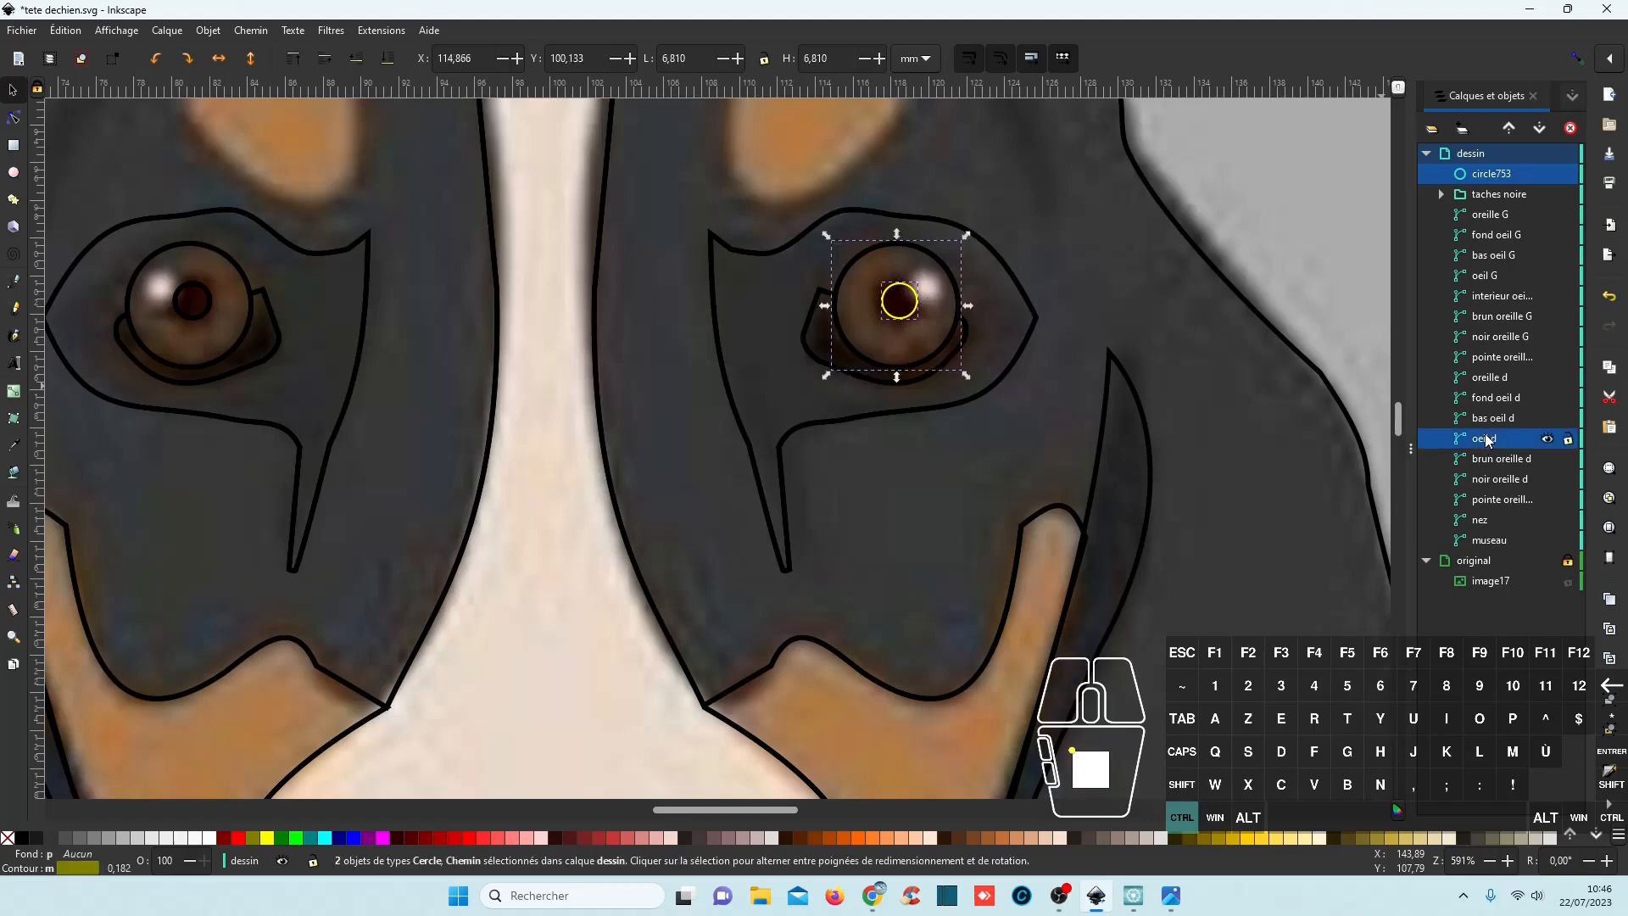
left_click(254, 32)
left_click(282, 205)
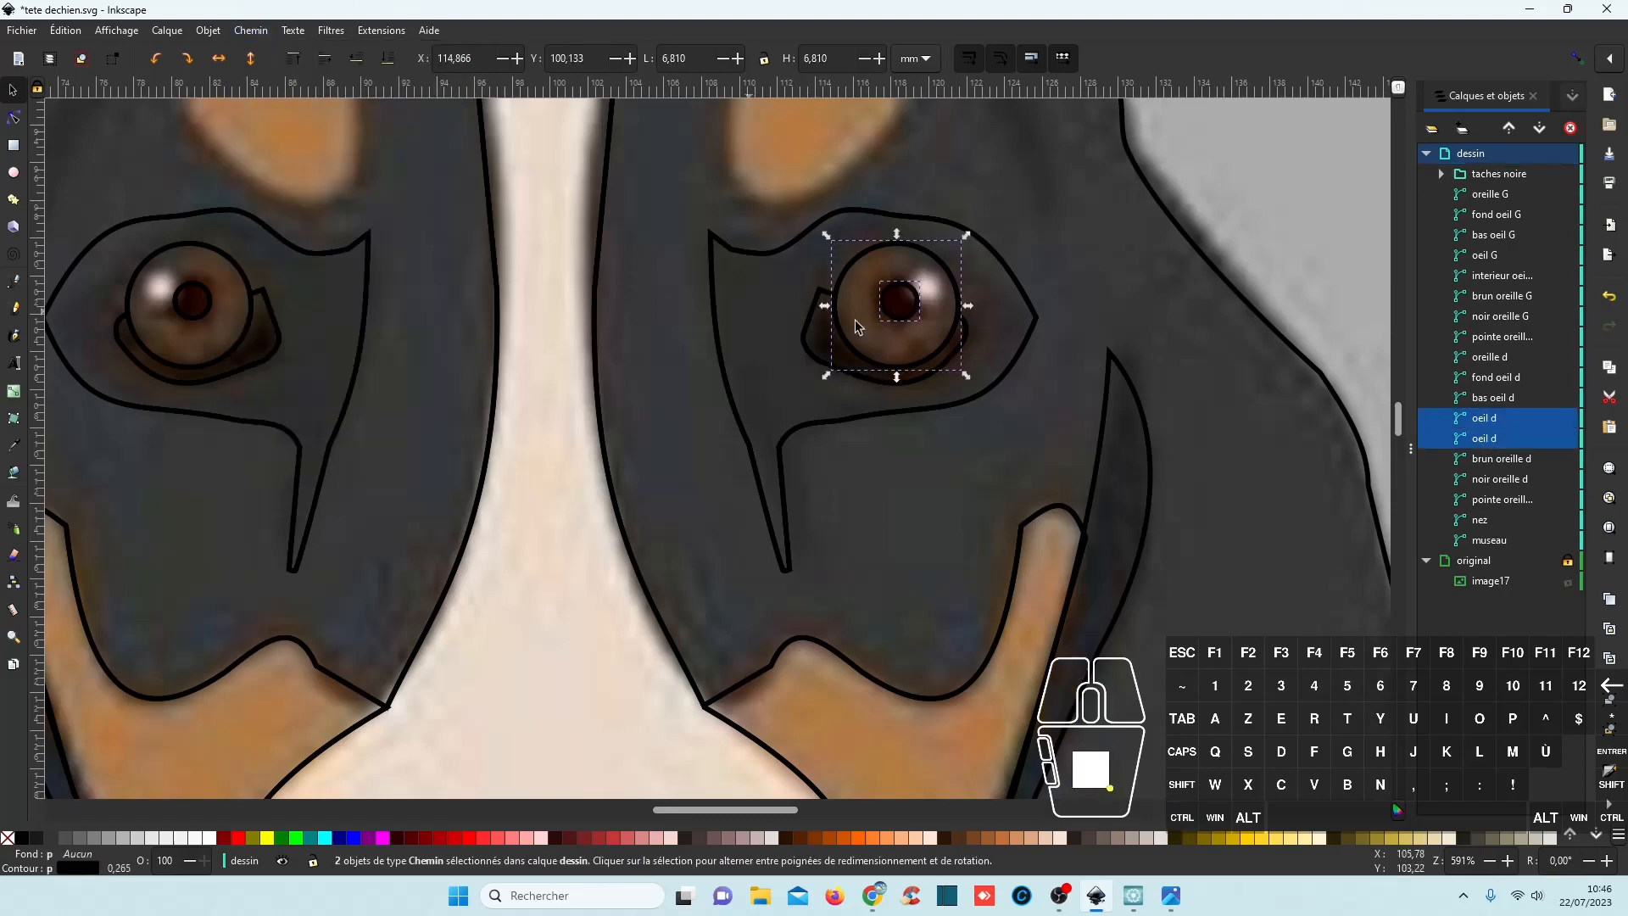
Rename the small pupil piece split from oeil d as interieur oeil d.
left_click(1485, 438)
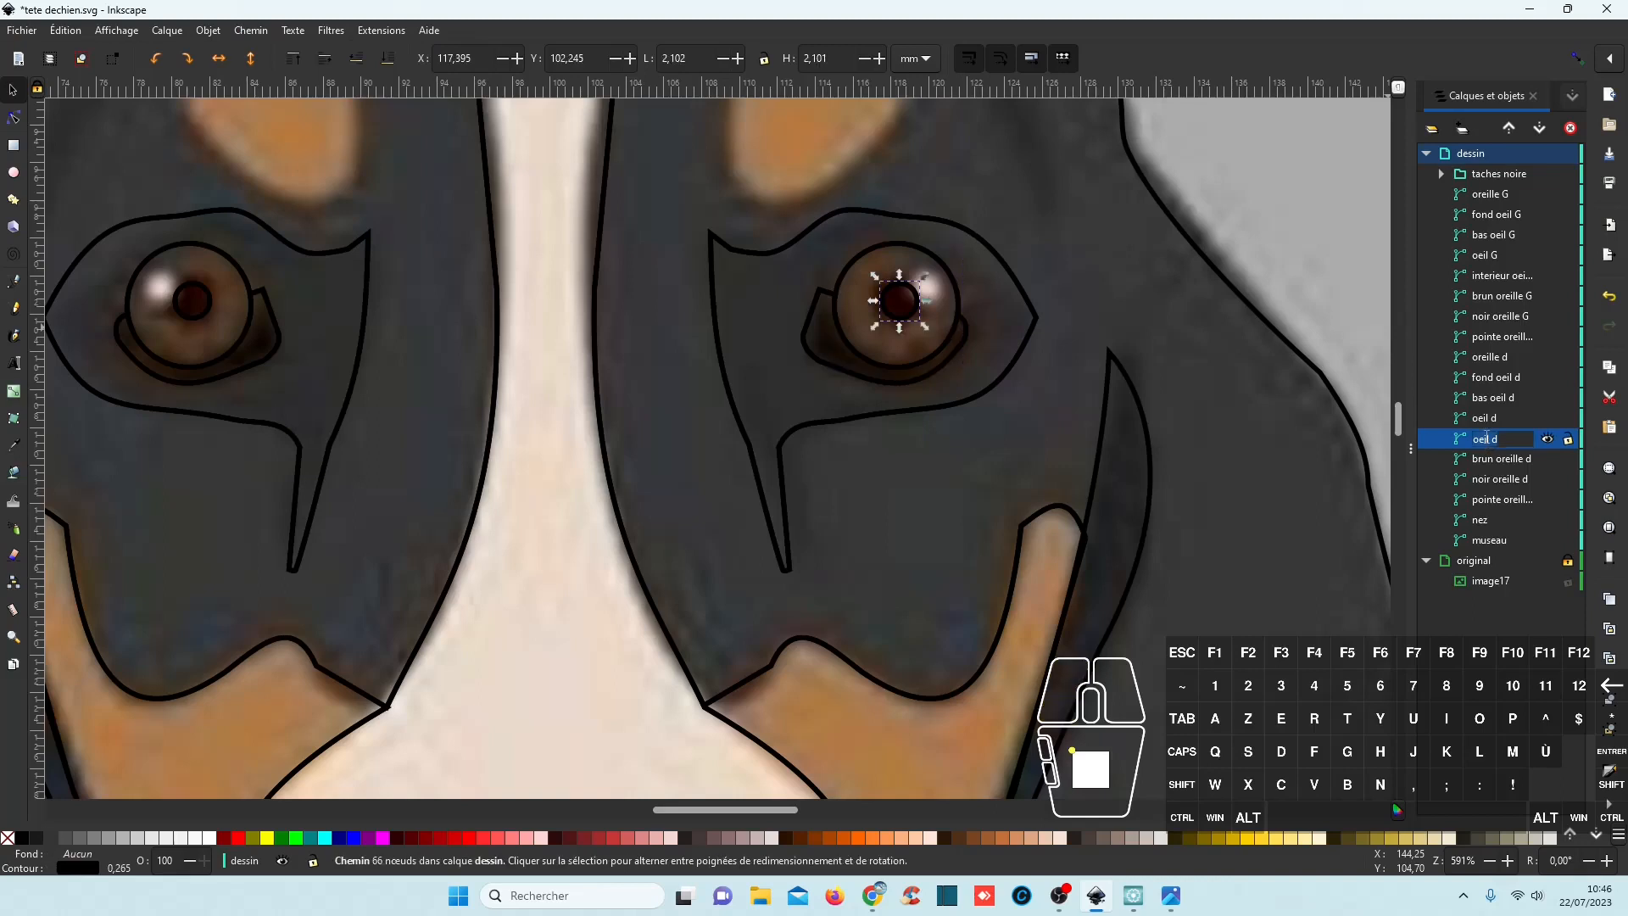
left_click(1483, 438)
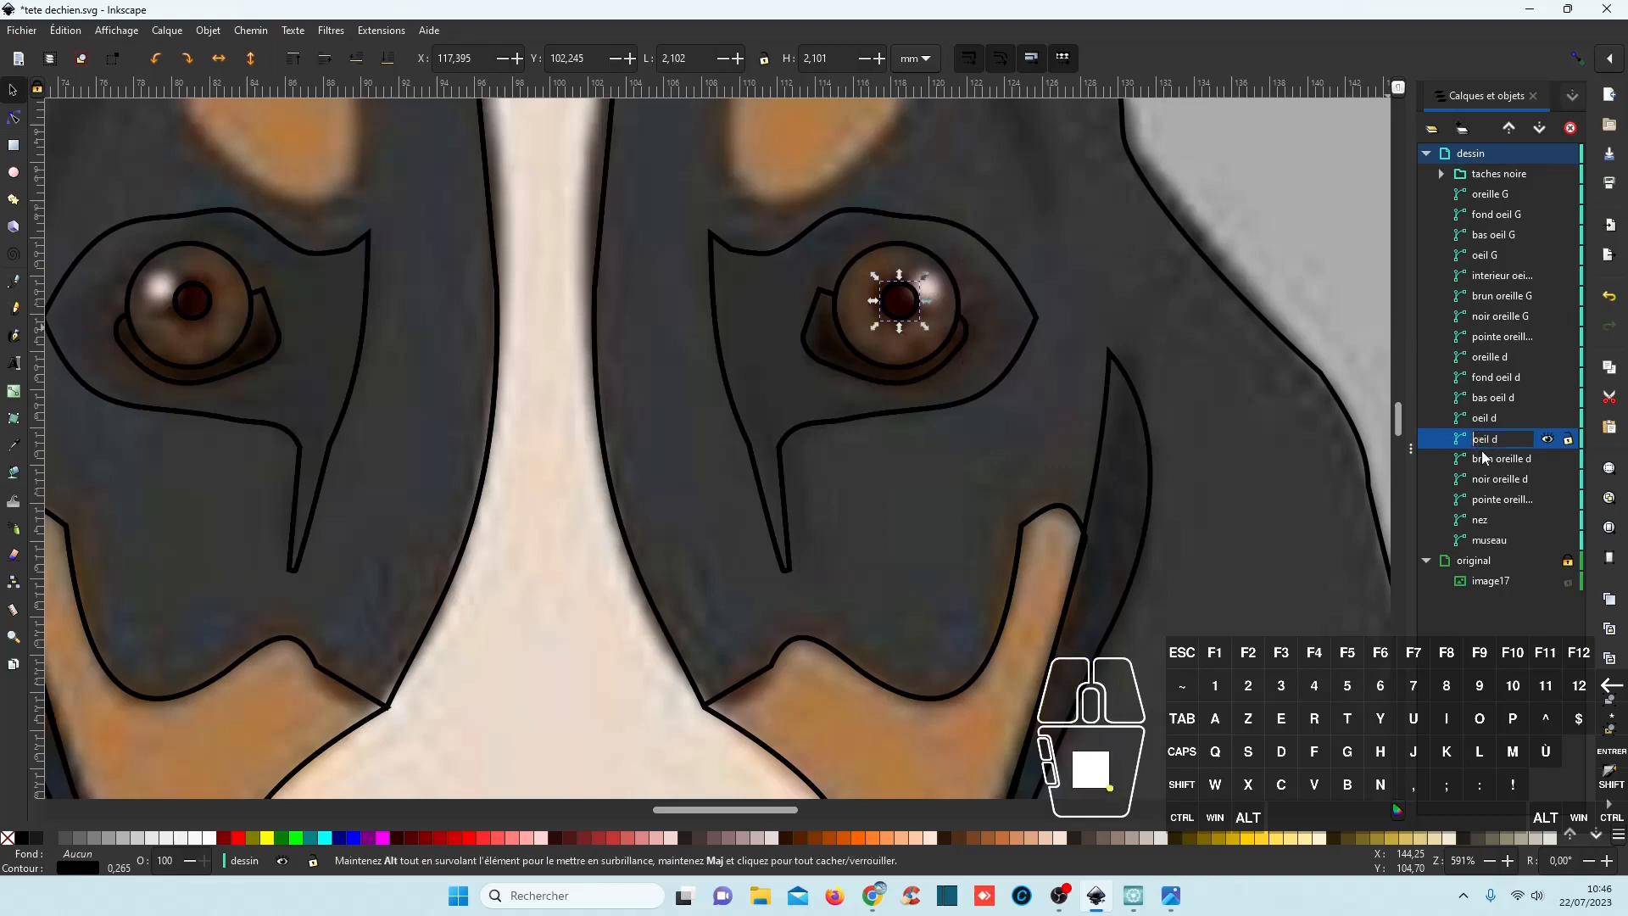
type("interieur")
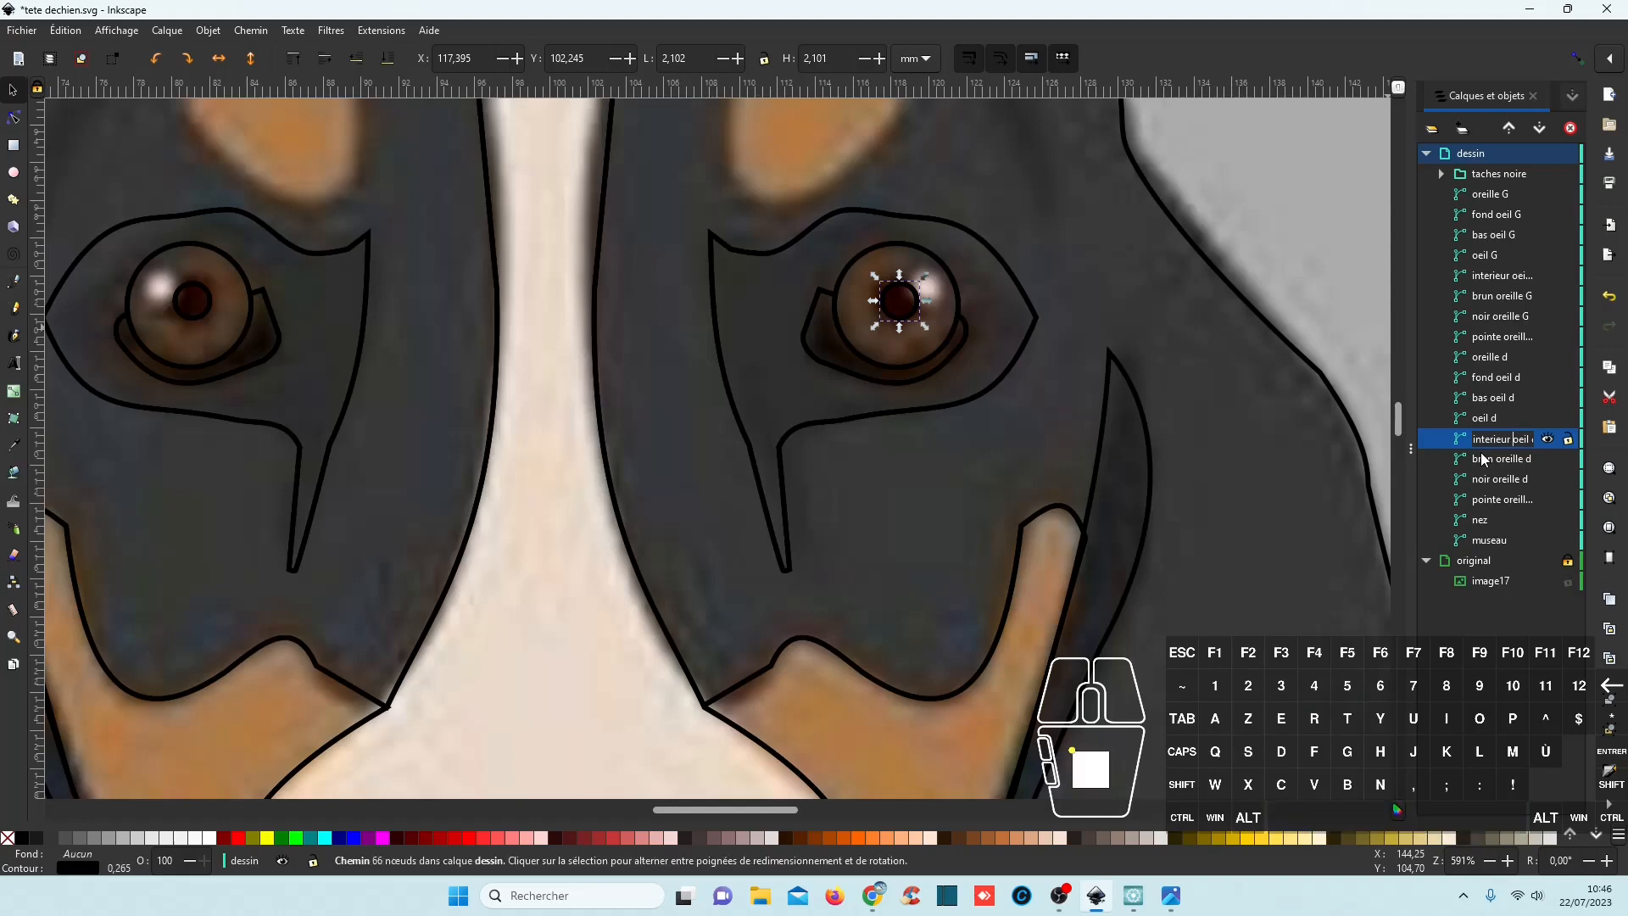
key("Return")
Draw a closed three-node path about 19 mm long over the dark shadow beside the left eyebrow spot with the Pen tool.
scroll(761, 201, "up", 1, "ctrl")
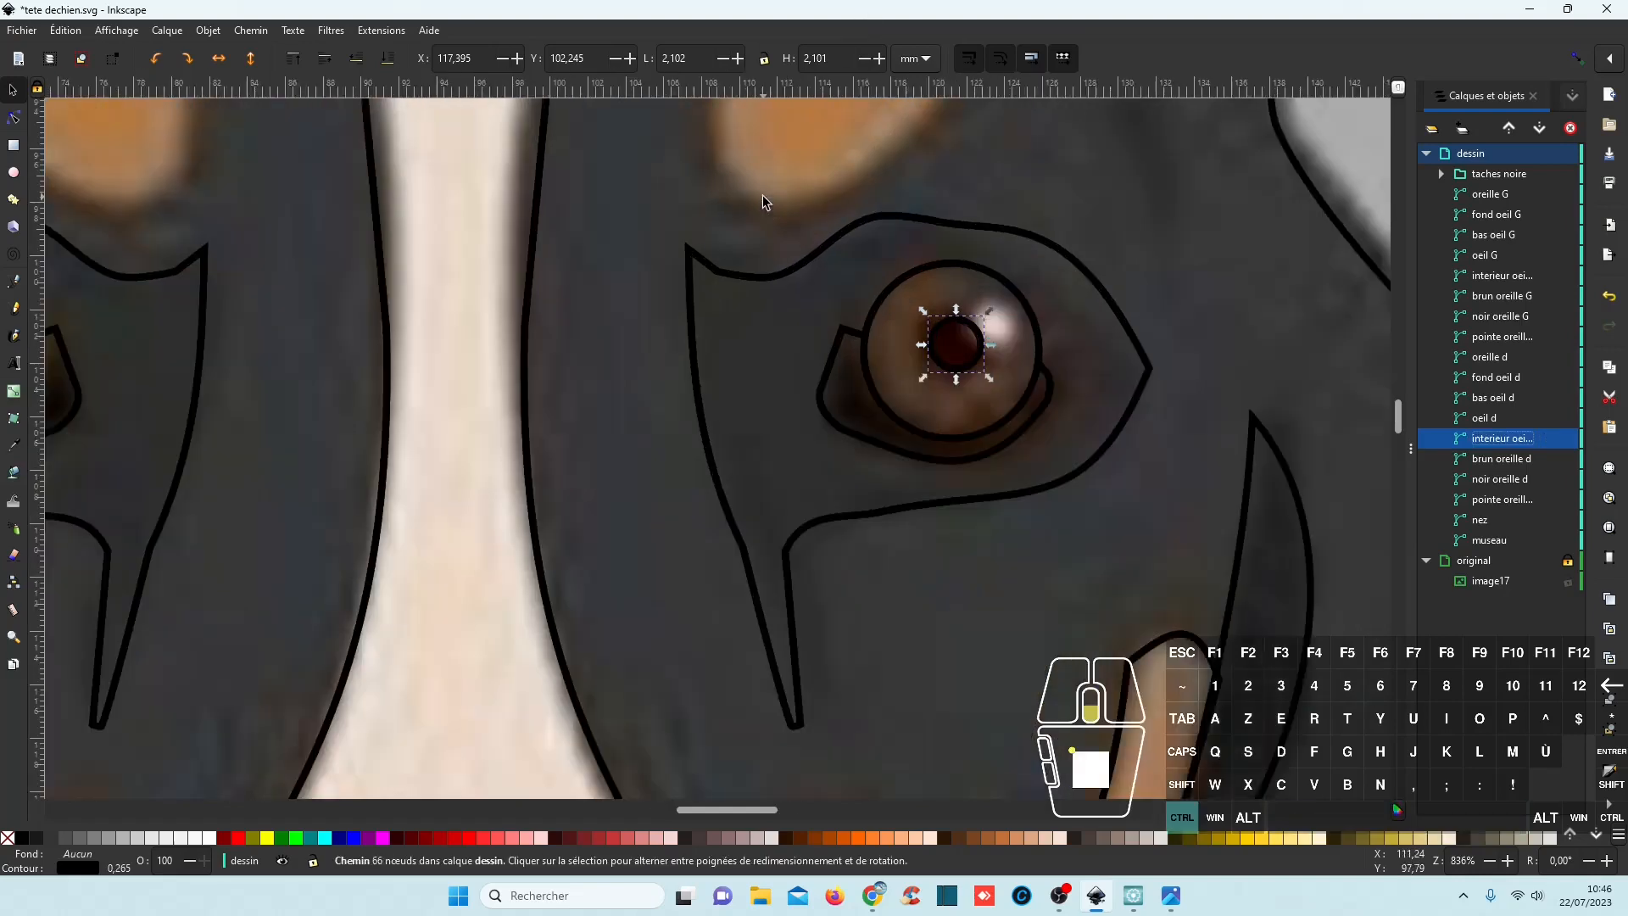
scroll(761, 195, "down", 2, "ctrl")
scroll(762, 200, "up", 4)
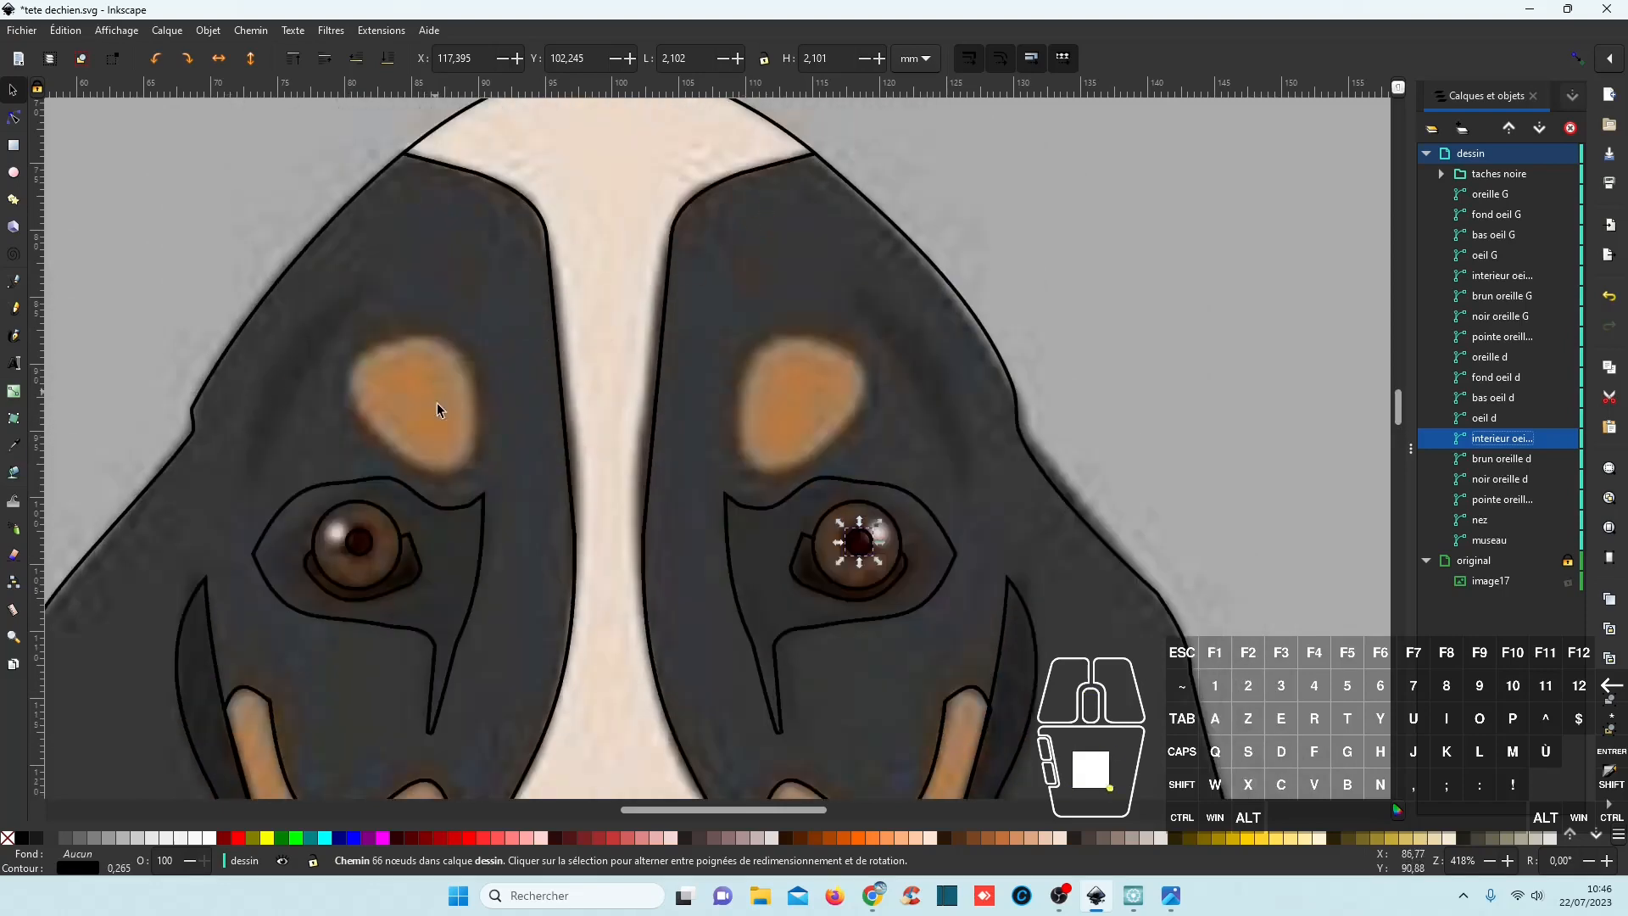
left_click(17, 283)
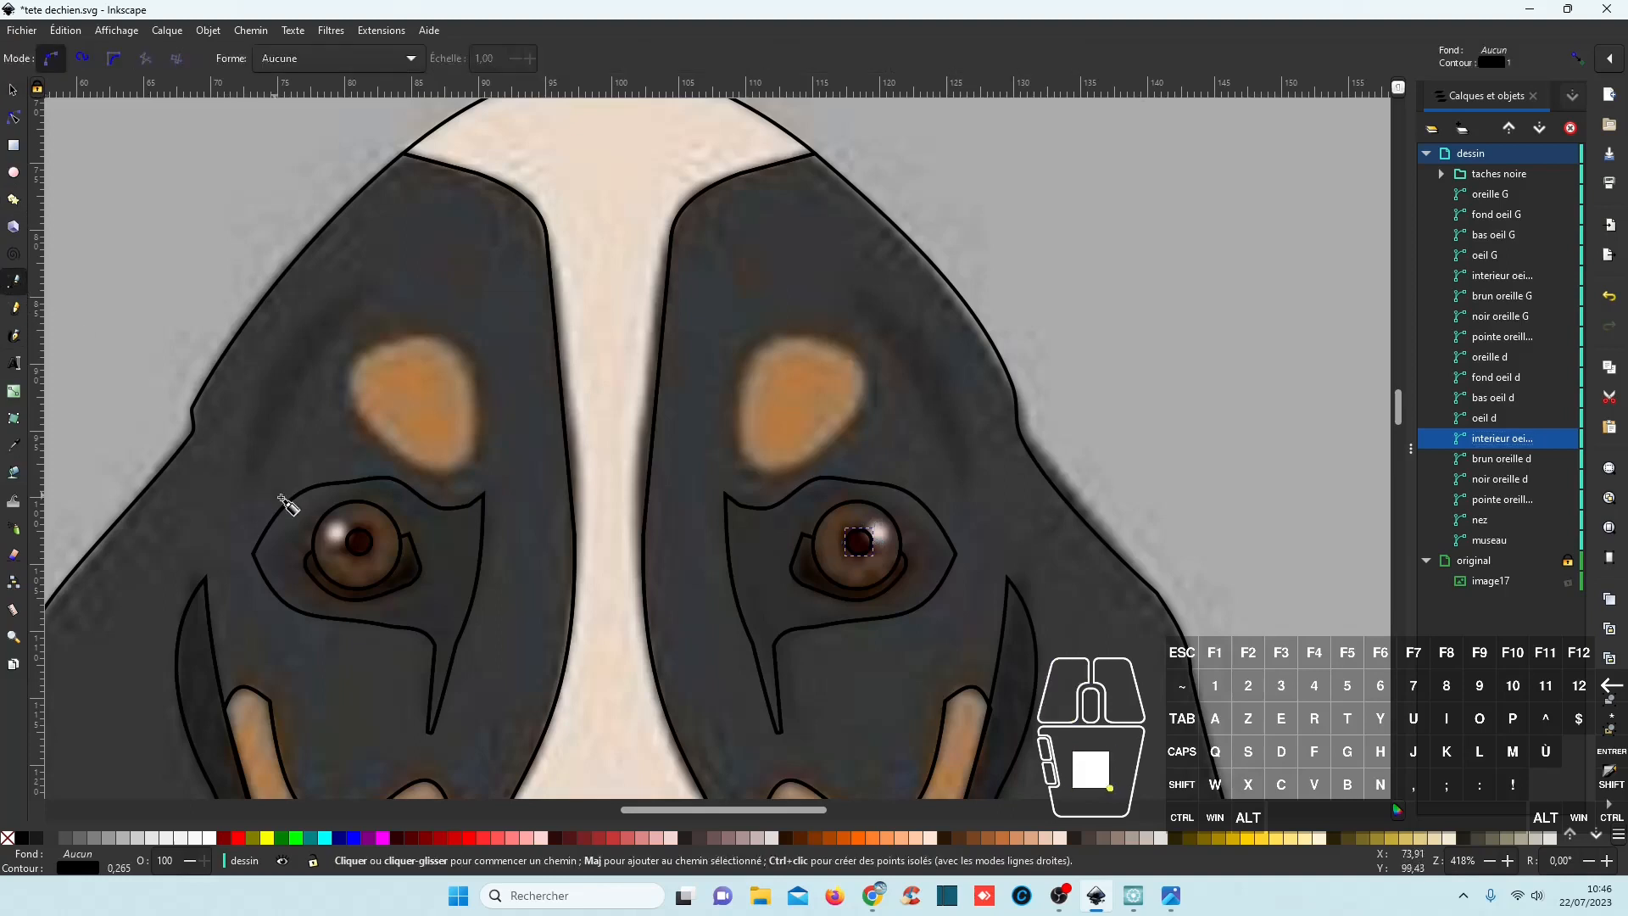
left_click(253, 492)
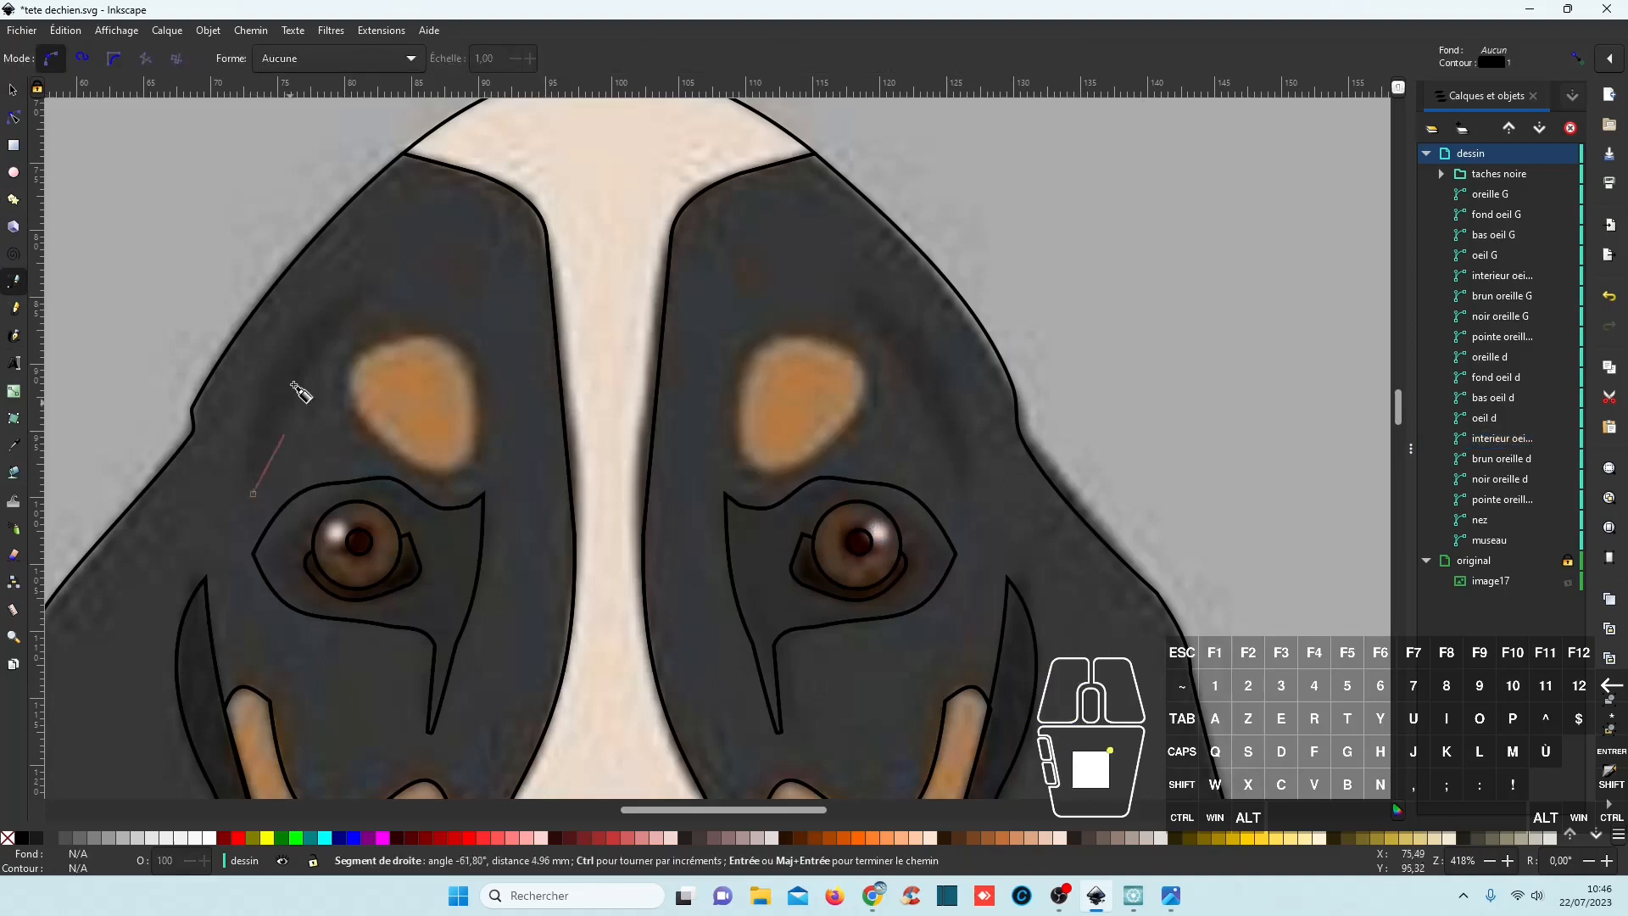
left_click(379, 280)
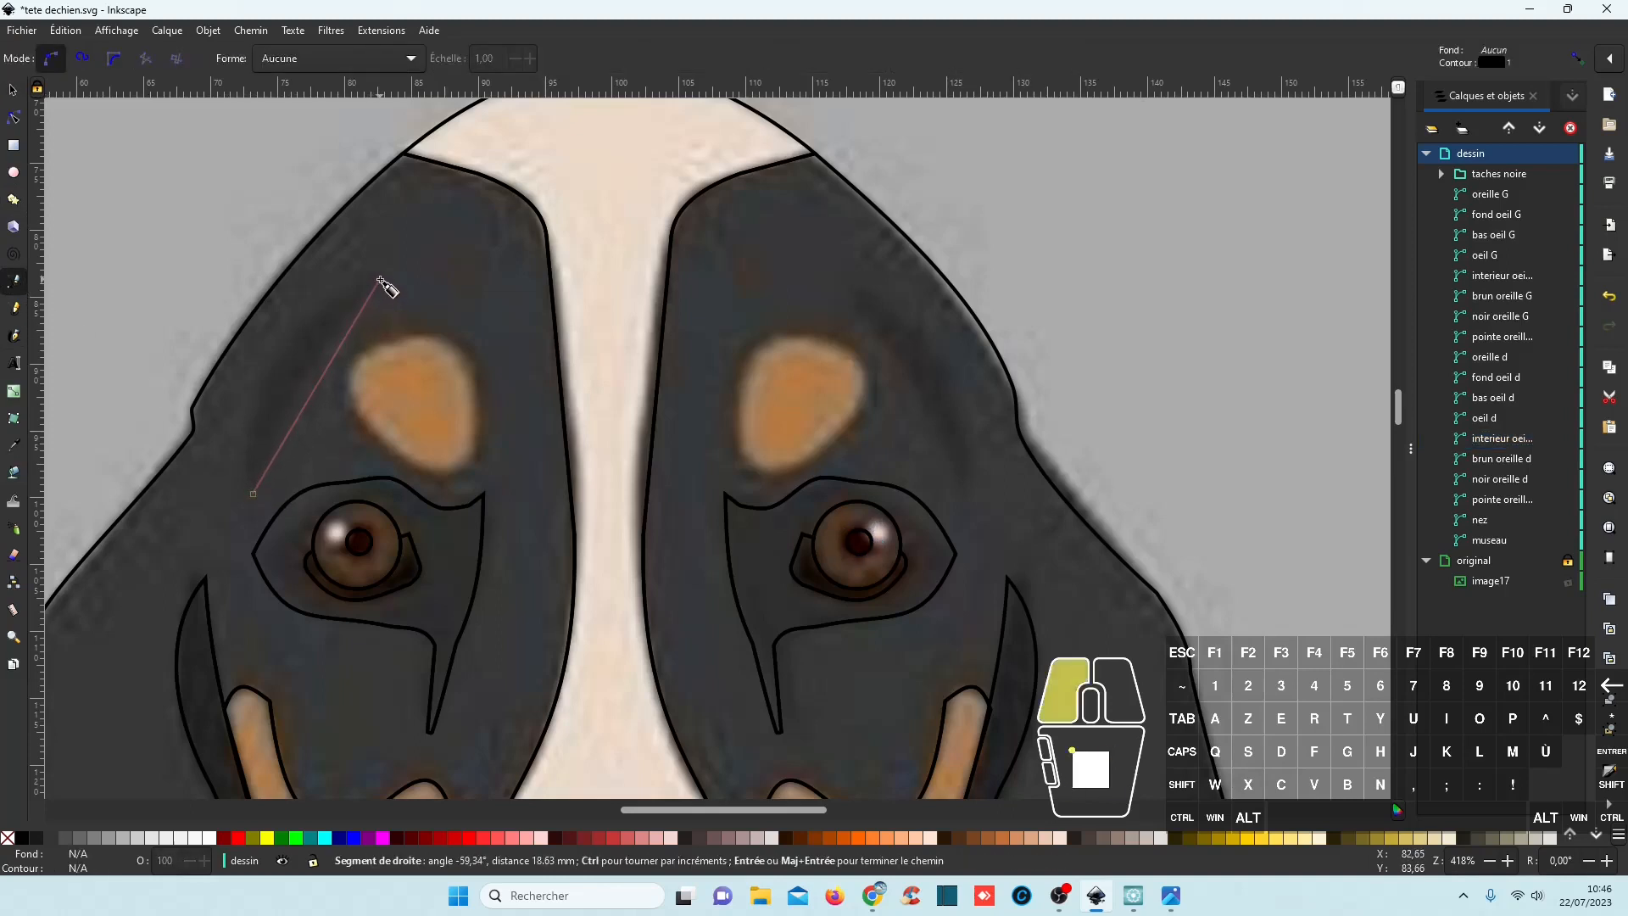
left_click(277, 354)
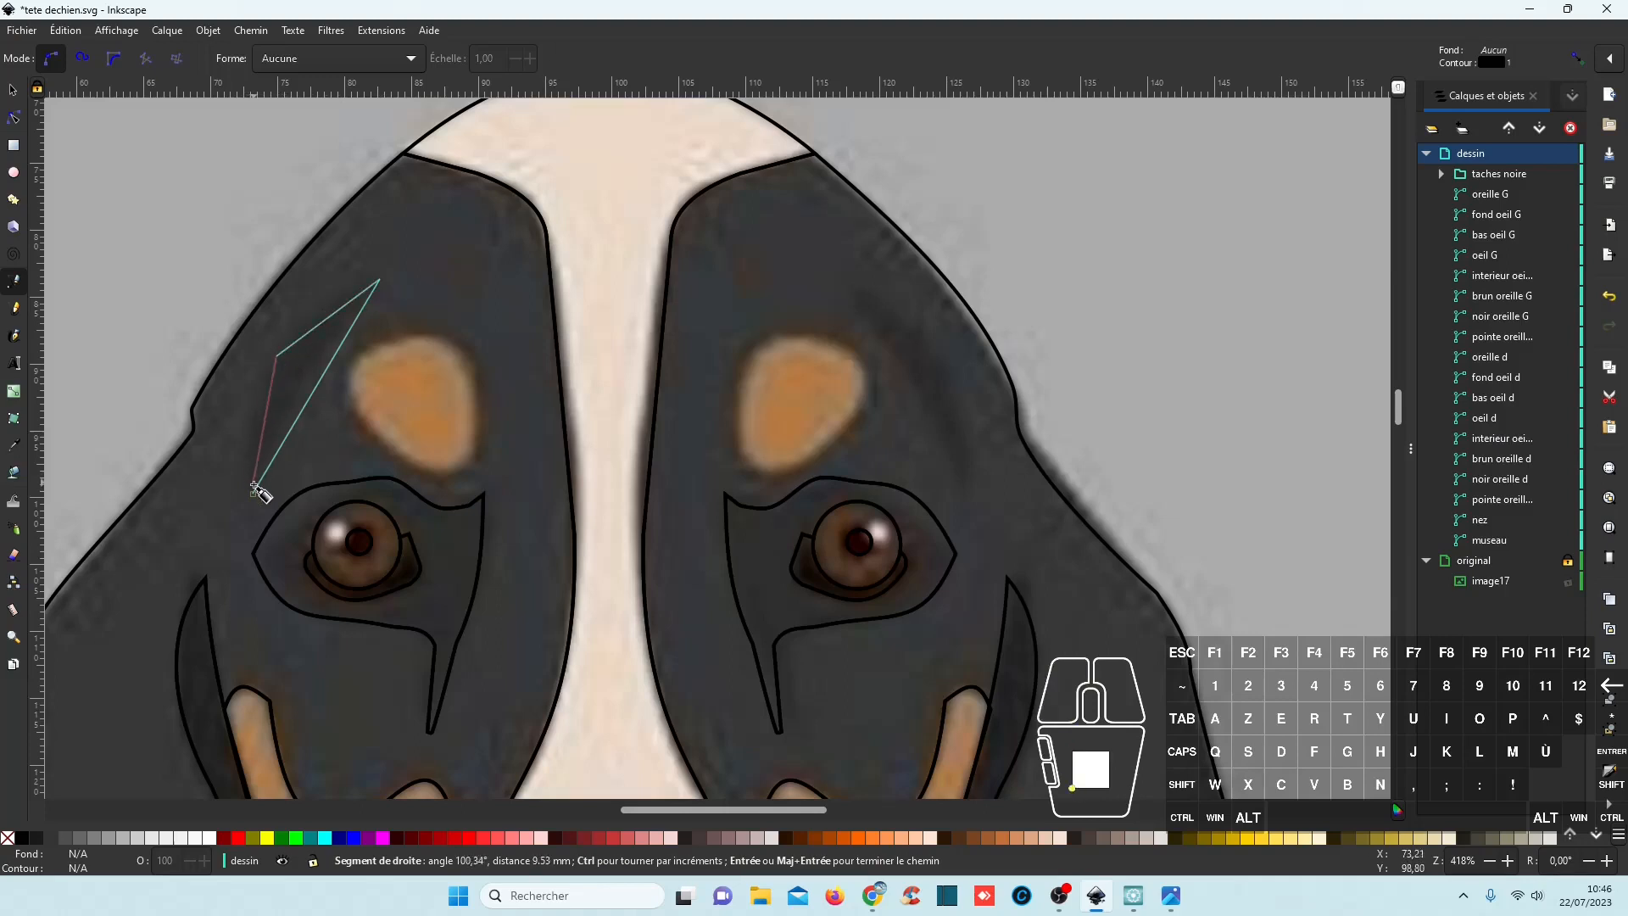
left_click(253, 493)
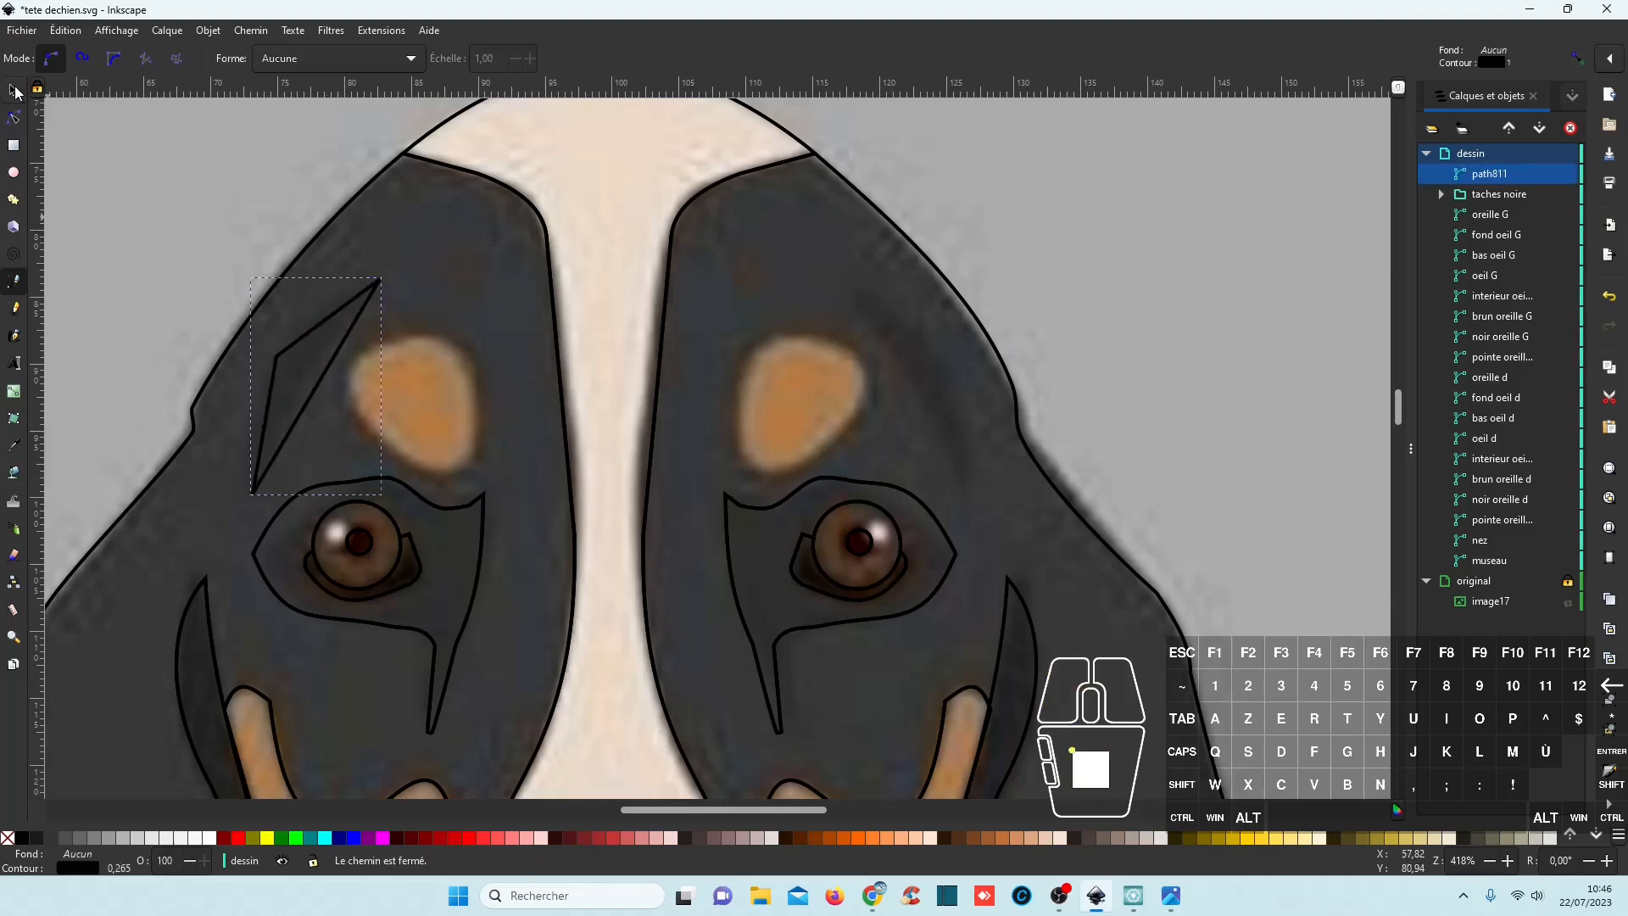
Delete the outer middle node of the new shadow path so that its outer side becomes one curve.
left_click(14, 119)
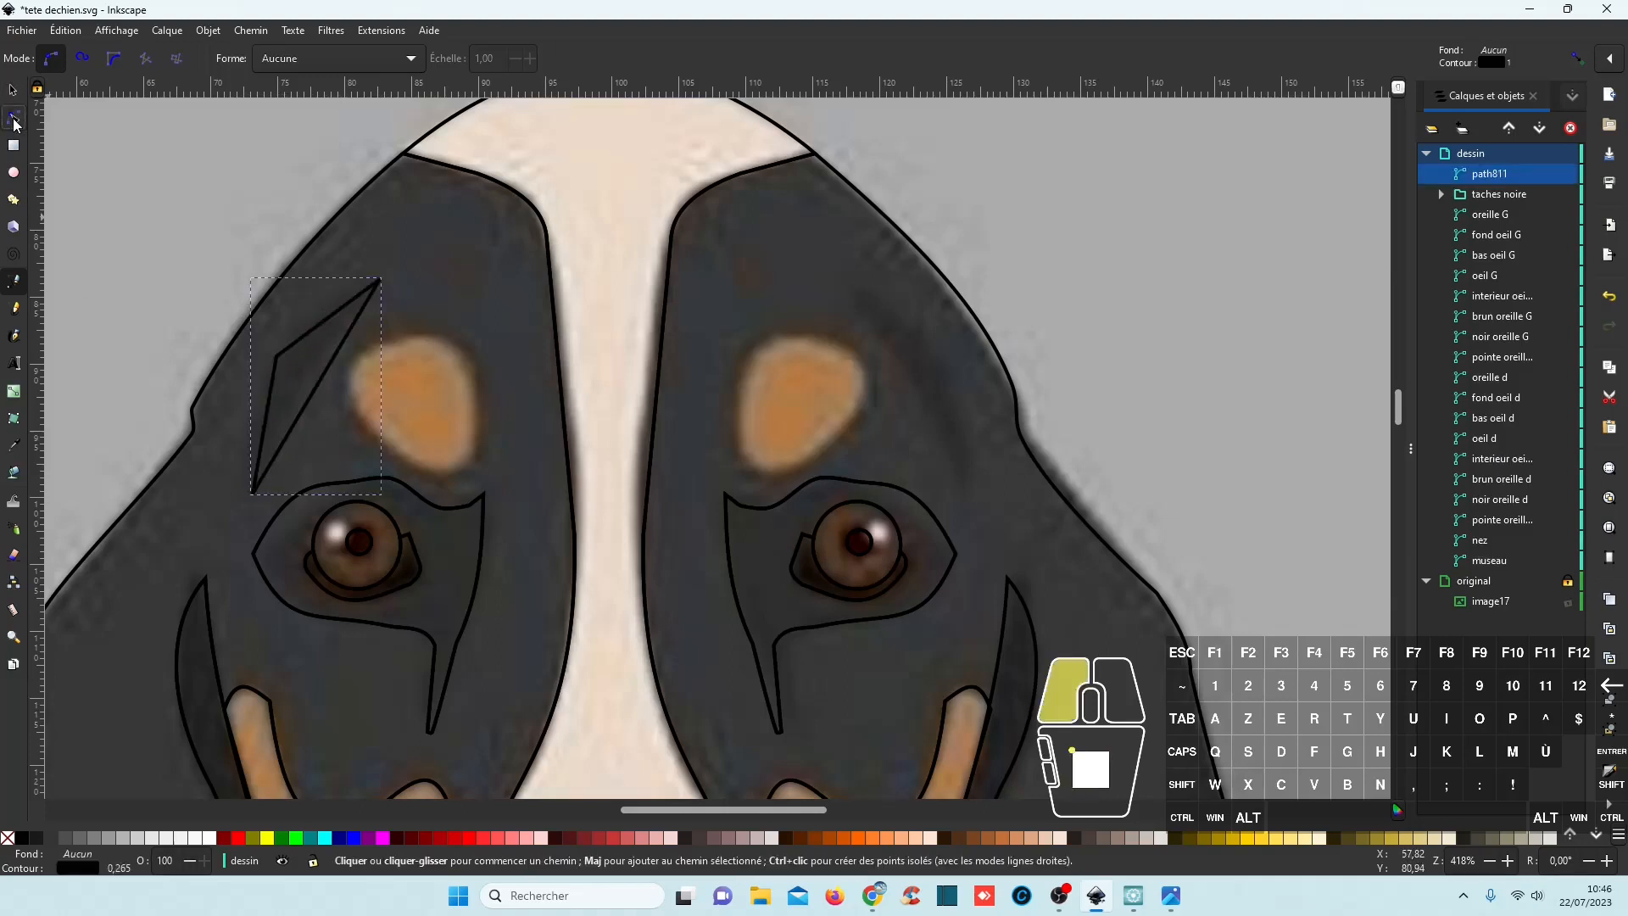
left_click(277, 356)
key("Delete")
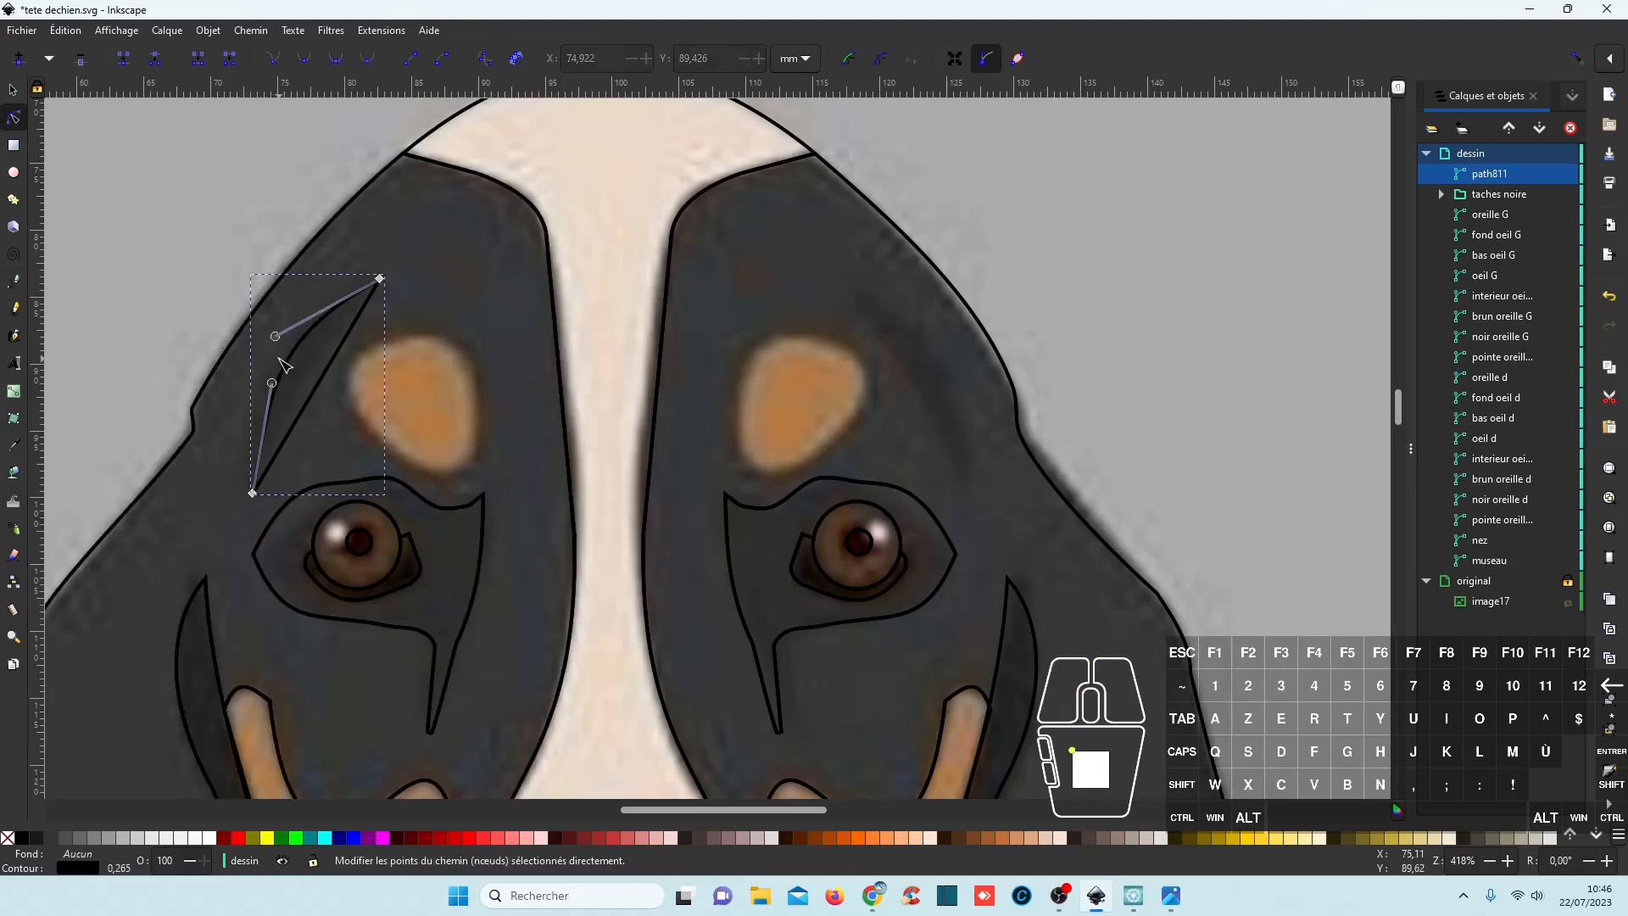
Bend the inner side of the left shadow path inward into a crescent and give the path a yellow stroke.
mouse_move(312, 365)
left_mouse_down()
mouse_move(298, 363)
mouse_move(326, 389)
left_mouse_up()
scroll(332, 395, "down", 1, "ctrl")
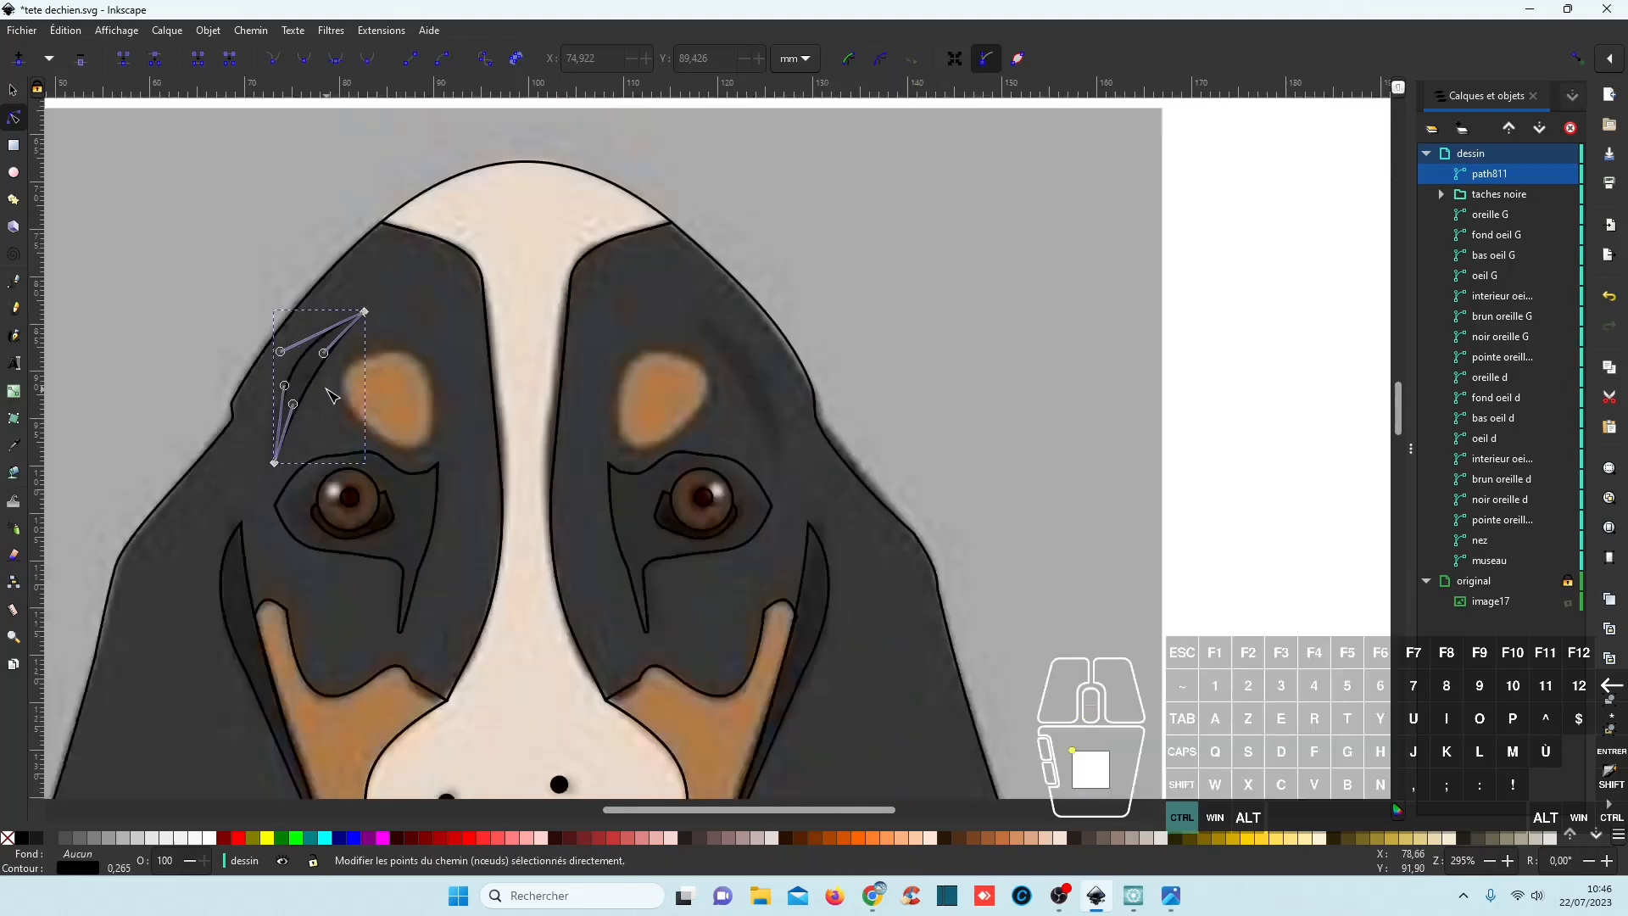
scroll(329, 395, "up", 3, "ctrl")
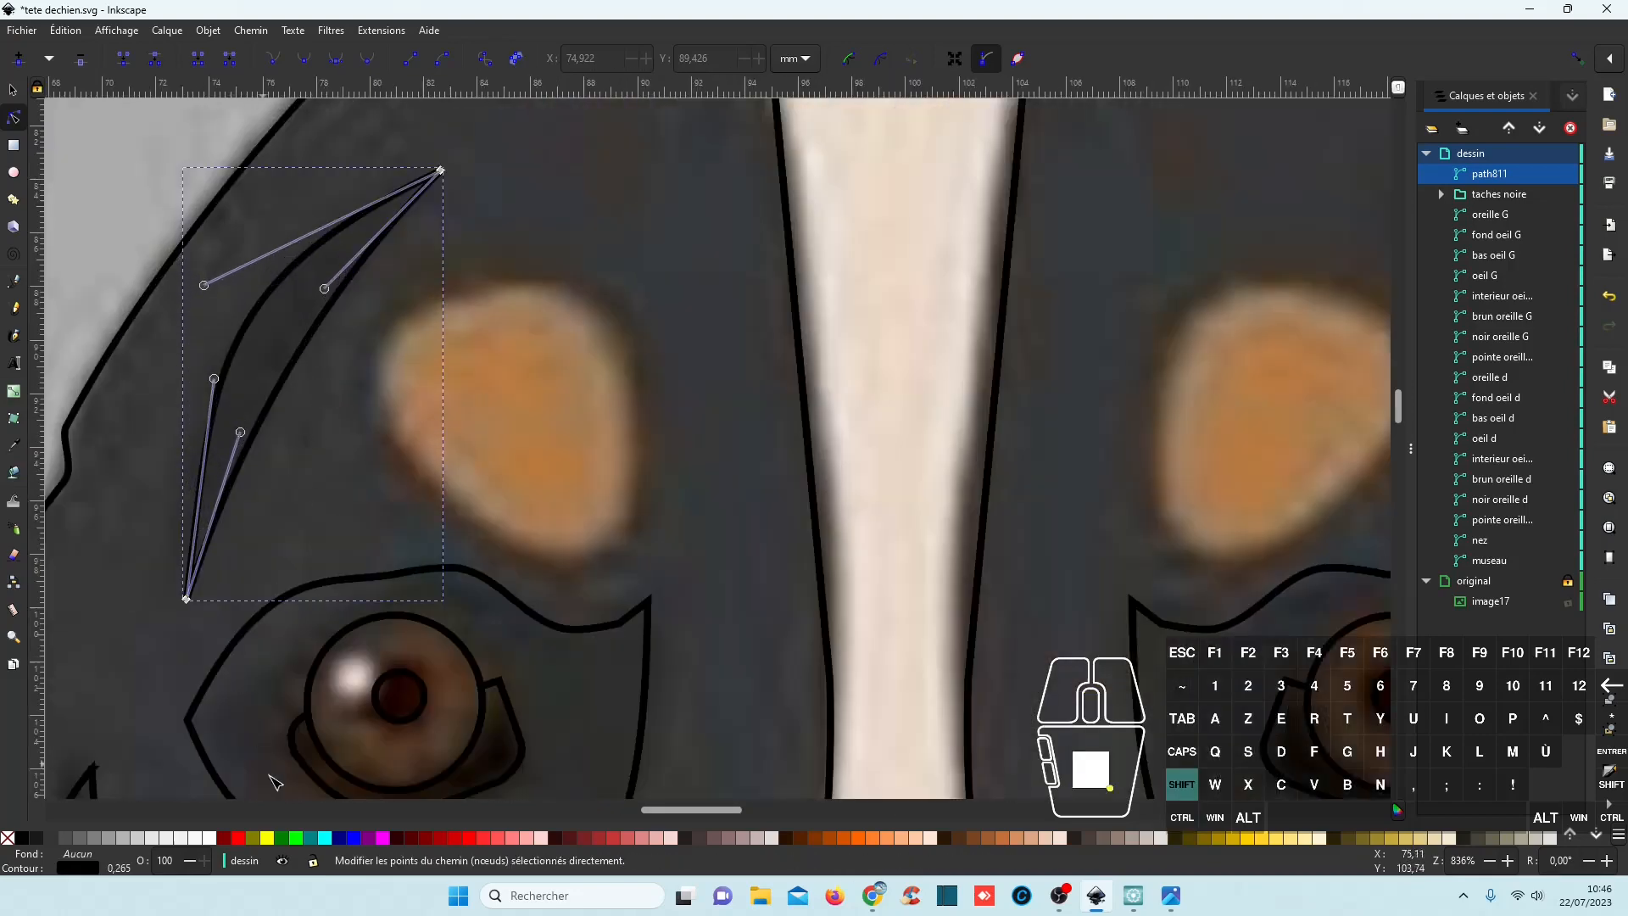
left_click(269, 834, "shift")
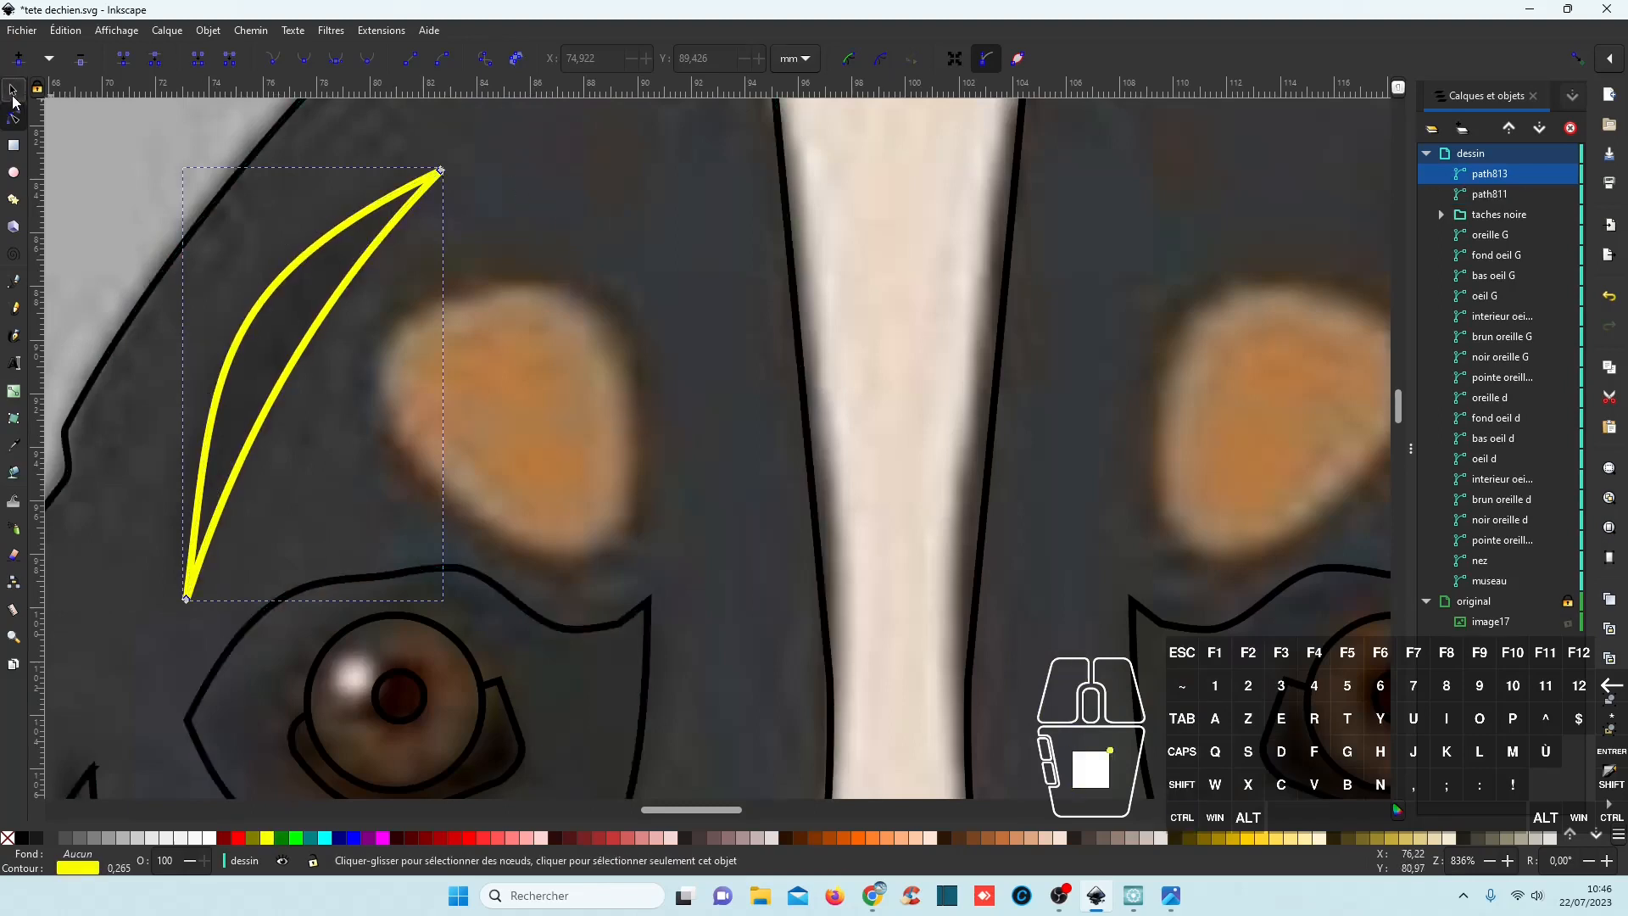
Duplicate the yellow crescent, flip the copy horizontally and place it over the dark shadow beside the right eyebrow spot.
key("s")
left_click(219, 57)
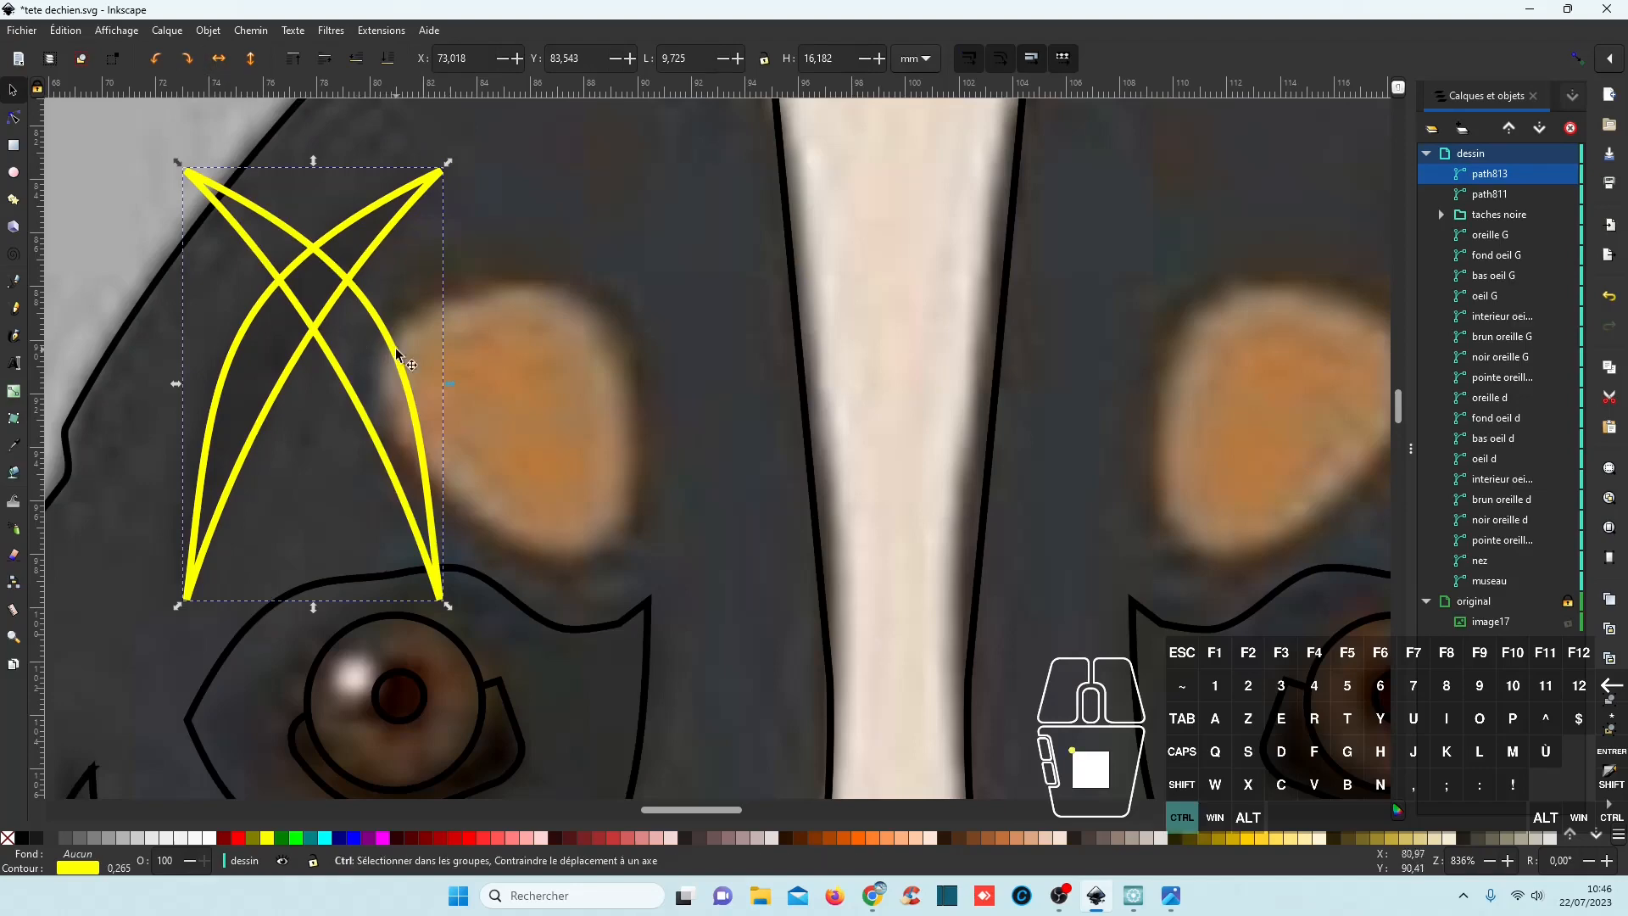
left_click_drag(386, 347, 1137, 345)
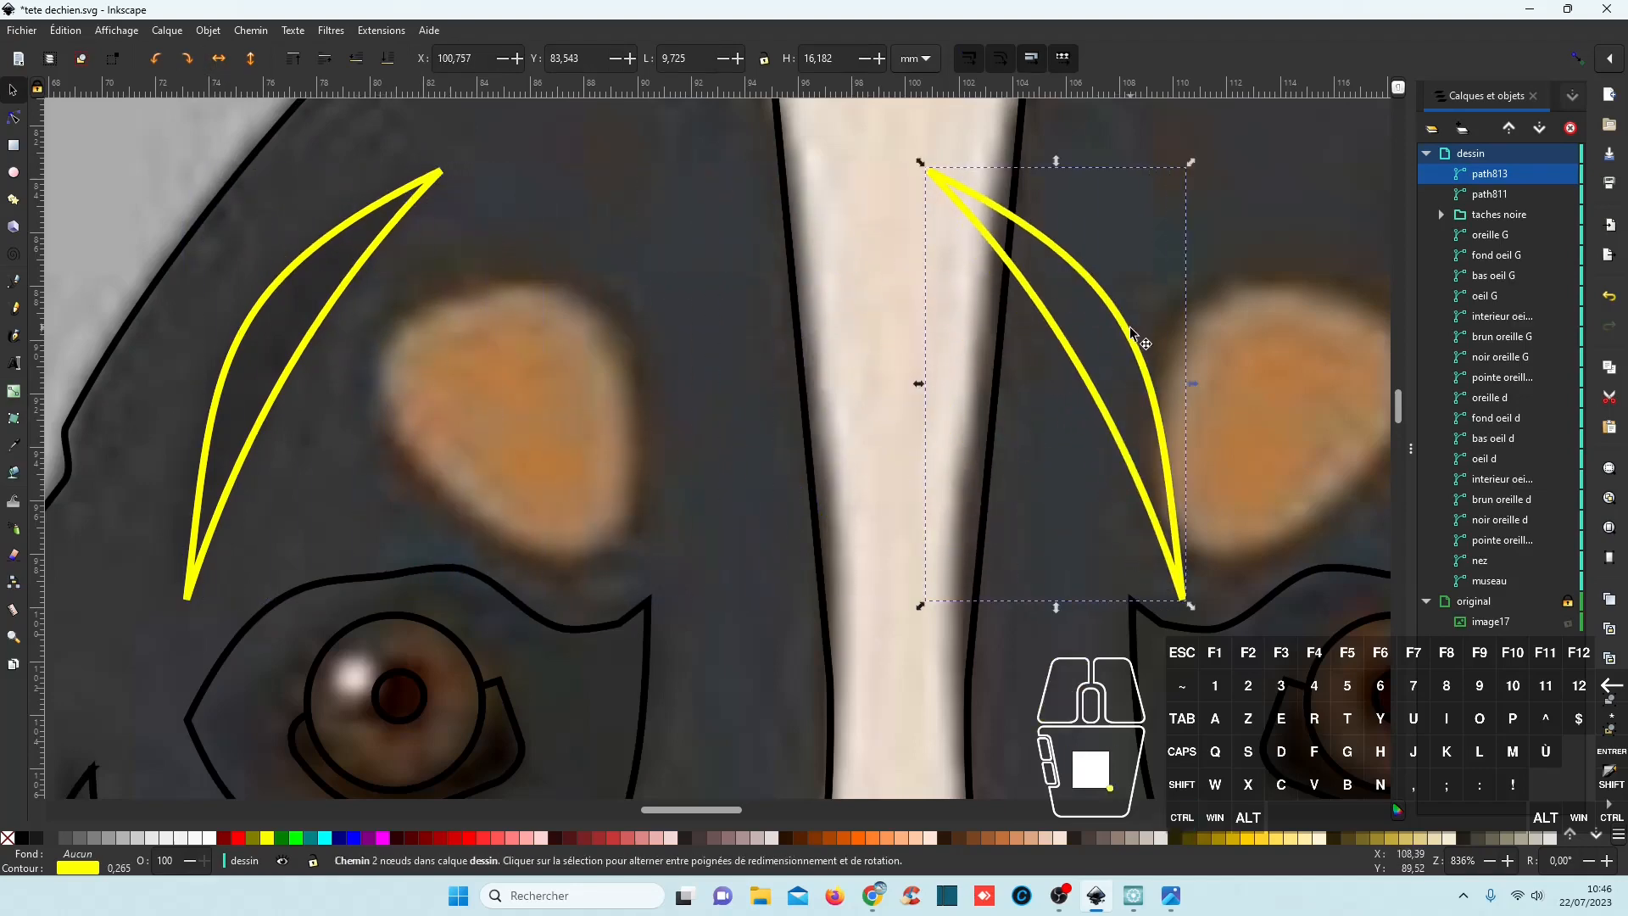
scroll(1241, 407, "down", 1)
scroll(1240, 407, "down", 1)
left_click_drag(1170, 411, 907, 393)
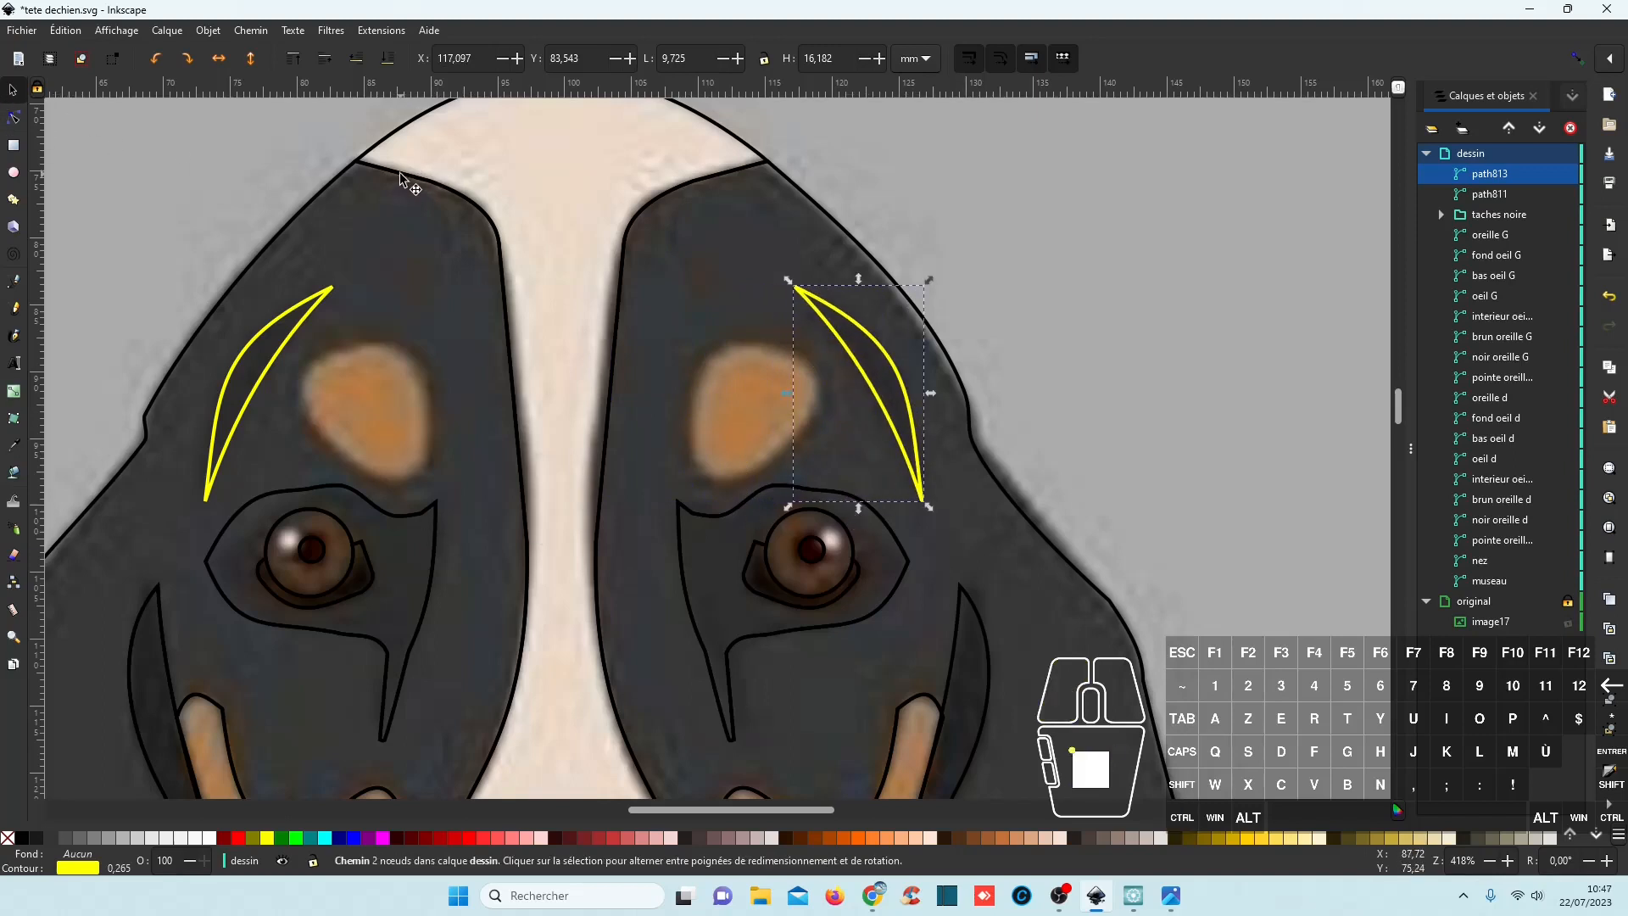
Divide the oreille G path with the left yellow crescent.
left_click(1485, 200)
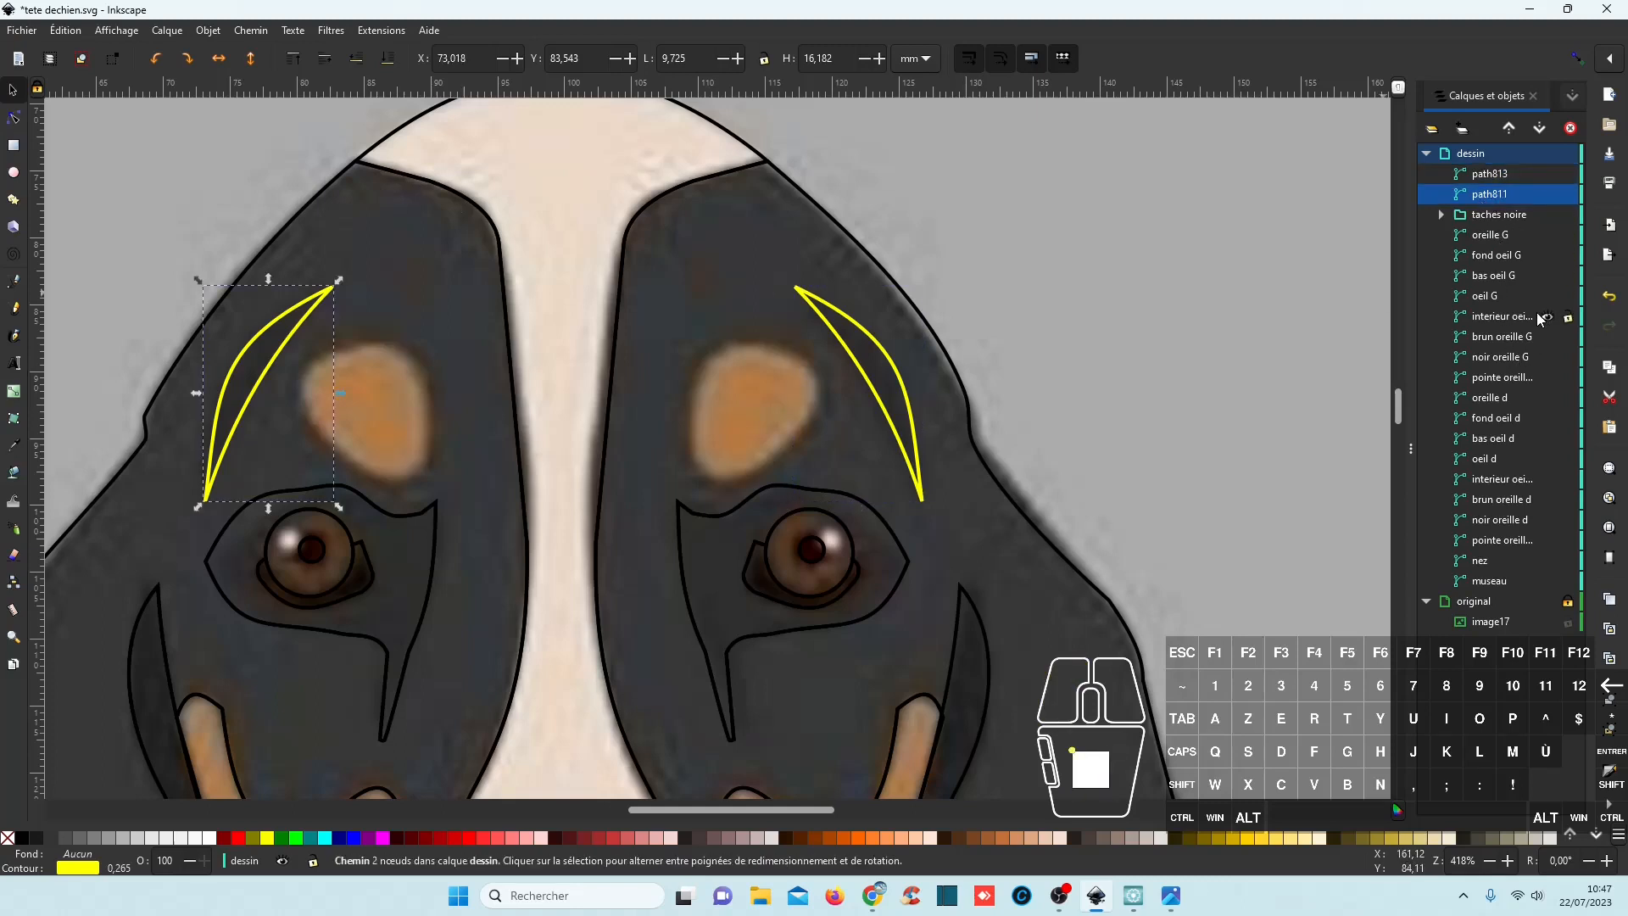
left_click(1498, 238, "ctrl")
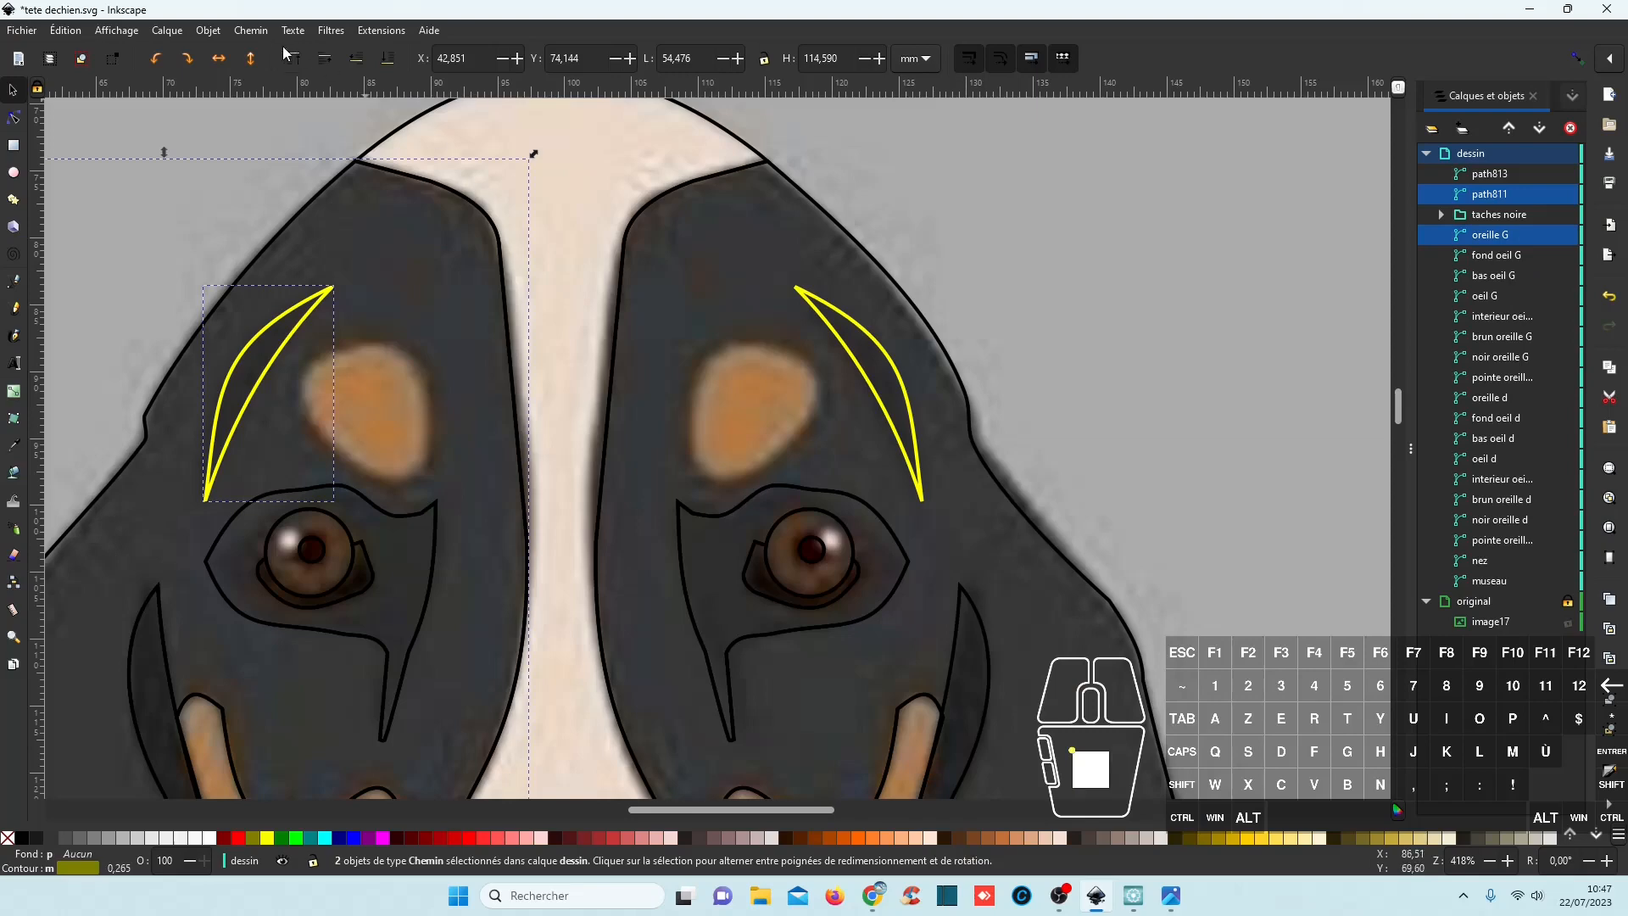
left_click(256, 34)
left_click(288, 205)
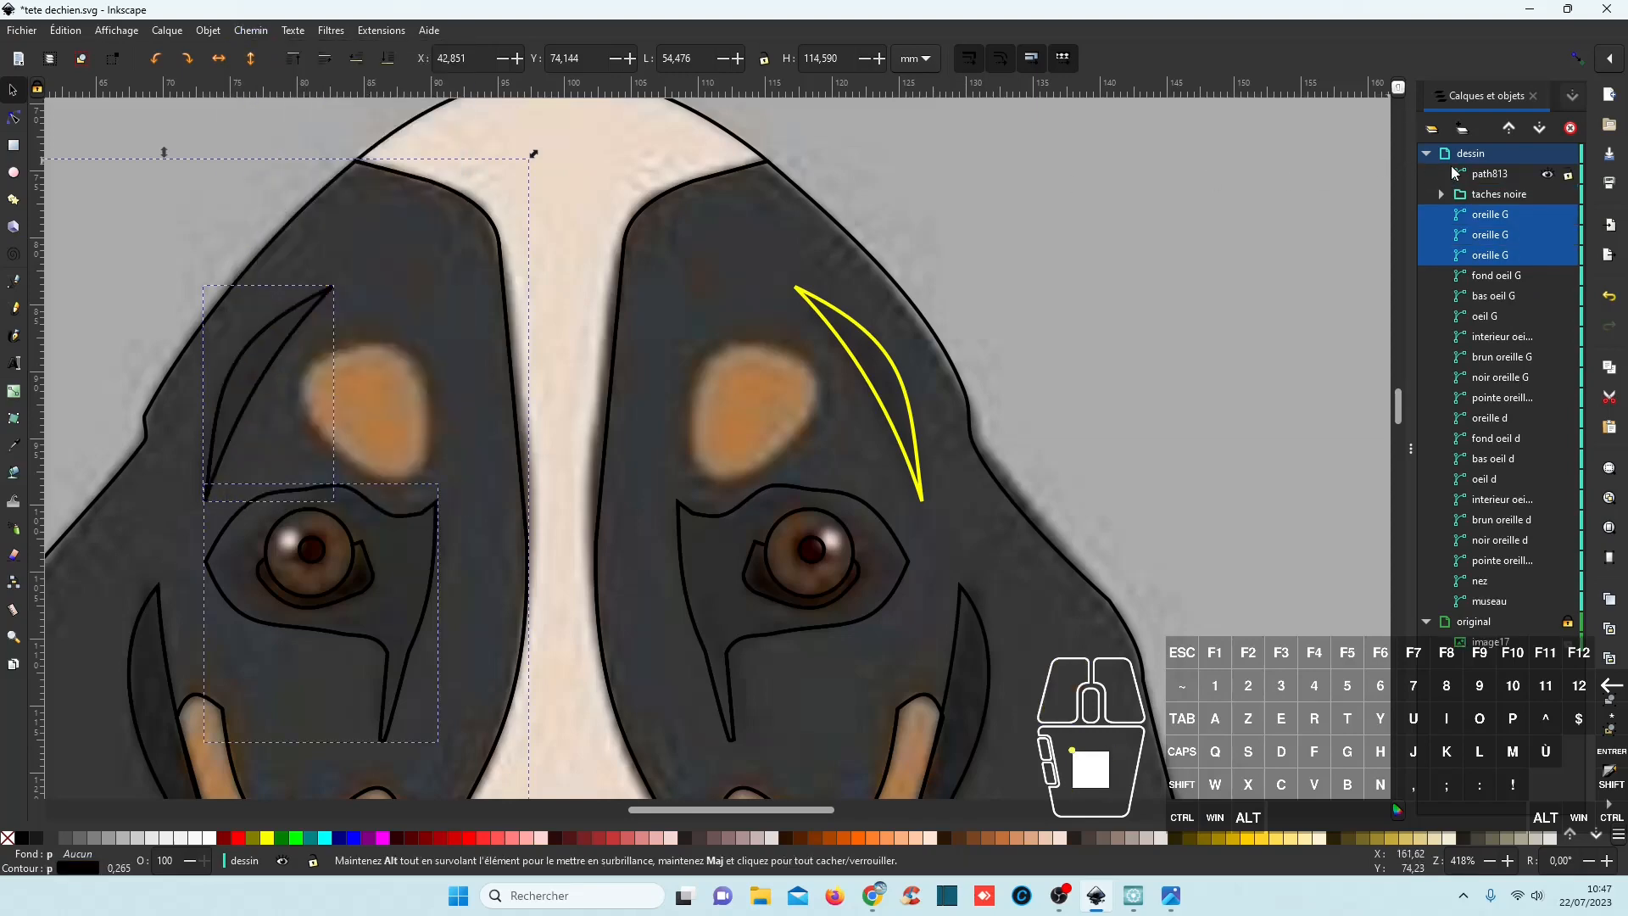
Delete the surplus oreille G piece that covers the left eye area.
left_click(1499, 216)
left_click(1493, 237)
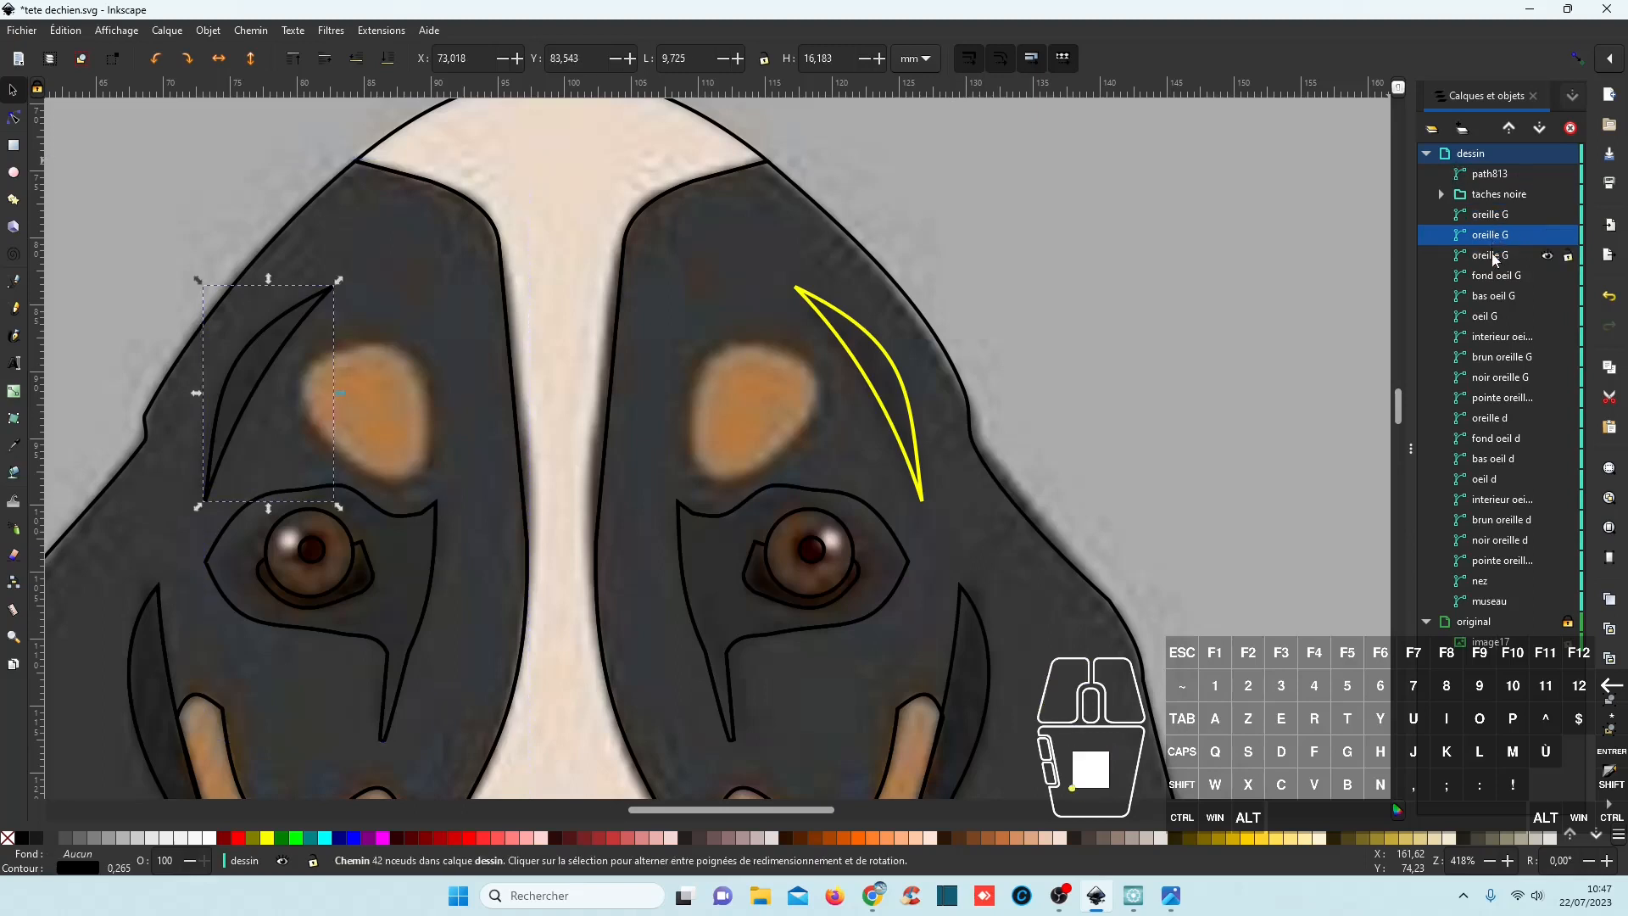
left_click(1492, 259)
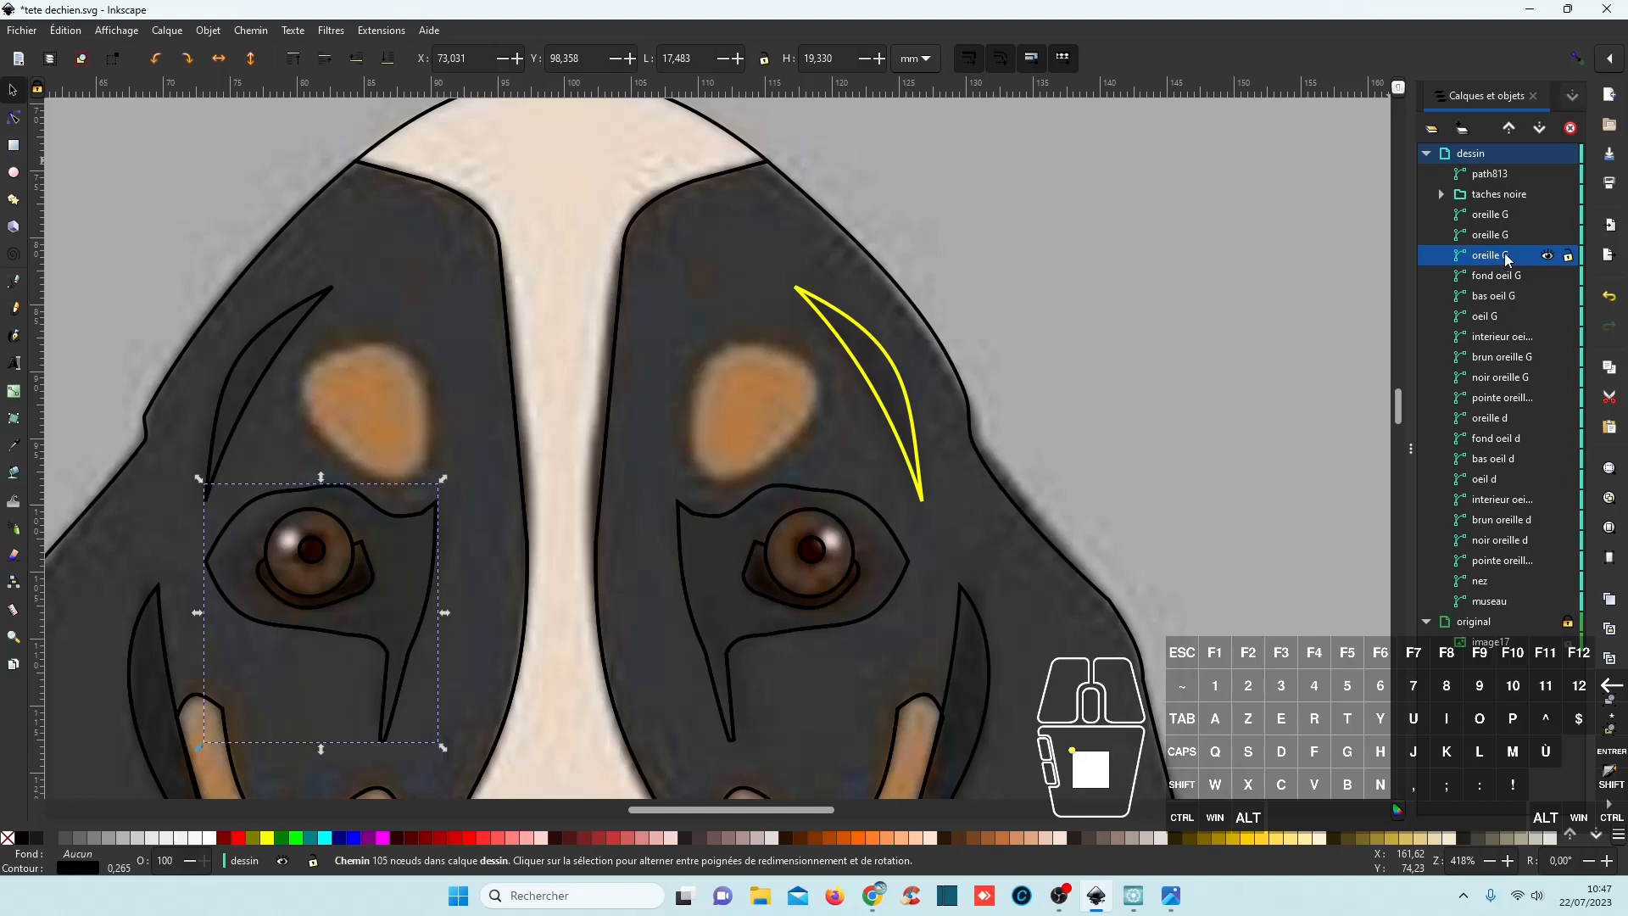
key("Delete")
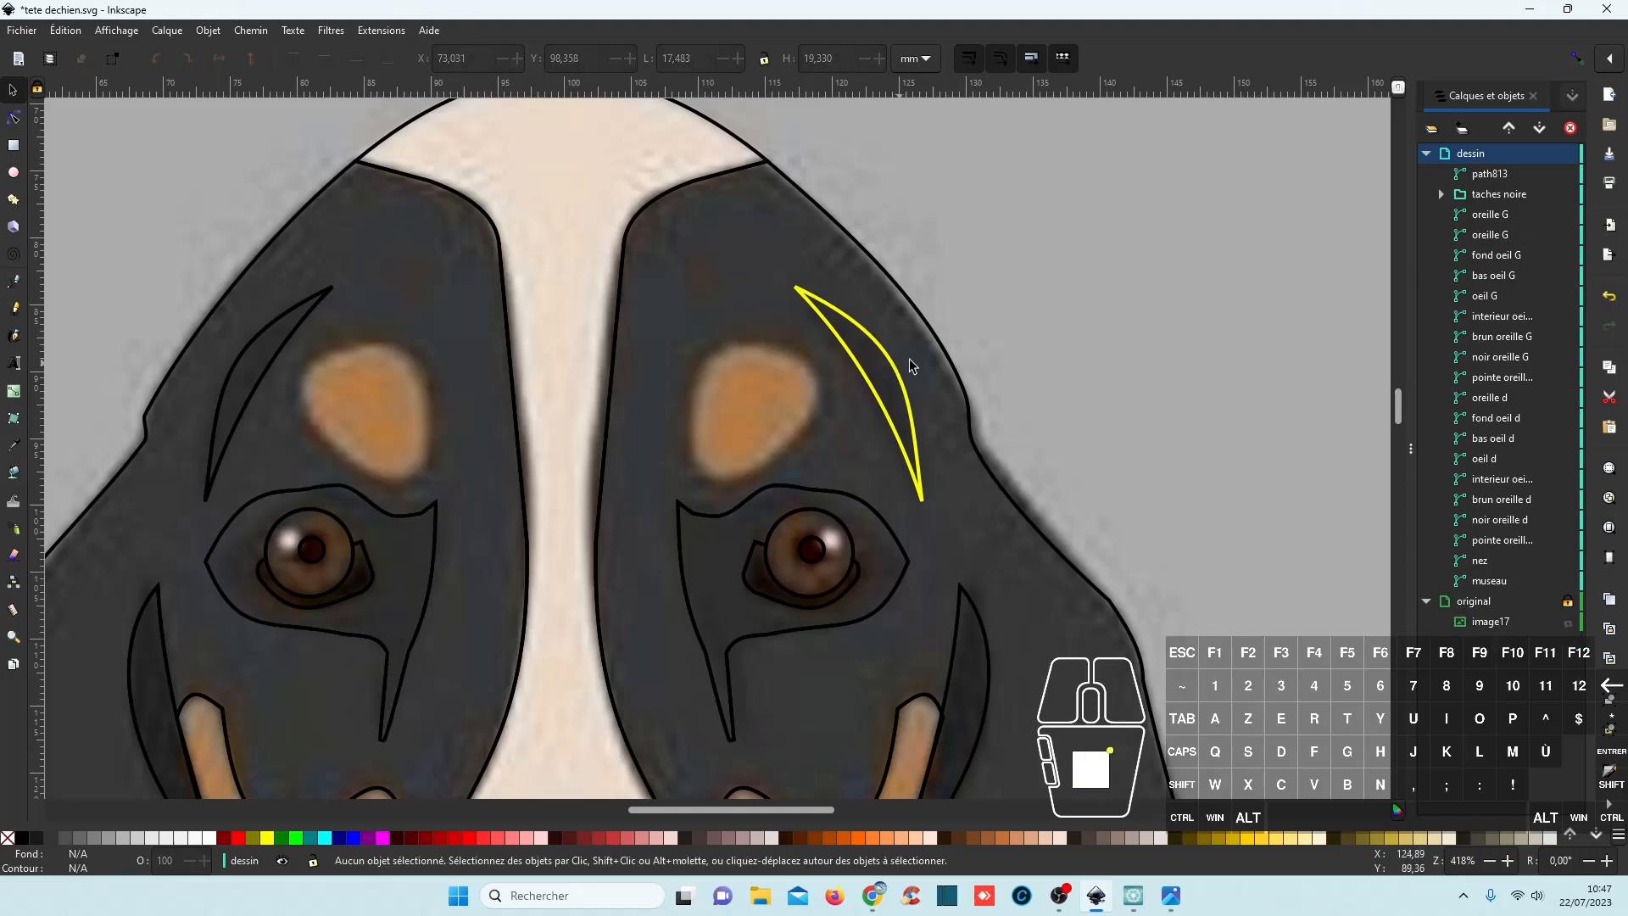
Rename the left crescent piece split from oreille G as sourcil G.
left_click(1493, 234)
left_click(1493, 234)
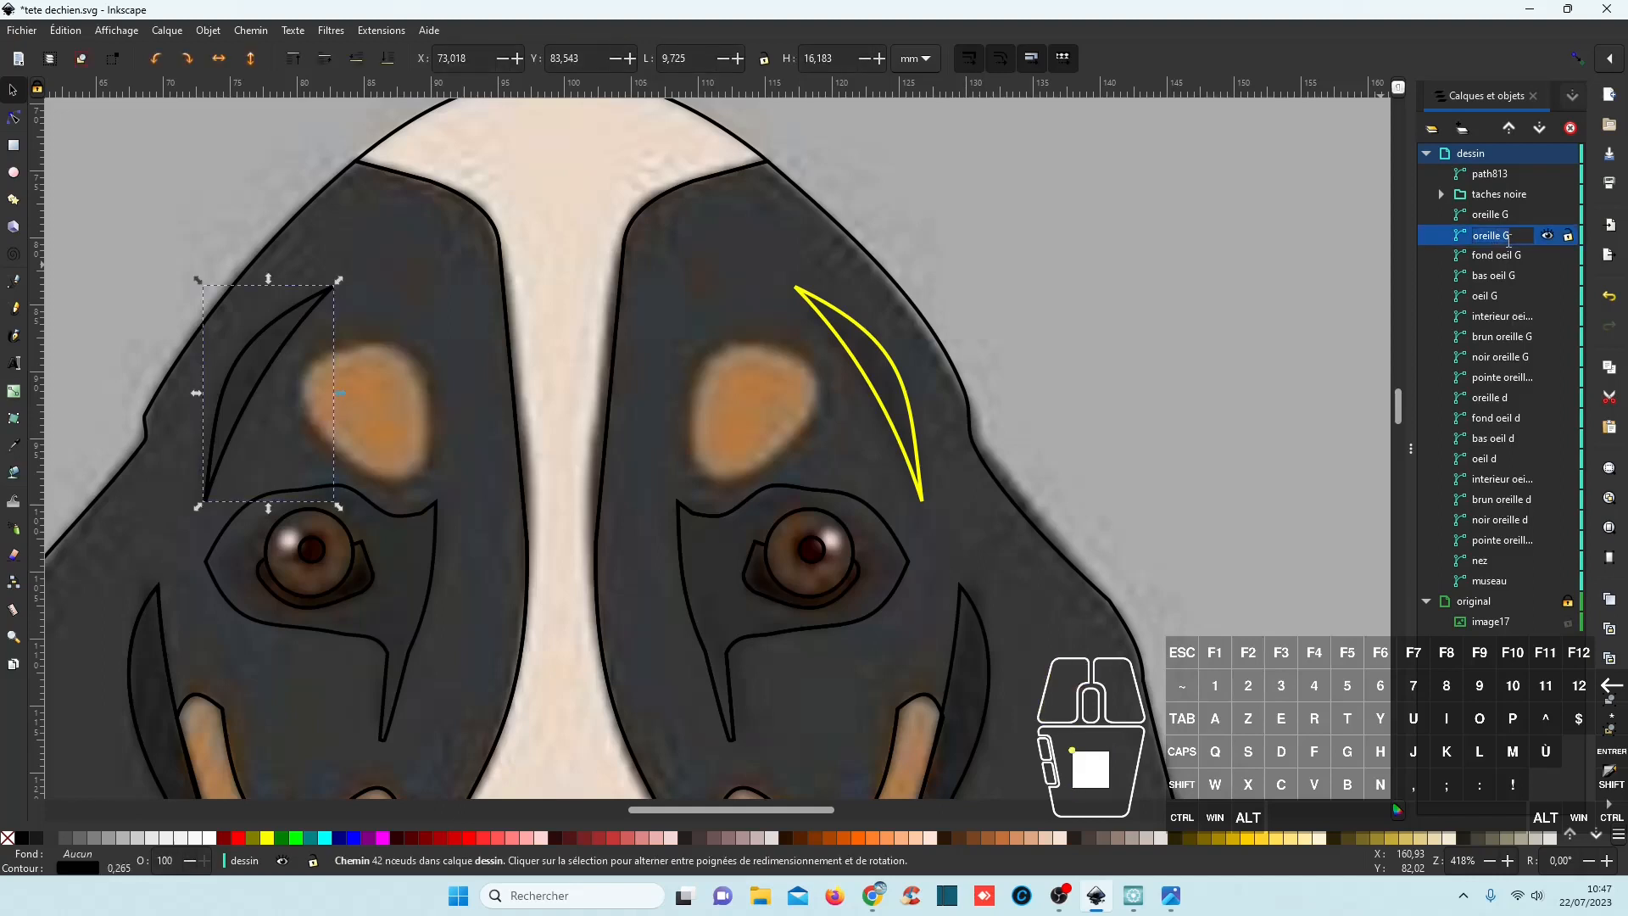
left_click(1498, 235)
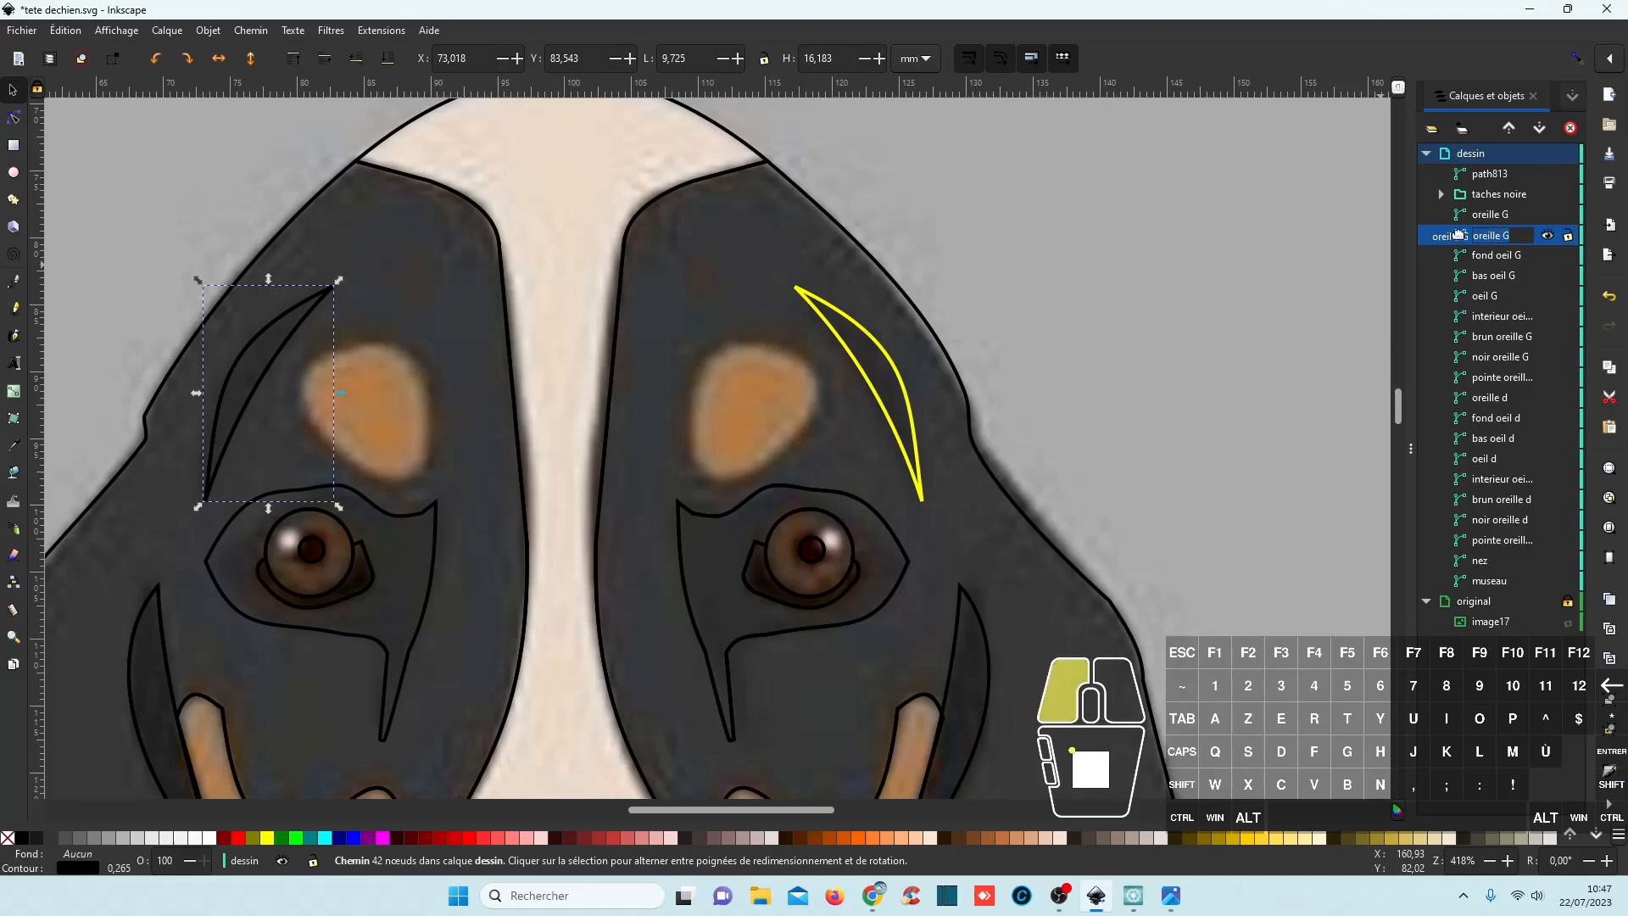
left_click(1492, 236)
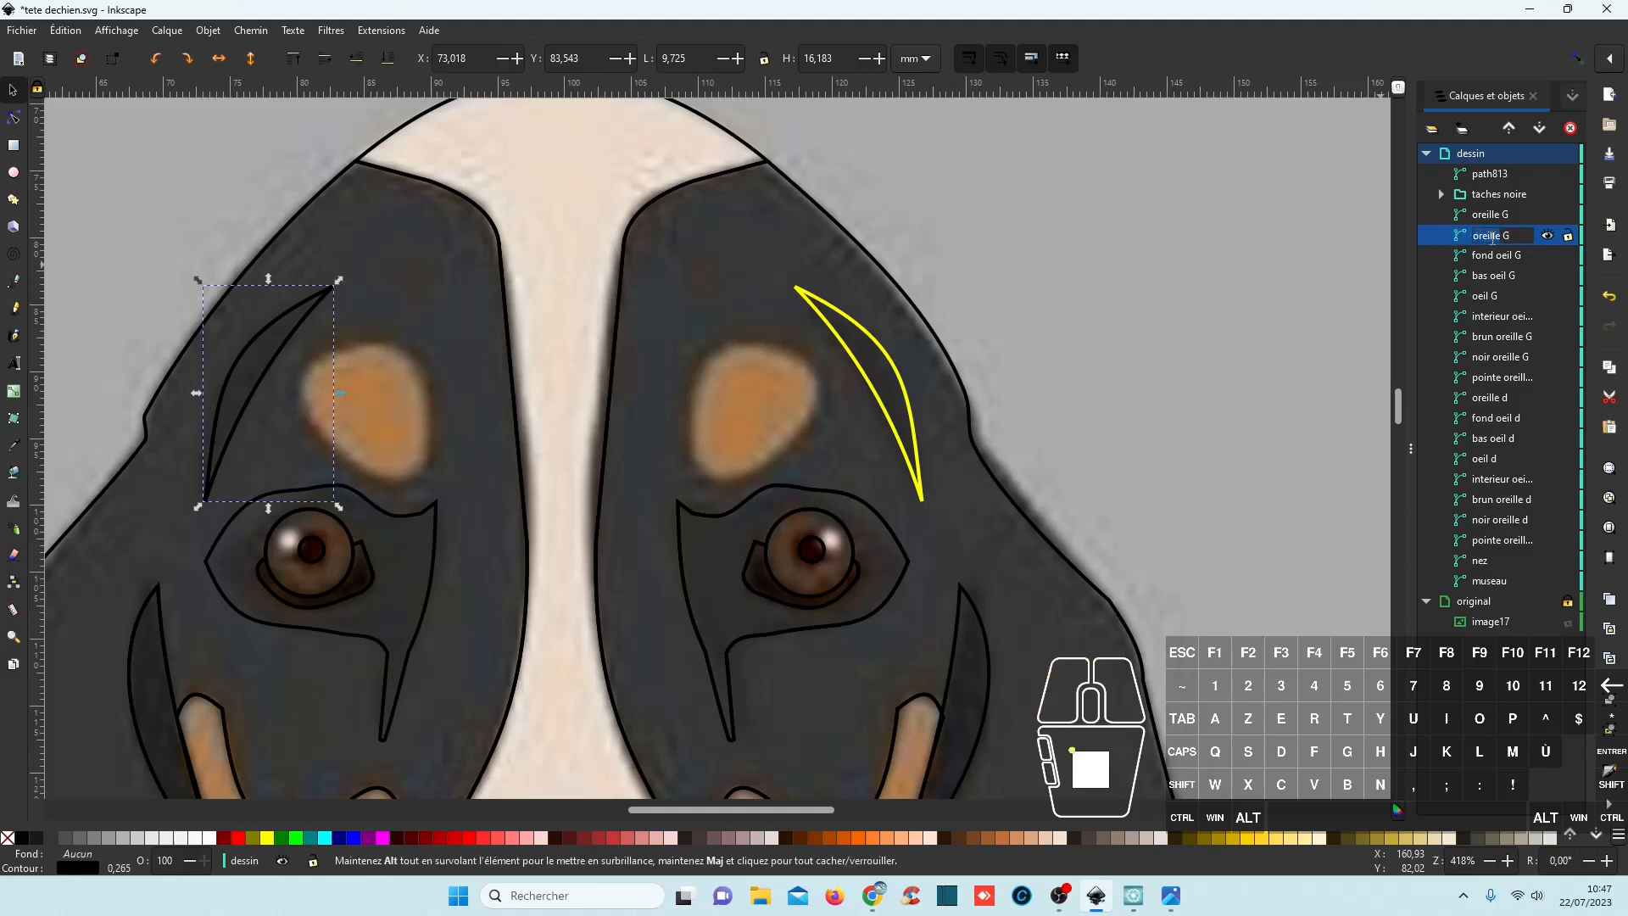
type("sourcil")
key("Return")
Divide the oreille d path with the right yellow crescent.
left_click(892, 365)
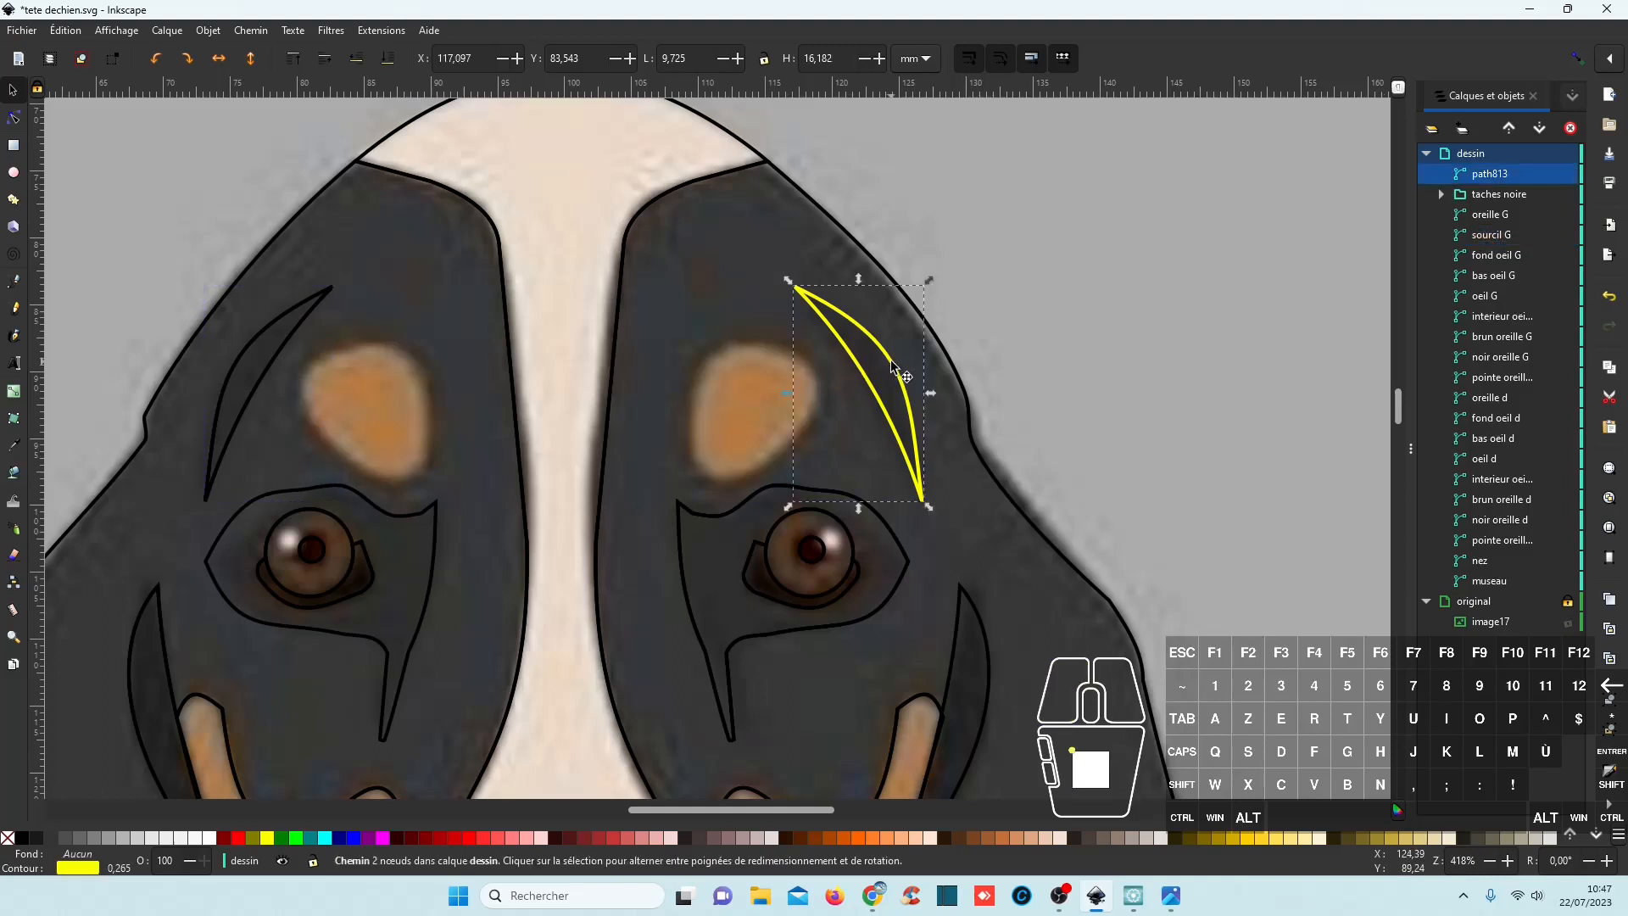
left_click(1487, 395, "ctrl")
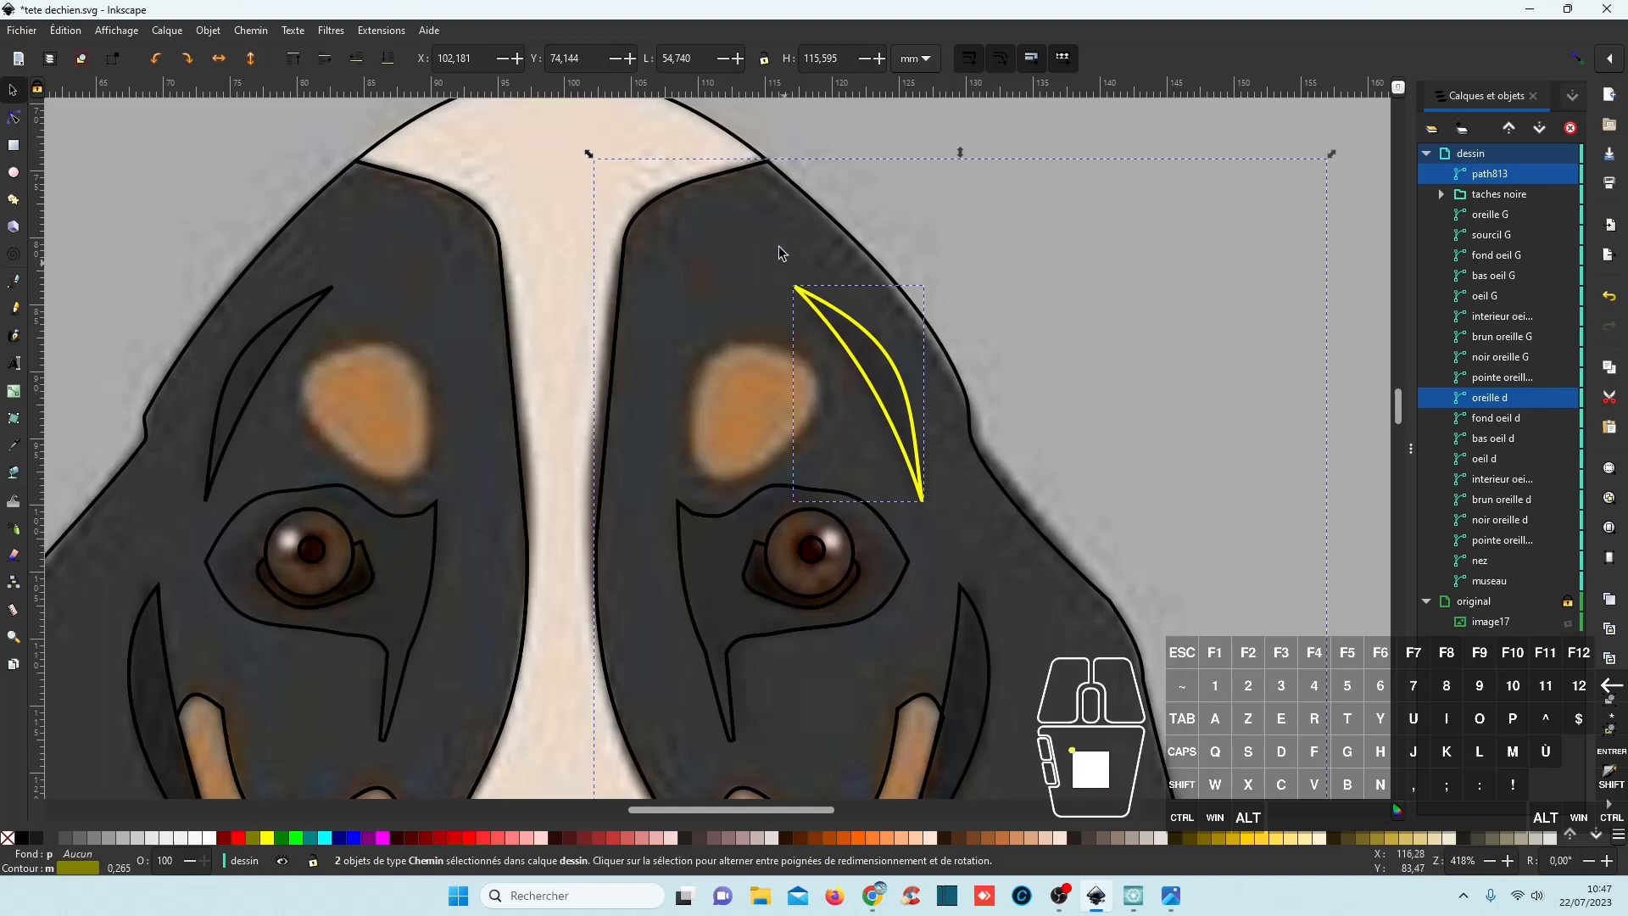
left_click(240, 31)
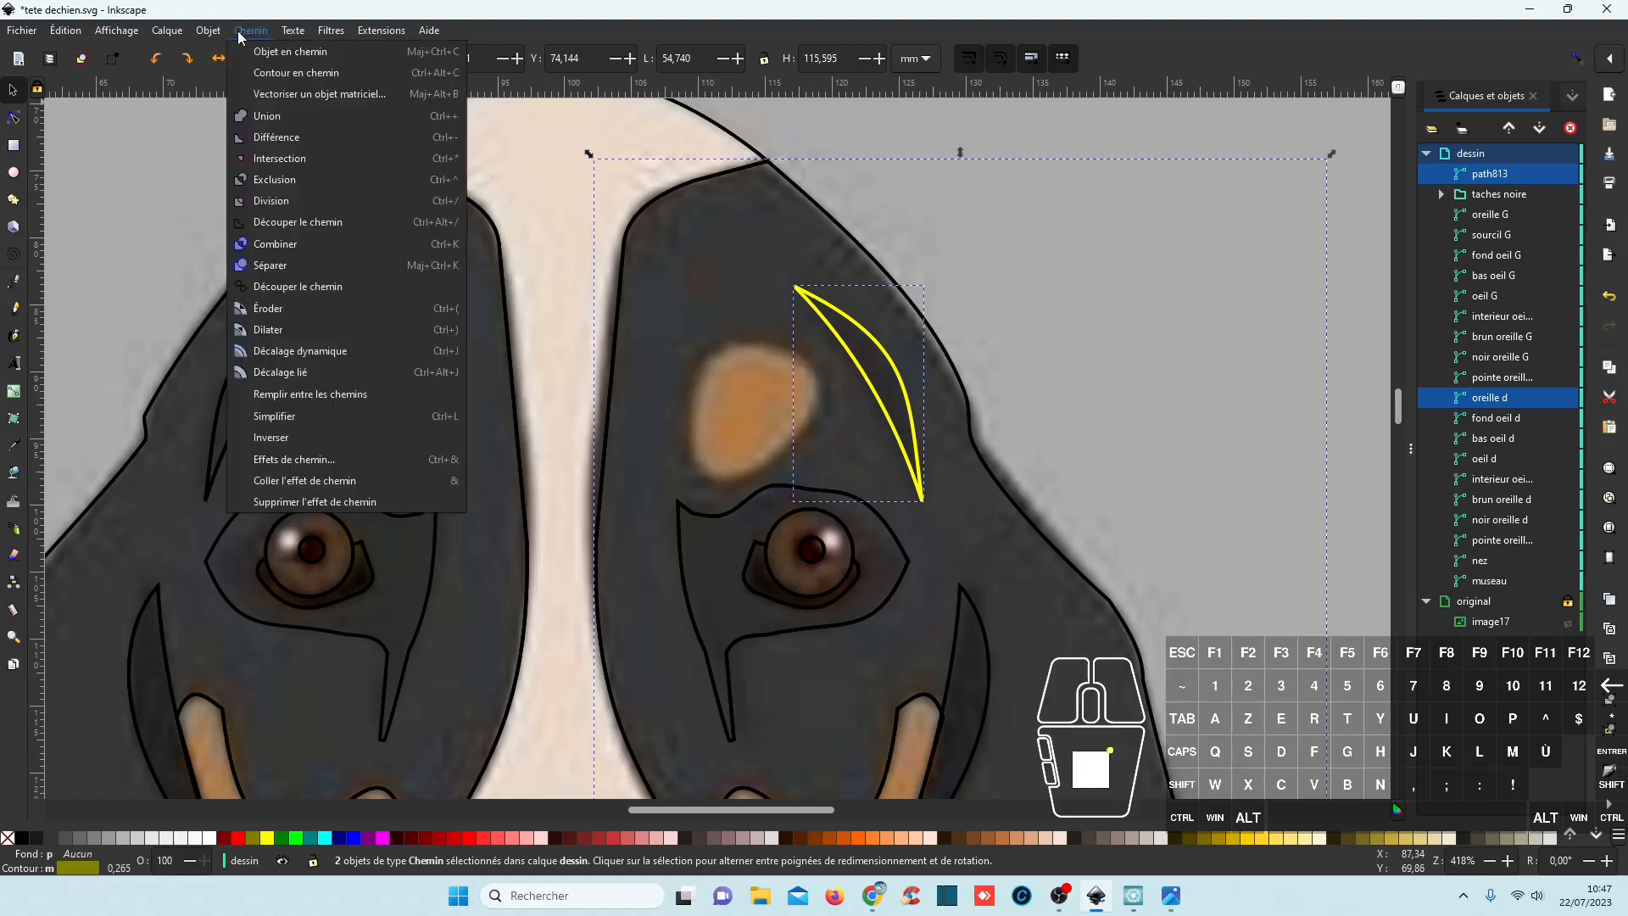
left_click(272, 201)
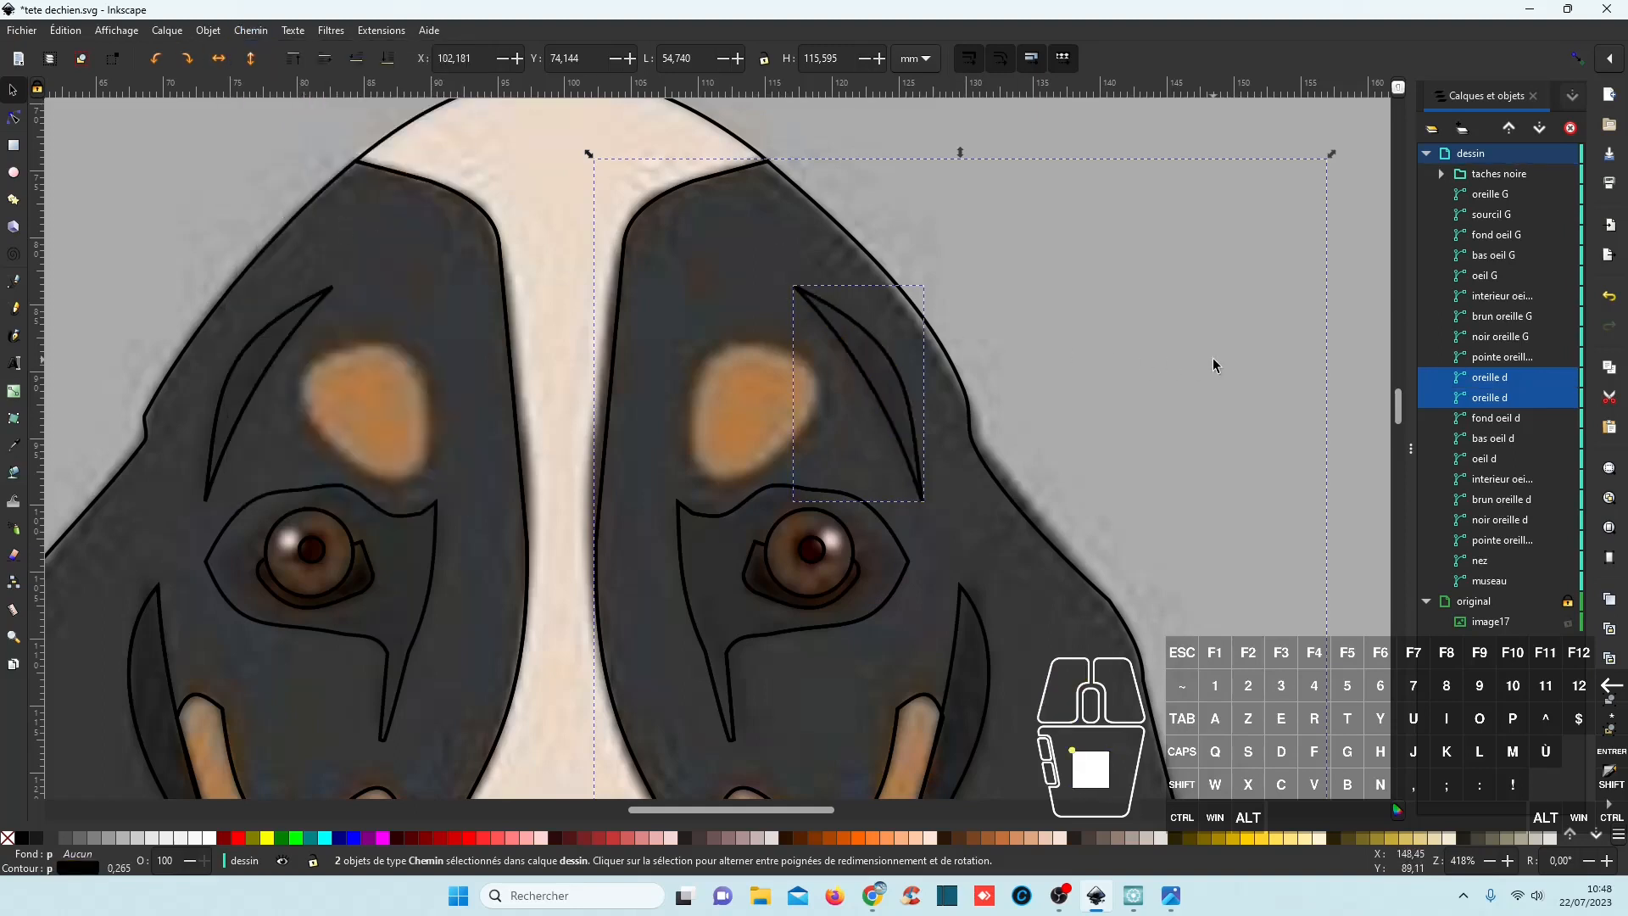
Rename the right crescent piece split from oreille d as sourcil d.
left_click(1499, 399)
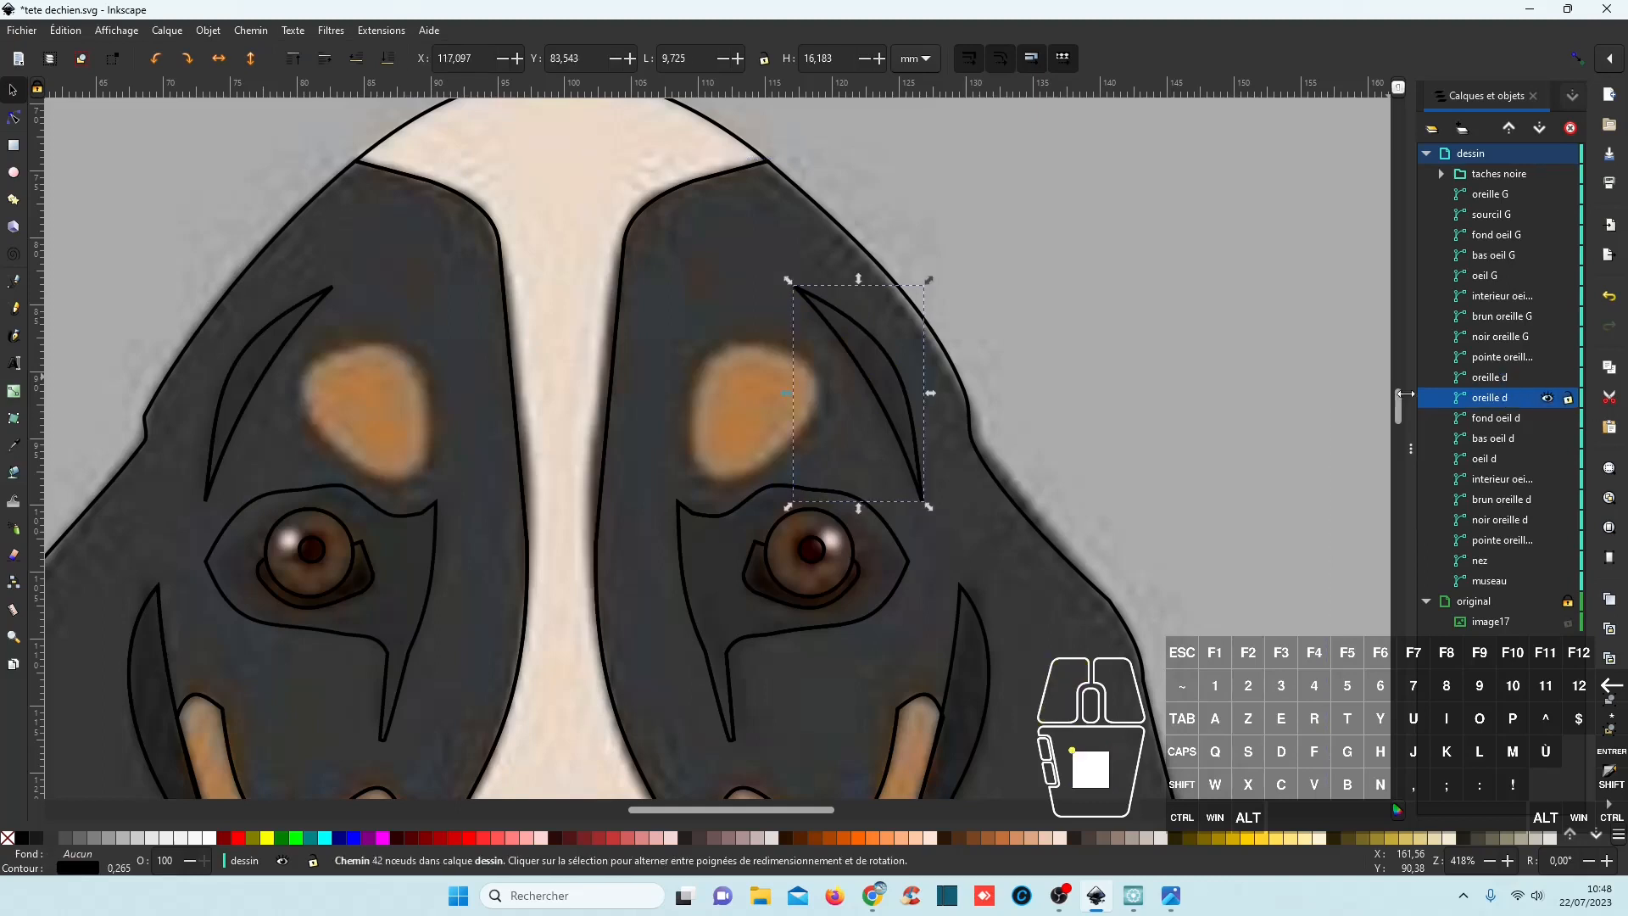
left_click(1492, 405)
left_click(1492, 405)
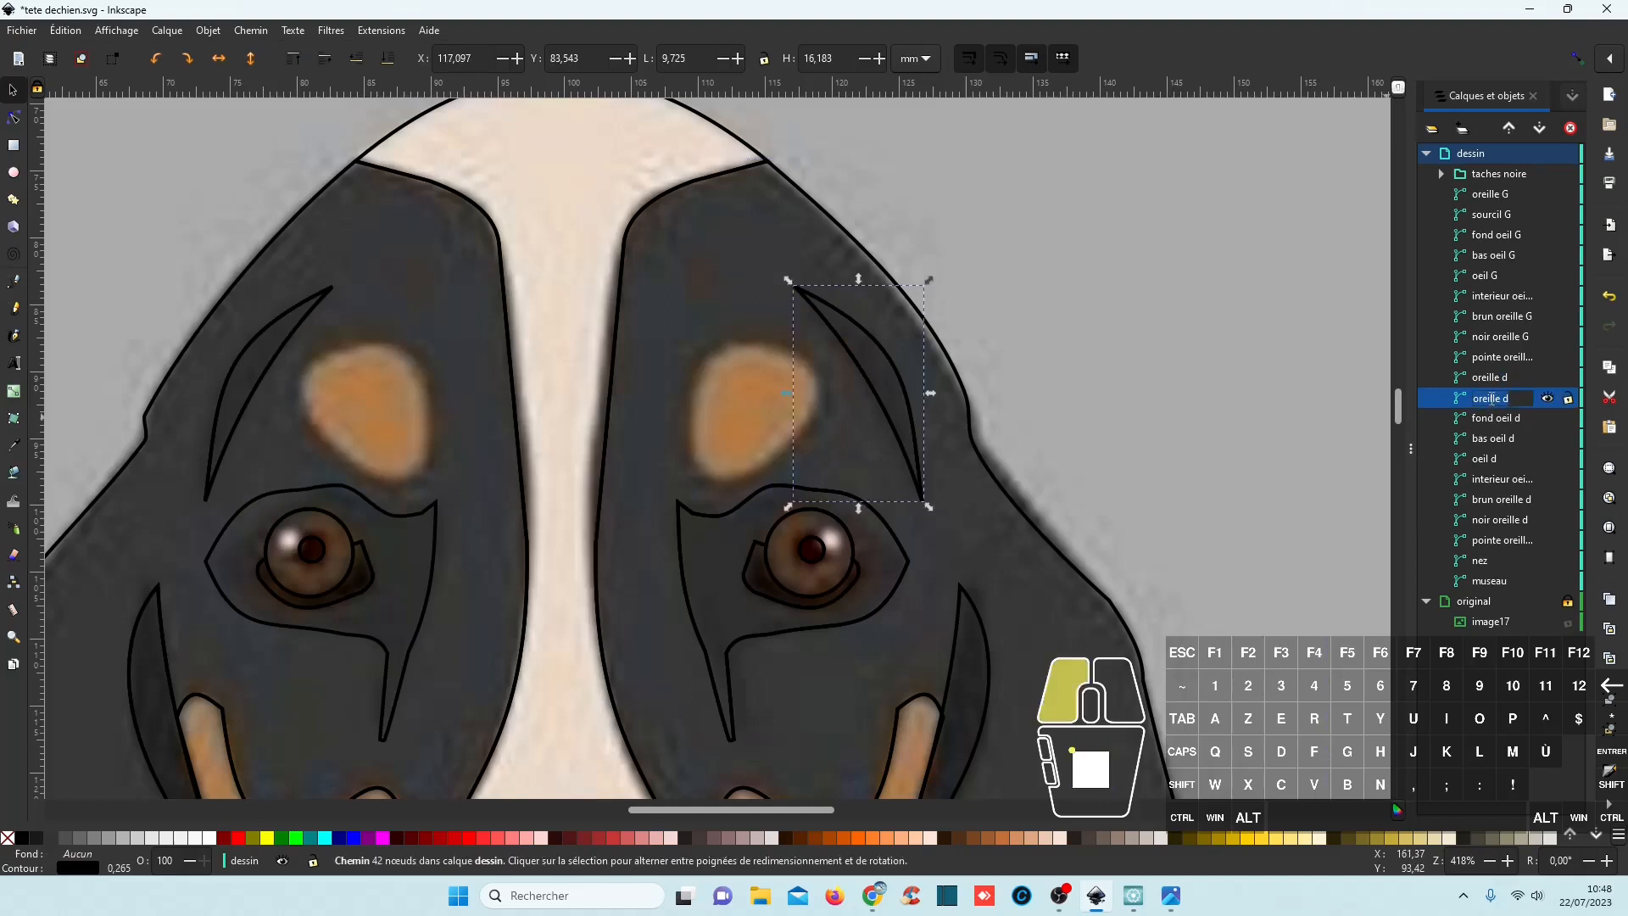
left_click(1492, 406)
left_click(1489, 405)
left_click(1488, 397)
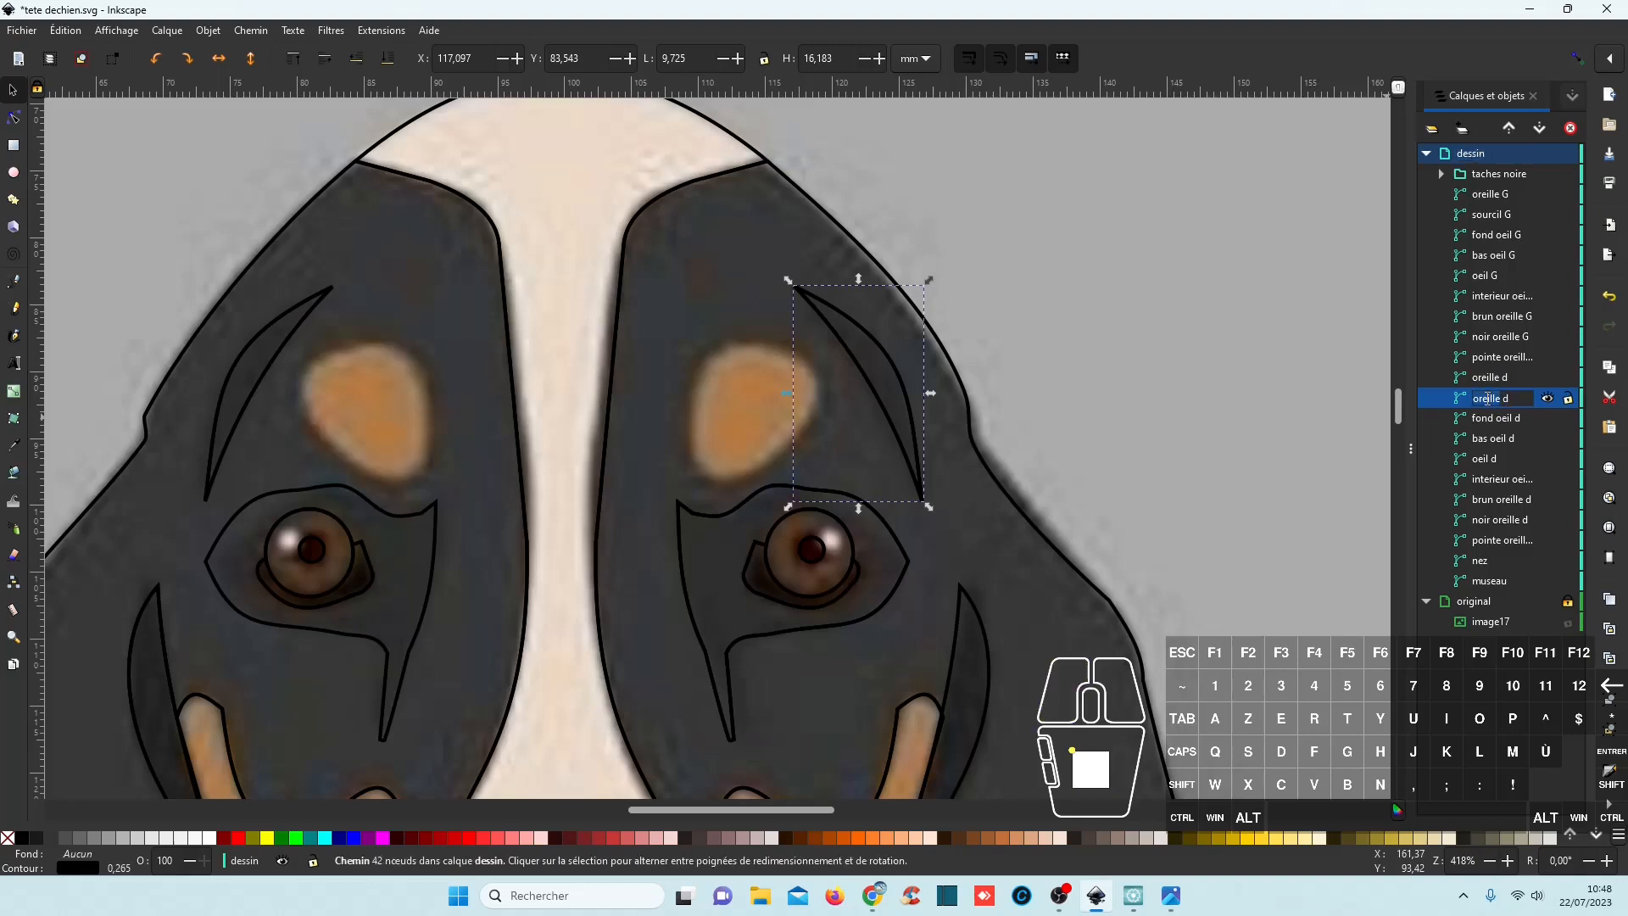
type("sourcil")
key("Return")
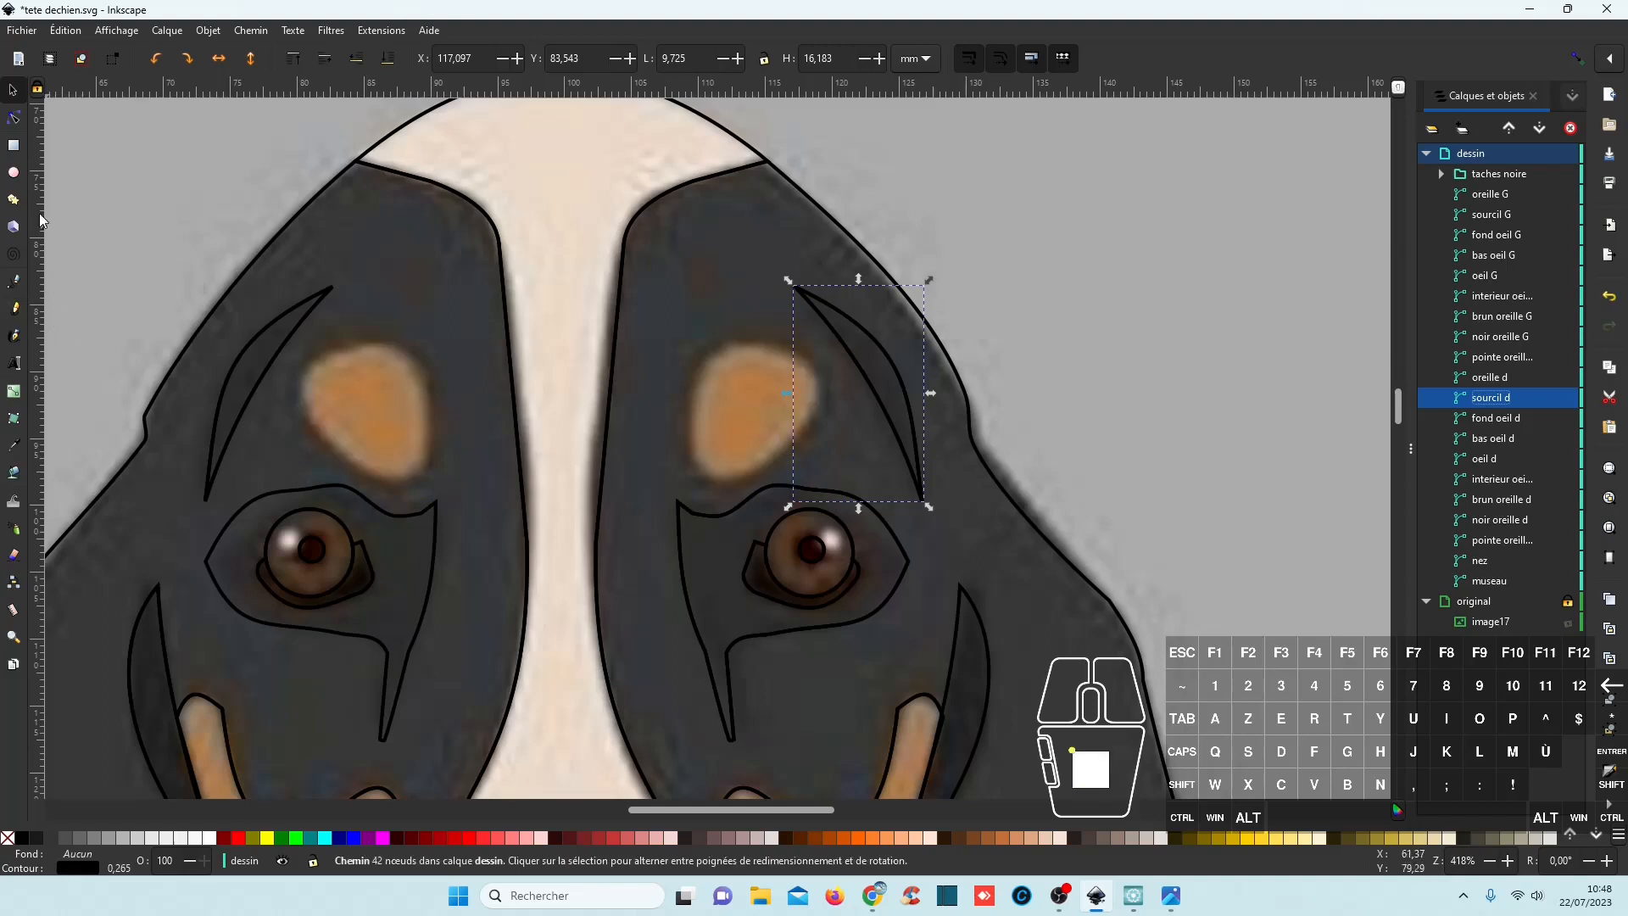
Draw a yellow ellipse about 10 mm wide and 11 mm high and place it over the left tan eyebrow spot.
left_click(15, 175)
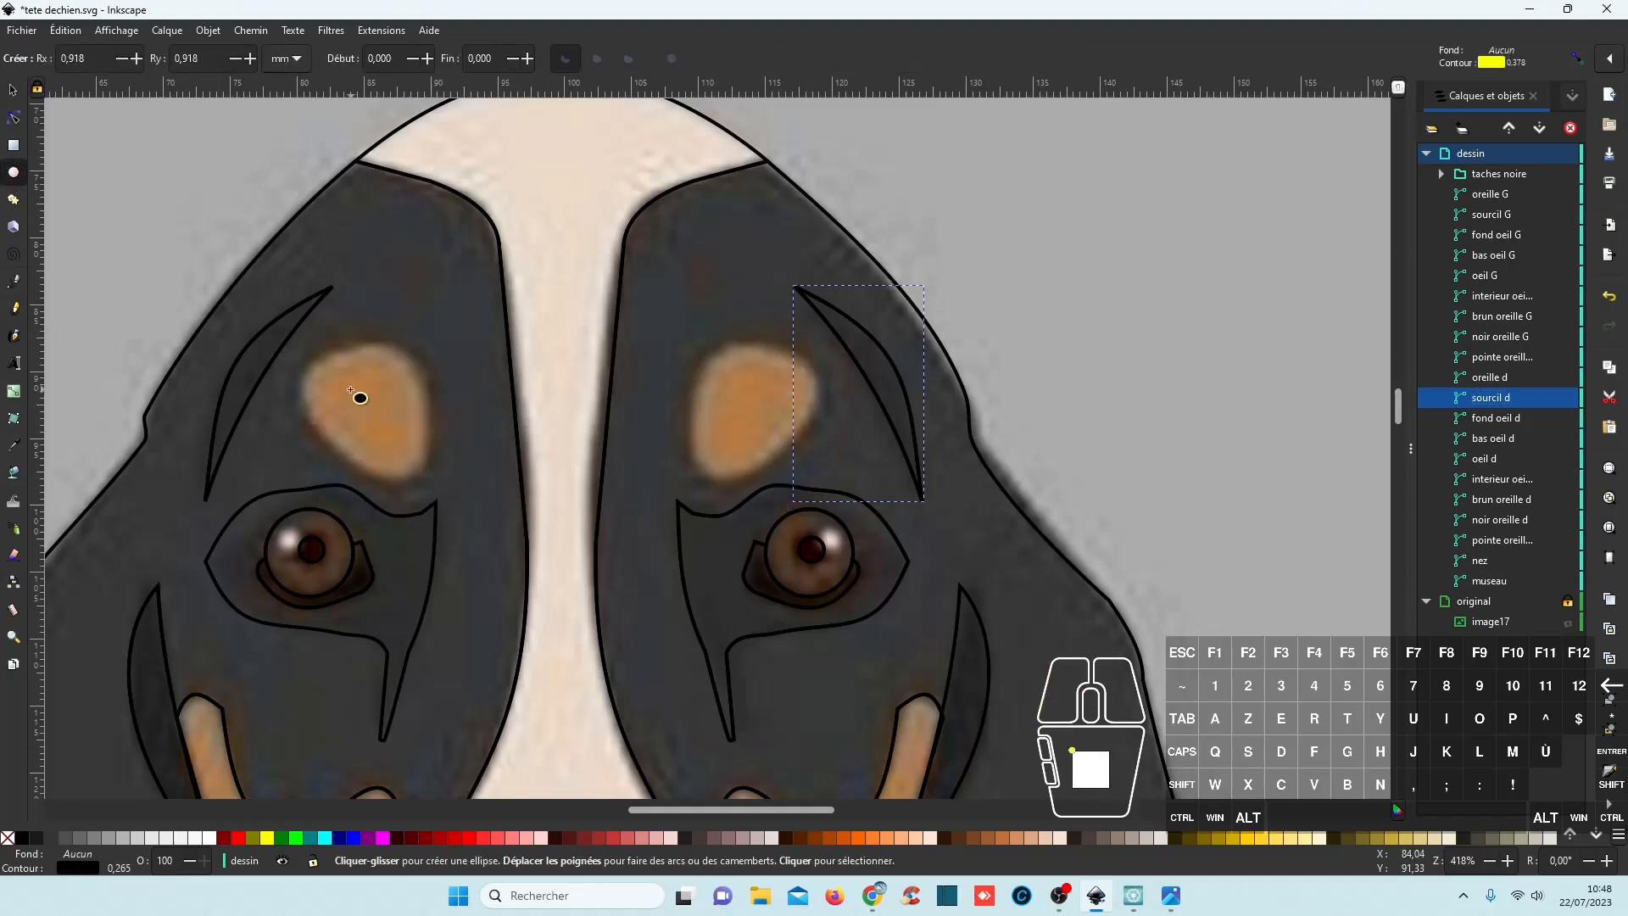
left_click_drag(367, 401, 500, 545)
left_click(13, 90)
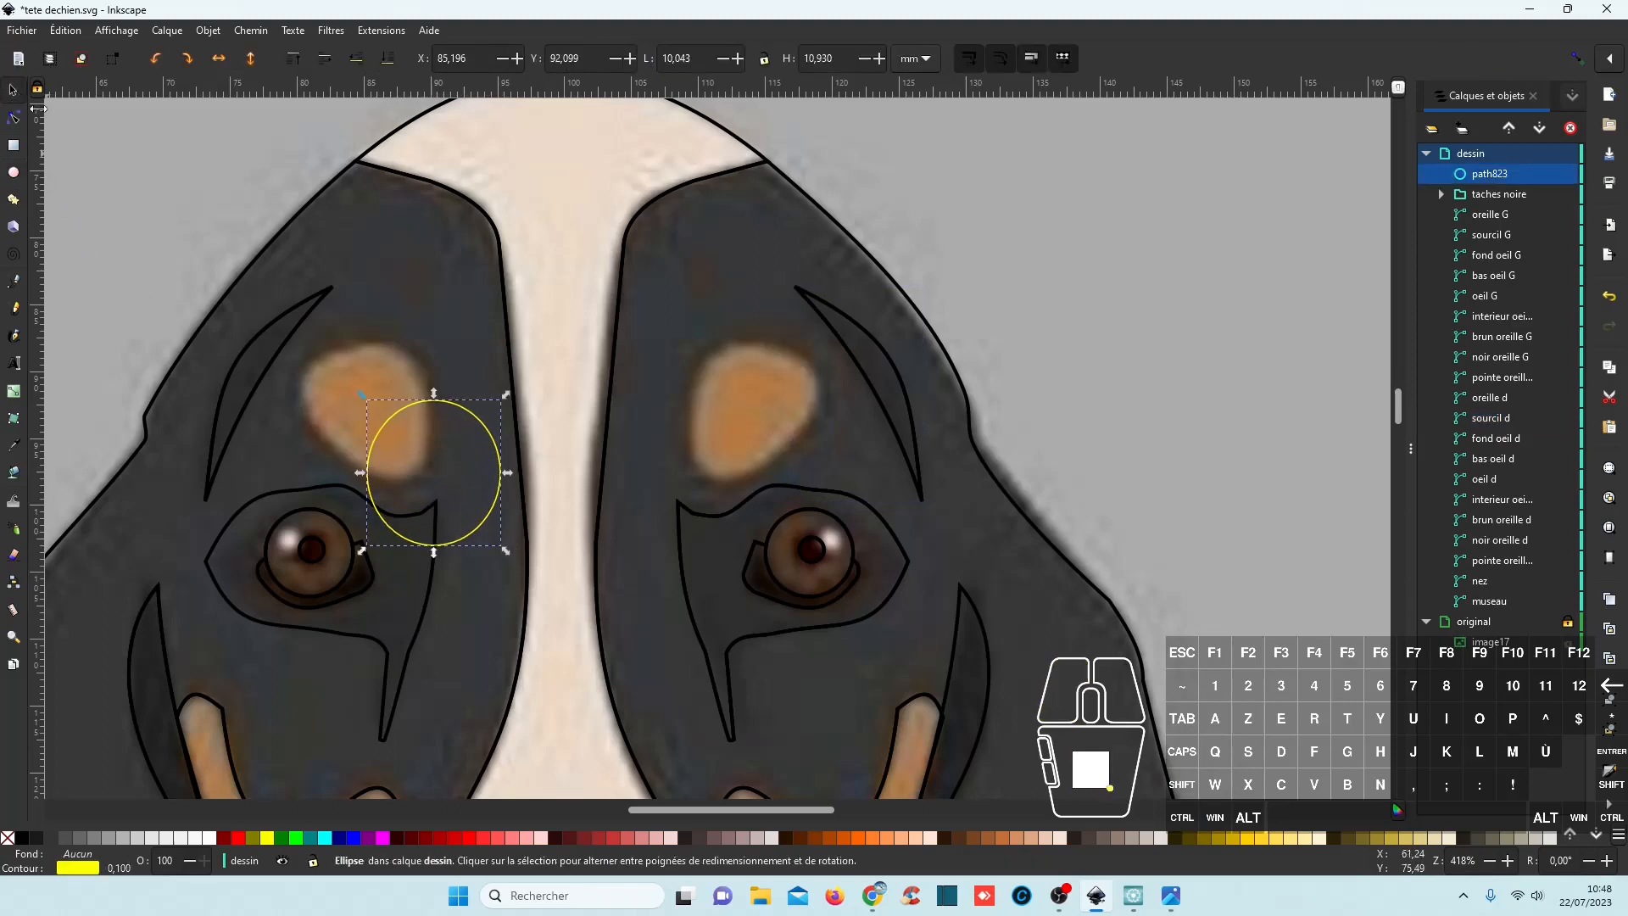
left_click_drag(478, 422, 435, 365)
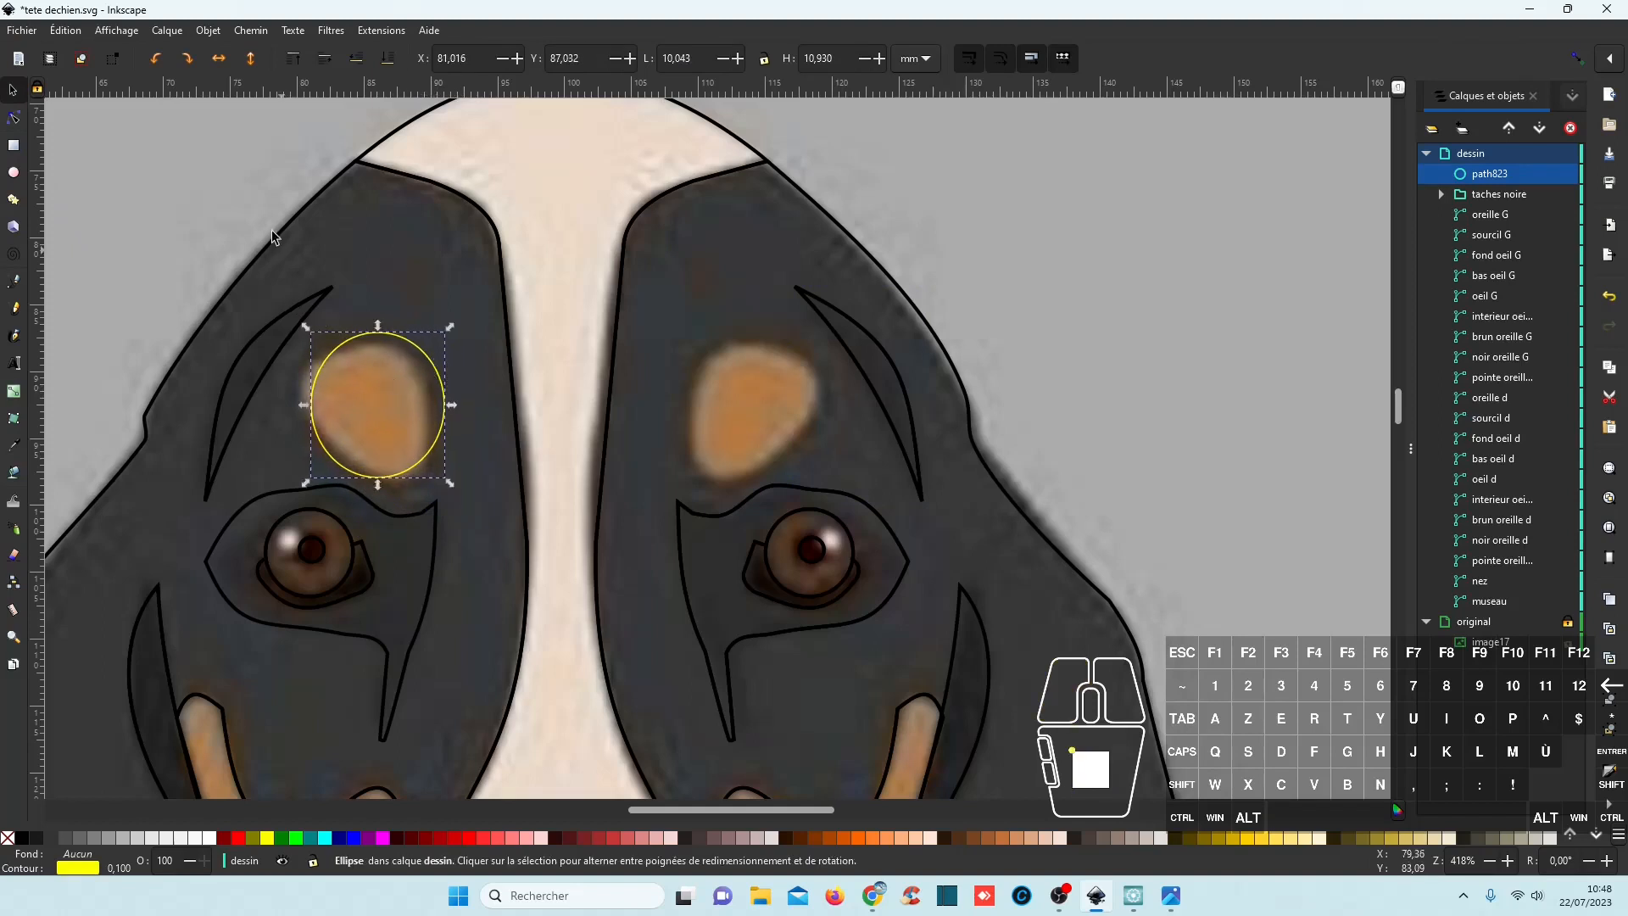
Reshape the ellipse as a path by adjusting its nodes and handles to follow the edge of the left tan spot.
left_click(17, 122)
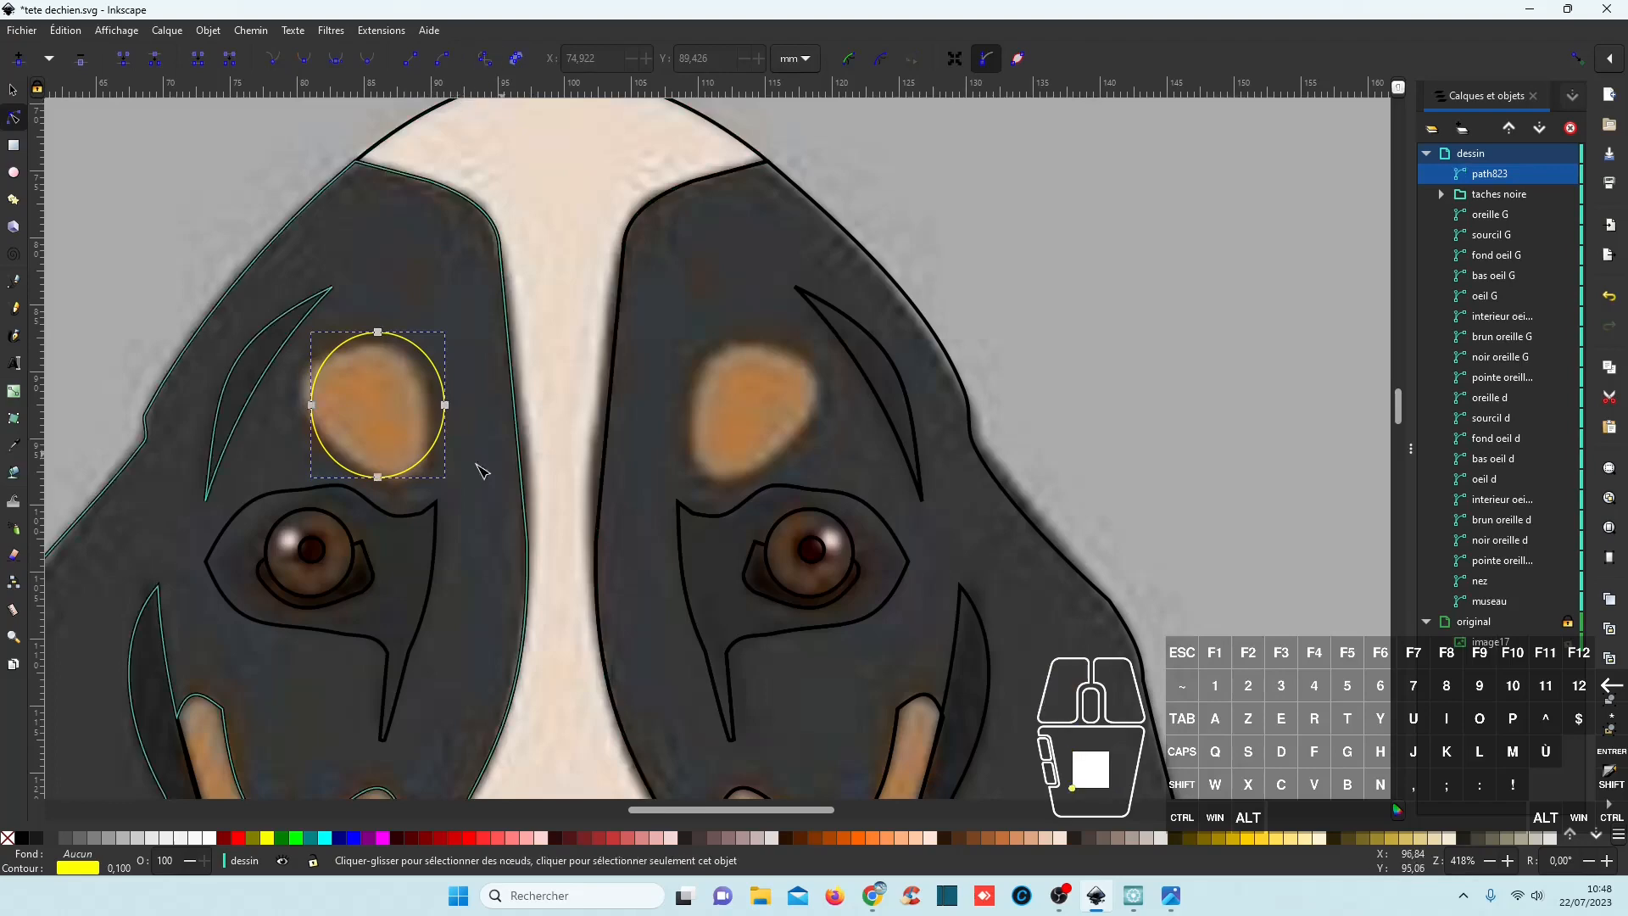
scroll(403, 489, "up", 3)
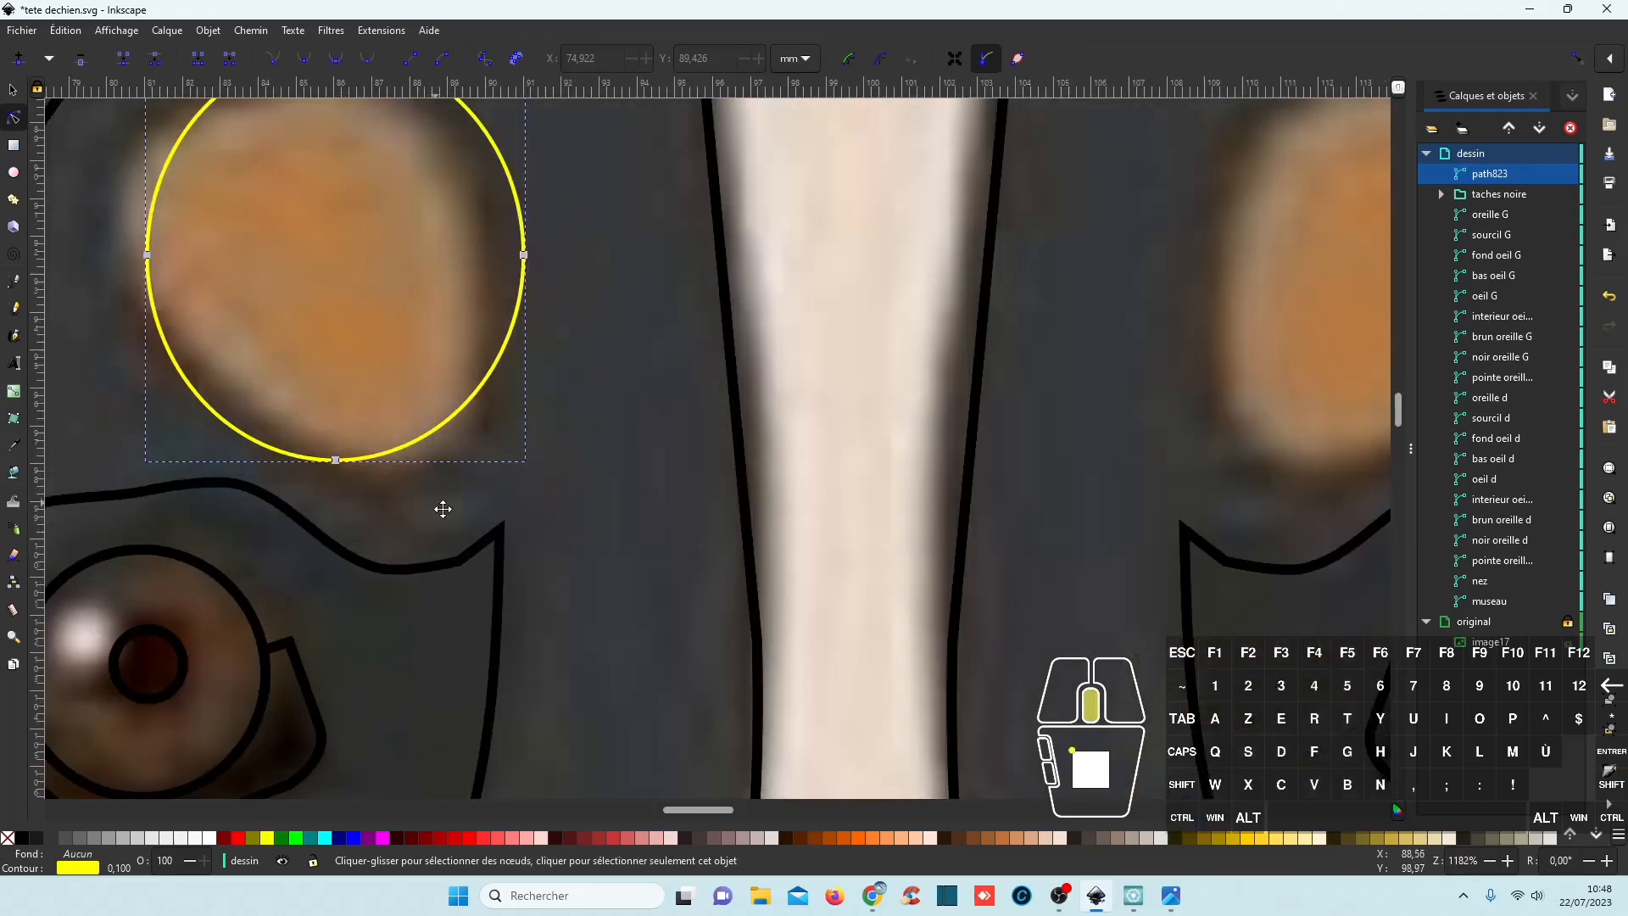
scroll(443, 509, "up", 2)
scroll(443, 509, "left", 5)
left_click_drag(354, 466, 367, 400)
left_click_drag(308, 326, 289, 336)
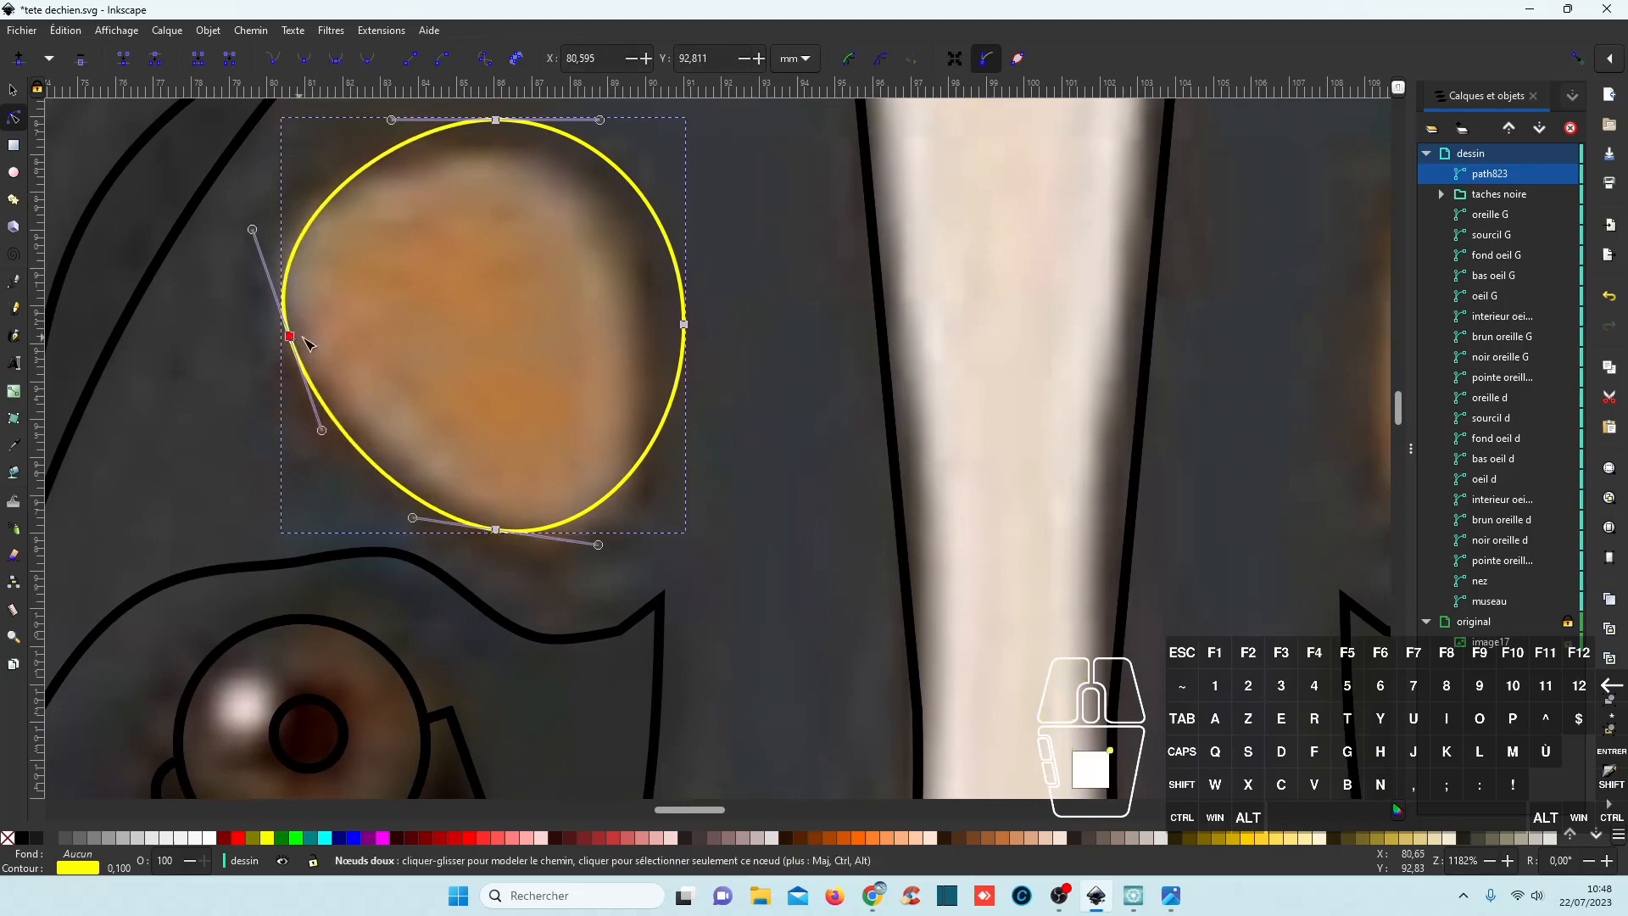
left_click_drag(496, 120, 485, 153)
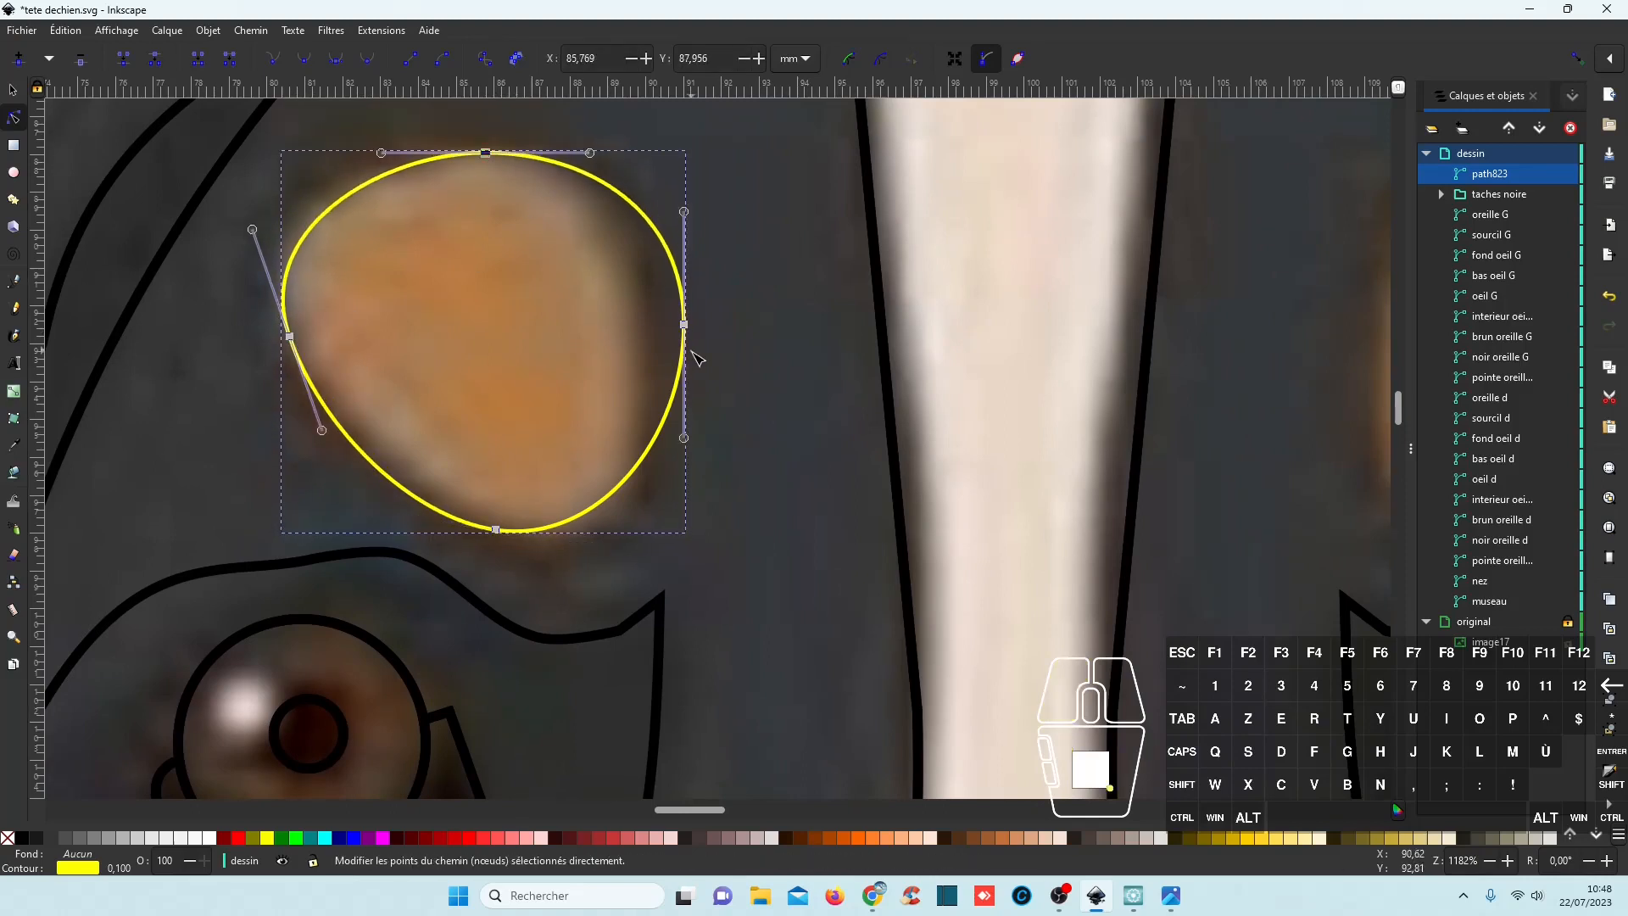
left_click_drag(691, 350, 659, 380)
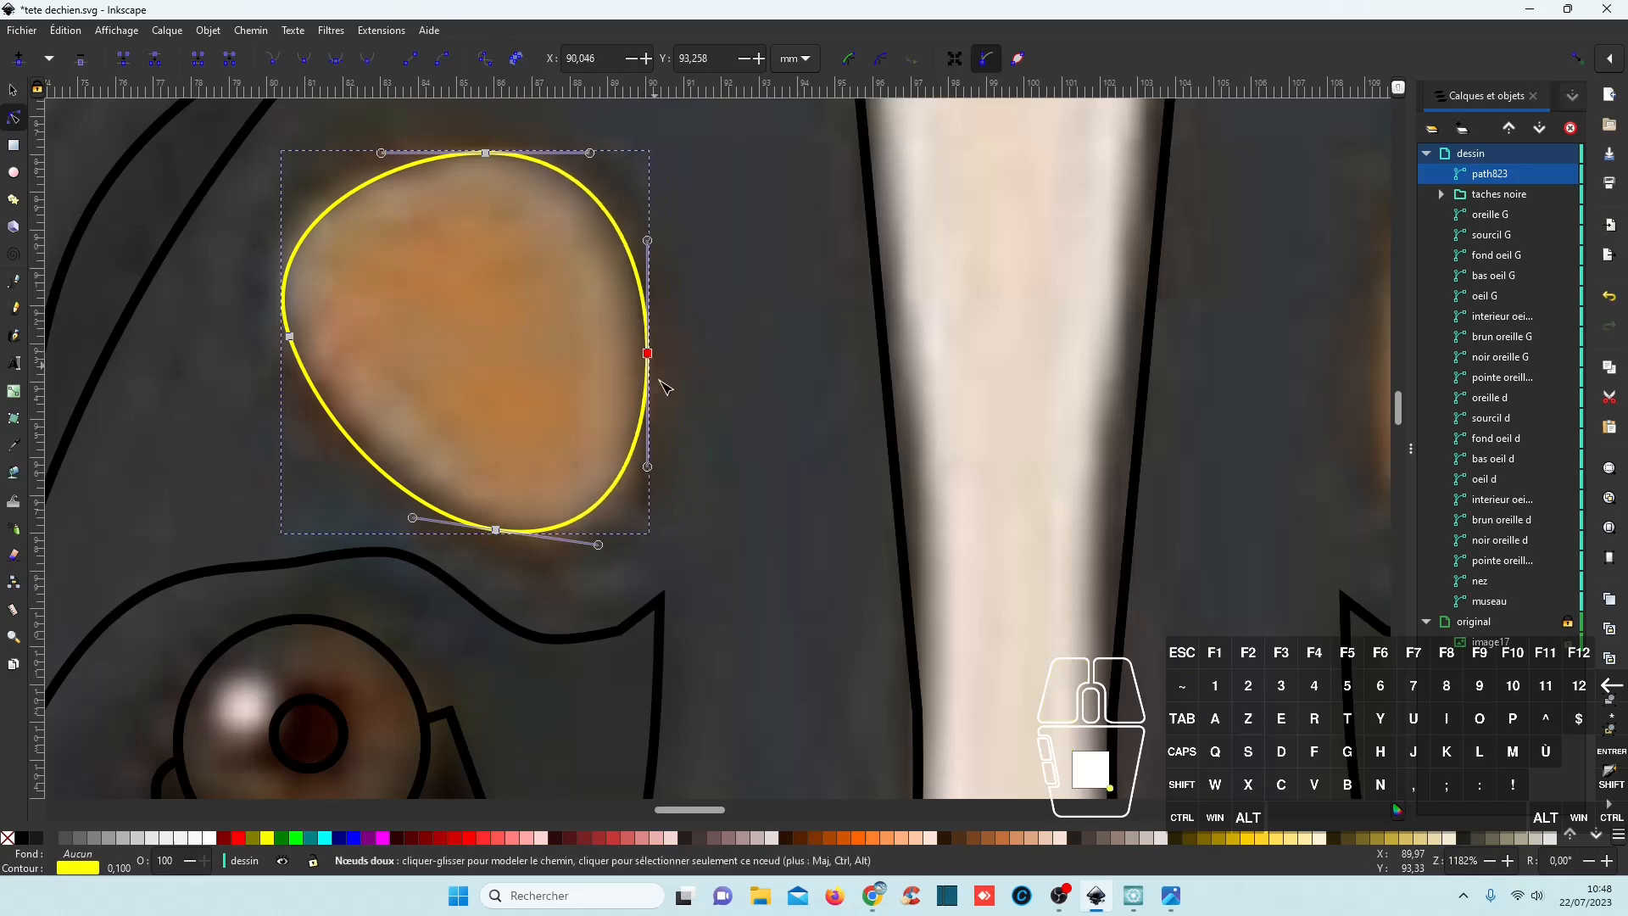
left_click_drag(599, 545, 634, 559)
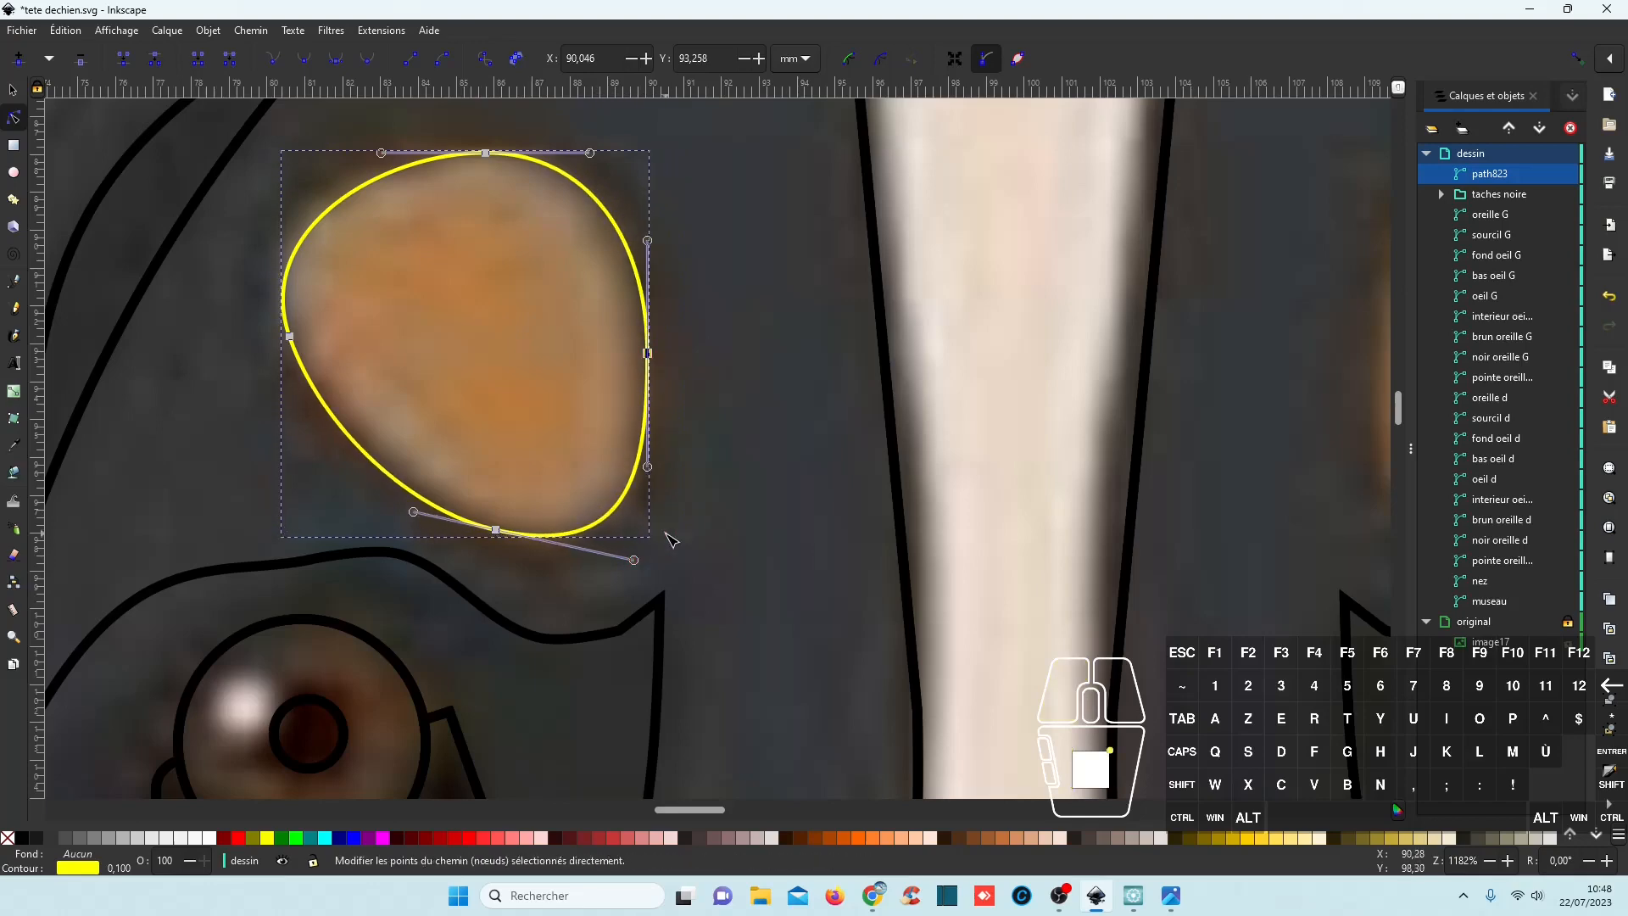
Duplicate the left tan spot's yellow outline, mirror it horizontally and place the copy over the right tan spot.
scroll(710, 465, "down", 2, "ctrl")
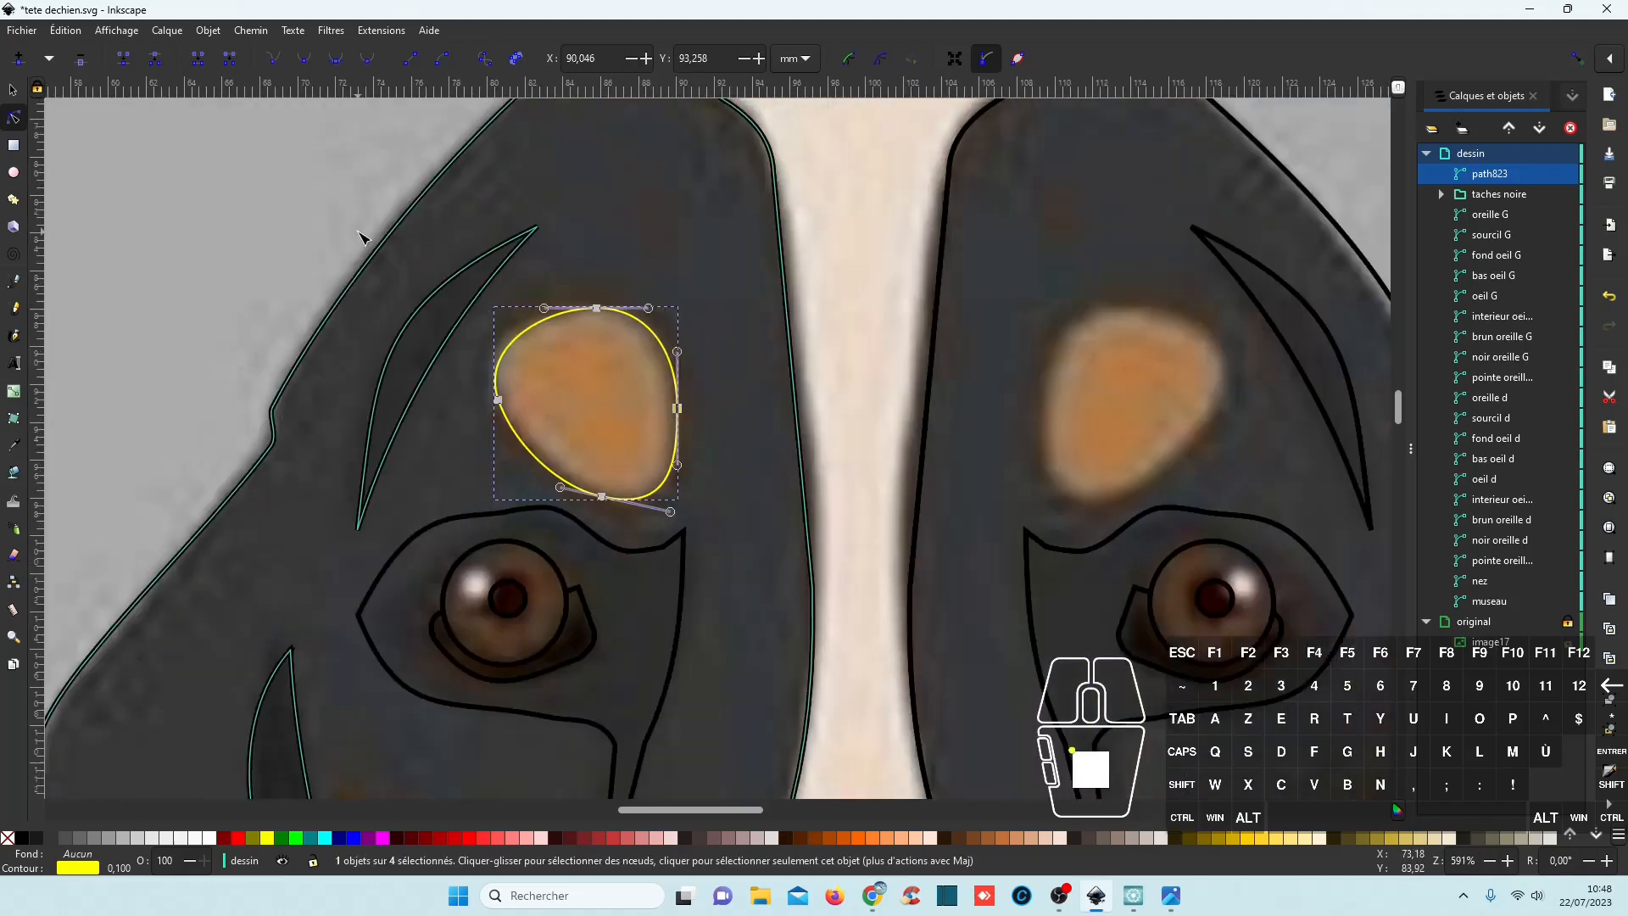
key("ctrl+d")
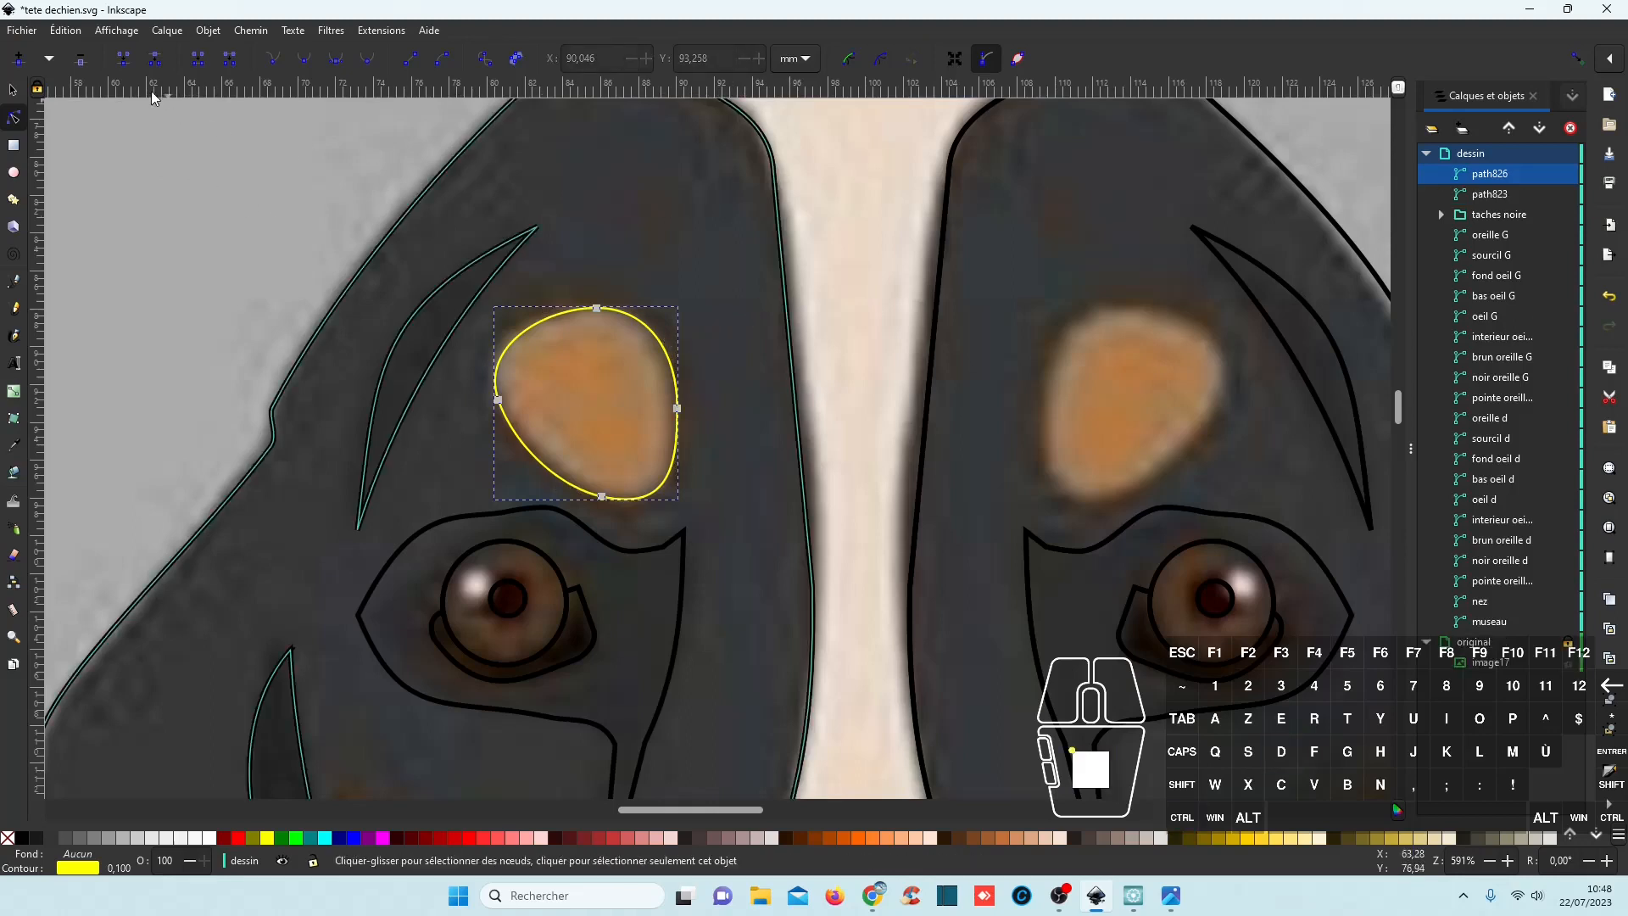
left_click(12, 89)
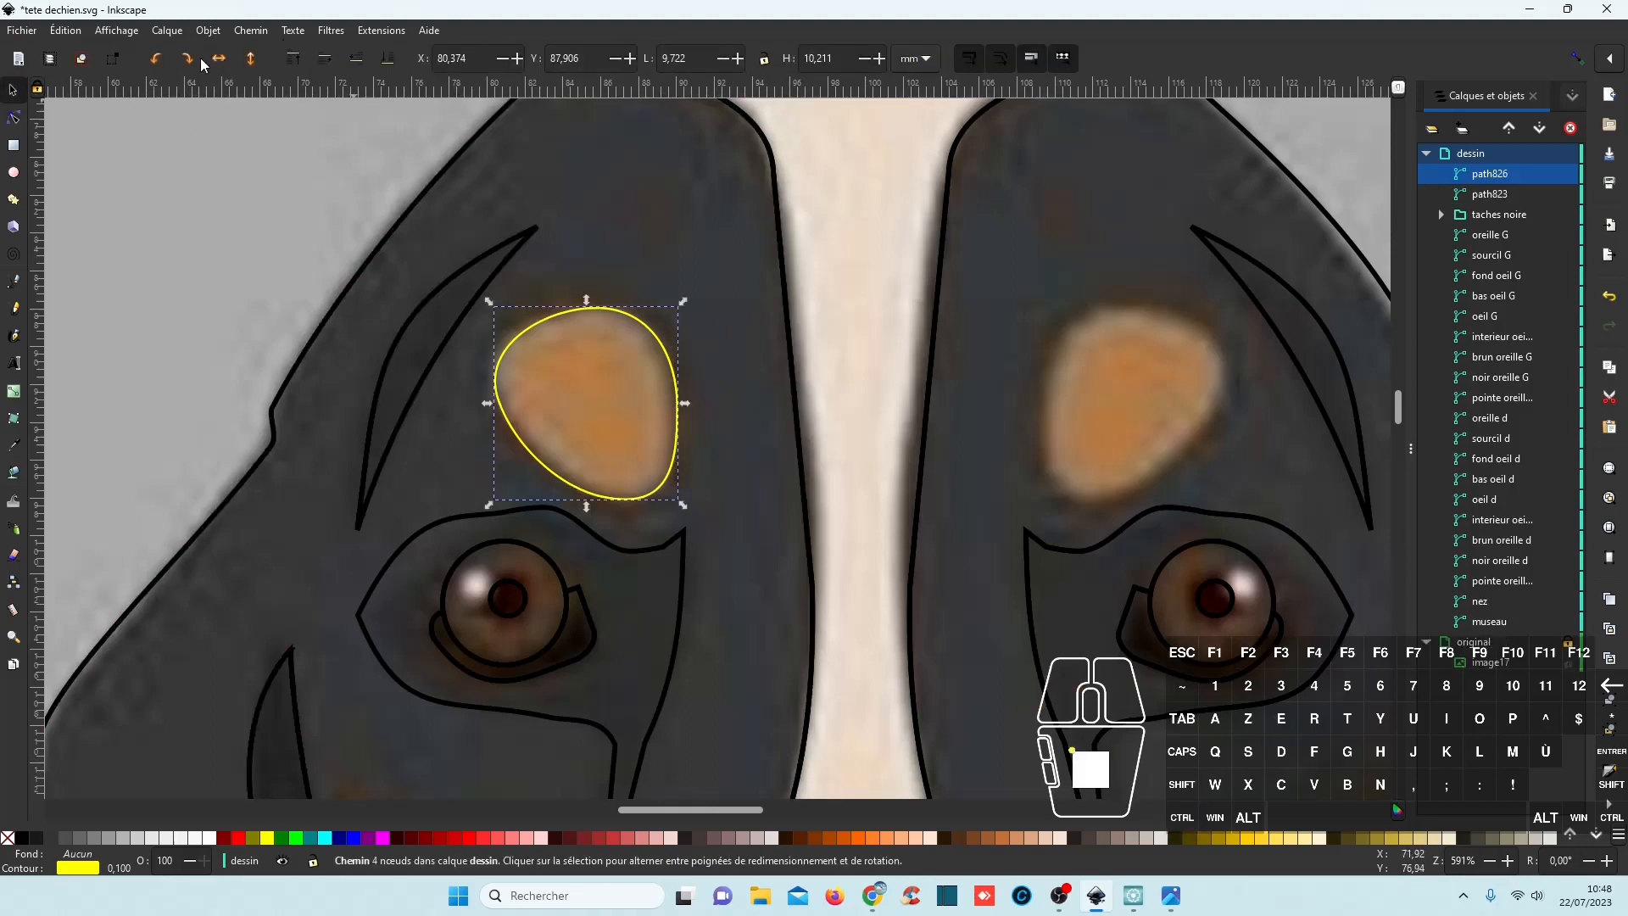
left_click_drag(670, 411, 1197, 458)
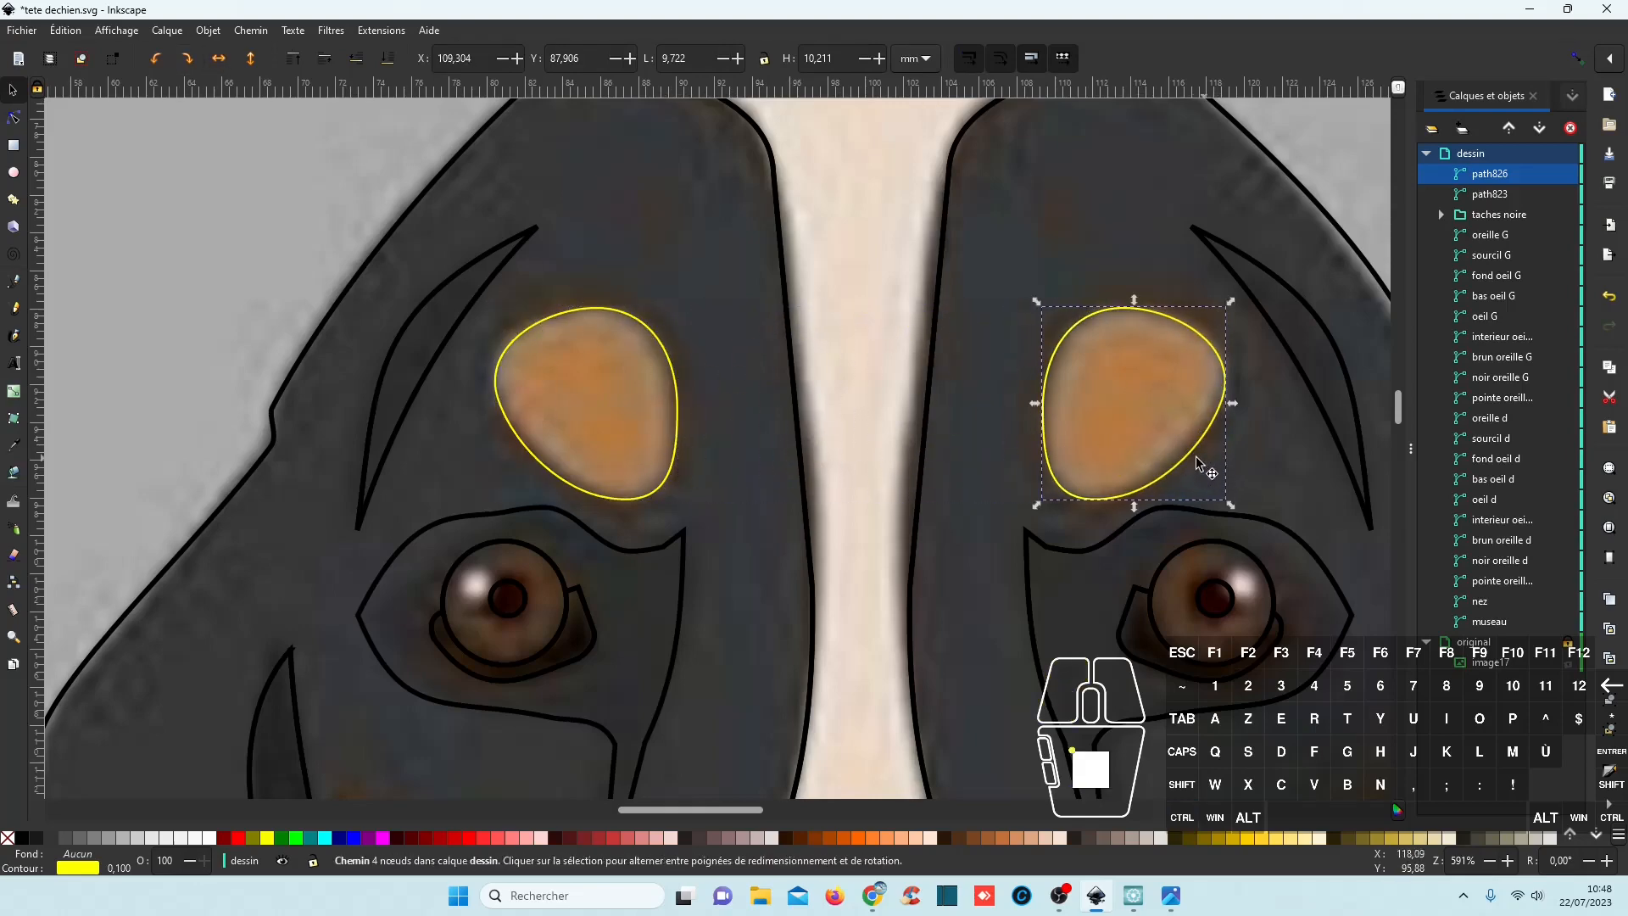
Divide the oreille G path with the yellow outline of the left tan spot.
scroll(944, 465, "down", 2)
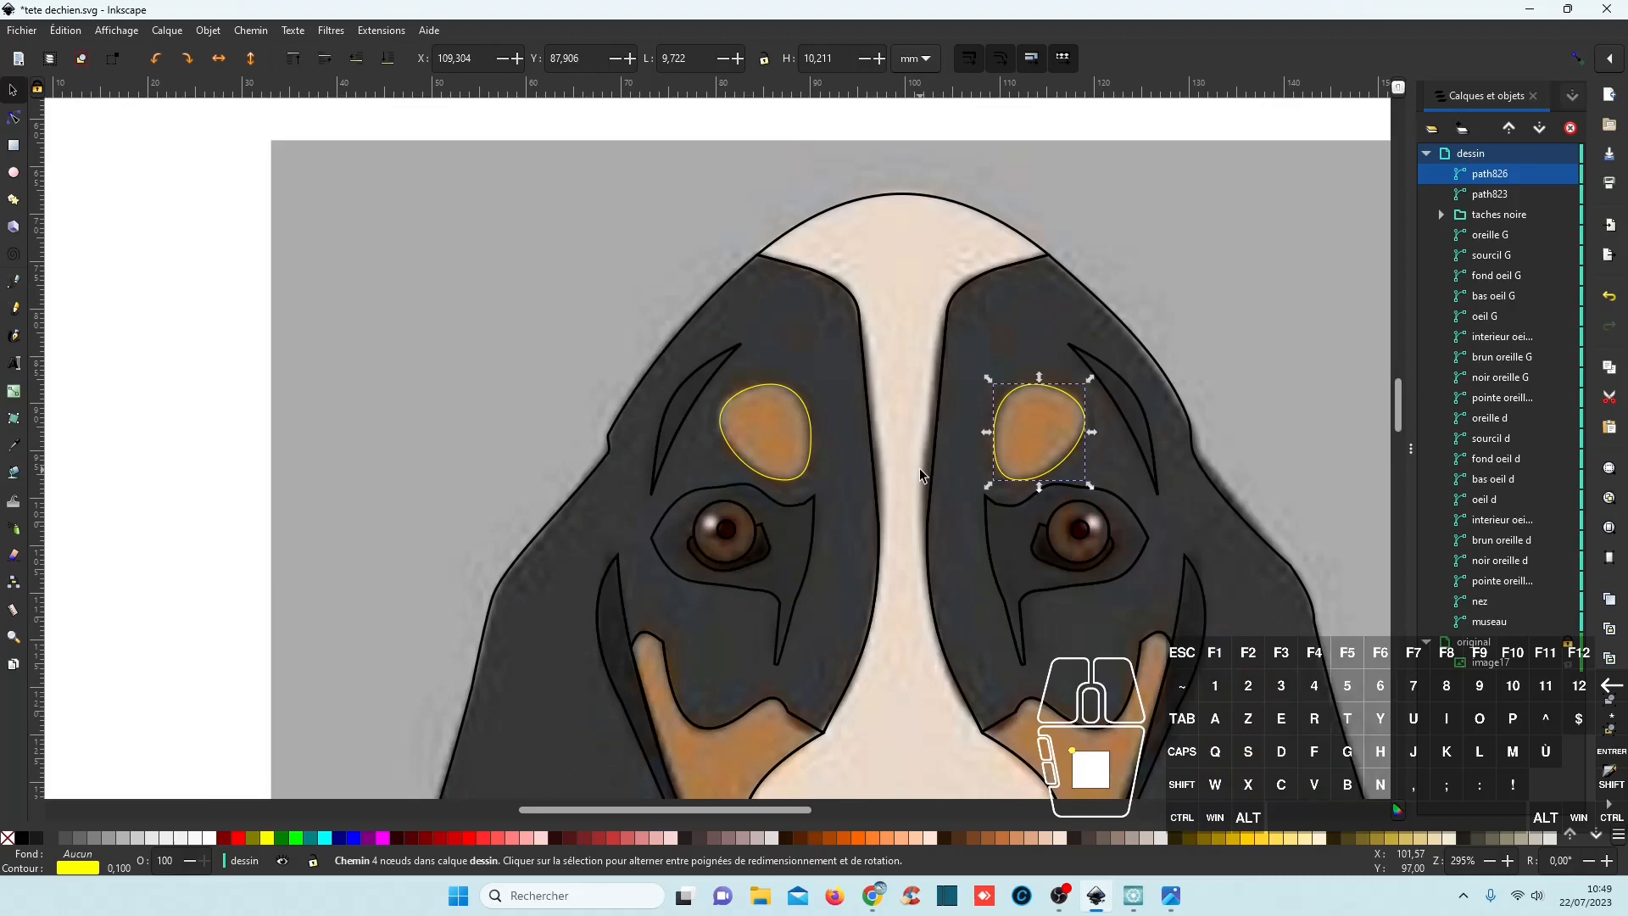
left_click(1490, 194)
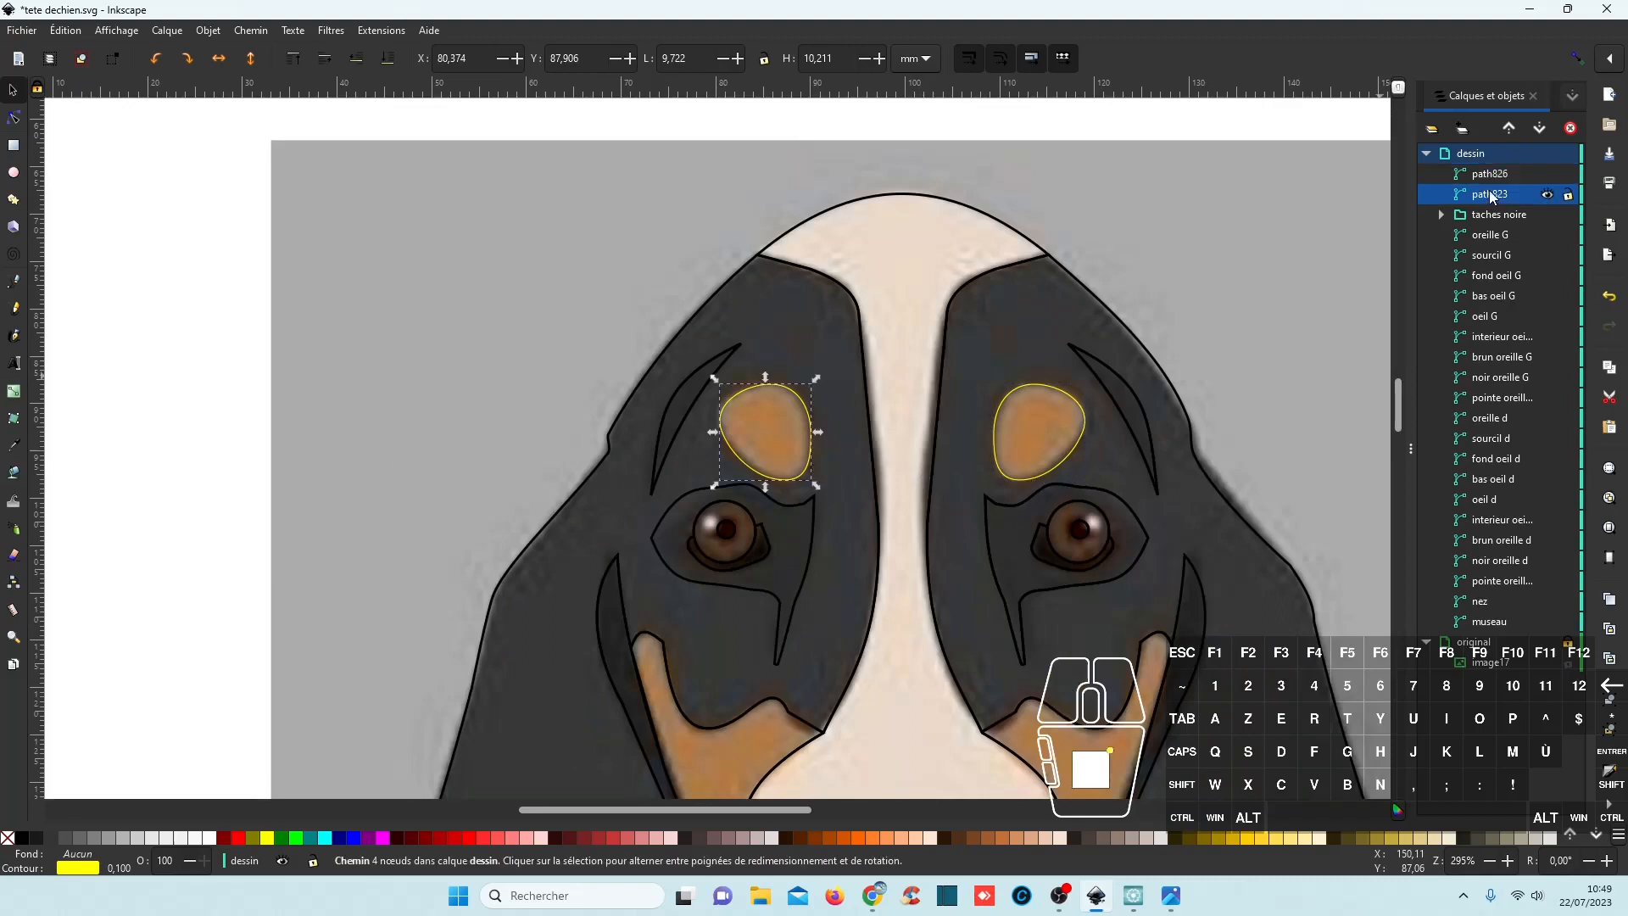
left_click(1496, 235, "ctrl")
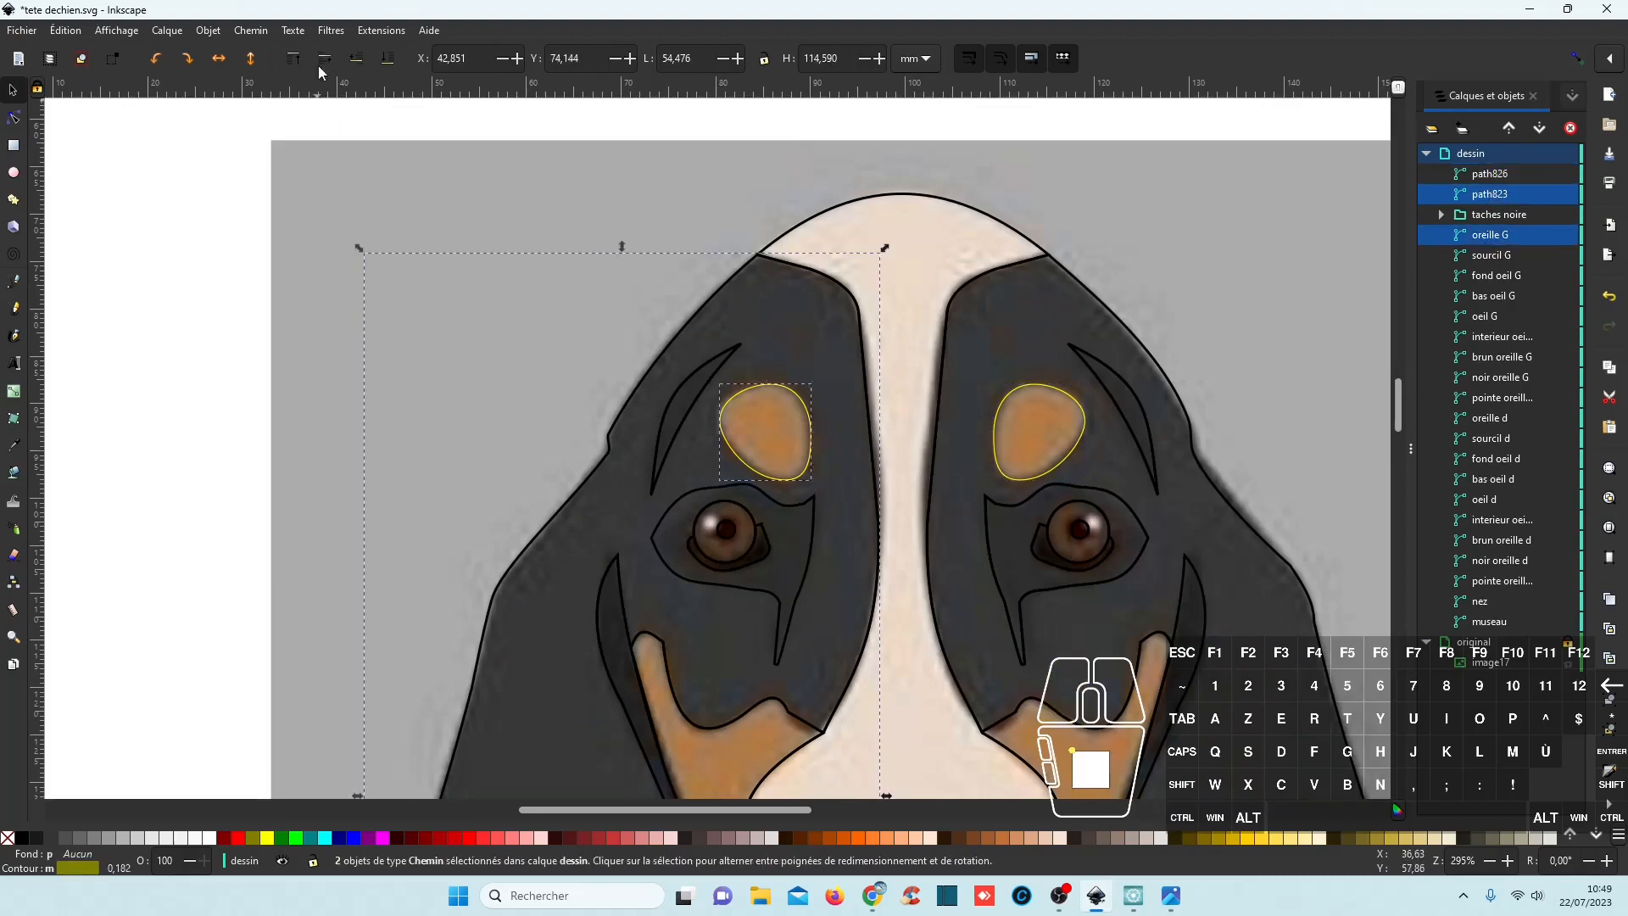
left_click(248, 29)
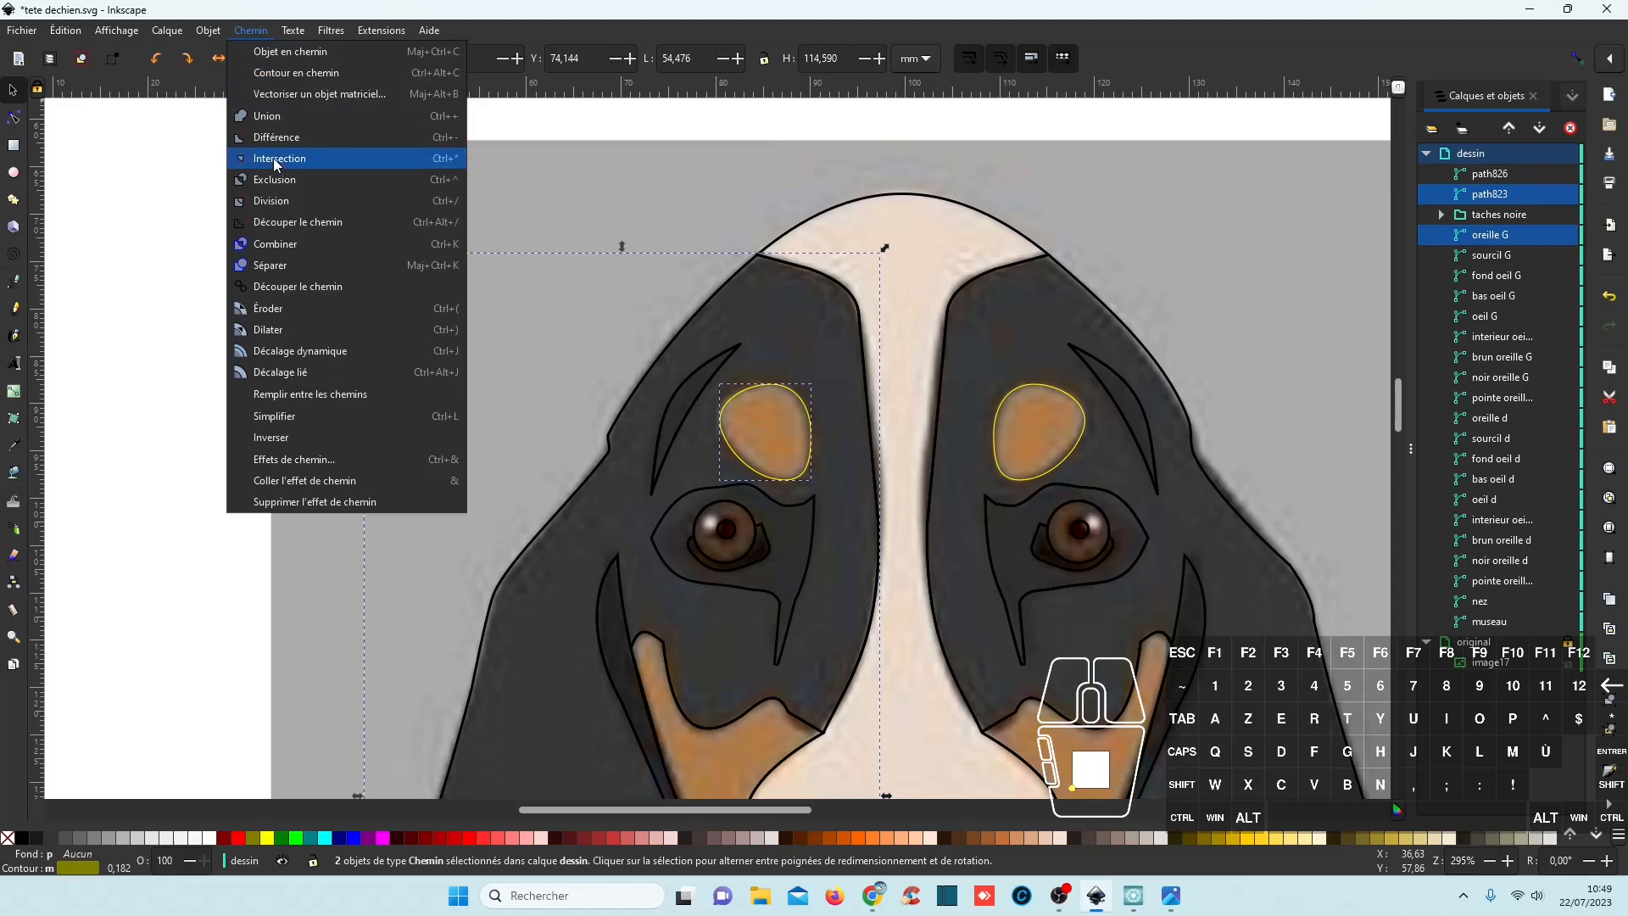
left_click(273, 201)
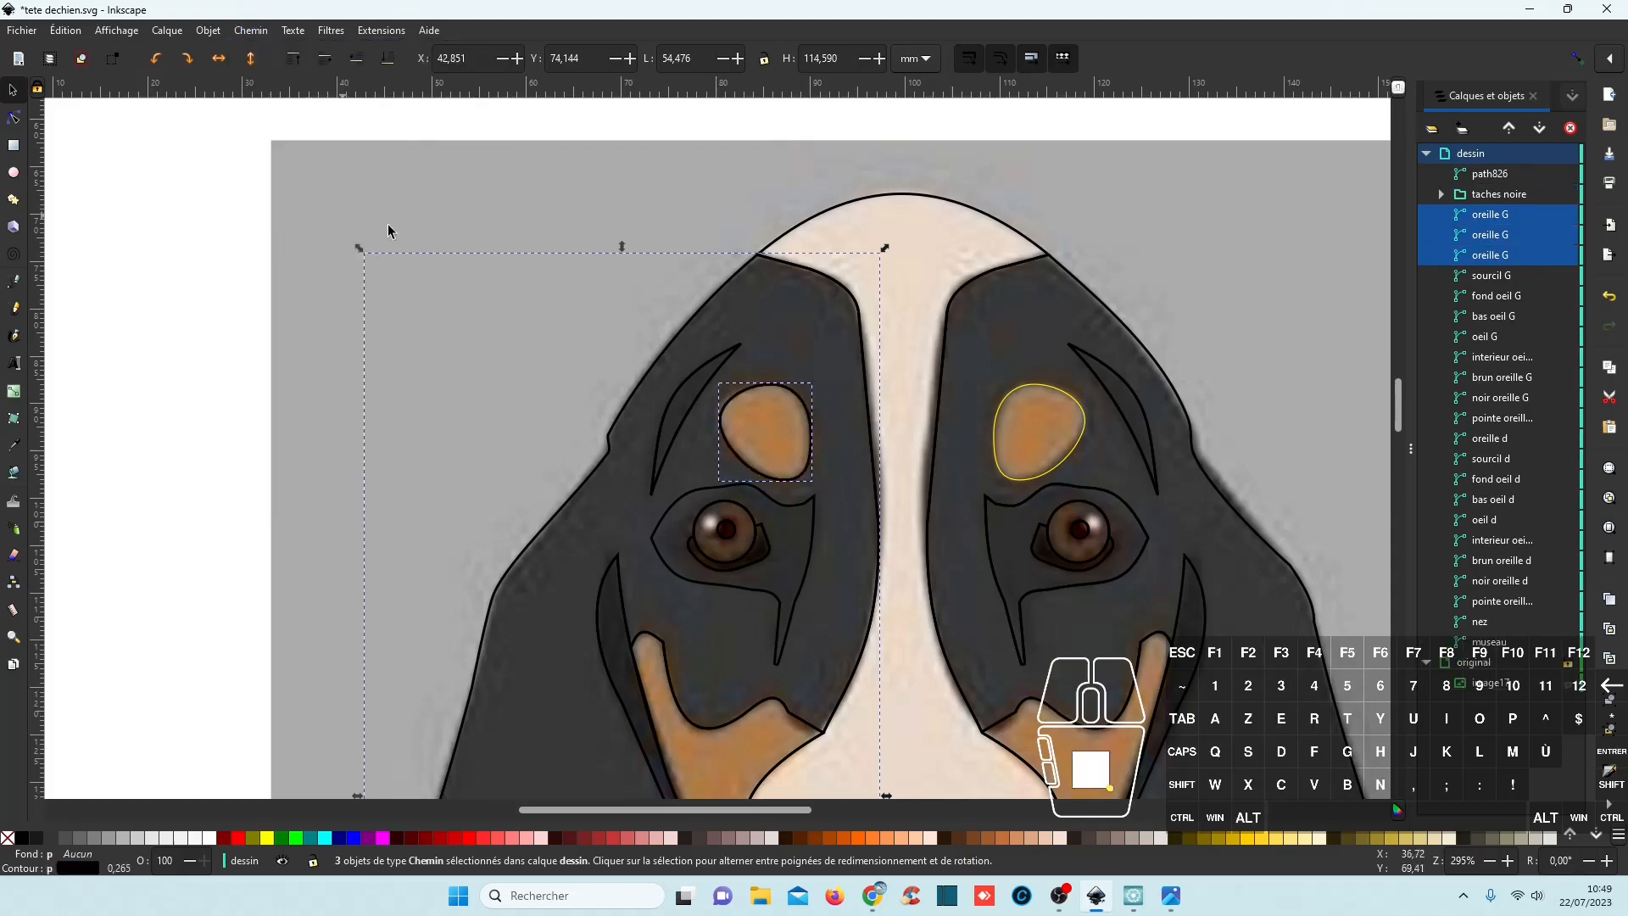
Rename the left tan spot piece split from oreille G as tache brune g.
left_click(1493, 219)
left_click(1495, 235)
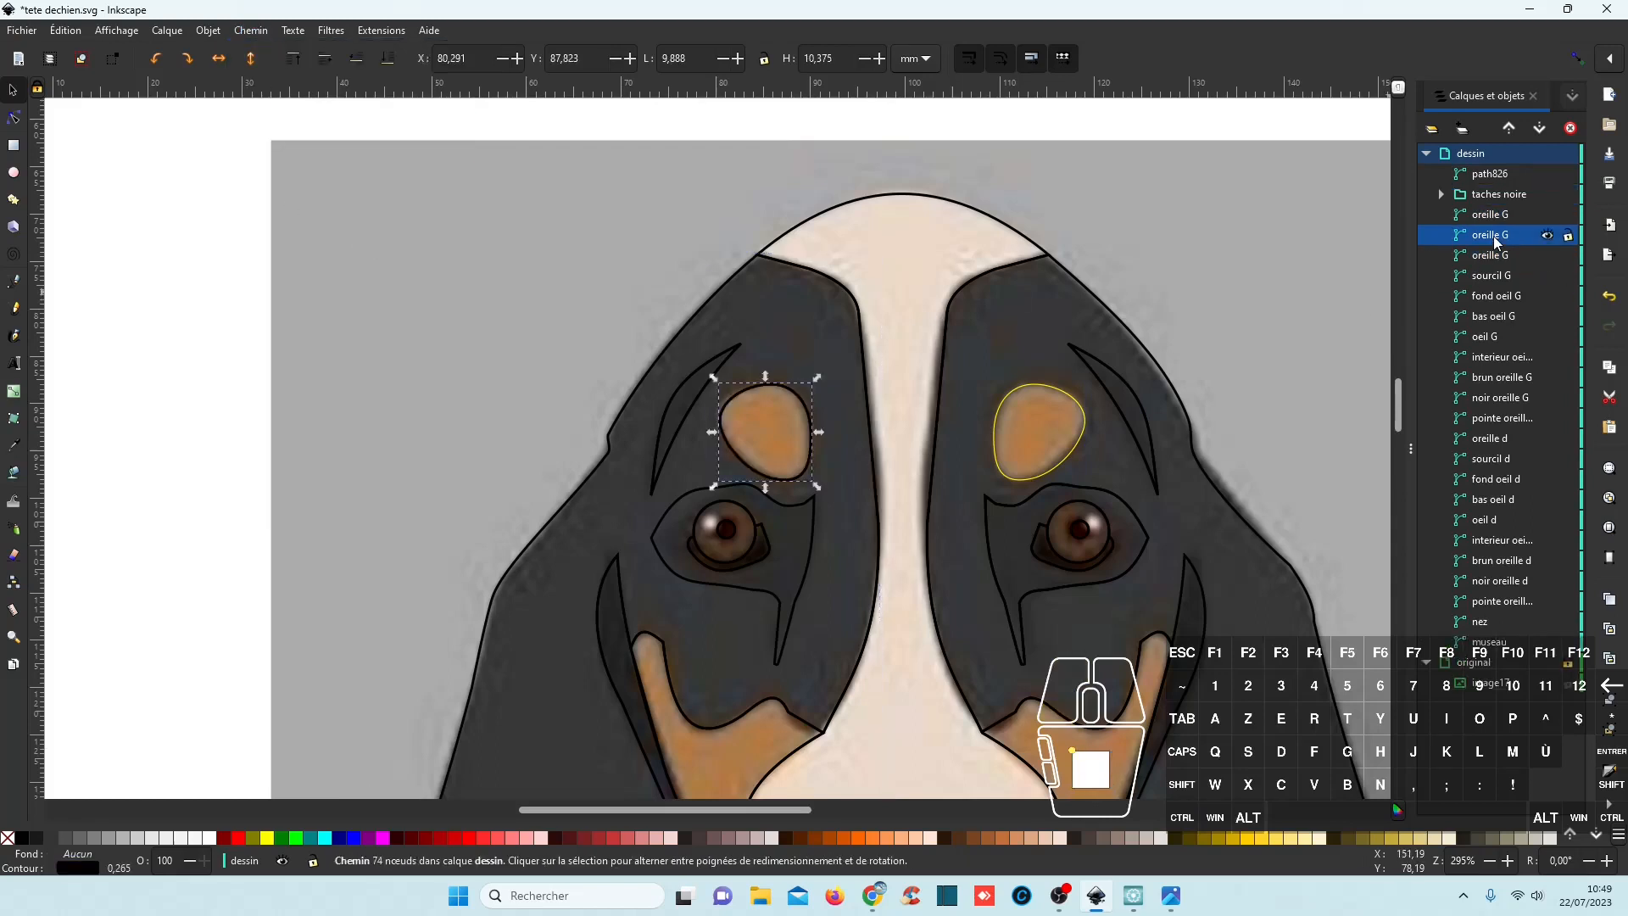
left_click(1495, 236)
type("tache brune g")
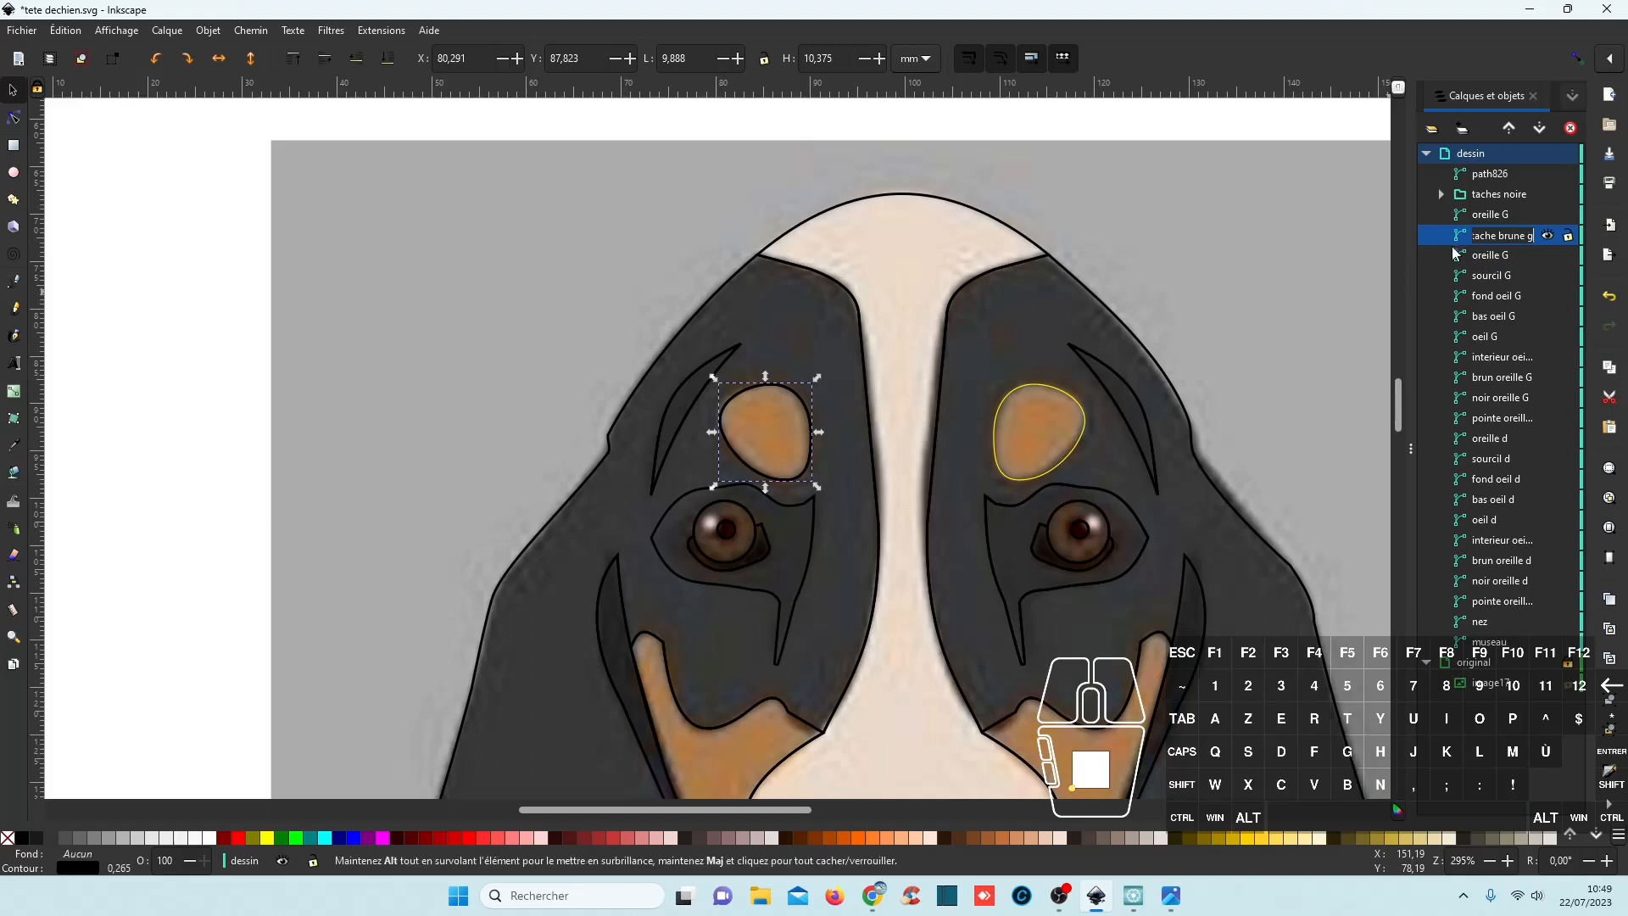
key("Return")
Delete the redundant spot-shaped oreille G piece that duplicates tache brune g.
left_click(1497, 265)
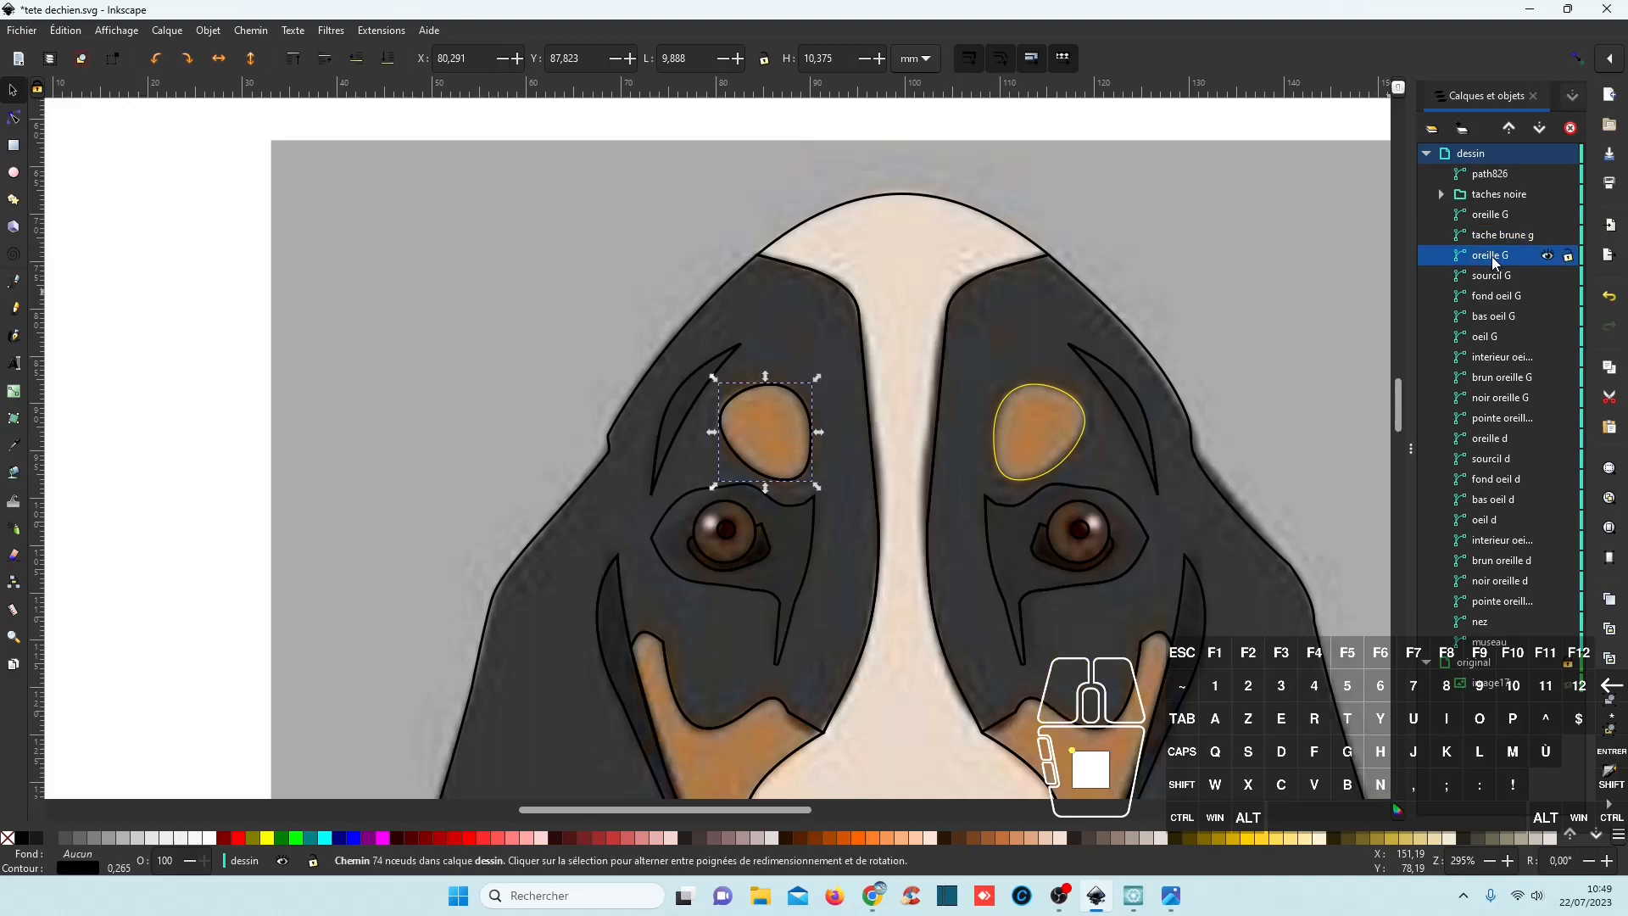
left_click(1492, 241)
left_click(1492, 253)
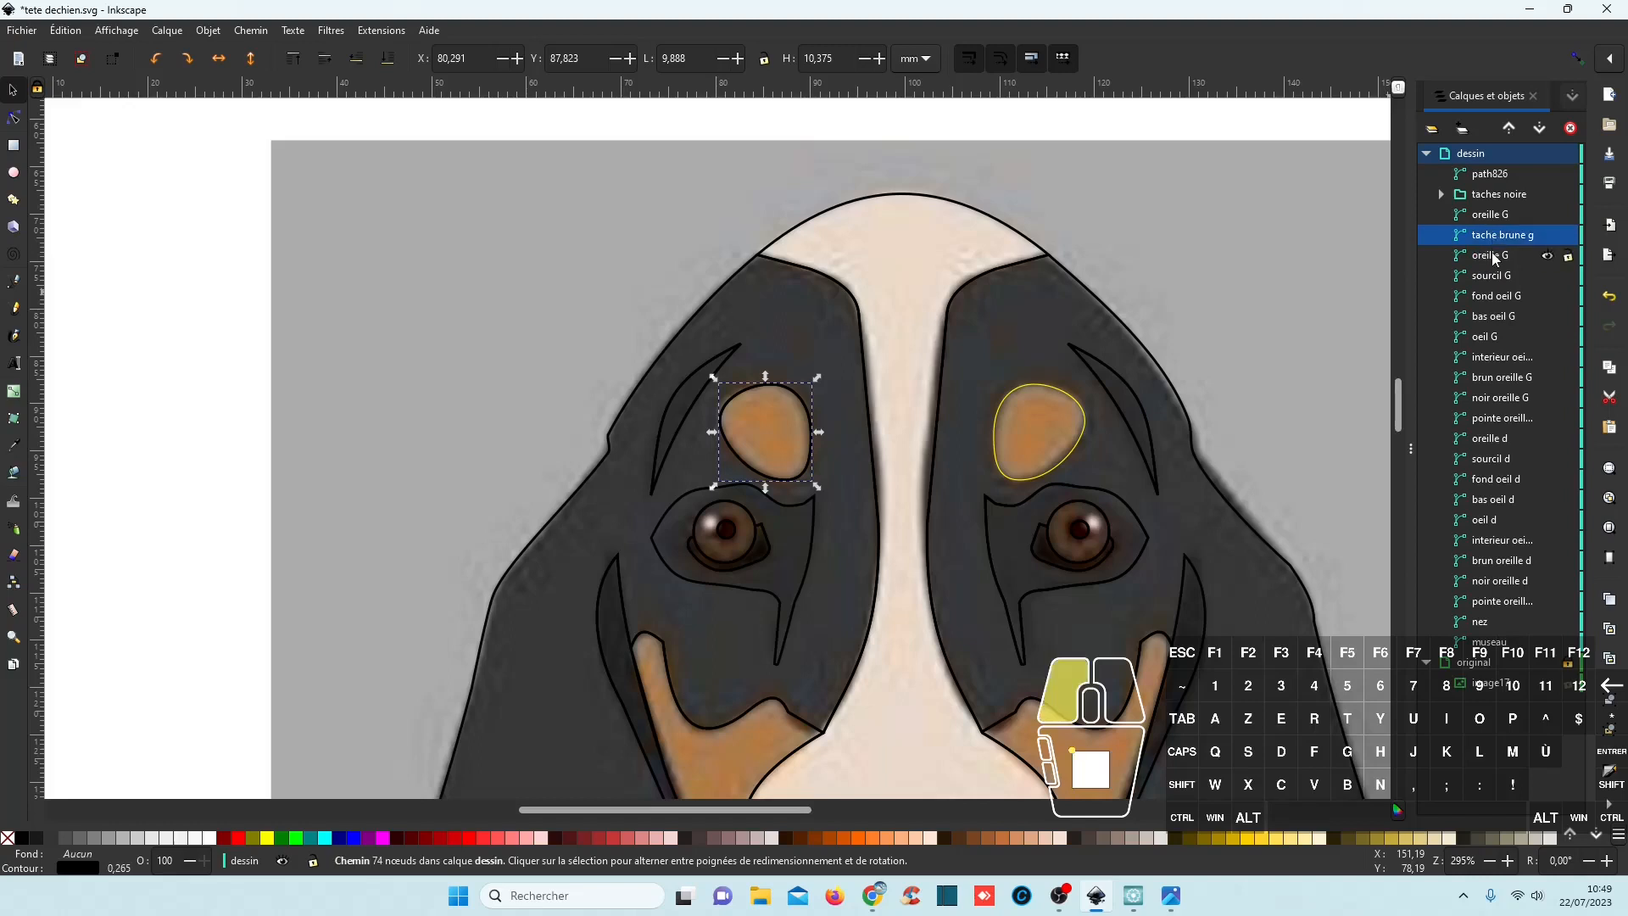
left_click(1495, 217)
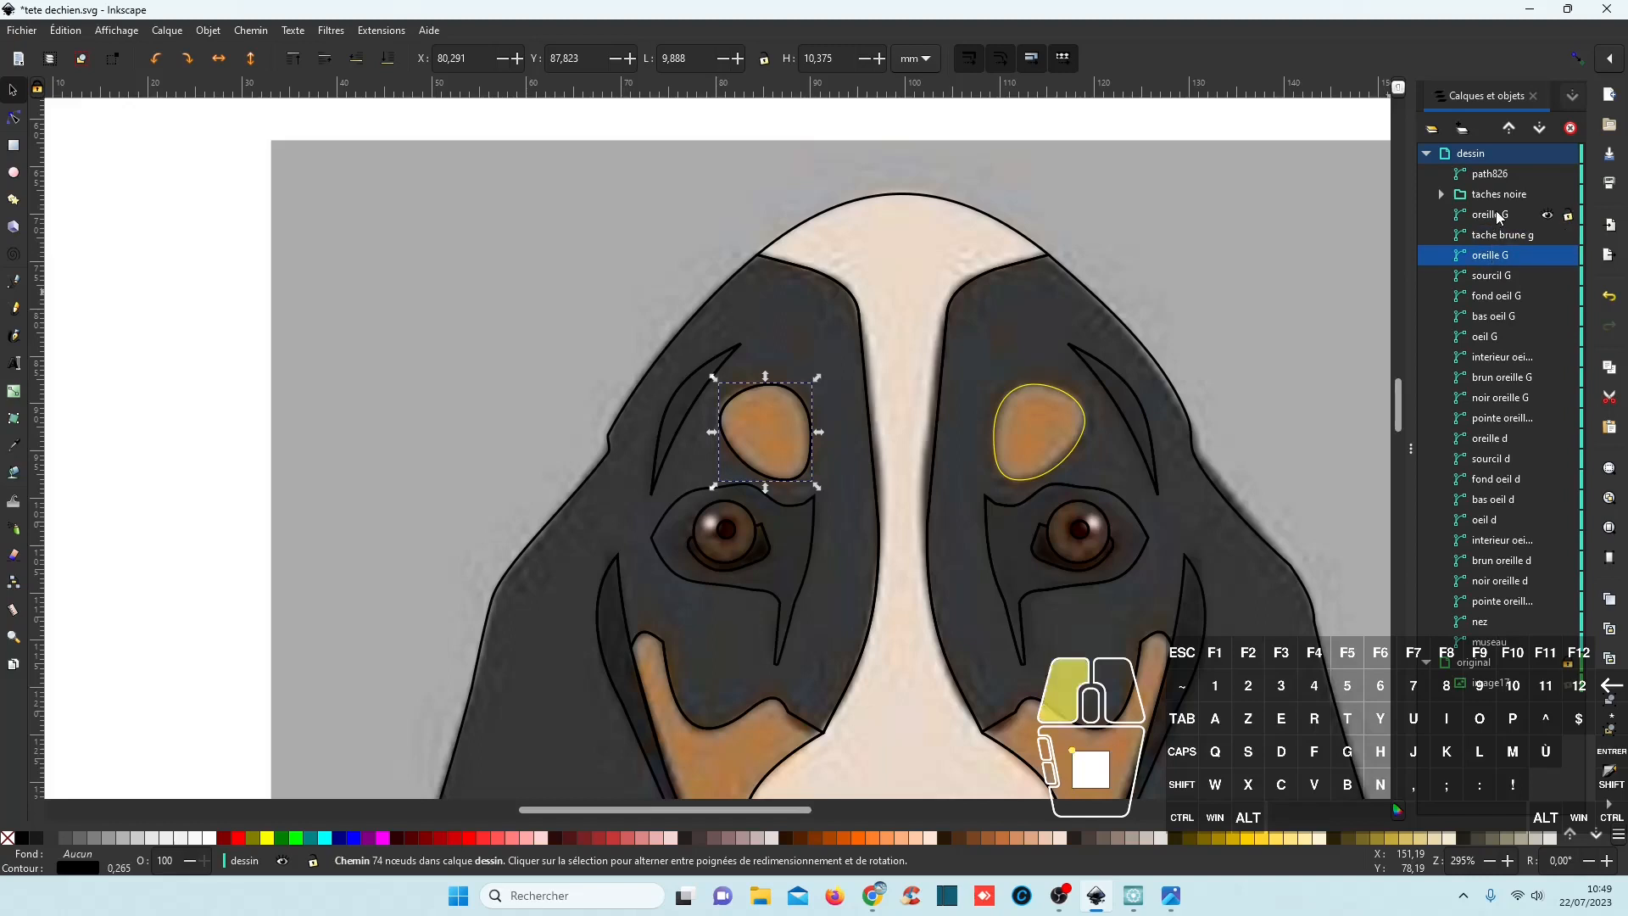
left_click(1493, 237)
left_click(1487, 254)
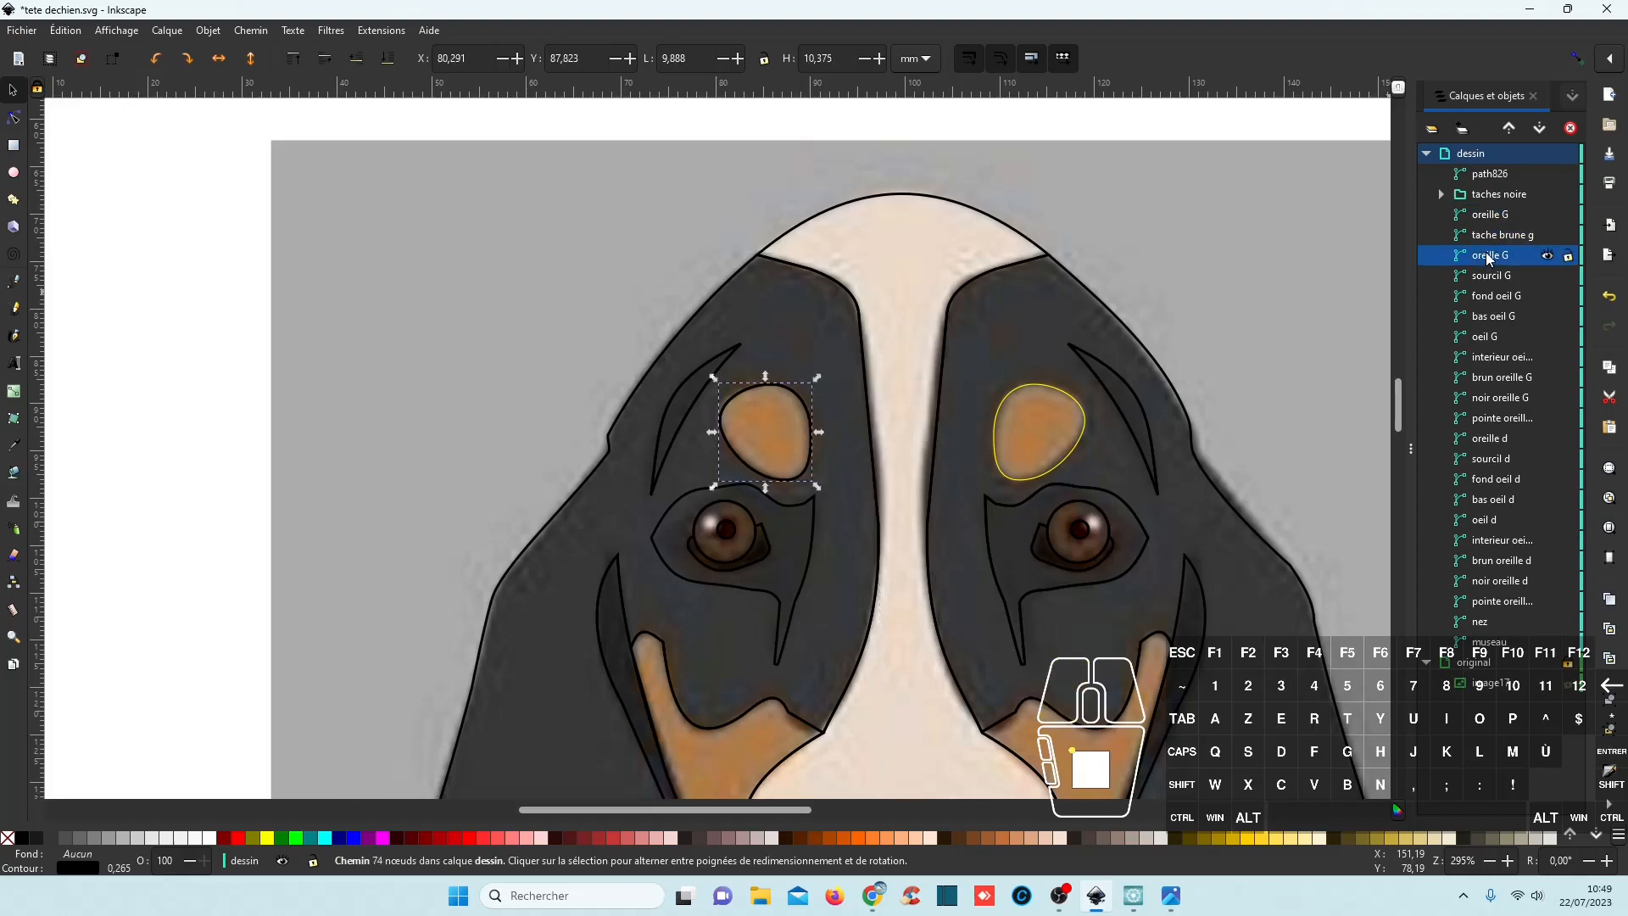
key("Delete")
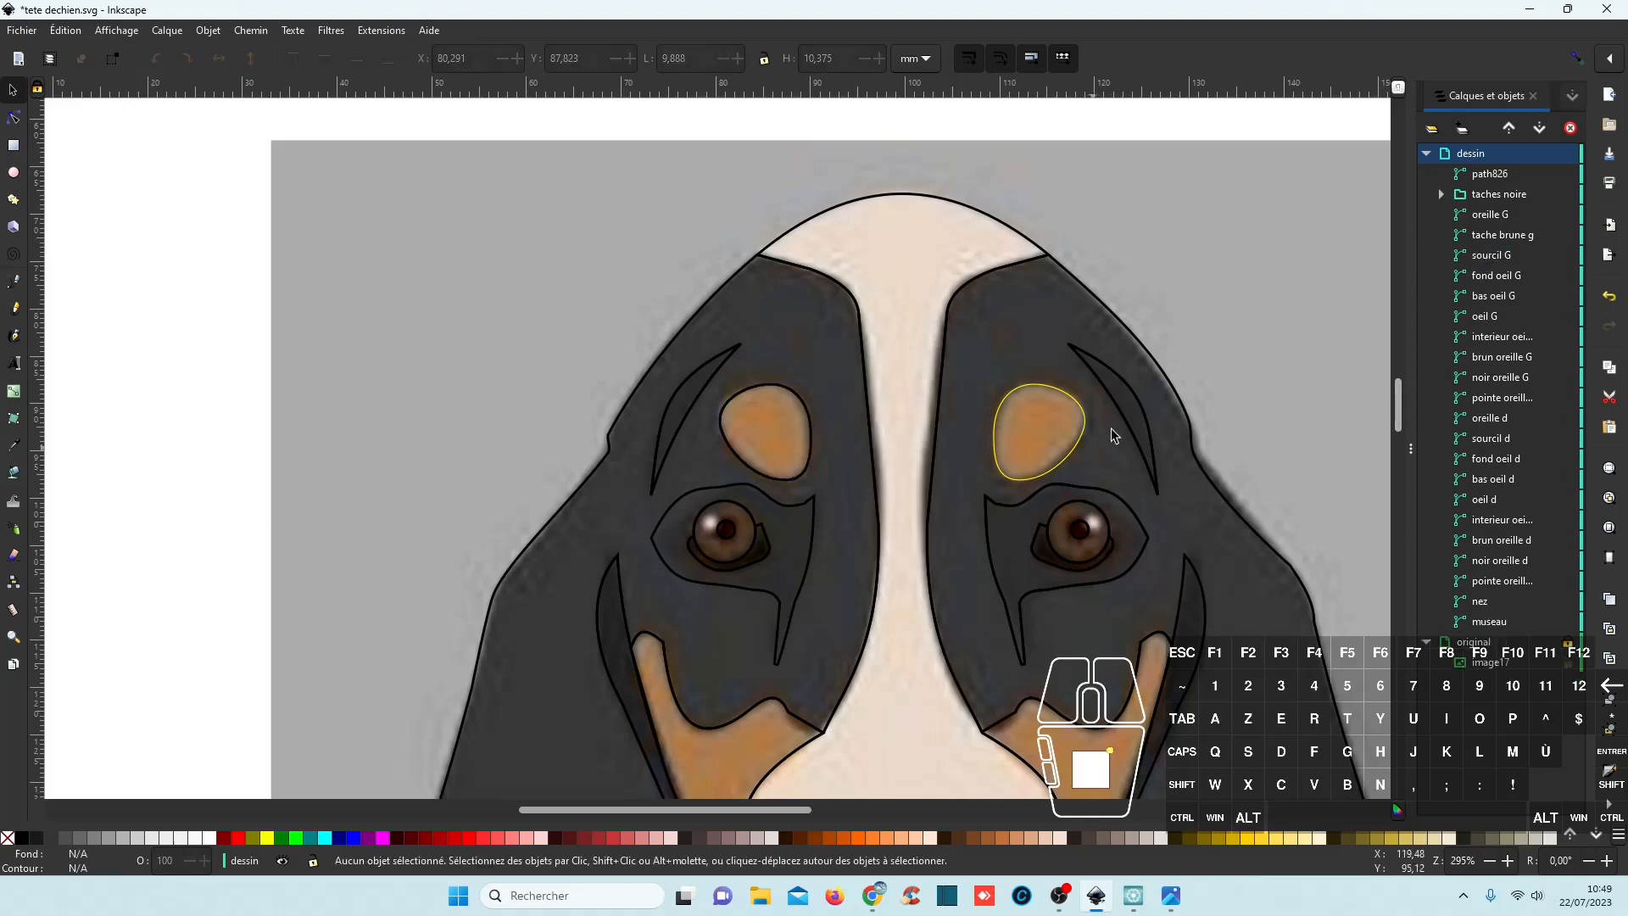
Divide the oreille d path with the yellow outline of the right tan spot.
left_click(1490, 174)
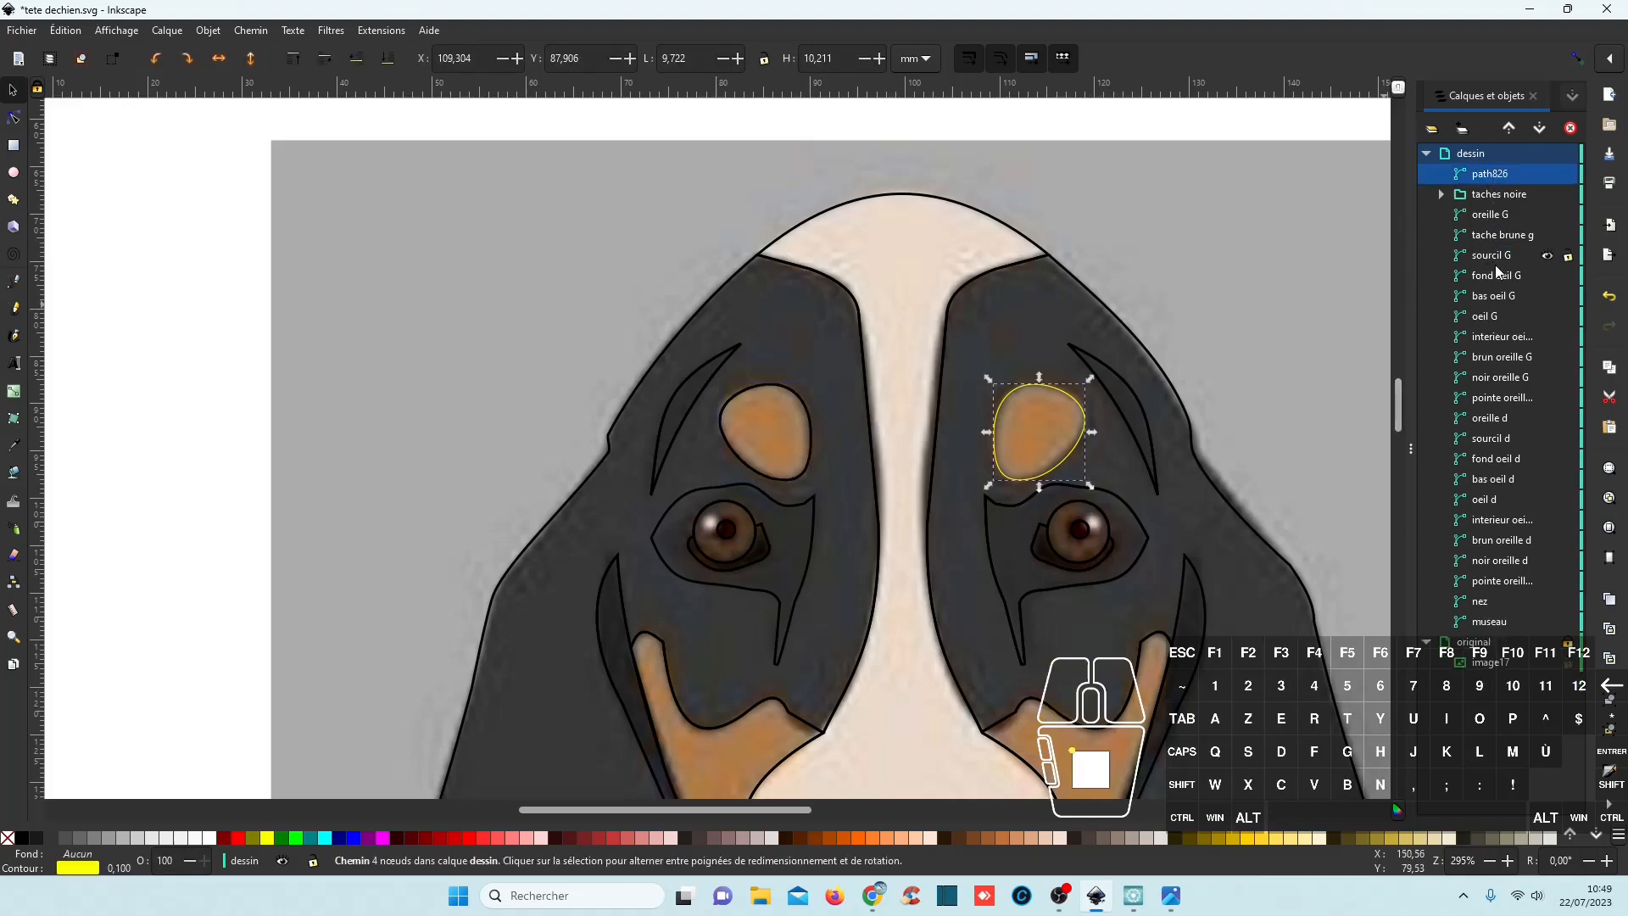
left_click(1491, 419, "ctrl")
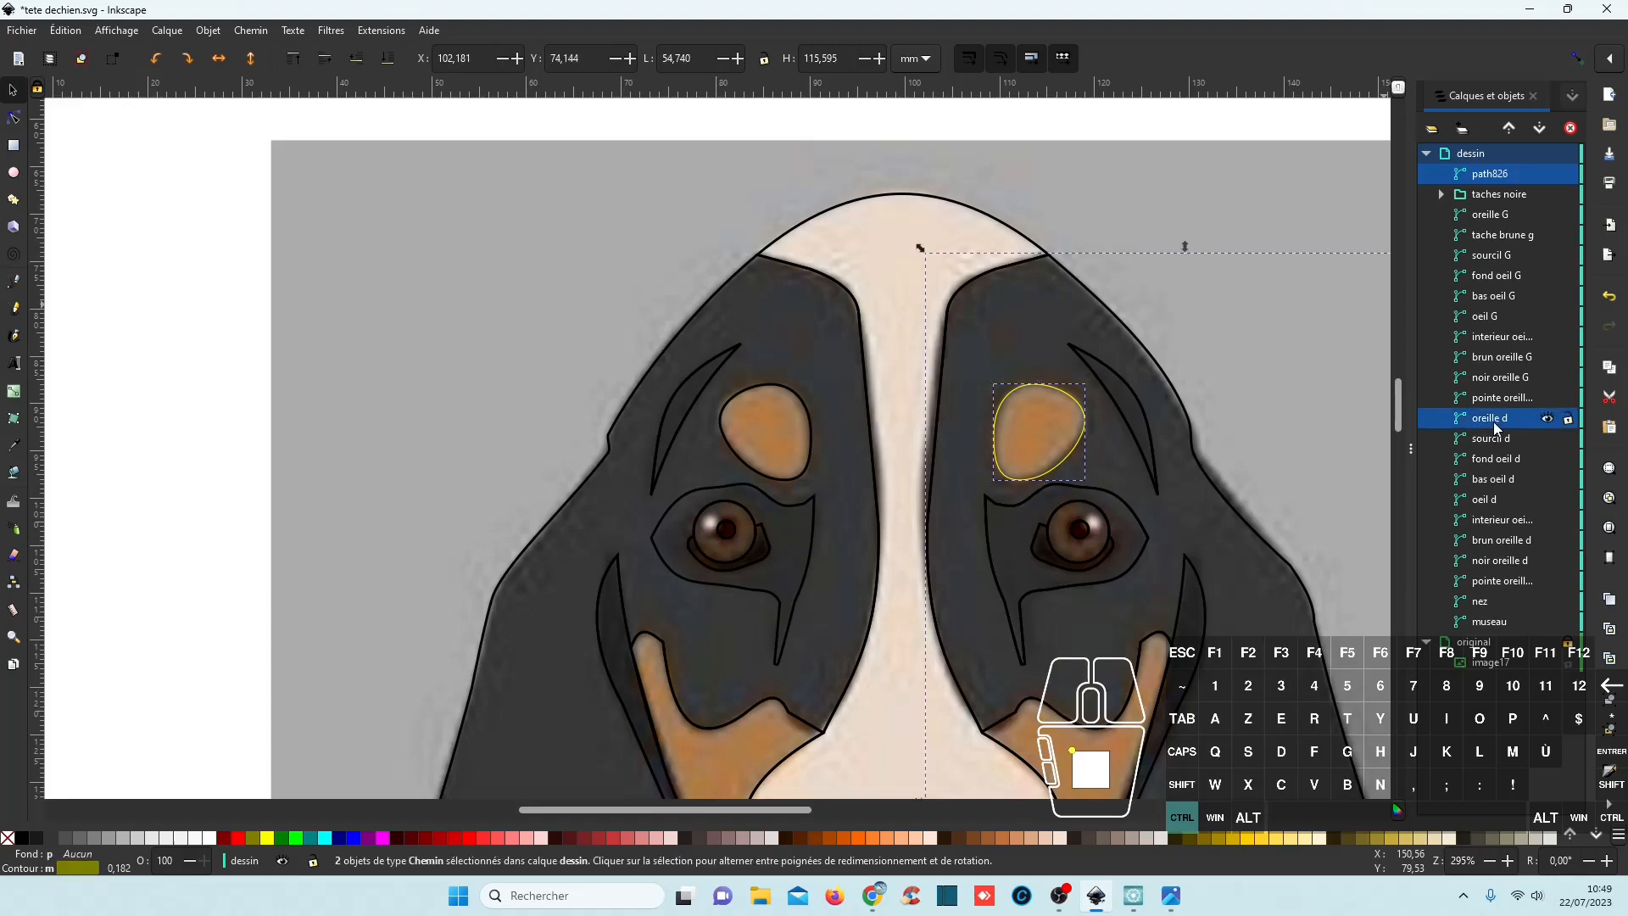
left_click(251, 32)
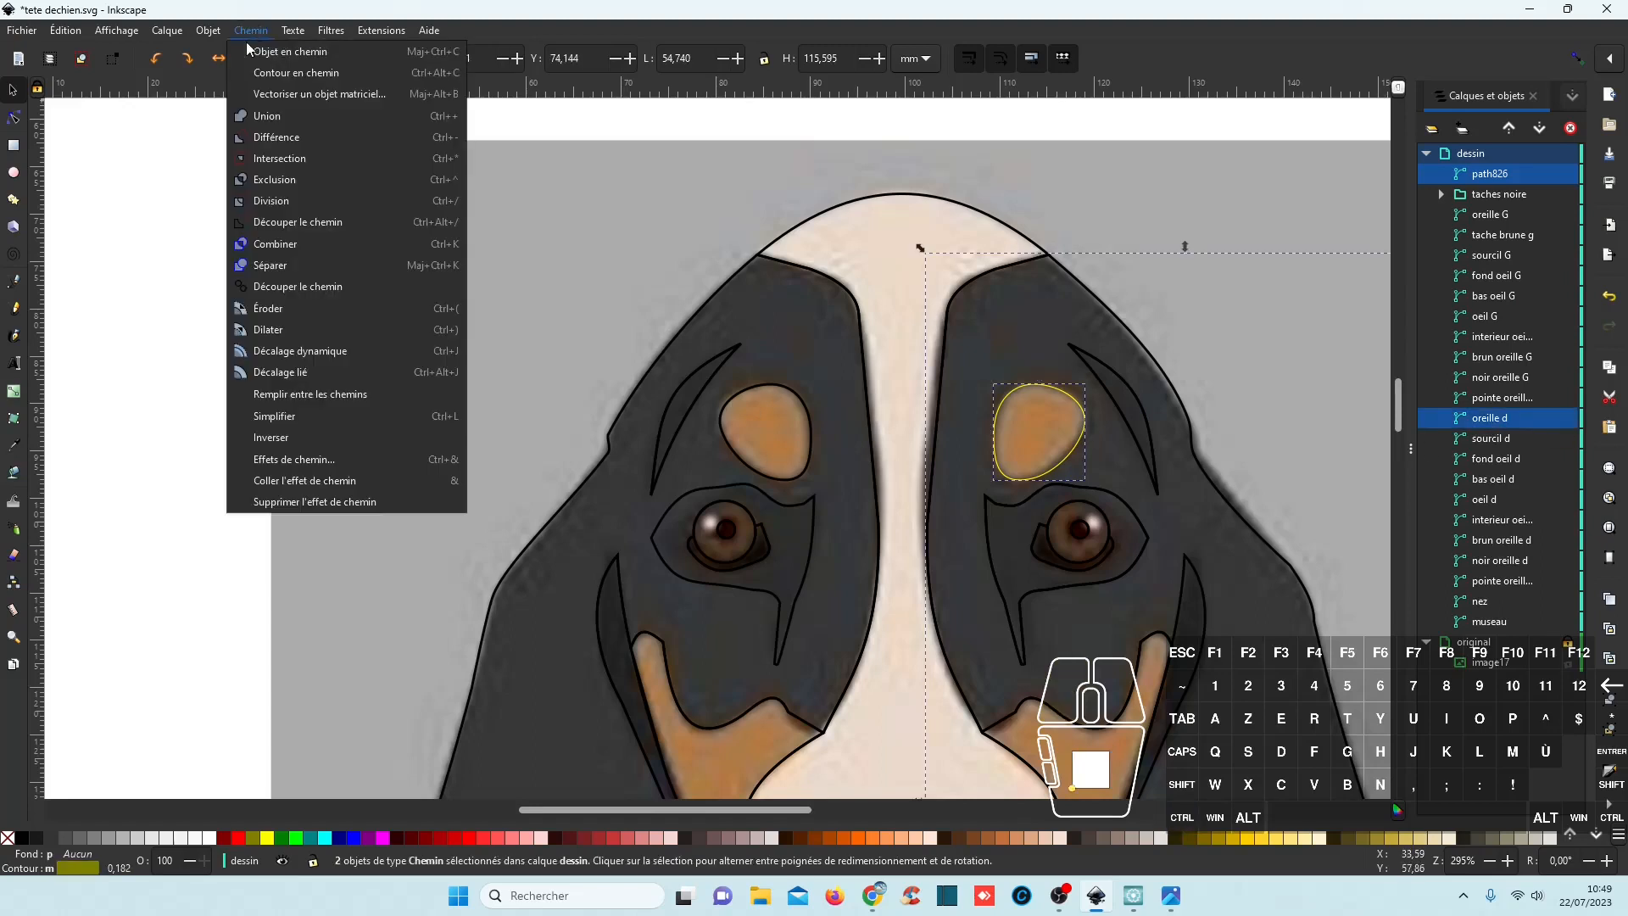
left_click(273, 201)
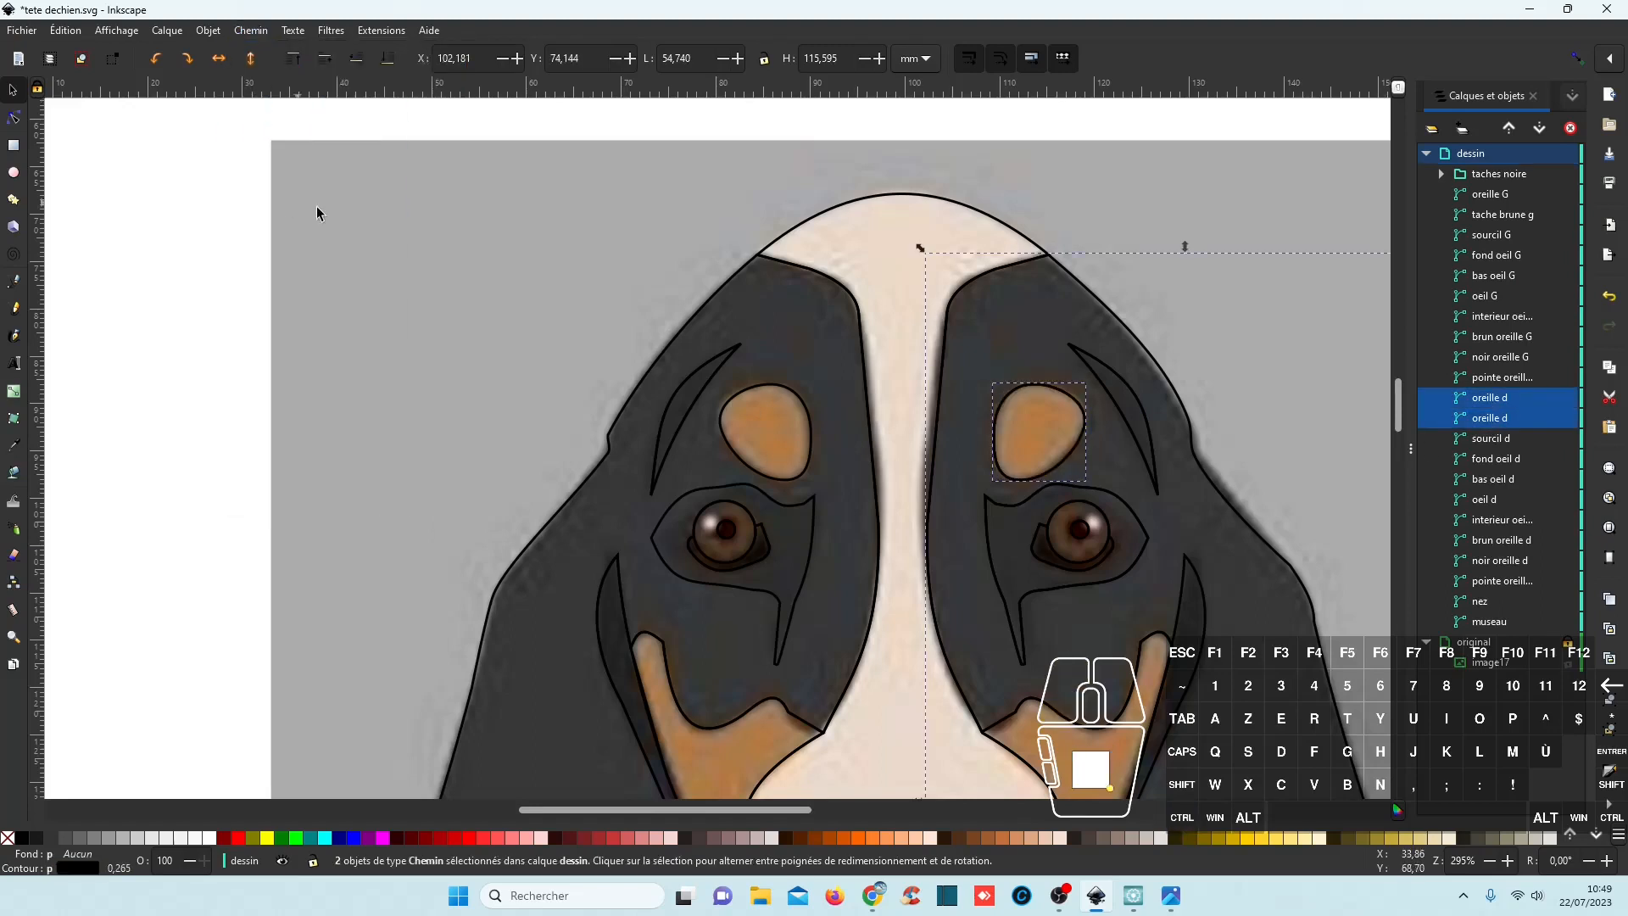
Rename the right tan spot piece split from oreille d as tache brune d.
left_click(1502, 402)
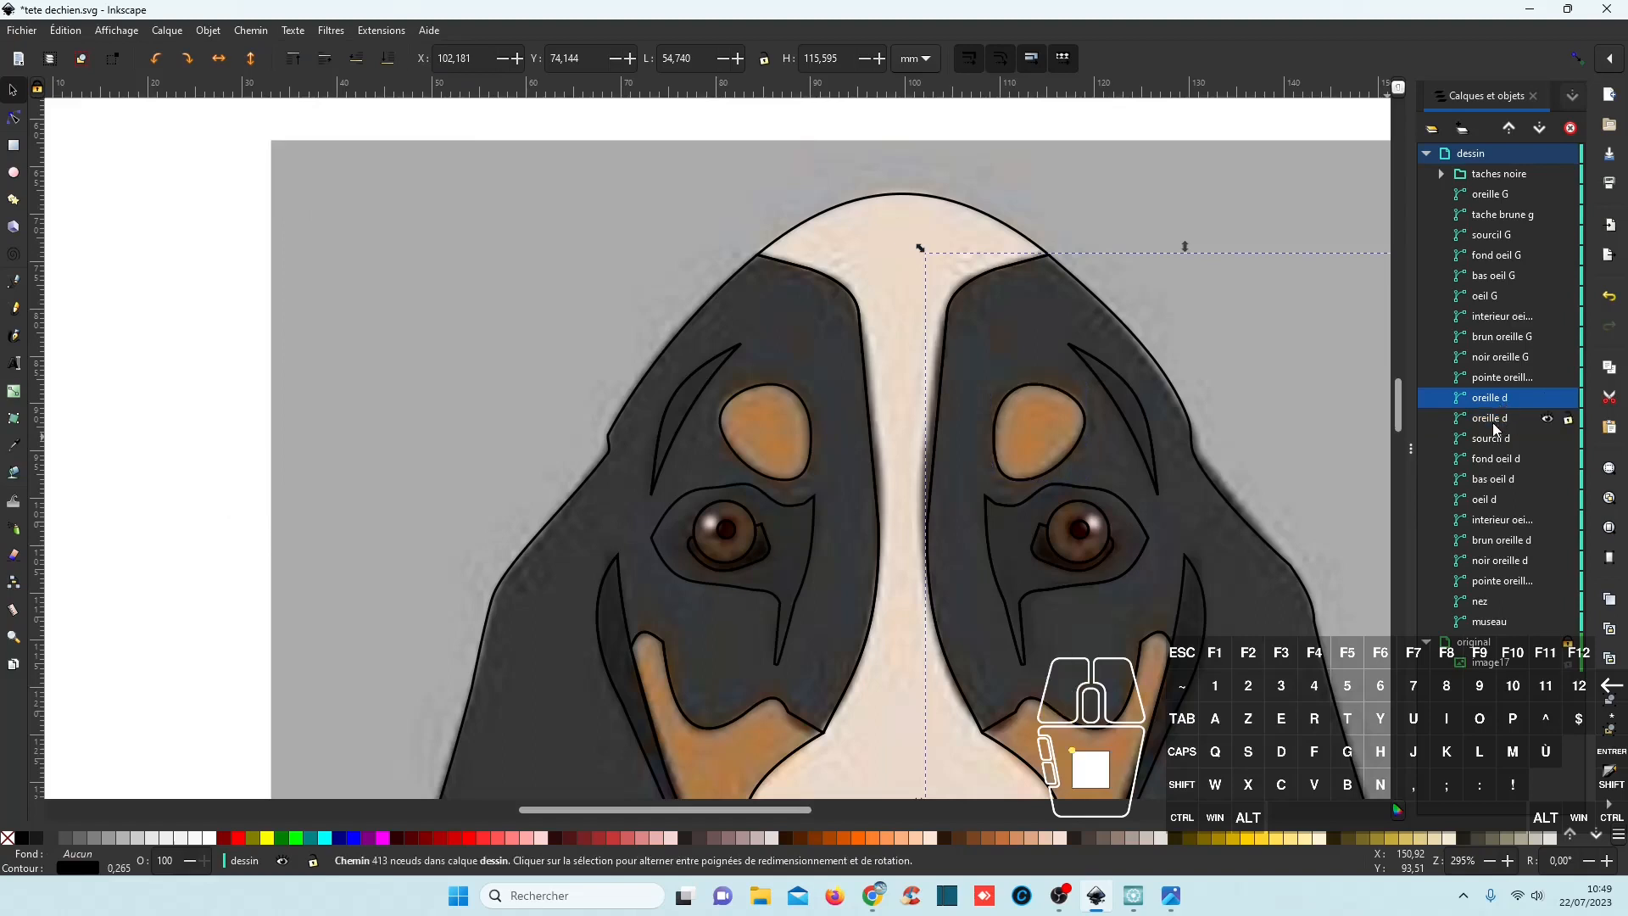
left_click(1502, 418)
left_click(1503, 418)
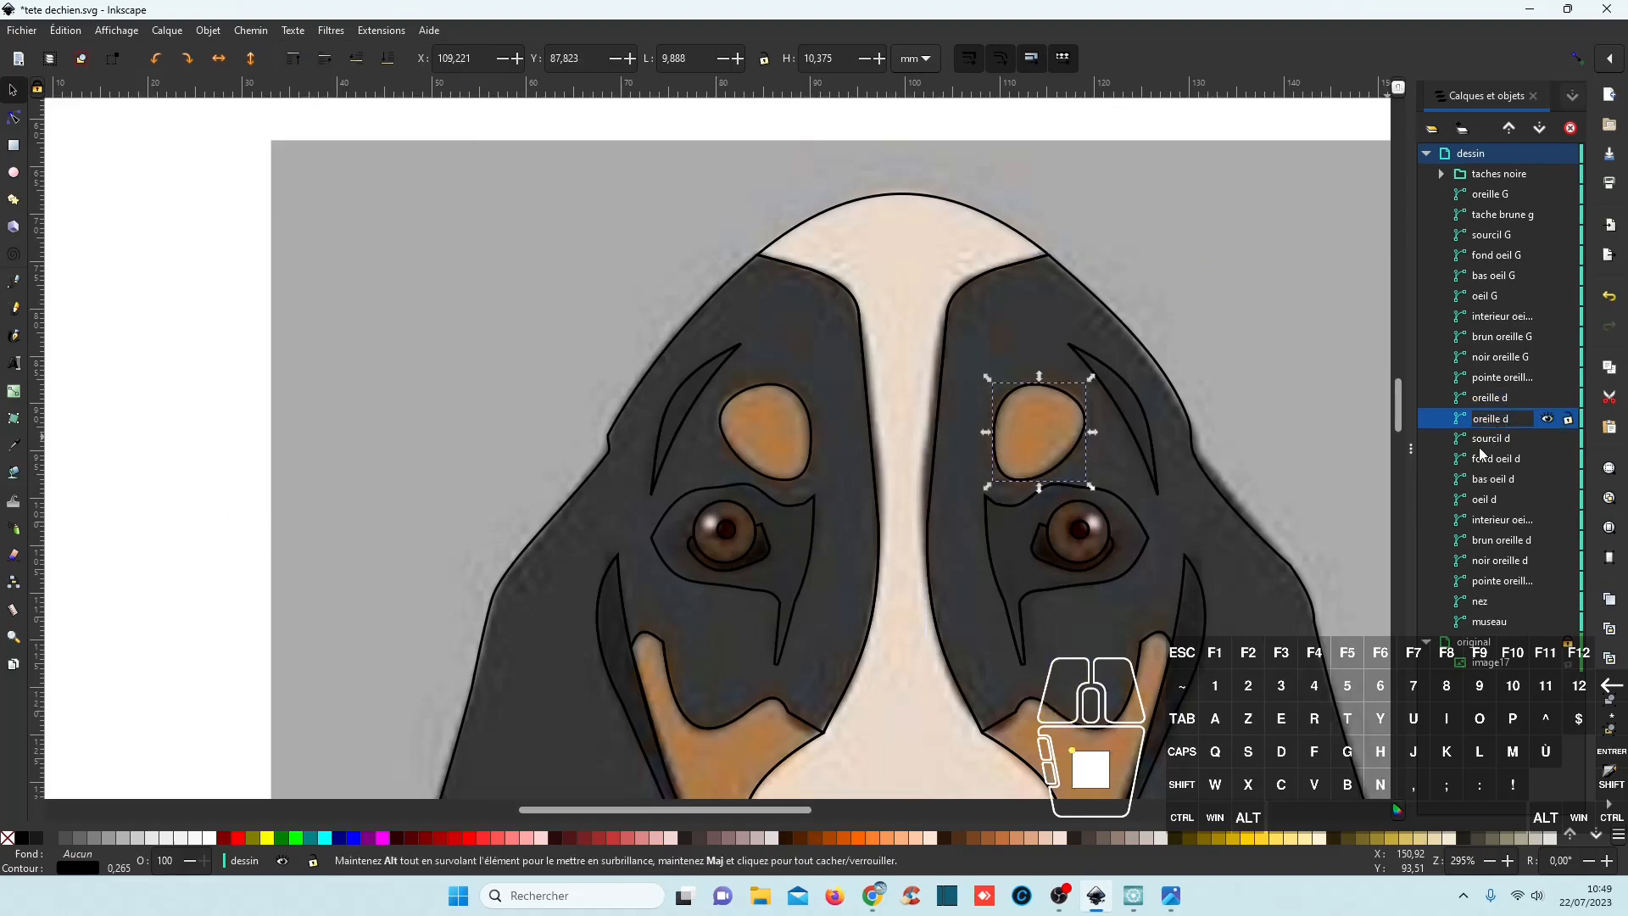
key("BackSpace")
key("BackSpace")
key("BackSpace")
key("BackSpace")
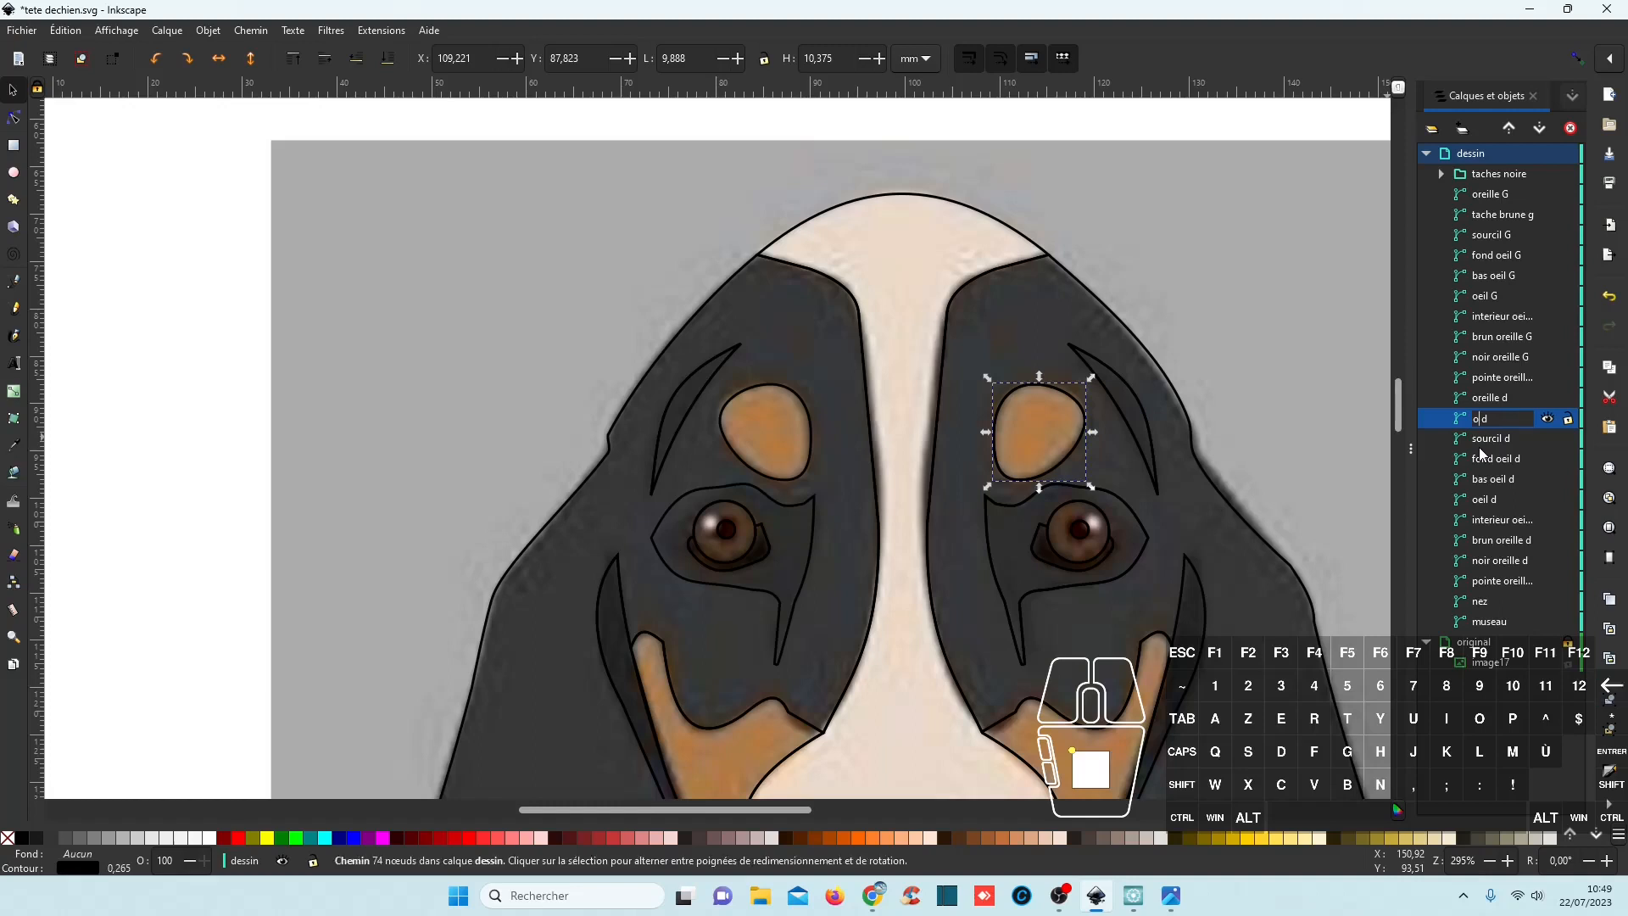
key("BackSpace")
type("tache brune")
key("Return")
Duplicate the tache brune d path in place over the right tan spot.
scroll(1197, 440, "down", 3)
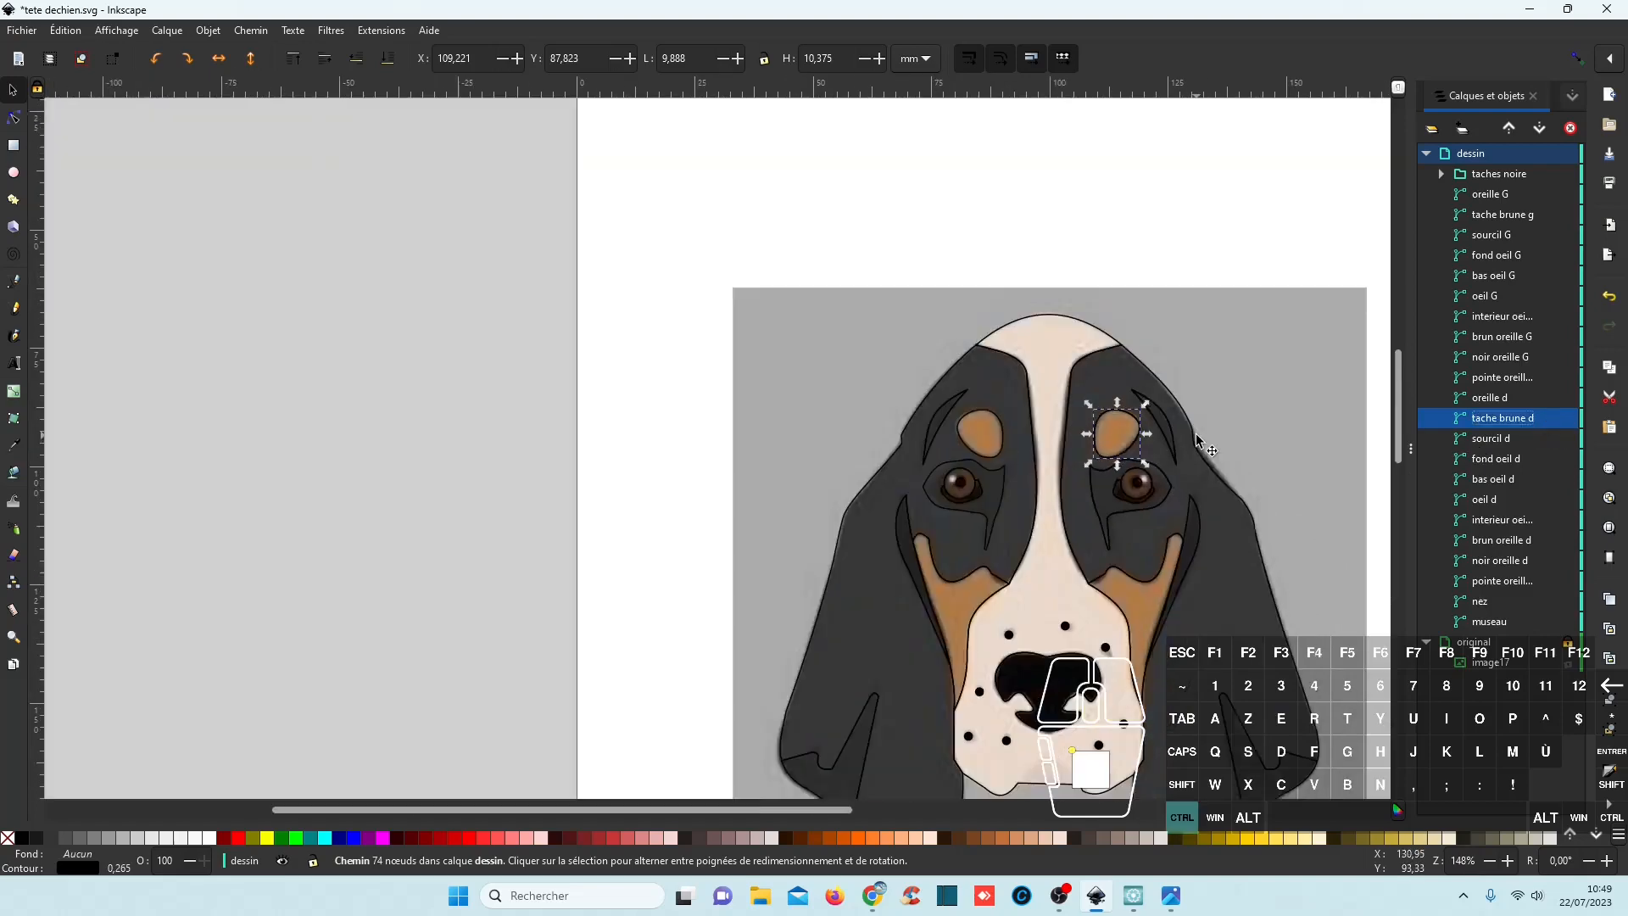
scroll(1196, 438, "down", 4)
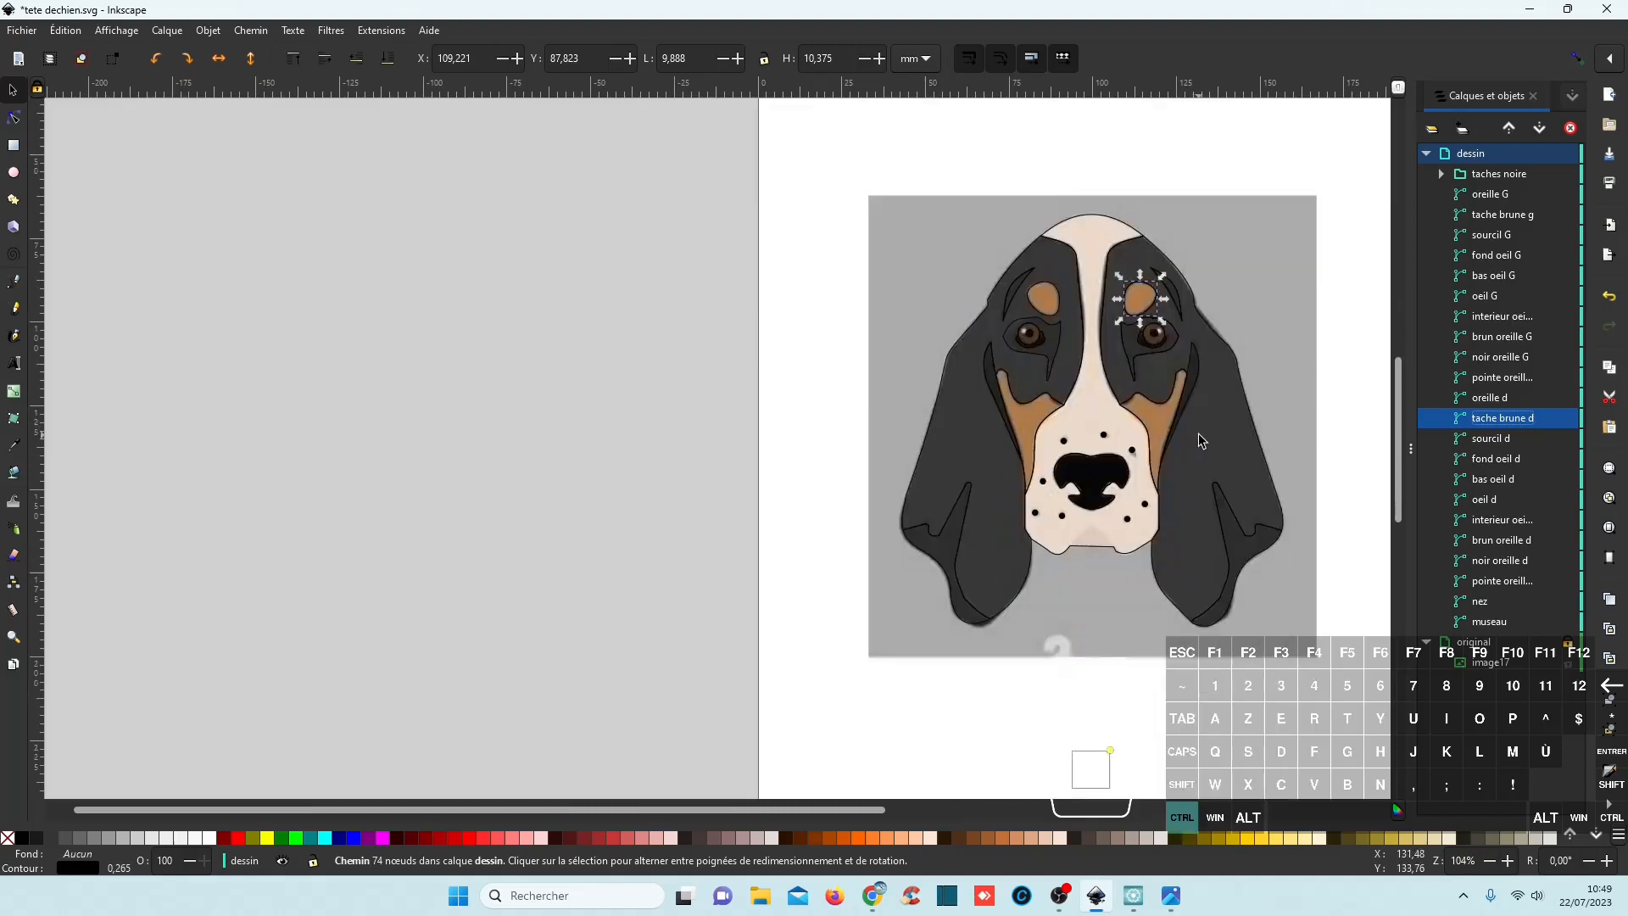
key("ctrl+alt+v")
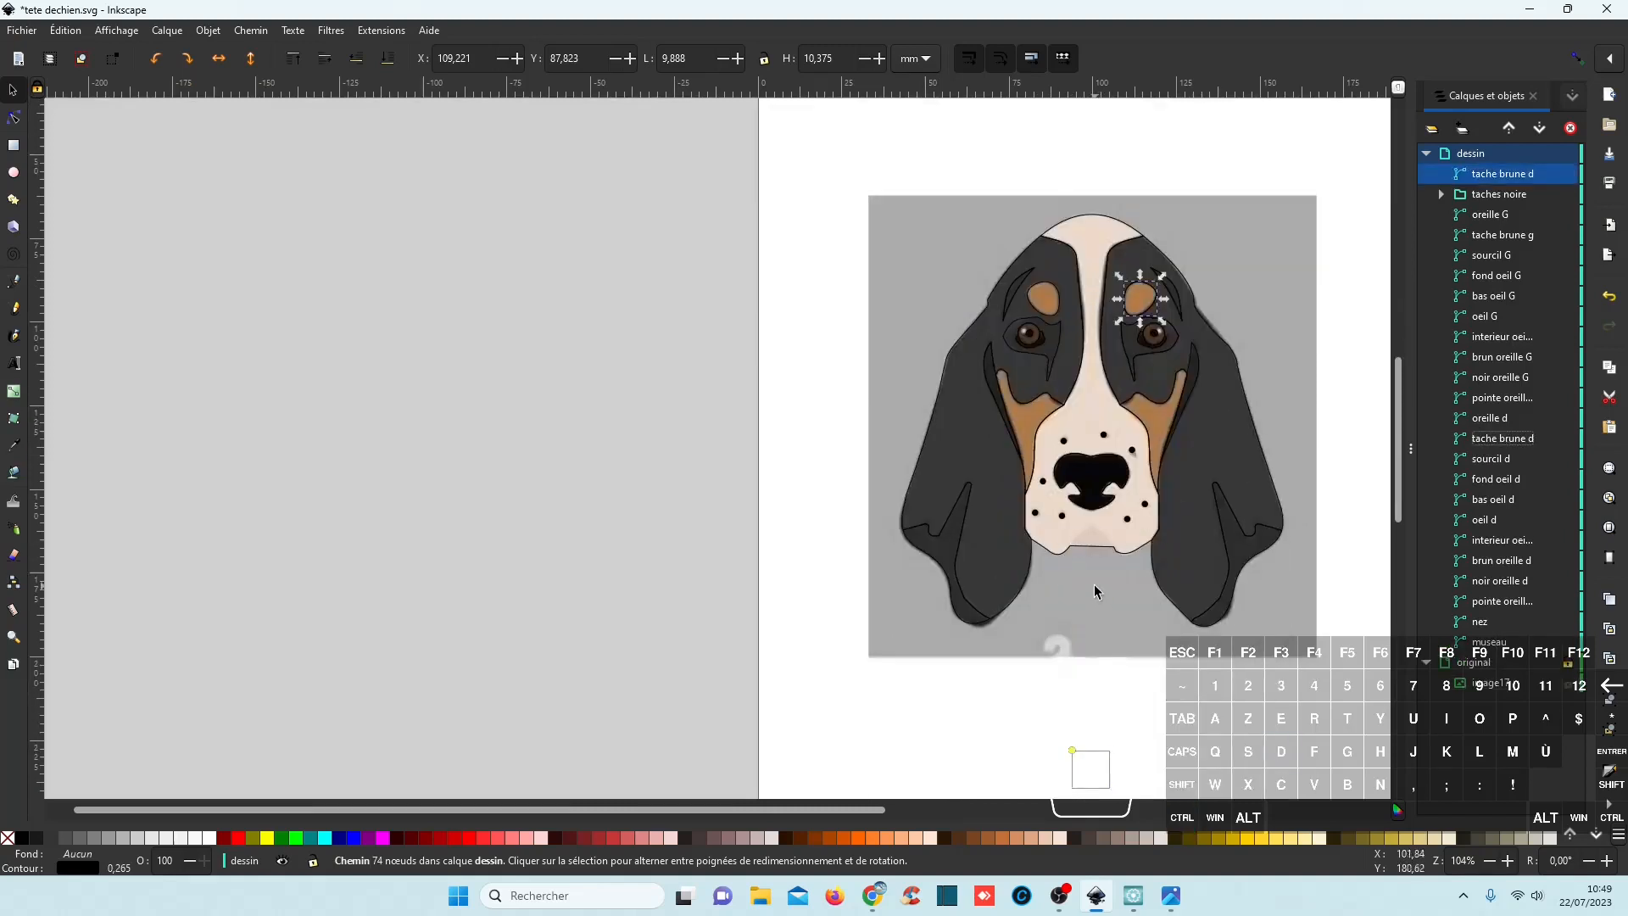
Fill the museau path, the dog's nose shape, with black and remove its outline.
scroll(1094, 591, "left", 4)
scroll(1094, 590, "right", 12)
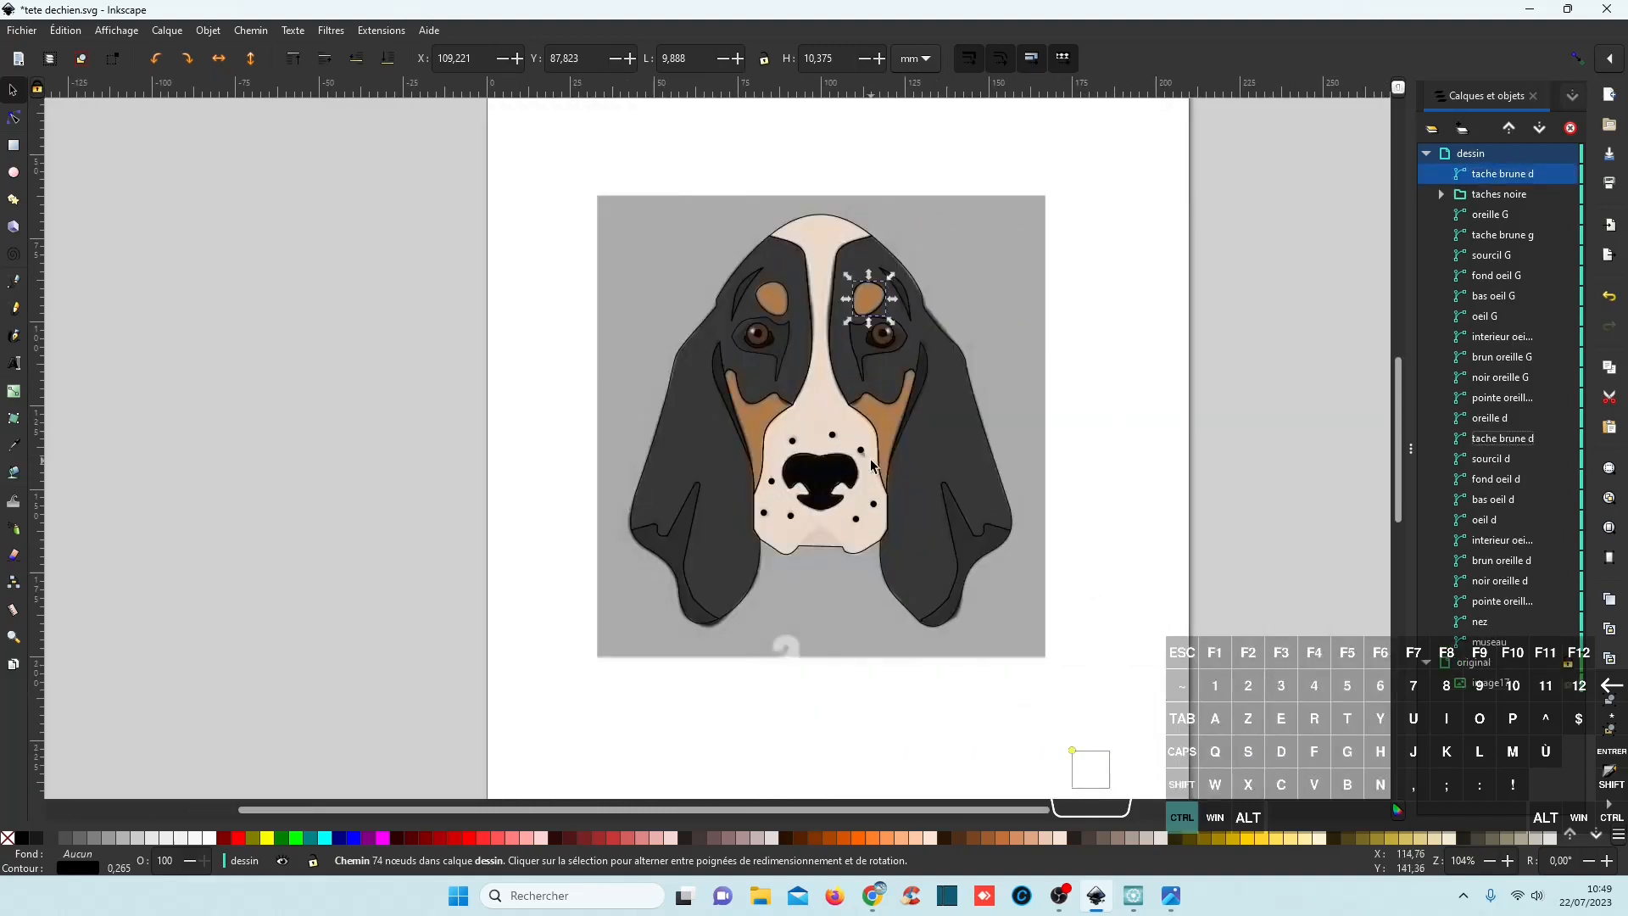
scroll(871, 464, "up", 2)
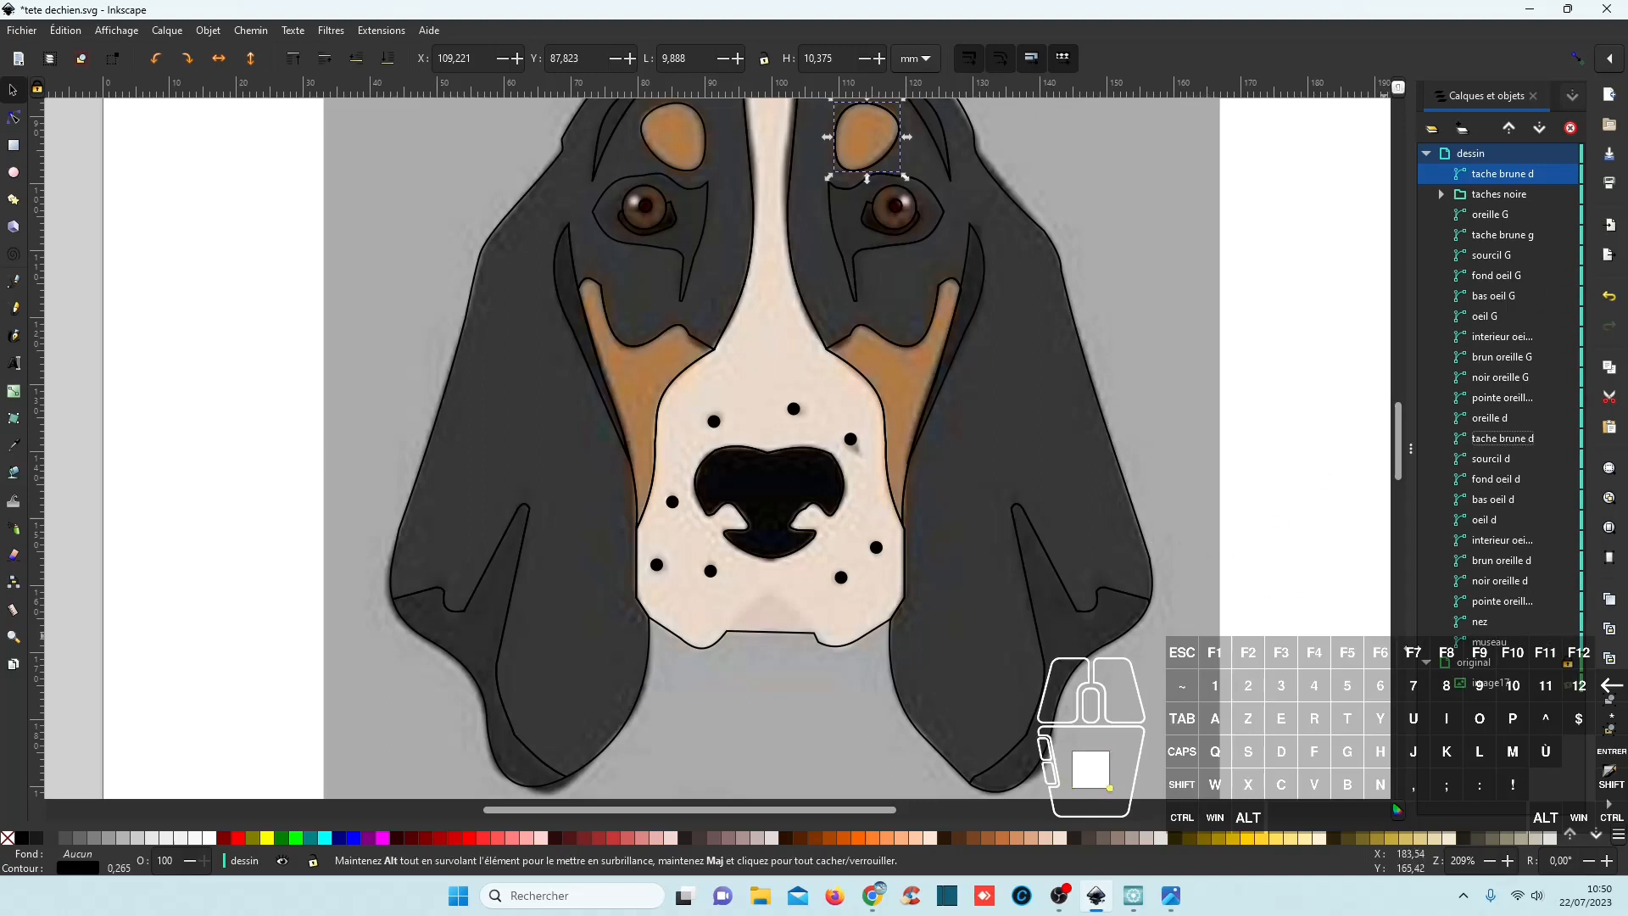
scroll(841, 396, "up", 3)
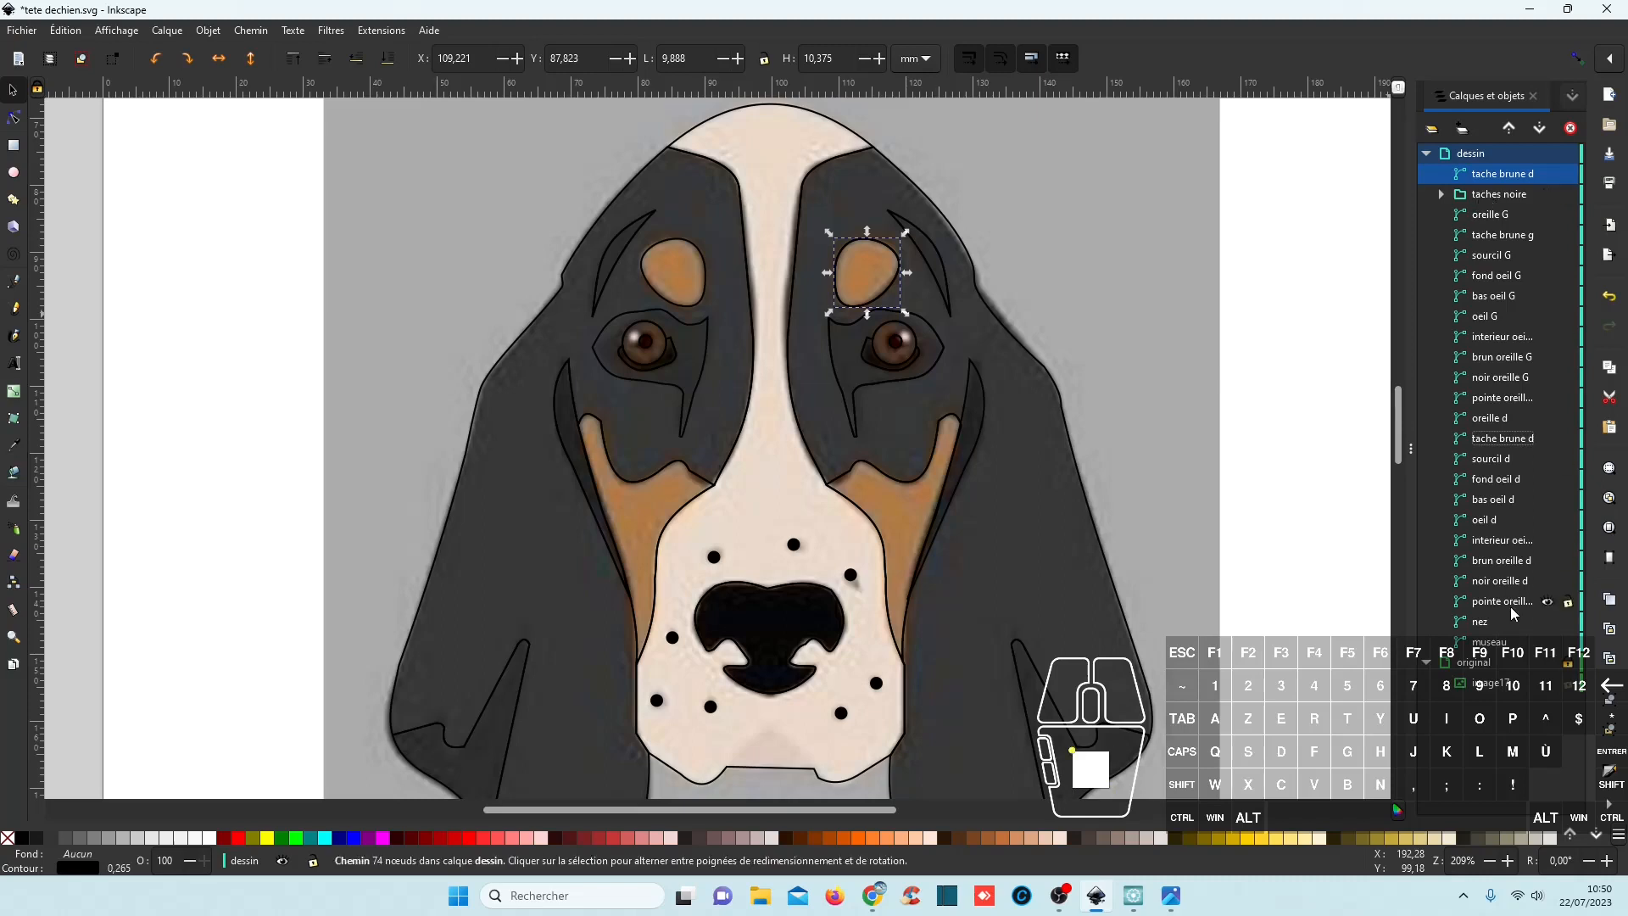
left_click(1492, 644)
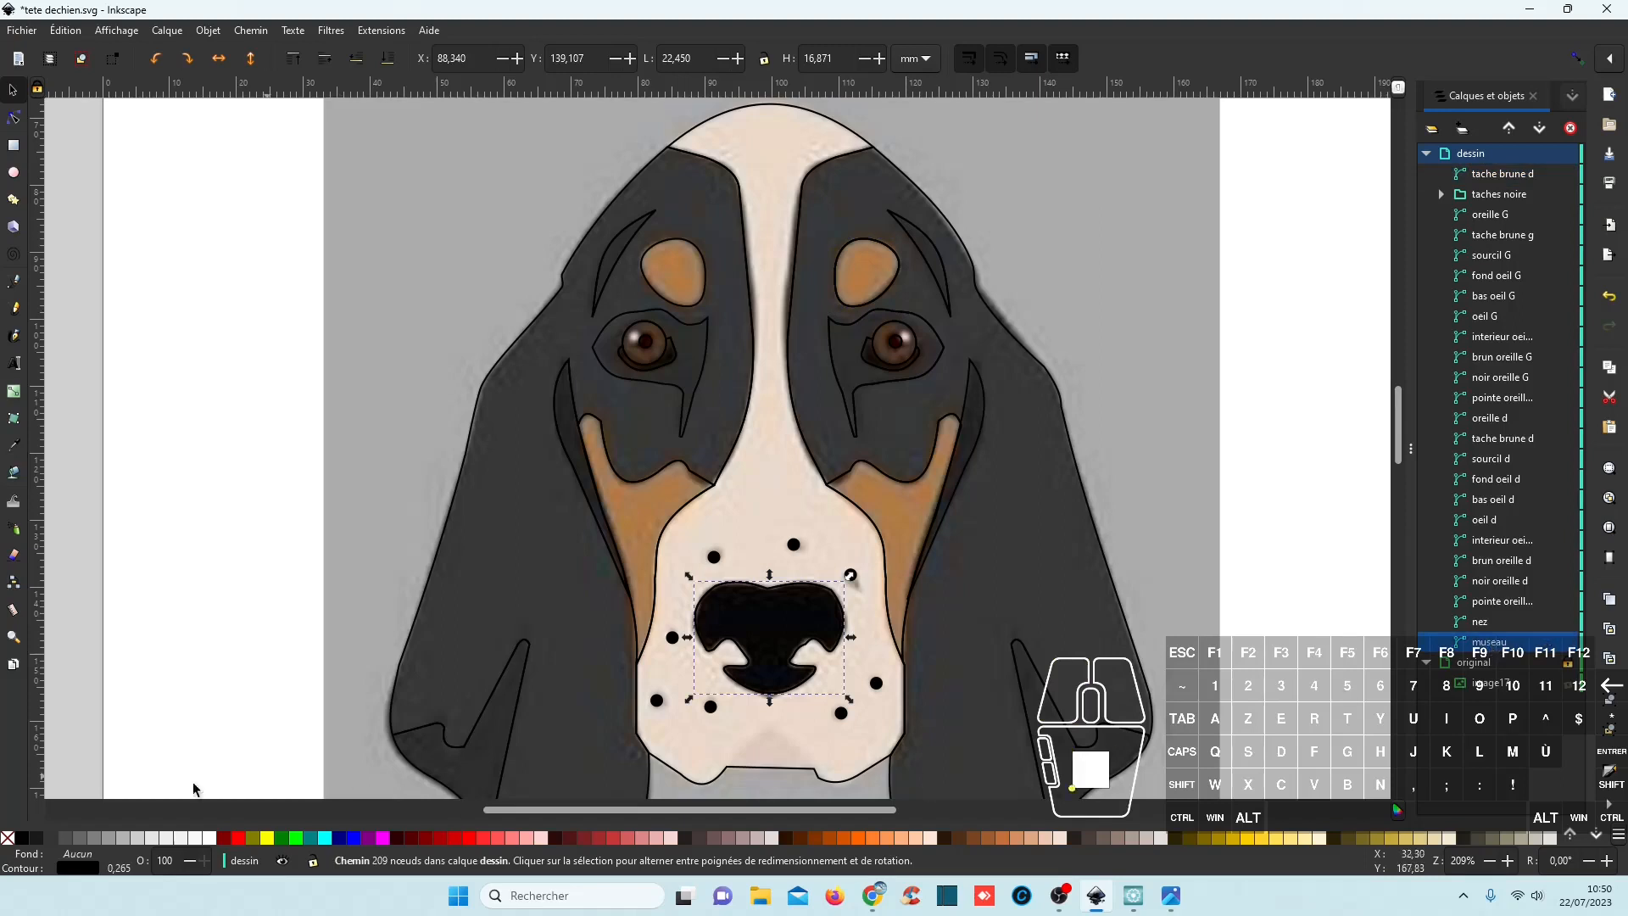
left_click(28, 839)
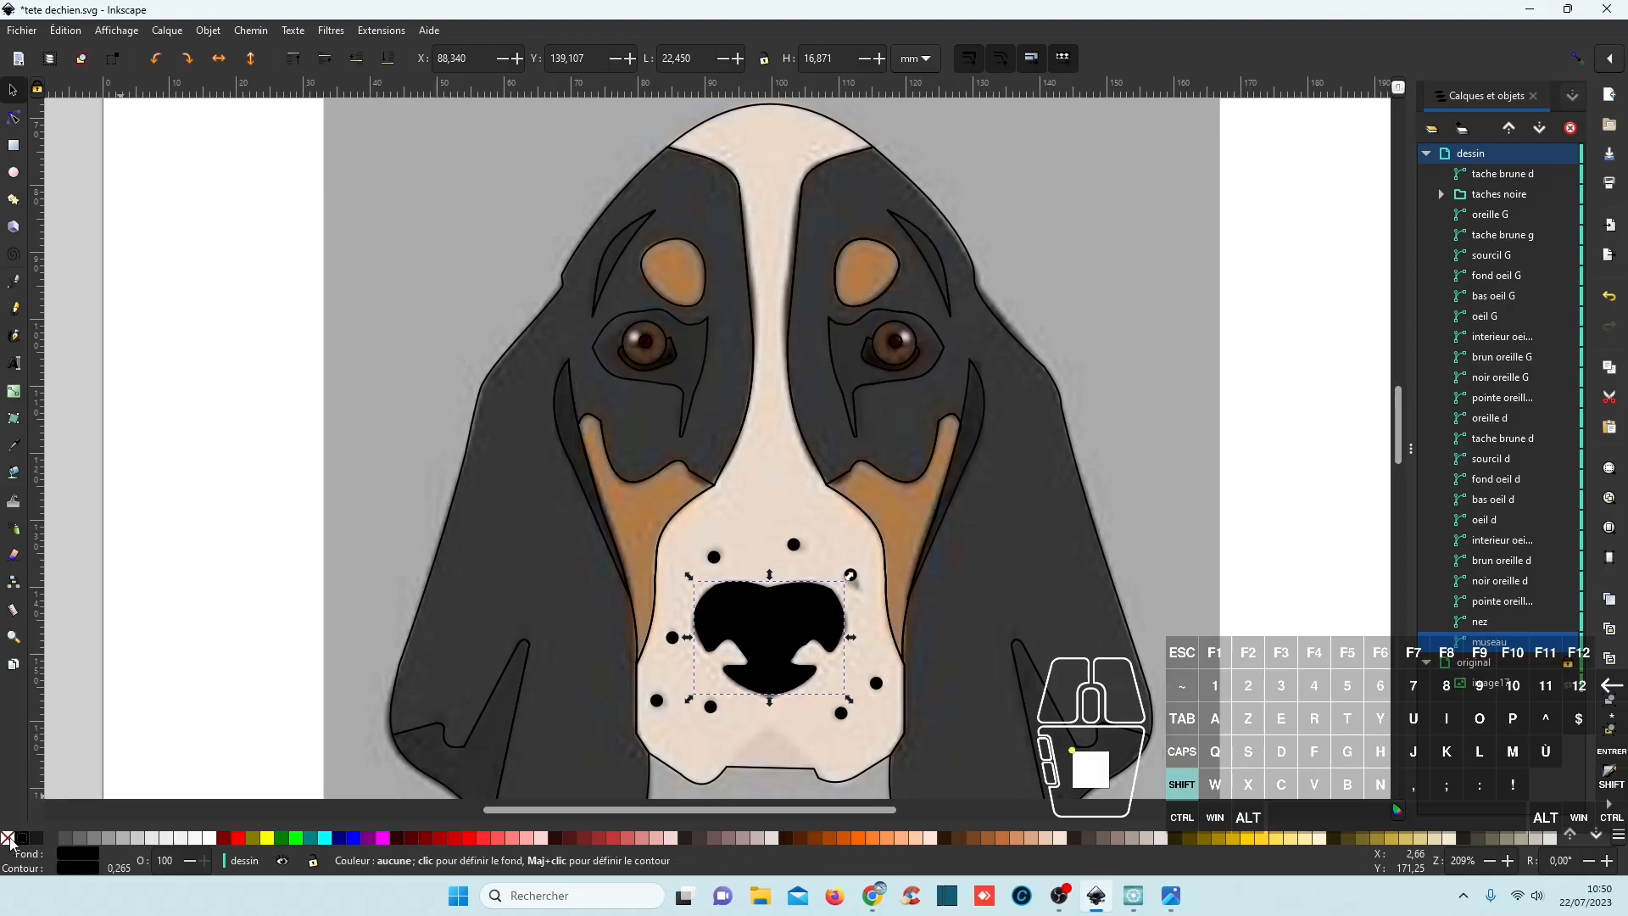
left_click(7, 839, "shift")
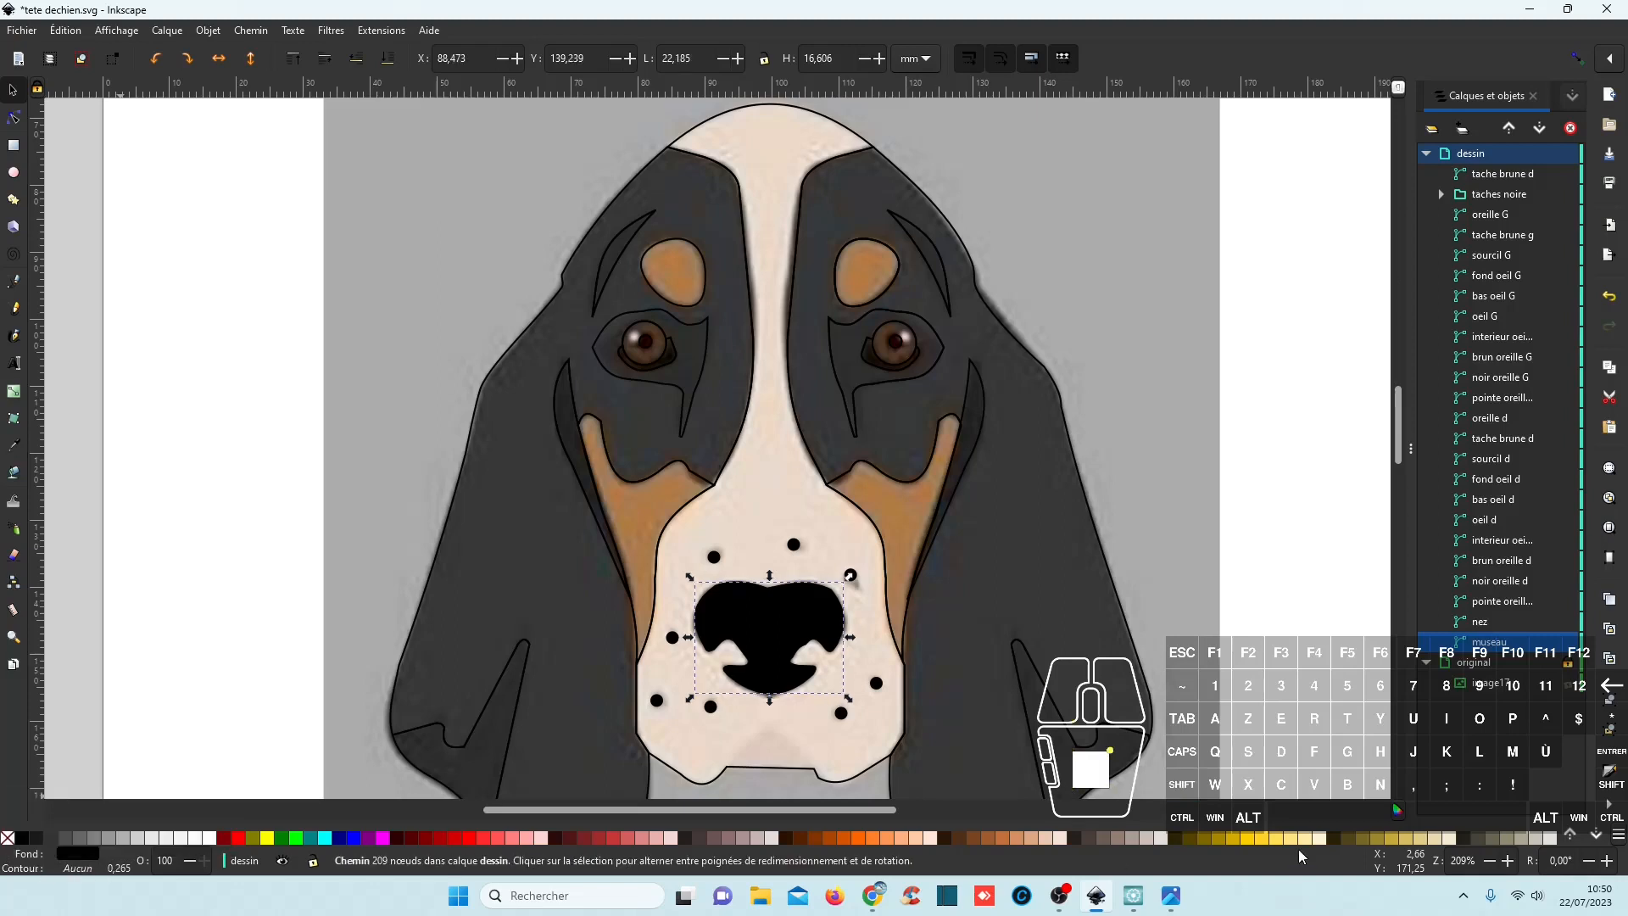
Fill the nez path, the muzzle and forehead blaze, with white and remove its outline.
left_click(1490, 622)
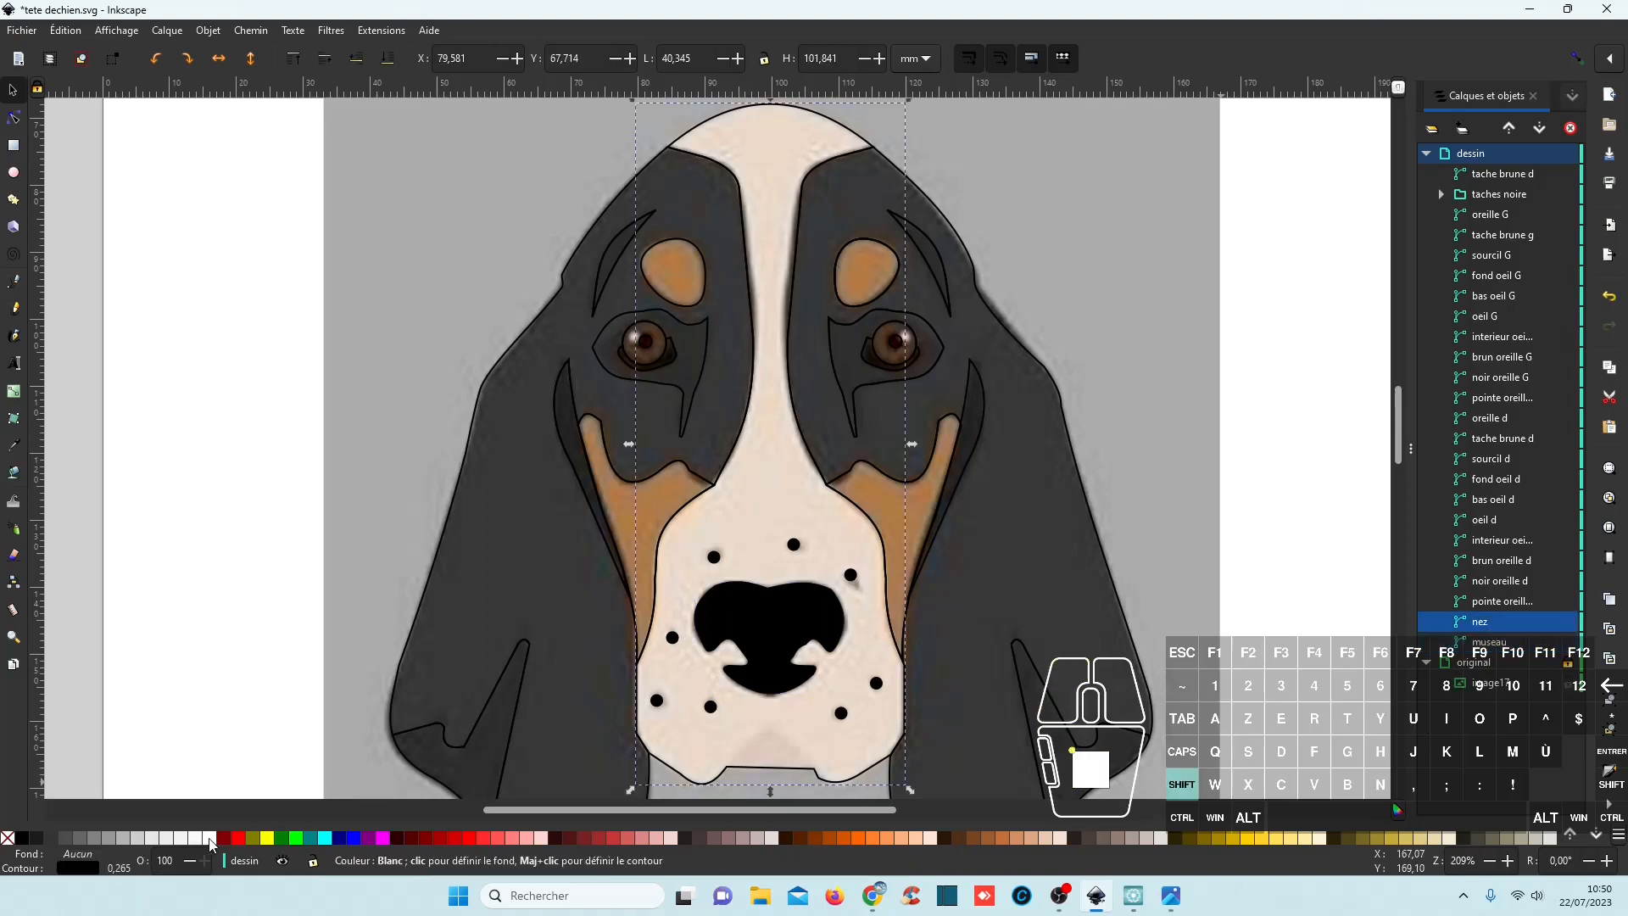
left_click(210, 839)
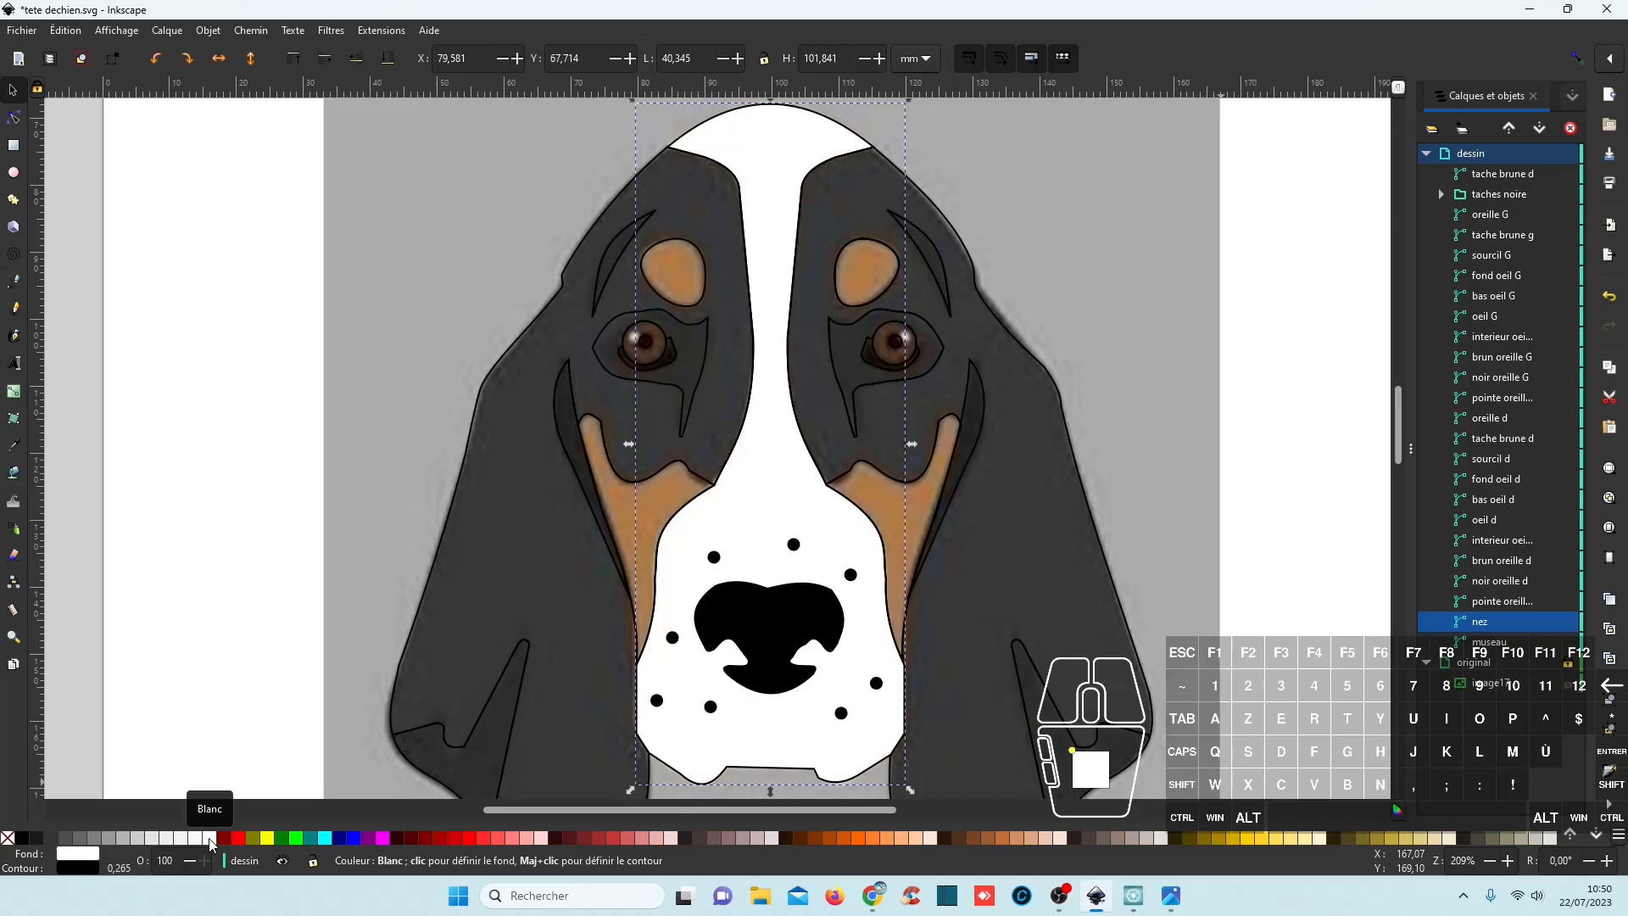
left_click(10, 840, "shift")
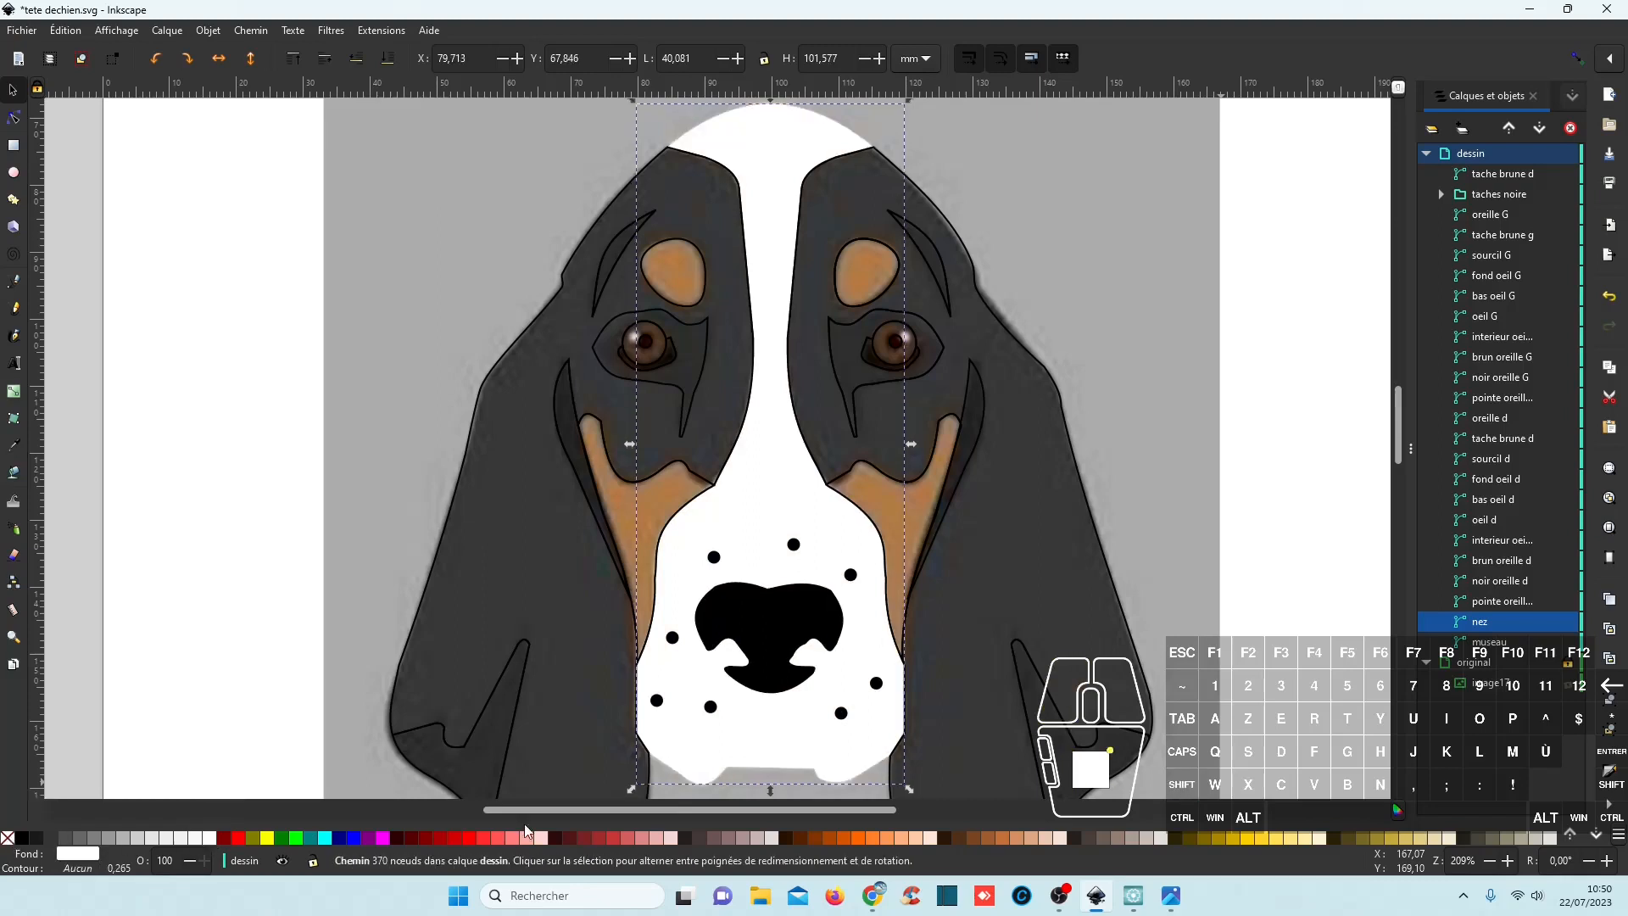
Fill the pointe oreille path at the right ear's tip with dark grey sampled from the reference image and remove its outline.
scroll(831, 658, "down", 4)
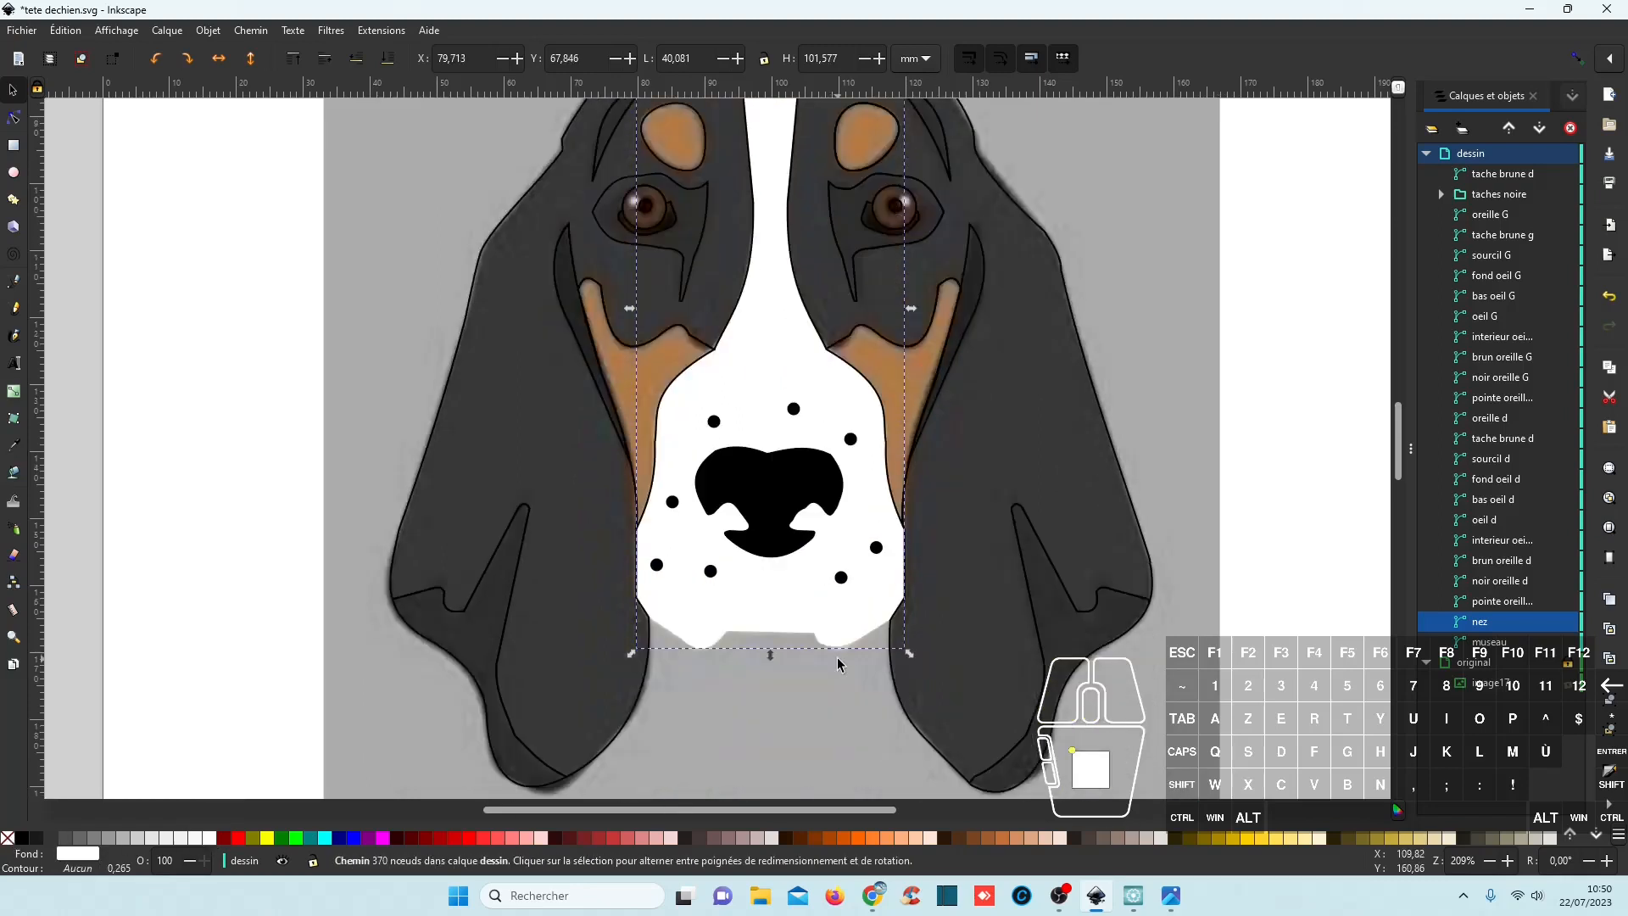
left_click(1501, 602)
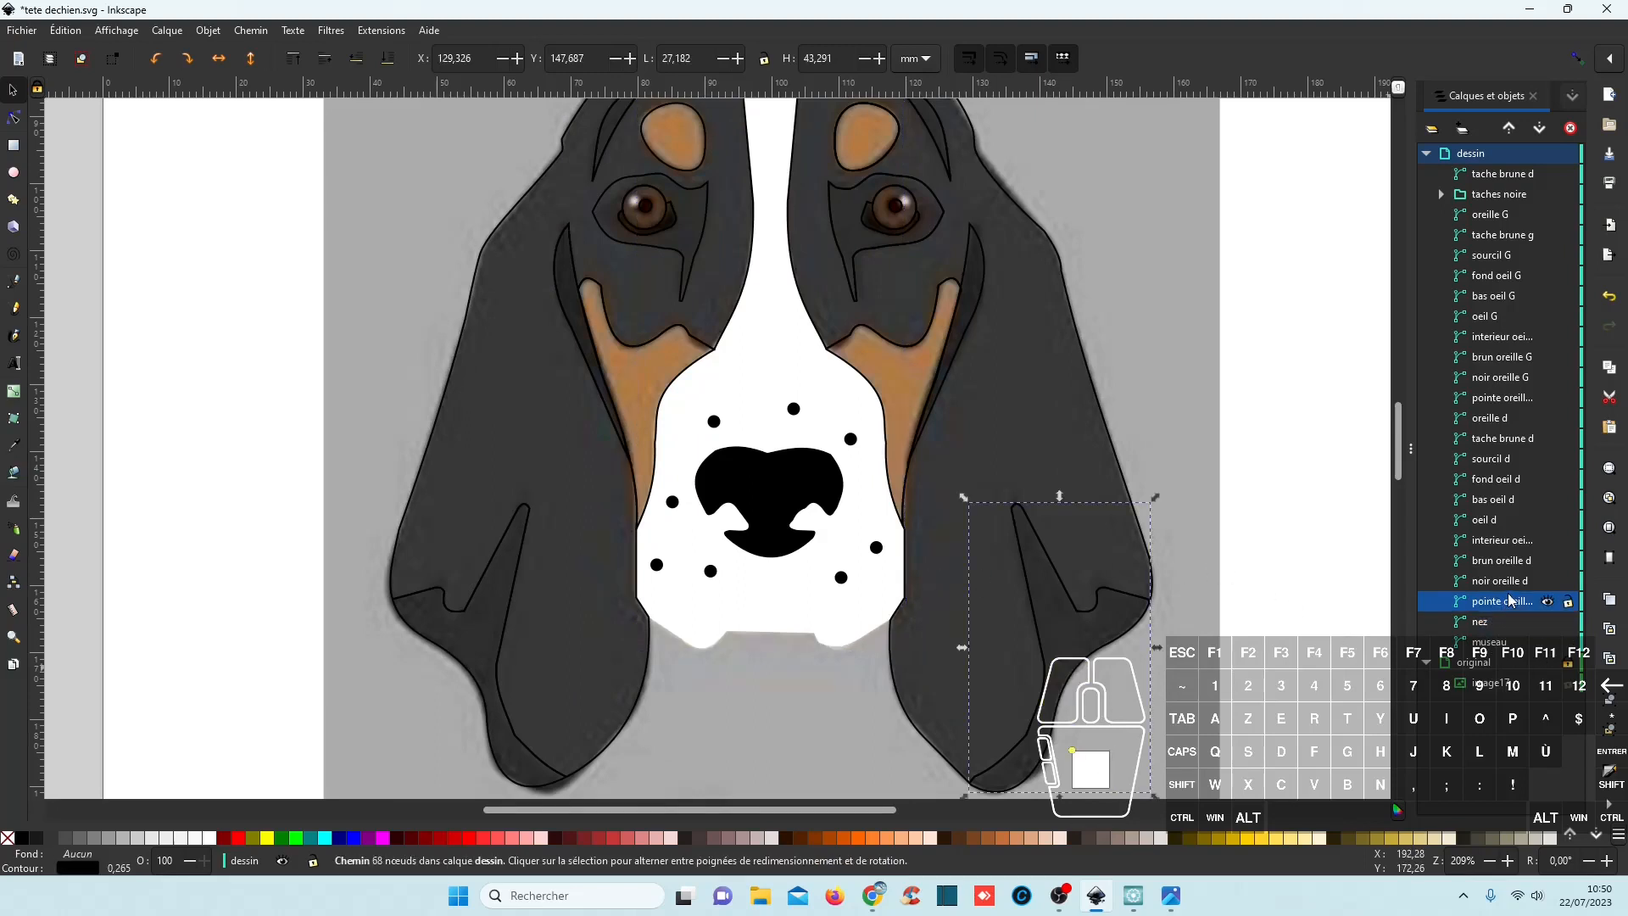
left_click(14, 444)
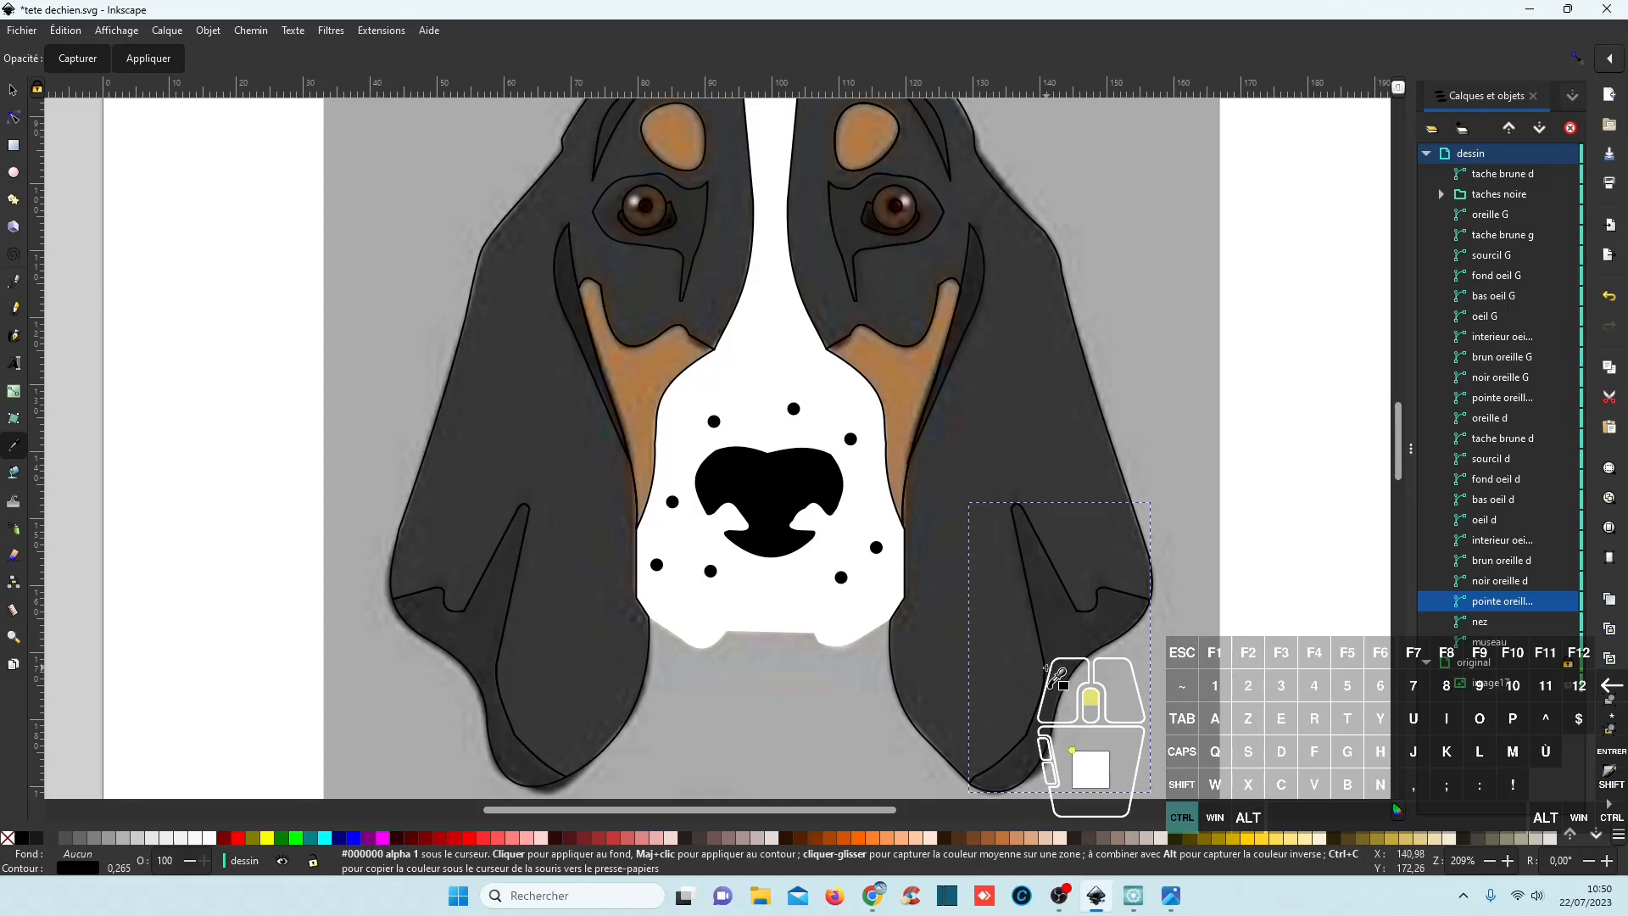
scroll(1043, 669, "up", 2, "ctrl")
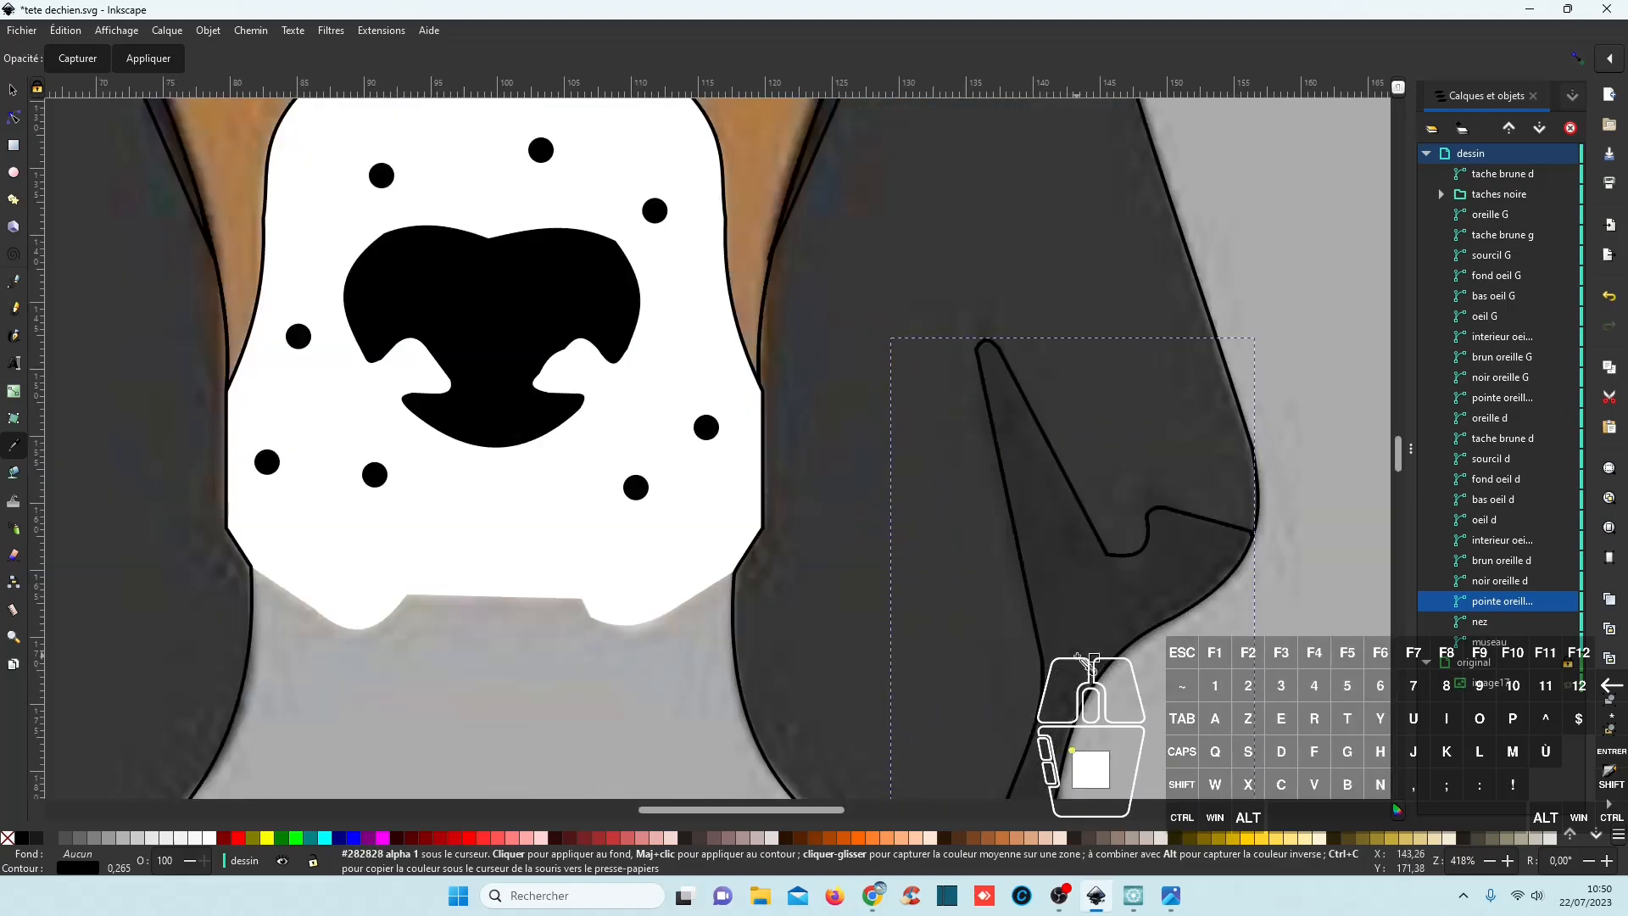
left_click(1075, 653)
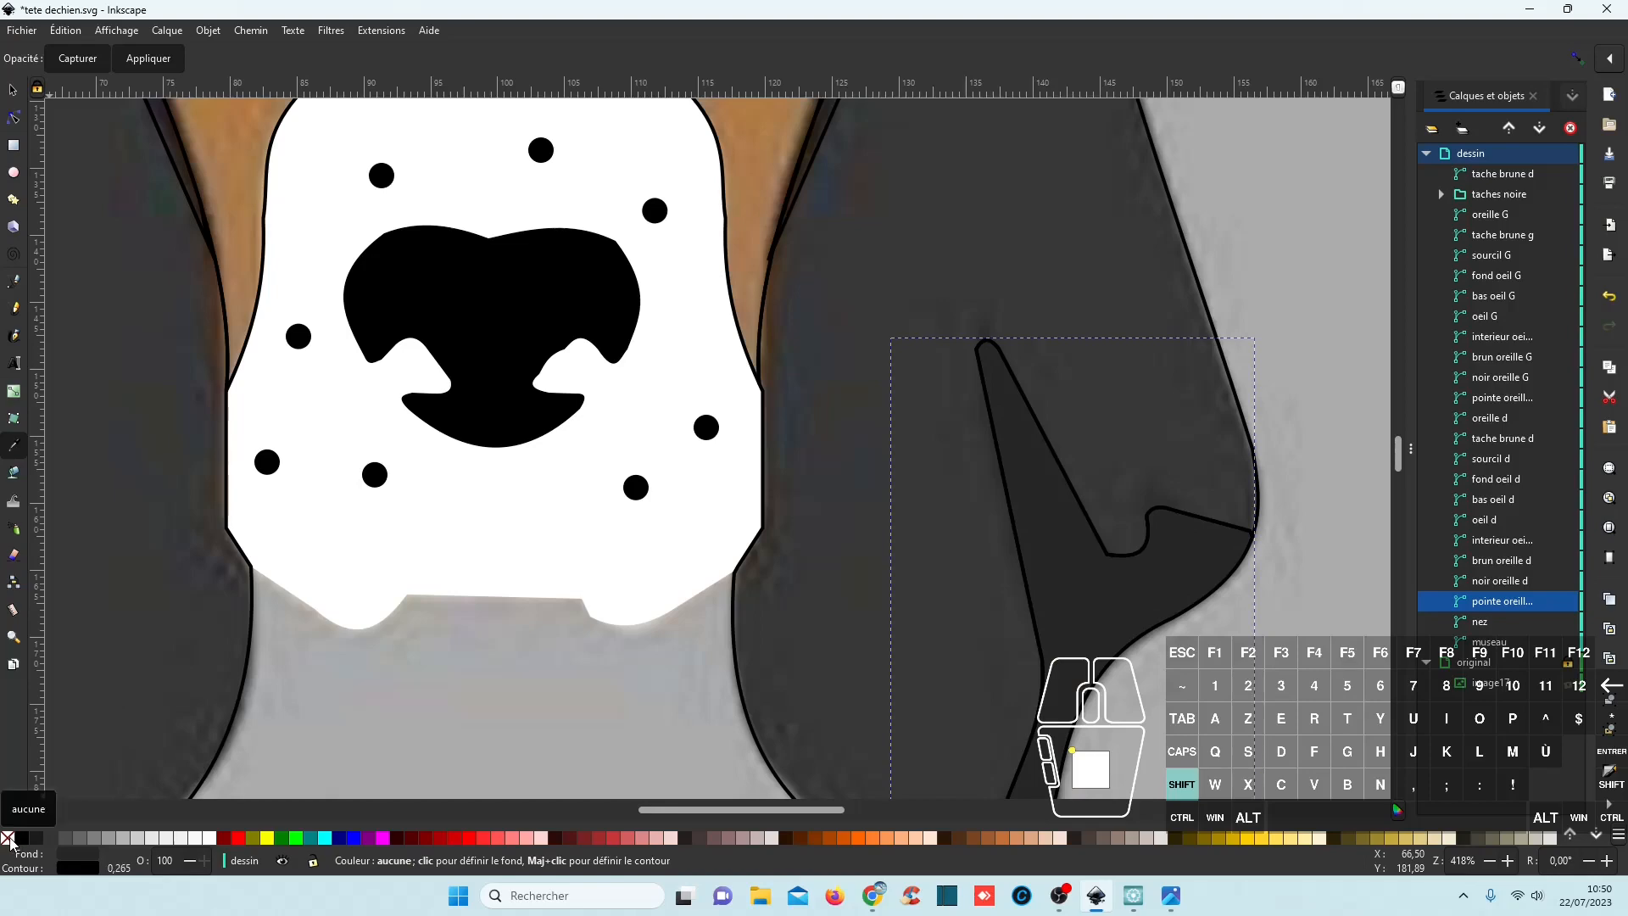
Fill the left ear's tip path with the dark grey sampled from the right ear's tip and remove its outline.
scroll(682, 767, "down", 2)
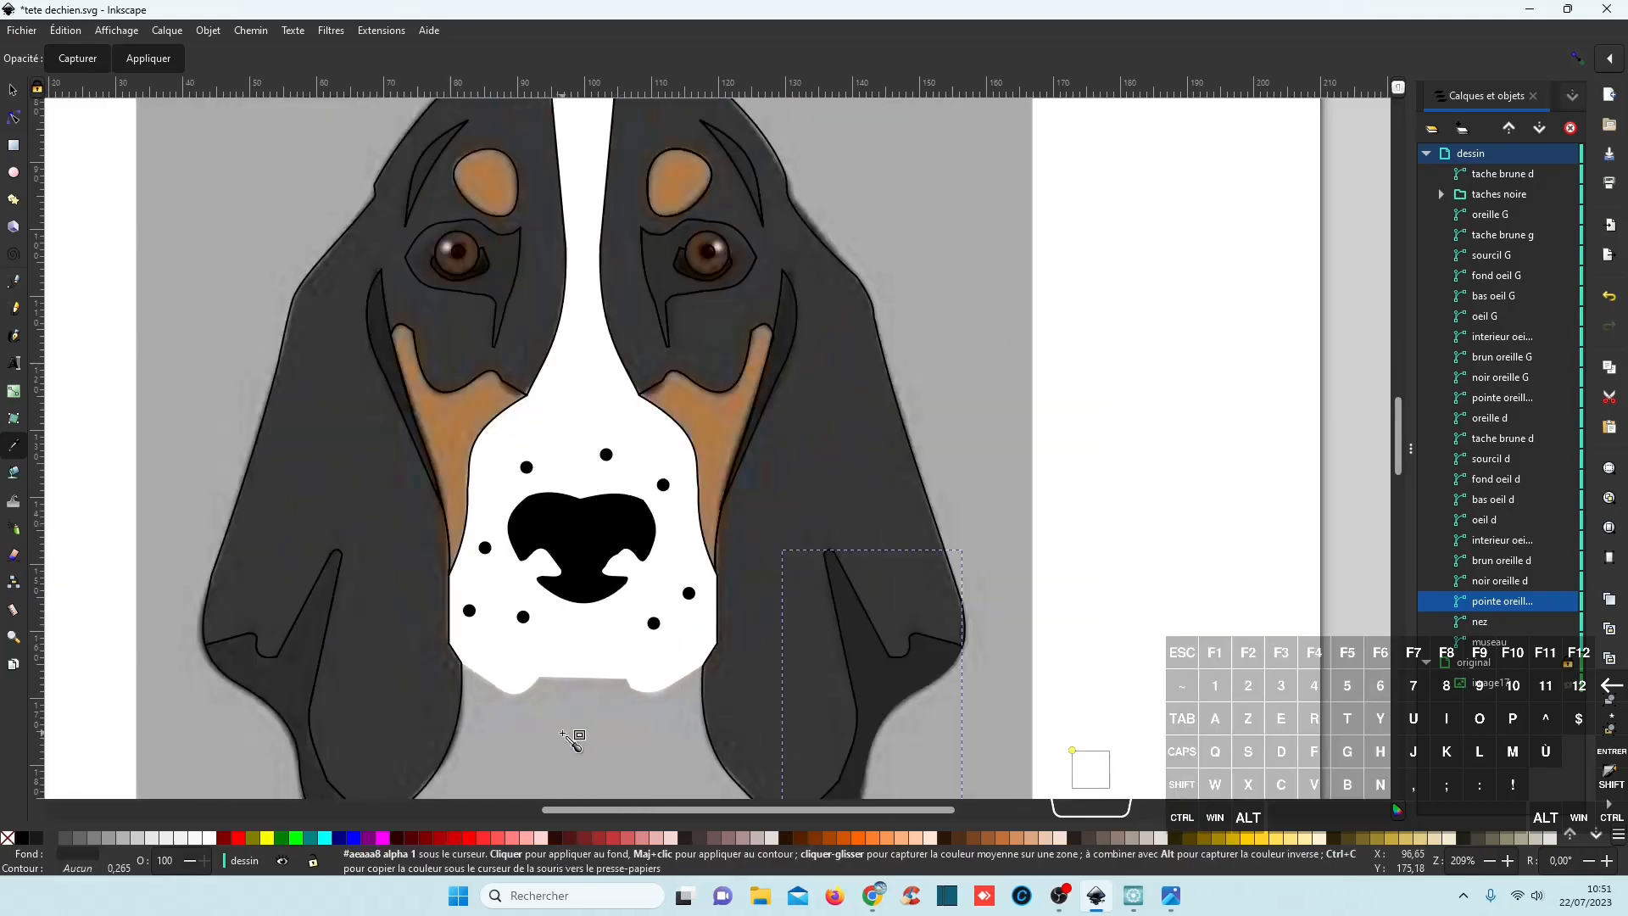
scroll(575, 737, "down", 2)
scroll(579, 734, "up", 4)
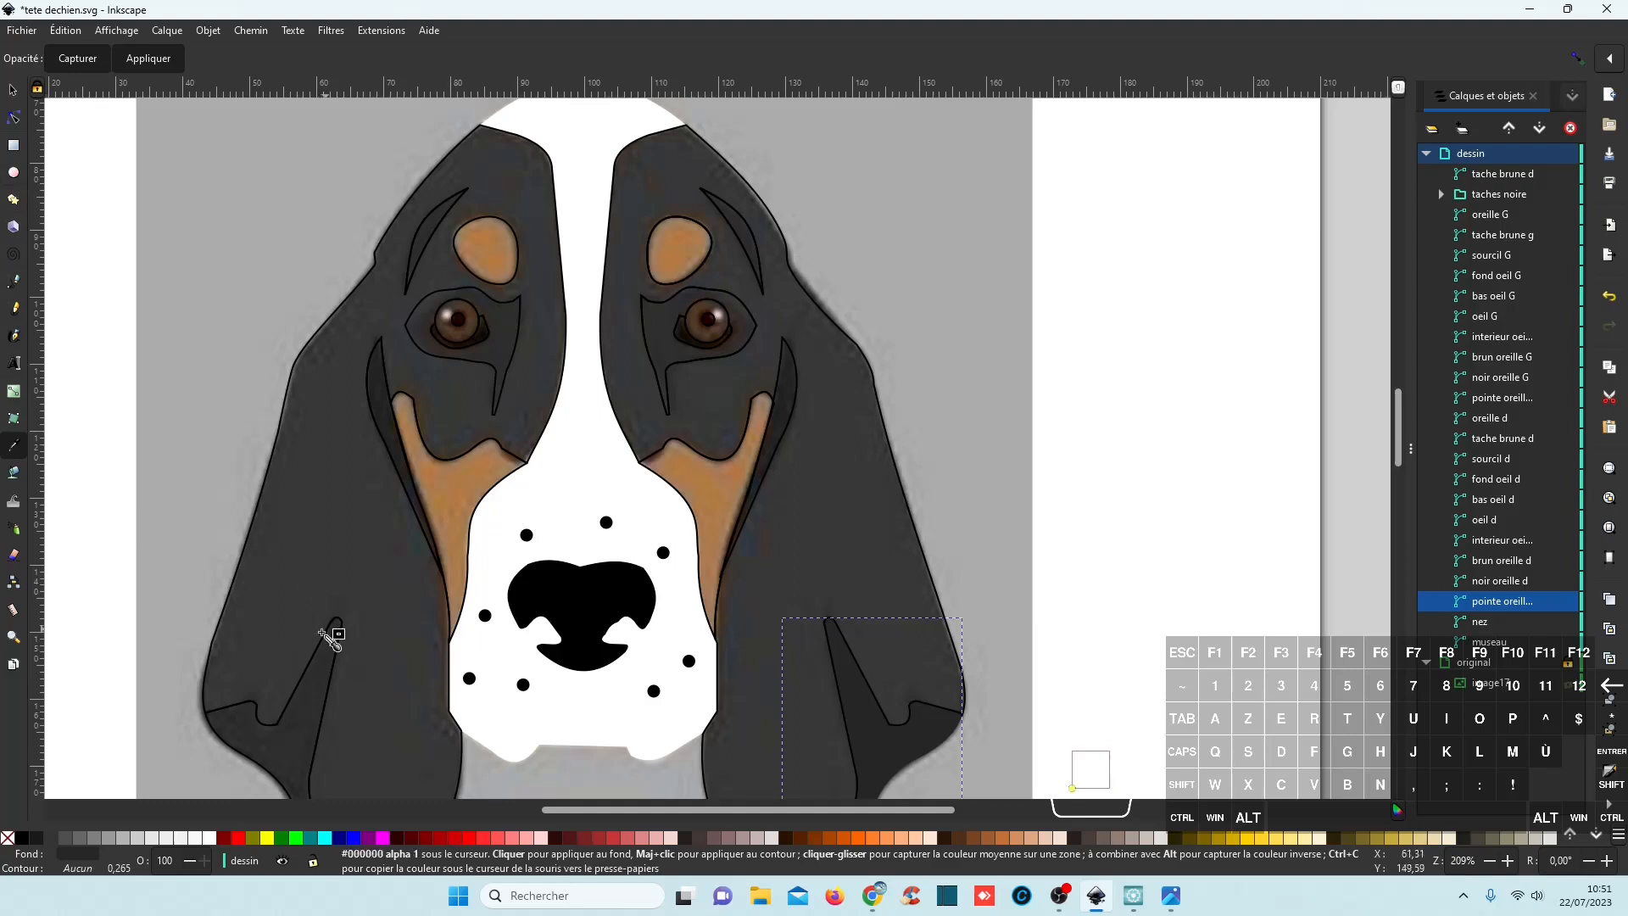
left_click(12, 95)
key("Escape")
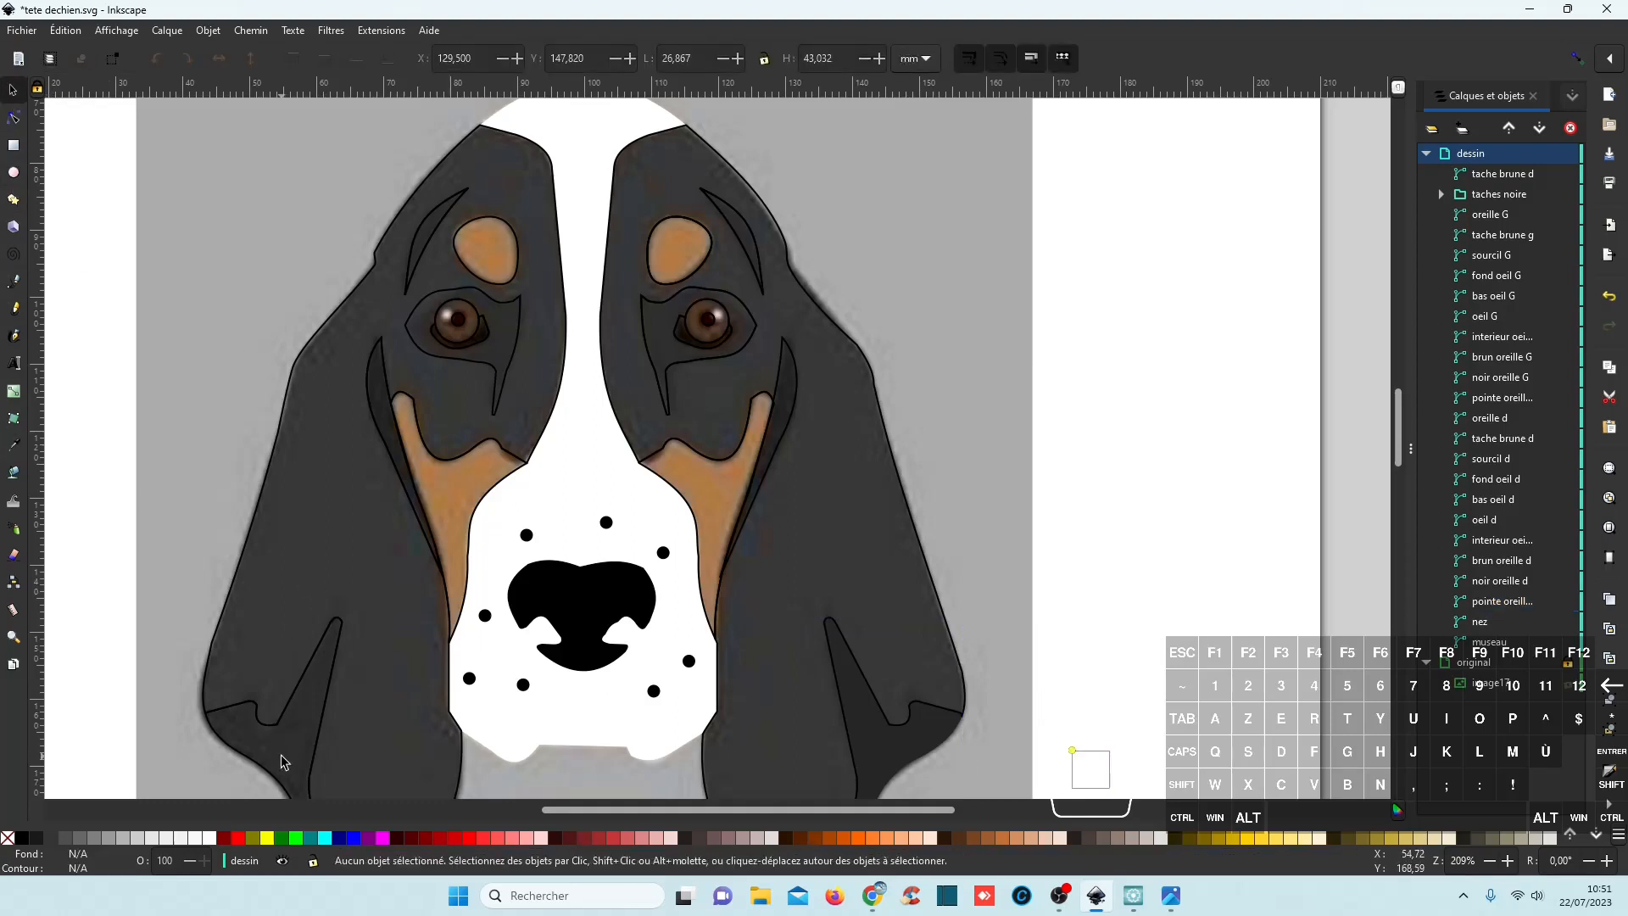
left_click(262, 775)
scroll(472, 683, "down", 5)
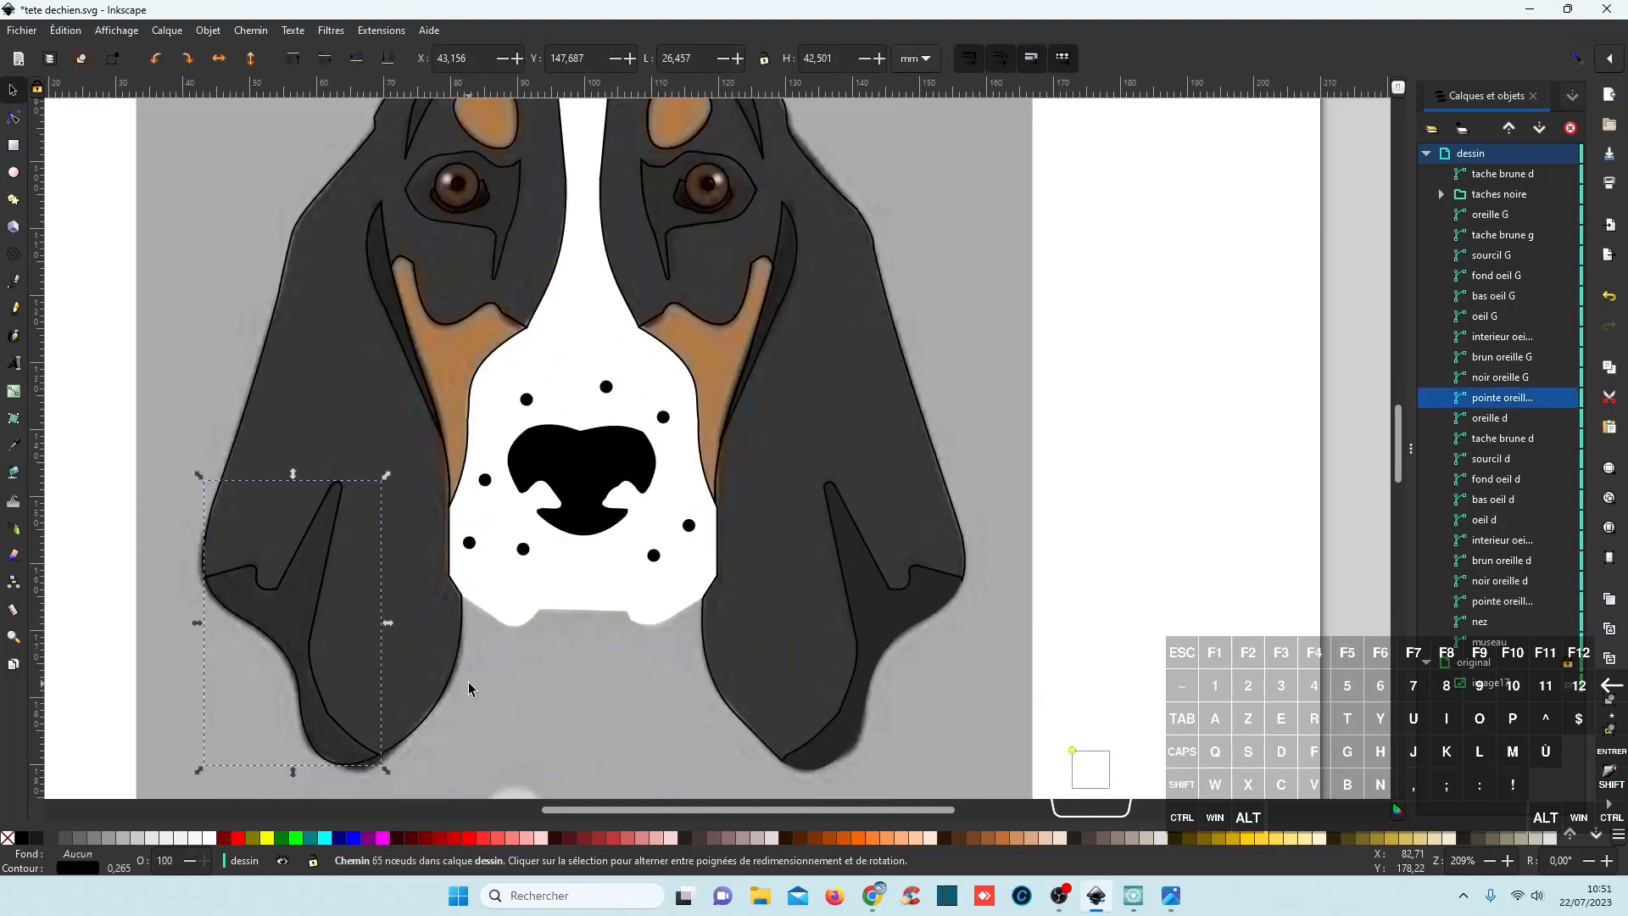
left_click(12, 447)
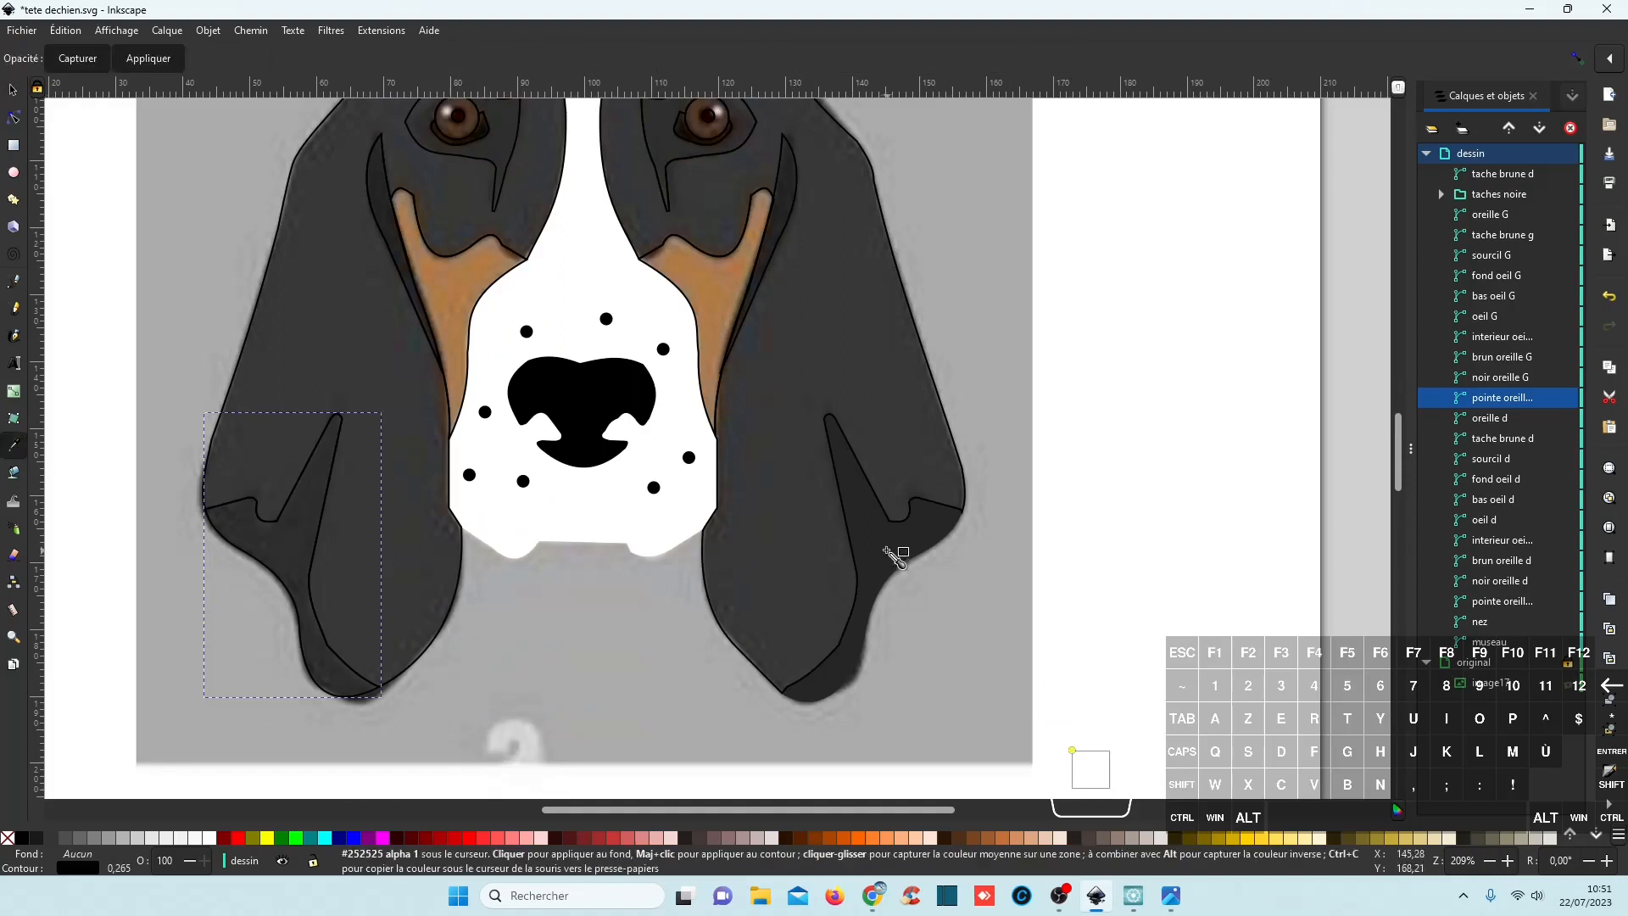
left_click(7, 837, "shift")
scroll(487, 676, "up", 3)
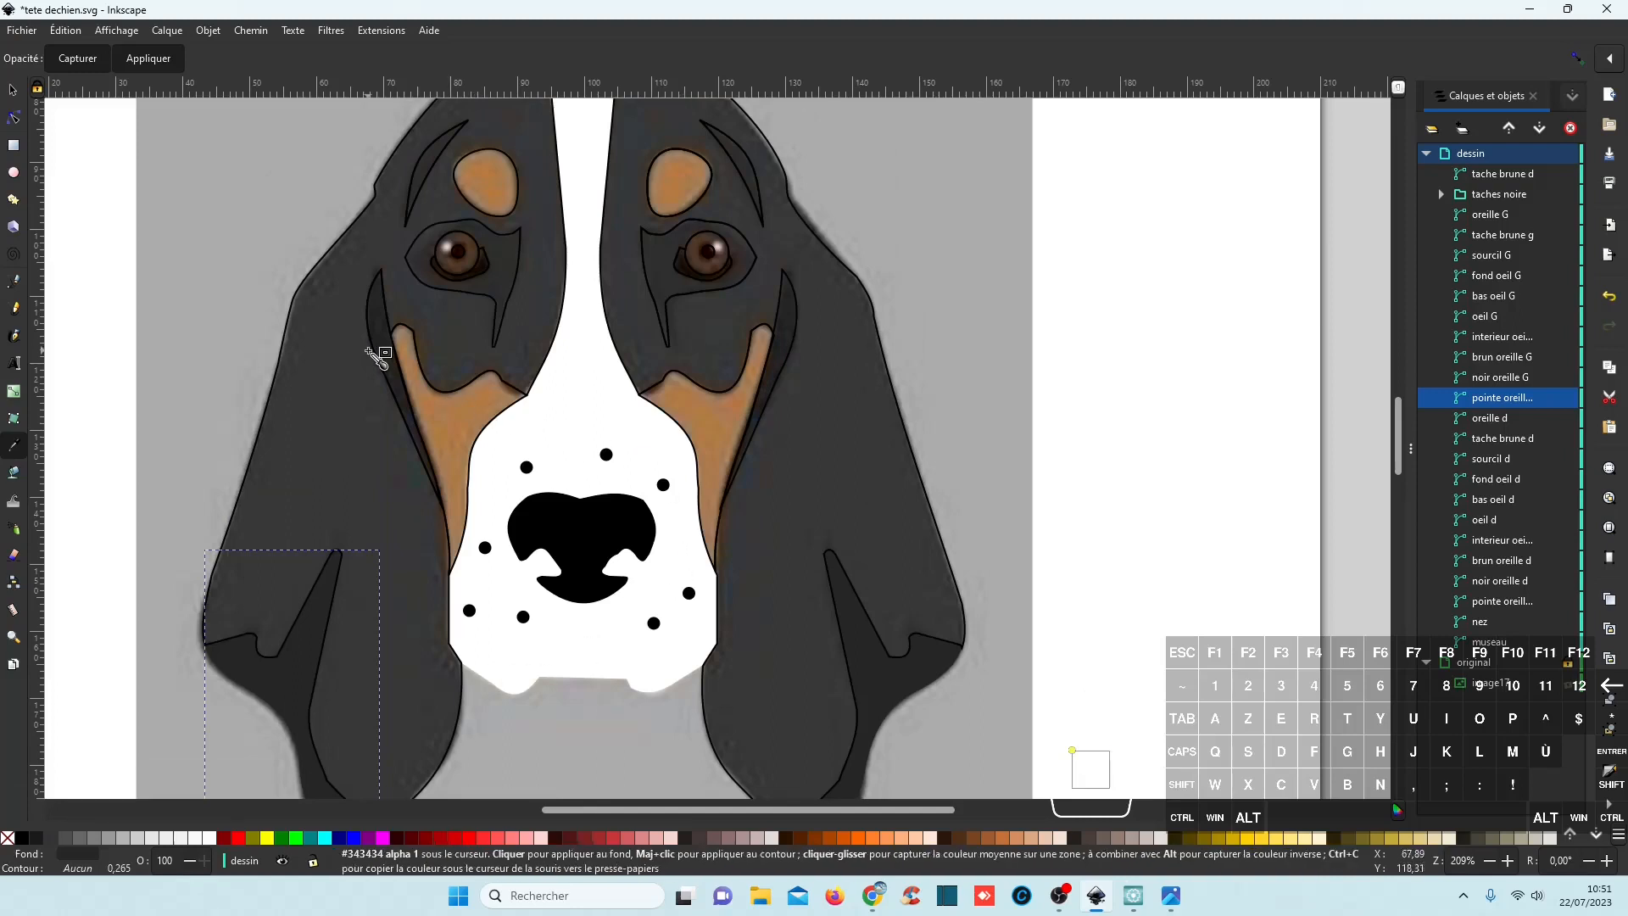
left_click(13, 89)
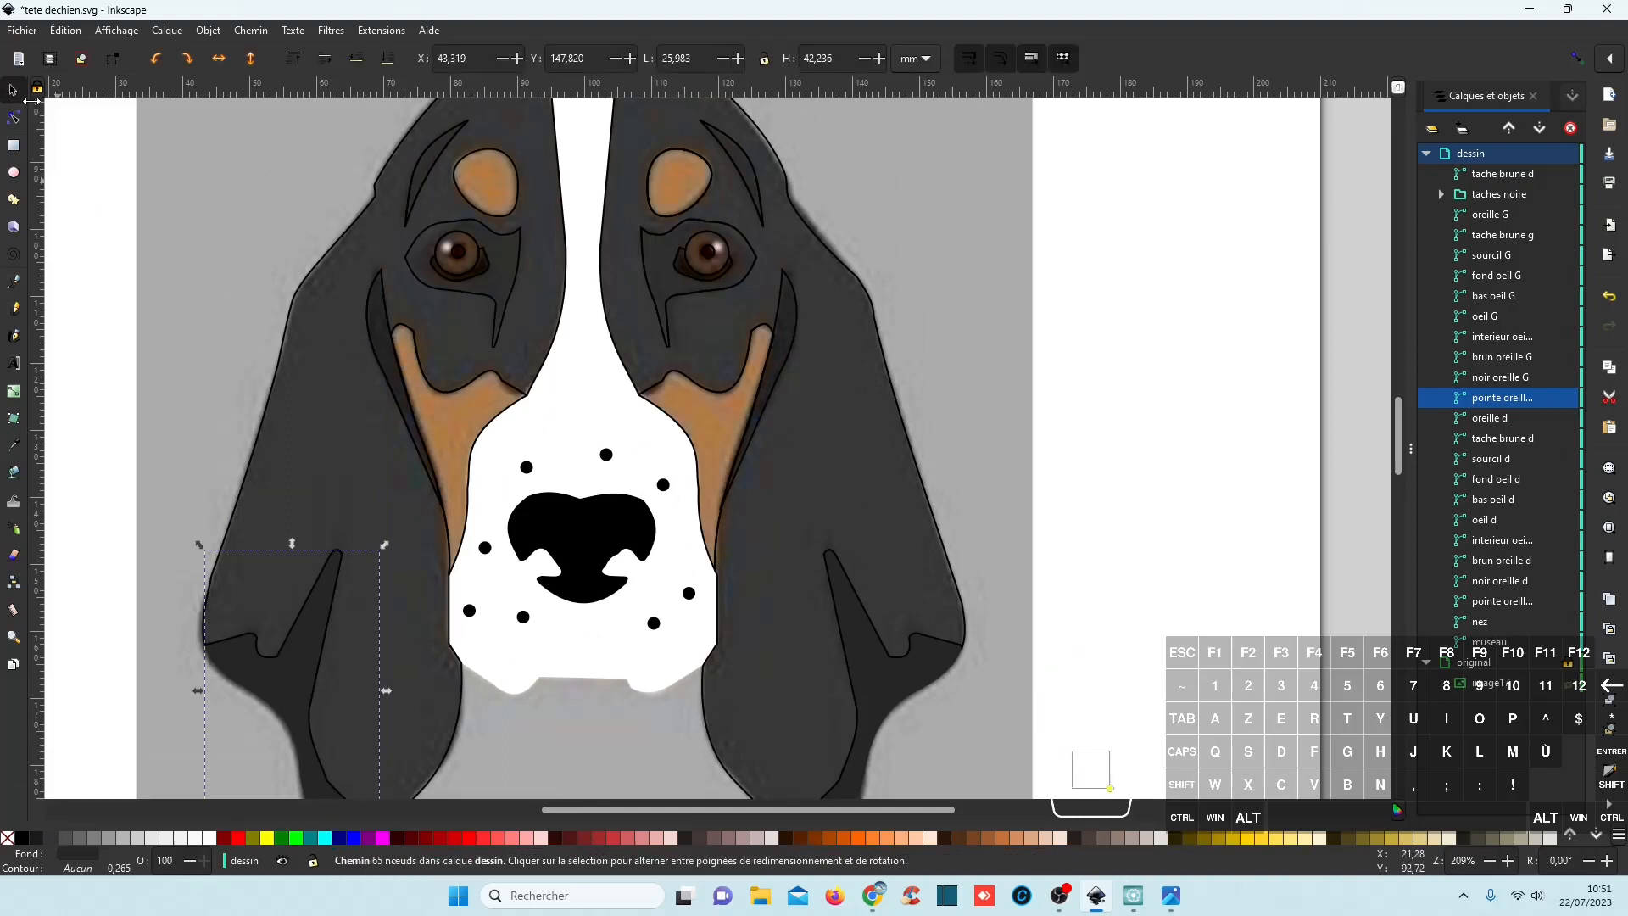
left_click(387, 319)
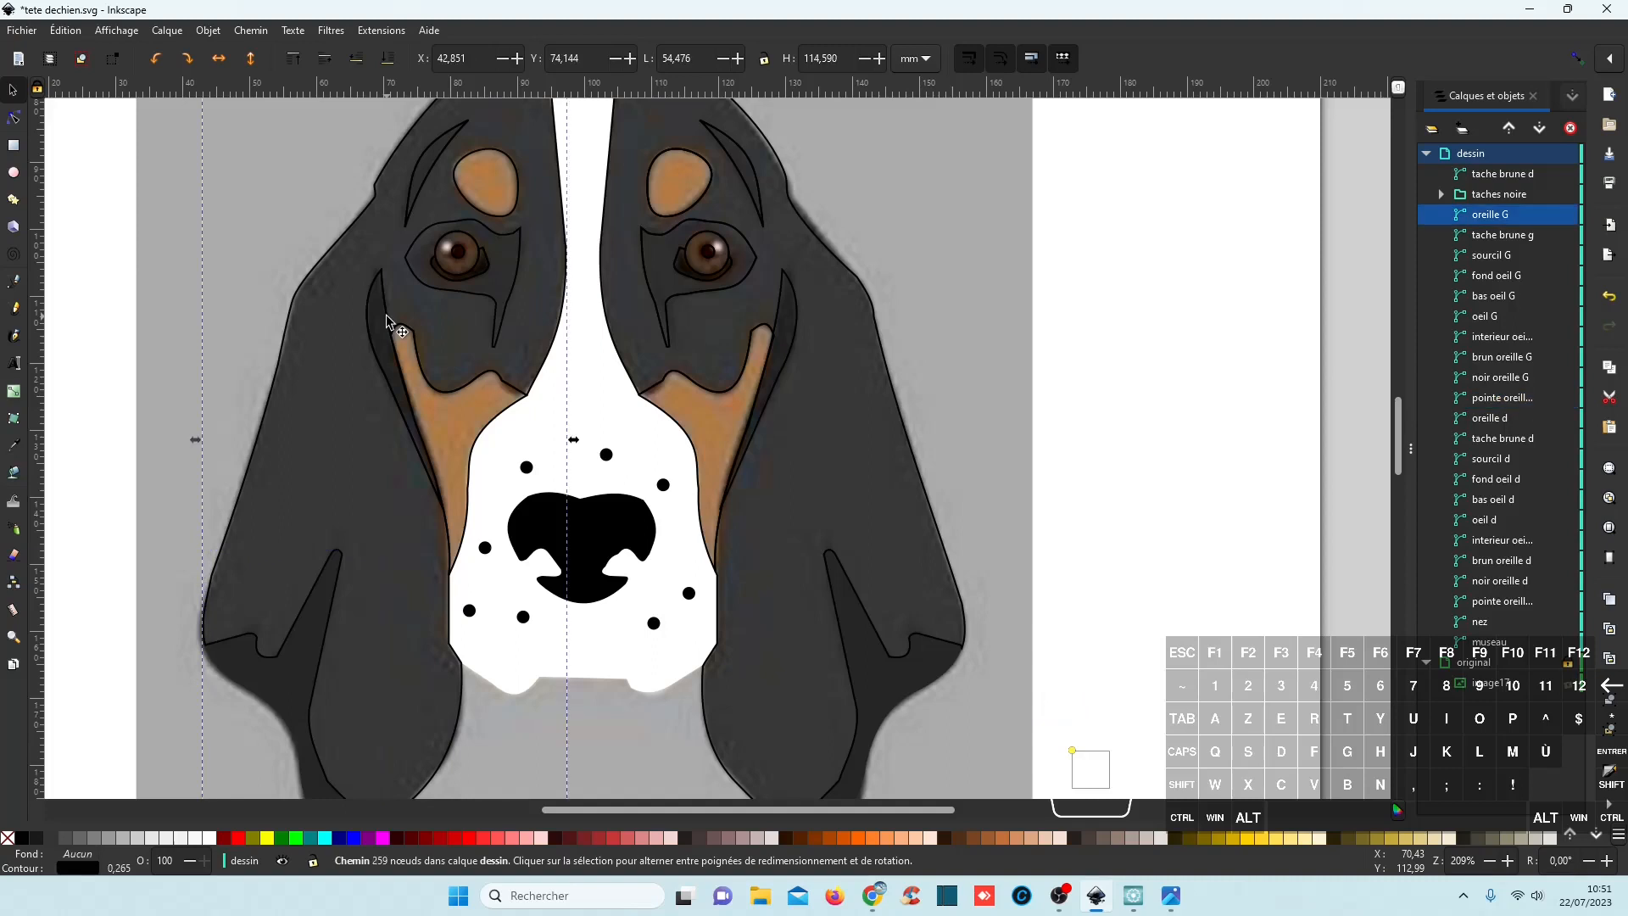
left_click(376, 358)
left_click(441, 493)
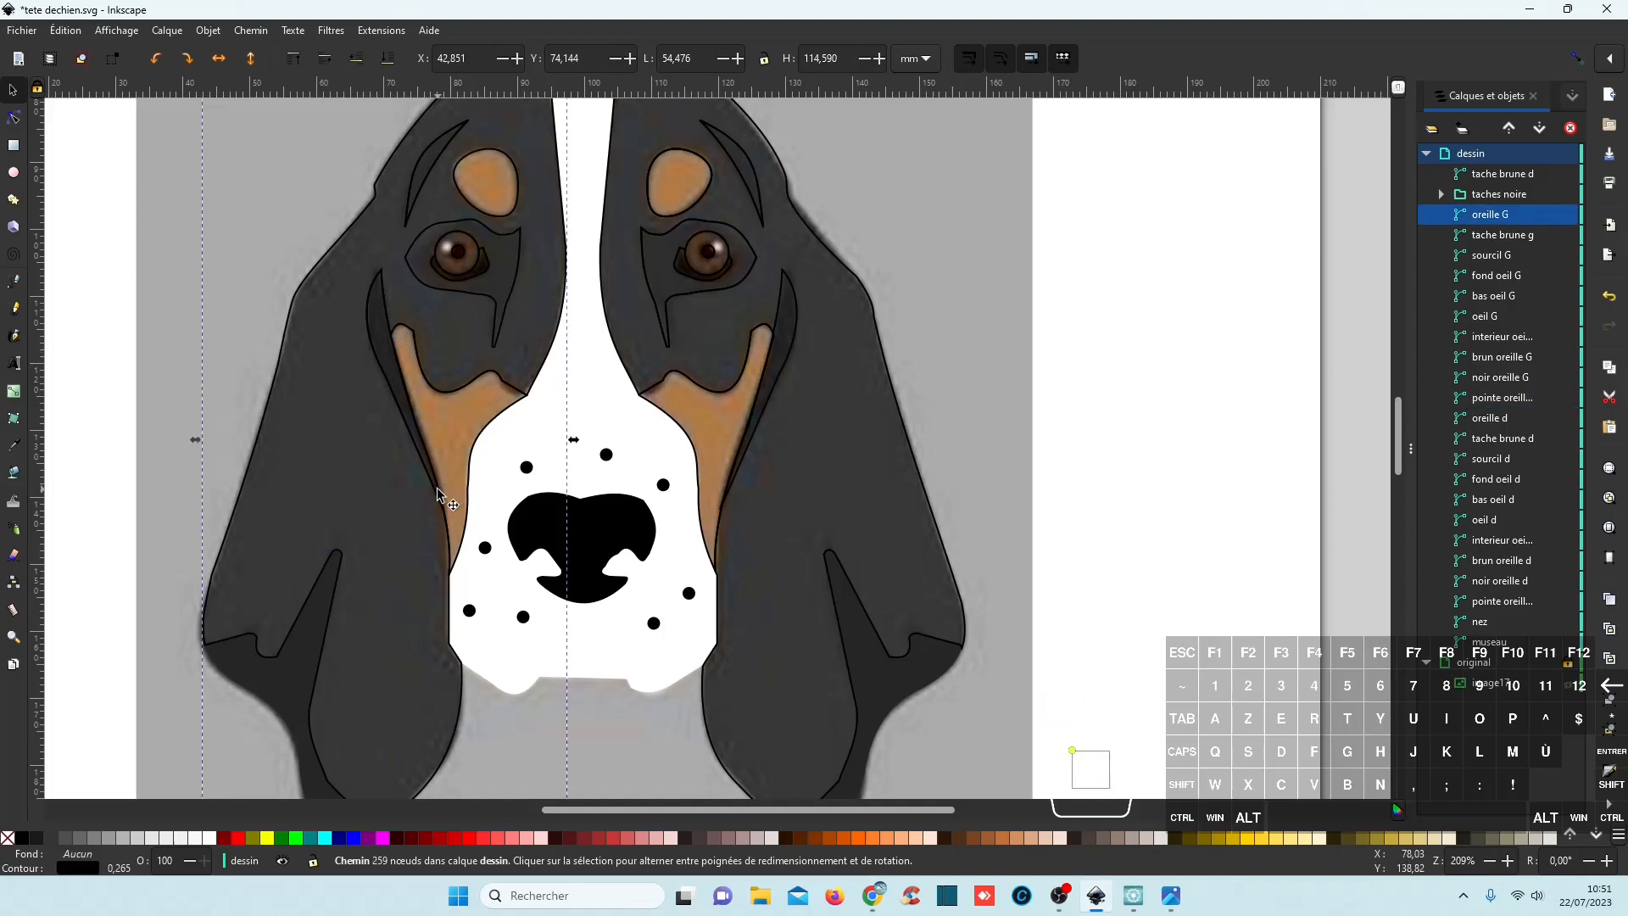
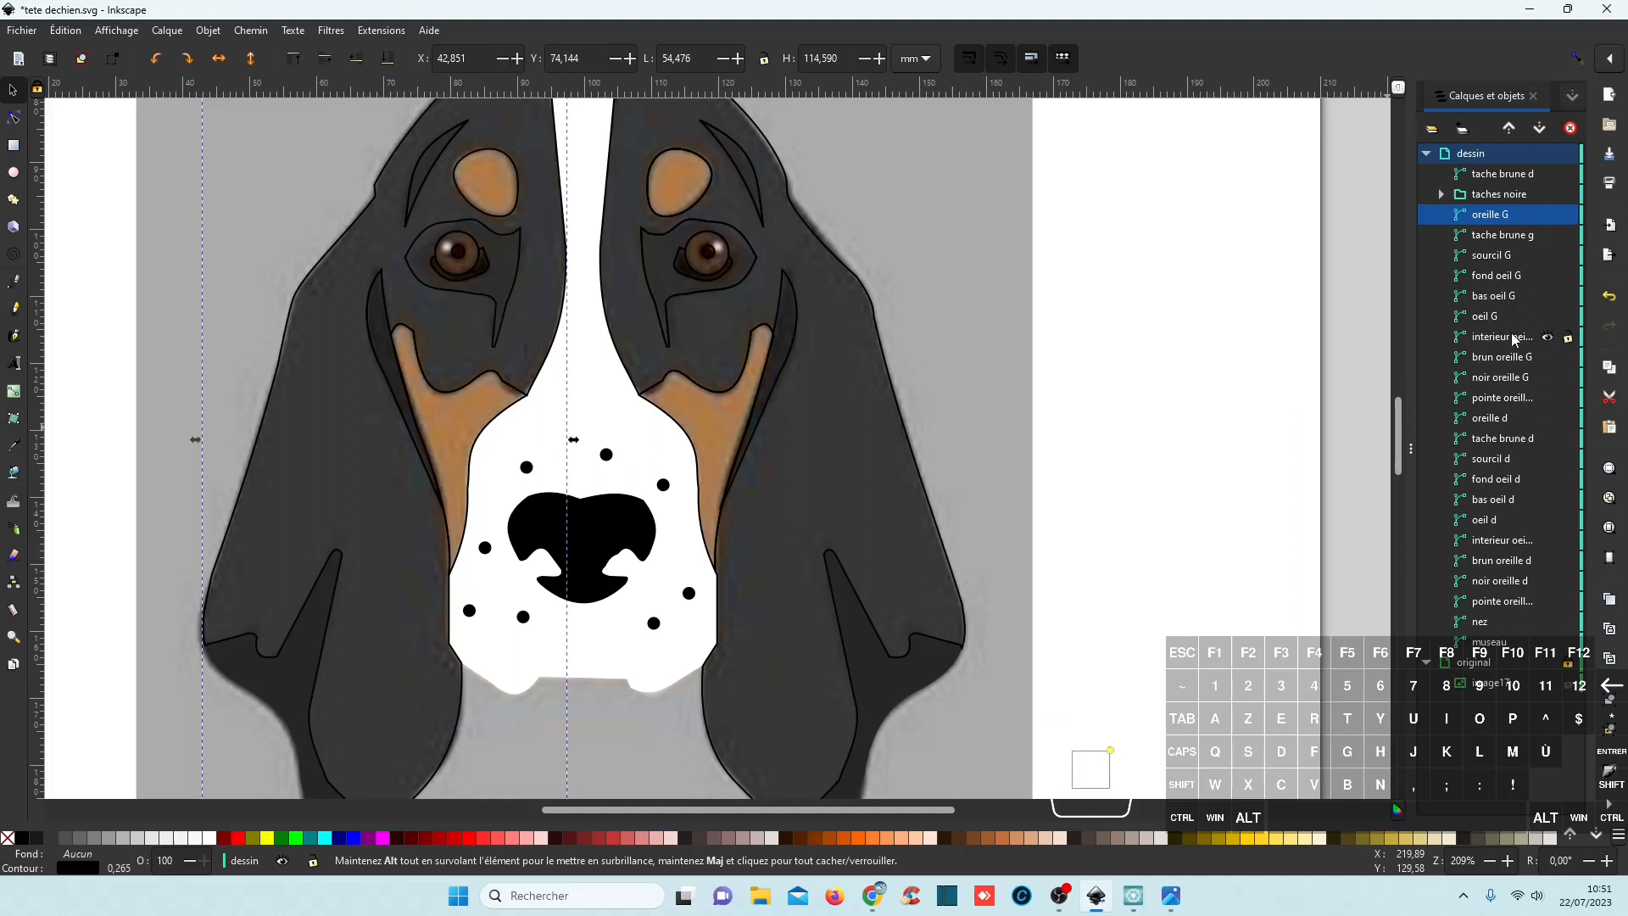
left_click(1499, 398)
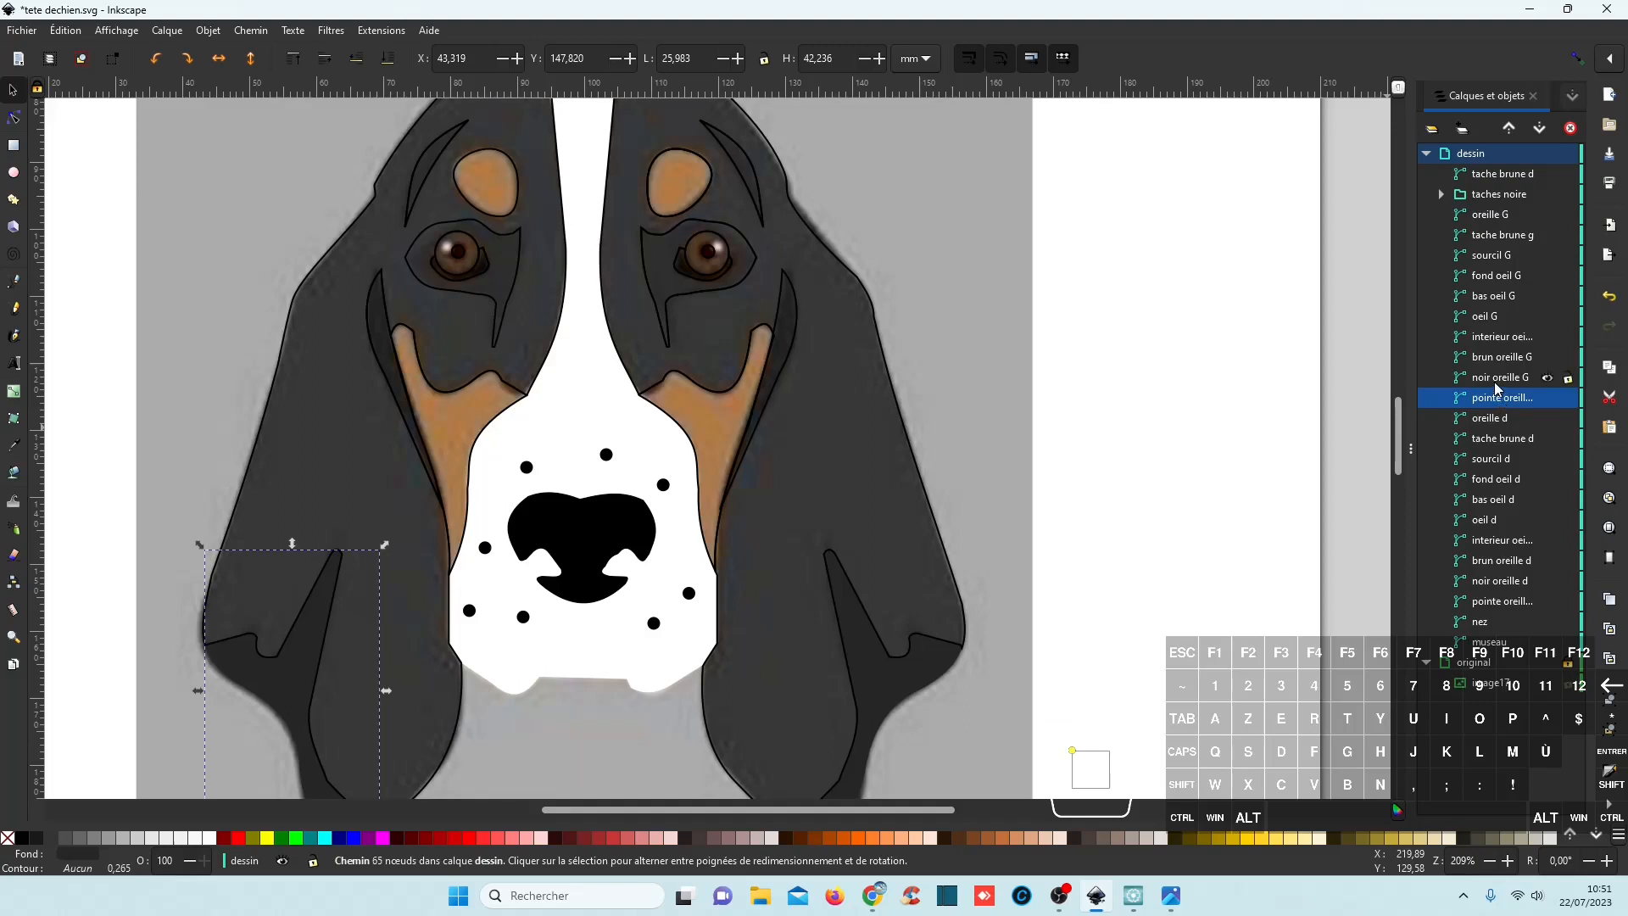
left_click(1497, 380)
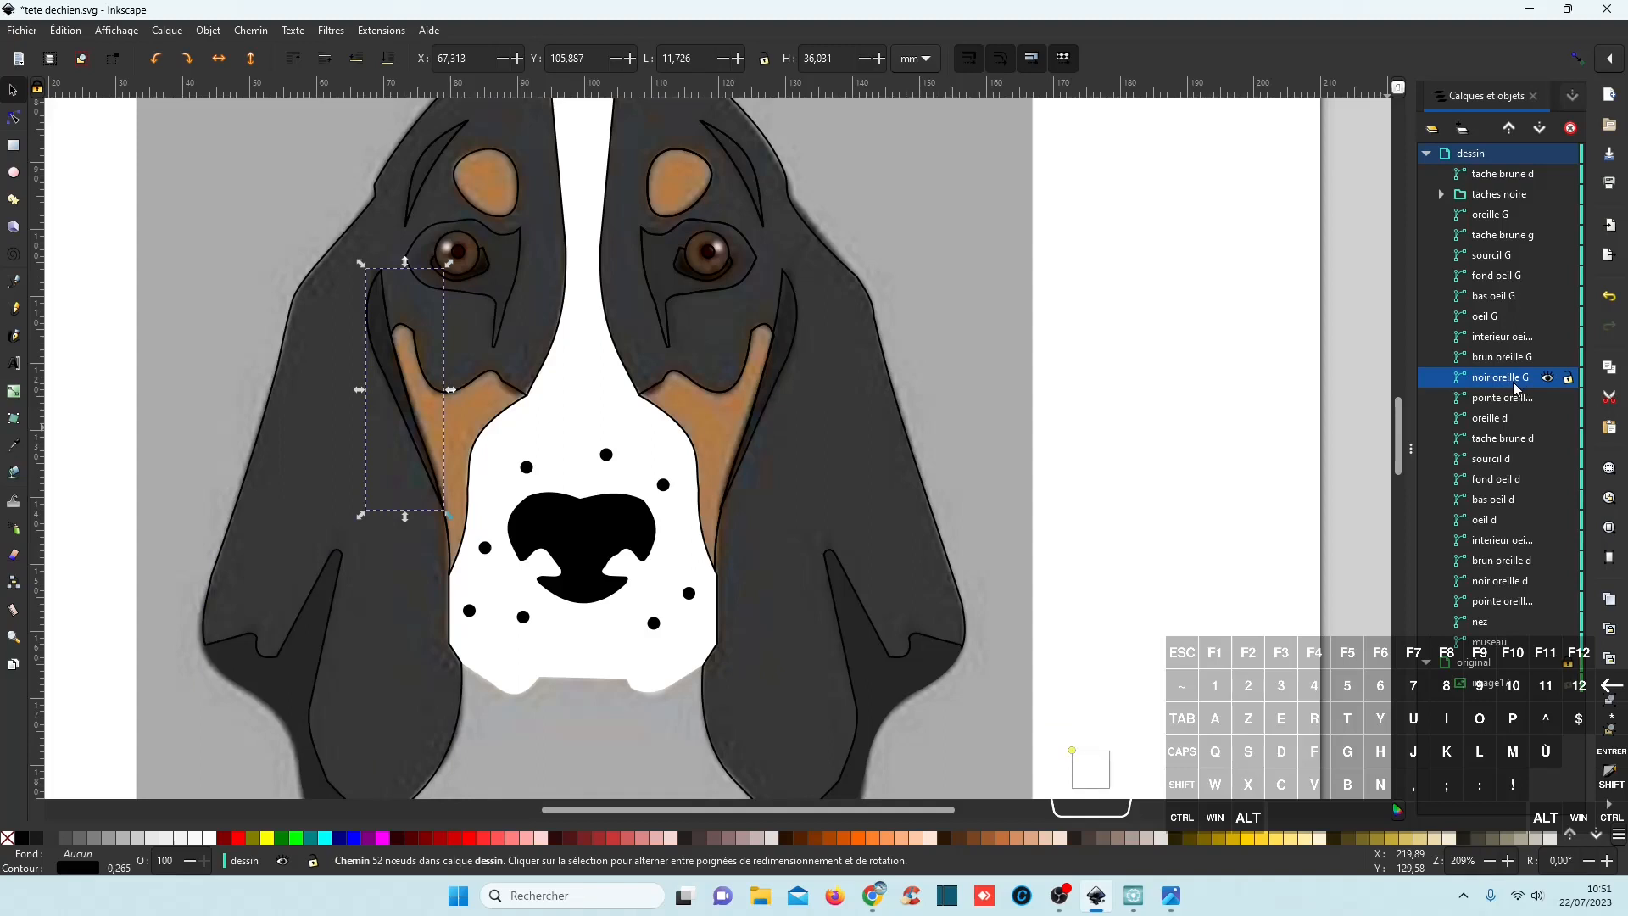
key("ctrl")
Select the noir oreille, fond oeil and sourcil paths of both sides together and sample the ear tips' dark grey as their fill.
left_click(796, 334)
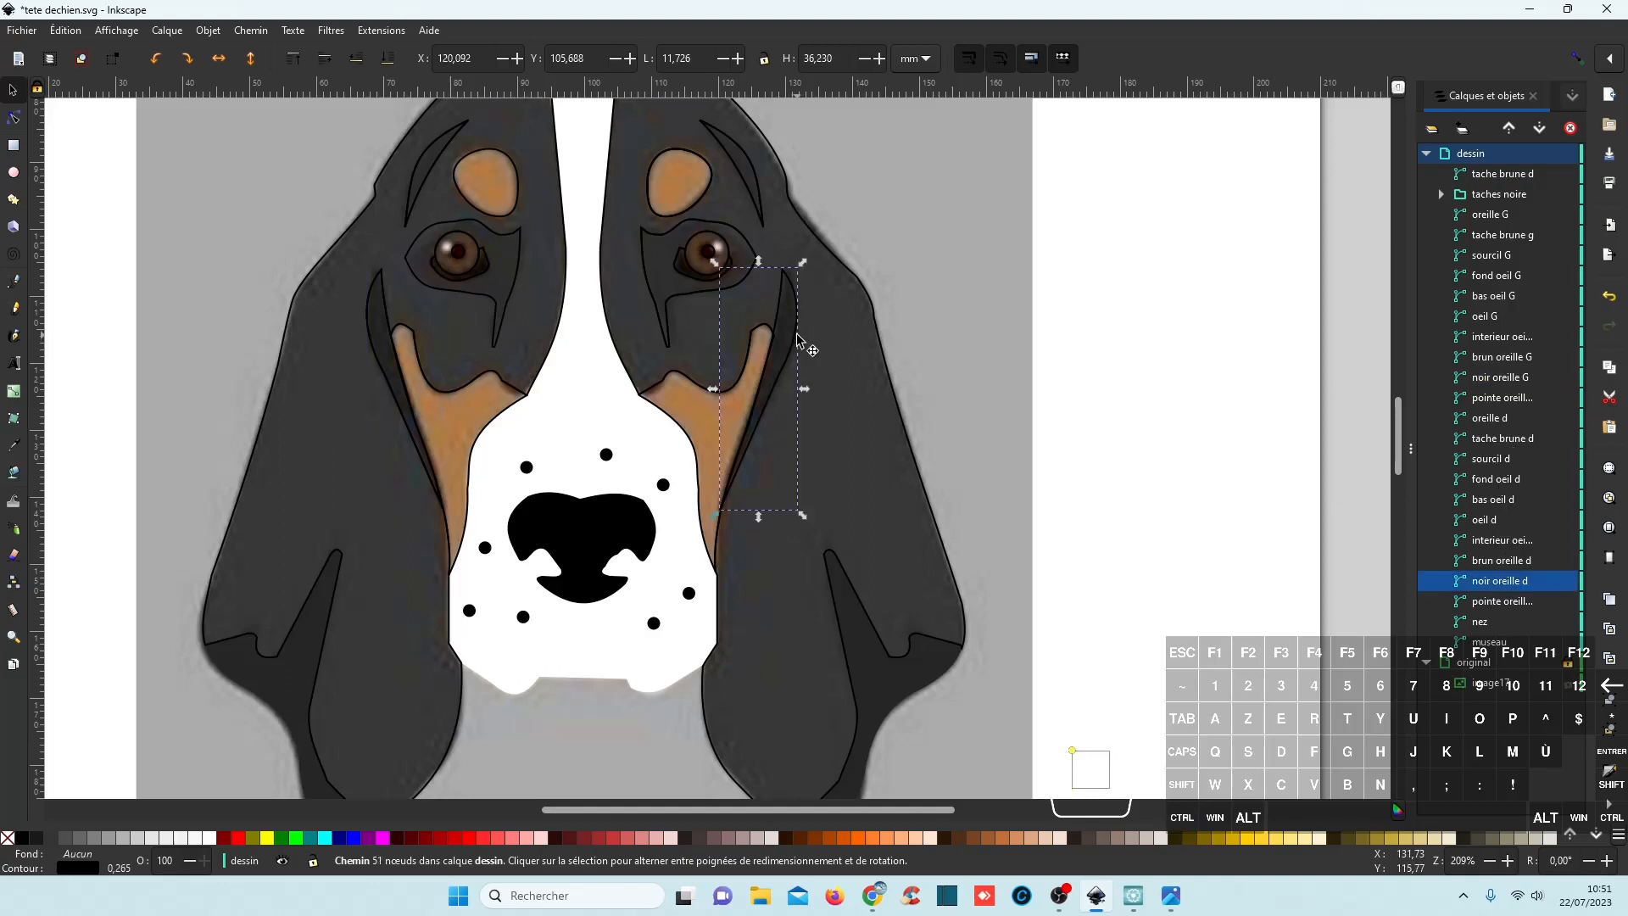
key("ctrl")
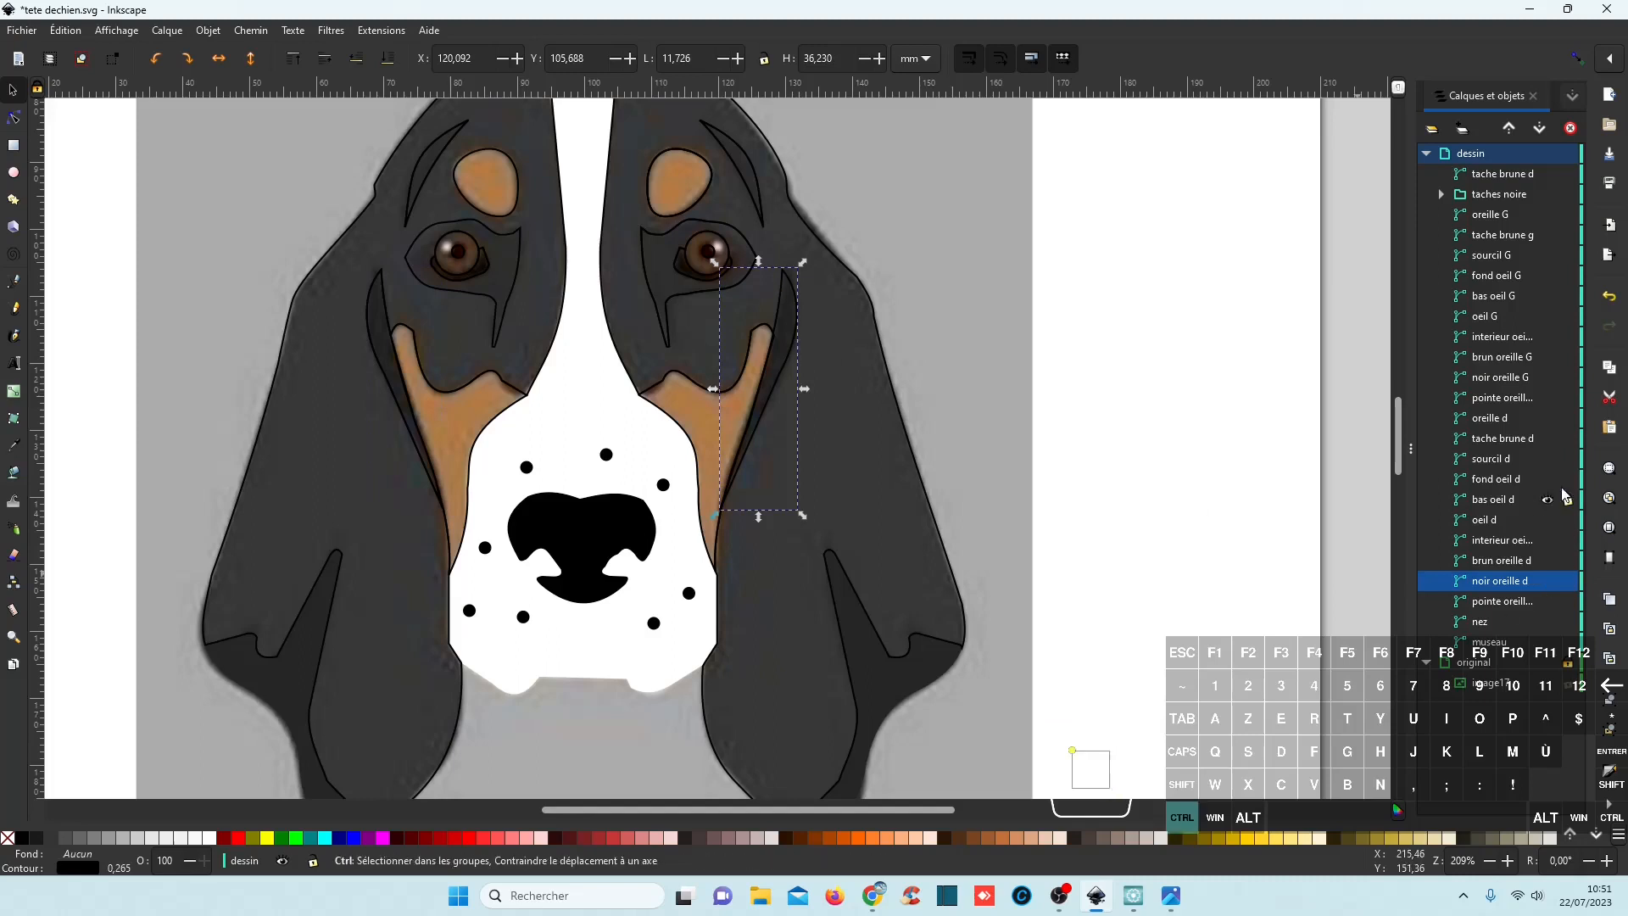
left_click(1507, 384, "ctrl")
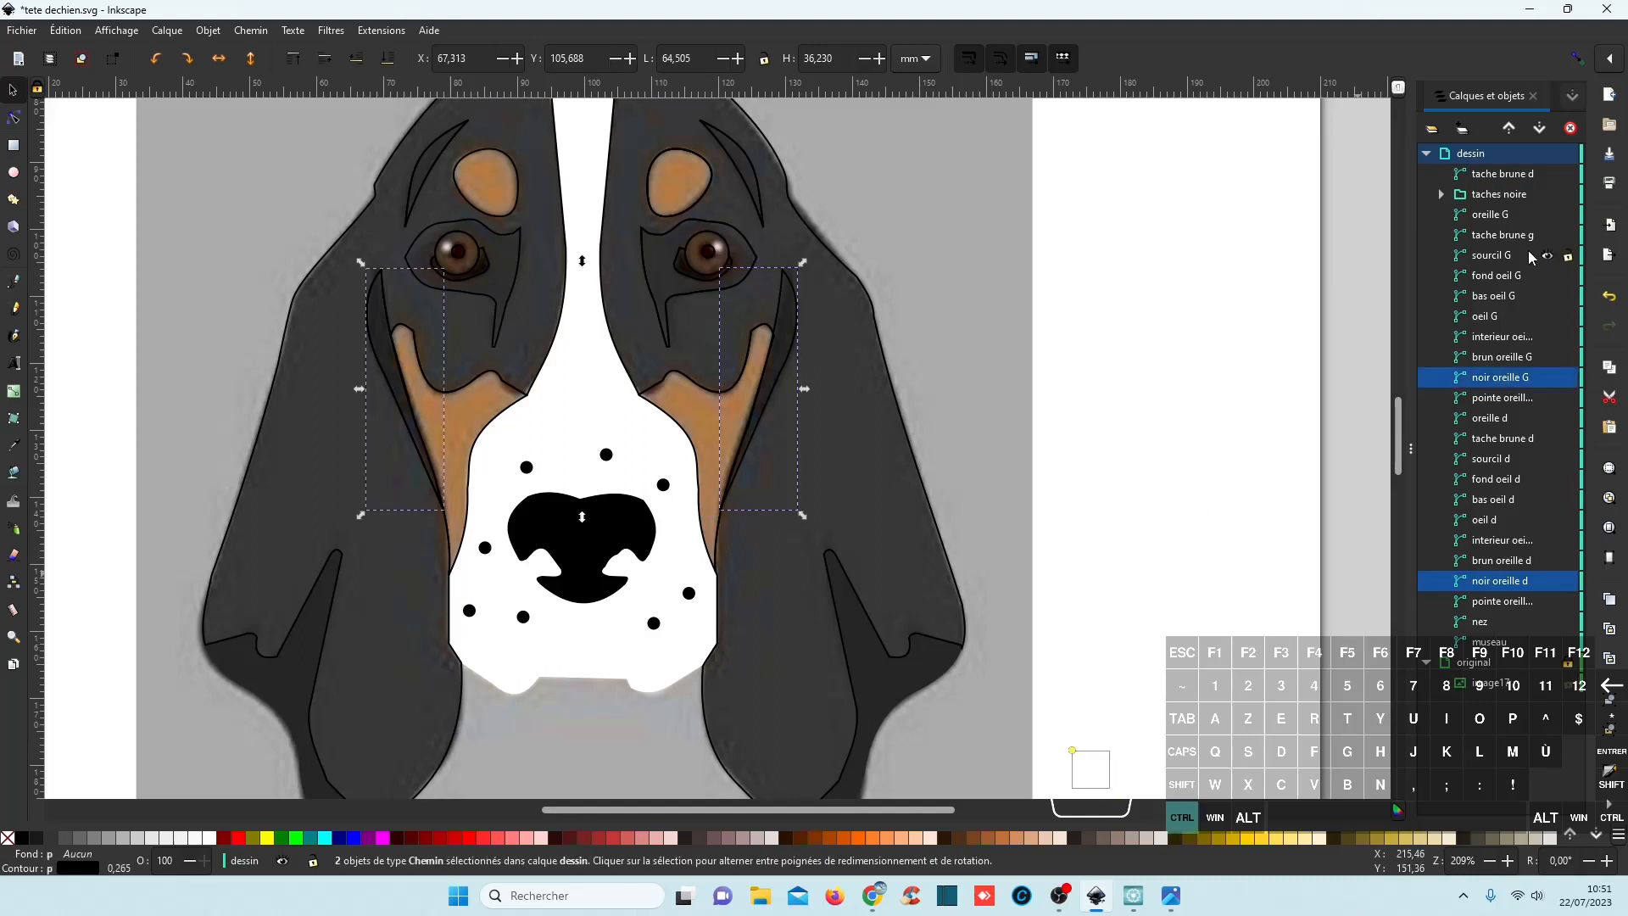
left_click(1503, 481, "ctrl")
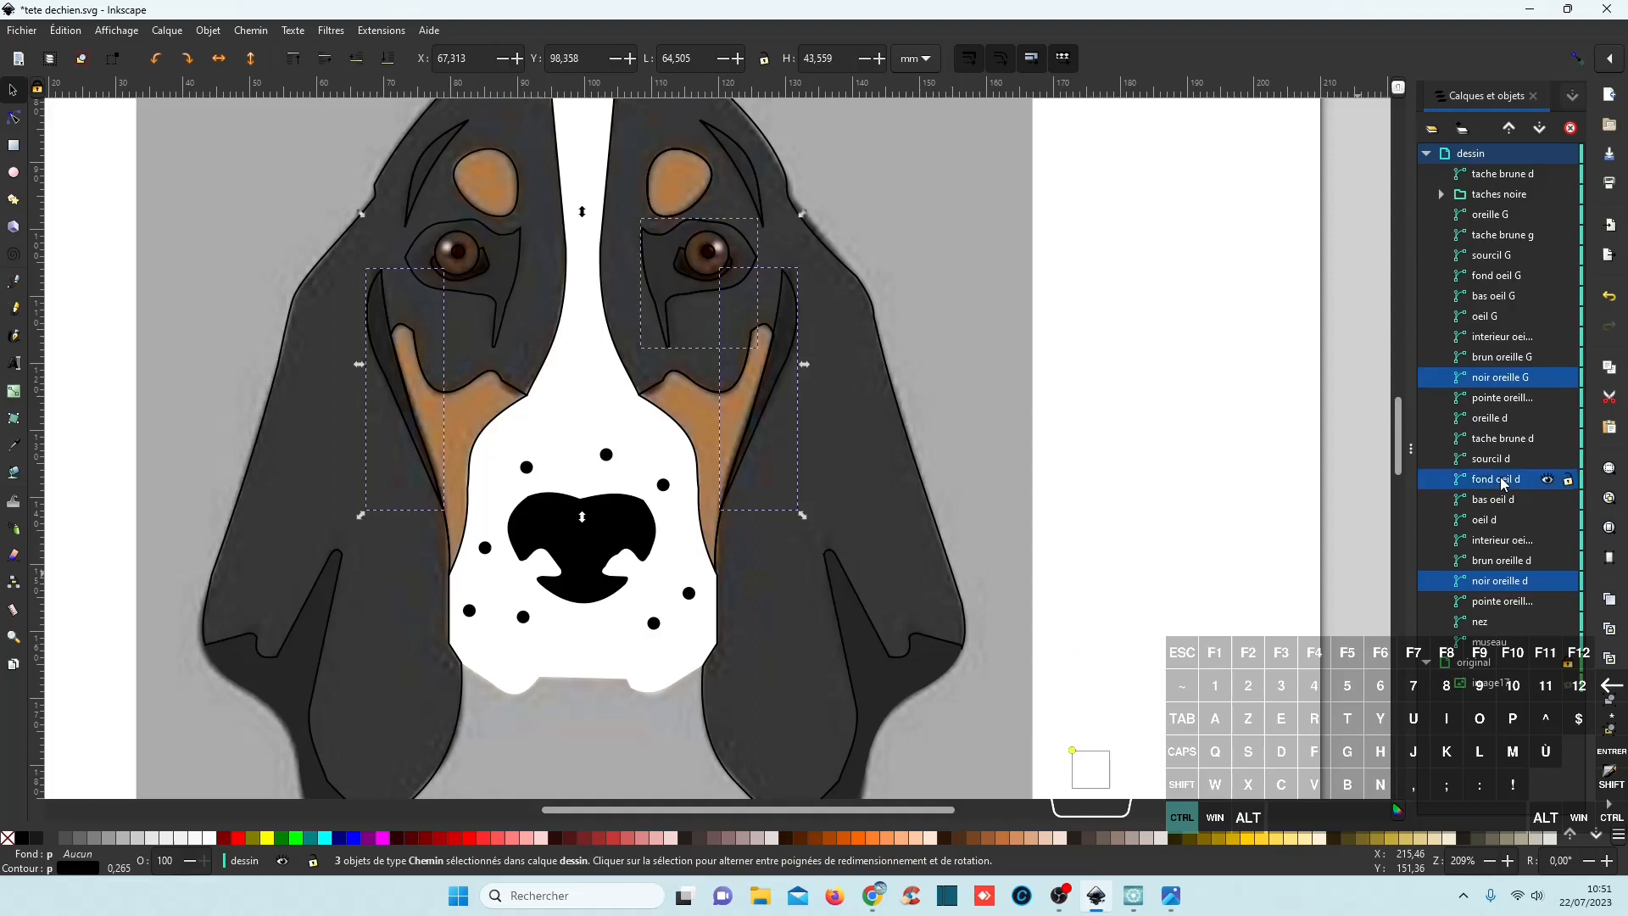
left_click(1494, 280, "ctrl")
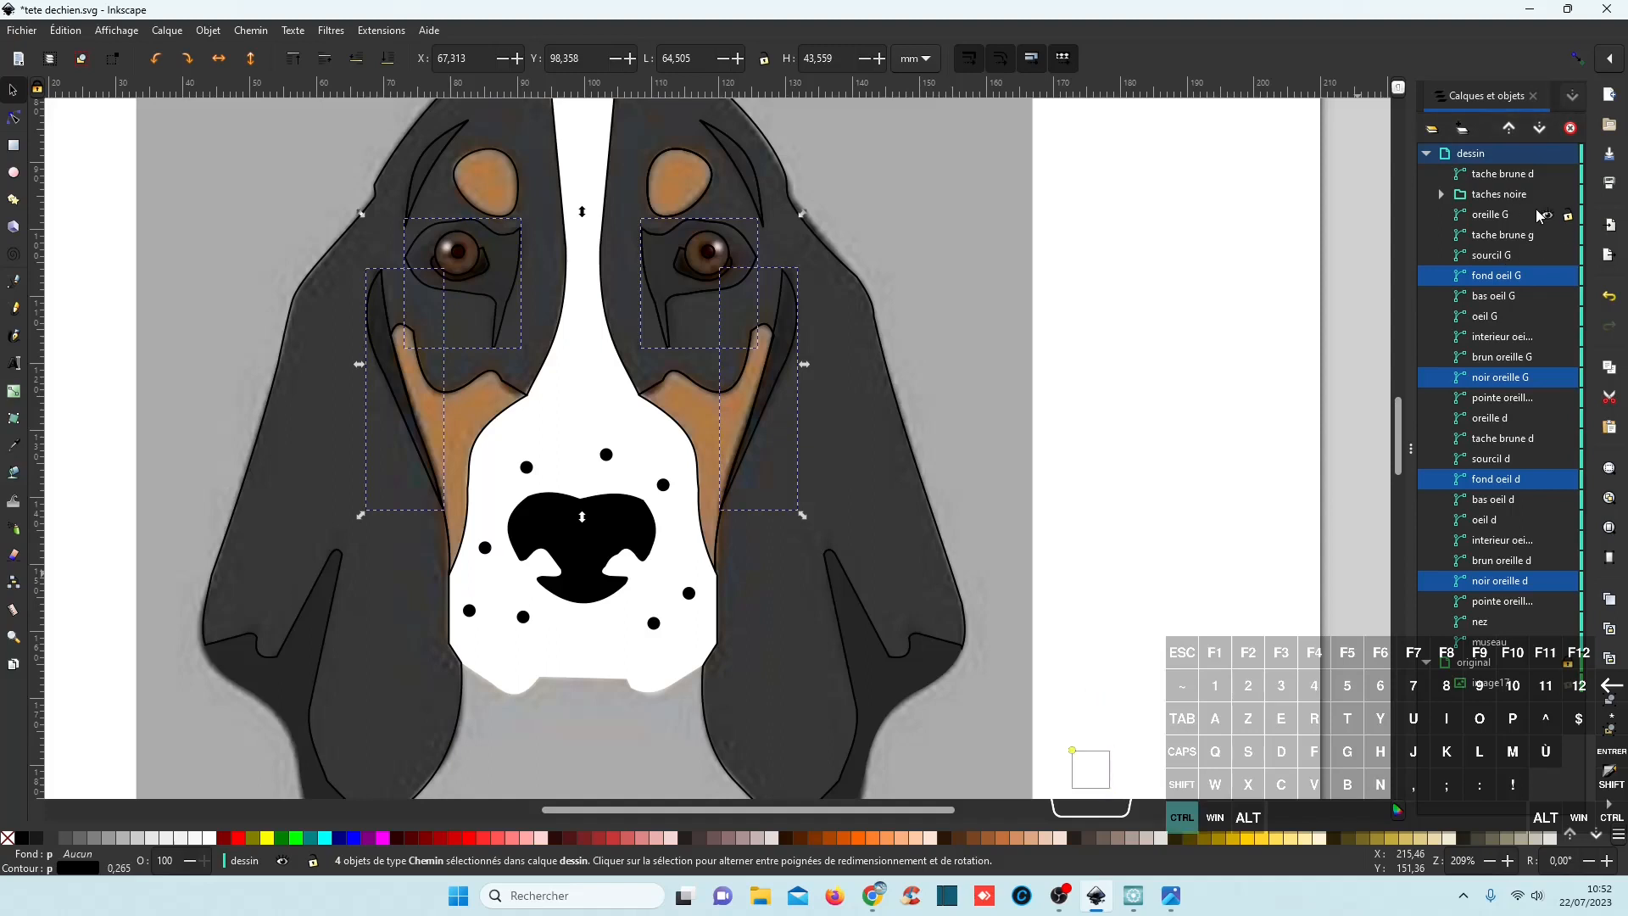
left_click(1496, 256, "ctrl")
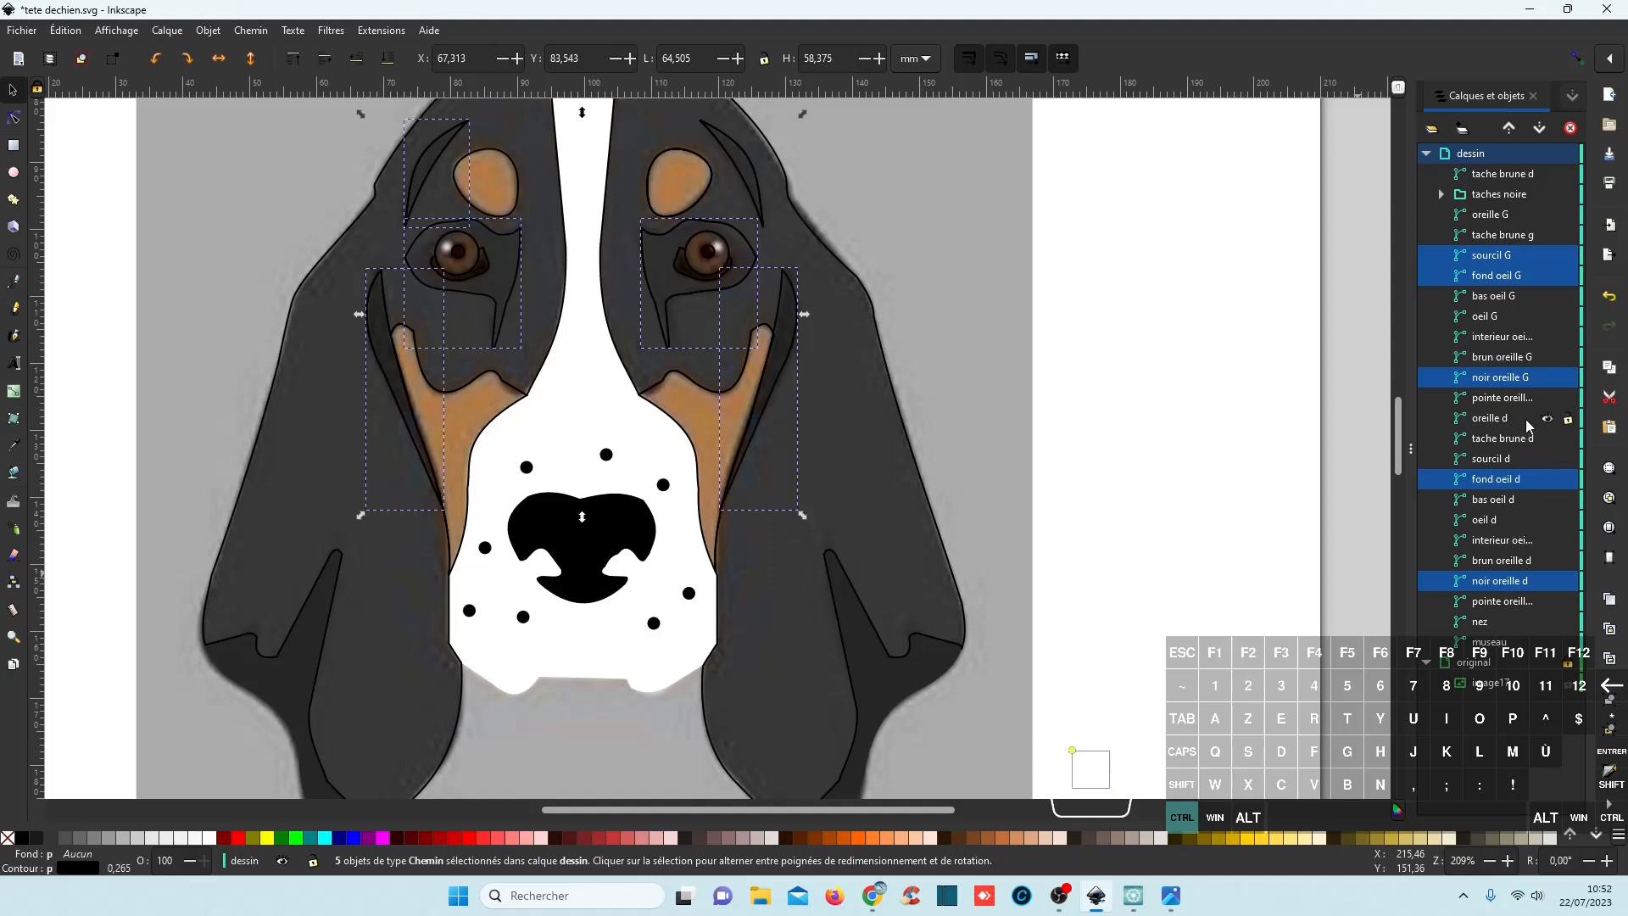
left_click(1505, 462, "ctrl")
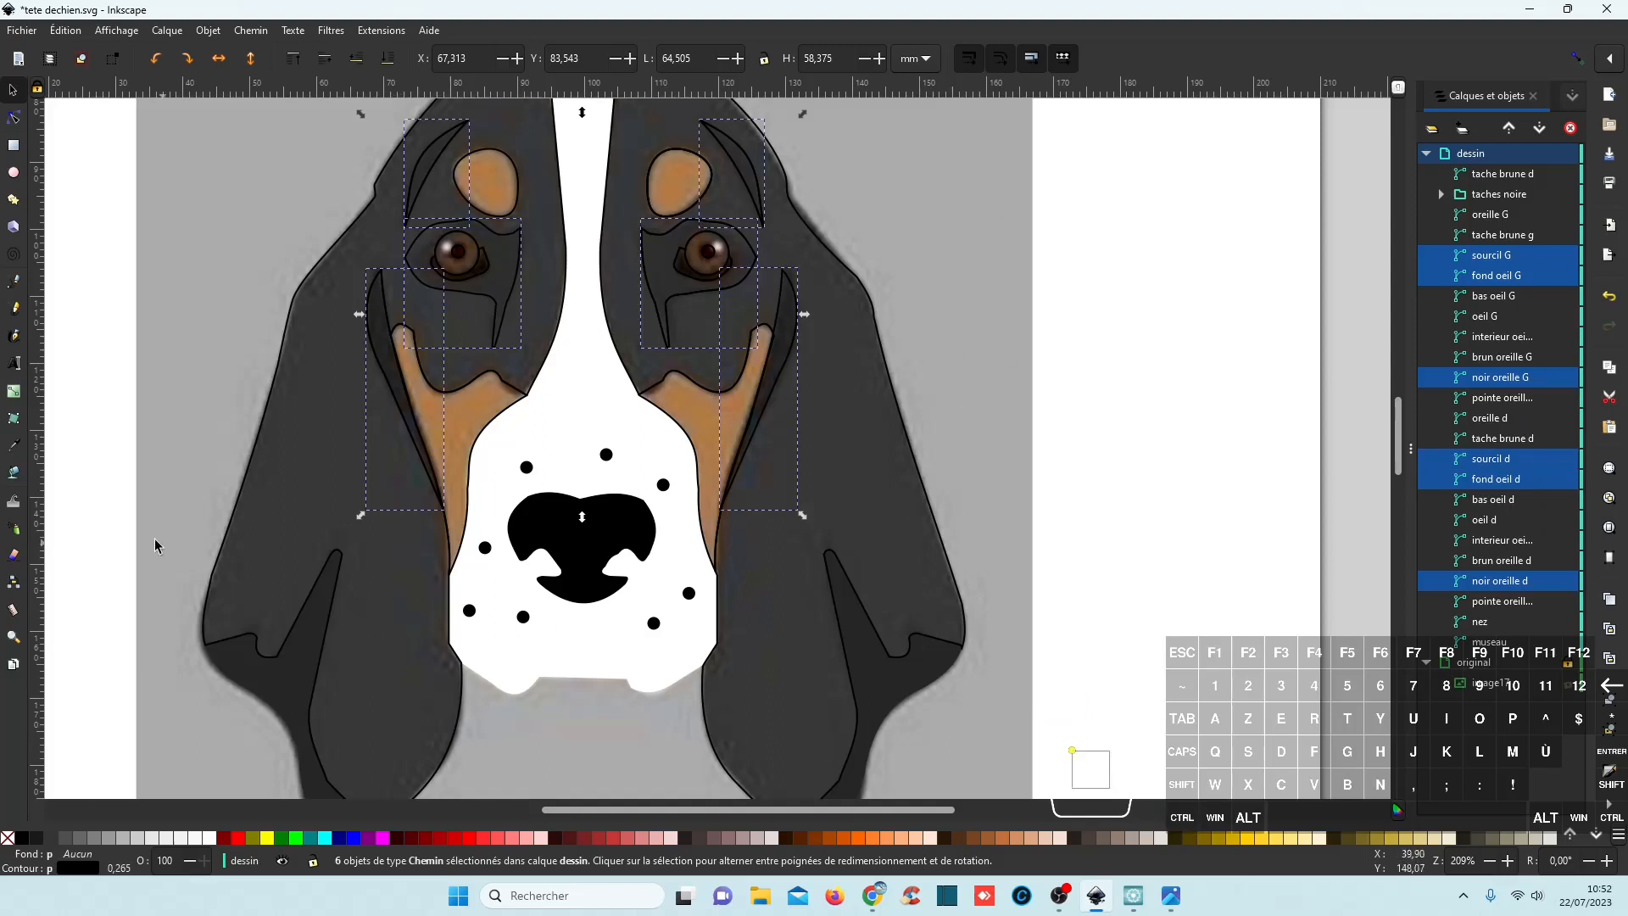
left_click(12, 445)
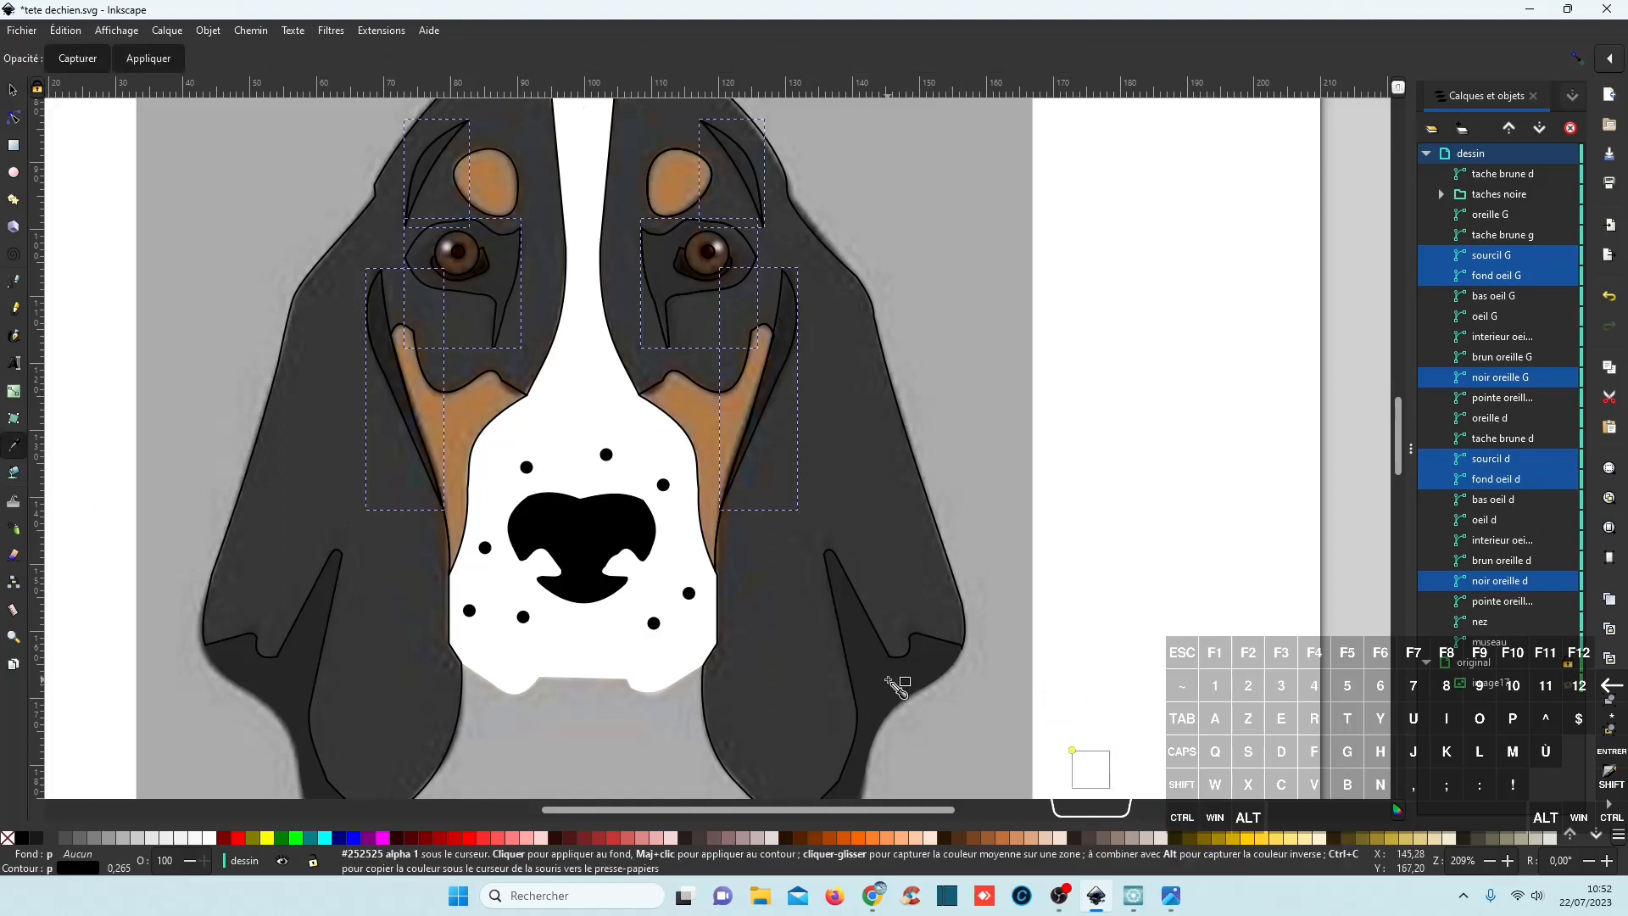
Remove the outlines from the selected sourcil, fond oeil and noir oreille shapes on both sides, and clear the selection.
key("shift")
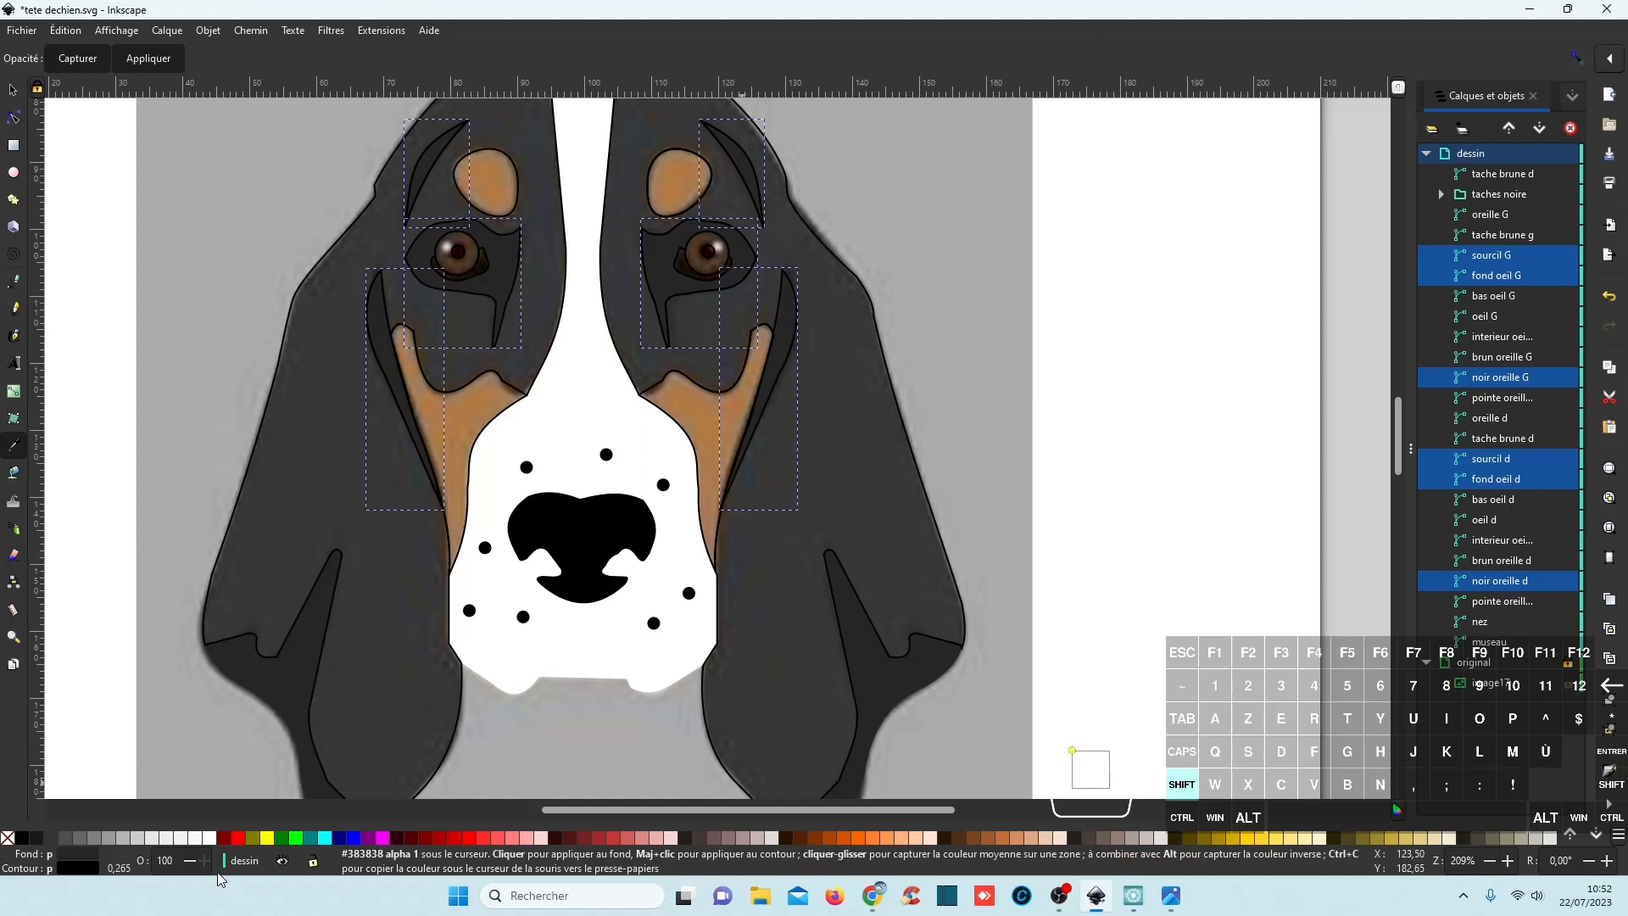
left_click(8, 840, "shift")
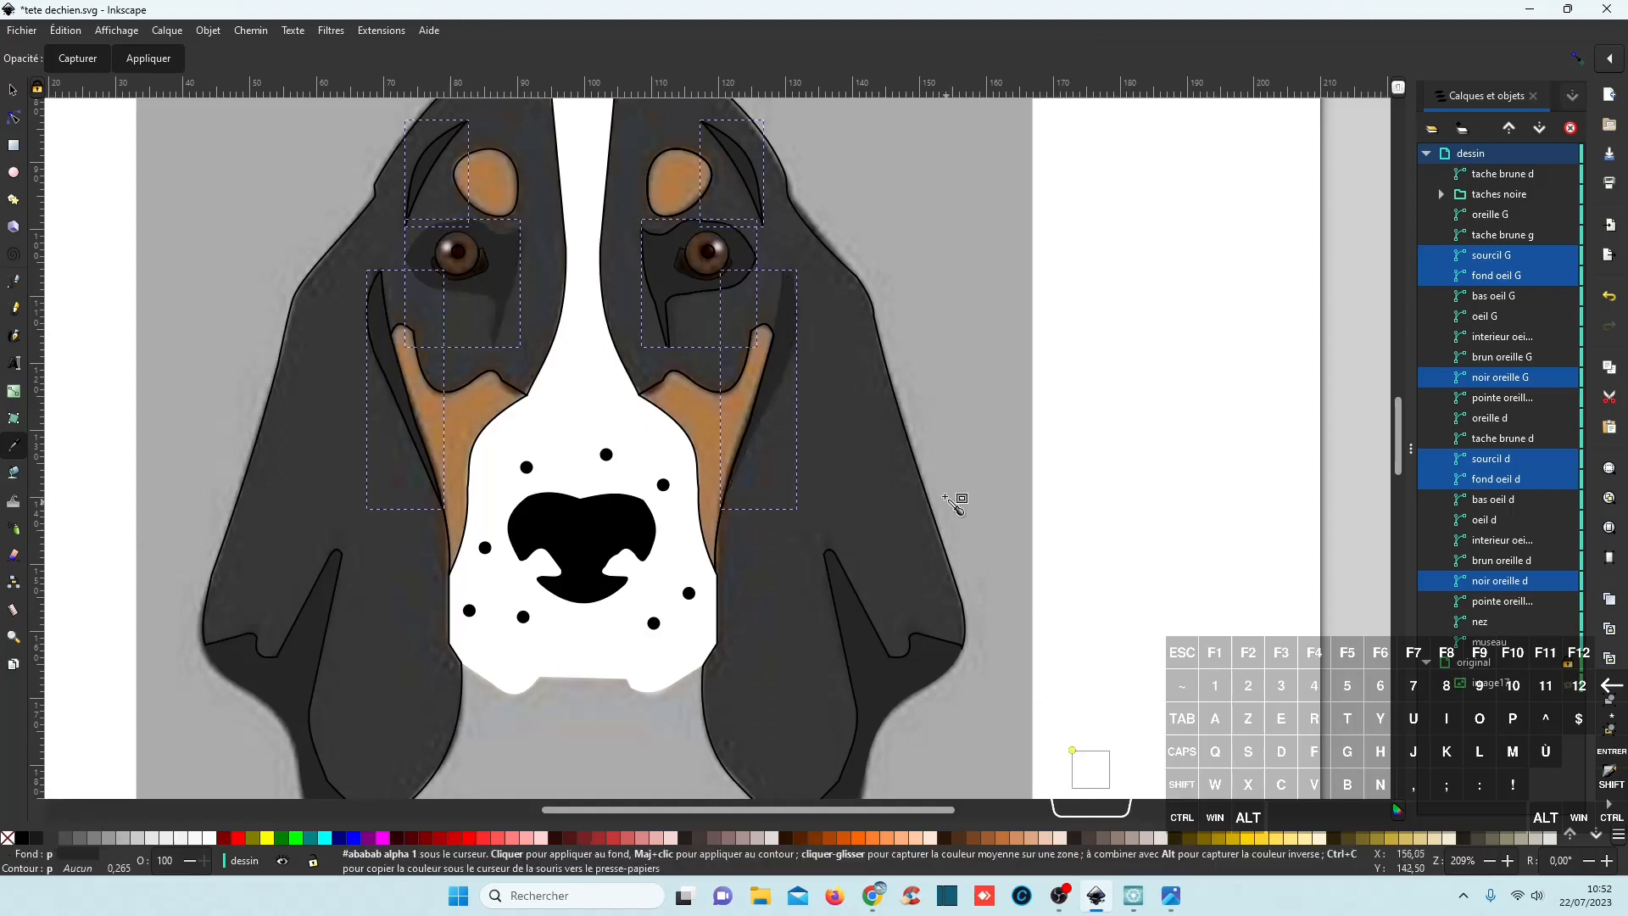
left_click(13, 90)
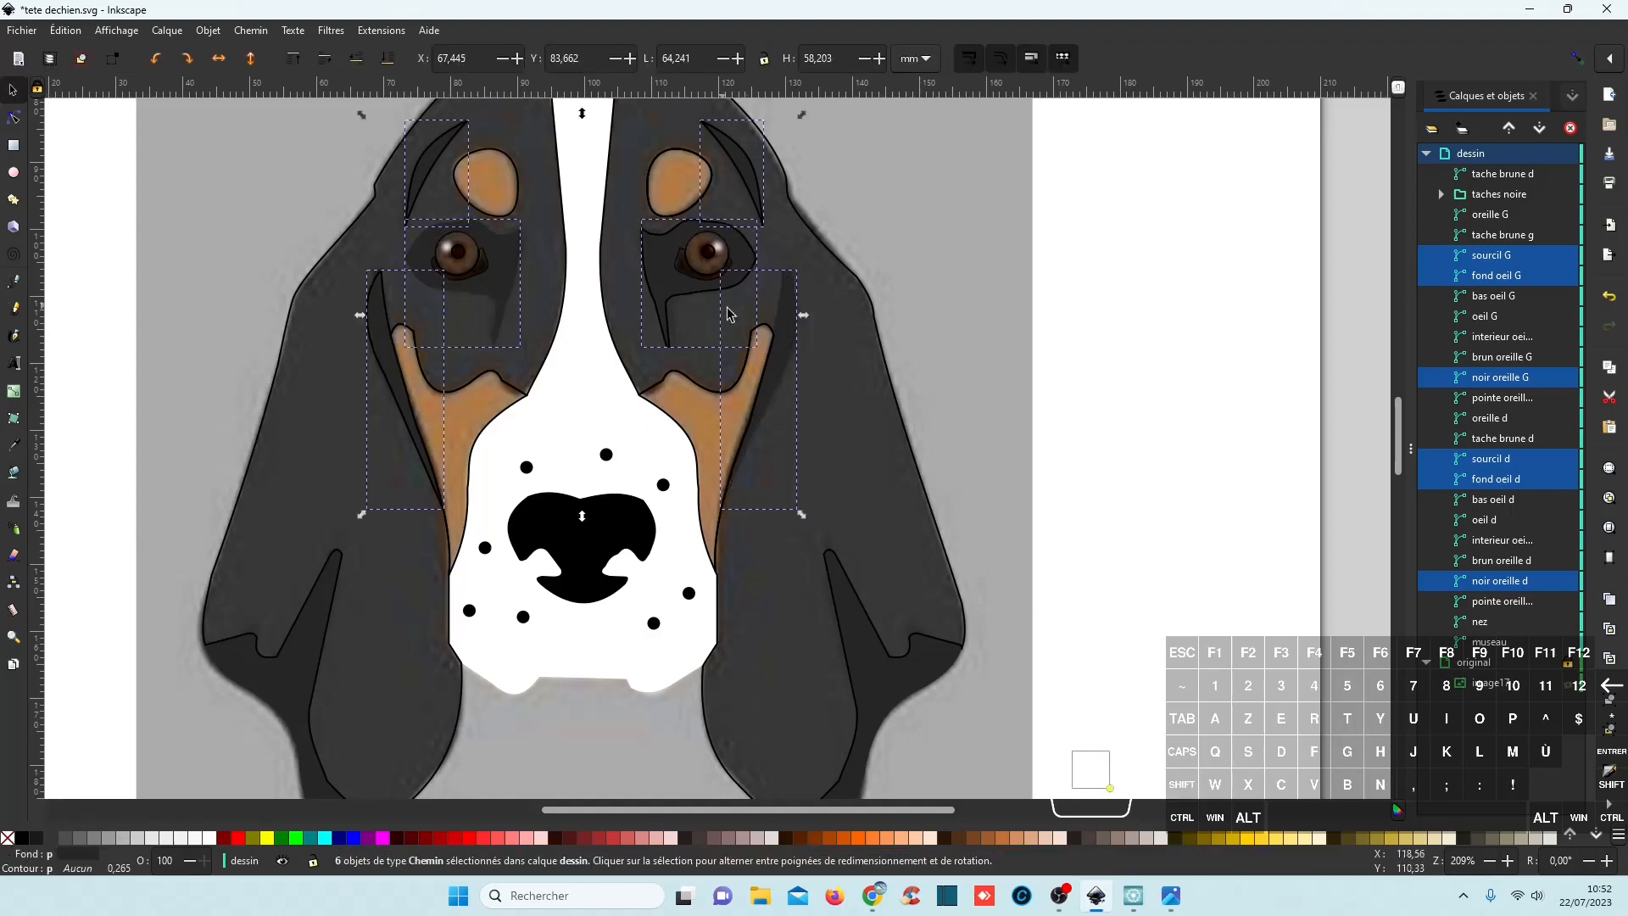
left_click(977, 339)
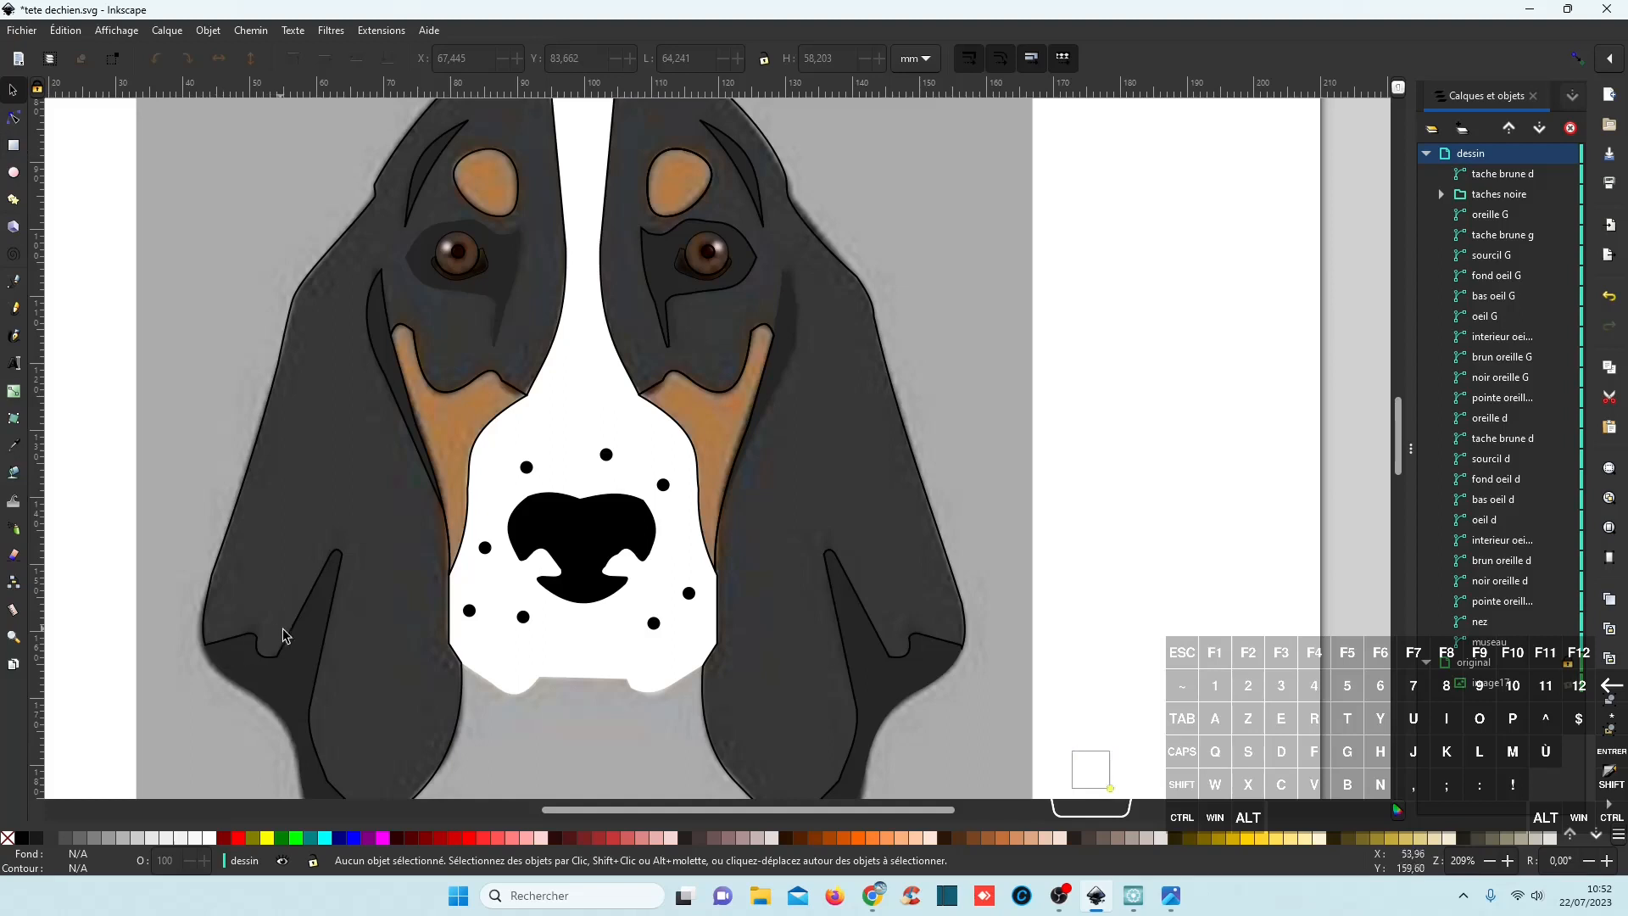
Fill the shapes oreille G and oreille d with the dark grey #383838 sampled from the ear, and remove their outlines.
left_click(726, 288)
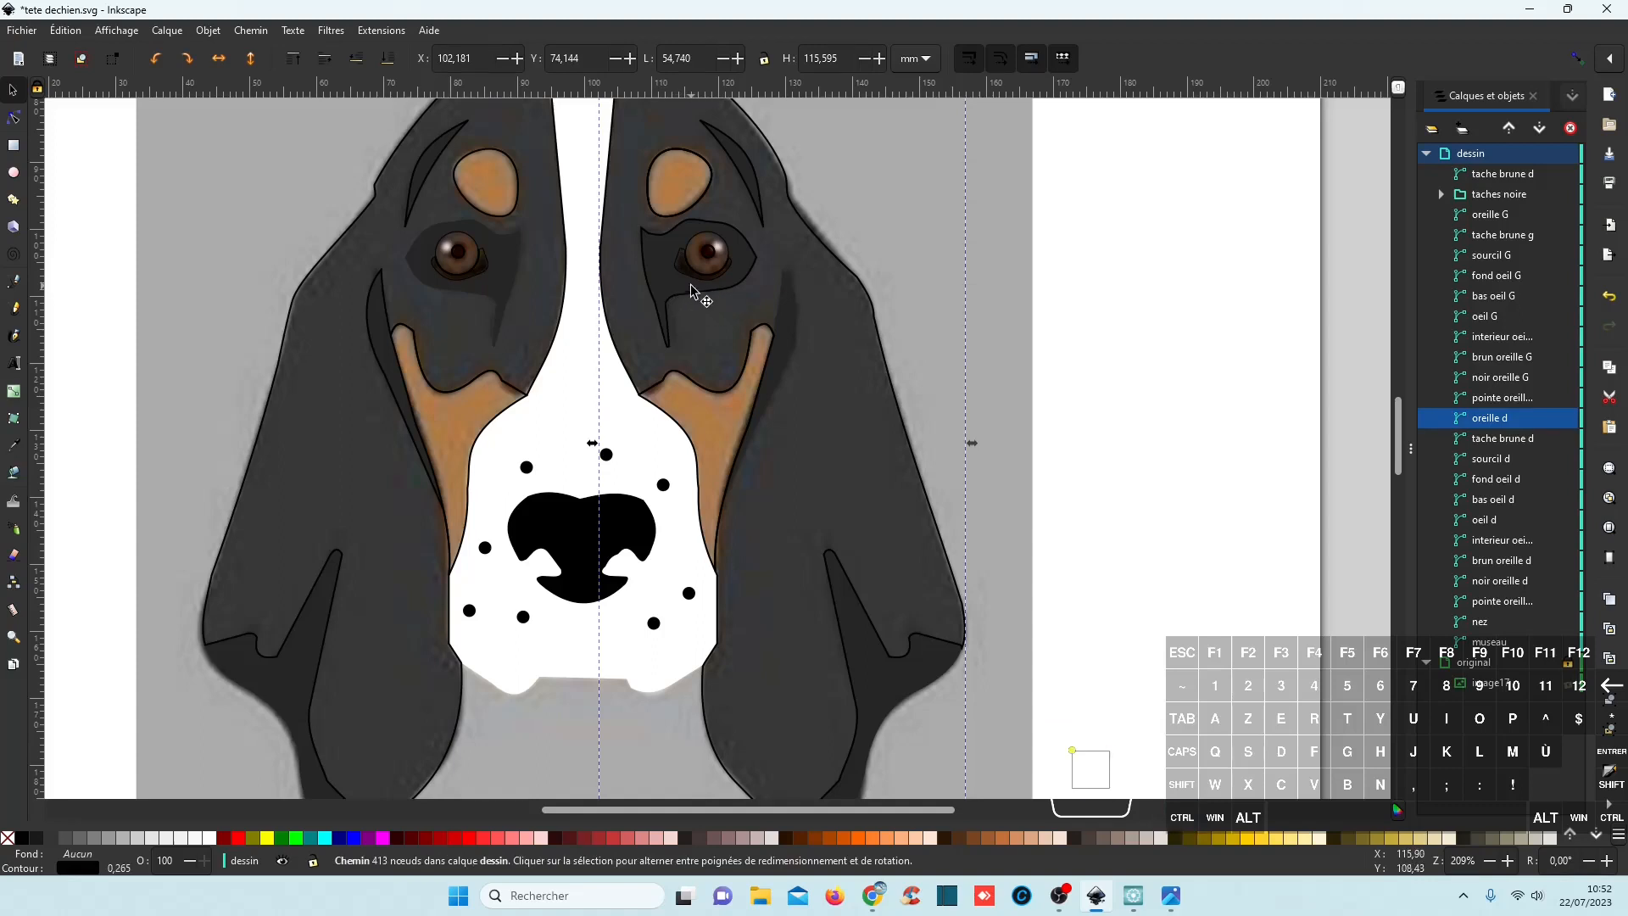
scroll(688, 285, "up", 4, "ctrl")
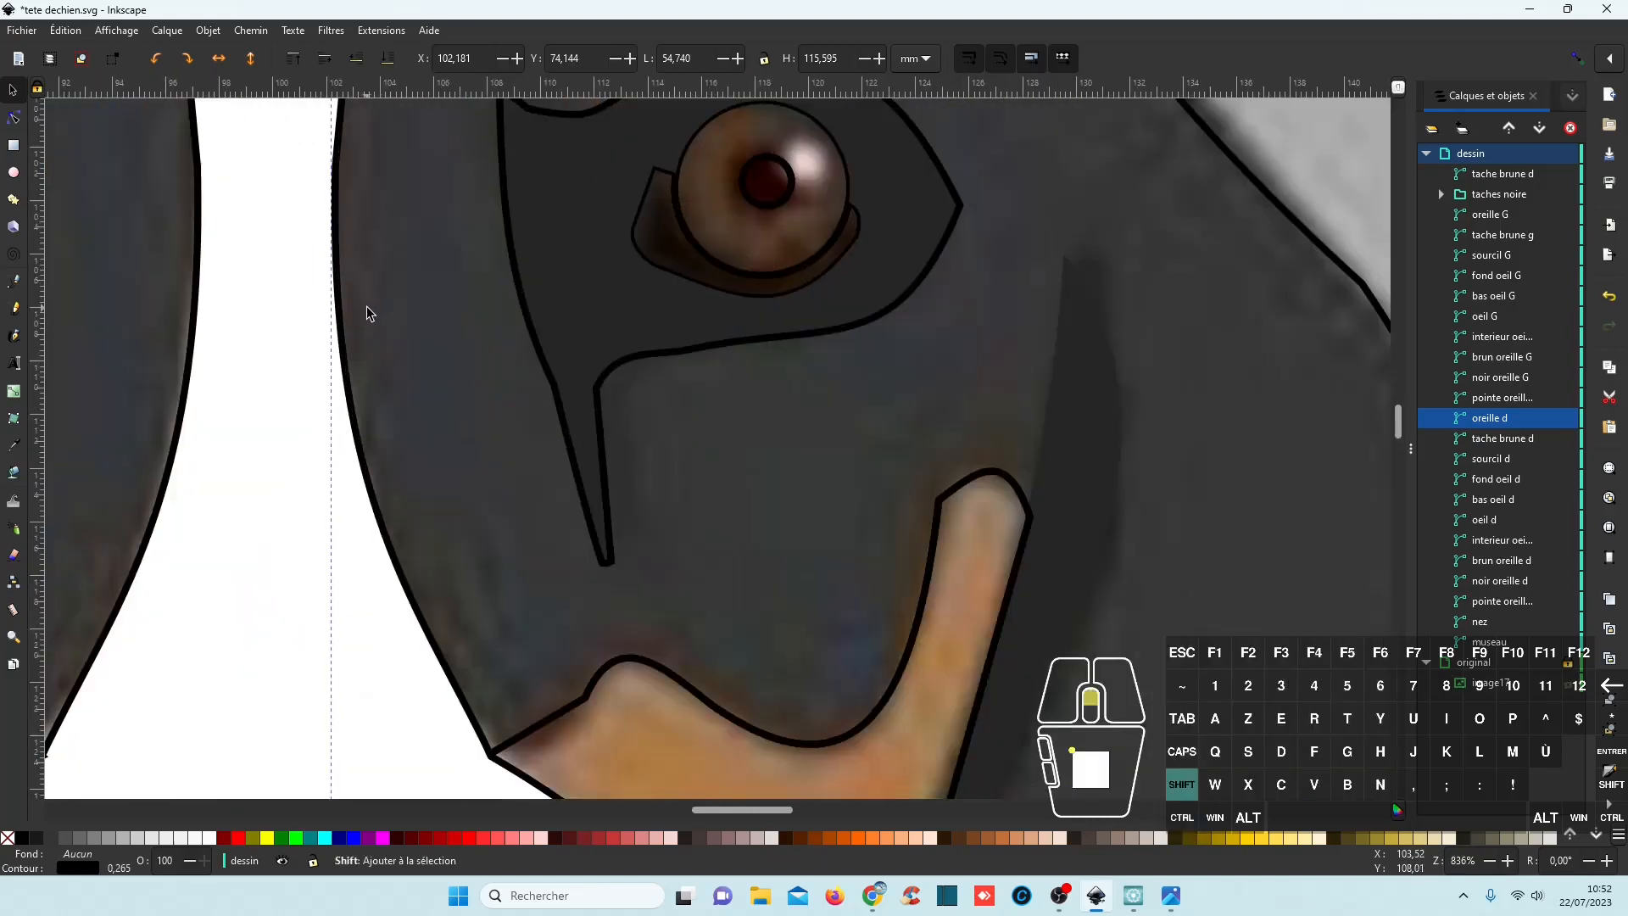
scroll(366, 307, "left", 5, "shift")
scroll(366, 307, "down", 4, "ctrl")
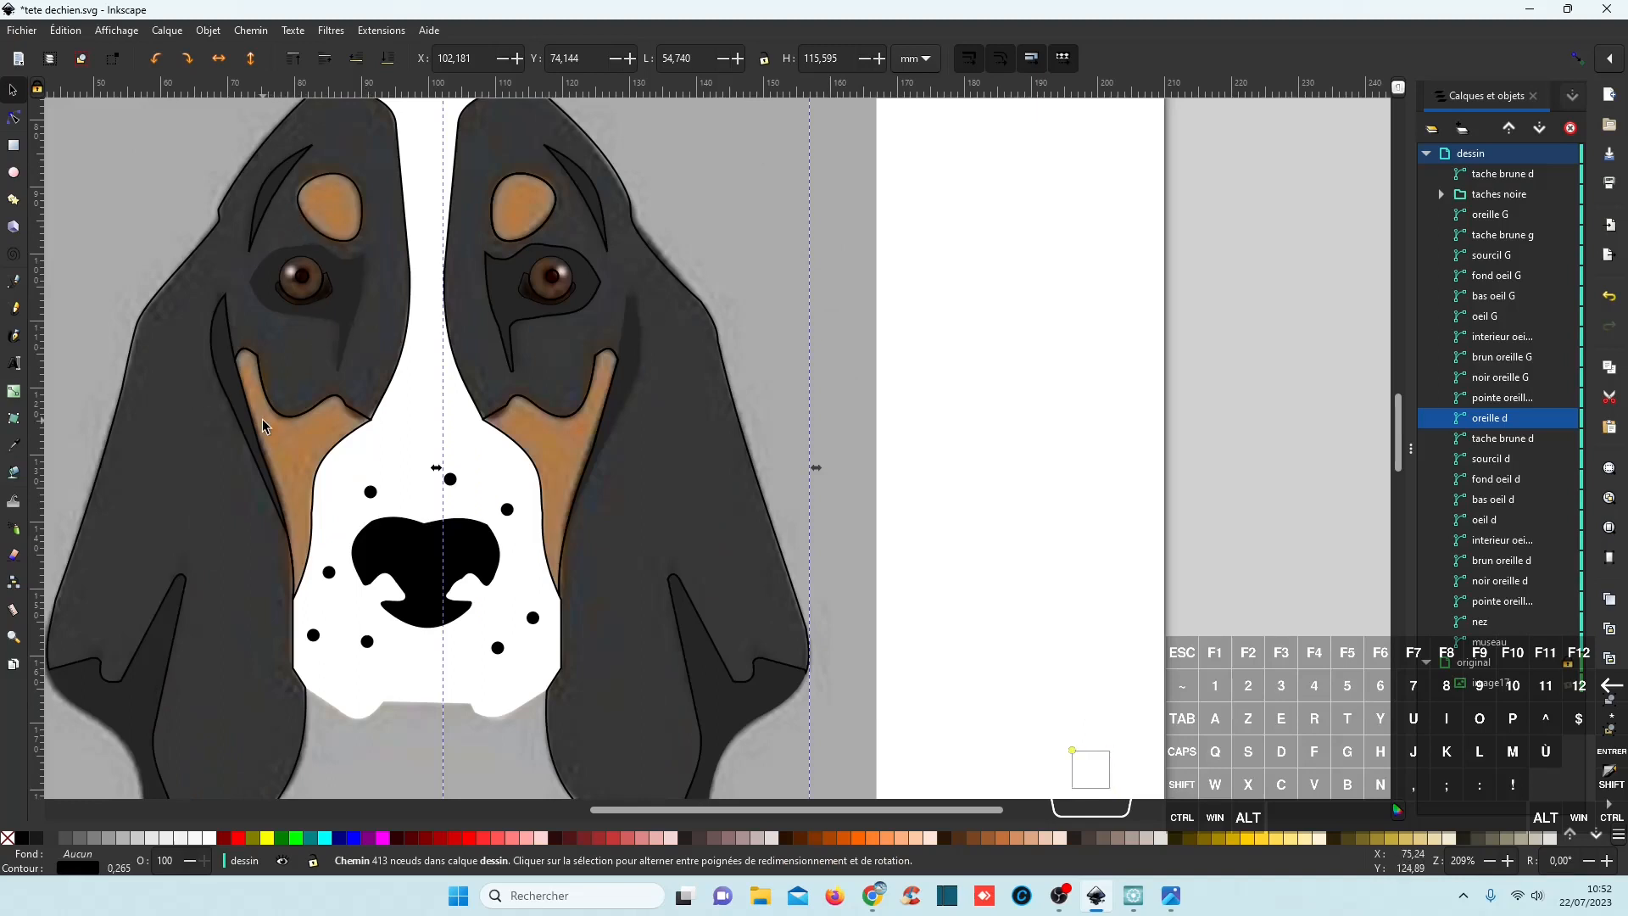
left_click(124, 380)
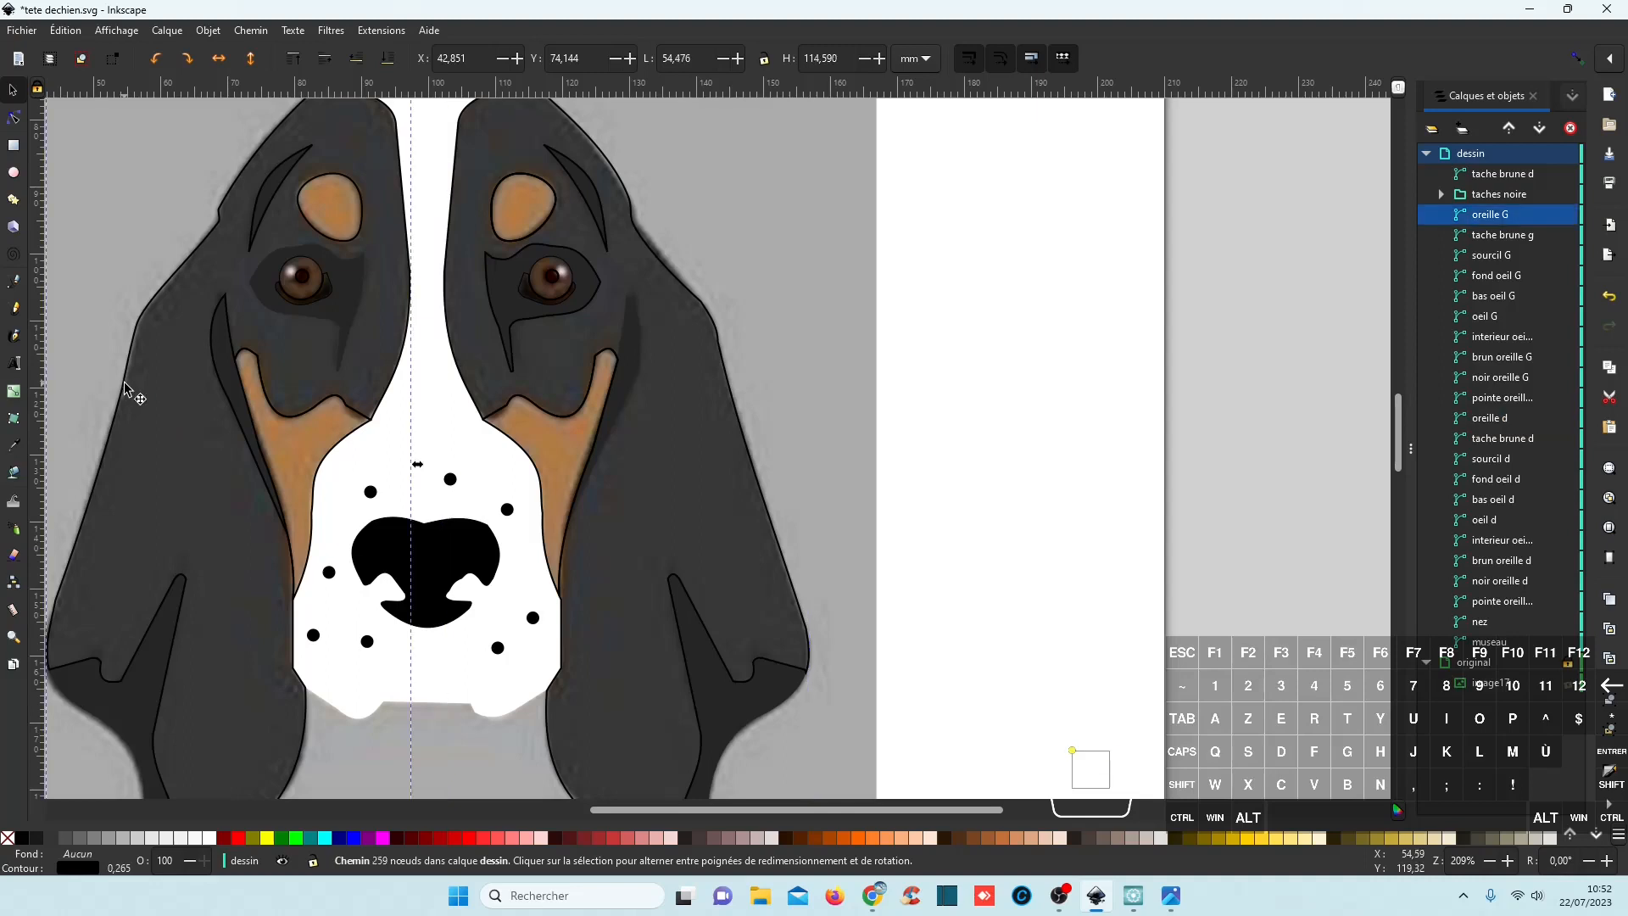
left_click(732, 400, "shift")
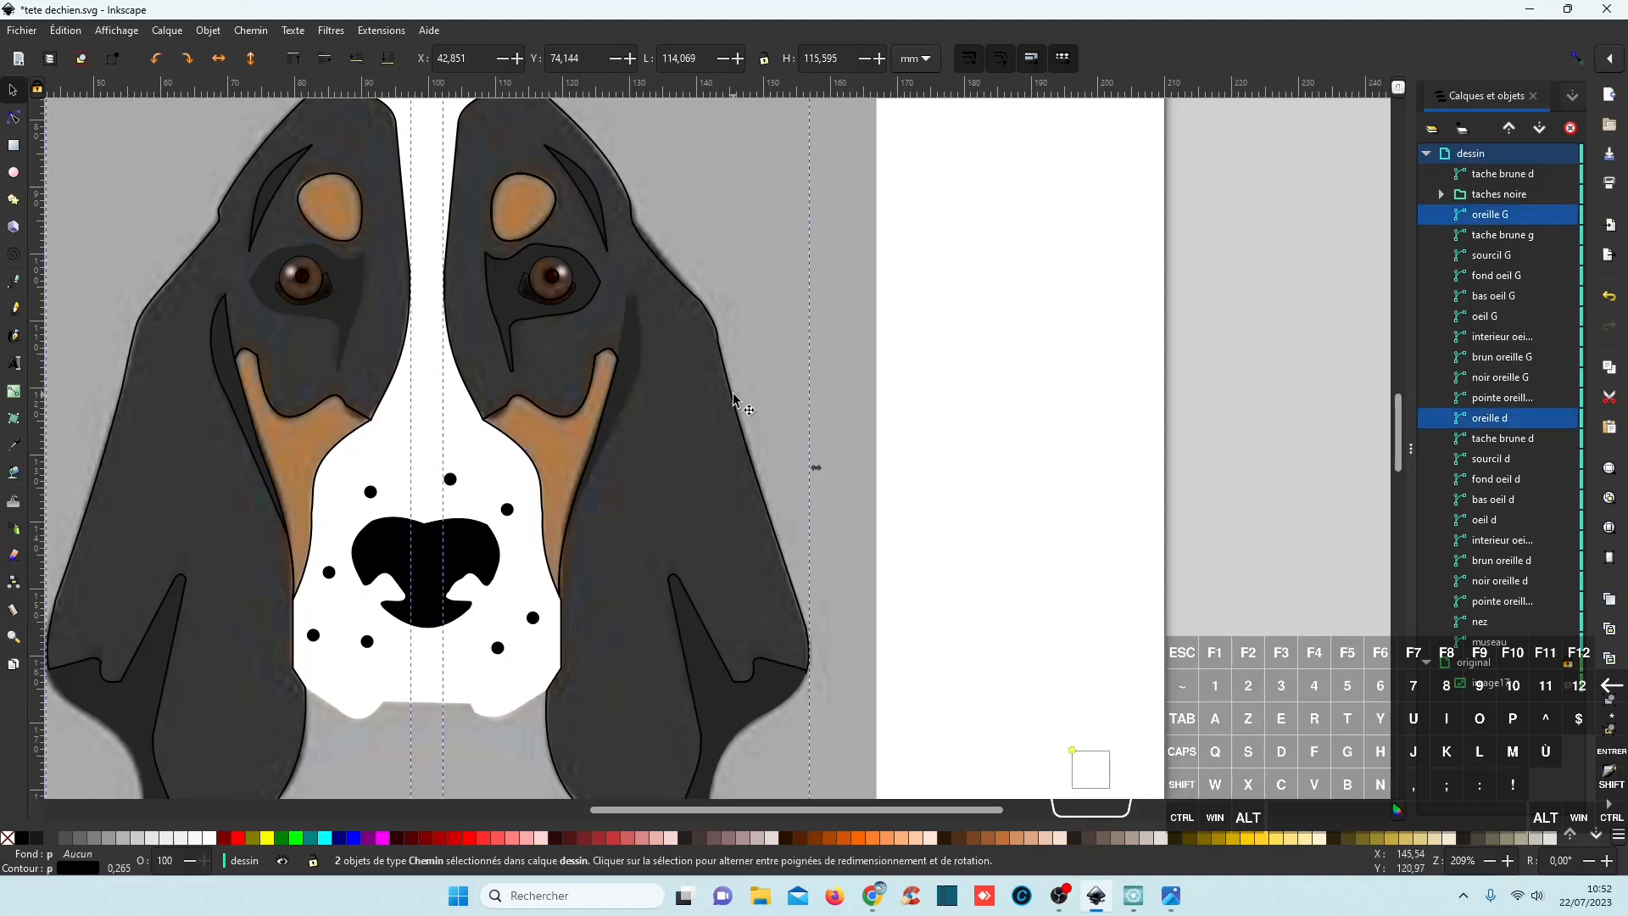
left_click(16, 447)
left_click(229, 515)
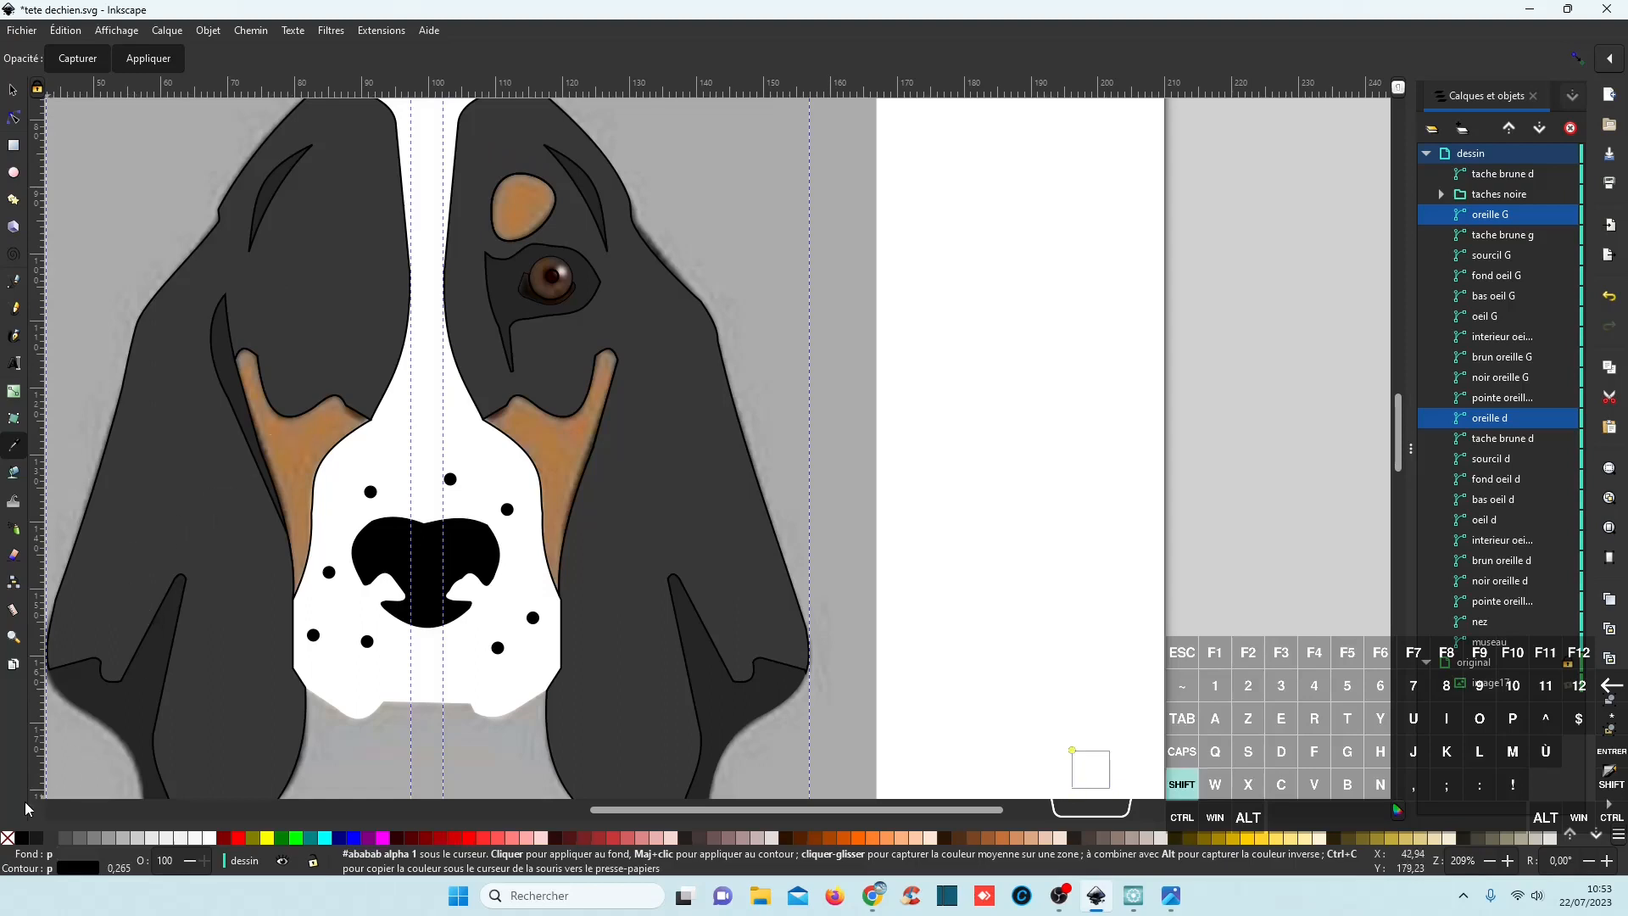
left_click(7, 839, "shift")
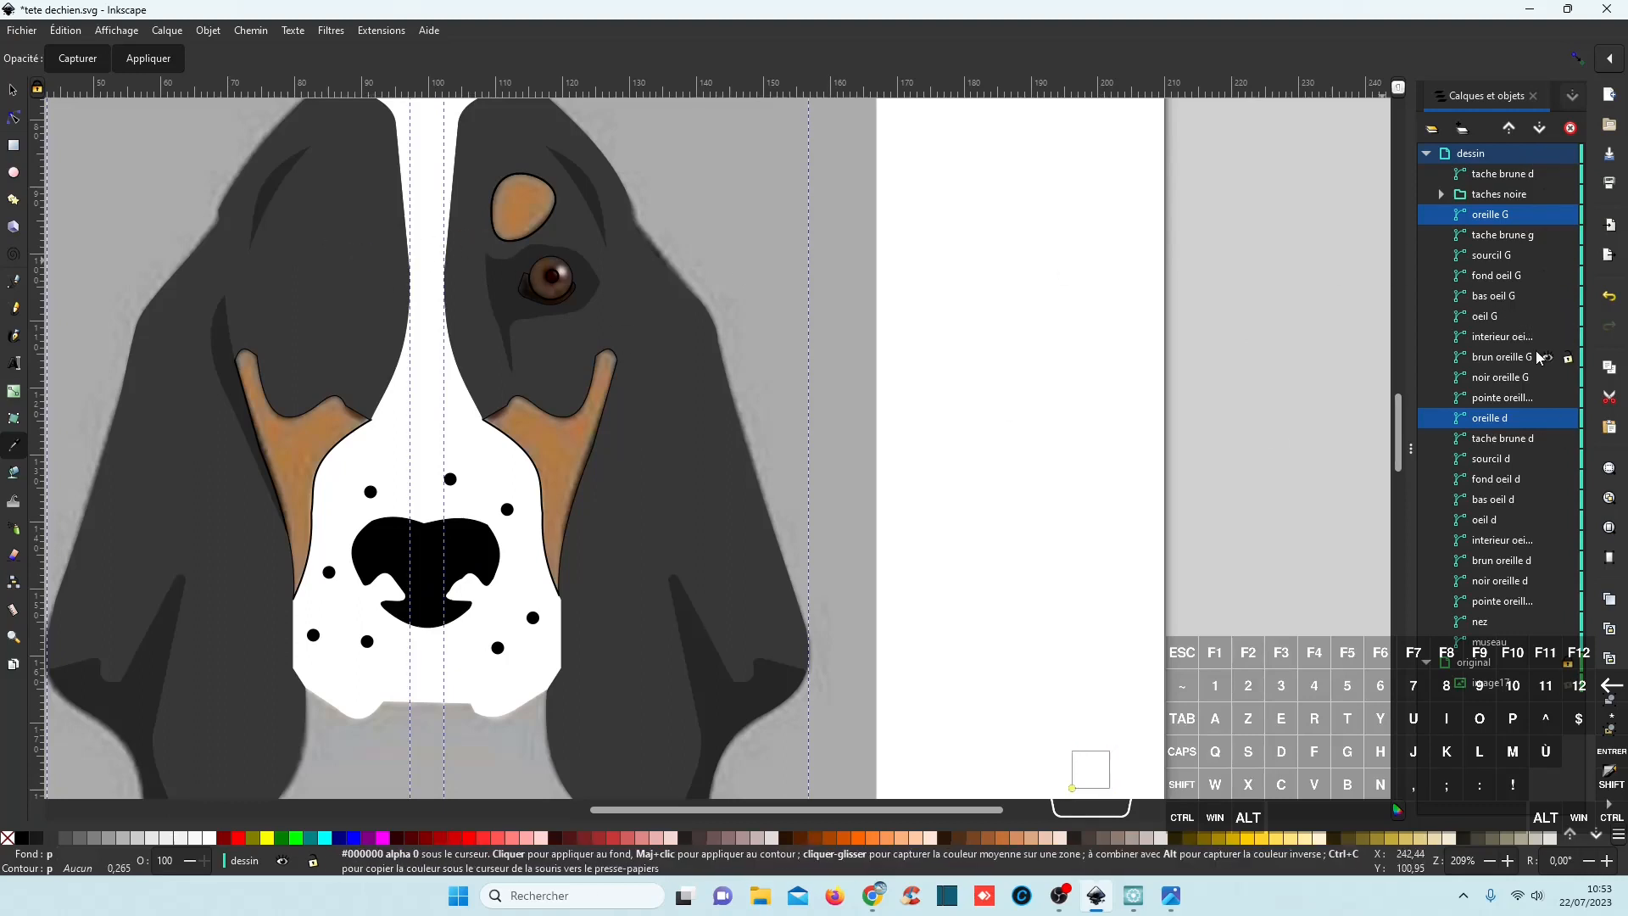
Lower oreille G in the object stacking order until it sits directly beneath noir oreille G.
left_click(1506, 217)
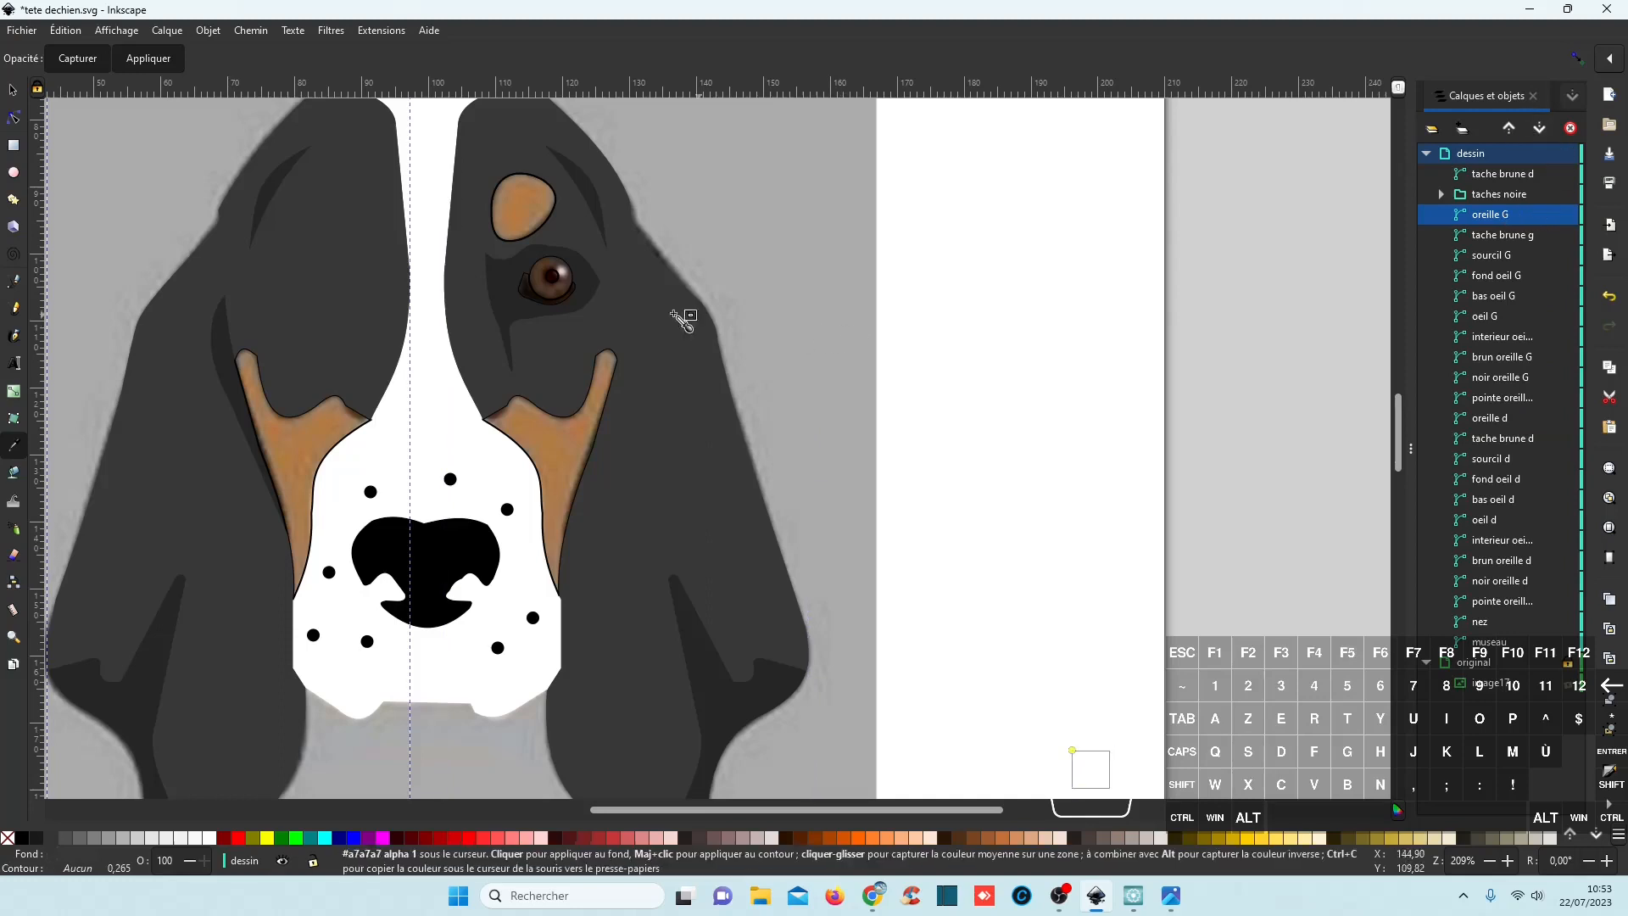
left_click(1539, 128)
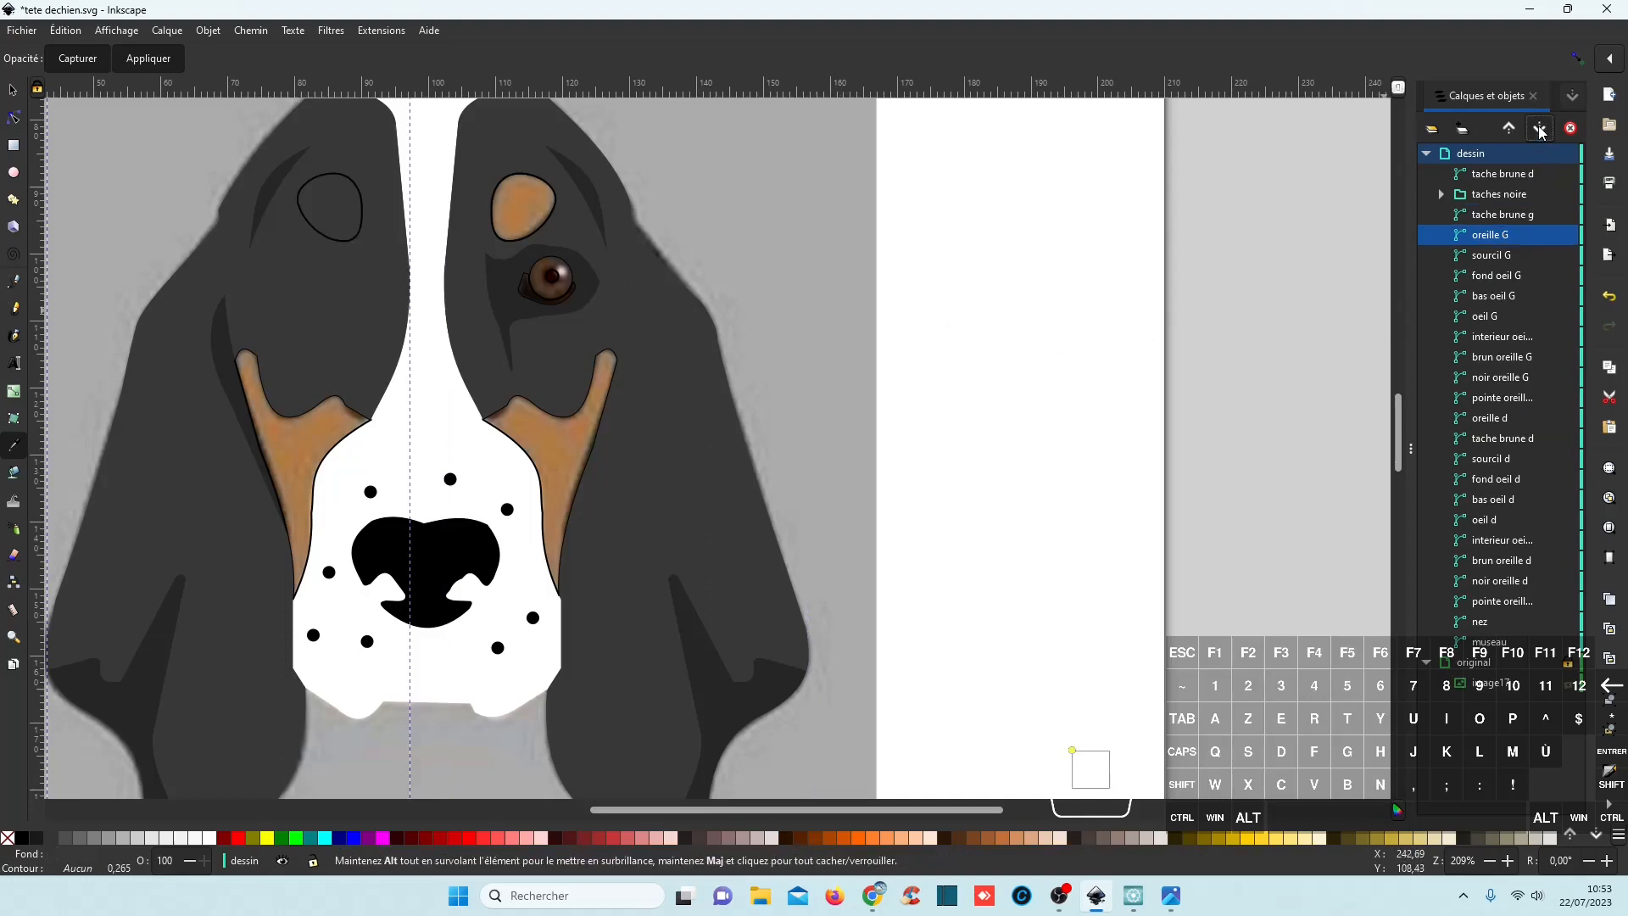
left_click(1540, 128)
left_click(1540, 128)
left_click(1540, 128)
left_click(1540, 128)
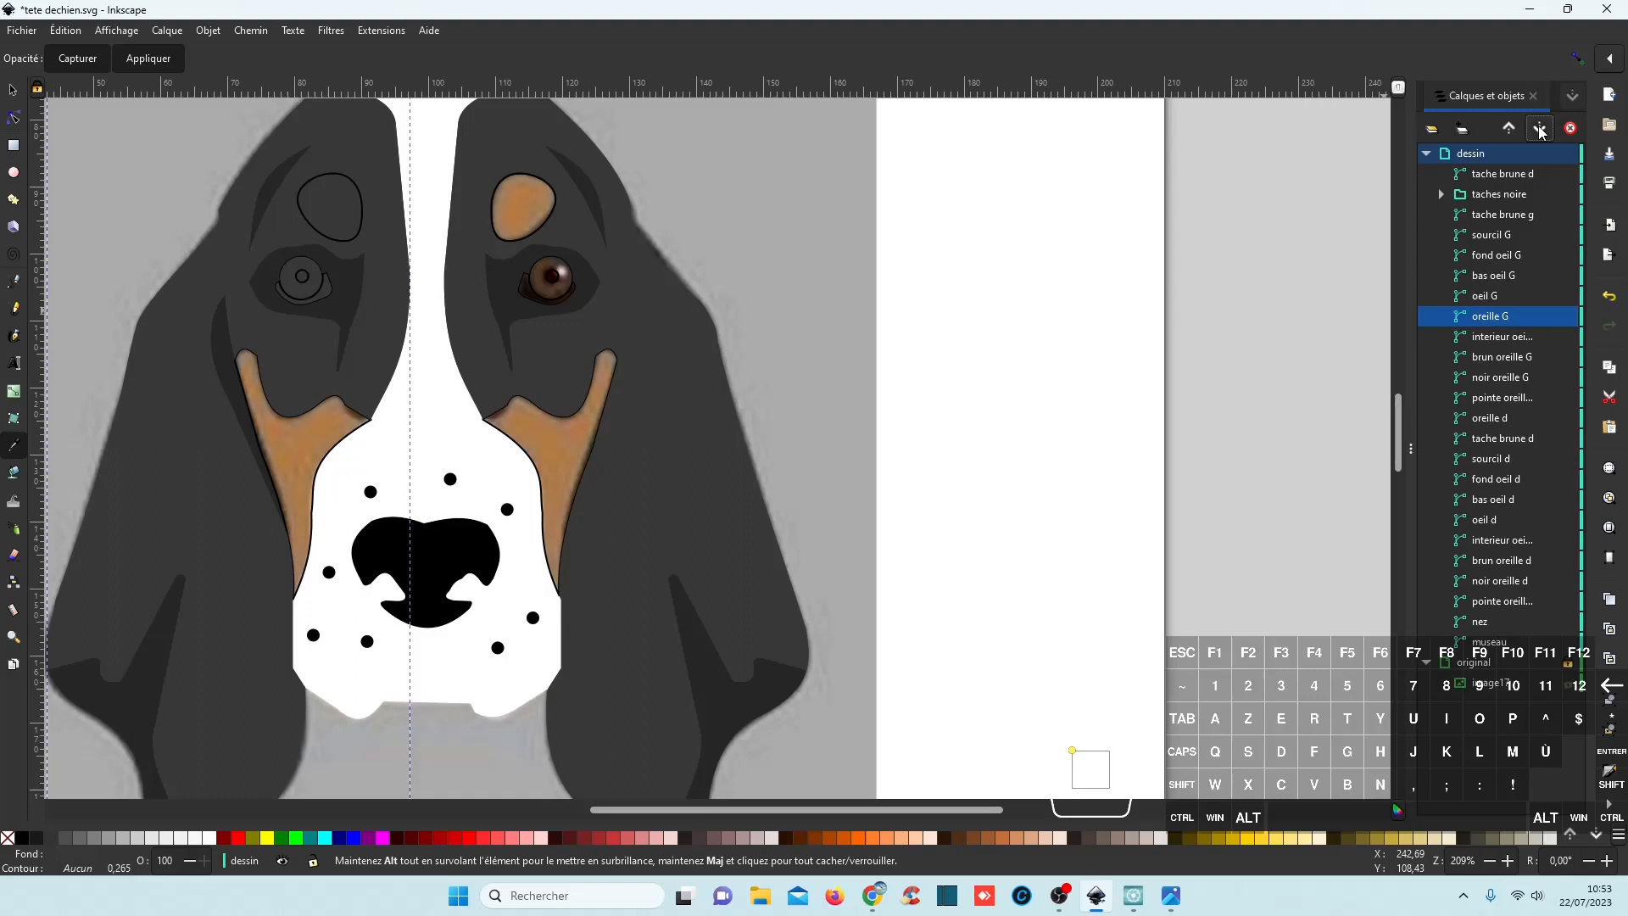
left_click(1540, 128)
left_click(1539, 128)
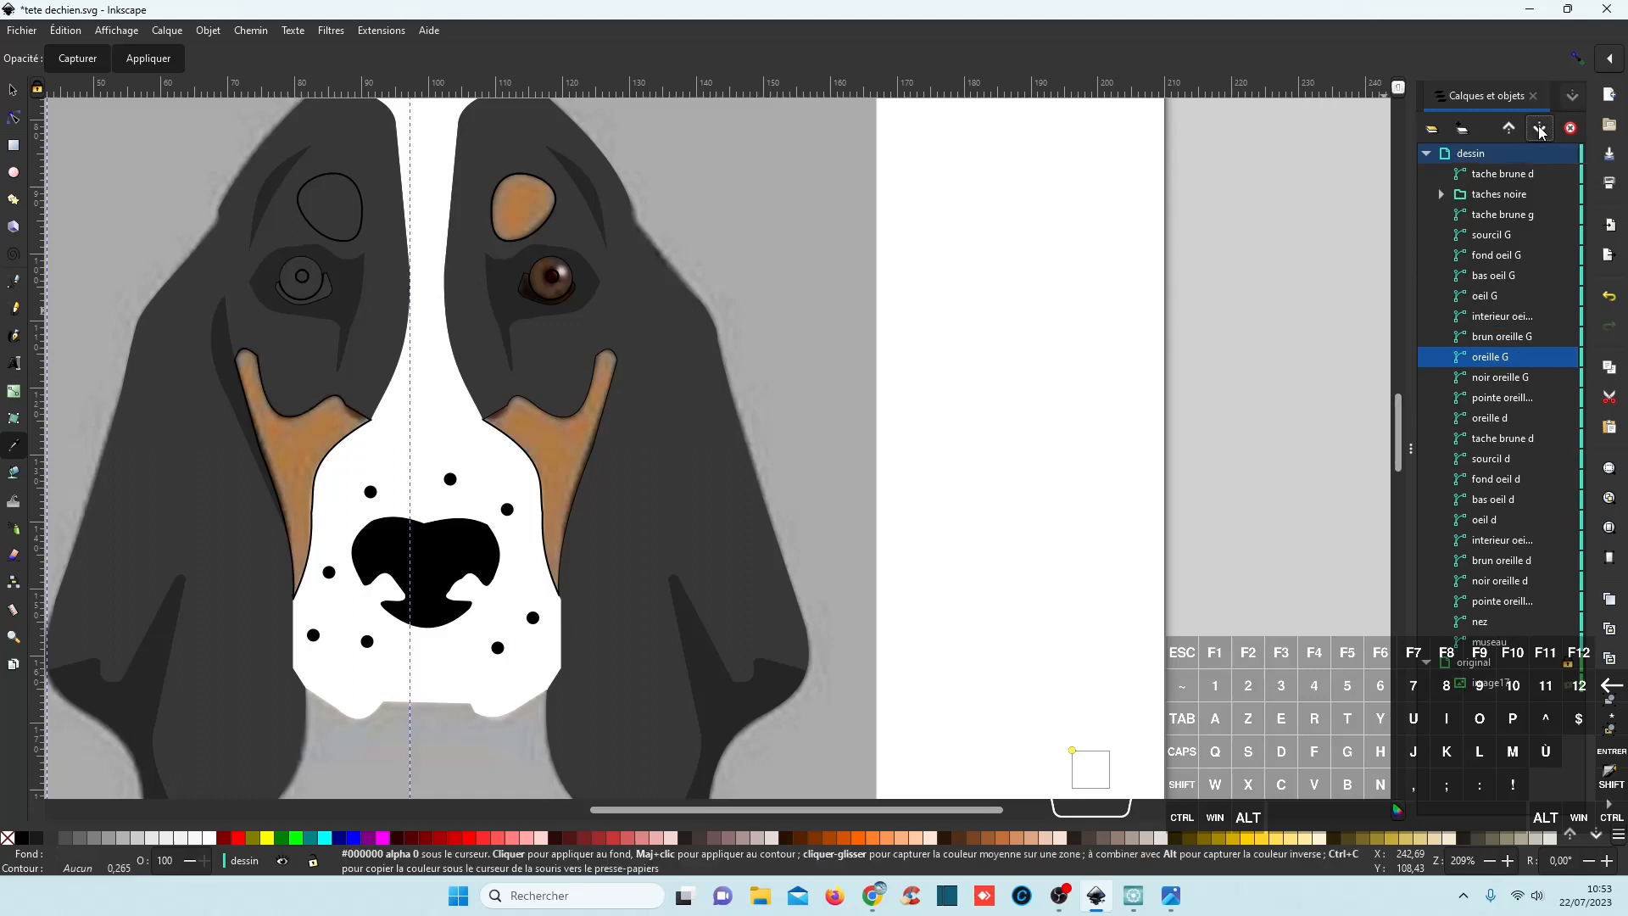
left_click(1539, 128)
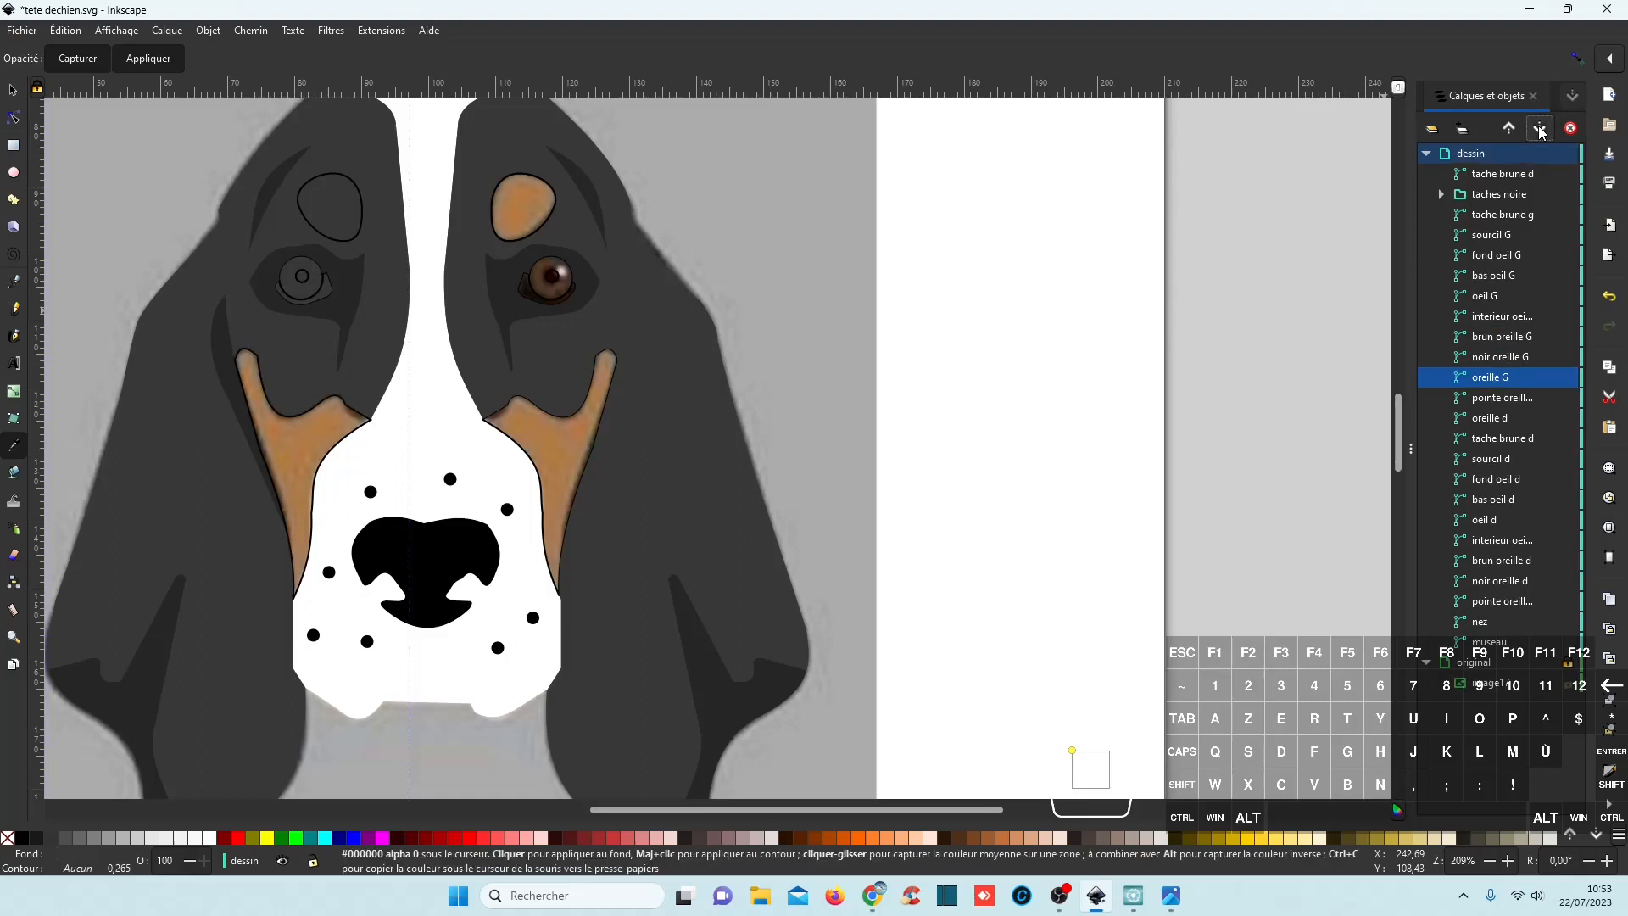
left_click(1540, 128)
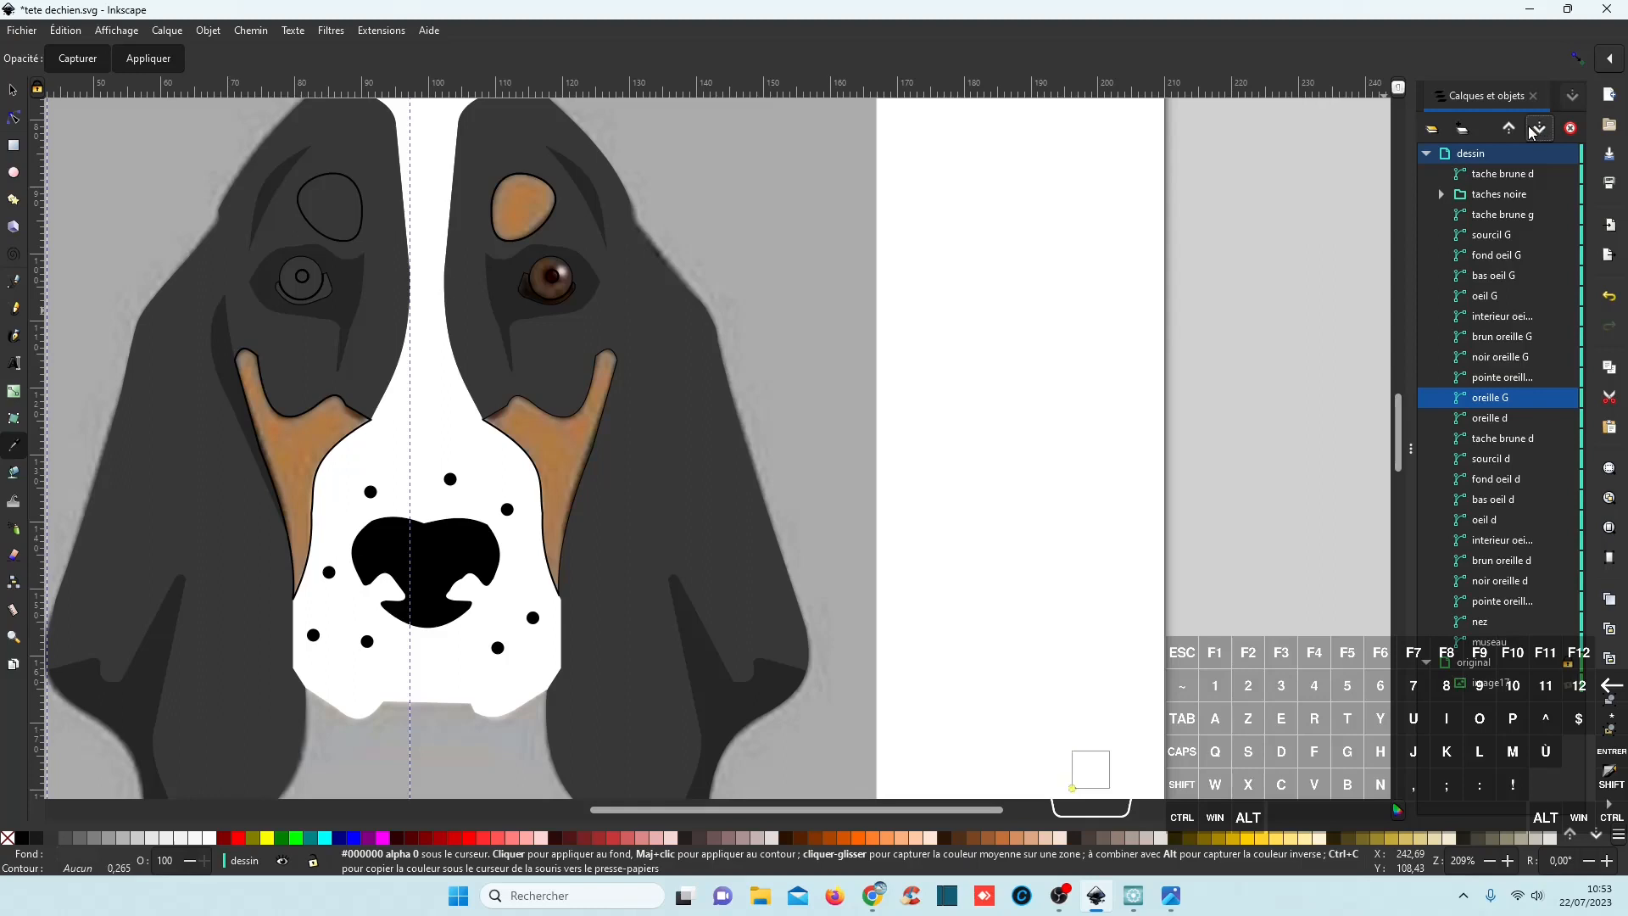
left_click(1512, 131)
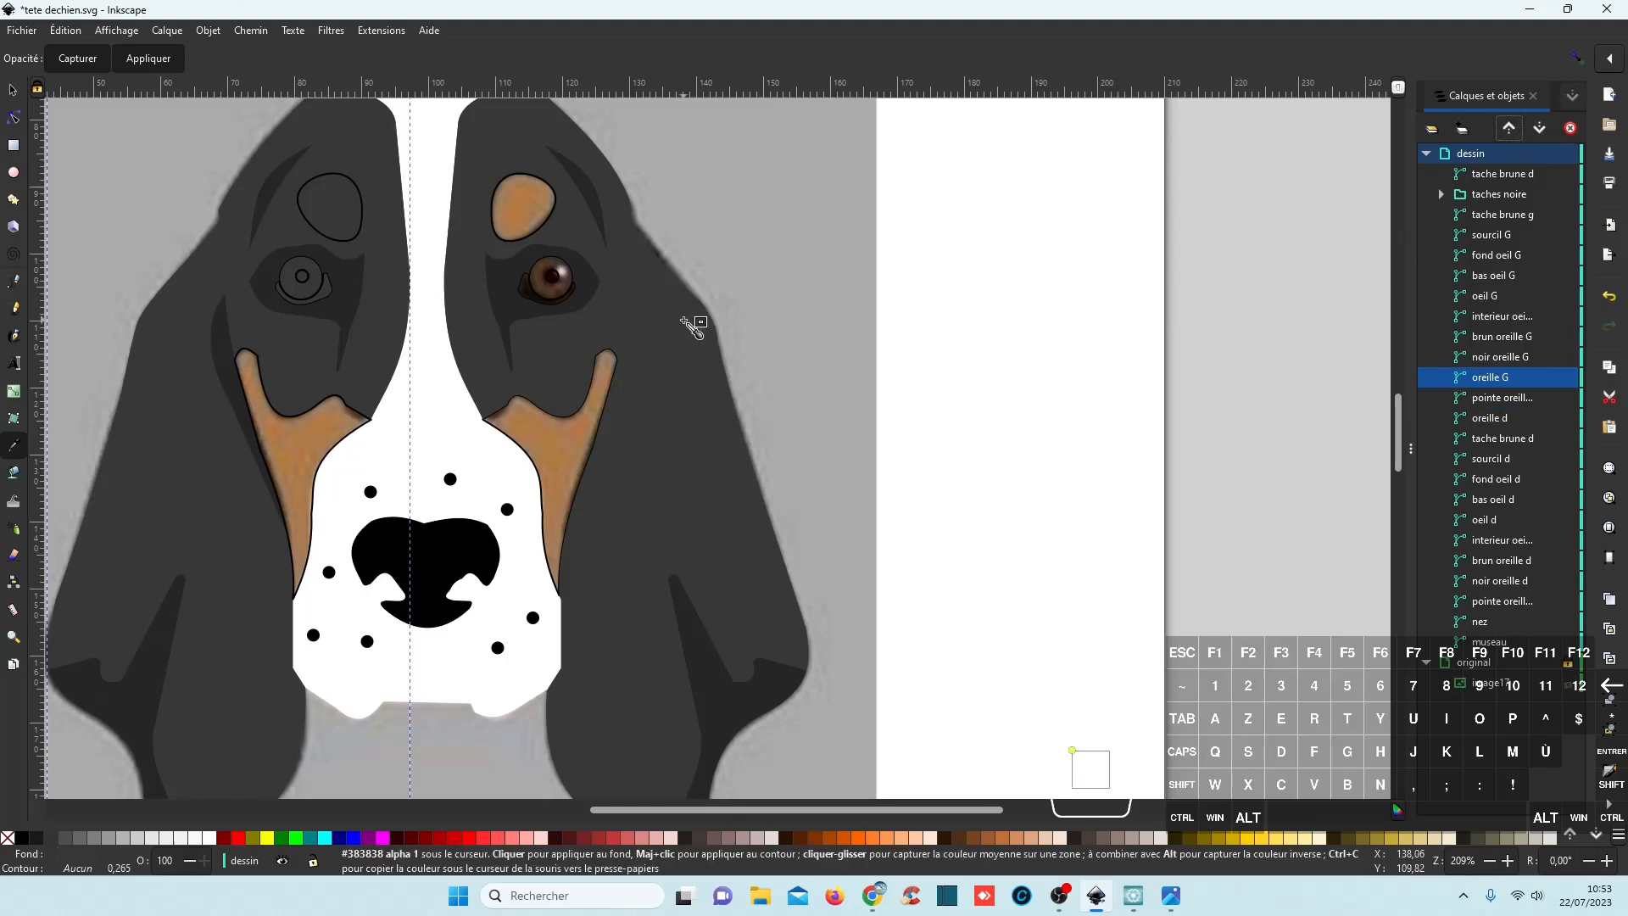
Examine the eyes, face markings and whole dog head to check the ear's new stacking order.
scroll(552, 298, "up", 2)
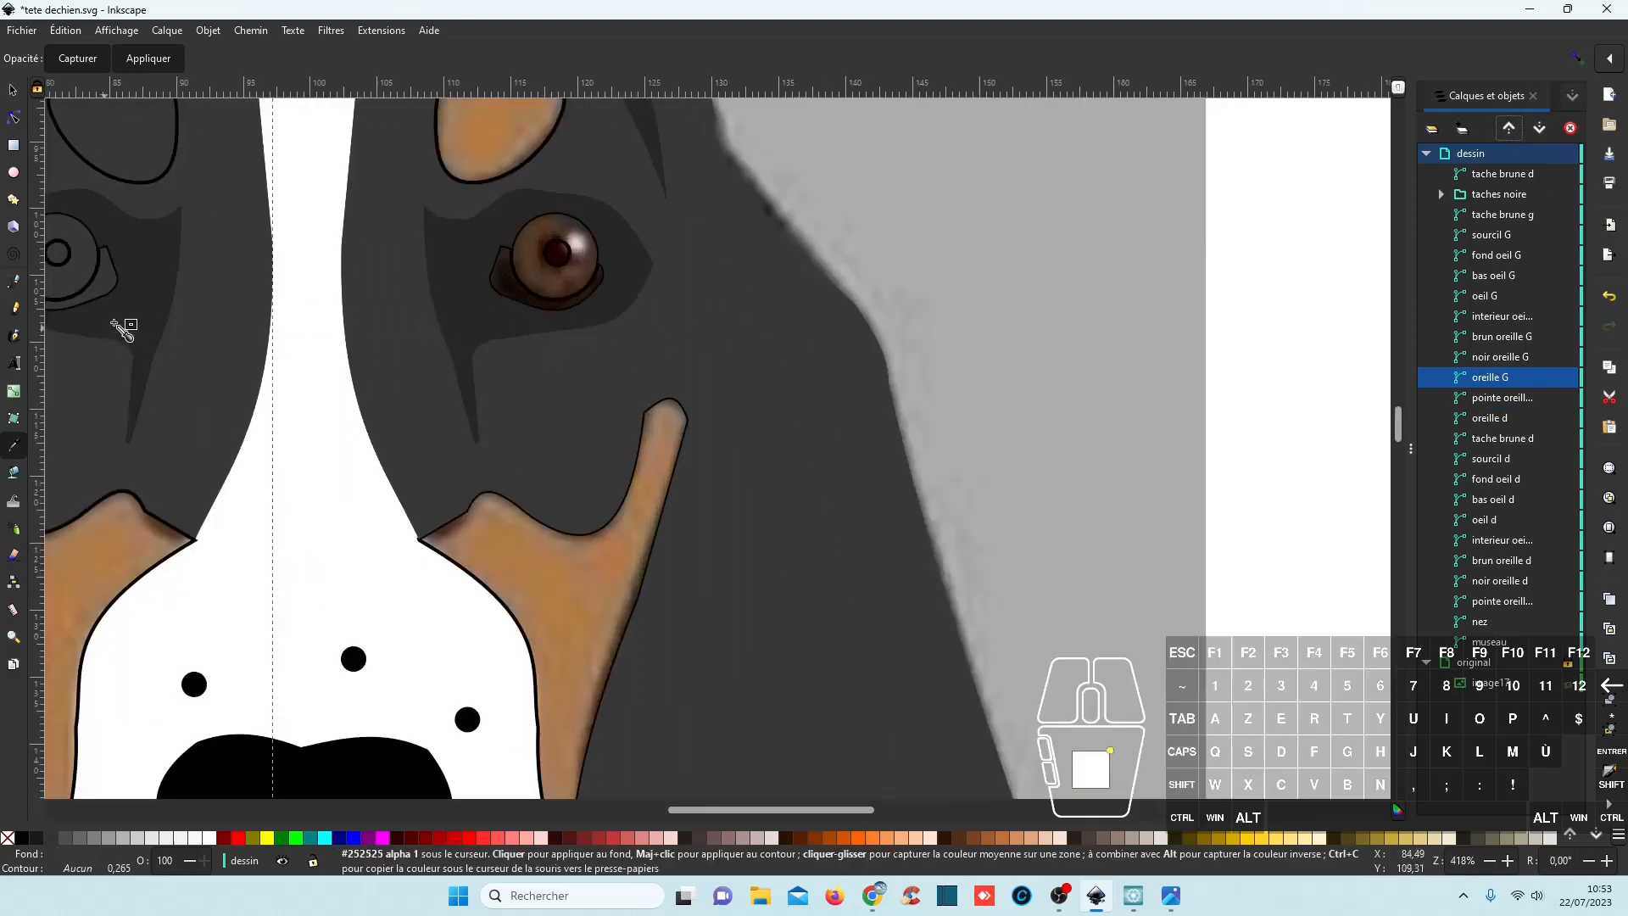
scroll(153, 319, "up", 2)
scroll(152, 318, "down", 2)
scroll(155, 321, "down", 1)
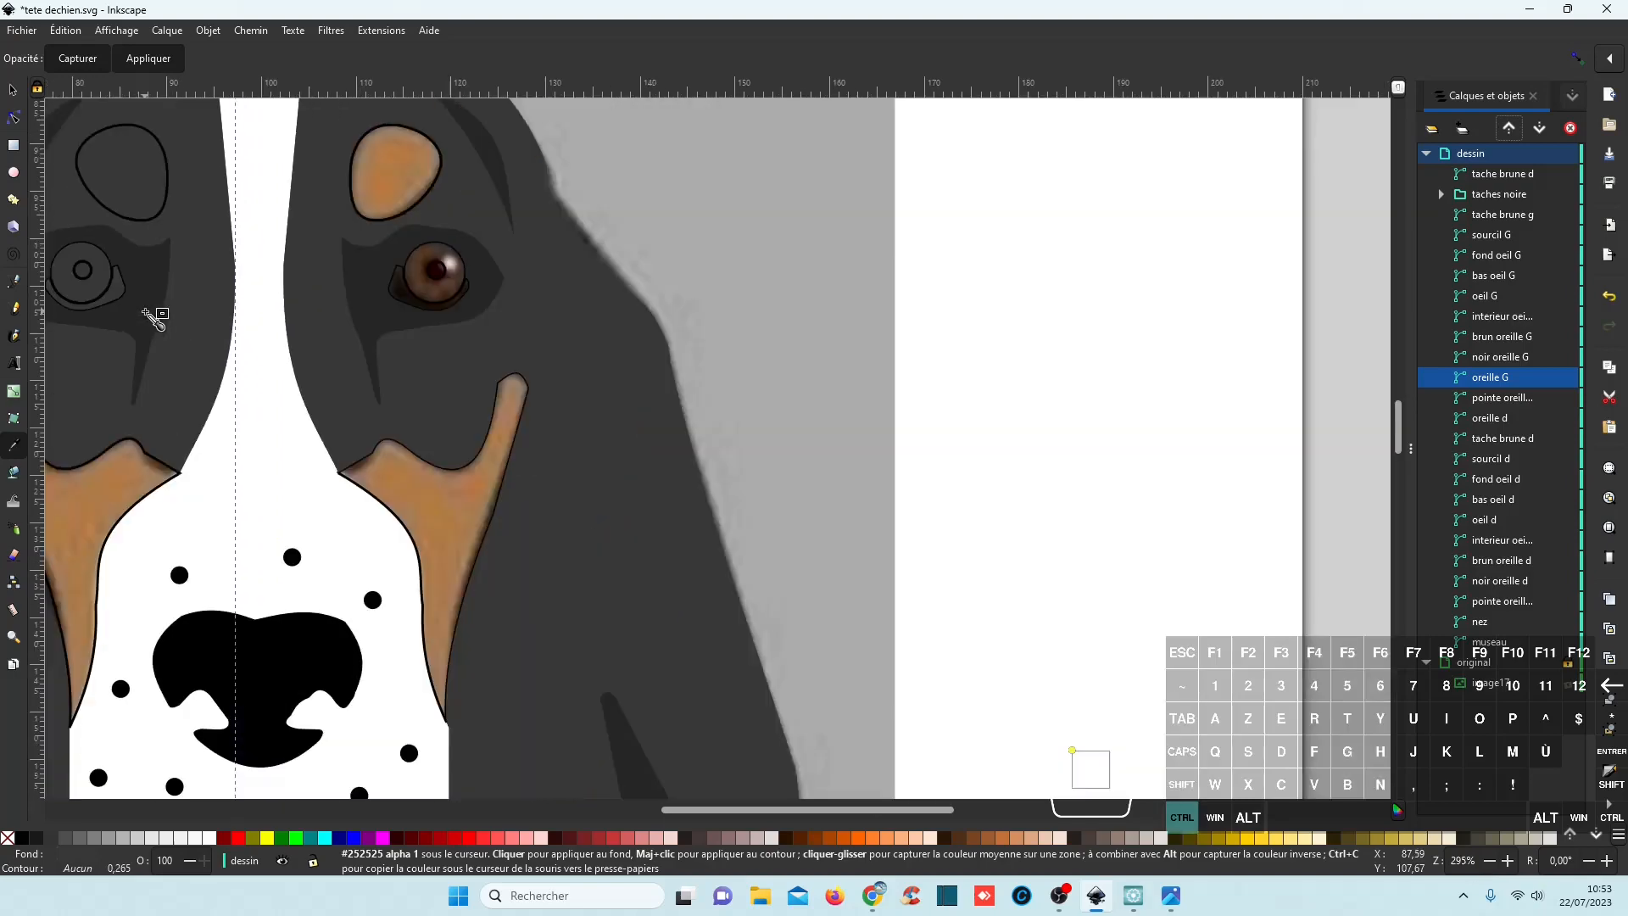
scroll(155, 319, "up", 3)
scroll(155, 319, "down", 2)
scroll(155, 319, "down", 1)
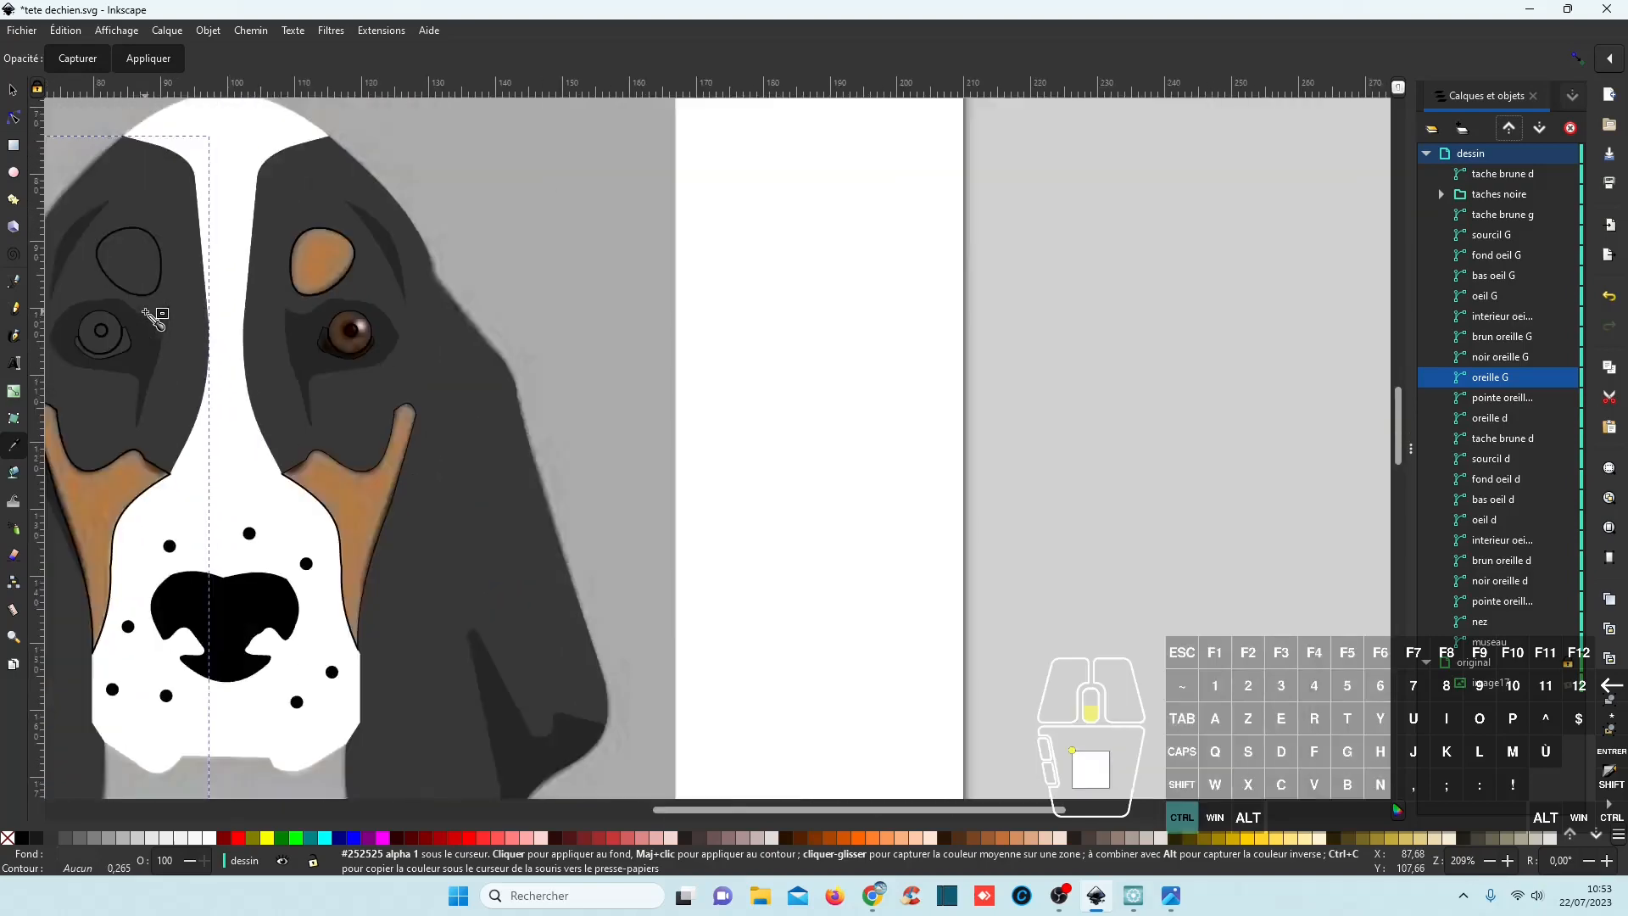
scroll(155, 319, "down", 2)
scroll(155, 318, "up", 1)
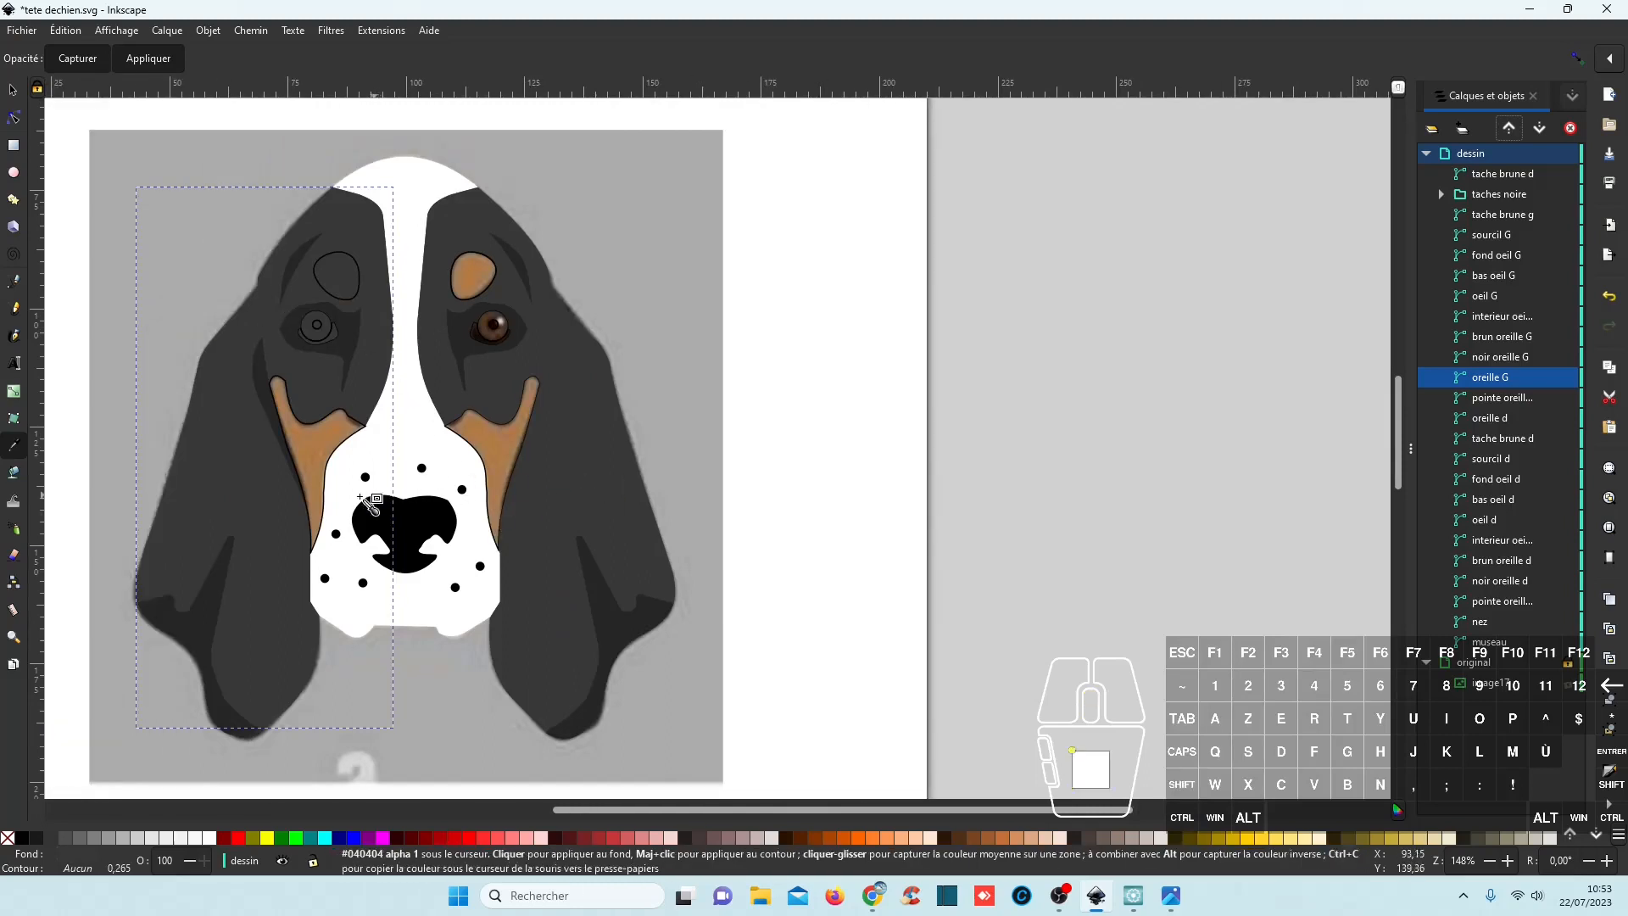
Fill the two tache brune spots above the eyes and both brun oreille shapes with sampled brown #ae7b46, and remove their outlines.
left_click(15, 92)
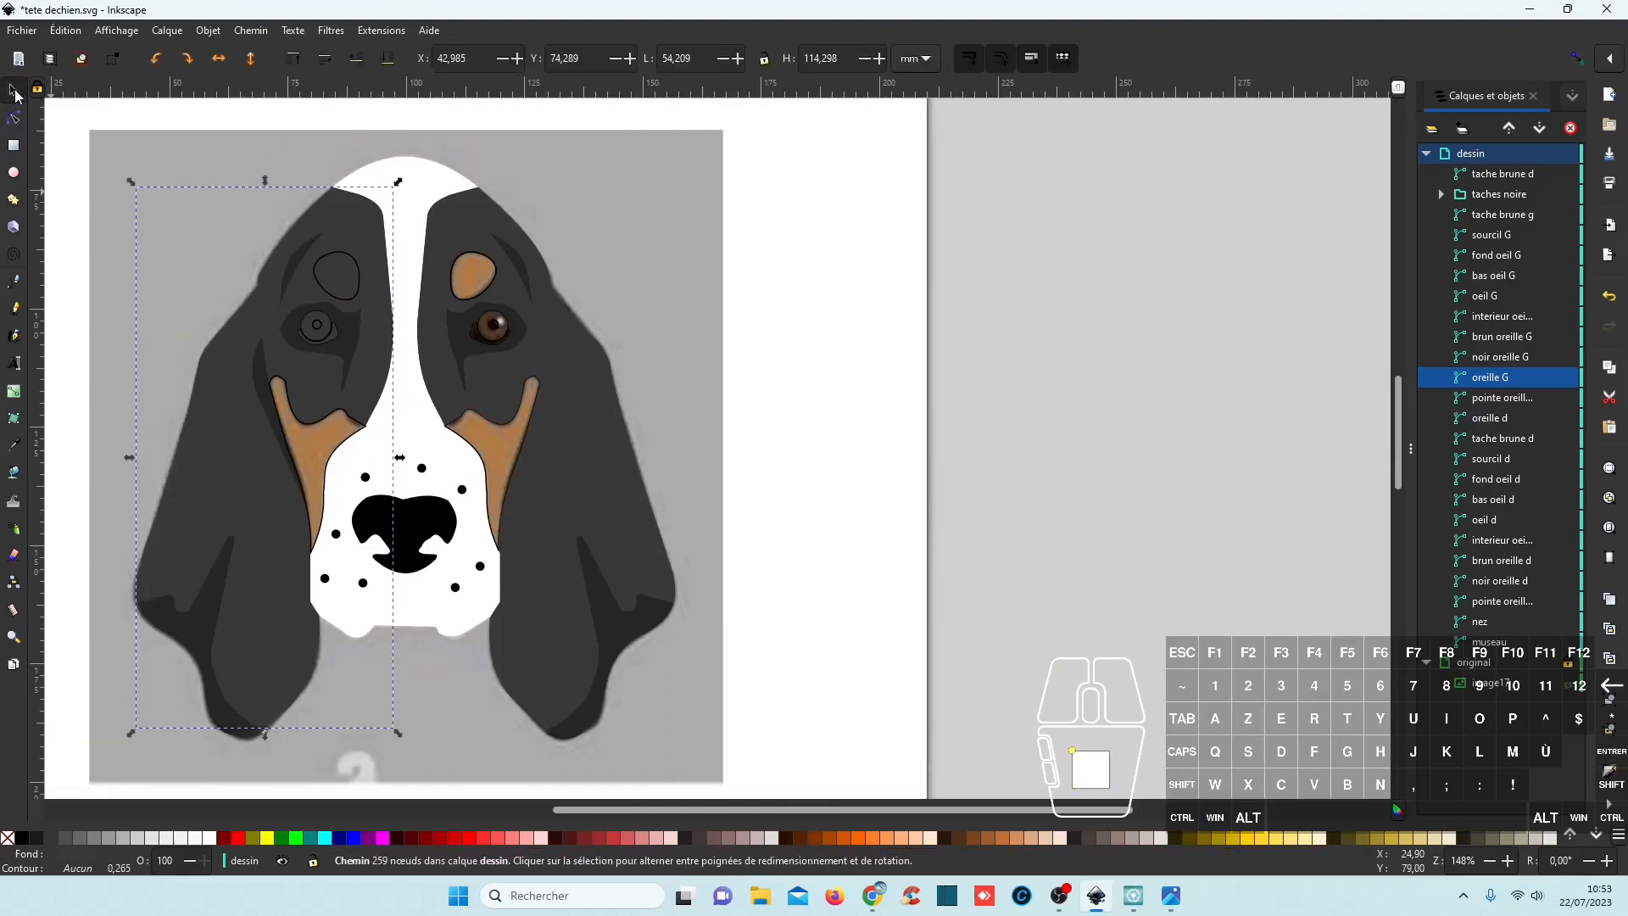
left_click(345, 446)
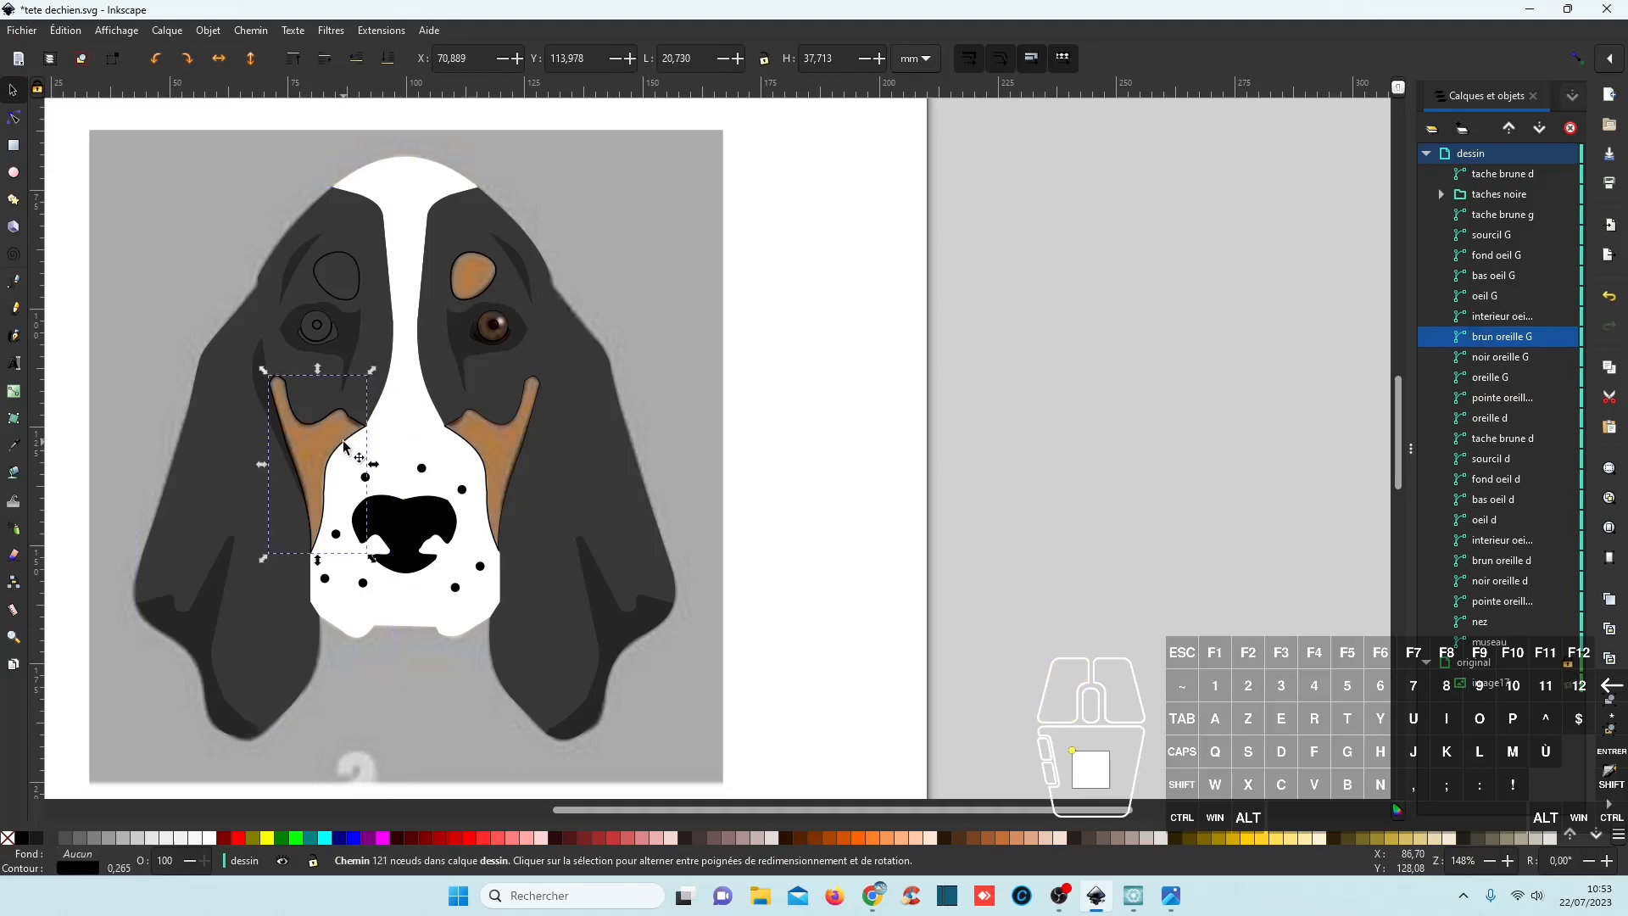
key("shift")
left_click(491, 424, "shift")
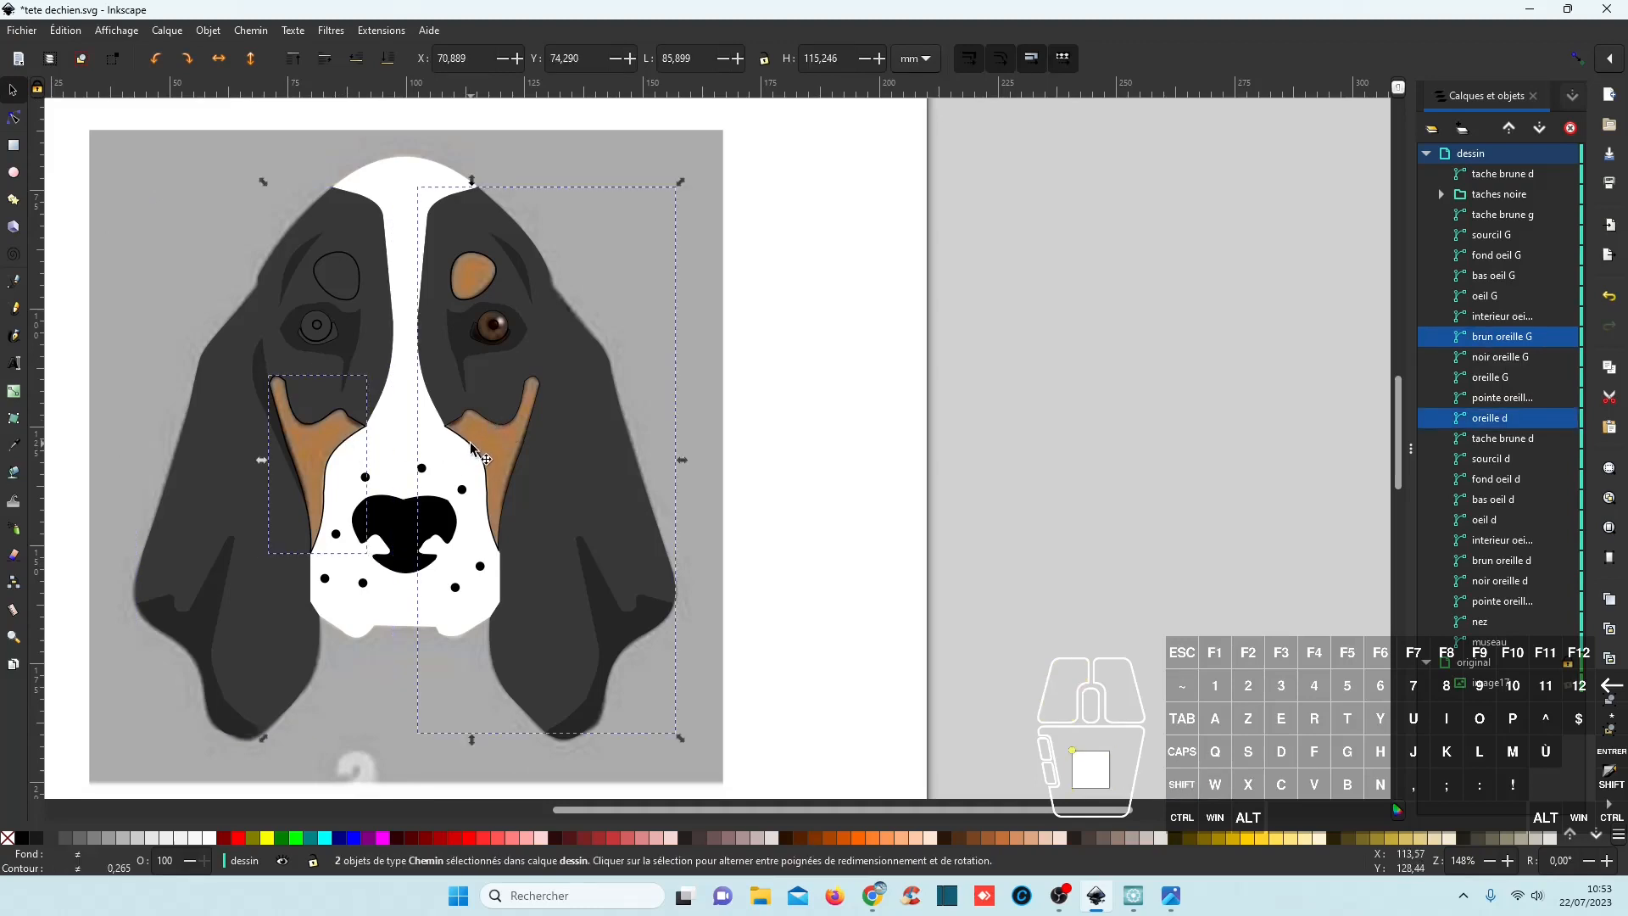
left_click(474, 449)
left_click(337, 451, "ctrl")
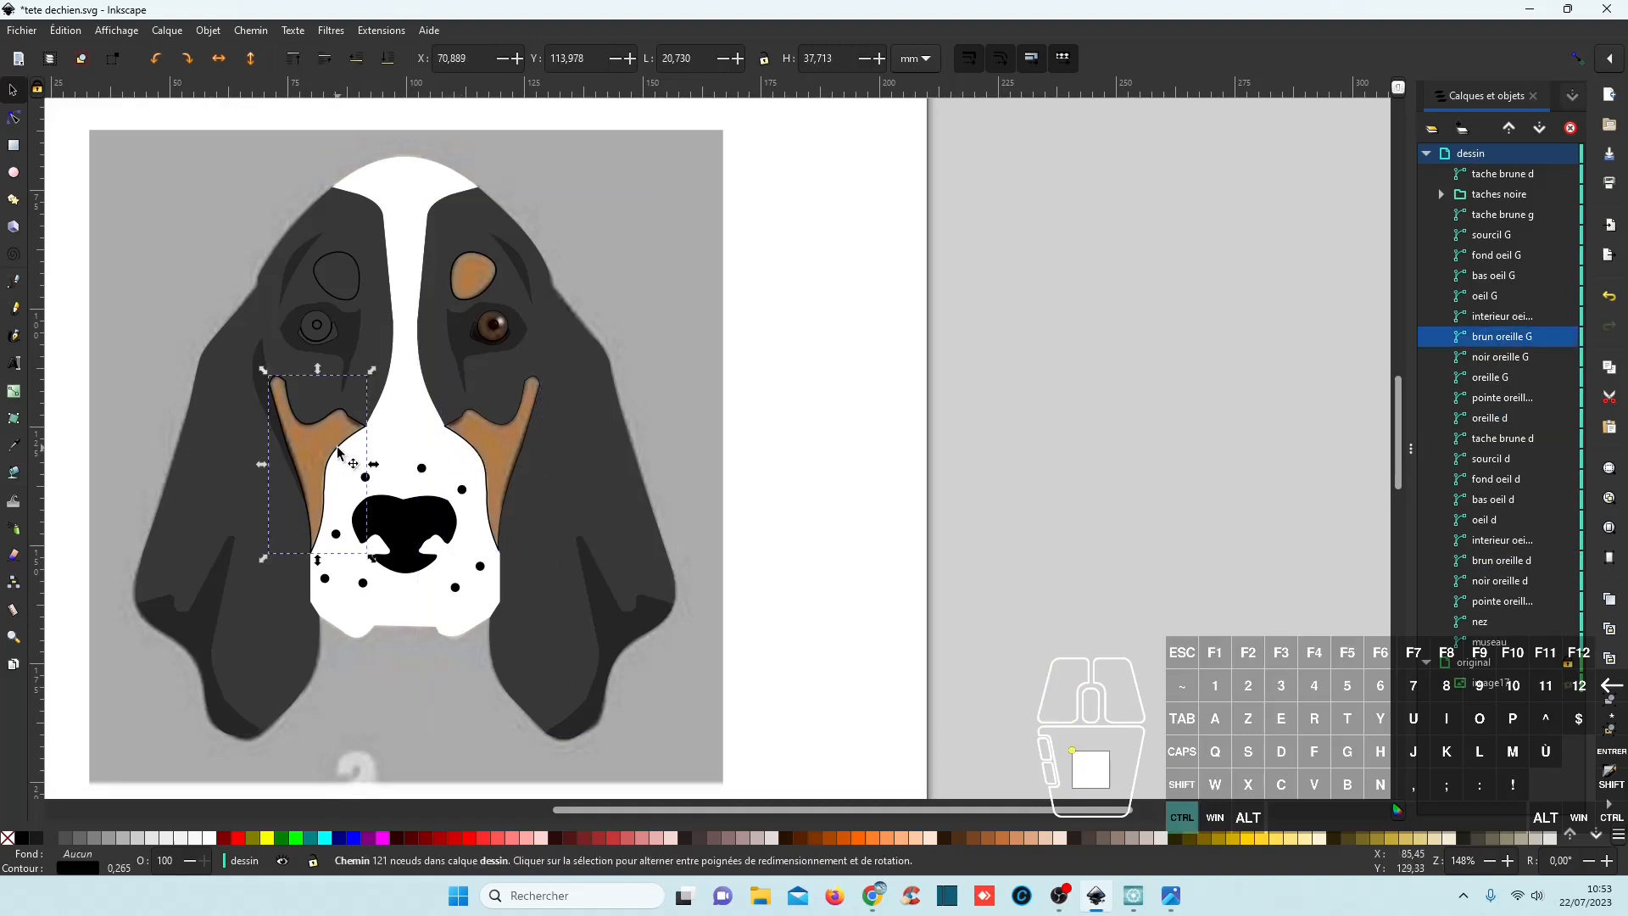
left_click(473, 451, "shift")
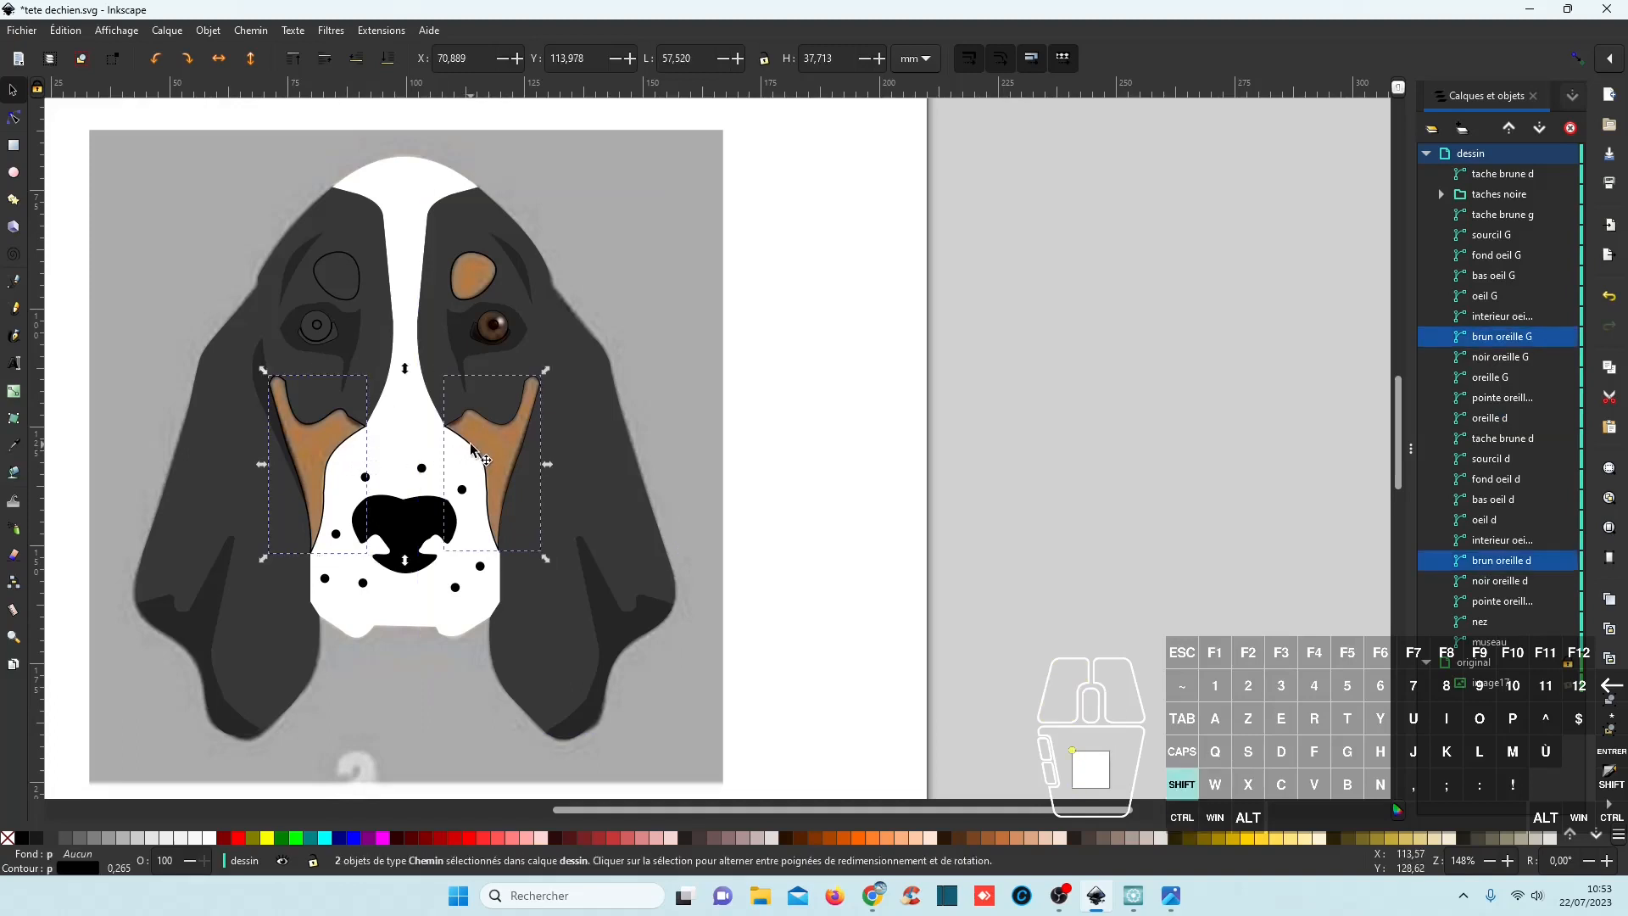
left_click(462, 297, "shift")
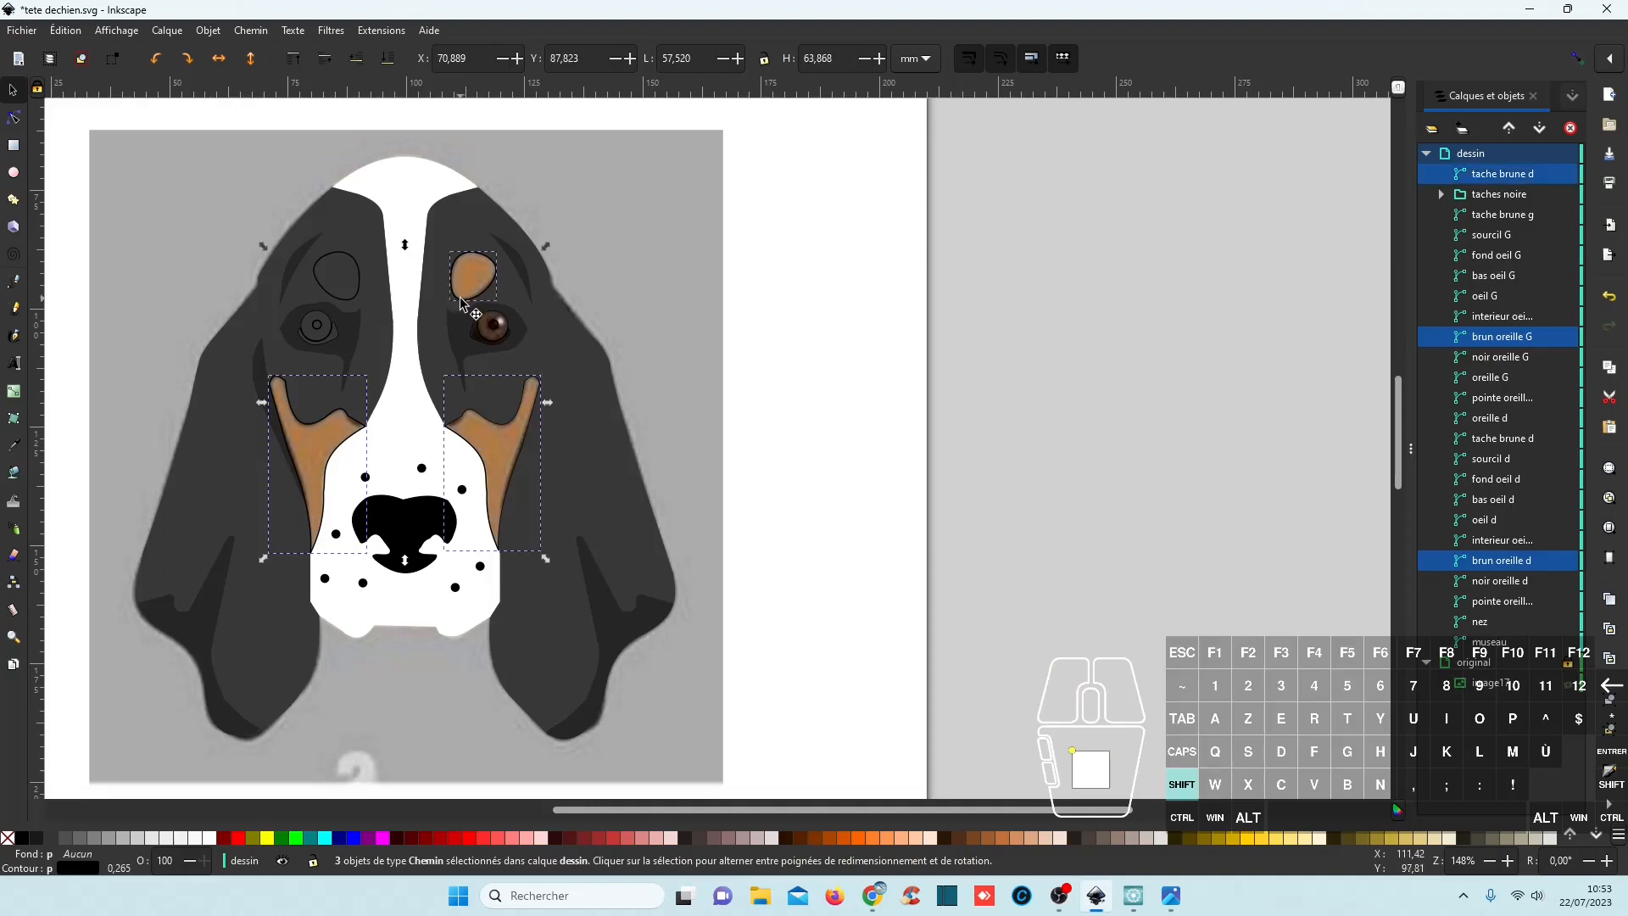
left_click(352, 300, "shift")
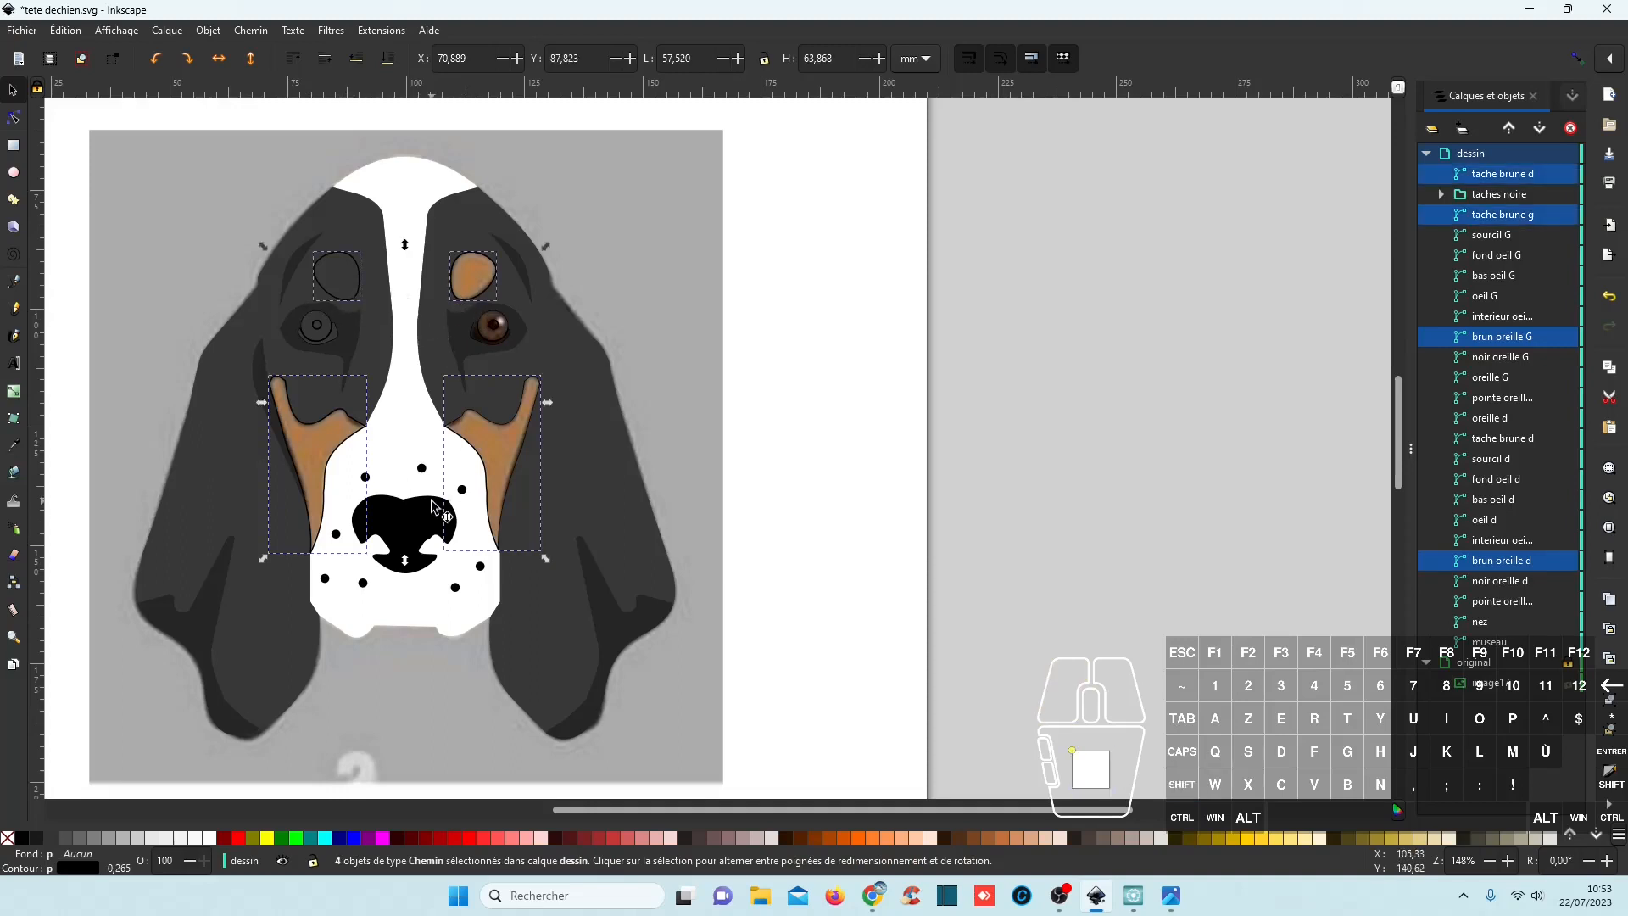
left_click(14, 445)
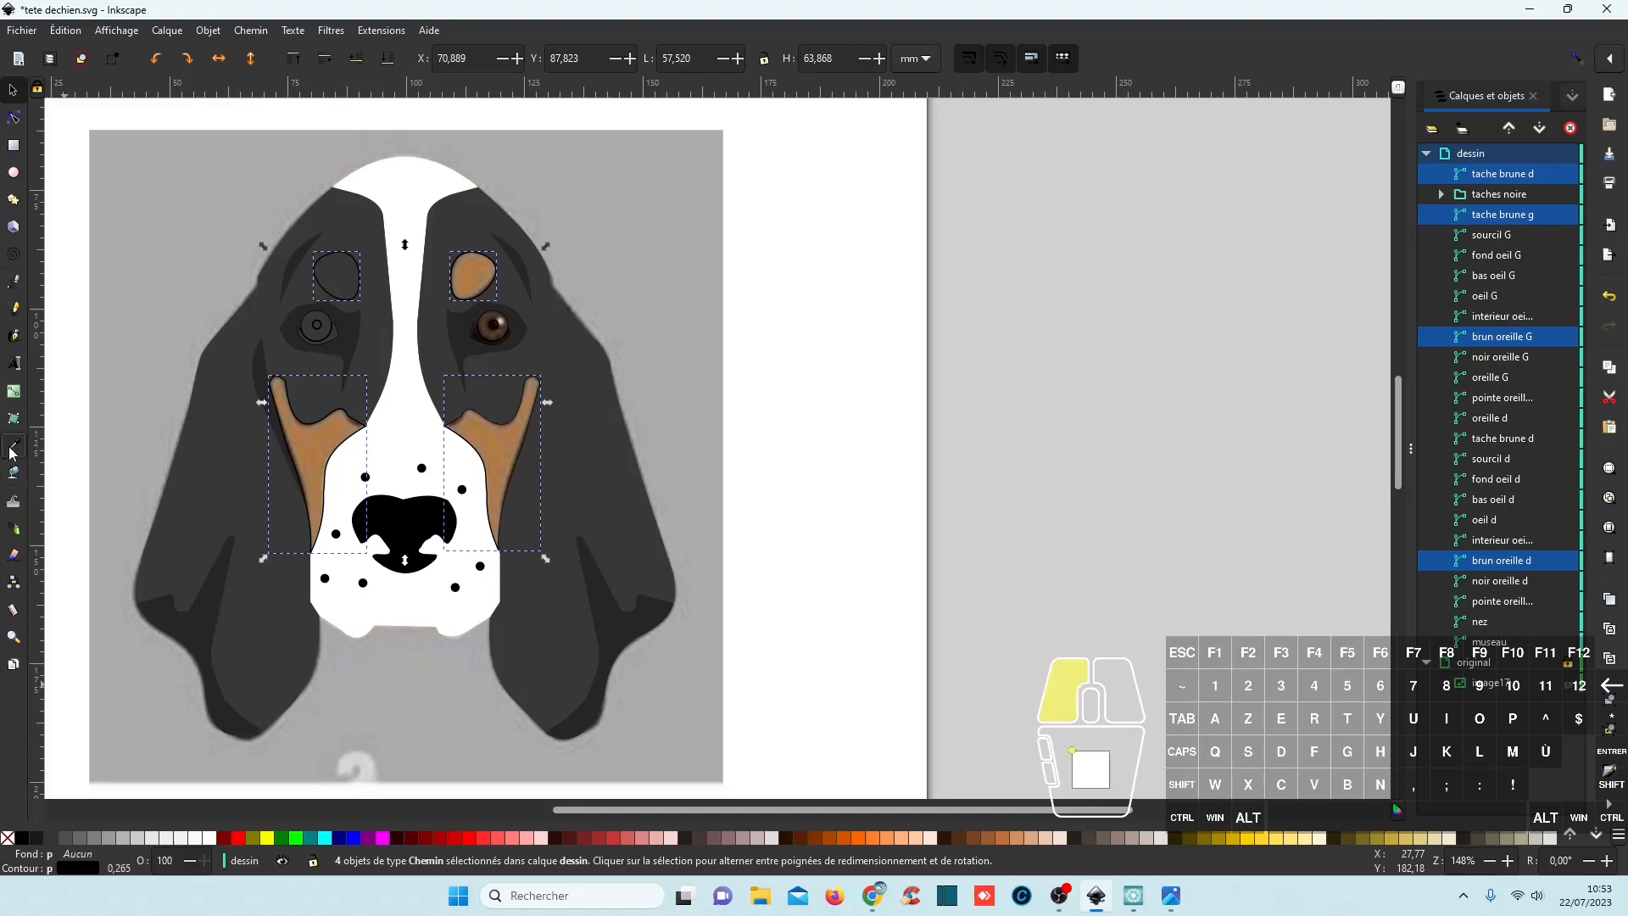
left_click(327, 443)
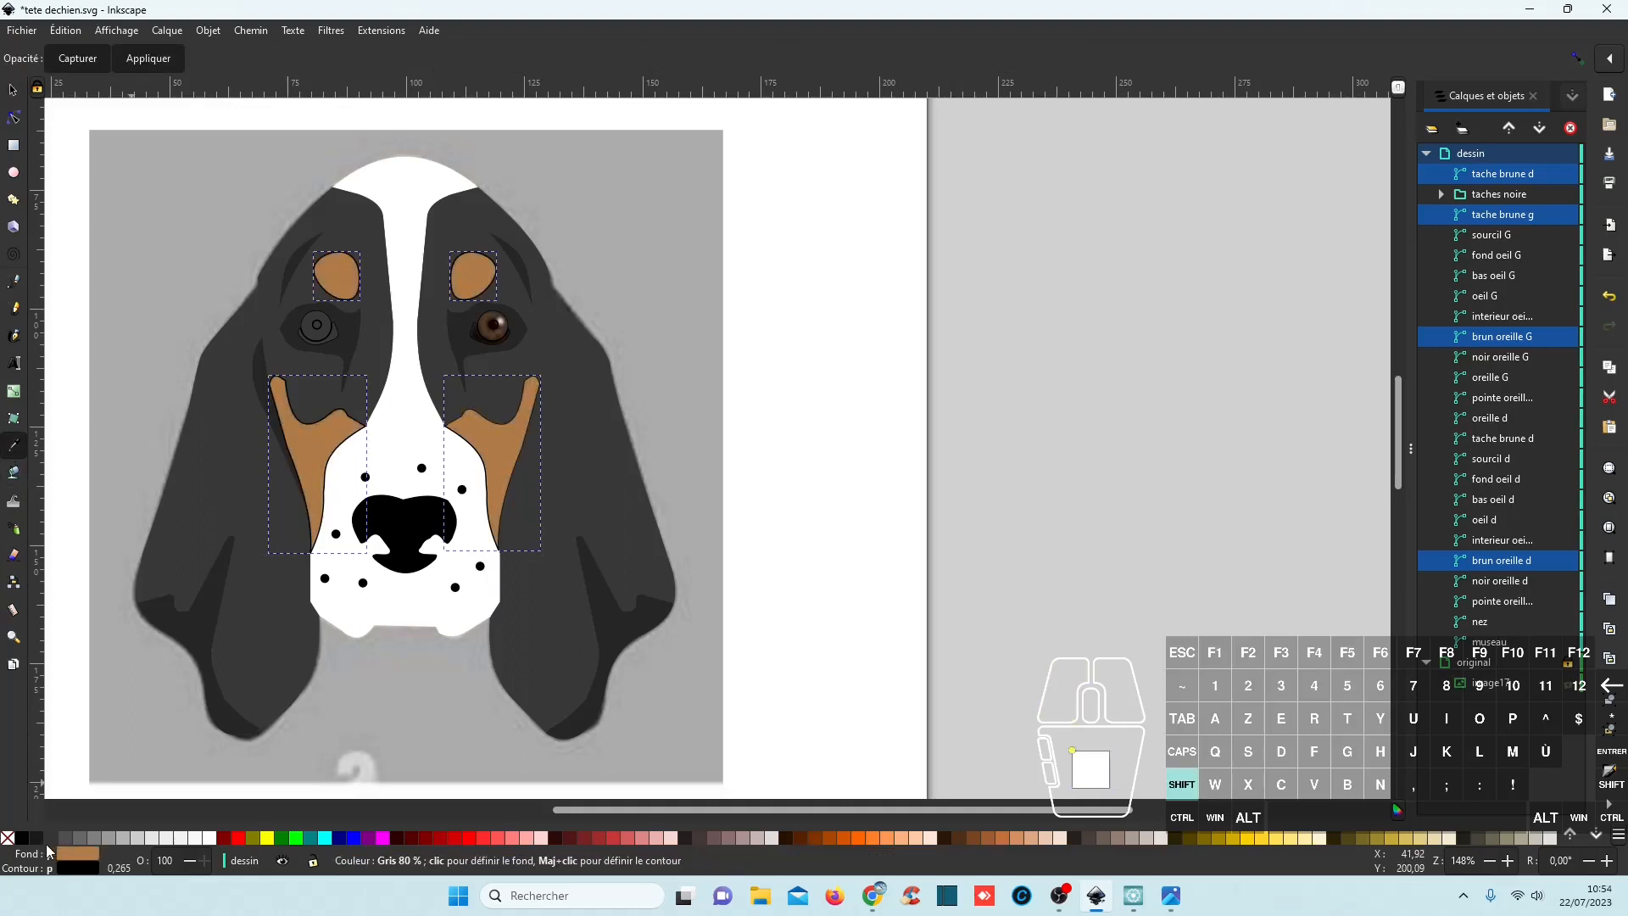
left_click(7, 839, "shift")
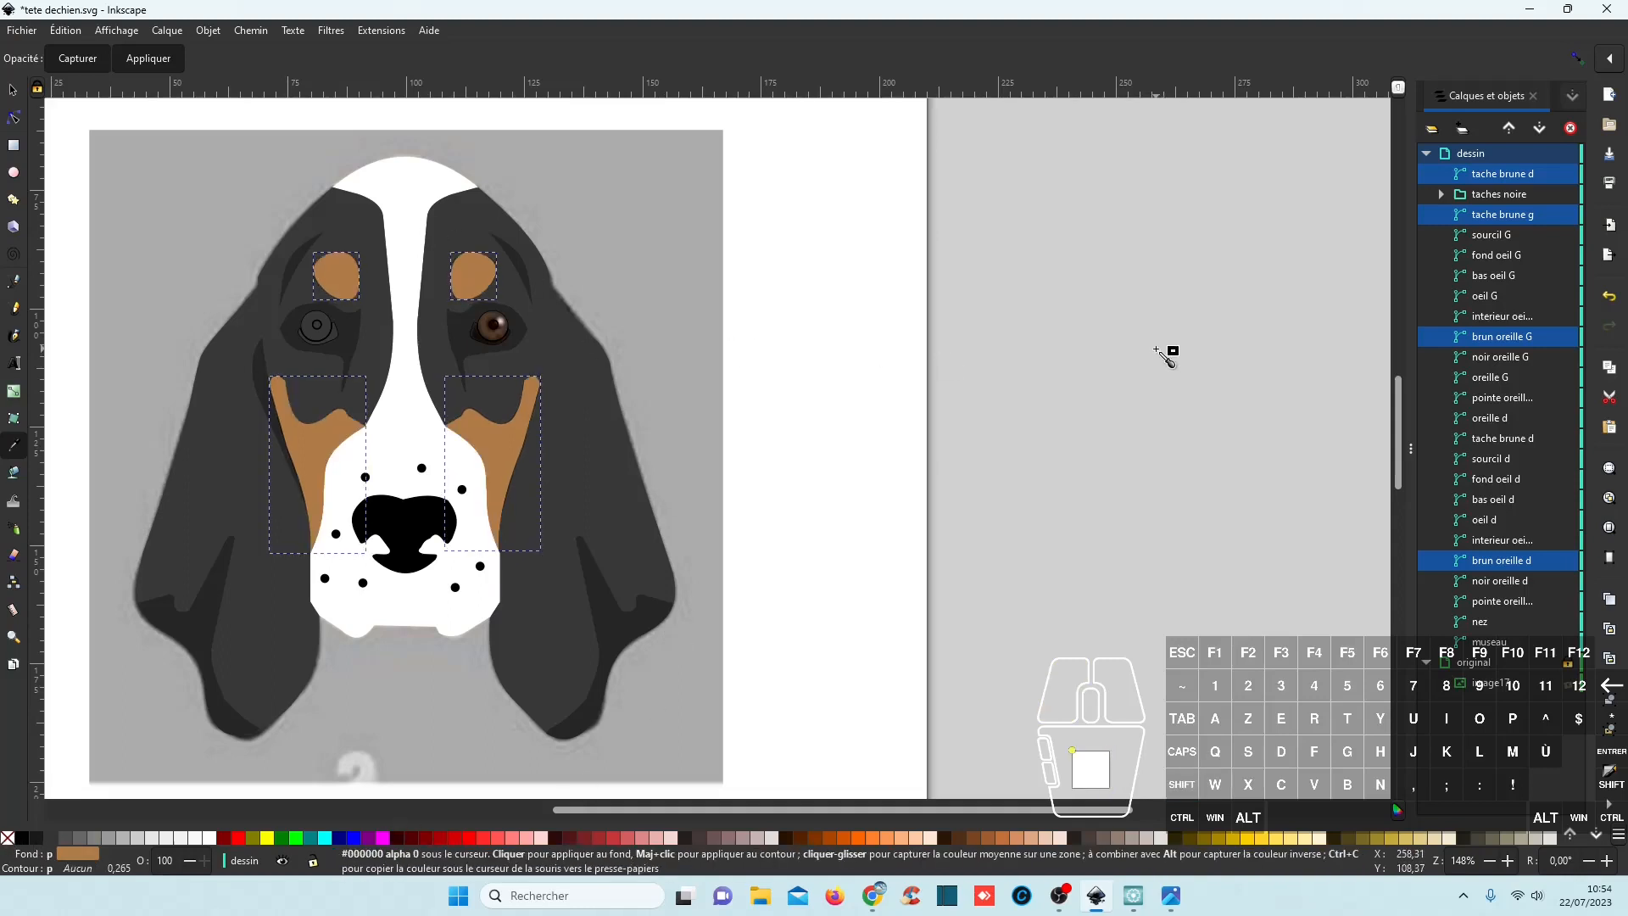
scroll(542, 397, "up", 2)
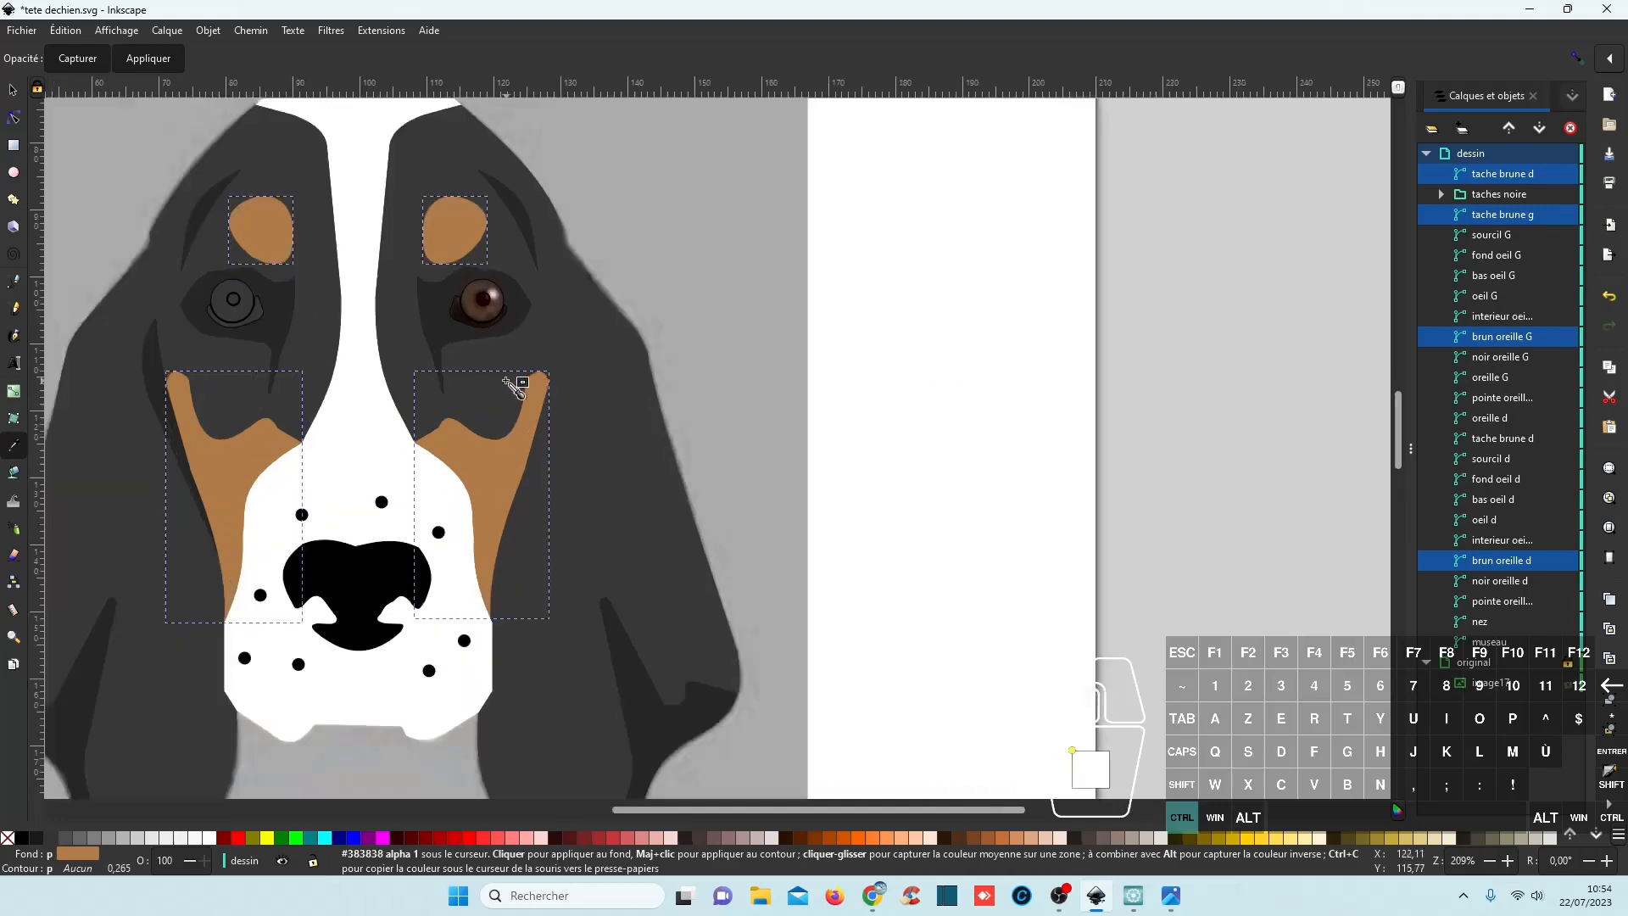
scroll(514, 386, "up", 2)
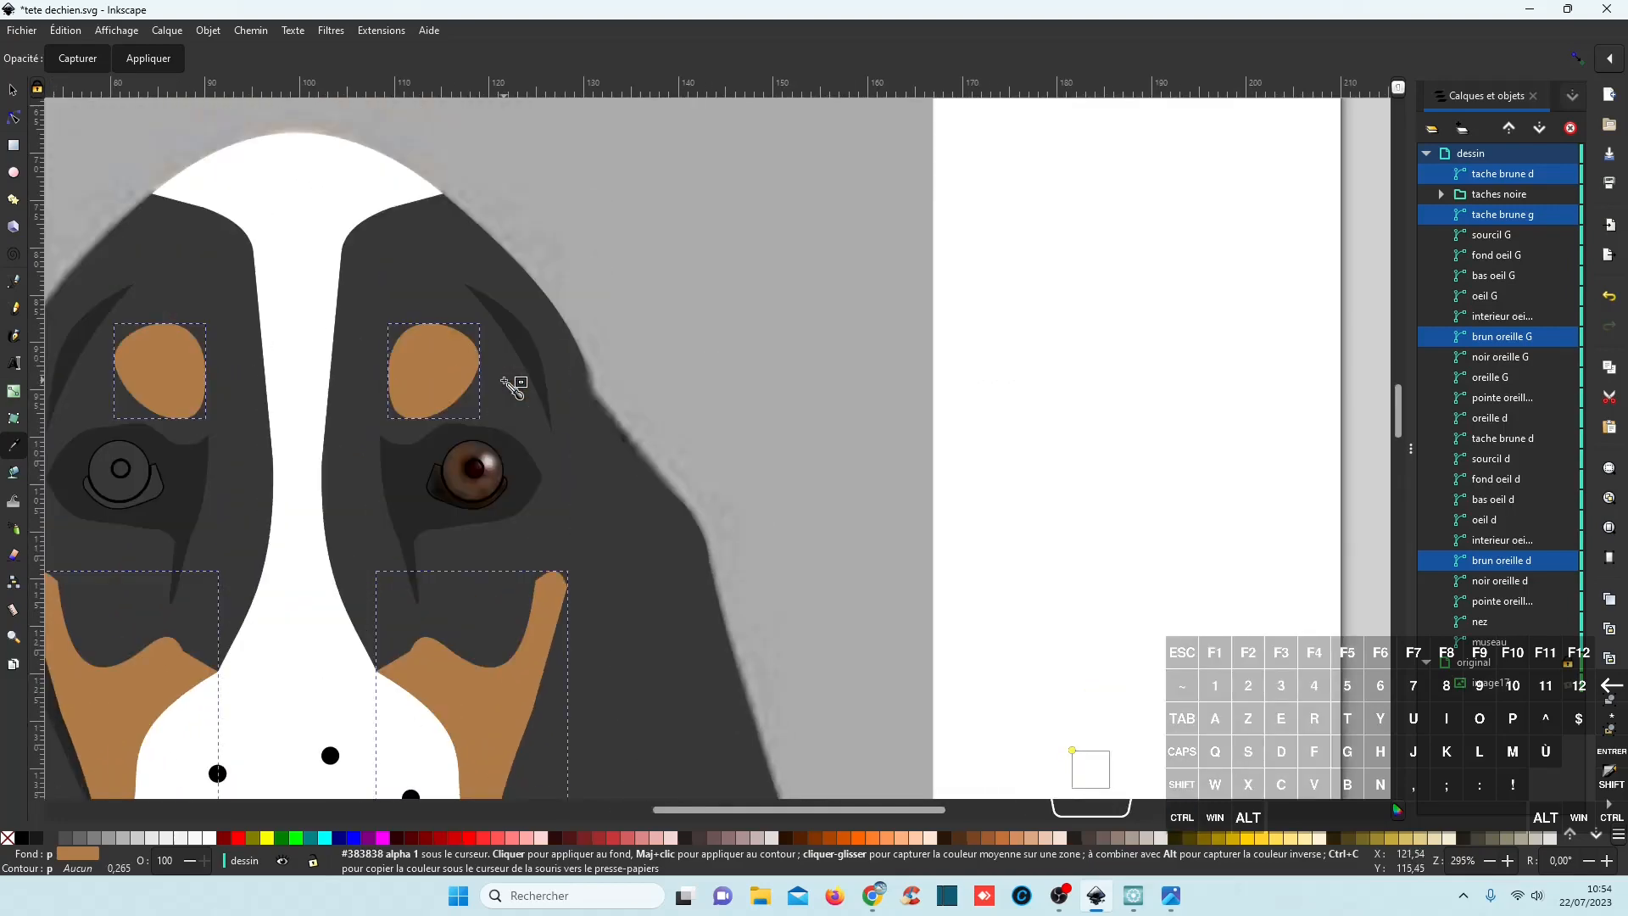
scroll(515, 386, "down", 9)
scroll(514, 386, "down", 1)
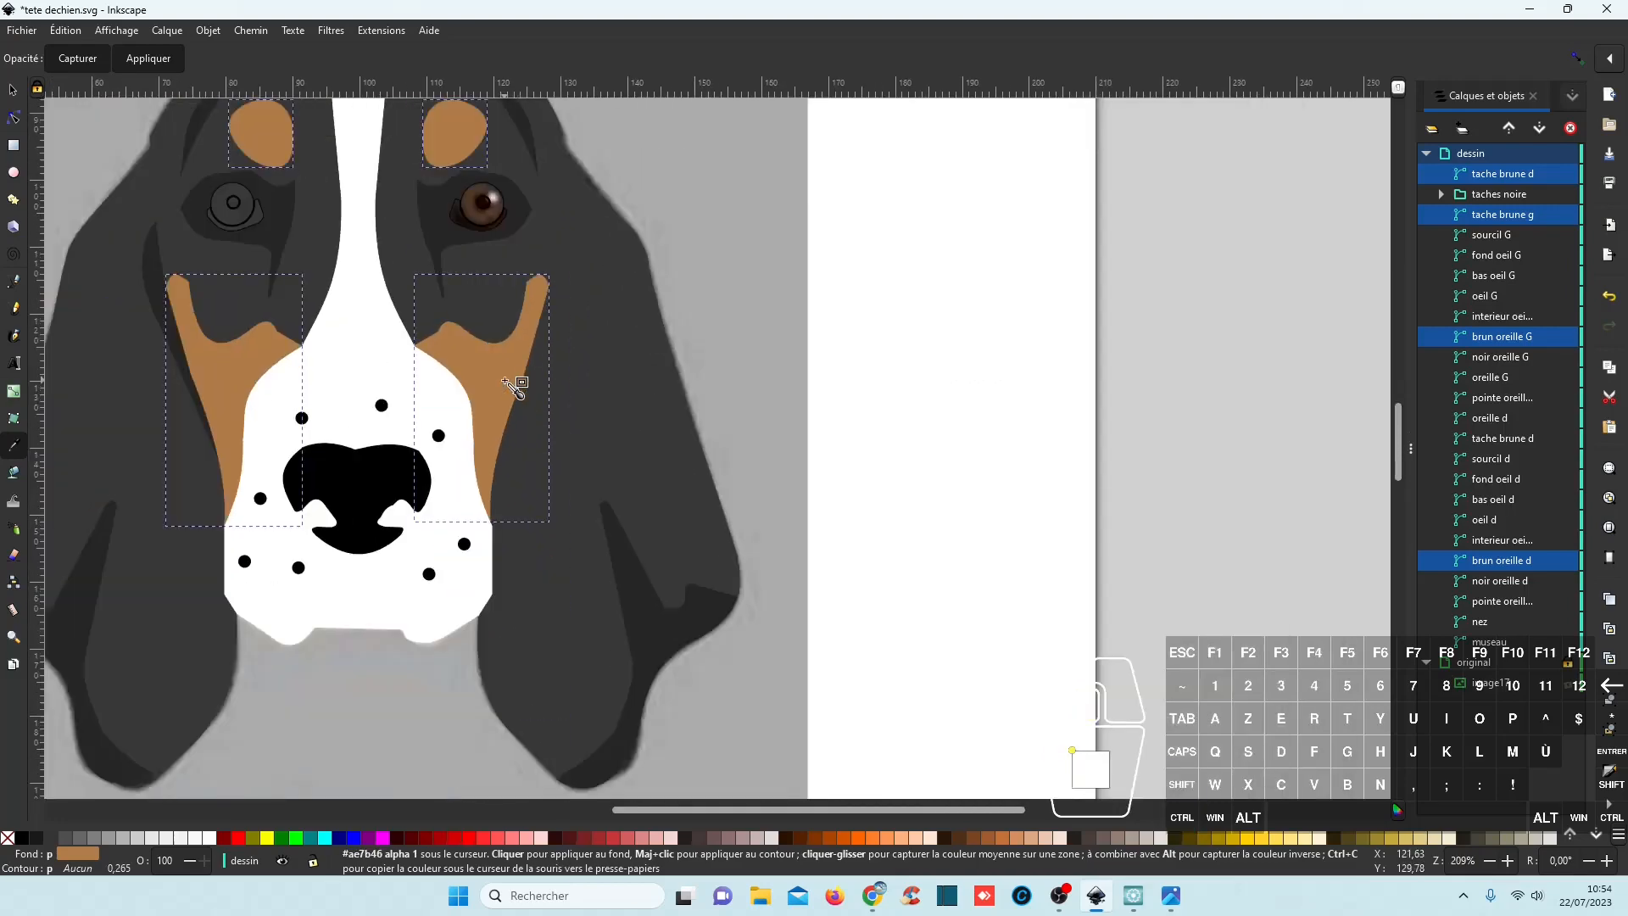
Raise the left eye's interieur oeil shape in the object stacking order to directly above oeil G.
scroll(515, 386, "left", 3)
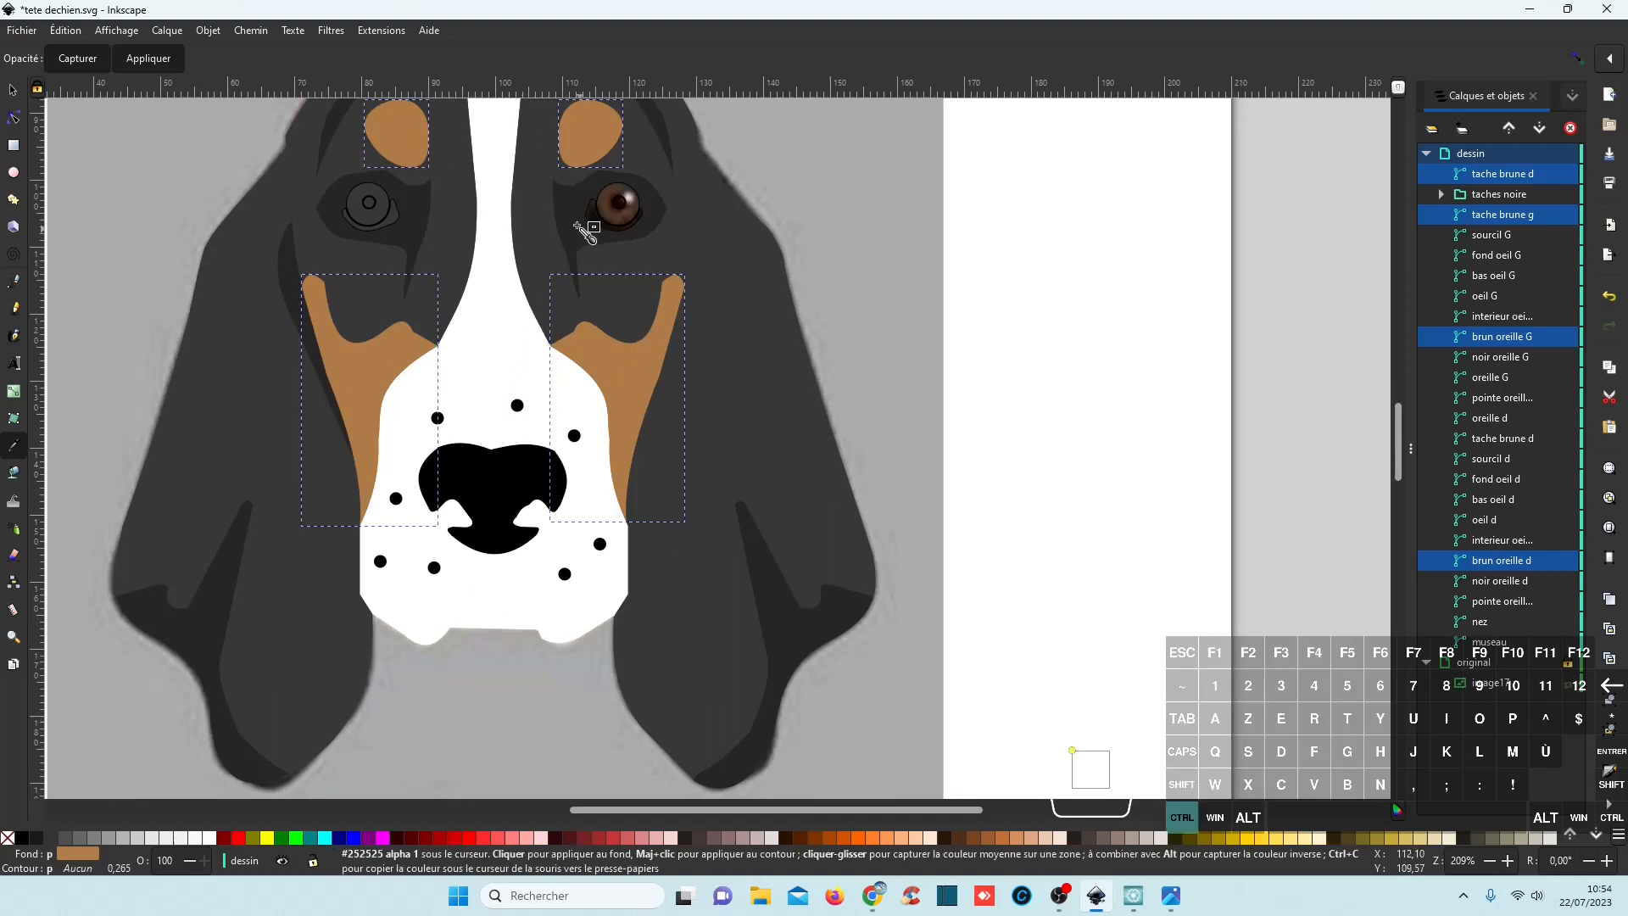
scroll(520, 218, "up", 2)
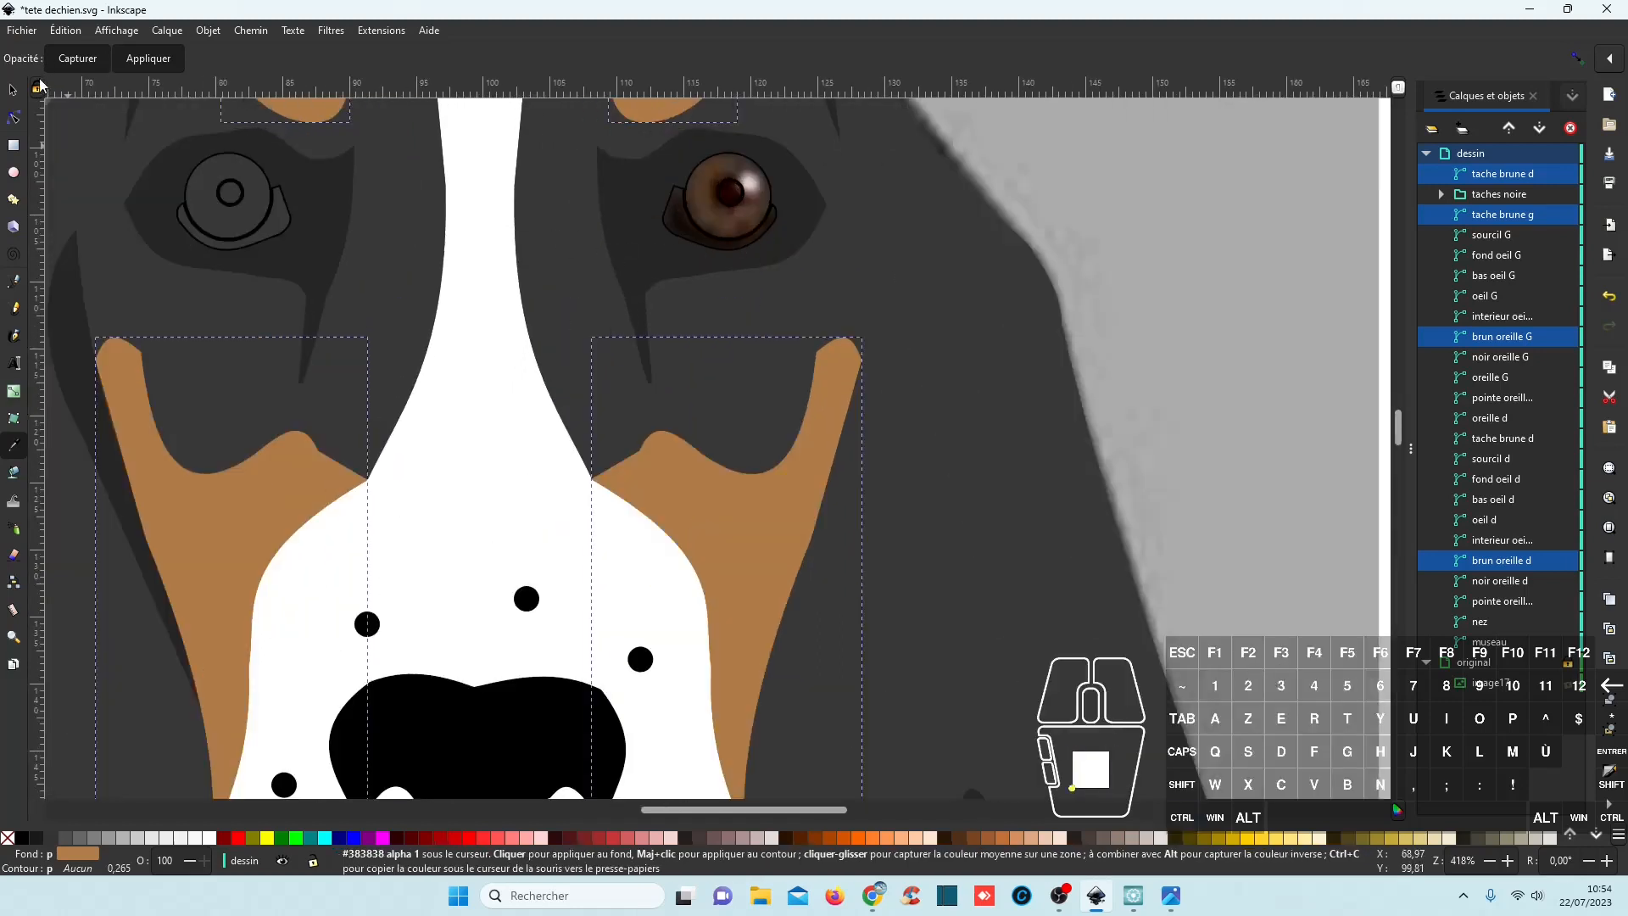
left_click(13, 90)
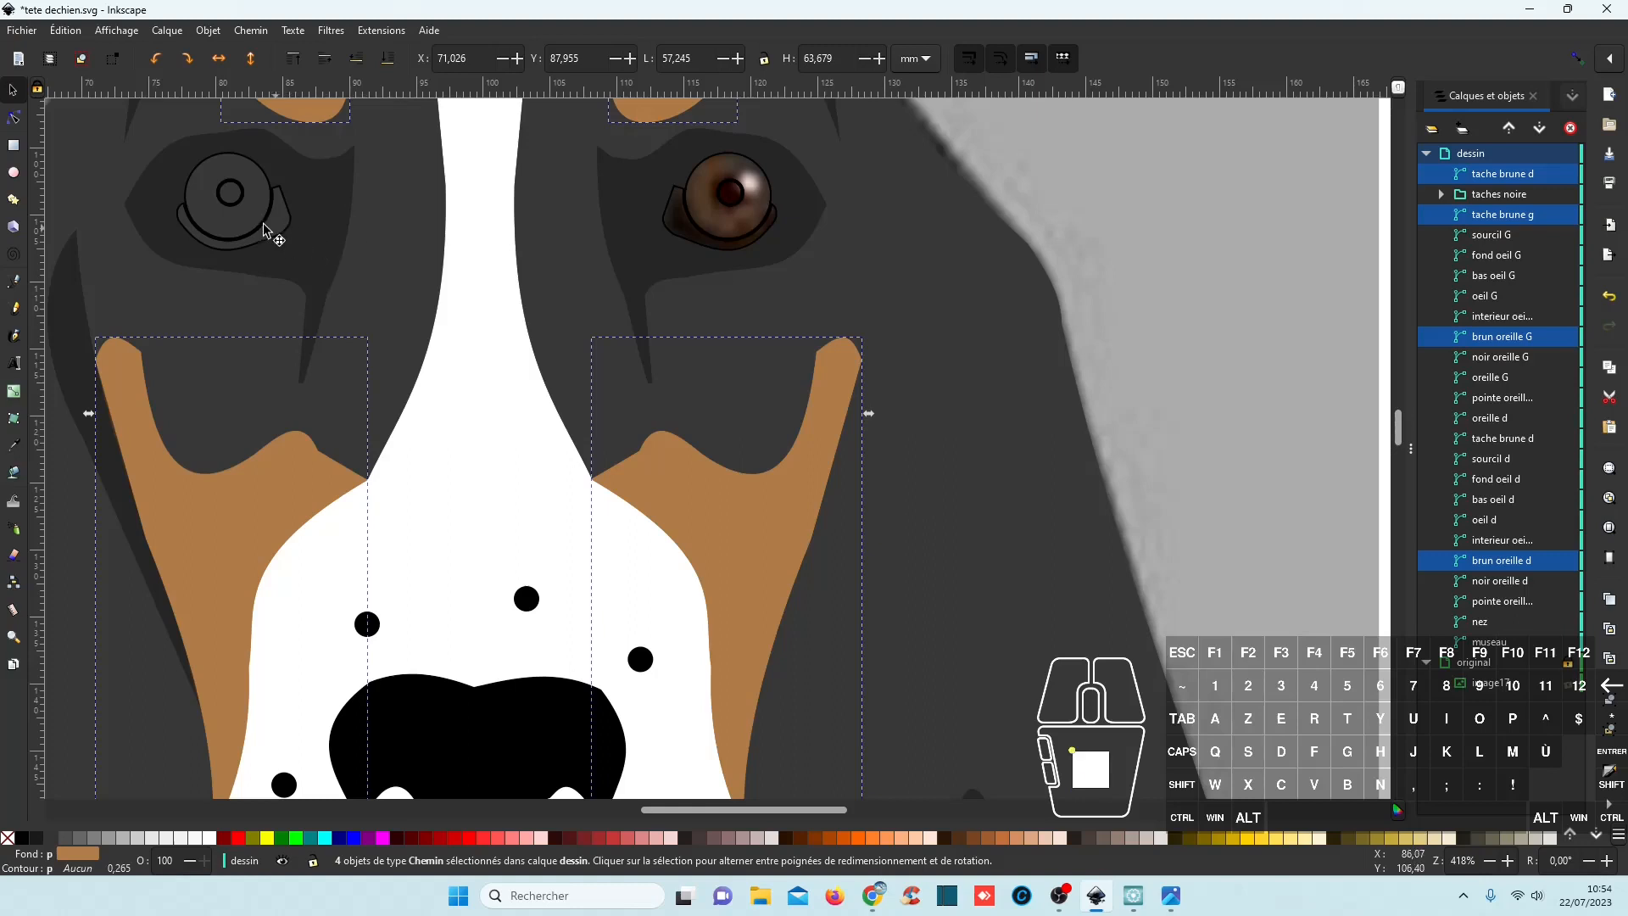
left_click(240, 208)
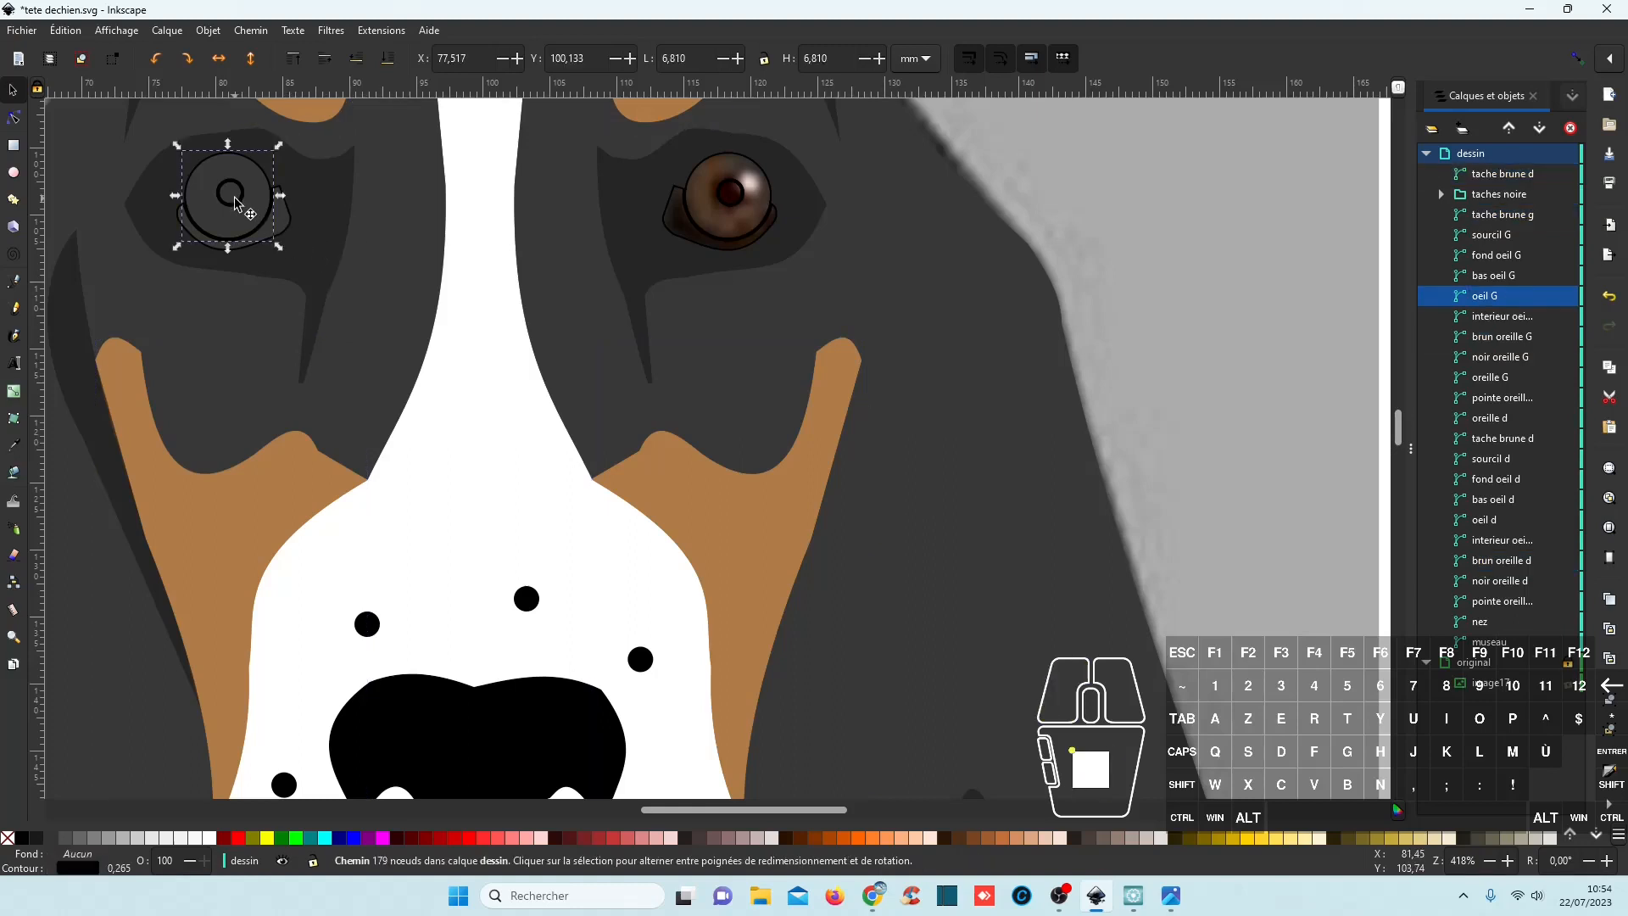
left_click(240, 207)
left_click(240, 206)
left_click(1498, 318)
left_click(1508, 129)
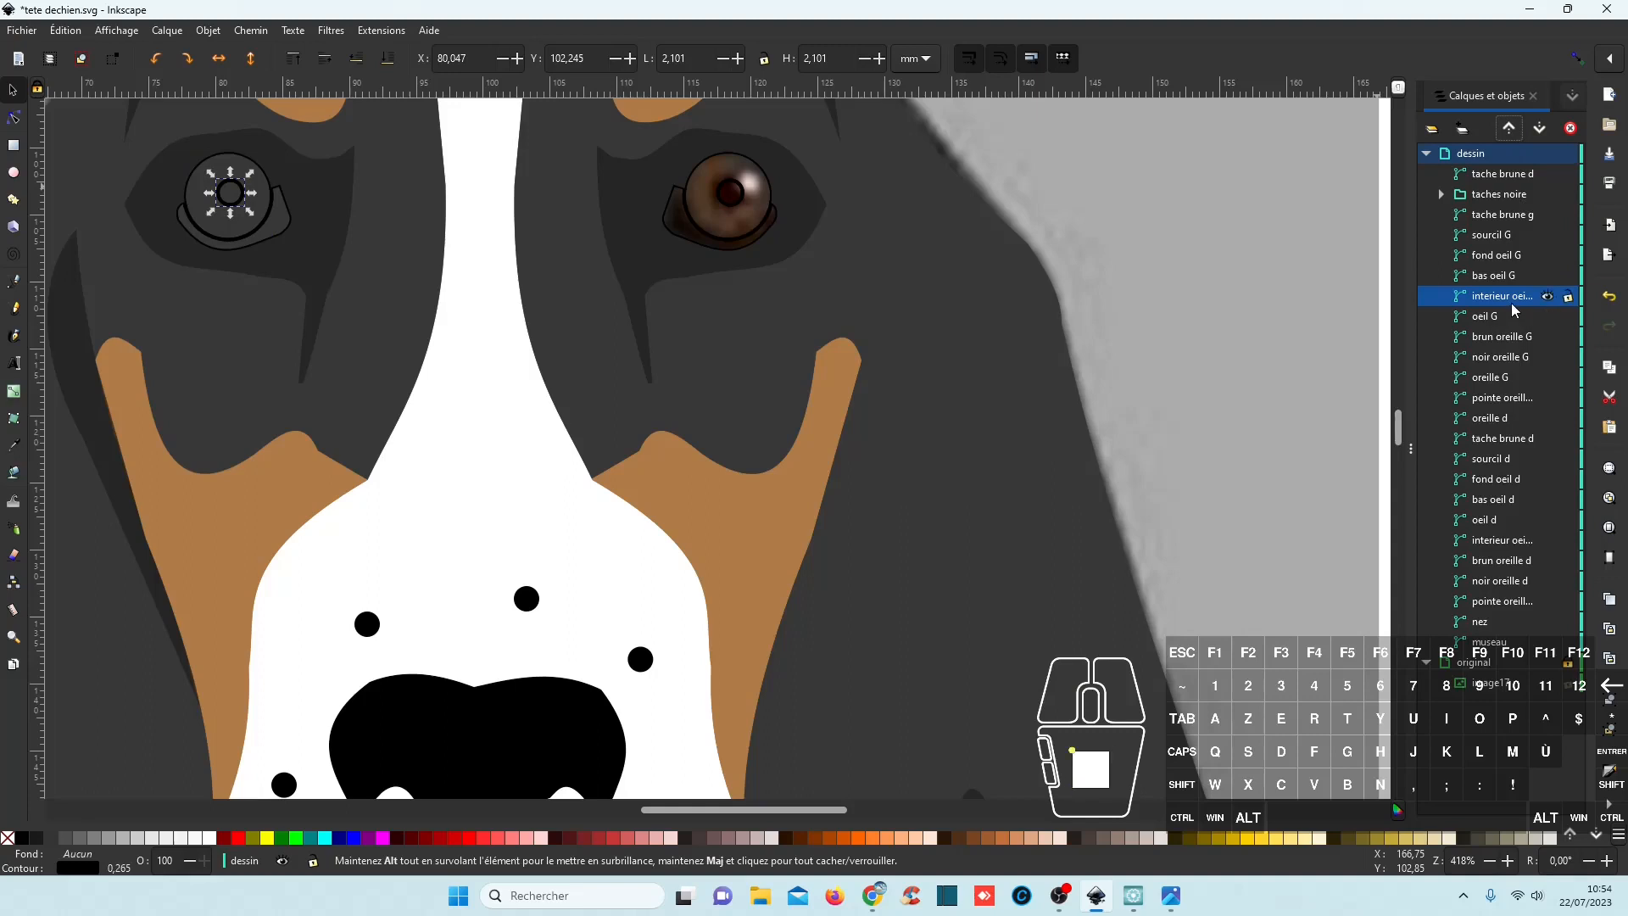
Fill the interieur oeil shapes of both eyes with black (Noir) and remove their outlines.
left_click(1515, 539, "ctrl")
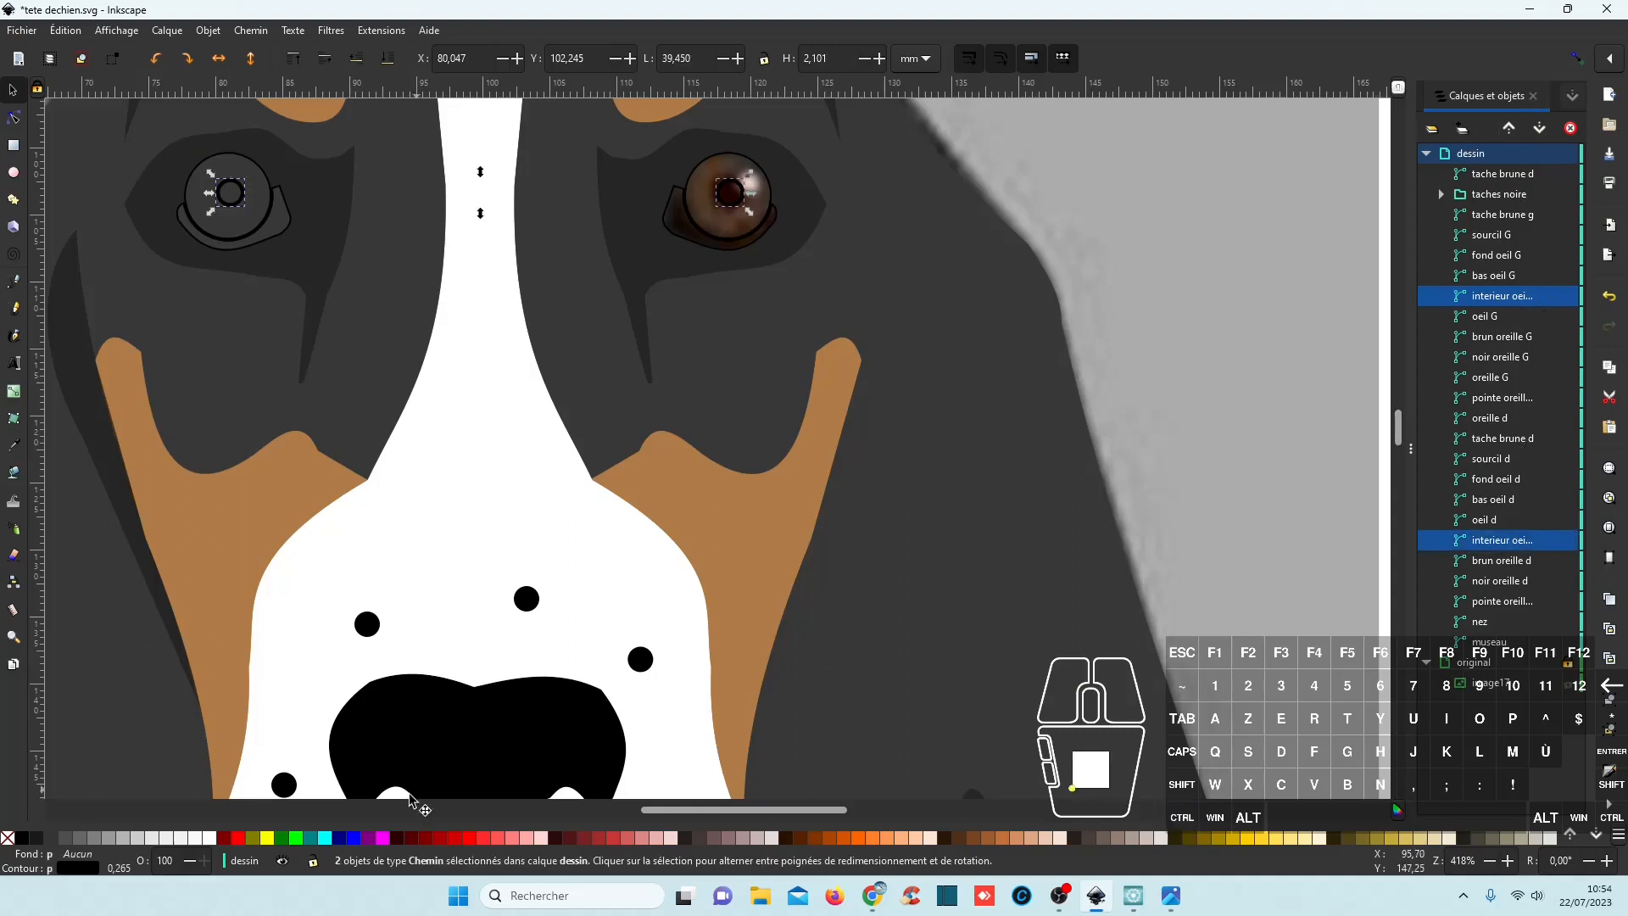
left_click(24, 839)
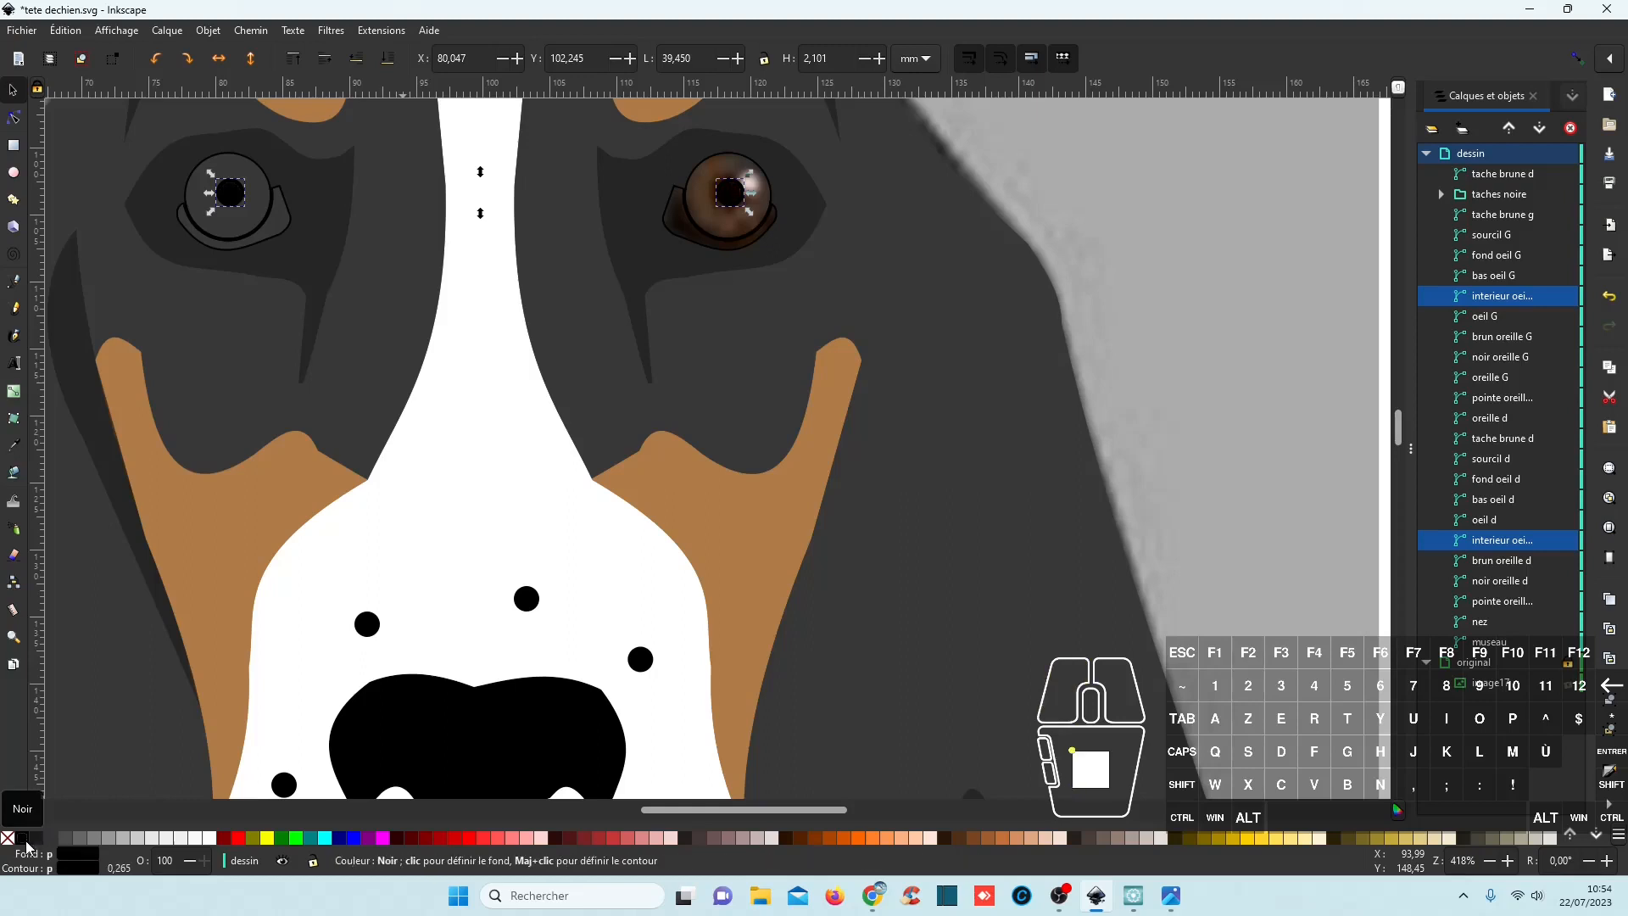
left_click(8, 838, "shift")
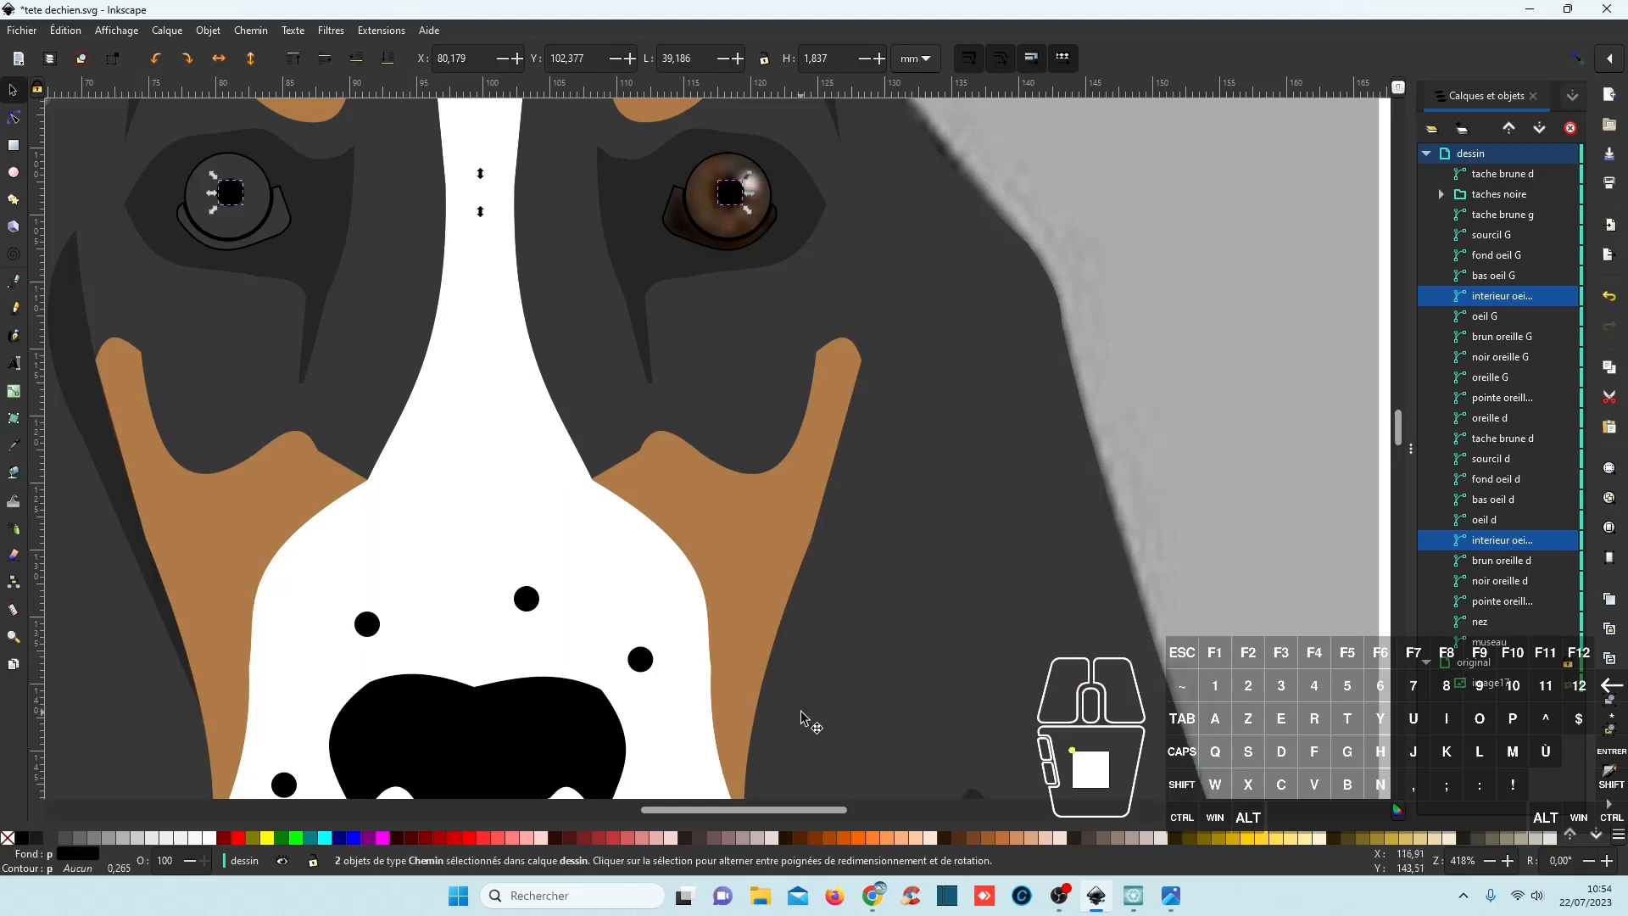
Fill oeil G and oeil d with the brown sampled from the right eye's iris in the reference image, and remove their outlines.
left_click(1498, 523)
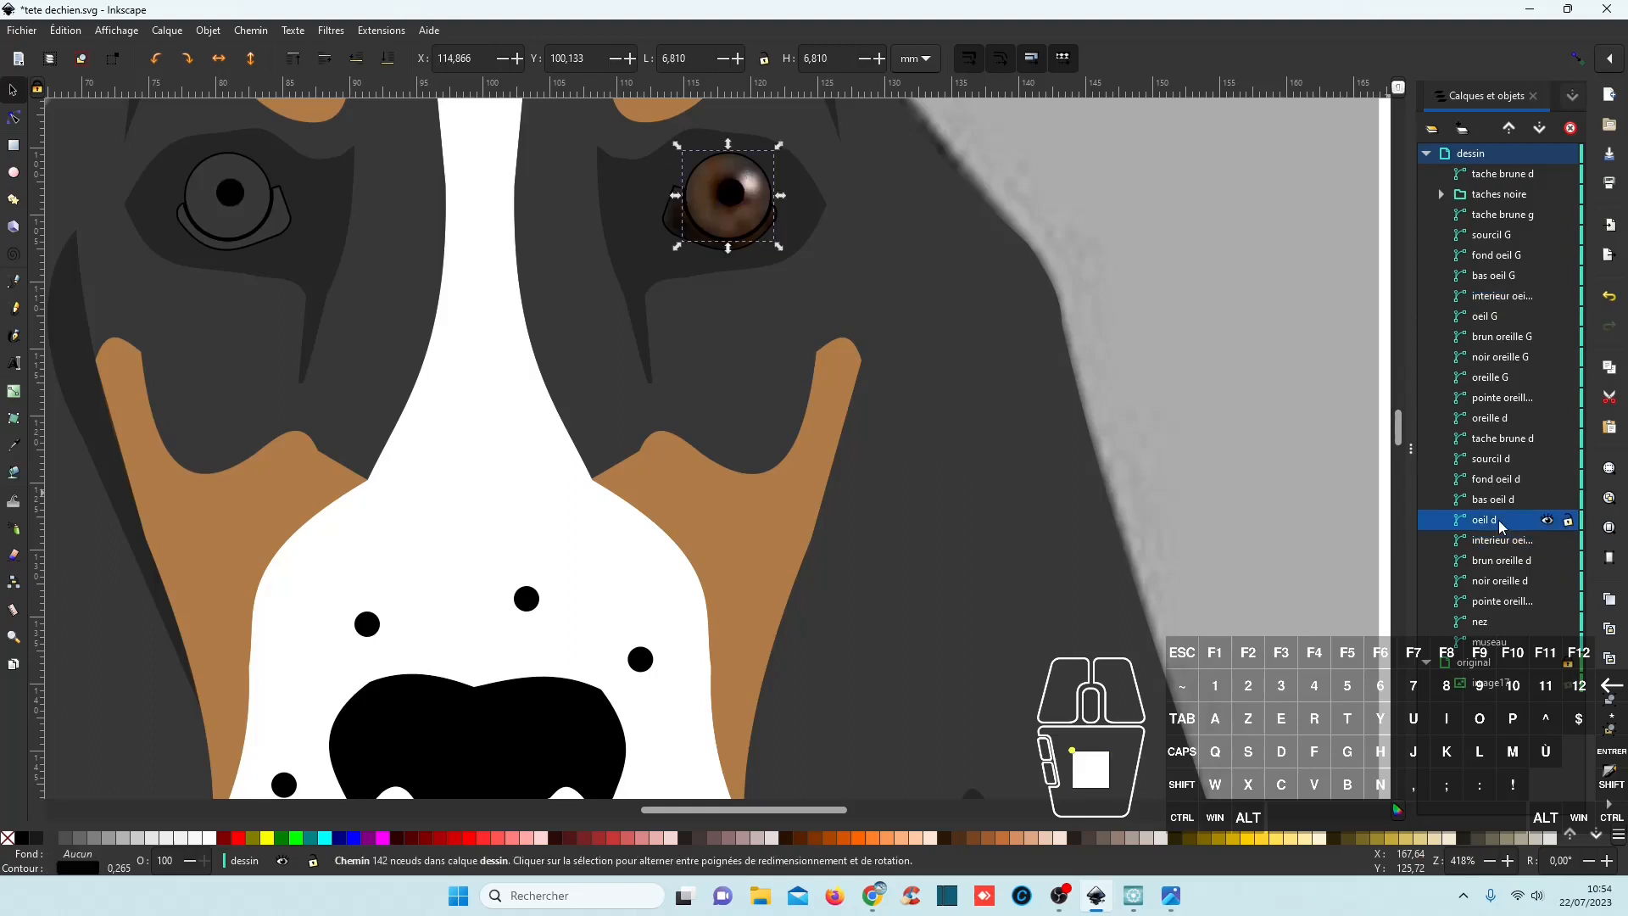
left_click(1485, 317, "ctrl")
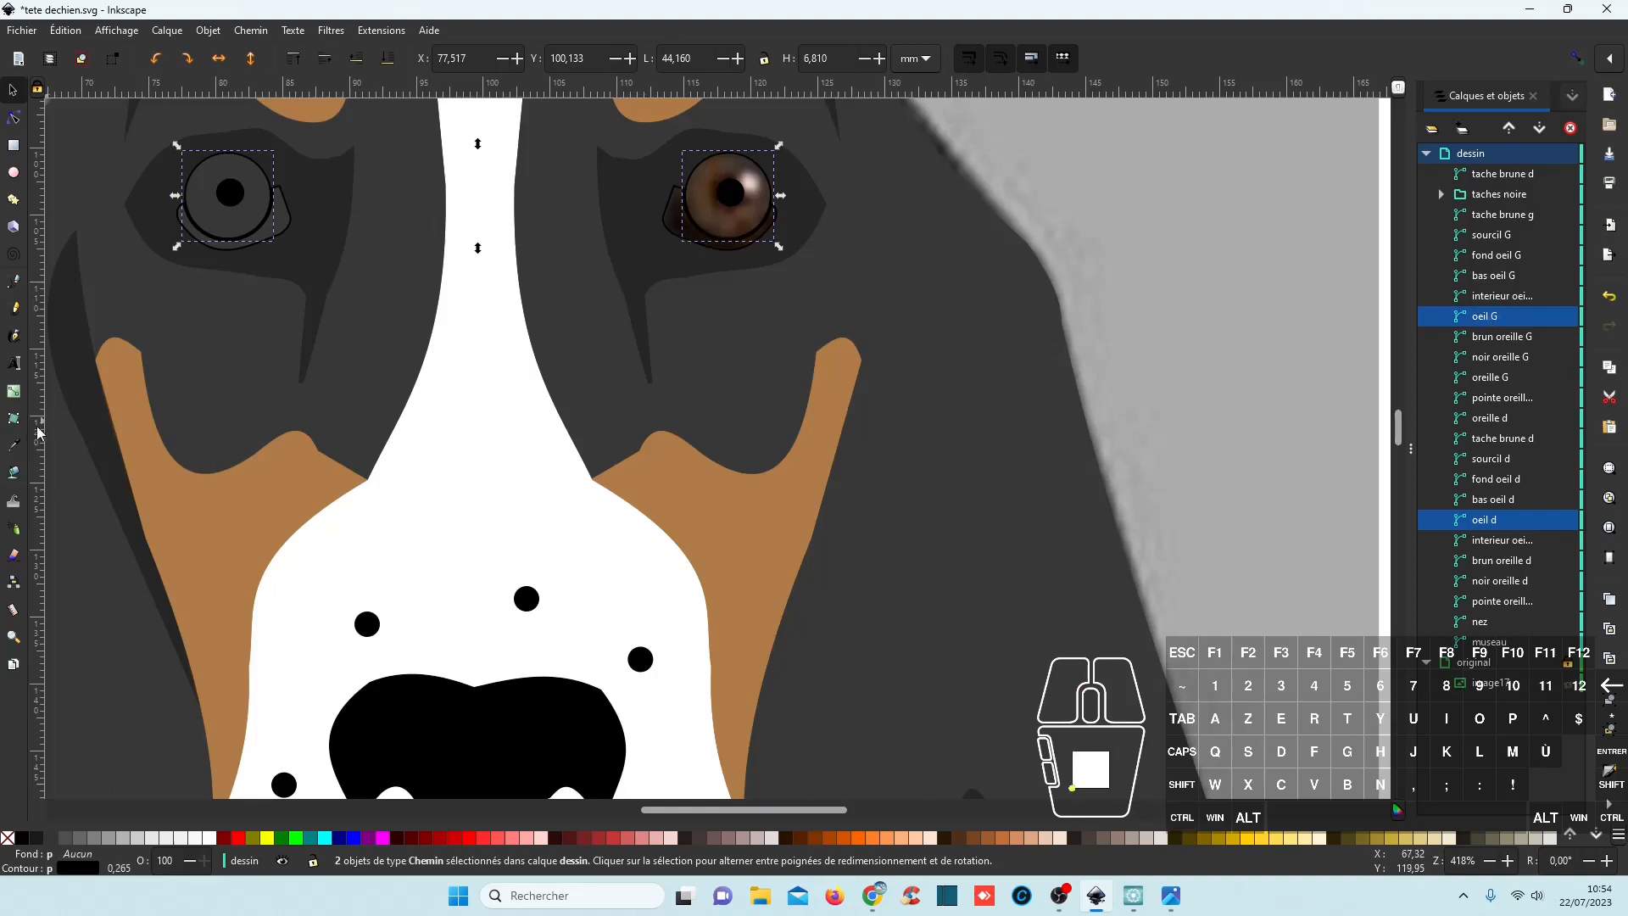
left_click(14, 447)
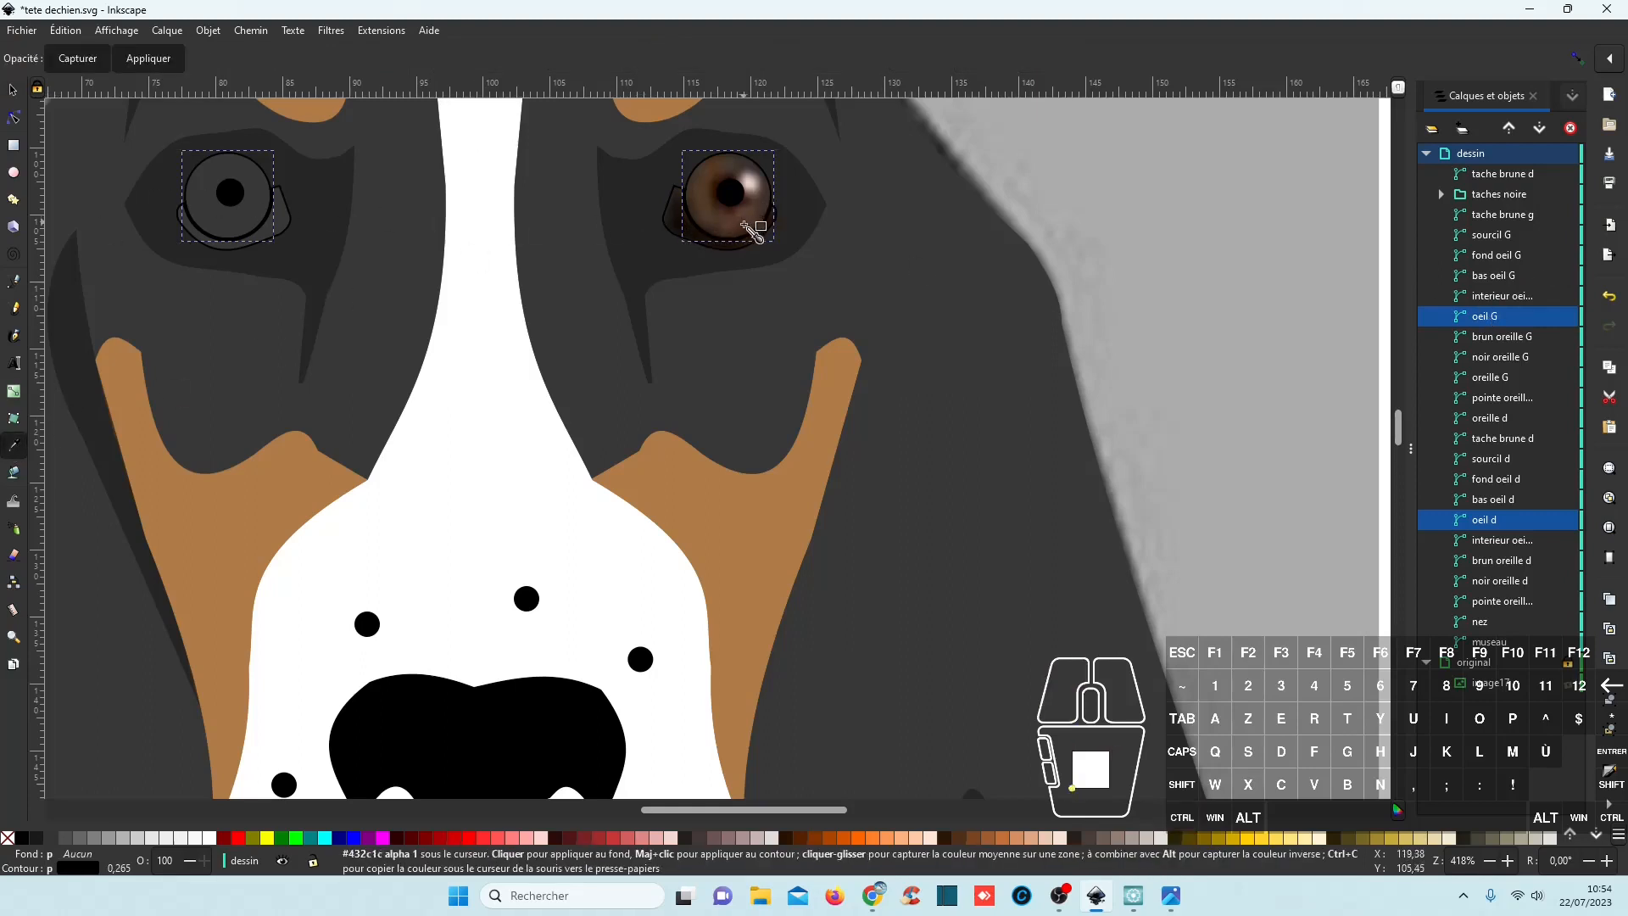
left_click(734, 229)
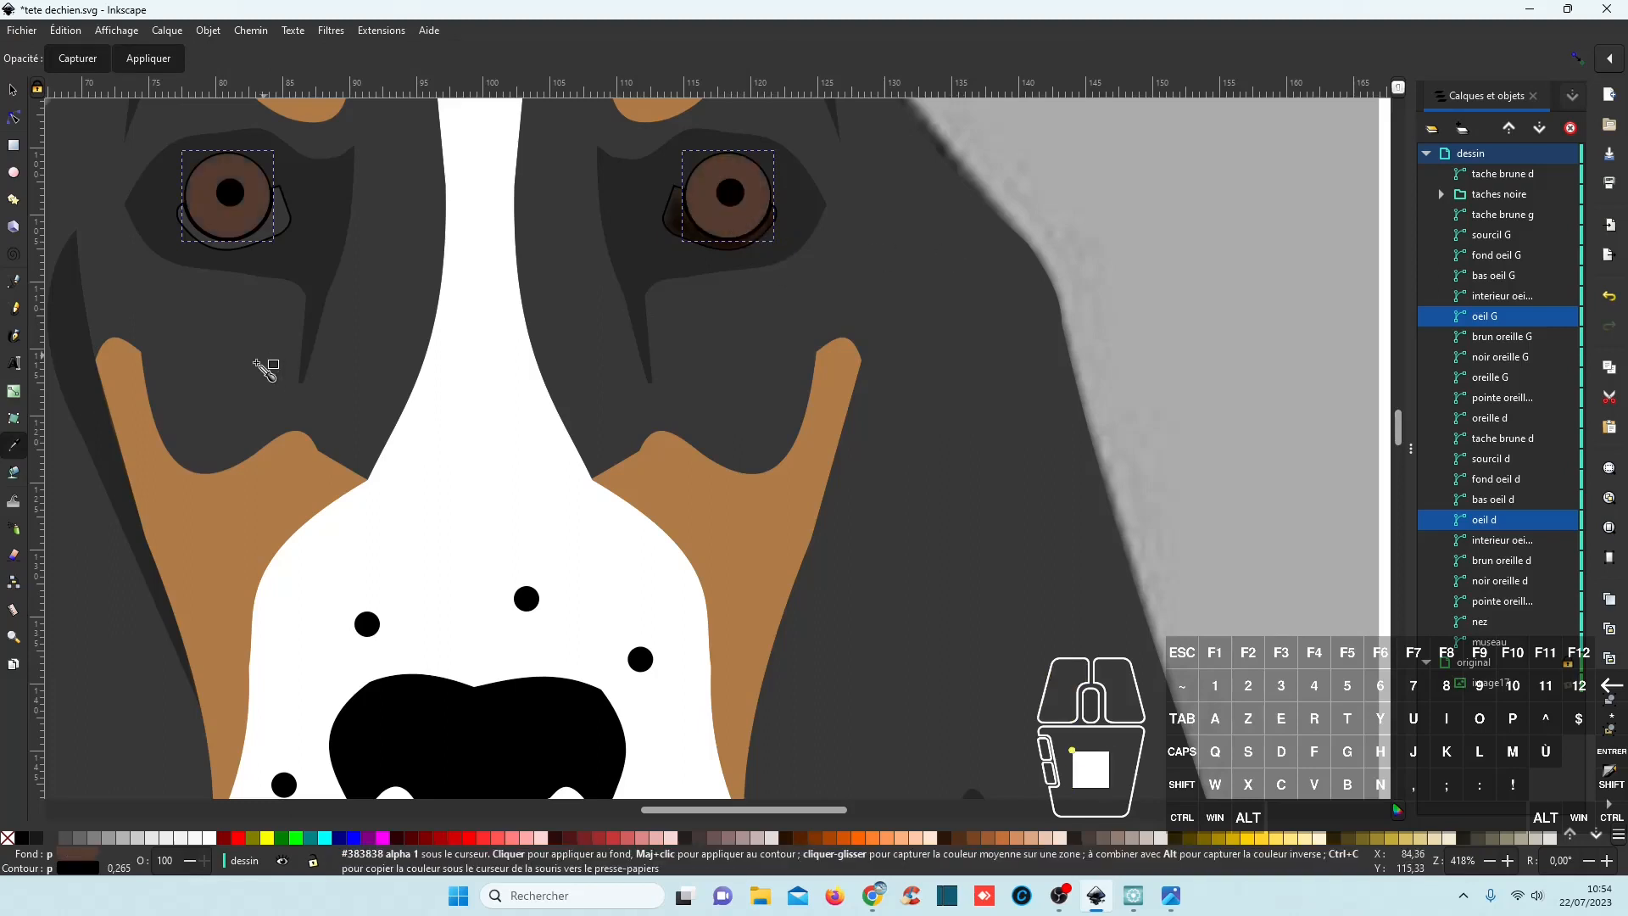
left_click(8, 837, "shift")
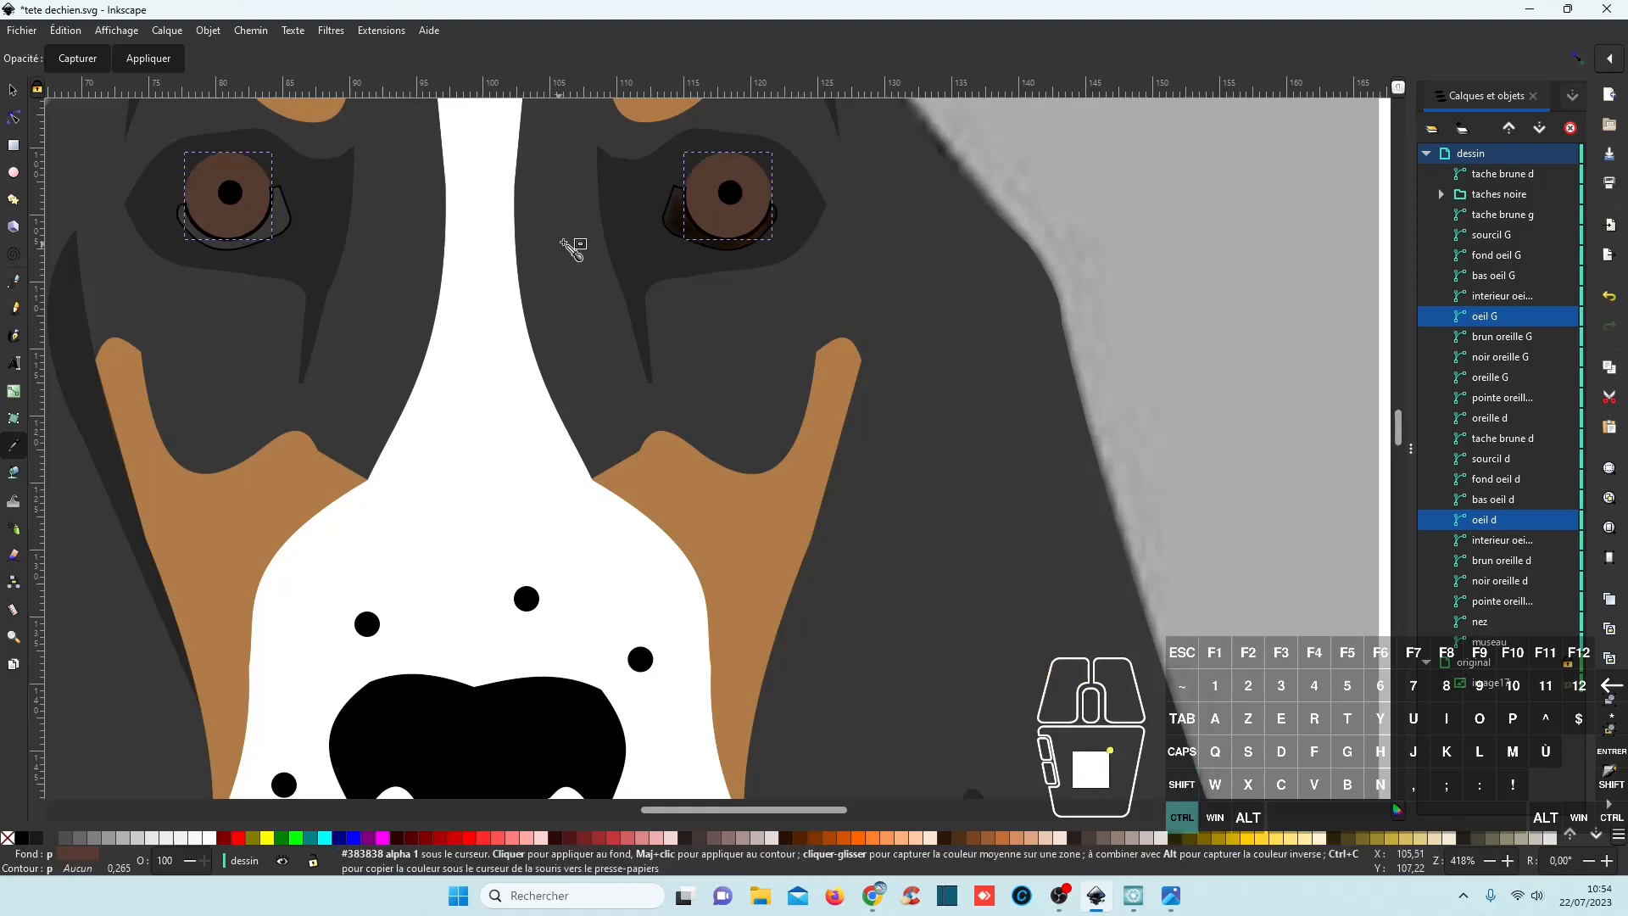
Fill bas oeil d and bas oeil G with the very dark brown #120902 sampled beneath the right eye, and remove their outlines.
scroll(618, 246, "up", 2, "ctrl")
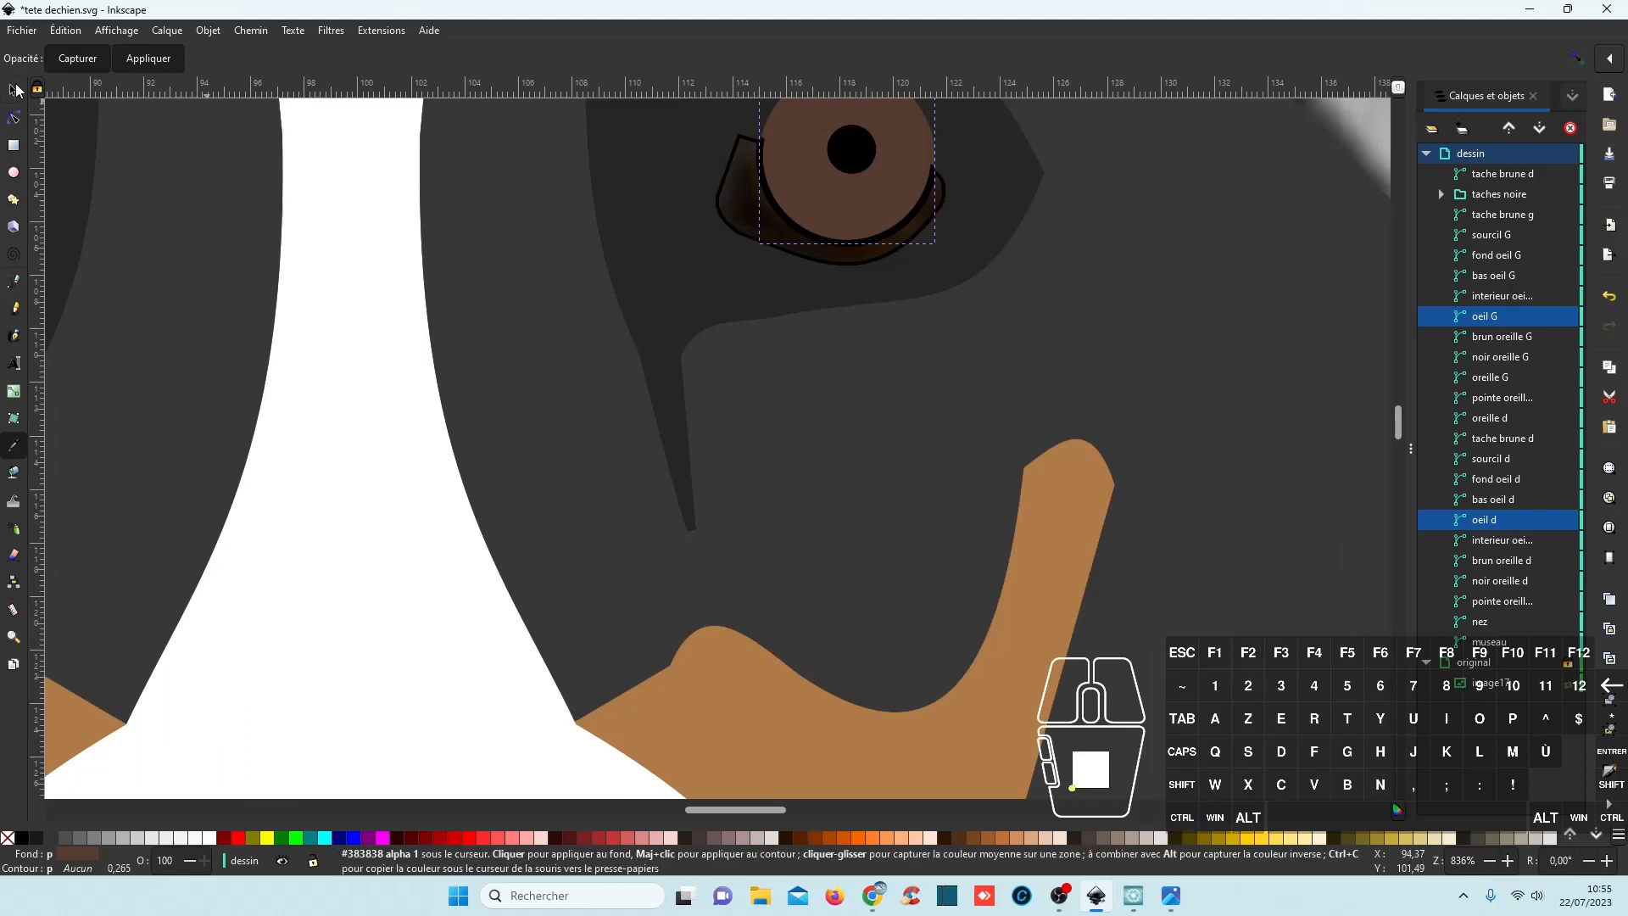
left_click(14, 89)
left_click(725, 225)
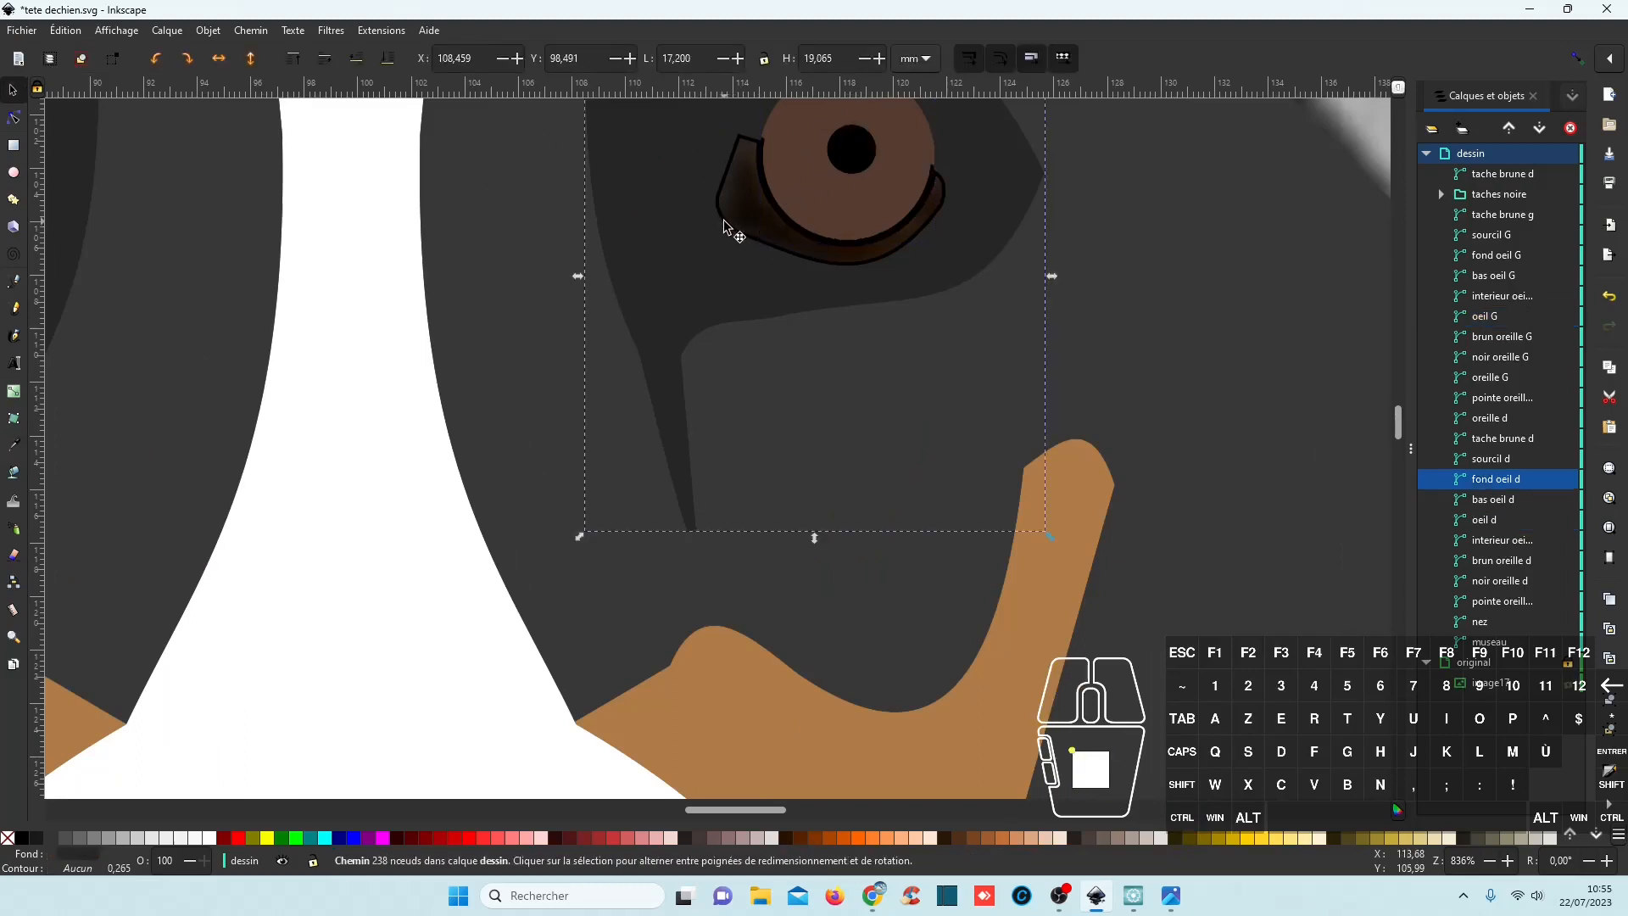
left_click(781, 257)
left_click(894, 237)
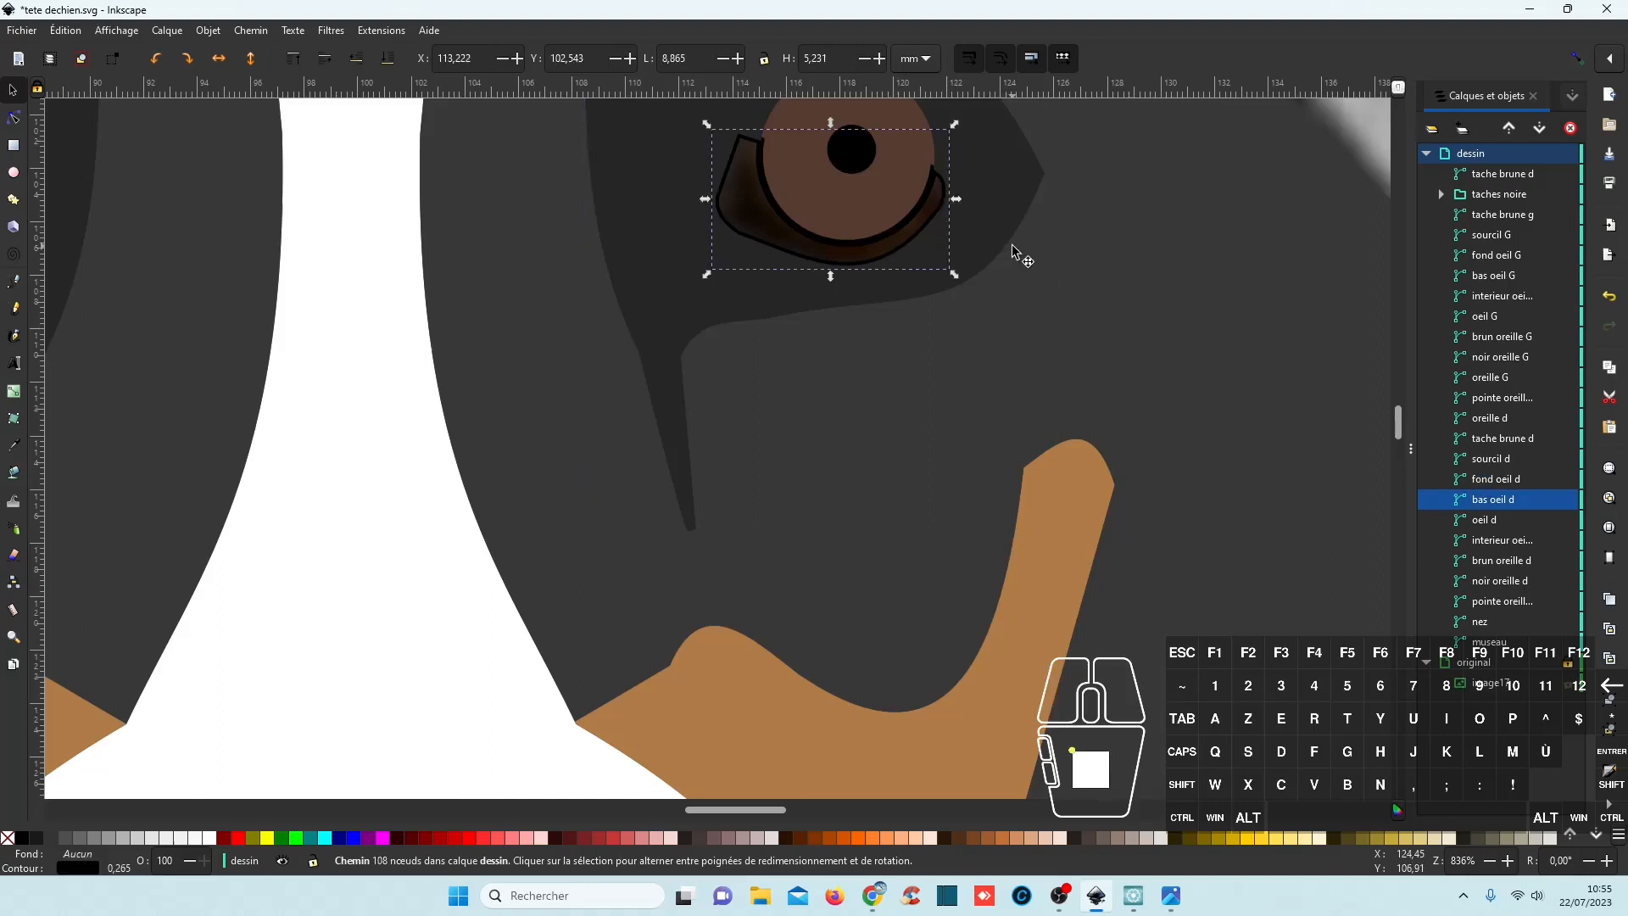
key("ctrl")
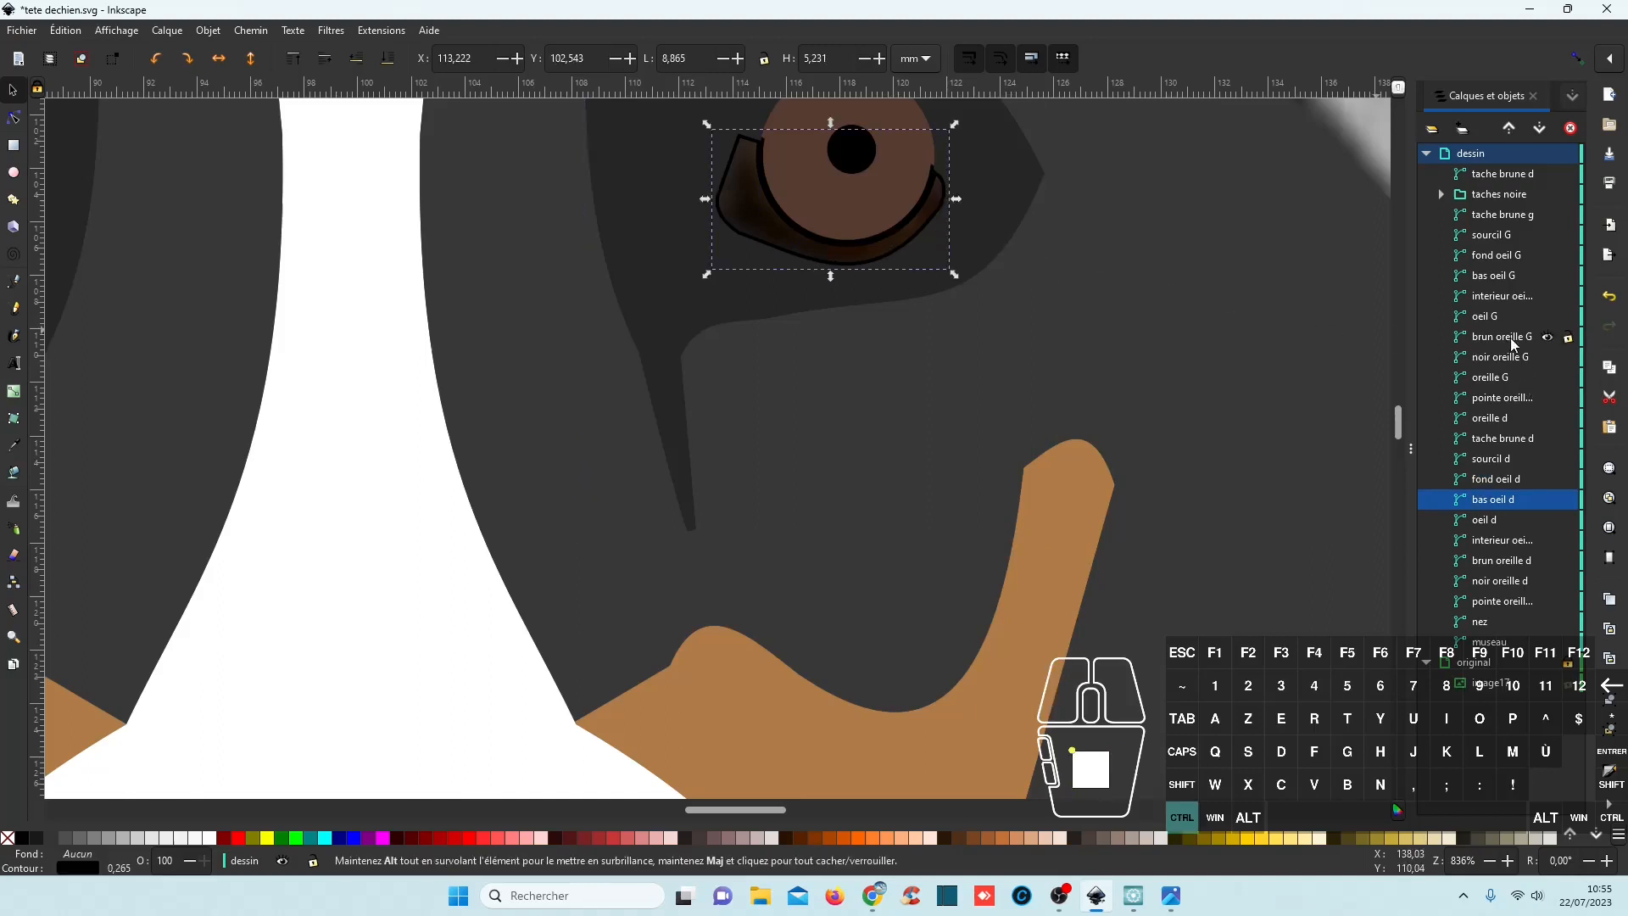
left_click(1505, 278, "ctrl")
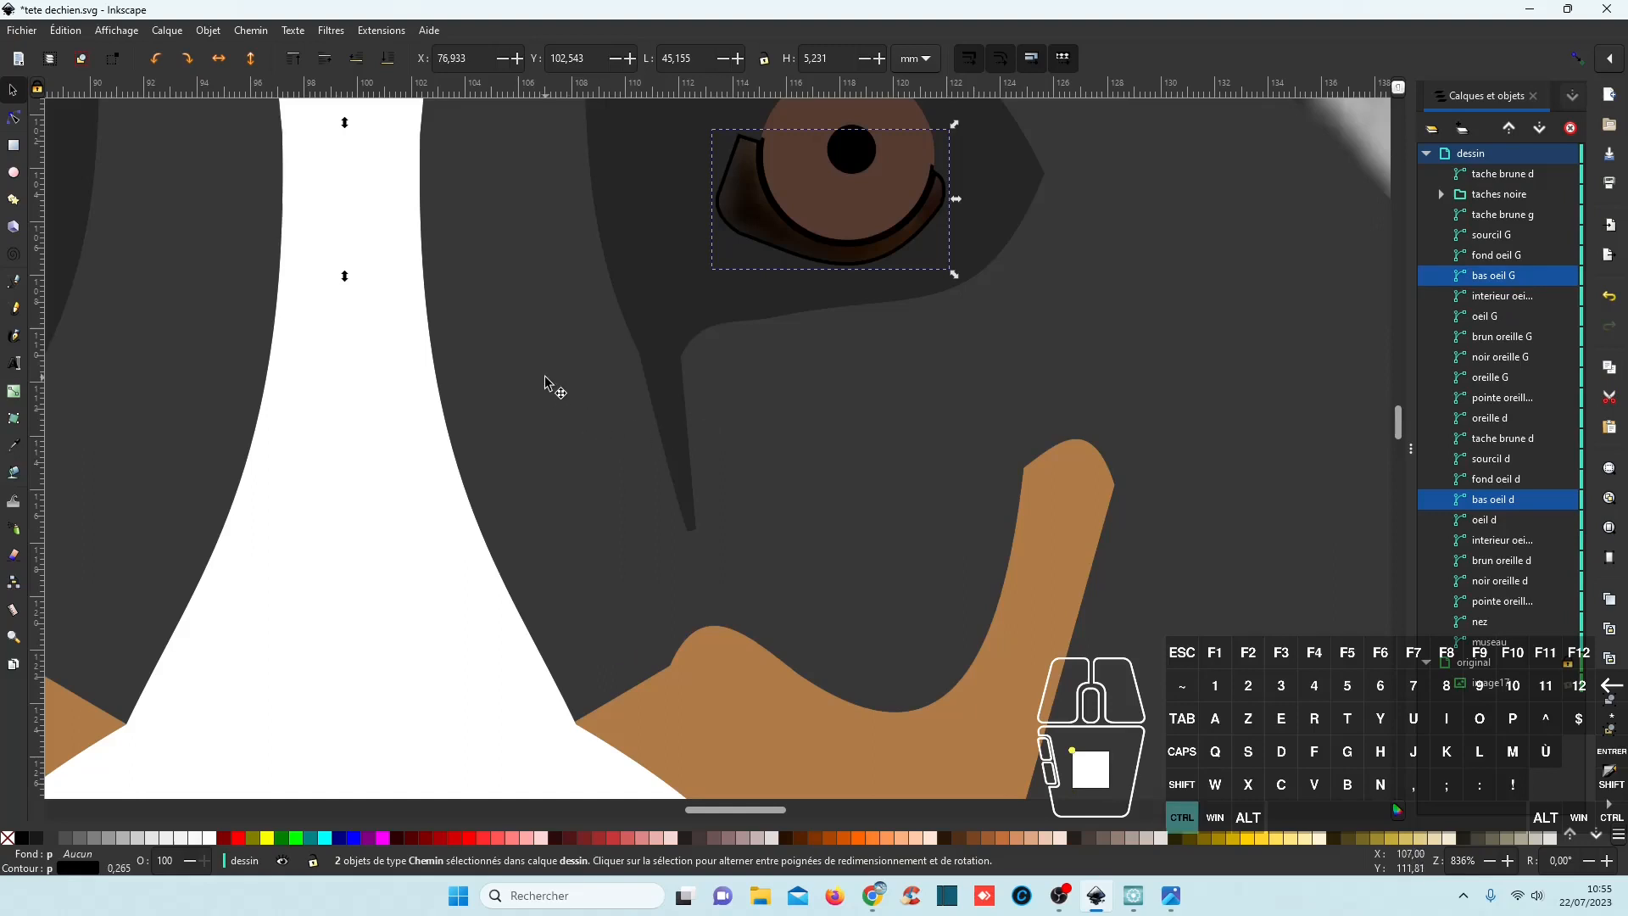
scroll(547, 385, "down", 1)
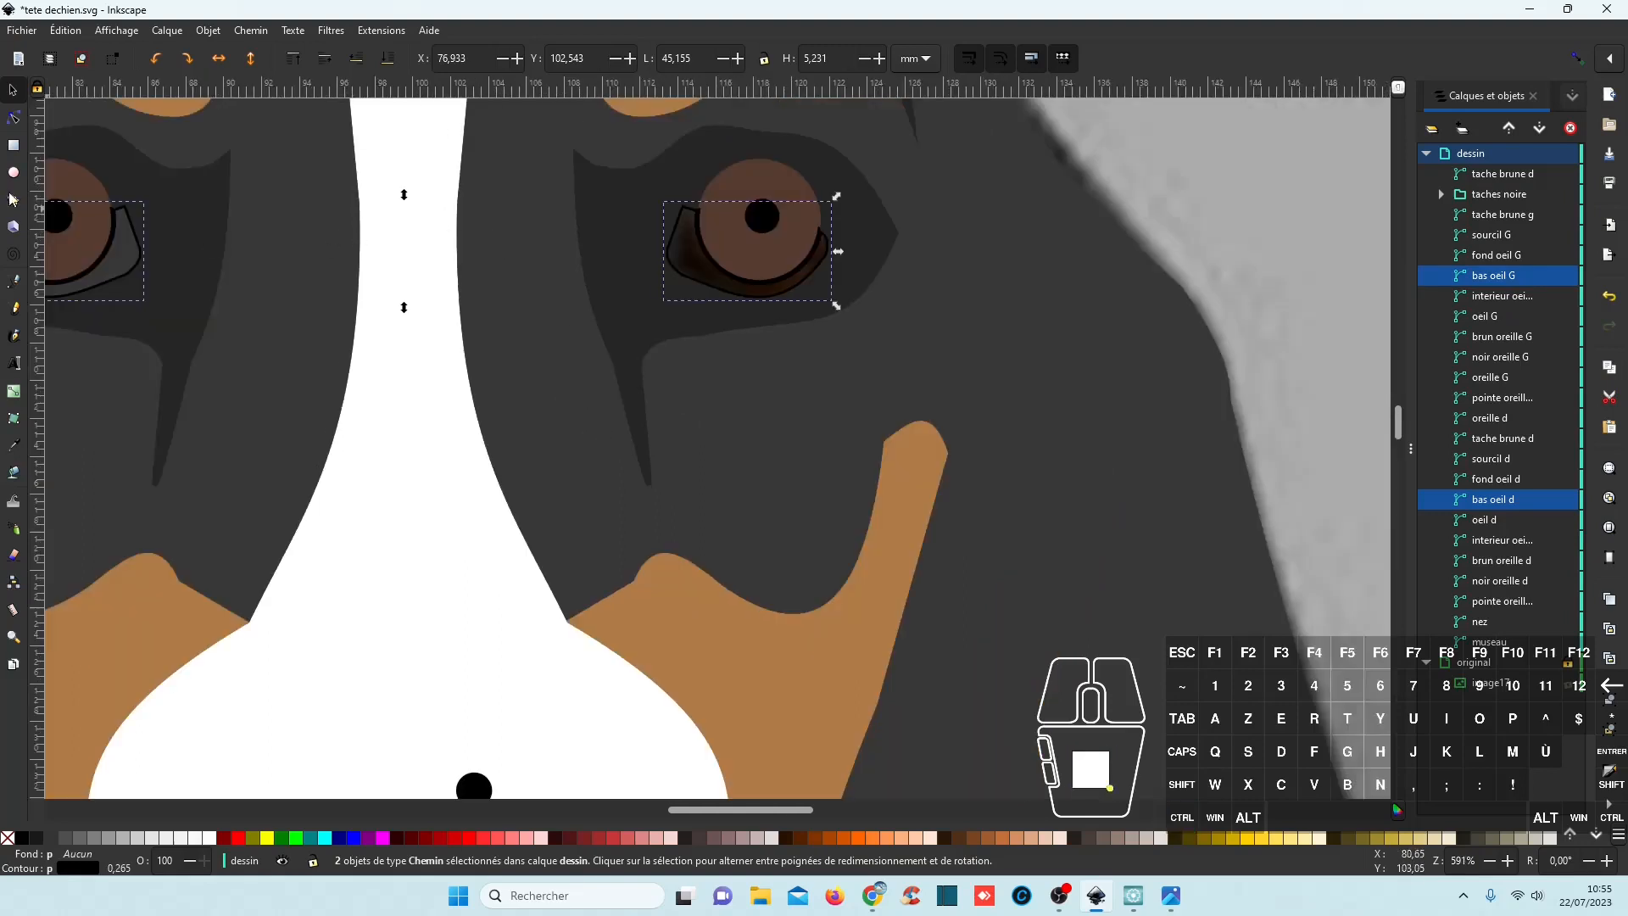
left_click(17, 449)
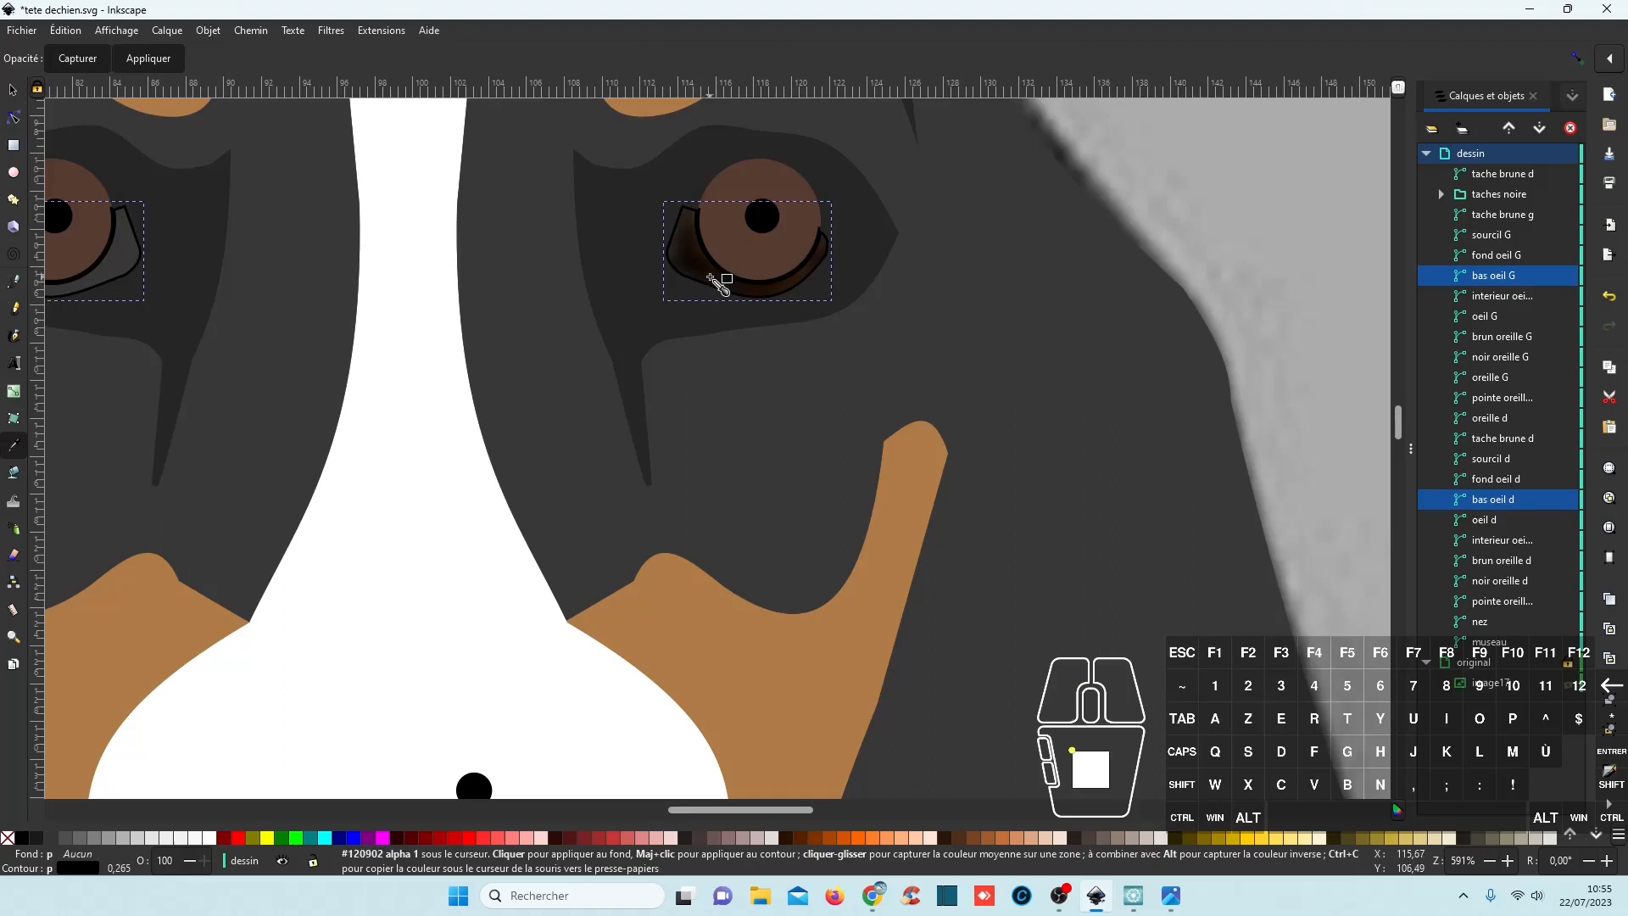
left_click(716, 282)
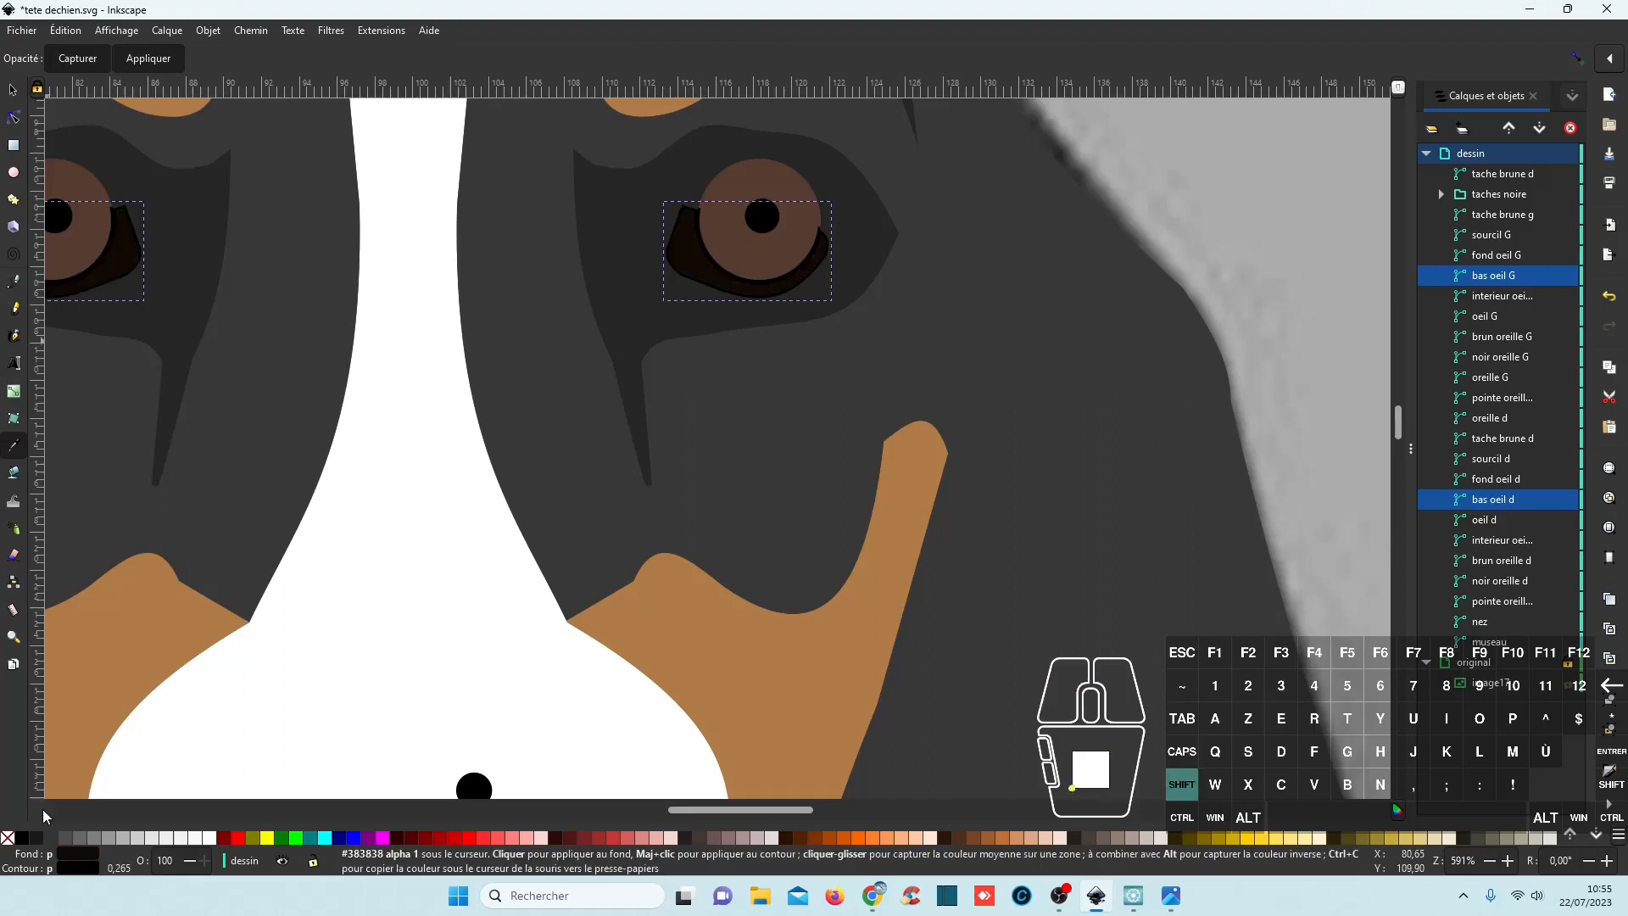
scroll(331, 563, "down", 1, "ctrl")
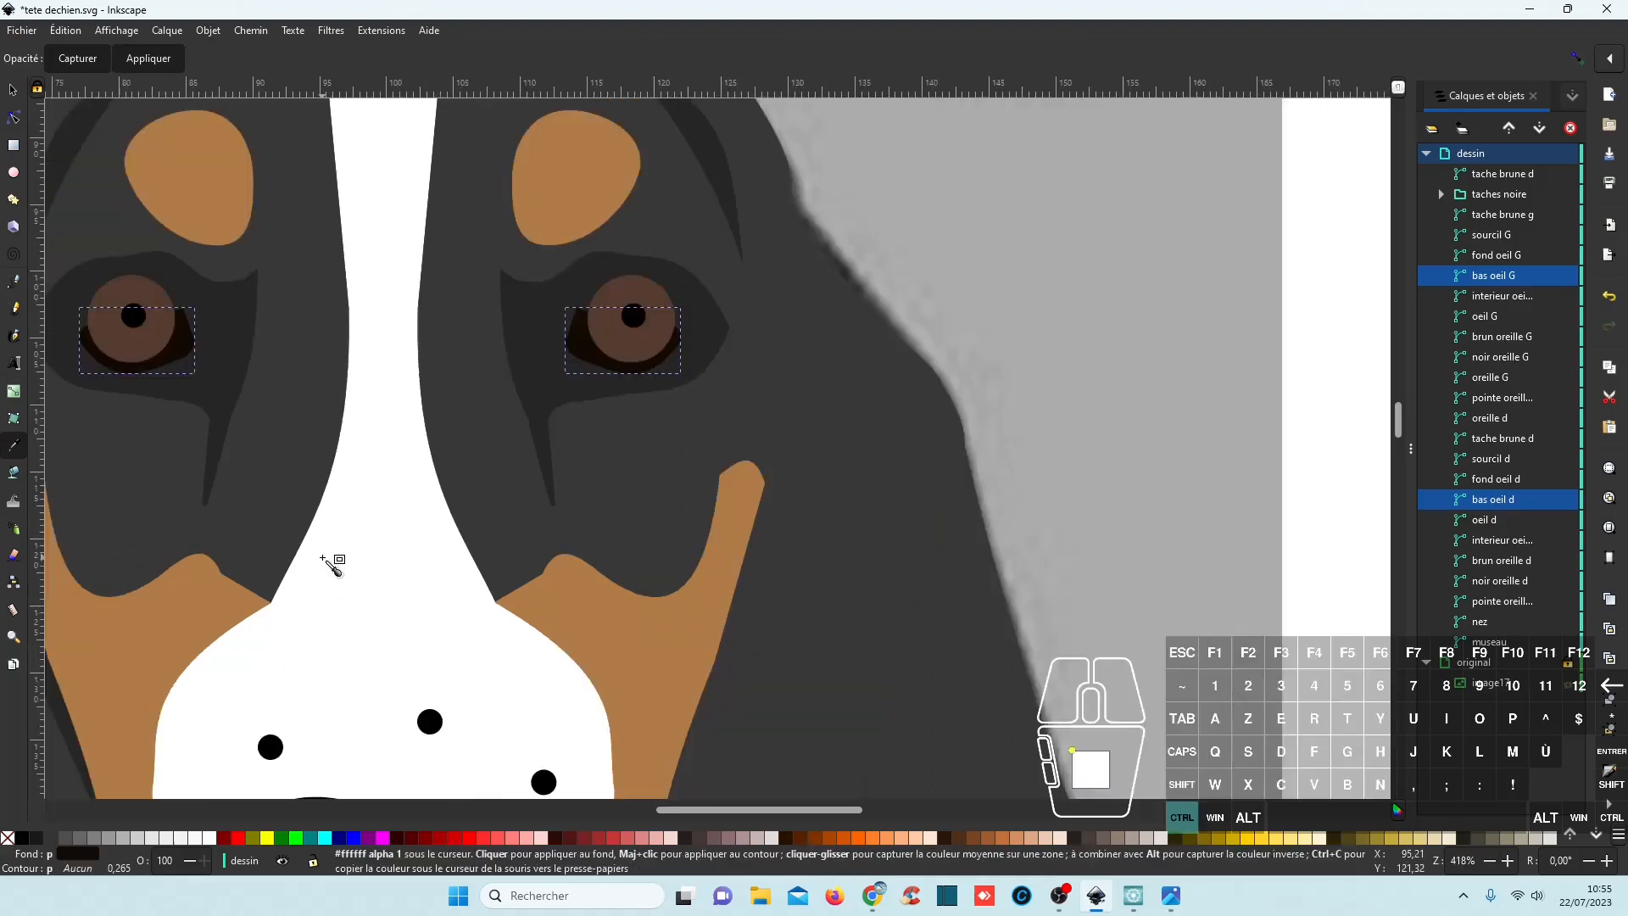
Save the coloured dog head drawing.
scroll(331, 562, "down", 2, "ctrl")
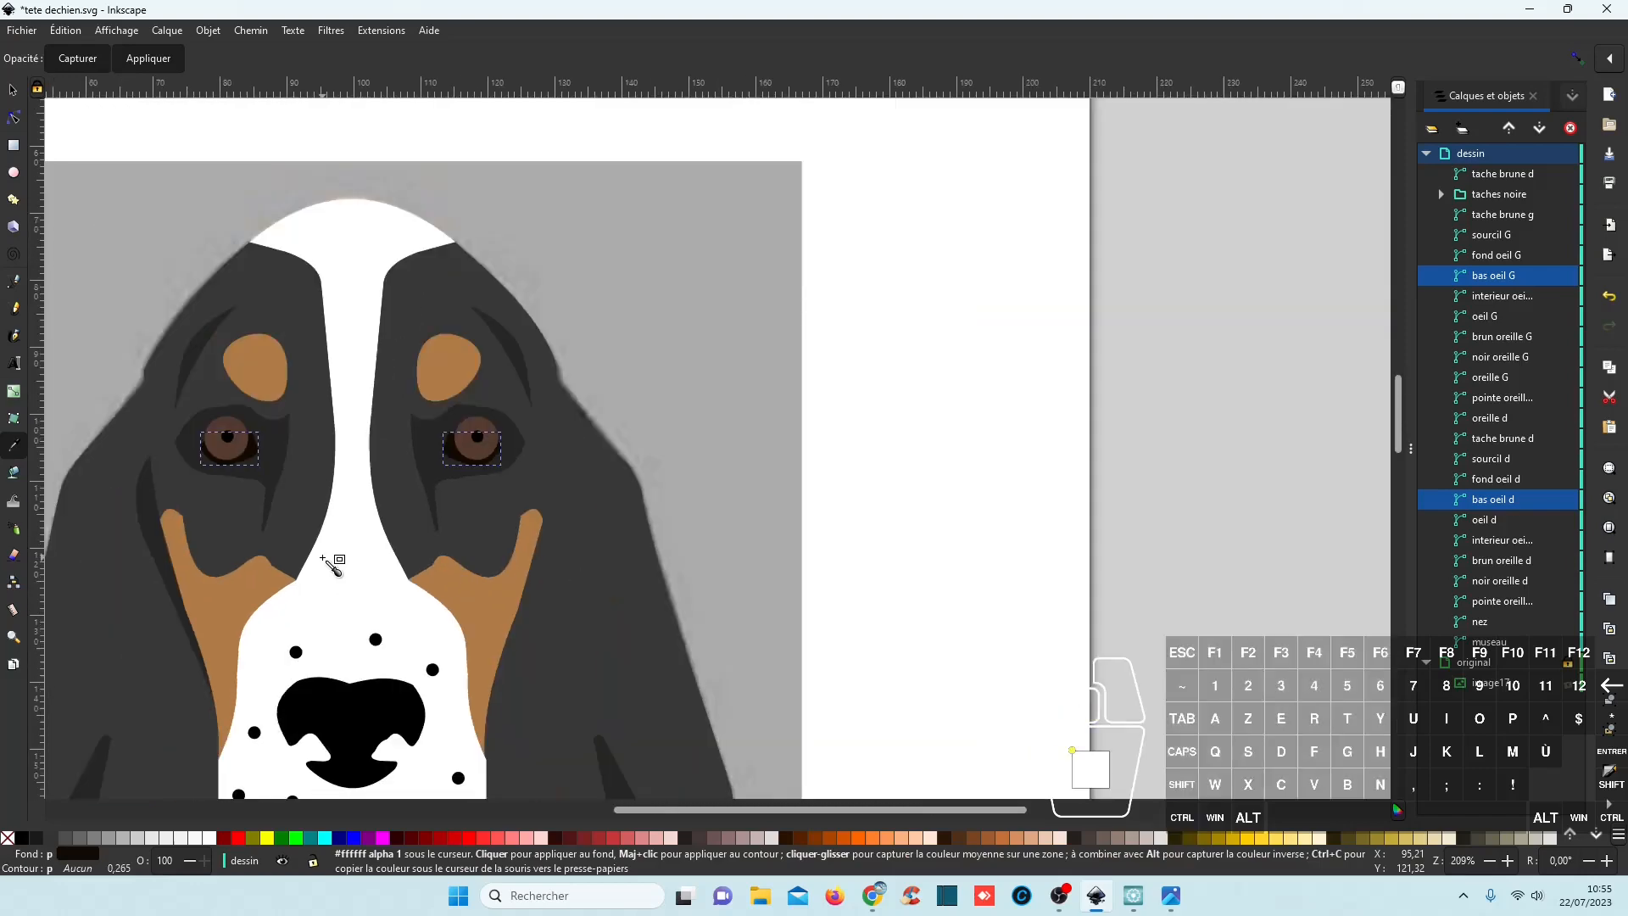
key("ctrl+s")
scroll(331, 563, "down", 1, "ctrl")
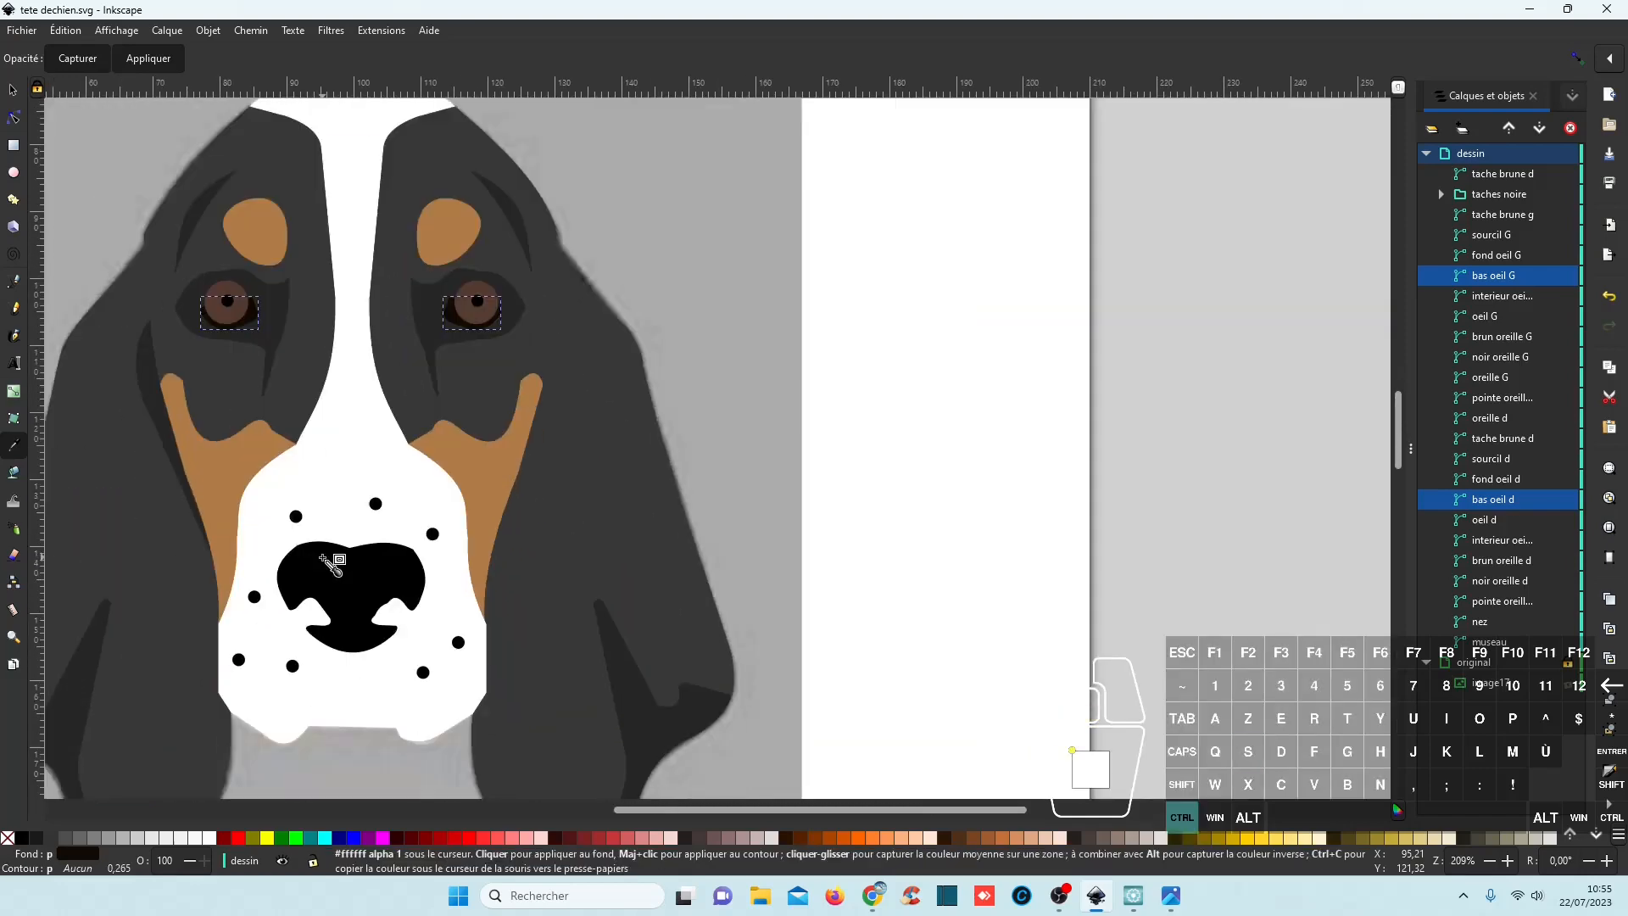
Hide and show fond oeil G repeatedly to check the area it covers around the left eye, leaving it visible.
scroll(331, 563, "up", 2, "ctrl")
scroll(332, 563, "down", 2)
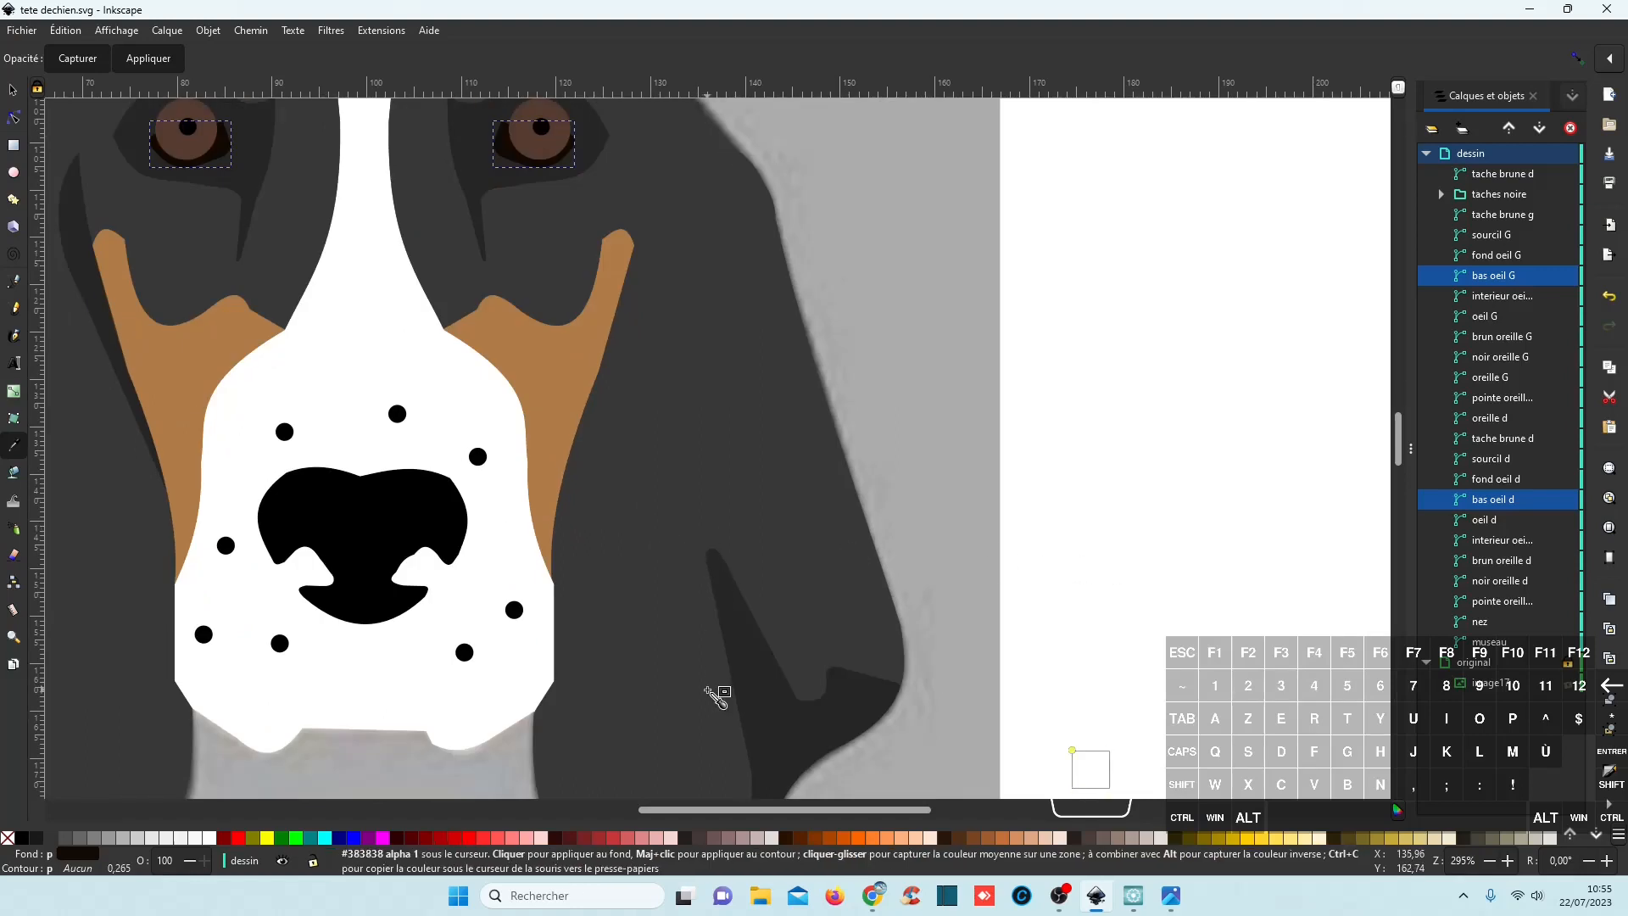
left_click_drag(735, 814, 653, 814)
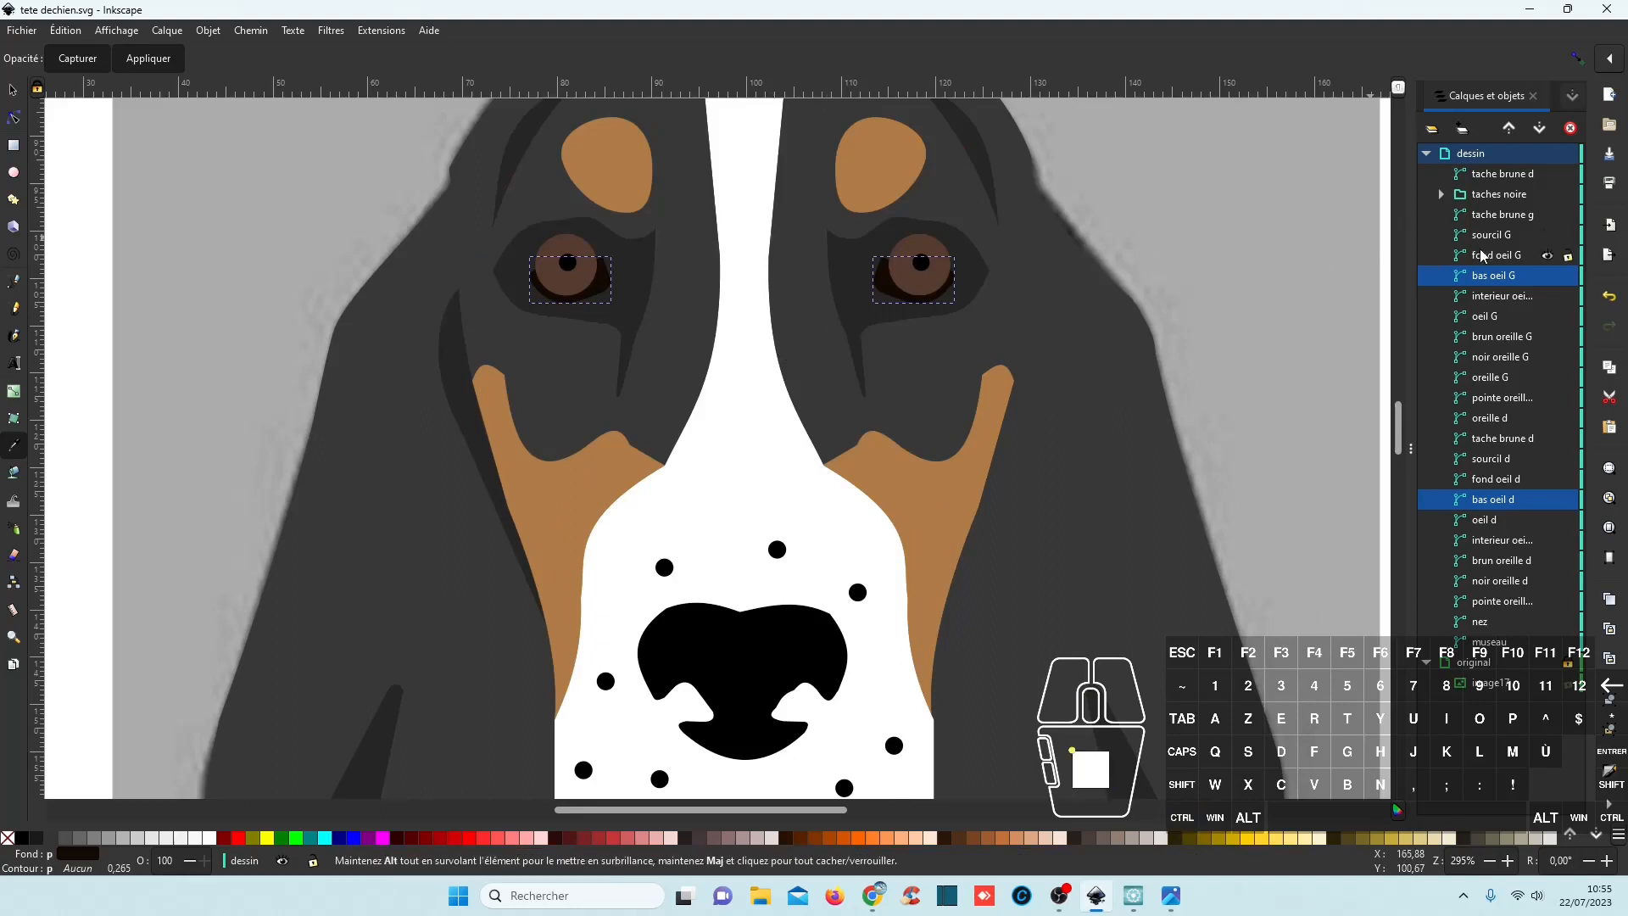
left_click(1547, 257)
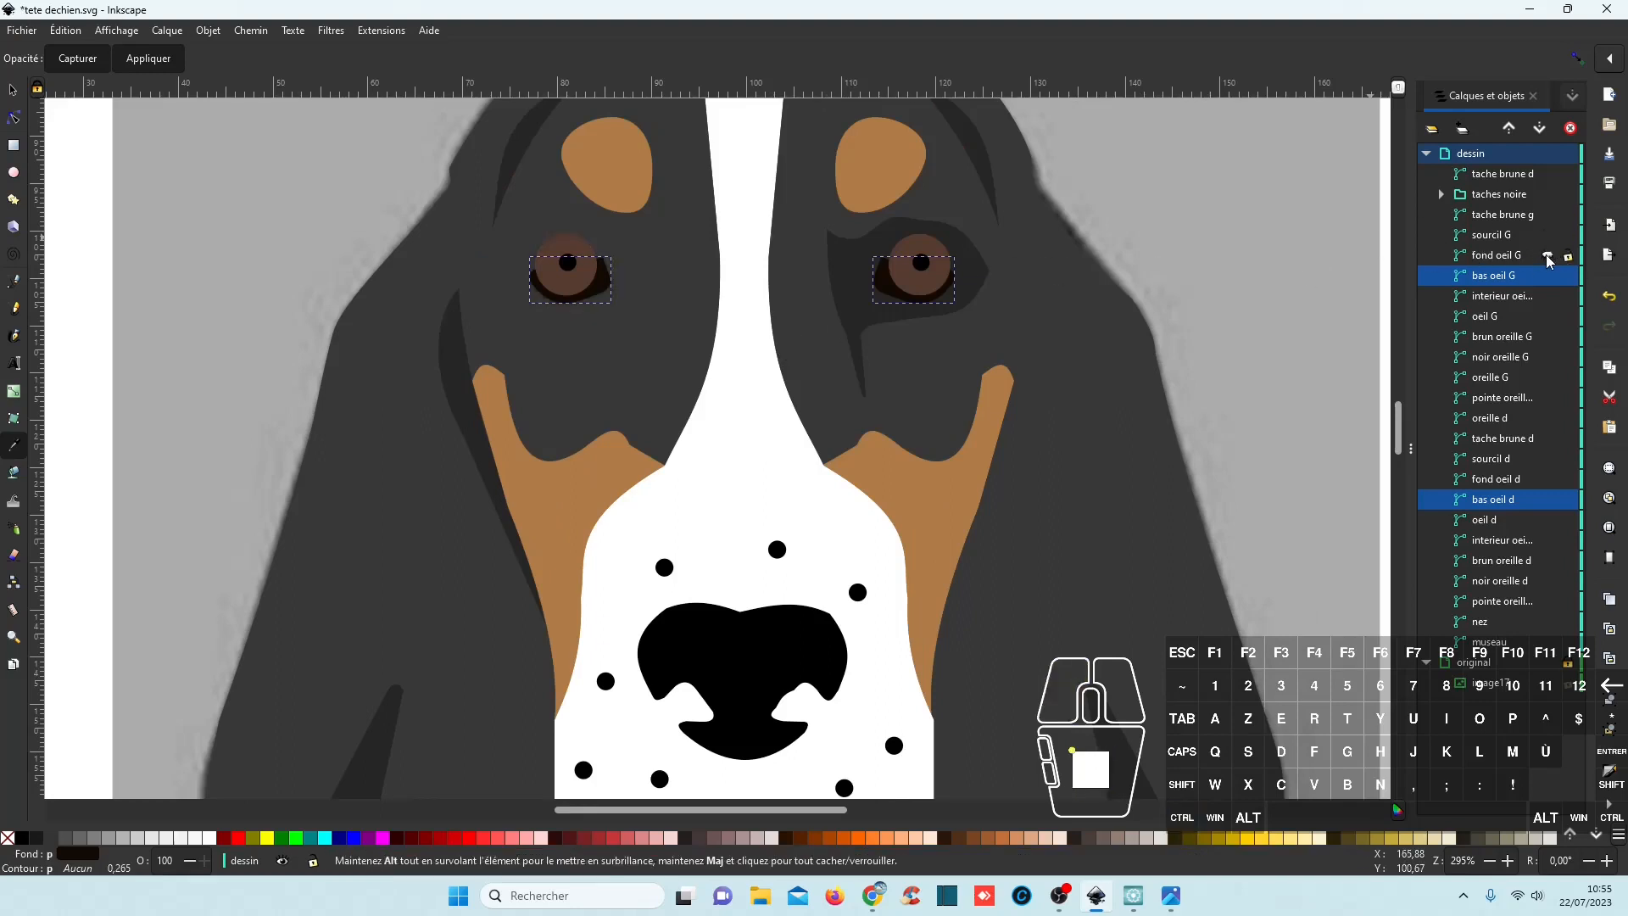
left_click(1547, 257)
left_click(1547, 257)
left_click(1547, 257)
left_click(1548, 256)
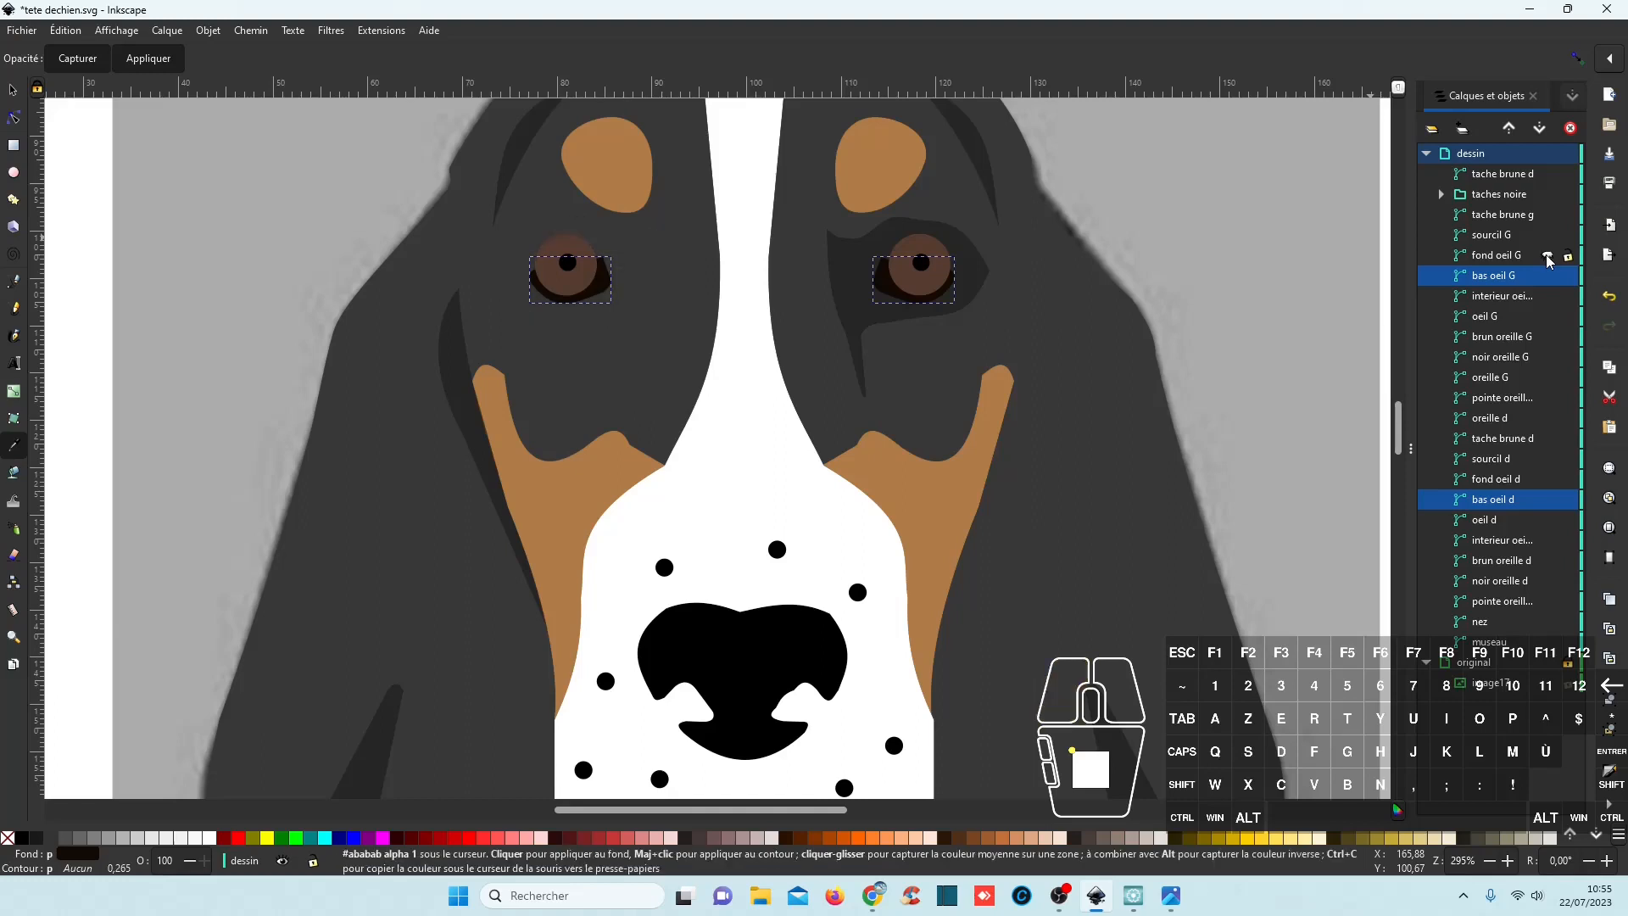
left_click(1547, 257)
left_click(1547, 257)
left_click(1547, 256)
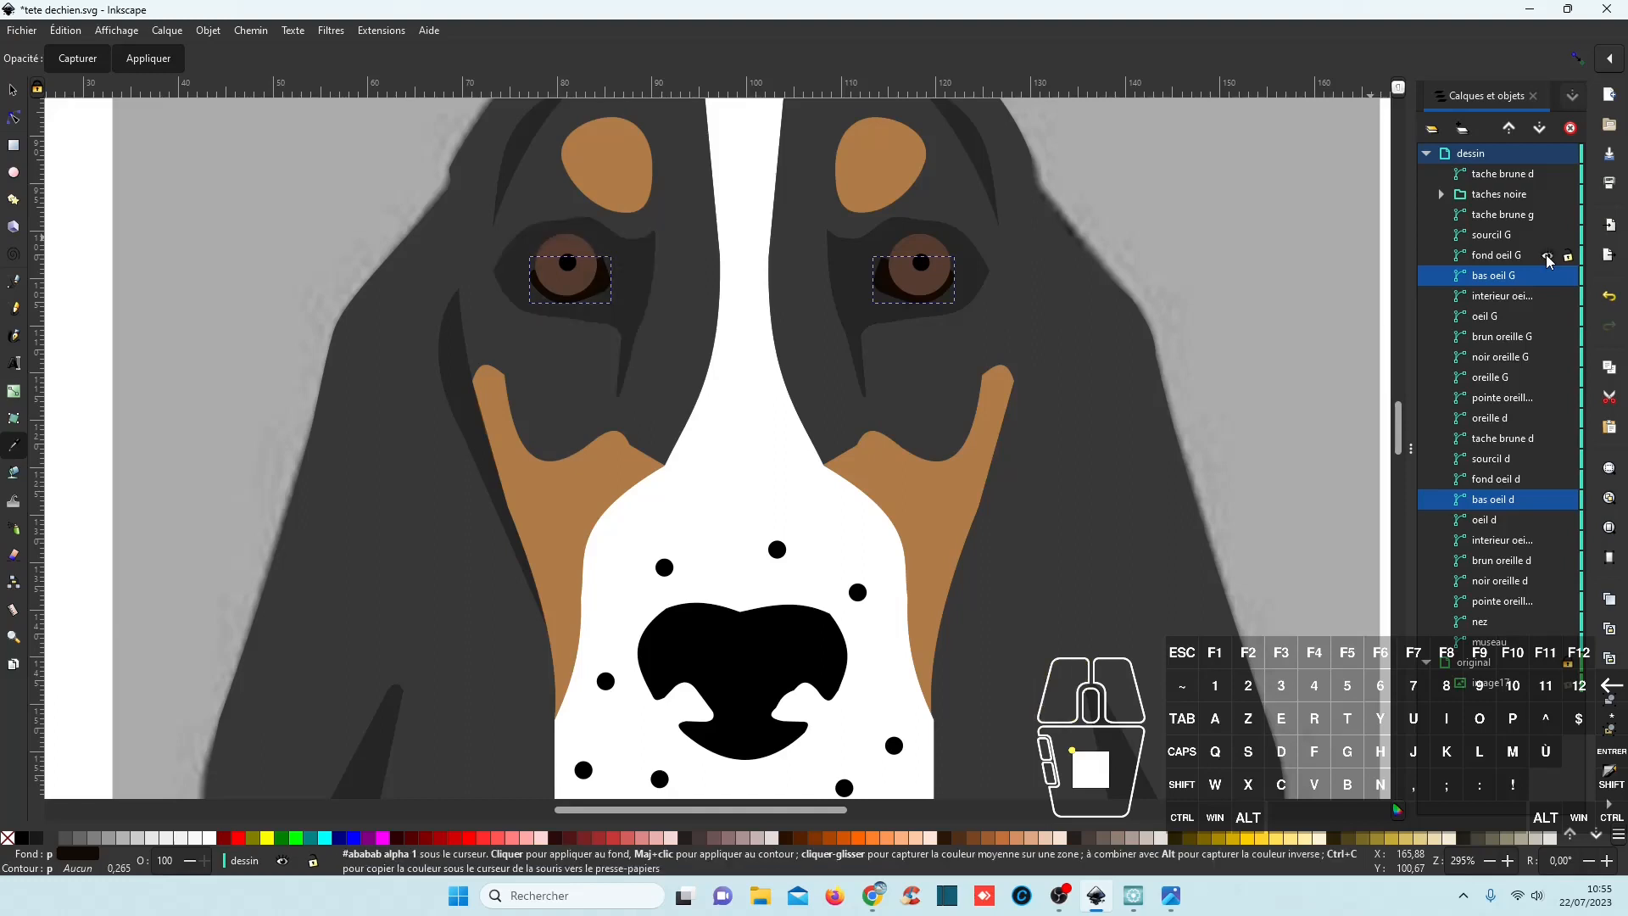
Deselect everything and examine the coloured eyes, muzzle, ears and whole dog head.
scroll(899, 363, "down", 1)
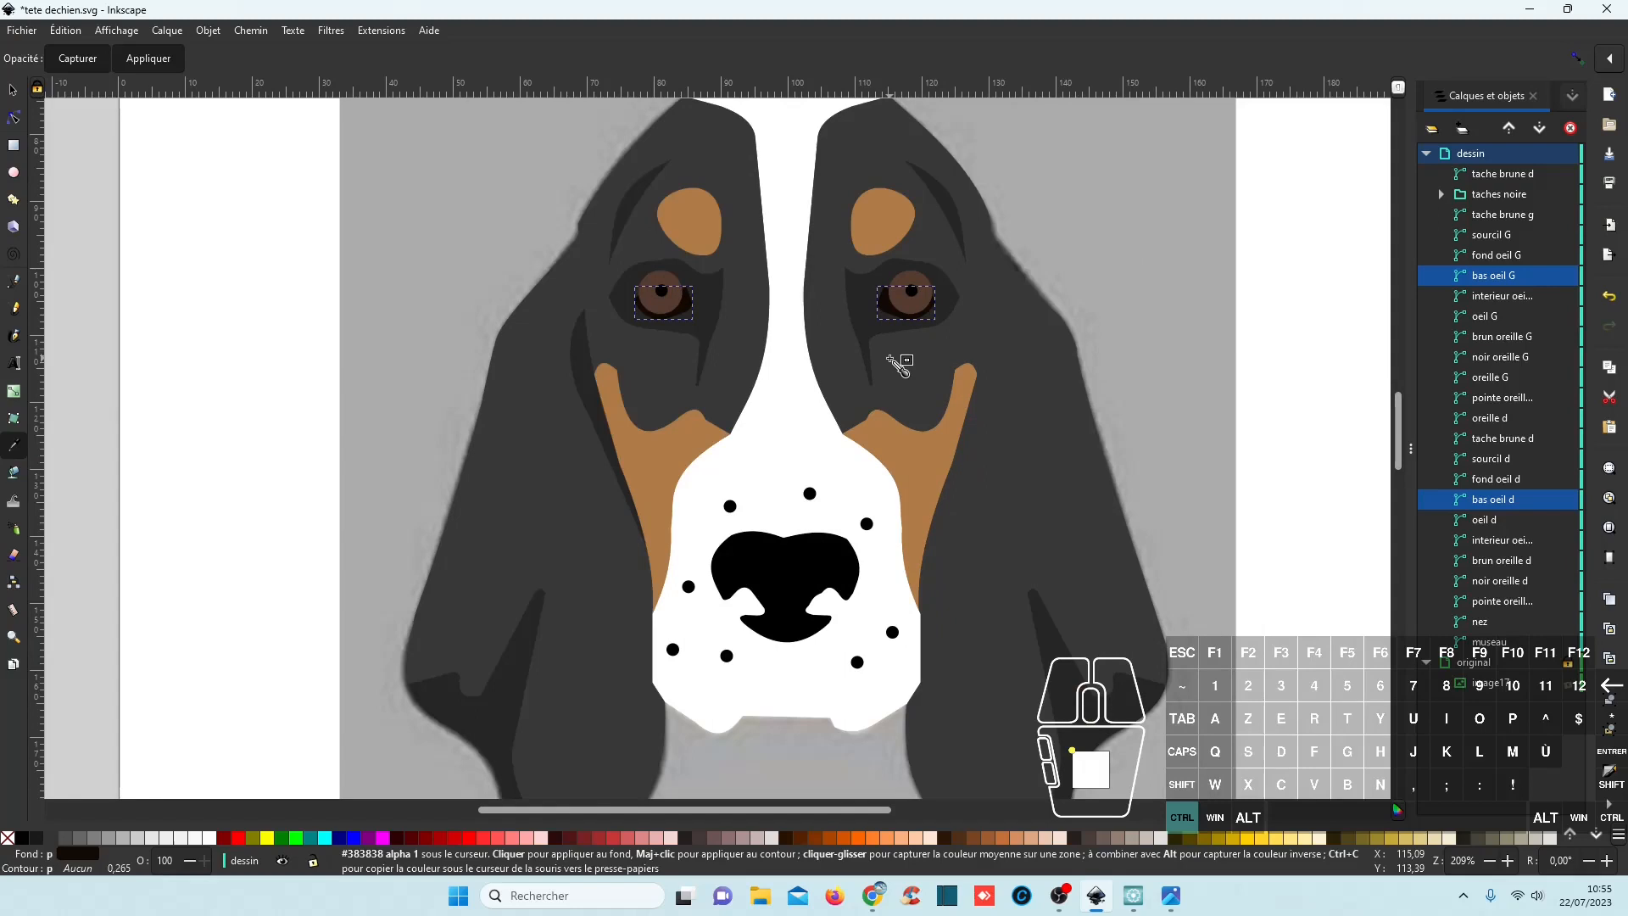
scroll(898, 362, "down", 1)
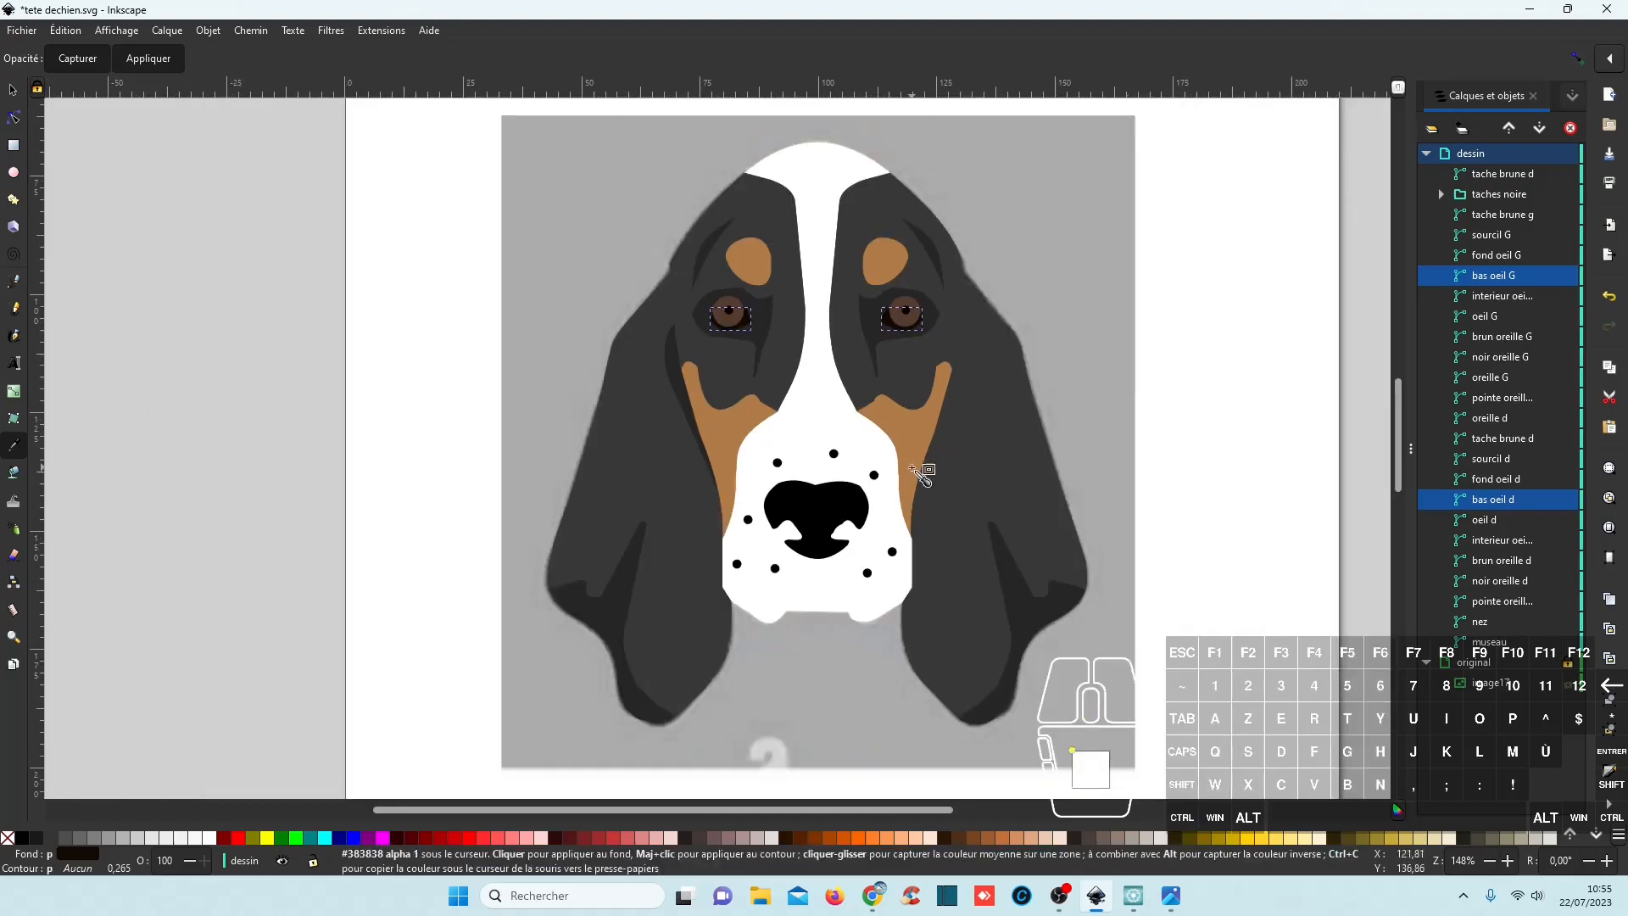
left_click(10, 88)
left_click(1178, 411)
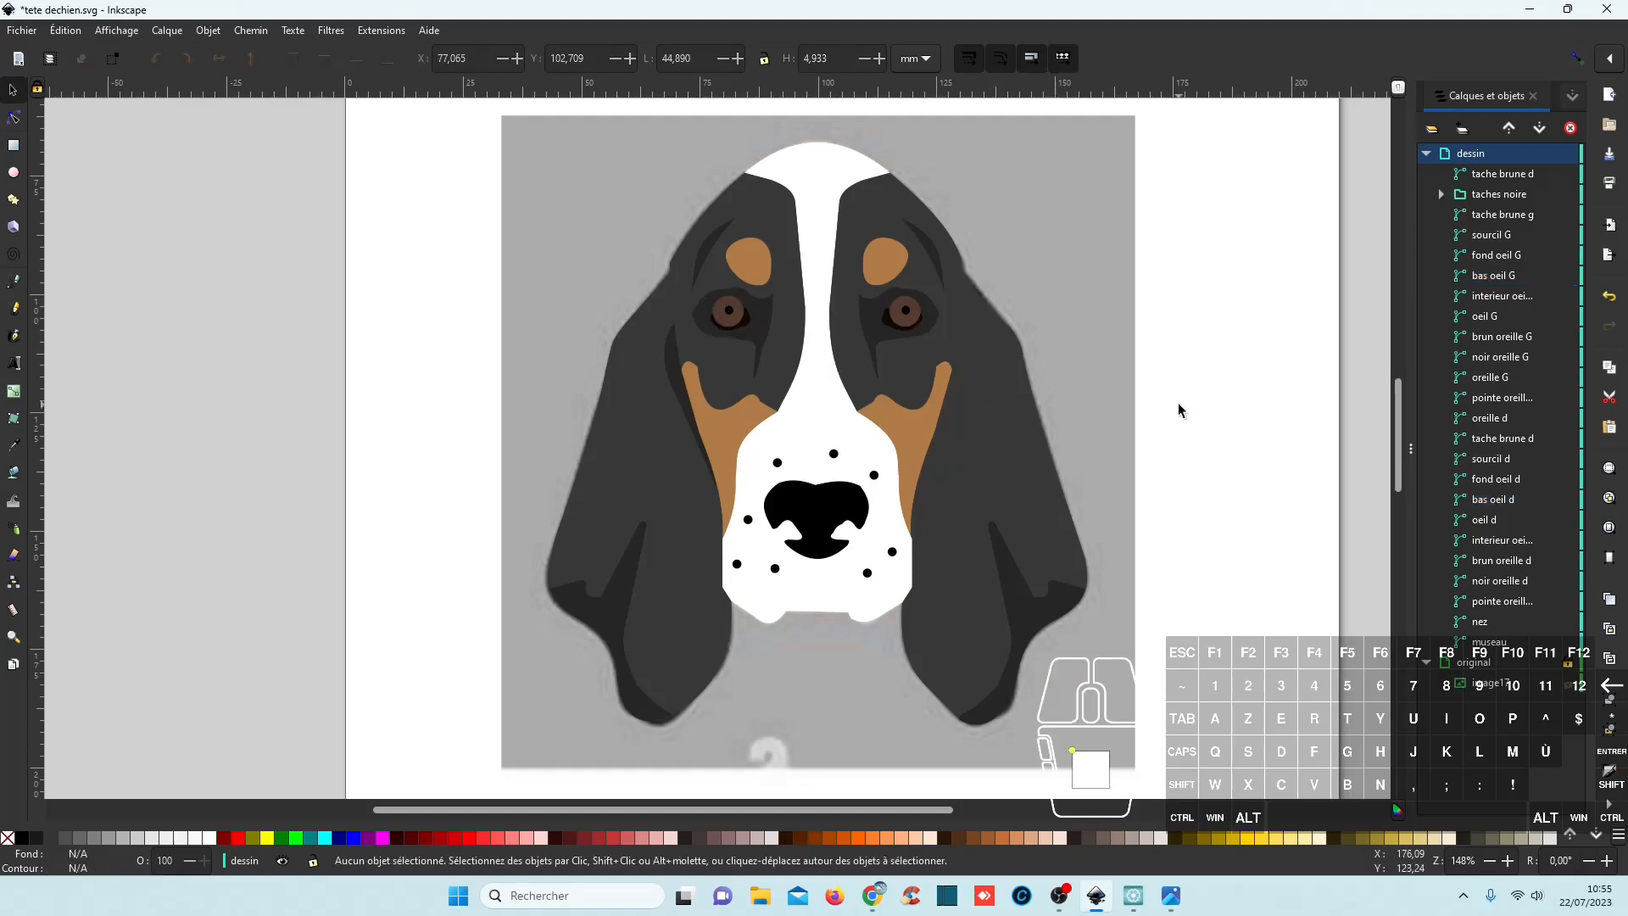
scroll(937, 397, "up", 1)
scroll(934, 399, "up", 1)
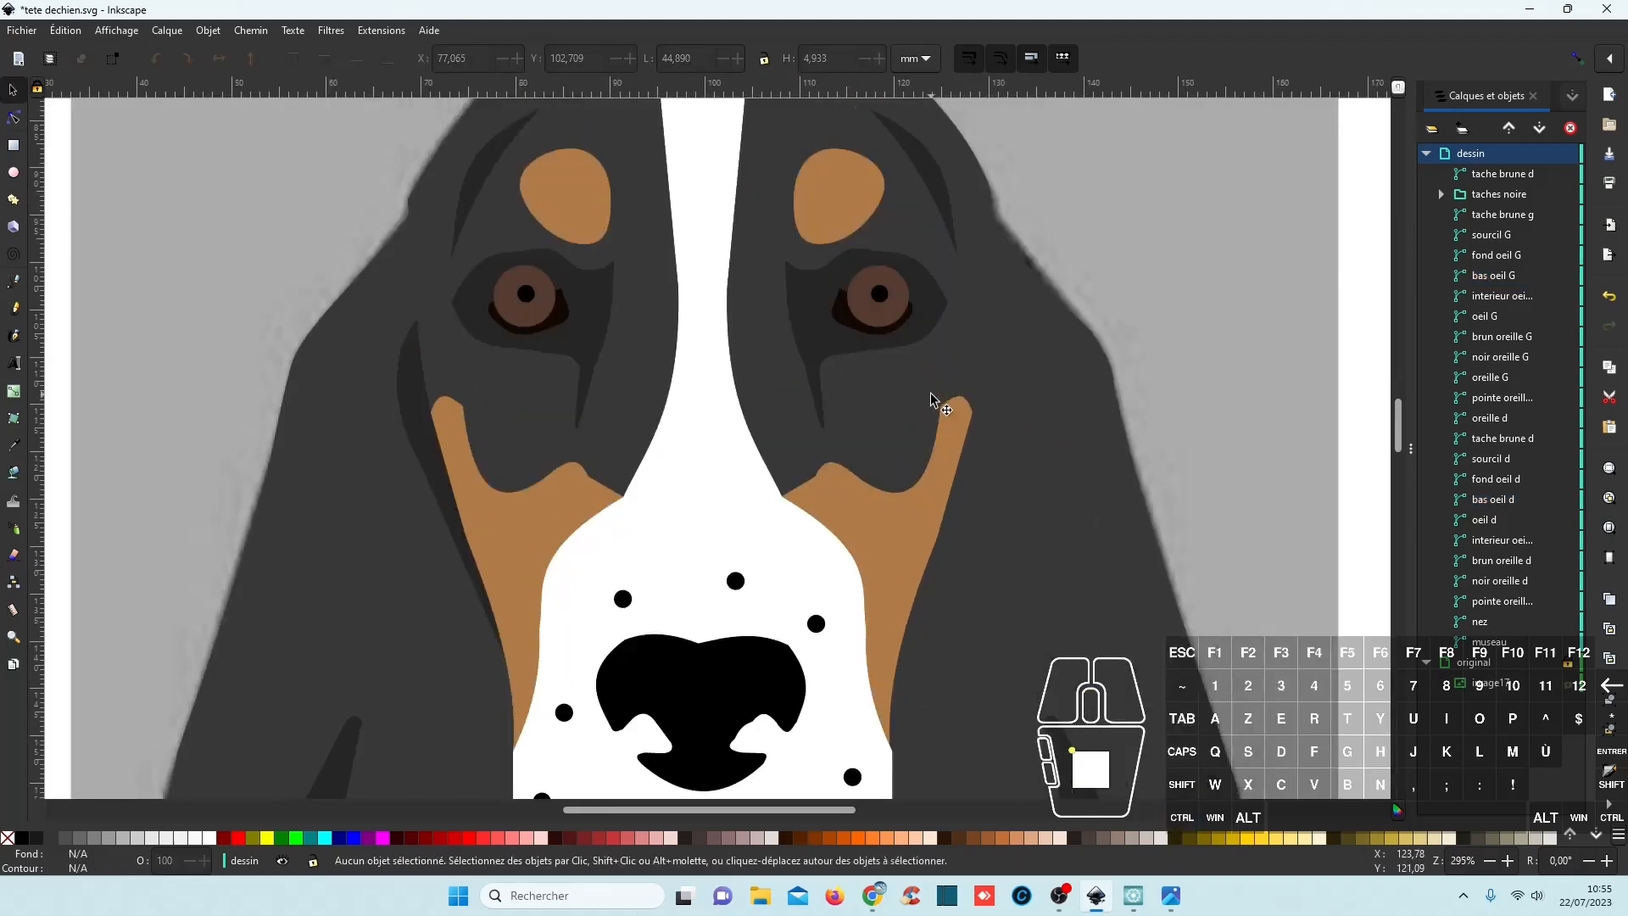
scroll(935, 398, "down", 5)
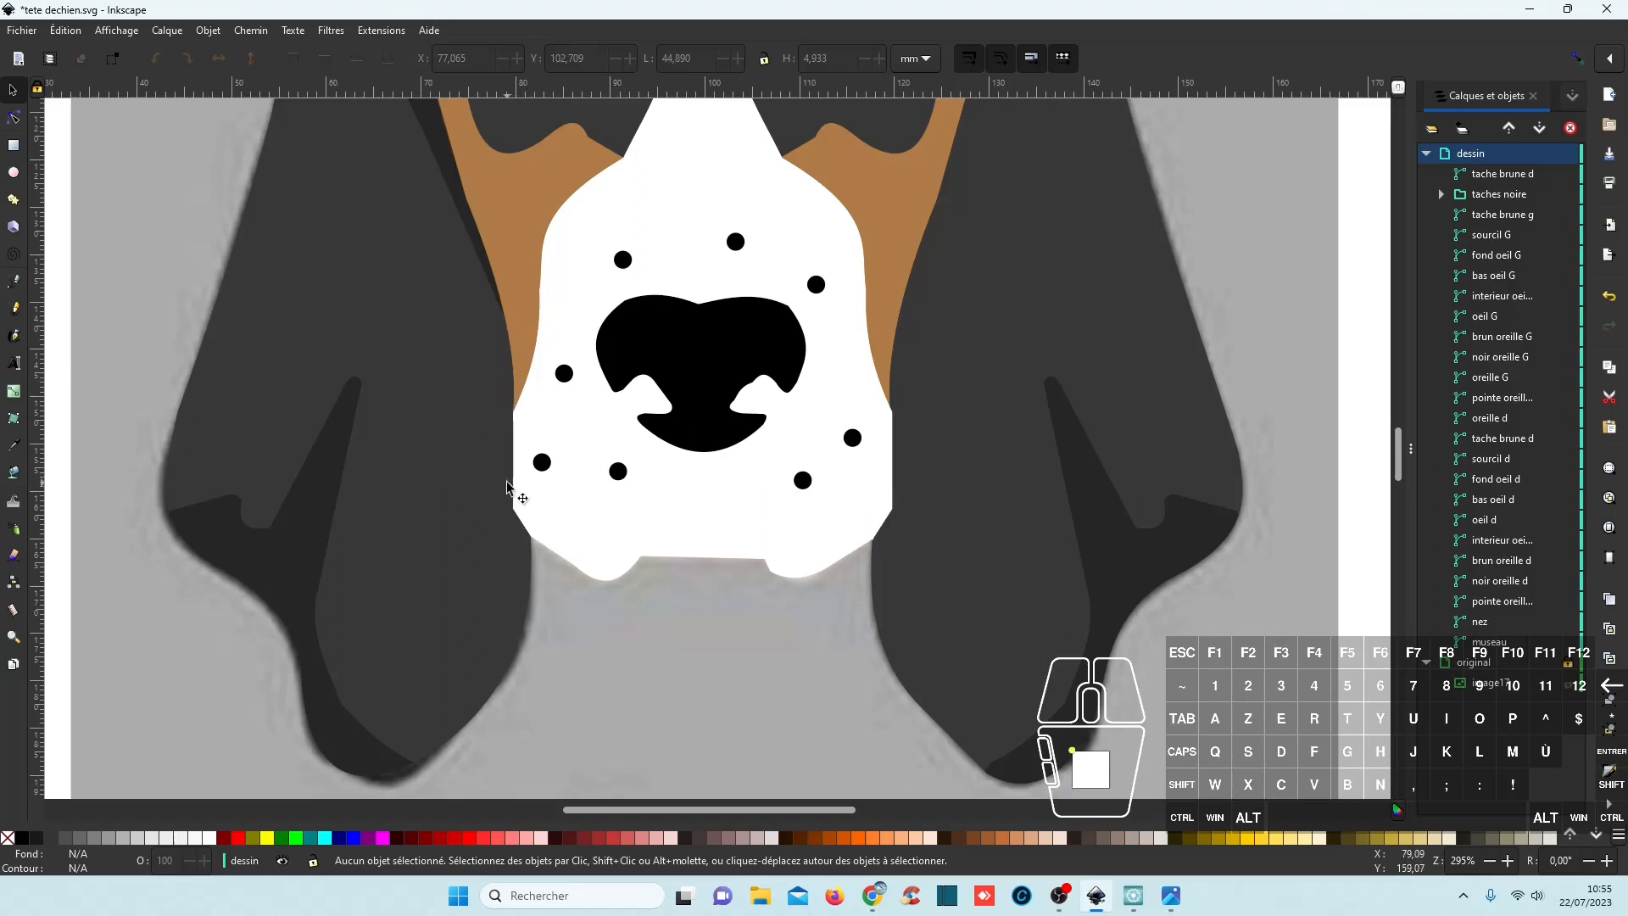
scroll(614, 499, "down", 3)
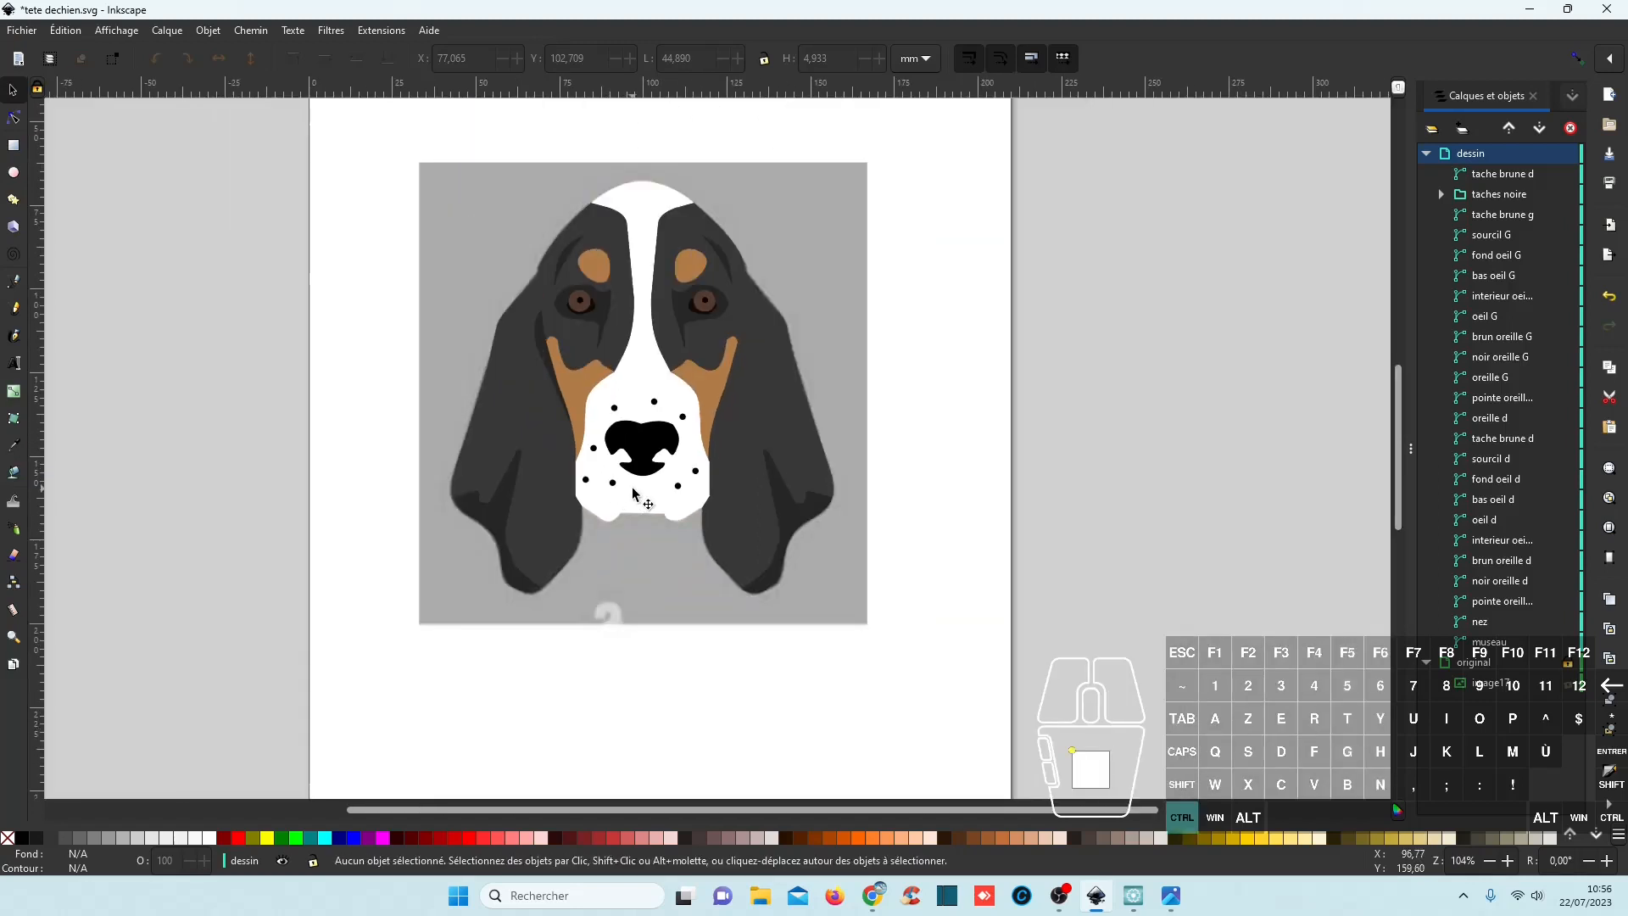
Save the latest state of the dog head drawing.
scroll(631, 496, "up", 1)
key("ctrl+s")
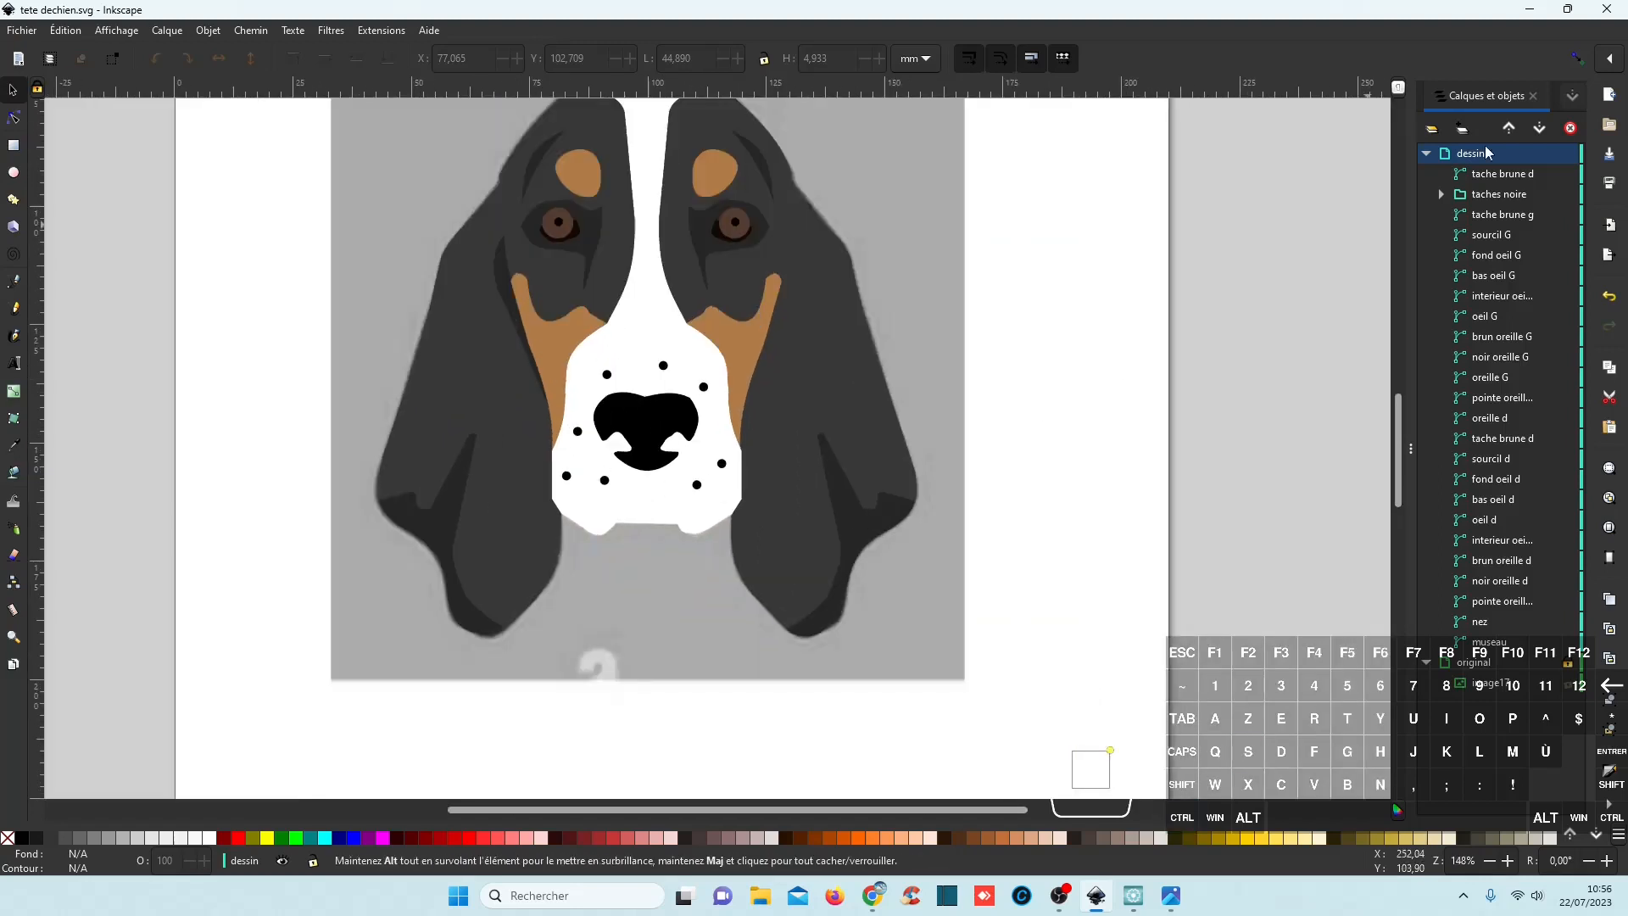
Place the original tete chien.jpg image and the Inkscape drawing side by side to compare them.
left_click(1529, 9)
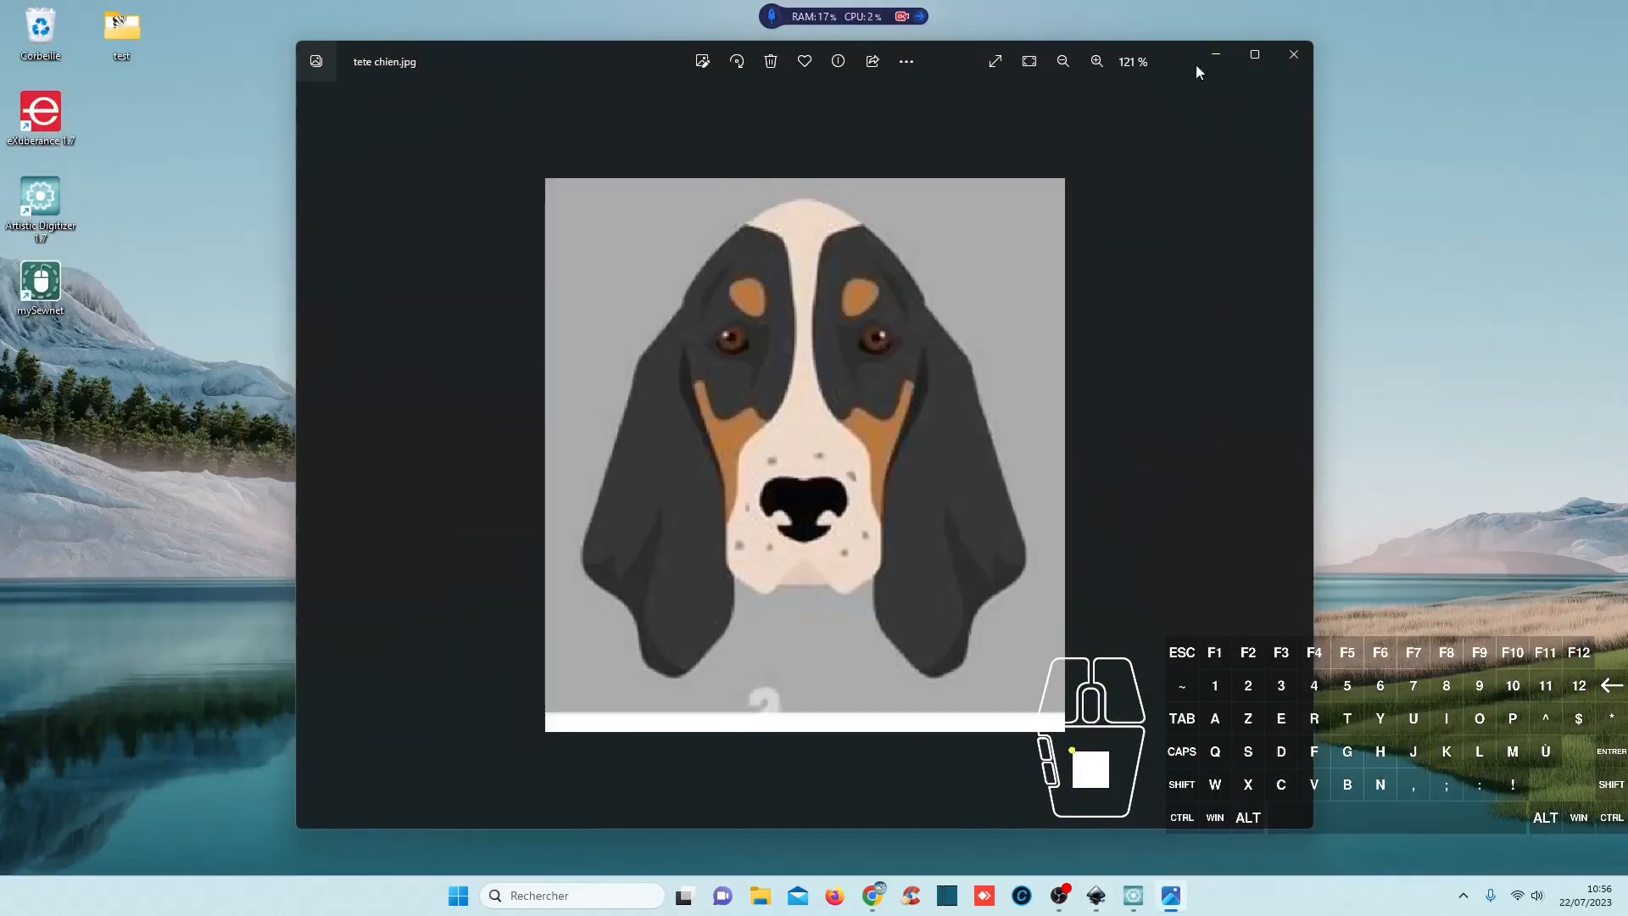
left_click_drag(950, 55, 688, 54)
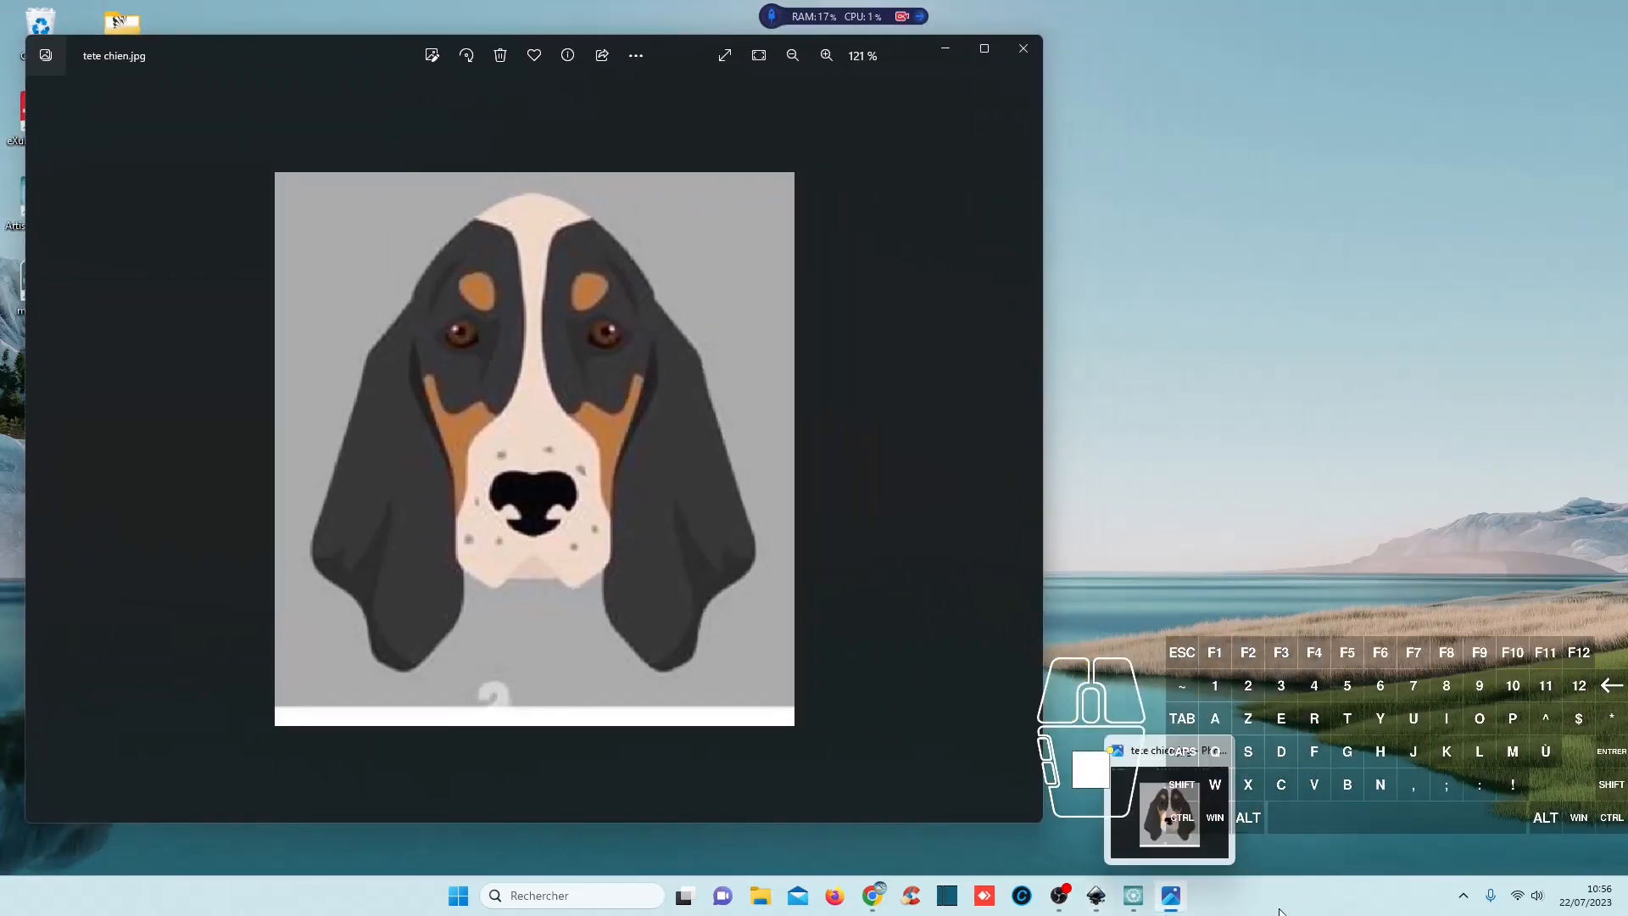
left_click(1096, 895)
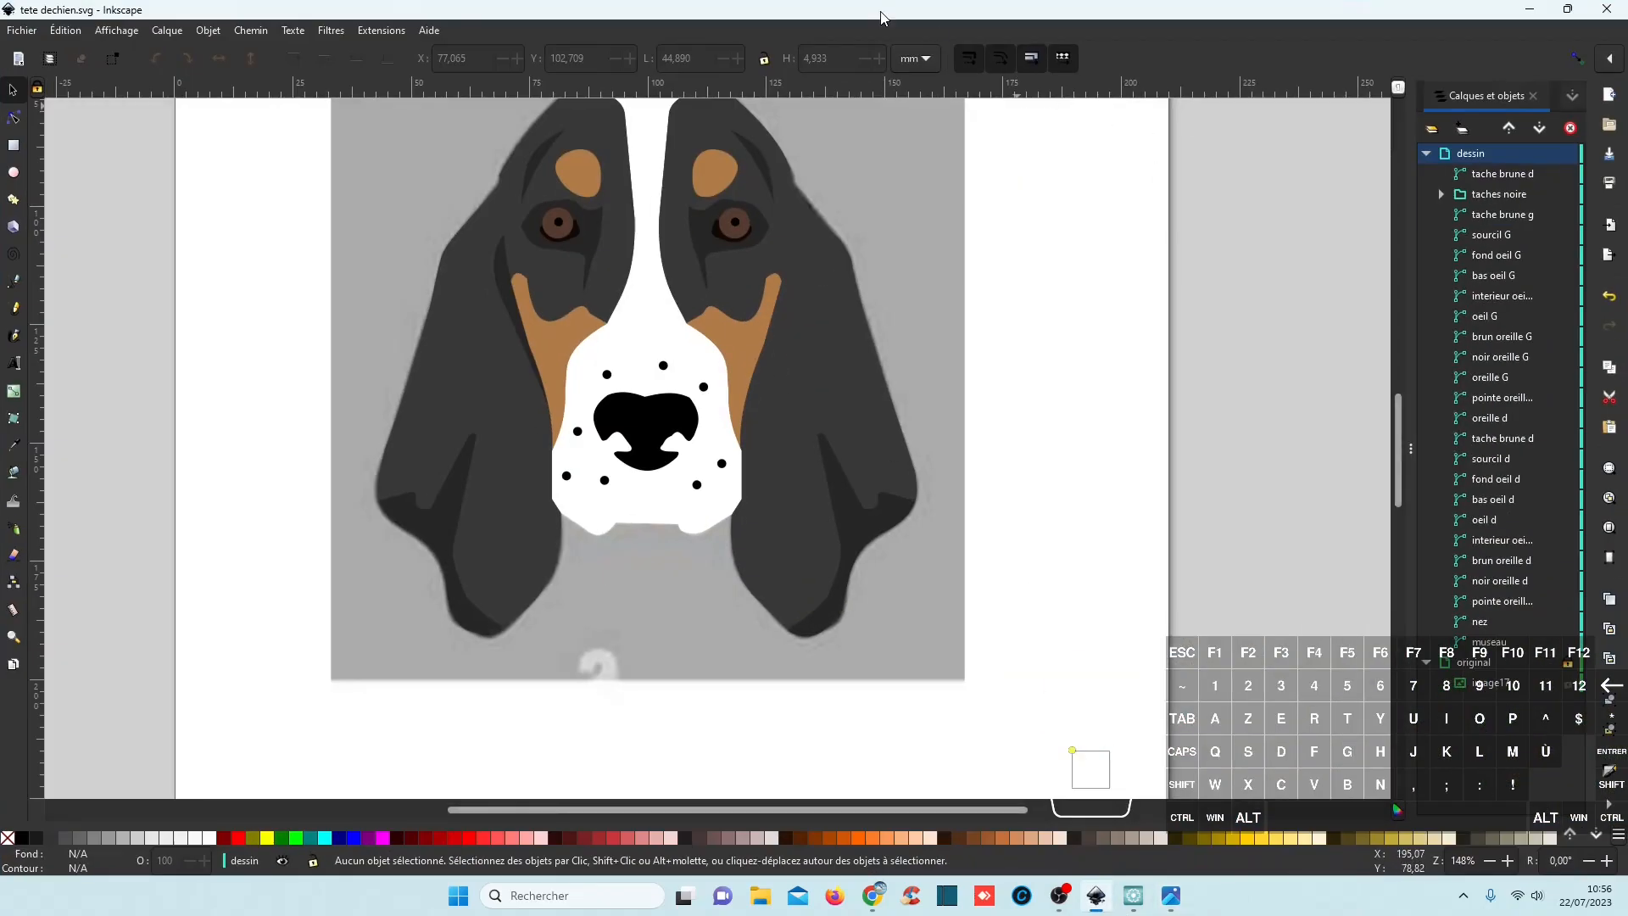
double_click(881, 18)
left_click_drag(800, 26, 1331, 116)
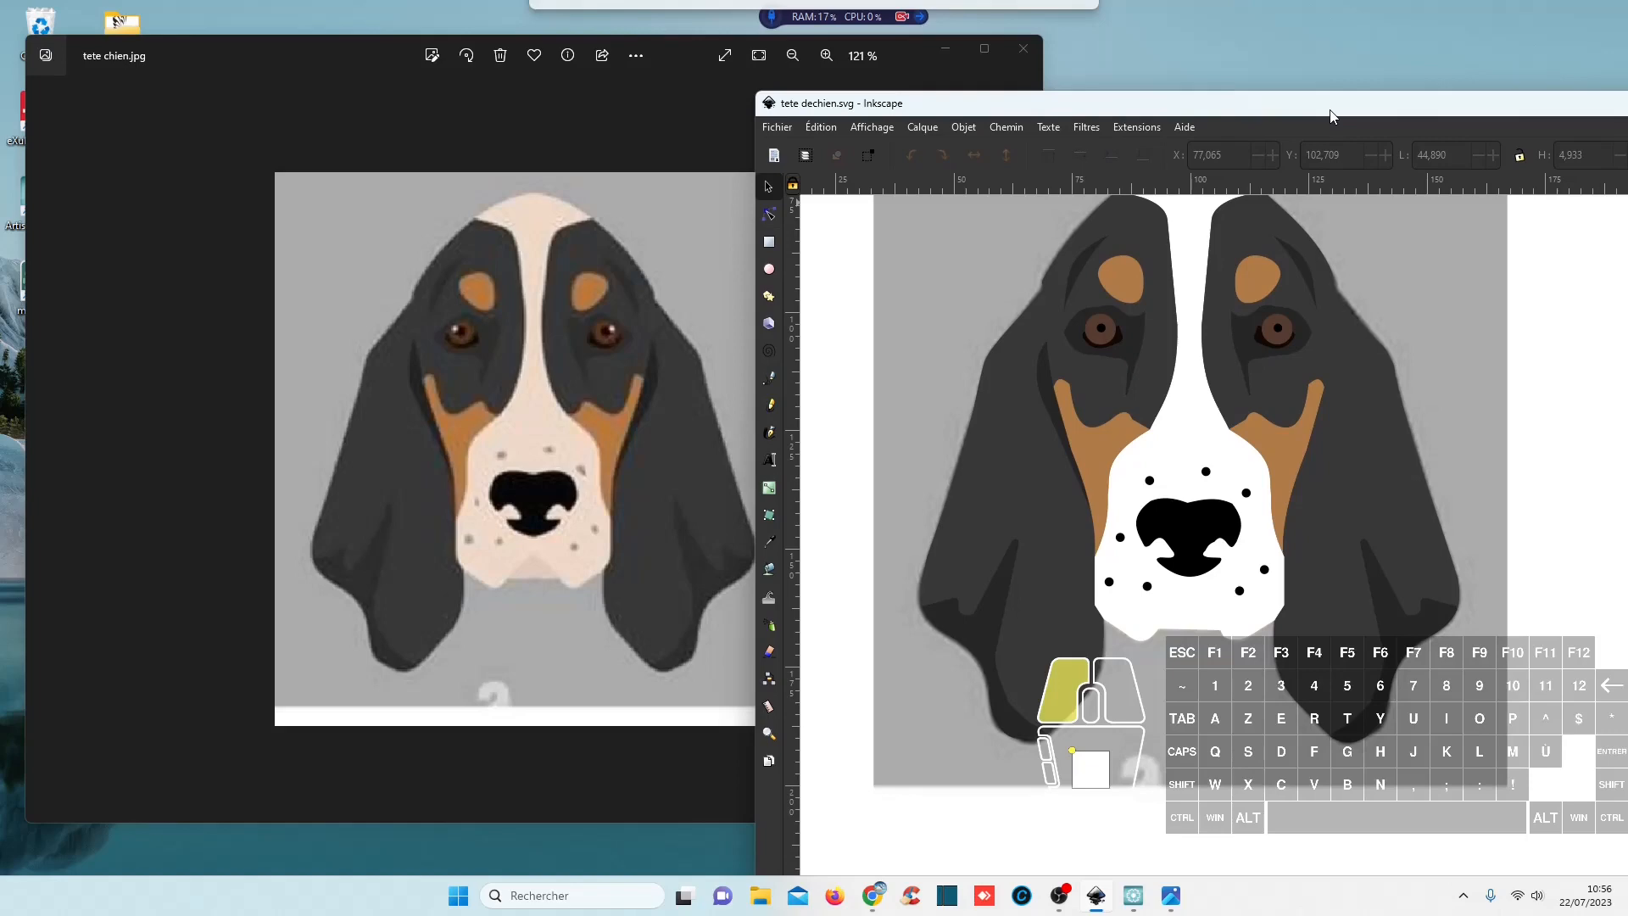
left_click_drag(1331, 117, 1331, 116)
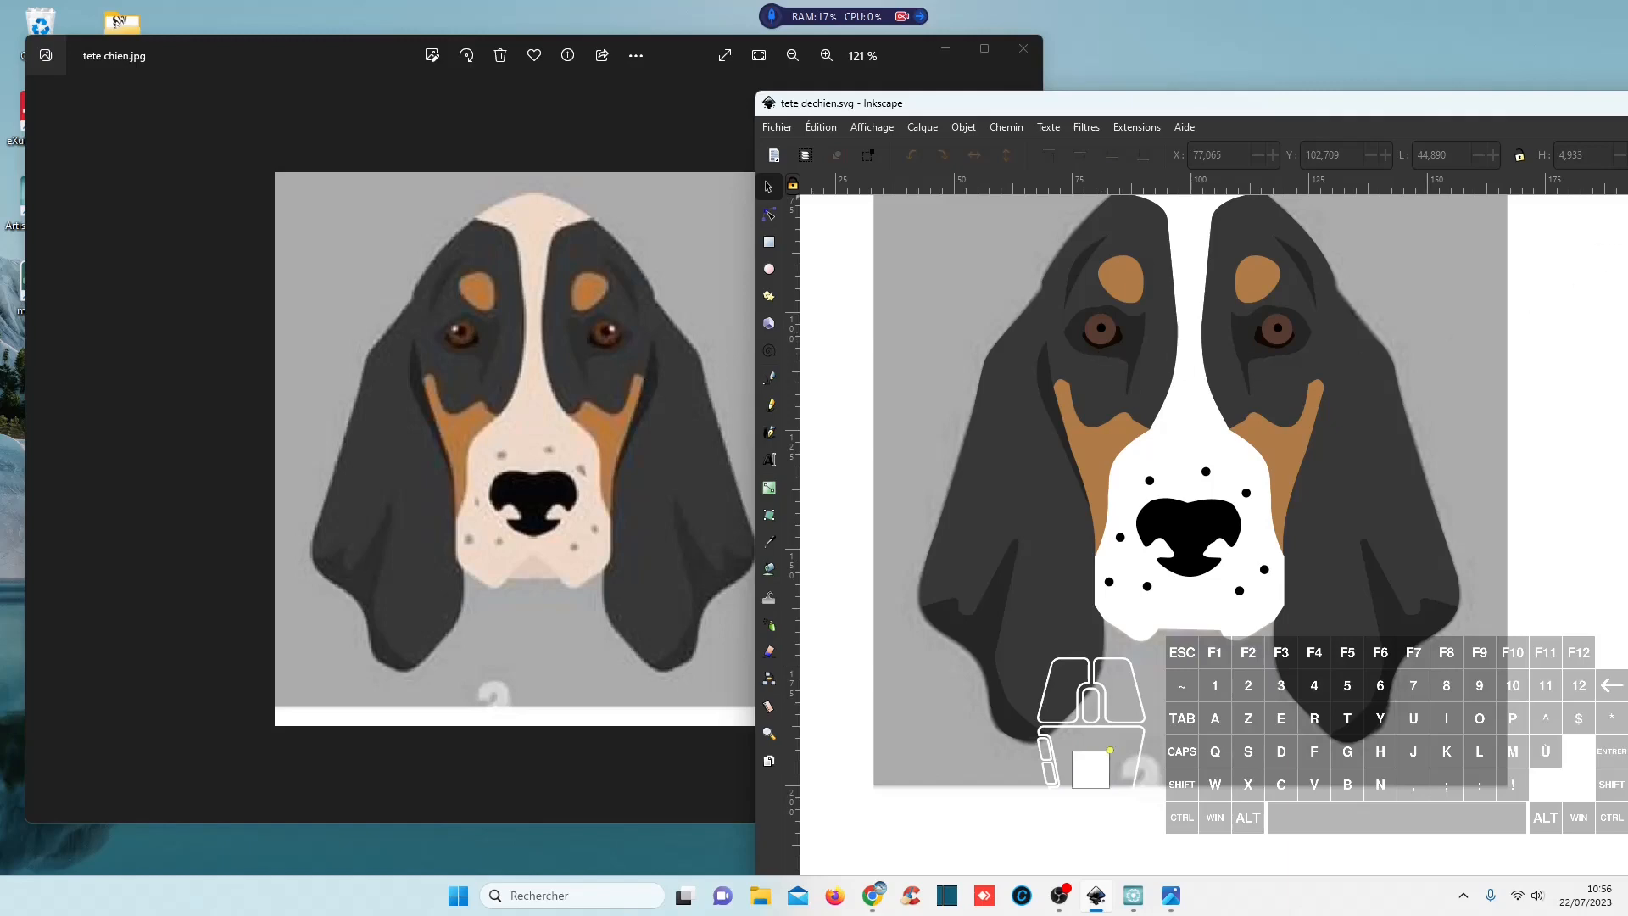
Close the original image, switch to Artistic Digitizer and bring up the dialog for opening a design.
left_click(1096, 894)
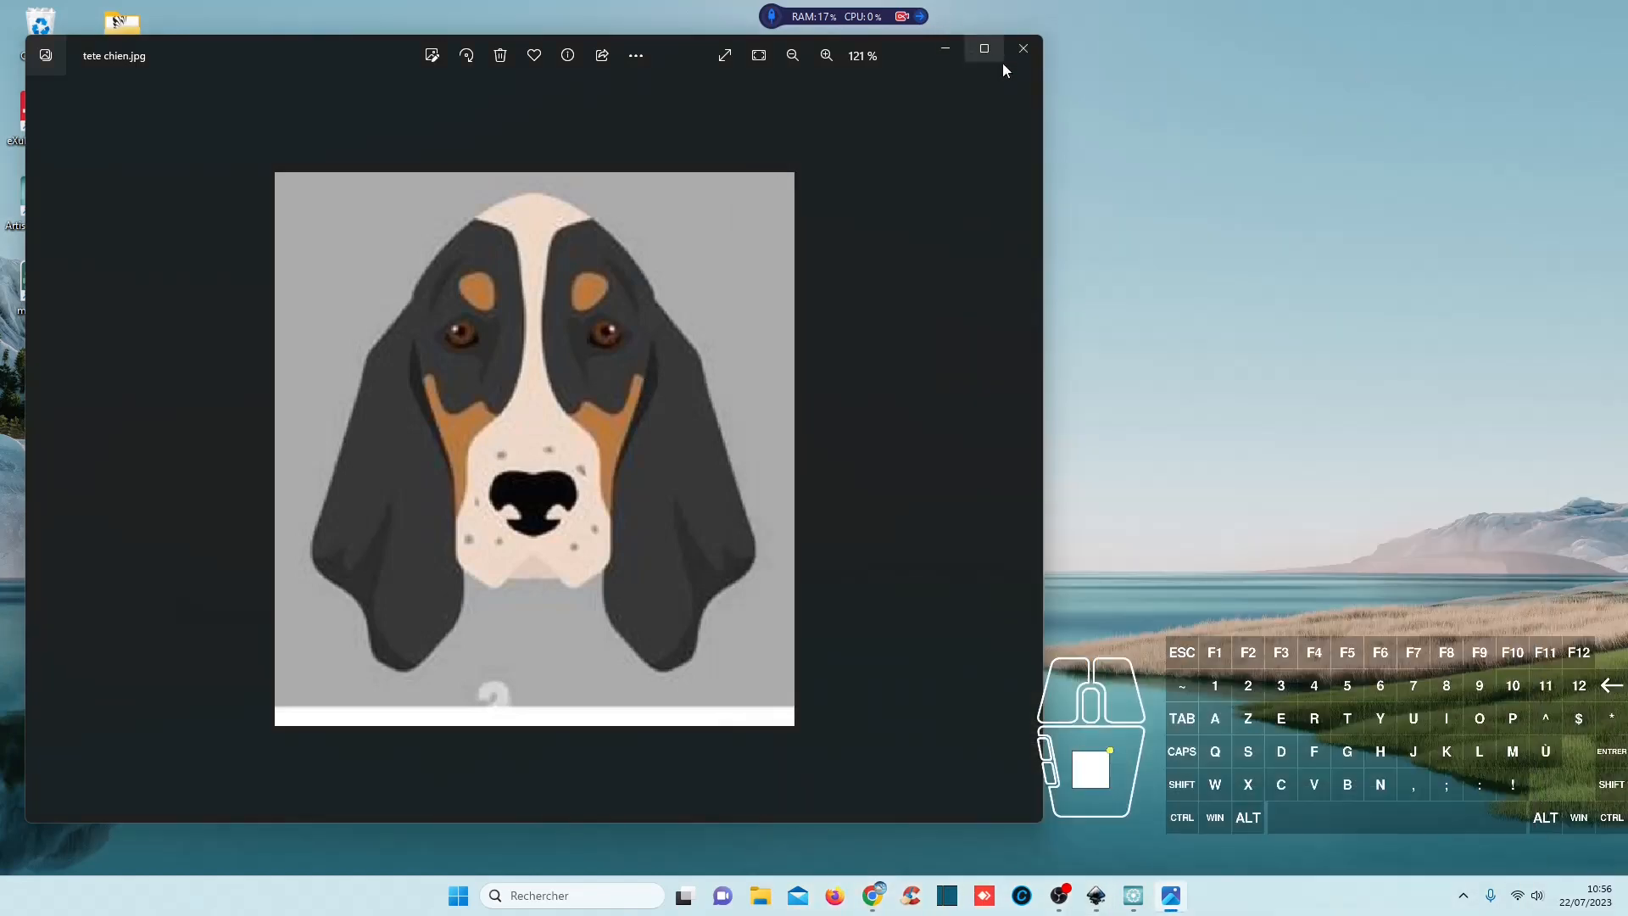
left_click(1023, 48)
left_click(1151, 894)
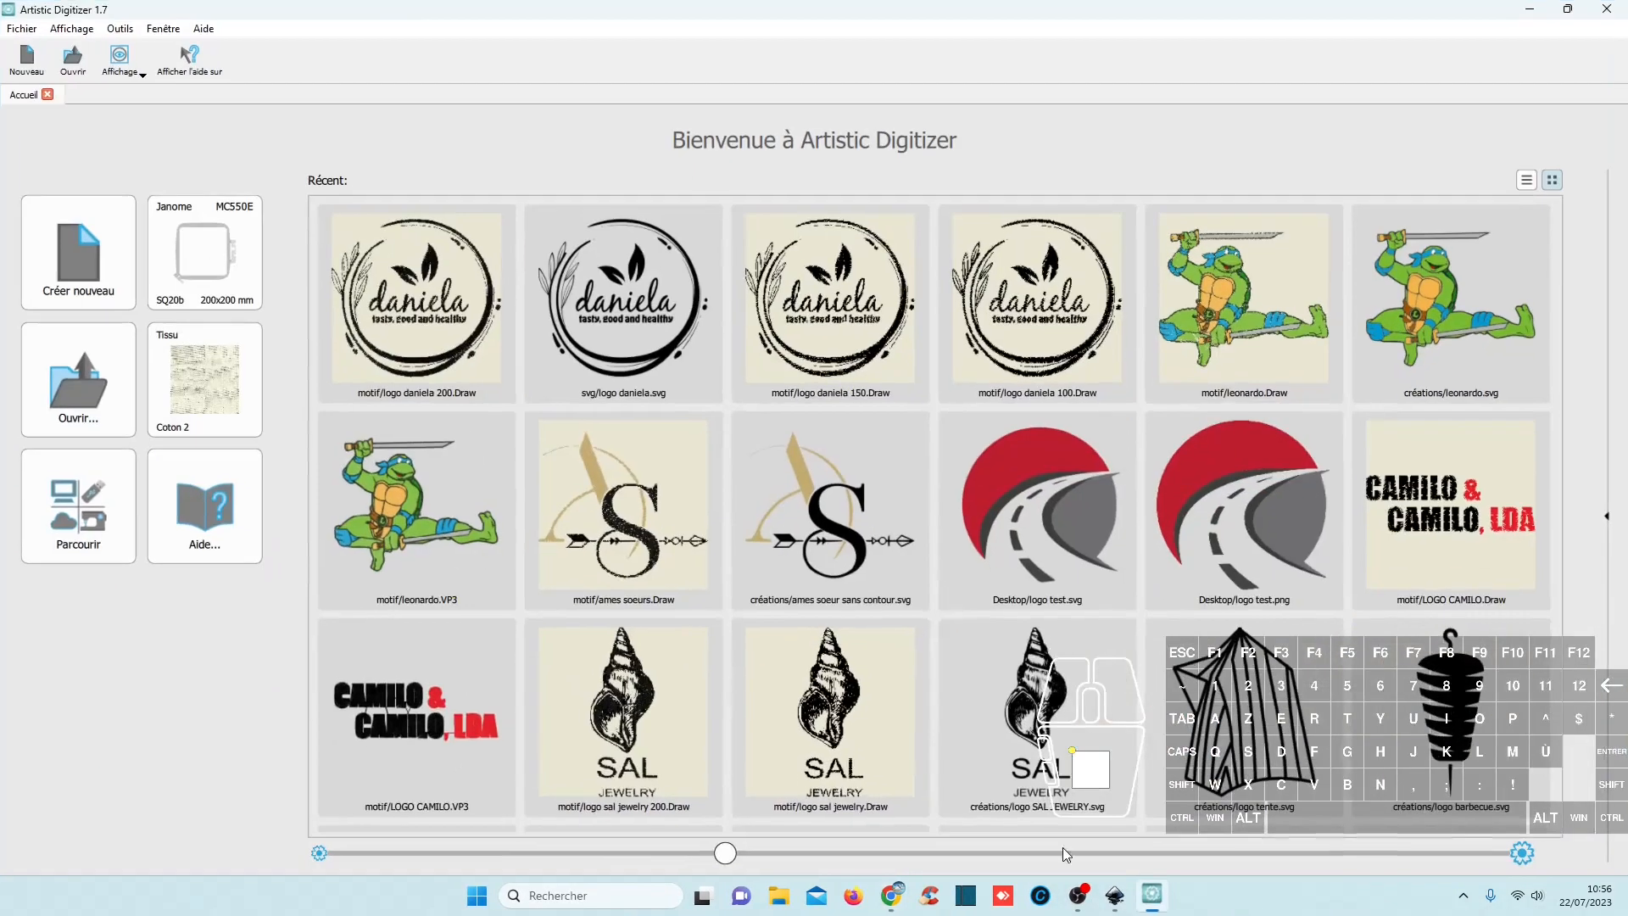
left_click(89, 385)
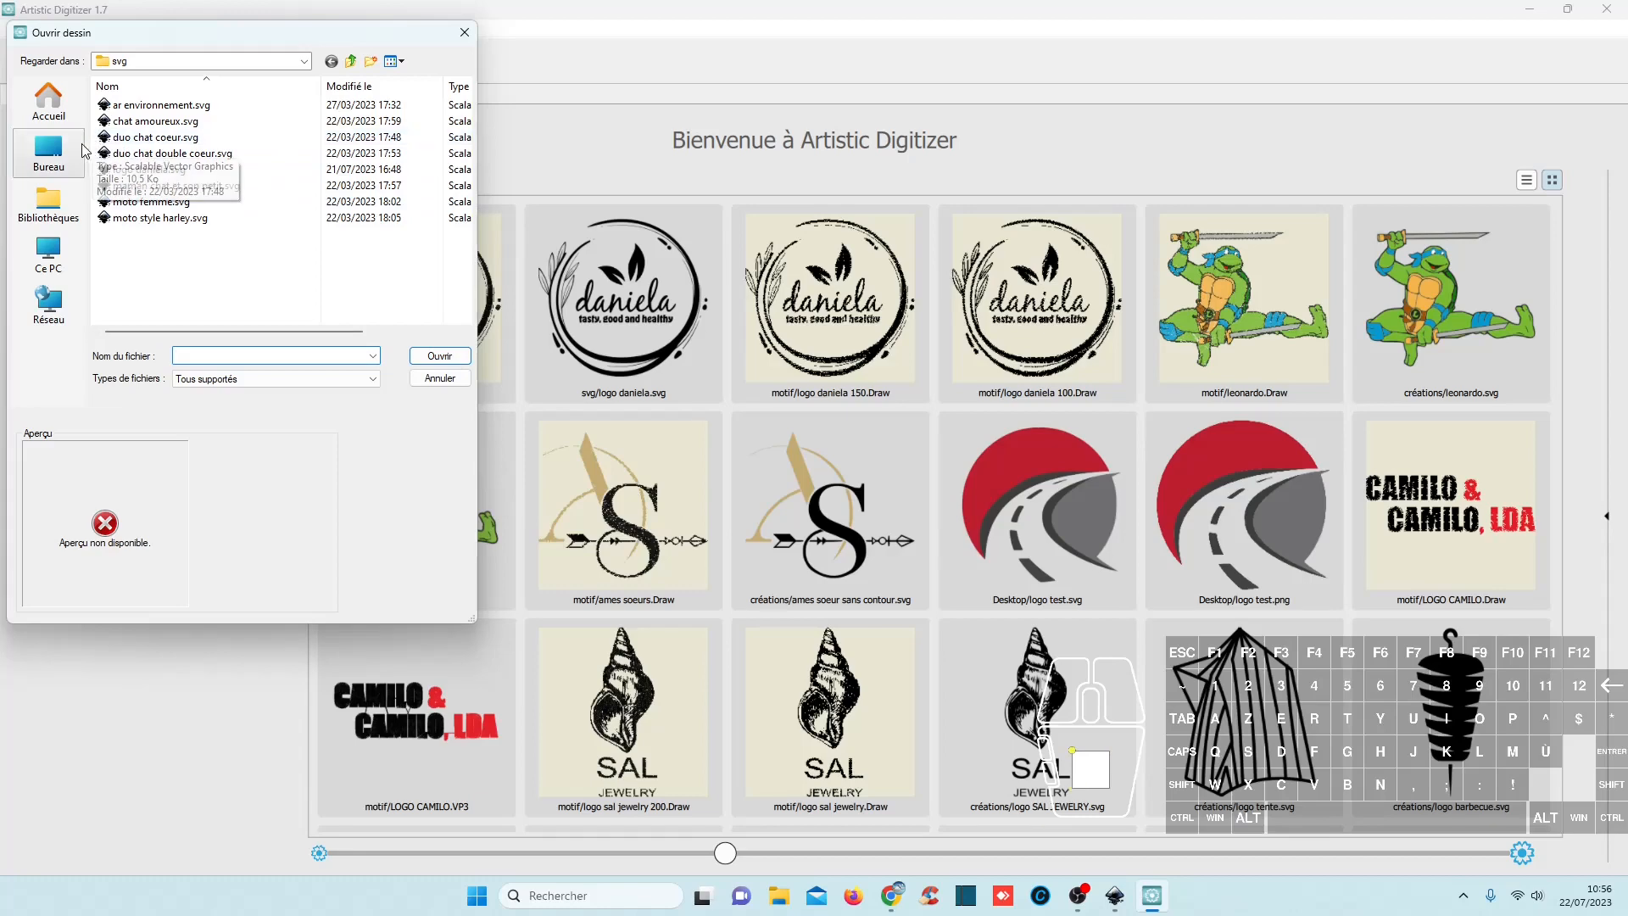
Switch to Inkscape and check which folder the dog head drawing is saved in, without saving again.
left_click(1114, 897)
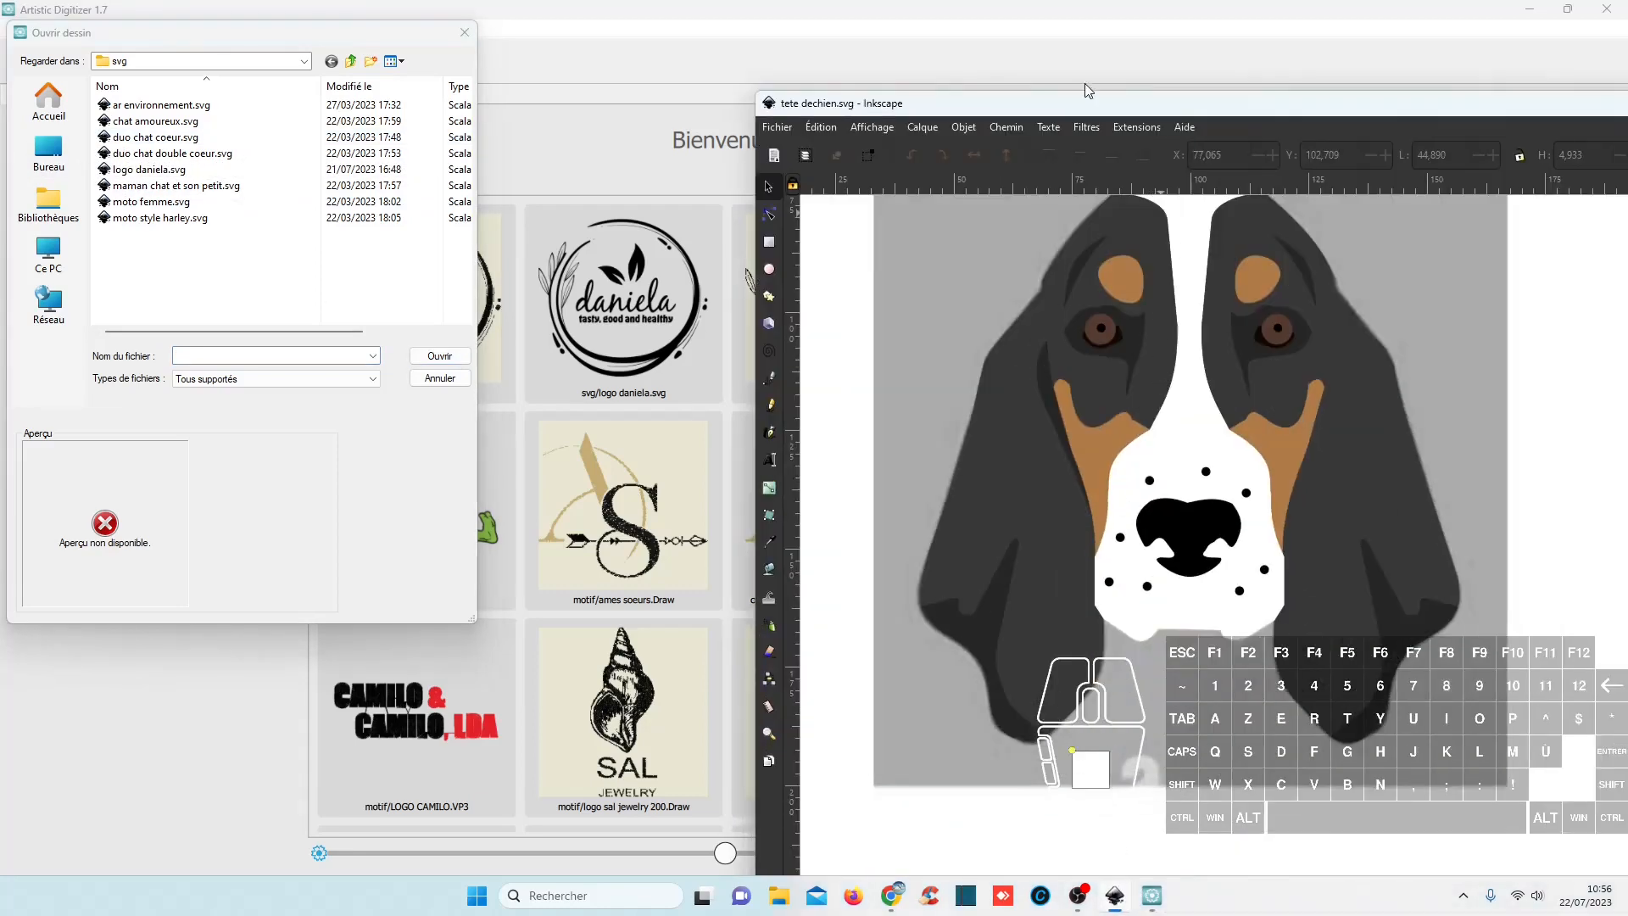
left_click(778, 129)
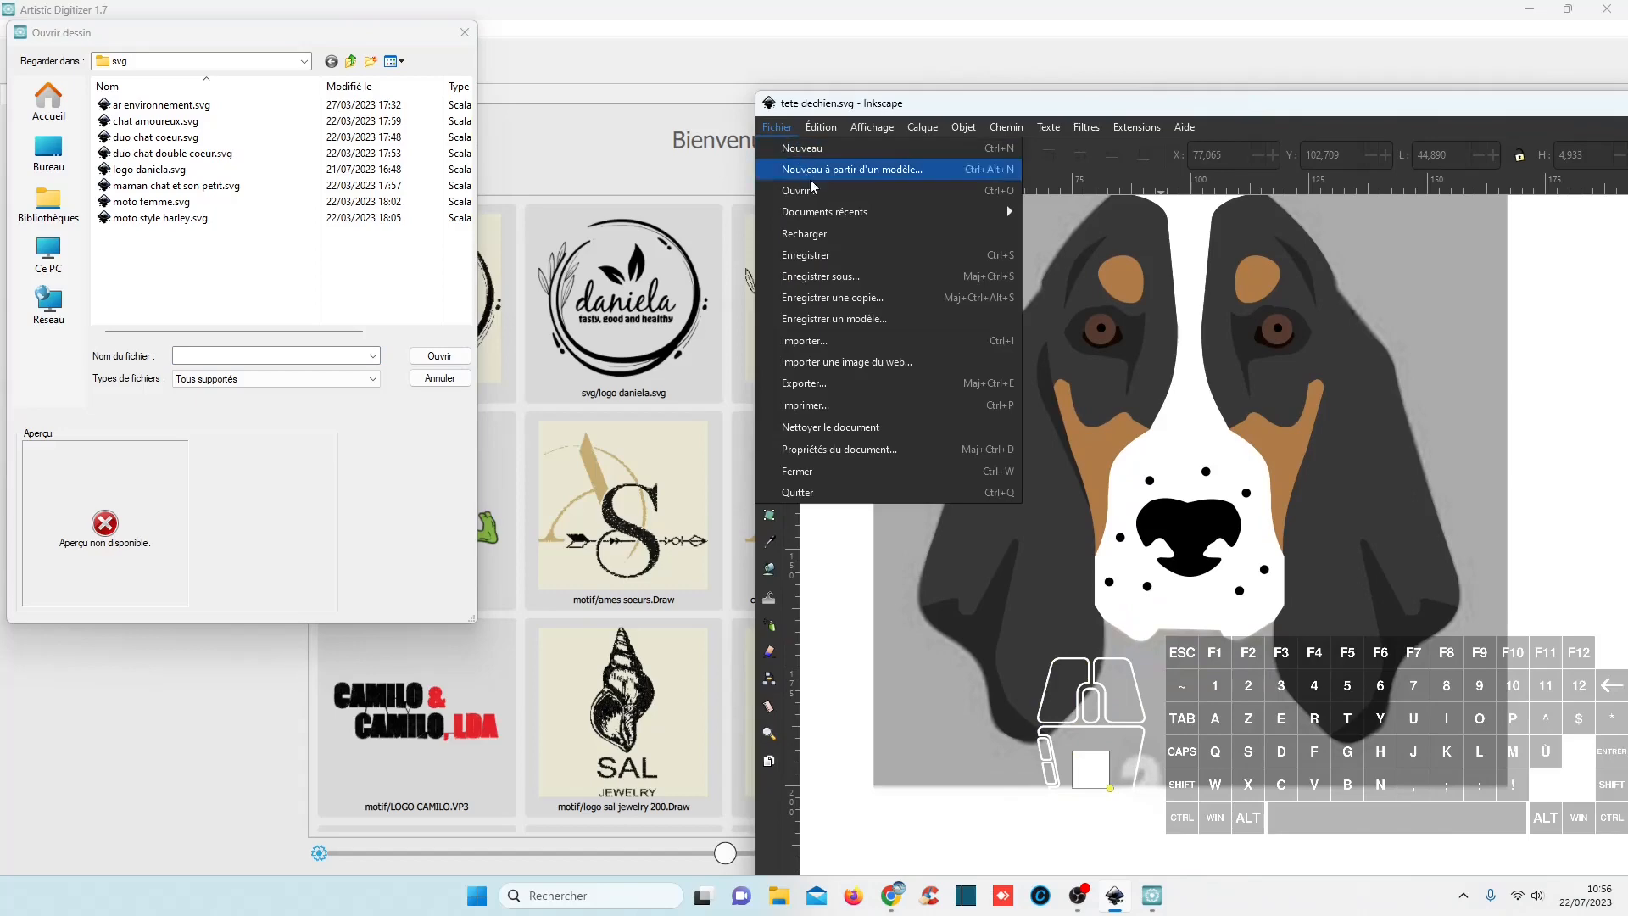
left_click(816, 277)
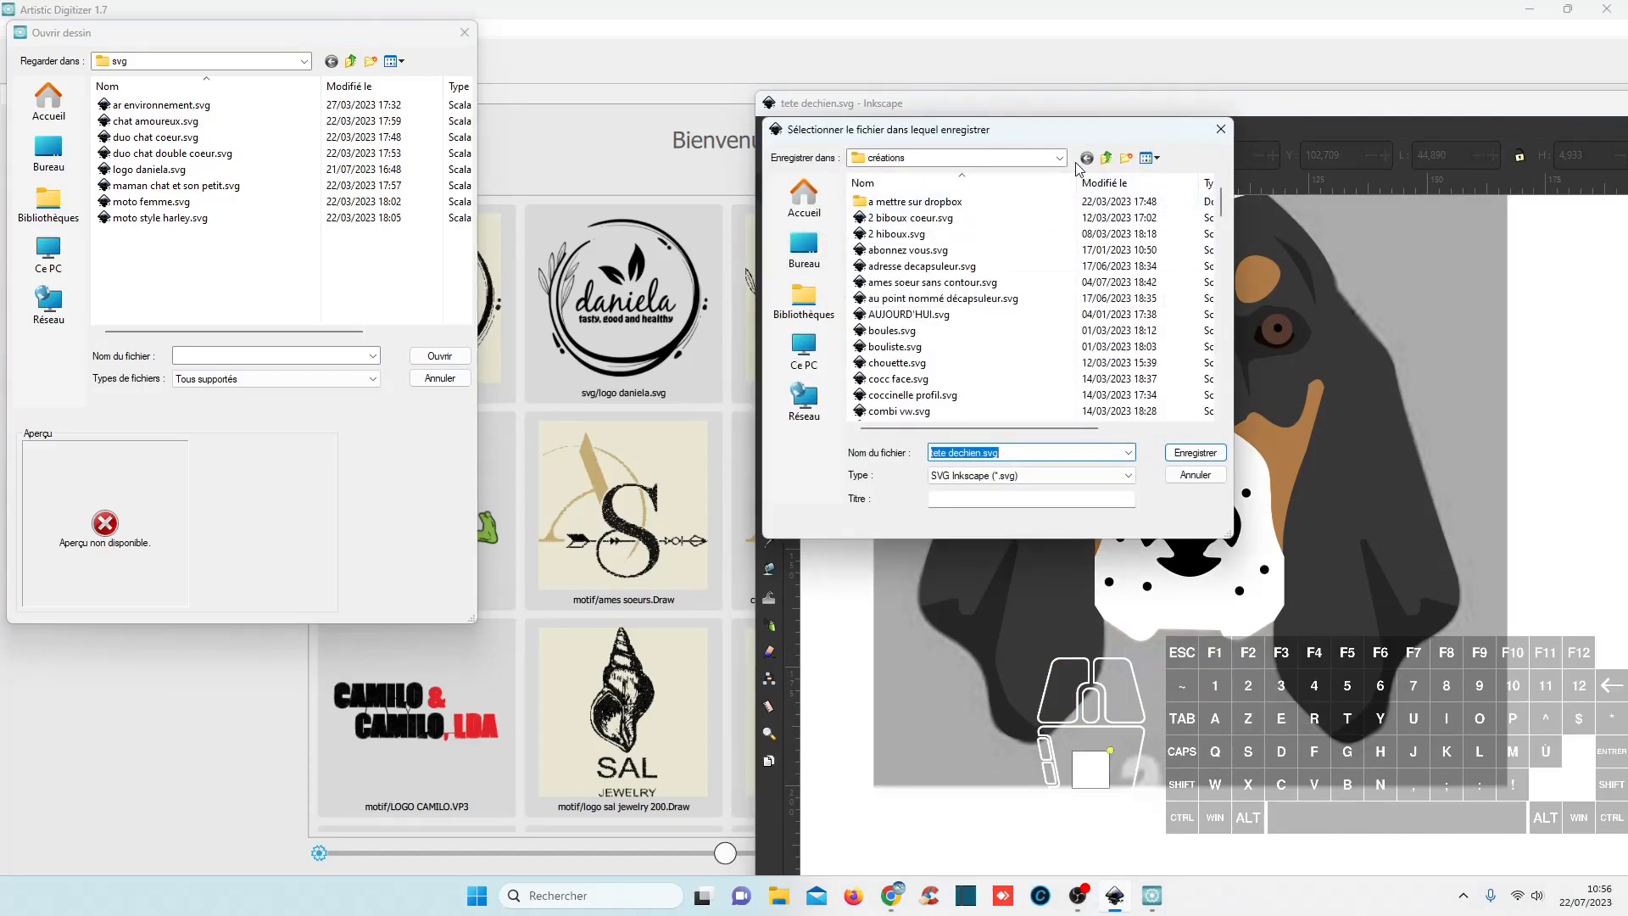
left_click(1220, 130)
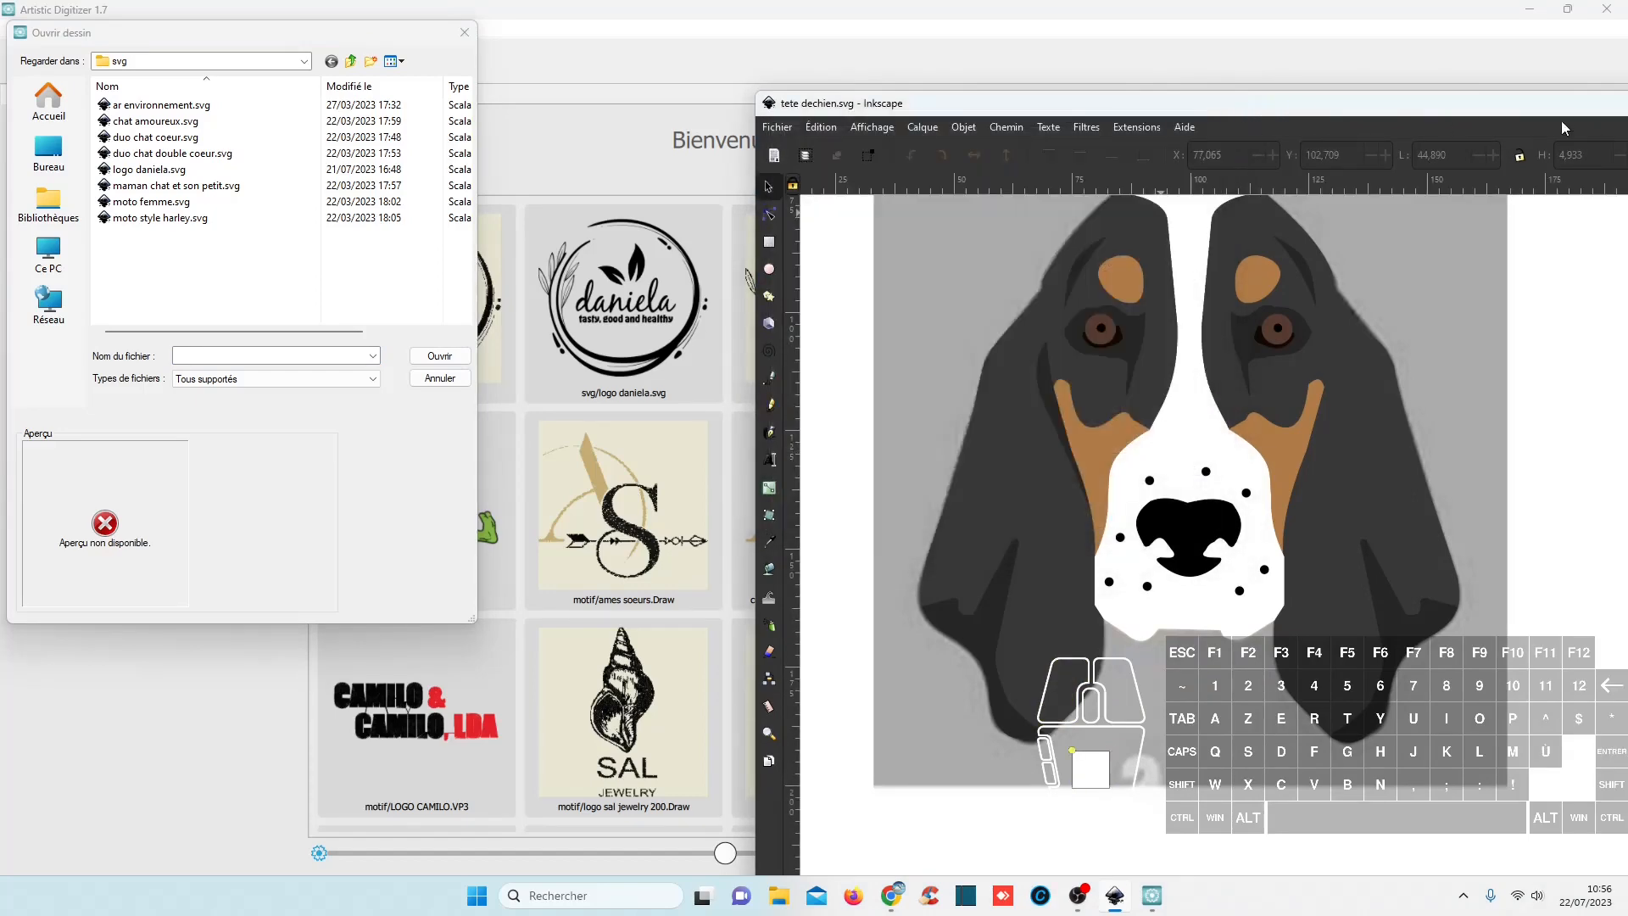
Open tete dechien.svg from the créations folder in Artistic Digitizer.
left_click(51, 49)
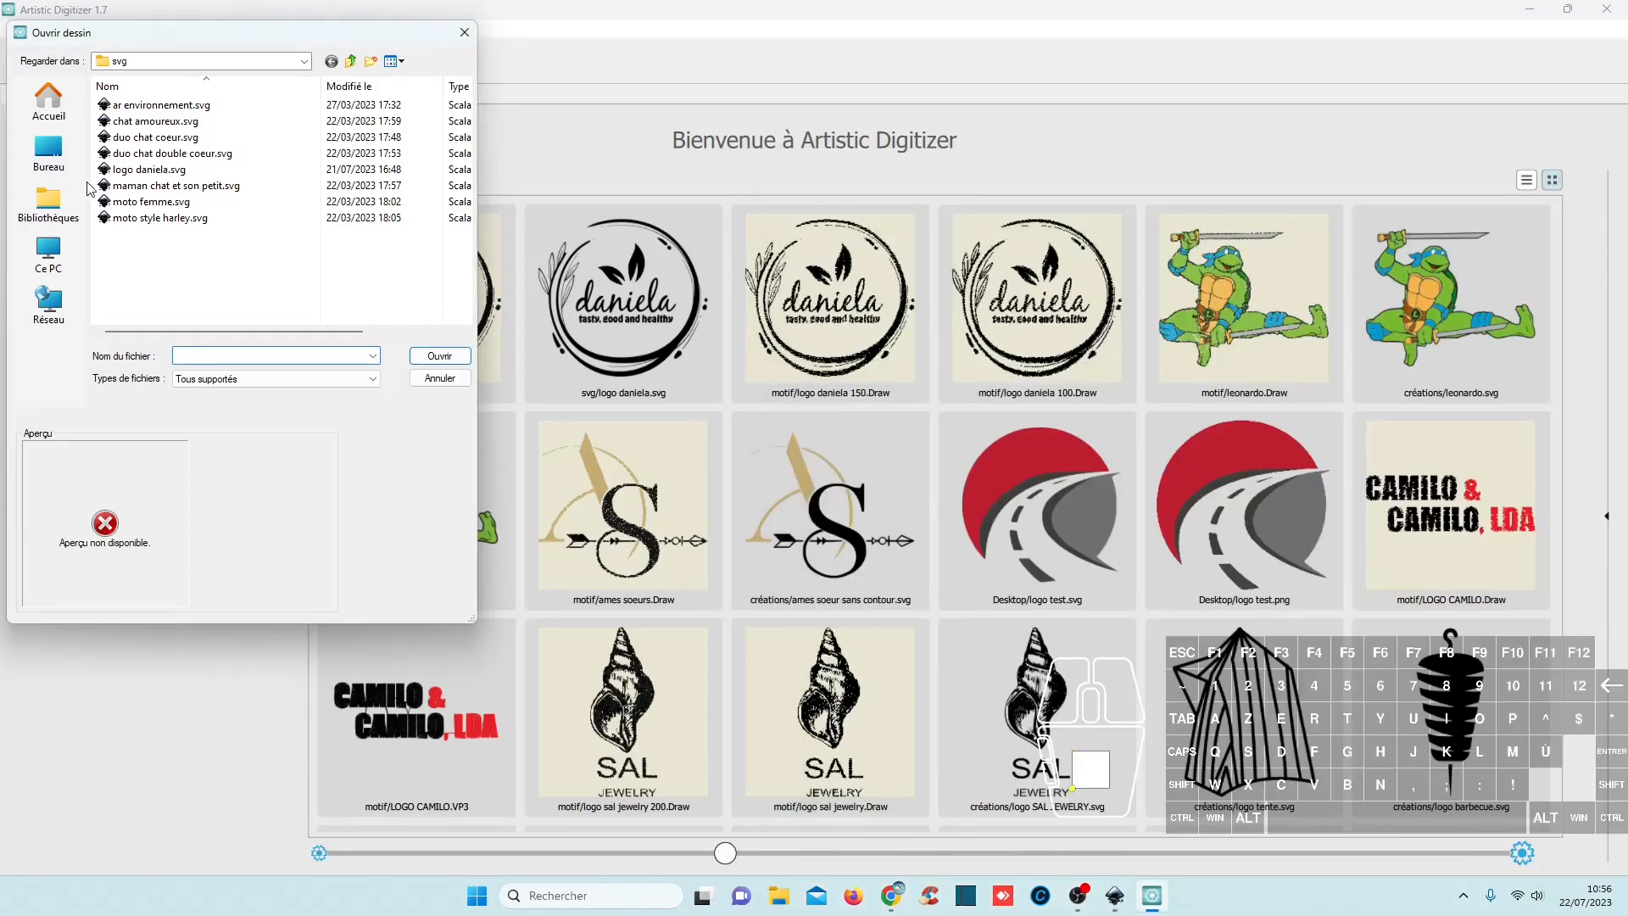
left_click(49, 101)
scroll(256, 227, "down", 5)
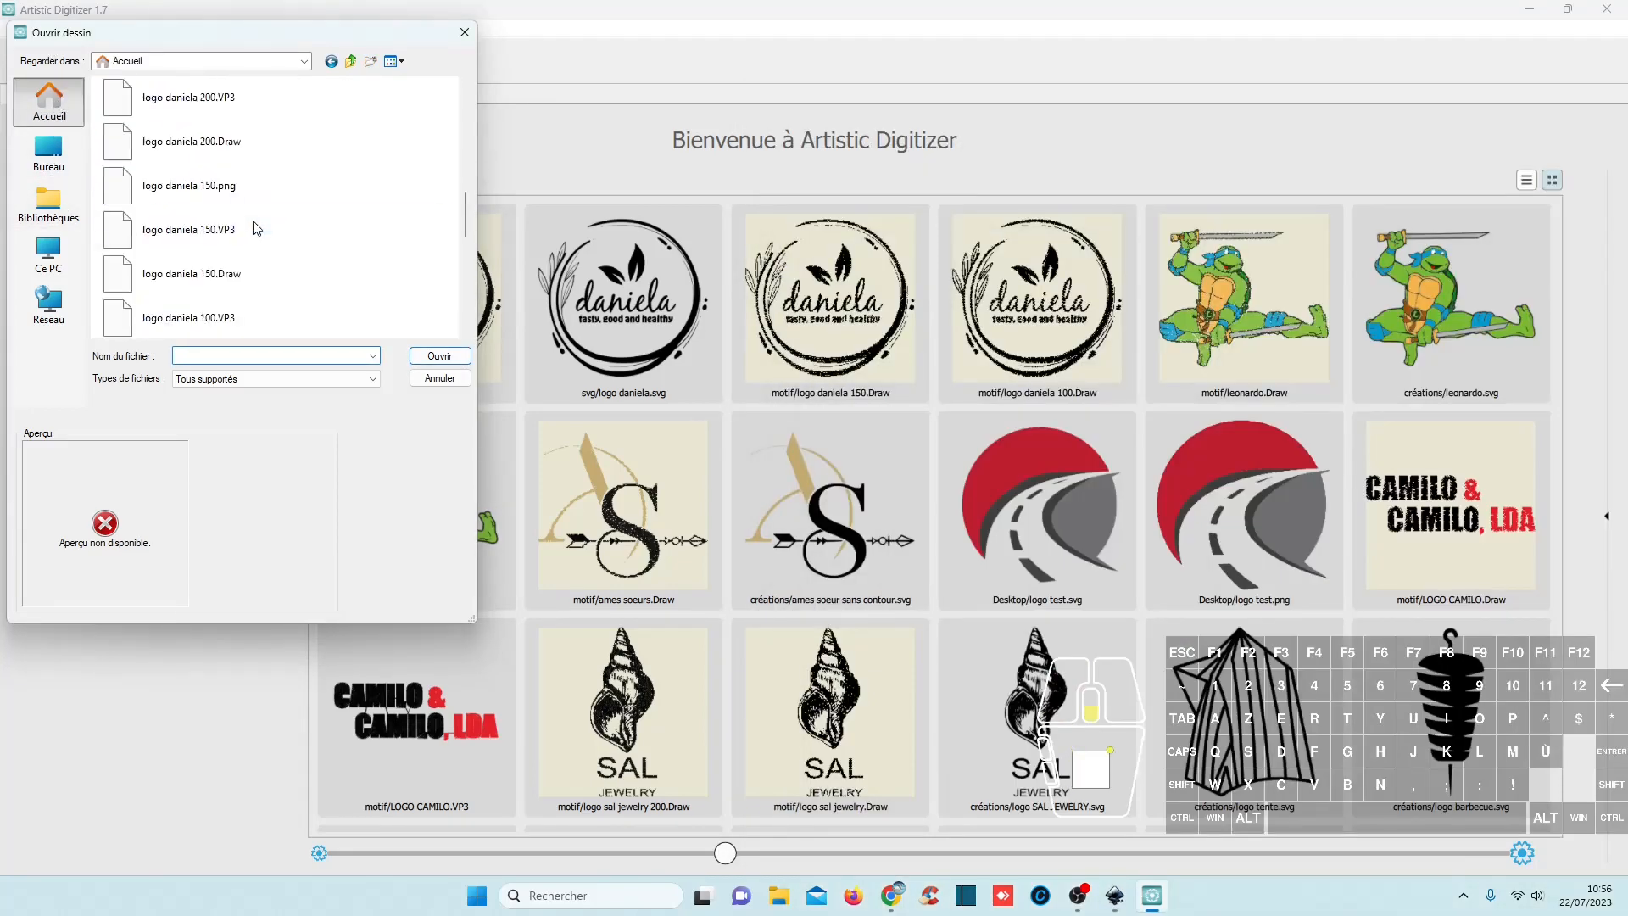
scroll(255, 219, "up", 5)
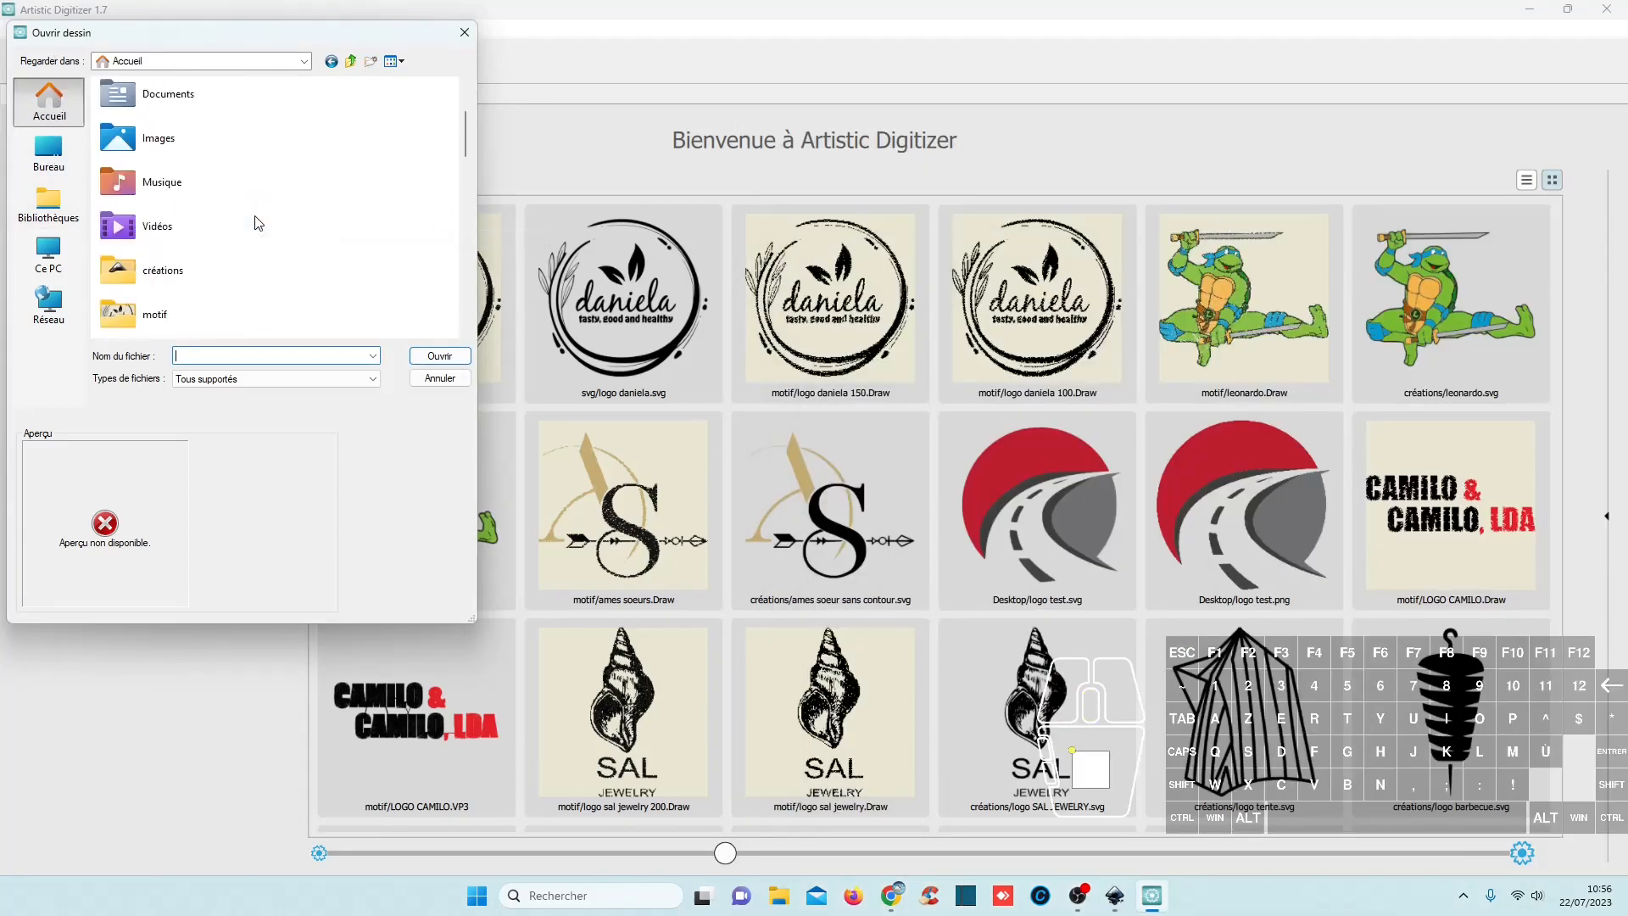
double_click(160, 266)
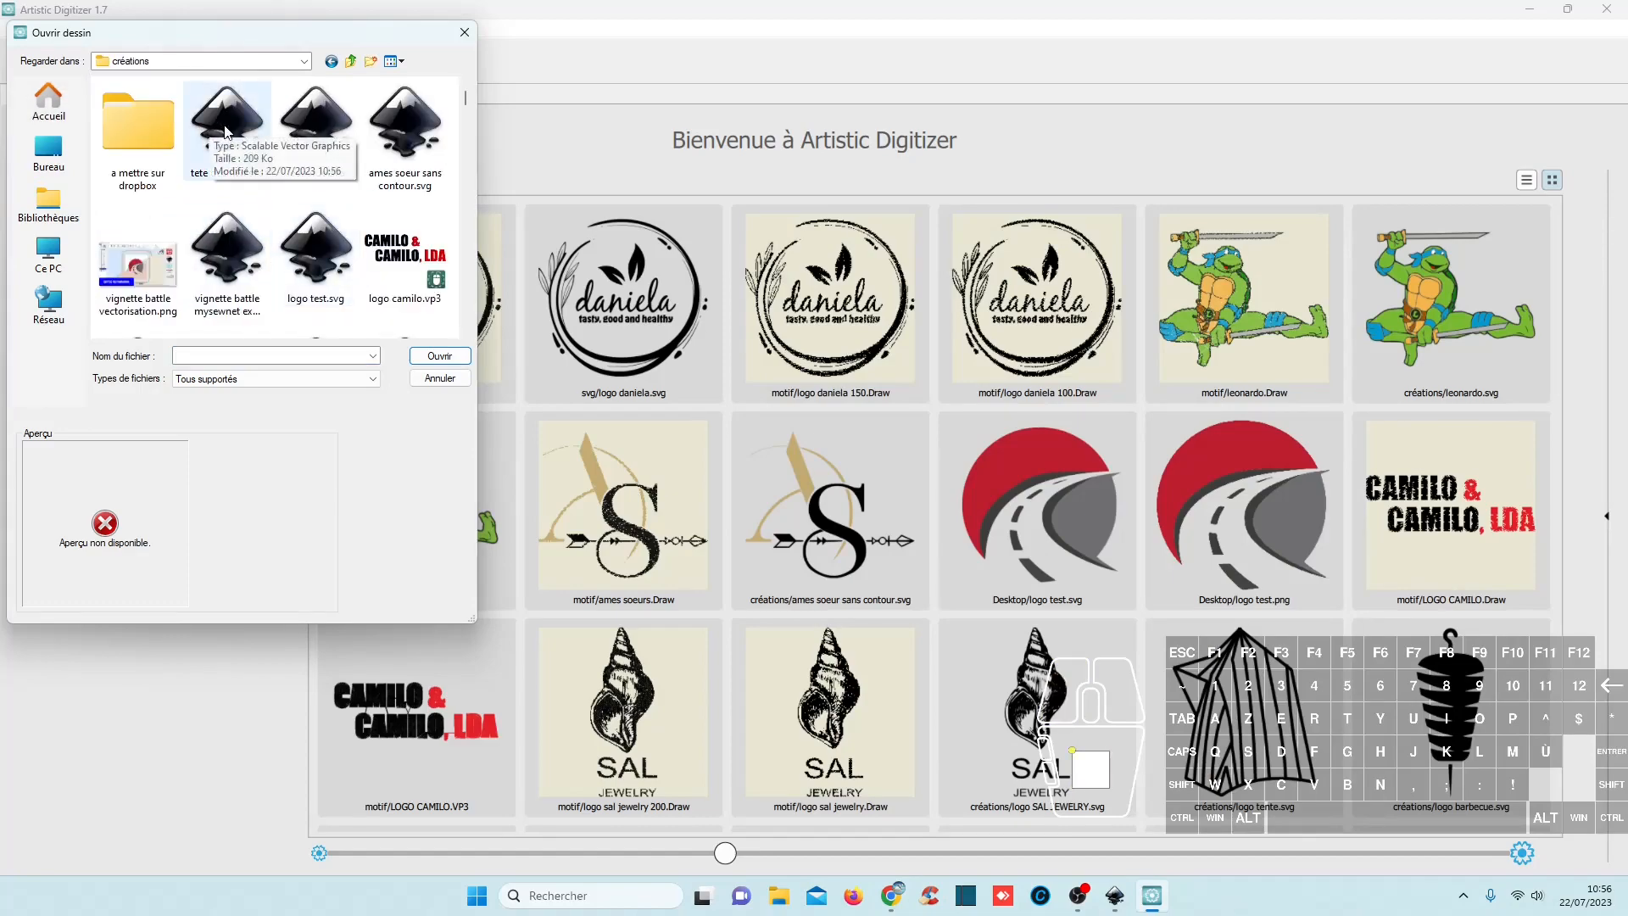
double_click(226, 132)
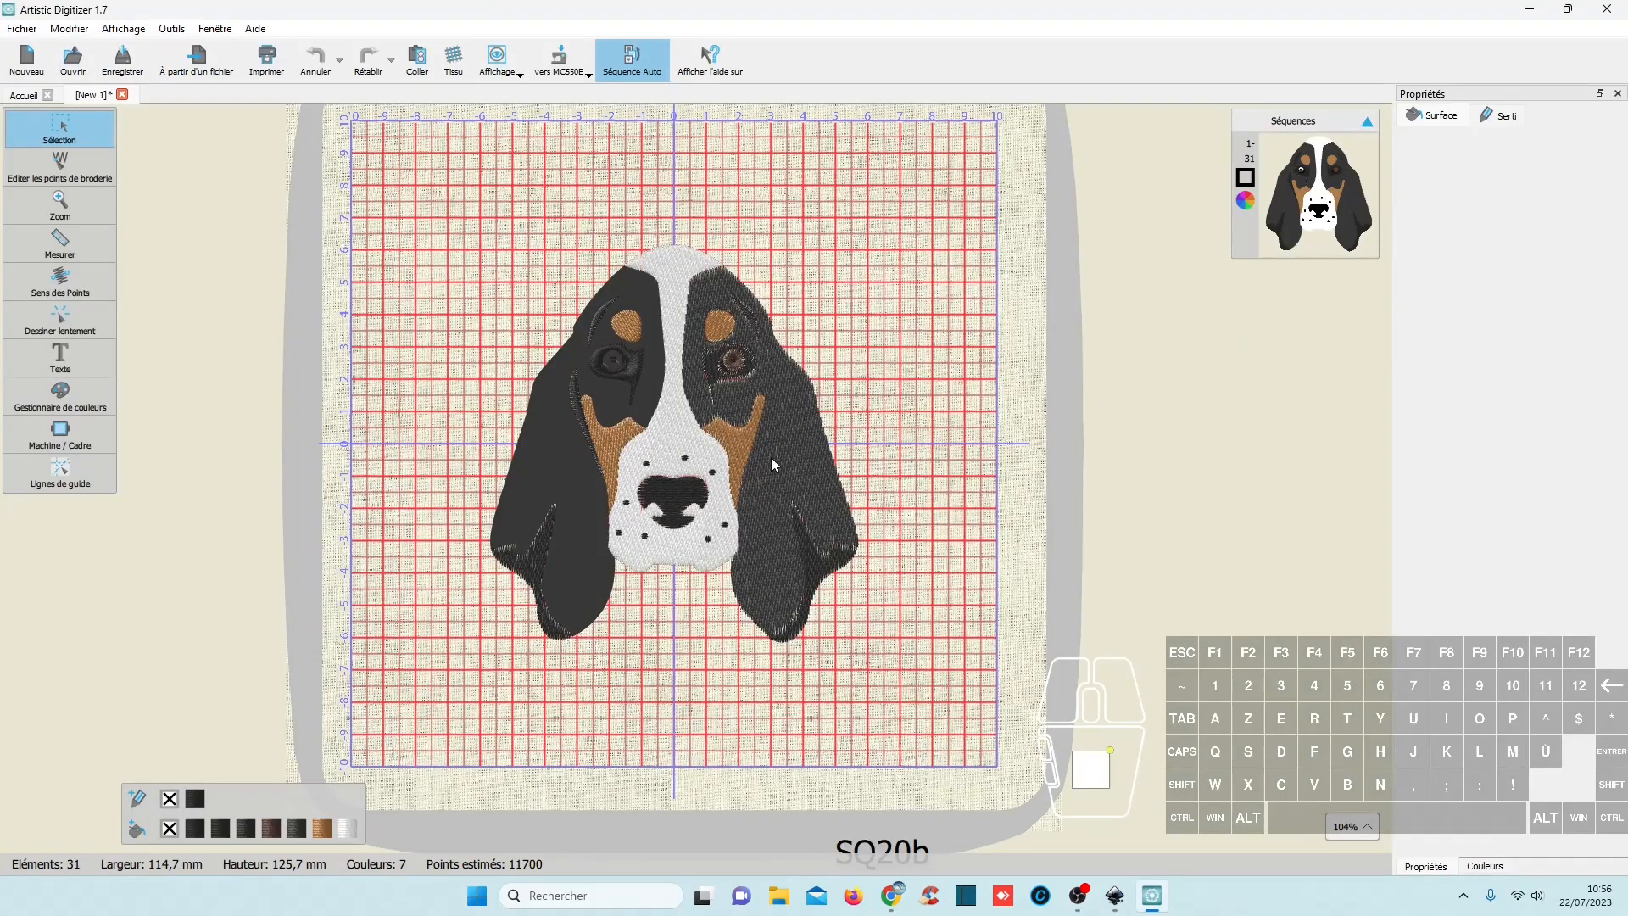
Select the dark shape of the left ear and face, and turn off automatic sequencing for the design.
scroll(771, 456, "up", 3, "ctrl")
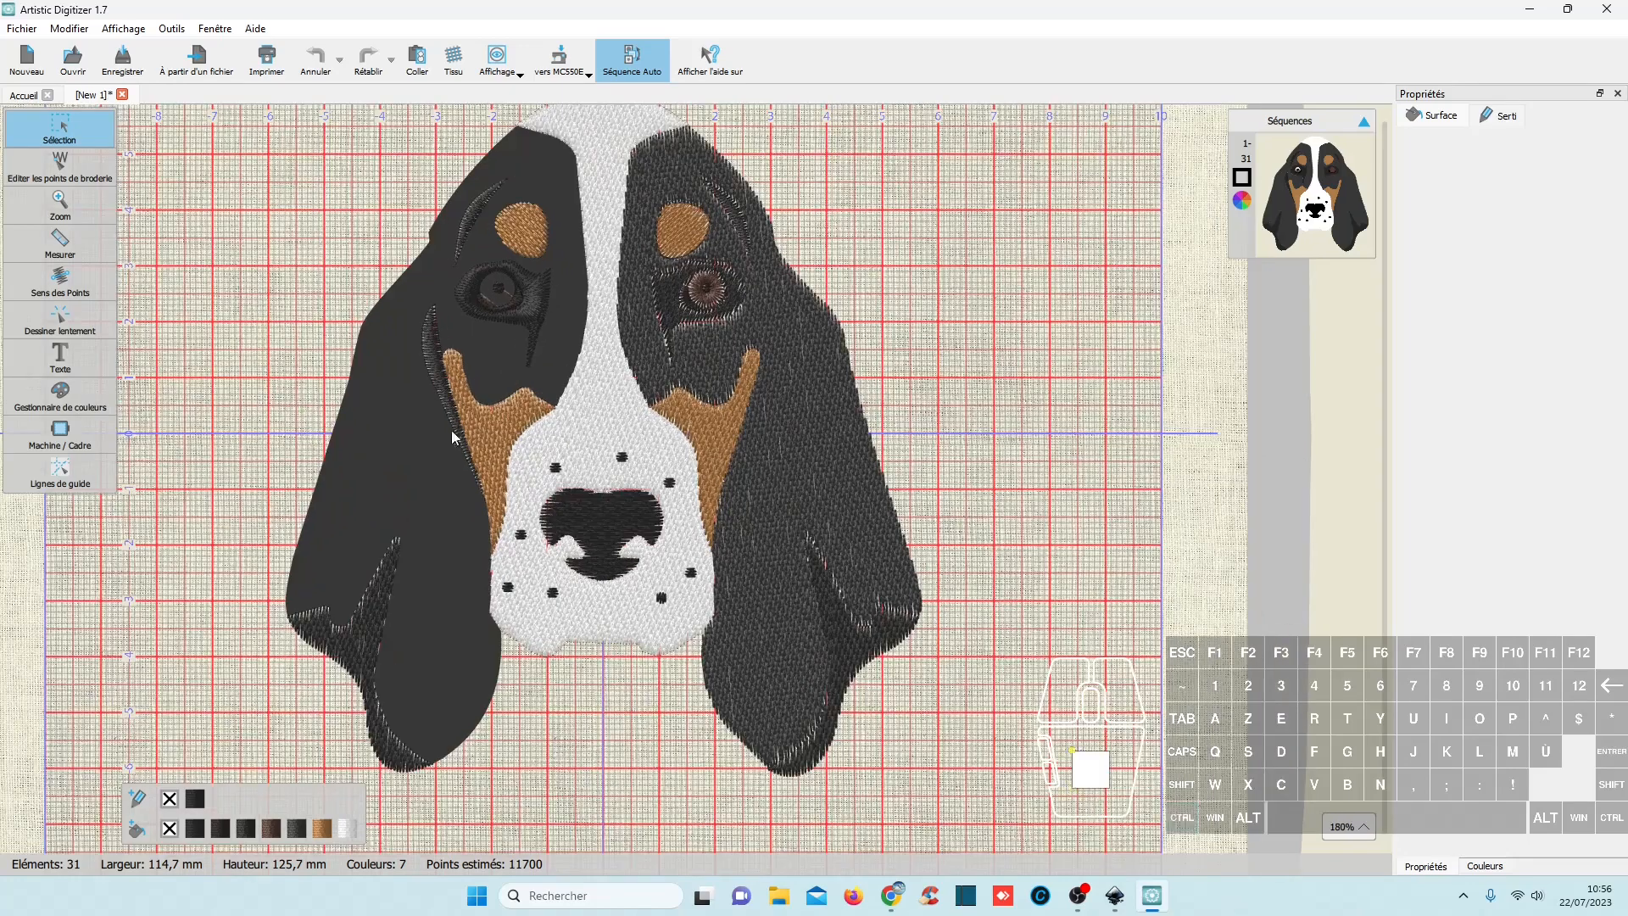
left_click(393, 428)
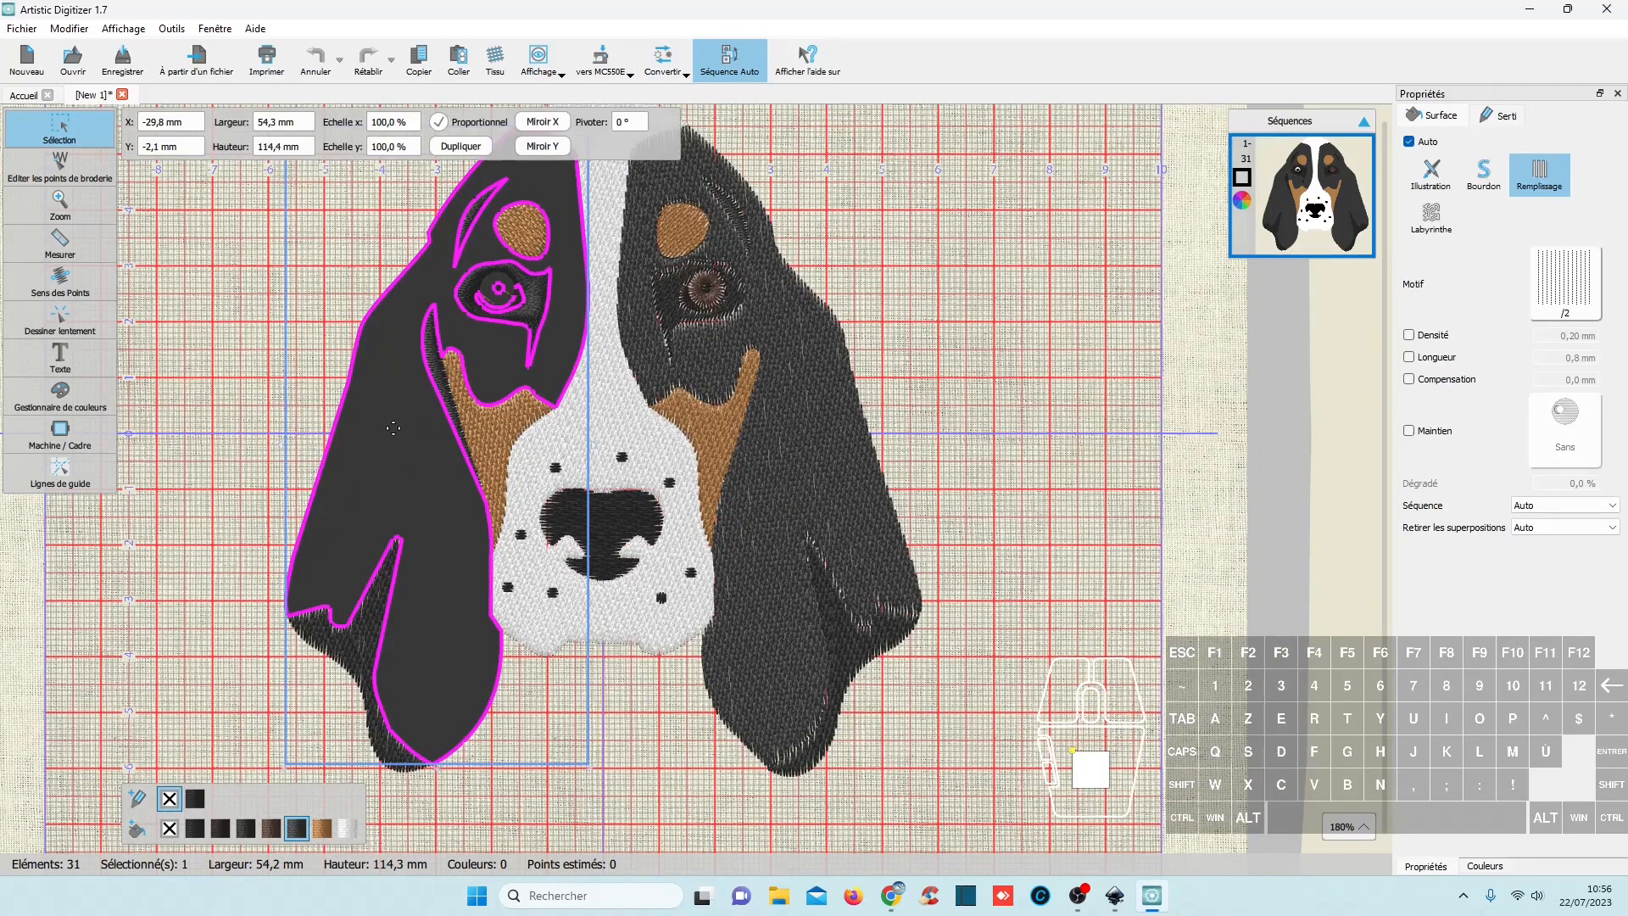
left_click(734, 60)
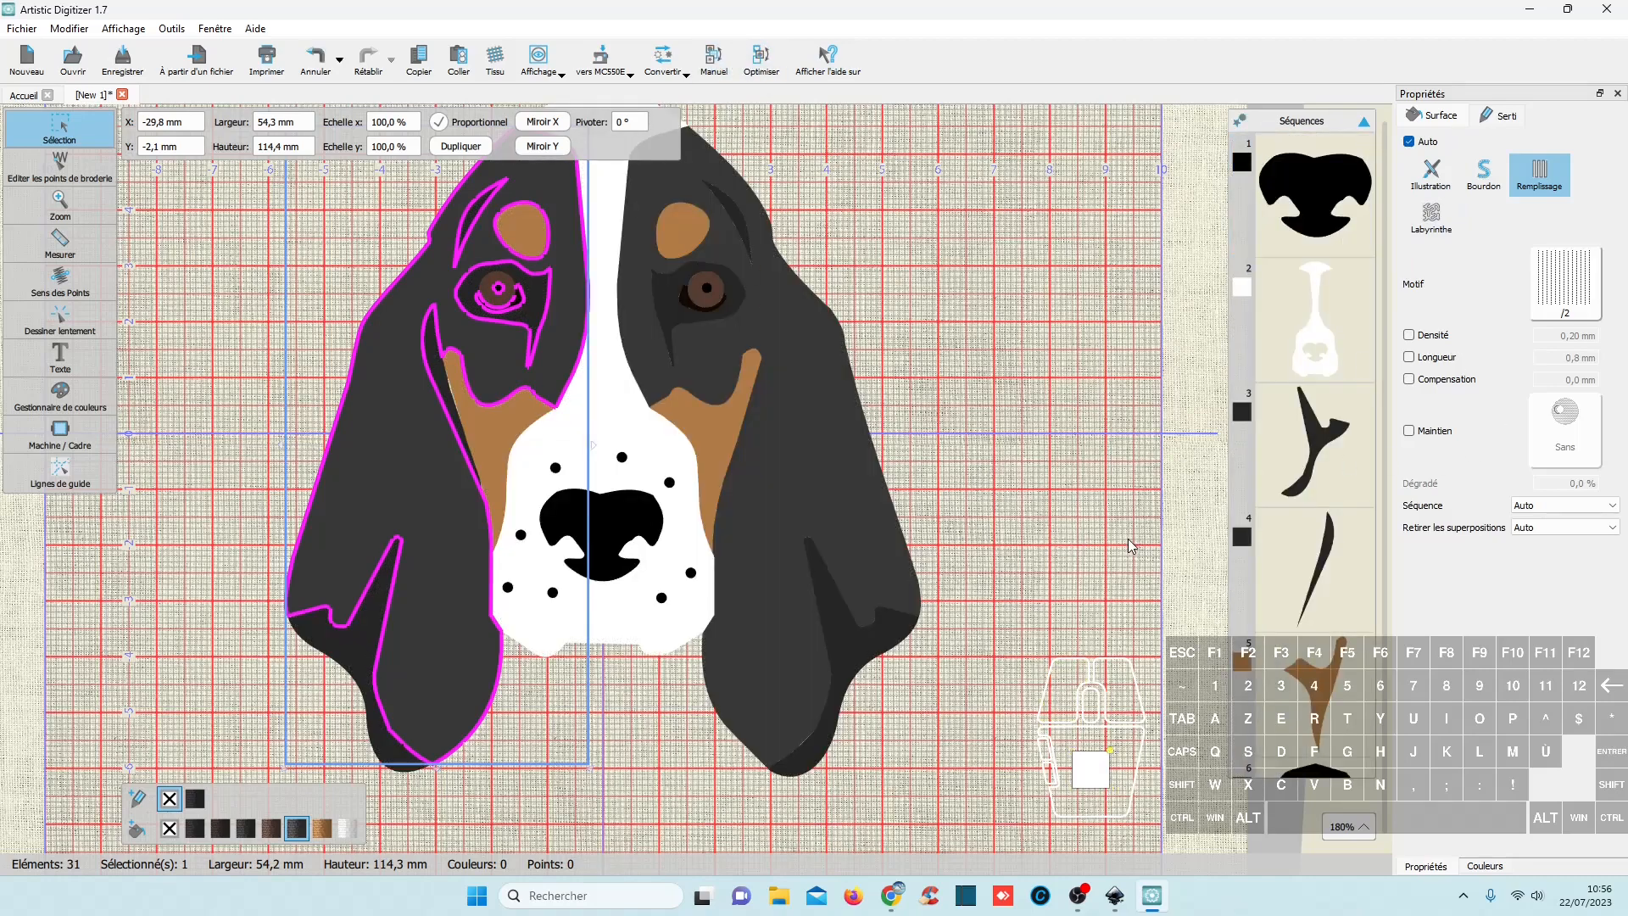
Look through the shapes in the embroidery sequence list and deselect the dark ear shape.
scroll(1305, 542, "down", 10)
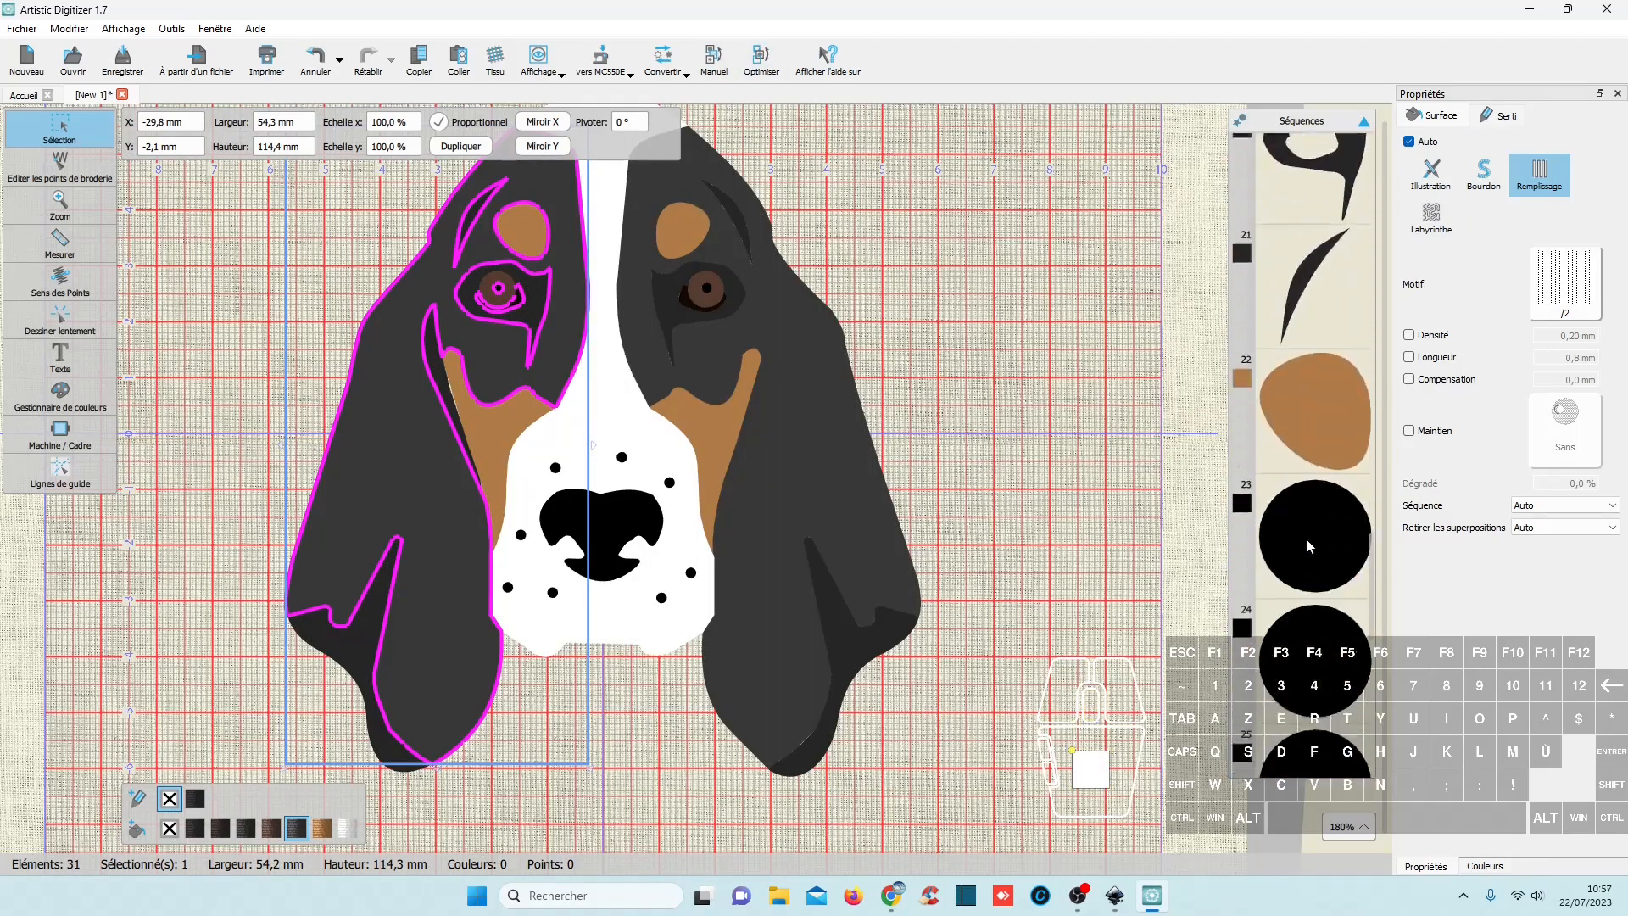
scroll(1306, 538, "up", 3)
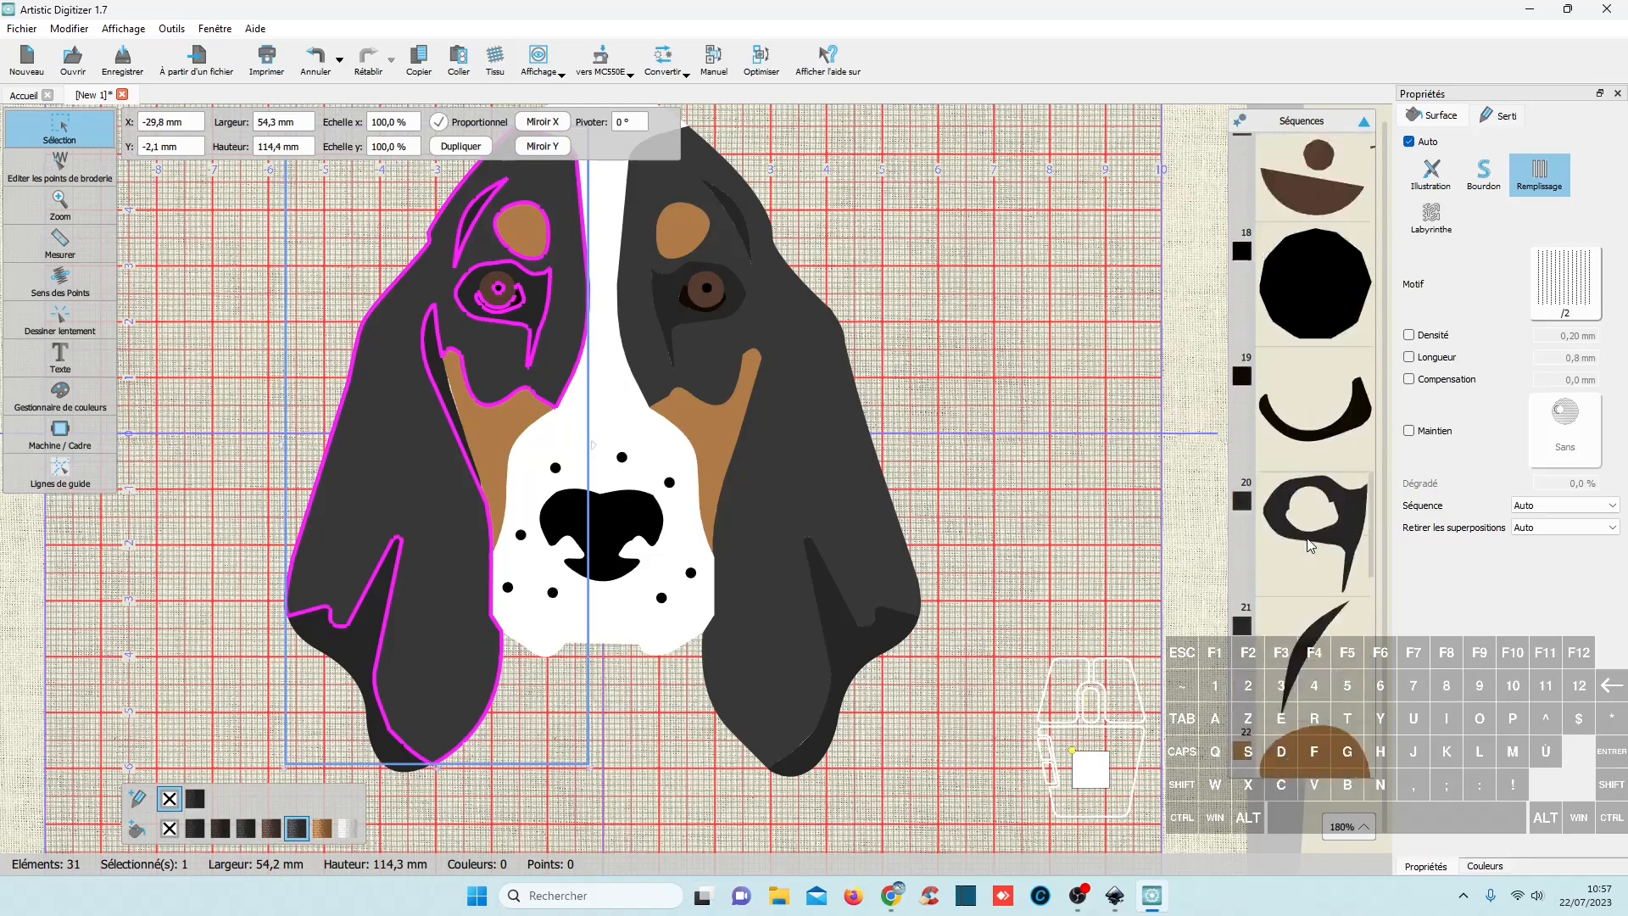
scroll(1307, 543, "up", 5)
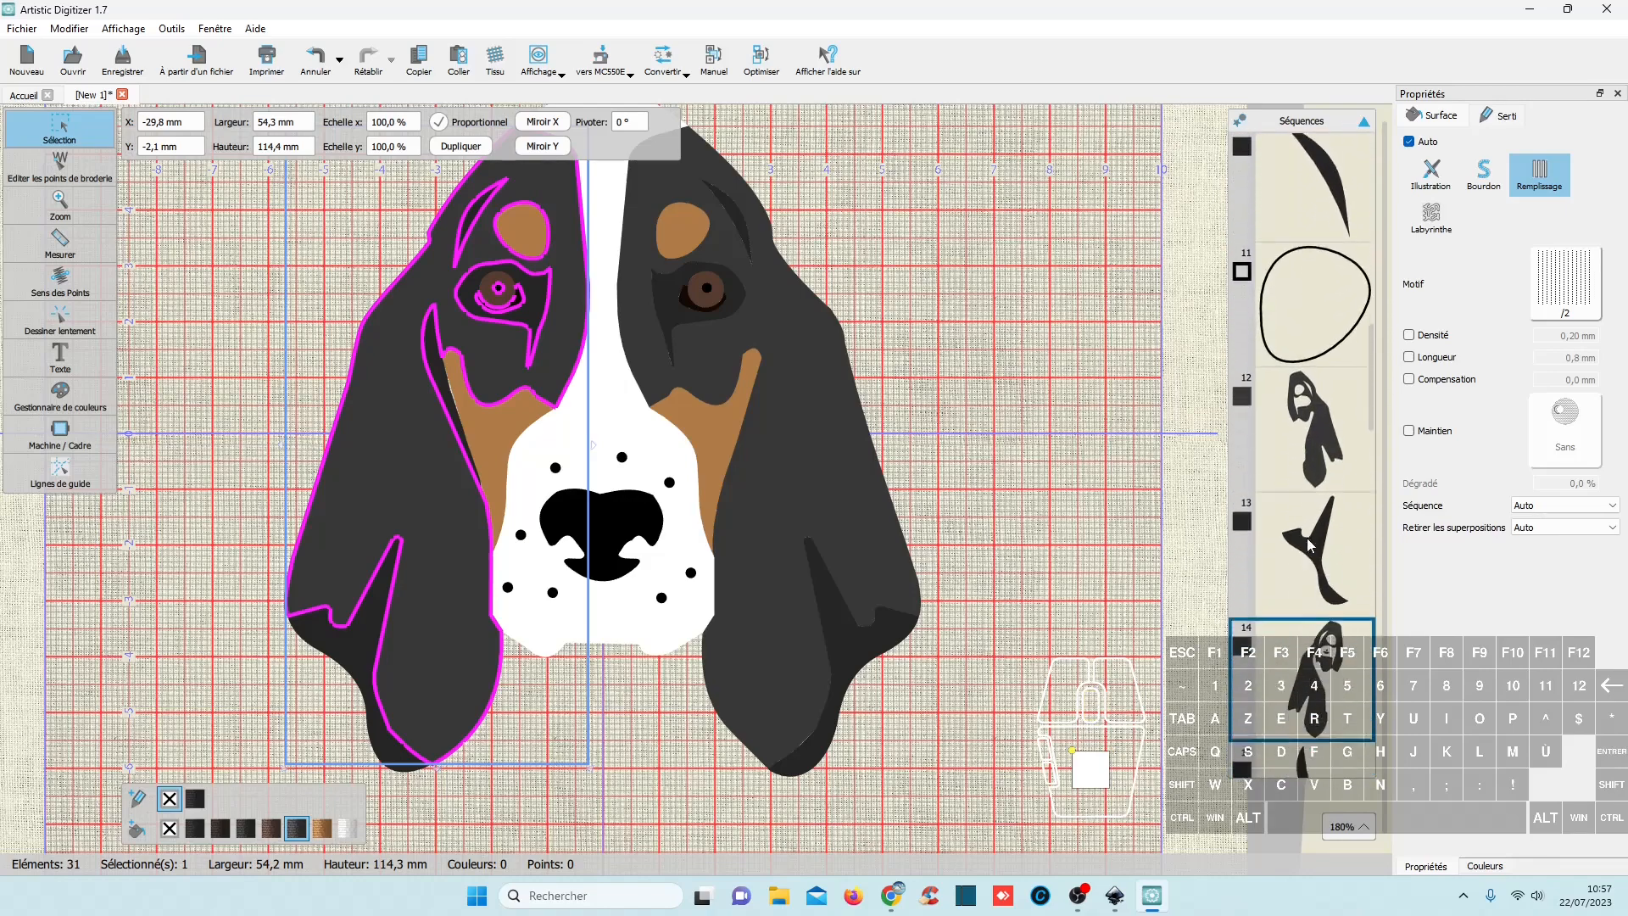
scroll(1310, 546, "down", 1)
left_click(914, 454)
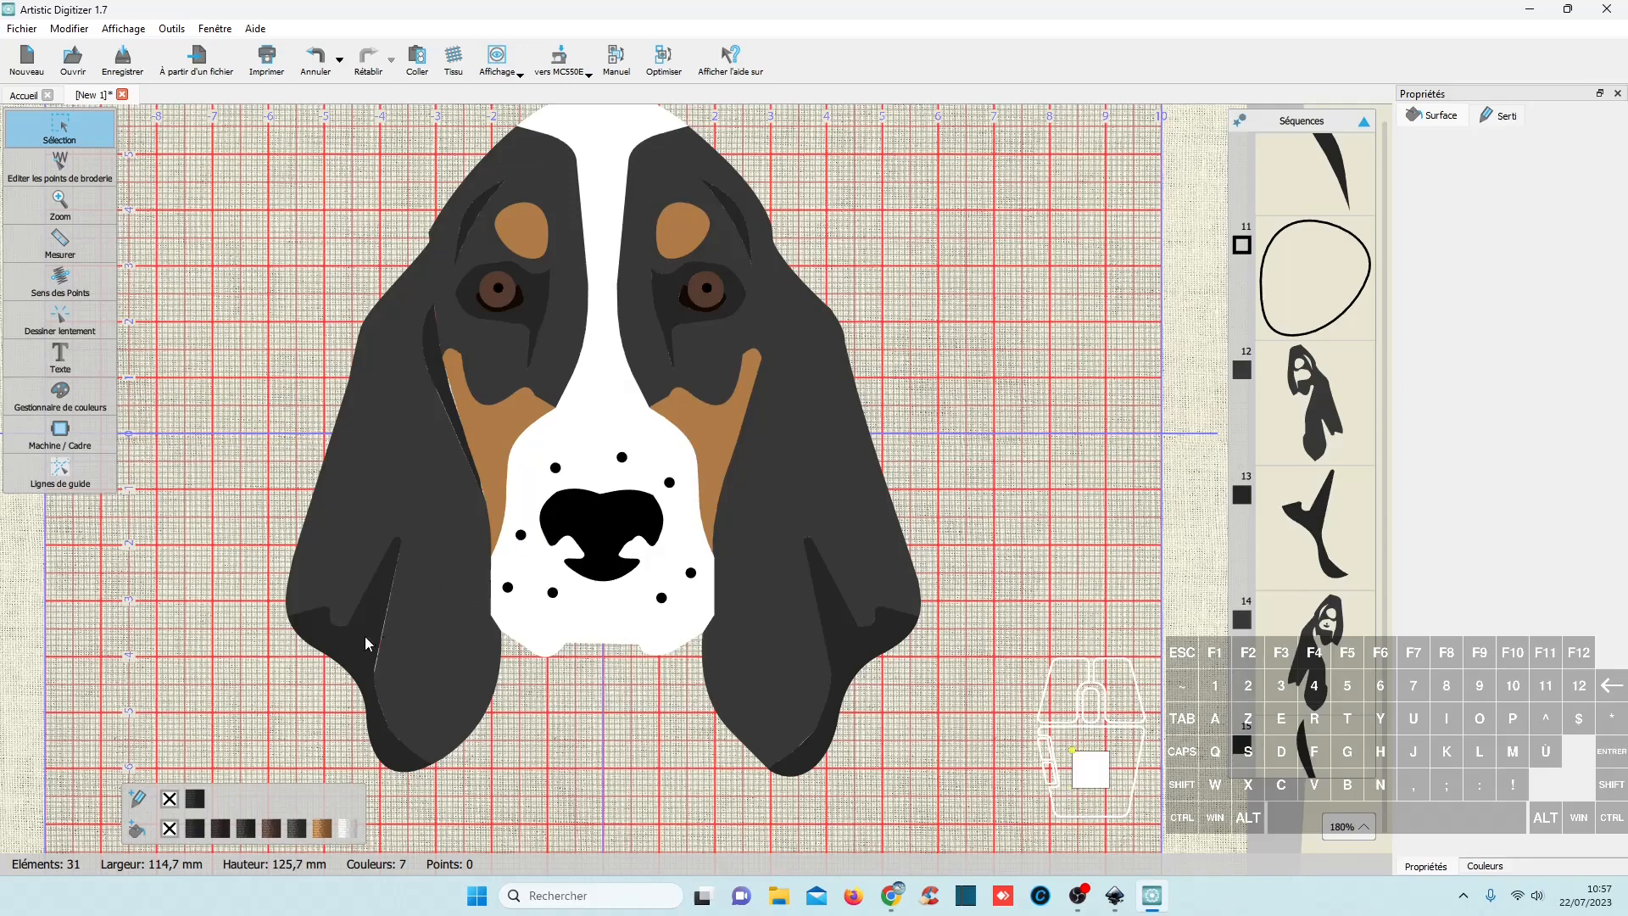
Examine the joins between the left ear, its dark shadows and the brown cheek patch, and check the right ear and muzzle shapes.
scroll(382, 642, "up", 3)
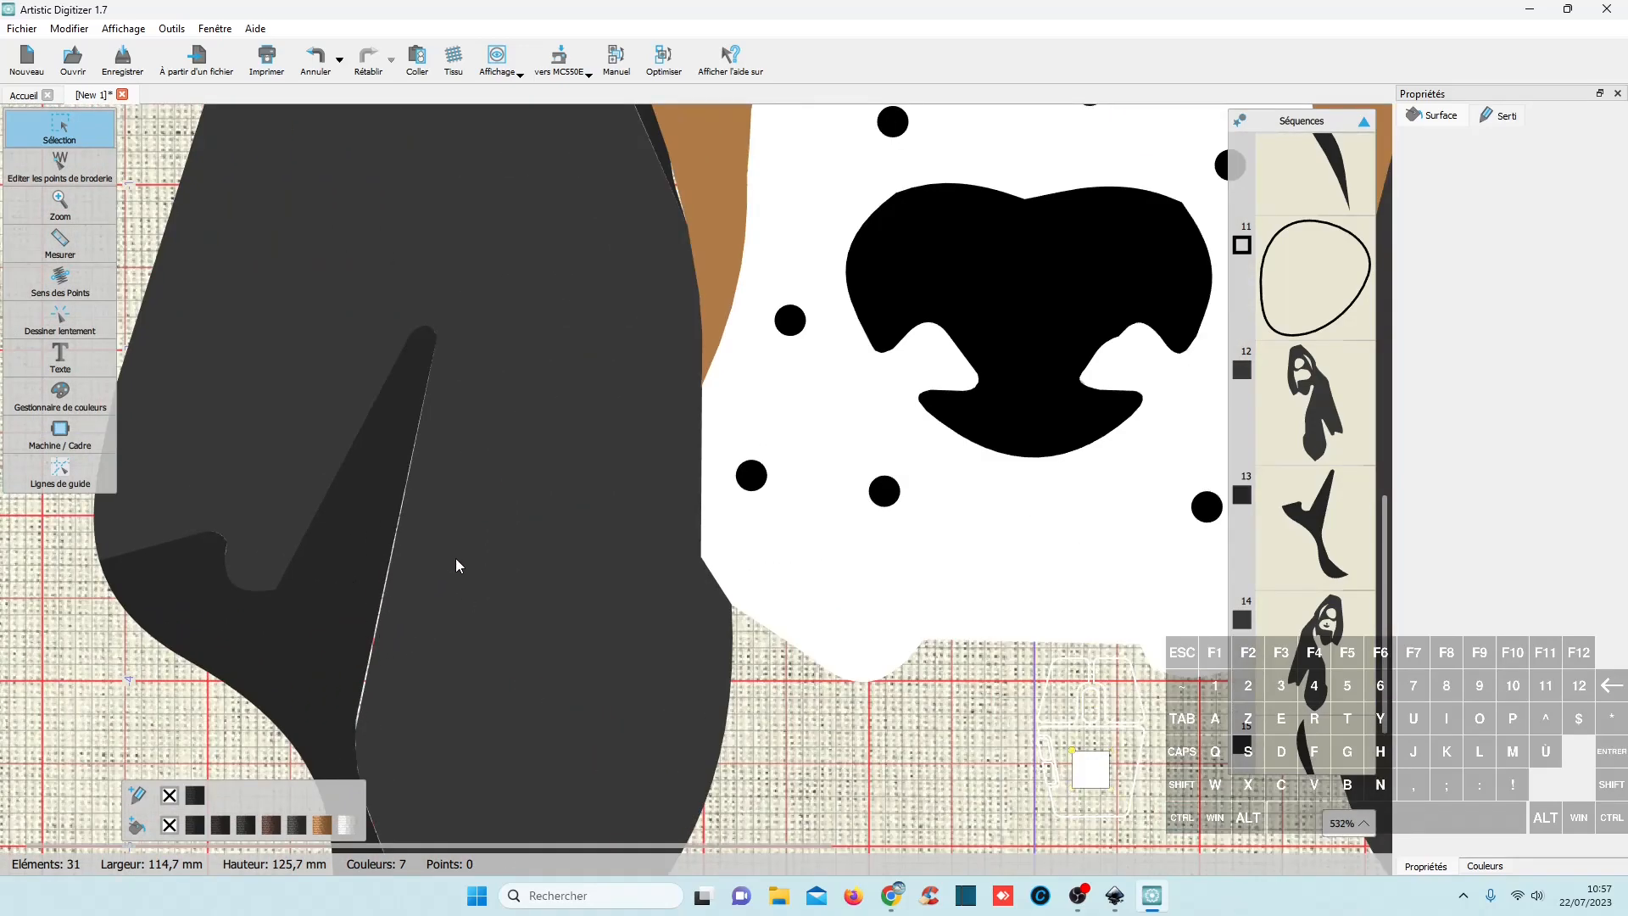
scroll(456, 561, "down", 1)
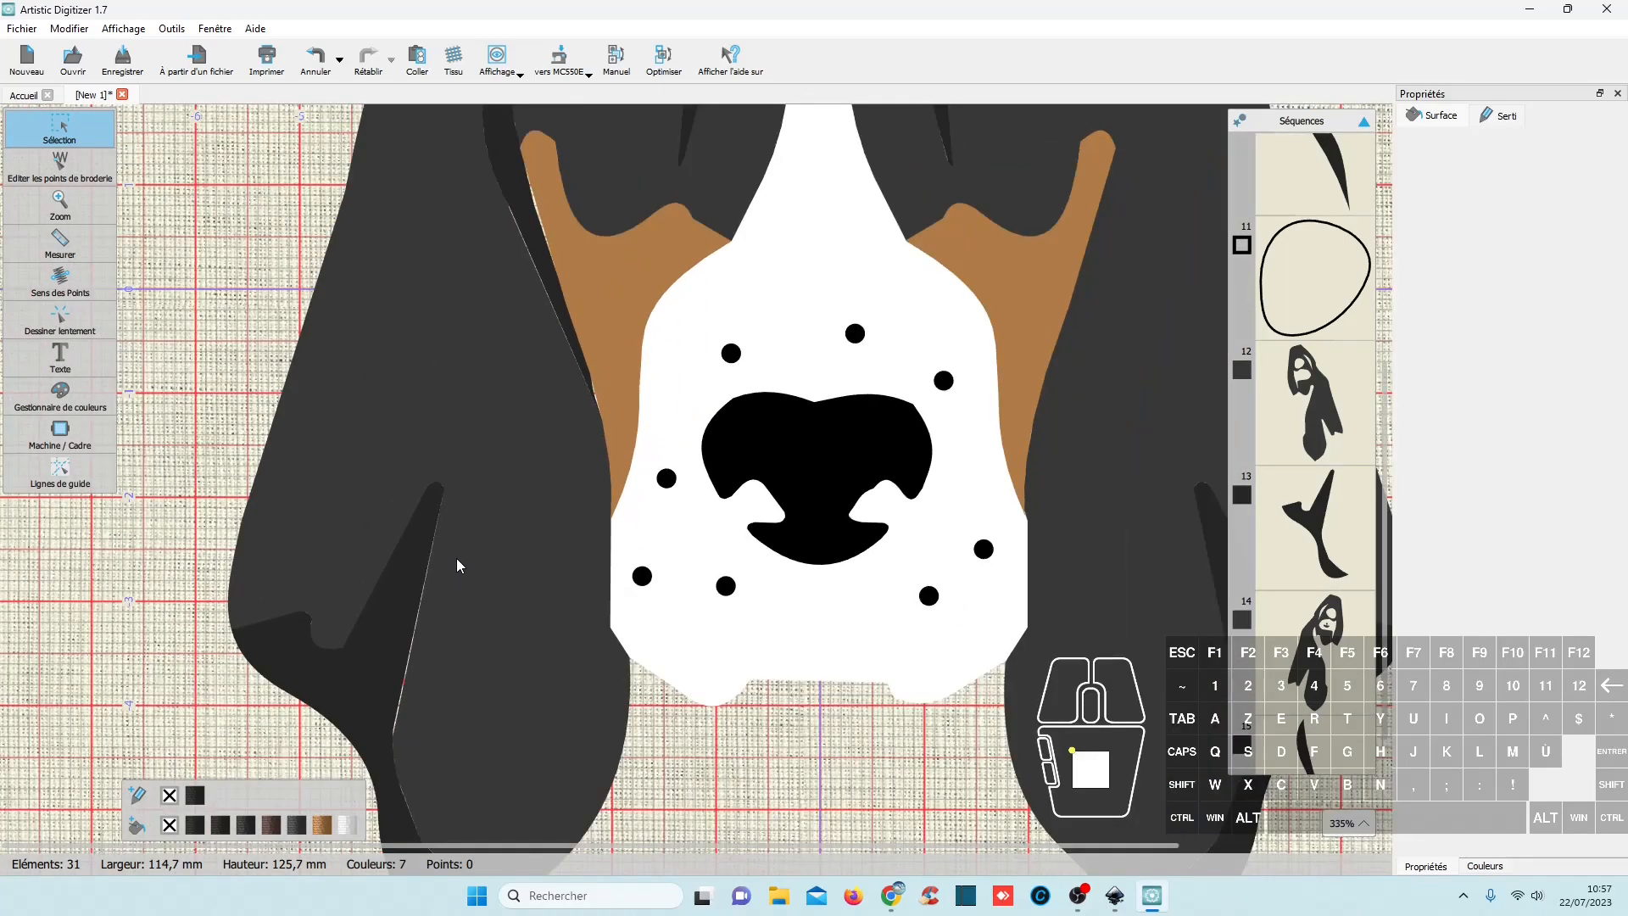
scroll(456, 558, "up", 3)
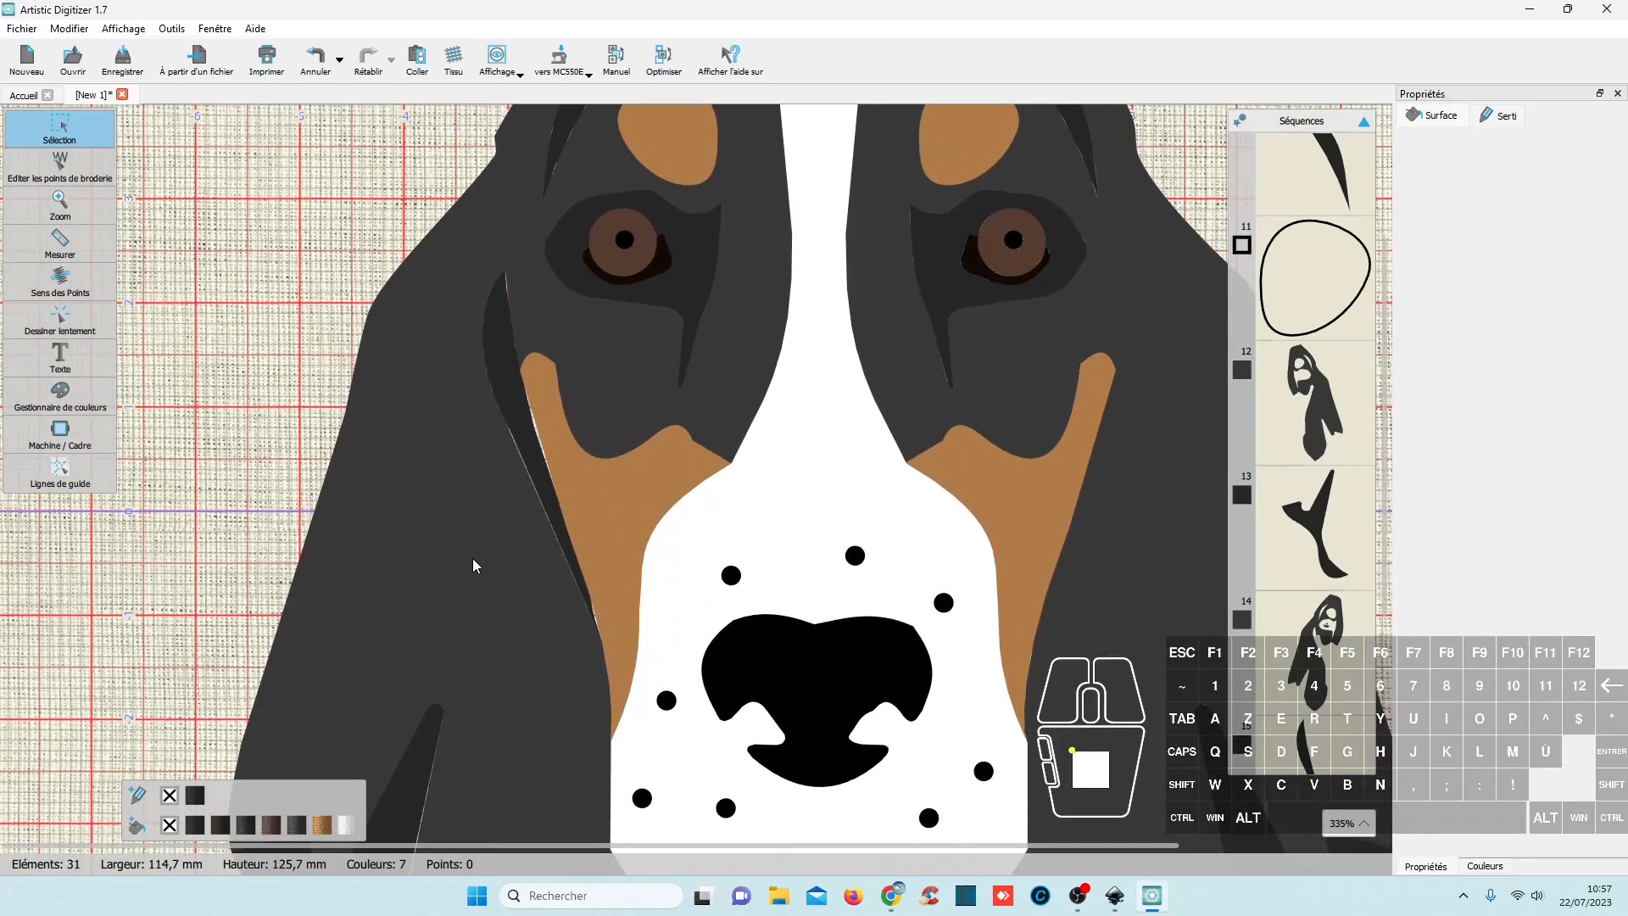
scroll(471, 557, "down", 1)
scroll(471, 558, "down", 1)
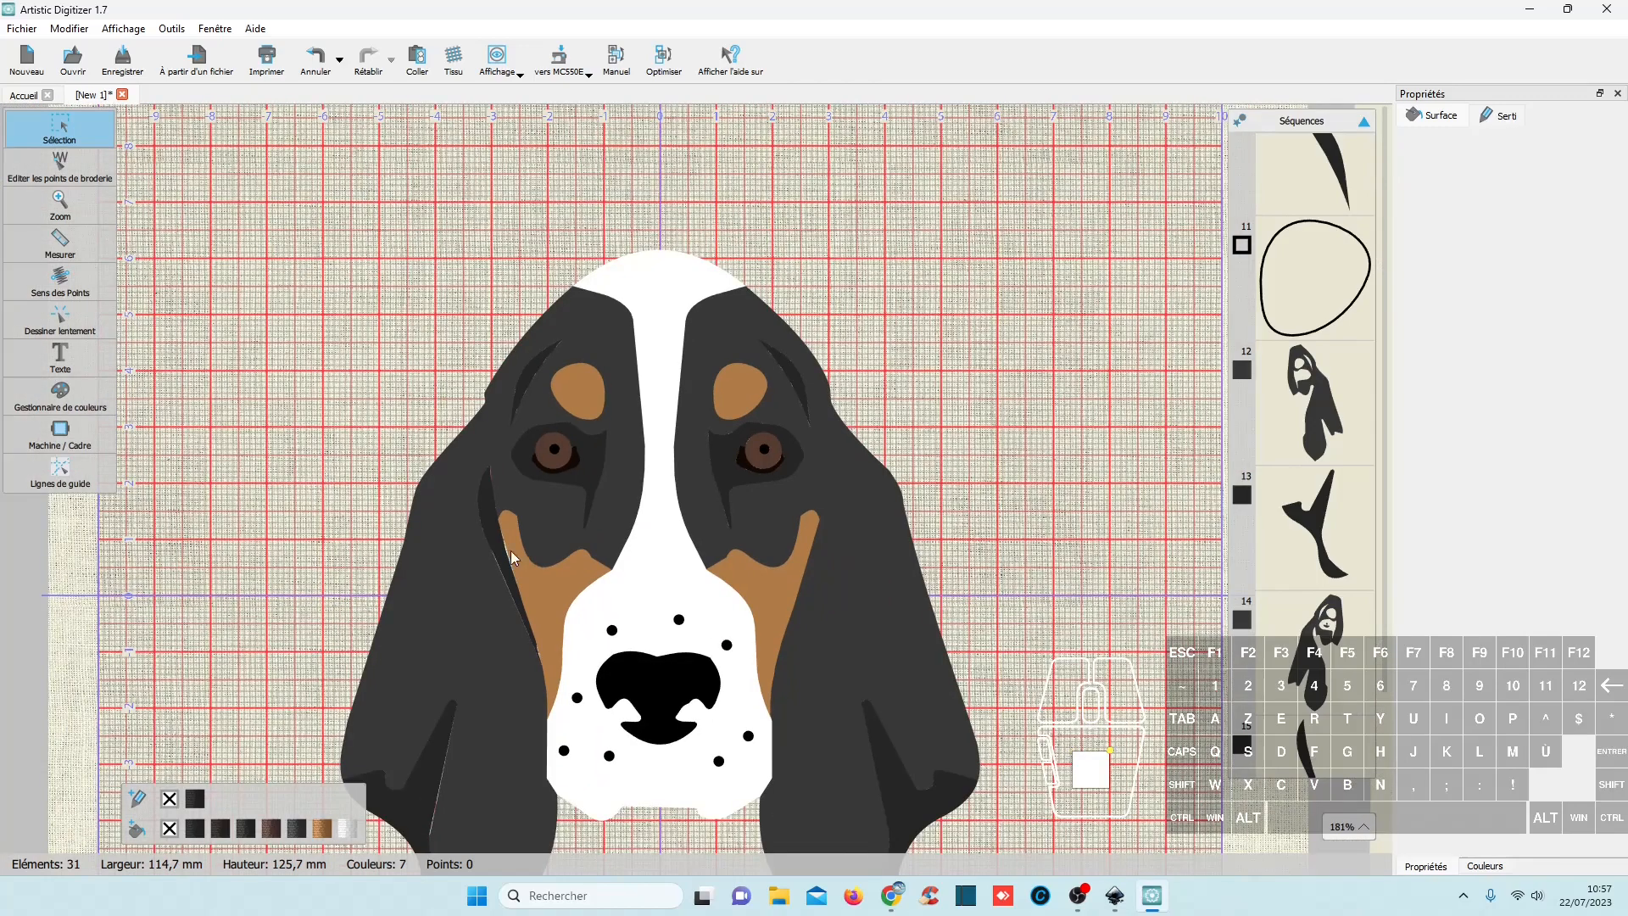
left_click(858, 518)
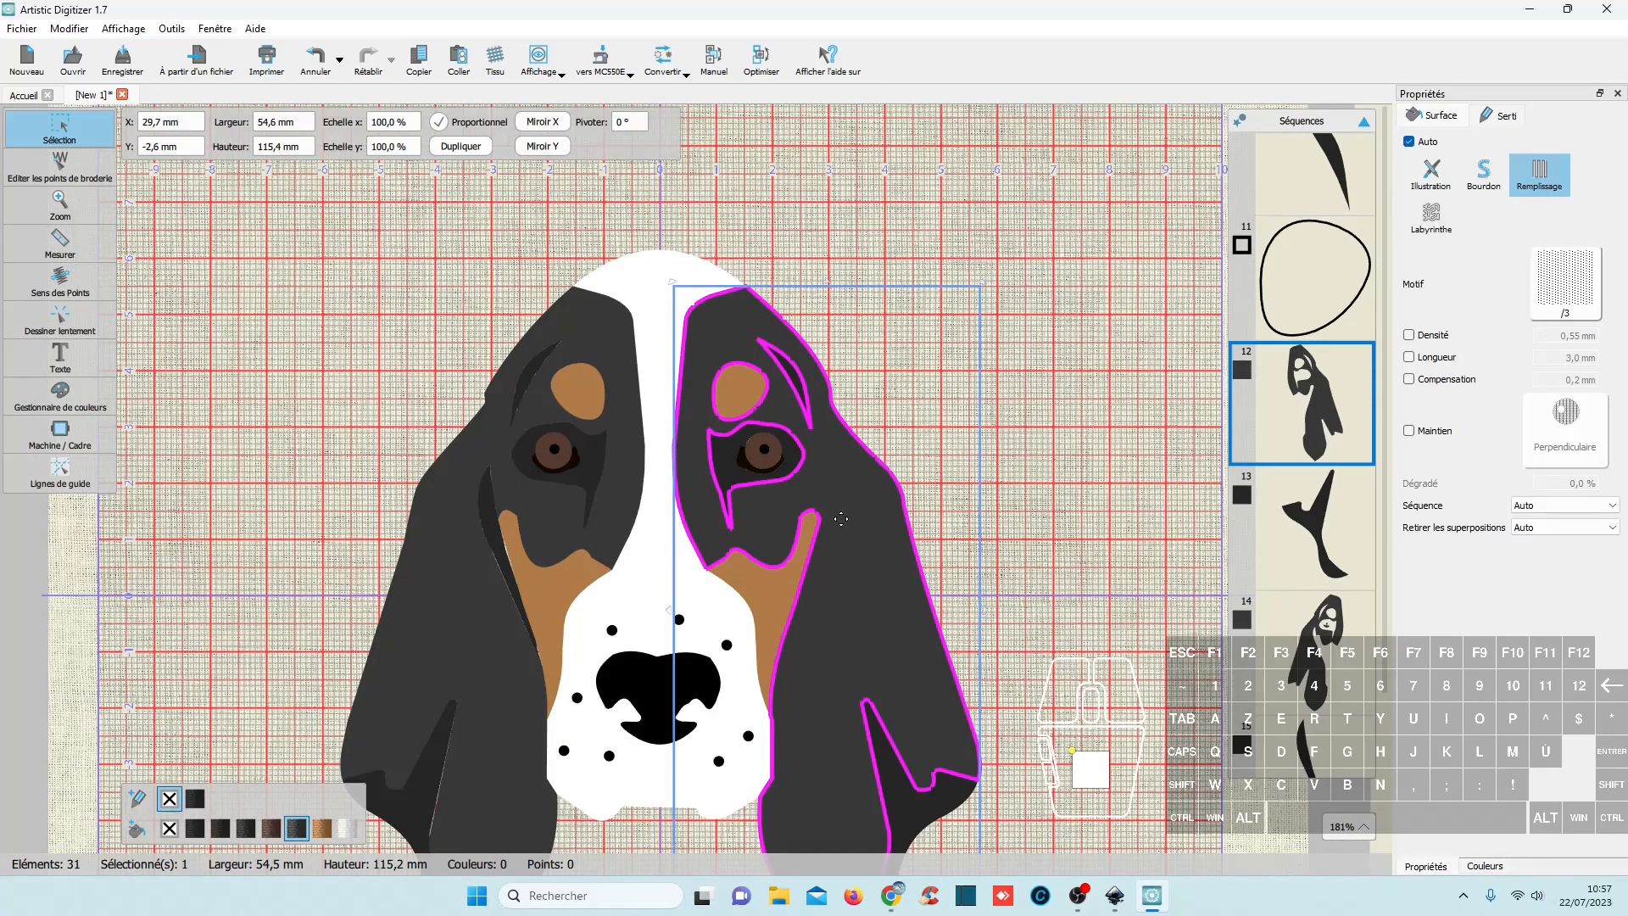
left_click(655, 466)
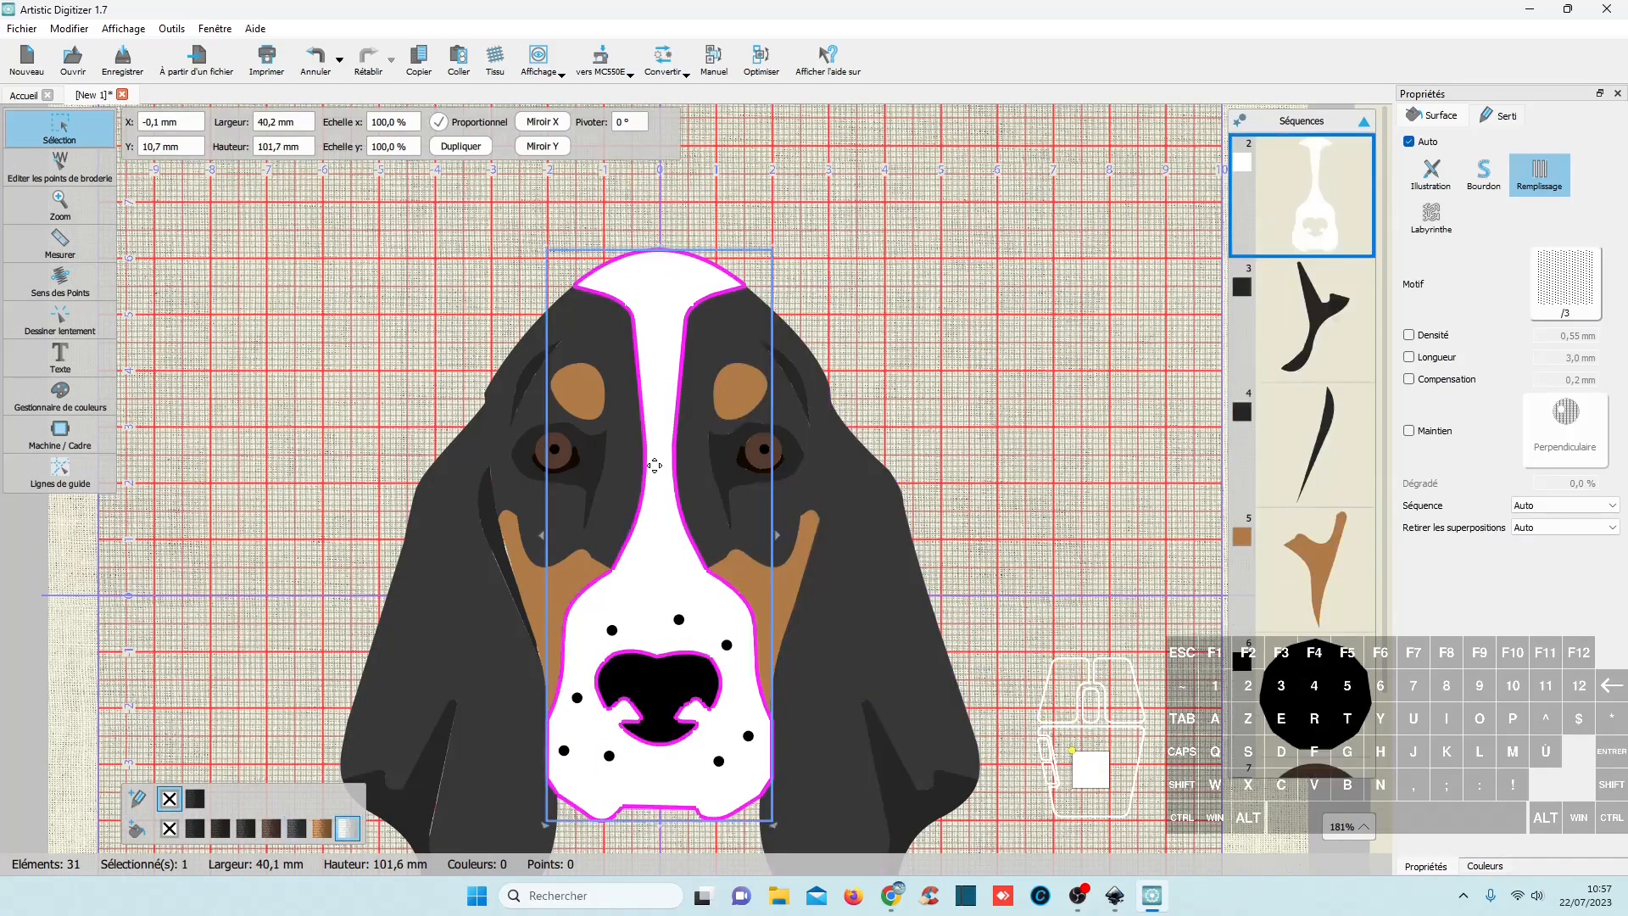
scroll(659, 466, "down", 1)
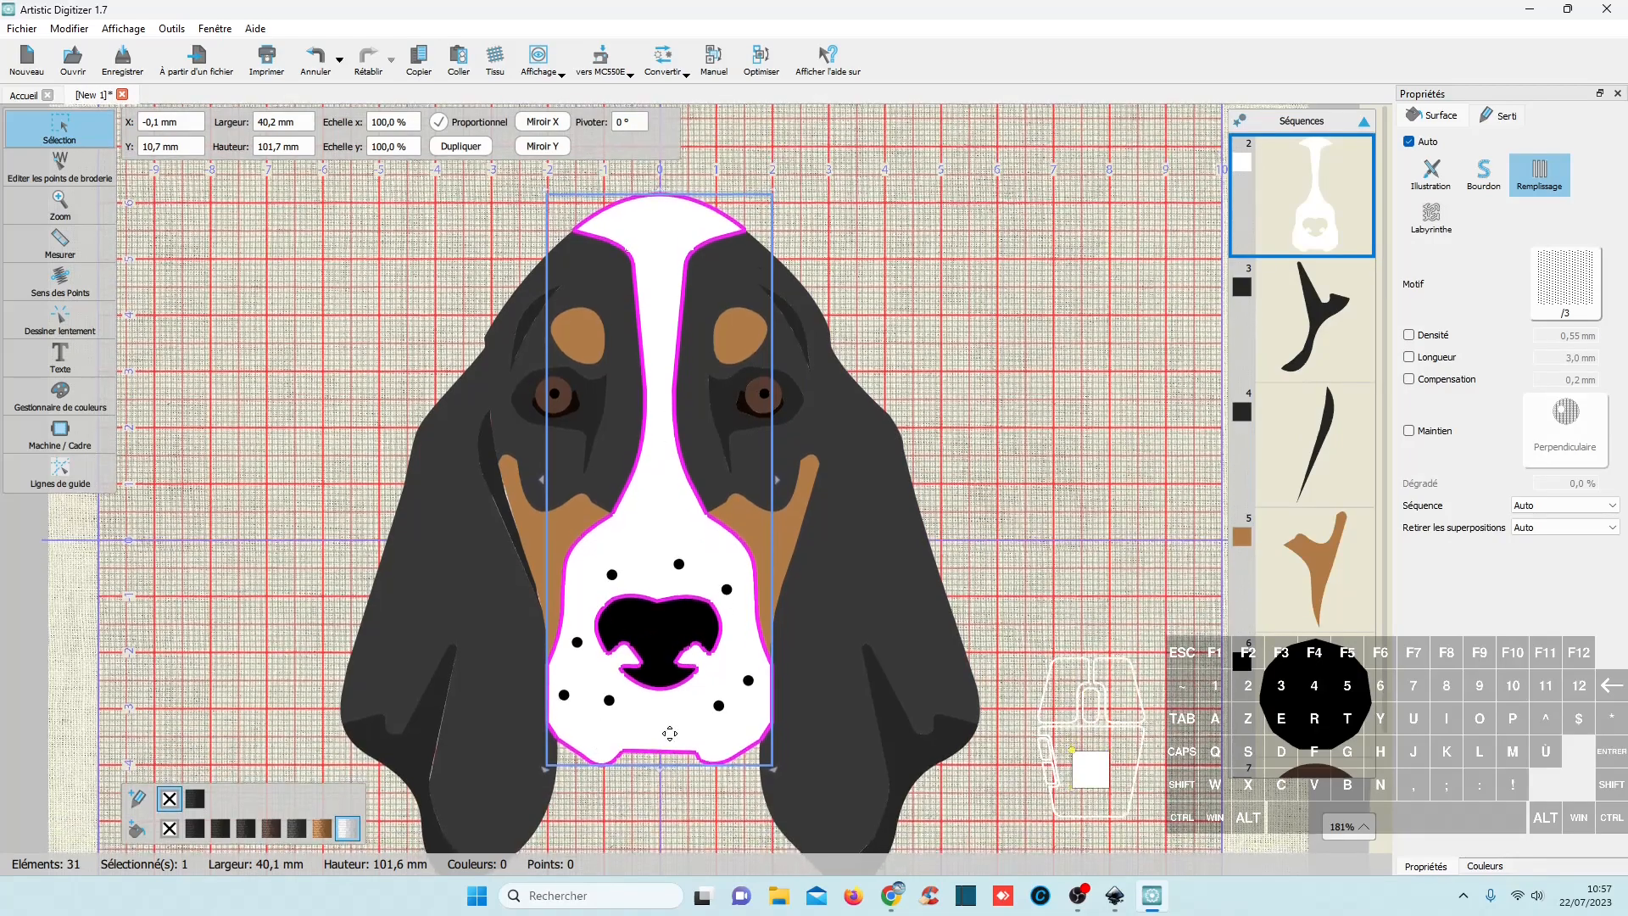
left_click(669, 807)
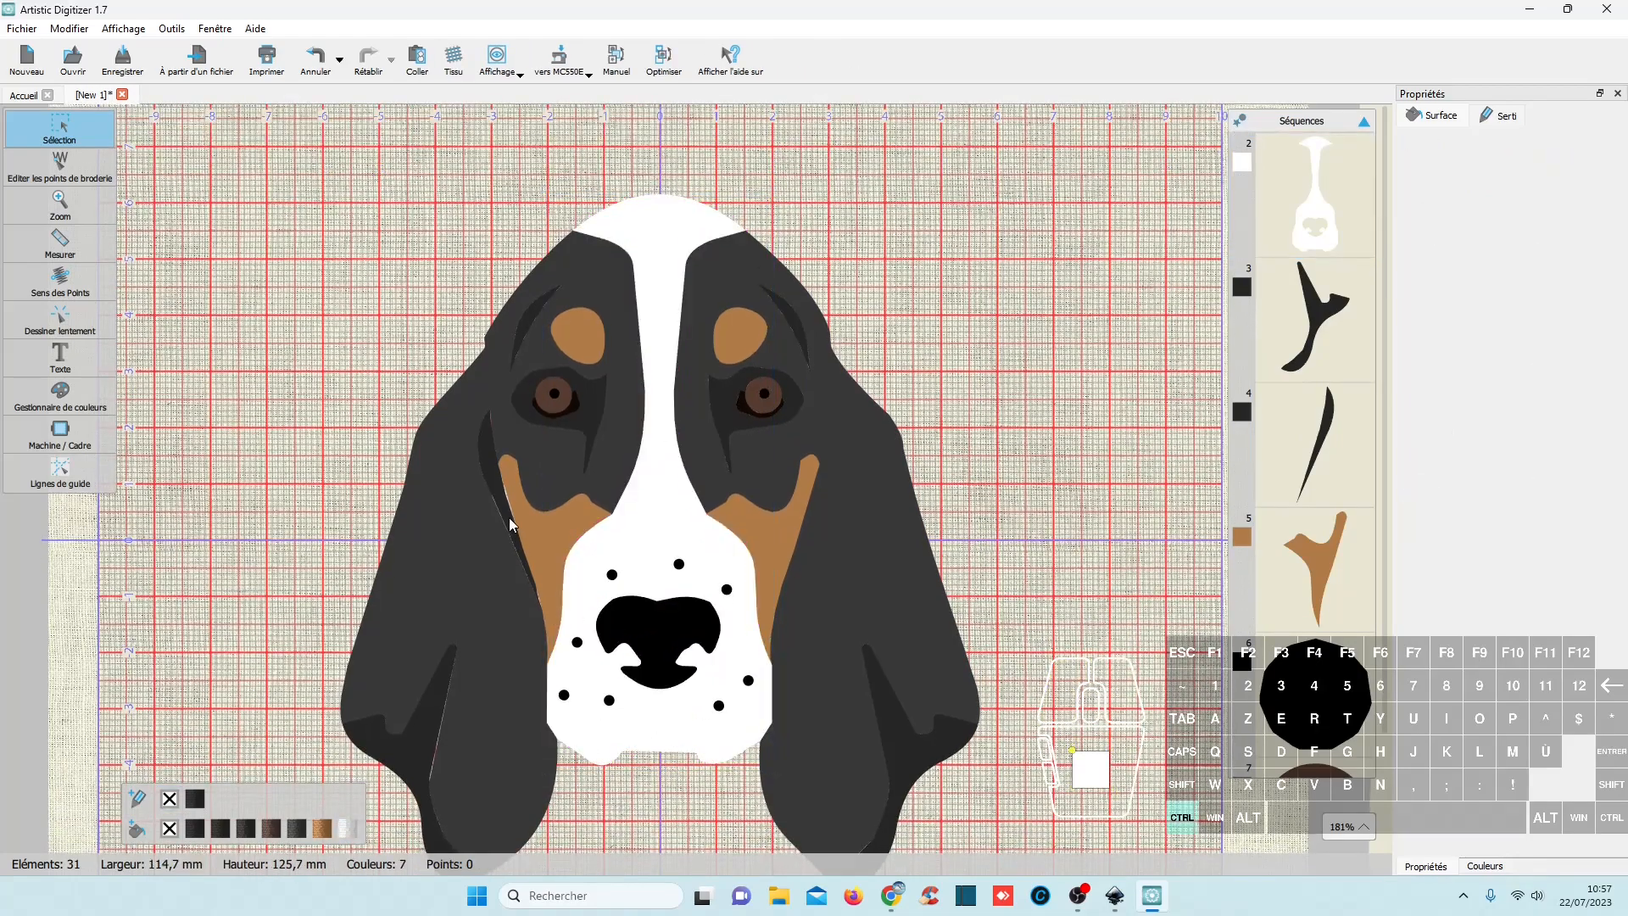
scroll(507, 495, "up", 3, "ctrl")
scroll(506, 499, "up", 5, "ctrl")
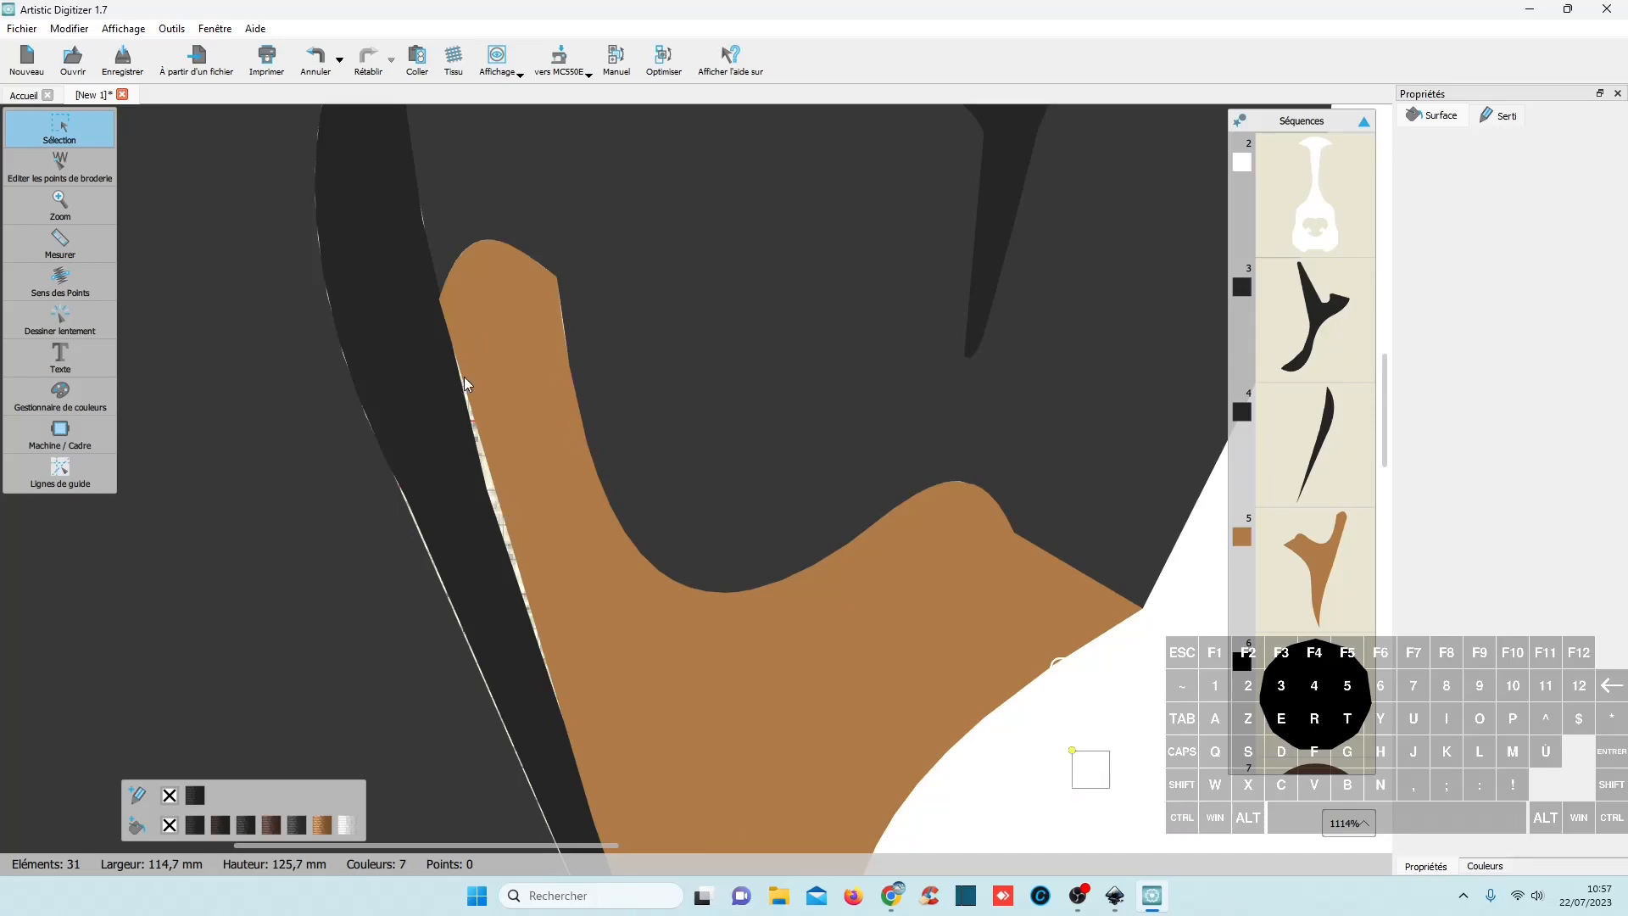
scroll(510, 375, "down", 3)
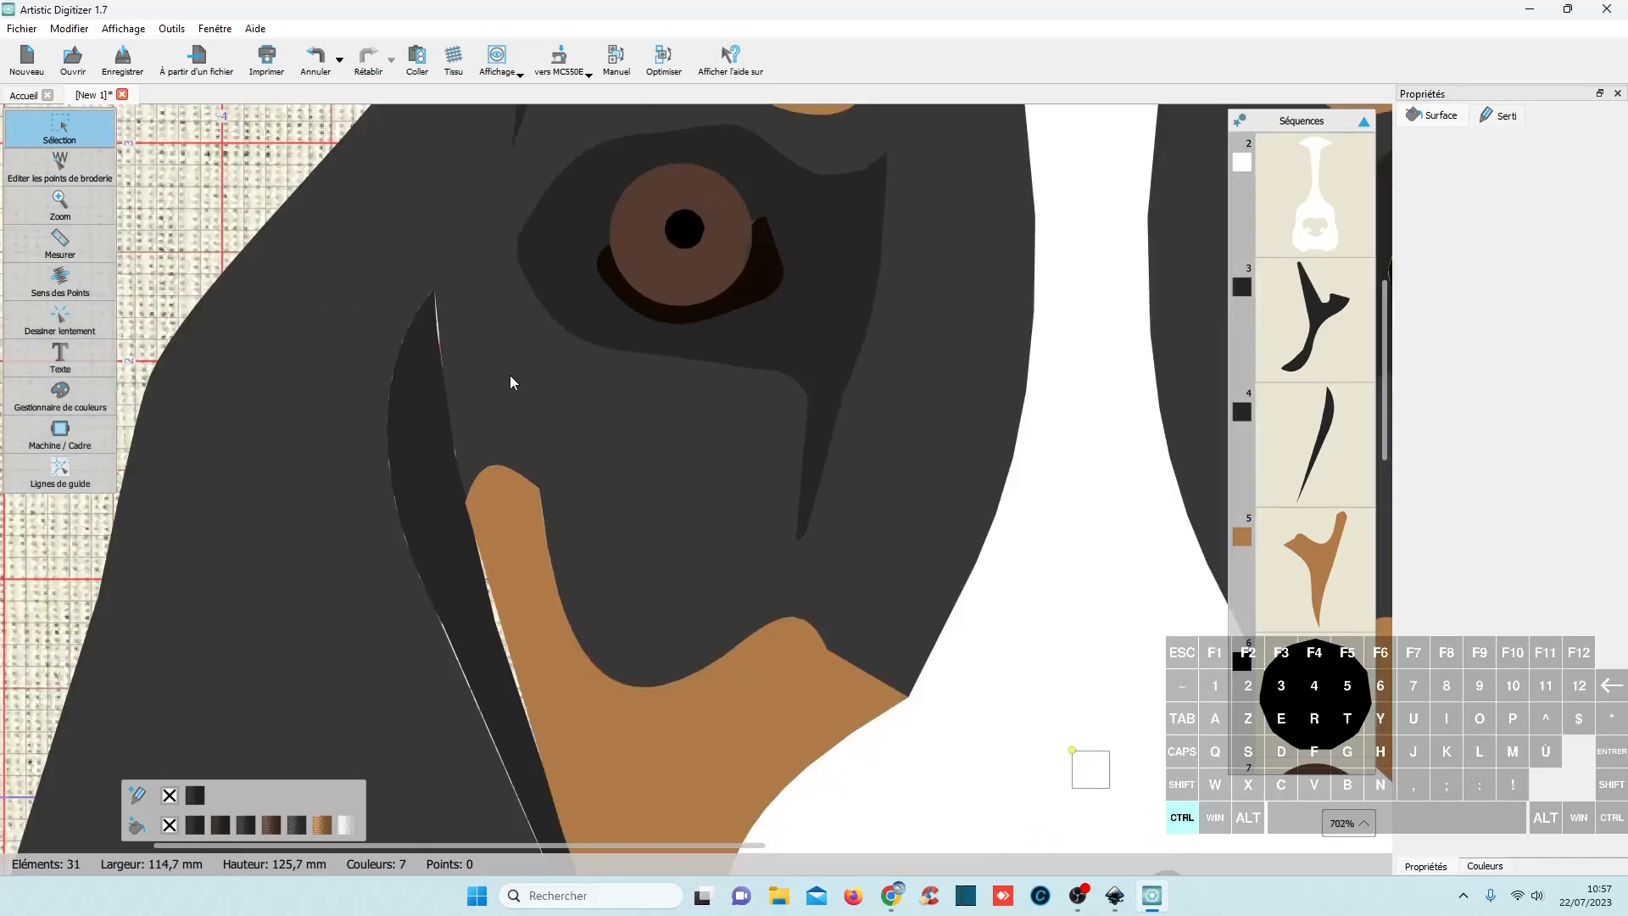
Examine the joins around the left eye, the brow shadow, the cheek patch and the dark tip of the left ear.
key("ctrl")
key("ctrl")
scroll(754, 241, "up", 5)
scroll(756, 239, "down", 8)
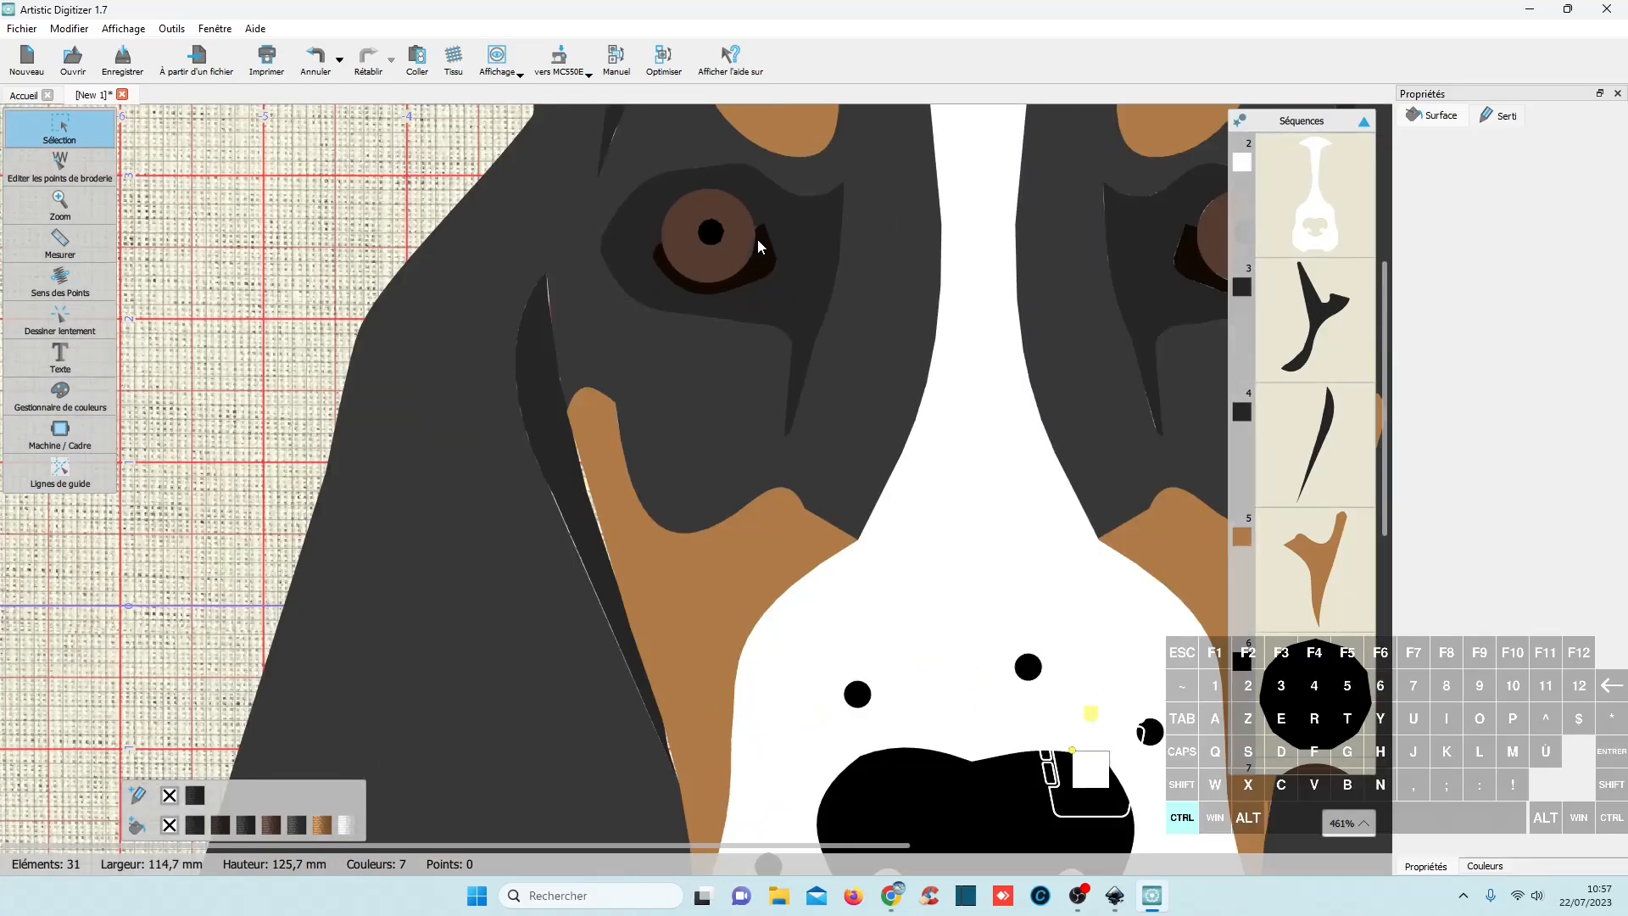
scroll(837, 551, "down", 1)
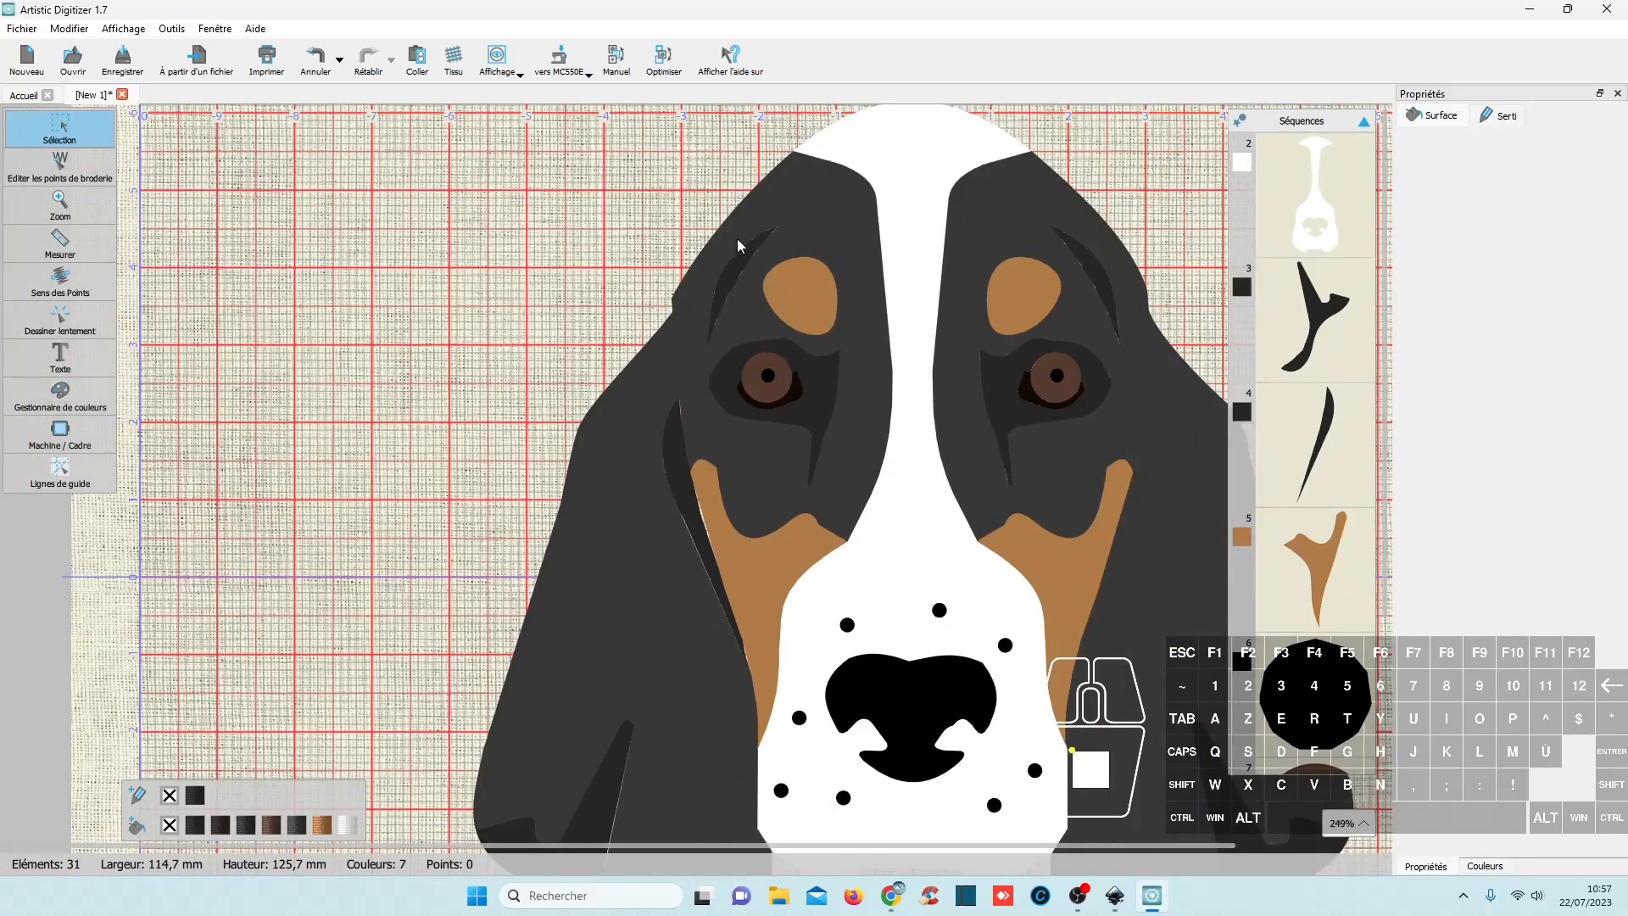
scroll(741, 273, "up", 3)
scroll(743, 280, "up", 3)
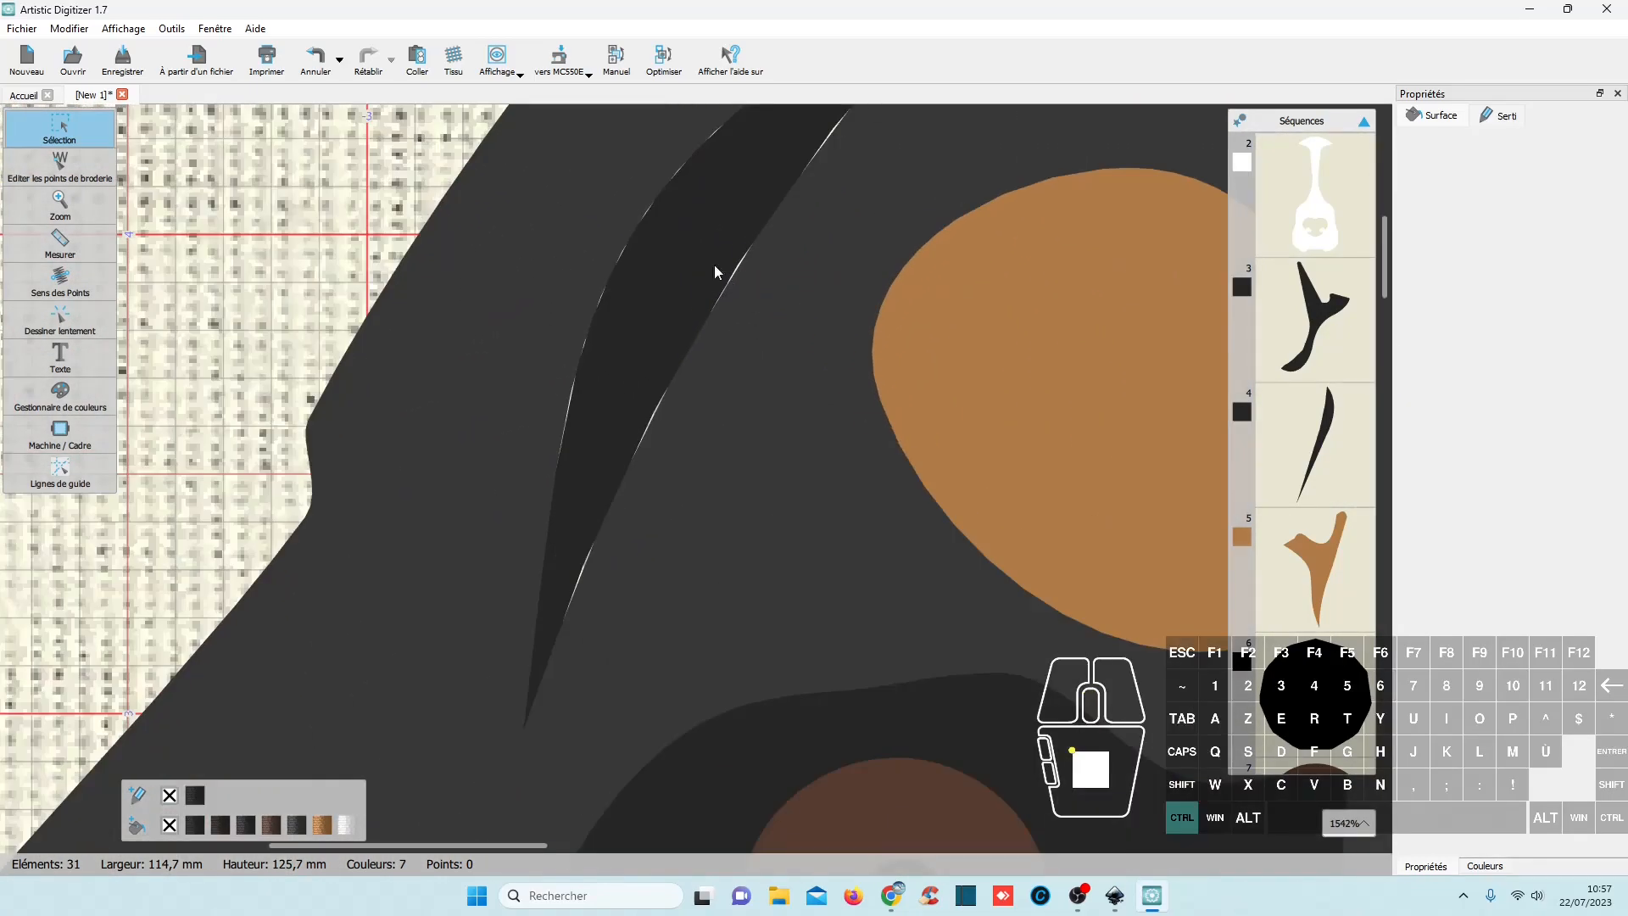
scroll(808, 393, "down", 3)
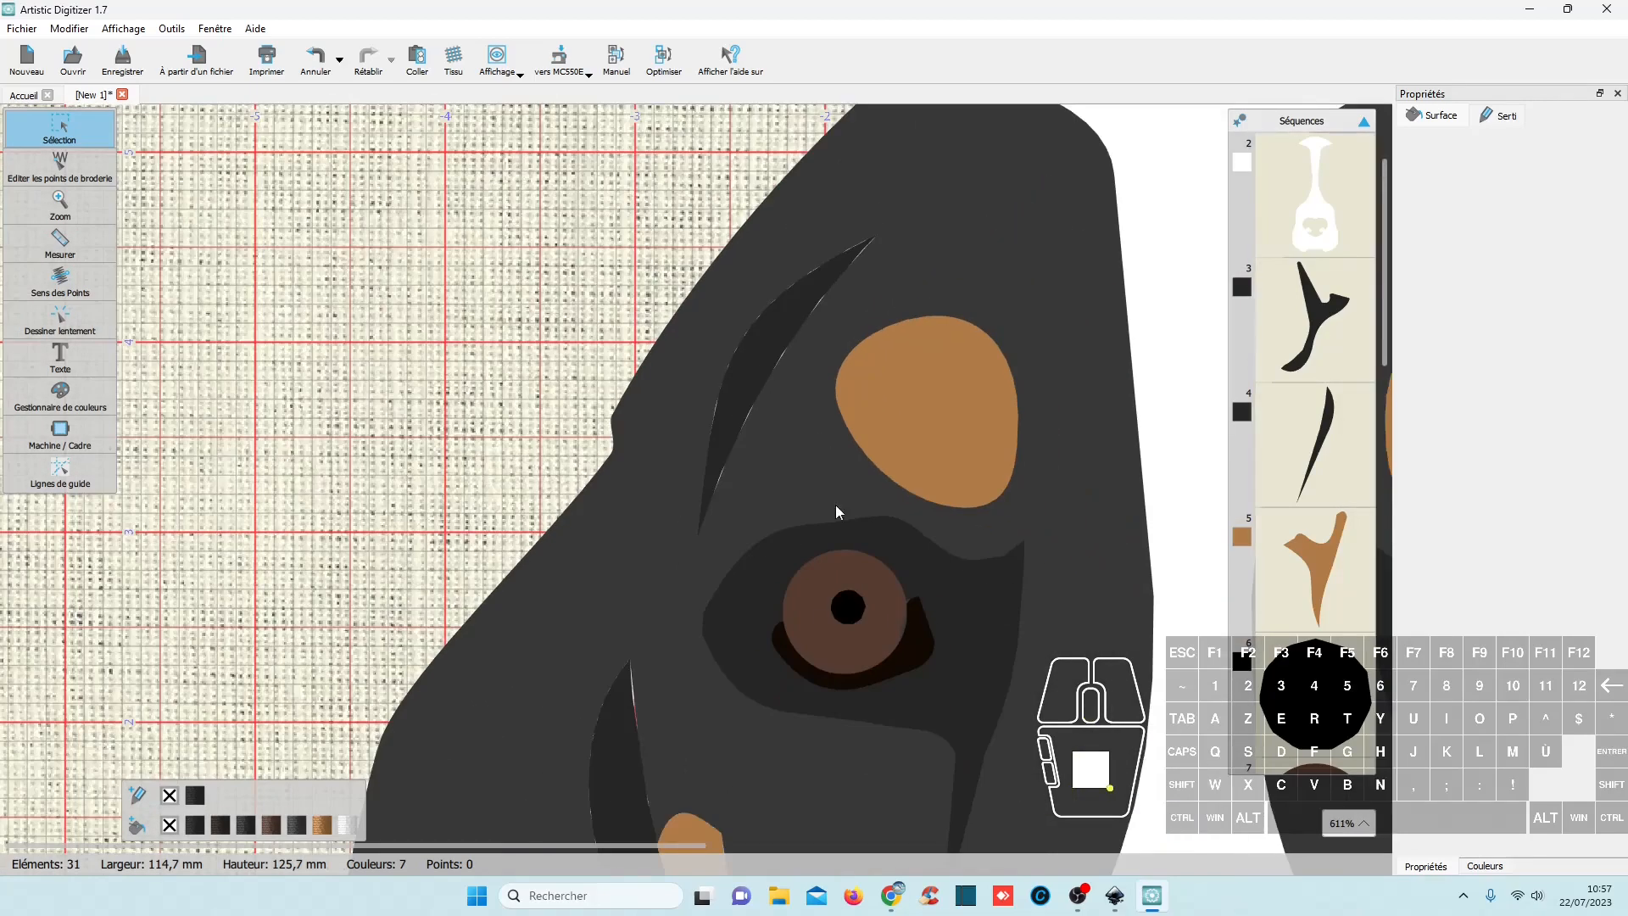
scroll(908, 729, "down", 10)
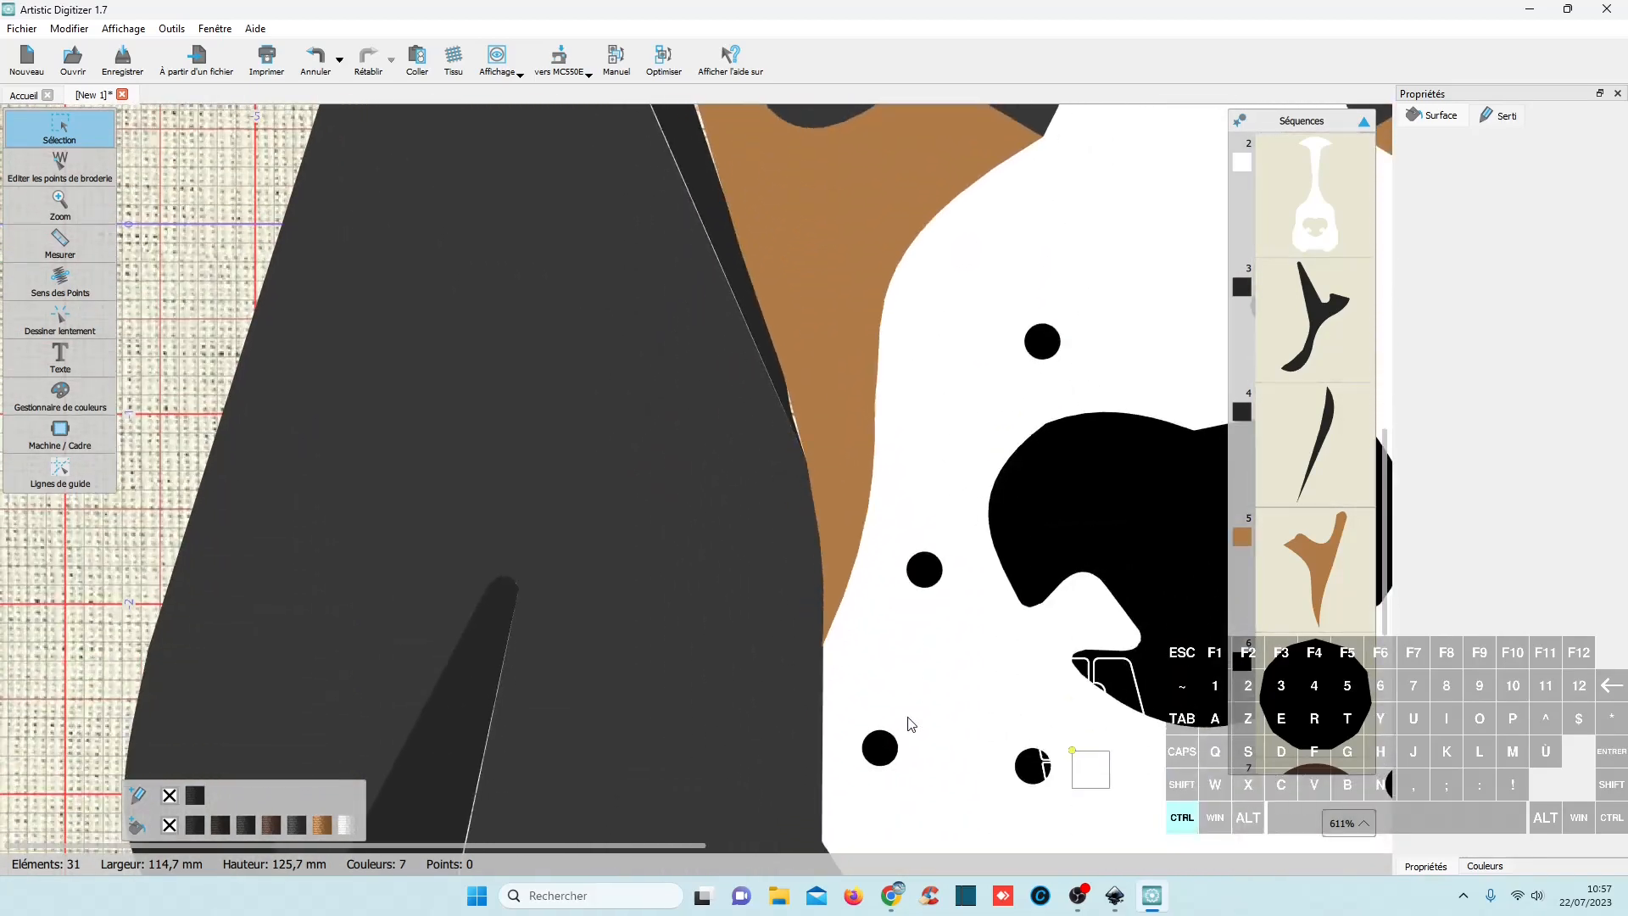
scroll(908, 723, "down", 1)
scroll(908, 715, "down", 1)
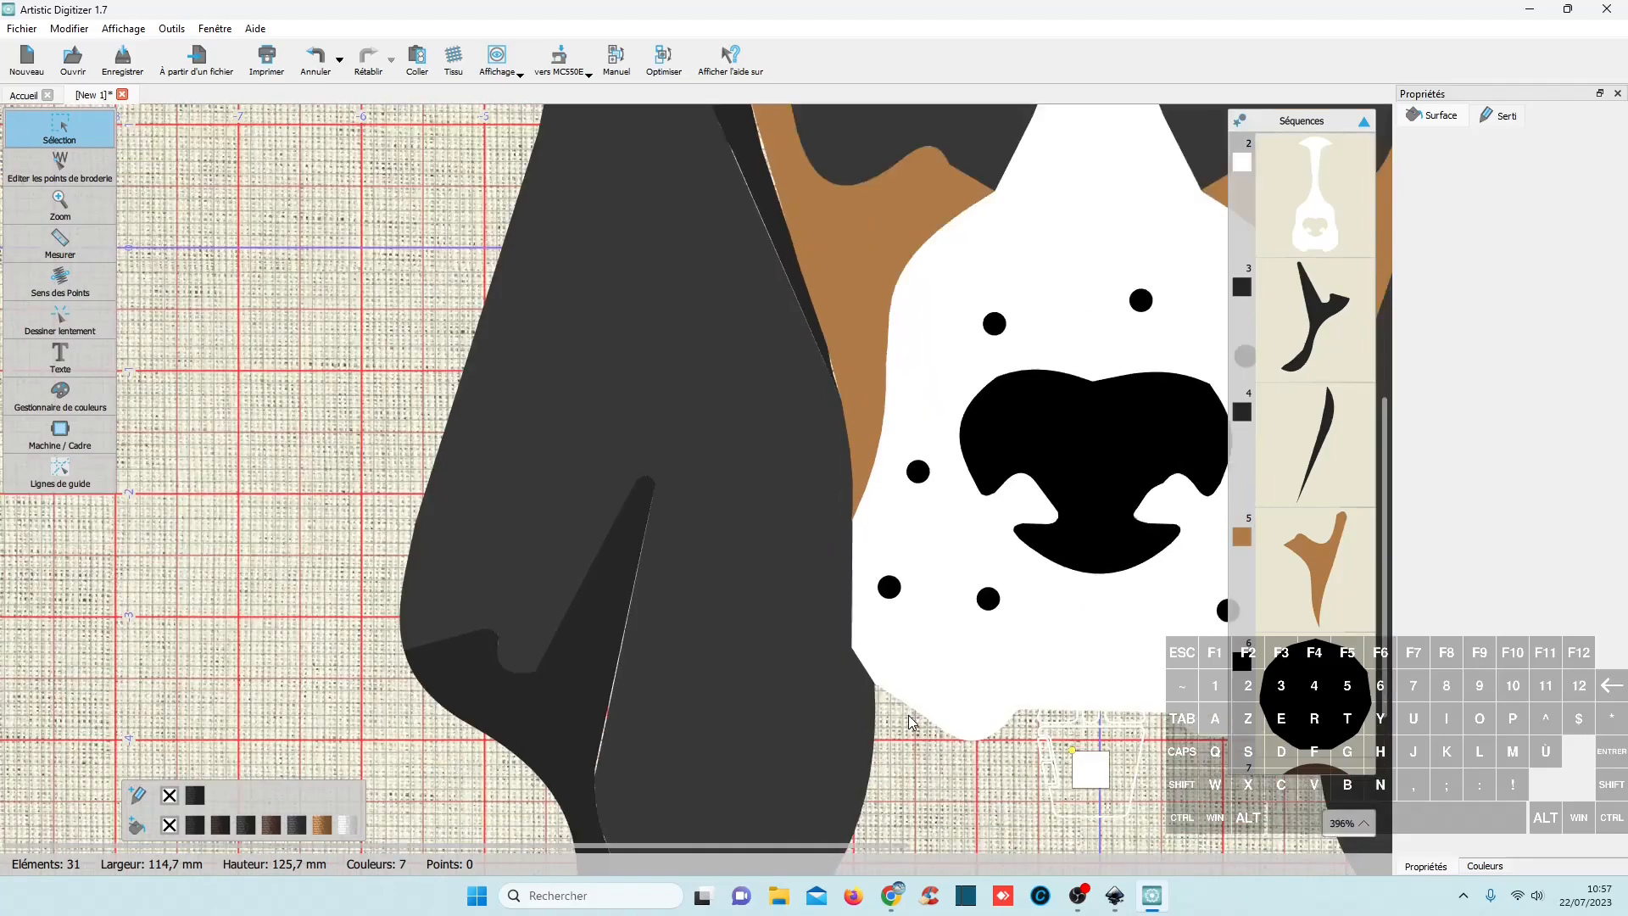
scroll(639, 684, "down", 1)
scroll(668, 717, "down", 2)
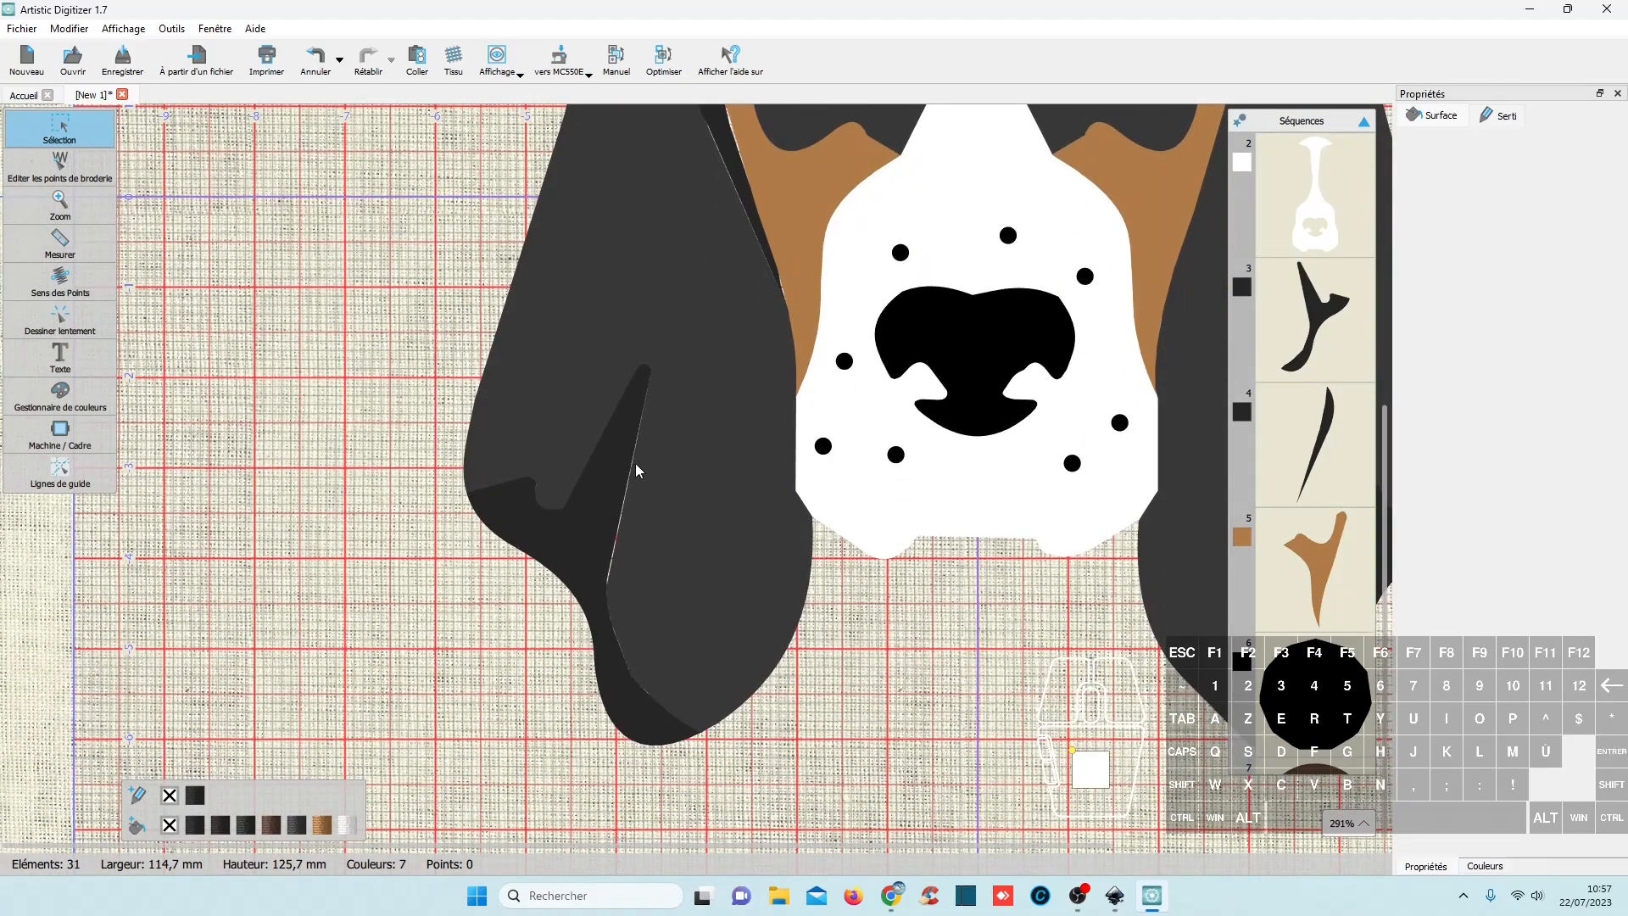
scroll(637, 468, "up", 3)
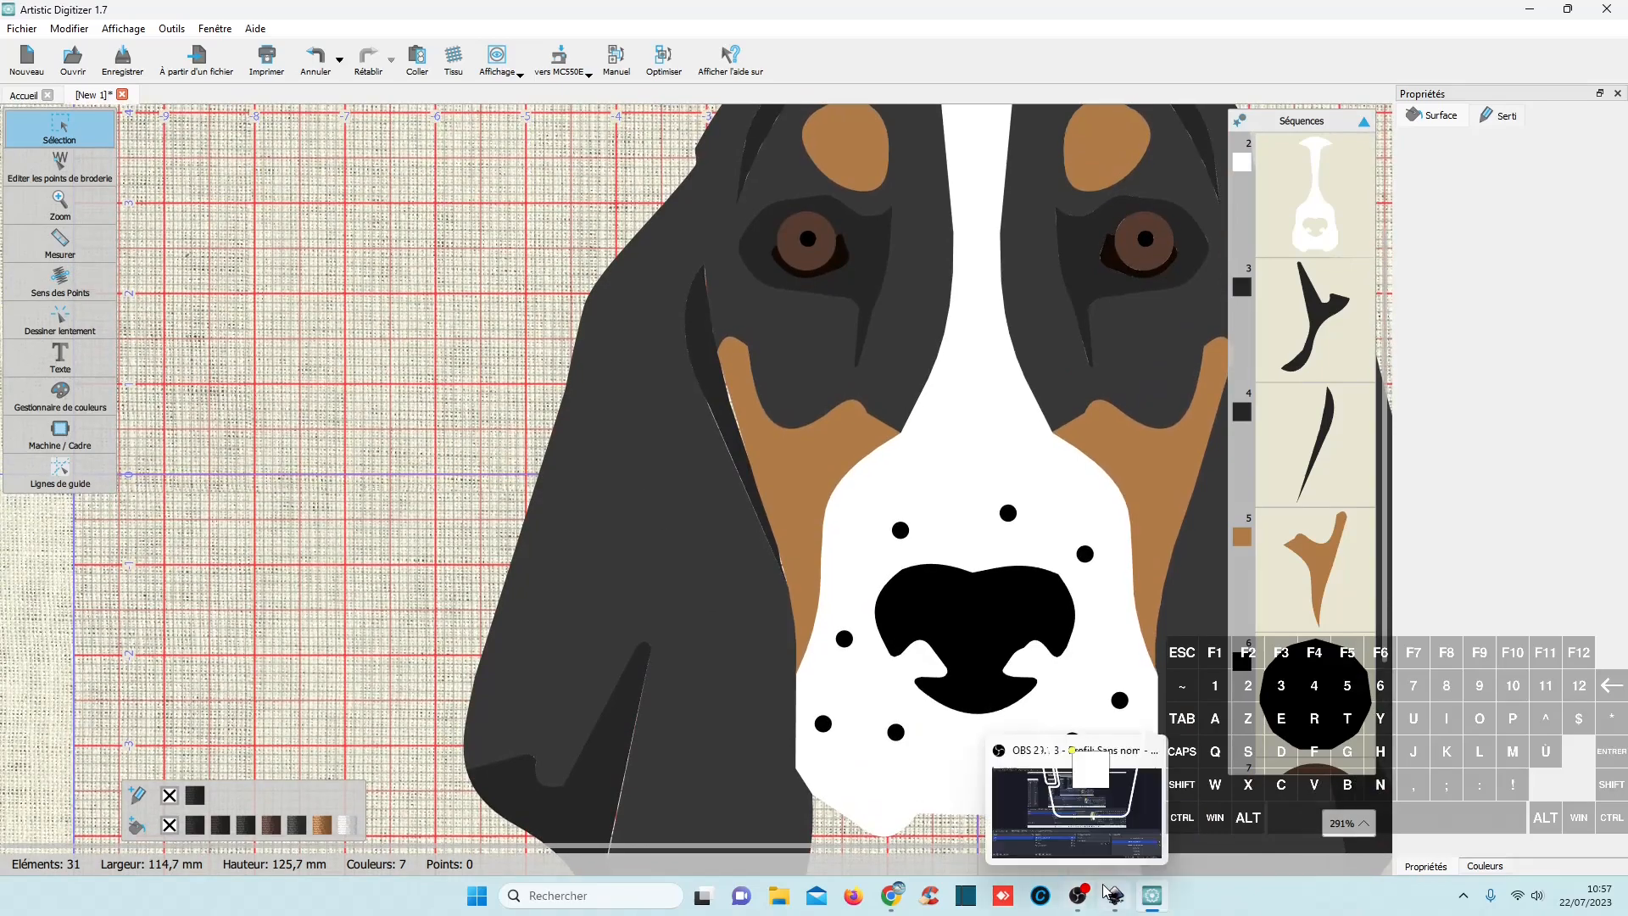
Switch to tete dechien.svg in Inkscape, enlarge its window to full screen and bring the whole dog head into view.
left_click(1115, 896)
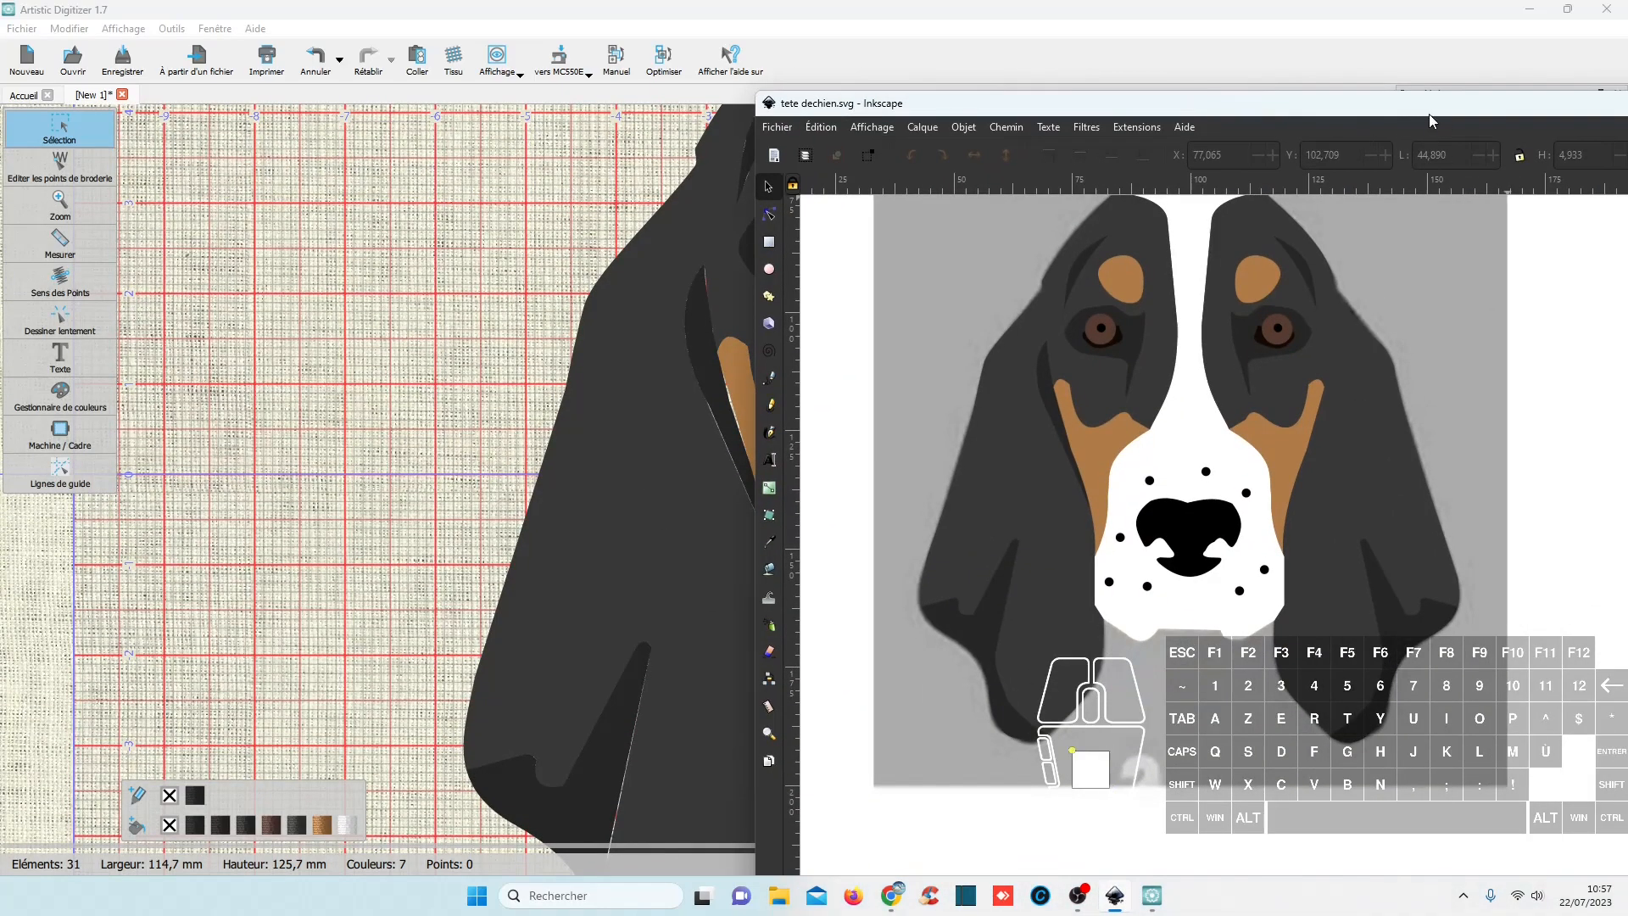
left_click_drag(1431, 121, 978, 52)
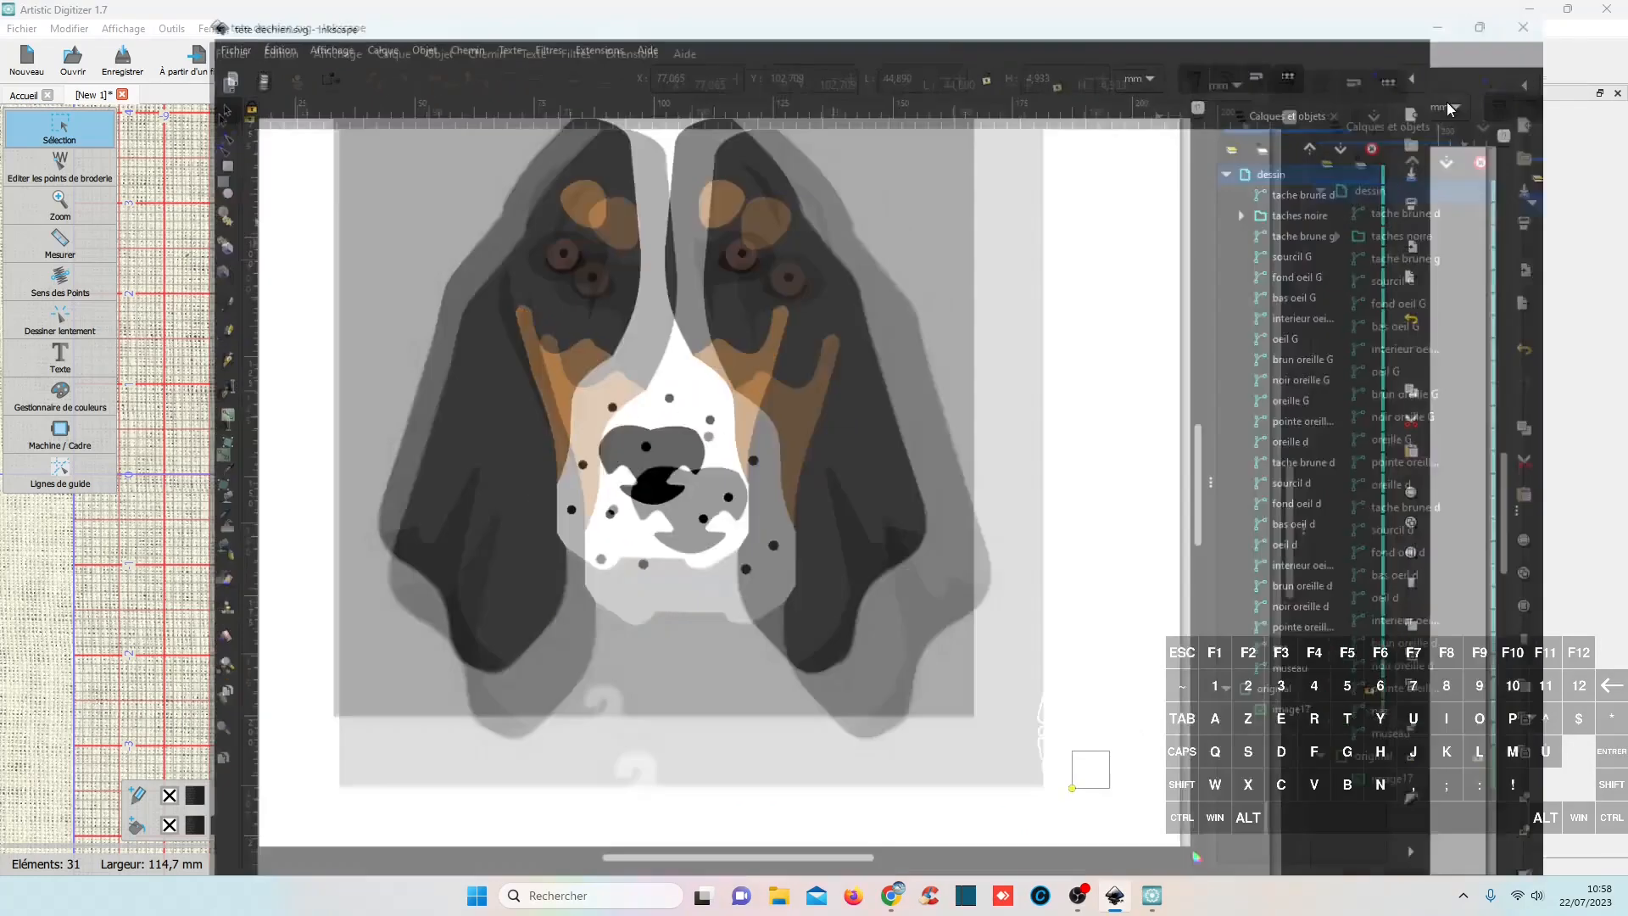
left_click(1447, 34)
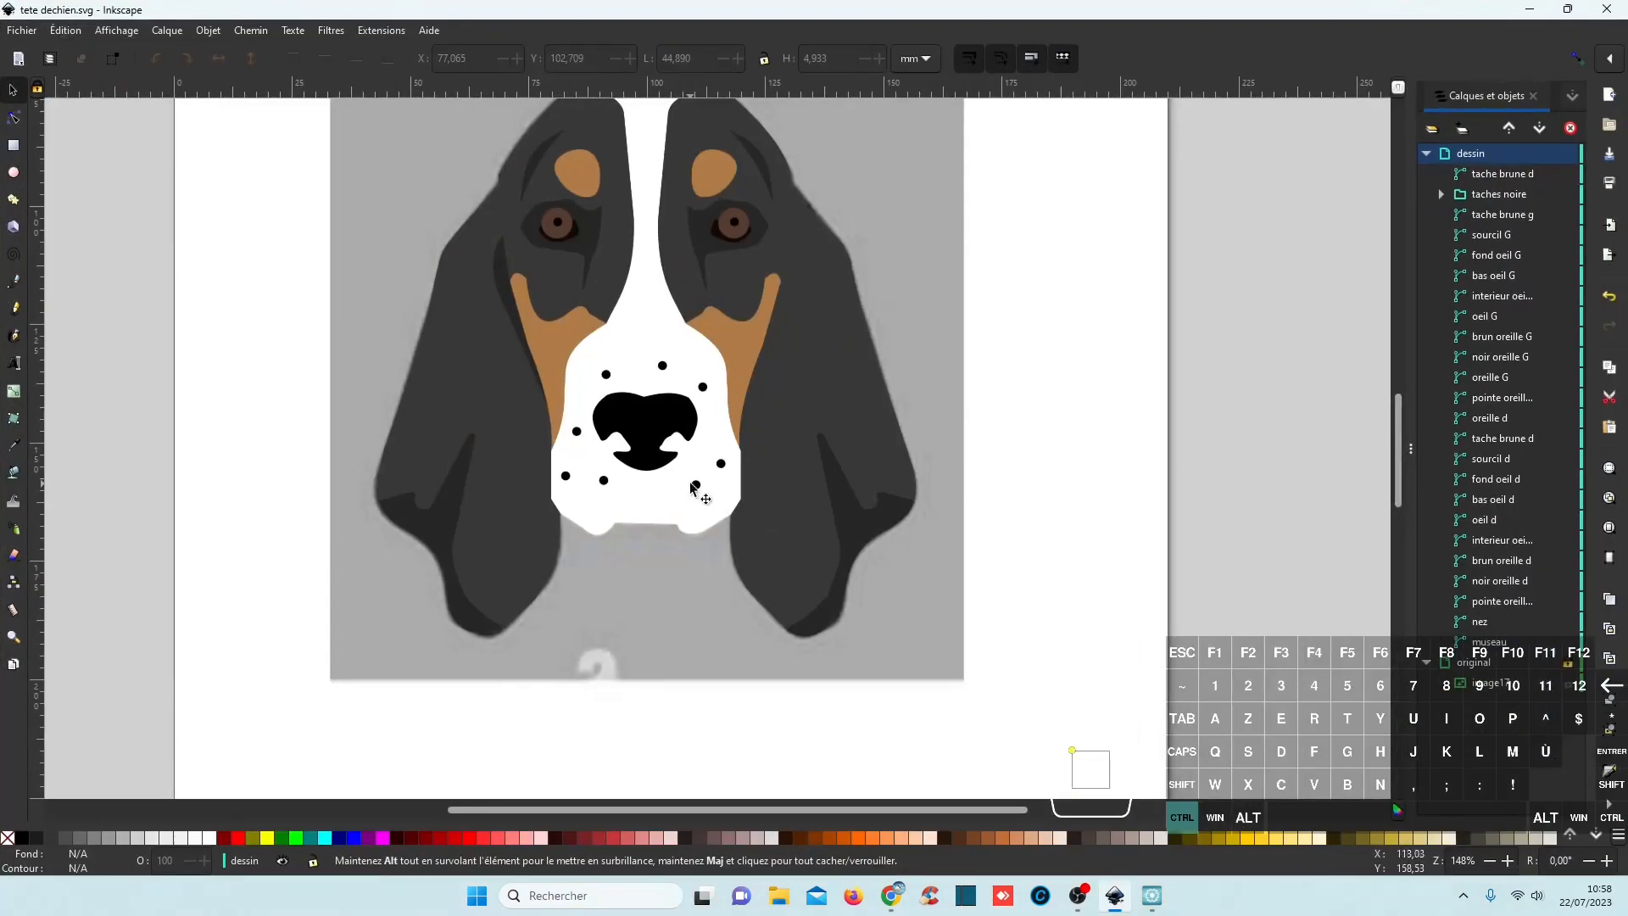
scroll(695, 490, "up", 1, "ctrl")
scroll(623, 475, "up", 4)
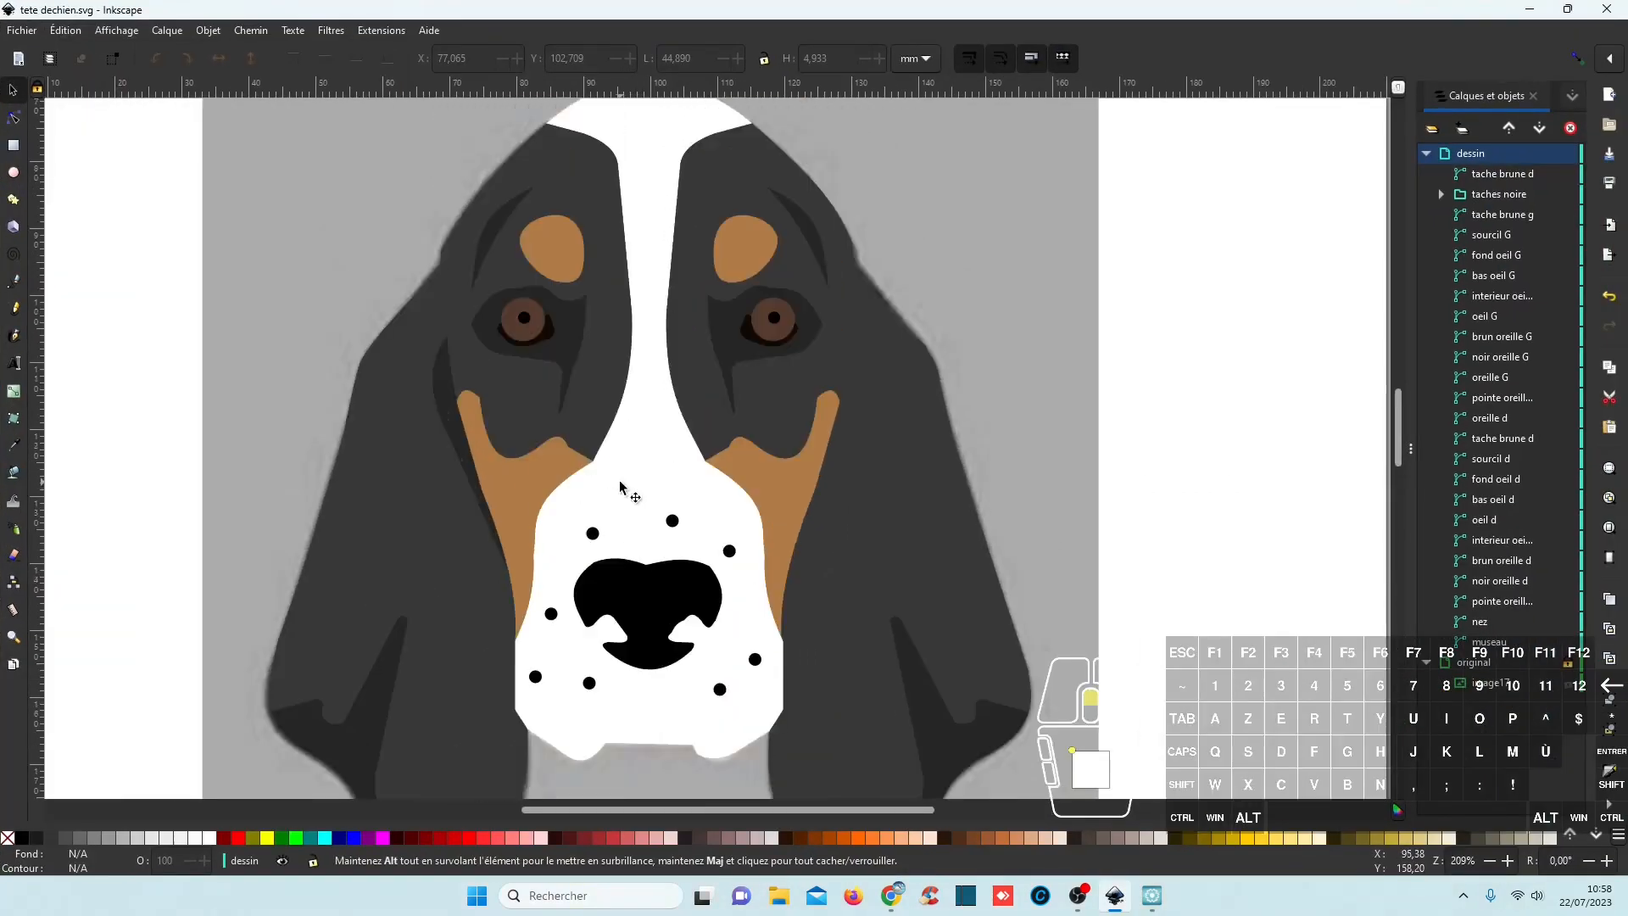
scroll(620, 486, "down", 2, "ctrl")
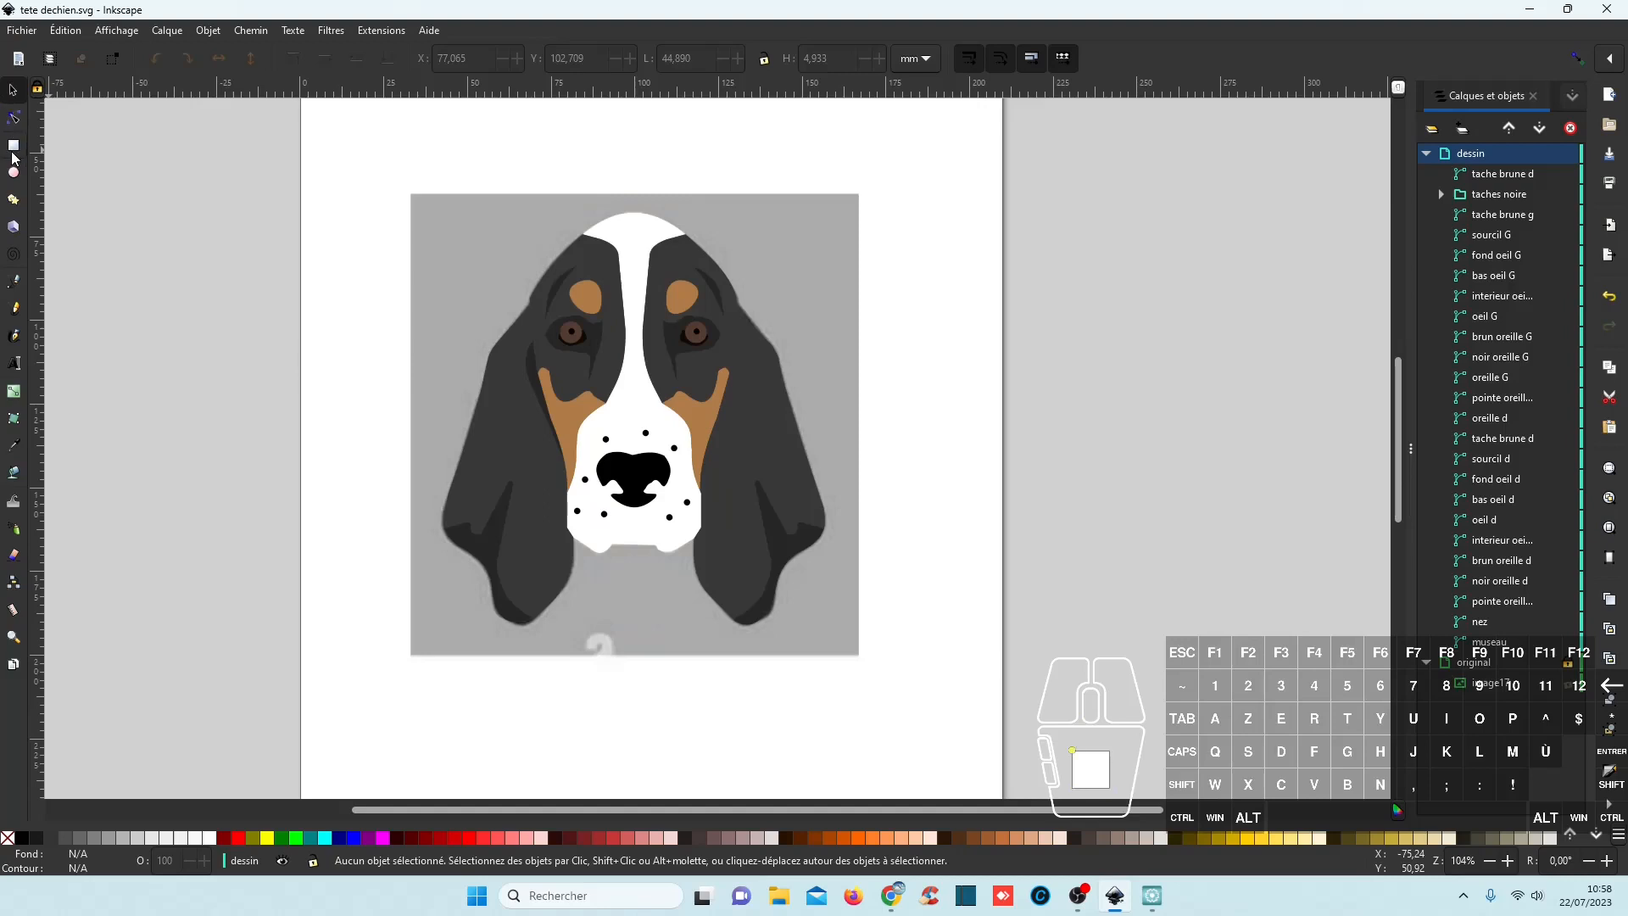
Draw a yellow rectangle about 182 by 171 mm around the dog head and send it behind all the head shapes.
left_click(14, 146)
left_click_drag(329, 152, 939, 723)
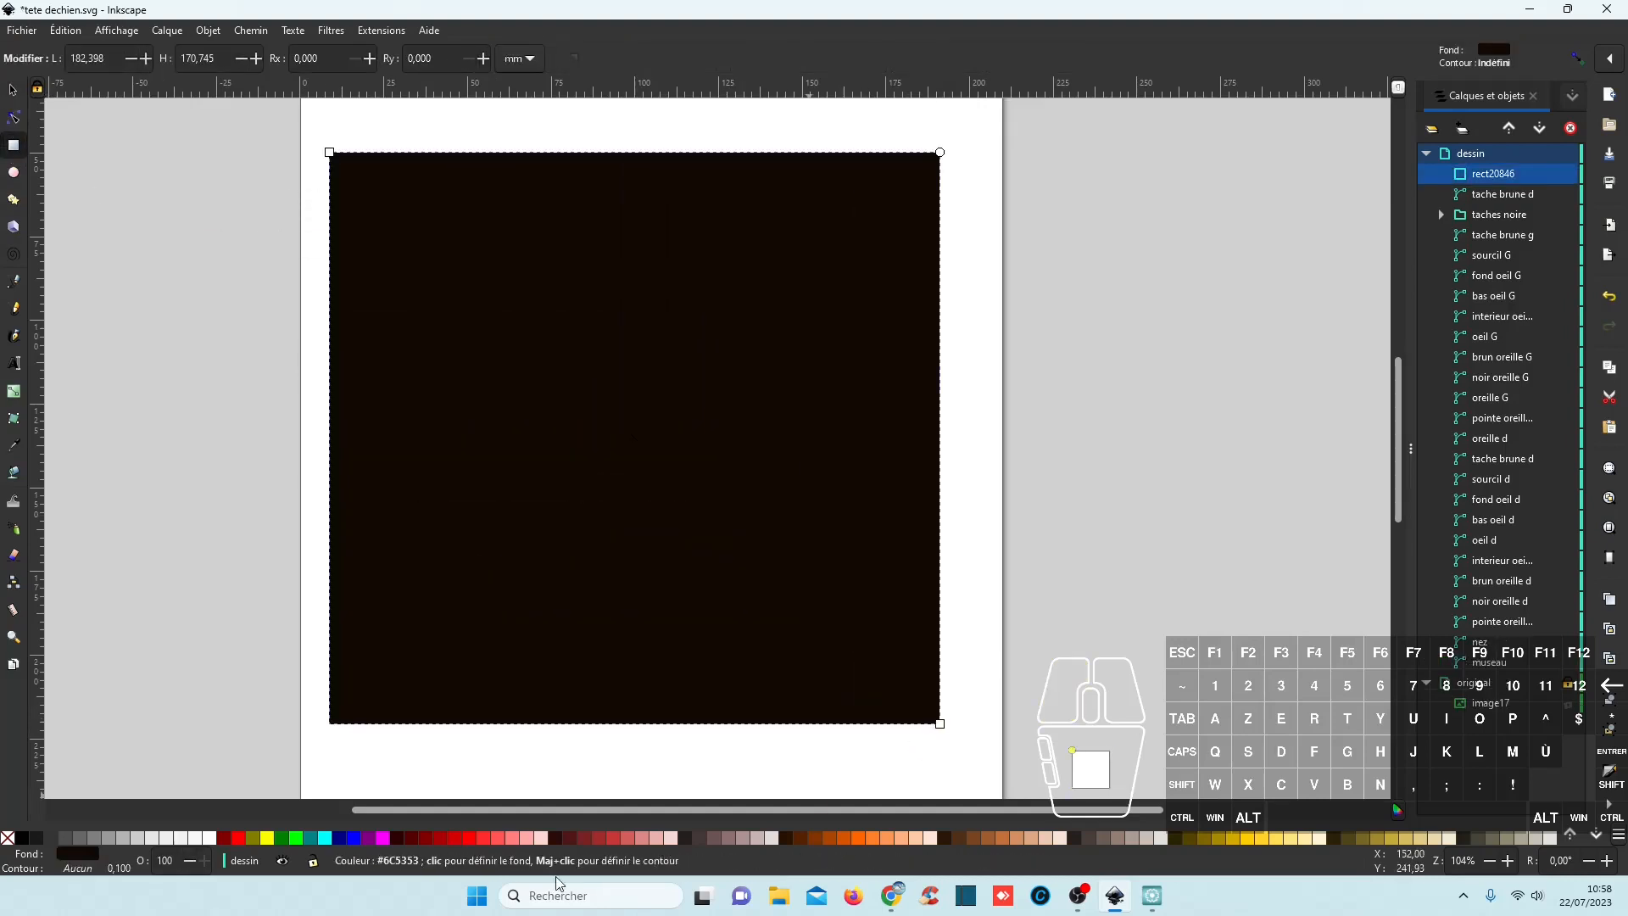
left_click(266, 838)
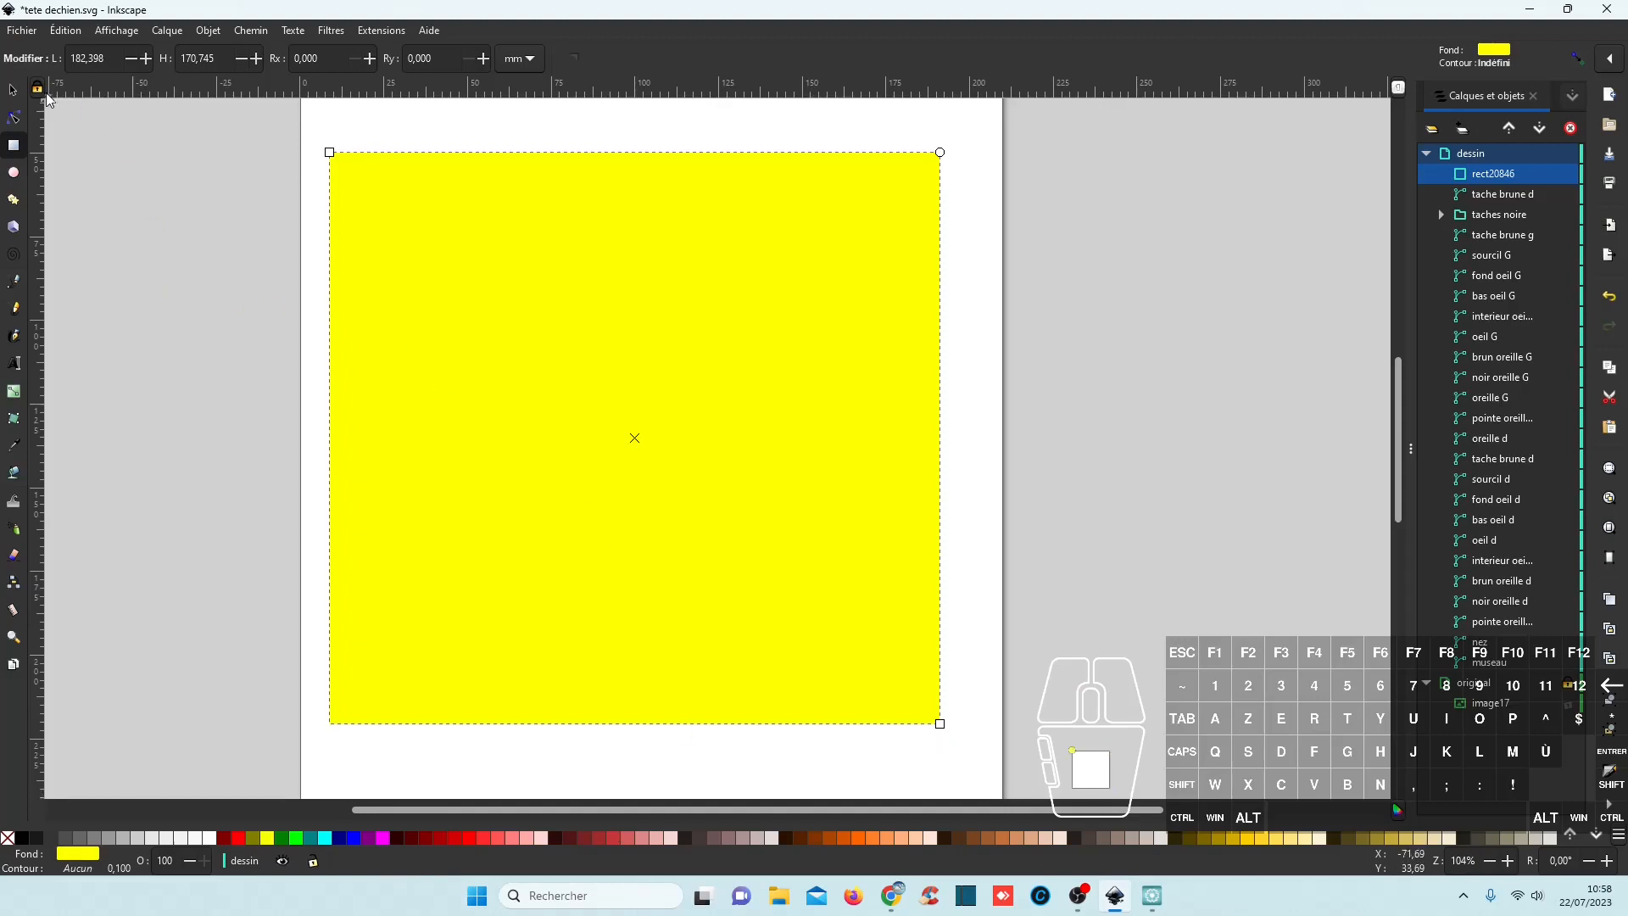
left_click(11, 89)
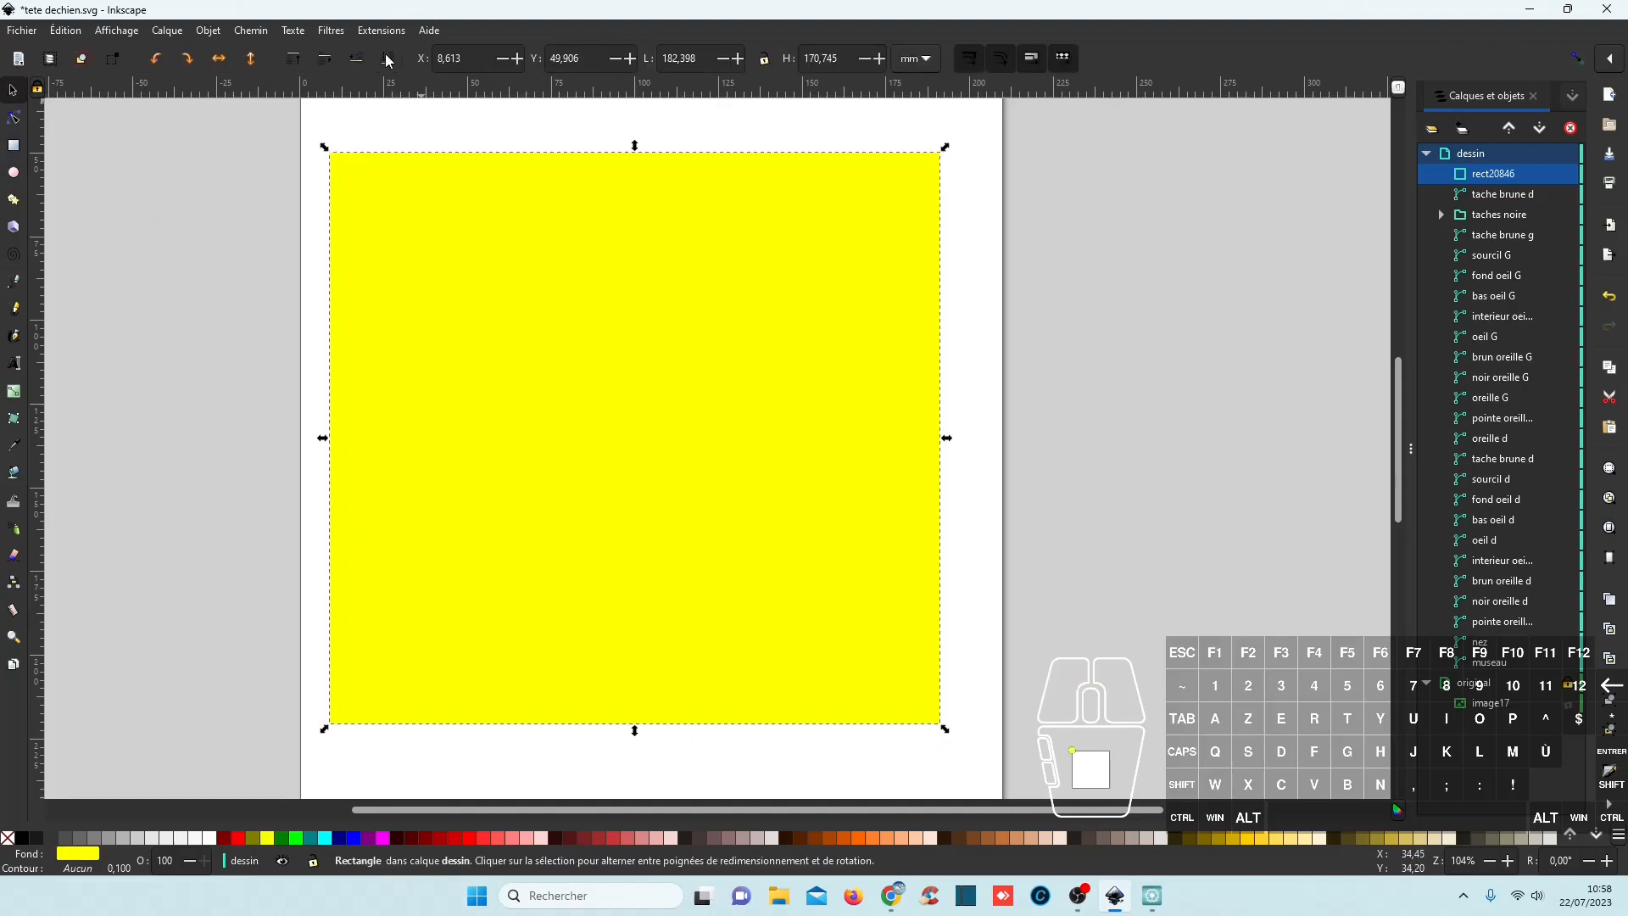
left_click(387, 59)
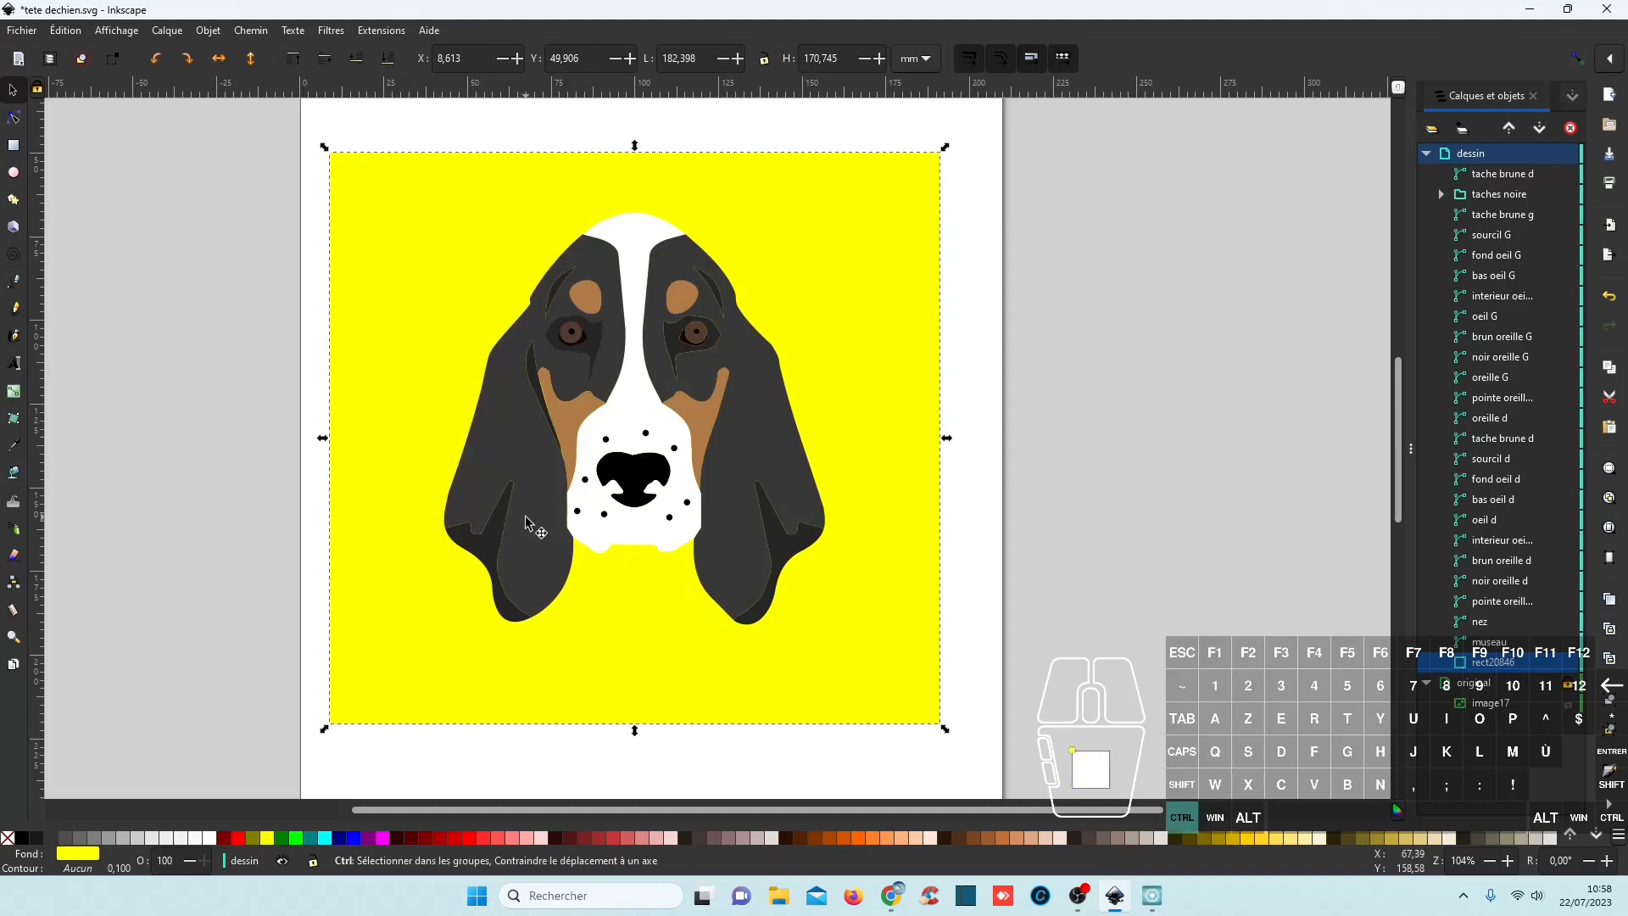
Shift the six edge nodes of noir oreille G beside the brown cheek patch inward beneath the patch to close the yellow gap.
scroll(492, 520, "up", 7, "ctrl")
scroll(509, 520, "down", 4, "ctrl")
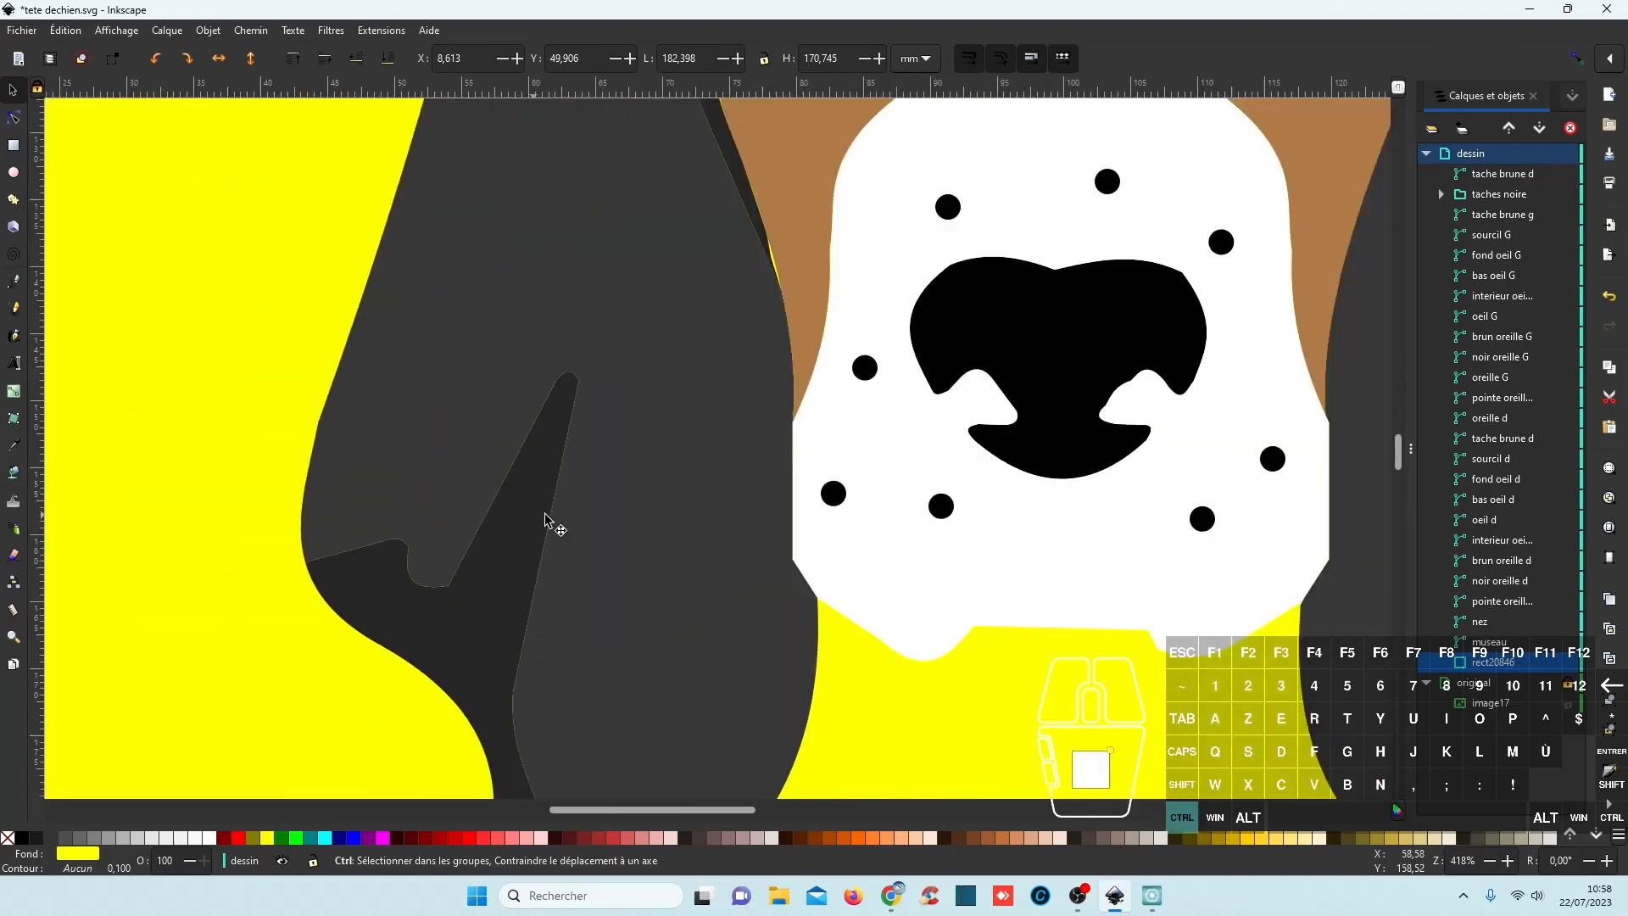
scroll(746, 475, "up", 1, "ctrl")
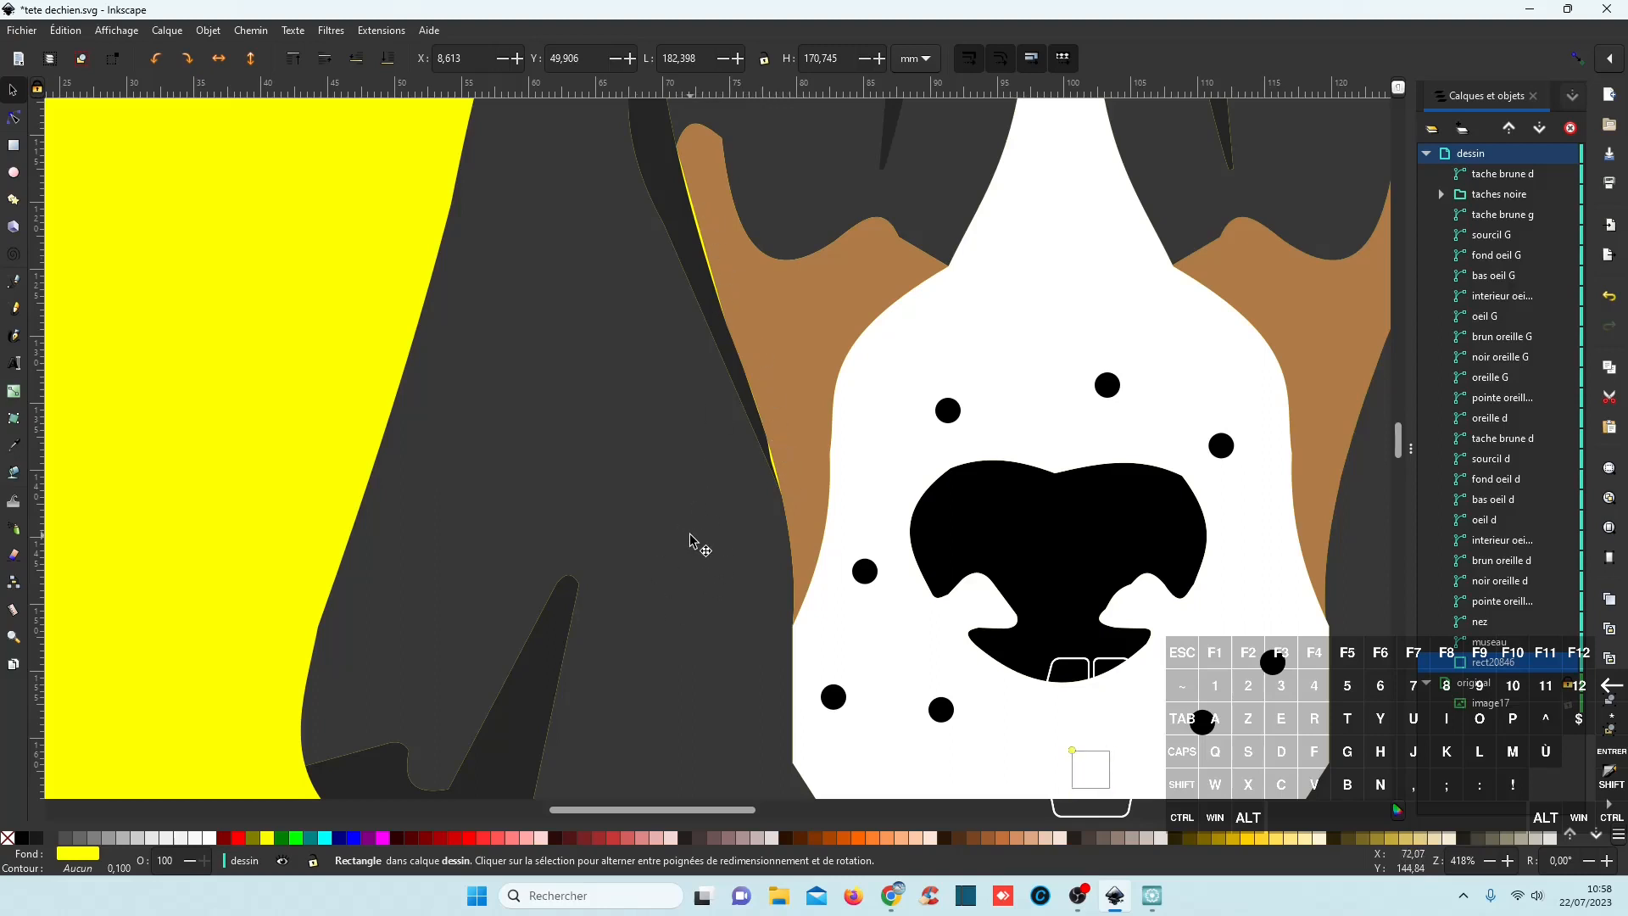
scroll(694, 535, "up", 5)
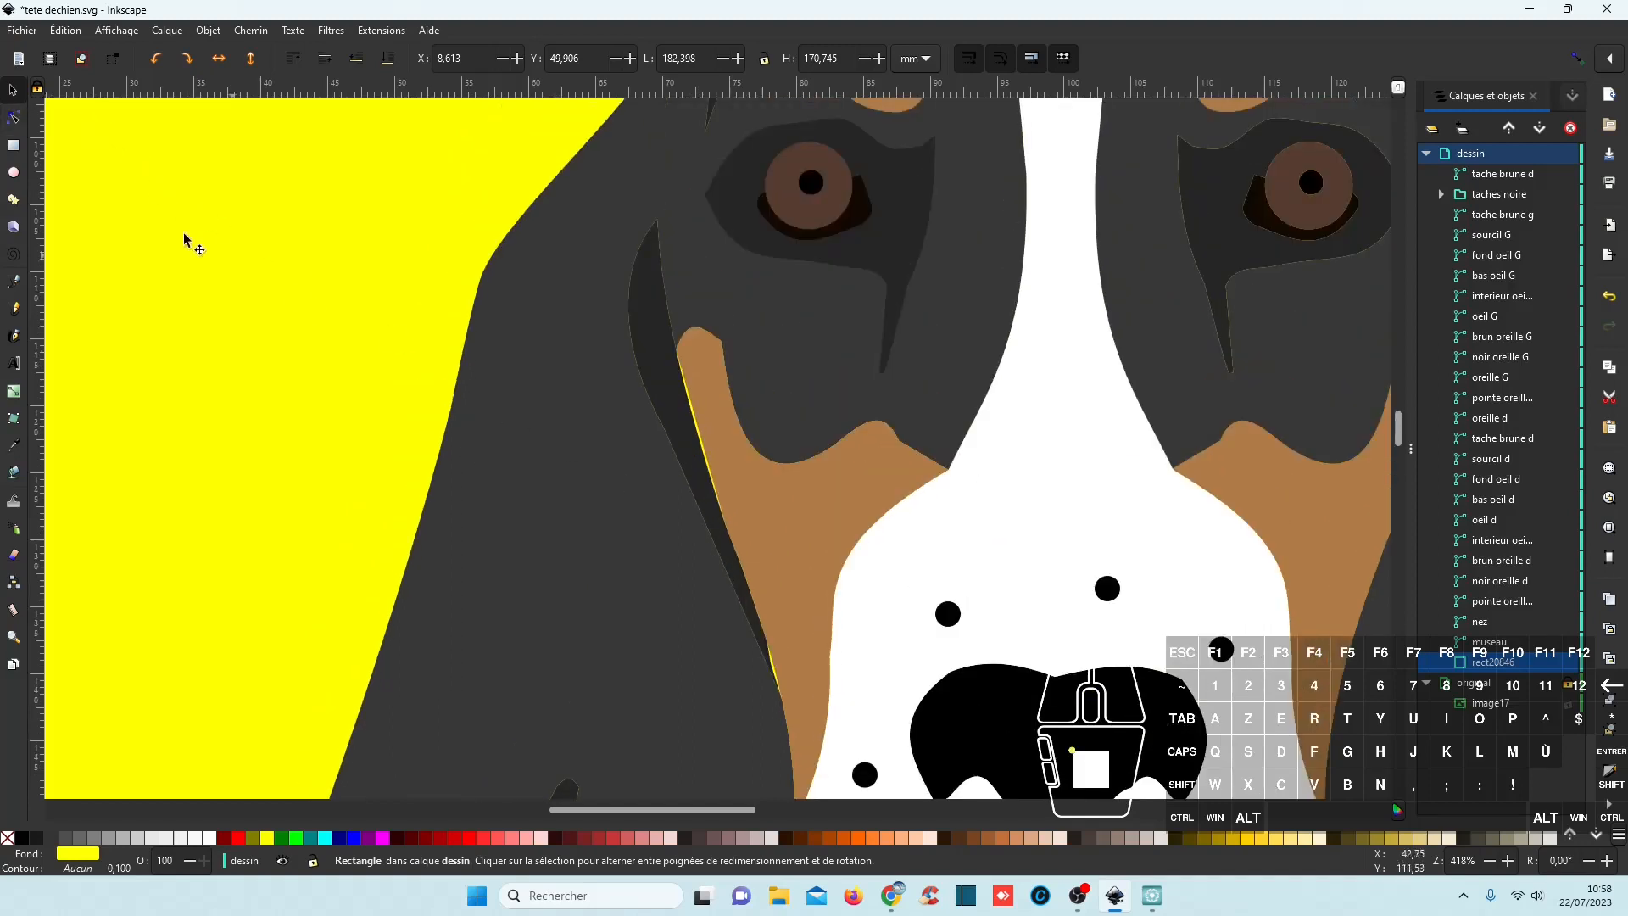
left_click(674, 381)
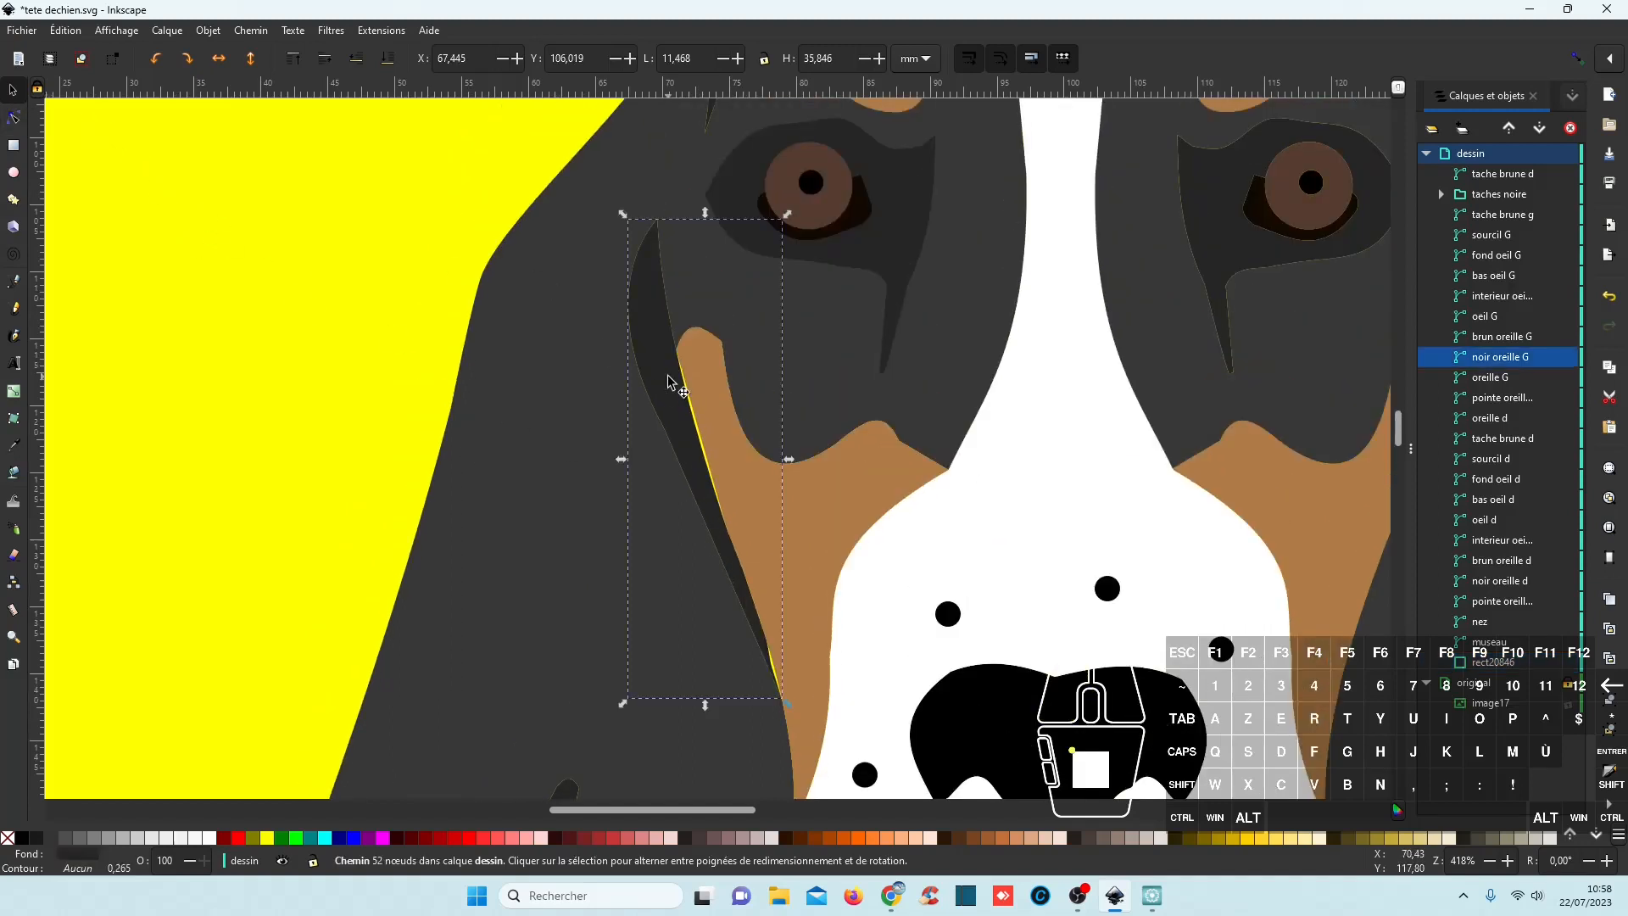
left_click(14, 117)
scroll(769, 500, "up", 2)
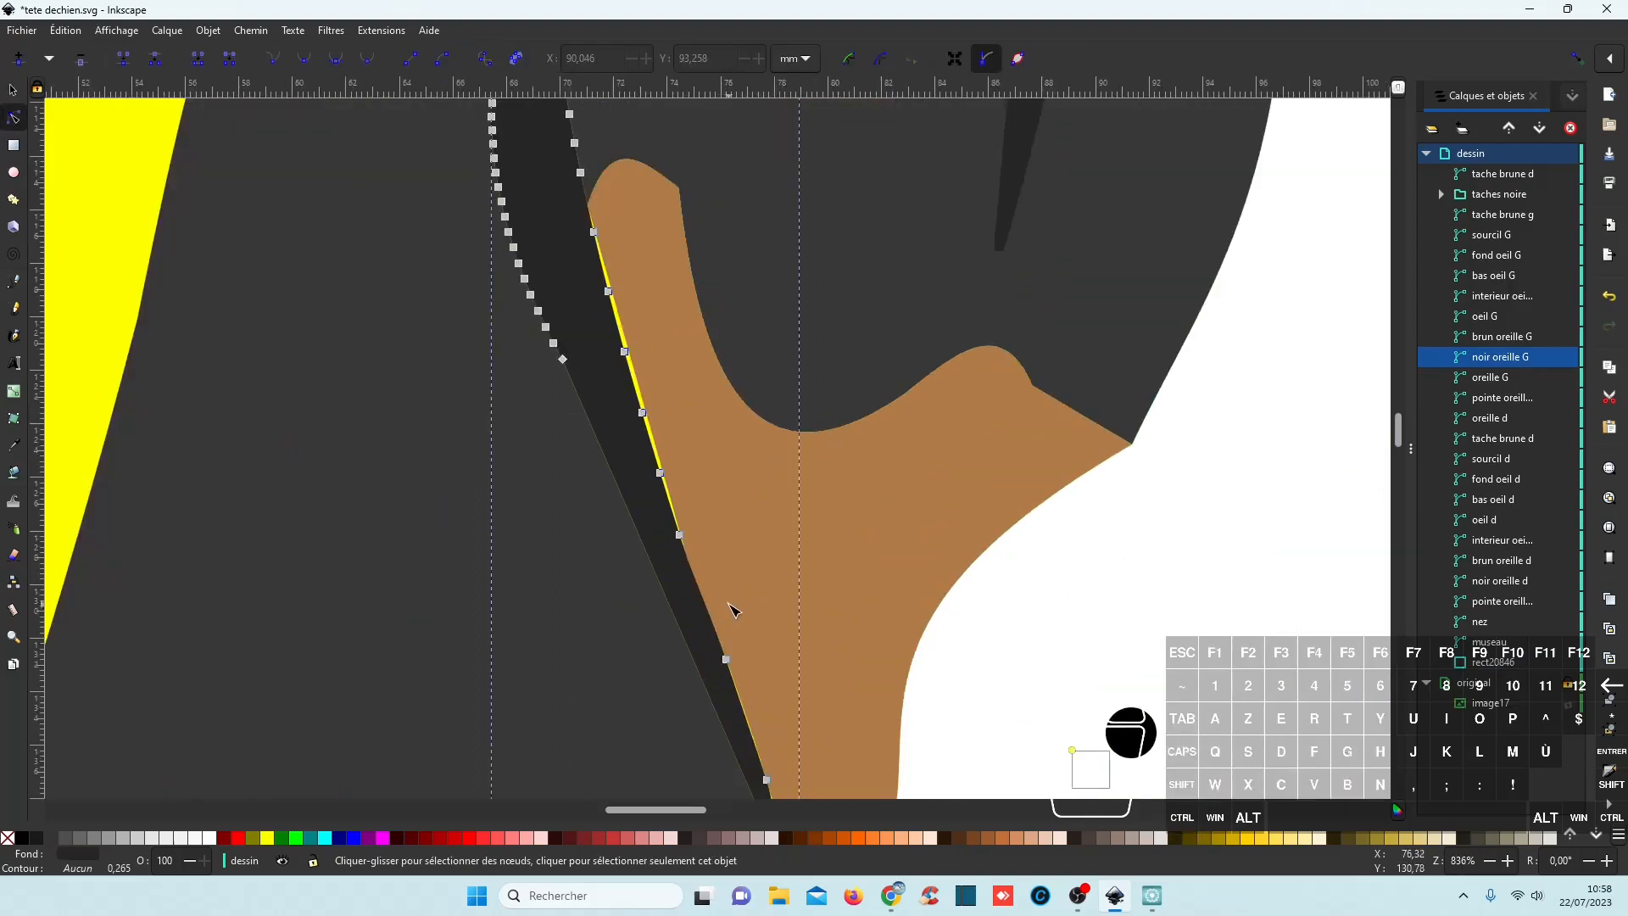
left_click_drag(574, 212, 694, 541)
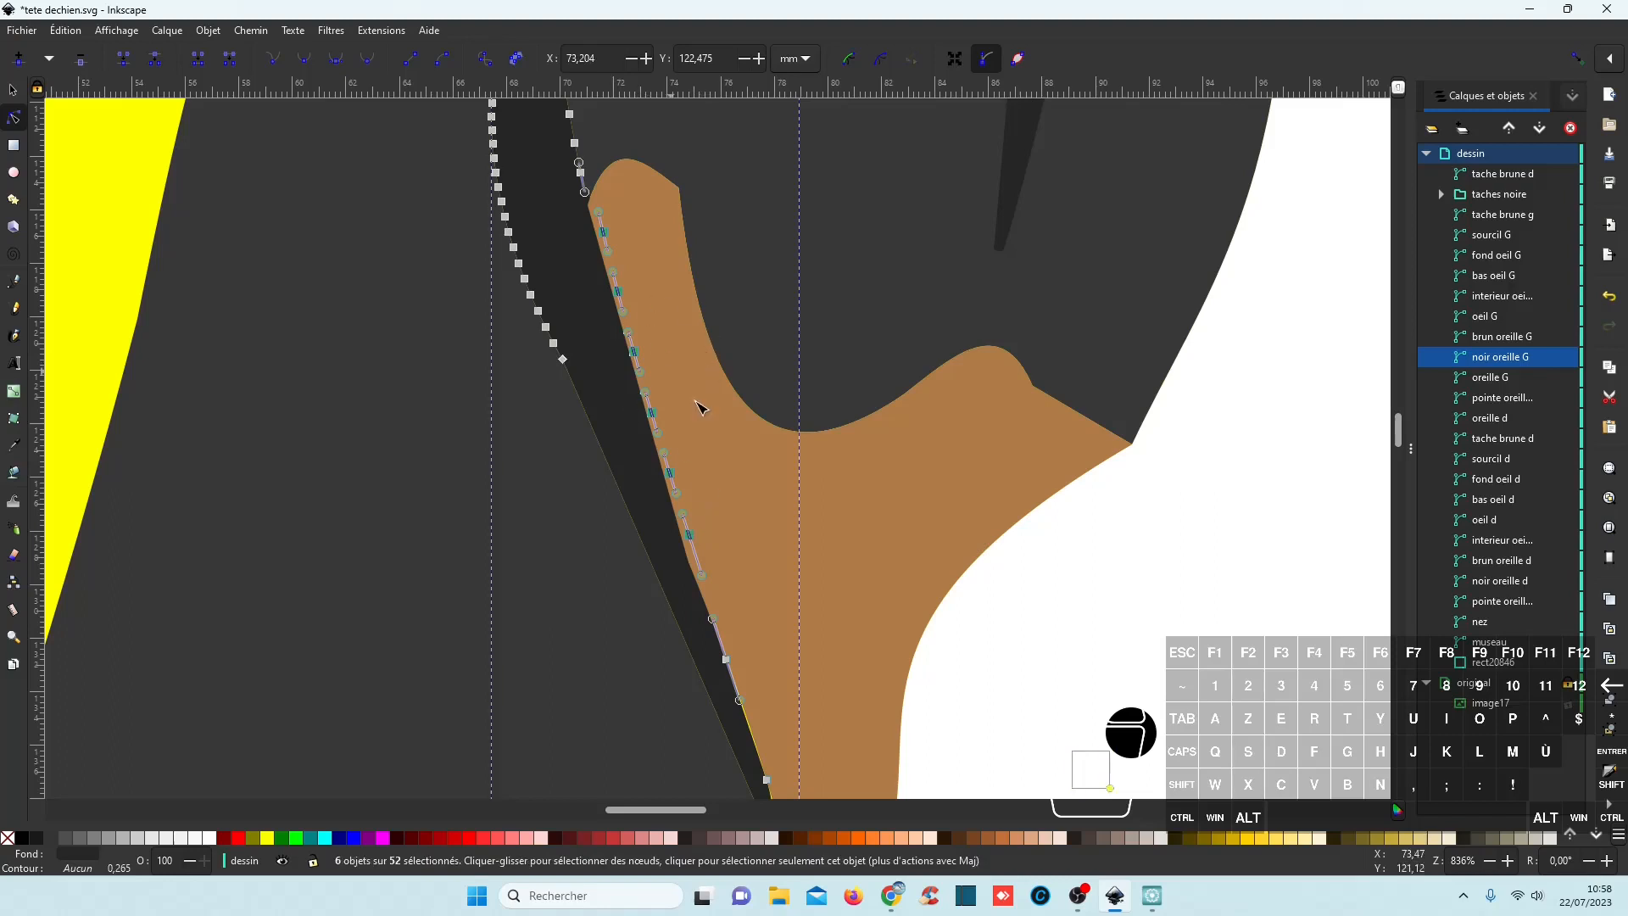
Move the edge nodes near the lower tip of noir oreille G under the brown patch to cover the remaining gap.
scroll(820, 543, "down", 4)
left_click(841, 684)
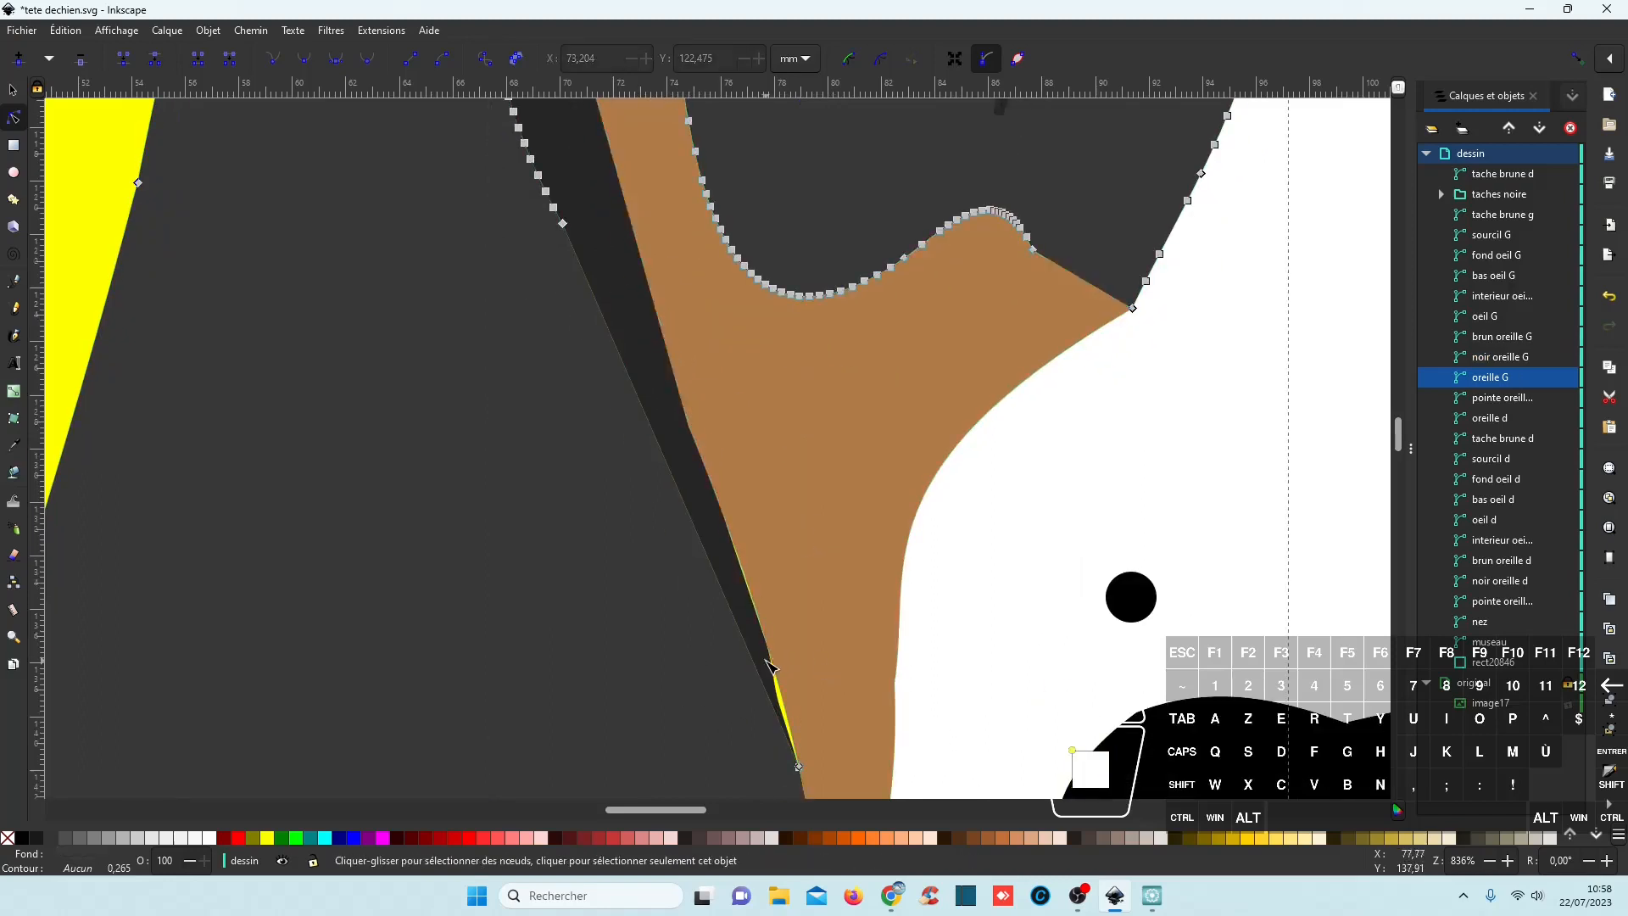
left_click(765, 666)
scroll(767, 665, "down", 8)
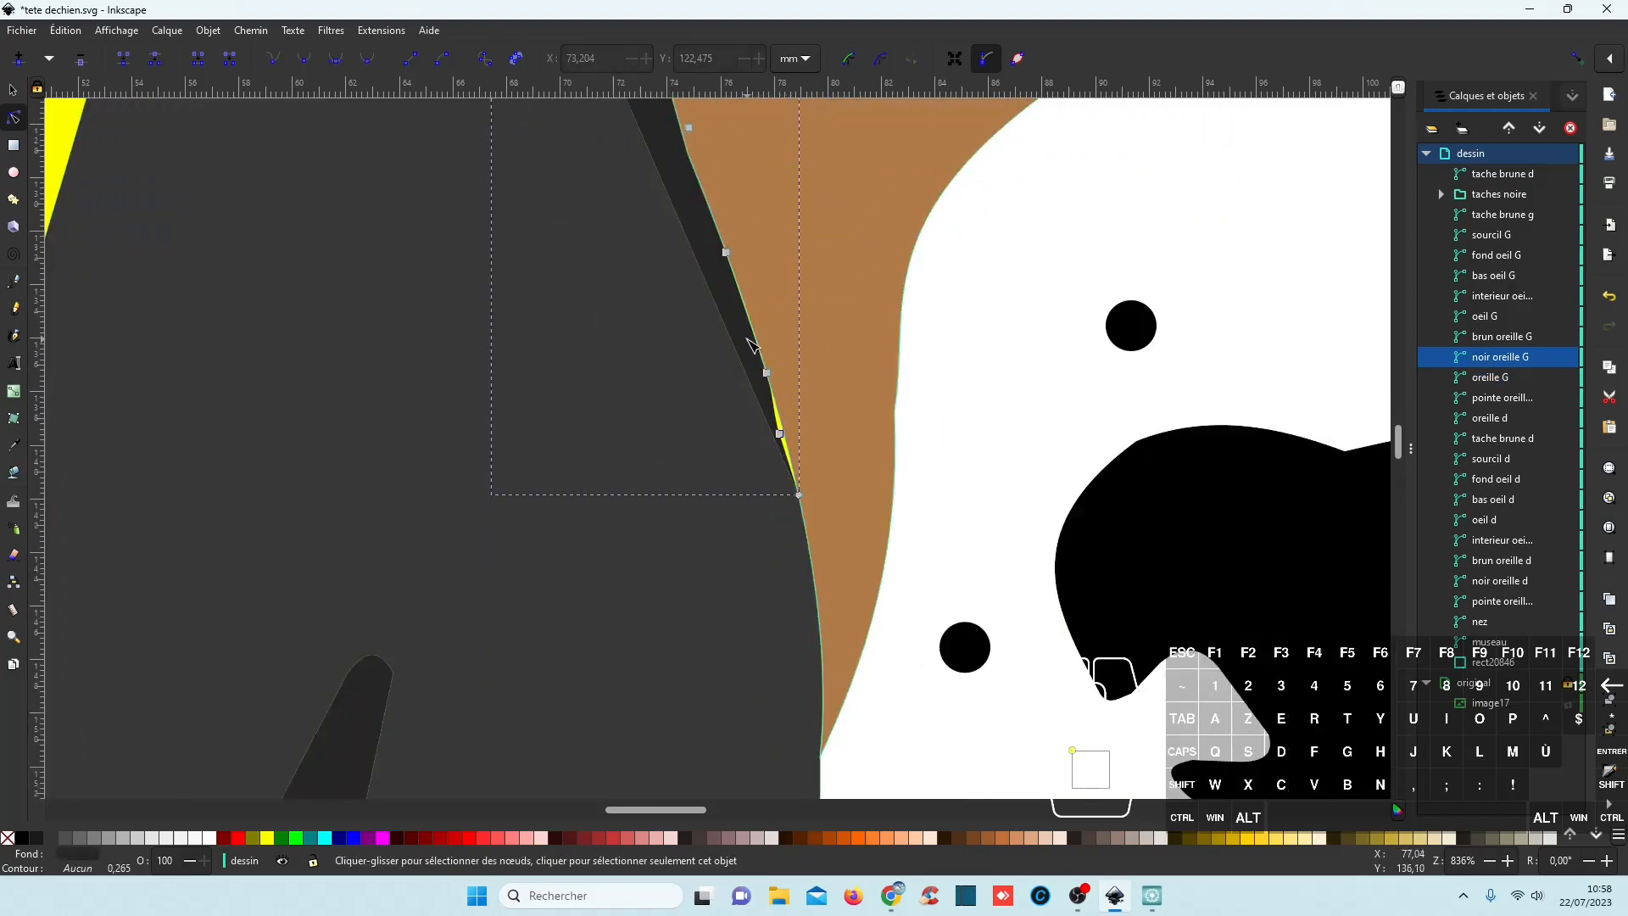
left_click_drag(749, 342, 803, 446)
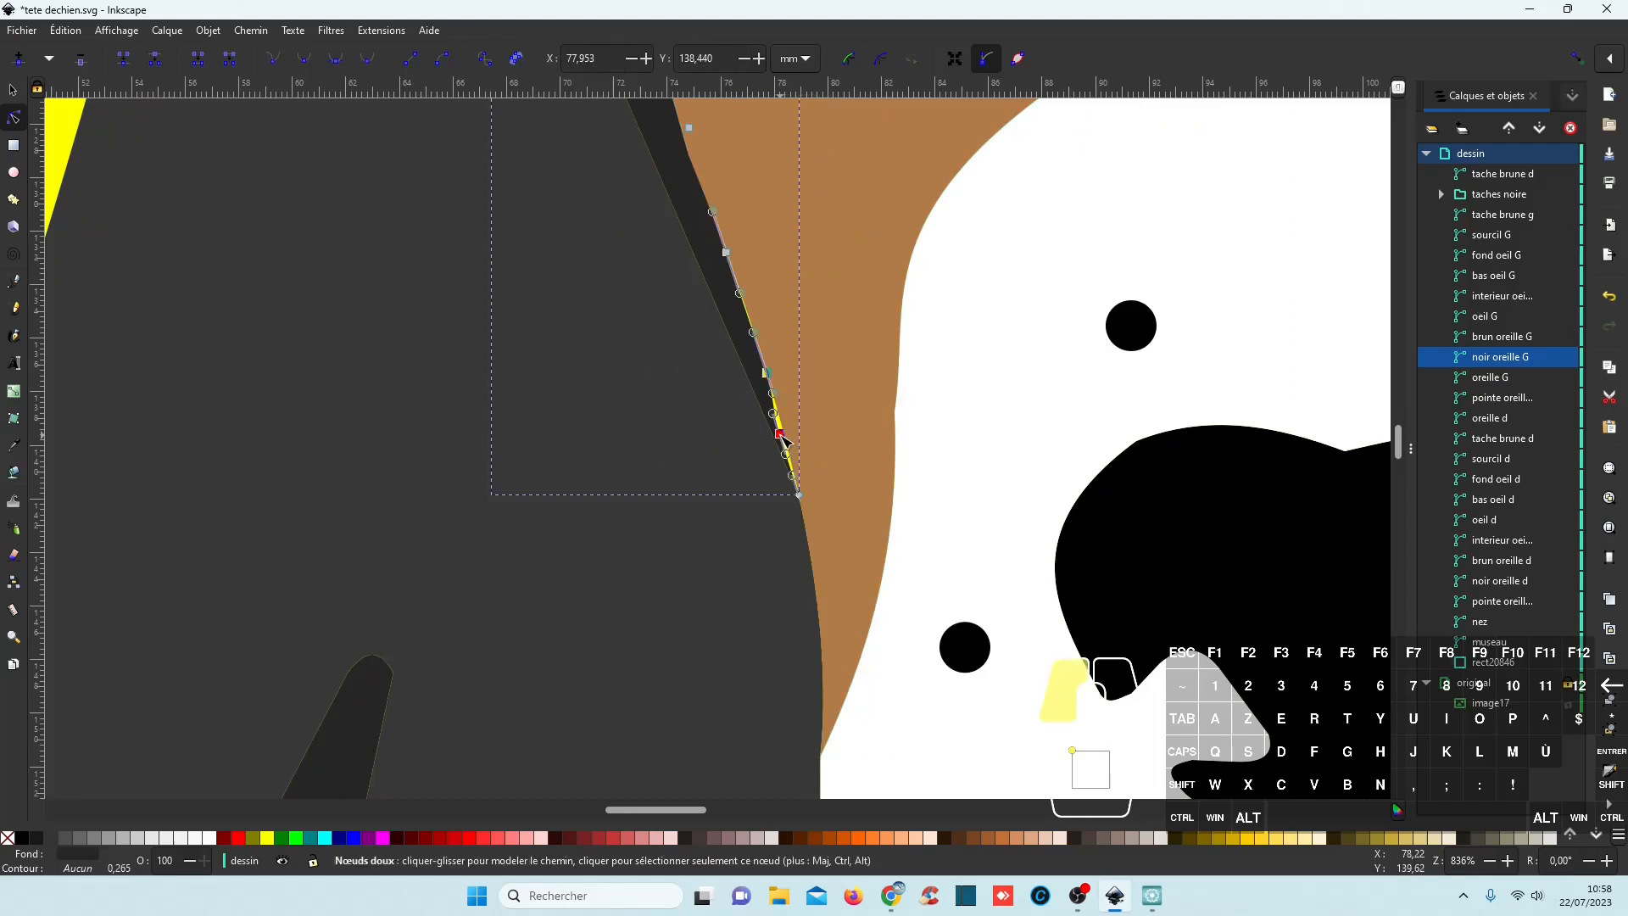
left_click(848, 522)
Check both eyes, the cheek patches, the muzzle and the dark ear tips for yellow background gaps between shapes.
scroll(974, 473, "up", 20)
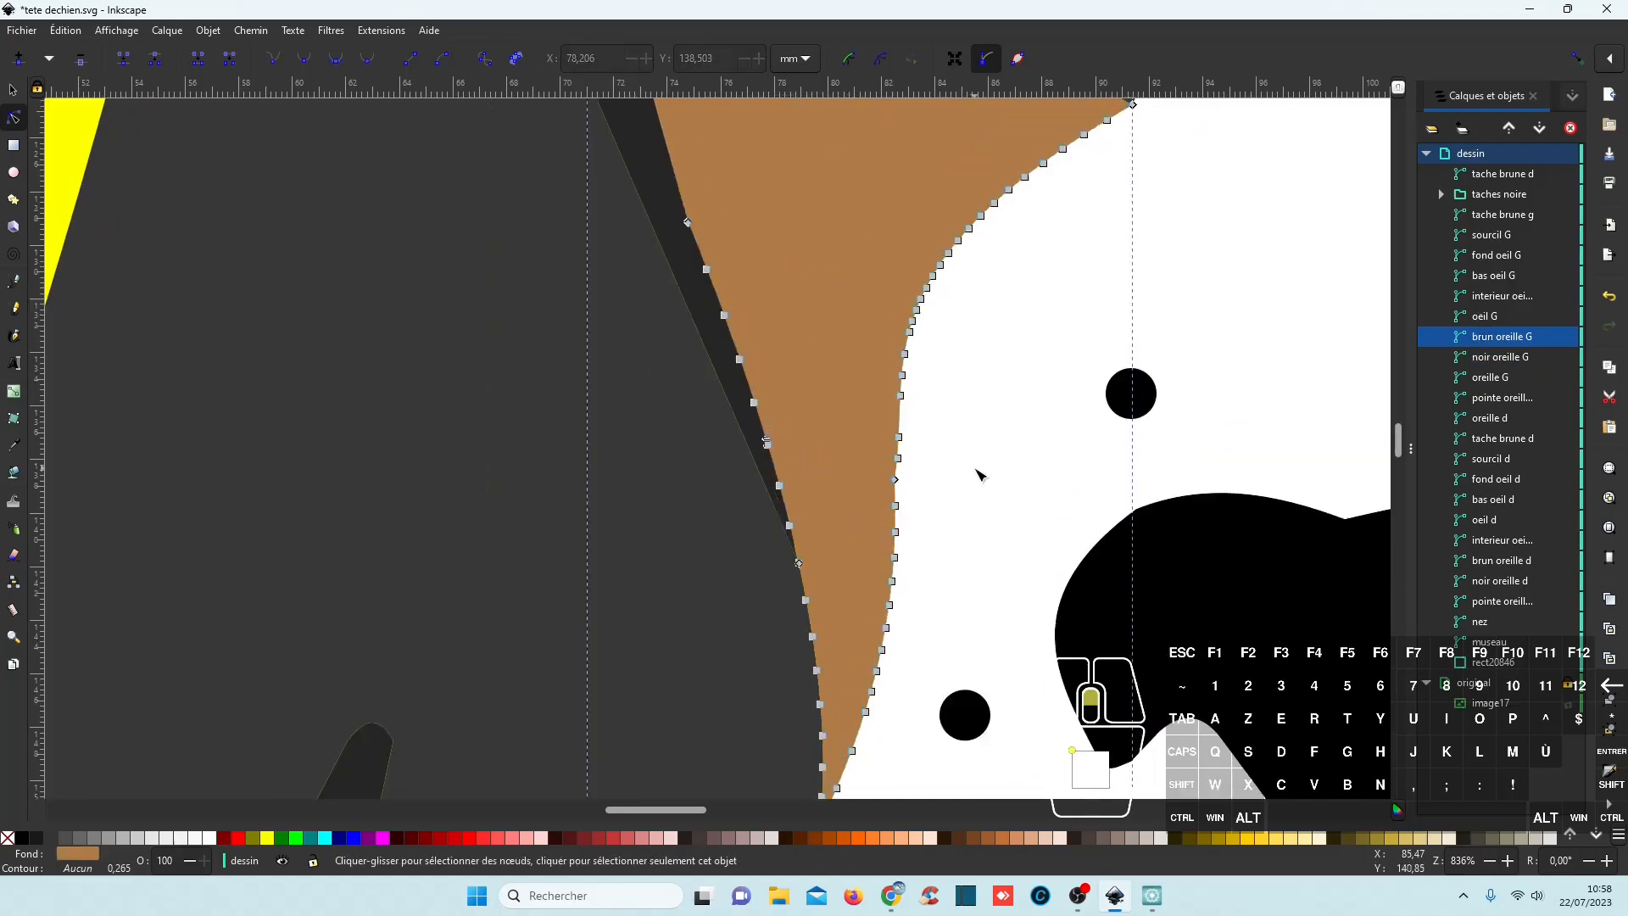
scroll(981, 473, "down", 1)
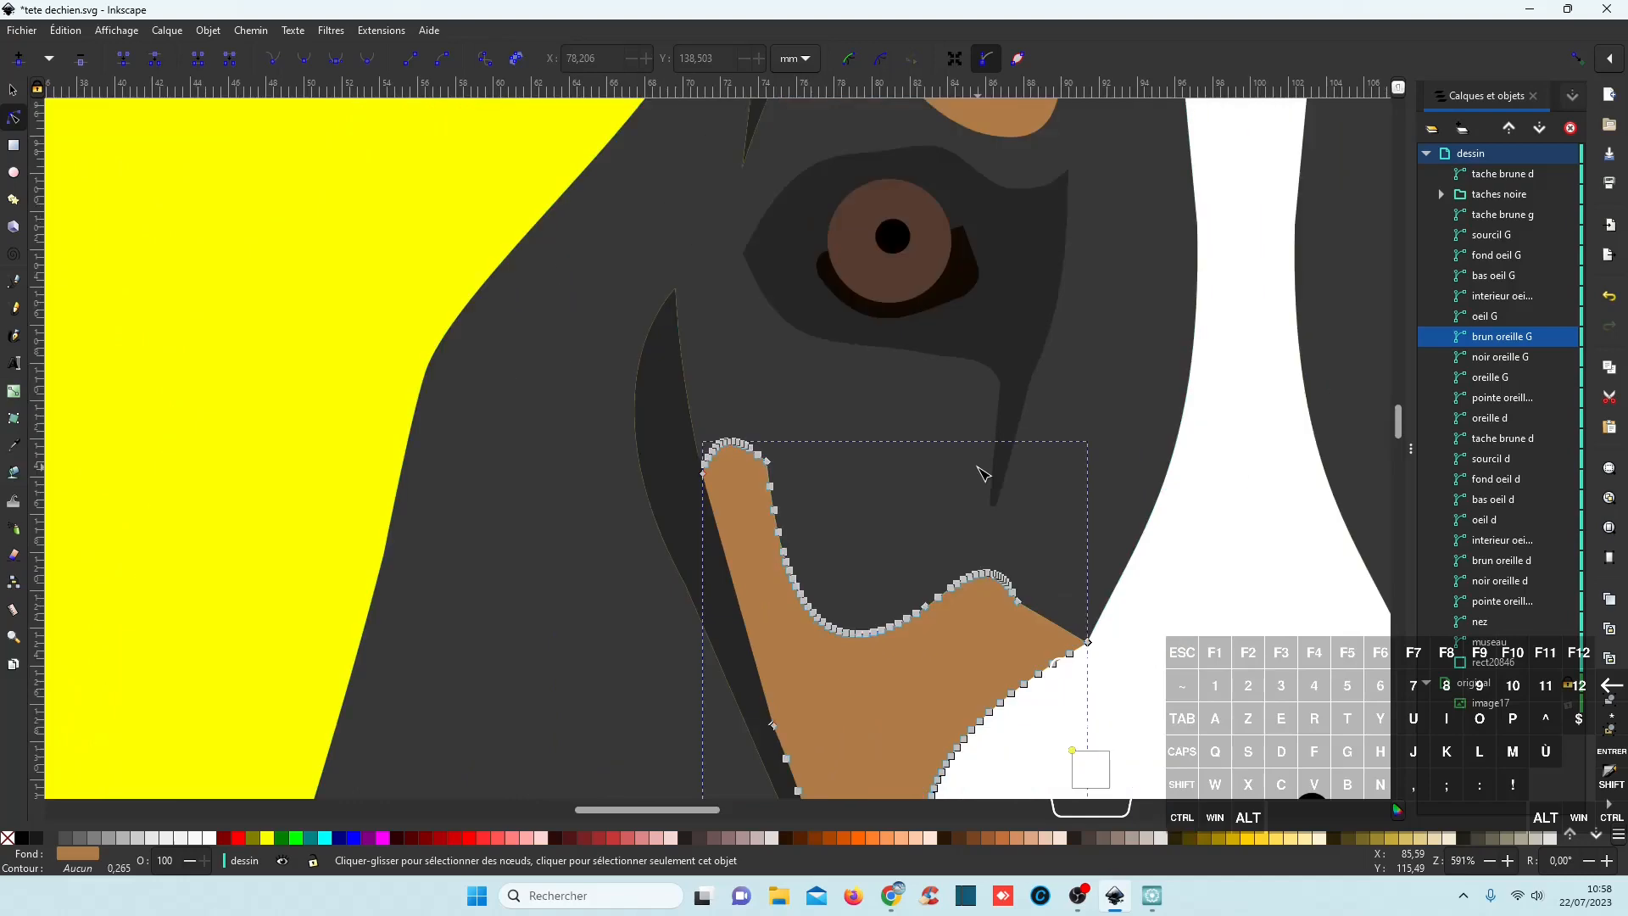
scroll(984, 327, "up", 5)
scroll(986, 323, "down", 4)
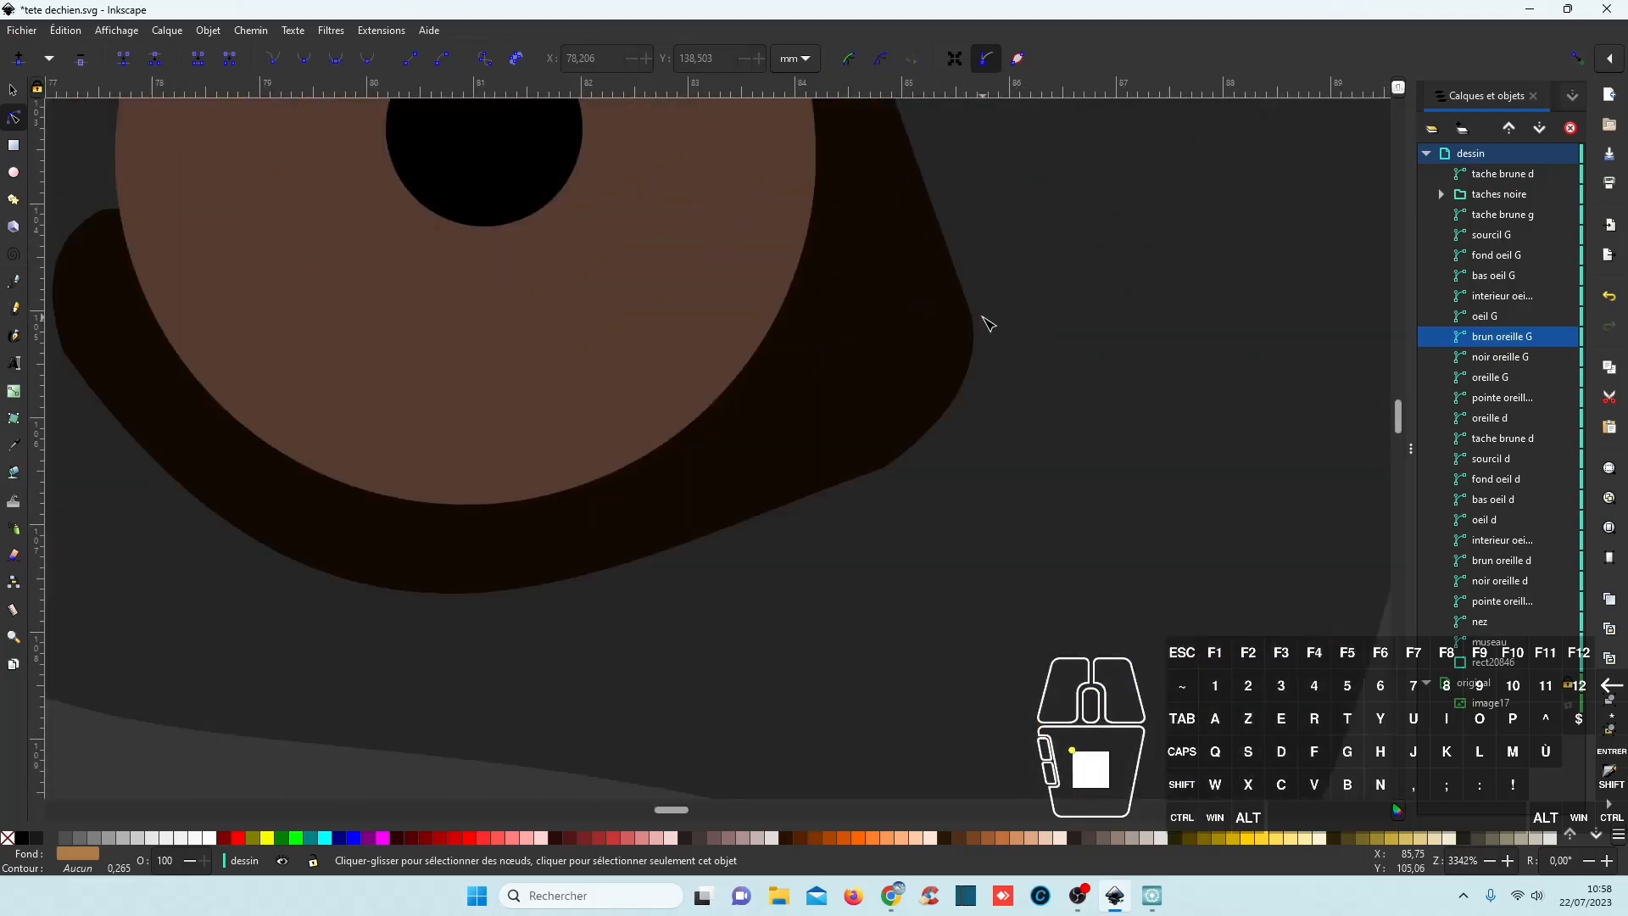
scroll(992, 322, "down", 3)
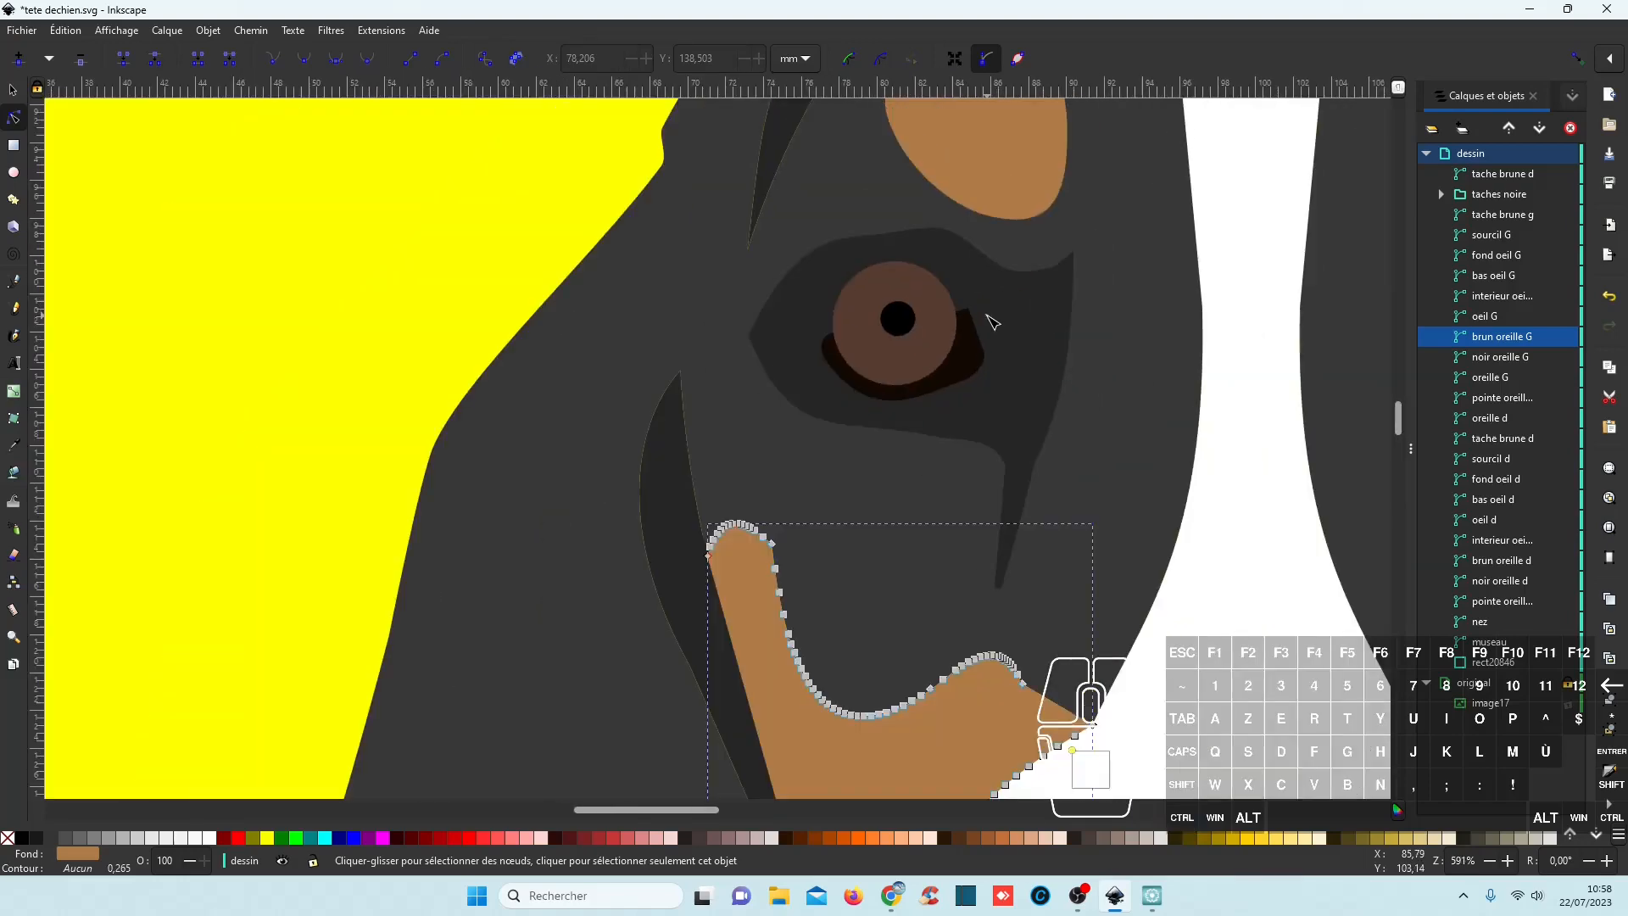
scroll(992, 322, "down", 1)
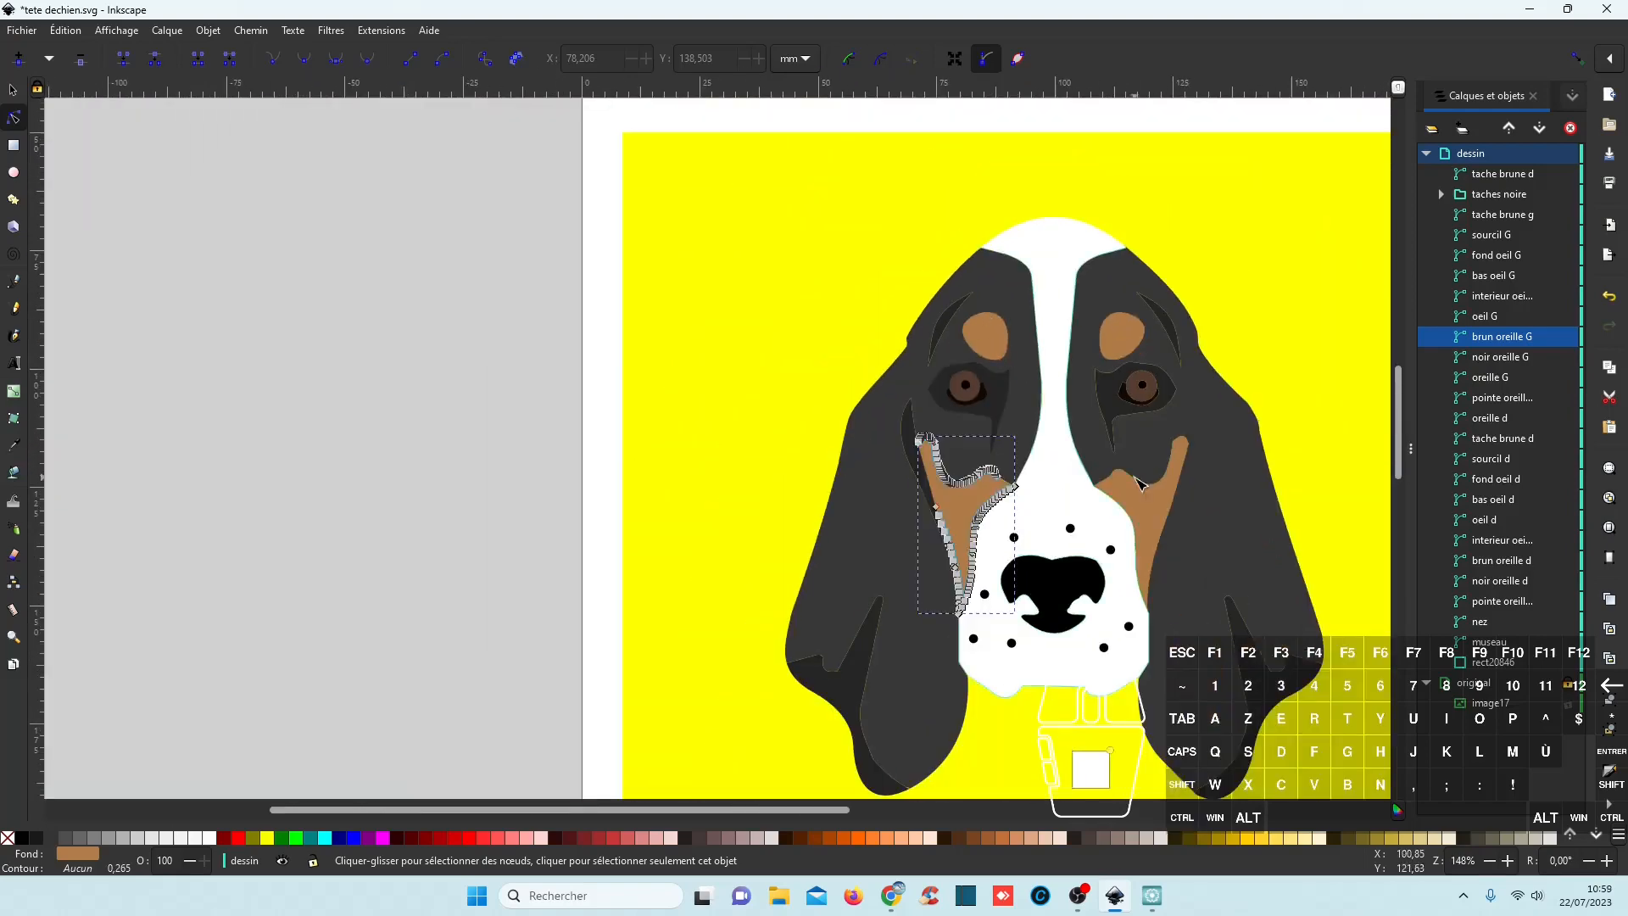
scroll(1182, 401, "up", 5)
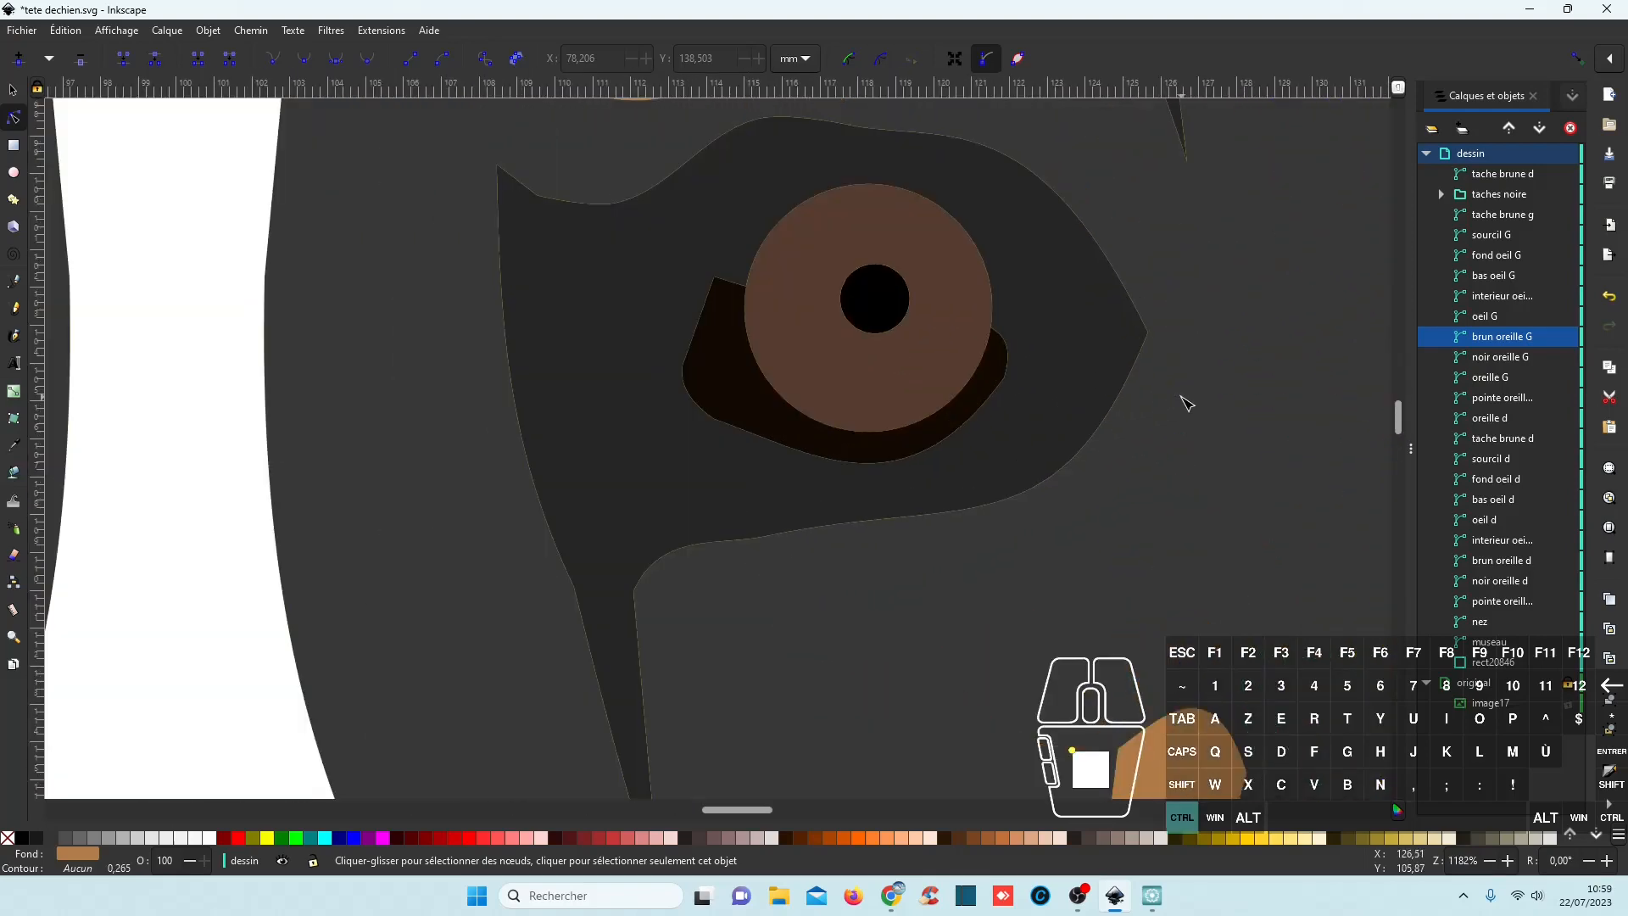
scroll(1185, 402, "down", 4)
scroll(1187, 411, "down", 5)
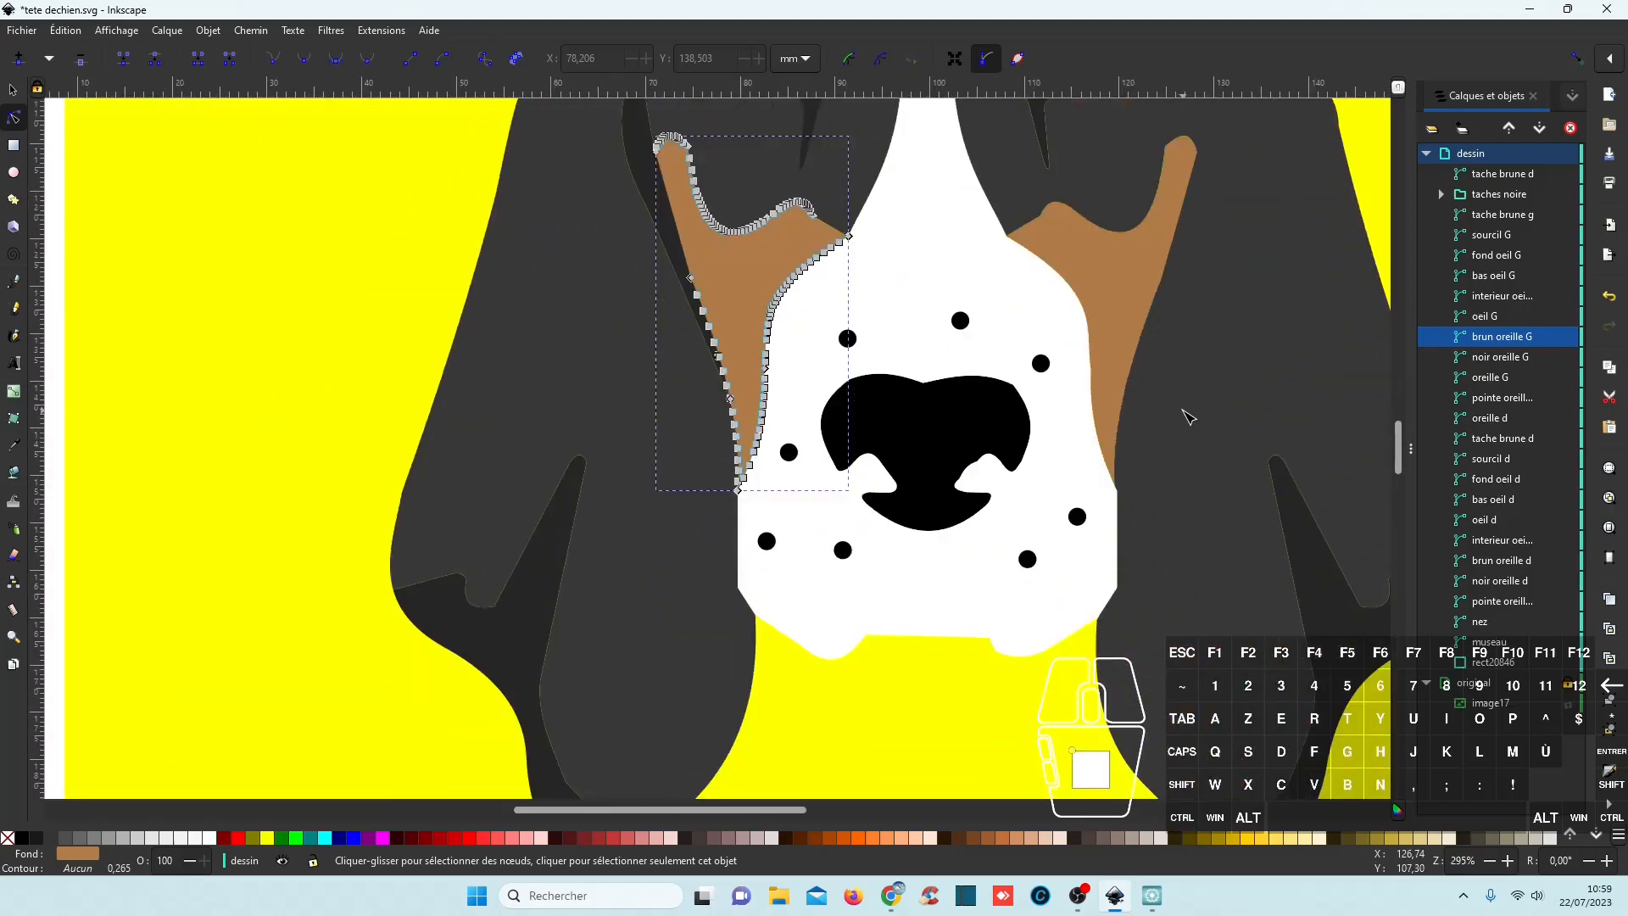
scroll(1187, 415, "up", 2)
scroll(1187, 416, "down", 2)
scroll(1065, 486, "right", 6)
scroll(992, 545, "up", 3)
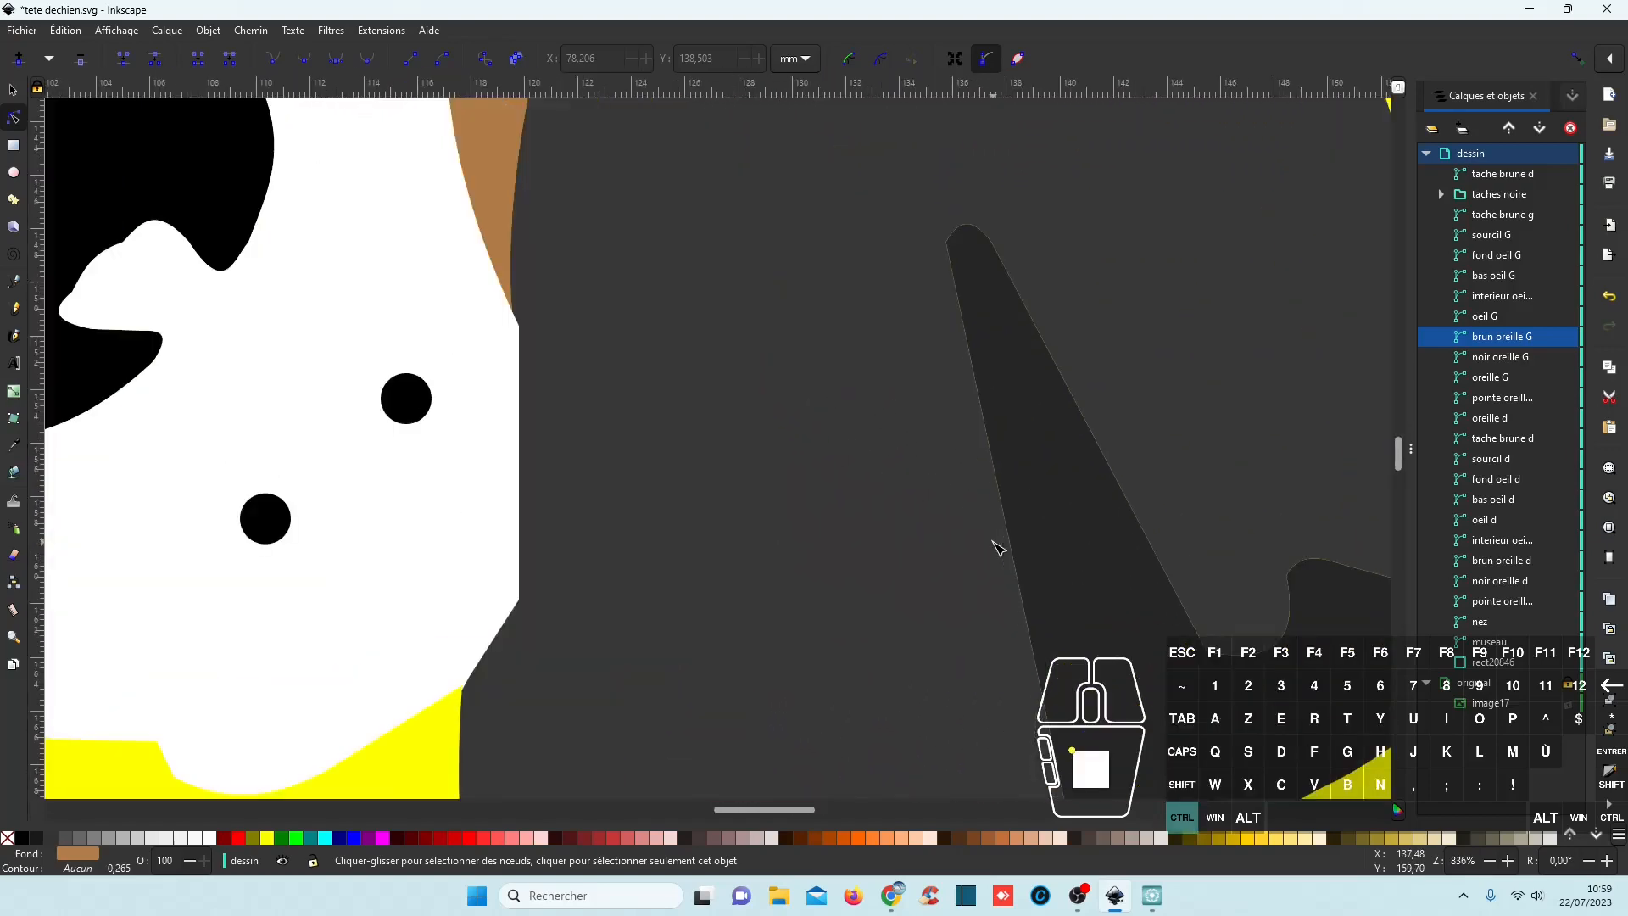
scroll(992, 545, "down", 4)
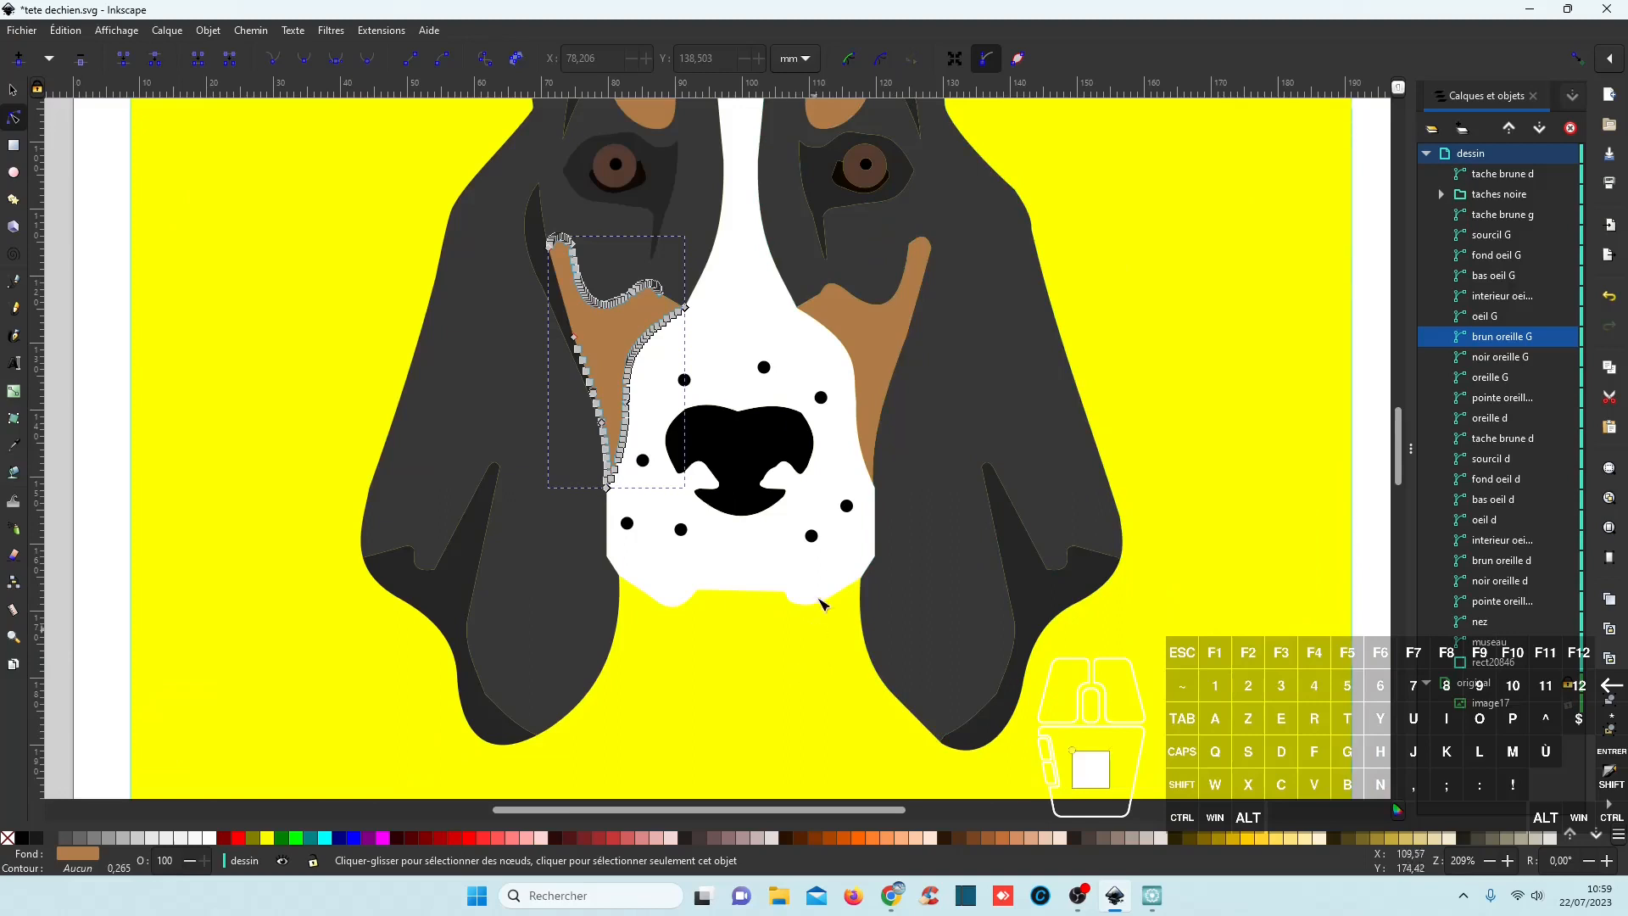
Delete the yellow background rectangle and save the drawing.
left_click(220, 265)
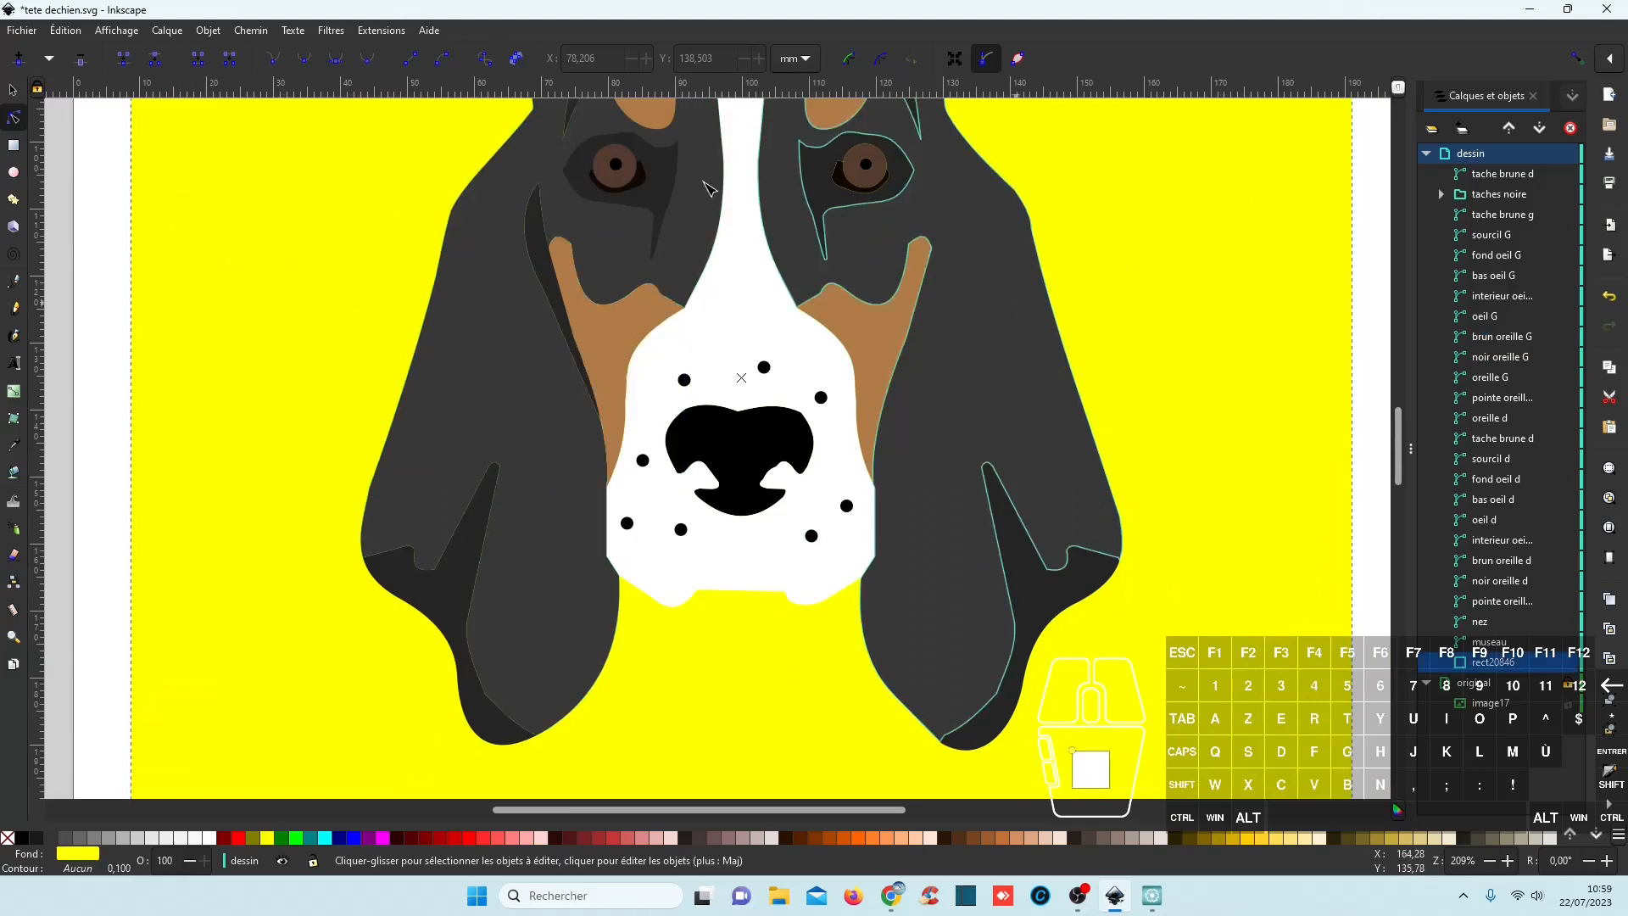
left_click(12, 90)
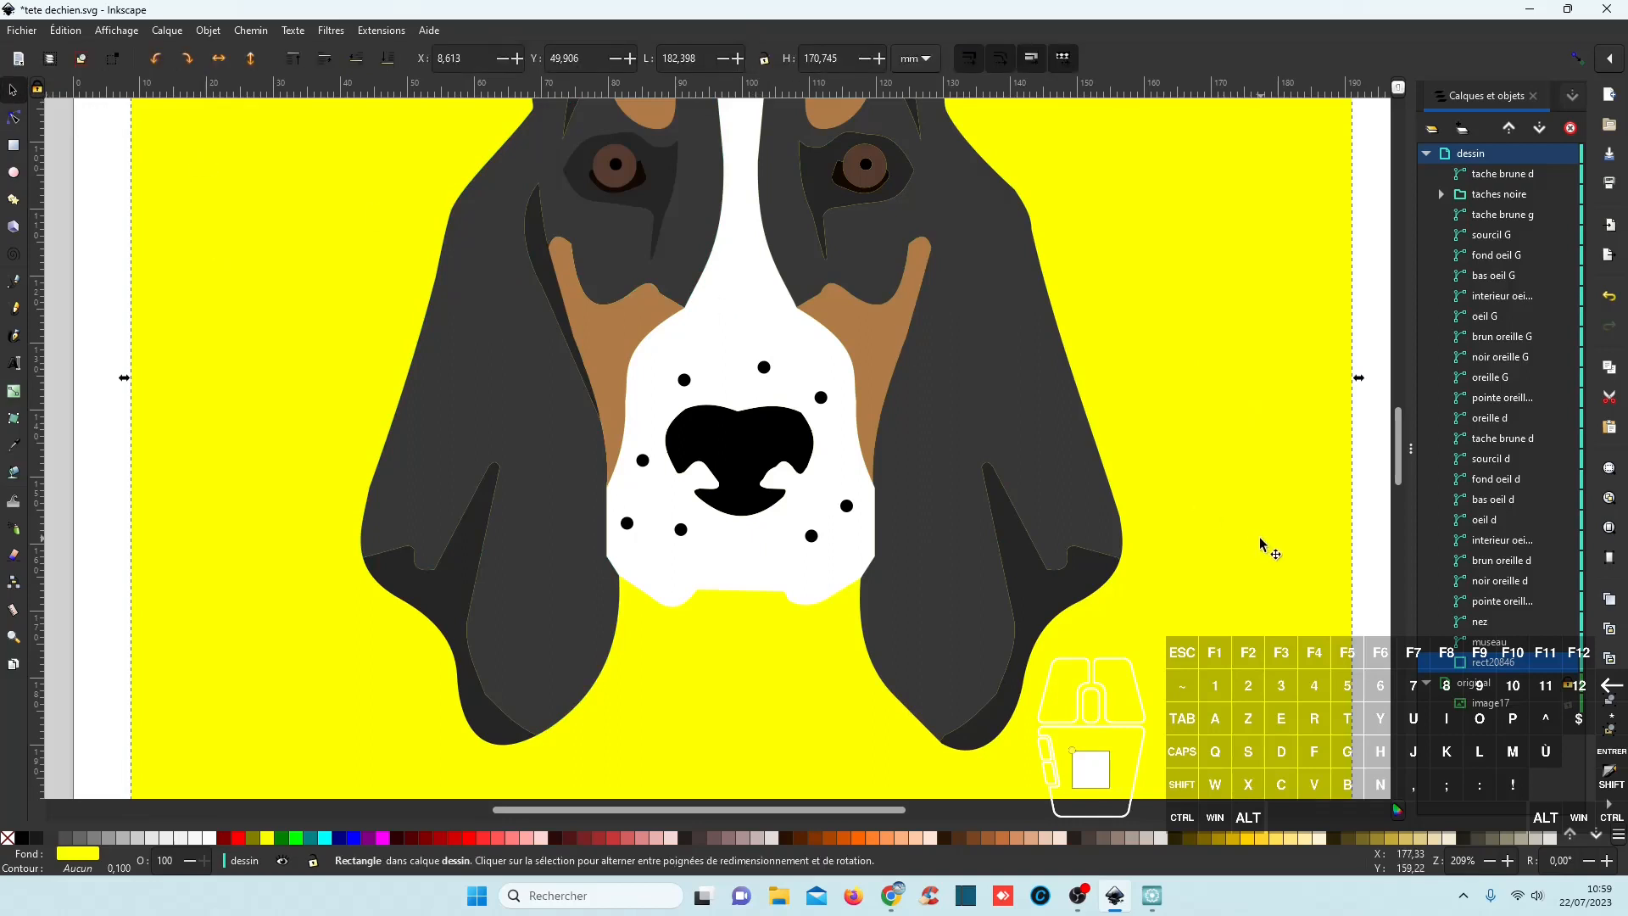
key("Delete")
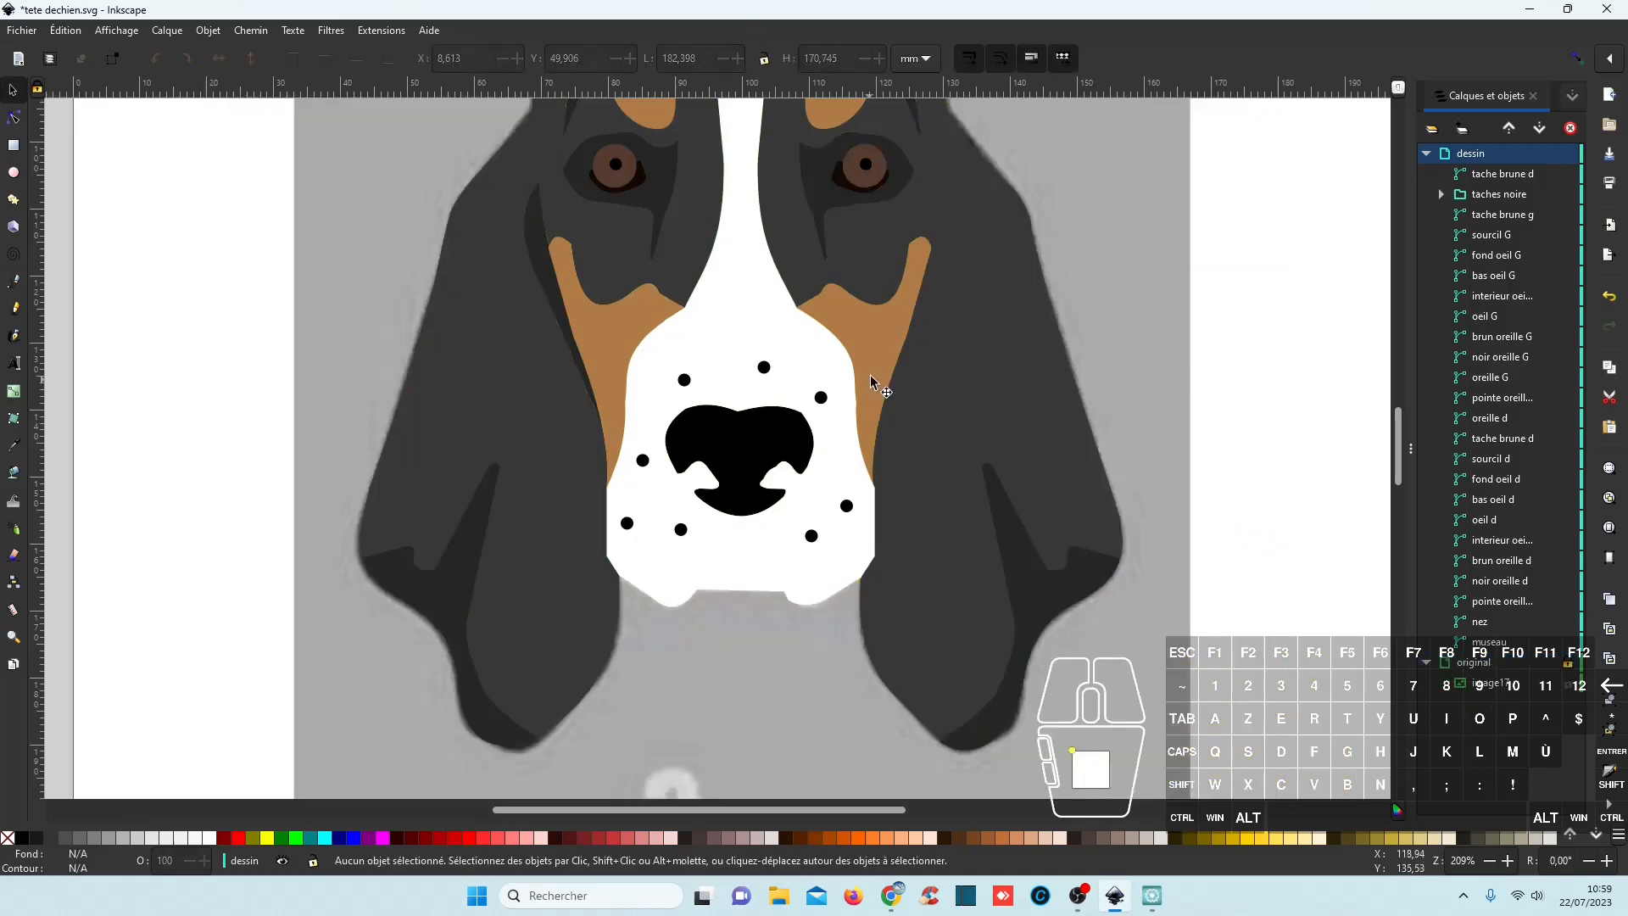
key("ctrl+s")
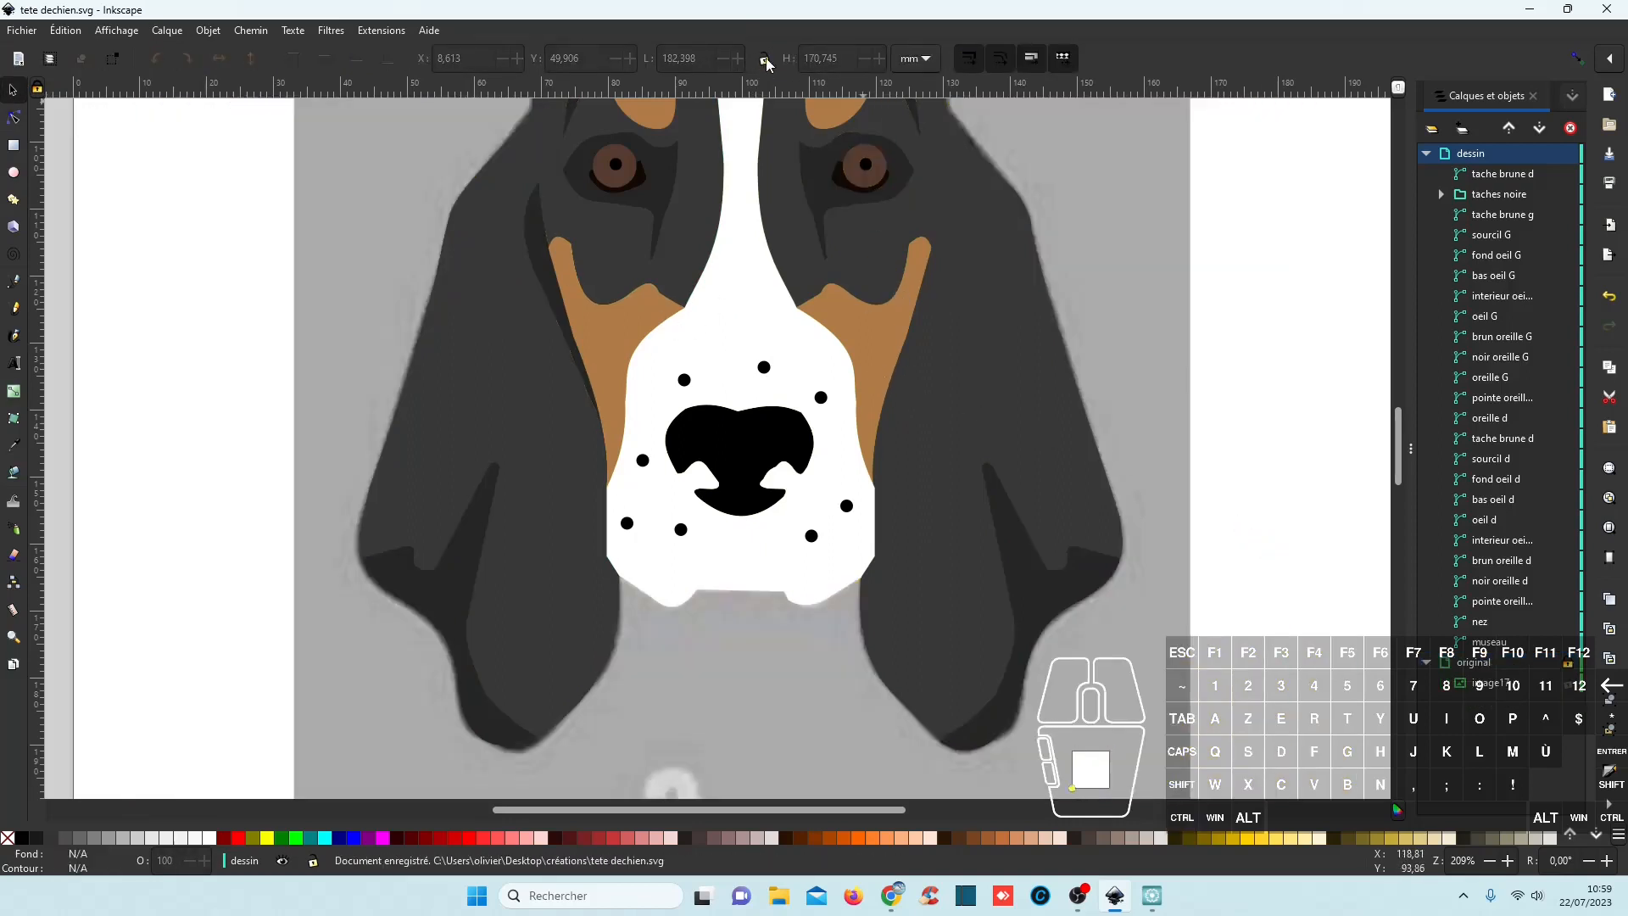
scroll(1082, 665, "down", 1, "ctrl")
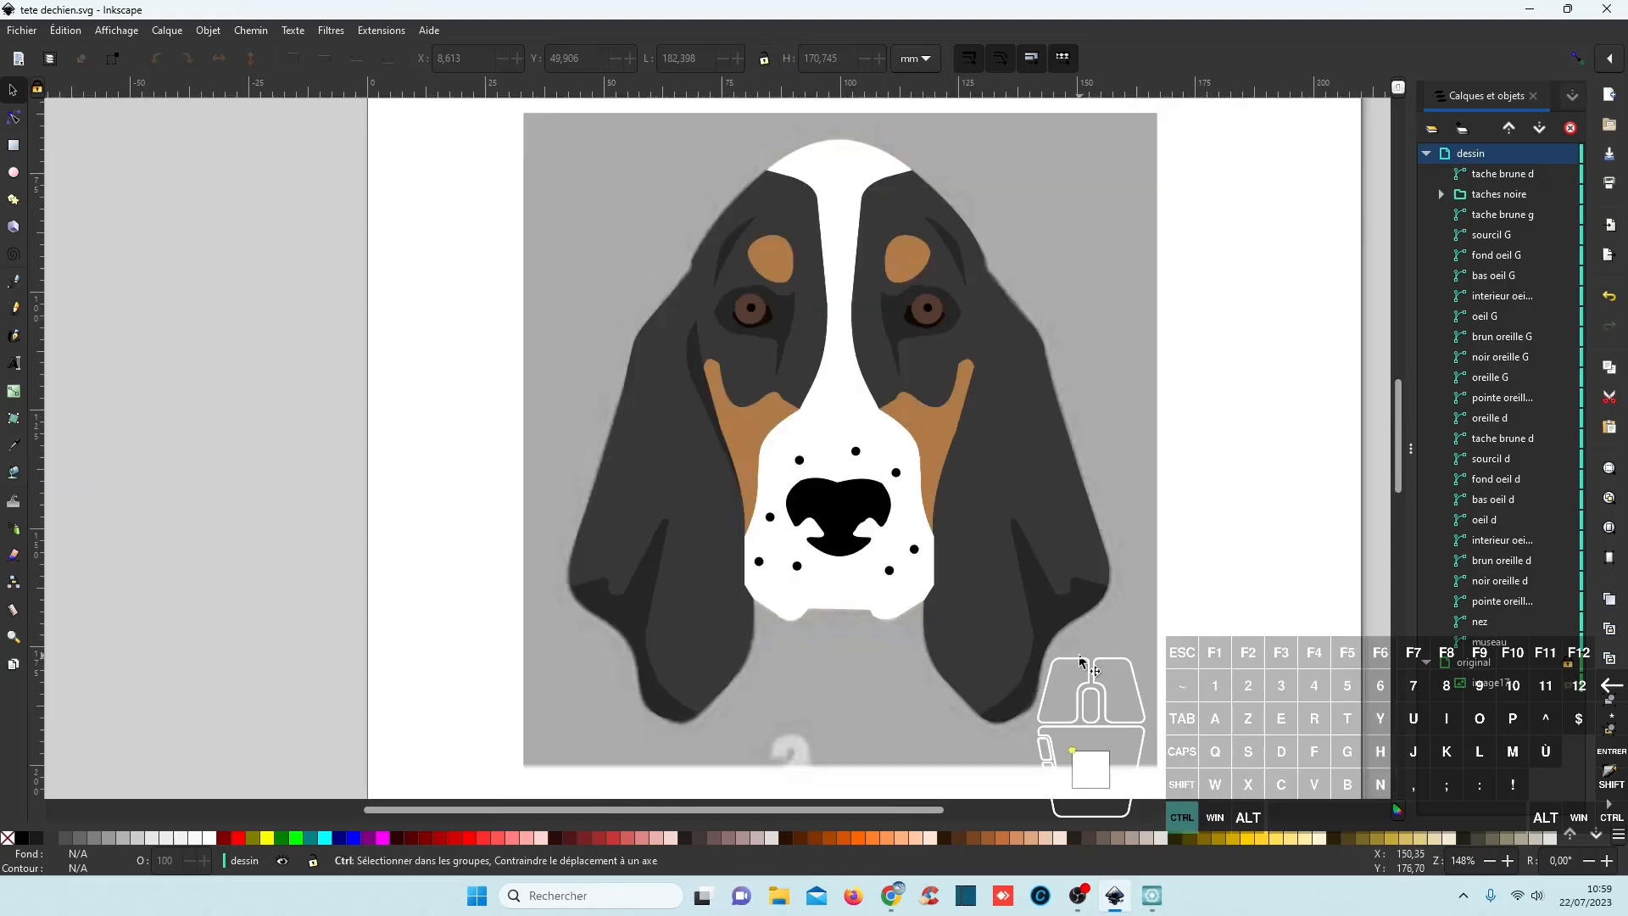
scroll(1081, 661, "up", 3, "ctrl")
scroll(1081, 661, "down", 3, "ctrl")
scroll(1081, 661, "up", 3, "ctrl")
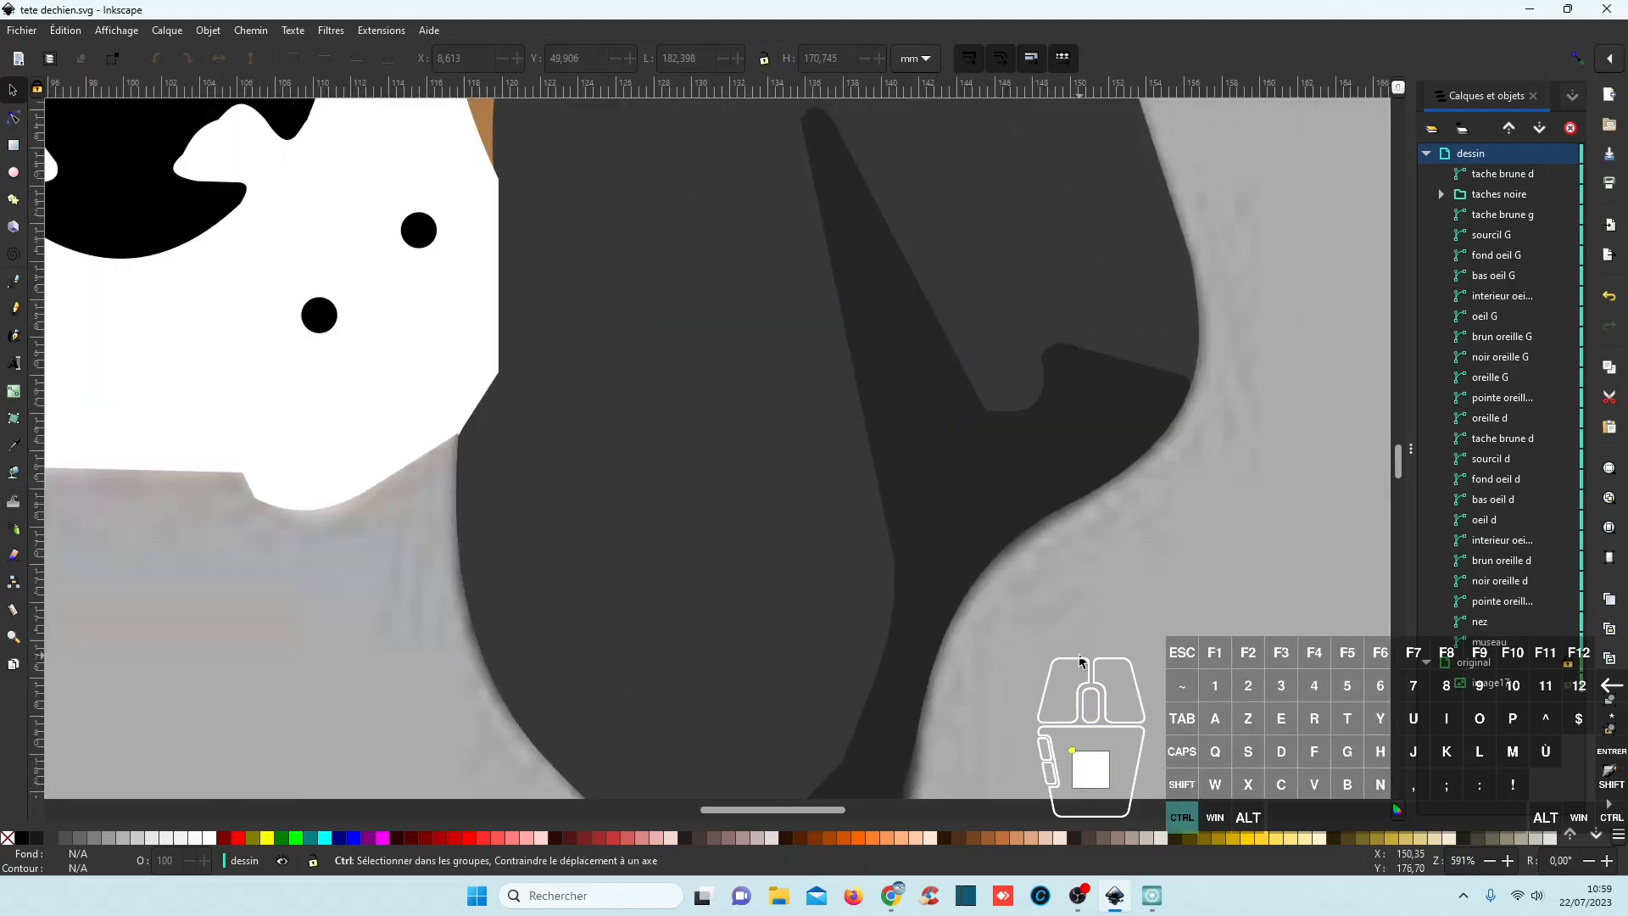
scroll(1059, 665, "down", 4, "ctrl")
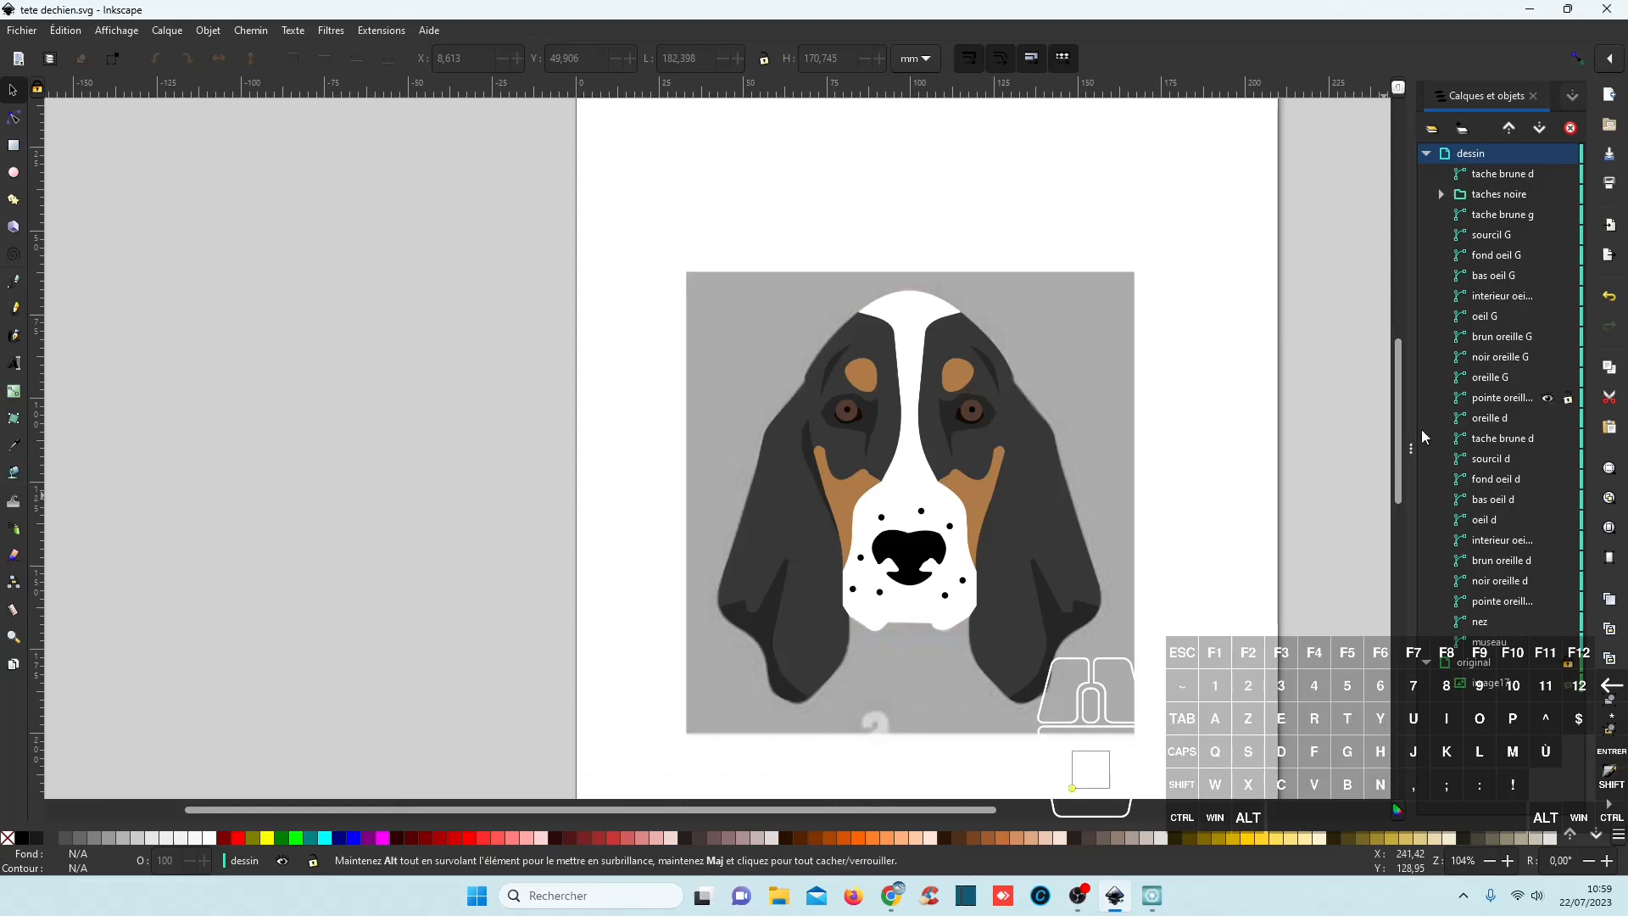
Widen the object list to show the full shape names and hide the reference picture image17.
left_click_drag(1410, 447, 1331, 444)
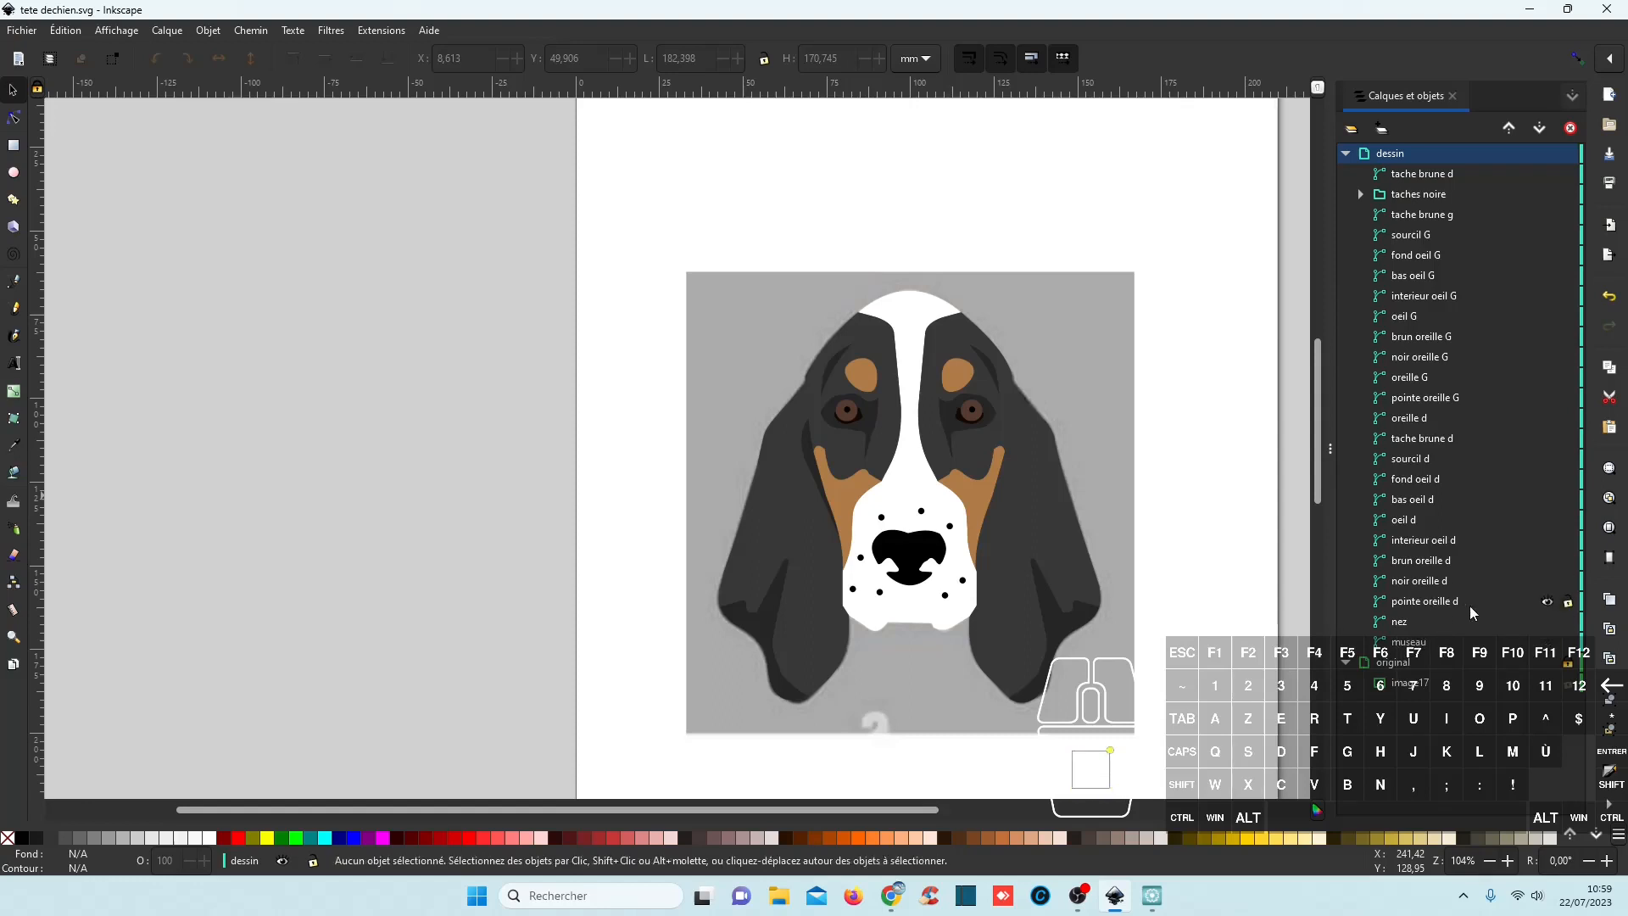
left_click(1548, 602)
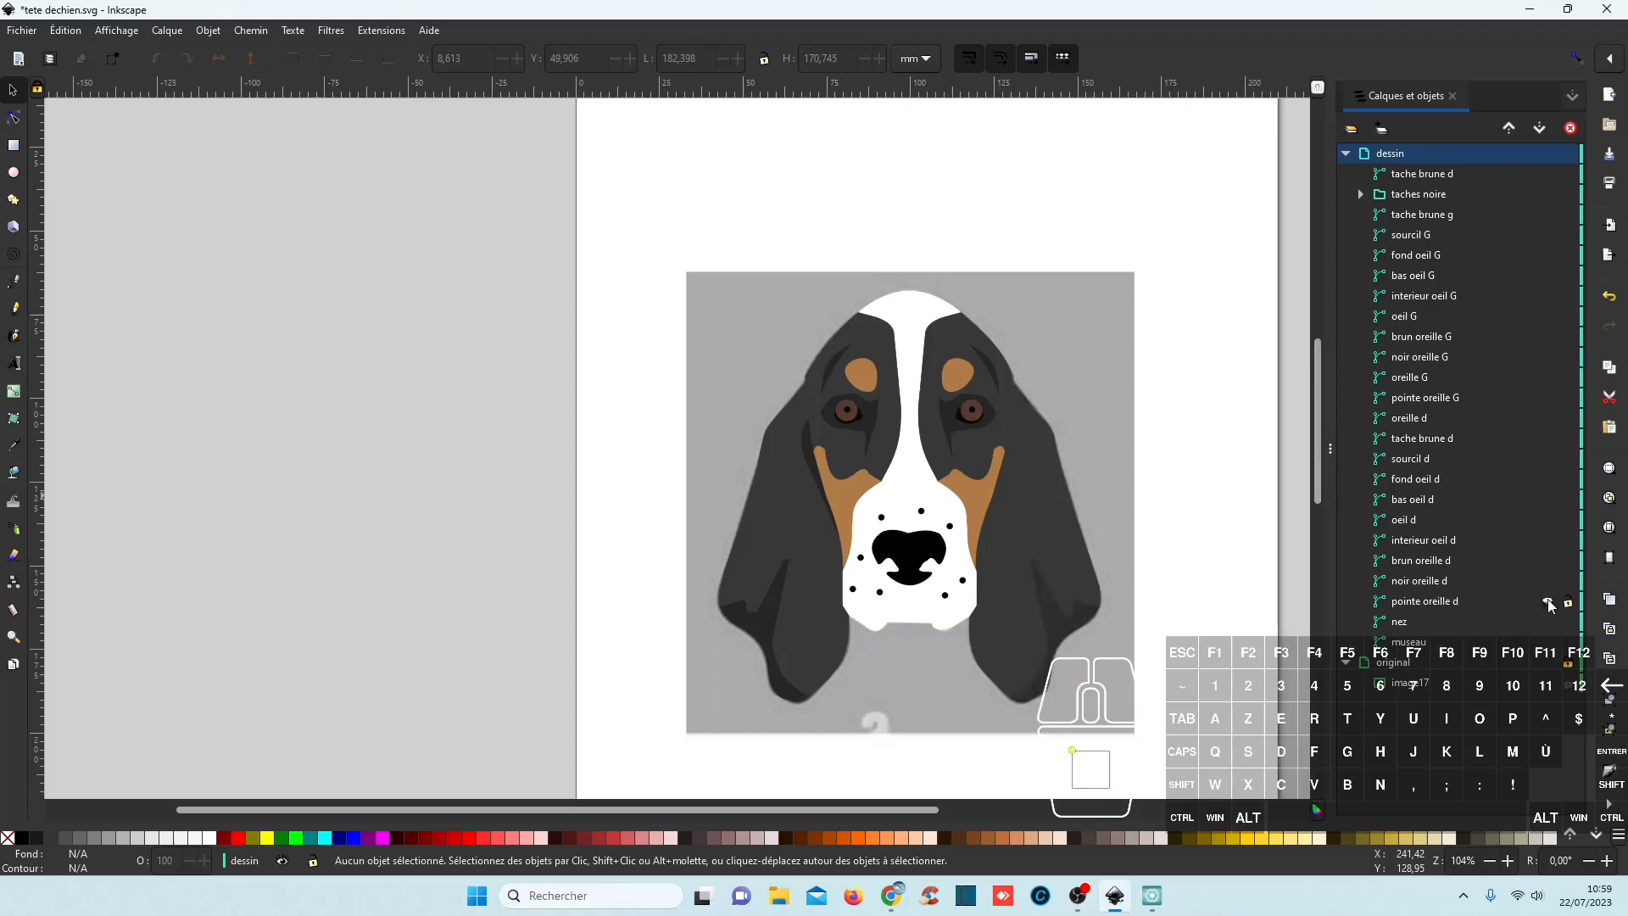
left_click(1548, 602)
left_click(1548, 602)
left_click(1548, 602)
left_click(1547, 685)
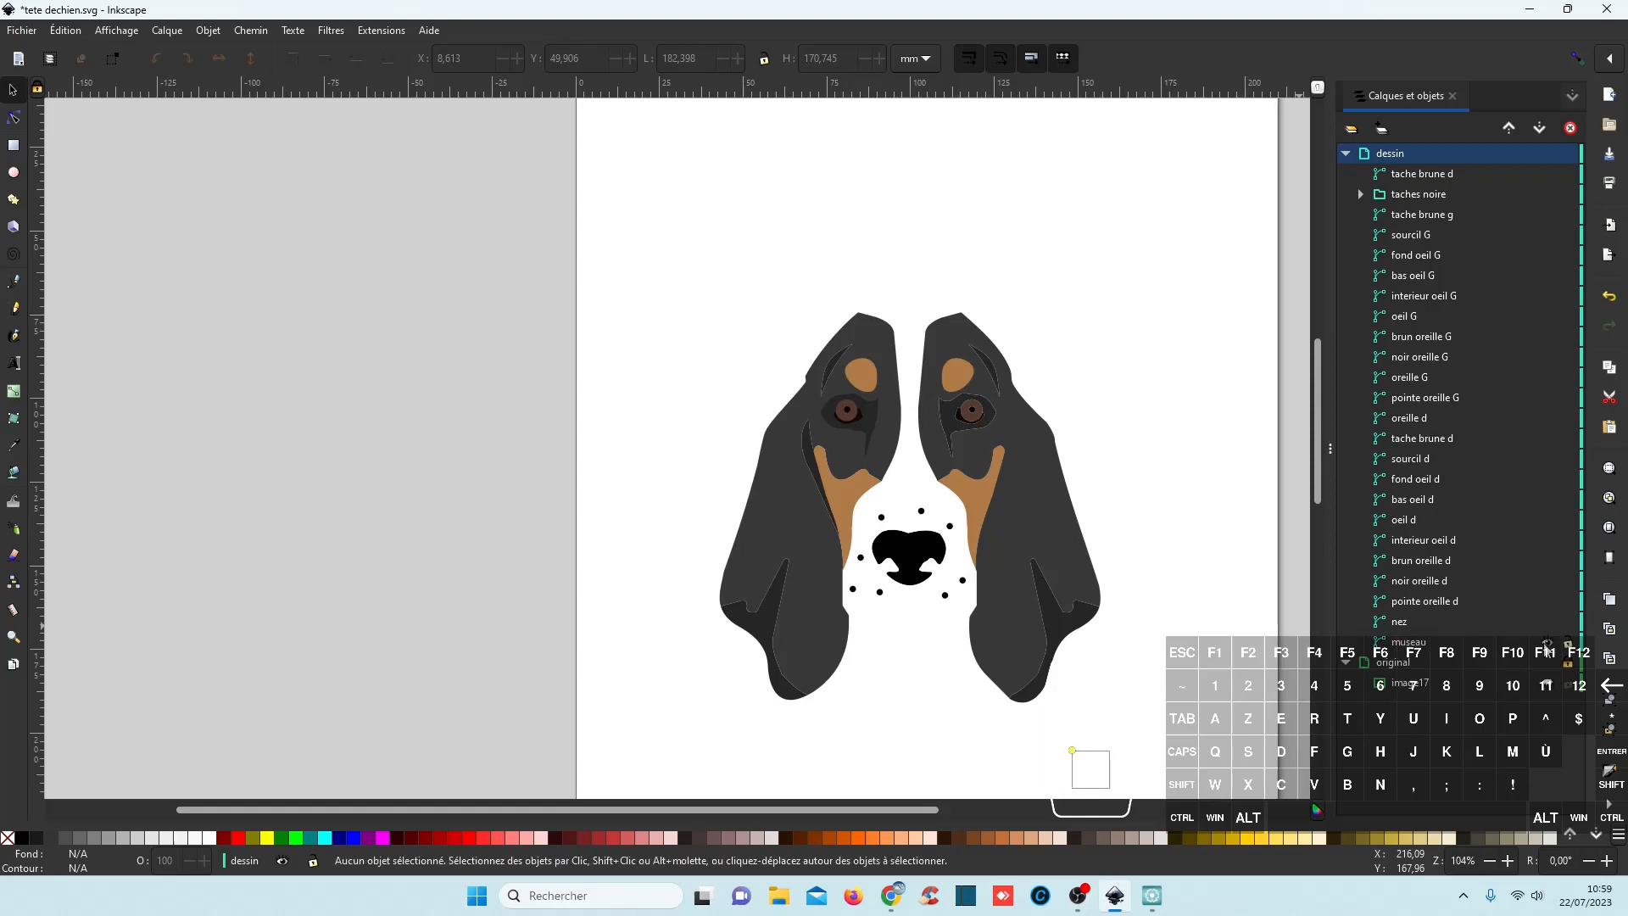
Check what lies beneath pointe oreille d, pointe oreille G, fond oeil d and fond oeil G by temporarily hiding each one.
left_click(1548, 604)
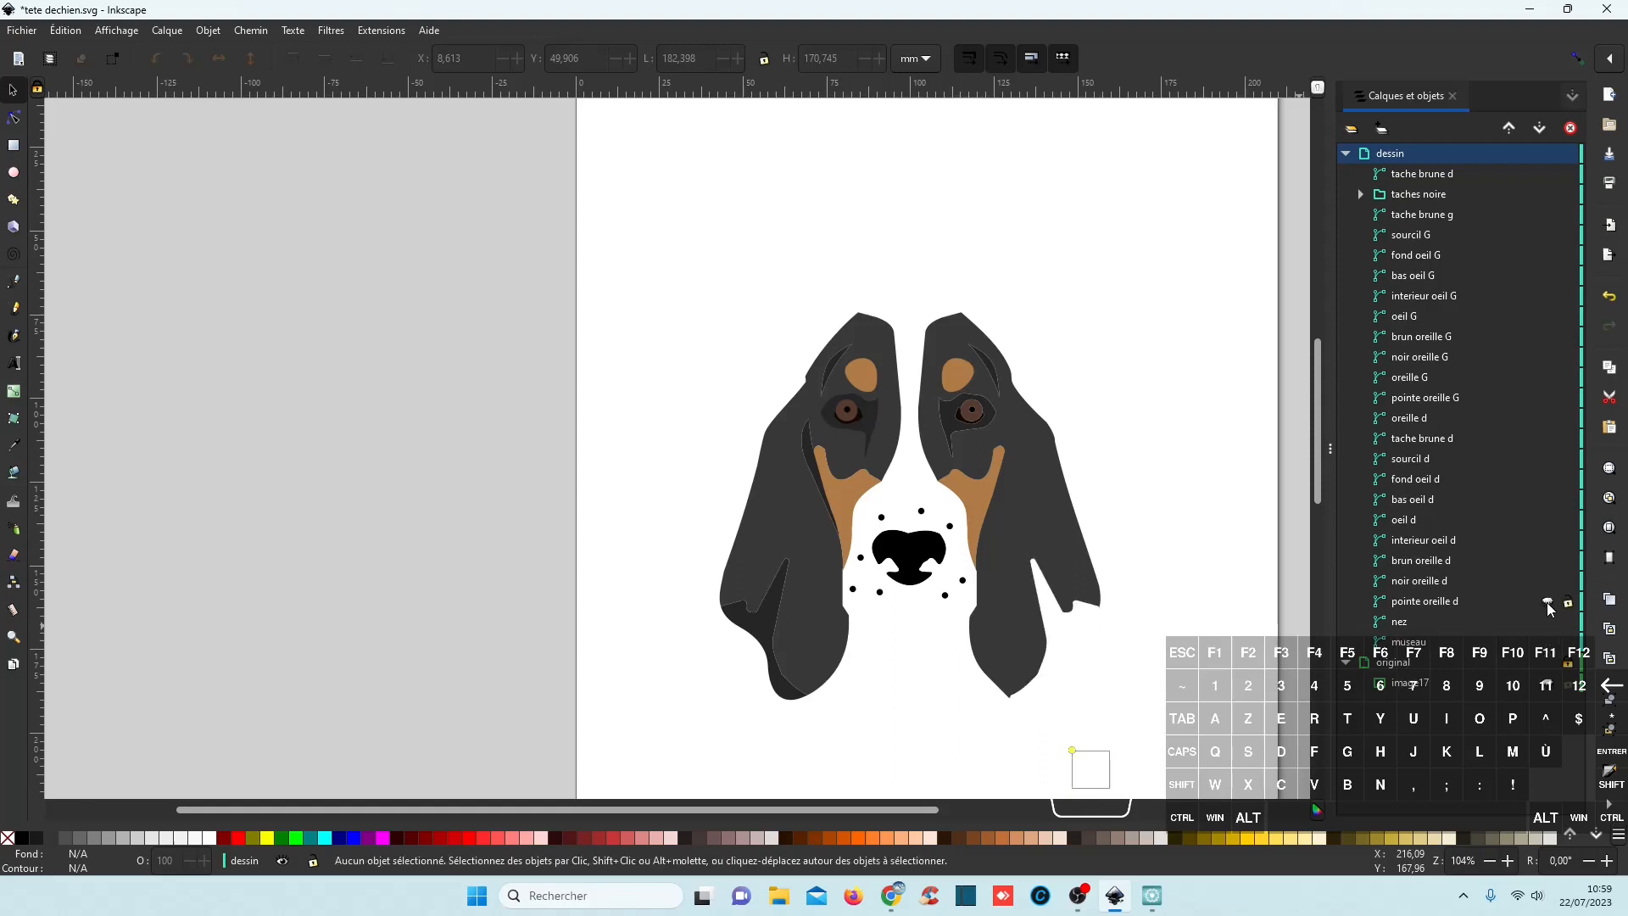
left_click(1548, 604)
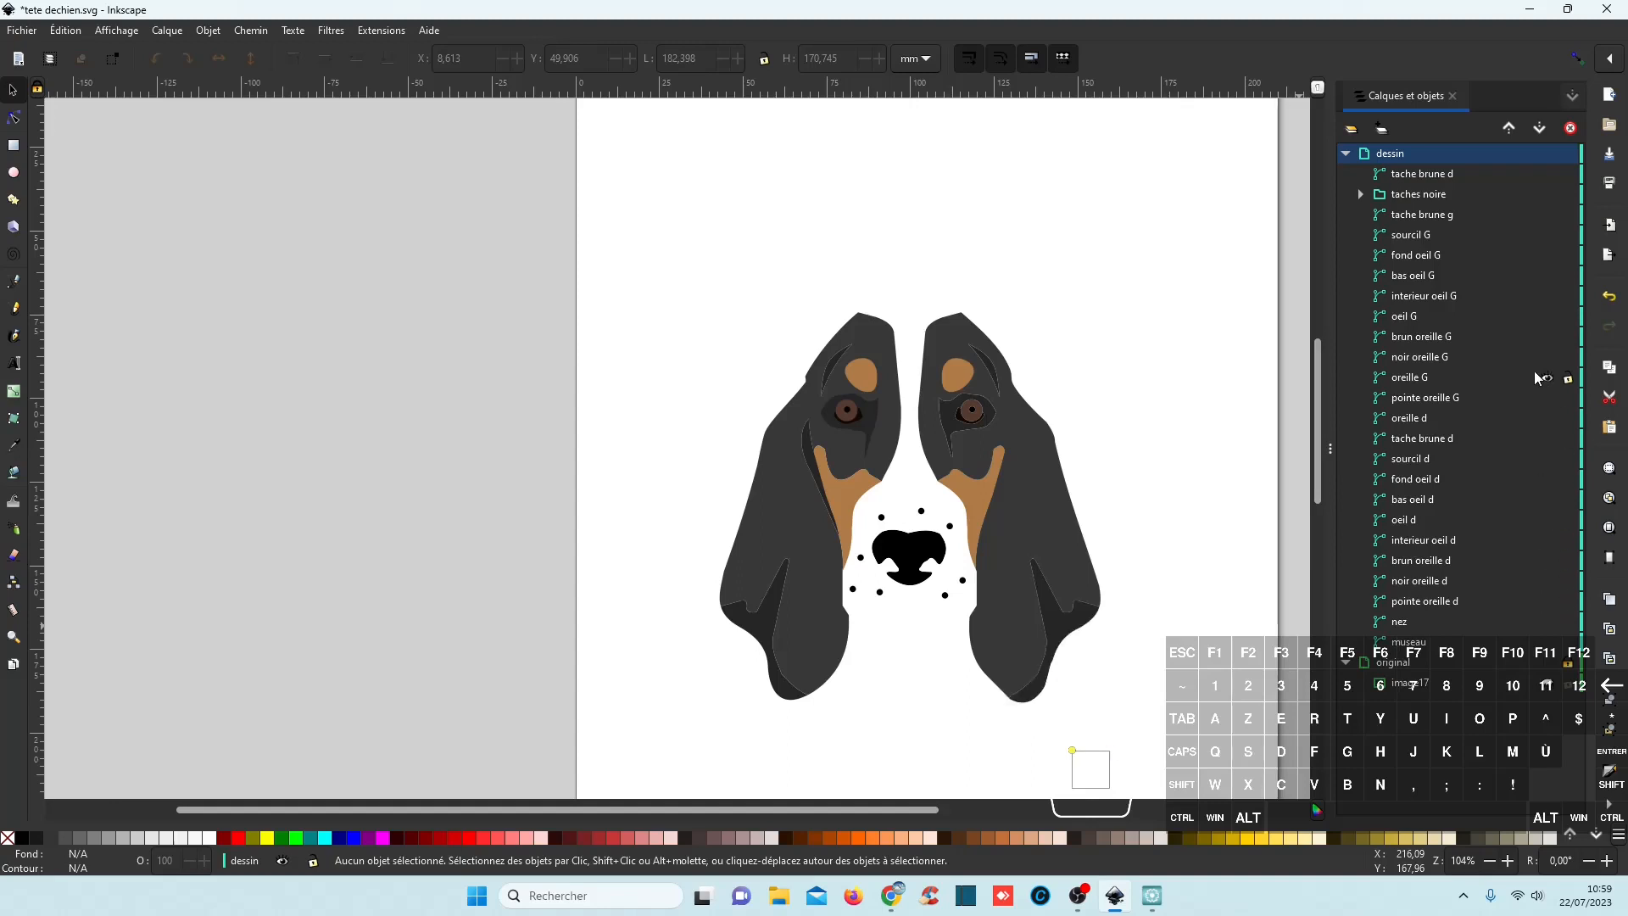
left_click(1547, 400)
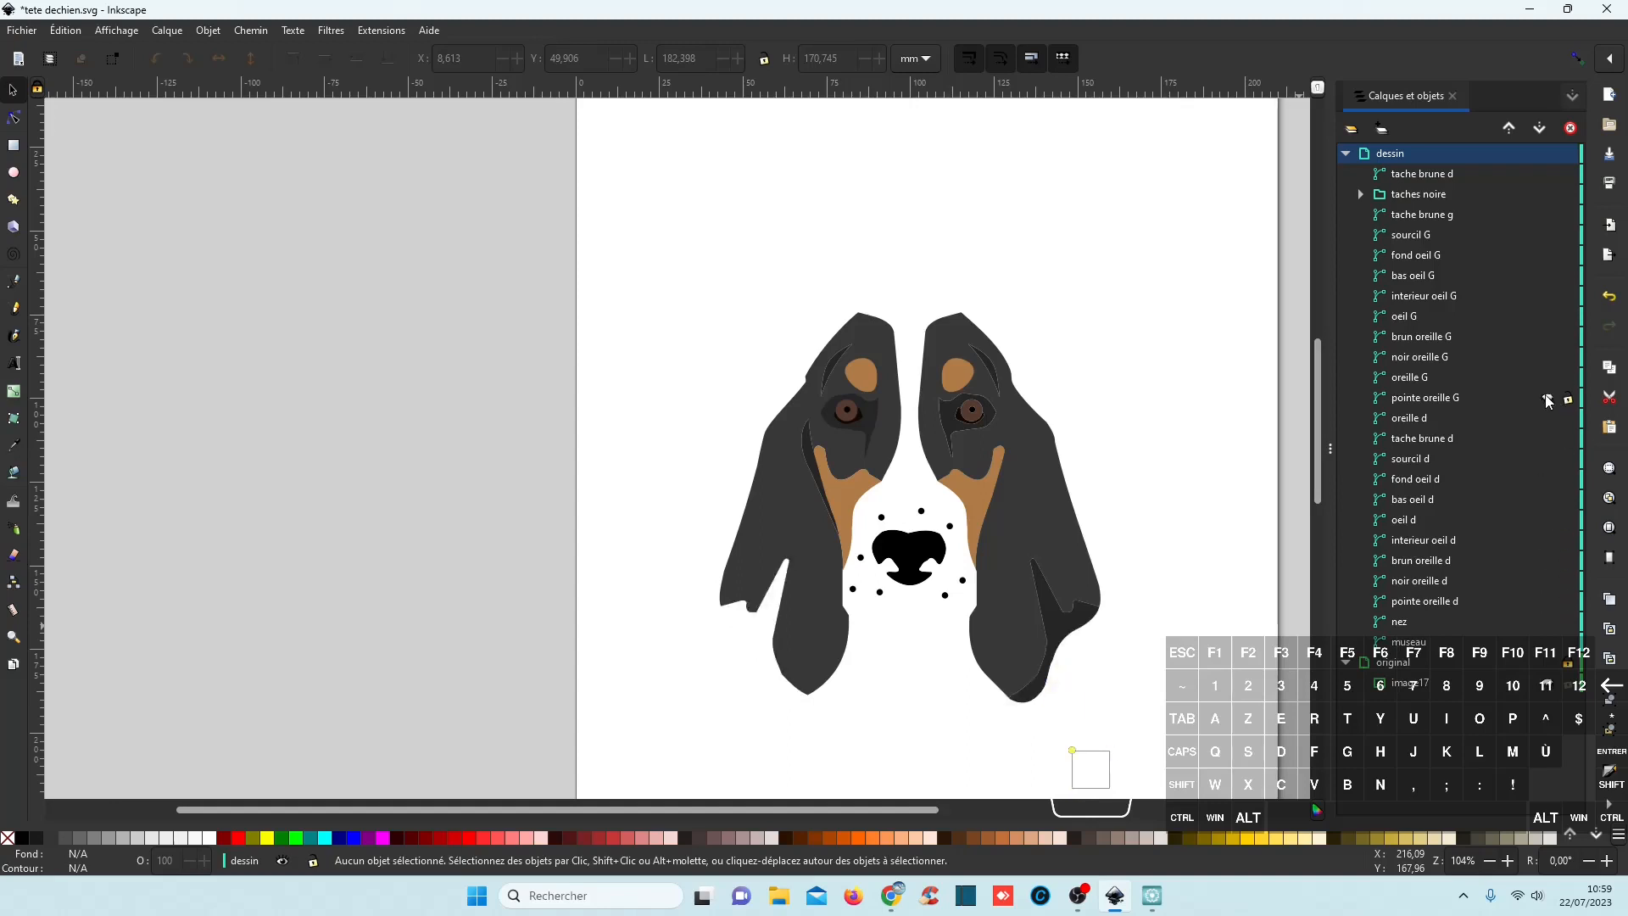
left_click(1547, 400)
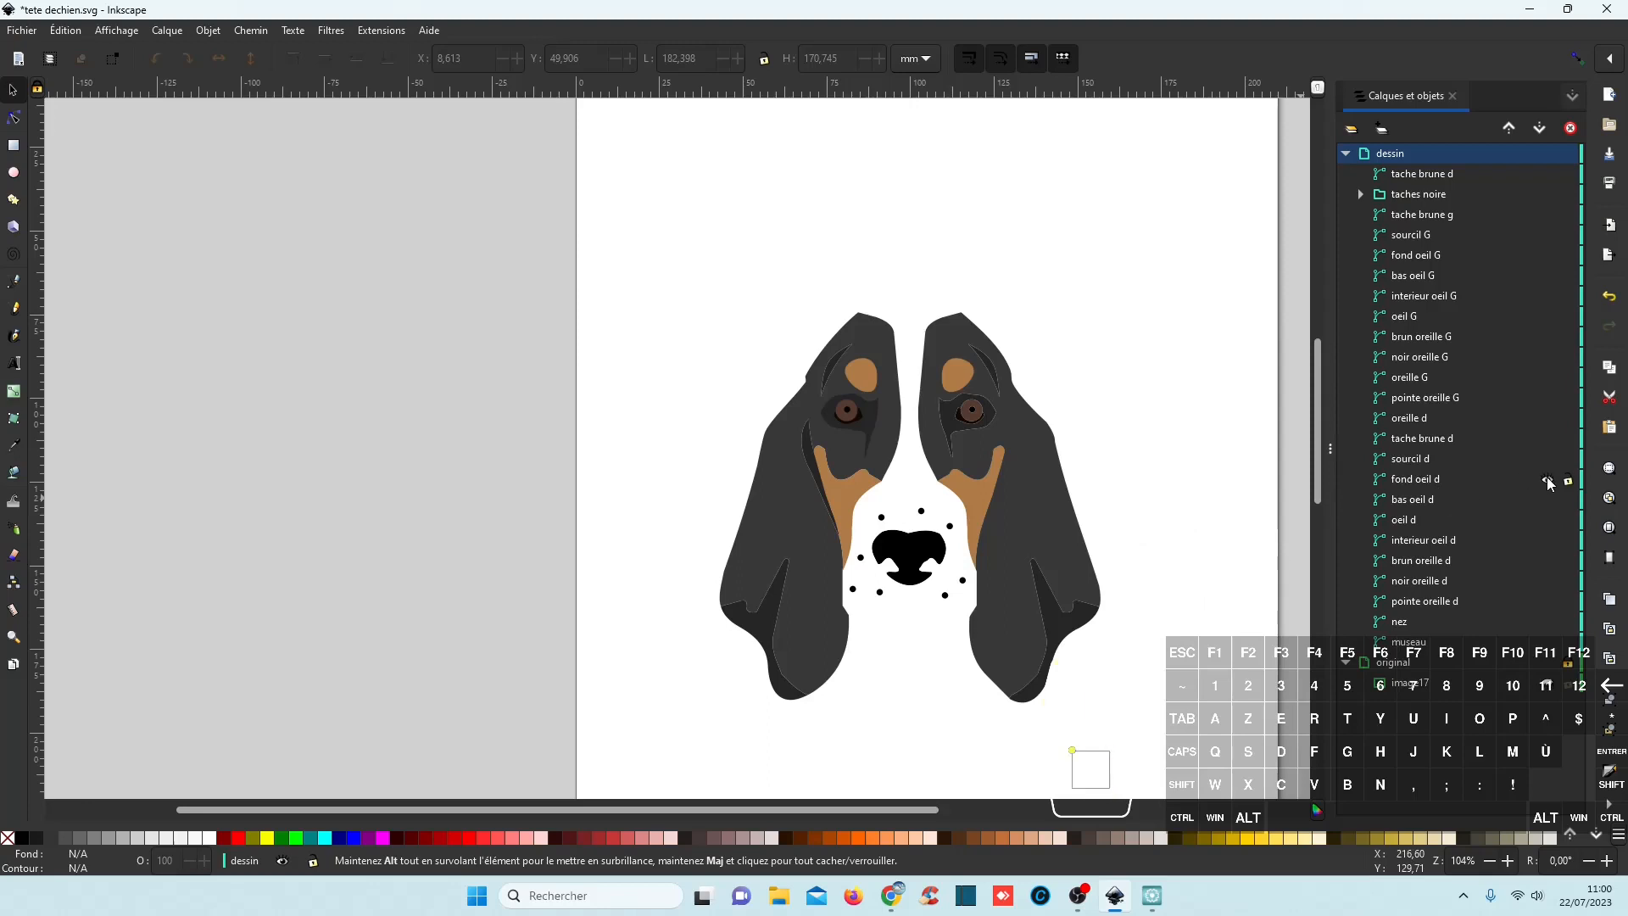
left_click(1548, 480)
left_click(1548, 481)
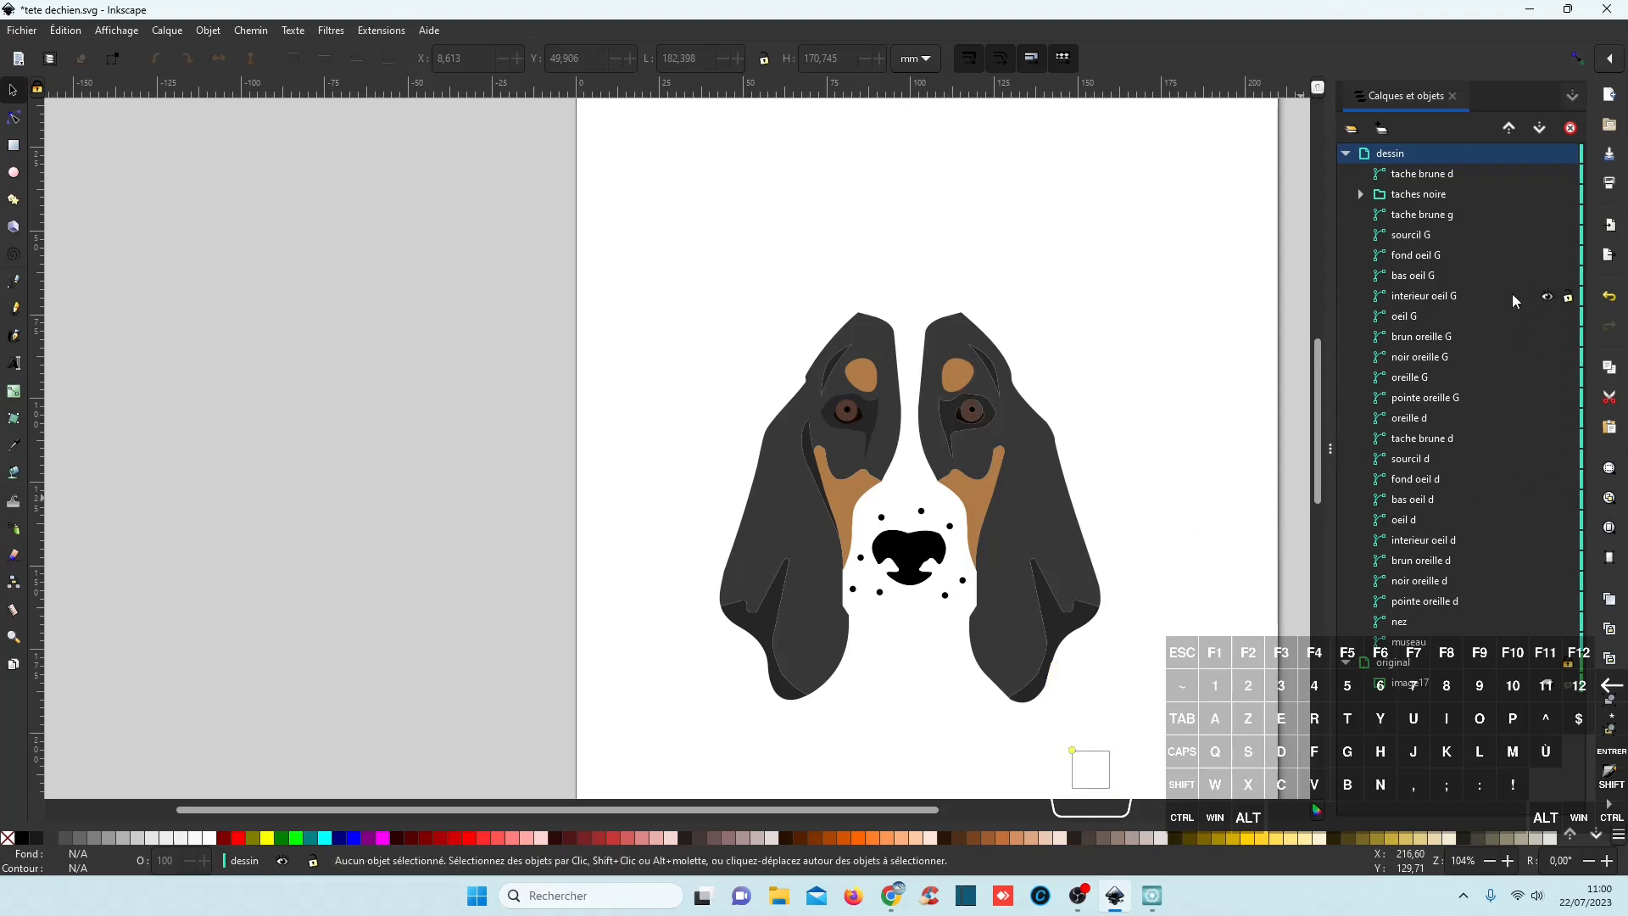
left_click(1547, 259)
left_click(1549, 259)
Duplicate fond oeil G and subtract the copy from oreille G with a path Difference.
left_click(1421, 258)
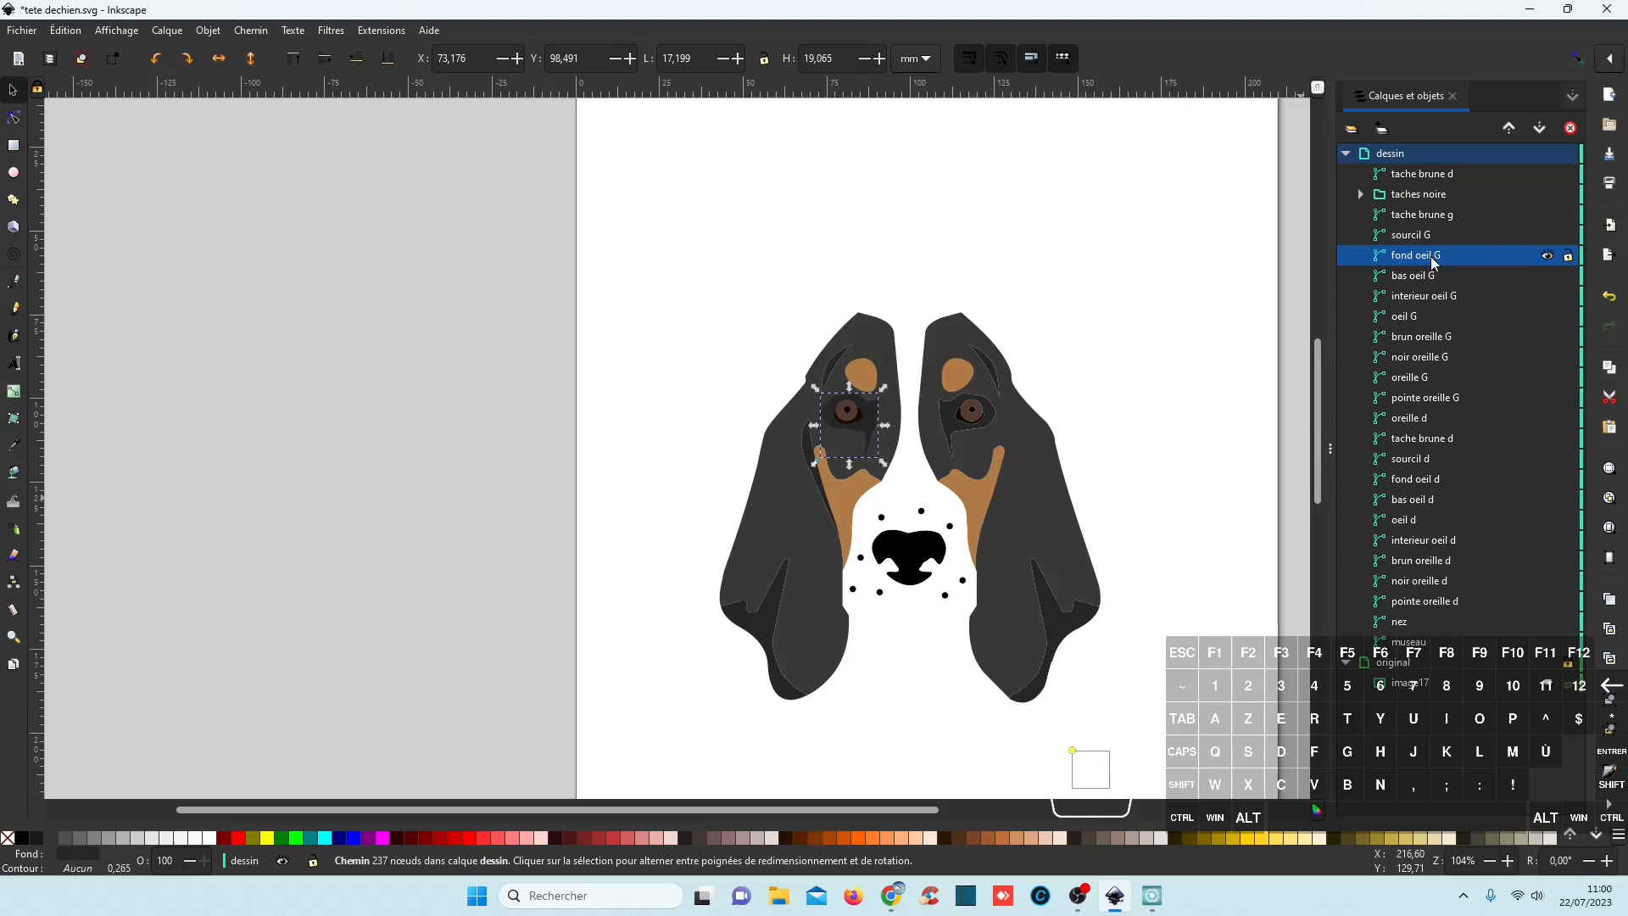
key("ctrl+alt+v")
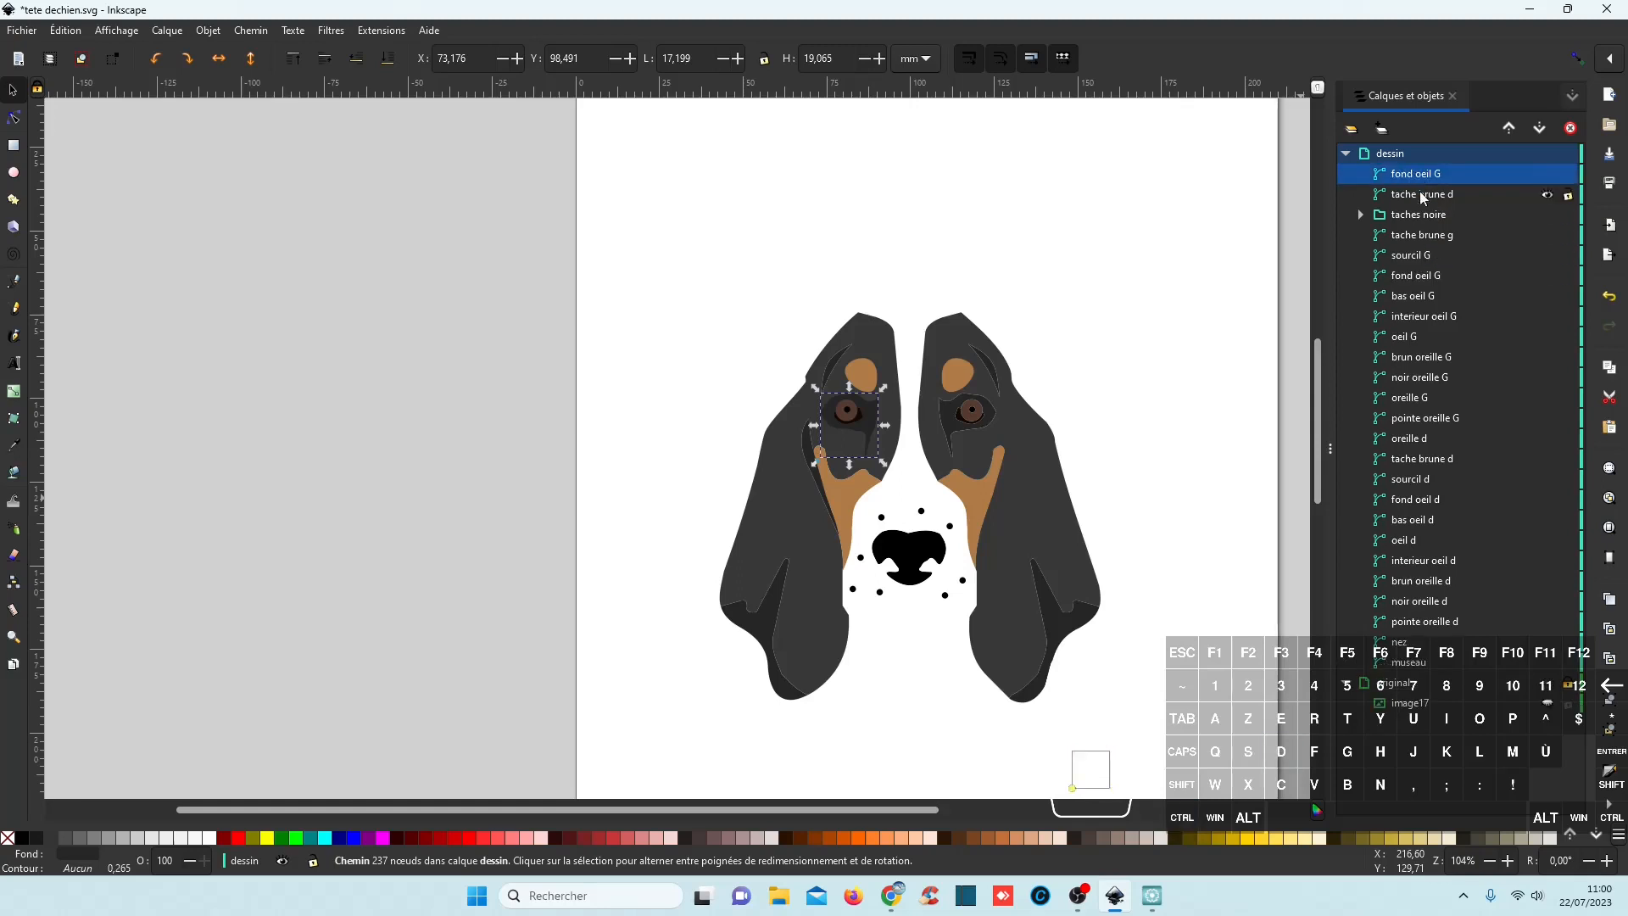
left_click(1404, 337, "ctrl")
left_click(1404, 338)
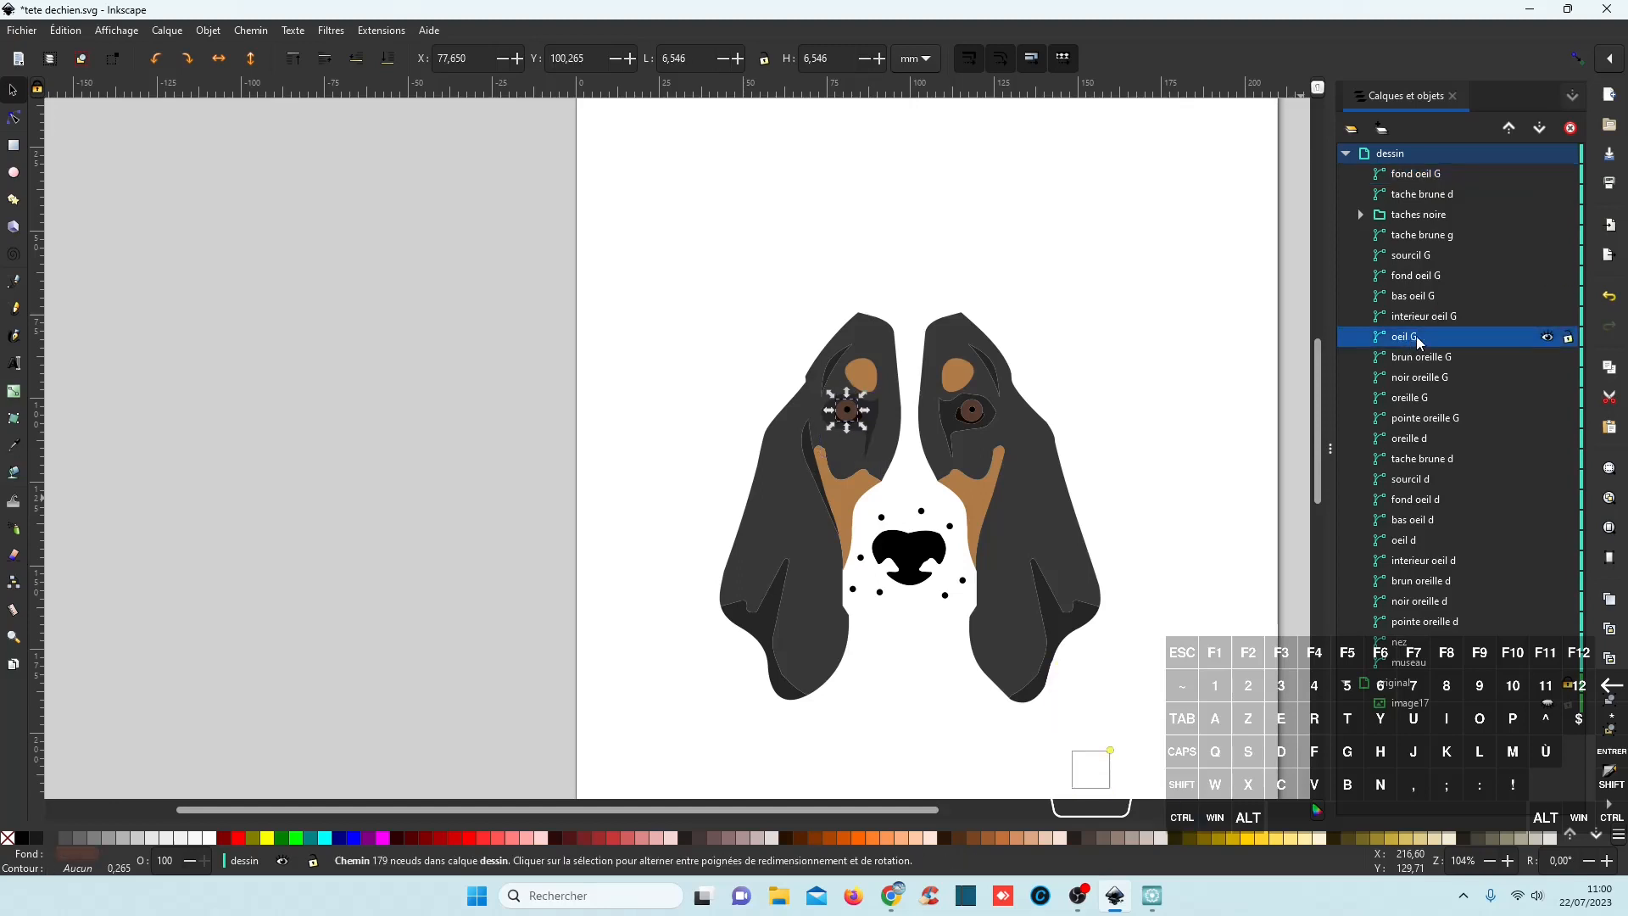
left_click(1422, 178)
left_click(1418, 399, "ctrl")
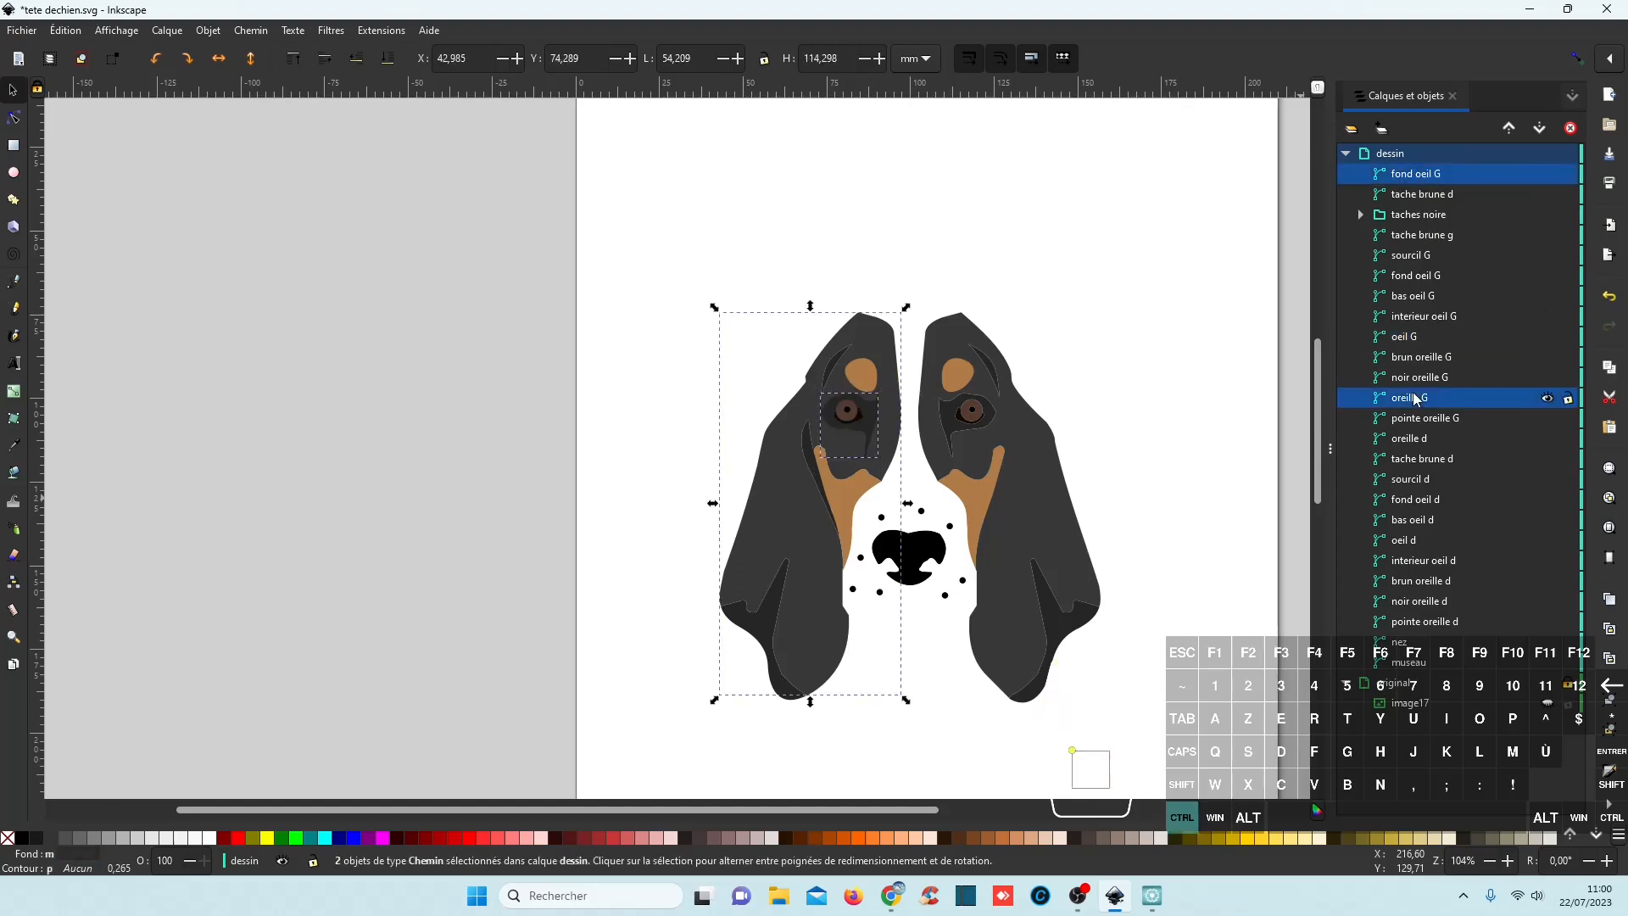
left_click(253, 32)
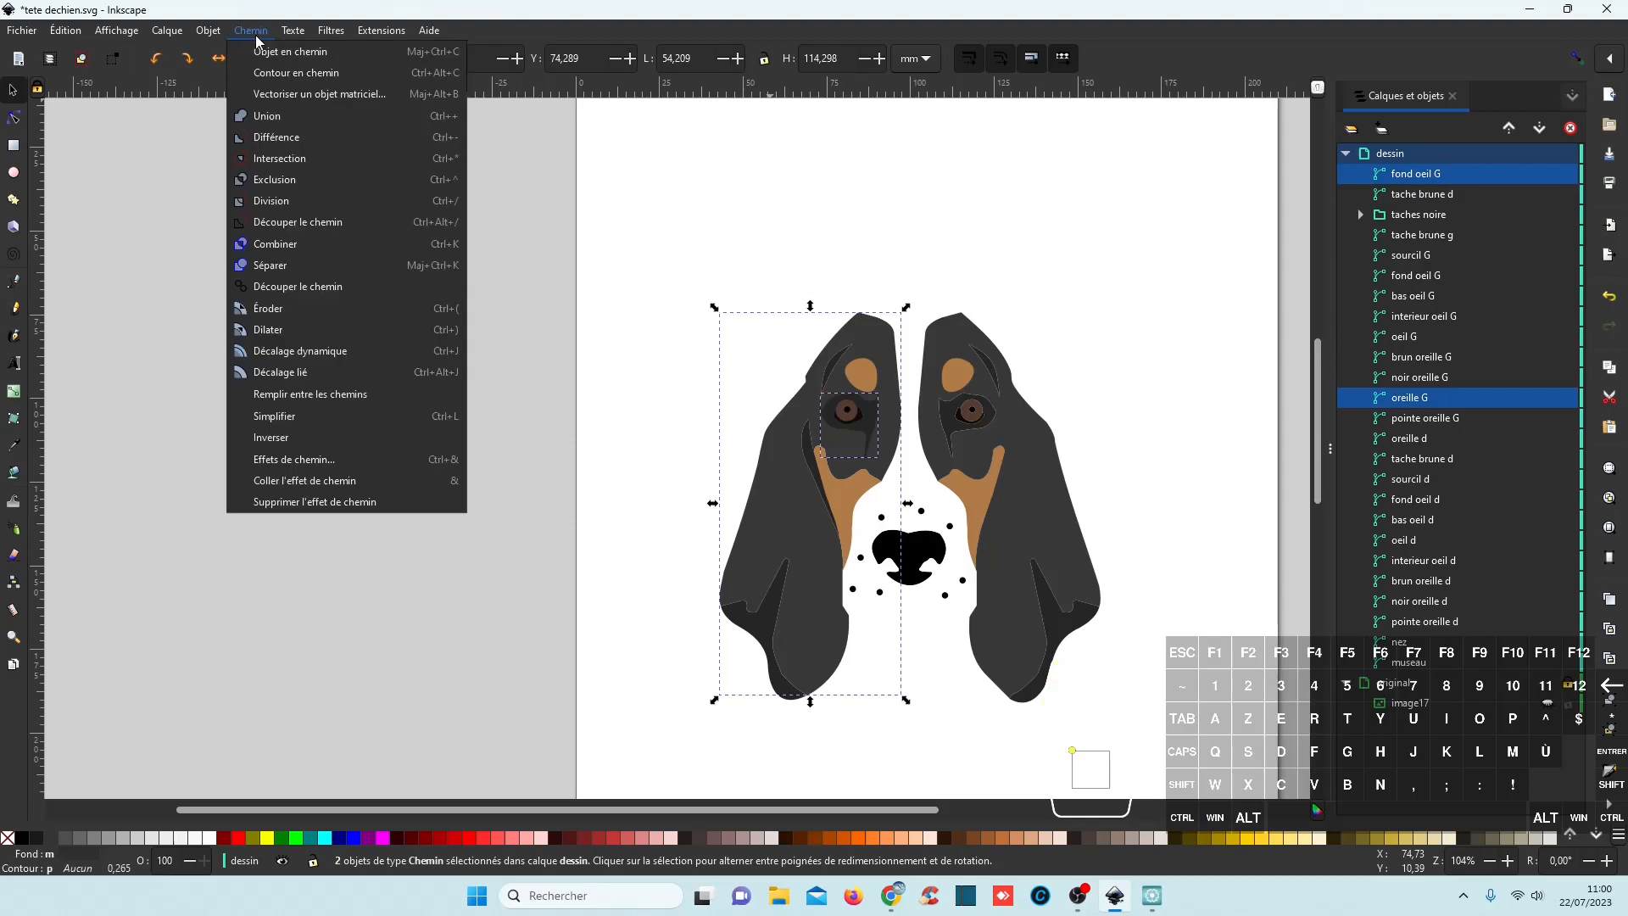
left_click(296, 140)
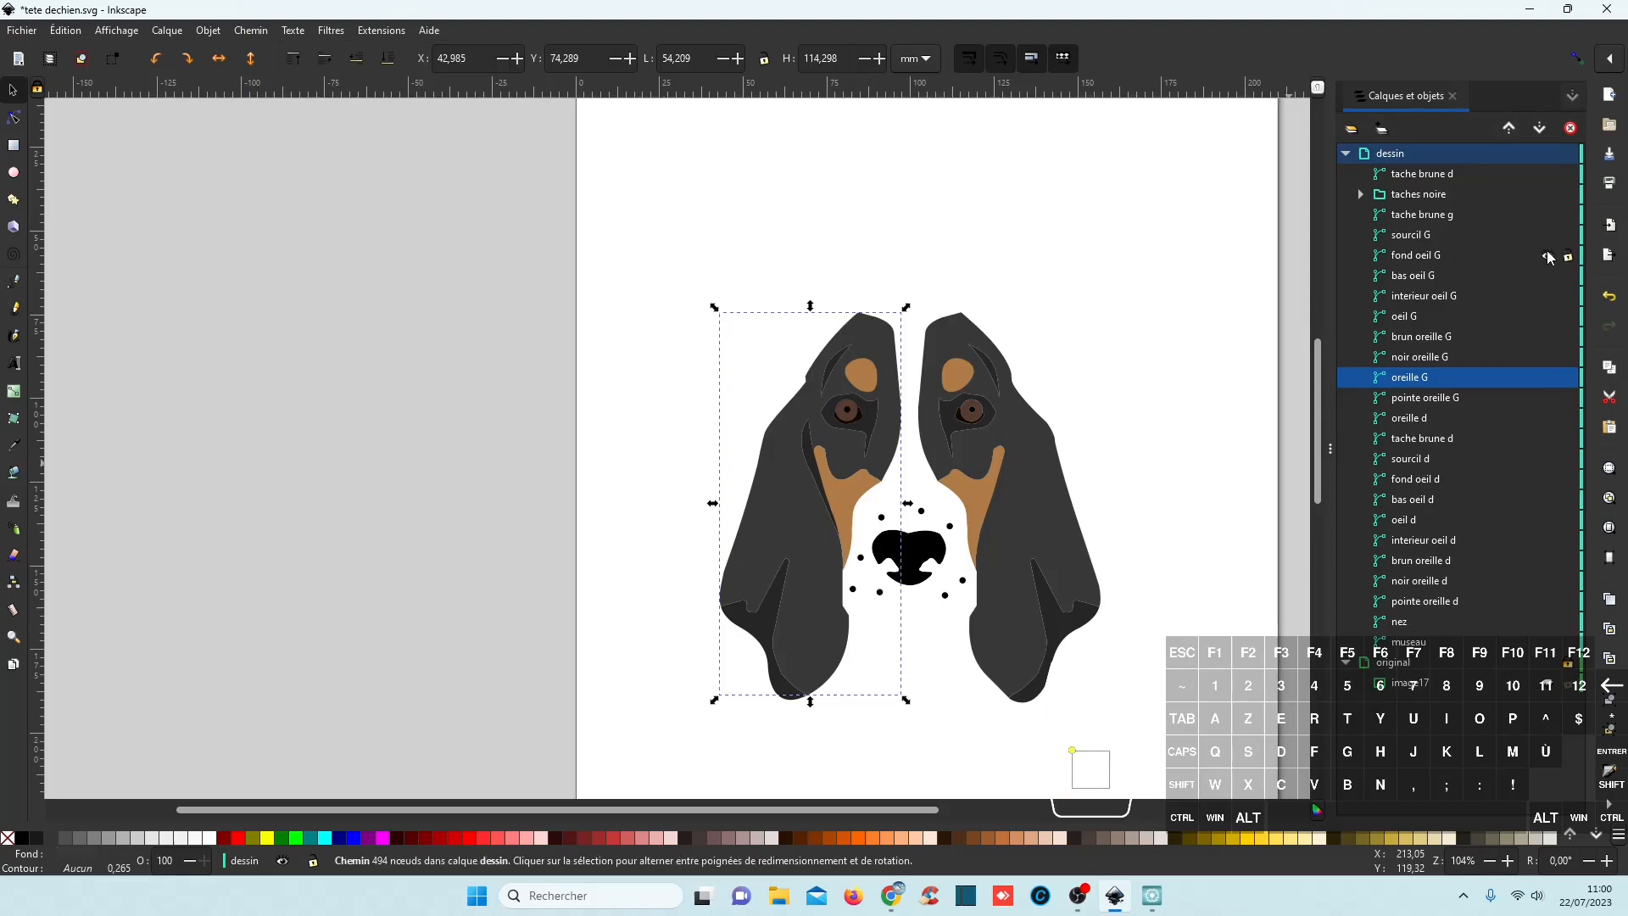
Check the areas beneath fond oeil G, sourcil G and sourcil d by temporarily hiding each shape.
left_click(1548, 256)
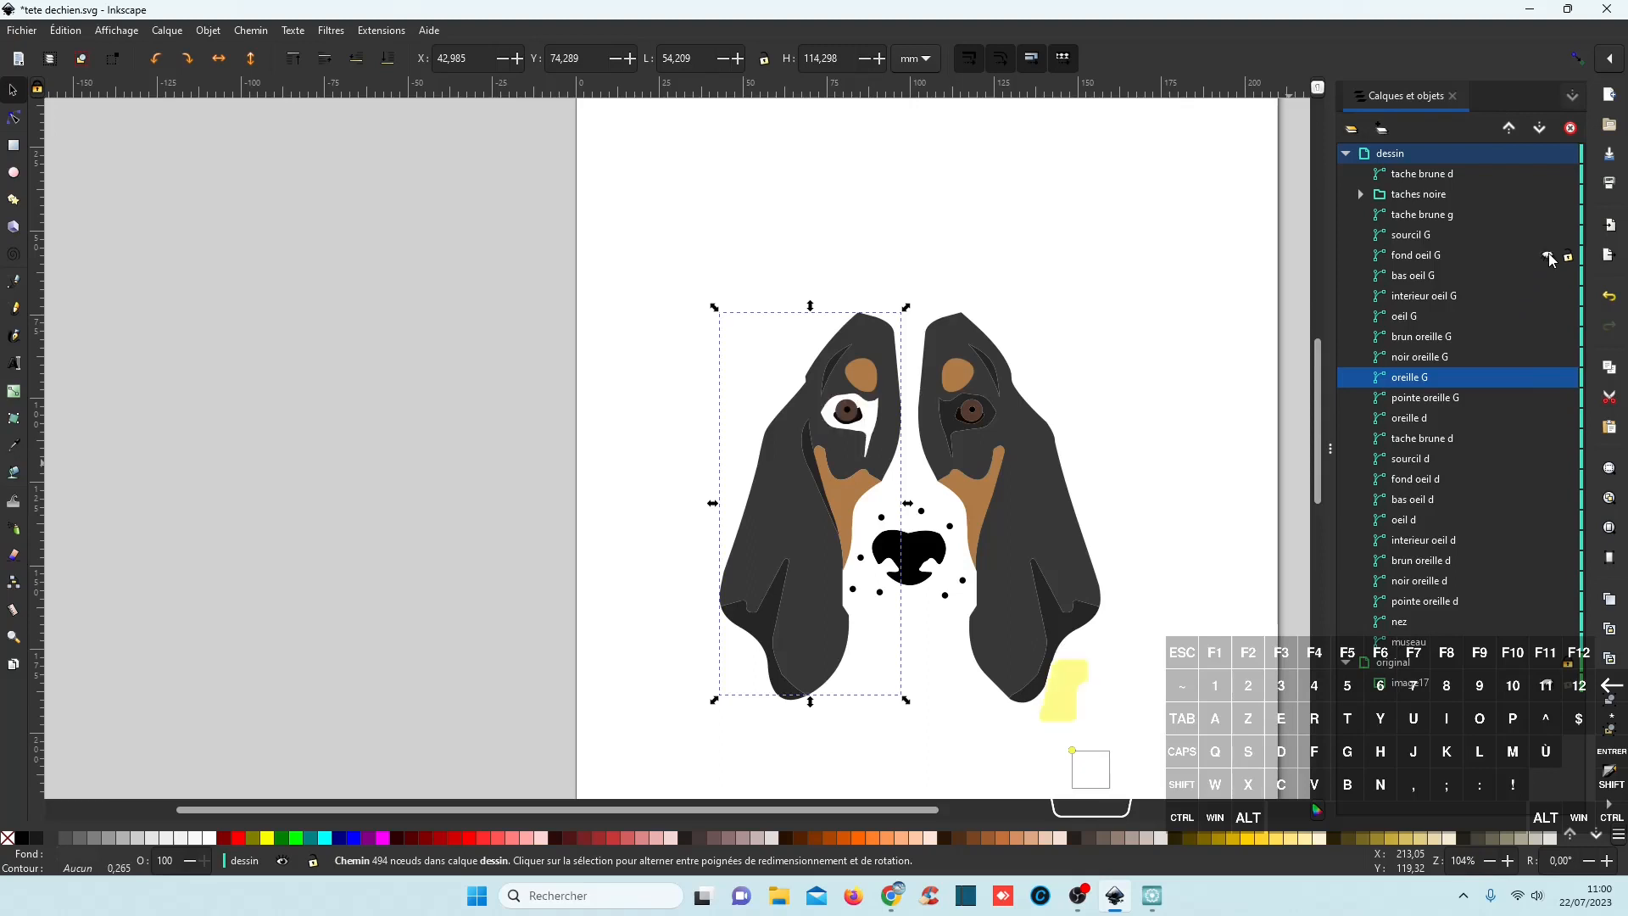
left_click(1548, 257)
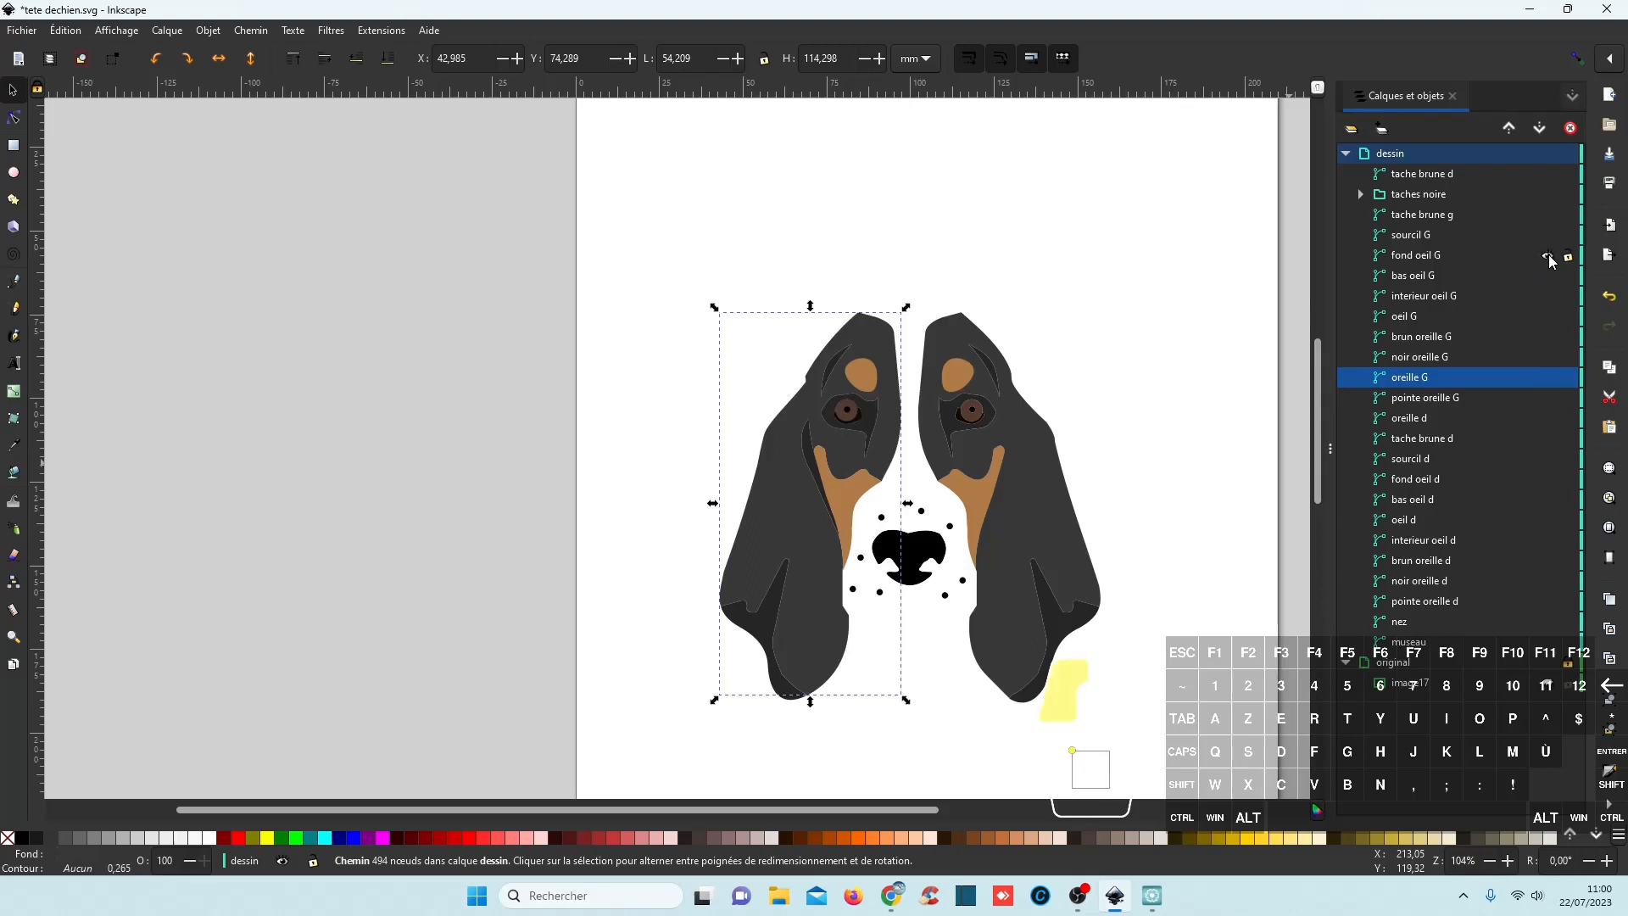
left_click(1547, 257)
left_click(1548, 256)
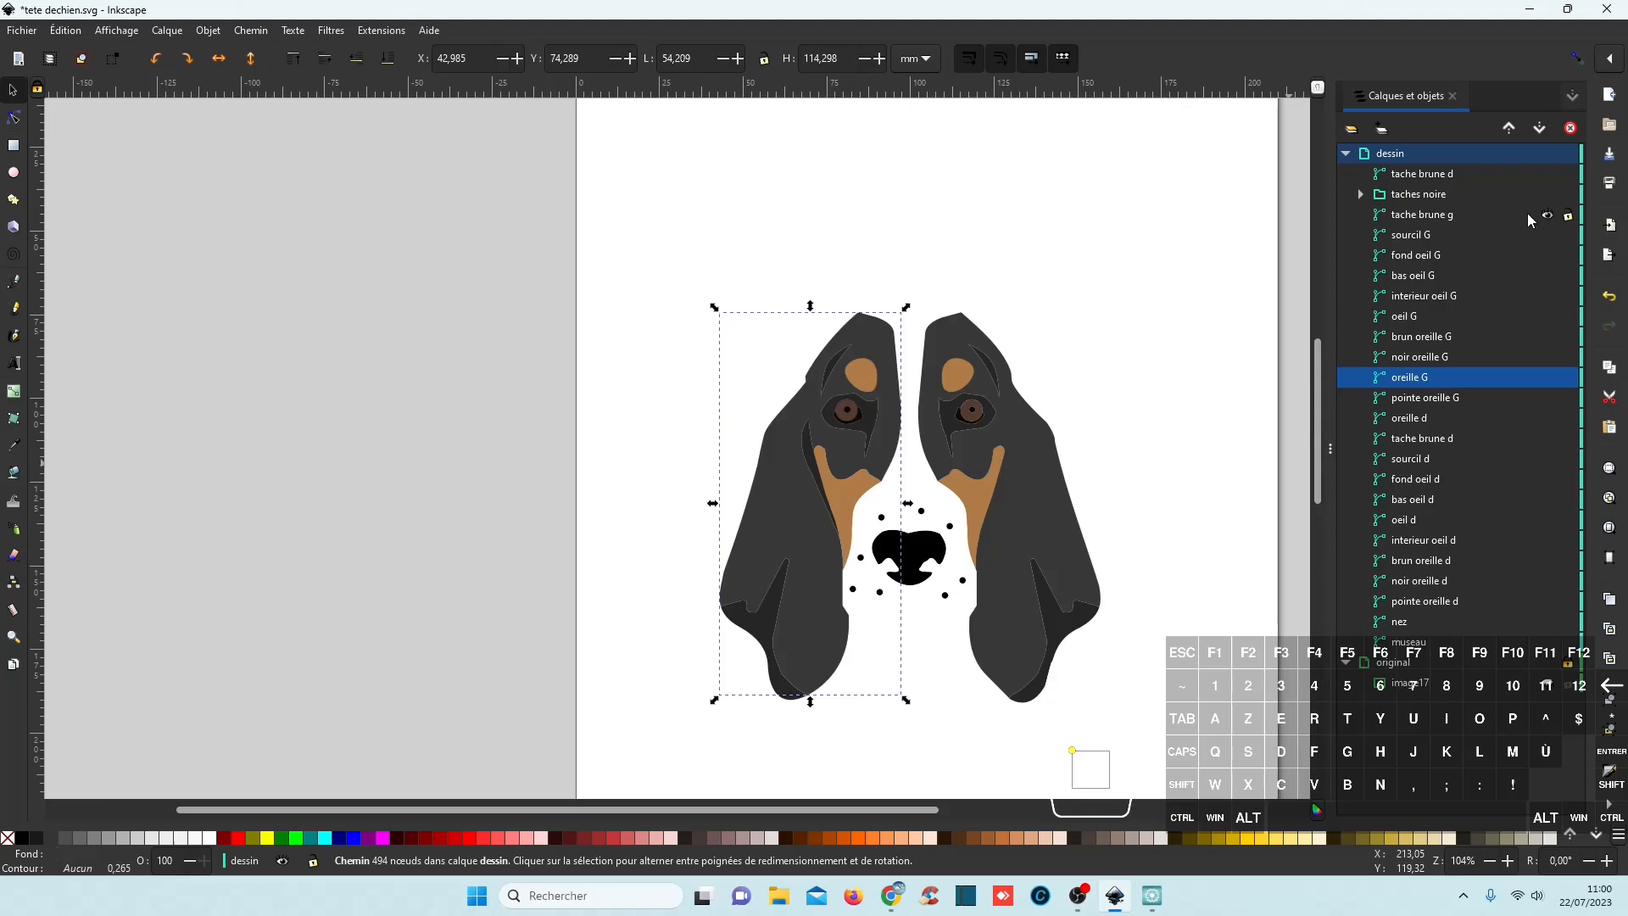
left_click(1546, 237)
left_click(1546, 237)
left_click(1548, 462)
left_click(1548, 461)
Lower pointe oreille d and pointe oreille G below museau in the stacking order of the dessin layer.
left_click(1438, 604)
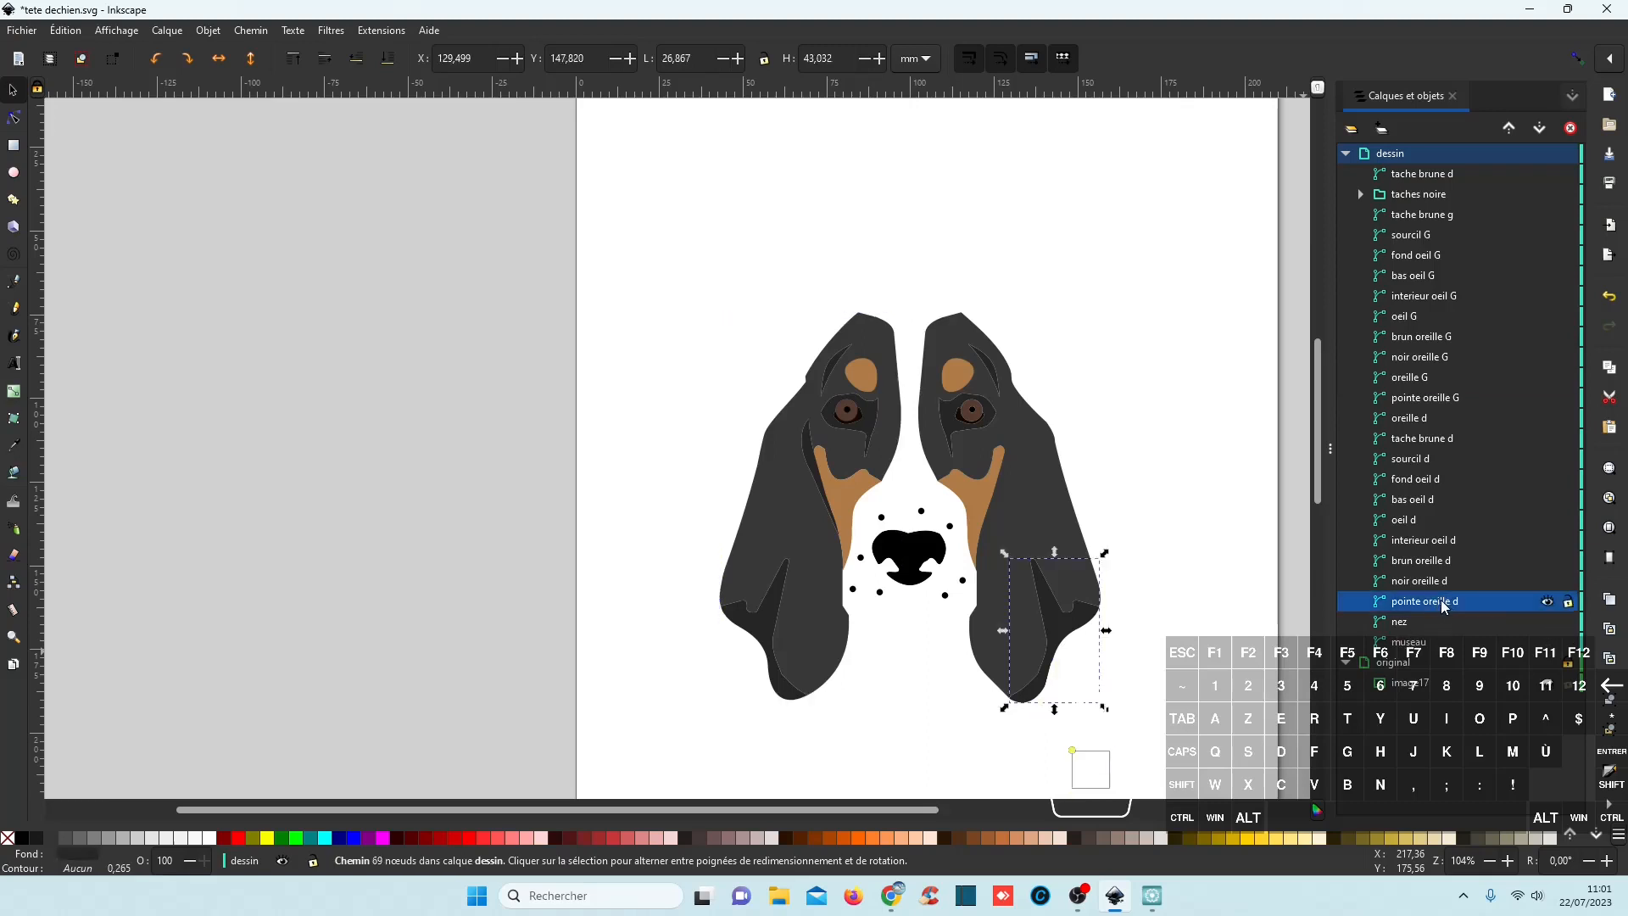
left_click(1538, 129)
left_click(1539, 129)
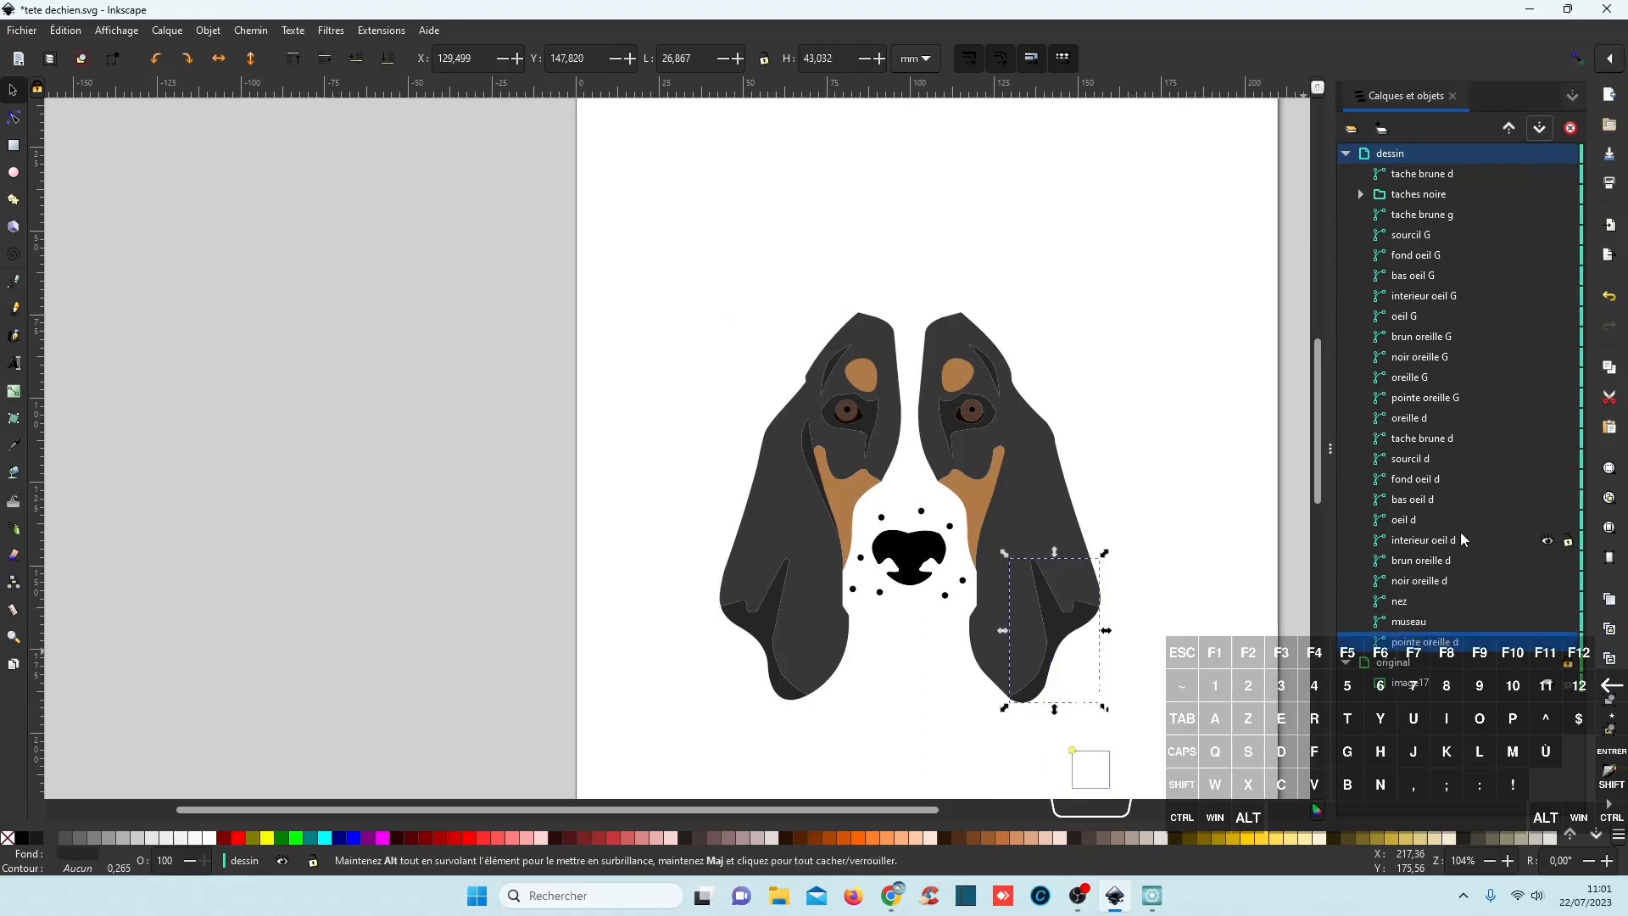
left_click(1441, 398)
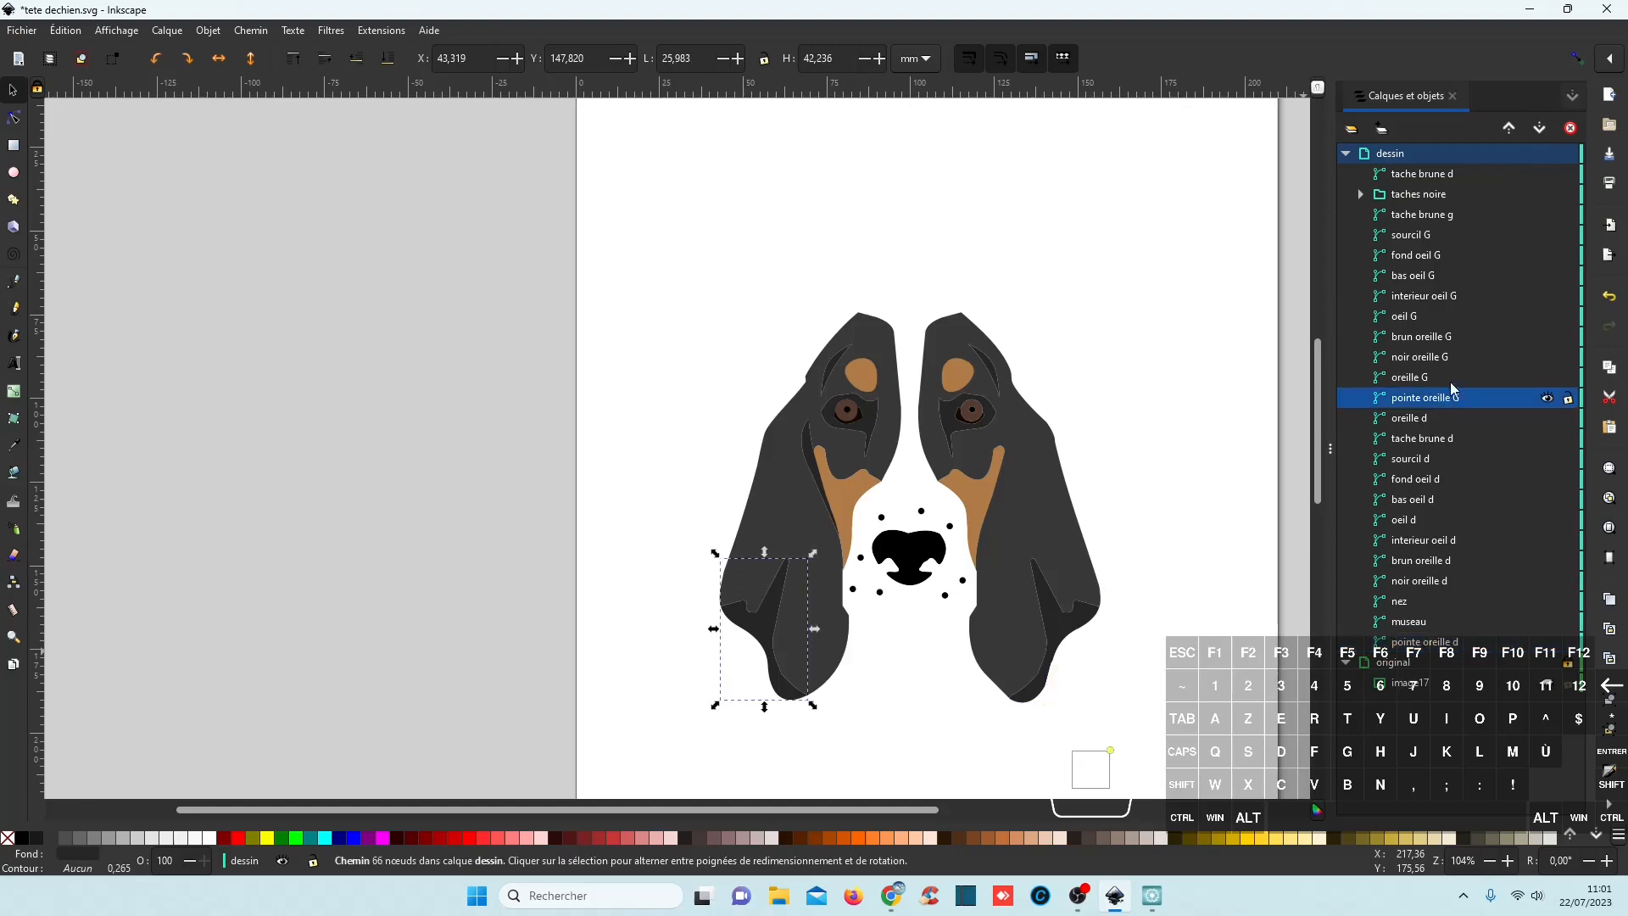
triple_click(1540, 129)
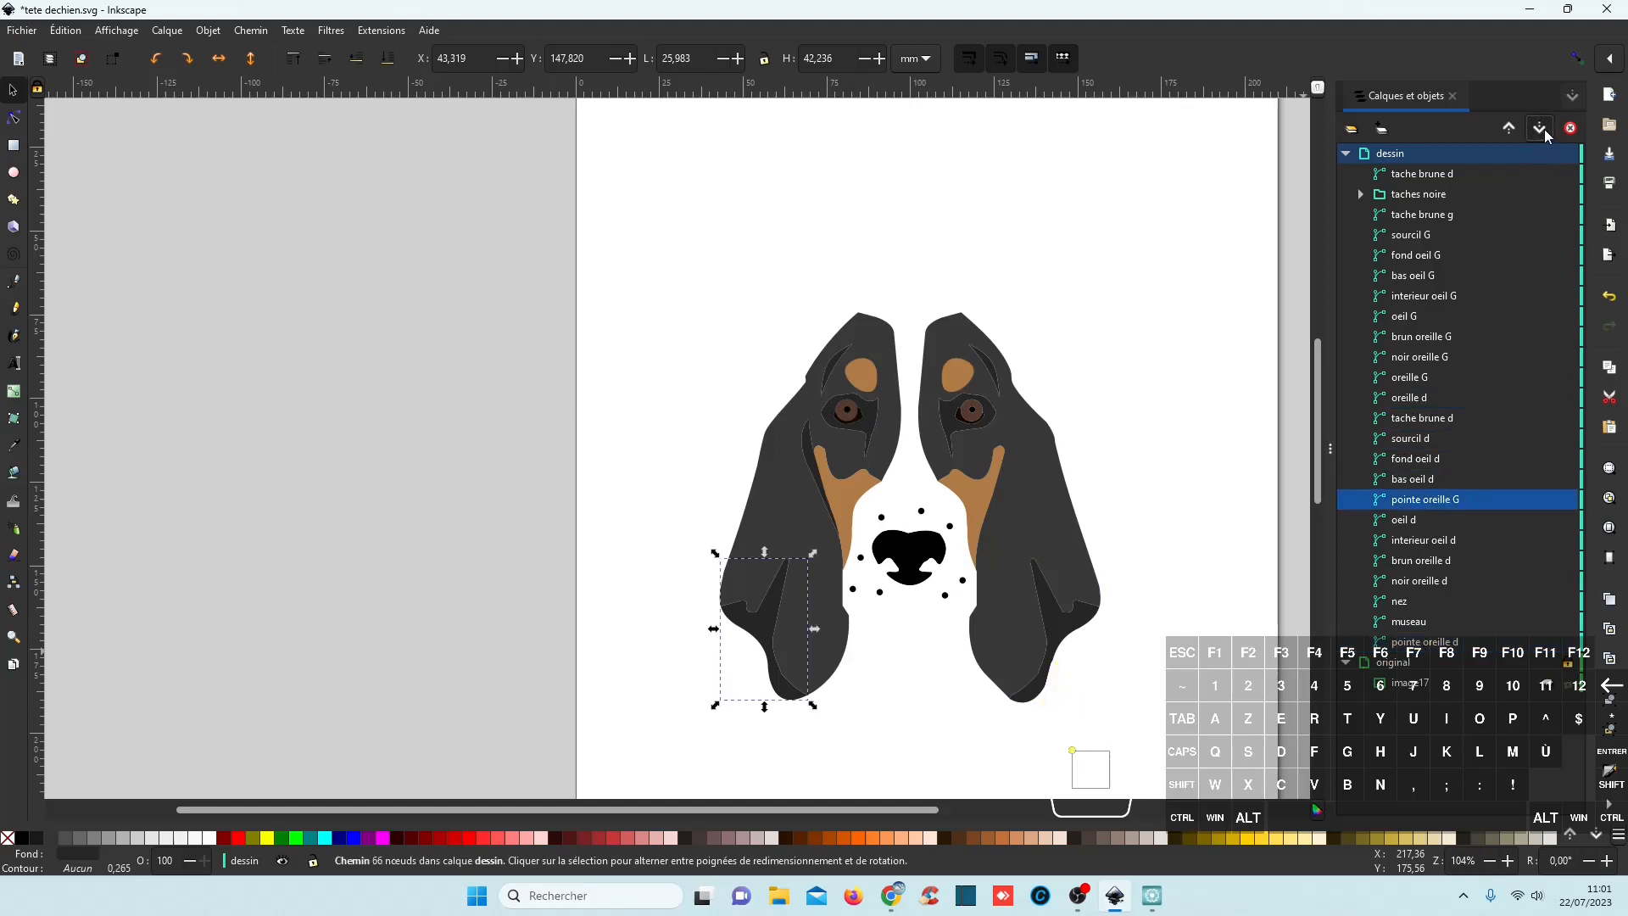
double_click(1540, 129)
double_click(1539, 129)
double_click(1539, 129)
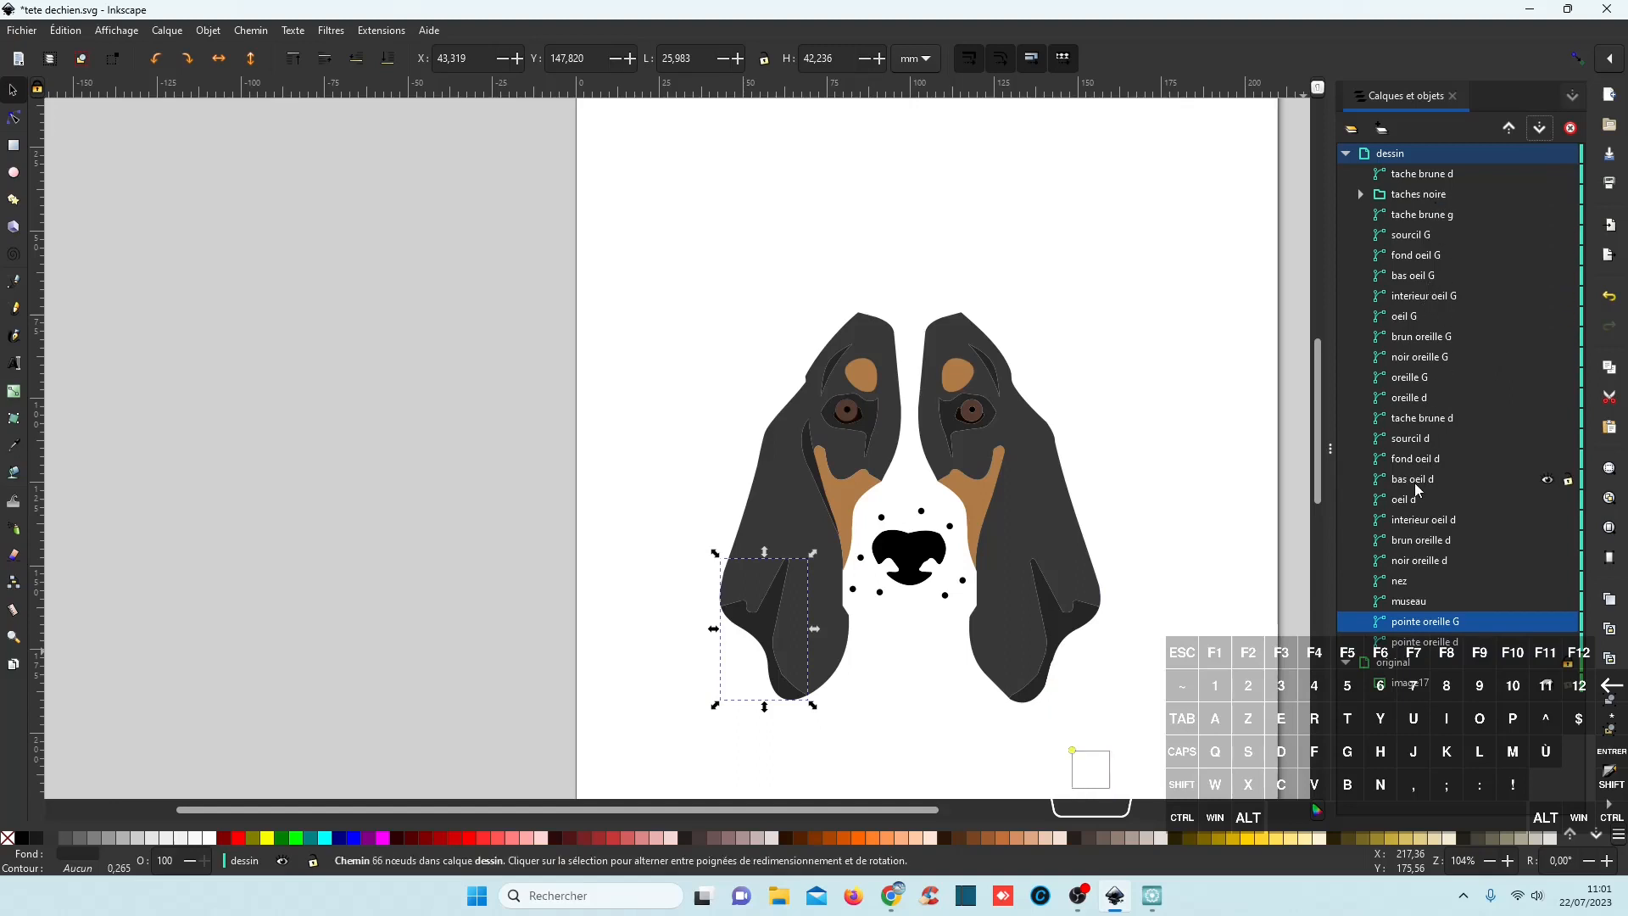
Raise noir oreille d in the stacking order of the dessin layer to just above oeil G.
left_click(1426, 563)
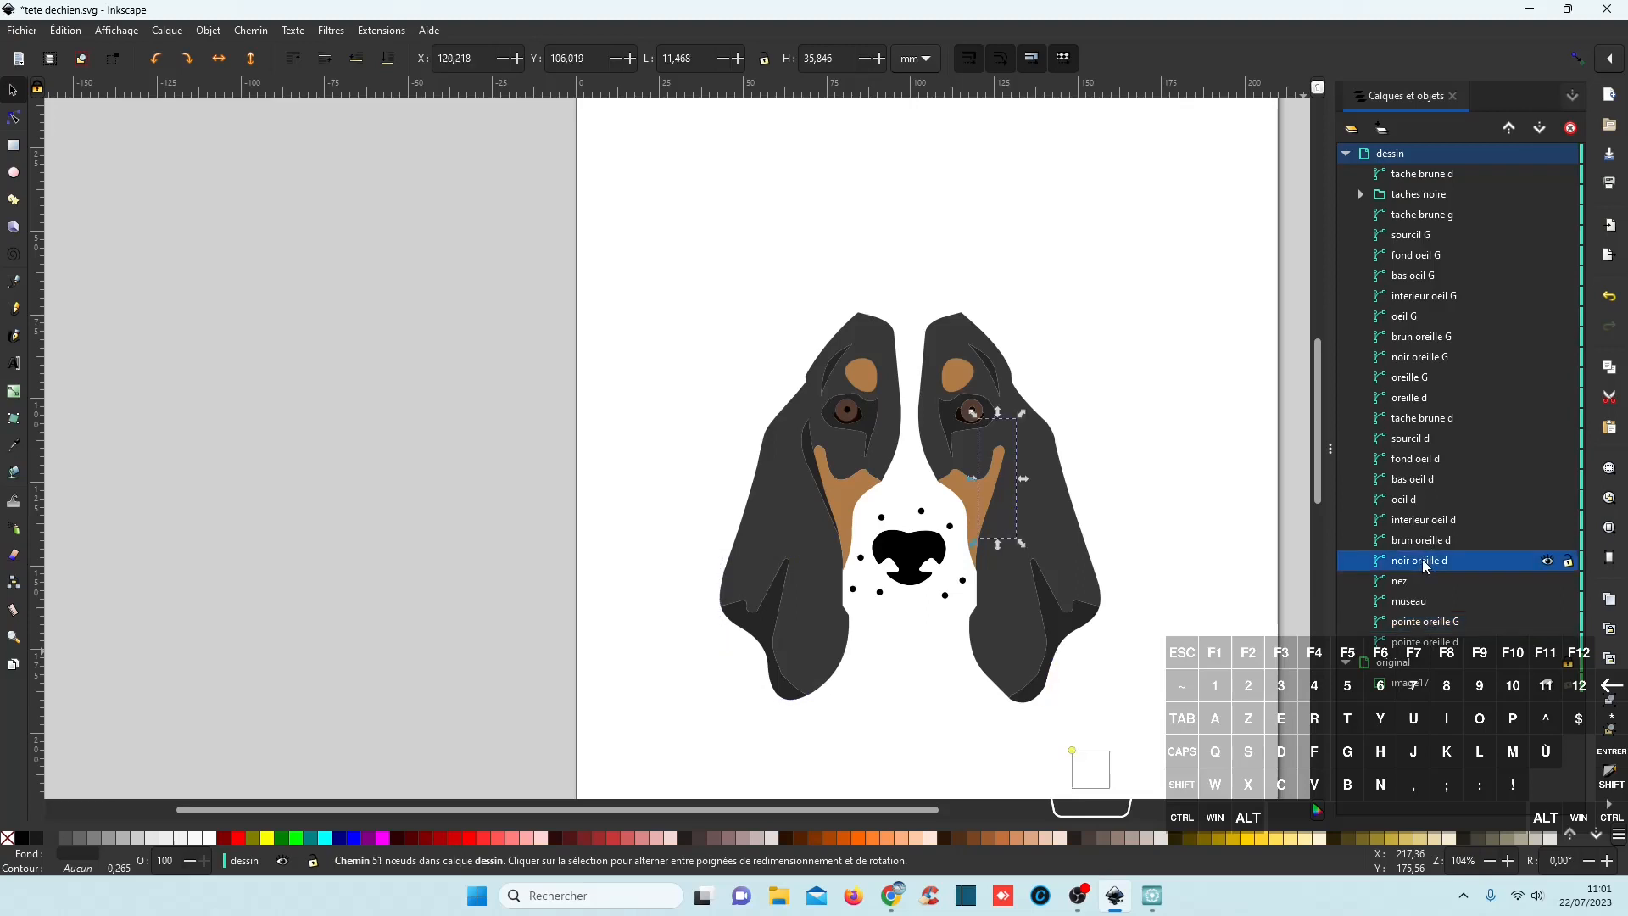
left_click(1514, 128)
left_click(1514, 128)
left_click(1514, 129)
left_click(1514, 129)
left_click(1514, 128)
left_click(1514, 129)
left_click(1514, 129)
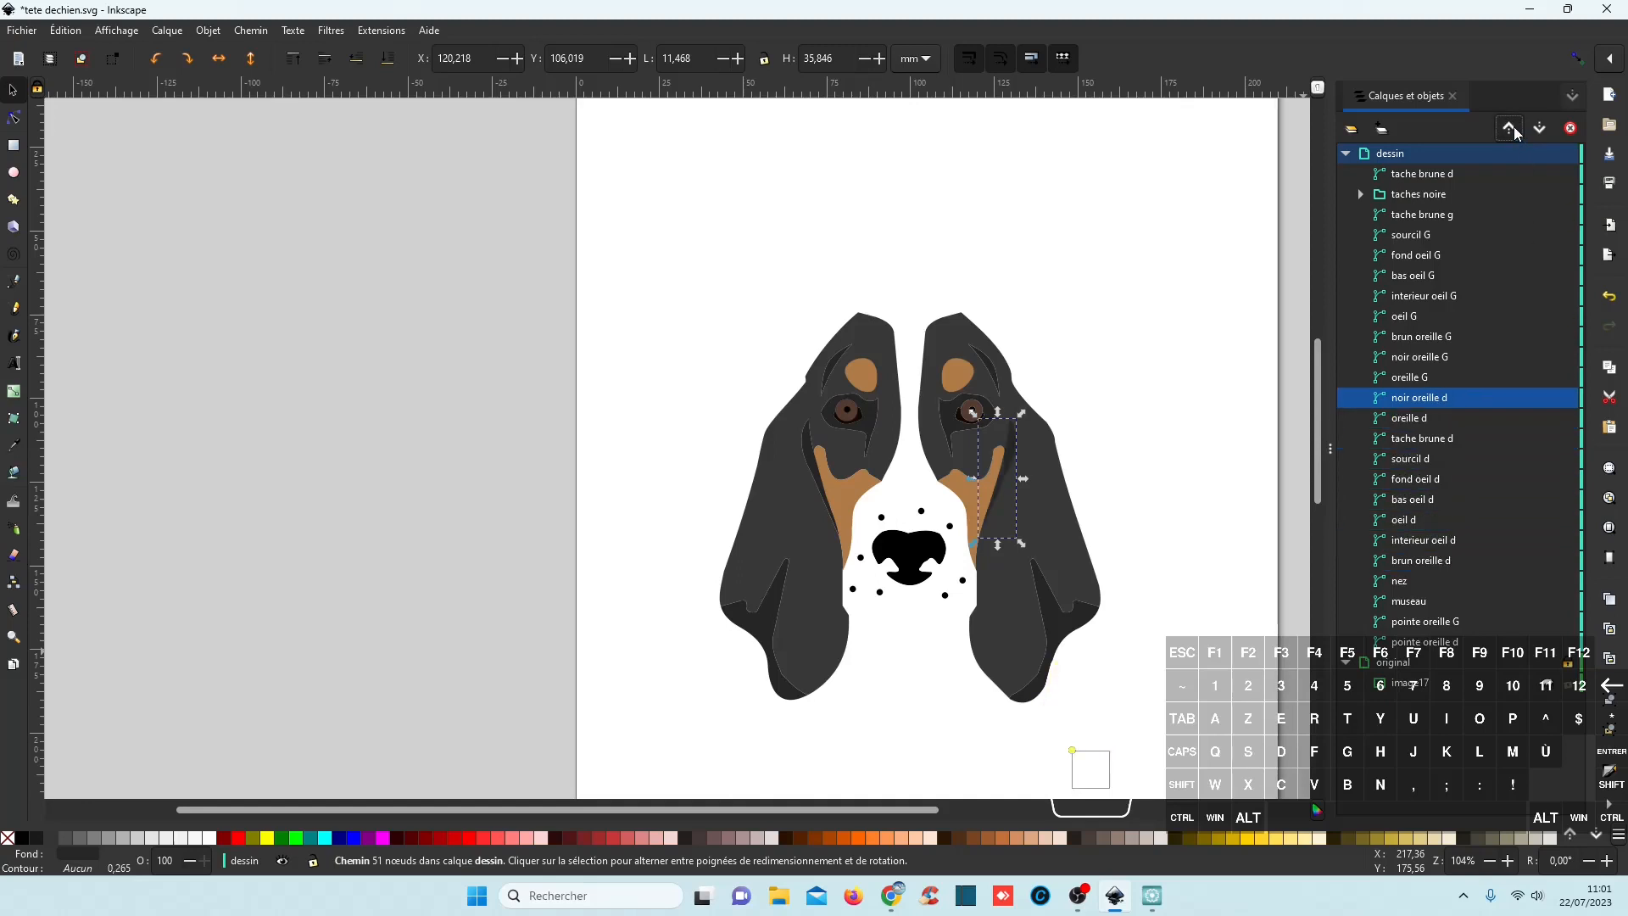
left_click(1514, 127)
left_click(1513, 127)
left_click(1513, 127)
left_click(1513, 128)
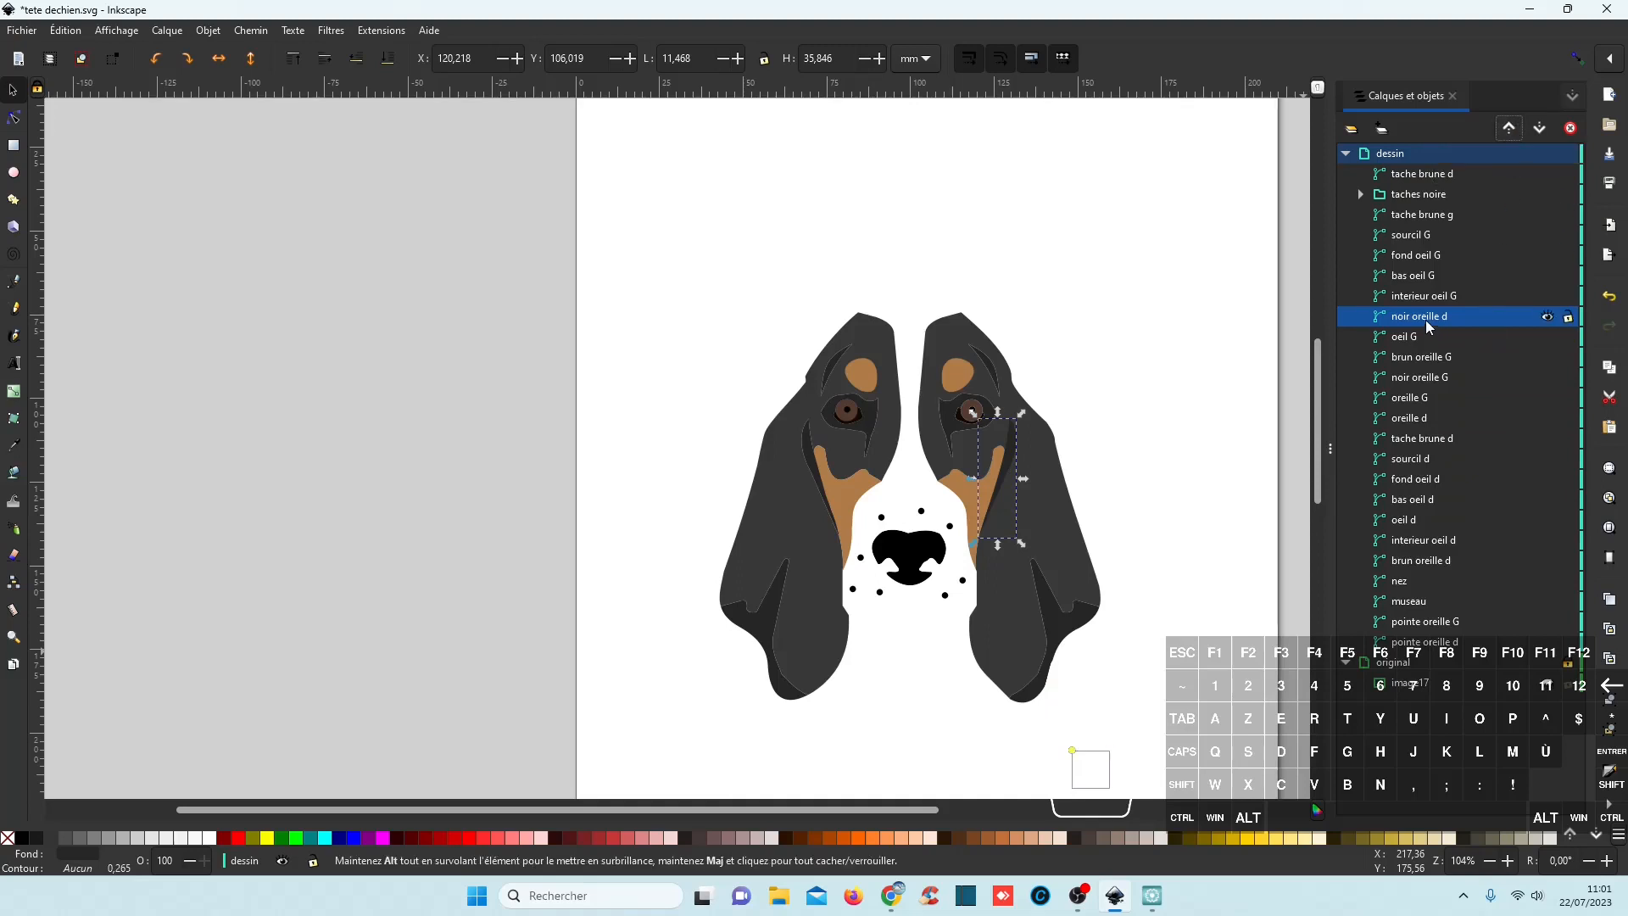
Duplicate noir oreille d and subtract the copy from oreille d with a path Difference.
key("ctrl+d")
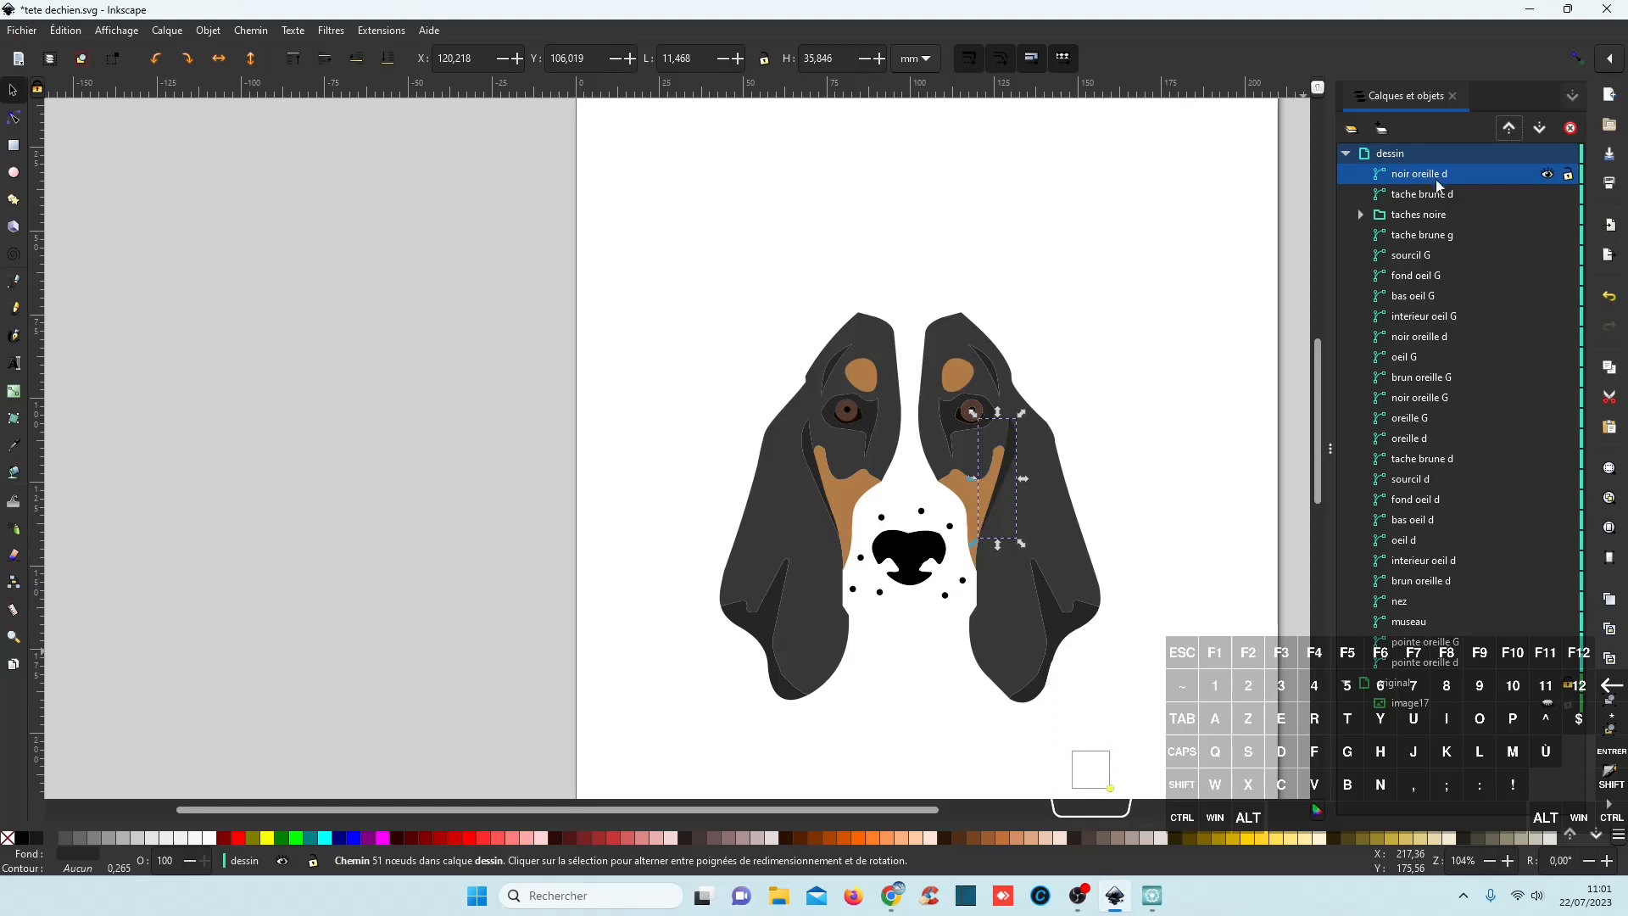
key("ctrl")
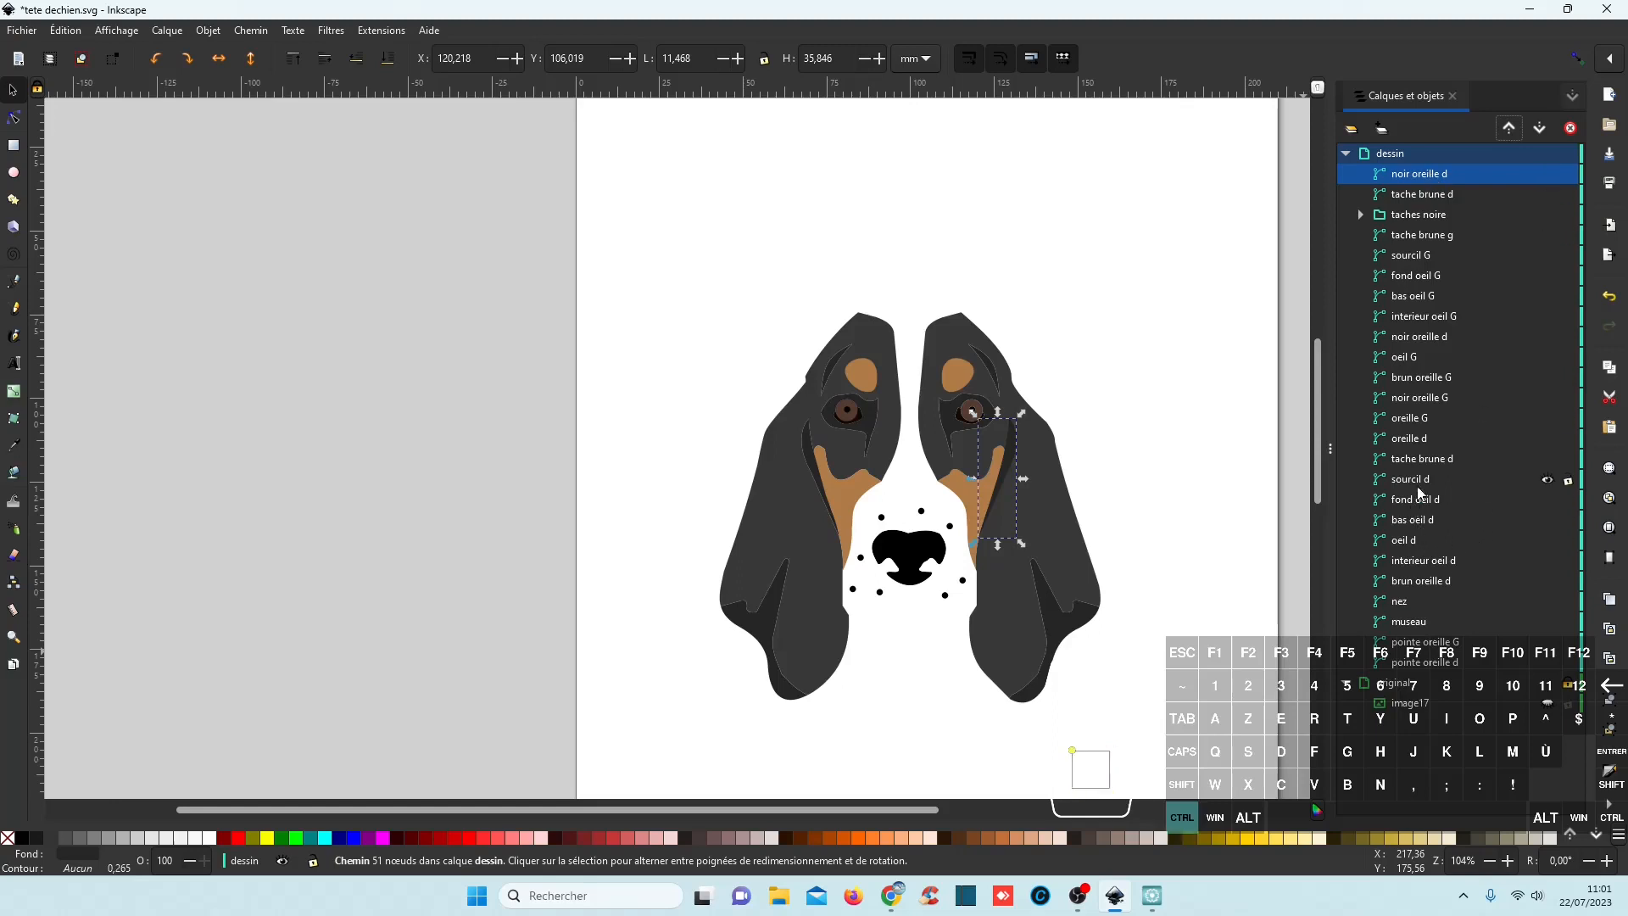
left_click(1414, 541, "ctrl")
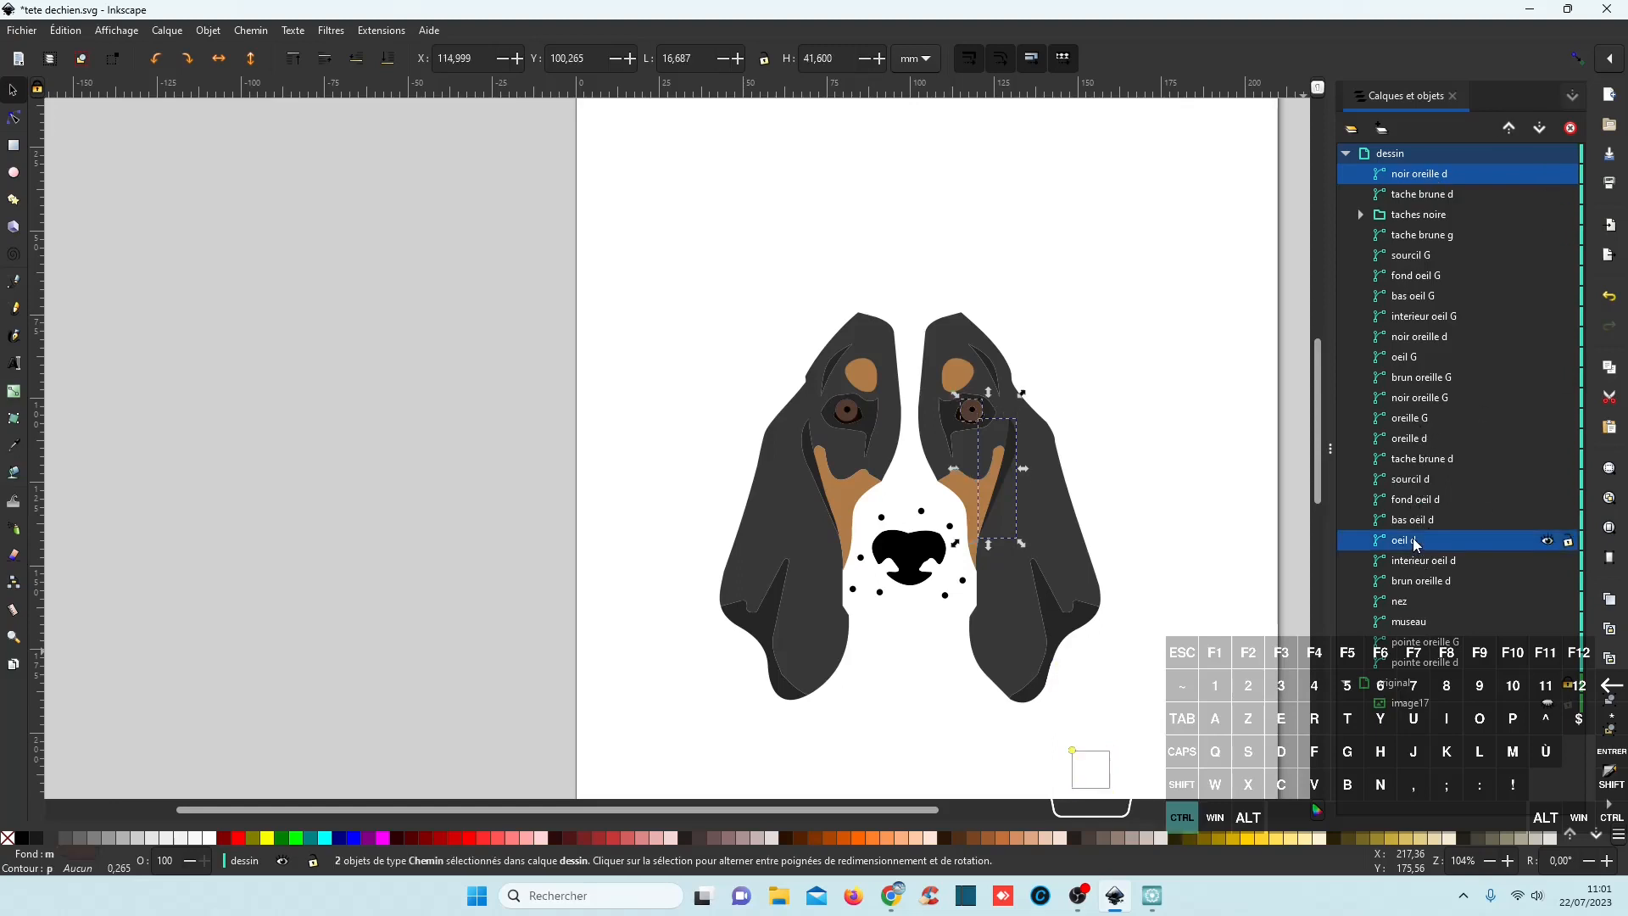
left_click(1419, 174, "ctrl")
left_click(1424, 176)
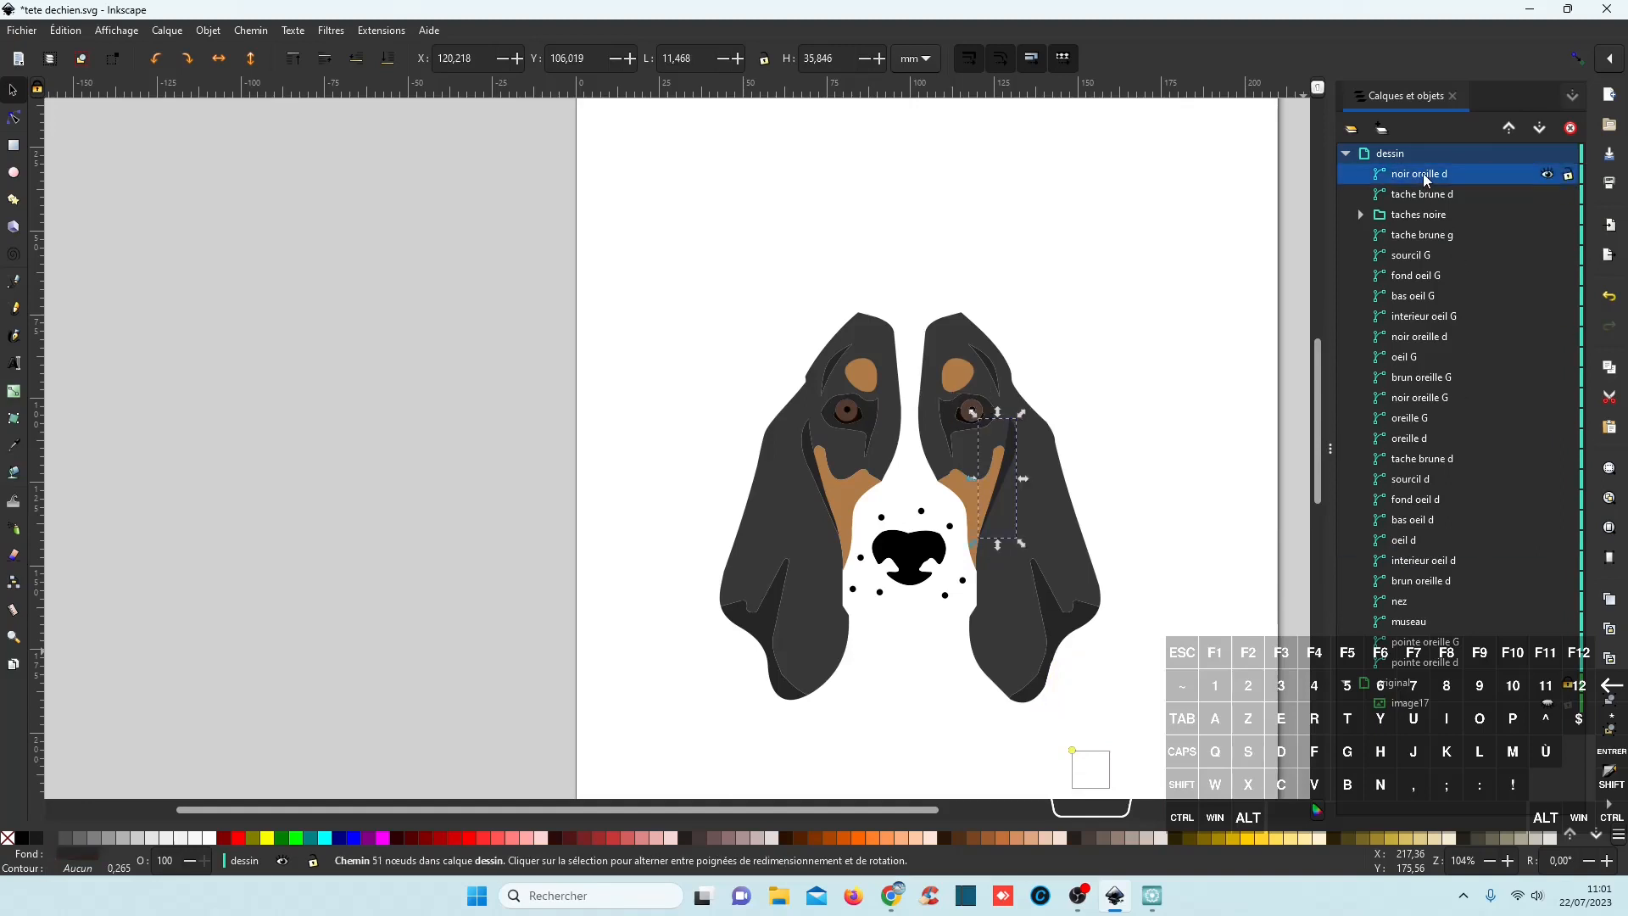
key("ctrl")
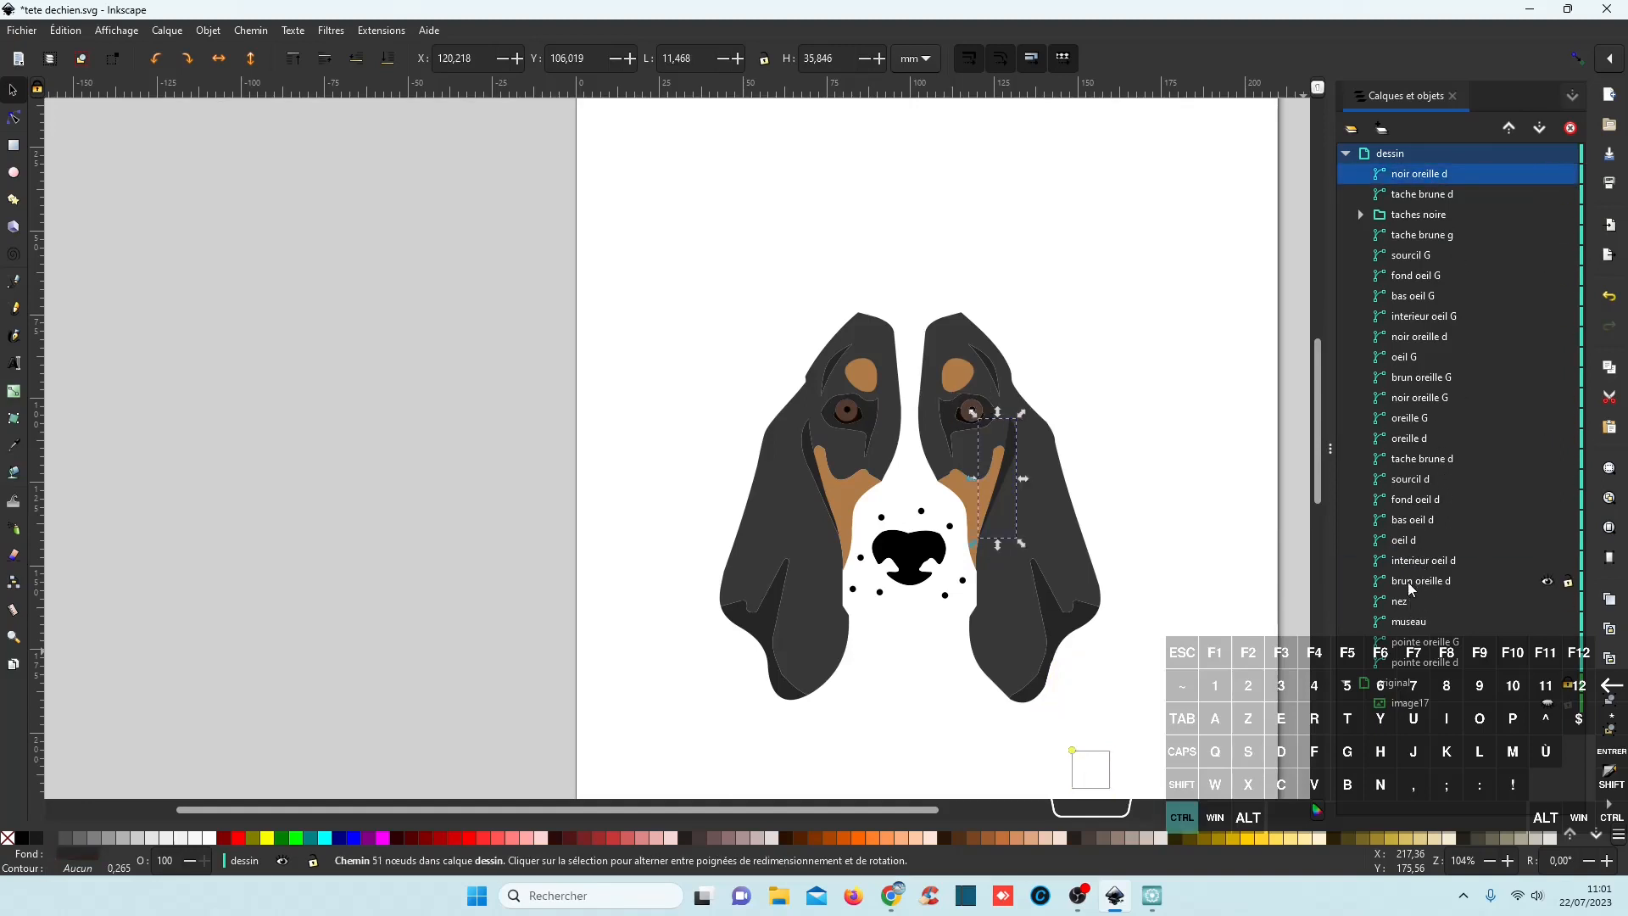
left_click(1411, 445, "ctrl")
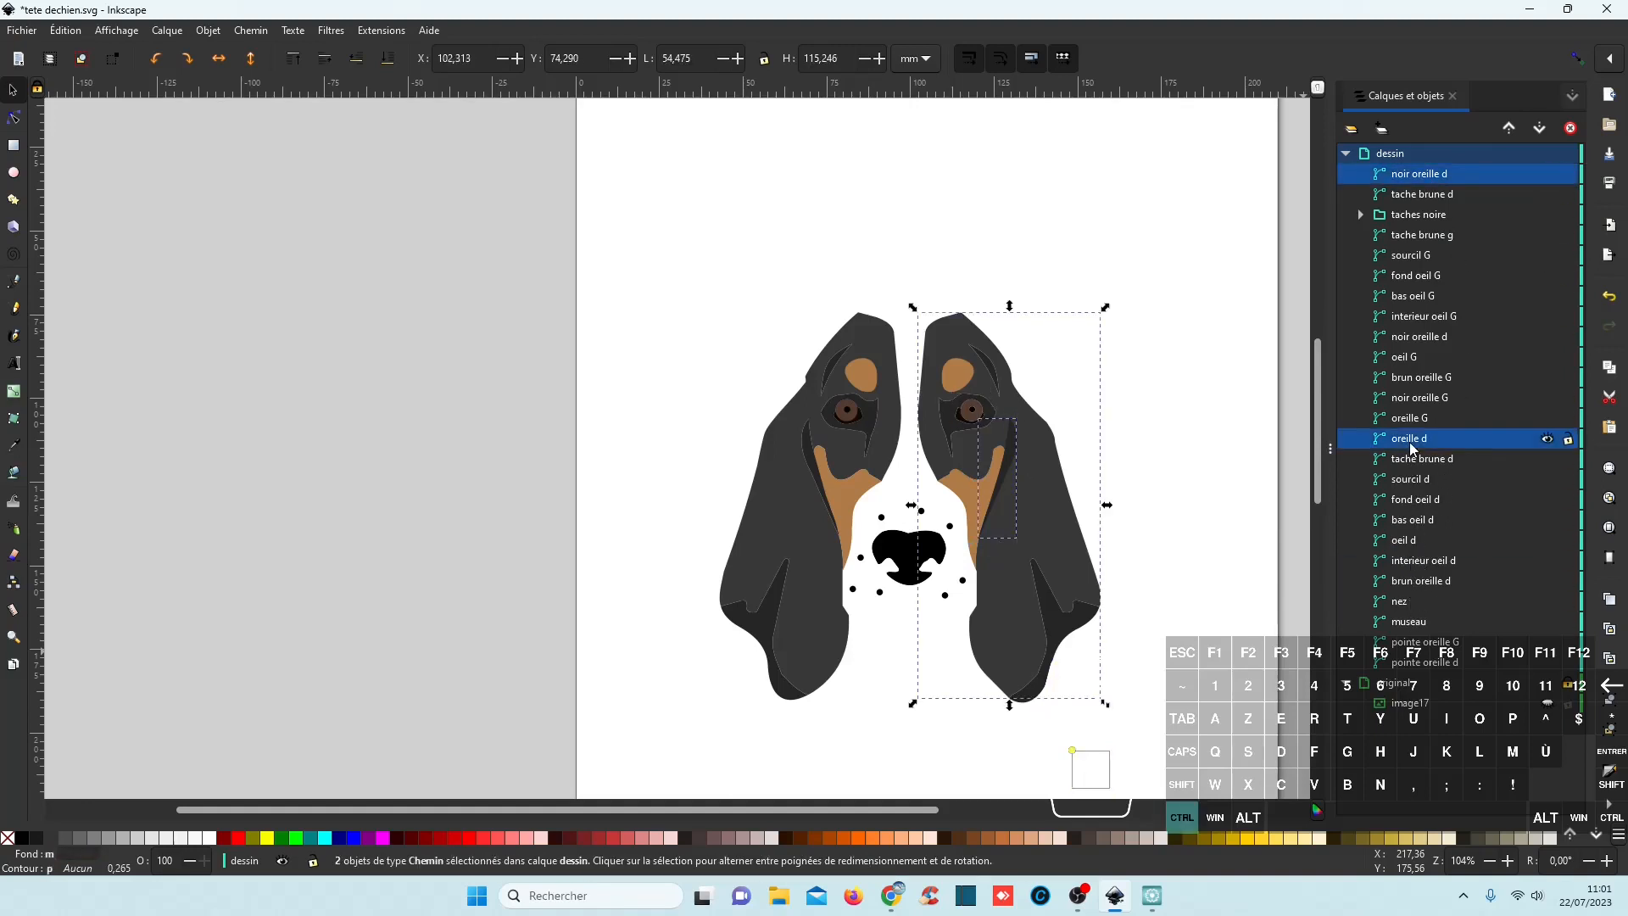
left_click(251, 30)
left_click(279, 134)
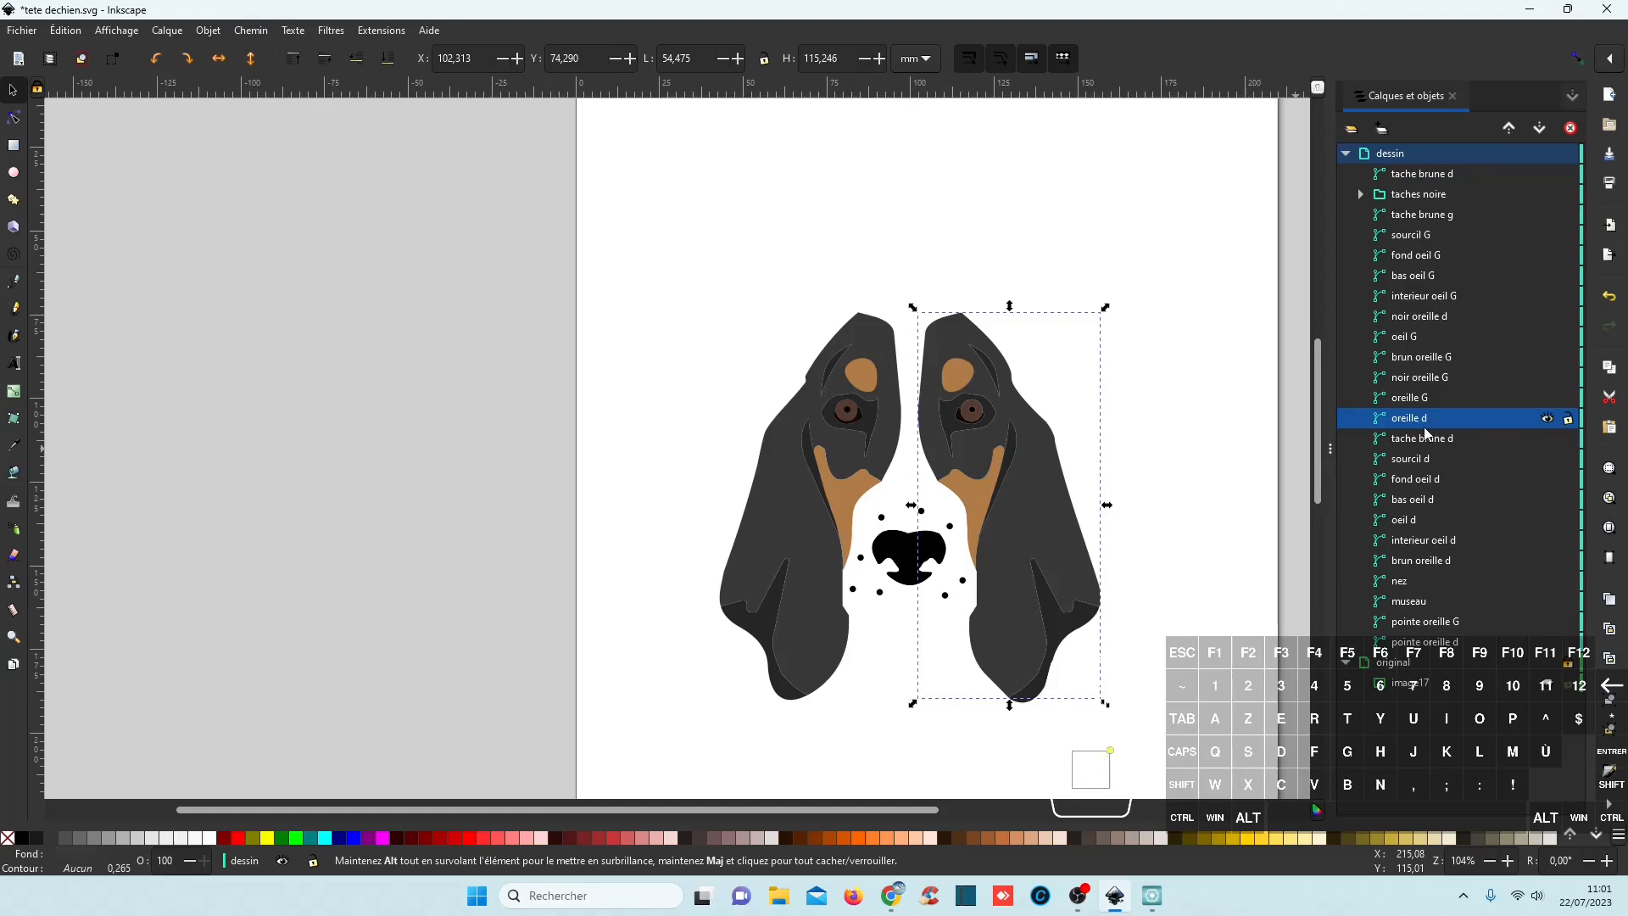
Check the areas beneath noir oreille d and noir oreille G by temporarily hiding each shape.
left_click(1431, 320)
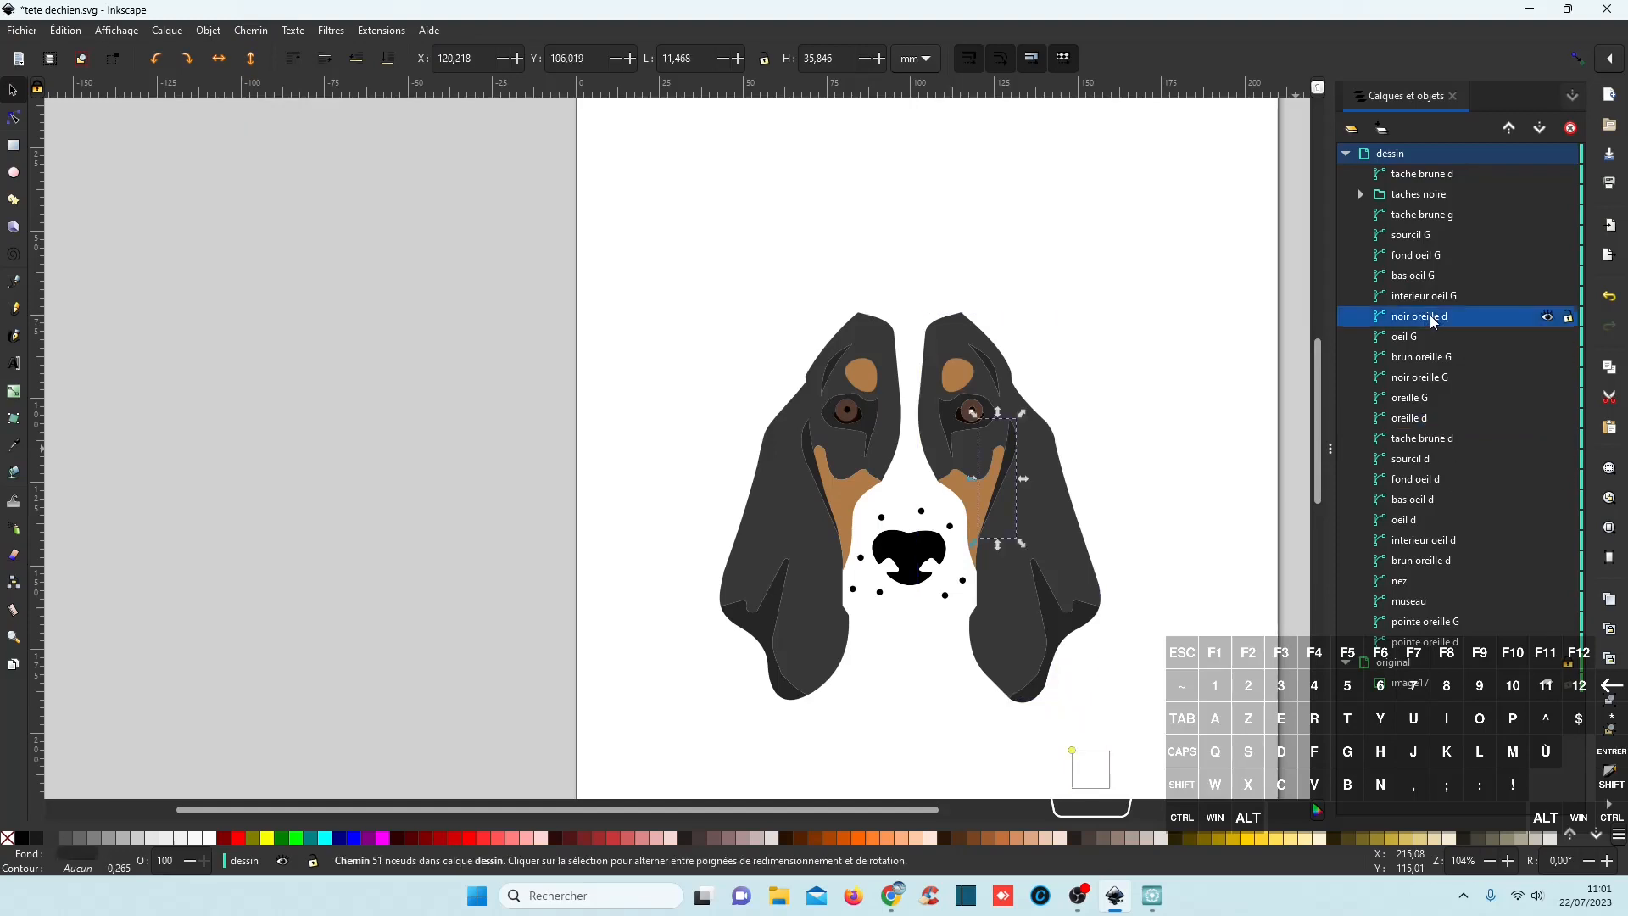
left_click(1547, 319)
left_click(1547, 319)
left_click(1475, 378)
left_click(1545, 378)
left_click(1544, 378)
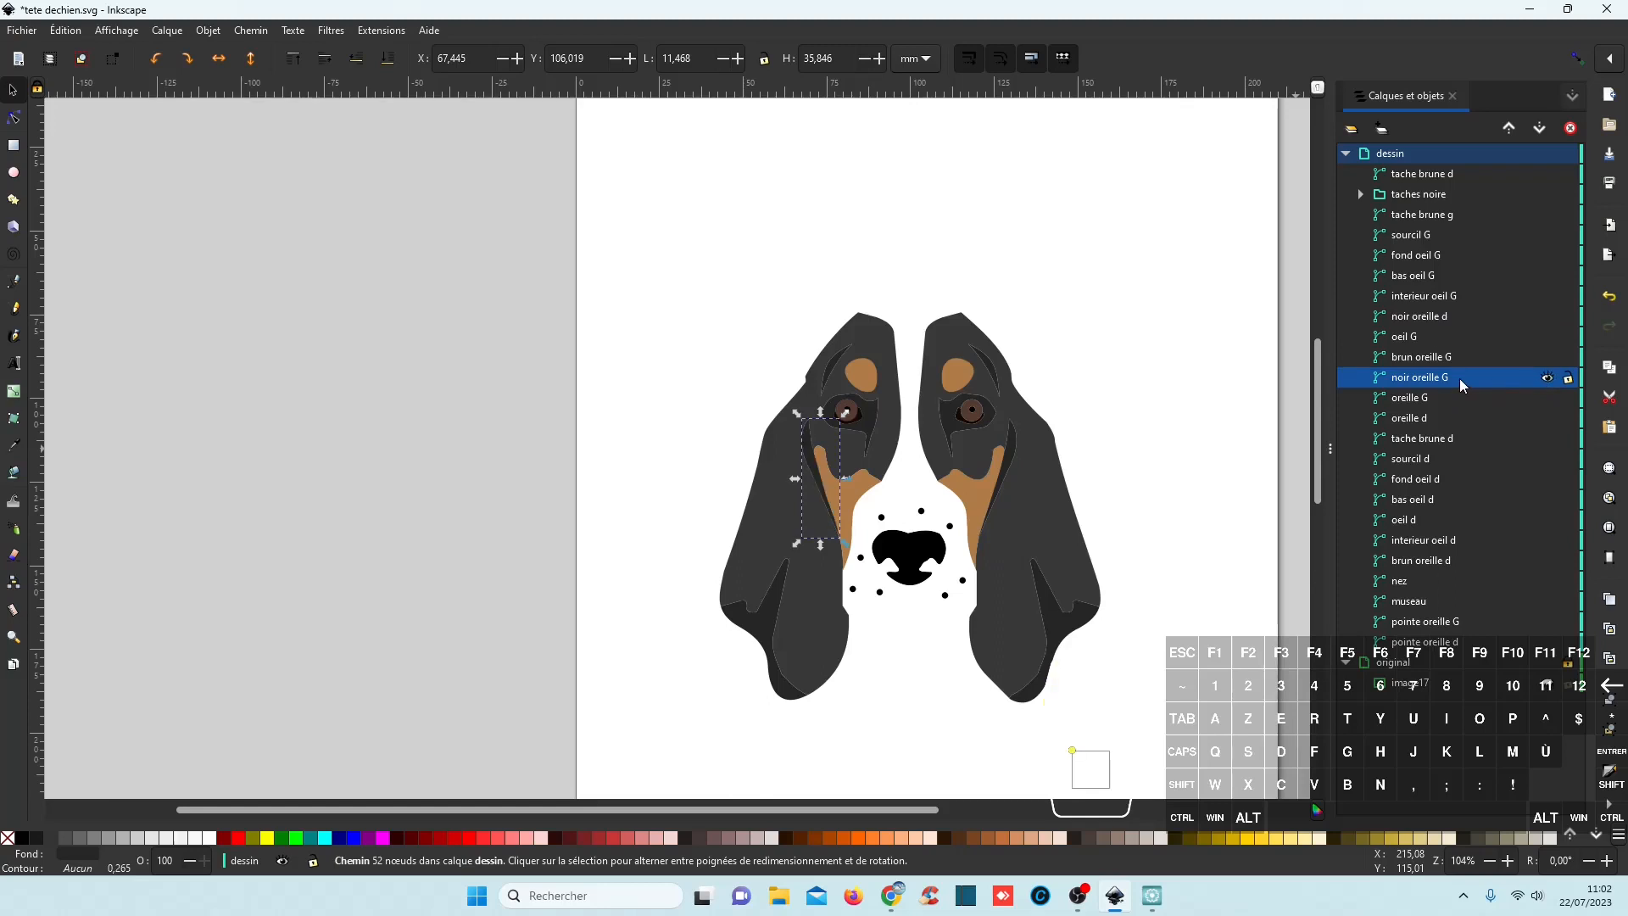
Reorder the dessin layer so that noir oreille d and noir oreille G lie directly below museau and above pointe oreille G.
left_click_drag(1450, 383, 1473, 616)
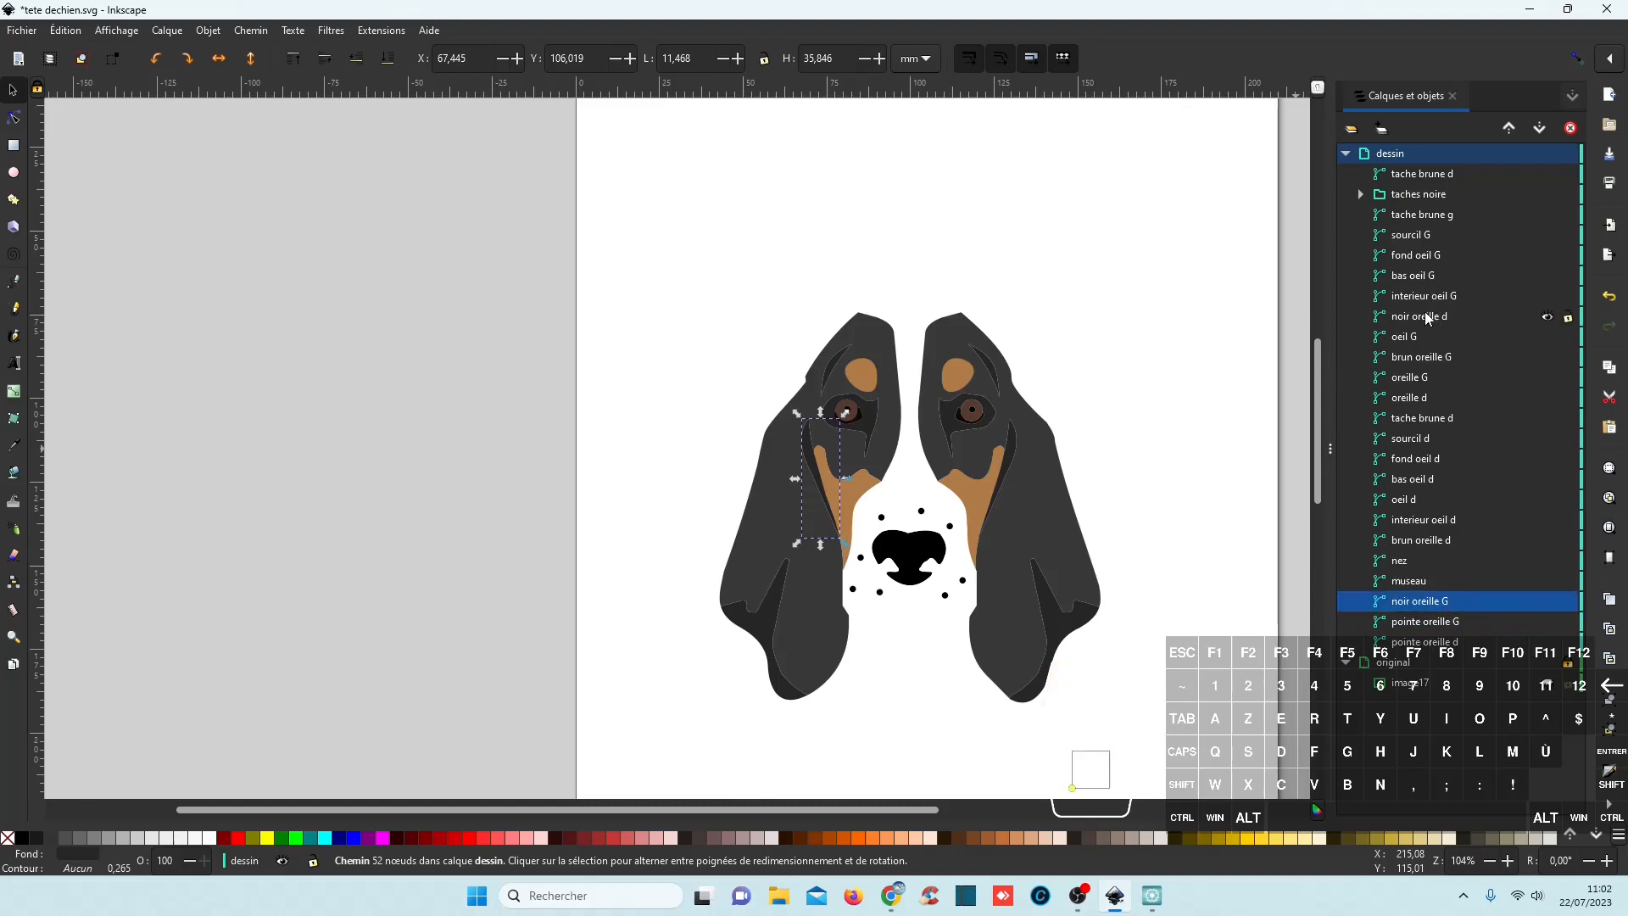
left_click(1446, 316)
left_click_drag(1447, 323, 1456, 584)
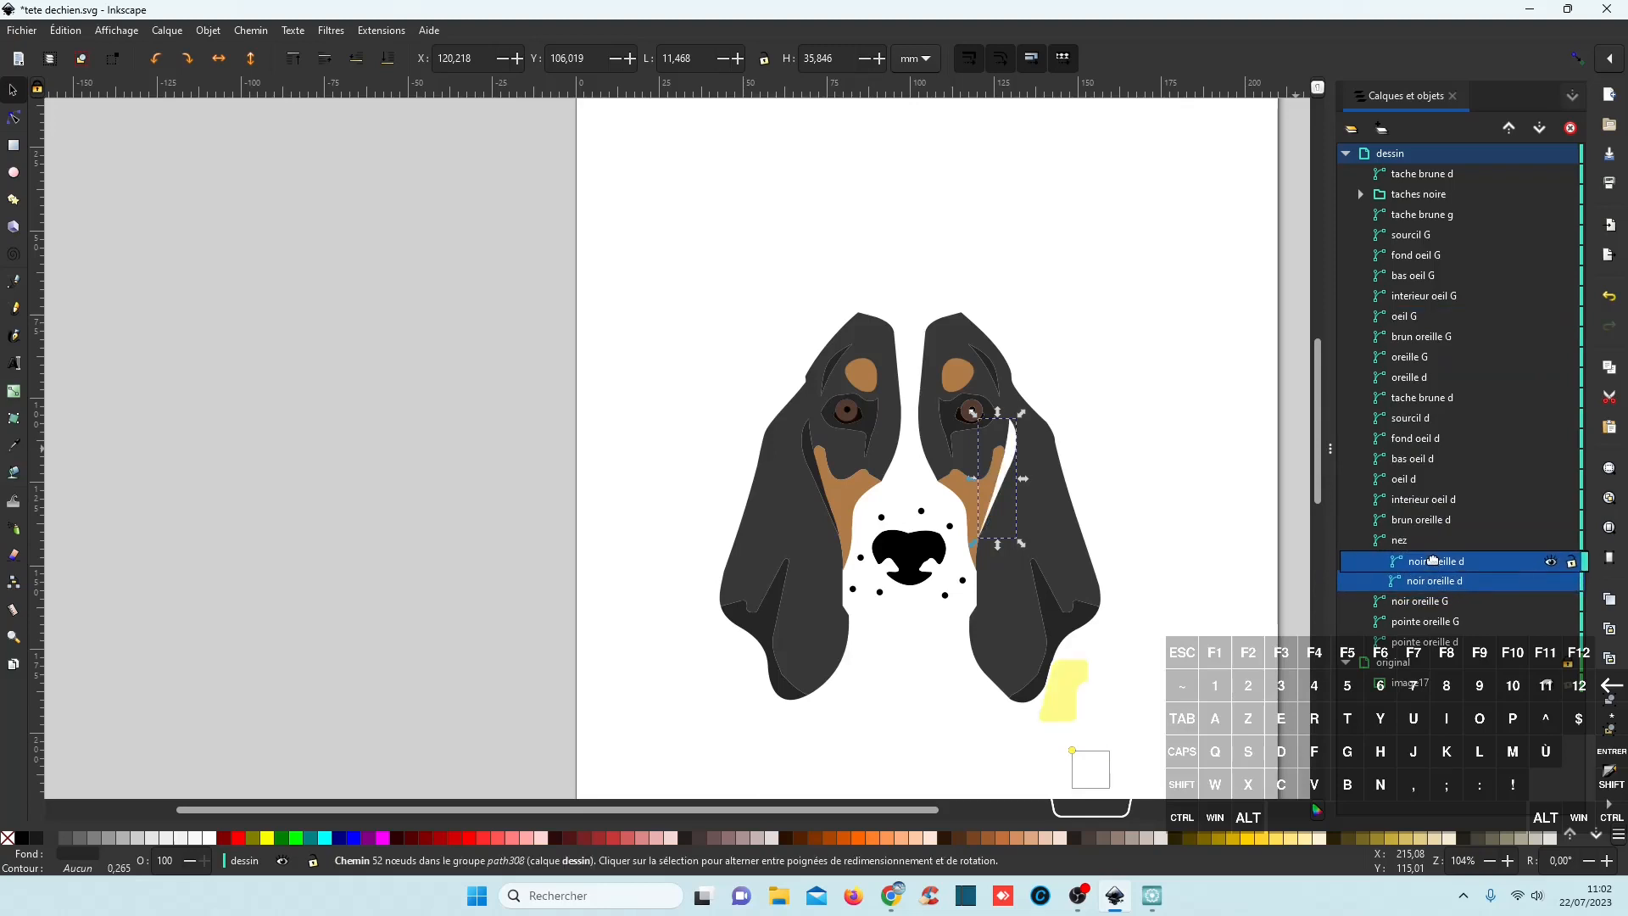
left_click_drag(1422, 580, 1407, 552)
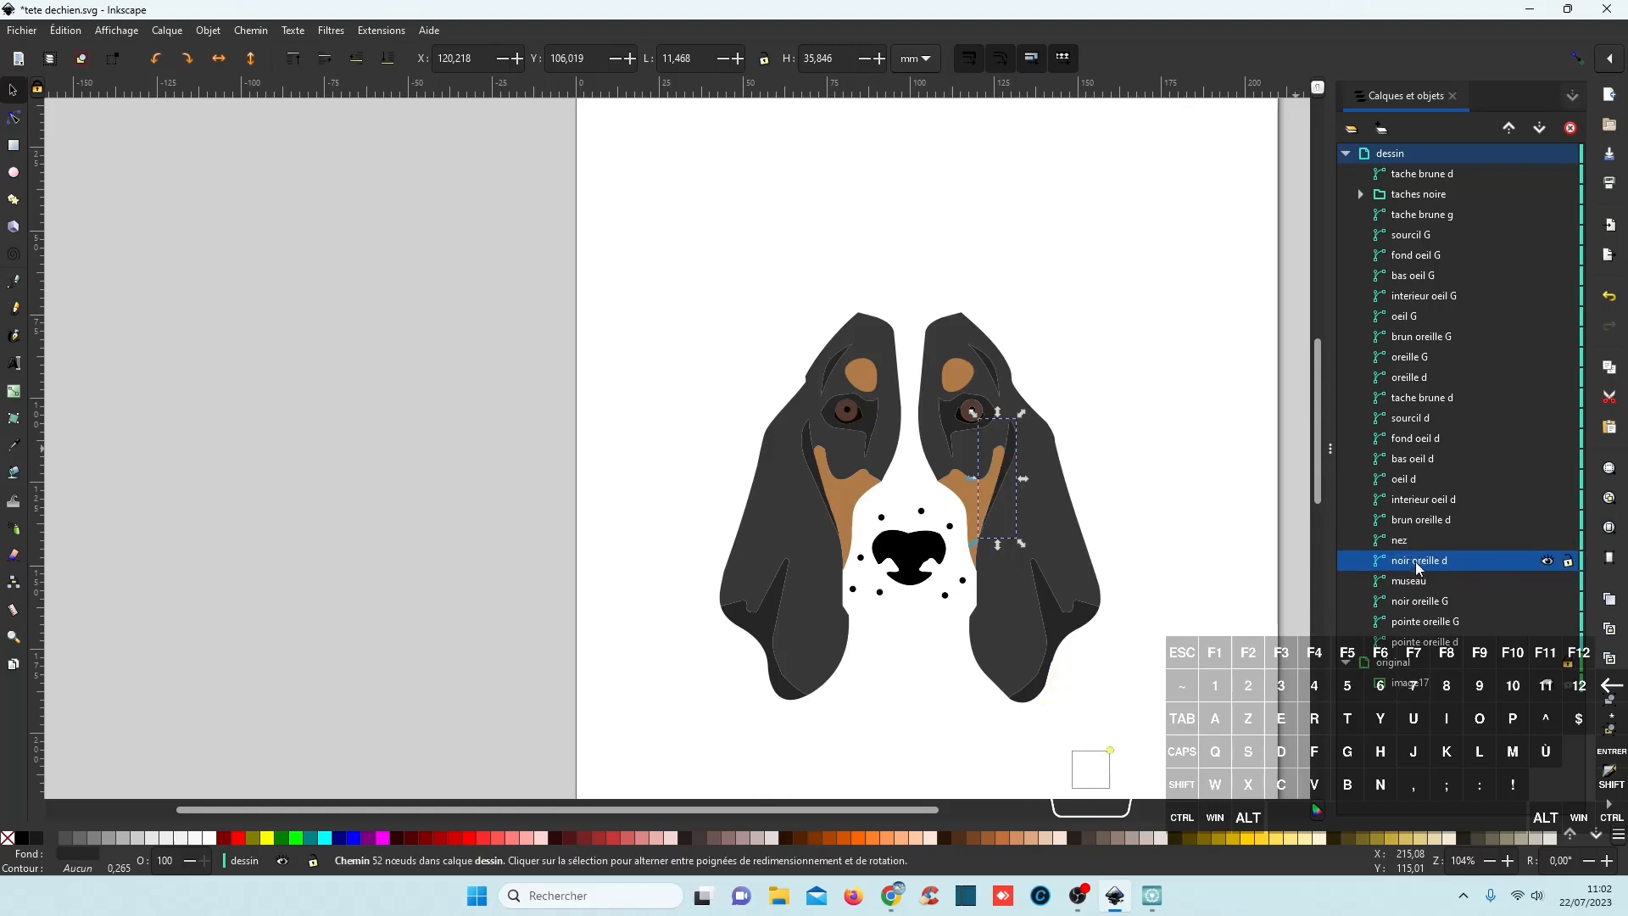
left_click(1415, 587)
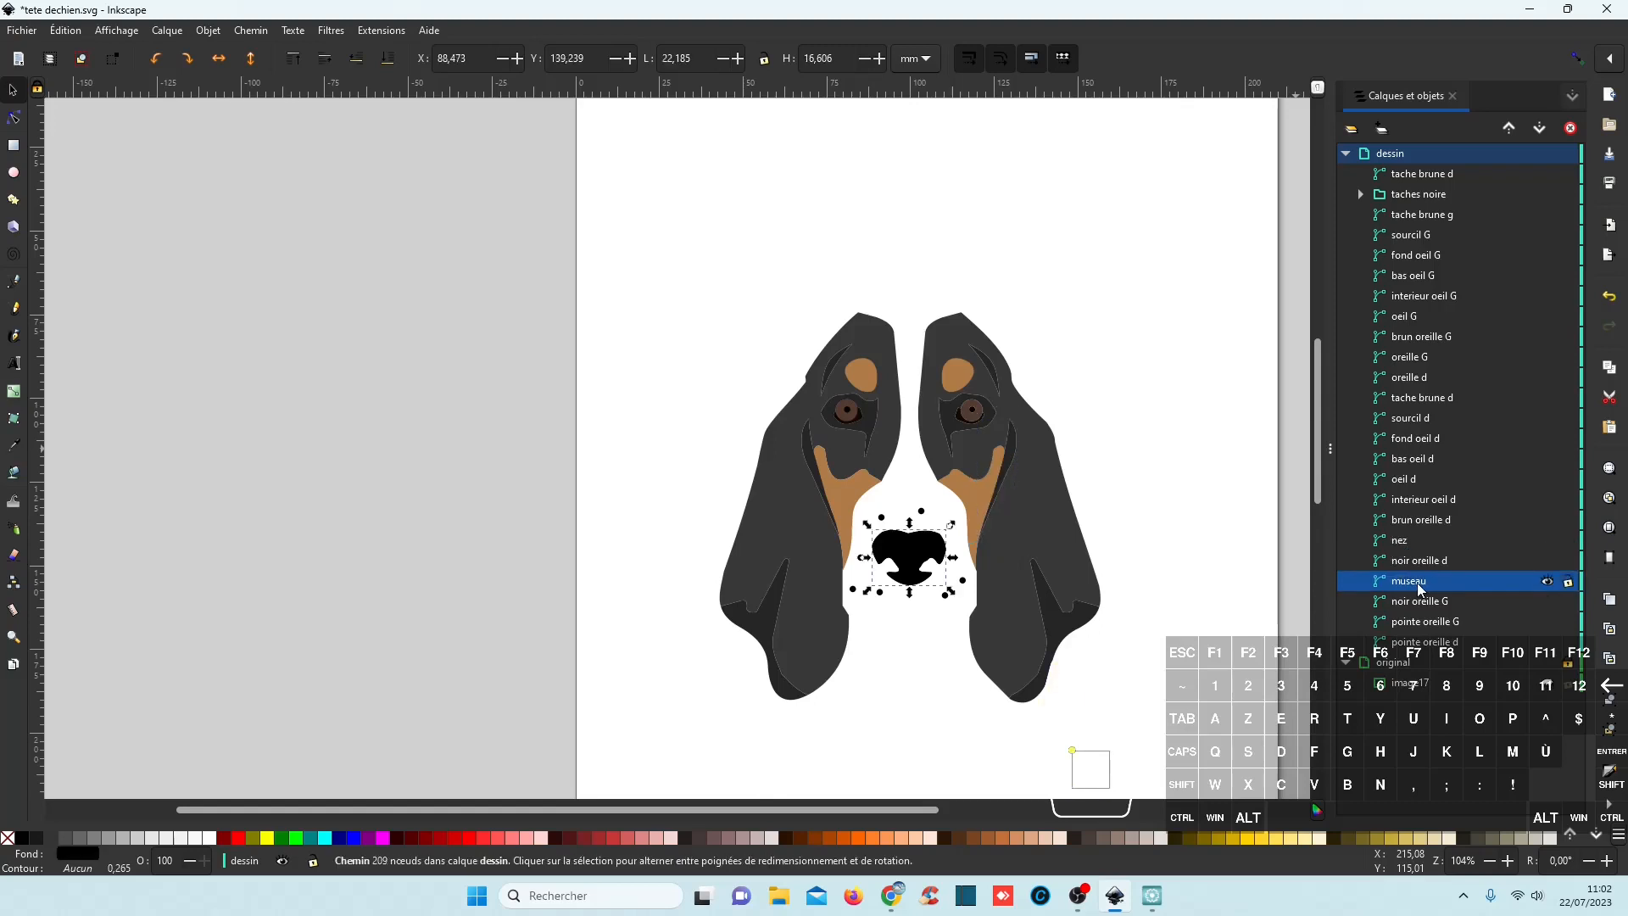
left_click_drag(1416, 583, 1421, 567)
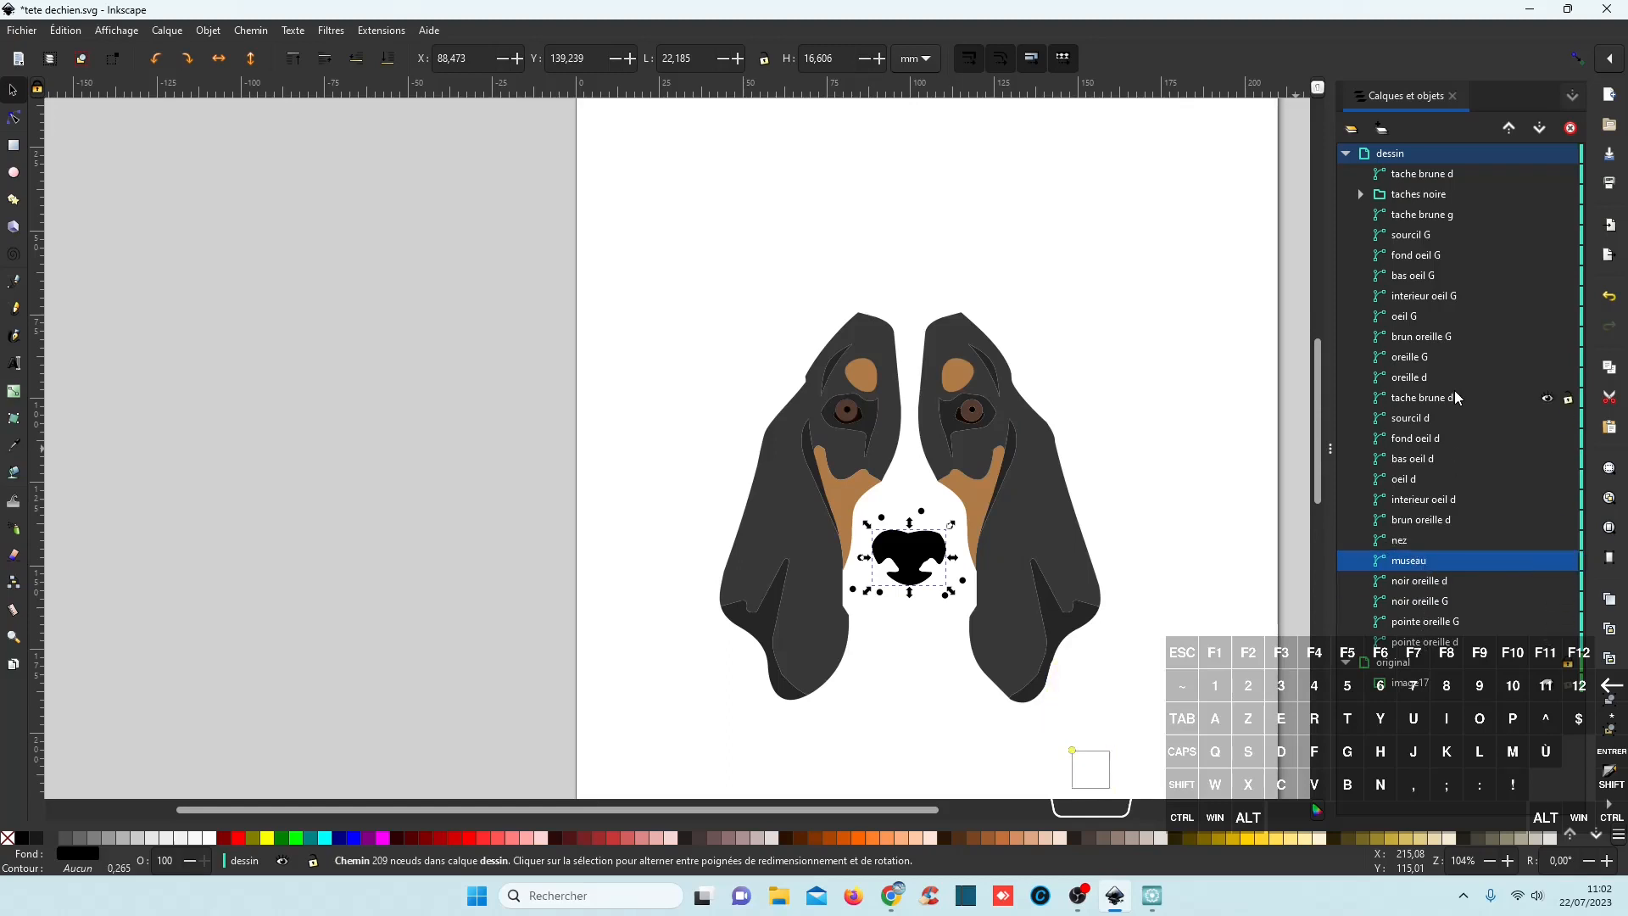
Lower fond oeil d and fond oeil G in the dessin layer to between museau and noir oreille d.
left_click(1429, 440)
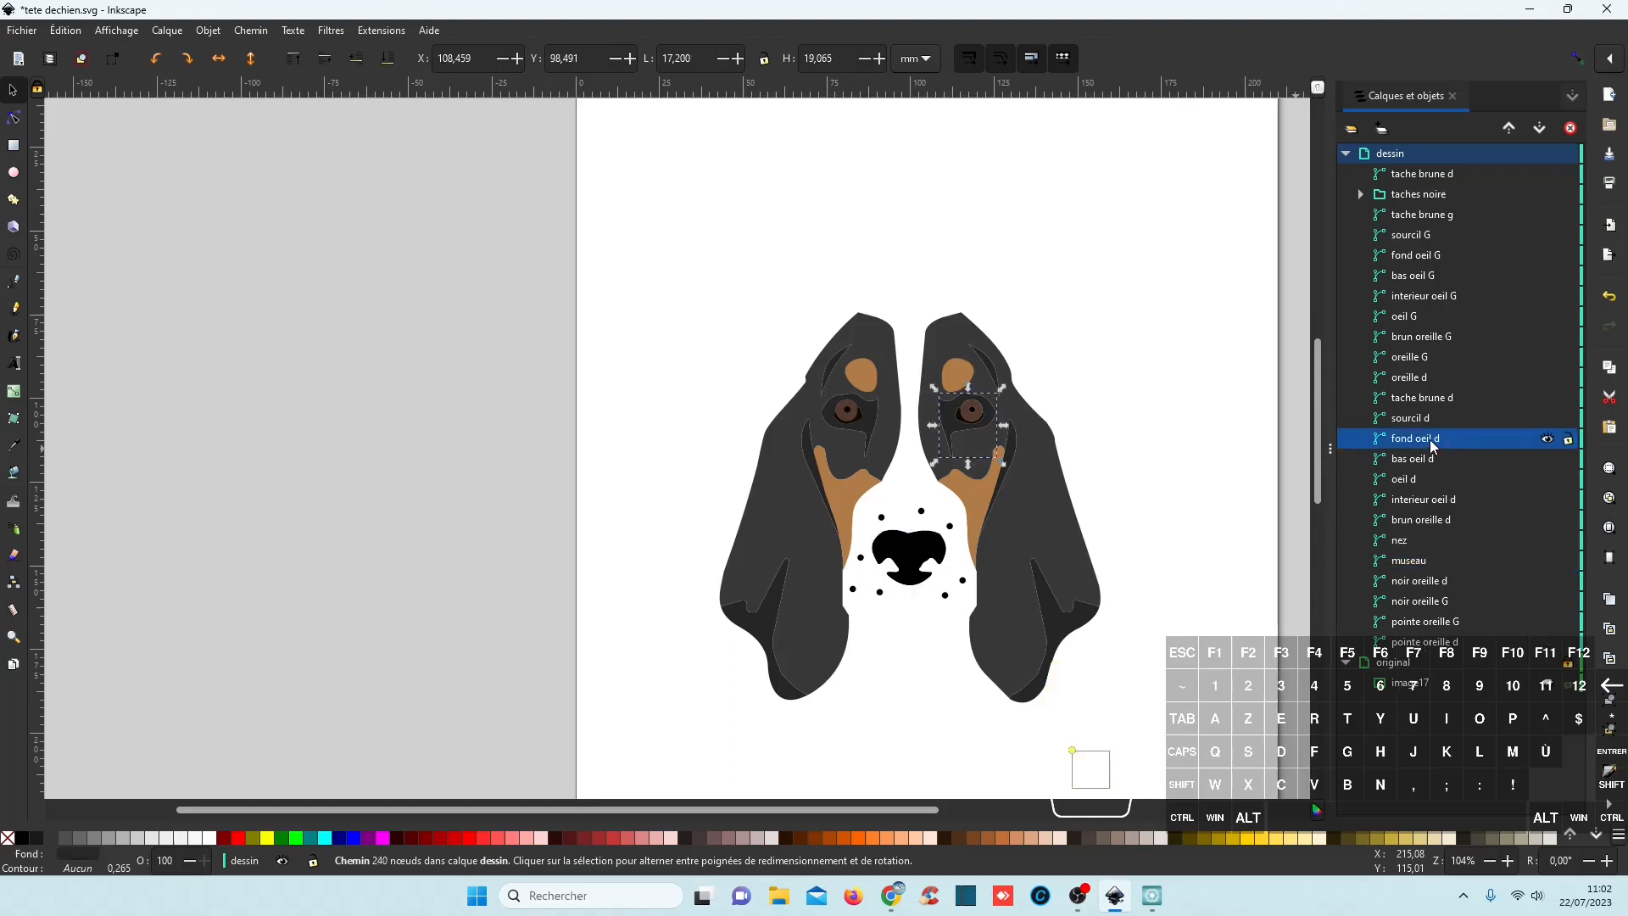
left_click_drag(1430, 445, 1445, 566)
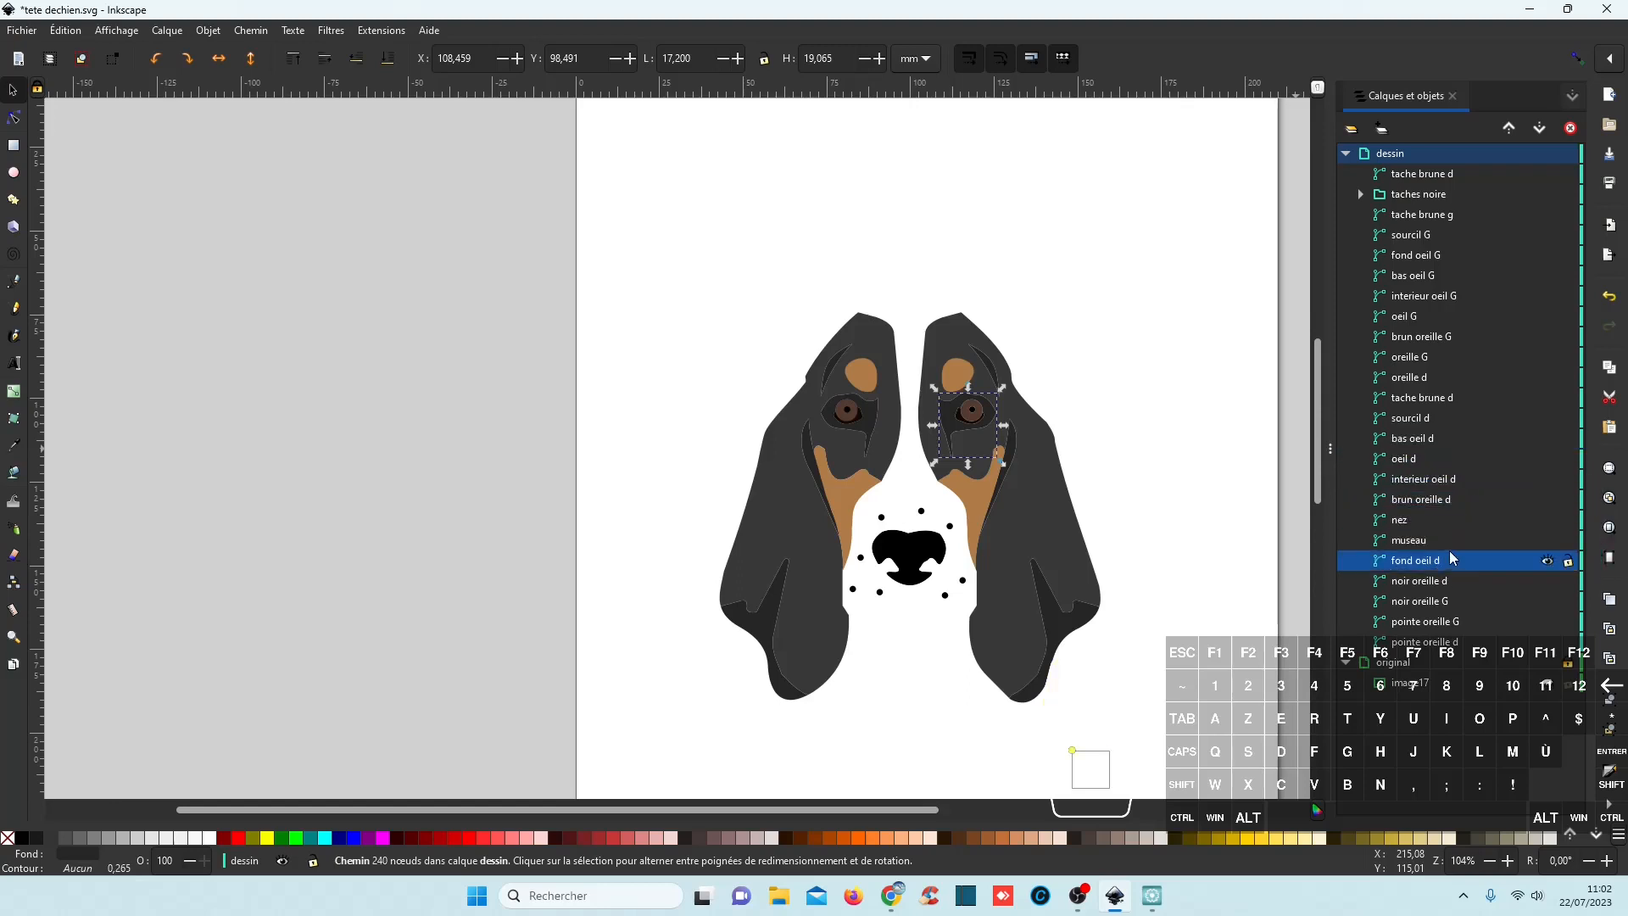
left_click(1433, 257)
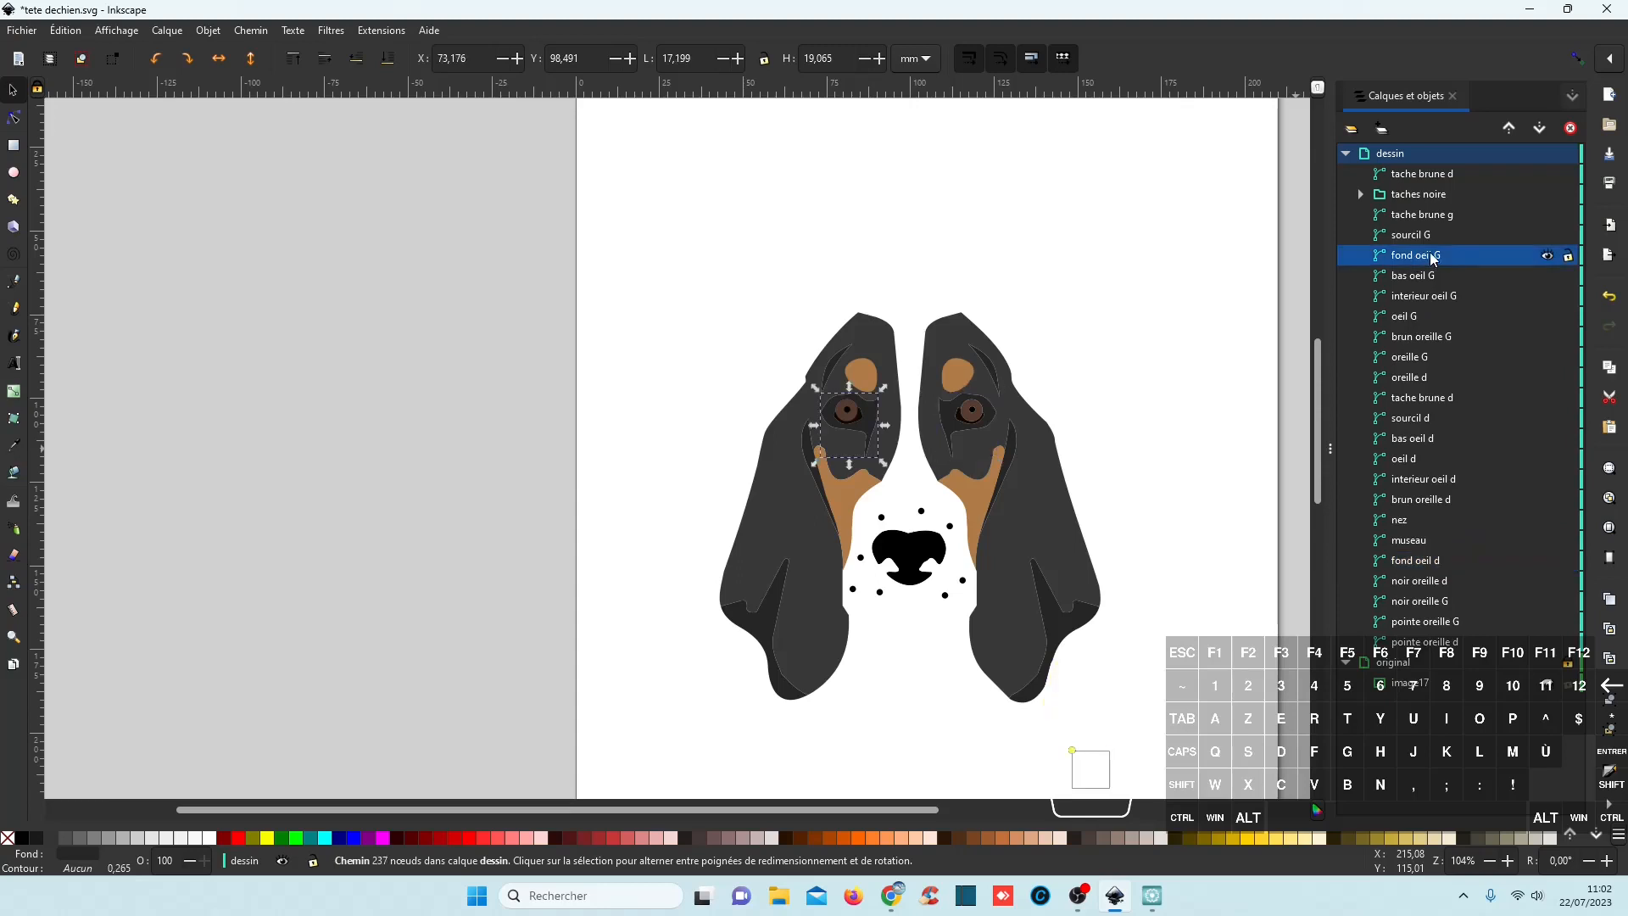
left_click_drag(1431, 259, 1457, 548)
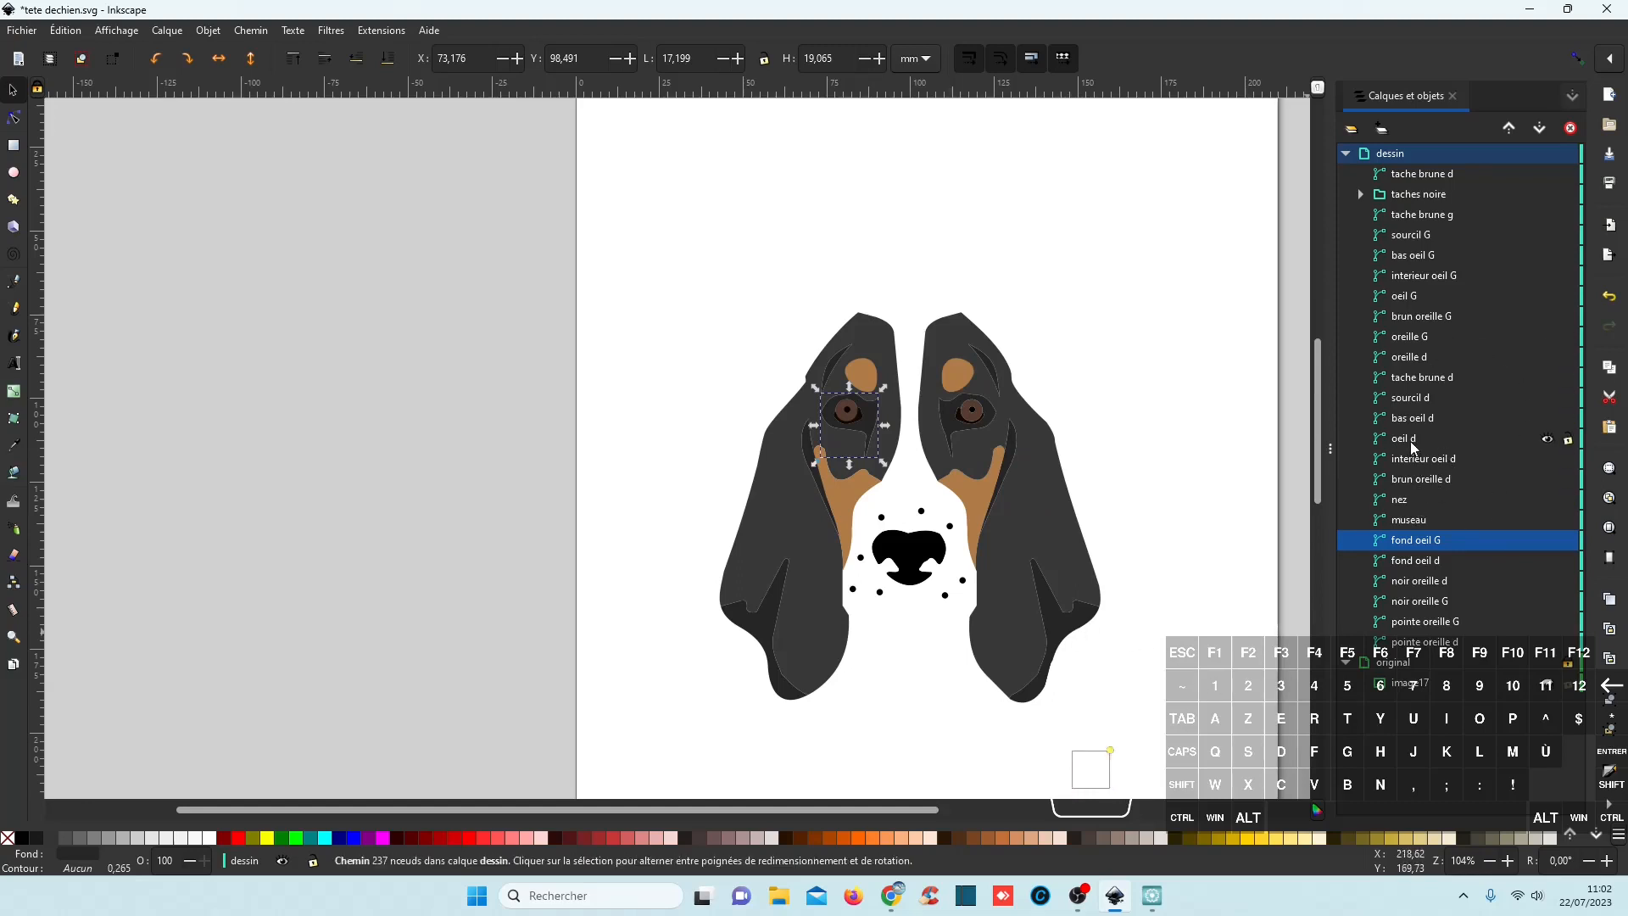
Lower oreille d and oreille G in the dessin layer to between museau and fond oeil G.
left_click(1432, 358)
left_click_drag(1431, 358, 1475, 534)
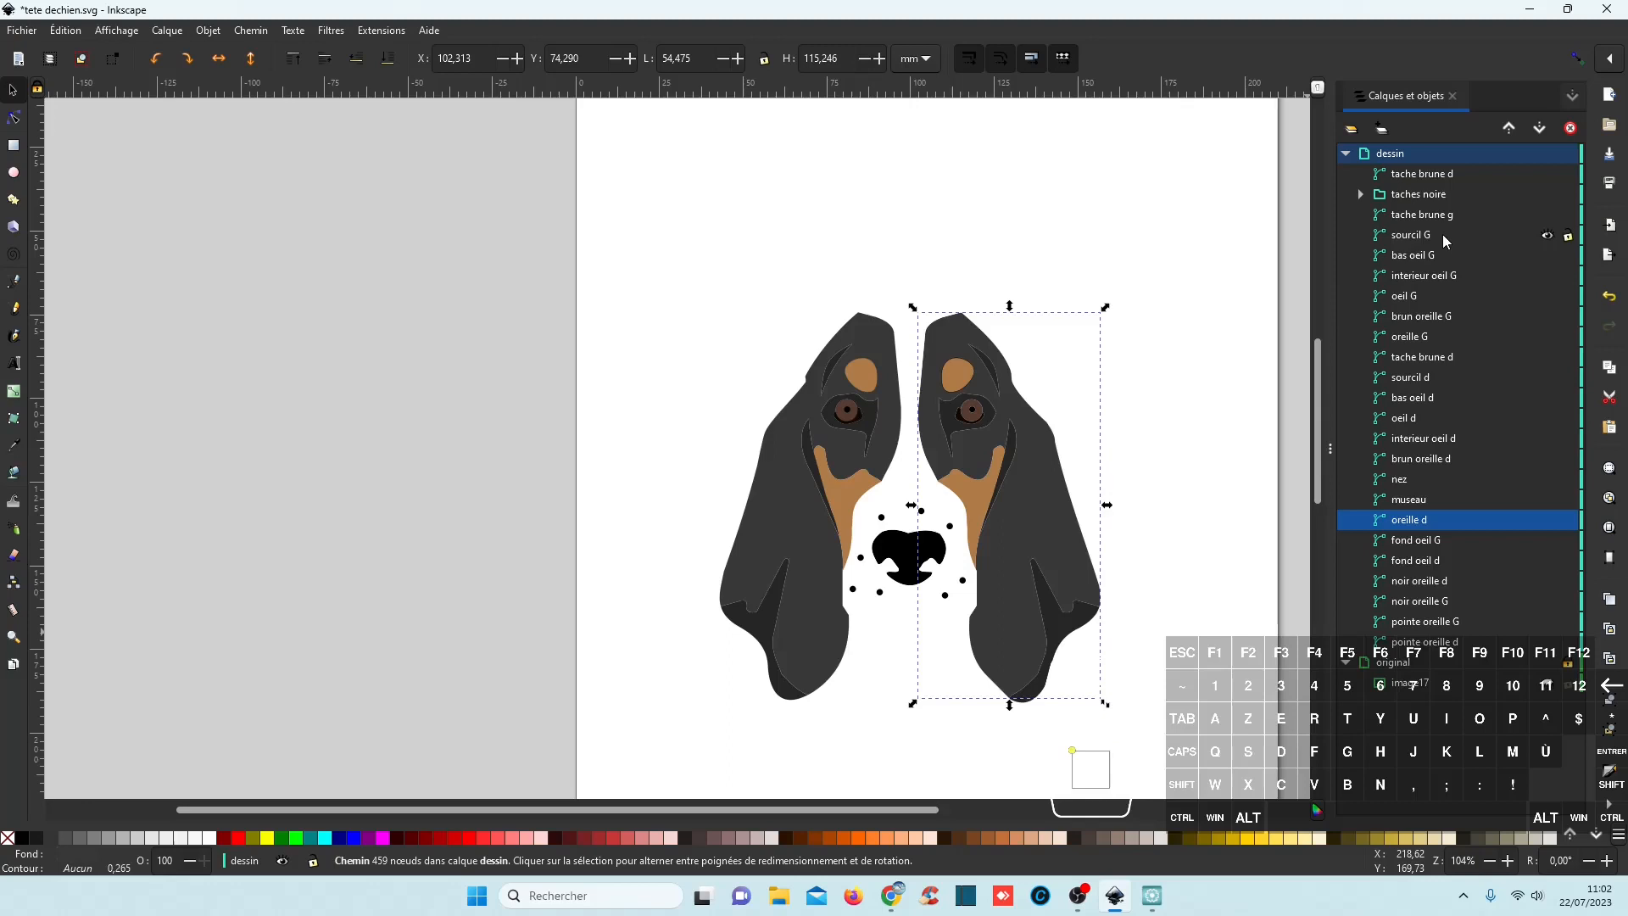
left_click_drag(1430, 339, 1478, 507)
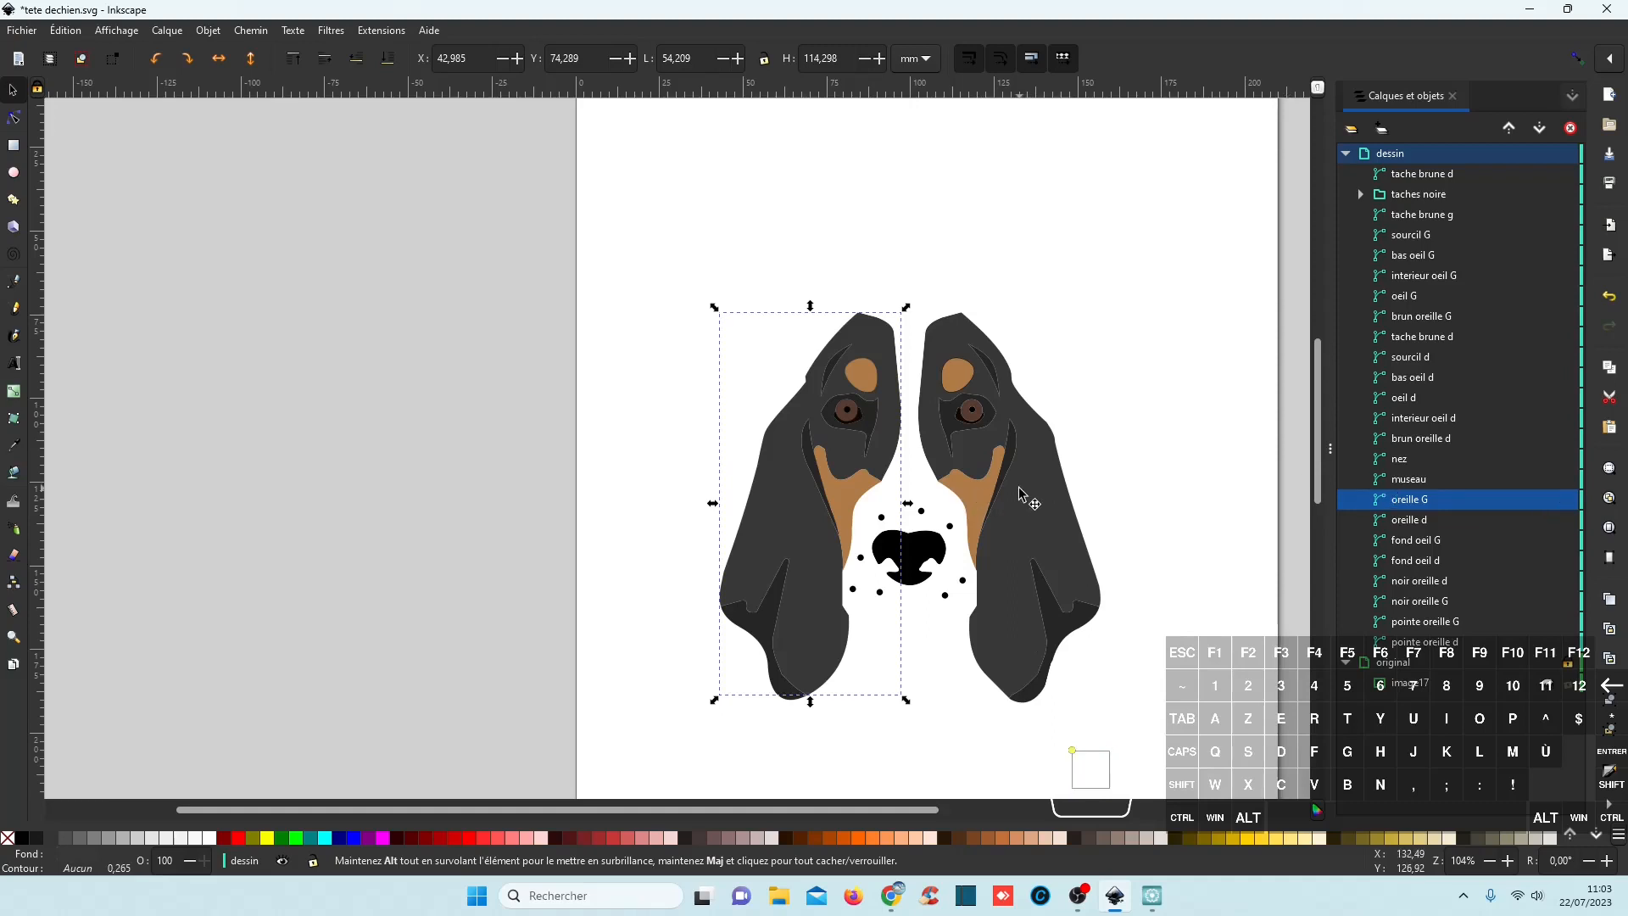
Lower brun oreille d and brun oreille G in the dessin layer to between museau and oreille G.
left_click(1429, 339)
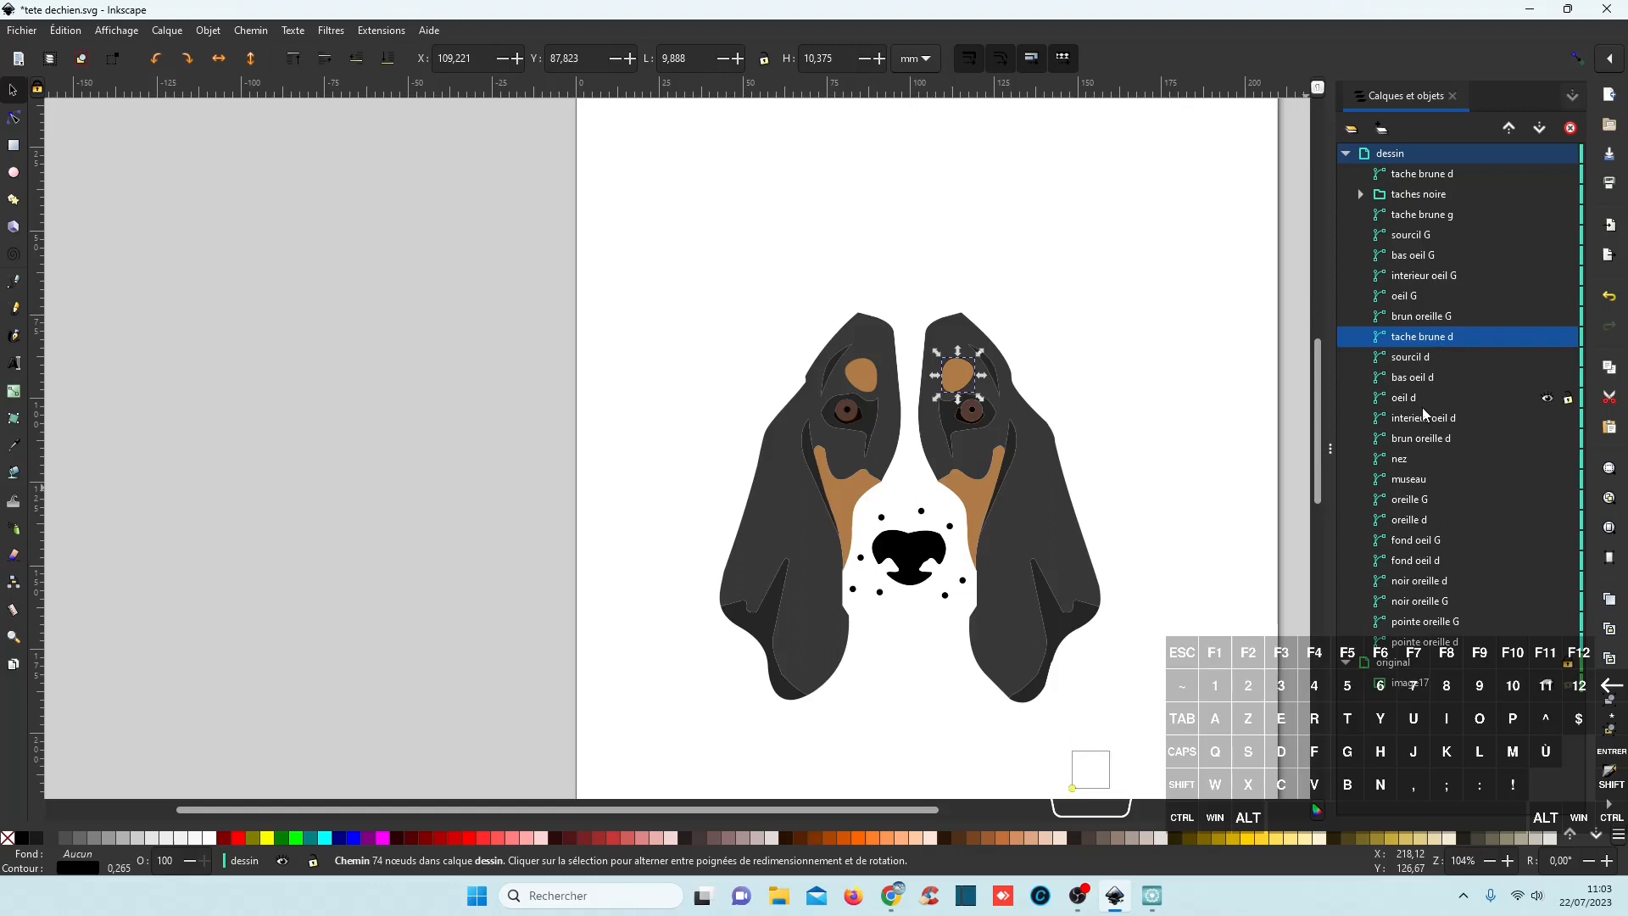
left_click(1435, 439)
left_click_drag(1441, 441, 1448, 492)
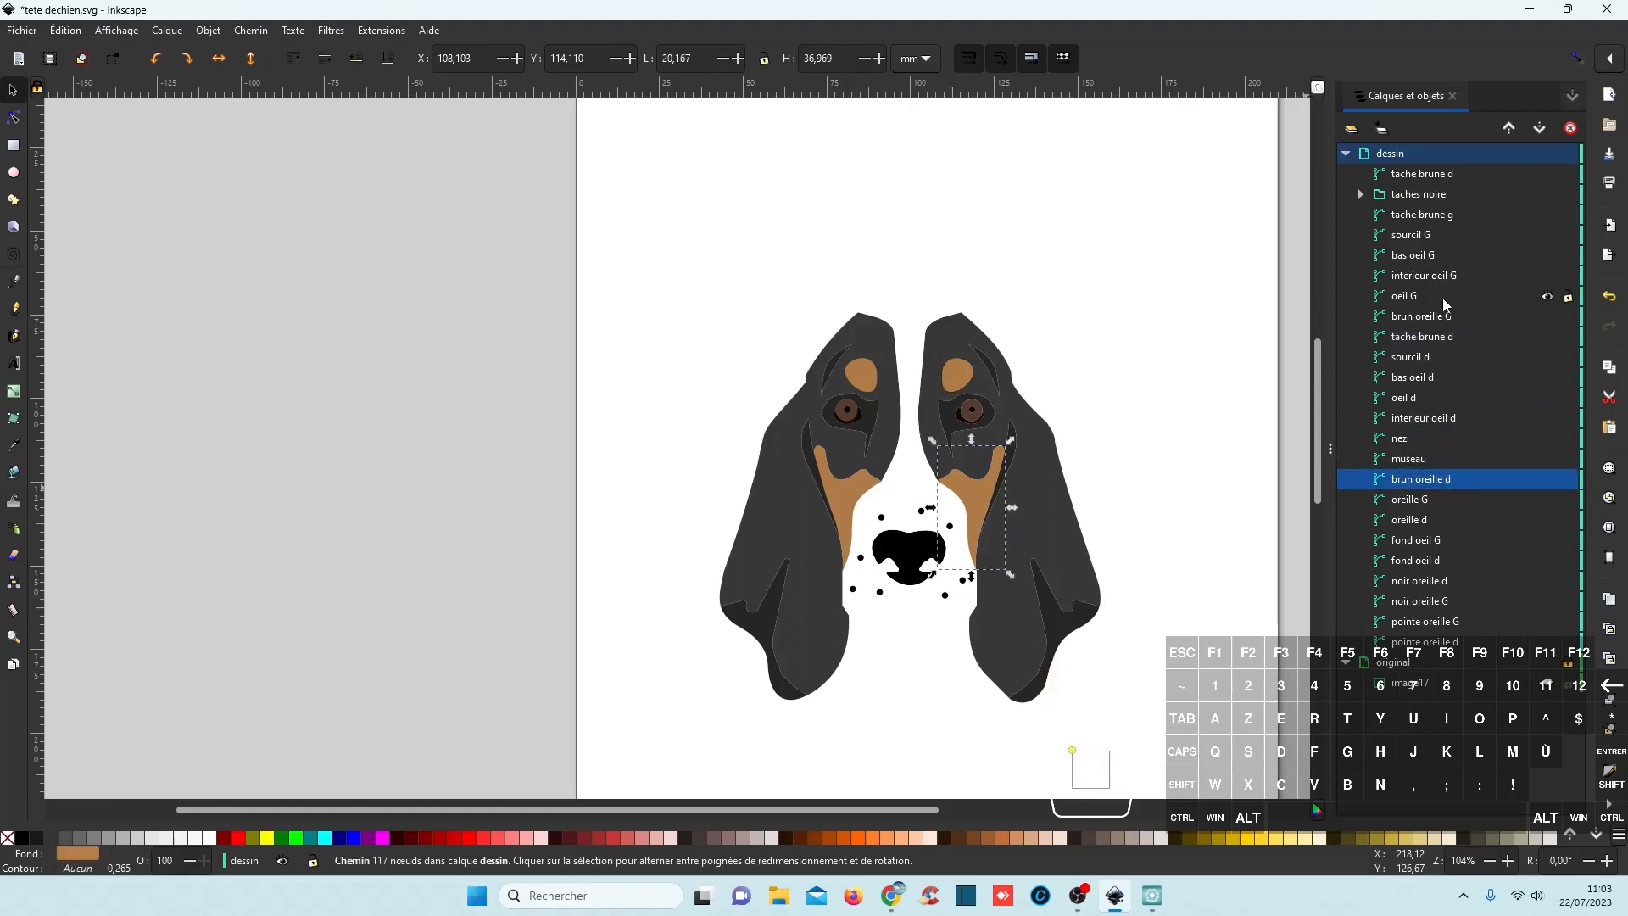
left_click_drag(1433, 315, 1450, 460)
left_click_drag(1421, 318, 1415, 475)
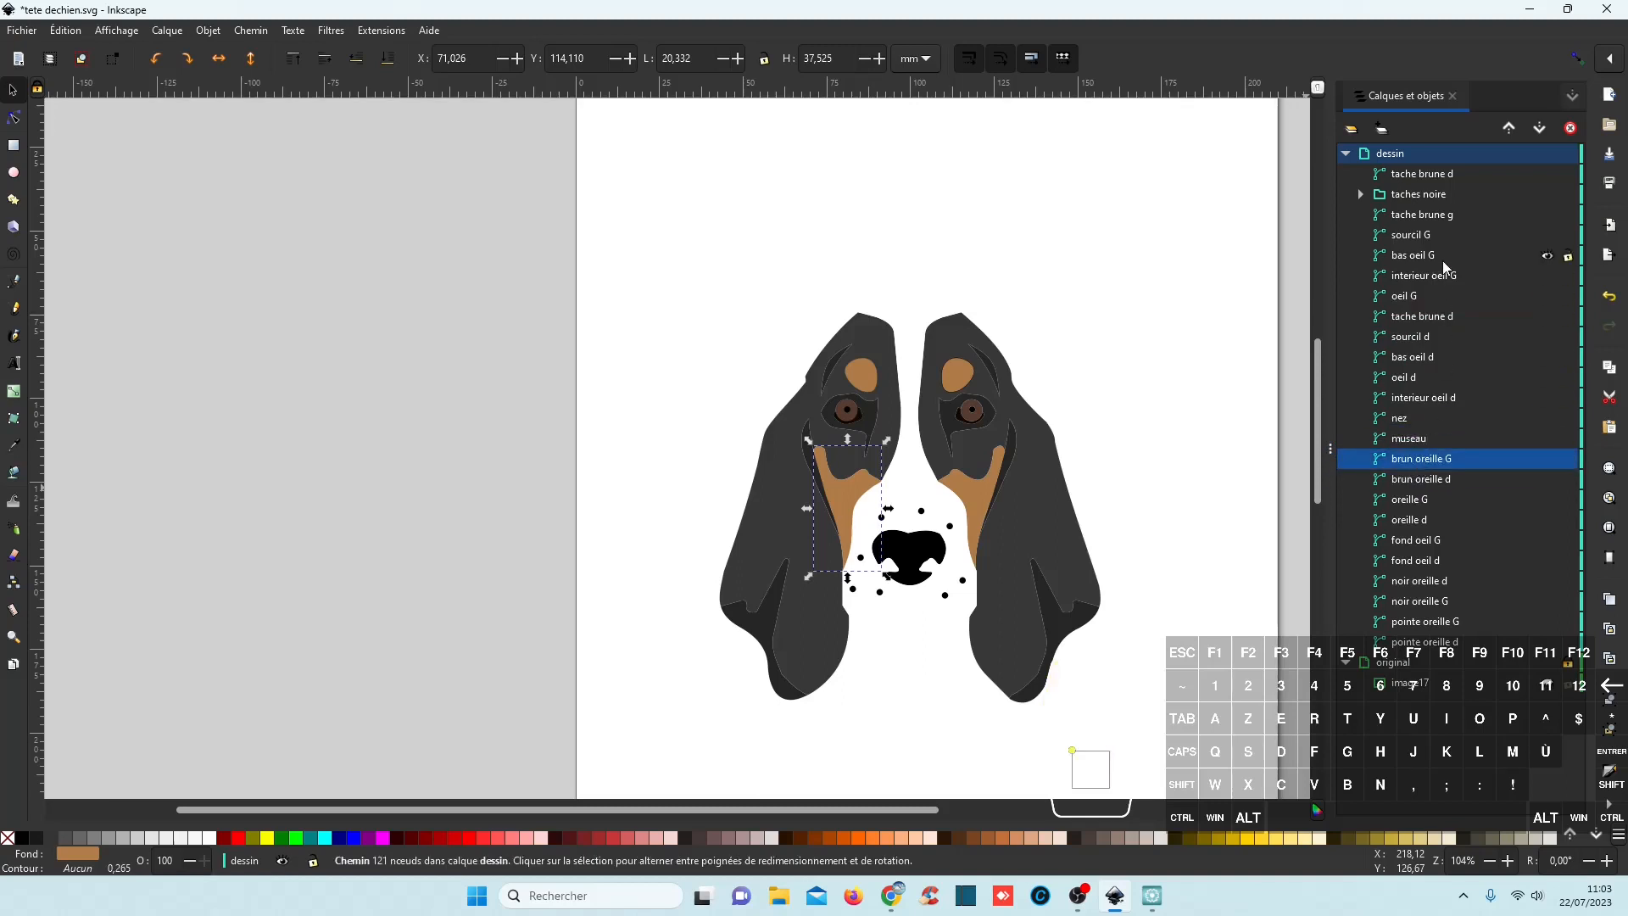
Lower the second tache brune d and tache brune g in the dessin layer to between museau and brun oreille G.
left_click_drag(1439, 320, 1448, 459)
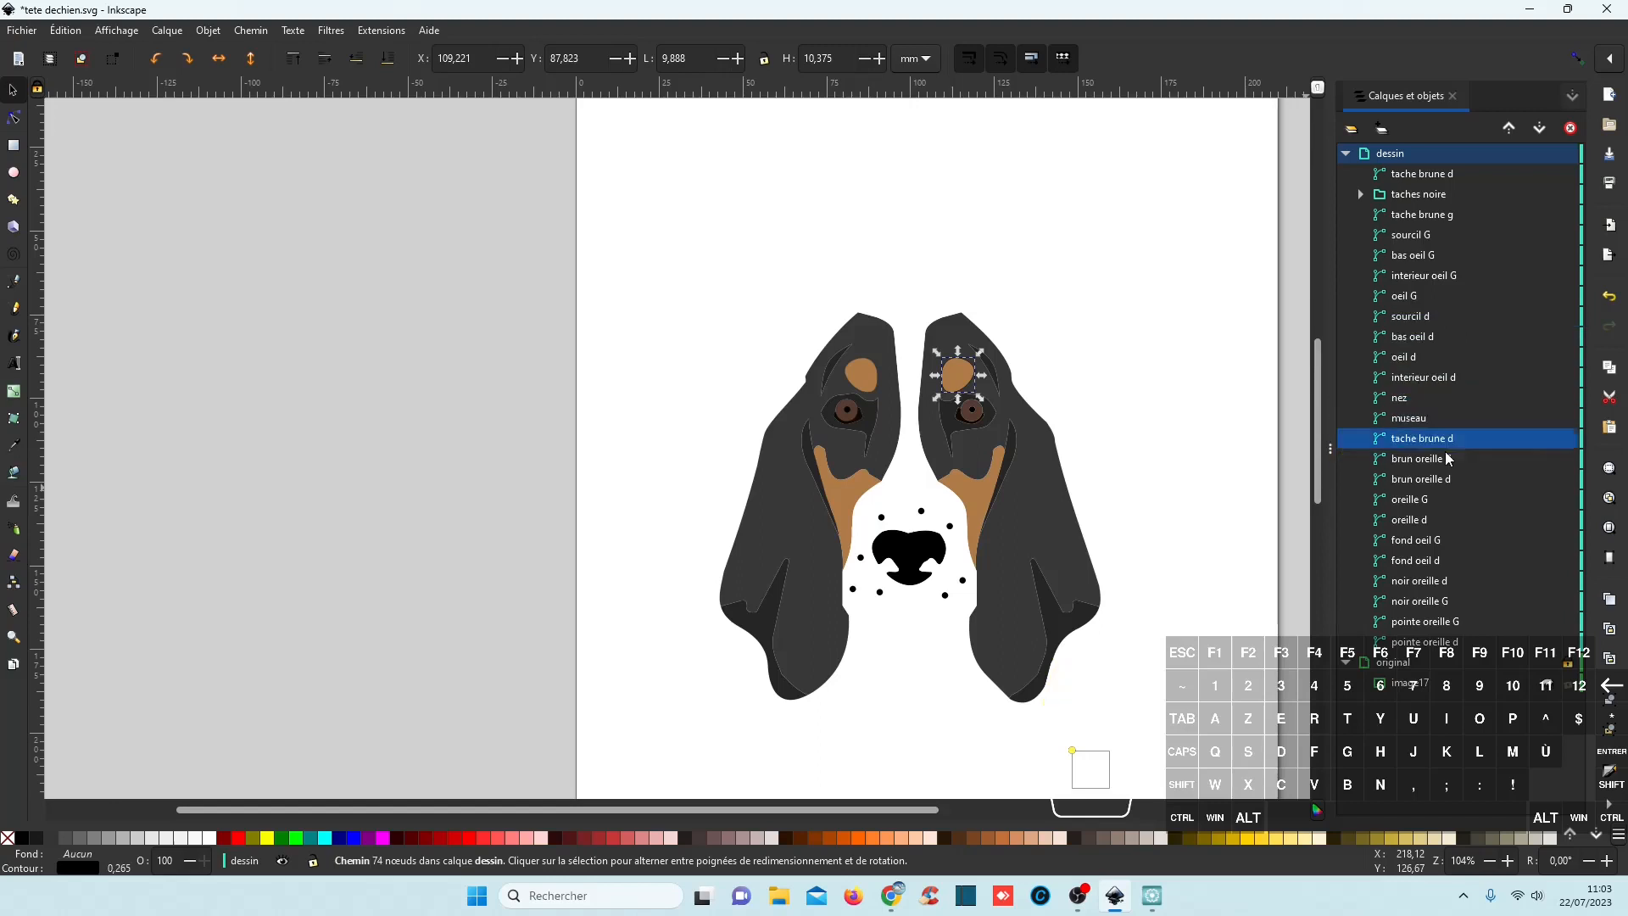
left_click(1441, 176)
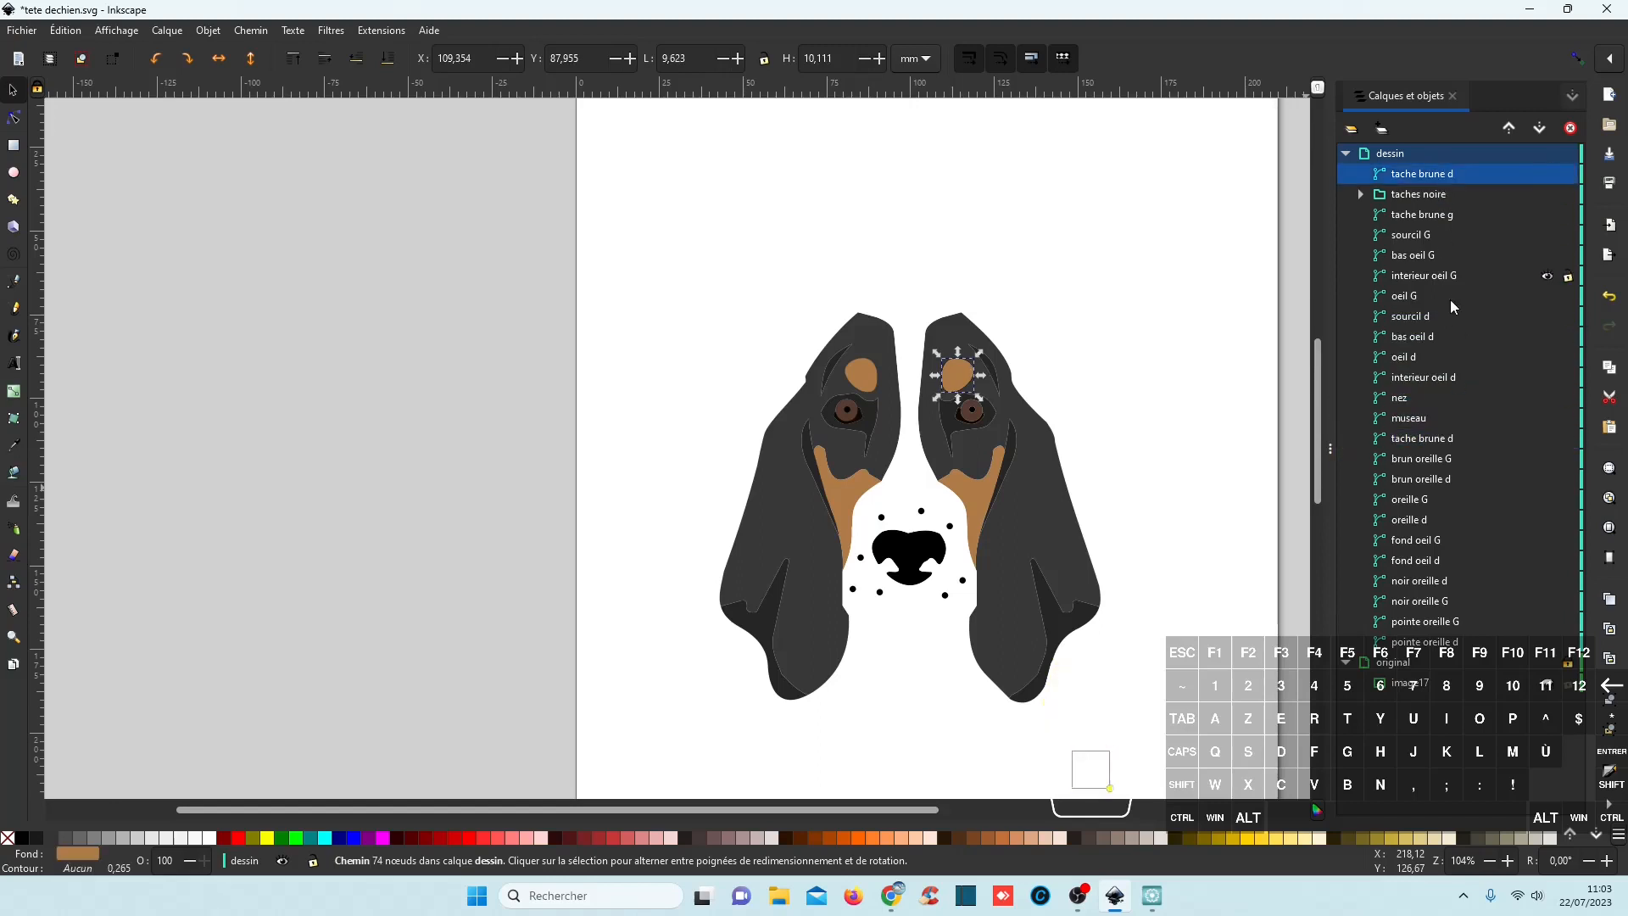
left_click(1436, 439)
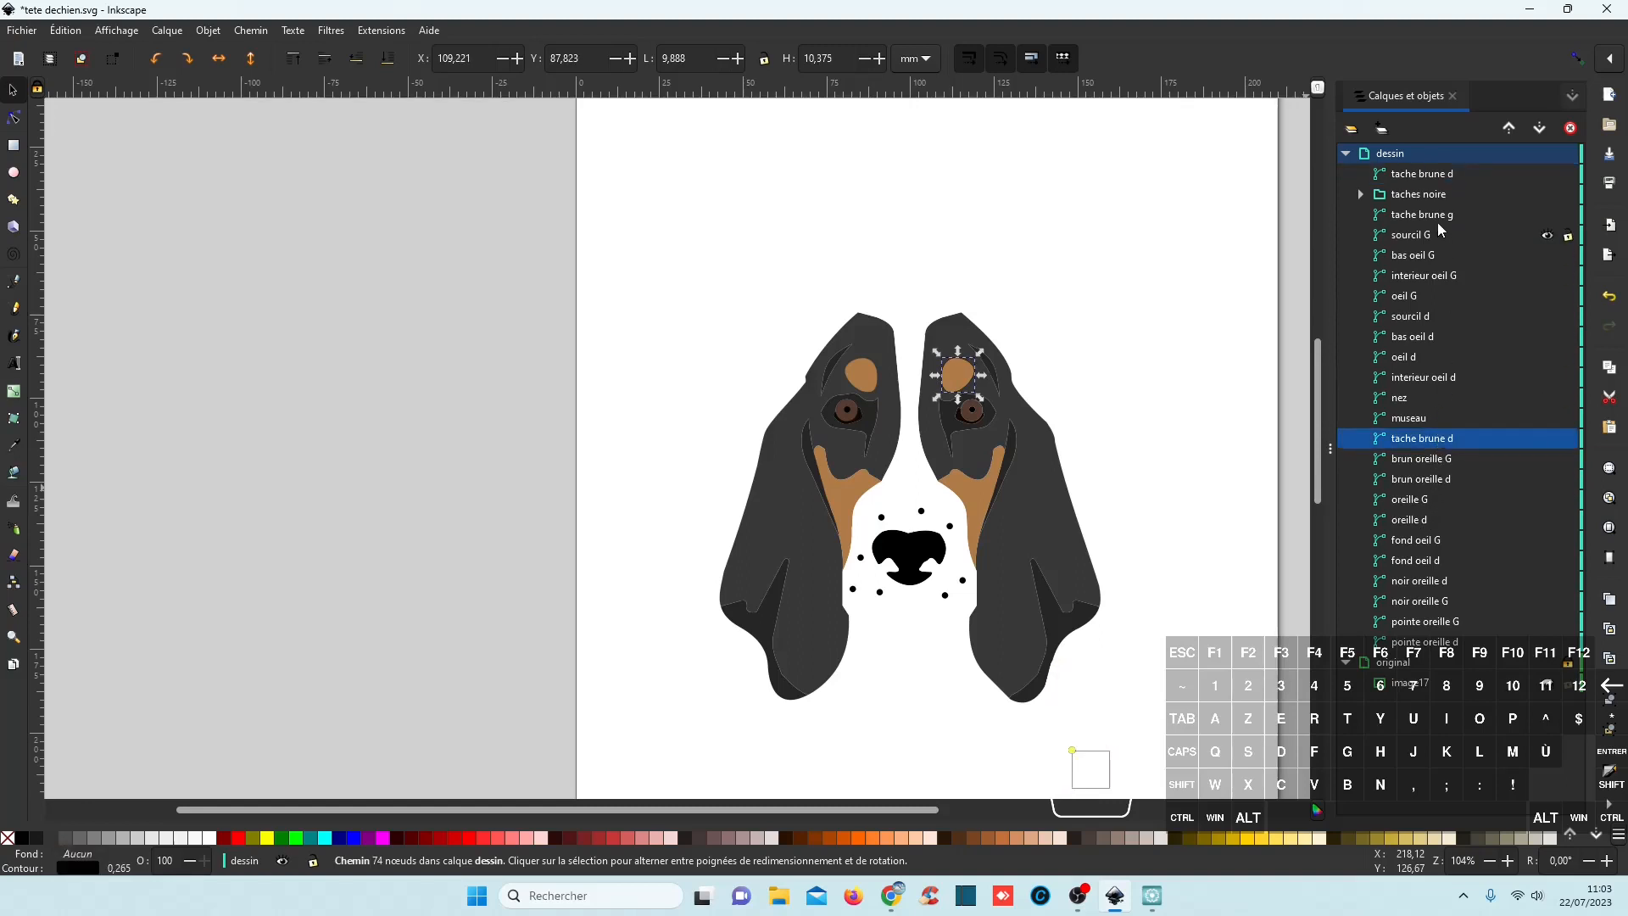
left_click(1432, 176)
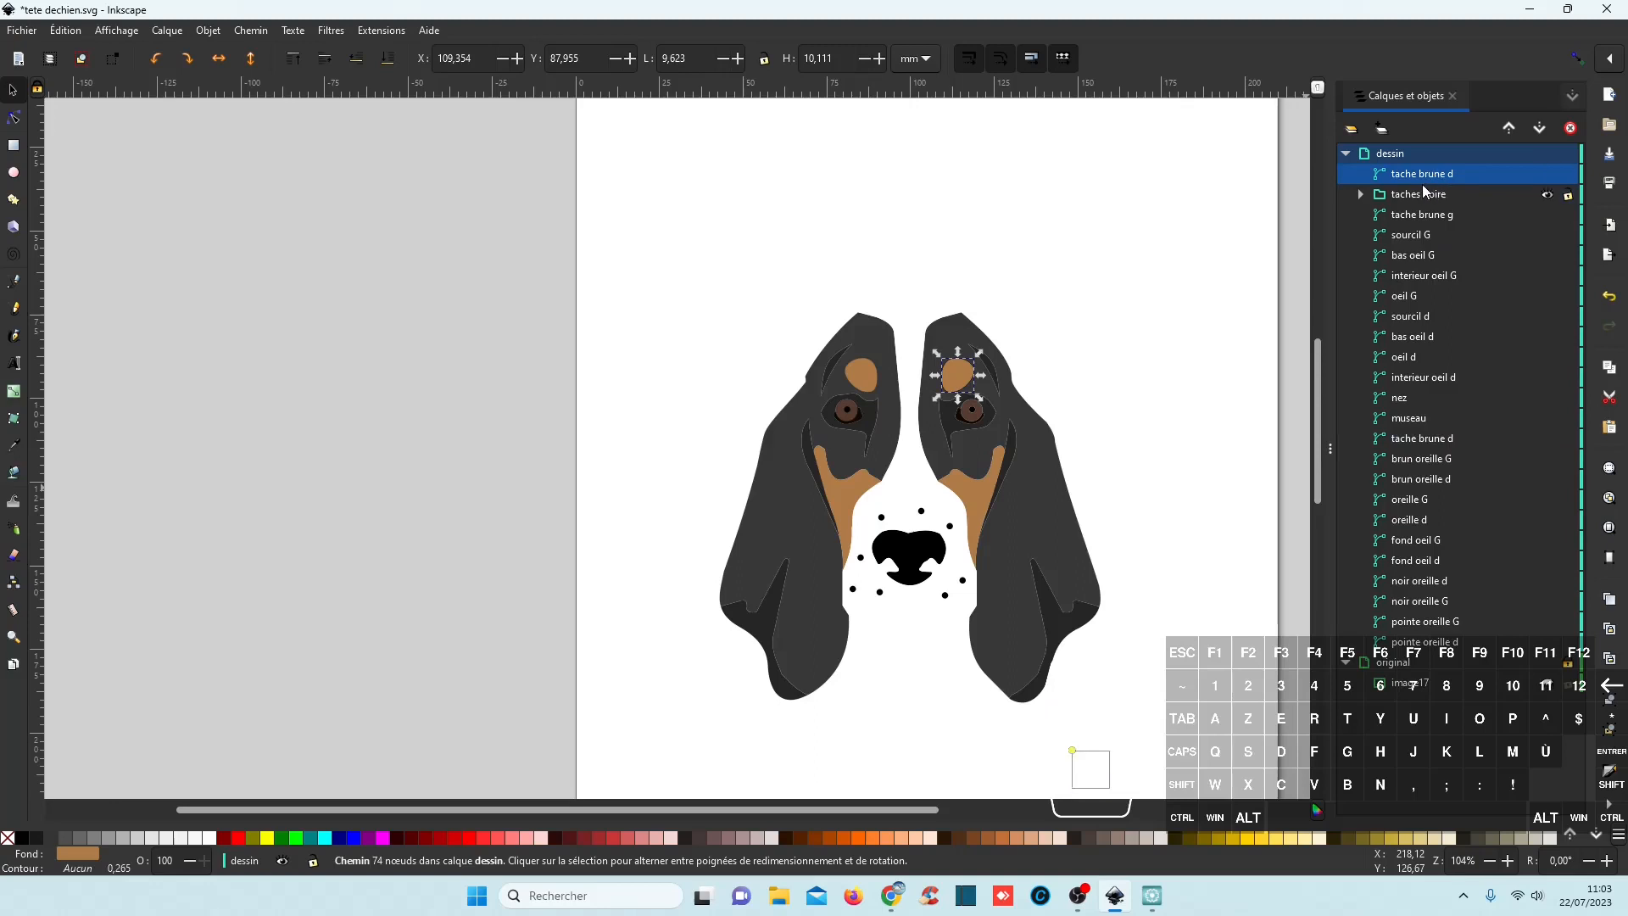
left_click(1428, 217)
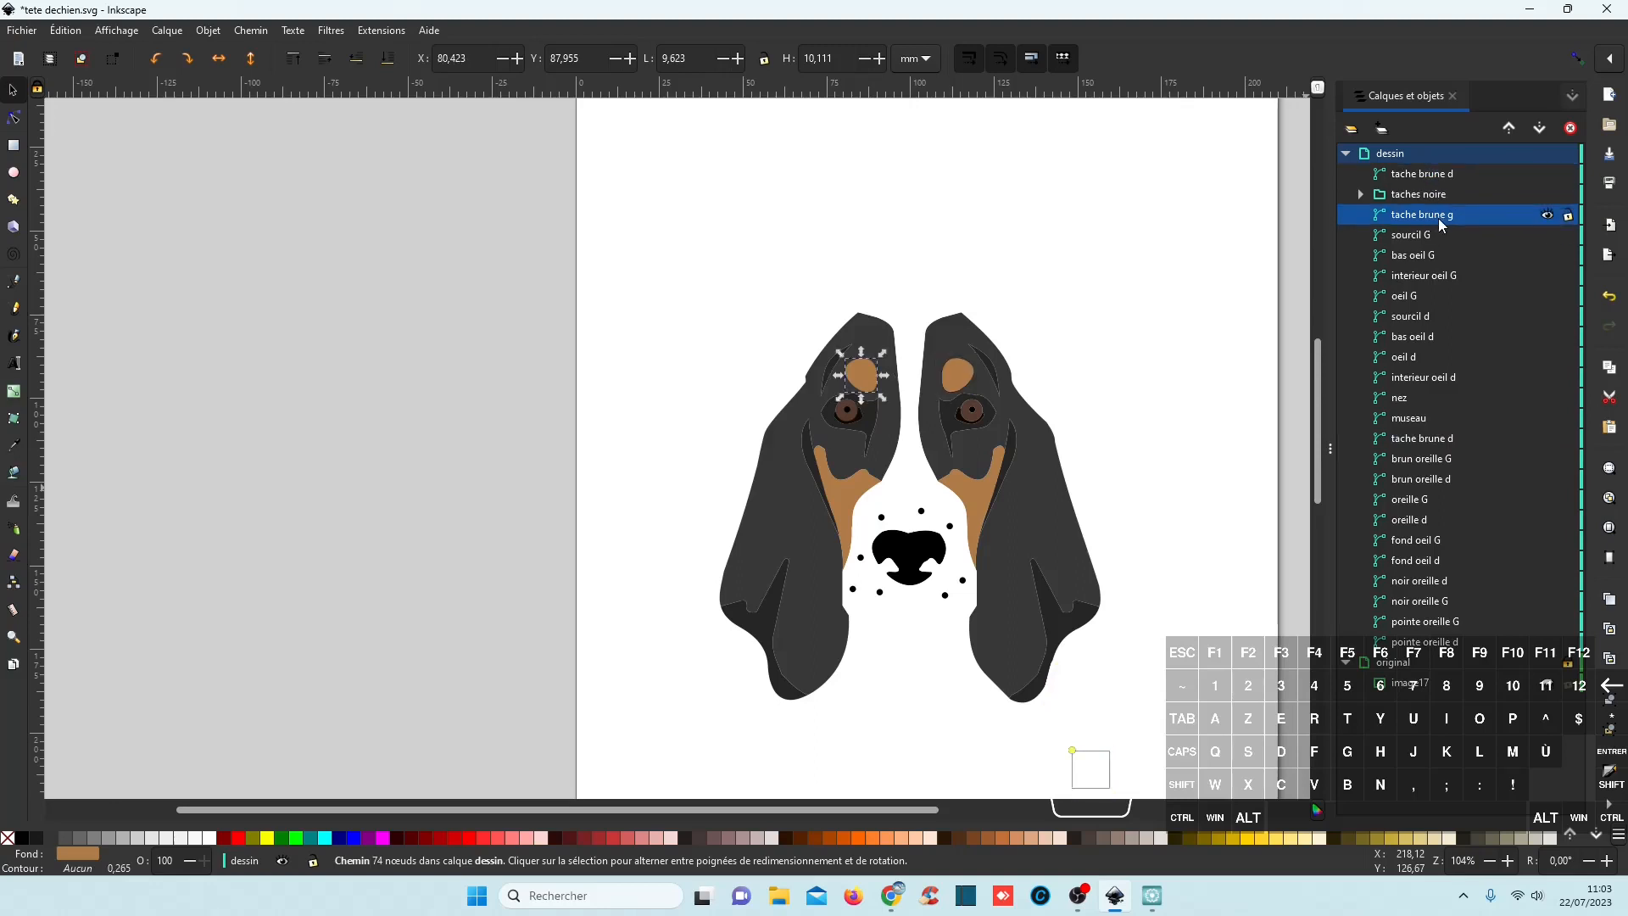
left_click_drag(1438, 217, 1463, 431)
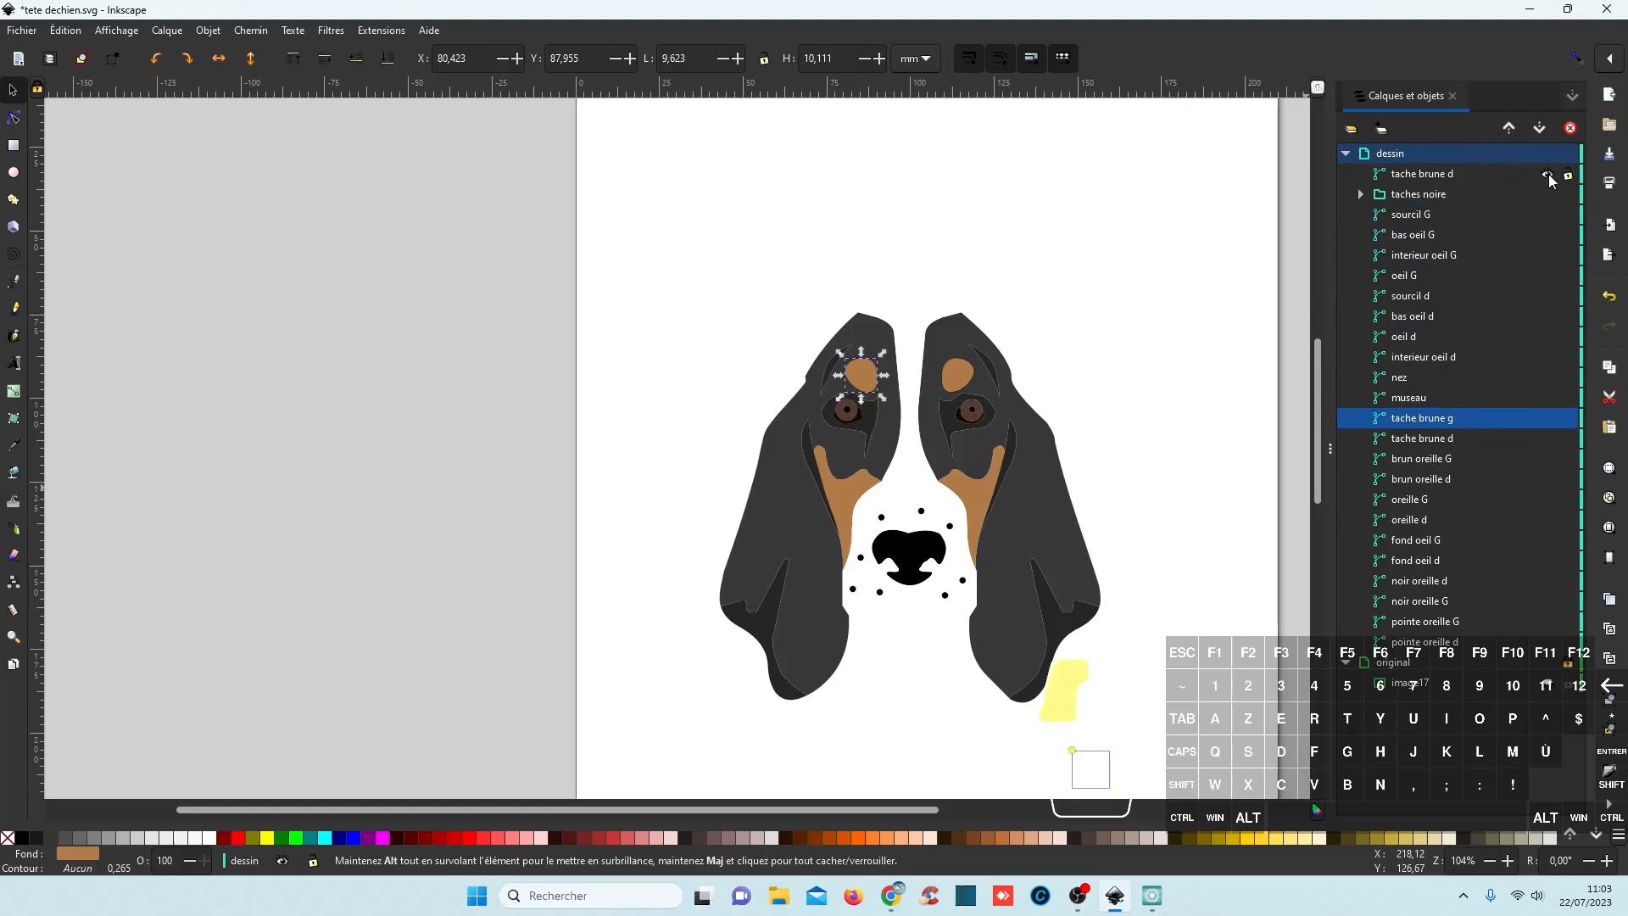
Compare the two tache brune d shapes by temporarily hiding them one at a time.
left_click(1547, 175)
left_click(1547, 174)
left_click(1547, 174)
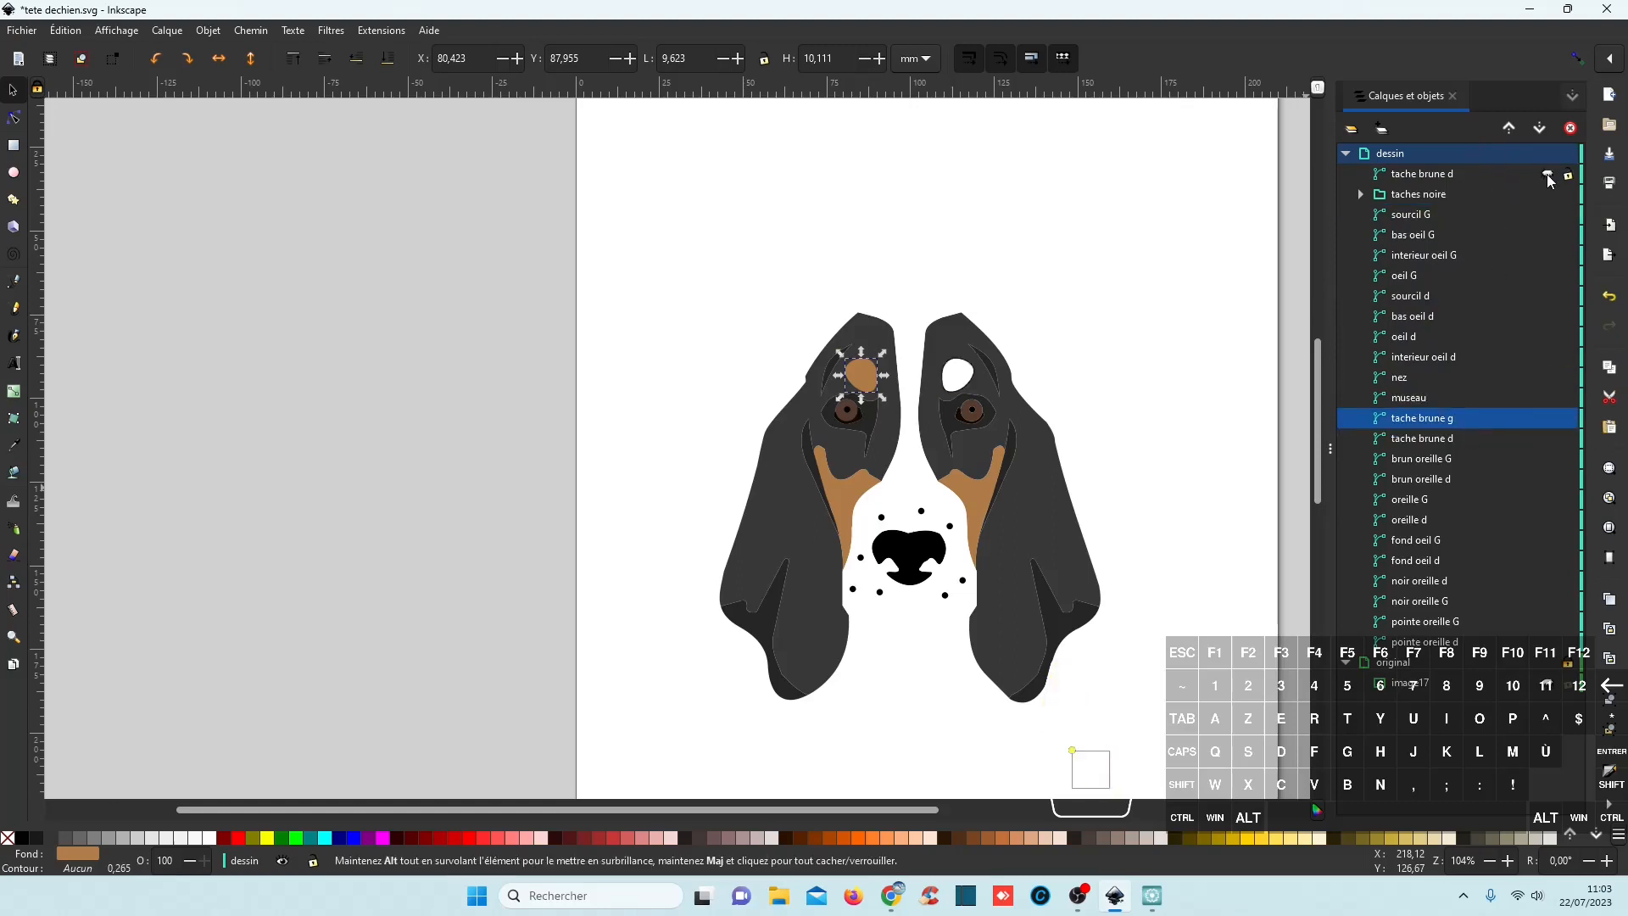
left_click(1546, 175)
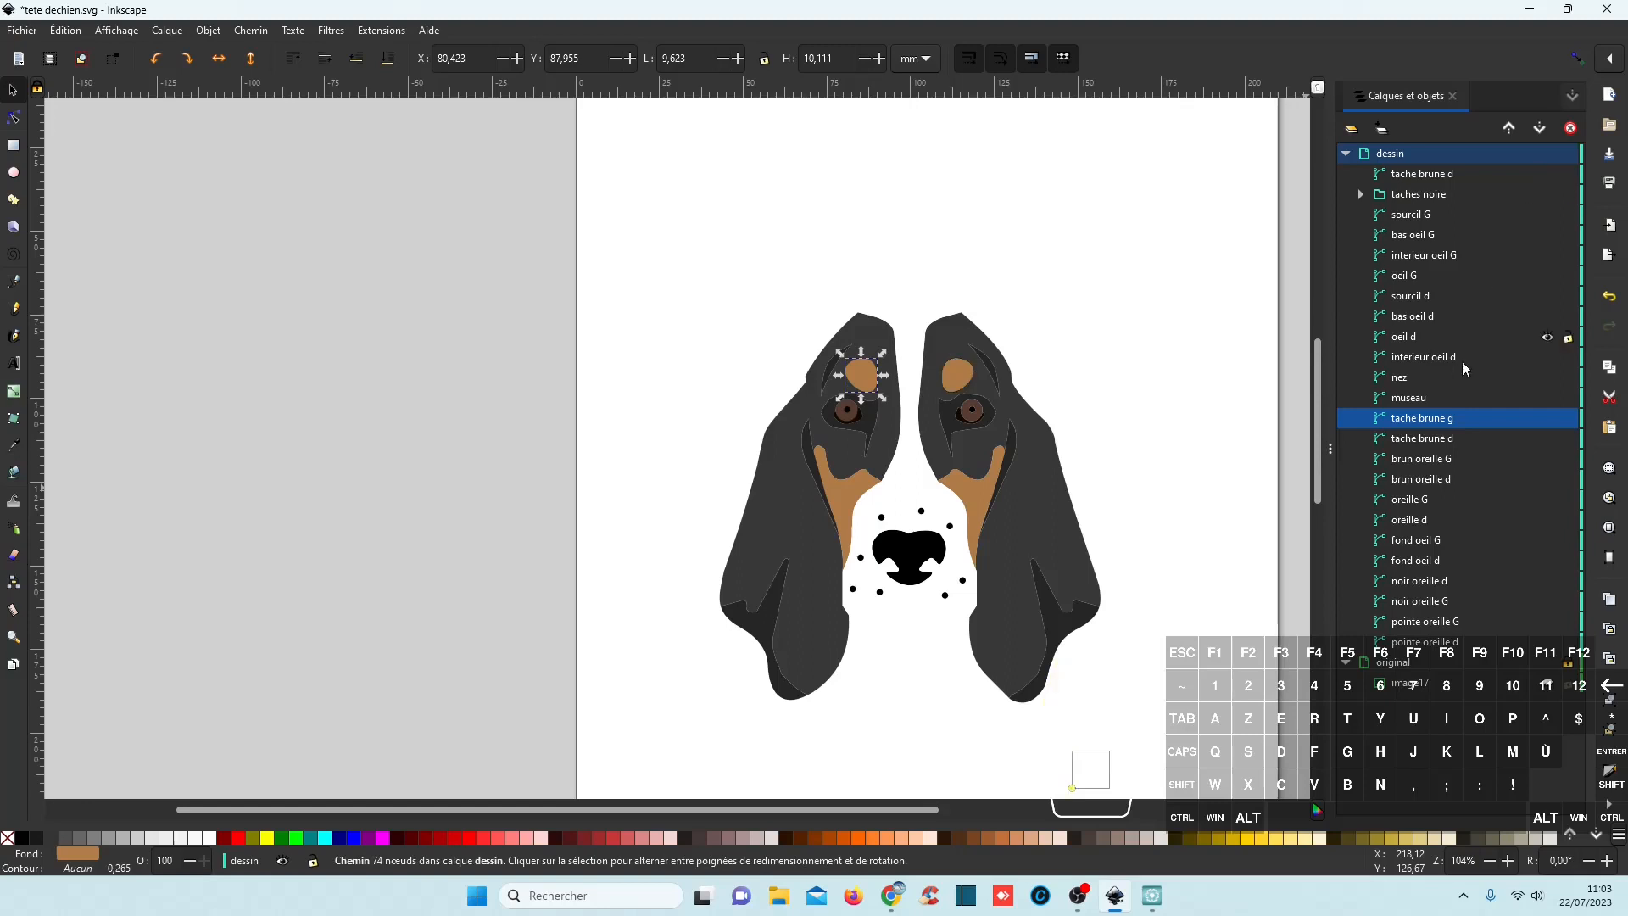
left_click(1473, 439)
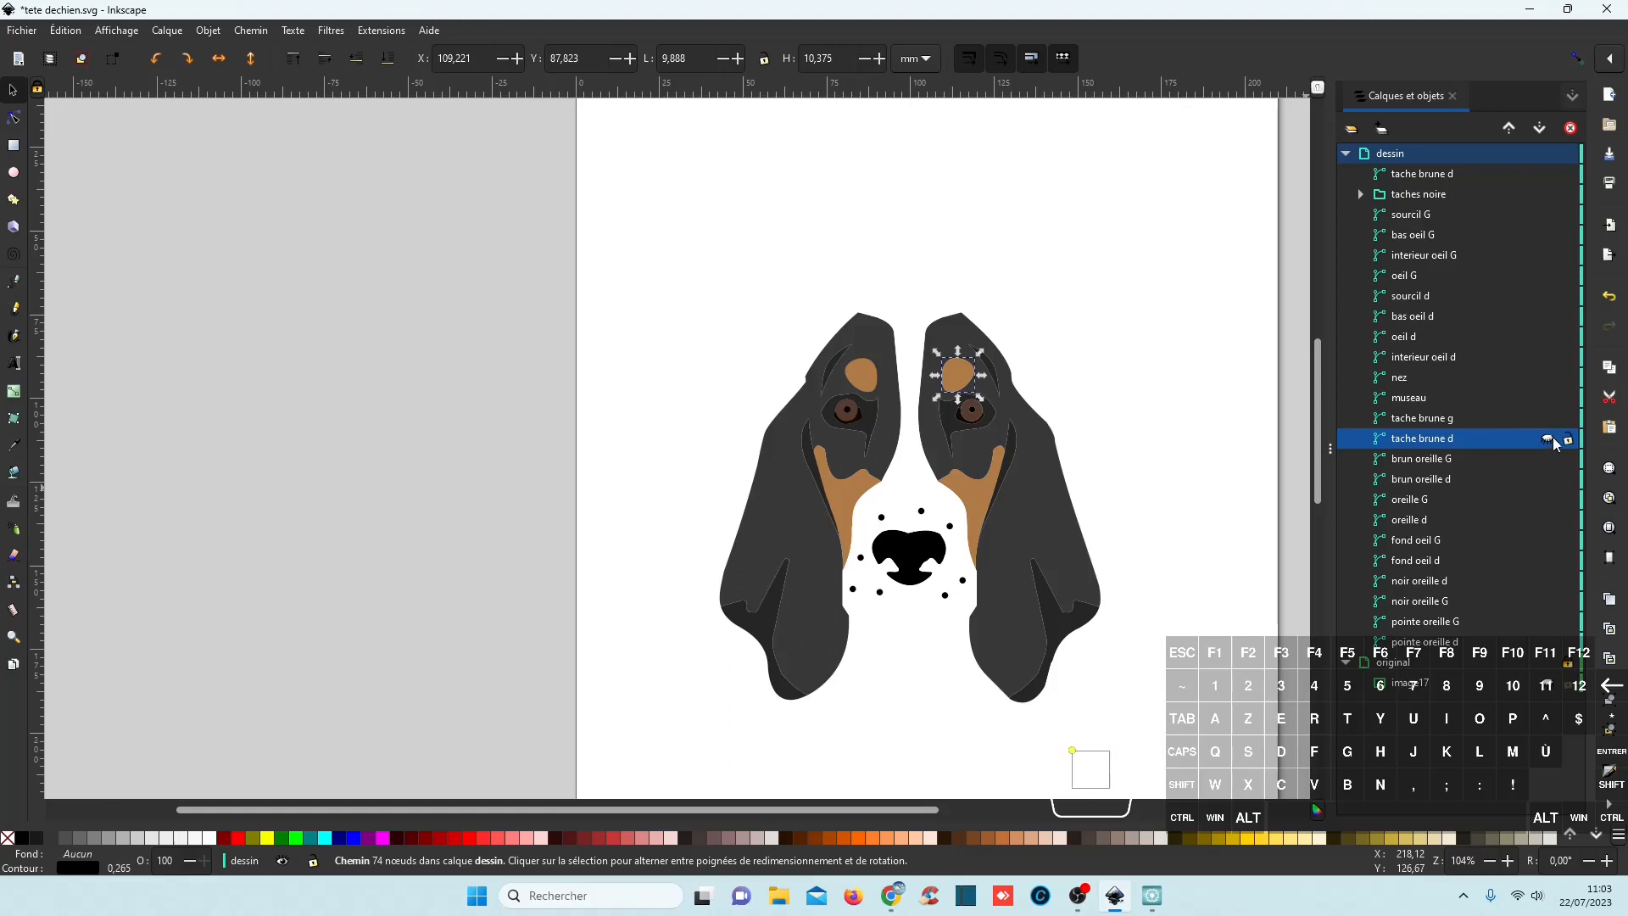
Lower the topmost tache brune d to just below tache brune g and delete the black-outlined duplicate tache brune d beneath it.
left_click_drag(1456, 176, 1478, 415)
left_click_drag(1422, 177, 1421, 434)
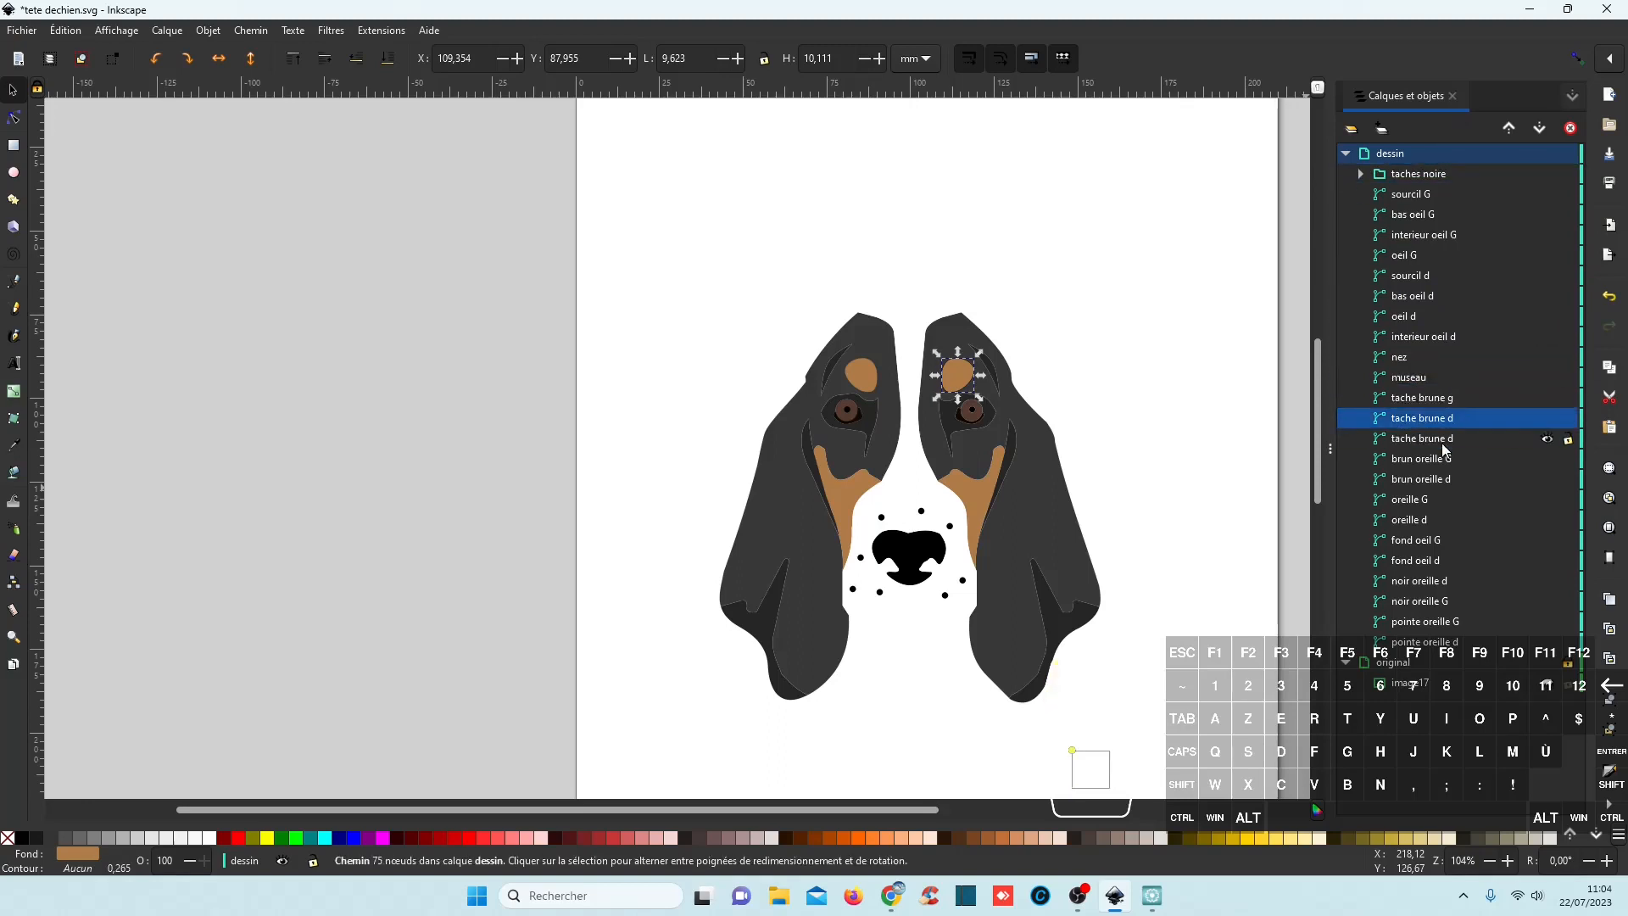
left_click(1438, 439)
scroll(966, 390, "up", 5)
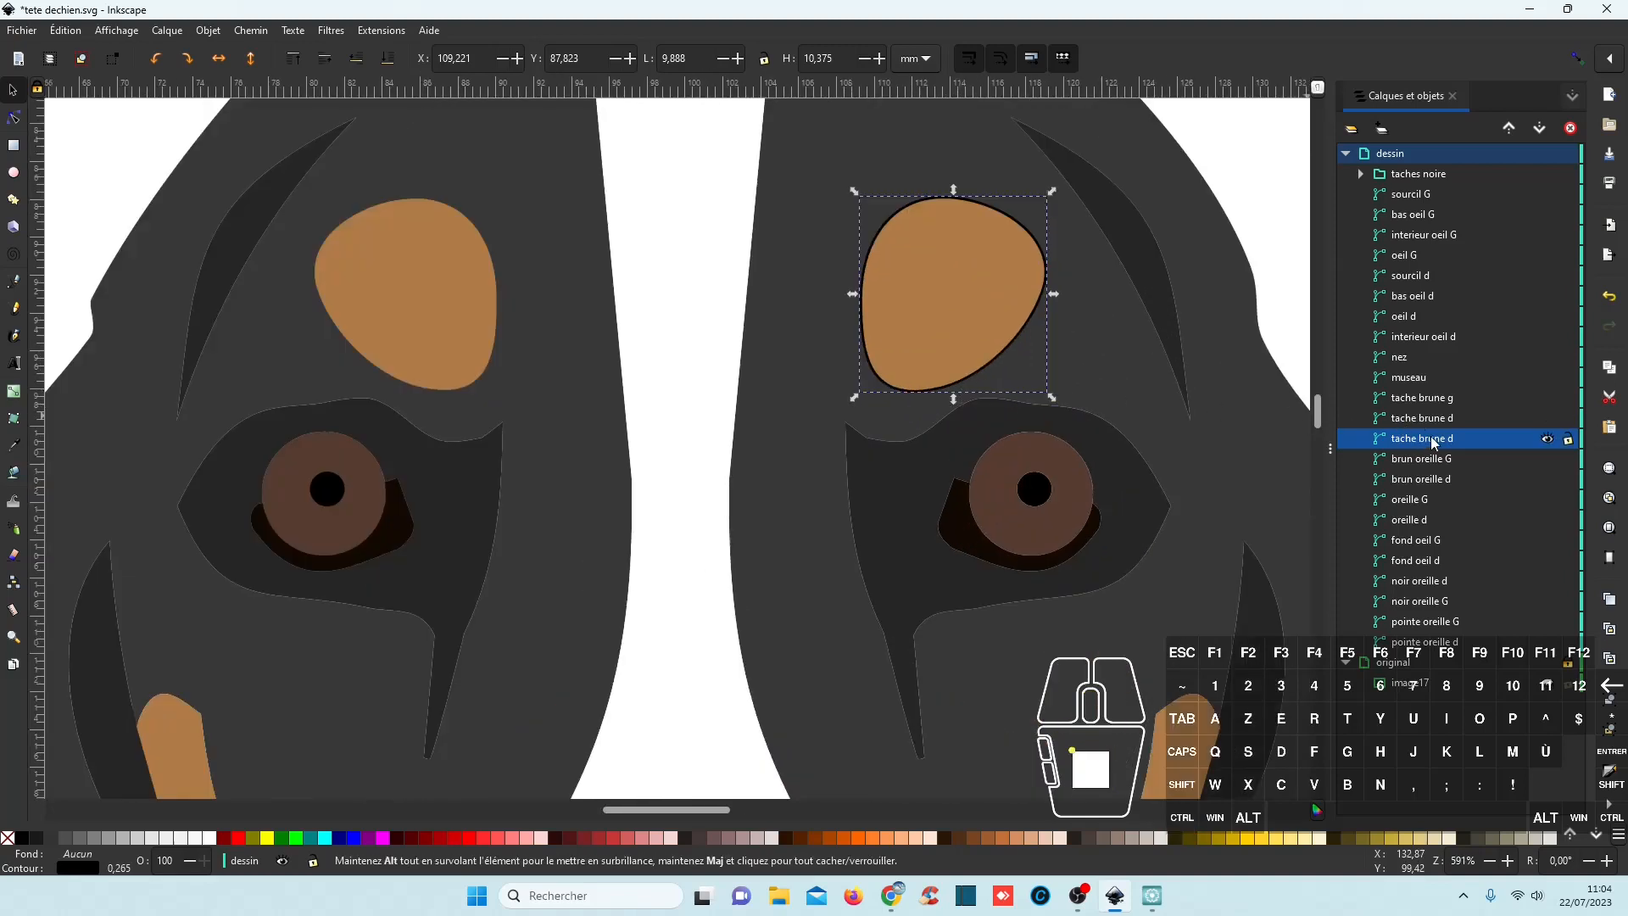
key("Delete")
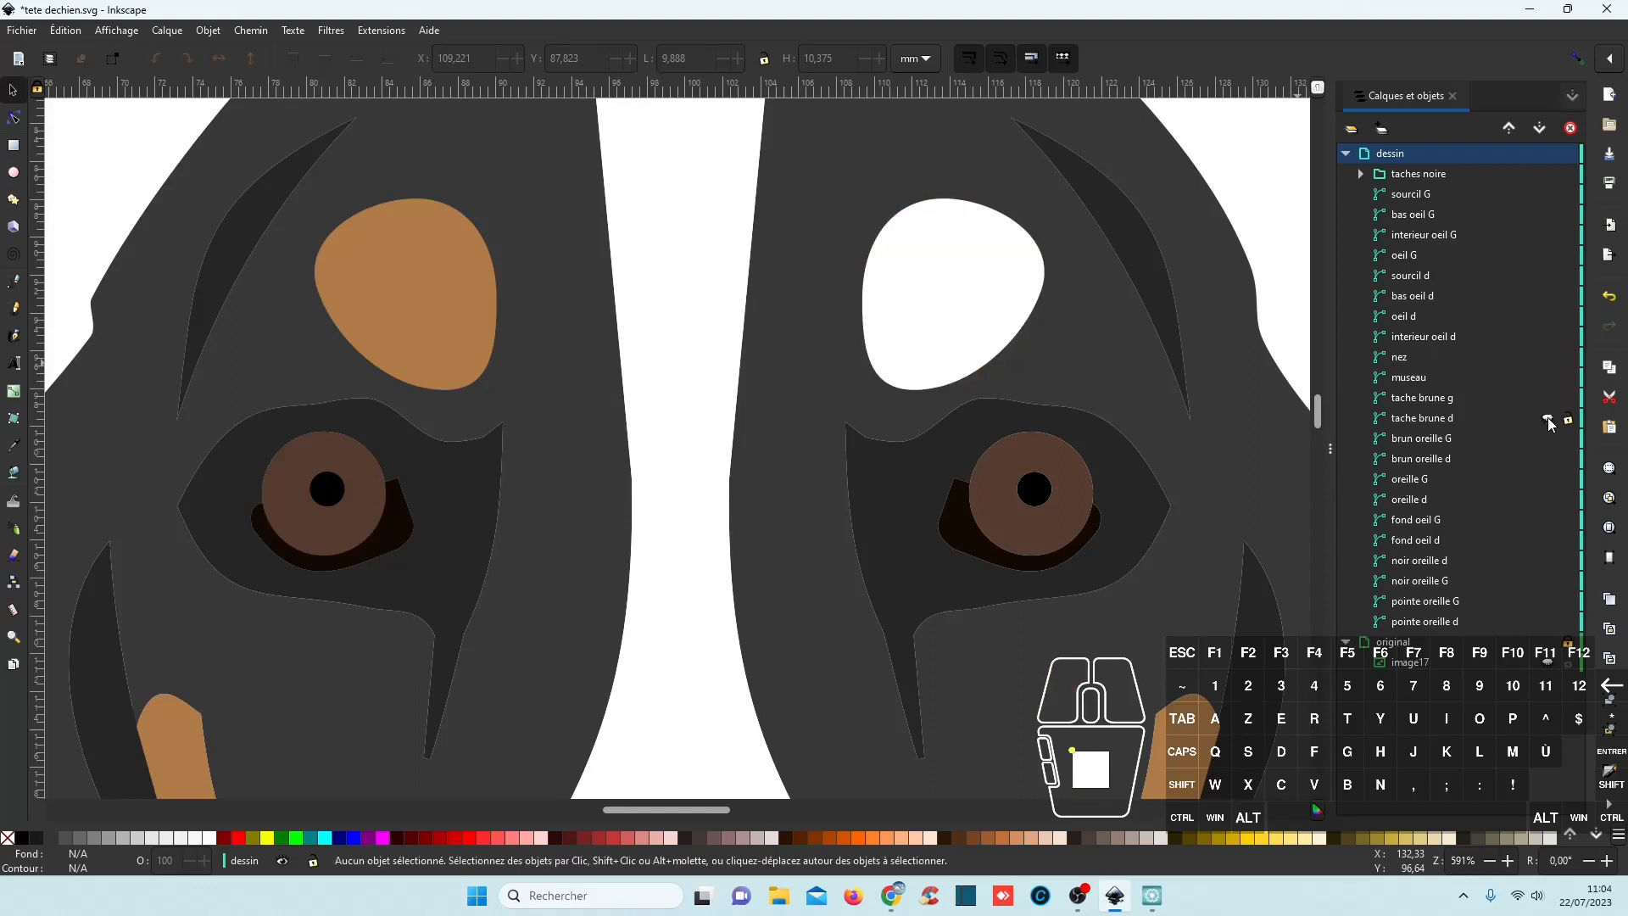
Lower oeil d and oeil G in the dessin layer to between museau and tache brune g.
scroll(1160, 395, "down", 2, "ctrl")
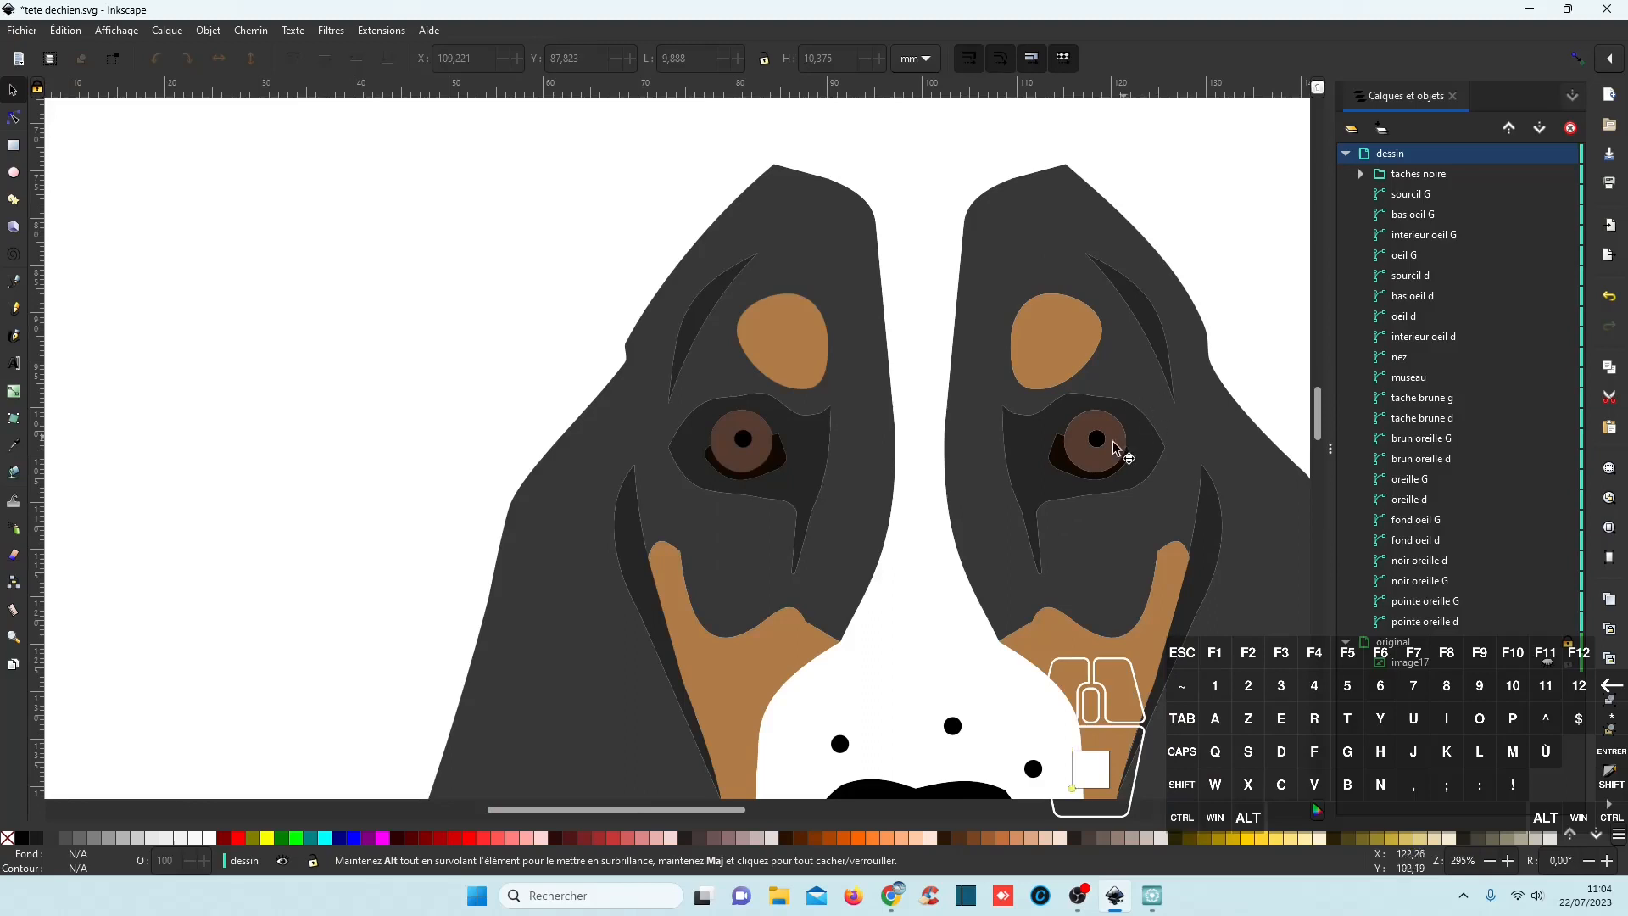
left_click(1421, 320)
left_click_drag(1432, 325, 1425, 378)
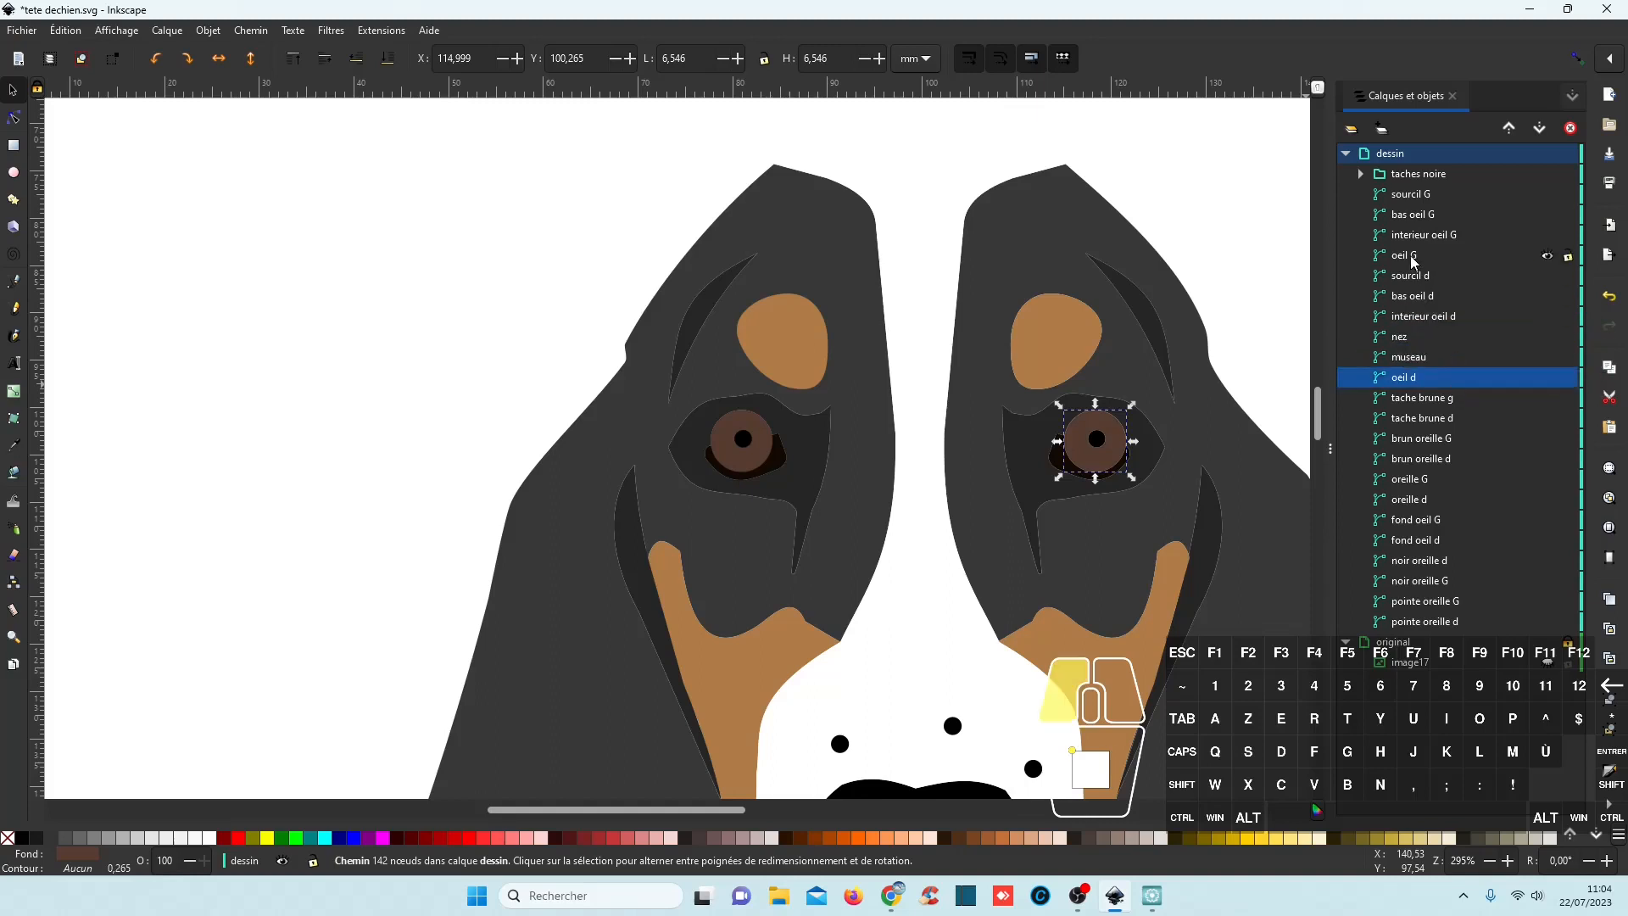
left_click_drag(1421, 255, 1460, 373)
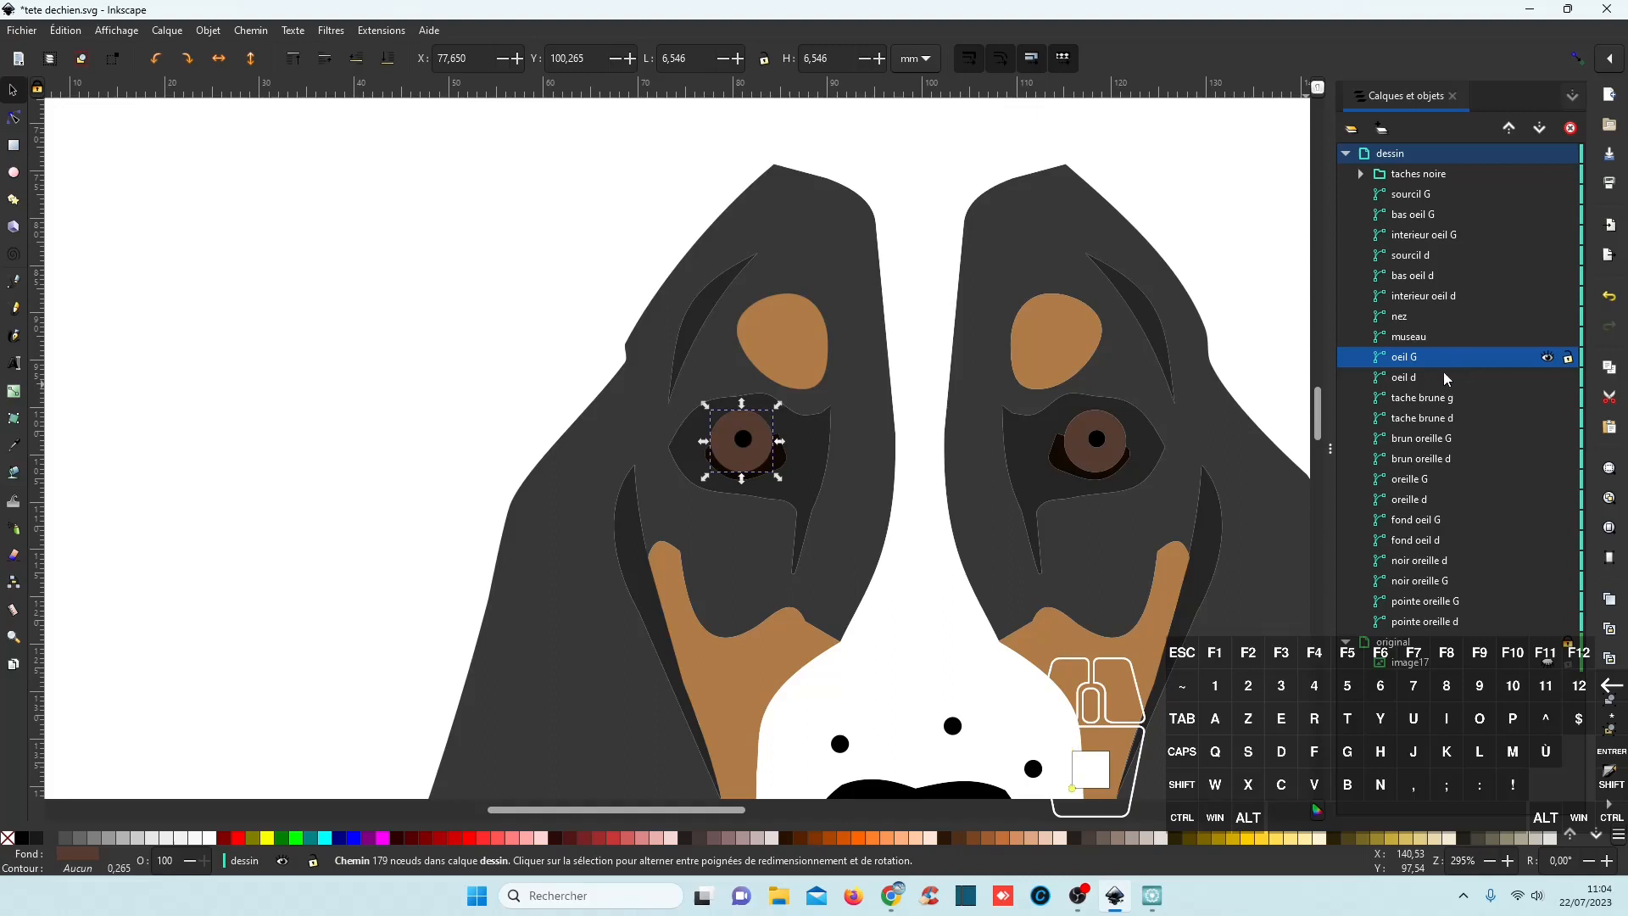
Lower the taches noire group in the dessin layer to between museau and oeil G.
scroll(1168, 423, "down", 1)
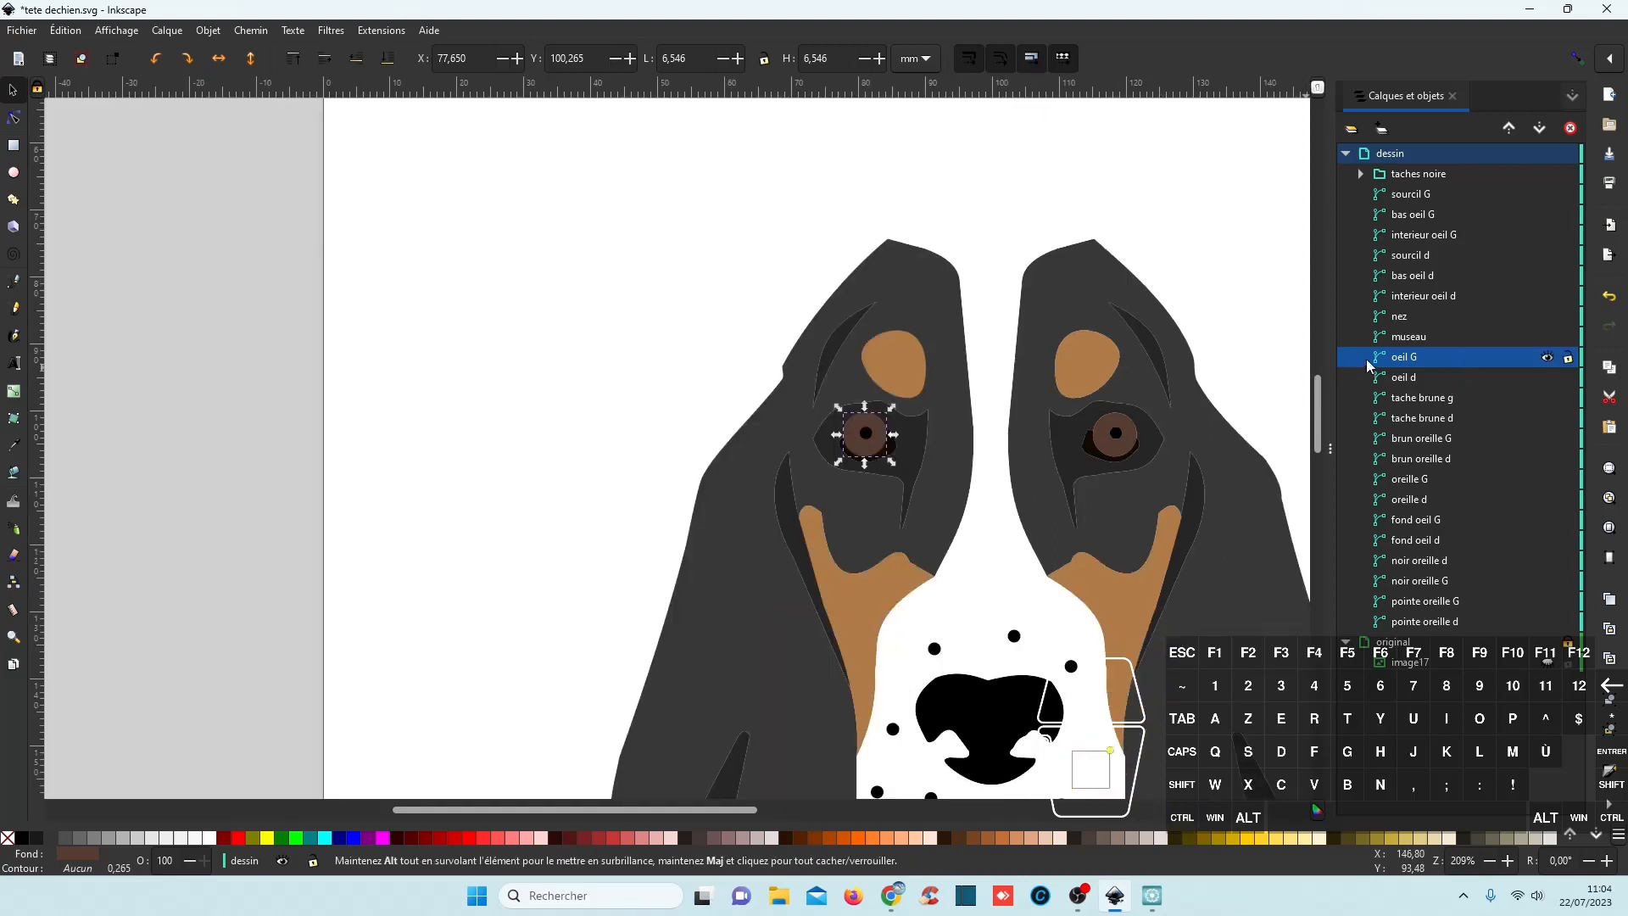
left_click(1442, 176)
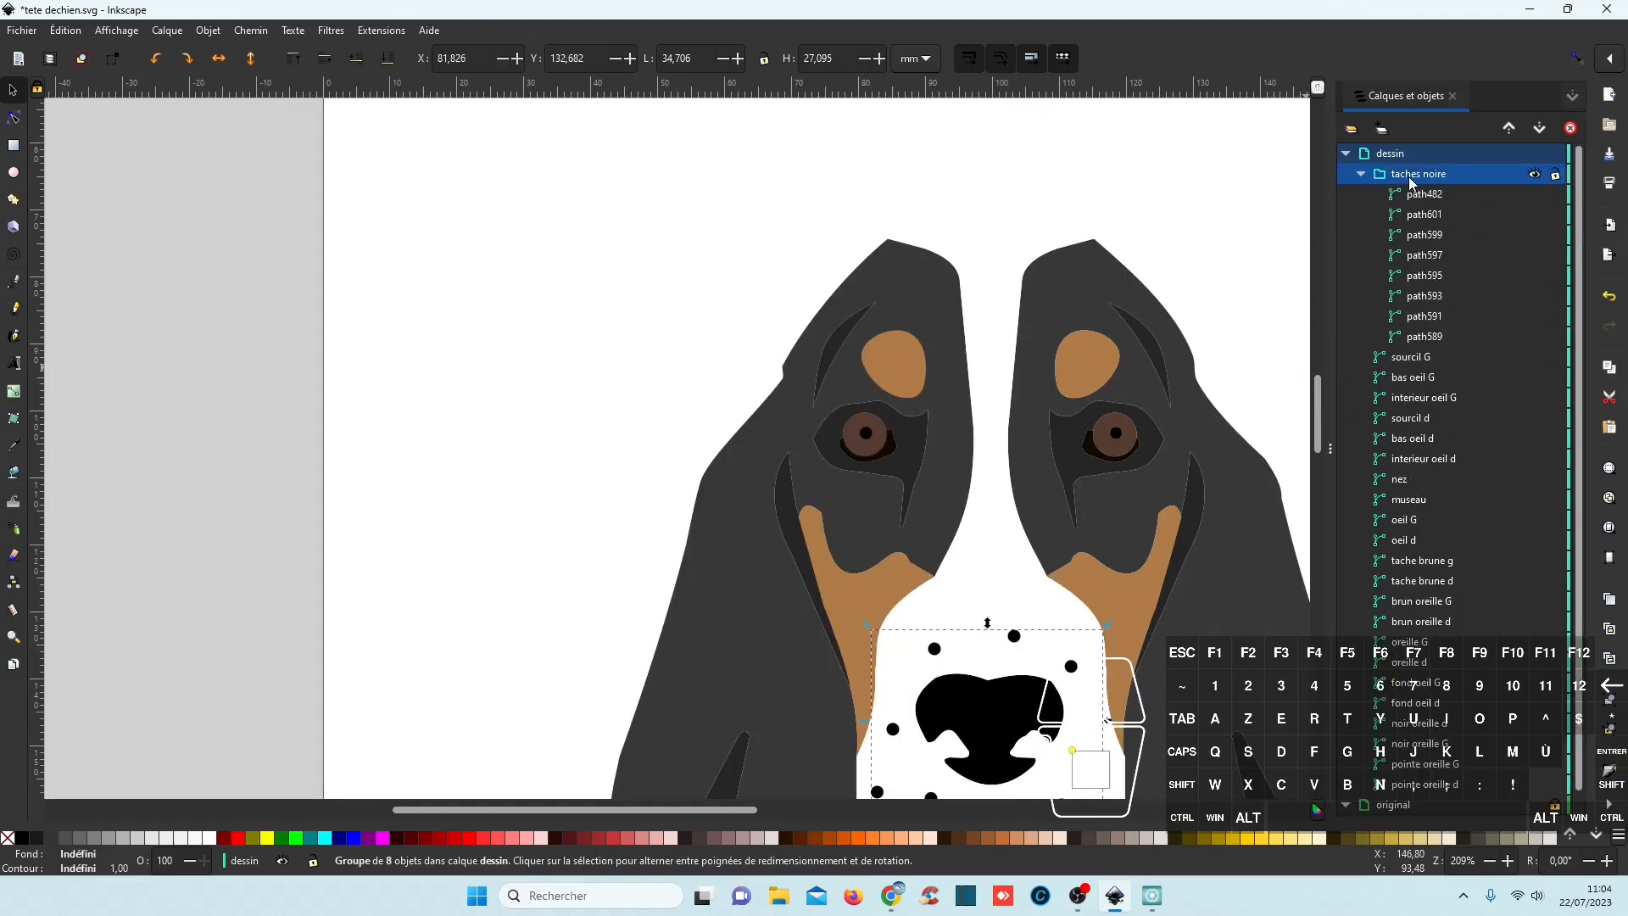
left_click_drag(1411, 183, 1475, 520)
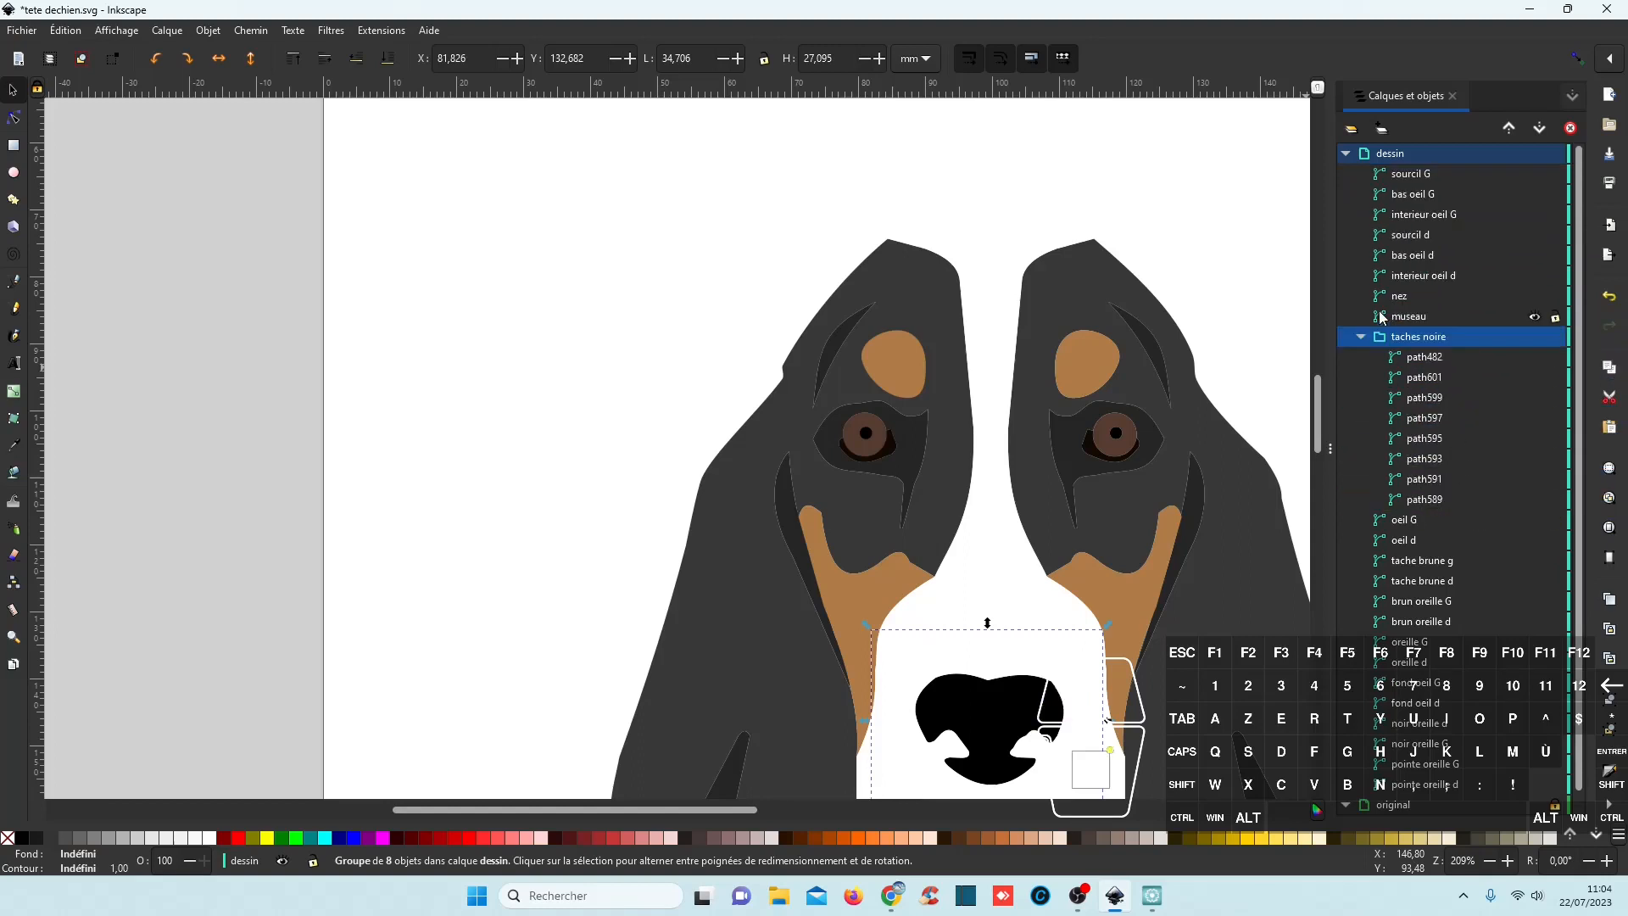
Lower interieur oeil d and interieur oeil G in the dessin layer to between nez and museau.
left_click(1400, 319)
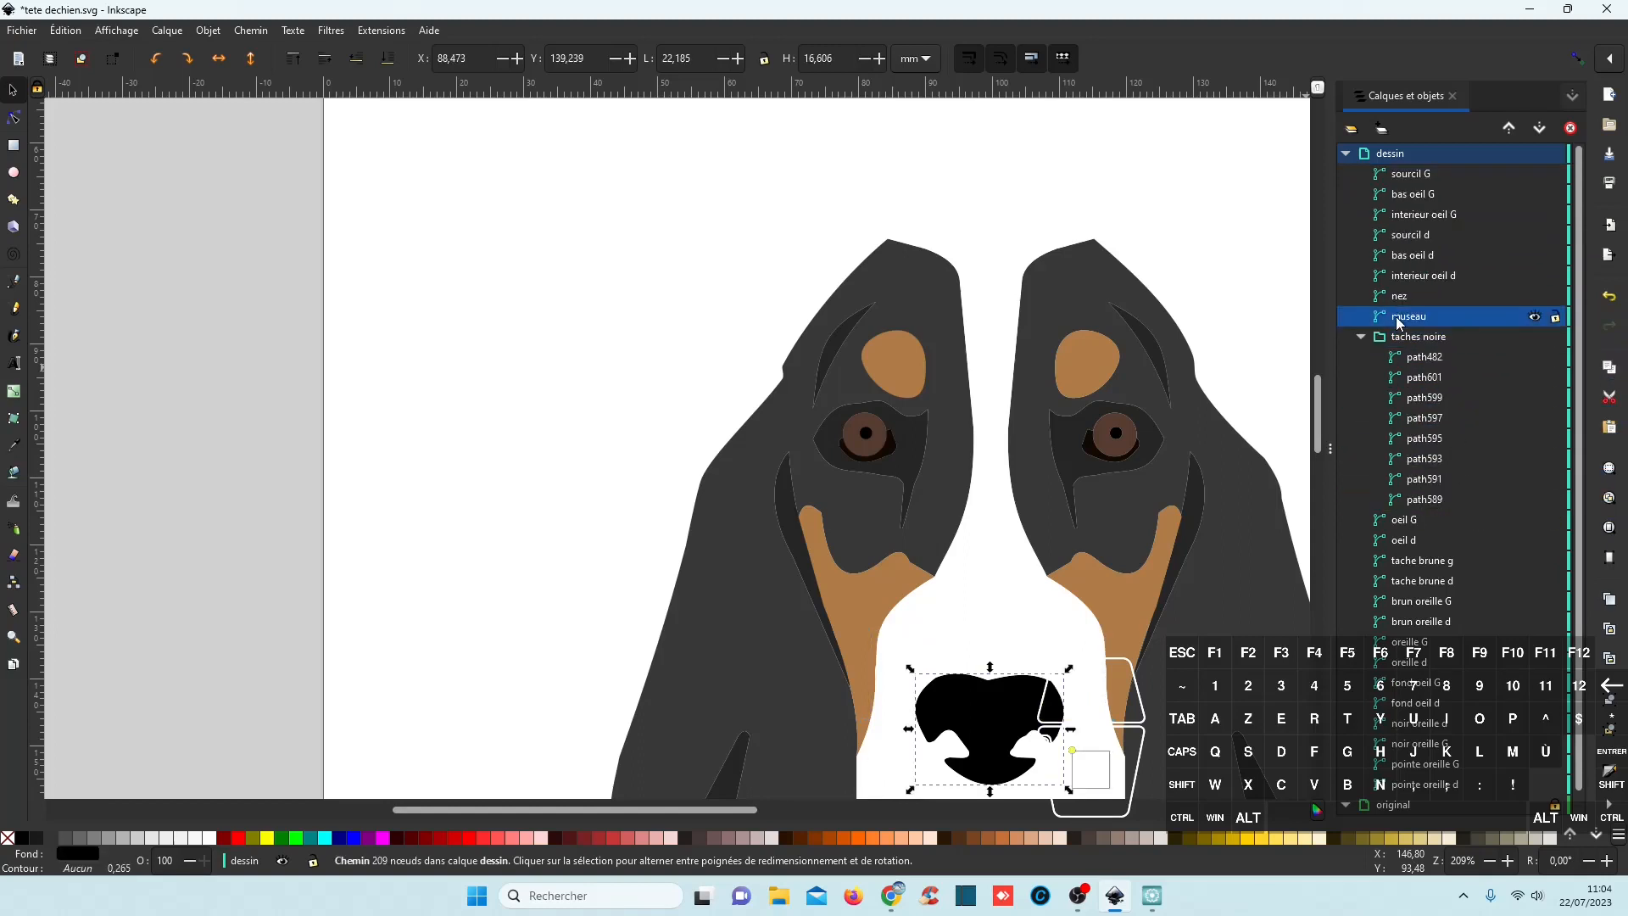
scroll(1399, 323, "down", 1)
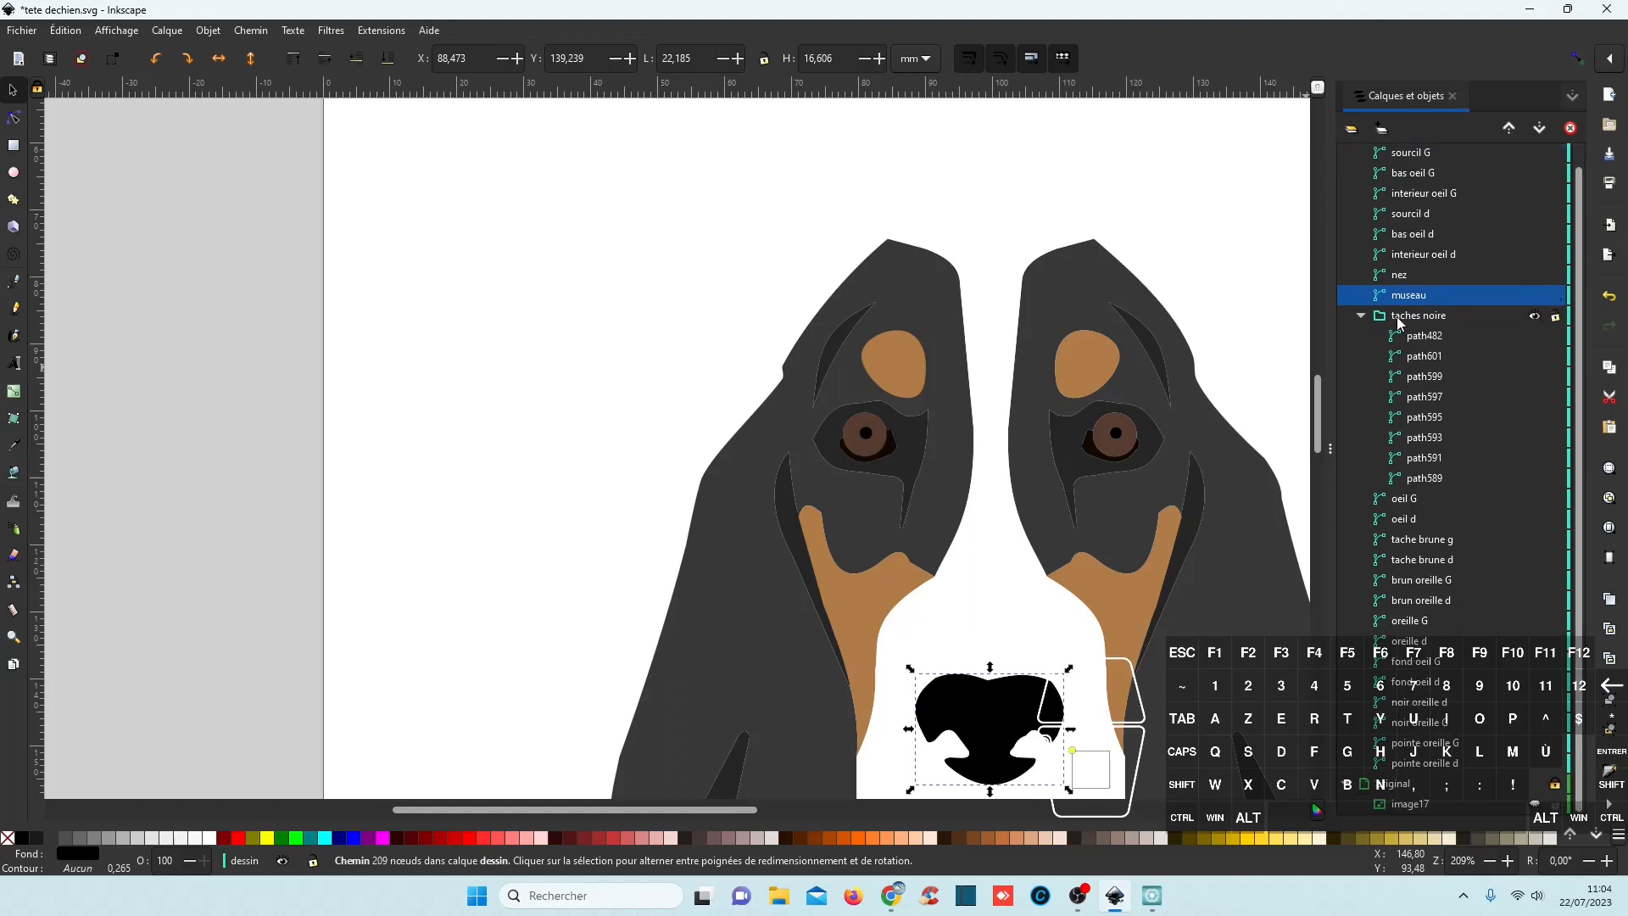
scroll(1400, 323, "up", 1)
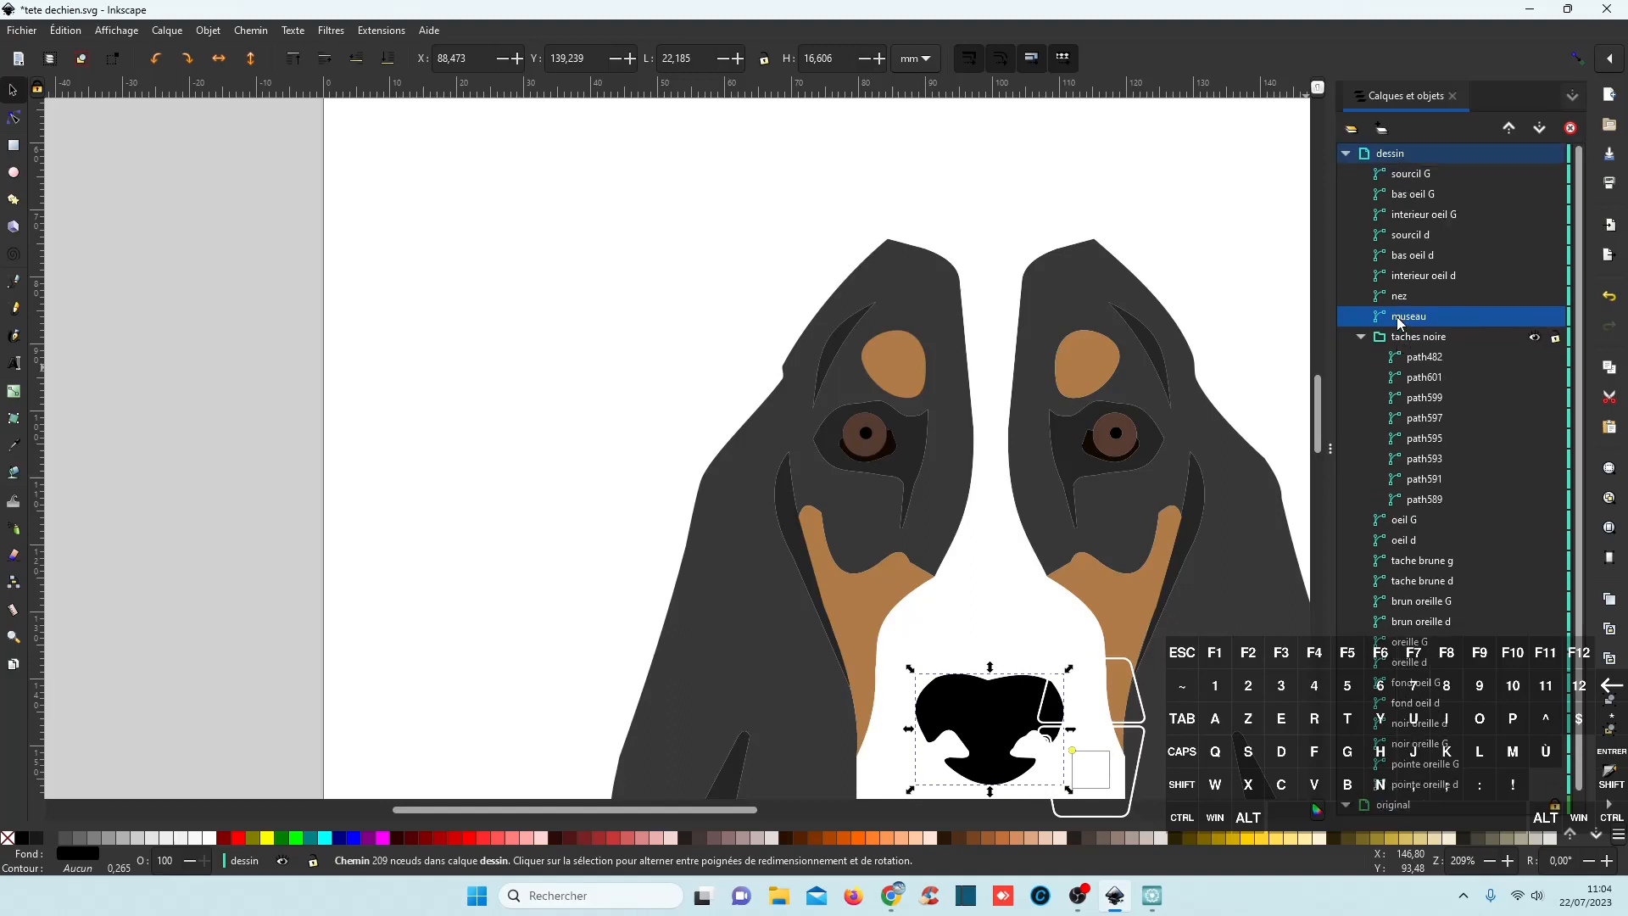
left_click(1444, 282)
left_click_drag(1444, 282, 1431, 312)
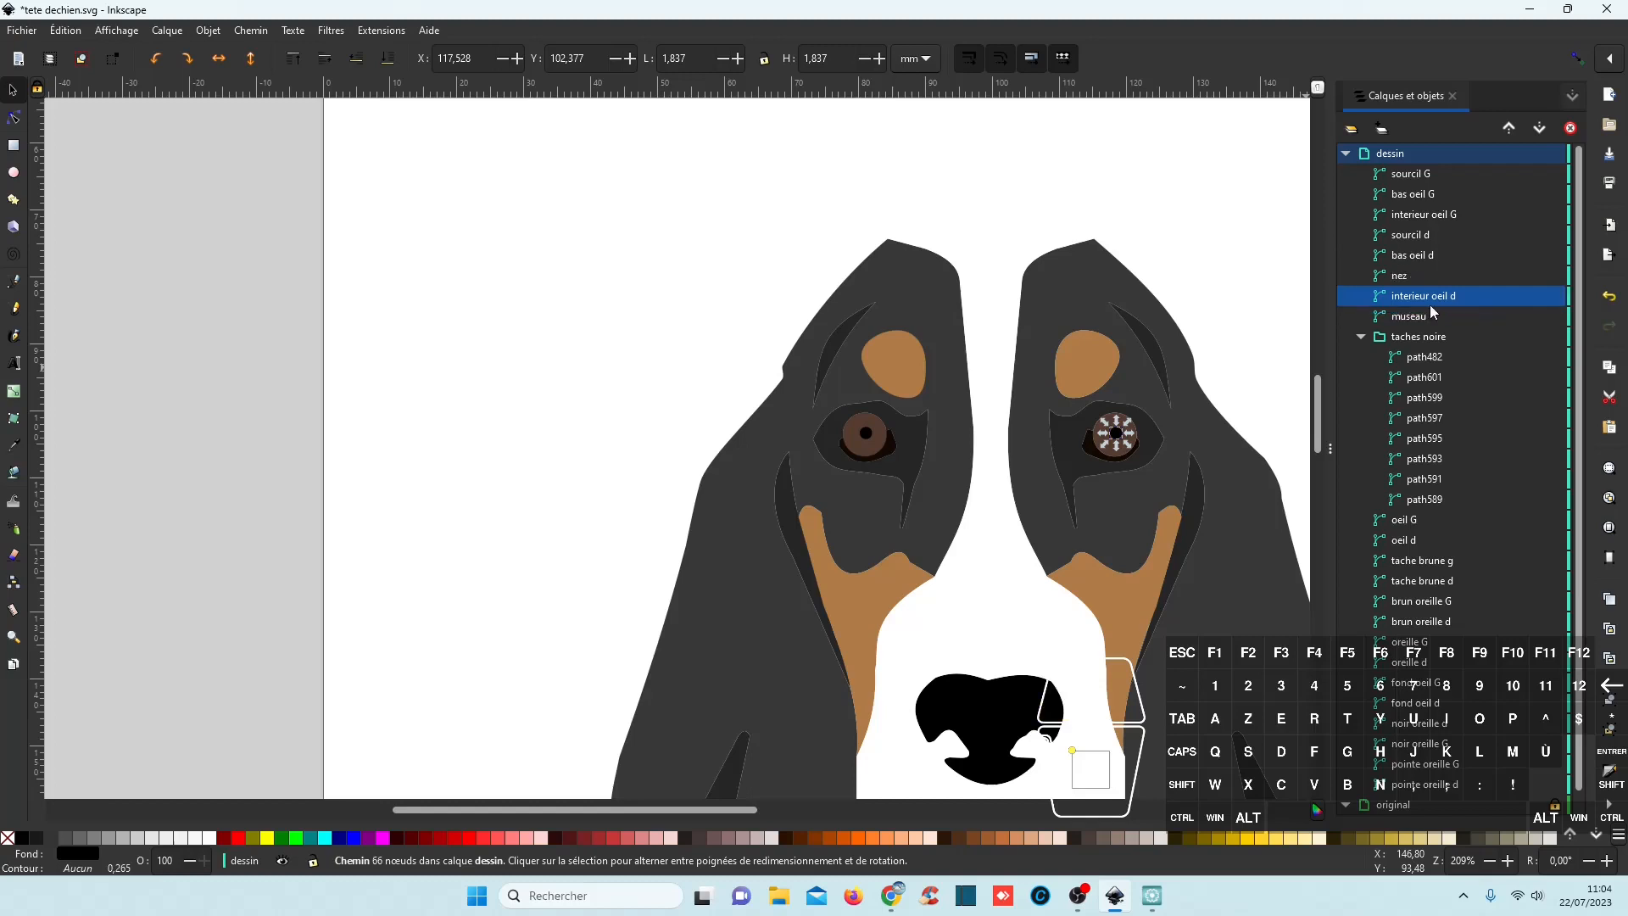
left_click_drag(1439, 215, 1443, 289)
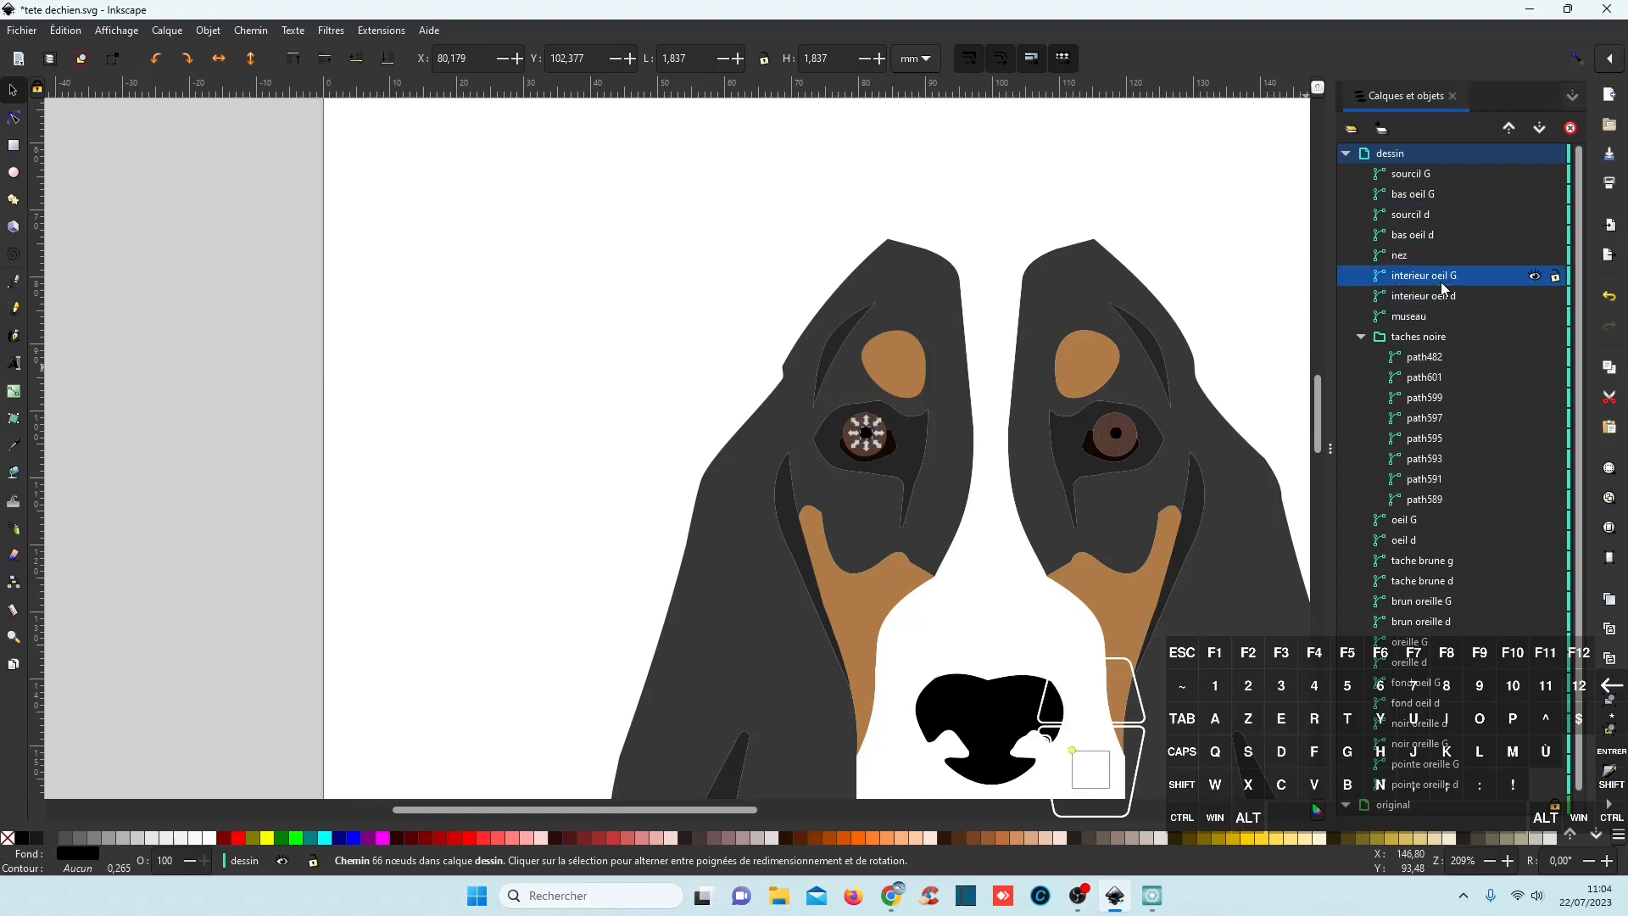
Lower sourcil G, bas oeil G, sourcil d and bas oeil d together to between oreille d and fond oeil G.
left_click(1411, 260)
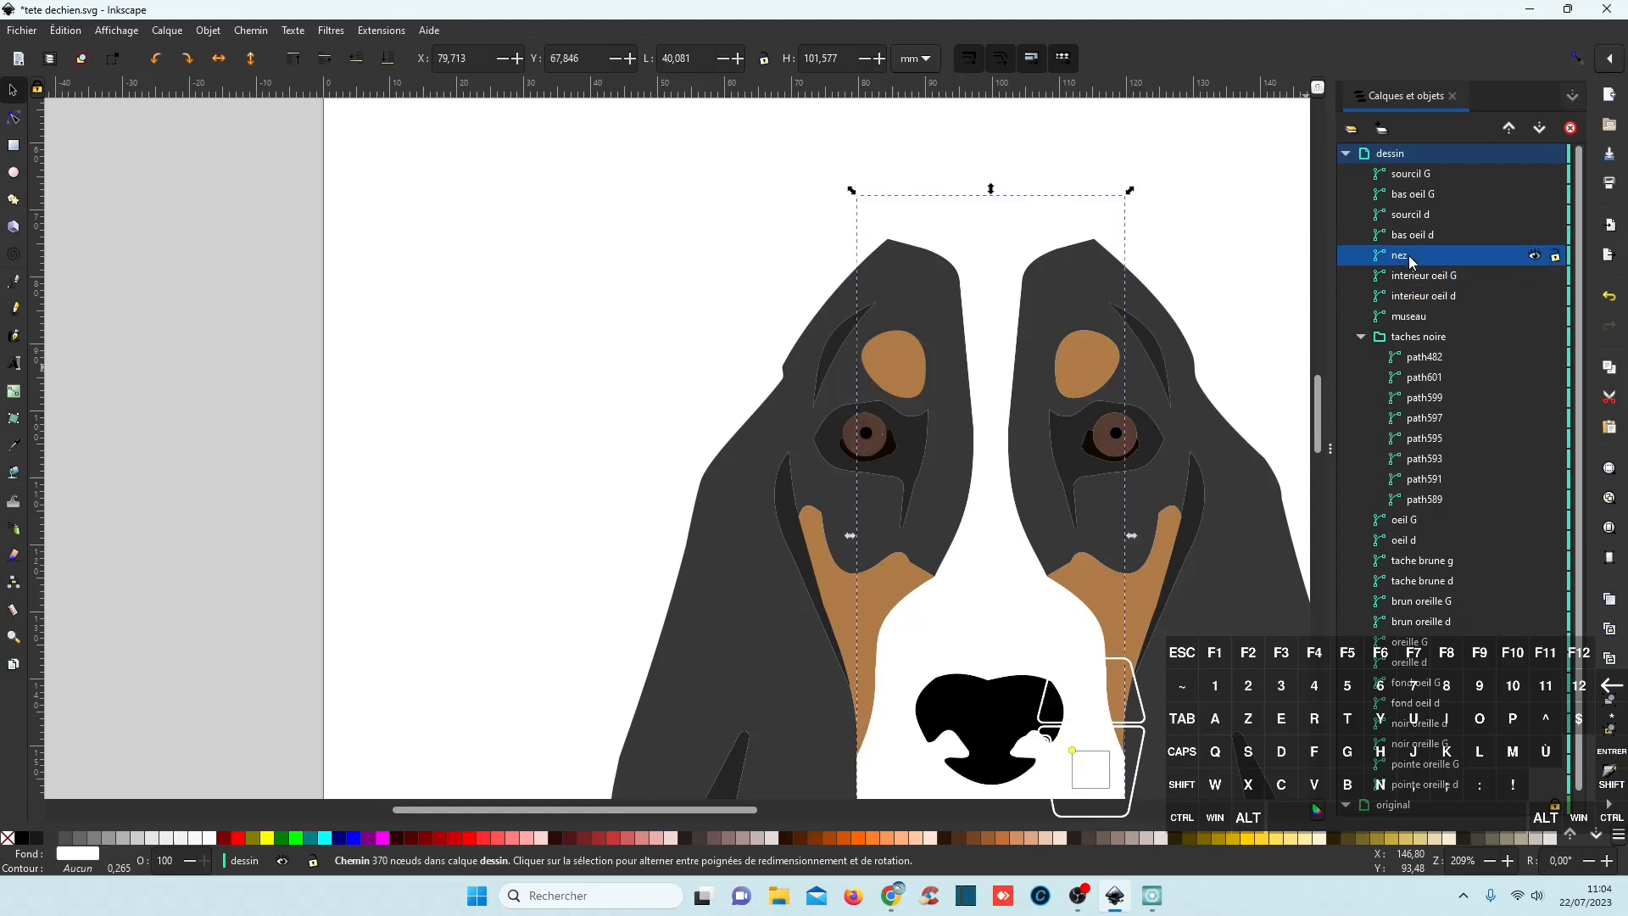
left_click(1423, 241)
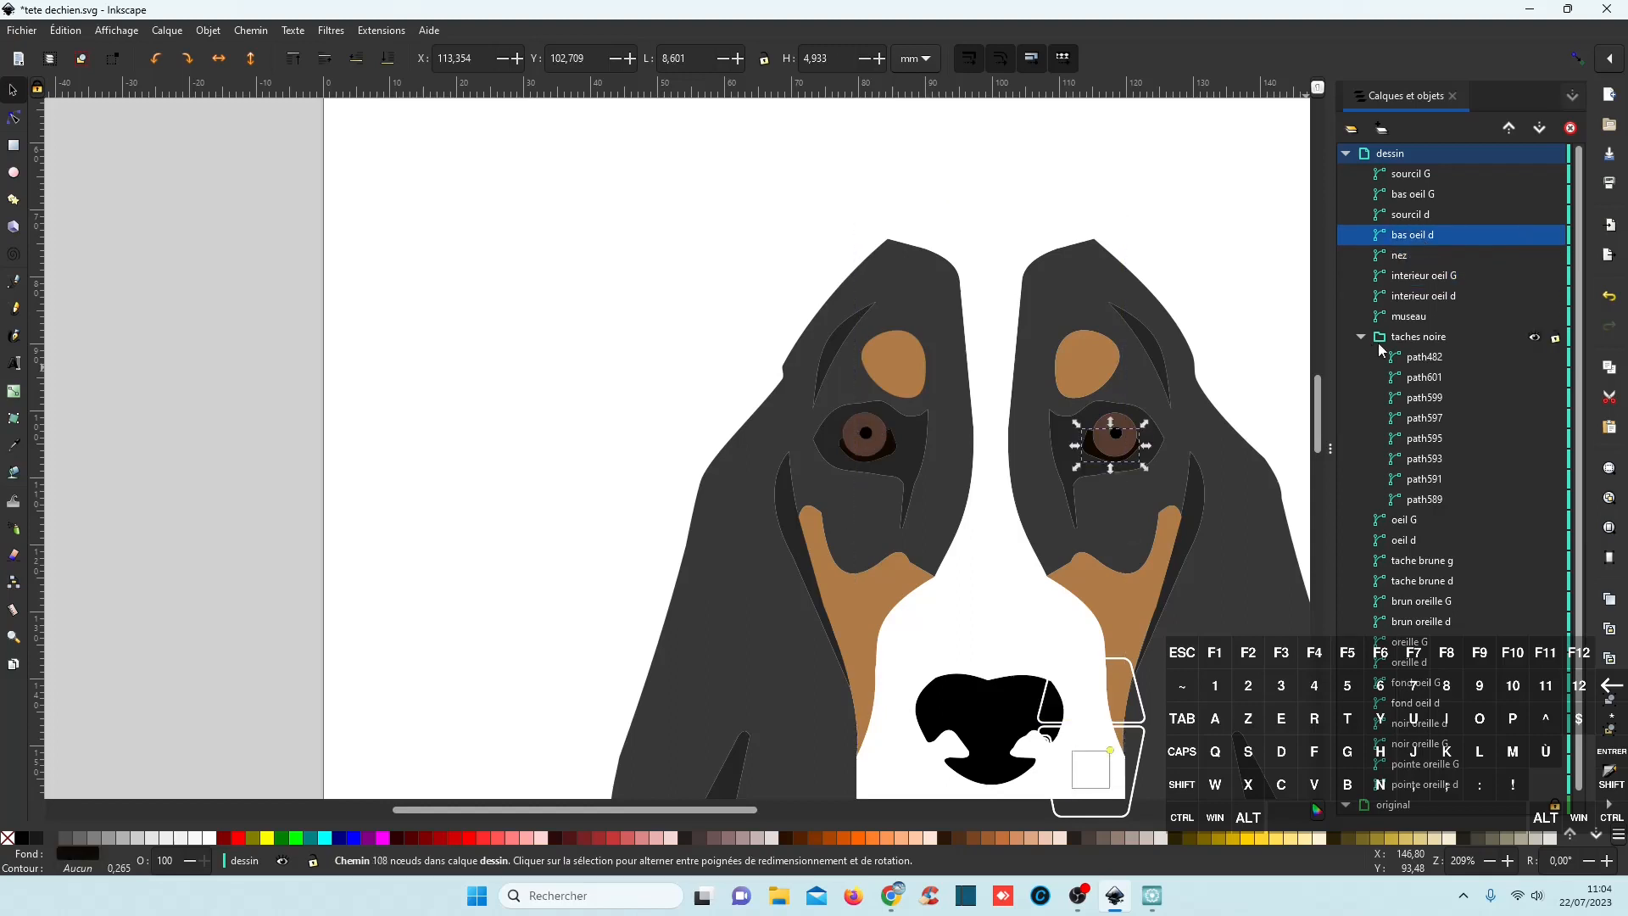
key("shift")
left_click(1412, 180, "shift")
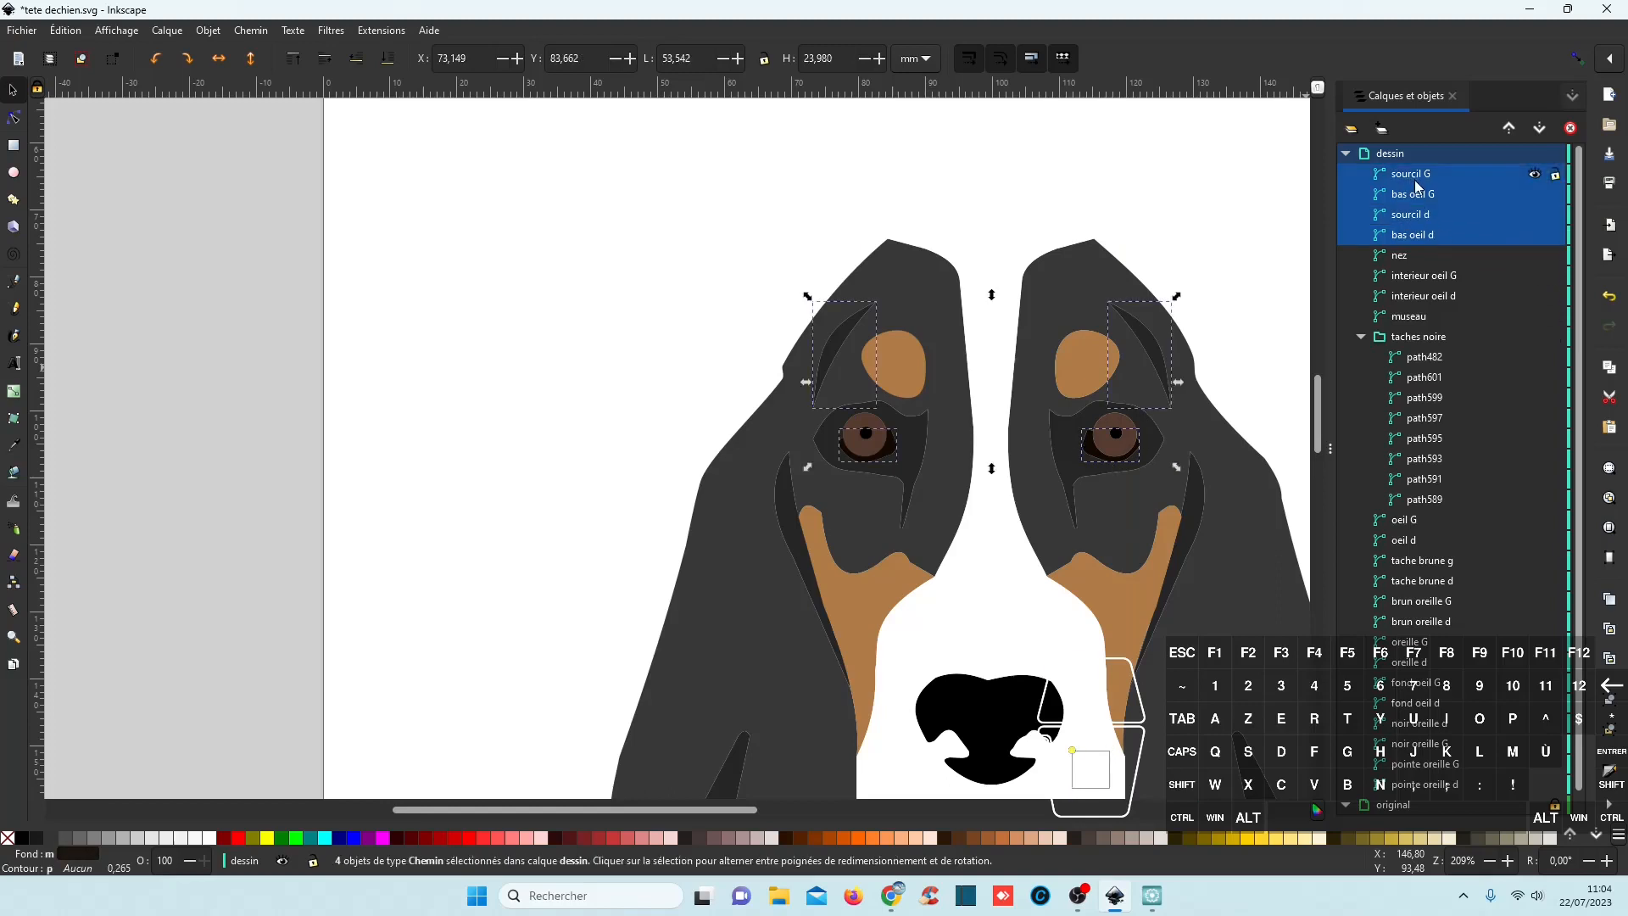
scroll(1443, 305, "down", 1)
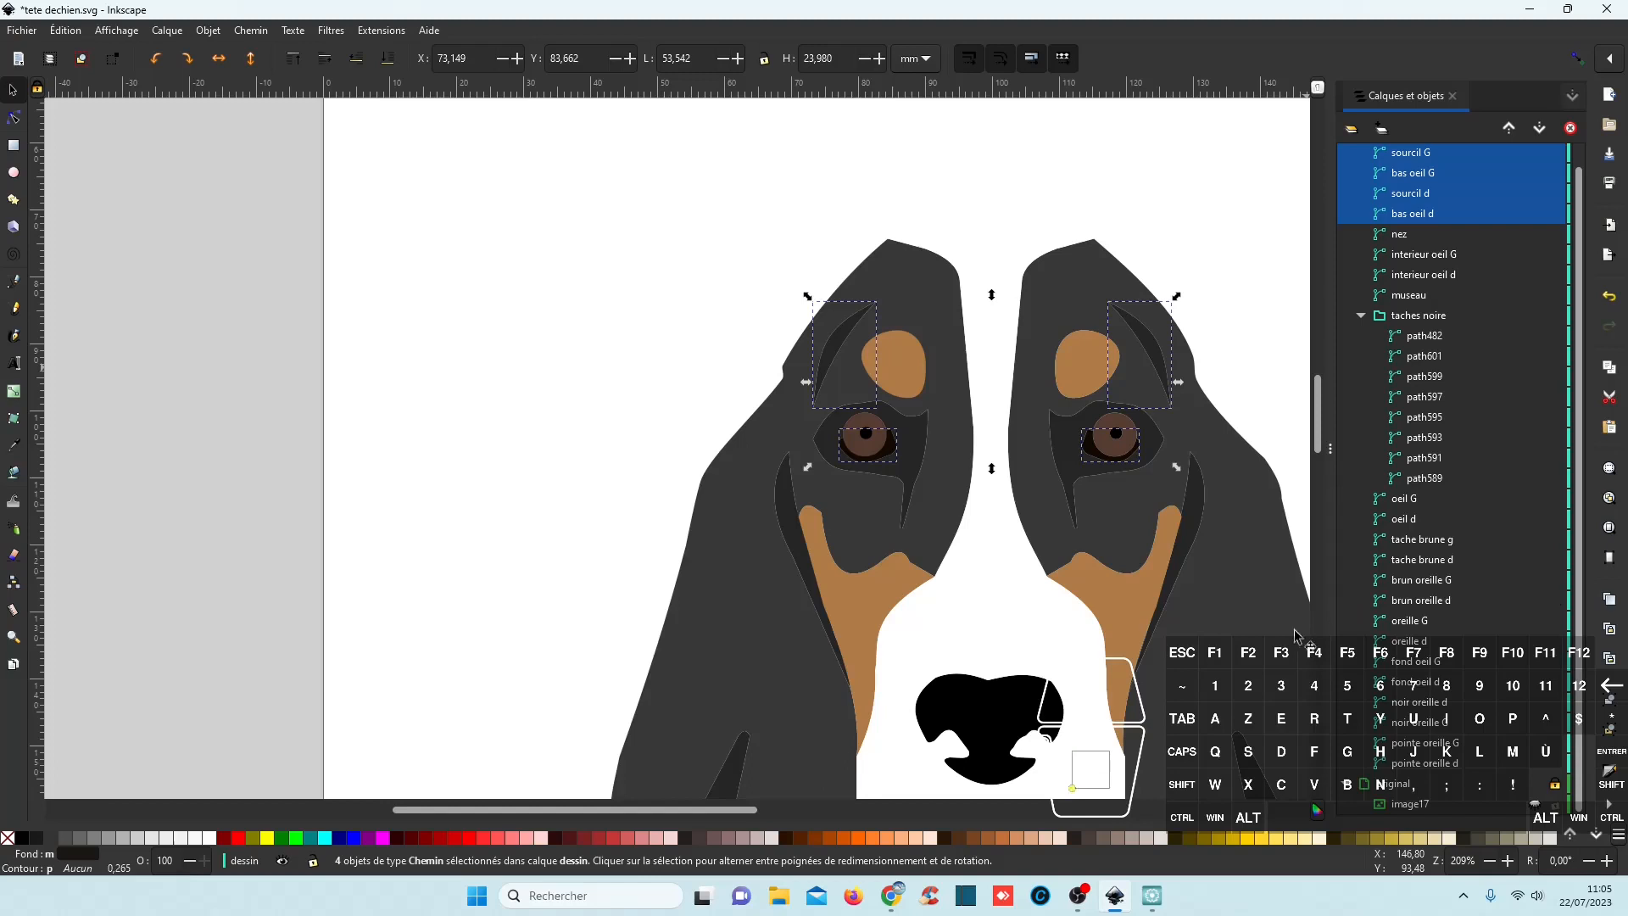
key("ctrl")
scroll(1065, 609, "down", 1)
scroll(1070, 607, "down", 3)
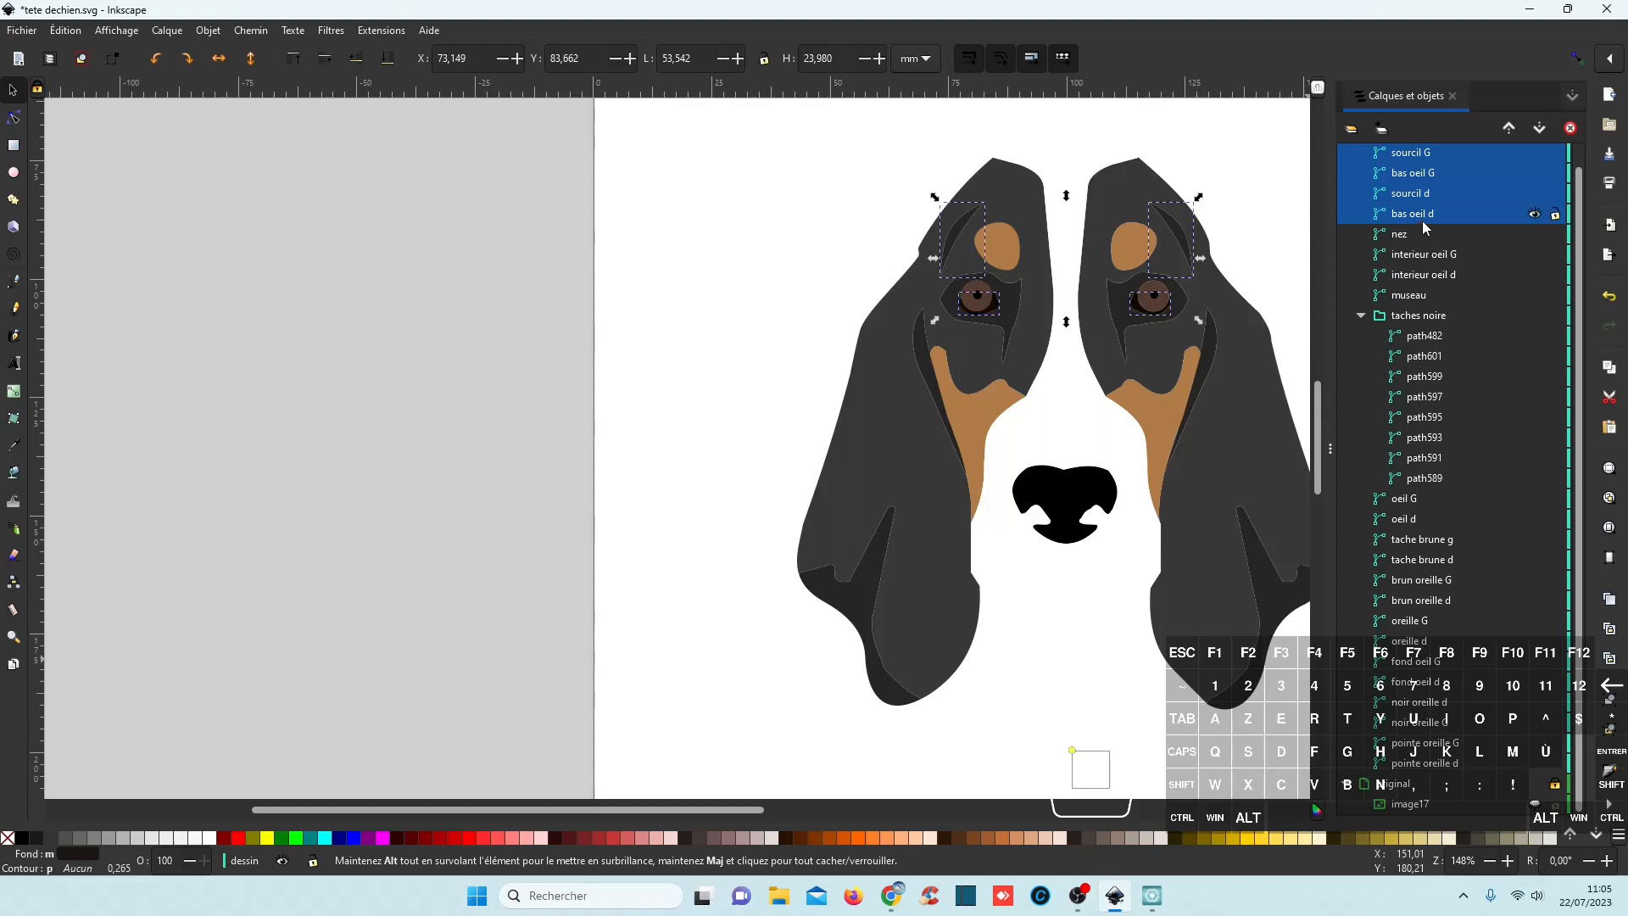
left_click_drag(1426, 216, 1438, 657)
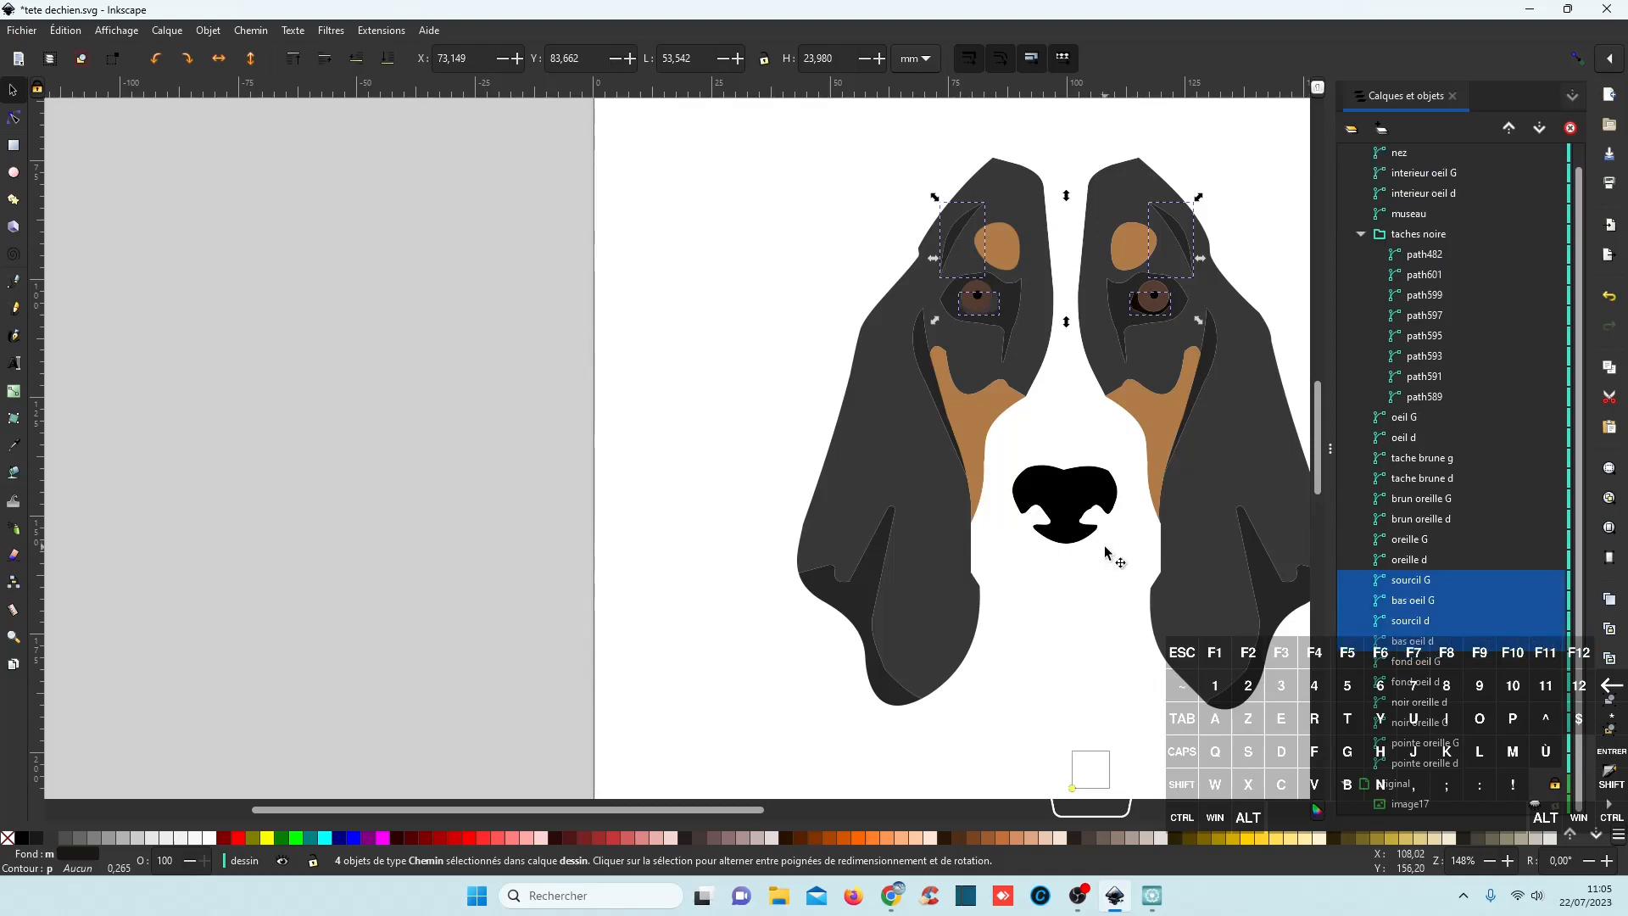
Examine the stacking of the shapes around the dog's left-hand eye, including fond oeil G and oreille G.
scroll(767, 316, "right", 5)
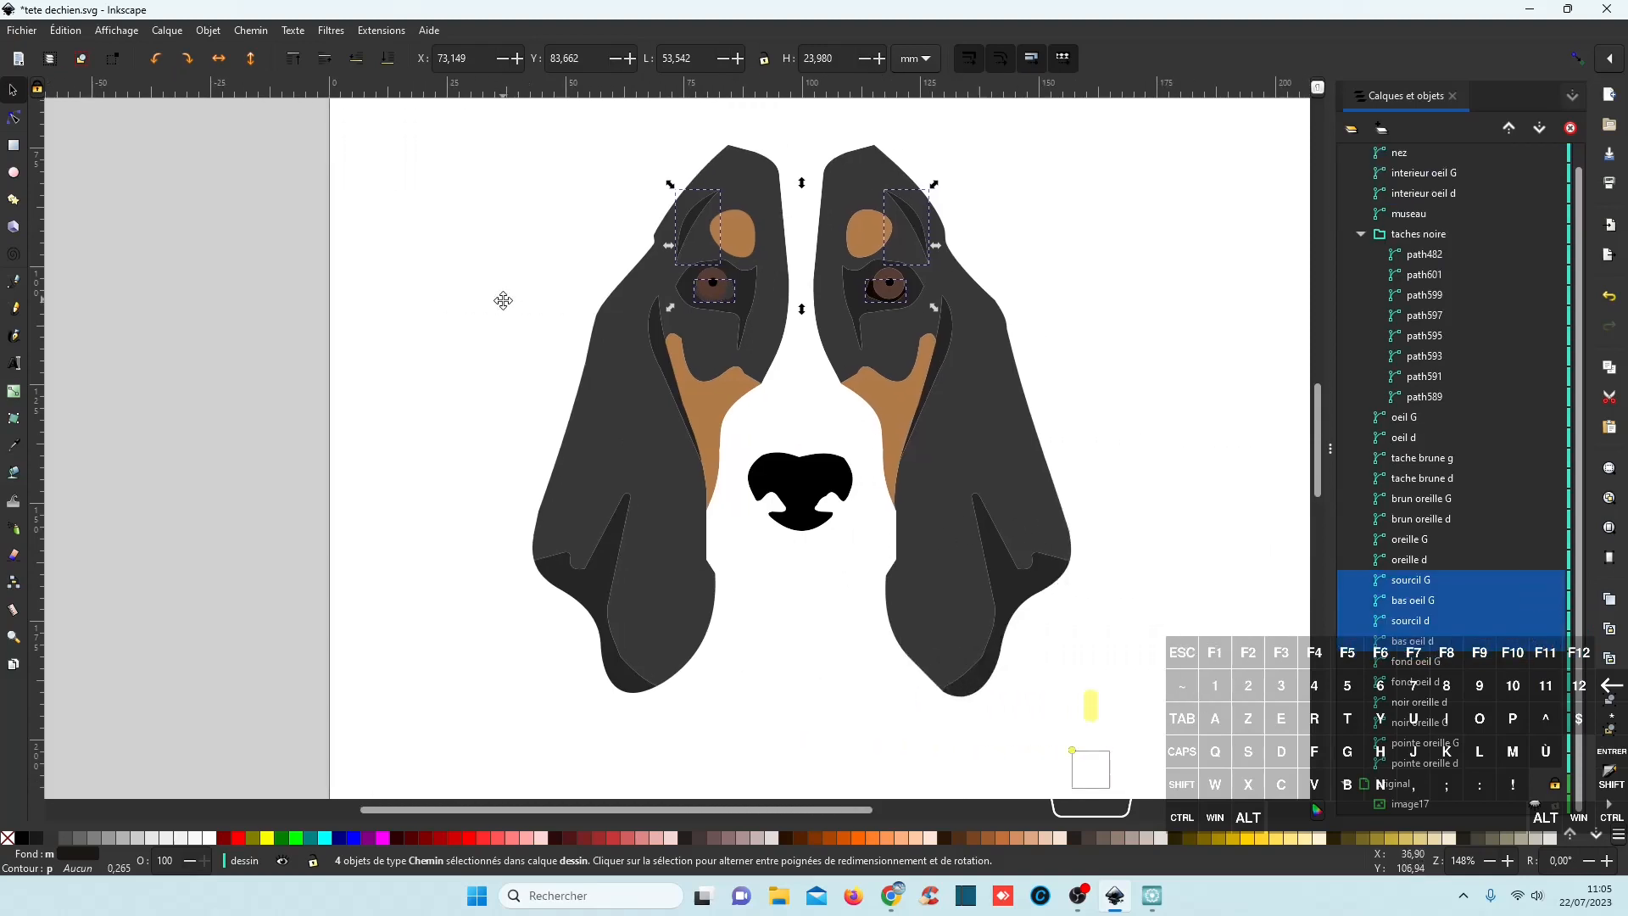
scroll(816, 375, "up", 1)
scroll(816, 376, "up", 1)
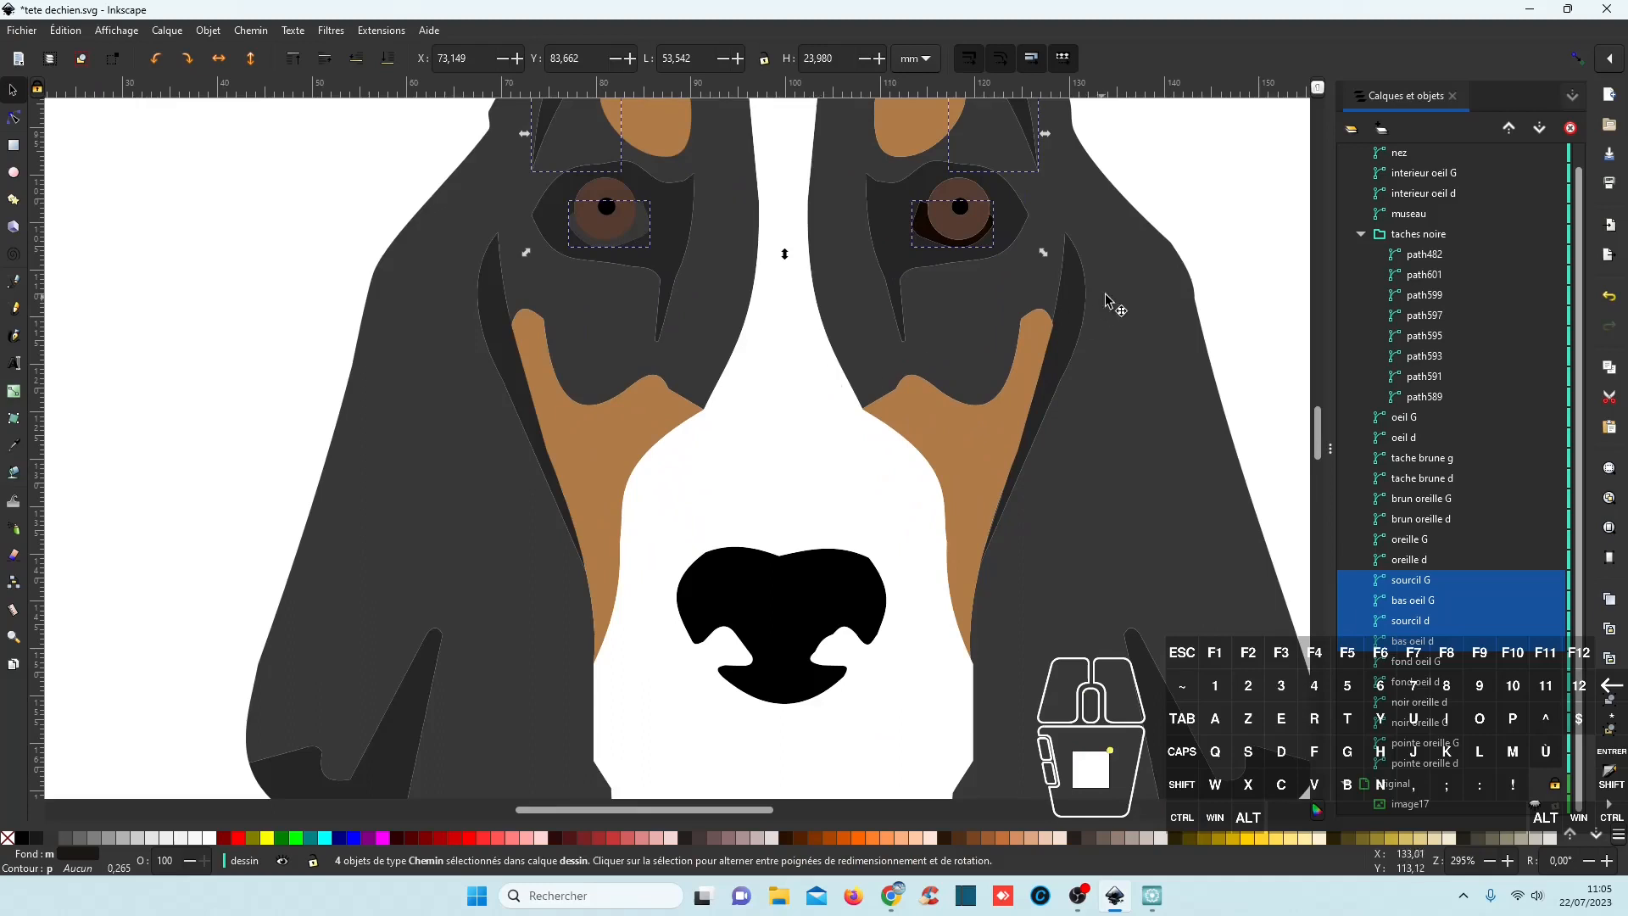
left_click(1213, 272)
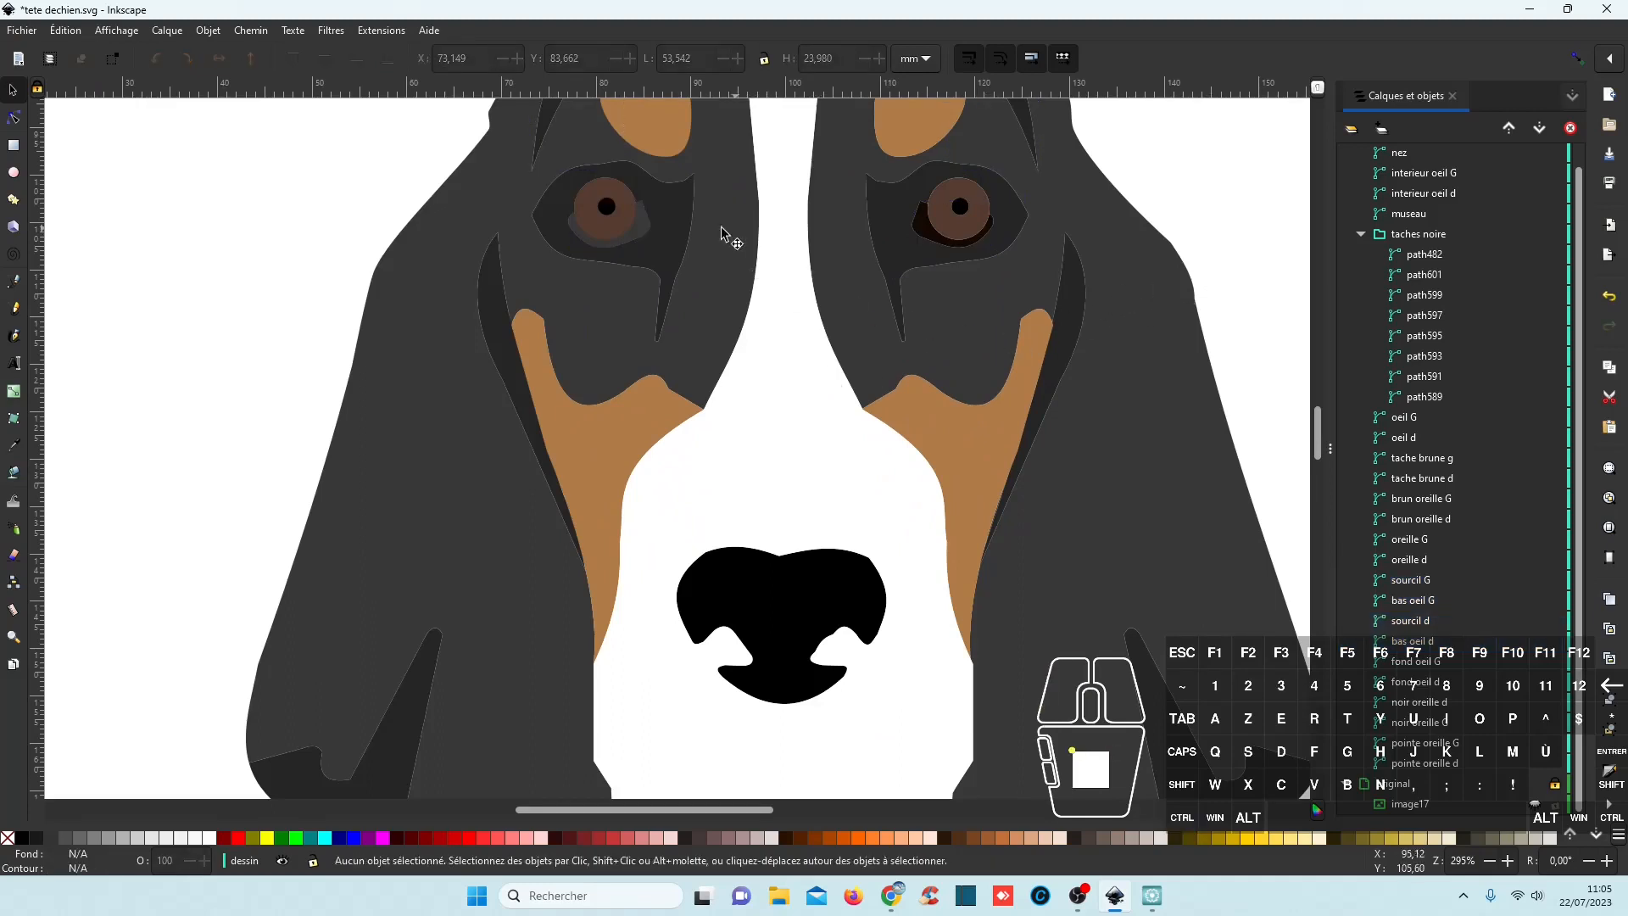
left_click(676, 242)
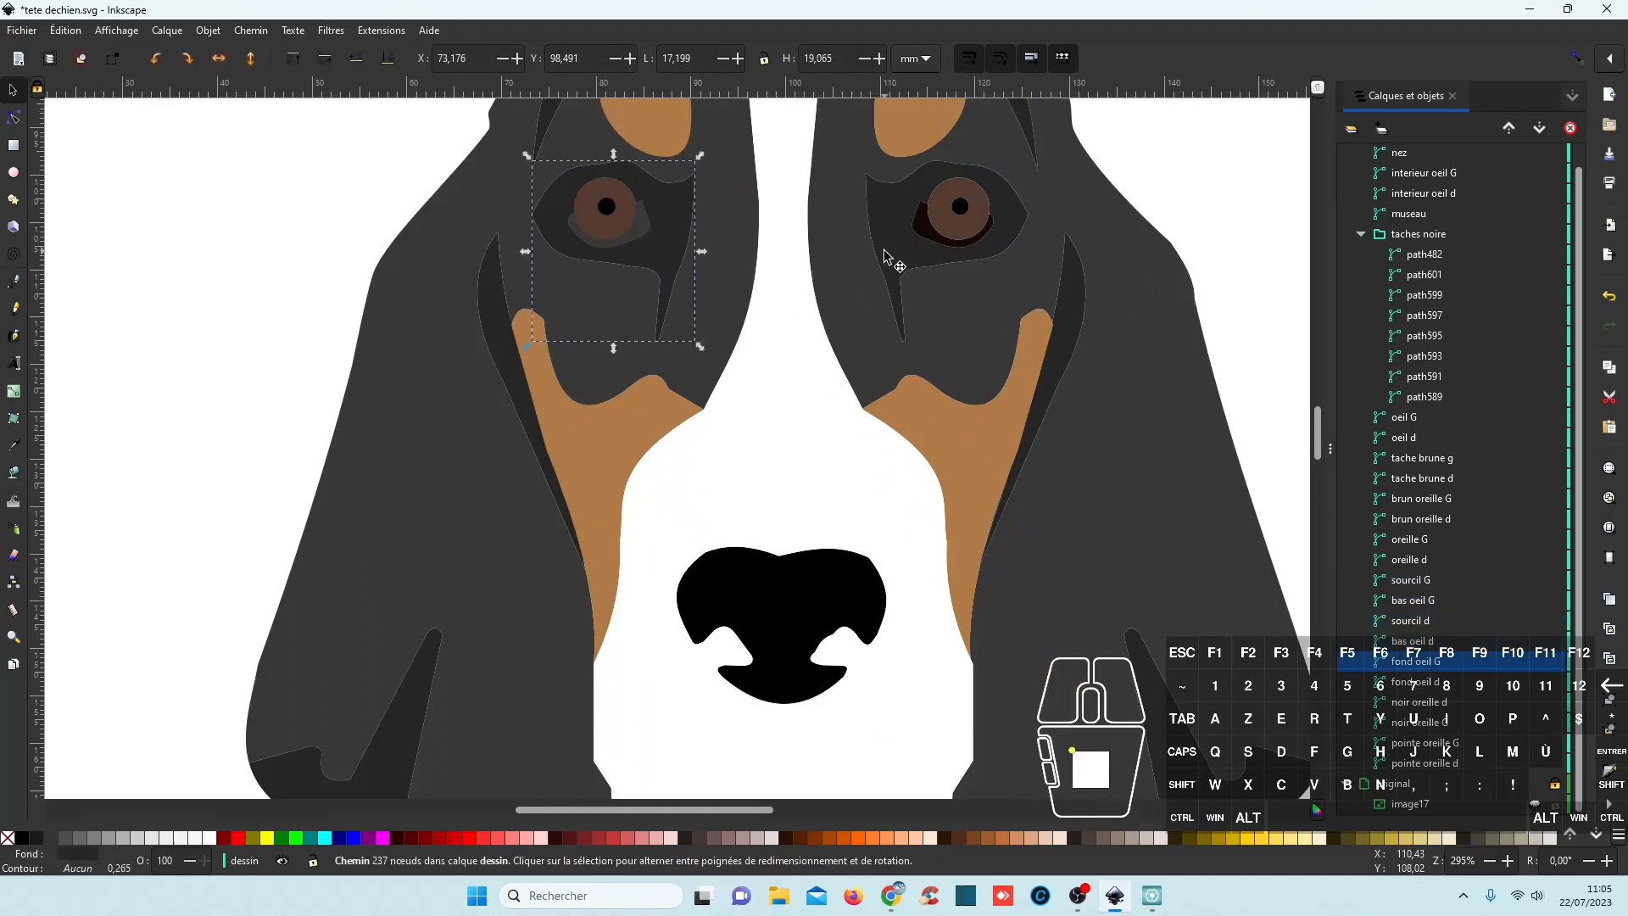
left_click(1217, 222)
left_click(646, 225)
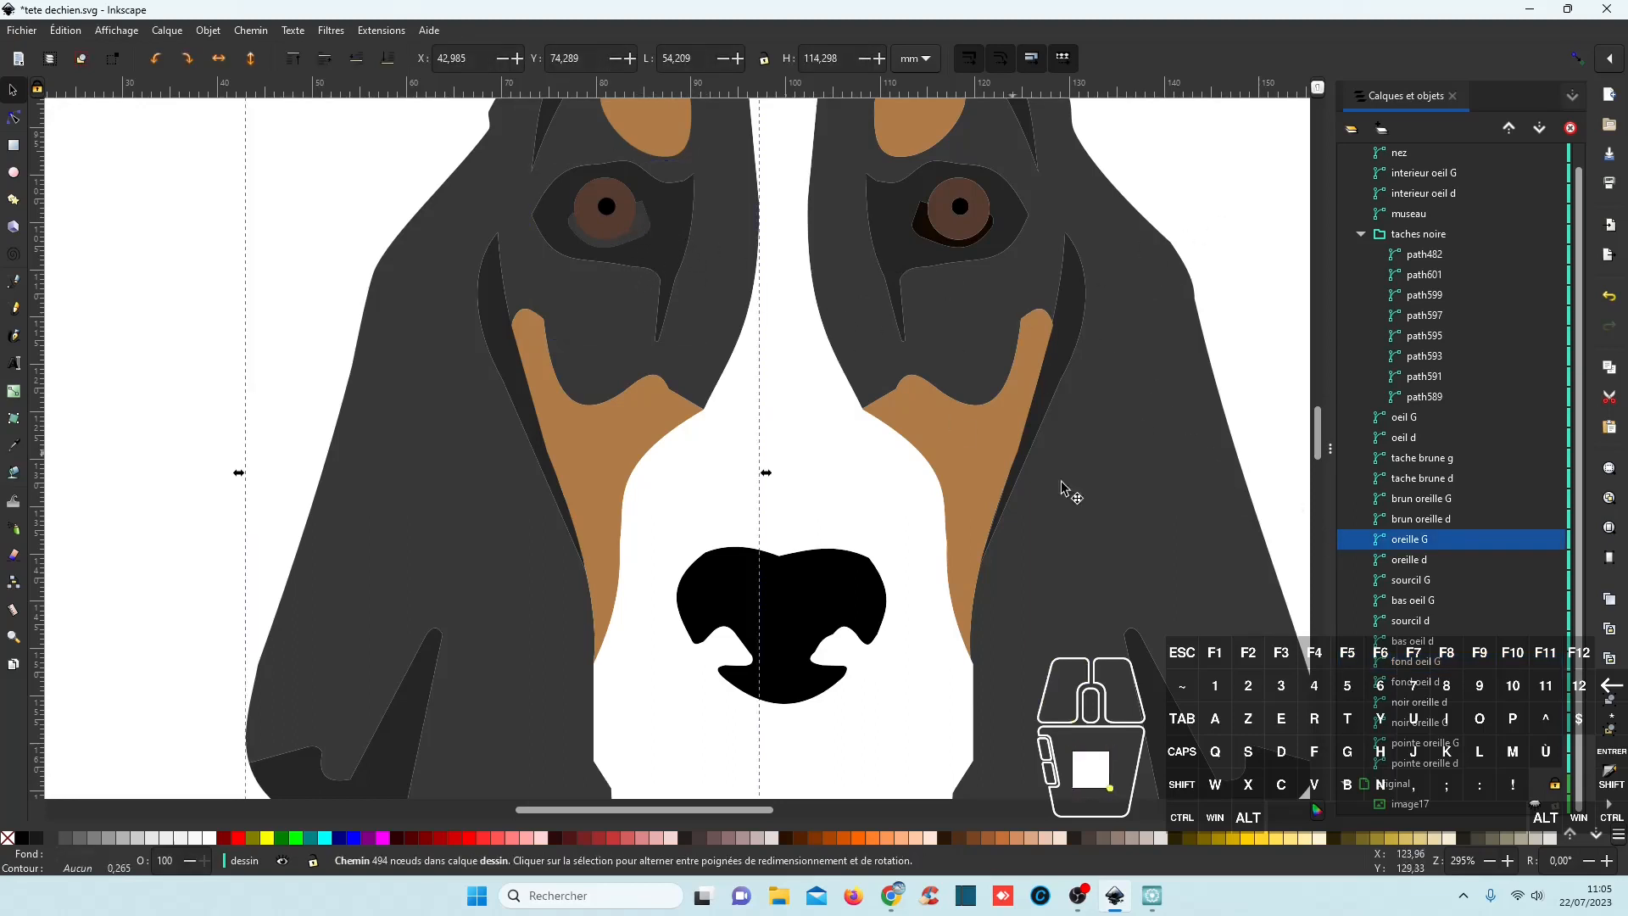
Duplicate bas oeil G and cut the copy out of fond oeil G with a Difference.
left_click(1425, 602)
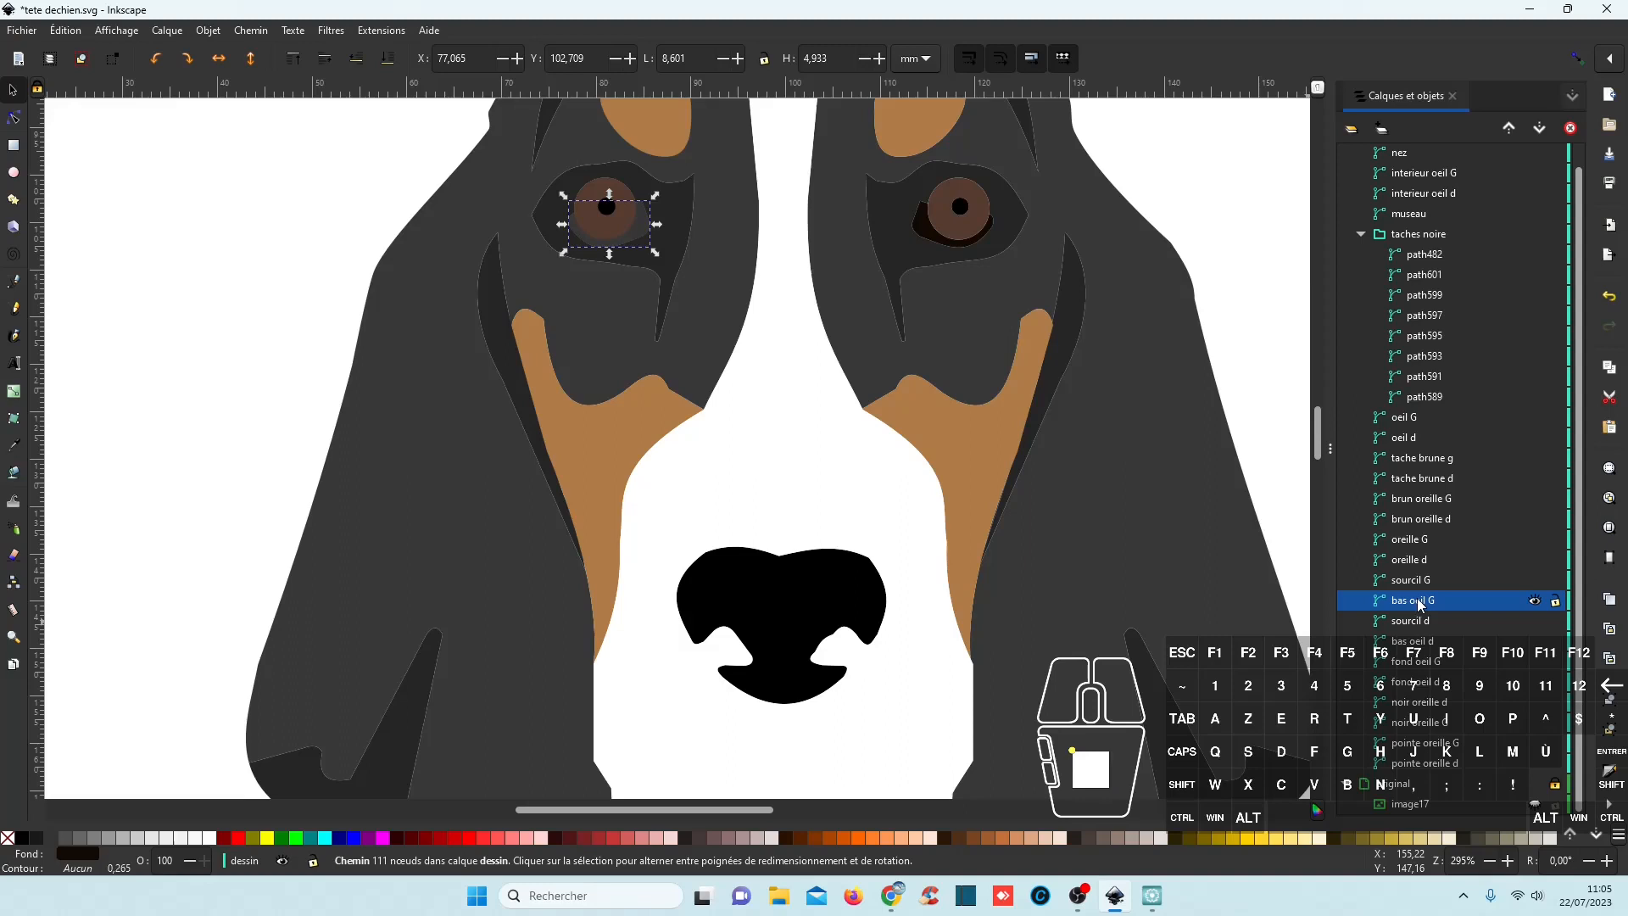
key("ctrl")
left_click_drag(1421, 604, 1375, 161)
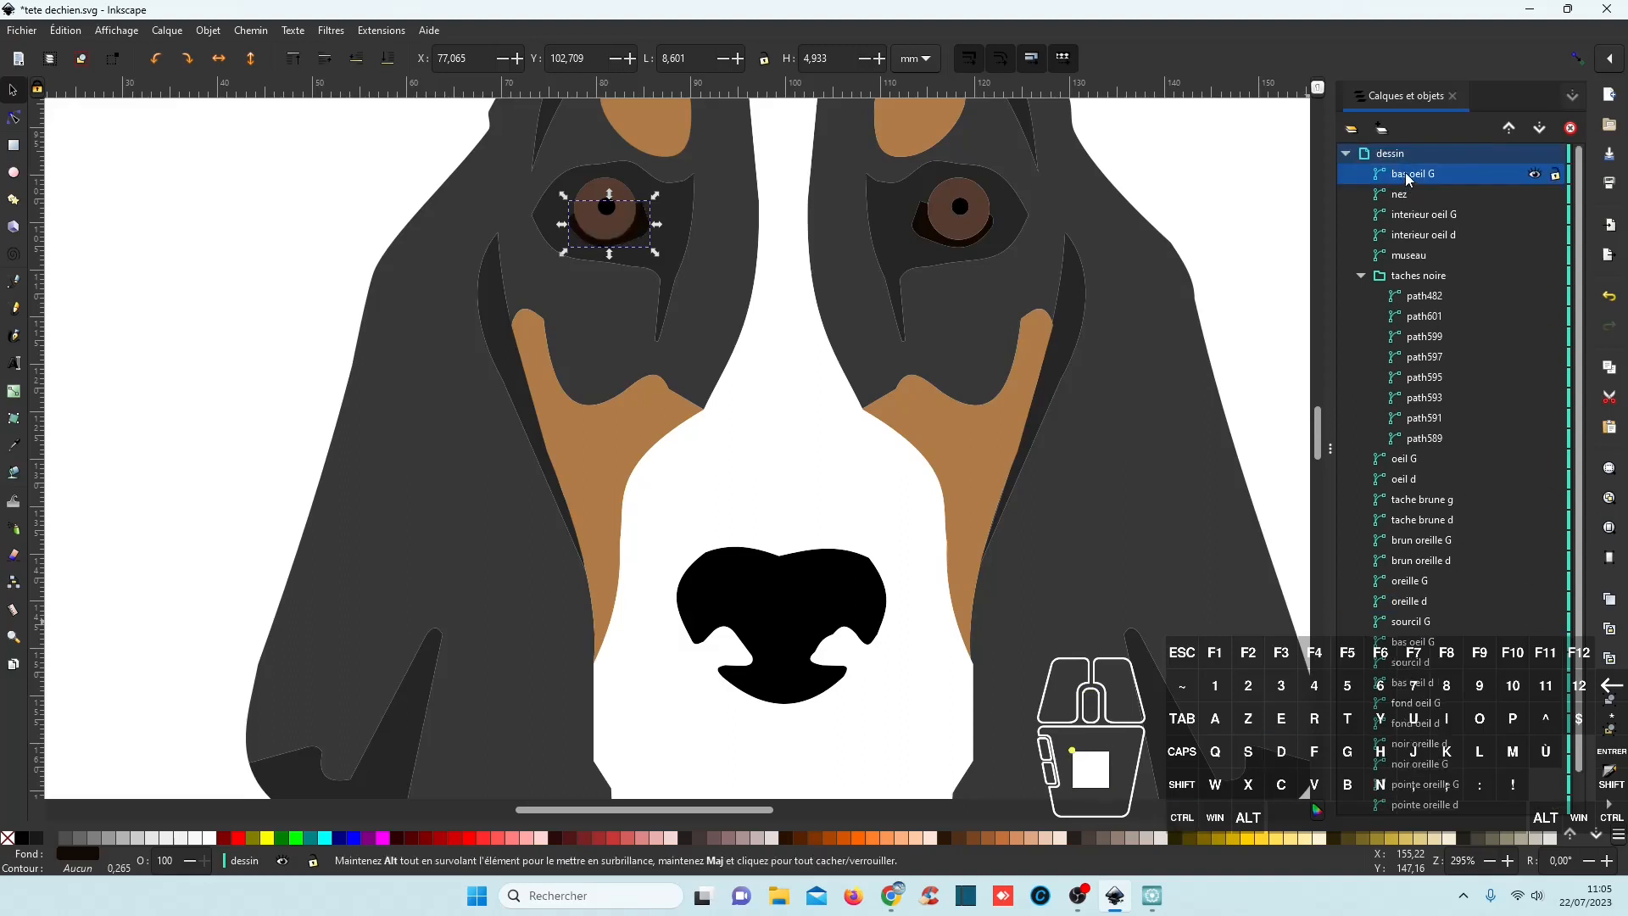
scroll(1416, 343, "down", 1)
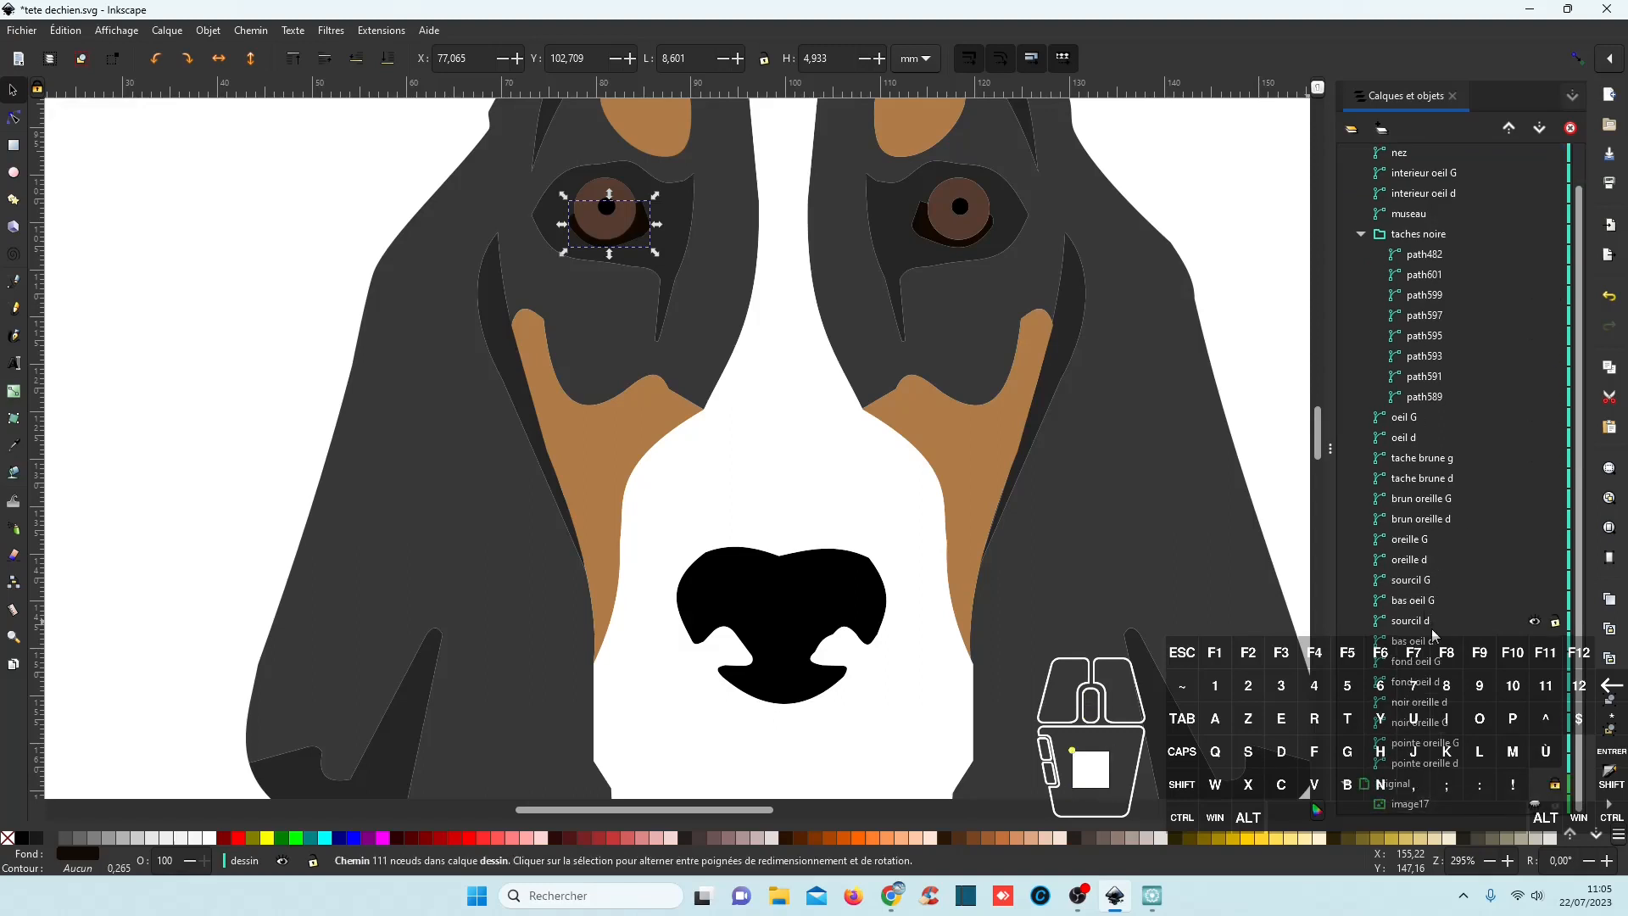
left_click(1424, 666, "ctrl")
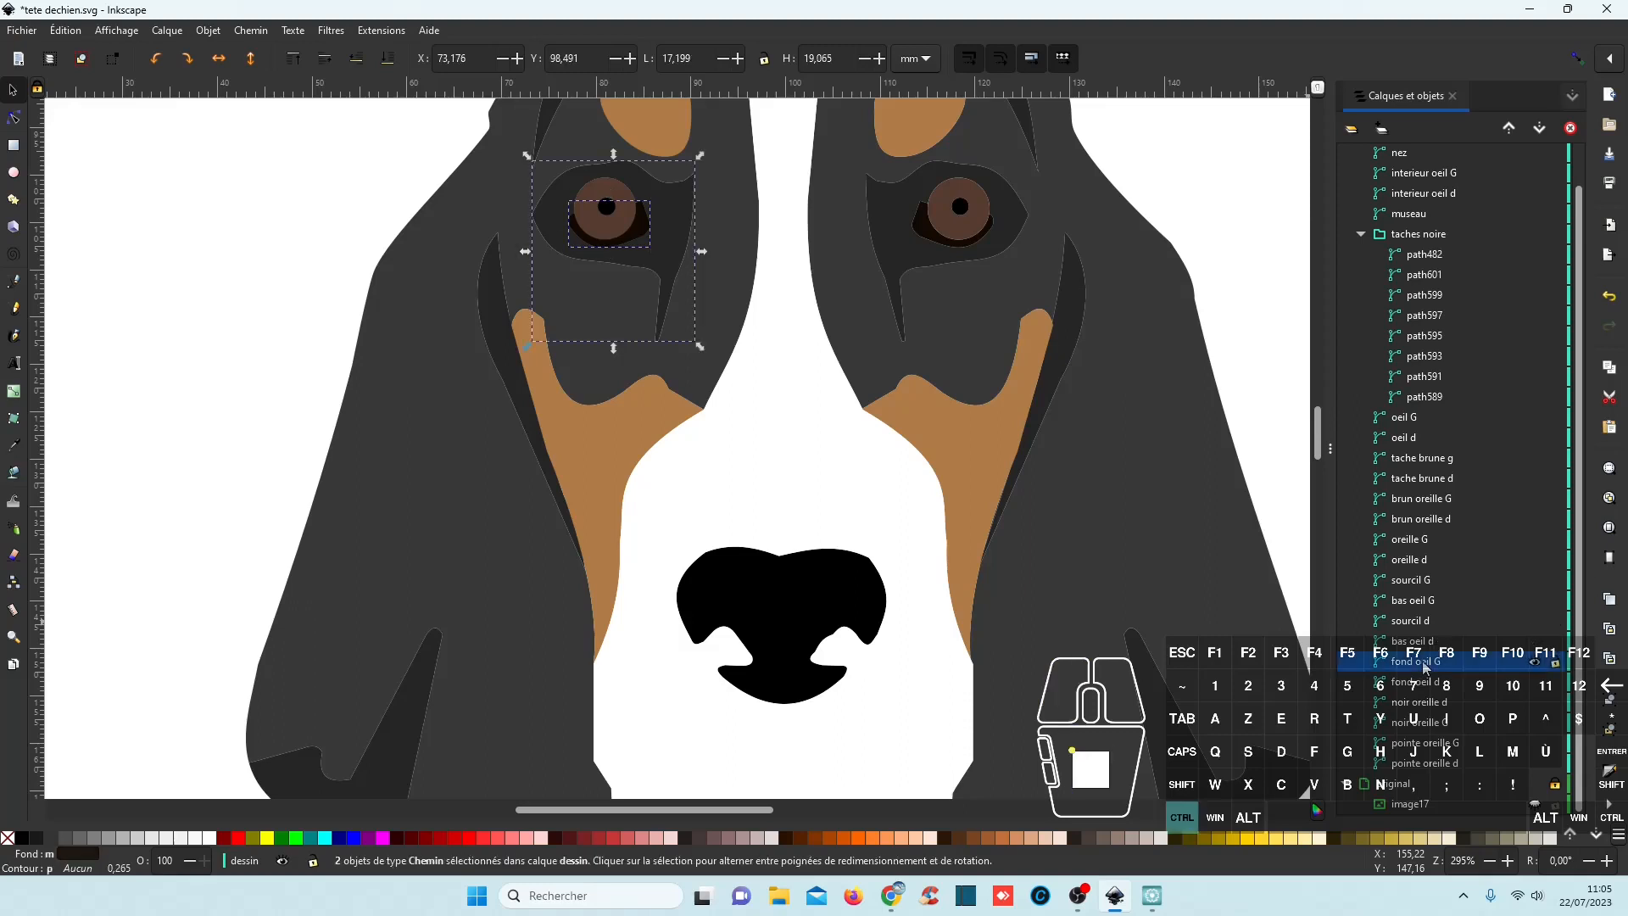
left_click(264, 32)
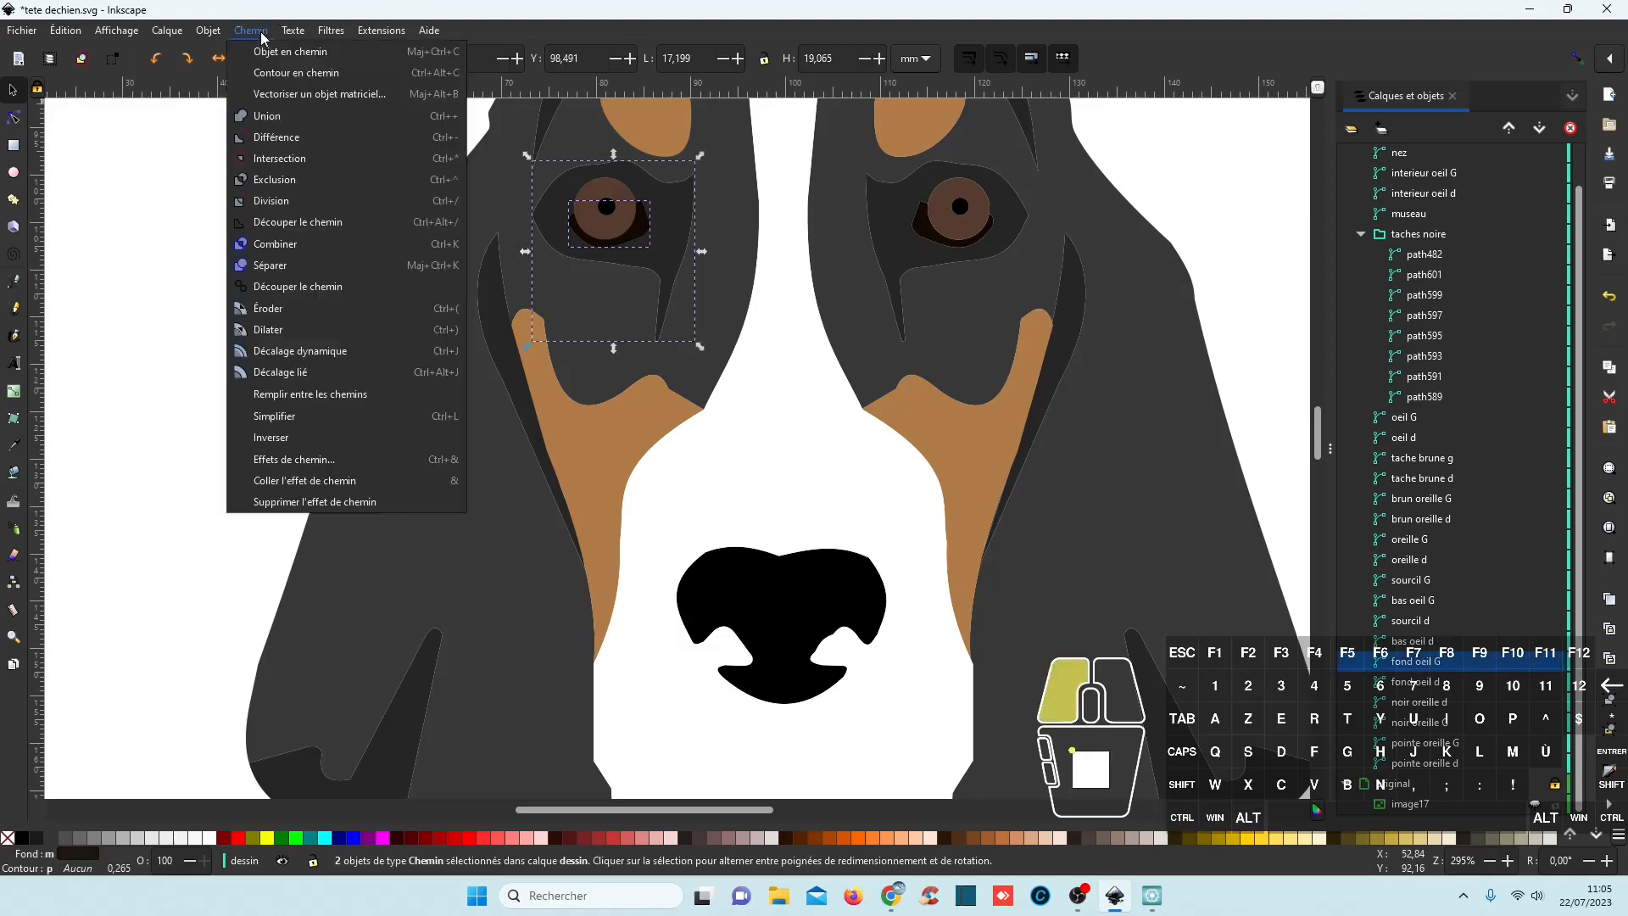
left_click(291, 141)
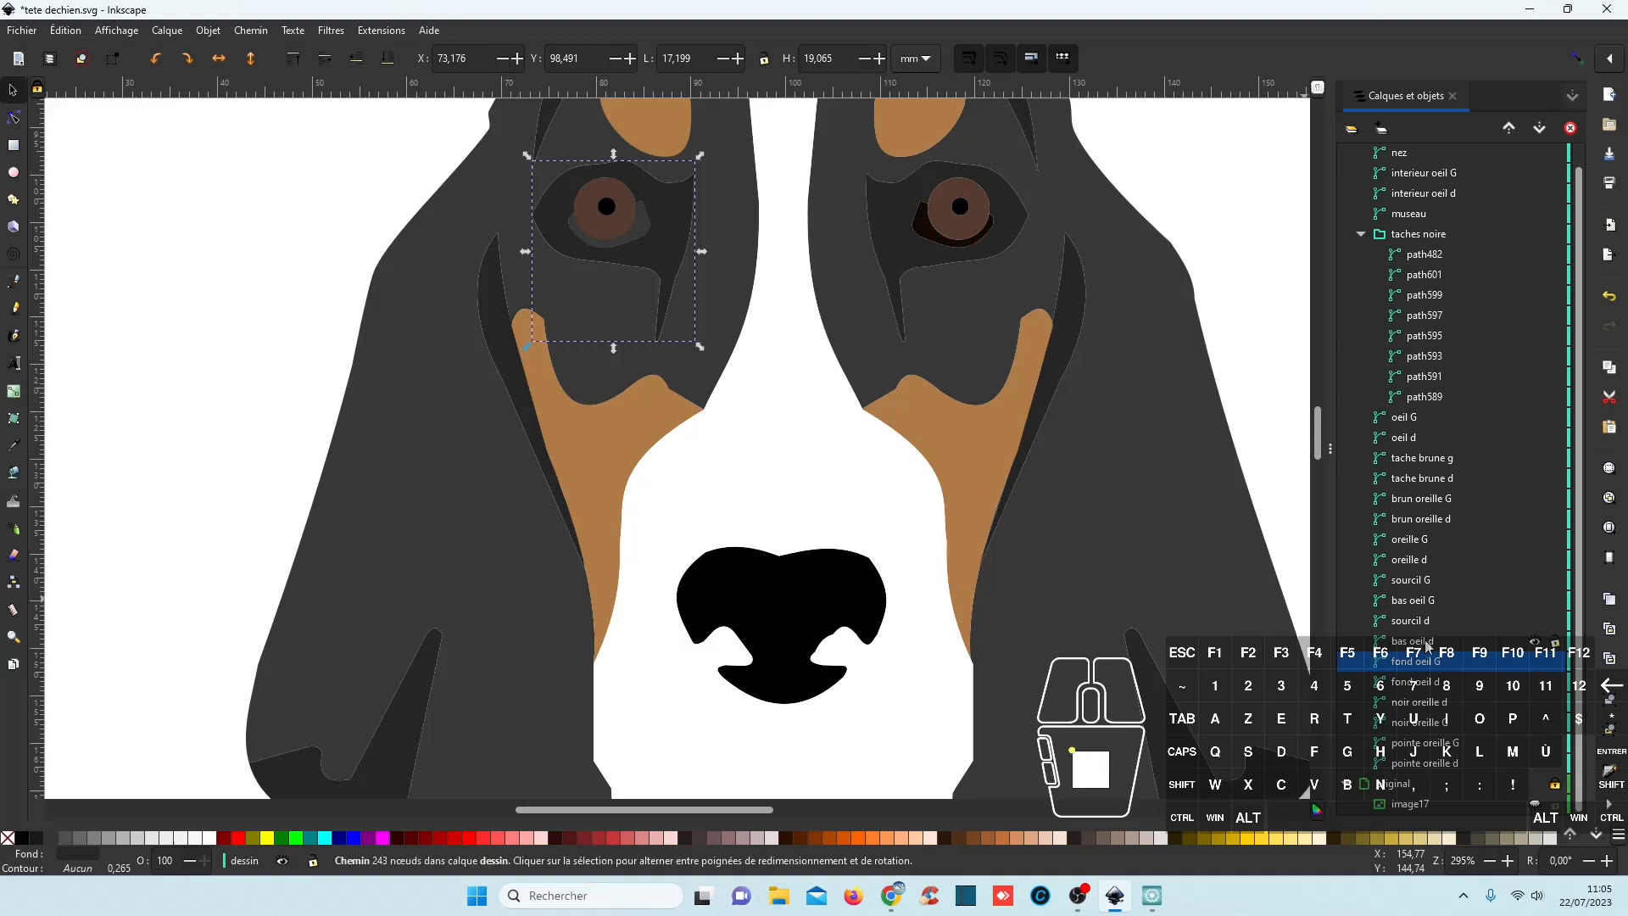
Fill bas oeil G with the dark colour #120902 sampled from bas oeil d under the opposite eye.
left_click(1424, 610)
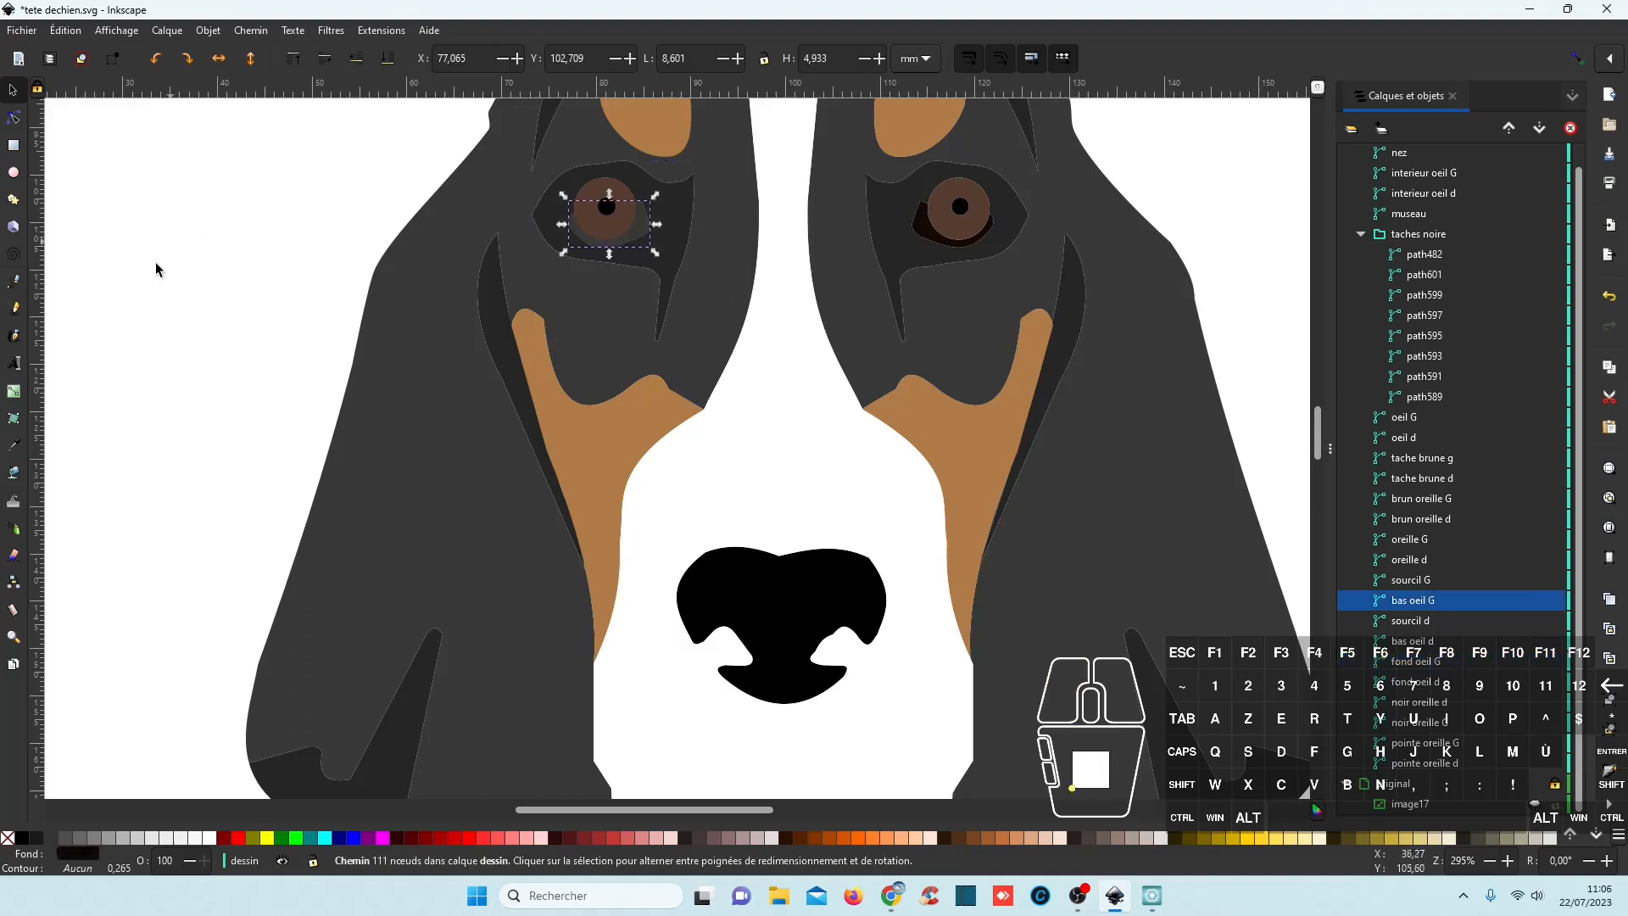
left_click(15, 446)
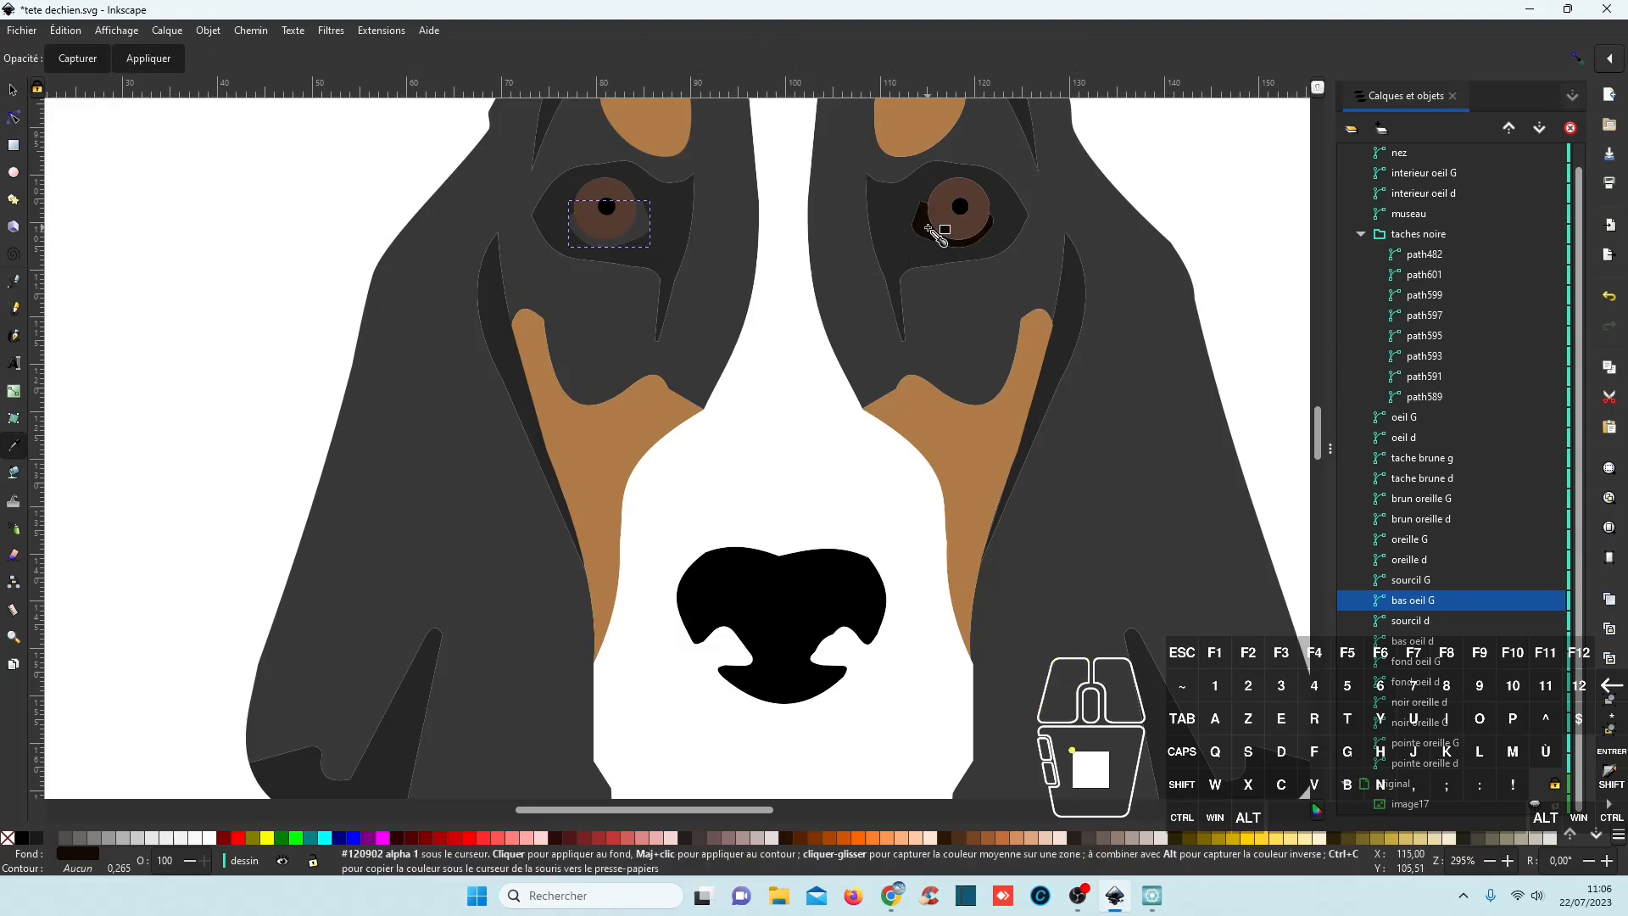
left_click(933, 231)
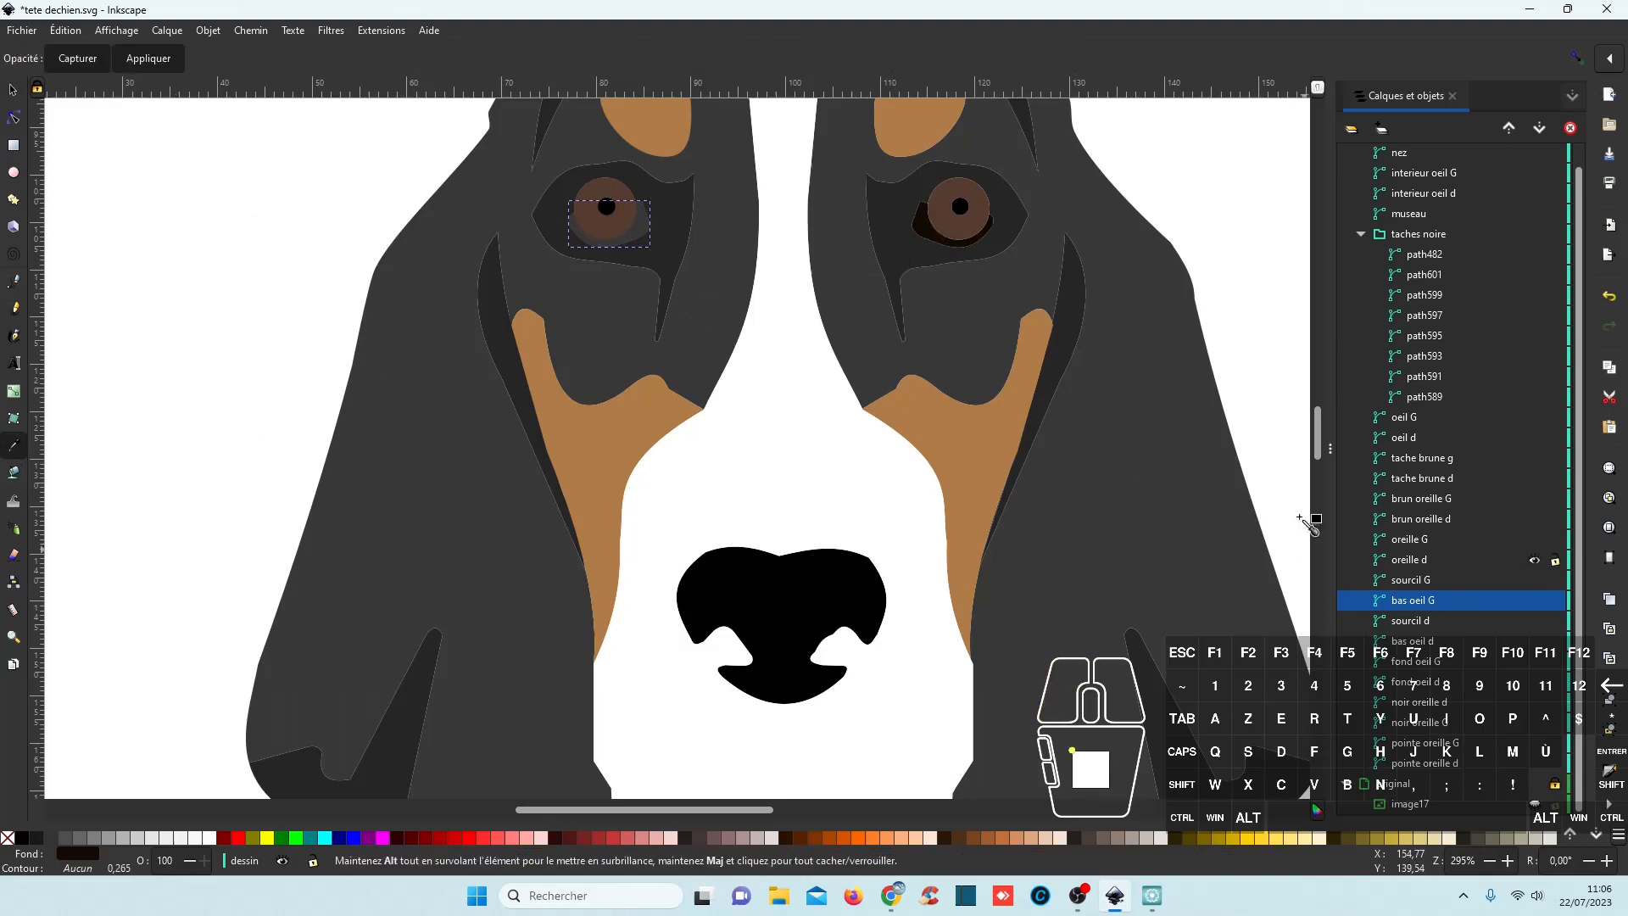
left_click(14, 92)
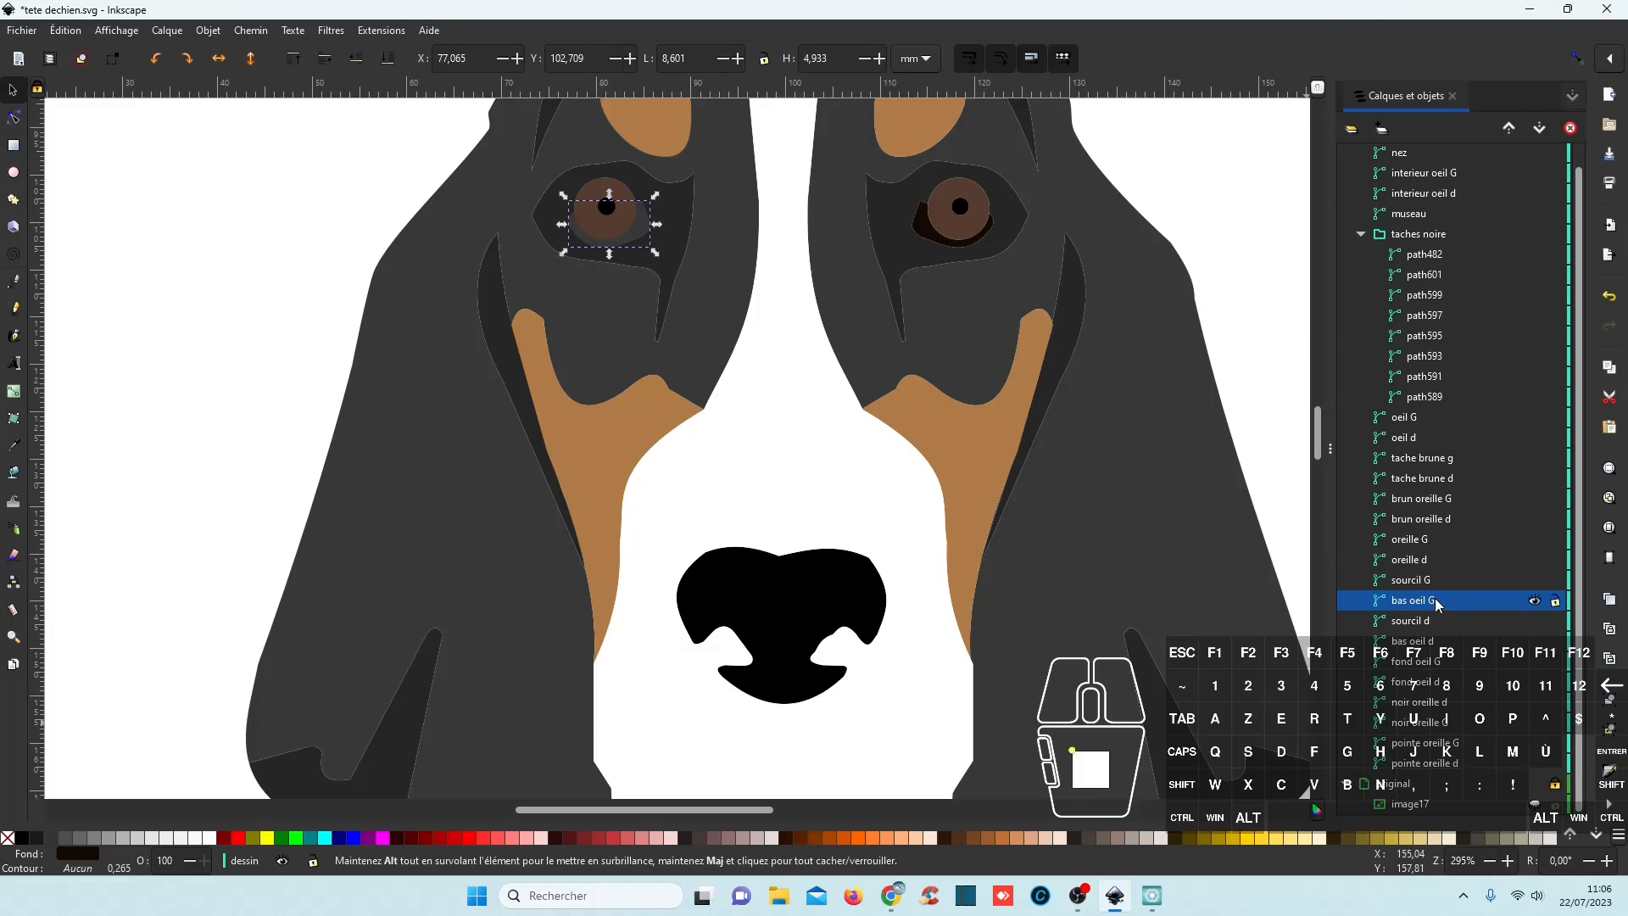
Move bas oeil G in the dessin layer to between sourcil d and bas oeil d, and duplicate it.
left_click_drag(1433, 604, 1444, 212)
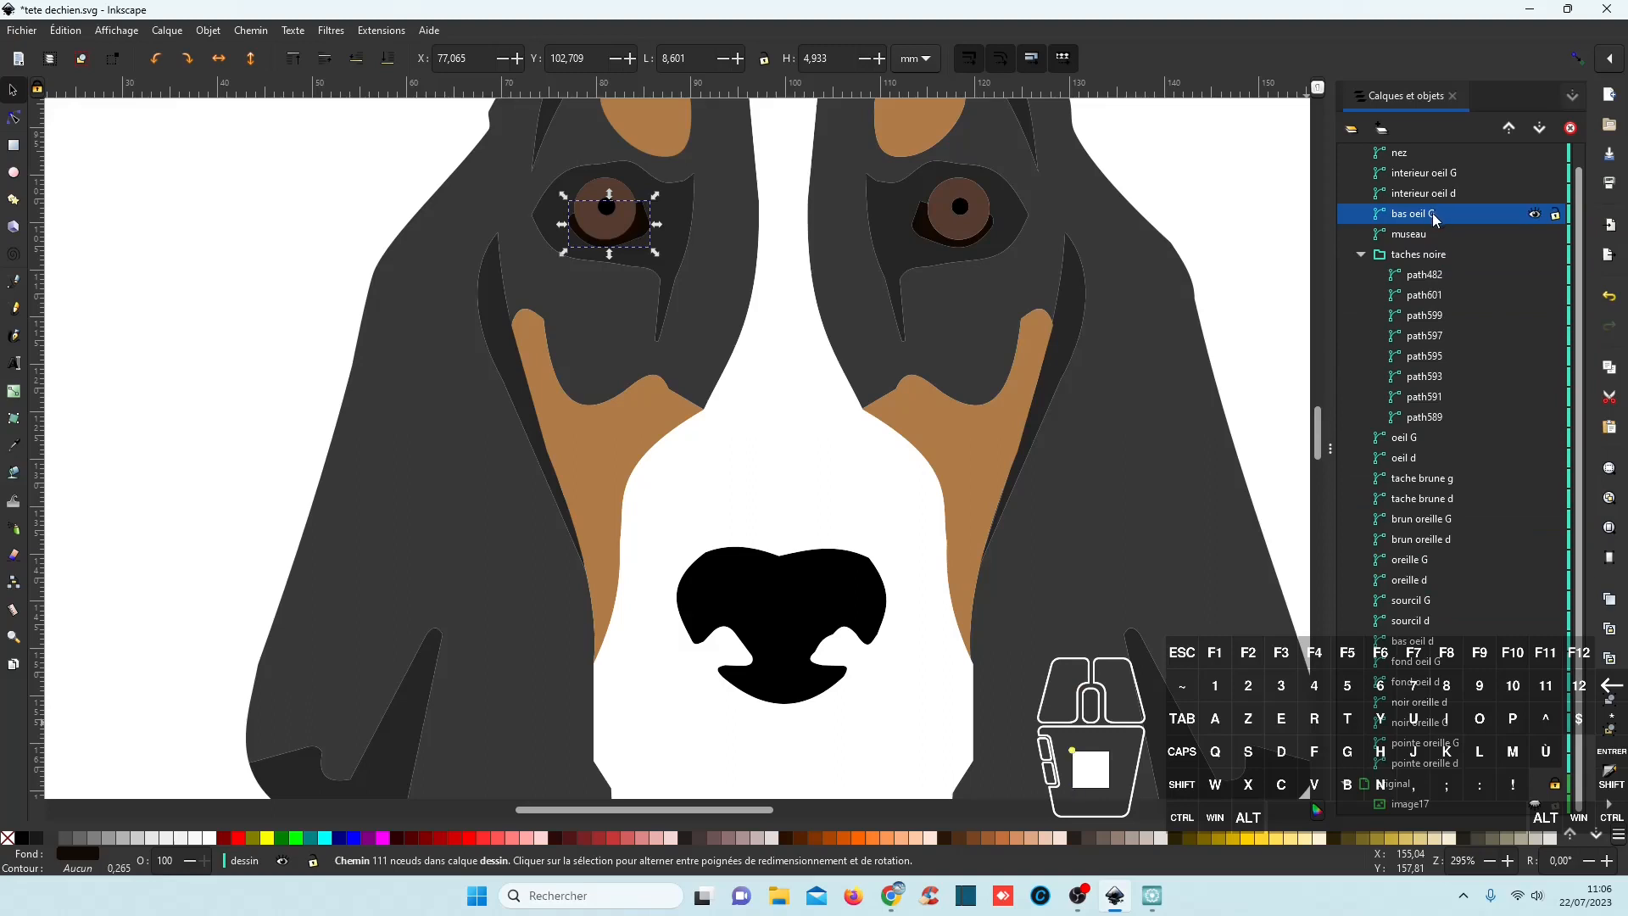
left_click_drag(1436, 219, 1445, 639)
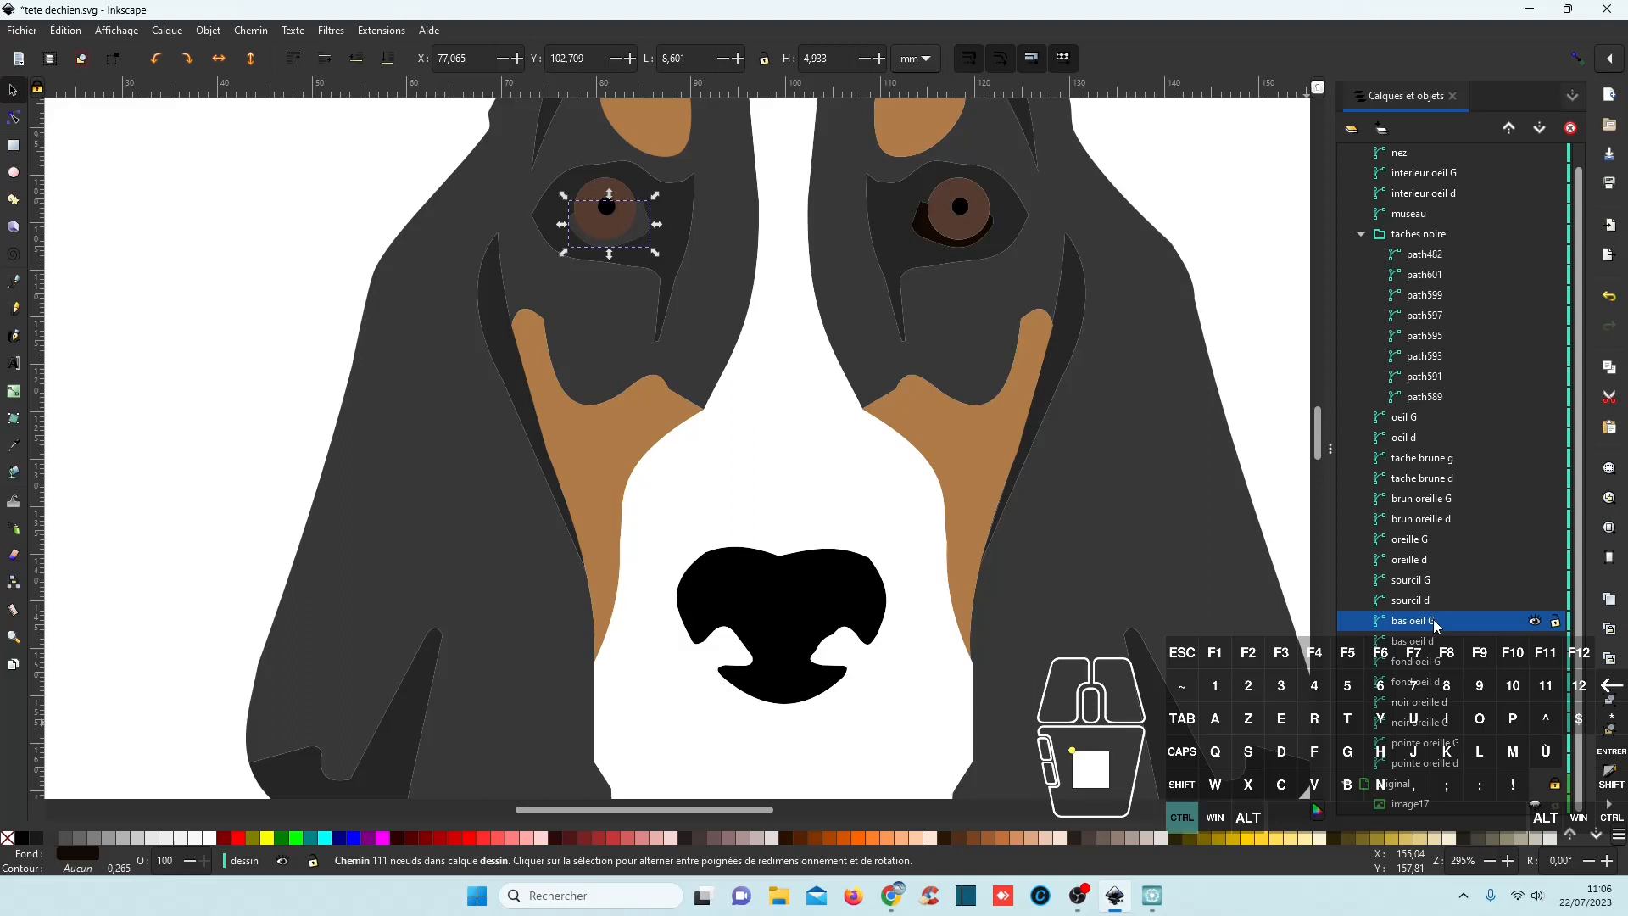
key("ctrl+d")
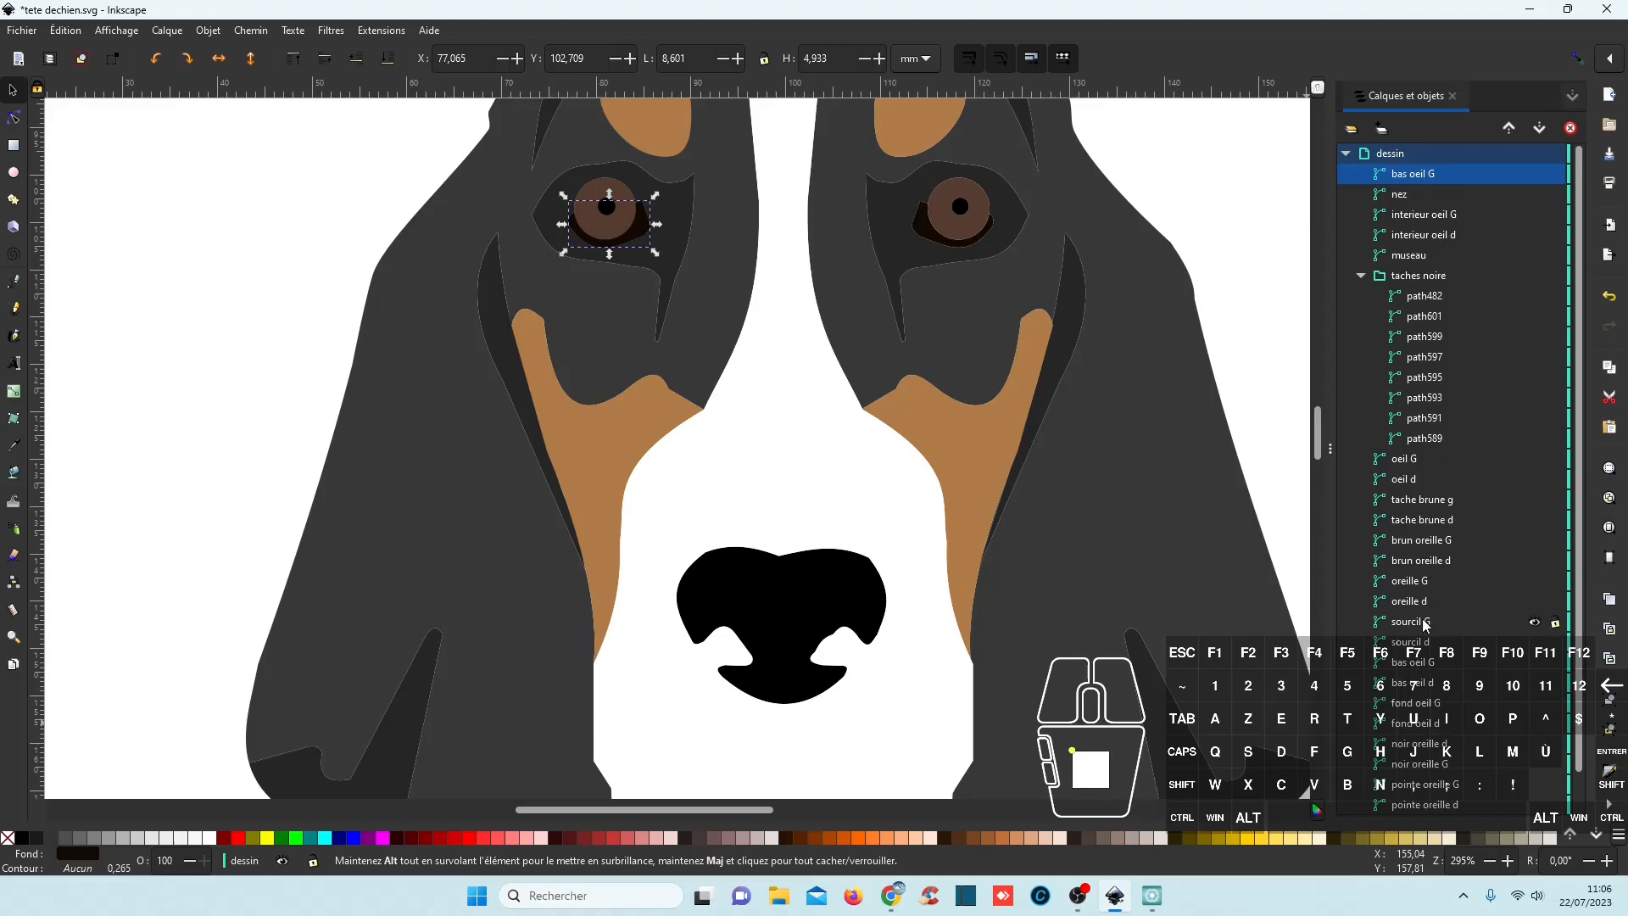
Cut the copy of bas oeil G out of oreille G with a Difference and check the cutout by toggling the shapes' visibility.
left_click(1411, 581, "ctrl")
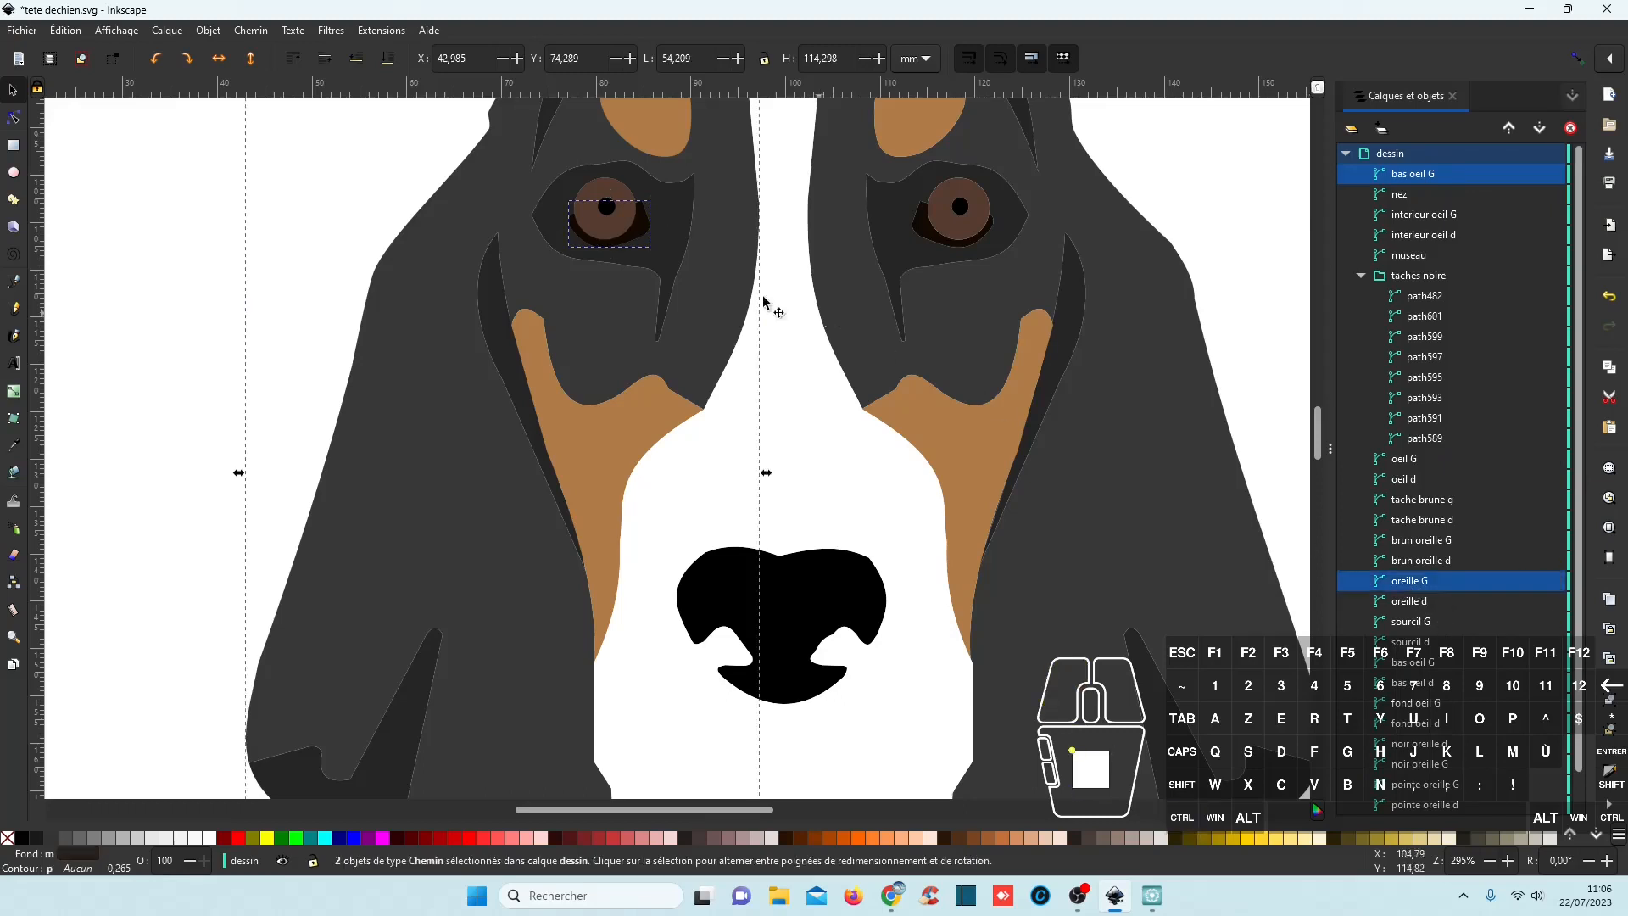
left_click(251, 31)
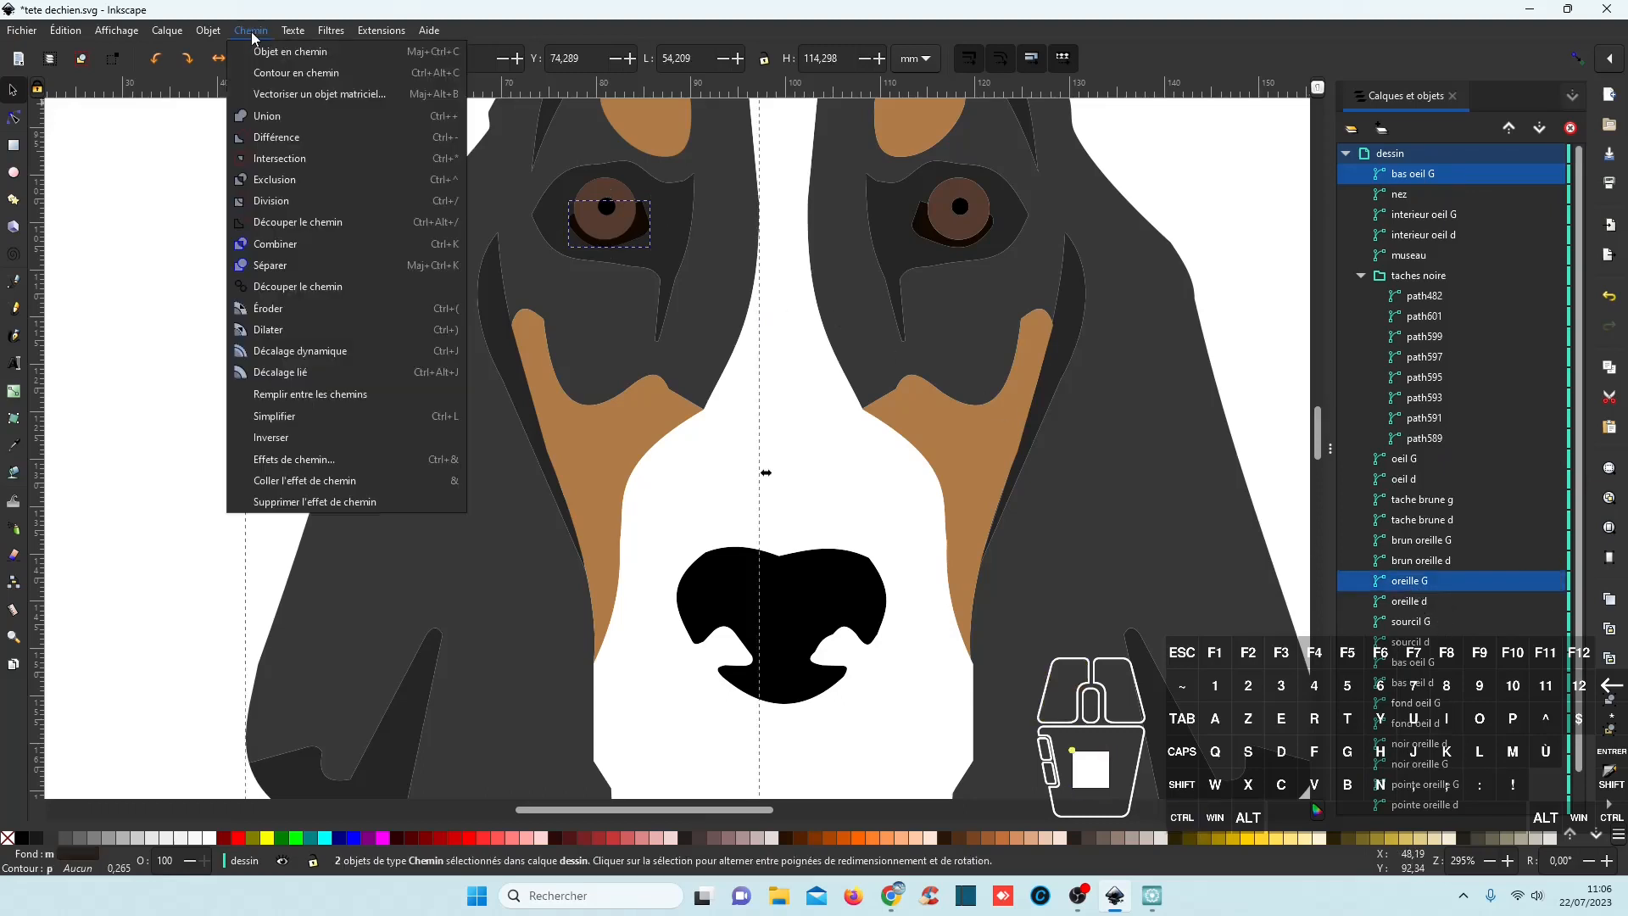
left_click(291, 144)
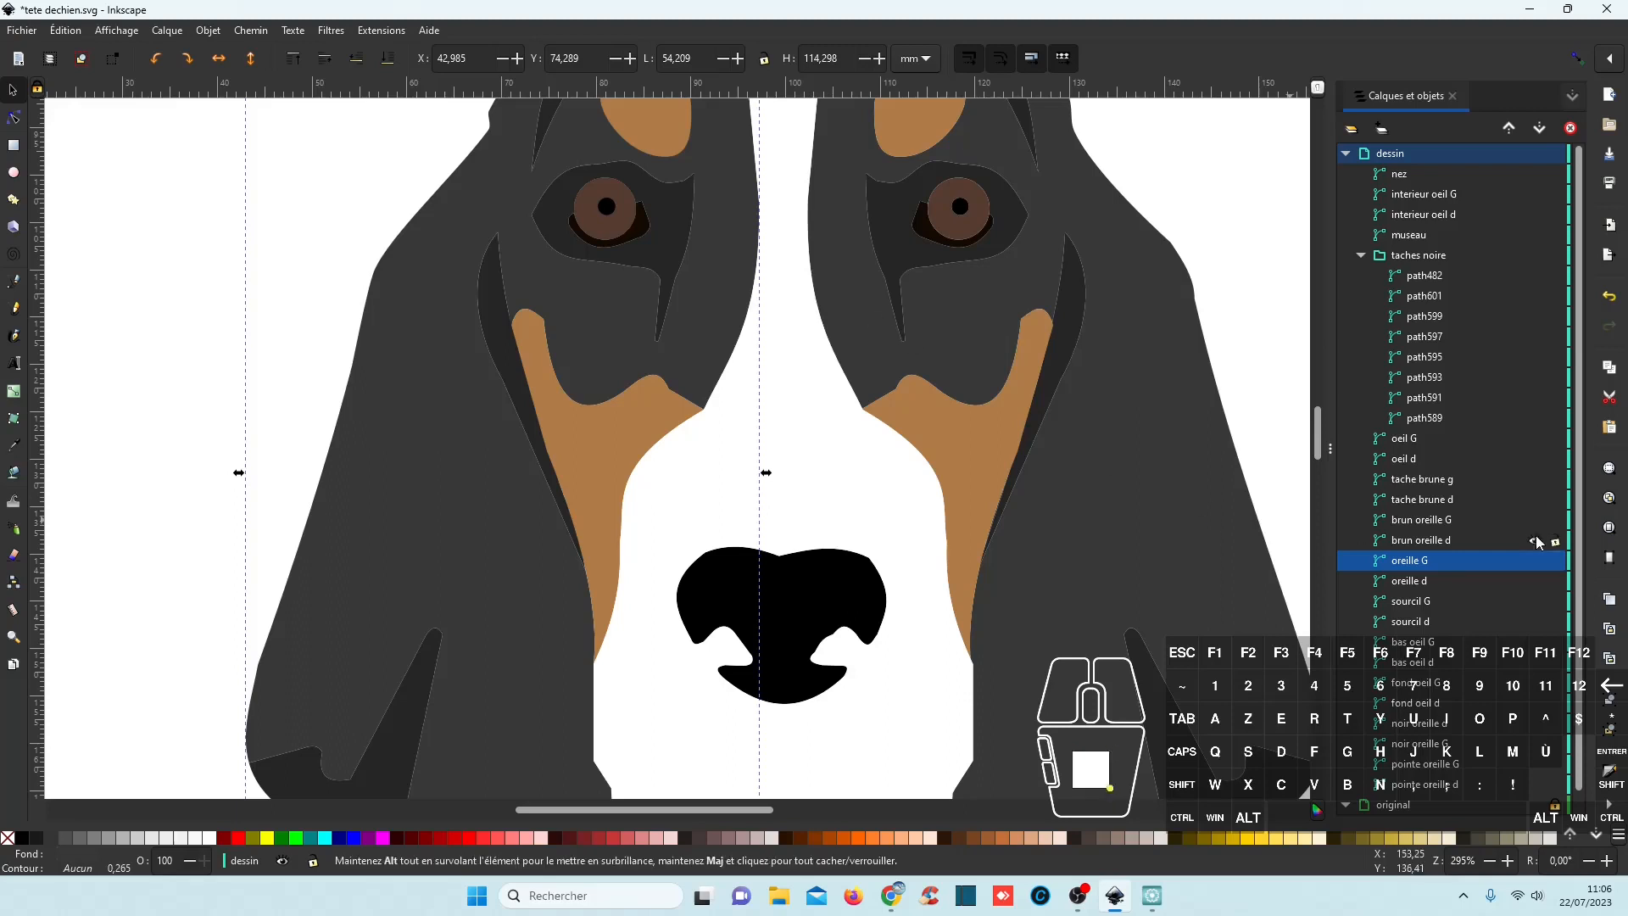
left_click(1536, 562)
left_click(1535, 563)
left_click(1533, 665)
left_click(1534, 664)
left_click(1533, 646)
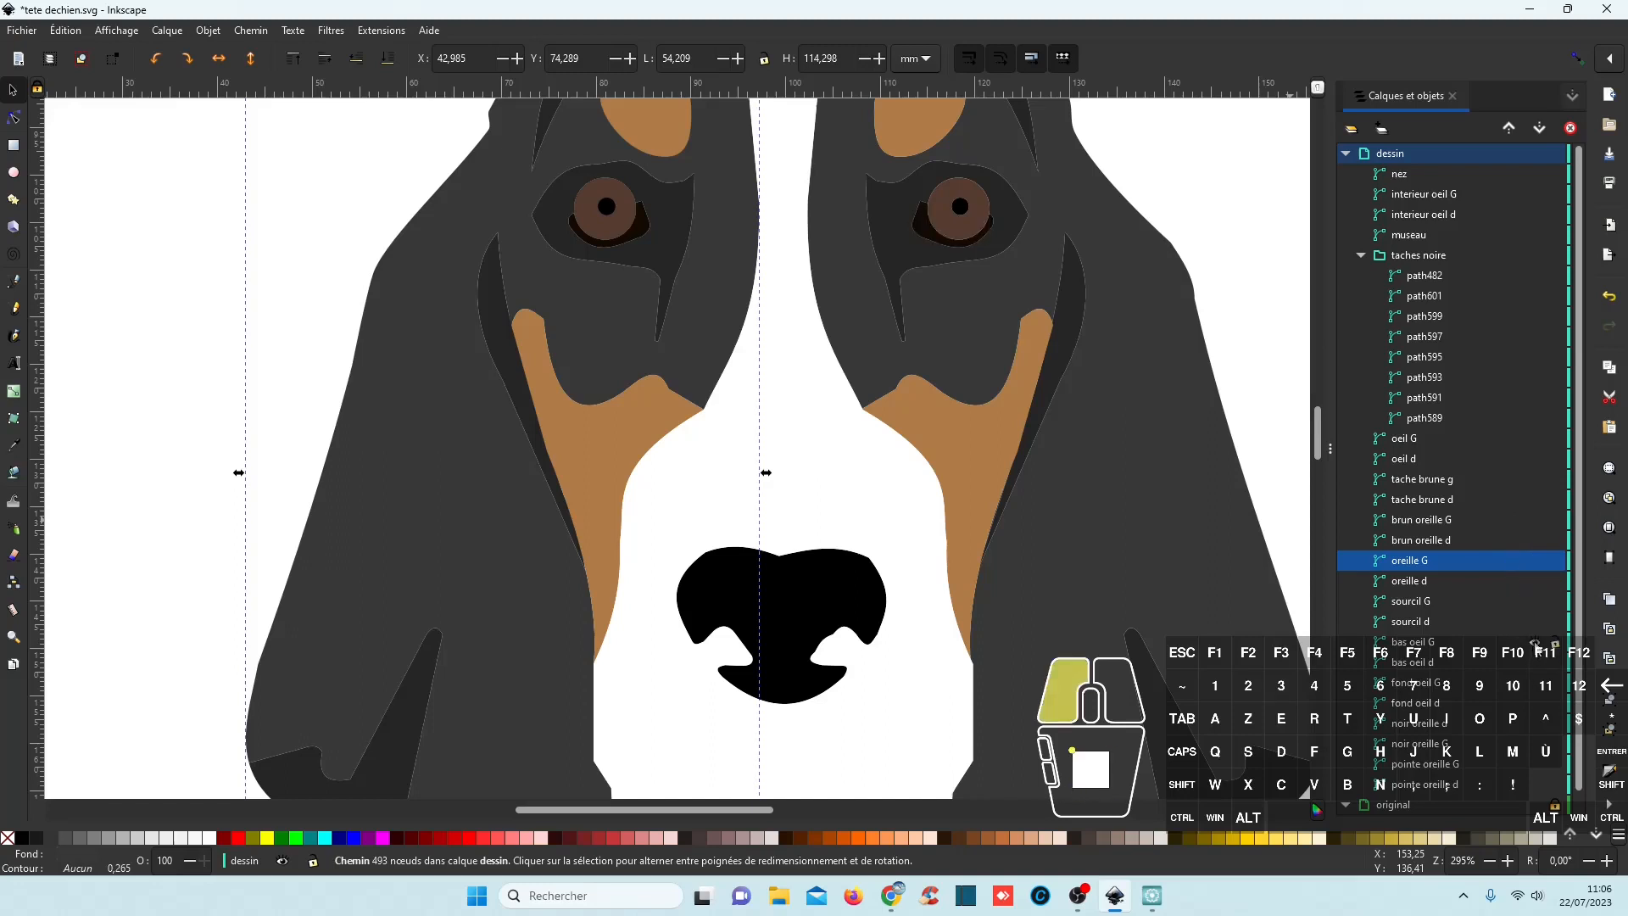
left_click(1534, 646)
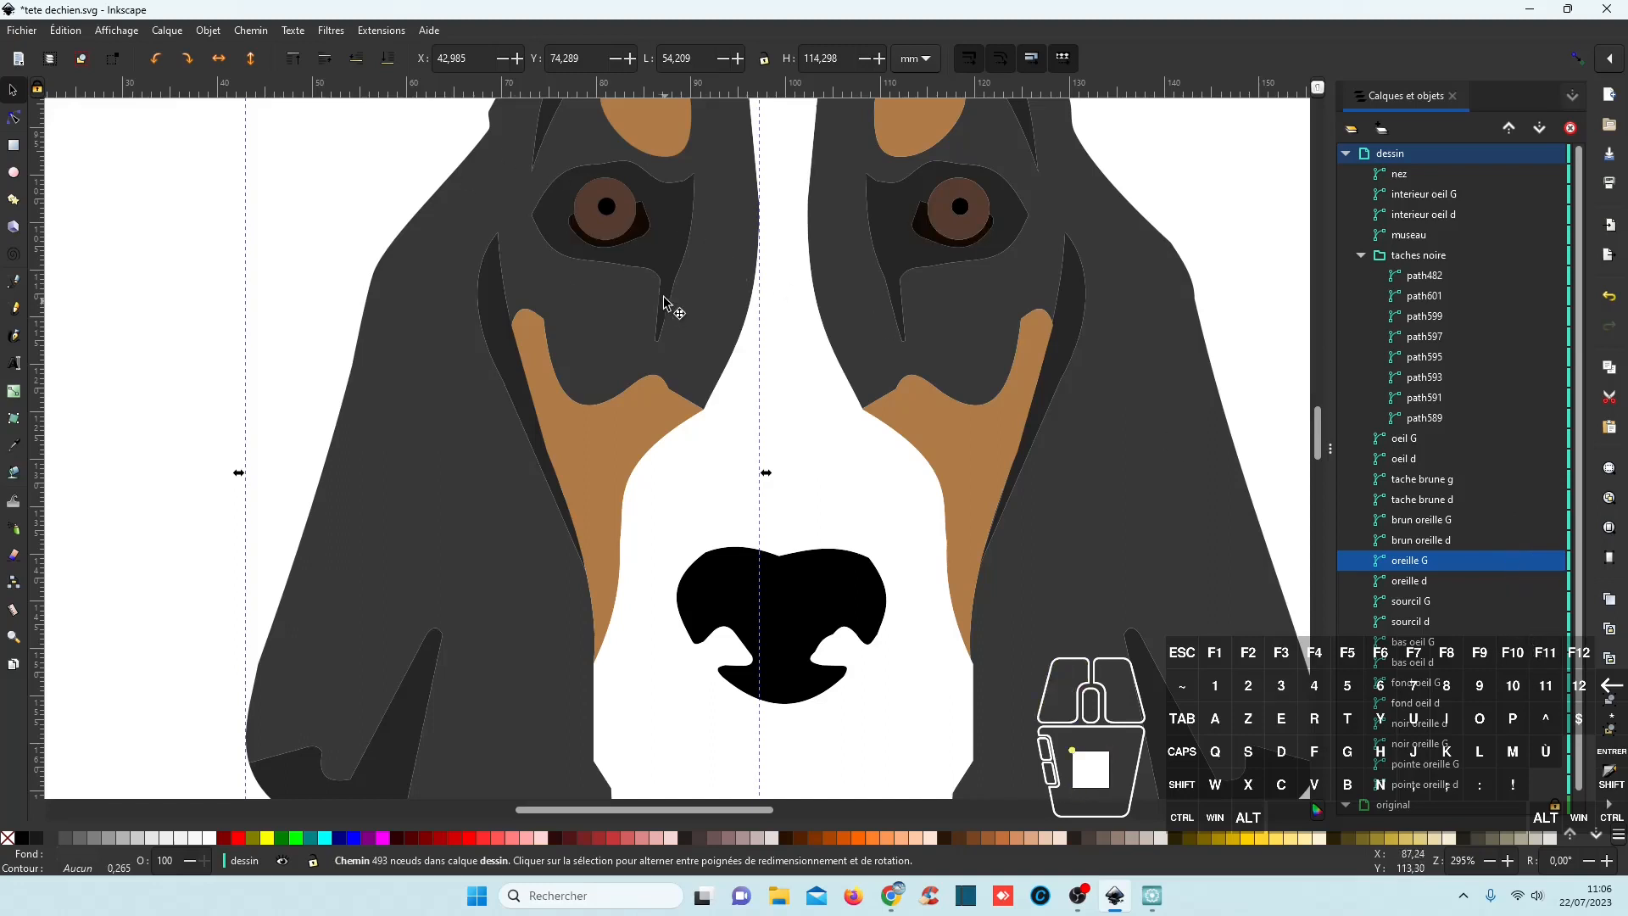
Deselect oreille G and save the dog head drawing.
scroll(674, 301, "down", 1)
scroll(850, 369, "down", 1)
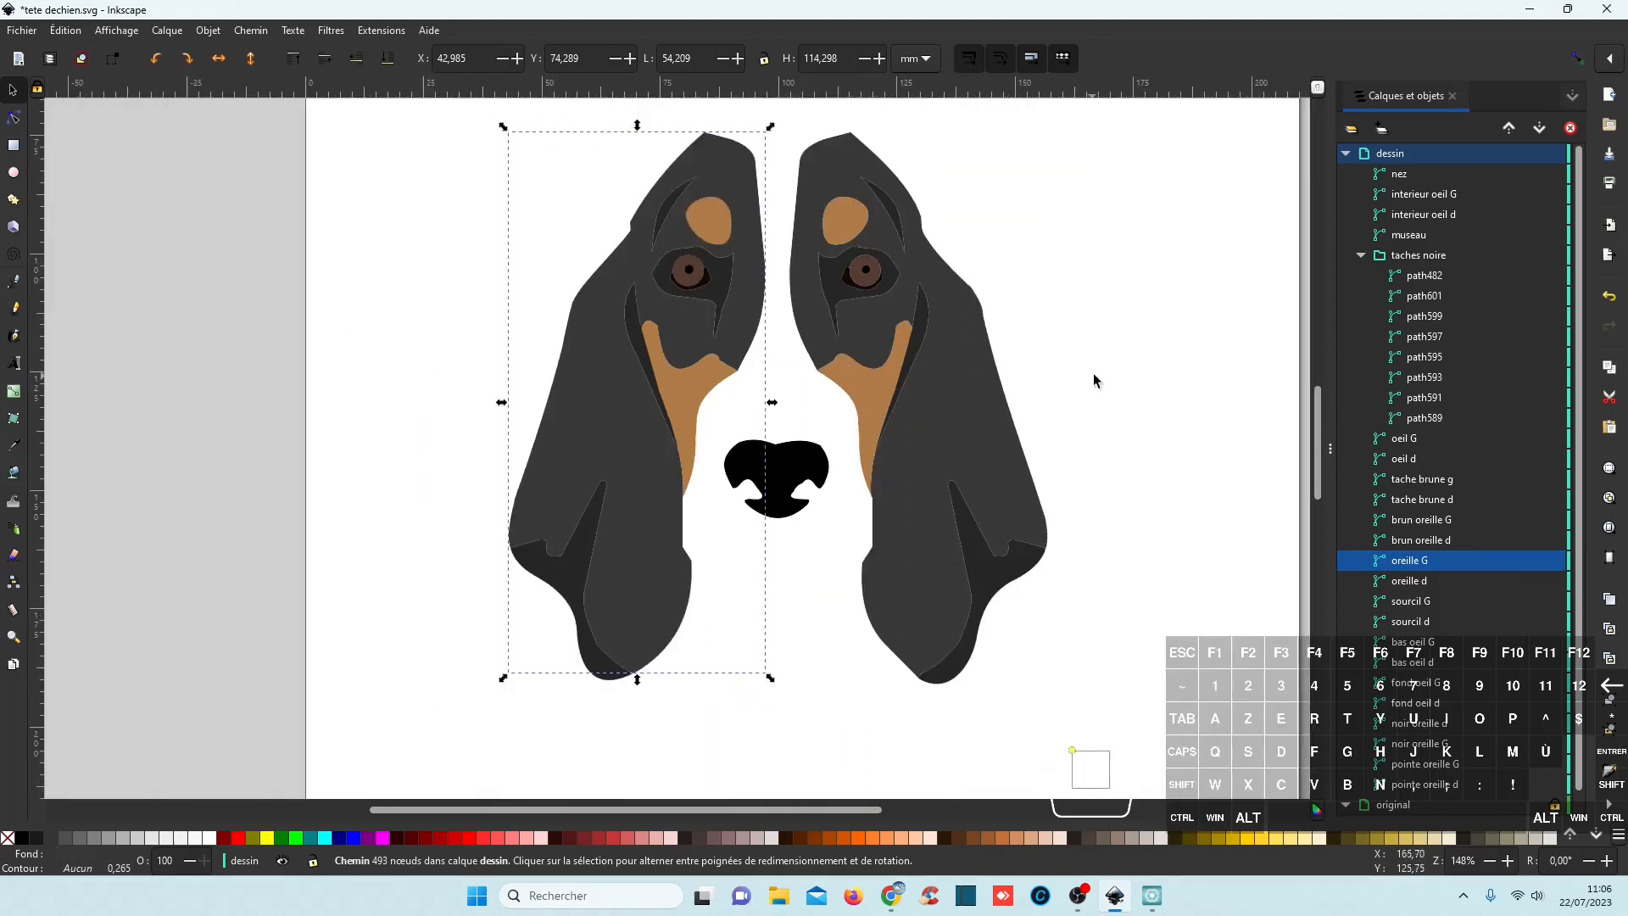
left_click(1107, 356)
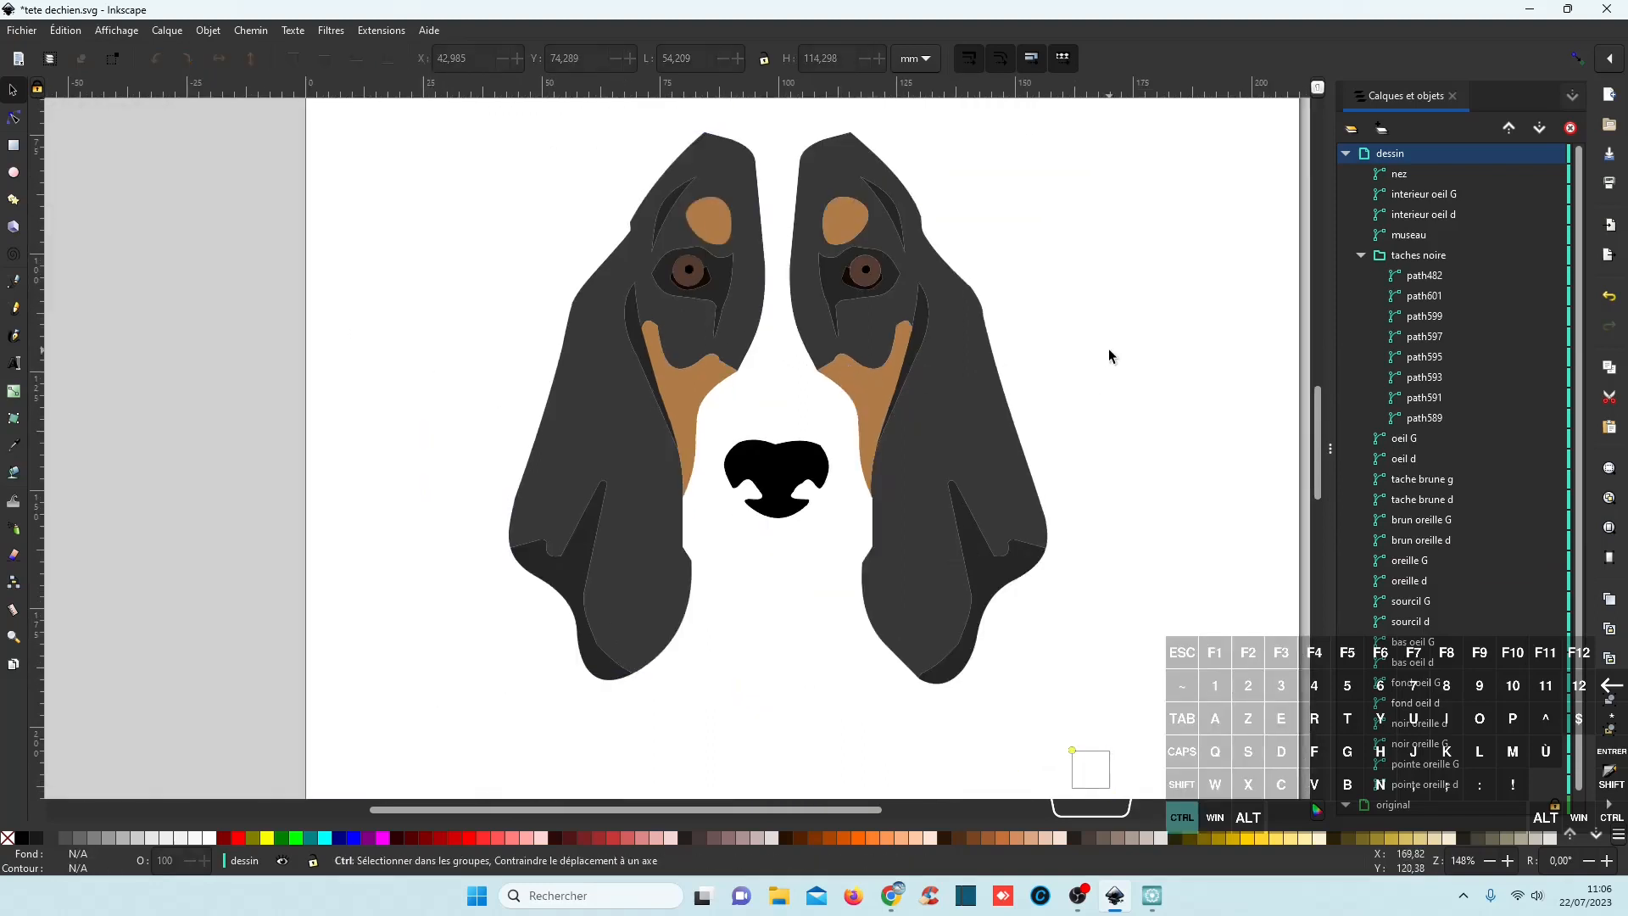
key("ctrl+s")
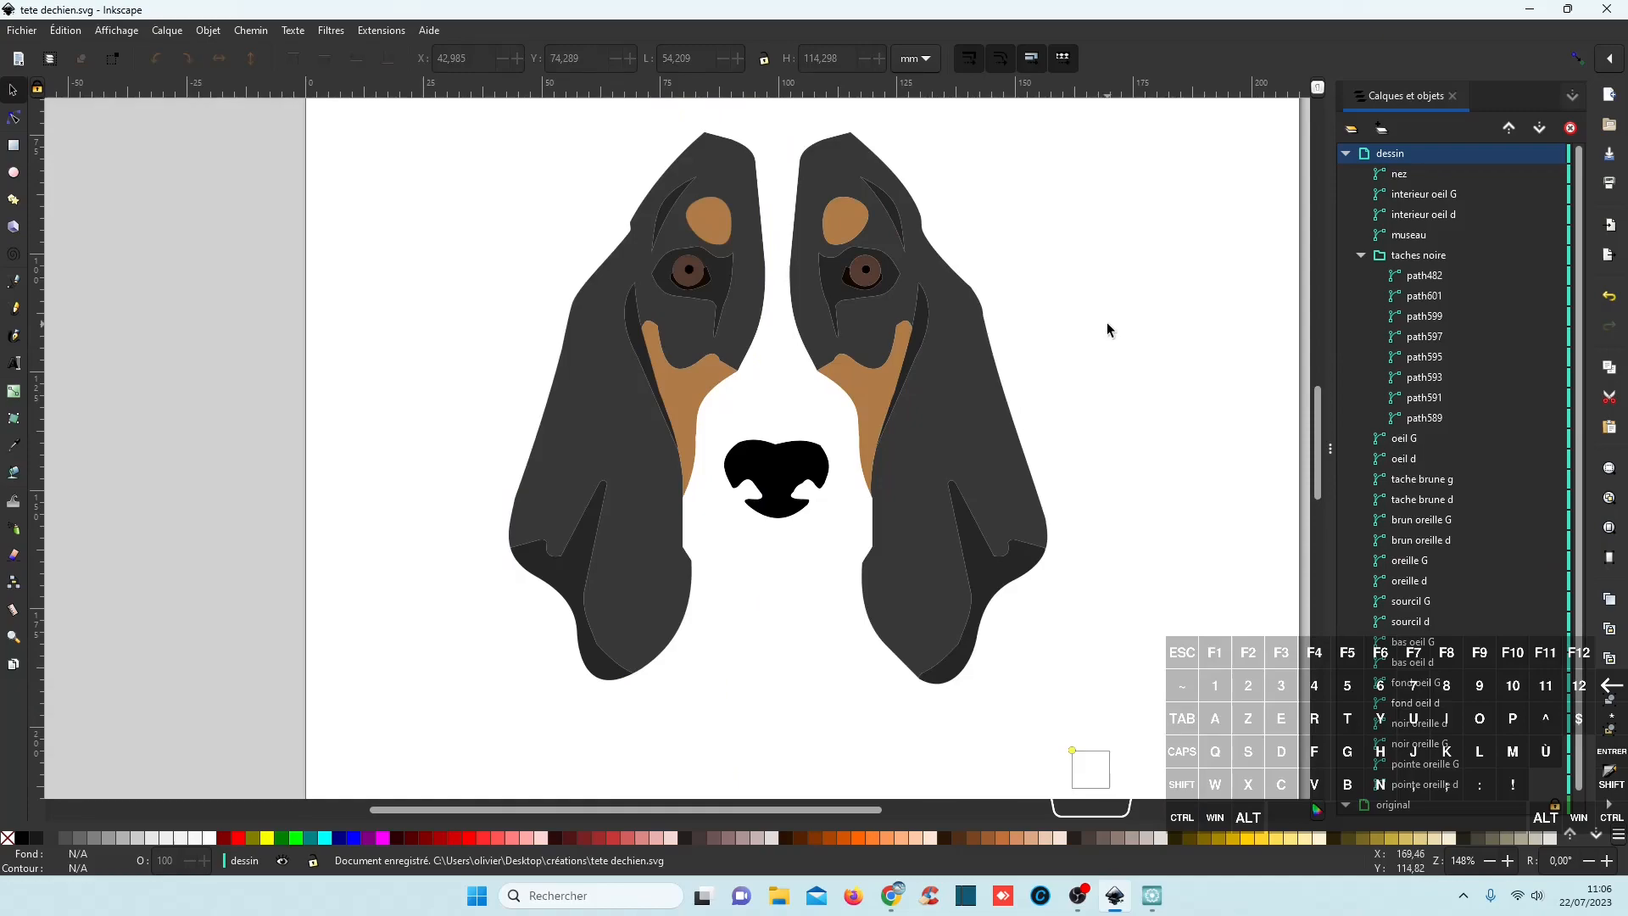
Switch to Artistic Digitizer, try to close the old New 1 design, and force the unresponsive program to close.
left_click(1529, 10)
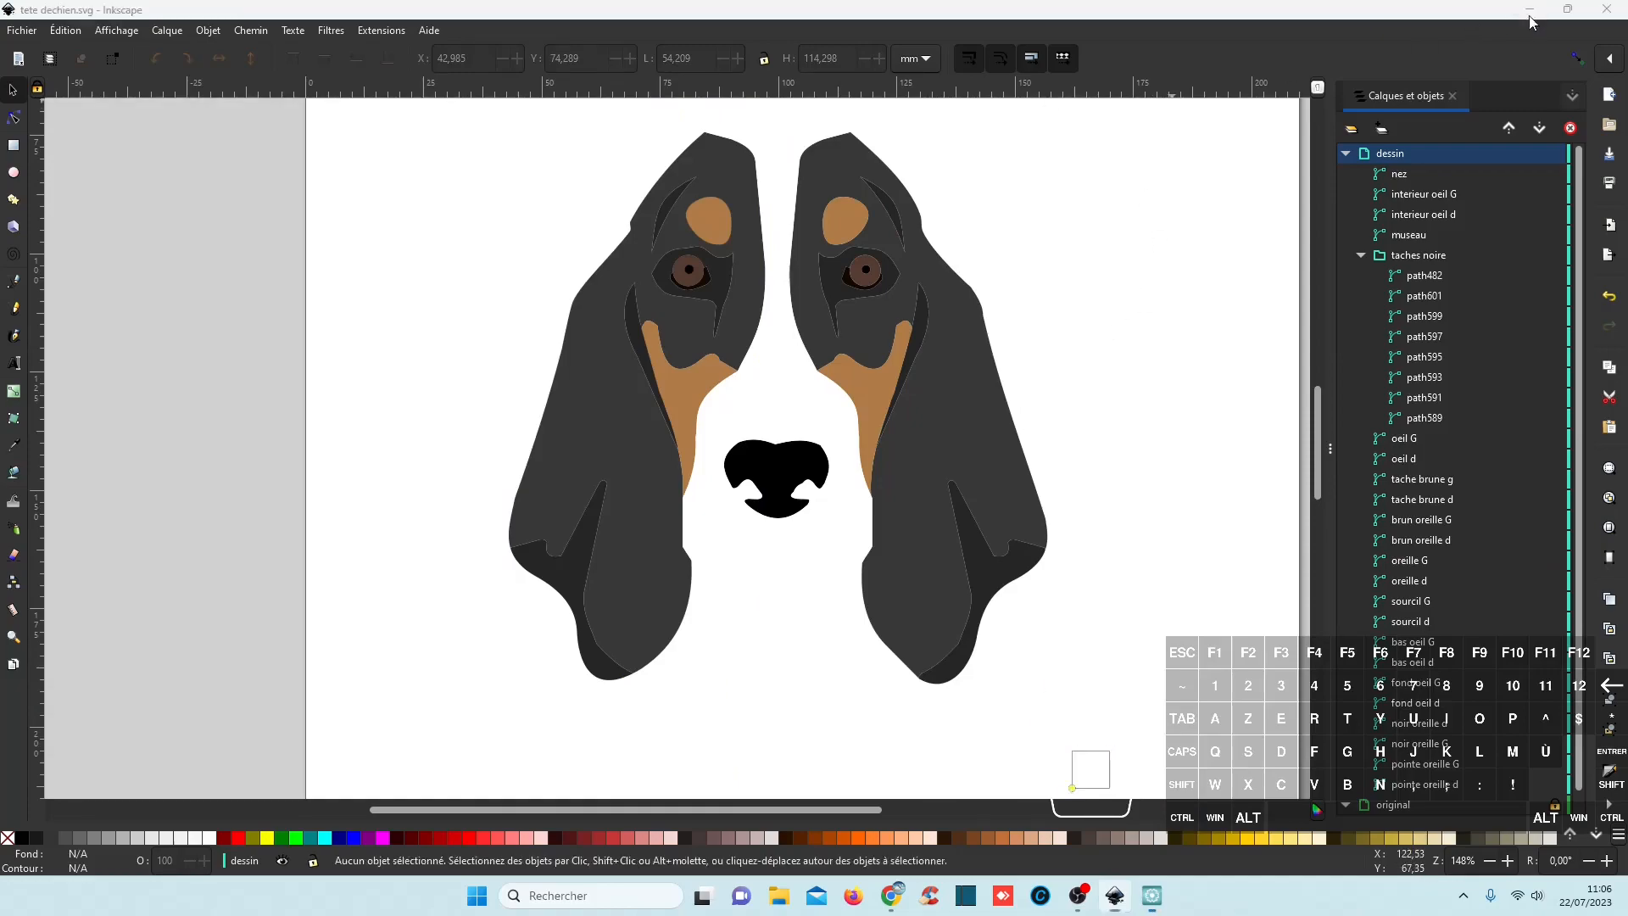
scroll(863, 409, "down", 2)
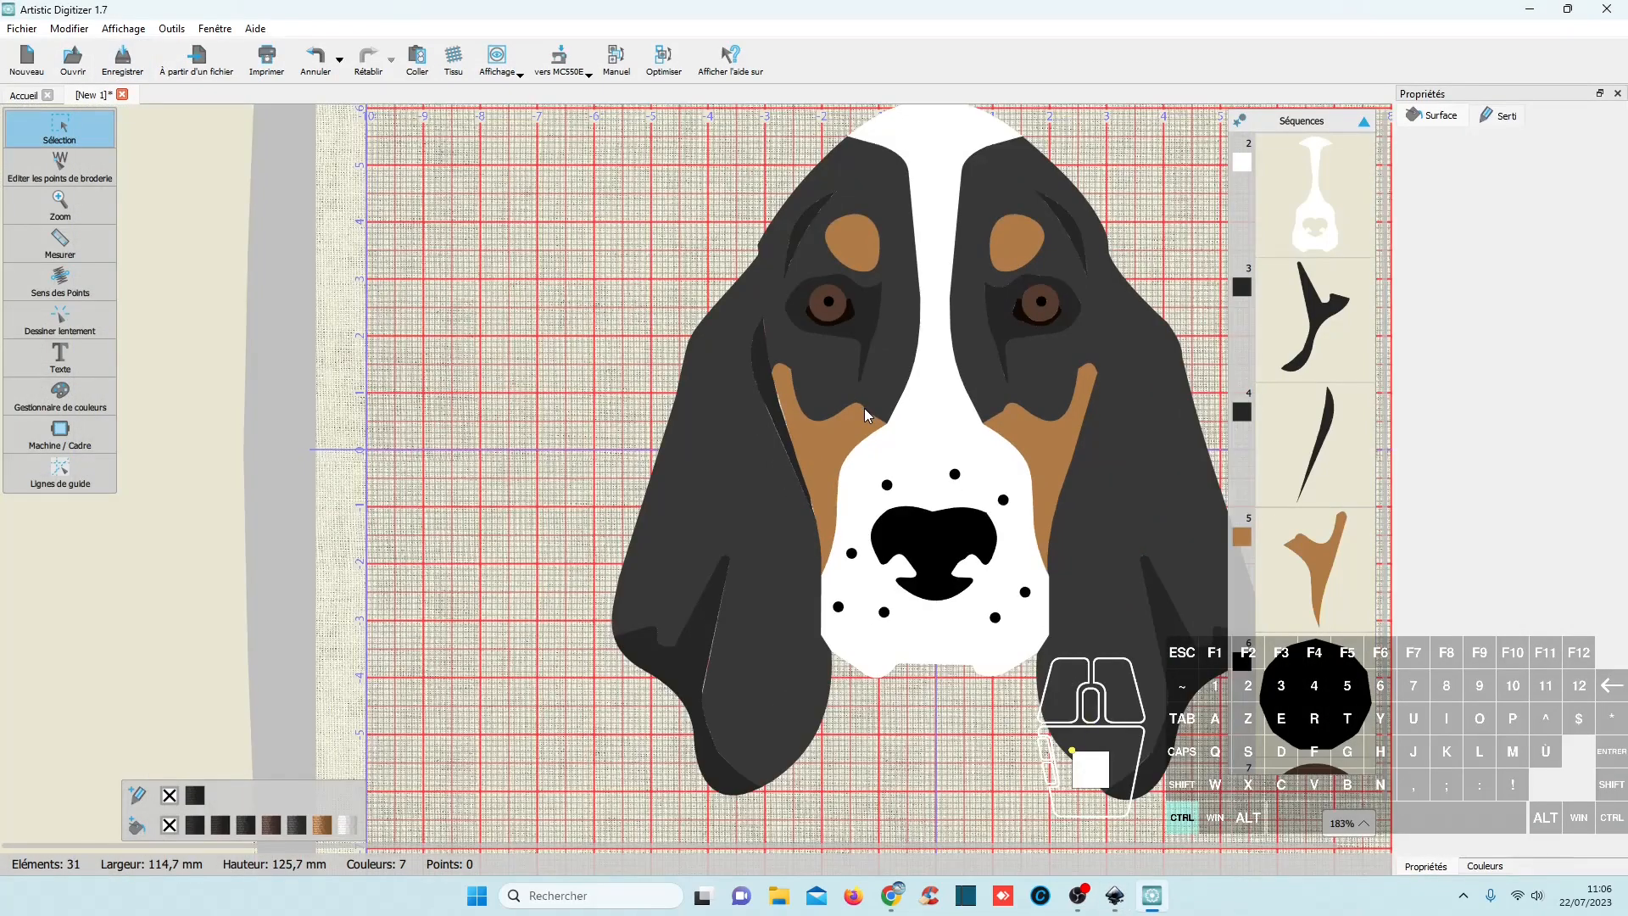
scroll(863, 407, "down", 1)
left_click(123, 94)
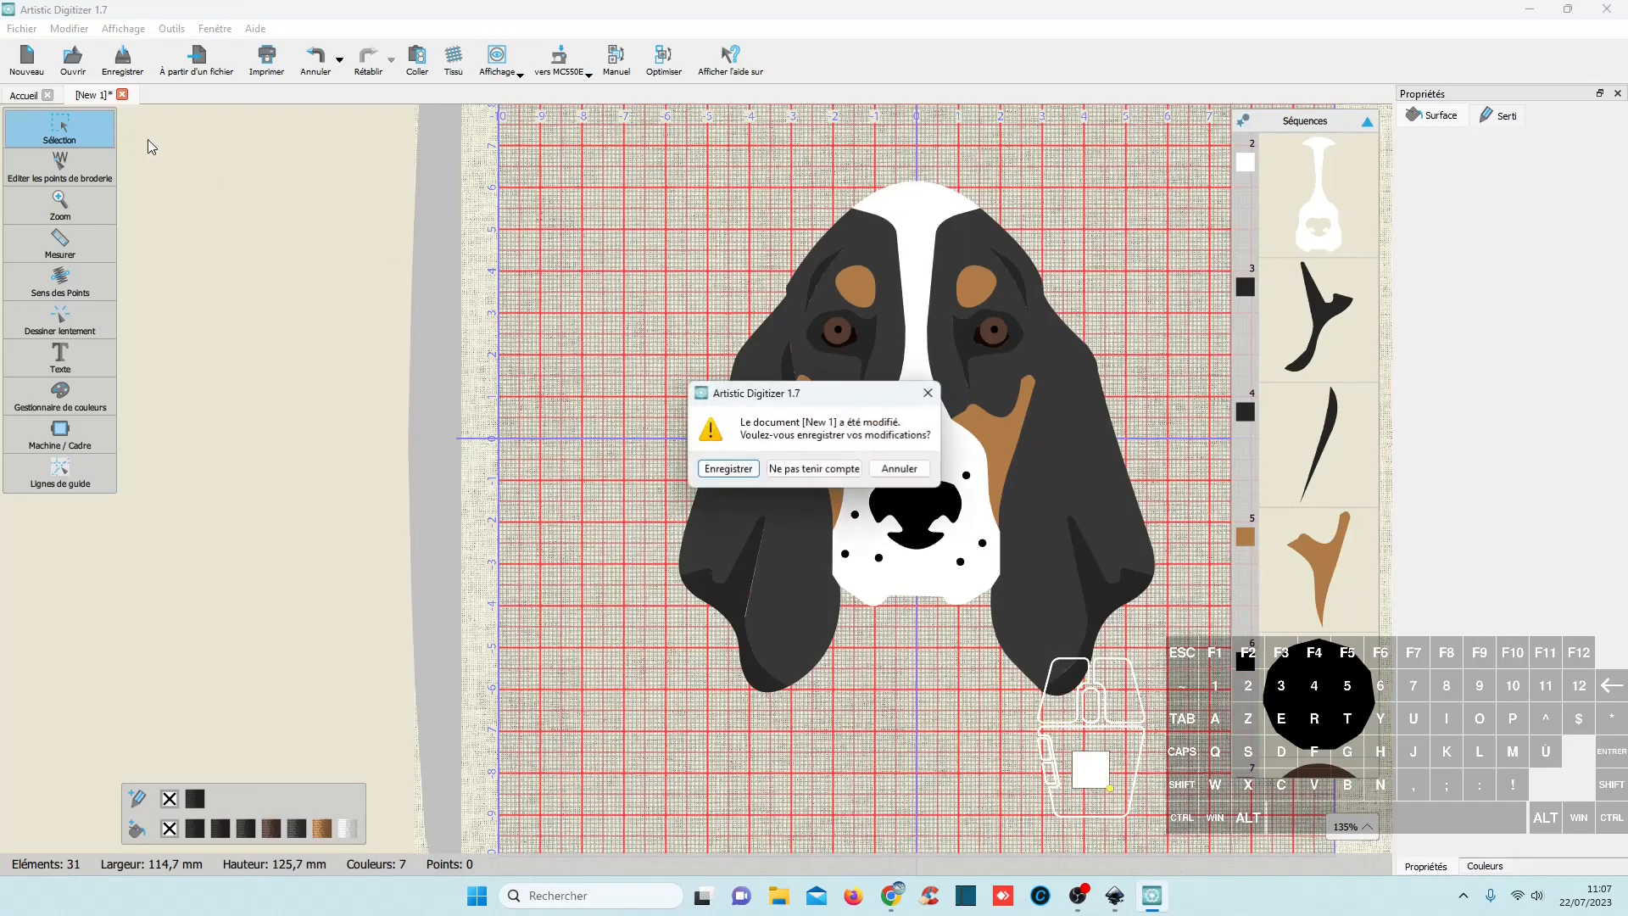
left_click(897, 466)
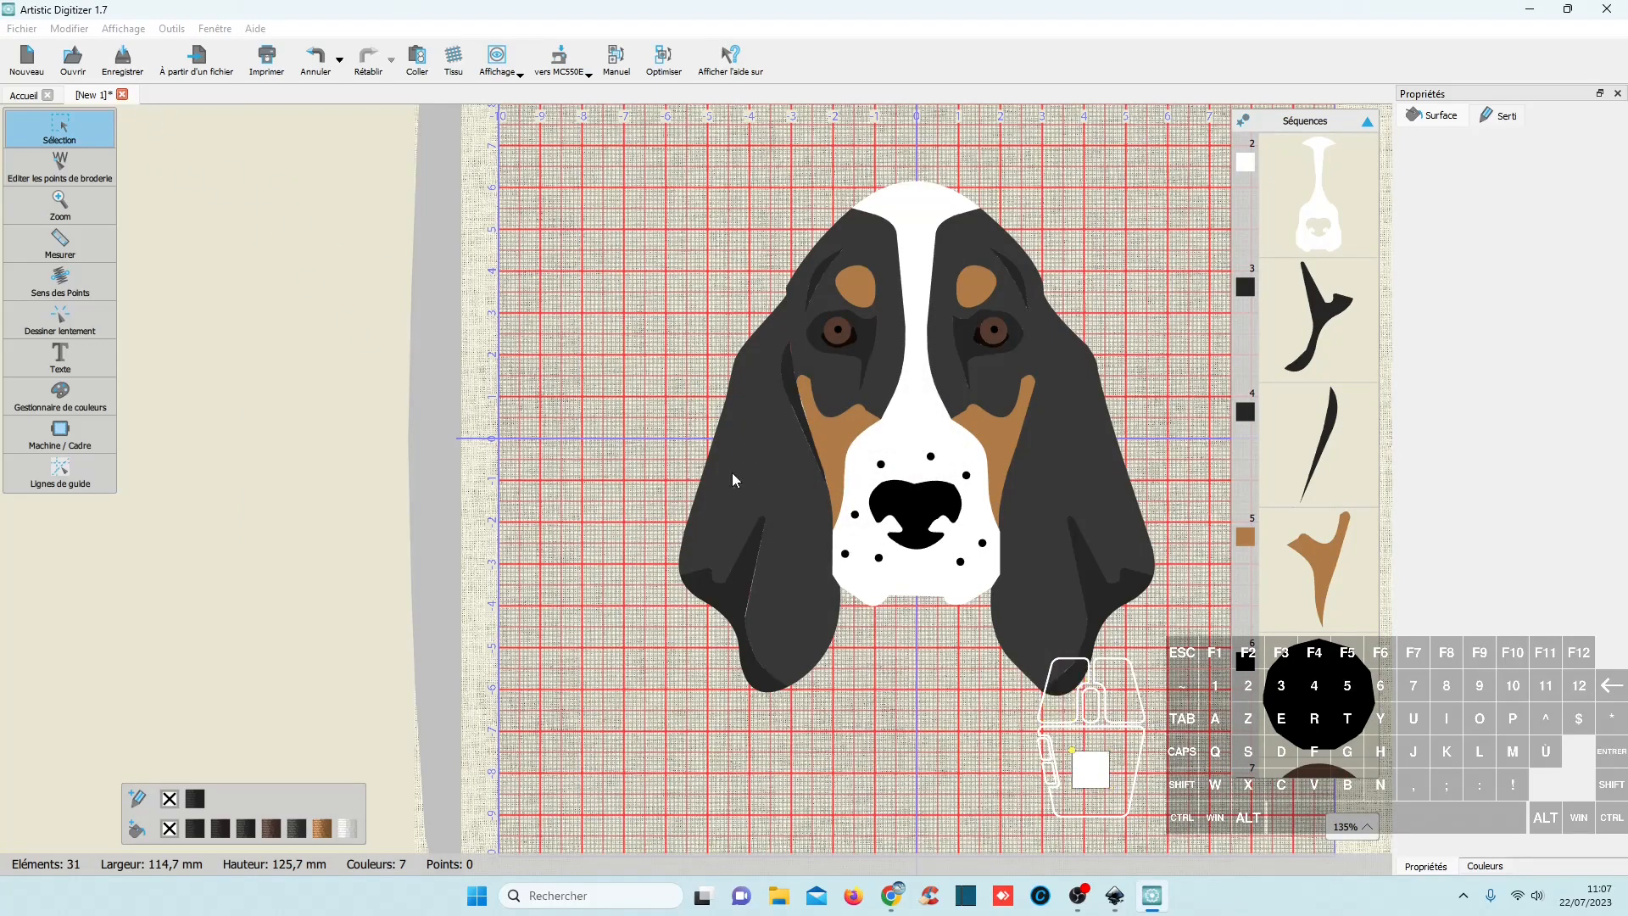
left_click(21, 99)
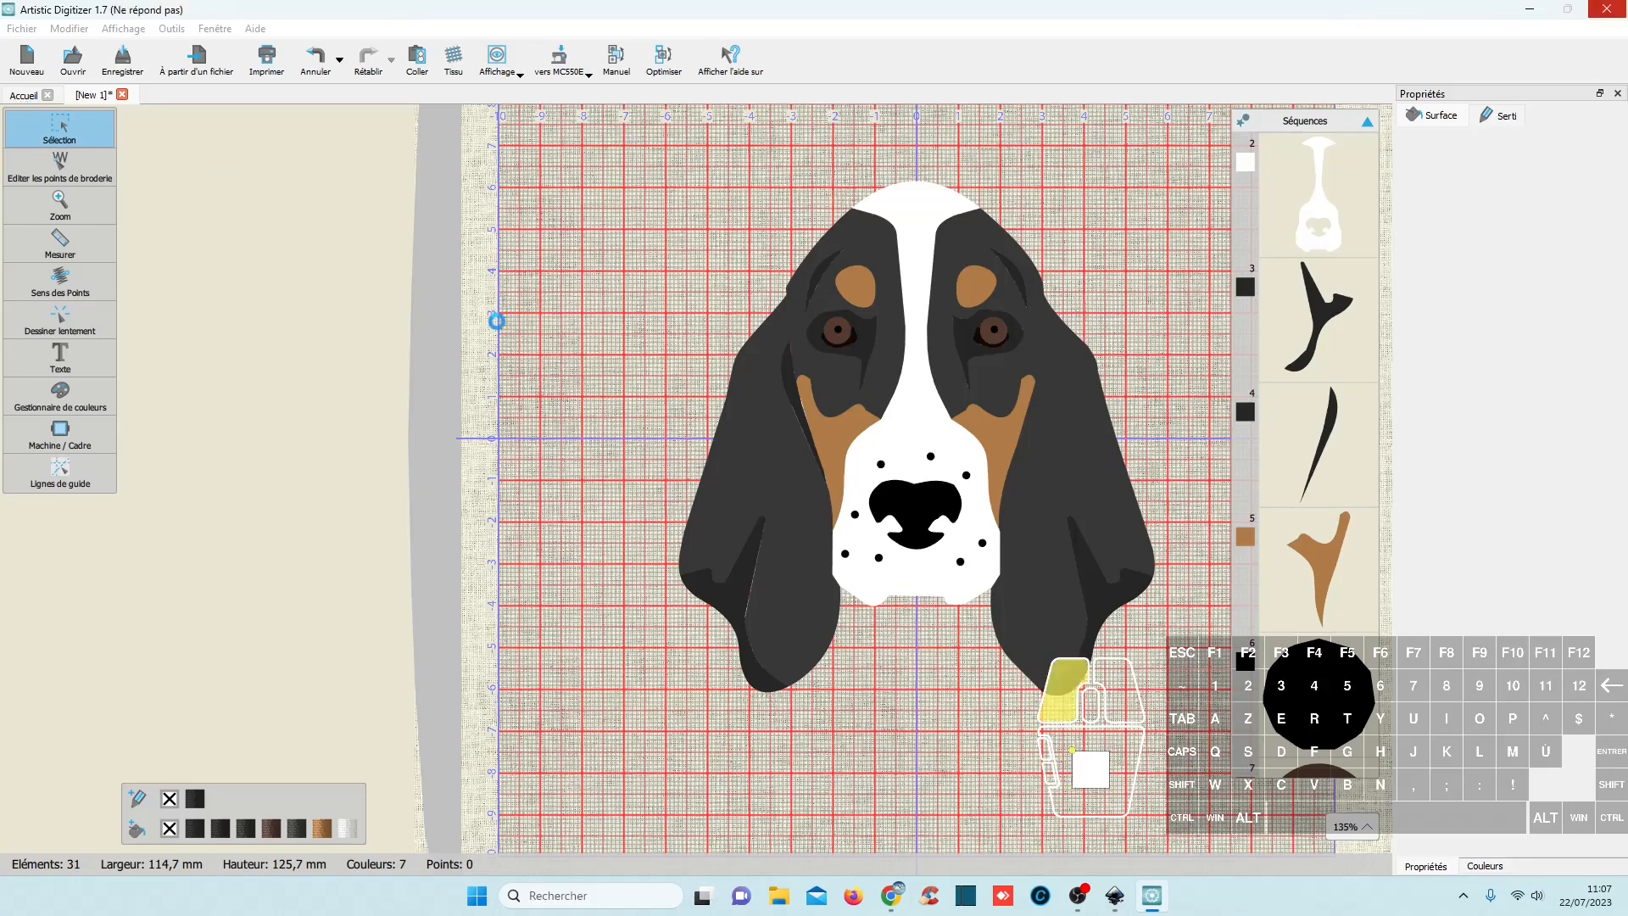
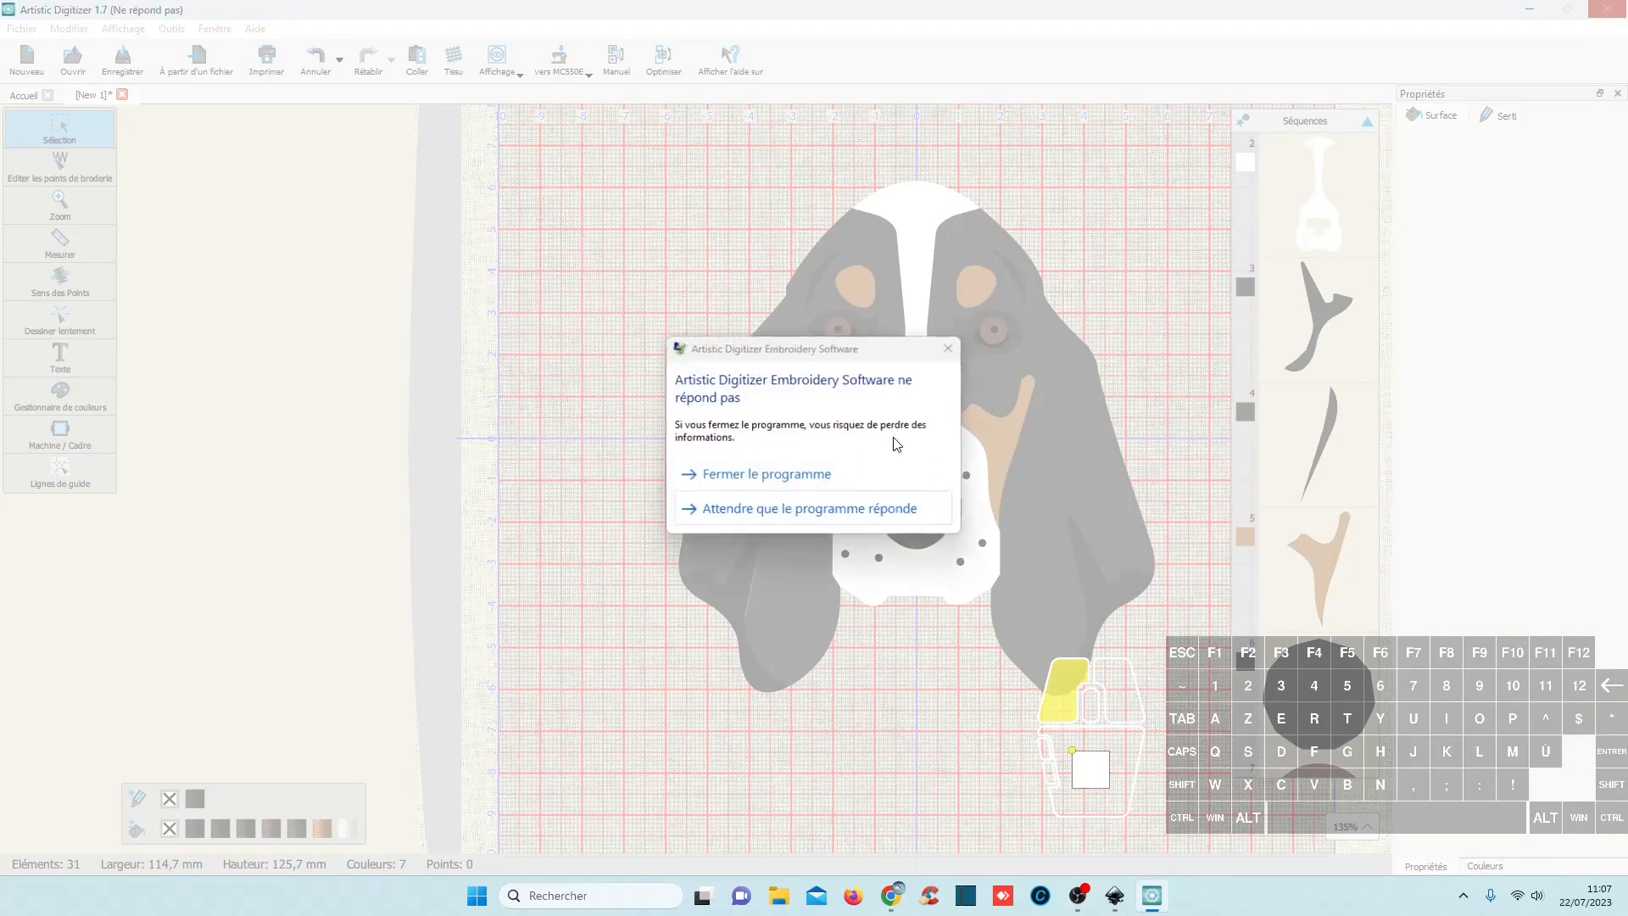
left_click(756, 477)
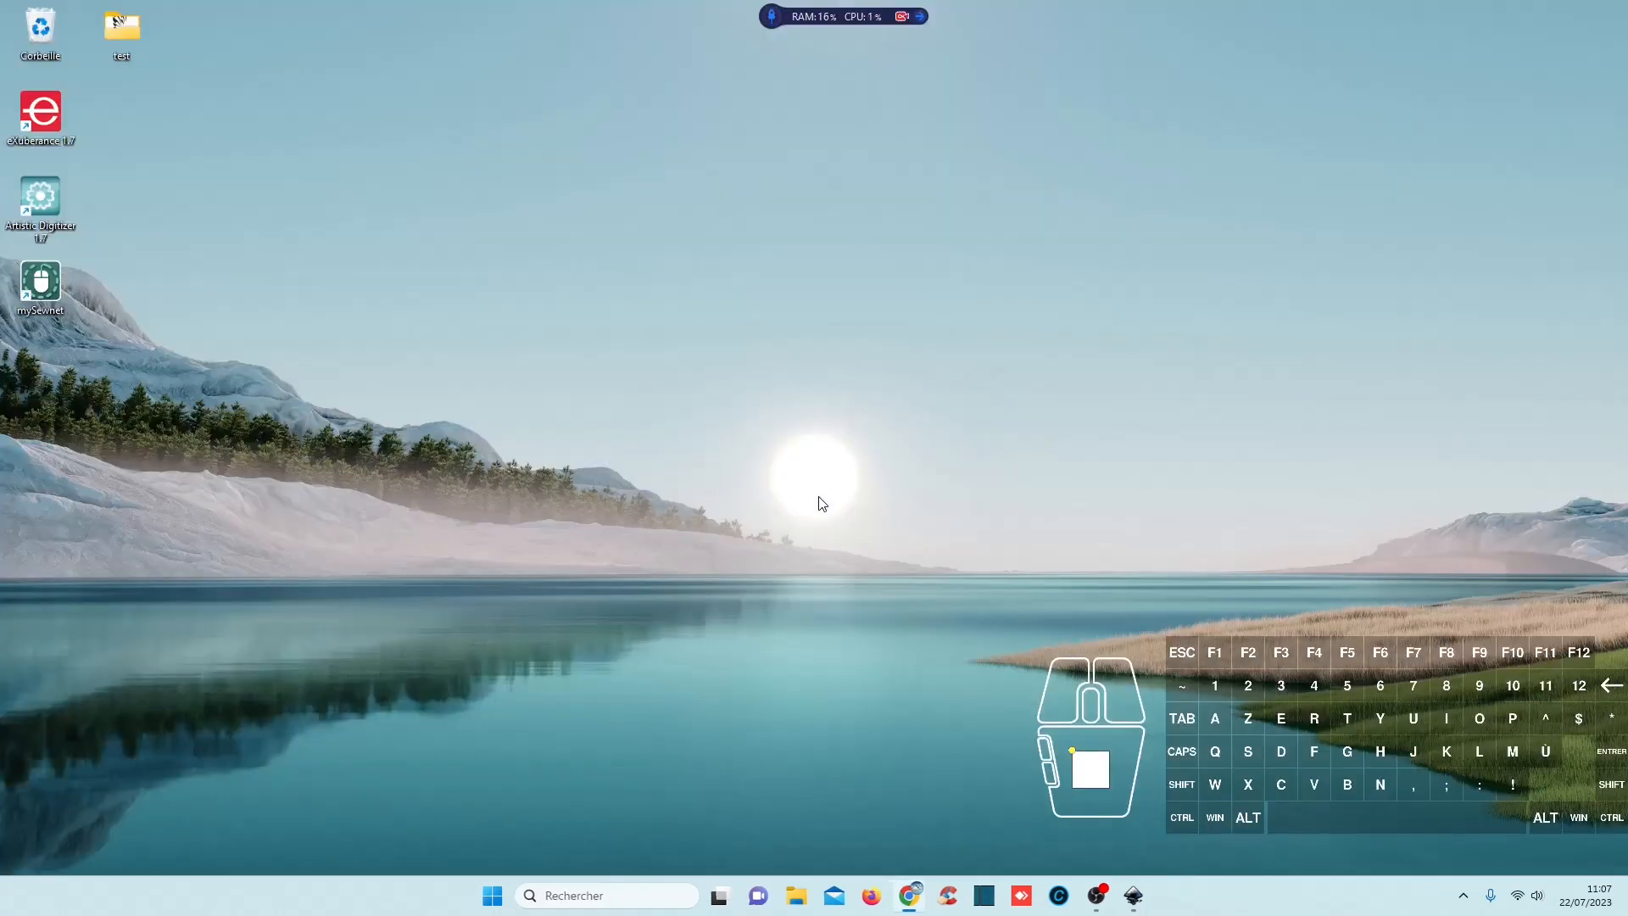
Restart Artistic Digitizer, open créations/tete dechien.svg from the recent files, and inspect its stitch preview.
double_click(39, 200)
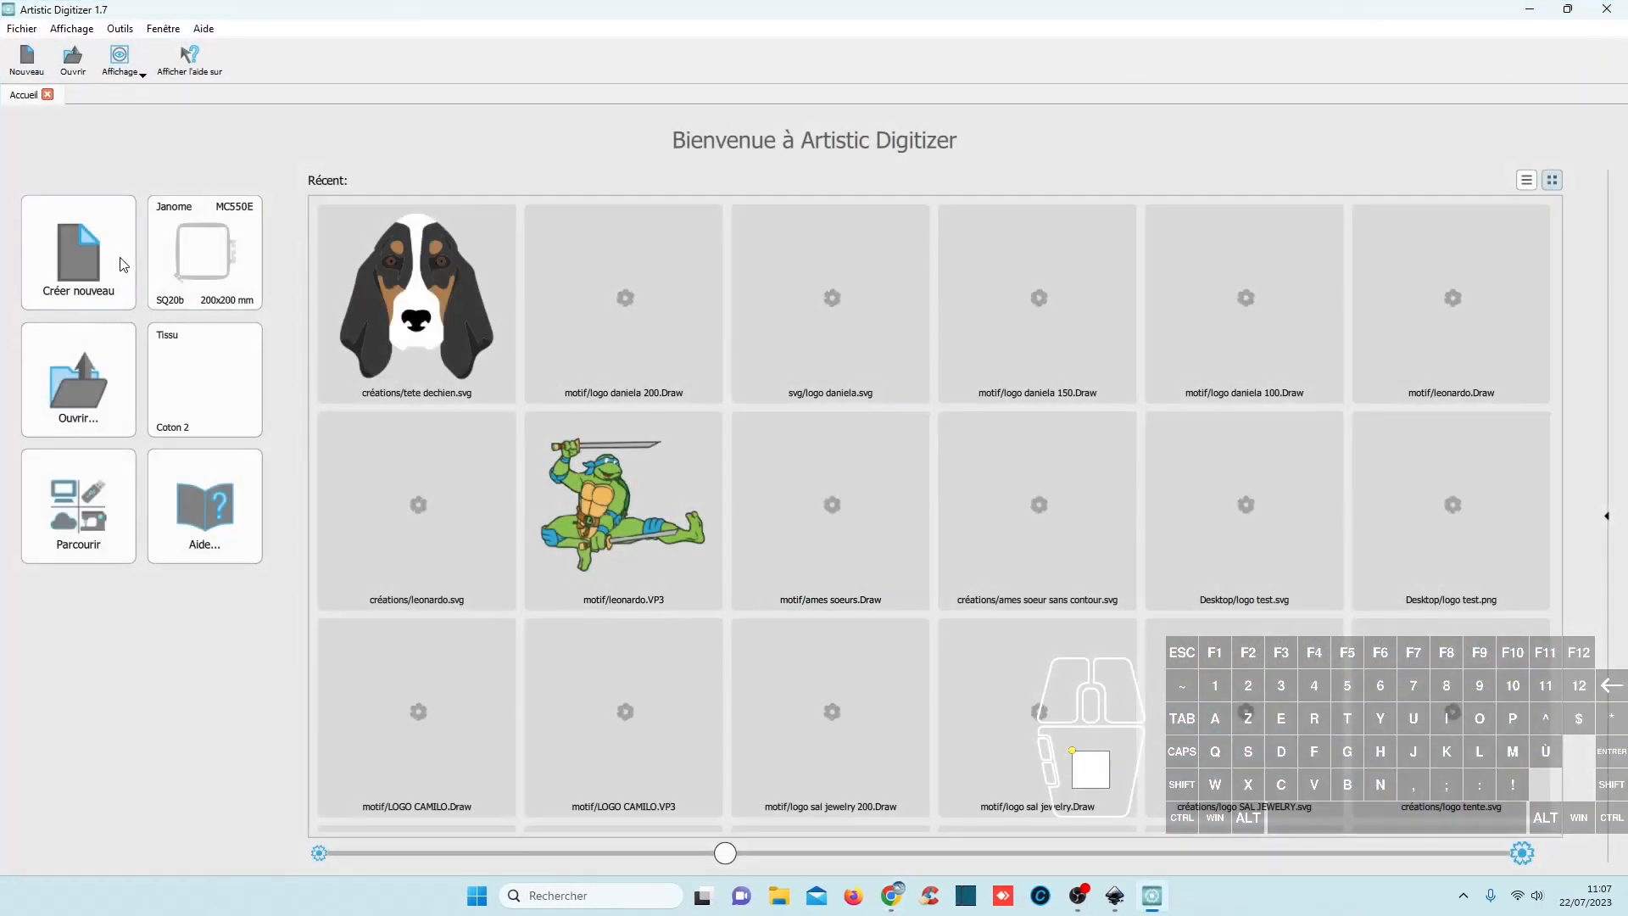
left_click(398, 329)
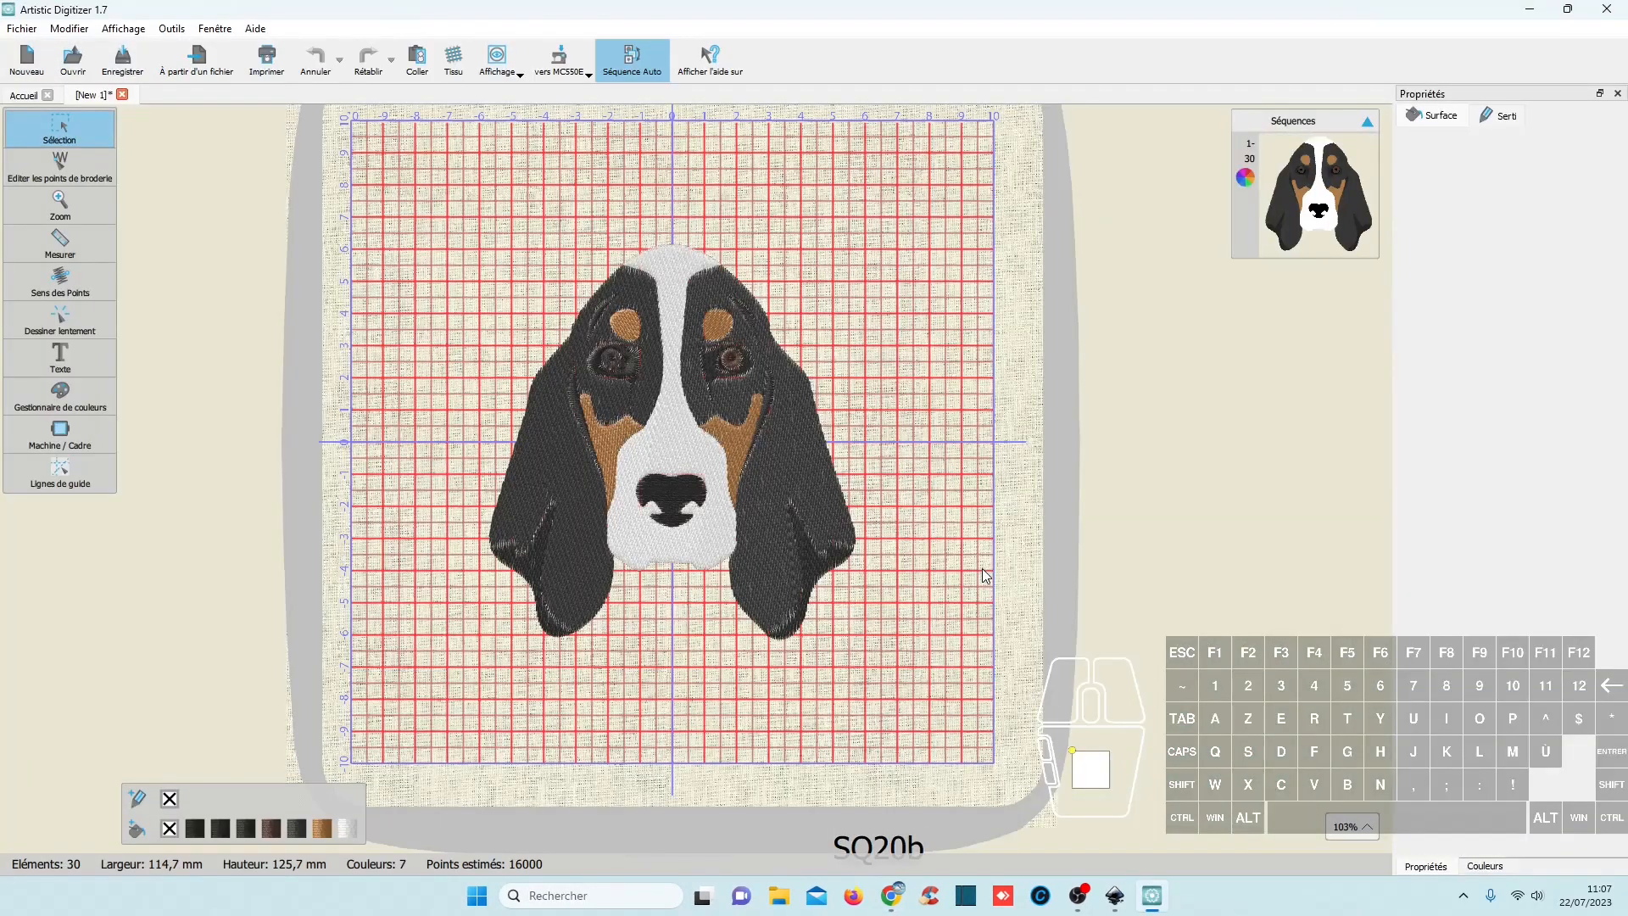
key("ctrl")
scroll(701, 529, "up", 5)
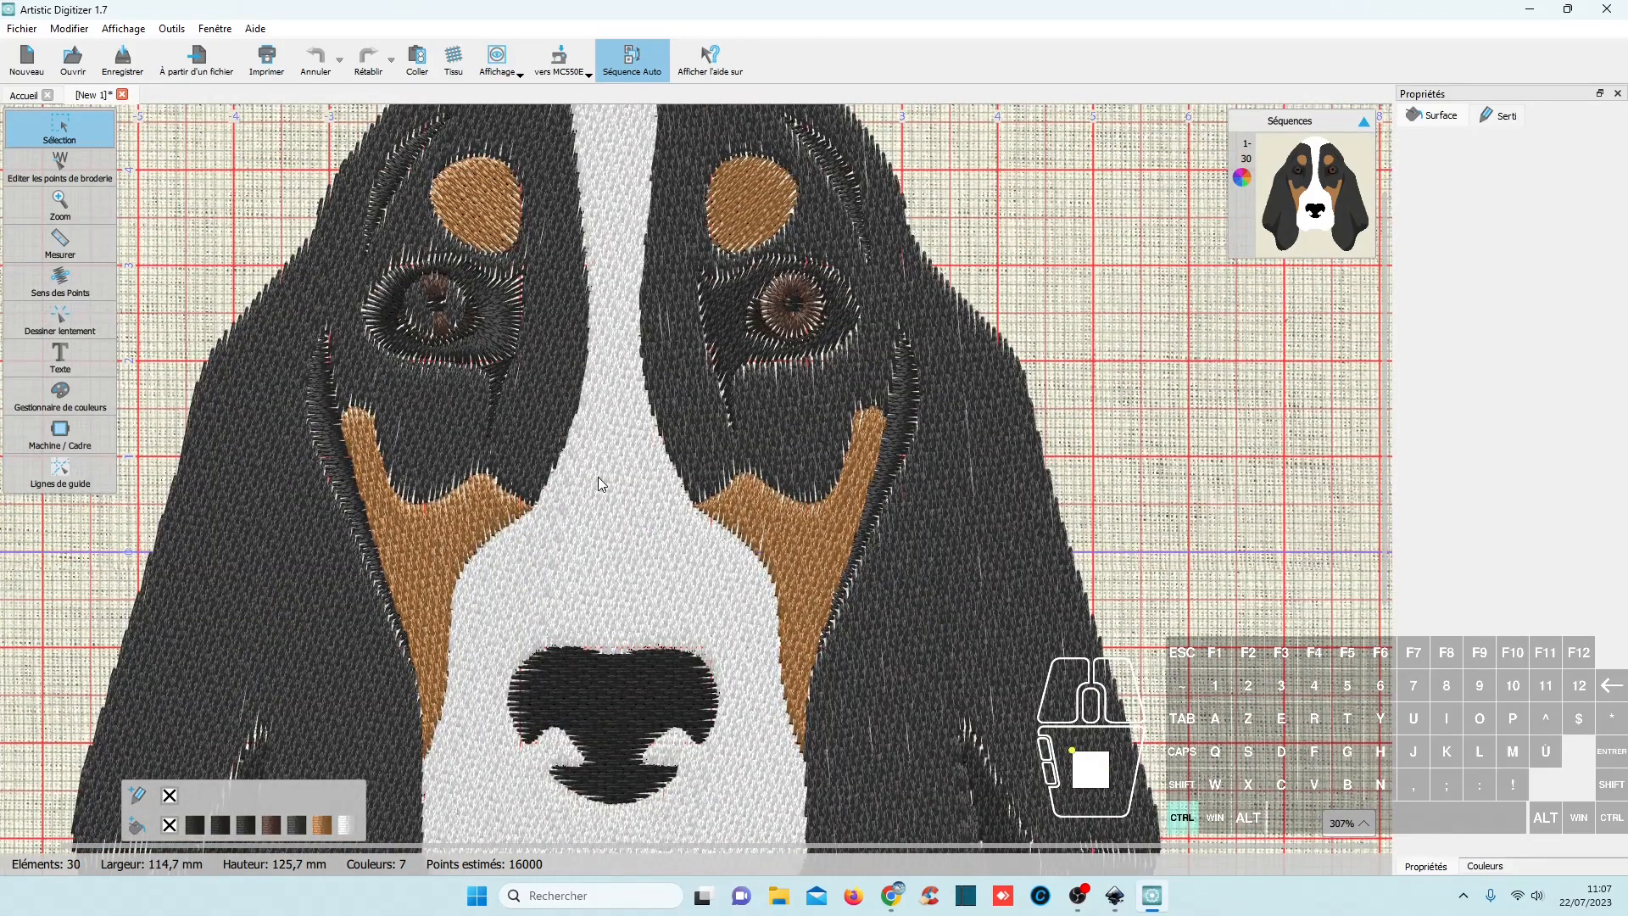
scroll(597, 477, "down", 3)
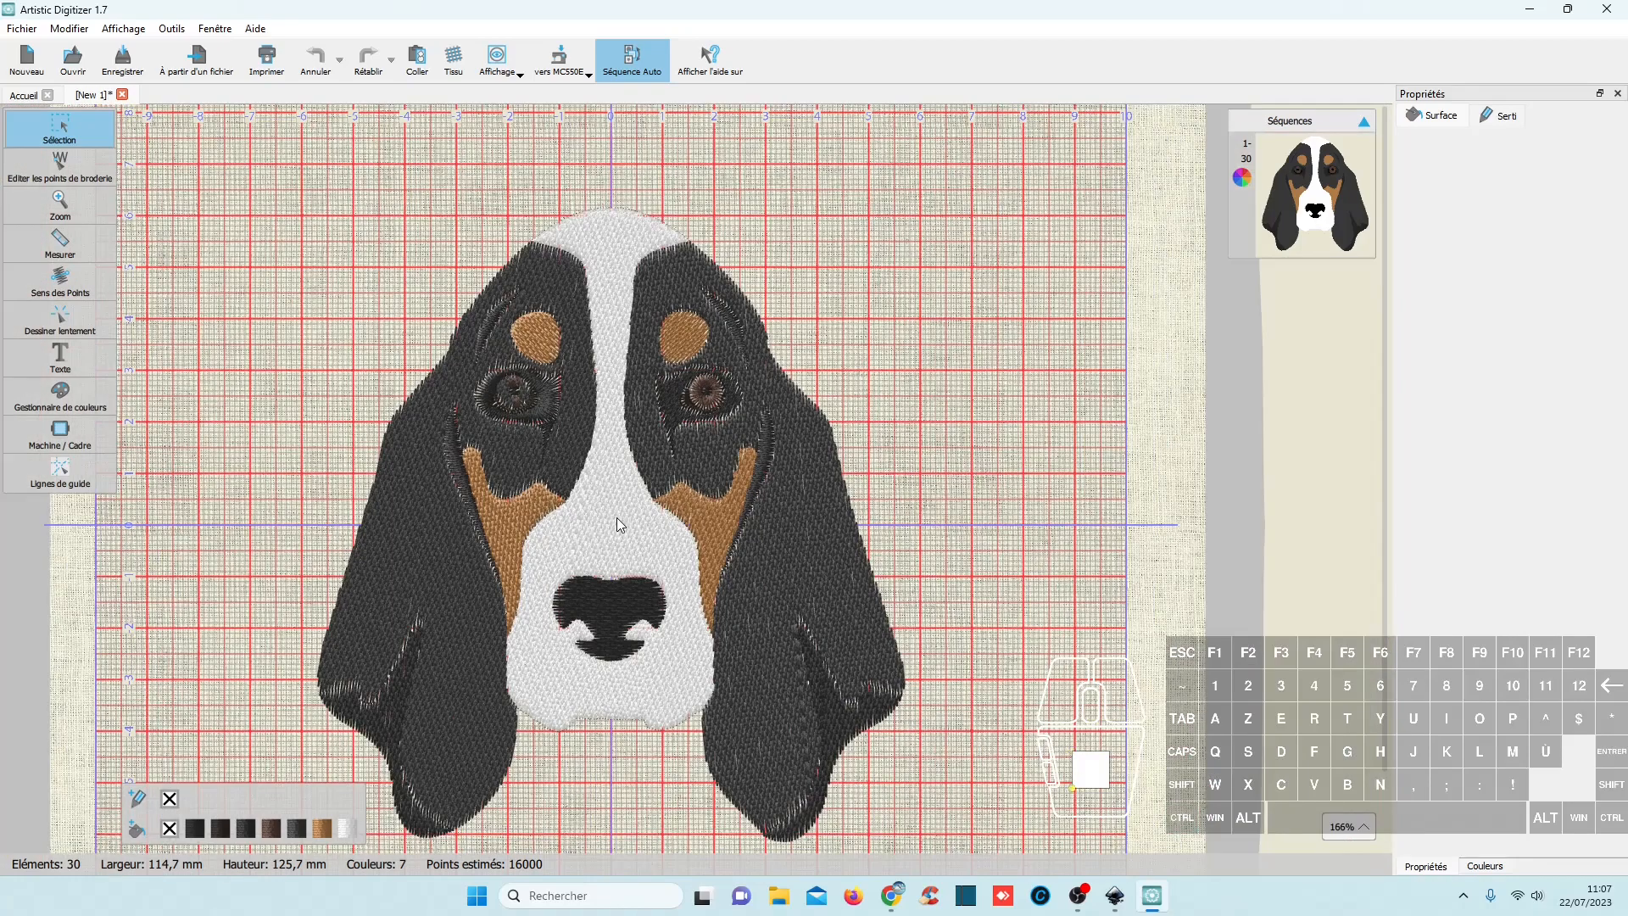
Select all shapes of the dog head and restrict their surface stitch type to Remplissage.
key("ctrl+a")
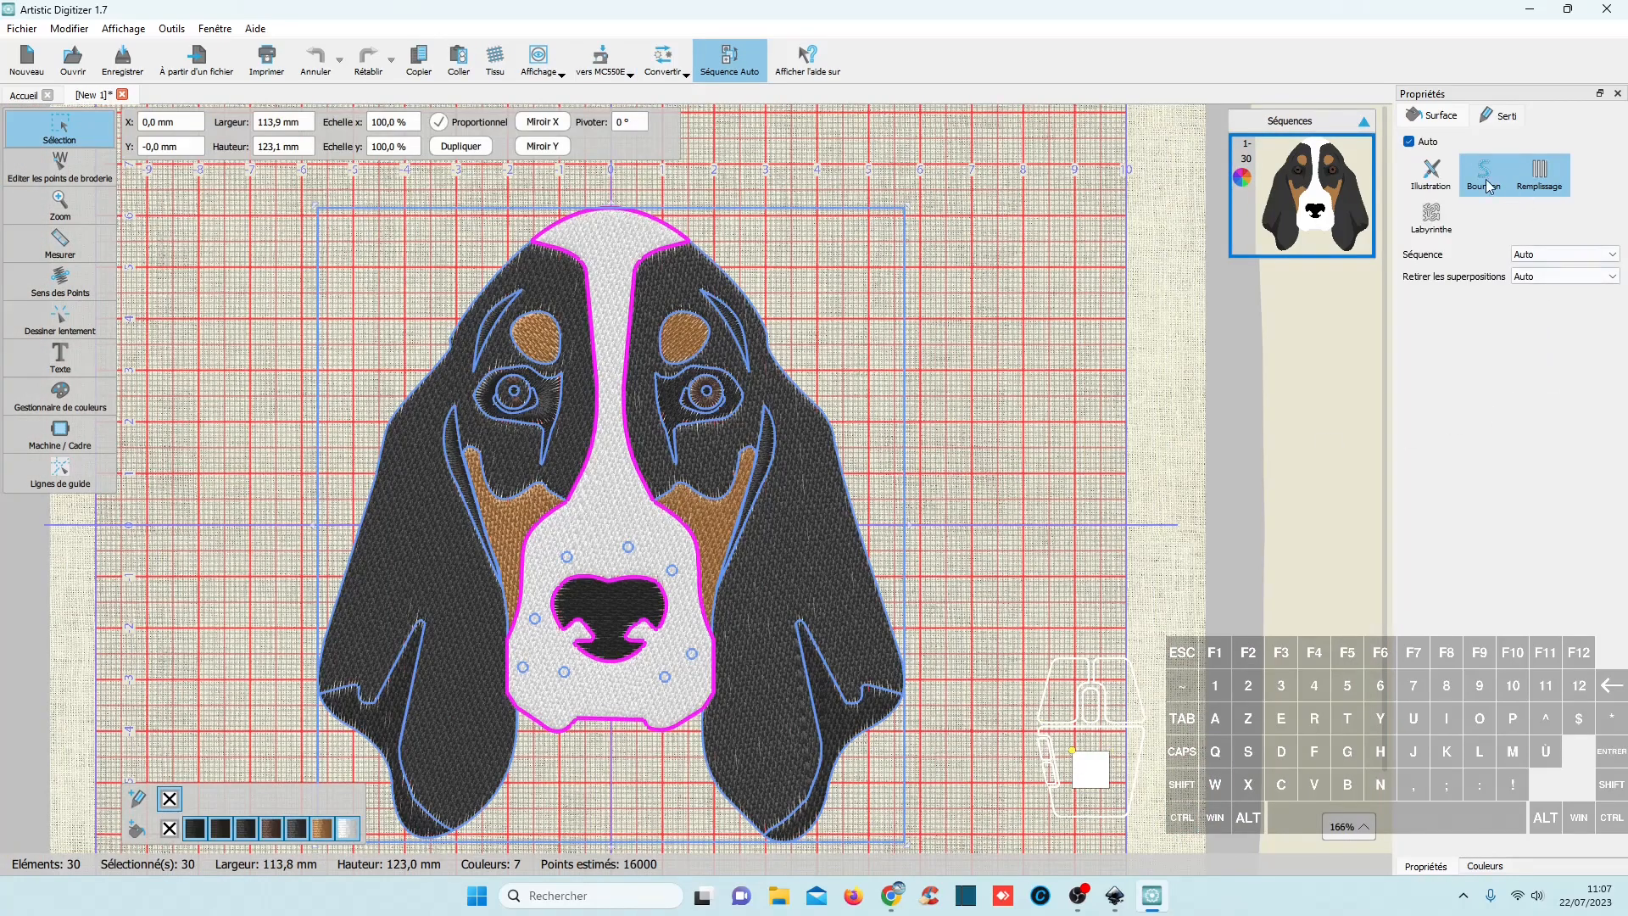
left_click(1485, 180)
left_click(1568, 182)
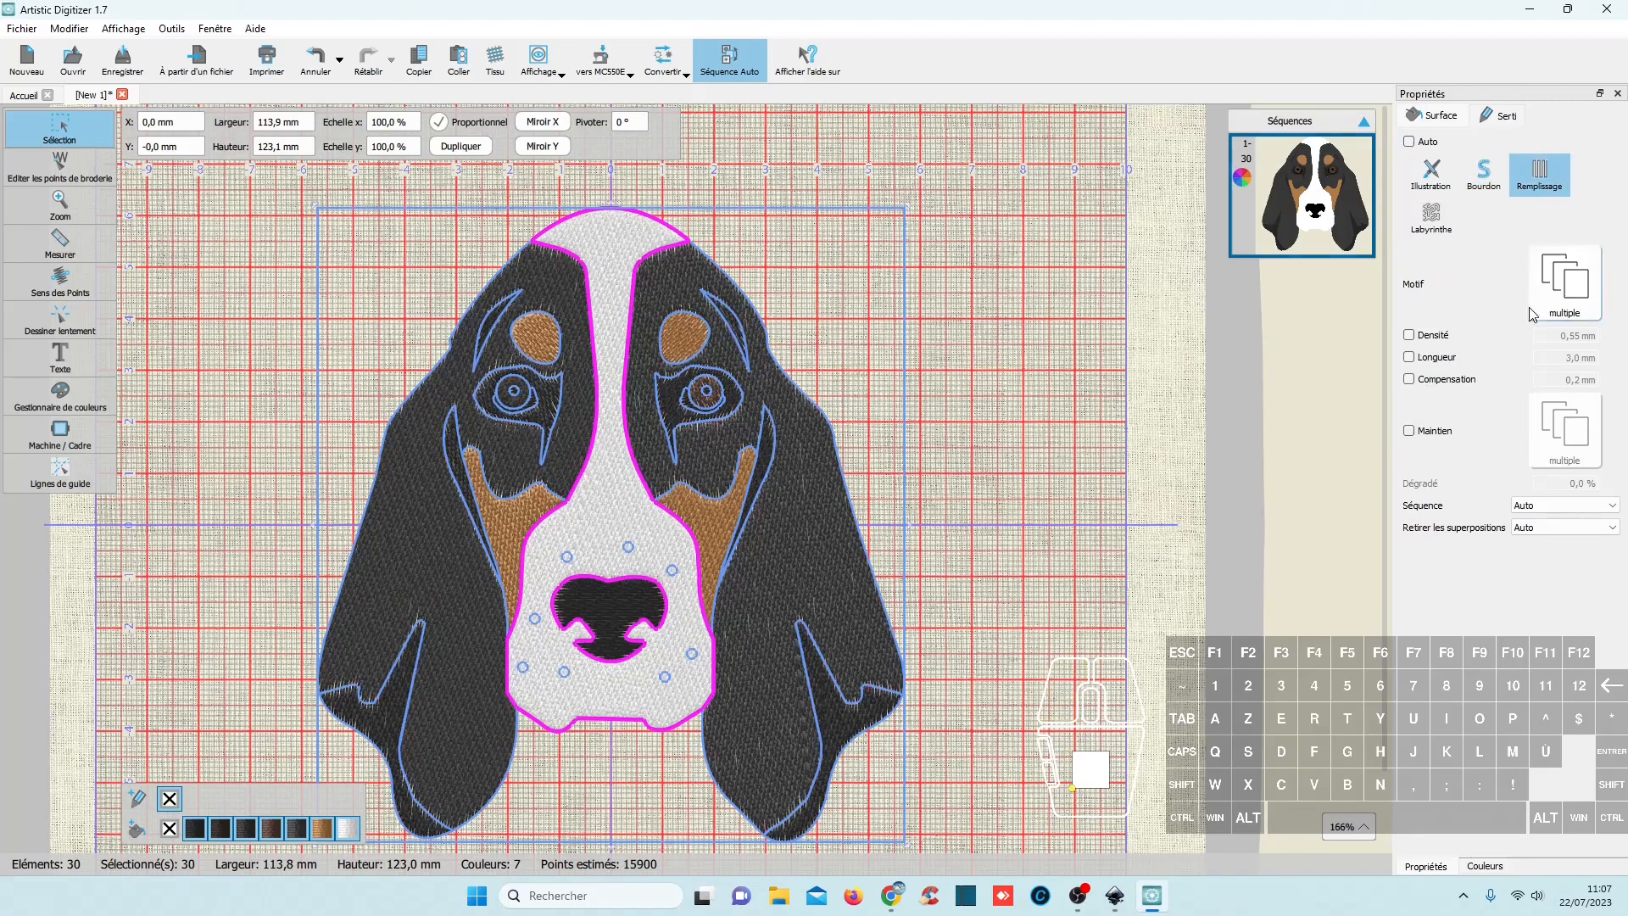
left_click(1060, 776)
Examine the fill stitching around the dog's eyes, eyebrows and brown patches.
key("ctrl")
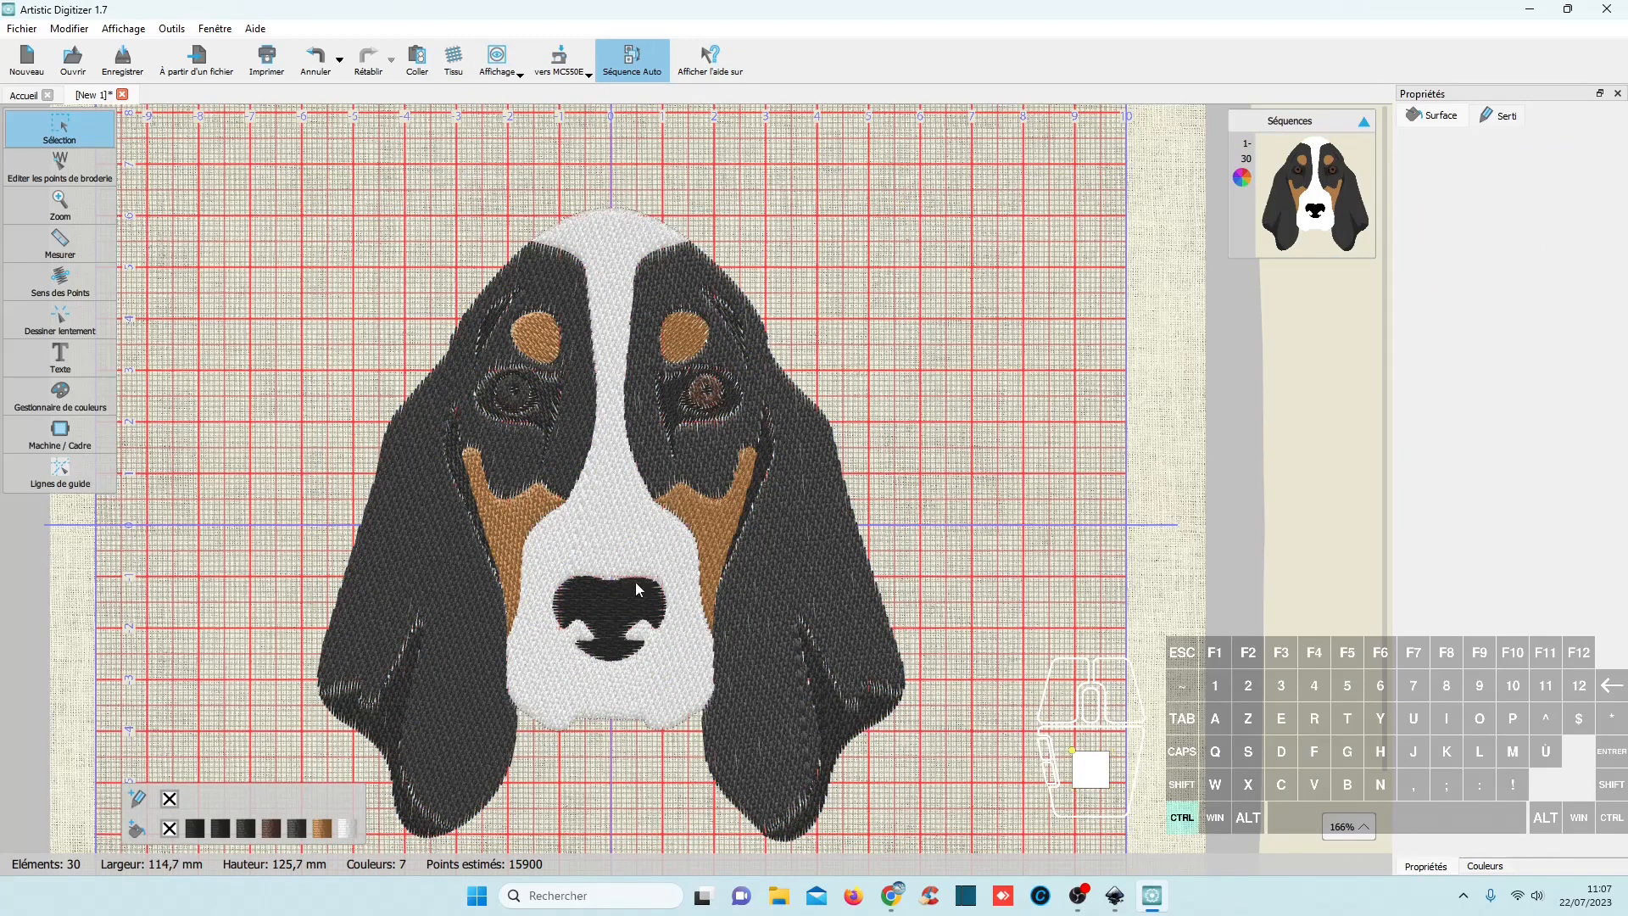
scroll(618, 549, "up", 4)
scroll(653, 523, "up", 3)
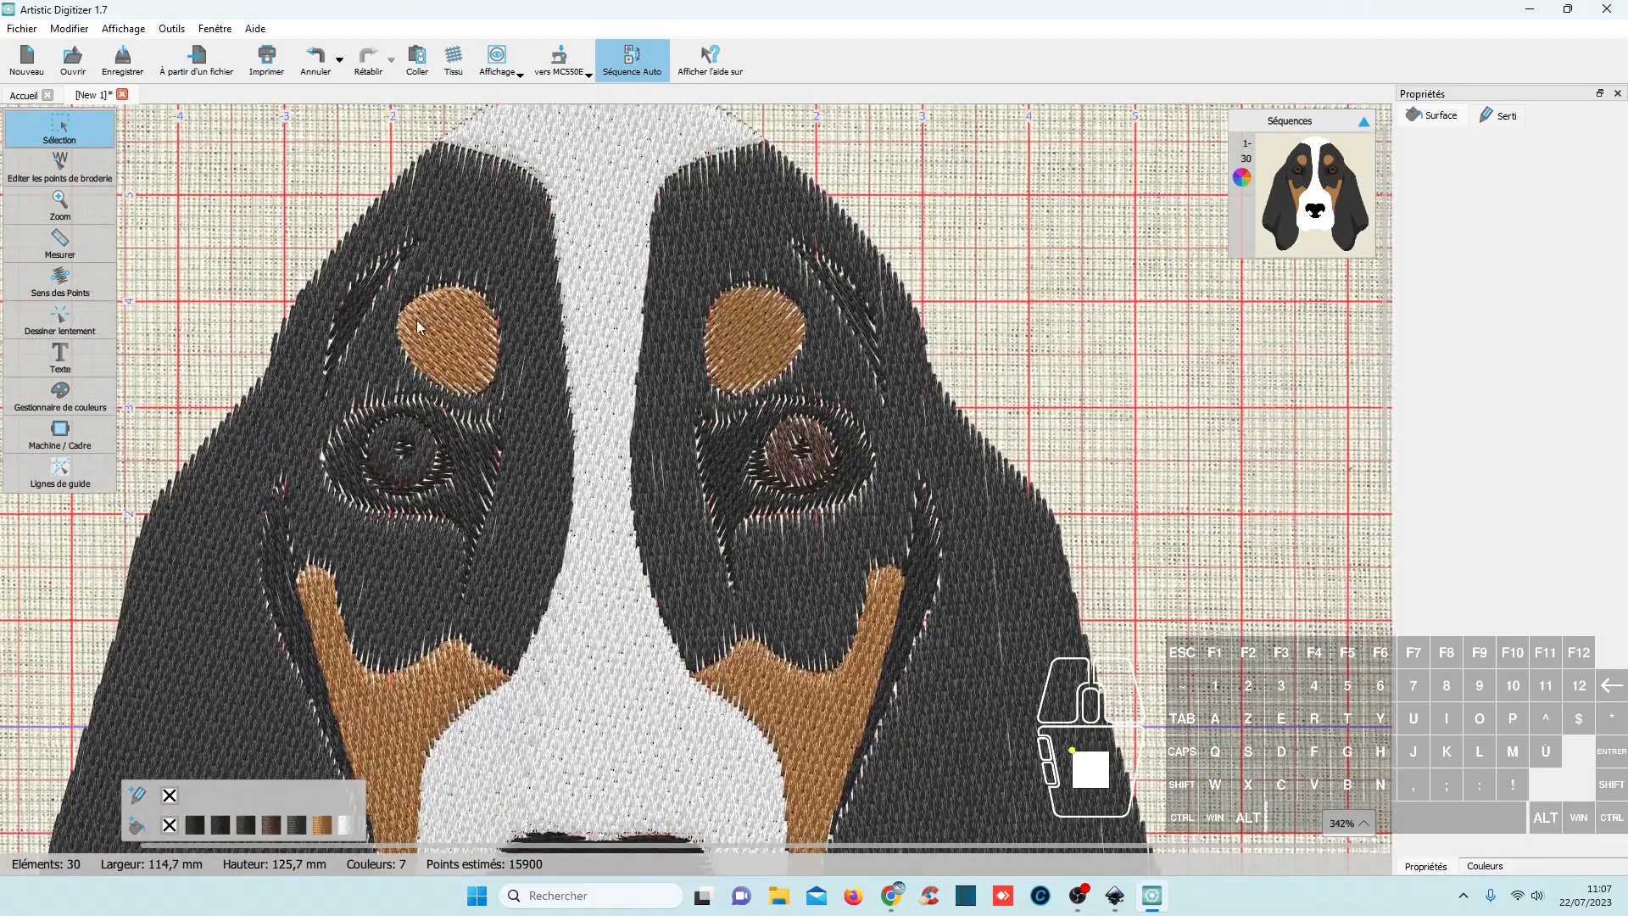
left_click(415, 319)
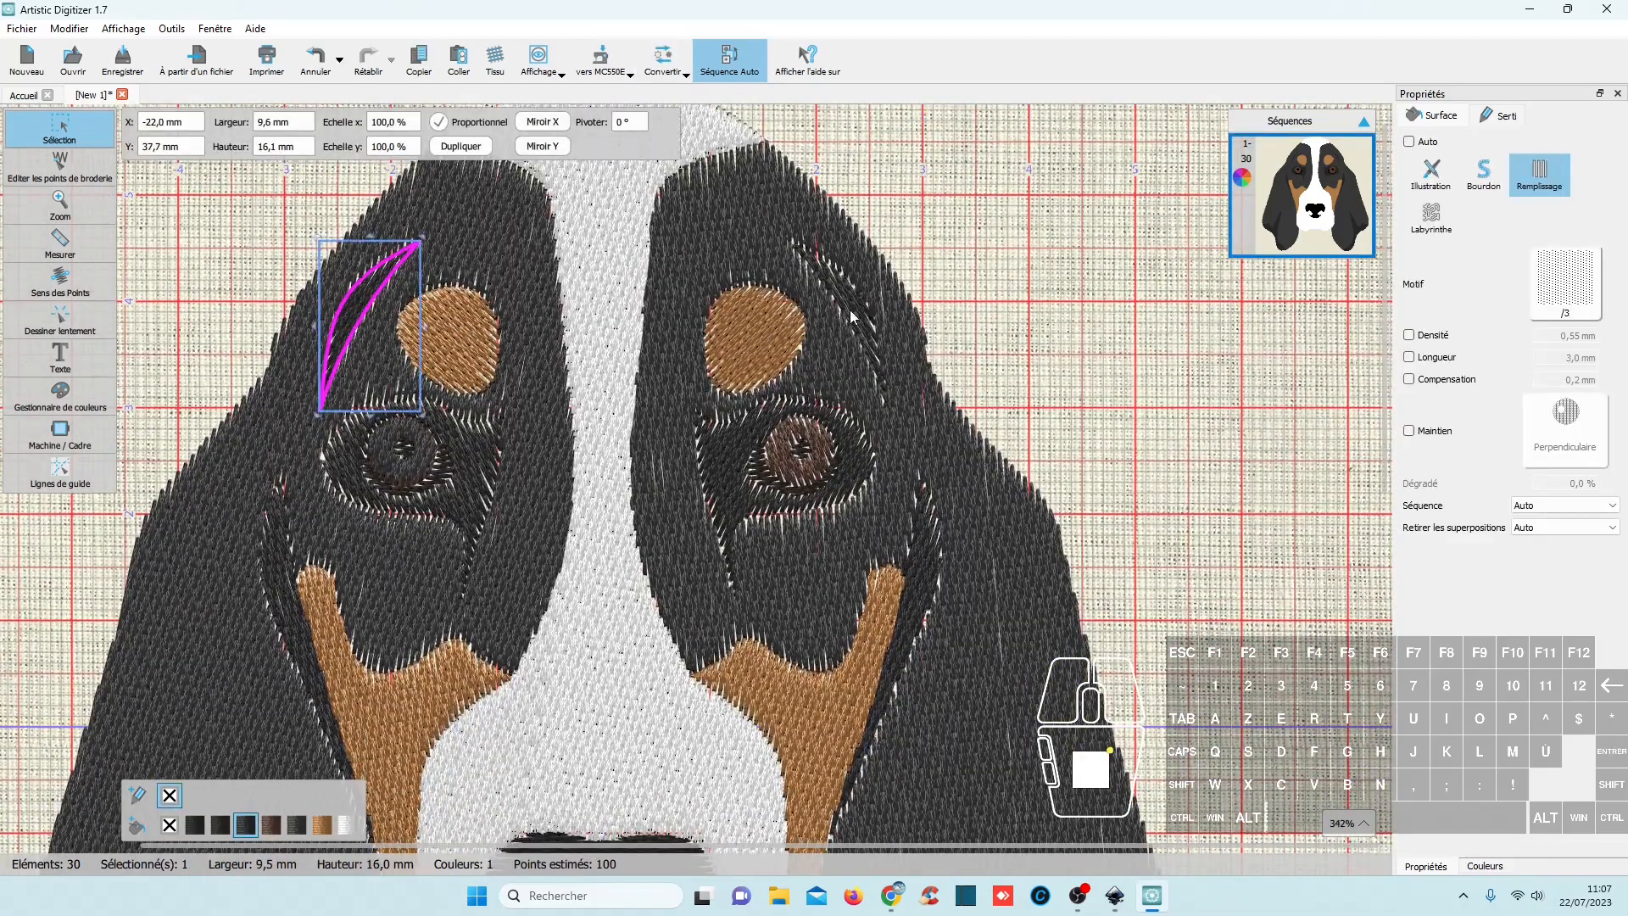
key("ctrl")
scroll(870, 393, "down", 3)
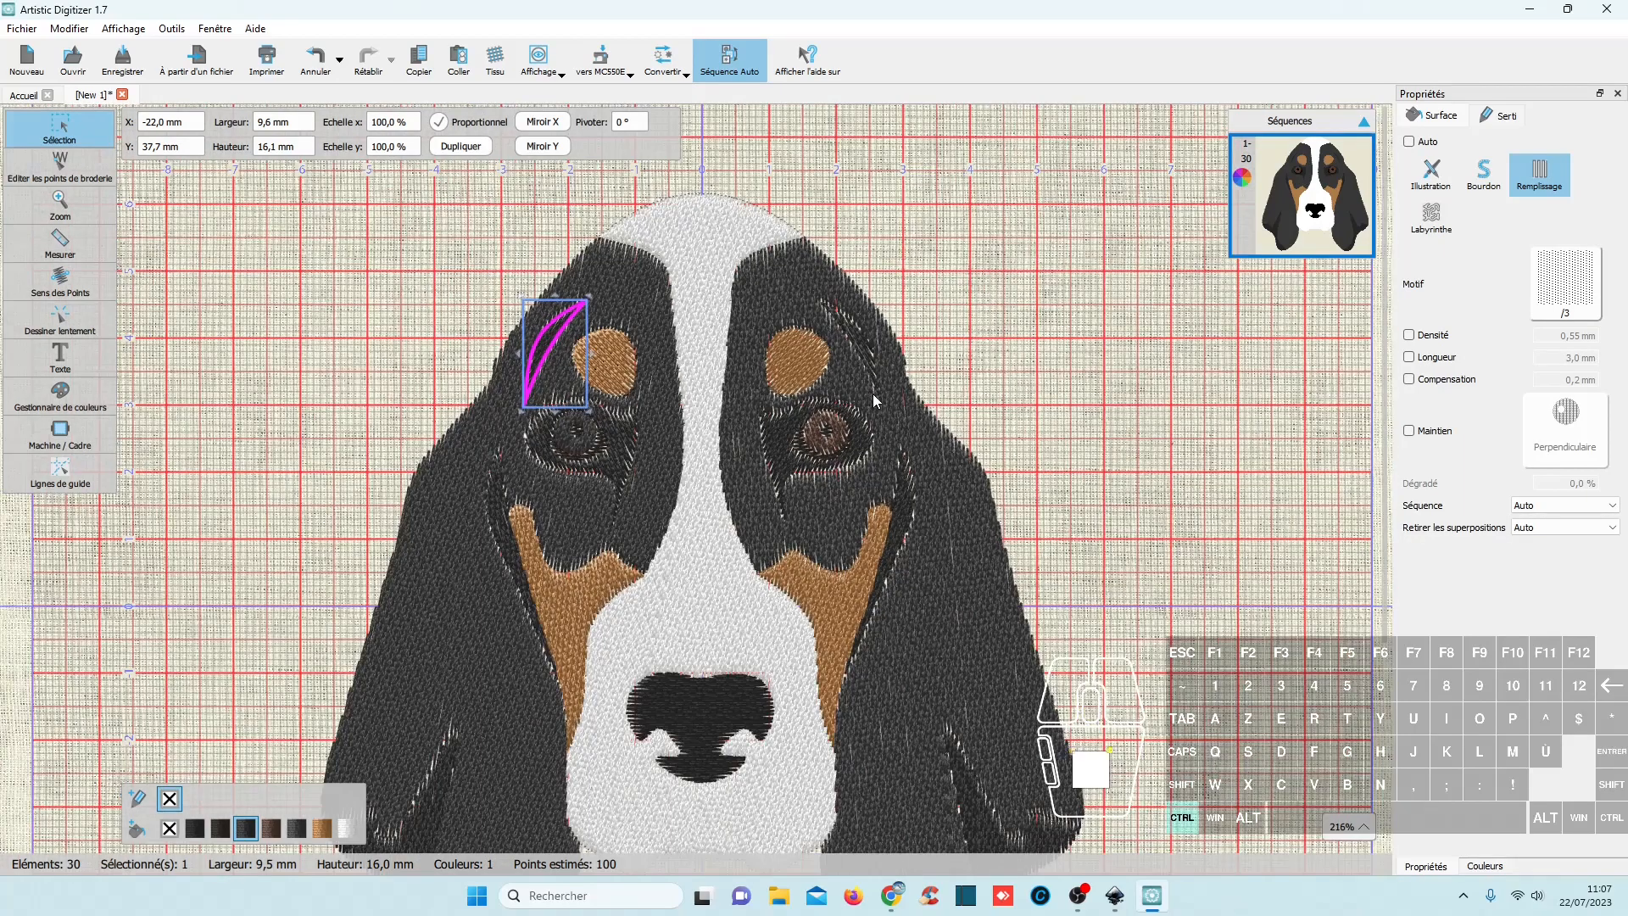
scroll(875, 390, "up", 1)
scroll(876, 396, "down", 1)
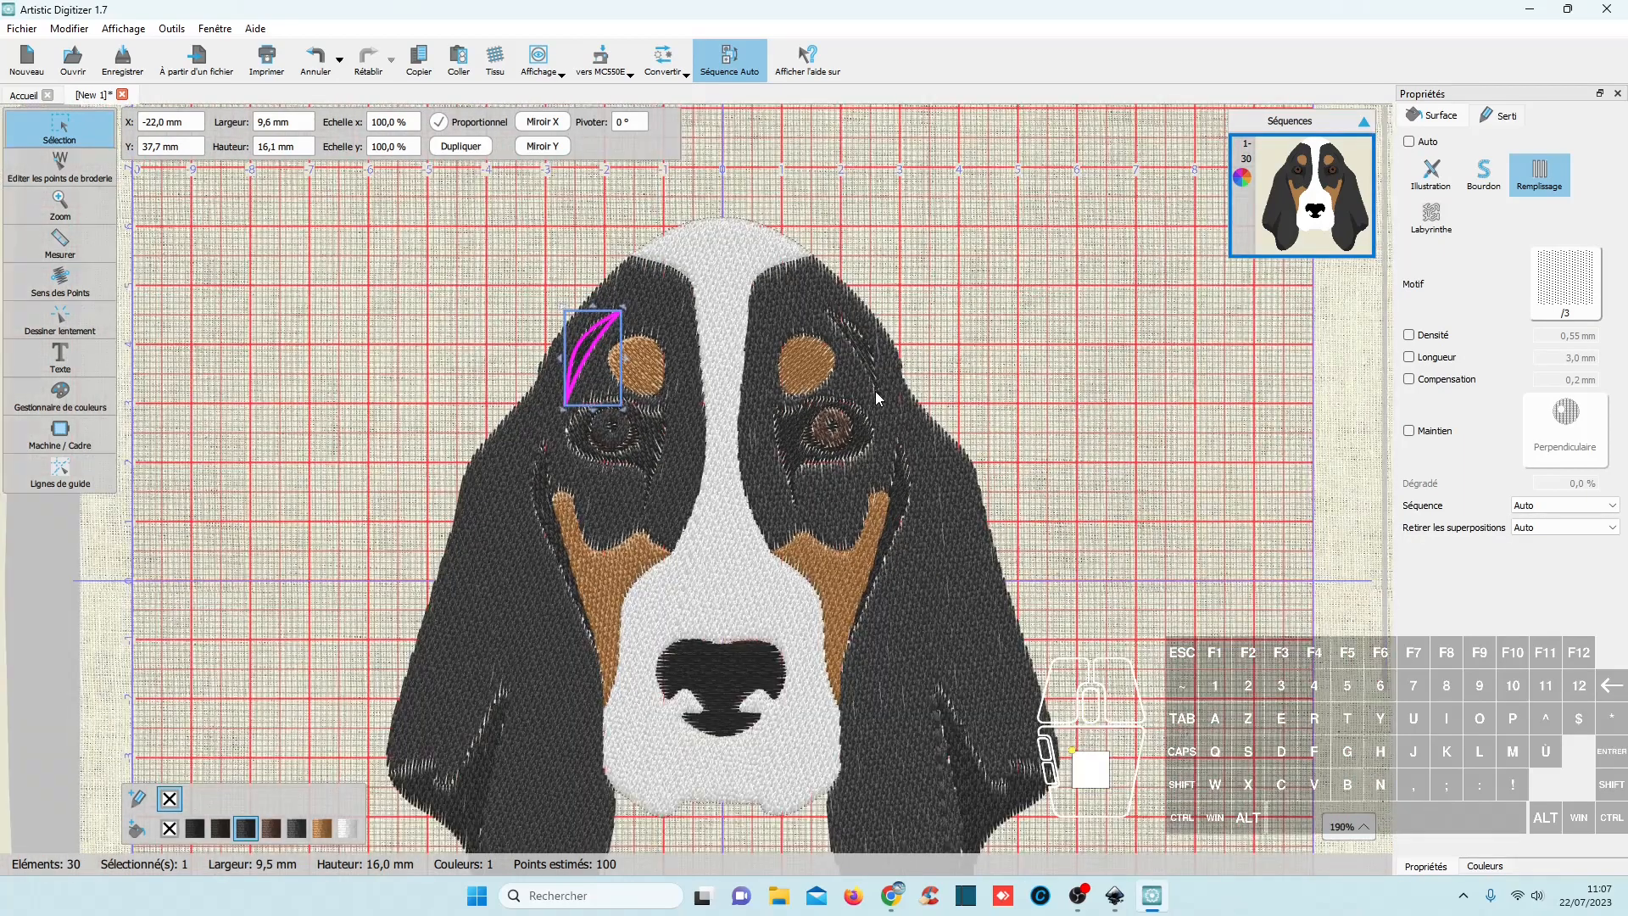
Set a custom fill density of 0.45 mm for all shapes of the dog head.
key("ctrl+a")
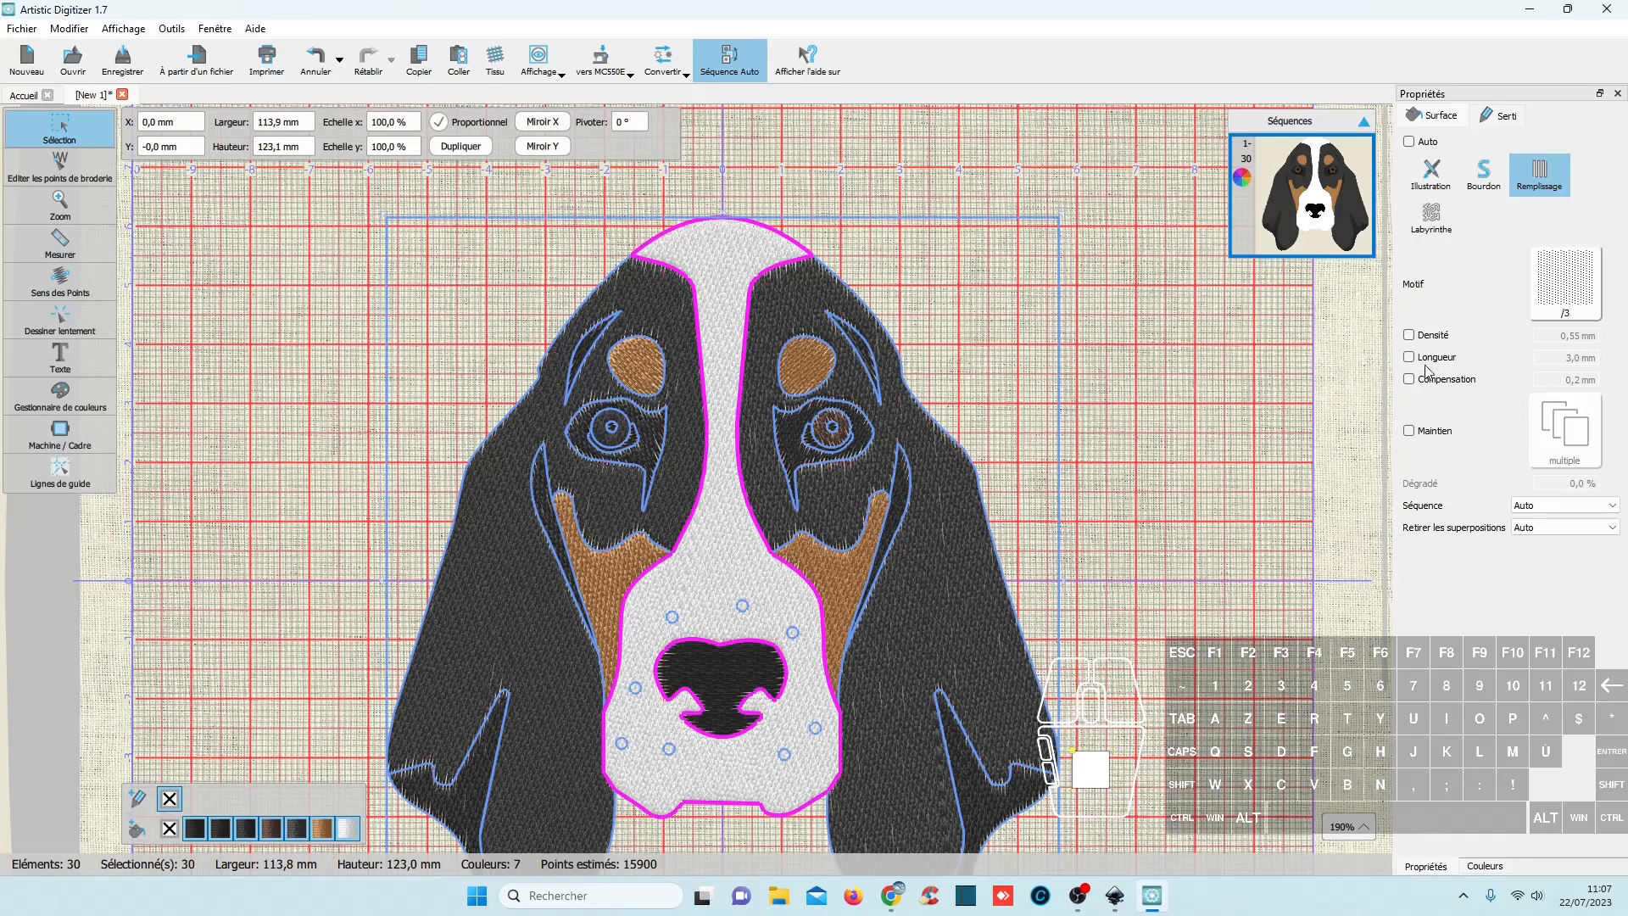
left_click(1408, 335)
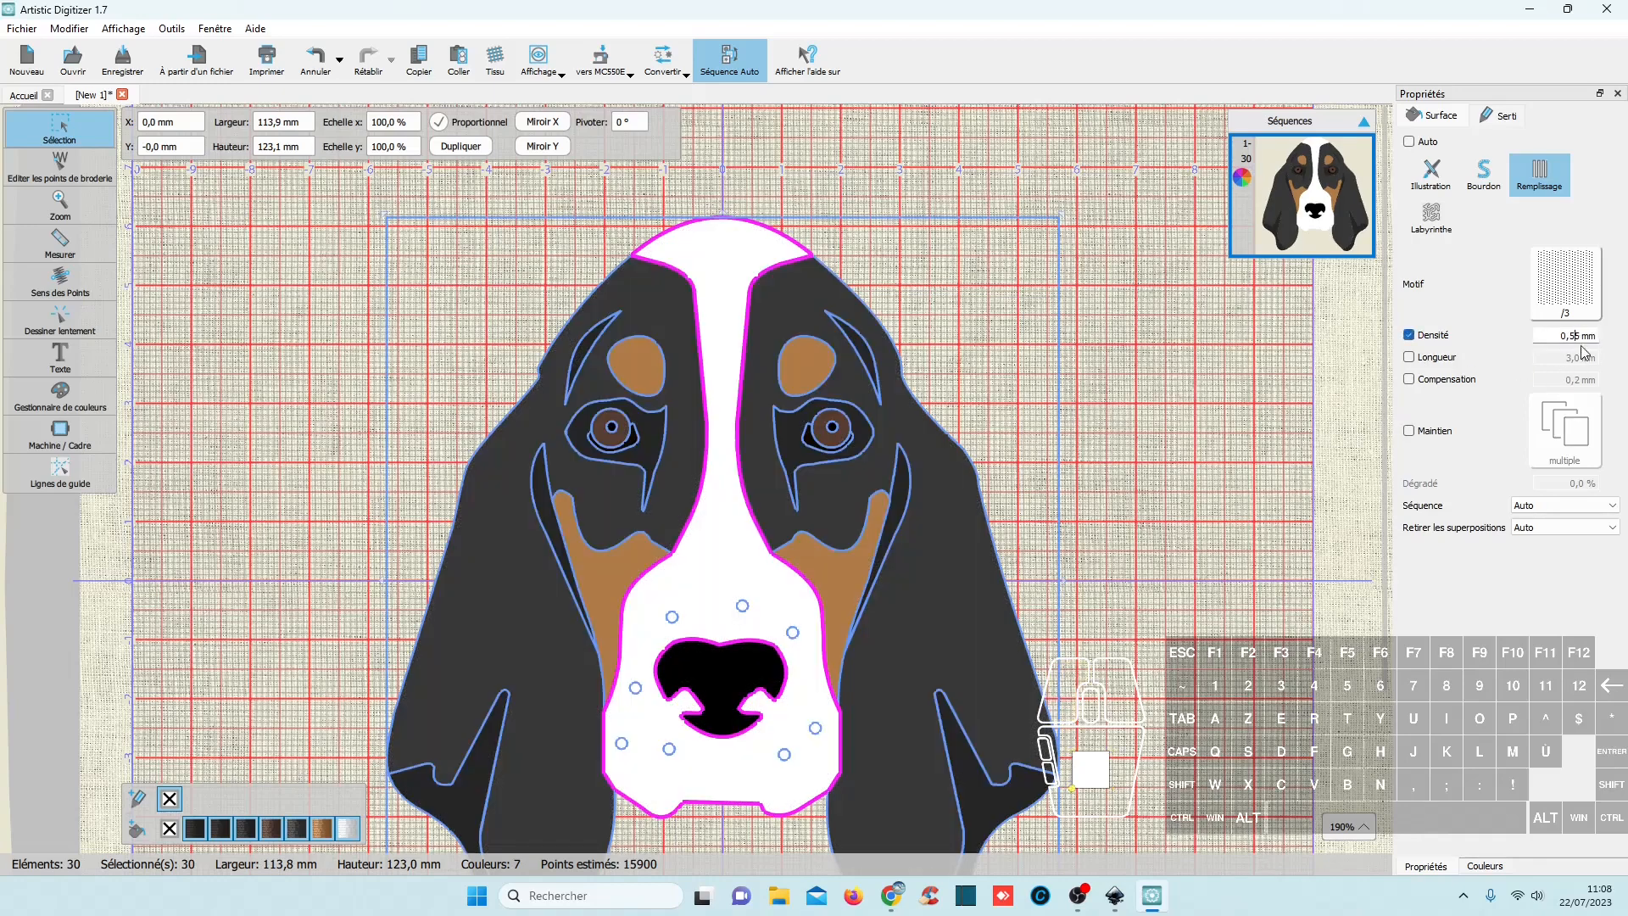
key("BackSpace")
type("4")
key("Return")
left_click(1126, 588)
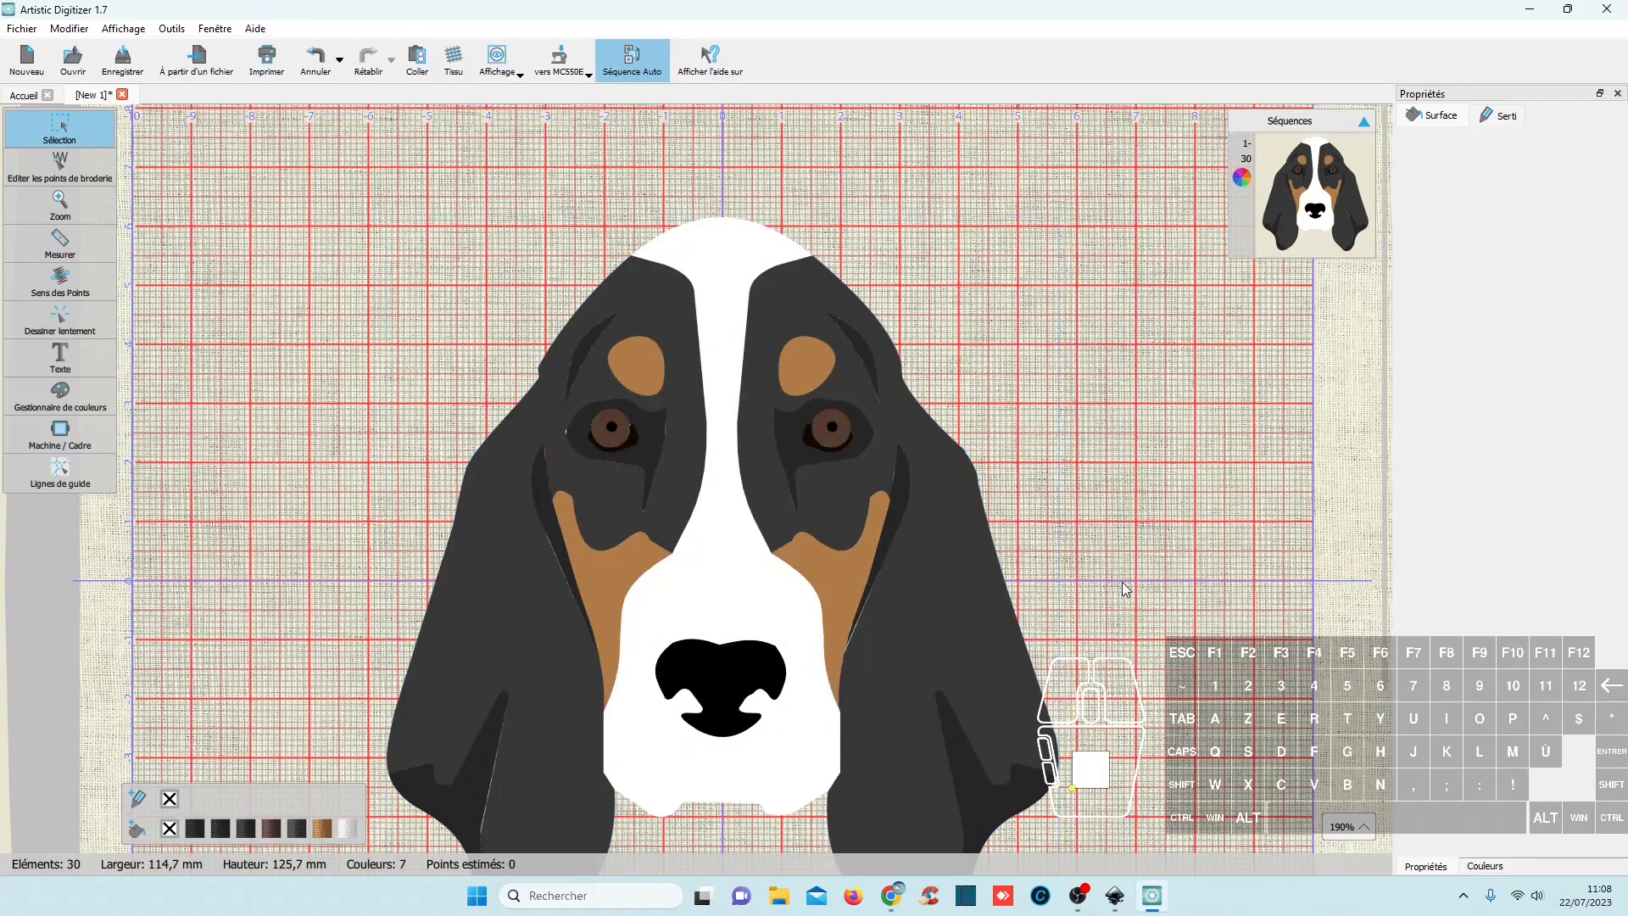
Examine the outlines and gaps of the large ear shape around the left-hand eye in point editing mode.
key("ctrl")
scroll(500, 731, "up", 5)
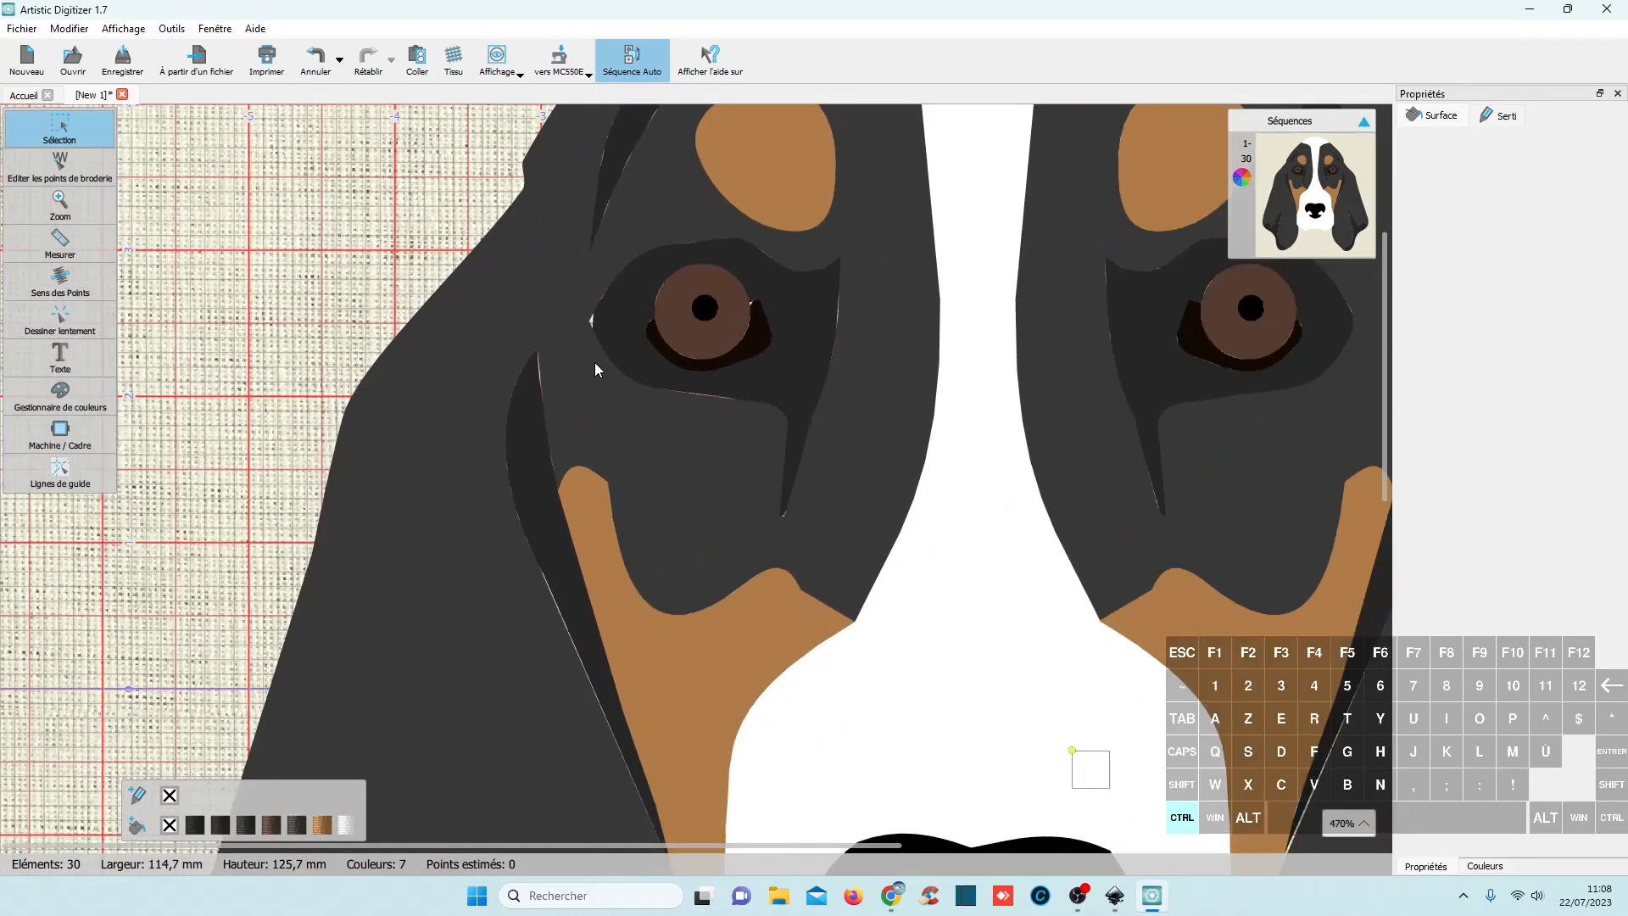
scroll(594, 363, "up", 3)
left_click(558, 314)
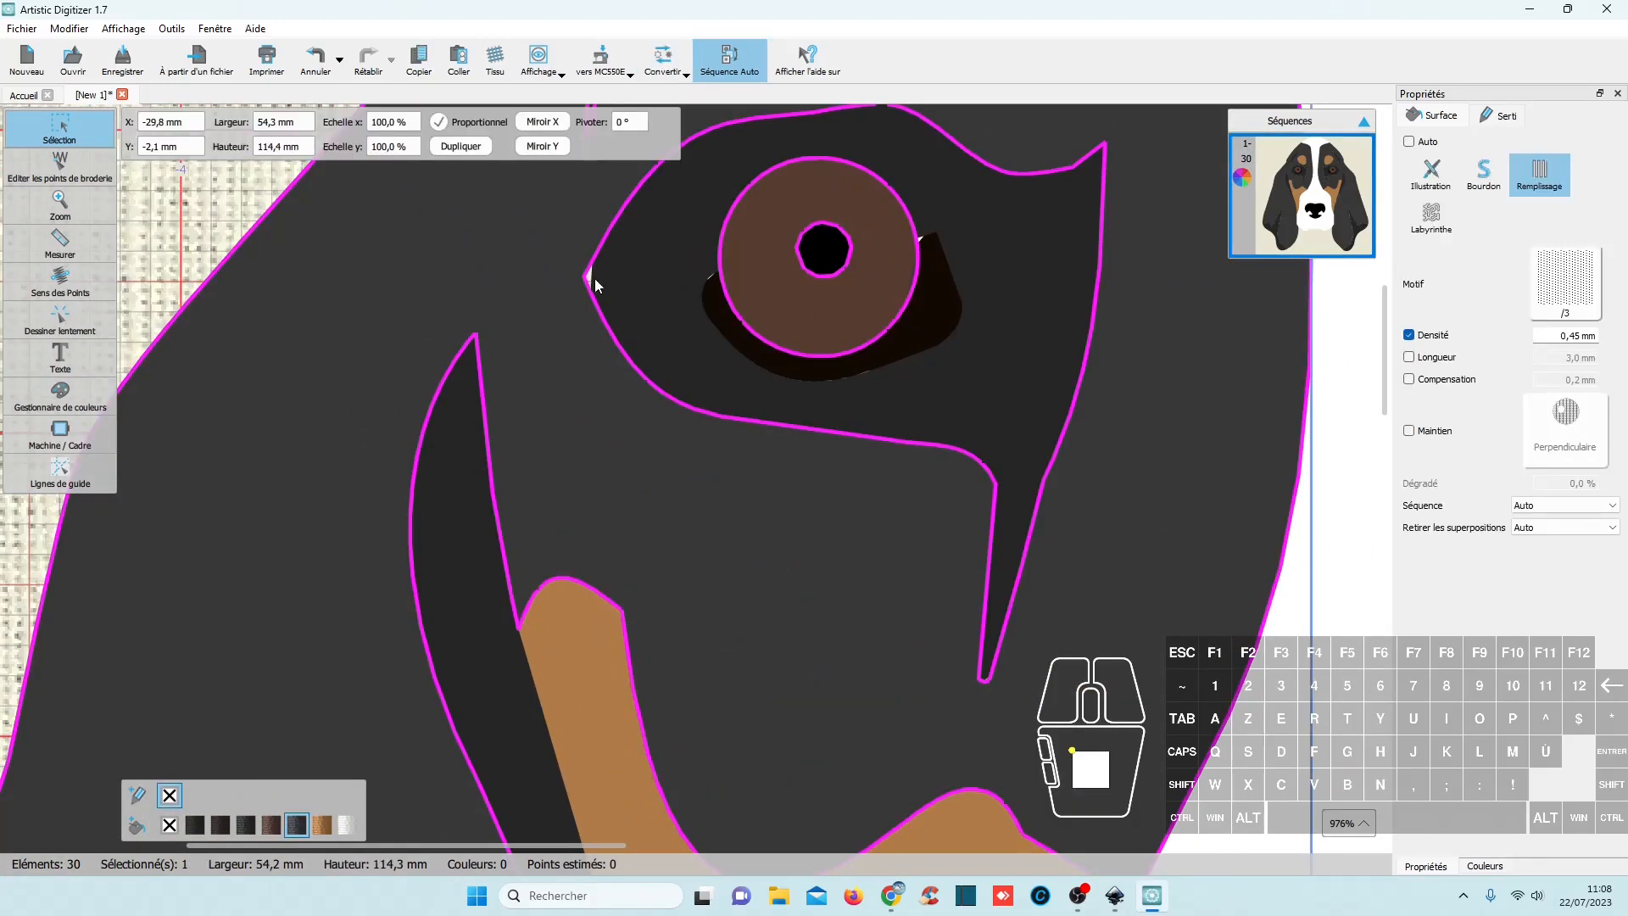
left_click(59, 165)
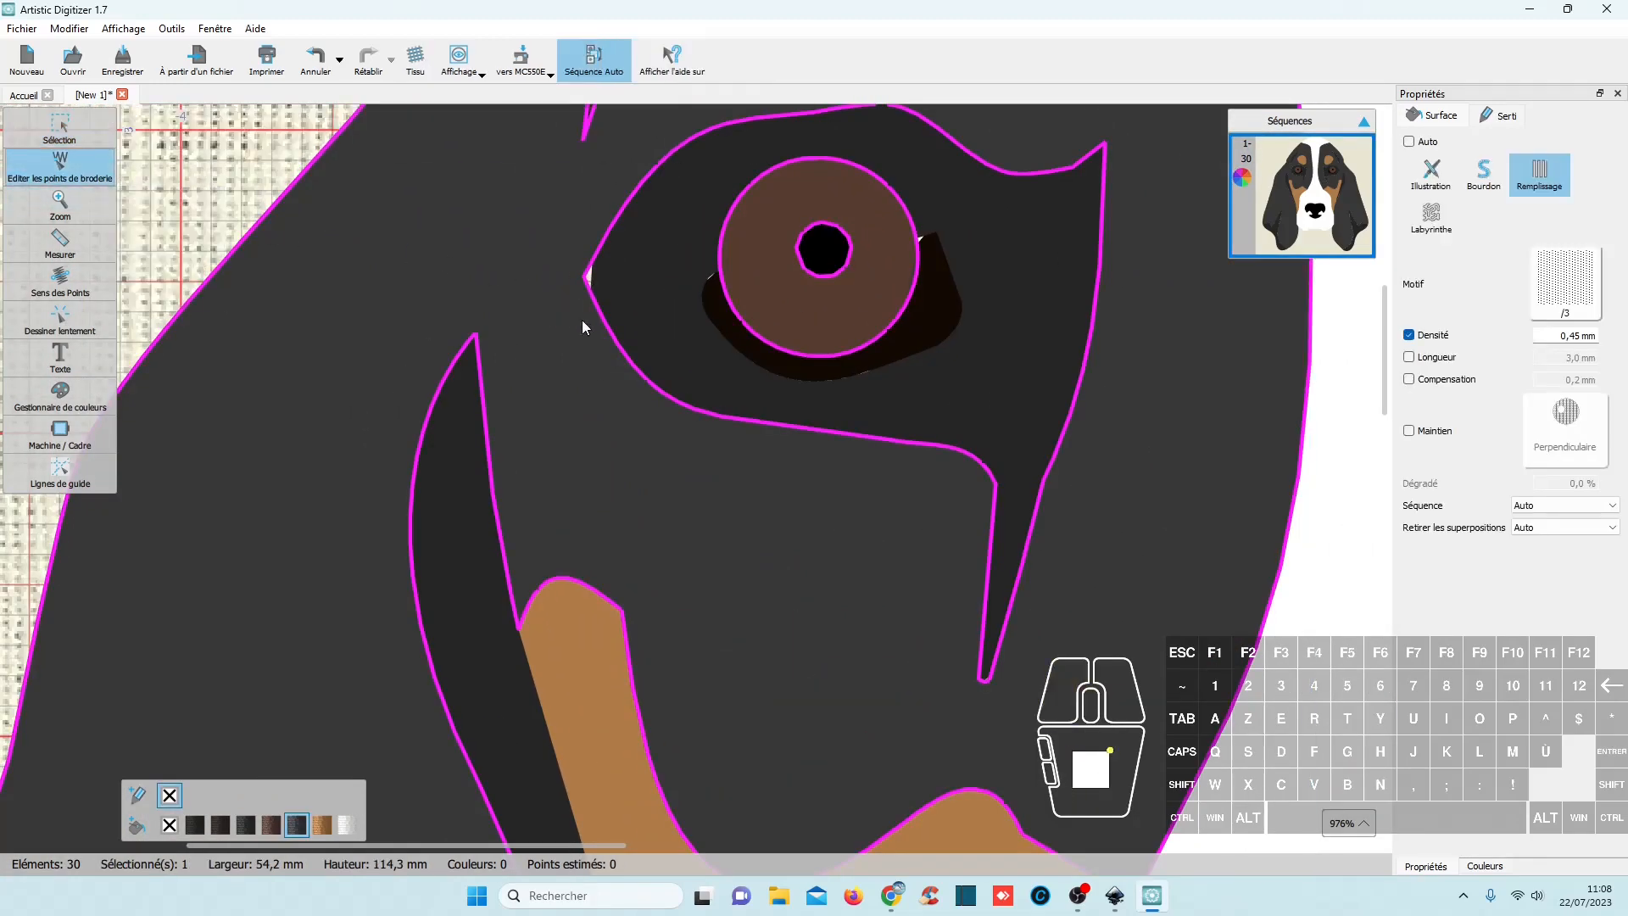
scroll(660, 402, "down", 4)
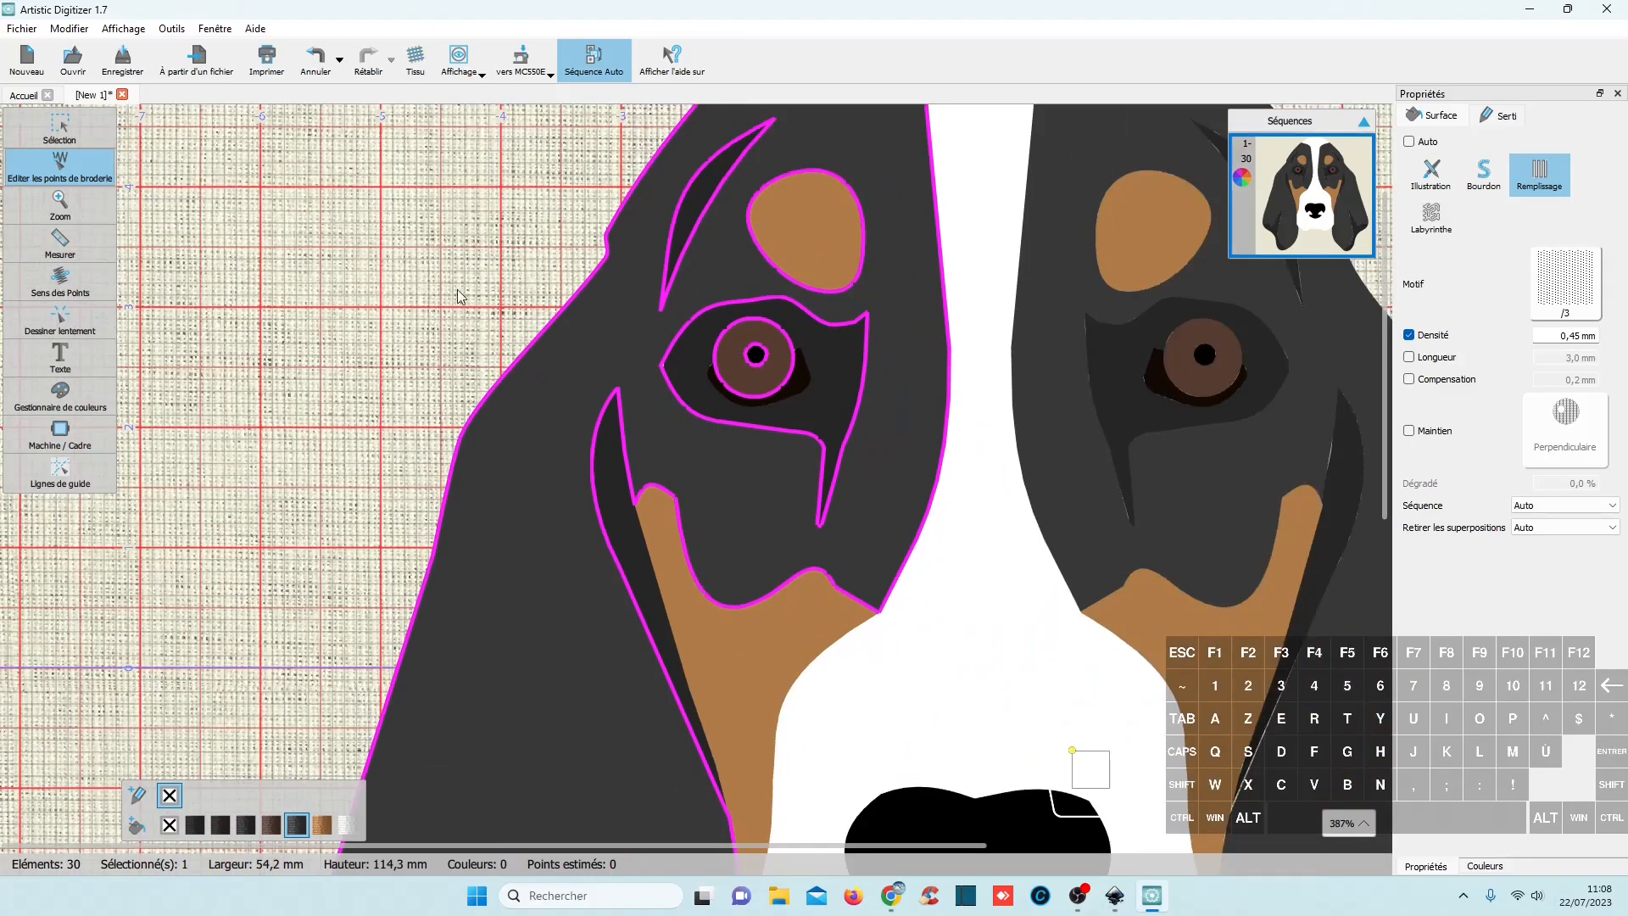
scroll(693, 448, "down", 3)
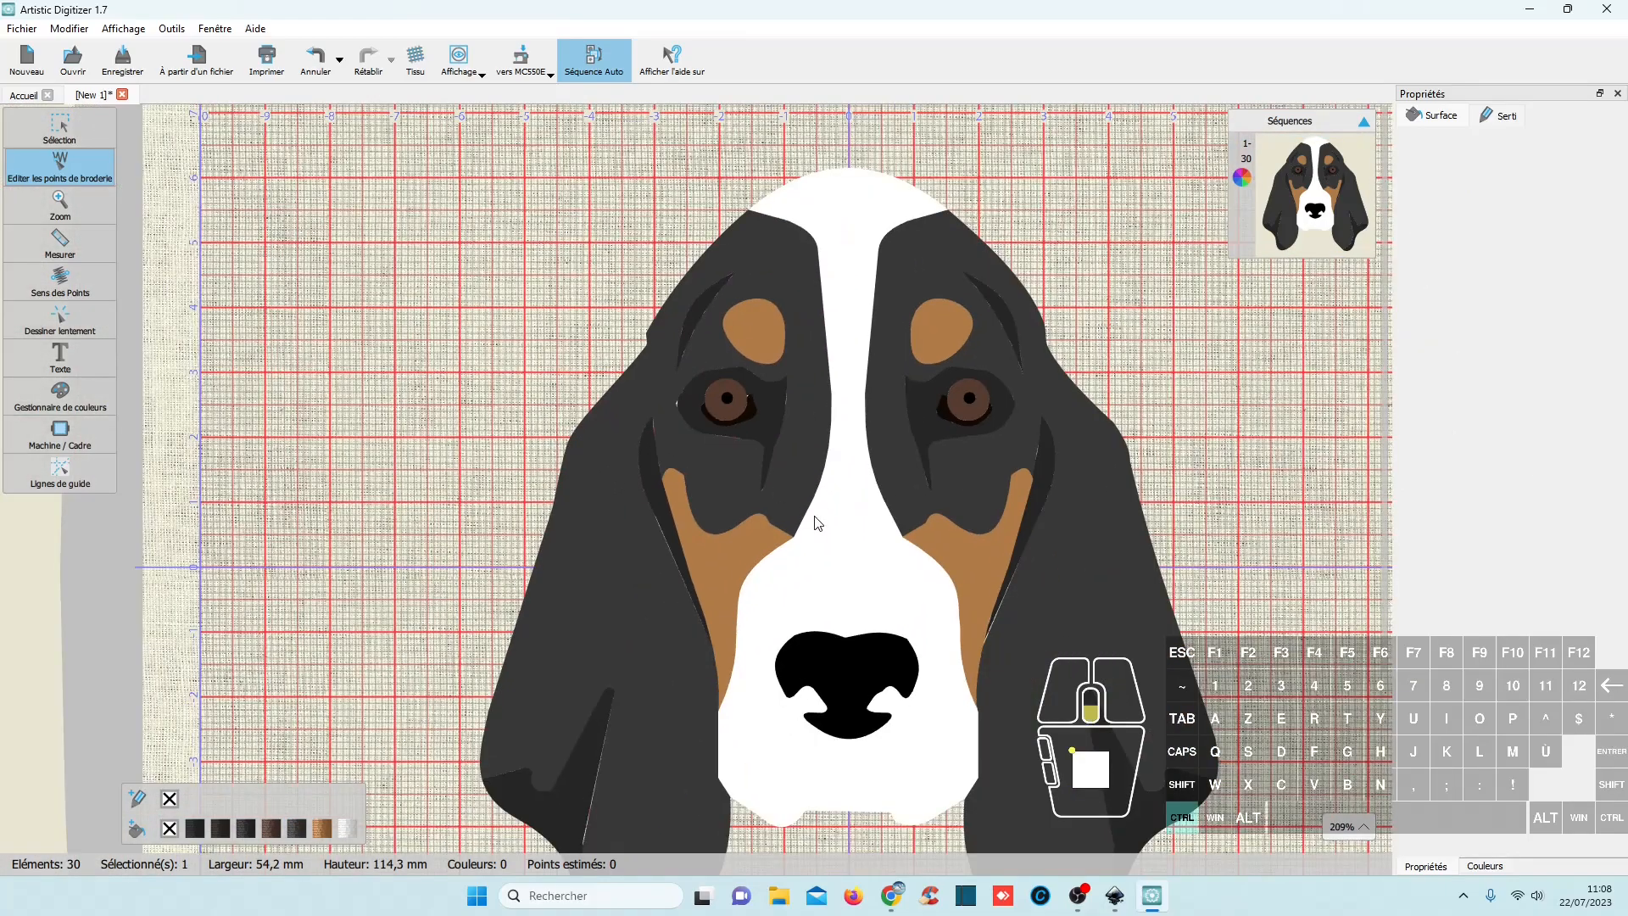
scroll(856, 560, "down", 3)
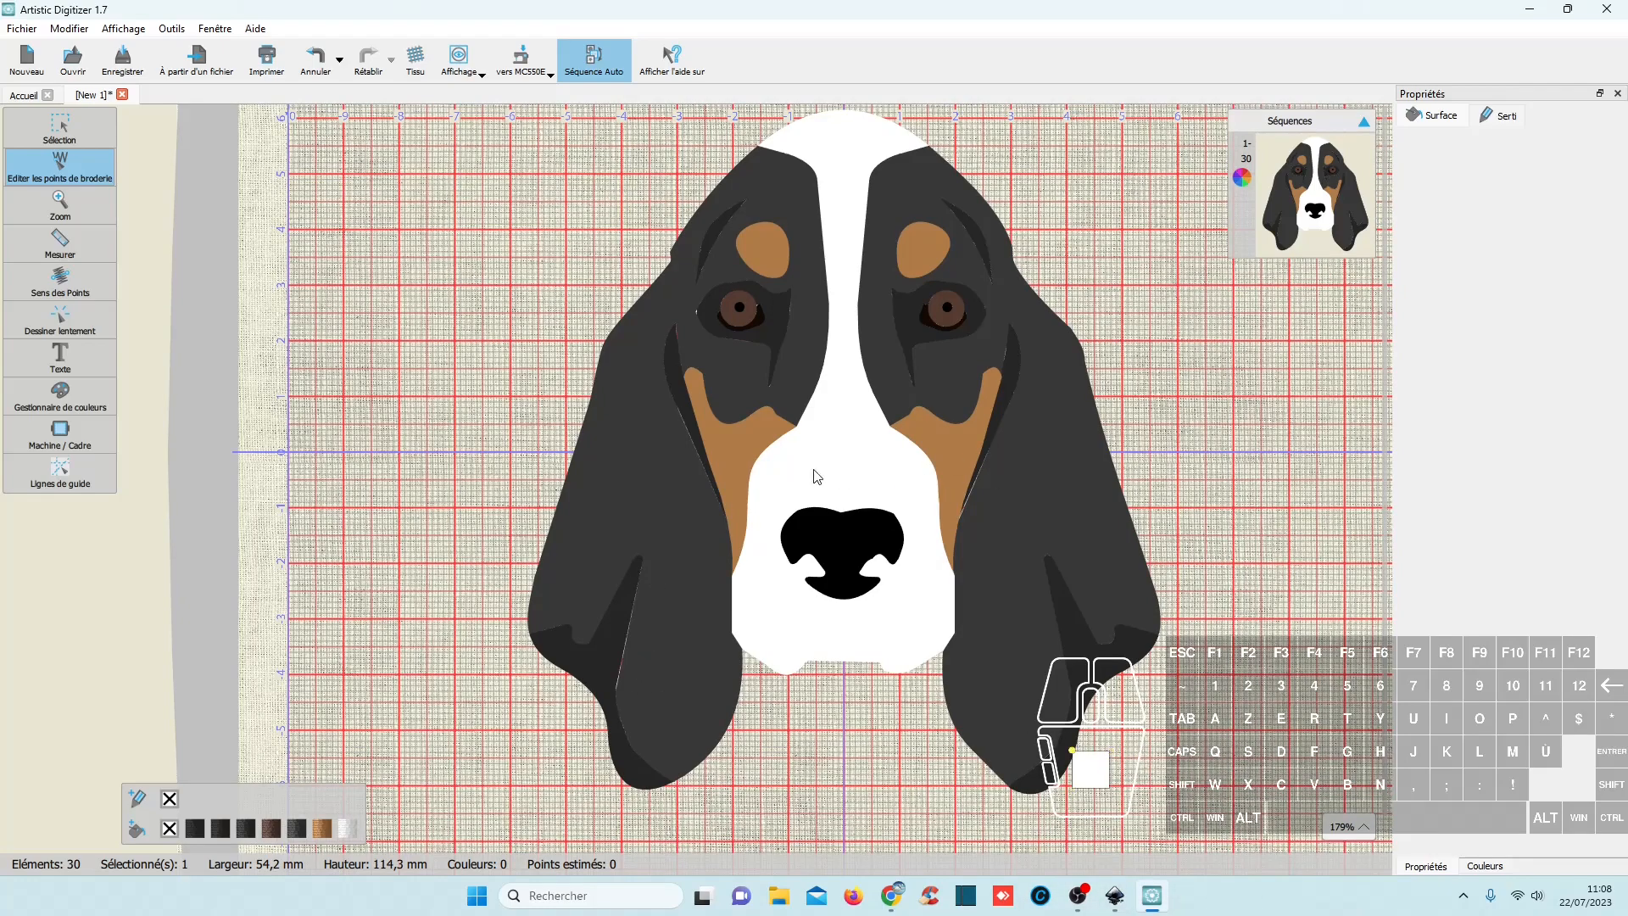
Enable a custom compensation of 0.3 mm for all shapes of the dog head.
left_click(684, 619)
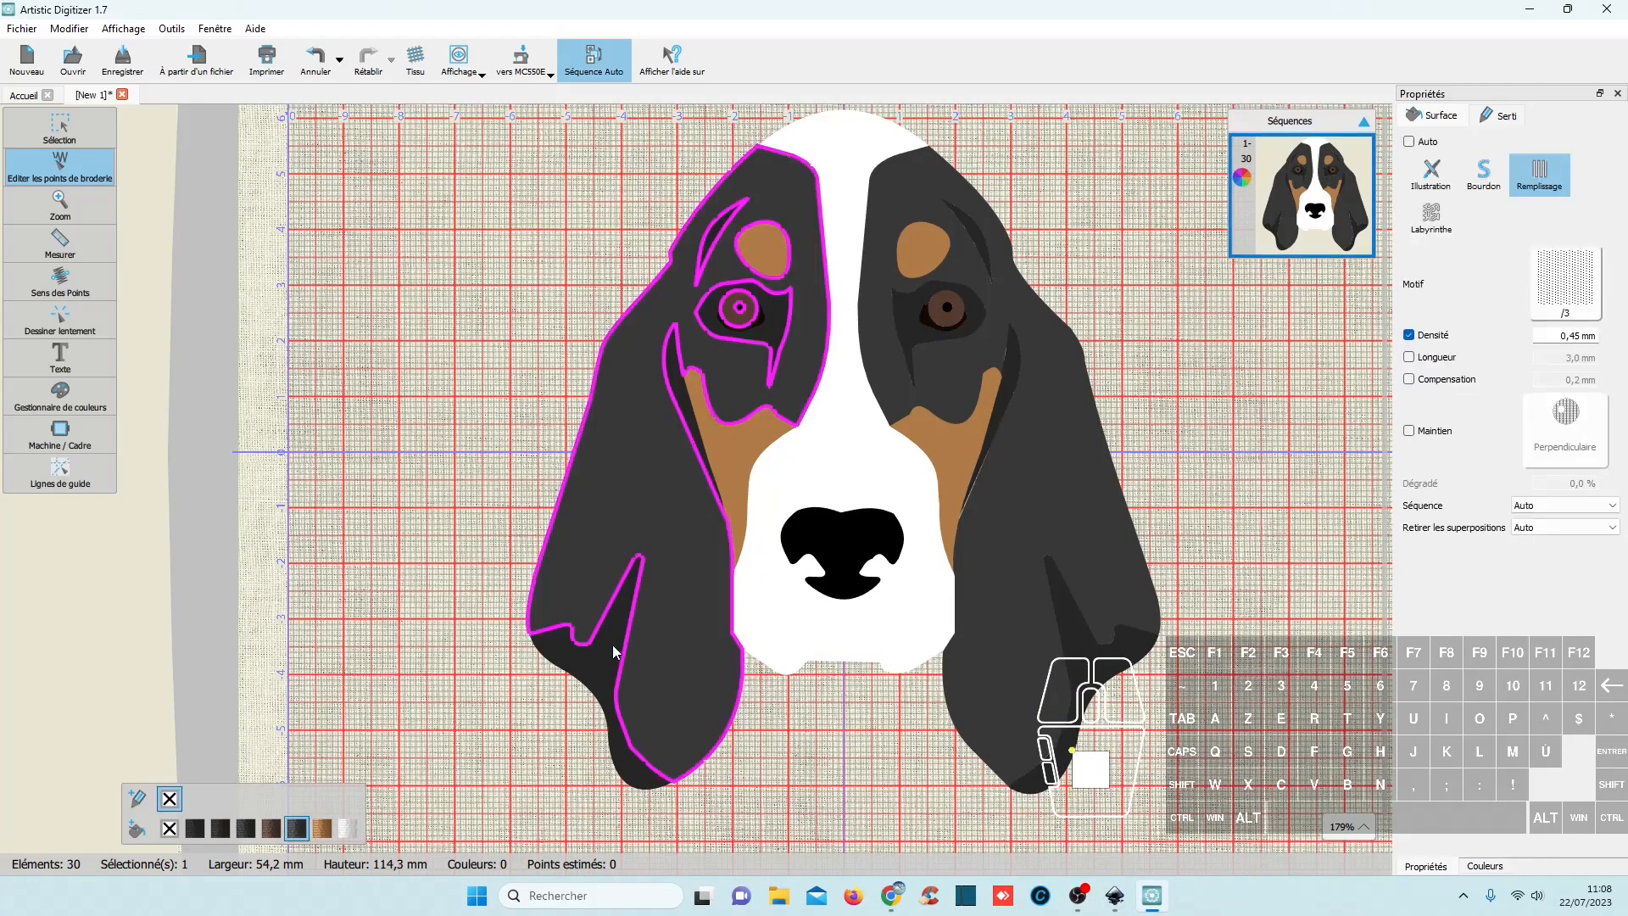
left_click(318, 256)
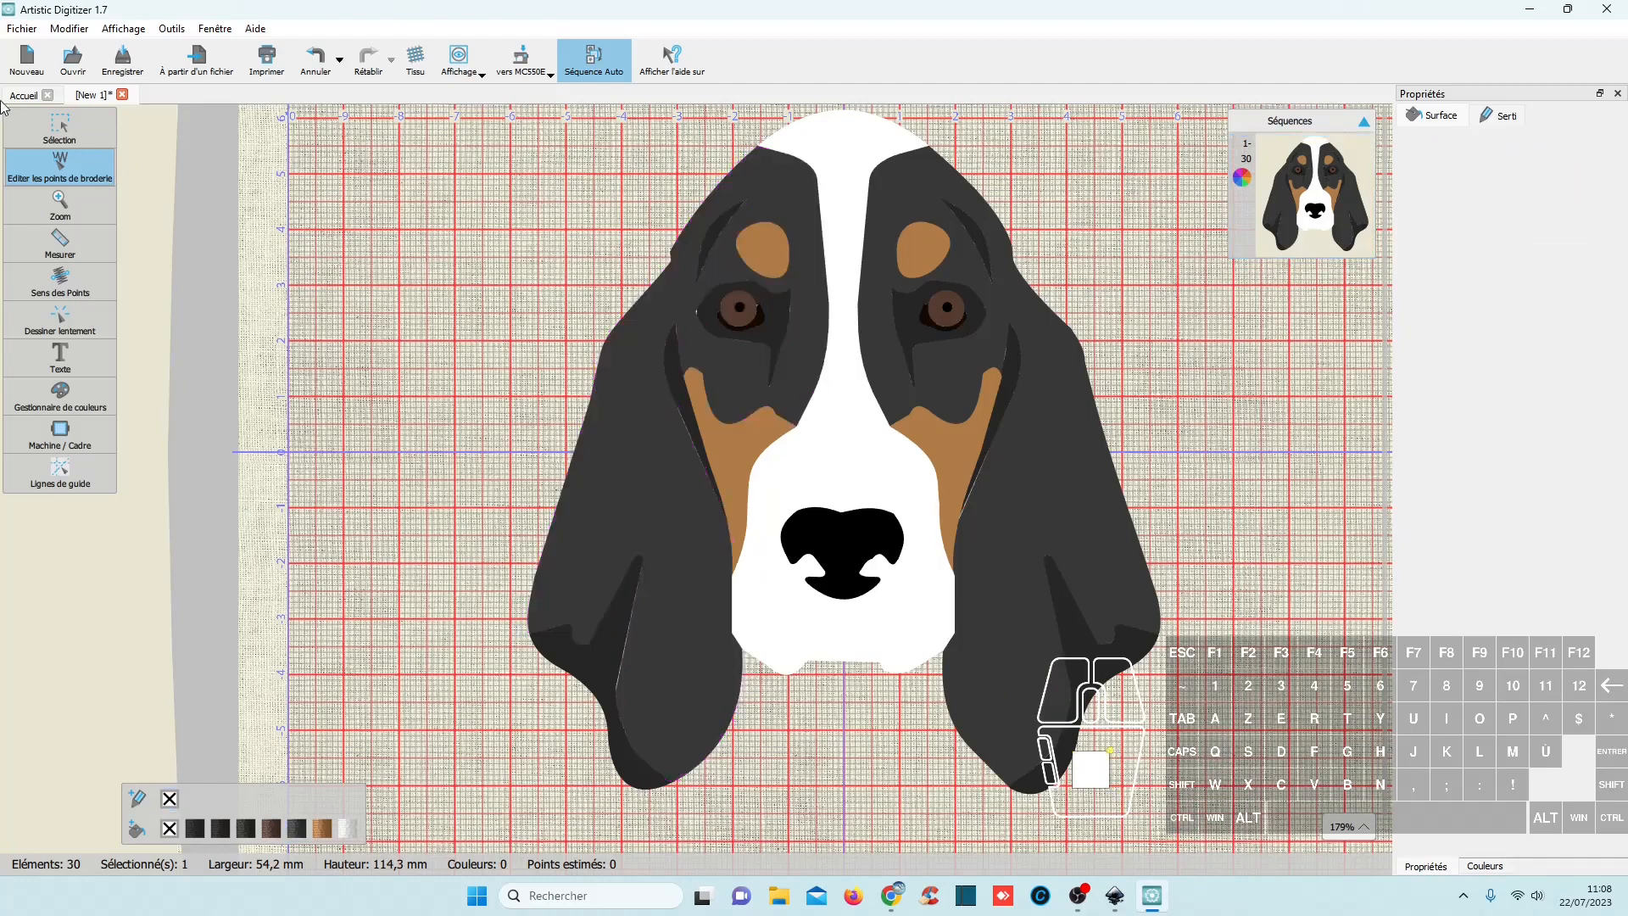
left_click(59, 129)
key("ctrl+a")
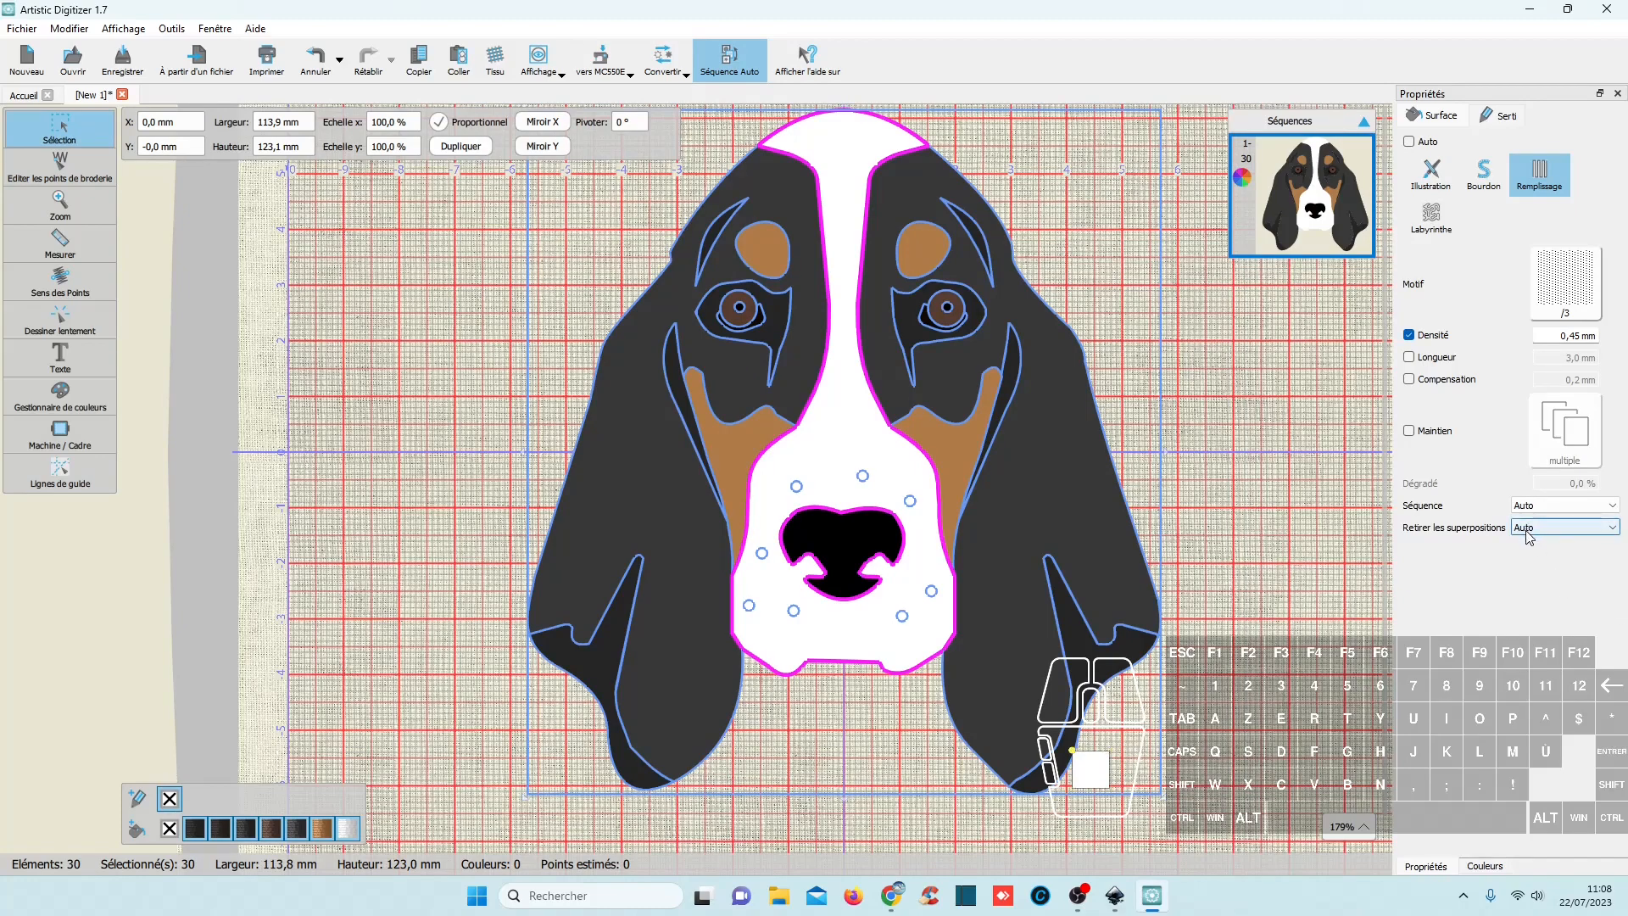
left_click(1410, 379)
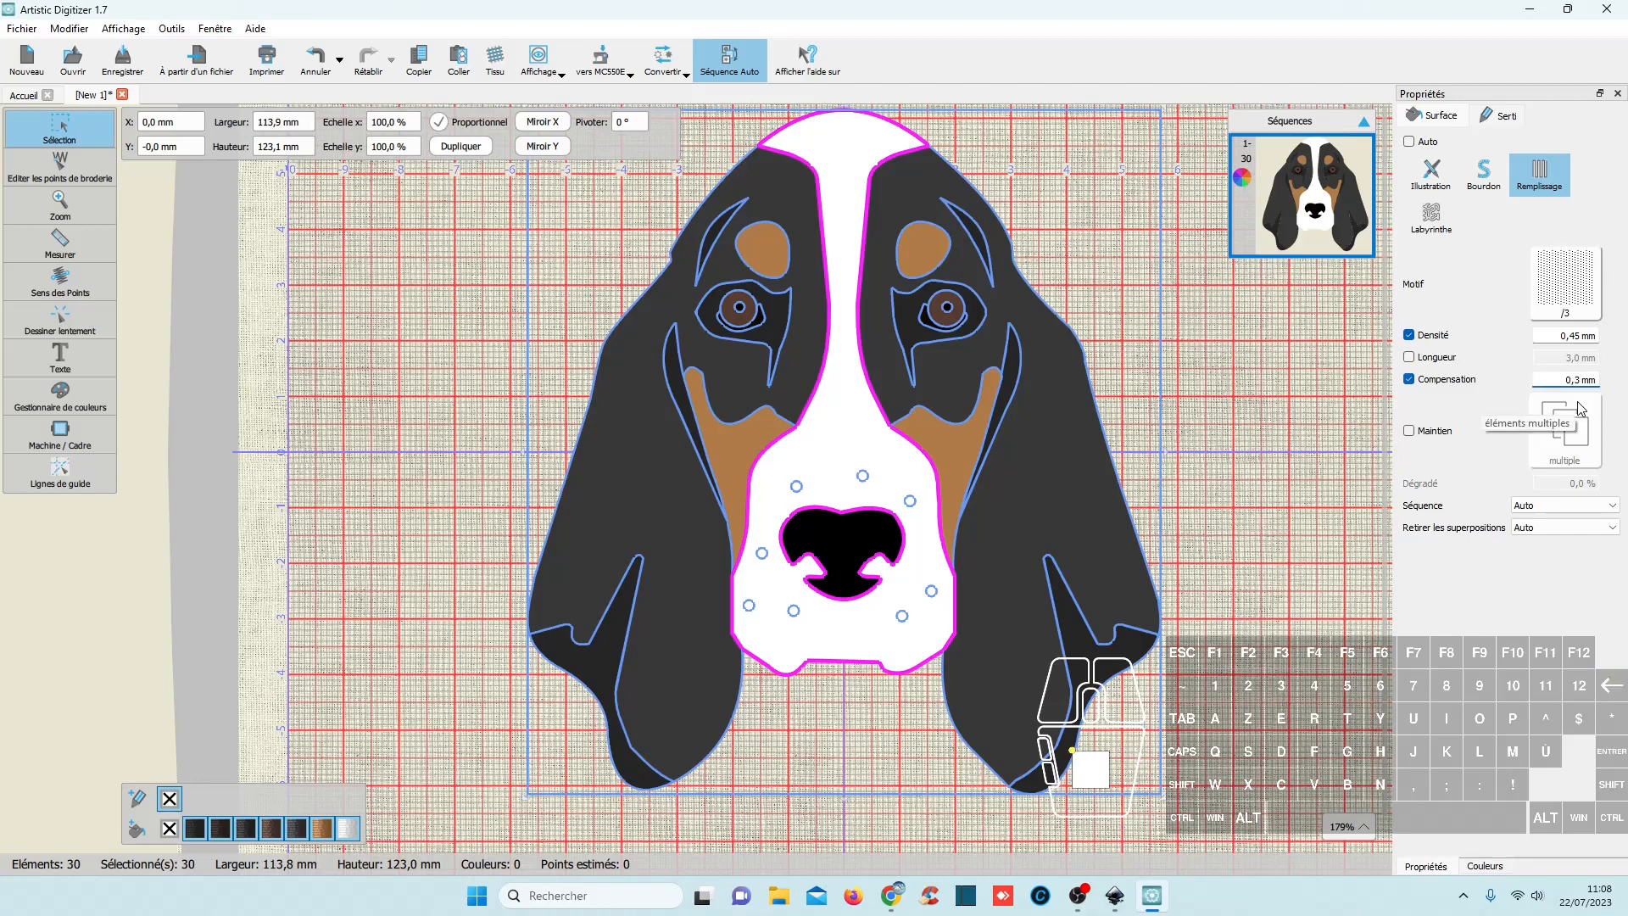
left_click(1236, 521)
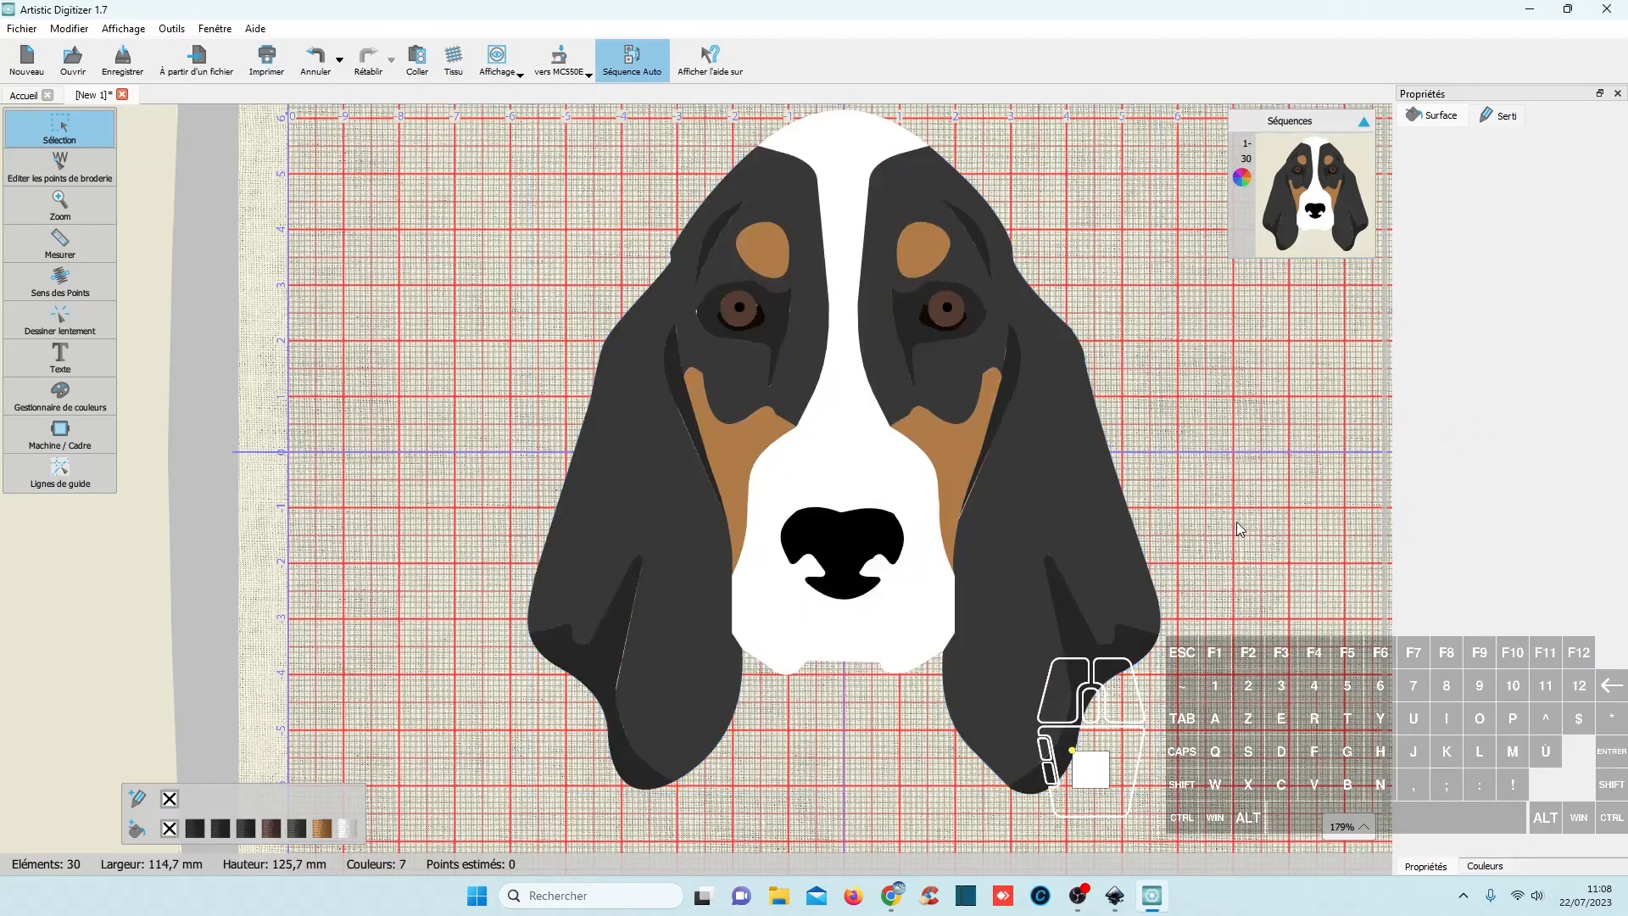
Examine the gaps between the adjoining shapes of the ears, eyes and brown patches.
left_click(627, 644)
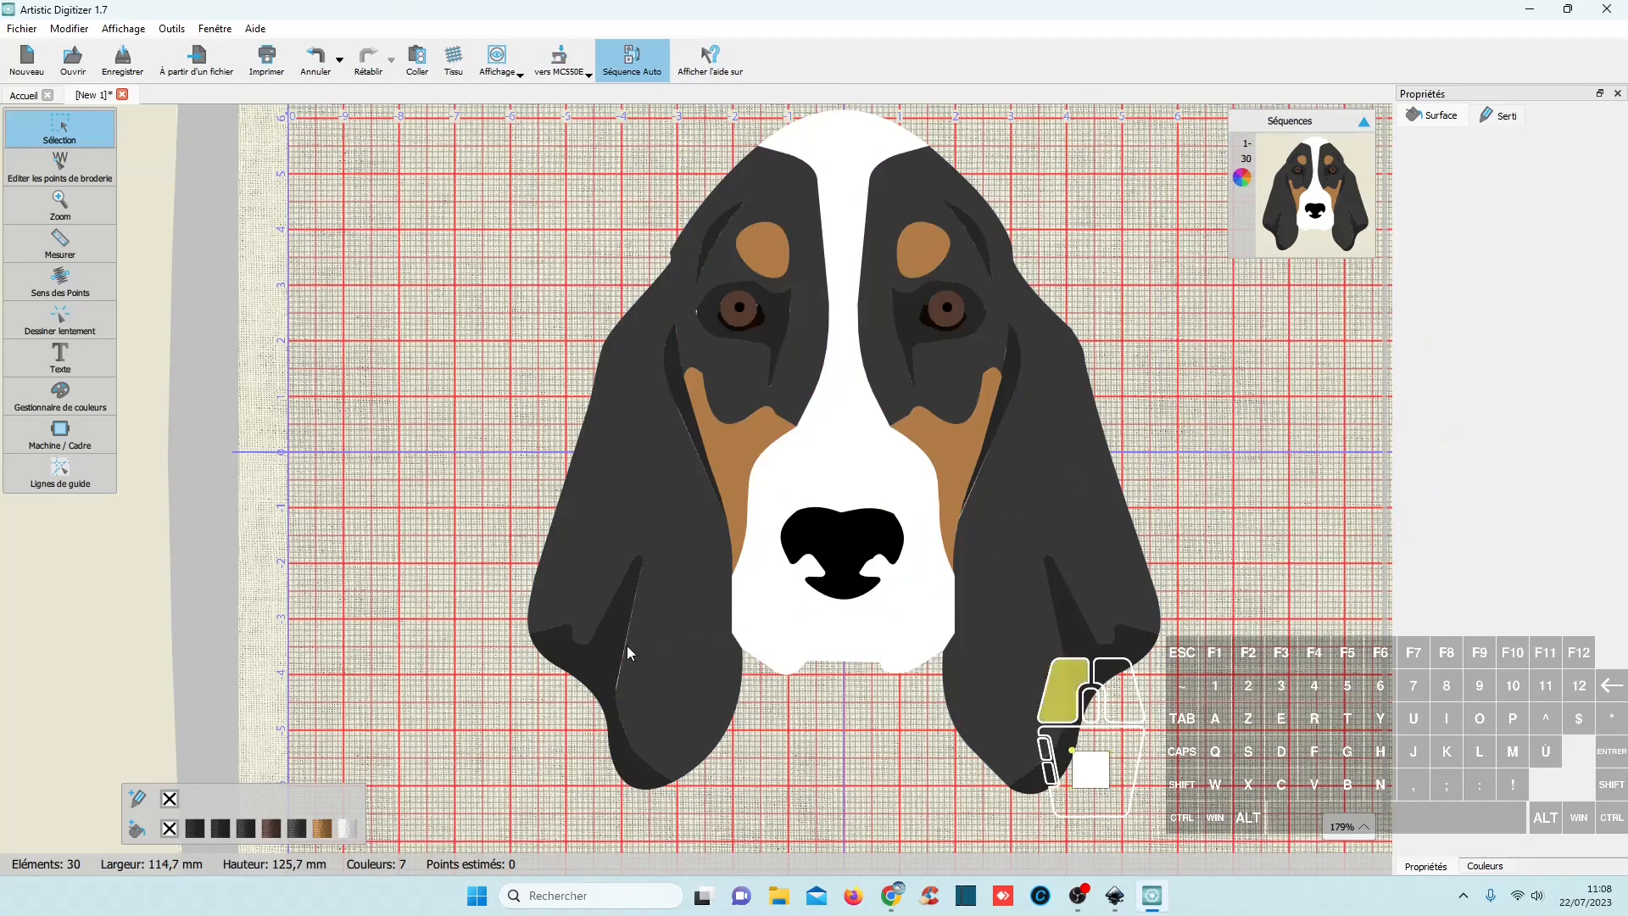
scroll(627, 644, "up", 5)
left_click(1004, 770)
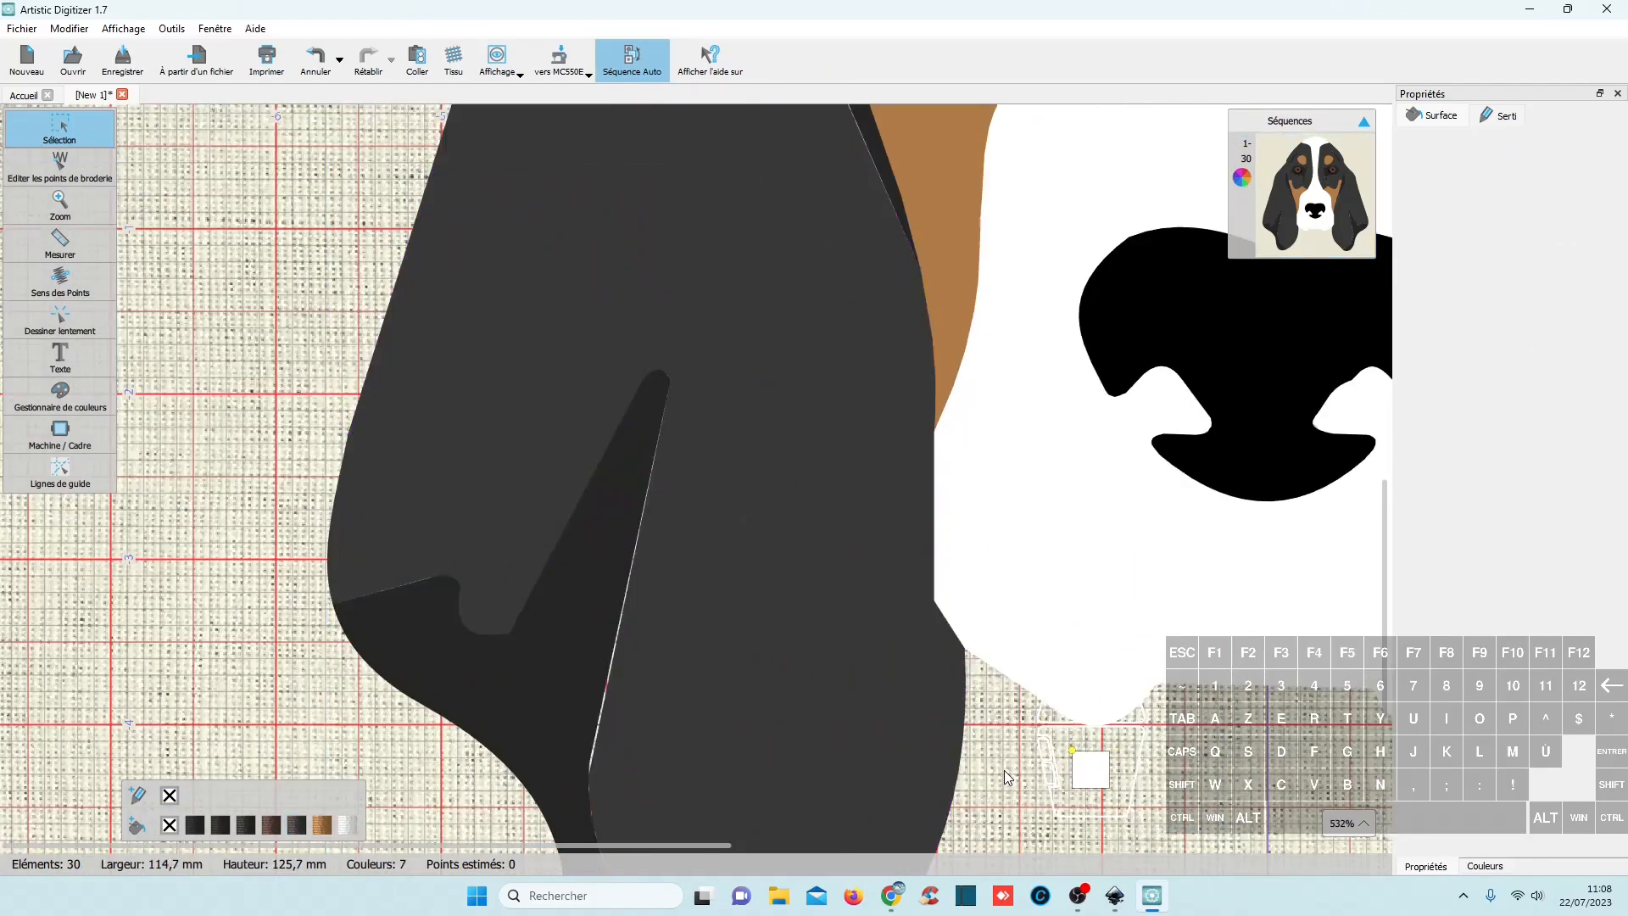
scroll(1004, 769, "down", 4)
scroll(1034, 748, "down", 2)
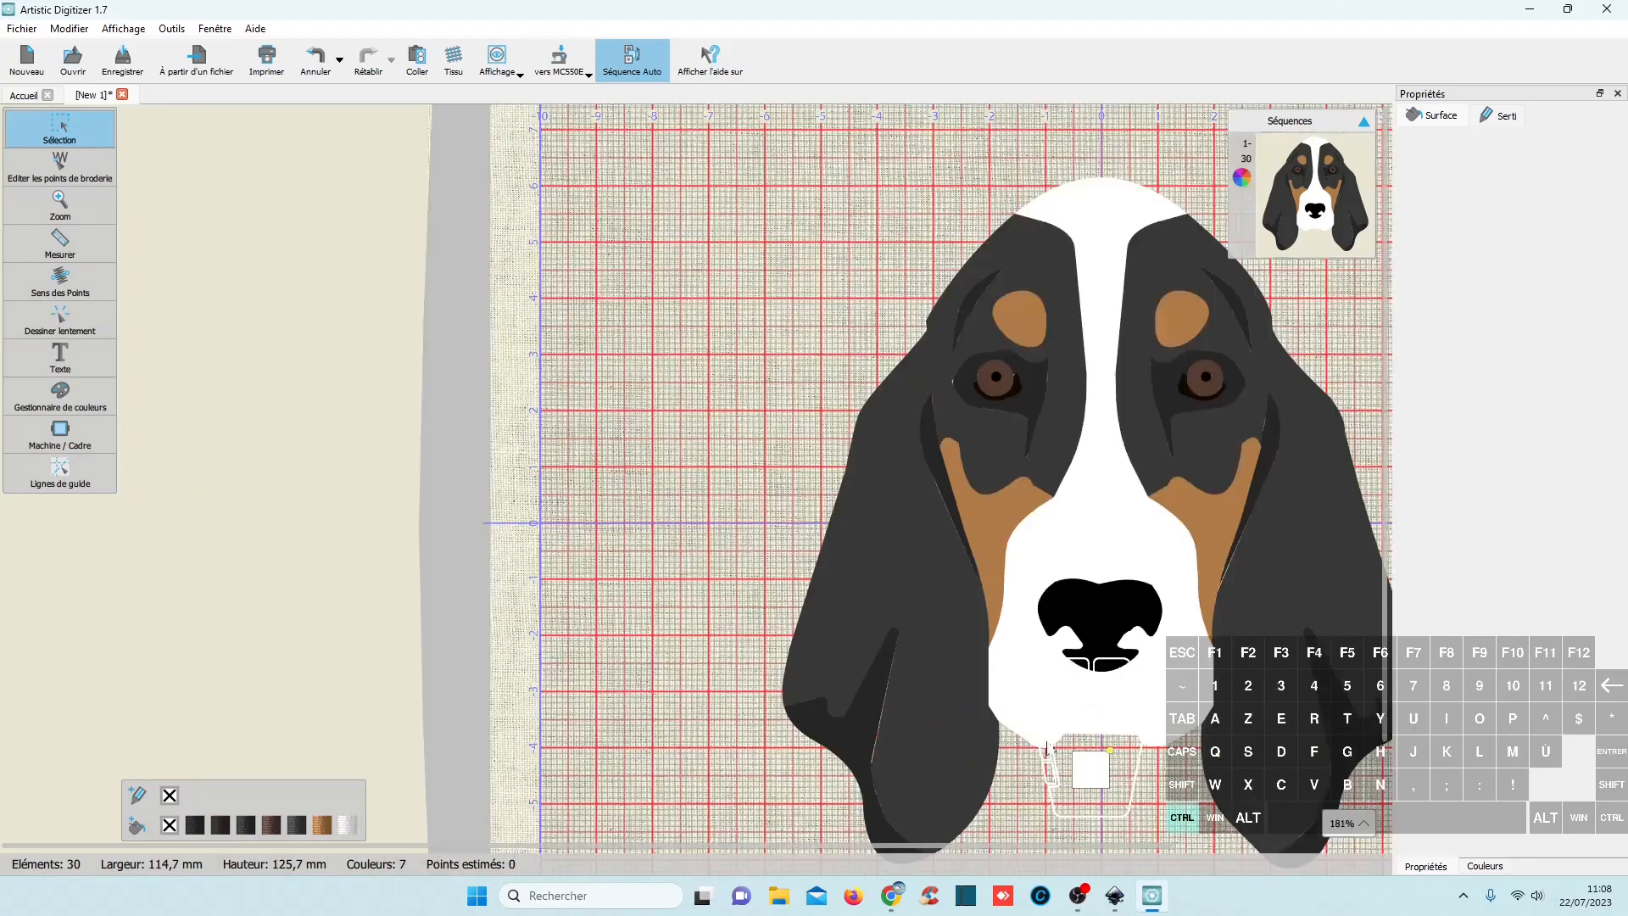
scroll(702, 477, "down", 1)
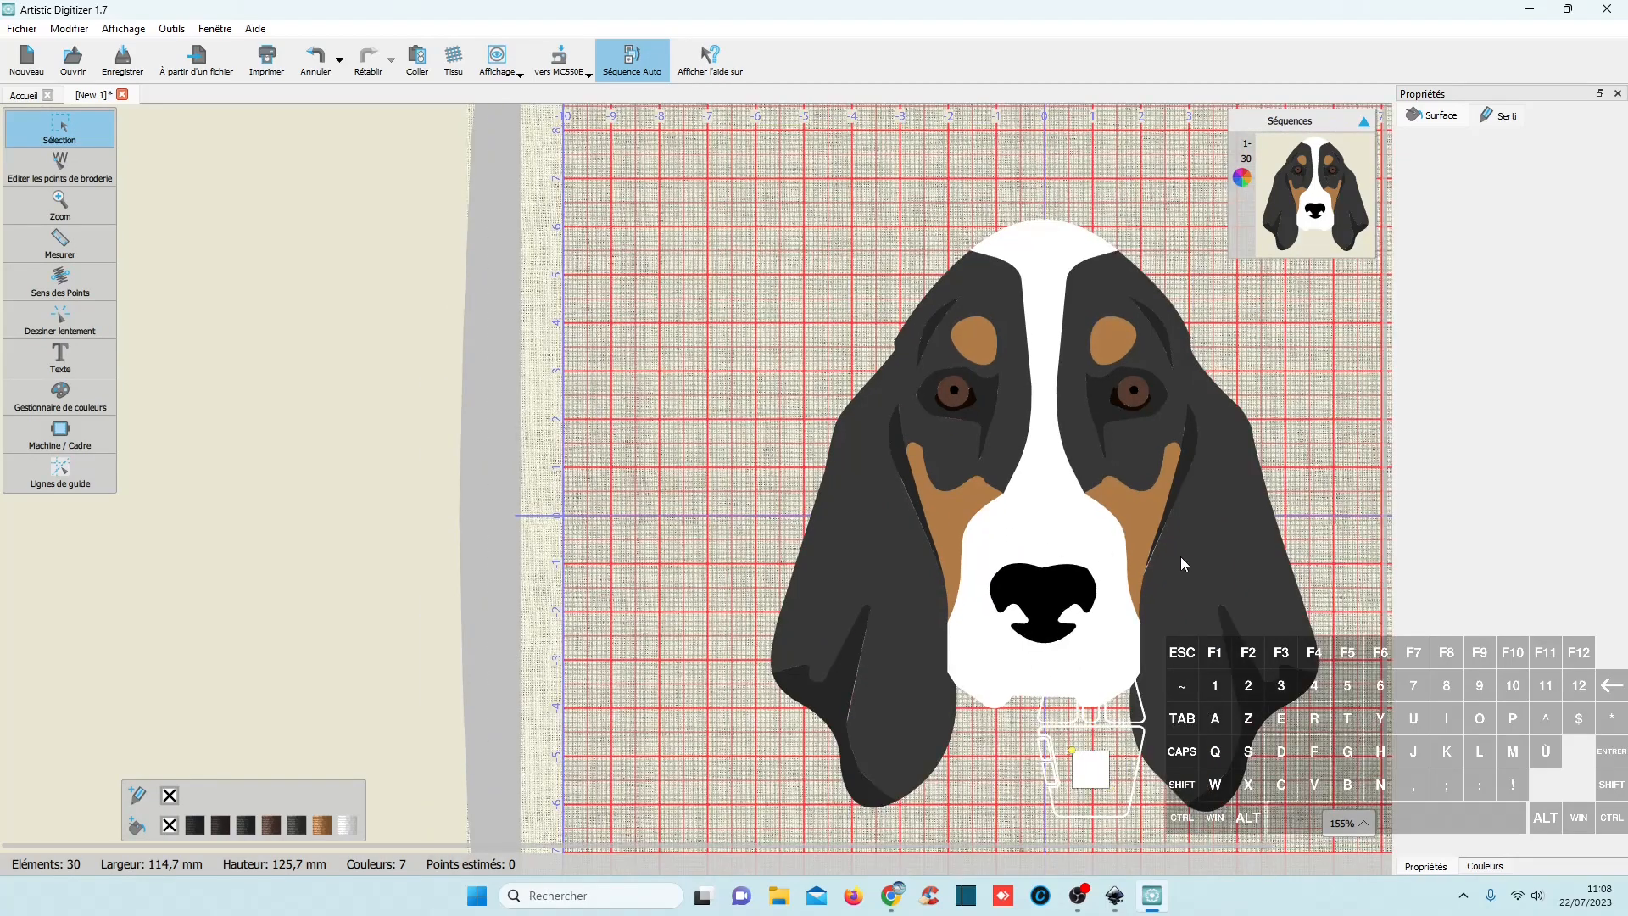
scroll(1192, 551, "up", 2)
scroll(1192, 551, "right", 3)
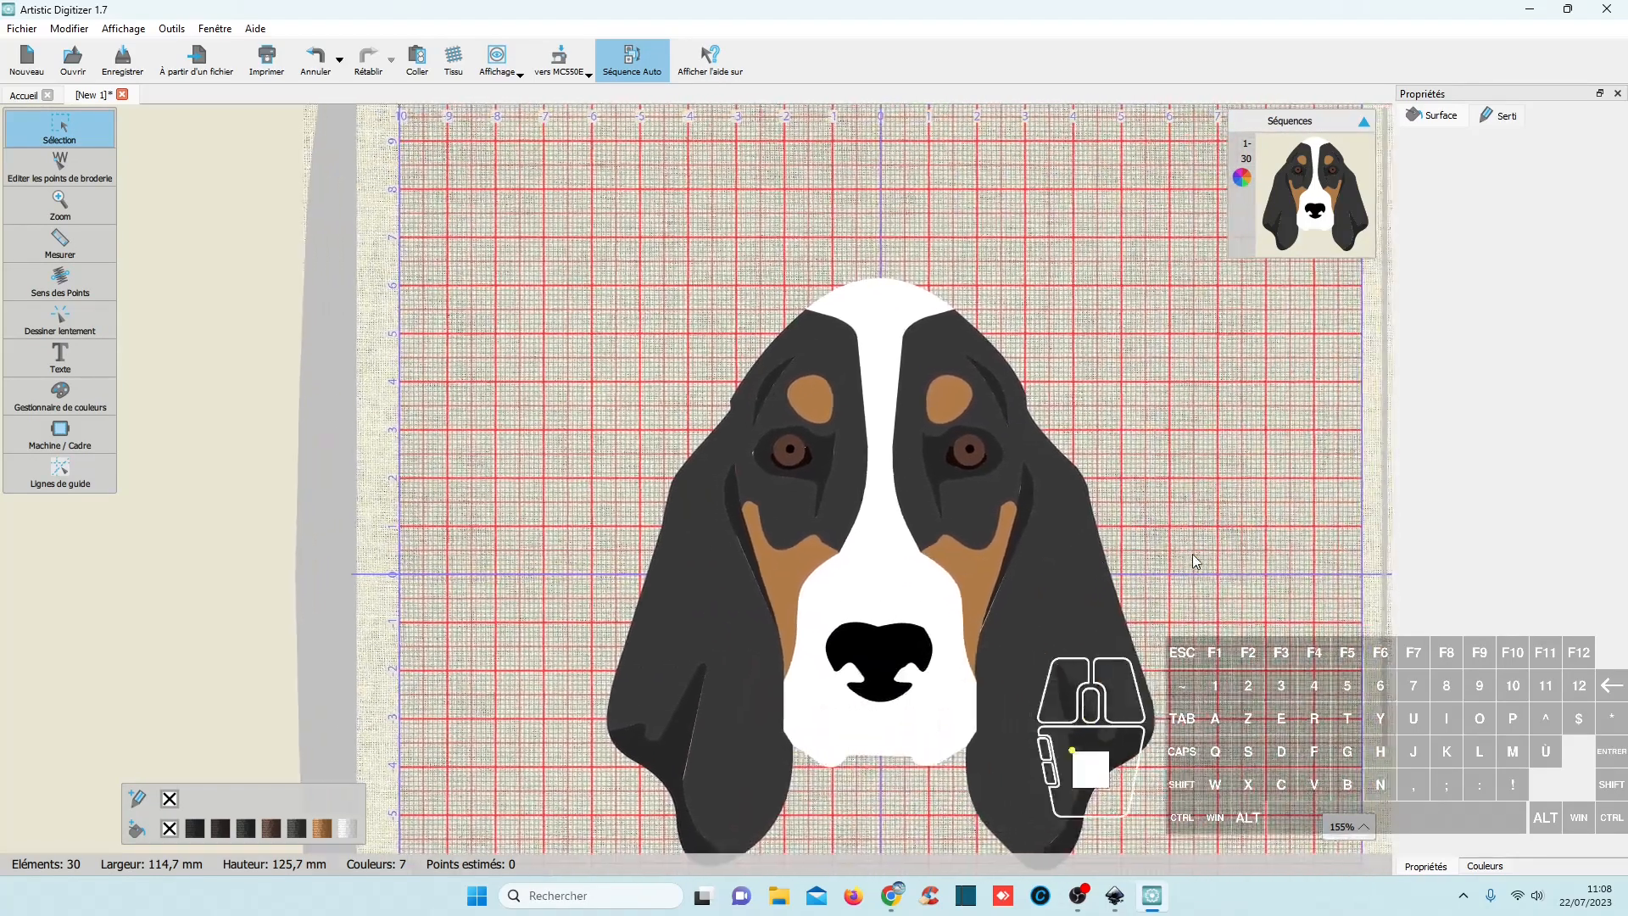
scroll(1192, 553, "down", 1)
scroll(1191, 554, "up", 6)
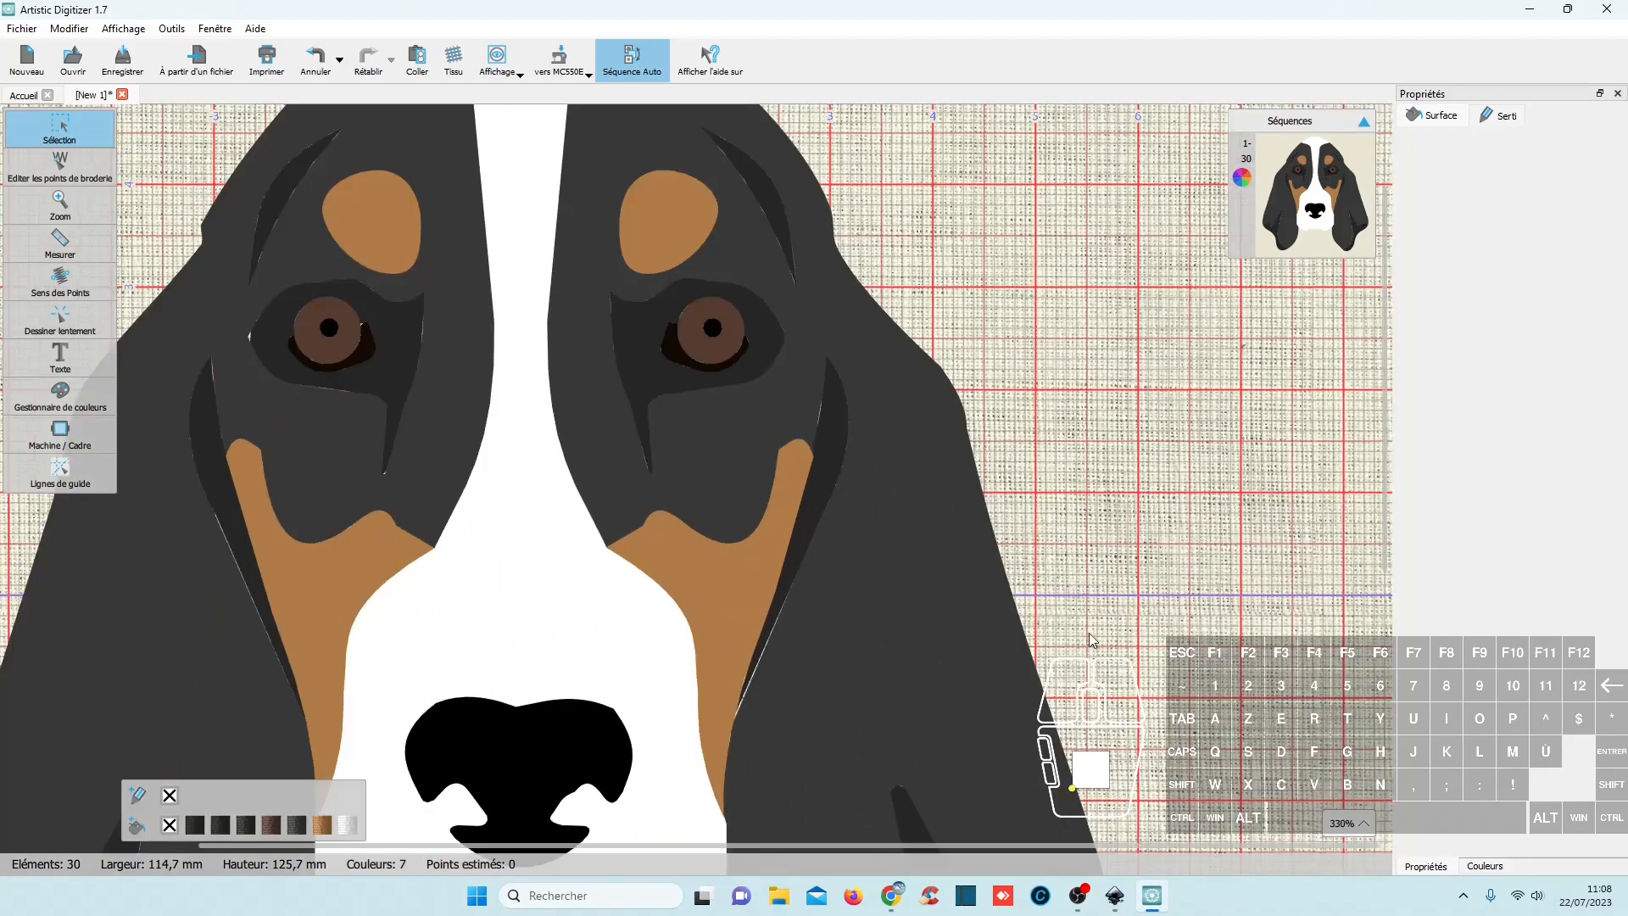
scroll(787, 670, "down", 1)
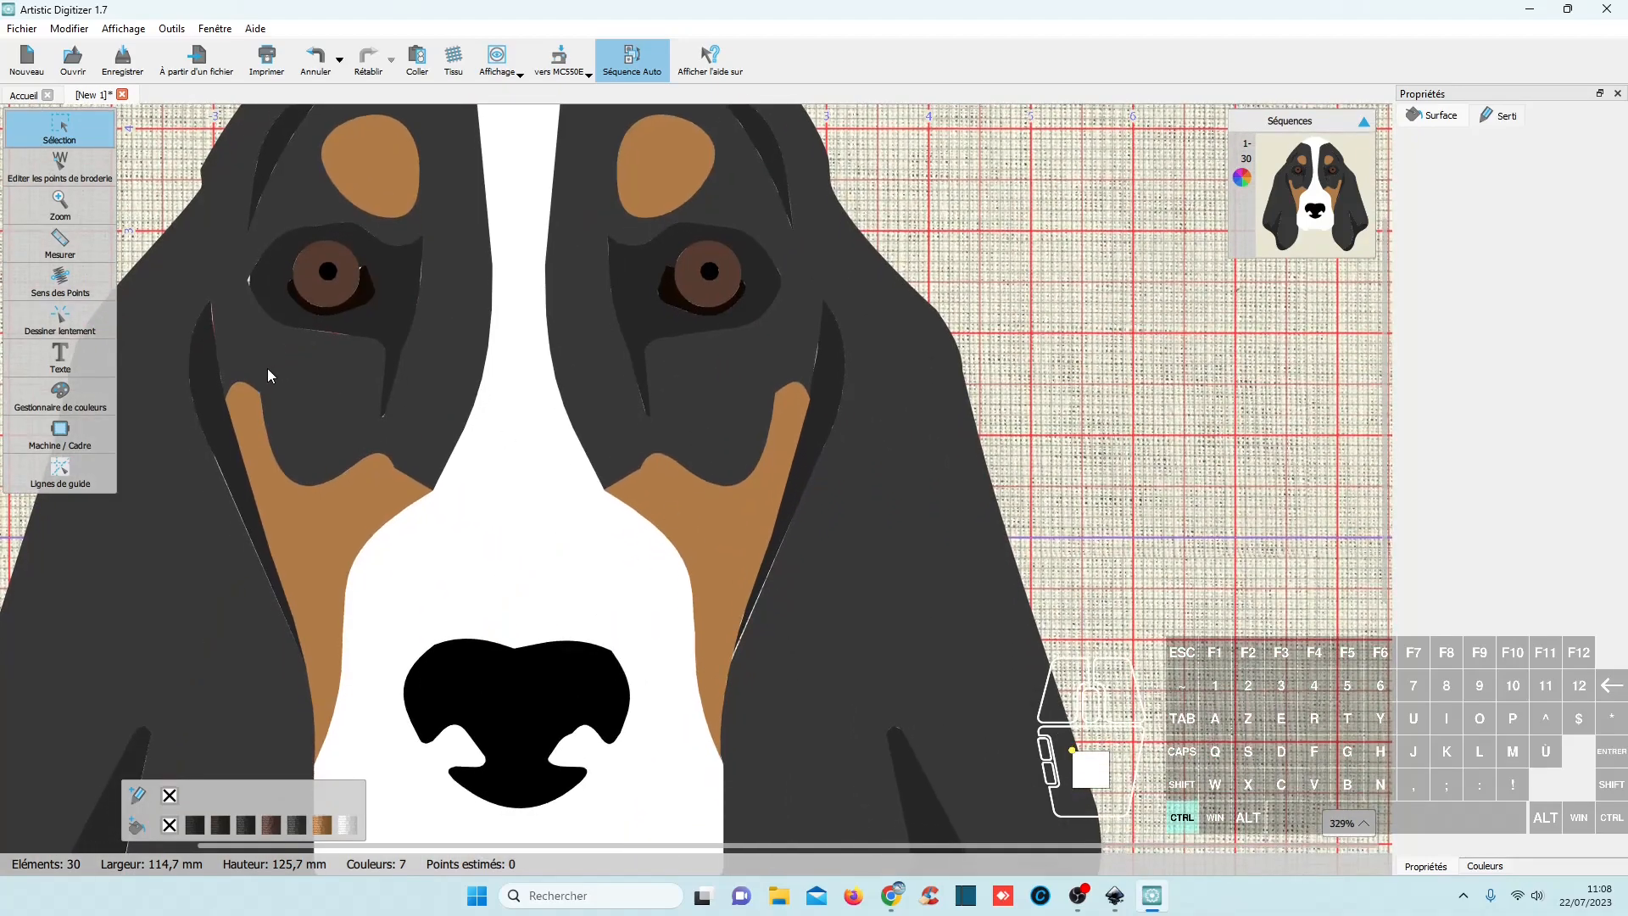
scroll(273, 367, "down", 5)
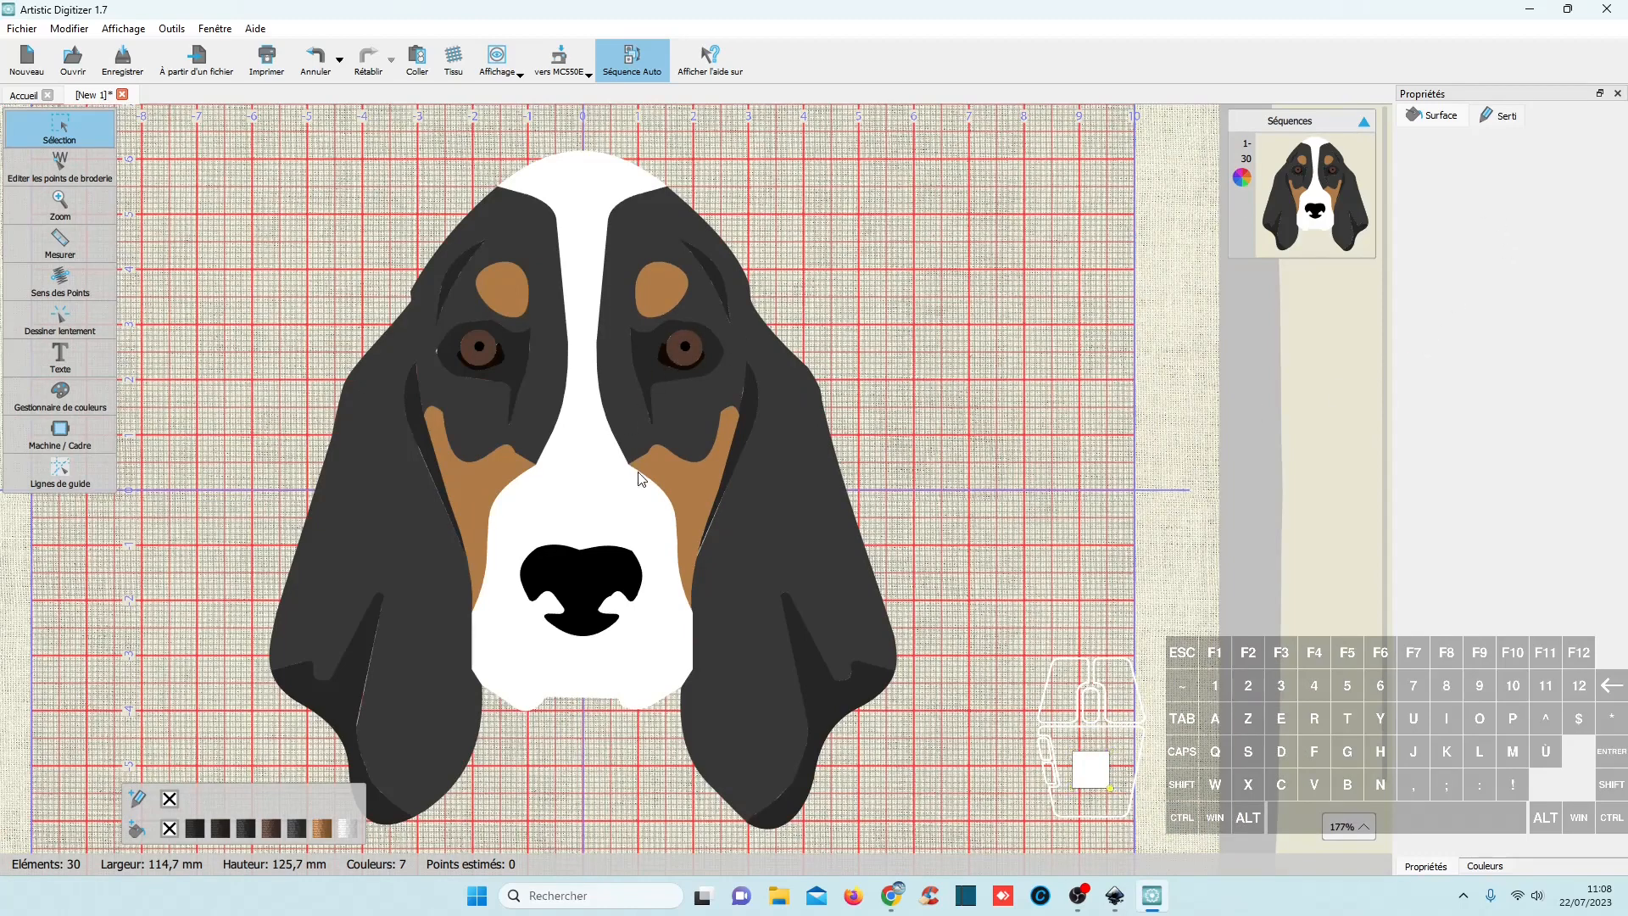
Set the compensation of all dog head shapes to 0.4 mm and inspect the gaps between them.
key("ctrl+a")
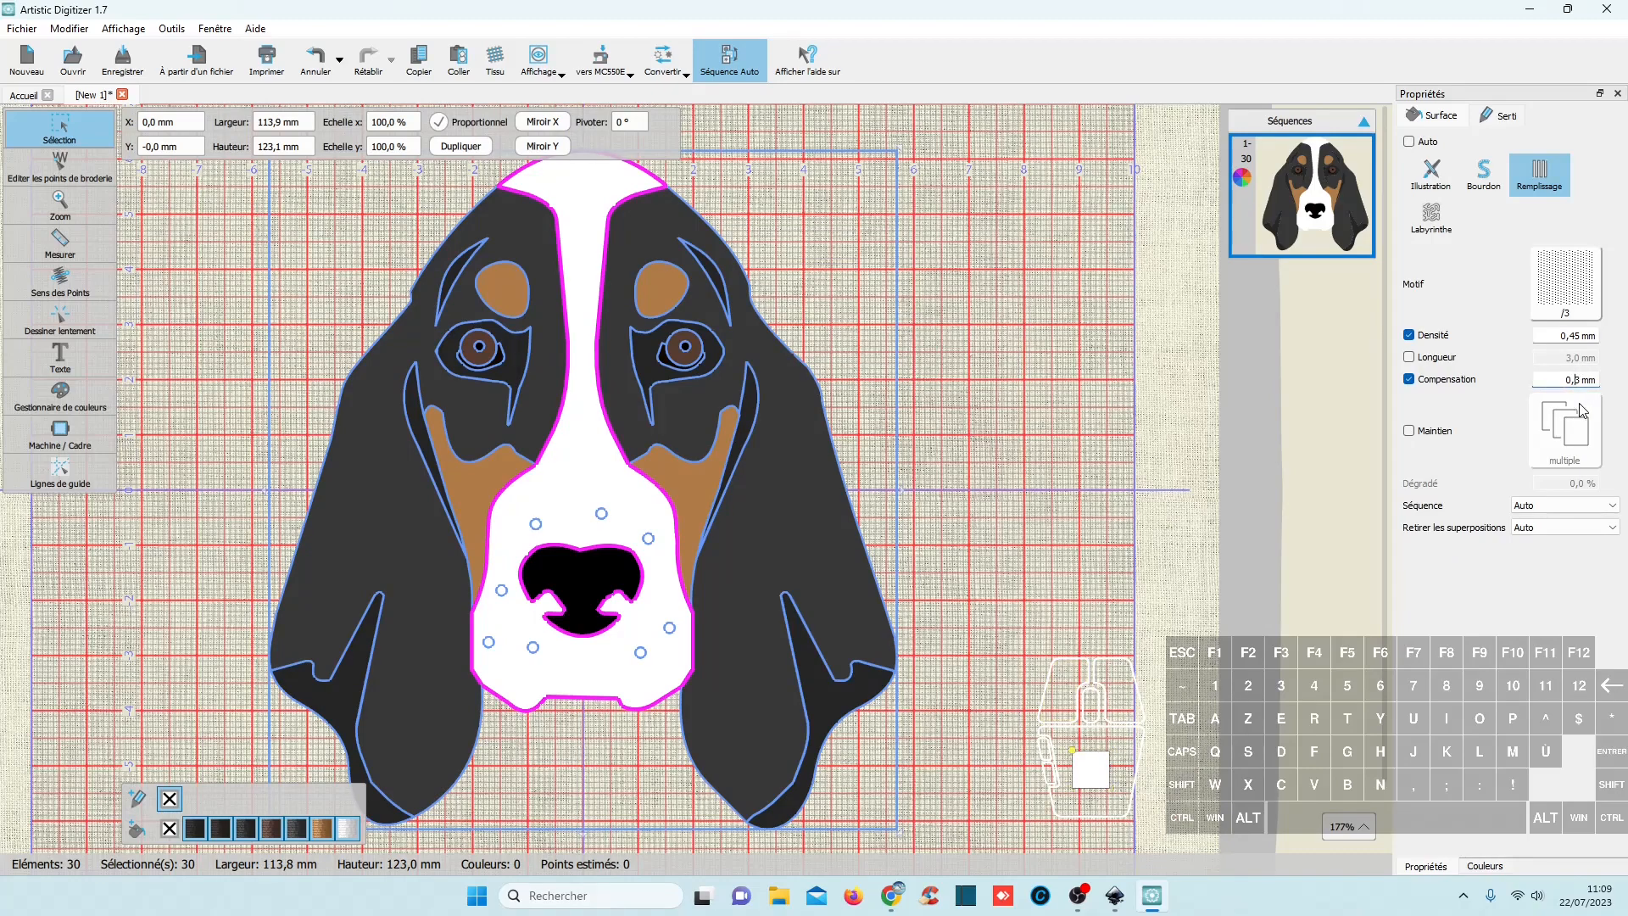
key("Delete")
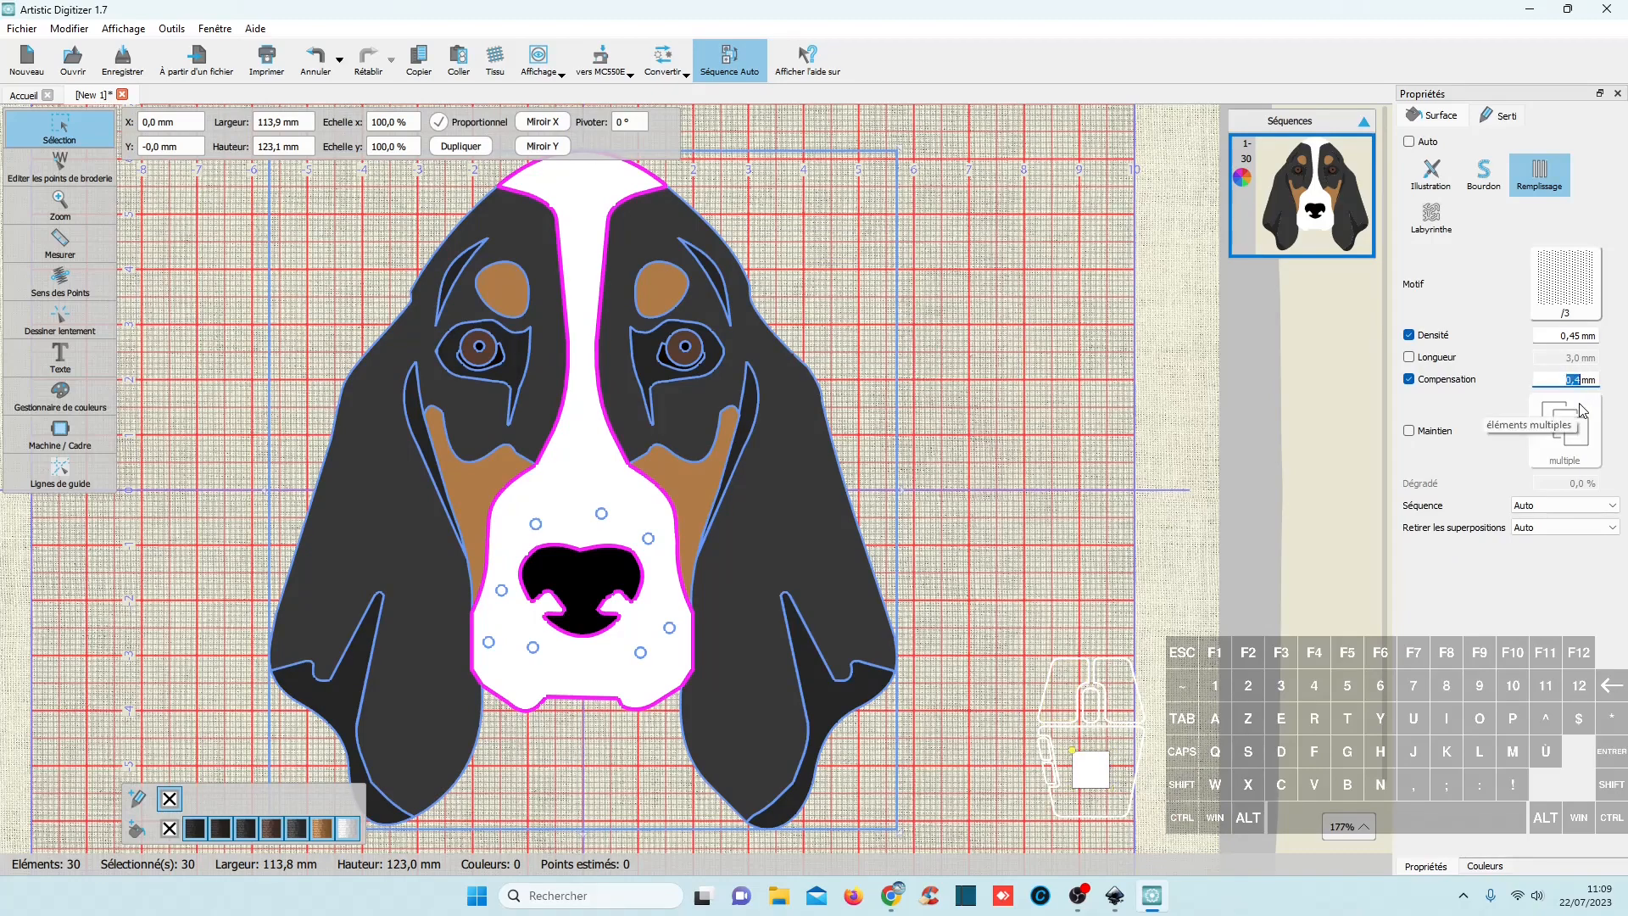
key("Return")
left_click(1000, 585)
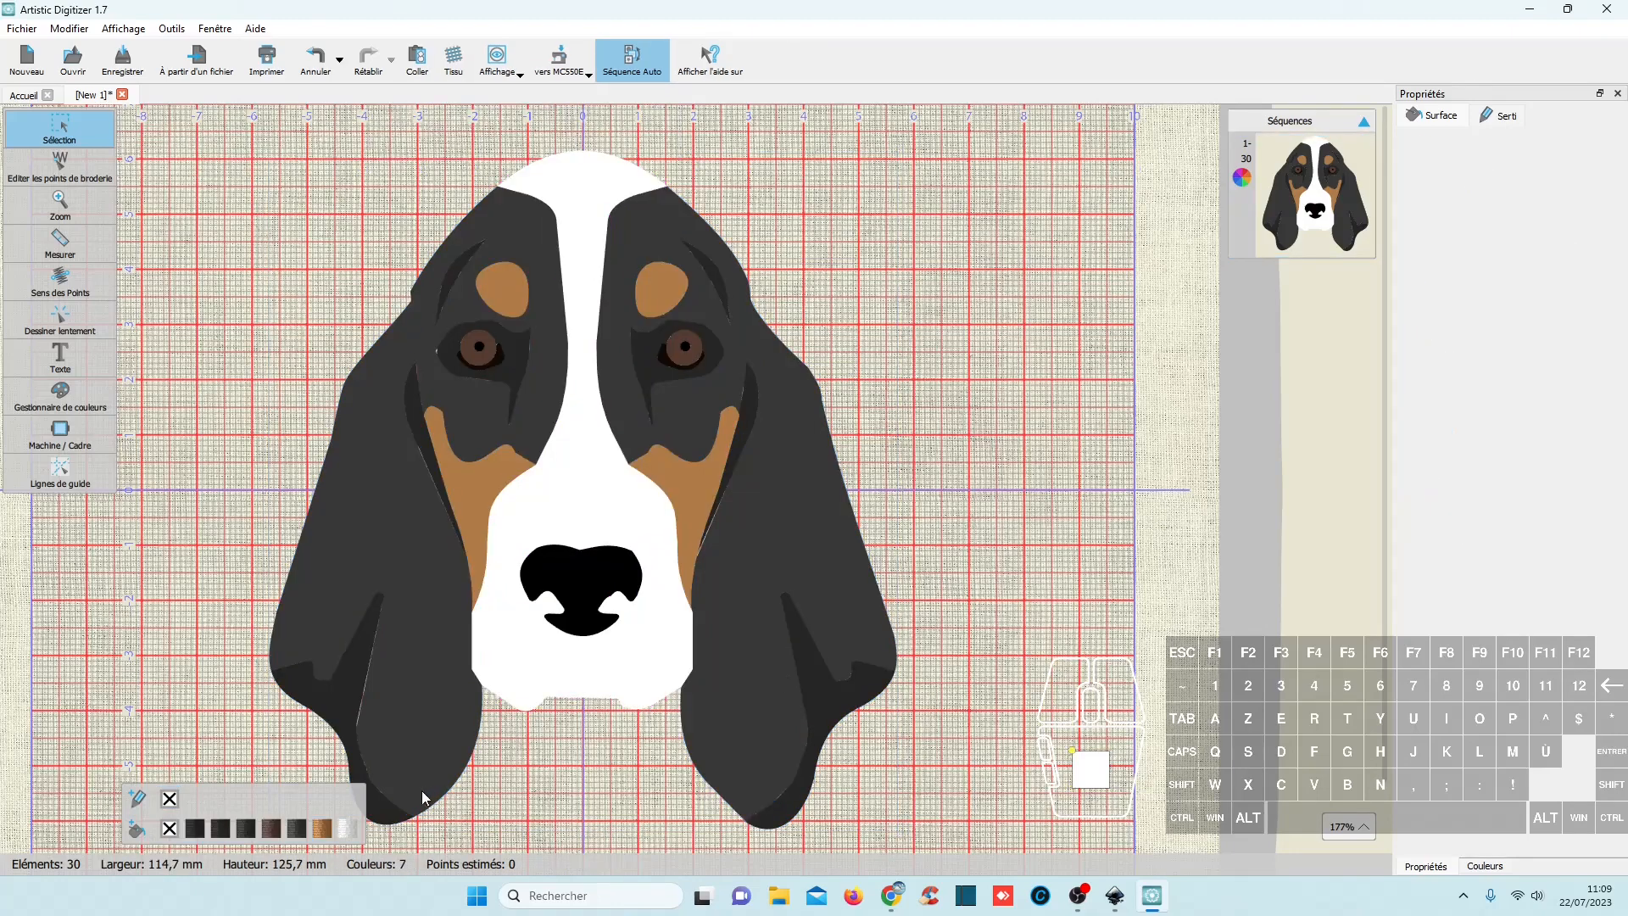
scroll(546, 560, "up", 3)
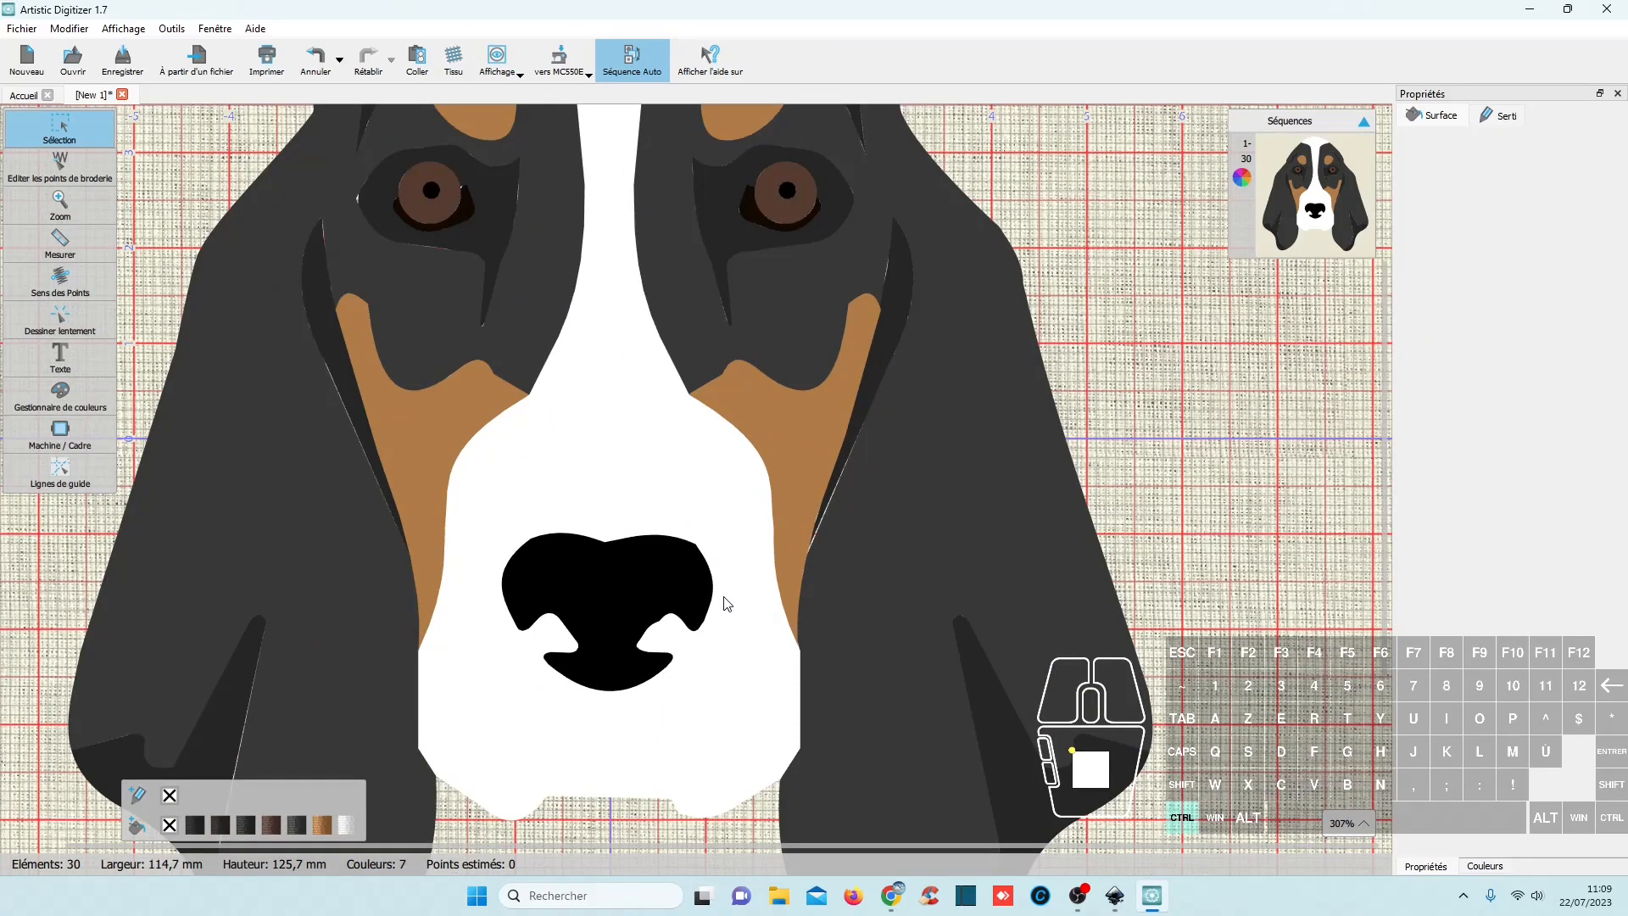
scroll(725, 604, "up", 1)
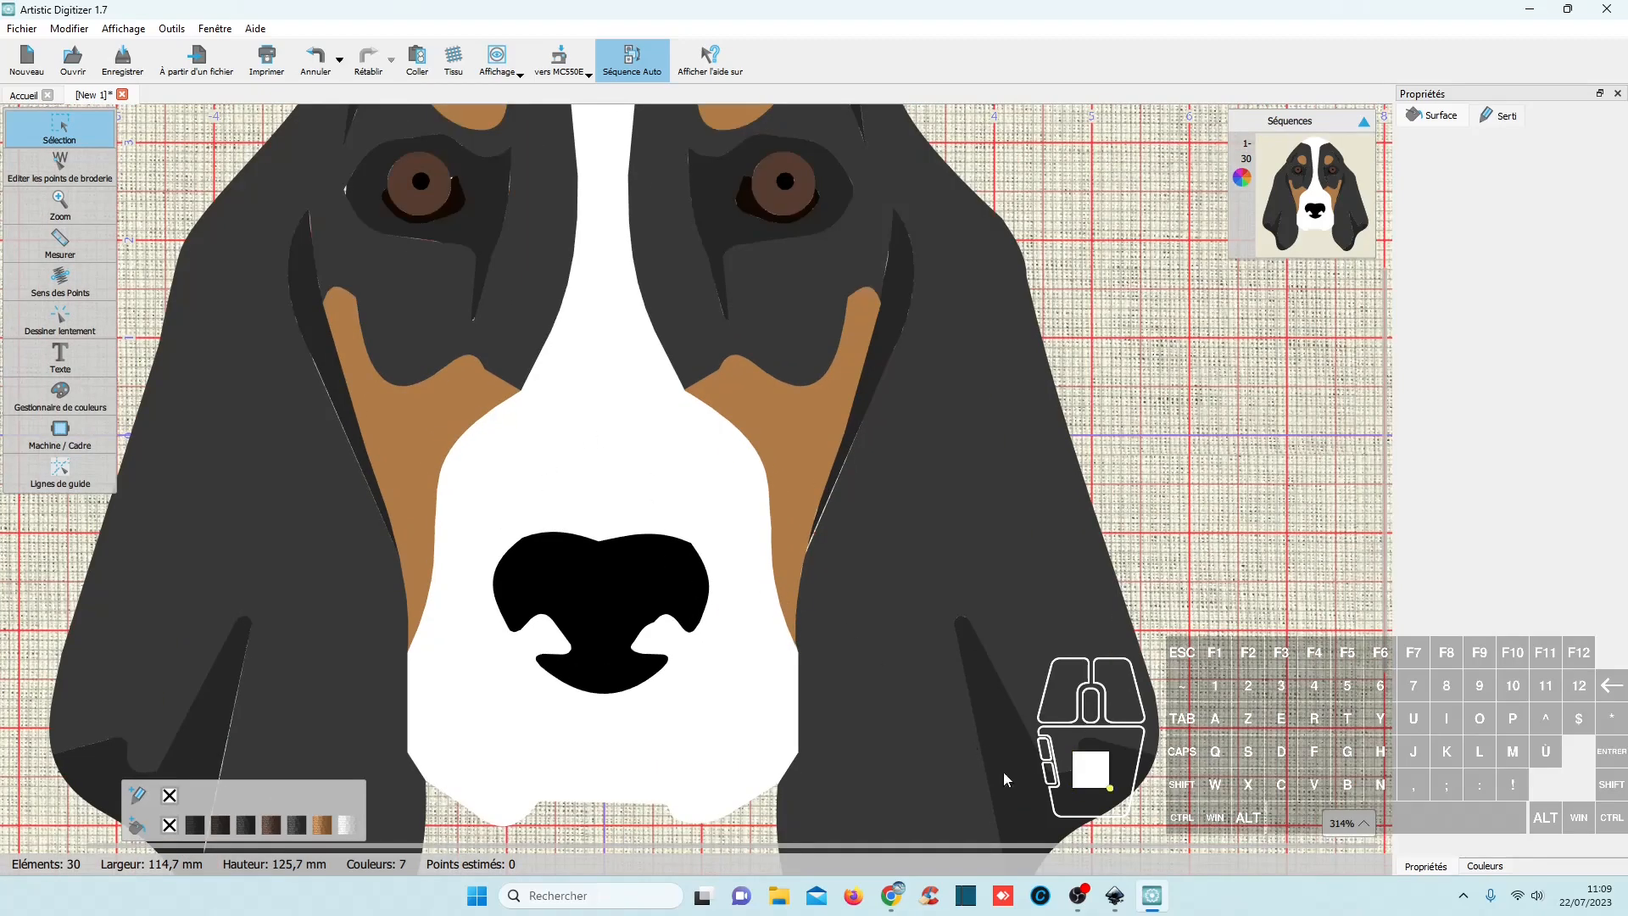
Switch to Inkscape, place the white nez shape directly below the taches noire group in the stacking order, and save the drawing.
left_click(1115, 895)
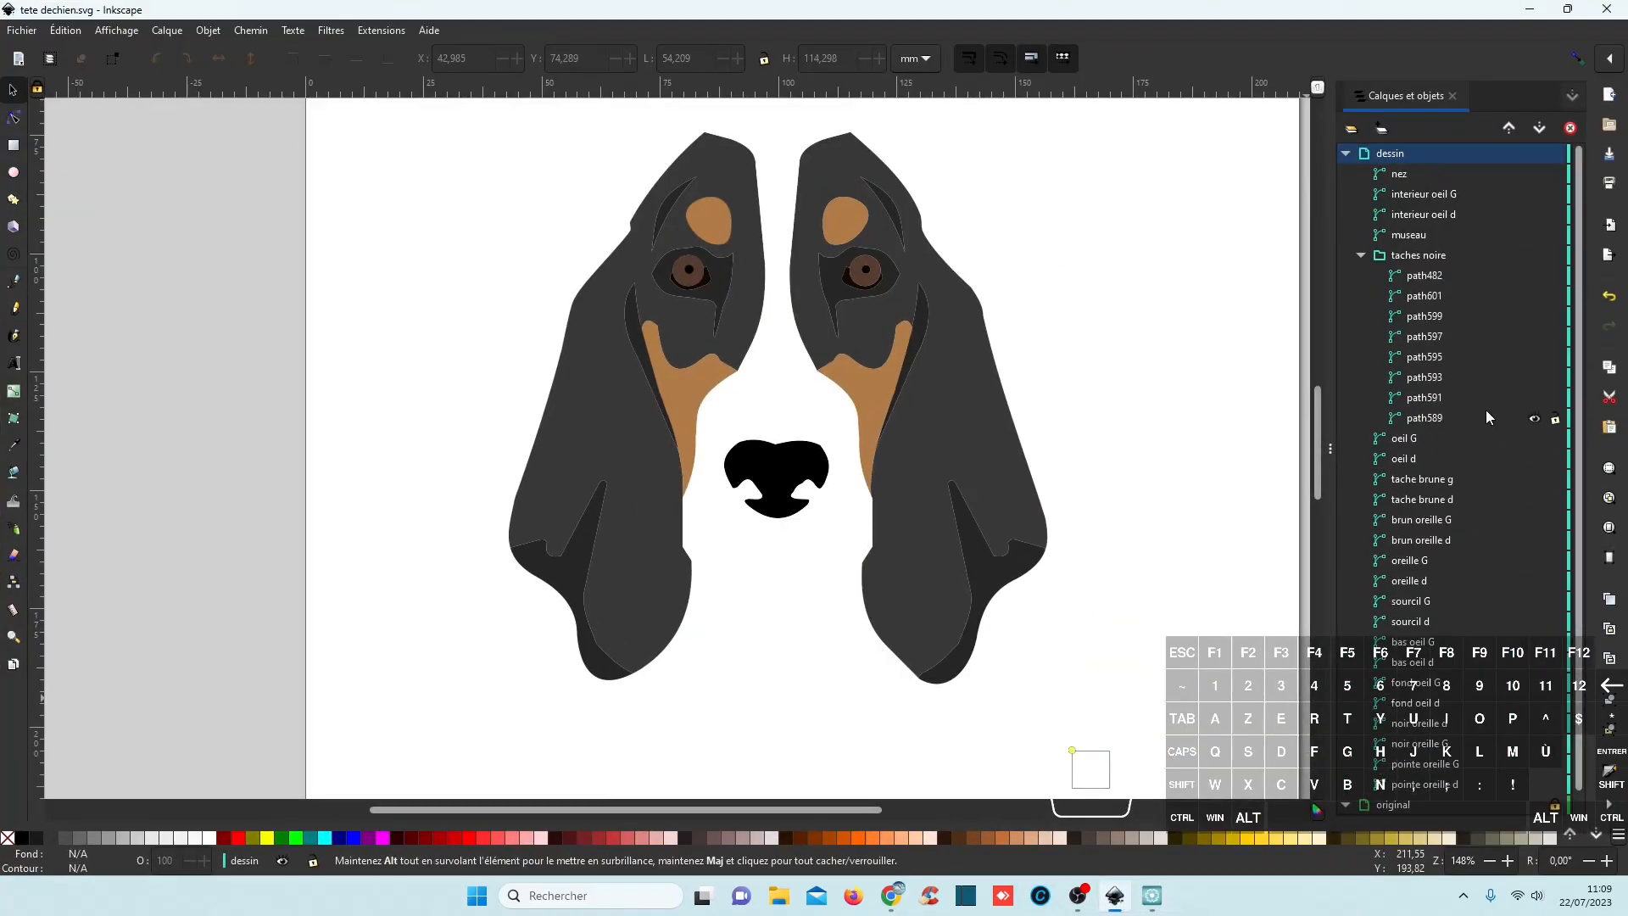
left_click(1428, 257)
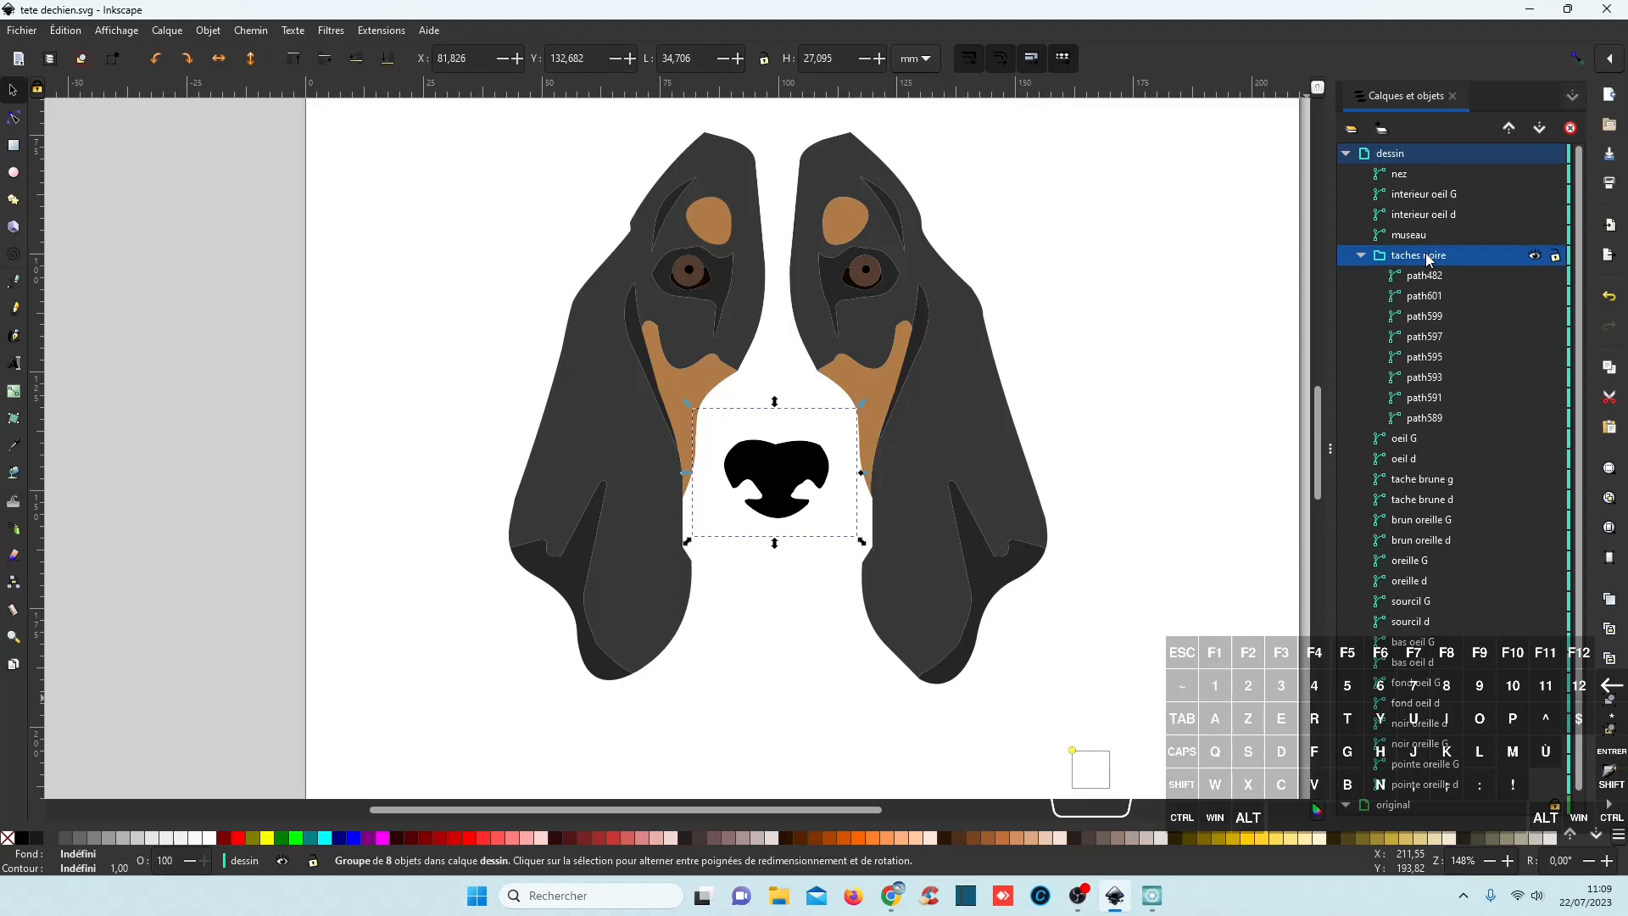
left_click(1427, 276)
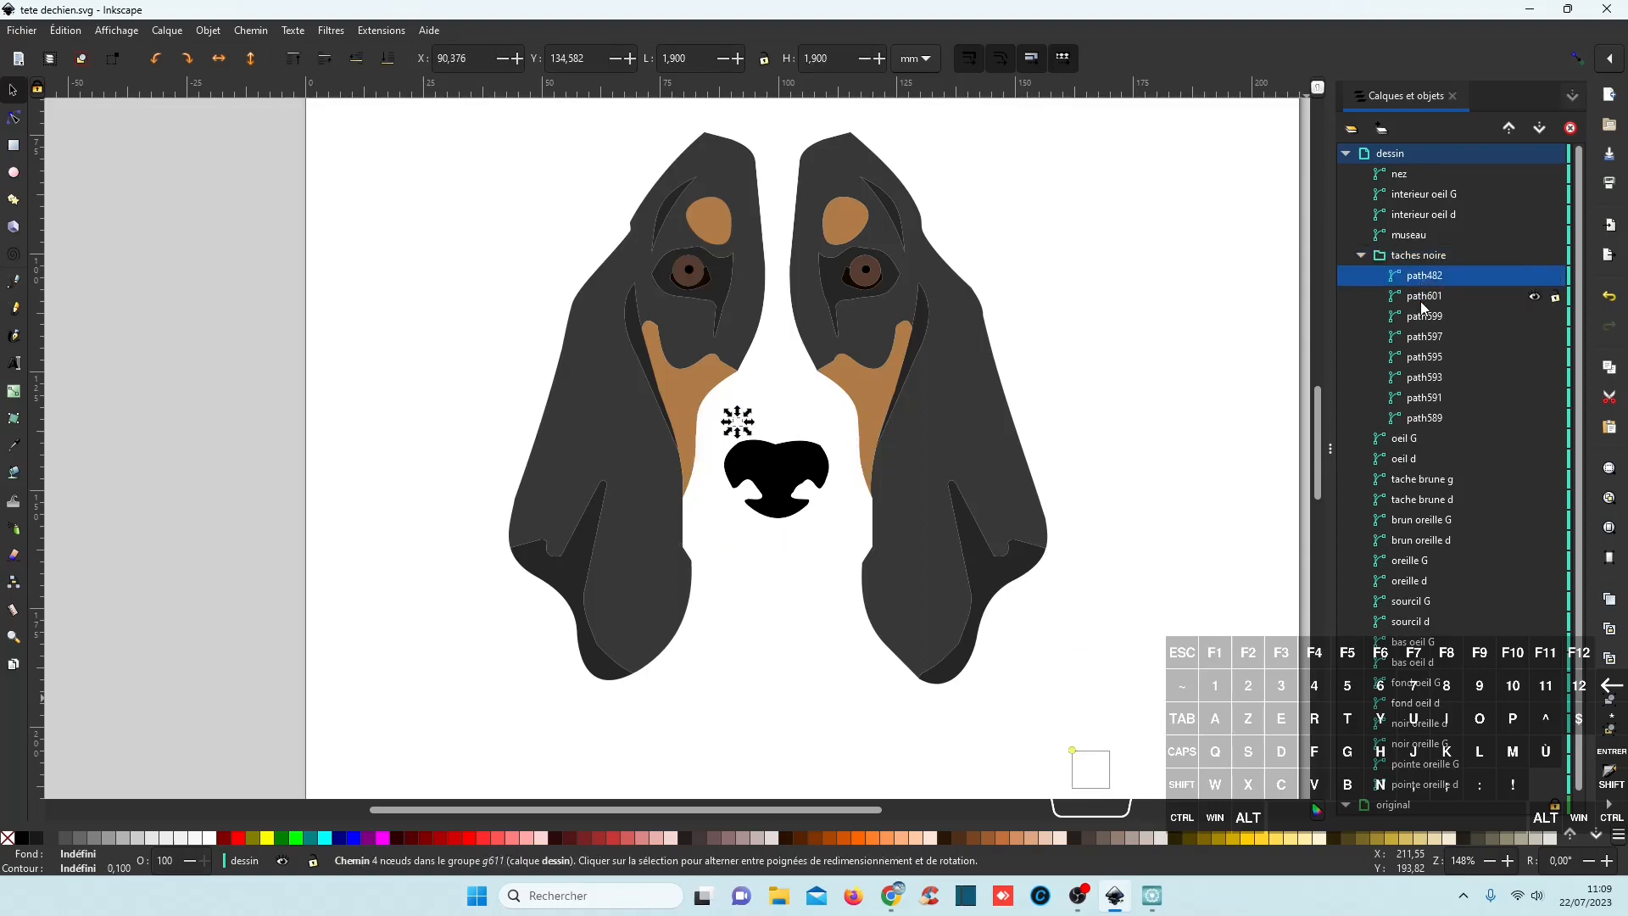
left_click(1415, 256)
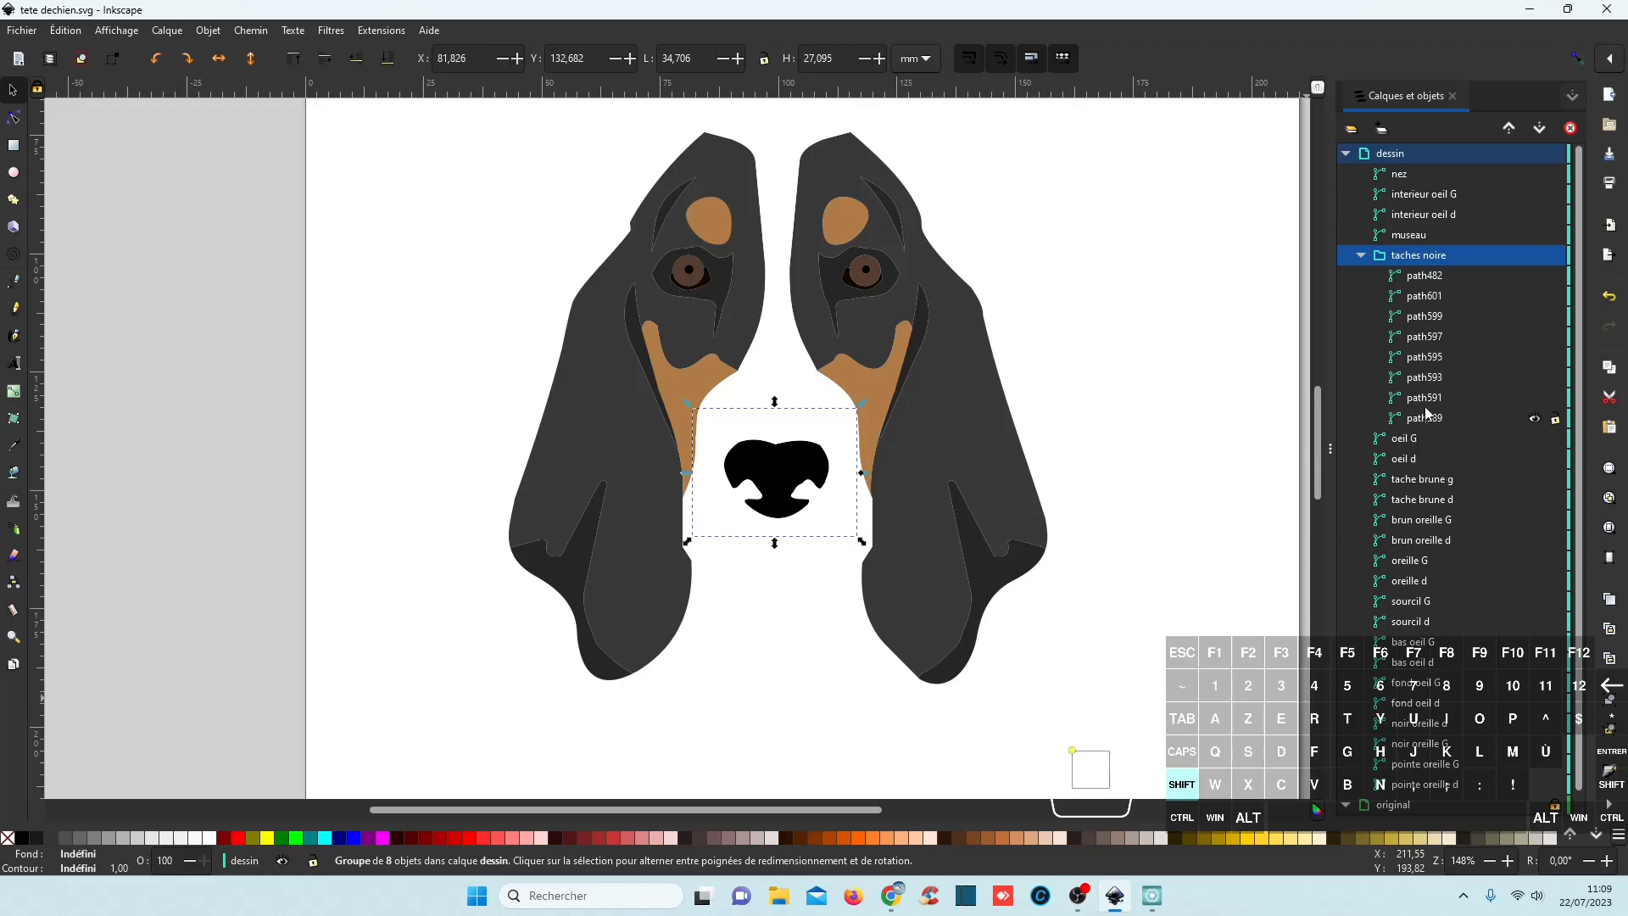
left_click(1410, 236)
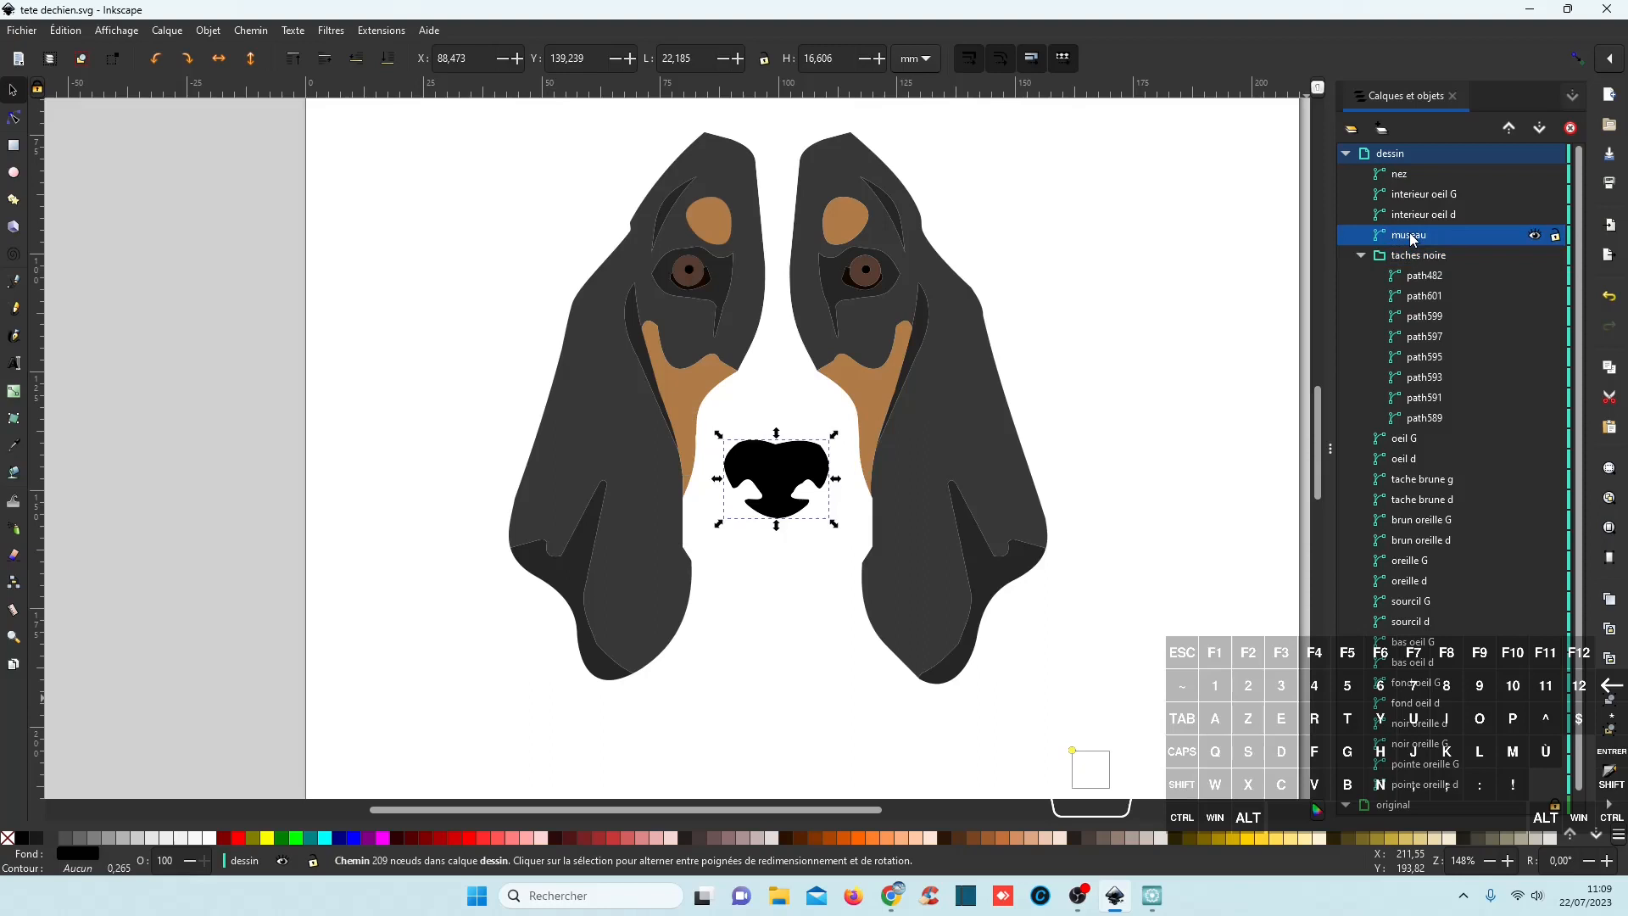
left_click(1409, 176)
left_click(1538, 129)
left_click(1539, 129)
left_click(1539, 129)
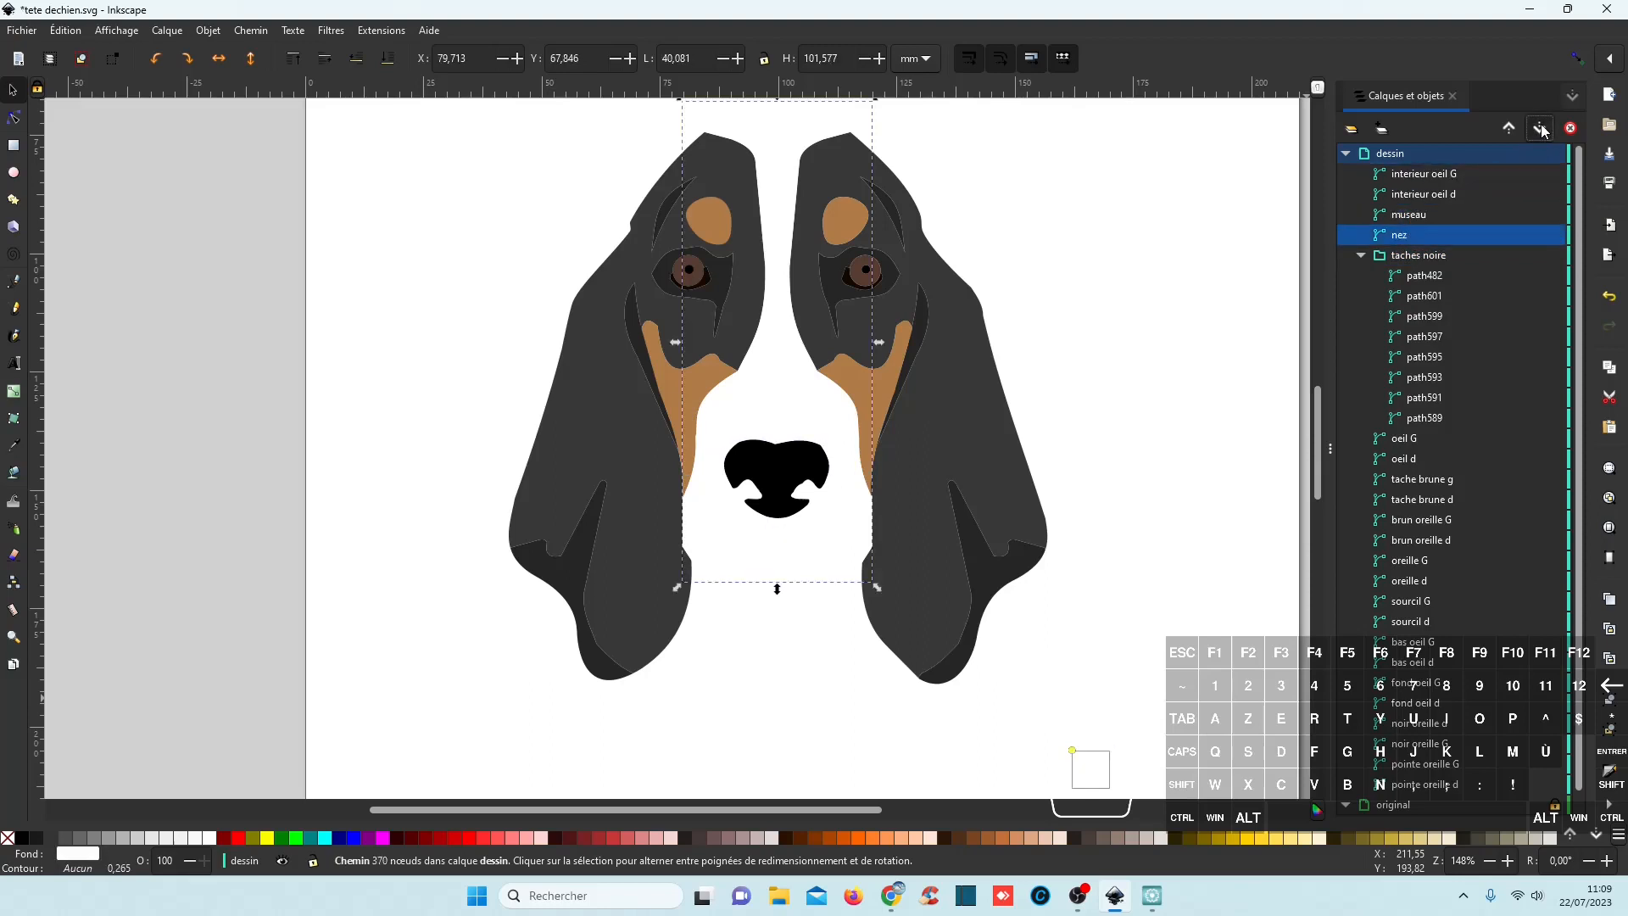
left_click(1539, 129)
left_click(1539, 129)
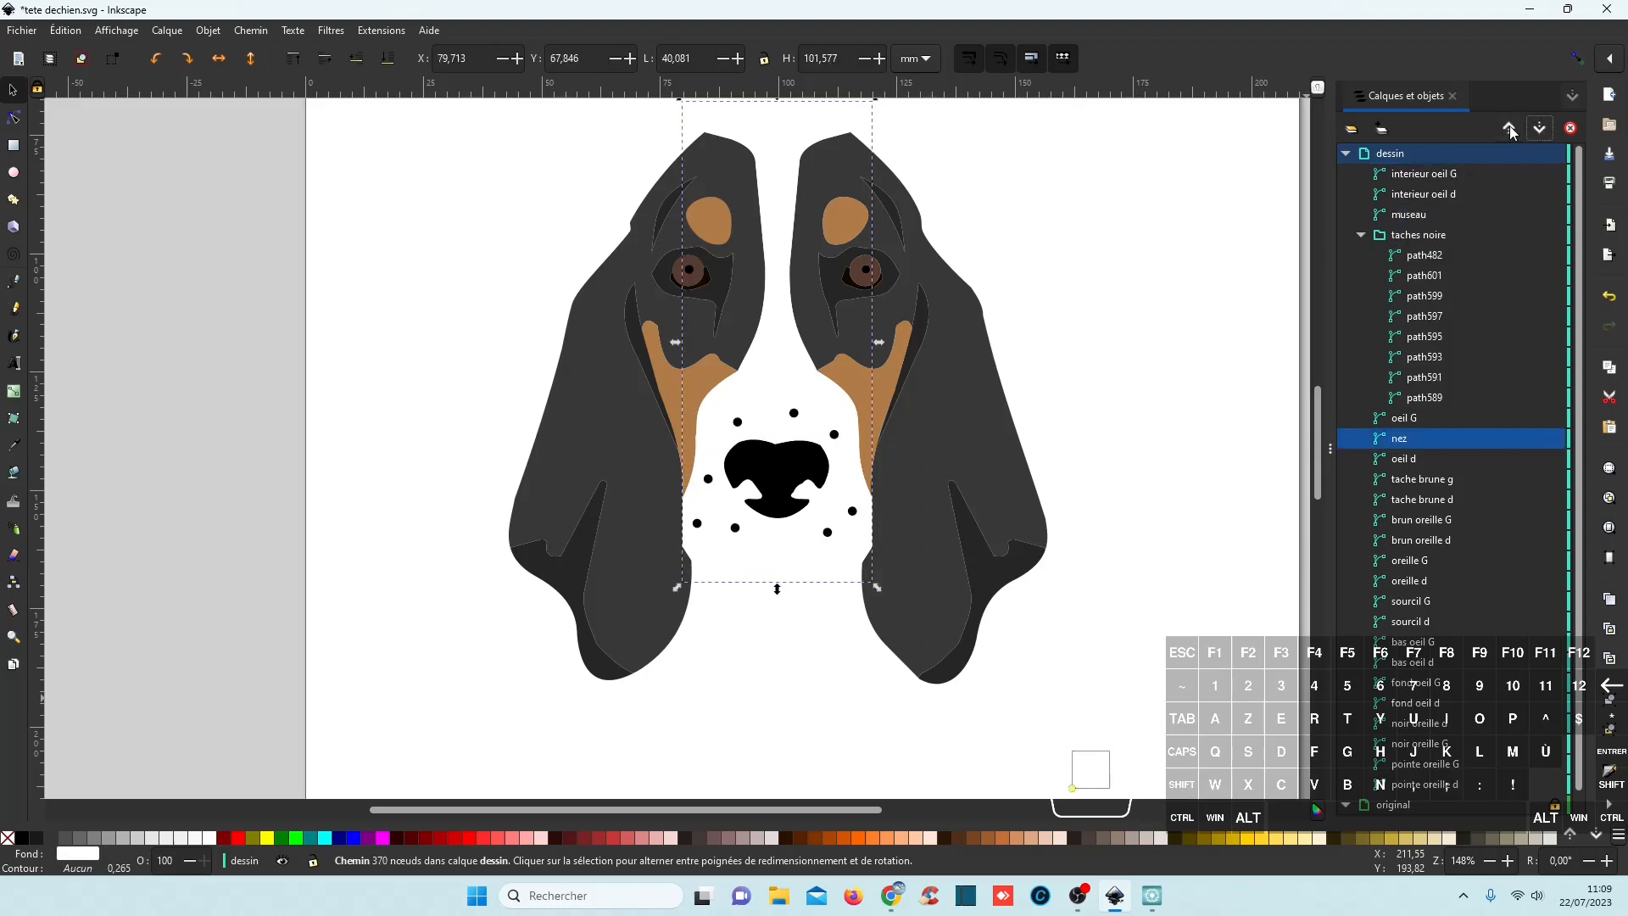
left_click(1508, 128)
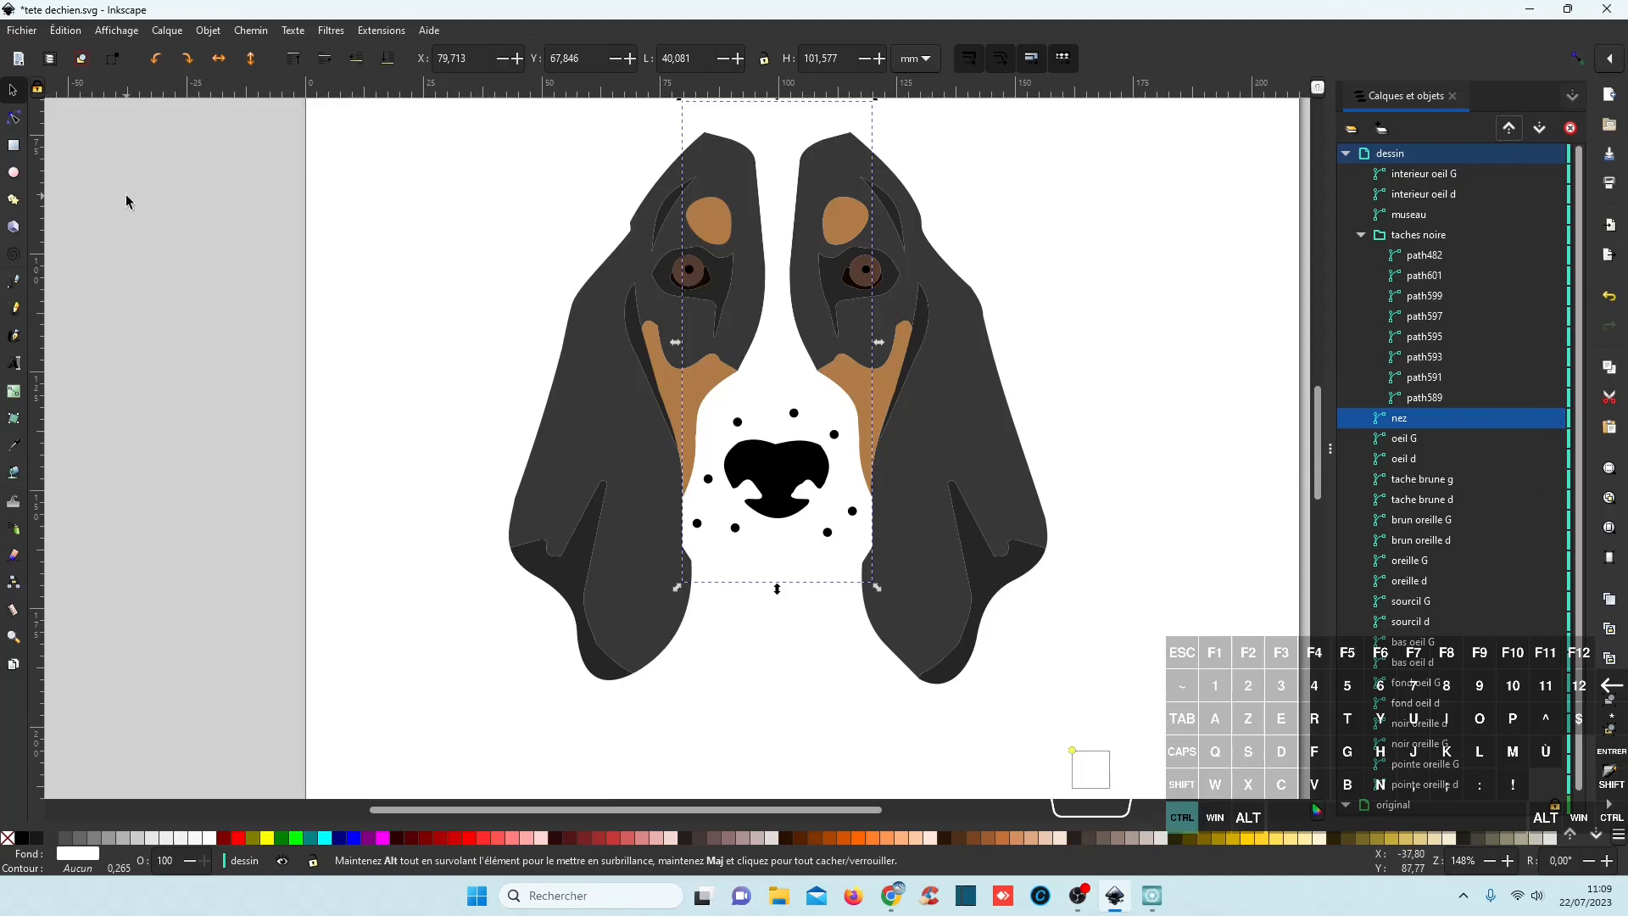
key("ctrl+s")
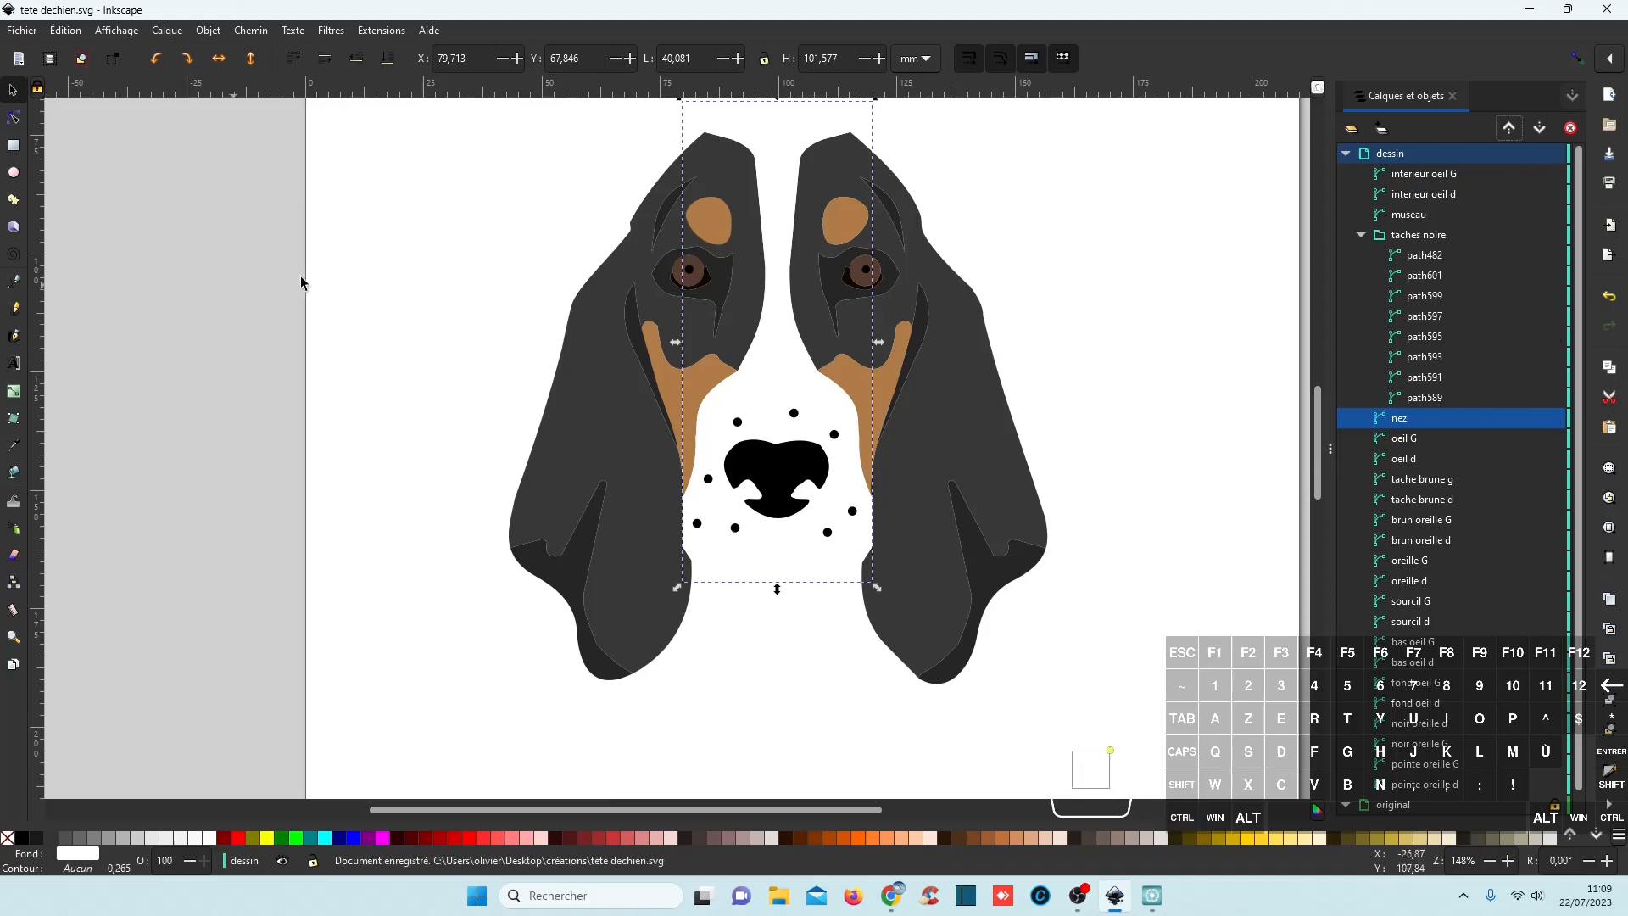
Return to Artistic Digitizer and close the program, discarding the unsaved dog head design.
left_click(1530, 9)
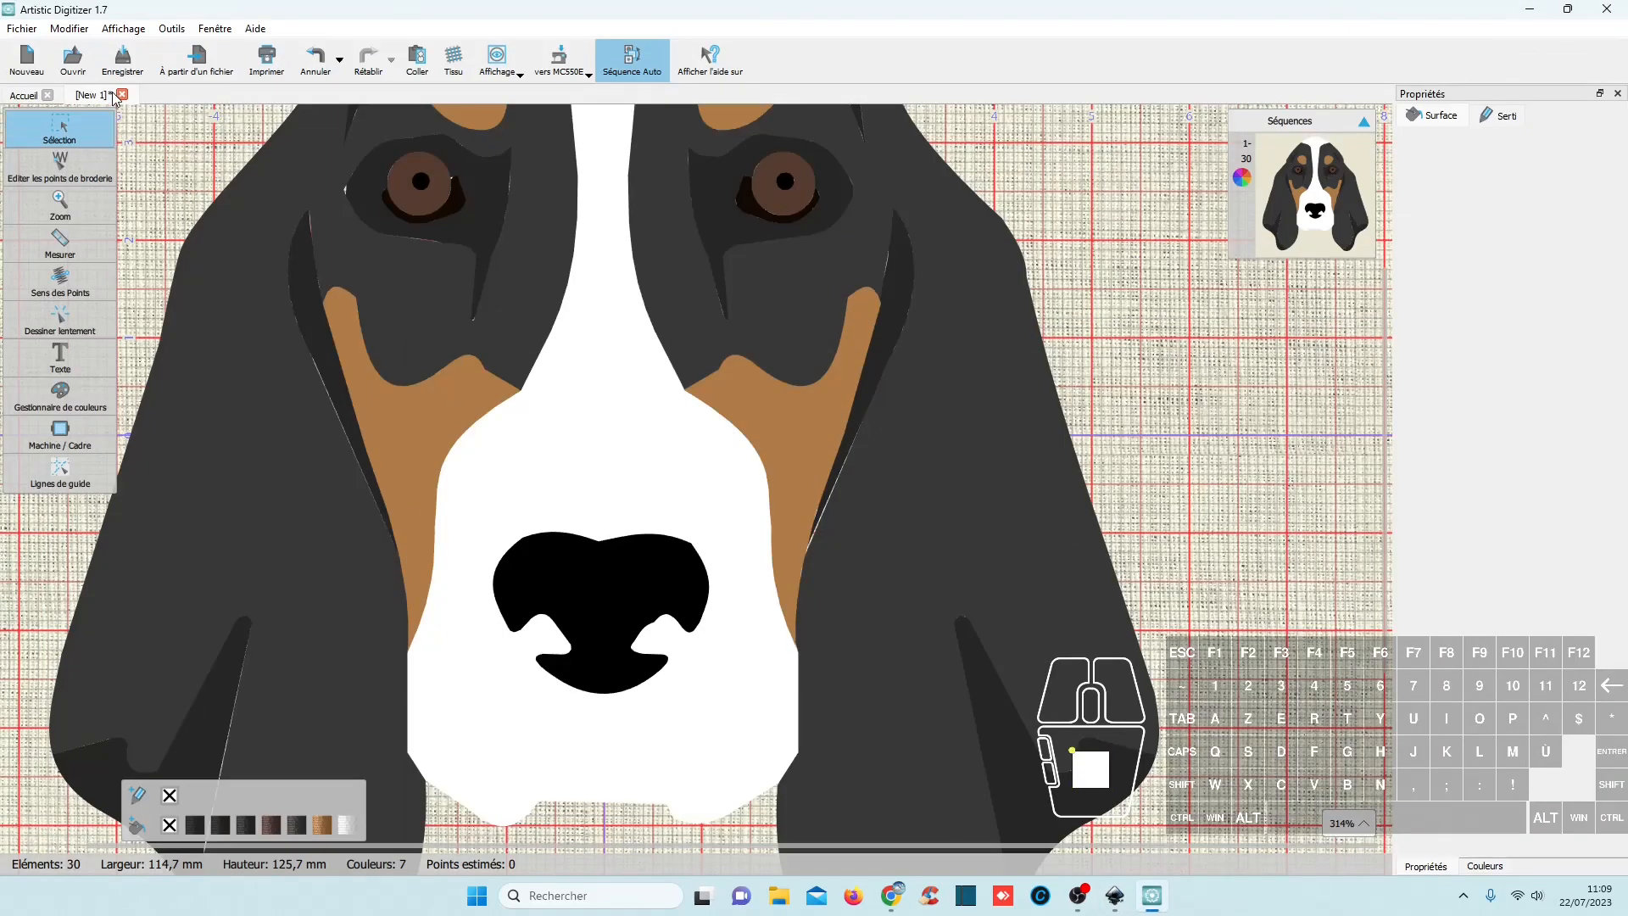
left_click(122, 95)
left_click(833, 470)
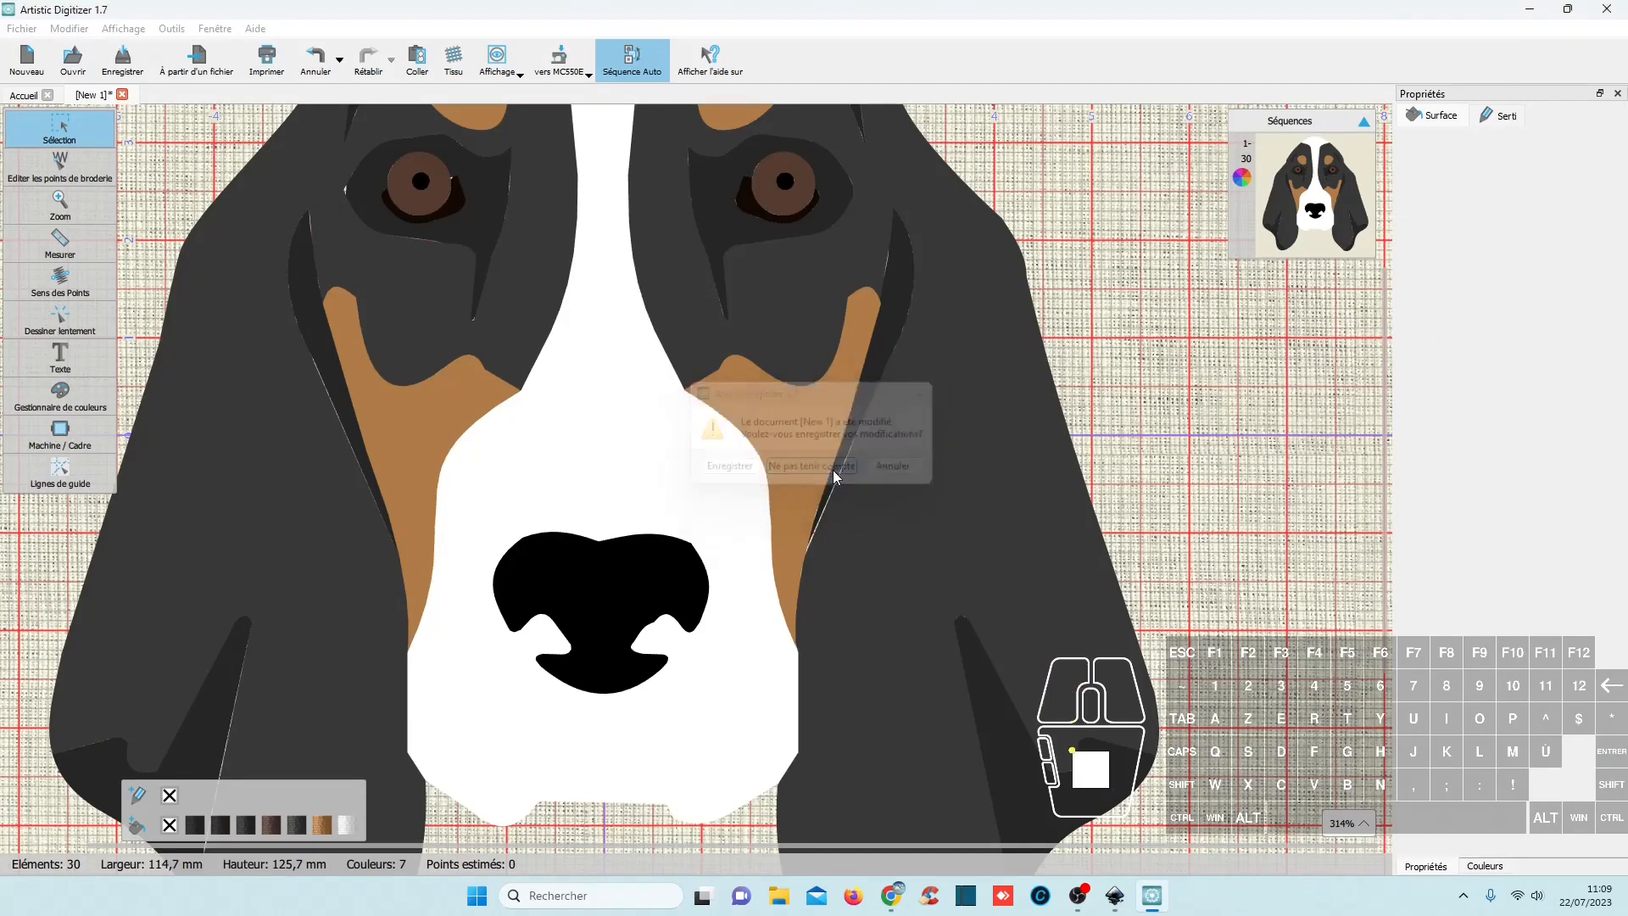
left_click(29, 99)
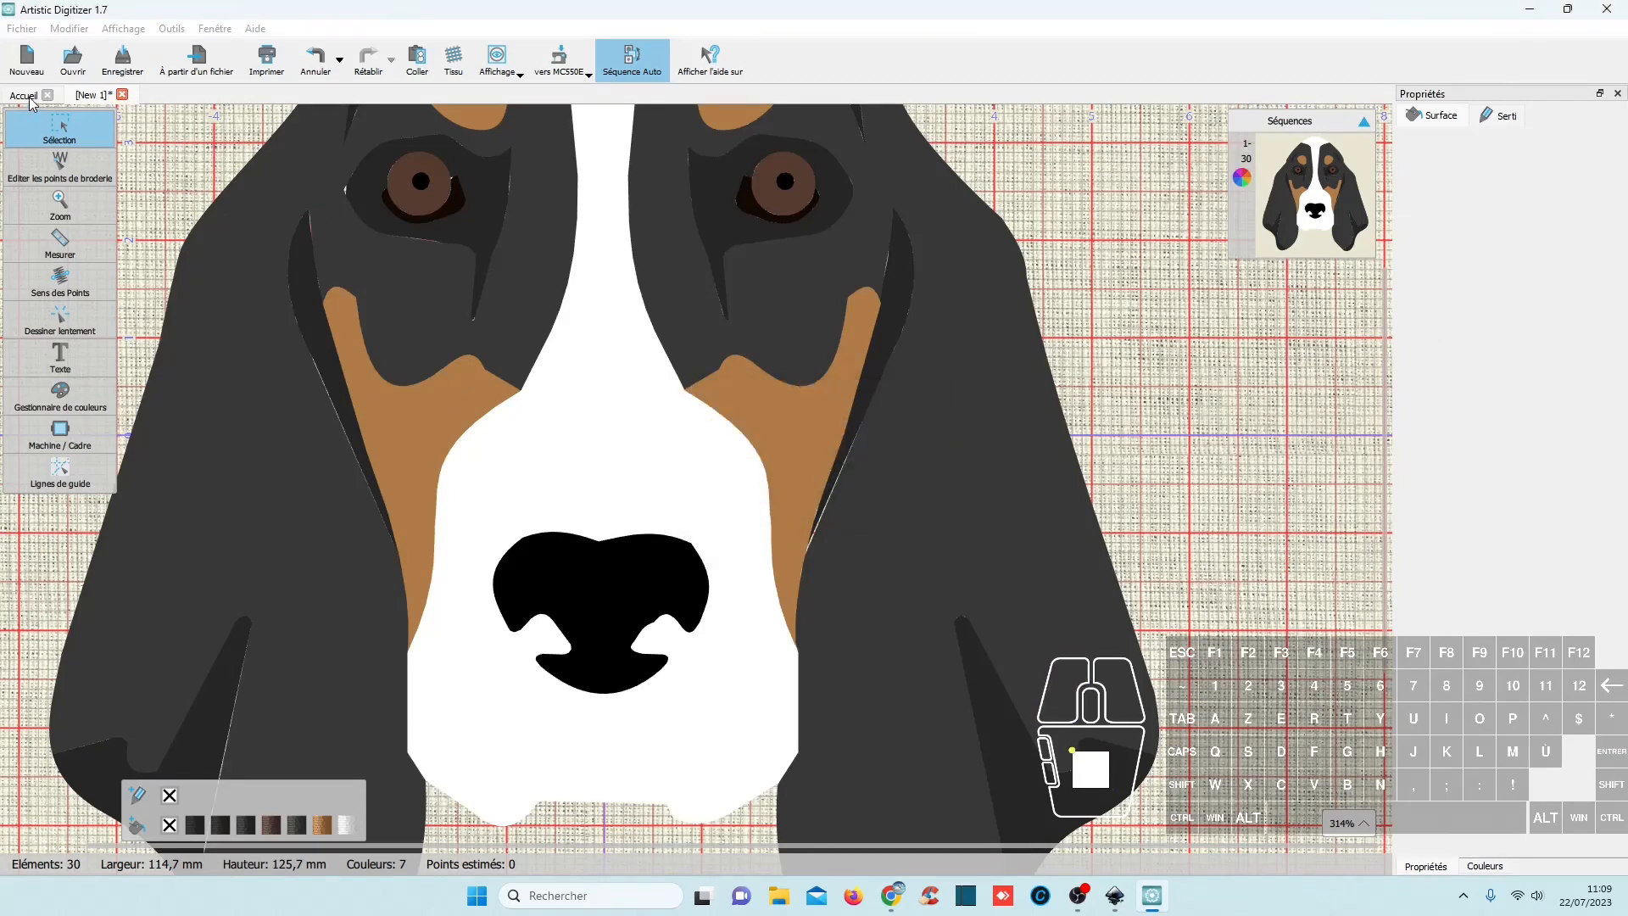
left_click(1606, 10)
left_click(1607, 10)
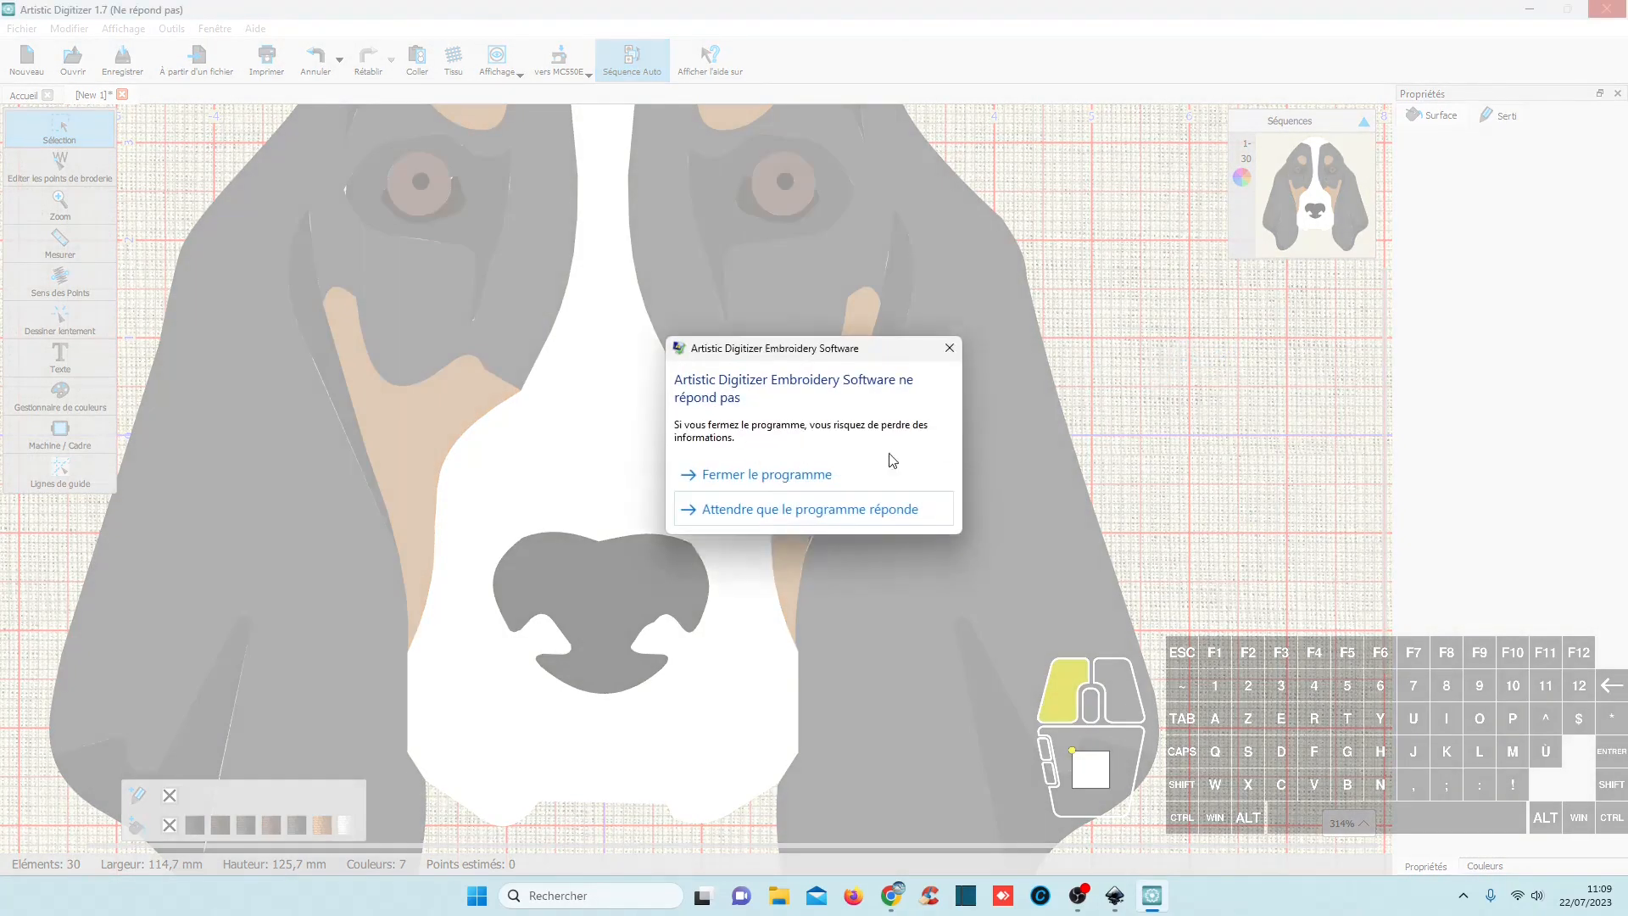
left_click(789, 473)
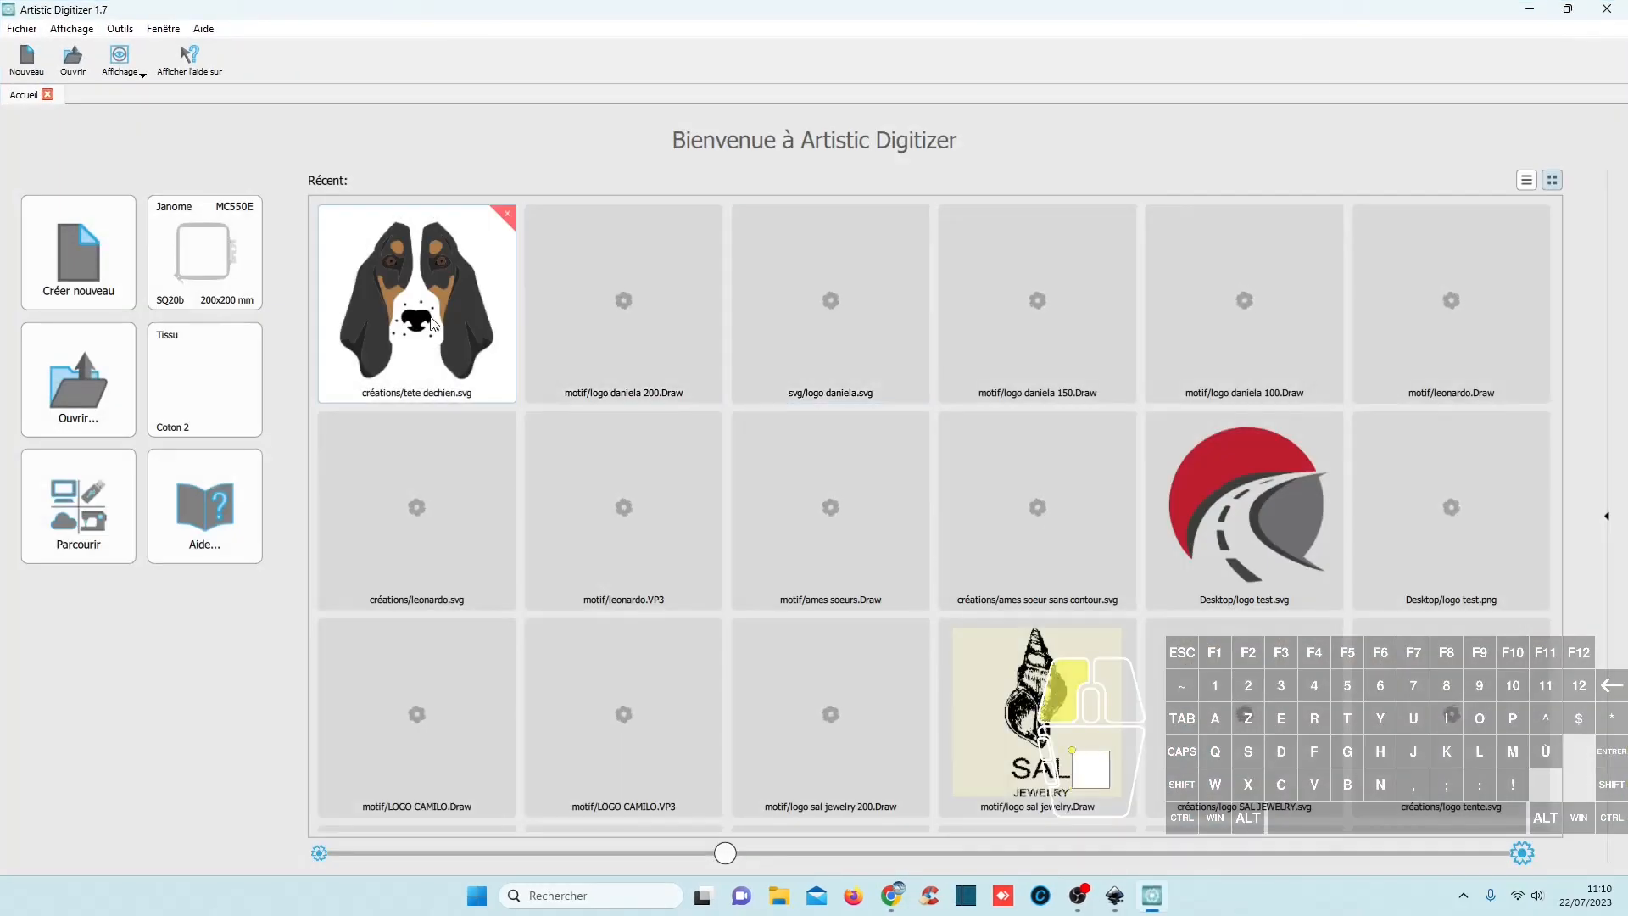
Open the recent file tete dechien.svg and set the surface stitch type of all its shapes to Remplissage.
left_click(418, 301)
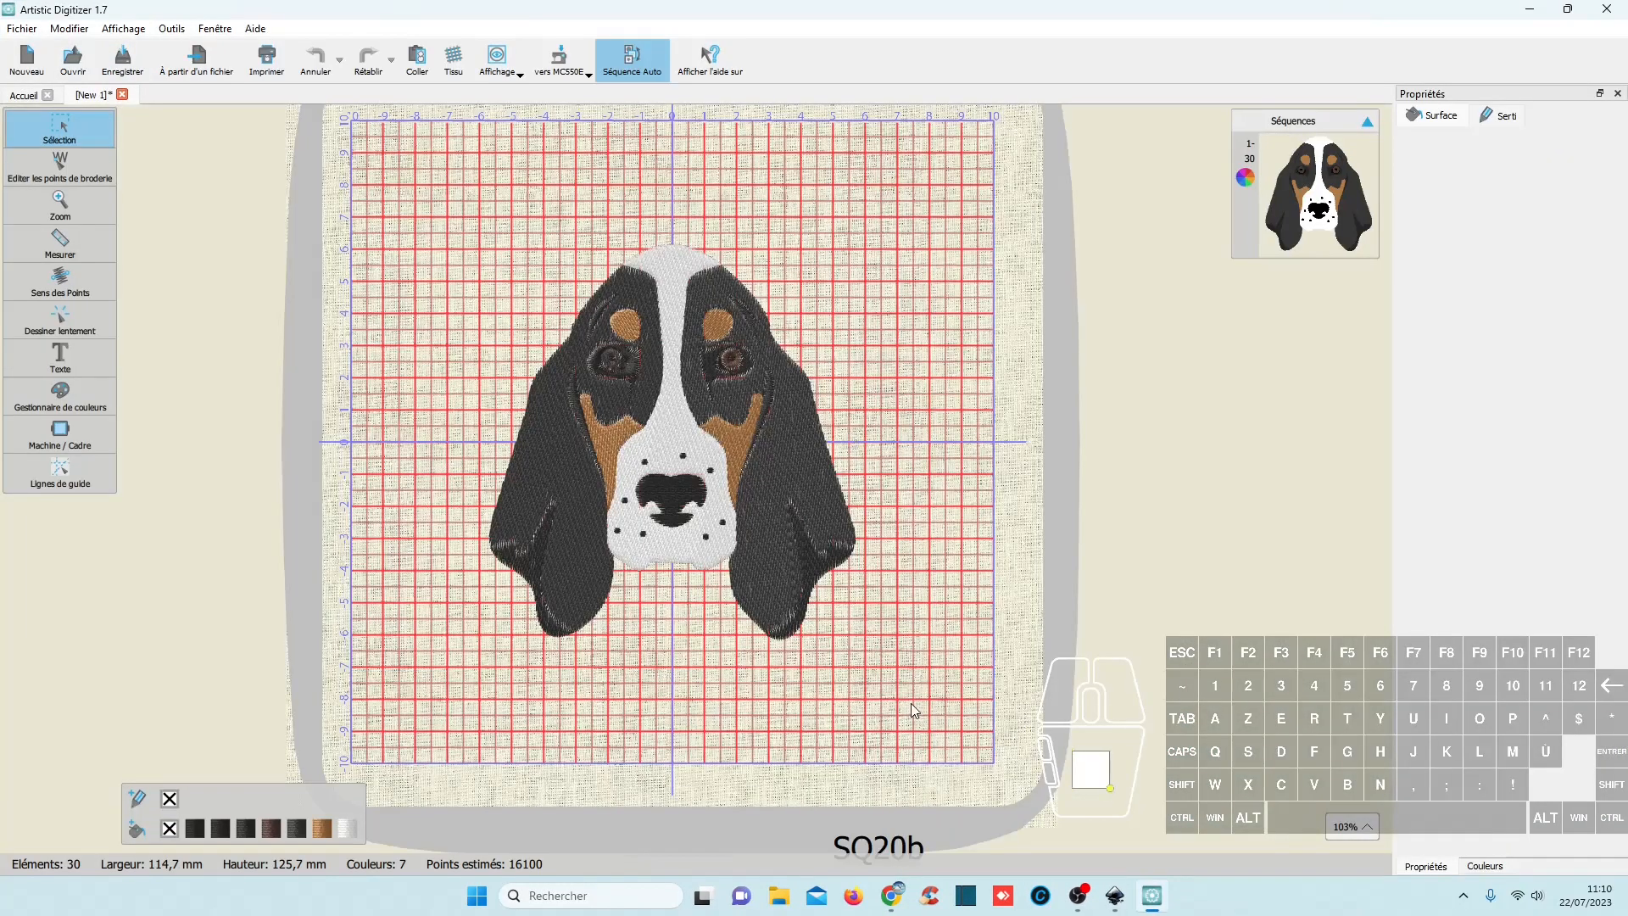
left_click_drag(944, 712, 437, 192)
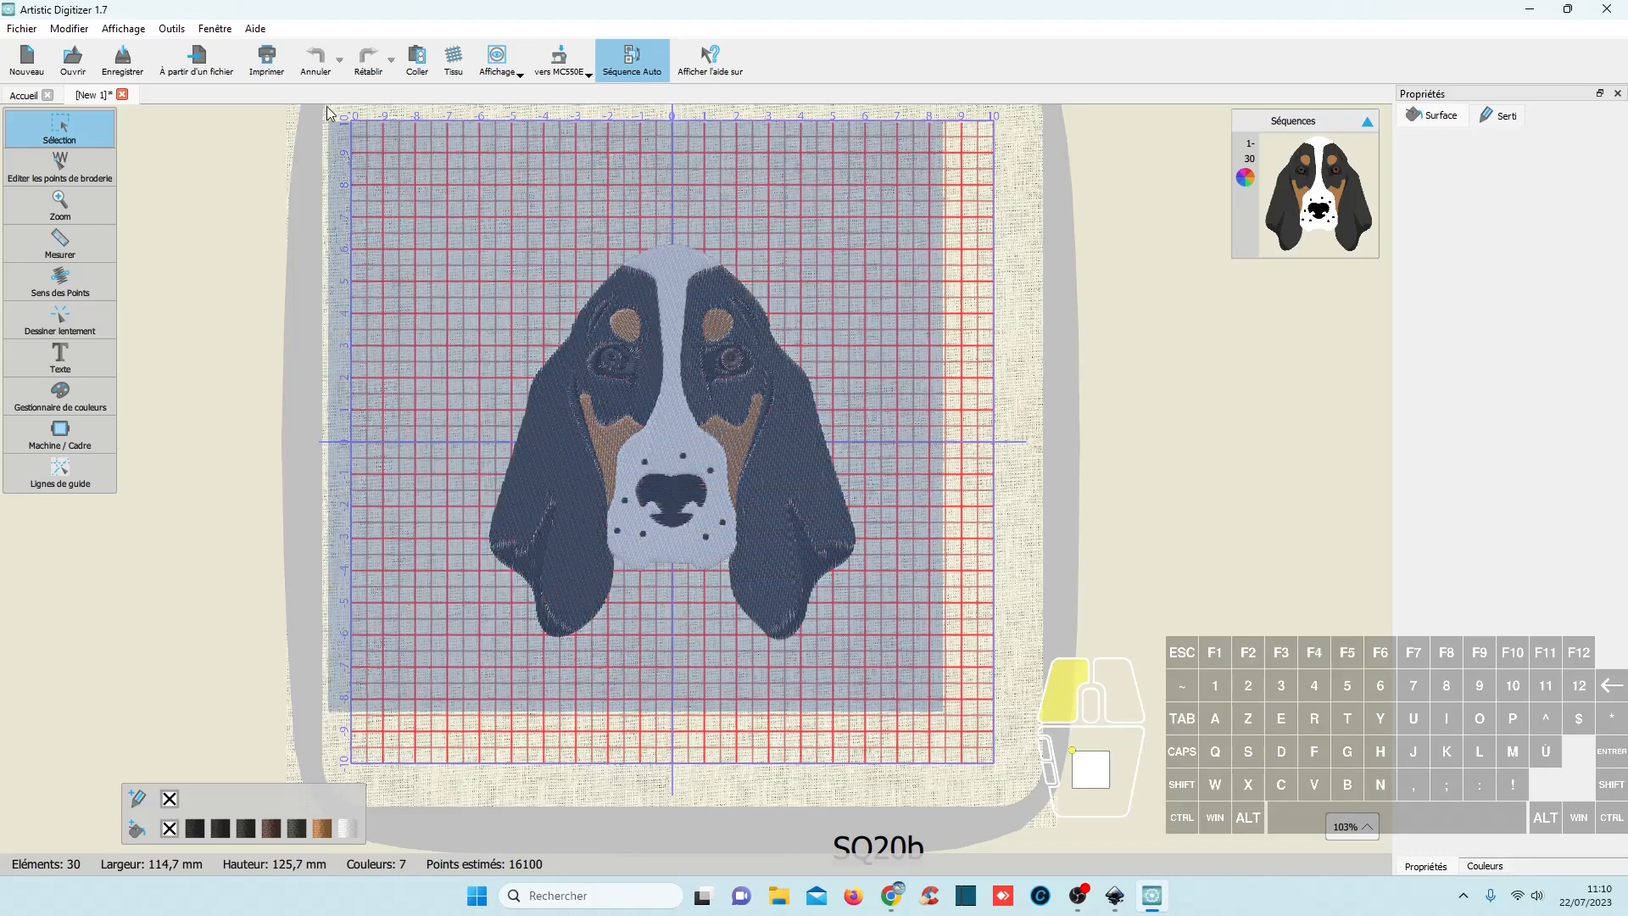
left_click(1564, 180)
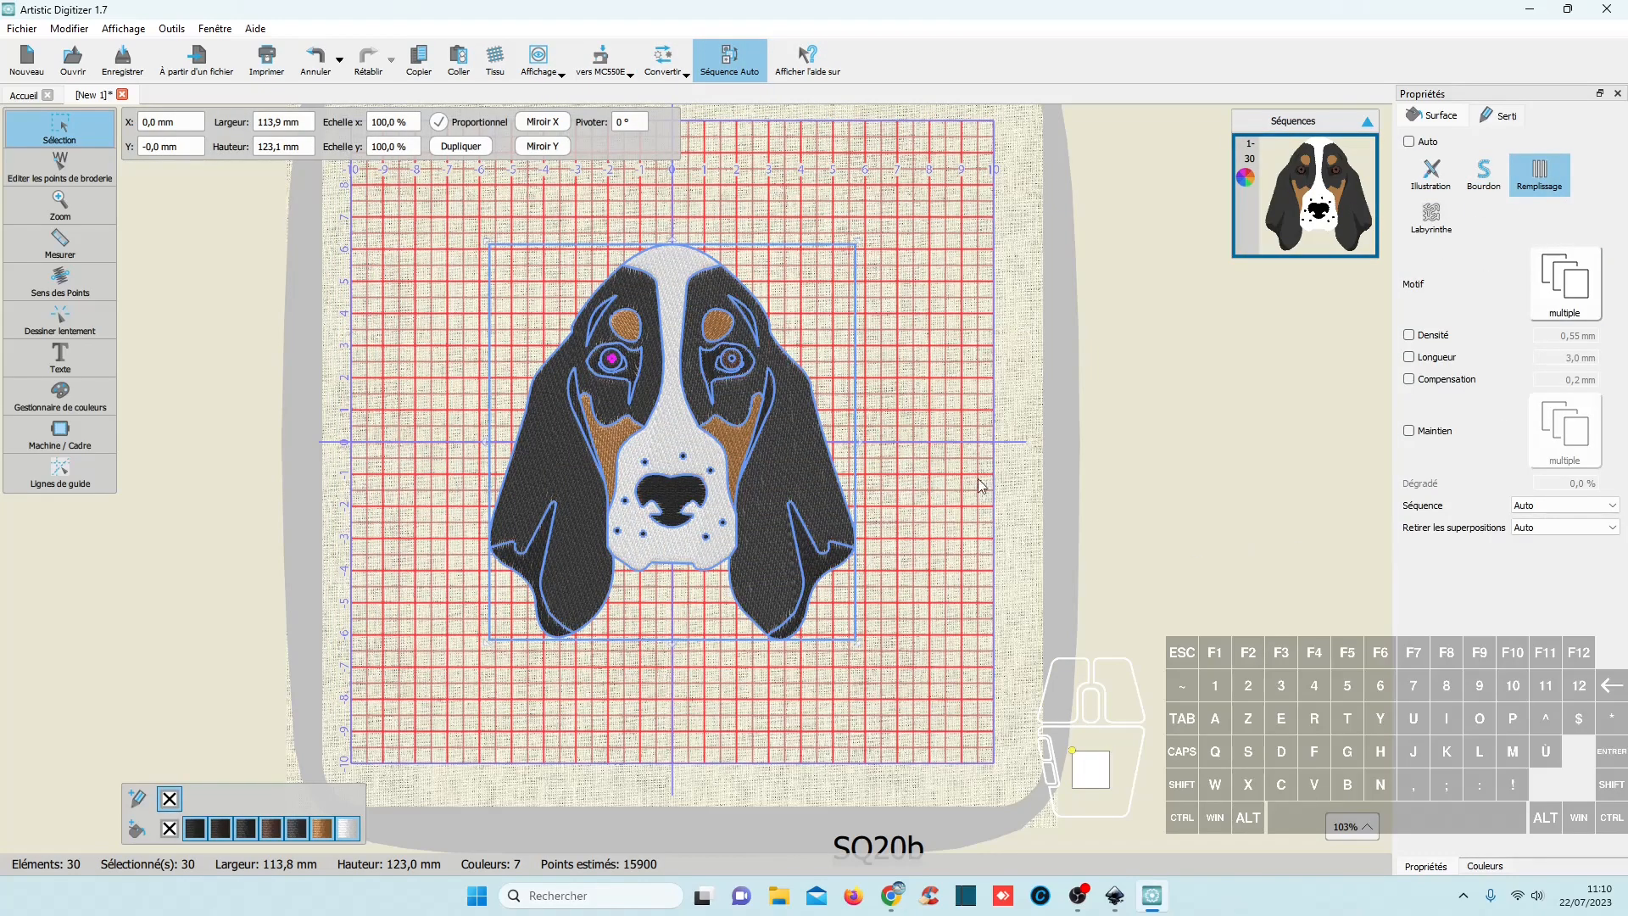
Apply the /3 fill pattern to all dog head shapes, enable their density setting, and set their compensation to 0.4 mm.
left_click(1573, 336)
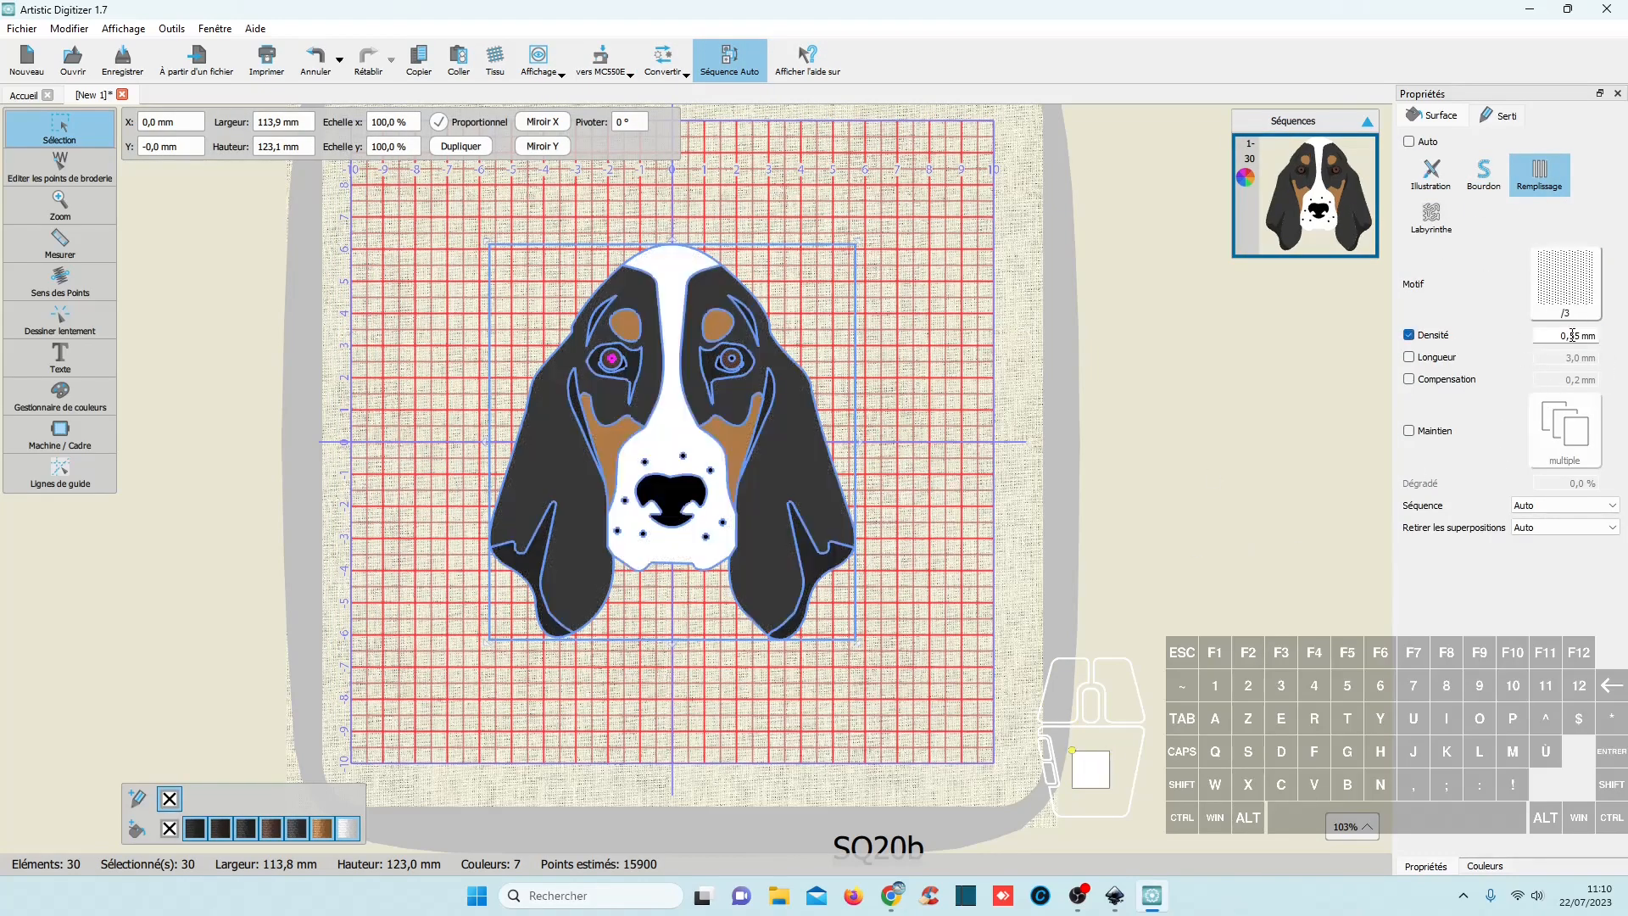
key("BackSpace")
left_click(1408, 379)
left_click(1576, 380)
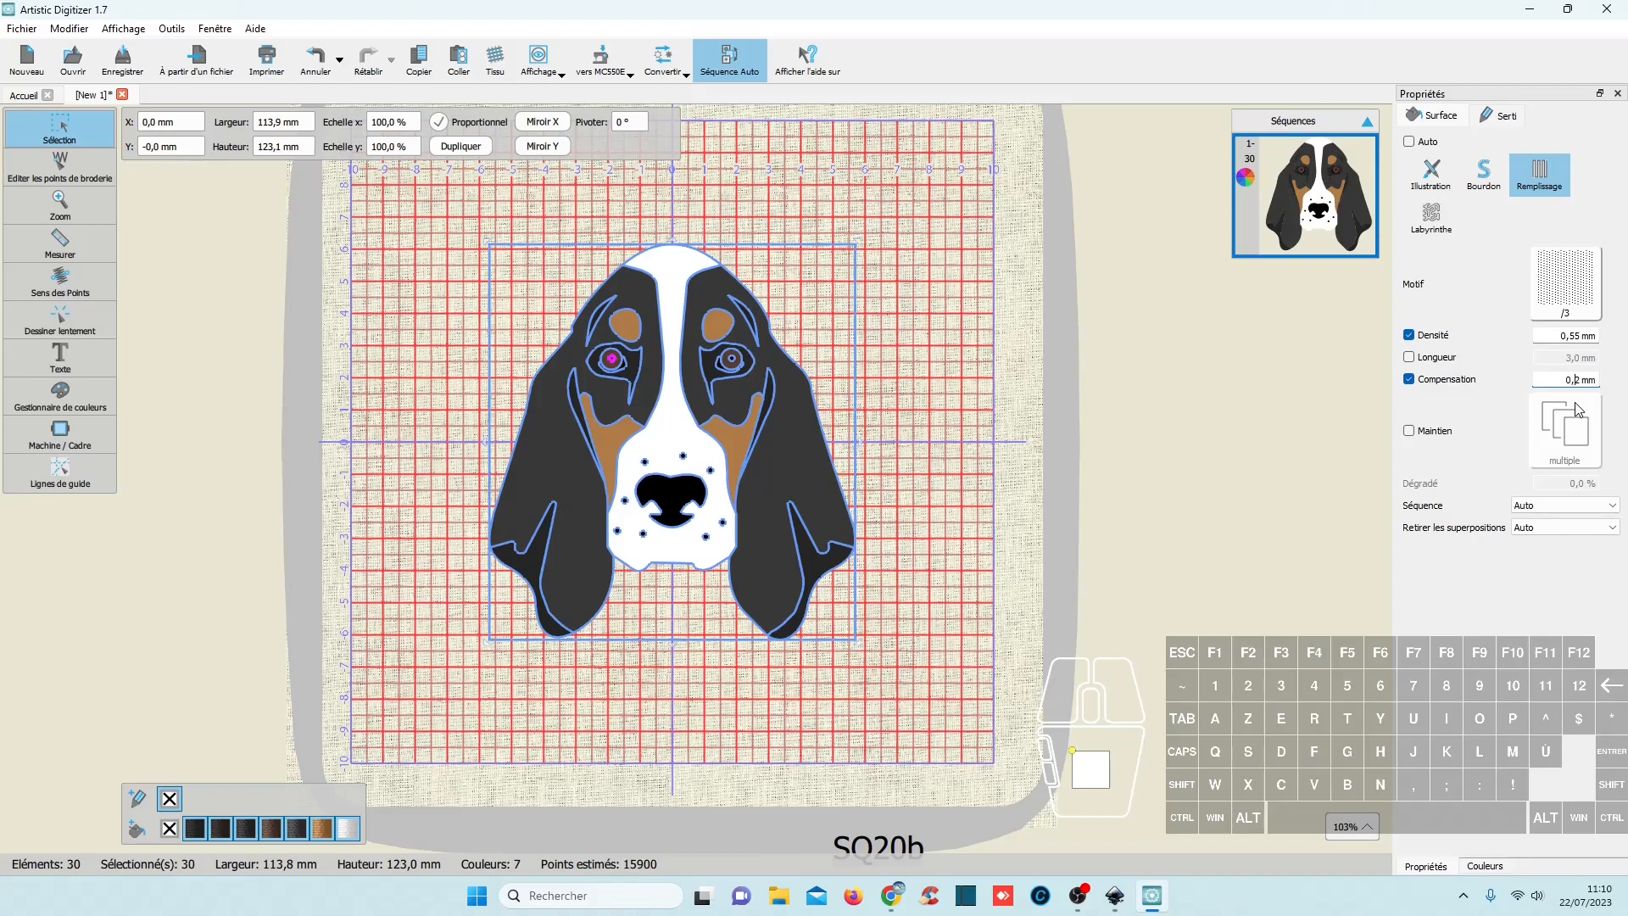
key("BackSpace")
type("4")
left_click(997, 624)
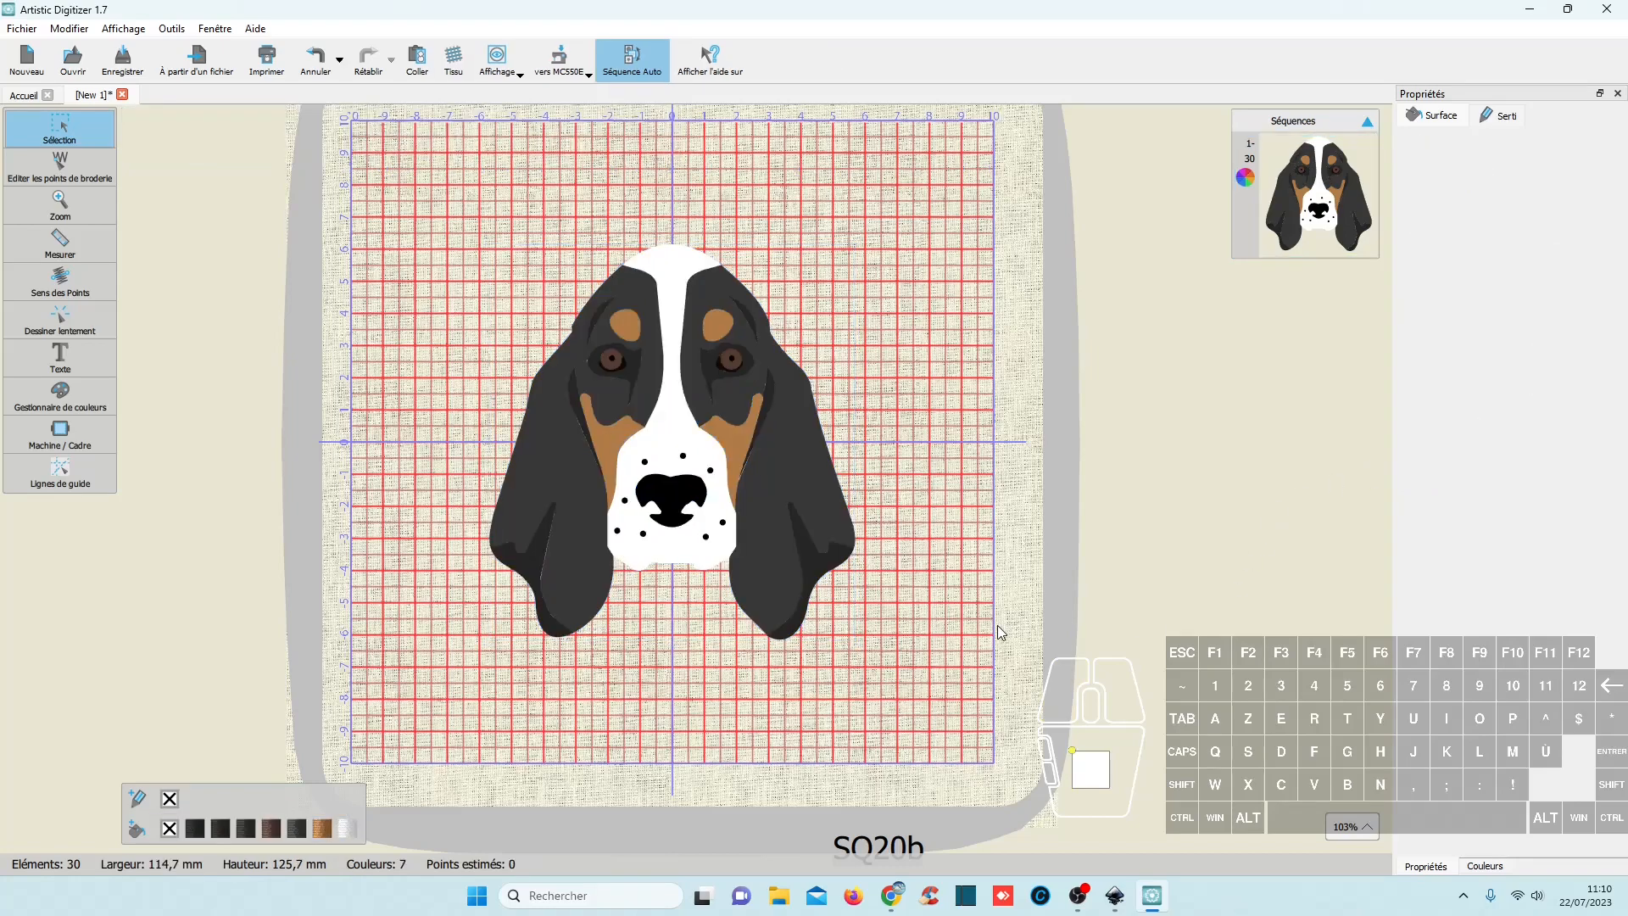
Inspect the dog head for gaps between shapes around the eyes, along the ears and beside the muzzle.
scroll(602, 381, "up", 5)
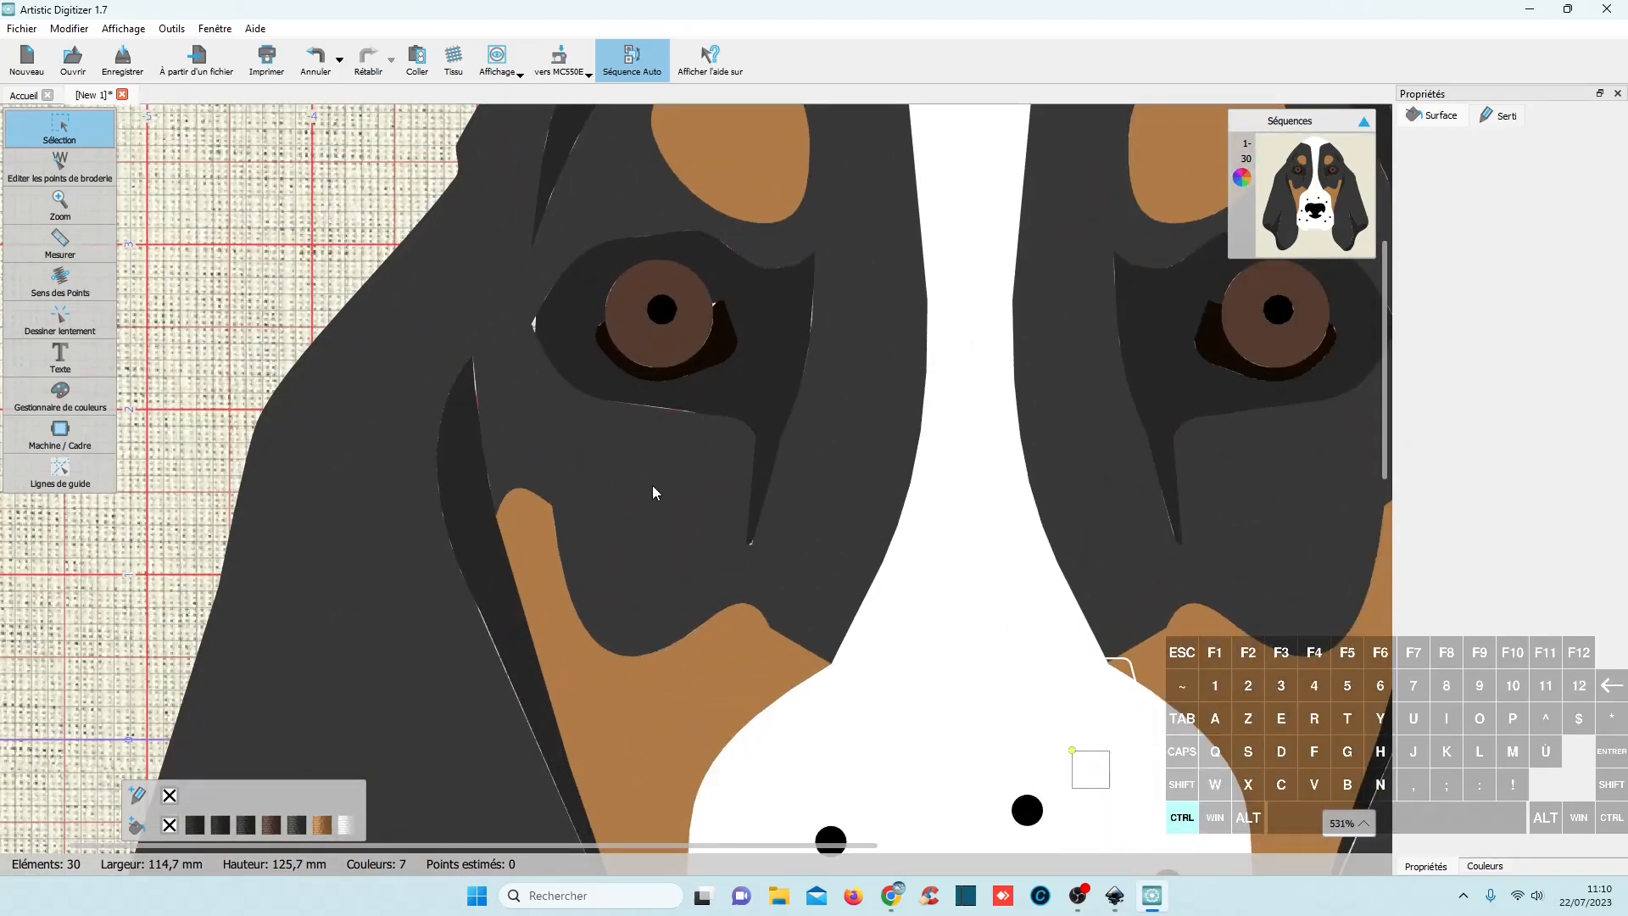
scroll(652, 492, "down", 5)
scroll(654, 496, "down", 2)
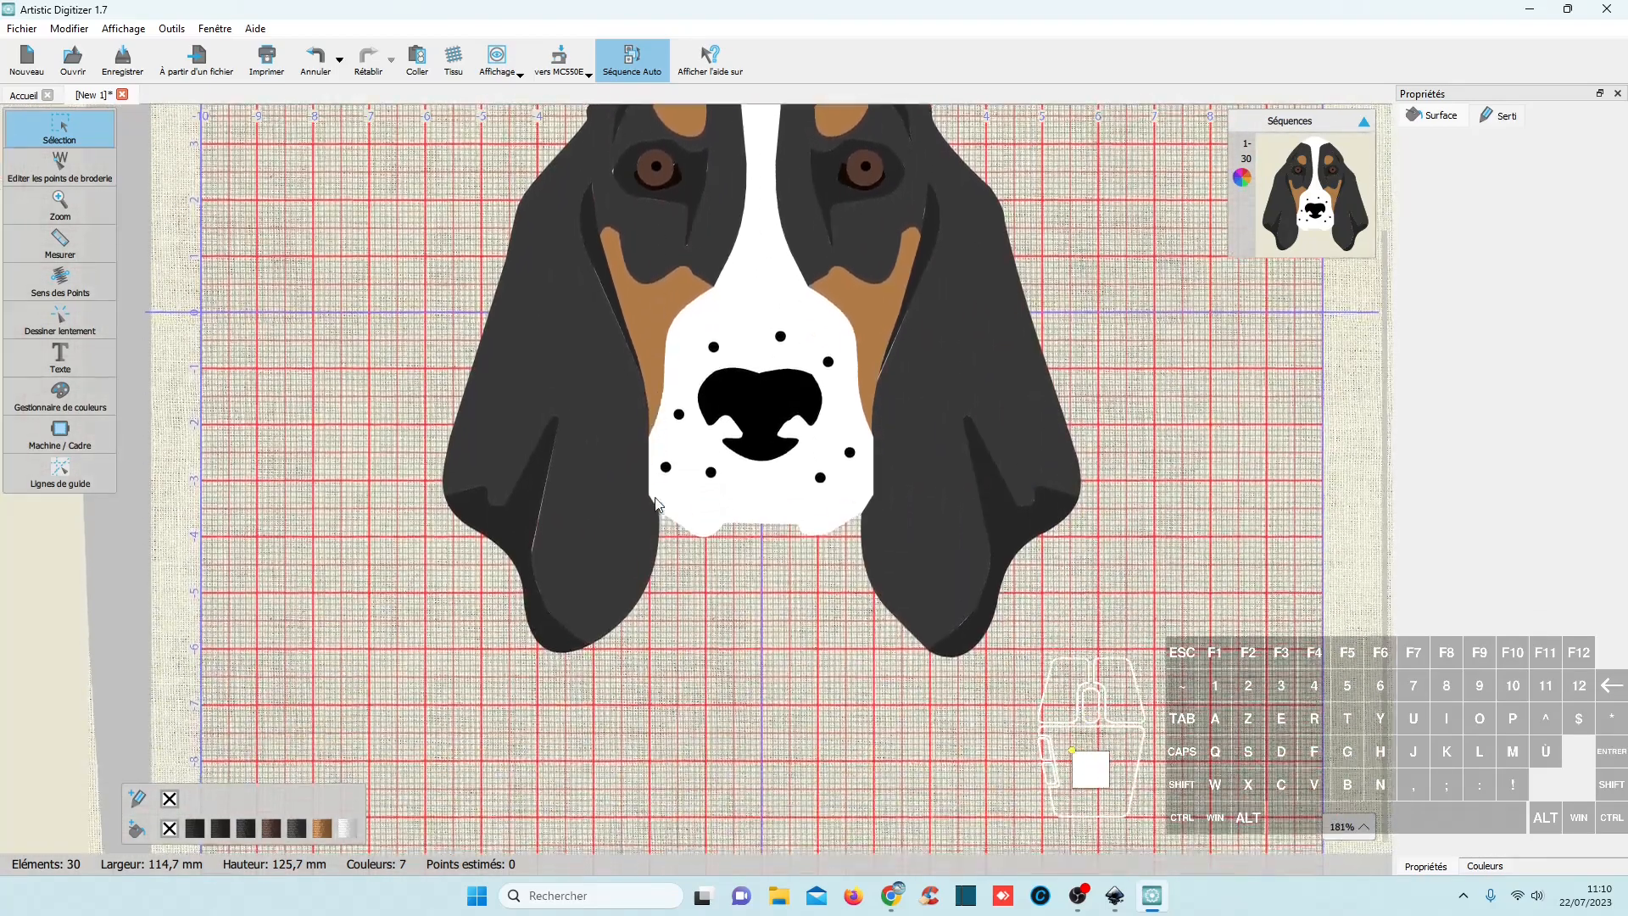
scroll(543, 511, "up", 3)
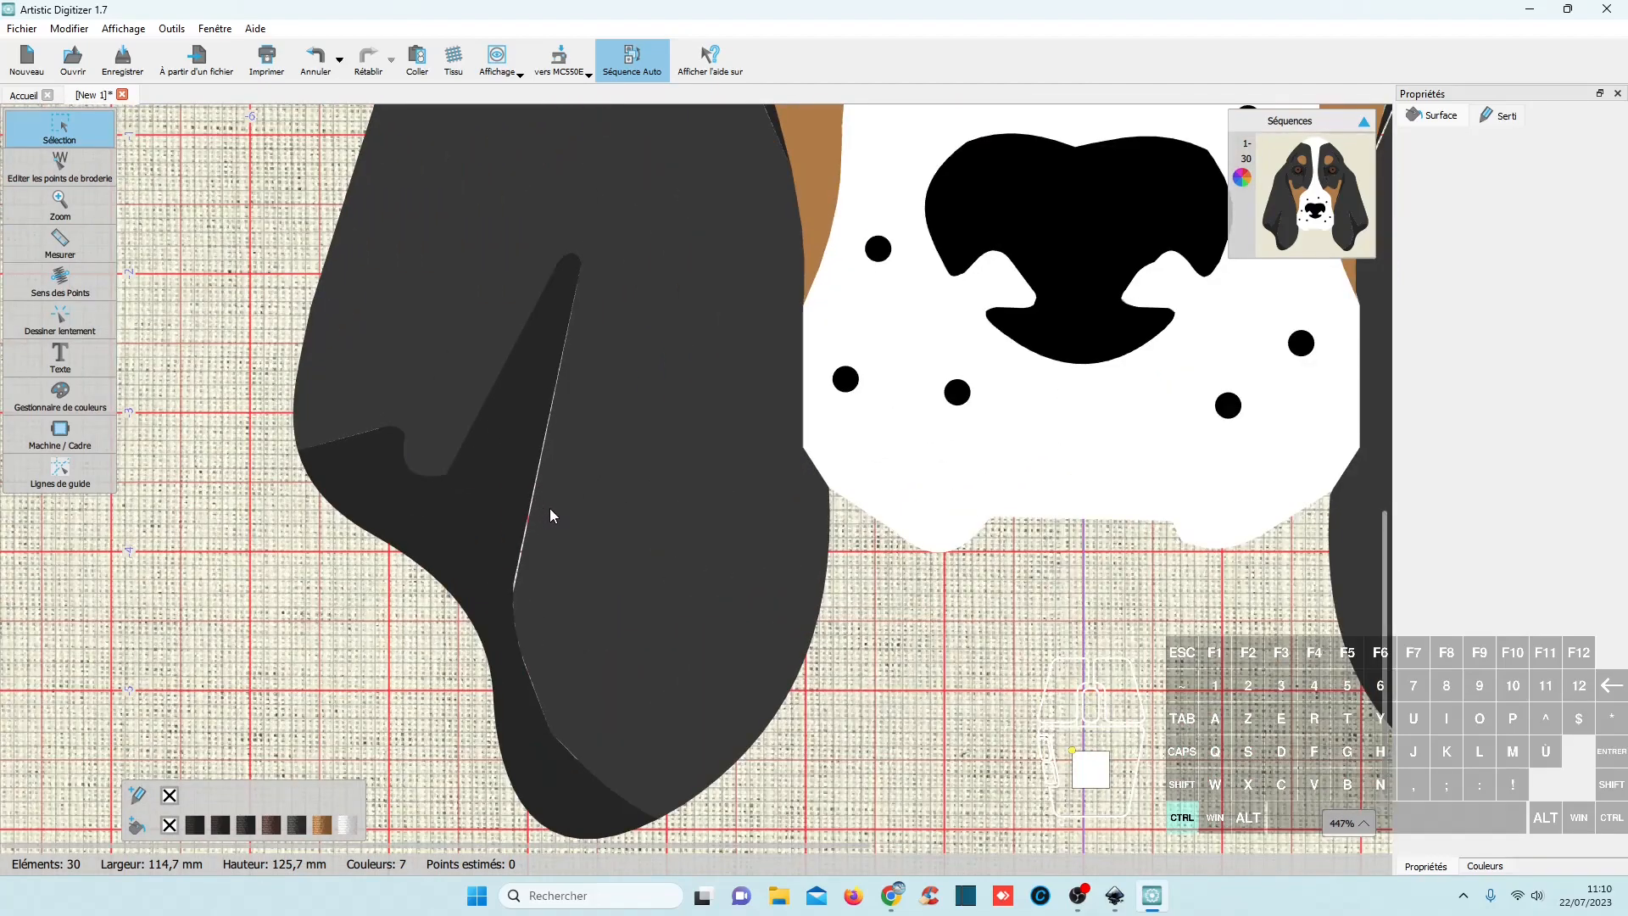
scroll(550, 507, "down", 3)
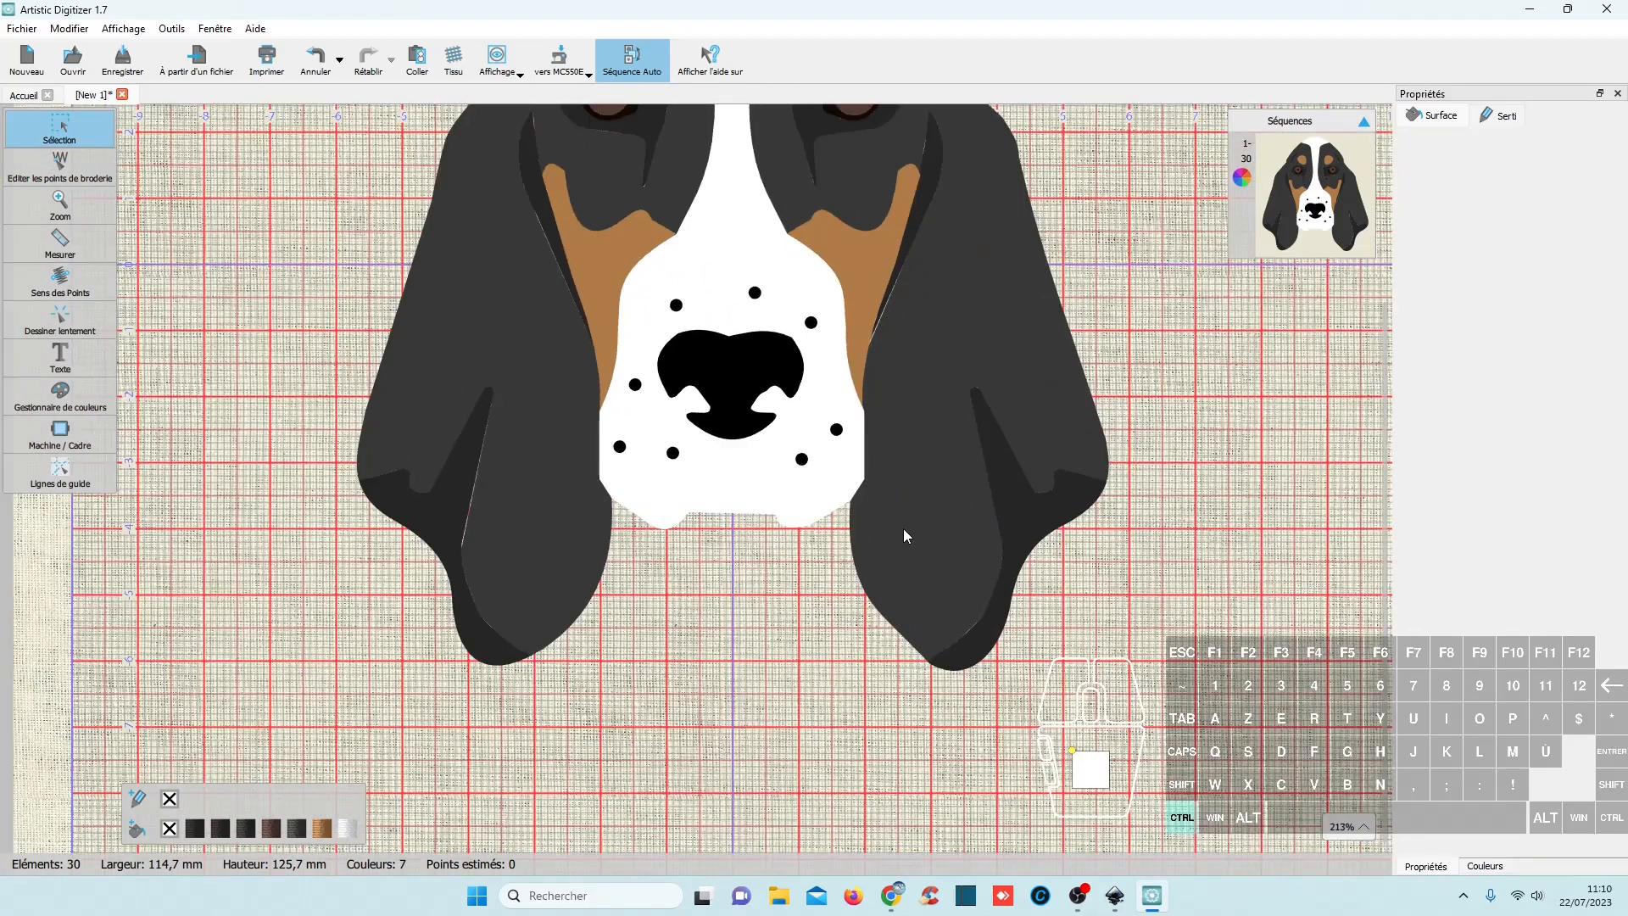
scroll(902, 528, "up", 2)
scroll(902, 528, "down", 3)
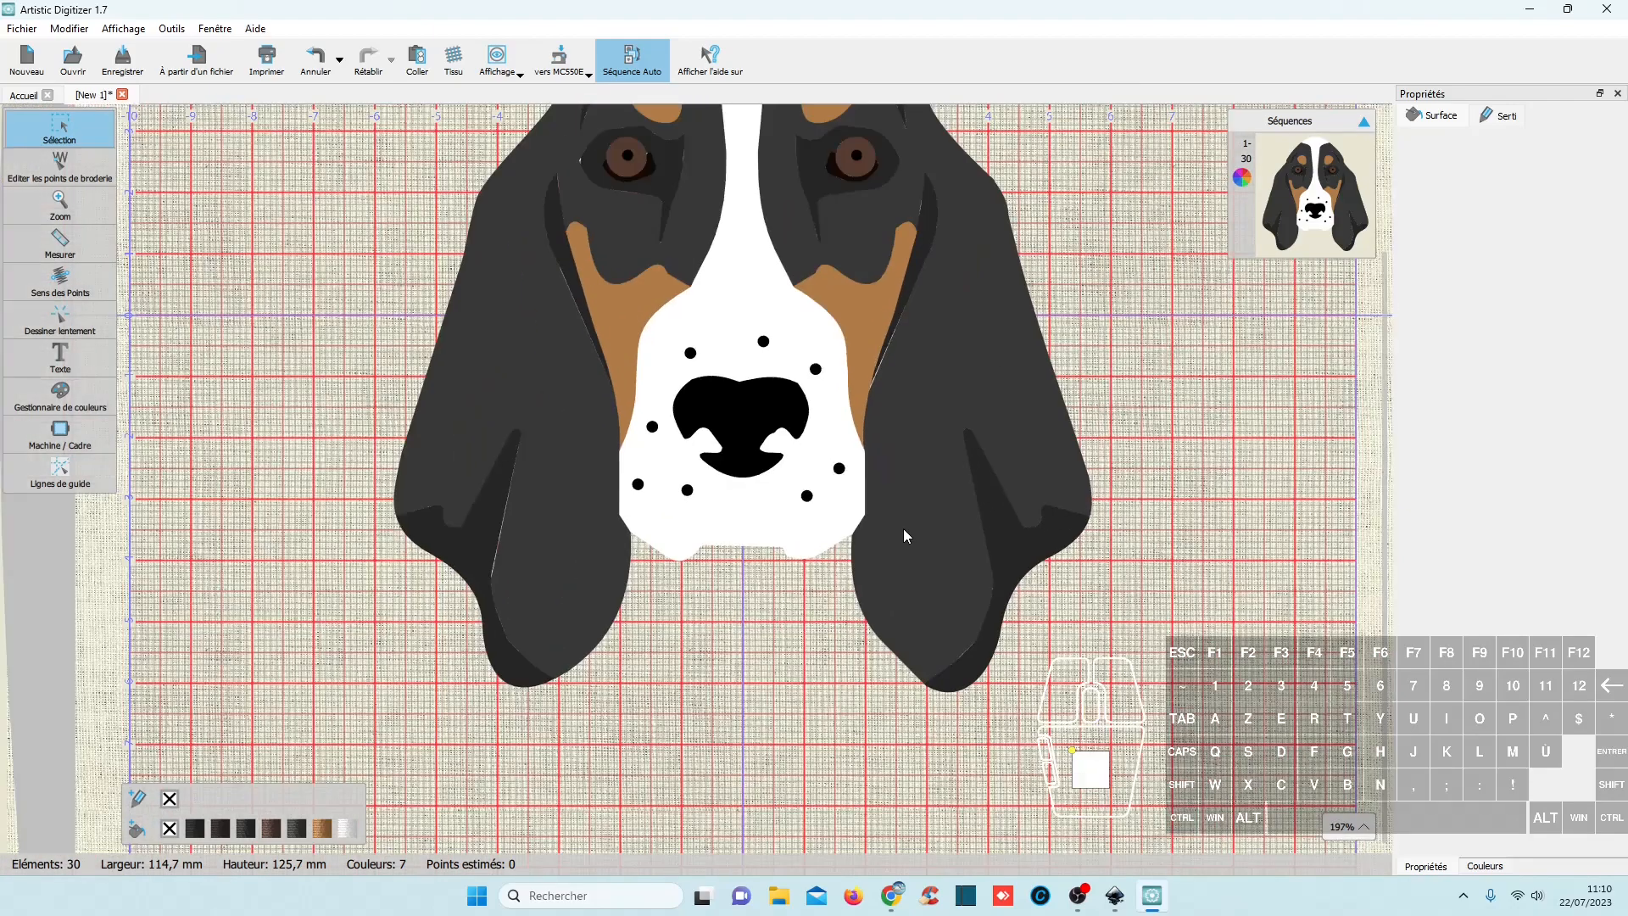
scroll(903, 527, "up", 4)
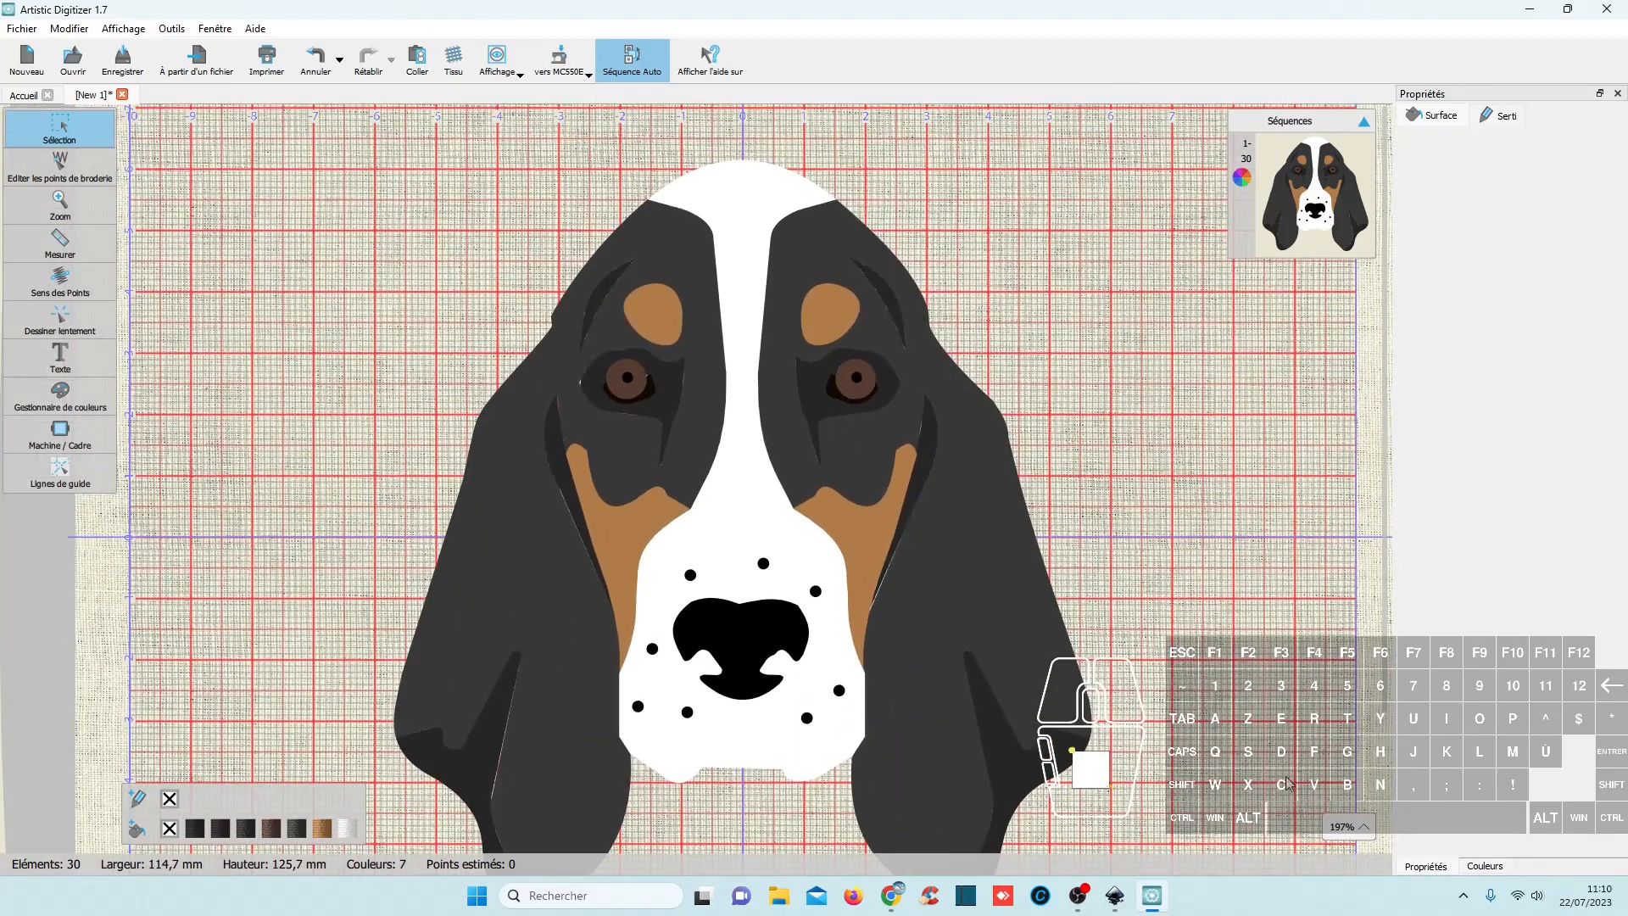
Switch to Inkscape, deselect the nez shape, and examine the shape edges around the eyes and brown cheek patches.
left_click(1115, 896)
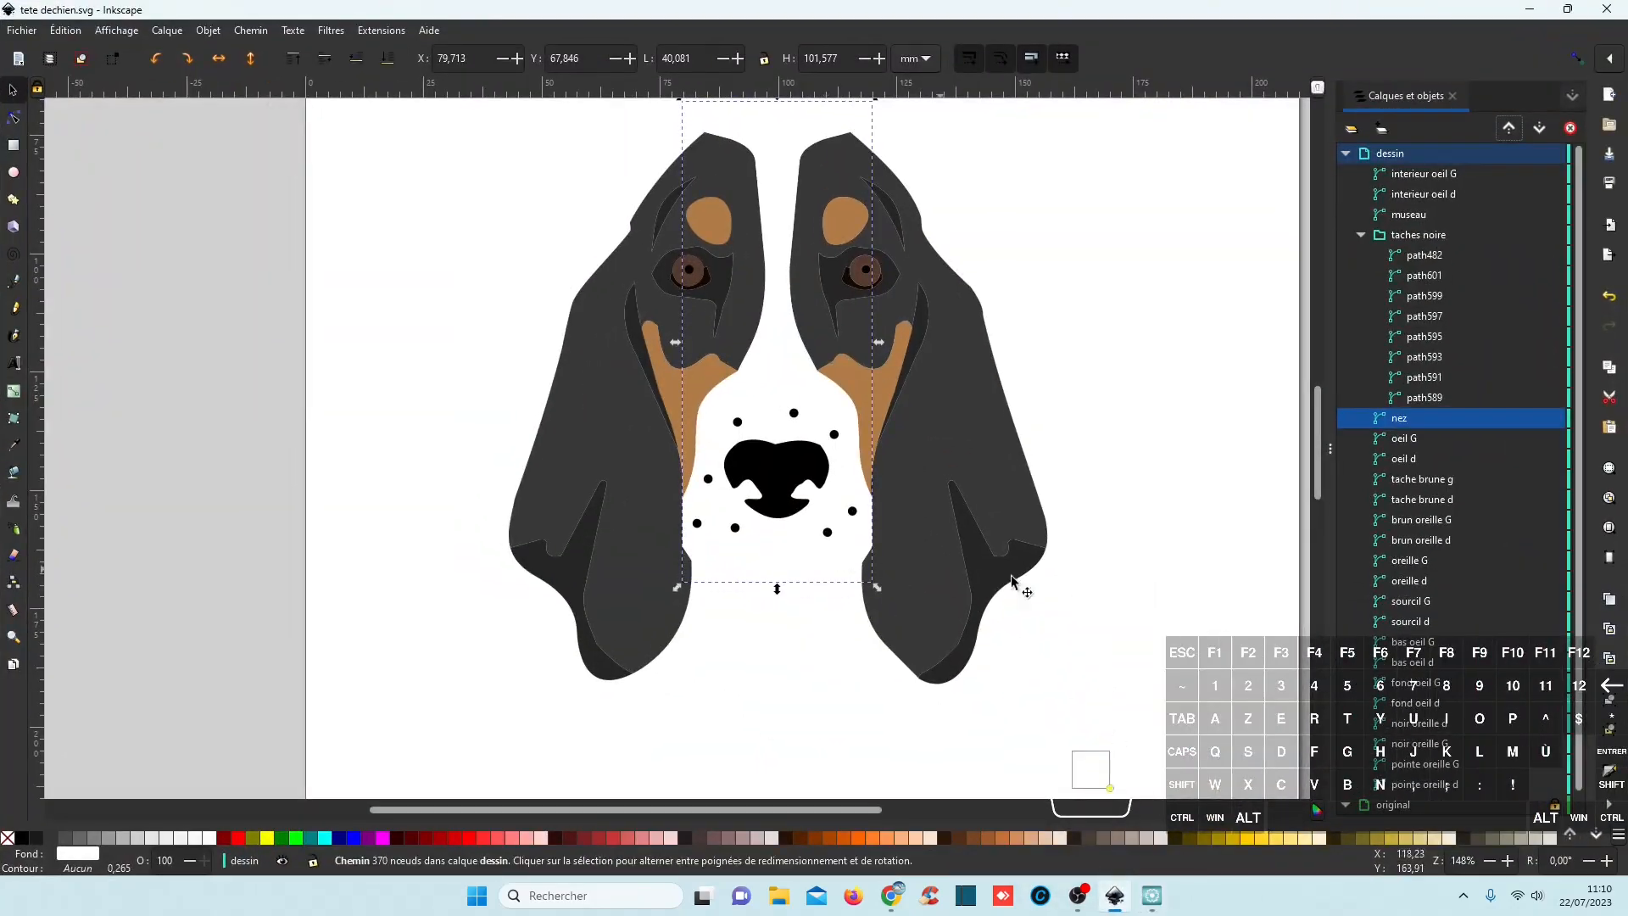
left_click(1087, 623)
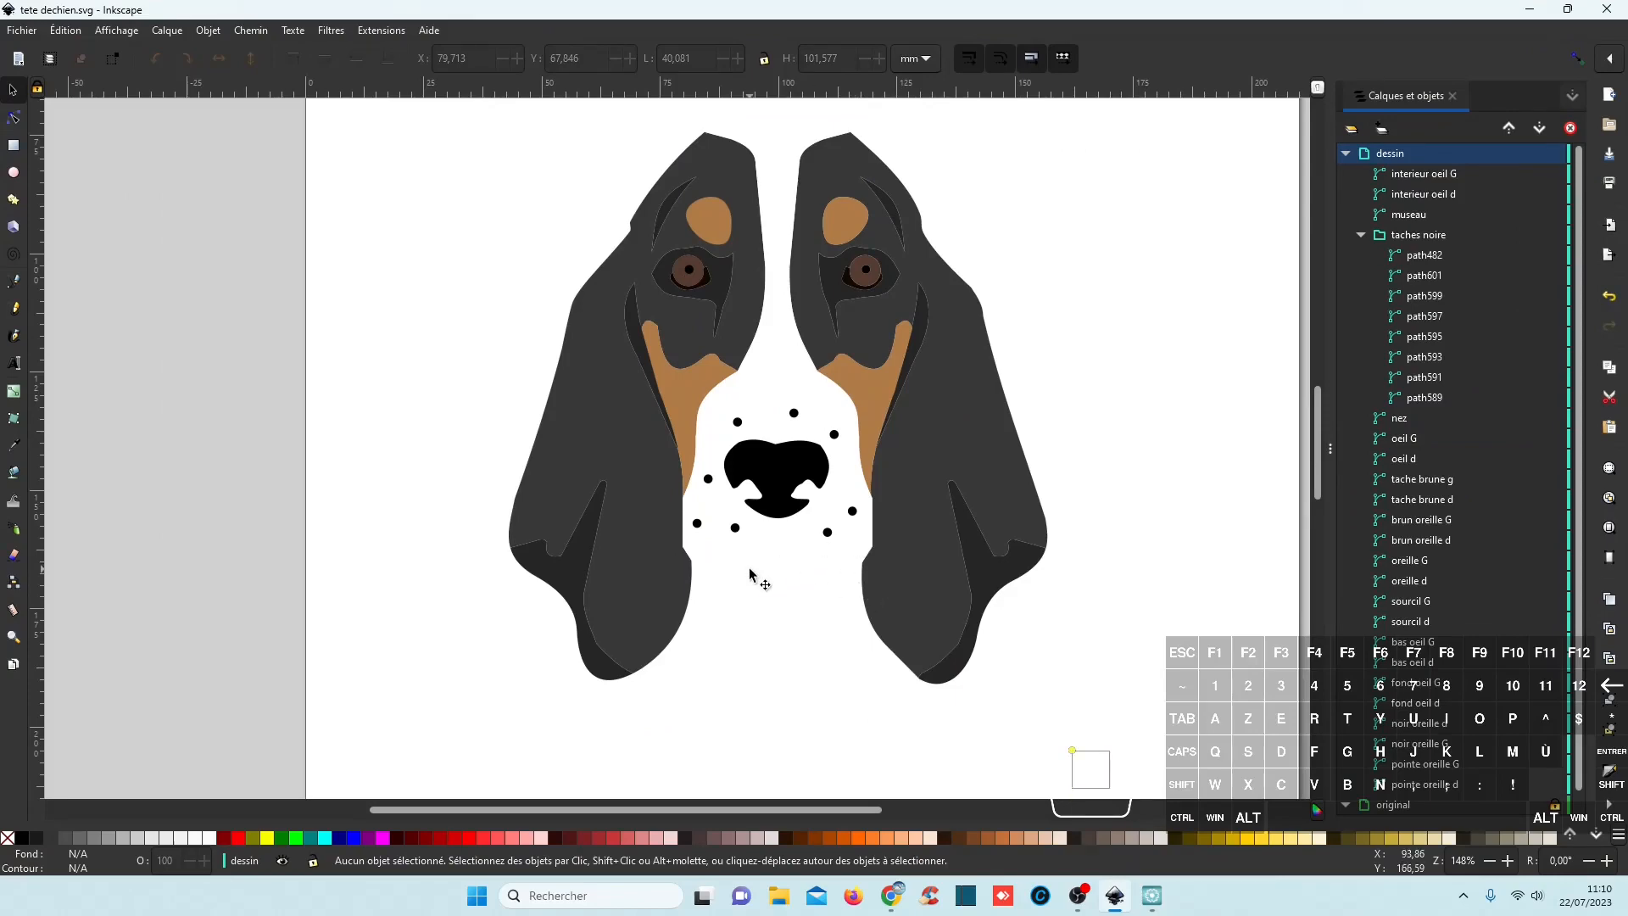
scroll(730, 320, "up", 4, "ctrl")
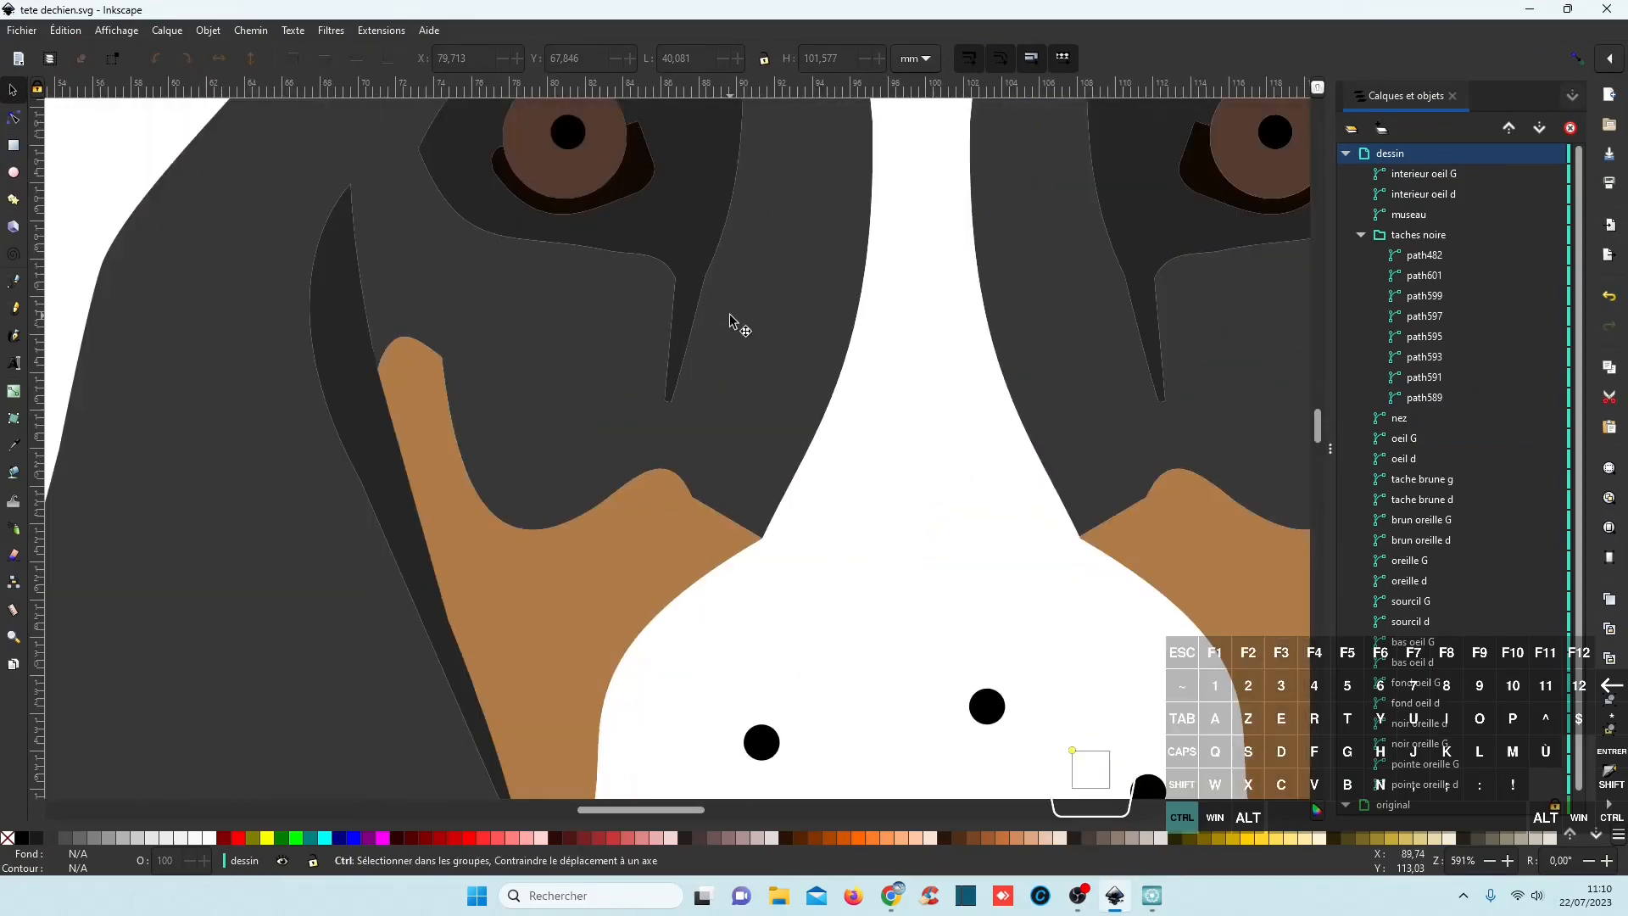
scroll(729, 315, "down", 4, "ctrl")
scroll(729, 315, "up", 3, "ctrl")
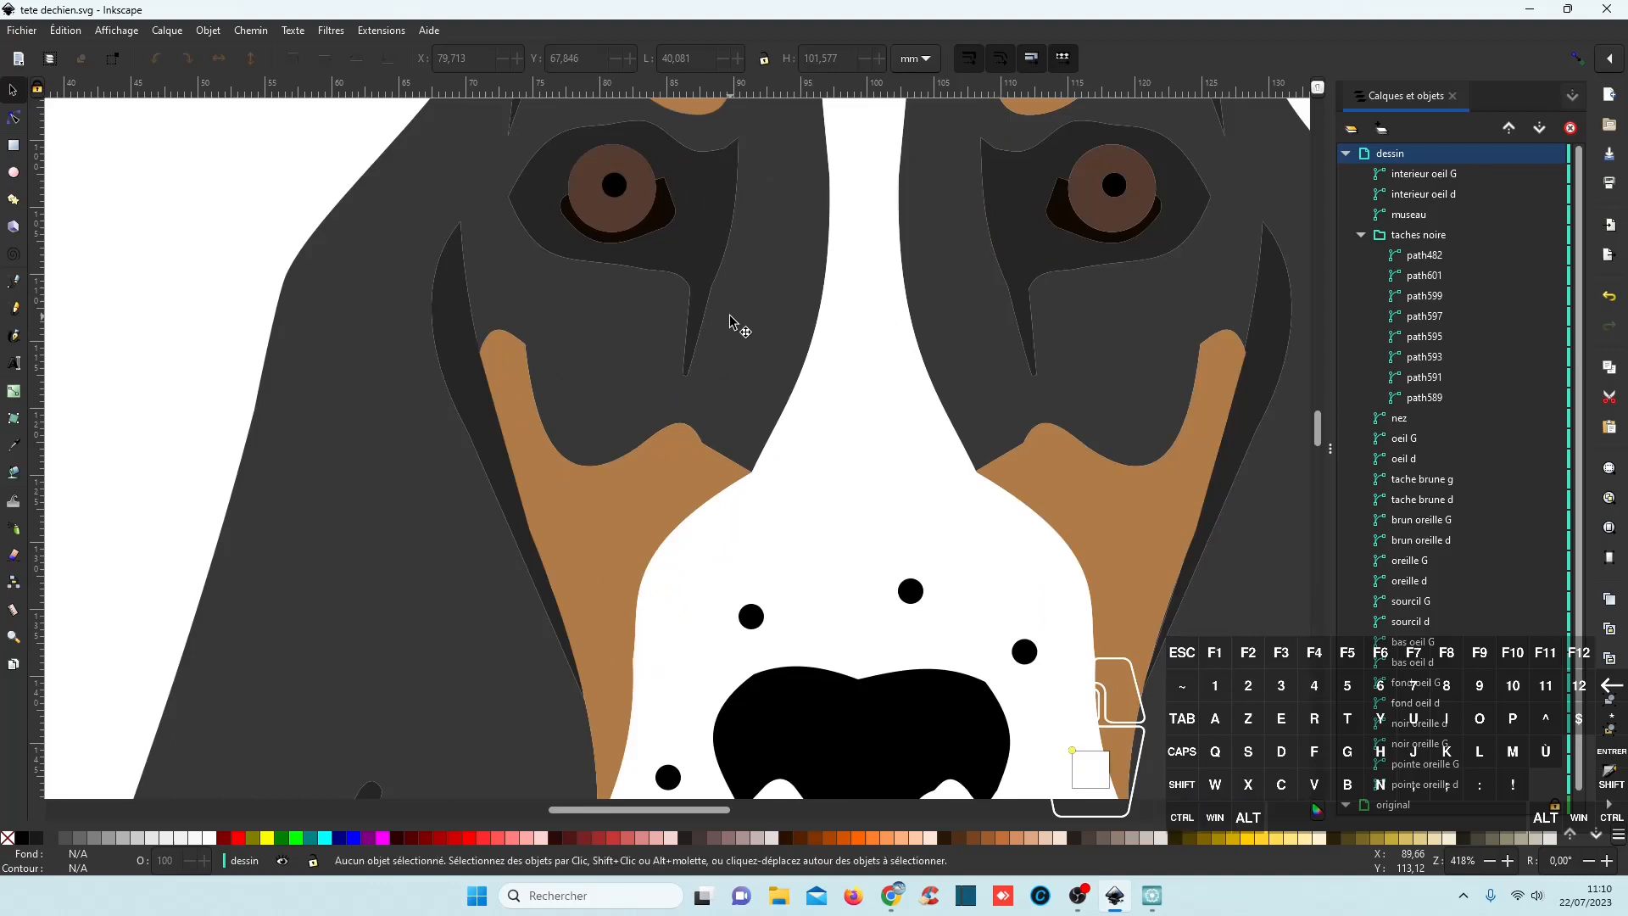
scroll(861, 428, "down", 4, "ctrl")
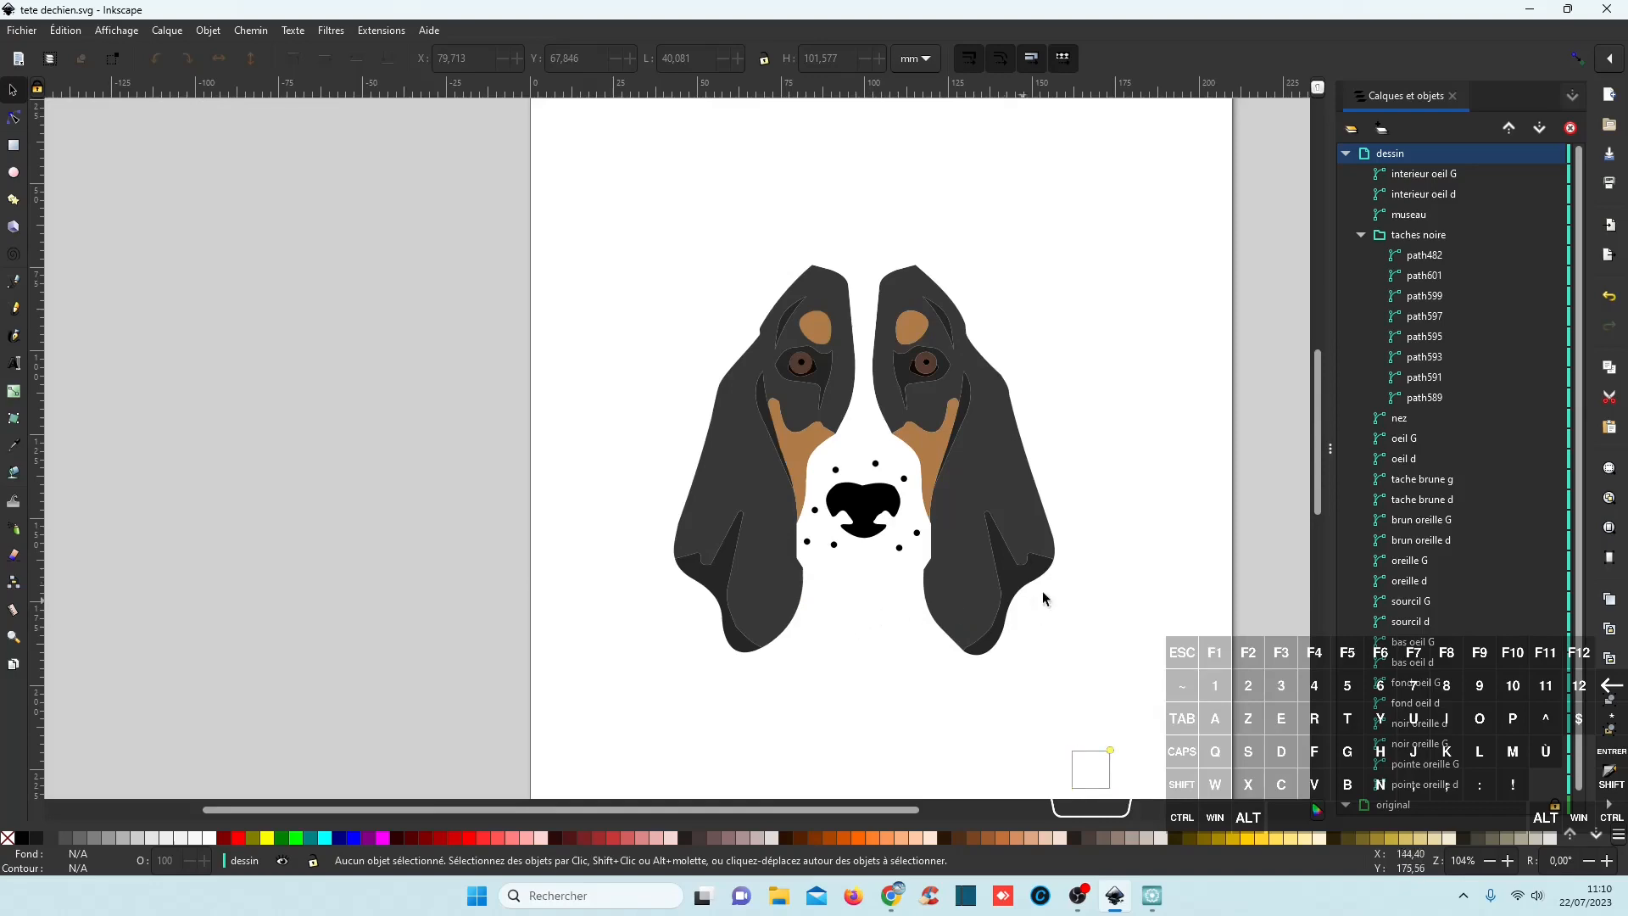
Return to Artistic Digitizer and check the shape edges around the eyes, eyebrows and upper ears for remaining gaps.
left_click(1531, 12)
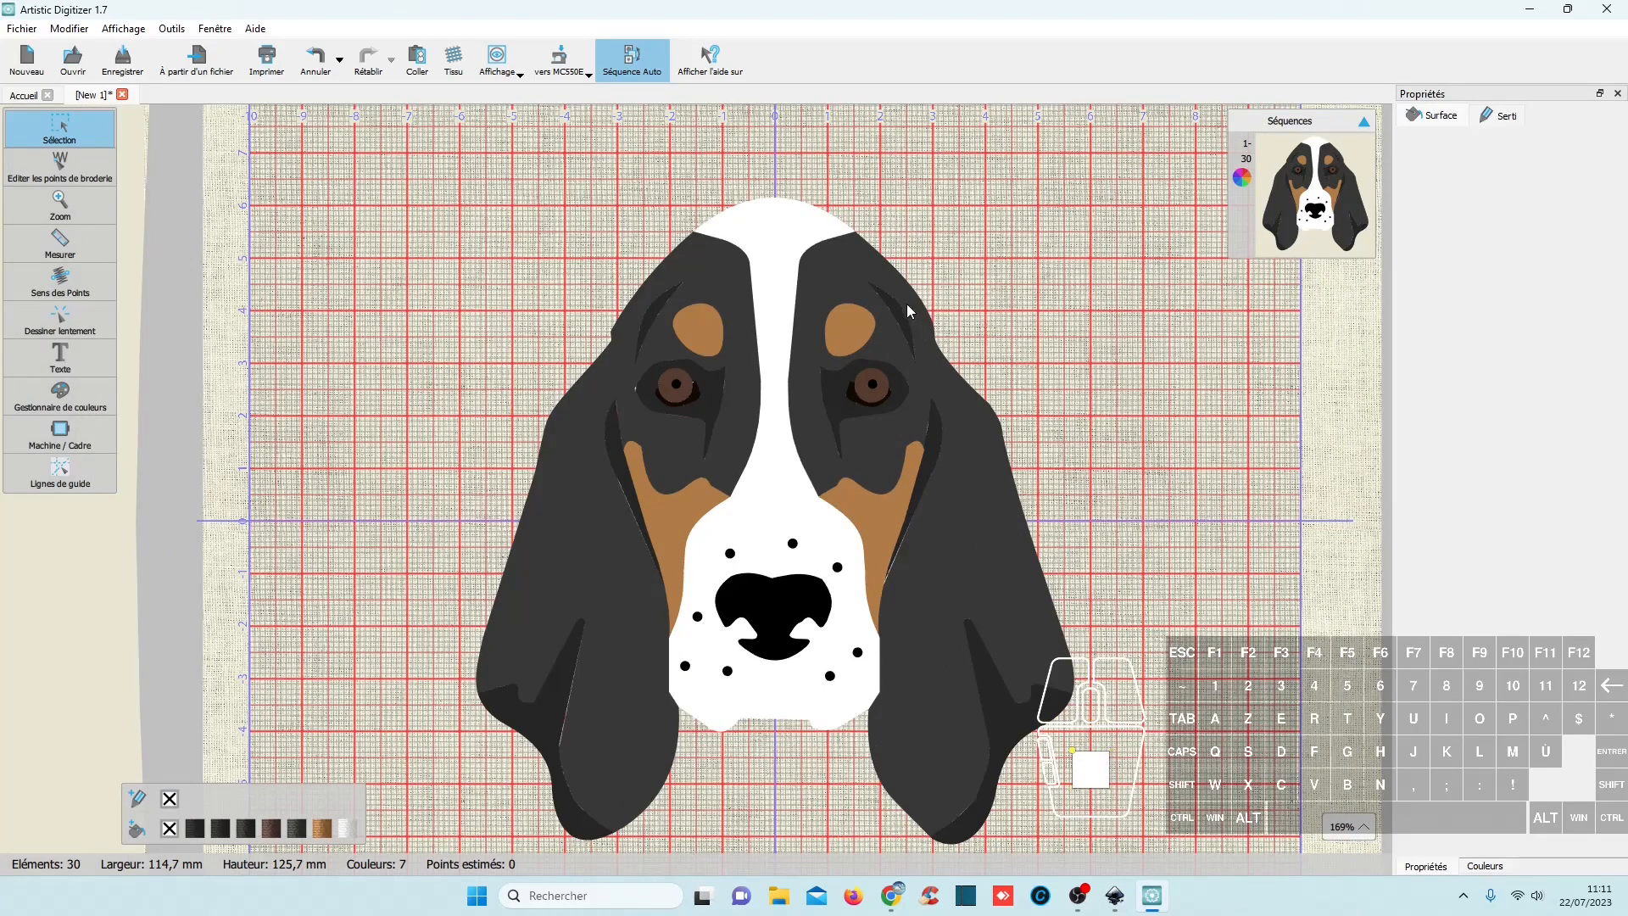
scroll(907, 307, "up", 8, "ctrl")
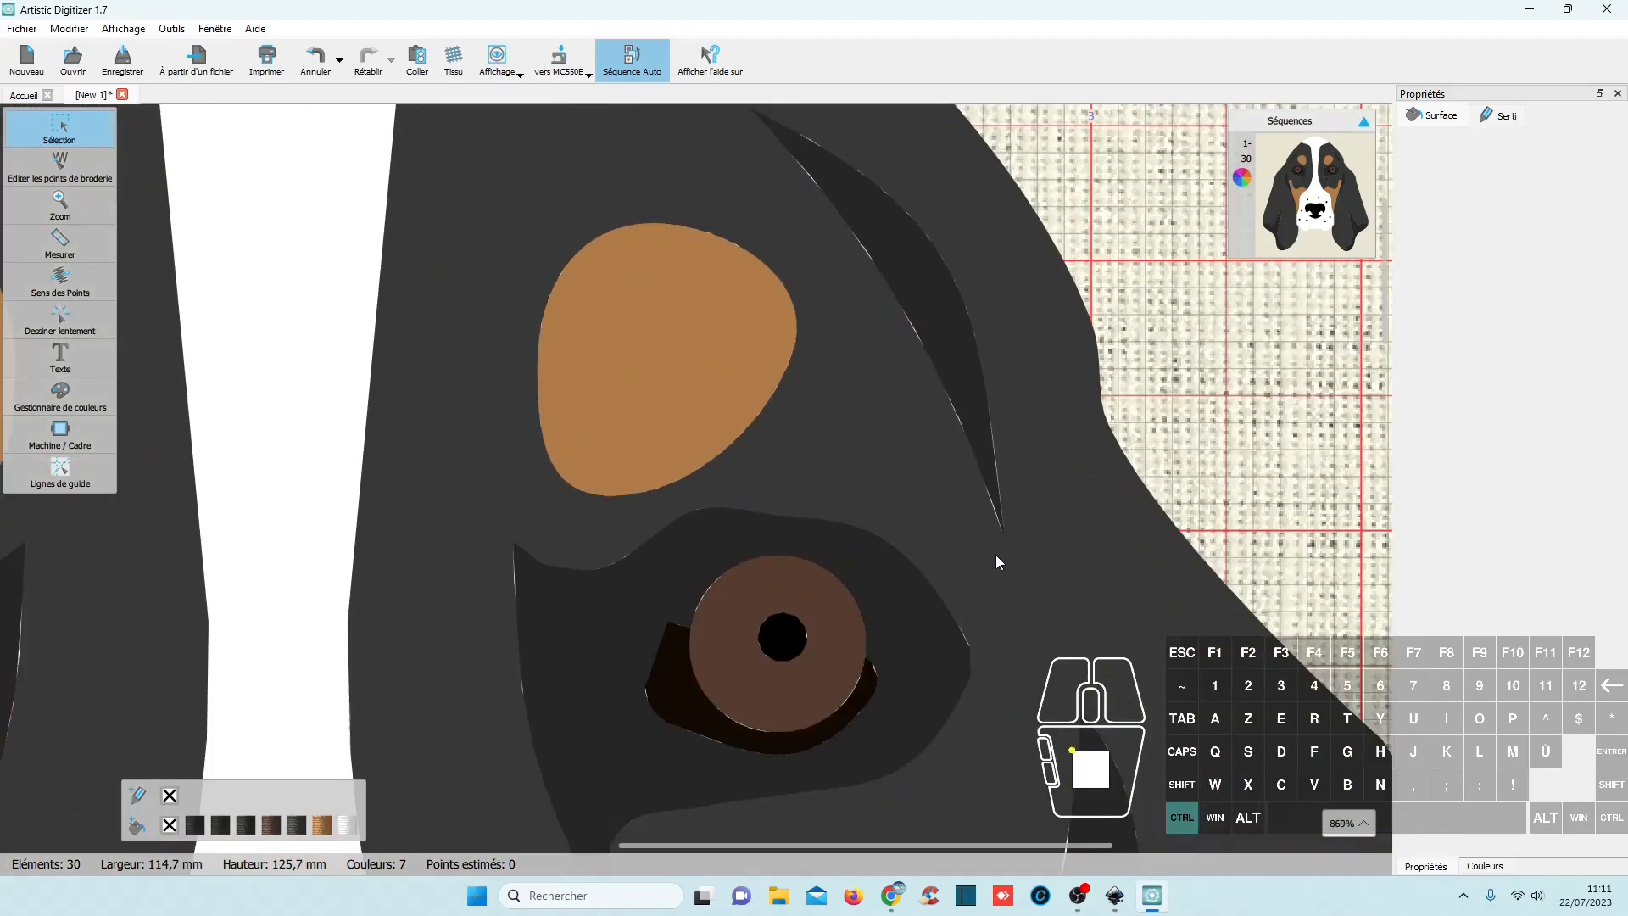
scroll(995, 555, "down", 5, "ctrl")
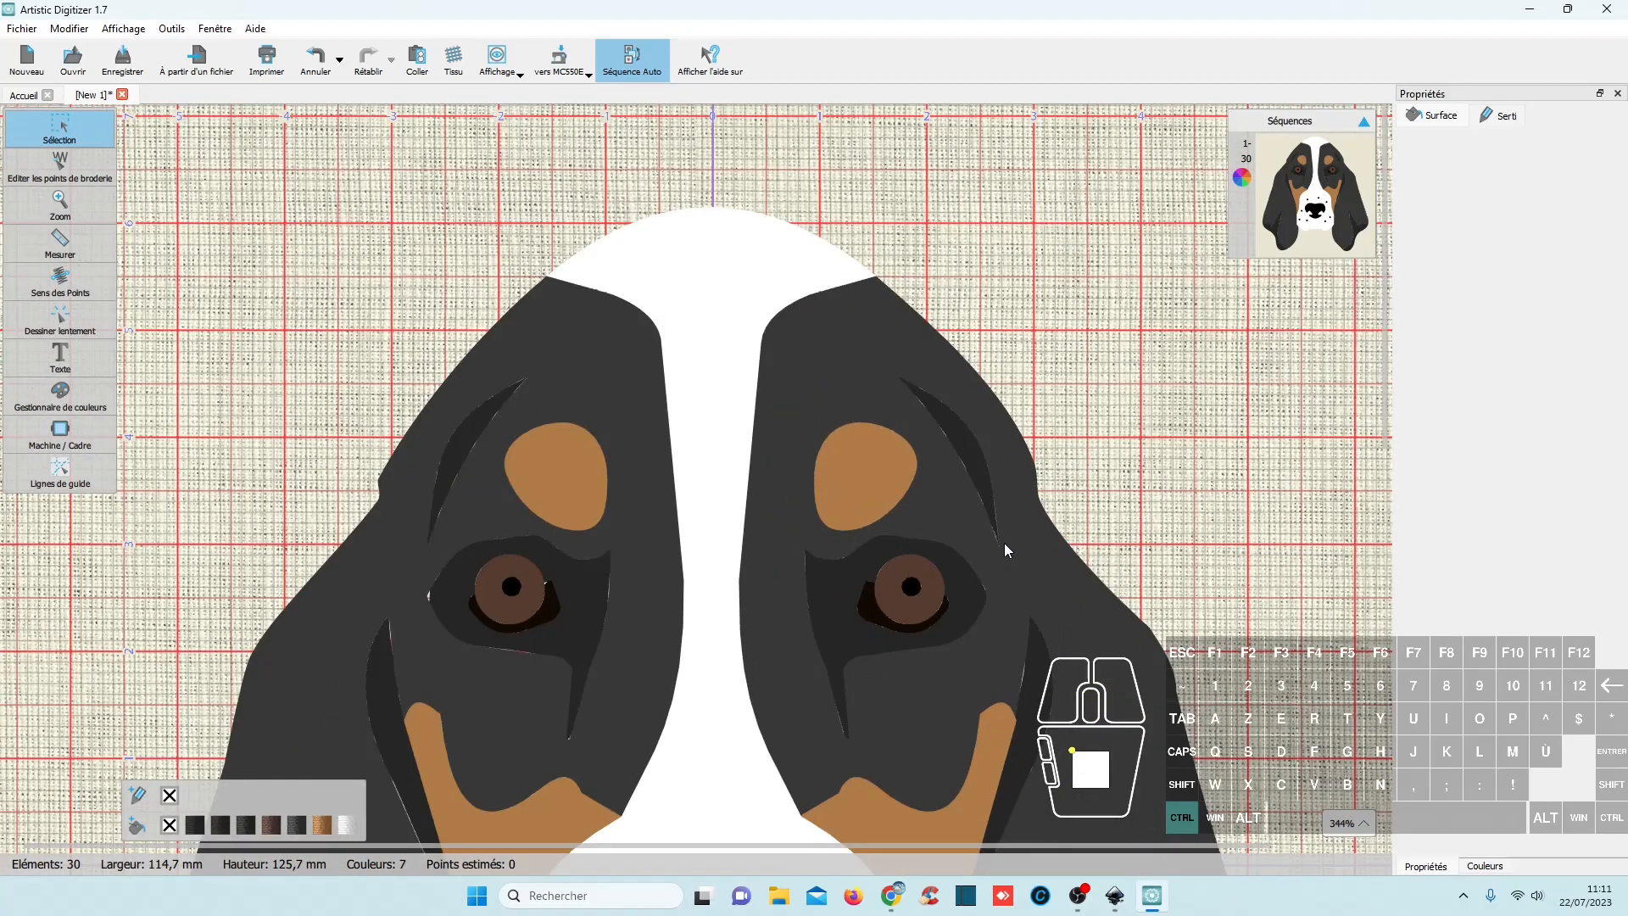
scroll(1007, 550, "down", 2, "ctrl")
scroll(1004, 545, "down", 4)
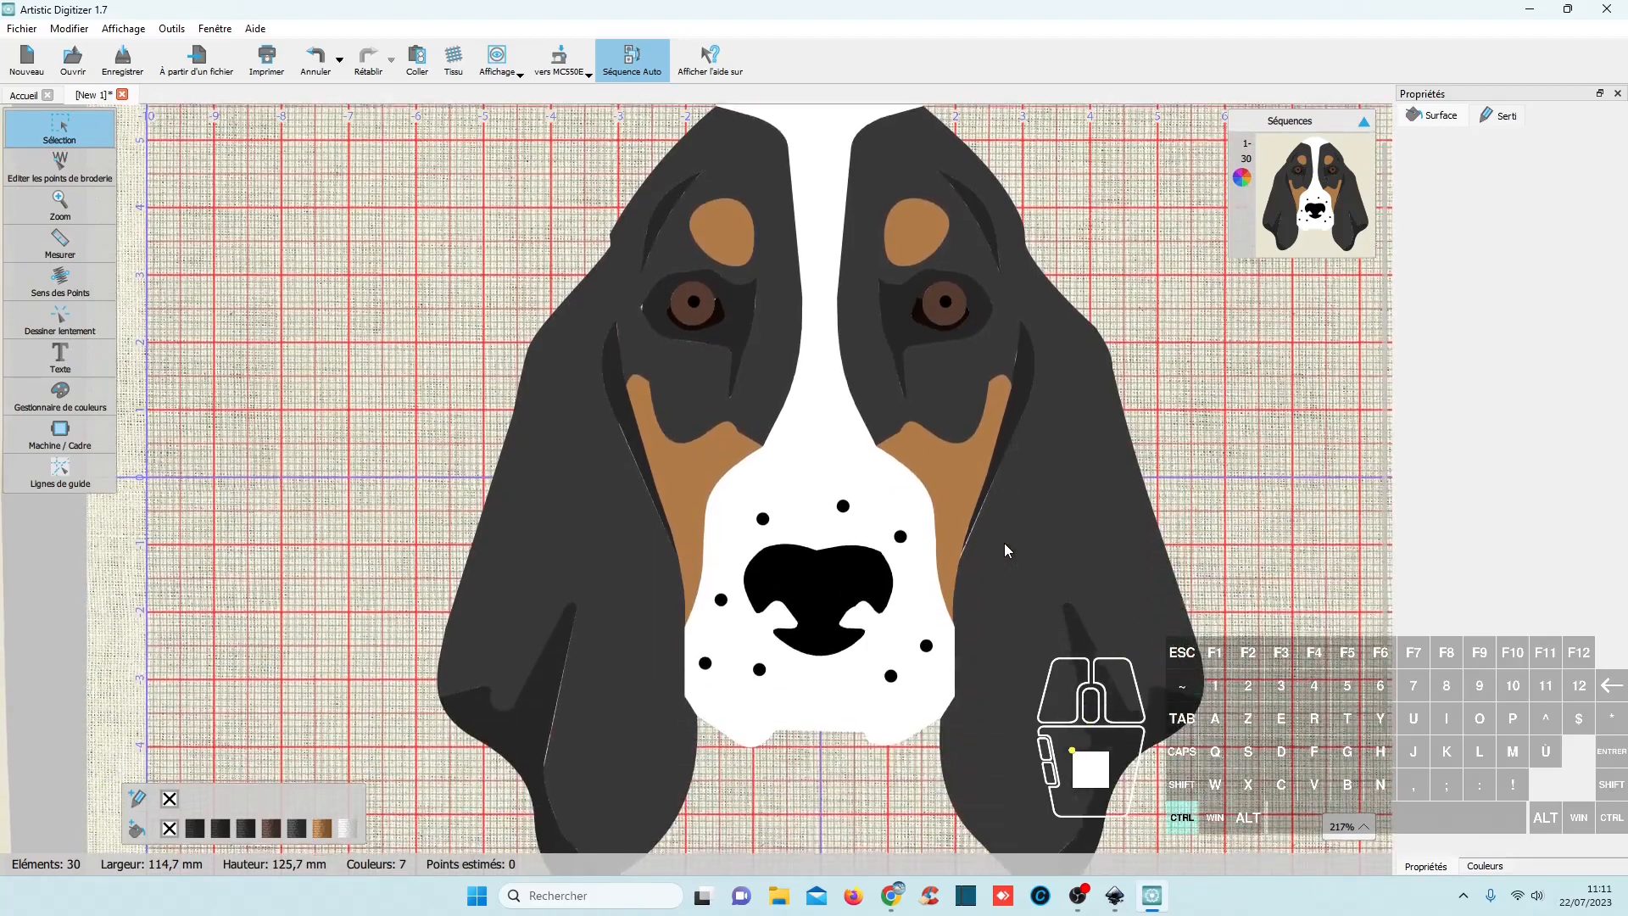